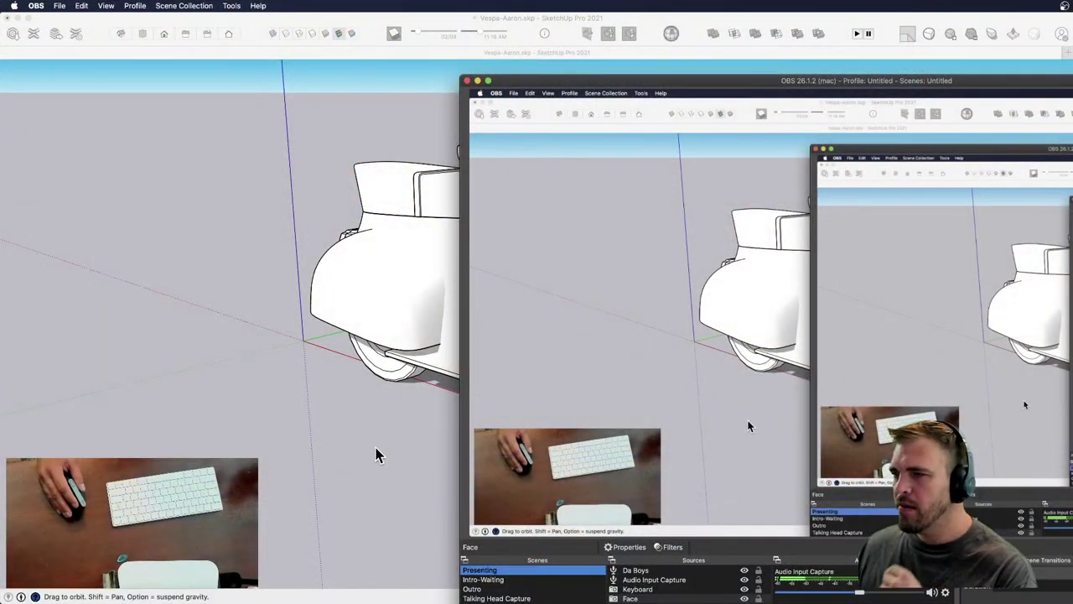
- Switch to SketchUp and examine the white Vespa scooter model from several angles and distances
{"action": "left_click", "coordinate": [375, 455]}
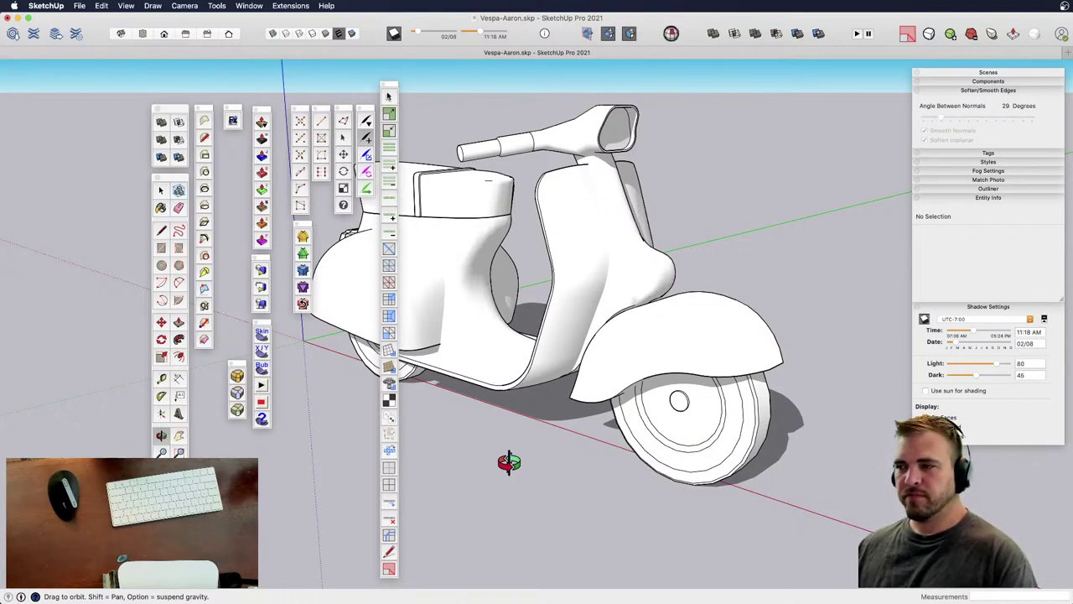
{"action": "left_click_drag", "start_coordinate": [479, 450], "coordinate": [522, 379]}
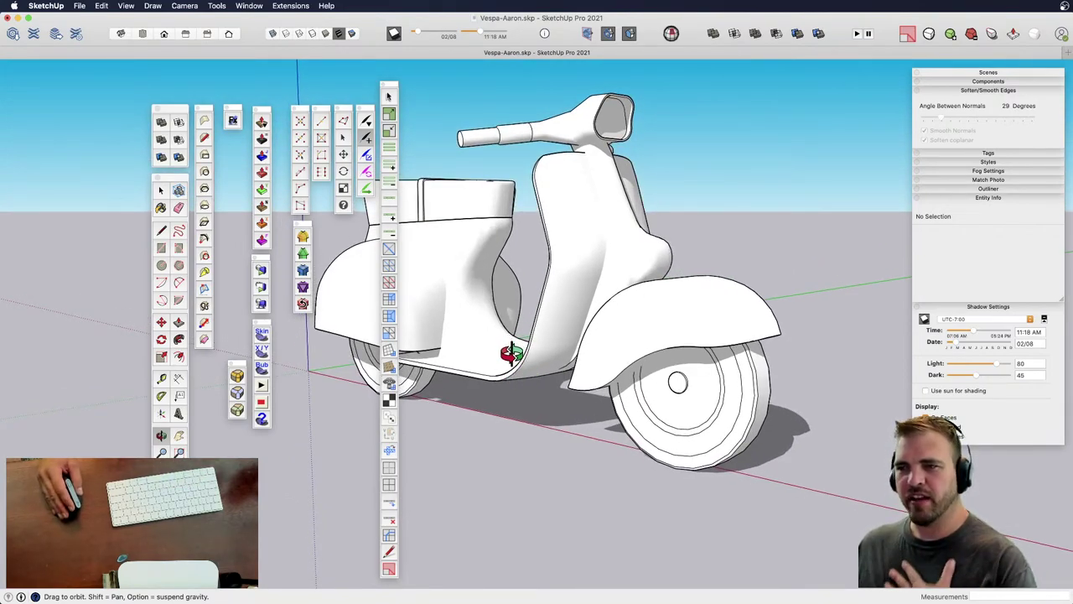
{"action": "mouse_move", "coordinate": [523, 313]}
{"action": "left_mouse_down"}
{"action": "mouse_move", "coordinate": [523, 335]}
{"action": "mouse_move", "coordinate": [531, 313]}
{"action": "mouse_move", "coordinate": [535, 368]}
{"action": "mouse_move", "coordinate": [541, 339]}
{"action": "mouse_move", "coordinate": [541, 327]}
{"action": "mouse_move", "coordinate": [532, 355]}
{"action": "mouse_move", "coordinate": [503, 352]}
{"action": "mouse_move", "coordinate": [521, 357]}
{"action": "left_mouse_up"}
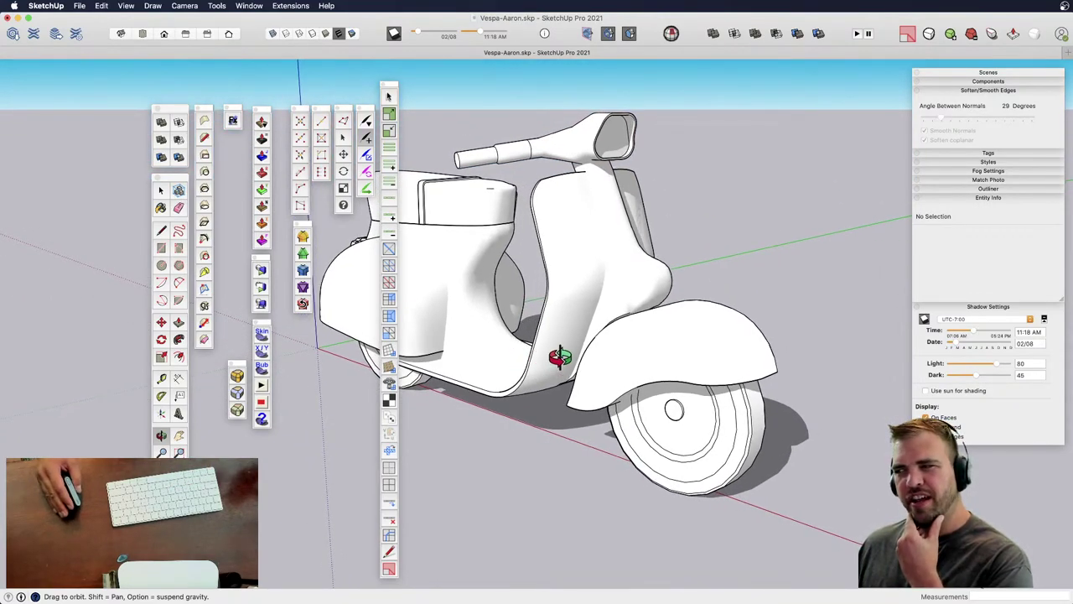
{"action": "left_click_drag", "start_coordinate": [559, 354], "coordinate": [575, 318]}
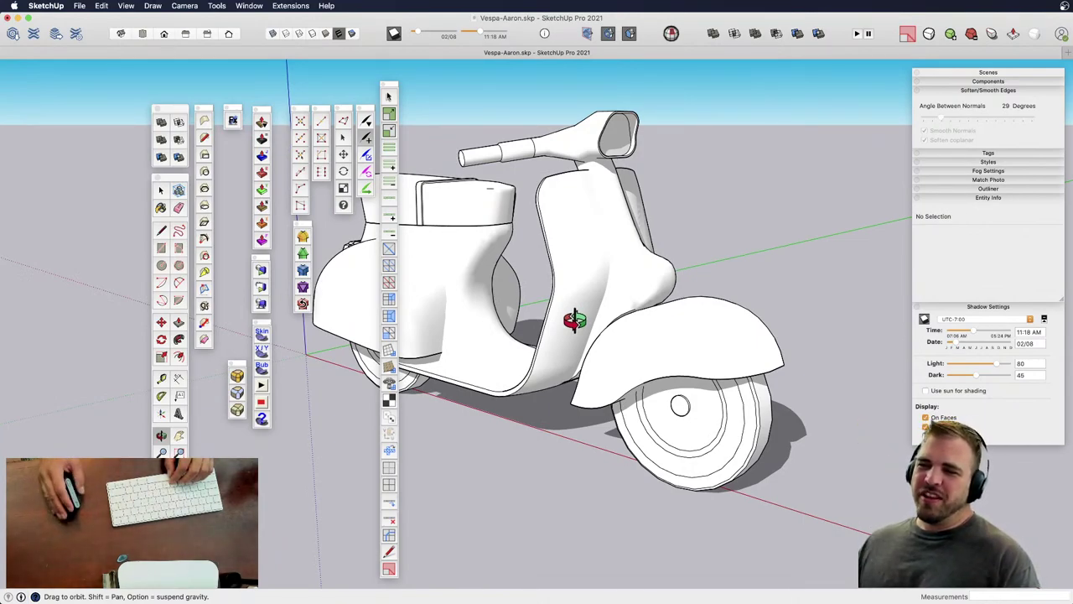
{"action": "mouse_move", "coordinate": [565, 349]}
{"action": "left_mouse_down"}
{"action": "mouse_move", "coordinate": [532, 342]}
{"action": "mouse_move", "coordinate": [558, 324]}
{"action": "mouse_move", "coordinate": [580, 334]}
{"action": "left_mouse_up"}
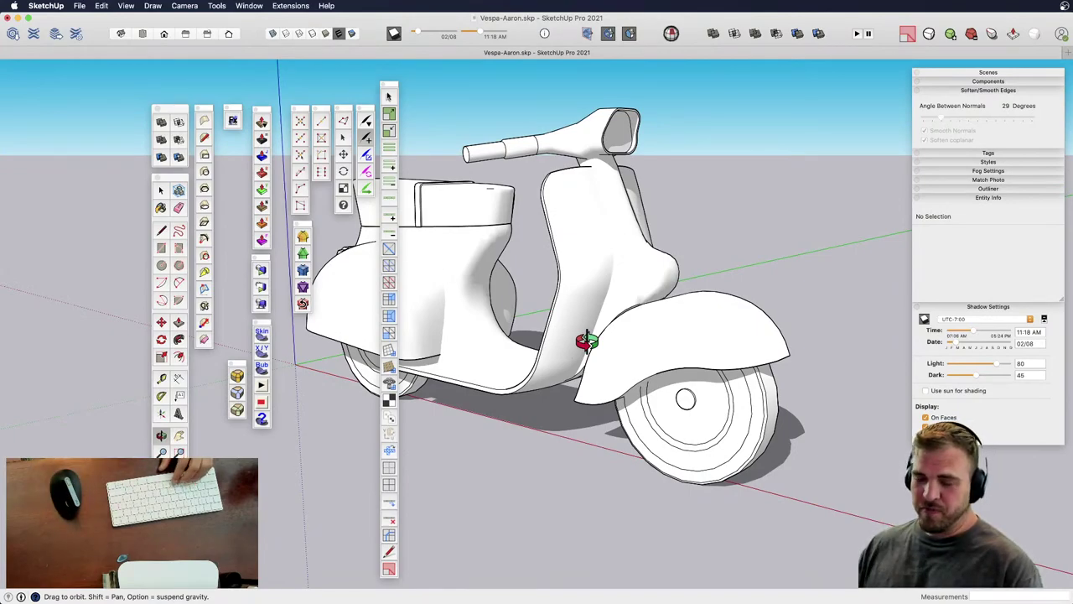
{"action": "key", "text": "space"}
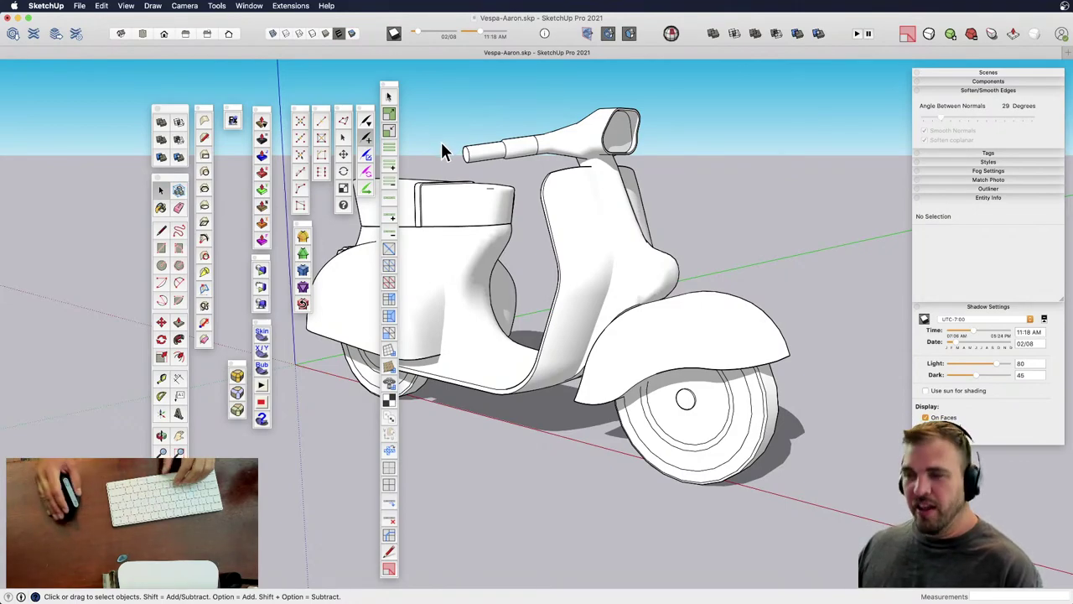
{"action": "middle_click_drag", "start_coordinate": [555, 204], "coordinate": [606, 243]}
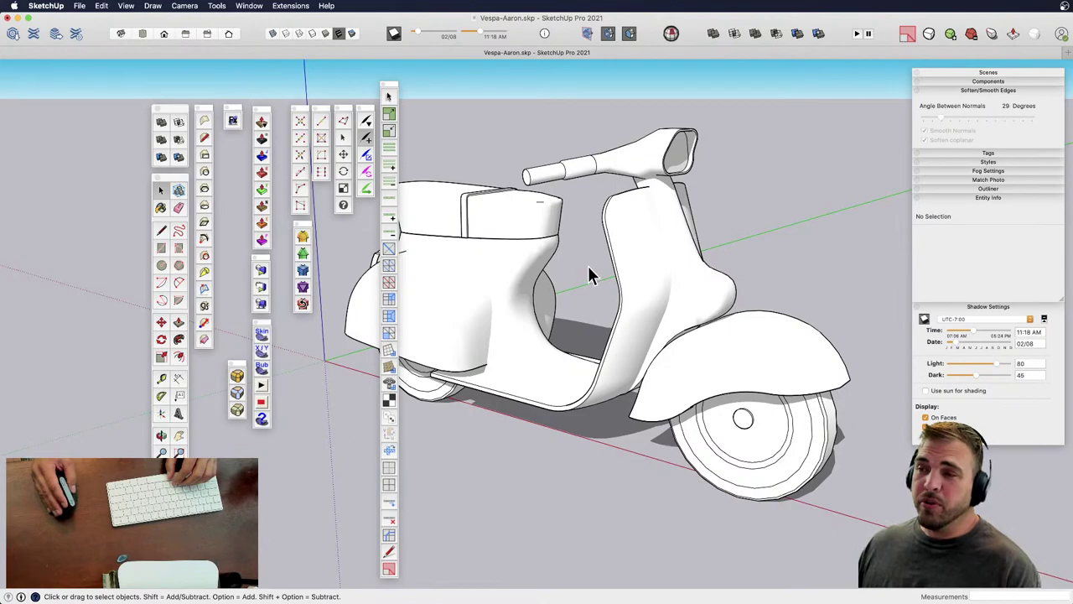
{"action": "scroll", "coordinate": [600, 277], "scroll_direction": "down", "scroll_amount": 2}
{"action": "middle_click_drag", "start_coordinate": [600, 273], "coordinate": [578, 314]}
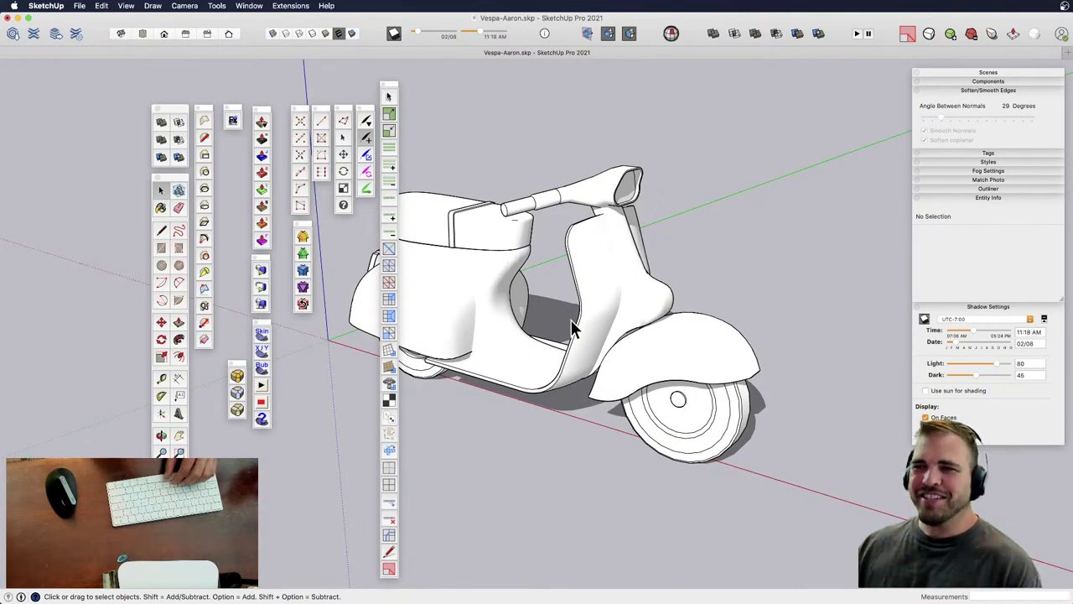
{"action": "middle_click_drag", "start_coordinate": [643, 322], "coordinate": [567, 309]}
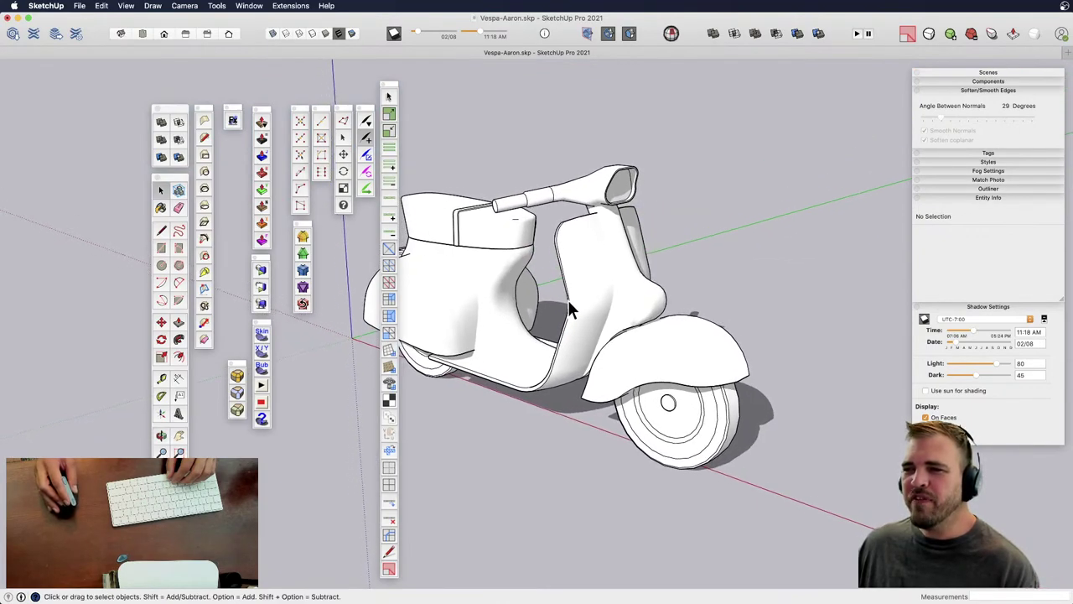
{"action": "left_click", "coordinate": [661, 379]}
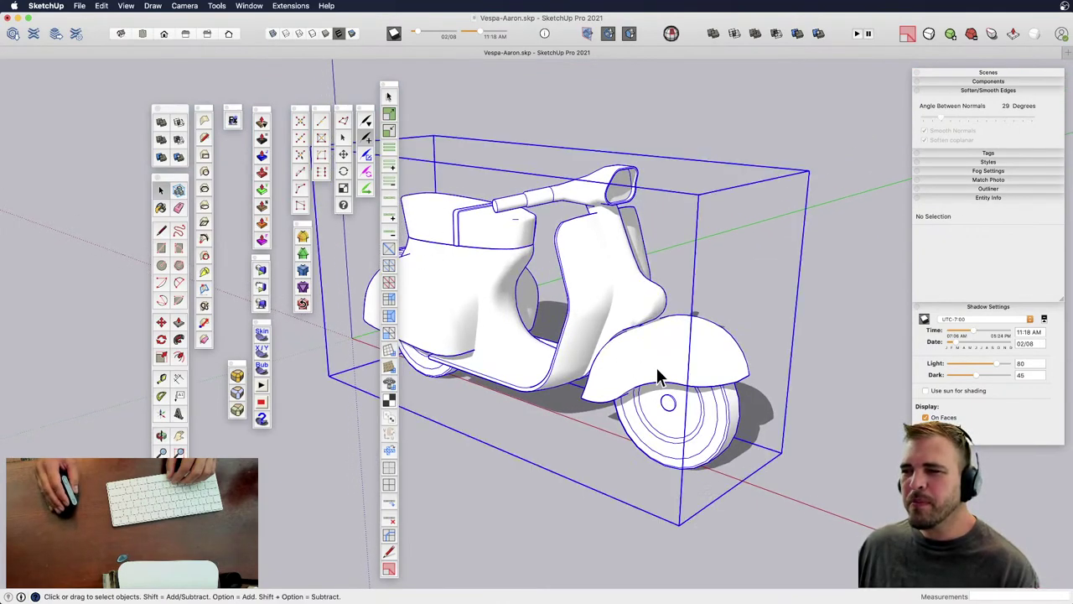
{"action": "mouse_move", "coordinate": [619, 340]}
{"action": "middle_mouse_down"}
{"action": "mouse_move", "coordinate": [677, 314]}
{"action": "mouse_move", "coordinate": [884, 318]}
{"action": "mouse_move", "coordinate": [625, 327]}
{"action": "mouse_move", "coordinate": [605, 337]}
{"action": "middle_mouse_up"}
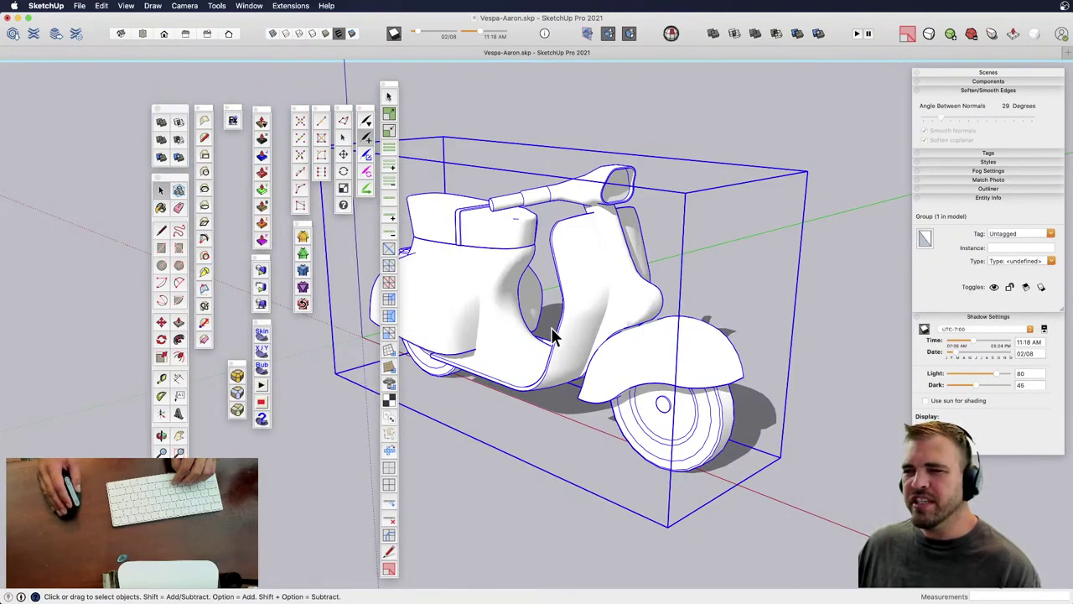
{"action": "middle_click_drag", "start_coordinate": [547, 312], "coordinate": [675, 298]}
{"action": "scroll", "coordinate": [667, 293], "scroll_direction": "up", "scroll_amount": 3}
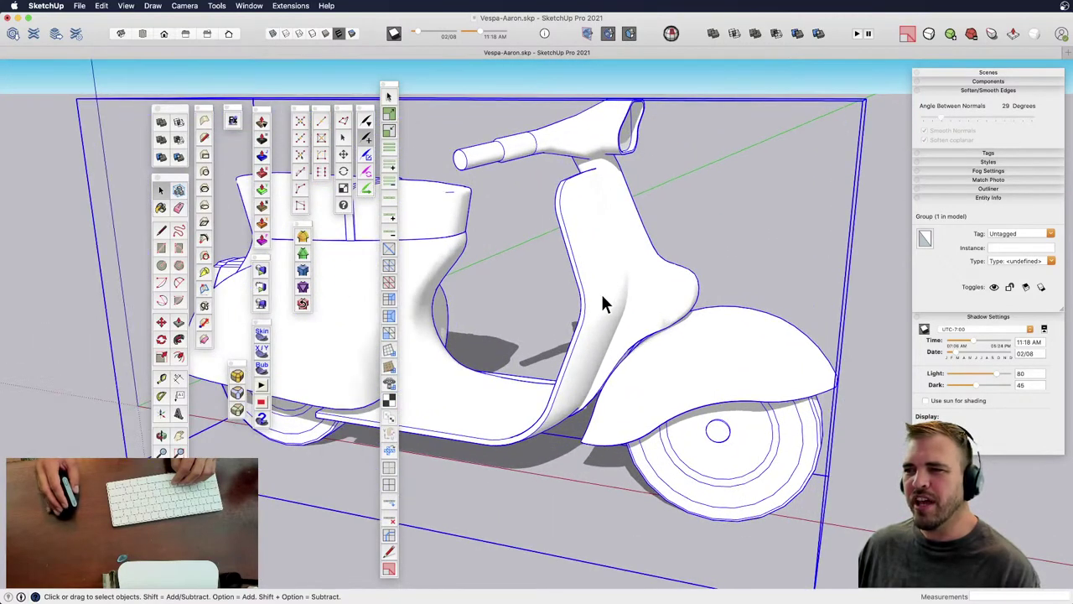
{"action": "left_click", "coordinate": [669, 94]}
{"action": "middle_click_drag", "start_coordinate": [631, 243], "coordinate": [577, 325]}
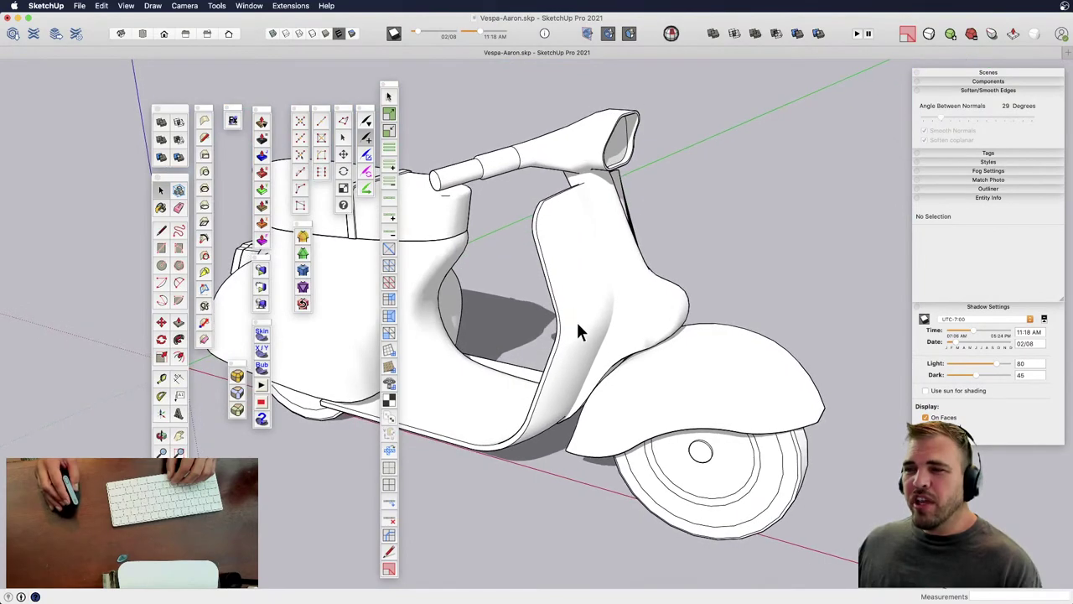
{"action": "scroll", "coordinate": [578, 327], "scroll_direction": "down", "scroll_amount": 3}
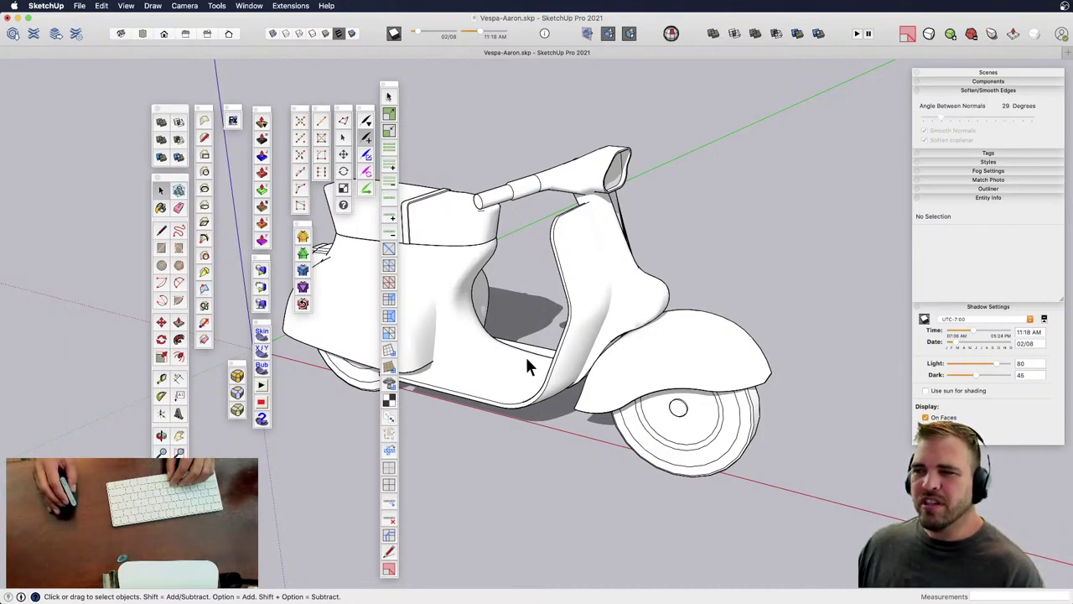
{"action": "mouse_move", "coordinate": [527, 360]}
{"action": "middle_mouse_down"}
{"action": "mouse_move", "coordinate": [542, 372]}
{"action": "mouse_move", "coordinate": [498, 360]}
{"action": "mouse_move", "coordinate": [519, 358]}
{"action": "middle_mouse_up"}
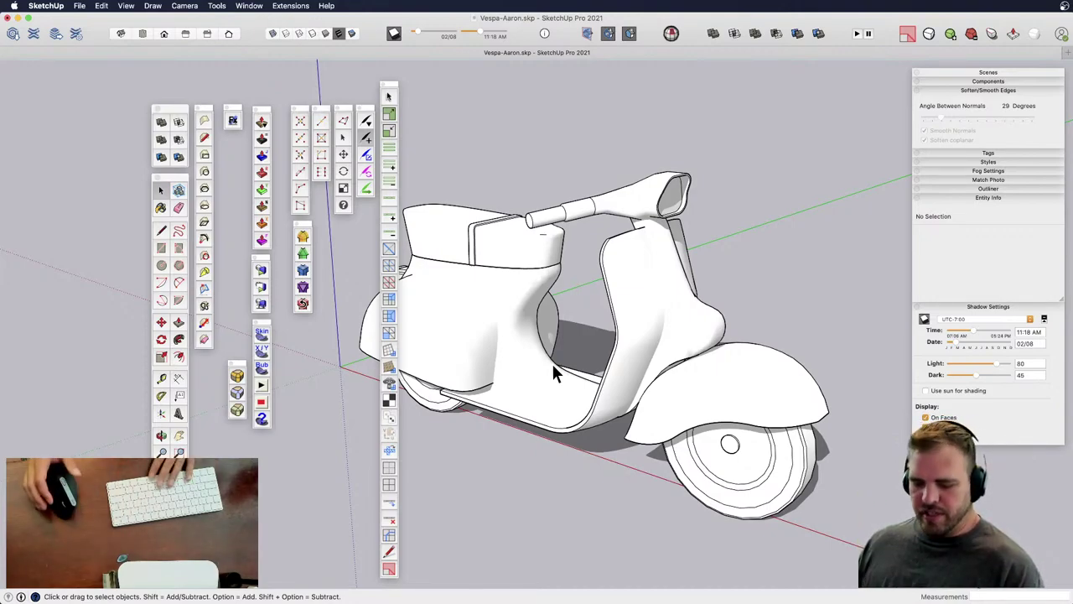
{"action": "middle_click_drag", "start_coordinate": [589, 344], "coordinate": [537, 312]}
{"action": "scroll", "coordinate": [598, 387], "scroll_direction": "up", "scroll_amount": 4}
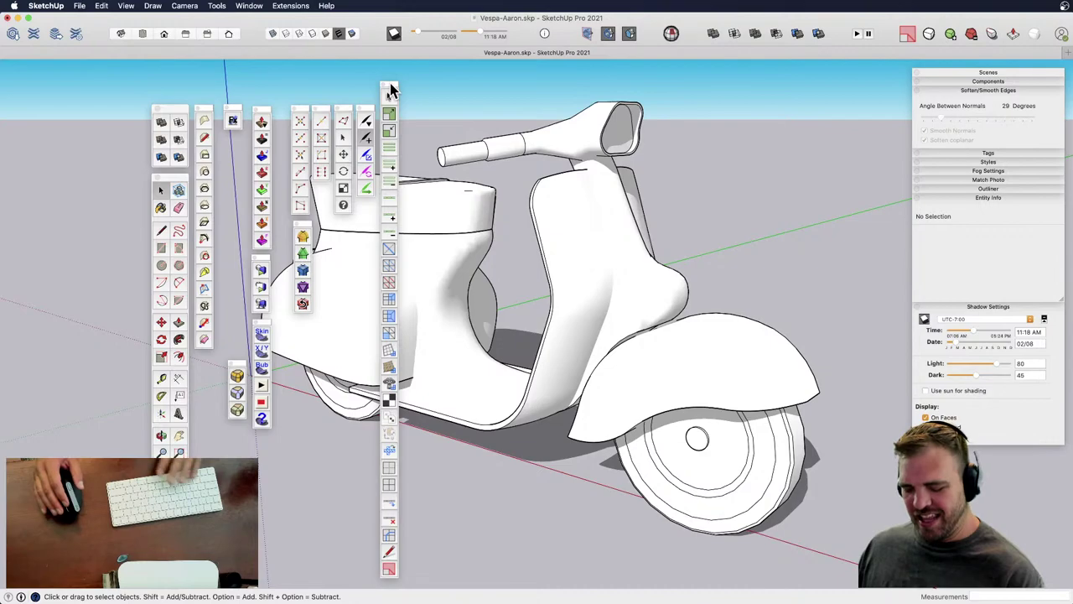
- Move the long vertical mesh-editing toolbar above the other floating toolbars so that it lies horizontally
{"action": "mouse_move", "coordinate": [390, 87]}
{"action": "left_mouse_down"}
{"action": "mouse_move", "coordinate": [405, 88]}
{"action": "mouse_move", "coordinate": [390, 88]}
{"action": "left_mouse_up"}
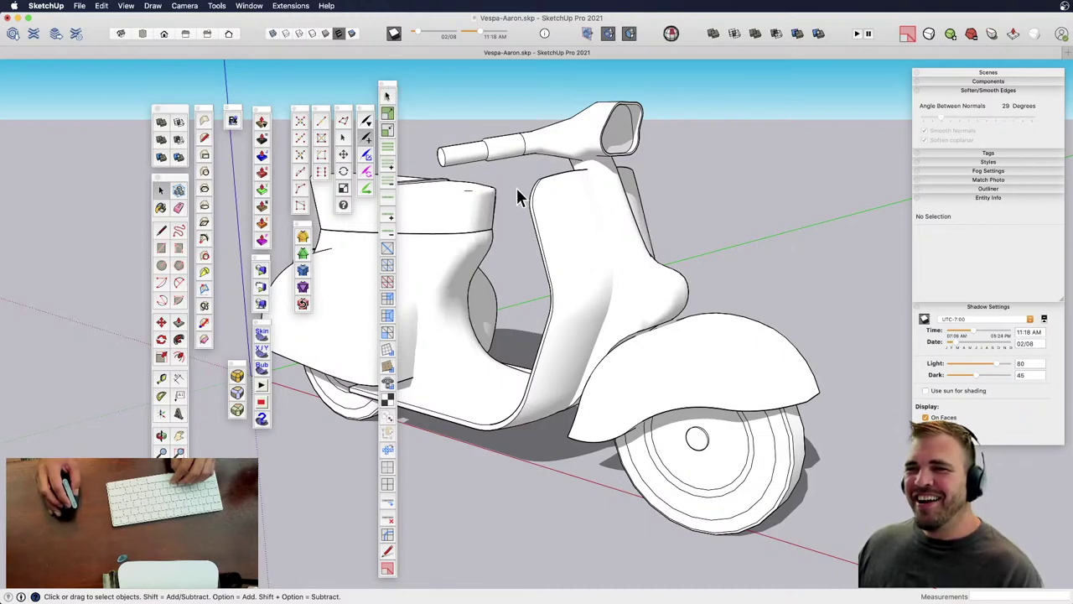
{"action": "middle_click_drag", "start_coordinate": [518, 197], "coordinate": [445, 159]}
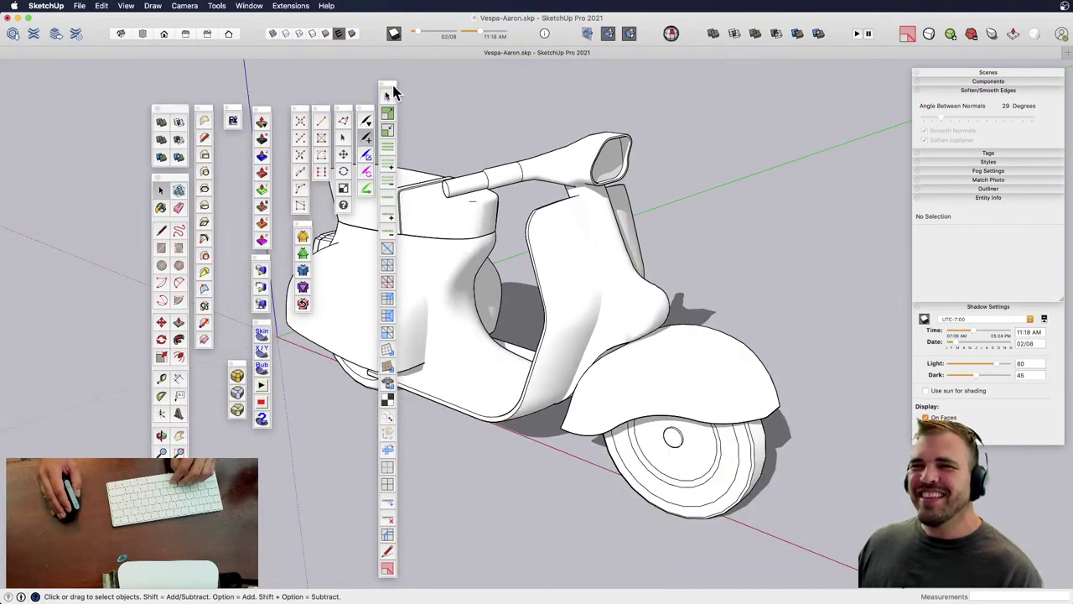
{"action": "mouse_move", "coordinate": [390, 90]}
{"action": "left_mouse_down"}
{"action": "mouse_move", "coordinate": [411, 84]}
{"action": "mouse_move", "coordinate": [392, 77]}
{"action": "left_mouse_up"}
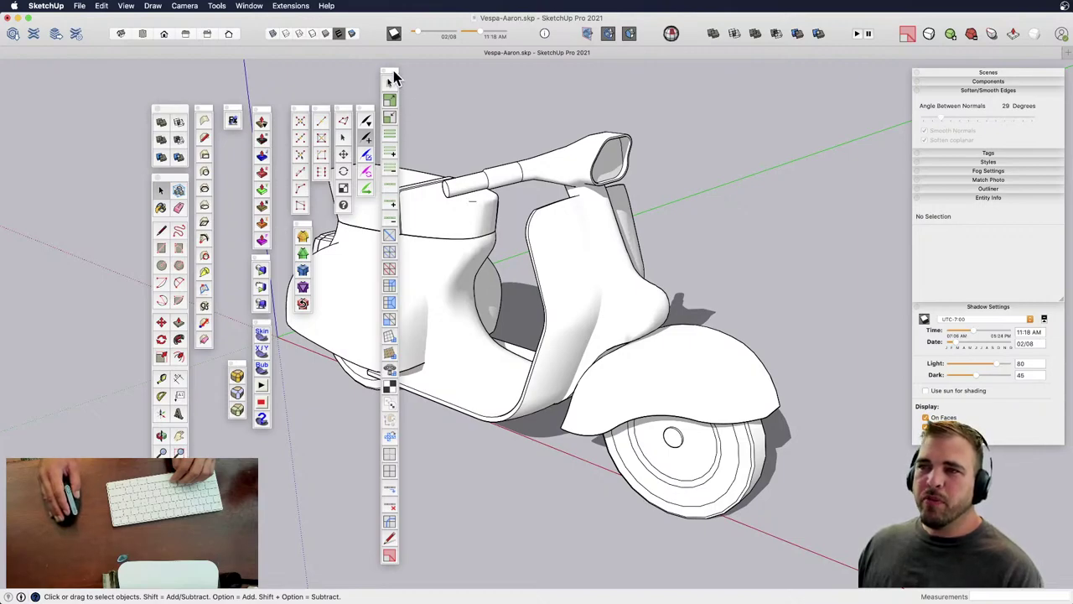
{"action": "left_click_drag", "start_coordinate": [394, 78], "coordinate": [194, 80]}
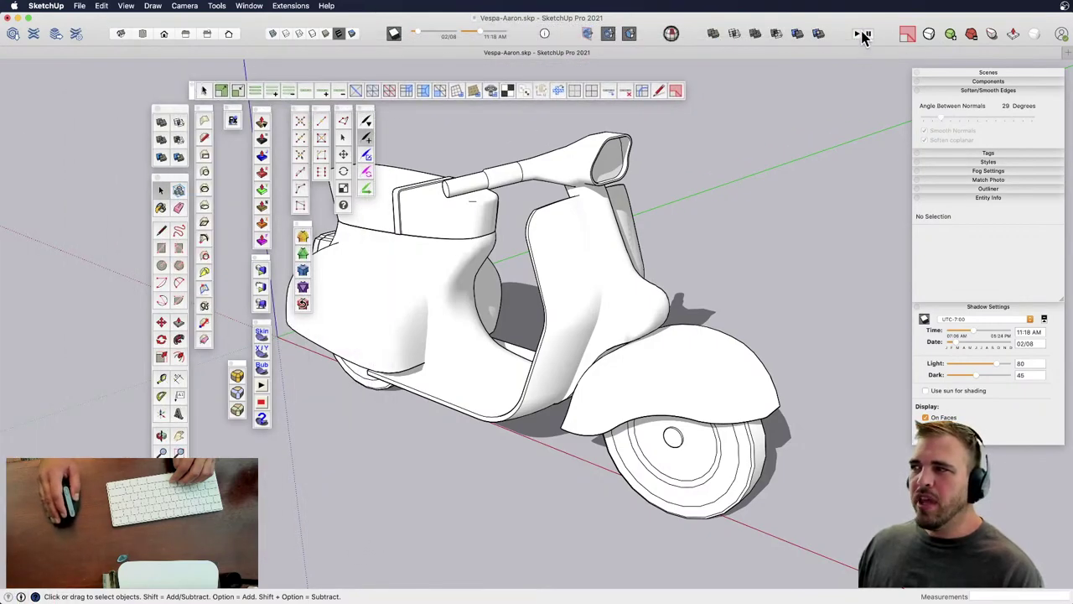
- Open the toolbar customization and browse the tools that can be added to the main toolbar
{"action": "right_click", "coordinate": [369, 35]}
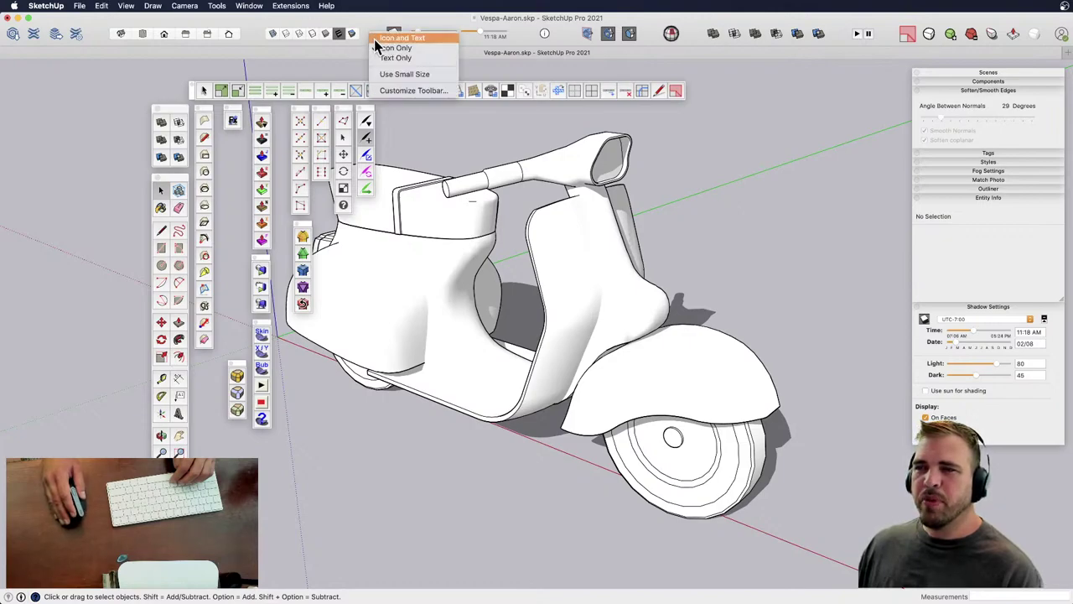
{"action": "left_click", "coordinate": [397, 89]}
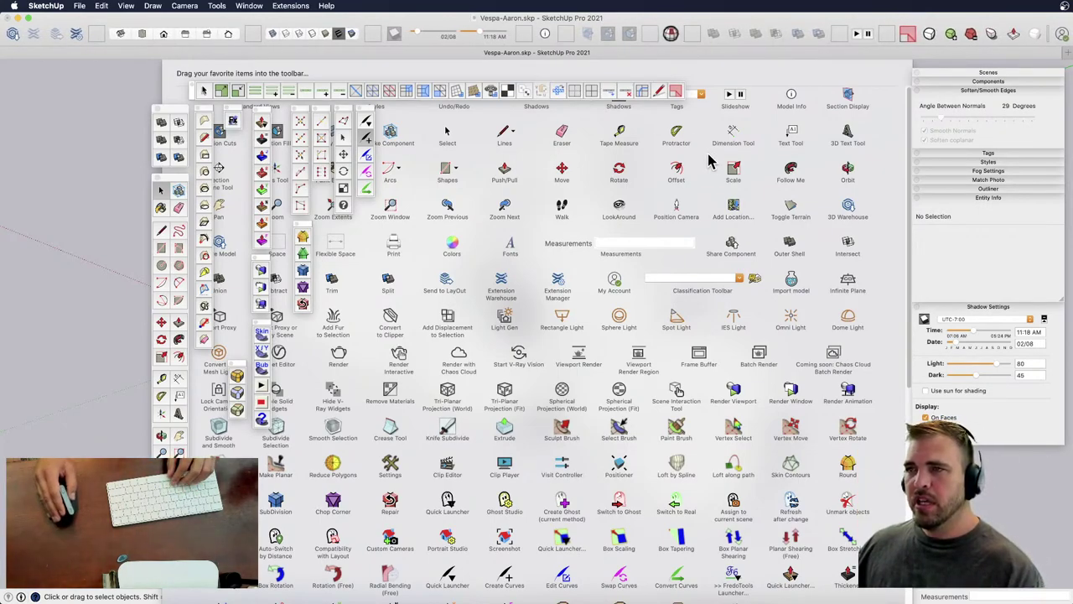
{"action": "scroll", "coordinate": [710, 161], "scroll_direction": "down", "scroll_amount": 1}
{"action": "key", "text": "Escape"}
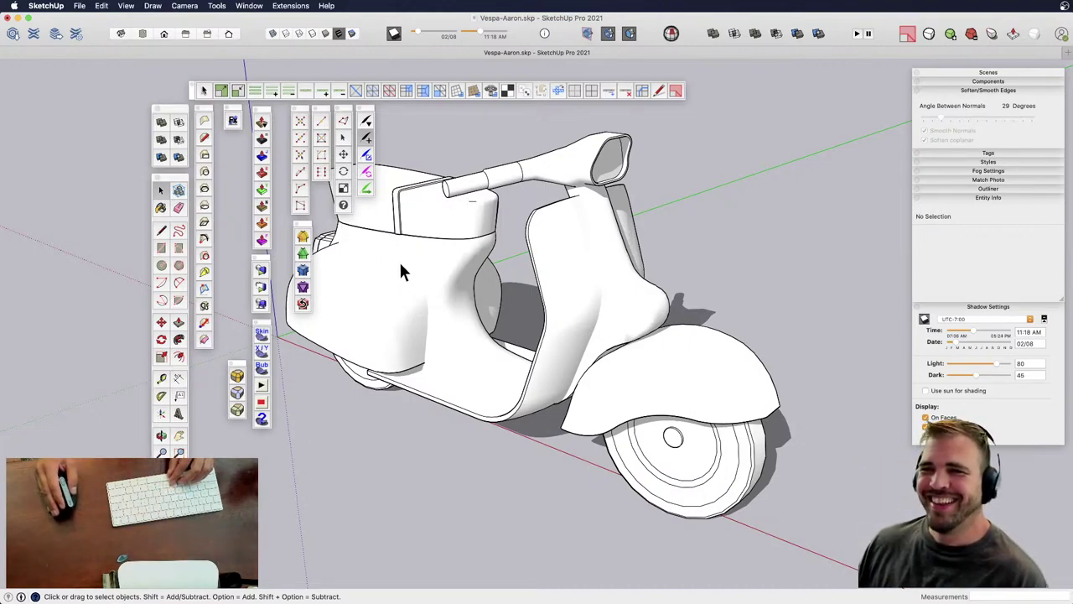
- Close the five-icon and three-icon floating toolbars, and place the push/pull extension toolbar directly beneath the single-icon toolbar
{"action": "left_click", "coordinate": [297, 224]}
{"action": "left_click", "coordinate": [257, 260]}
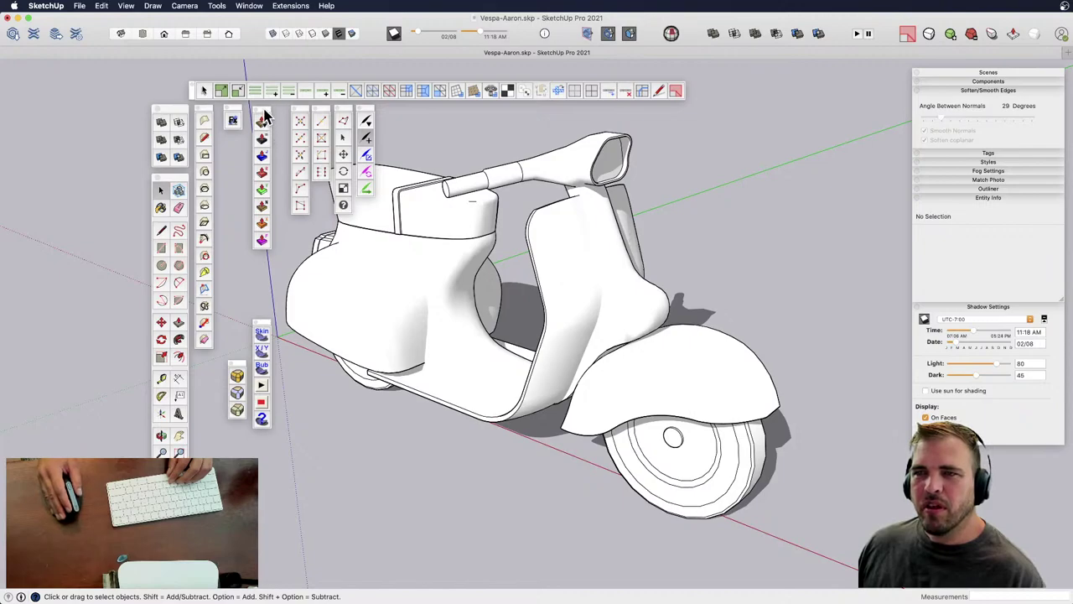
{"action": "left_click_drag", "start_coordinate": [264, 116], "coordinate": [237, 142]}
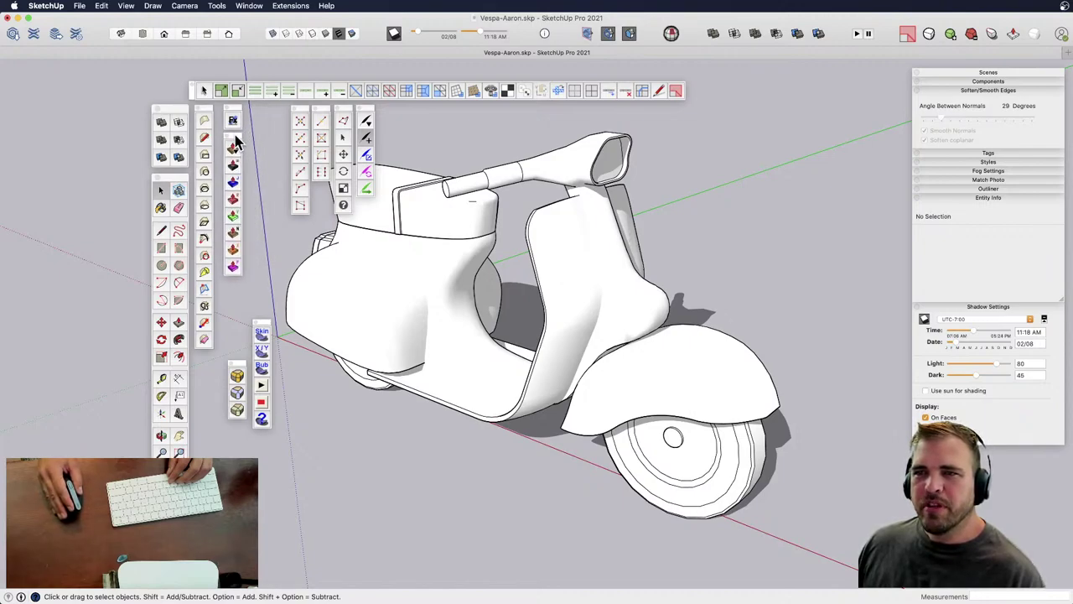
- Align the long horizontal toolbar with the basic tools and pack the remaining floating toolbars into adjacent columns without gaps
{"action": "left_click_drag", "start_coordinate": [192, 95], "coordinate": [154, 93]}
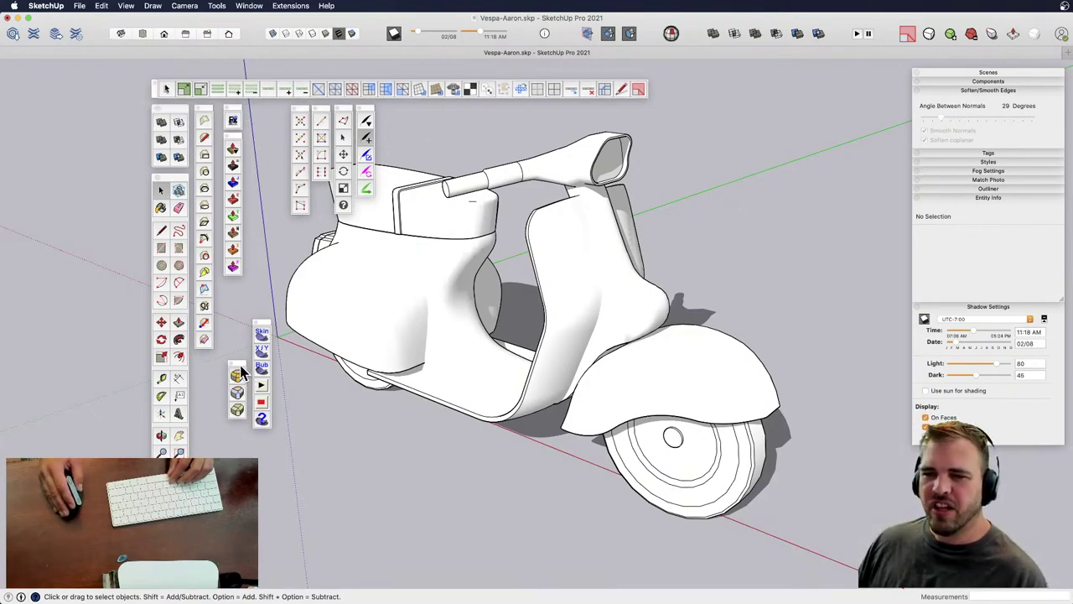
{"action": "left_click_drag", "start_coordinate": [239, 365], "coordinate": [206, 358]}
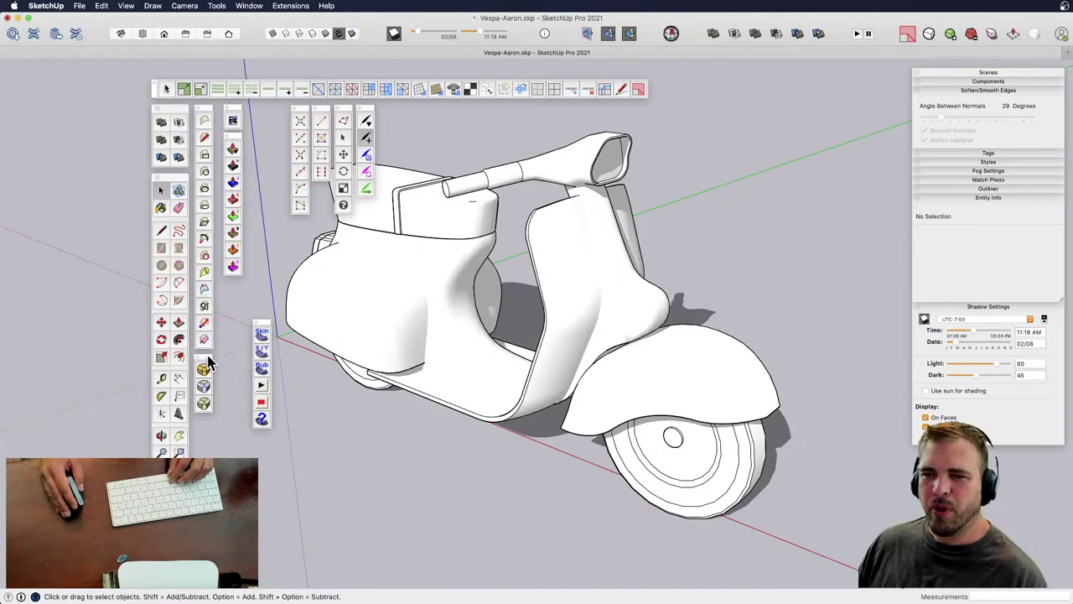
{"action": "left_click_drag", "start_coordinate": [264, 325], "coordinate": [207, 426]}
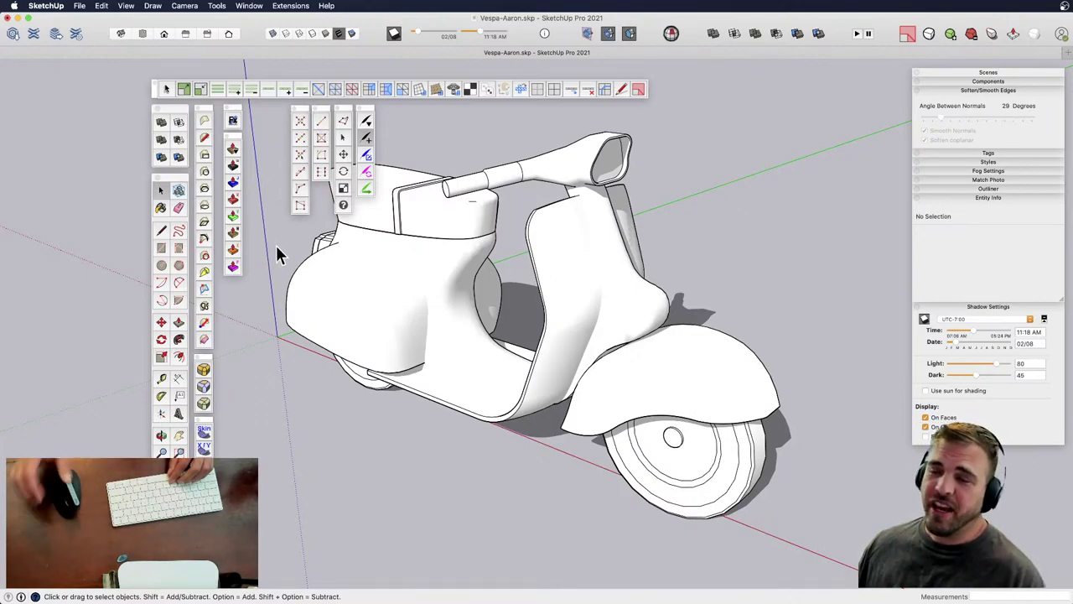
{"action": "left_click_drag", "start_coordinate": [302, 108], "coordinate": [260, 107]}
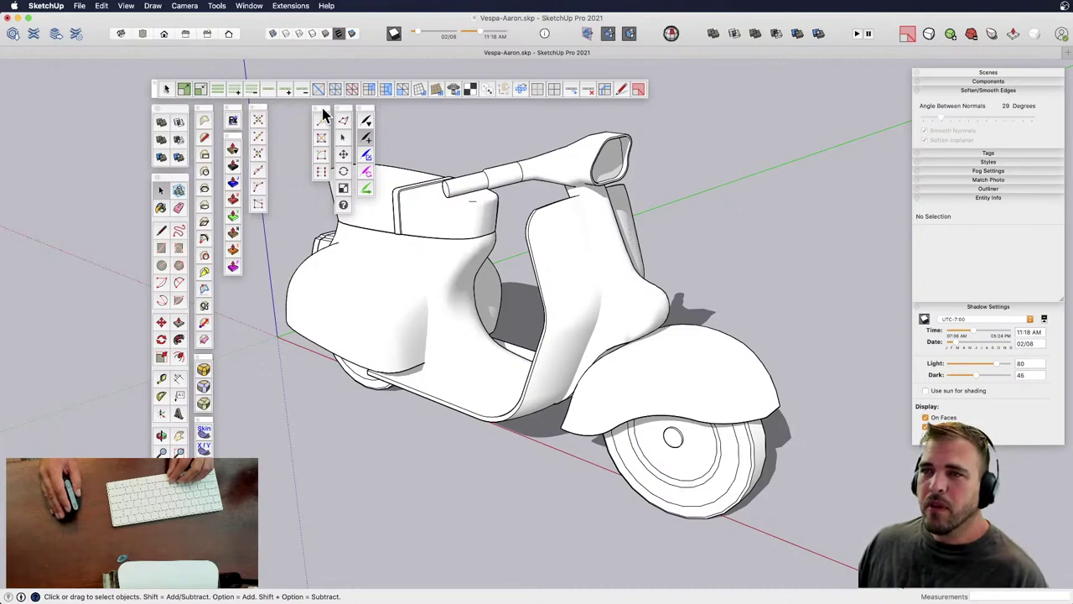
{"action": "mouse_move", "coordinate": [324, 113]}
{"action": "left_mouse_down"}
{"action": "mouse_move", "coordinate": [284, 111]}
{"action": "mouse_move", "coordinate": [349, 111]}
{"action": "mouse_move", "coordinate": [325, 114]}
{"action": "left_mouse_up"}
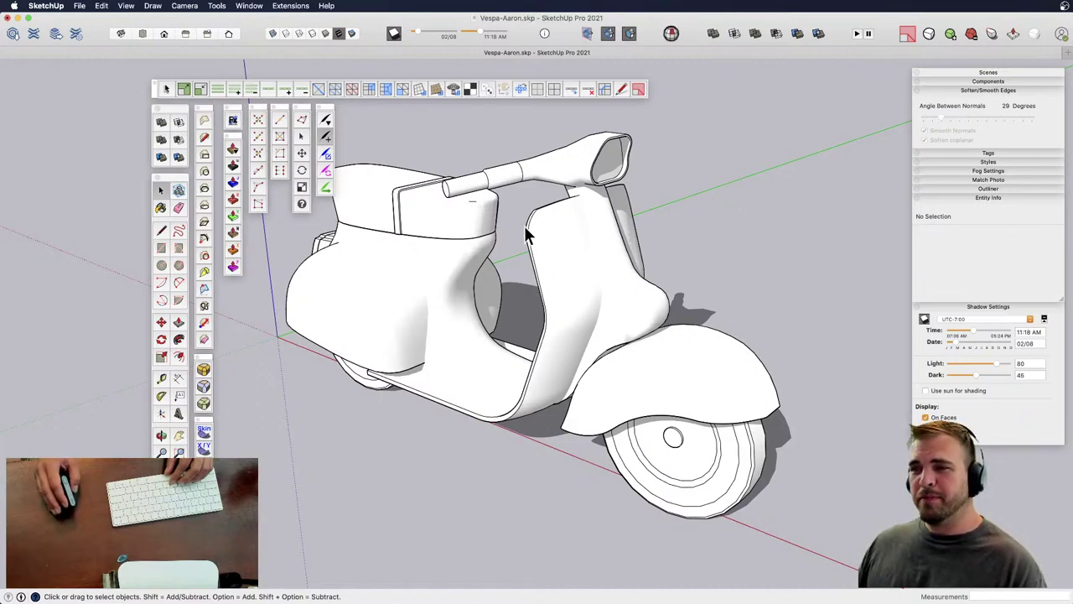
{"action": "middle_click_drag", "start_coordinate": [565, 249], "coordinate": [565, 277]}
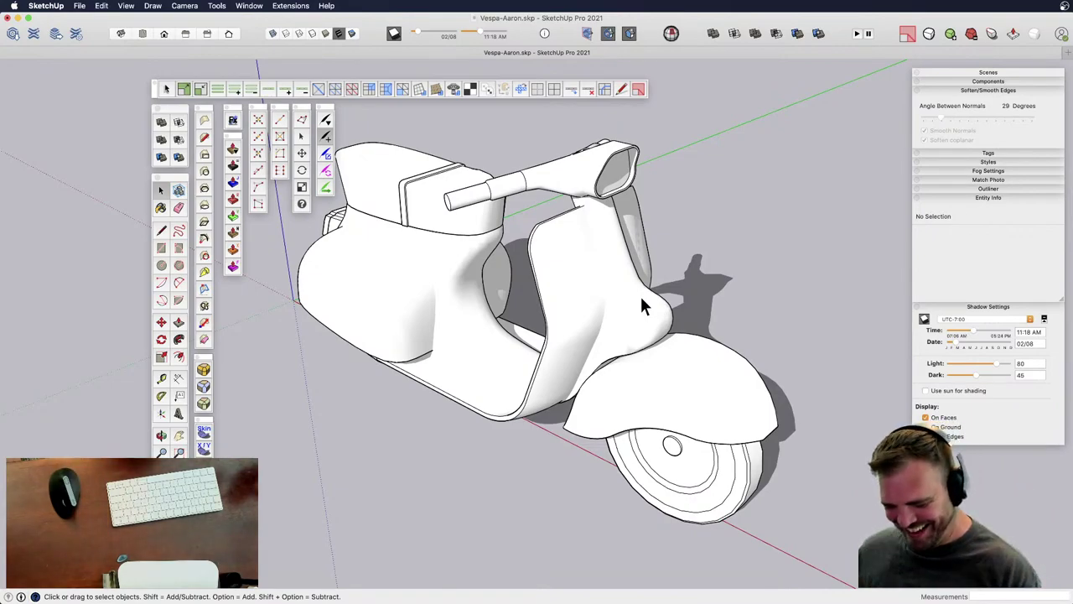
{"action": "left_click", "coordinate": [566, 293]}
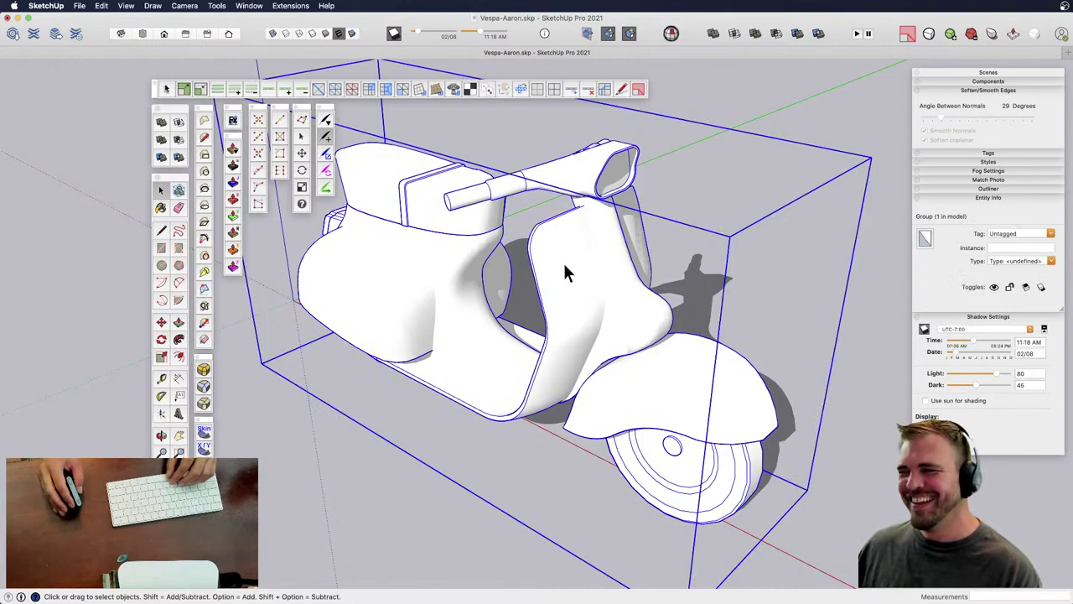
{"action": "scroll", "coordinate": [557, 251], "scroll_direction": "down", "scroll_amount": 2}
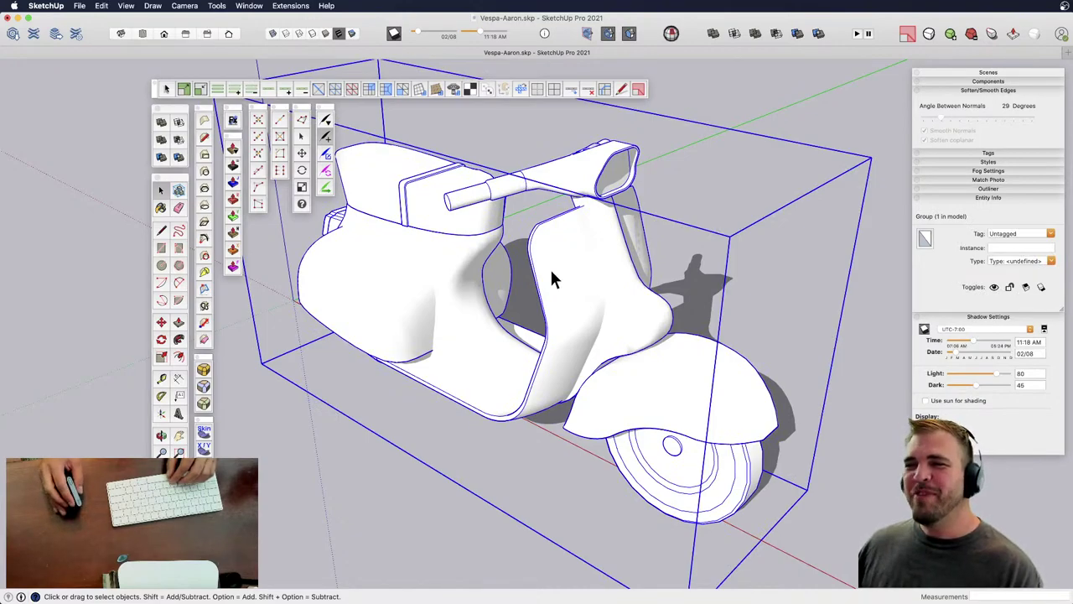
{"action": "left_click", "coordinate": [363, 431]}
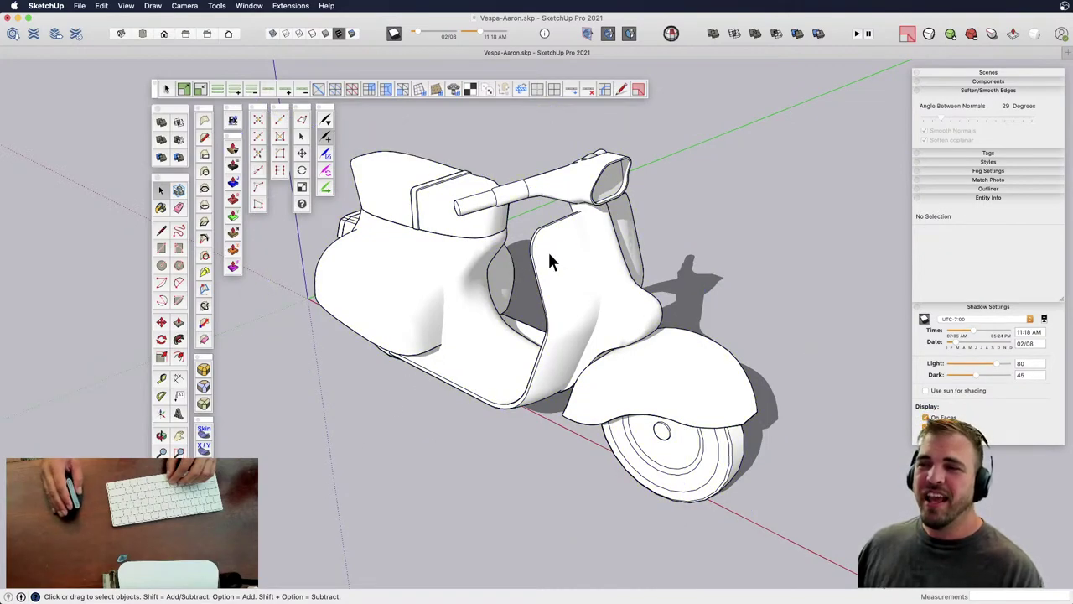
{"action": "middle_click_drag", "start_coordinate": [528, 250], "coordinate": [570, 359]}
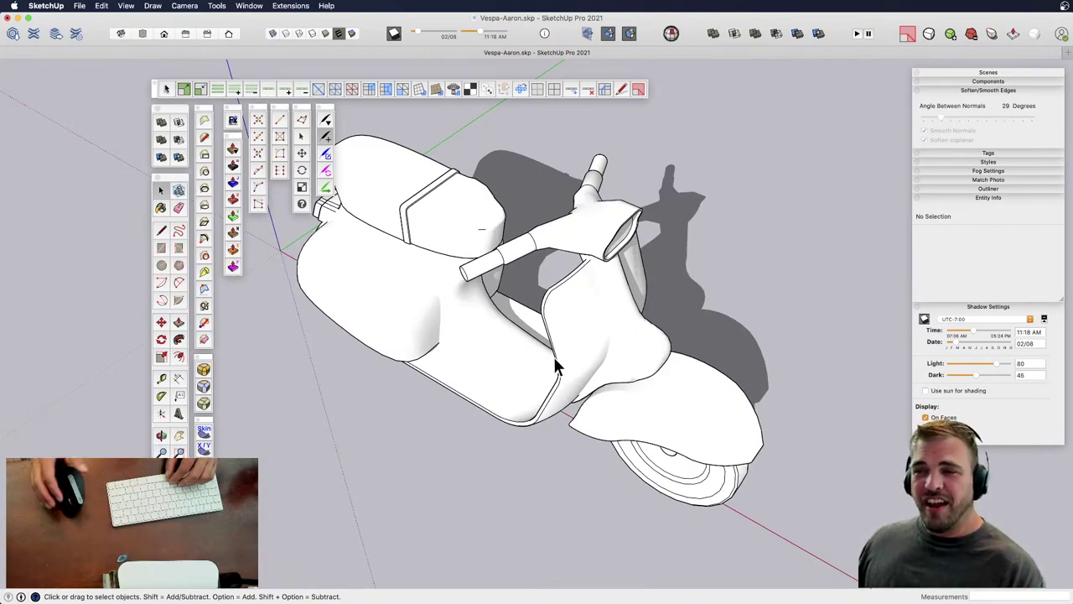
- Open the leg shield's nested group for editing and select the narrow surface along its outer edge
{"action": "scroll", "coordinate": [536, 294], "scroll_direction": "up", "scroll_amount": 10}
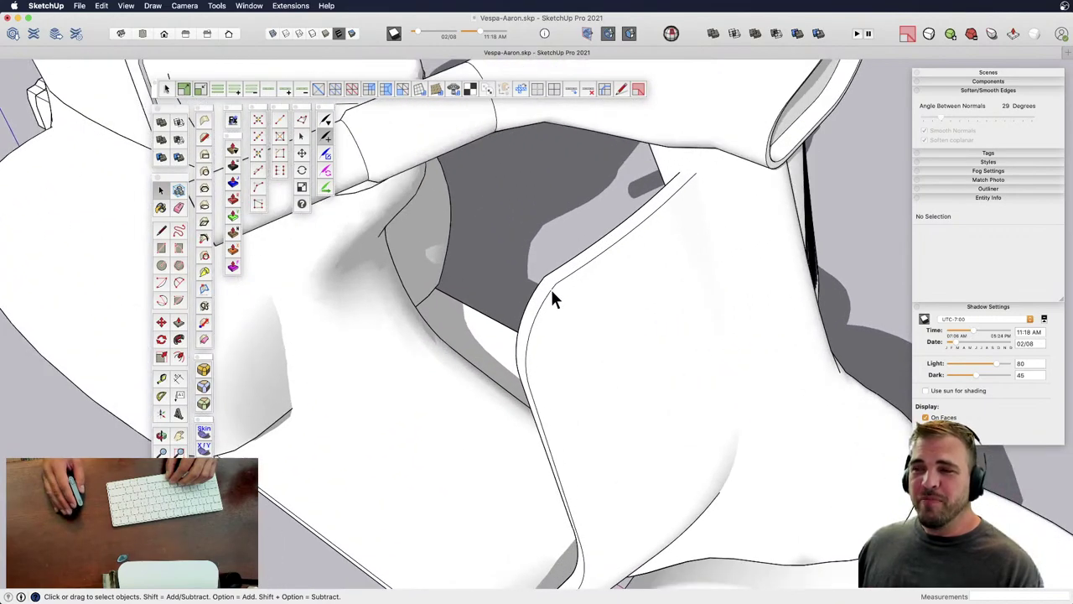
{"action": "left_click", "coordinate": [551, 287]}
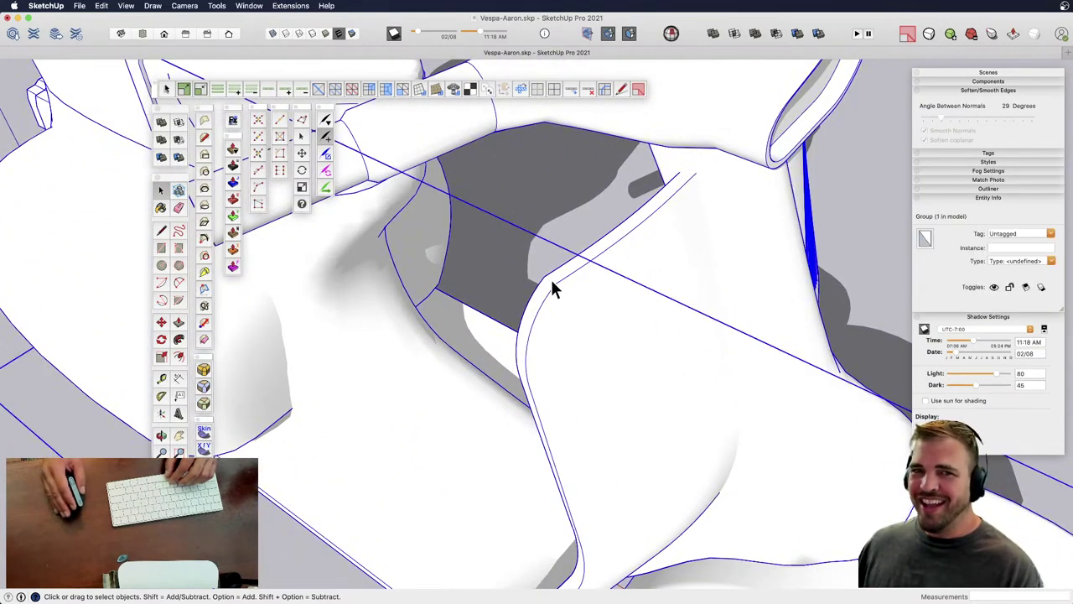
{"action": "double_click", "coordinate": [551, 283]}
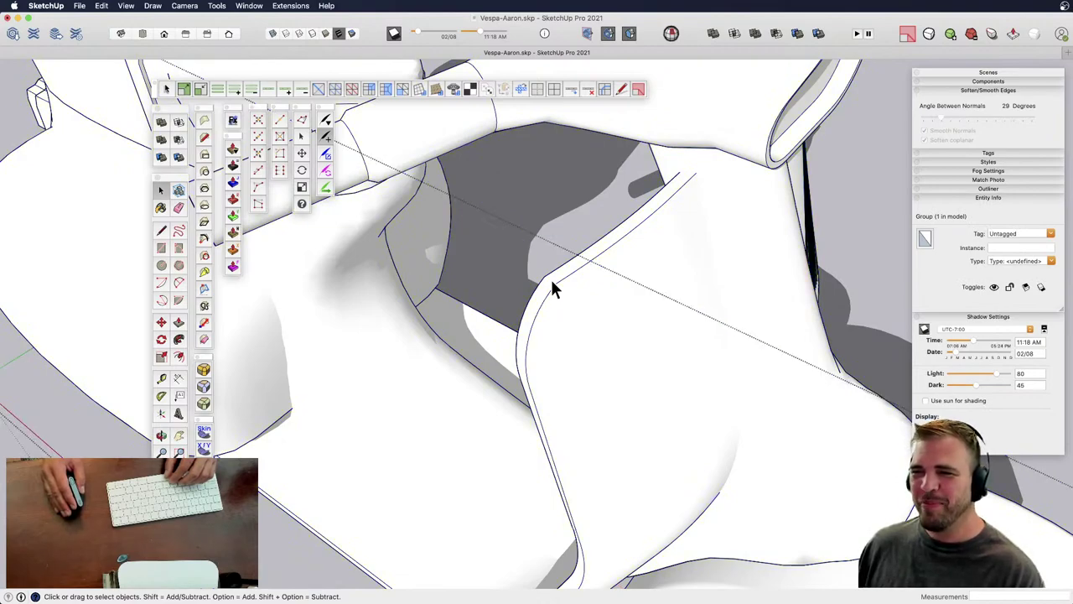
{"action": "left_click", "coordinate": [552, 283]}
{"action": "double_click", "coordinate": [554, 278]}
{"action": "left_click", "coordinate": [553, 278]}
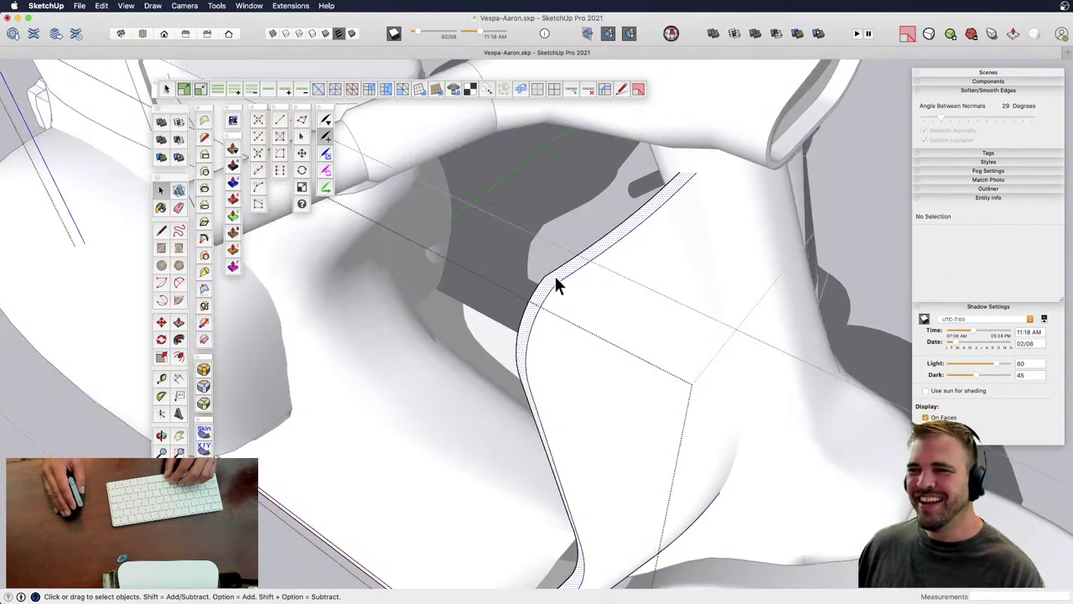
{"action": "scroll", "coordinate": [554, 273], "scroll_direction": "down", "scroll_amount": 8}
{"action": "middle_click_drag", "start_coordinate": [528, 327], "coordinate": [325, 339]}
{"action": "left_click_drag", "start_coordinate": [436, 291], "coordinate": [467, 352]}
{"action": "key", "text": "m"}
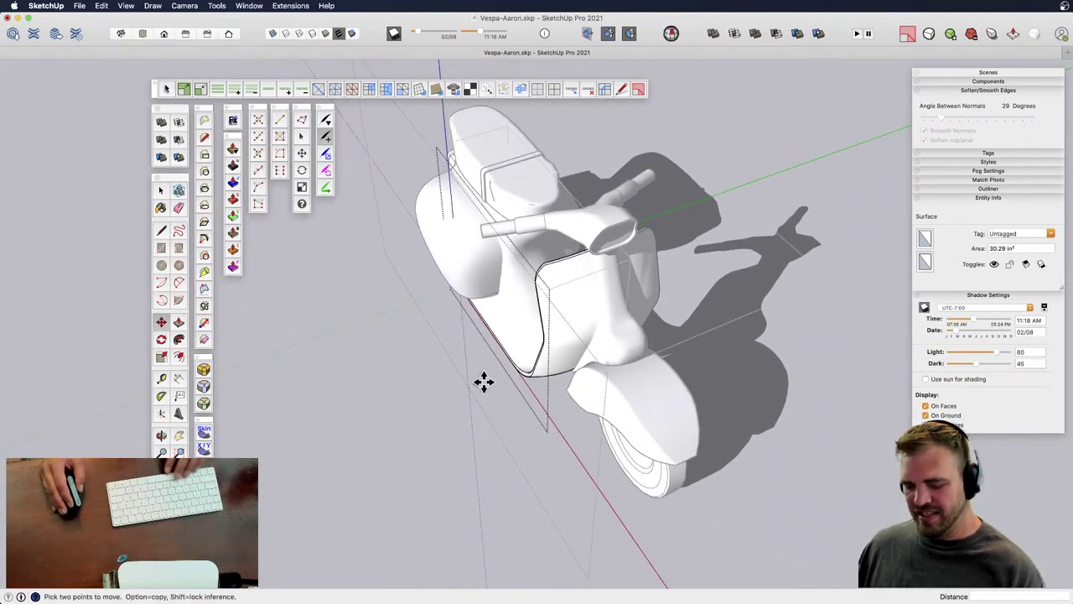
{"action": "left_click", "coordinate": [462, 395]}
{"action": "key", "text": "alt"}
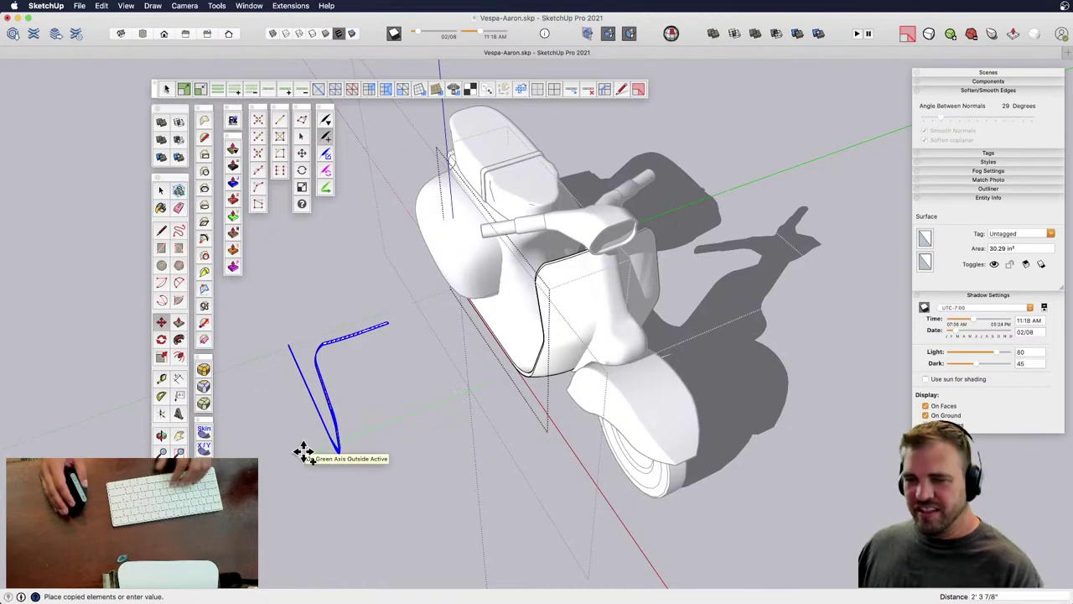
{"action": "key", "text": "space"}
- Move the floorboard's rear end face forward along the red axis by about 2 15/16", and again by about 9/16"
{"action": "middle_click_drag", "start_coordinate": [503, 402], "coordinate": [721, 210]}
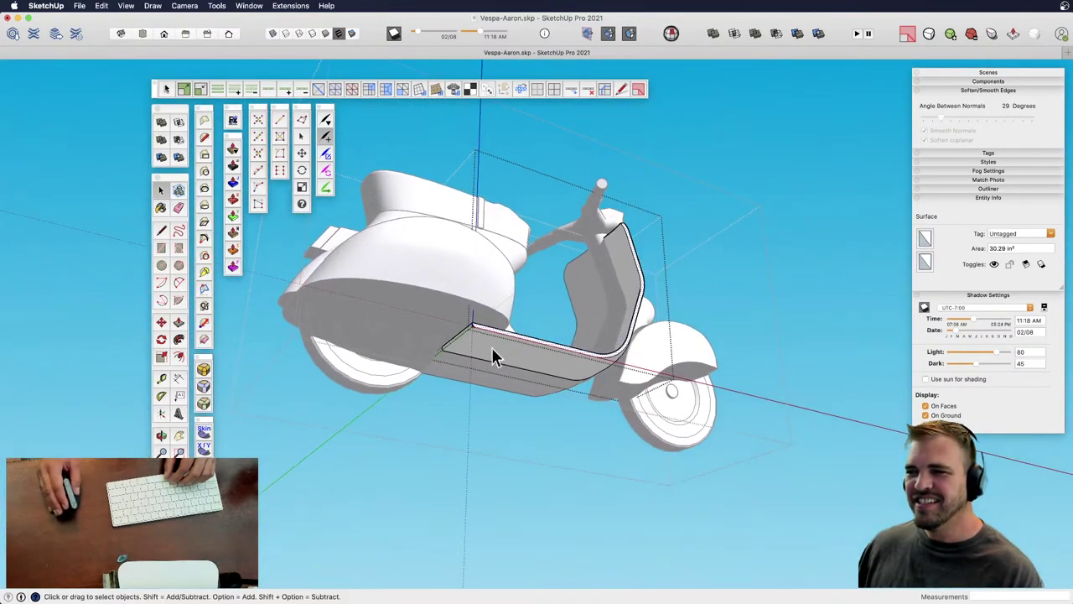
{"action": "scroll", "coordinate": [470, 345], "scroll_direction": "up", "scroll_amount": 3}
{"action": "middle_click_drag", "start_coordinate": [461, 344], "coordinate": [403, 293]}
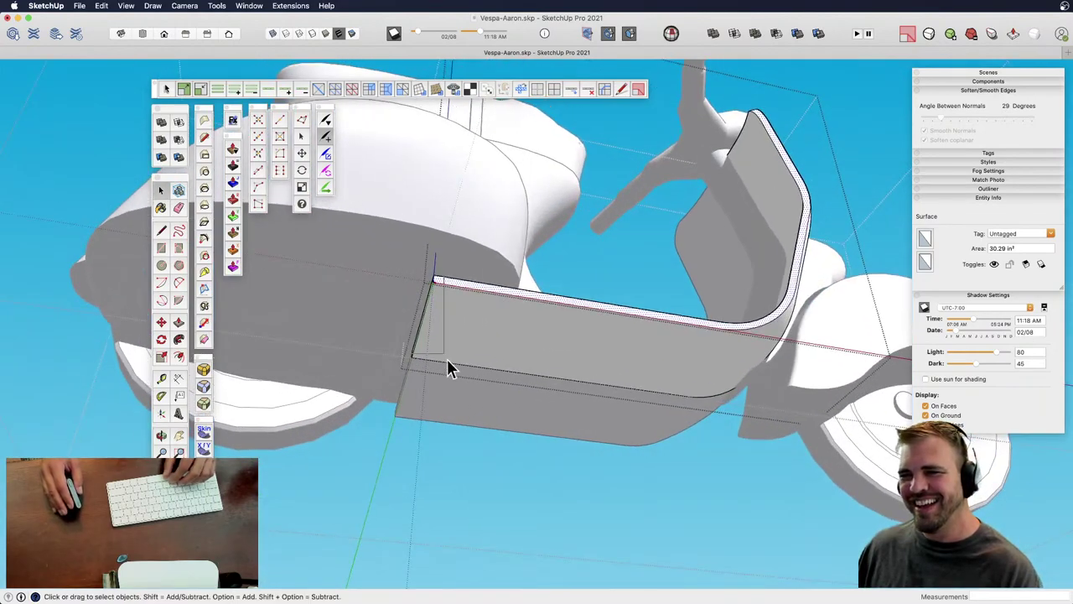
{"action": "scroll", "coordinate": [458, 319], "scroll_direction": "up", "scroll_amount": 5}
{"action": "key", "text": "m"}
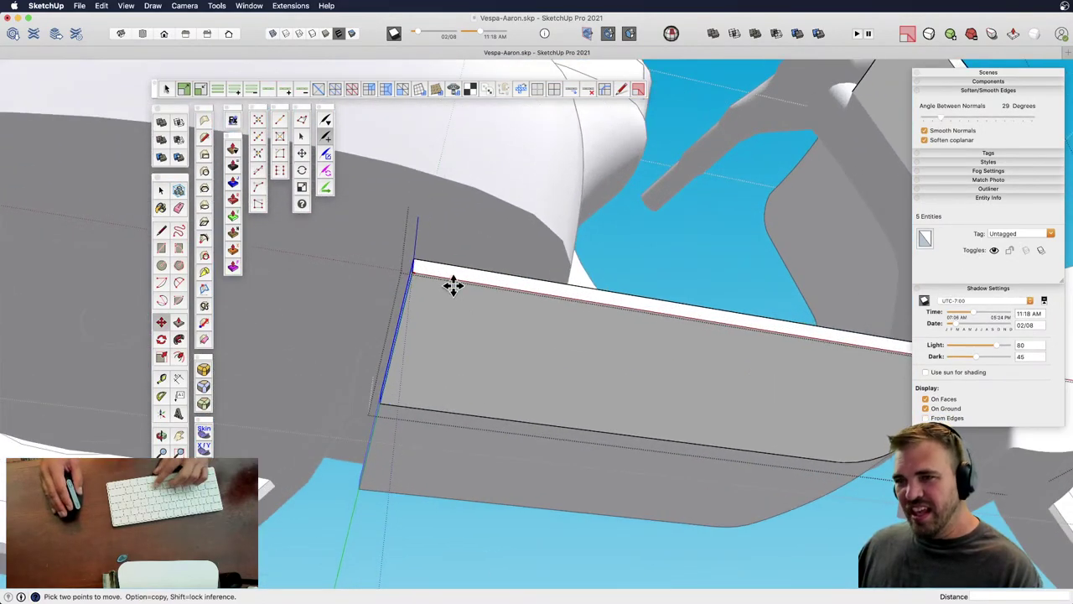
{"action": "left_click", "coordinate": [450, 285]}
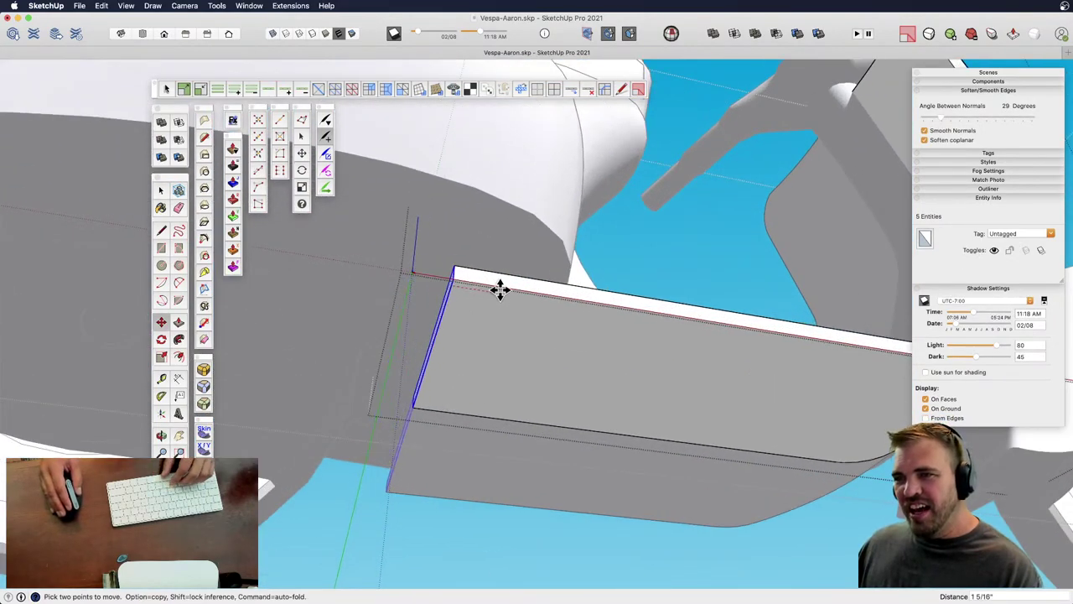
{"action": "left_click", "coordinate": [541, 302]}
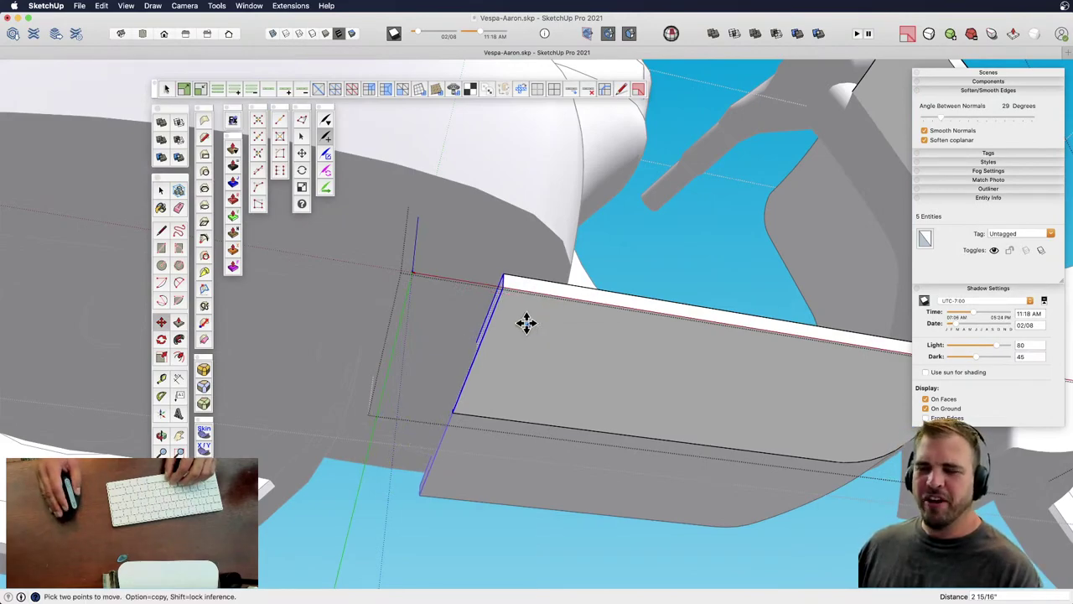
{"action": "left_click", "coordinate": [512, 300]}
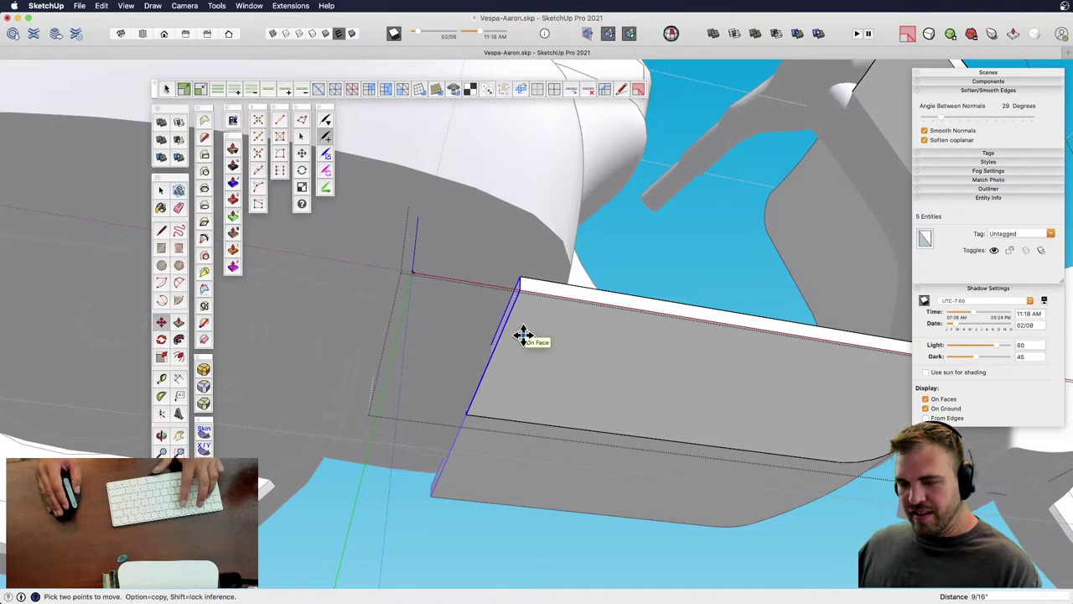
- Push/Pull the floorboard's rear end face backward about 4 3/16" beneath the rear body, and close the group
{"action": "middle_click_drag", "start_coordinate": [529, 347], "coordinate": [532, 449]}
{"action": "key", "text": "m"}
{"action": "key", "text": "p"}
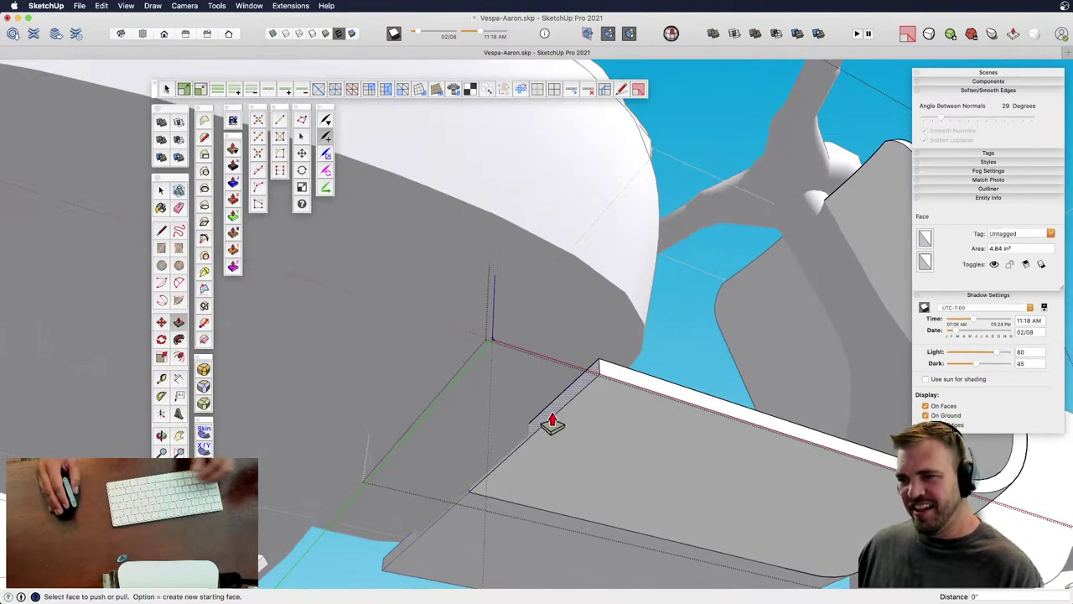
{"action": "left_click", "coordinate": [545, 424]}
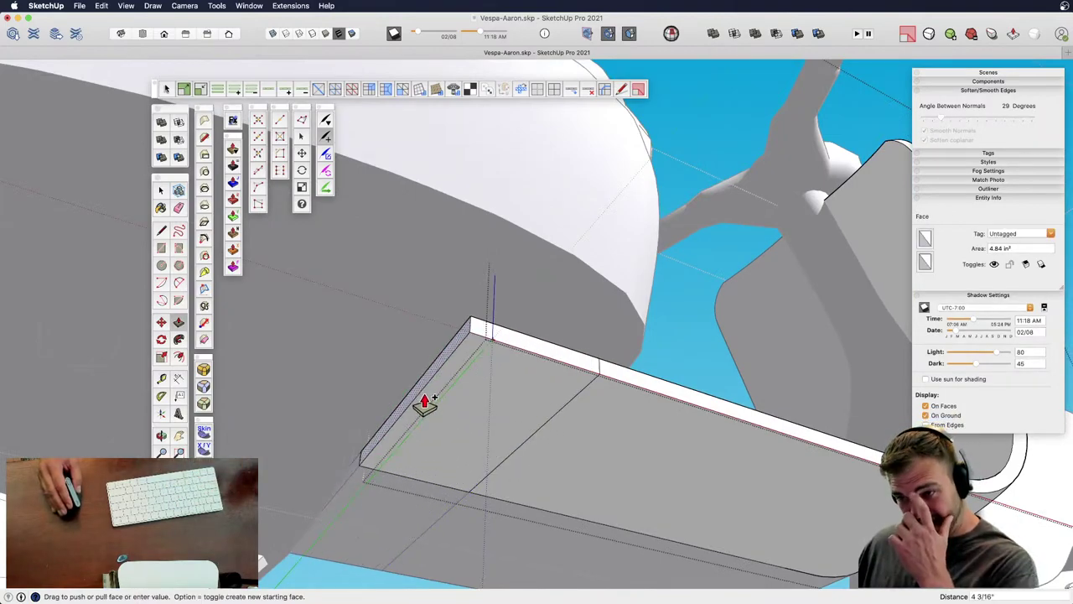
{"action": "left_click", "coordinate": [425, 404]}
{"action": "middle_click_drag", "start_coordinate": [427, 408], "coordinate": [576, 317]}
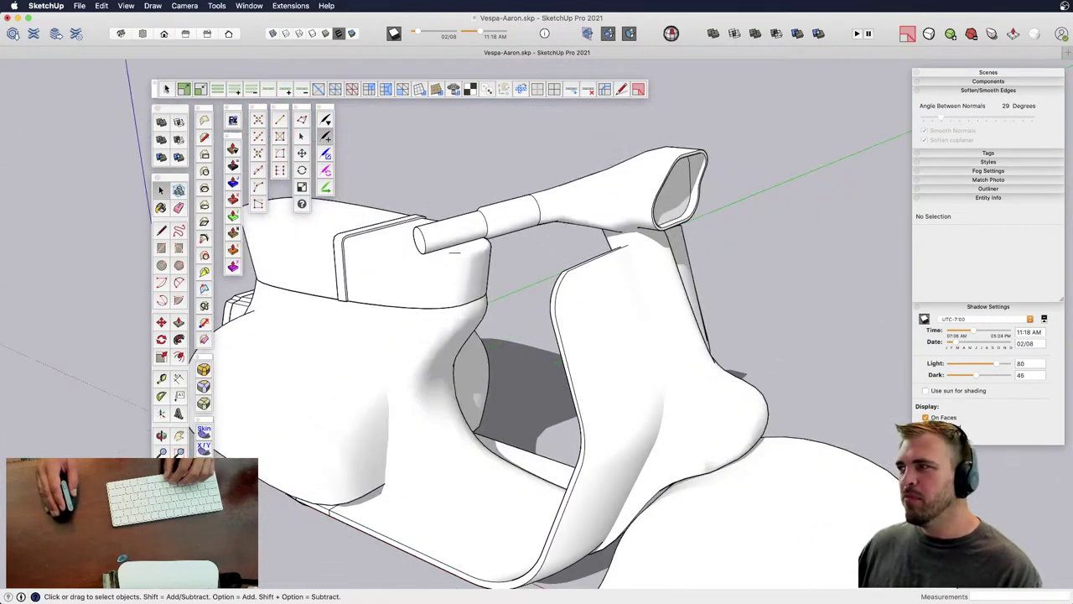
- Switch to Finder, preview the Vespa reference photos to examine the leg shield trim and floorboard, and return to SketchUp
{"action": "key", "text": "super+Tab"}
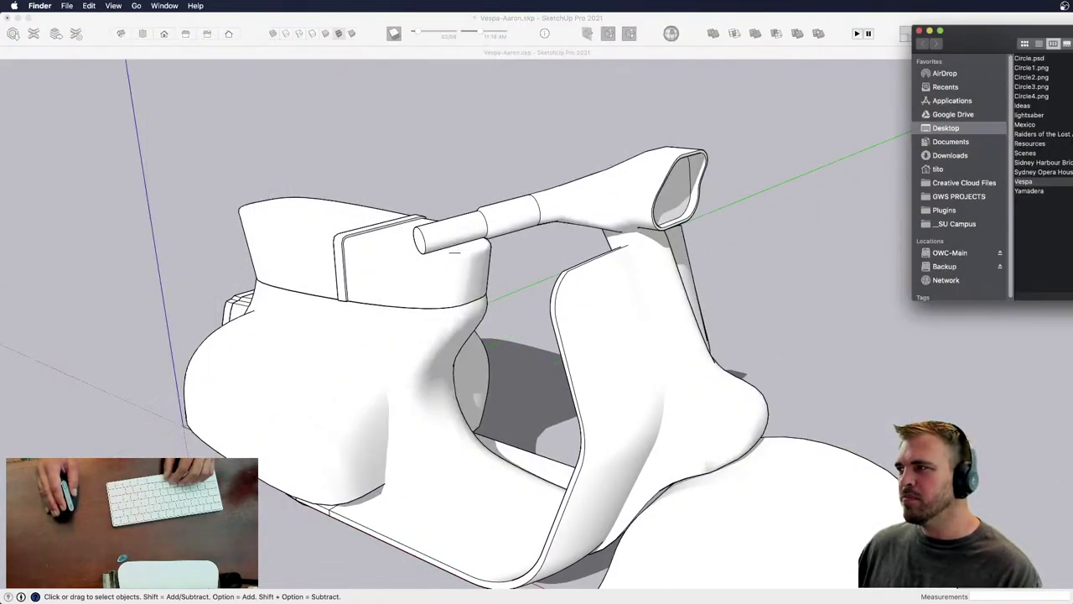
{"action": "key", "text": "space"}
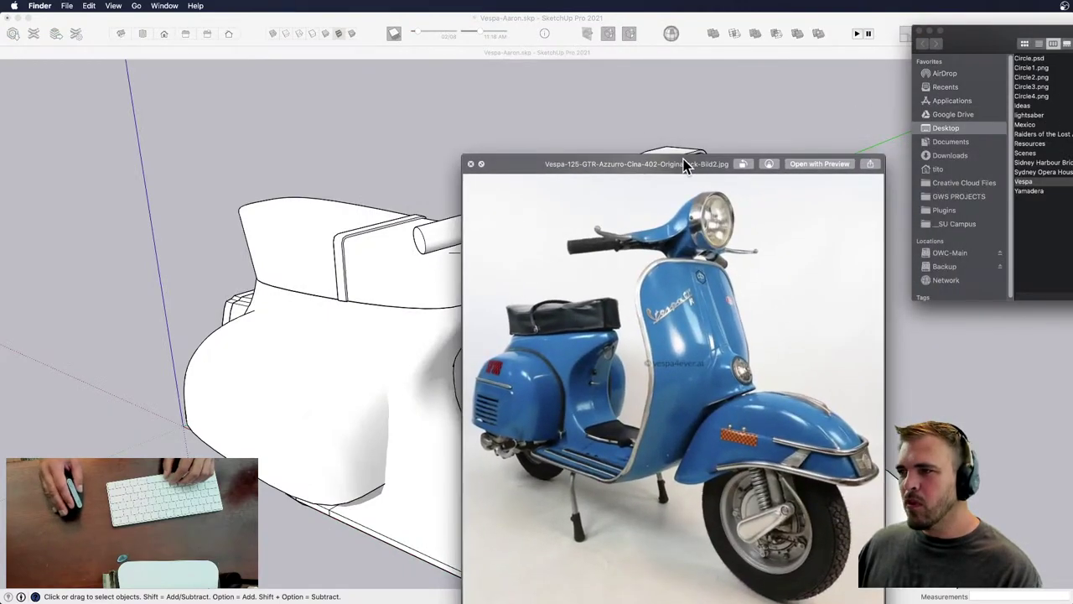
{"action": "left_click_drag", "start_coordinate": [687, 162], "coordinate": [573, 95]}
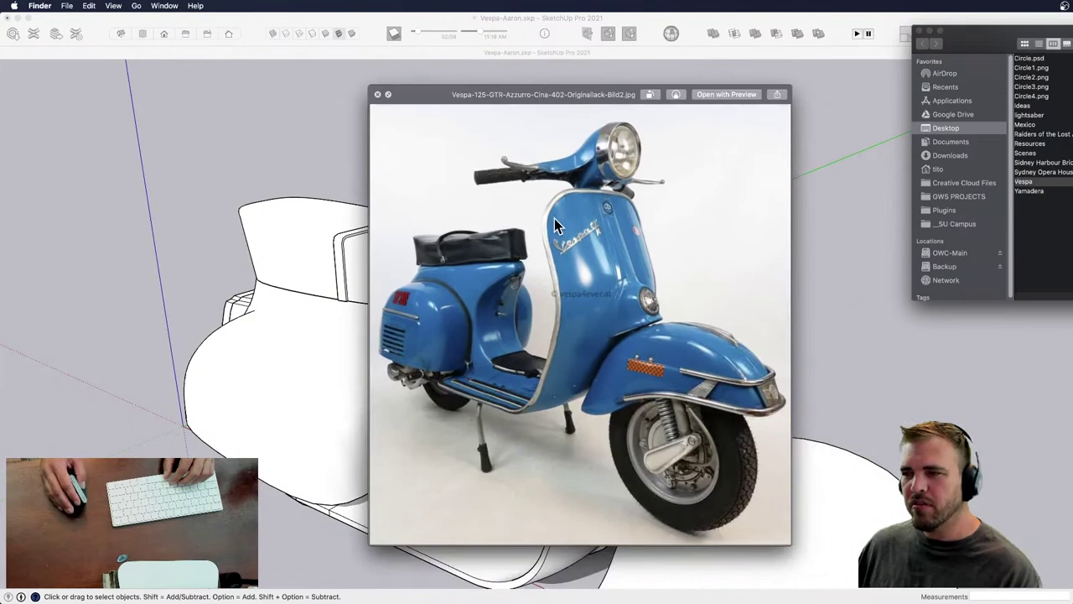
{"action": "key", "text": "Down"}
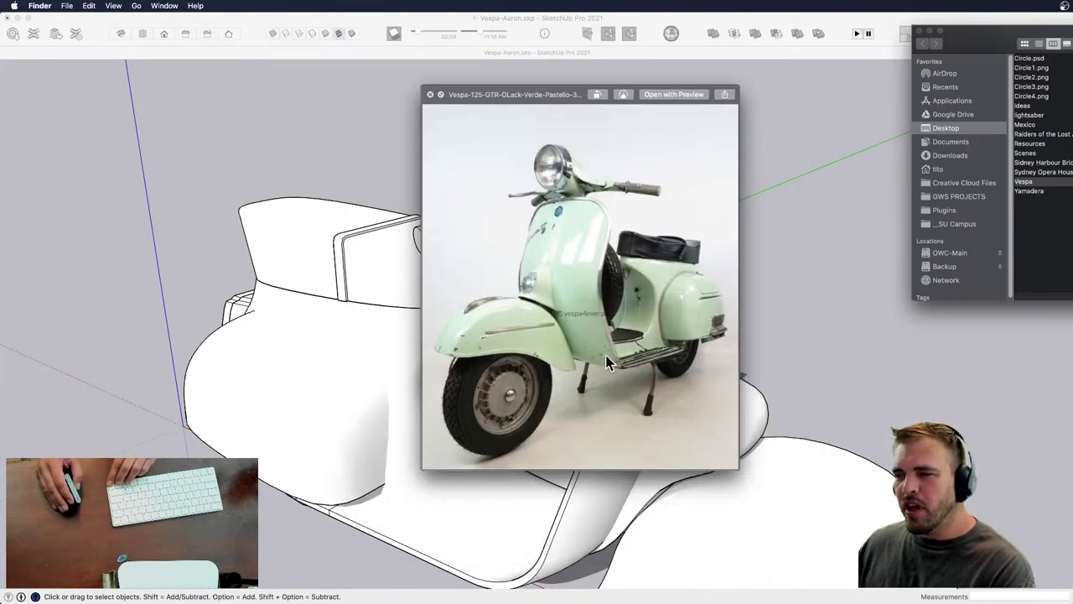
{"action": "key", "text": "Down"}
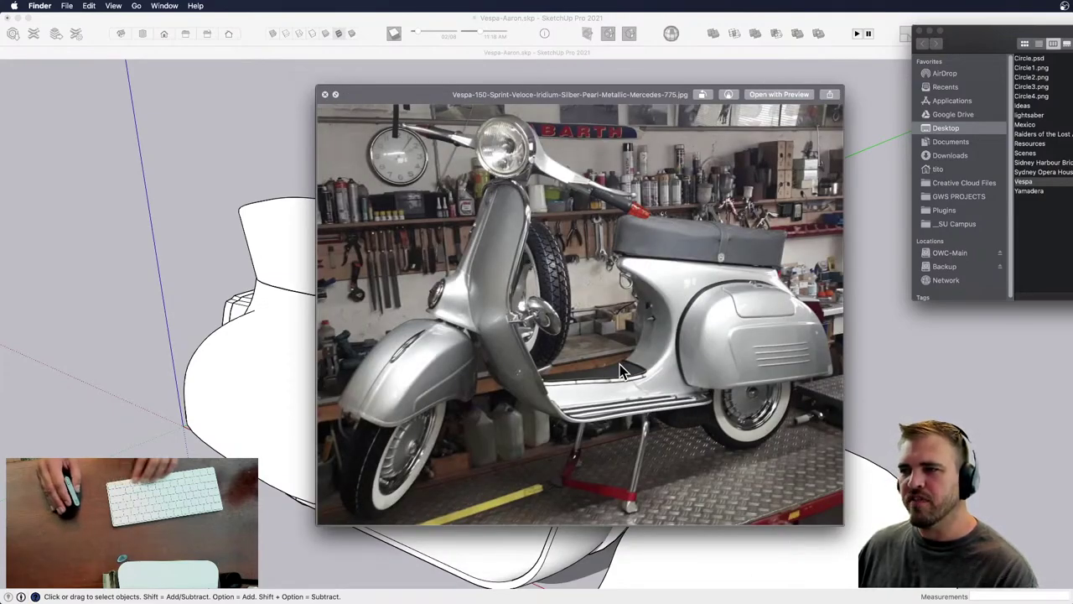
{"action": "key", "text": "space"}
{"action": "left_click", "coordinate": [516, 464]}
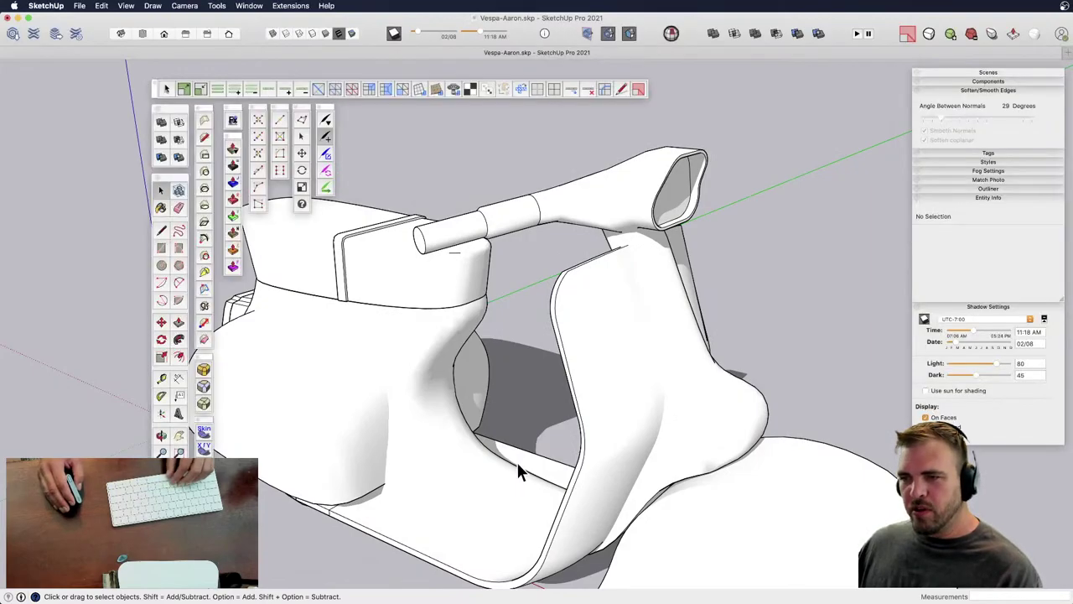
- Reopen the floorboard group, draw a tangent two-point arc across the rear outer corner, and push the corner piece away to round it
{"action": "mouse_move", "coordinate": [469, 473]}
{"action": "middle_mouse_down", "text": "shift"}
{"action": "mouse_move", "coordinate": [515, 374]}
{"action": "mouse_move", "coordinate": [671, 178]}
{"action": "mouse_move", "coordinate": [632, 260]}
{"action": "mouse_move", "coordinate": [758, 303]}
{"action": "middle_mouse_up", "text": "shift"}
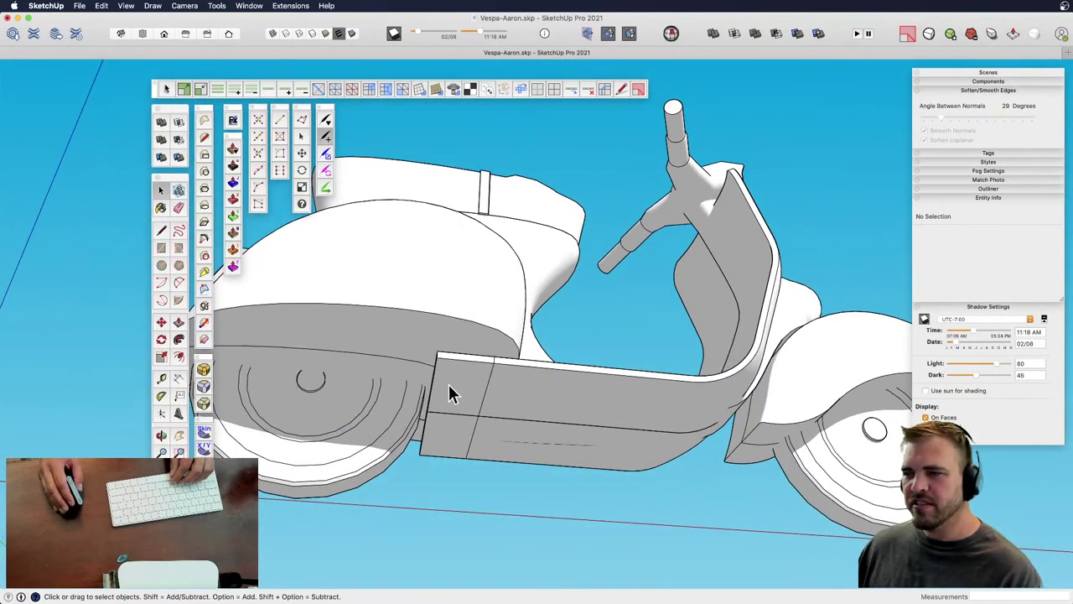
{"action": "scroll", "coordinate": [450, 385], "scroll_direction": "up", "scroll_amount": 3}
{"action": "mouse_move", "coordinate": [464, 391]}
{"action": "middle_mouse_down"}
{"action": "mouse_move", "coordinate": [503, 254]}
{"action": "mouse_move", "coordinate": [520, 235]}
{"action": "mouse_move", "coordinate": [500, 216]}
{"action": "mouse_move", "coordinate": [512, 220]}
{"action": "middle_mouse_up"}
{"action": "left_click", "coordinate": [502, 230]}
{"action": "double_click", "coordinate": [482, 233]}
{"action": "key", "text": "a"}
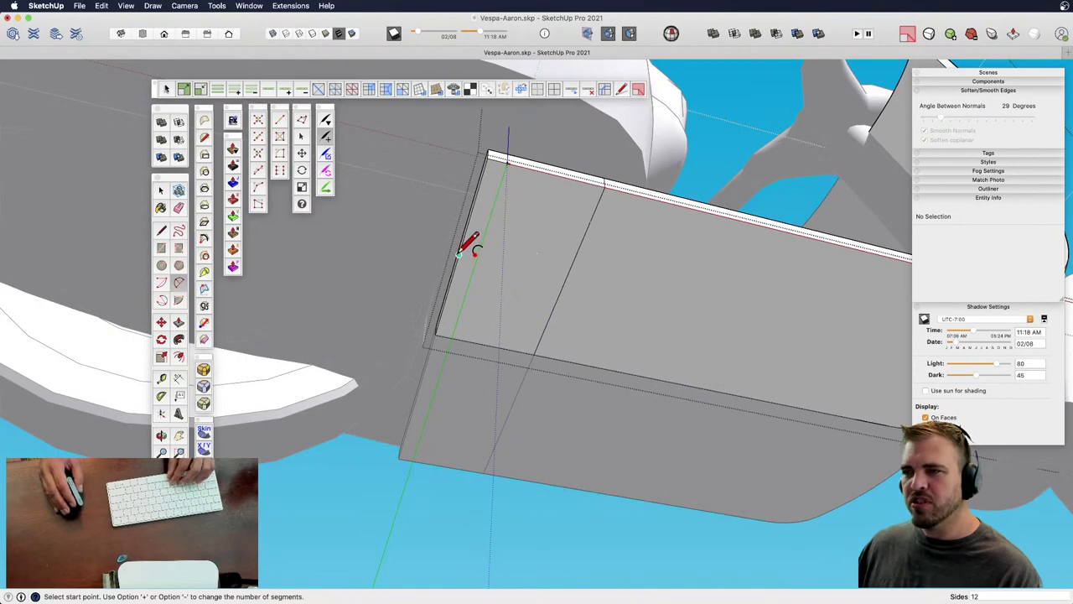
{"action": "left_click", "coordinate": [459, 254]}
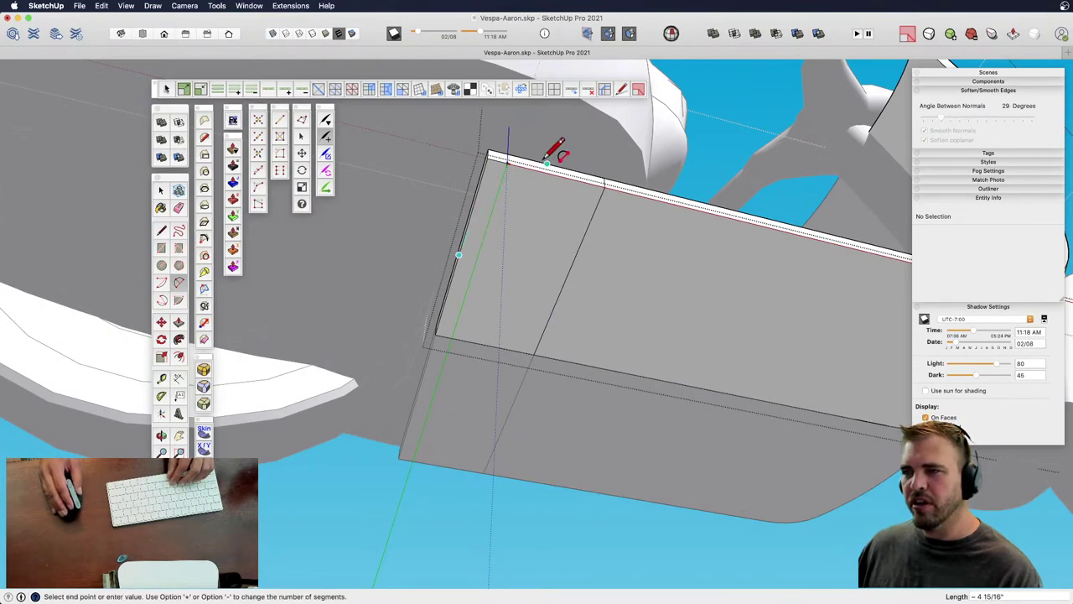
{"action": "left_click", "coordinate": [597, 183]}
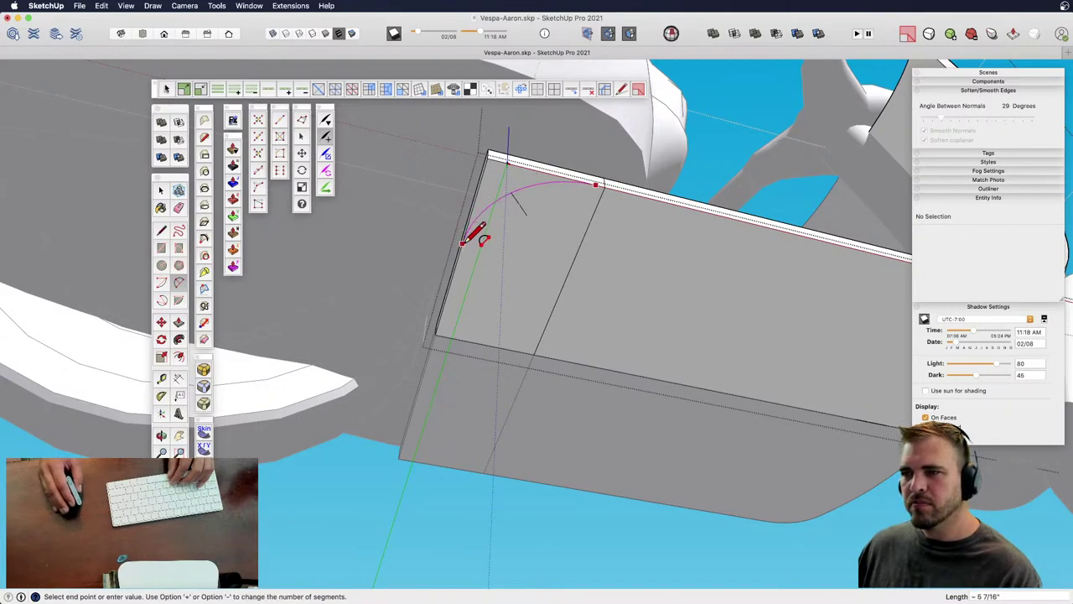
{"action": "left_click", "coordinate": [489, 201]}
{"action": "key", "text": "p"}
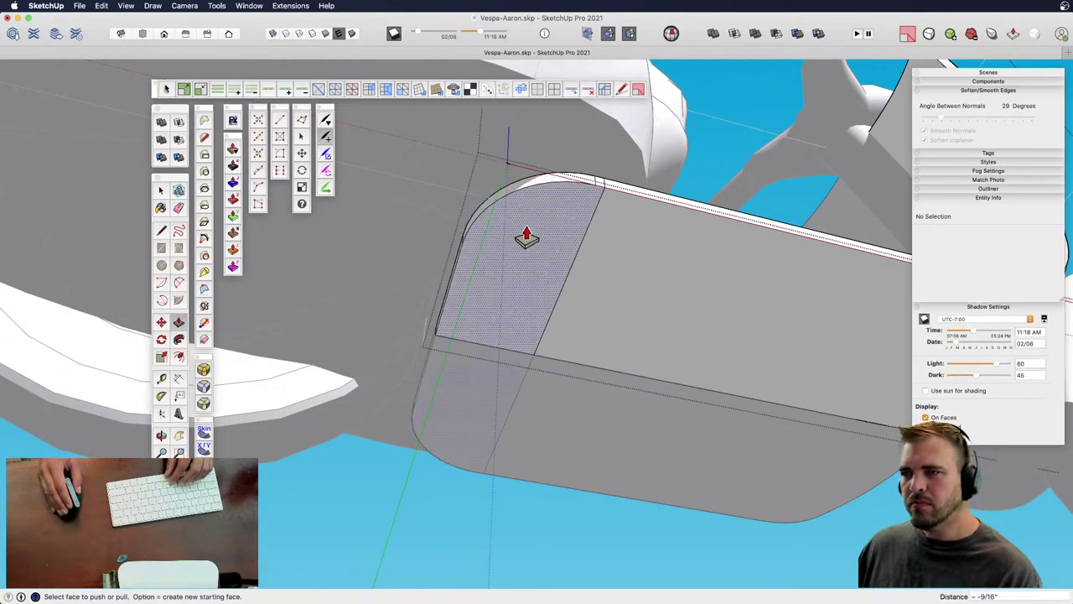
- Clean up the leftover edge lines crossing the floorboard's outer rim around the rounded rear corner with the Eraser
{"action": "scroll", "coordinate": [520, 234], "scroll_direction": "down", "scroll_amount": 5}
{"action": "middle_click_drag", "start_coordinate": [515, 232], "coordinate": [832, 300]}
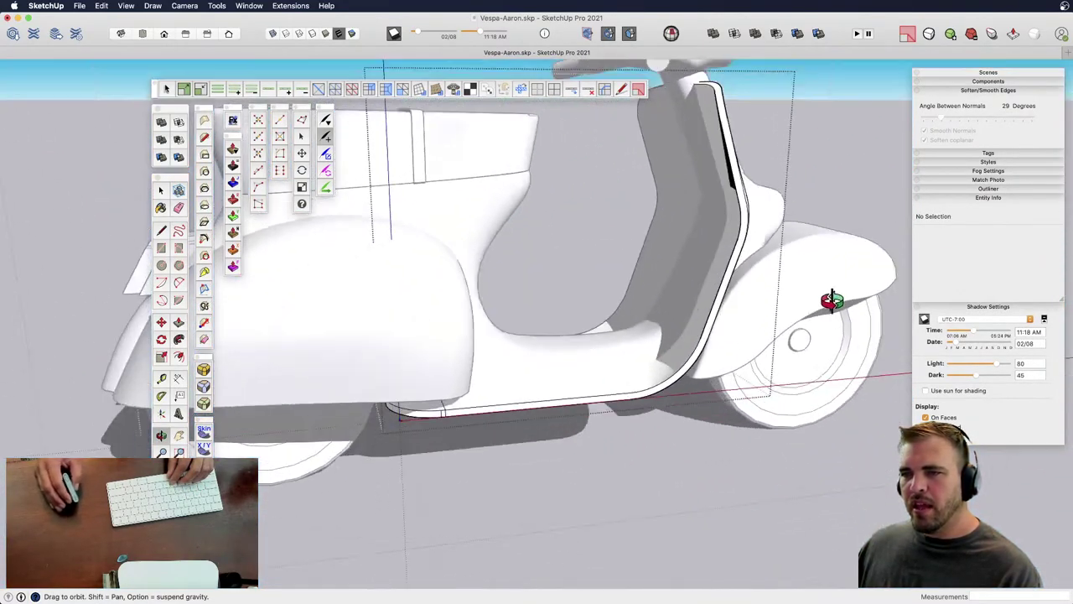
{"action": "scroll", "coordinate": [441, 407], "scroll_direction": "up", "scroll_amount": 10}
{"action": "key", "text": "e"}
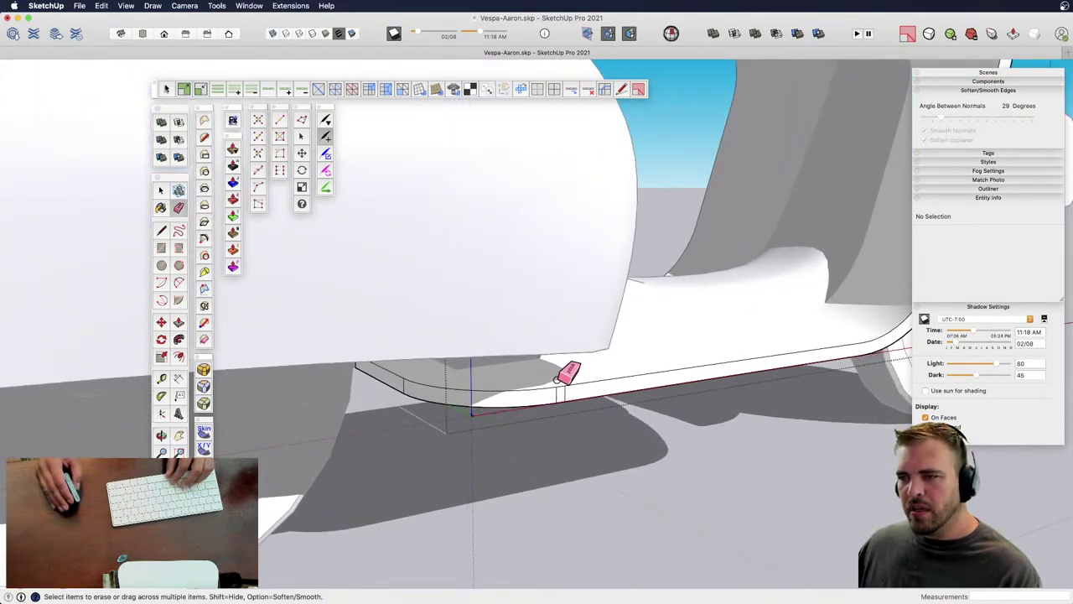
{"action": "scroll", "coordinate": [566, 374], "scroll_direction": "up", "scroll_amount": 5}
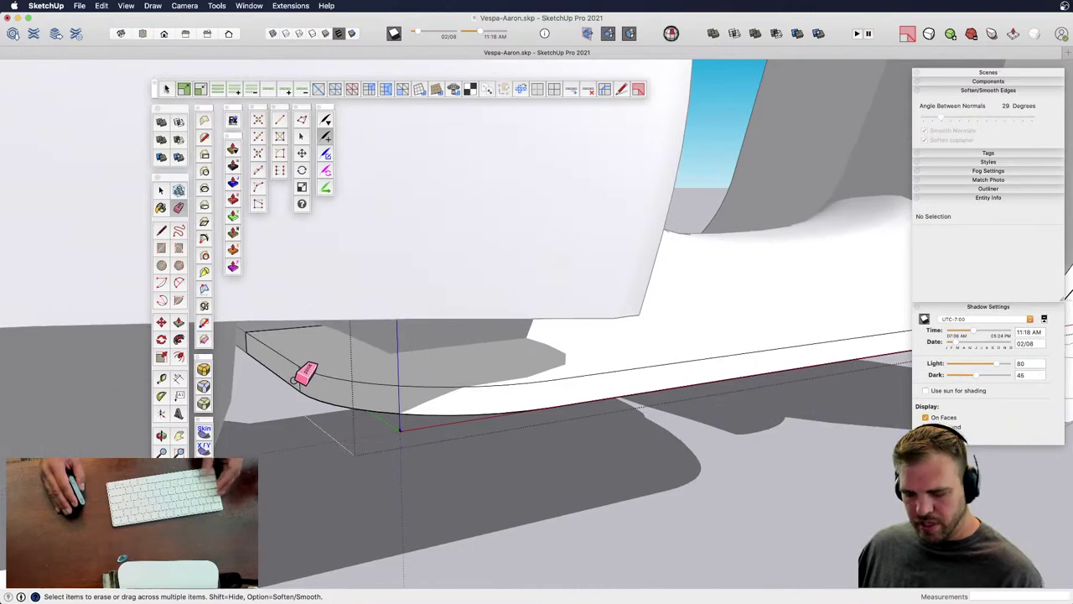
{"action": "key", "text": "space"}
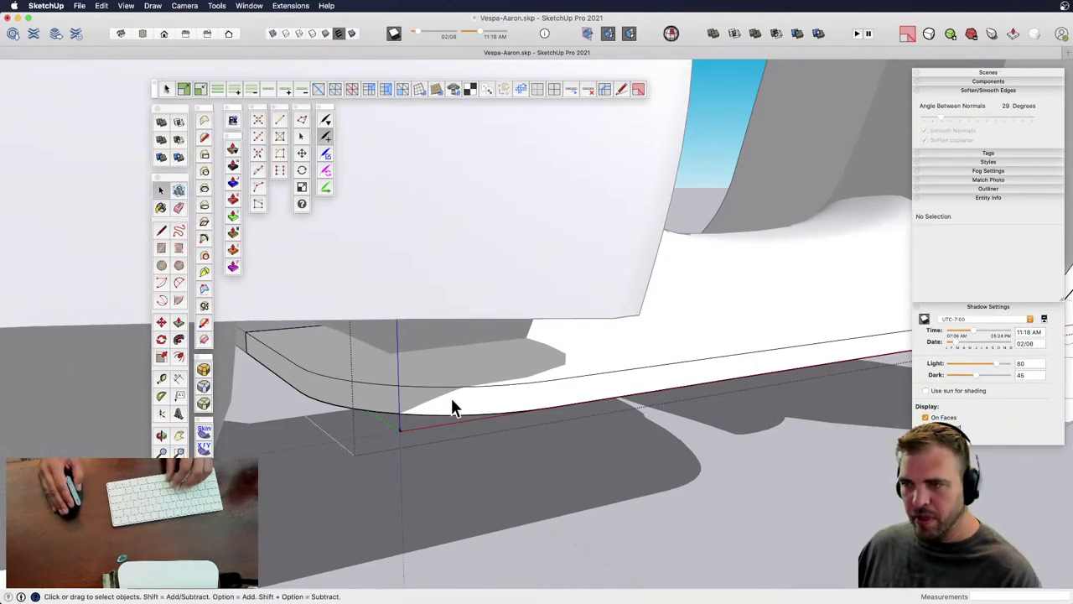
- Copy the narrow outer edge surface of the floorboard and leg shield, close its group, and paste it in place as loose geometry
{"action": "left_click", "coordinate": [449, 407]}
{"action": "scroll", "coordinate": [438, 409], "scroll_direction": "down", "scroll_amount": 3}
{"action": "middle_click_drag", "start_coordinate": [504, 406], "coordinate": [623, 418]}
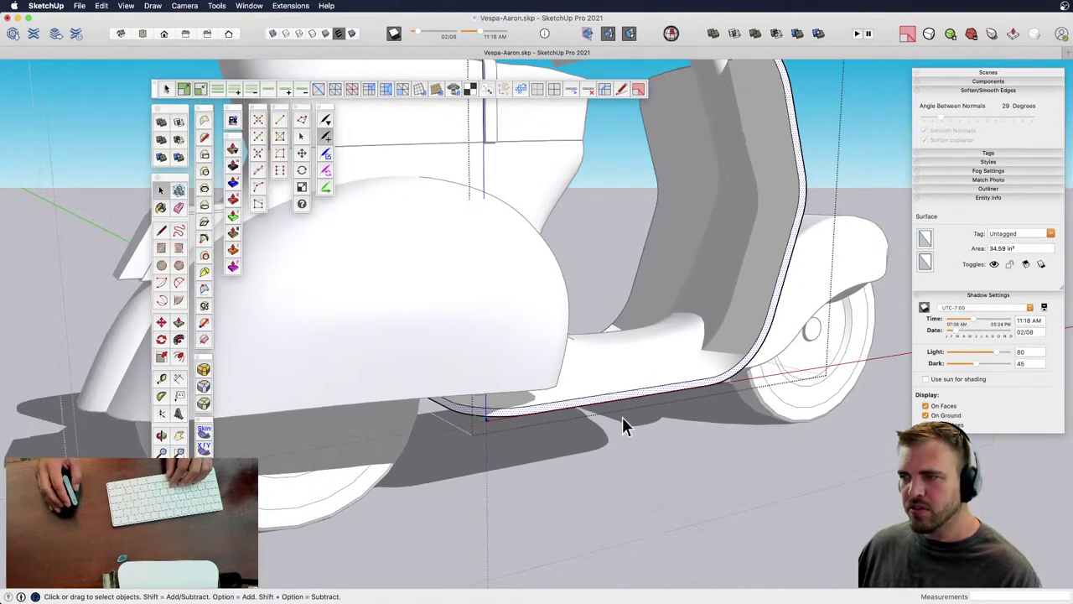
{"action": "middle_click_drag", "start_coordinate": [811, 263], "coordinate": [471, 487]}
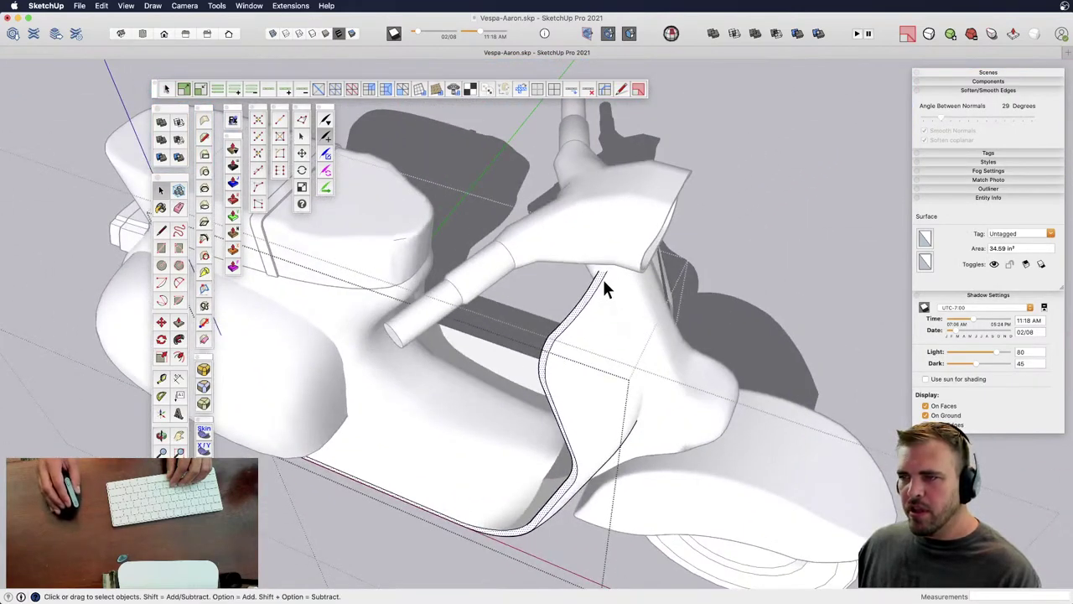
{"action": "middle_click_drag", "start_coordinate": [566, 476], "coordinate": [549, 317]}
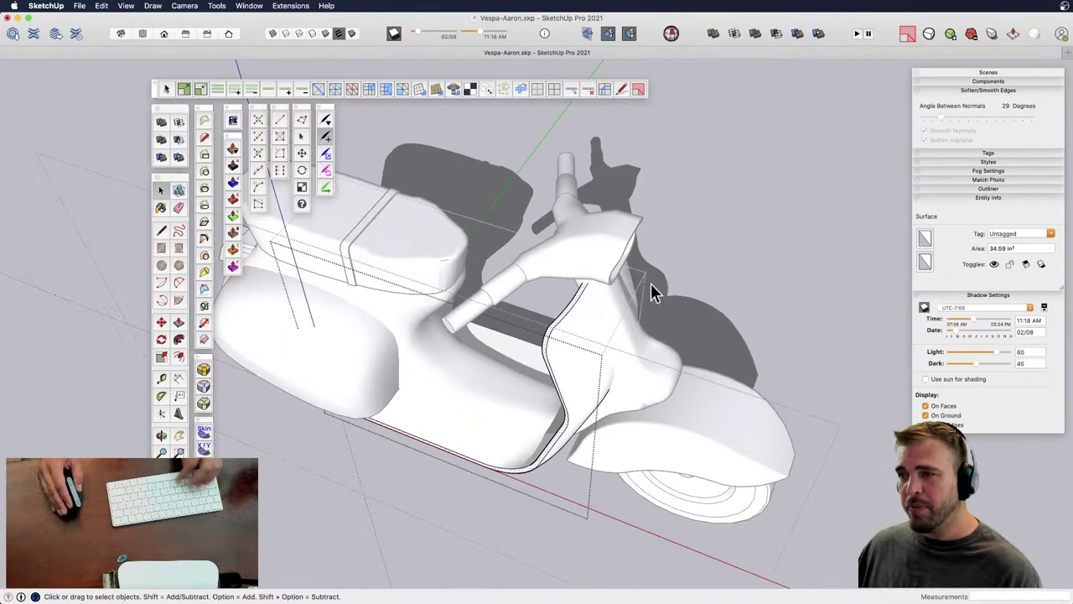
{"action": "middle_click_drag", "start_coordinate": [556, 304], "coordinate": [382, 238]}
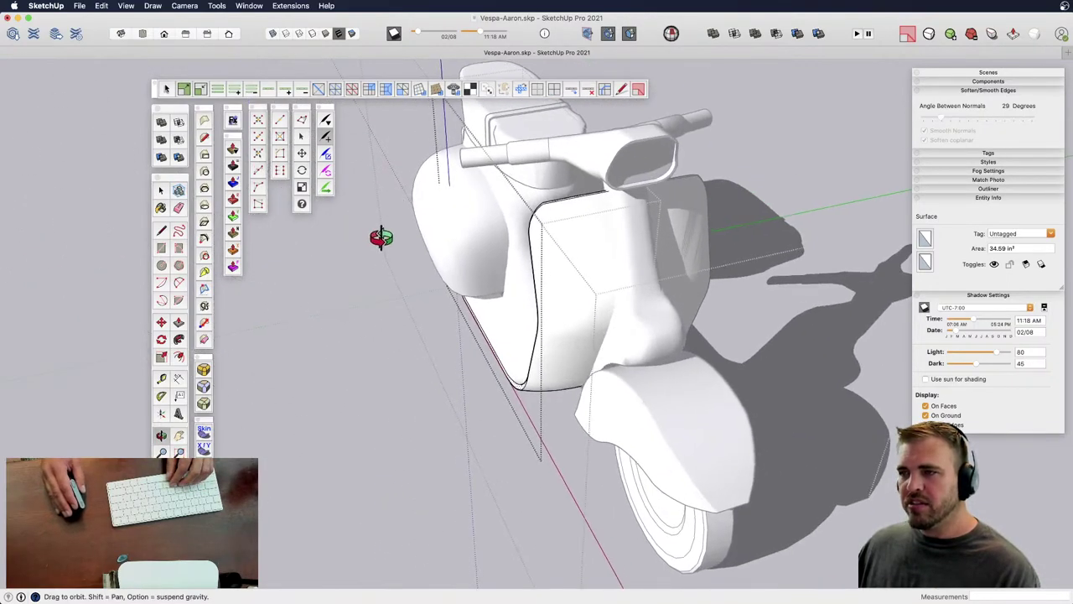
{"action": "scroll", "coordinate": [569, 335], "scroll_direction": "down", "scroll_amount": 5}
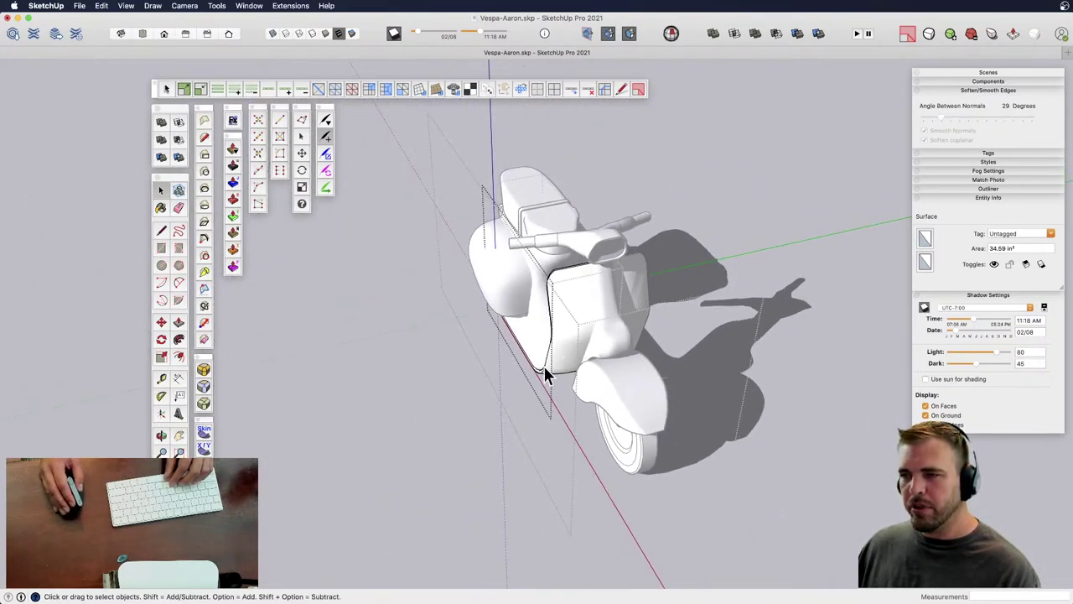
{"action": "left_click", "coordinate": [404, 454]}
{"action": "left_click", "coordinate": [404, 454]}
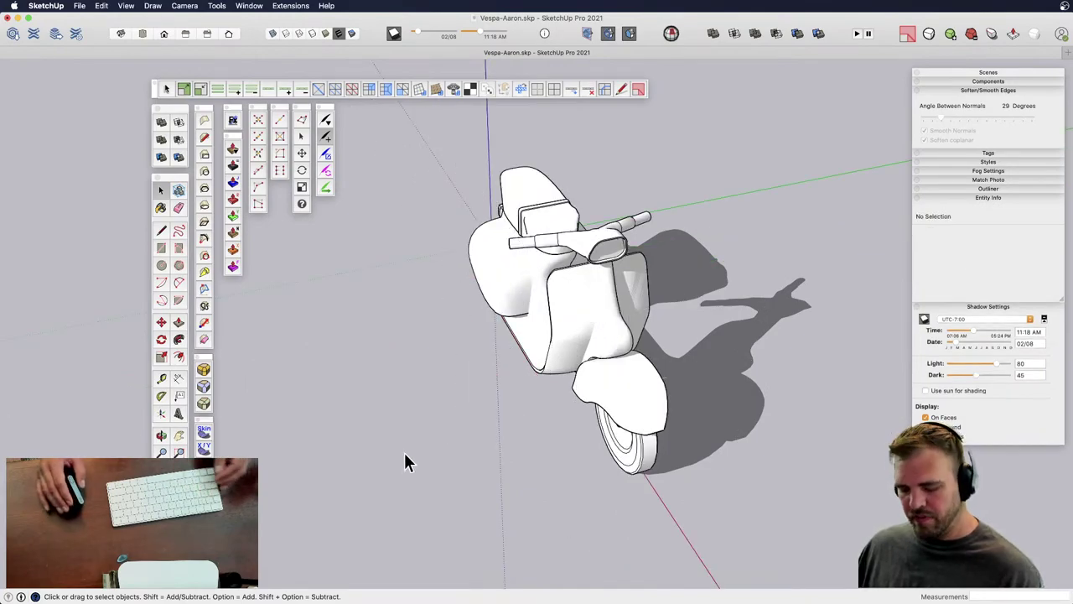
{"action": "key", "text": "alt+shift+v"}
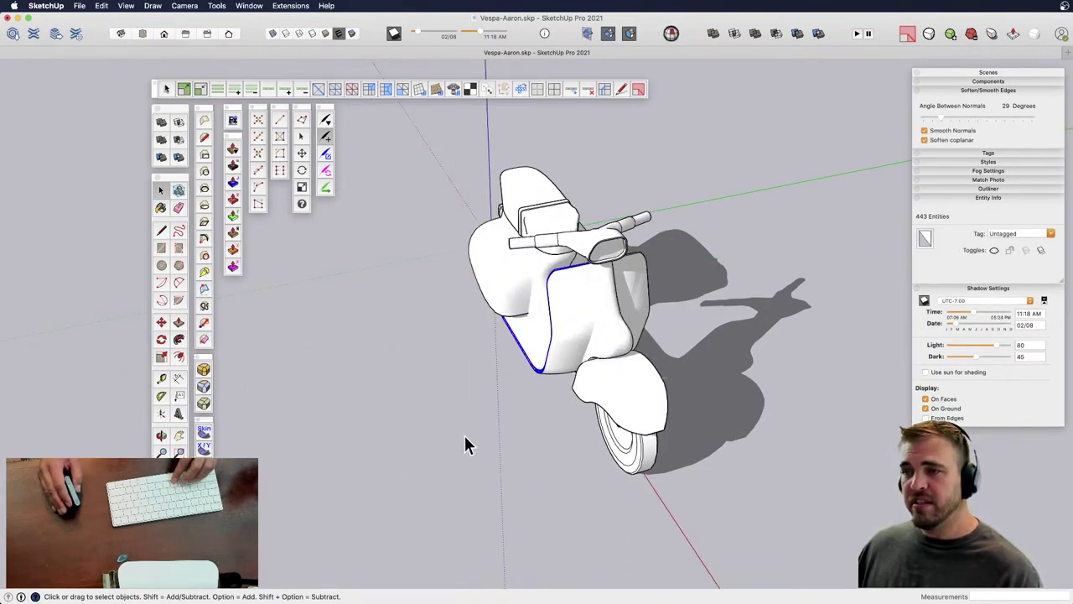
- Move the pasted edge strip 20" away from the scooter along the green axis
{"action": "key", "text": "m"}
{"action": "left_click", "coordinate": [541, 389]}
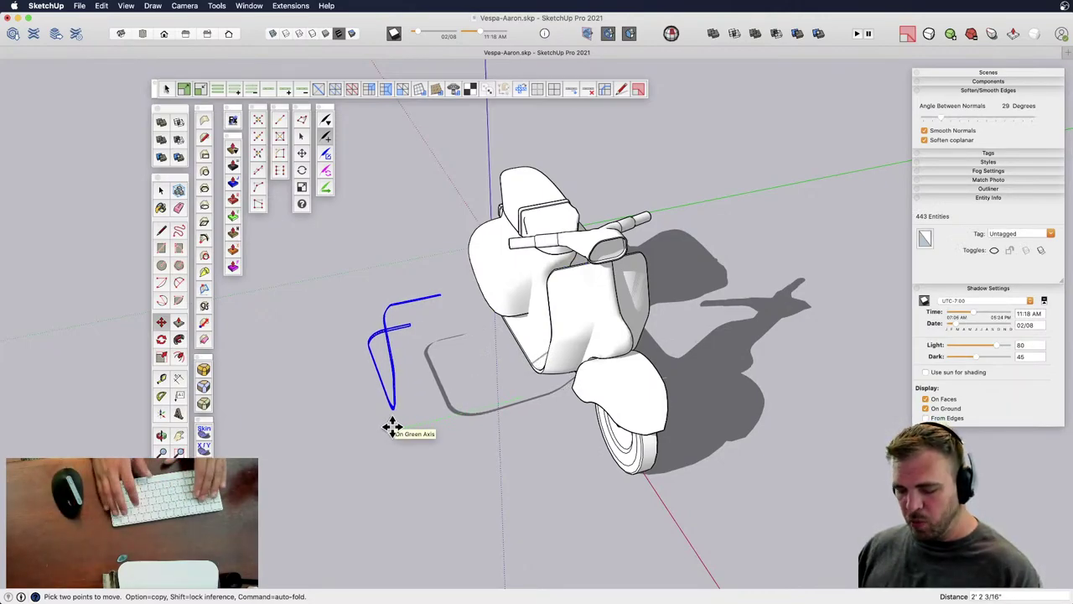
{"action": "type", "text": "20"}
{"action": "key", "text": "Return"}
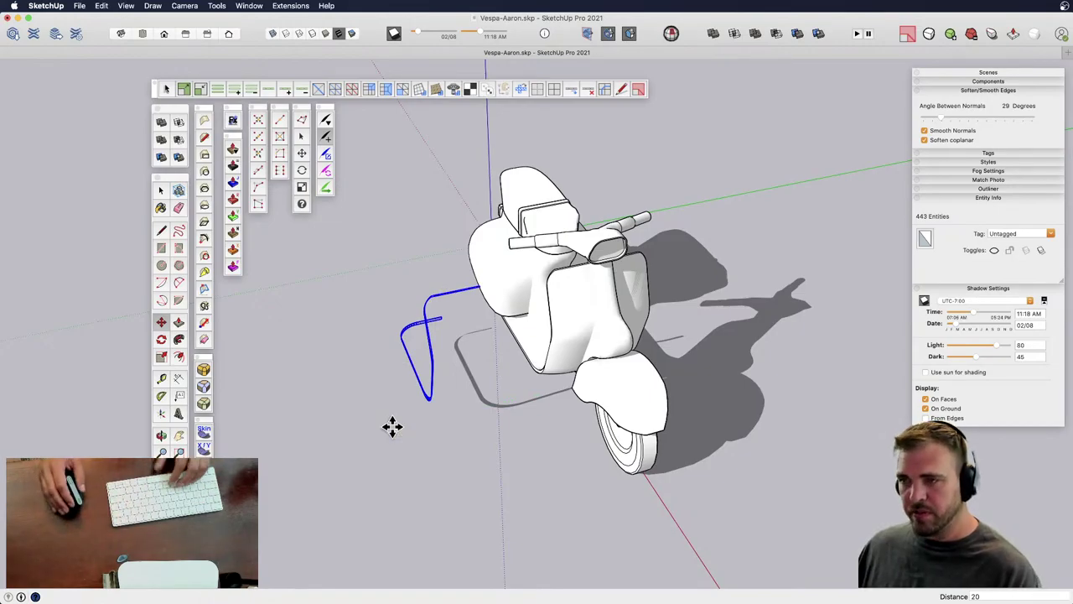
{"action": "middle_click_drag", "start_coordinate": [481, 350], "coordinate": [628, 388]}
{"action": "scroll", "coordinate": [552, 406], "scroll_direction": "up", "scroll_amount": 5}
{"action": "middle_click_drag", "start_coordinate": [552, 406], "coordinate": [923, 387]}
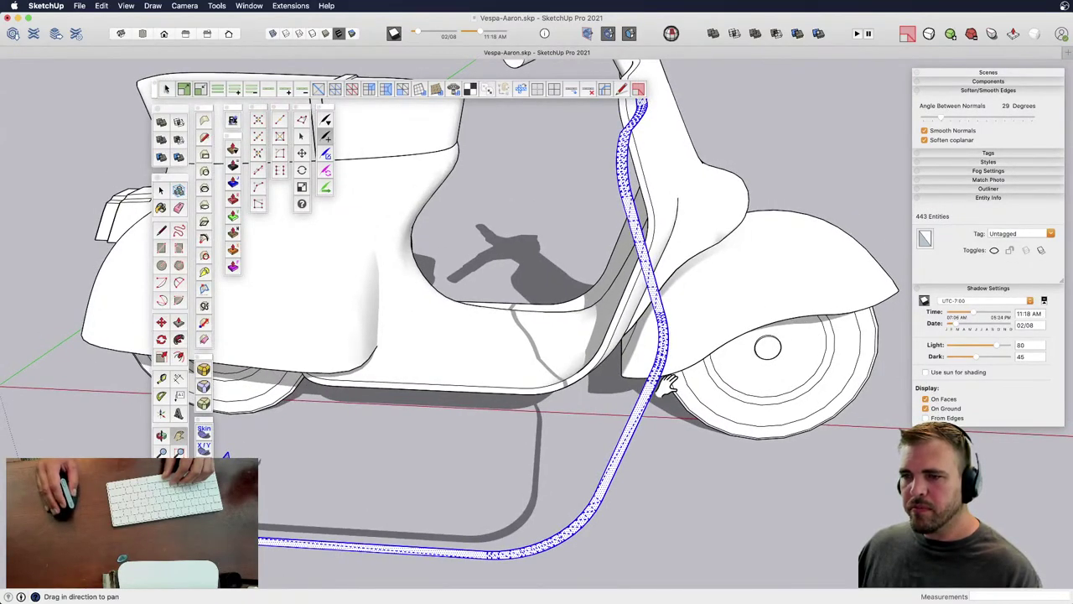
{"action": "middle_click_drag", "start_coordinate": [666, 385], "coordinate": [541, 330]}
- Erase the strip's short edge at the leg shield end and, with hidden geometry shown, the diagonal edges near that end
{"action": "left_click", "coordinate": [545, 349]}
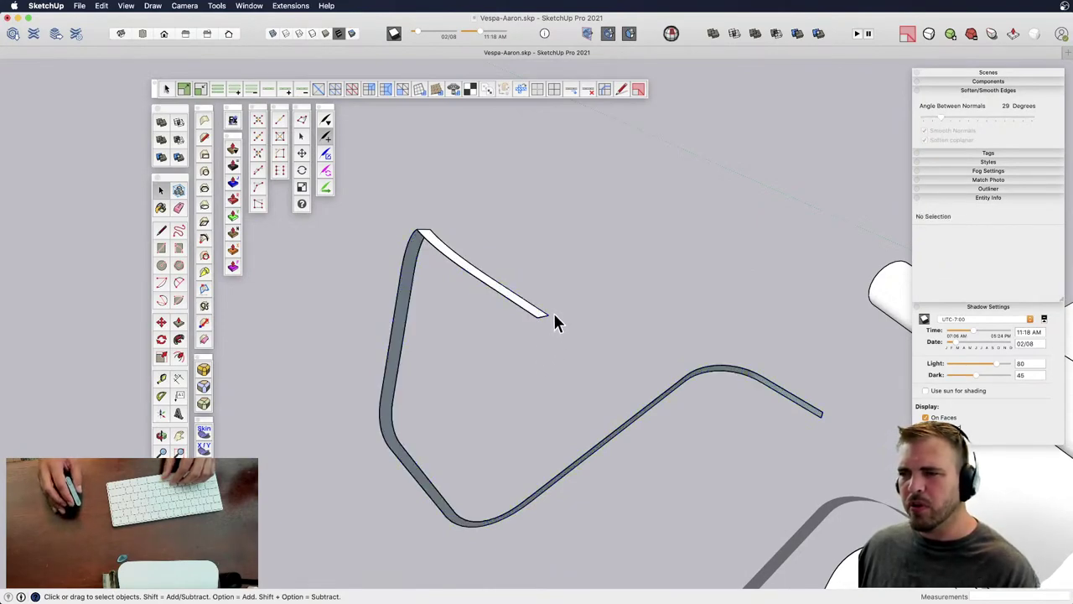
{"action": "left_click", "coordinate": [541, 321]}
{"action": "scroll", "coordinate": [541, 322], "scroll_direction": "up", "scroll_amount": 3}
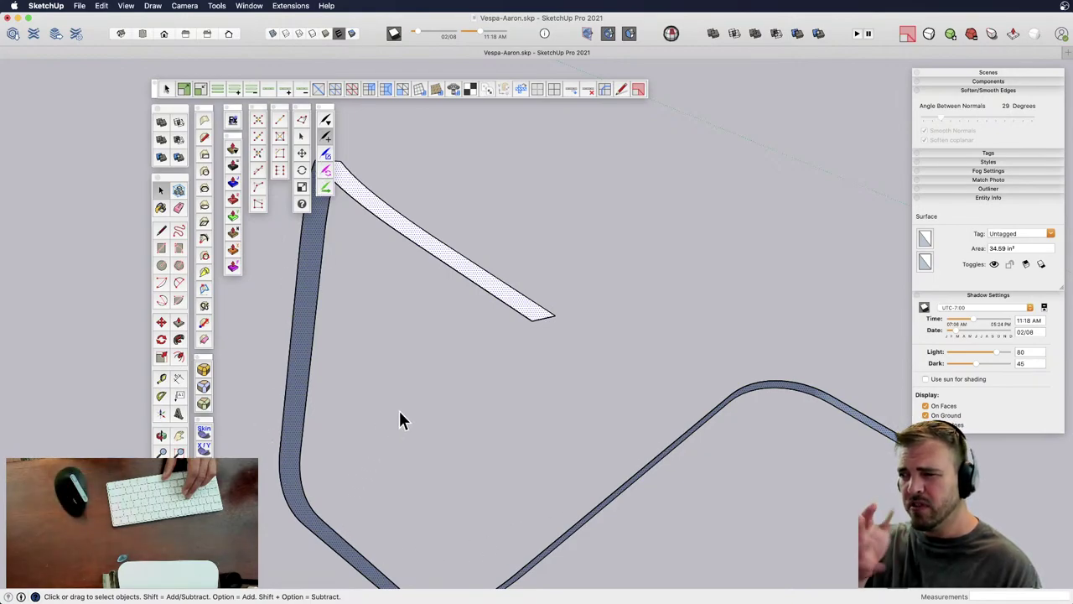
{"action": "key", "text": "e"}
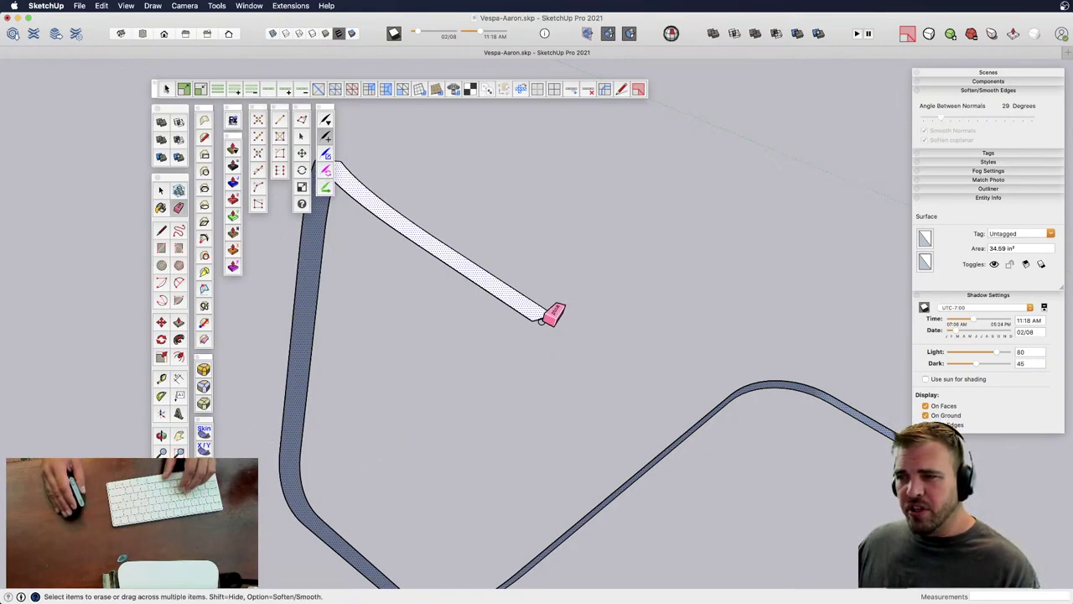
{"action": "scroll", "coordinate": [519, 252], "scroll_direction": "down", "scroll_amount": 3}
{"action": "scroll", "coordinate": [519, 253], "scroll_direction": "up", "scroll_amount": 3}
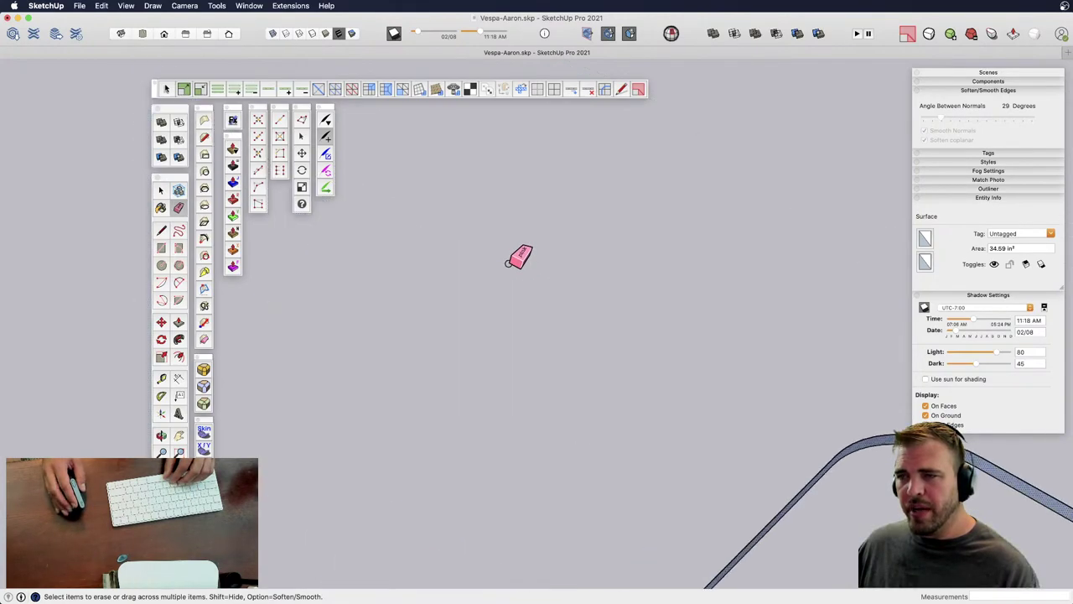
{"action": "key", "text": "space"}
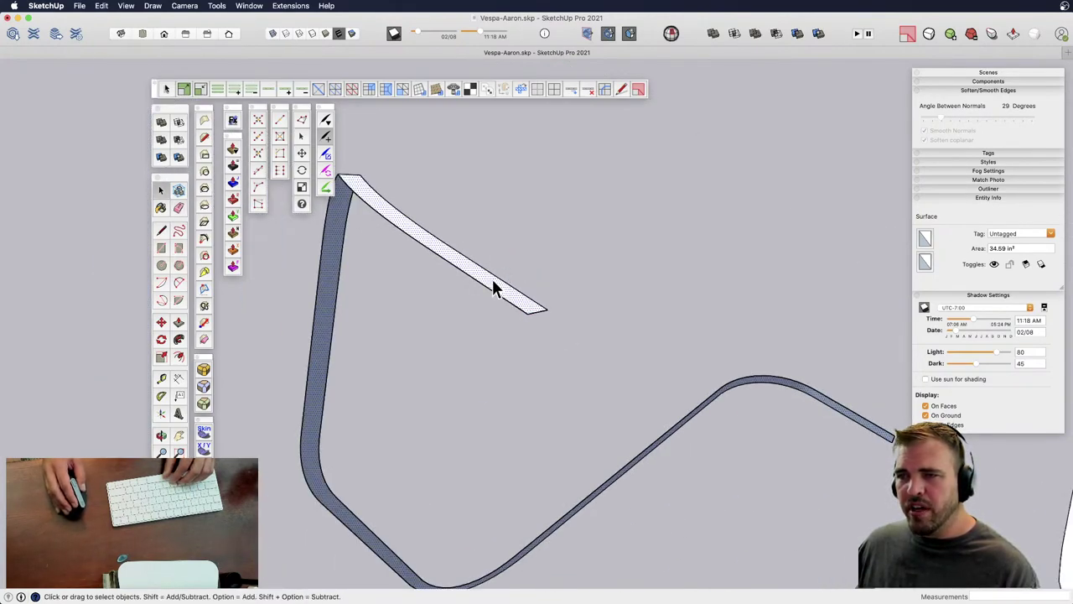
{"action": "key", "text": "e"}
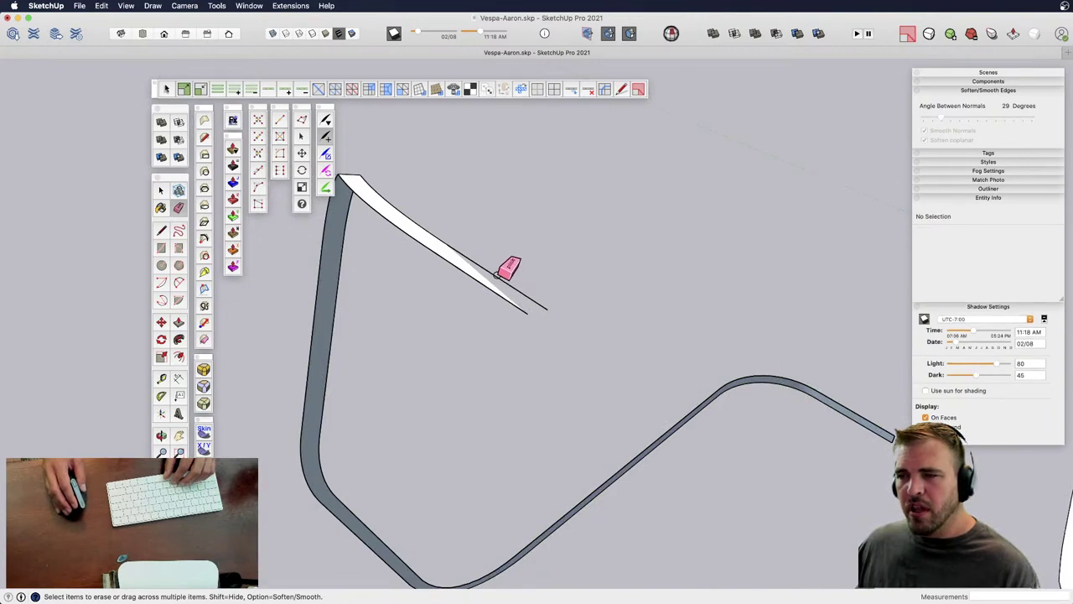
{"action": "key", "text": "h"}
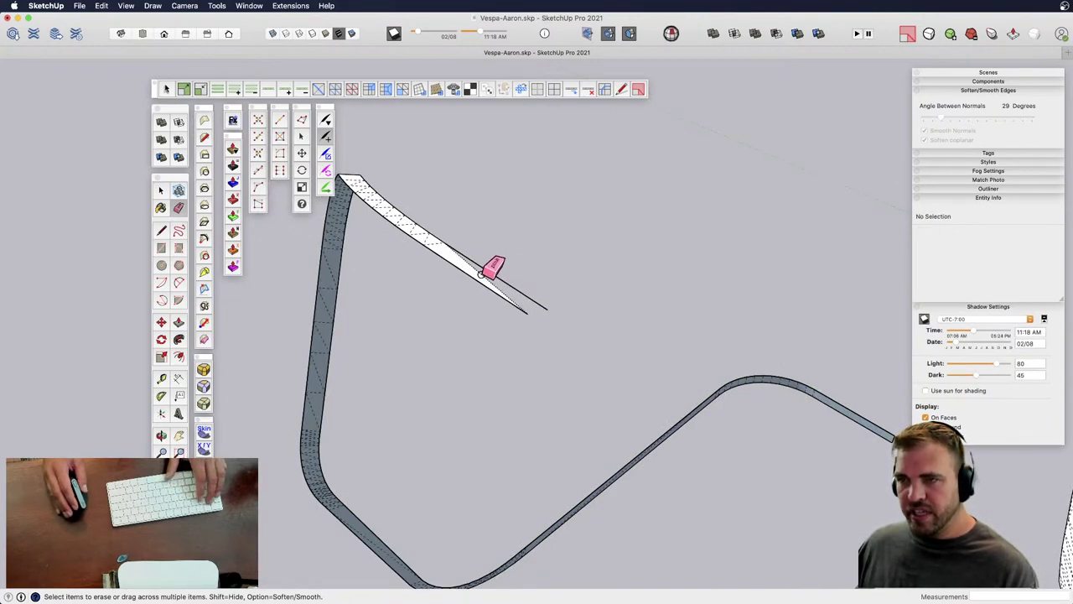
{"action": "left_click_drag", "start_coordinate": [482, 273], "coordinate": [431, 241]}
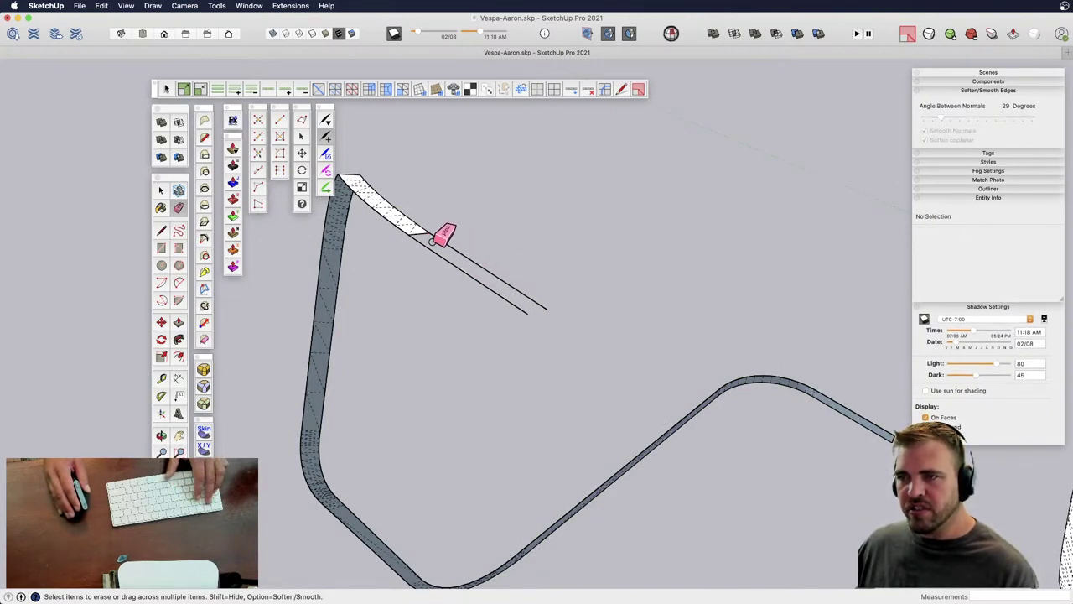
- Delete the strip's remaining surface and erase the short connecting edge at its other end, leaving two separate outline curves
{"action": "key", "text": "space"}
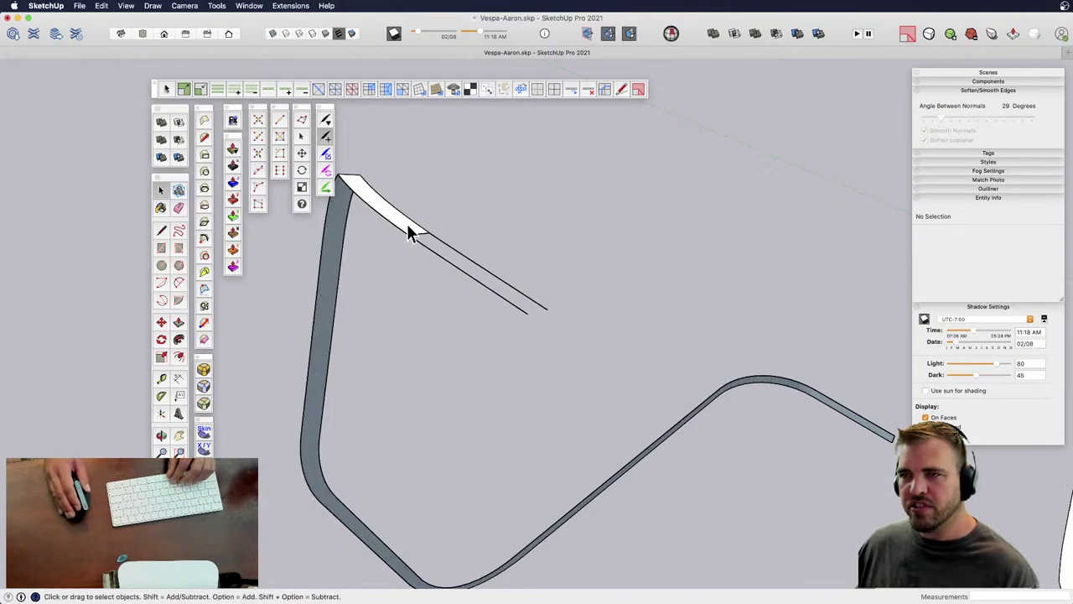
{"action": "left_click", "coordinate": [403, 228]}
{"action": "key", "text": "Delete"}
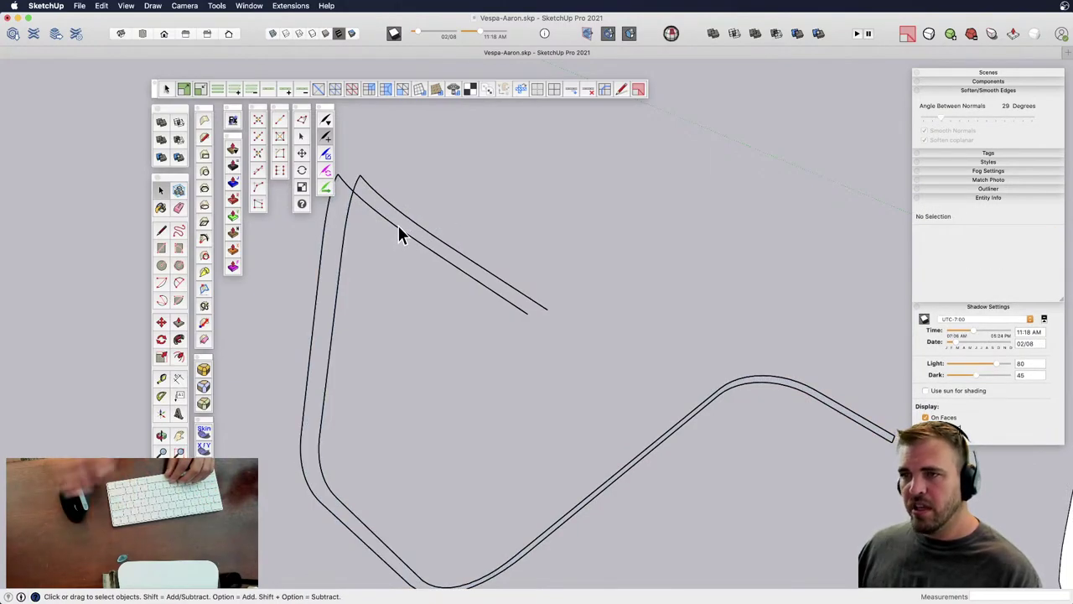
{"action": "mouse_move", "coordinate": [400, 232]}
{"action": "middle_mouse_down", "text": "shift"}
{"action": "mouse_move", "coordinate": [378, 246]}
{"action": "mouse_move", "coordinate": [636, 363]}
{"action": "mouse_move", "coordinate": [542, 359]}
{"action": "mouse_move", "coordinate": [599, 366]}
{"action": "middle_mouse_up", "text": "shift"}
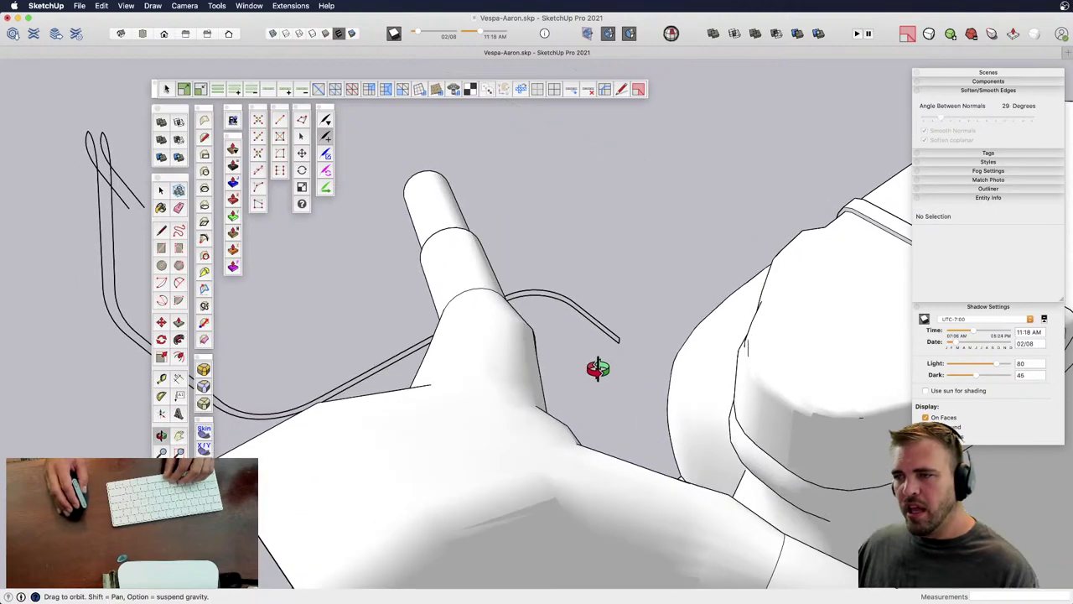
{"action": "scroll", "coordinate": [626, 334], "scroll_direction": "up", "scroll_amount": 5}
{"action": "key", "text": "e"}
{"action": "left_click", "coordinate": [593, 362]}
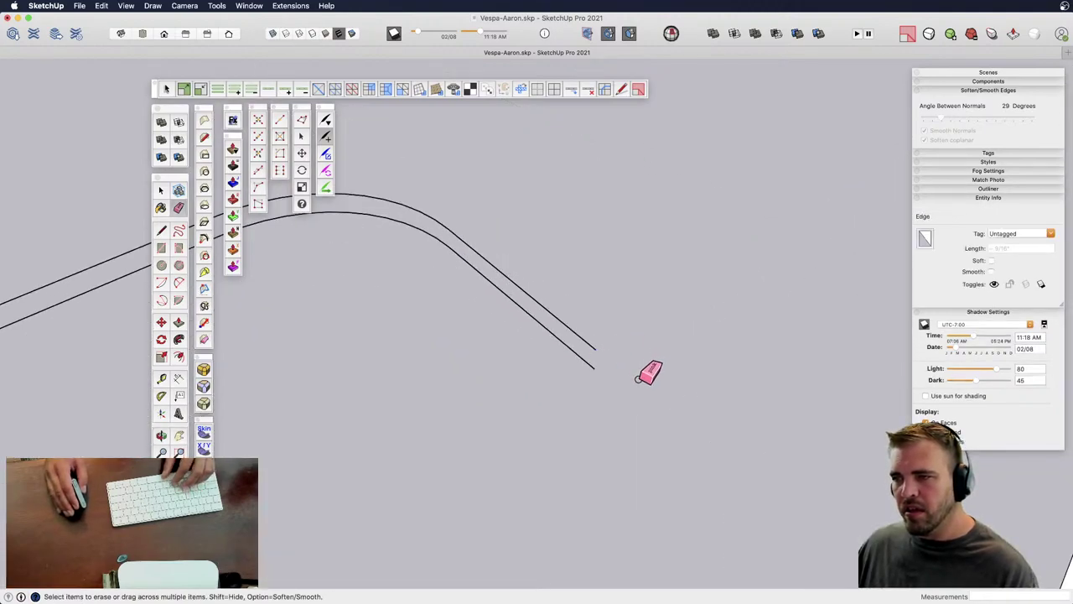
- Select the whole inner curve of the two parallel outlines and delete it, keeping only the outer one
{"action": "scroll", "coordinate": [640, 389], "scroll_direction": "down", "scroll_amount": 5}
{"action": "mouse_move", "coordinate": [467, 382]}
{"action": "middle_mouse_down", "text": "shift"}
{"action": "mouse_move", "coordinate": [667, 381]}
{"action": "mouse_move", "coordinate": [668, 407]}
{"action": "middle_mouse_up", "text": "shift"}
{"action": "key", "text": "space"}
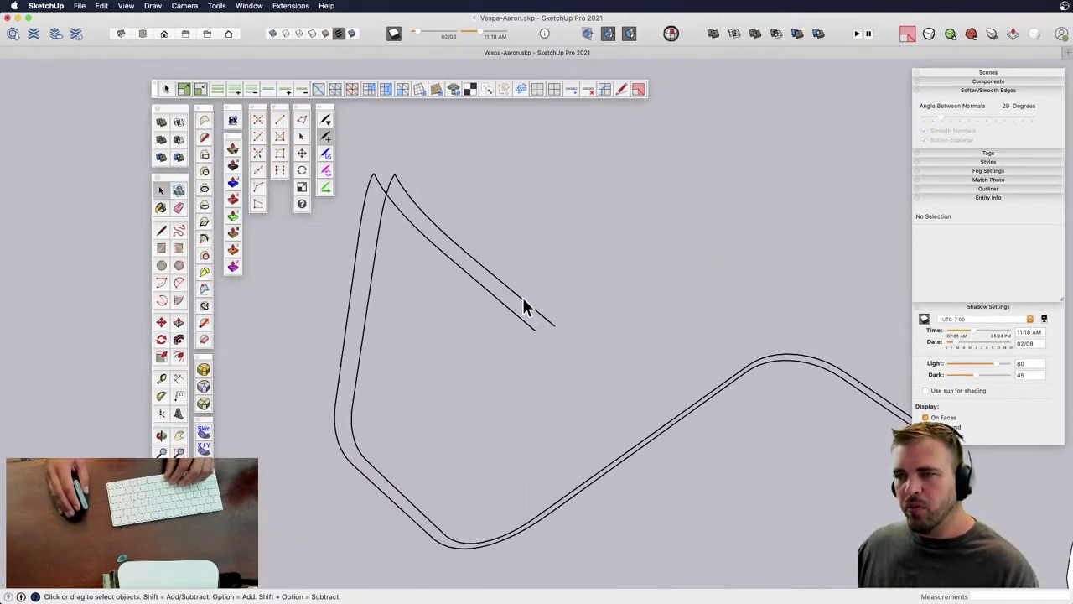
{"action": "left_click", "coordinate": [522, 302]}
{"action": "double_click", "coordinate": [523, 301]}
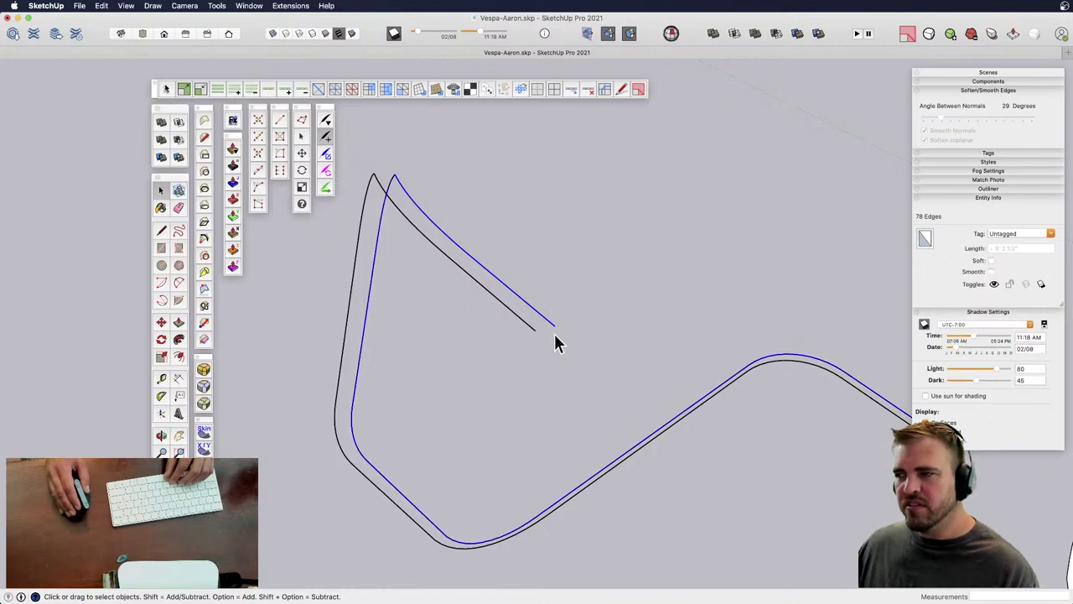
{"action": "scroll", "coordinate": [360, 421], "scroll_direction": "down", "scroll_amount": 3}
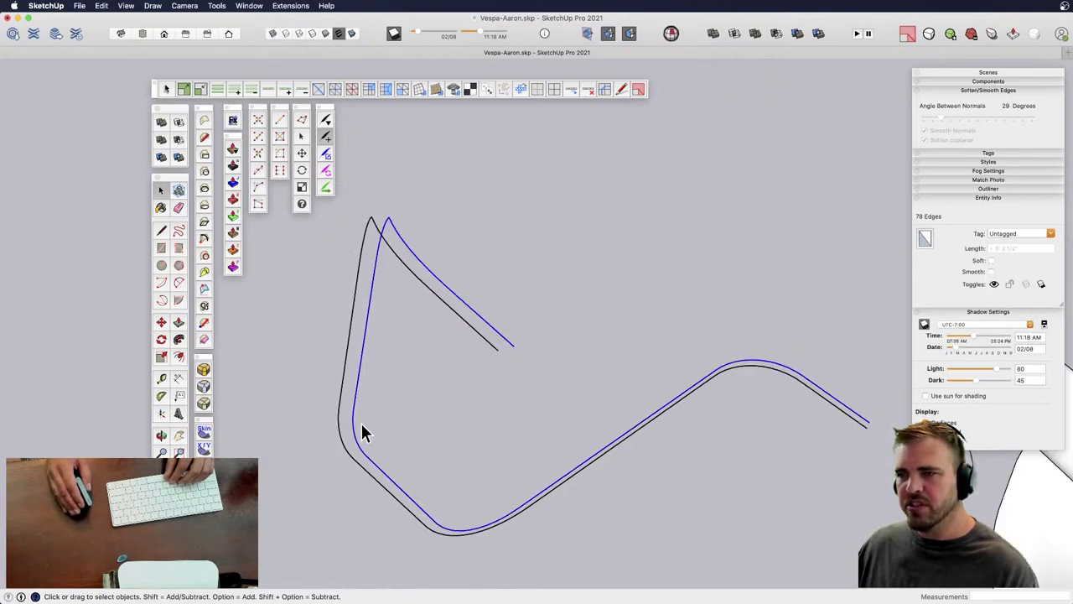
{"action": "left_click", "coordinate": [453, 350]}
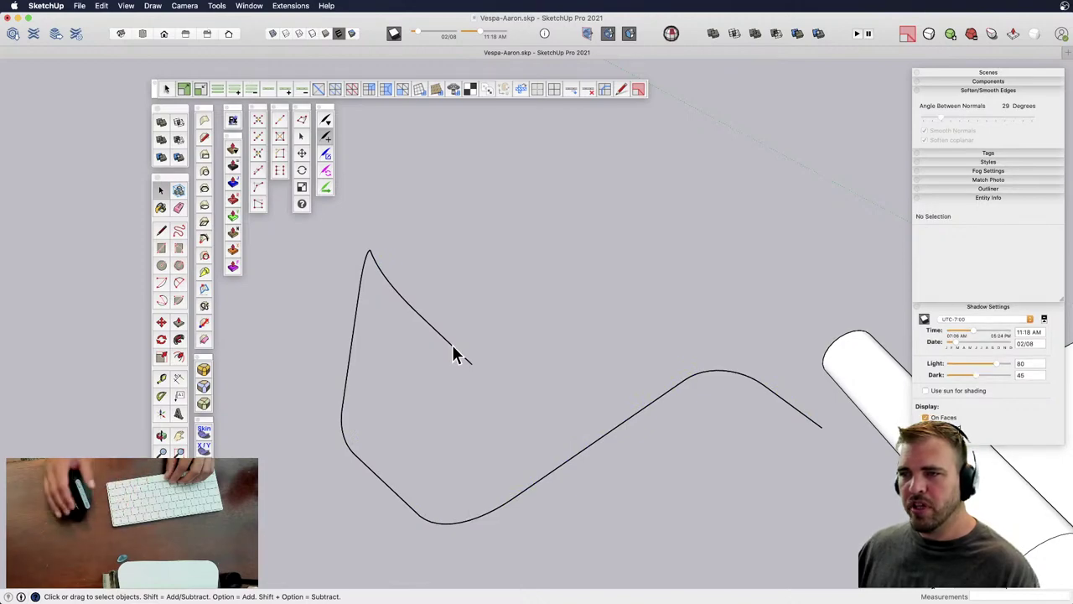
- Select all connected edges of the remaining outline and join them into one curve with Weld Edges
{"action": "double_click", "coordinate": [443, 338]}
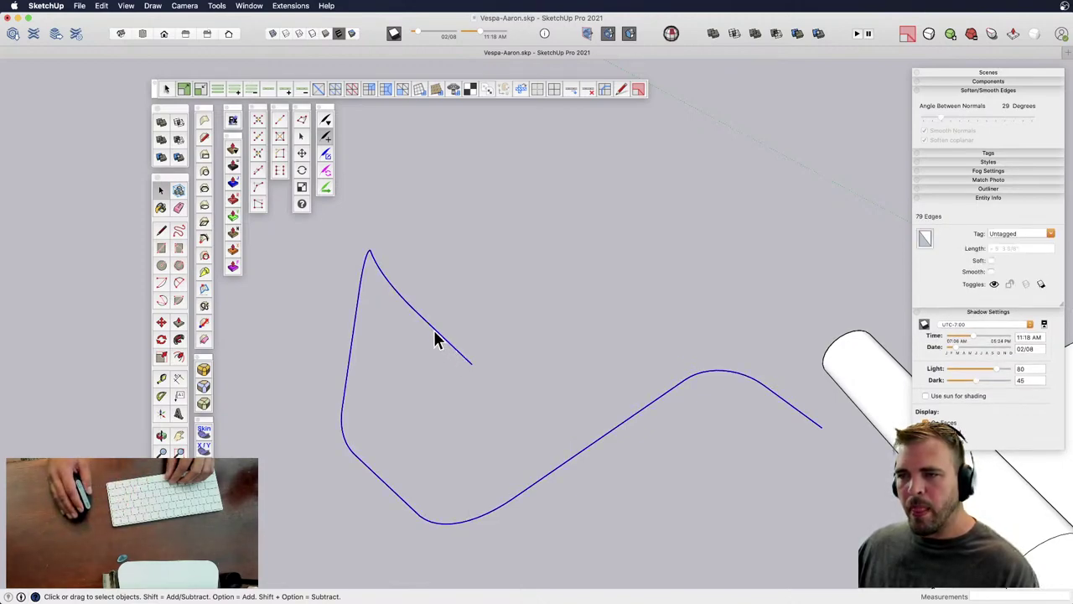
{"action": "right_click", "coordinate": [372, 258]}
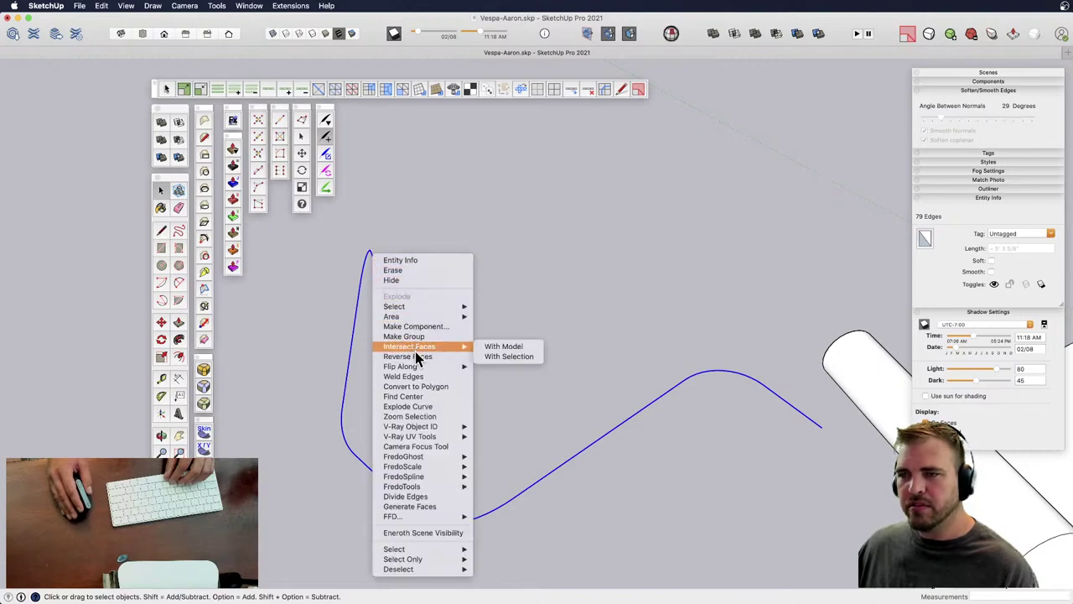
{"action": "left_click", "coordinate": [420, 380]}
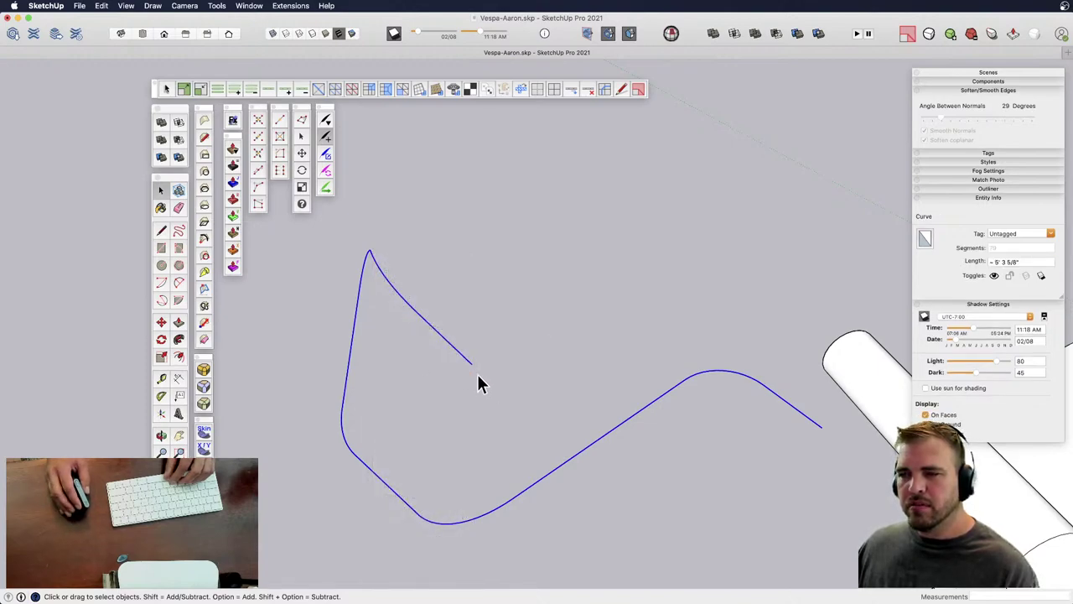
- Draw a vertical 1/4" square face starting from the welded curve's free end
{"action": "scroll", "coordinate": [476, 371], "scroll_direction": "up", "scroll_amount": 5}
{"action": "middle_click_drag", "start_coordinate": [475, 370], "coordinate": [481, 340]}
{"action": "middle_click_drag", "start_coordinate": [443, 223], "coordinate": [487, 277], "text": "shift"}
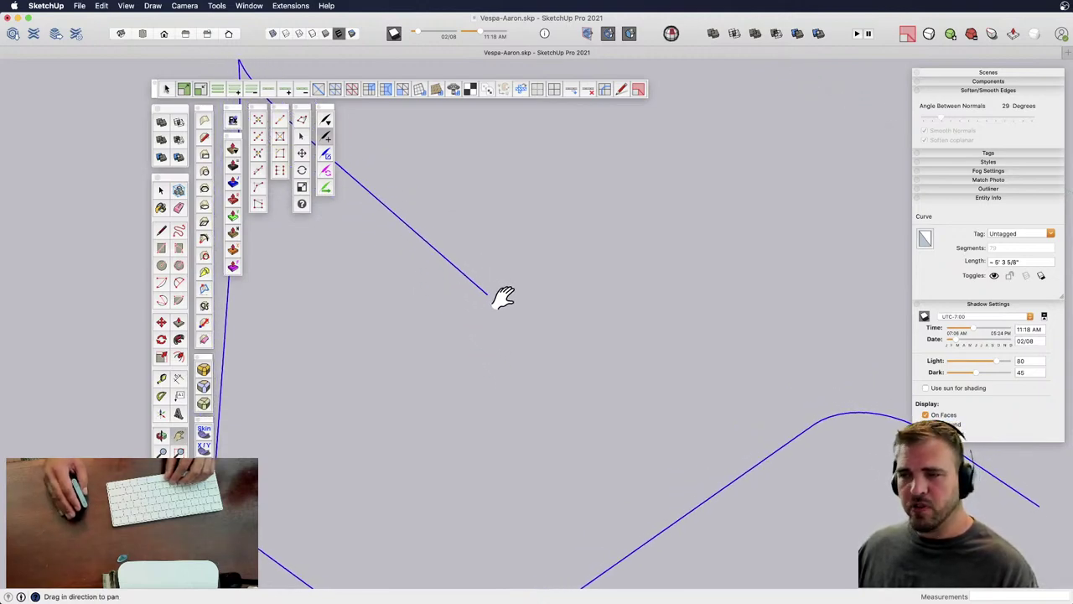
{"action": "scroll", "coordinate": [503, 302], "scroll_direction": "down", "scroll_amount": 1}
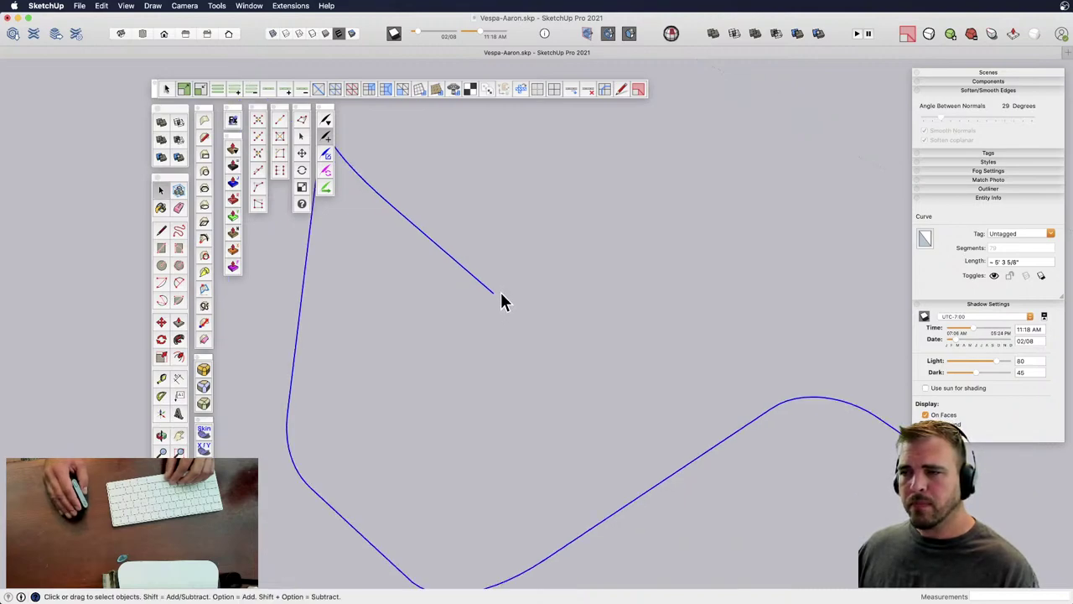
{"action": "scroll", "coordinate": [496, 294], "scroll_direction": "down", "scroll_amount": 3}
{"action": "scroll", "coordinate": [495, 294], "scroll_direction": "up", "scroll_amount": 5}
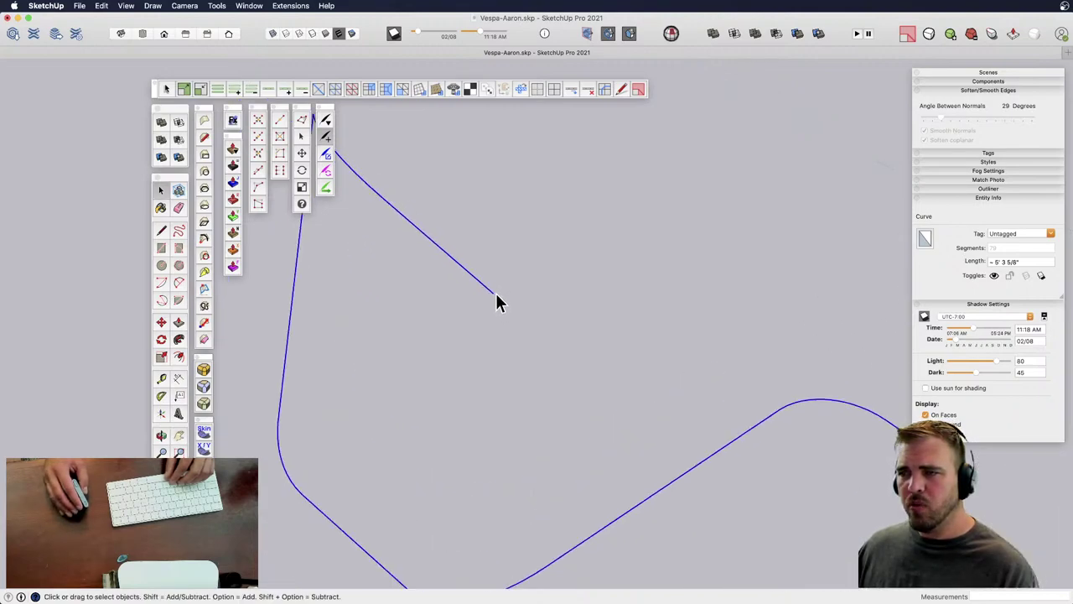
{"action": "scroll", "coordinate": [492, 298], "scroll_direction": "down", "scroll_amount": 2}
{"action": "scroll", "coordinate": [493, 298], "scroll_direction": "up", "scroll_amount": 1}
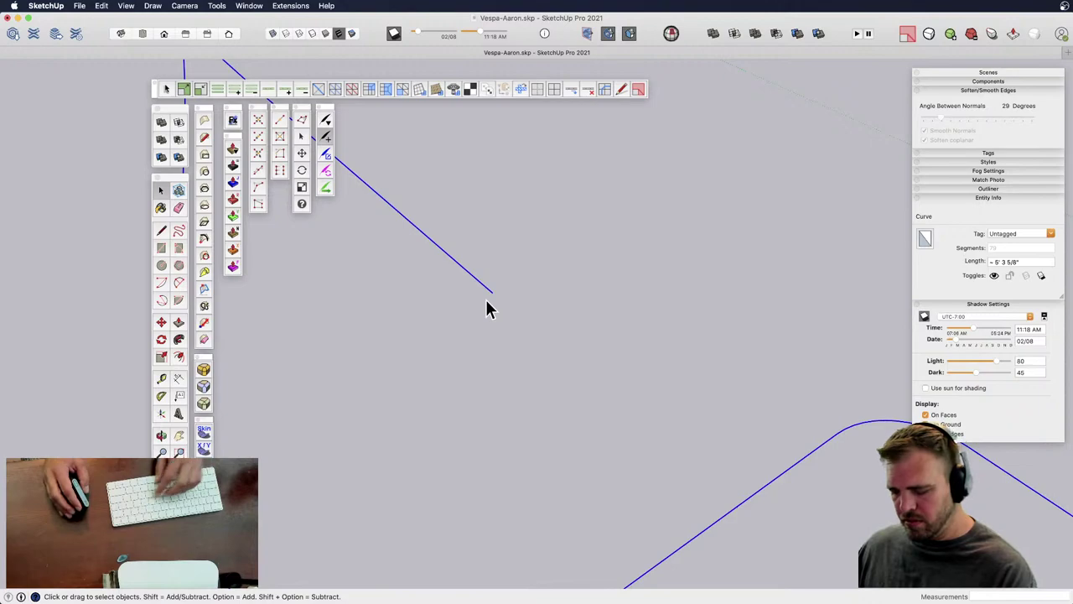
{"action": "key", "text": "l"}
{"action": "left_click", "coordinate": [493, 292]}
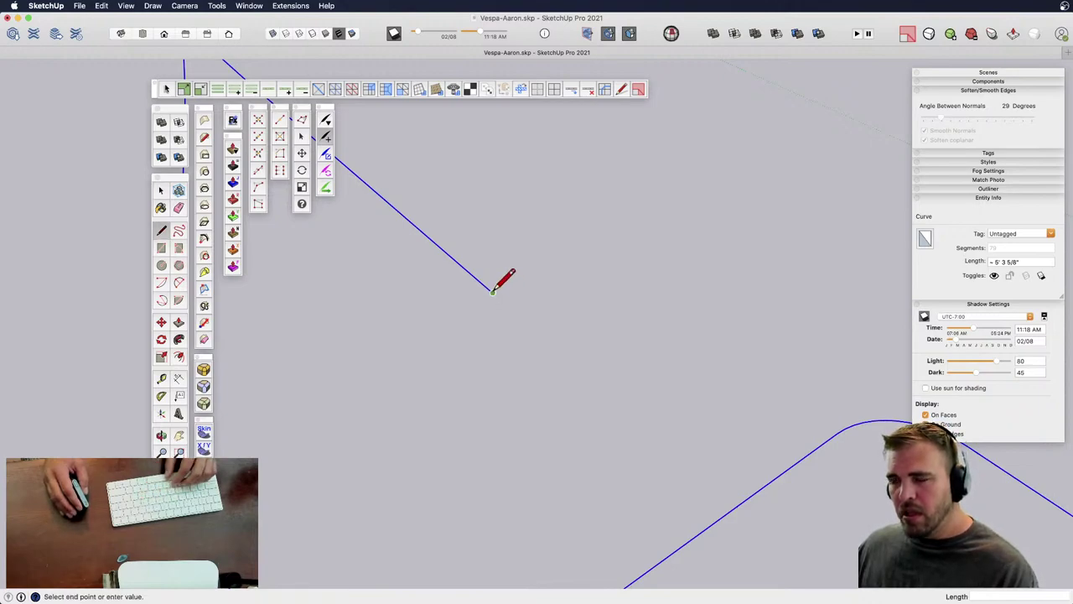
{"action": "left_click", "coordinate": [532, 274]}
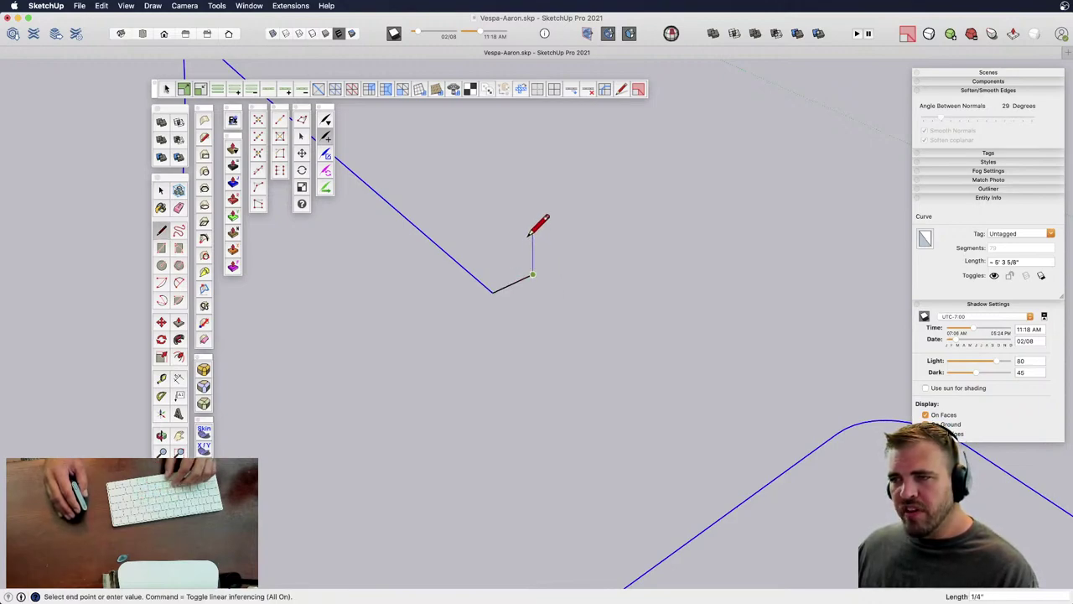
{"action": "left_click", "coordinate": [530, 235]}
{"action": "key", "text": "shift"}
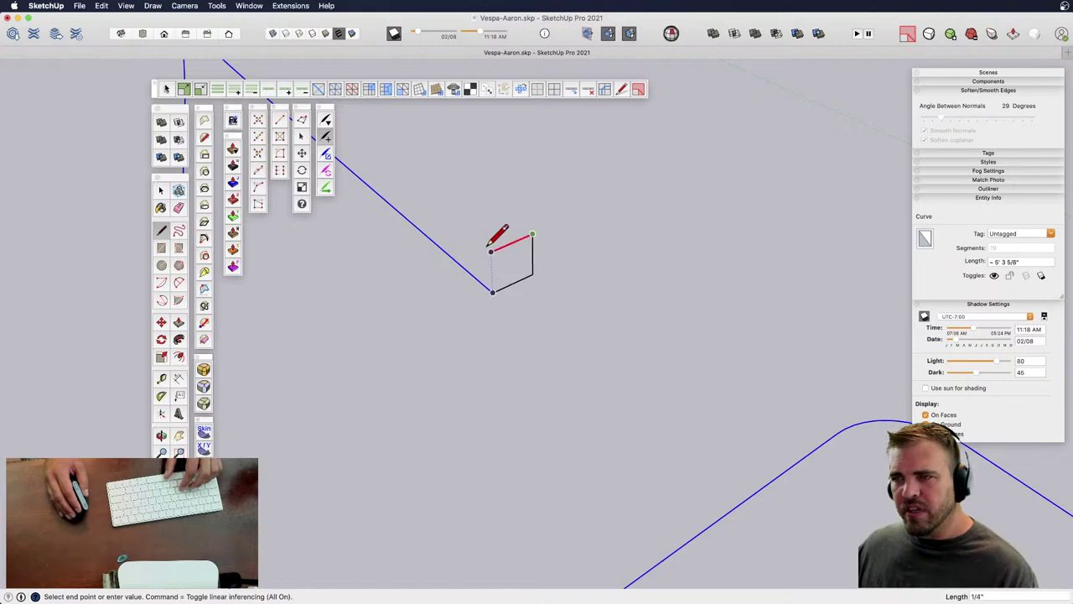
{"action": "left_click", "coordinate": [492, 291]}
{"action": "scroll", "coordinate": [495, 283], "scroll_direction": "up", "scroll_amount": 4}
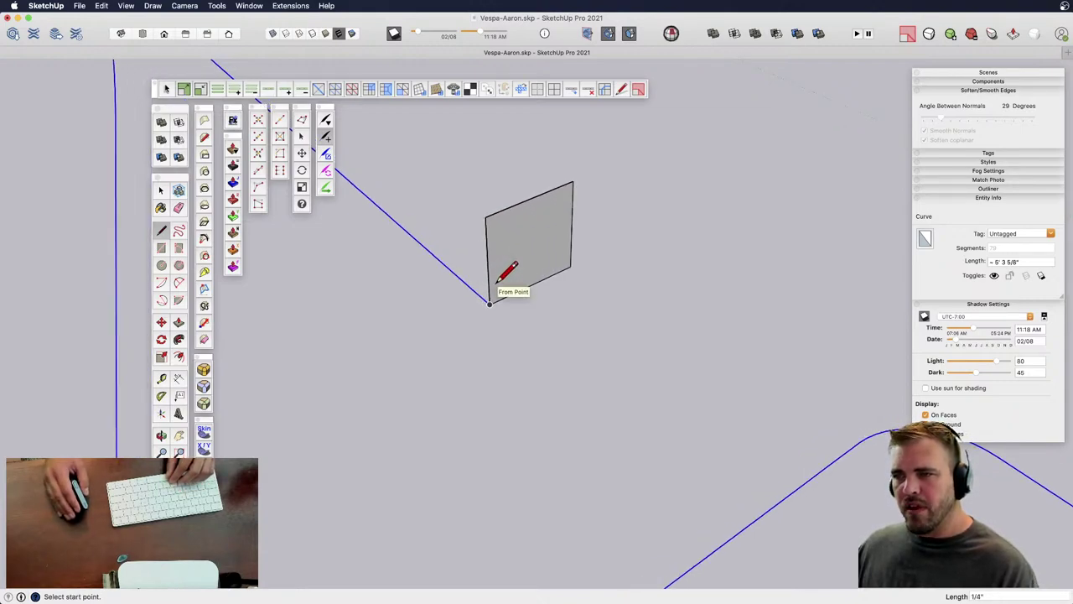
{"action": "key", "text": "space"}
{"action": "left_click", "coordinate": [522, 268]}
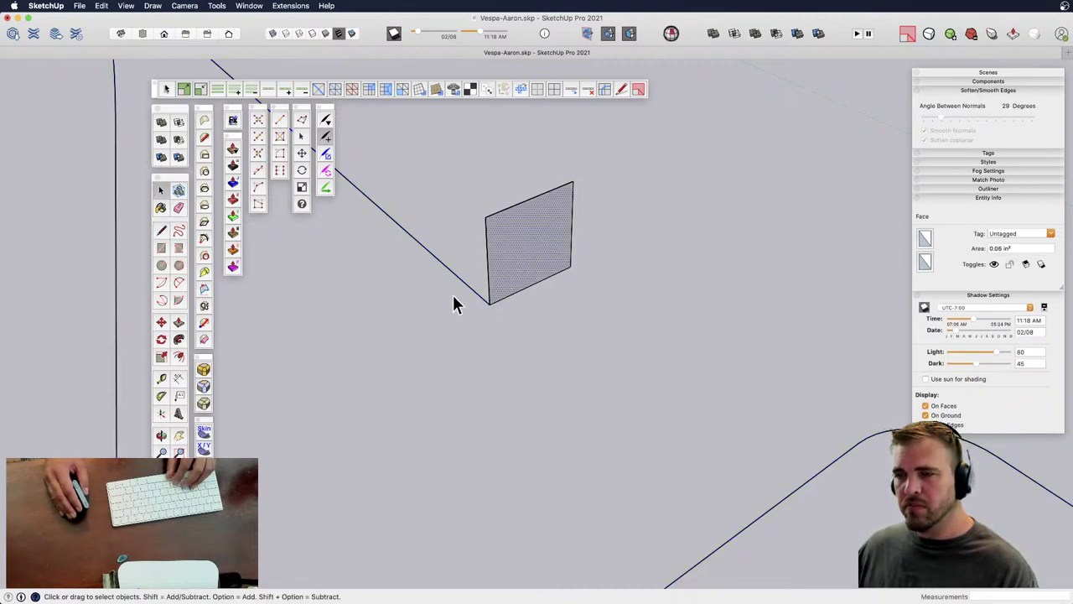
{"action": "left_click", "coordinate": [464, 283]}
{"action": "left_click", "coordinate": [518, 282]}
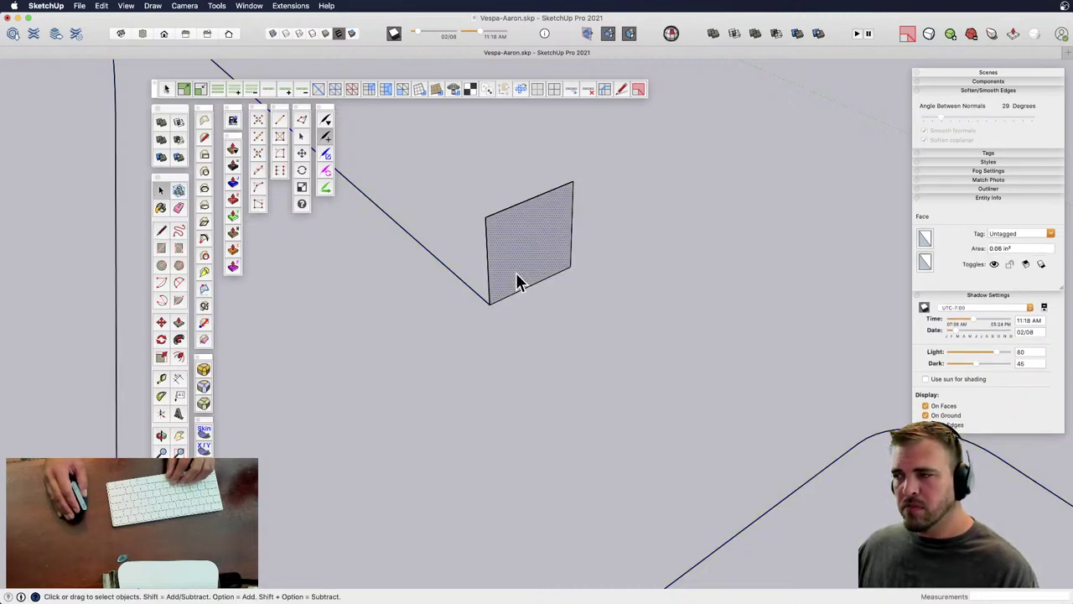
{"action": "key", "text": "m"}
{"action": "key", "text": "alt"}
{"action": "left_click", "coordinate": [516, 277]}
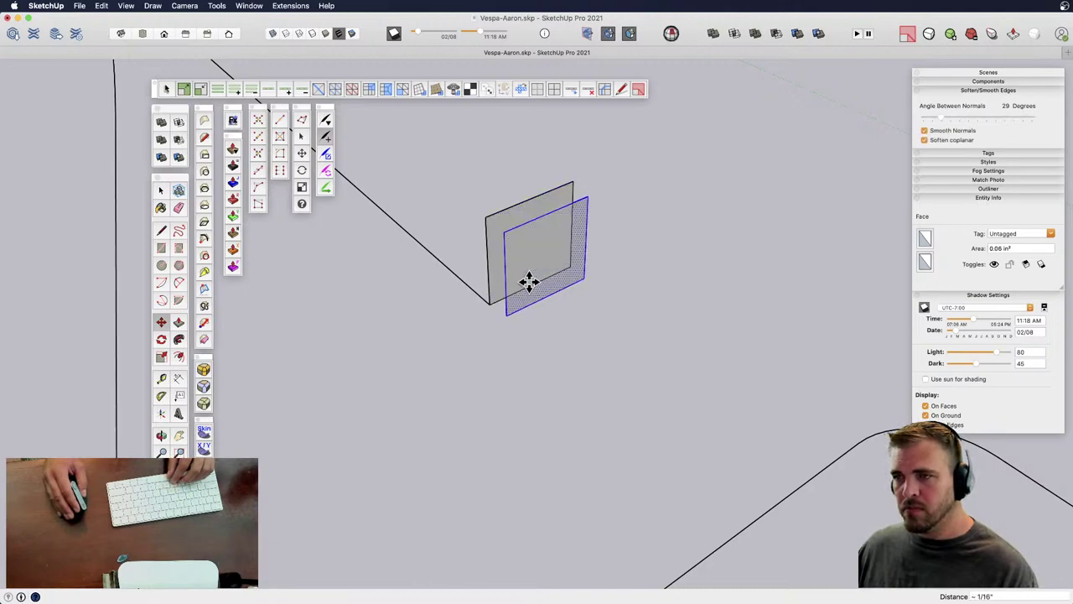
{"action": "key", "text": "super+z"}
- Copy the square face about 1/16" off the end of the welded curve, clear of the original
{"action": "key", "text": "space"}
{"action": "left_click", "coordinate": [517, 274]}
{"action": "key", "text": "m"}
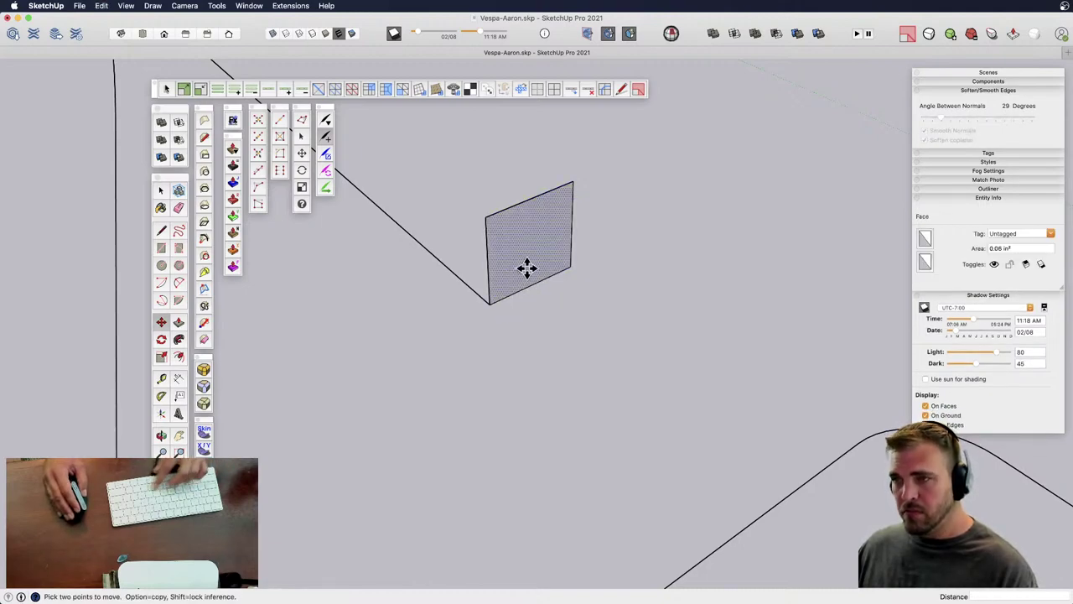
{"action": "key", "text": "alt"}
{"action": "left_click", "coordinate": [521, 270]}
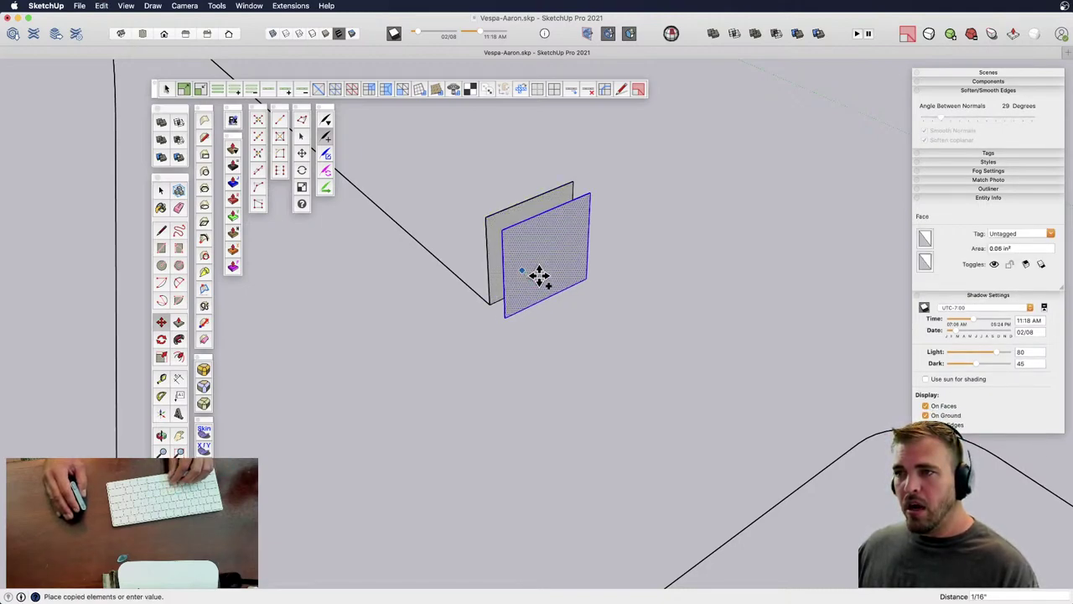
{"action": "left_click", "coordinate": [539, 275]}
- Erase the edges of the original square touching the curve, keeping the detached copy
{"action": "key", "text": "e"}
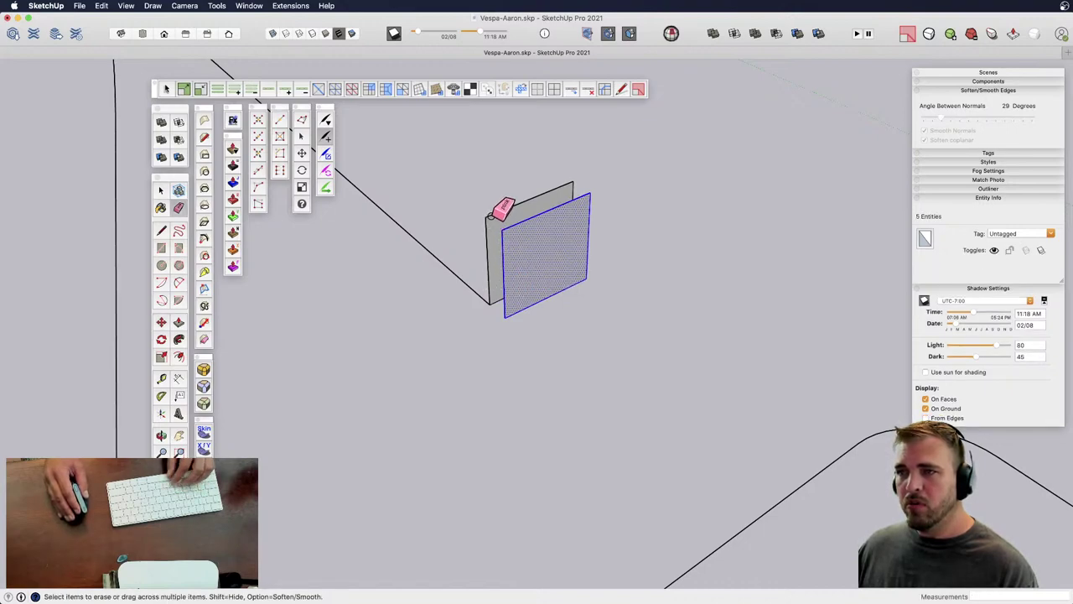
{"action": "left_click", "coordinate": [510, 206]}
{"action": "left_click_drag", "start_coordinate": [592, 175], "coordinate": [546, 228]}
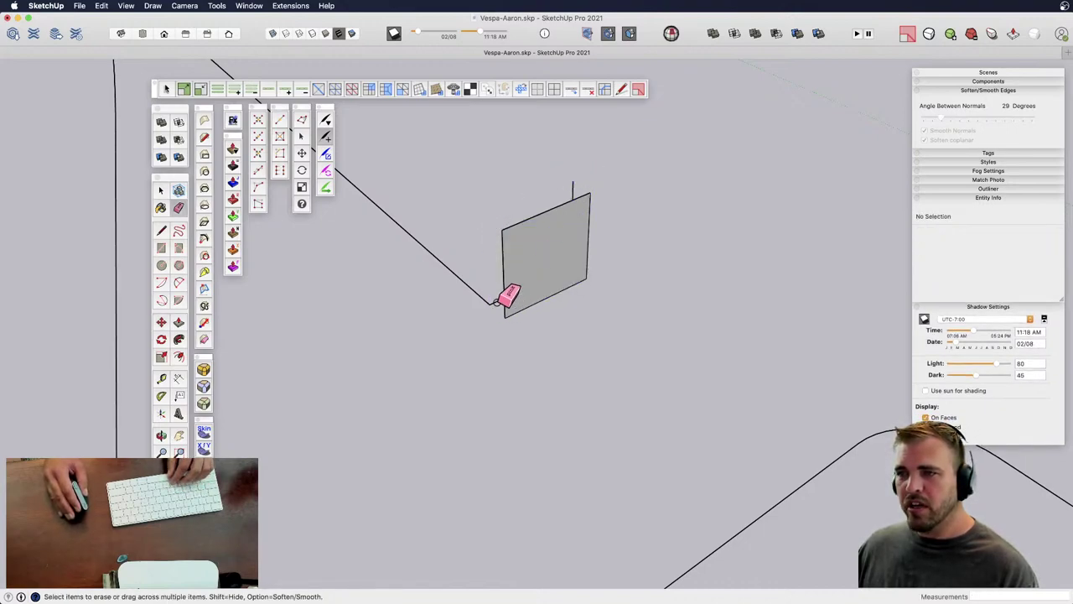
{"action": "left_click", "coordinate": [575, 188]}
- Widen the copied square about its center to a red scale of about 1.44
{"action": "key", "text": "space"}
{"action": "left_click", "coordinate": [563, 270]}
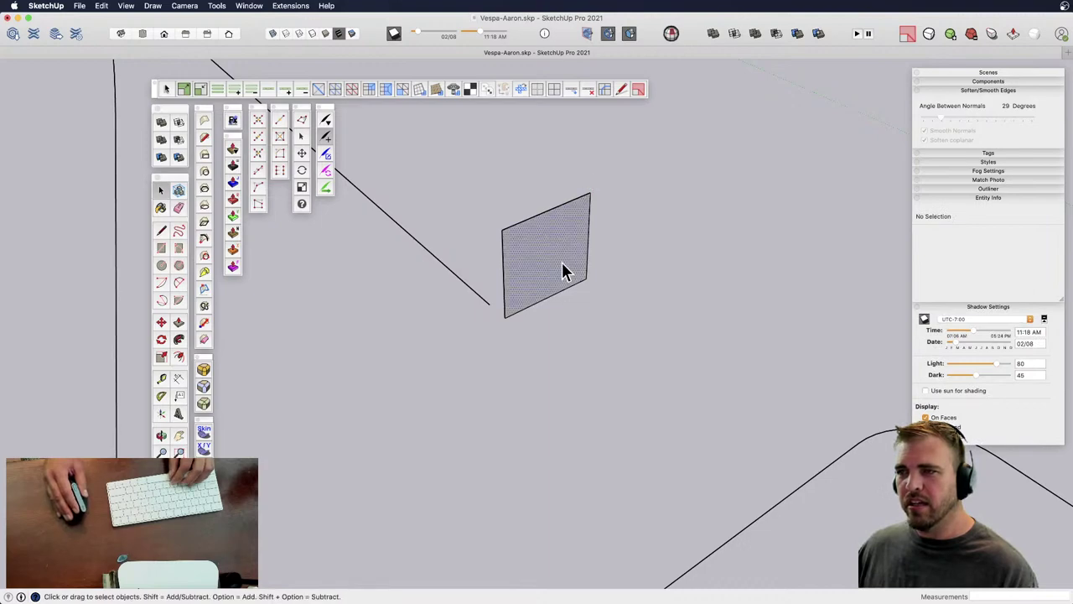
{"action": "key", "text": "s"}
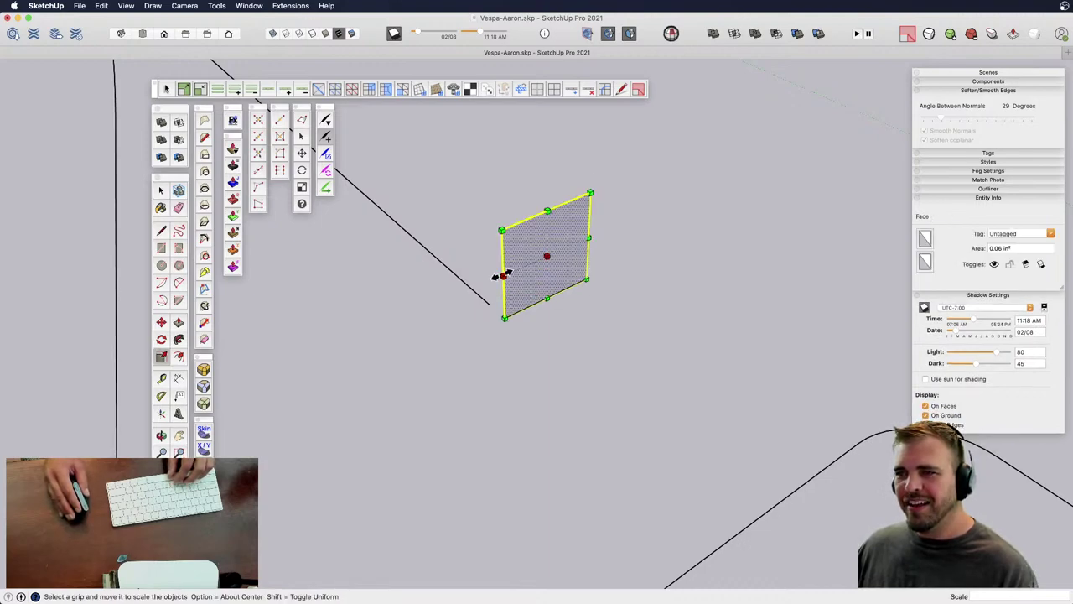
{"action": "left_click_drag", "start_coordinate": [503, 275], "coordinate": [479, 291]}
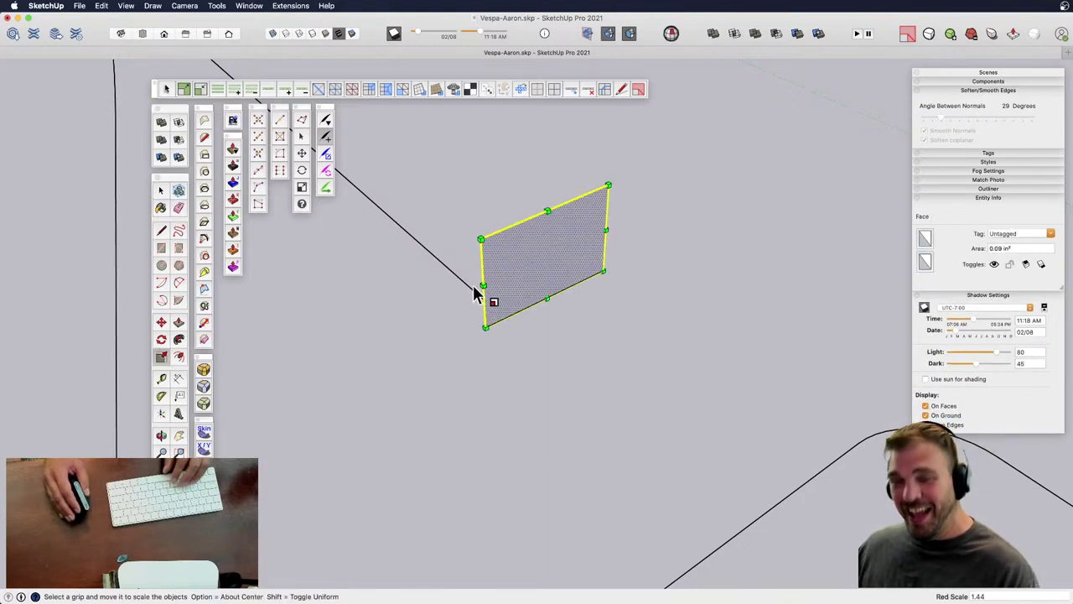
{"action": "key", "text": "space"}
{"action": "left_click", "coordinate": [526, 352]}
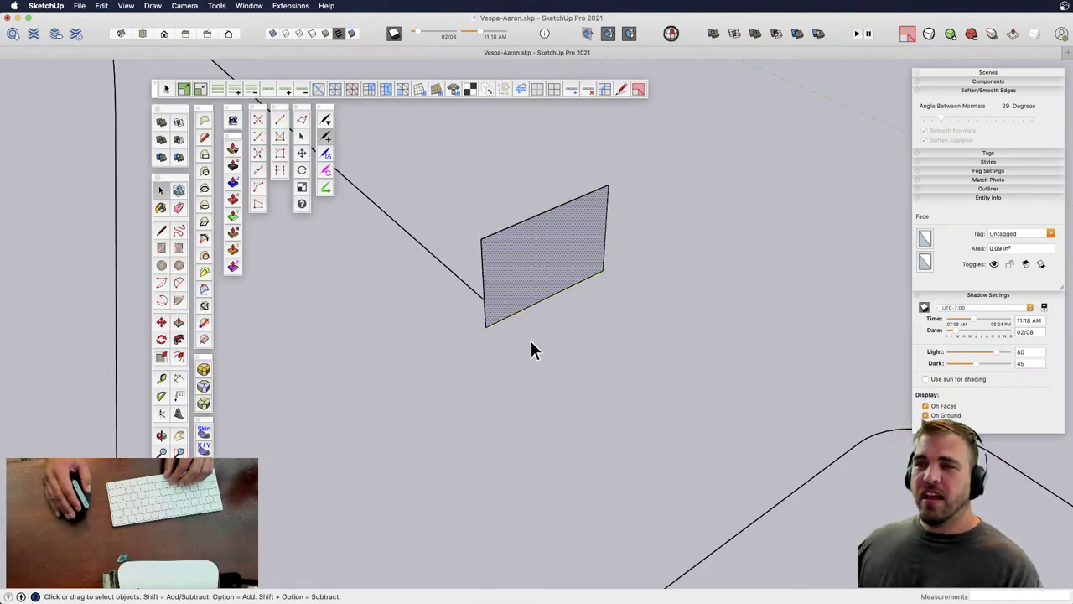
{"action": "scroll", "coordinate": [535, 302], "scroll_direction": "up", "scroll_amount": 3}
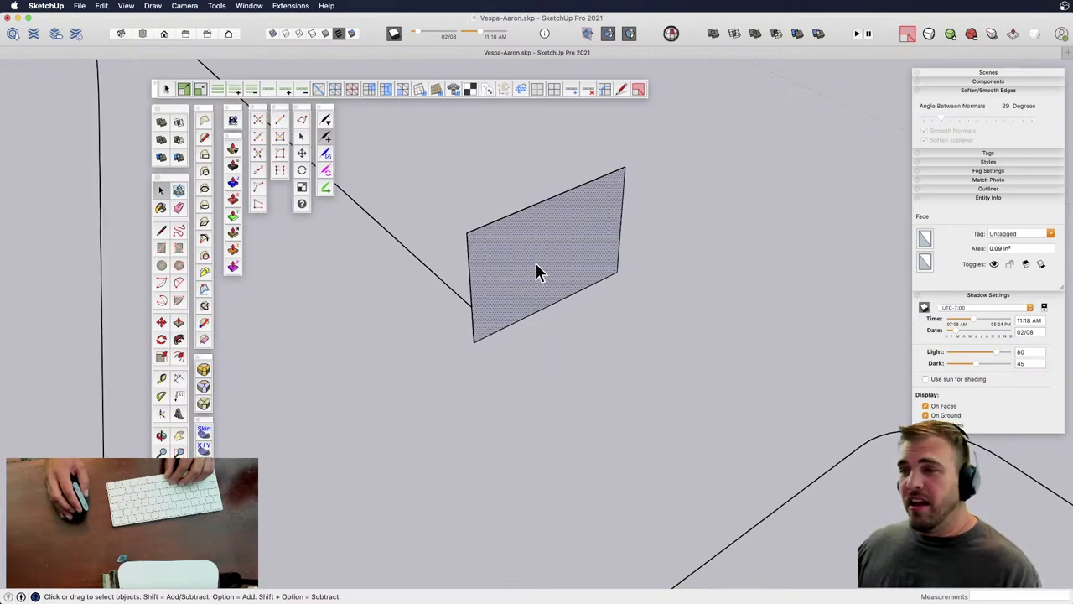
{"action": "key", "text": "c"}
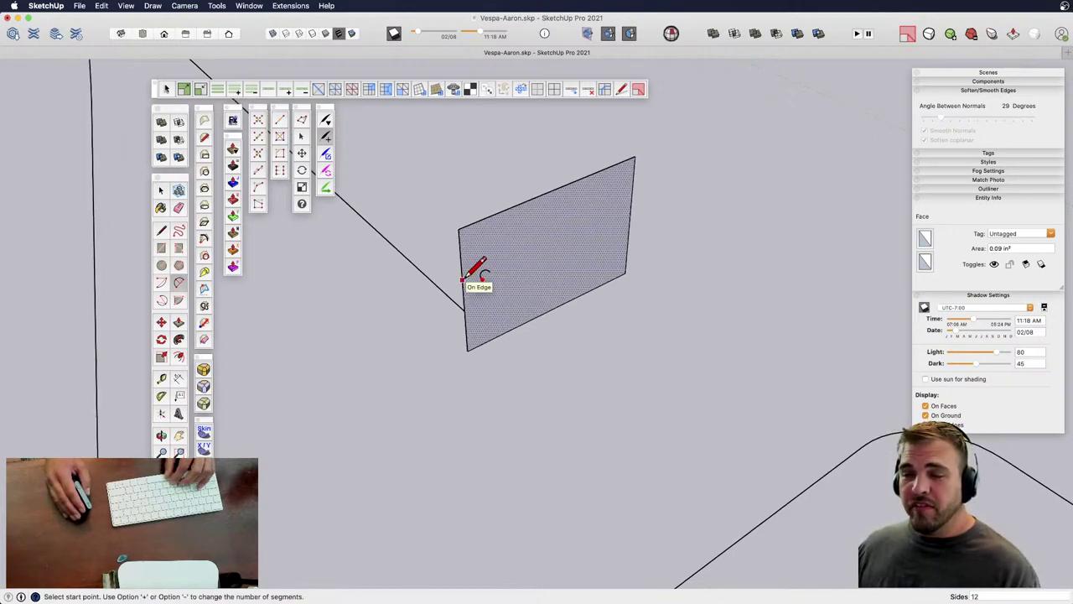
{"action": "key", "text": "space"}
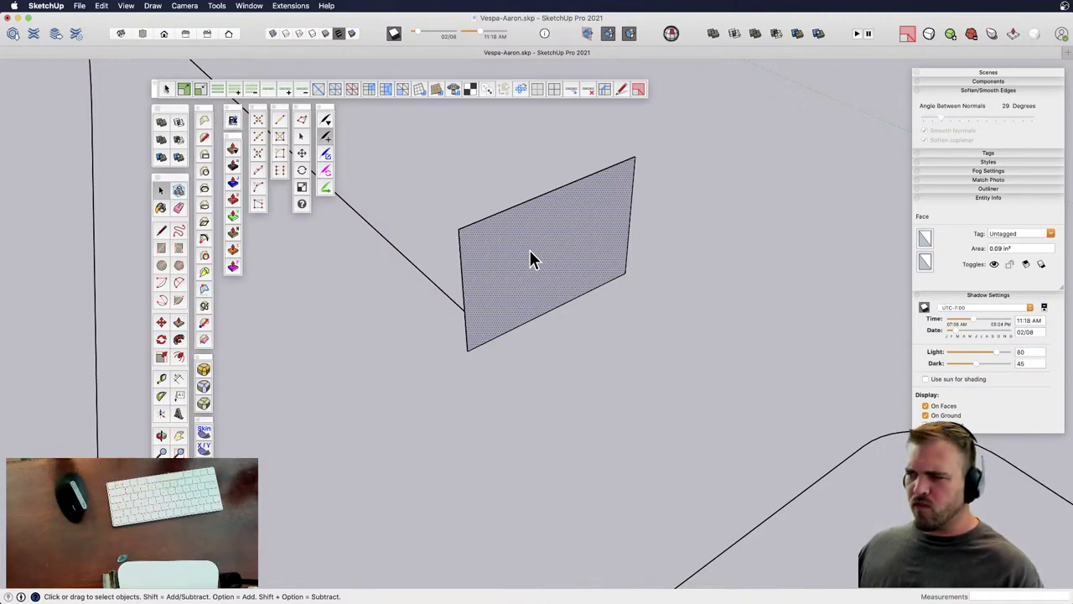
{"action": "key", "text": "a"}
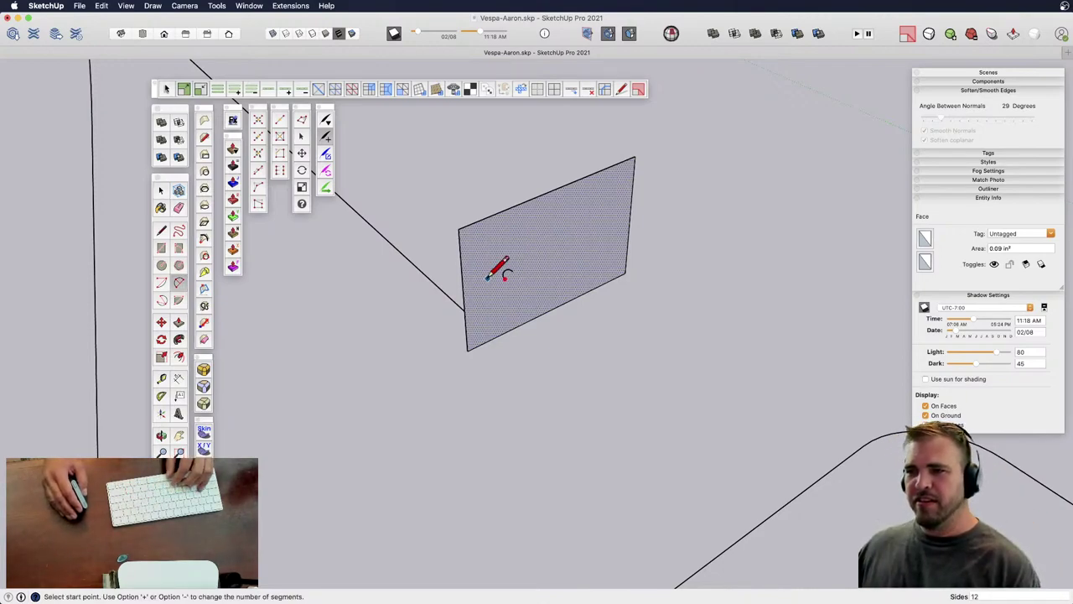
{"action": "left_click", "coordinate": [463, 292]}
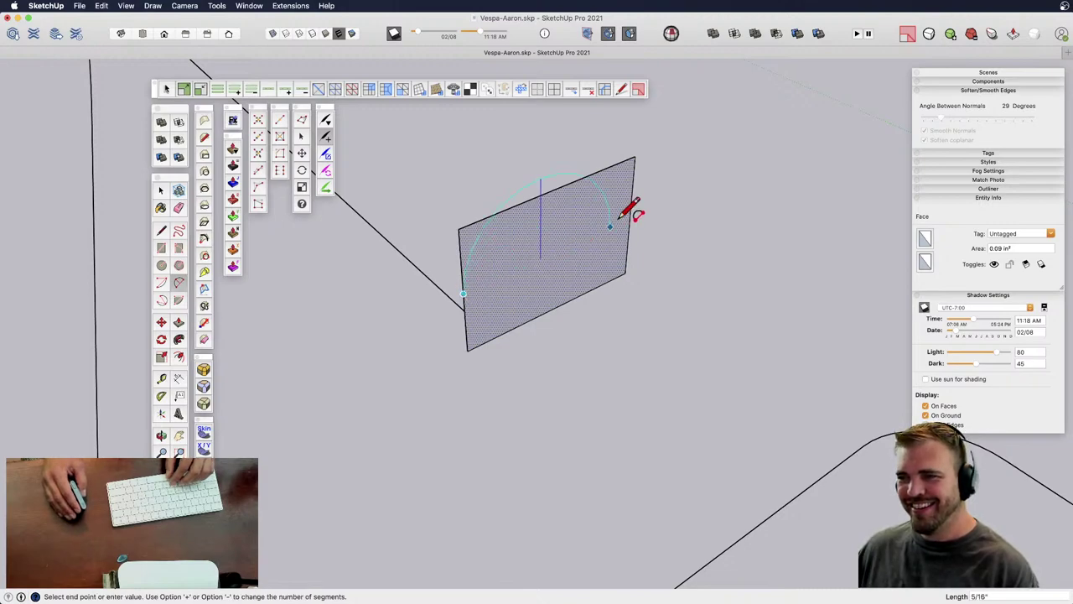
{"action": "left_click", "coordinate": [630, 226]}
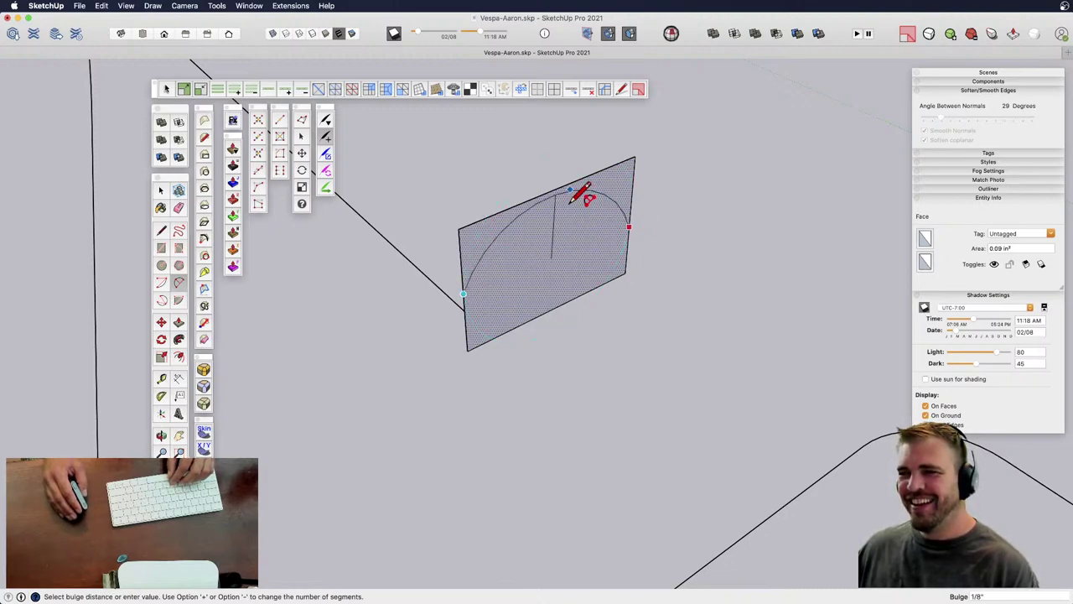
{"action": "key", "text": "Escape"}
- Draw an upward-bulging arc spanning about 3/8" between the rectangle's two vertical edges
{"action": "left_click", "coordinate": [464, 293]}
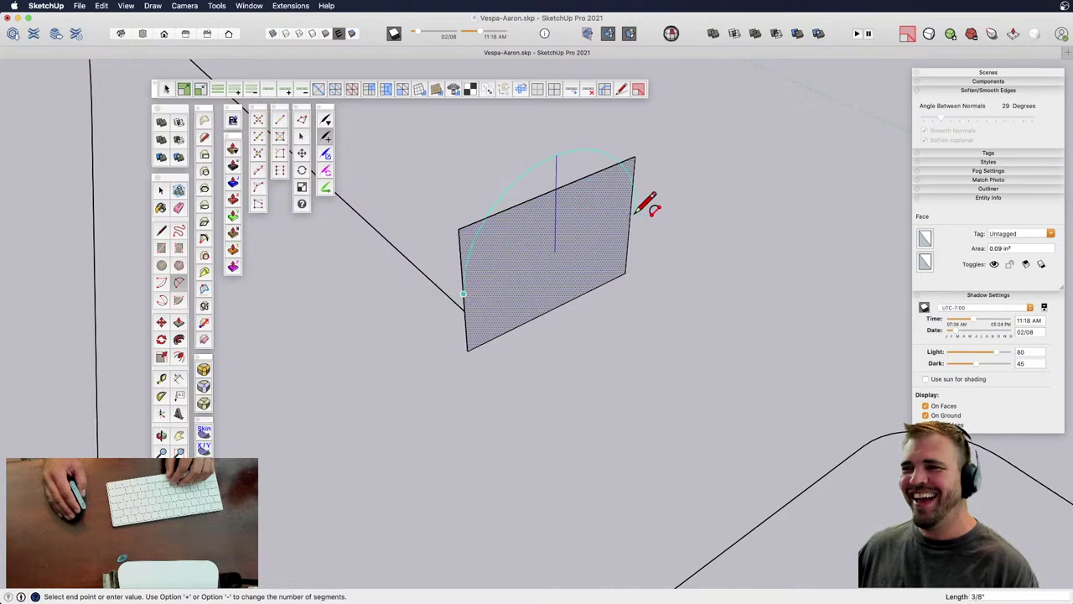
{"action": "left_click", "coordinate": [630, 217]}
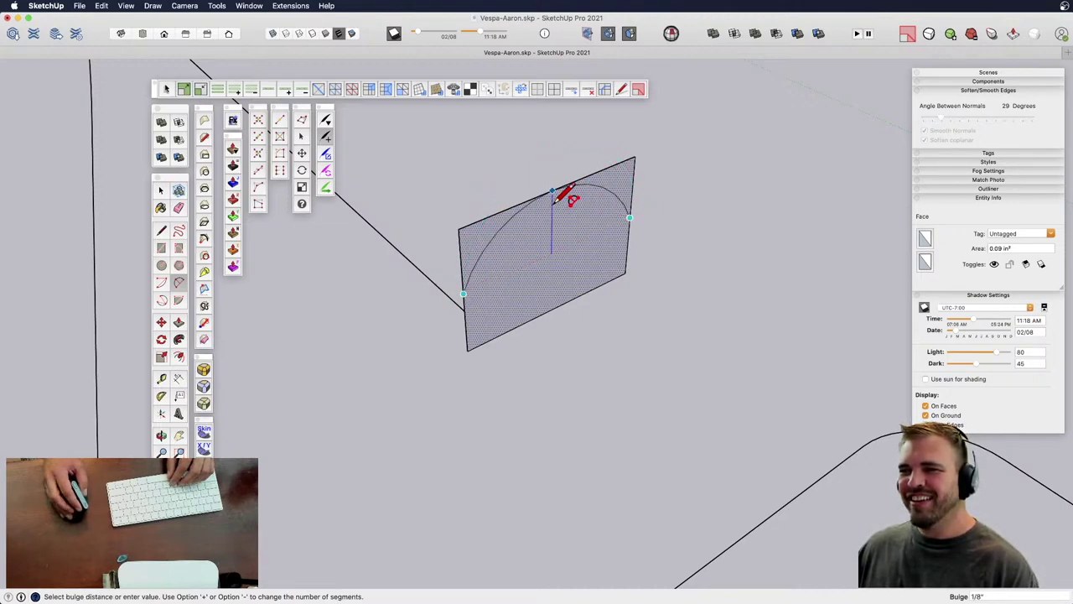
{"action": "scroll", "coordinate": [553, 204], "scroll_direction": "up", "scroll_amount": 3}
{"action": "scroll", "coordinate": [553, 204], "scroll_direction": "down", "scroll_amount": 1}
{"action": "left_click", "coordinate": [550, 208]}
{"action": "scroll", "coordinate": [551, 209], "scroll_direction": "down", "scroll_amount": 3}
{"action": "middle_click_drag", "start_coordinate": [507, 289], "coordinate": [521, 254], "text": "shift"}
{"action": "scroll", "coordinate": [494, 256], "scroll_direction": "up", "scroll_amount": 3}
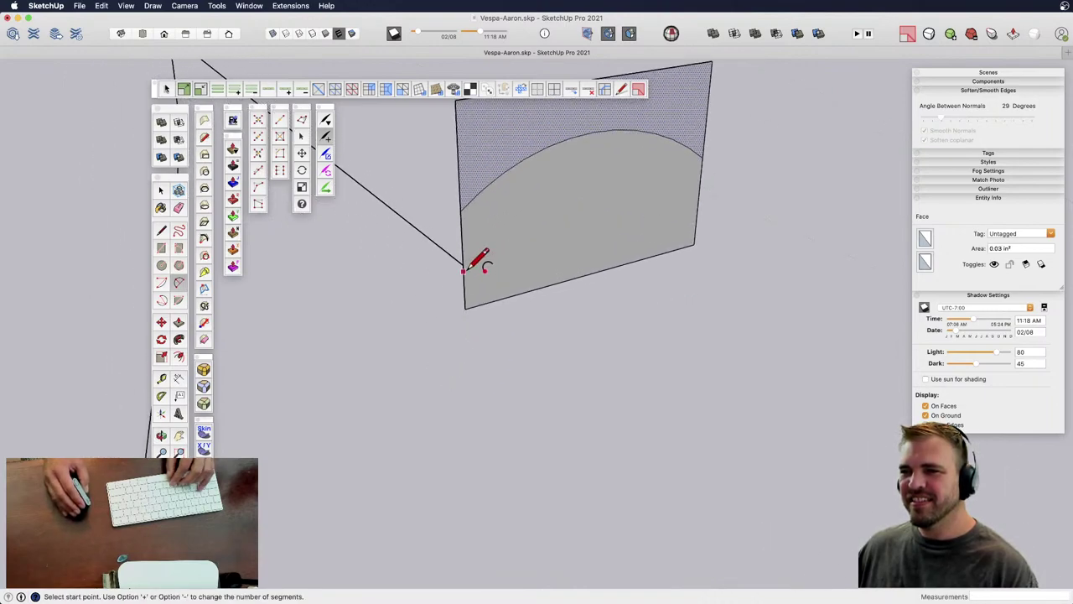
{"action": "left_click", "coordinate": [464, 270]}
{"action": "left_click", "coordinate": [696, 218]}
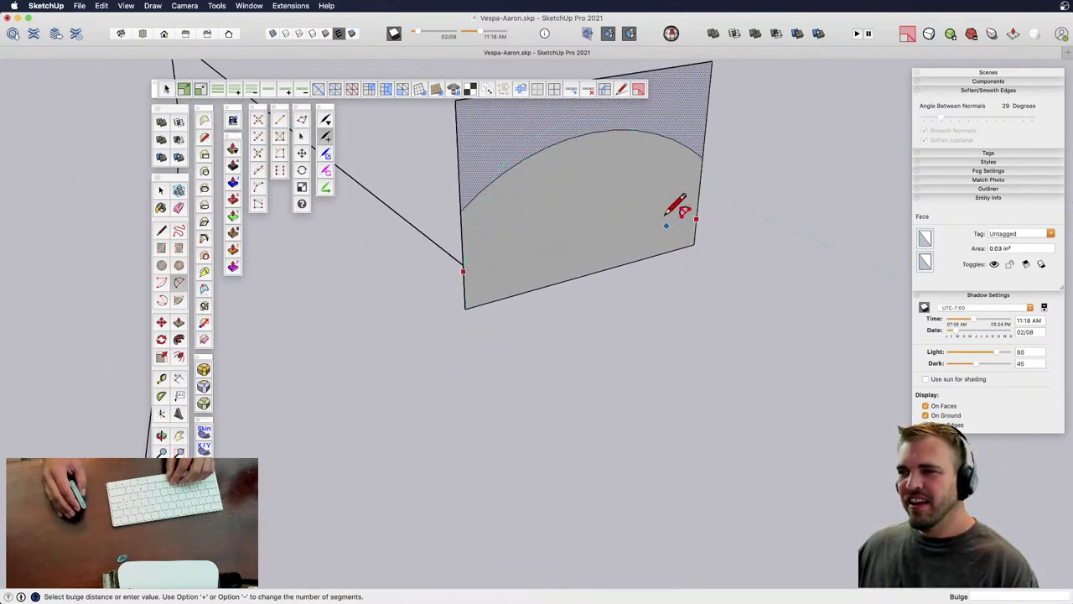
{"action": "key", "text": "Escape"}
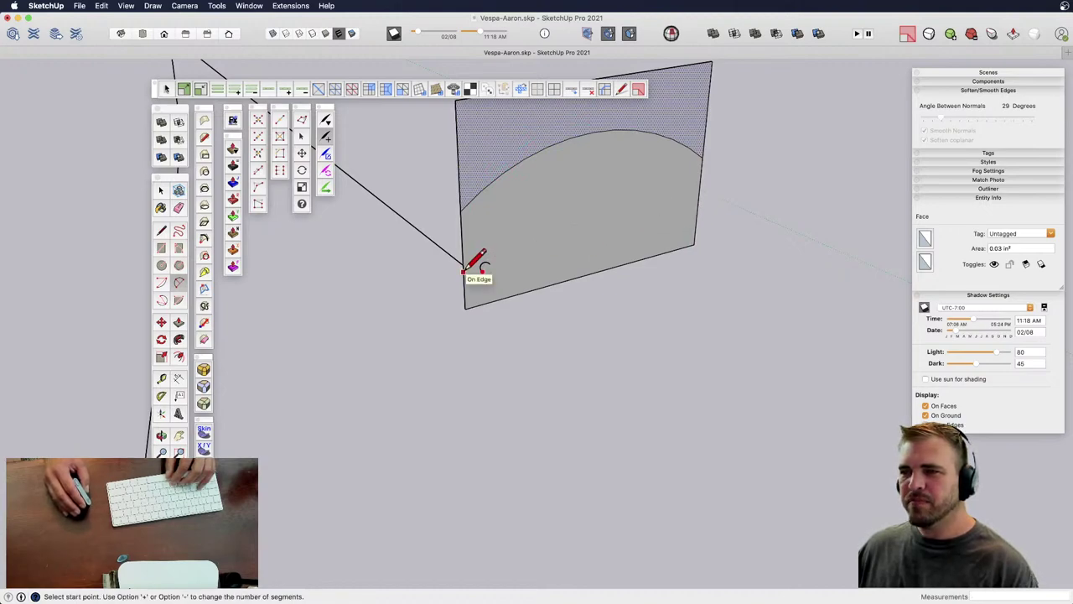
{"action": "key", "text": "space"}
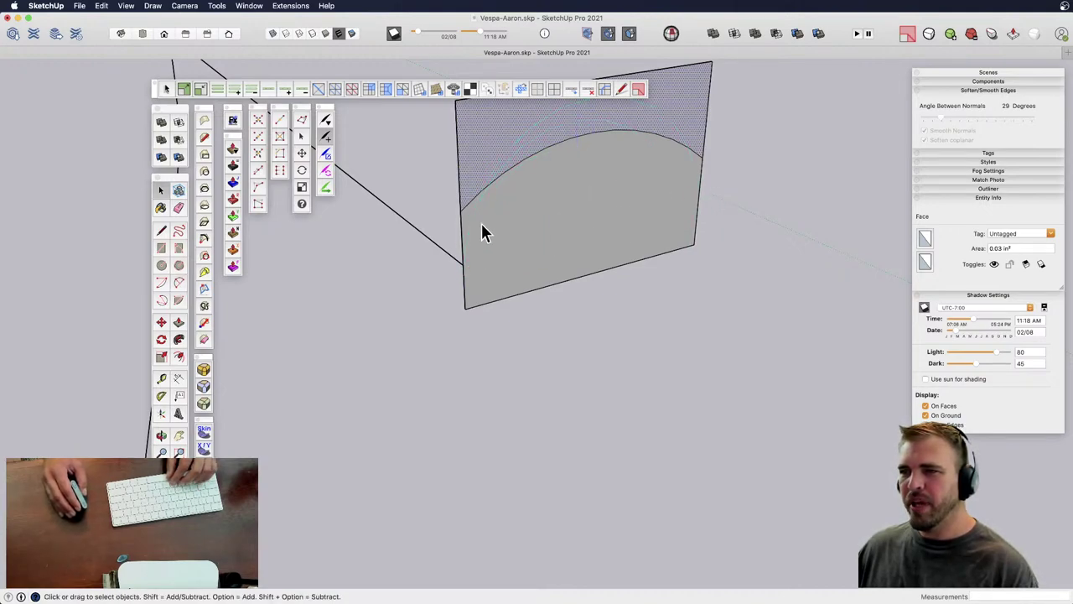
- Draw a second arc just below the first, bulging downward about 1/16" between the same vertical edges, and select the enclosed lens-shaped face
{"action": "key", "text": "a"}
{"action": "left_click", "coordinate": [462, 229]}
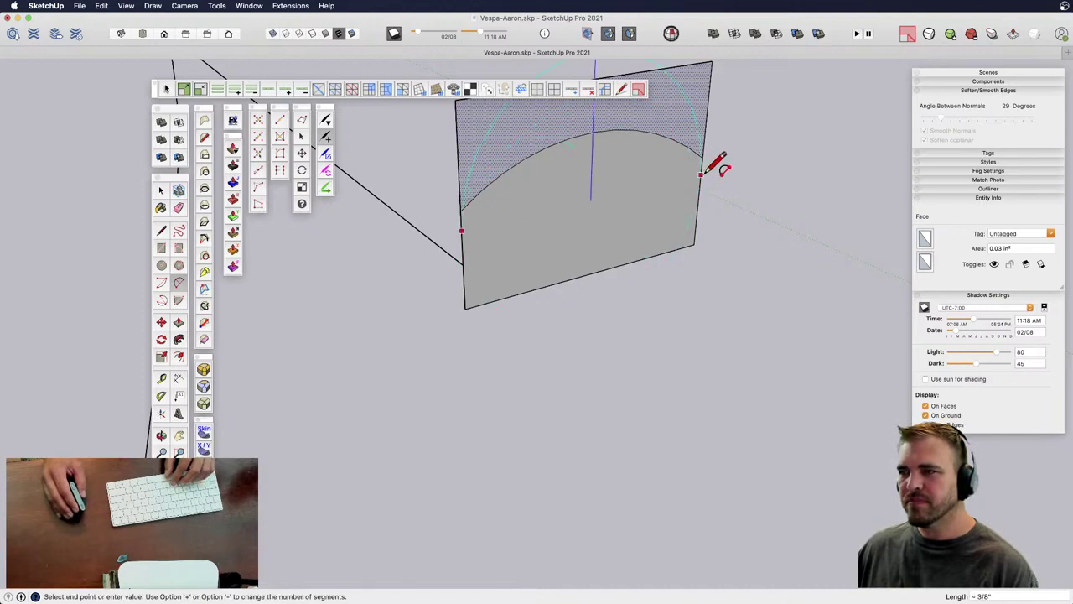
{"action": "left_click", "coordinate": [701, 175]}
{"action": "left_click", "coordinate": [599, 252]}
{"action": "scroll", "coordinate": [582, 277], "scroll_direction": "down", "scroll_amount": 8}
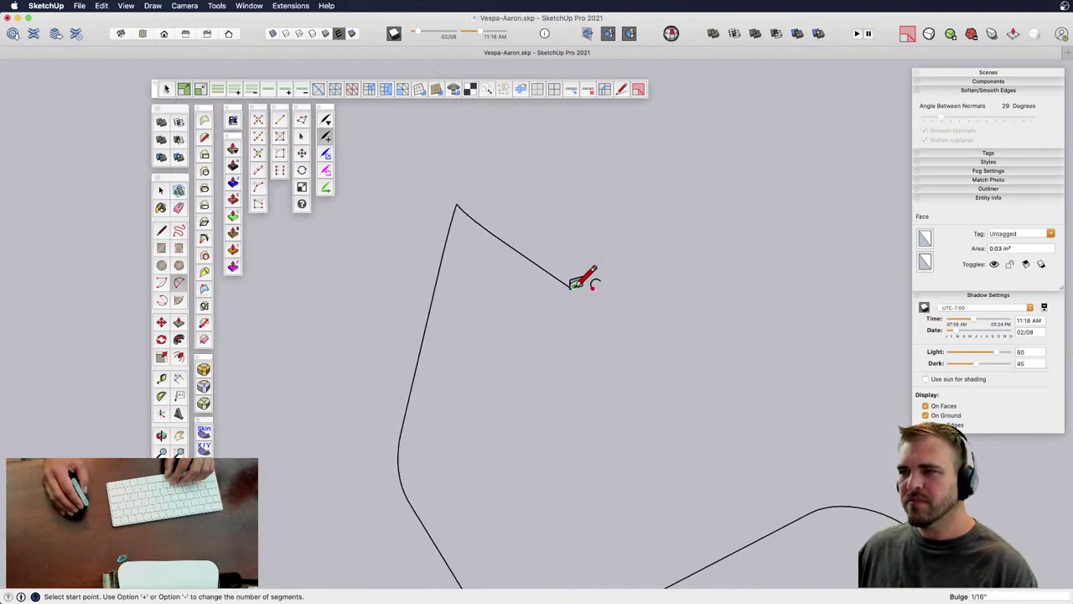
{"action": "scroll", "coordinate": [580, 284], "scroll_direction": "up", "scroll_amount": 6}
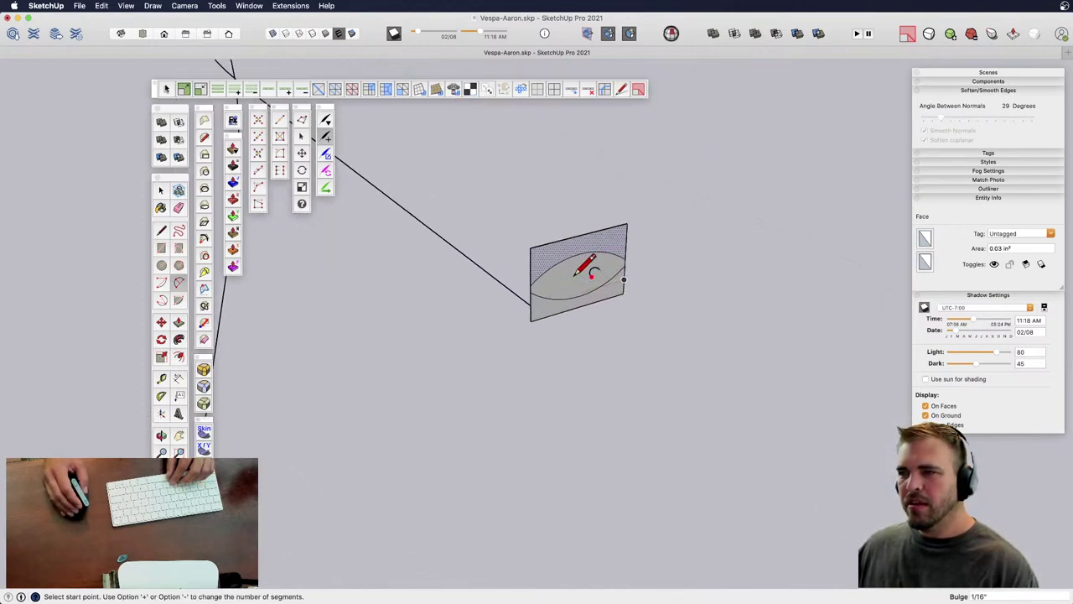
{"action": "key", "text": "space"}
{"action": "left_click", "coordinate": [592, 246]}
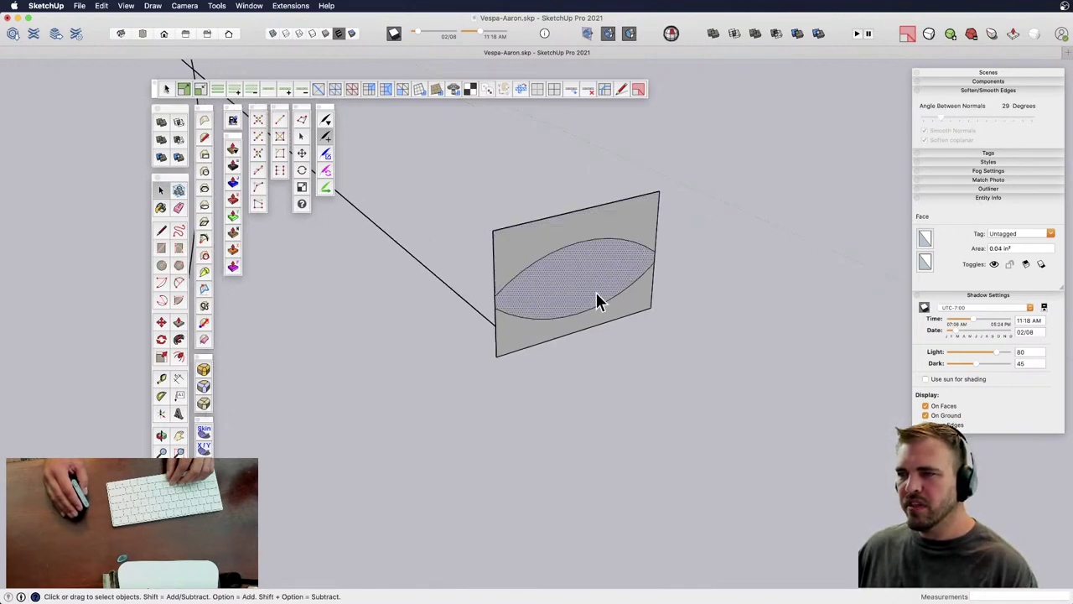
- Raise the upper edge of the rectangle straight up to leave more room above the lens-shaped face
{"action": "left_click", "coordinate": [680, 249]}
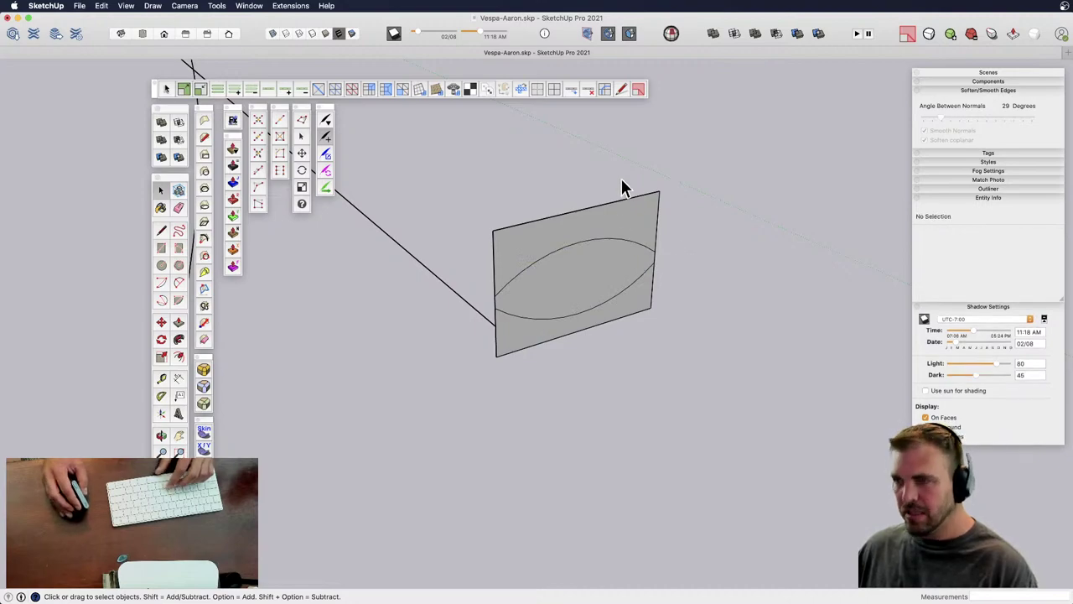
{"action": "left_click", "coordinate": [586, 210]}
{"action": "key", "text": "m"}
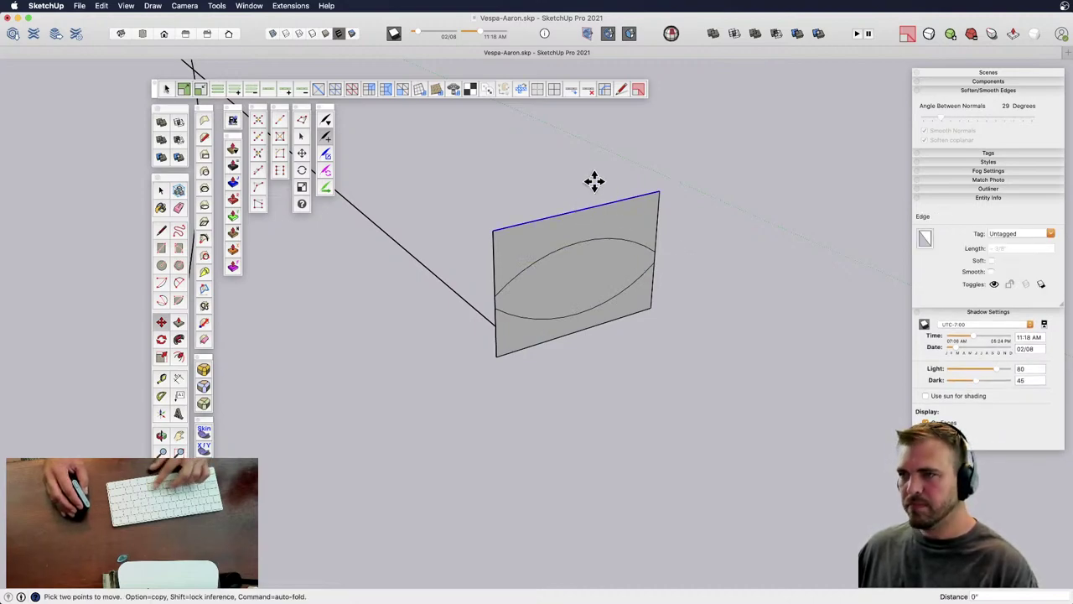
{"action": "left_click", "coordinate": [581, 208]}
{"action": "left_click", "coordinate": [581, 137]}
{"action": "key", "text": "space"}
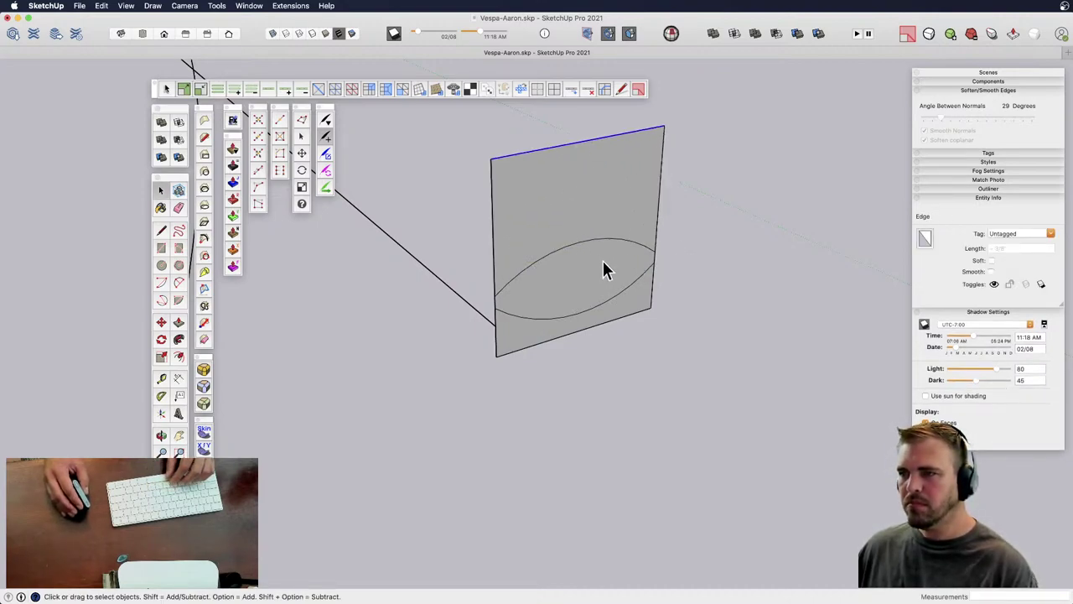
{"action": "left_click", "coordinate": [688, 249]}
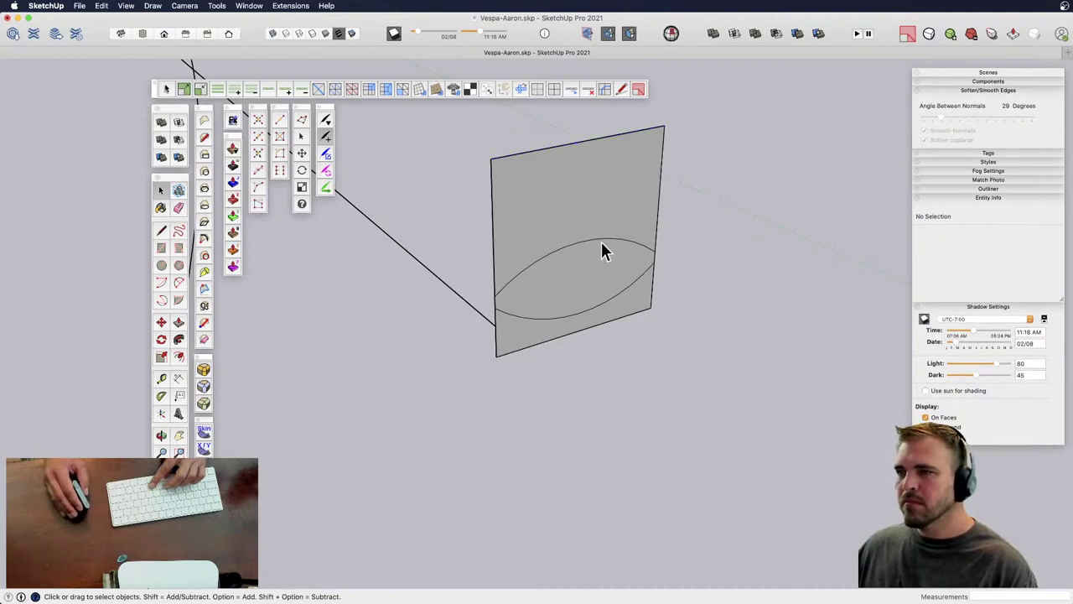
- Set both the upper and the lower arc of the lens shape to 6 segments
{"action": "left_click", "coordinate": [602, 244]}
{"action": "double_click", "coordinate": [1003, 262]}
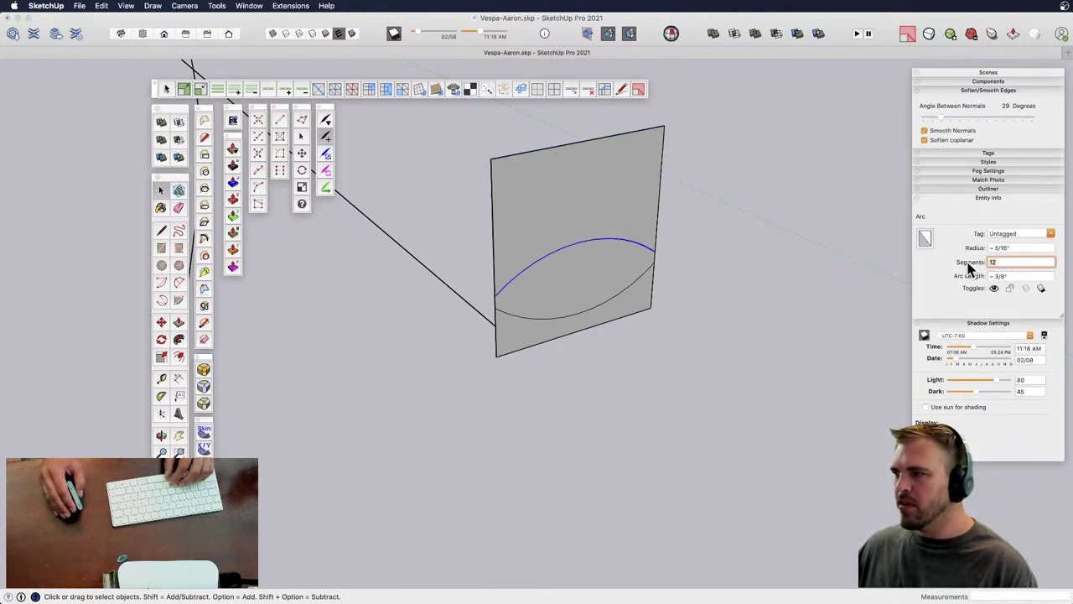
{"action": "type", "text": "6"}
{"action": "key", "text": "Return"}
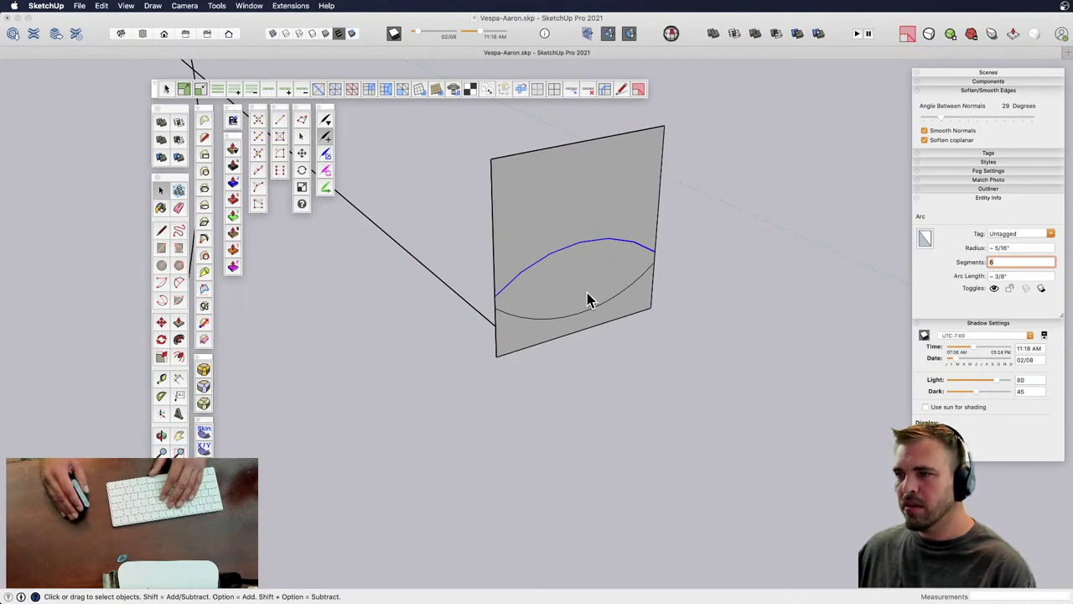
{"action": "left_click", "coordinate": [604, 305]}
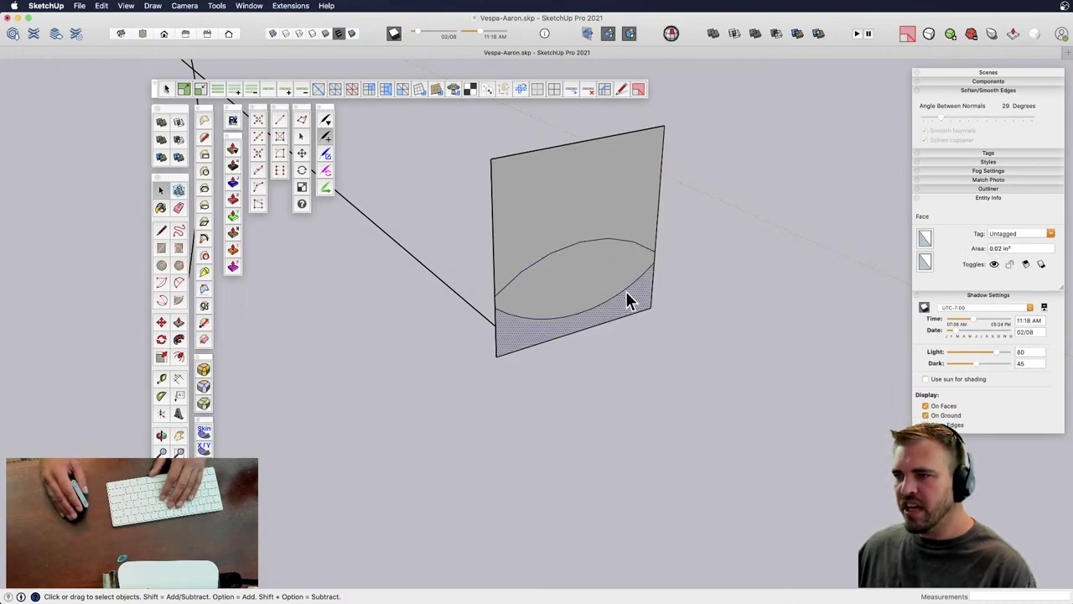
{"action": "left_click", "coordinate": [625, 289]}
{"action": "type", "text": "6"}
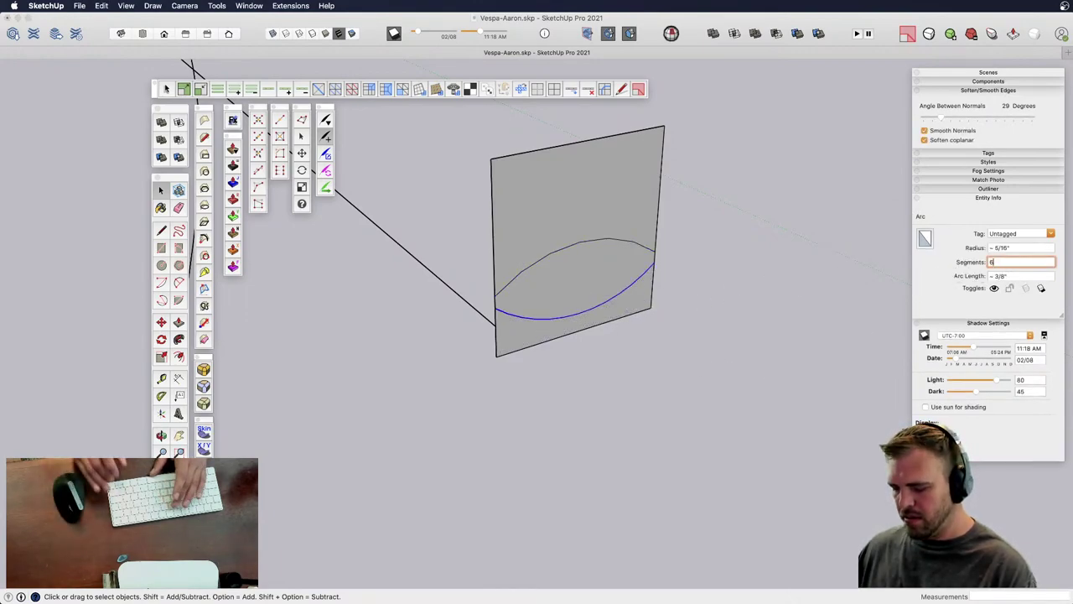
{"action": "key", "text": "Return"}
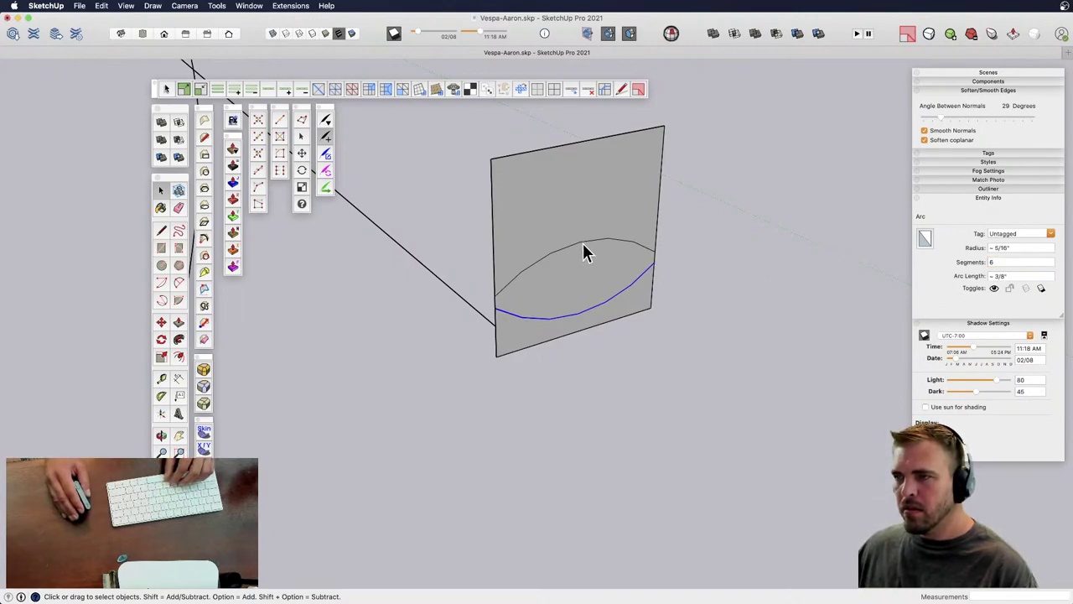
- Pull the crest of the upper arc upward to give the lens profile a taller bulge
{"action": "left_click", "coordinate": [586, 242]}
{"action": "left_click", "coordinate": [679, 246]}
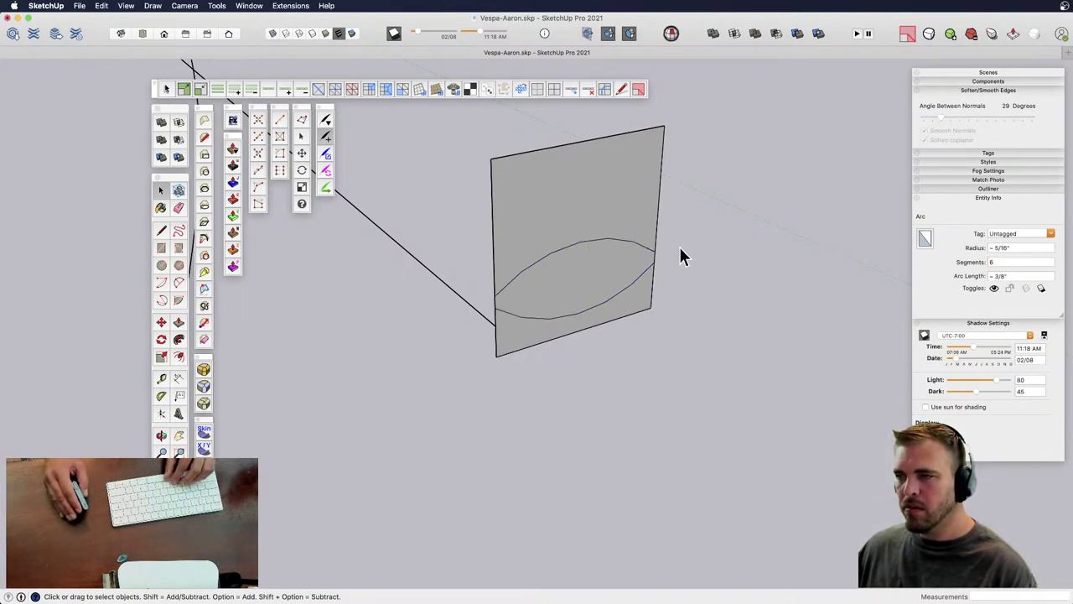
{"action": "key", "text": "m"}
{"action": "left_click", "coordinate": [583, 241]}
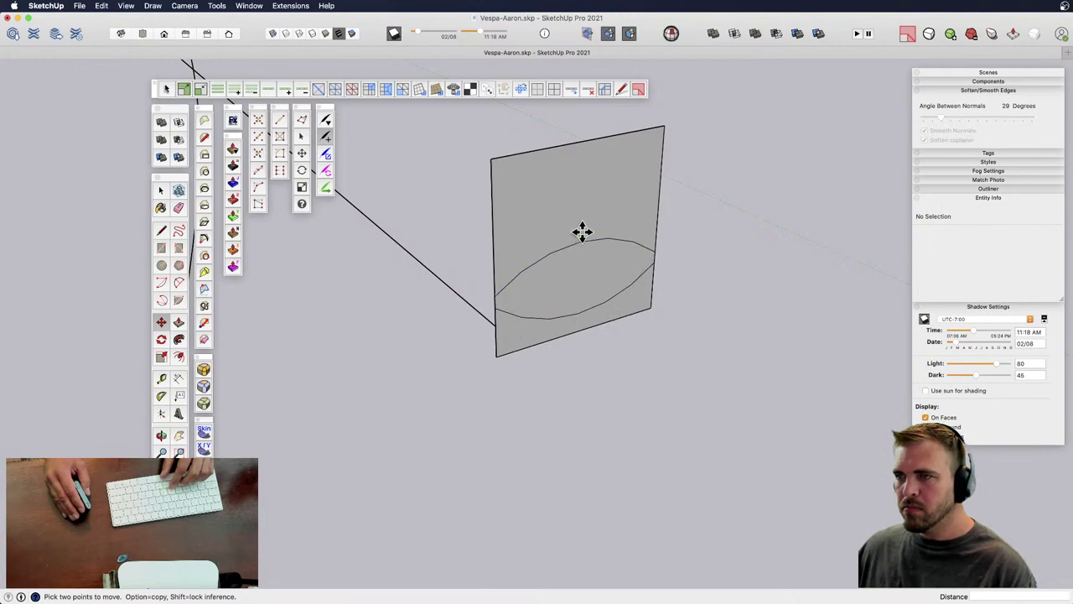
{"action": "left_click", "coordinate": [582, 204]}
{"action": "key", "text": "space"}
- Erase the rectangle's edges around the two arcs, leaving only the closed profile face beside the path
{"action": "key", "text": "e"}
{"action": "mouse_move", "coordinate": [487, 208]}
{"action": "left_mouse_down"}
{"action": "mouse_move", "coordinate": [503, 162]}
{"action": "mouse_move", "coordinate": [678, 171]}
{"action": "mouse_move", "coordinate": [673, 283]}
{"action": "left_mouse_up"}
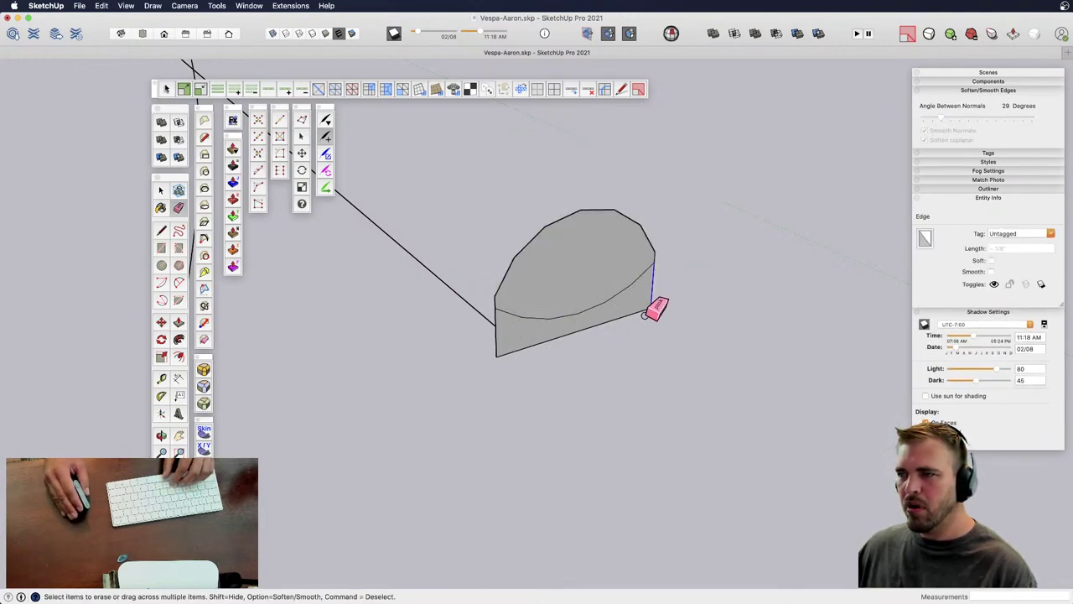
{"action": "left_click", "coordinate": [652, 300]}
{"action": "mouse_move", "coordinate": [531, 345]}
{"action": "left_mouse_down"}
{"action": "mouse_move", "coordinate": [510, 353]}
{"action": "mouse_move", "coordinate": [495, 338]}
{"action": "left_mouse_up"}
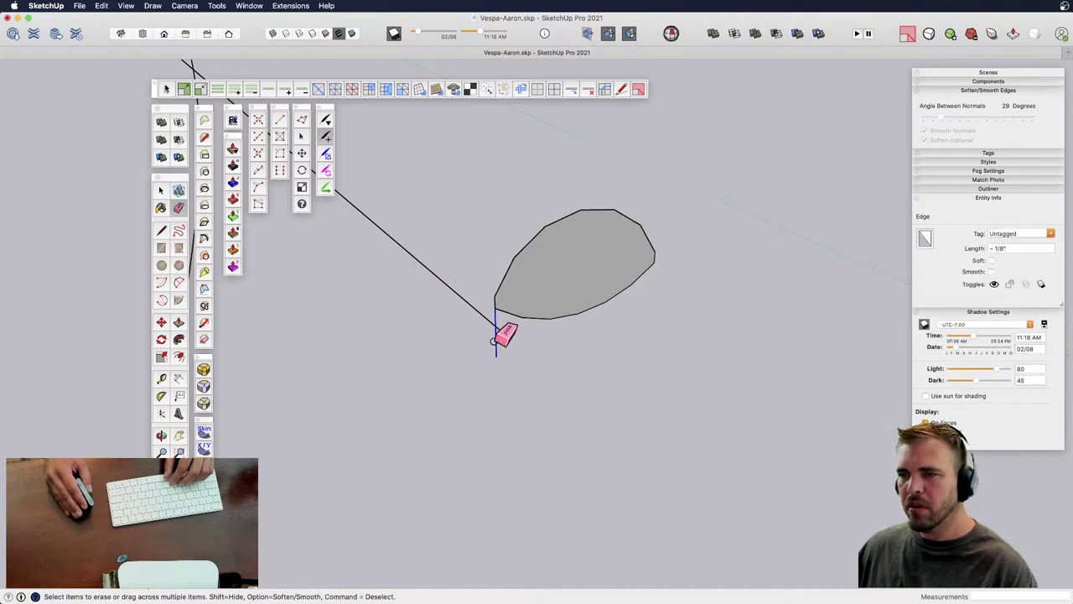
{"action": "key", "text": "space"}
- Try sweeping the profile face along the whole leg shield path with Follow Me, and undo the sweep
{"action": "left_click", "coordinate": [489, 327]}
{"action": "scroll", "coordinate": [490, 323], "scroll_direction": "down", "scroll_amount": 5}
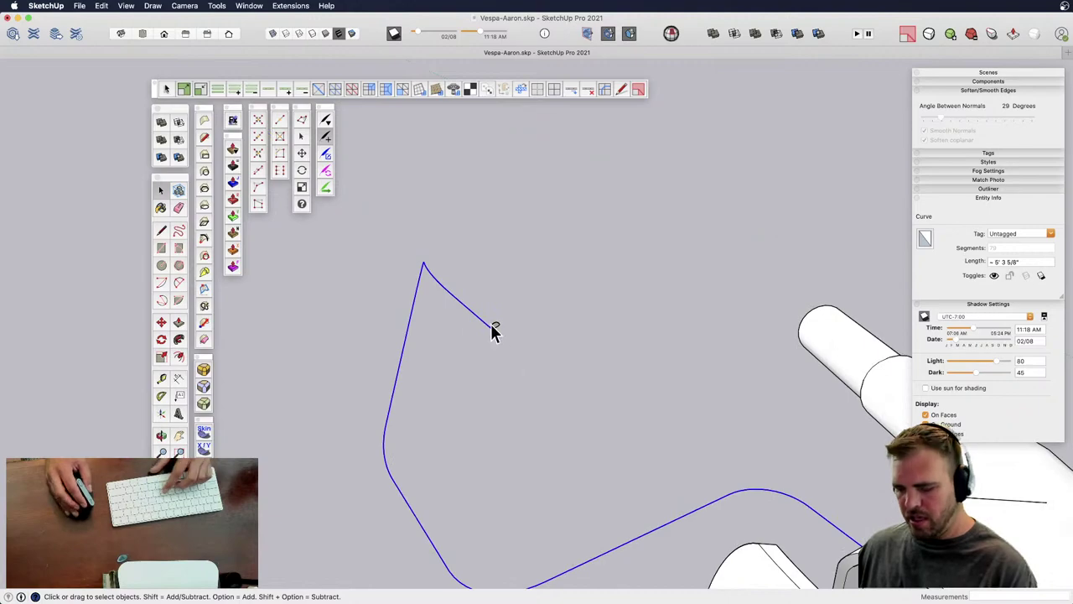
{"action": "scroll", "coordinate": [491, 323], "scroll_direction": "up", "scroll_amount": 5}
{"action": "key", "text": "f"}
{"action": "left_click", "coordinate": [560, 411]}
{"action": "scroll", "coordinate": [560, 412], "scroll_direction": "down", "scroll_amount": 1}
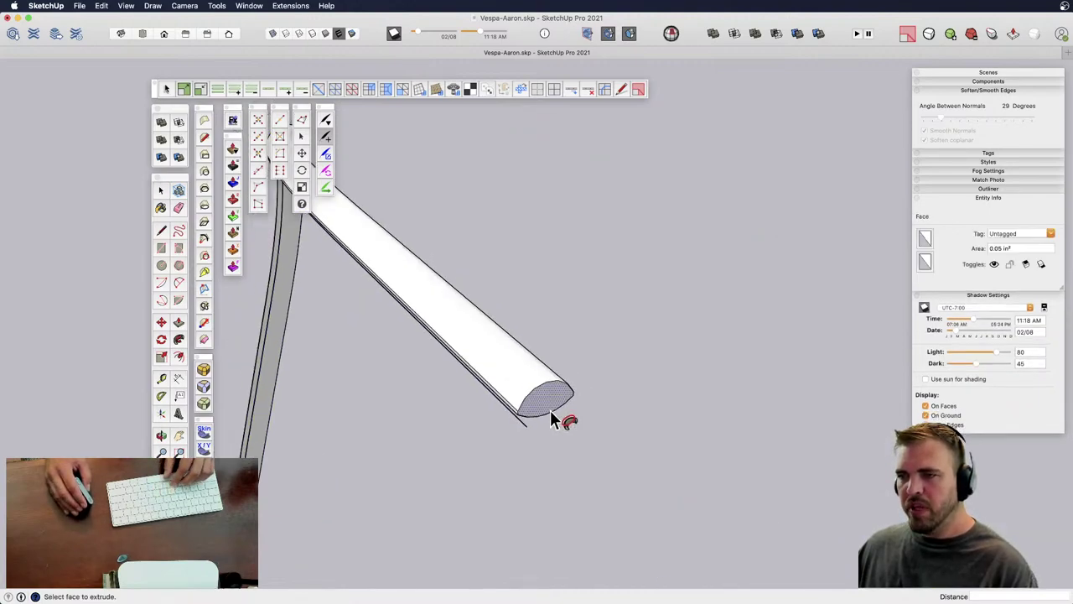
{"action": "key", "text": "super+z"}
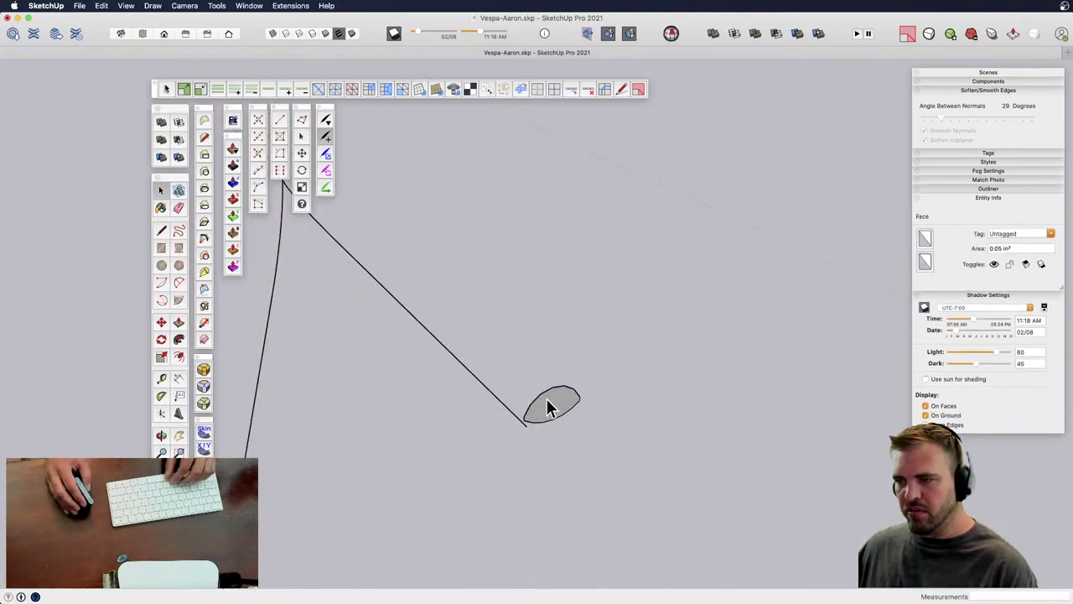
- Move the profile face straight down 1/8" so its side meets the end of the path
{"action": "key", "text": "o"}
{"action": "mouse_move", "coordinate": [560, 332]}
{"action": "left_mouse_down"}
{"action": "mouse_move", "coordinate": [546, 215]}
{"action": "mouse_move", "coordinate": [551, 318]}
{"action": "left_mouse_up"}
{"action": "key", "text": "space"}
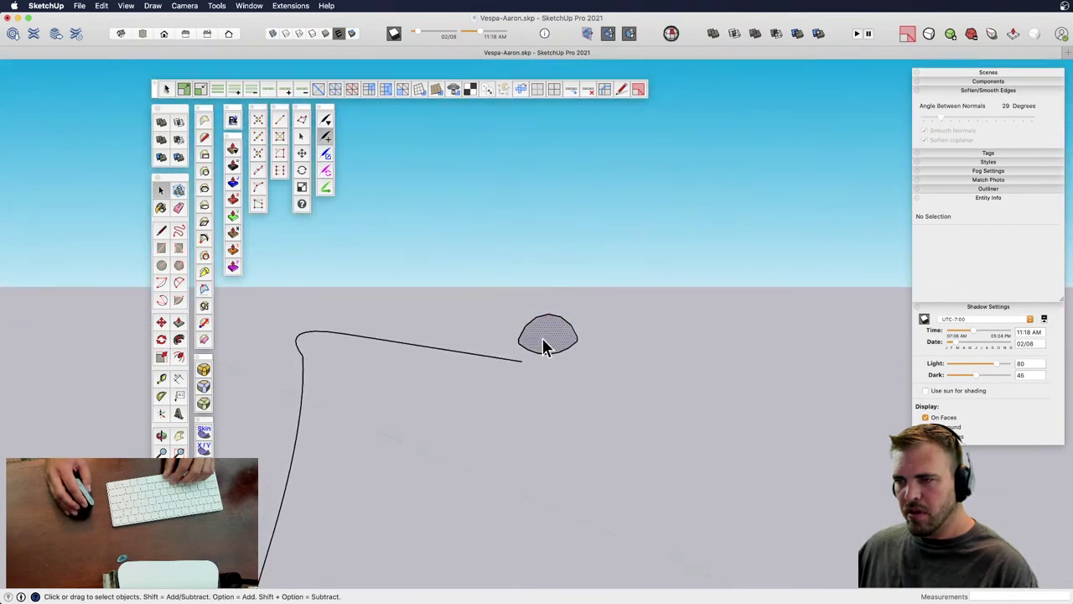
{"action": "left_click", "coordinate": [541, 352]}
{"action": "scroll", "coordinate": [541, 352], "scroll_direction": "up", "scroll_amount": 1}
{"action": "key", "text": "m"}
{"action": "left_click", "coordinate": [544, 340]}
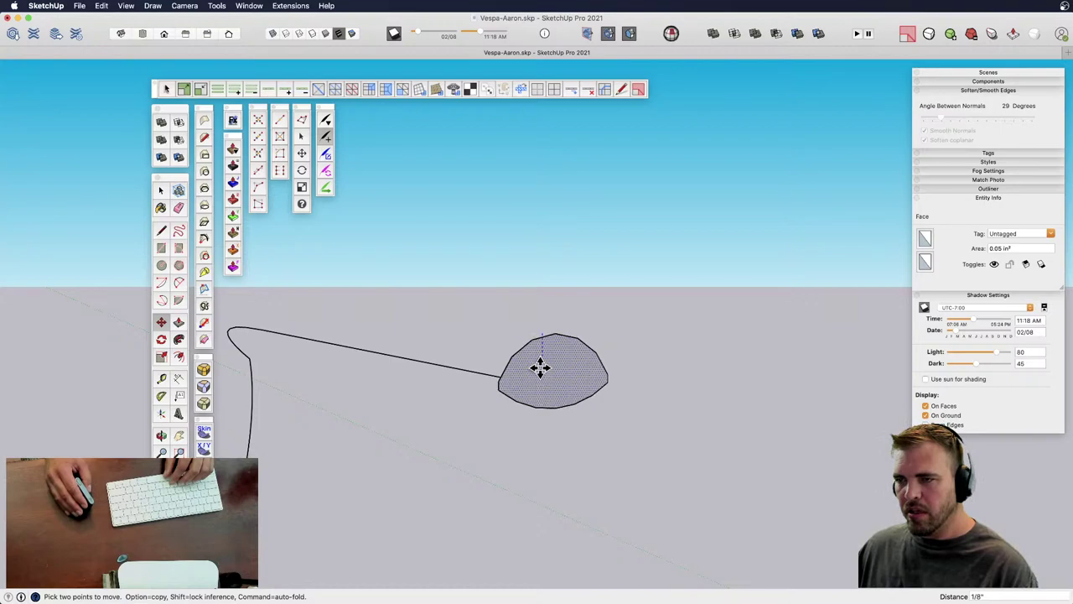
{"action": "key", "text": "Escape"}
{"action": "key", "text": "space"}
- Try sweeping the lowered profile along the path with Follow Me, inspect the strip, and undo it
{"action": "left_click", "coordinate": [487, 376]}
{"action": "key", "text": "shift+f"}
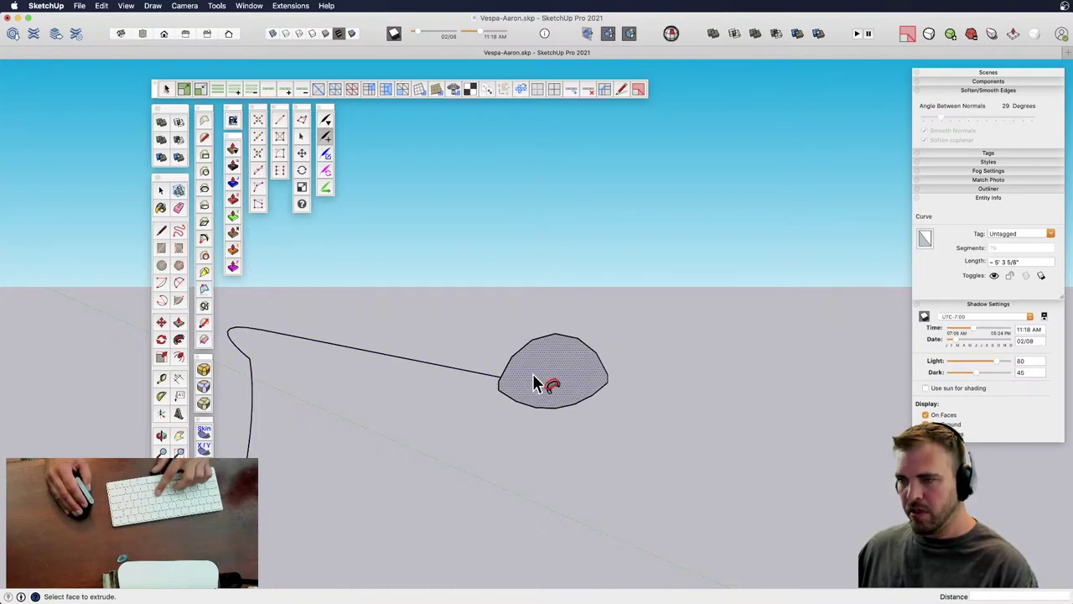
{"action": "left_click", "coordinate": [533, 381]}
{"action": "scroll", "coordinate": [528, 373], "scroll_direction": "down", "scroll_amount": 1}
{"action": "middle_click_drag", "start_coordinate": [401, 327], "coordinate": [458, 319], "text": "shift"}
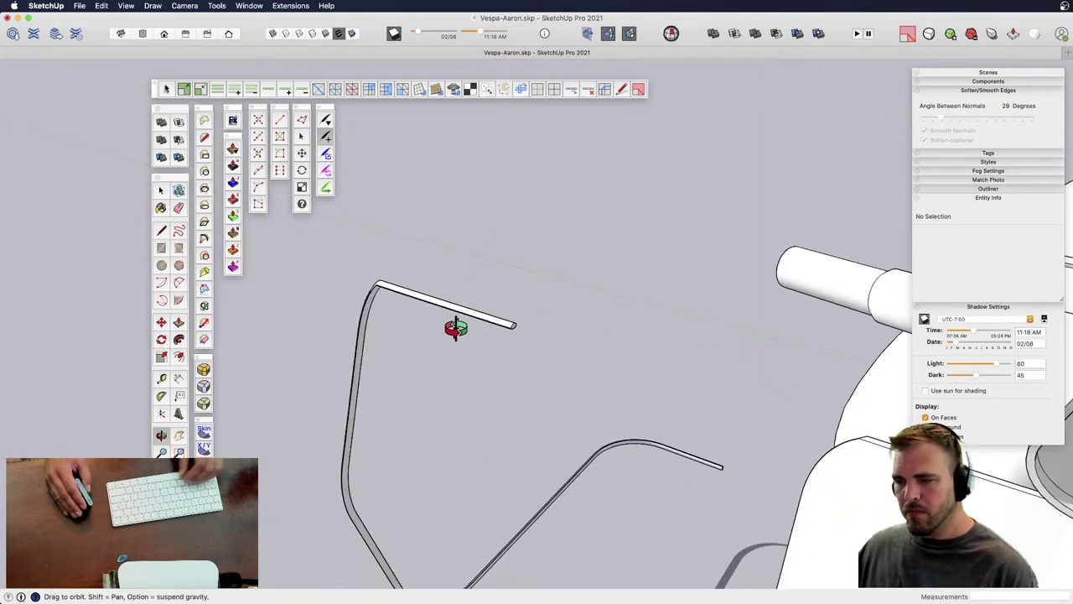
{"action": "key", "text": "super+z"}
- Make a component named "trim" from the path and the profile face together
{"action": "middle_click_drag", "start_coordinate": [437, 276], "coordinate": [424, 302]}
{"action": "key", "text": "g"}
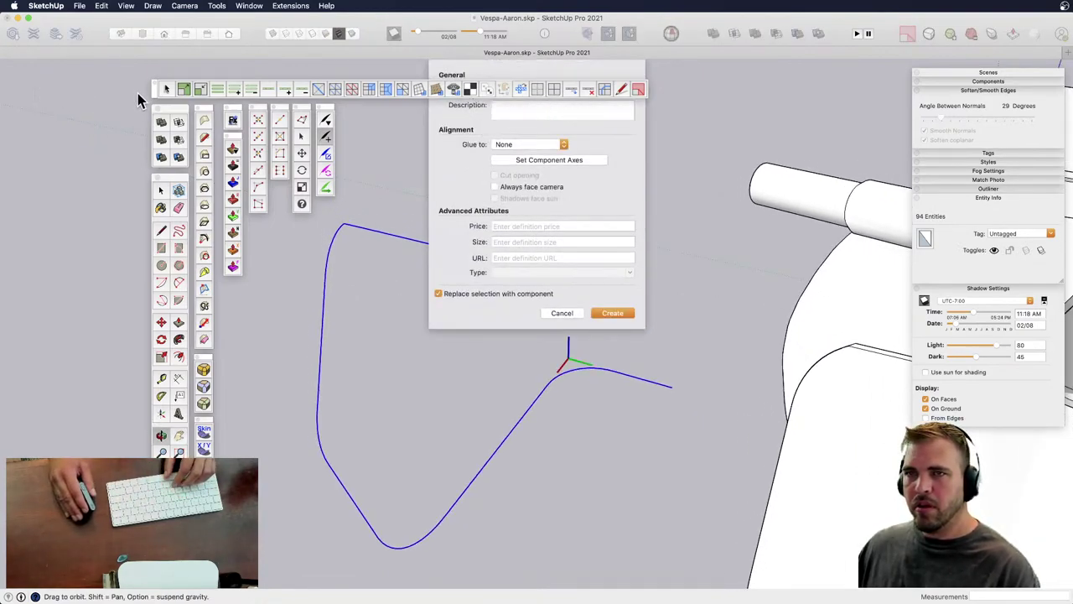
{"action": "left_click_drag", "start_coordinate": [155, 95], "coordinate": [109, 146]}
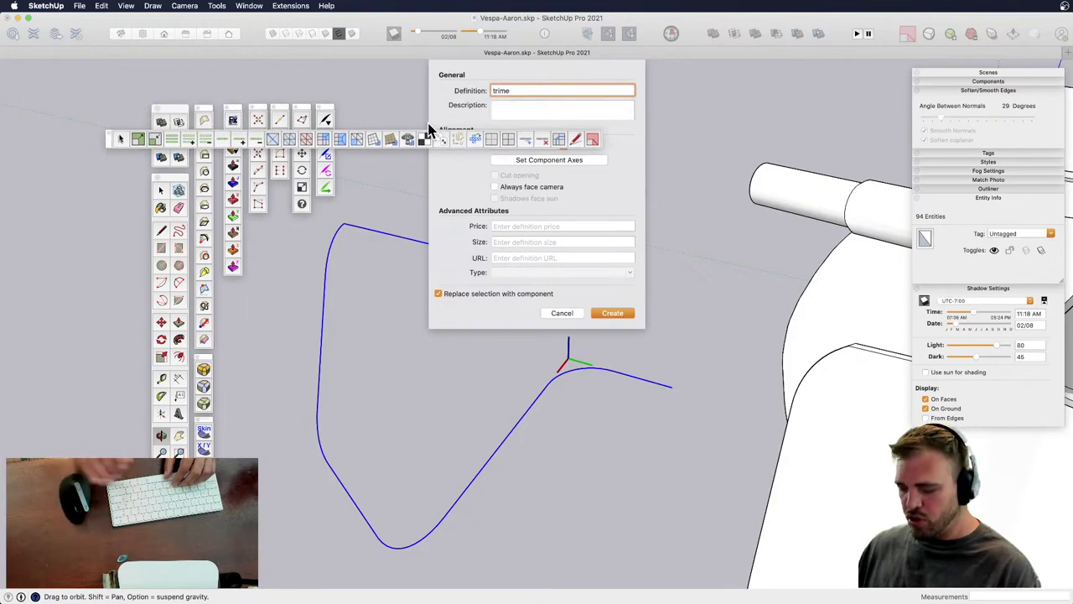
{"action": "left_click", "coordinate": [610, 314]}
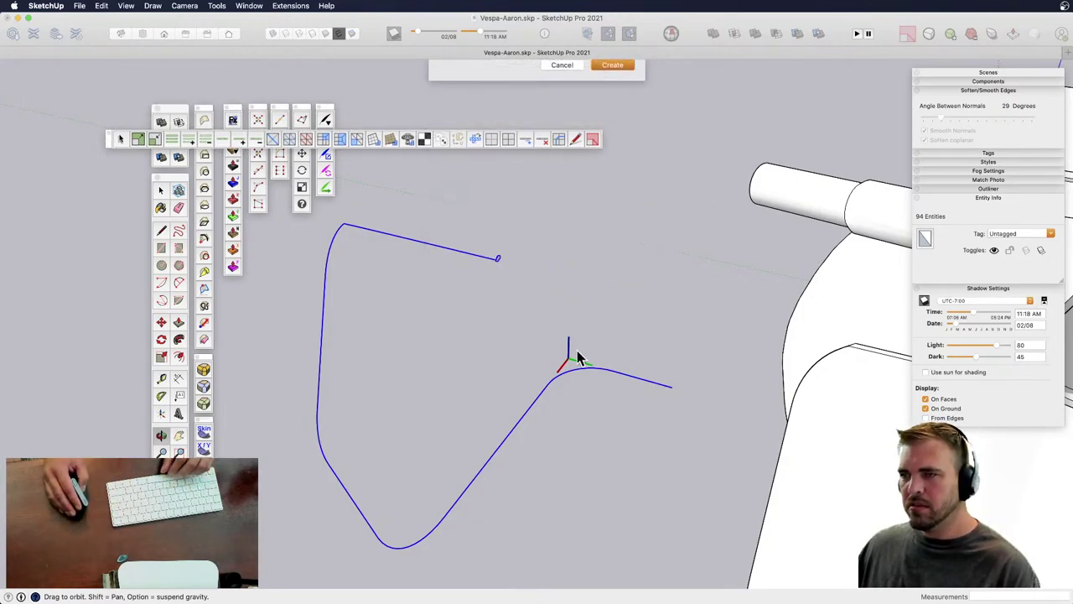
- Copy the trim component 20" along the green axis onto the scooter body
{"action": "middle_click_drag", "start_coordinate": [577, 352], "coordinate": [432, 365]}
{"action": "key", "text": "m"}
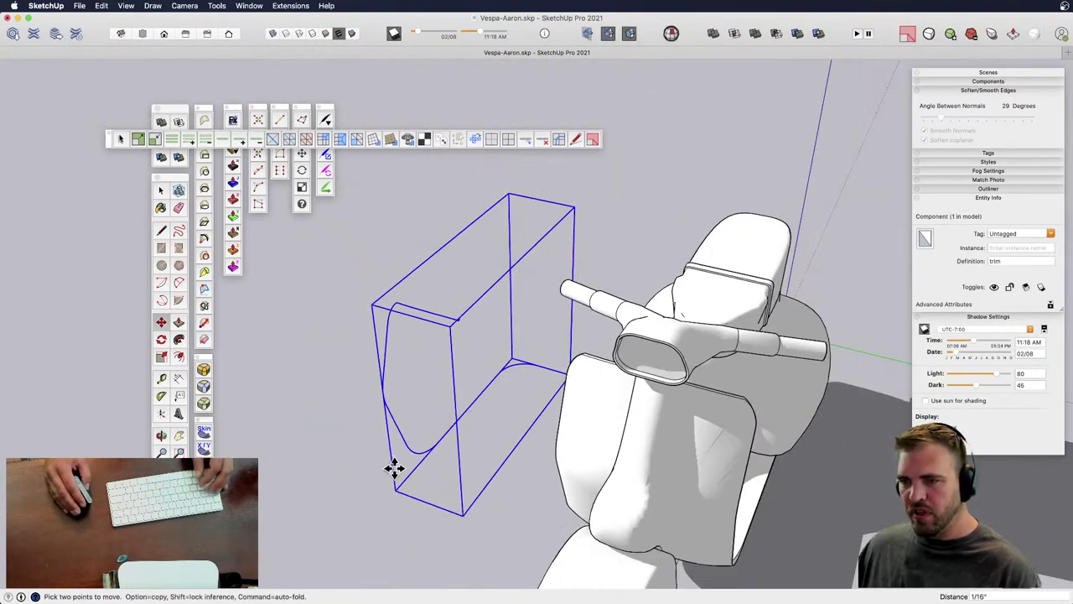
{"action": "left_click", "coordinate": [393, 467]}
{"action": "left_click", "coordinate": [401, 471]}
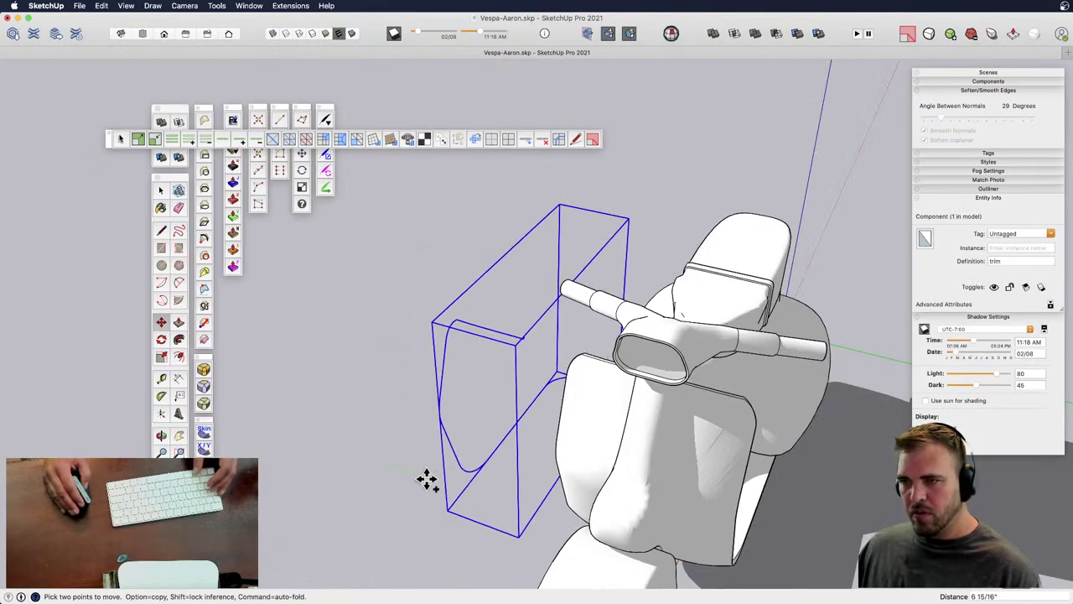
{"action": "key", "text": "alt"}
{"action": "type", "text": "20"}
{"action": "key", "text": "Return"}
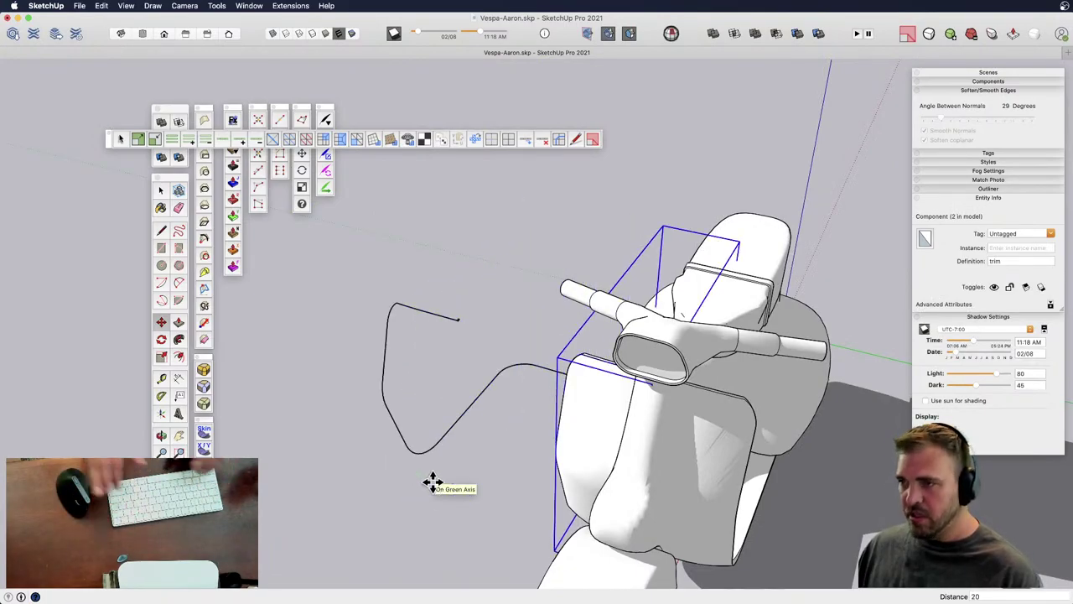
- Open the original trim component beside the scooter for editing
{"action": "key", "text": "space"}
{"action": "double_click", "coordinate": [452, 325]}
{"action": "scroll", "coordinate": [451, 321], "scroll_direction": "up", "scroll_amount": 3}
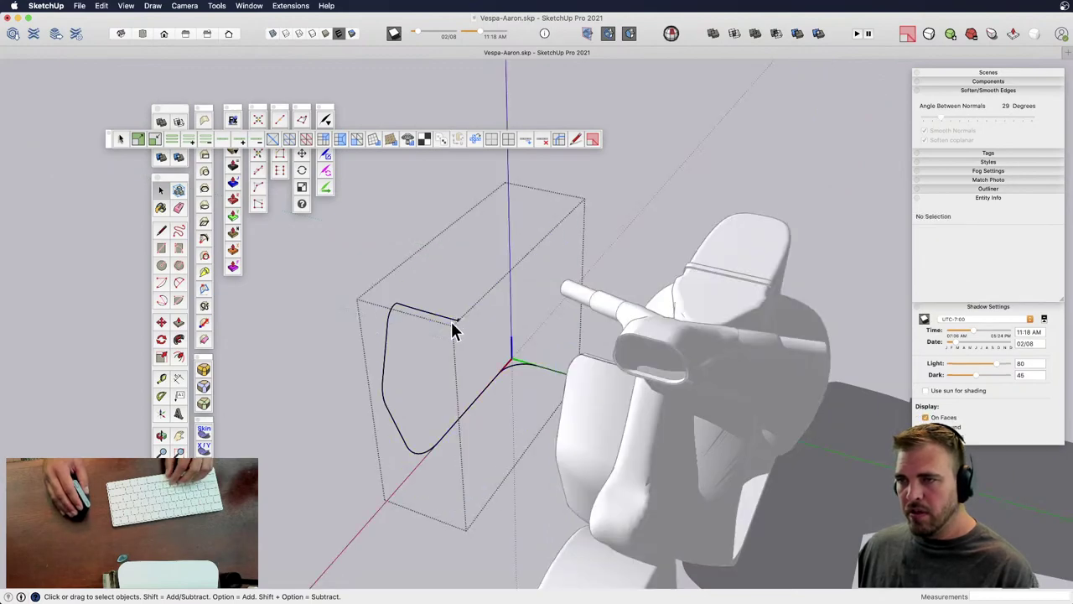
- Try sweeping the profile along the path with Follow Me inside the trim component
{"action": "left_click", "coordinate": [450, 318]}
{"action": "scroll", "coordinate": [451, 321], "scroll_direction": "up", "scroll_amount": 5}
{"action": "scroll", "coordinate": [451, 323], "scroll_direction": "up", "scroll_amount": 3}
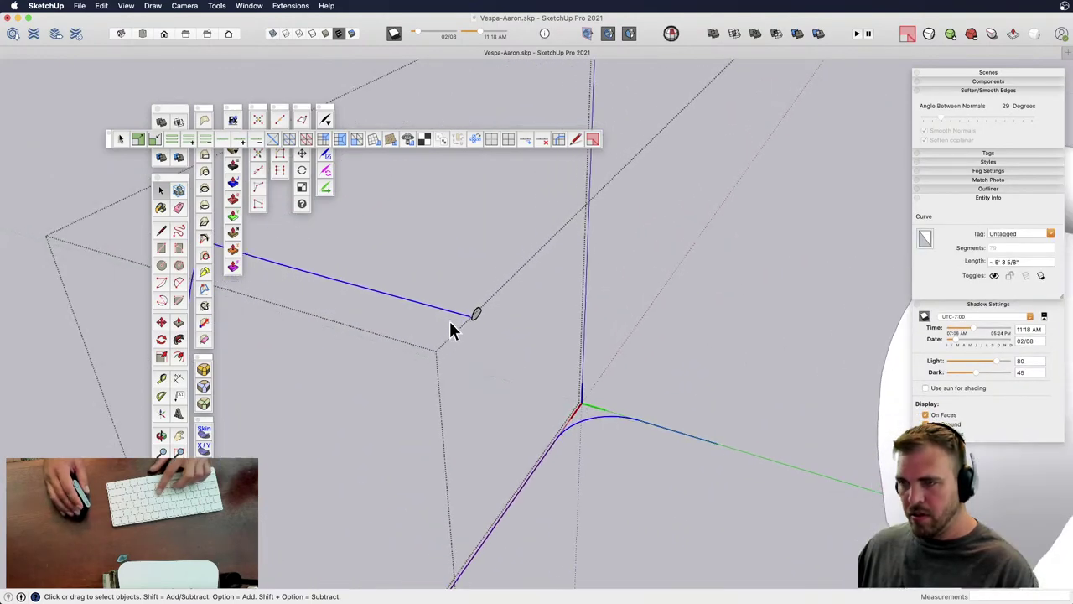
{"action": "key", "text": "f"}
{"action": "left_click", "coordinate": [478, 315]}
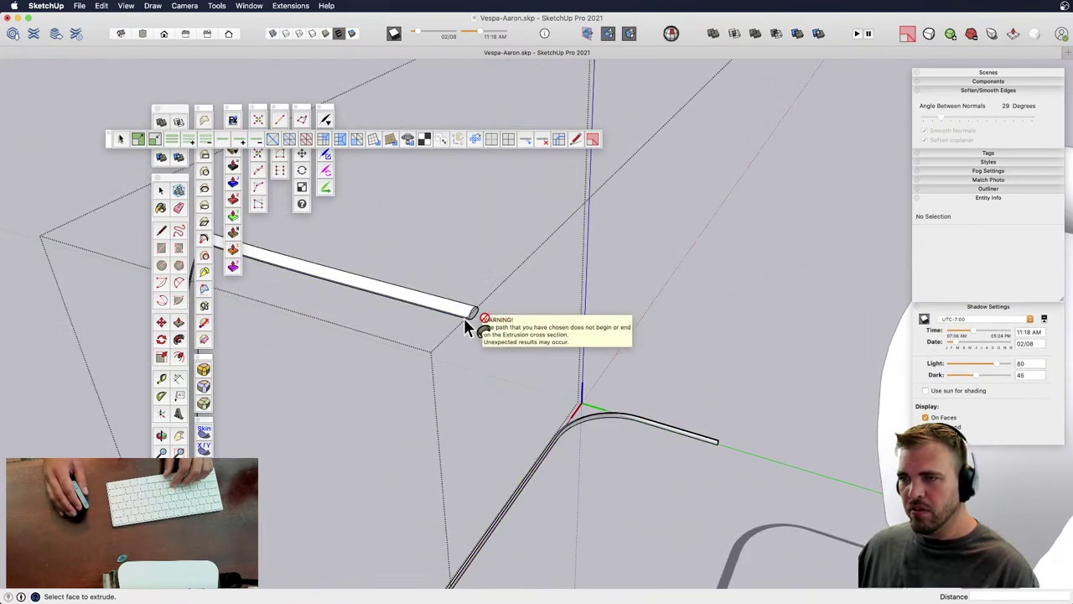
- Inspect how the swept trim fits the leg shield and floorboard edge on the scooter, and undo the sweep
{"action": "scroll", "coordinate": [464, 318], "scroll_direction": "down", "scroll_amount": 3}
{"action": "mouse_move", "coordinate": [626, 449]}
{"action": "middle_mouse_down", "text": "shift"}
{"action": "mouse_move", "coordinate": [532, 383]}
{"action": "mouse_move", "coordinate": [815, 340]}
{"action": "mouse_move", "coordinate": [531, 377]}
{"action": "mouse_move", "coordinate": [647, 277]}
{"action": "mouse_move", "coordinate": [604, 280]}
{"action": "mouse_move", "coordinate": [915, 138]}
{"action": "mouse_move", "coordinate": [795, 329]}
{"action": "mouse_move", "coordinate": [881, 412]}
{"action": "middle_mouse_up", "text": "shift"}
{"action": "middle_click_drag", "start_coordinate": [686, 258], "coordinate": [776, 336], "text": "shift"}
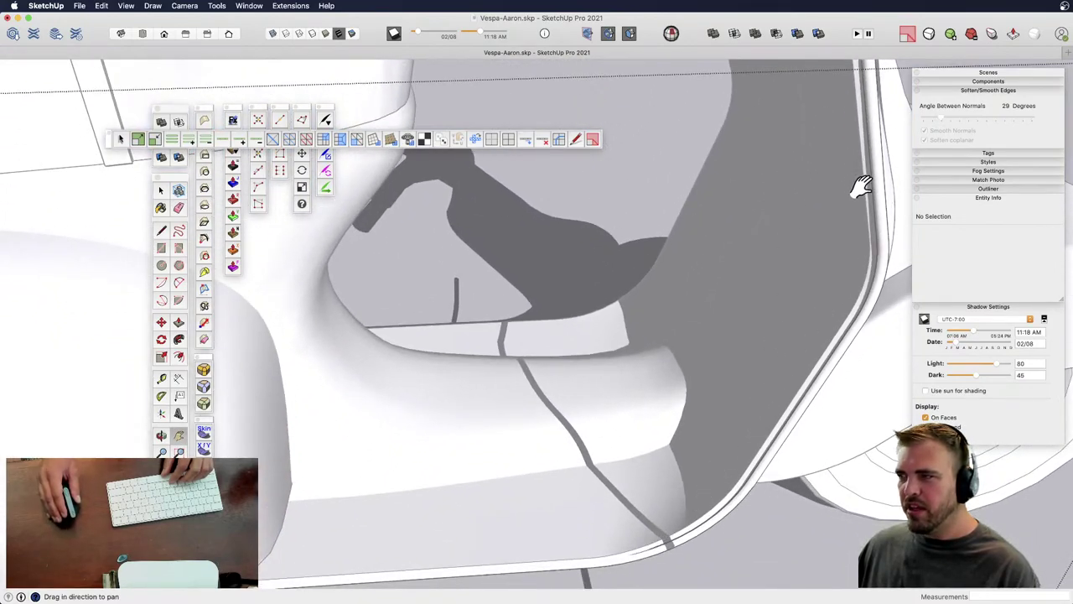
{"action": "mouse_move", "coordinate": [861, 186]}
{"action": "middle_mouse_down"}
{"action": "mouse_move", "coordinate": [834, 311]}
{"action": "mouse_move", "coordinate": [793, 280]}
{"action": "mouse_move", "coordinate": [414, 360]}
{"action": "mouse_move", "coordinate": [390, 452]}
{"action": "mouse_move", "coordinate": [537, 412]}
{"action": "mouse_move", "coordinate": [389, 408]}
{"action": "mouse_move", "coordinate": [585, 347]}
{"action": "mouse_move", "coordinate": [402, 377]}
{"action": "mouse_move", "coordinate": [366, 344]}
{"action": "mouse_move", "coordinate": [455, 211]}
{"action": "mouse_move", "coordinate": [613, 278]}
{"action": "middle_mouse_up"}
{"action": "key", "text": "super+z"}
- Enlarge the profile face inside the trim component to a red scale of about 1.43 and a green scale of about 1.28
{"action": "scroll", "coordinate": [529, 334], "scroll_direction": "up", "scroll_amount": 12}
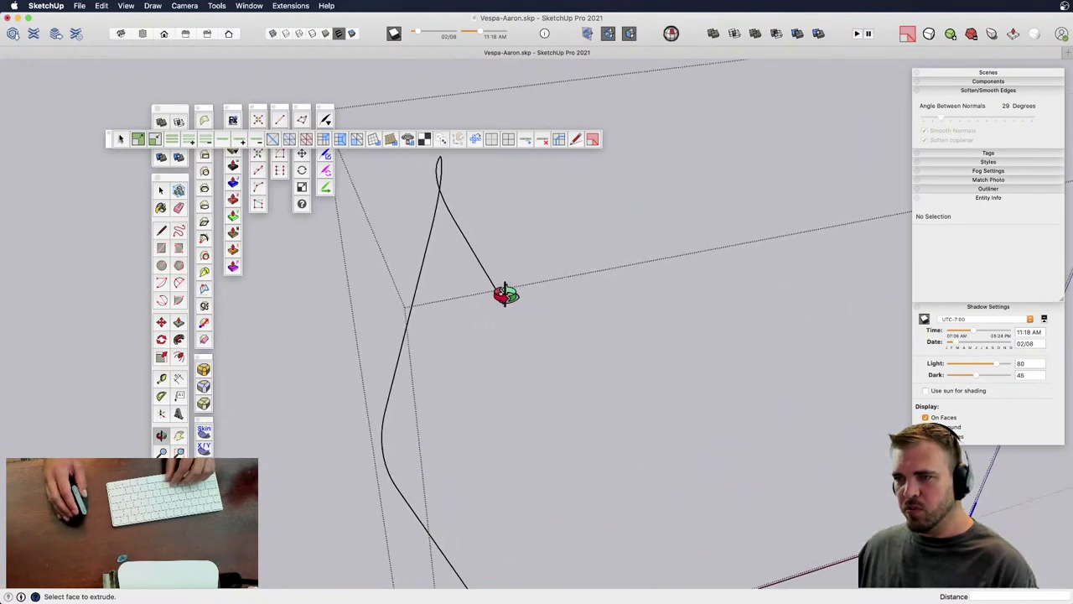
{"action": "key", "text": "space"}
{"action": "left_click", "coordinate": [529, 307]}
{"action": "left_click", "coordinate": [611, 316]}
{"action": "key", "text": "s"}
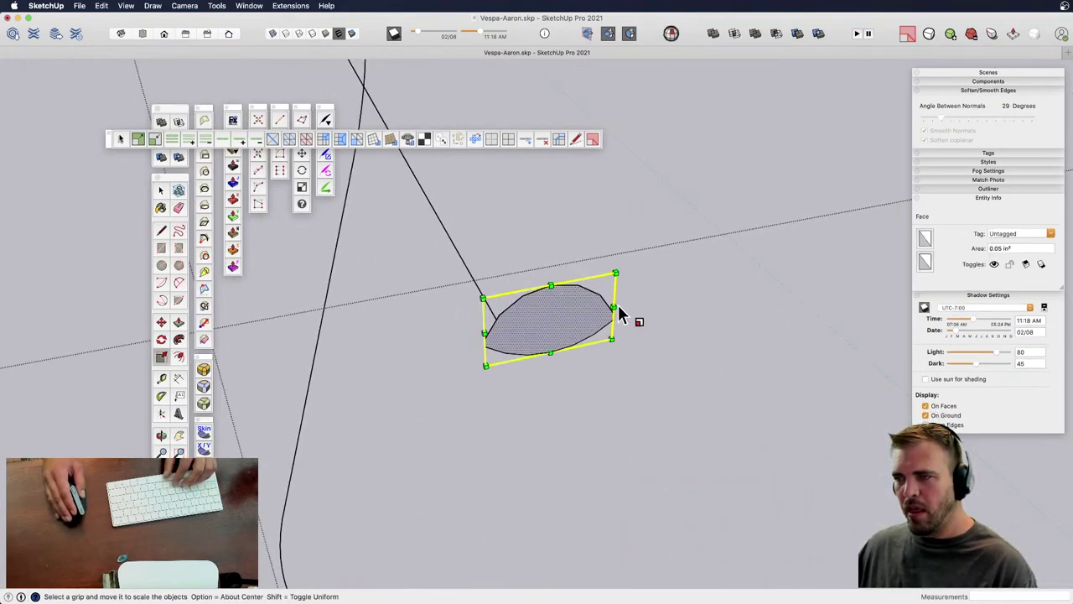
{"action": "left_click_drag", "start_coordinate": [614, 307], "coordinate": [667, 298]}
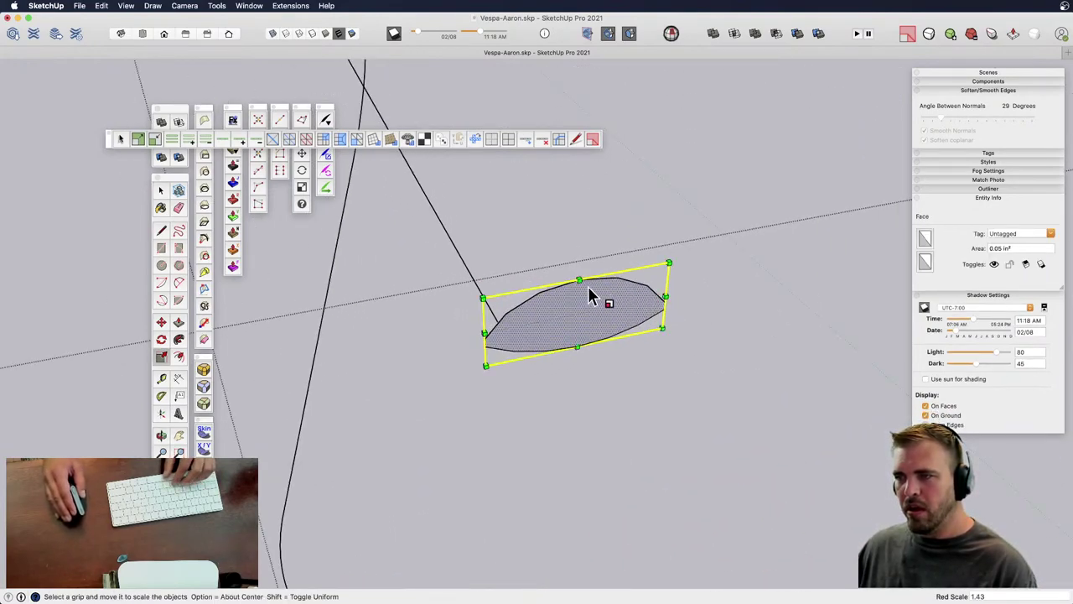
{"action": "left_click_drag", "start_coordinate": [579, 279], "coordinate": [579, 258]}
{"action": "scroll", "coordinate": [541, 303], "scroll_direction": "down", "scroll_amount": 6}
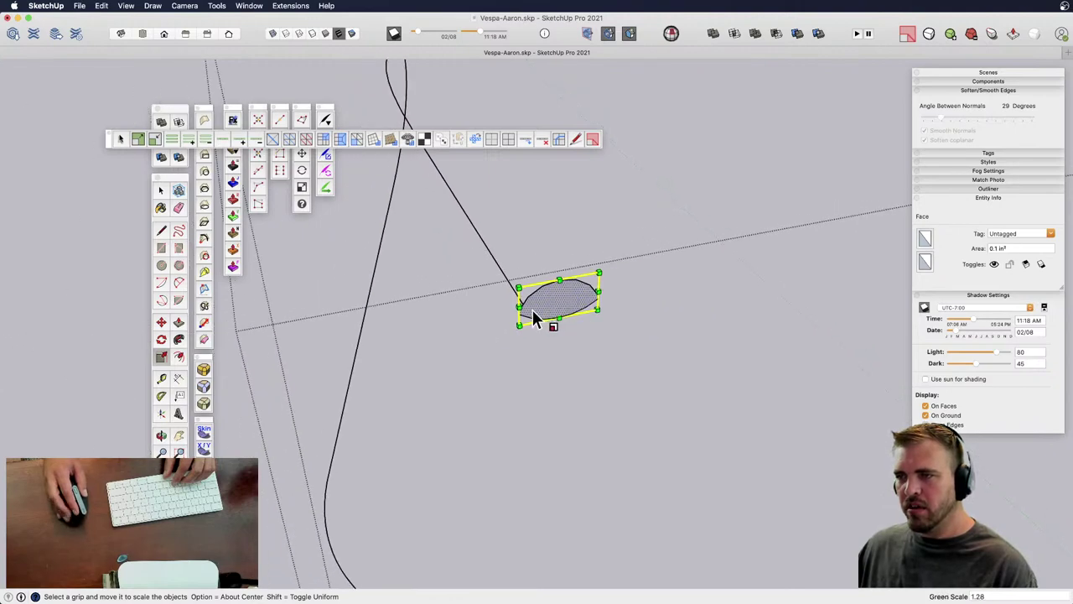
- Sweep the enlarged profile along the full trim path with Follow Me
{"action": "key", "text": "space"}
{"action": "left_click", "coordinate": [518, 293]}
{"action": "key", "text": "f"}
{"action": "left_click", "coordinate": [549, 306]}
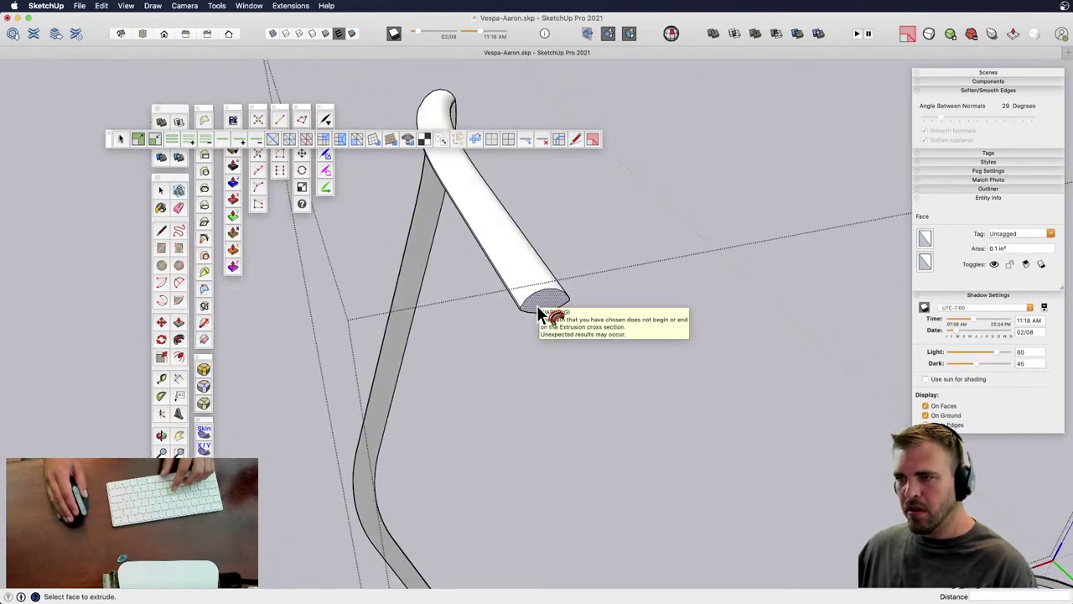
- Check the swept trim on the leg shield and erase the spare trim component standing beside the scooter
{"action": "scroll", "coordinate": [541, 306], "scroll_direction": "down", "scroll_amount": 4}
{"action": "scroll", "coordinate": [574, 417], "scroll_direction": "down", "scroll_amount": 3}
{"action": "middle_click_drag", "start_coordinate": [587, 438], "coordinate": [456, 528]}
{"action": "middle_click_drag", "start_coordinate": [489, 389], "coordinate": [459, 365]}
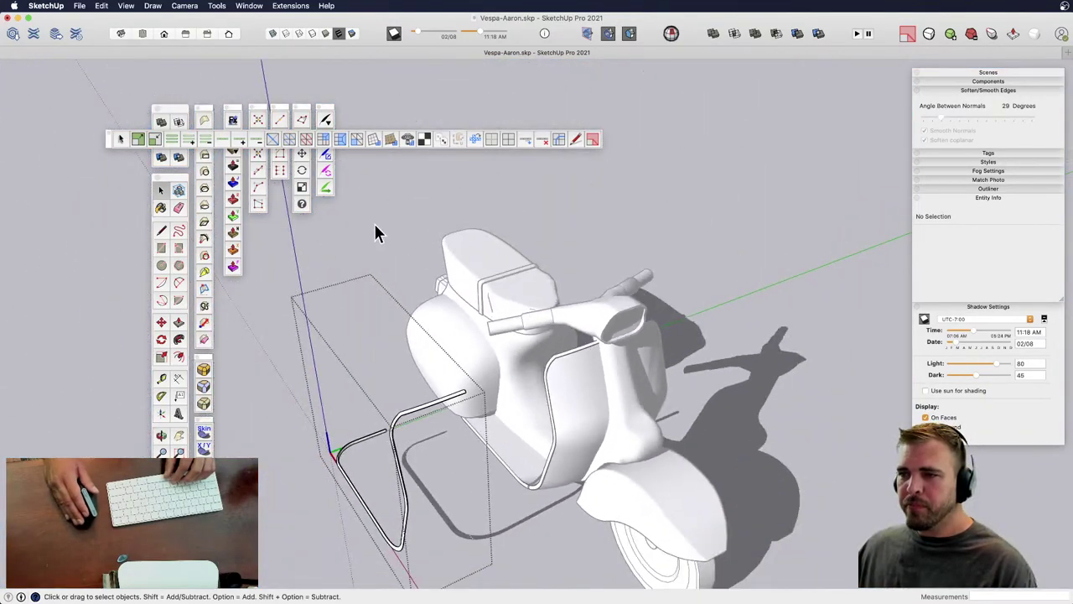
{"action": "scroll", "coordinate": [606, 395], "scroll_direction": "up", "scroll_amount": 5}
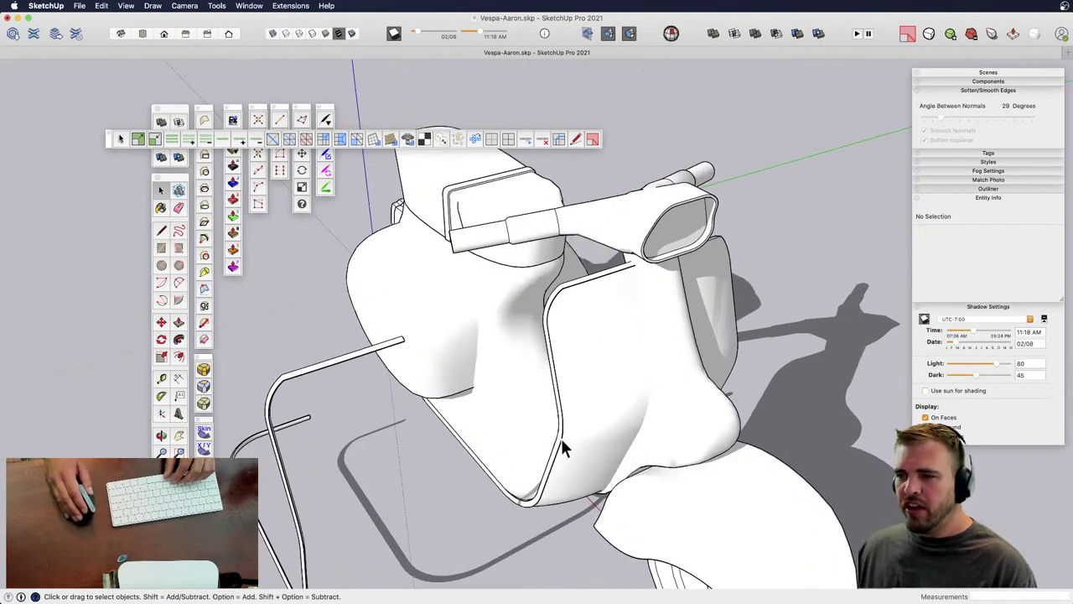
{"action": "middle_click_drag", "start_coordinate": [444, 498], "coordinate": [525, 445]}
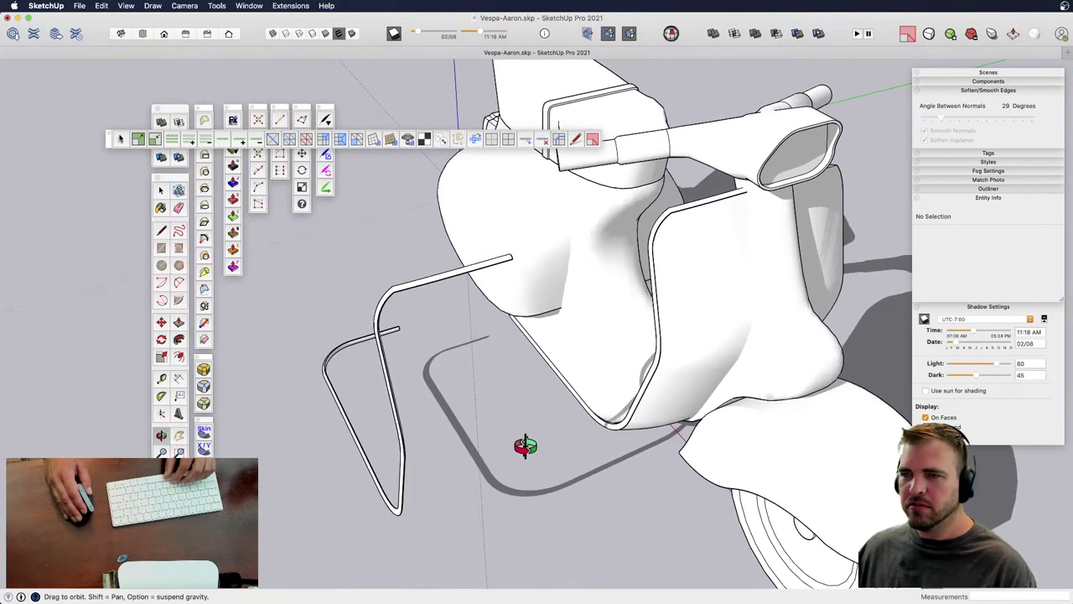
{"action": "key", "text": "e"}
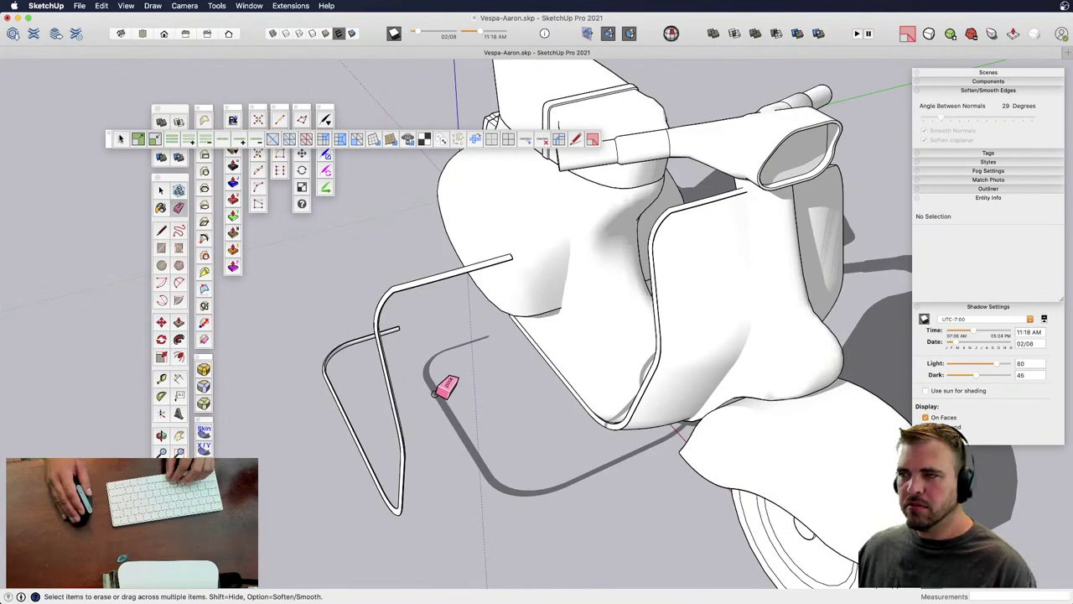
{"action": "left_click_drag", "start_coordinate": [435, 394], "coordinate": [386, 409]}
{"action": "key", "text": "space"}
- Copy the trim component about 2' 10" along the green axis, and erase that copy
{"action": "left_click", "coordinate": [633, 402]}
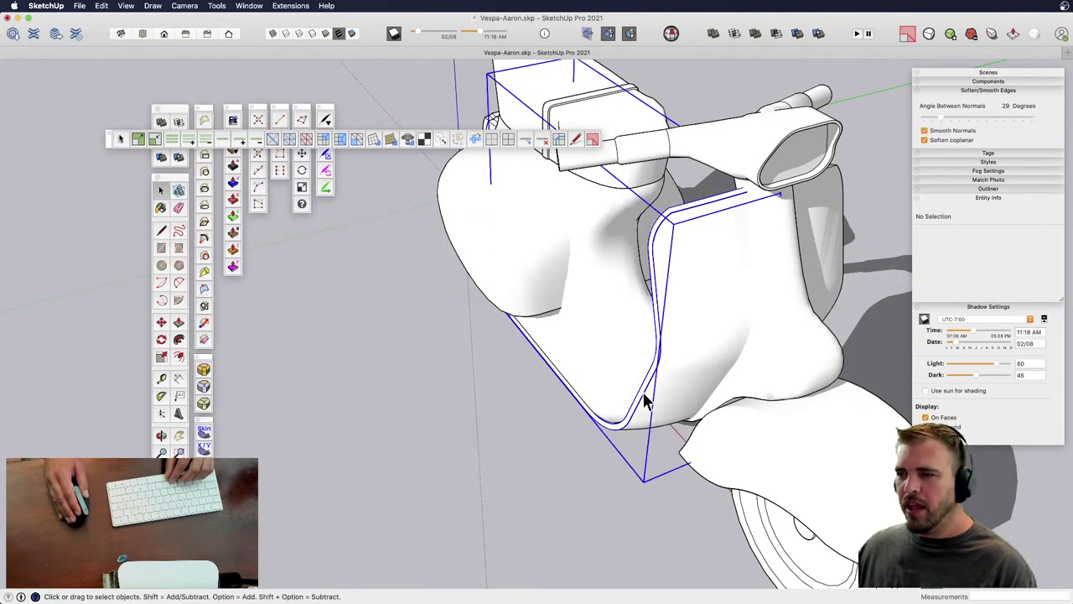
{"action": "middle_click_drag", "start_coordinate": [642, 390], "coordinate": [396, 503]}
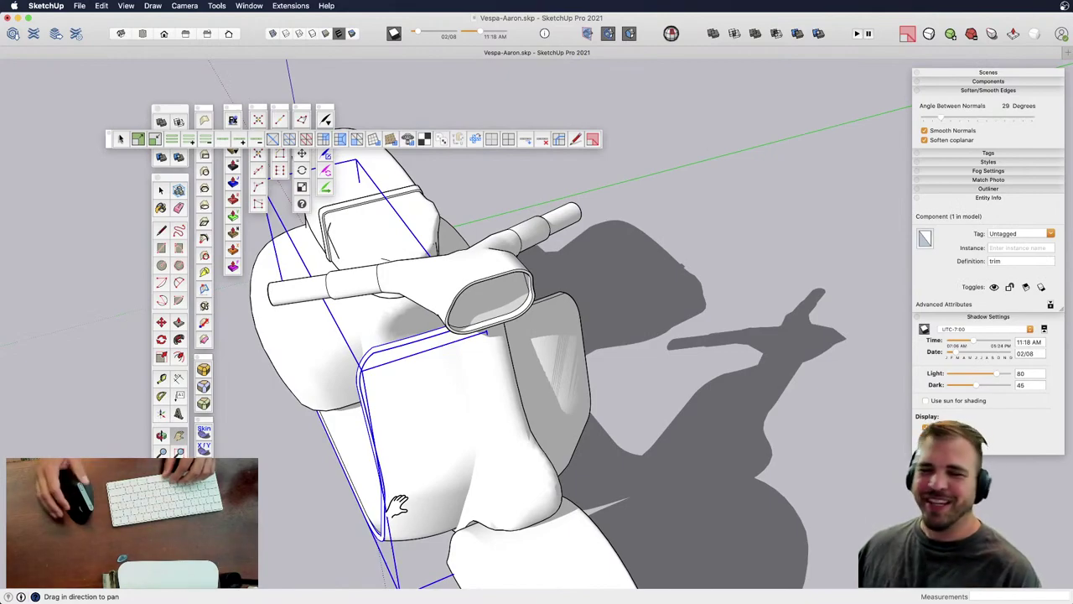
{"action": "middle_click_drag", "start_coordinate": [397, 503], "coordinate": [433, 436]}
{"action": "key", "text": "m"}
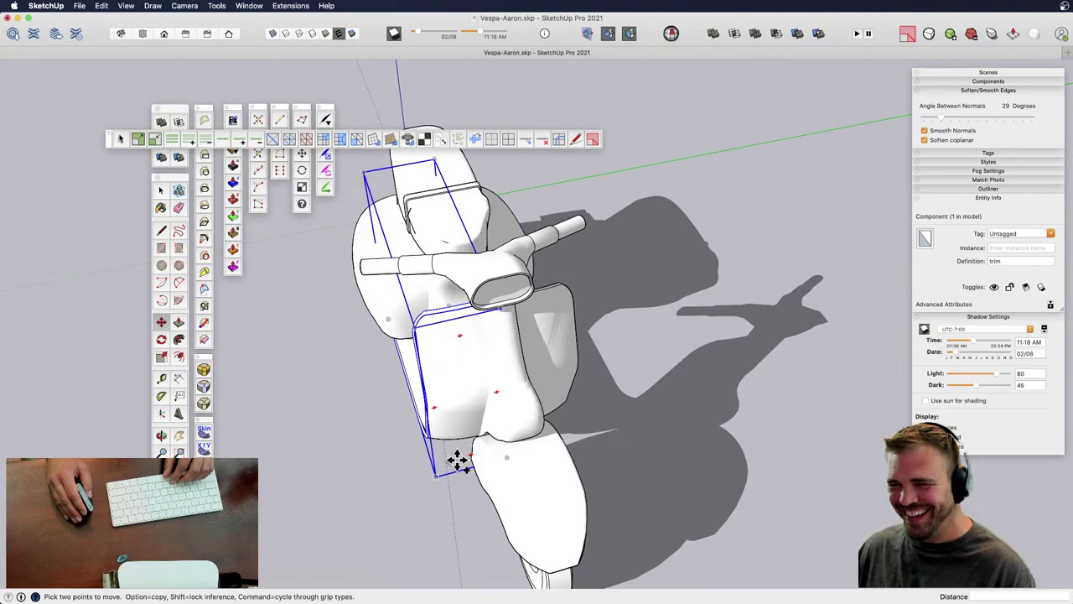
{"action": "left_click", "coordinate": [491, 463]}
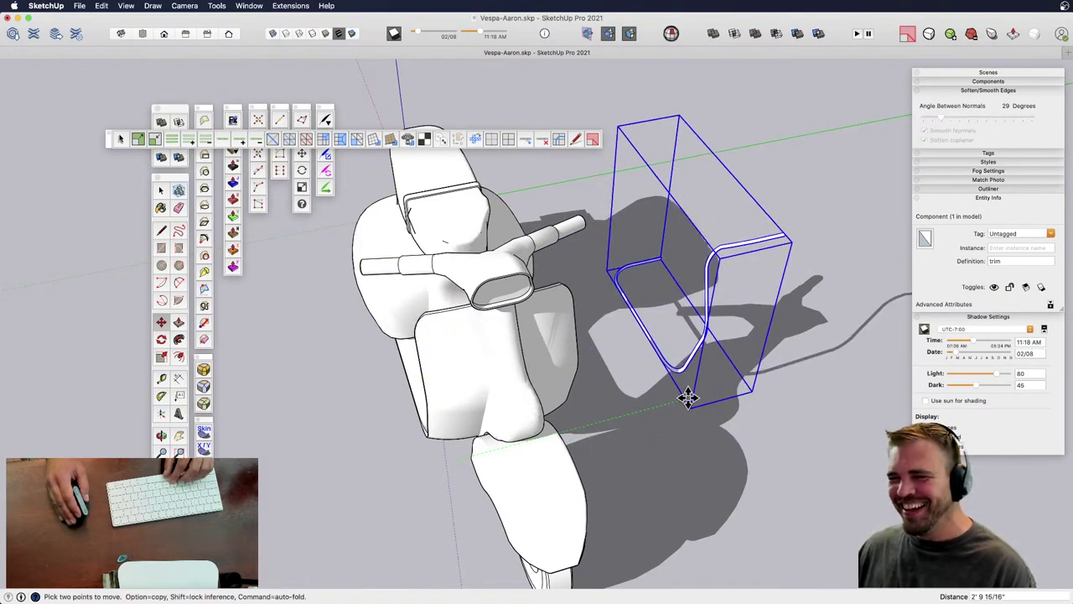
{"action": "key", "text": "alt"}
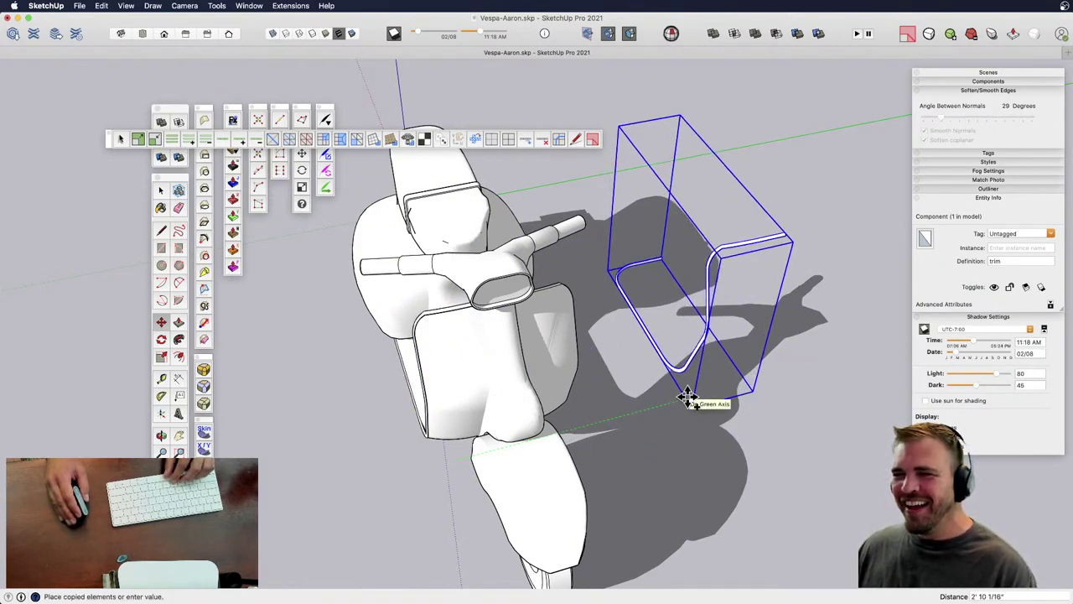
{"action": "left_click", "coordinate": [687, 397]}
{"action": "key", "text": "d"}
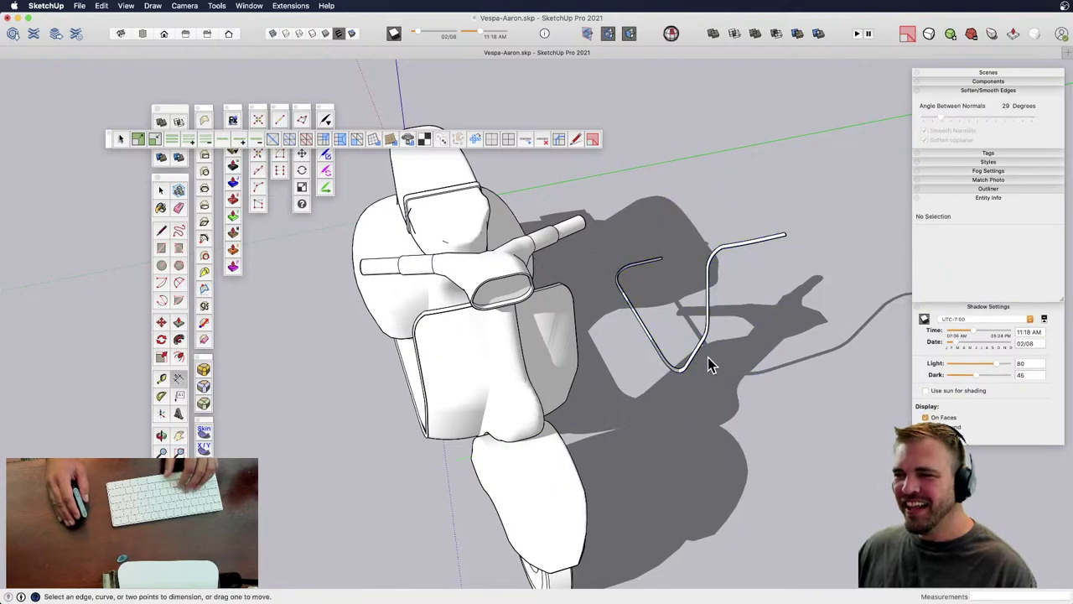
{"action": "key", "text": "e"}
{"action": "left_click", "coordinate": [707, 353]}
{"action": "key", "text": "space"}
- Cut the trim component from the model and paste it in place inside the mirrored body-half component of the scooter group
{"action": "left_click", "coordinate": [418, 442]}
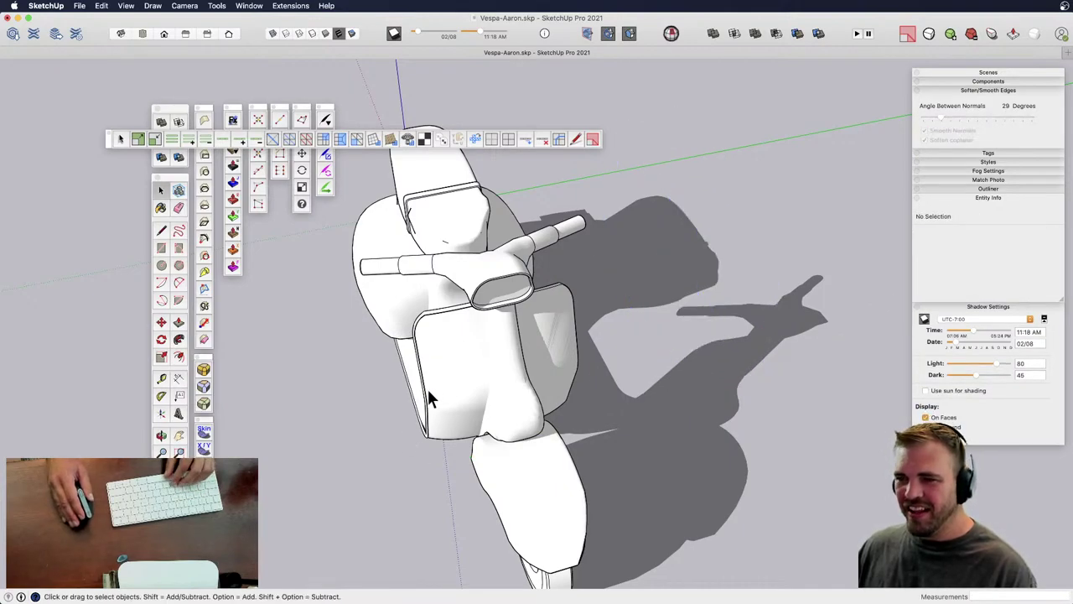
{"action": "left_click", "coordinate": [423, 391]}
{"action": "middle_click_drag", "start_coordinate": [423, 391], "coordinate": [568, 375]}
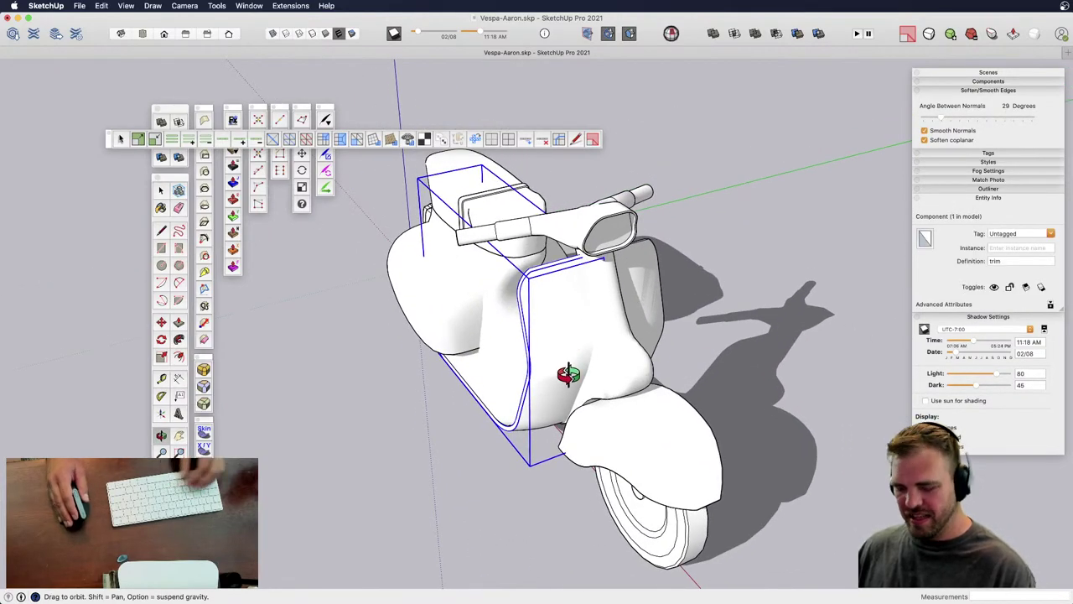
{"action": "key", "text": "super+x"}
{"action": "double_click", "coordinate": [549, 315]}
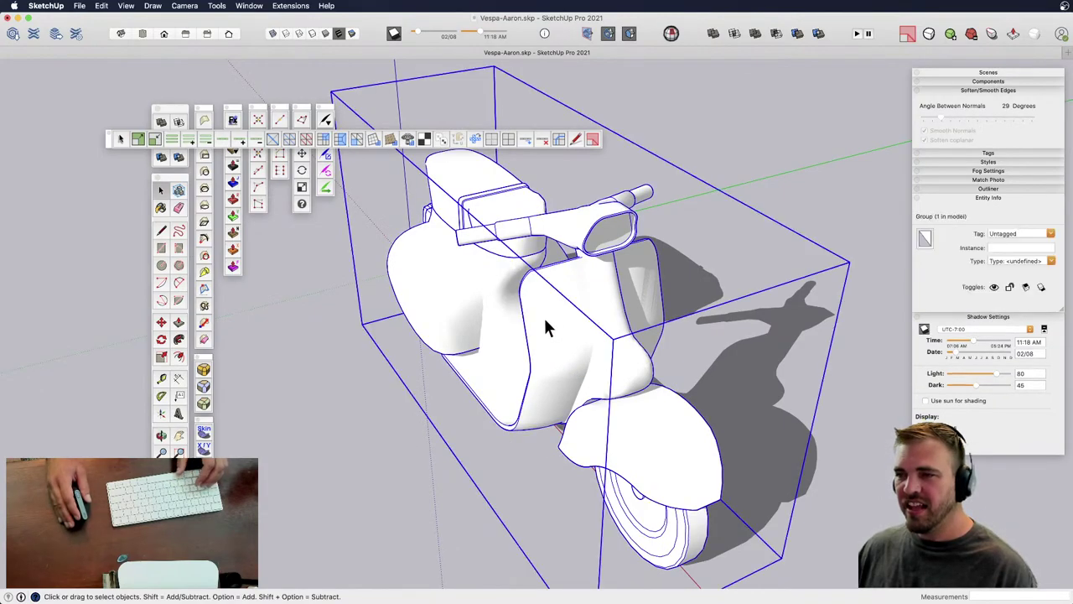
{"action": "left_click", "coordinate": [536, 308]}
{"action": "double_click", "coordinate": [536, 308]}
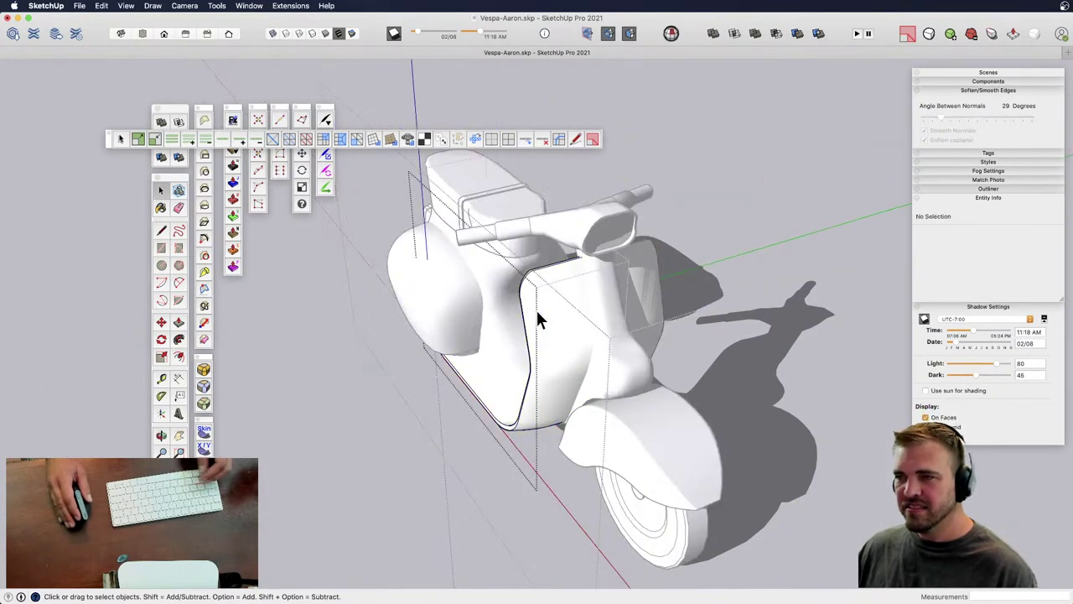
{"action": "left_click", "coordinate": [536, 307]}
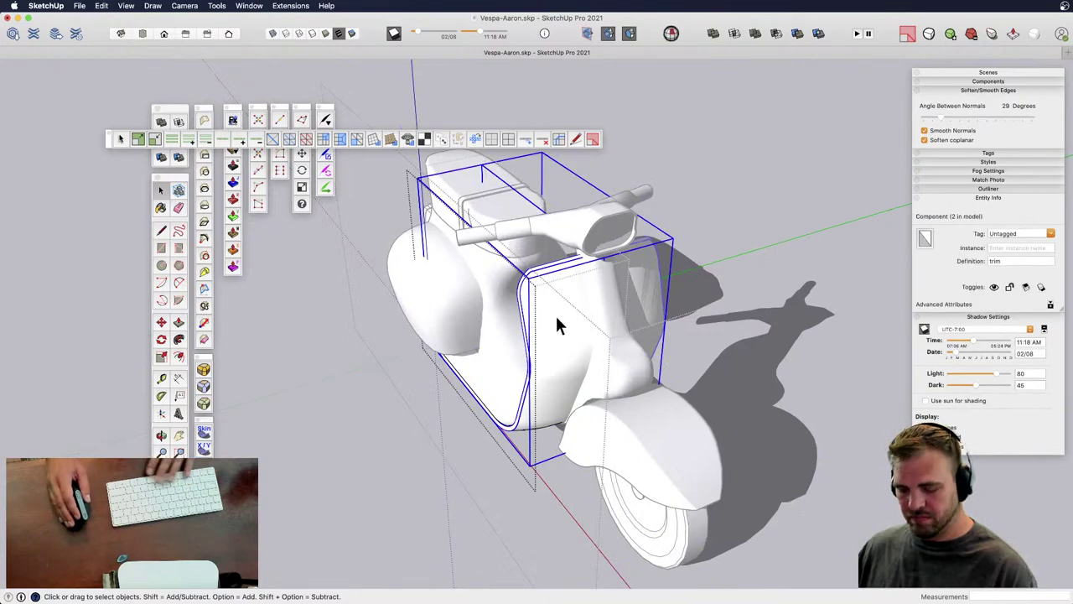
{"action": "middle_click_drag", "start_coordinate": [695, 318], "coordinate": [593, 321]}
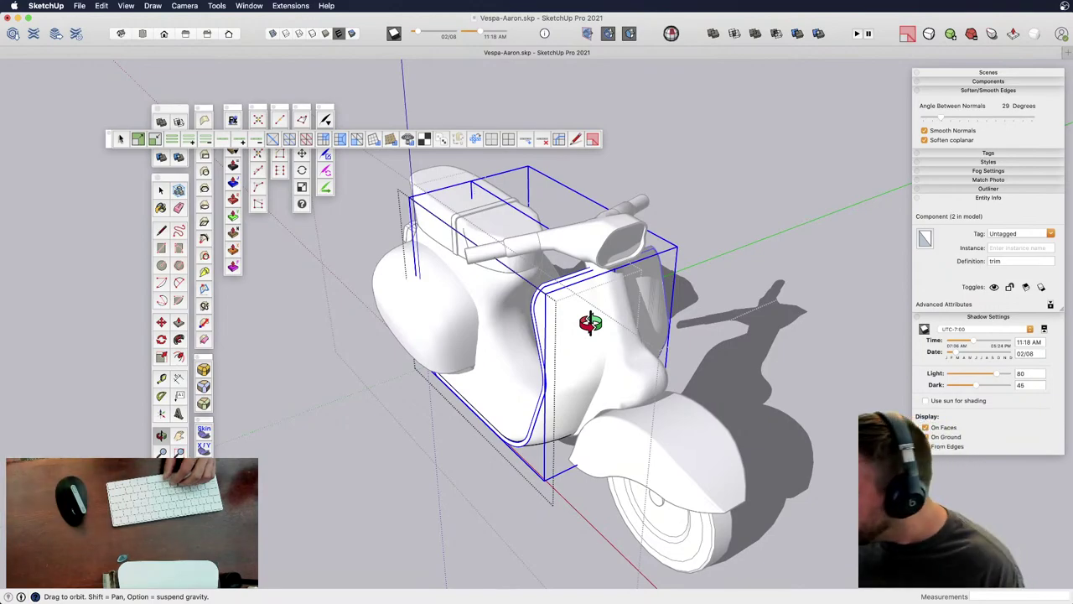
{"action": "key", "text": "space"}
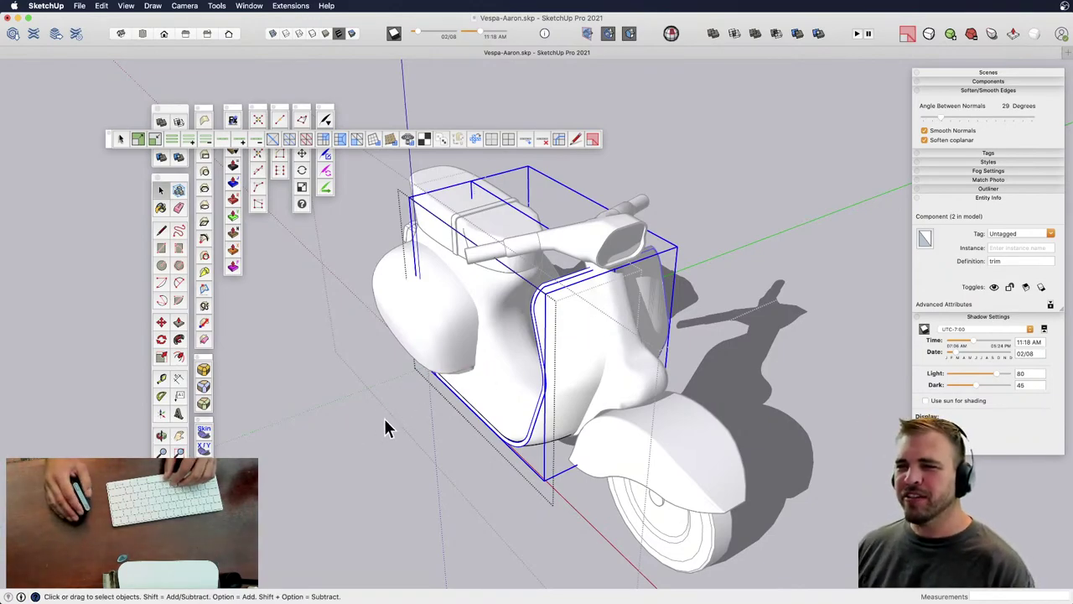
{"action": "left_click", "coordinate": [373, 426]}
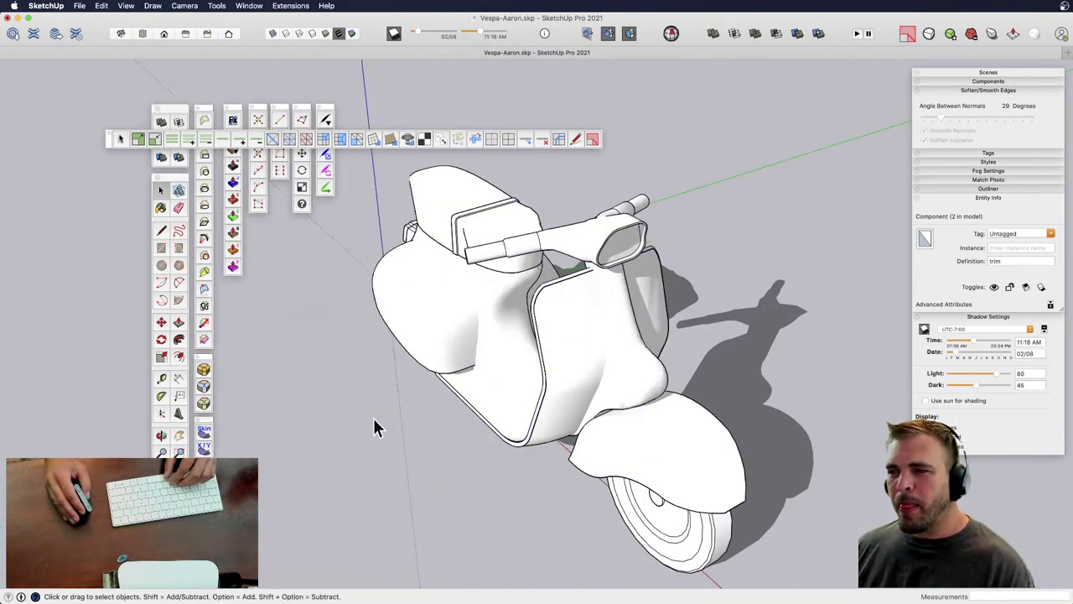
- Inspect the trim around the leg shield and floorboard edge, and open the scooter group for editing
{"action": "key", "text": "o"}
{"action": "scroll", "coordinate": [557, 279], "scroll_direction": "up", "scroll_amount": 5}
{"action": "middle_click_drag", "start_coordinate": [557, 280], "coordinate": [632, 354]}
{"action": "middle_click_drag", "start_coordinate": [487, 335], "coordinate": [395, 378], "text": "shift"}
{"action": "middle_click_drag", "start_coordinate": [620, 381], "coordinate": [466, 347], "text": "shift"}
{"action": "left_click", "coordinate": [621, 435]}
{"action": "scroll", "coordinate": [608, 432], "scroll_direction": "down", "scroll_amount": 5}
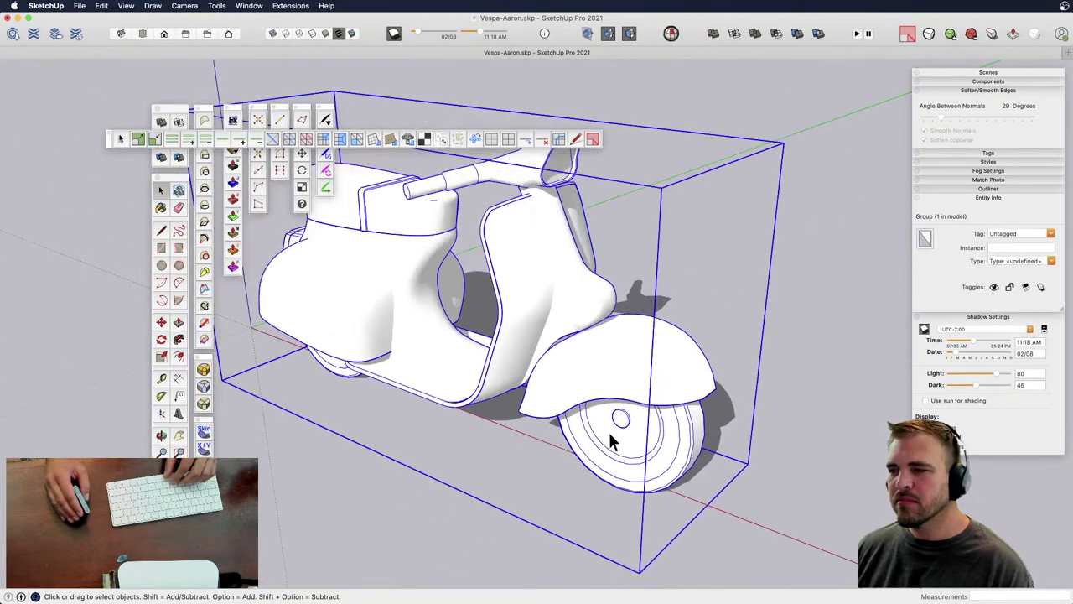
{"action": "double_click", "coordinate": [608, 429]}
{"action": "left_click", "coordinate": [621, 425]}
{"action": "middle_click_drag", "start_coordinate": [626, 426], "coordinate": [520, 283], "text": "shift"}
- Try to push/pull the hub face inside the front wheel component
{"action": "double_click", "coordinate": [534, 344]}
{"action": "key", "text": "p"}
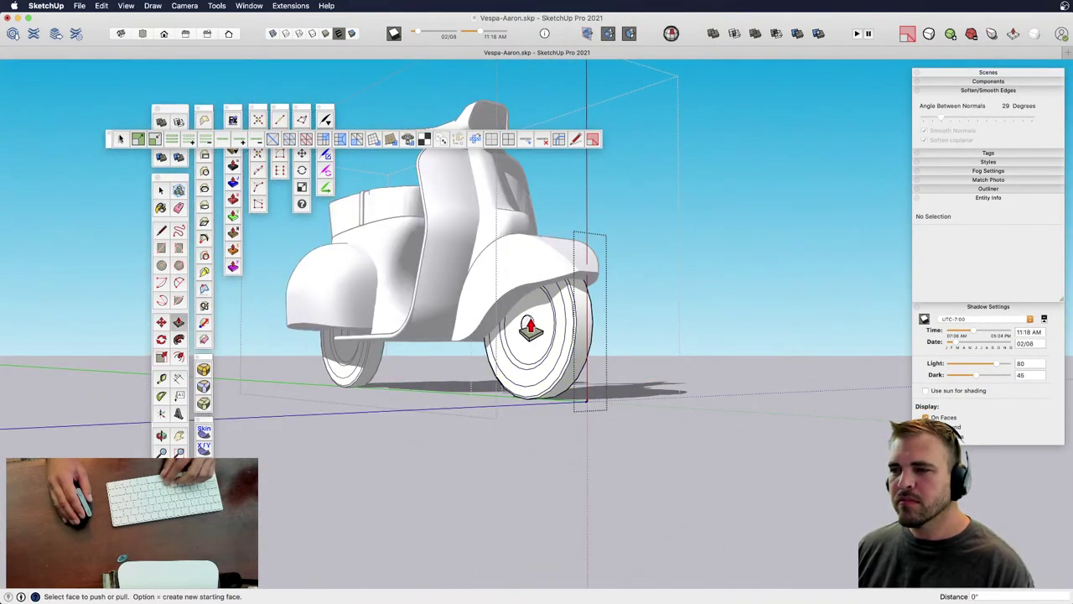
{"action": "left_click", "coordinate": [527, 325]}
{"action": "key", "text": "space"}
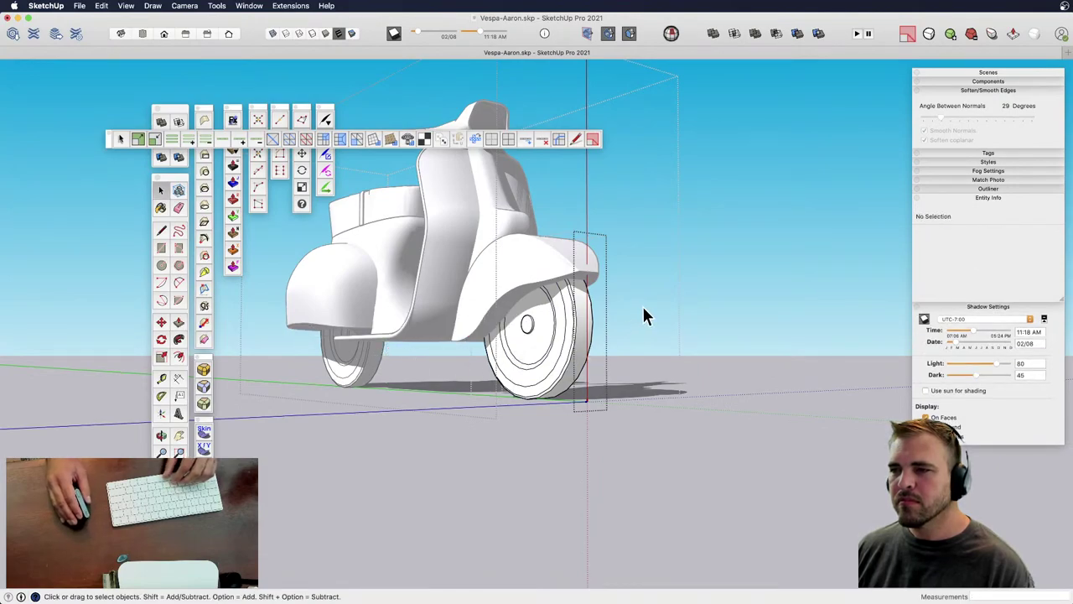
{"action": "left_click", "coordinate": [644, 306]}
- Copy the front wheel component in place outside the scooter group and move the copy about 4' 6" forward along the red axis
{"action": "left_click", "coordinate": [558, 330]}
{"action": "middle_click_drag", "start_coordinate": [555, 339], "coordinate": [514, 391]}
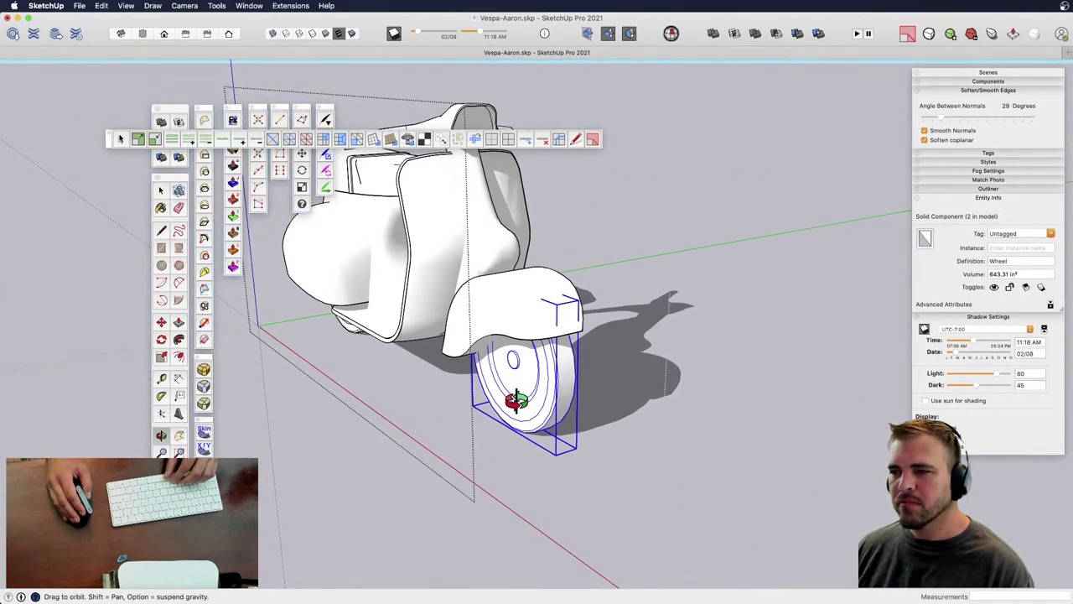
{"action": "scroll", "coordinate": [509, 391], "scroll_direction": "down", "scroll_amount": 6}
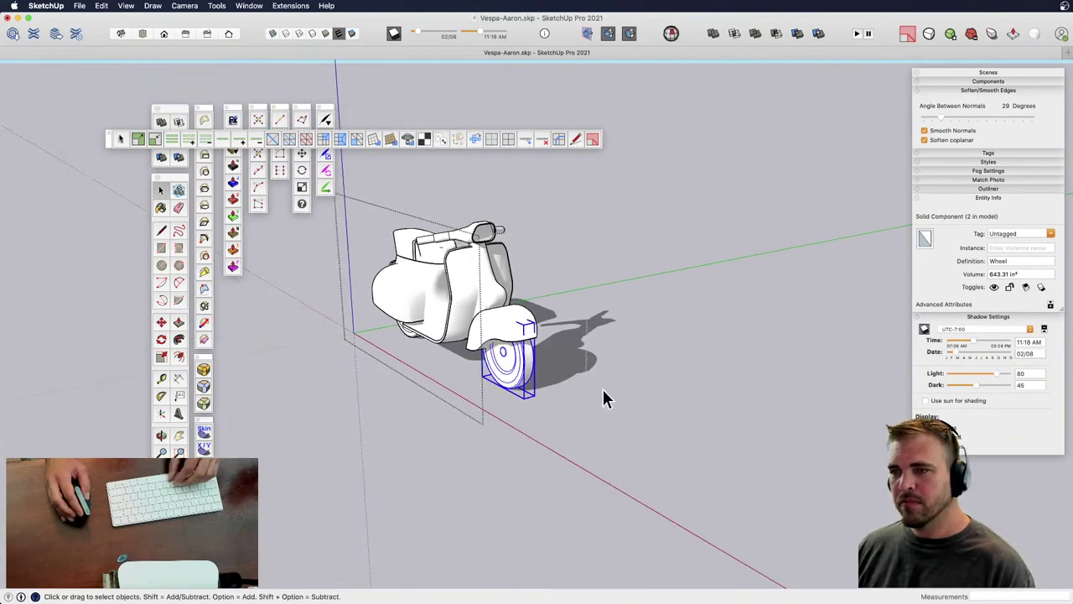
{"action": "left_click", "coordinate": [616, 405]}
{"action": "key", "text": "super+z"}
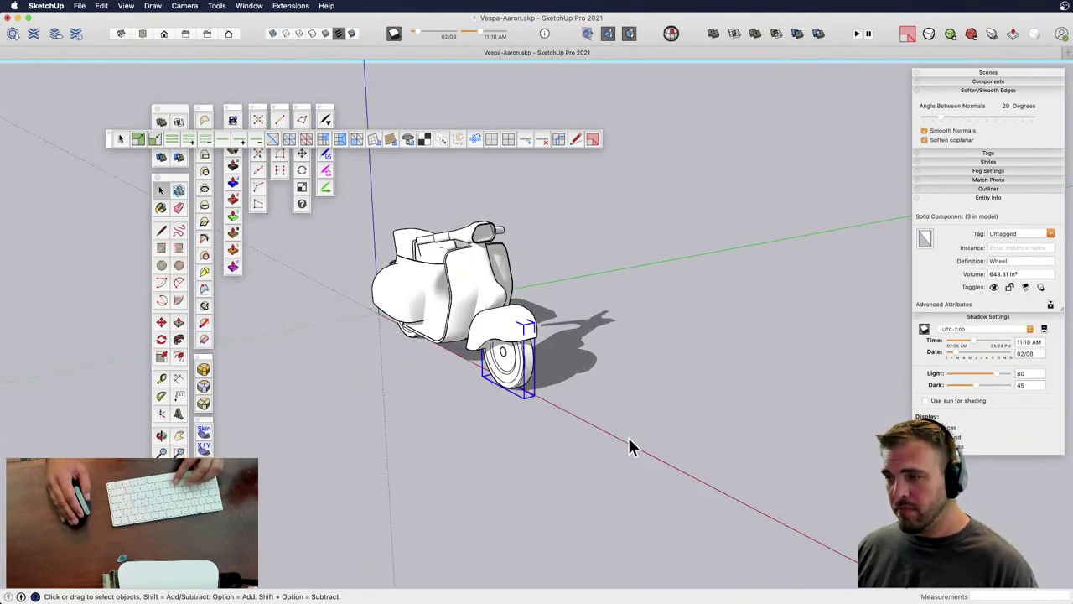
{"action": "key", "text": "m"}
{"action": "left_click", "coordinate": [623, 390]}
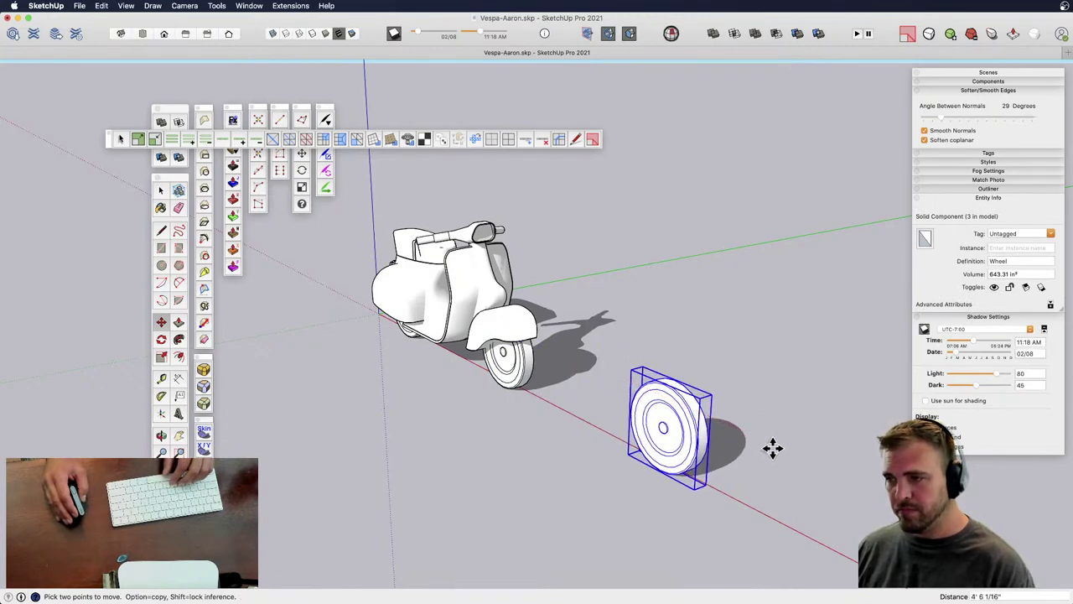
{"action": "middle_click_drag", "start_coordinate": [618, 445], "coordinate": [575, 415]}
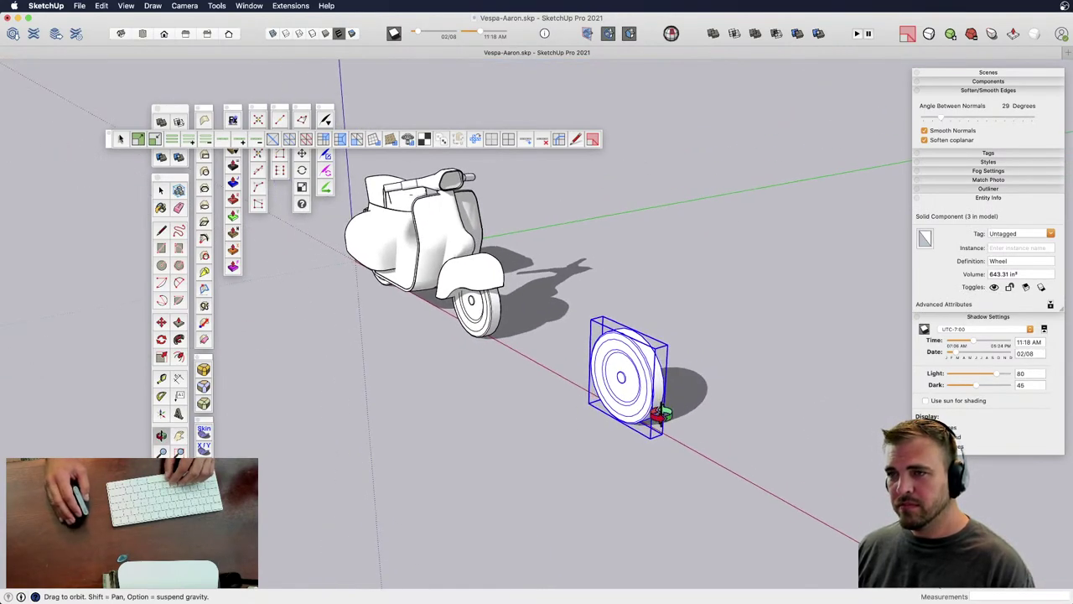
{"action": "scroll", "coordinate": [646, 403], "scroll_direction": "up", "scroll_amount": 4}
{"action": "middle_click_drag", "start_coordinate": [628, 390], "coordinate": [620, 337], "text": "shift"}
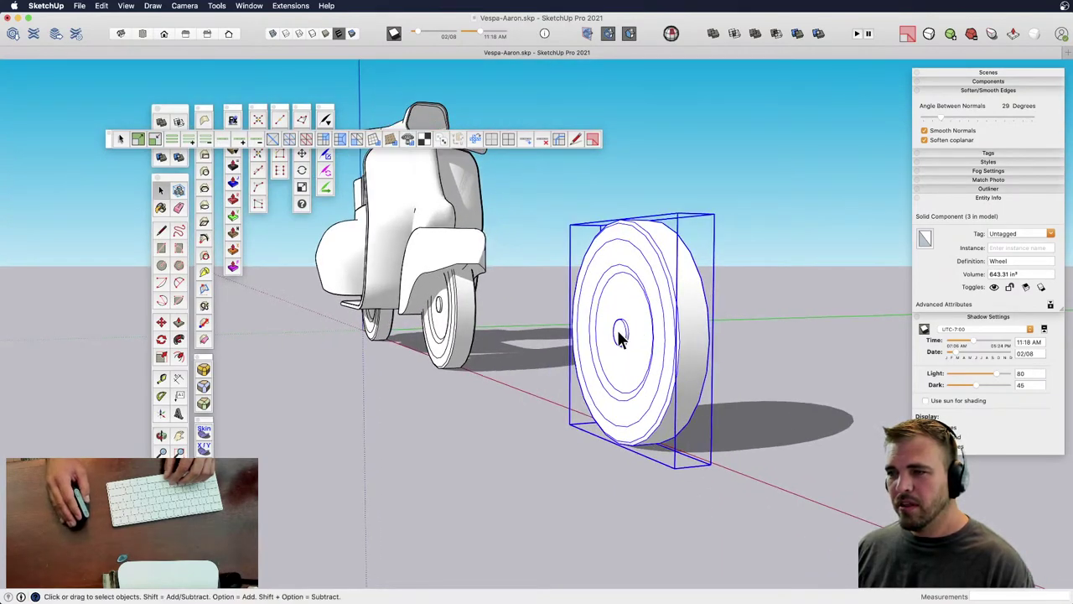
- Try pulling the hub face out of the separate wheel copy with Push/Pull
{"action": "double_click", "coordinate": [621, 338]}
{"action": "key", "text": "p"}
{"action": "left_click", "coordinate": [620, 335]}
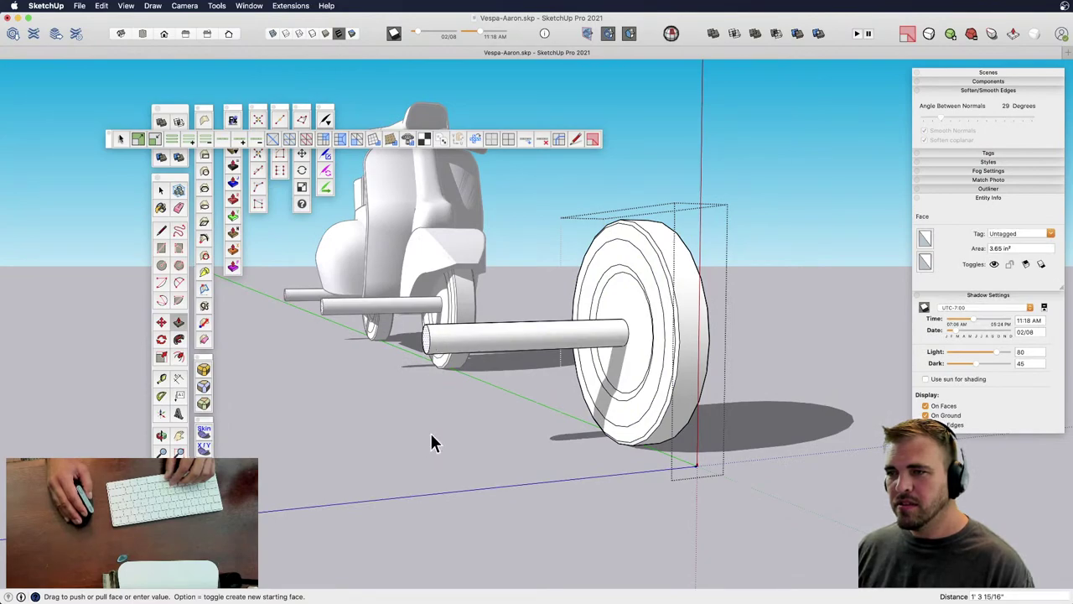
{"action": "key", "text": "Escape"}
- Draw a ground rectangle crossing beneath the separate wheel copy and extrude it upward into a box taller than the wheel
{"action": "middle_click_drag", "start_coordinate": [709, 327], "coordinate": [767, 409]}
{"action": "middle_click_drag", "start_coordinate": [710, 382], "coordinate": [587, 359]}
{"action": "key", "text": "r"}
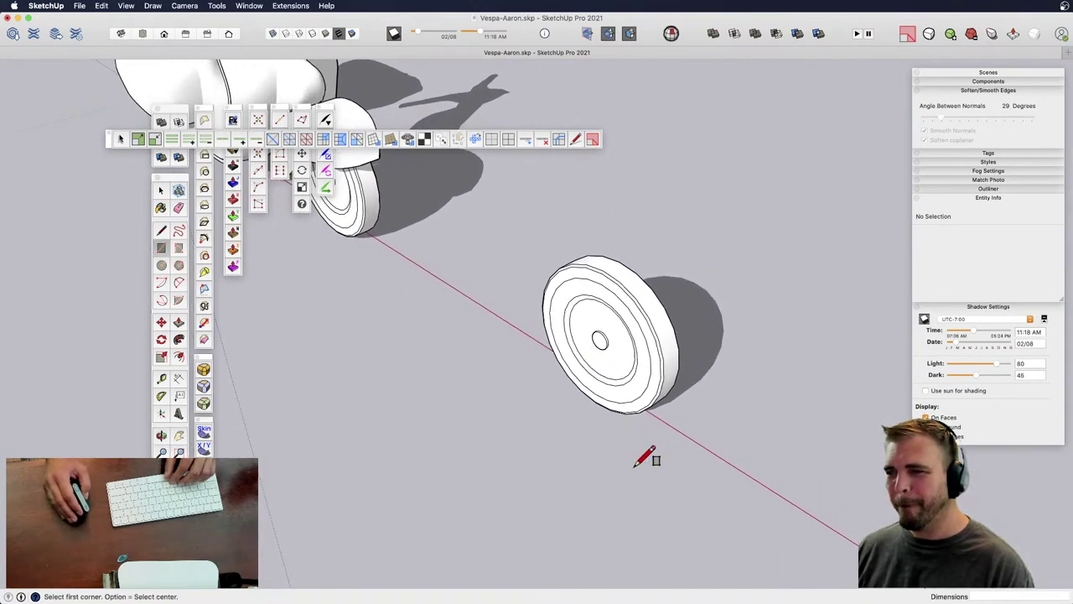
{"action": "left_click", "coordinate": [621, 501]}
{"action": "left_click", "coordinate": [719, 326]}
{"action": "key", "text": "p"}
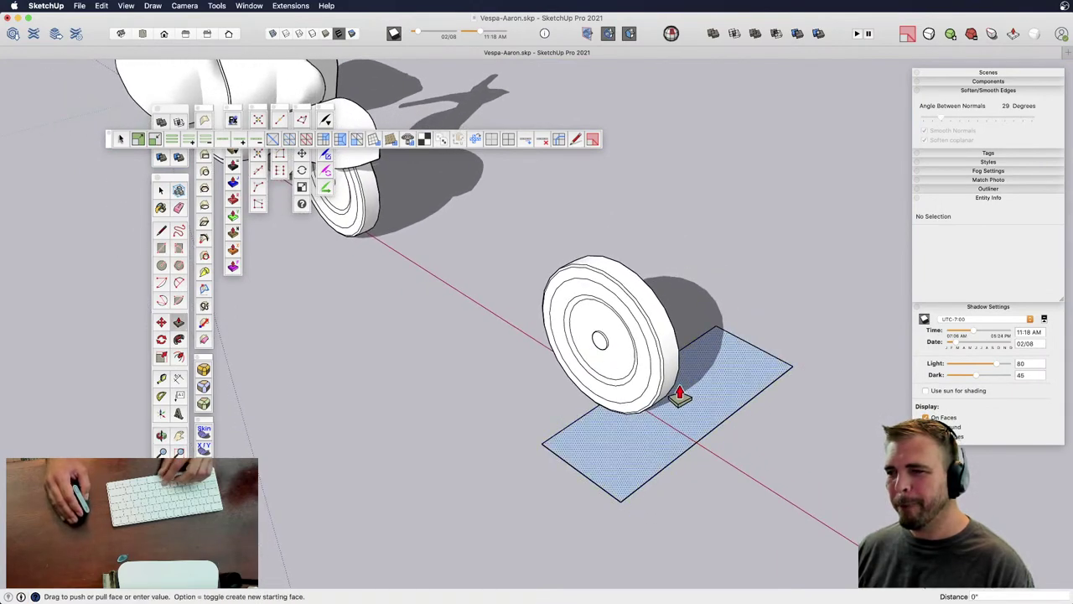
{"action": "left_click_drag", "start_coordinate": [678, 391], "coordinate": [670, 254]}
- Push/pull the box's large side face until it cuts through the middle of the wheel
{"action": "middle_click_drag", "start_coordinate": [671, 254], "coordinate": [695, 407]}
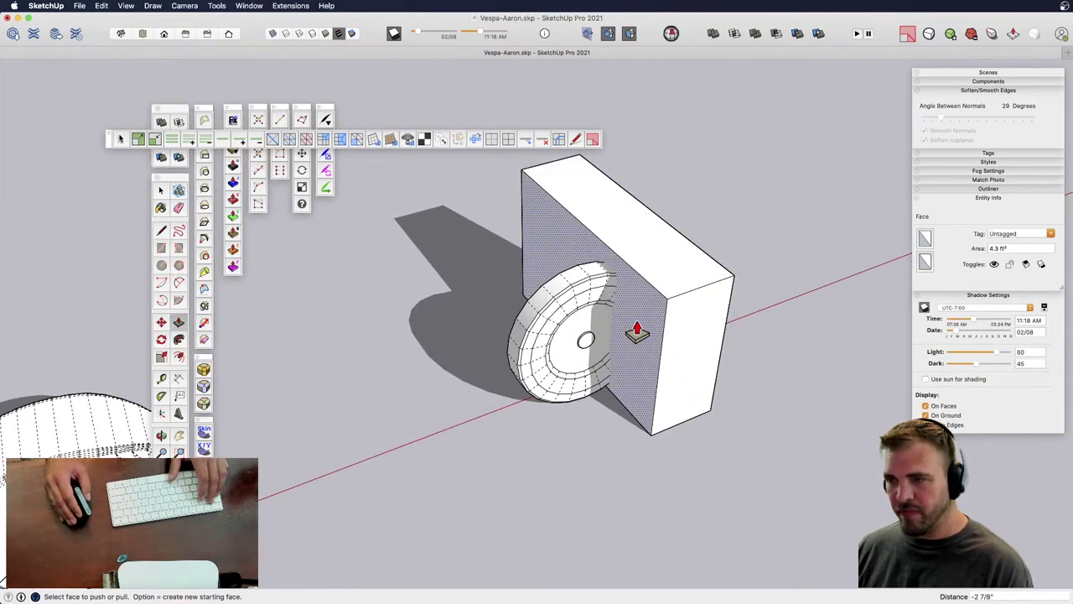
{"action": "left_click_drag", "start_coordinate": [609, 275], "coordinate": [591, 289]}
{"action": "middle_click_drag", "start_coordinate": [618, 391], "coordinate": [659, 379]}
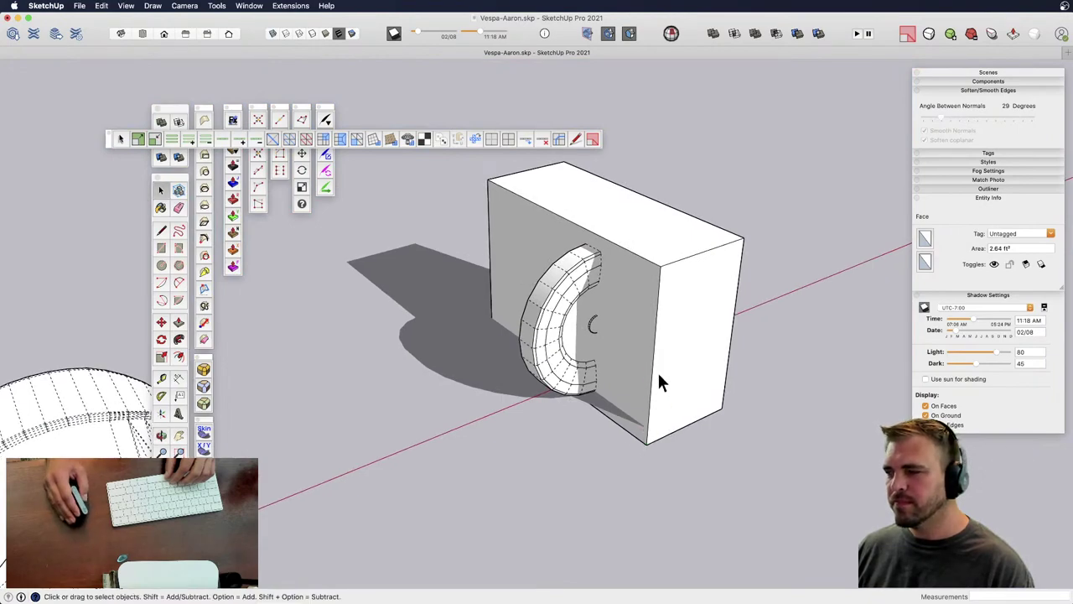
- Intersect the box's large side face with the model to trace the wheel's outline on it
{"action": "left_click", "coordinate": [634, 336]}
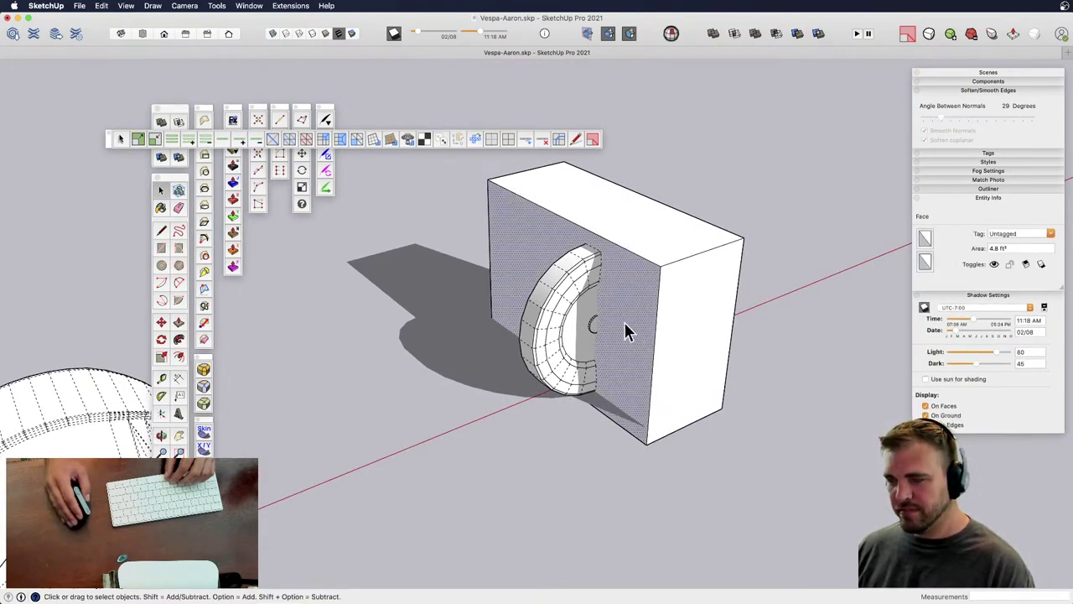
{"action": "right_click", "coordinate": [626, 307]}
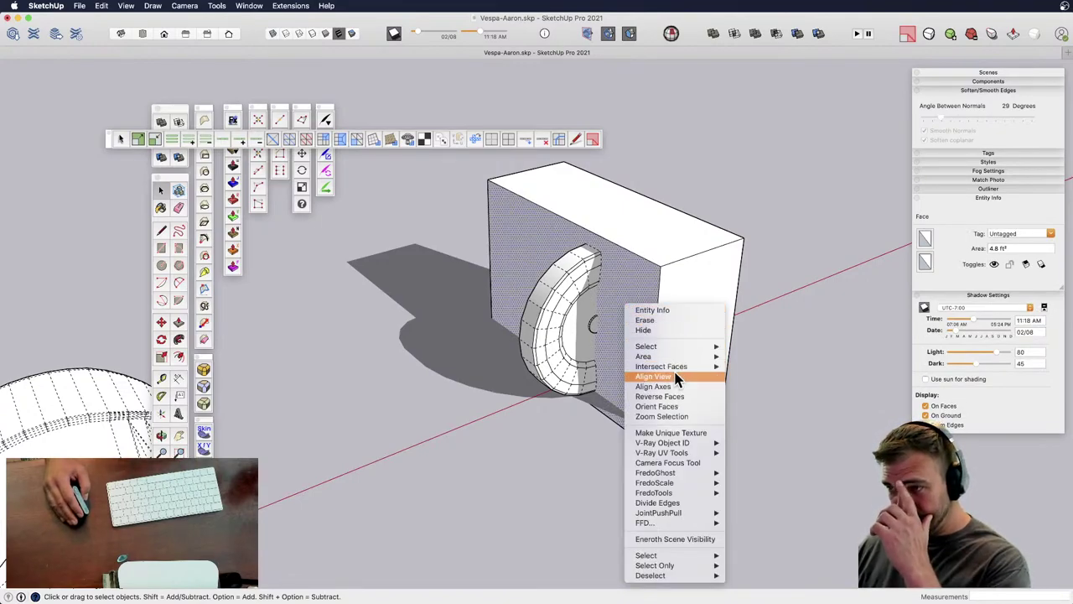
{"action": "mouse_move", "coordinate": [700, 368]}
{"action": "left_click", "coordinate": [746, 367]}
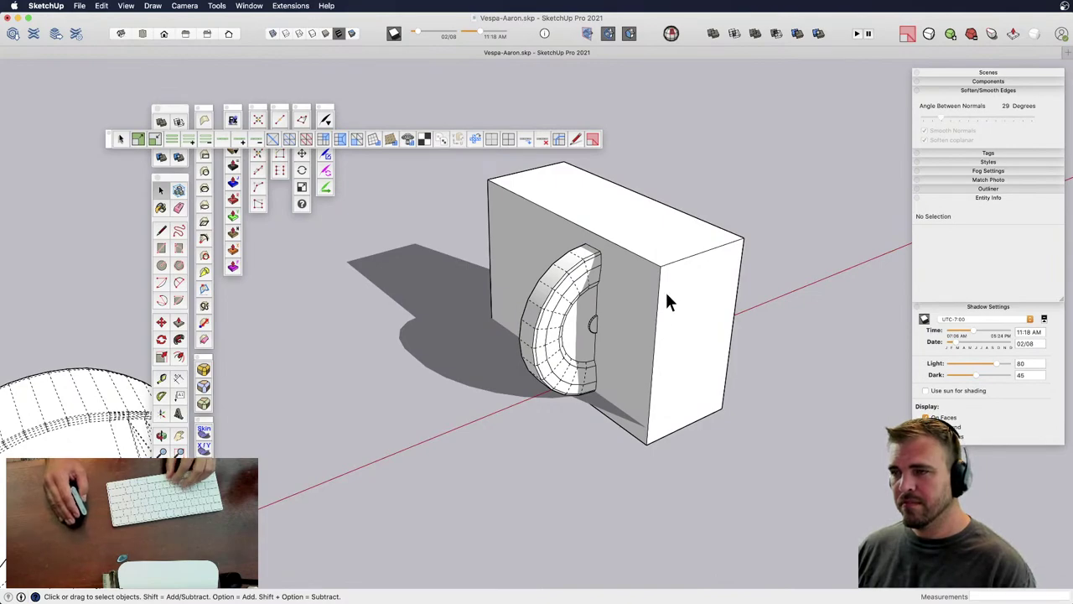
- Erase the box's front edge and delete its remaining faces, keeping only the wheel copy and the section inside it
{"action": "key", "text": "e"}
{"action": "mouse_move", "coordinate": [666, 259]}
{"action": "left_mouse_down"}
{"action": "mouse_move", "coordinate": [630, 433]}
{"action": "mouse_move", "coordinate": [662, 436]}
{"action": "left_mouse_up"}
{"action": "key", "text": "space"}
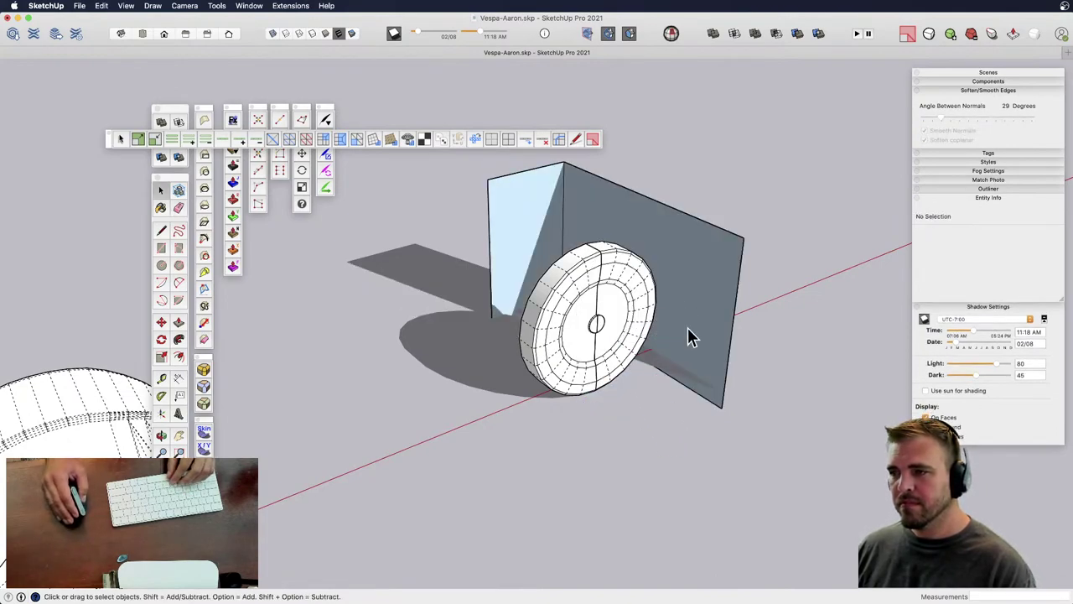
{"action": "triple_click", "coordinate": [686, 336]}
{"action": "key", "text": "Delete"}
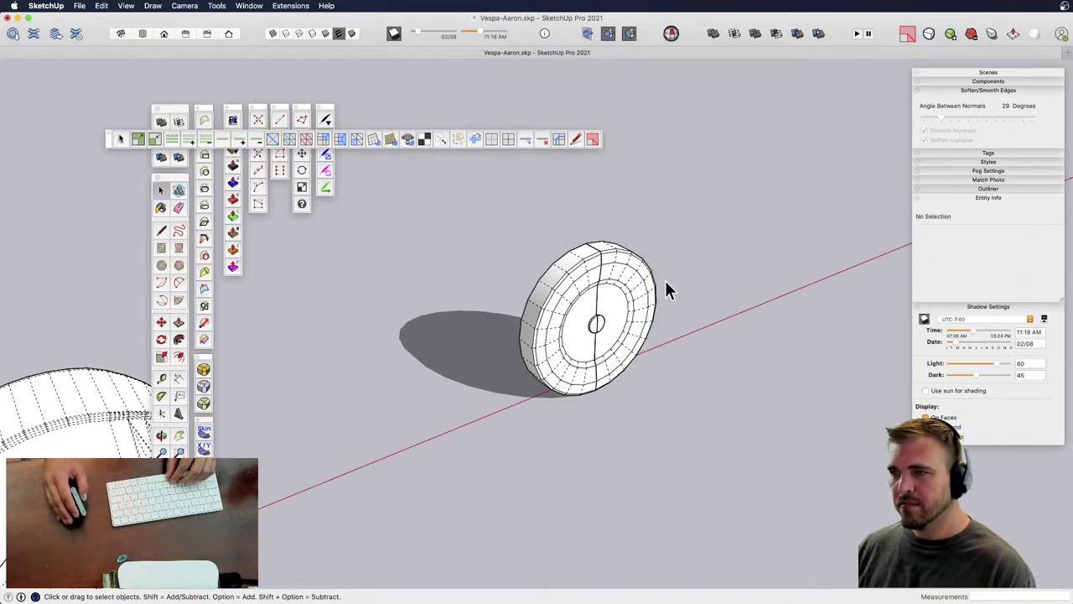
- Move the wheel copy 20 inches along the red axis, away from the cross-section face
{"action": "left_click", "coordinate": [603, 298]}
{"action": "middle_click_drag", "start_coordinate": [618, 326], "coordinate": [637, 443]}
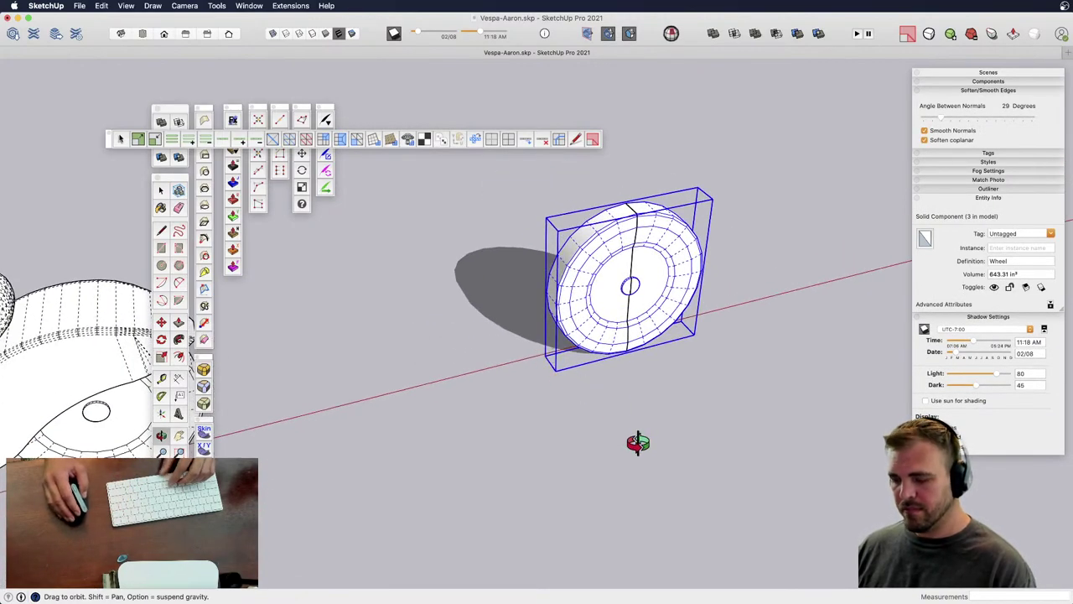
{"action": "key", "text": "m"}
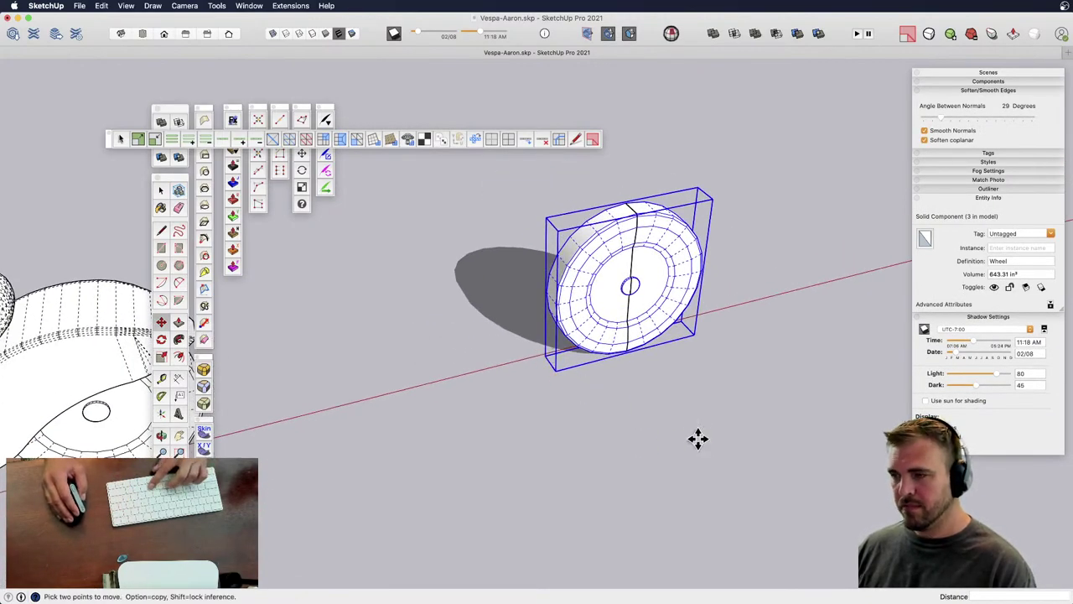
{"action": "left_click", "coordinate": [679, 375]}
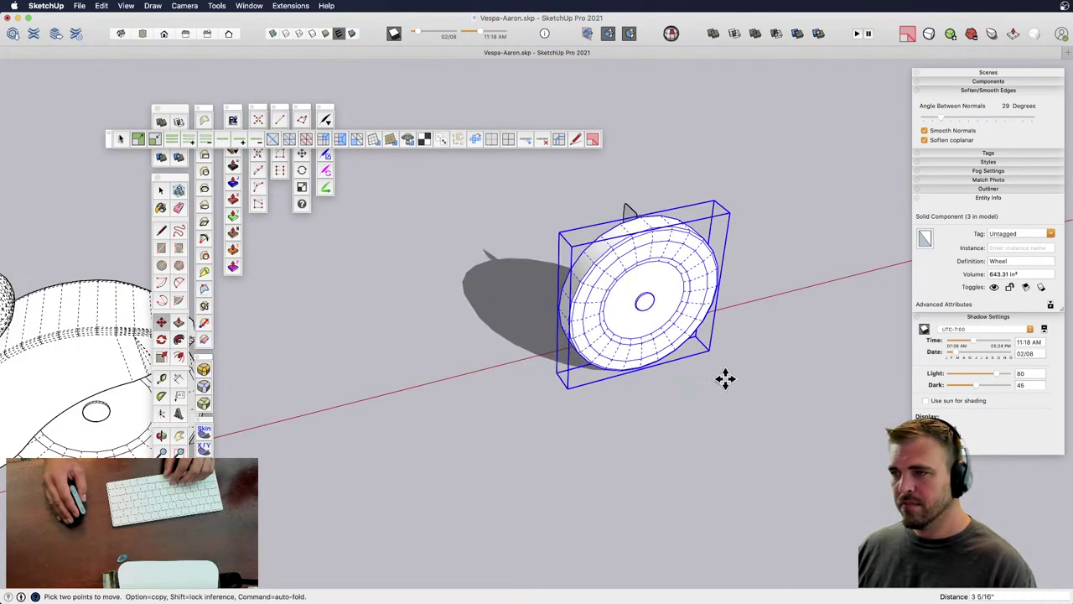
{"action": "left_click", "coordinate": [781, 348]}
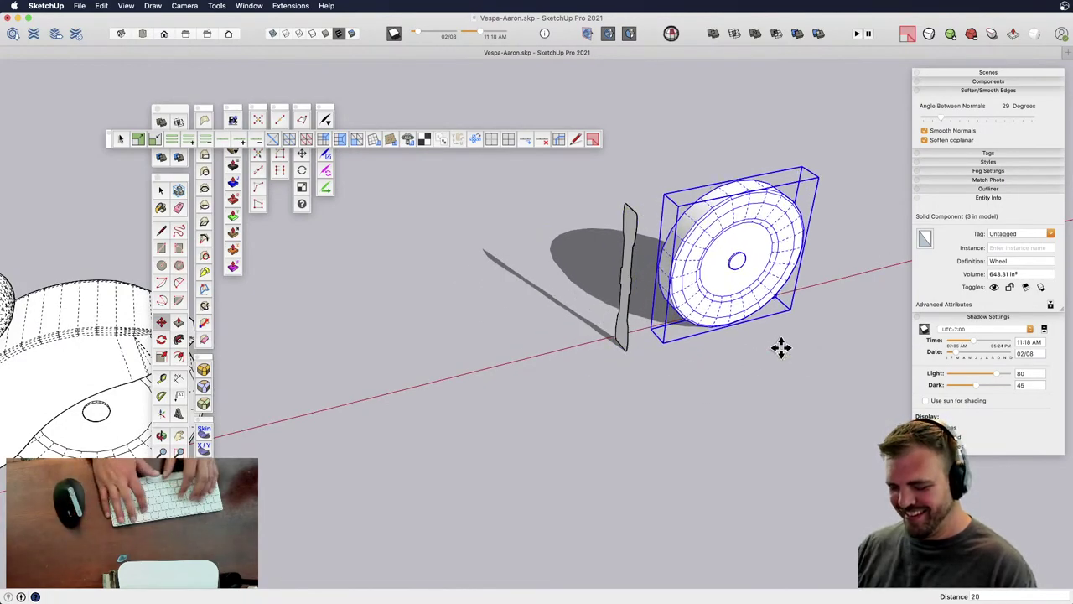
{"action": "mouse_move", "coordinate": [599, 390]}
{"action": "middle_mouse_down"}
{"action": "mouse_move", "coordinate": [616, 414]}
{"action": "mouse_move", "coordinate": [532, 377]}
{"action": "mouse_move", "coordinate": [639, 388]}
{"action": "mouse_move", "coordinate": [300, 413]}
{"action": "mouse_move", "coordinate": [565, 378]}
{"action": "middle_mouse_up"}
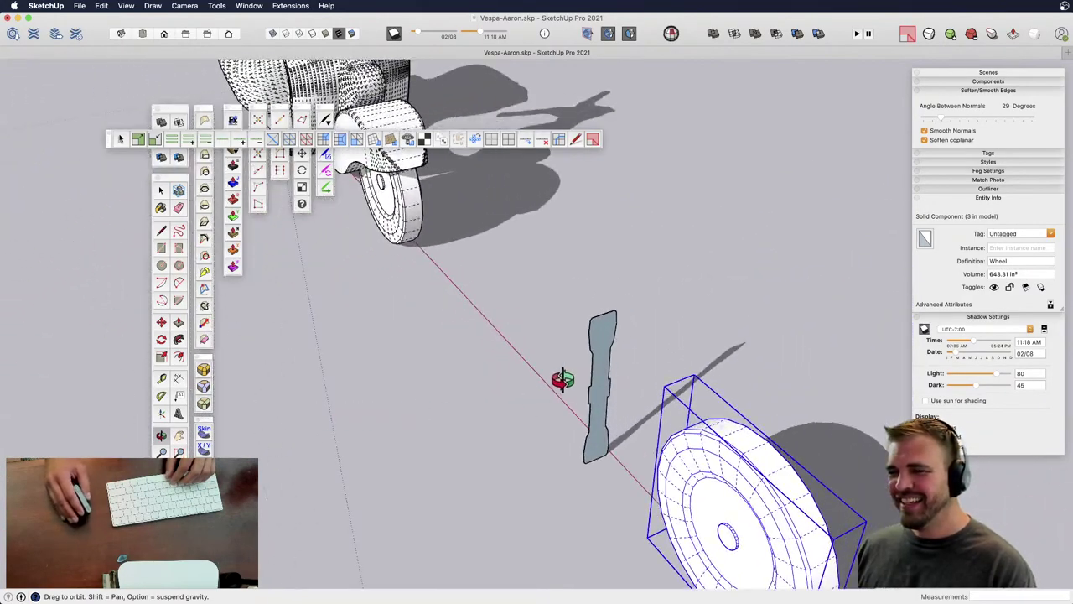
- Draw lines from the midpoint of the section's top edge down to the hub and across to its side, splitting off one half-profile face
{"action": "scroll", "coordinate": [592, 388], "scroll_direction": "up", "scroll_amount": 4}
{"action": "key", "text": "l"}
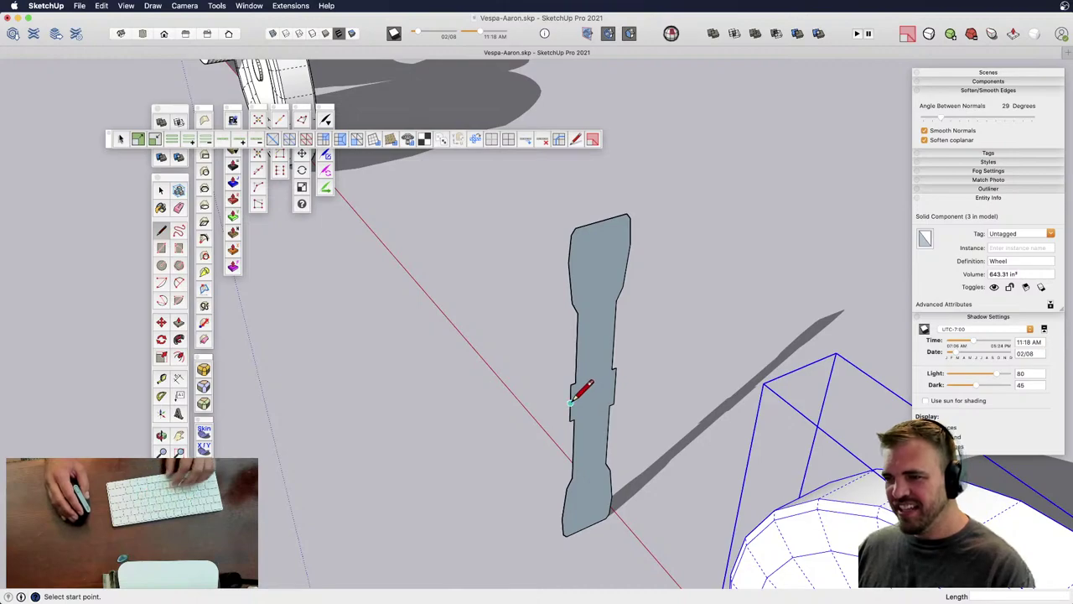
{"action": "left_click", "coordinate": [602, 219]}
{"action": "middle_click_drag", "start_coordinate": [596, 327], "coordinate": [635, 234]}
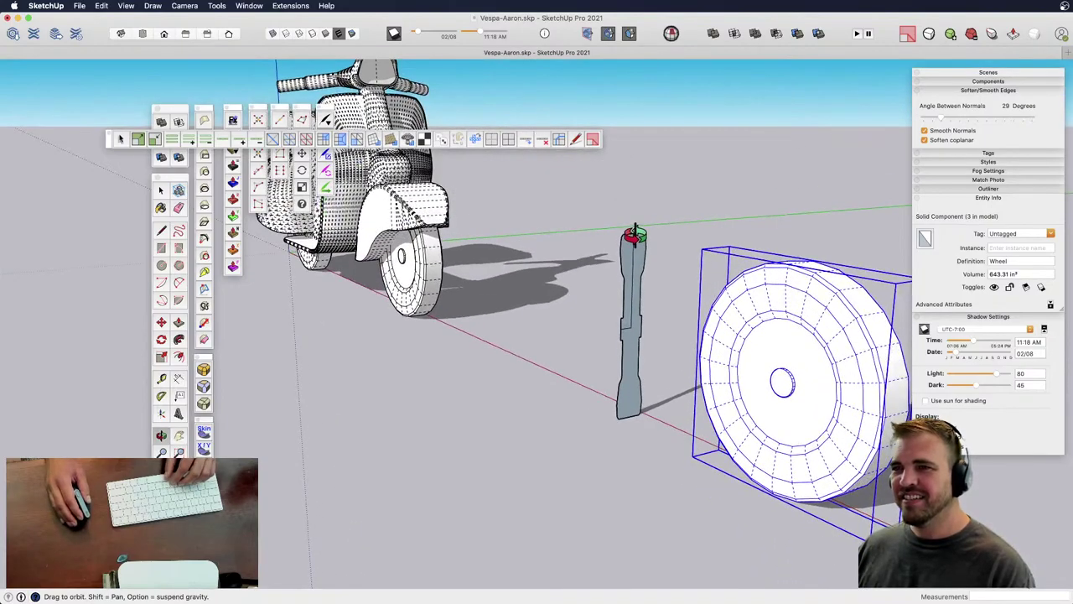
{"action": "key", "text": "space"}
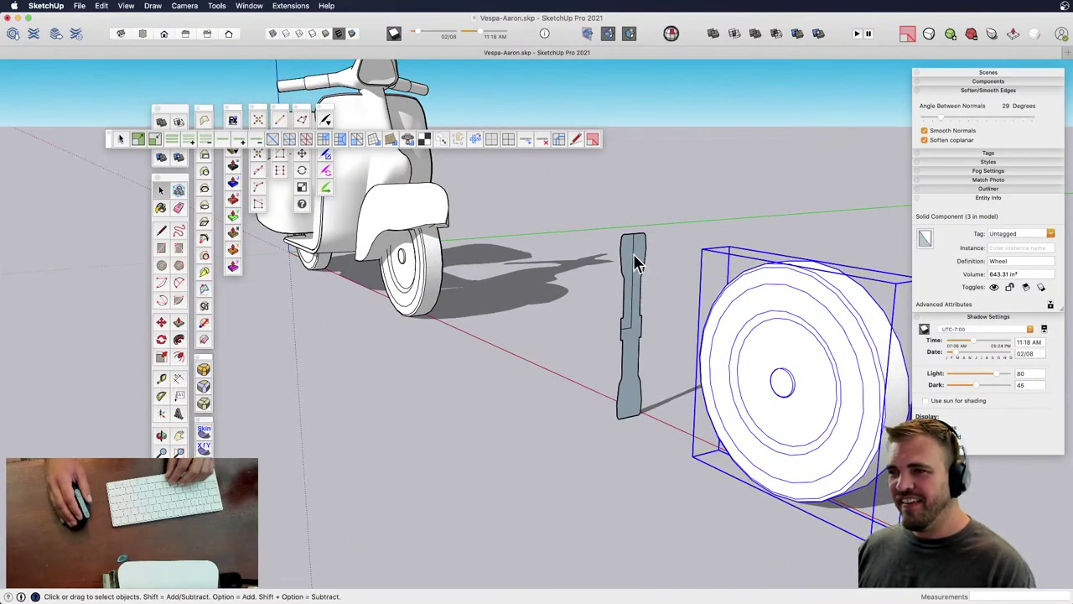
{"action": "left_click", "coordinate": [627, 253]}
{"action": "middle_click_drag", "start_coordinate": [627, 253], "coordinate": [564, 405]}
{"action": "scroll", "coordinate": [527, 359], "scroll_direction": "down", "scroll_amount": 3}
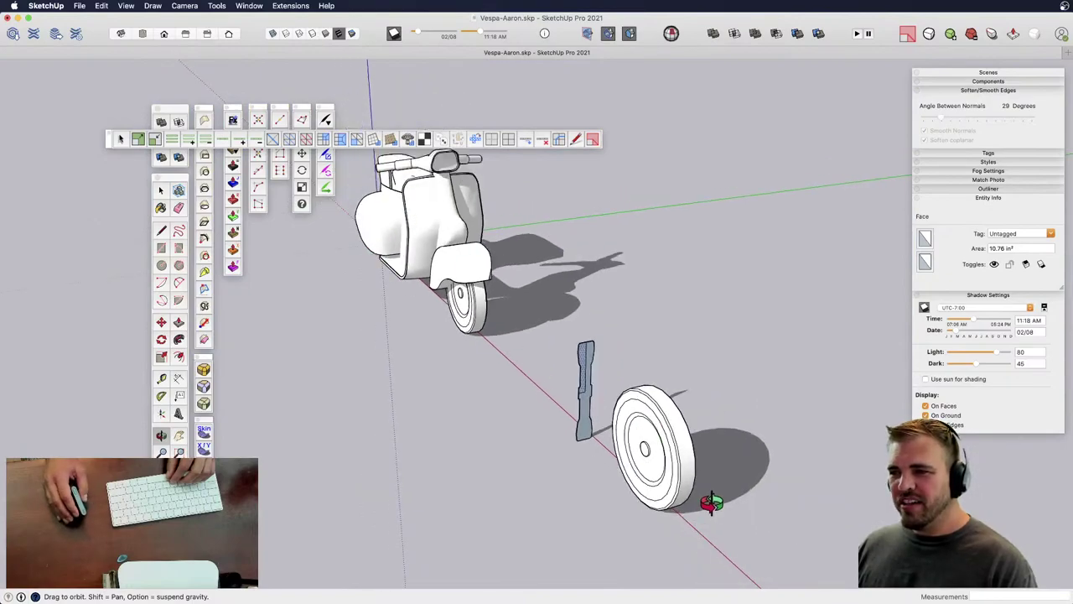
- Open the wheel copy for editing and try Push/Pull on its hub face
{"action": "left_click", "coordinate": [644, 453]}
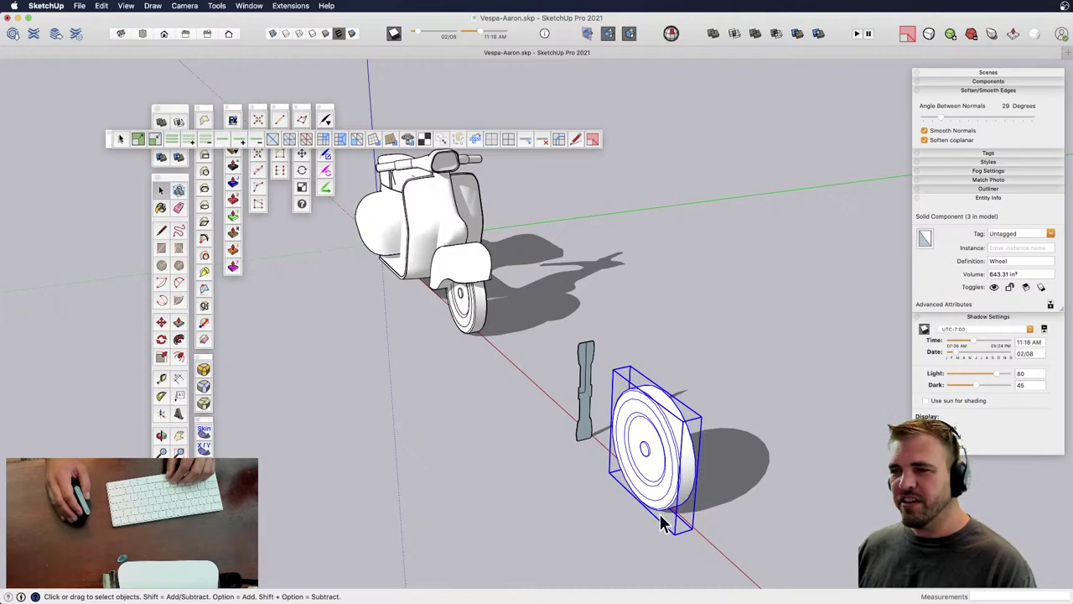
{"action": "scroll", "coordinate": [654, 453], "scroll_direction": "up", "scroll_amount": 3}
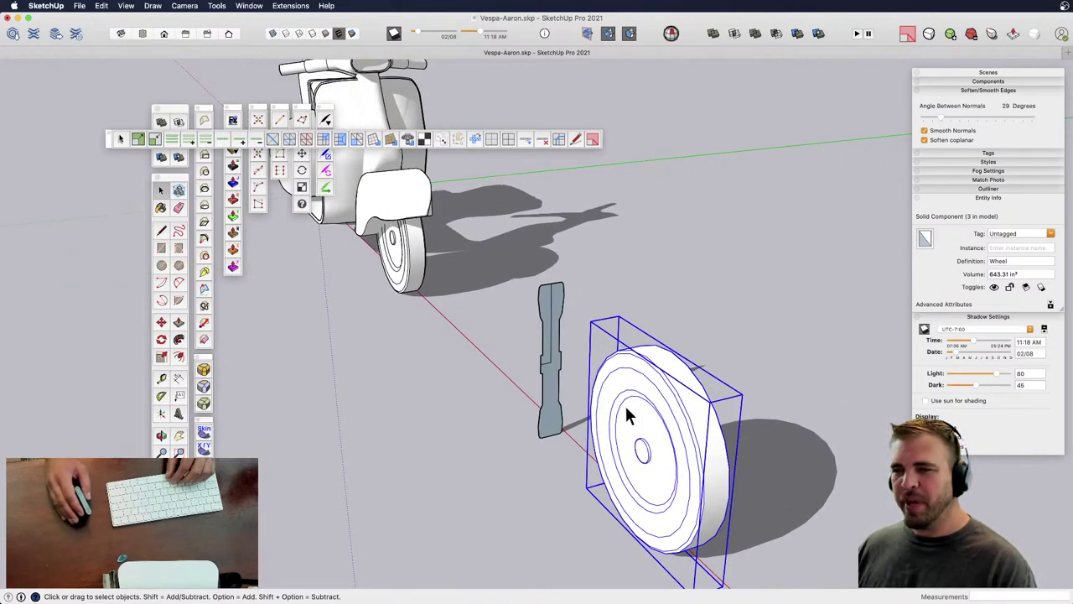
{"action": "double_click", "coordinate": [645, 391]}
{"action": "double_click", "coordinate": [642, 426]}
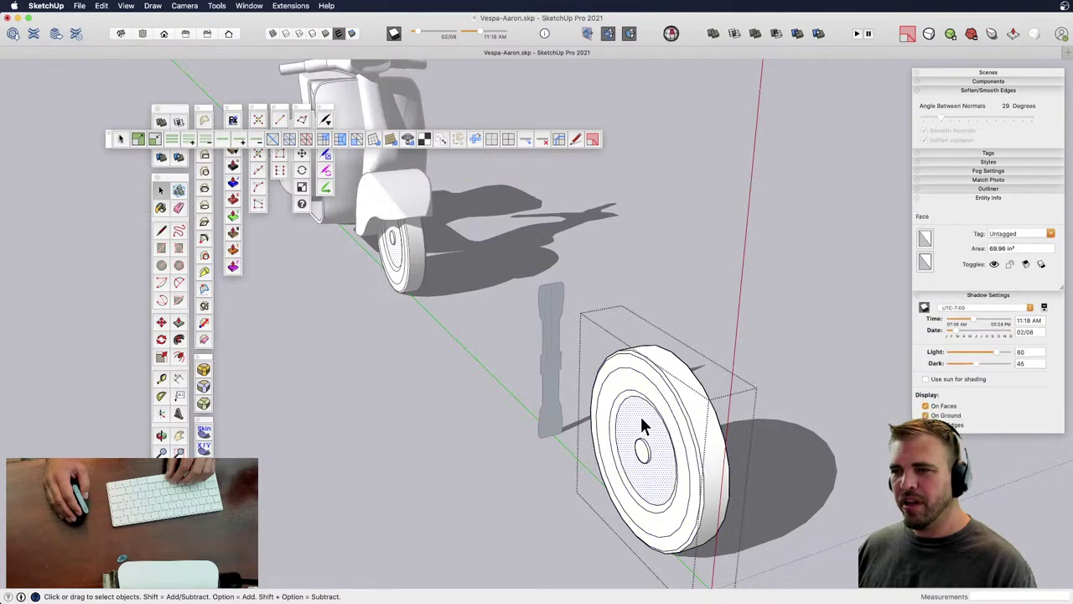
{"action": "key", "text": "p"}
{"action": "left_click", "coordinate": [635, 429]}
{"action": "key", "text": "space"}
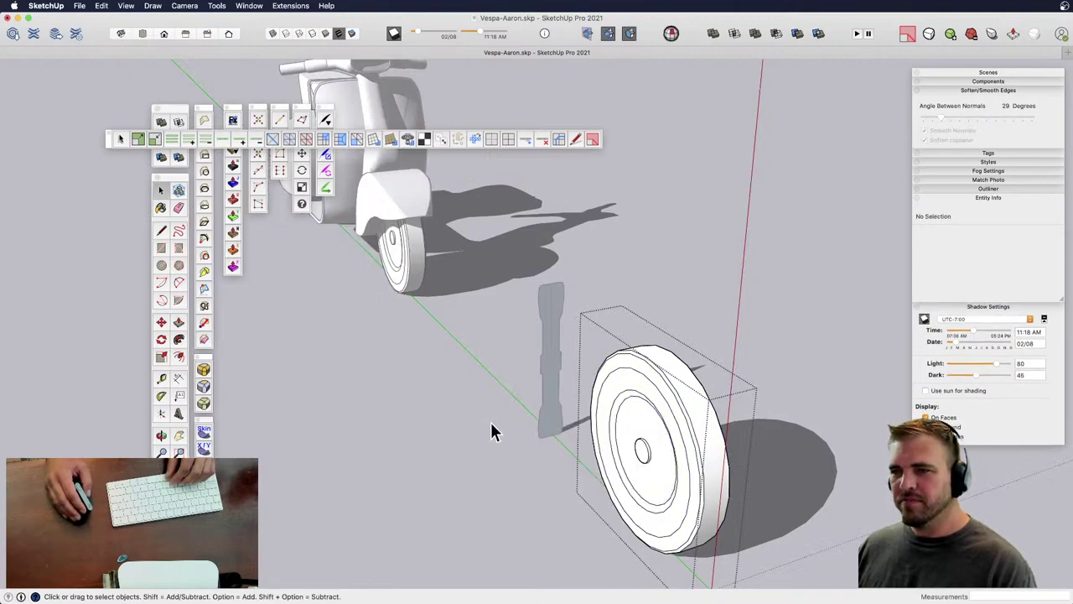
{"action": "left_click", "coordinate": [496, 414]}
- Copy the split-off half-profile face about 2' 5/16" along the green axis, clear of the original section
{"action": "scroll", "coordinate": [546, 331], "scroll_direction": "up", "scroll_amount": 3}
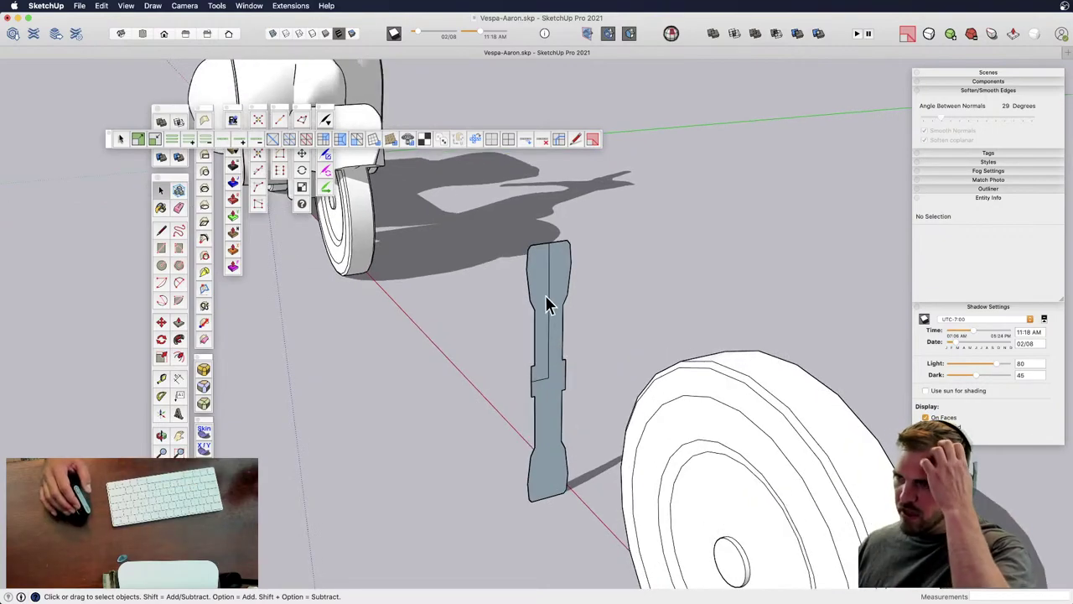
{"action": "scroll", "coordinate": [546, 318], "scroll_direction": "down", "scroll_amount": 5}
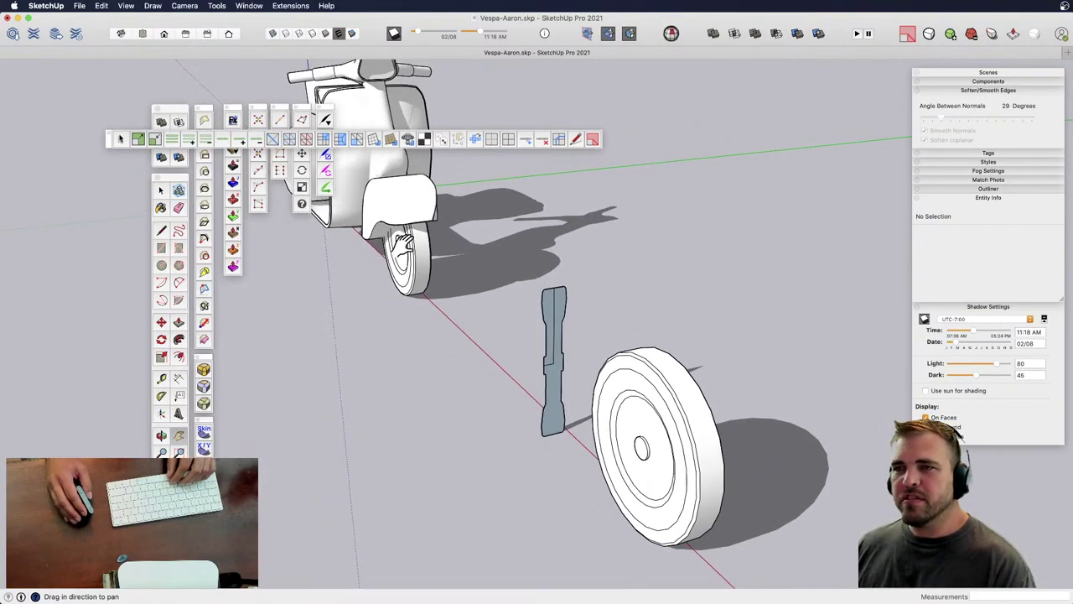
{"action": "scroll", "coordinate": [403, 243], "scroll_direction": "down", "scroll_amount": 6}
{"action": "scroll", "coordinate": [531, 398], "scroll_direction": "up", "scroll_amount": 6}
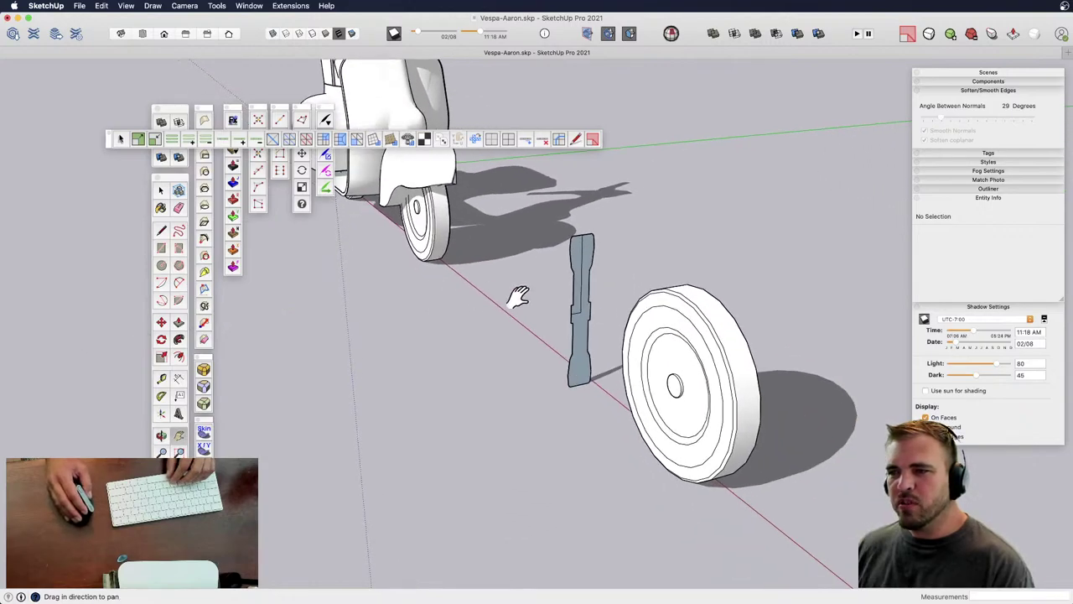
{"action": "scroll", "coordinate": [571, 259], "scroll_direction": "up", "scroll_amount": 3}
{"action": "key", "text": "space"}
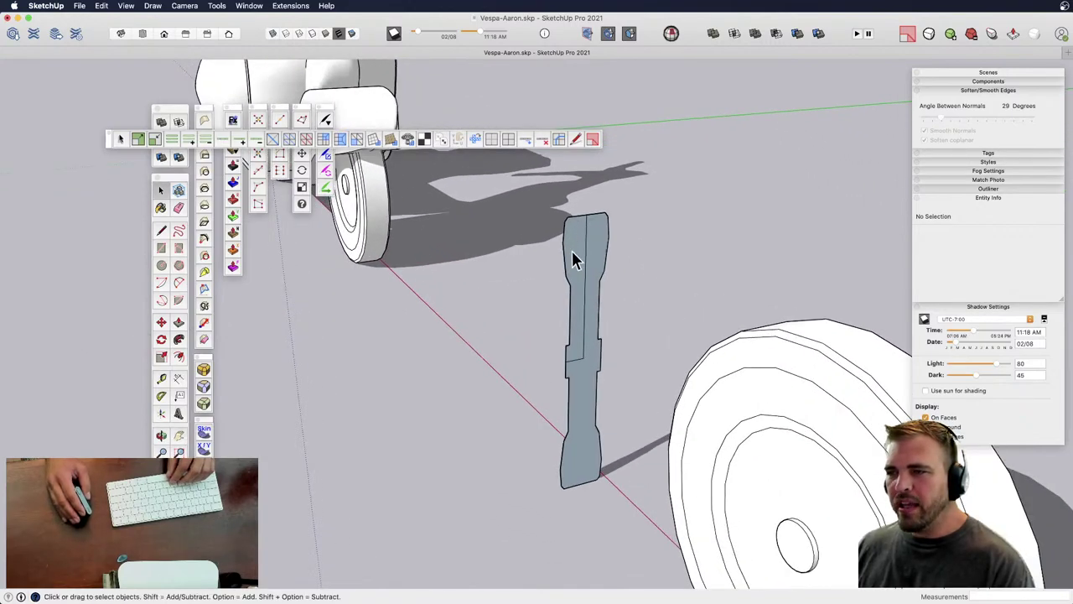
{"action": "left_click", "coordinate": [574, 253]}
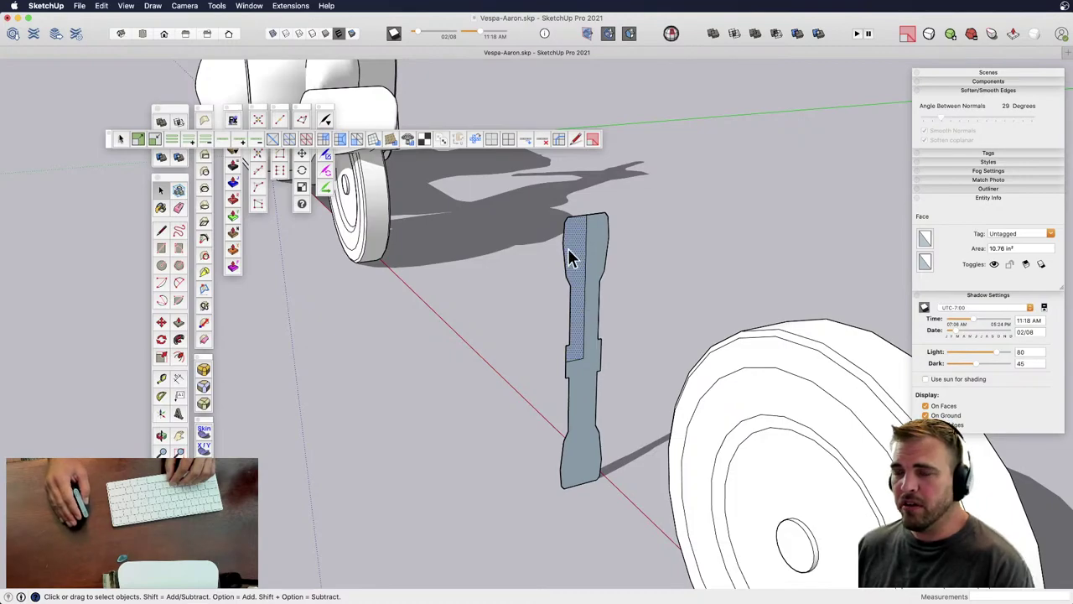
{"action": "middle_click_drag", "start_coordinate": [570, 258], "coordinate": [545, 369]}
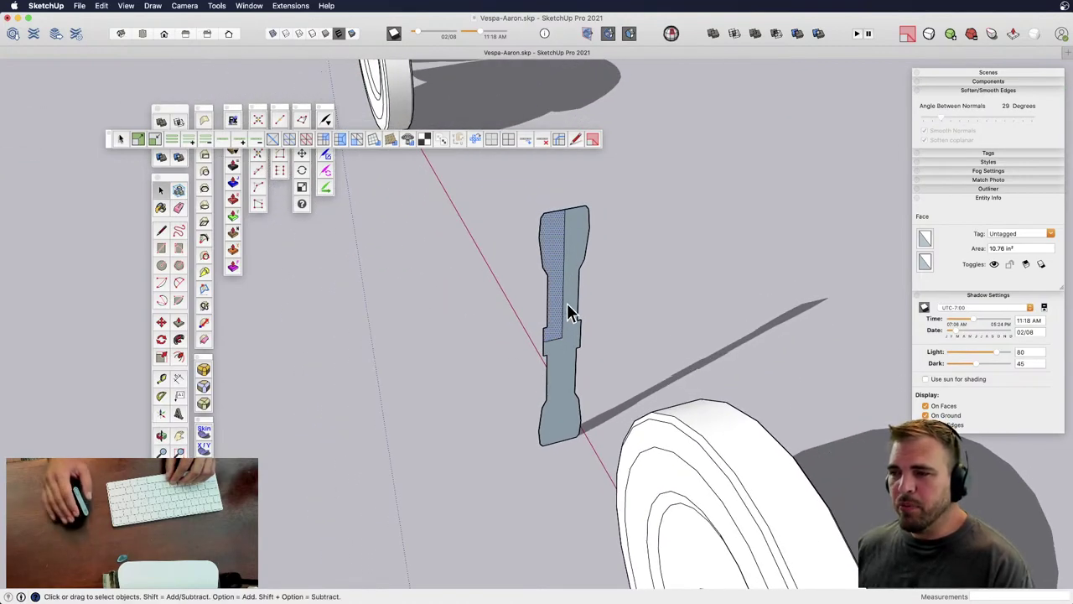
{"action": "middle_click_drag", "start_coordinate": [561, 319], "coordinate": [526, 392], "text": "shift"}
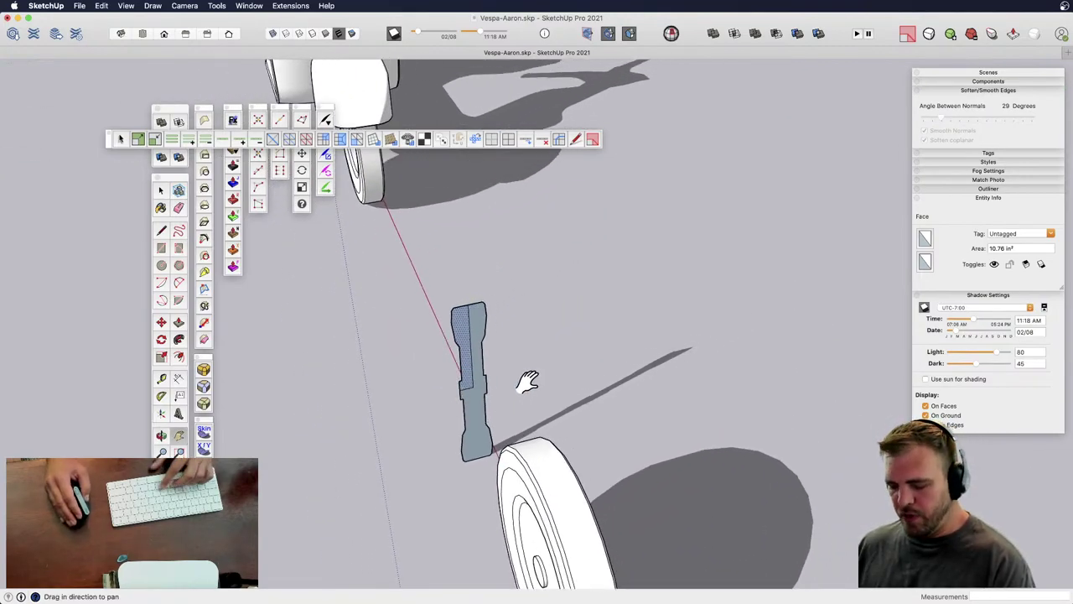
{"action": "key", "text": "m"}
{"action": "key", "text": "alt"}
{"action": "left_click", "coordinate": [535, 359]}
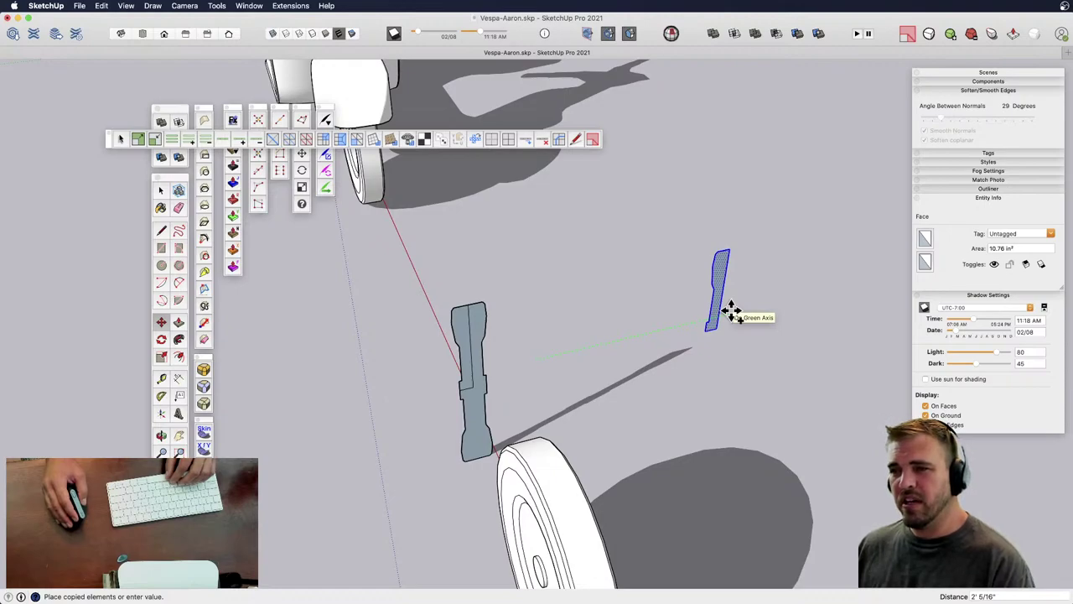
{"action": "left_click", "coordinate": [729, 312]}
- Draw lines from the copied profile's straight edge to enclose it in a rectangular face about 3 inches wide
{"action": "middle_click_drag", "start_coordinate": [726, 316], "coordinate": [610, 354], "text": "shift"}
{"action": "key", "text": "space"}
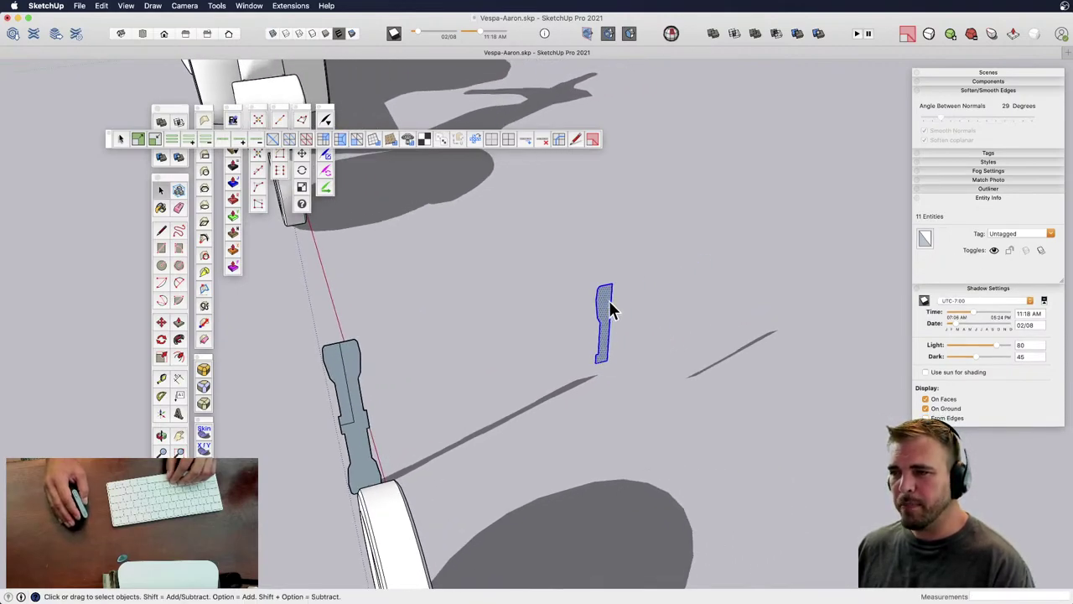
{"action": "left_click", "coordinate": [611, 311]}
{"action": "scroll", "coordinate": [616, 315], "scroll_direction": "up", "scroll_amount": 1}
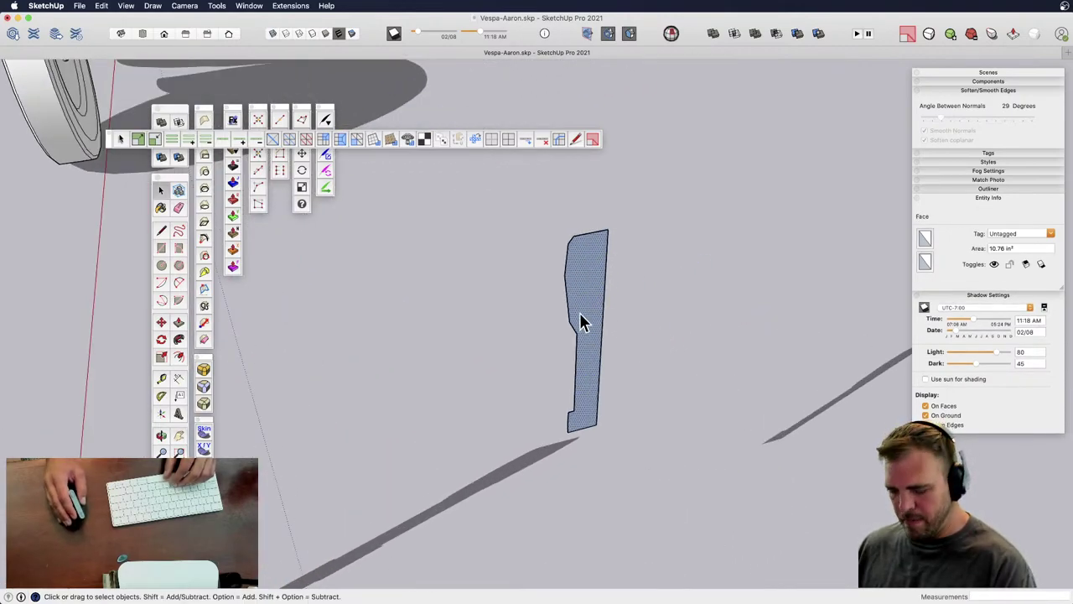
{"action": "key", "text": "l"}
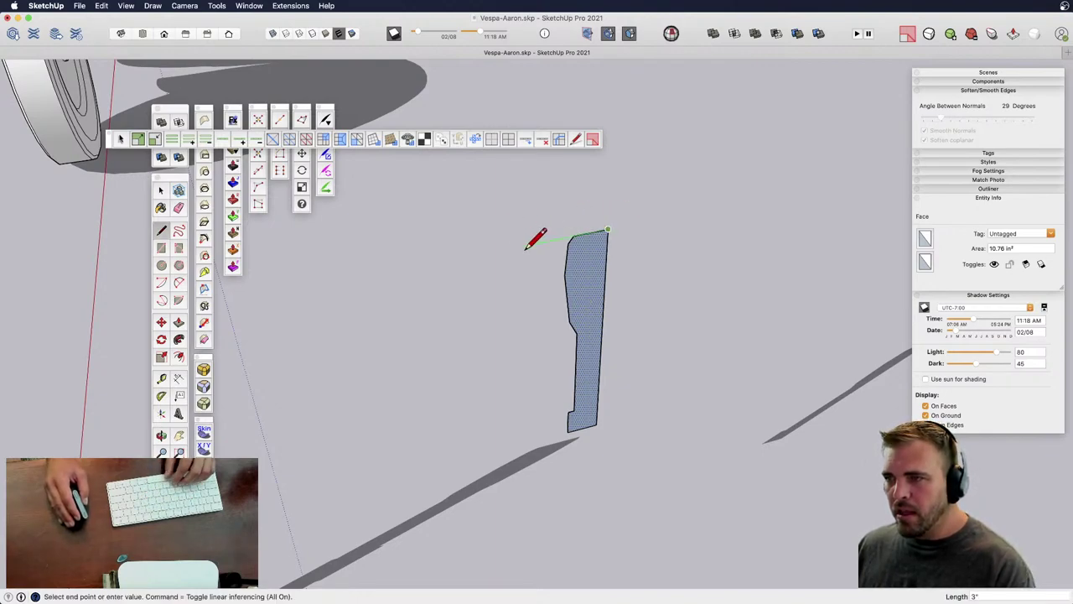
{"action": "left_click", "coordinate": [526, 245]}
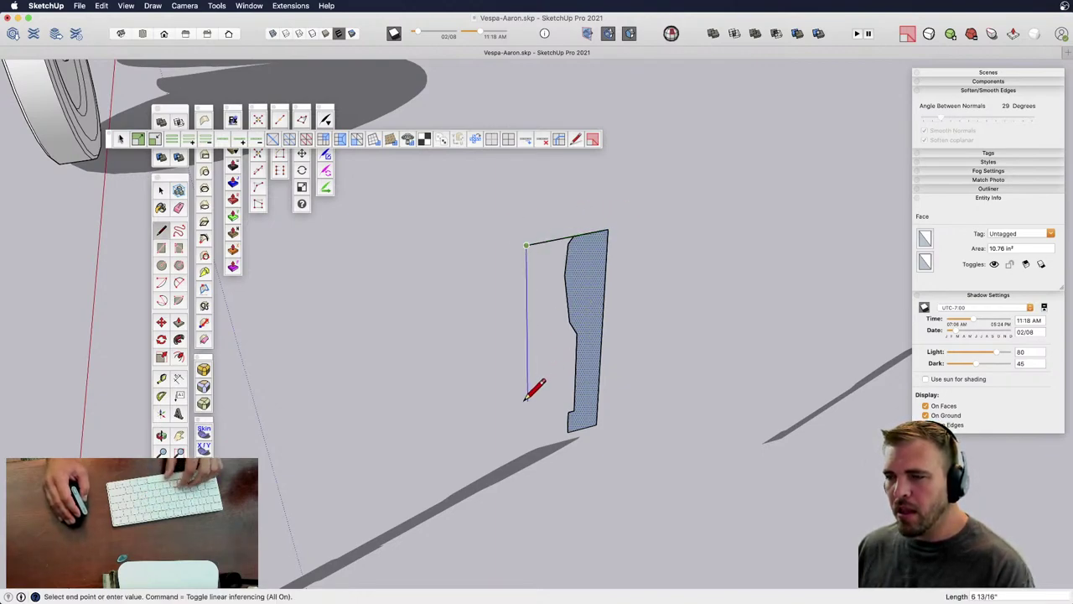
{"action": "left_click", "coordinate": [598, 423]}
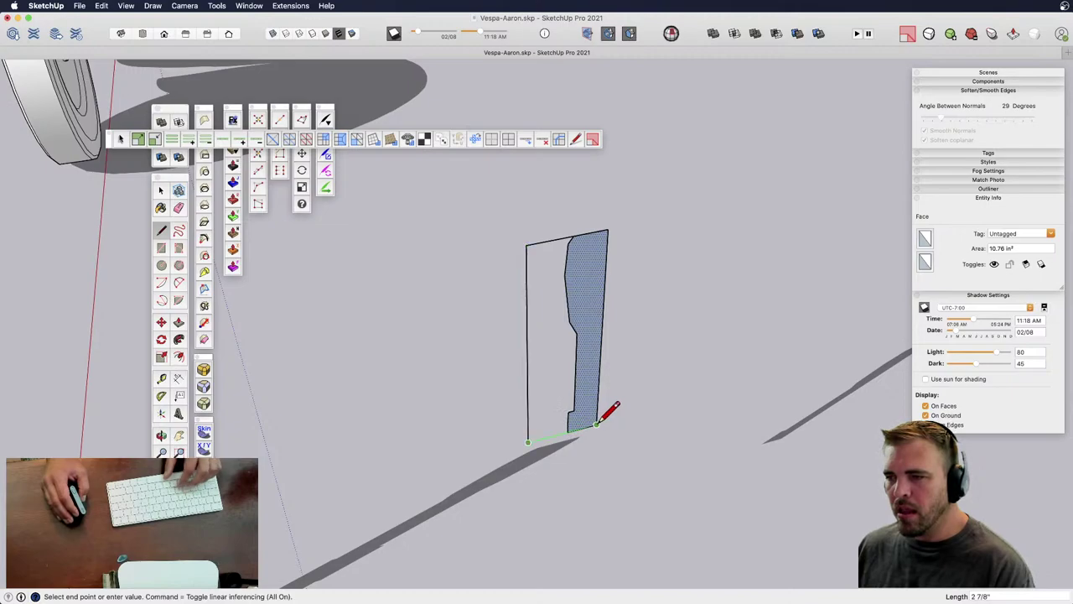
{"action": "left_click", "coordinate": [598, 424]}
- Group the copied profile together with its surrounding rectangular face
{"action": "key", "text": "space"}
{"action": "triple_click", "coordinate": [557, 337]}
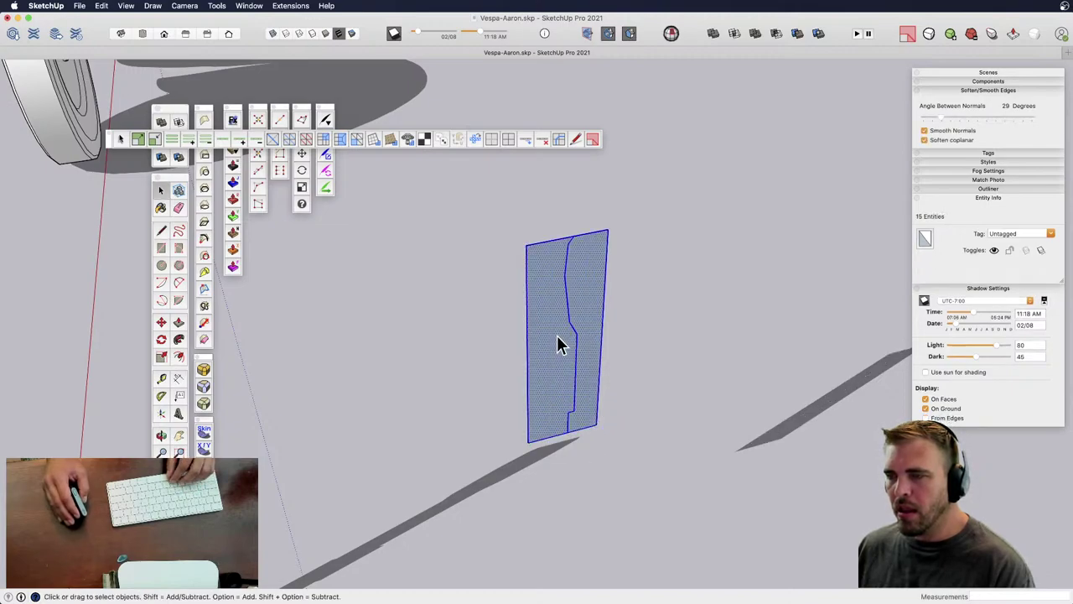
{"action": "key", "text": "super+g"}
- Draw connected lines up from the rectangle's bottom edge, about 3/16" inward, and about 7/16" diagonally across the old profile outline
{"action": "scroll", "coordinate": [567, 307], "scroll_direction": "up", "scroll_amount": 3}
{"action": "middle_click_drag", "start_coordinate": [567, 307], "coordinate": [550, 256], "text": "shift"}
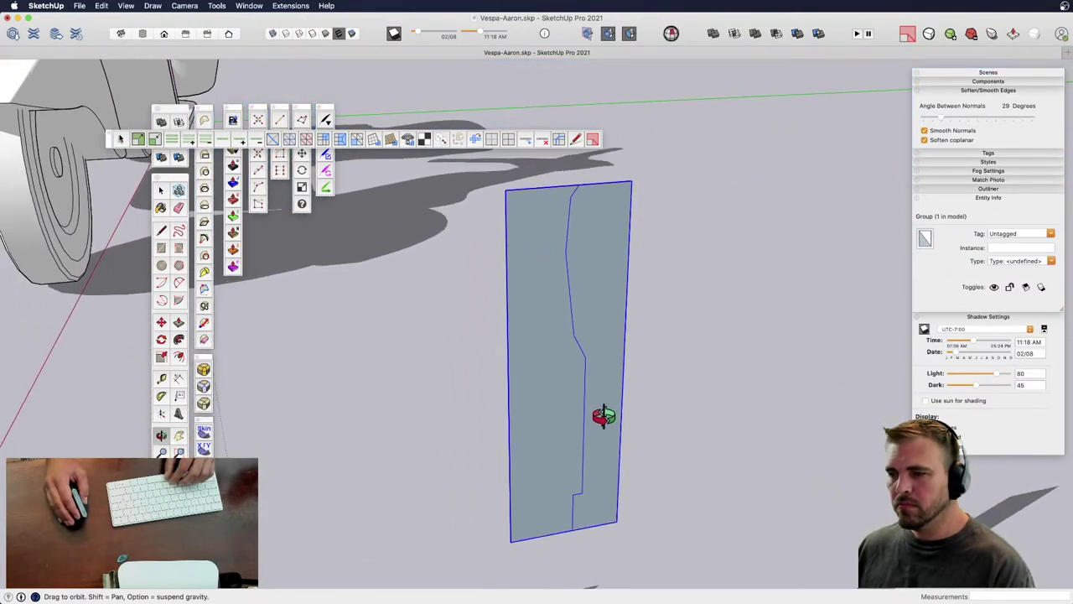
{"action": "scroll", "coordinate": [598, 520], "scroll_direction": "up", "scroll_amount": 3}
{"action": "key", "text": "l"}
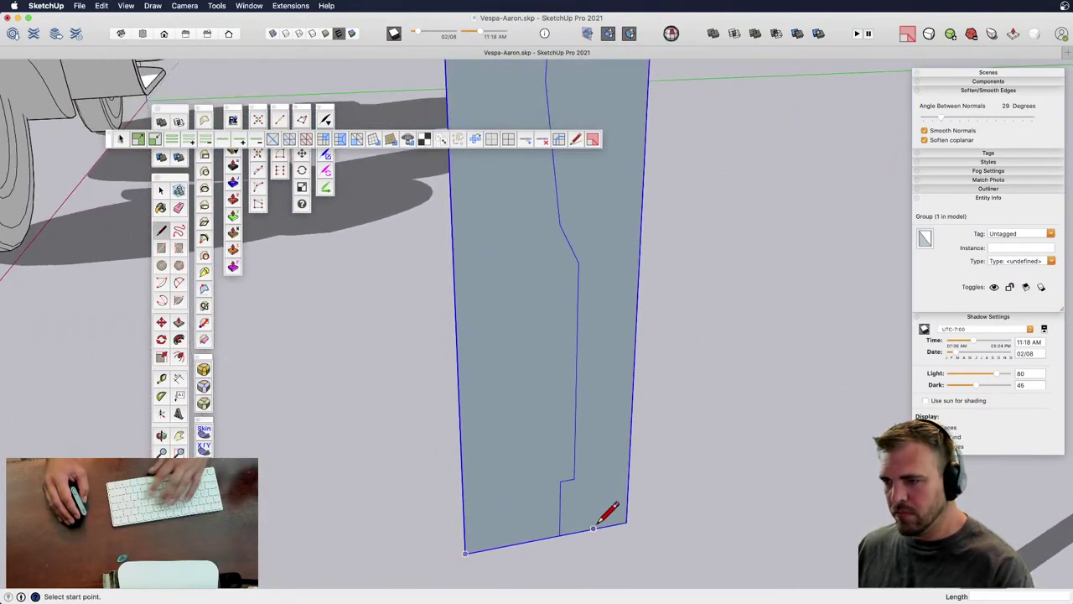
{"action": "left_click", "coordinate": [593, 529]}
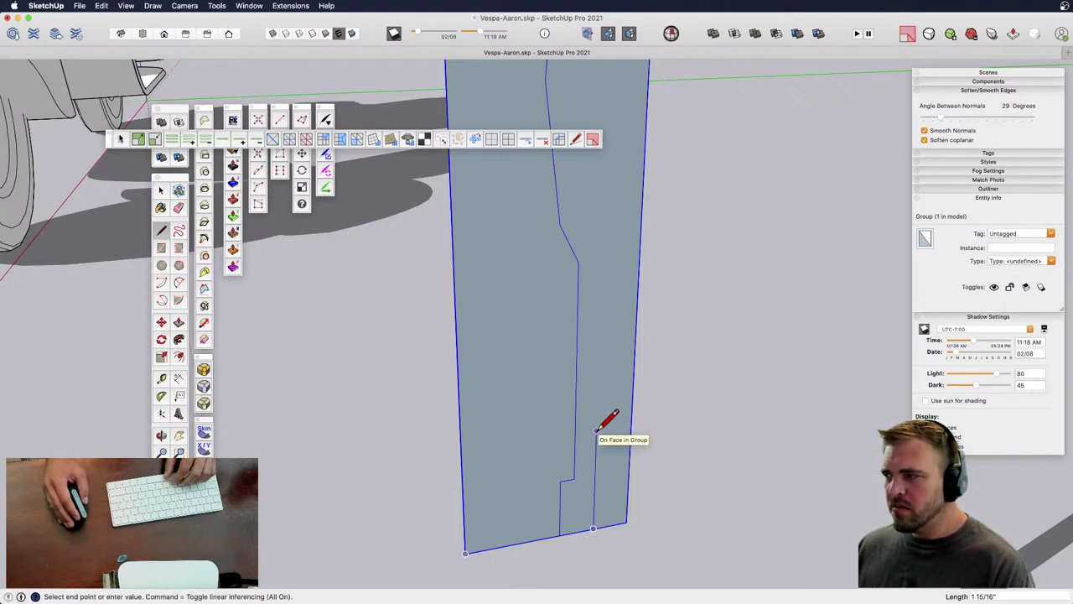
{"action": "left_click", "coordinate": [601, 286]}
{"action": "scroll", "coordinate": [602, 288], "scroll_direction": "up", "scroll_amount": 2}
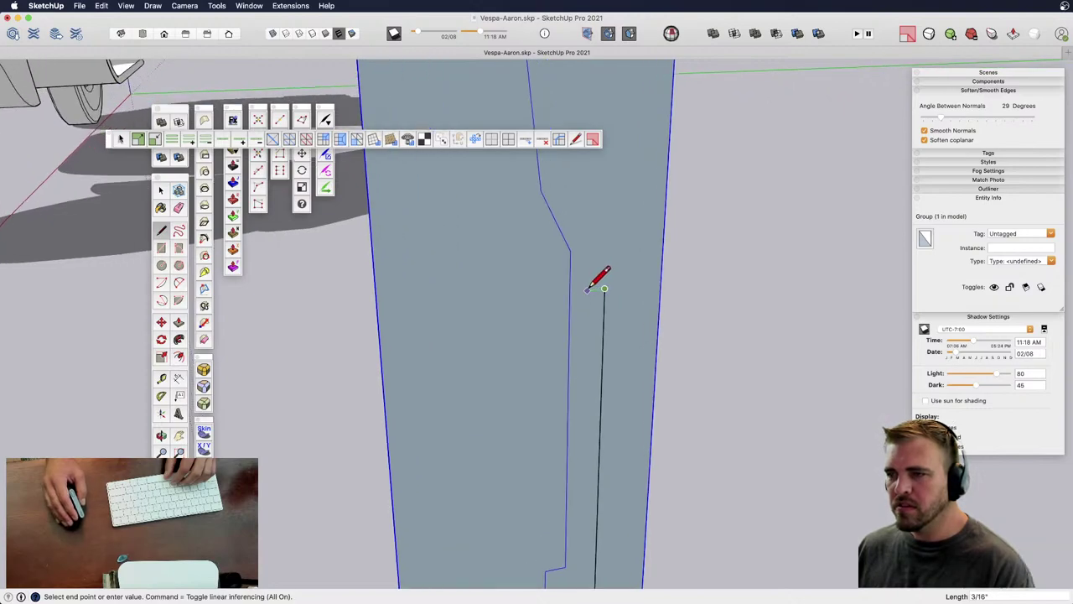
{"action": "left_click", "coordinate": [587, 290]}
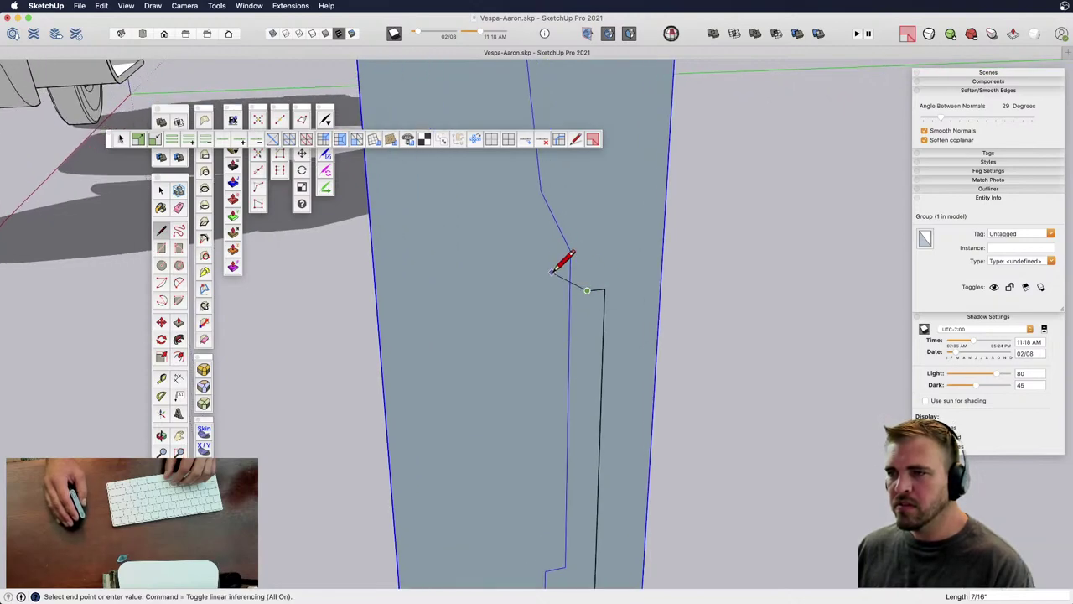
{"action": "left_click", "coordinate": [552, 271]}
{"action": "scroll", "coordinate": [555, 273], "scroll_direction": "down", "scroll_amount": 3}
{"action": "mouse_move", "coordinate": [561, 327]}
{"action": "middle_mouse_down", "text": "shift"}
{"action": "mouse_move", "coordinate": [546, 352]}
{"action": "mouse_move", "coordinate": [532, 328]}
{"action": "mouse_move", "coordinate": [515, 377]}
{"action": "mouse_move", "coordinate": [518, 461]}
{"action": "middle_mouse_up", "text": "shift"}
{"action": "scroll", "coordinate": [569, 248], "scroll_direction": "up", "scroll_amount": 2}
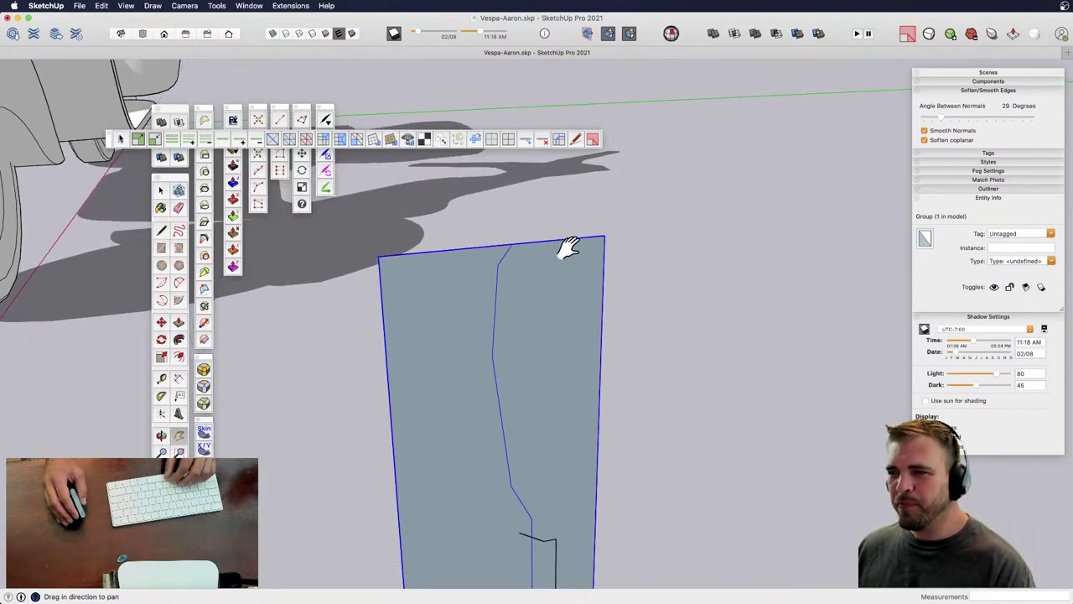
{"action": "scroll", "coordinate": [567, 245], "scroll_direction": "up", "scroll_amount": 2}
{"action": "scroll", "coordinate": [570, 244], "scroll_direction": "down", "scroll_amount": 3}
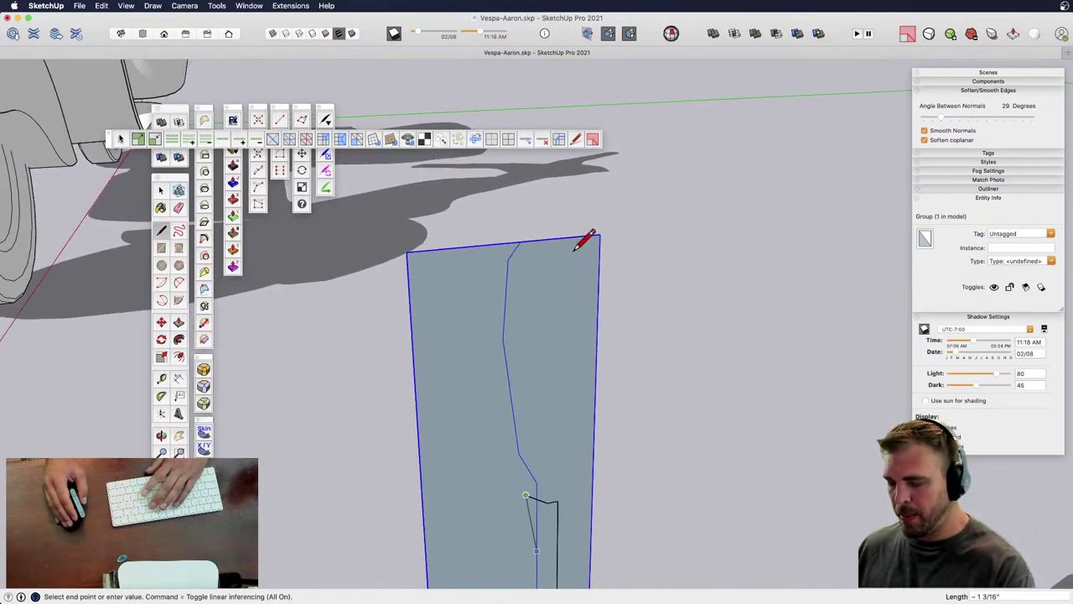
{"action": "key", "text": "Escape"}
- Draw an arc from near the outer end of the rectangle's top edge past the old outline, and continue with a second arc to the slanted line's end
{"action": "left_click", "coordinate": [597, 236]}
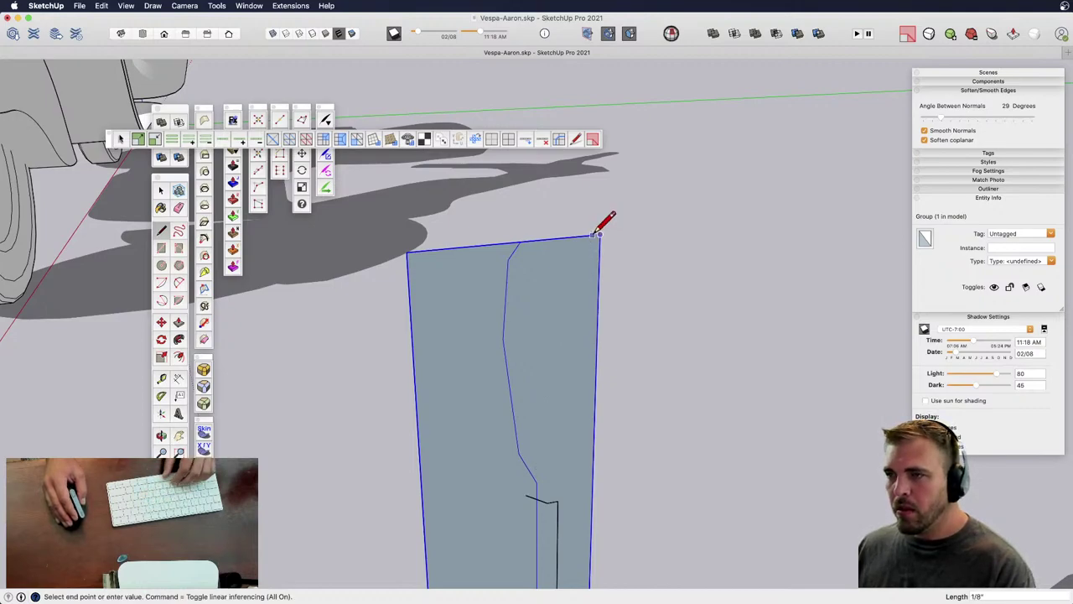
{"action": "key", "text": "Escape"}
{"action": "left_click", "coordinate": [590, 236]}
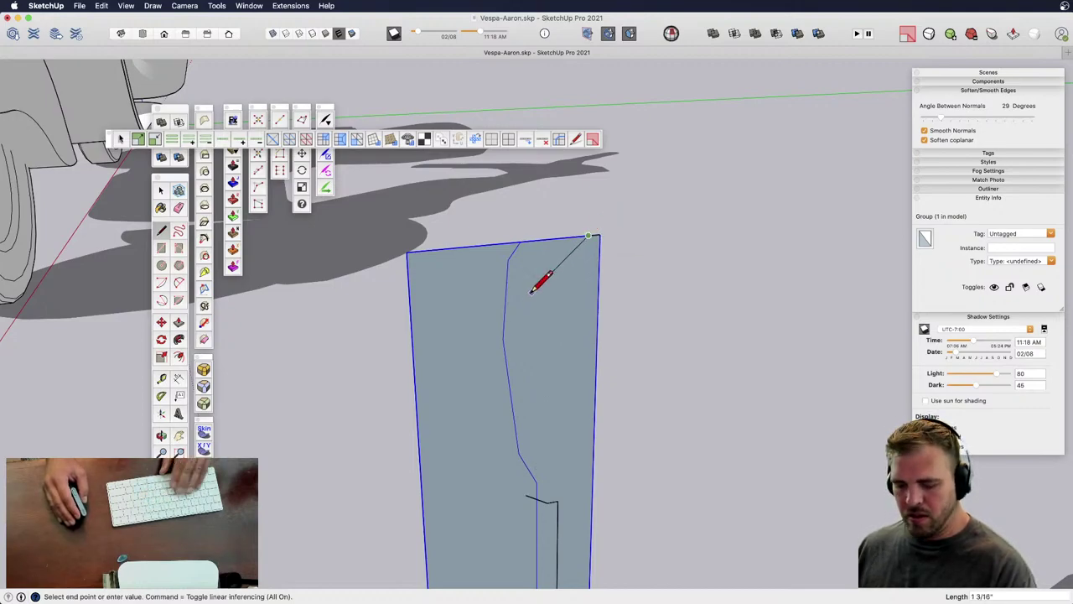
{"action": "key", "text": "a"}
{"action": "left_click", "coordinate": [591, 236]}
{"action": "scroll", "coordinate": [597, 241], "scroll_direction": "down", "scroll_amount": 3}
{"action": "scroll", "coordinate": [616, 246], "scroll_direction": "up", "scroll_amount": 2}
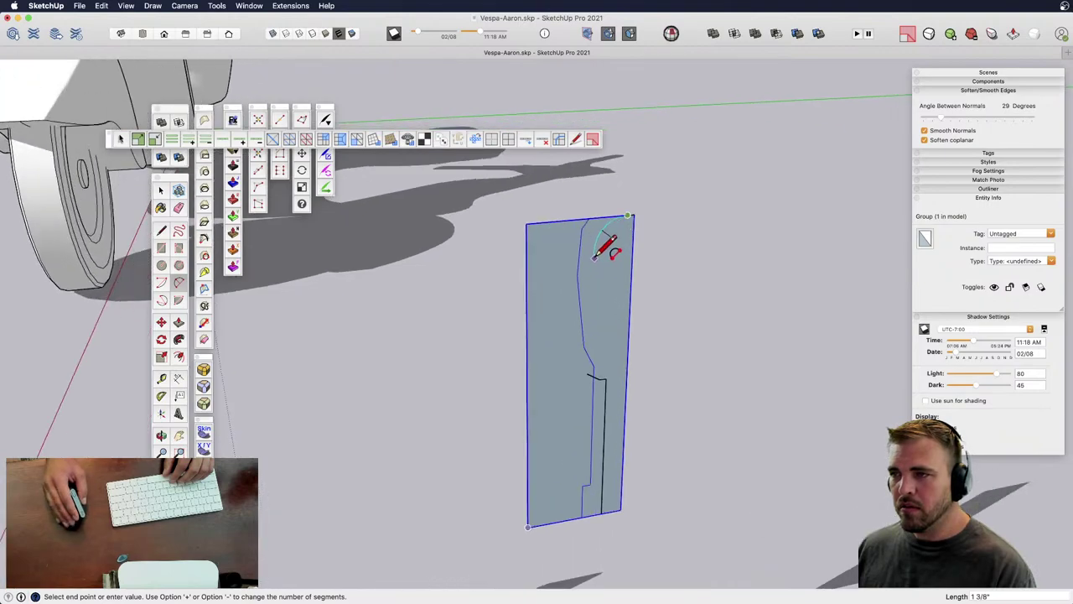
{"action": "scroll", "coordinate": [597, 248], "scroll_direction": "up", "scroll_amount": 3}
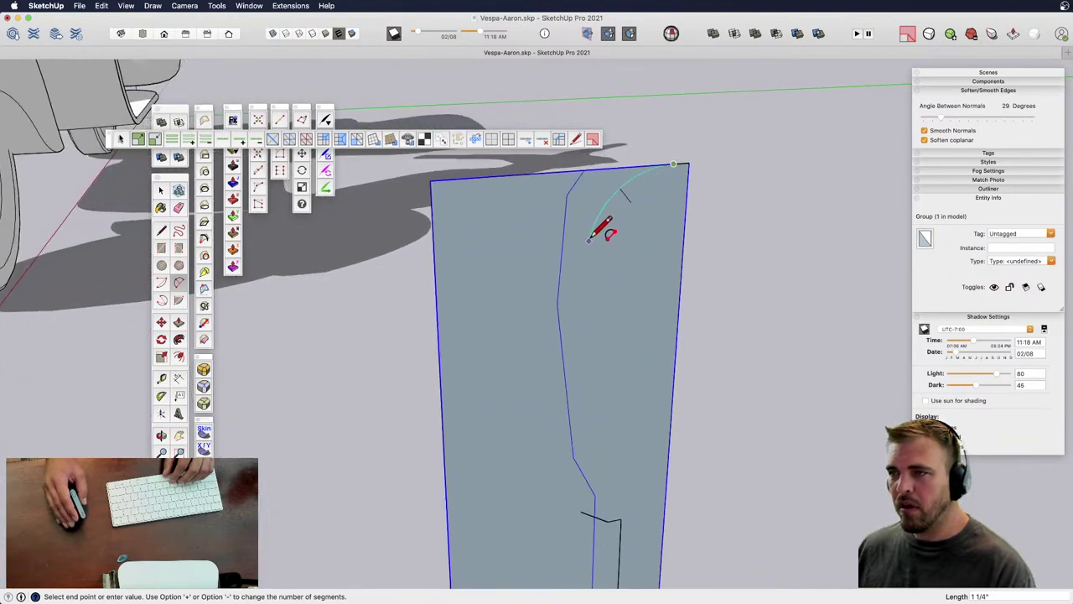
{"action": "left_click", "coordinate": [544, 232]}
{"action": "left_click", "coordinate": [580, 511]}
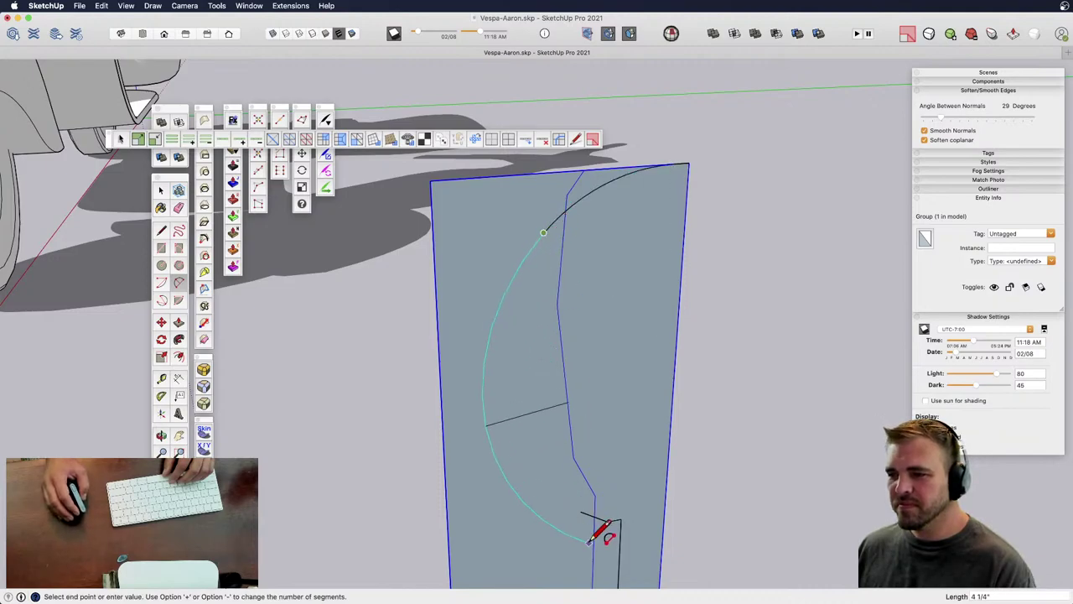
{"action": "left_click", "coordinate": [550, 367]}
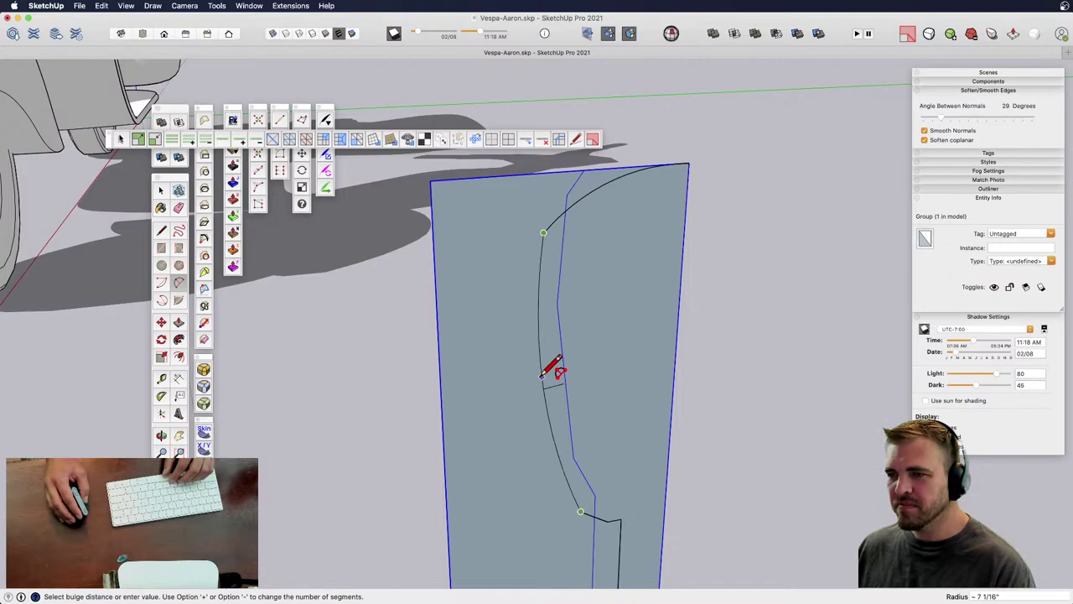
- Try to move the point where the two arcs meet upward
{"action": "middle_click_drag", "start_coordinate": [551, 371], "coordinate": [546, 281]}
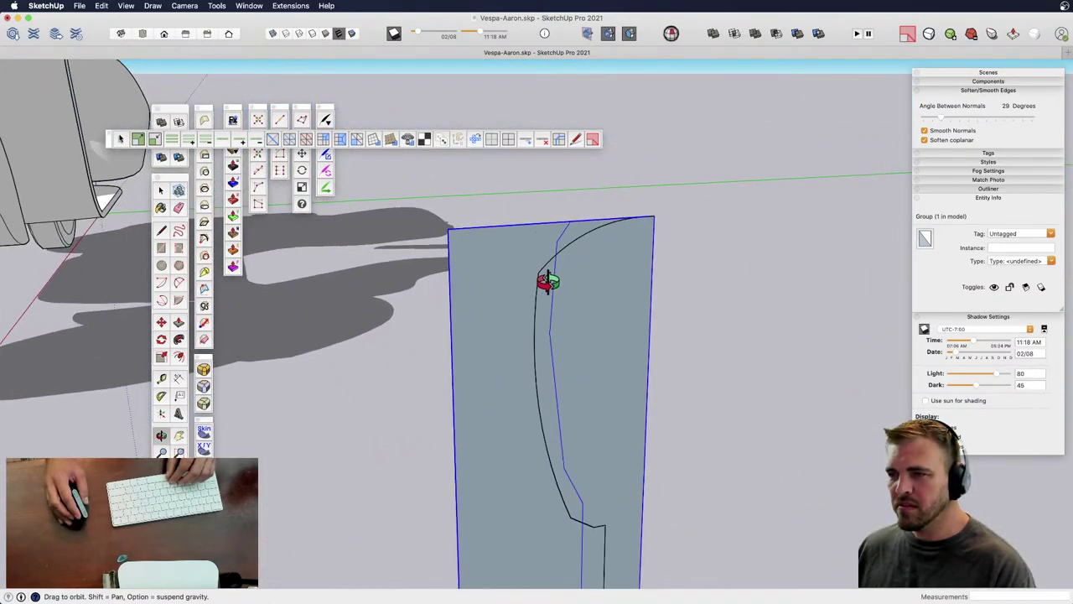
{"action": "key", "text": "m"}
{"action": "key", "text": "space"}
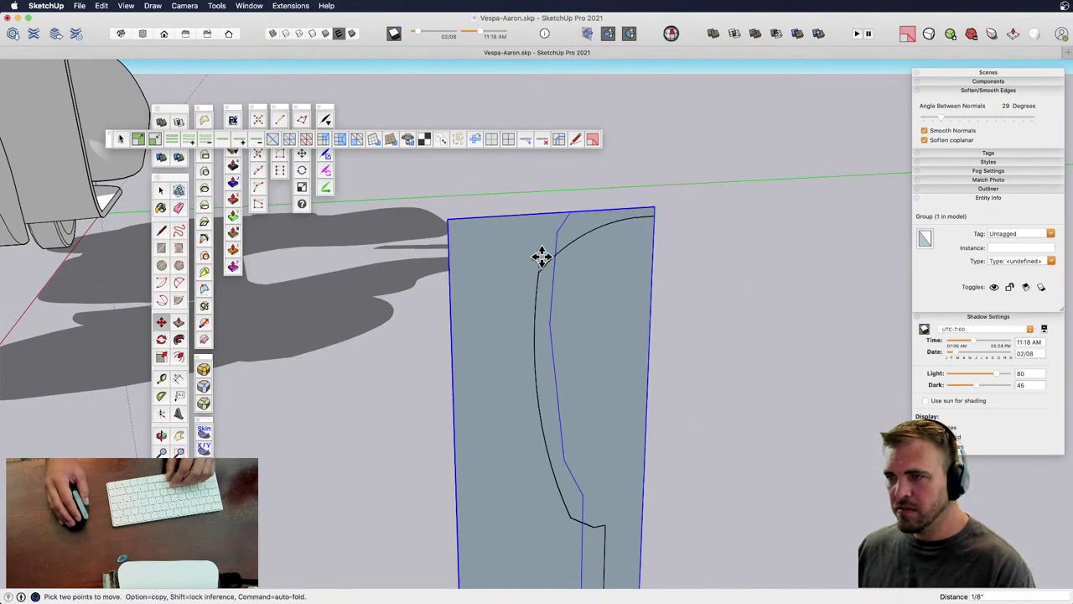
{"action": "key", "text": "super+t"}
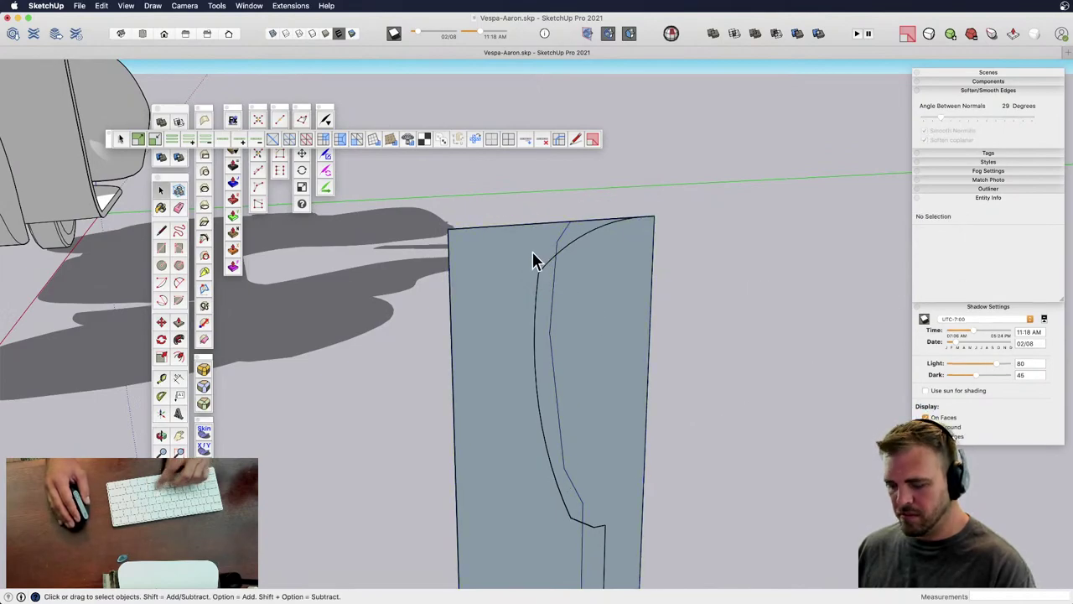
{"action": "key", "text": "m"}
{"action": "left_click", "coordinate": [539, 265]}
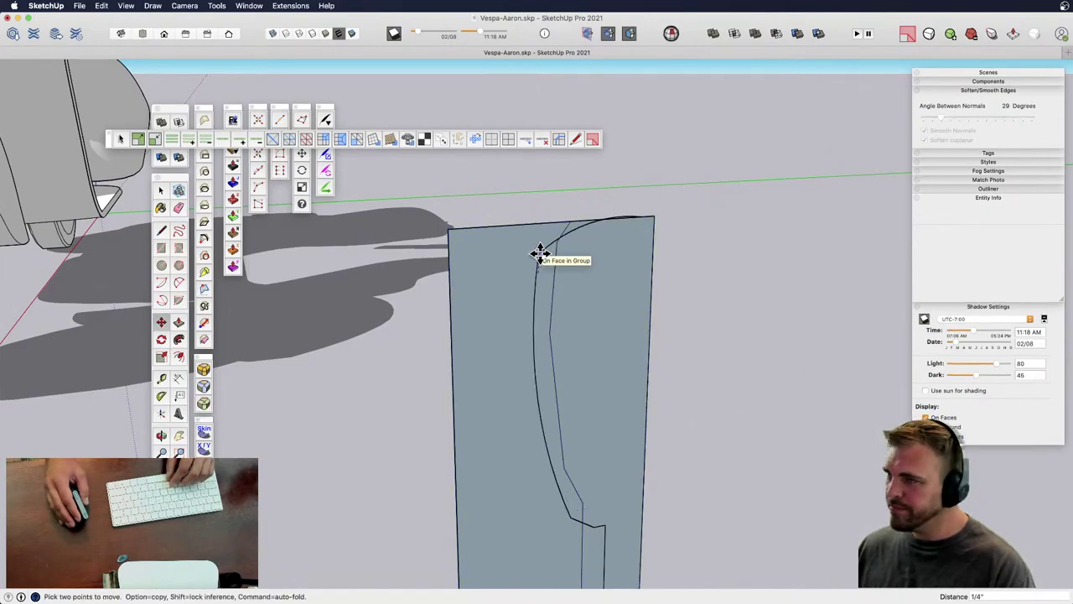
{"action": "left_click", "coordinate": [541, 262]}
{"action": "key", "text": "space"}
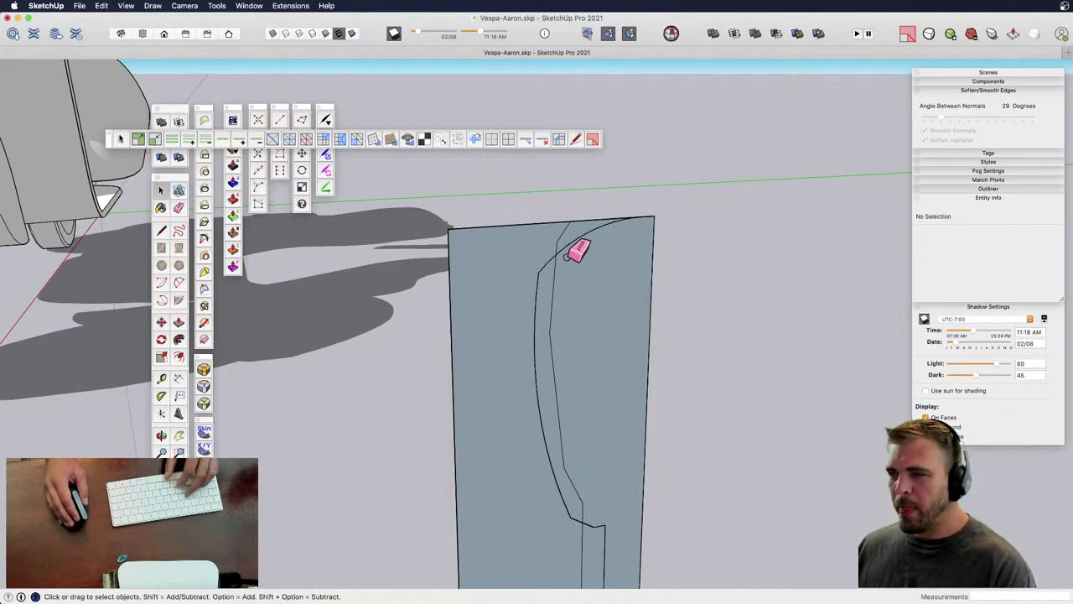
- Erase the upper arc and move the remaining long arc's upper end up about 1/8"
{"action": "mouse_move", "coordinate": [574, 252]}
{"action": "left_mouse_down"}
{"action": "mouse_move", "coordinate": [582, 227]}
{"action": "mouse_move", "coordinate": [619, 220]}
{"action": "left_mouse_up"}
{"action": "key", "text": "a"}
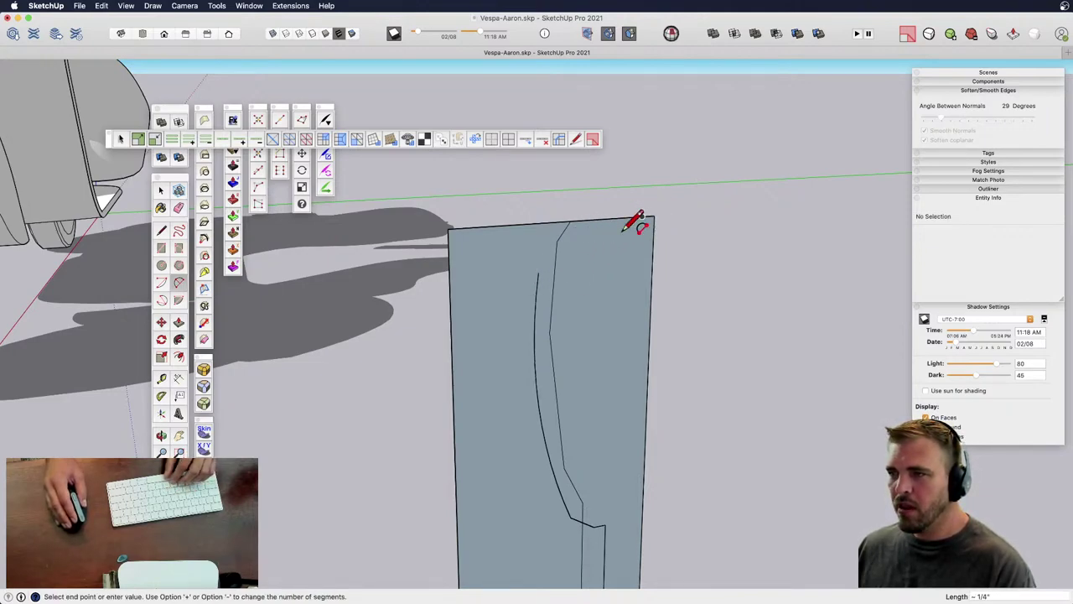
{"action": "scroll", "coordinate": [554, 247], "scroll_direction": "up", "scroll_amount": 3}
{"action": "scroll", "coordinate": [543, 264], "scroll_direction": "down", "scroll_amount": 3}
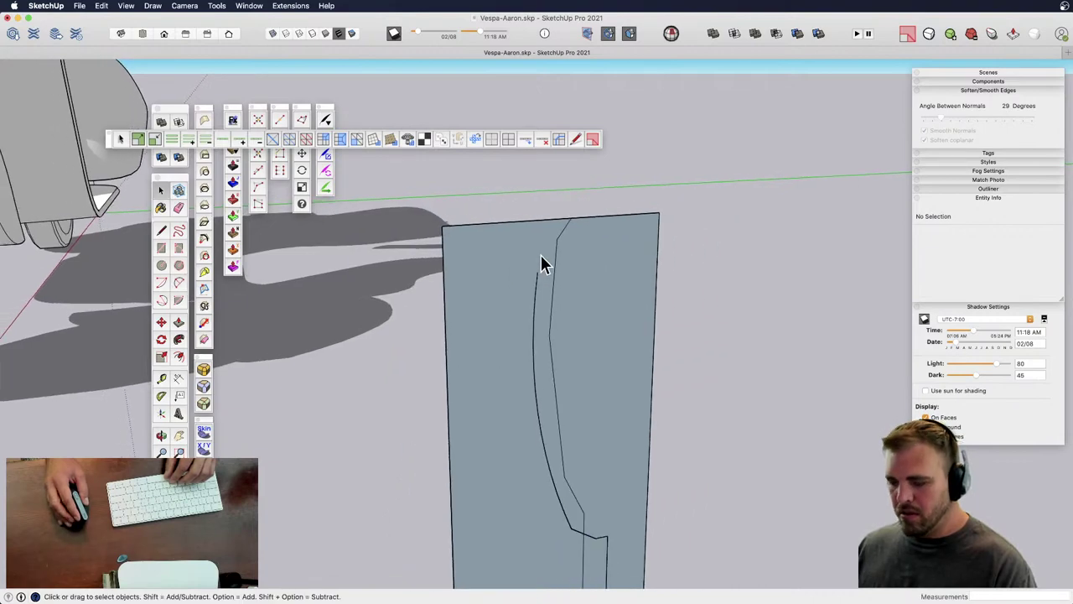
{"action": "key", "text": "m"}
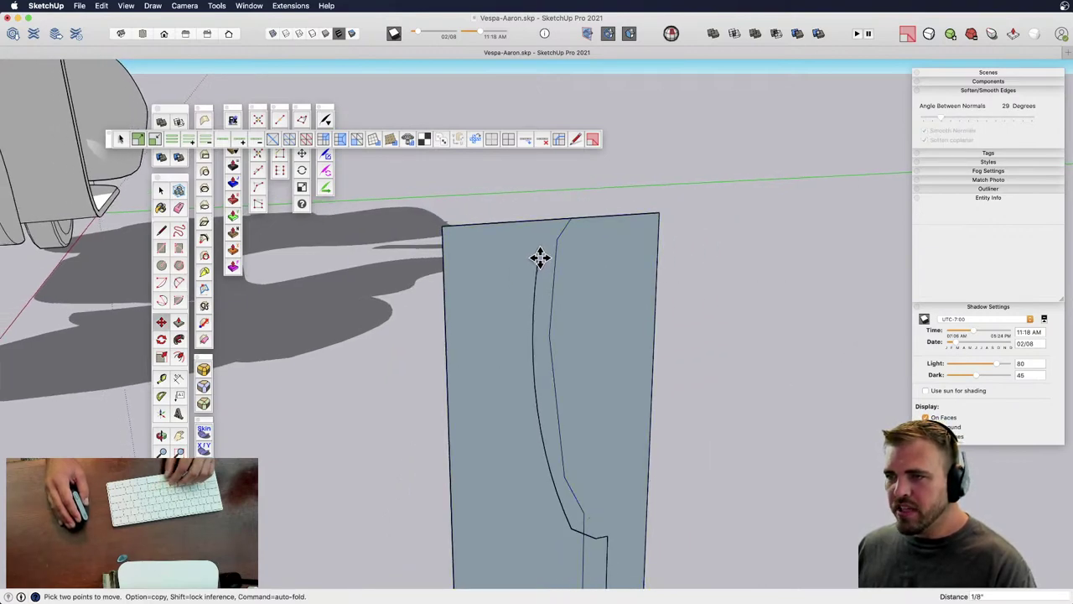
{"action": "key", "text": "a"}
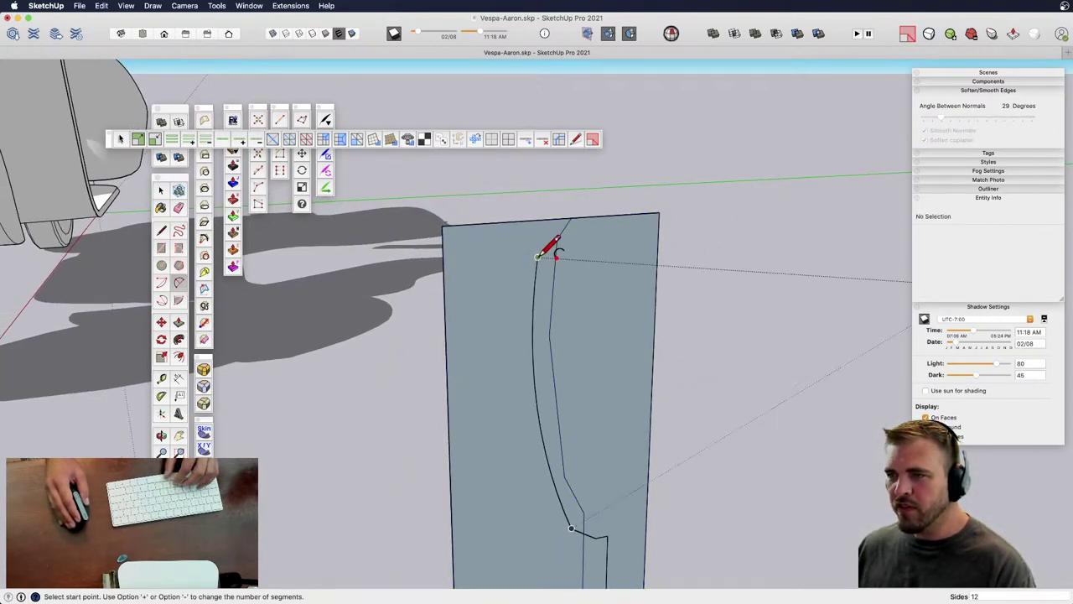
{"action": "left_click", "coordinate": [538, 256]}
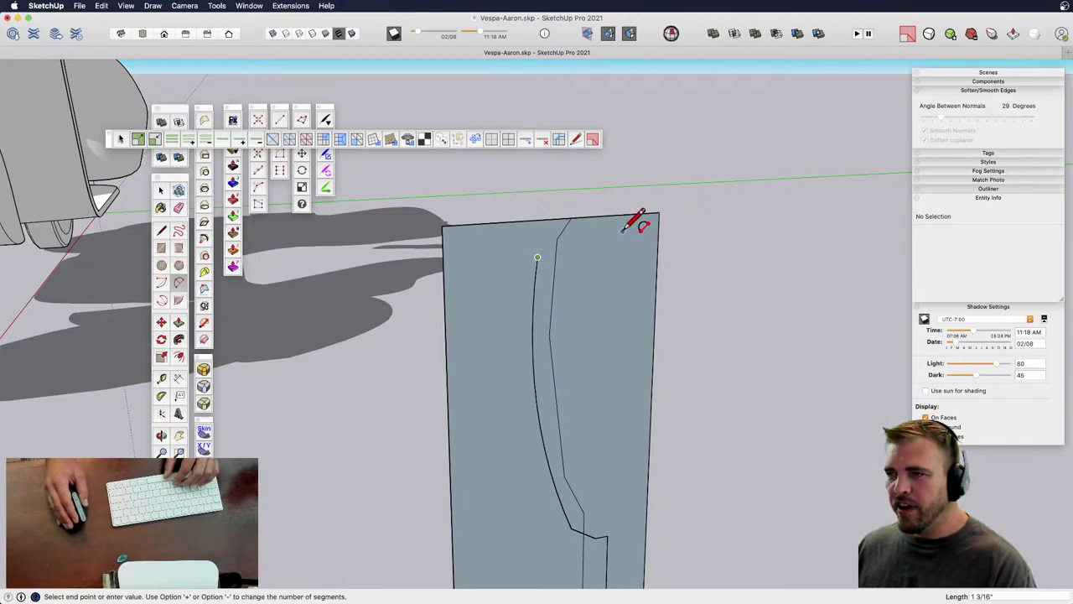
{"action": "left_click", "coordinate": [646, 212]}
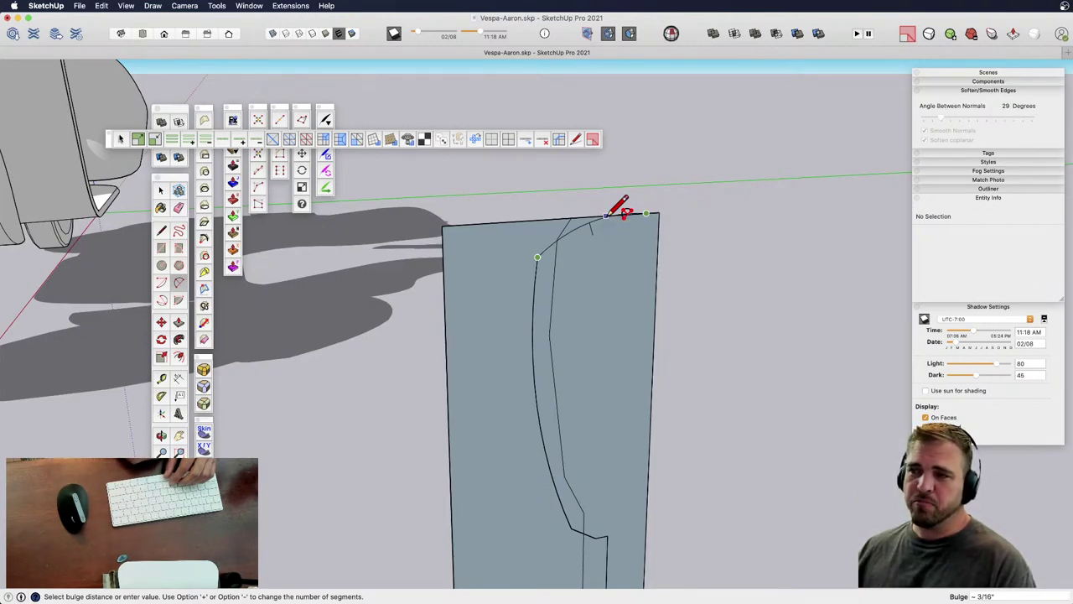
{"action": "key", "text": "space"}
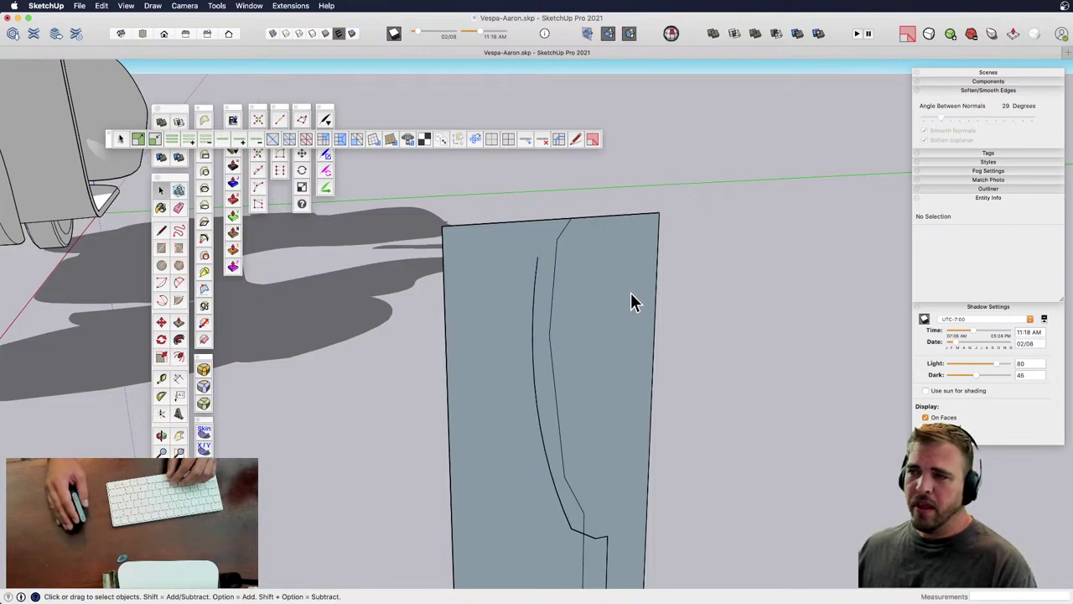
- Reposition the long horizontal toolbar clear of the tool palettes it covers
{"action": "scroll", "coordinate": [632, 299], "scroll_direction": "down", "scroll_amount": 3}
{"action": "scroll", "coordinate": [629, 327], "scroll_direction": "down", "scroll_amount": 2}
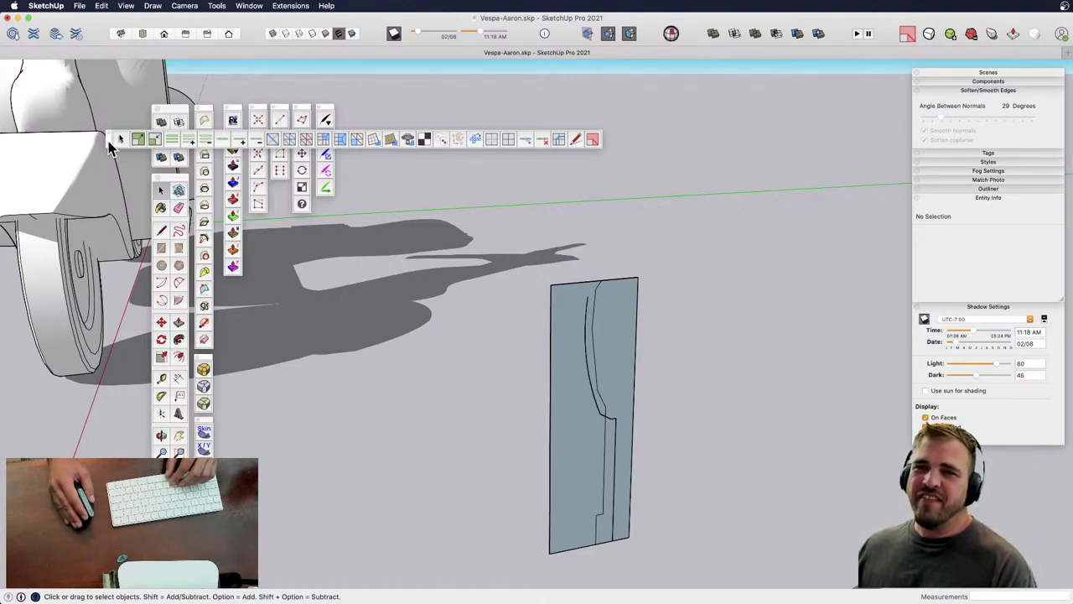
{"action": "left_click_drag", "start_coordinate": [111, 146], "coordinate": [127, 96]}
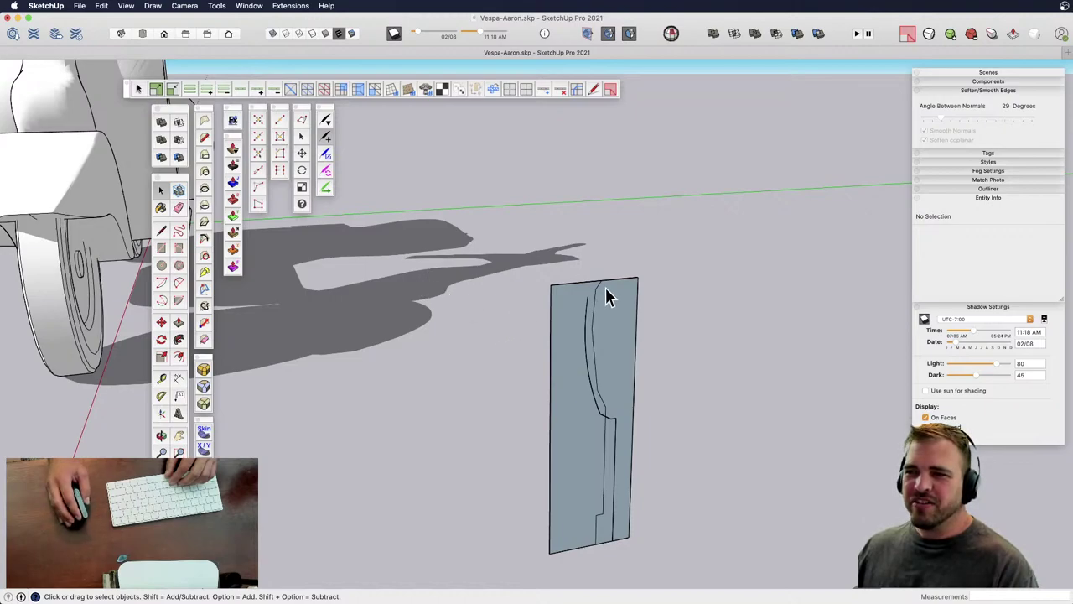
- Draw an arc about 1 9/16" long with about 2 5/8" radius from the rectangle's top edge to the long arc's upper end, and select it
{"action": "scroll", "coordinate": [595, 302], "scroll_direction": "up", "scroll_amount": 4}
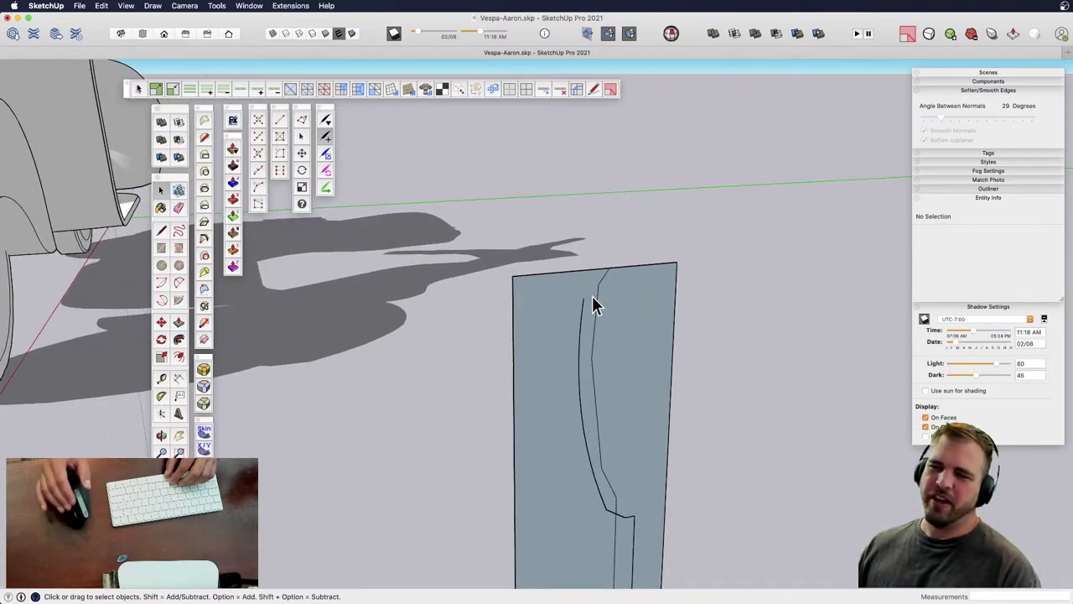
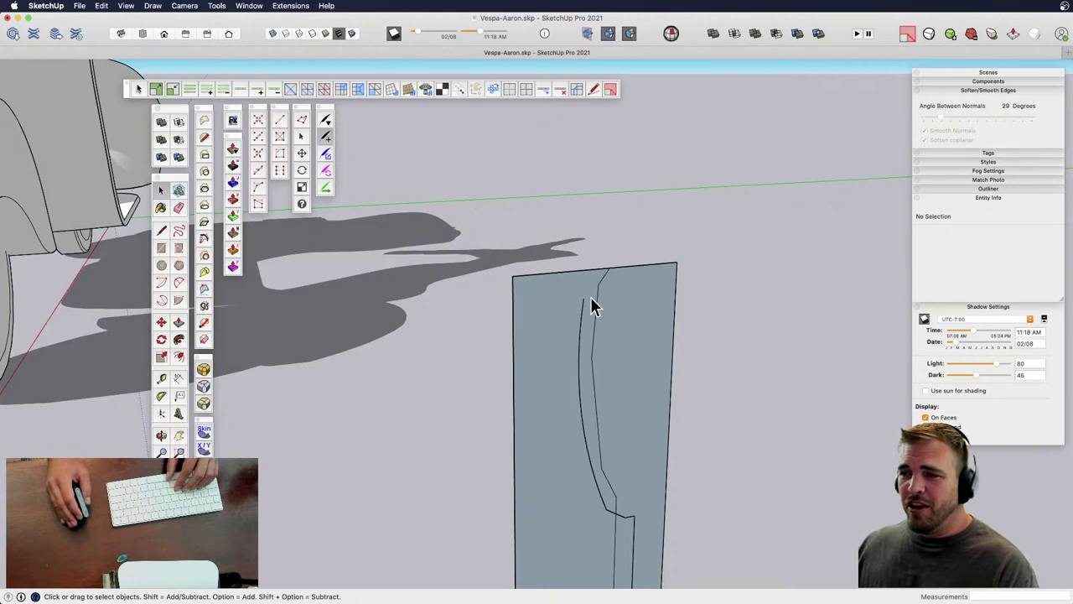
{"action": "key", "text": "a"}
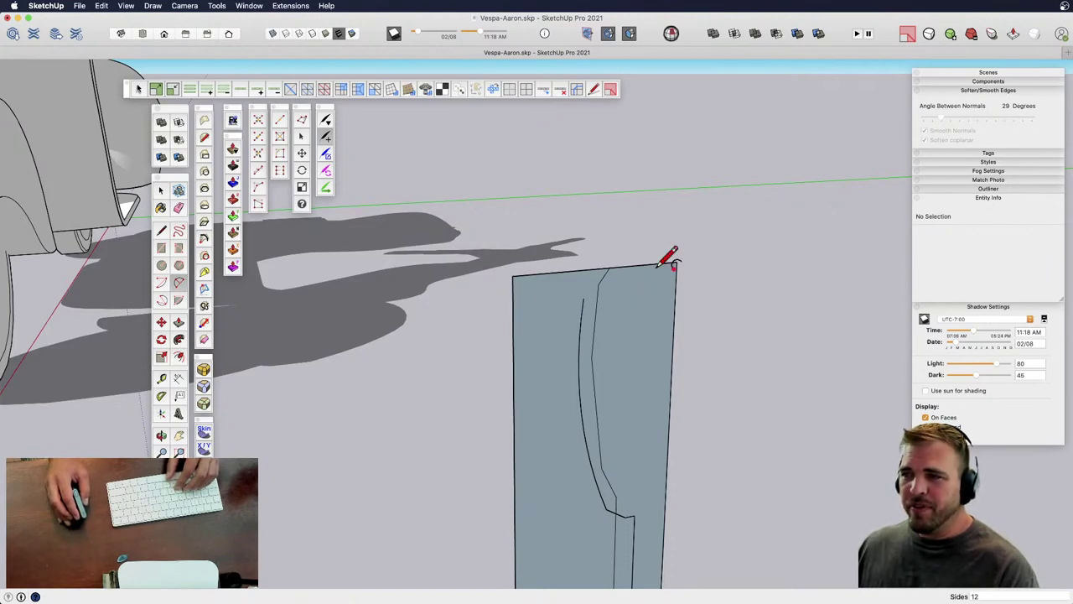
{"action": "left_click", "coordinate": [671, 262]}
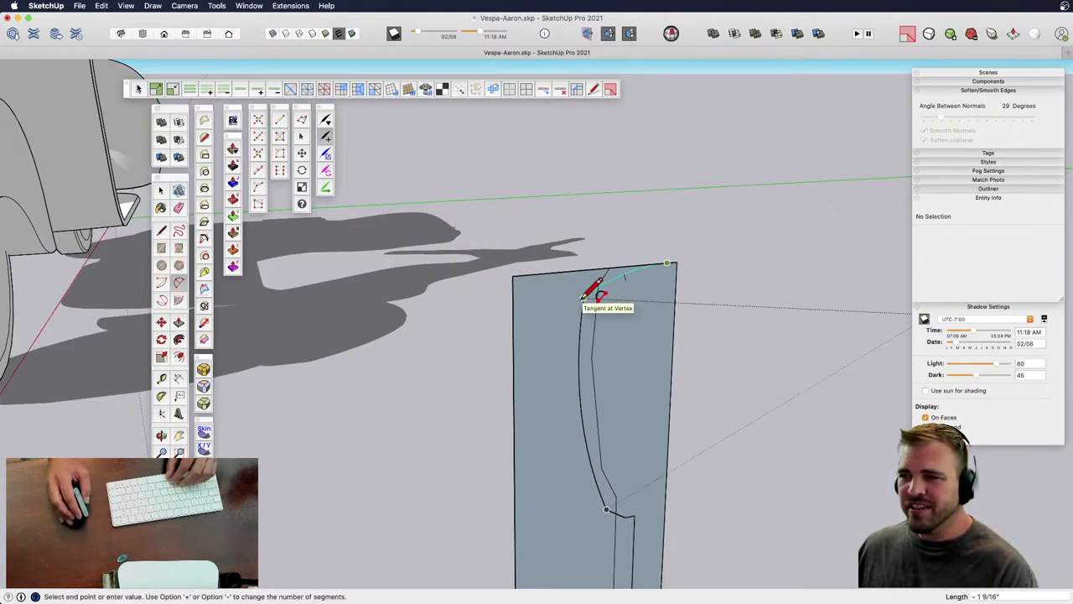
{"action": "left_click", "coordinate": [583, 298]}
{"action": "left_click", "coordinate": [625, 278]}
{"action": "key", "text": "space"}
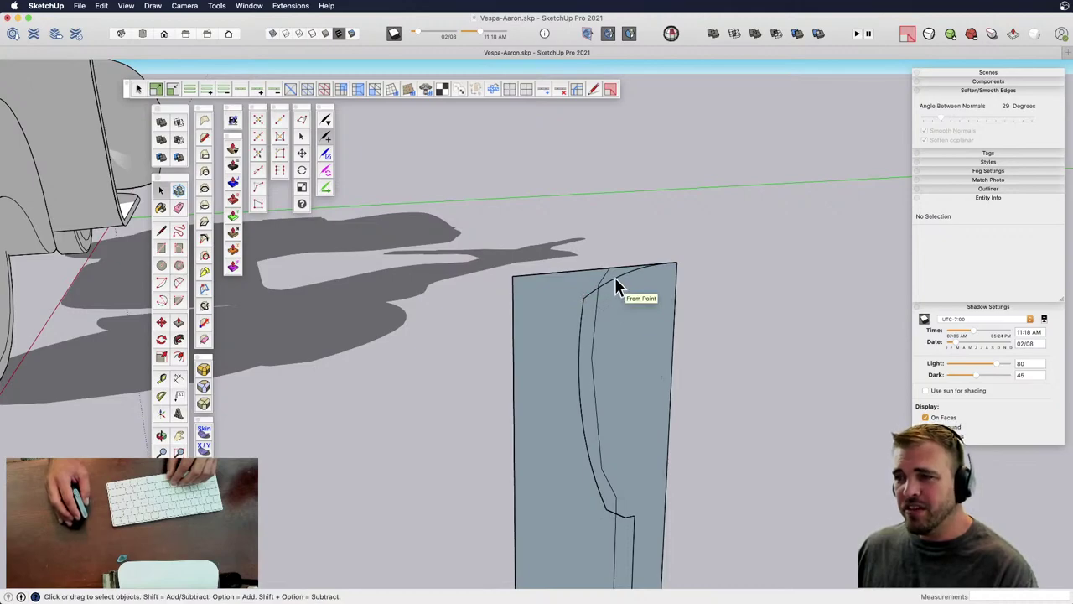
{"action": "left_click", "coordinate": [615, 280]}
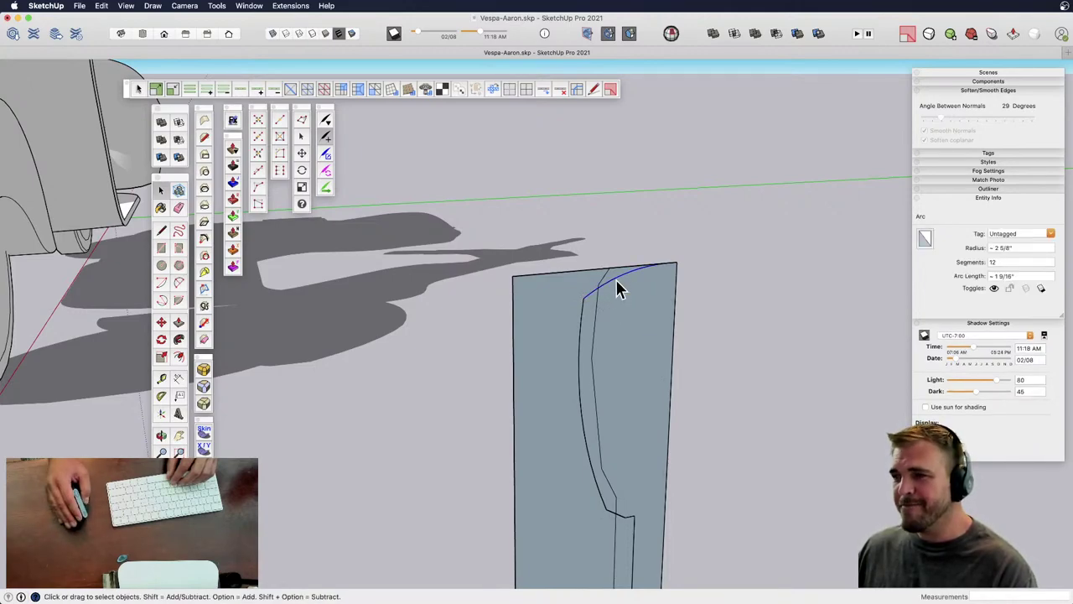
{"action": "scroll", "coordinate": [571, 259], "scroll_direction": "down", "scroll_amount": 8}
{"action": "scroll", "coordinate": [572, 268], "scroll_direction": "up", "scroll_amount": 3}
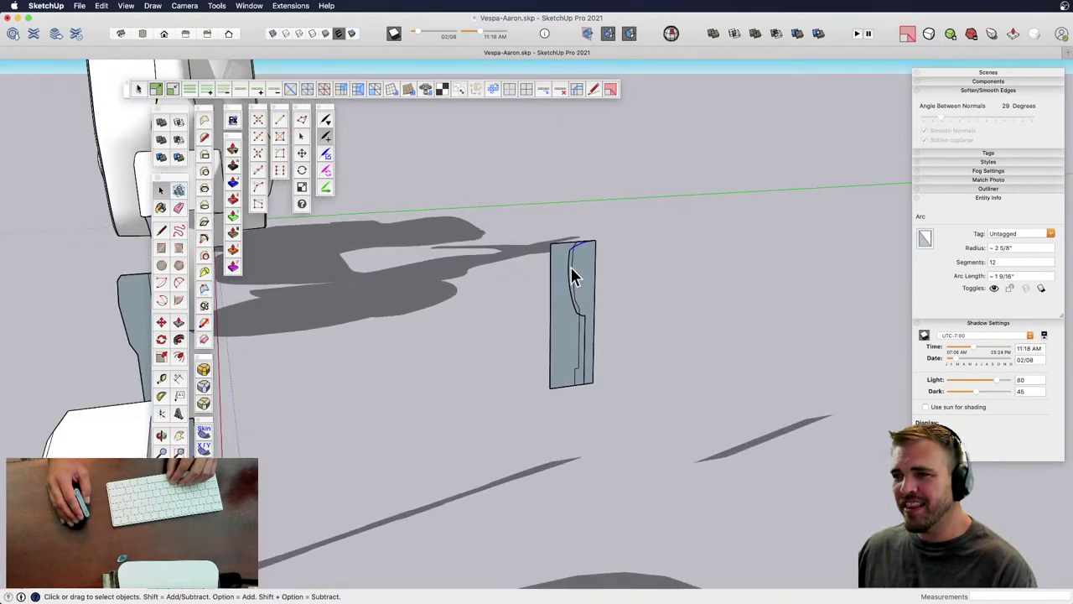
{"action": "scroll", "coordinate": [586, 313], "scroll_direction": "up", "scroll_amount": 1}
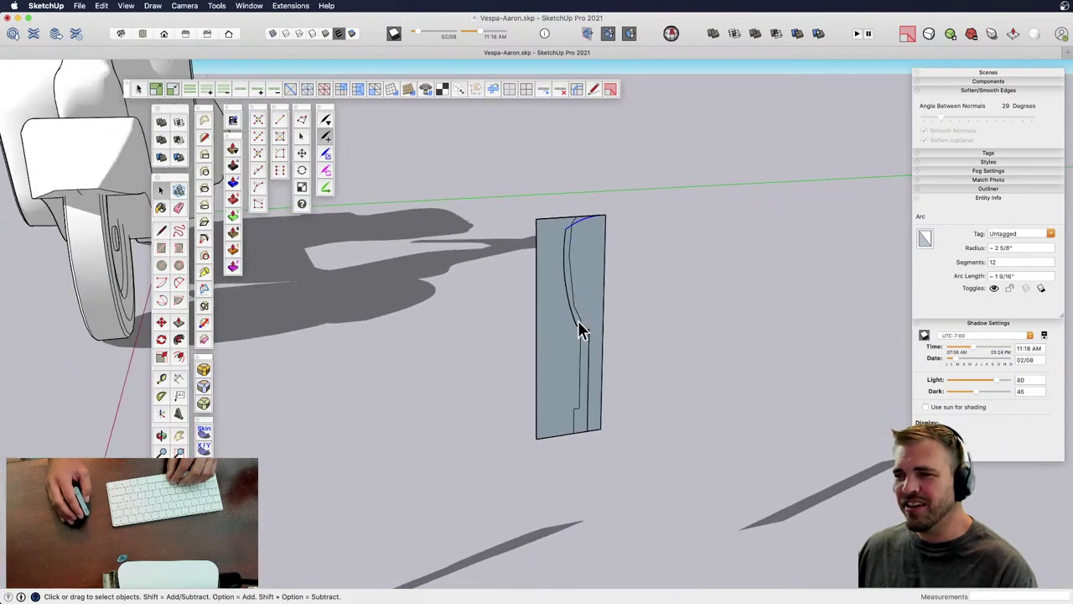
- Adjust the two short edges at the long arc's lower end, moving their shared point about 1/4"
{"action": "scroll", "coordinate": [582, 328], "scroll_direction": "up", "scroll_amount": 2}
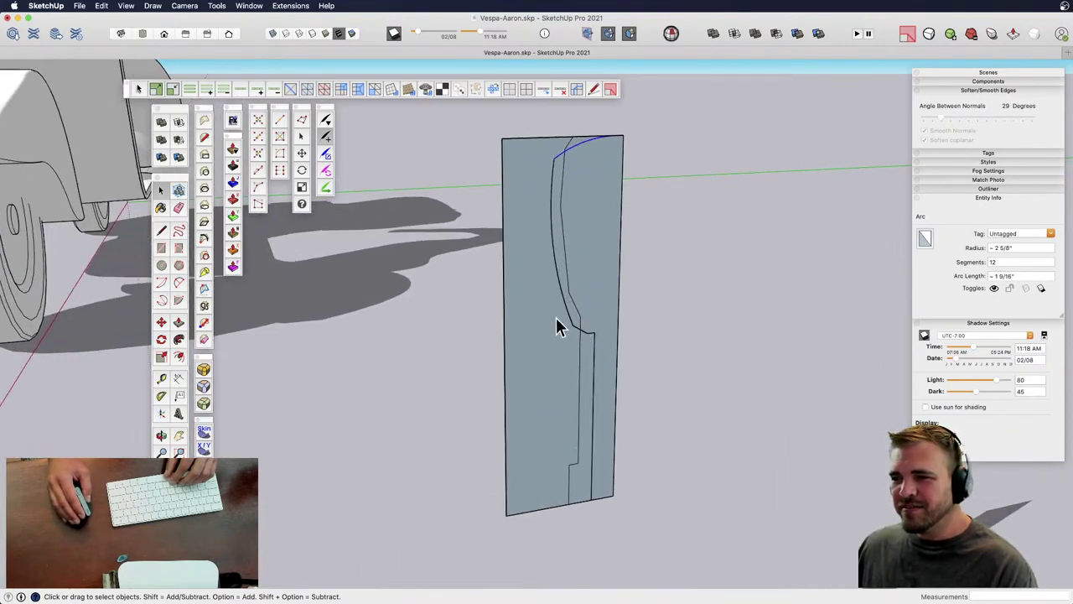
{"action": "left_click", "coordinate": [593, 332]}
{"action": "scroll", "coordinate": [599, 331], "scroll_direction": "up", "scroll_amount": 2}
{"action": "key", "text": "m"}
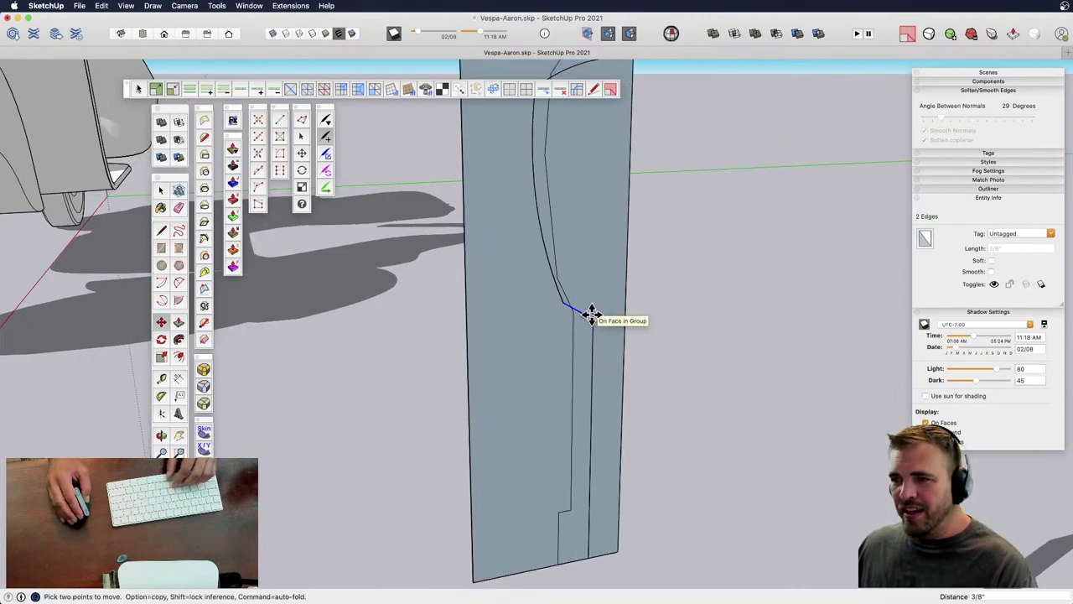
{"action": "scroll", "coordinate": [579, 332], "scroll_direction": "down", "scroll_amount": 2}
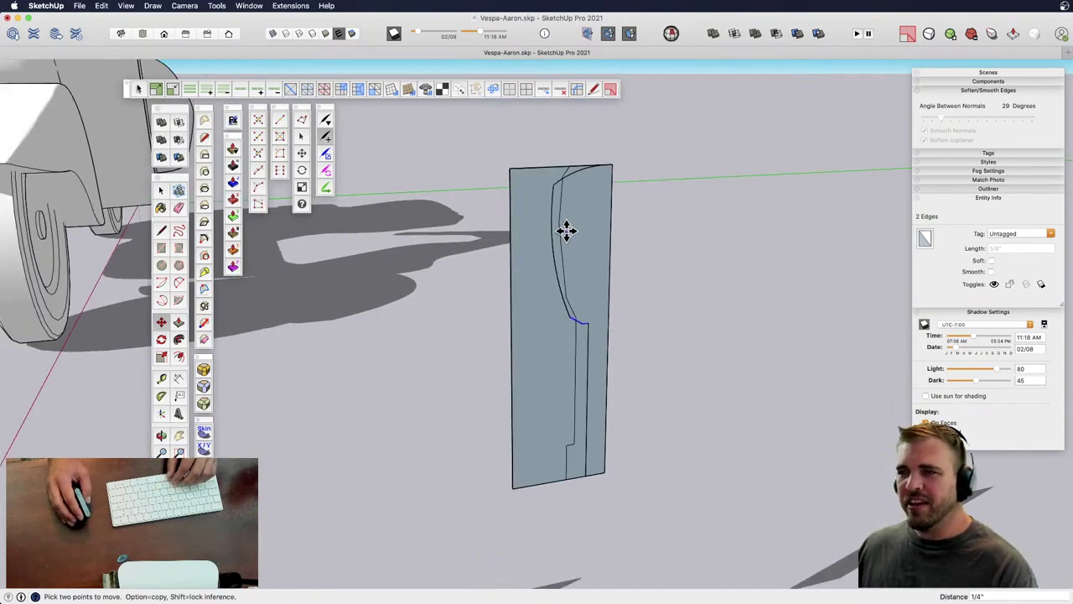
{"action": "key", "text": "space"}
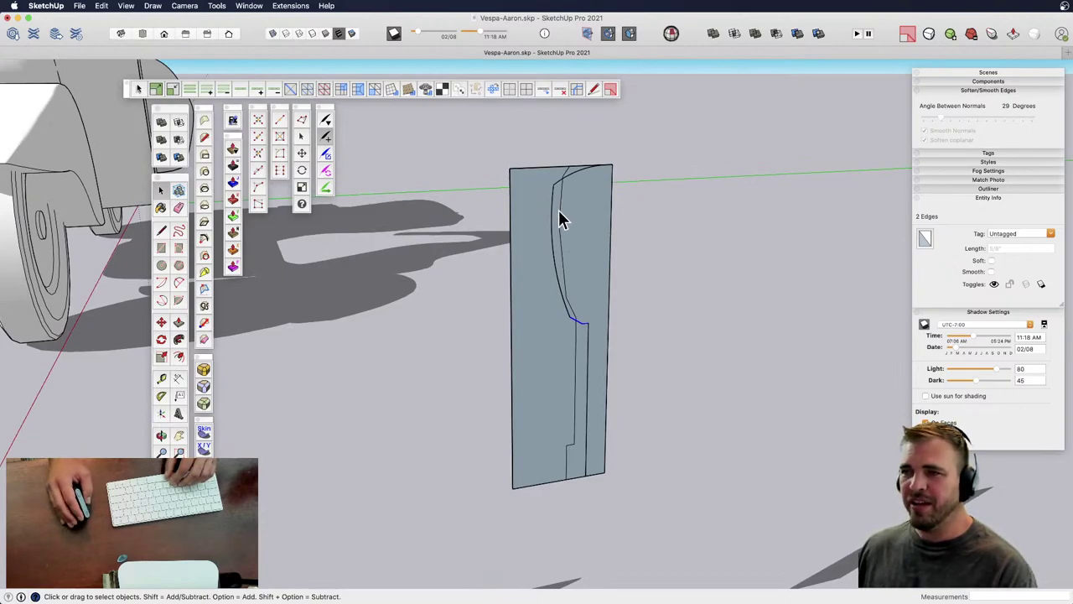
{"action": "scroll", "coordinate": [574, 193], "scroll_direction": "up", "scroll_amount": 2}
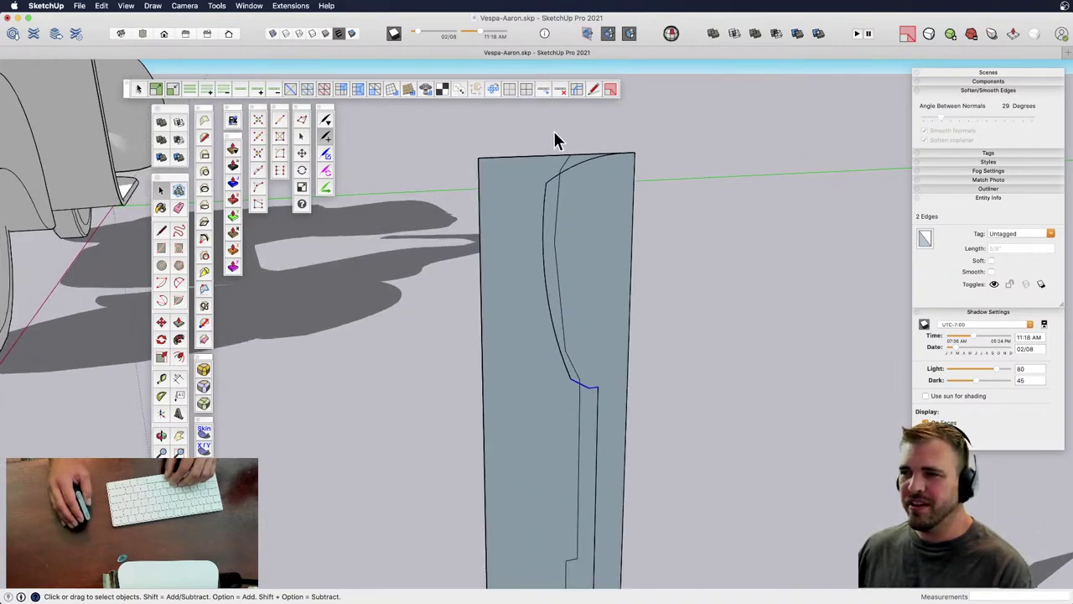
- Clear the selection and move the point where the two arcs meet inward about 1/8"
{"action": "left_click", "coordinate": [554, 143]}
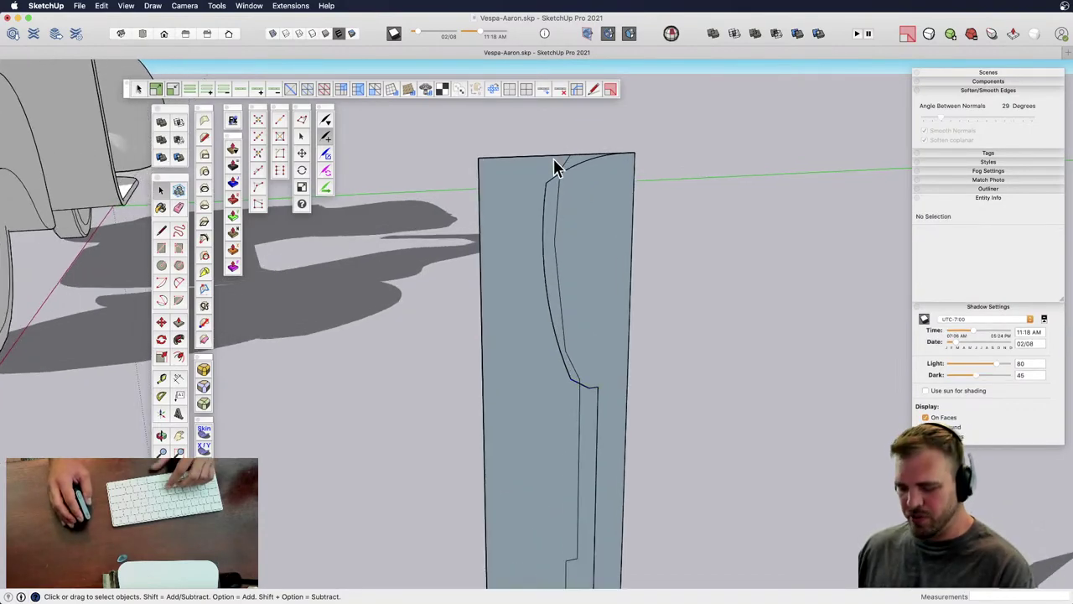
{"action": "scroll", "coordinate": [556, 163], "scroll_direction": "up", "scroll_amount": 2}
{"action": "key", "text": "m"}
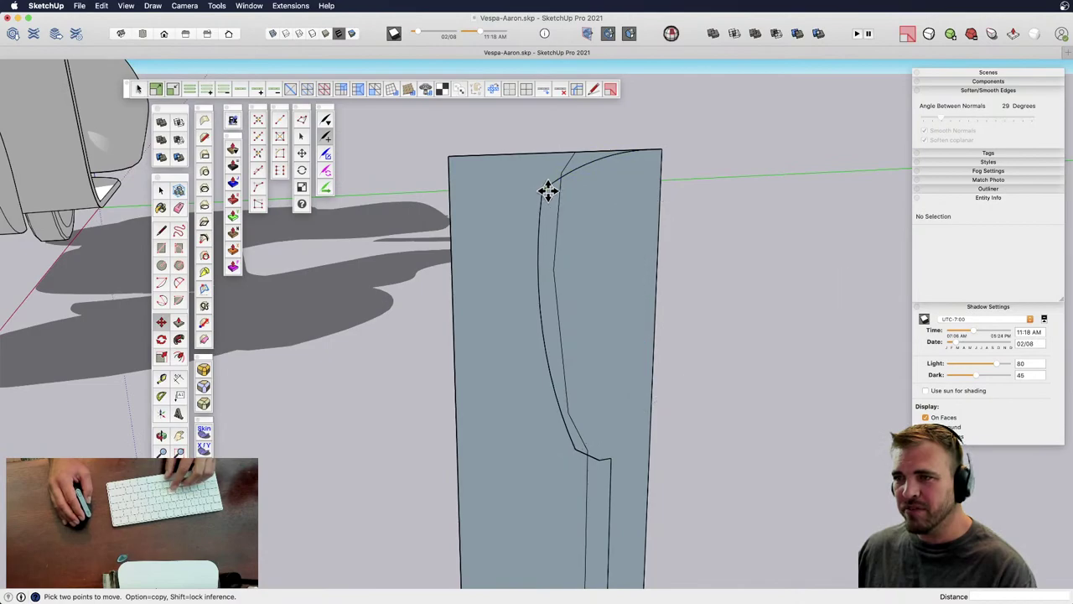
{"action": "left_click", "coordinate": [549, 190]}
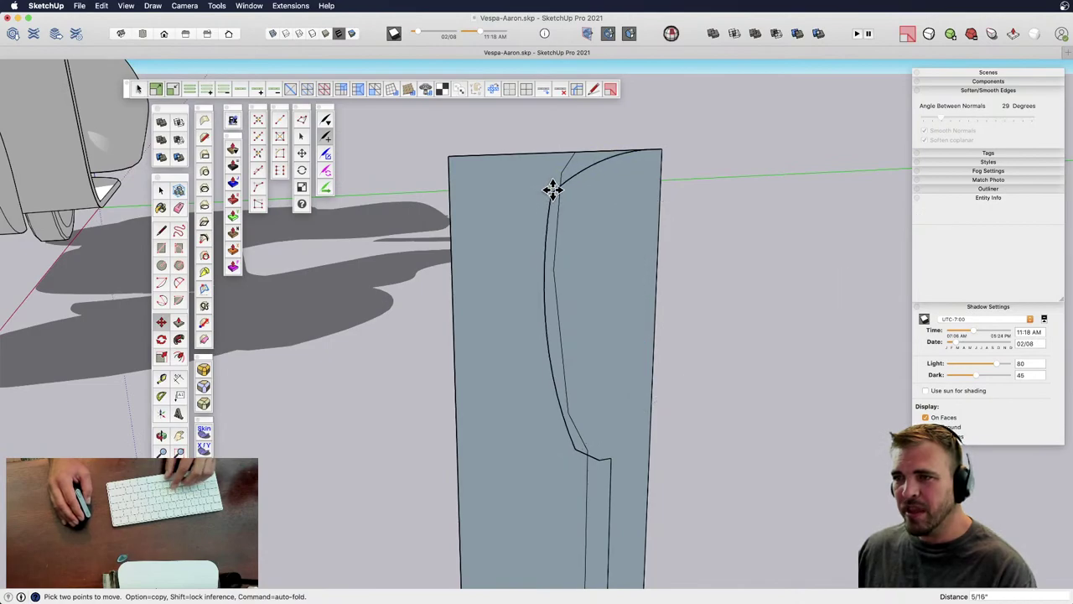
{"action": "scroll", "coordinate": [580, 248], "scroll_direction": "down", "scroll_amount": 2}
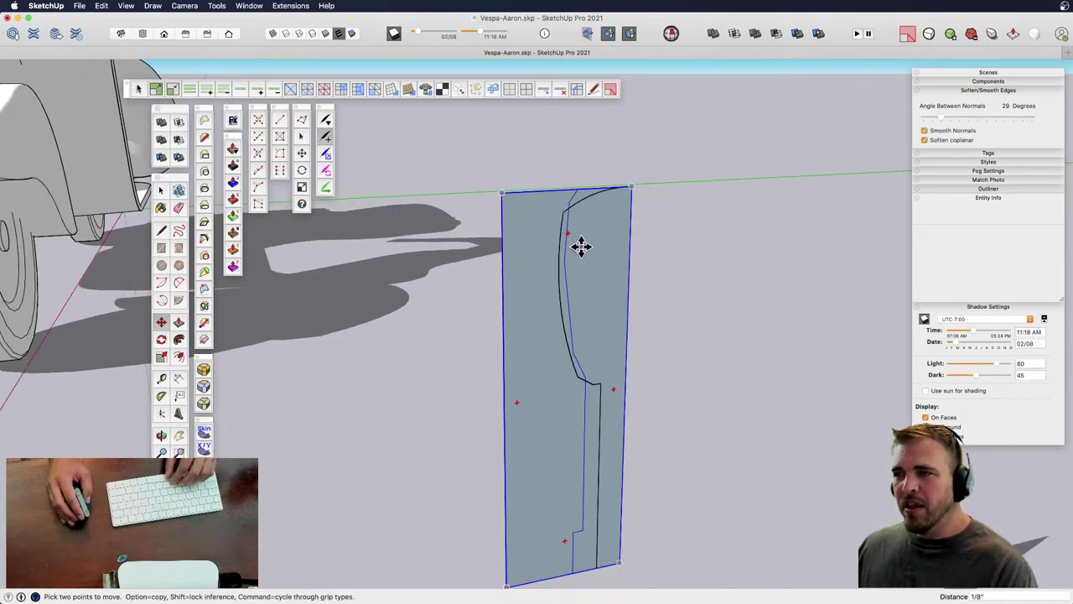
{"action": "key", "text": "space"}
- Draw a narrow rectangle on the ground beside the profile and extrude it upward about 1' 5 7/8" into an upright slab
{"action": "middle_click_drag", "start_coordinate": [587, 245], "coordinate": [450, 243], "text": "shift"}
{"action": "scroll", "coordinate": [450, 243], "scroll_direction": "down", "scroll_amount": 2}
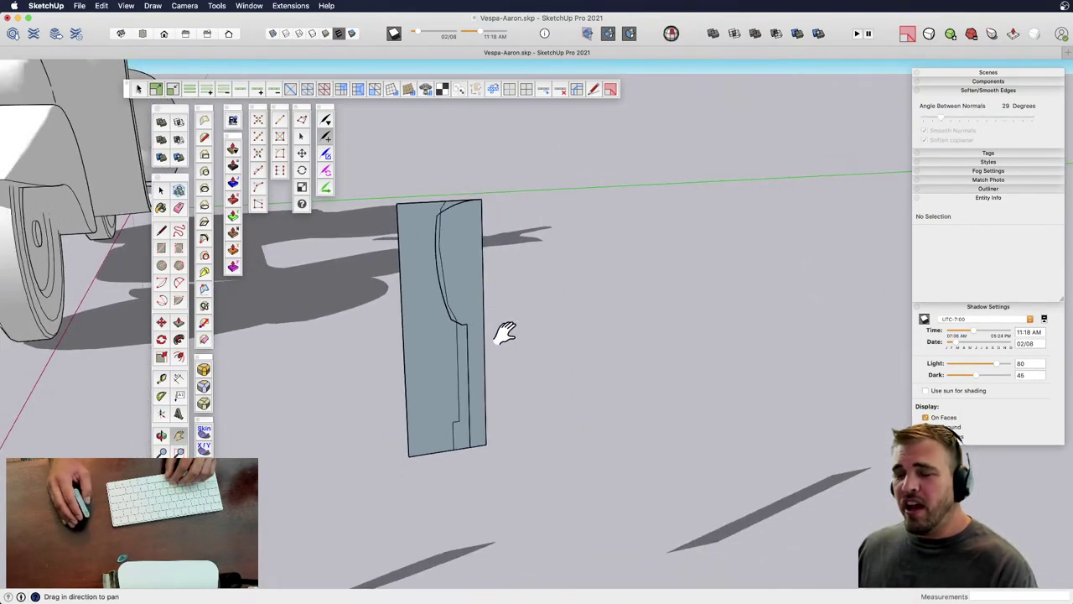
{"action": "key", "text": "r"}
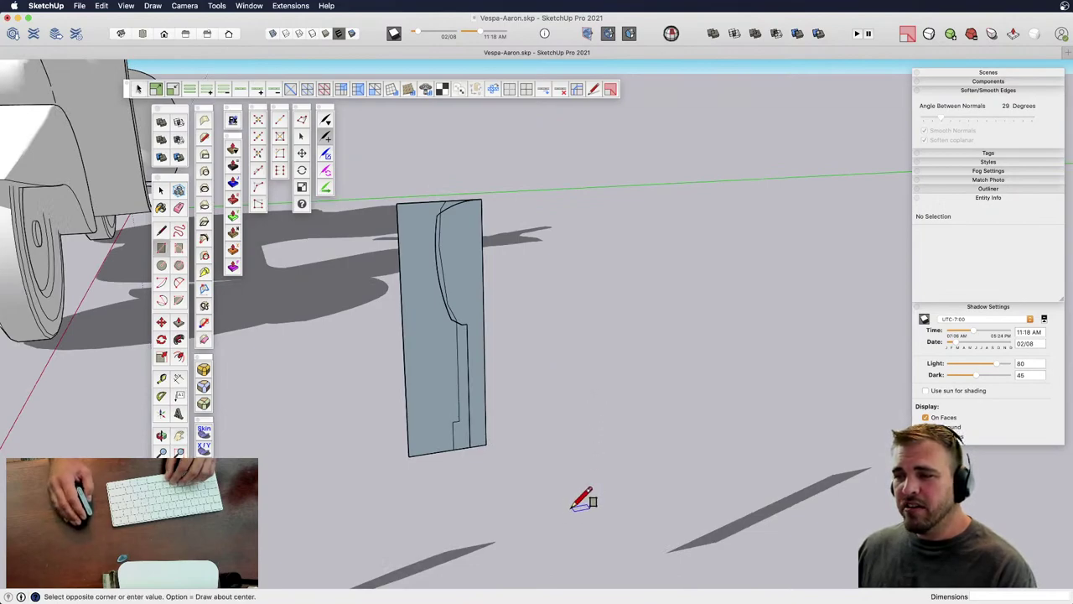
{"action": "left_click", "coordinate": [579, 501]}
{"action": "left_click", "coordinate": [709, 474]}
{"action": "key", "text": "p"}
{"action": "left_click", "coordinate": [651, 495]}
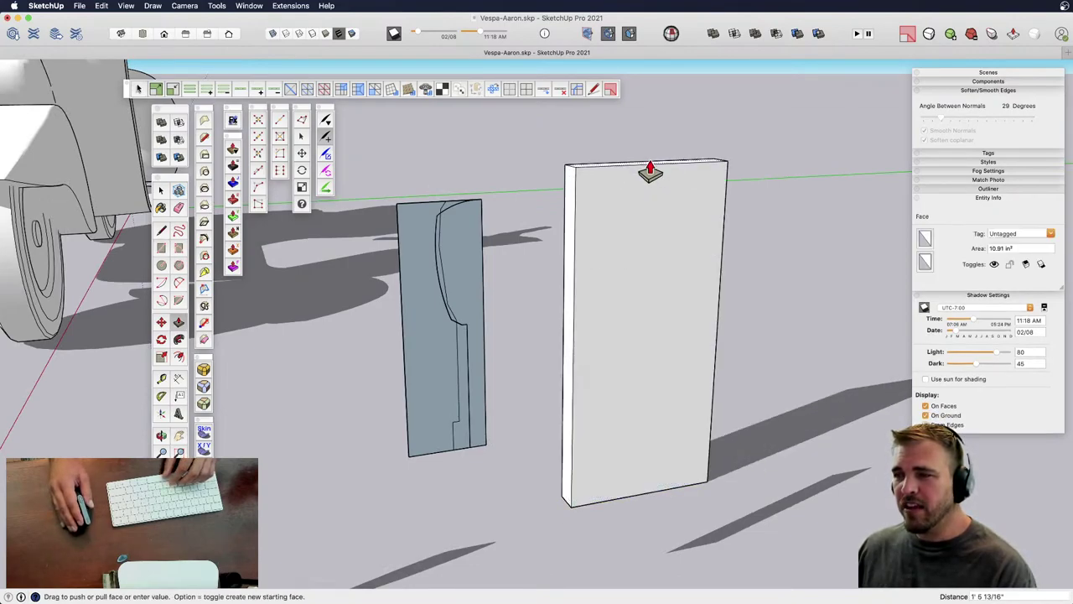
{"action": "left_click", "coordinate": [651, 178]}
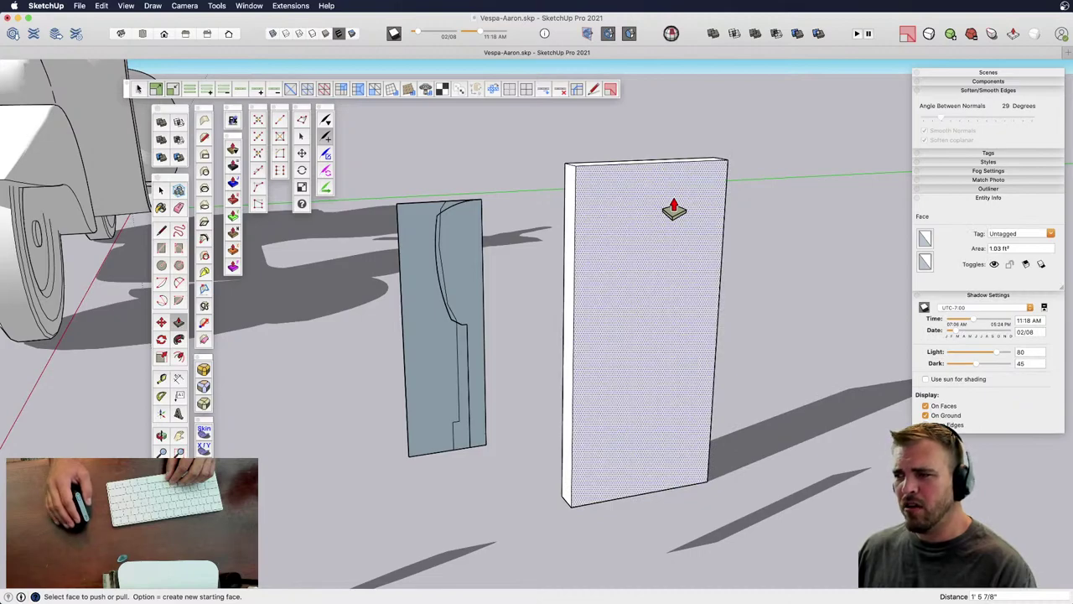
- Select all of the upright slab's connected geometry and make it a group
{"action": "key", "text": "space"}
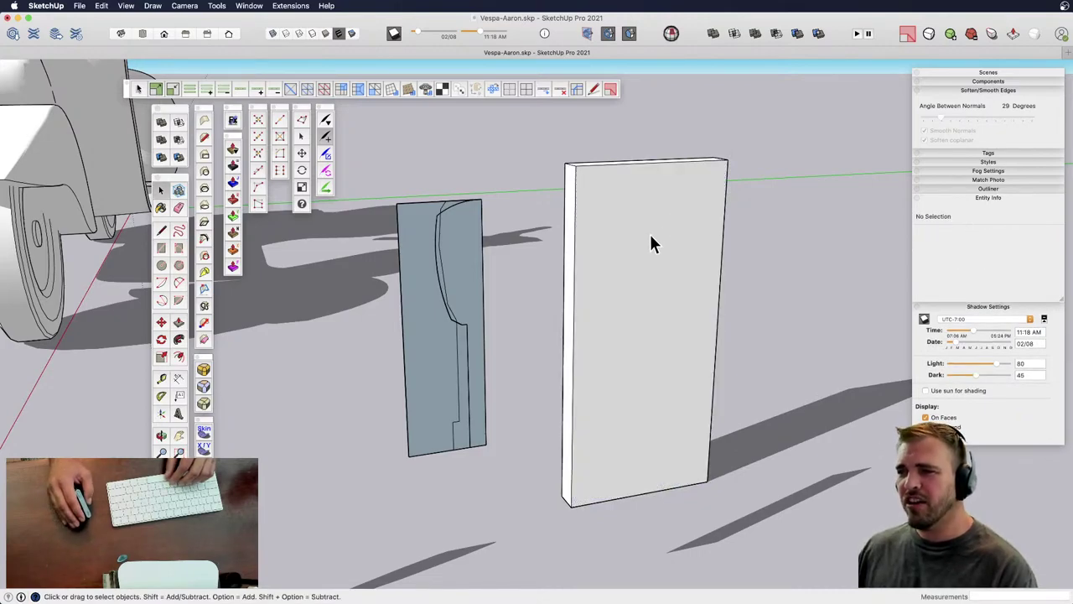
{"action": "left_click", "coordinate": [650, 239]}
{"action": "triple_click", "coordinate": [651, 236]}
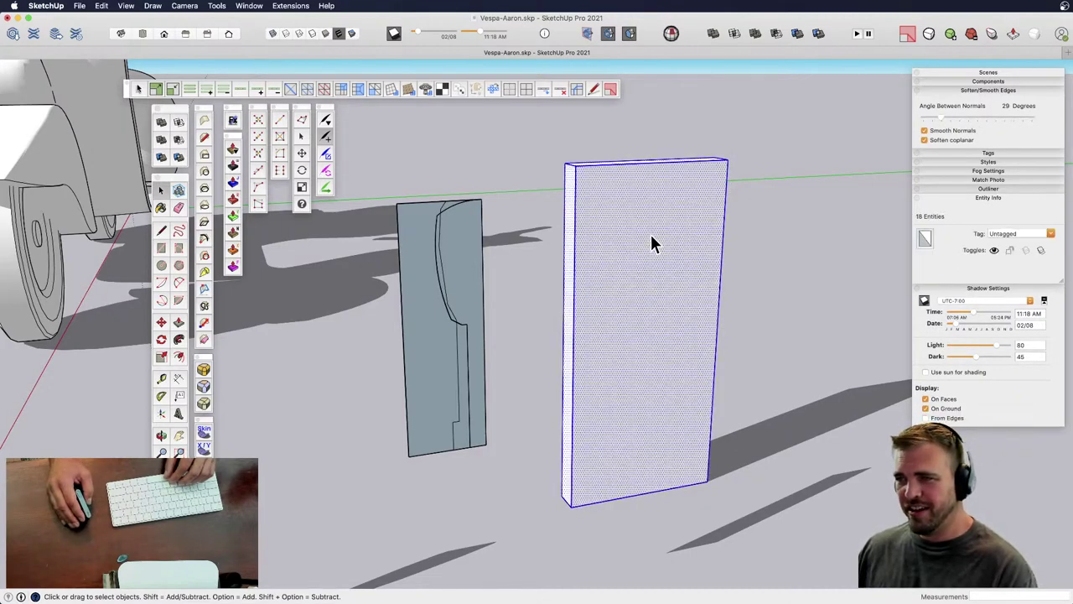
{"action": "key", "text": "g"}
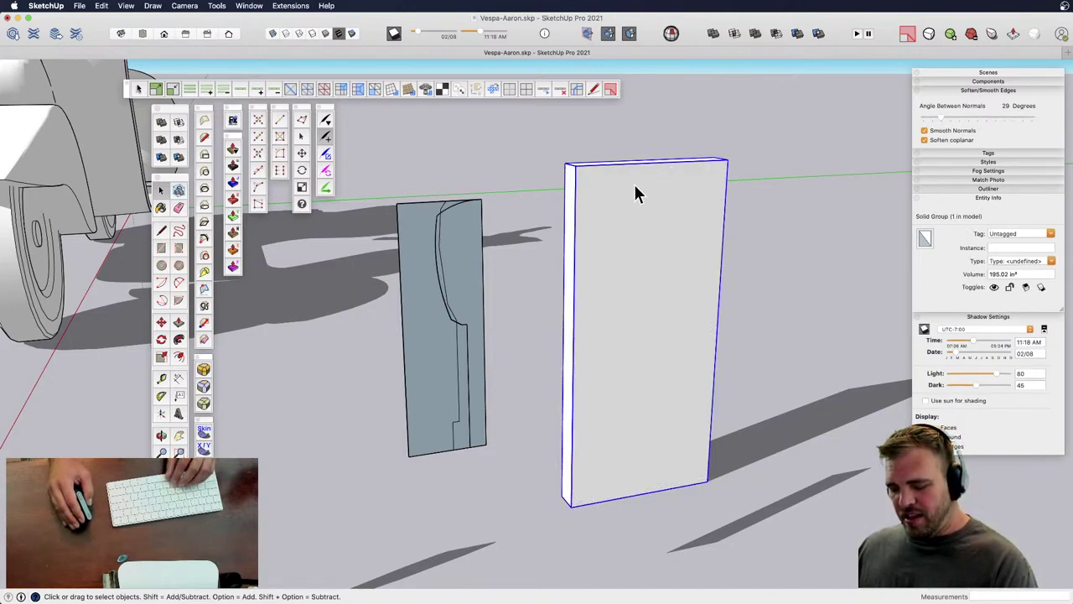
- Draw a two-point arc across the slab's front face, bulging about 2 9/16" up to its top edge
{"action": "key", "text": "a"}
{"action": "left_click", "coordinate": [576, 222]}
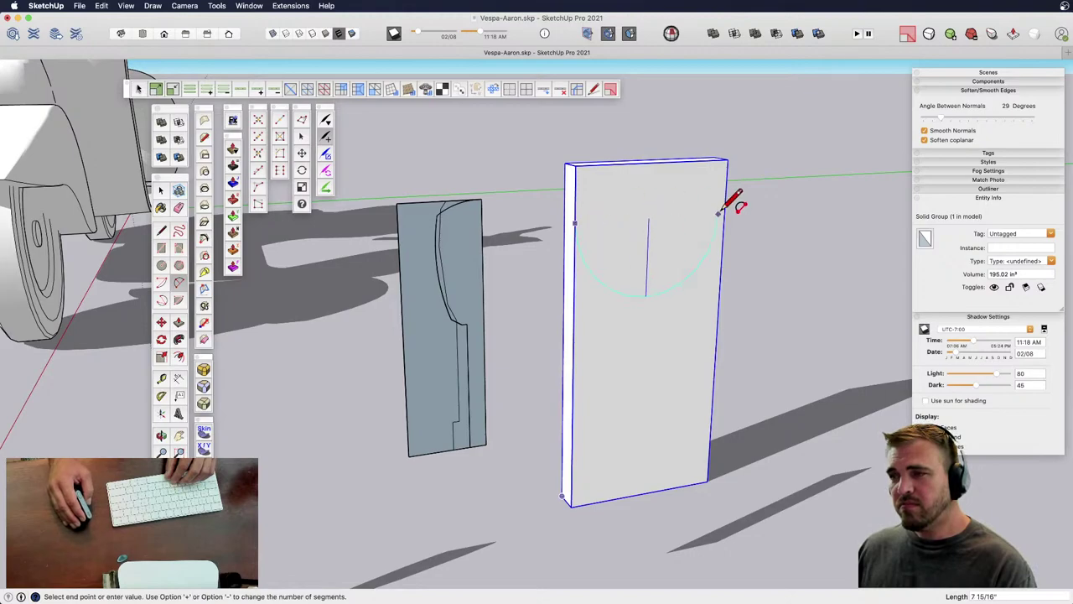
{"action": "left_click", "coordinate": [724, 212]}
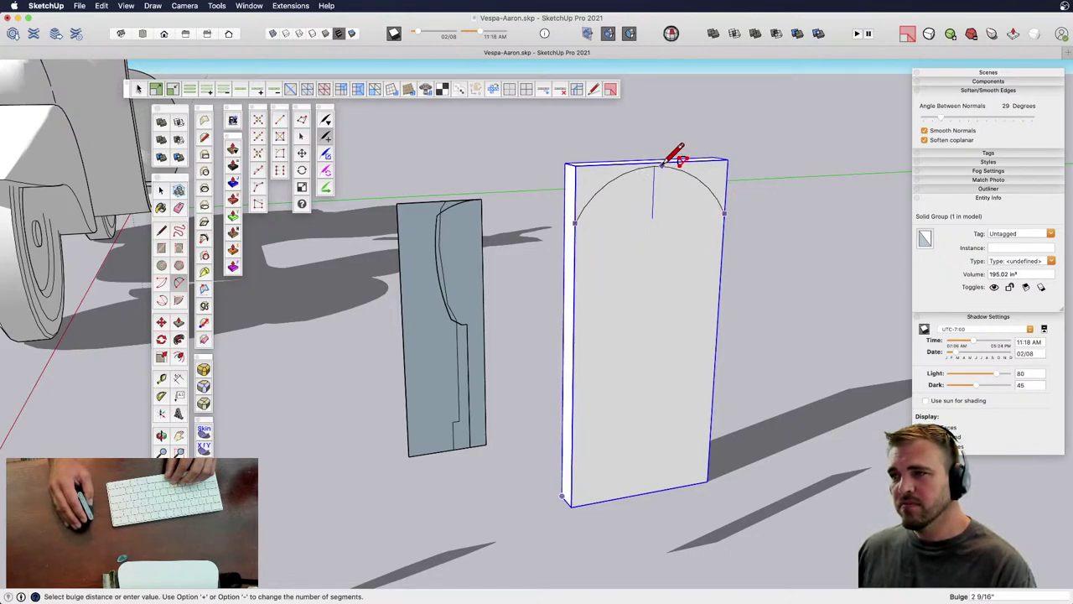
{"action": "left_click", "coordinate": [663, 165]}
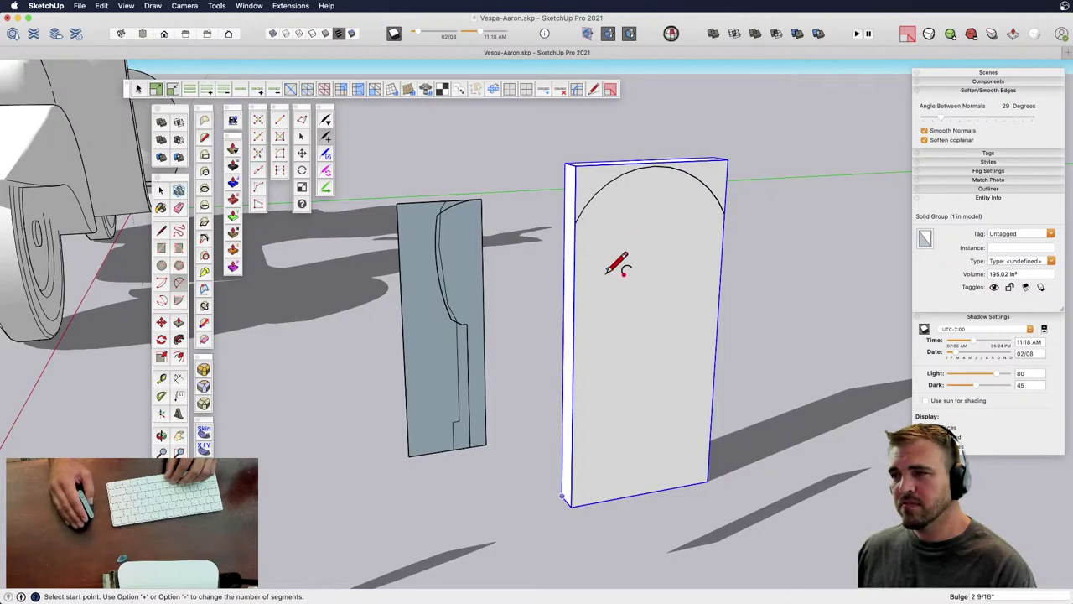
- Draw a vertical line from the slab's bottom edge and continue it diagonally about 2 5/8" outward to near the side edge
{"action": "scroll", "coordinate": [589, 276], "scroll_direction": "down", "scroll_amount": 3}
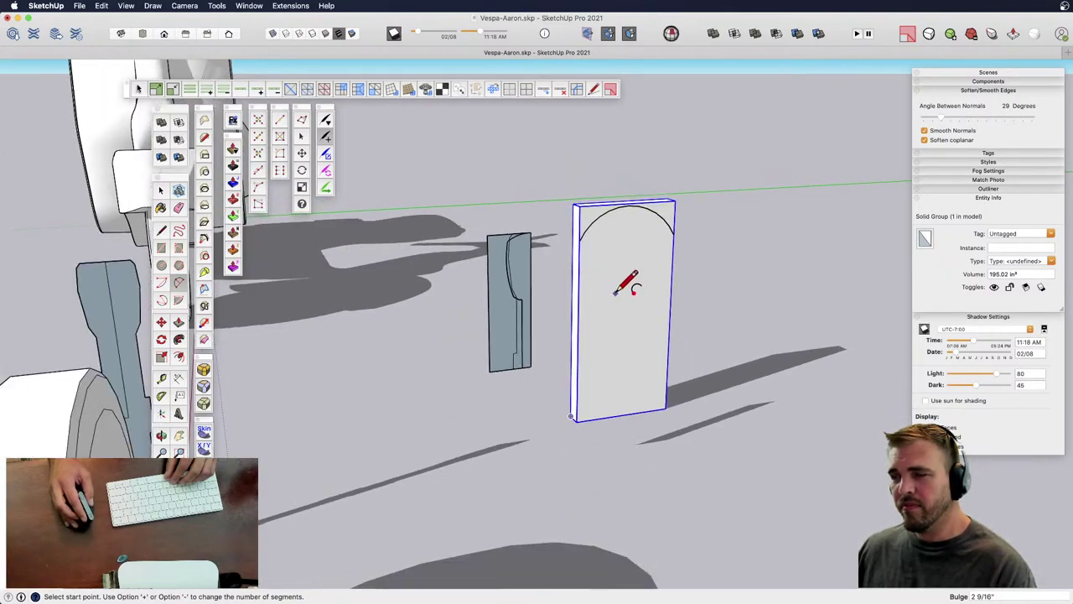
{"action": "scroll", "coordinate": [616, 297], "scroll_direction": "up", "scroll_amount": 3}
{"action": "key", "text": "l"}
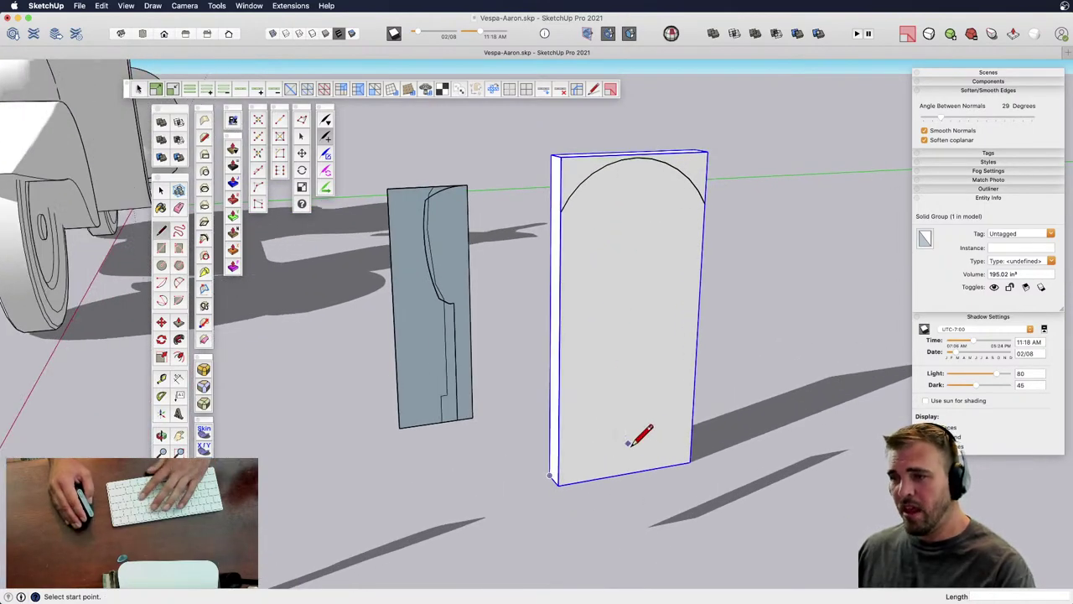
{"action": "left_click", "coordinate": [592, 480]}
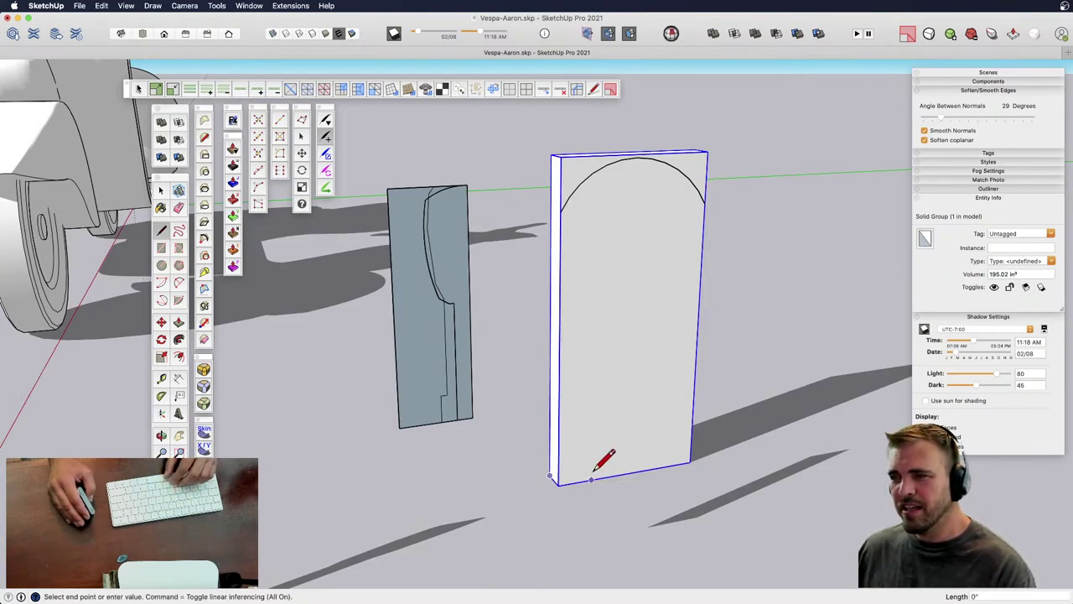
{"action": "left_click", "coordinate": [593, 327]}
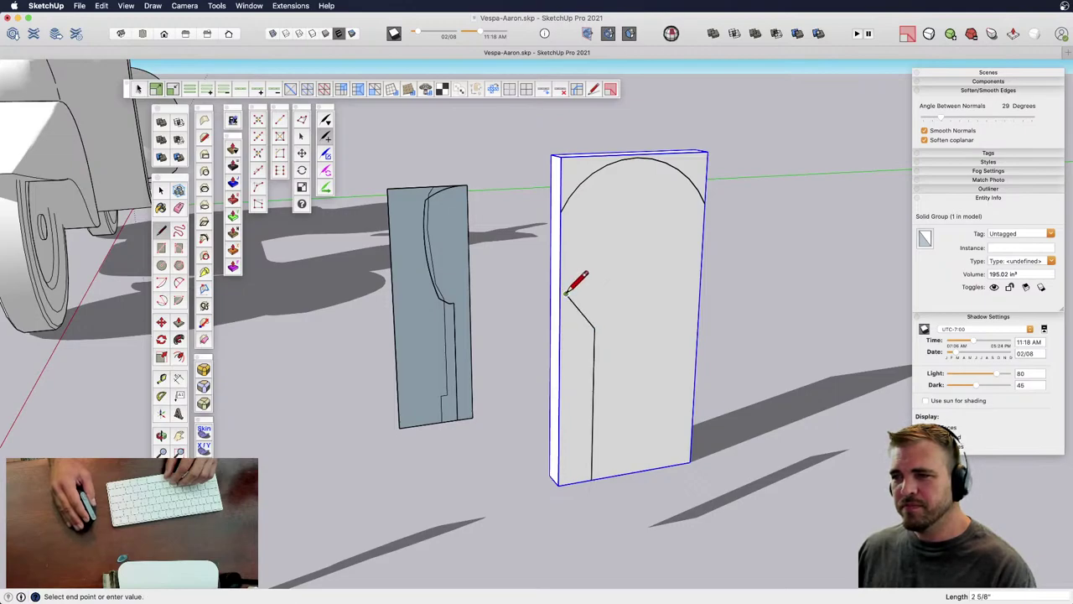
{"action": "left_click", "coordinate": [566, 294]}
{"action": "key", "text": "space"}
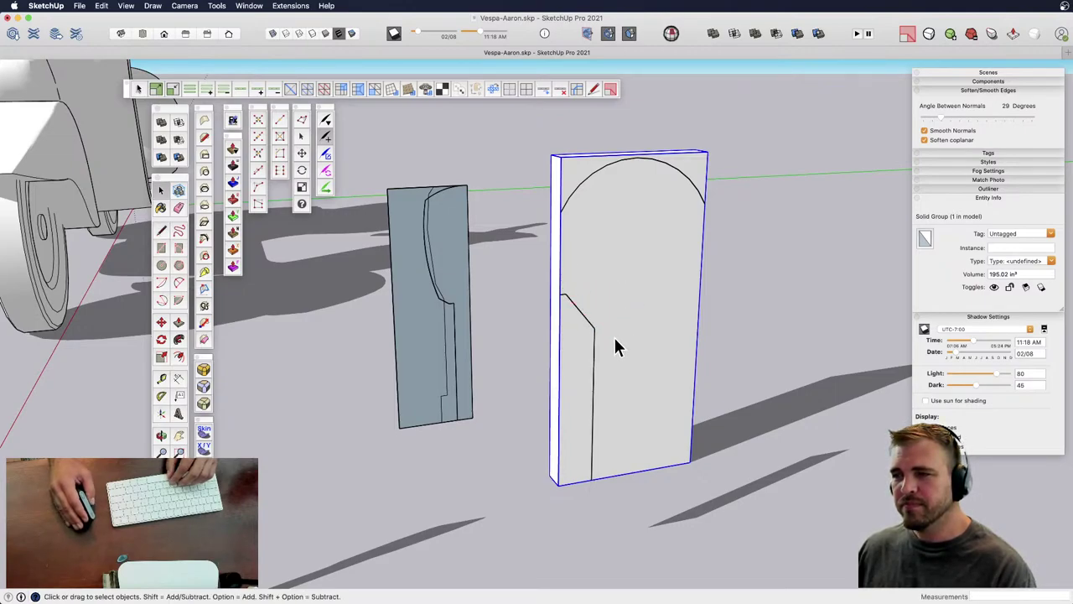
- Draw a vertical centerline from the arc's apex past the slab's bottom edge and erase the overhanging part
{"action": "triple_click", "coordinate": [662, 230]}
{"action": "key", "text": "l"}
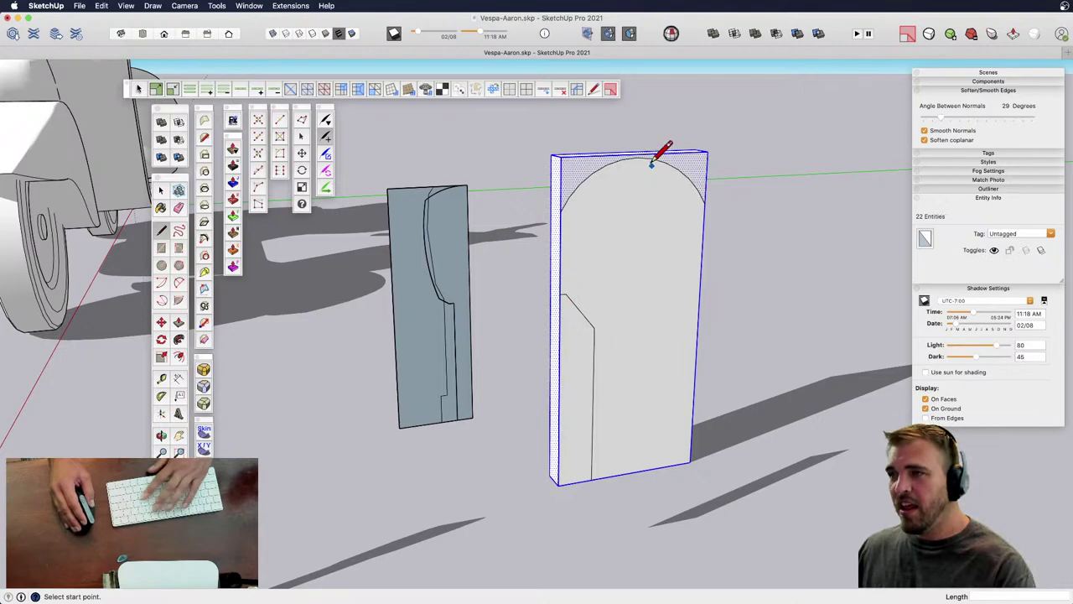
{"action": "left_click", "coordinate": [637, 157]}
{"action": "left_click", "coordinate": [627, 466]}
{"action": "key", "text": "e"}
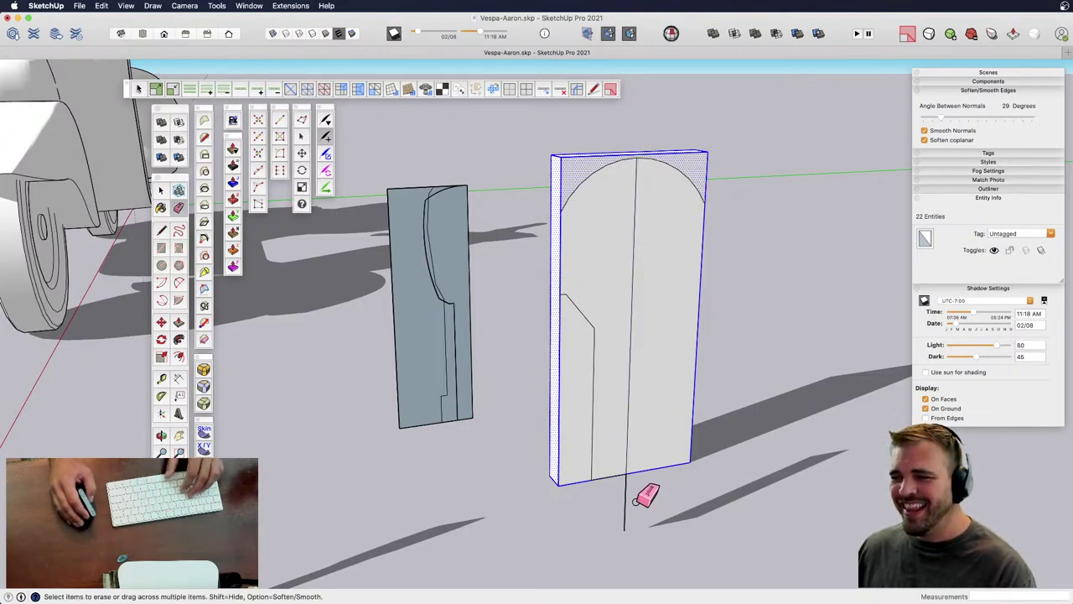
- Select the half-profile face between the centerline and the stepped outline and copy it clear of the slab
{"action": "scroll", "coordinate": [592, 467], "scroll_direction": "down", "scroll_amount": 3}
{"action": "middle_click_drag", "start_coordinate": [592, 467], "coordinate": [556, 322], "text": "shift"}
{"action": "key", "text": "space"}
{"action": "left_click", "coordinate": [580, 330]}
{"action": "middle_click_drag", "start_coordinate": [557, 322], "coordinate": [561, 458]}
{"action": "key", "text": "m"}
{"action": "left_click", "coordinate": [558, 339]}
{"action": "key", "text": "alt"}
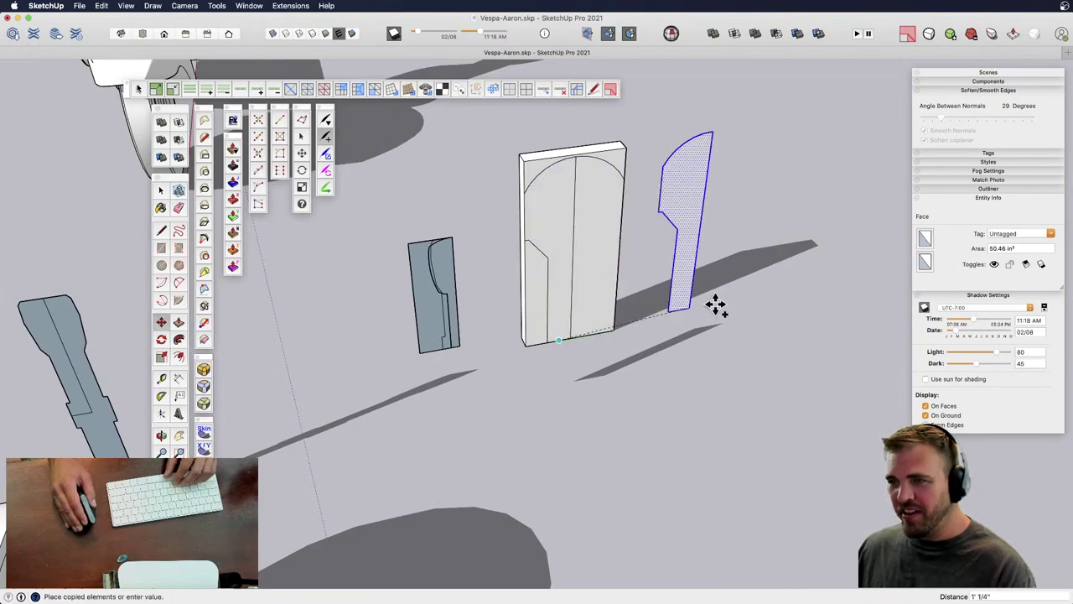
{"action": "left_click", "coordinate": [743, 305]}
- Draw a small circle beside the lower inner corner of the copied half profile and select its face as the path
{"action": "middle_click_drag", "start_coordinate": [743, 304], "coordinate": [597, 281], "text": "shift"}
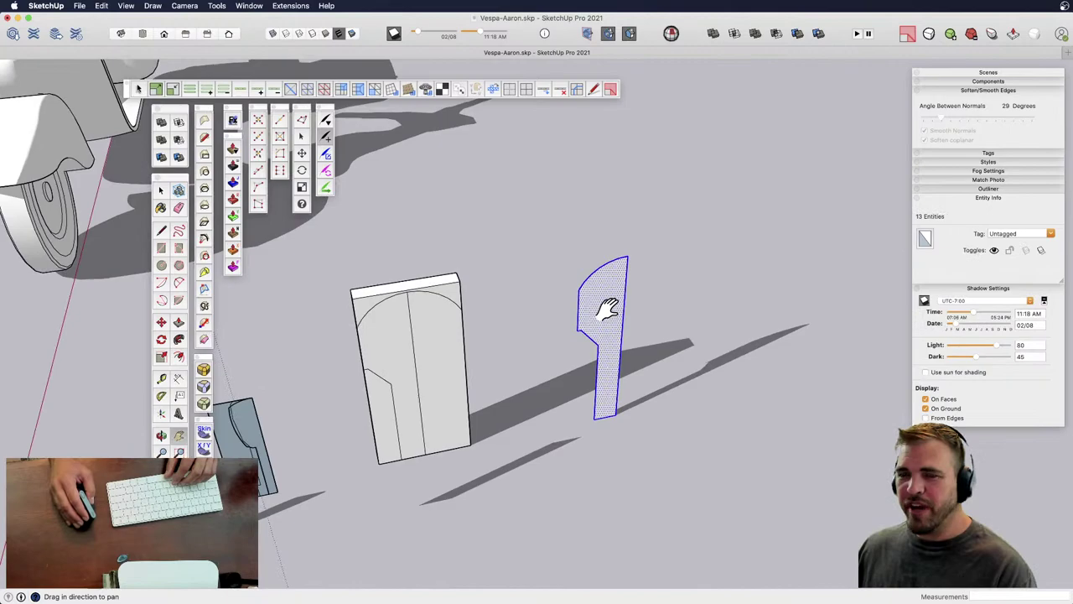
{"action": "scroll", "coordinate": [615, 390], "scroll_direction": "up", "scroll_amount": 3}
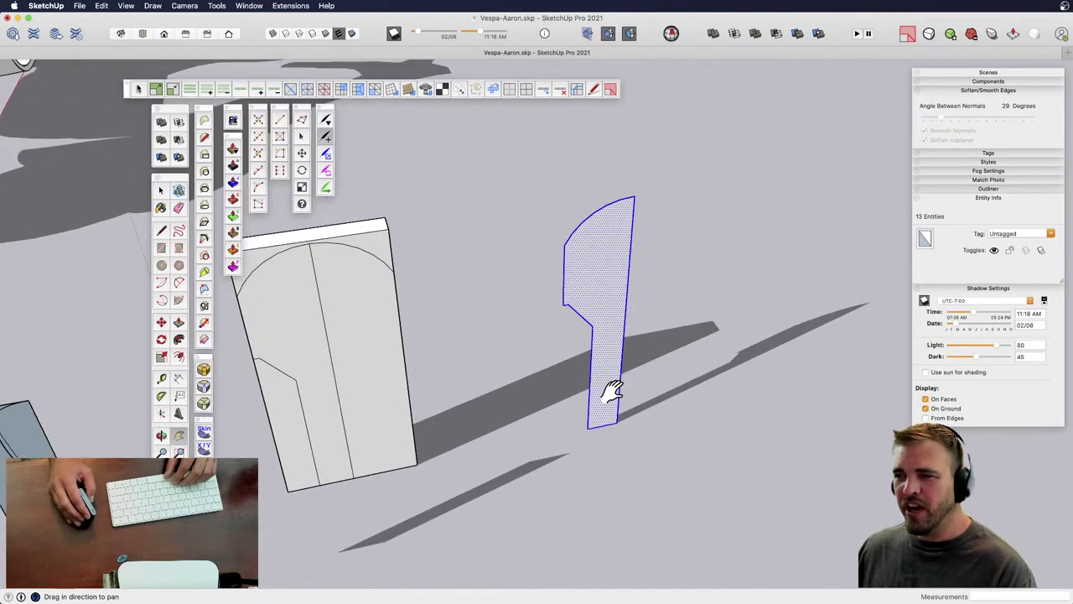
{"action": "middle_click_drag", "start_coordinate": [533, 390], "coordinate": [772, 318]}
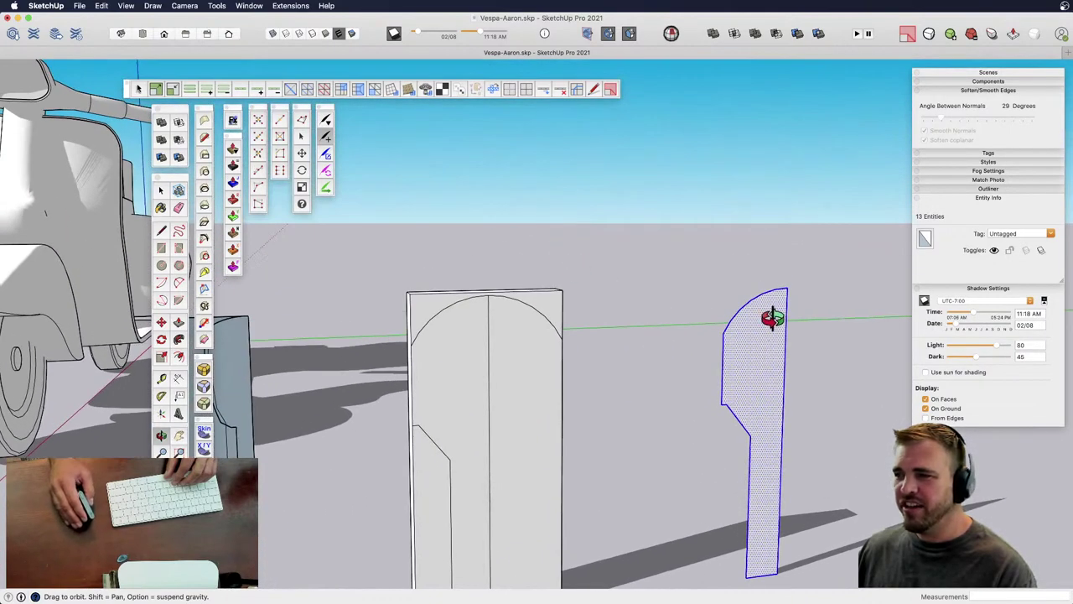
{"action": "middle_click_drag", "start_coordinate": [684, 377], "coordinate": [575, 421]}
{"action": "key", "text": "c"}
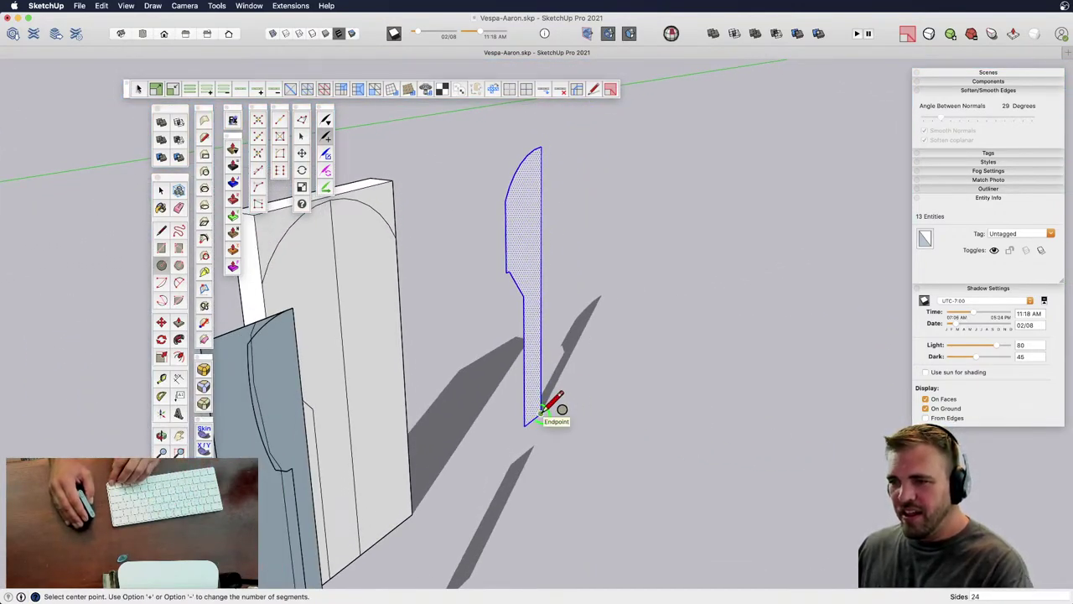
{"action": "left_click", "coordinate": [564, 395]}
{"action": "left_click", "coordinate": [584, 394]}
{"action": "key", "text": "space"}
{"action": "left_click", "coordinate": [564, 404]}
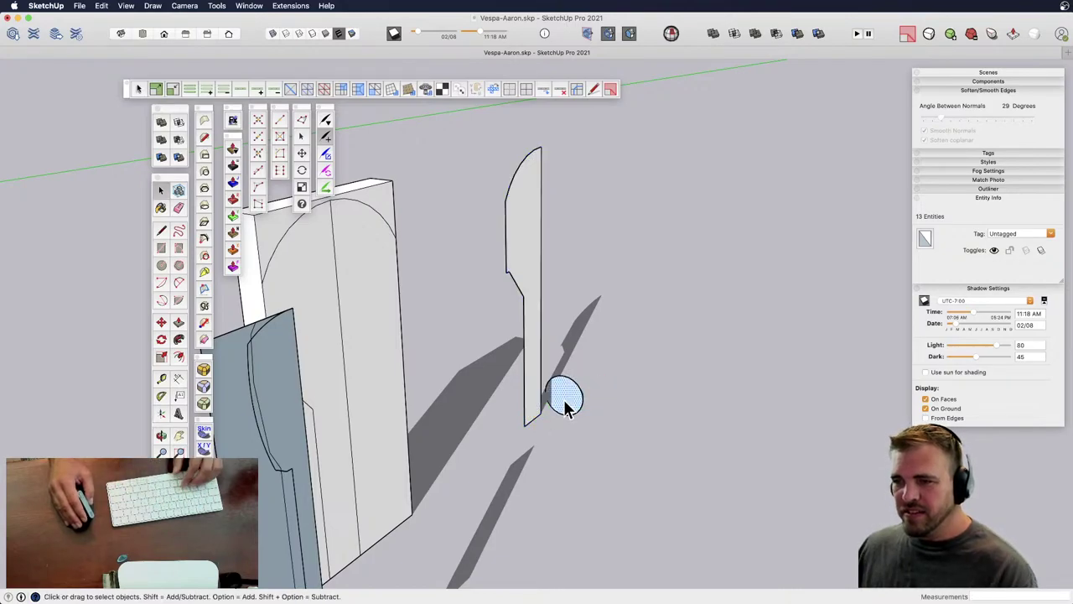
- Revolve the copied half profile around the circle with Follow Me, and undo the revolve after inspecting it
{"action": "key", "text": "shift+f"}
{"action": "left_click", "coordinate": [525, 349]}
{"action": "scroll", "coordinate": [566, 391], "scroll_direction": "down", "scroll_amount": 3}
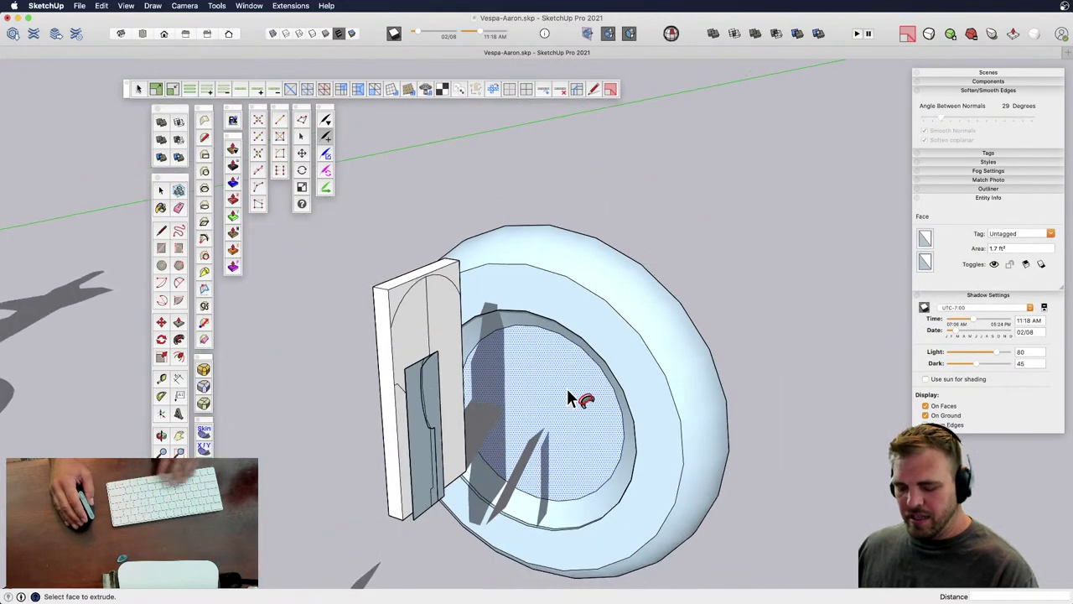
{"action": "middle_click_drag", "start_coordinate": [568, 391], "coordinate": [504, 363]}
{"action": "key", "text": "super+z"}
- Draw a shallow arc with a 1/4" bulge across the copied half profile's upper part and erase the outline above it
{"action": "scroll", "coordinate": [613, 223], "scroll_direction": "up", "scroll_amount": 5}
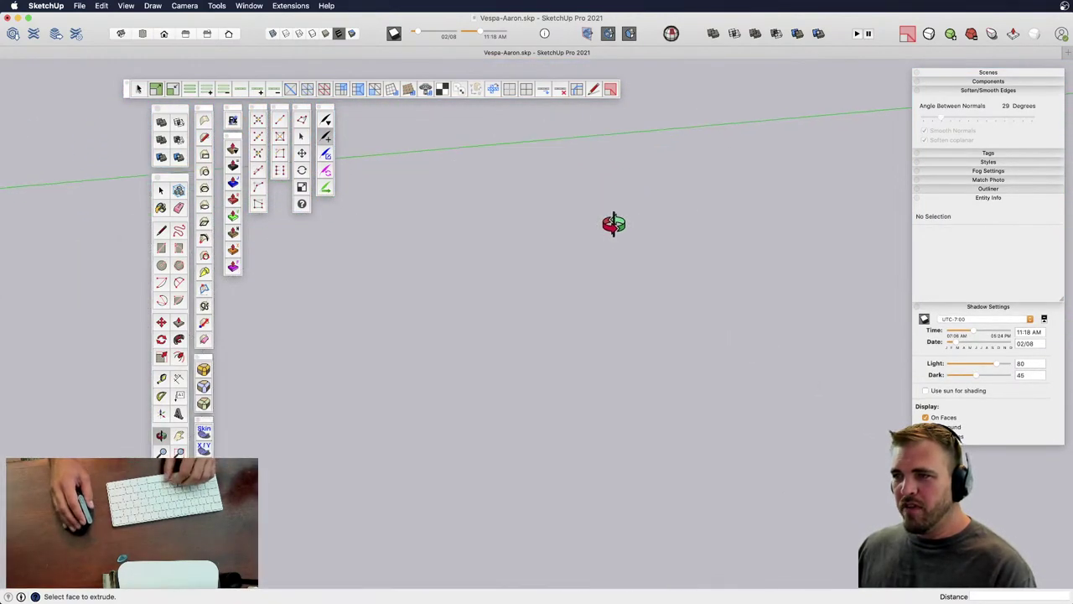
{"action": "scroll", "coordinate": [583, 276], "scroll_direction": "down", "scroll_amount": 2}
{"action": "key", "text": "a"}
{"action": "left_click", "coordinate": [422, 377]}
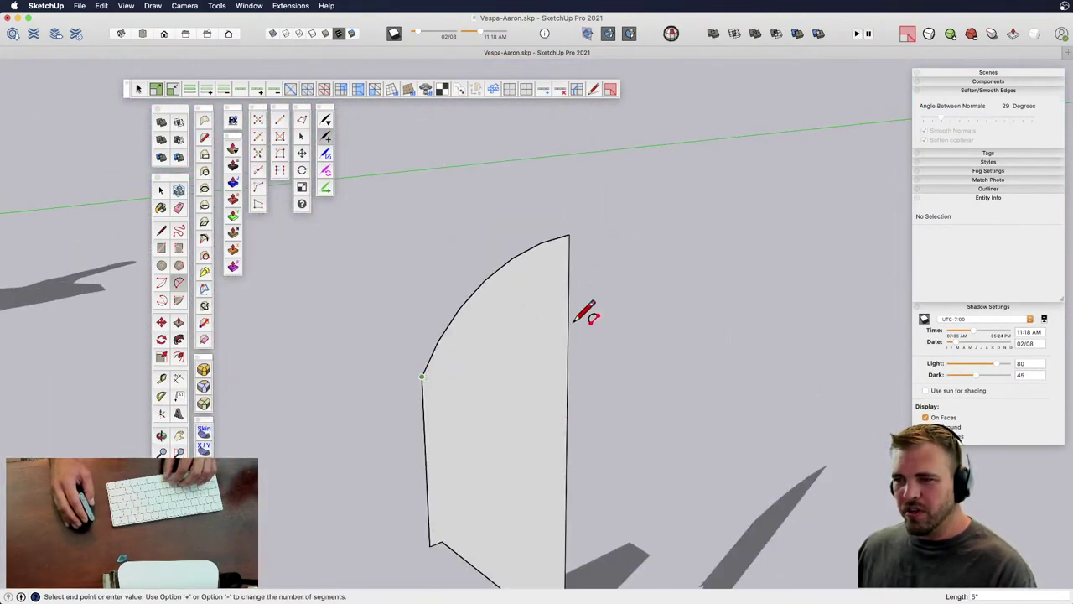
{"action": "left_click", "coordinate": [568, 325]}
{"action": "left_click", "coordinate": [494, 324]}
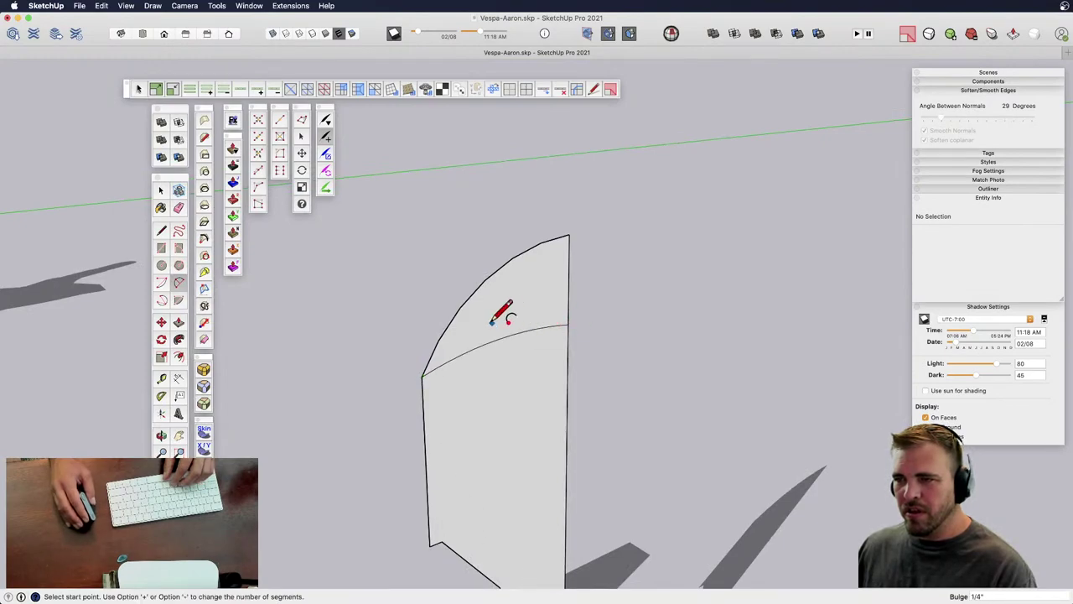
{"action": "key", "text": "e"}
{"action": "left_click_drag", "start_coordinate": [584, 280], "coordinate": [491, 263]}
{"action": "scroll", "coordinate": [481, 258], "scroll_direction": "down", "scroll_amount": 5}
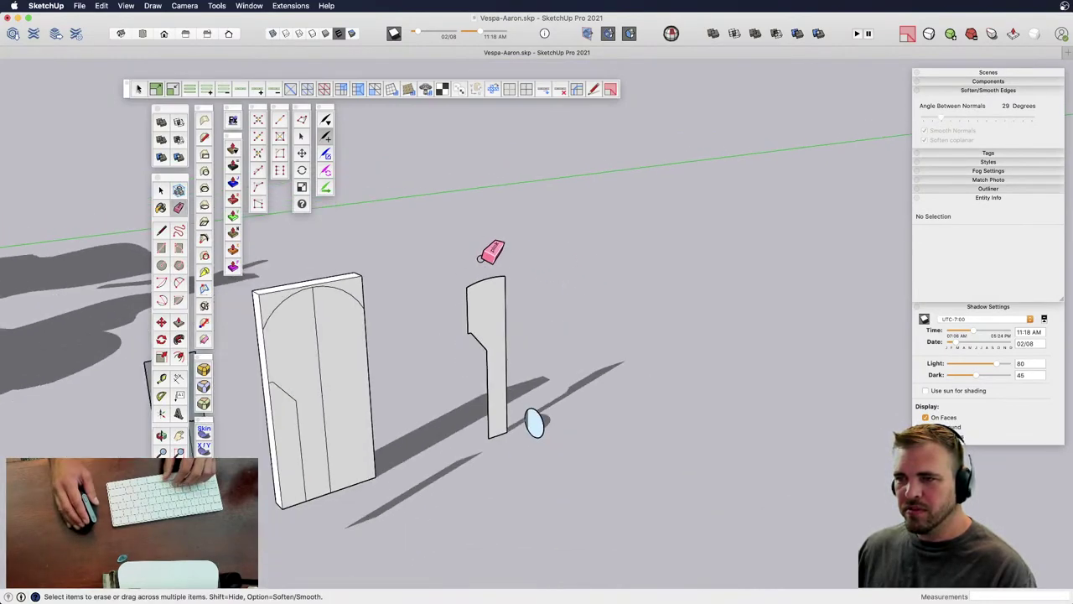
- Revolve the reshaped half profile around the small circle with Follow Me, and undo the revolve after inspecting it
{"action": "key", "text": "space"}
{"action": "key", "text": "f"}
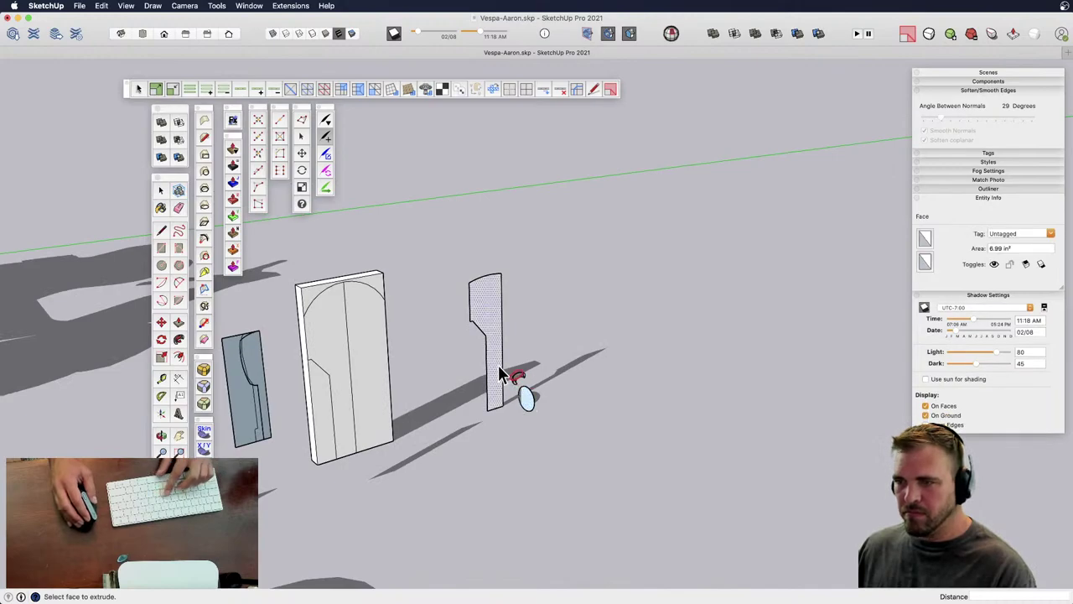
{"action": "left_click", "coordinate": [498, 367]}
{"action": "mouse_move", "coordinate": [477, 386]}
{"action": "middle_mouse_down"}
{"action": "mouse_move", "coordinate": [490, 347]}
{"action": "mouse_move", "coordinate": [290, 296]}
{"action": "mouse_move", "coordinate": [482, 364]}
{"action": "mouse_move", "coordinate": [497, 381]}
{"action": "middle_mouse_up"}
{"action": "key", "text": "super+z"}
{"action": "key", "text": "space"}
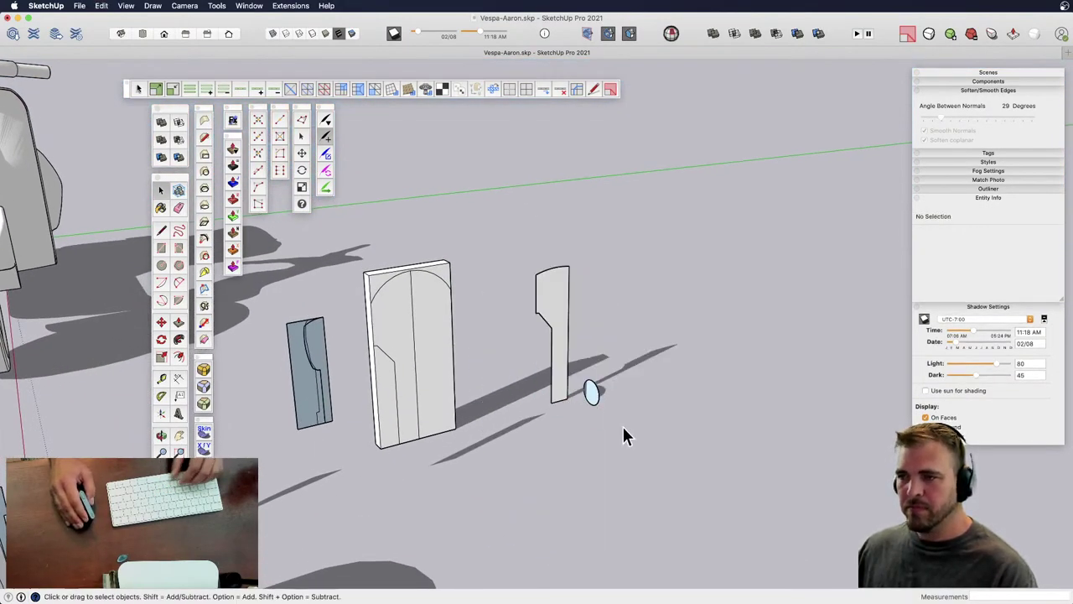
- Undo back past the copied half profile and its circle, and delete the demonstration slab
{"action": "key", "text": "super+z"}
{"action": "key", "text": "super+z"}
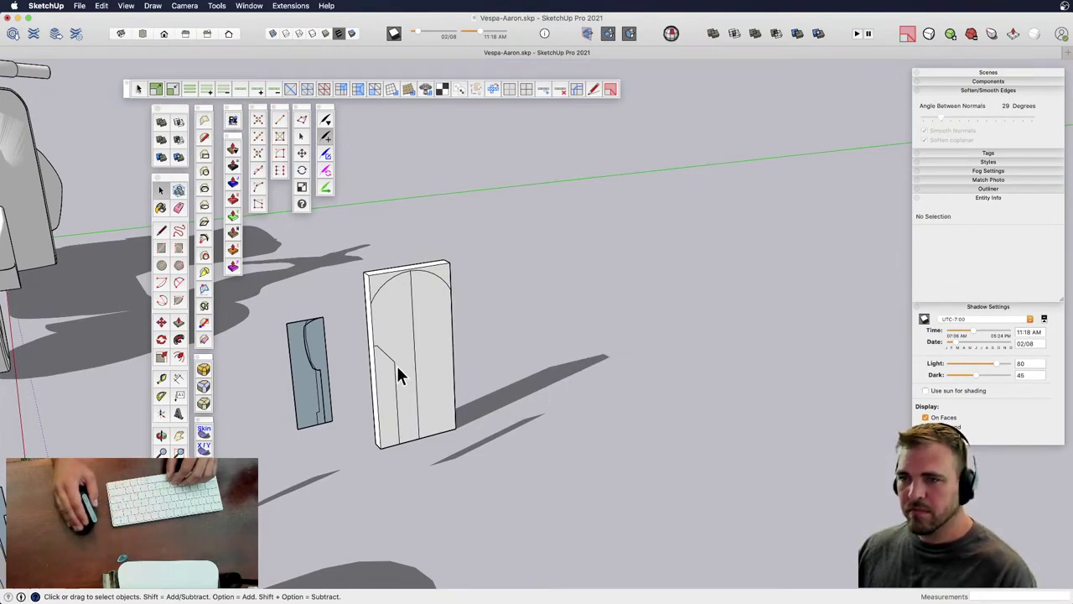
{"action": "triple_click", "coordinate": [422, 369]}
{"action": "key", "text": "Delete"}
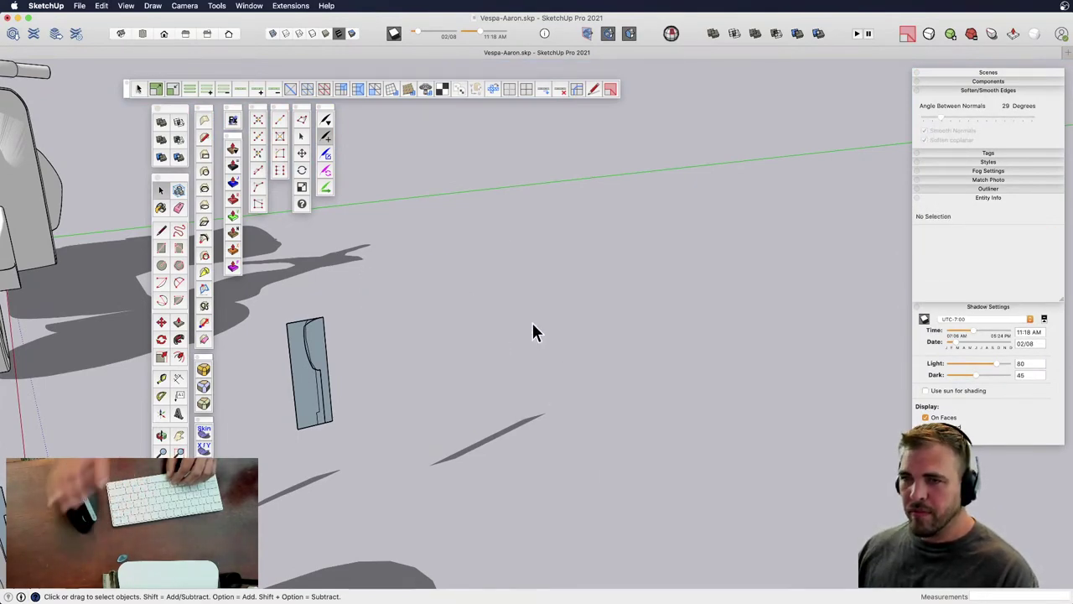
- Trace the wheel profile's bottom edge from the stepped outline to the plate's corner and draw the centerline up past the top
{"action": "middle_click_drag", "start_coordinate": [314, 343], "coordinate": [583, 315], "text": "shift"}
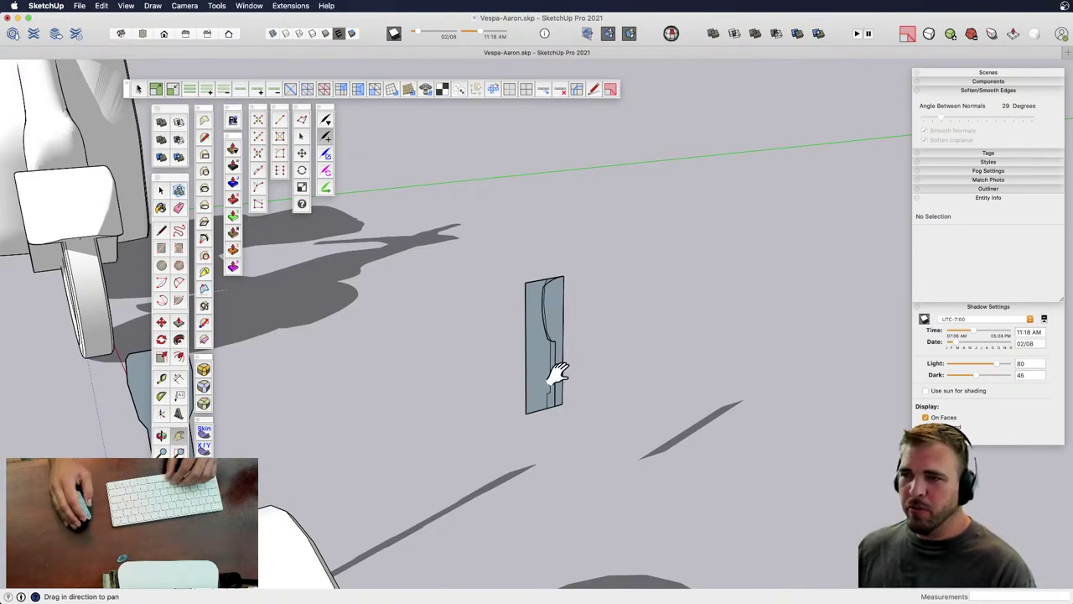
{"action": "scroll", "coordinate": [557, 304], "scroll_direction": "up", "scroll_amount": 3}
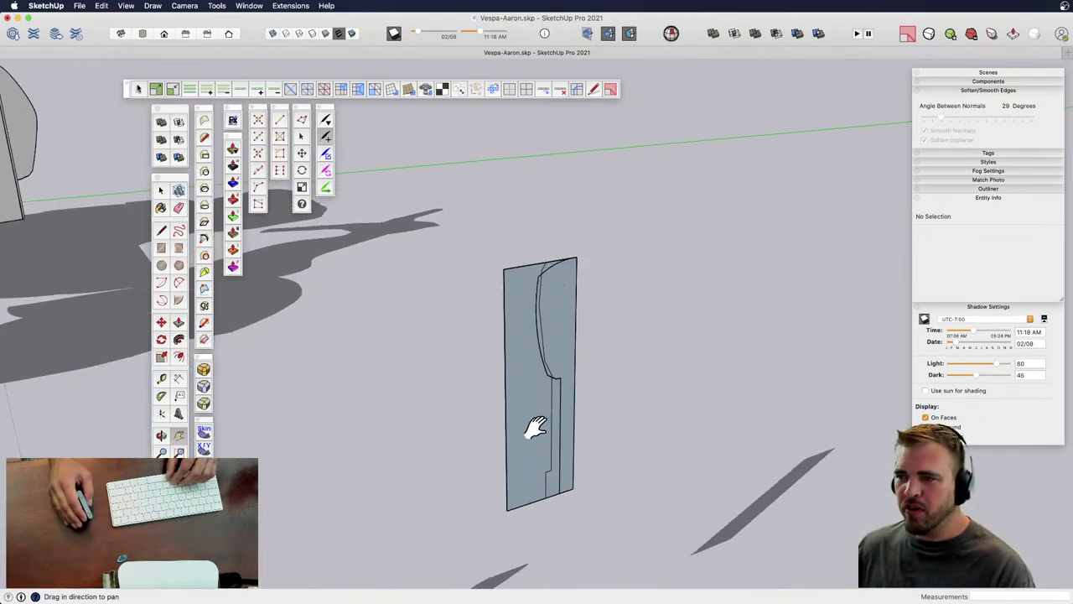
{"action": "middle_click_drag", "start_coordinate": [535, 428], "coordinate": [529, 387]}
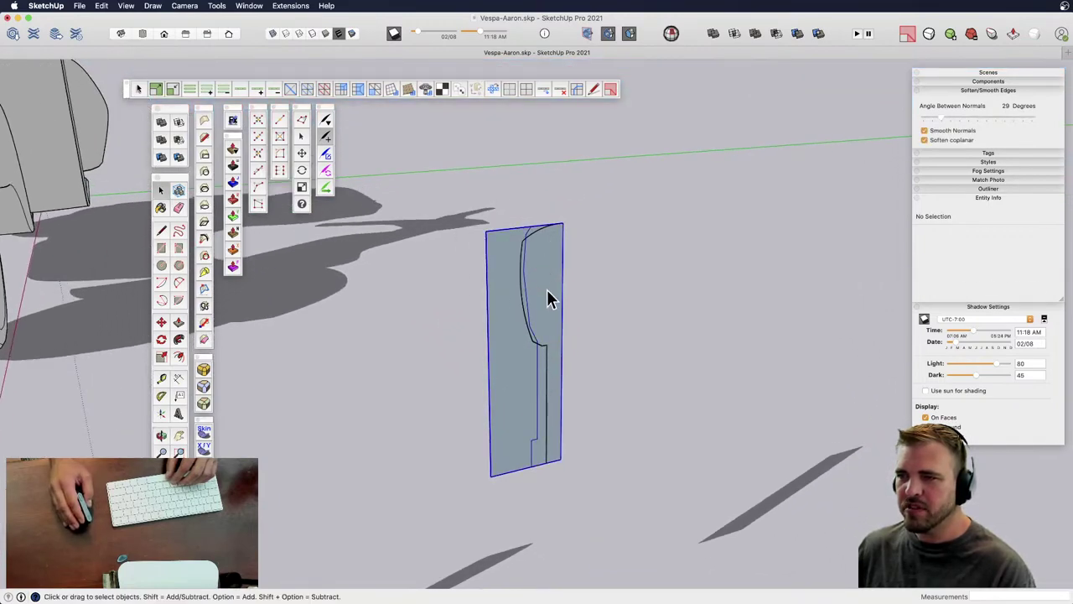
{"action": "scroll", "coordinate": [561, 457], "scroll_direction": "up", "scroll_amount": 5}
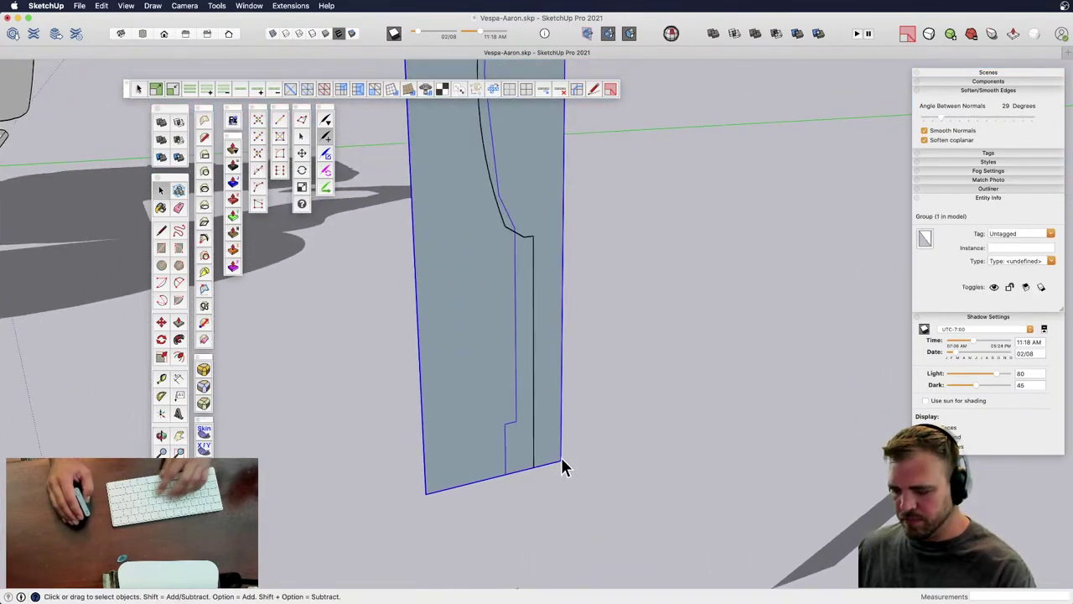
{"action": "key", "text": "l"}
{"action": "left_click", "coordinate": [534, 466]}
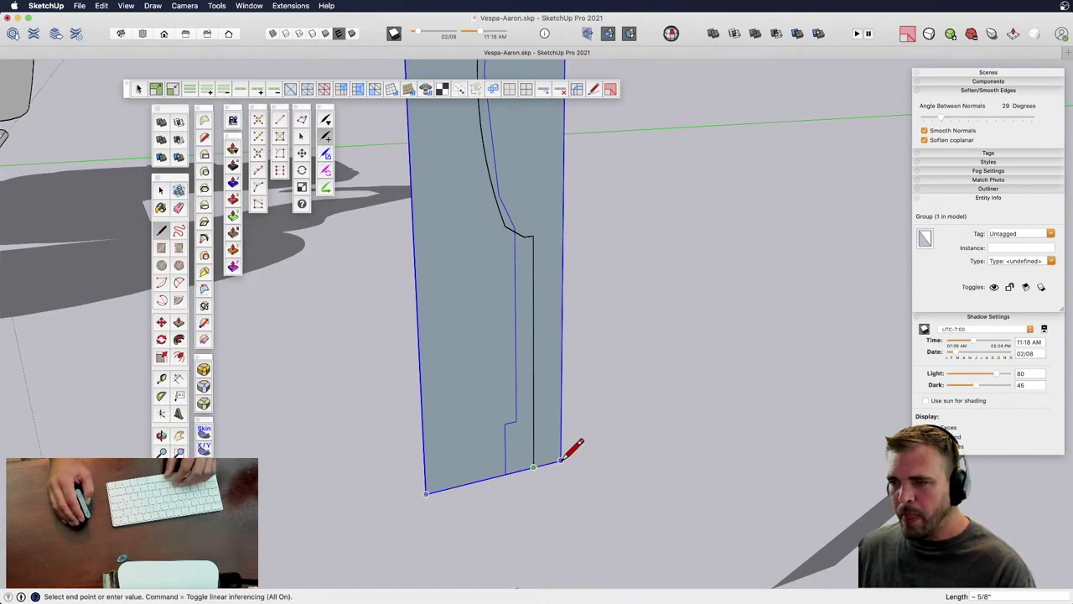
{"action": "scroll", "coordinate": [560, 459], "scroll_direction": "down", "scroll_amount": 5}
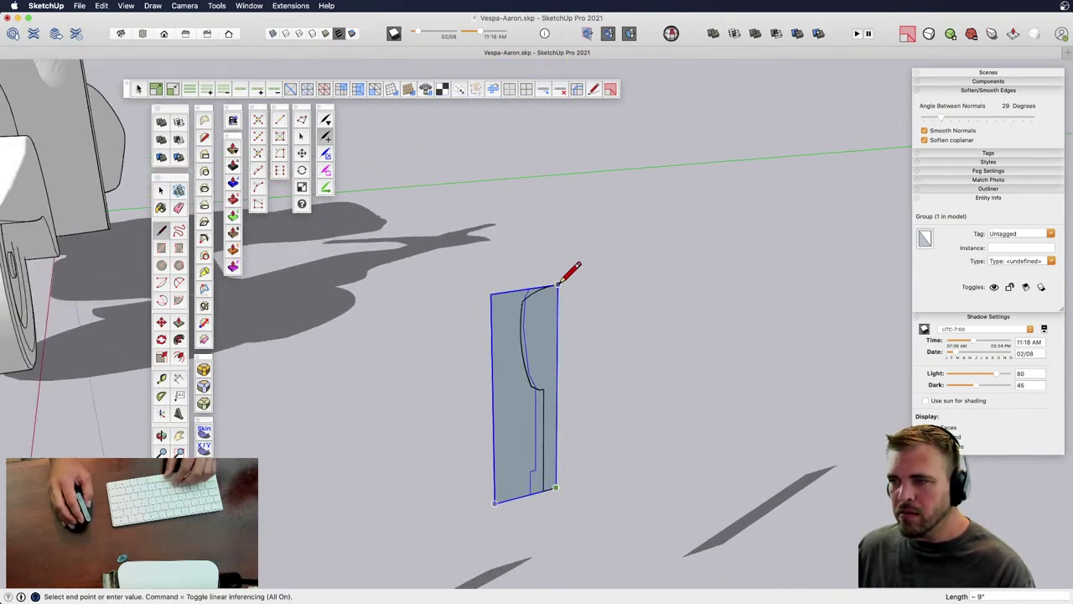
{"action": "scroll", "coordinate": [561, 277], "scroll_direction": "up", "scroll_amount": 4}
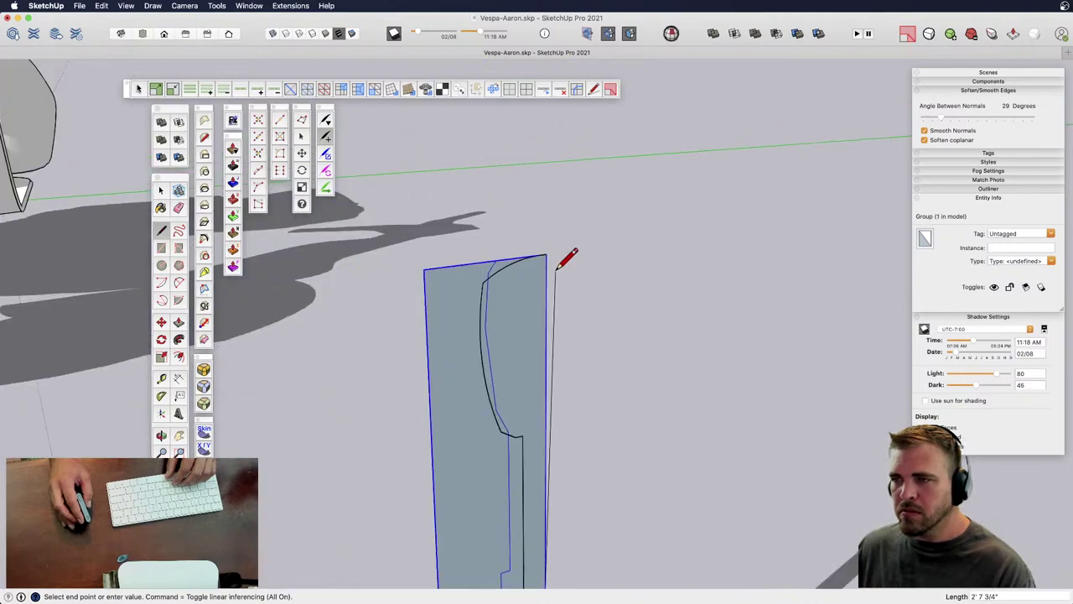
{"action": "left_click", "coordinate": [546, 230]}
- Copy the closed wheel half-profile face with its edges about 3" clear of the plate and erase the centerline's overhanging end
{"action": "key", "text": "space"}
{"action": "double_click", "coordinate": [520, 303]}
{"action": "scroll", "coordinate": [518, 302], "scroll_direction": "down", "scroll_amount": 3}
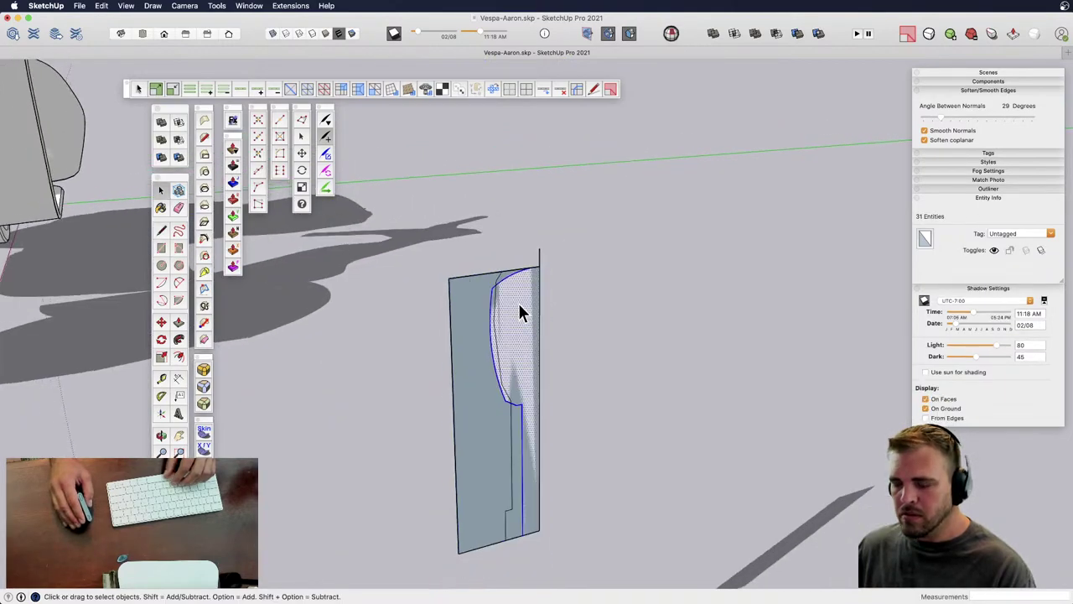
{"action": "key", "text": "m"}
{"action": "left_click", "coordinate": [532, 349]}
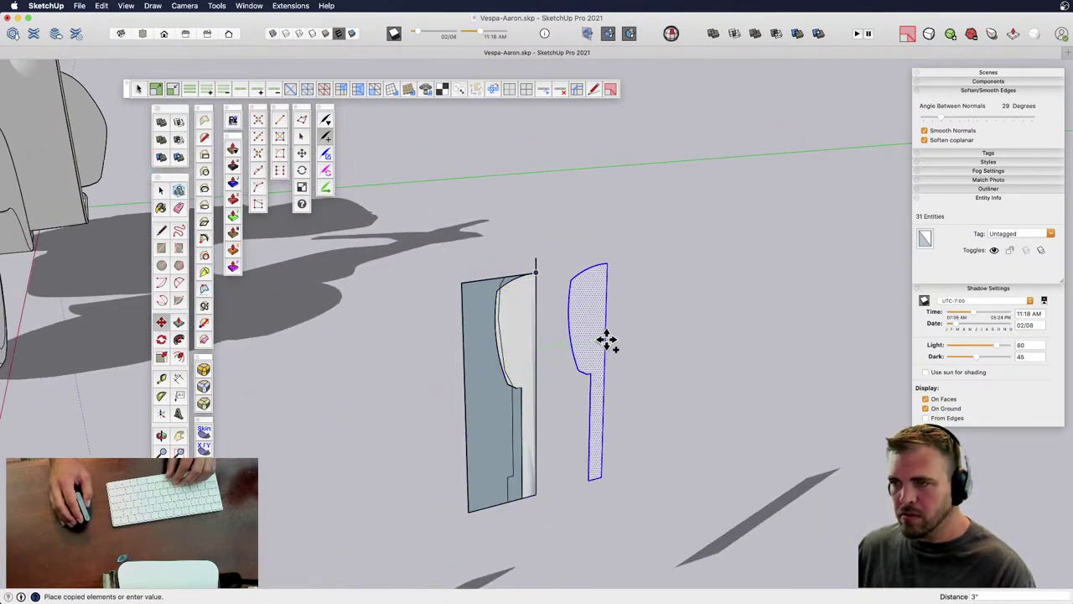
{"action": "key", "text": "e"}
{"action": "left_click", "coordinate": [536, 263]}
- Draw a circle with a radius of about 5 3/16" in front of the plate and set its segments to 60
{"action": "scroll", "coordinate": [560, 347], "scroll_direction": "down", "scroll_amount": 4}
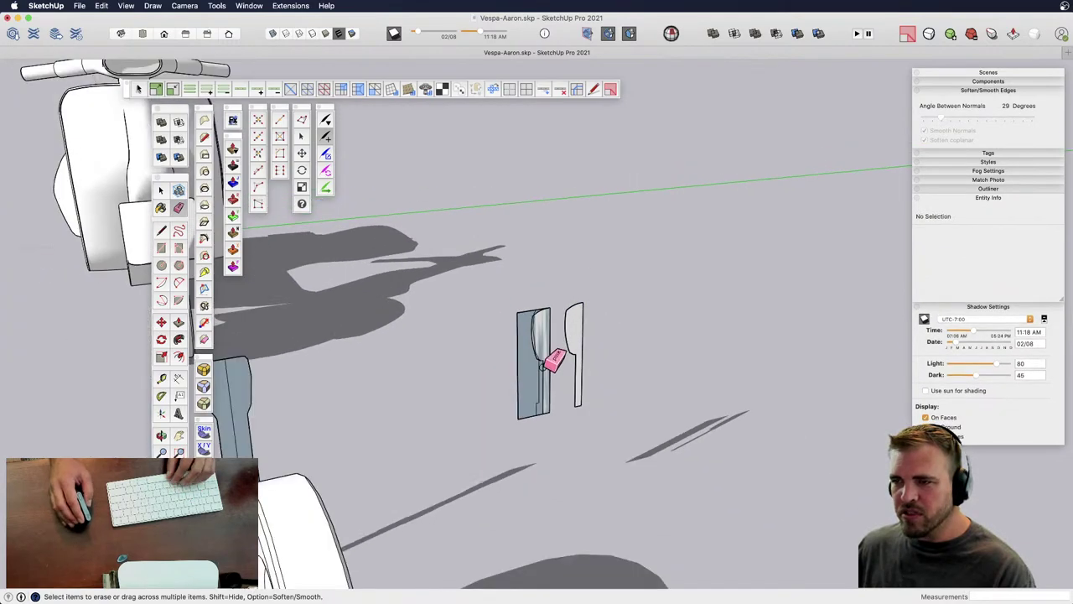
{"action": "mouse_move", "coordinate": [543, 366]}
{"action": "middle_mouse_down"}
{"action": "mouse_move", "coordinate": [535, 353]}
{"action": "mouse_move", "coordinate": [643, 372]}
{"action": "middle_mouse_up"}
{"action": "key", "text": "c"}
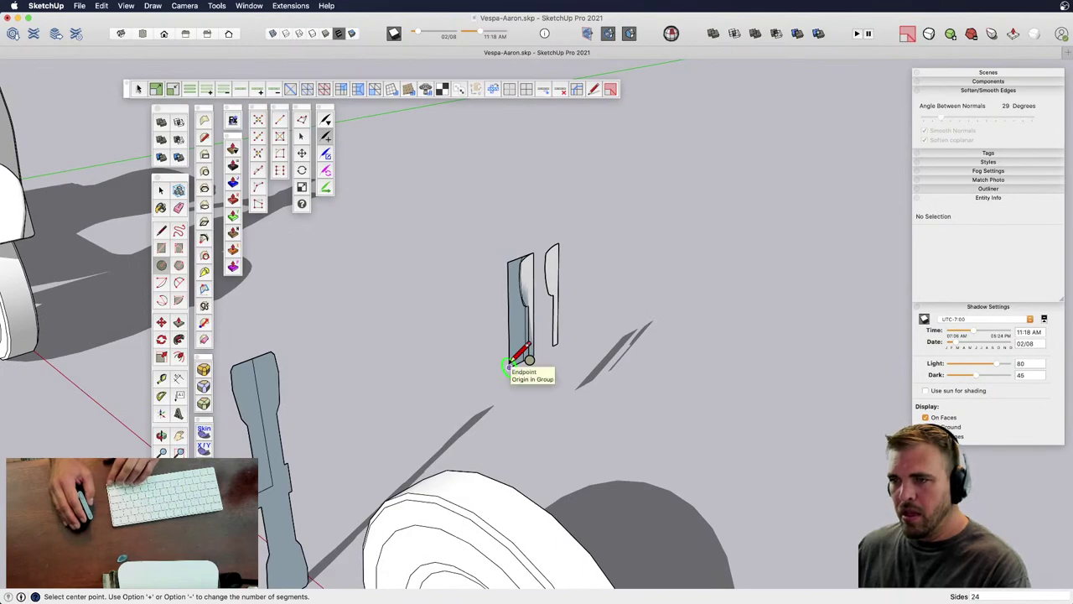
{"action": "left_click", "coordinate": [482, 380]}
{"action": "left_click", "coordinate": [530, 401]}
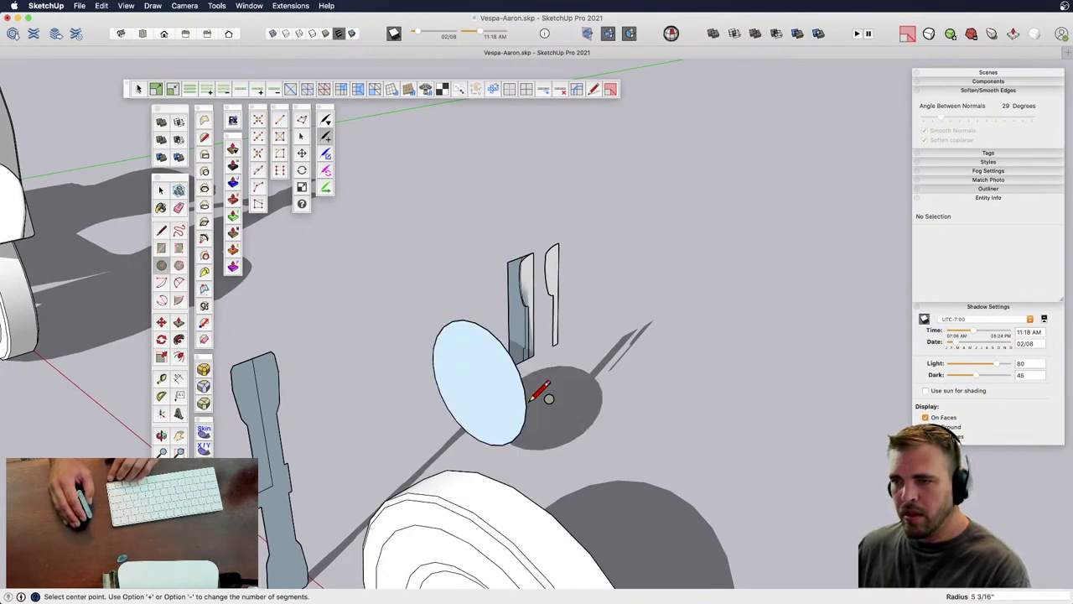
{"action": "key", "text": "space"}
{"action": "left_click", "coordinate": [523, 390]}
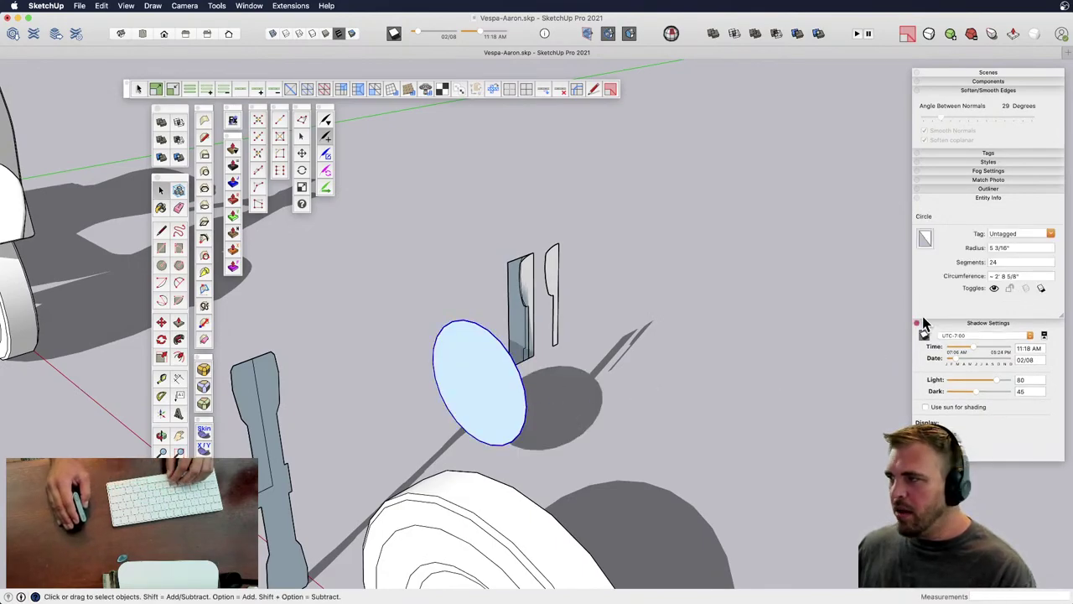
{"action": "type", "text": "60"}
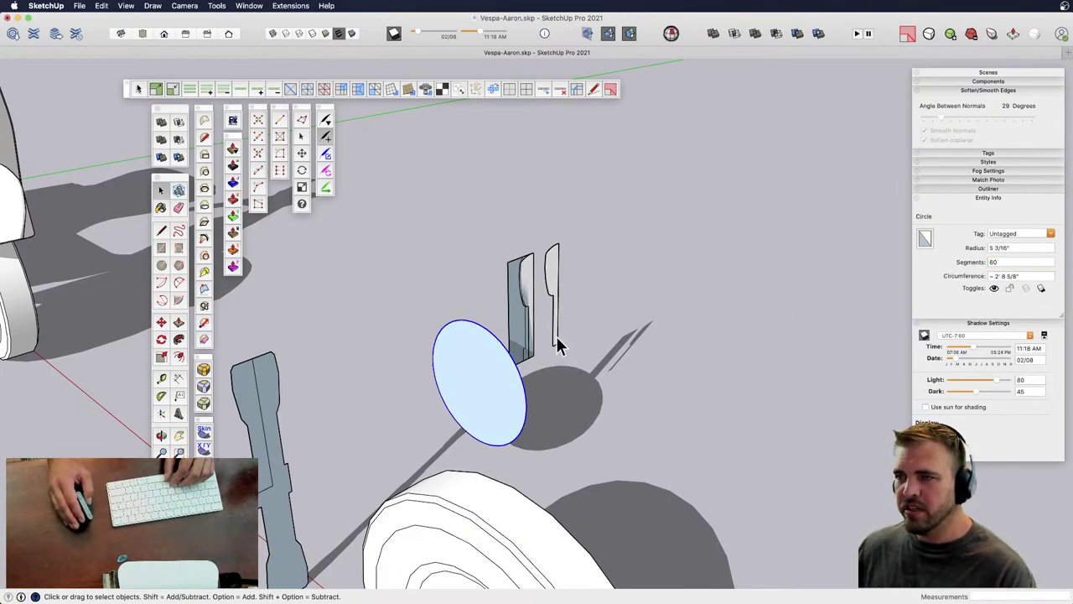
- Revolve the copied wheel half profile around the 60-segment circle with Follow Me and inspect the resulting wheel
{"action": "left_click", "coordinate": [503, 378]}
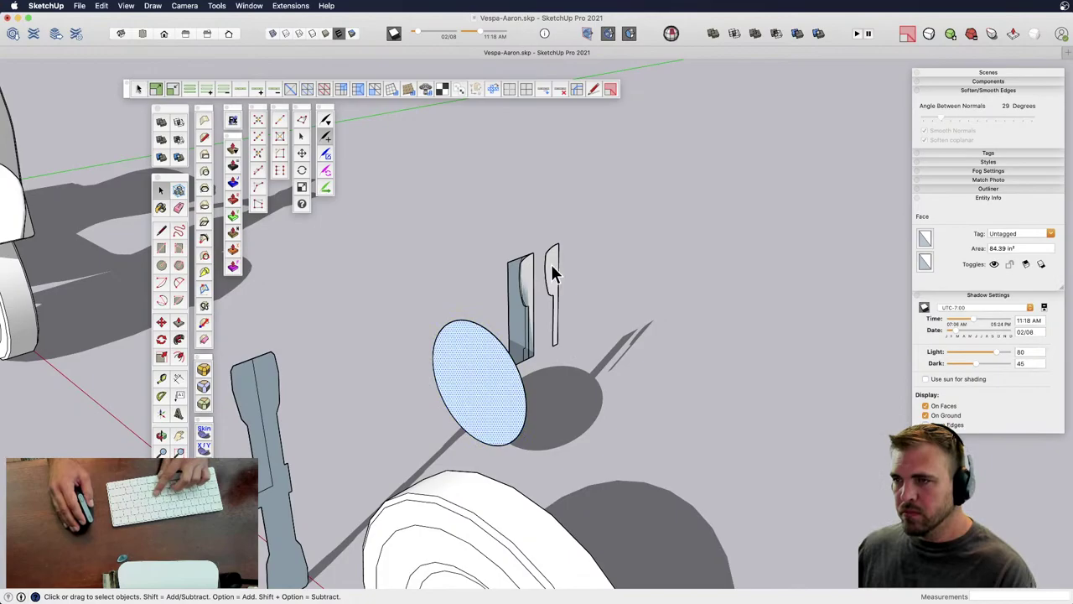
{"action": "middle_click_drag", "start_coordinate": [581, 292], "coordinate": [617, 376]}
{"action": "scroll", "coordinate": [577, 299], "scroll_direction": "up", "scroll_amount": 3}
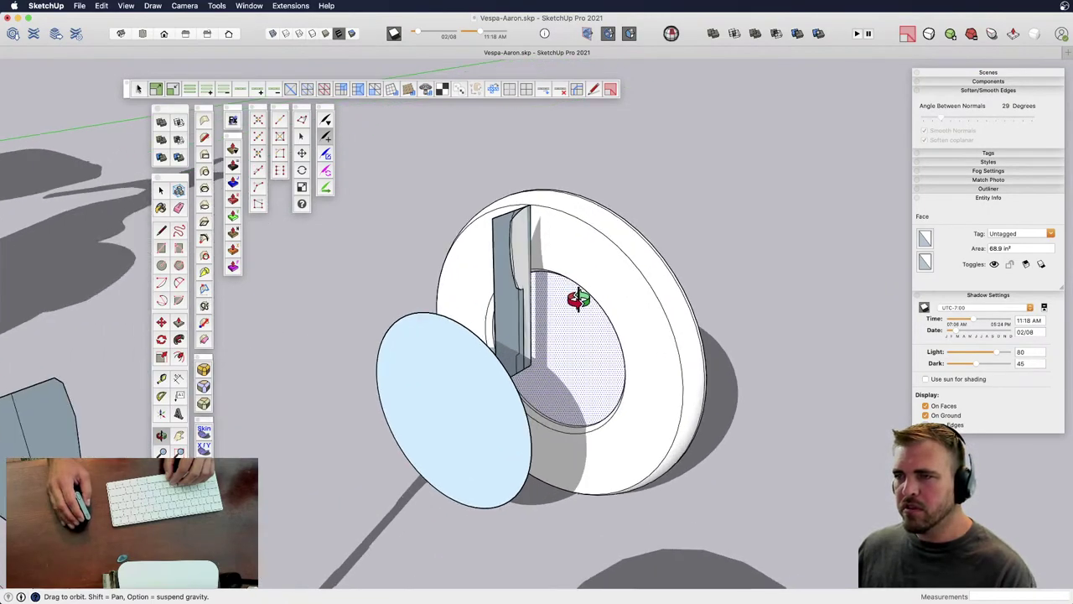
{"action": "middle_click_drag", "start_coordinate": [592, 285], "coordinate": [539, 330]}
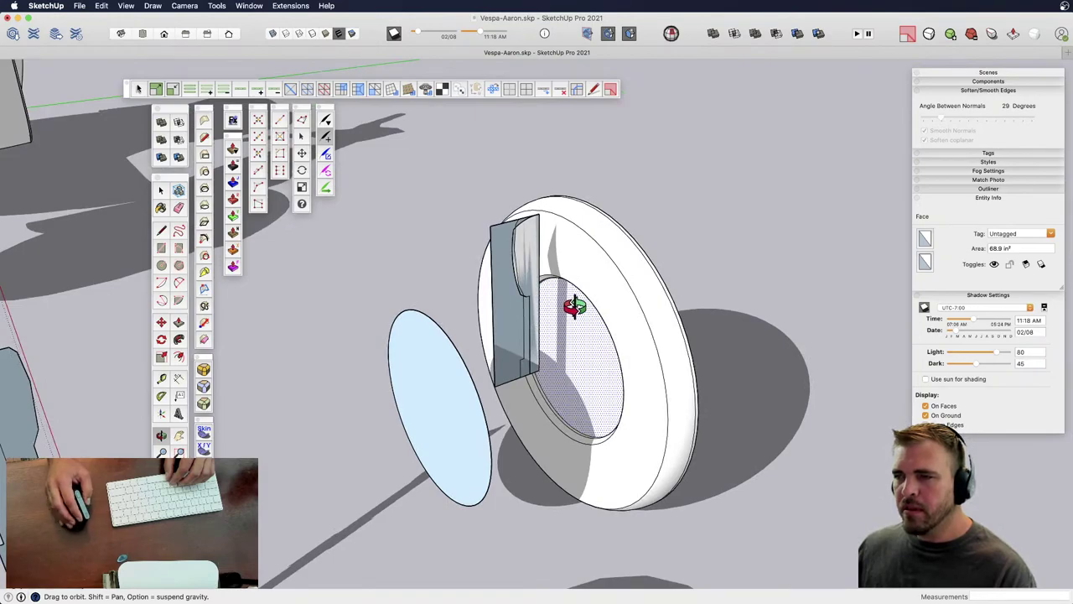
{"action": "scroll", "coordinate": [539, 307], "scroll_direction": "up", "scroll_amount": 5}
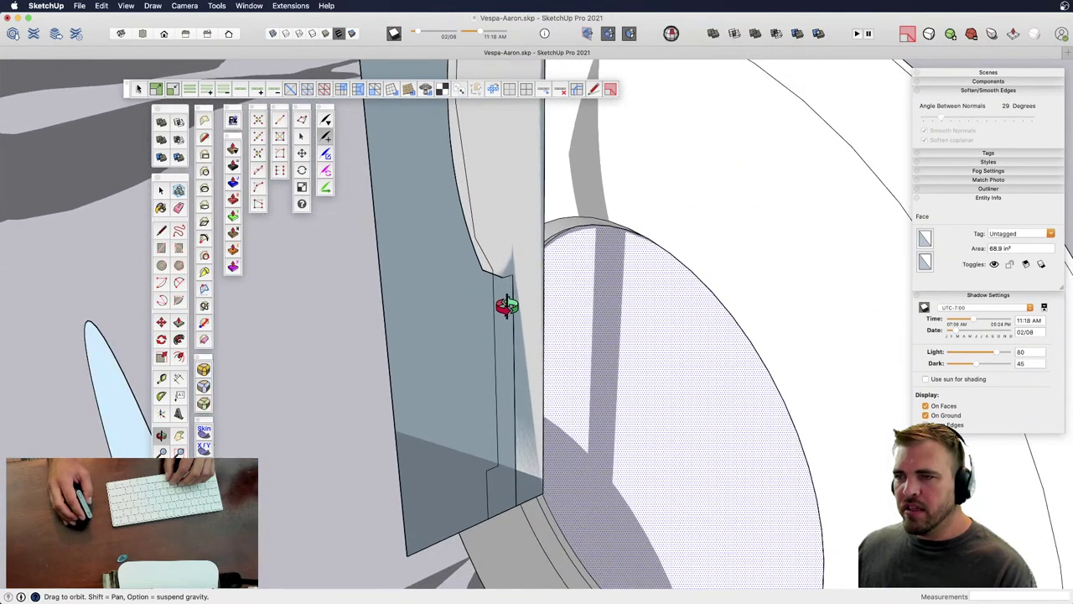
{"action": "scroll", "coordinate": [506, 305], "scroll_direction": "down", "scroll_amount": 5}
- Group the original half-profile face on the plate together with its edges
{"action": "double_click", "coordinate": [502, 236]}
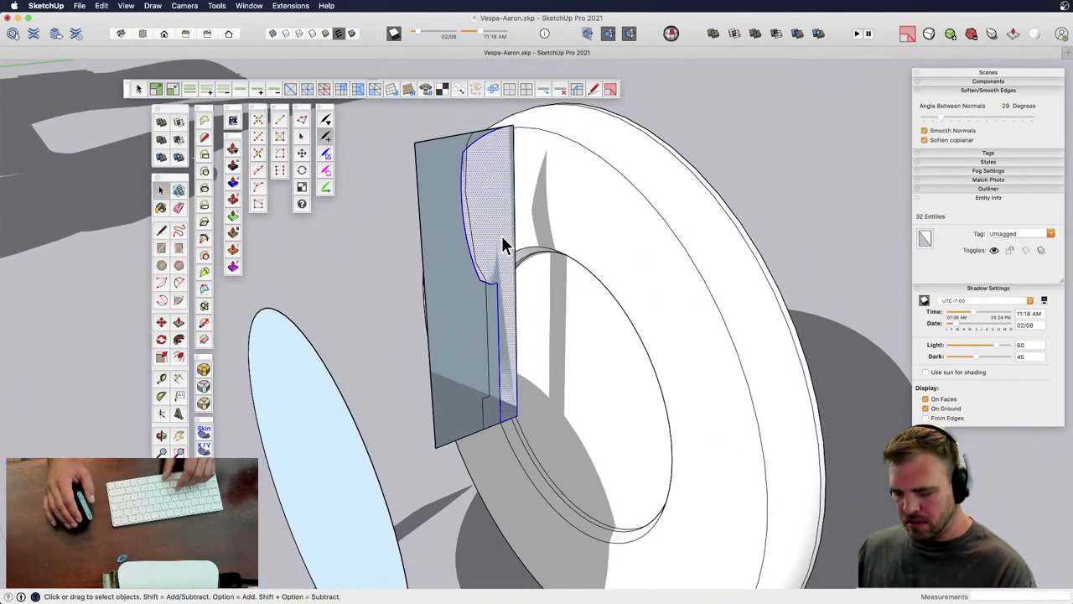
{"action": "key", "text": "super+g"}
{"action": "scroll", "coordinate": [499, 285], "scroll_direction": "up", "scroll_amount": 5}
{"action": "middle_click_drag", "start_coordinate": [459, 309], "coordinate": [447, 208], "text": "shift"}
- Draw a narrow strip about 5/16" wide along the straight lower part of the grouped half profile, down to the bottom edge
{"action": "key", "text": "r"}
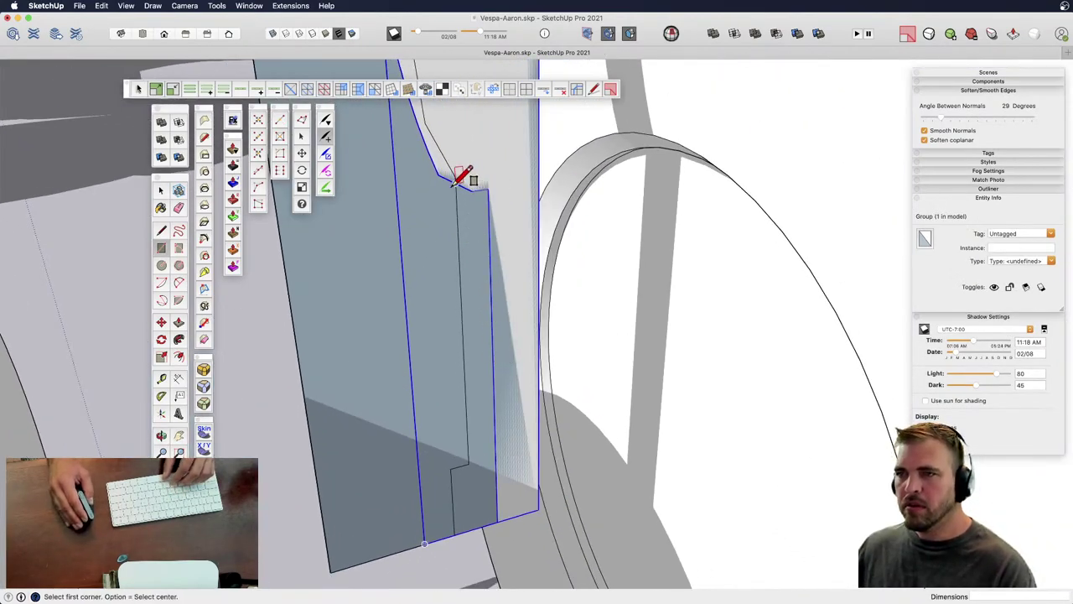
{"action": "key", "text": "l"}
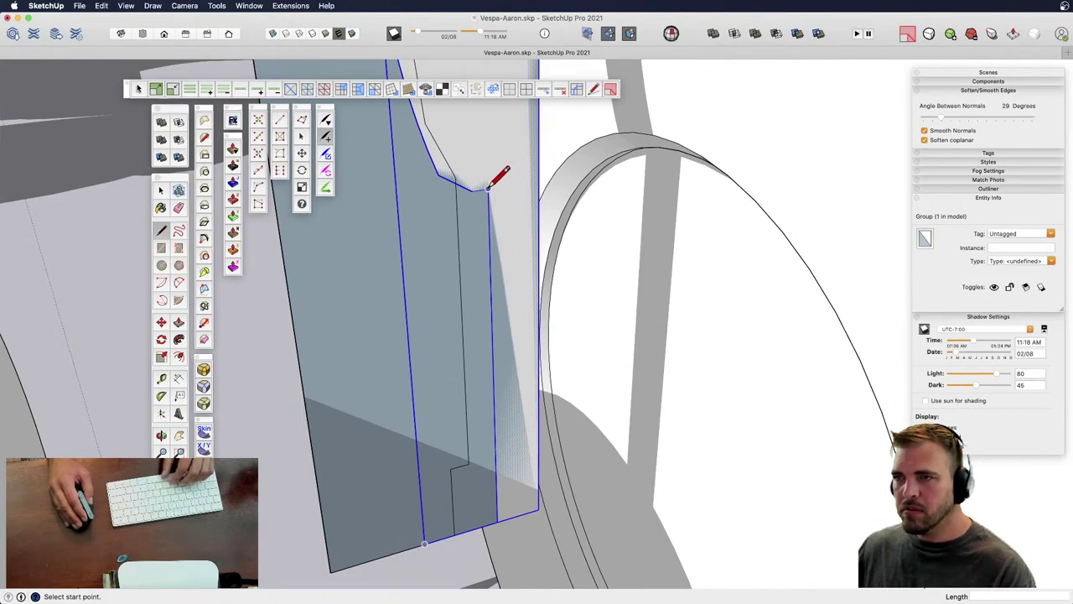
{"action": "left_click", "coordinate": [488, 189]}
{"action": "scroll", "coordinate": [466, 191], "scroll_direction": "up", "scroll_amount": 3}
{"action": "scroll", "coordinate": [444, 172], "scroll_direction": "down", "scroll_amount": 5}
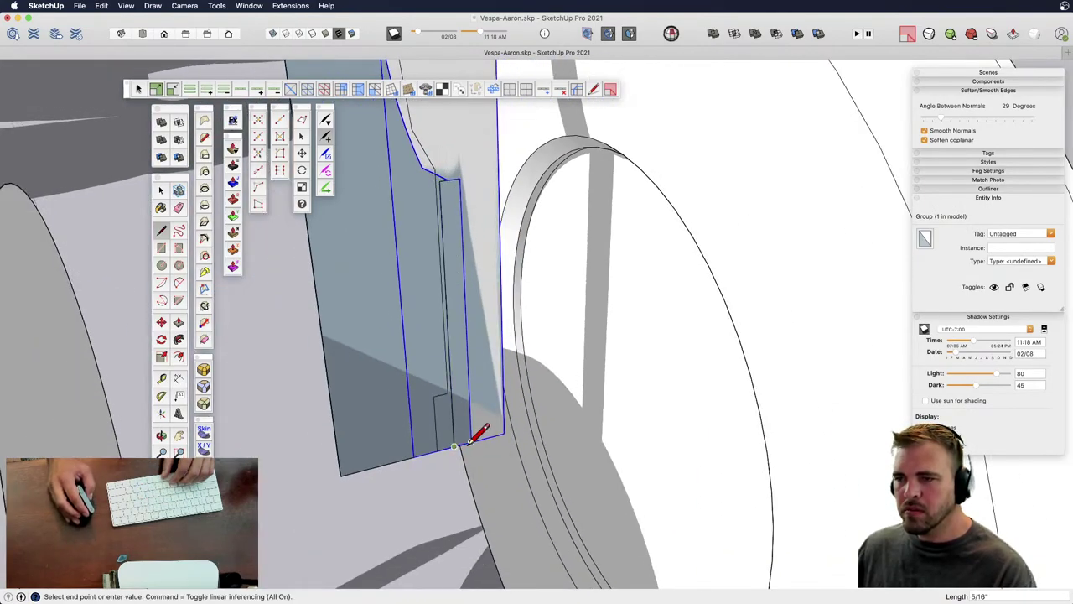
{"action": "key", "text": "space"}
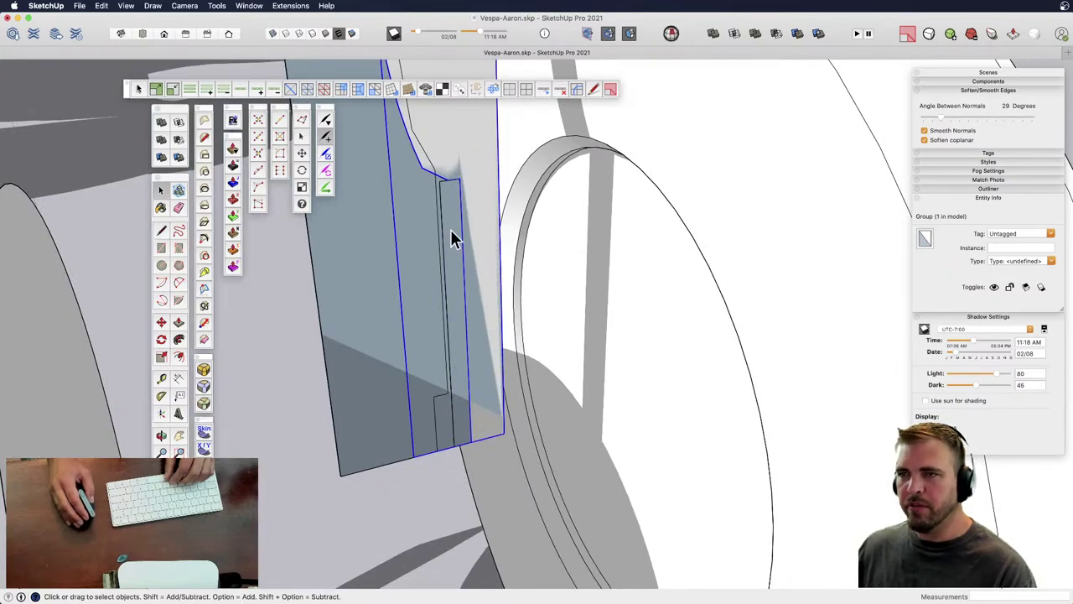
- Select the narrow strip's face with its edges, and reduce the selection to its long outer edge
{"action": "left_click", "coordinate": [452, 233]}
{"action": "scroll", "coordinate": [452, 233], "scroll_direction": "down", "scroll_amount": 2}
{"action": "double_click", "coordinate": [453, 233]}
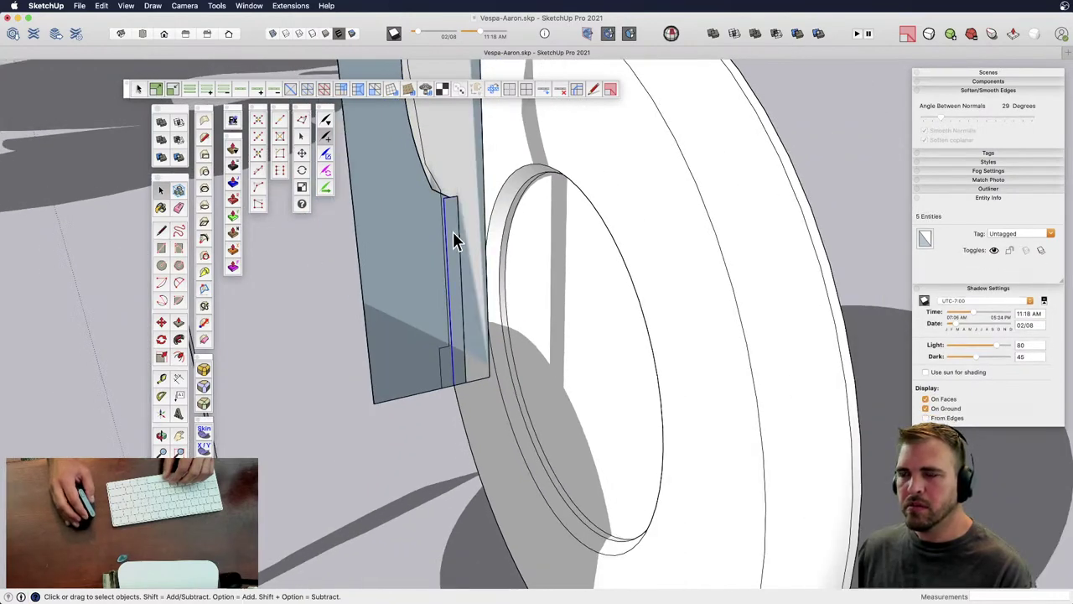
{"action": "scroll", "coordinate": [443, 210], "scroll_direction": "up", "scroll_amount": 2}
{"action": "scroll", "coordinate": [452, 231], "scroll_direction": "down", "scroll_amount": 1}
{"action": "middle_click_drag", "start_coordinate": [452, 230], "coordinate": [479, 309]}
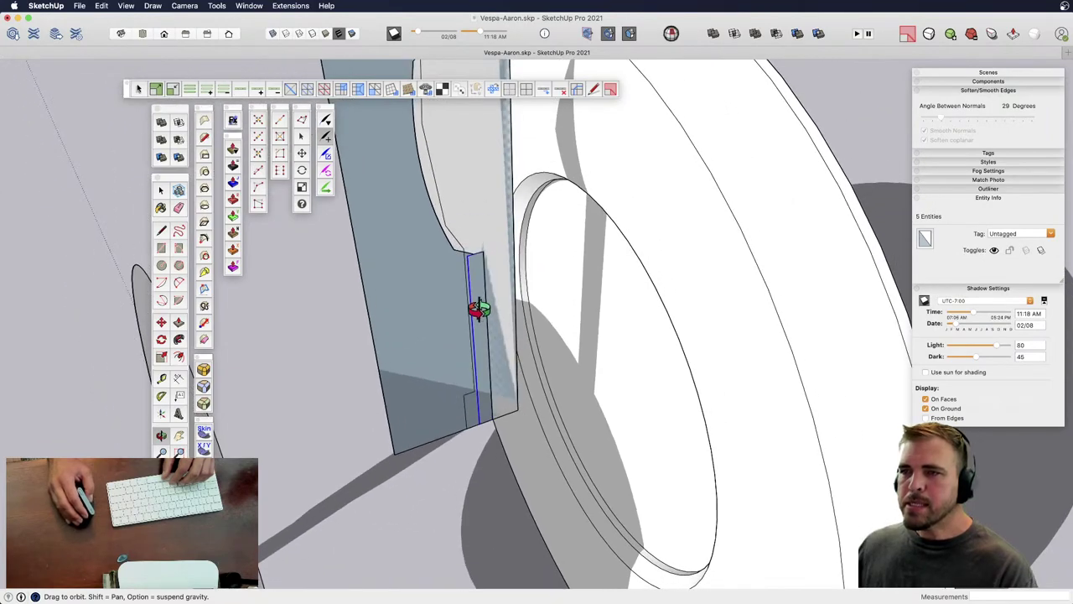
{"action": "left_click", "coordinate": [470, 303]}
- Draw edges from the strip's top to the adjoining profile corner, down about 5 15/16" past the plate's bottom, and back to the strip
{"action": "scroll", "coordinate": [465, 276], "scroll_direction": "up", "scroll_amount": 3}
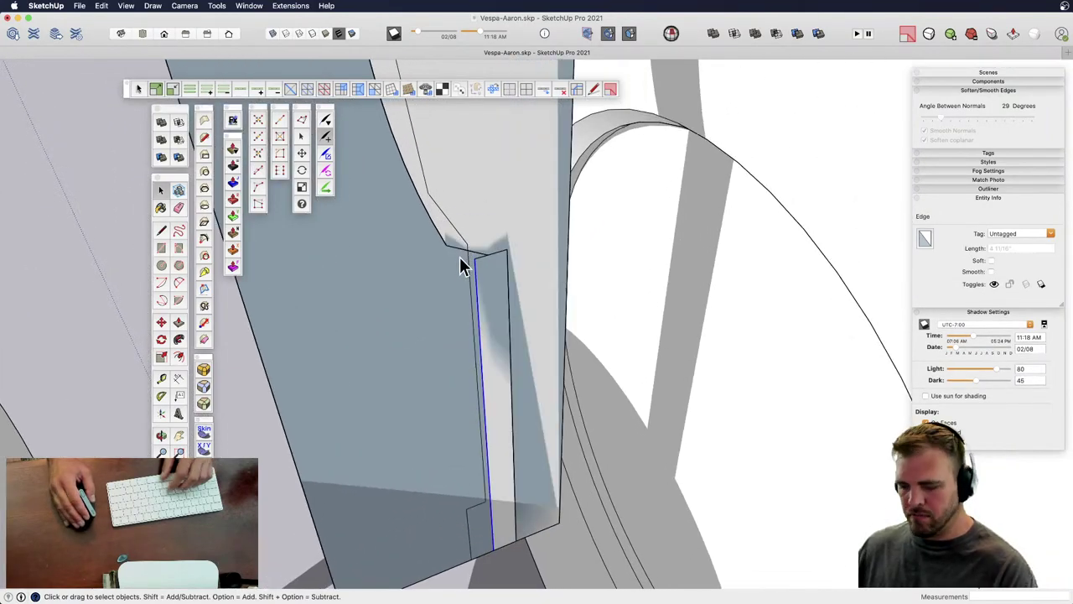
{"action": "key", "text": "l"}
{"action": "left_click", "coordinate": [468, 248]}
{"action": "scroll", "coordinate": [468, 248], "scroll_direction": "up", "scroll_amount": 2}
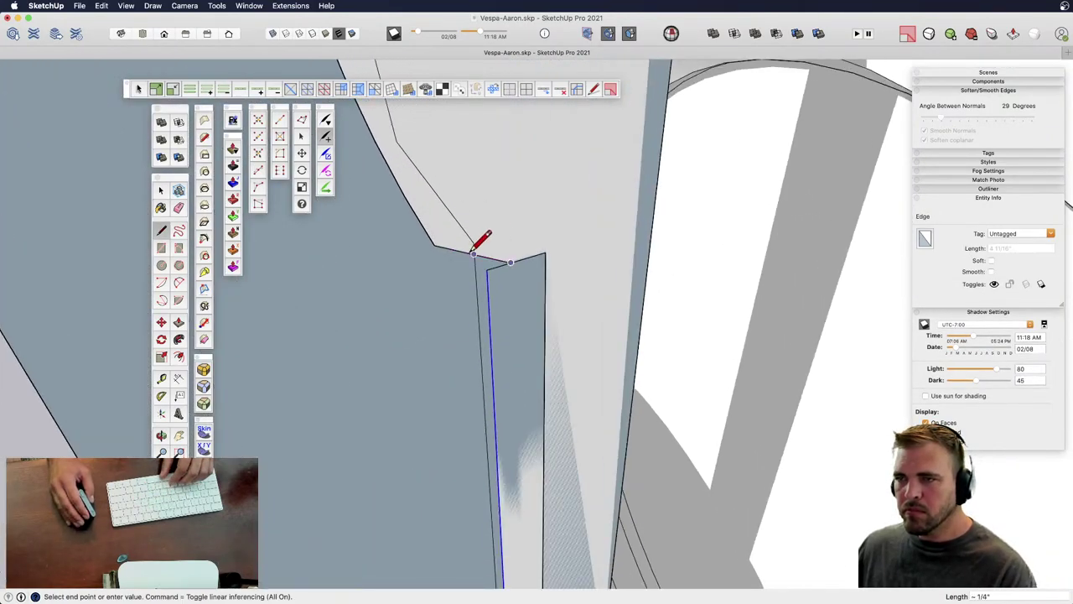
{"action": "left_click", "coordinate": [458, 250]}
{"action": "scroll", "coordinate": [452, 158], "scroll_direction": "down", "scroll_amount": 3}
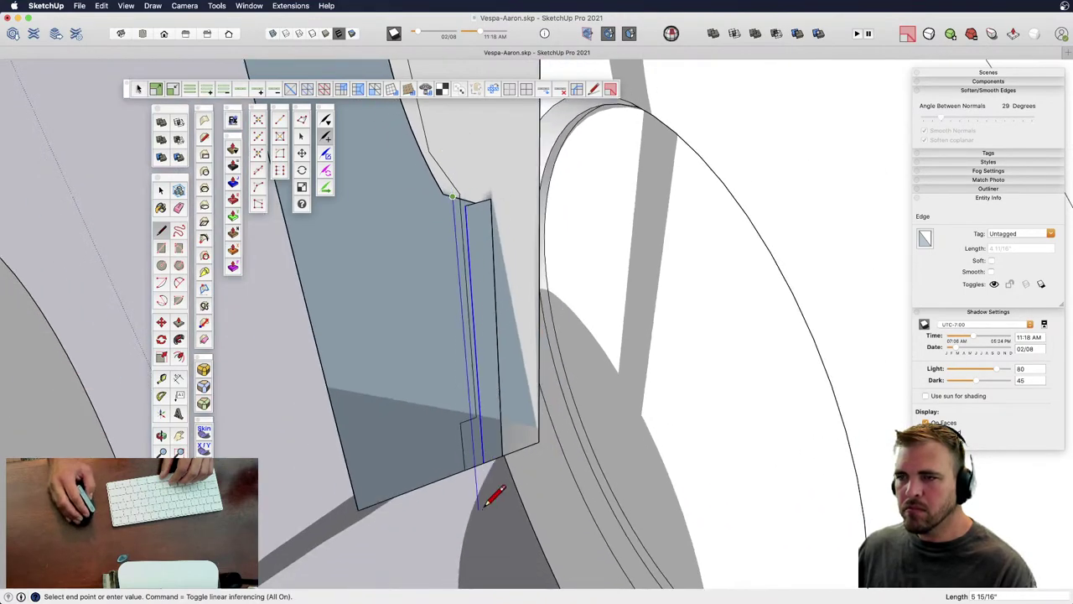
{"action": "left_click", "coordinate": [503, 455]}
{"action": "left_click", "coordinate": [503, 456]}
{"action": "key", "text": "space"}
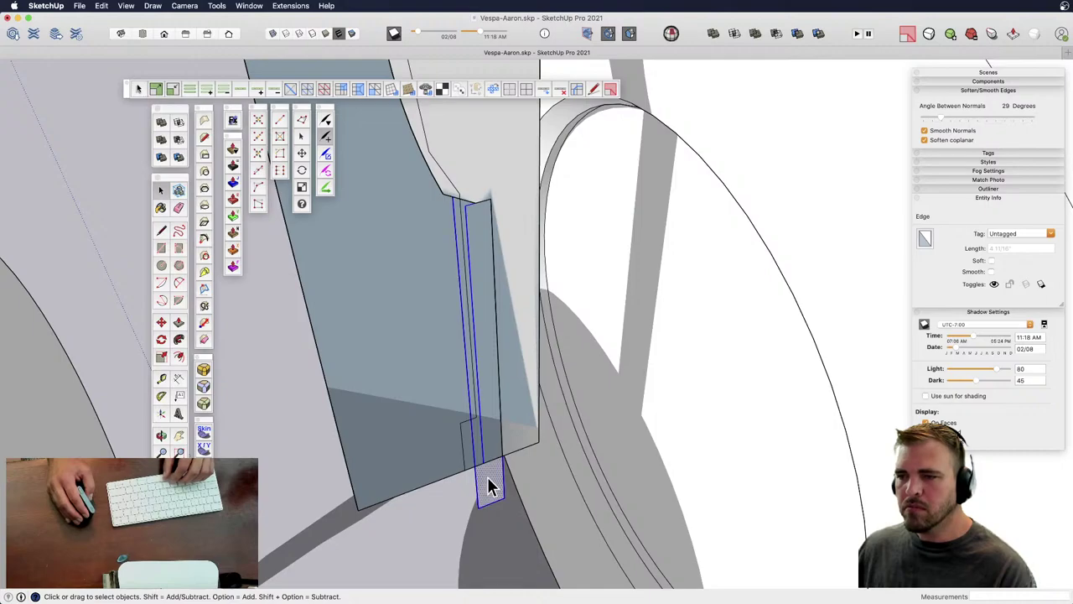
- Erase the strip's former long edge inside the widened outline, and group the widened strip's face with its edges
{"action": "key", "text": "e"}
{"action": "left_click", "coordinate": [482, 444]}
{"action": "key", "text": "space"}
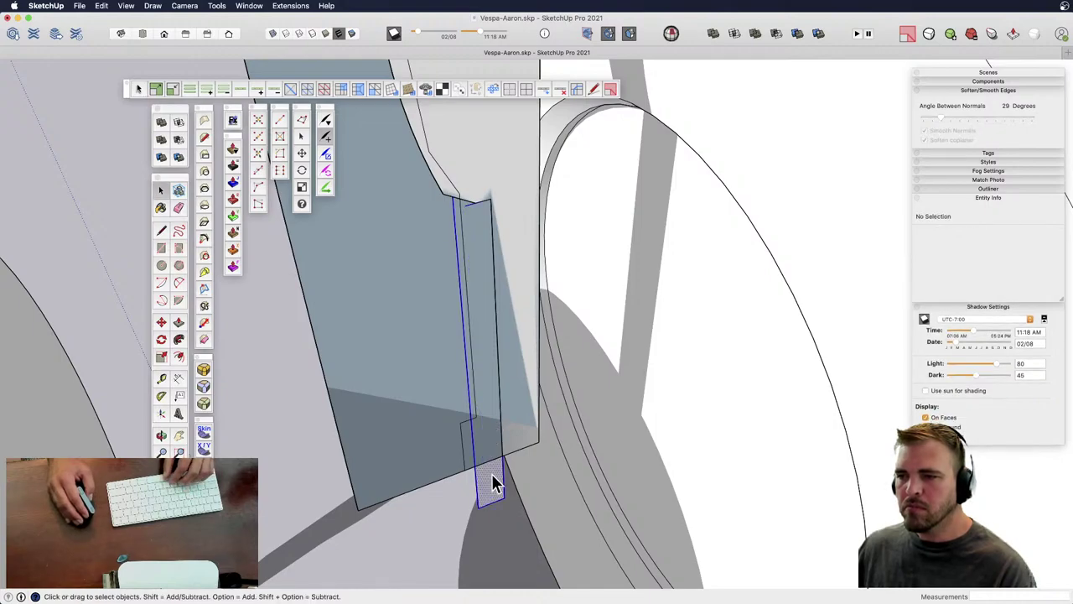
{"action": "scroll", "coordinate": [493, 475], "scroll_direction": "down", "scroll_amount": 3}
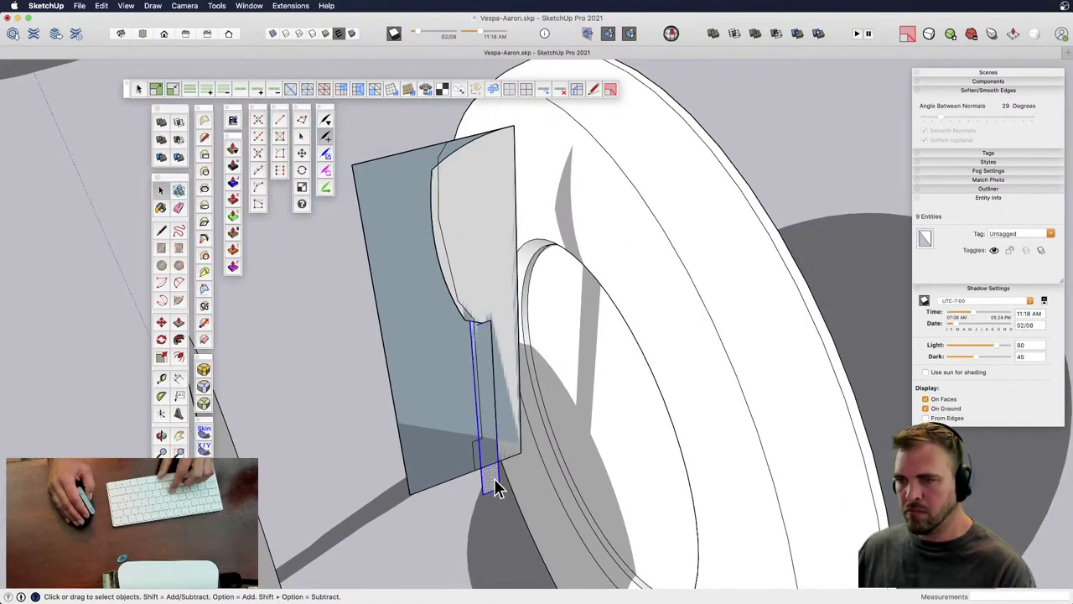
{"action": "key", "text": "g"}
- Open the strip group for editing with the rest of the model hidden, and erase the stray edge inside its top end
{"action": "double_click", "coordinate": [493, 480]}
{"action": "key", "text": "h"}
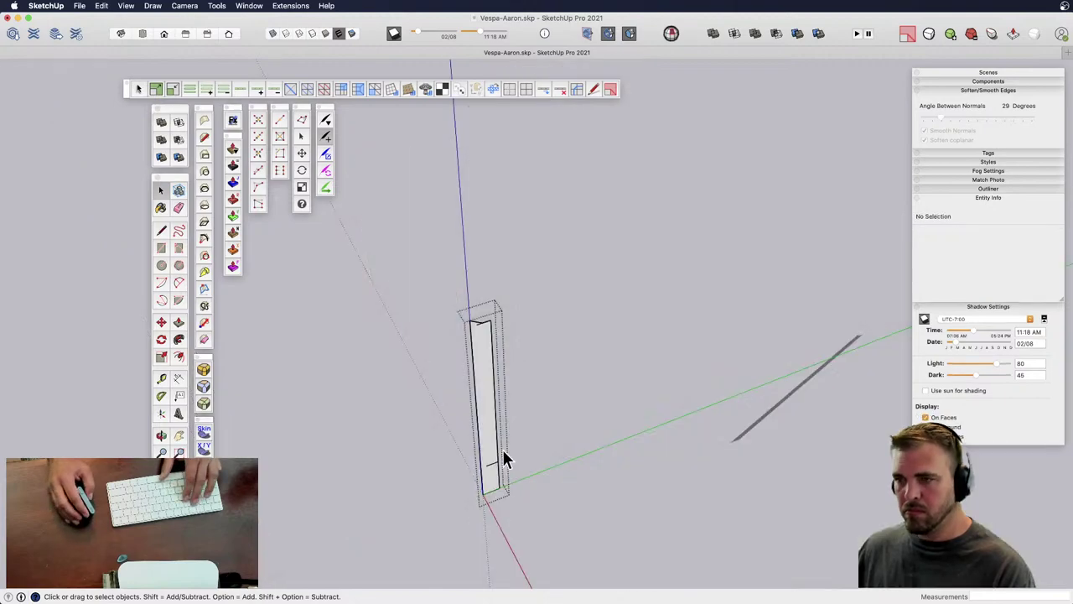
{"action": "scroll", "coordinate": [483, 333], "scroll_direction": "up", "scroll_amount": 5}
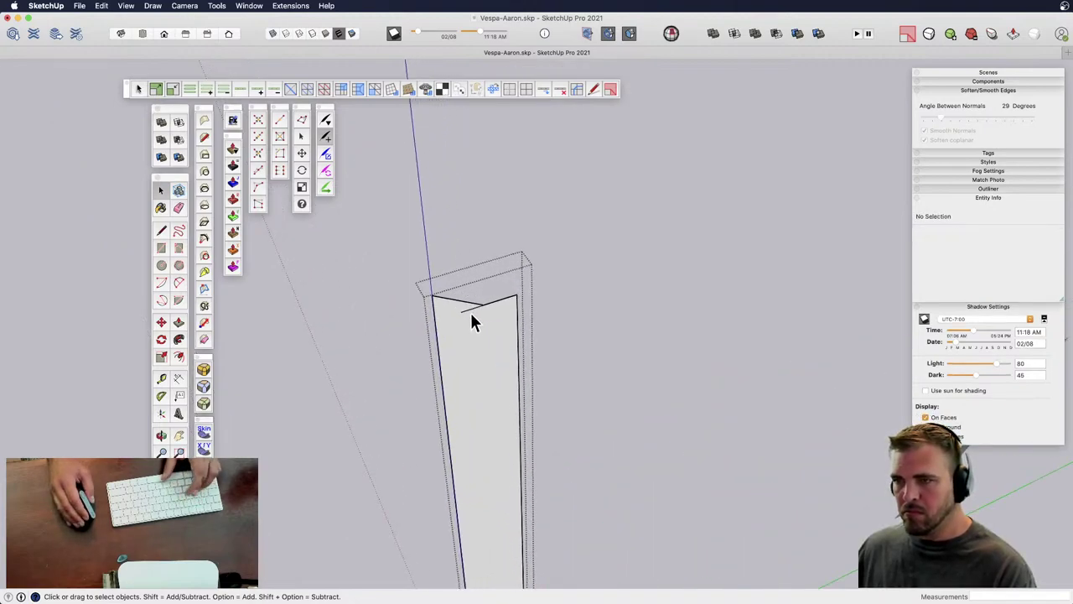
{"action": "key", "text": "e"}
{"action": "scroll", "coordinate": [491, 335], "scroll_direction": "down", "scroll_amount": 4}
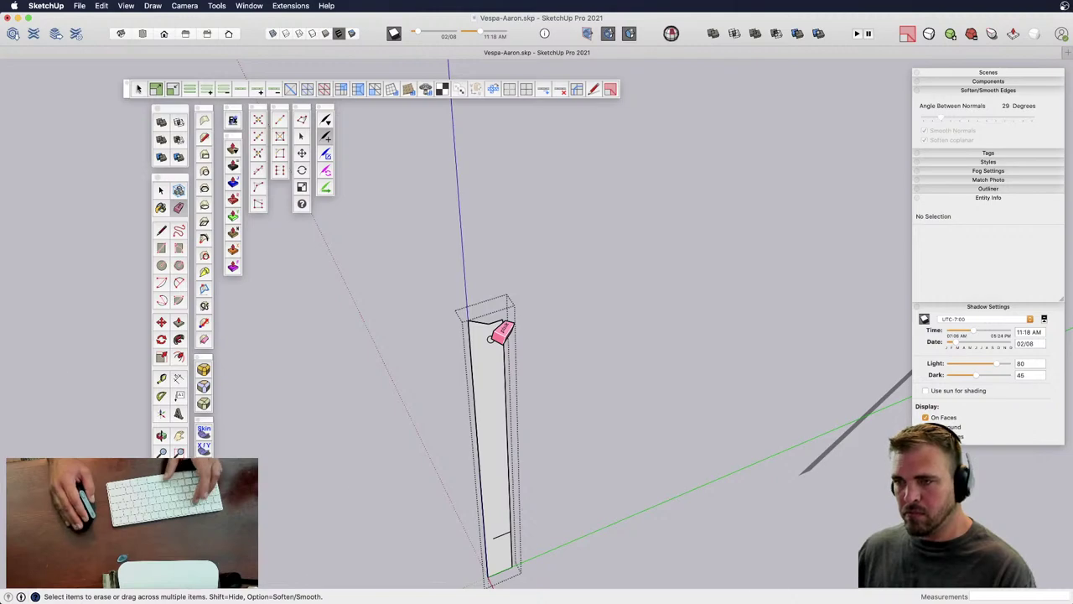
{"action": "key", "text": "h"}
{"action": "scroll", "coordinate": [492, 338], "scroll_direction": "down", "scroll_amount": 3}
{"action": "scroll", "coordinate": [501, 505], "scroll_direction": "up", "scroll_amount": 2}
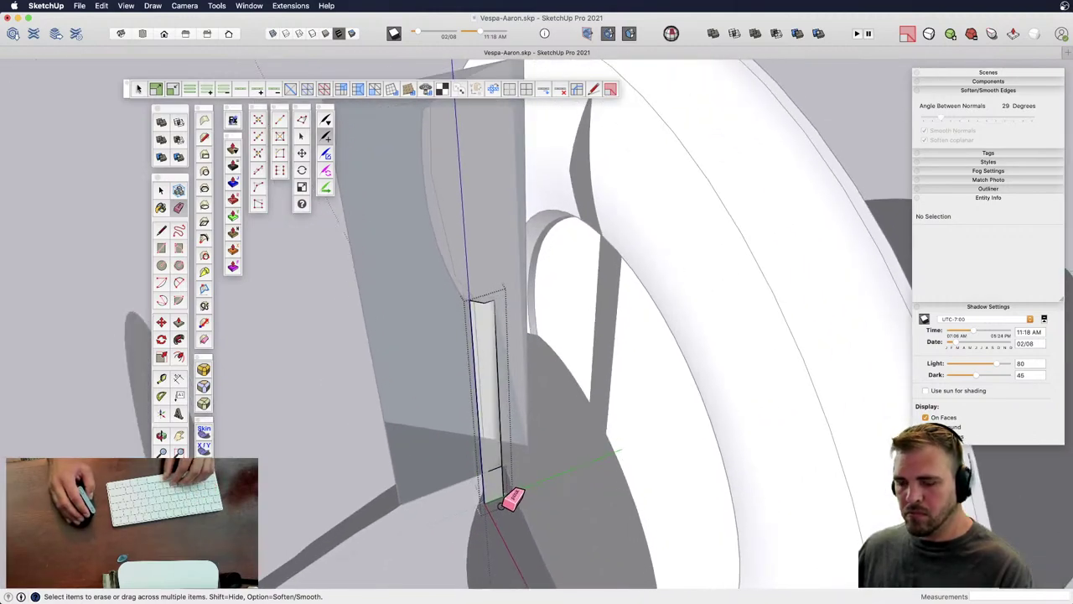
- Extend the short edge near the strip's bottom across its full width, and erase the overshoot and the part of the strip below it
{"action": "scroll", "coordinate": [509, 494], "scroll_direction": "up", "scroll_amount": 4}
{"action": "key", "text": "l"}
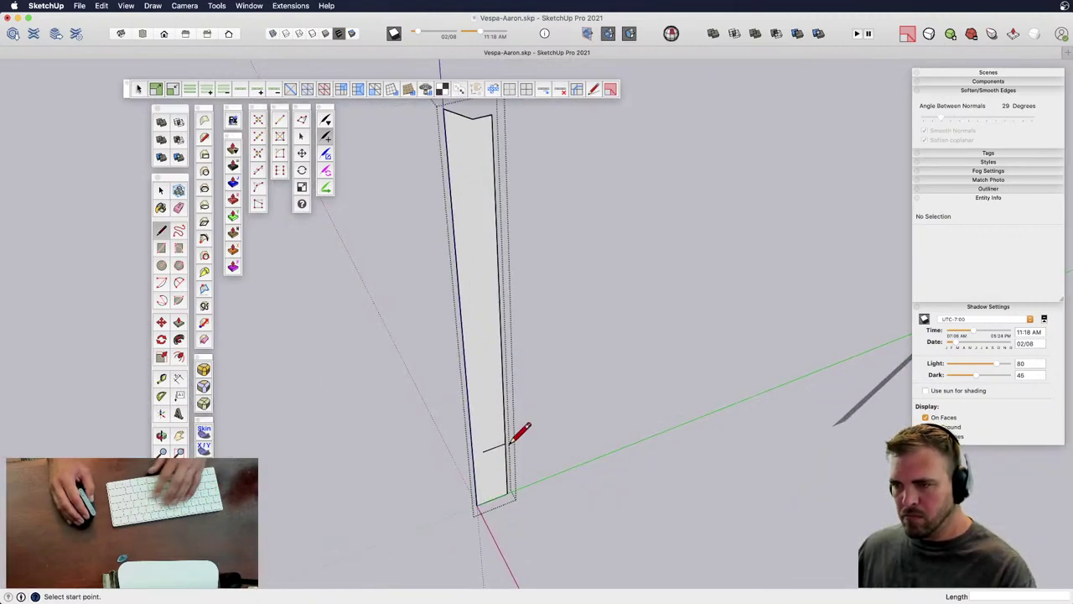
{"action": "key", "text": "e"}
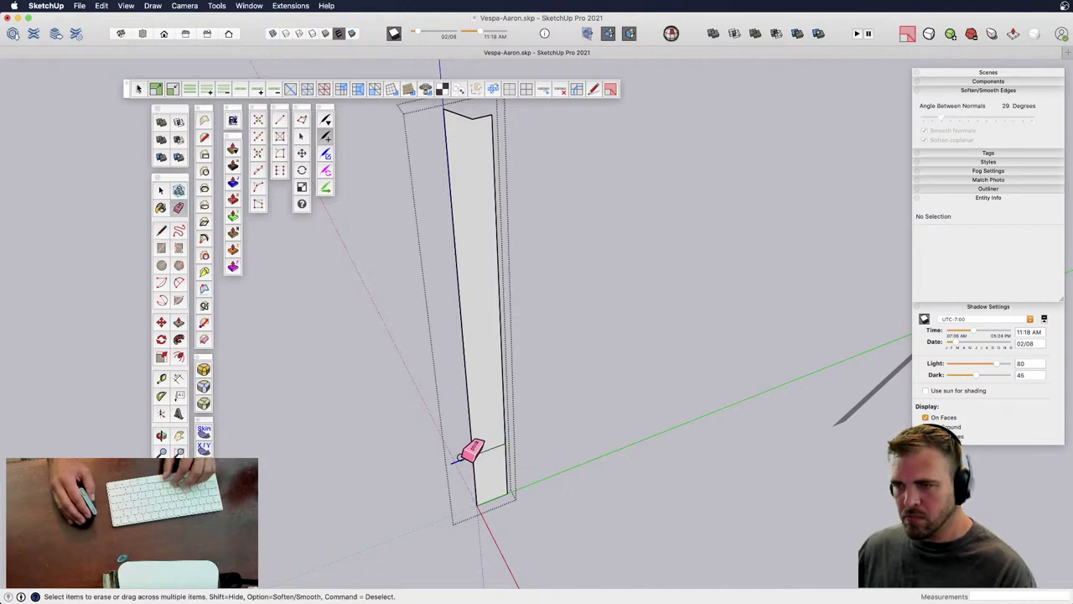
{"action": "left_click", "coordinate": [460, 457]}
{"action": "key", "text": "l"}
{"action": "left_click", "coordinate": [494, 447]}
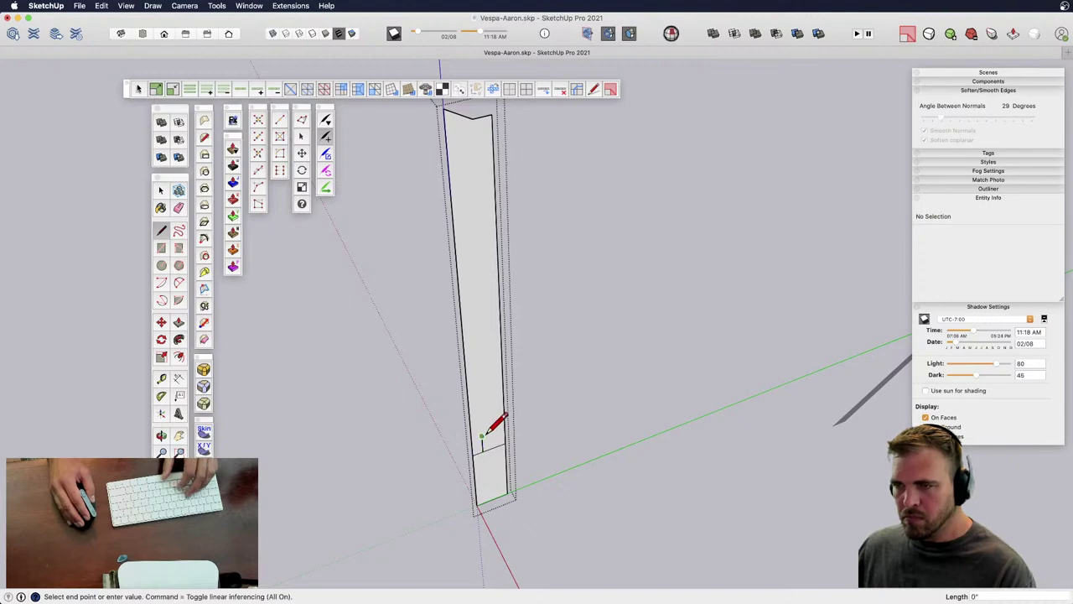
{"action": "key", "text": "e"}
{"action": "mouse_move", "coordinate": [486, 444]}
{"action": "left_mouse_down"}
{"action": "mouse_move", "coordinate": [485, 482]}
{"action": "mouse_move", "coordinate": [520, 472]}
{"action": "mouse_move", "coordinate": [512, 499]}
{"action": "mouse_move", "coordinate": [545, 460]}
{"action": "left_mouse_up"}
{"action": "scroll", "coordinate": [545, 463], "scroll_direction": "down", "scroll_amount": 2}
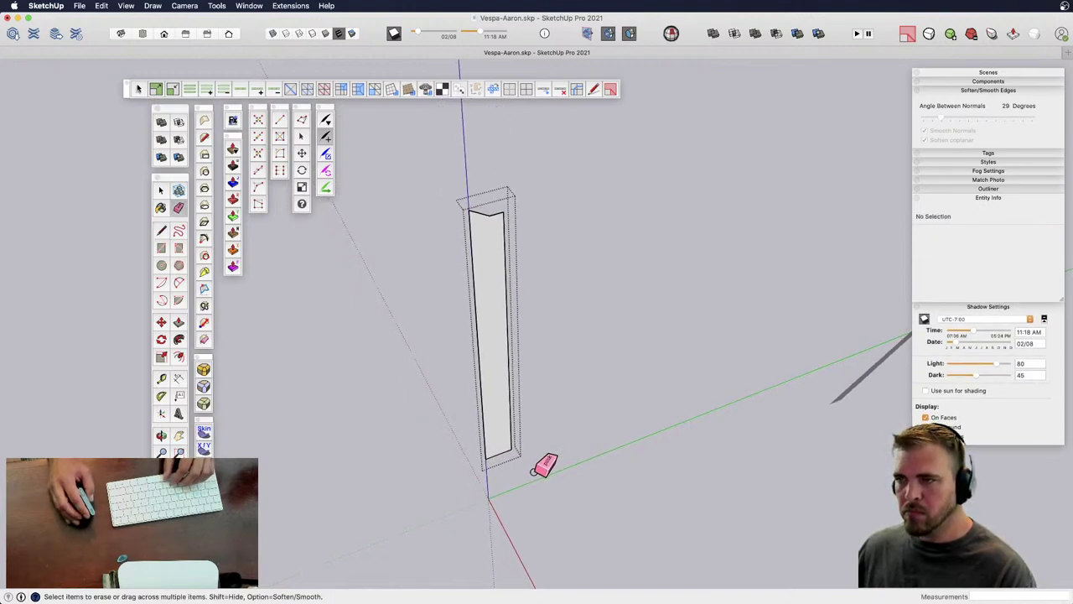
{"action": "key", "text": "space"}
{"action": "scroll", "coordinate": [545, 457], "scroll_direction": "down", "scroll_amount": 3}
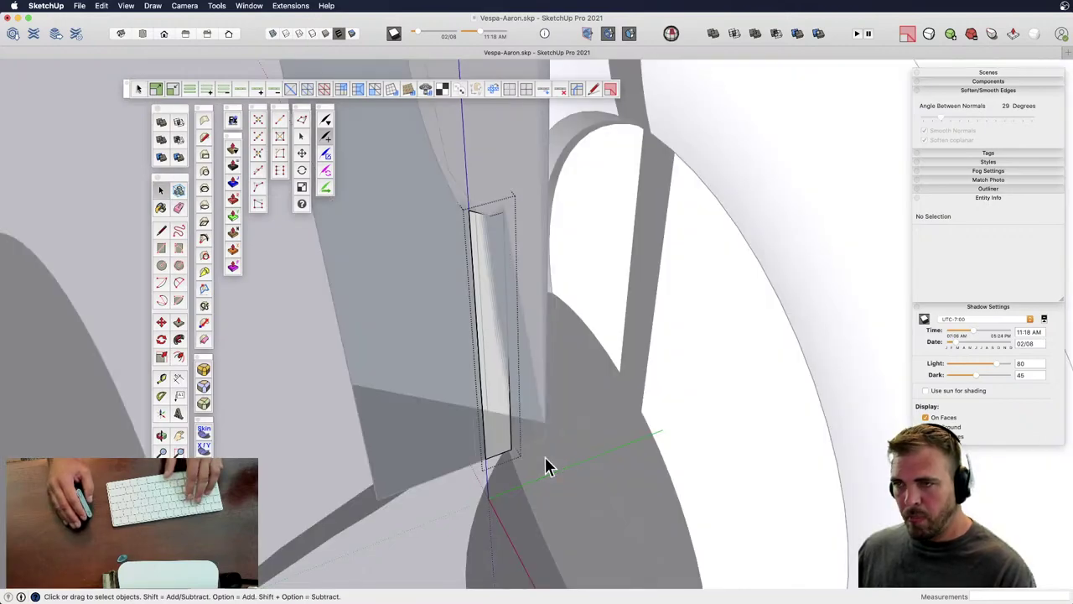
- Open the Shield component on the assembled scooter for editing
{"action": "scroll", "coordinate": [522, 463], "scroll_direction": "down", "scroll_amount": 3}
{"action": "middle_click_drag", "start_coordinate": [486, 506], "coordinate": [484, 376]}
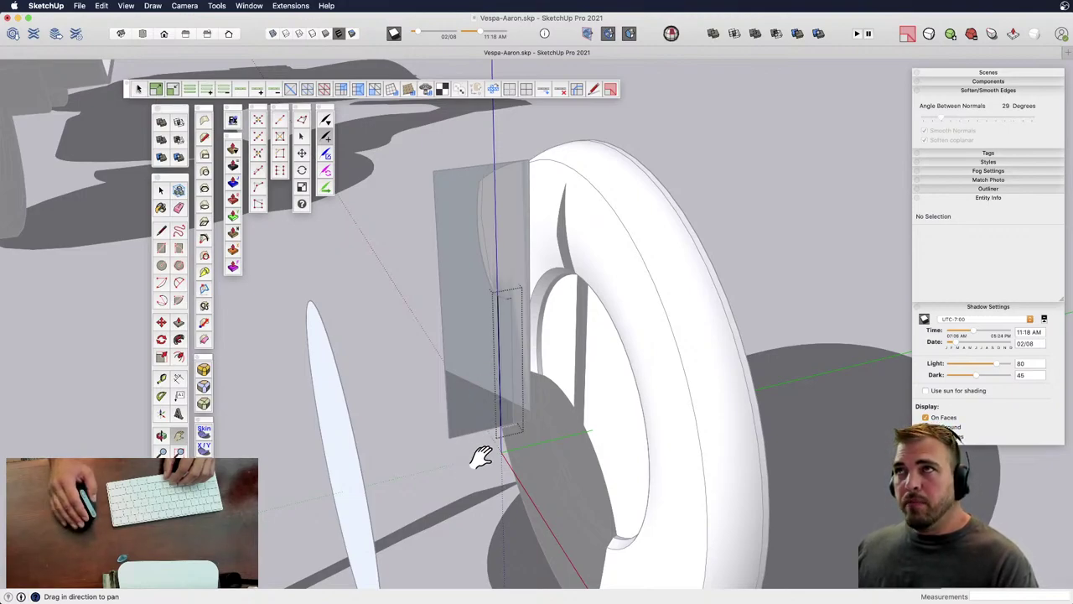
{"action": "scroll", "coordinate": [499, 436], "scroll_direction": "down", "scroll_amount": 3}
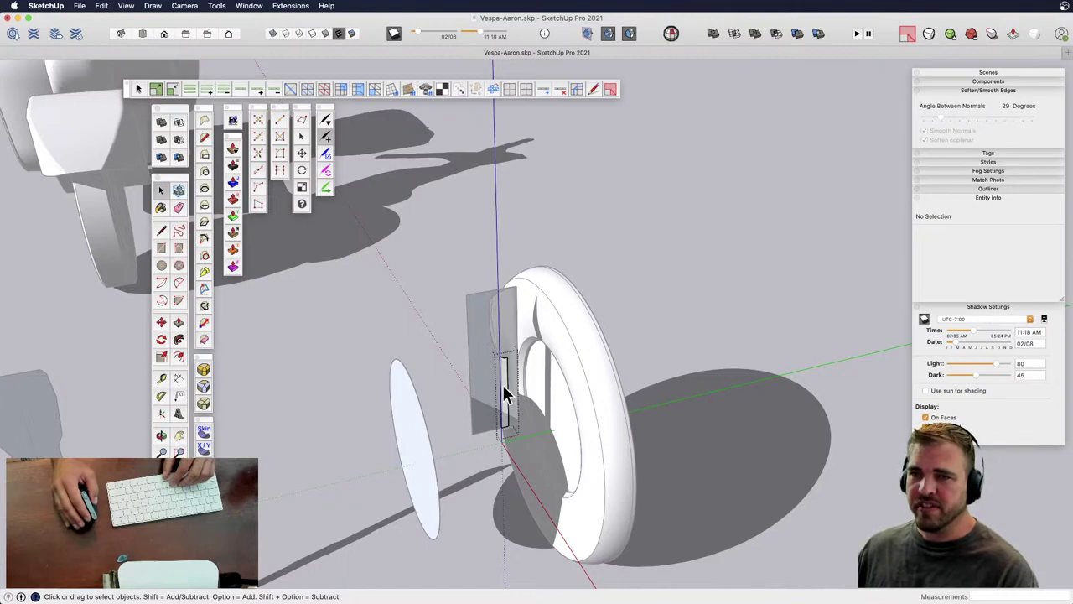
{"action": "middle_click_drag", "start_coordinate": [501, 484], "coordinate": [700, 412], "text": "shift"}
{"action": "scroll", "coordinate": [615, 291], "scroll_direction": "up", "scroll_amount": 2}
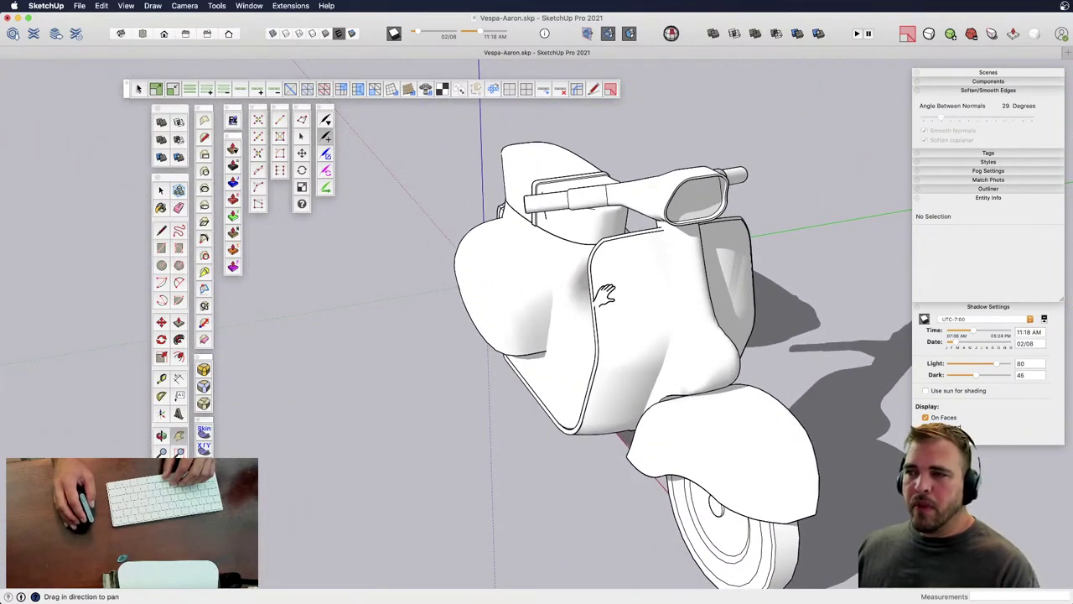
{"action": "key", "text": "space"}
{"action": "left_click", "coordinate": [596, 338]}
{"action": "double_click", "coordinate": [596, 338]}
{"action": "left_click", "coordinate": [596, 375]}
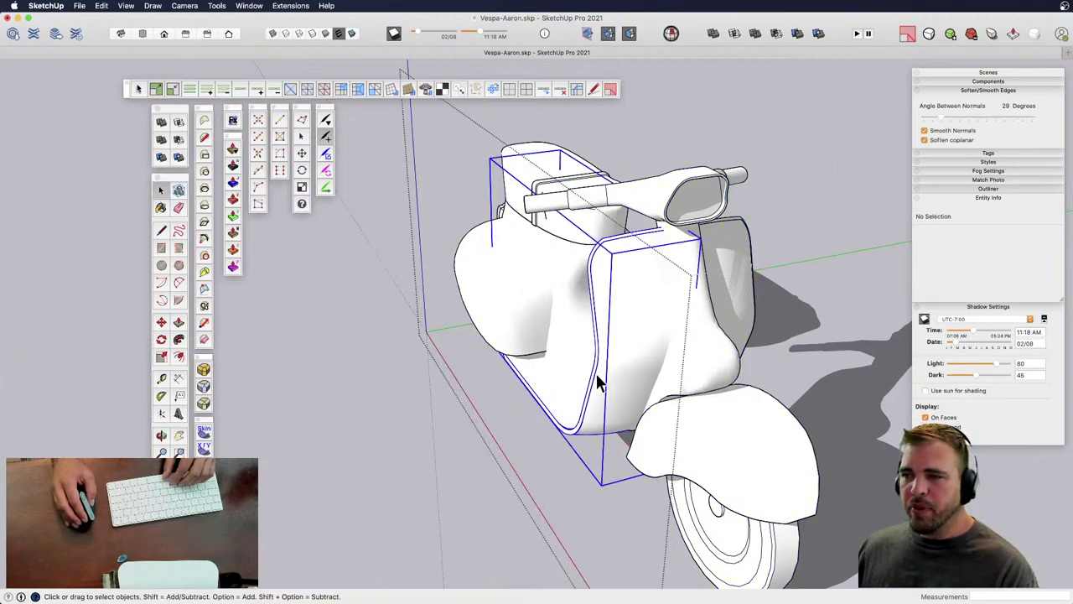
{"action": "mouse_move", "coordinate": [597, 380]}
{"action": "middle_mouse_down"}
{"action": "mouse_move", "coordinate": [578, 343]}
{"action": "mouse_move", "coordinate": [591, 361]}
{"action": "middle_mouse_up"}
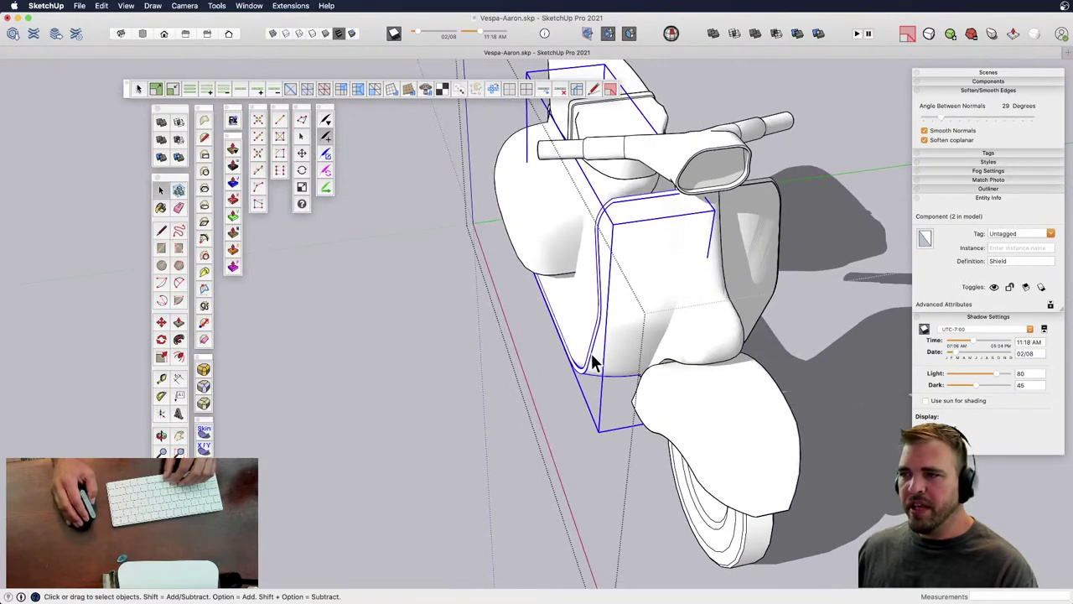
{"action": "double_click", "coordinate": [599, 296]}
{"action": "key", "text": "m"}
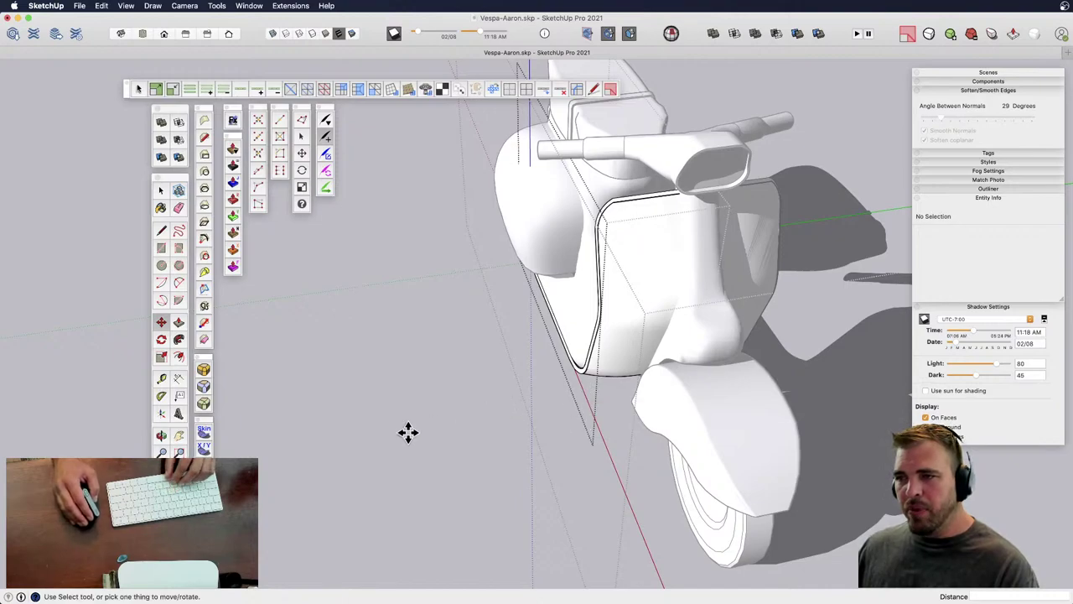
- Copy the shield's trim component about 2' 6 3/16" out to the side of the scooter
{"action": "key", "text": "space"}
{"action": "left_click", "coordinate": [586, 371]}
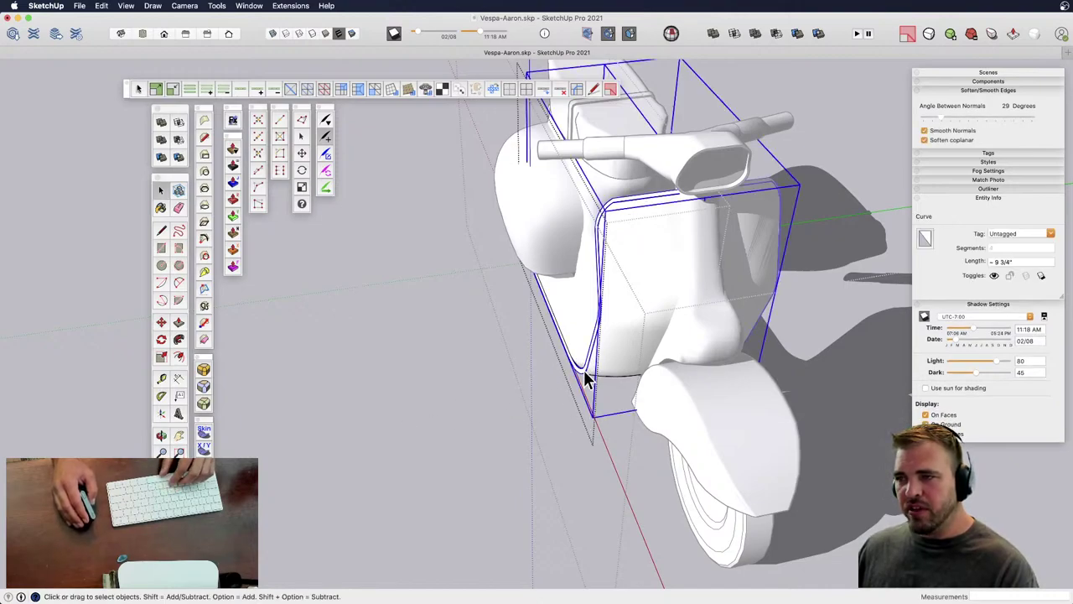
{"action": "left_click", "coordinate": [583, 382]}
{"action": "key", "text": "m"}
{"action": "key", "text": "alt"}
{"action": "left_click", "coordinate": [556, 391]}
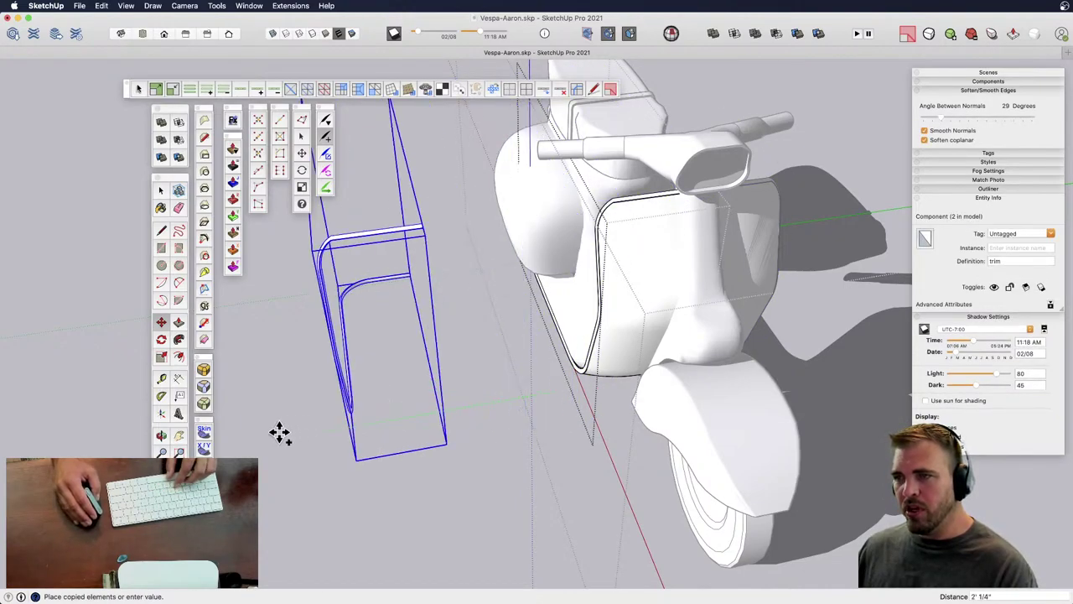
{"action": "left_click", "coordinate": [271, 439]}
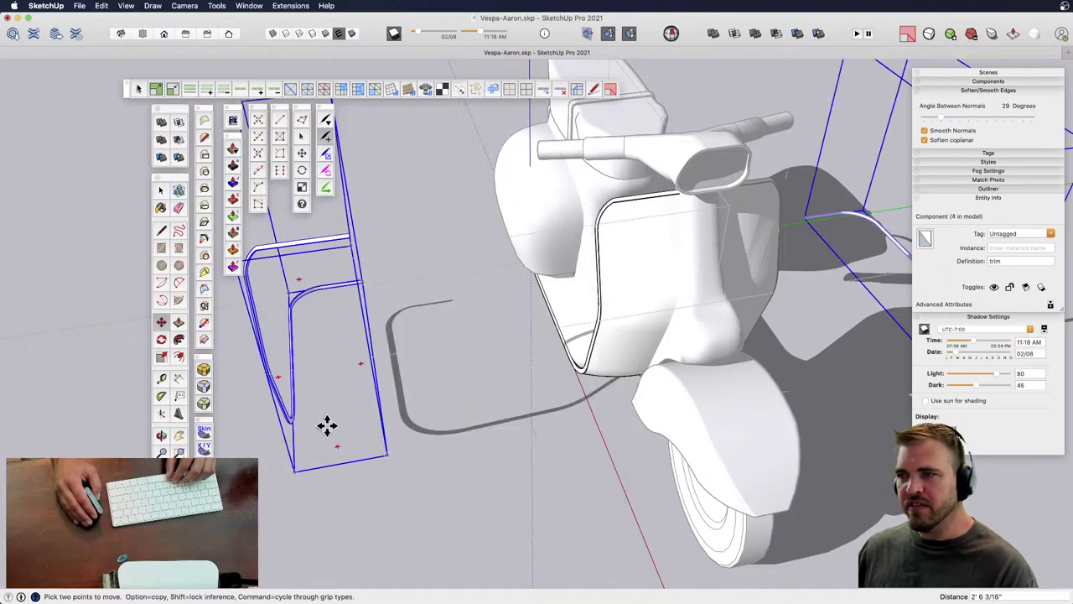
- Examine the copied trim's end profile and follow its sweep along the curved path from one end to the other
{"action": "middle_click_drag", "start_coordinate": [327, 426], "coordinate": [757, 376]}
{"action": "middle_click_drag", "start_coordinate": [796, 260], "coordinate": [570, 323]}
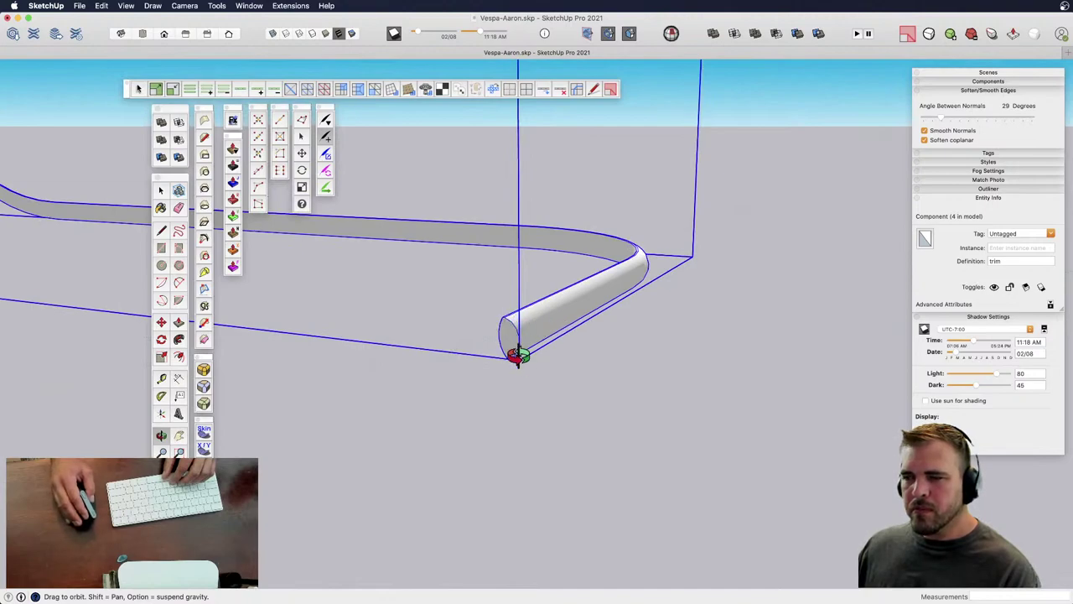
{"action": "scroll", "coordinate": [511, 334], "scroll_direction": "up", "scroll_amount": 6}
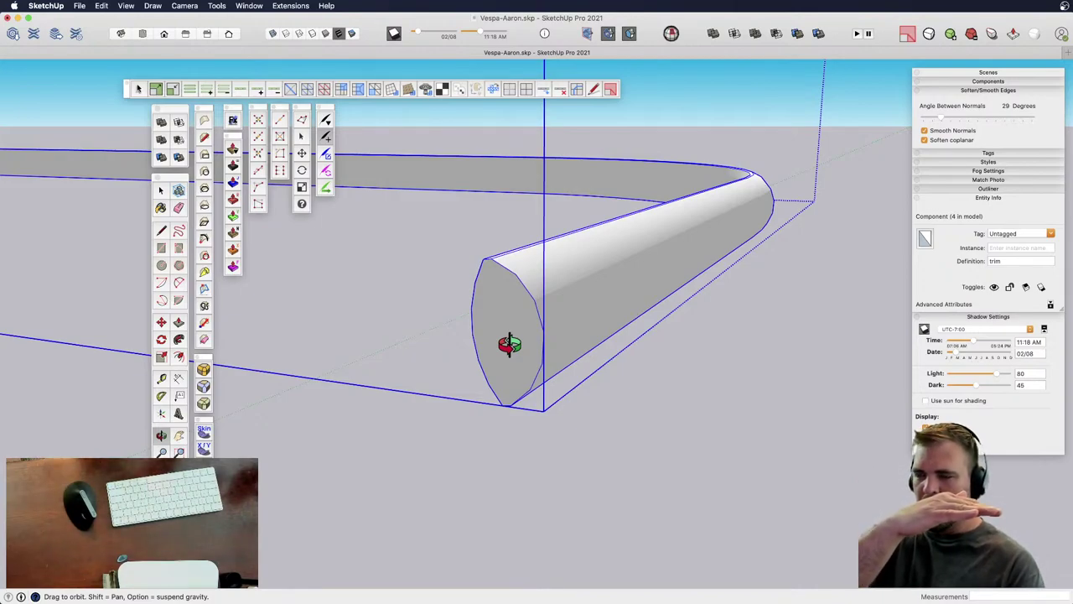
{"action": "left_click_drag", "start_coordinate": [601, 232], "coordinate": [675, 296]}
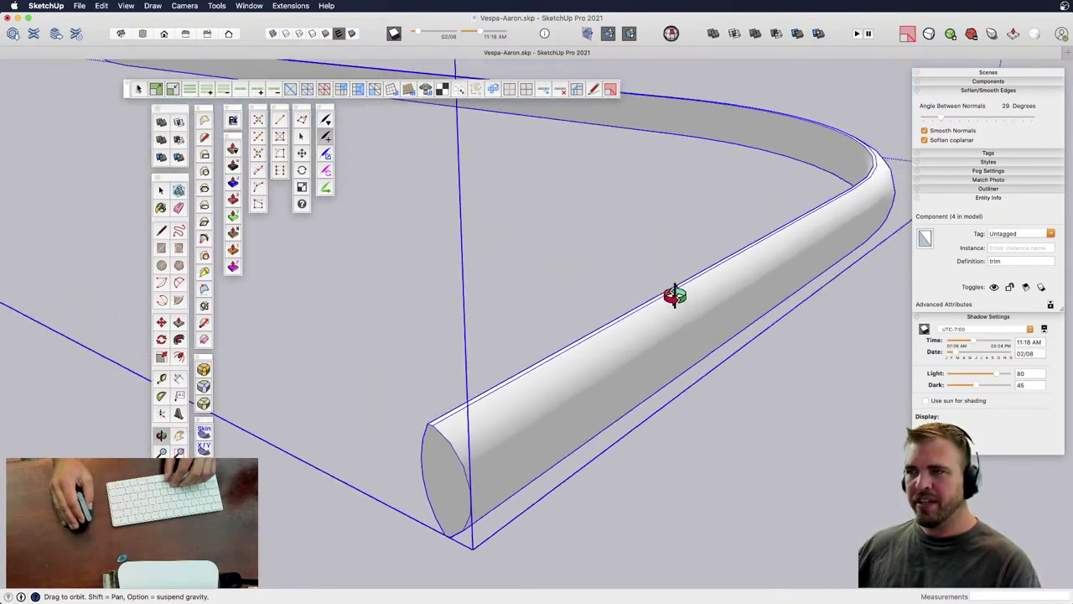
{"action": "scroll", "coordinate": [579, 328], "scroll_direction": "down", "scroll_amount": 5}
{"action": "left_click_drag", "start_coordinate": [529, 173], "coordinate": [604, 340], "text": "shift"}
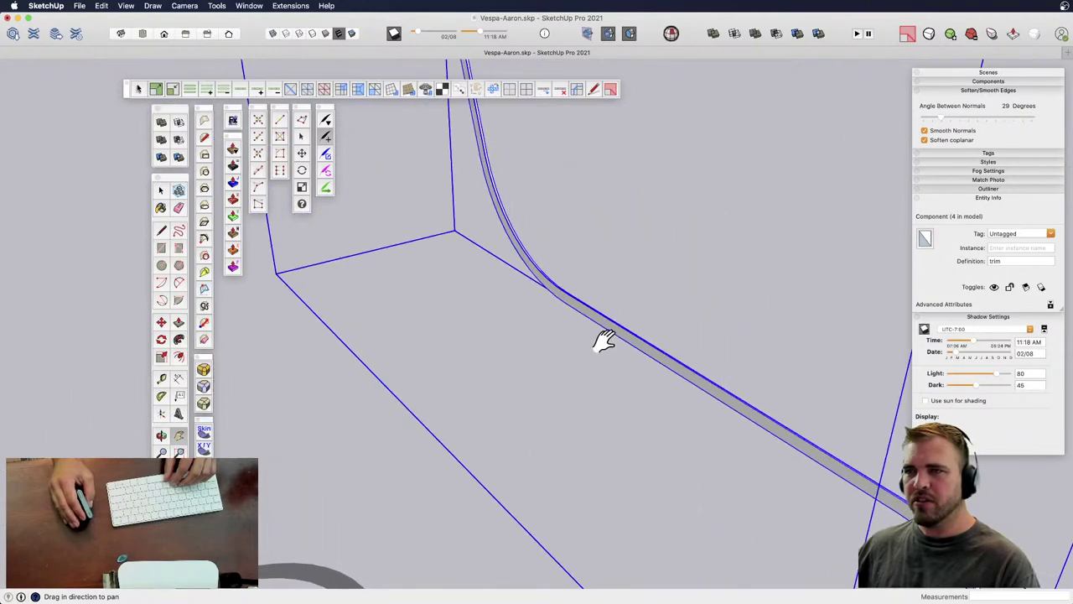
{"action": "left_click_drag", "start_coordinate": [524, 283], "coordinate": [588, 420], "text": "shift"}
{"action": "left_click_drag", "start_coordinate": [513, 158], "coordinate": [551, 383], "text": "shift"}
{"action": "left_click_drag", "start_coordinate": [551, 249], "coordinate": [575, 258], "text": "shift"}
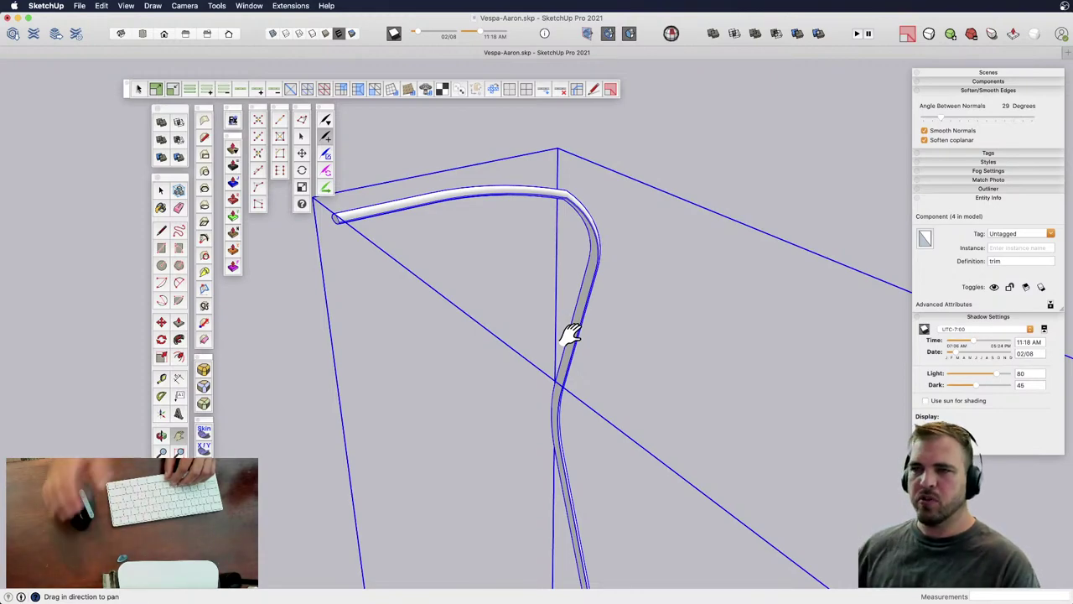
{"action": "key", "text": "o"}
{"action": "left_click_drag", "start_coordinate": [407, 246], "coordinate": [662, 211]}
{"action": "key", "text": "space"}
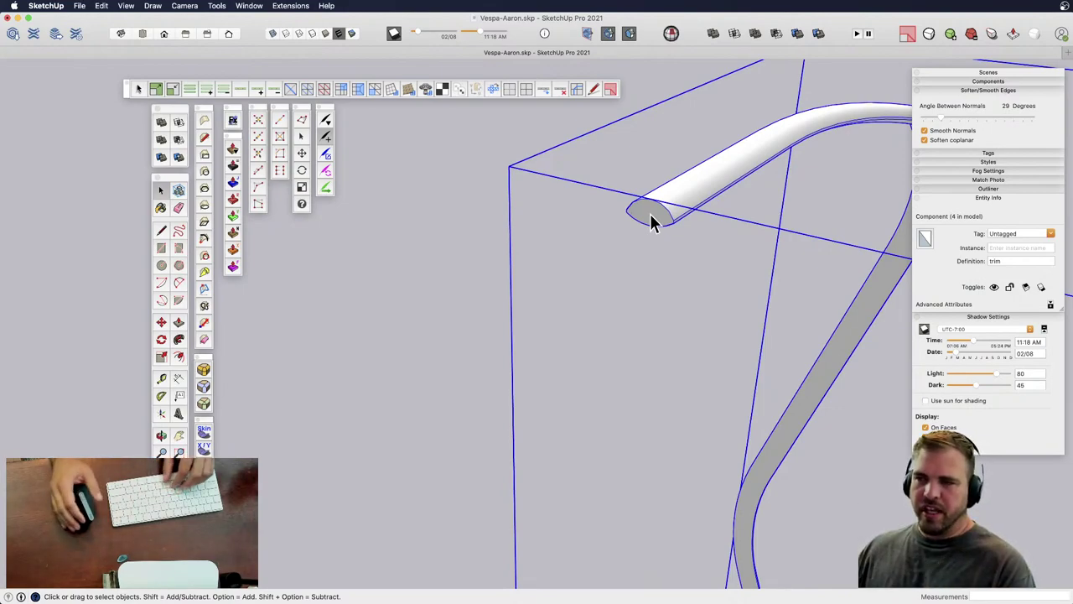
{"action": "scroll", "coordinate": [657, 212], "scroll_direction": "down", "scroll_amount": 3}
{"action": "mouse_move", "coordinate": [671, 230]}
{"action": "middle_mouse_down", "text": "shift"}
{"action": "mouse_move", "coordinate": [673, 254]}
{"action": "mouse_move", "coordinate": [718, 237]}
{"action": "mouse_move", "coordinate": [655, 240]}
{"action": "mouse_move", "coordinate": [794, 293]}
{"action": "mouse_move", "coordinate": [659, 268]}
{"action": "mouse_move", "coordinate": [544, 295]}
{"action": "mouse_move", "coordinate": [522, 383]}
{"action": "mouse_move", "coordinate": [538, 236]}
{"action": "middle_mouse_up", "text": "shift"}
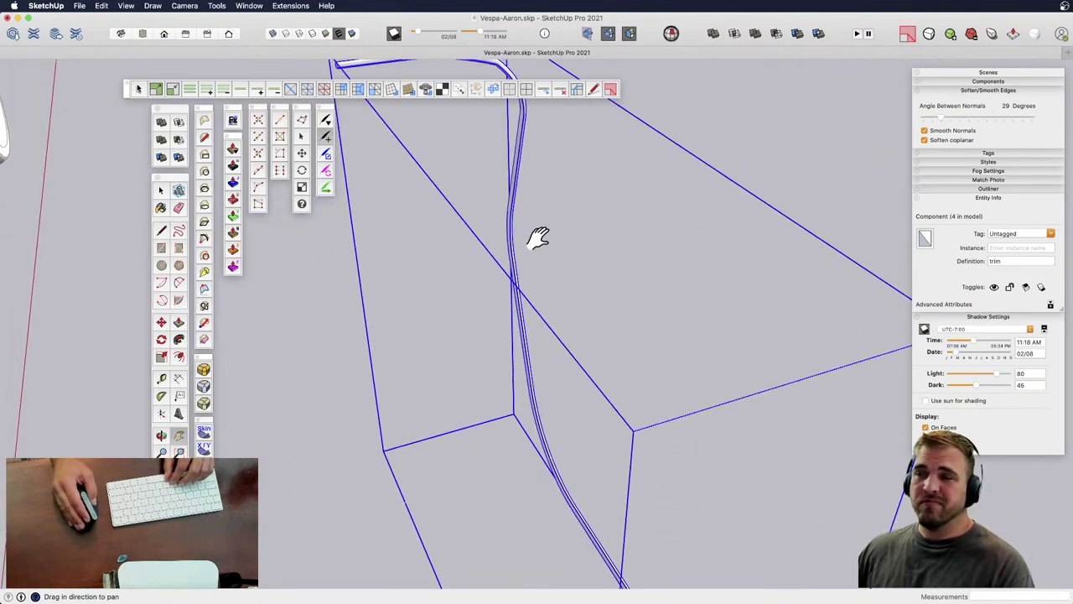
{"action": "scroll", "coordinate": [537, 239], "scroll_direction": "down", "scroll_amount": 5}
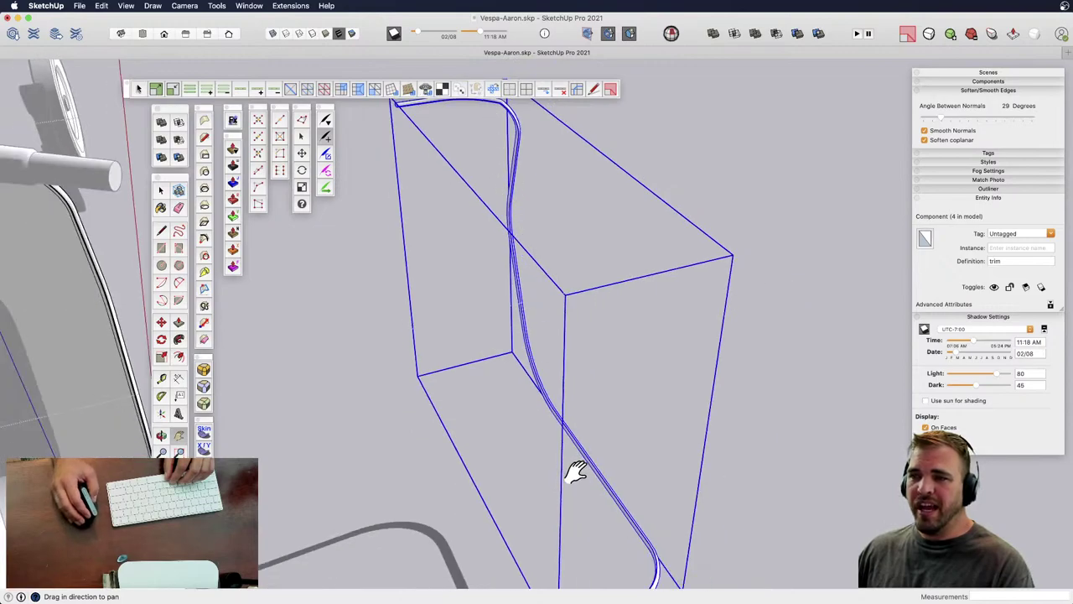
{"action": "middle_click_drag", "start_coordinate": [577, 472], "coordinate": [543, 323], "text": "shift"}
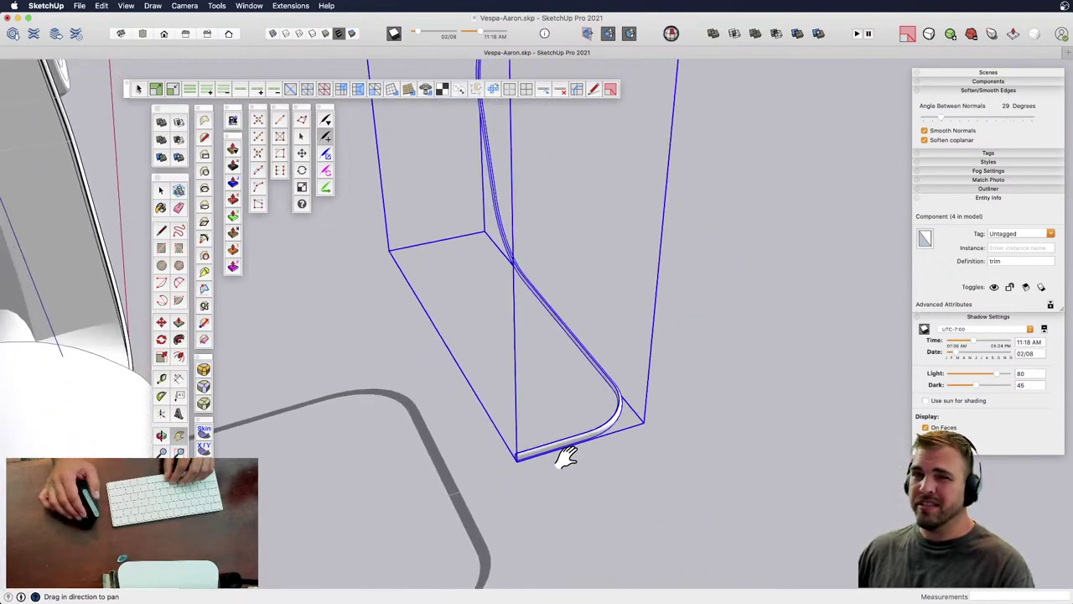
{"action": "mouse_move", "coordinate": [570, 459]}
{"action": "middle_mouse_down"}
{"action": "mouse_move", "coordinate": [570, 419]}
{"action": "mouse_move", "coordinate": [671, 496]}
{"action": "mouse_move", "coordinate": [620, 477]}
{"action": "mouse_move", "coordinate": [480, 367]}
{"action": "mouse_move", "coordinate": [699, 328]}
{"action": "mouse_move", "coordinate": [575, 378]}
{"action": "mouse_move", "coordinate": [802, 307]}
{"action": "mouse_move", "coordinate": [633, 356]}
{"action": "middle_mouse_up"}
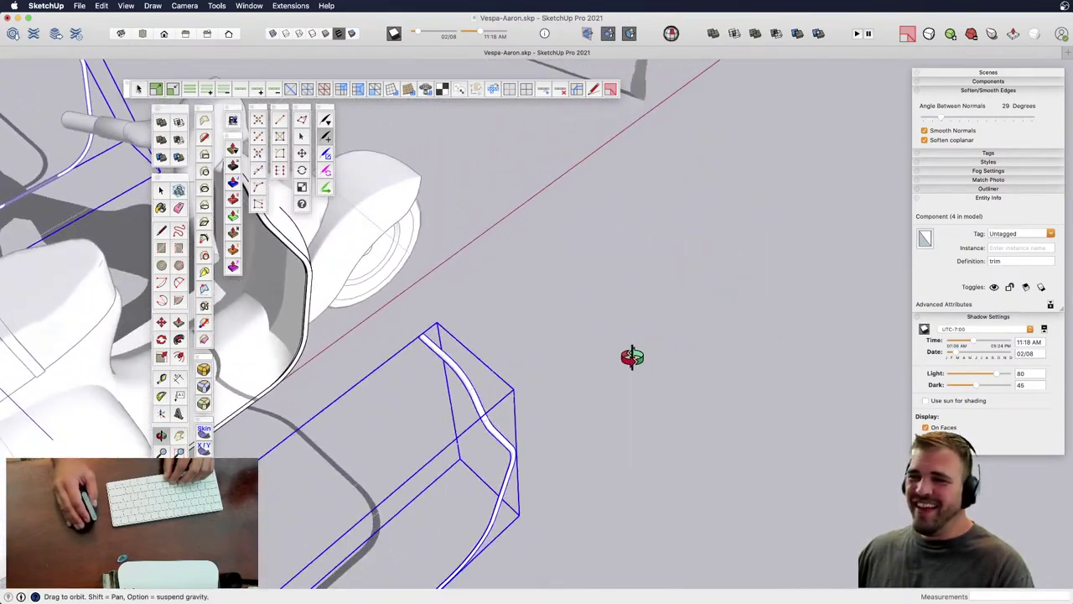
- Erase the copied trim component and return to the wheel parts beside the scooter
{"action": "key", "text": "e"}
{"action": "left_click", "coordinate": [429, 332]}
{"action": "mouse_move", "coordinate": [485, 294]}
{"action": "middle_mouse_down"}
{"action": "mouse_move", "coordinate": [623, 448]}
{"action": "mouse_move", "coordinate": [395, 314]}
{"action": "mouse_move", "coordinate": [501, 407]}
{"action": "mouse_move", "coordinate": [372, 342]}
{"action": "mouse_move", "coordinate": [382, 331]}
{"action": "middle_mouse_up"}
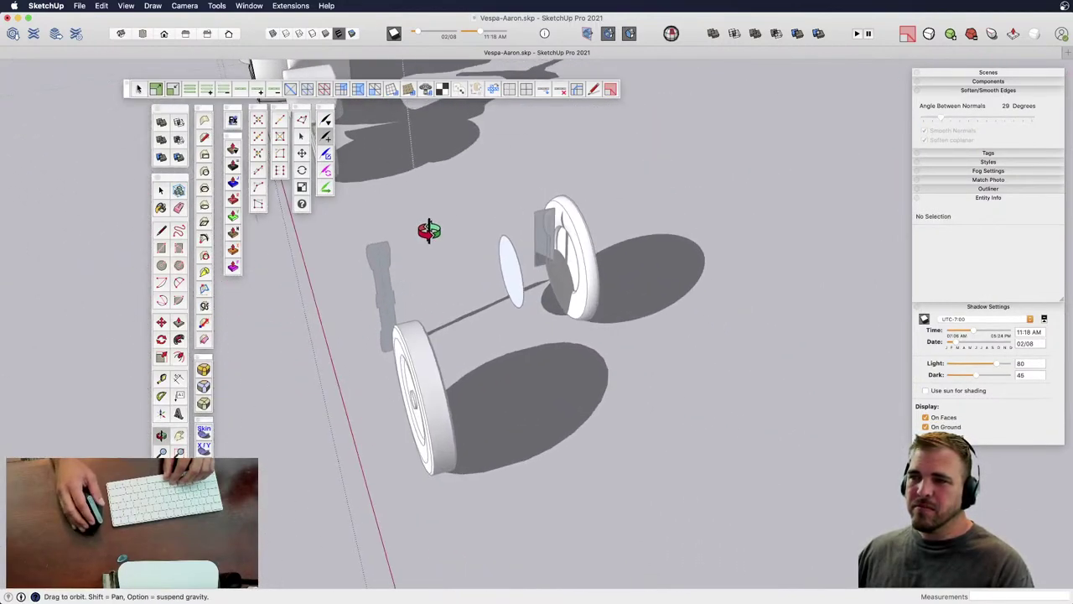
- Move the narrow strip profile group about 3 5/8" out from the wheel's half profile
{"action": "scroll", "coordinate": [546, 208], "scroll_direction": "up", "scroll_amount": 5}
{"action": "scroll", "coordinate": [545, 306], "scroll_direction": "up", "scroll_amount": 3}
{"action": "middle_click_drag", "start_coordinate": [578, 330], "coordinate": [449, 272]}
{"action": "left_click", "coordinate": [436, 292]}
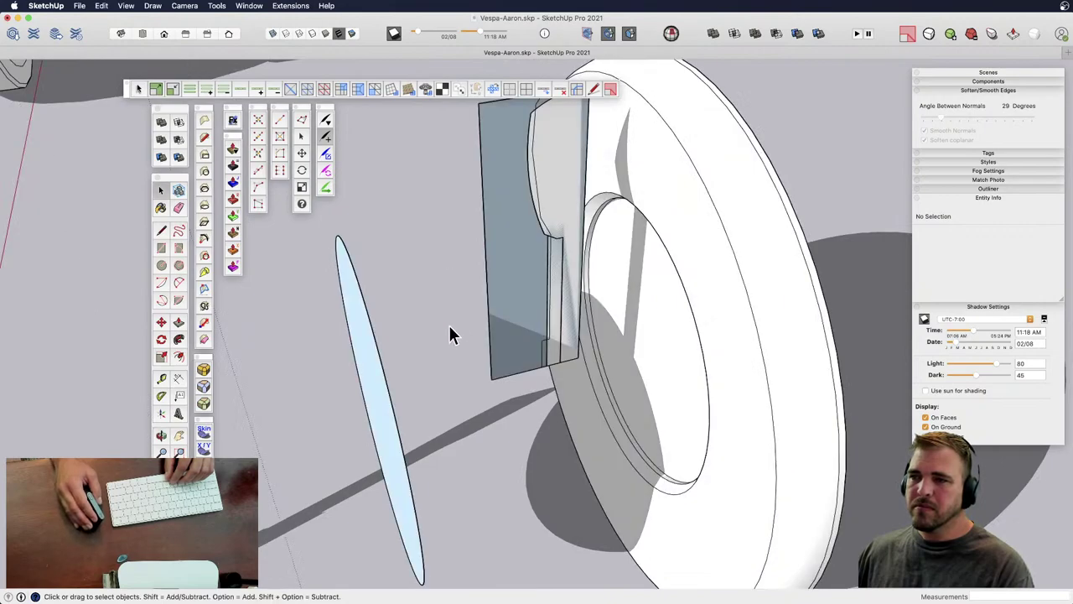
{"action": "left_click", "coordinate": [557, 302]}
{"action": "key", "text": "m"}
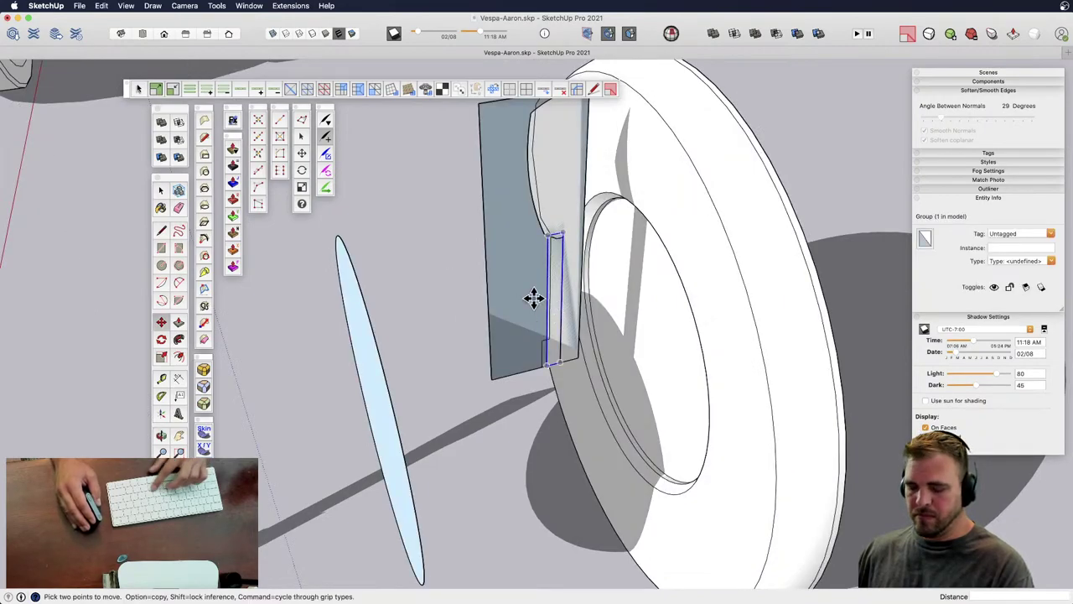
{"action": "left_click_drag", "start_coordinate": [474, 310], "coordinate": [410, 318]}
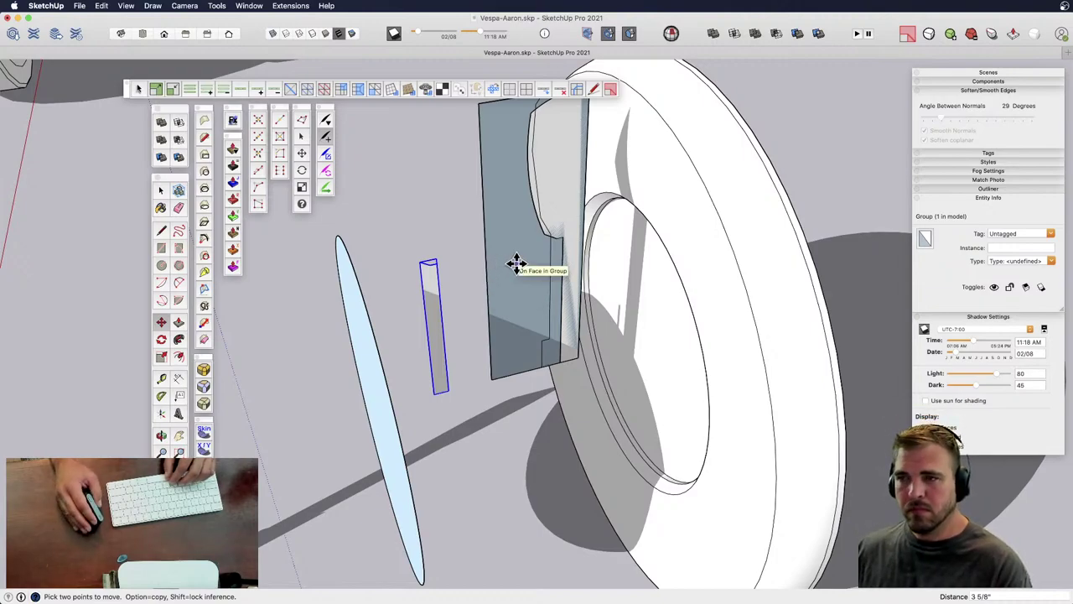
- Open the separated strip profile group for editing, with its notched upper end in close view
{"action": "scroll", "coordinate": [446, 300], "scroll_direction": "up", "scroll_amount": 5}
{"action": "key", "text": "space"}
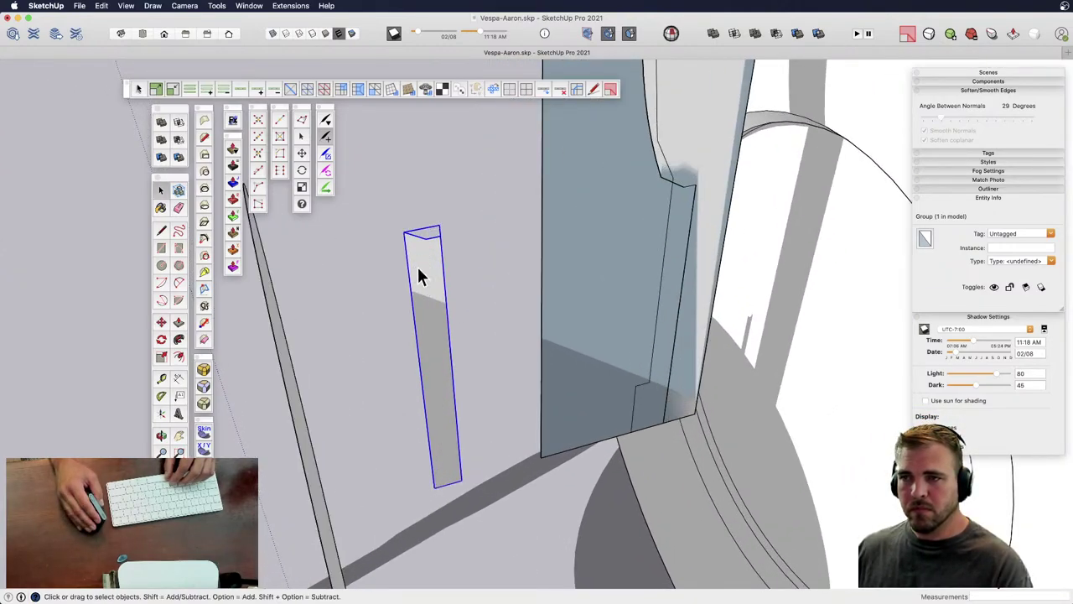
{"action": "double_click", "coordinate": [419, 268]}
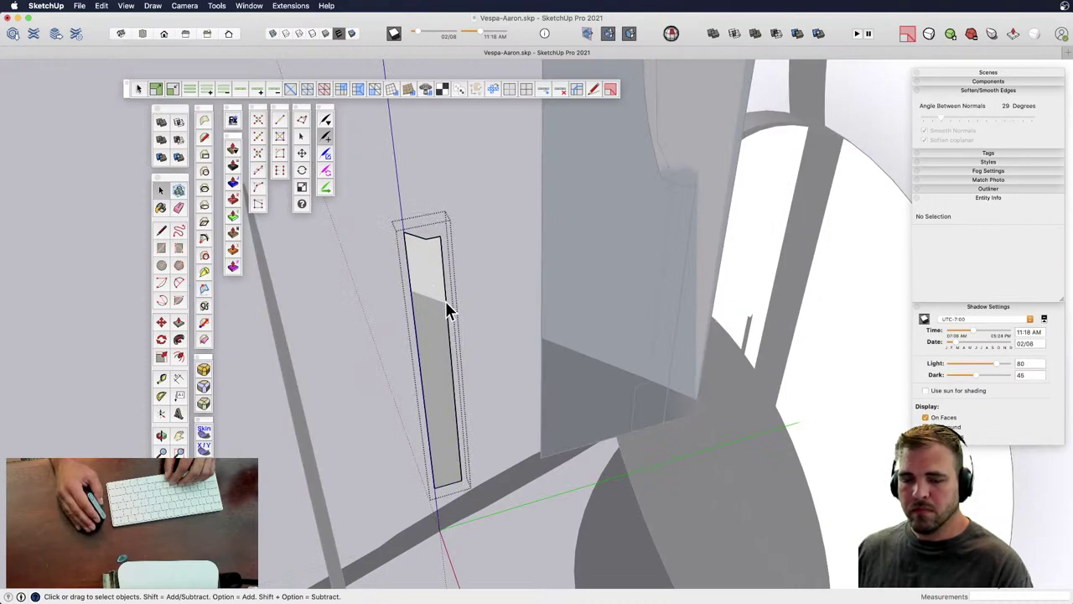
{"action": "scroll", "coordinate": [407, 234], "scroll_direction": "up", "scroll_amount": 3}
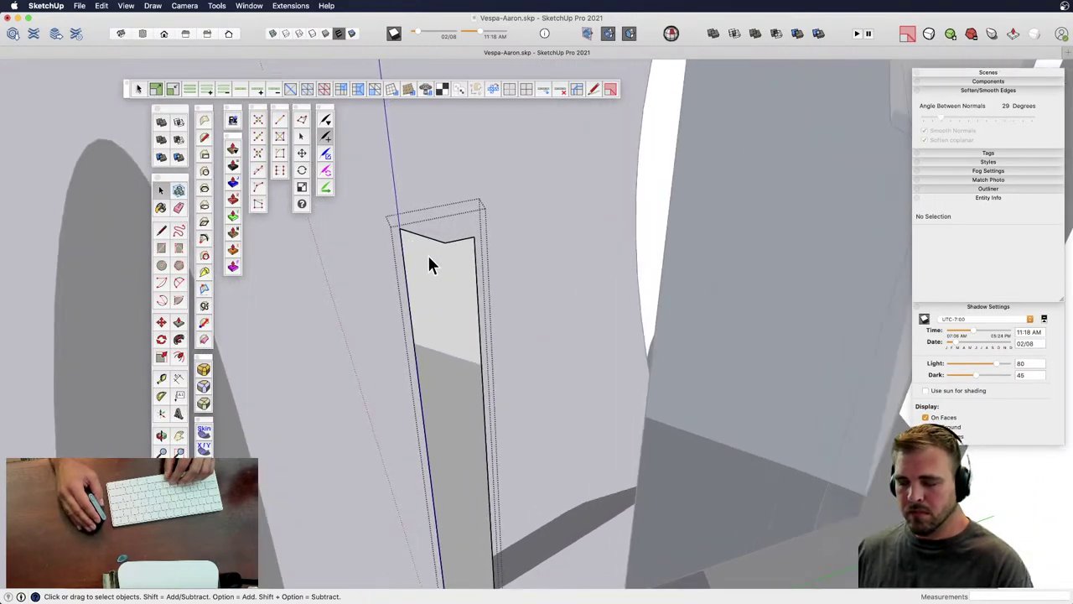
{"action": "mouse_move", "coordinate": [428, 265]}
{"action": "middle_mouse_down"}
{"action": "mouse_move", "coordinate": [424, 244]}
{"action": "mouse_move", "coordinate": [425, 260]}
{"action": "middle_mouse_up"}
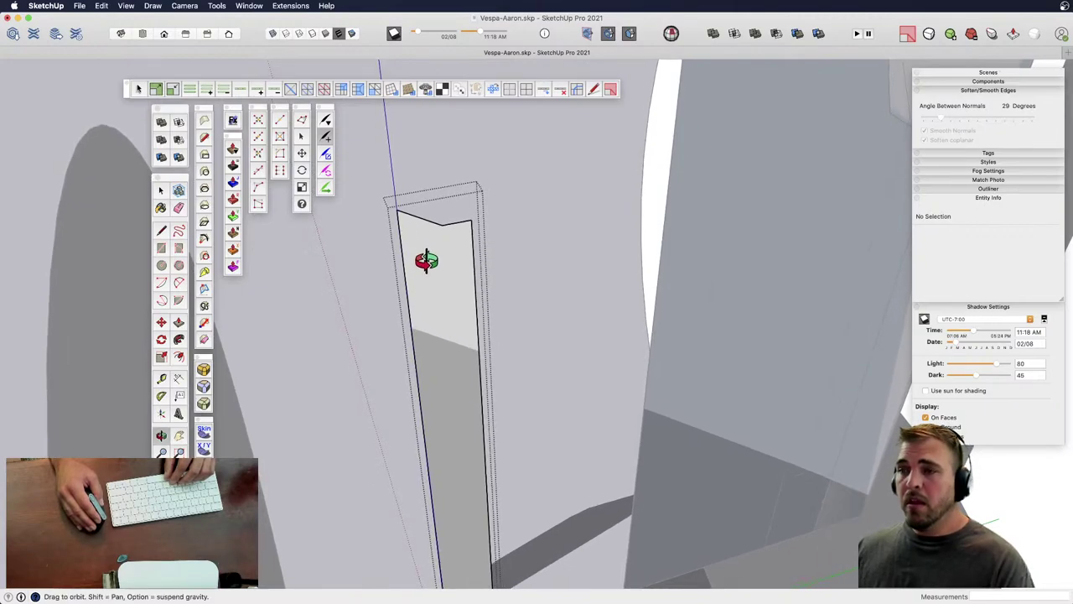
{"action": "scroll", "coordinate": [450, 311], "scroll_direction": "down", "scroll_amount": 5}
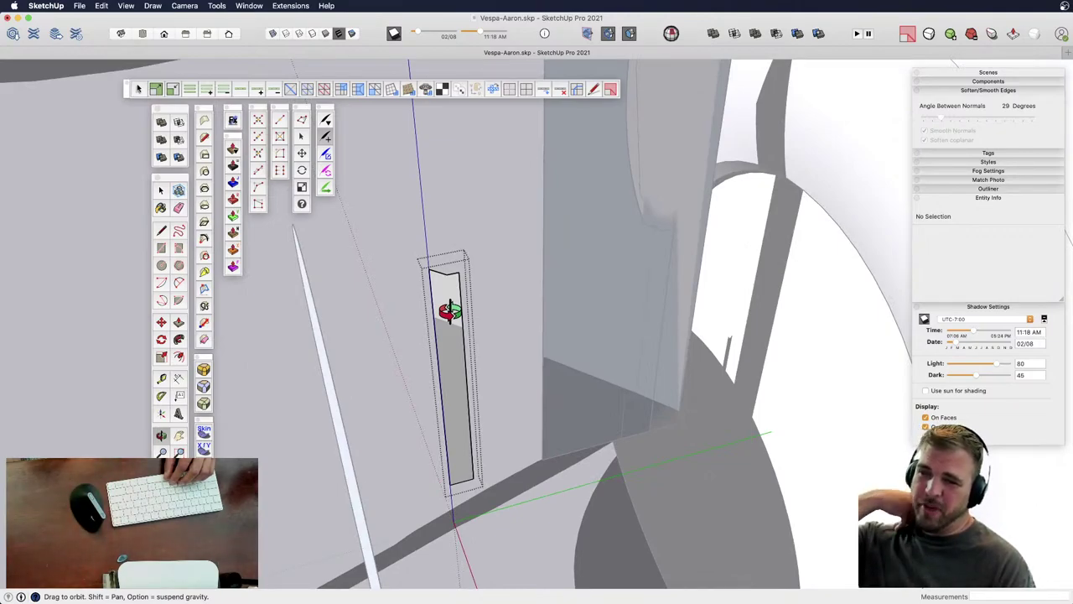
{"action": "scroll", "coordinate": [451, 311], "scroll_direction": "down", "scroll_amount": 3}
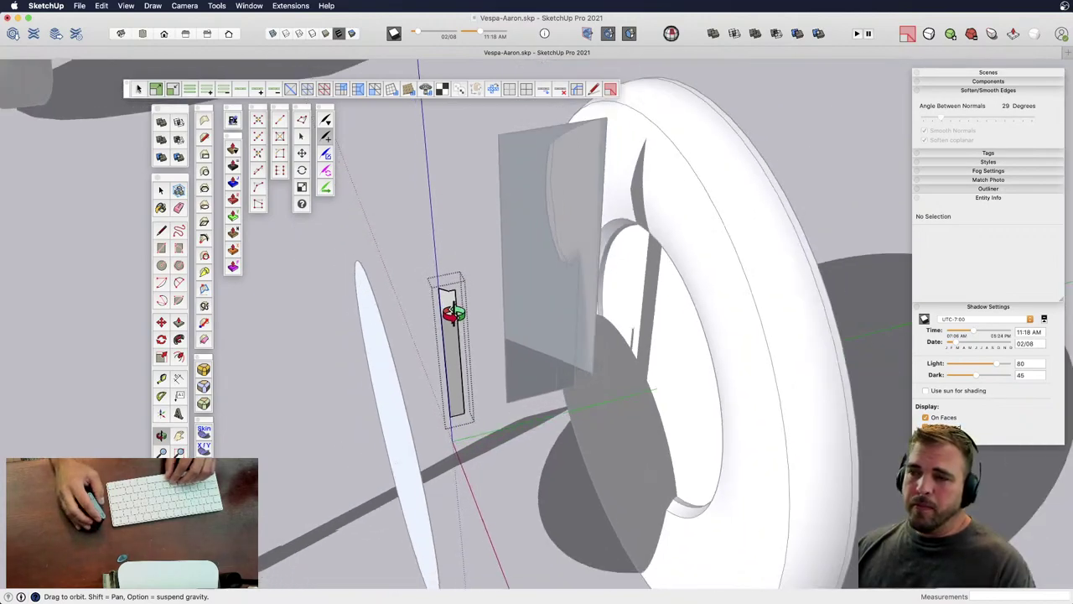
{"action": "scroll", "coordinate": [452, 312], "scroll_direction": "up", "scroll_amount": 5}
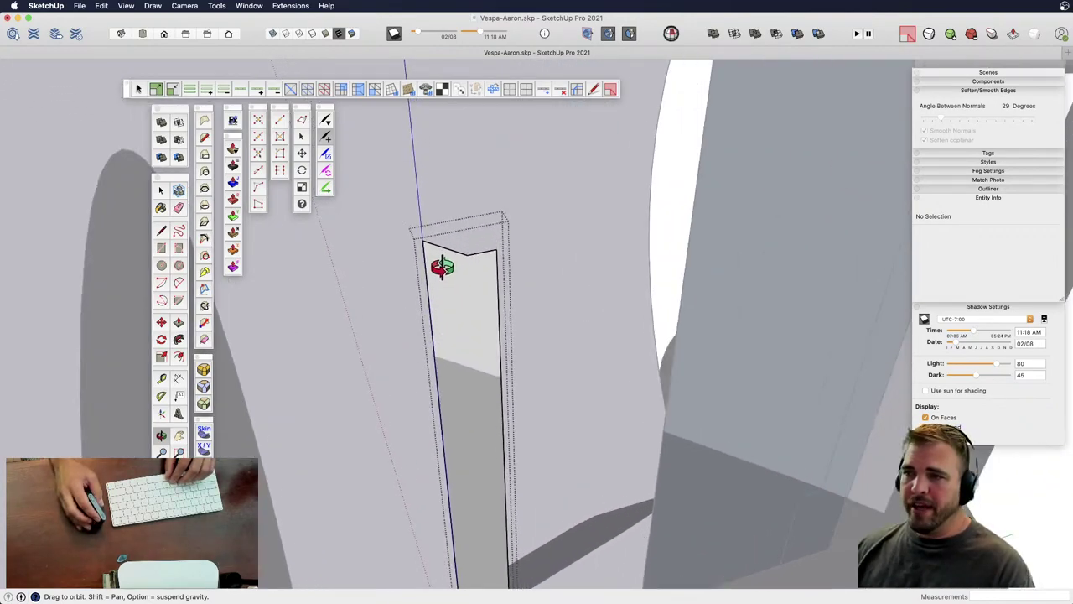
{"action": "scroll", "coordinate": [442, 267], "scroll_direction": "up", "scroll_amount": 2}
- Draw a stepped line down the strip face from its long edge to its lower end, with vertical segments about 15/16" and 3 1/2"
{"action": "key", "text": "l"}
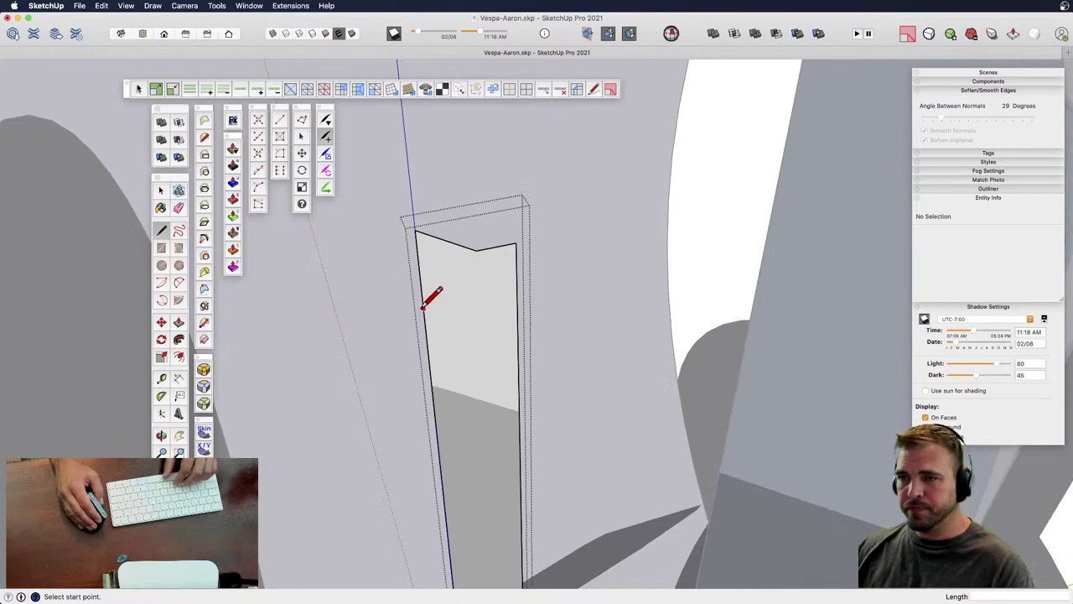
{"action": "left_click", "coordinate": [424, 308]}
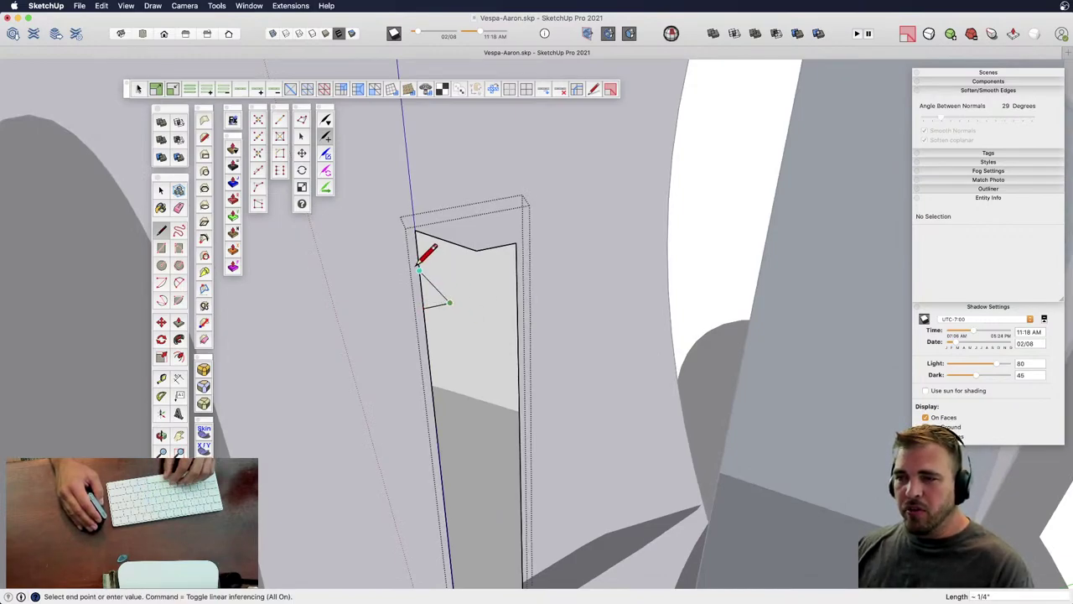
{"action": "scroll", "coordinate": [422, 279], "scroll_direction": "down", "scroll_amount": 2}
{"action": "scroll", "coordinate": [454, 225], "scroll_direction": "down", "scroll_amount": 2}
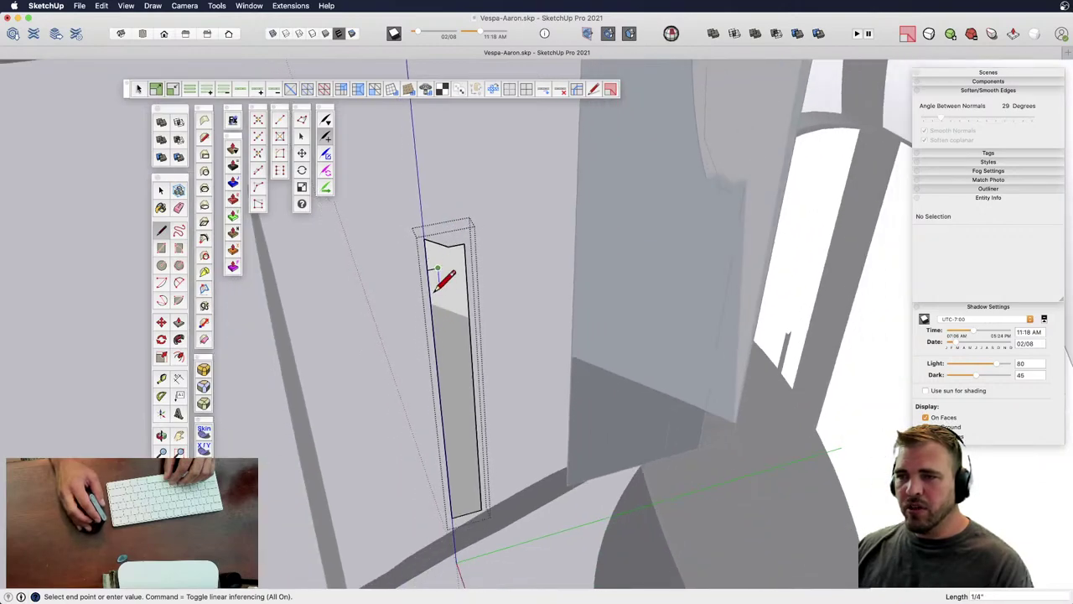
{"action": "scroll", "coordinate": [444, 330], "scroll_direction": "up", "scroll_amount": 2}
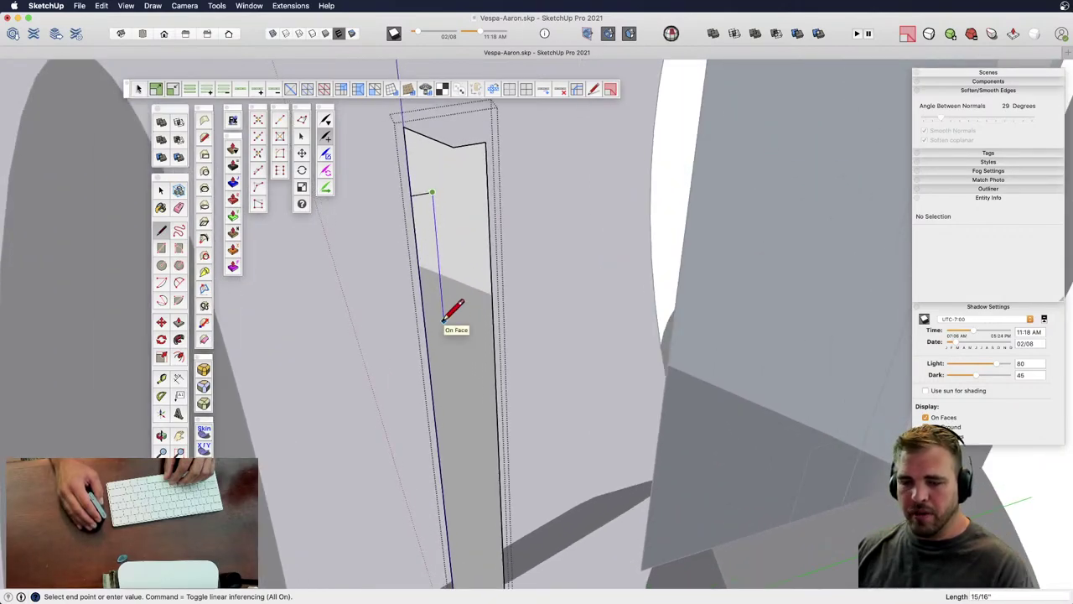
{"action": "left_click", "coordinate": [444, 320]}
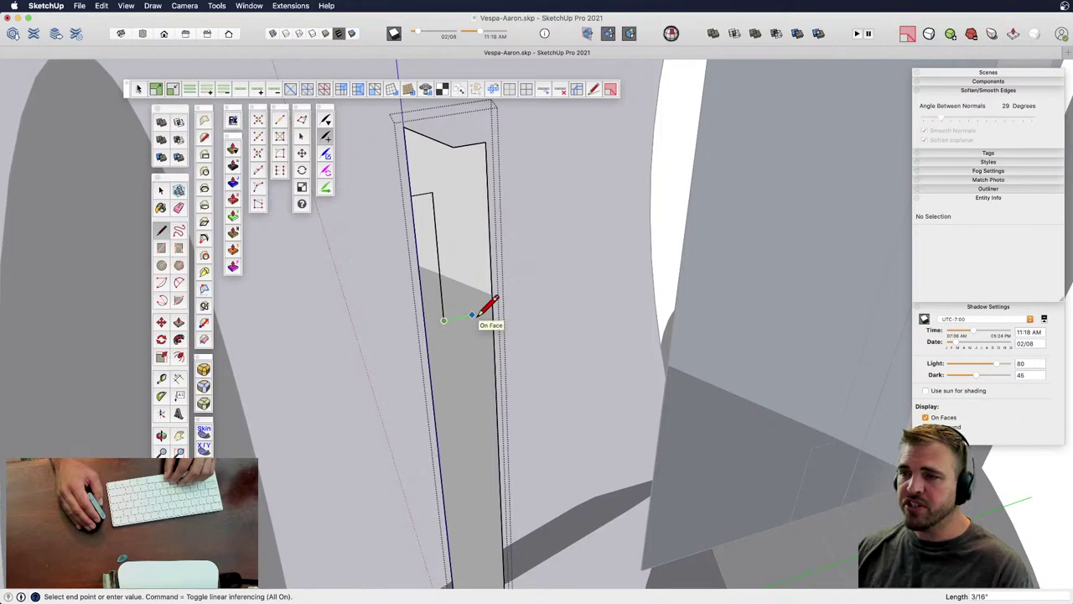
{"action": "scroll", "coordinate": [474, 315], "scroll_direction": "down", "scroll_amount": 3}
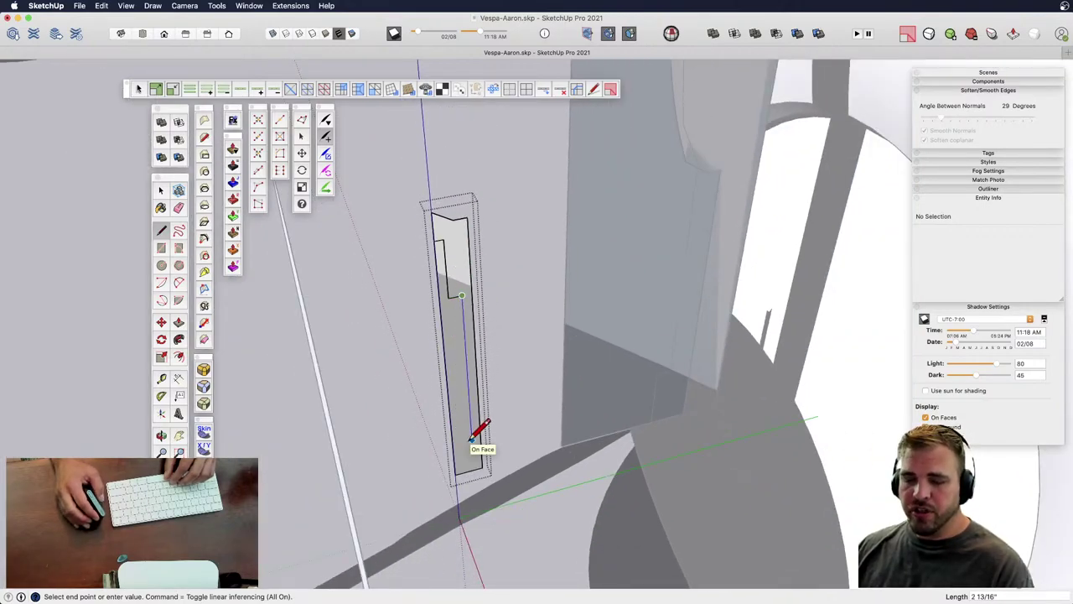
{"action": "left_click", "coordinate": [477, 466]}
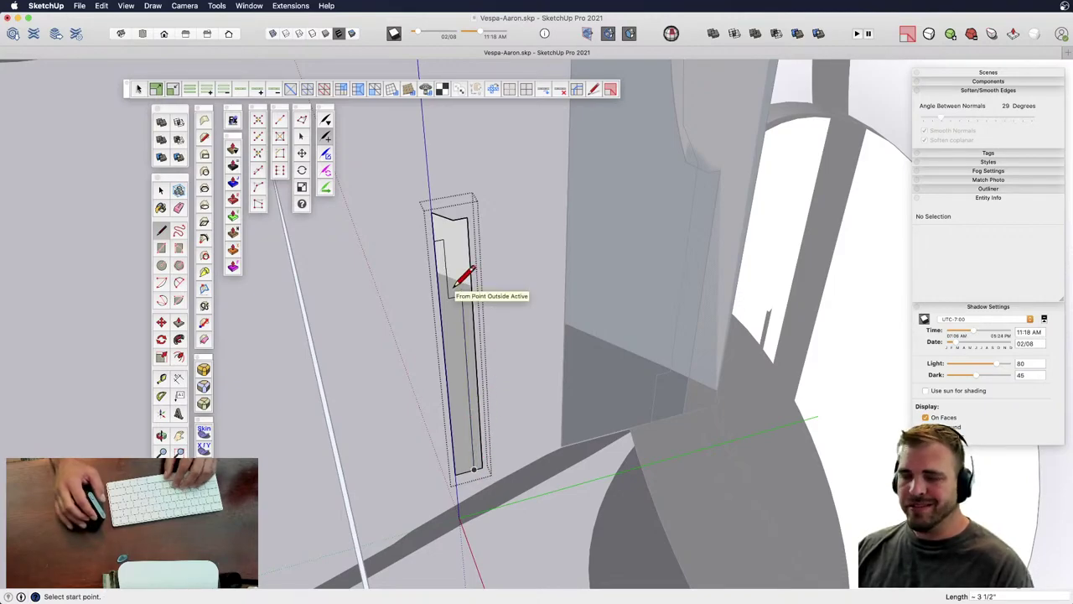
- Try to round the outer corner of the line's lower step with a 12-segment tangent arc
{"action": "scroll", "coordinate": [457, 285], "scroll_direction": "up", "scroll_amount": 6}
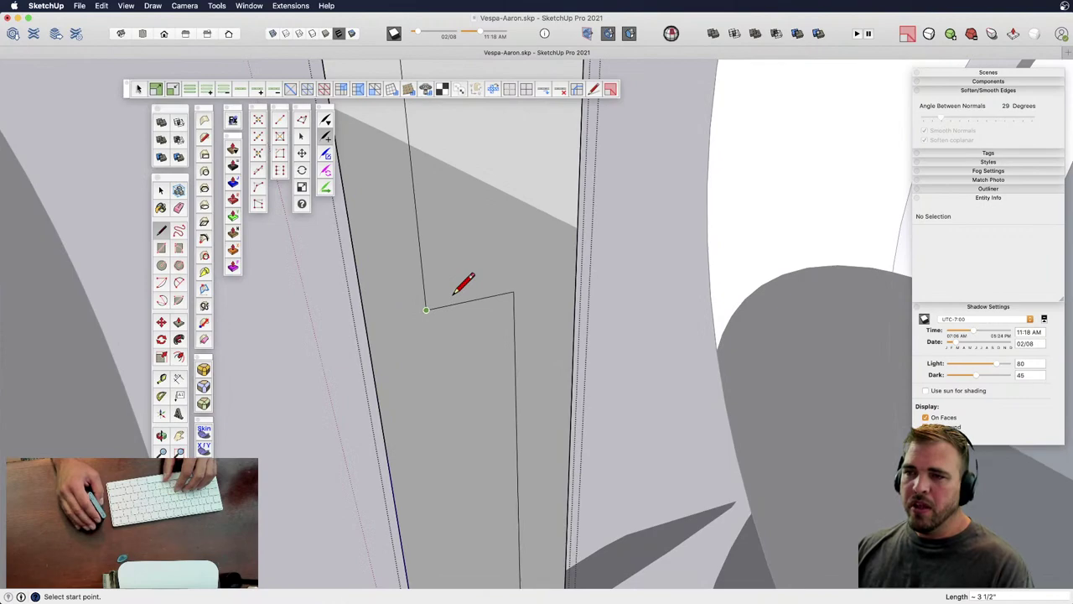
{"action": "key", "text": "a"}
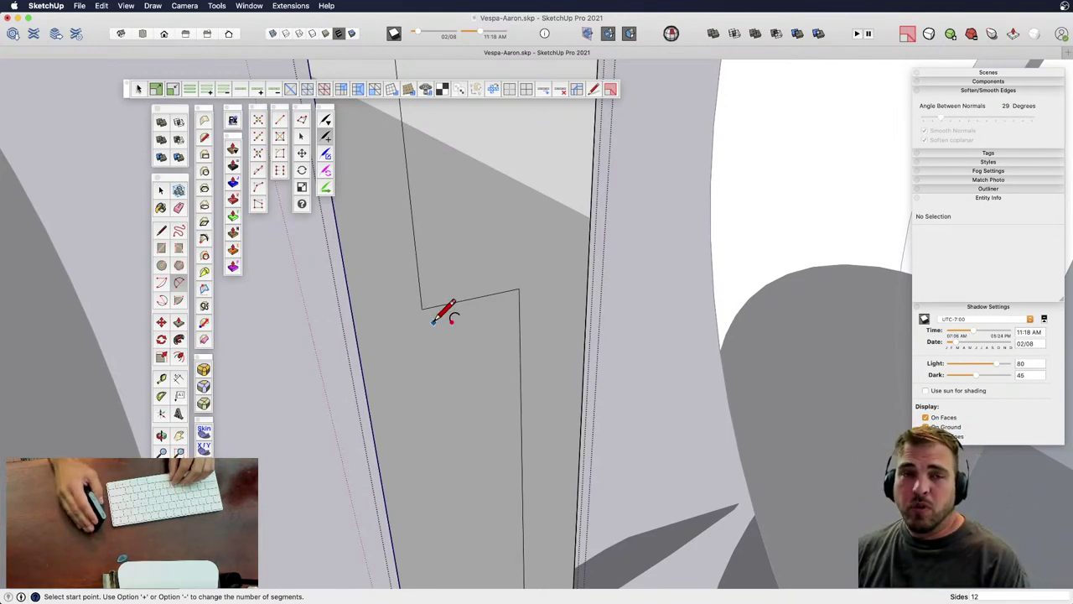
{"action": "scroll", "coordinate": [471, 298], "scroll_direction": "up", "scroll_amount": 2}
{"action": "left_click", "coordinate": [471, 298]}
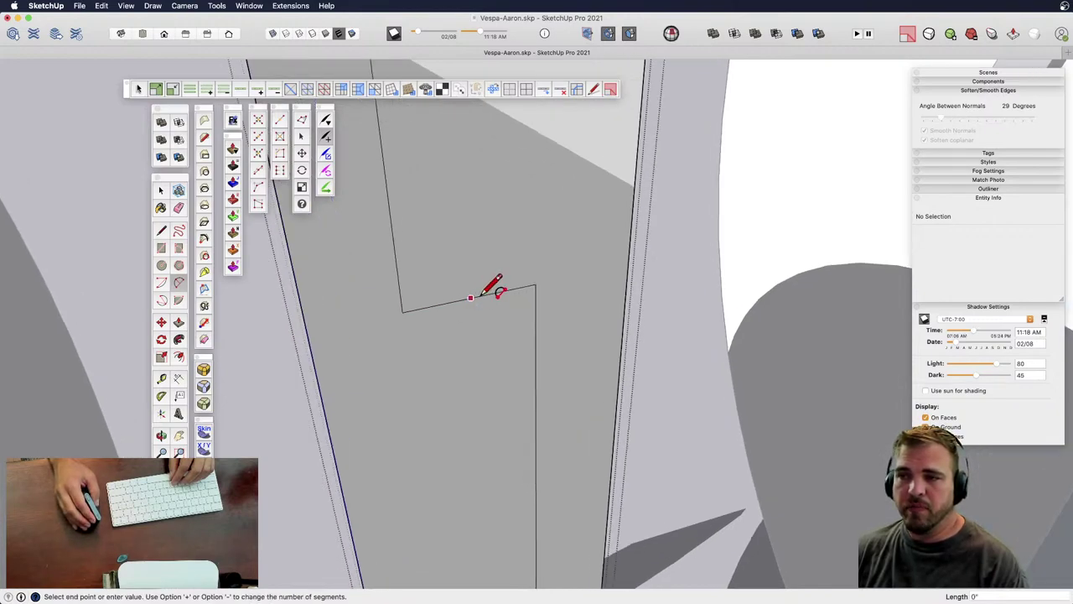
{"action": "left_click", "coordinate": [536, 336]}
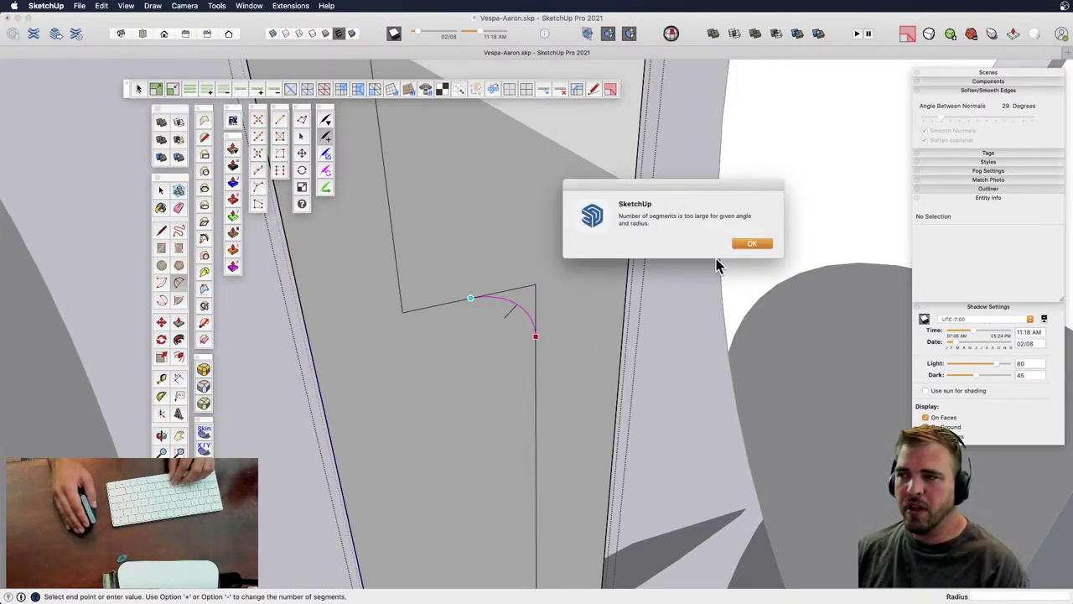
{"action": "left_click", "coordinate": [751, 244]}
{"action": "scroll", "coordinate": [459, 309], "scroll_direction": "down", "scroll_amount": 3}
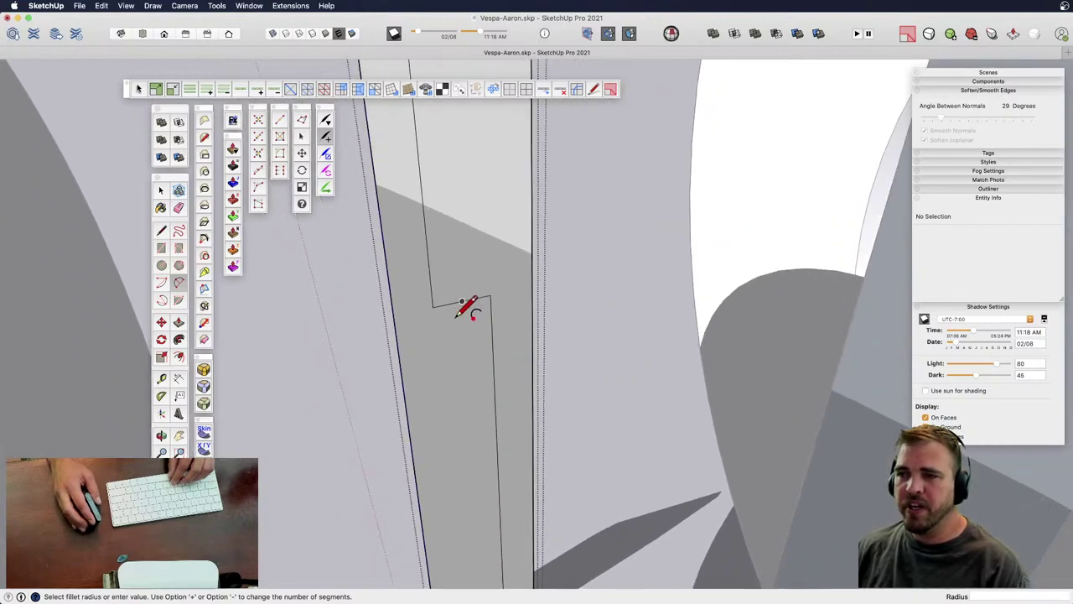
{"action": "scroll", "coordinate": [465, 307], "scroll_direction": "down", "scroll_amount": 2}
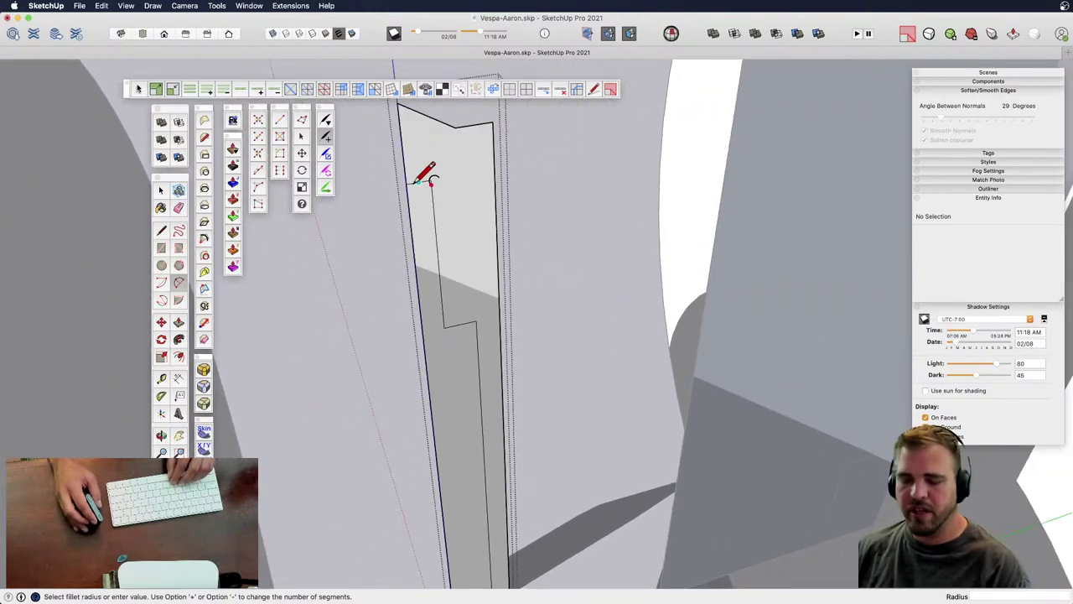
{"action": "scroll", "coordinate": [434, 193], "scroll_direction": "down", "scroll_amount": 2}
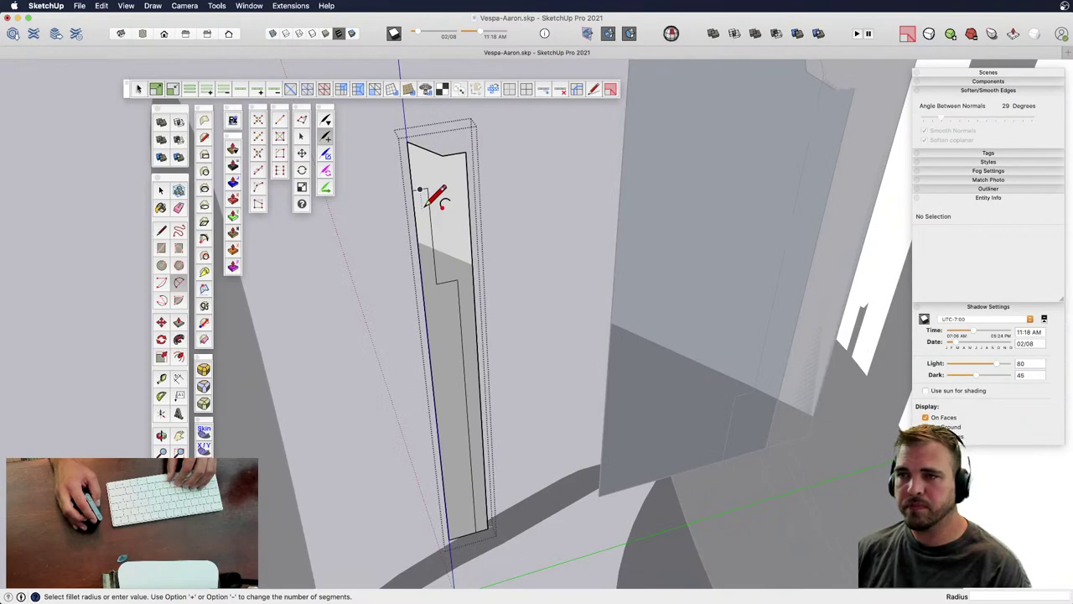
{"action": "scroll", "coordinate": [420, 190], "scroll_direction": "up", "scroll_amount": 2}
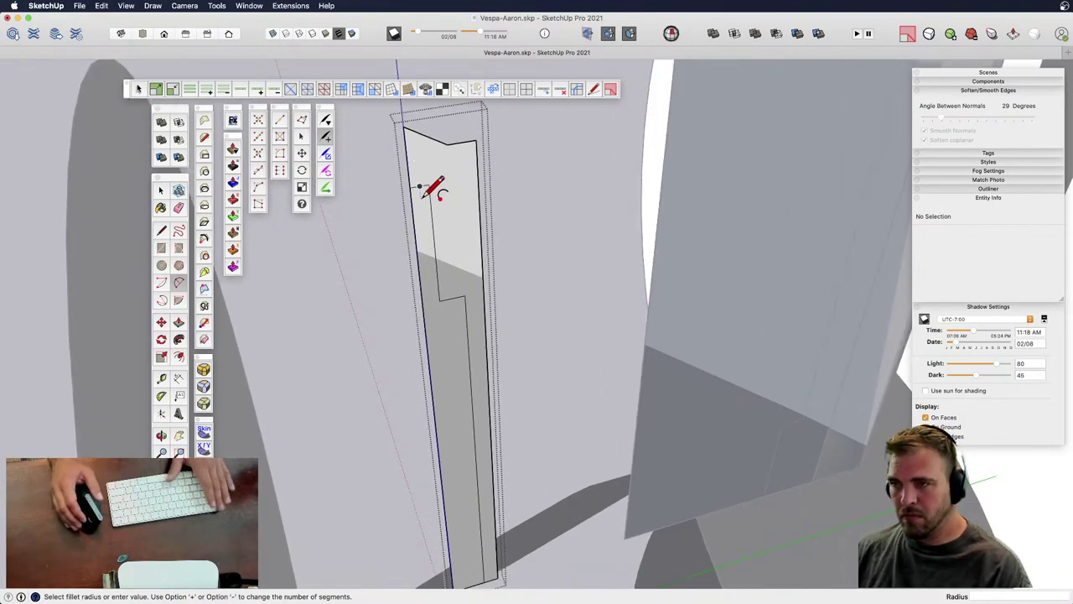
{"action": "key", "text": "Escape"}
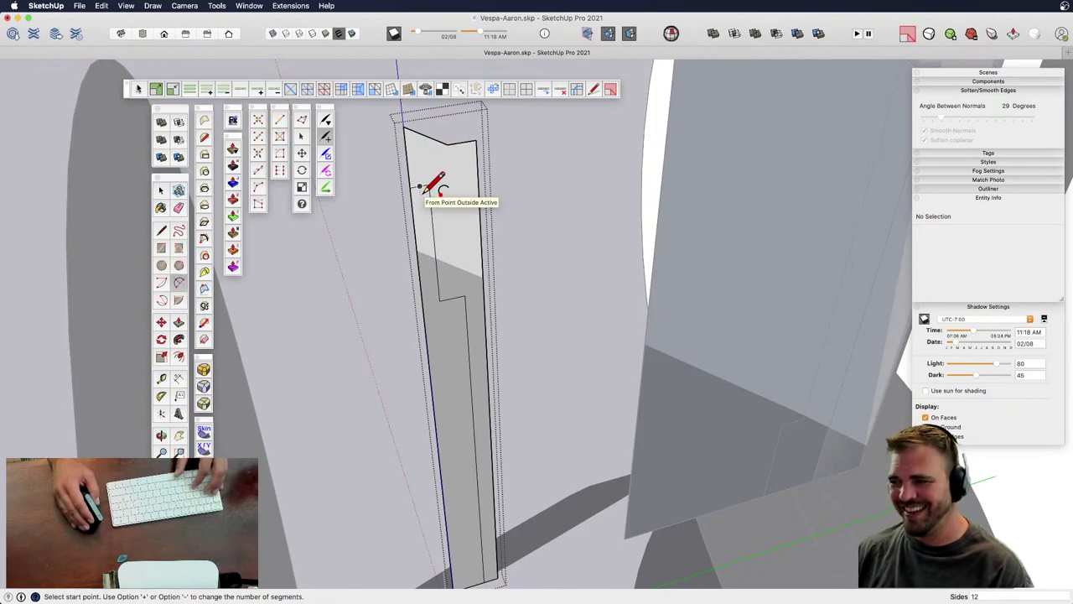
- Set the arc to 5 segments and fillet the stepped line's upper outer corner
{"action": "scroll", "coordinate": [423, 188], "scroll_direction": "up", "scroll_amount": 3}
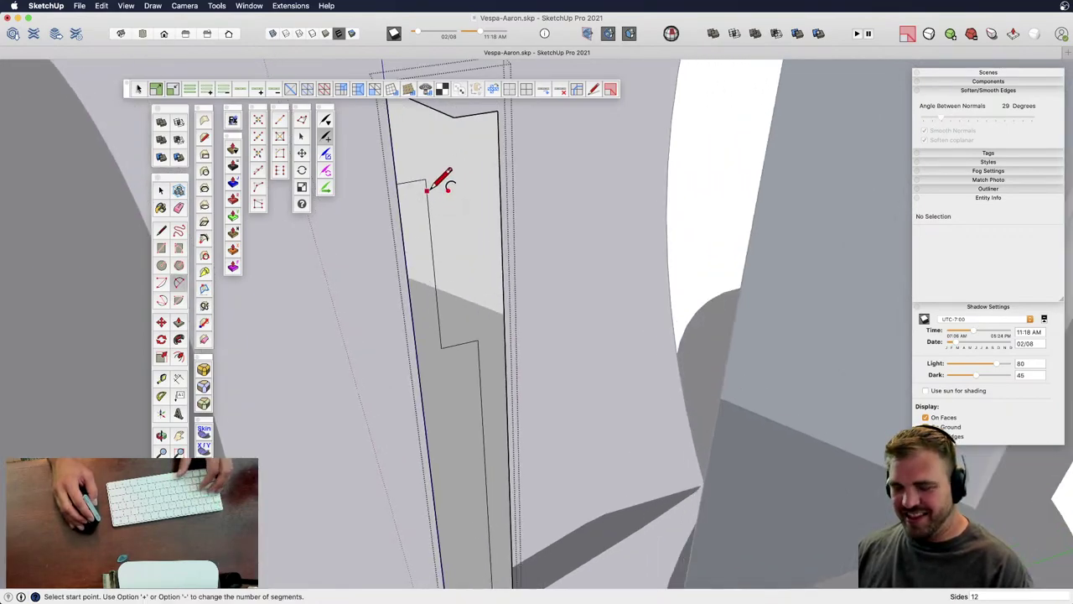
{"action": "scroll", "coordinate": [423, 188], "scroll_direction": "up", "scroll_amount": 2}
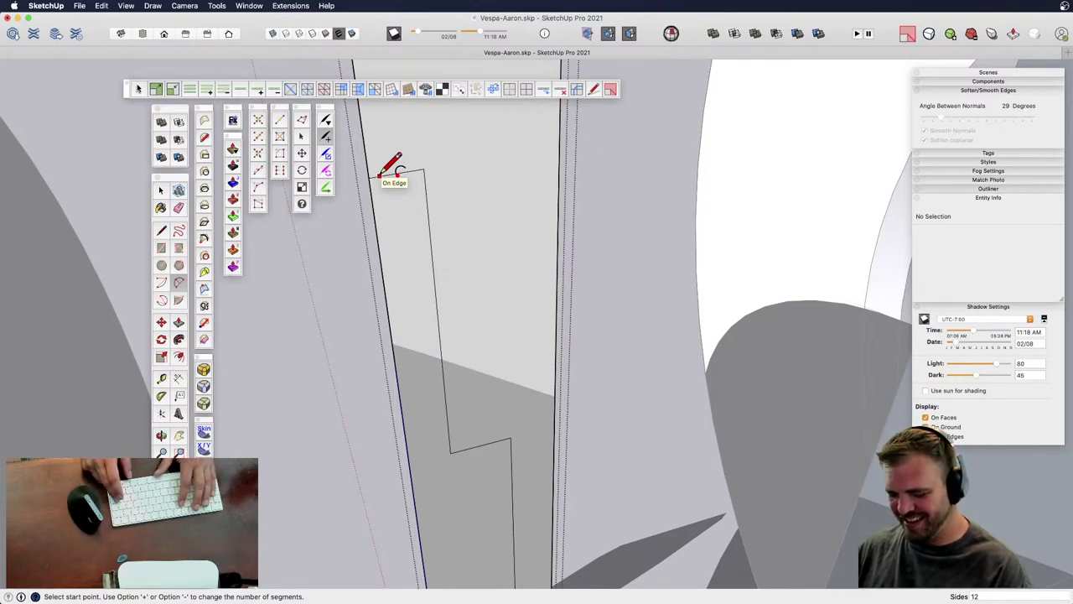
{"action": "type", "text": "5s"}
{"action": "key", "text": "Return"}
{"action": "left_click", "coordinate": [379, 176]}
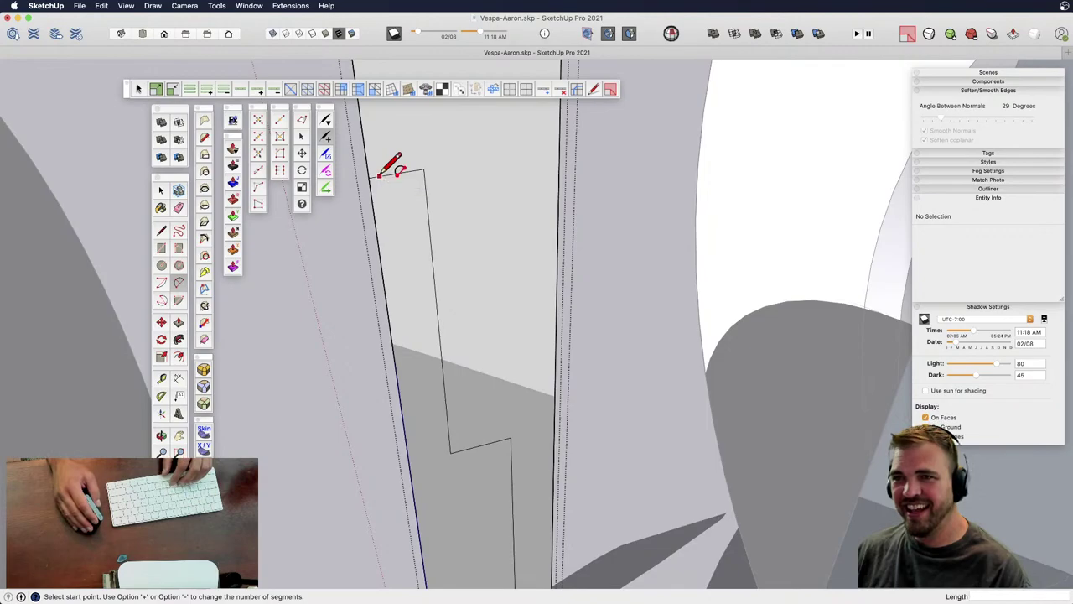
{"action": "double_click", "coordinate": [427, 206]}
- Fillet the inner corner of the stepped line's lower step with a tangent arc
{"action": "scroll", "coordinate": [427, 207], "scroll_direction": "down", "scroll_amount": 3}
{"action": "scroll", "coordinate": [444, 347], "scroll_direction": "up", "scroll_amount": 4}
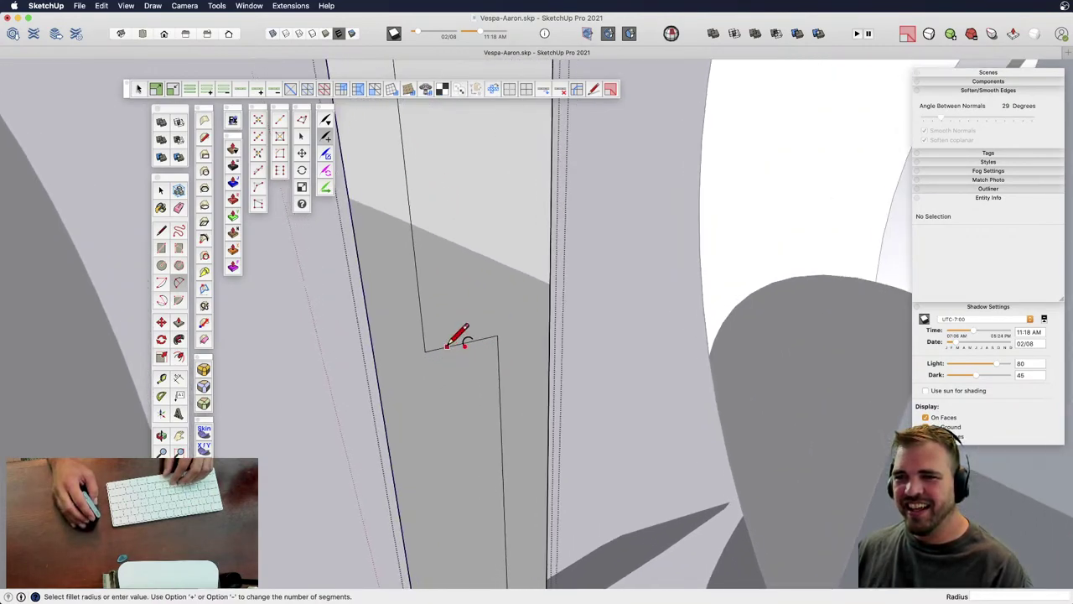
{"action": "left_click", "coordinate": [417, 297]}
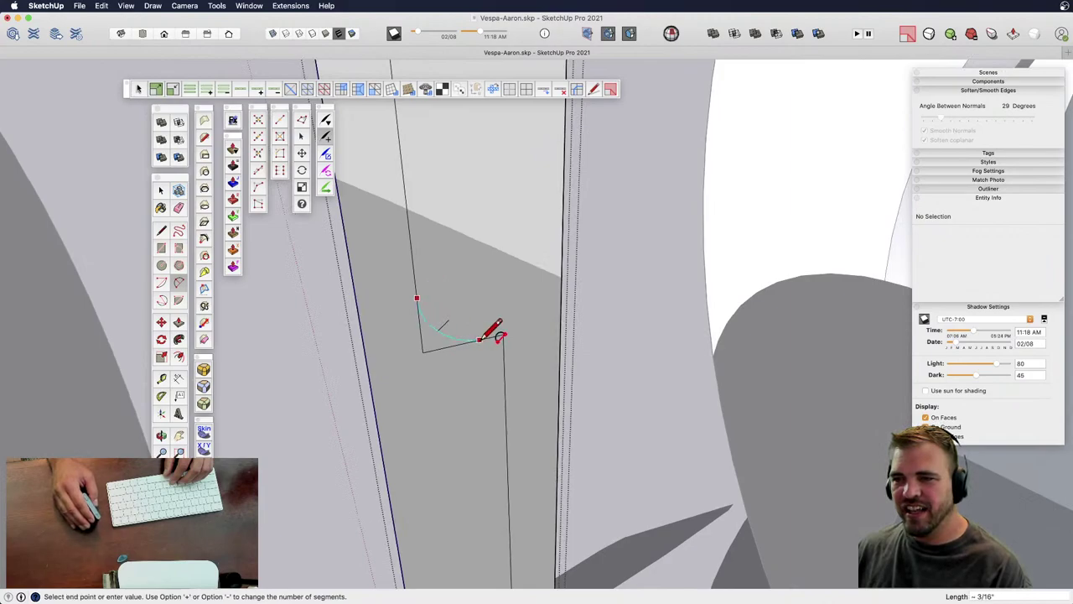
{"action": "left_click", "coordinate": [485, 338]}
{"action": "middle_click_drag", "start_coordinate": [487, 335], "coordinate": [438, 304]}
- Move the long lower edge of the stepped line inward toward the end of the inner corner arc
{"action": "key", "text": "space"}
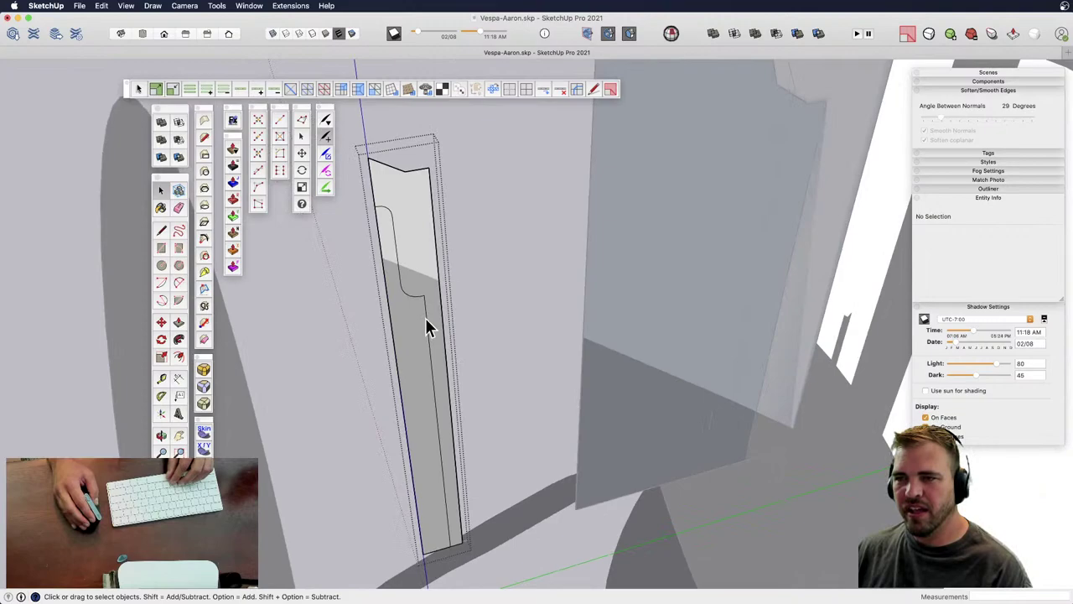
{"action": "left_click", "coordinate": [427, 326]}
{"action": "scroll", "coordinate": [426, 326], "scroll_direction": "up", "scroll_amount": 3}
{"action": "key", "text": "m"}
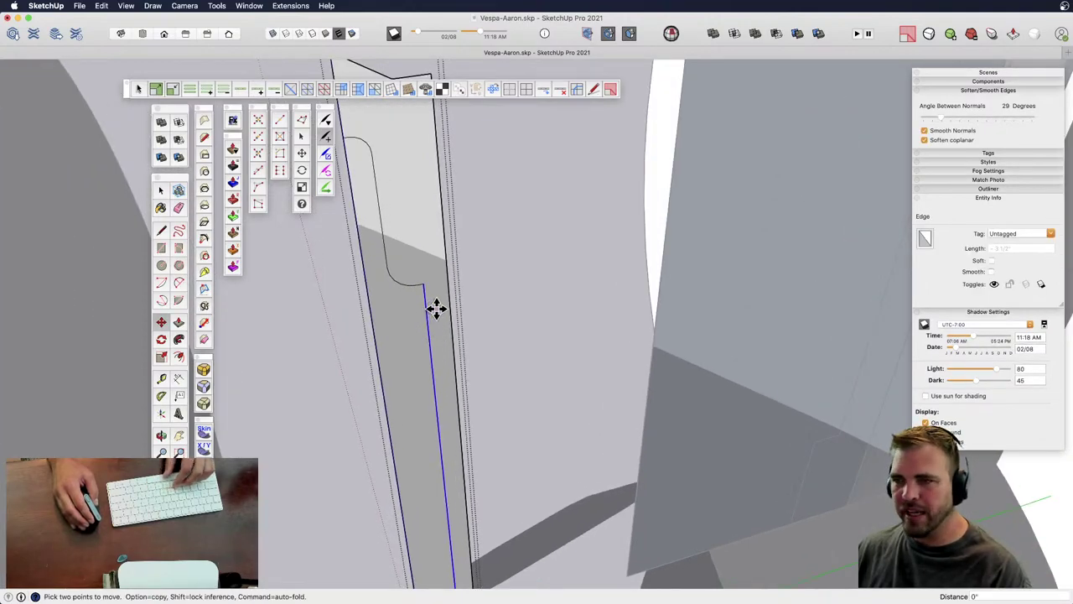
{"action": "scroll", "coordinate": [441, 308], "scroll_direction": "up", "scroll_amount": 4}
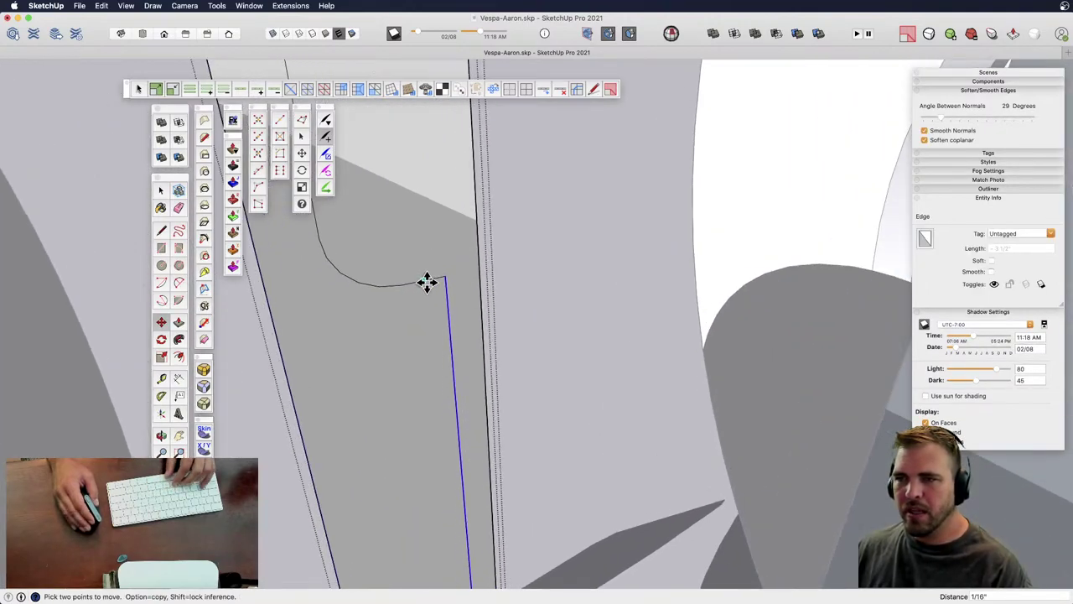
- Move the inner vertical edge outward, closer to the profile's outer side, and round the corner where it meets the lower curve
{"action": "left_click", "coordinate": [457, 299]}
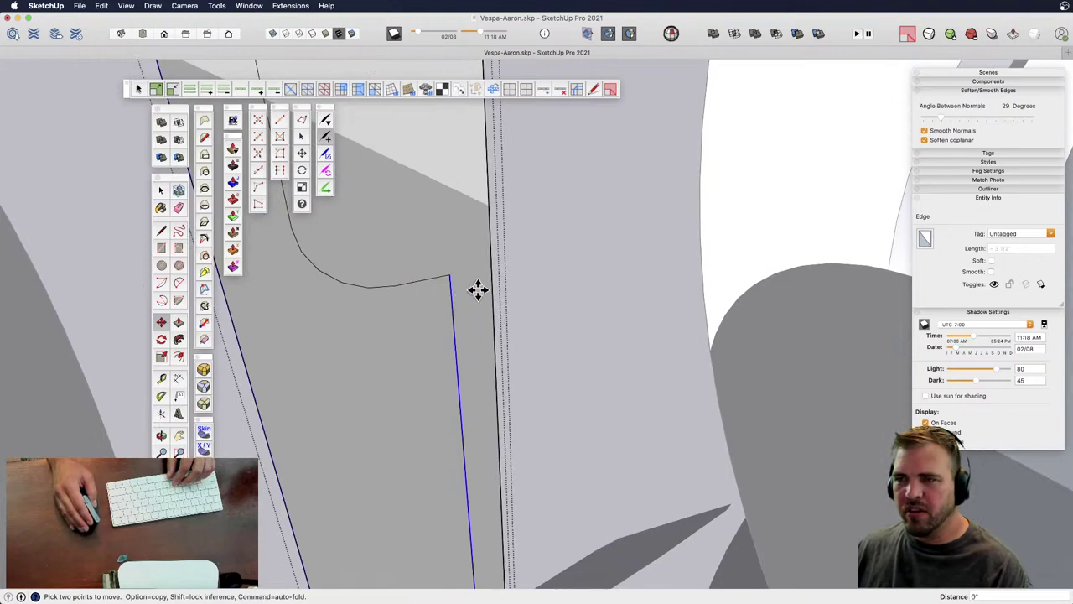
{"action": "left_click", "coordinate": [479, 287]}
{"action": "key", "text": "a"}
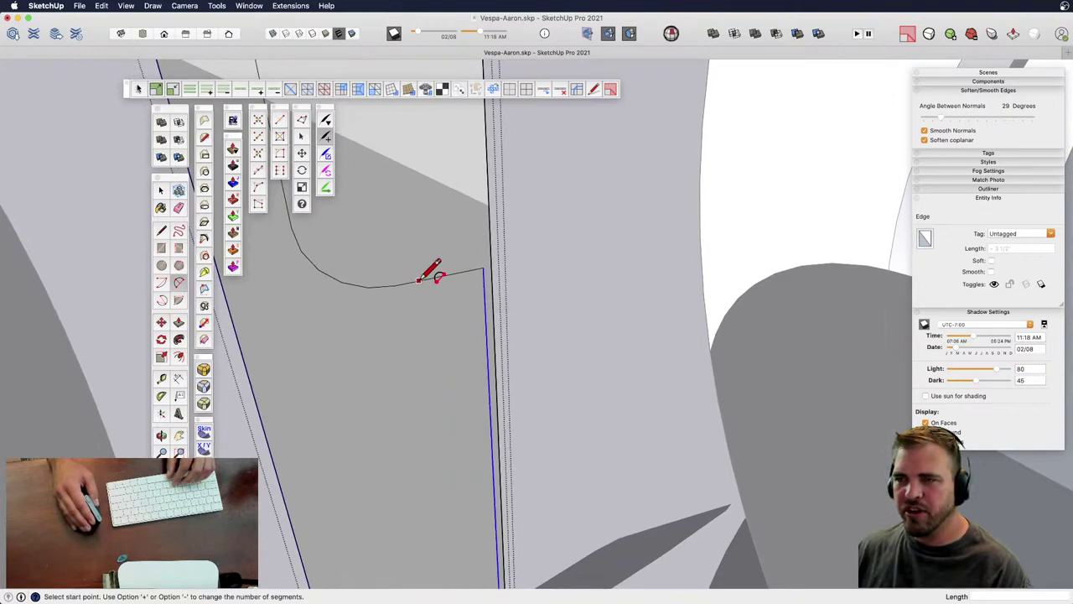
{"action": "left_click", "coordinate": [484, 273]}
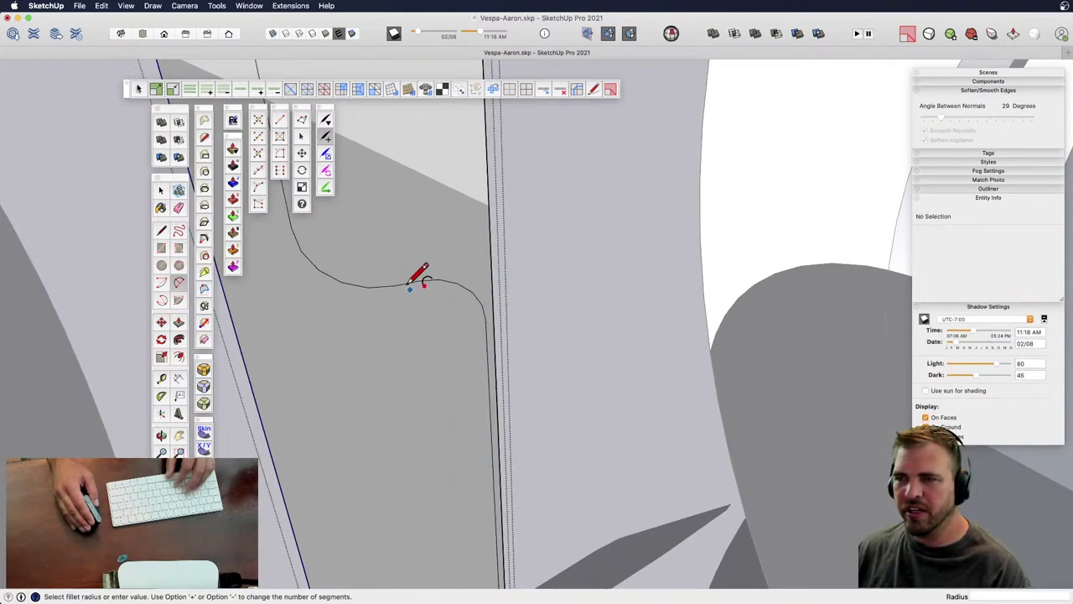
- Draw an outward arc with a bulge of about 1/8" beside the profile's top corner and erase the straight edge inside it
{"action": "scroll", "coordinate": [408, 289], "scroll_direction": "down", "scroll_amount": 5}
{"action": "key", "text": "h"}
{"action": "left_click_drag", "start_coordinate": [361, 278], "coordinate": [405, 288]}
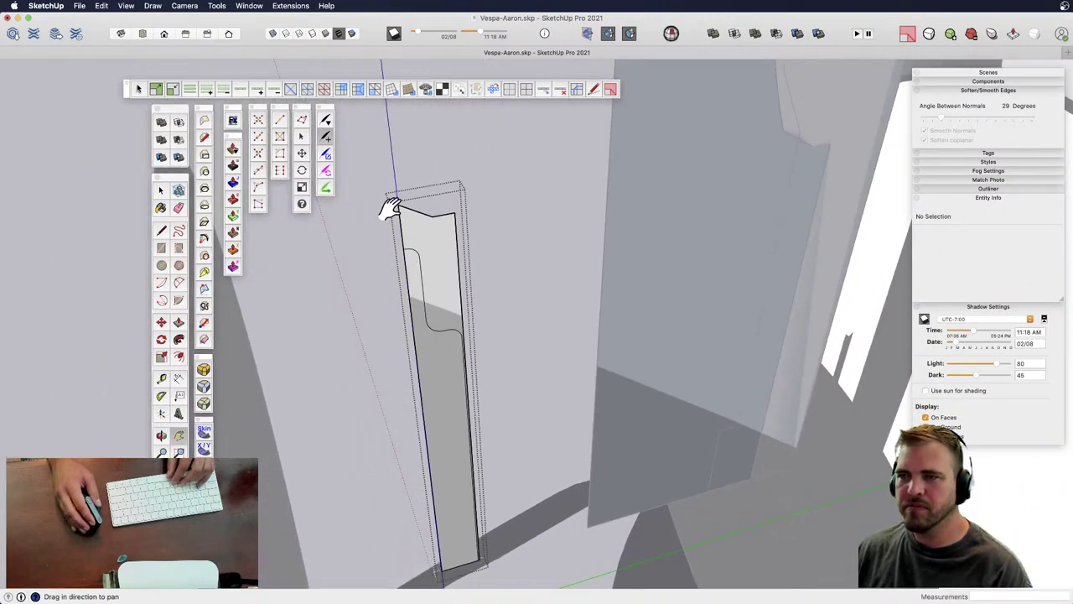
{"action": "scroll", "coordinate": [390, 210], "scroll_direction": "up", "scroll_amount": 3}
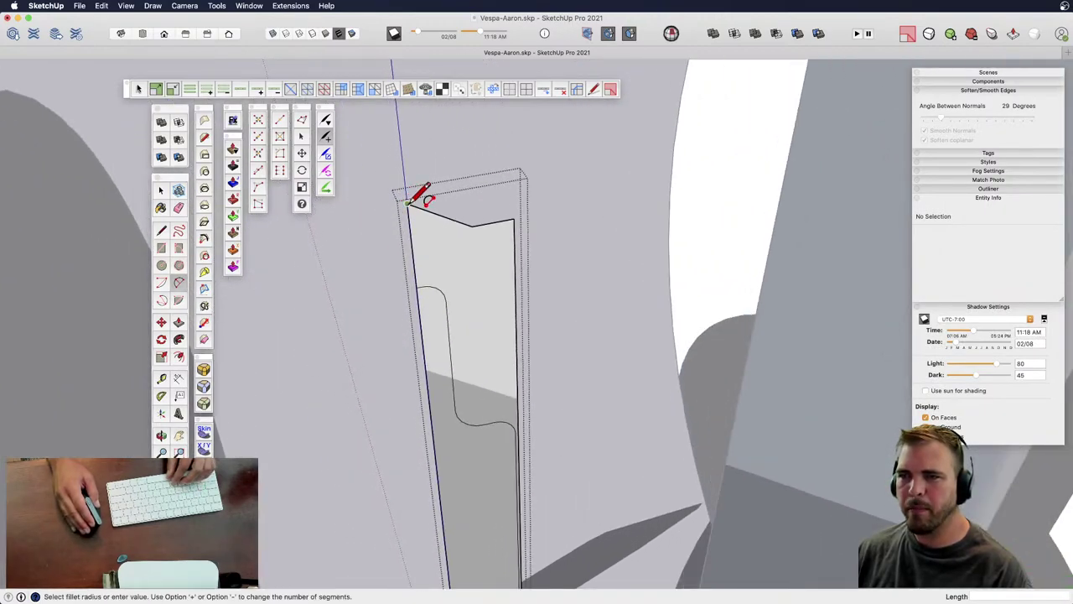
{"action": "left_click", "coordinate": [407, 203]}
{"action": "left_click", "coordinate": [416, 287]}
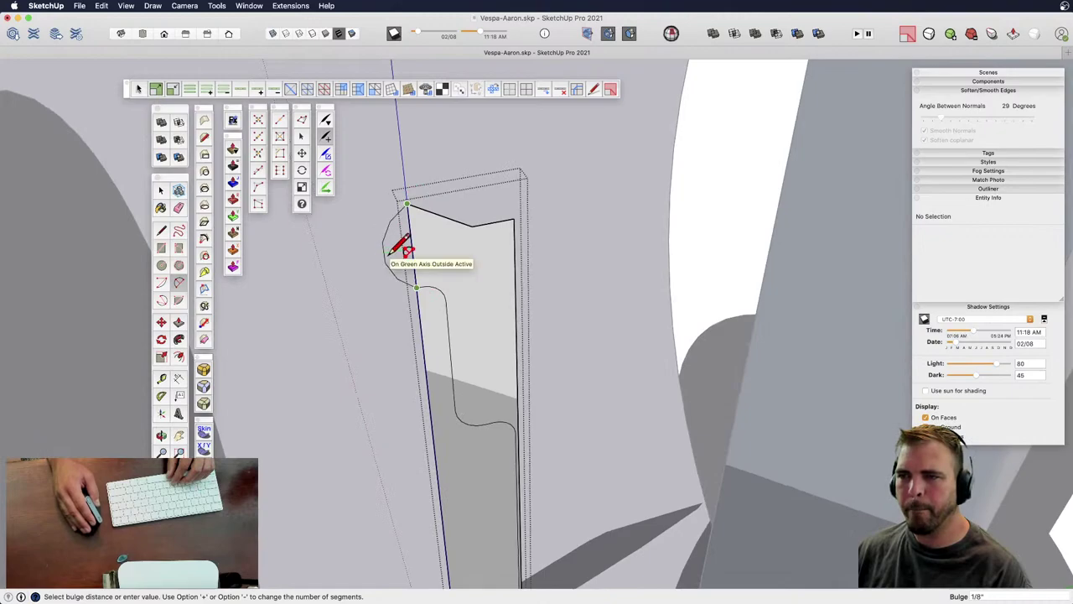
{"action": "left_click", "coordinate": [407, 245]}
{"action": "key", "text": "e"}
{"action": "scroll", "coordinate": [419, 241], "scroll_direction": "down", "scroll_amount": 1}
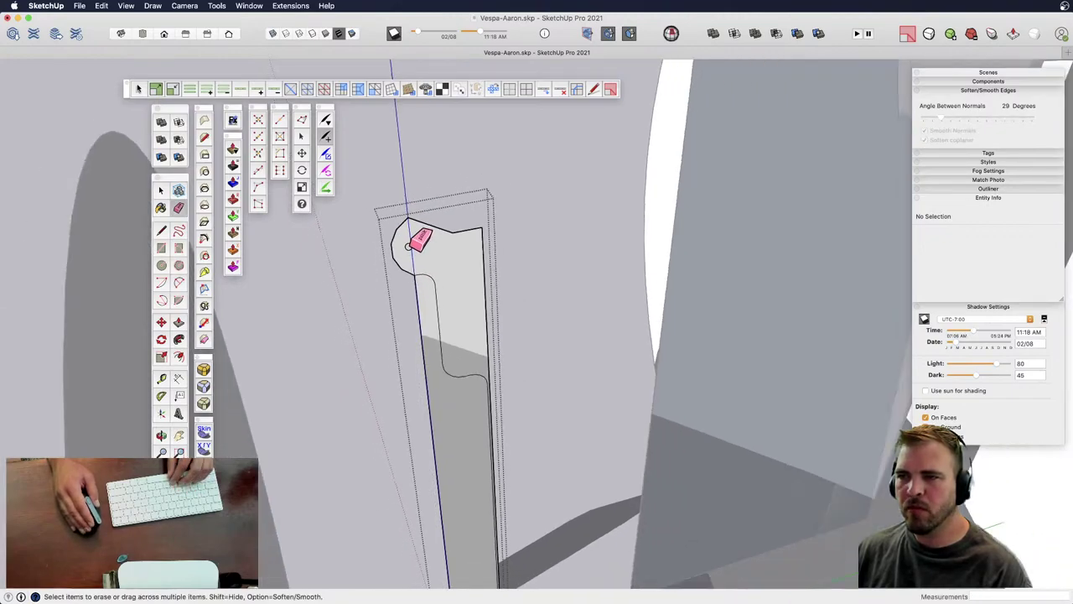
{"action": "scroll", "coordinate": [419, 240], "scroll_direction": "down", "scroll_amount": 2}
{"action": "scroll", "coordinate": [438, 234], "scroll_direction": "down", "scroll_amount": 3}
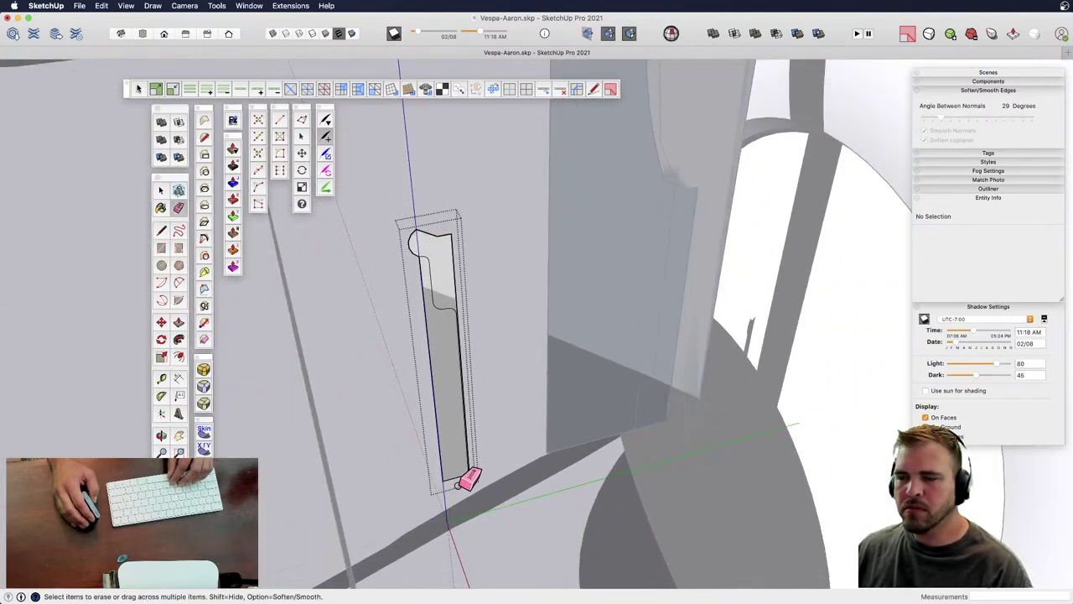
- Move the profile's long outer edge outward by 1/16" to thicken the stem
{"action": "key", "text": "space"}
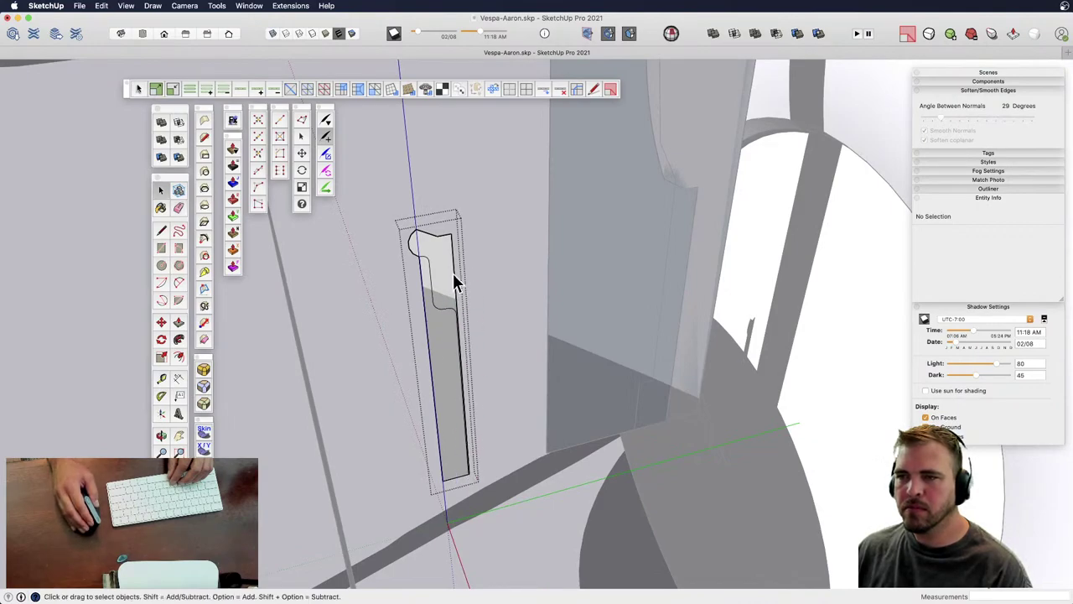
{"action": "left_click", "coordinate": [458, 279]}
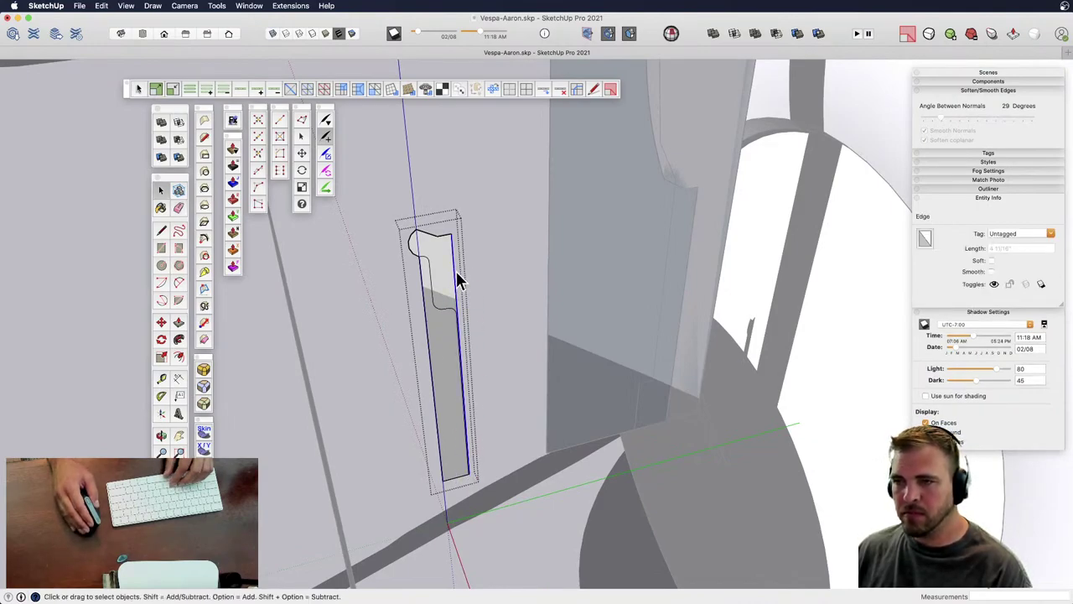
{"action": "key", "text": "m"}
{"action": "left_click", "coordinate": [456, 273]}
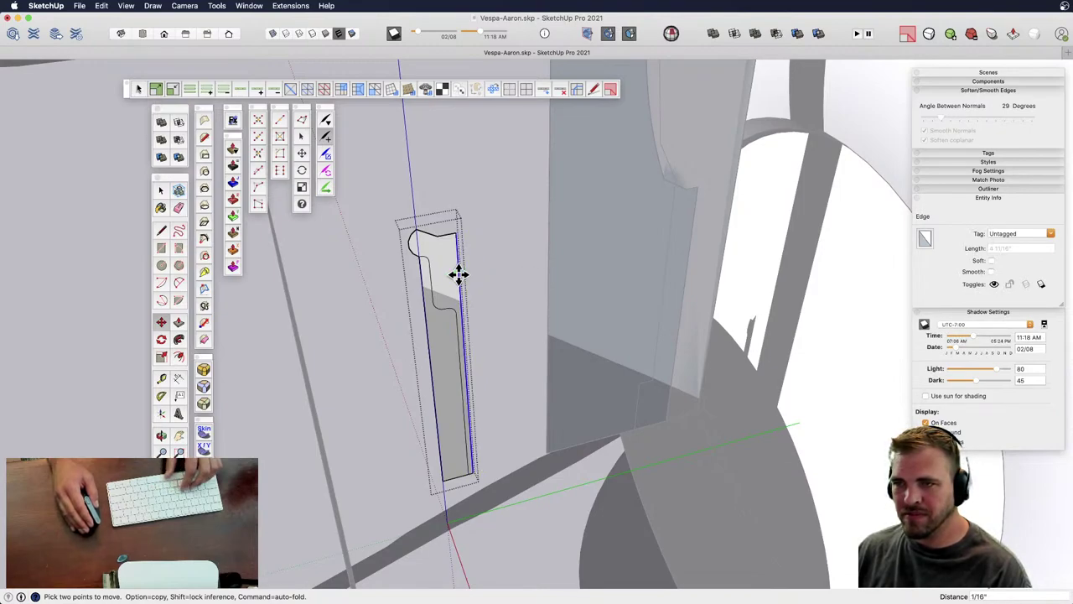
{"action": "left_click", "coordinate": [459, 274]}
- Erase the surplus straight edges beside and below the narrow stem and close the profile group
{"action": "key", "text": "e"}
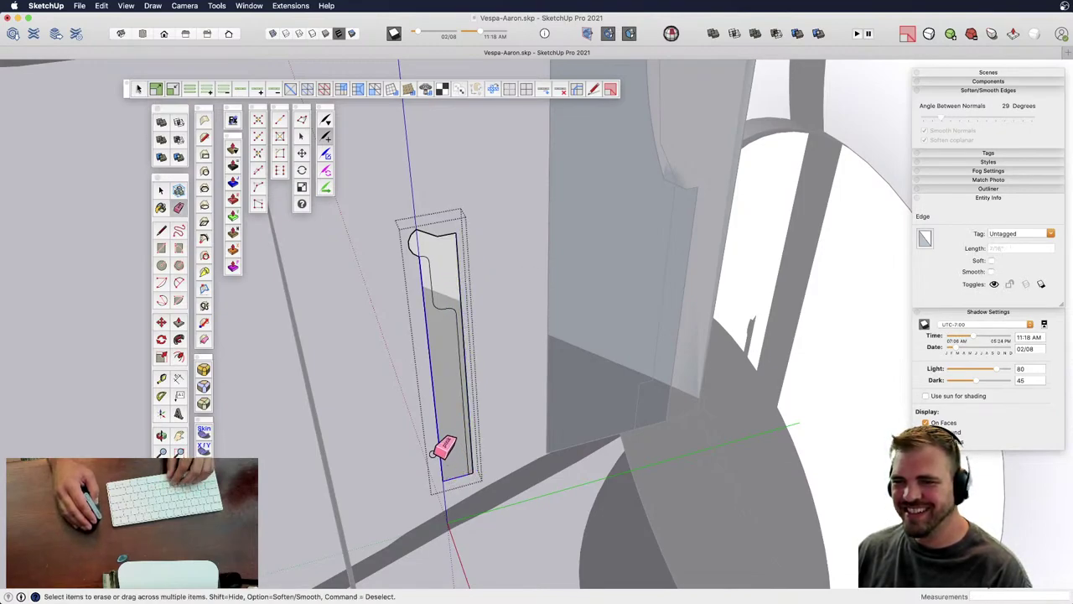
{"action": "middle_click_drag", "start_coordinate": [445, 449], "coordinate": [546, 383]}
{"action": "key", "text": "space"}
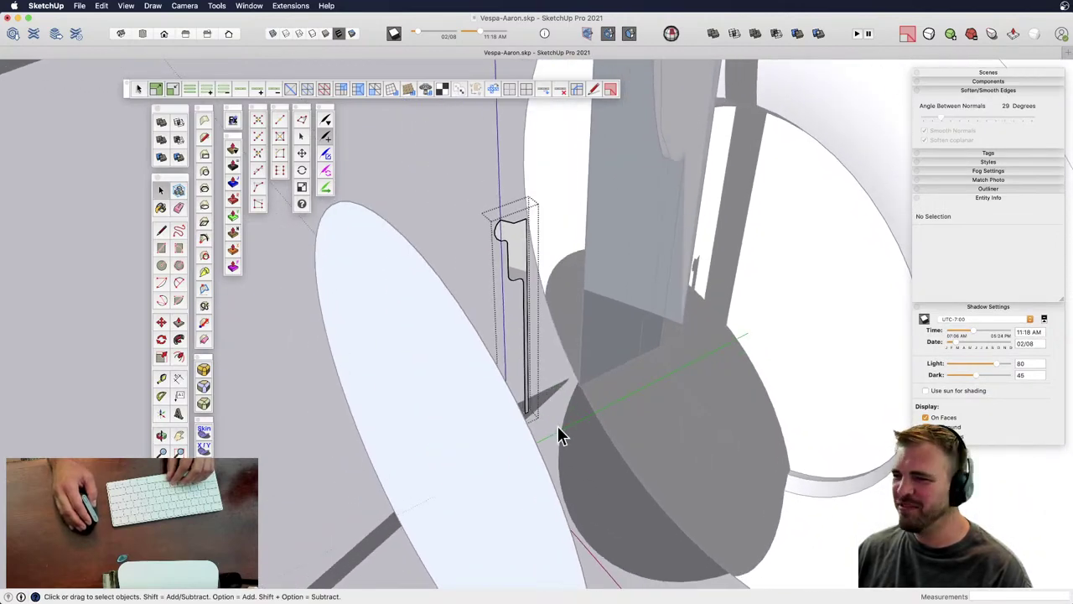
{"action": "left_click", "coordinate": [558, 435]}
- Explode the profile group into loose geometry
{"action": "left_click", "coordinate": [474, 427]}
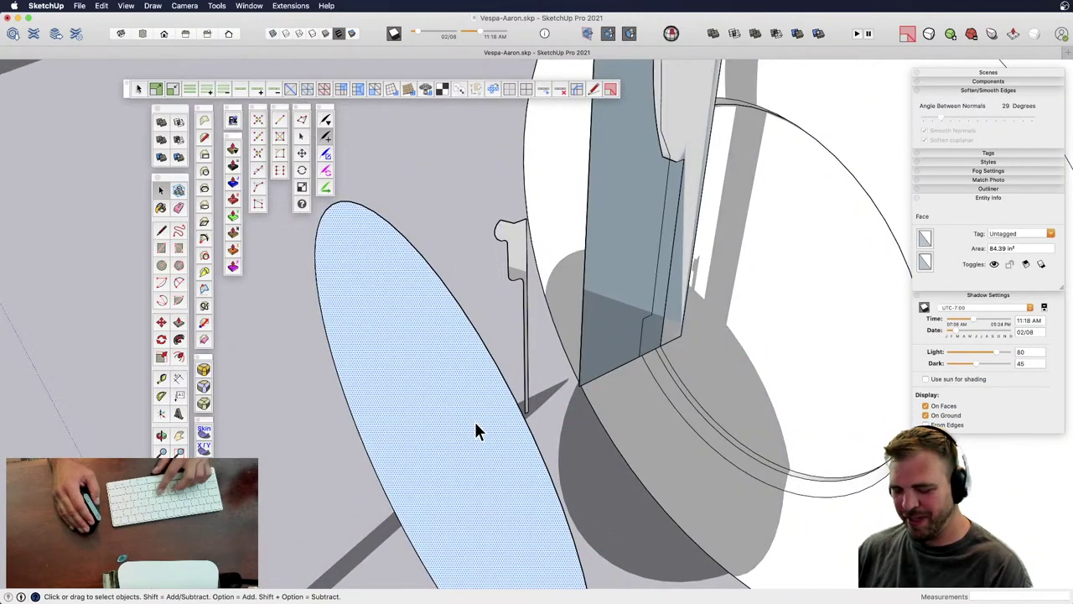
{"action": "left_click", "coordinate": [518, 272]}
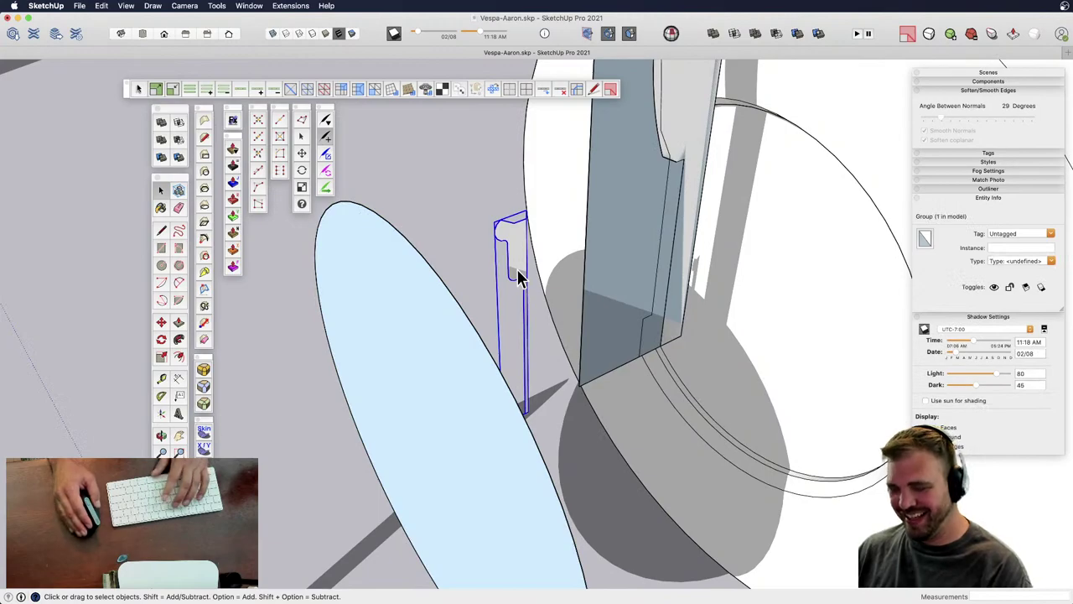
{"action": "key", "text": "shift+x"}
{"action": "key", "text": "super+shift+a"}
- Try revolving the profile around the light-blue circular face with Follow Me and discard the resulting disc
{"action": "key", "text": "shift+f"}
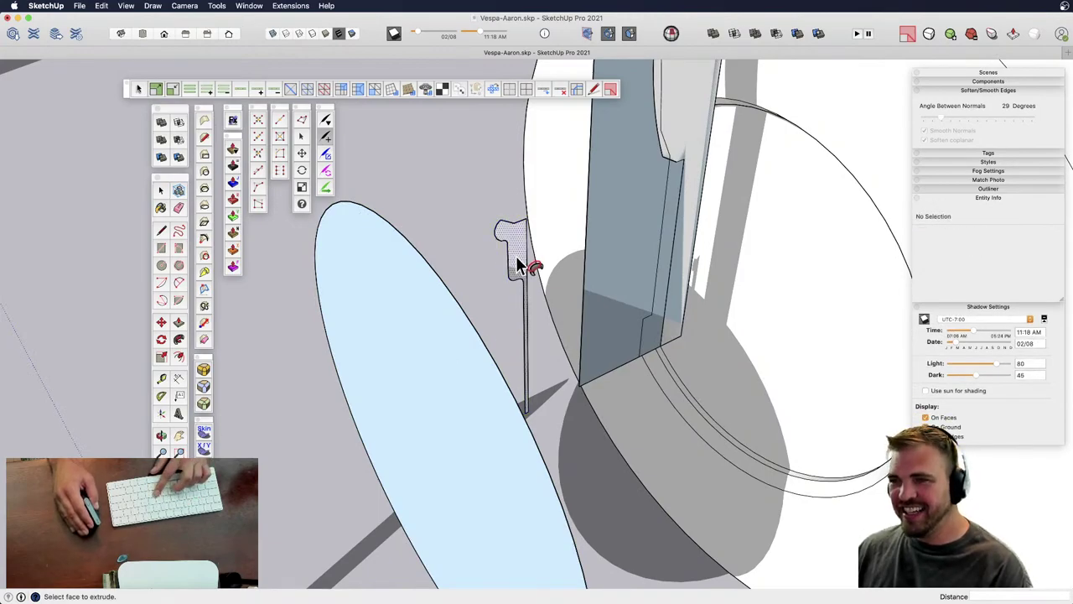
{"action": "scroll", "coordinate": [510, 260], "scroll_direction": "down", "scroll_amount": 3}
{"action": "key", "text": "space"}
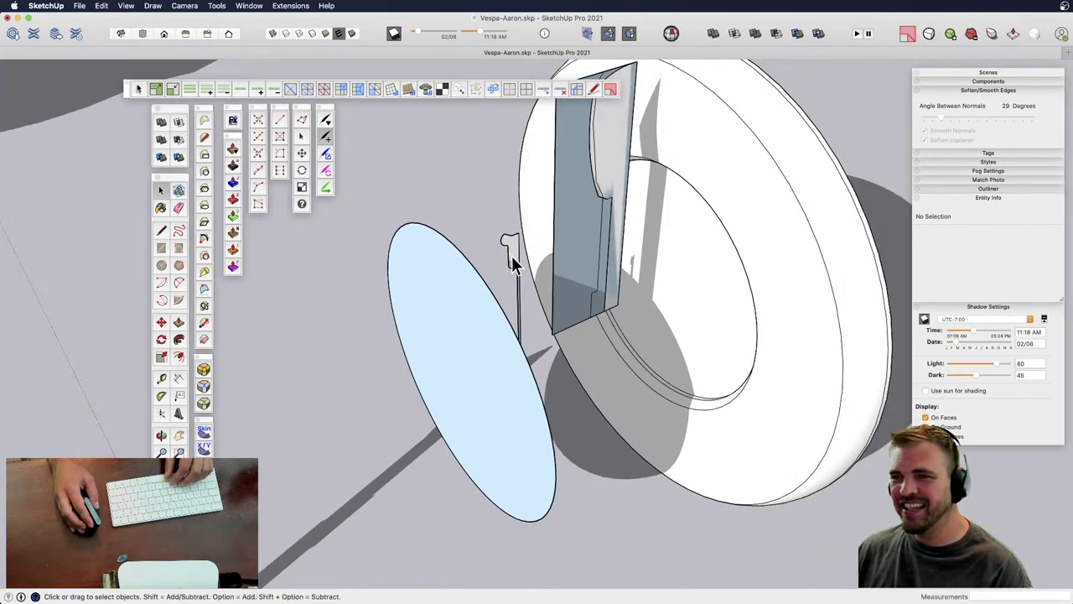
{"action": "left_click", "coordinate": [483, 313]}
{"action": "key", "text": "shift+f"}
{"action": "left_click", "coordinate": [518, 260]}
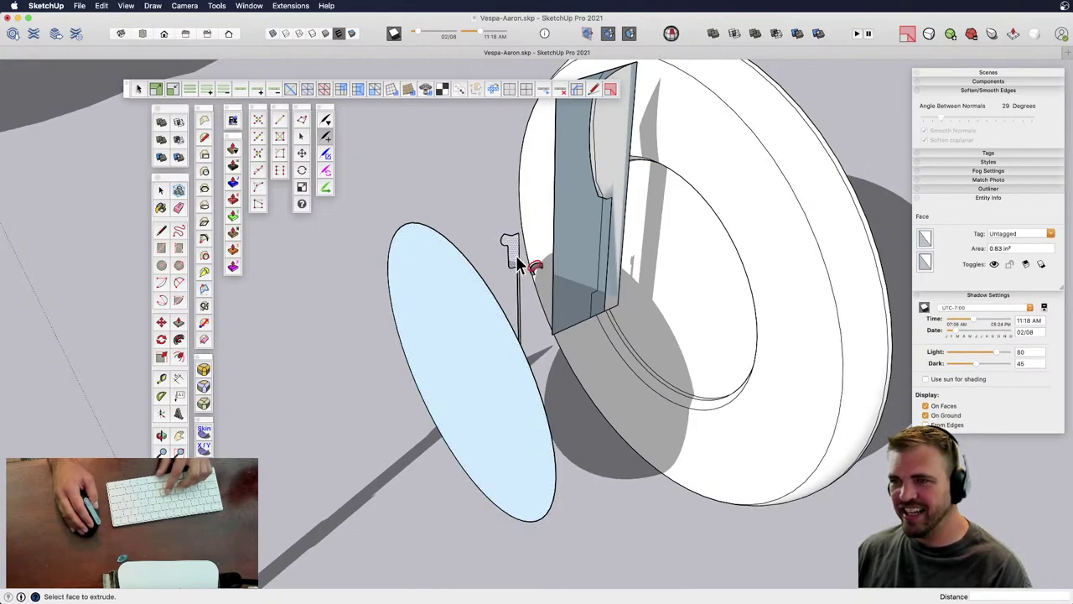
{"action": "key", "text": "space"}
{"action": "triple_click", "coordinate": [554, 347]}
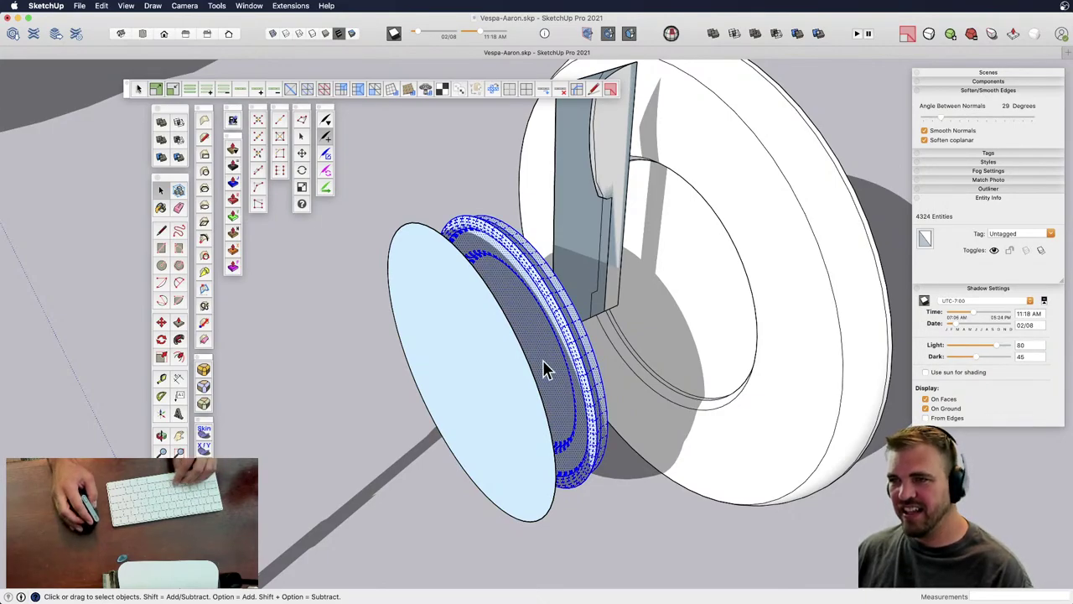
{"action": "key", "text": "Delete"}
- Draw a 1/8" wide strip along the inner side of the profile's lower stem, ending at its bottom corner
{"action": "scroll", "coordinate": [520, 322], "scroll_direction": "up", "scroll_amount": 3}
{"action": "scroll", "coordinate": [520, 323], "scroll_direction": "up", "scroll_amount": 4}
{"action": "middle_click_drag", "start_coordinate": [516, 311], "coordinate": [521, 428]}
{"action": "scroll", "coordinate": [489, 348], "scroll_direction": "down", "scroll_amount": 4}
{"action": "scroll", "coordinate": [489, 320], "scroll_direction": "up", "scroll_amount": 3}
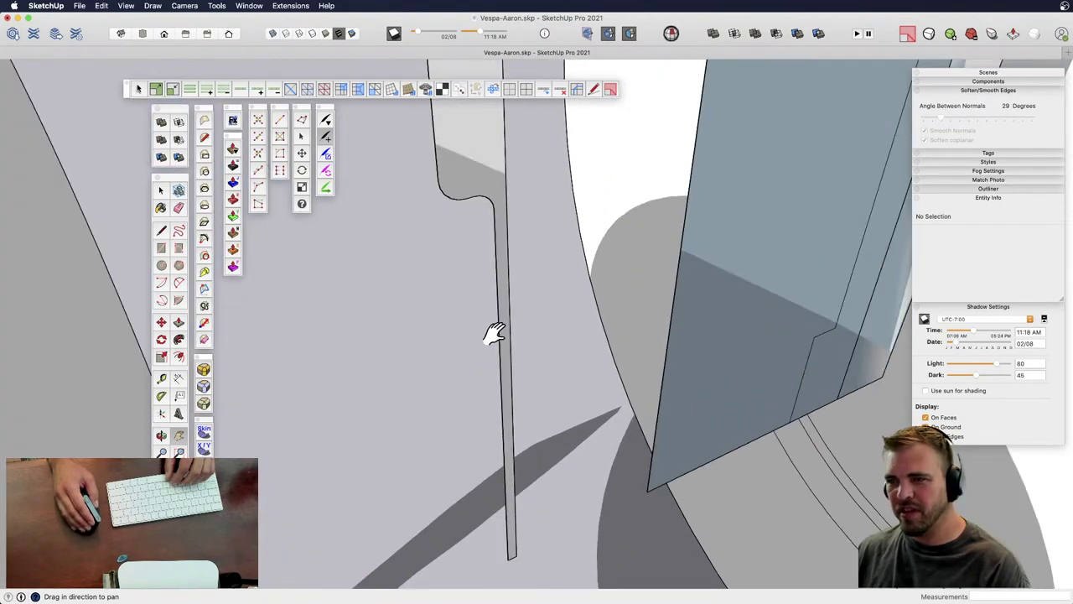
{"action": "key", "text": "l"}
{"action": "left_click", "coordinate": [496, 301]}
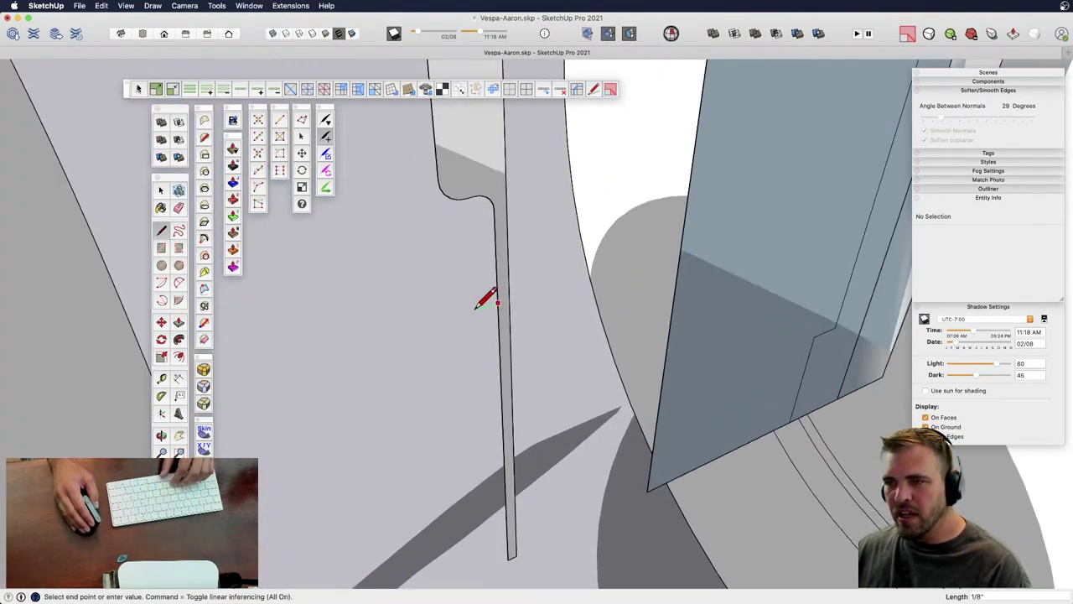
{"action": "scroll", "coordinate": [474, 361], "scroll_direction": "down", "scroll_amount": 4}
{"action": "scroll", "coordinate": [481, 412], "scroll_direction": "up", "scroll_amount": 4}
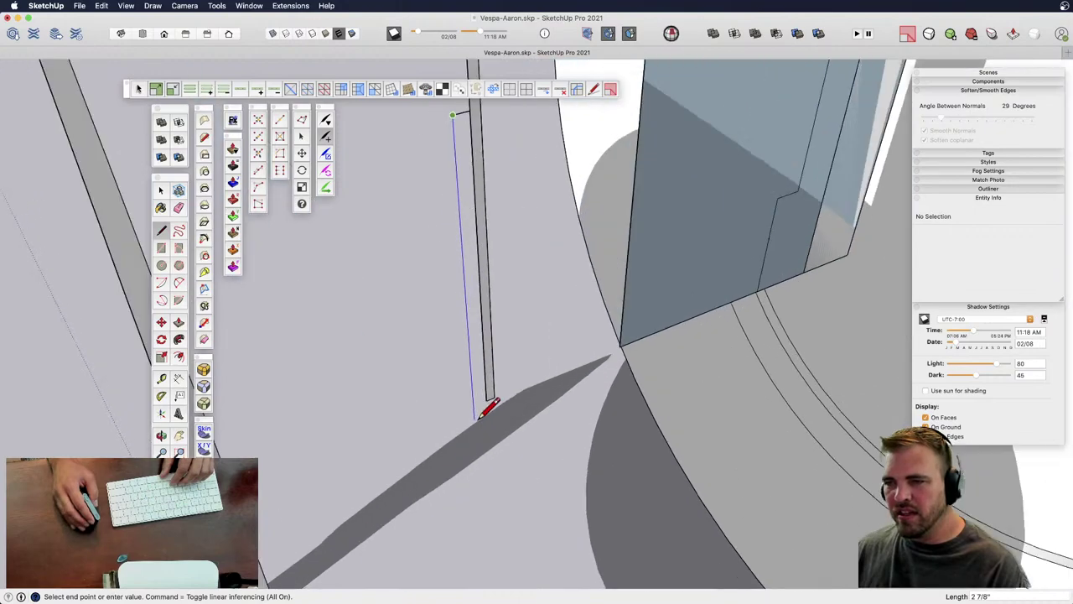
{"action": "key", "text": "shift"}
{"action": "left_click", "coordinate": [487, 400]}
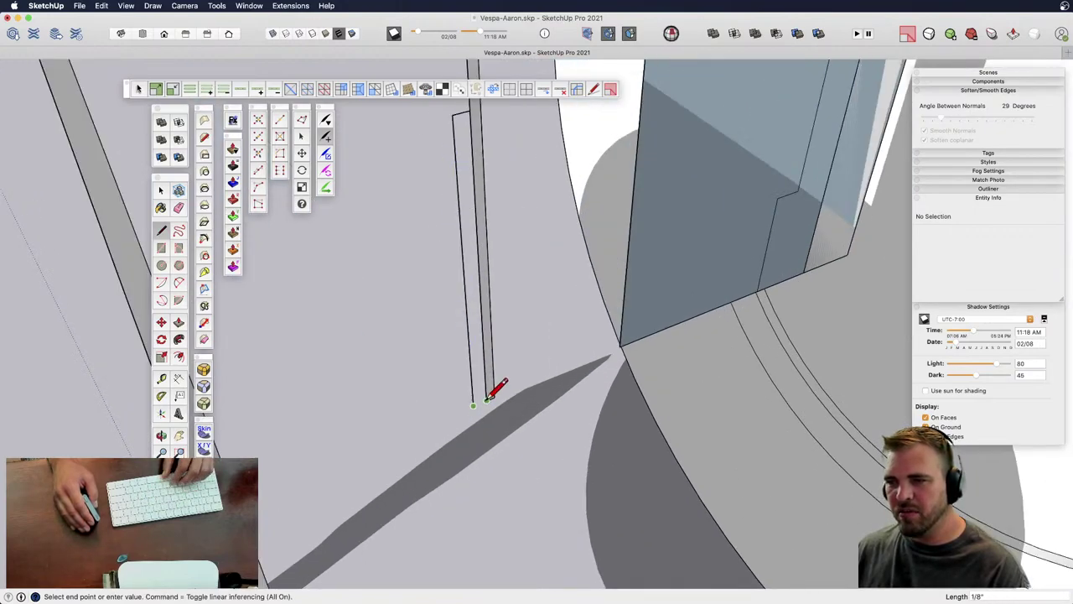
{"action": "left_click", "coordinate": [487, 400]}
- Round the added strip's upper outer corner with an arc and erase the leftover corner and dividing edge to merge it
{"action": "scroll", "coordinate": [485, 402], "scroll_direction": "down", "scroll_amount": 4}
{"action": "scroll", "coordinate": [488, 302], "scroll_direction": "up", "scroll_amount": 5}
{"action": "scroll", "coordinate": [487, 321], "scroll_direction": "down", "scroll_amount": 3}
{"action": "scroll", "coordinate": [448, 324], "scroll_direction": "up", "scroll_amount": 2}
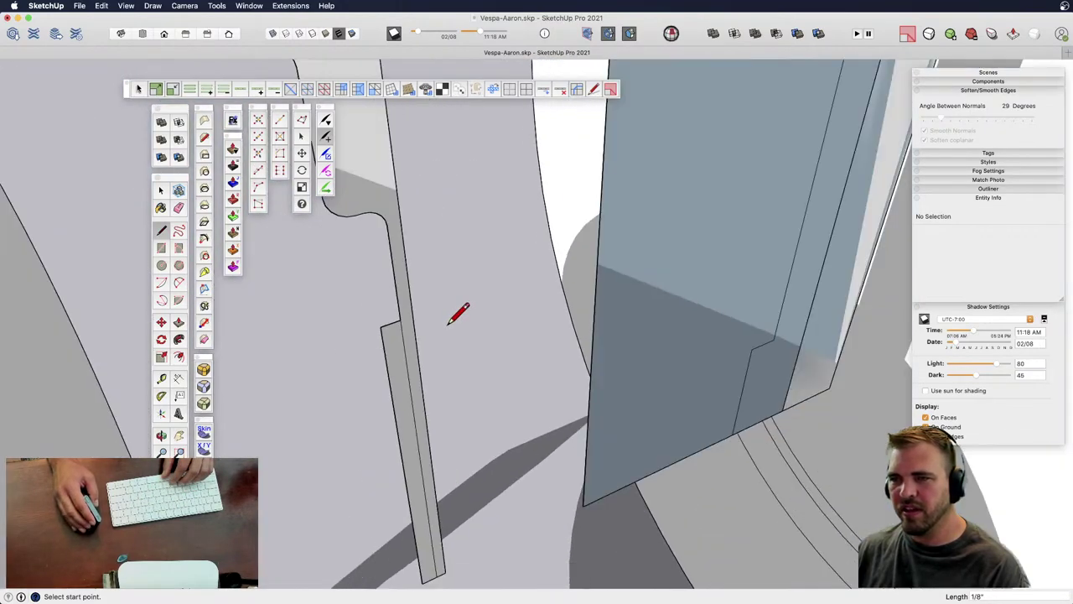
{"action": "middle_click_drag", "start_coordinate": [382, 326], "coordinate": [377, 322]}
{"action": "key", "text": "a"}
{"action": "left_click", "coordinate": [376, 324]}
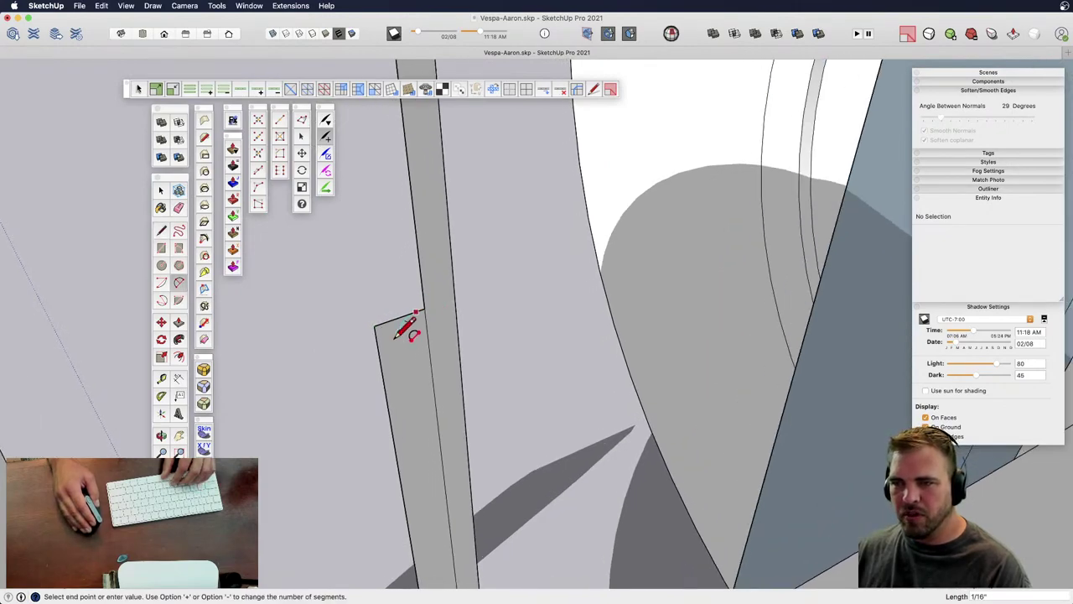
{"action": "double_click", "coordinate": [380, 359]}
{"action": "key", "text": "e"}
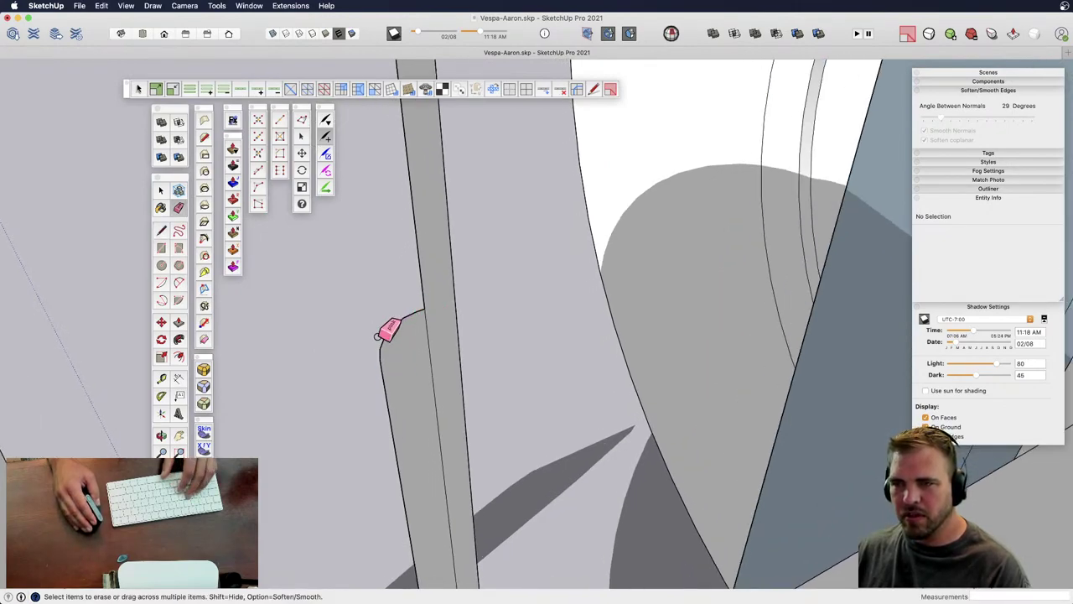
{"action": "left_click", "coordinate": [427, 351]}
- Revolve the stepped profile around the light-blue circular face with Follow Me to form the disc
{"action": "scroll", "coordinate": [430, 364], "scroll_direction": "down", "scroll_amount": 5}
{"action": "key", "text": "space"}
{"action": "mouse_move", "coordinate": [438, 359]}
{"action": "middle_mouse_down"}
{"action": "mouse_move", "coordinate": [419, 379]}
{"action": "mouse_move", "coordinate": [456, 364]}
{"action": "mouse_move", "coordinate": [445, 371]}
{"action": "mouse_move", "coordinate": [461, 375]}
{"action": "middle_mouse_up"}
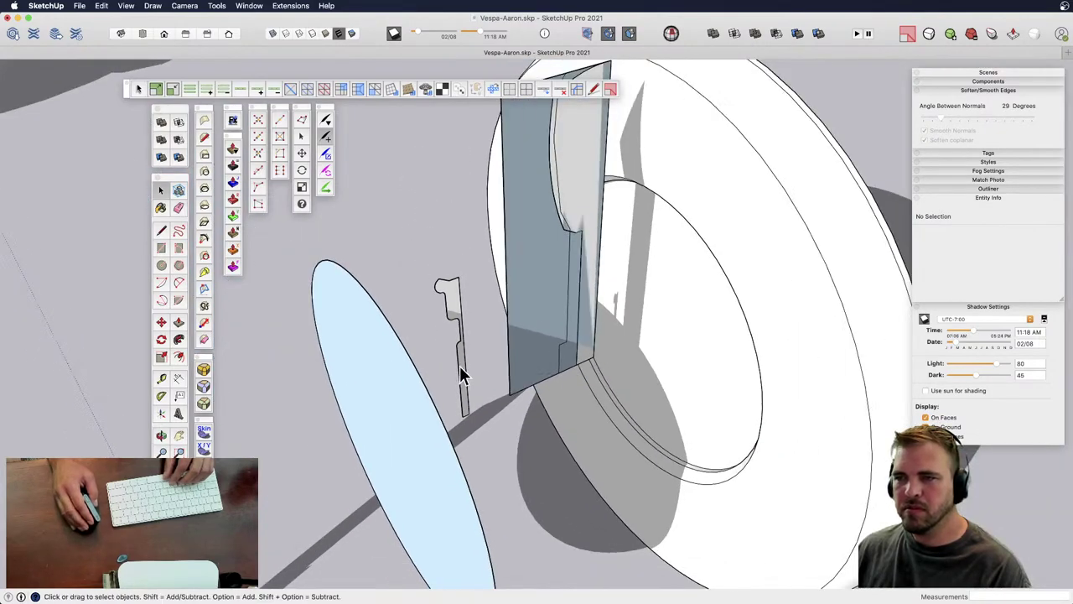
{"action": "left_click", "coordinate": [405, 403]}
{"action": "key", "text": "p"}
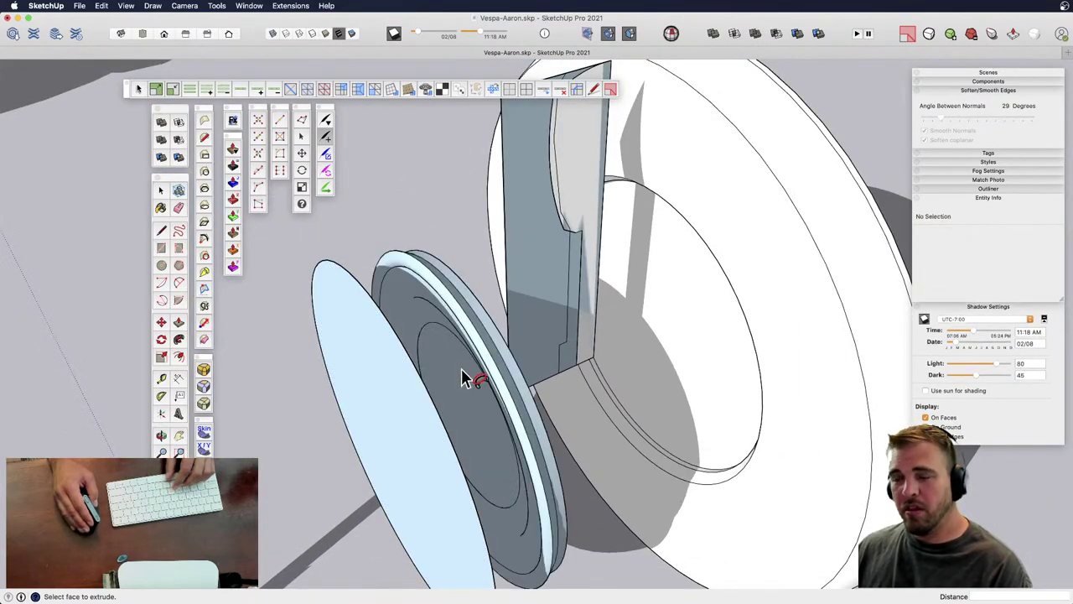
- Select all connected geometry of the revolved disc and group it
{"action": "scroll", "coordinate": [461, 378], "scroll_direction": "down", "scroll_amount": 3}
{"action": "key", "text": "space"}
{"action": "left_click", "coordinate": [463, 376]}
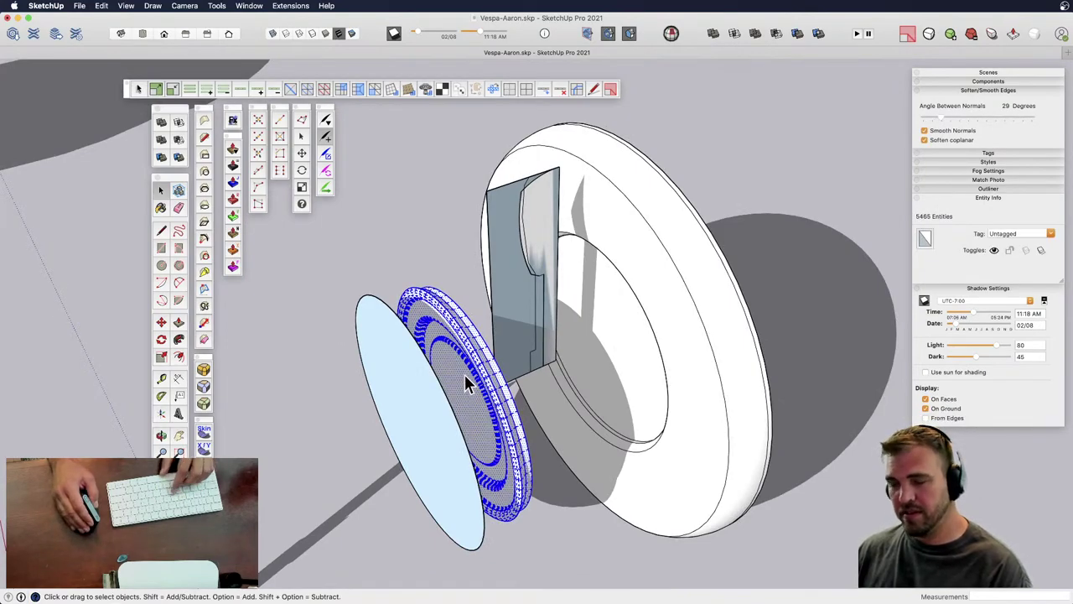
{"action": "left_click", "coordinate": [464, 374]}
{"action": "middle_click_drag", "start_coordinate": [465, 374], "coordinate": [445, 412], "text": "shift"}
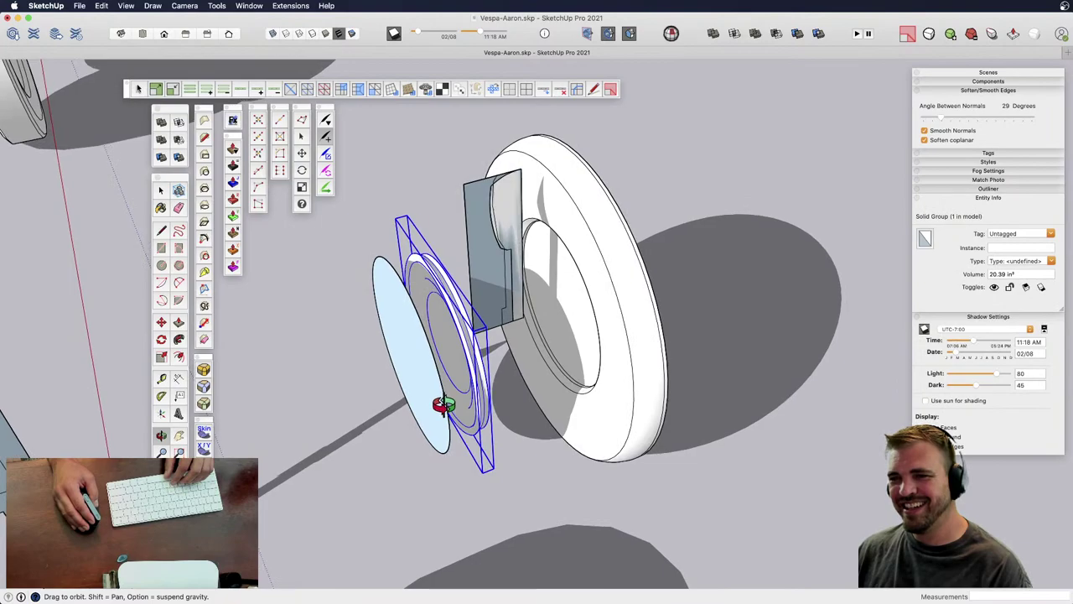
- Turn all connected geometry of the large tire-shaped solid into a component named "wheel half"
{"action": "left_click", "coordinate": [576, 368]}
{"action": "triple_click", "coordinate": [575, 368]}
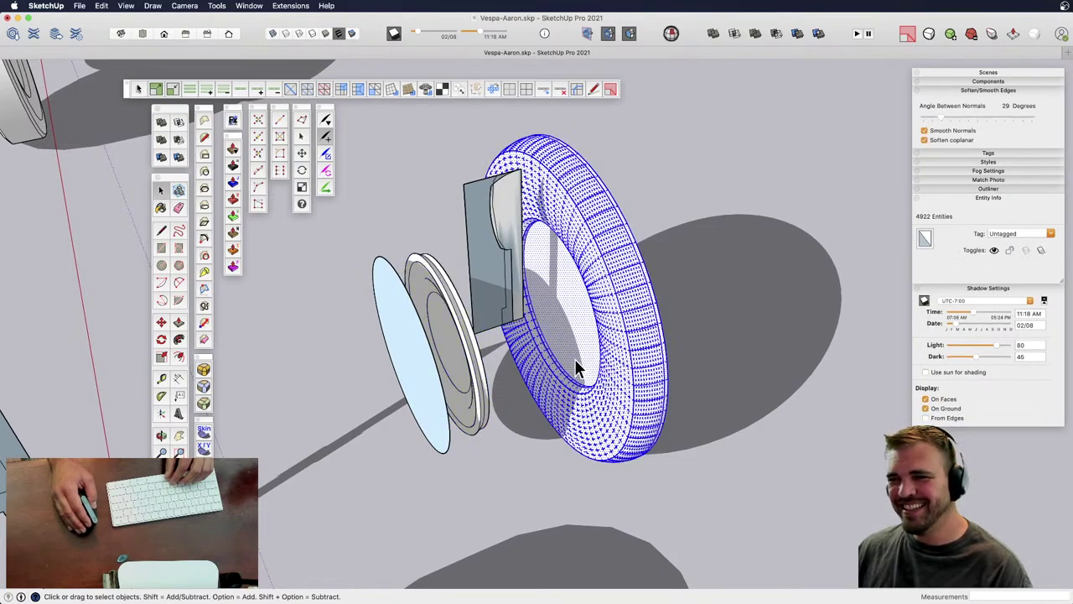
{"action": "key", "text": "g"}
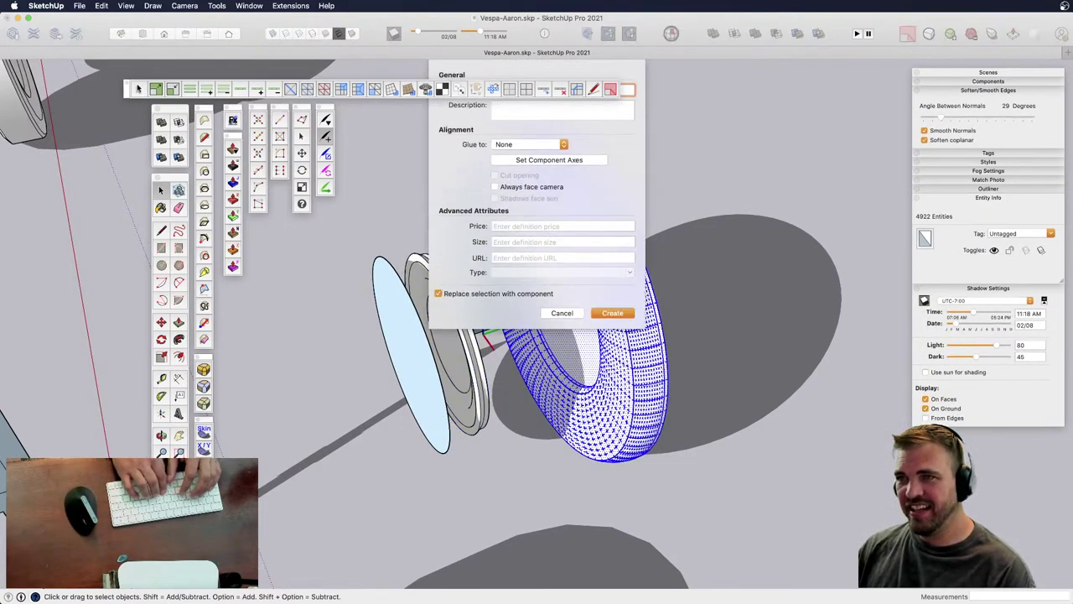
{"action": "key", "text": "Return"}
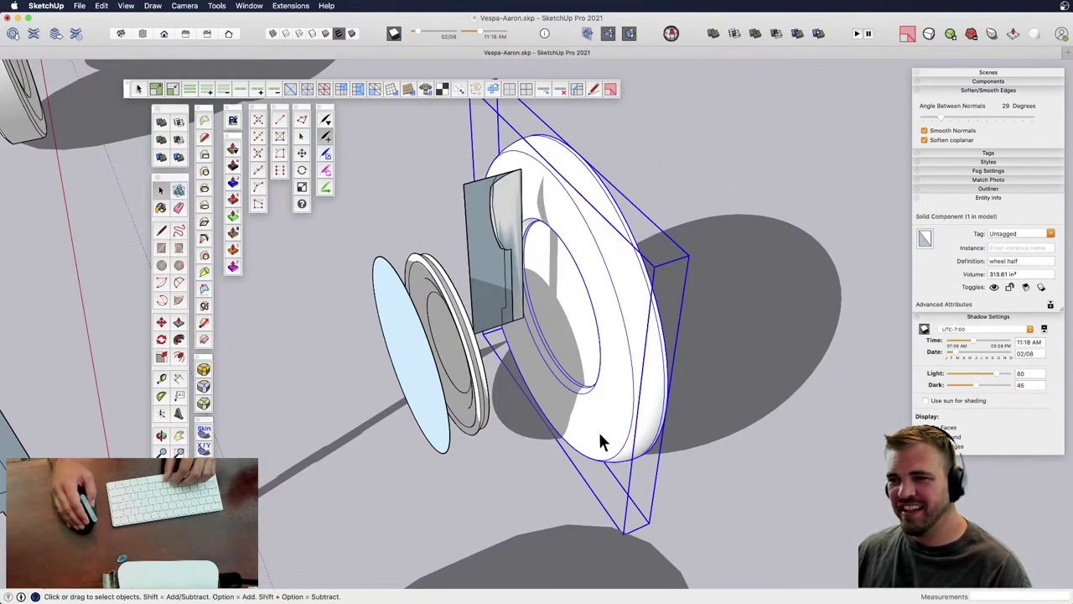
- Cut the hub disc group and paste it in place inside the wheel half component
{"action": "scroll", "coordinate": [500, 402], "scroll_direction": "up", "scroll_amount": 3}
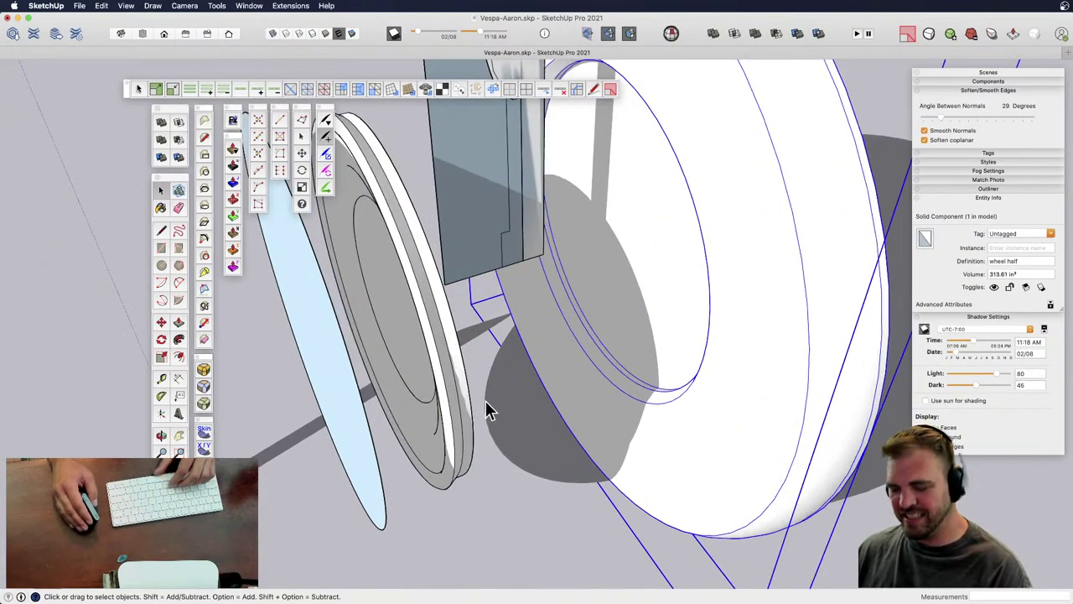
{"action": "key", "text": "m"}
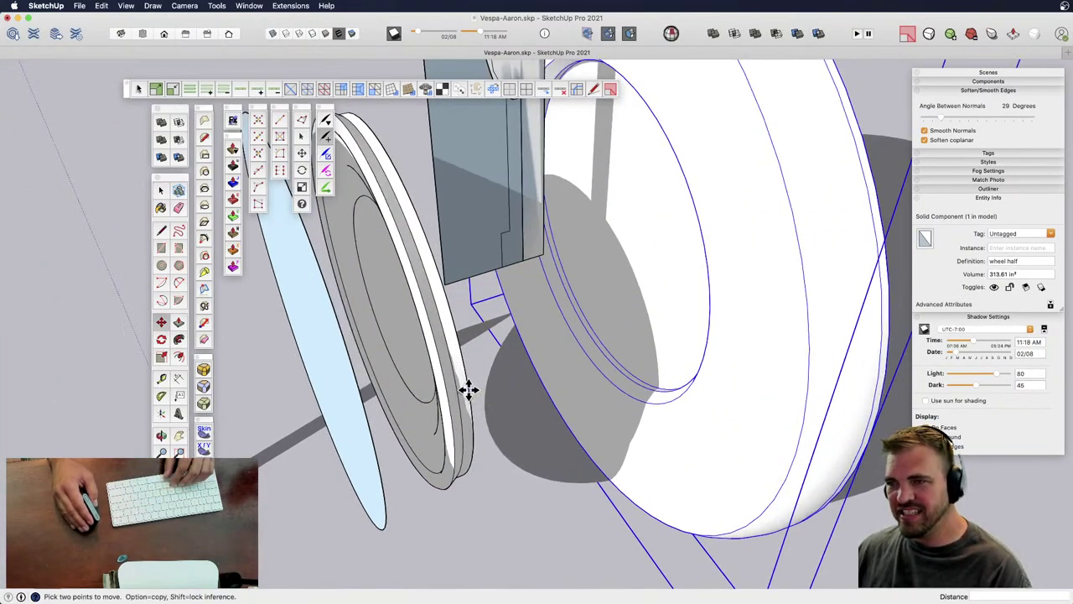
{"action": "left_click", "coordinate": [469, 390]}
{"action": "key", "text": "space"}
{"action": "left_click", "coordinate": [465, 394]}
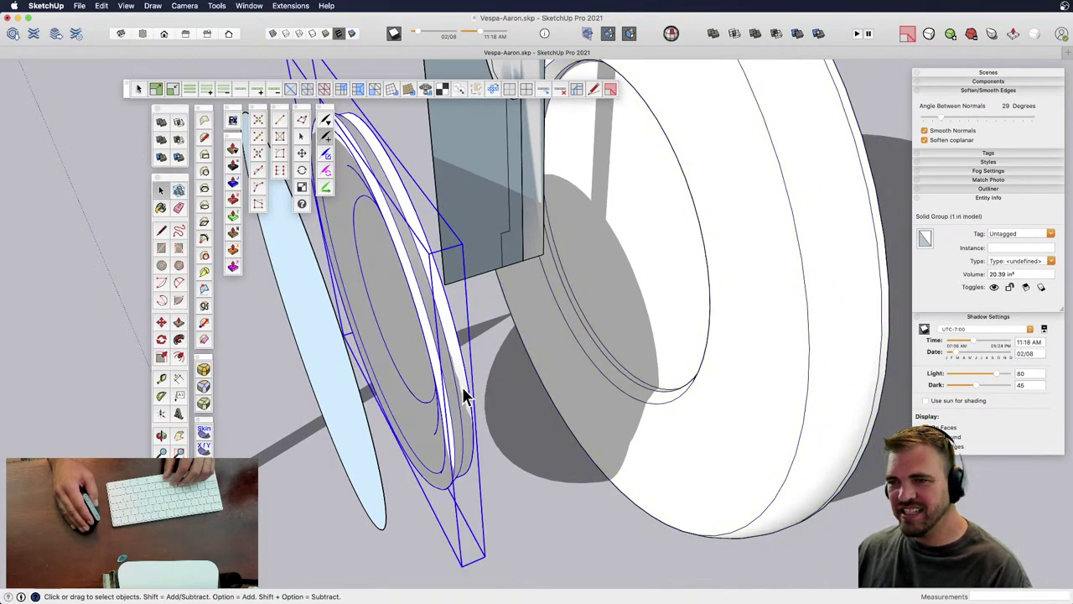
{"action": "key", "text": "super+x"}
{"action": "double_click", "coordinate": [576, 368]}
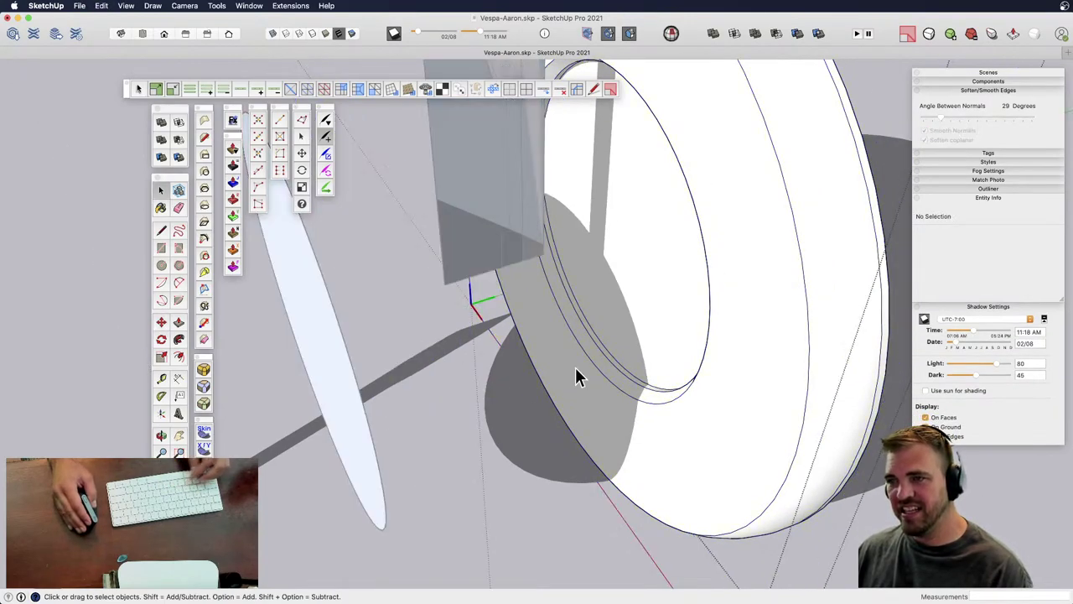
{"action": "key", "text": "super+shift+v"}
- Move the hub disc group about 6 9/16" along the green axis into the wheel's central opening and leave the component
{"action": "left_click", "coordinate": [472, 379]}
{"action": "key", "text": "m"}
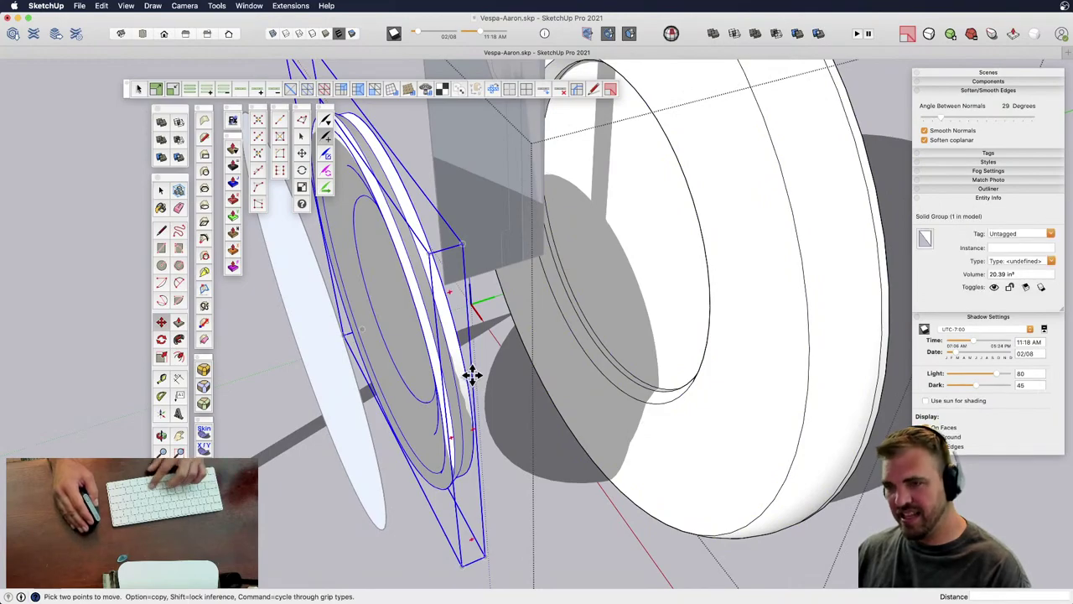
{"action": "left_click", "coordinate": [466, 354]}
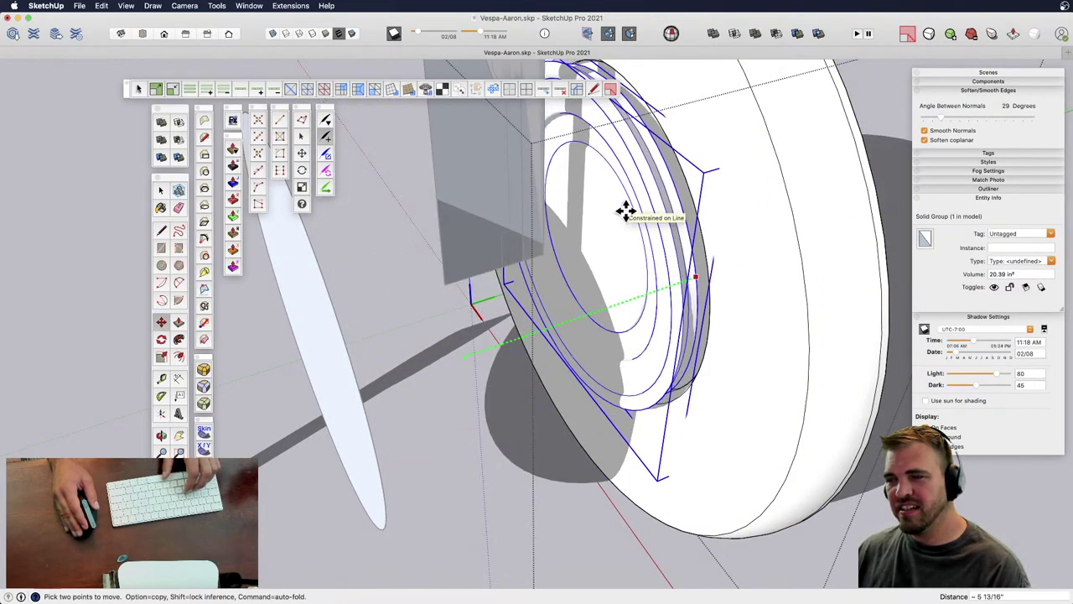
{"action": "key", "text": "x"}
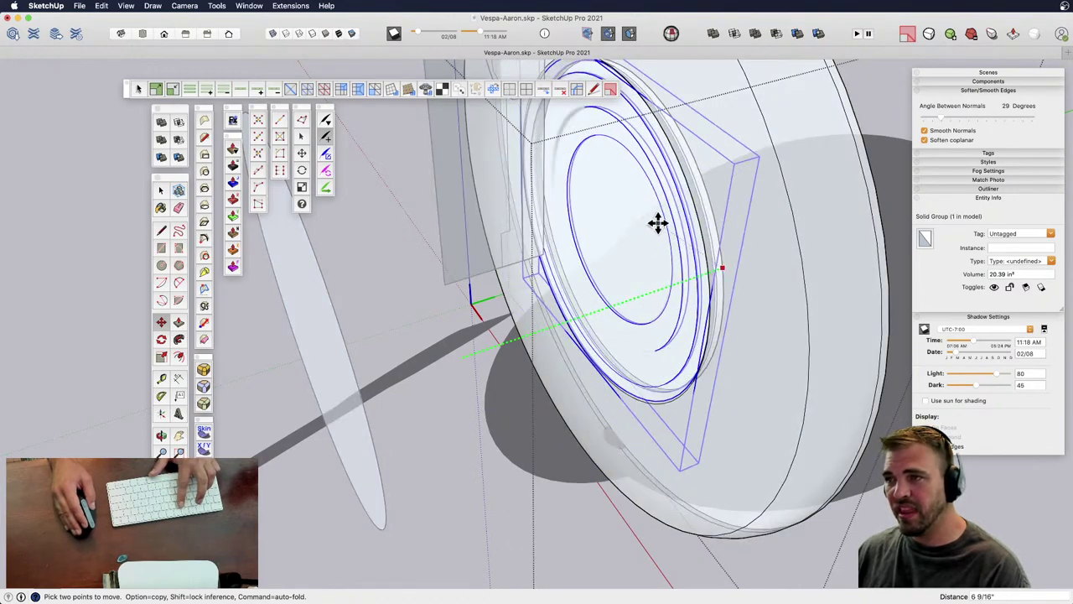
{"action": "left_click", "coordinate": [658, 223]}
{"action": "key", "text": "x"}
{"action": "scroll", "coordinate": [655, 231], "scroll_direction": "down", "scroll_amount": 10}
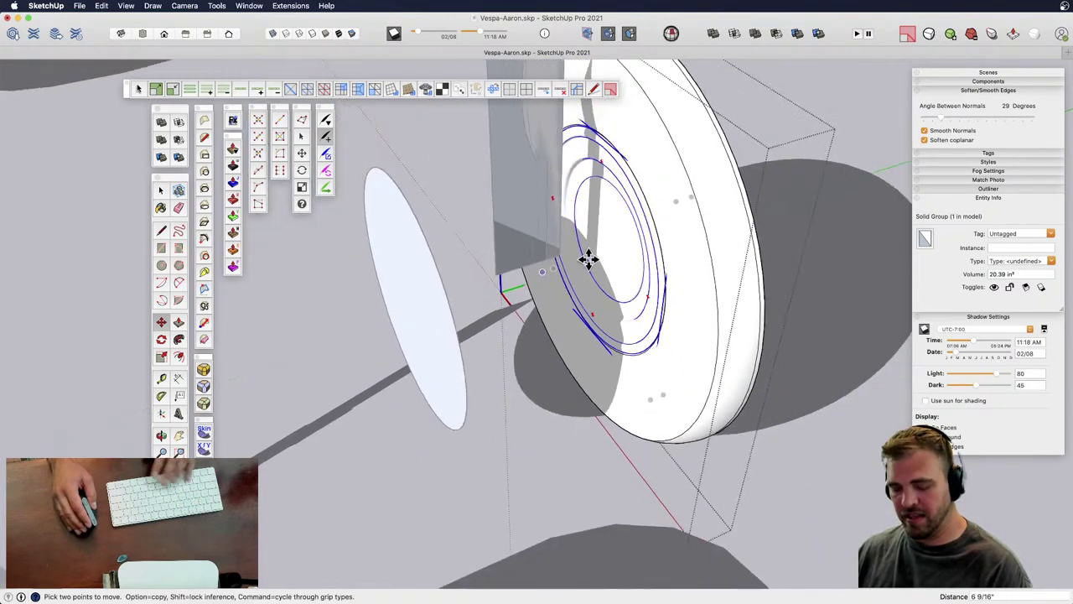
{"action": "key", "text": "space"}
{"action": "left_click", "coordinate": [716, 403]}
{"action": "middle_click_drag", "start_coordinate": [609, 339], "coordinate": [503, 388]}
{"action": "left_click", "coordinate": [543, 342]}
{"action": "scroll", "coordinate": [571, 333], "scroll_direction": "up", "scroll_amount": 3}
{"action": "scroll", "coordinate": [507, 409], "scroll_direction": "down", "scroll_amount": 5}
{"action": "middle_click_drag", "start_coordinate": [491, 430], "coordinate": [609, 372]}
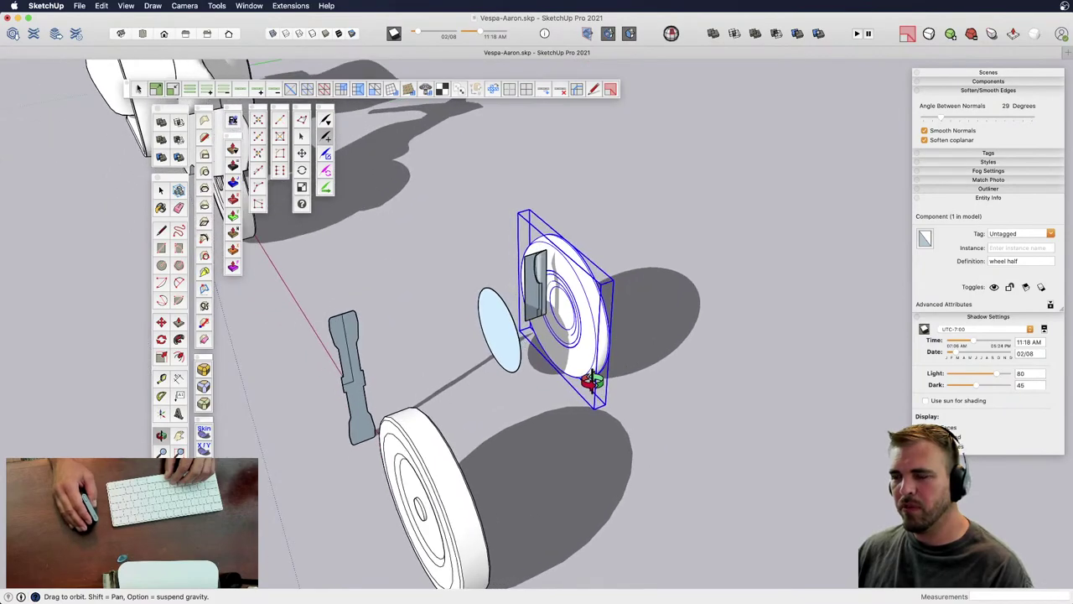
{"action": "scroll", "coordinate": [592, 271], "scroll_direction": "up", "scroll_amount": 5}
{"action": "left_click", "coordinate": [690, 328]}
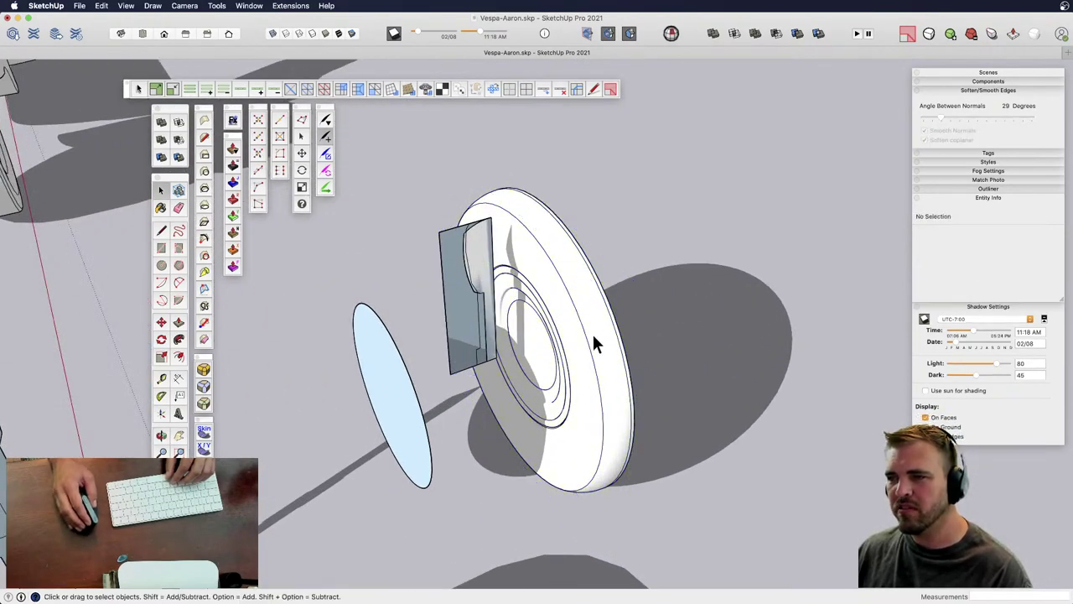
- Copy the wheel half component to an open area about 3' 6" away from the original
{"action": "left_click", "coordinate": [591, 332]}
{"action": "middle_click_drag", "start_coordinate": [611, 420], "coordinate": [492, 479]}
{"action": "key", "text": "m"}
{"action": "middle_click_drag", "start_coordinate": [618, 411], "coordinate": [515, 443]}
{"action": "scroll", "coordinate": [515, 443], "scroll_direction": "down", "scroll_amount": 5}
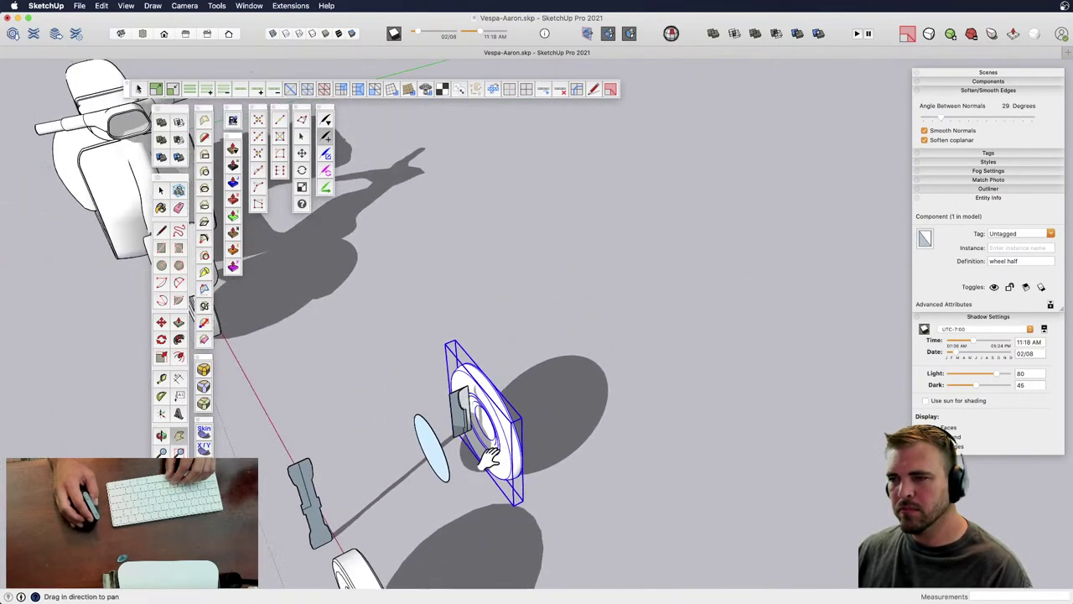
{"action": "key", "text": "alt"}
{"action": "left_click", "coordinate": [461, 444]}
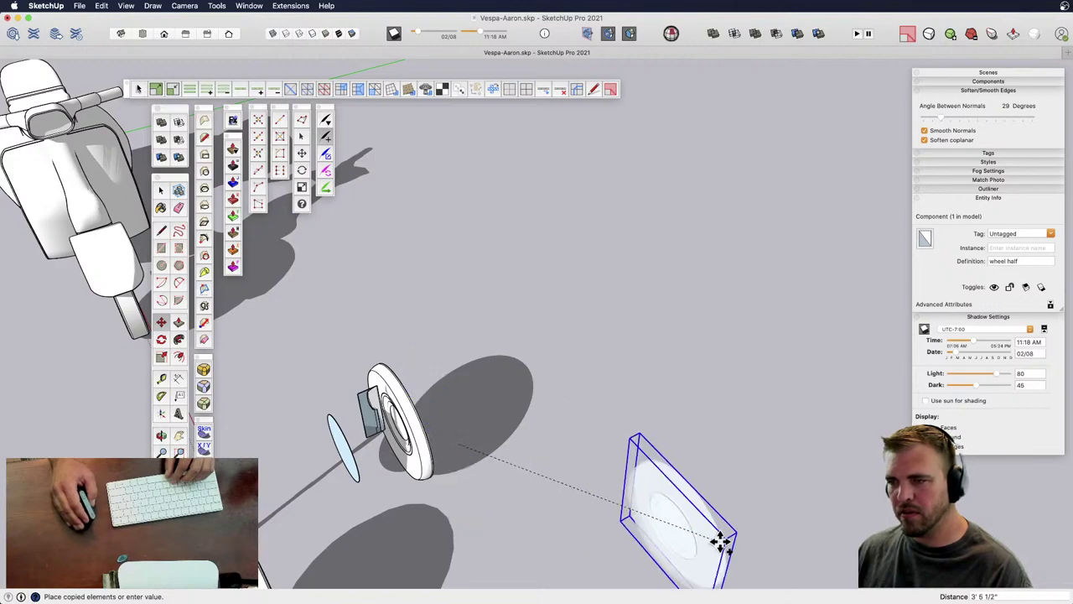
{"action": "left_click", "coordinate": [711, 537]}
{"action": "middle_click_drag", "start_coordinate": [711, 537], "coordinate": [558, 282], "text": "shift"}
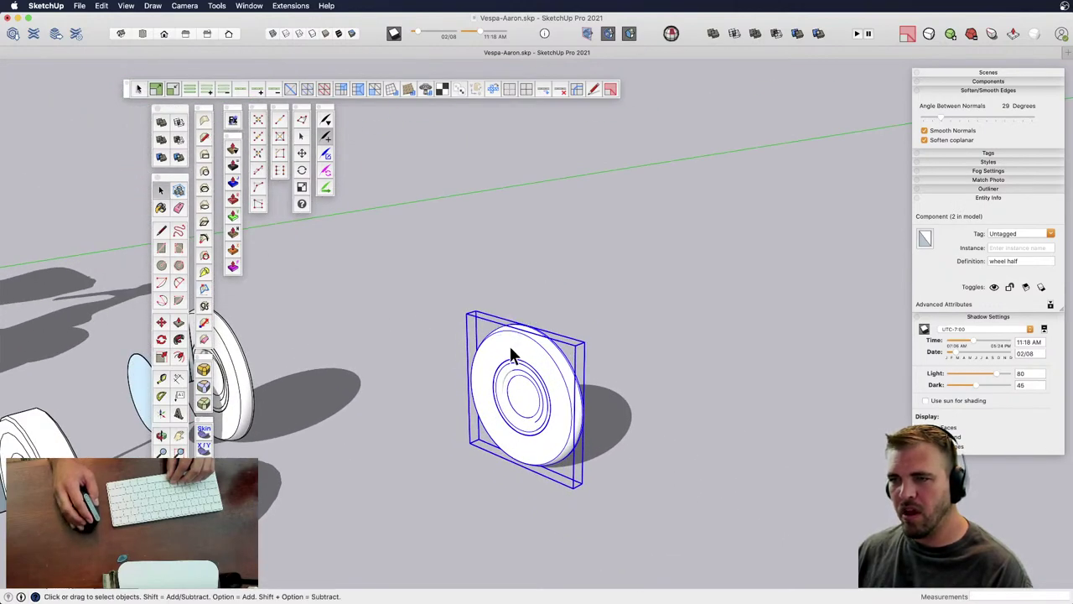
- Open the copied wheel half for editing and paint its outer tread surface dark gray
{"action": "scroll", "coordinate": [511, 346], "scroll_direction": "up", "scroll_amount": 4}
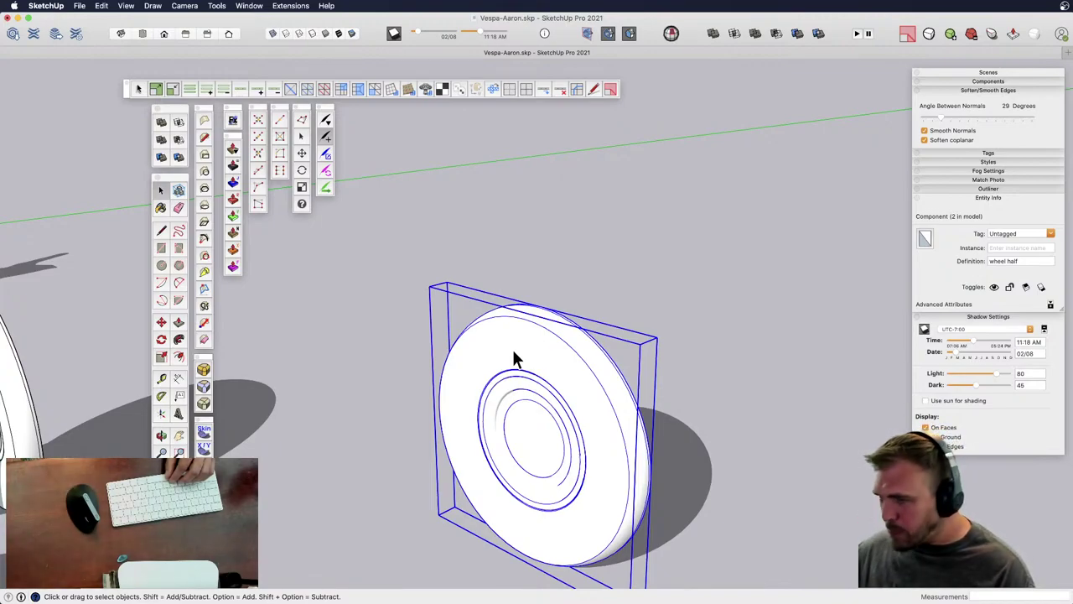
{"action": "mouse_move", "coordinate": [562, 350]}
{"action": "middle_mouse_down"}
{"action": "mouse_move", "coordinate": [568, 331]}
{"action": "mouse_move", "coordinate": [549, 350]}
{"action": "middle_mouse_up"}
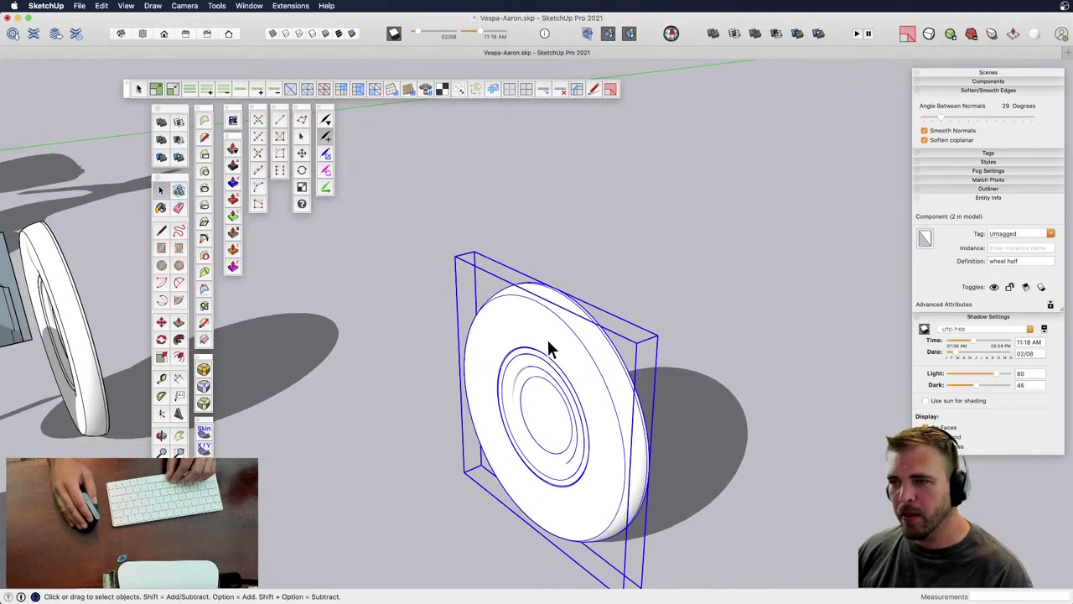
{"action": "double_click", "coordinate": [550, 334]}
{"action": "left_click", "coordinate": [552, 327]}
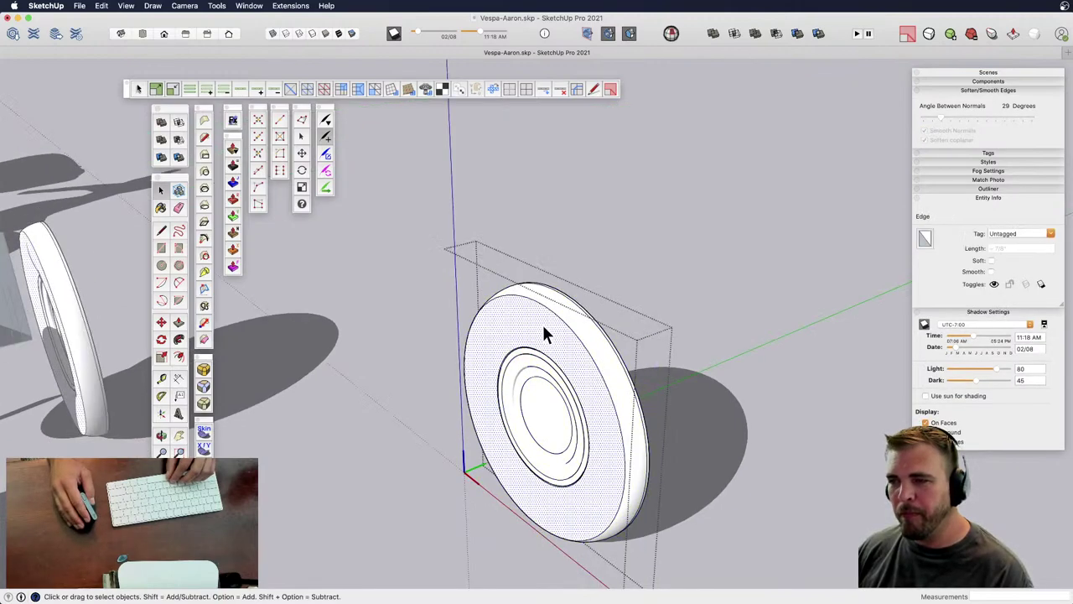
{"action": "left_click", "coordinate": [161, 208]}
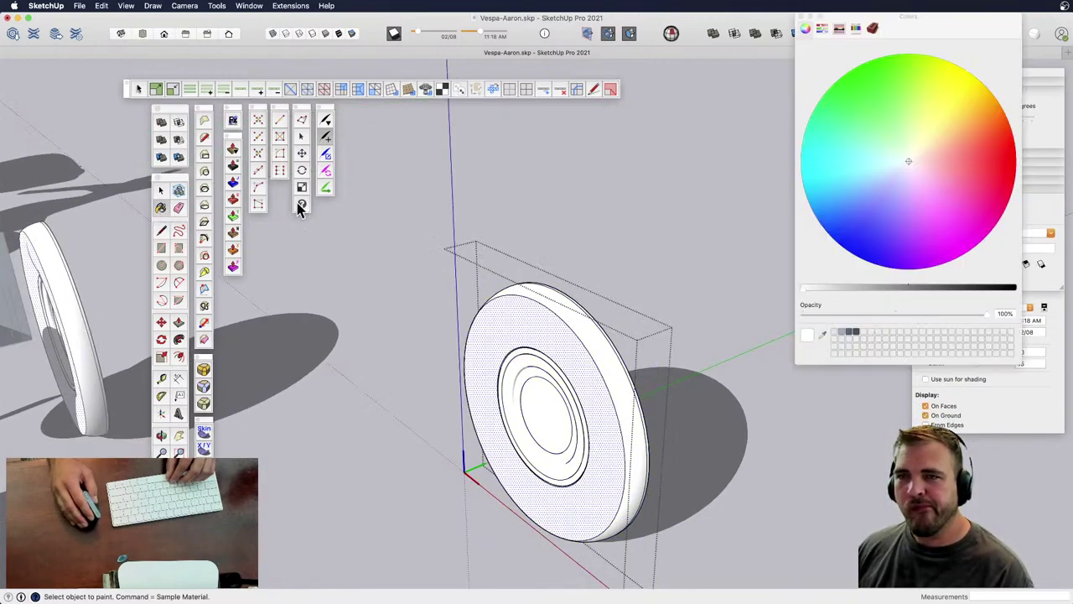
{"action": "left_click_drag", "start_coordinate": [921, 32], "coordinate": [806, 120]}
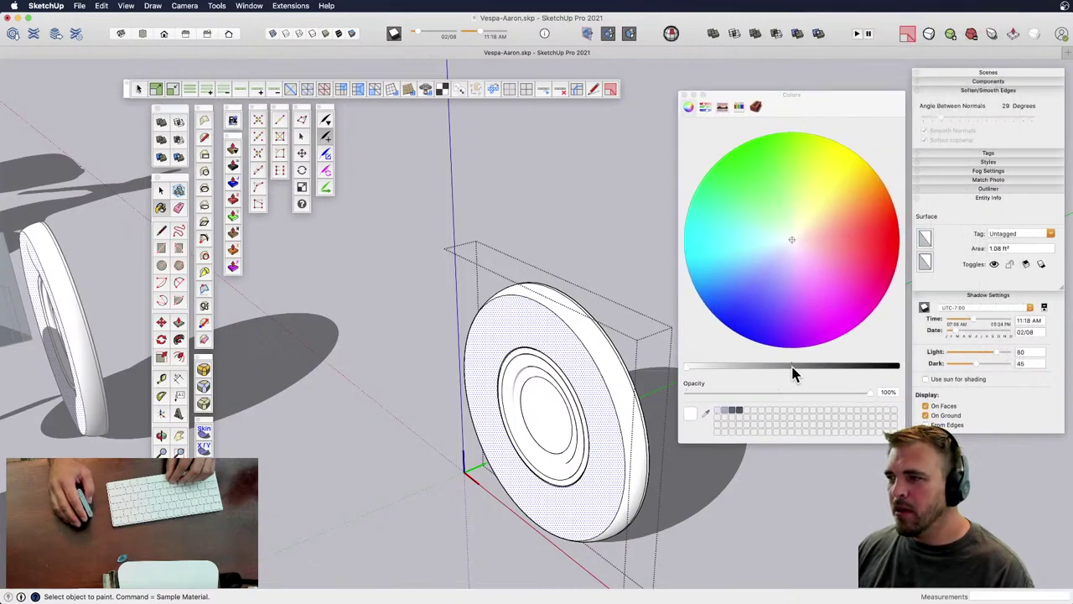
{"action": "left_click_drag", "start_coordinate": [794, 372], "coordinate": [801, 374]}
{"action": "scroll", "coordinate": [612, 384], "scroll_direction": "up", "scroll_amount": 5}
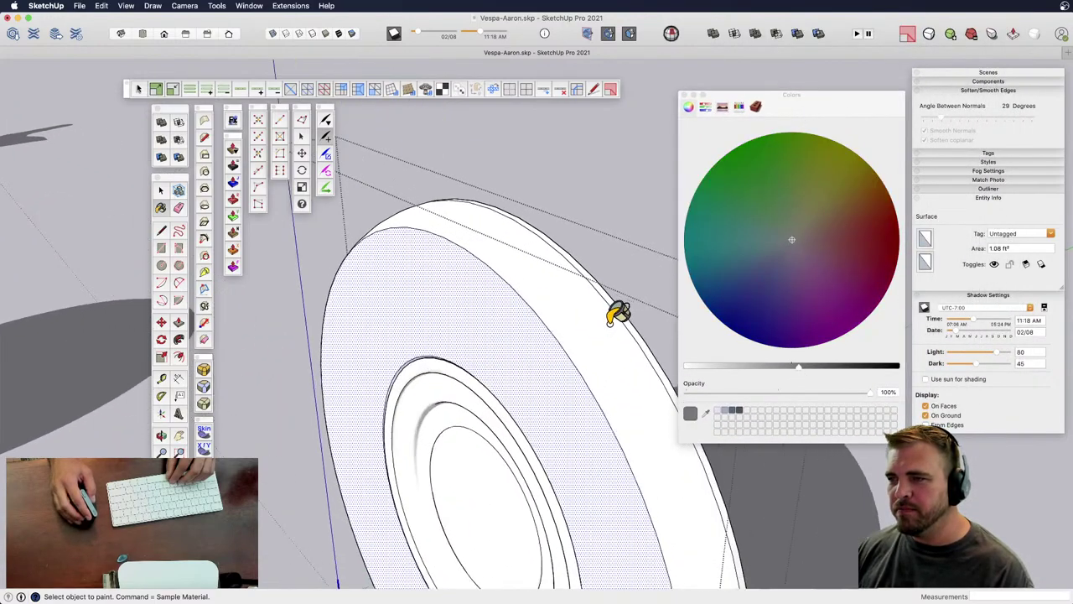
{"action": "left_click", "coordinate": [613, 311]}
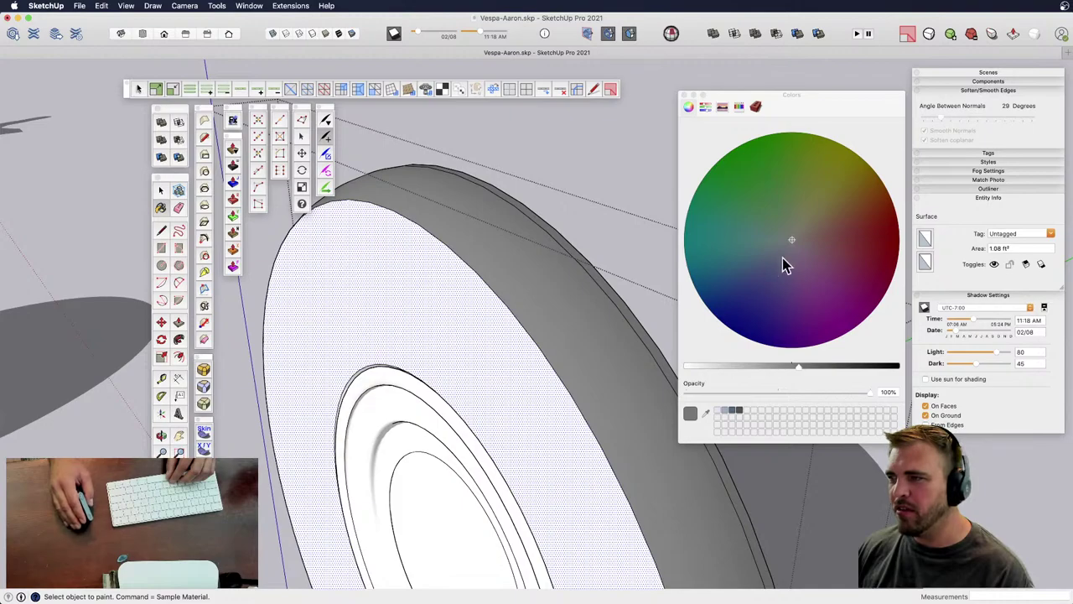
- Set the paint color back to white for the tire's sidewall
{"action": "left_click_drag", "start_coordinate": [732, 373], "coordinate": [699, 374]}
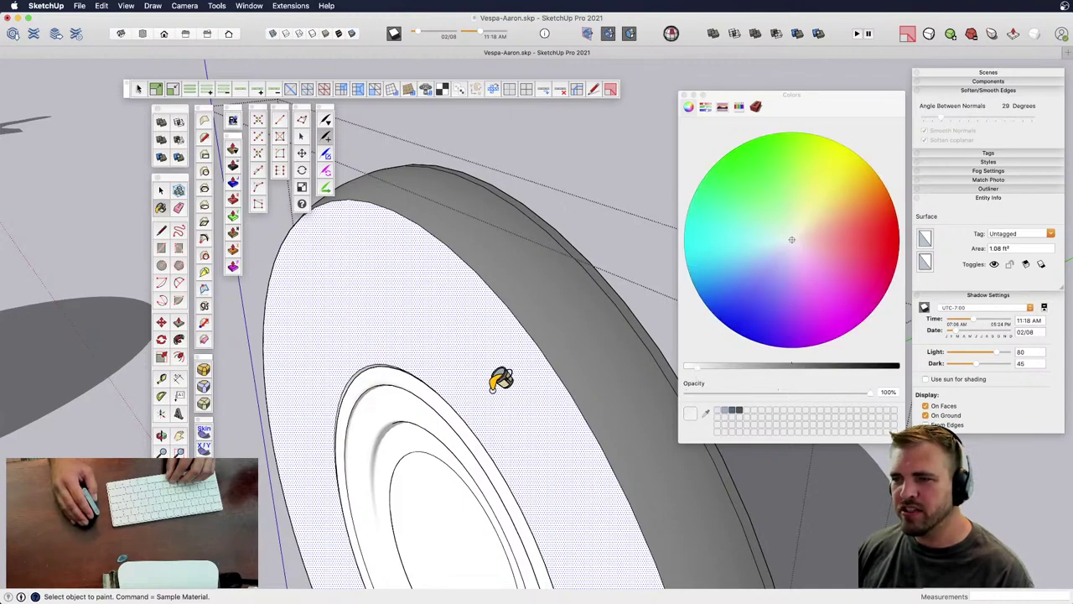
{"action": "scroll", "coordinate": [490, 381], "scroll_direction": "down", "scroll_amount": 3}
{"action": "middle_click_drag", "start_coordinate": [469, 413], "coordinate": [511, 279], "text": "shift"}
{"action": "key", "text": "space"}
- Paint the hub disc group light gray and darken it to a medium gray
{"action": "left_click", "coordinate": [505, 303]}
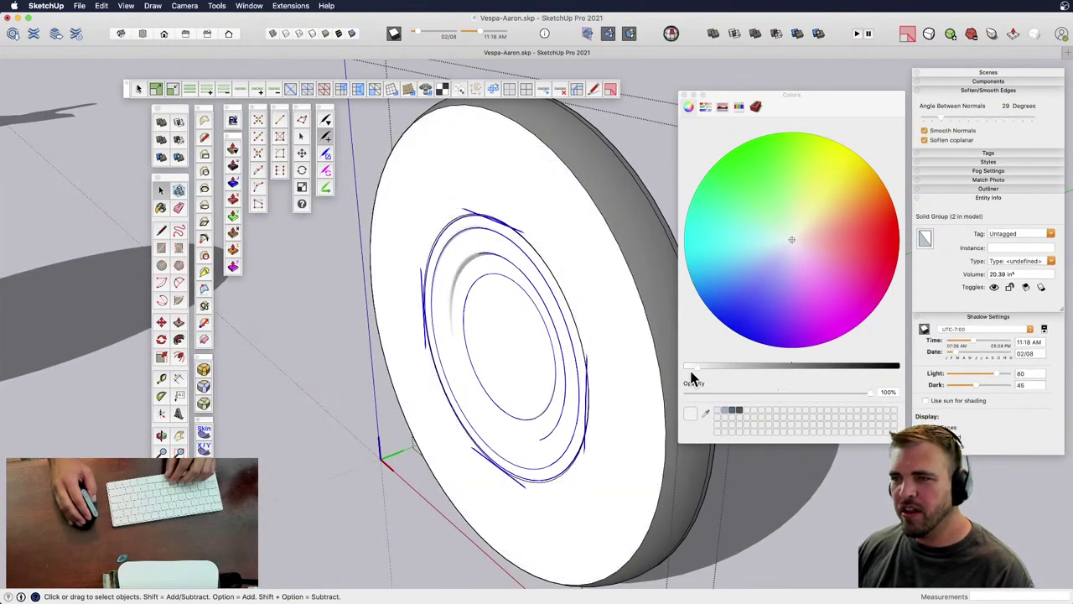
{"action": "left_click", "coordinate": [733, 366]}
{"action": "left_click", "coordinate": [535, 362]}
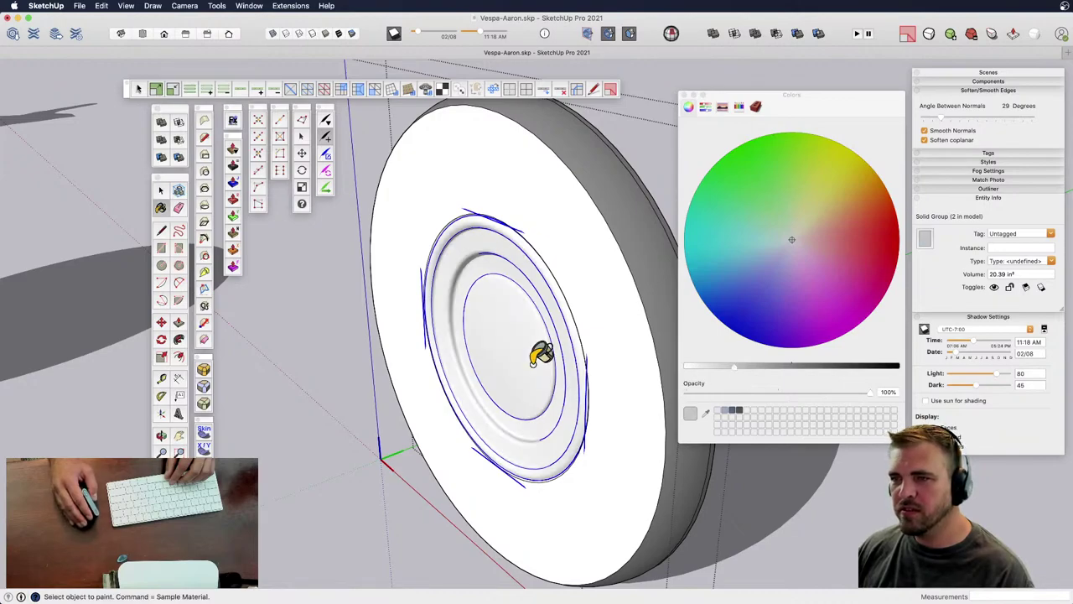
{"action": "left_click", "coordinate": [763, 367]}
{"action": "left_click", "coordinate": [571, 337]}
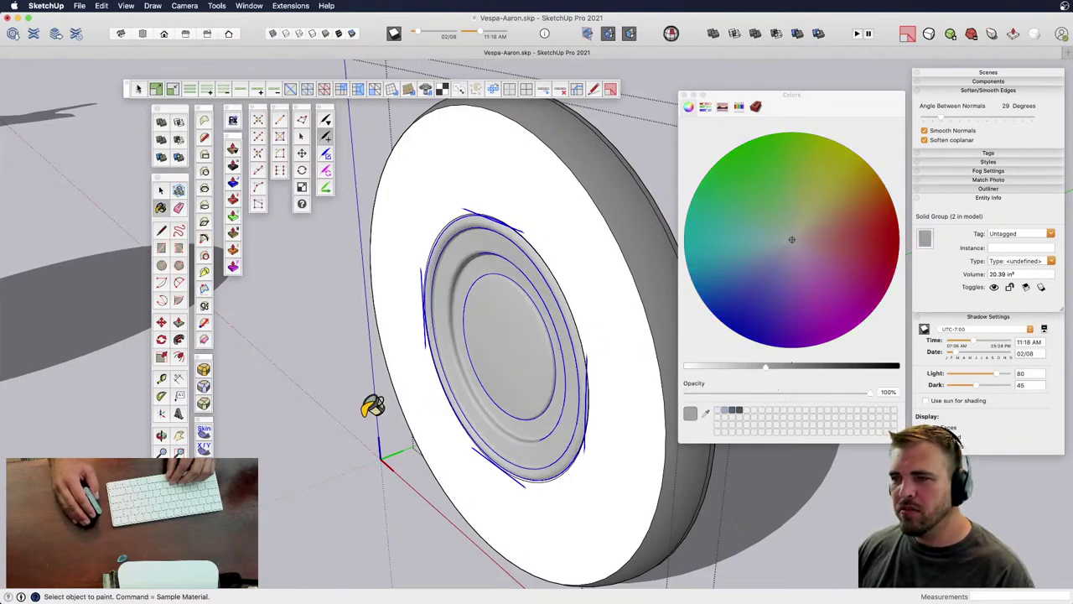
- Leave the wheel half component and close the Colors window
{"action": "key", "text": "space"}
{"action": "left_click", "coordinate": [307, 436]}
{"action": "scroll", "coordinate": [417, 396], "scroll_direction": "down", "scroll_amount": 3}
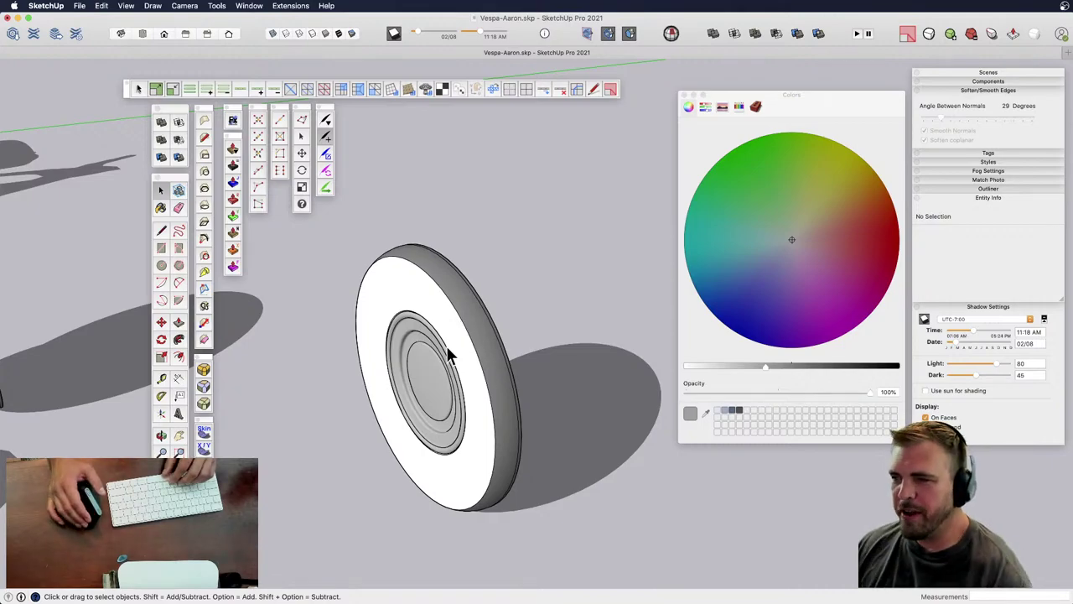
{"action": "middle_click_drag", "start_coordinate": [431, 343], "coordinate": [590, 335]}
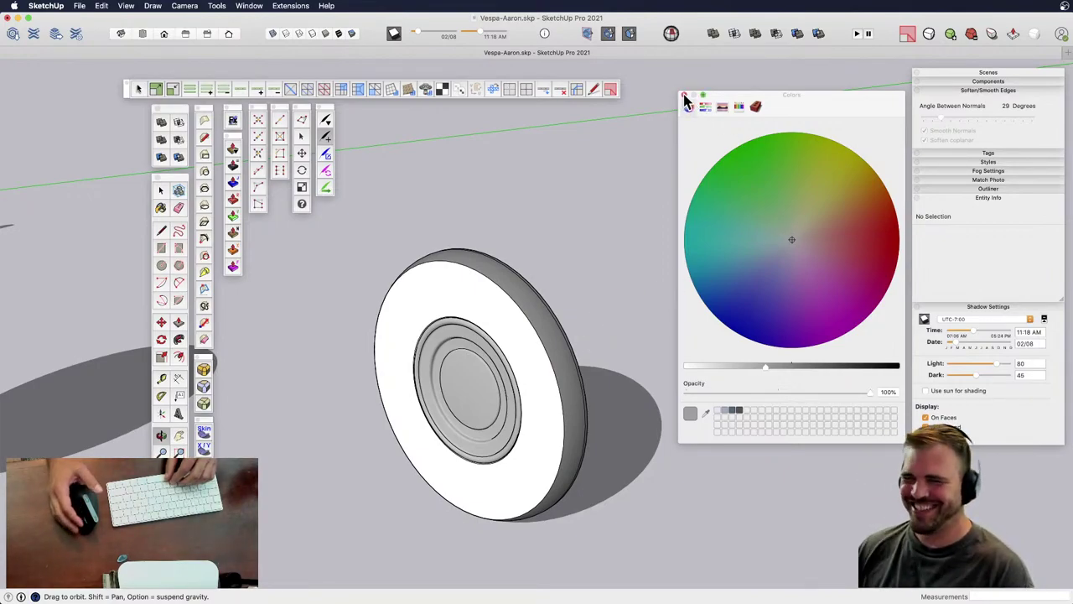
{"action": "left_click_drag", "start_coordinate": [680, 93], "coordinate": [676, 90]}
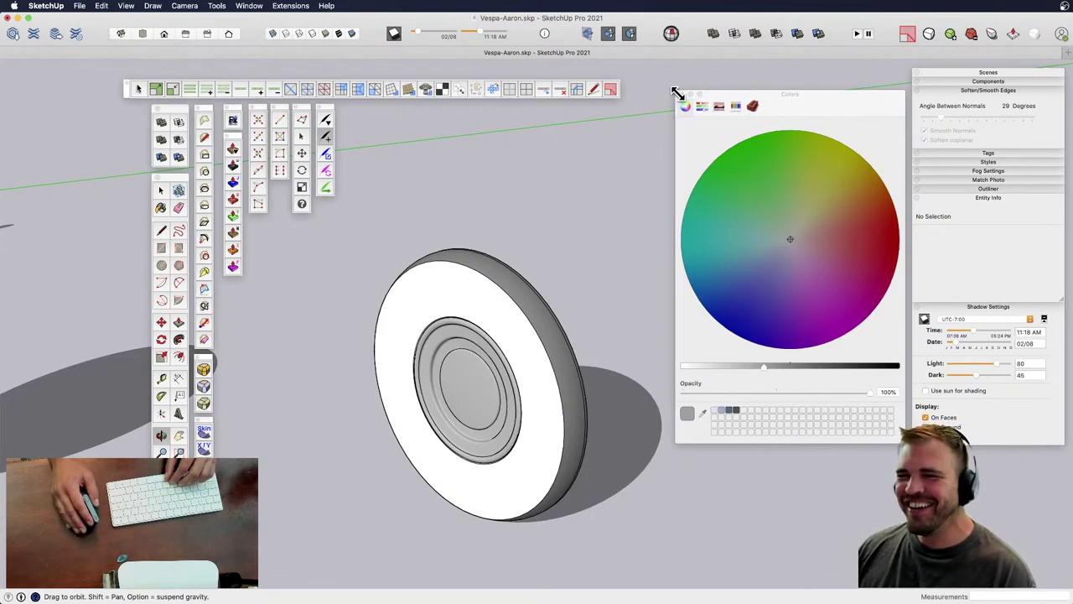
{"action": "left_click", "coordinate": [681, 94]}
- Show the hidden geometry and open the copied wheel half component for editing
{"action": "left_click_drag", "start_coordinate": [403, 395], "coordinate": [468, 424]}
{"action": "key", "text": "space"}
{"action": "left_click", "coordinate": [589, 288]}
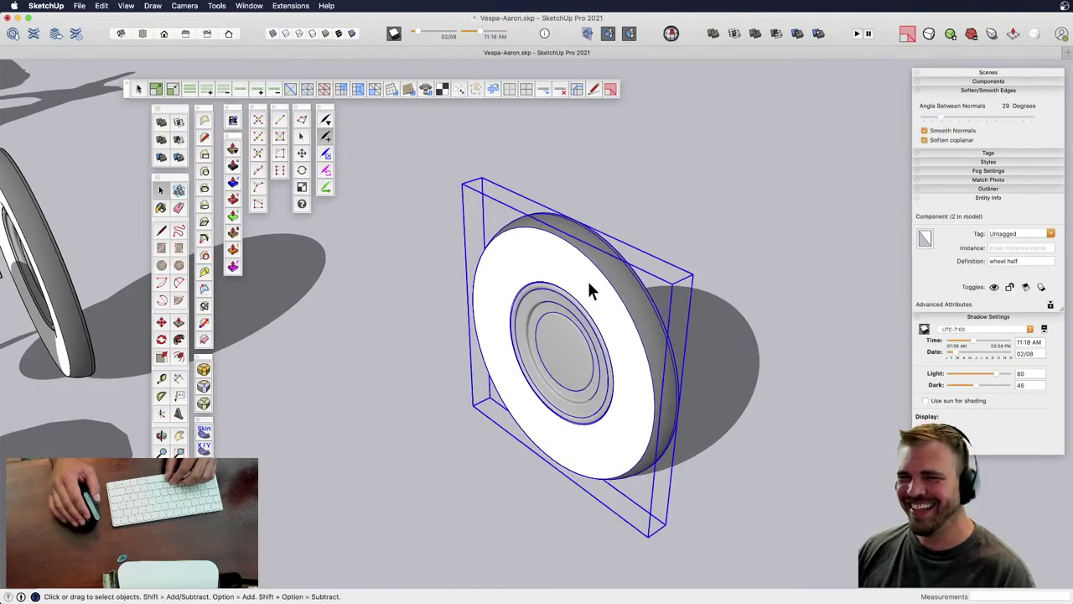
{"action": "key", "text": "h"}
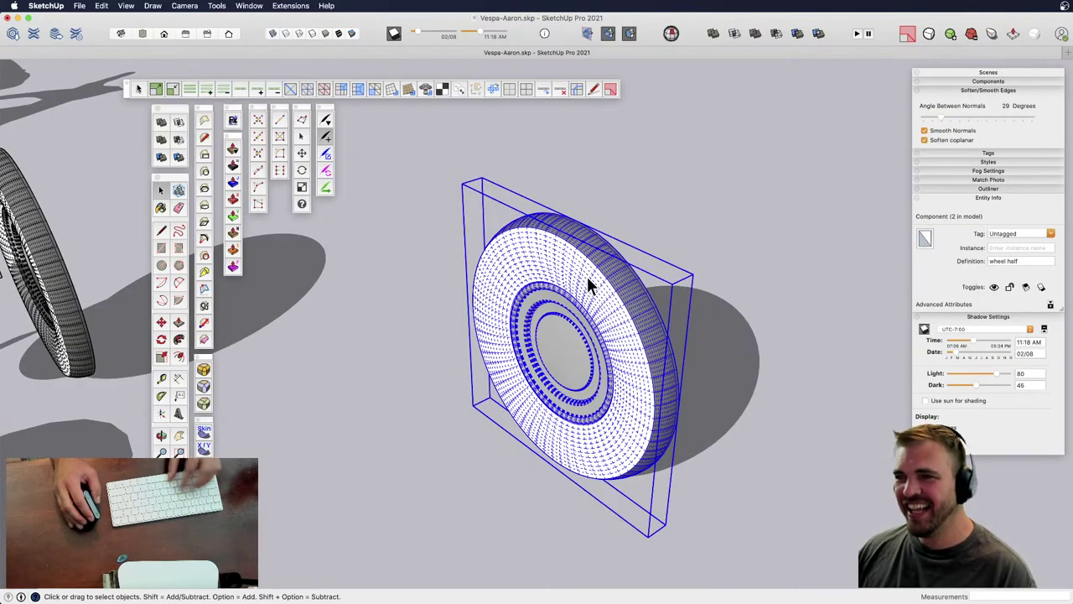
{"action": "scroll", "coordinate": [577, 243], "scroll_direction": "up", "scroll_amount": 3}
{"action": "mouse_move", "coordinate": [577, 261]}
{"action": "middle_mouse_down", "text": "shift"}
{"action": "mouse_move", "coordinate": [566, 268]}
{"action": "mouse_move", "coordinate": [682, 283]}
{"action": "mouse_move", "coordinate": [682, 359]}
{"action": "mouse_move", "coordinate": [606, 285]}
{"action": "mouse_move", "coordinate": [546, 307]}
{"action": "mouse_move", "coordinate": [745, 192]}
{"action": "mouse_move", "coordinate": [713, 130]}
{"action": "mouse_move", "coordinate": [697, 249]}
{"action": "mouse_move", "coordinate": [628, 347]}
{"action": "mouse_move", "coordinate": [575, 273]}
{"action": "mouse_move", "coordinate": [582, 263]}
{"action": "middle_mouse_up", "text": "shift"}
{"action": "key", "text": "Escape"}
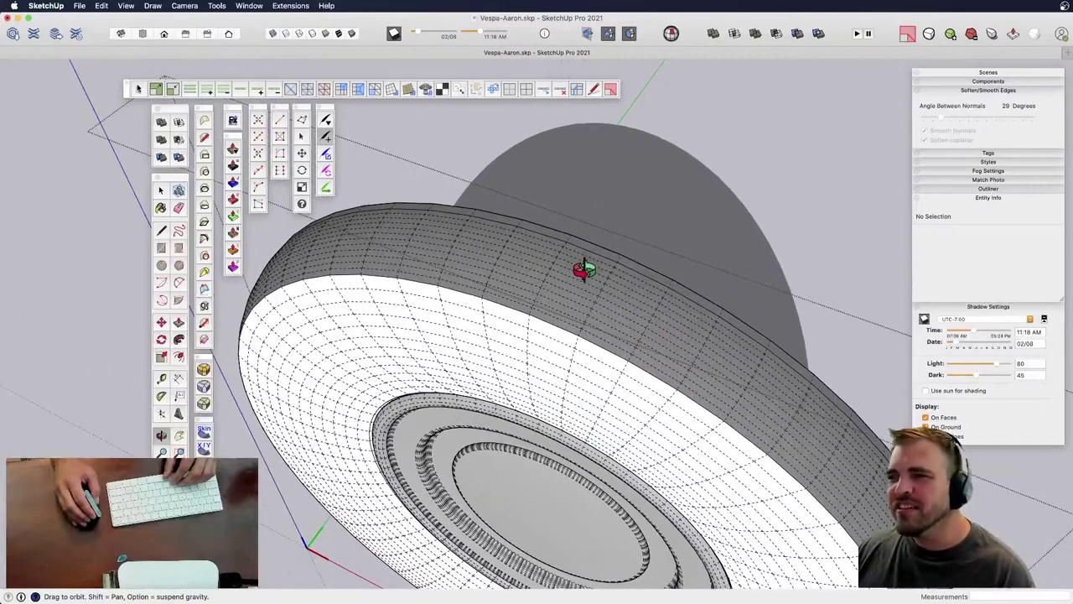
- Select four consecutive edges running along the tire's tread and extend the selection to their quad-face loops
{"action": "scroll", "coordinate": [582, 294], "scroll_direction": "up", "scroll_amount": 4}
{"action": "left_click", "coordinate": [605, 289], "text": "shift"}
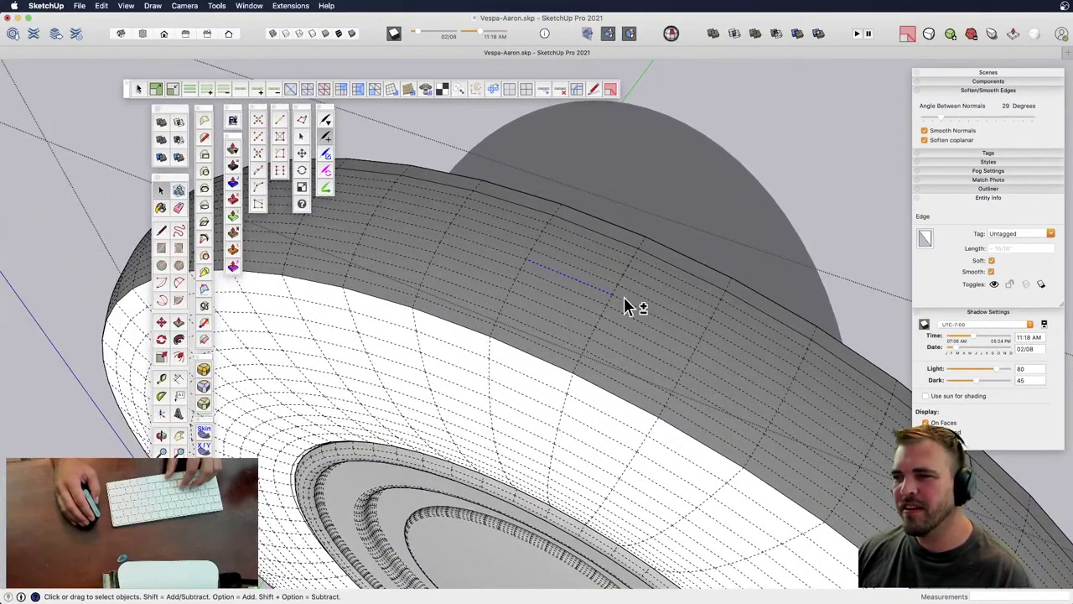
{"action": "left_click", "coordinate": [411, 228], "text": "shift"}
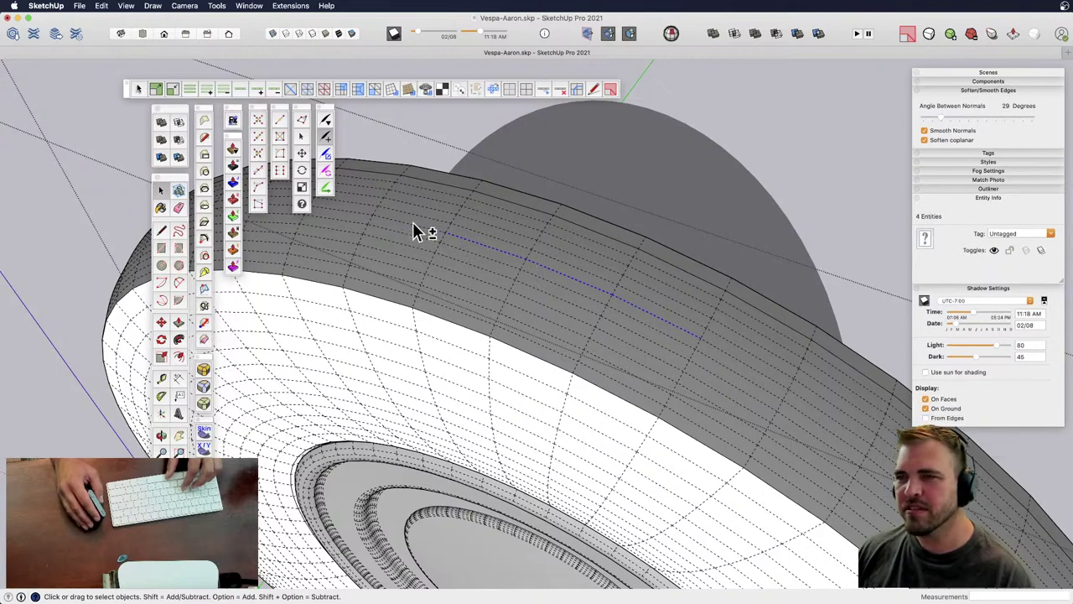
{"action": "left_click", "coordinate": [413, 226], "text": "shift"}
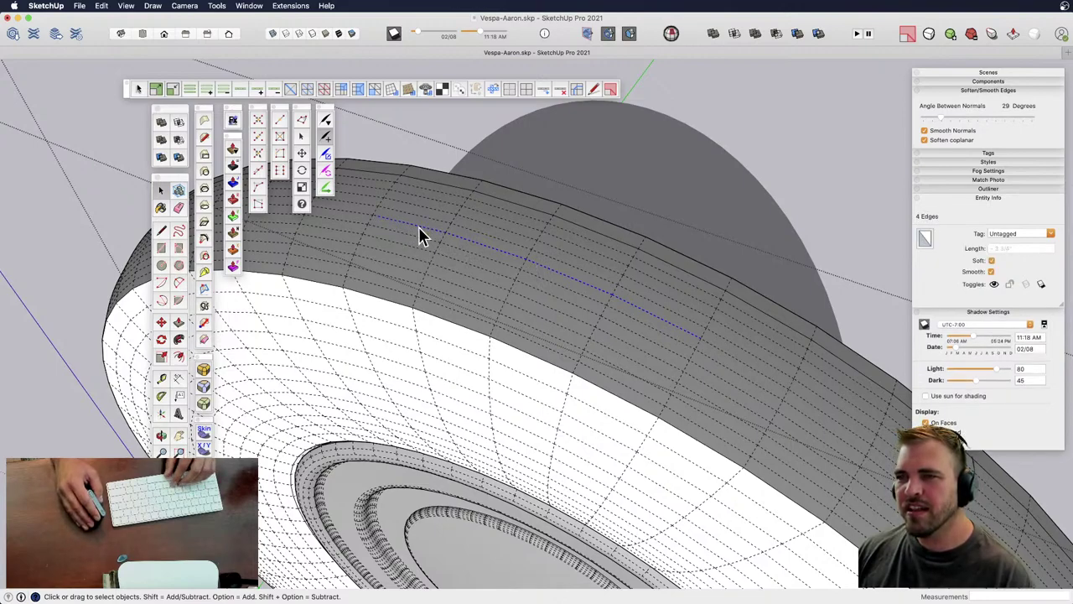
{"action": "right_click", "coordinate": [418, 226]}
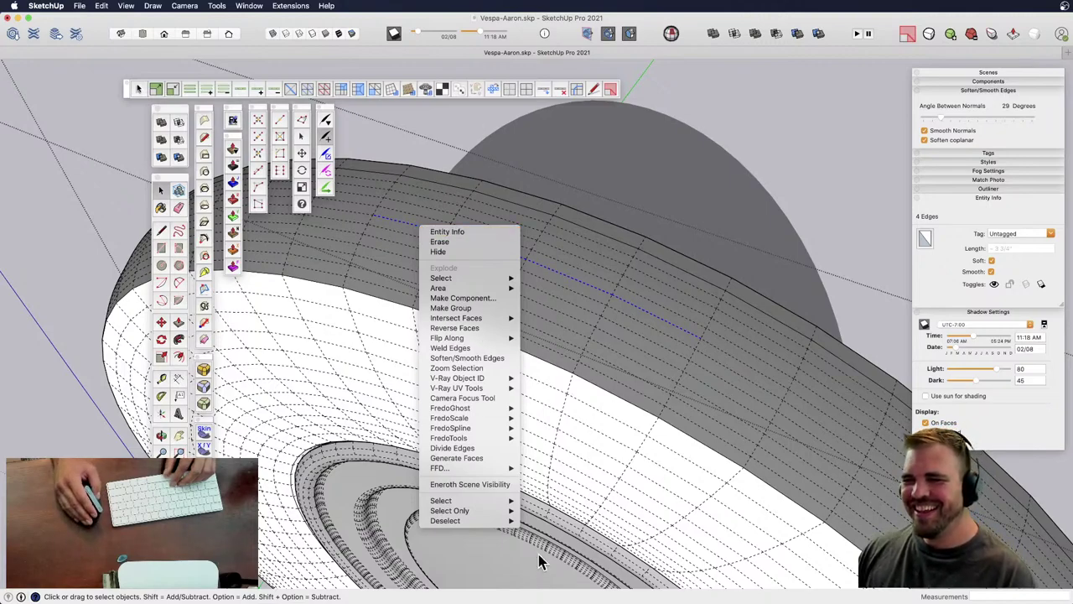
{"action": "mouse_move", "coordinate": [495, 500]}
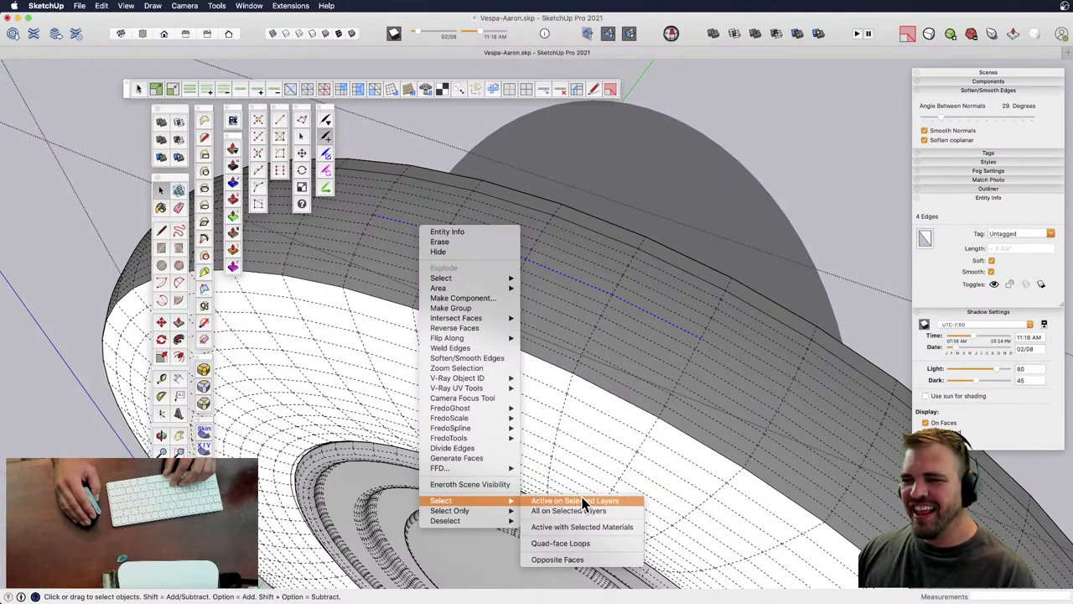
{"action": "left_click", "coordinate": [592, 544]}
{"action": "middle_click_drag", "start_coordinate": [579, 368], "coordinate": [551, 319]}
{"action": "middle_click_drag", "start_coordinate": [577, 455], "coordinate": [531, 311]}
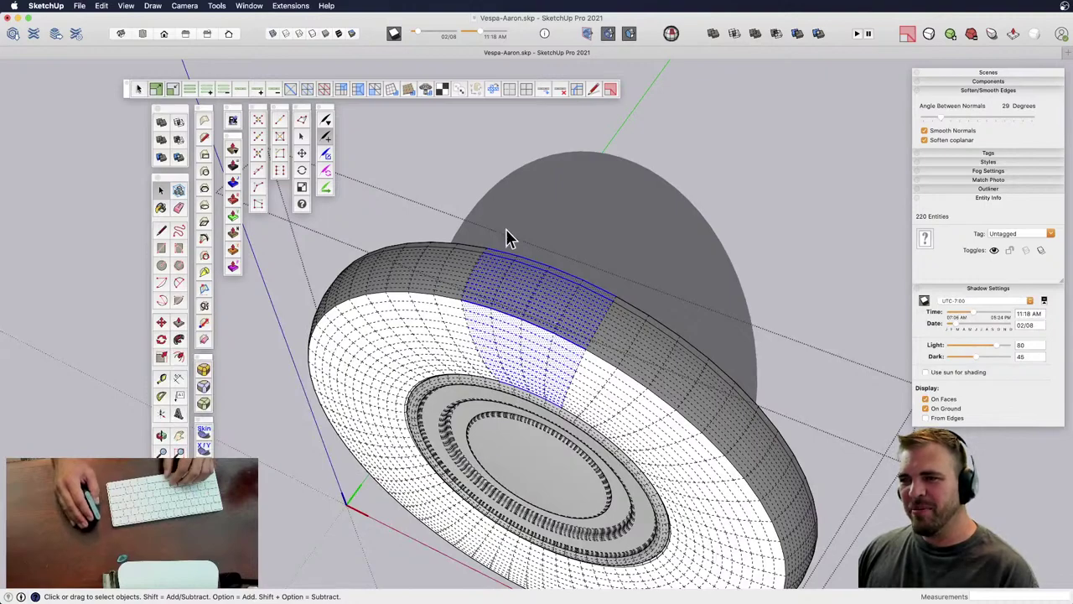
- Copy the selected tire slice out of the wheel component and move the pasted copy 10" away from the wheel
{"action": "scroll", "coordinate": [522, 440], "scroll_direction": "down", "scroll_amount": 3}
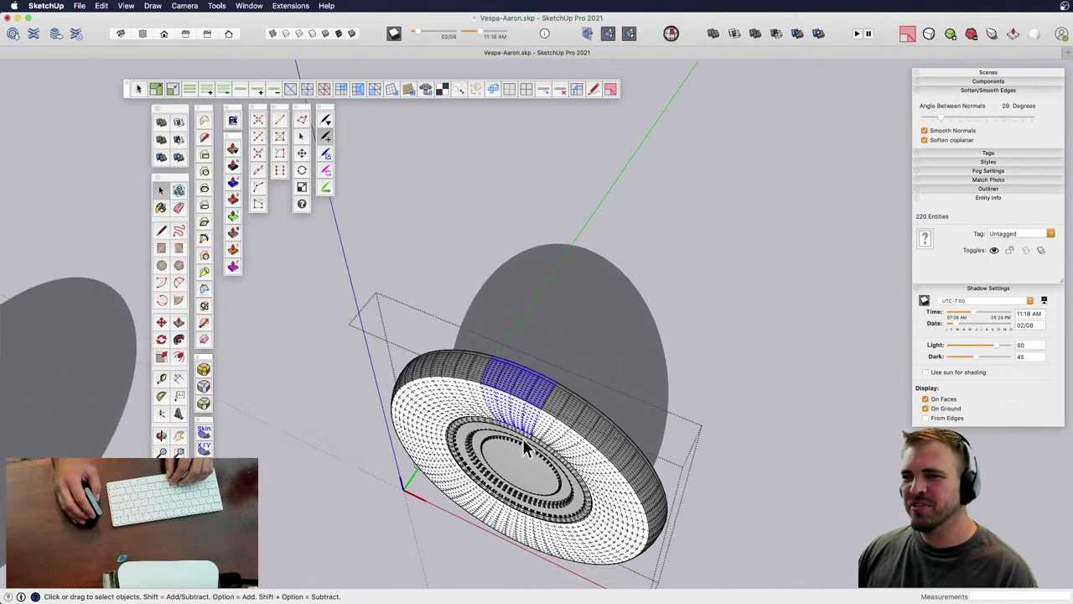
{"action": "left_click", "coordinate": [611, 332]}
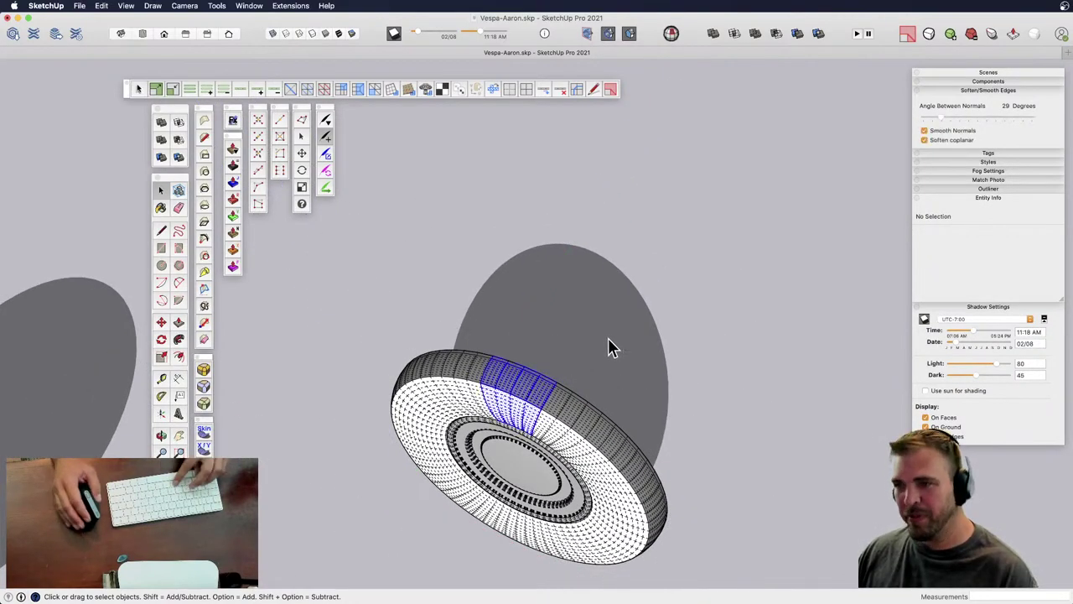
{"action": "key", "text": "m"}
{"action": "left_click", "coordinate": [595, 328]}
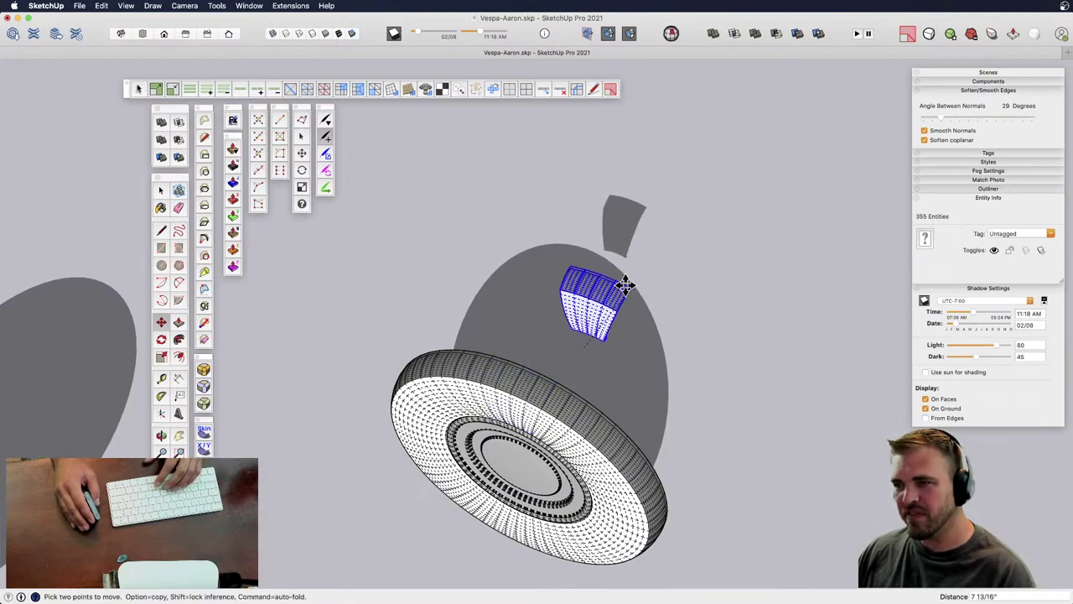
{"action": "type", "text": "10"}
{"action": "key", "text": "Return"}
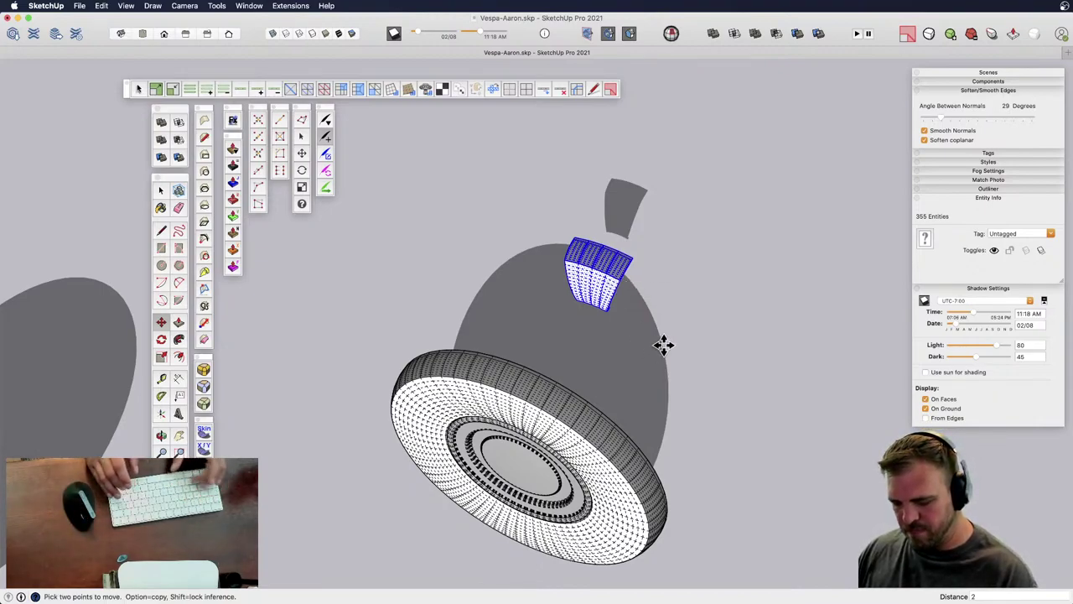
{"action": "type", "text": "x"}
{"action": "key", "text": "Return"}
{"action": "key", "text": "space"}
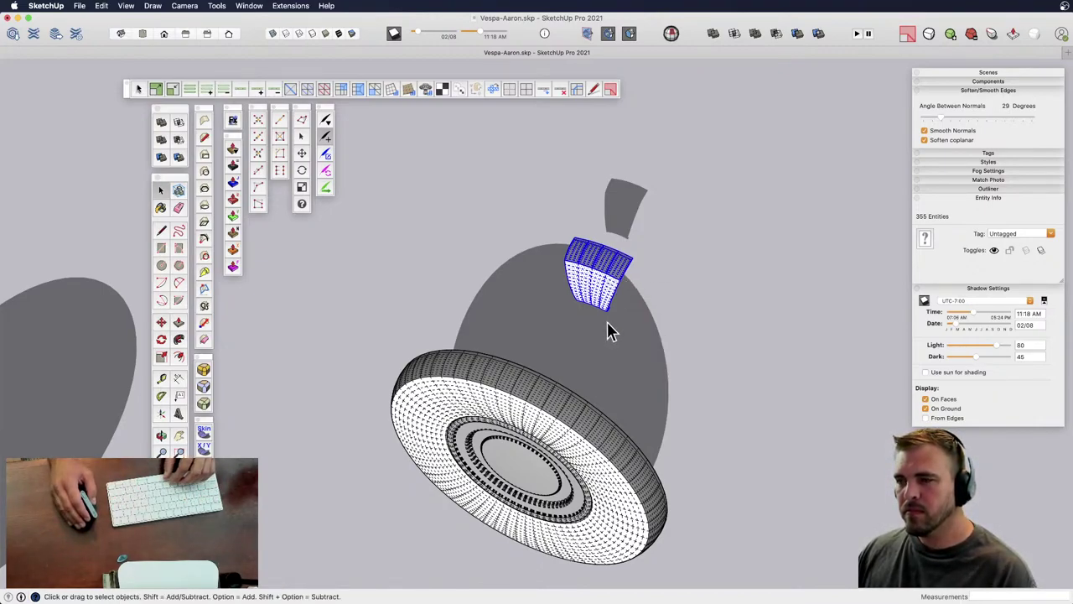
- Group the copied tire slice as a separate practice piece
{"action": "key", "text": "g"}
{"action": "scroll", "coordinate": [618, 266], "scroll_direction": "up", "scroll_amount": 4}
{"action": "middle_click_drag", "start_coordinate": [599, 287], "coordinate": [372, 186], "text": "shift"}
{"action": "middle_click_drag", "start_coordinate": [634, 345], "coordinate": [614, 296]}
{"action": "scroll", "coordinate": [556, 277], "scroll_direction": "up", "scroll_amount": 5}
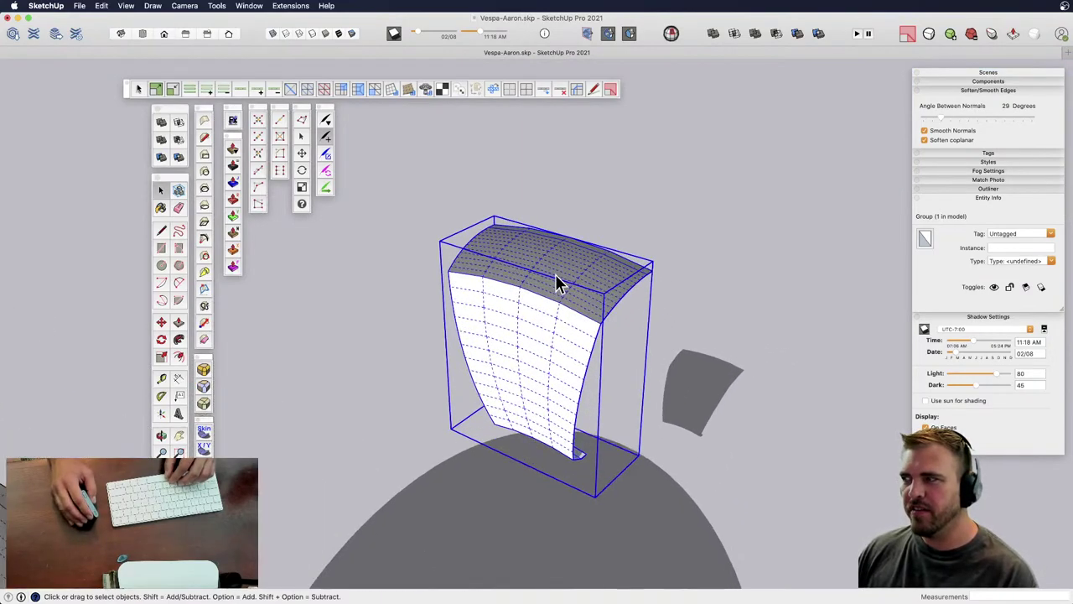
{"action": "left_click", "coordinate": [689, 342]}
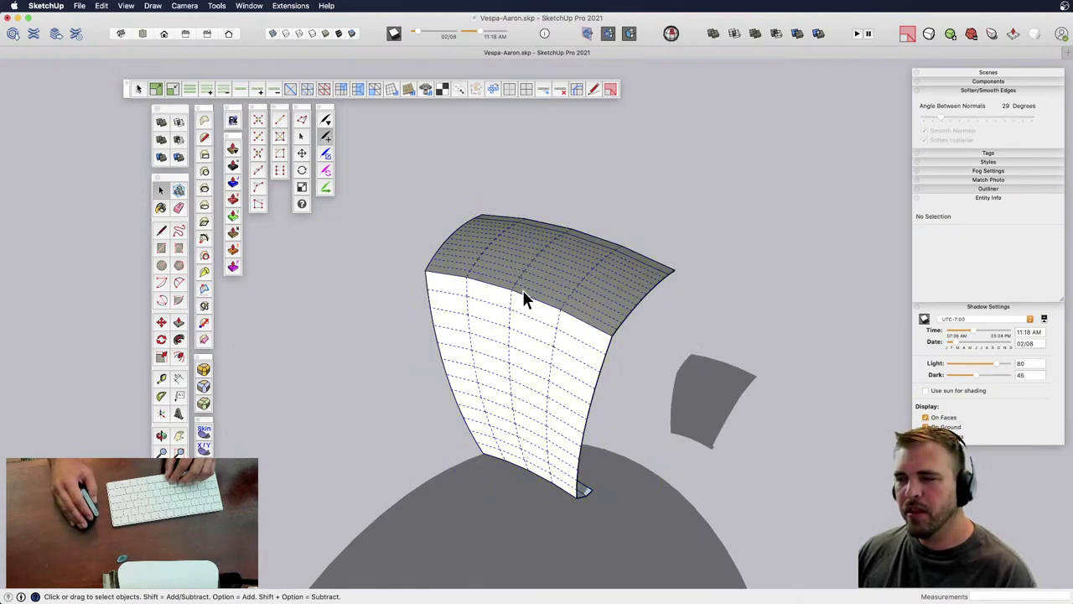
- Inside the slice group, paint the tread and its edge strip with the default material, and close the group and Colors window
{"action": "left_click", "coordinate": [531, 319]}
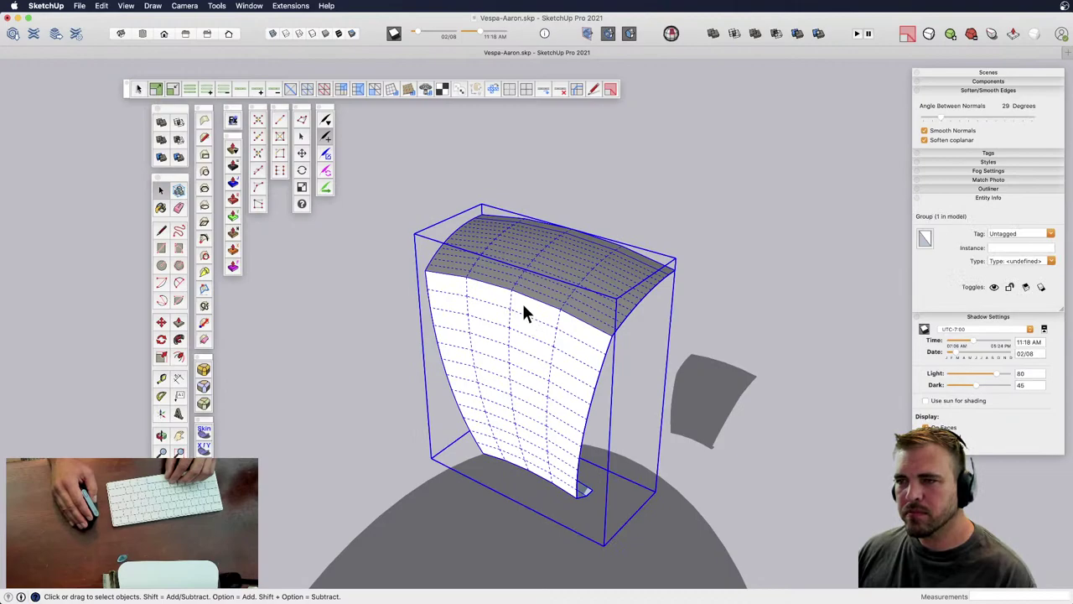
{"action": "double_click", "coordinate": [523, 339]}
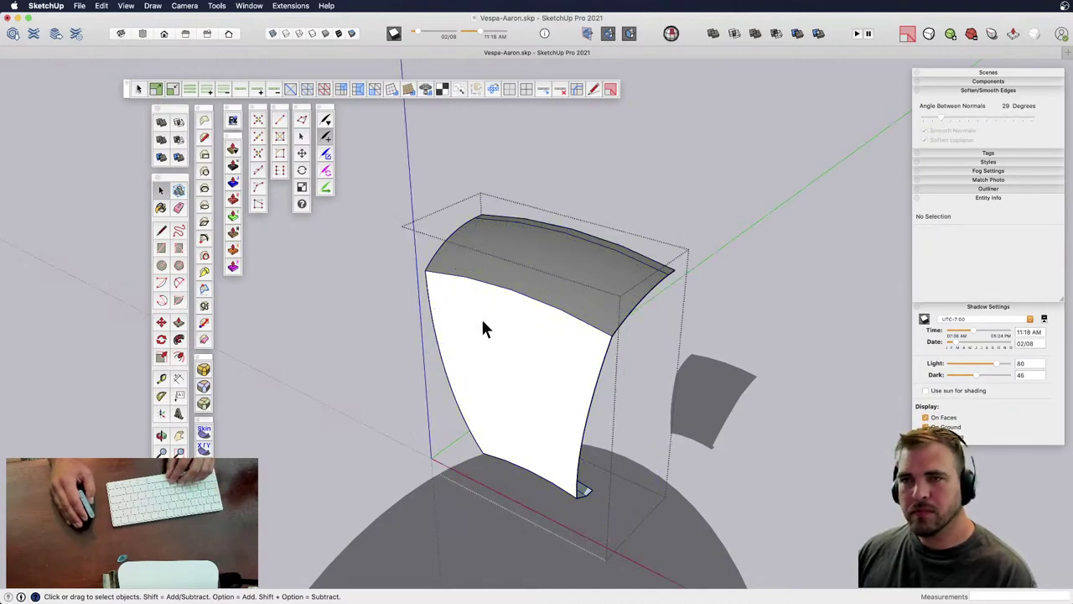
{"action": "left_click", "coordinate": [162, 208]}
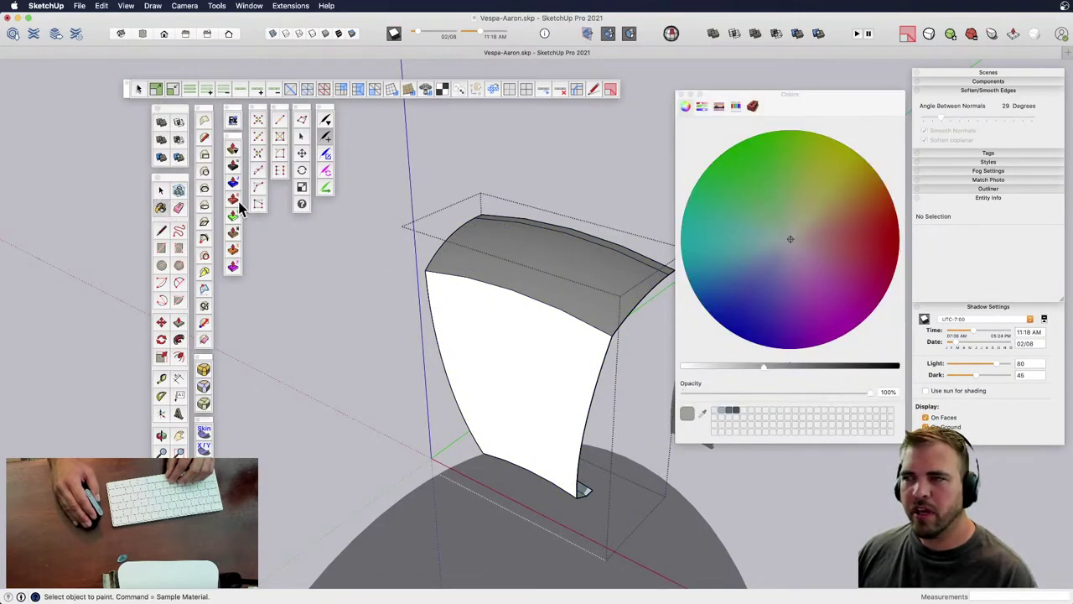
{"action": "left_click", "coordinate": [755, 107]}
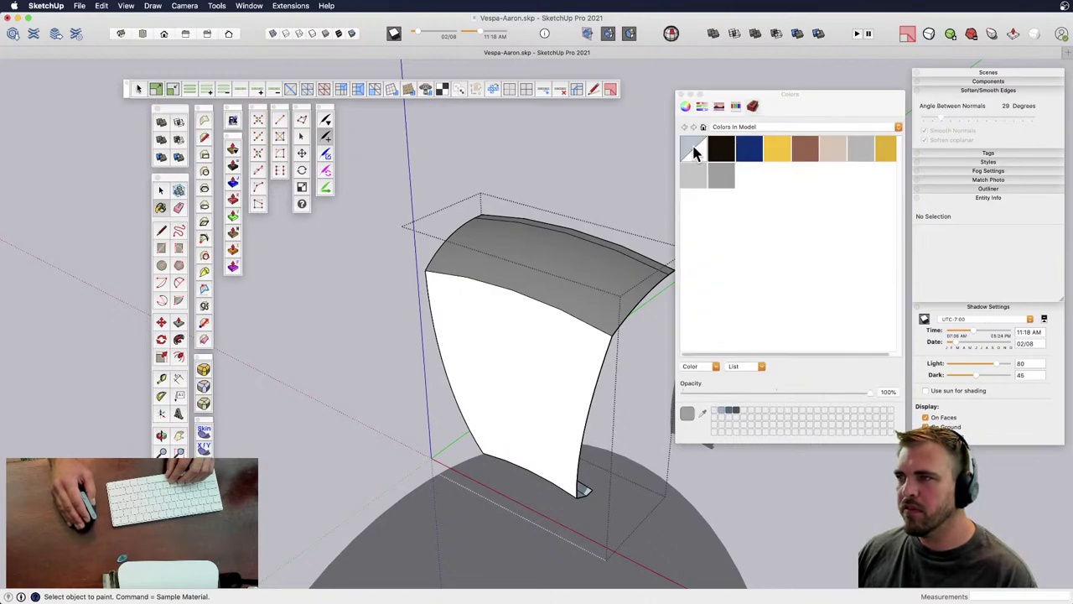
{"action": "left_click", "coordinate": [567, 289]}
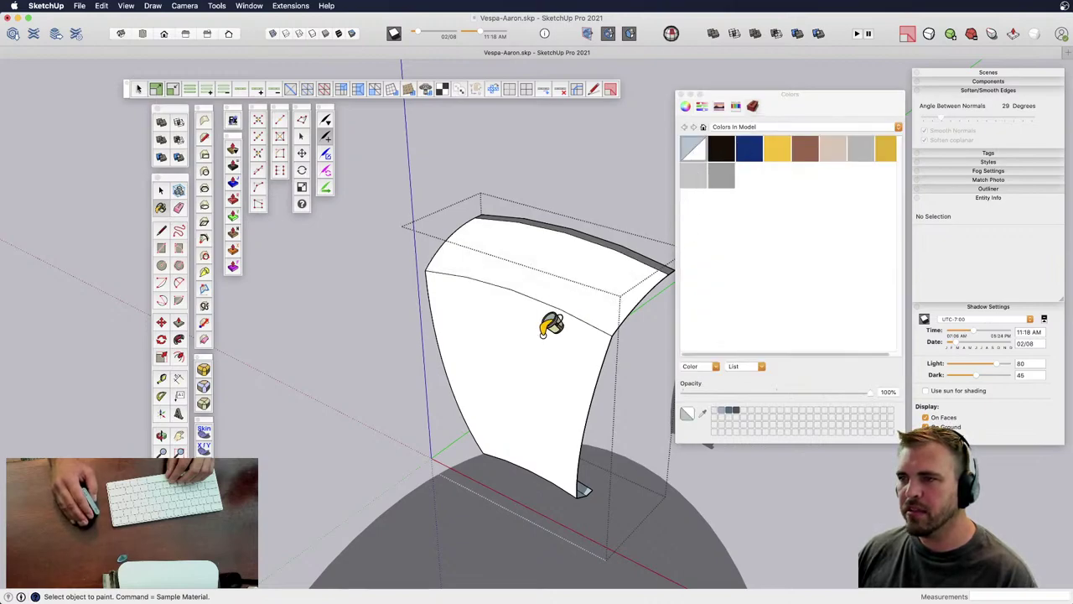
{"action": "left_click", "coordinate": [640, 251]}
{"action": "scroll", "coordinate": [587, 294], "scroll_direction": "down", "scroll_amount": 3}
{"action": "key", "text": "space"}
{"action": "left_click", "coordinate": [583, 220]}
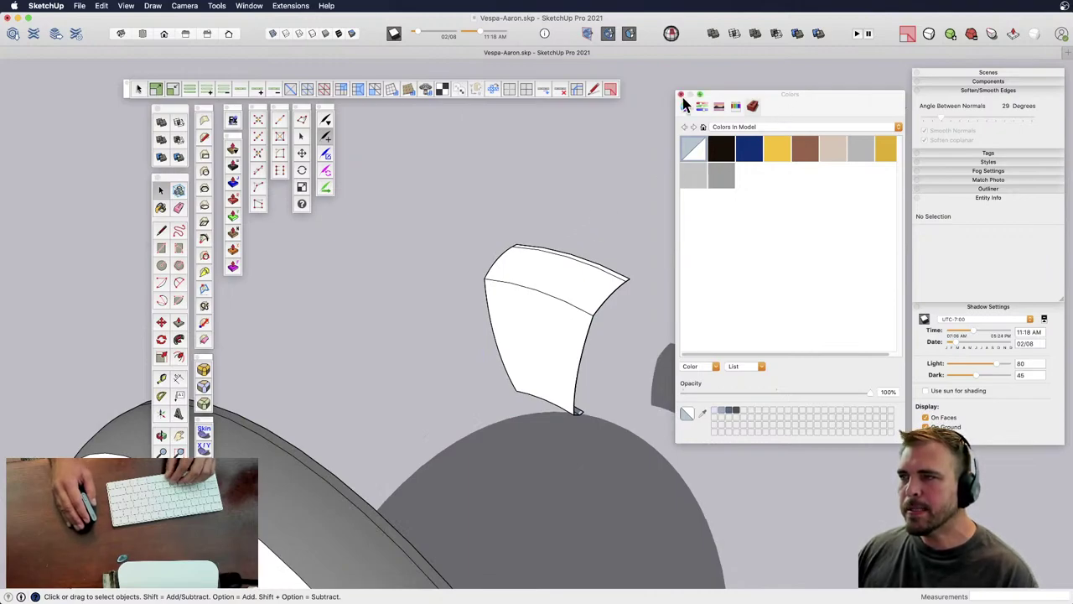
{"action": "left_click", "coordinate": [681, 94]}
{"action": "scroll", "coordinate": [544, 323], "scroll_direction": "down", "scroll_amount": 1}
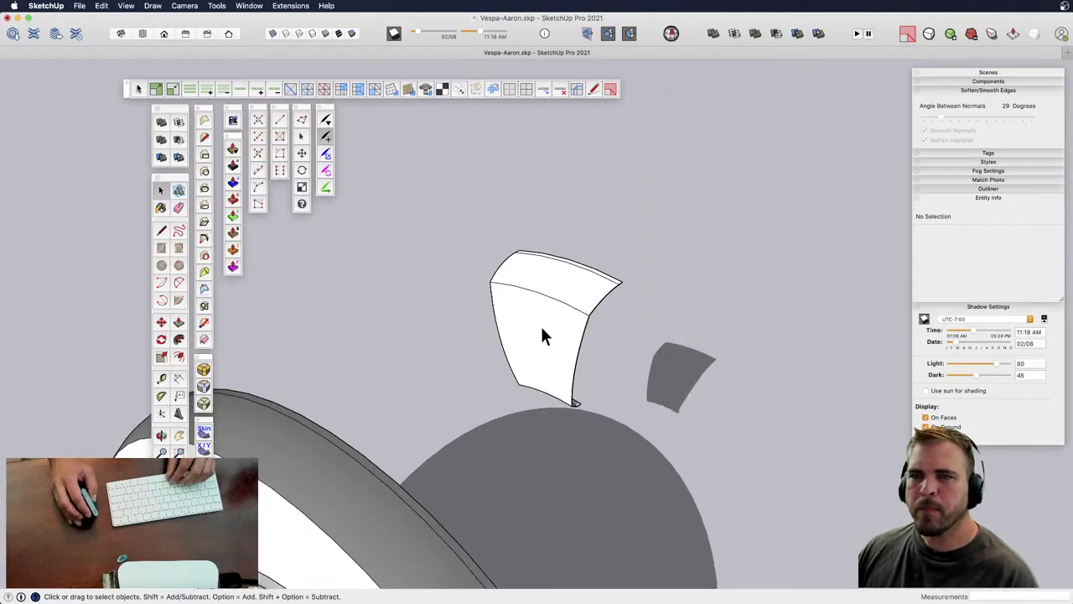
- Show the hidden geometry of the slice group so its quad grid can be used
{"action": "scroll", "coordinate": [544, 336], "scroll_direction": "up", "scroll_amount": 2}
{"action": "left_click", "coordinate": [535, 306]}
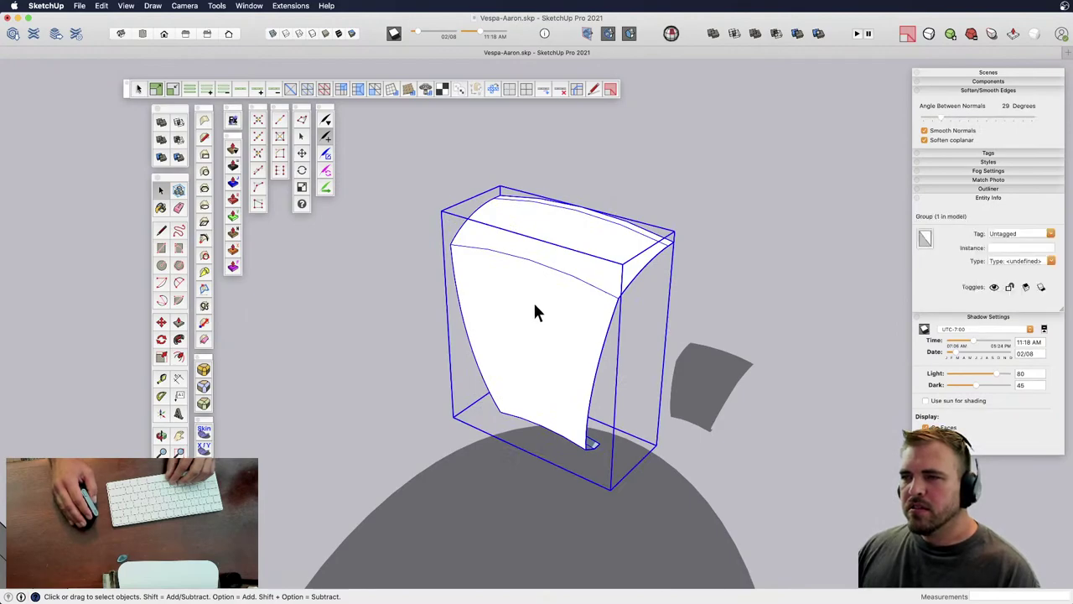
{"action": "double_click", "coordinate": [535, 303]}
{"action": "mouse_move", "coordinate": [535, 304]}
{"action": "middle_mouse_down", "text": "shift"}
{"action": "mouse_move", "coordinate": [553, 344]}
{"action": "mouse_move", "coordinate": [548, 294]}
{"action": "middle_mouse_up", "text": "shift"}
{"action": "key", "text": "shift+h"}
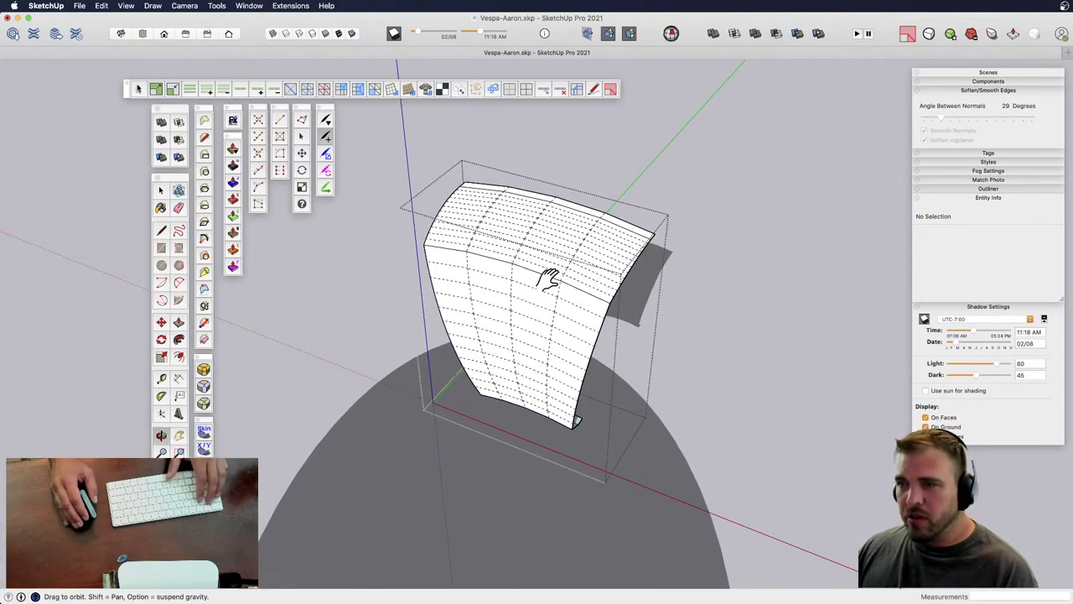
{"action": "scroll", "coordinate": [541, 227], "scroll_direction": "down", "scroll_amount": 2}
{"action": "key", "text": "space"}
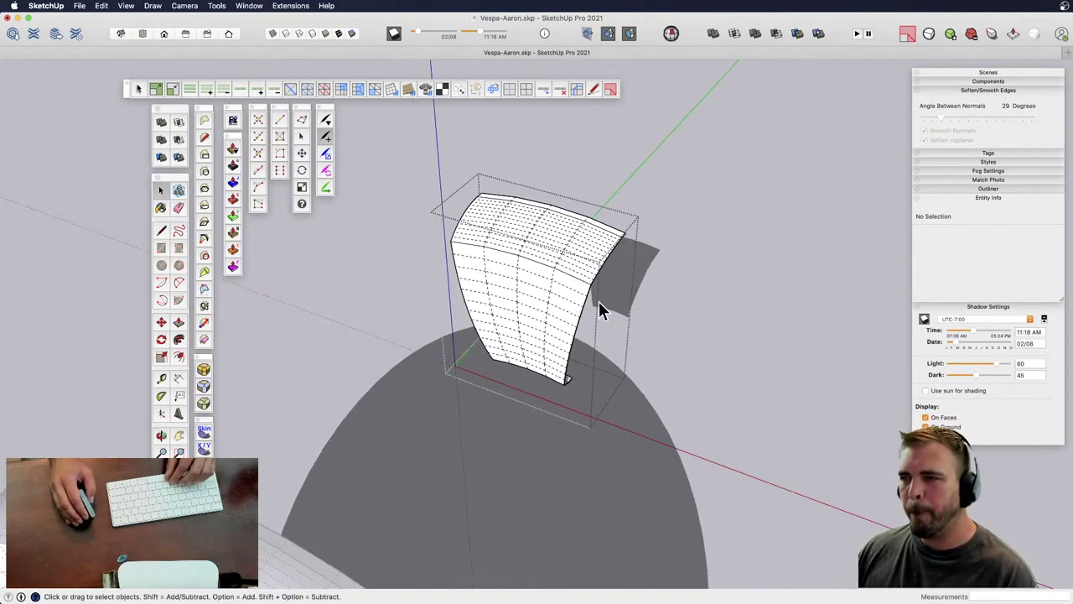
{"action": "left_click", "coordinate": [680, 296]}
- Place a copy of the slice group behind the original along the green axis
{"action": "middle_click_drag", "start_coordinate": [536, 310], "coordinate": [450, 335], "text": "shift"}
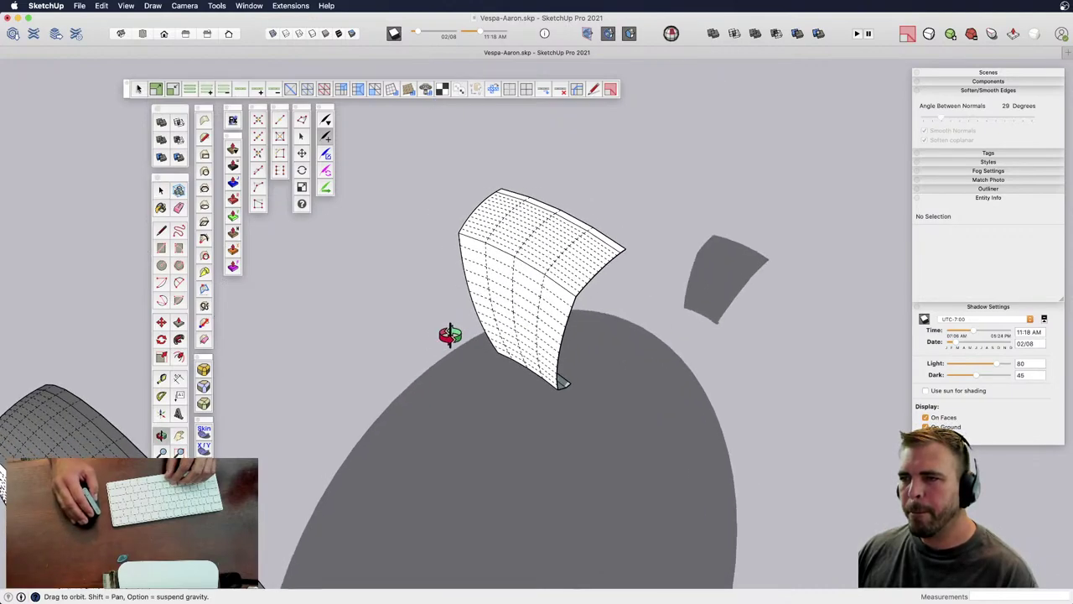
{"action": "left_click", "coordinate": [578, 255]}
{"action": "left_click", "coordinate": [578, 253]}
{"action": "key", "text": "m"}
{"action": "key", "text": "alt"}
{"action": "left_click", "coordinate": [663, 218]}
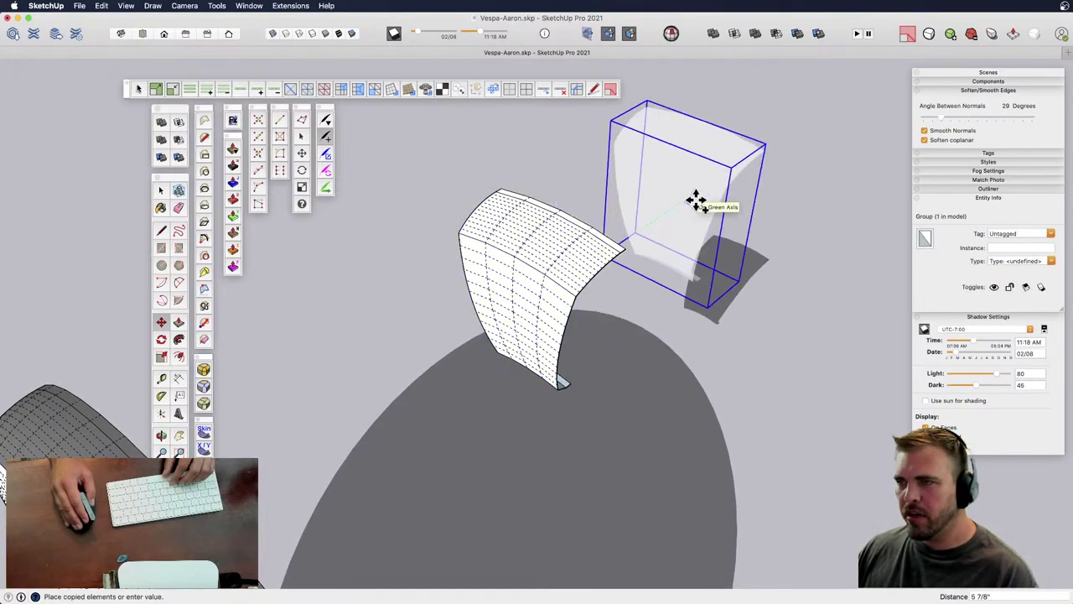
{"action": "left_click", "coordinate": [696, 201]}
{"action": "key", "text": "space"}
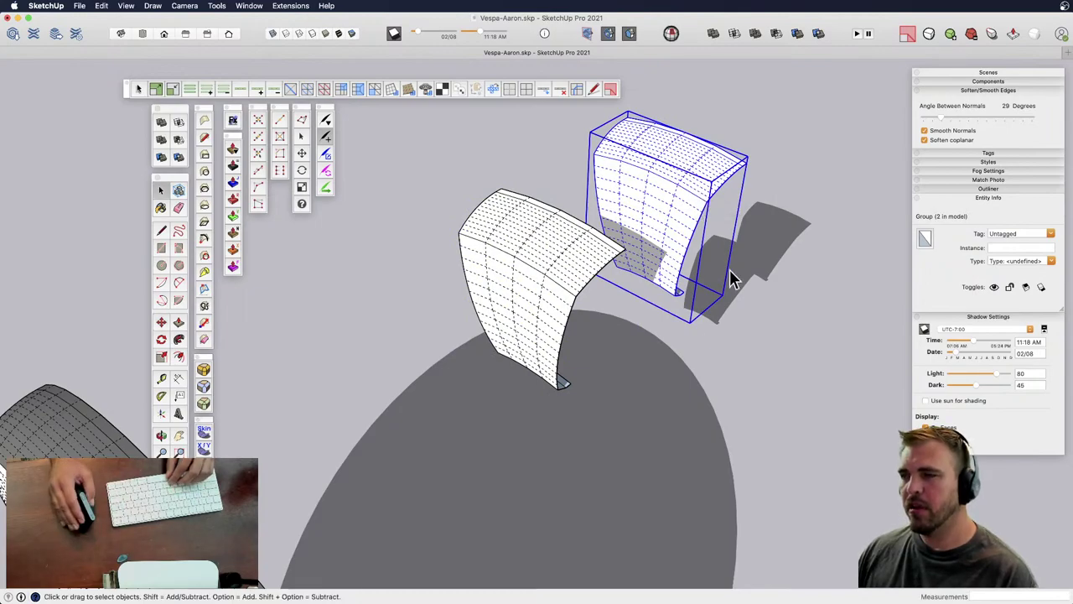
- Open the original slice group and draw a six-segment tread outline with surface lines, starting and ending on the tread's back edge
{"action": "scroll", "coordinate": [527, 240], "scroll_direction": "up", "scroll_amount": 3}
{"action": "middle_click_drag", "start_coordinate": [526, 240], "coordinate": [623, 292], "text": "shift"}
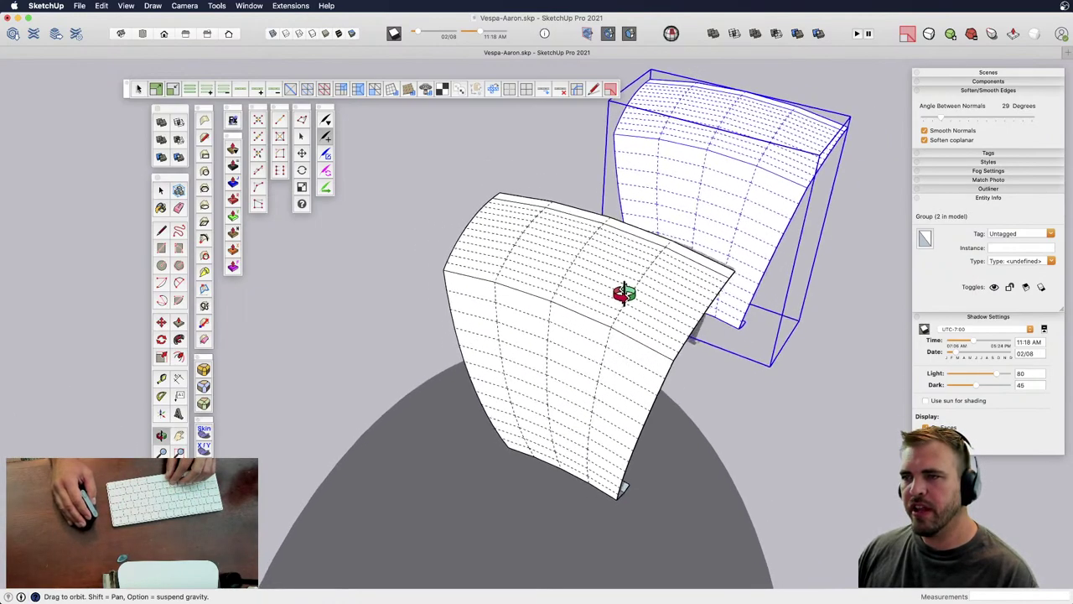
{"action": "double_click", "coordinate": [542, 272]}
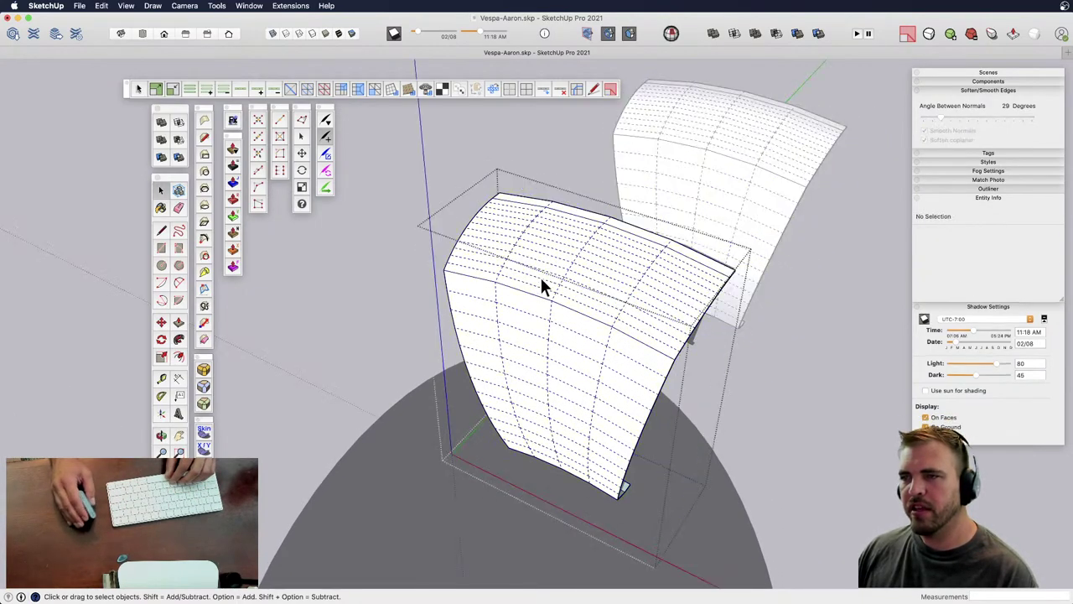
{"action": "left_click", "coordinate": [205, 138]}
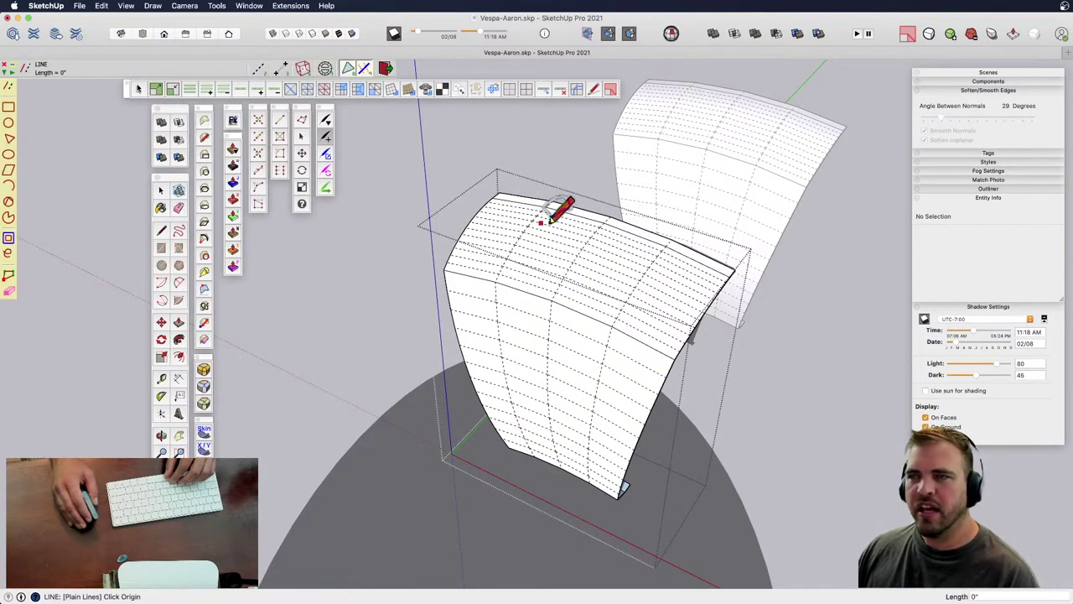
{"action": "scroll", "coordinate": [579, 191], "scroll_direction": "up", "scroll_amount": 3}
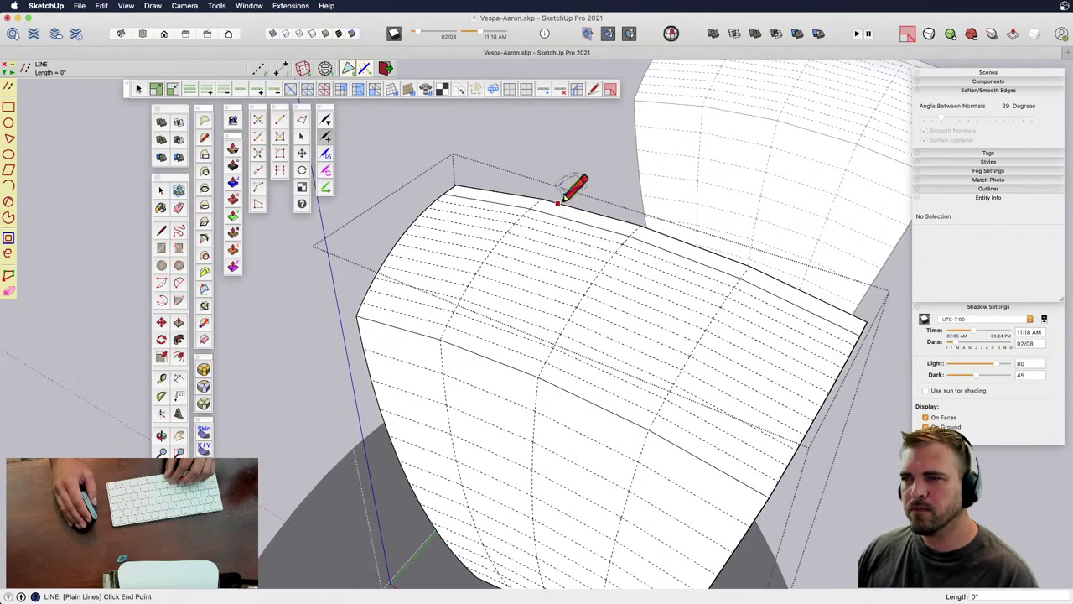
{"action": "left_click", "coordinate": [520, 260]}
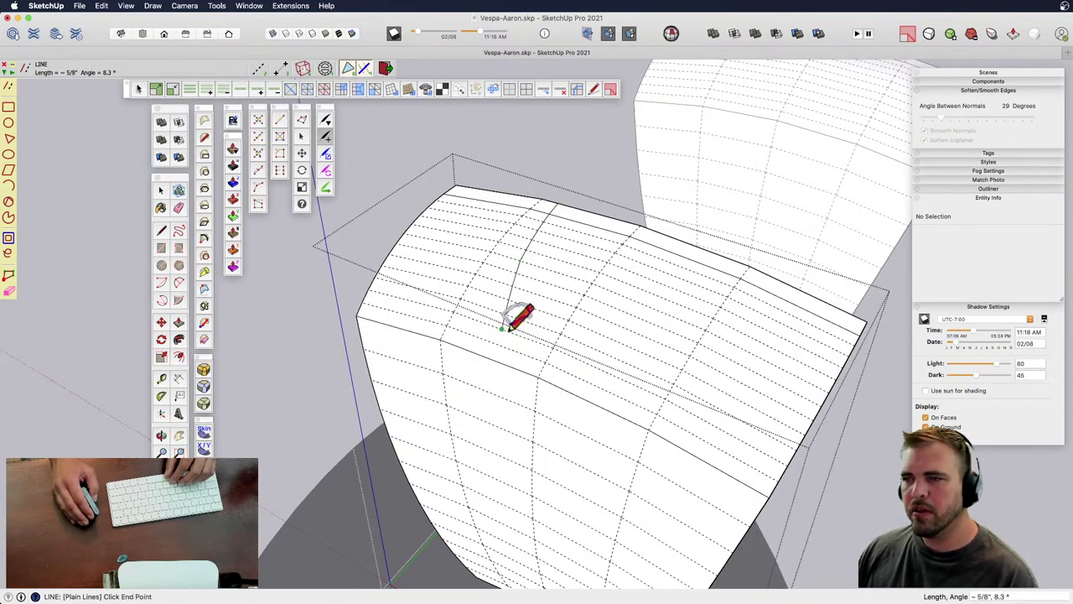
{"action": "left_click", "coordinate": [503, 327]}
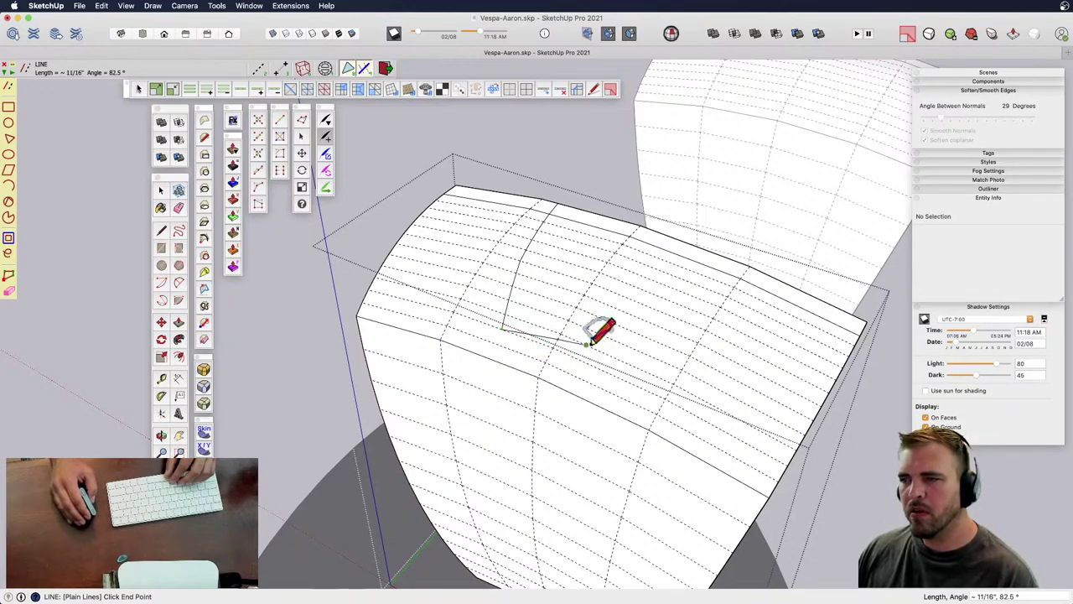
{"action": "left_click", "coordinate": [587, 342]}
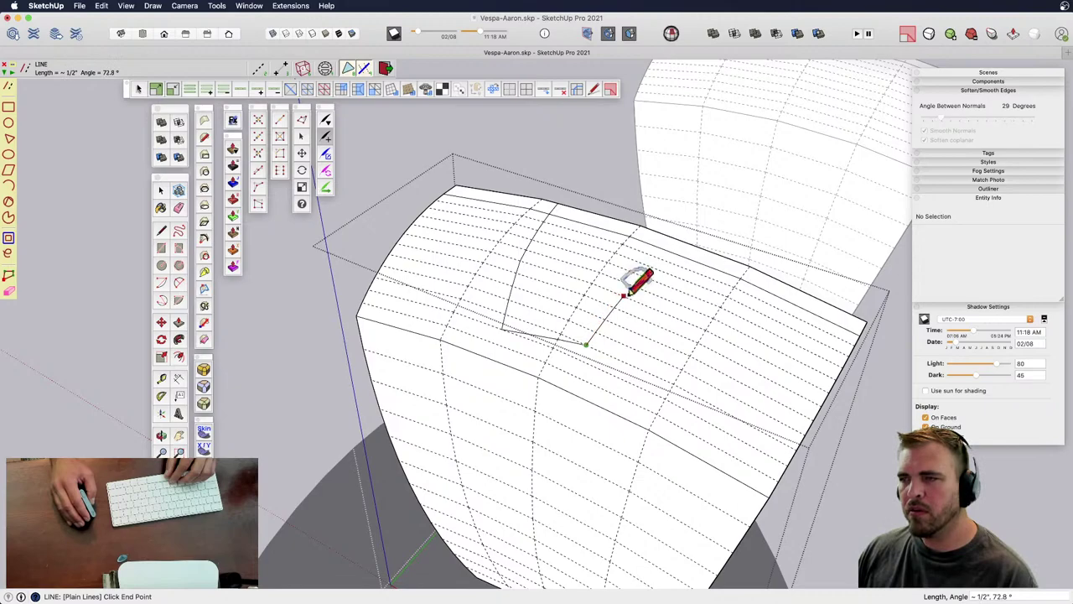
{"action": "left_click", "coordinate": [623, 296]}
{"action": "left_click", "coordinate": [676, 265]}
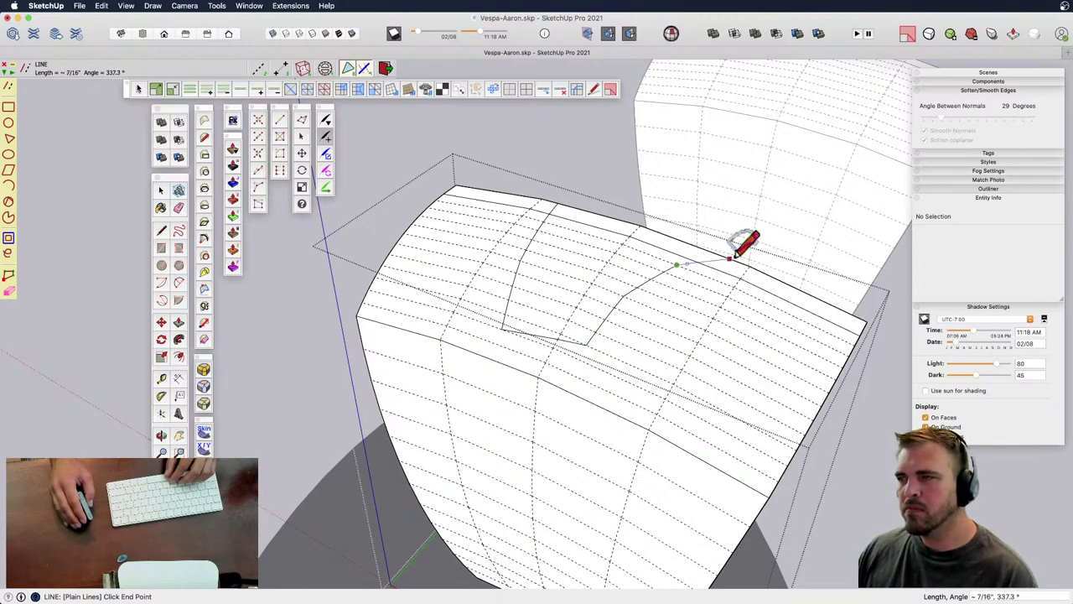
{"action": "left_click", "coordinate": [729, 257]}
{"action": "middle_click_drag", "start_coordinate": [726, 240], "coordinate": [582, 204]}
{"action": "key", "text": "space"}
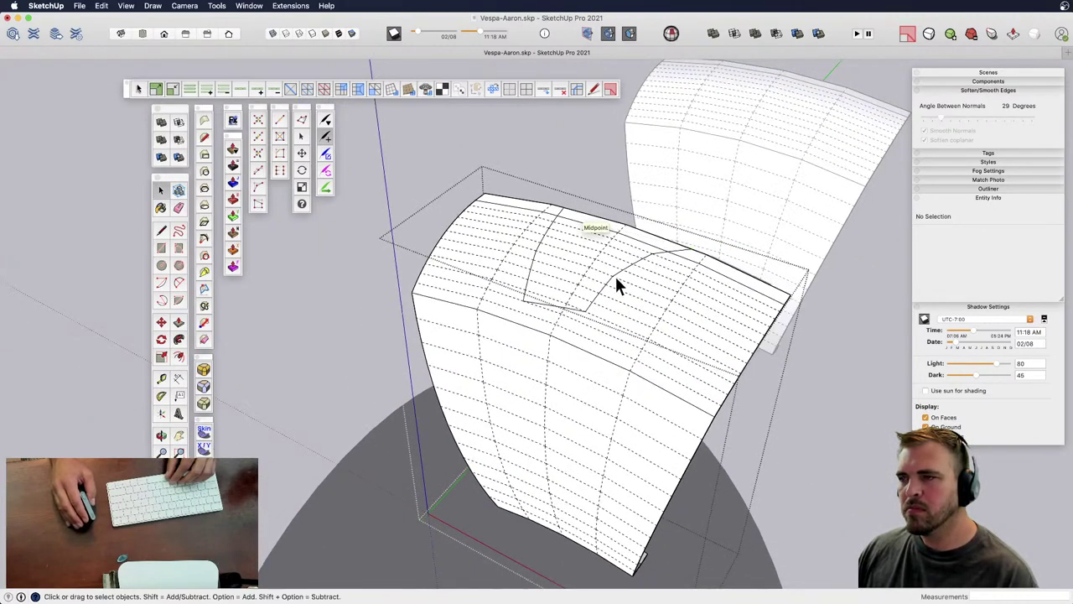
- Check that the tread outline bounds its own face with hidden geometry off, restore hidden geometry, and erase the strip line crossing the outline
{"action": "key", "text": "shift+h"}
{"action": "left_click", "coordinate": [586, 255]}
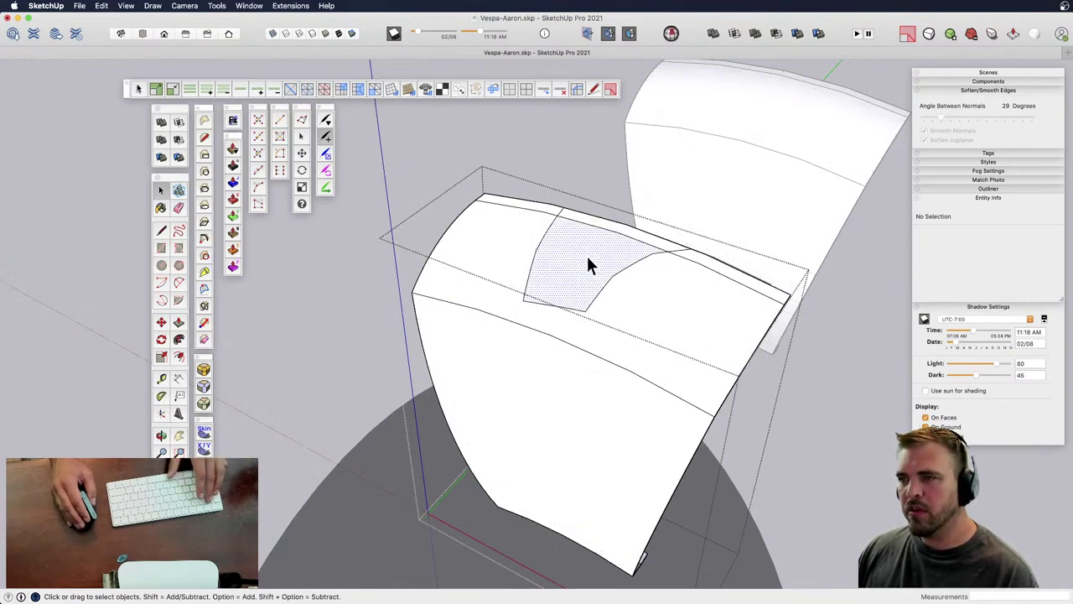
{"action": "key", "text": "shift+h"}
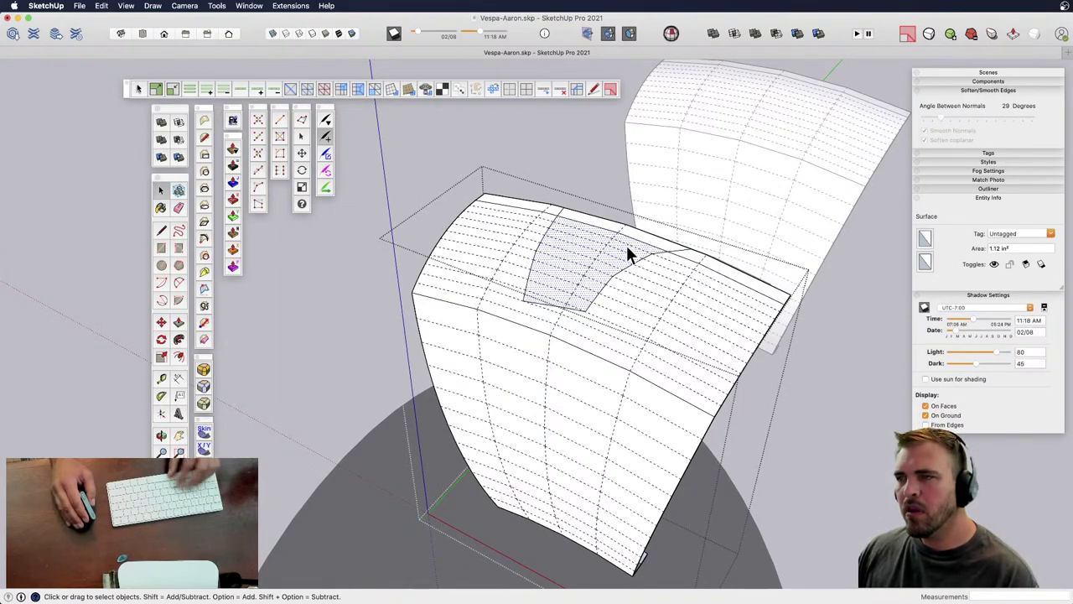
{"action": "key", "text": "e"}
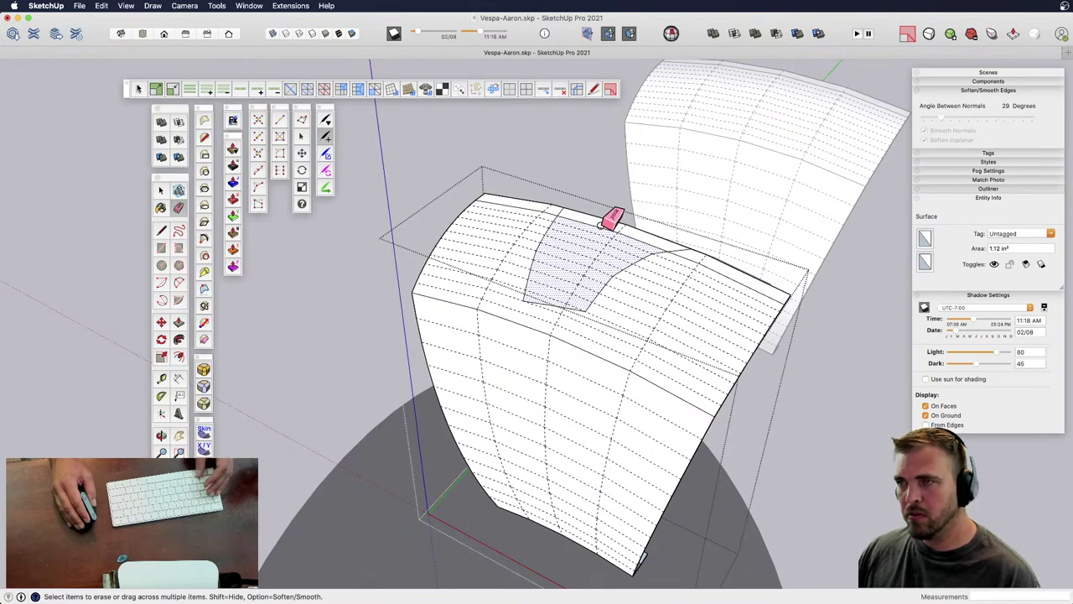
{"action": "mouse_move", "coordinate": [642, 235]}
{"action": "left_mouse_down"}
{"action": "mouse_move", "coordinate": [640, 244]}
{"action": "mouse_move", "coordinate": [651, 238]}
{"action": "left_mouse_up"}
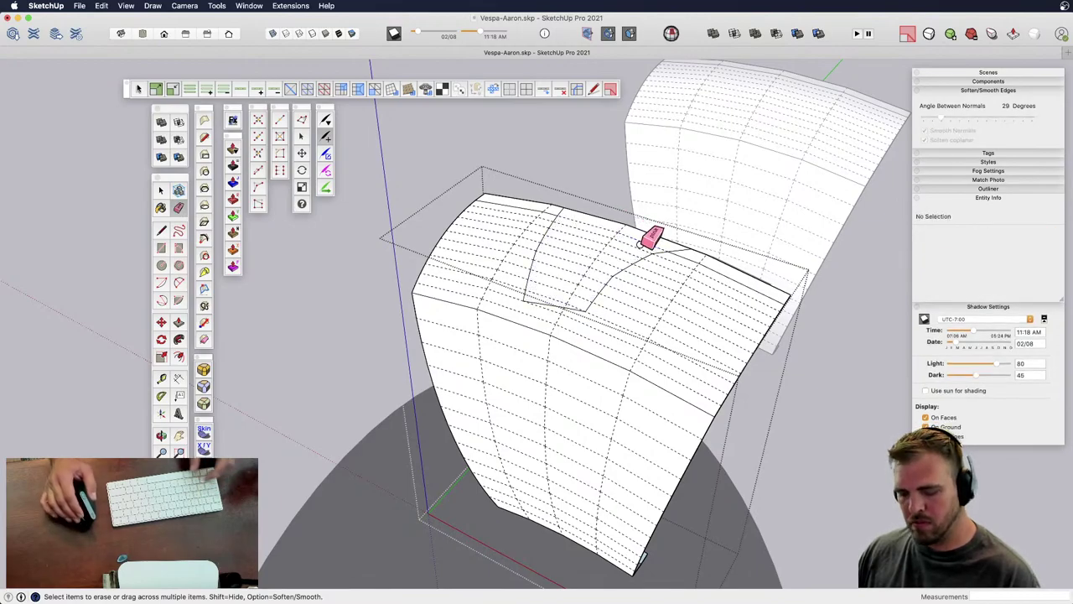
{"action": "mouse_move", "coordinate": [650, 238]}
{"action": "middle_mouse_down"}
{"action": "mouse_move", "coordinate": [556, 366]}
{"action": "mouse_move", "coordinate": [453, 220]}
{"action": "mouse_move", "coordinate": [484, 163]}
{"action": "mouse_move", "coordinate": [592, 182]}
{"action": "mouse_move", "coordinate": [517, 352]}
{"action": "mouse_move", "coordinate": [545, 341]}
{"action": "middle_mouse_up"}
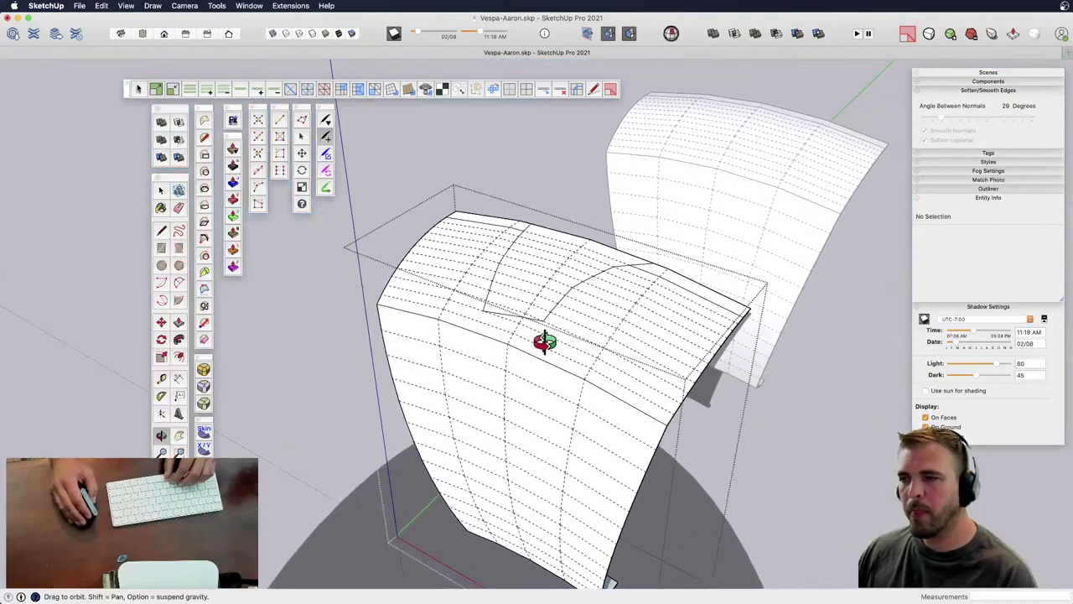
{"action": "scroll", "coordinate": [544, 315], "scroll_direction": "up", "scroll_amount": 5}
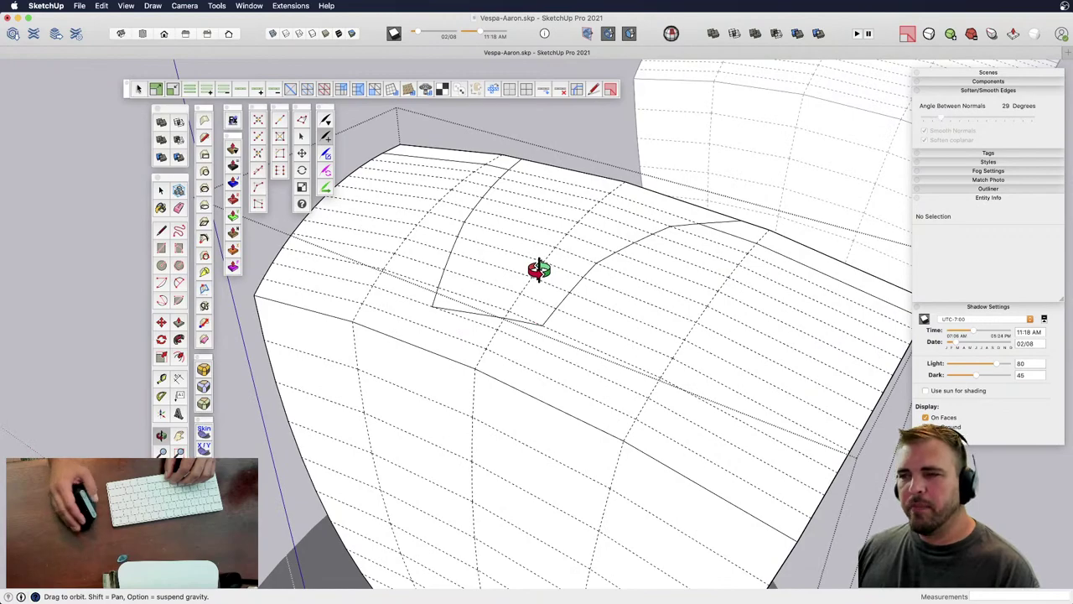
{"action": "scroll", "coordinate": [495, 260], "scroll_direction": "down", "scroll_amount": 3}
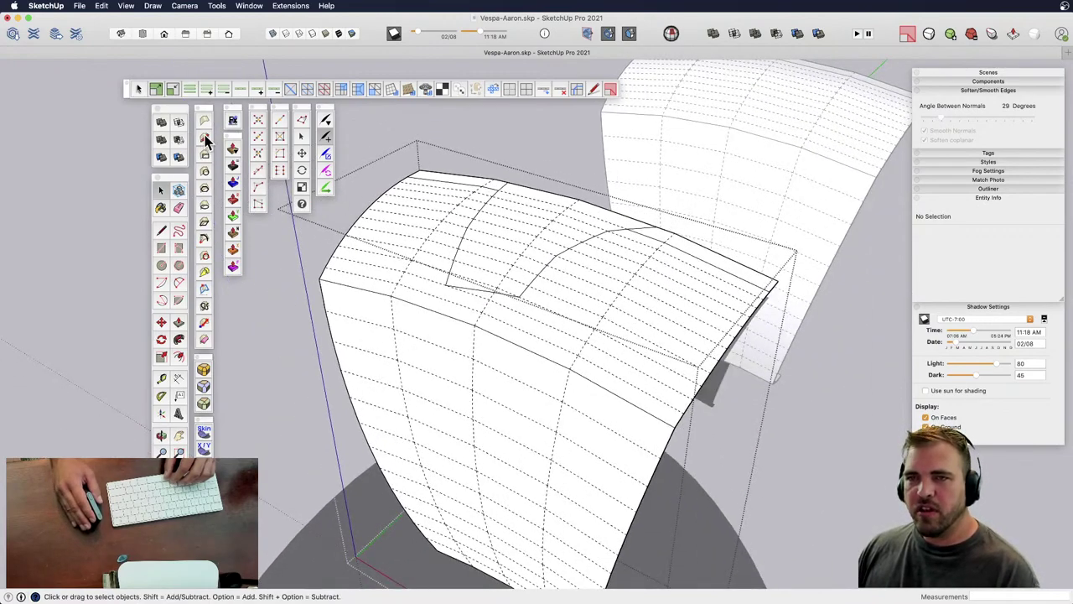
{"action": "key", "text": "l"}
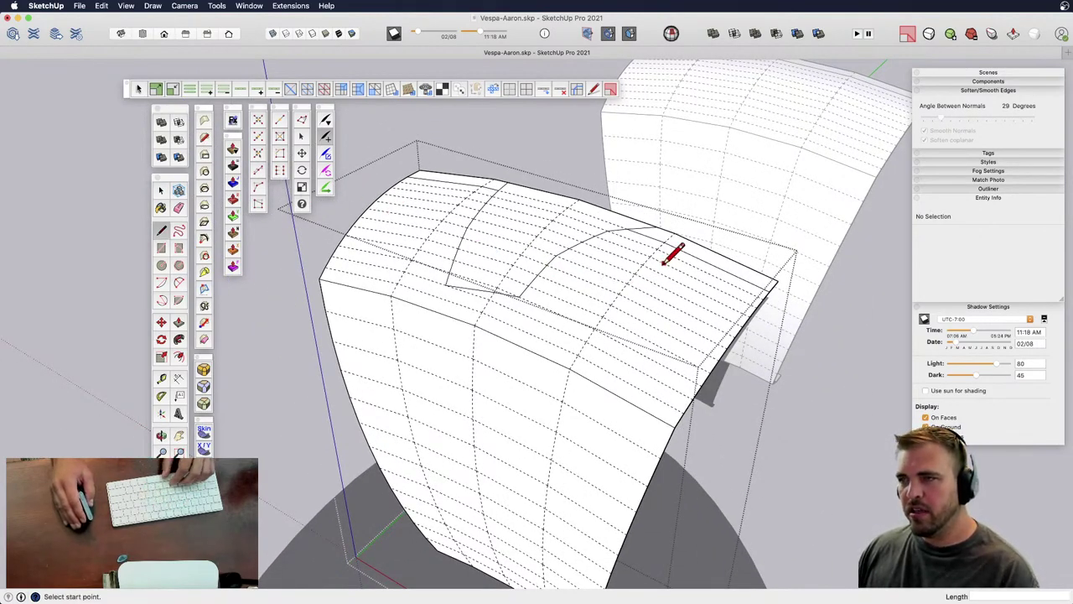
{"action": "left_click", "coordinate": [664, 263]}
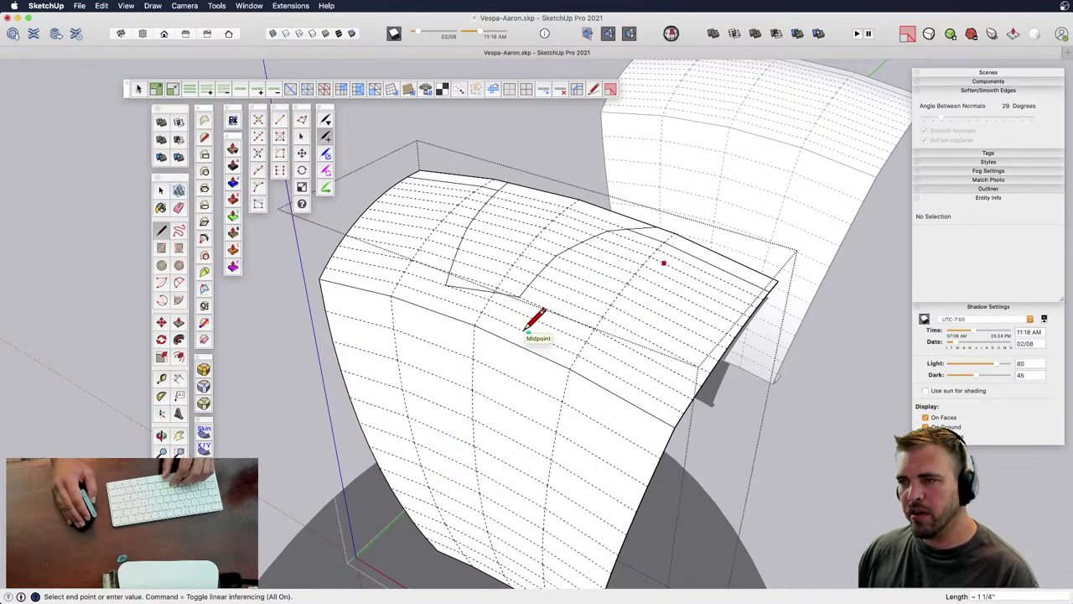
{"action": "middle_click_drag", "start_coordinate": [529, 325], "coordinate": [496, 333]}
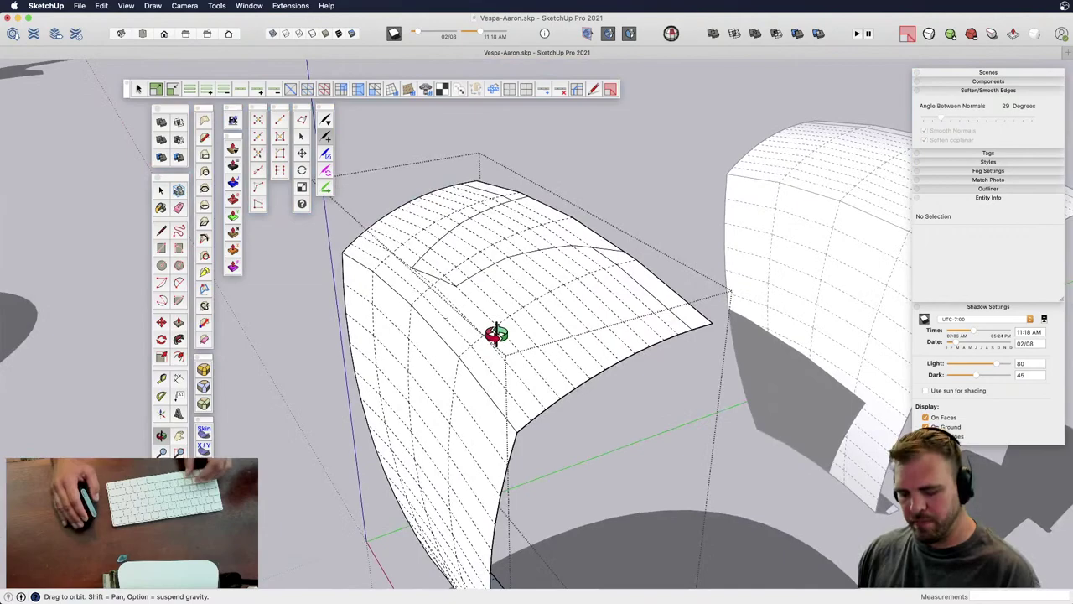
{"action": "left_click", "coordinate": [204, 138]}
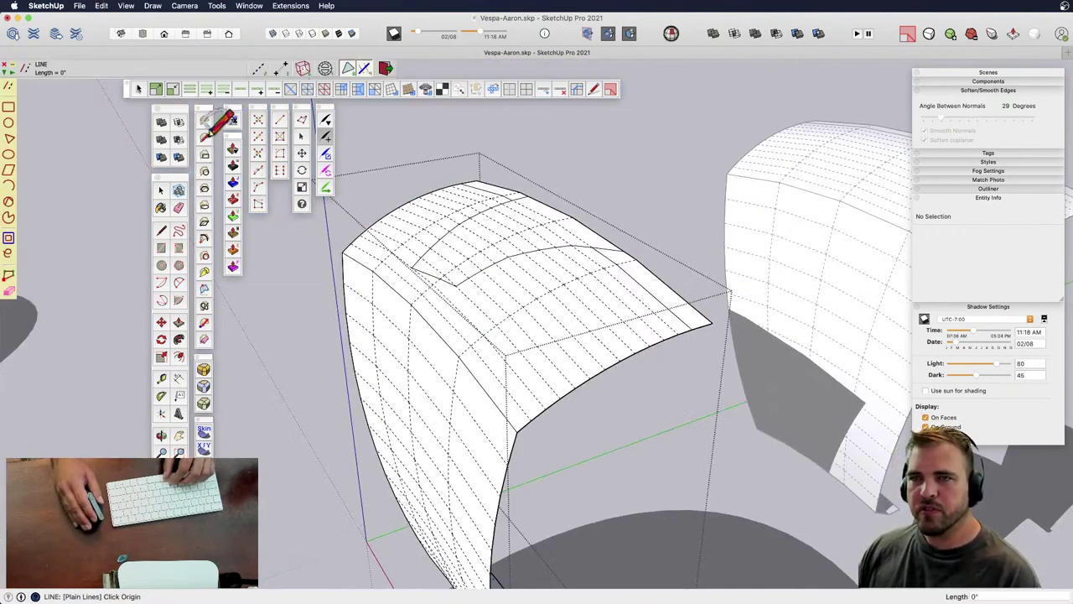
{"action": "left_click", "coordinate": [639, 300]}
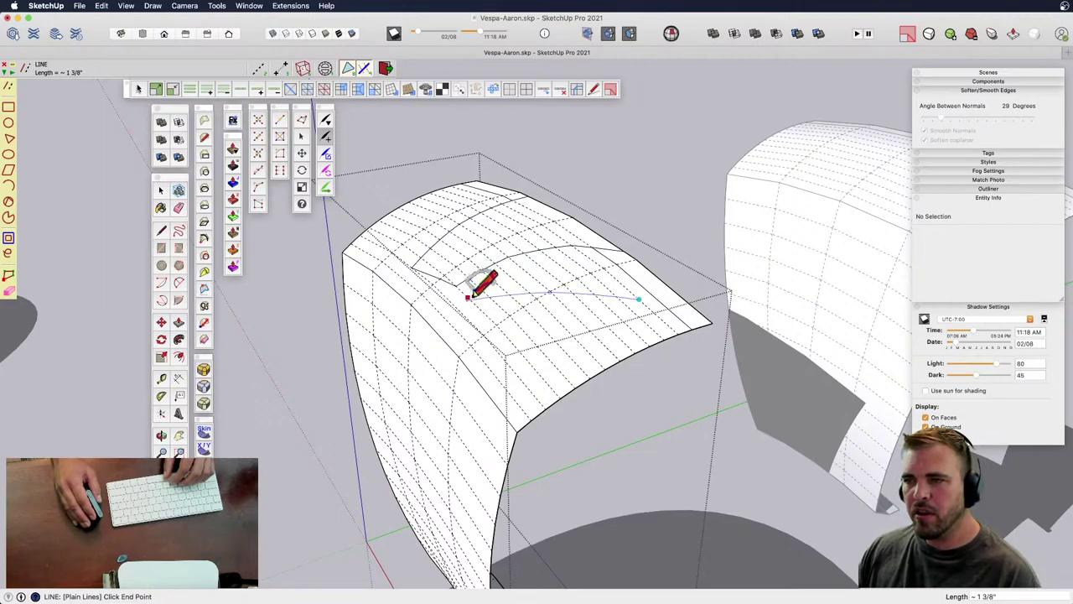
{"action": "middle_click_drag", "start_coordinate": [568, 287], "coordinate": [606, 351]}
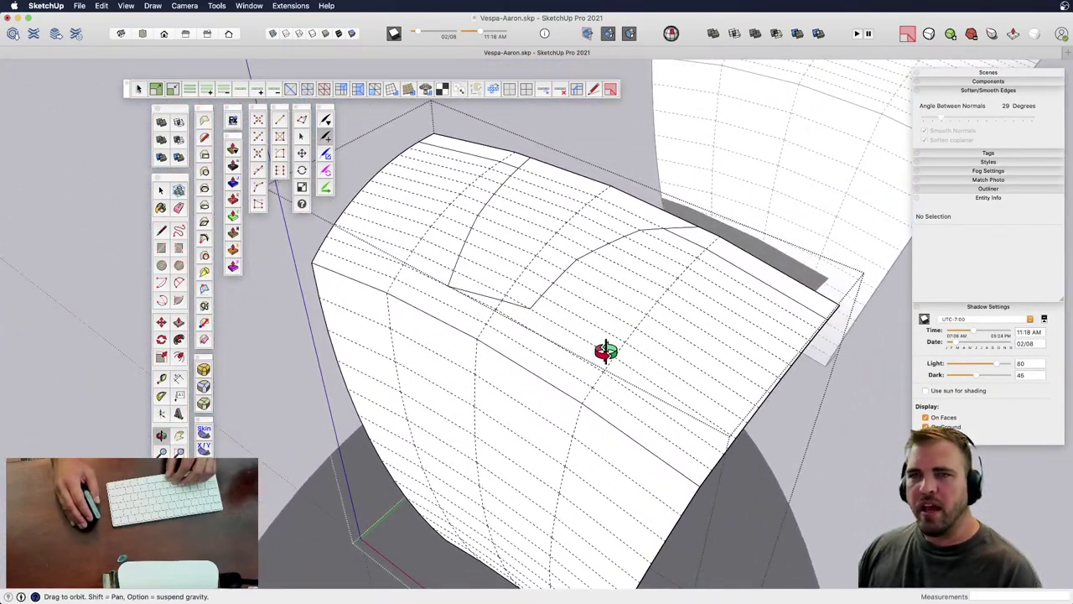
- Draw a second tread outline beside the first with five surface lines, starting and ending on the back edge, and erase the strip line inside it
{"action": "left_click", "coordinate": [204, 139]}
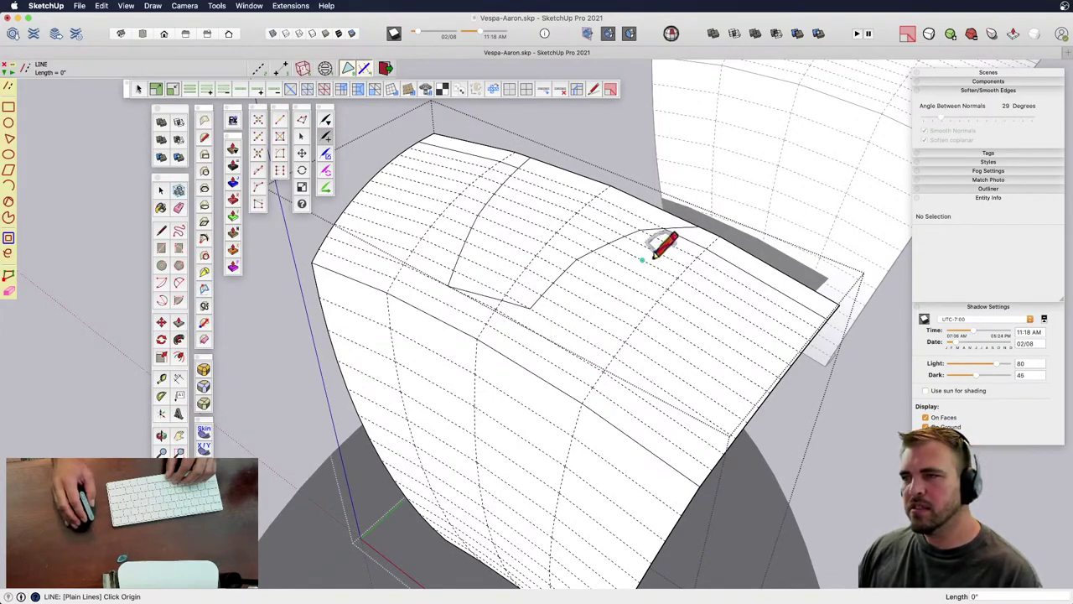
{"action": "left_click", "coordinate": [720, 234]}
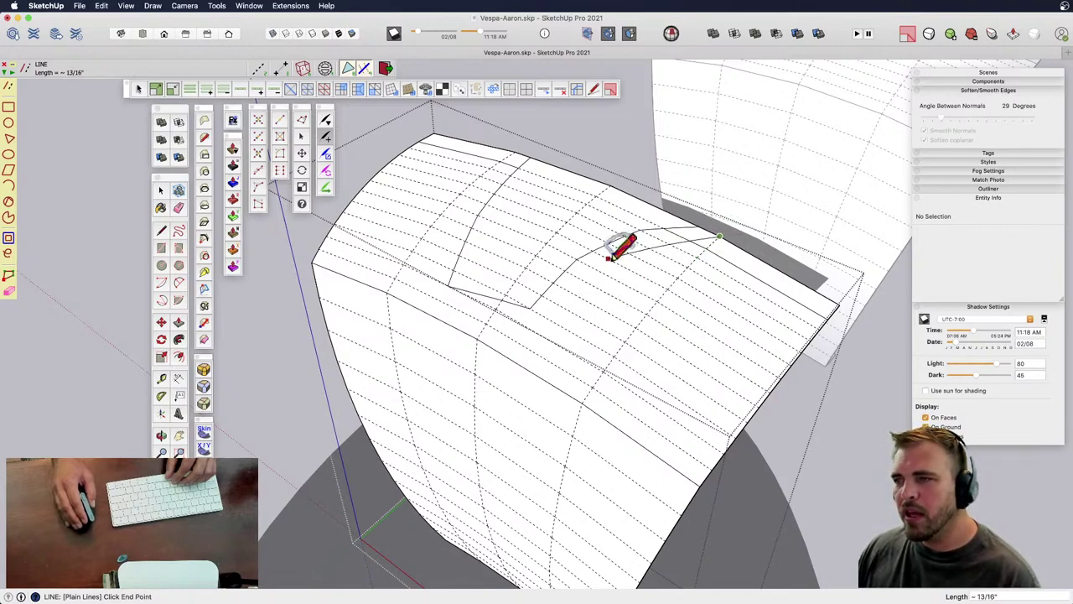
{"action": "left_click", "coordinate": [608, 258]}
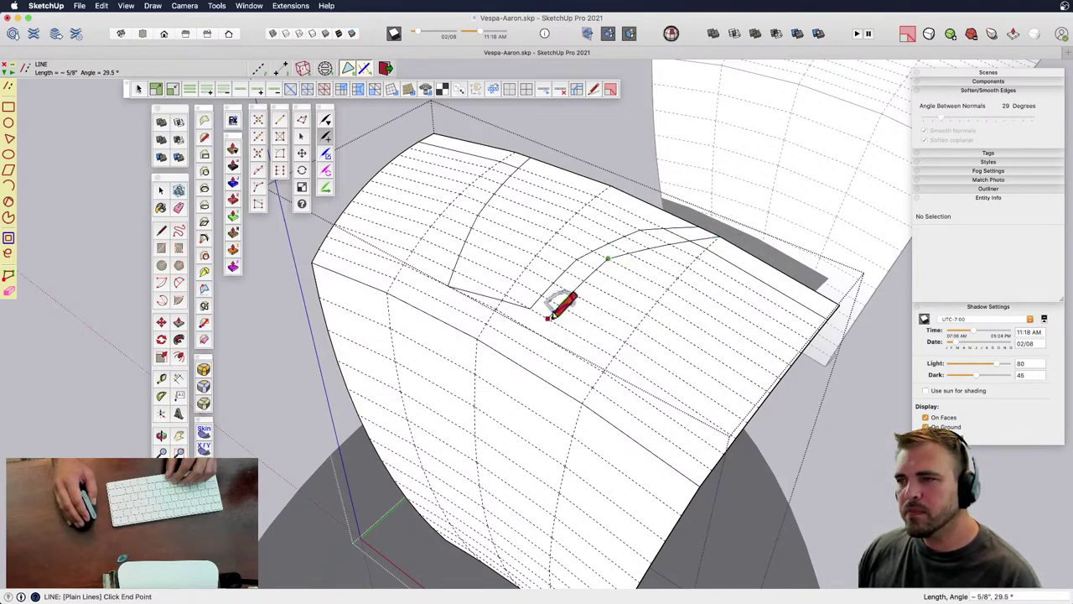
{"action": "left_click", "coordinate": [548, 317]}
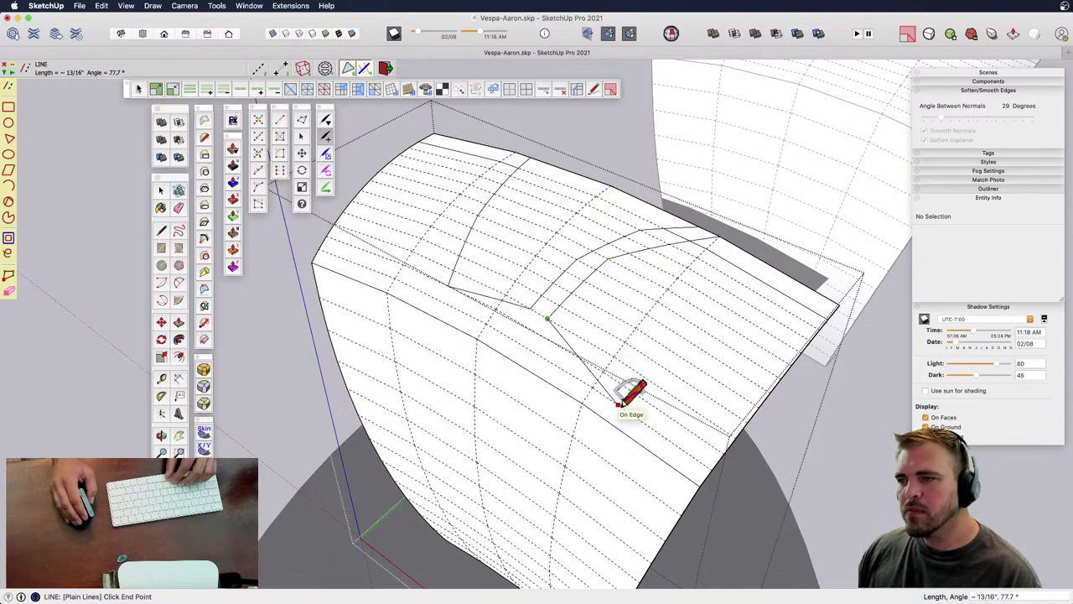
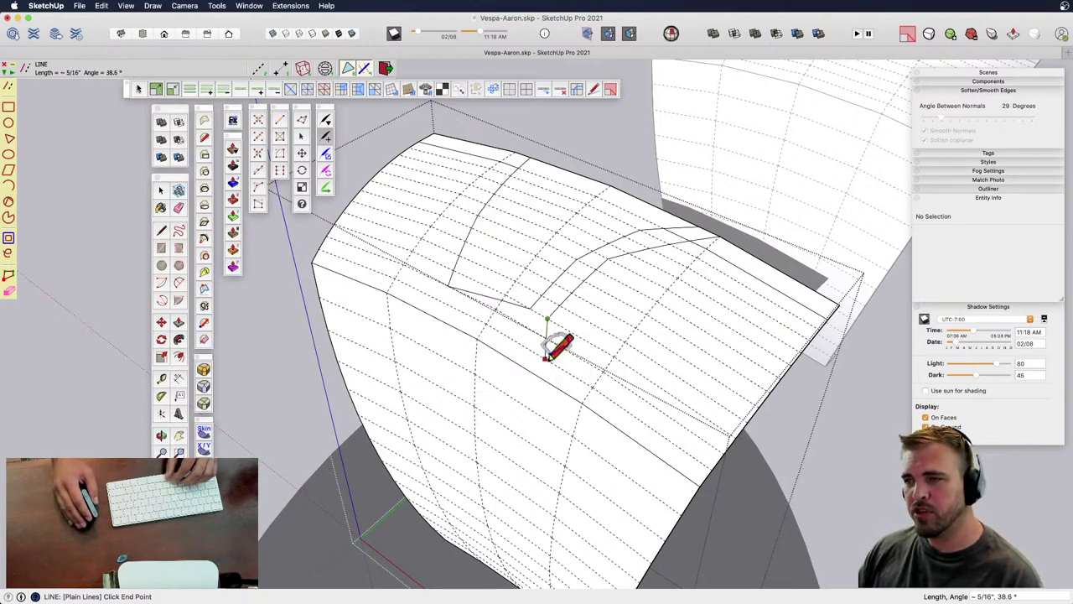
{"action": "left_click", "coordinate": [550, 362]}
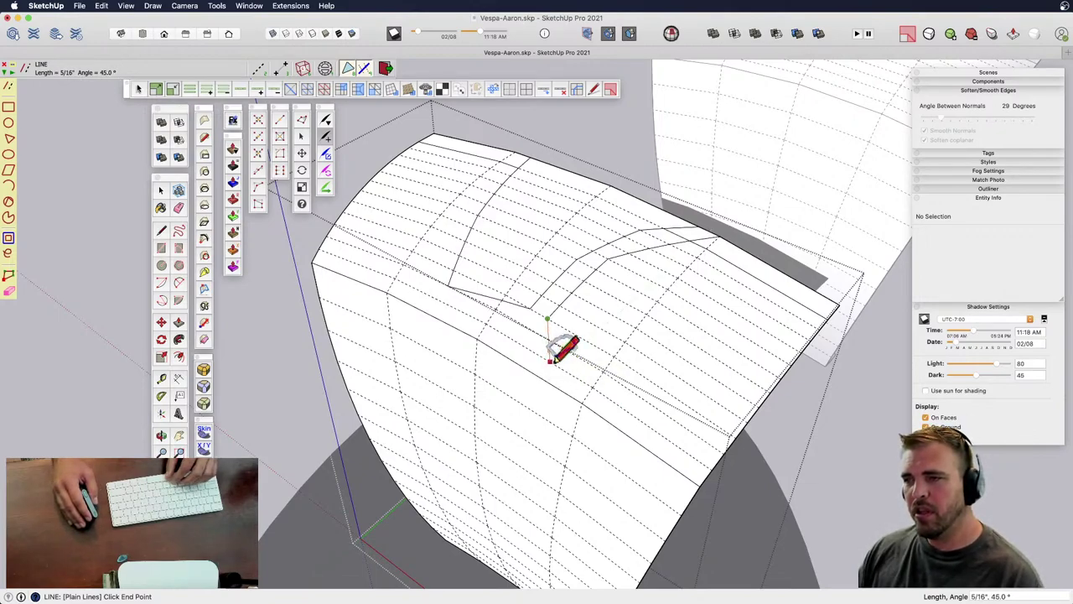
{"action": "left_click", "coordinate": [661, 363]}
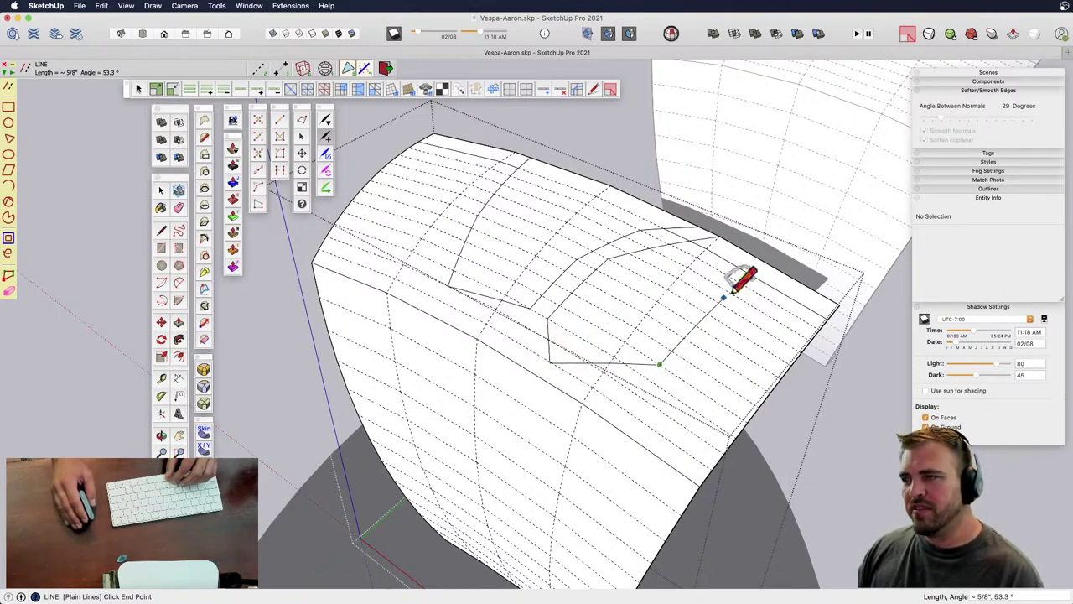
{"action": "left_click", "coordinate": [765, 262]}
{"action": "key", "text": "e"}
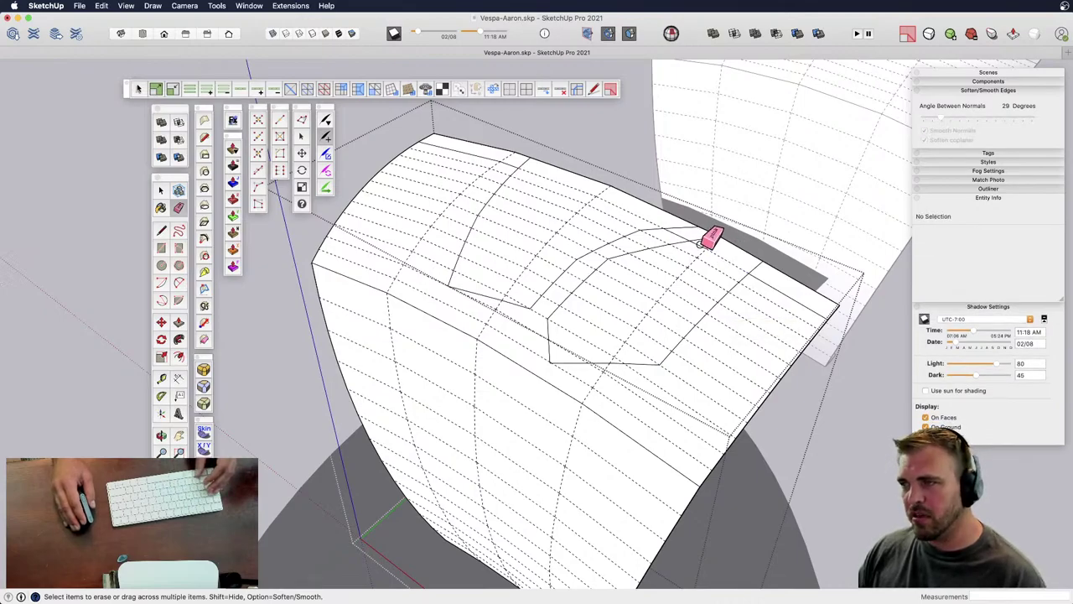
- Draw a closed four-cornered outline with surface lines in front of the first tread block, straddling the edge between tread and sidewall
{"action": "mouse_move", "coordinate": [673, 291]}
{"action": "middle_mouse_down"}
{"action": "mouse_move", "coordinate": [620, 341]}
{"action": "mouse_move", "coordinate": [560, 374]}
{"action": "mouse_move", "coordinate": [633, 359]}
{"action": "mouse_move", "coordinate": [662, 318]}
{"action": "middle_mouse_up"}
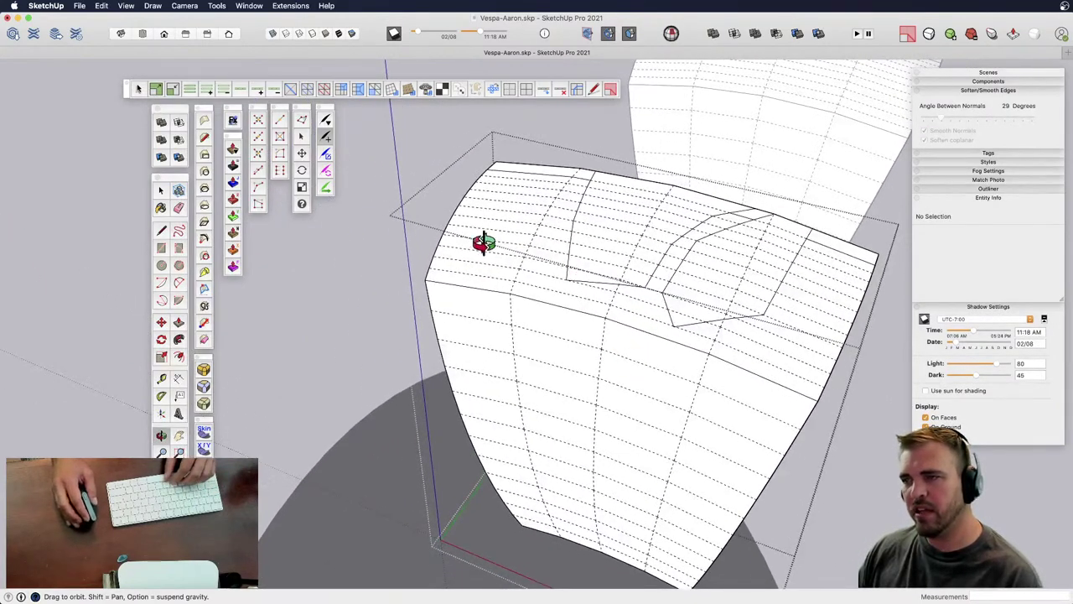
{"action": "left_click", "coordinate": [204, 139]}
{"action": "scroll", "coordinate": [671, 289], "scroll_direction": "up", "scroll_amount": 3}
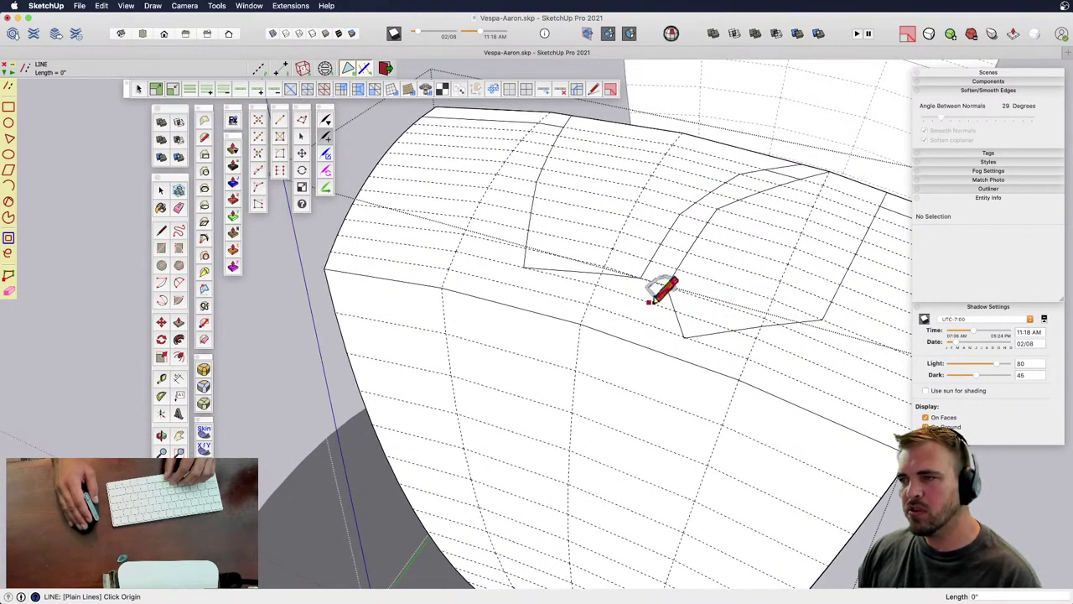
{"action": "left_click", "coordinate": [648, 302]}
{"action": "left_click", "coordinate": [671, 407]}
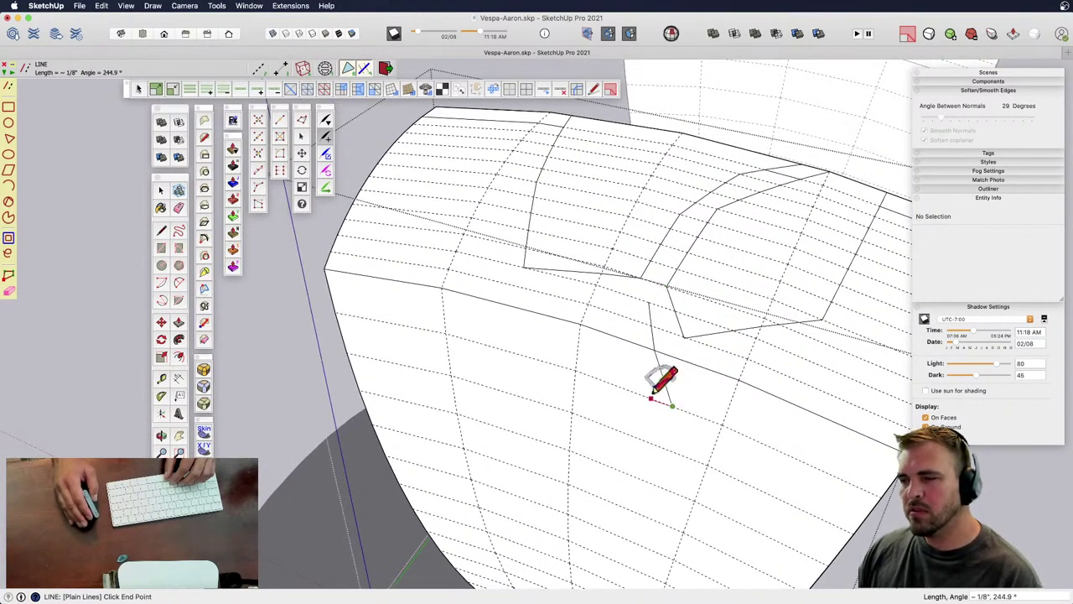
{"action": "left_click", "coordinate": [534, 344]}
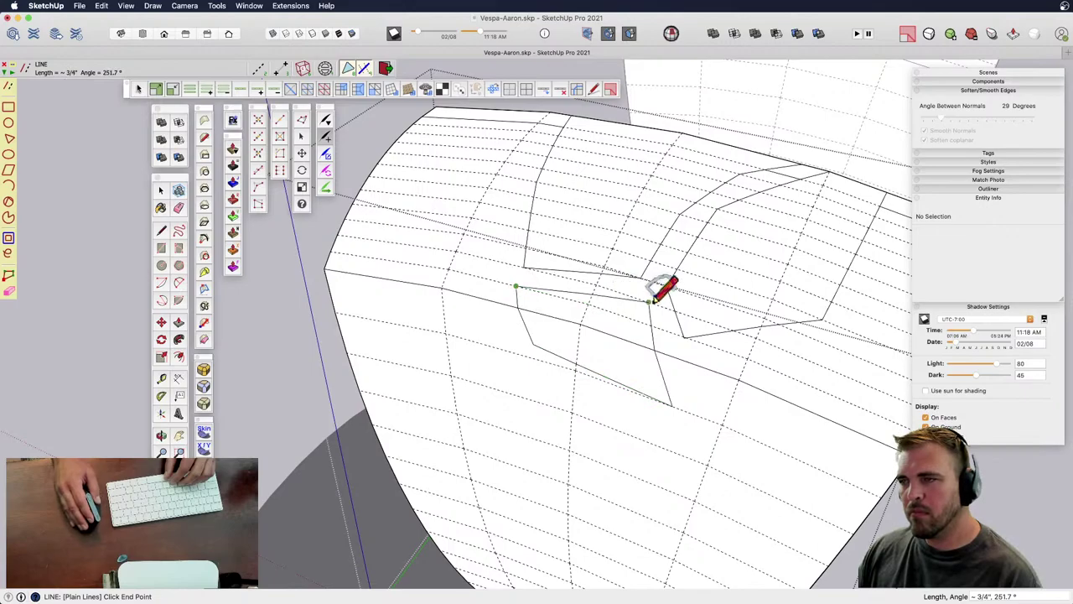
- Draw a closed triangular outline with surface lines in front of the second tread block, straddling the edge between tread and sidewall
{"action": "middle_click_drag", "start_coordinate": [621, 359], "coordinate": [589, 344]}
{"action": "scroll", "coordinate": [642, 323], "scroll_direction": "up", "scroll_amount": 3}
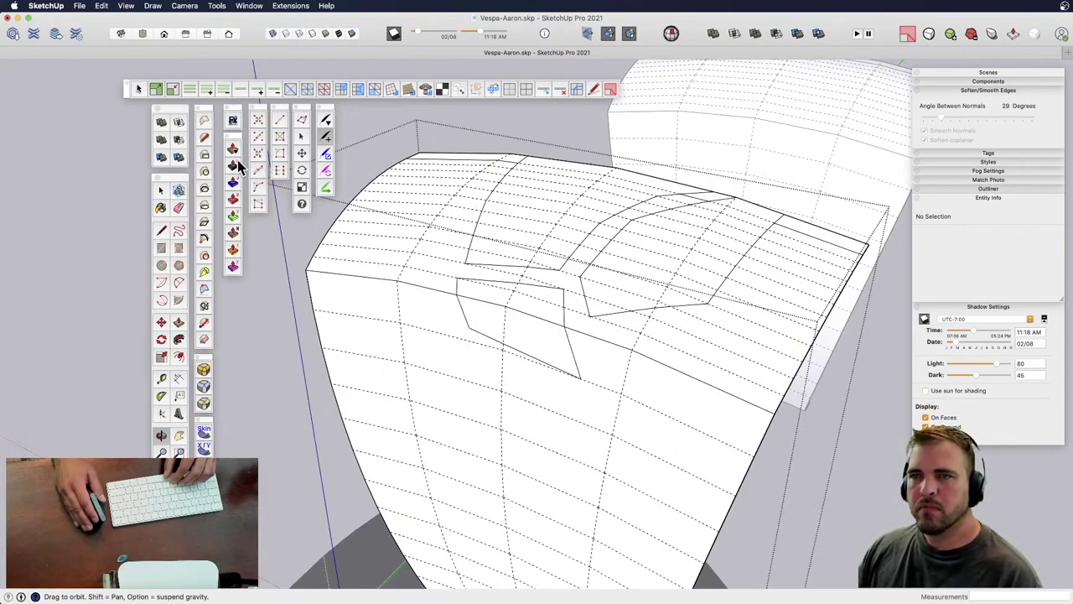
{"action": "left_click", "coordinate": [203, 139]}
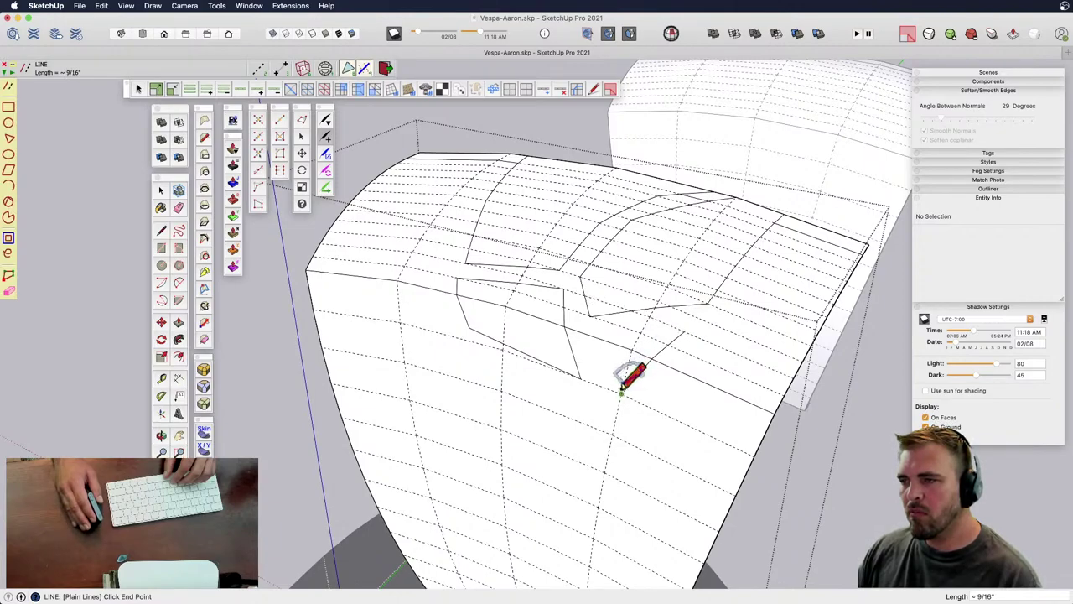
{"action": "left_click", "coordinate": [622, 391]}
{"action": "left_click", "coordinate": [598, 337]}
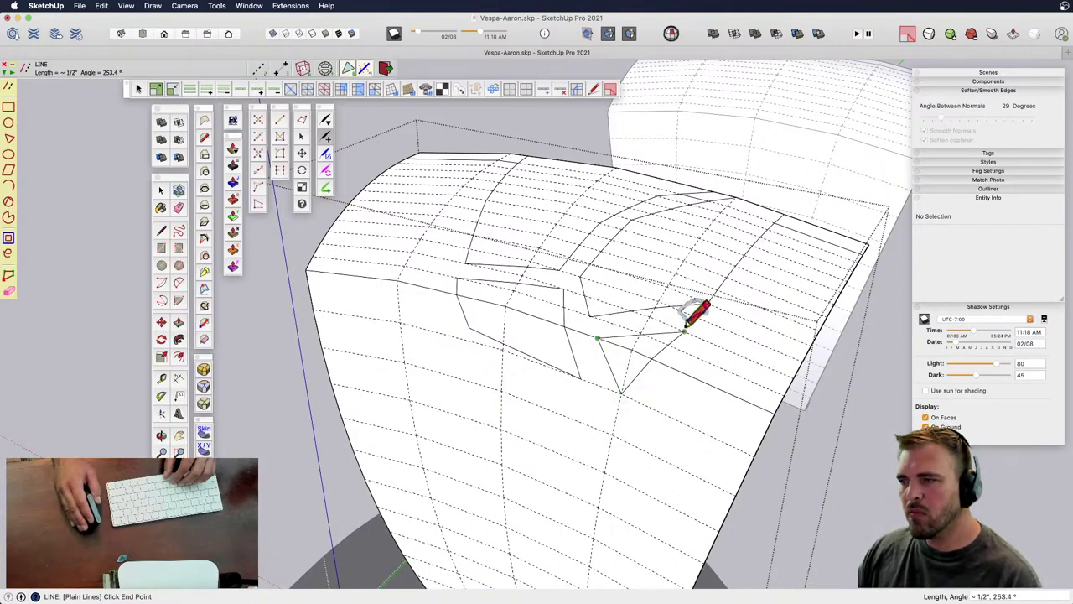
- Turn off hidden geometry and erase the leftover strip lines and tread-to-sidewall edge segments, leaving only the four tread outlines on the surface
{"action": "mouse_move", "coordinate": [690, 335]}
{"action": "middle_mouse_down"}
{"action": "mouse_move", "coordinate": [665, 335]}
{"action": "mouse_move", "coordinate": [810, 204]}
{"action": "mouse_move", "coordinate": [890, 159]}
{"action": "mouse_move", "coordinate": [565, 395]}
{"action": "mouse_move", "coordinate": [570, 419]}
{"action": "middle_mouse_up"}
{"action": "key", "text": "e"}
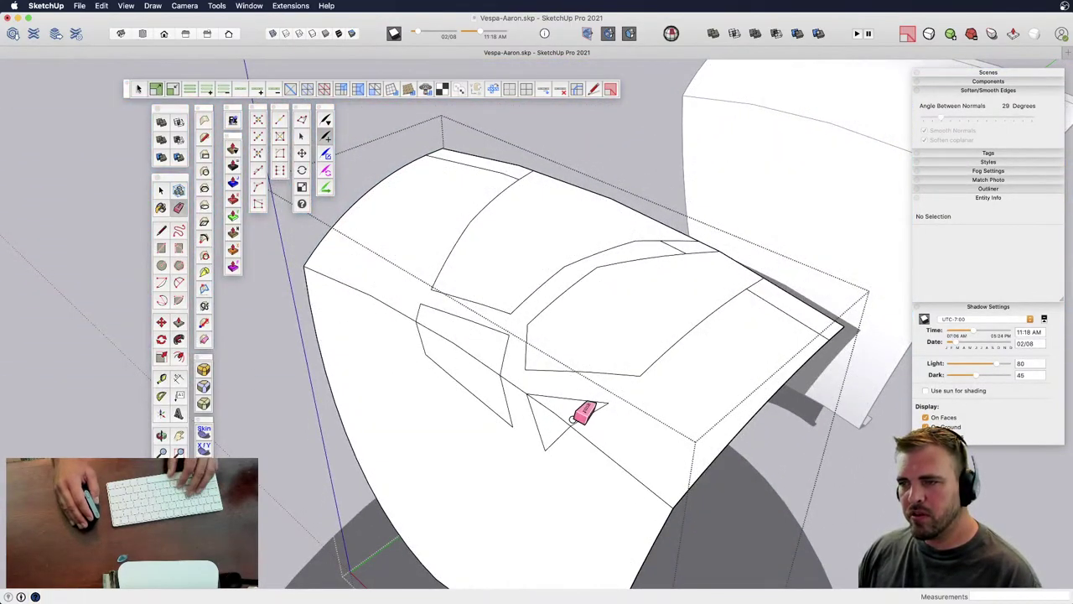
{"action": "key", "text": "space"}
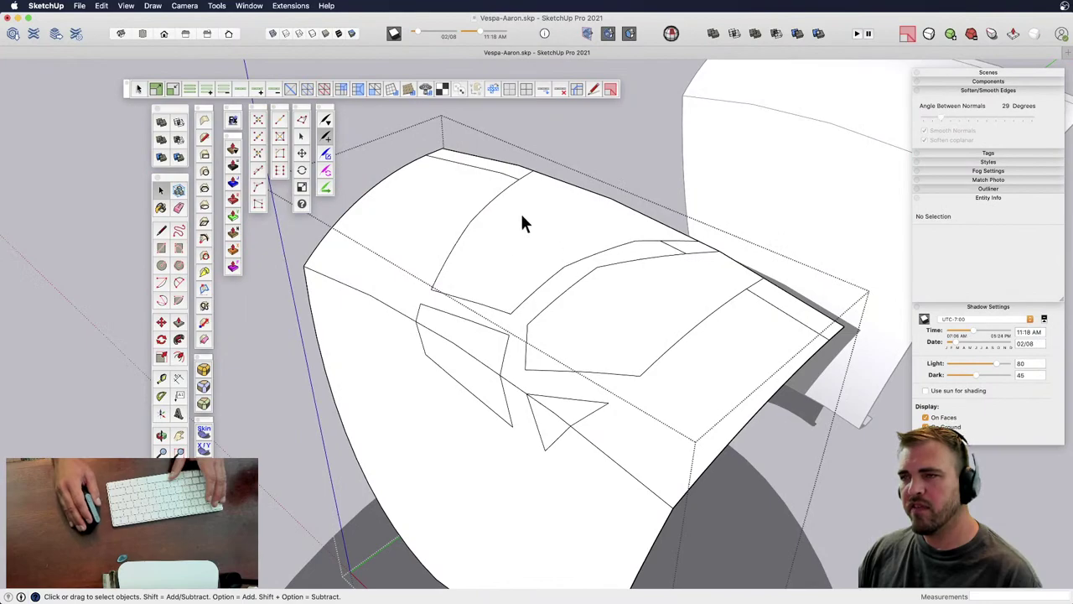
{"action": "key", "text": "e"}
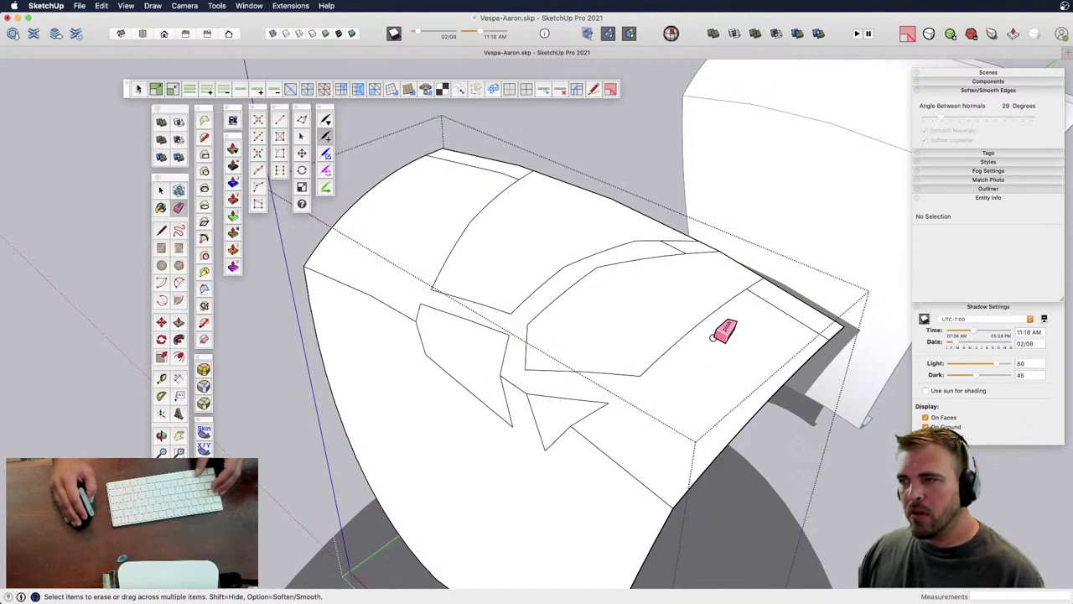
{"action": "left_click", "coordinate": [674, 248]}
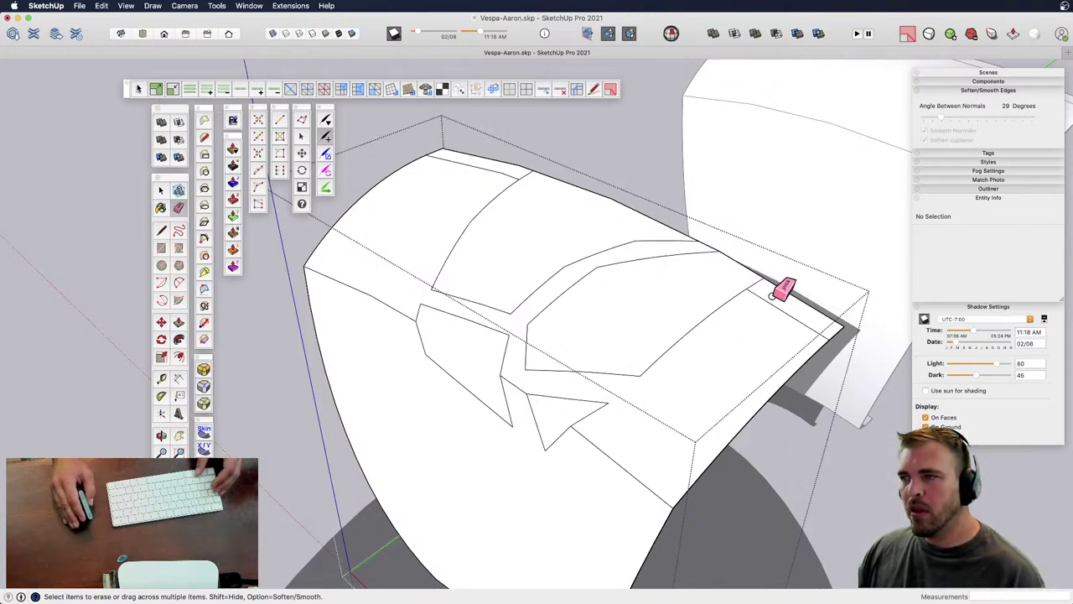
{"action": "left_click", "coordinate": [775, 307]}
{"action": "left_click", "coordinate": [602, 460]}
{"action": "left_click", "coordinate": [516, 390]}
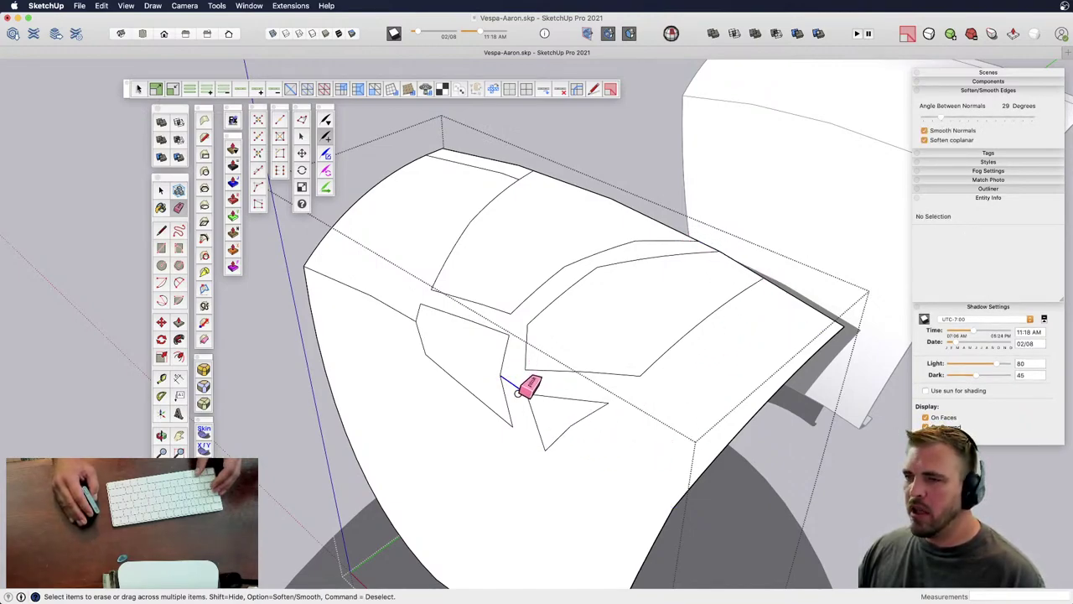
{"action": "left_click", "coordinate": [400, 317]}
{"action": "left_click_drag", "start_coordinate": [506, 168], "coordinate": [474, 174]}
{"action": "key", "text": "o"}
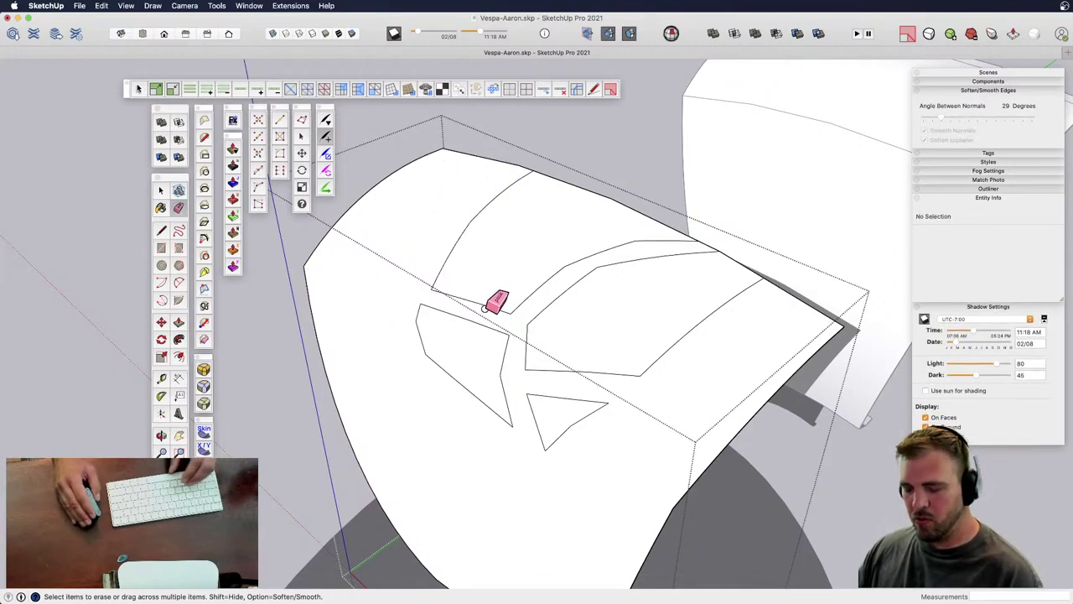
{"action": "mouse_move", "coordinate": [494, 302]}
{"action": "left_mouse_down"}
{"action": "mouse_move", "coordinate": [503, 343]}
{"action": "mouse_move", "coordinate": [681, 316]}
{"action": "mouse_move", "coordinate": [680, 305]}
{"action": "mouse_move", "coordinate": [630, 335]}
{"action": "left_mouse_up"}
{"action": "key", "text": "space"}
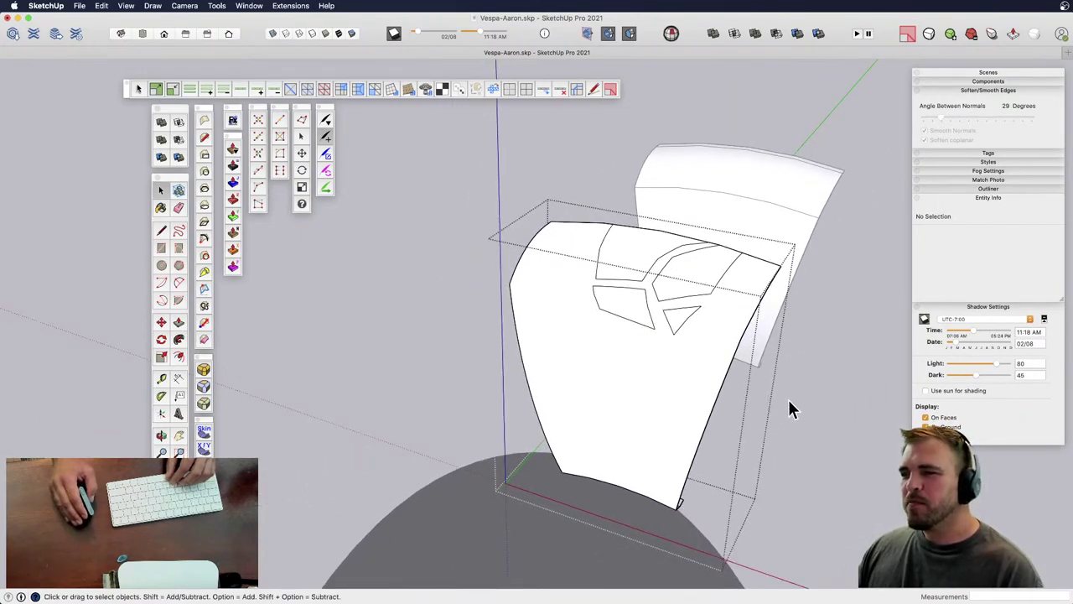
- Open the outlined tire slice group and copy the faces inside its four tread outlines
{"action": "left_click", "coordinate": [790, 406]}
{"action": "middle_click_drag", "start_coordinate": [783, 384], "coordinate": [521, 317]}
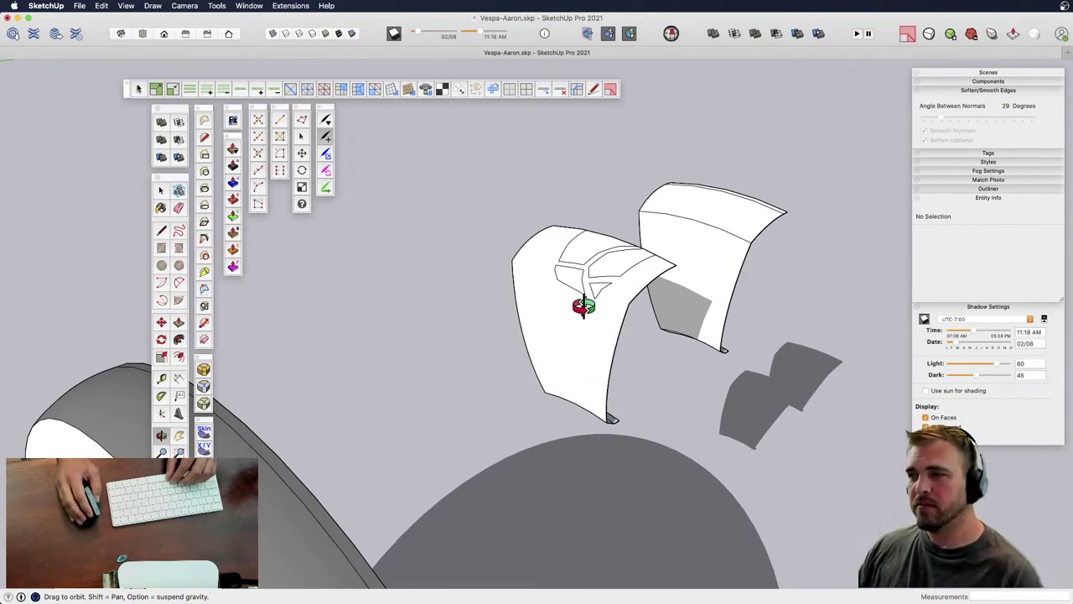
{"action": "middle_click_drag", "start_coordinate": [585, 306], "coordinate": [618, 273]}
{"action": "left_click", "coordinate": [625, 276]}
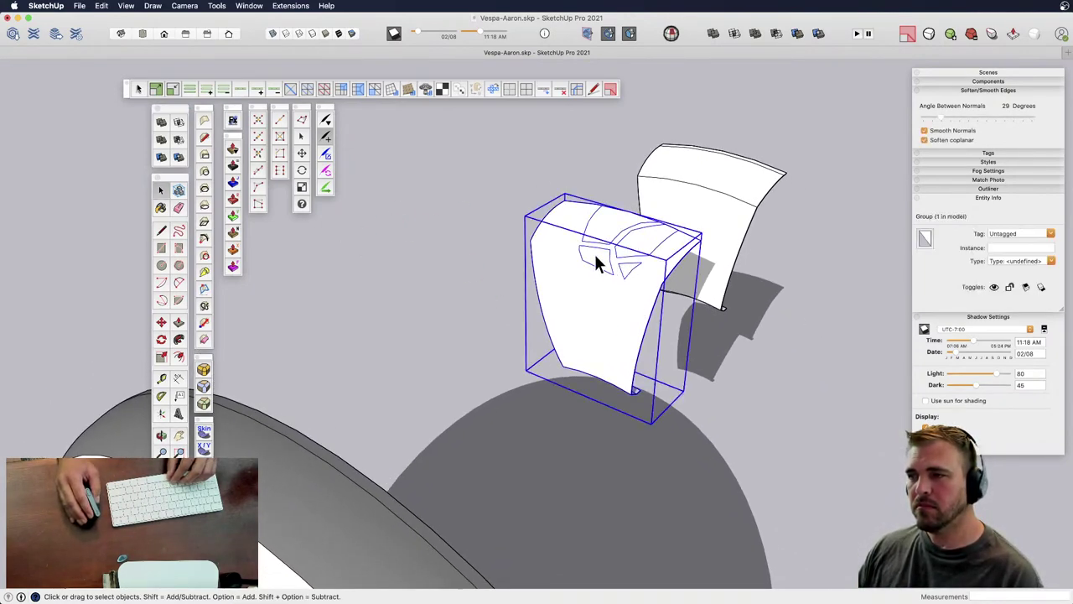
{"action": "double_click", "coordinate": [600, 261]}
{"action": "left_click", "coordinate": [600, 255]}
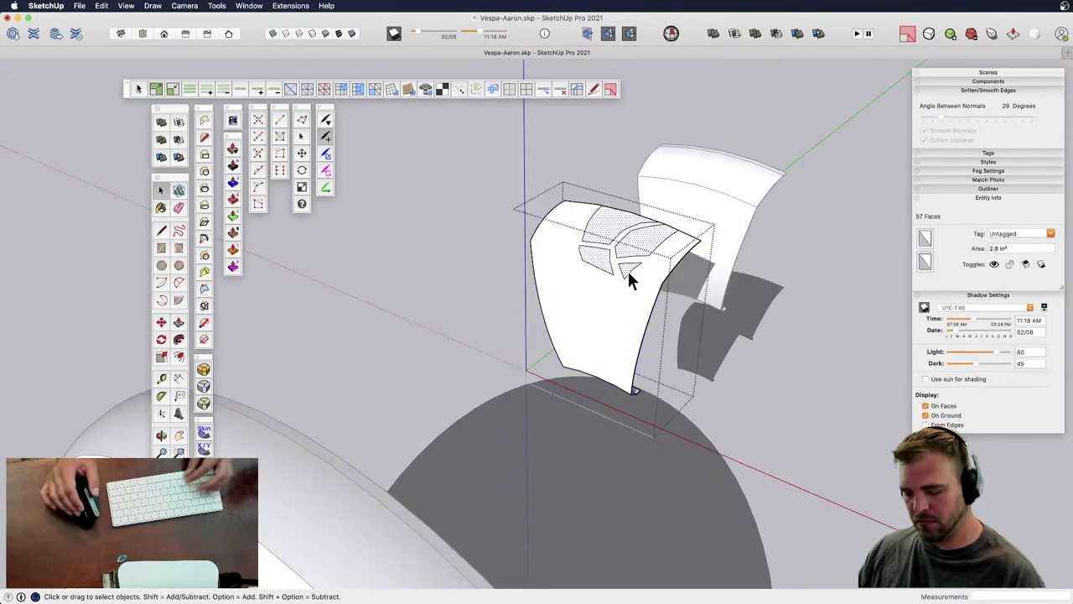
{"action": "key", "text": "m"}
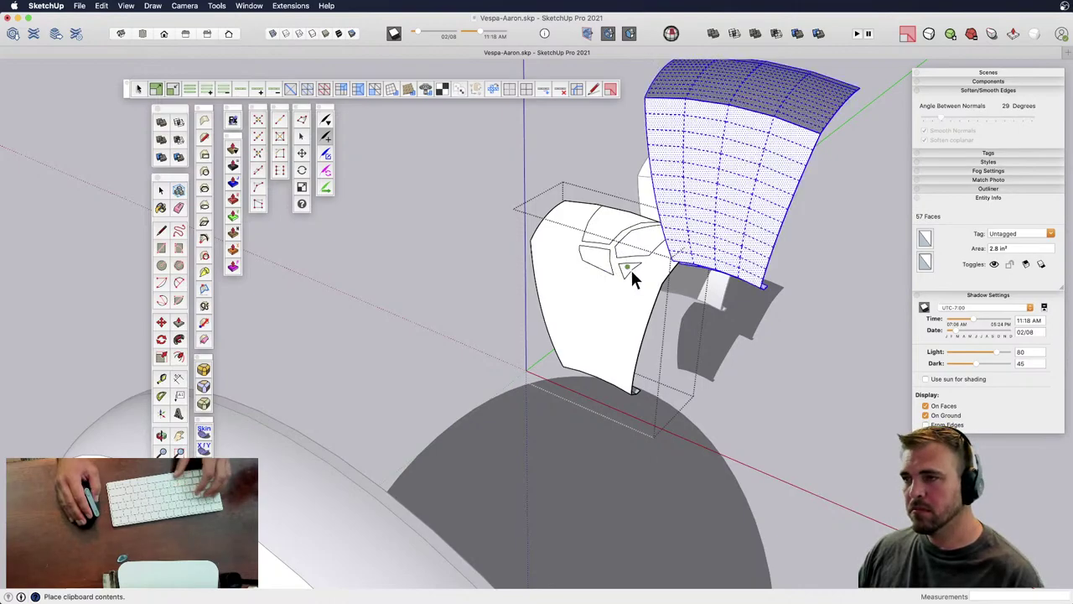
{"action": "key", "text": "space"}
{"action": "left_click", "coordinate": [631, 257], "text": "shift"}
{"action": "left_click", "coordinate": [612, 233], "text": "shift"}
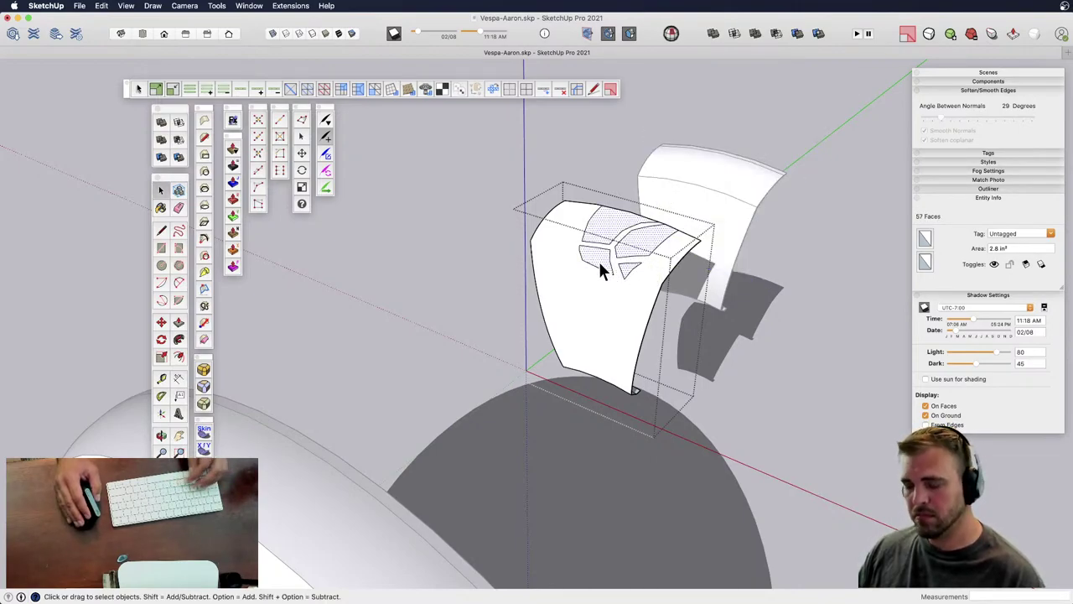
- Leave the slice group, paste the copied tread faces in place, and make them a separate group
{"action": "left_click", "coordinate": [711, 375]}
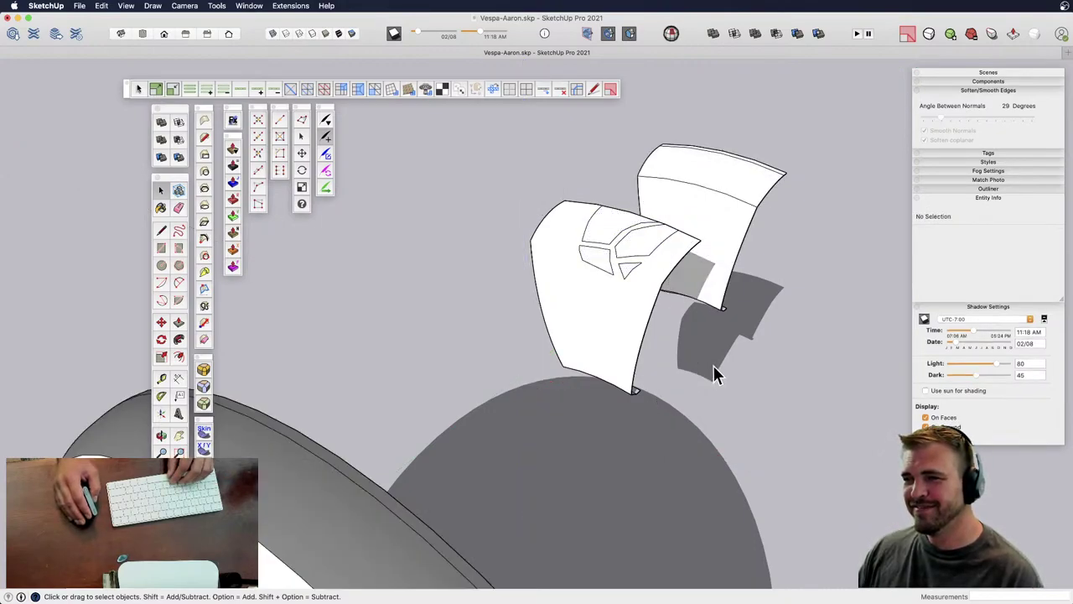
{"action": "key", "text": "alt+shift+super+v"}
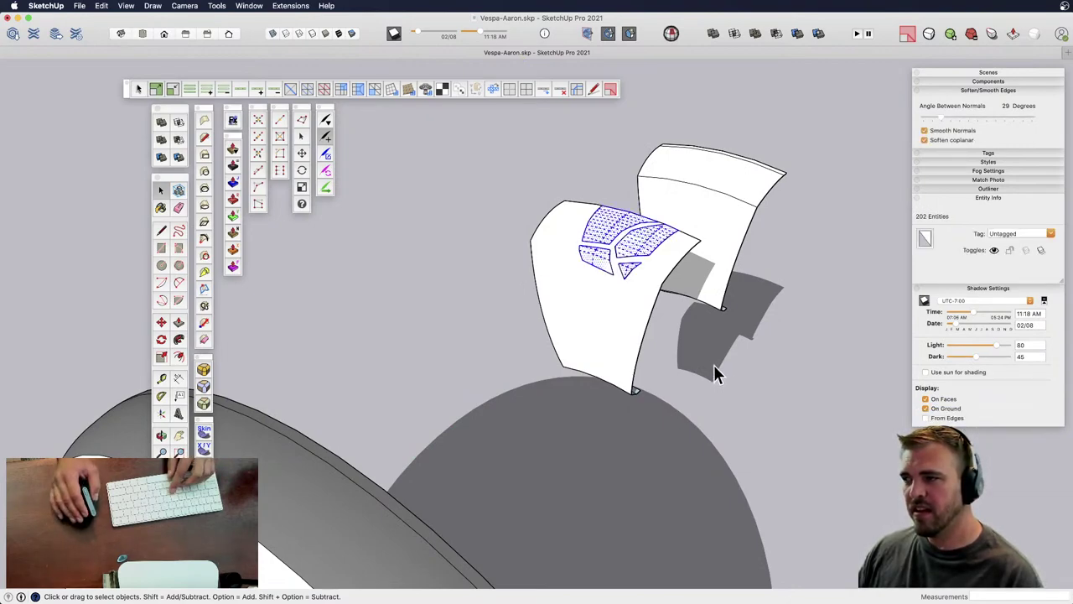
{"action": "key", "text": "g"}
- Show hidden geometry, then open the wheel half and its inner hub group to copy the central circular face
{"action": "middle_click_drag", "start_coordinate": [626, 352], "coordinate": [578, 365]}
{"action": "key", "text": "shift+h"}
{"action": "scroll", "coordinate": [606, 328], "scroll_direction": "up", "scroll_amount": 6}
{"action": "scroll", "coordinate": [591, 370], "scroll_direction": "down", "scroll_amount": 3}
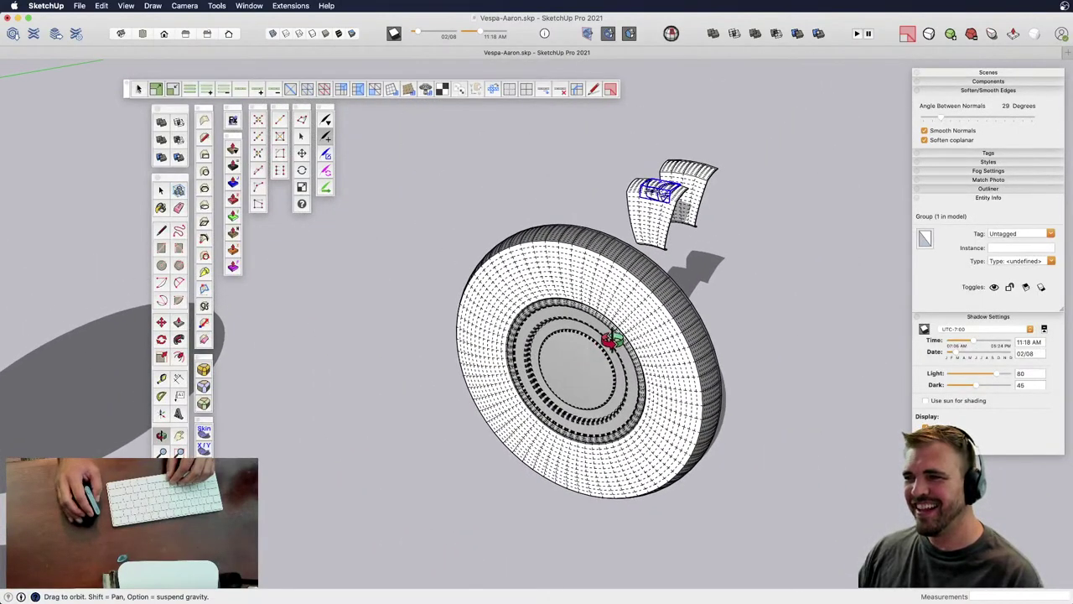
{"action": "left_click", "coordinate": [614, 286]}
{"action": "scroll", "coordinate": [587, 385], "scroll_direction": "up", "scroll_amount": 3}
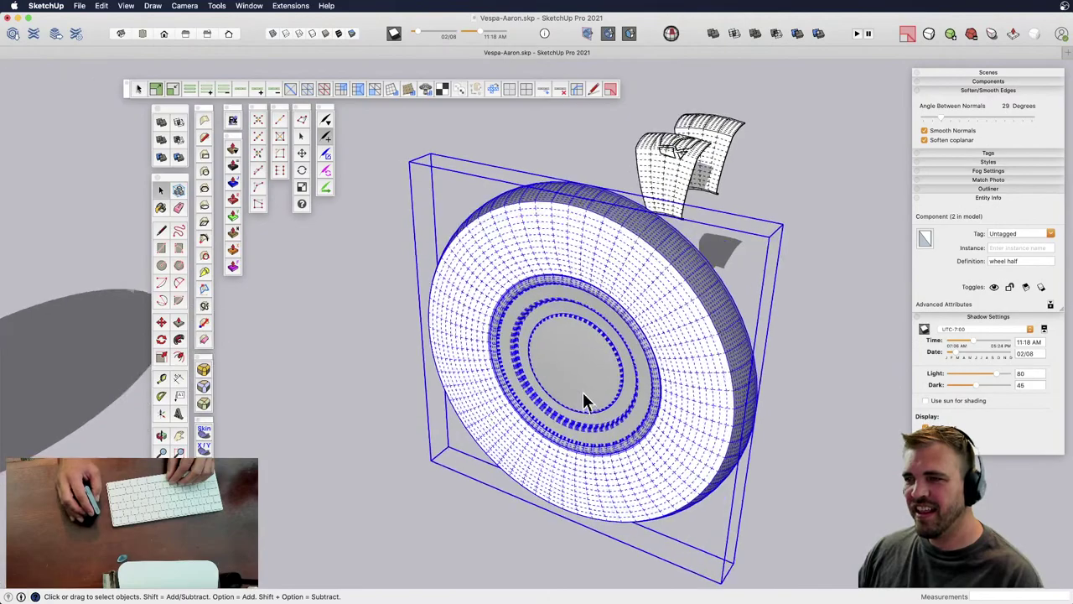
{"action": "scroll", "coordinate": [584, 393], "scroll_direction": "up", "scroll_amount": 3}
{"action": "middle_click_drag", "start_coordinate": [584, 393], "coordinate": [378, 359], "text": "shift"}
{"action": "scroll", "coordinate": [591, 365], "scroll_direction": "down", "scroll_amount": 6}
{"action": "scroll", "coordinate": [642, 319], "scroll_direction": "up", "scroll_amount": 2}
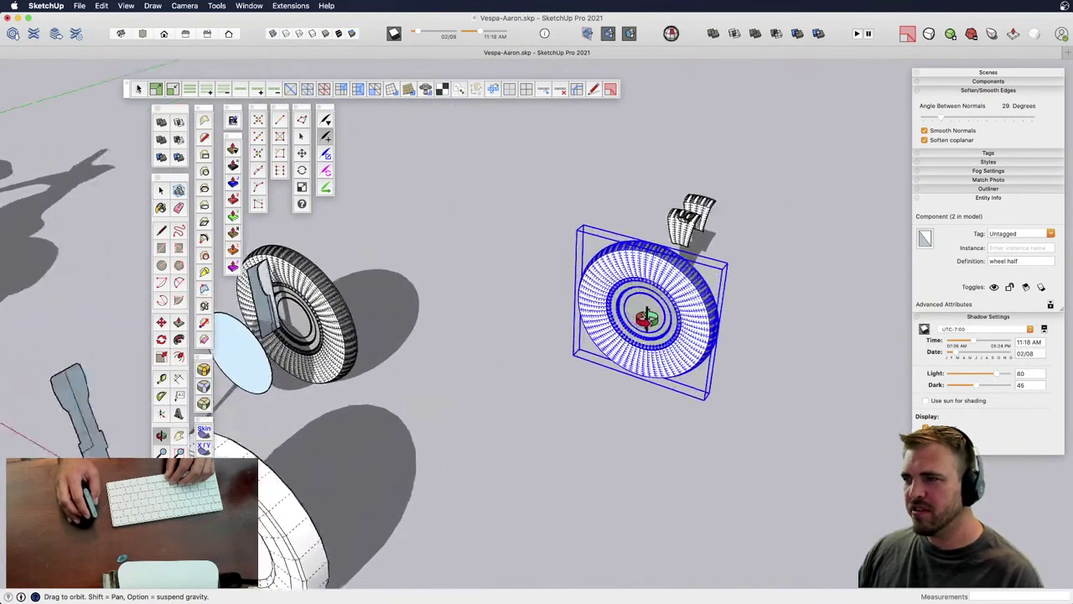
{"action": "scroll", "coordinate": [645, 317], "scroll_direction": "up", "scroll_amount": 2}
{"action": "middle_click_drag", "start_coordinate": [666, 311], "coordinate": [627, 355]}
{"action": "scroll", "coordinate": [627, 355], "scroll_direction": "up", "scroll_amount": 4}
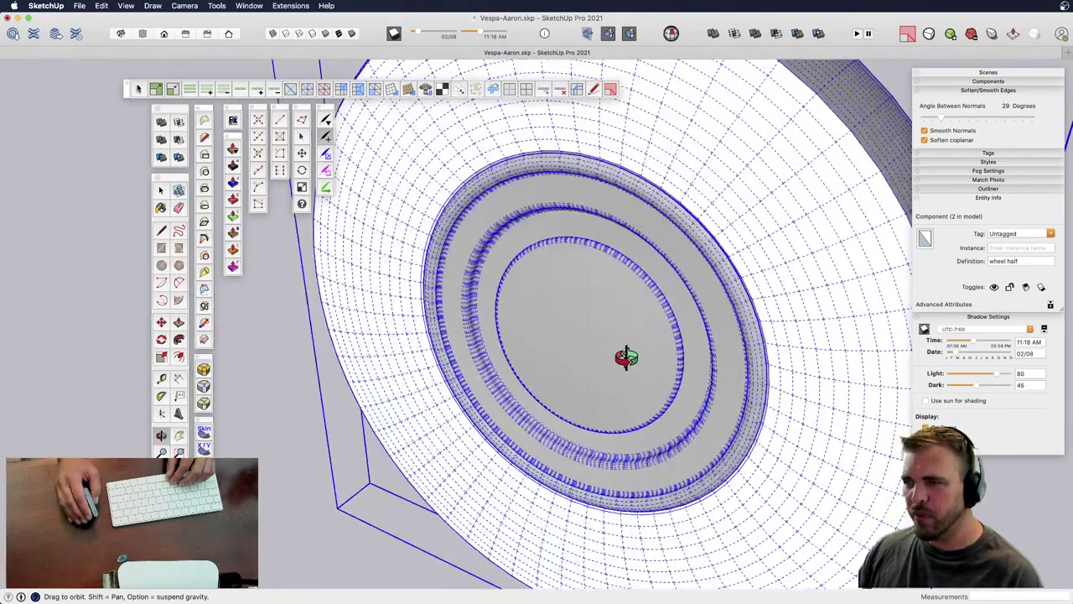
{"action": "scroll", "coordinate": [627, 355], "scroll_direction": "up", "scroll_amount": 4}
{"action": "double_click", "coordinate": [650, 311]}
{"action": "left_click", "coordinate": [649, 312]}
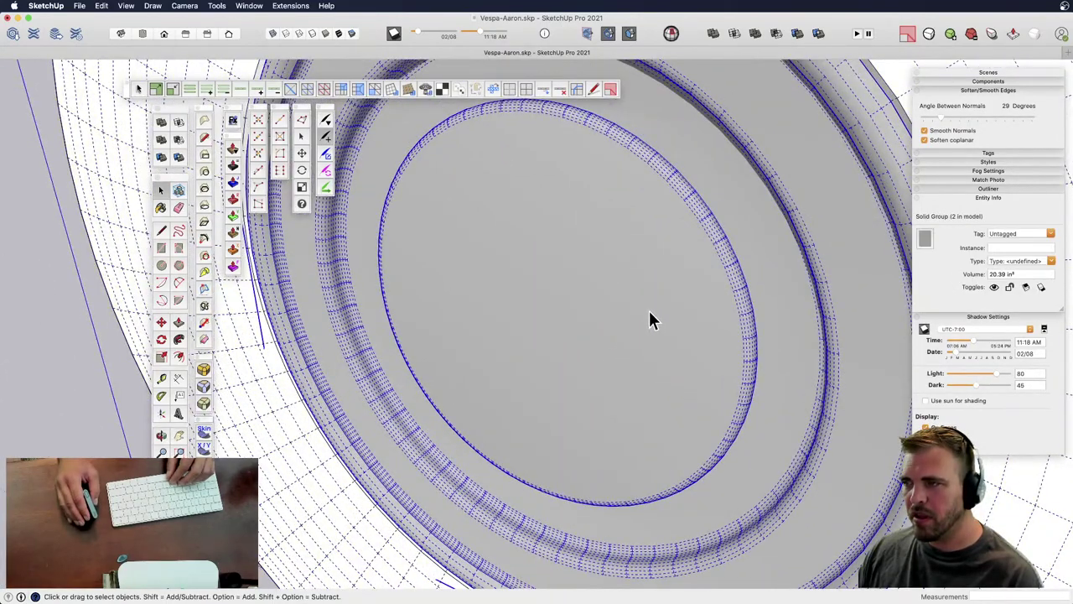
{"action": "double_click", "coordinate": [649, 310]}
{"action": "left_click", "coordinate": [649, 310]}
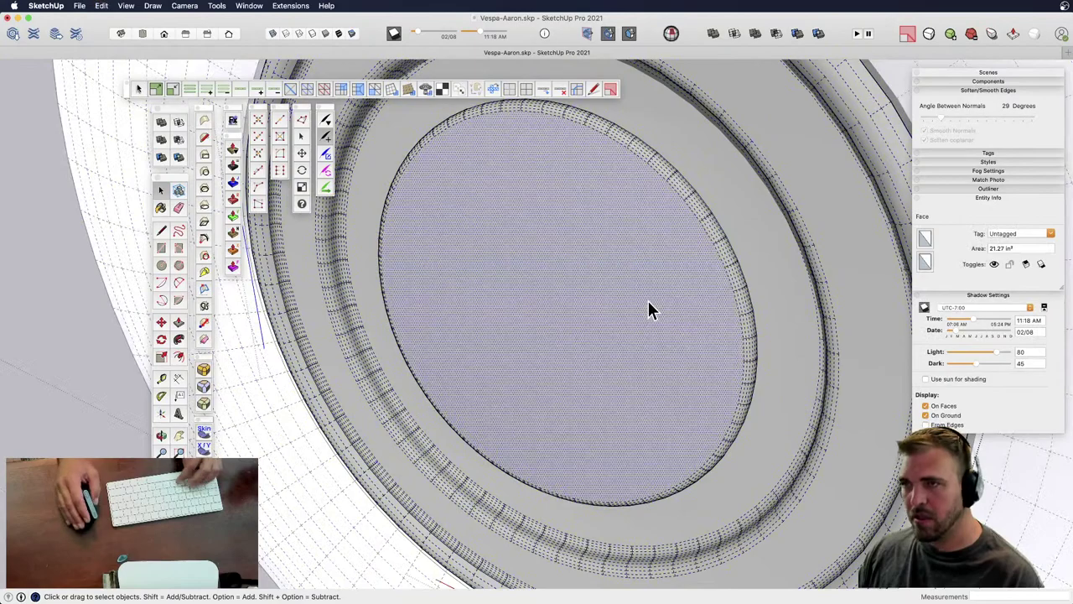
- Paste the circular face in place outside the wheel half and move it along the green axis in front of the wheel
{"action": "scroll", "coordinate": [649, 302], "scroll_direction": "down", "scroll_amount": 8}
{"action": "middle_click_drag", "start_coordinate": [593, 288], "coordinate": [533, 407], "text": "shift"}
{"action": "left_click", "coordinate": [509, 419]}
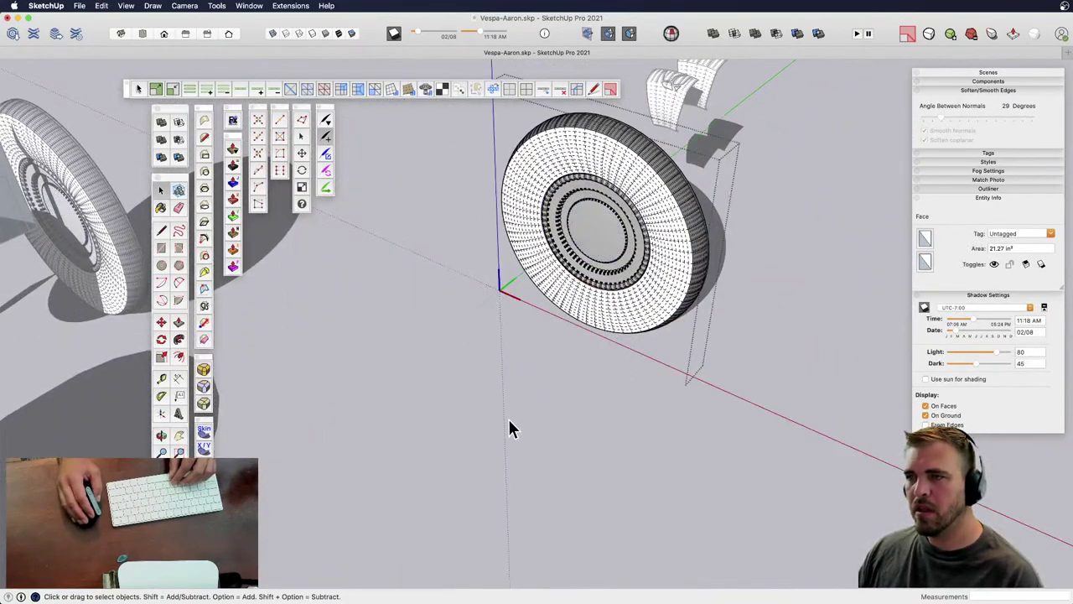
{"action": "left_click", "coordinate": [509, 420]}
{"action": "key", "text": "shift+super+v"}
{"action": "key", "text": "m"}
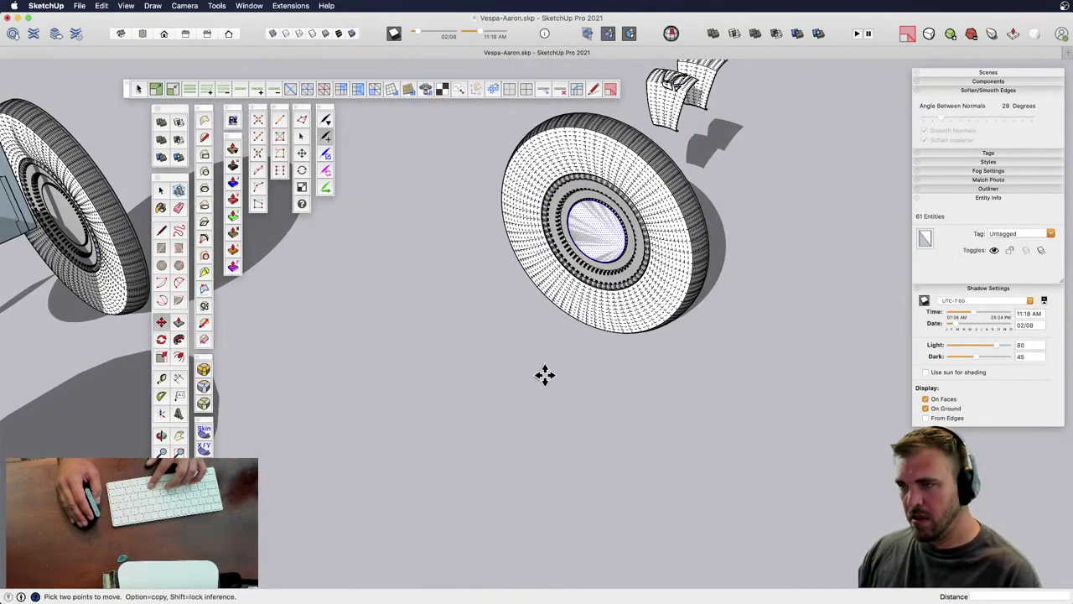
{"action": "left_click", "coordinate": [545, 375]}
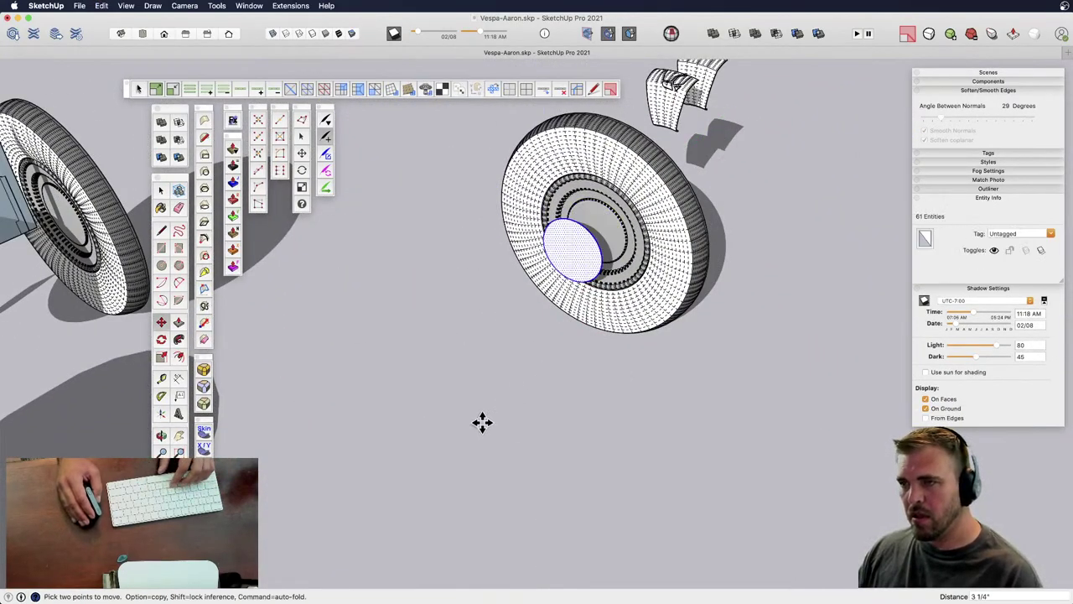
{"action": "left_click", "coordinate": [452, 460]}
- Weld the pasted disc's perimeter edges into a single curve
{"action": "scroll", "coordinate": [507, 275], "scroll_direction": "up", "scroll_amount": 5}
{"action": "middle_click_drag", "start_coordinate": [510, 280], "coordinate": [529, 324]}
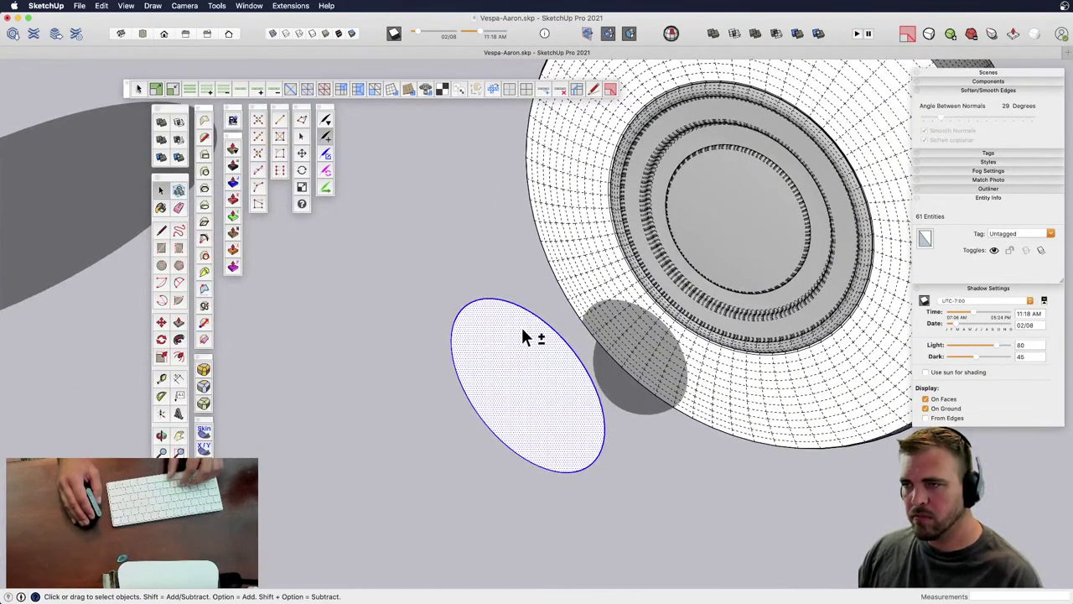
{"action": "left_click", "coordinate": [522, 320], "text": "shift"}
{"action": "right_click", "coordinate": [525, 311]}
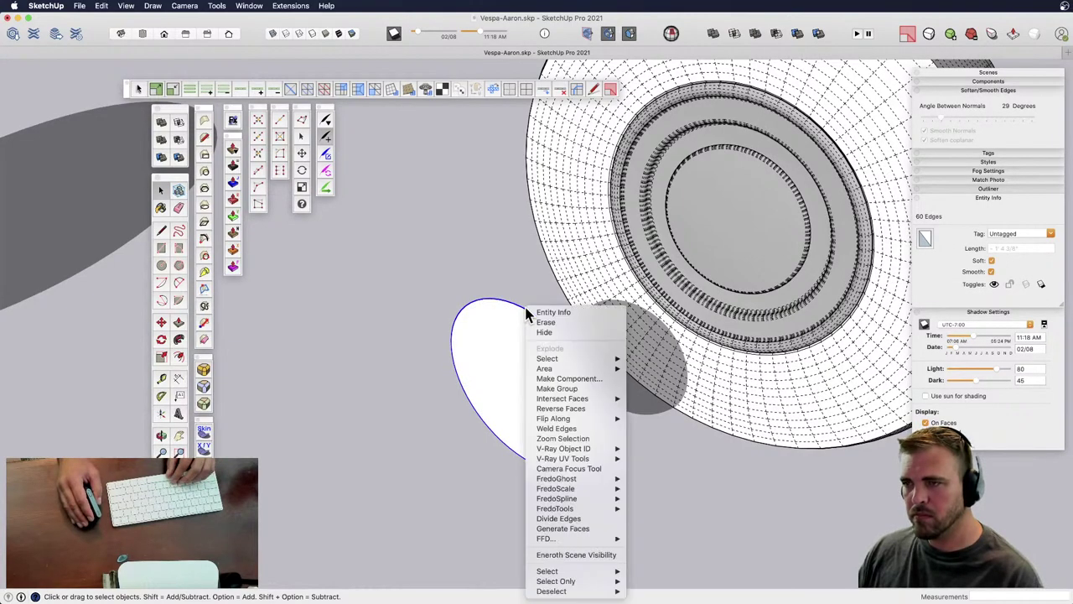
{"action": "left_click", "coordinate": [578, 429]}
- Turn off hidden geometry and draw a vertical line about 5 3/16" long across the disc, from its highest to its lowest point
{"action": "middle_click_drag", "start_coordinate": [518, 383], "coordinate": [523, 360]}
{"action": "key", "text": "l"}
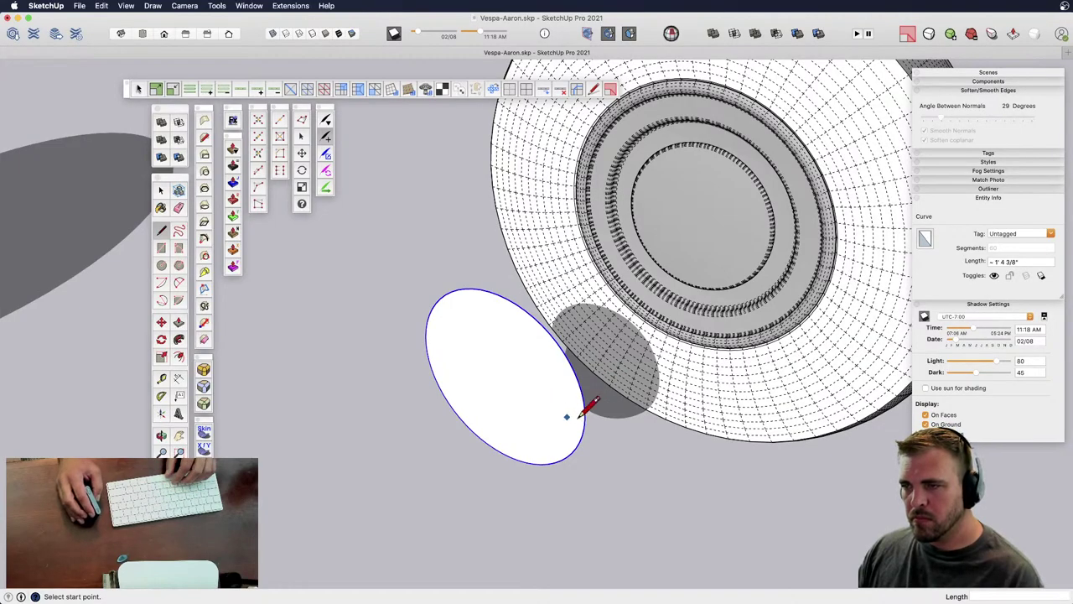
{"action": "middle_click_drag", "start_coordinate": [514, 409], "coordinate": [726, 282]}
{"action": "key", "text": "shift+h"}
{"action": "scroll", "coordinate": [524, 335], "scroll_direction": "up", "scroll_amount": 5}
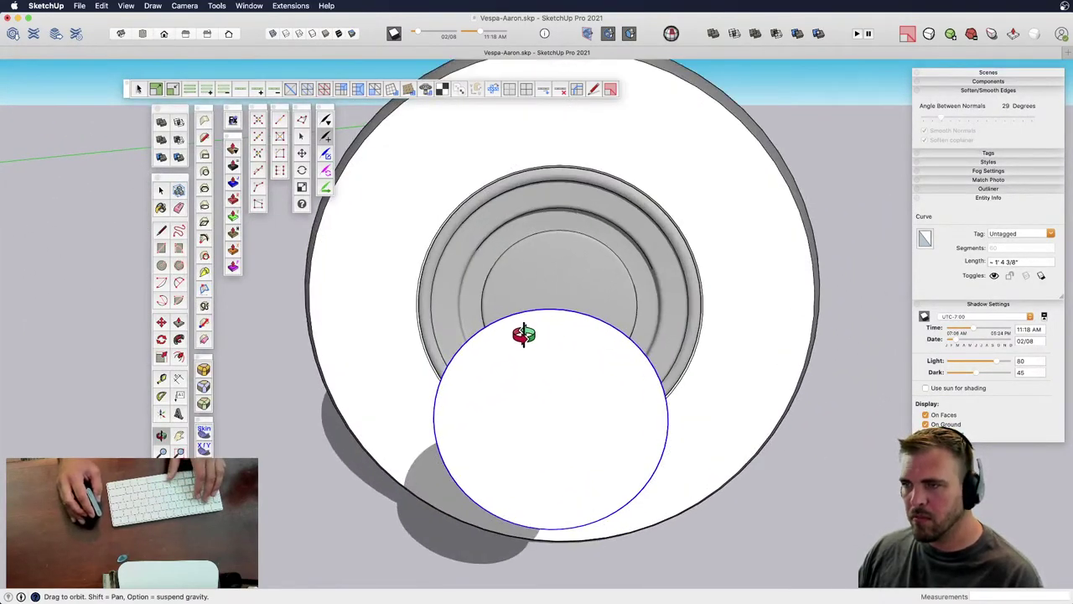
{"action": "key", "text": "space"}
{"action": "double_click", "coordinate": [588, 311]}
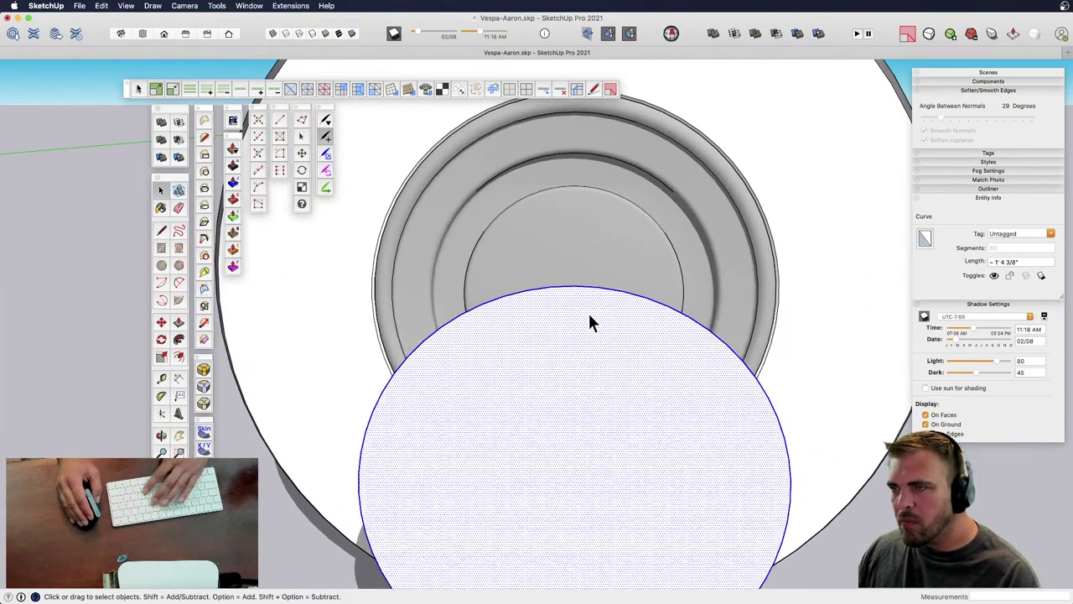
{"action": "key", "text": "l"}
{"action": "left_click", "coordinate": [574, 286]}
{"action": "scroll", "coordinate": [568, 248], "scroll_direction": "down", "scroll_amount": 4}
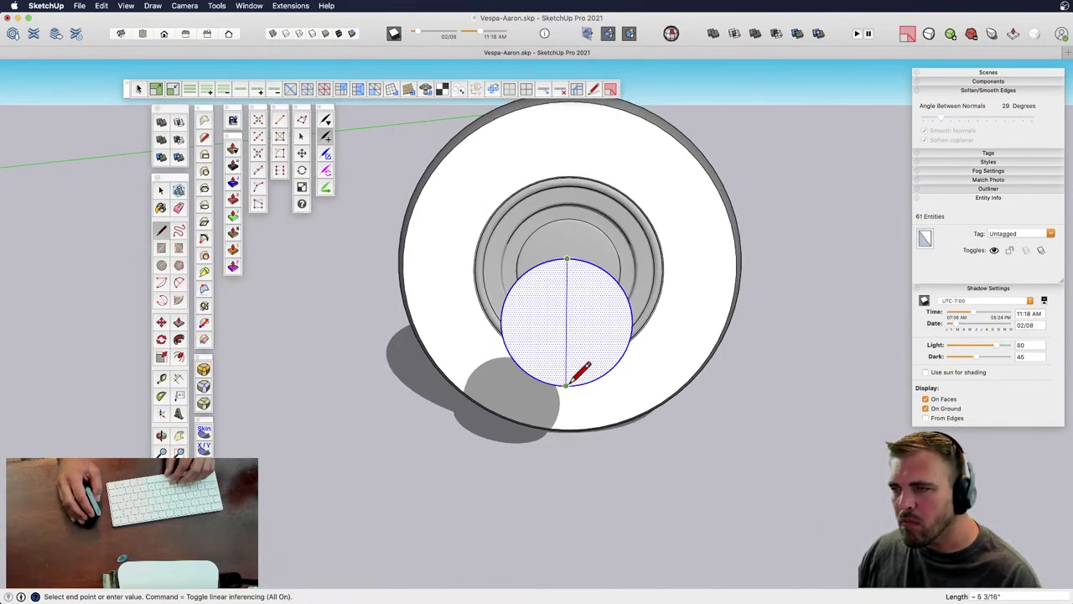
{"action": "left_click", "coordinate": [567, 383]}
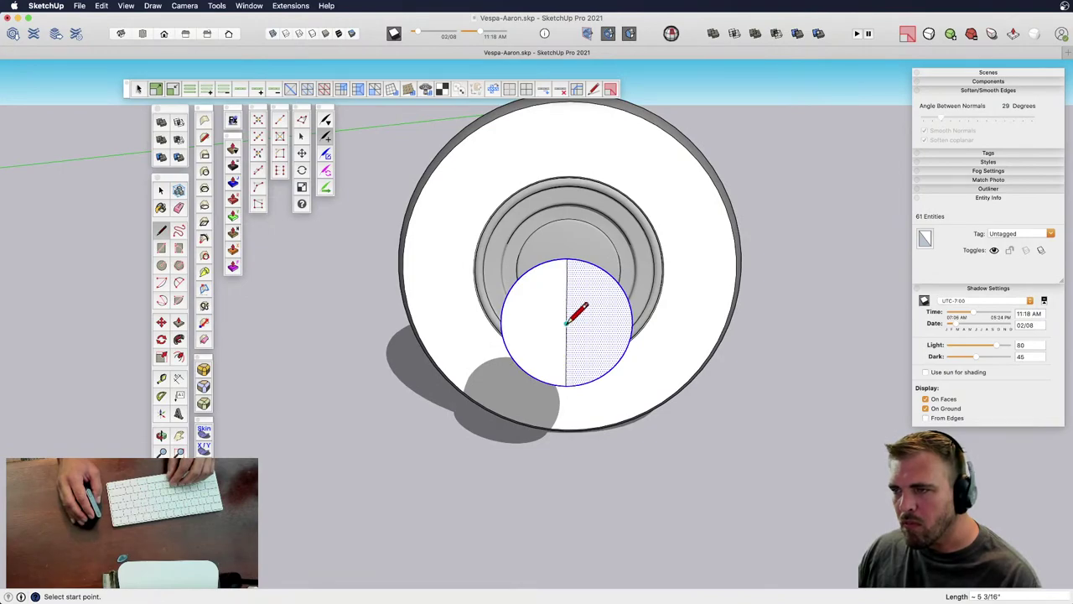
- Draw a horizontal line from the vertical line's midpoint past the disc's edge, and erase the part outside the disc
{"action": "left_click", "coordinate": [566, 324]}
{"action": "left_click", "coordinate": [767, 325]}
{"action": "key", "text": "e"}
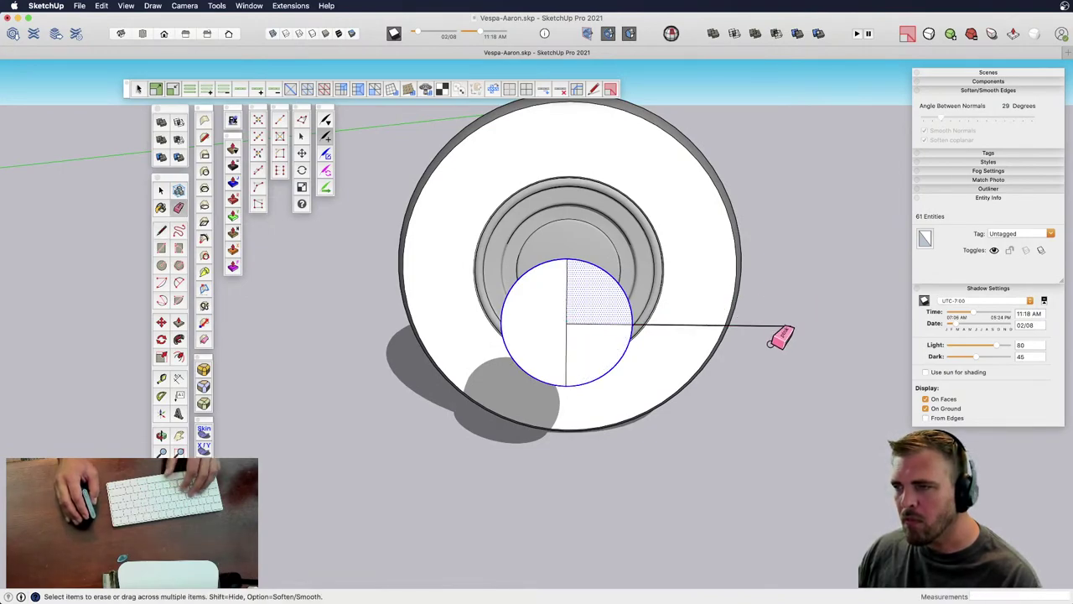
{"action": "left_click", "coordinate": [767, 324]}
- Rotate the tread face group 12 degrees about the disc's center, shifting it sideways over the tire slice
{"action": "middle_click_drag", "start_coordinate": [752, 349], "coordinate": [433, 455]}
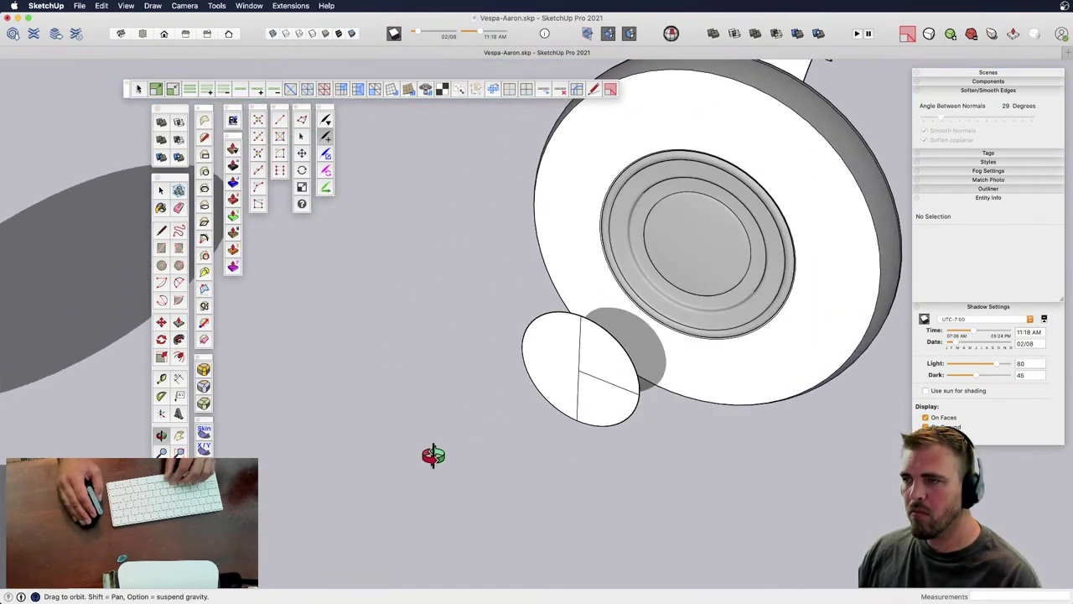
{"action": "key", "text": "space"}
{"action": "scroll", "coordinate": [531, 483], "scroll_direction": "down", "scroll_amount": 3}
{"action": "triple_click", "coordinate": [508, 433]}
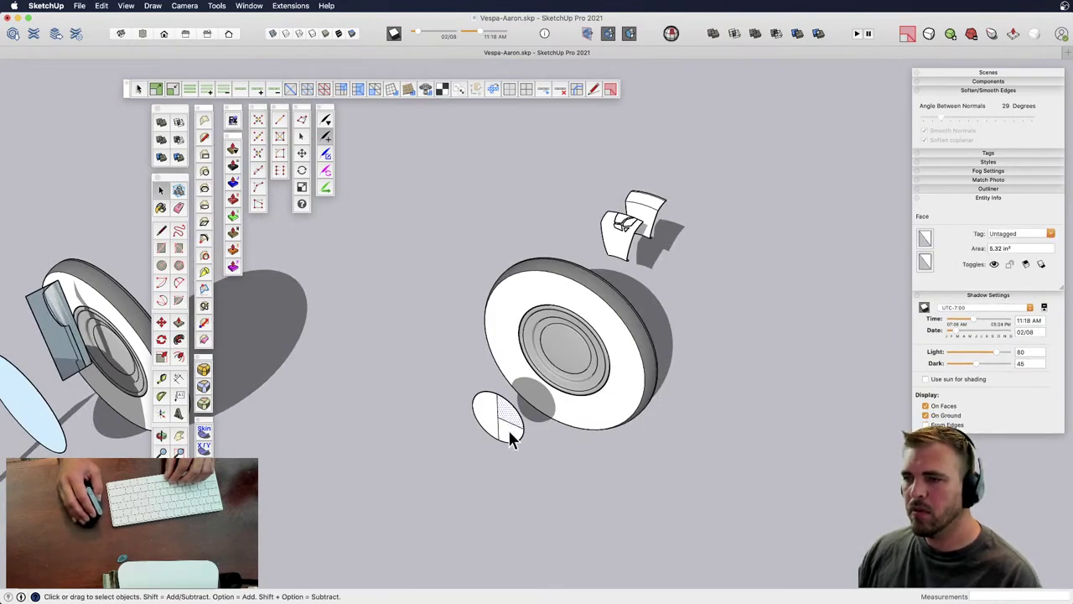
{"action": "key", "text": "g"}
{"action": "middle_click_drag", "start_coordinate": [508, 434], "coordinate": [550, 401]}
{"action": "scroll", "coordinate": [668, 262], "scroll_direction": "up", "scroll_amount": 2}
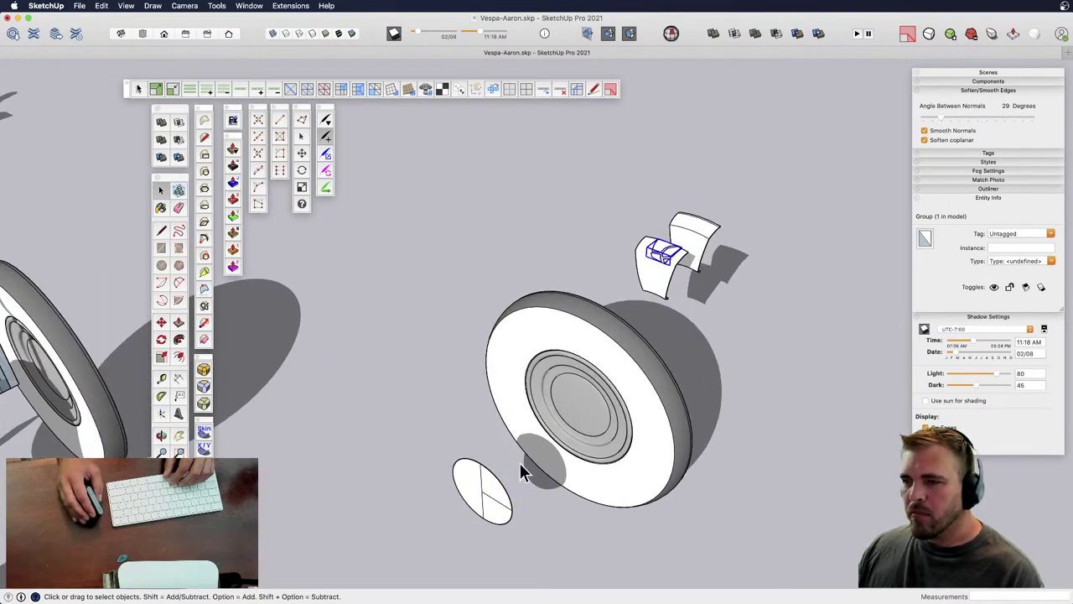
{"action": "key", "text": "q"}
{"action": "left_click", "coordinate": [480, 491]}
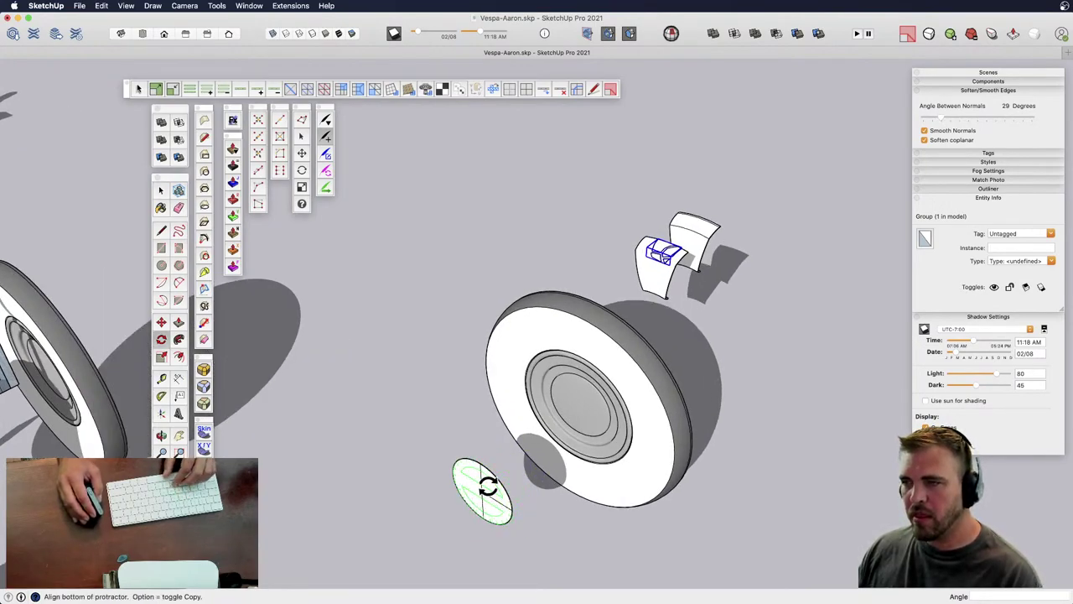
{"action": "scroll", "coordinate": [650, 289], "scroll_direction": "up", "scroll_amount": 4}
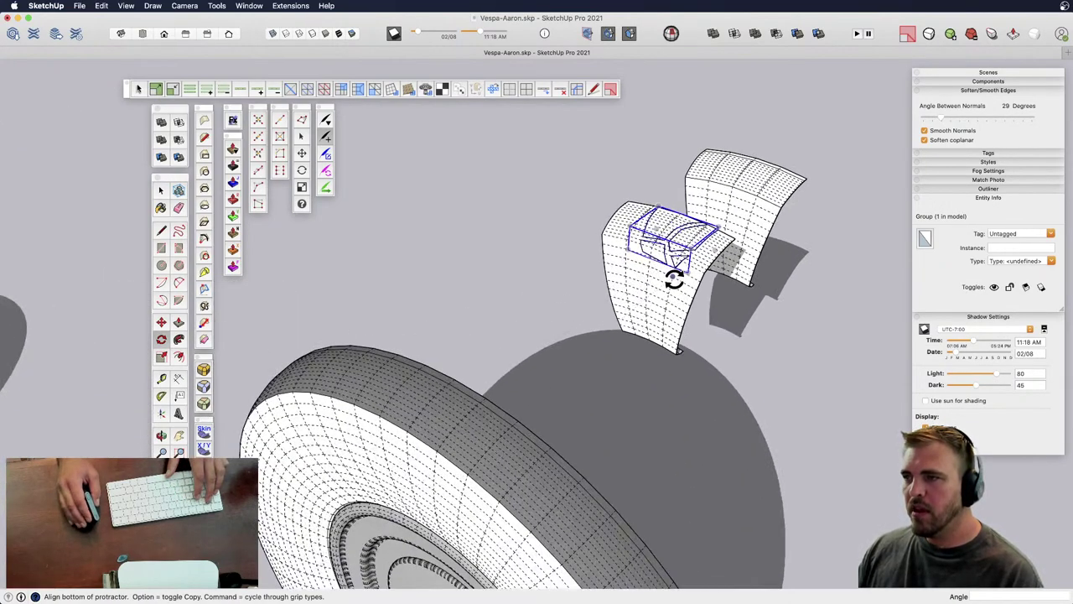
{"action": "left_click", "coordinate": [673, 283]}
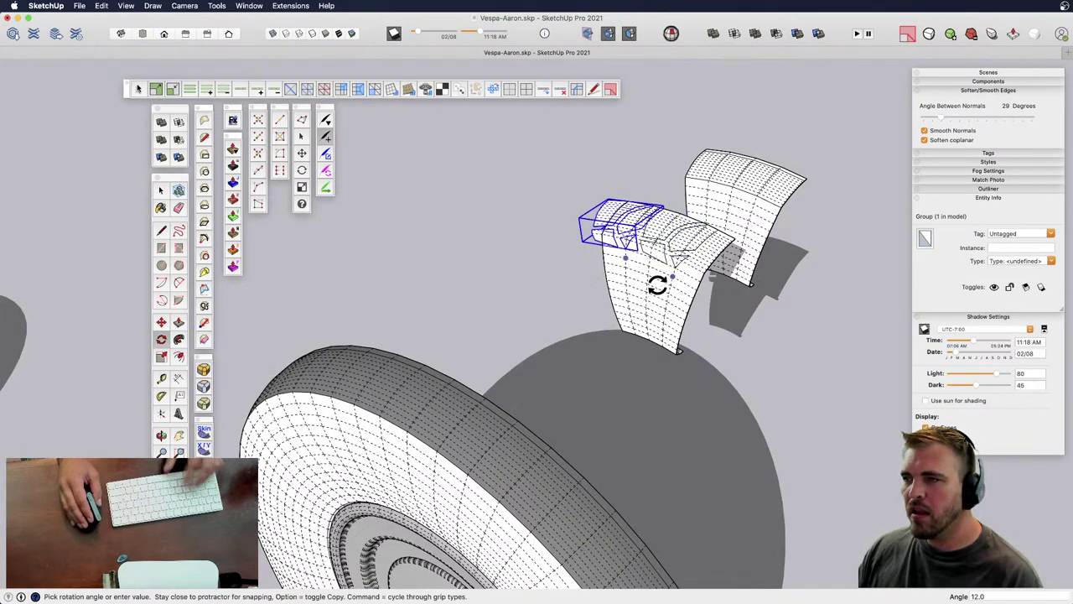
{"action": "middle_click_drag", "start_coordinate": [676, 299], "coordinate": [661, 421]}
{"action": "key", "text": "space"}
{"action": "left_click", "coordinate": [669, 395]}
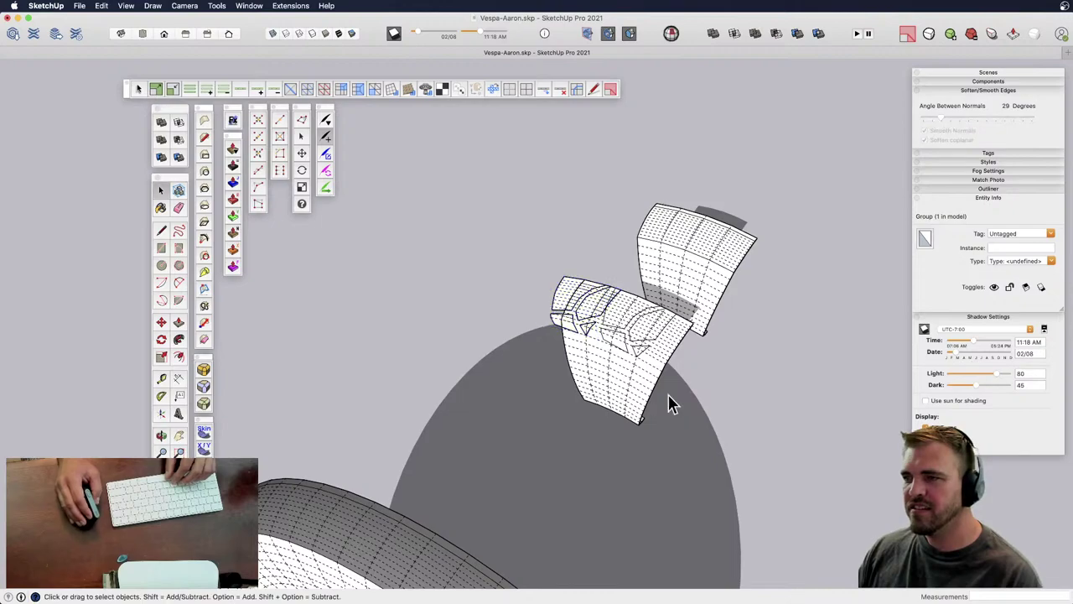
- Open the tire slice group and draw a line about 1 1/16" long across its surface, from the large tread block's side corner to the slice's far edge
{"action": "scroll", "coordinate": [608, 299], "scroll_direction": "up", "scroll_amount": 5}
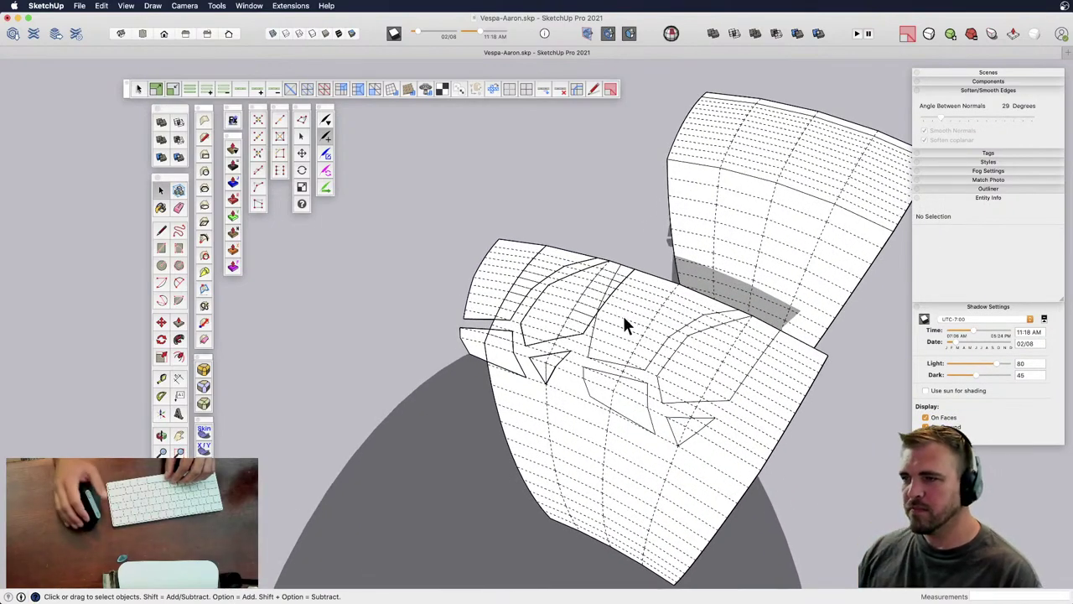
{"action": "left_click", "coordinate": [611, 362]}
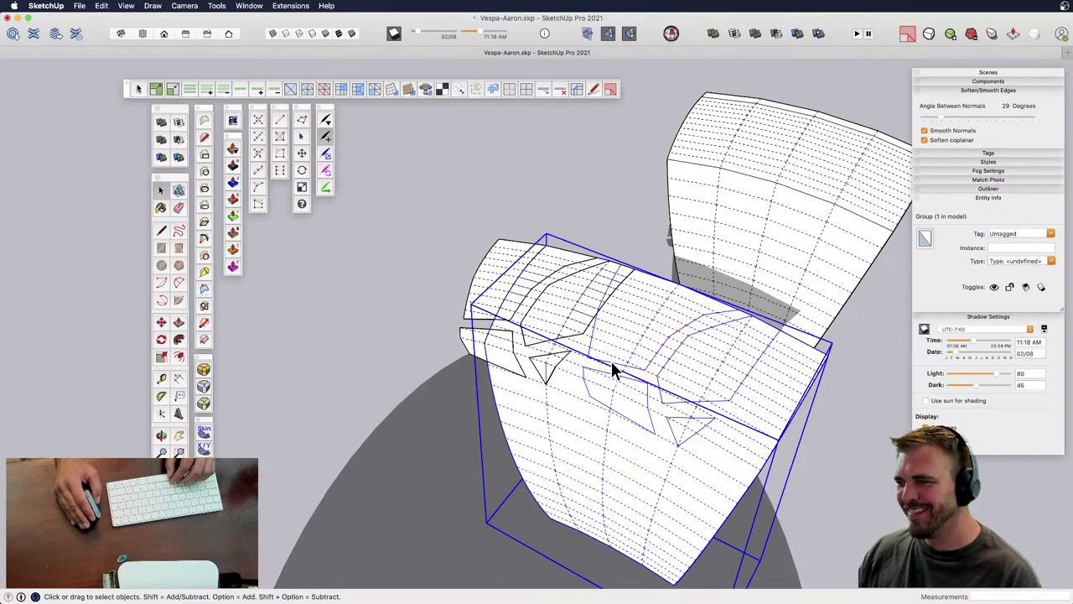
{"action": "middle_click_drag", "start_coordinate": [620, 359], "coordinate": [545, 338]}
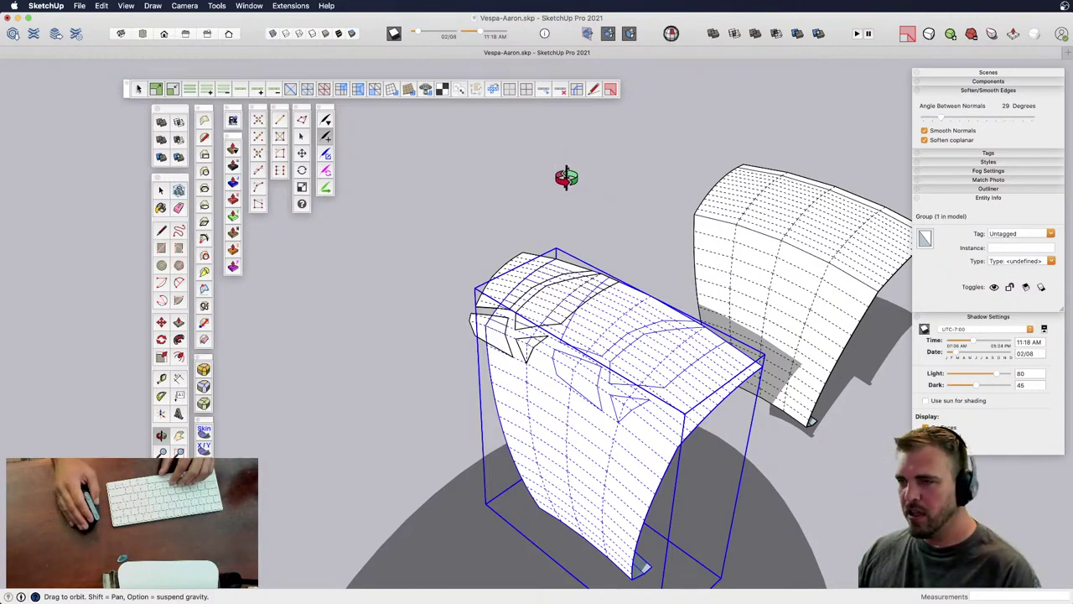
{"action": "left_click_drag", "start_coordinate": [557, 338], "coordinate": [537, 300], "text": "shift"}
{"action": "middle_click_drag", "start_coordinate": [537, 300], "coordinate": [618, 328]}
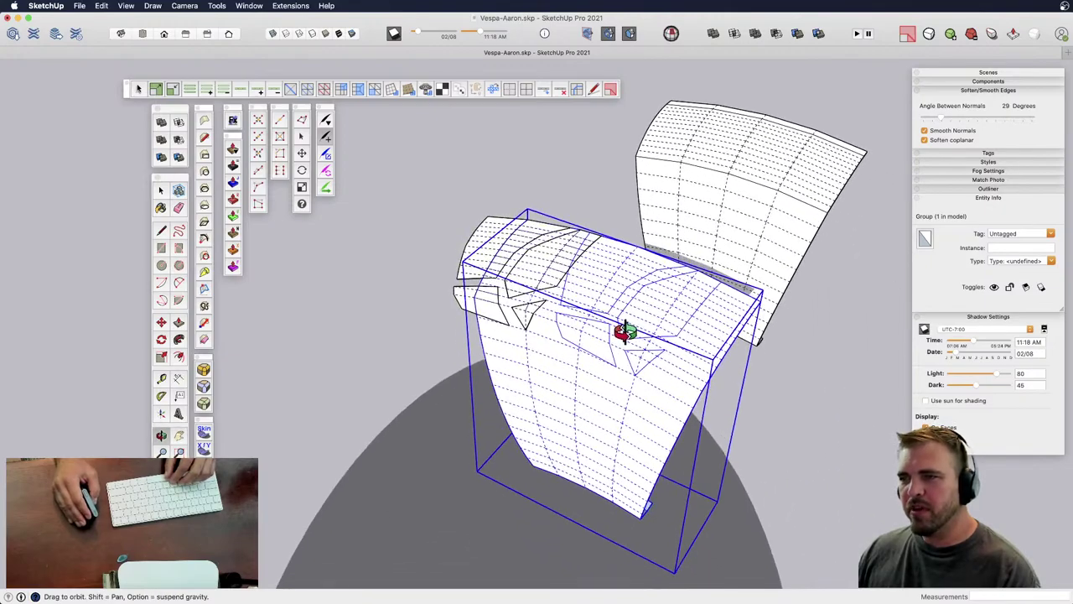
{"action": "scroll", "coordinate": [585, 347], "scroll_direction": "up", "scroll_amount": 3}
{"action": "scroll", "coordinate": [585, 344], "scroll_direction": "down", "scroll_amount": 3}
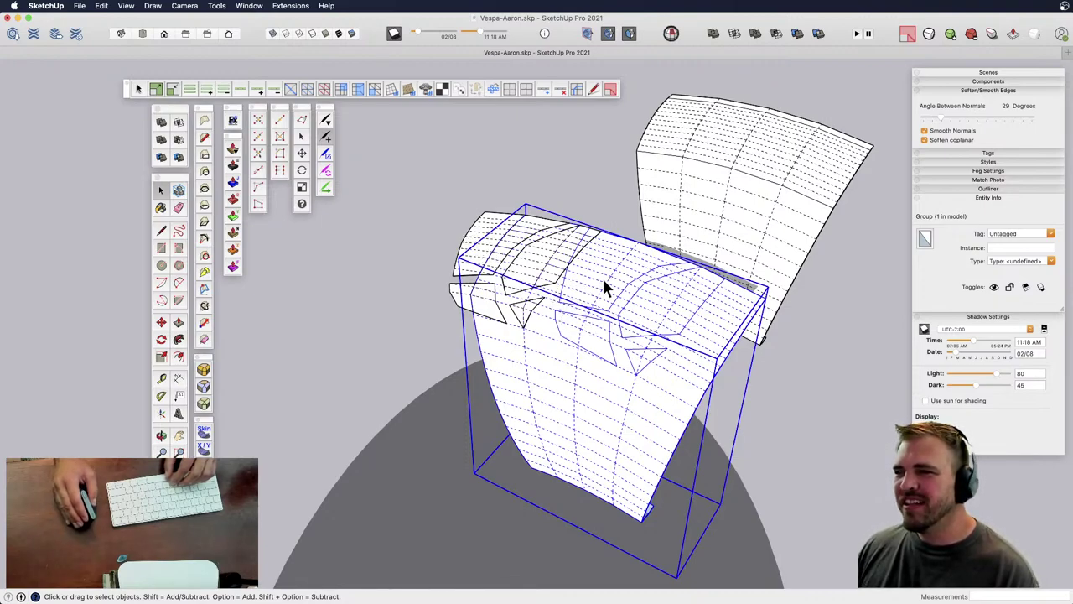
{"action": "double_click", "coordinate": [585, 323]}
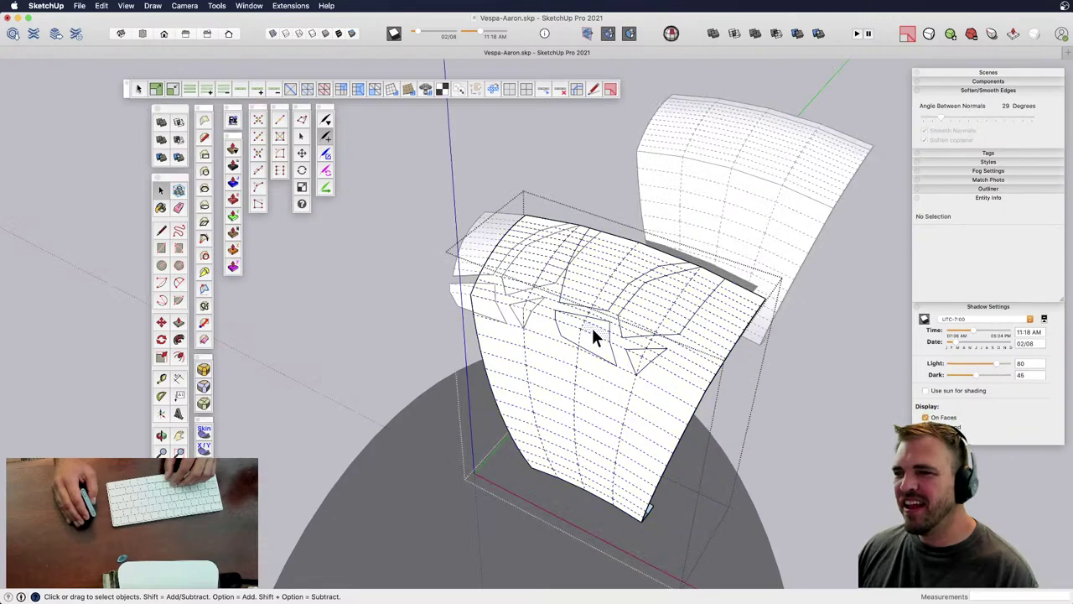
{"action": "left_click", "coordinate": [594, 325]}
{"action": "scroll", "coordinate": [587, 270], "scroll_direction": "up", "scroll_amount": 5}
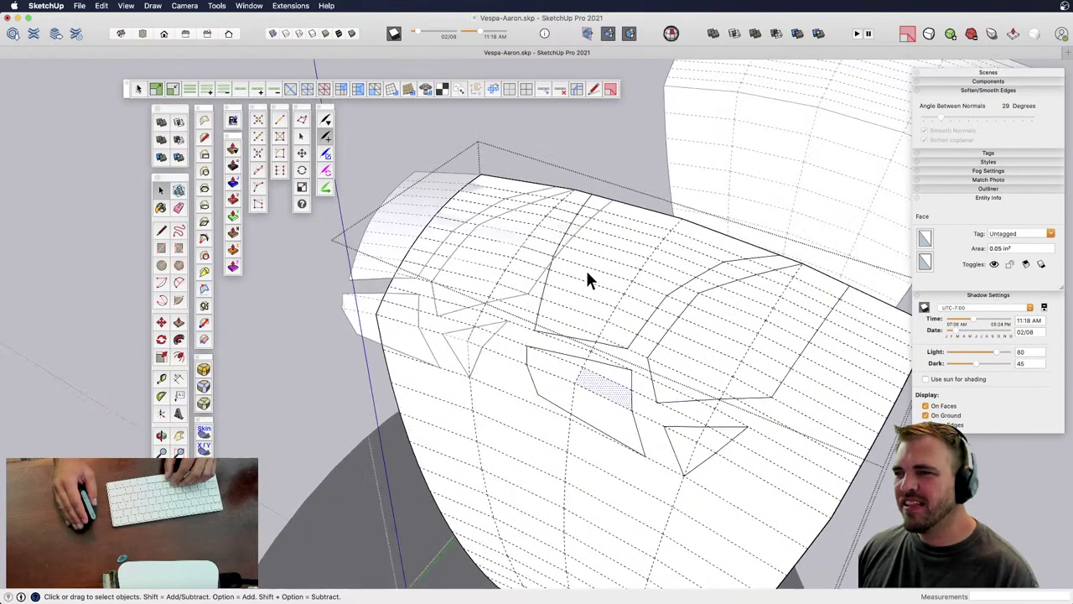
{"action": "middle_click_drag", "start_coordinate": [572, 291], "coordinate": [332, 241]}
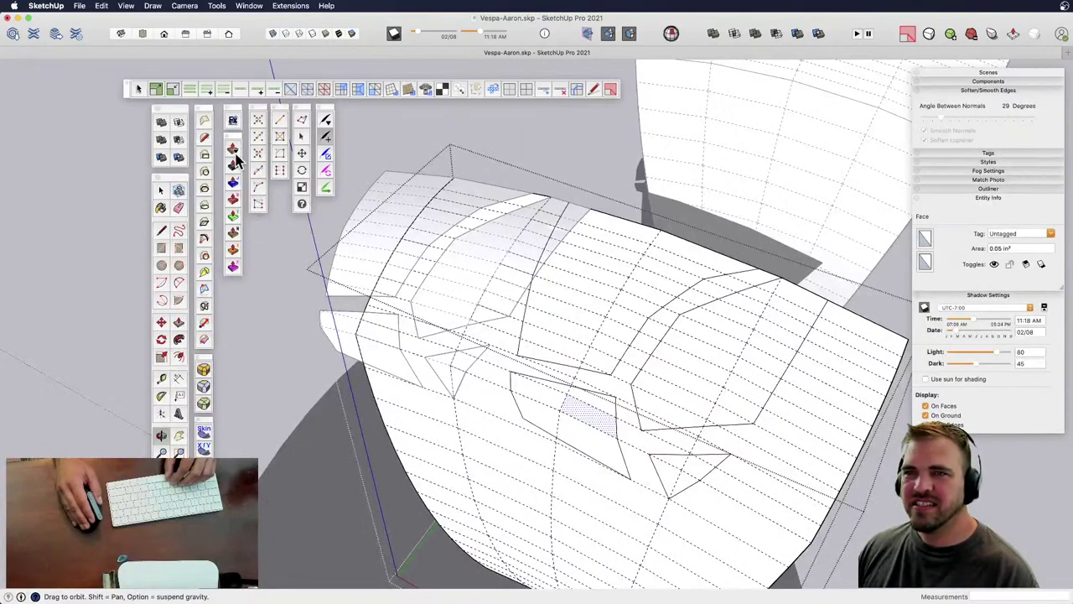
{"action": "left_click", "coordinate": [205, 137]}
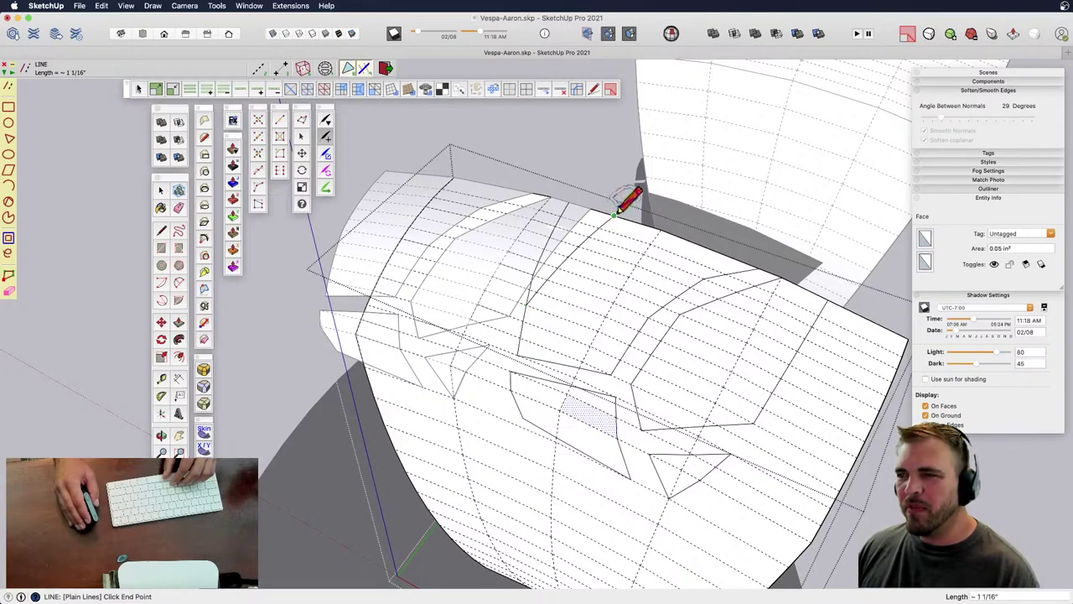
{"action": "key", "text": "space"}
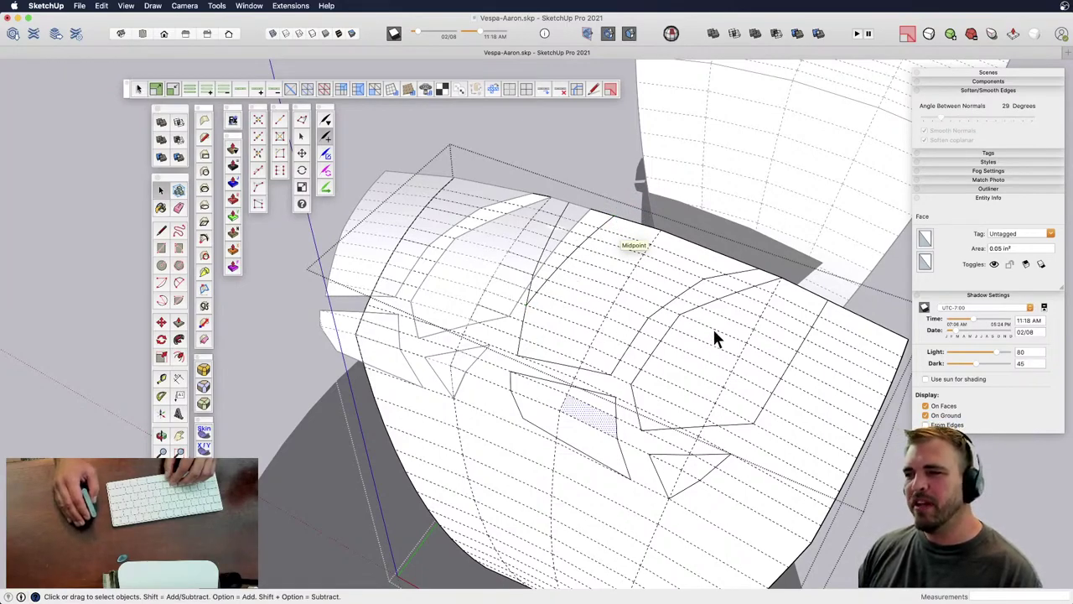
- Erase the lower part of the large tread block's old side edge, where it meets the new surface line
{"action": "scroll", "coordinate": [601, 381], "scroll_direction": "down", "scroll_amount": 3}
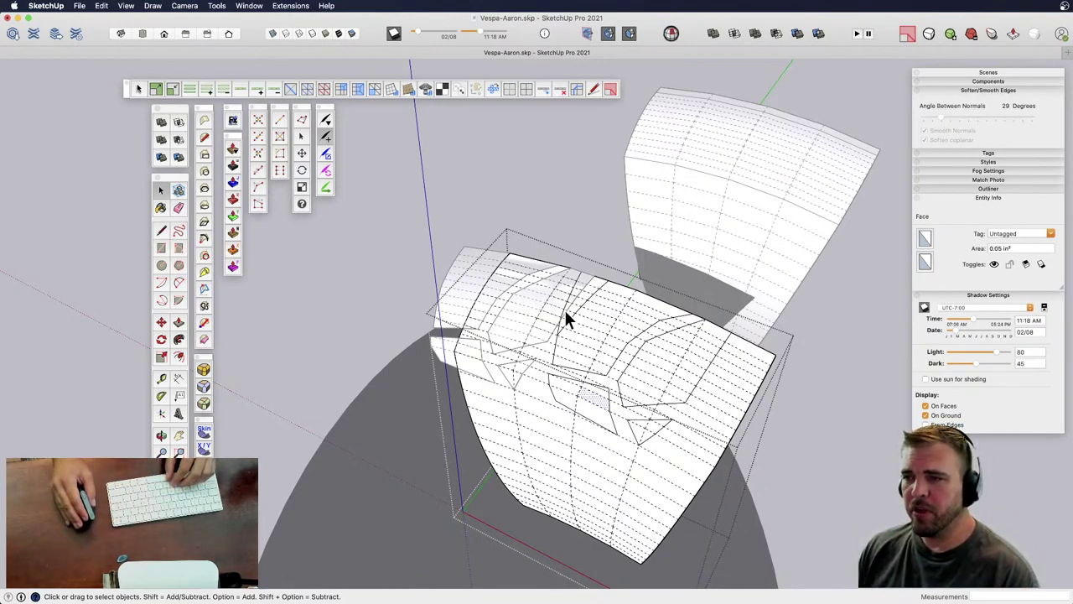
{"action": "scroll", "coordinate": [563, 310], "scroll_direction": "up", "scroll_amount": 5}
{"action": "key", "text": "e"}
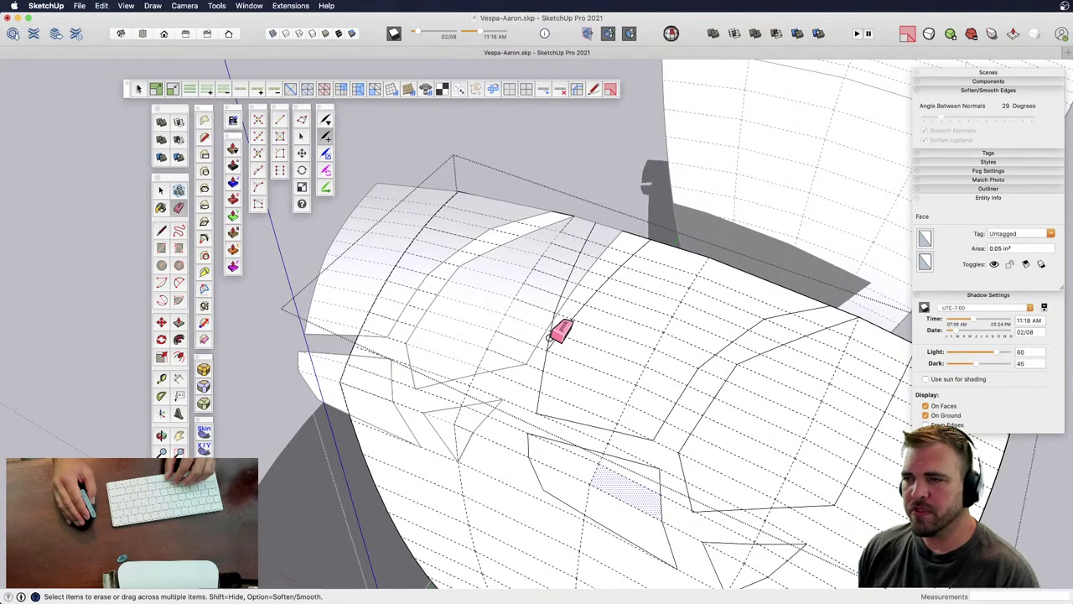
{"action": "left_click", "coordinate": [550, 336]}
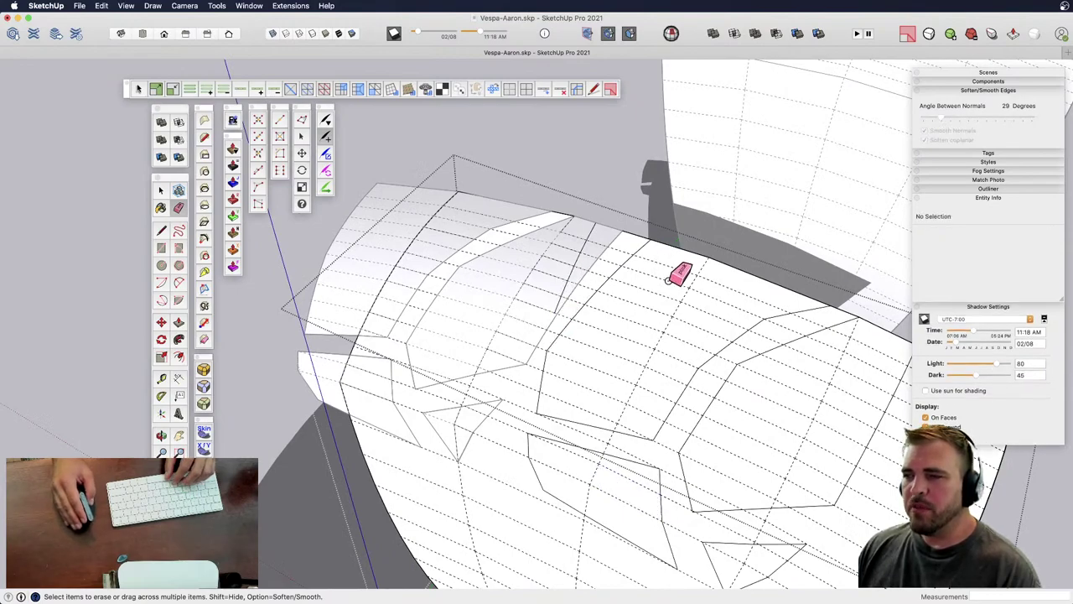
{"action": "scroll", "coordinate": [567, 275], "scroll_direction": "down", "scroll_amount": 3}
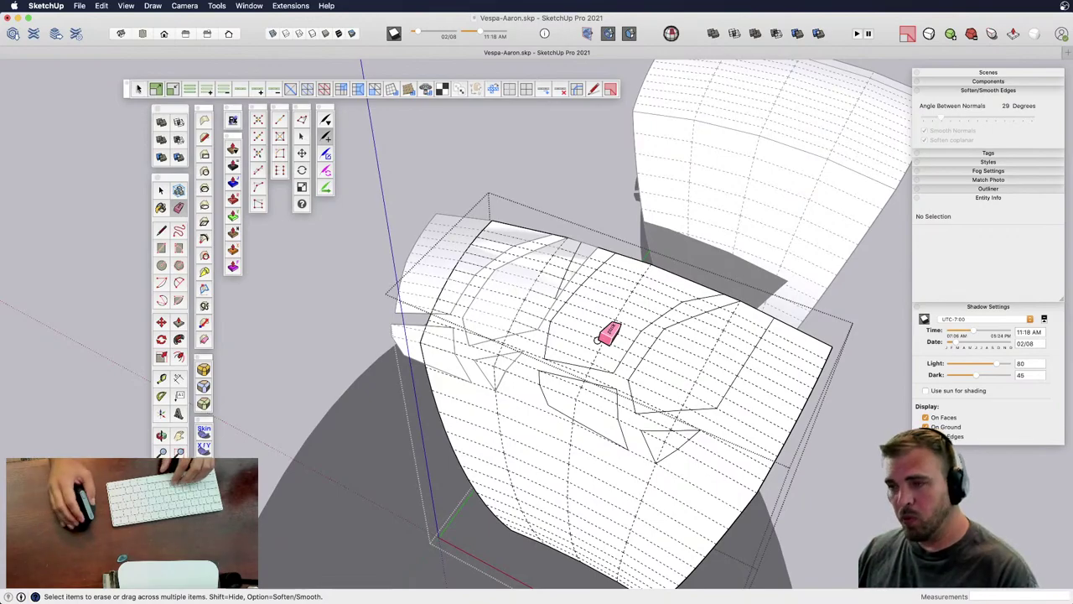
{"action": "mouse_move", "coordinate": [607, 338]}
{"action": "middle_mouse_down"}
{"action": "mouse_move", "coordinate": [565, 278]}
{"action": "mouse_move", "coordinate": [512, 352]}
{"action": "middle_mouse_up"}
{"action": "scroll", "coordinate": [557, 335], "scroll_direction": "up", "scroll_amount": 3}
{"action": "scroll", "coordinate": [558, 335], "scroll_direction": "up", "scroll_amount": 2}
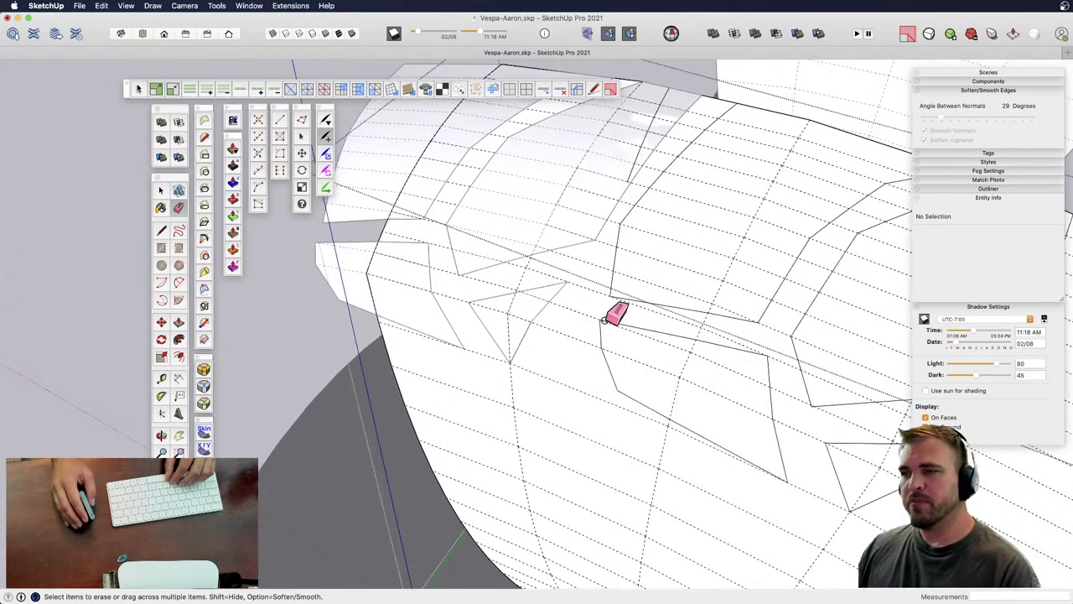
{"action": "scroll", "coordinate": [487, 287], "scroll_direction": "down", "scroll_amount": 4}
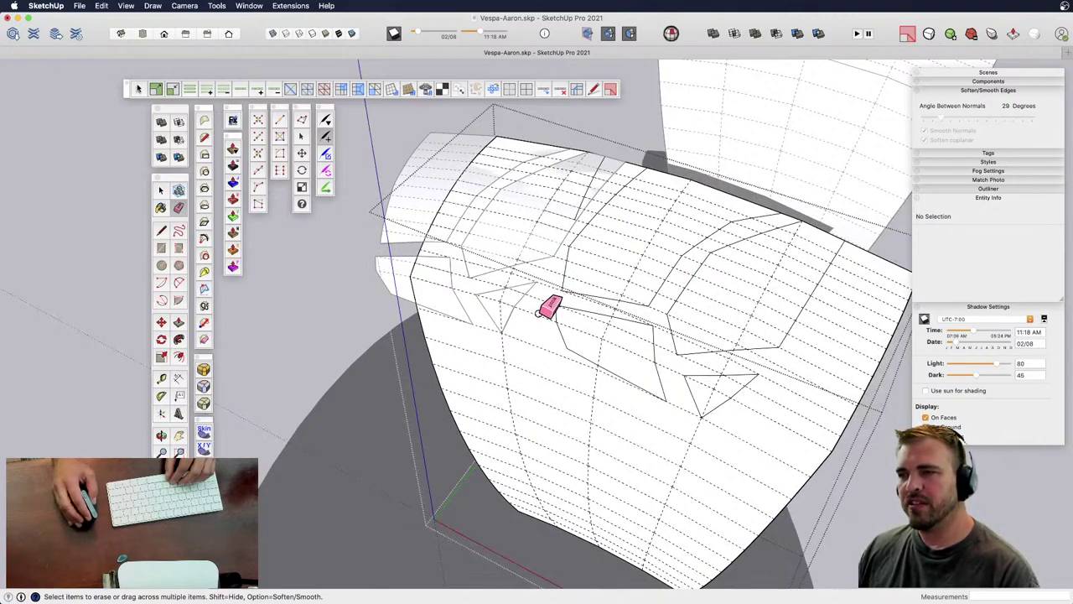
{"action": "scroll", "coordinate": [543, 314], "scroll_direction": "up", "scroll_amount": 3}
{"action": "scroll", "coordinate": [462, 246], "scroll_direction": "down", "scroll_amount": 5}
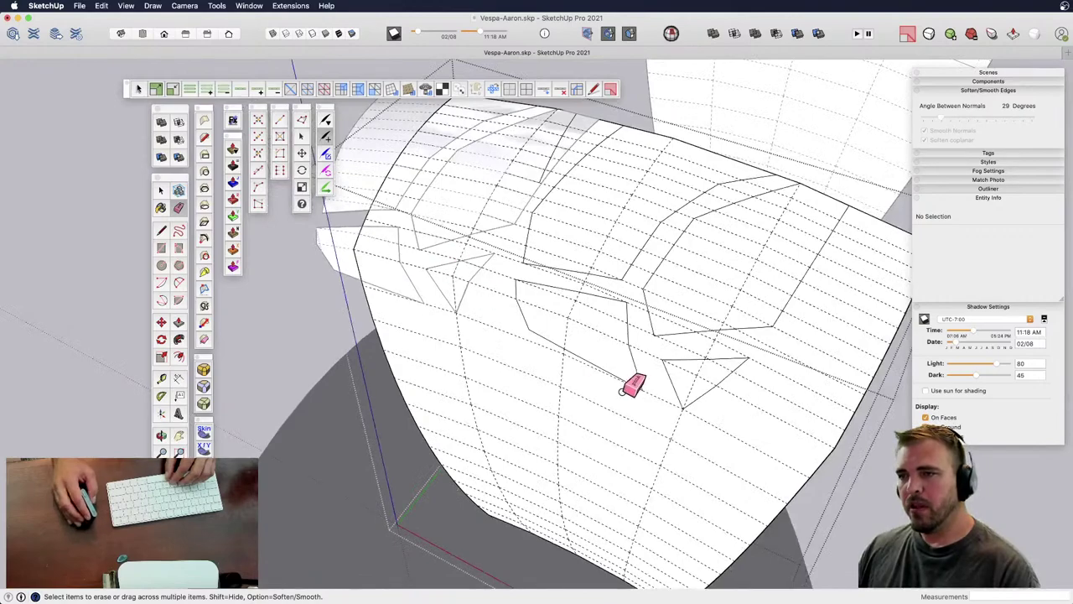
{"action": "scroll", "coordinate": [527, 287], "scroll_direction": "up", "scroll_amount": 3}
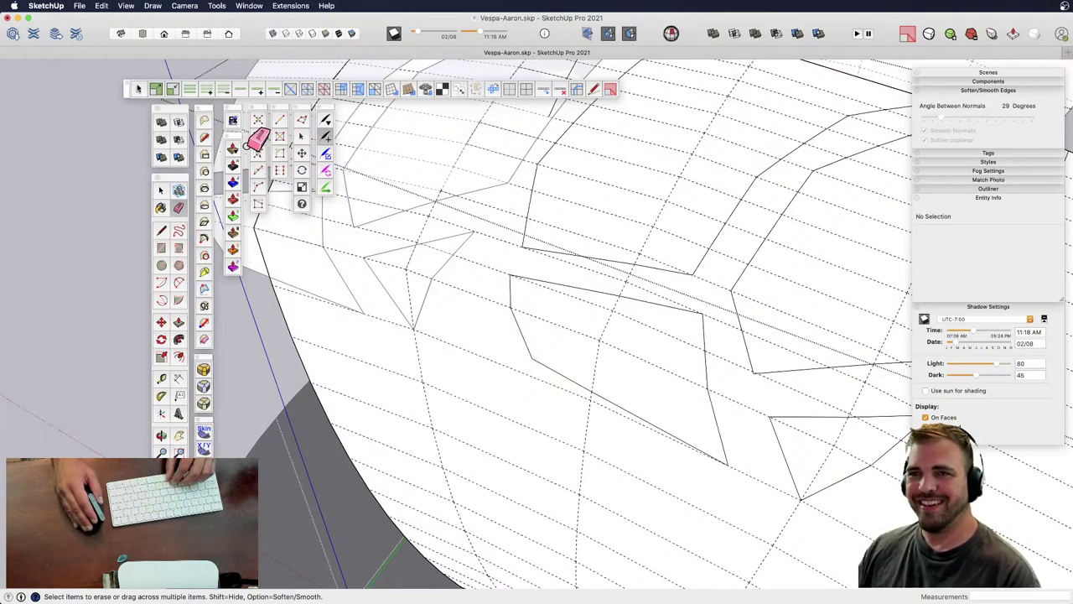
{"action": "left_click", "coordinate": [204, 137]}
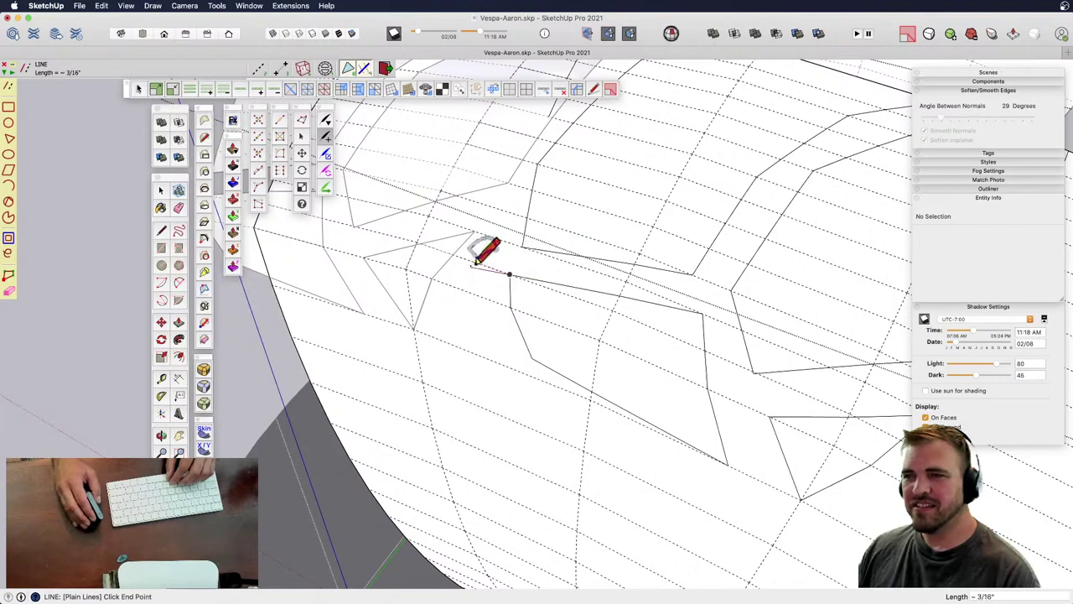
{"action": "scroll", "coordinate": [475, 262], "scroll_direction": "up", "scroll_amount": 3}
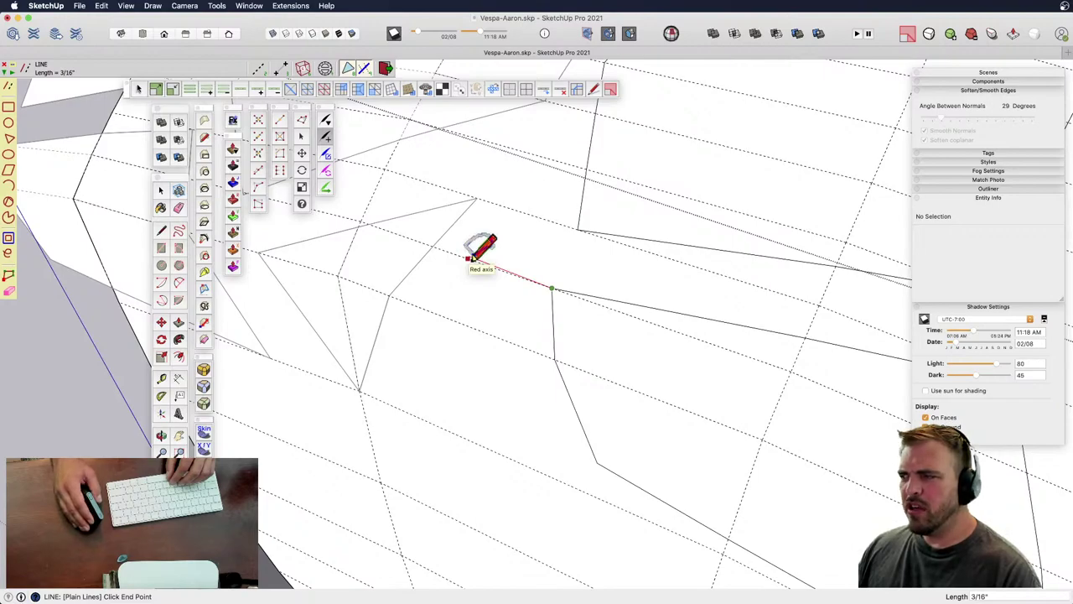
{"action": "scroll", "coordinate": [483, 252], "scroll_direction": "up", "scroll_amount": 5}
{"action": "key", "text": "space"}
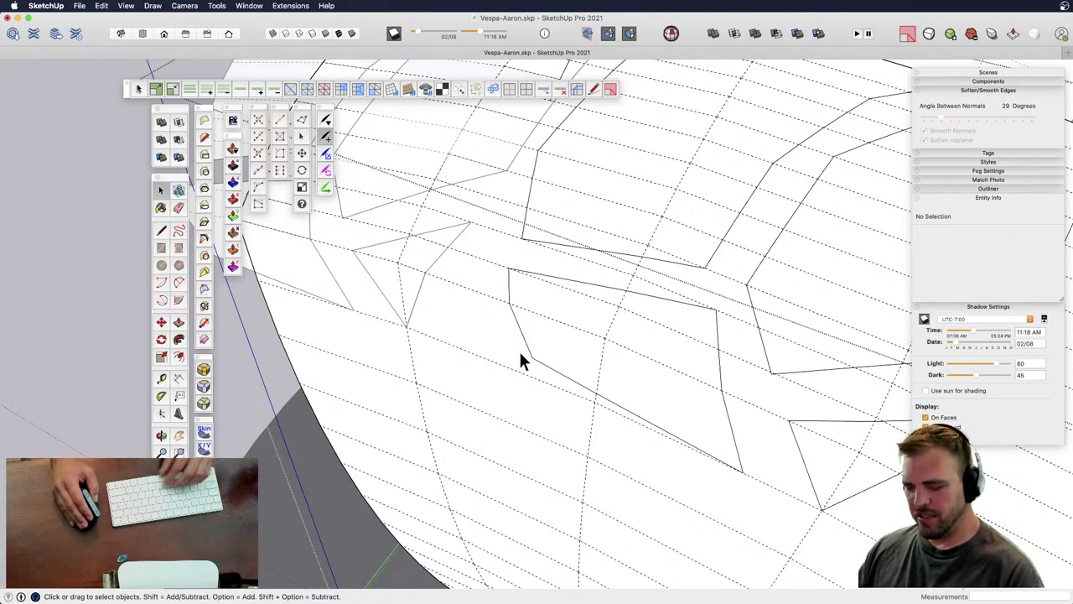
- Extend the lower tread block's long bottom edge in a straight line past its corner, toward the rotated copy's triangle
{"action": "key", "text": "l"}
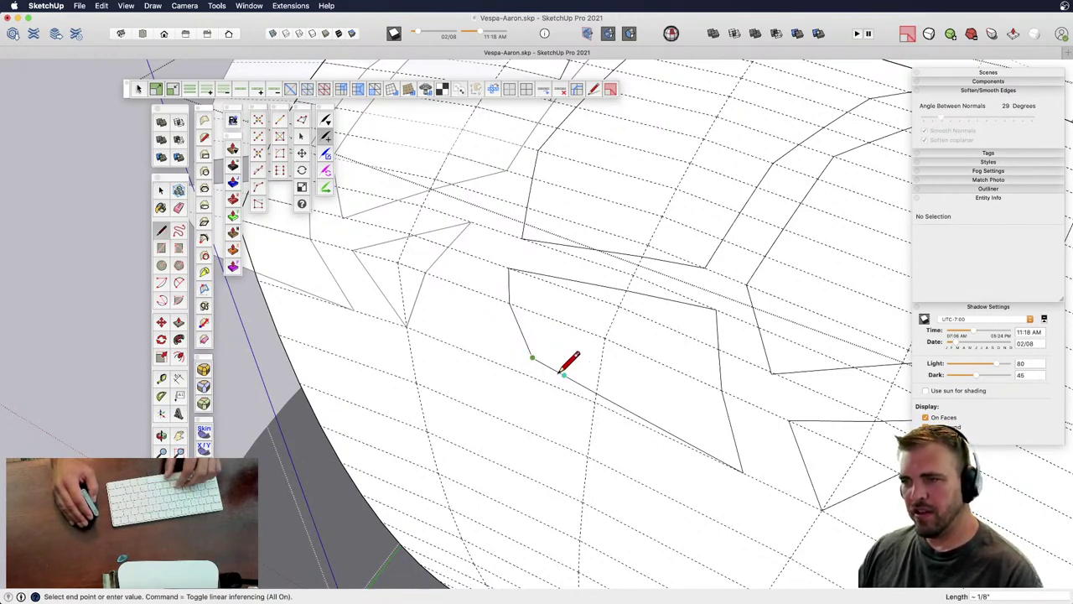
{"action": "left_click", "coordinate": [453, 311]}
{"action": "key", "text": "space"}
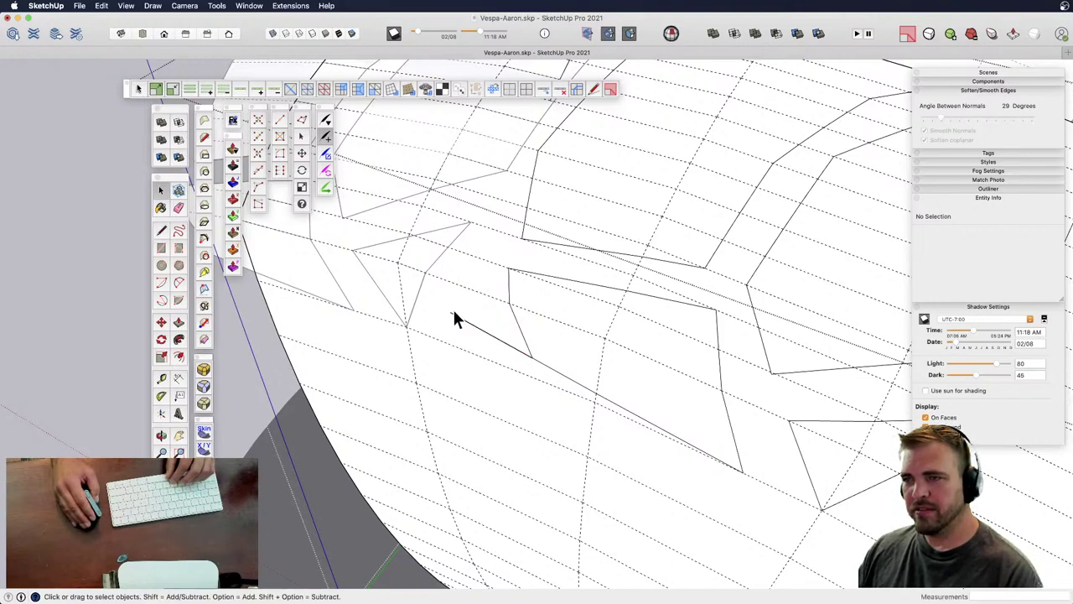
- Close the extended block with a surface line about 5/16" long to its upper corner, and erase the two old side edges inside it
{"action": "left_click", "coordinate": [206, 141]}
{"action": "left_click", "coordinate": [450, 311]}
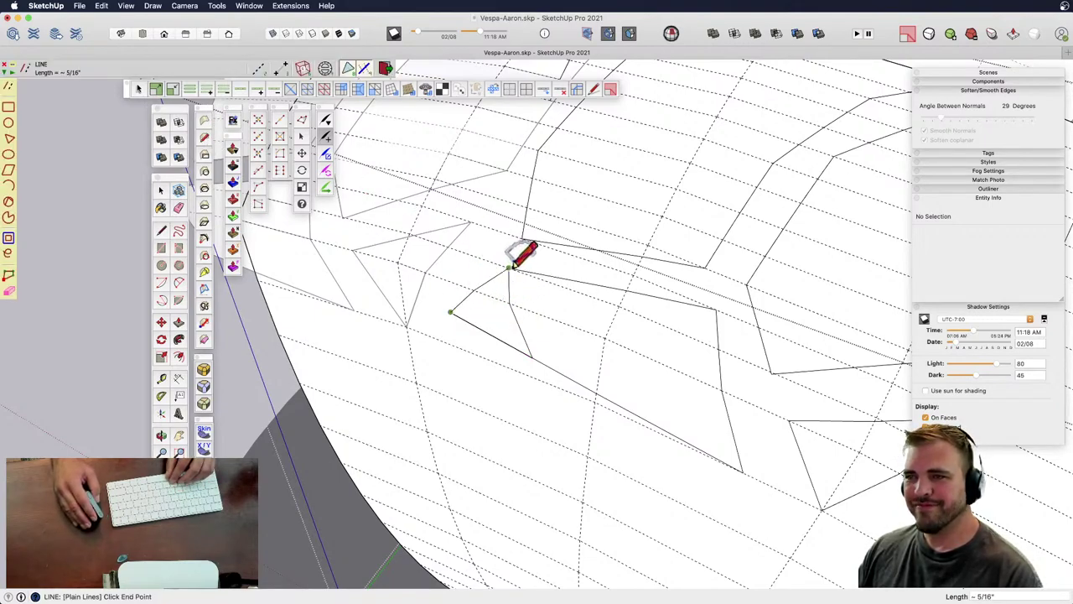
{"action": "left_click", "coordinate": [509, 265]}
{"action": "key", "text": "e"}
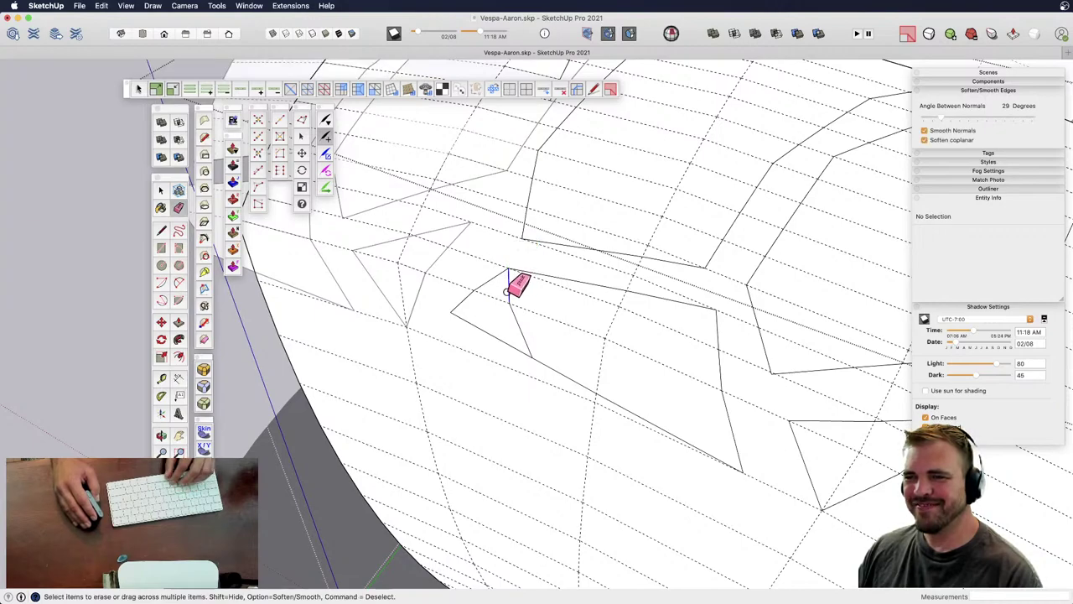
{"action": "mouse_move", "coordinate": [514, 289]}
{"action": "left_mouse_down"}
{"action": "mouse_move", "coordinate": [526, 325]}
{"action": "mouse_move", "coordinate": [509, 327]}
{"action": "left_mouse_up"}
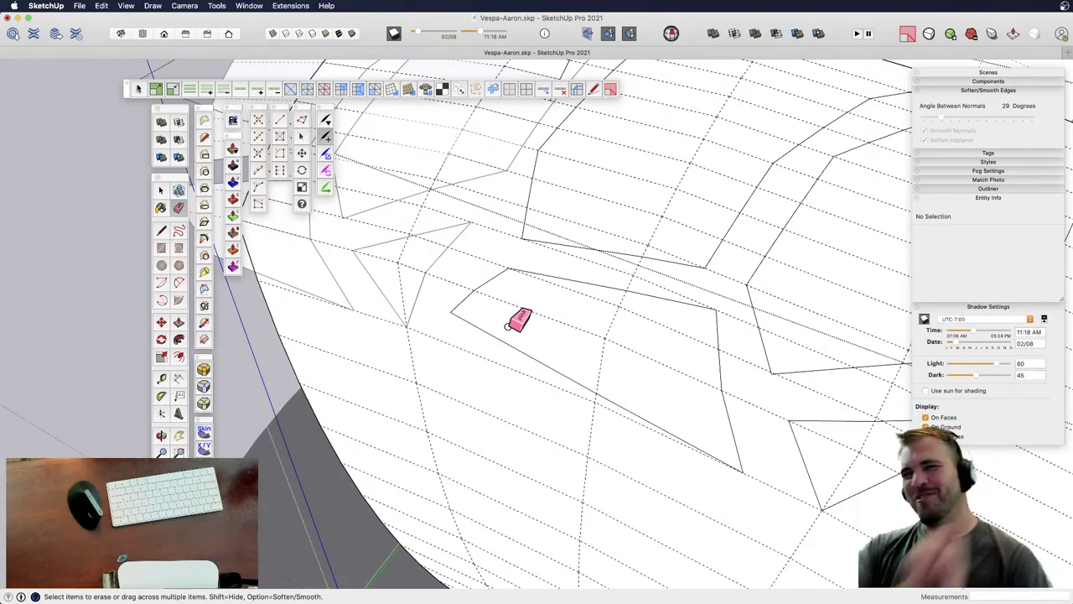
- Leave the tire slice group and delete the rotated tread face group overlapping it
{"action": "scroll", "coordinate": [507, 326], "scroll_direction": "down", "scroll_amount": 6}
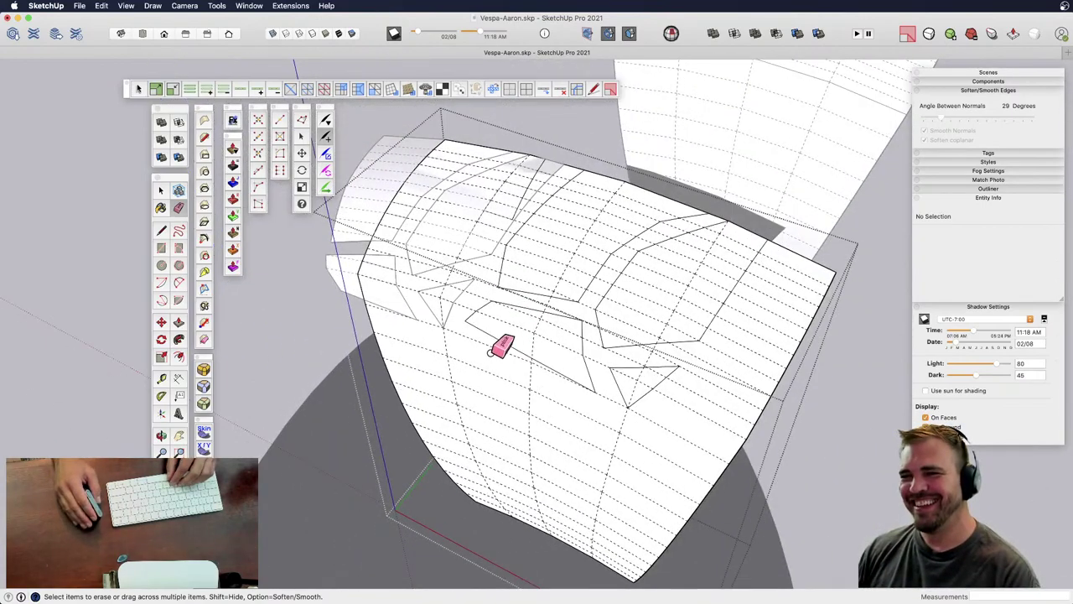
{"action": "mouse_move", "coordinate": [491, 358]}
{"action": "middle_mouse_down"}
{"action": "mouse_move", "coordinate": [598, 363]}
{"action": "mouse_move", "coordinate": [687, 252]}
{"action": "mouse_move", "coordinate": [576, 379]}
{"action": "mouse_move", "coordinate": [467, 219]}
{"action": "middle_mouse_up"}
{"action": "key", "text": "space"}
{"action": "left_click", "coordinate": [486, 237]}
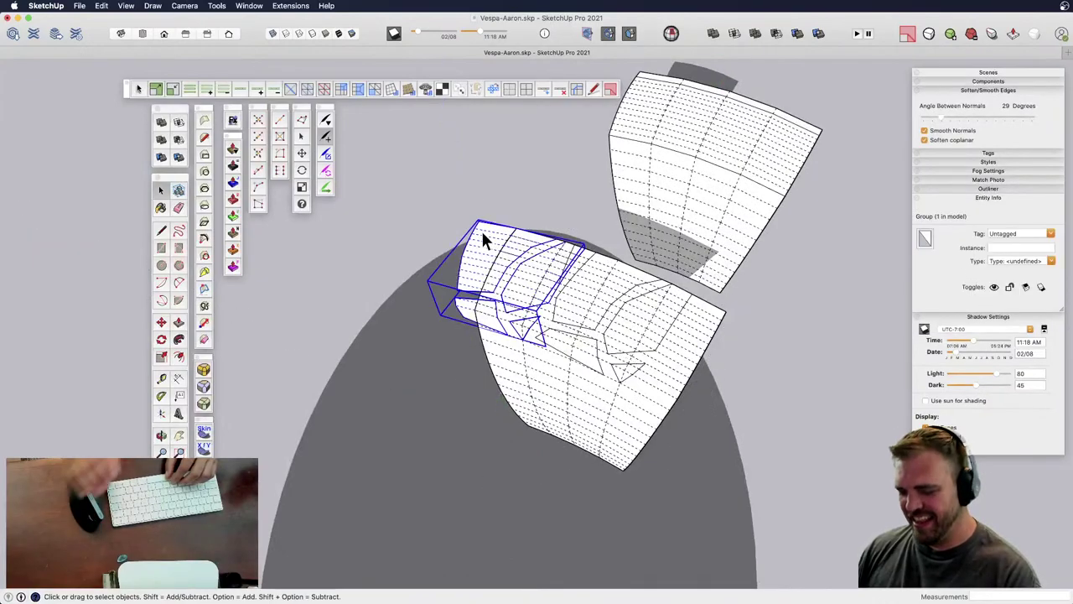
{"action": "key", "text": "Delete"}
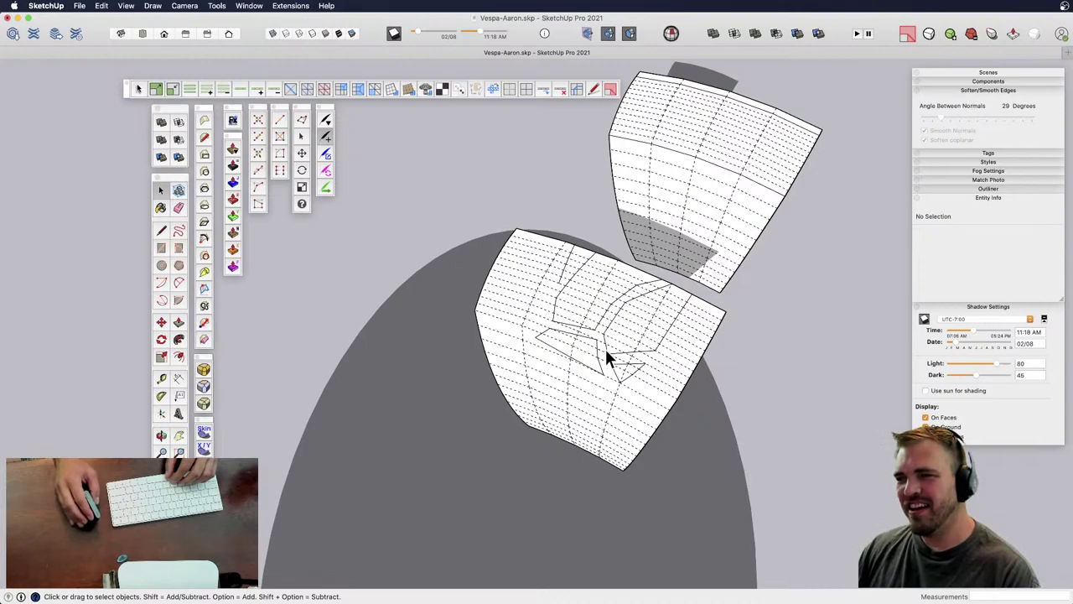
- Reopen the tire slice group and erase the leftover stray segment beside the large tread block
{"action": "scroll", "coordinate": [606, 340], "scroll_direction": "up", "scroll_amount": 6}
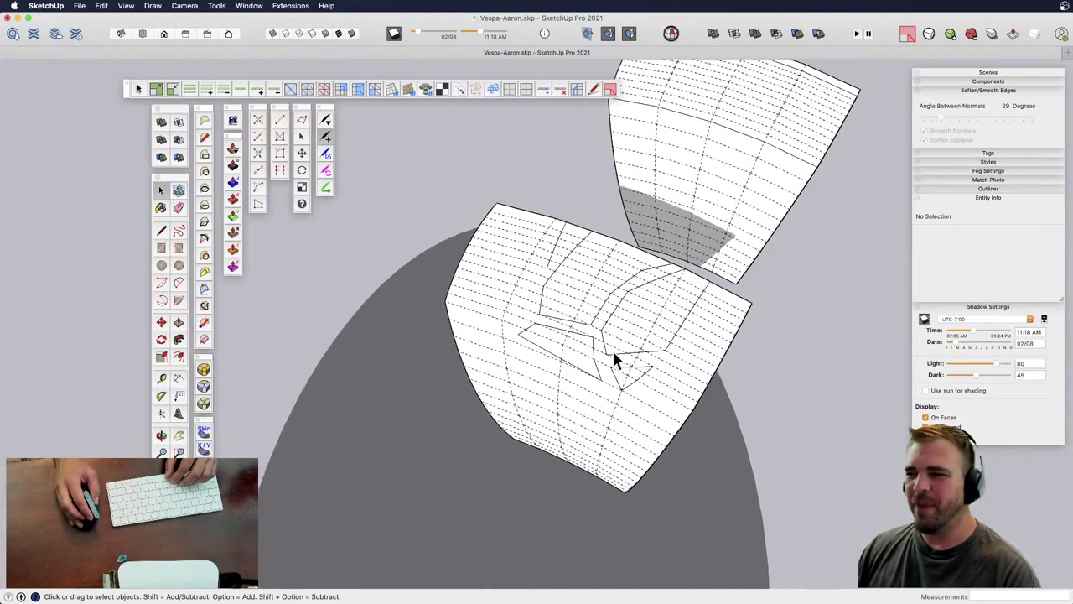
{"action": "key", "text": "e"}
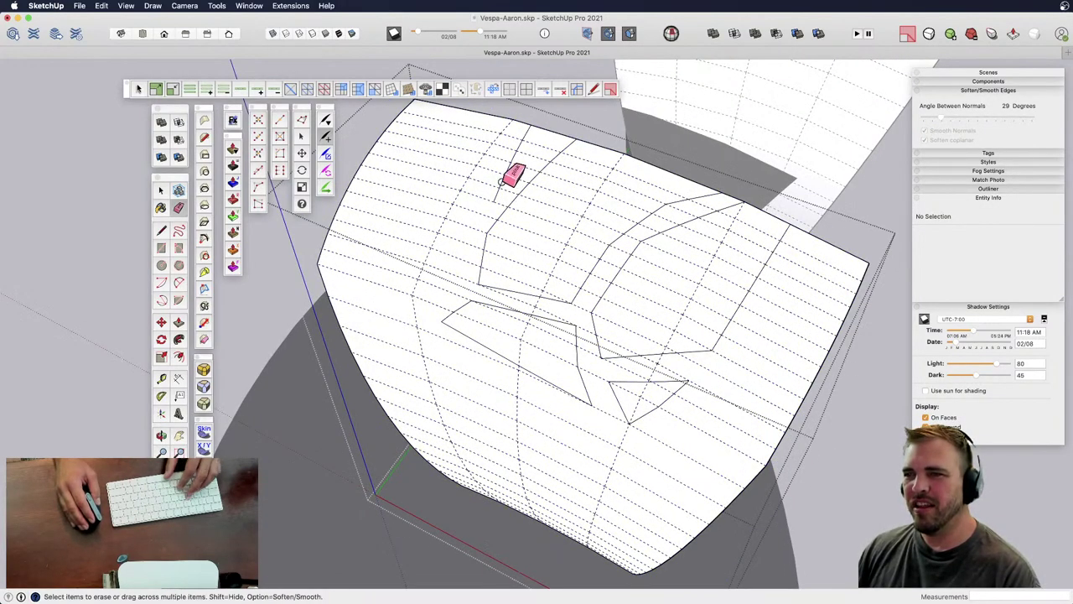
{"action": "left_click", "coordinate": [505, 178]}
{"action": "scroll", "coordinate": [540, 163], "scroll_direction": "down", "scroll_amount": 3}
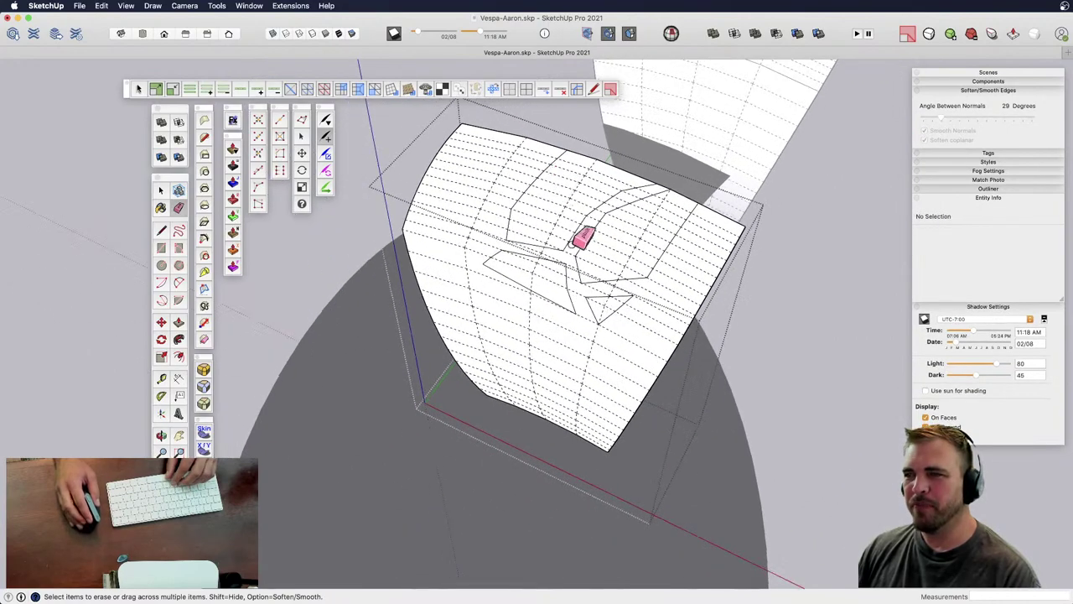
- Turn off hidden geometry, then copy the four outlined tread block surfaces and paste them in place outside the tire slice group
{"action": "key", "text": "space"}
{"action": "key", "text": "shift+h"}
{"action": "left_click", "coordinate": [552, 226]}
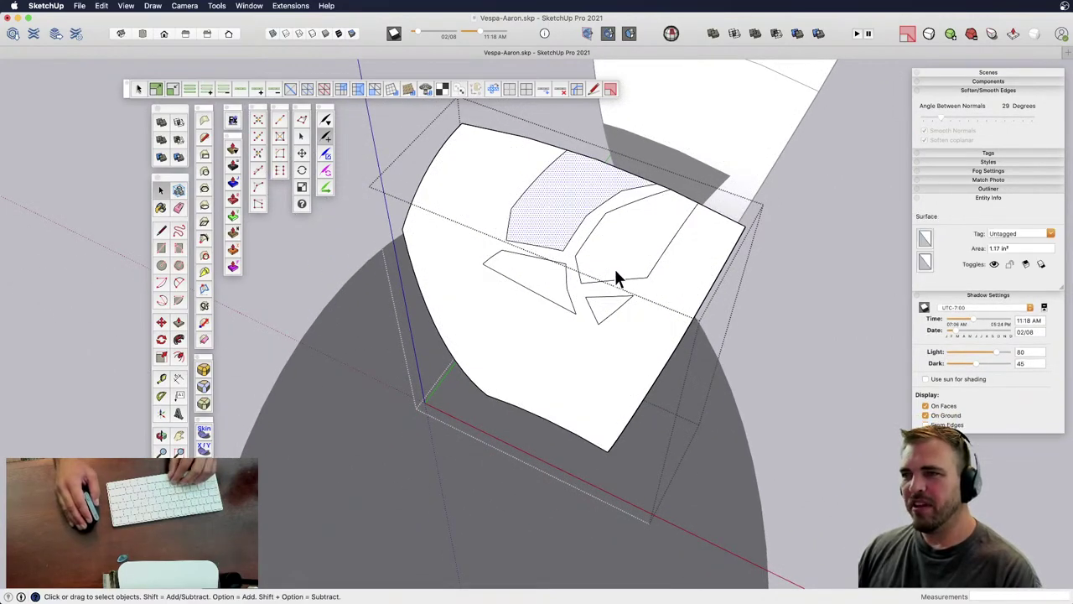
{"action": "left_click", "coordinate": [602, 256], "text": "shift"}
{"action": "left_click", "coordinate": [562, 303], "text": "shift"}
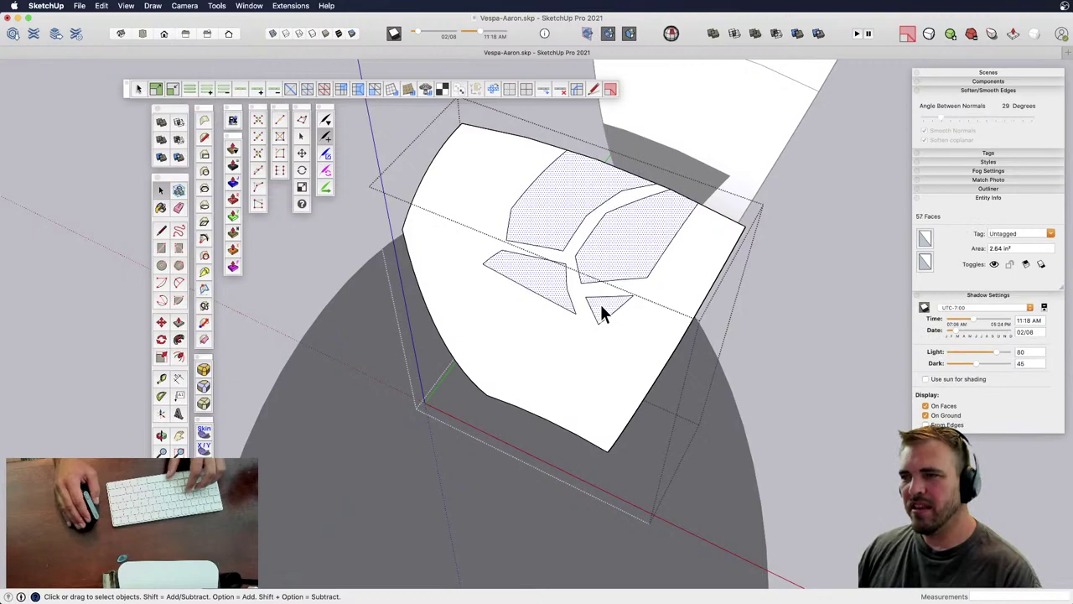
{"action": "left_click", "coordinate": [600, 305], "text": "shift"}
{"action": "mouse_move", "coordinate": [571, 287]}
{"action": "middle_mouse_down"}
{"action": "mouse_move", "coordinate": [532, 290]}
{"action": "mouse_move", "coordinate": [560, 300]}
{"action": "middle_mouse_up"}
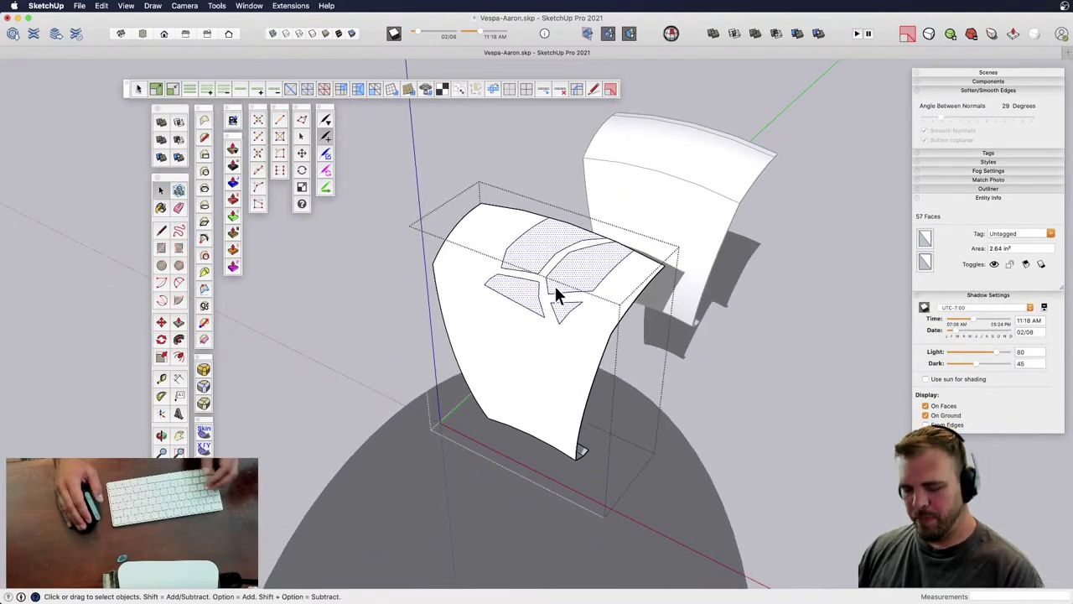
{"action": "key", "text": "super+c"}
{"action": "left_click", "coordinate": [360, 302]}
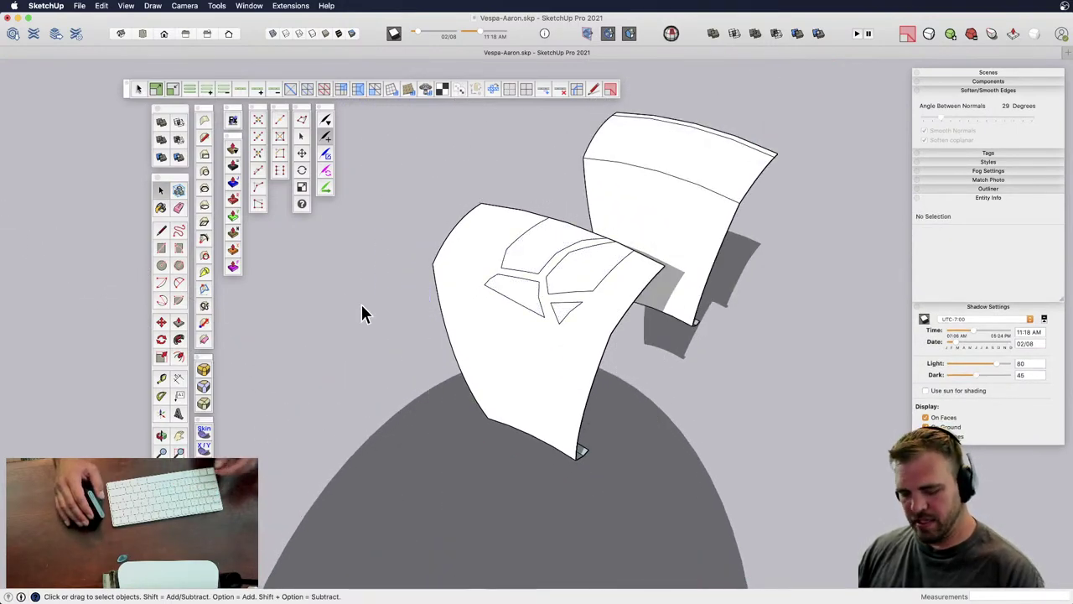
{"action": "key", "text": "super+shift+v"}
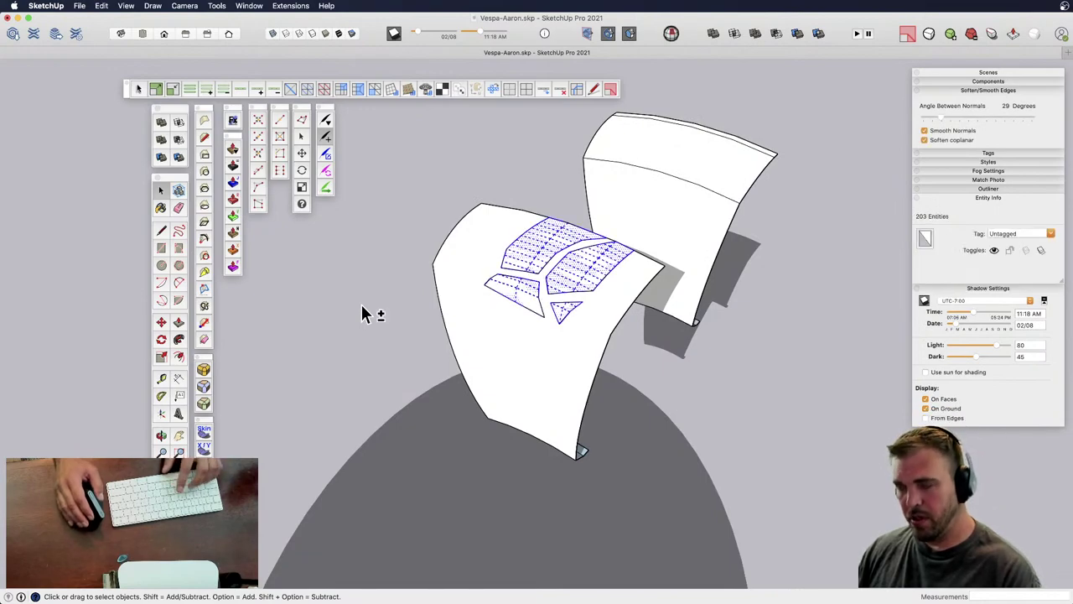
- Make the pasted tread surfaces a component named "tread" and open it for editing
{"action": "key", "text": "g"}
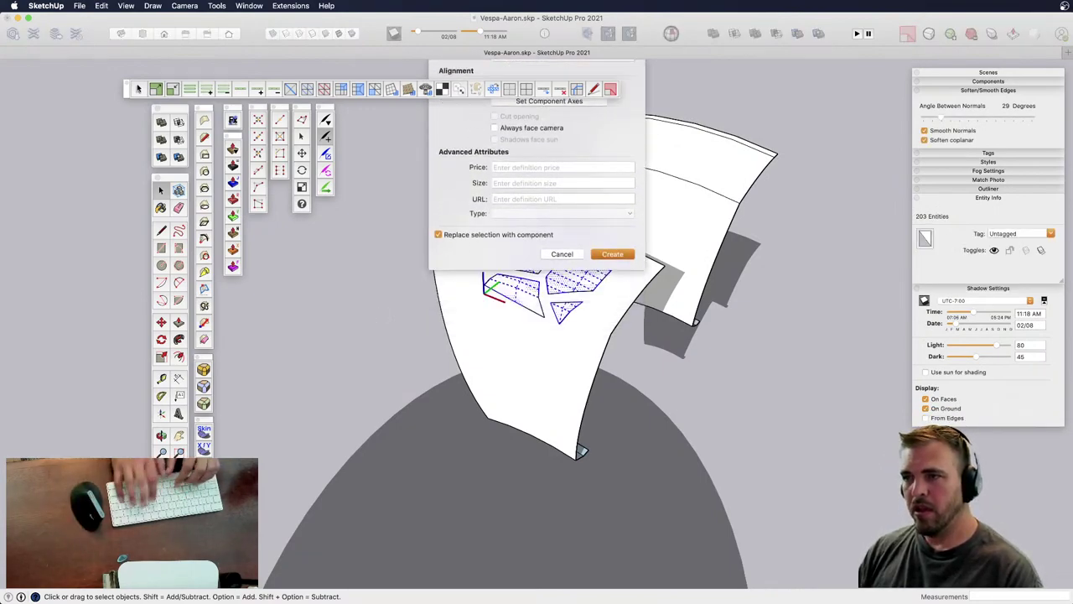
{"action": "key", "text": "Return"}
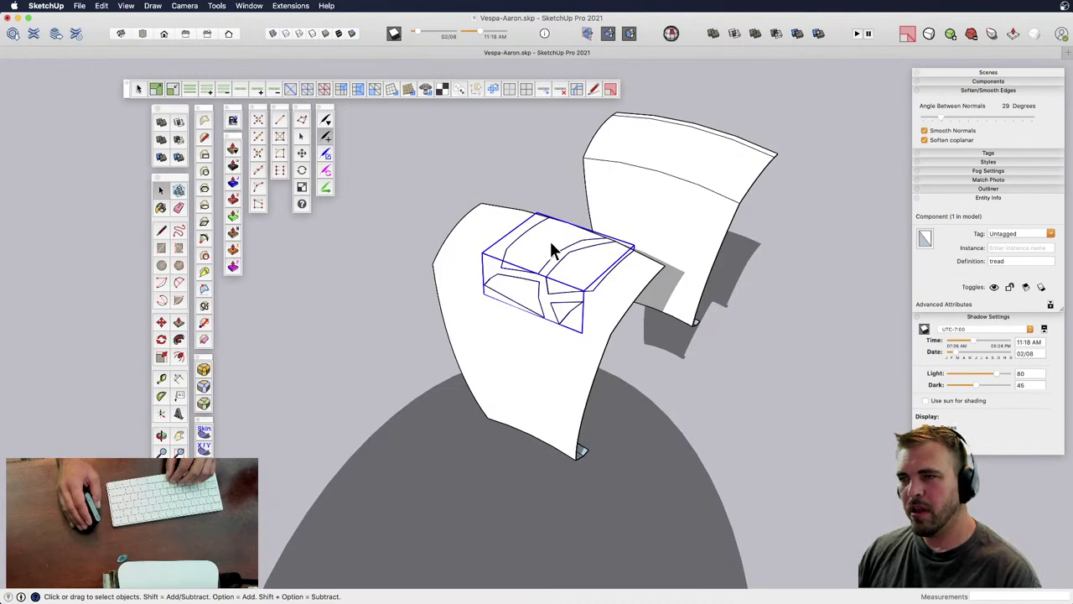
{"action": "scroll", "coordinate": [537, 322], "scroll_direction": "down", "scroll_amount": 4}
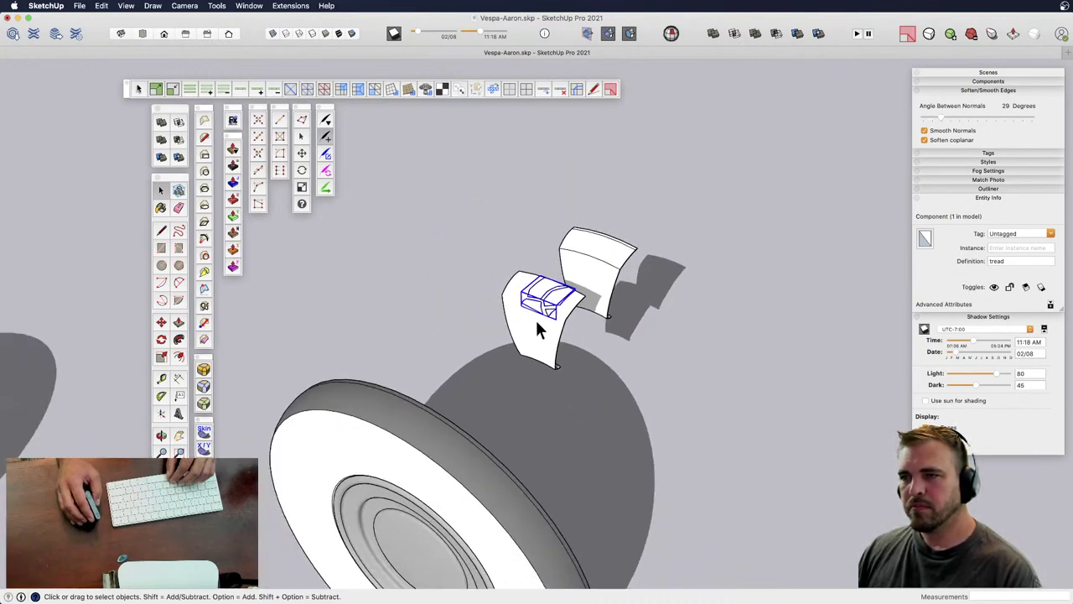
{"action": "scroll", "coordinate": [535, 318], "scroll_direction": "up", "scroll_amount": 6}
{"action": "double_click", "coordinate": [537, 306]}
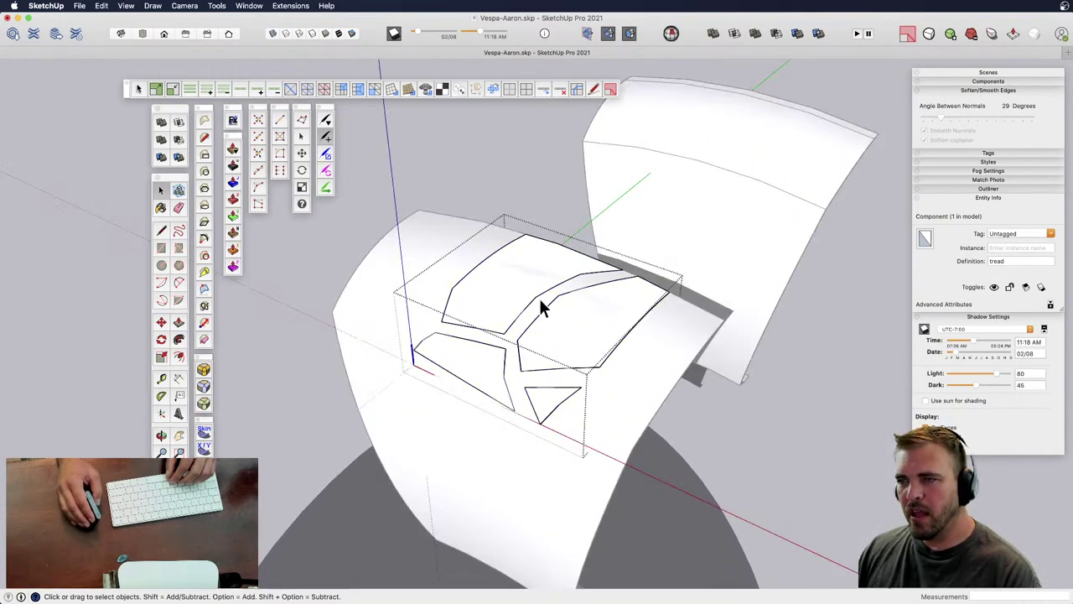
- Try thickening the four tread surfaces by about 1/8" with Joint Push Pull, and undo the extrusions
{"action": "key", "text": "o"}
{"action": "left_click_drag", "start_coordinate": [508, 280], "coordinate": [408, 212]}
{"action": "key", "text": "space"}
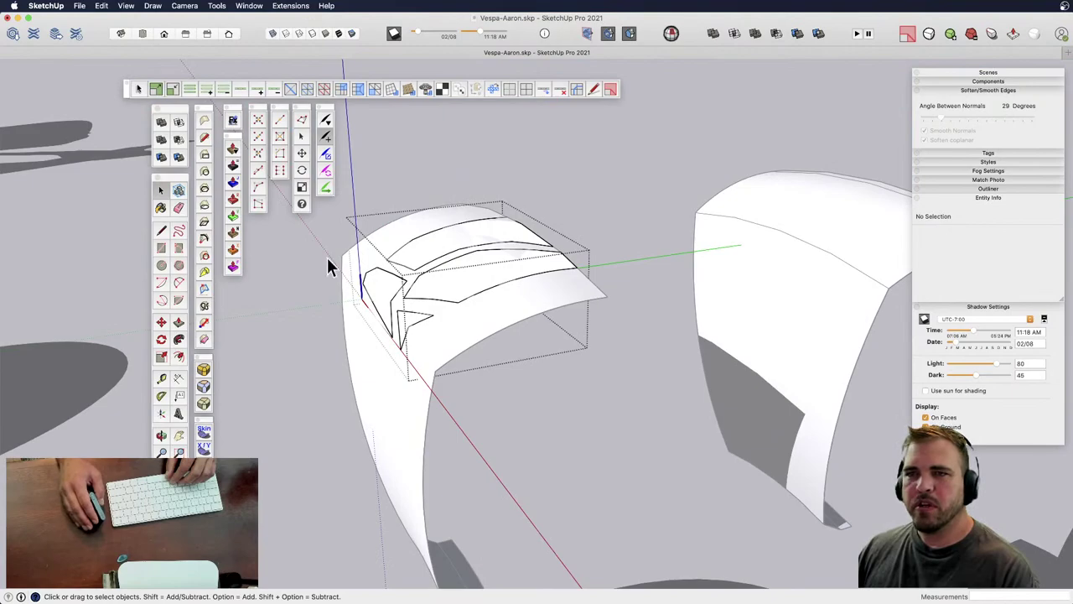
{"action": "left_click_drag", "start_coordinate": [239, 115], "coordinate": [264, 231]}
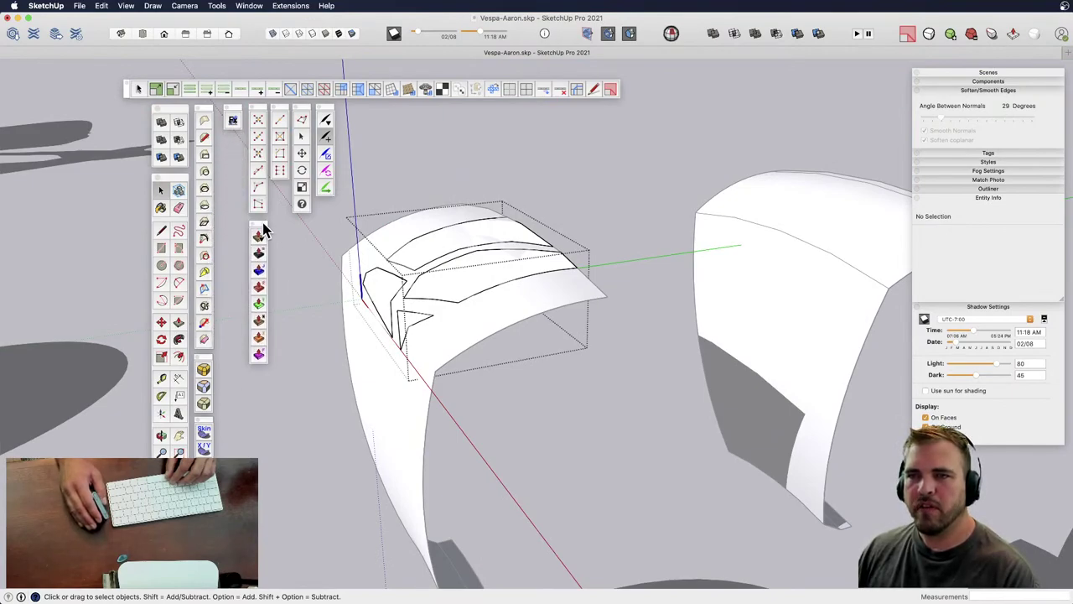
{"action": "left_click", "coordinate": [265, 273]}
{"action": "scroll", "coordinate": [445, 252], "scroll_direction": "up", "scroll_amount": 3}
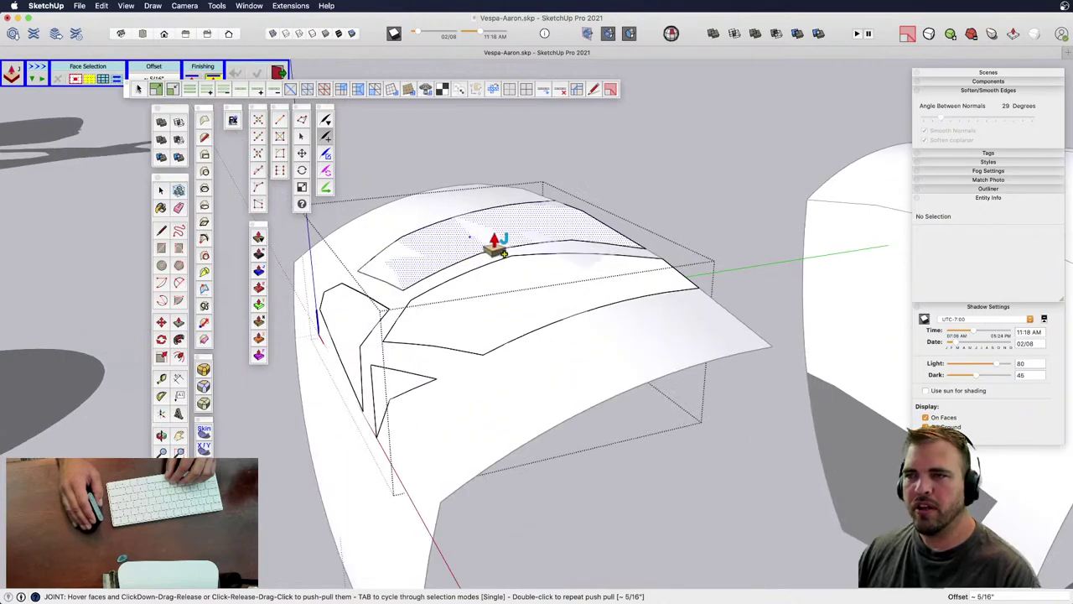
{"action": "mouse_move", "coordinate": [514, 244]}
{"action": "left_mouse_down"}
{"action": "mouse_move", "coordinate": [512, 223]}
{"action": "mouse_move", "coordinate": [512, 244]}
{"action": "left_mouse_up"}
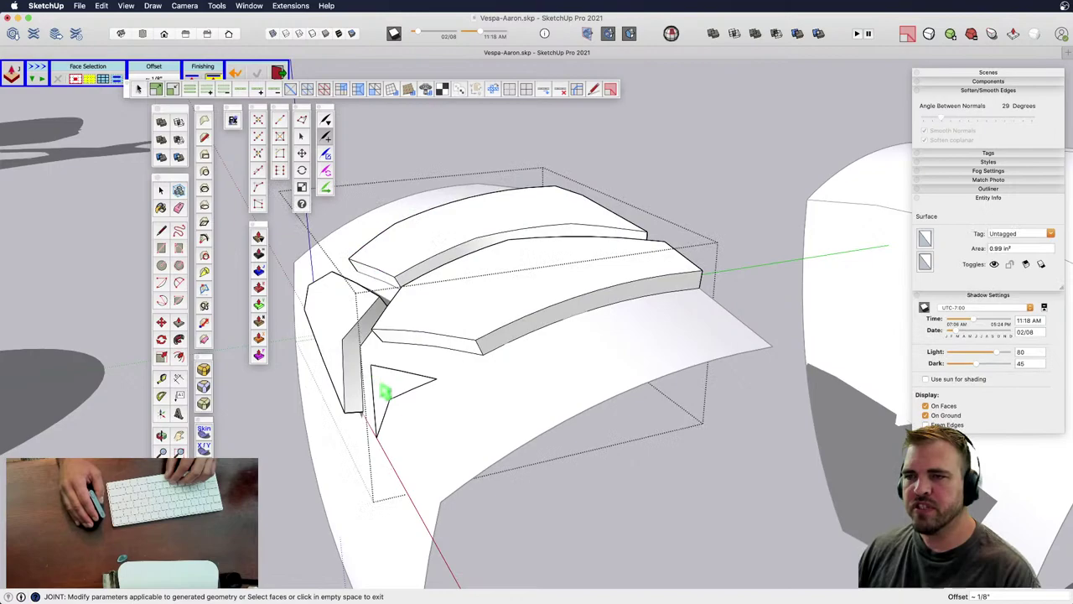
{"action": "double_click", "coordinate": [385, 393]}
{"action": "middle_click_drag", "start_coordinate": [442, 420], "coordinate": [444, 358]}
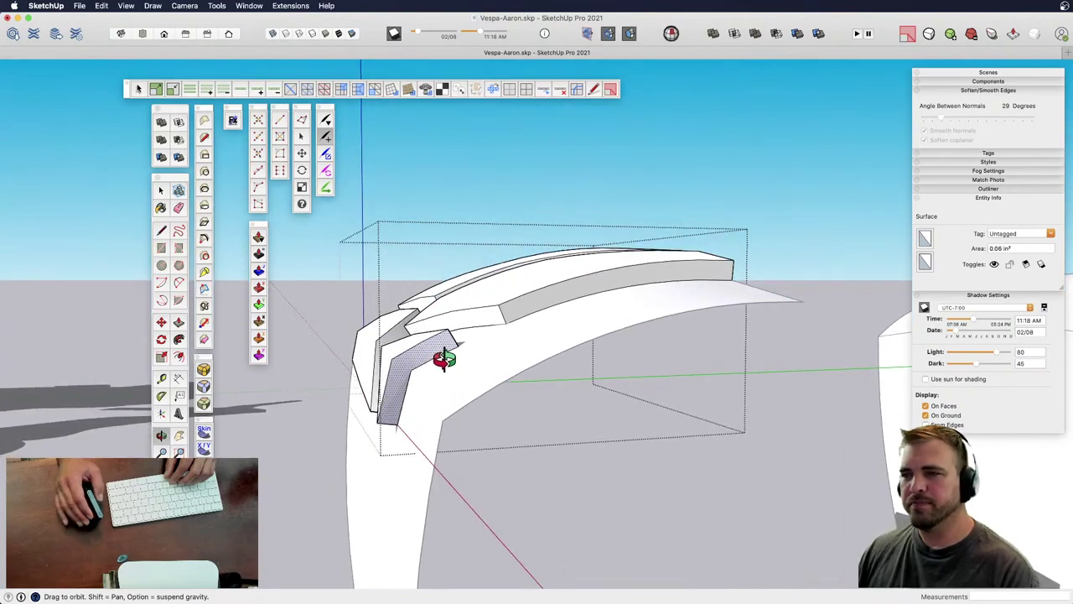
{"action": "key", "text": "super+shift+a"}
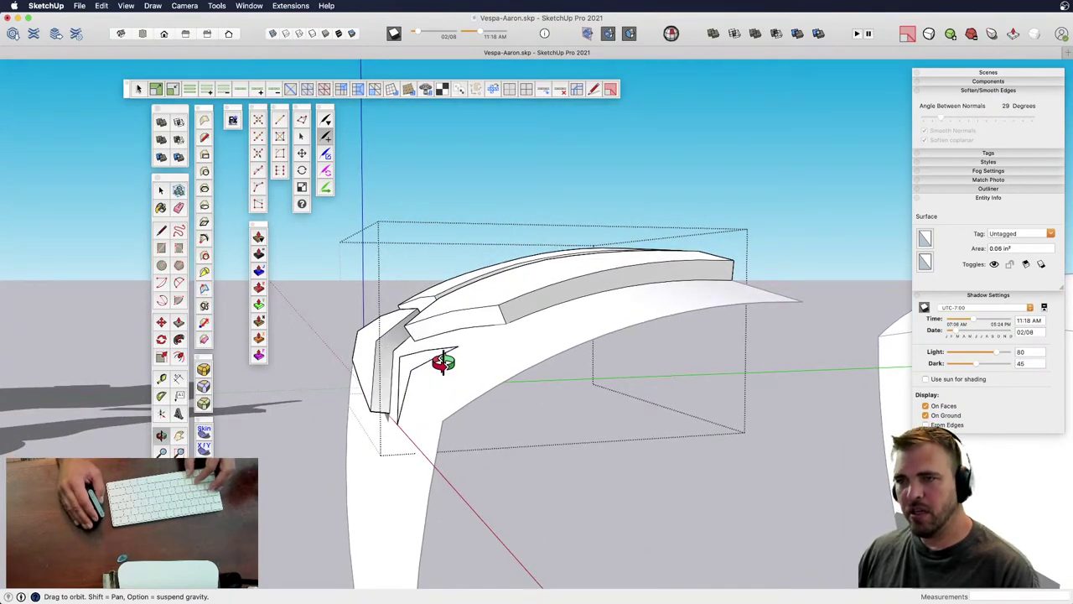
{"action": "key", "text": "super+z"}
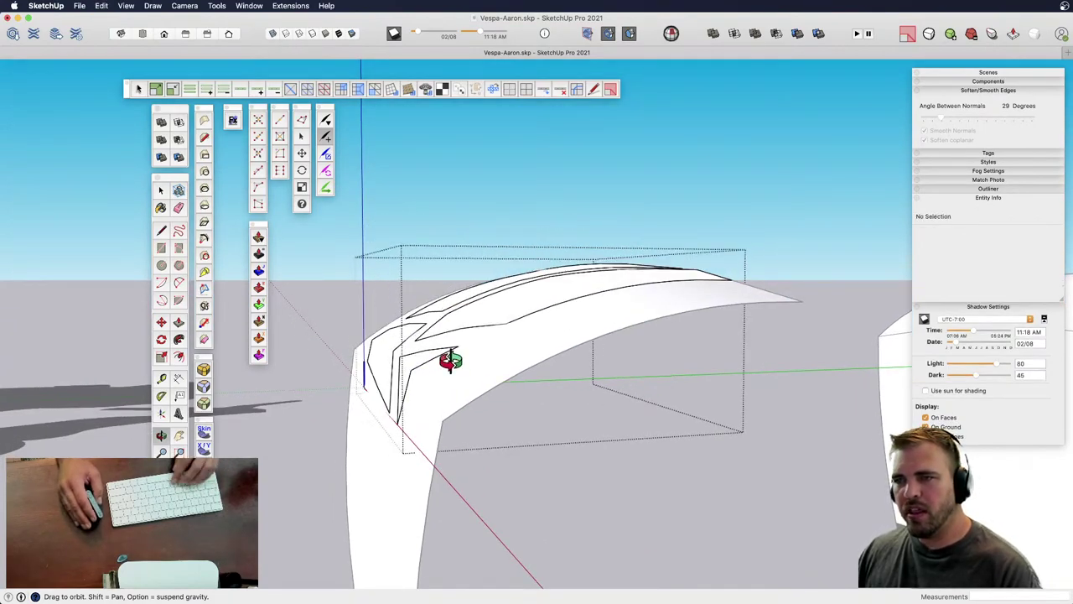
- Draw a vertical reference line about 1/16" long up from the large tread block's outer corner
{"action": "mouse_move", "coordinate": [483, 335]}
{"action": "middle_mouse_down"}
{"action": "mouse_move", "coordinate": [491, 311]}
{"action": "mouse_move", "coordinate": [517, 388]}
{"action": "mouse_move", "coordinate": [640, 343]}
{"action": "middle_mouse_up"}
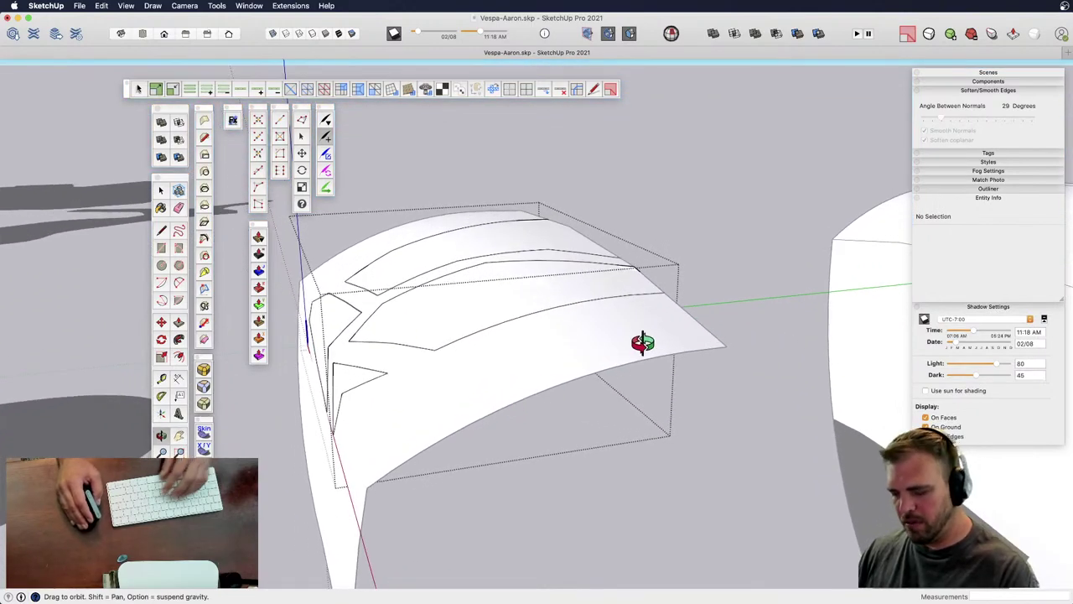
{"action": "key", "text": "l"}
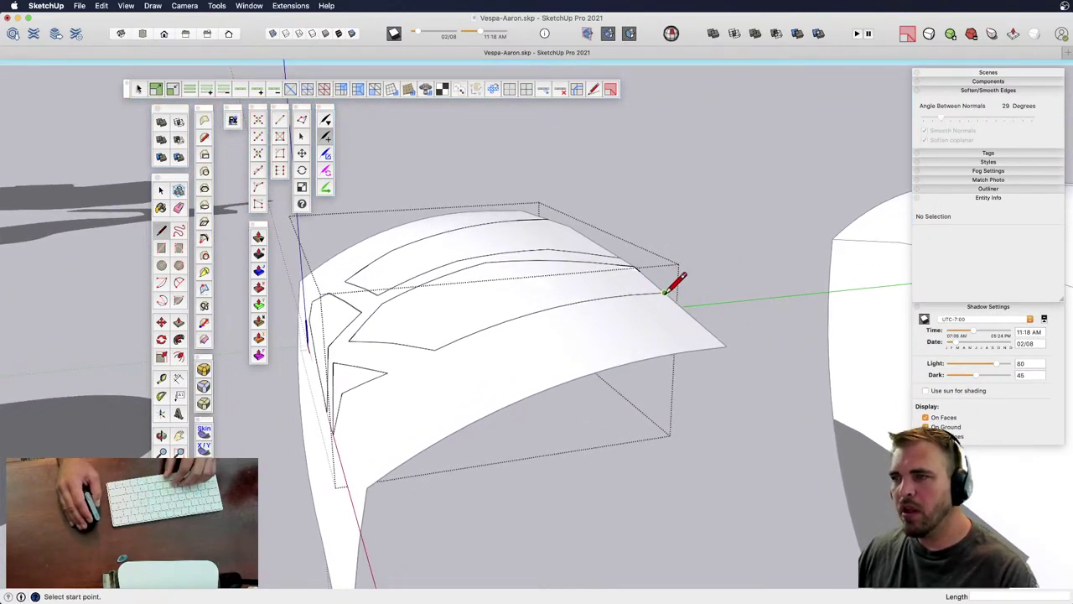
{"action": "left_click", "coordinate": [667, 290]}
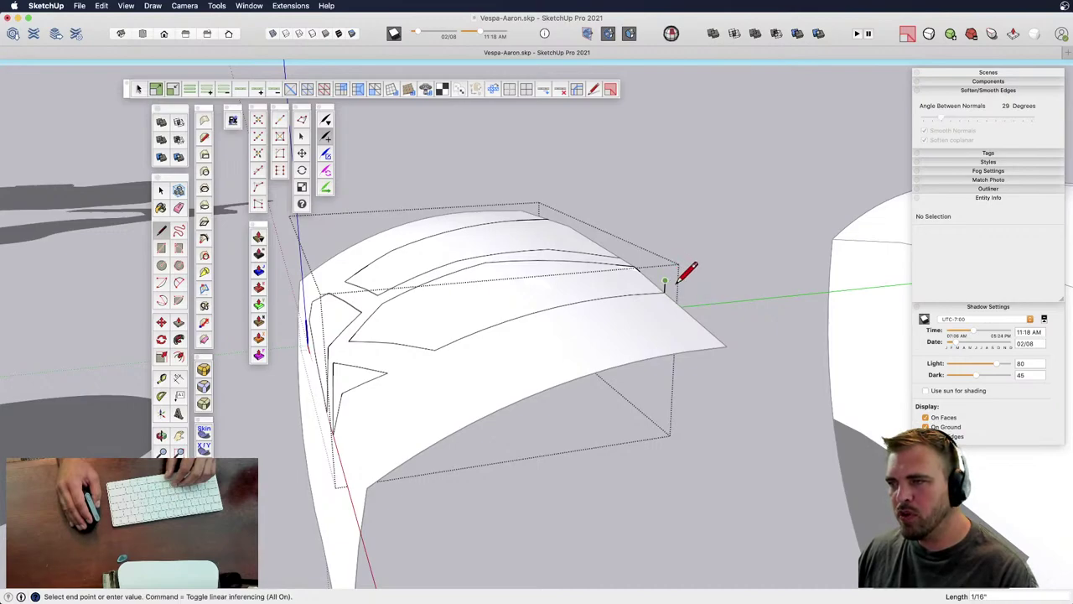
{"action": "key", "text": "space"}
{"action": "middle_click_drag", "start_coordinate": [369, 371], "coordinate": [397, 308]}
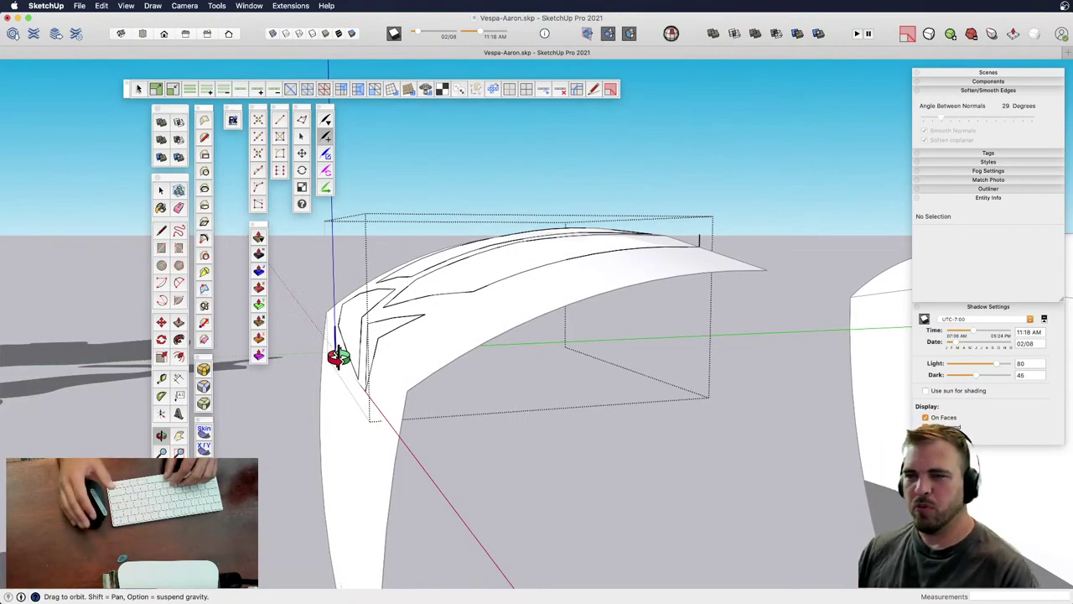
{"action": "left_click_drag", "start_coordinate": [551, 311], "coordinate": [542, 359]}
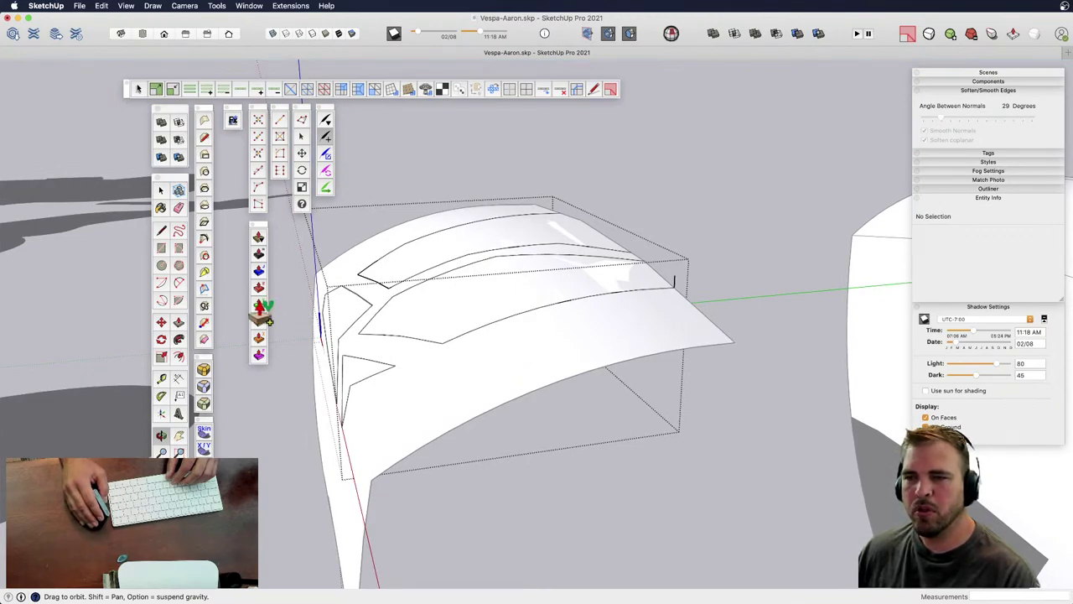
{"action": "left_click", "coordinate": [260, 307]}
{"action": "left_click", "coordinate": [660, 295]}
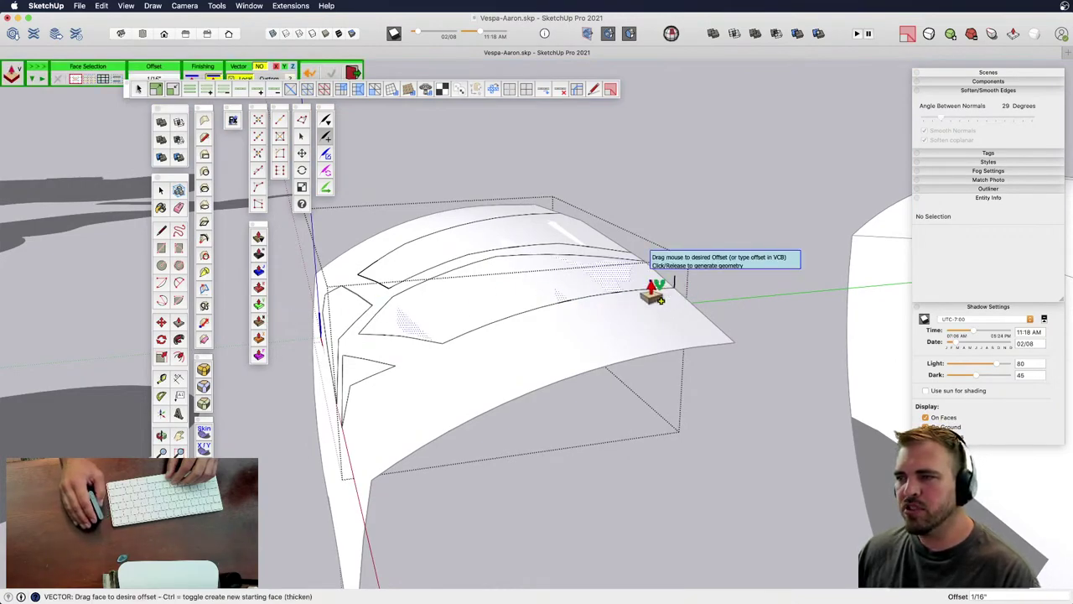
{"action": "key", "text": "space"}
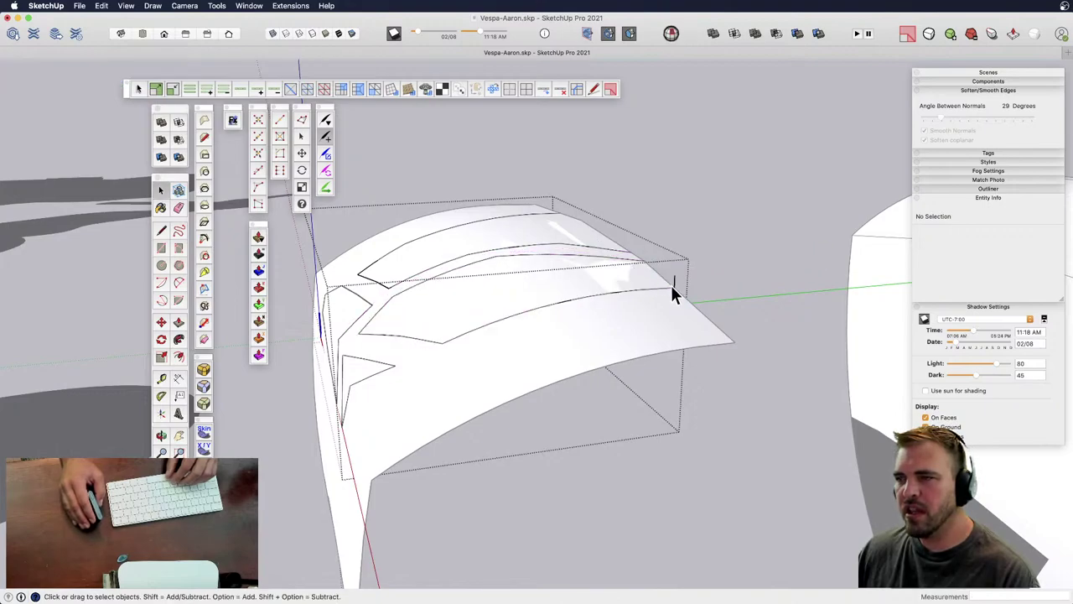
- Select all four tread surfaces and hide the rest of the model around the open component
{"action": "left_click", "coordinate": [646, 285]}
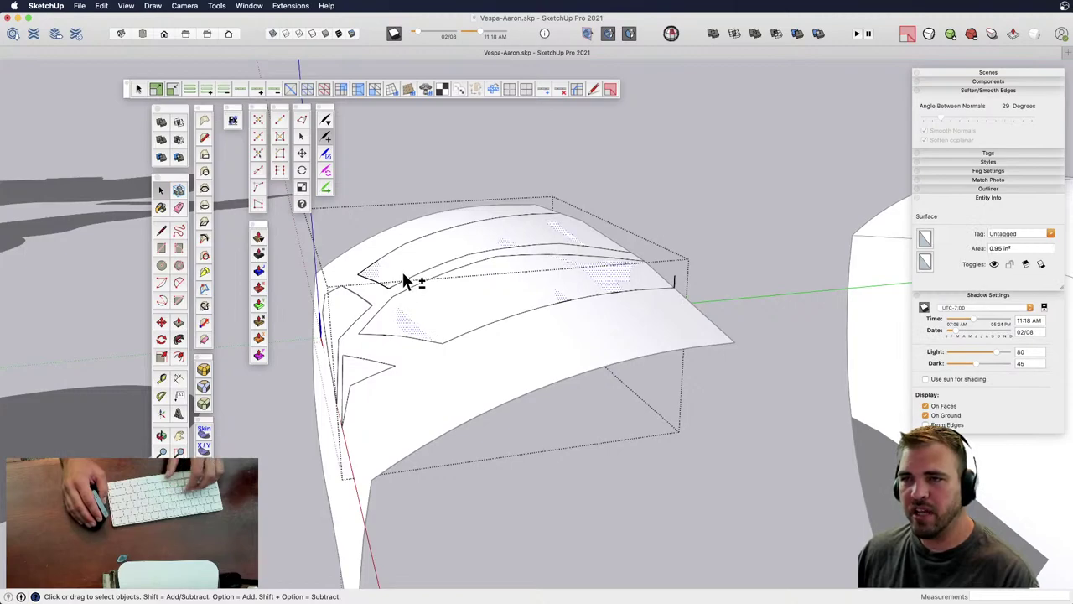
{"action": "left_click", "coordinate": [350, 374], "text": "shift"}
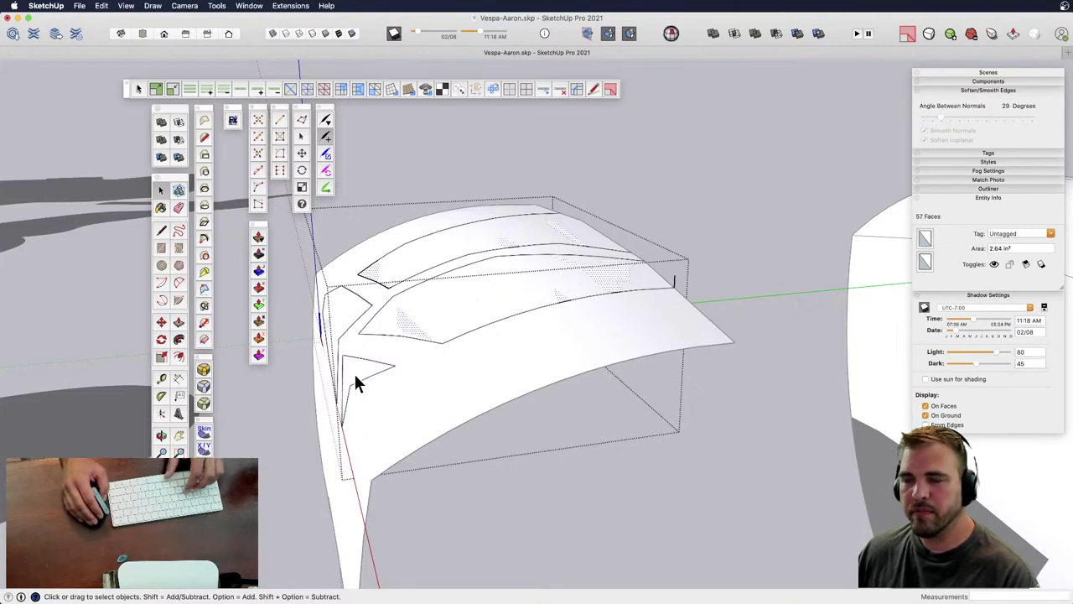
{"action": "key", "text": "shift+h"}
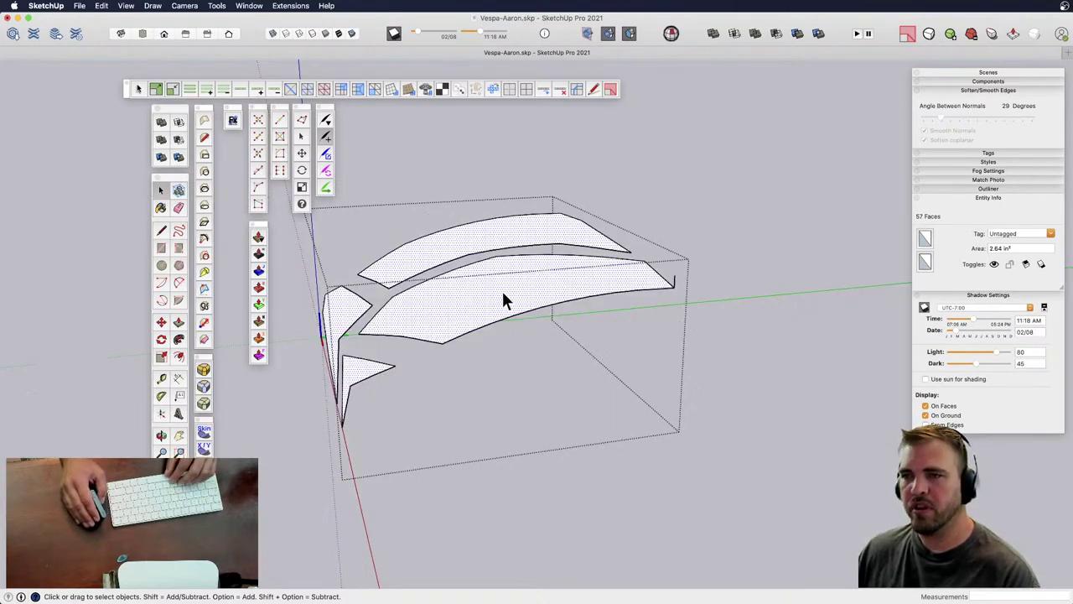
{"action": "key", "text": "o"}
{"action": "left_click_drag", "start_coordinate": [491, 293], "coordinate": [439, 291]}
- Extrude the four selected surfaces straight up with Vector Push Pull, from the base to the top of the short vertical reference line
{"action": "left_click", "coordinate": [261, 300]}
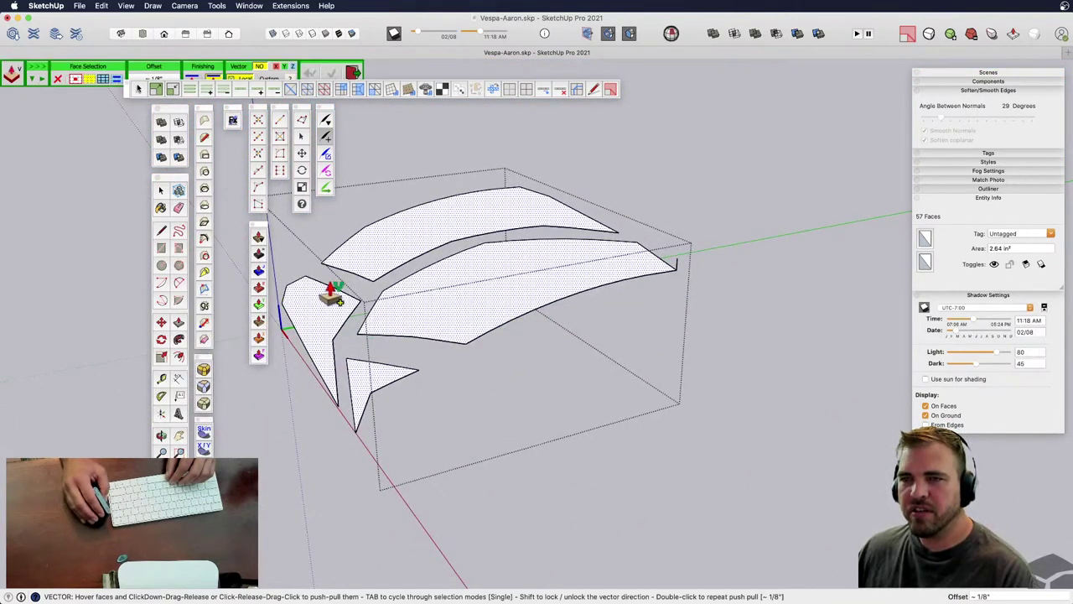
{"action": "left_click", "coordinate": [677, 271]}
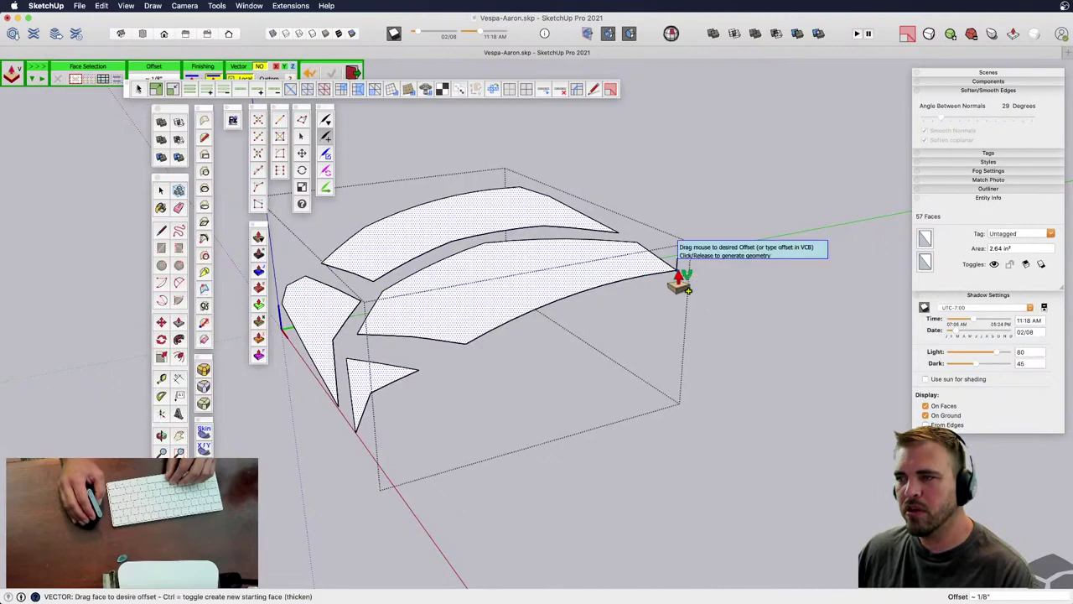
{"action": "left_click", "coordinate": [677, 259]}
{"action": "key", "text": "o"}
{"action": "left_click_drag", "start_coordinate": [662, 285], "coordinate": [403, 335]}
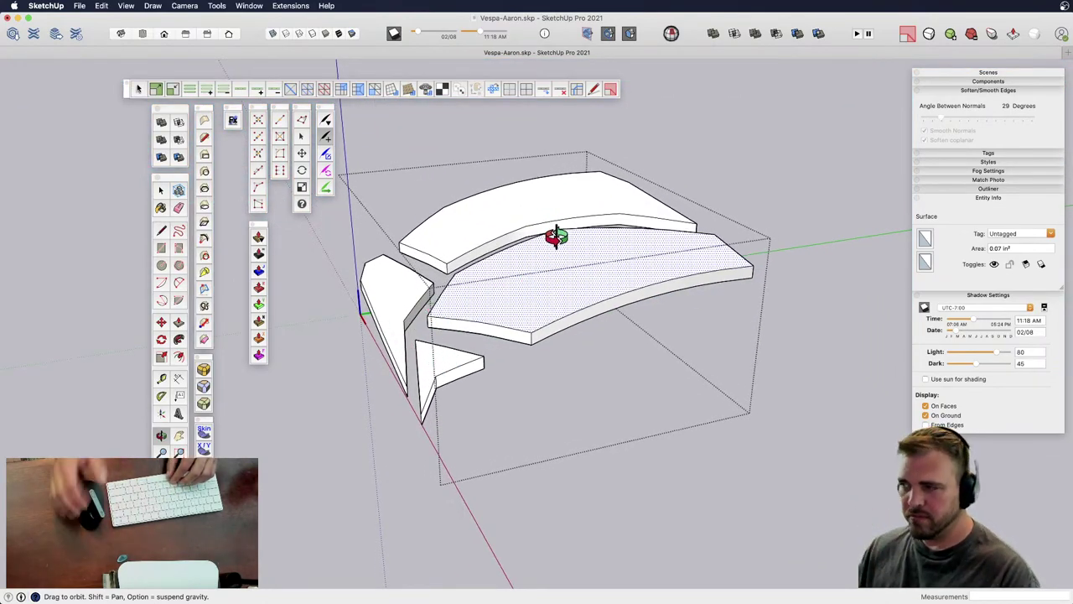
- Finish editing the thickened tread blocks and close the tread component to return to the full model
{"action": "scroll", "coordinate": [479, 302], "scroll_direction": "down", "scroll_amount": 3}
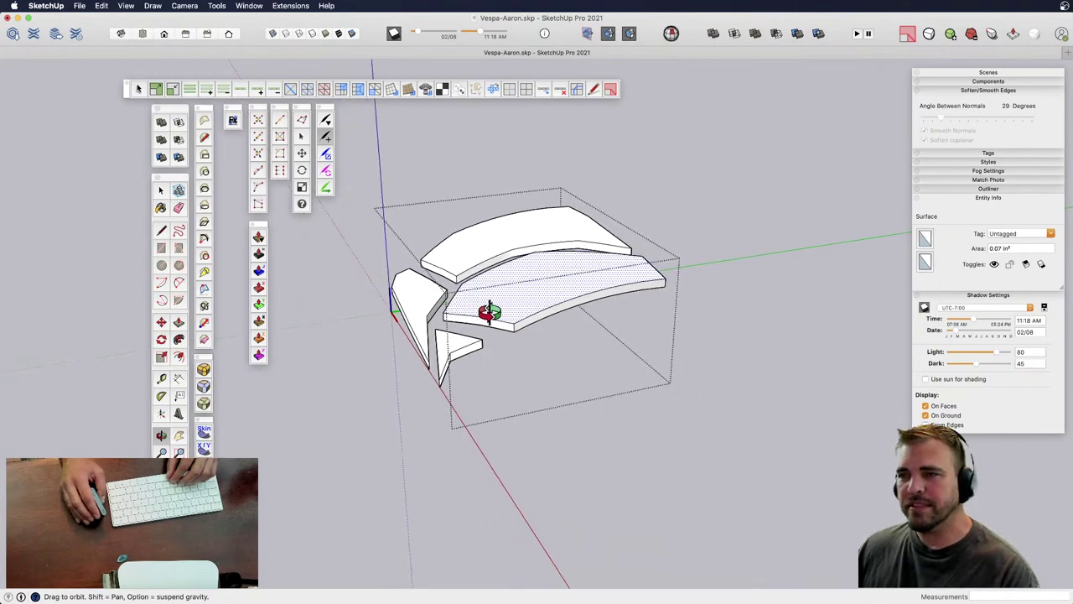
{"action": "key", "text": "h"}
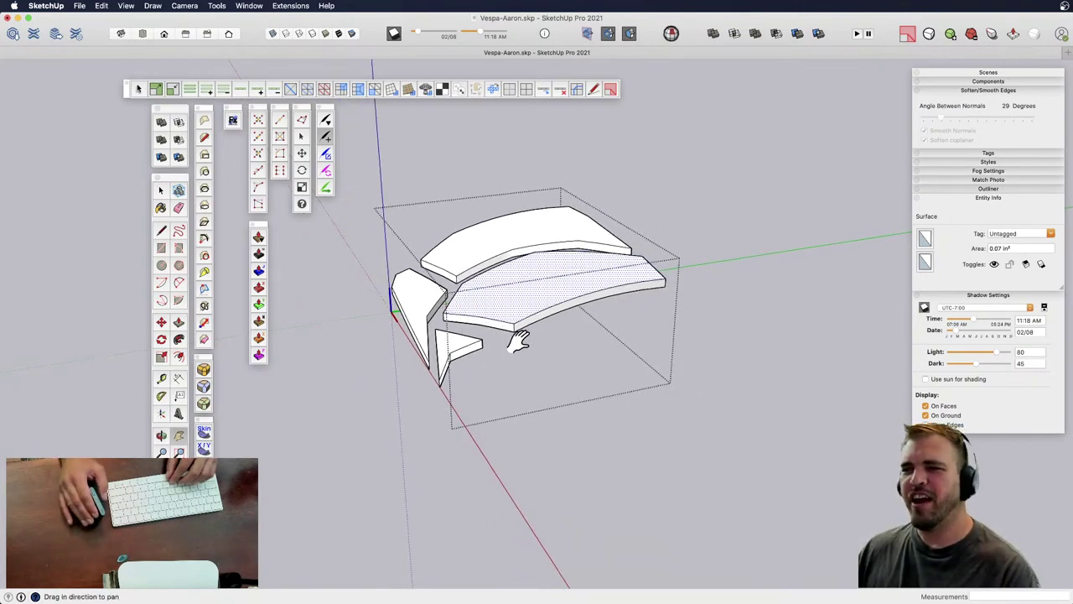
{"action": "scroll", "coordinate": [518, 335], "scroll_direction": "down", "scroll_amount": 3}
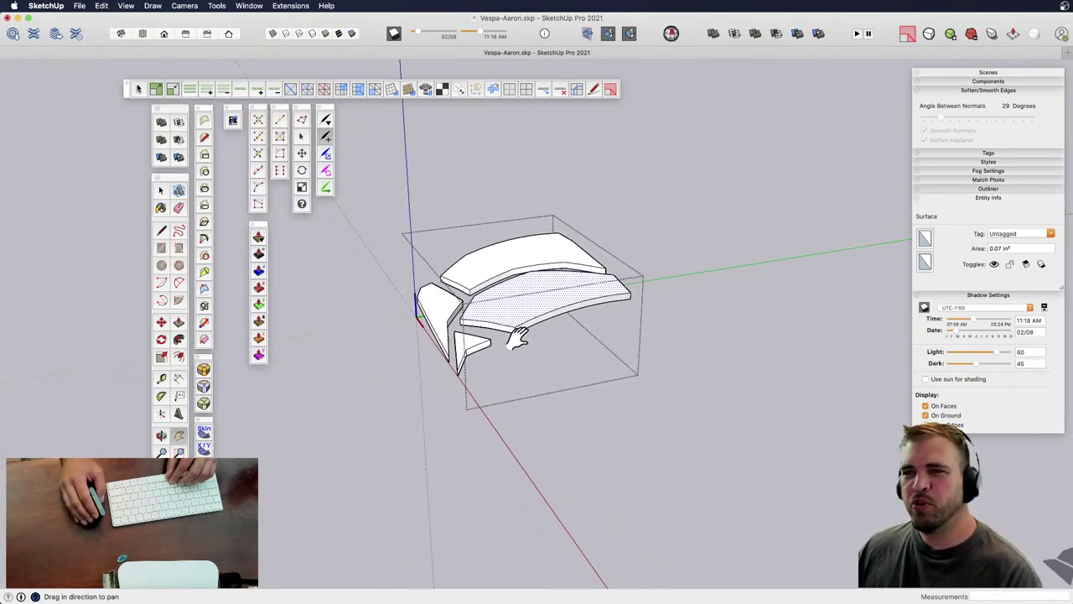
{"action": "key", "text": "super+a"}
{"action": "key", "text": "space"}
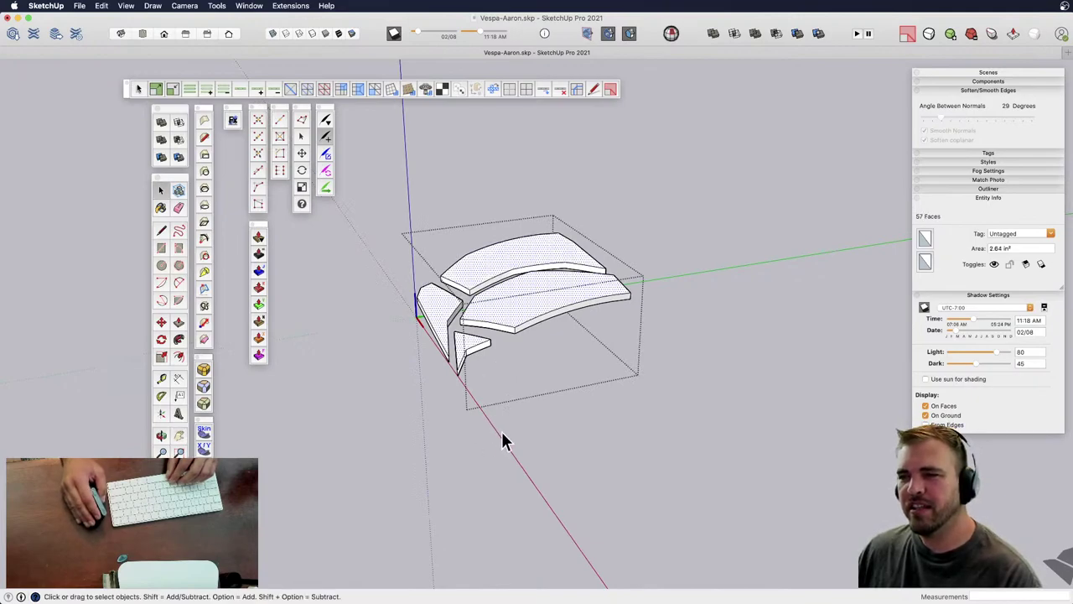
{"action": "left_click", "coordinate": [506, 435]}
- Move the tread component 10" along the green axis from the cut tire segment toward the wheel
{"action": "scroll", "coordinate": [505, 428], "scroll_direction": "down", "scroll_amount": 5}
{"action": "left_click", "coordinate": [509, 386]}
{"action": "scroll", "coordinate": [510, 386], "scroll_direction": "down", "scroll_amount": 2}
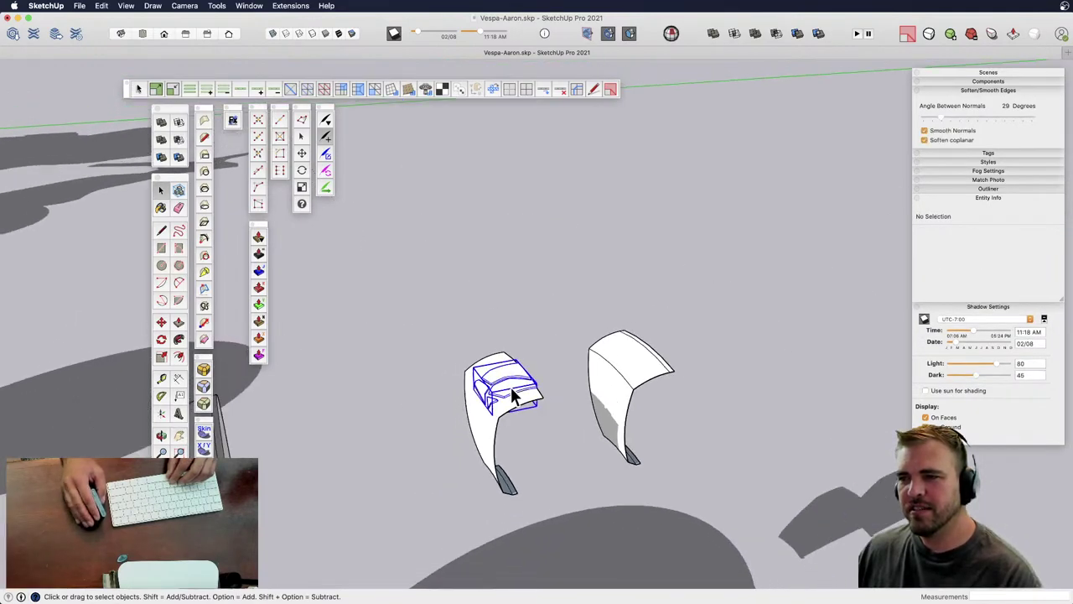
{"action": "middle_click_drag", "start_coordinate": [477, 436], "coordinate": [568, 415], "text": "shift"}
{"action": "key", "text": "m"}
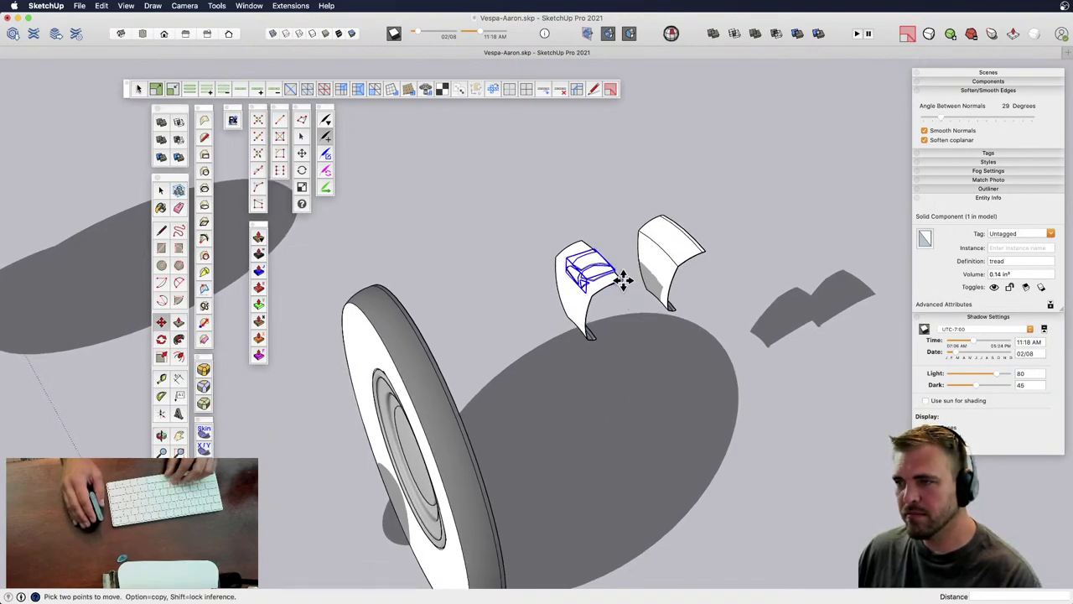
{"action": "left_click", "coordinate": [577, 305]}
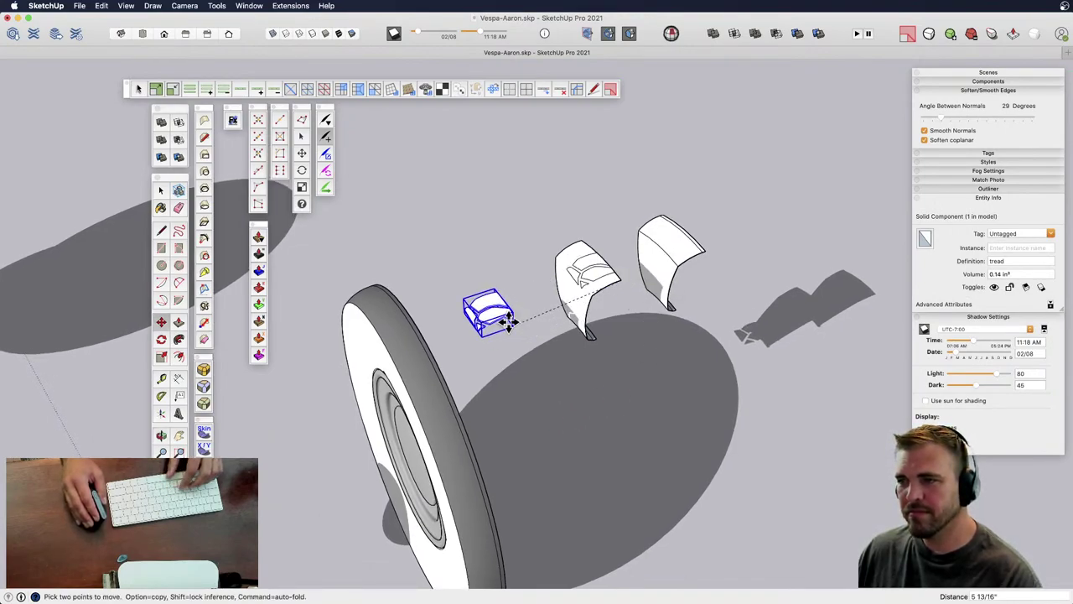
{"action": "type", "text": "5"}
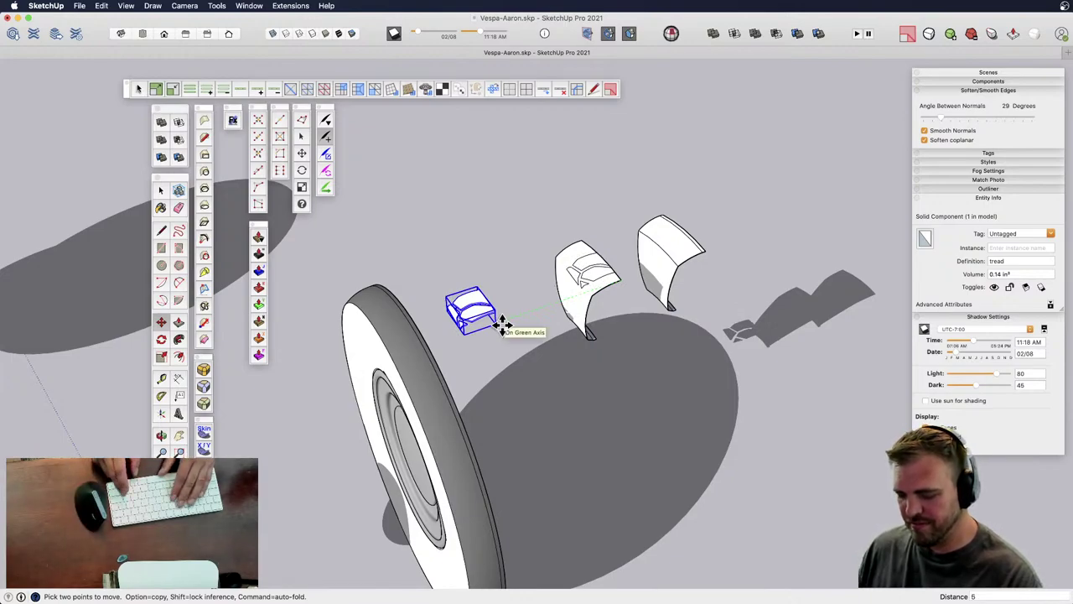
{"action": "key", "text": "Return"}
{"action": "type", "text": "10"}
{"action": "key", "text": "Return"}
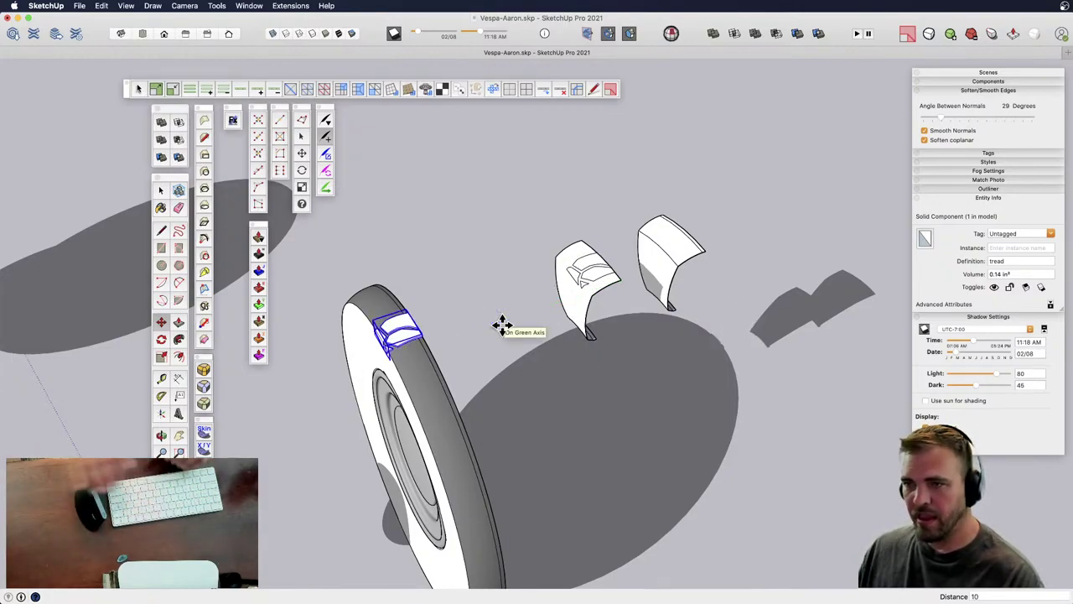
- Display the model's hidden geometry and open the wheel half component for editing
{"action": "middle_click_drag", "start_coordinate": [501, 325], "coordinate": [645, 256]}
{"action": "scroll", "coordinate": [494, 291], "scroll_direction": "up", "scroll_amount": 5}
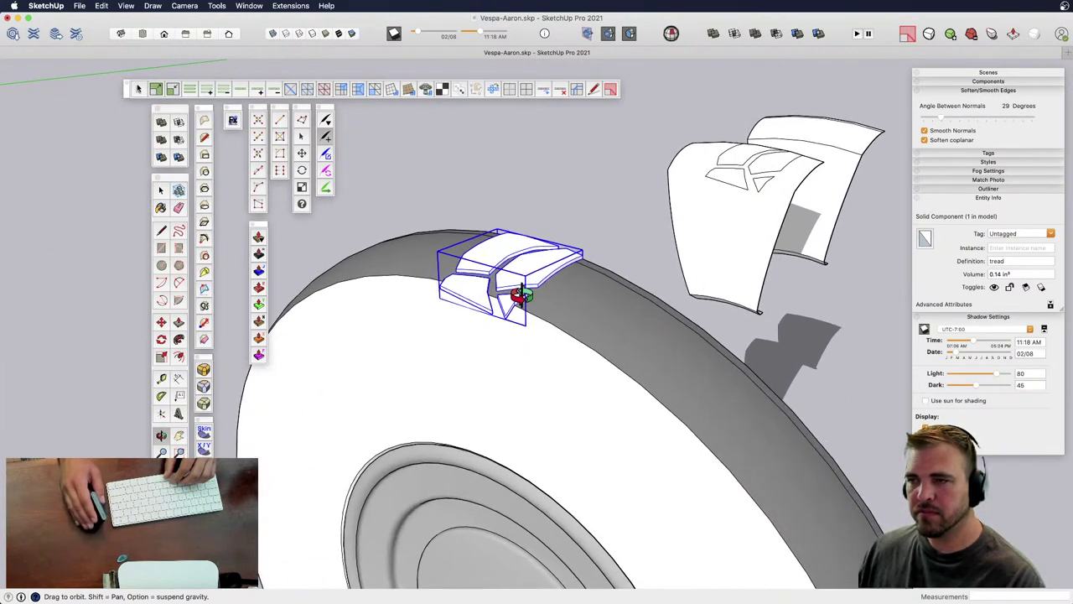
{"action": "scroll", "coordinate": [500, 277], "scroll_direction": "up", "scroll_amount": 3}
{"action": "scroll", "coordinate": [499, 274], "scroll_direction": "down", "scroll_amount": 4}
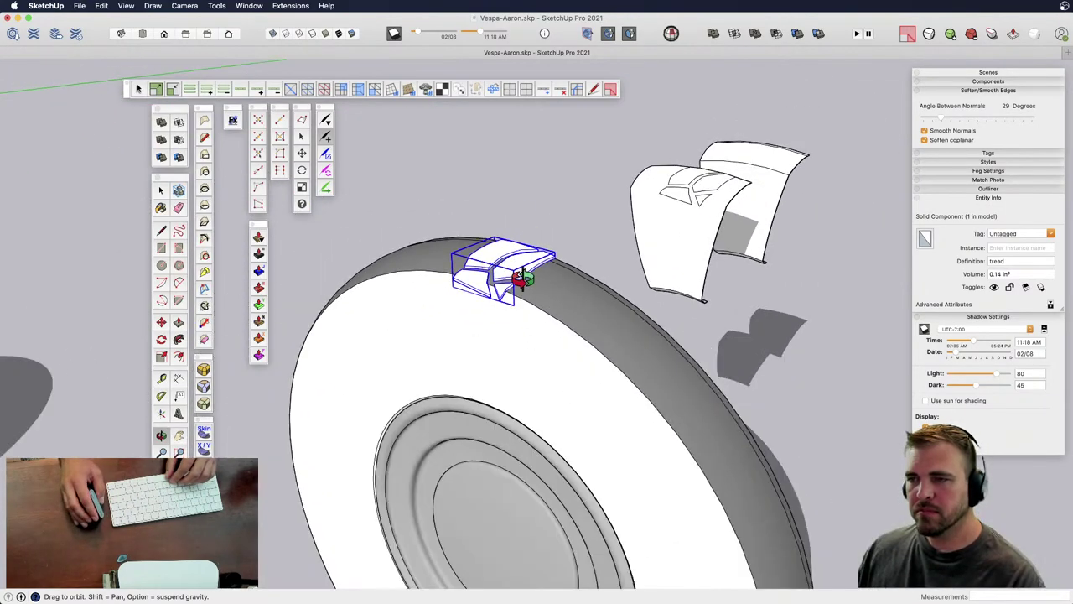
{"action": "middle_click_drag", "start_coordinate": [520, 280], "coordinate": [718, 196]}
{"action": "left_click_drag", "start_coordinate": [719, 195], "coordinate": [479, 242]}
{"action": "key", "text": "space"}
{"action": "left_click", "coordinate": [494, 255]}
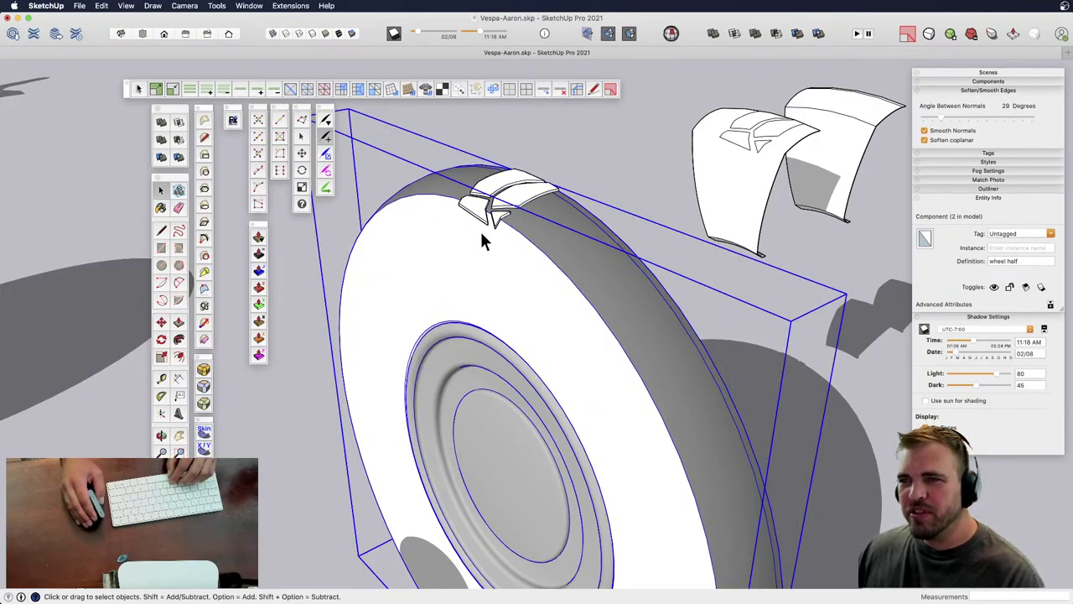
{"action": "key", "text": "shift+h"}
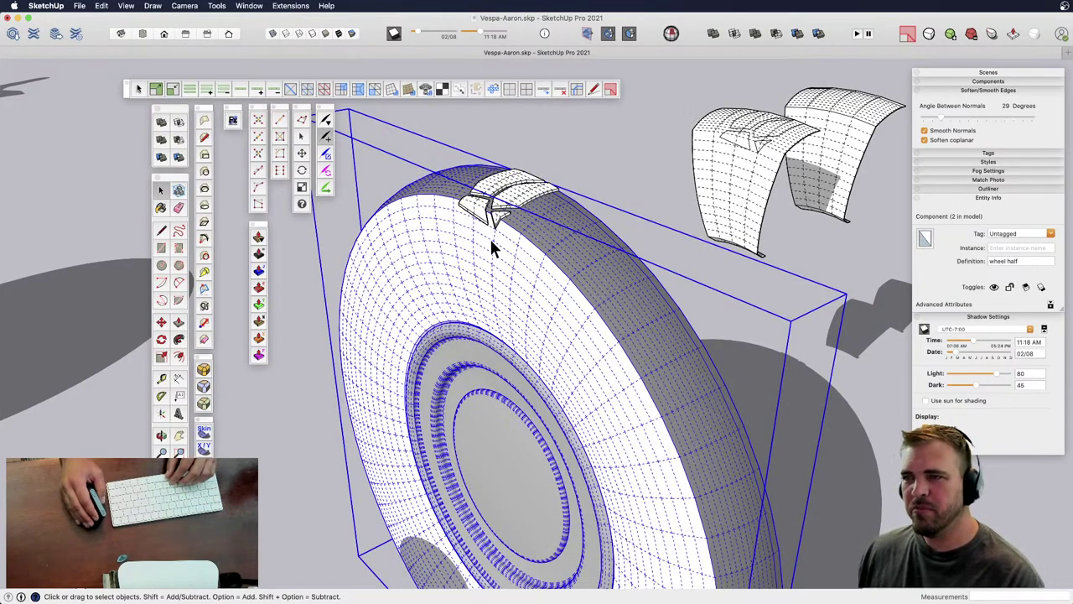
{"action": "middle_click_drag", "start_coordinate": [498, 232], "coordinate": [520, 232]}
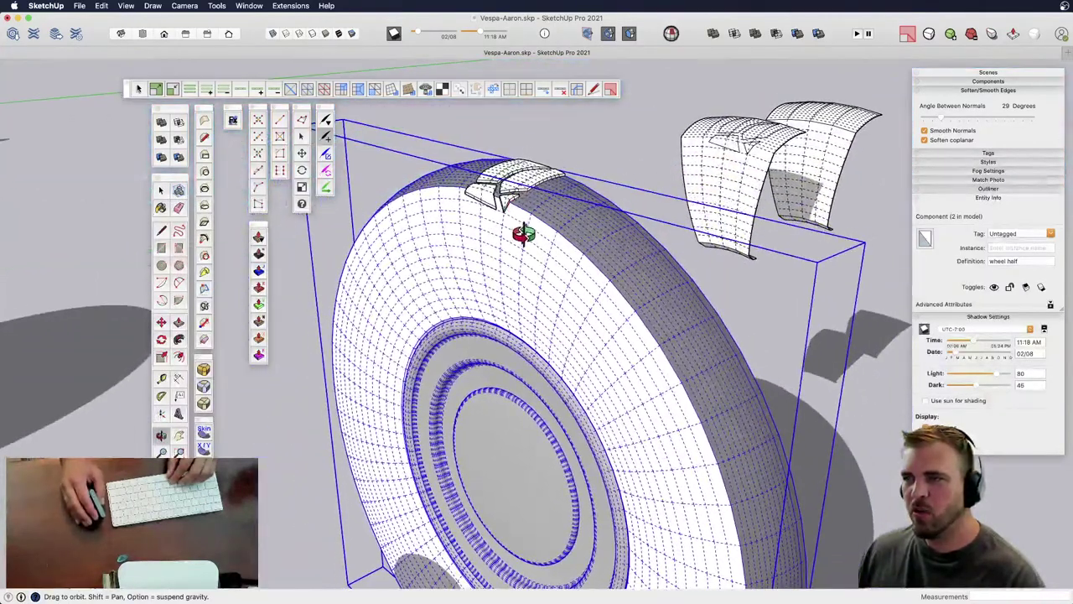
{"action": "double_click", "coordinate": [508, 223]}
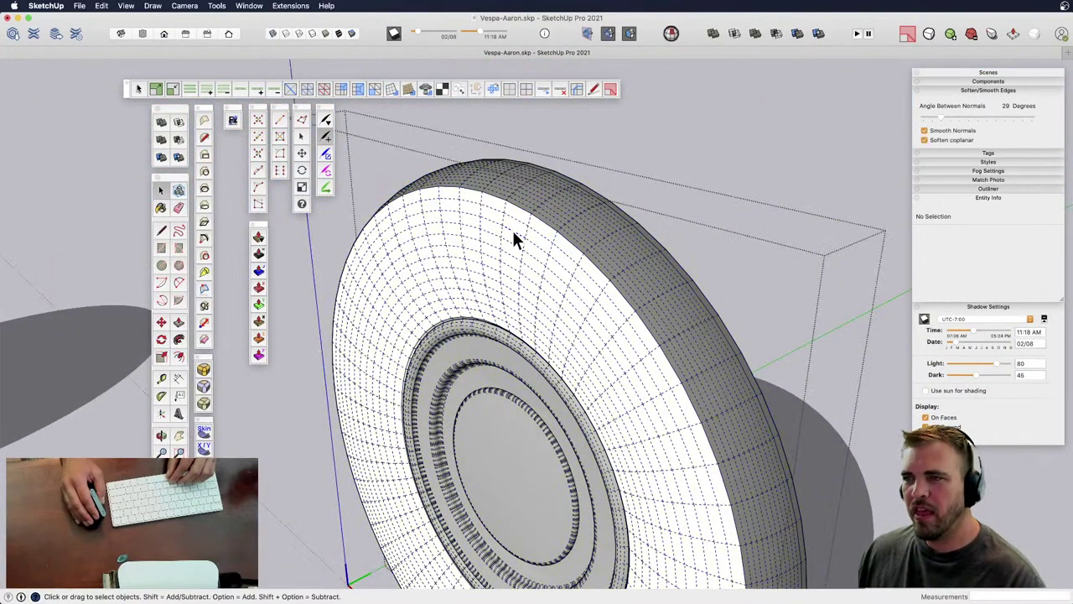
- Try selecting and unsoftening an edge line running across the tire's sidewall and tread, and undo the change
{"action": "left_click", "coordinate": [517, 235]}
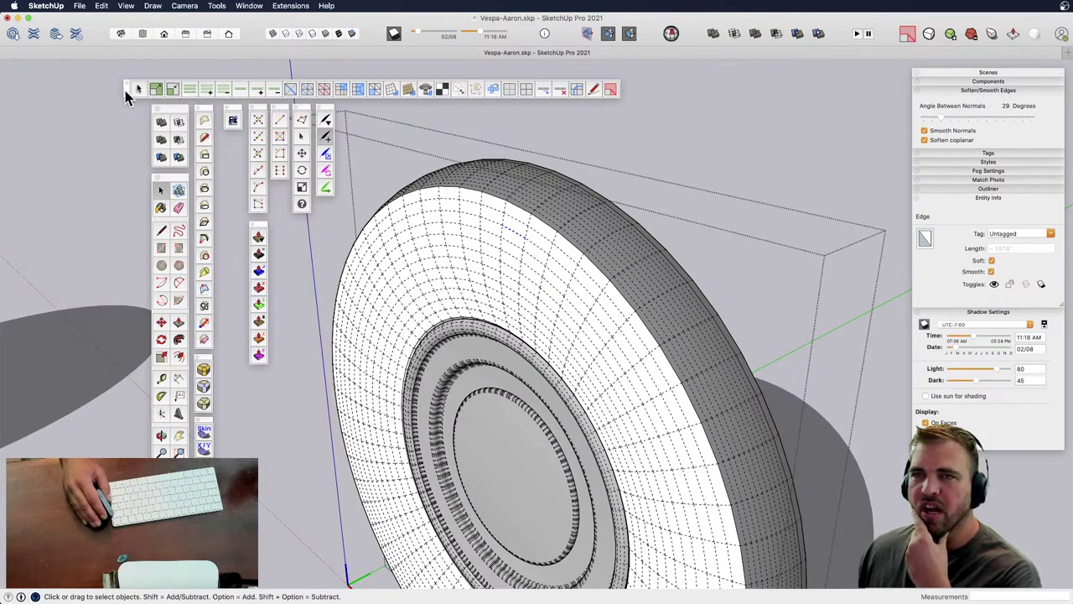
{"action": "left_click_drag", "start_coordinate": [126, 96], "coordinate": [152, 90]}
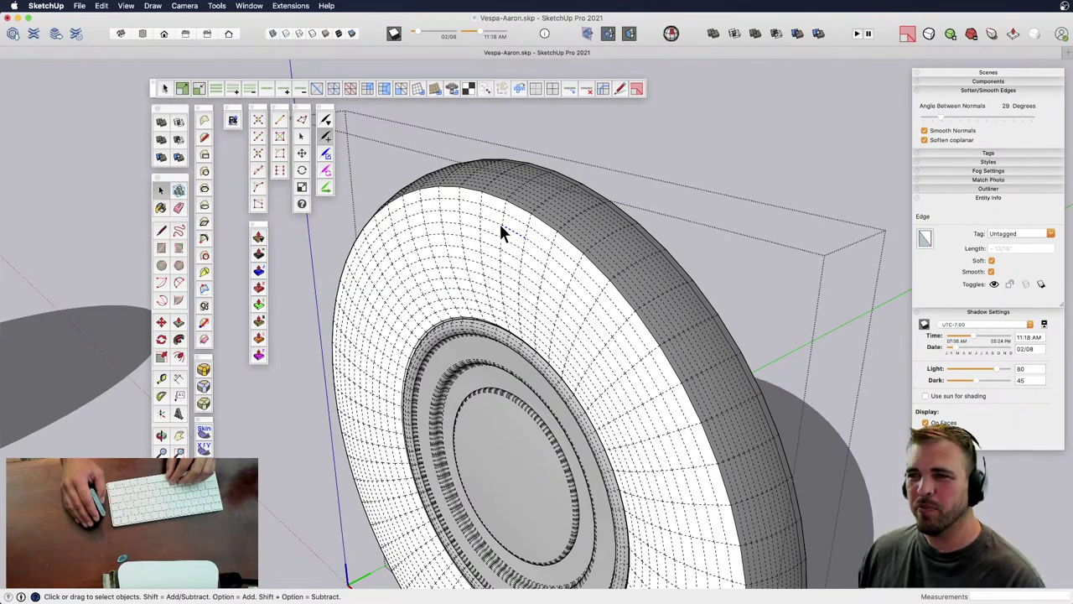
{"action": "left_click", "coordinate": [449, 210], "text": "shift"}
{"action": "left_click", "coordinate": [455, 211], "text": "shift"}
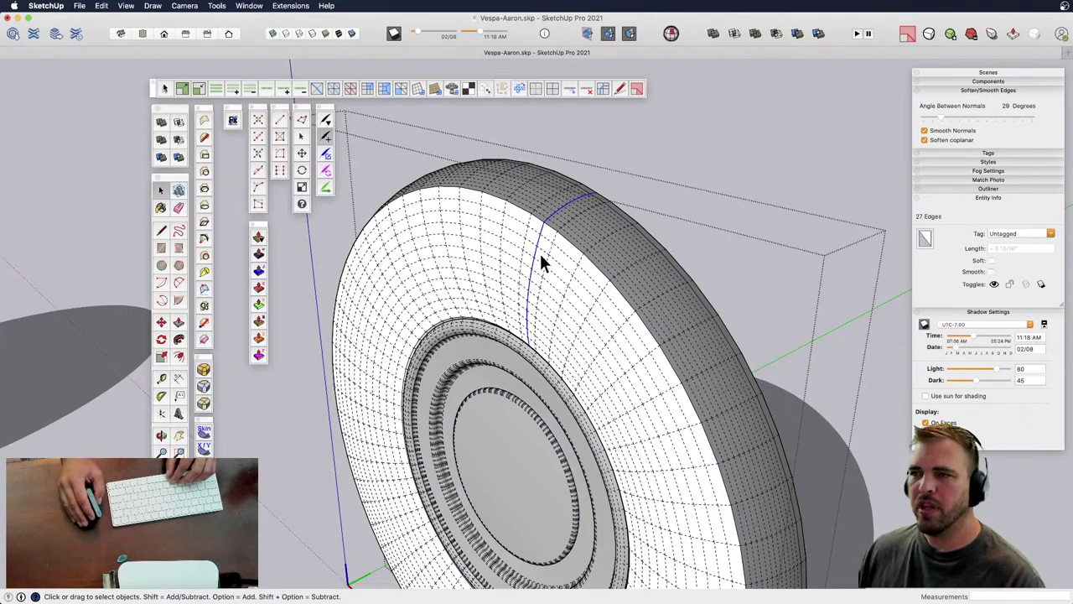
{"action": "key", "text": "super+z"}
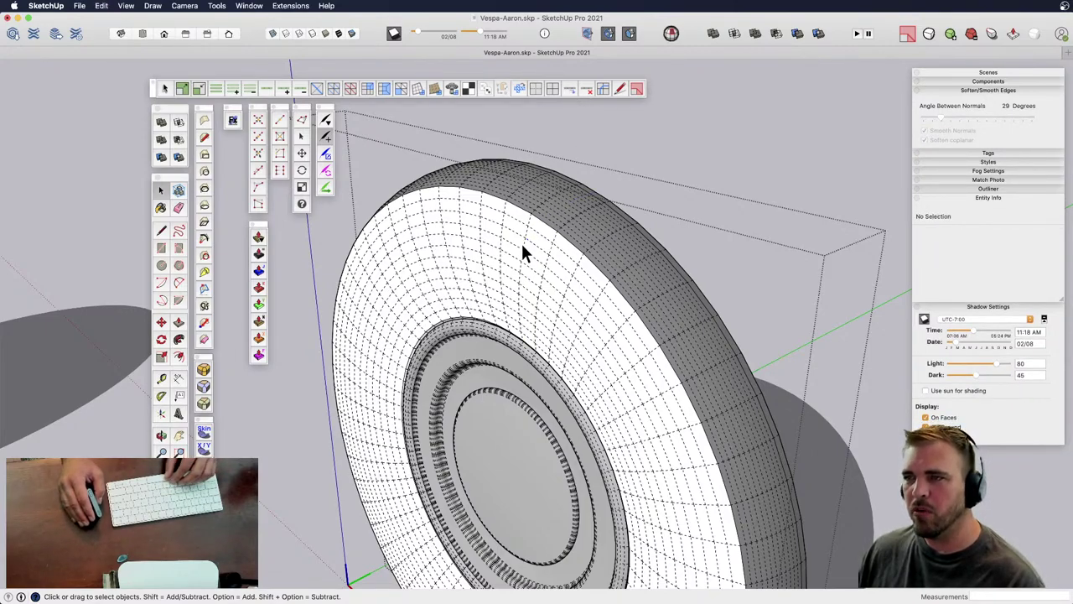
- Select a soft edge on the upper sidewall and extend the selection to its full circular edge loop
{"action": "left_click", "coordinate": [525, 237]}
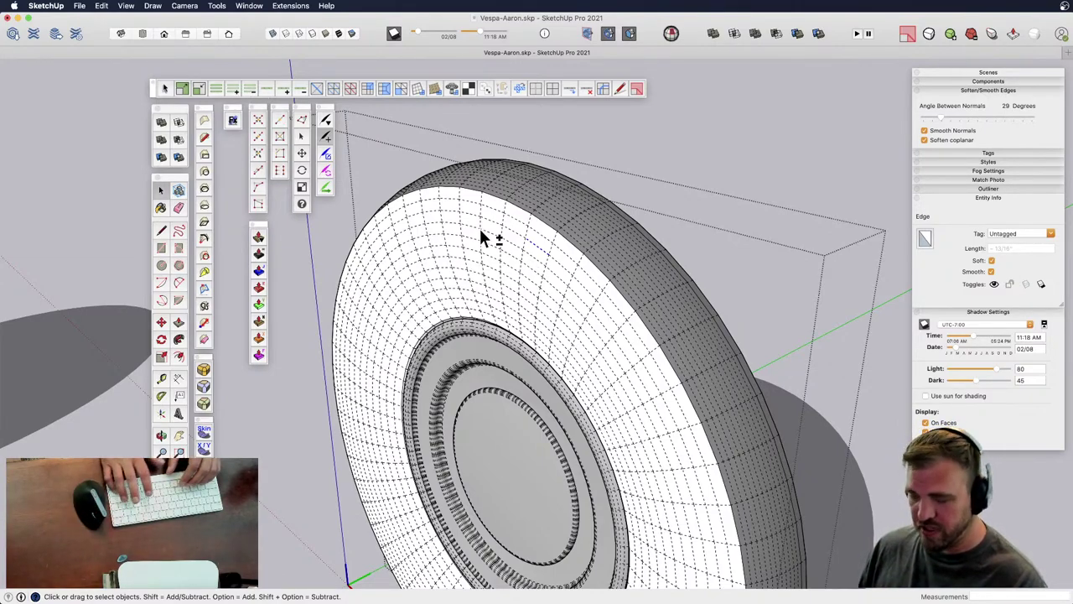
{"action": "key", "text": "shift+l"}
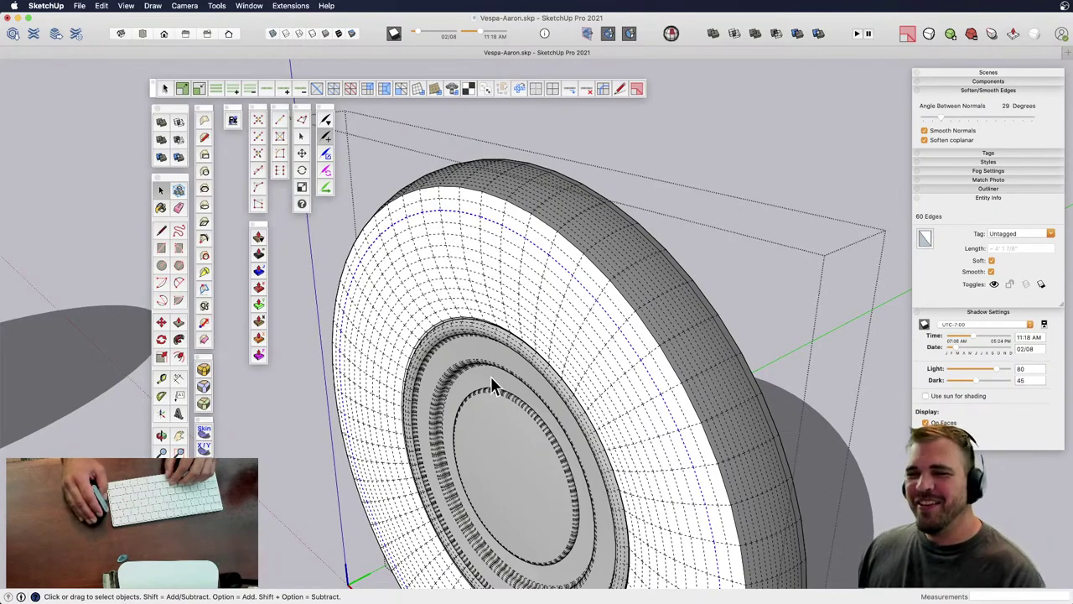
{"action": "right_click", "coordinate": [514, 238]}
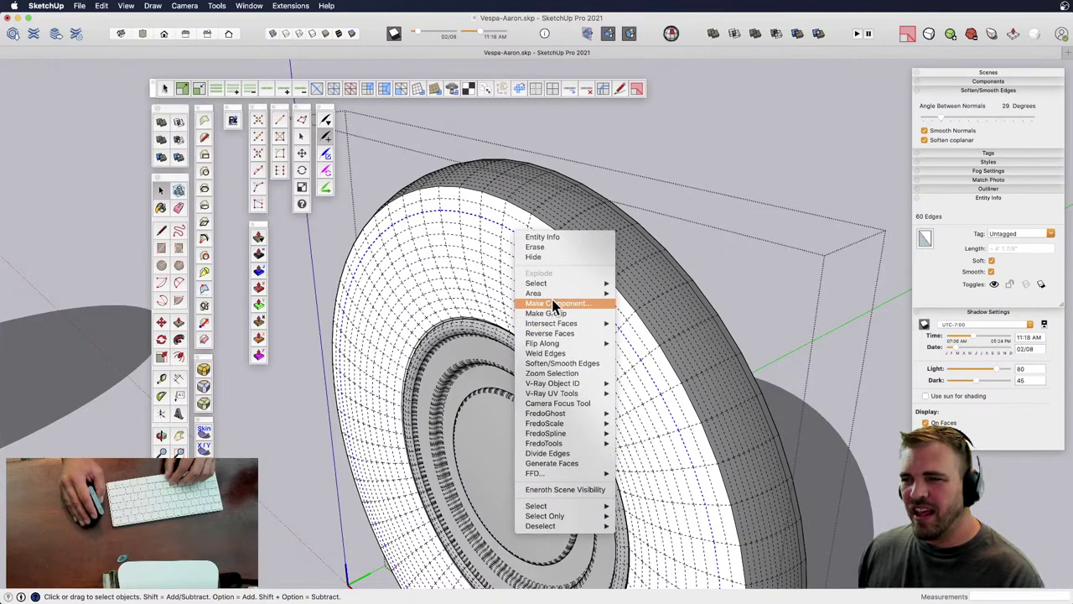
{"action": "left_click", "coordinate": [506, 229]}
{"action": "right_click", "coordinate": [507, 228]}
{"action": "left_click", "coordinate": [492, 235]}
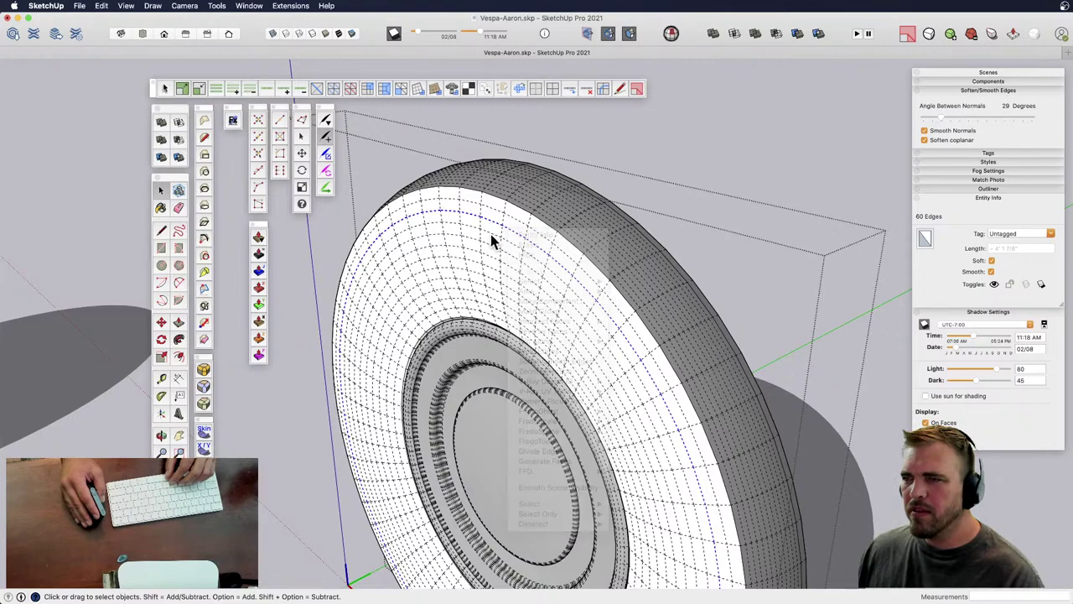
- Select the Quad-face Loops belonging to a single soft edge on the sidewall
{"action": "right_click", "coordinate": [490, 237]}
{"action": "mouse_move", "coordinate": [555, 438]}
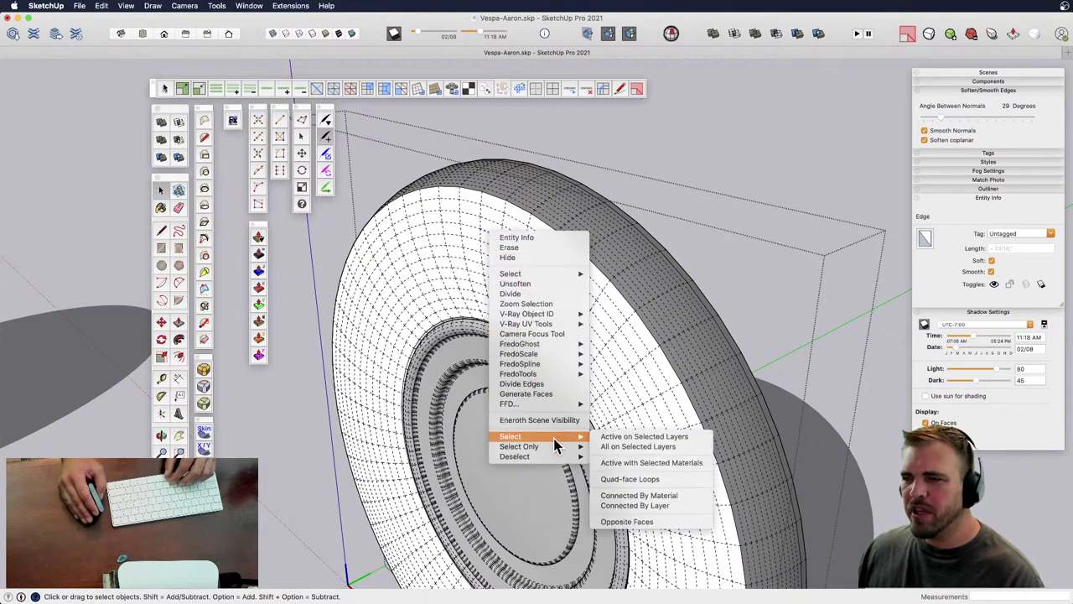
{"action": "left_click", "coordinate": [649, 479]}
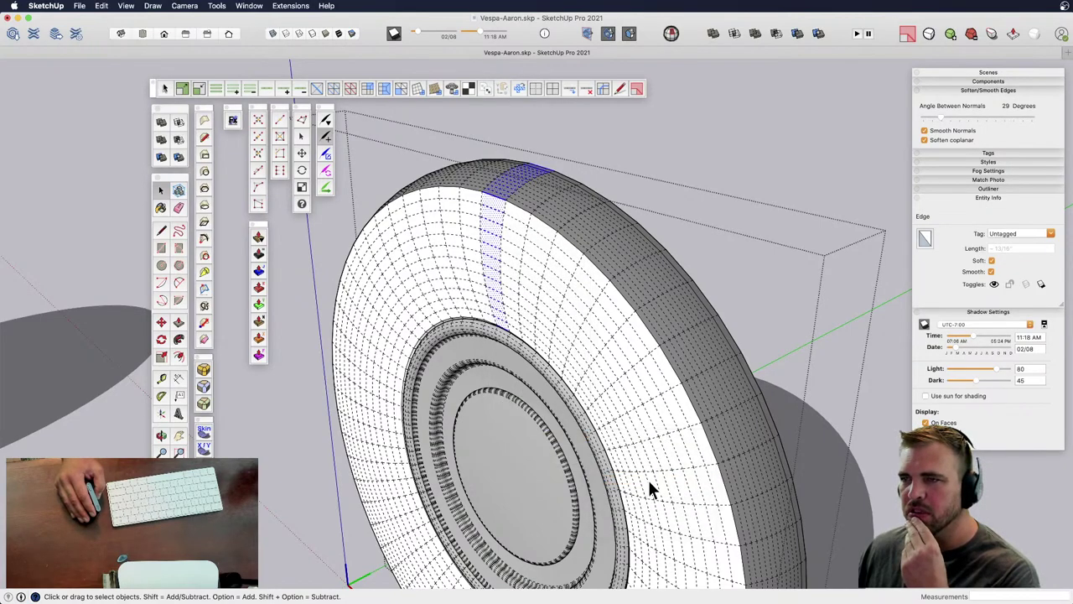
- Select a complete circular loop of soft sidewall edges and weld them into one curve
{"action": "left_click", "coordinate": [509, 238]}
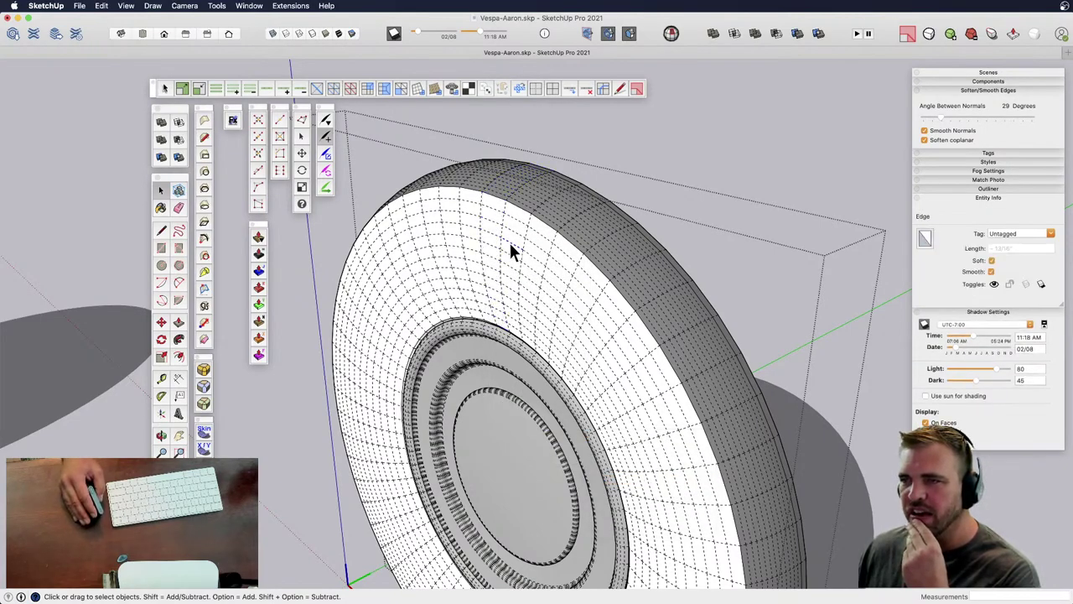
{"action": "right_click", "coordinate": [509, 240]}
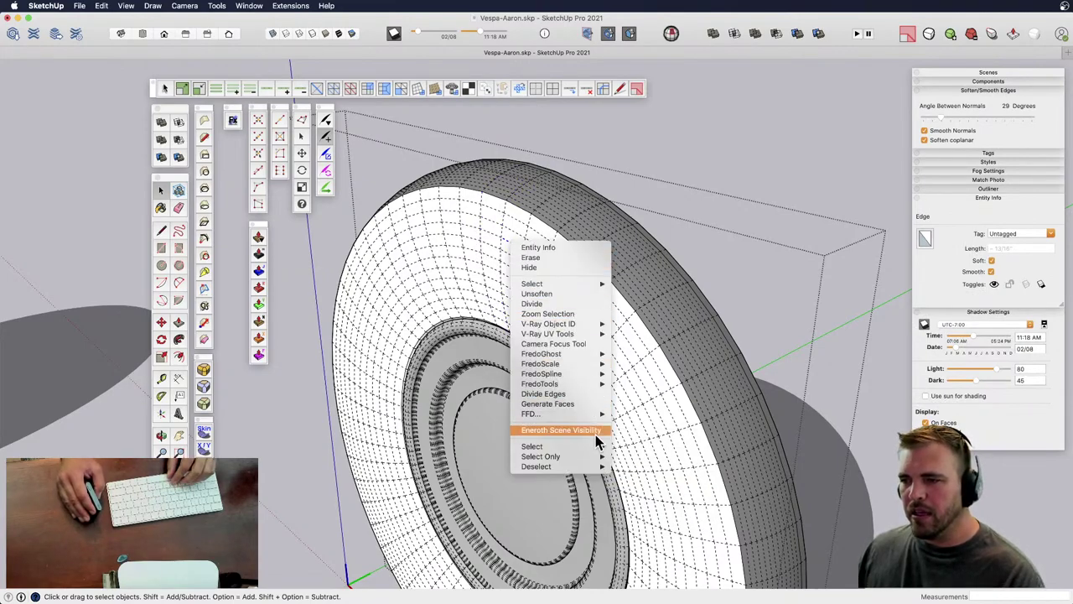
{"action": "mouse_move", "coordinate": [600, 449]}
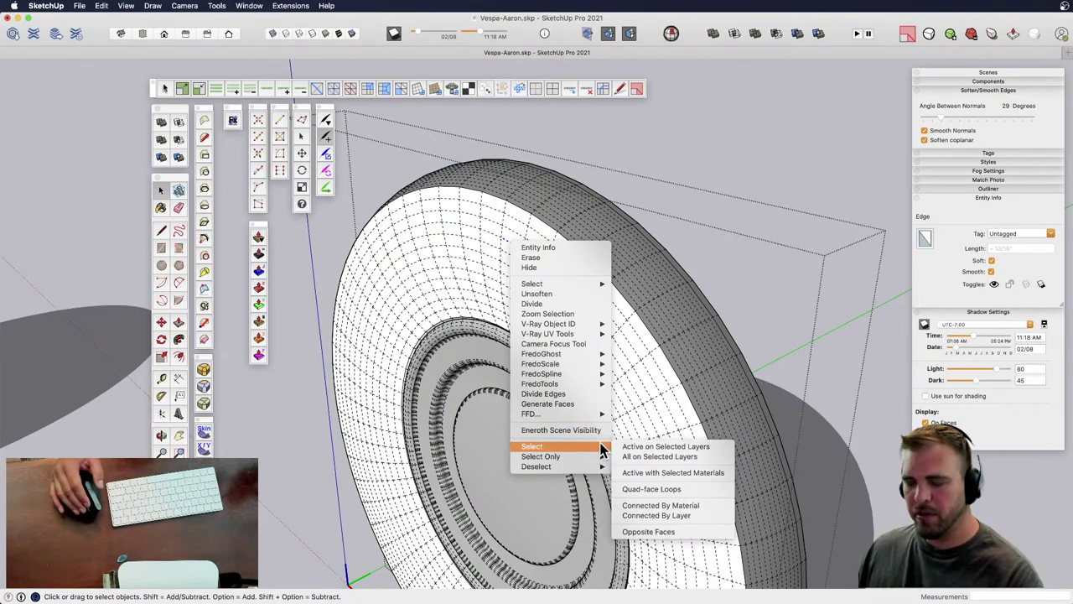
{"action": "left_click", "coordinate": [506, 243]}
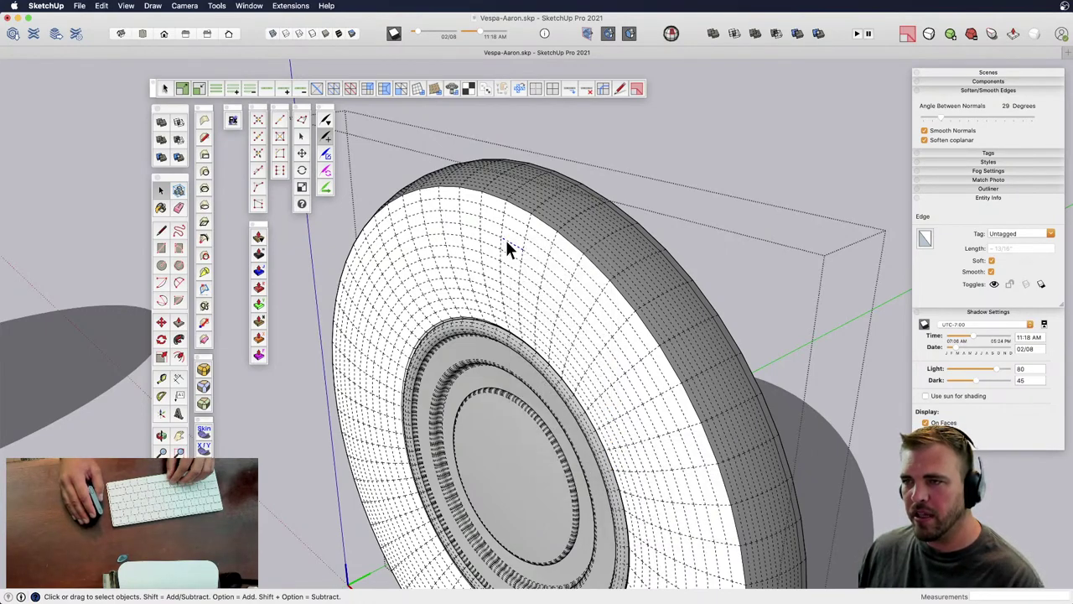
{"action": "key", "text": "alt+l"}
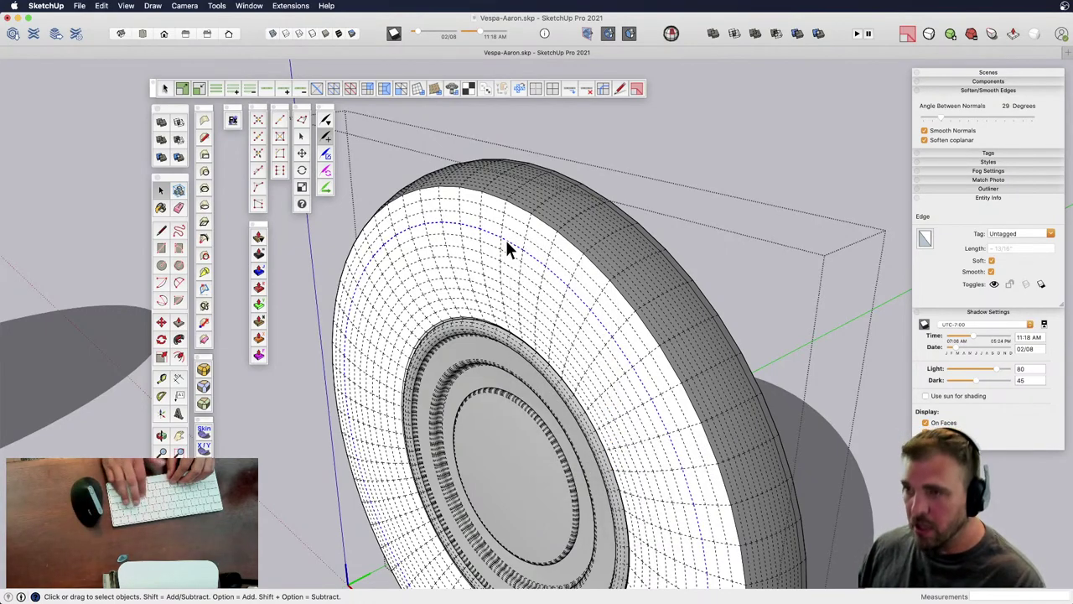
{"action": "right_click", "coordinate": [507, 241]}
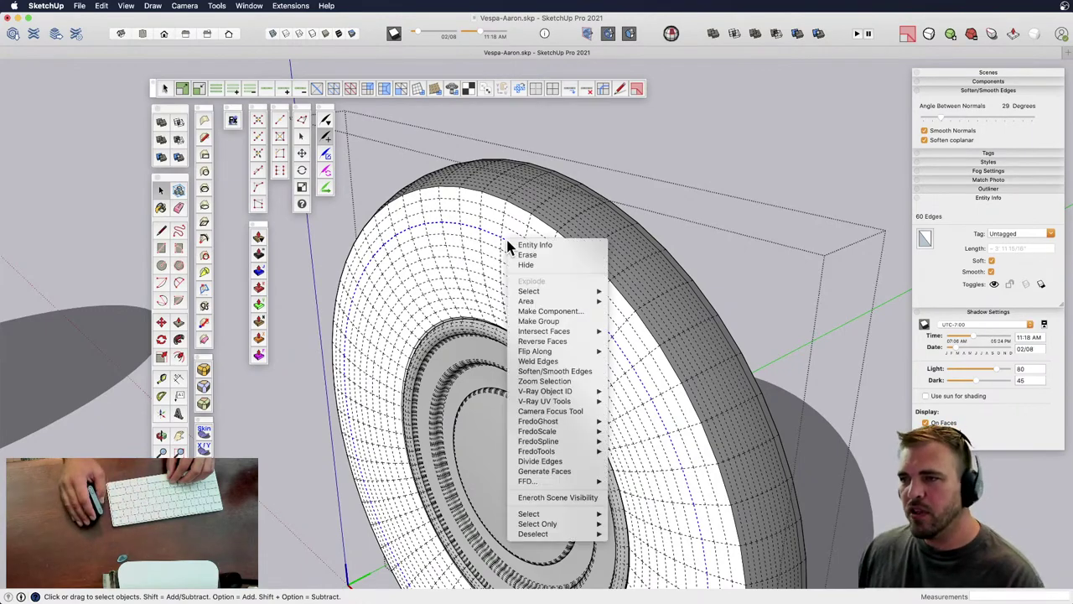
{"action": "left_click", "coordinate": [552, 362]}
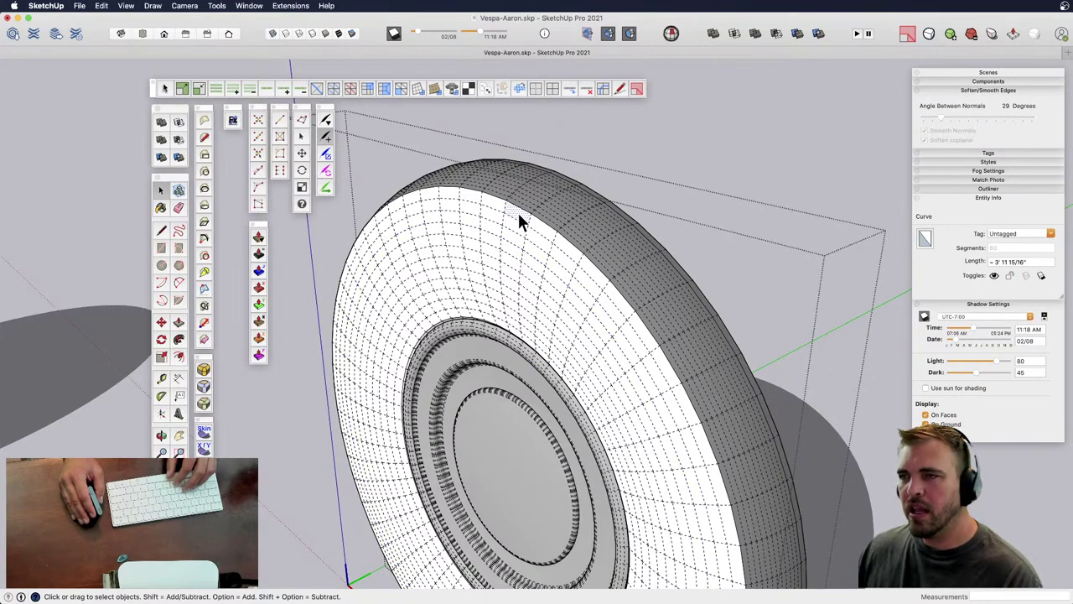
- Select the full edge loop along the sidewall's outer rim, where it meets the tire's tread surface
{"action": "left_click", "coordinate": [517, 210]}
{"action": "right_click", "coordinate": [519, 208]}
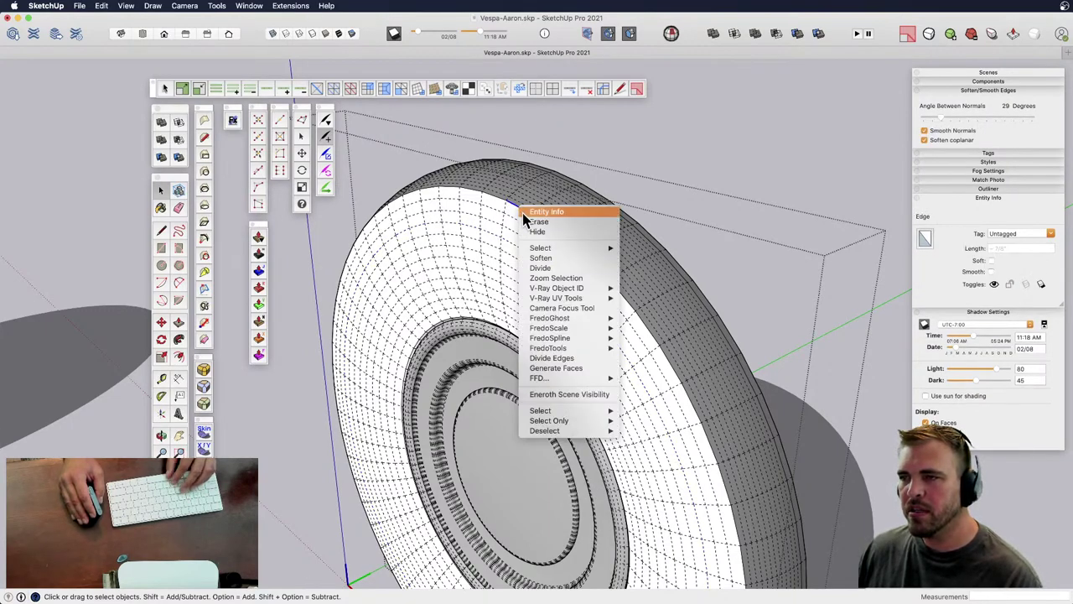
{"action": "left_click", "coordinate": [513, 206]}
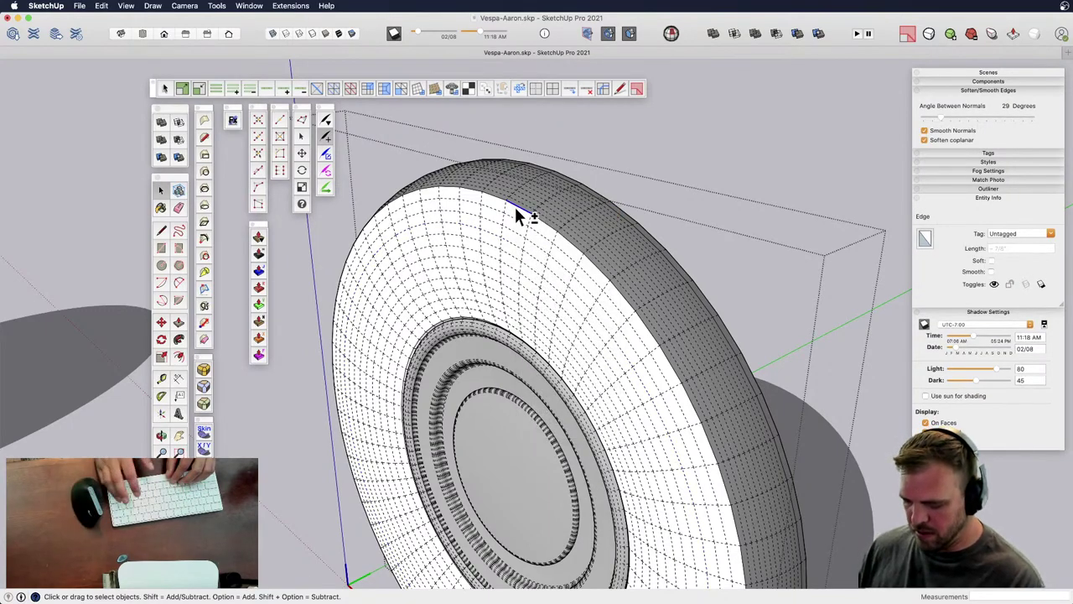
{"action": "key", "text": "shift+l"}
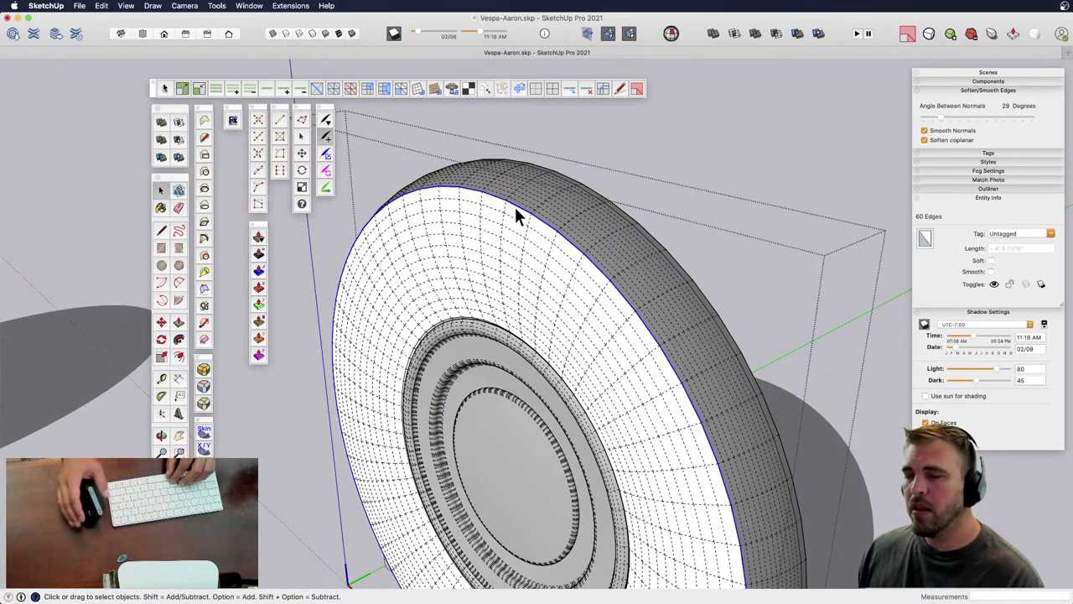
- Weld the tire's outer rim loop into one curve and unsoften the welded circular curve on the upper sidewall
{"action": "right_click", "coordinate": [541, 231]}
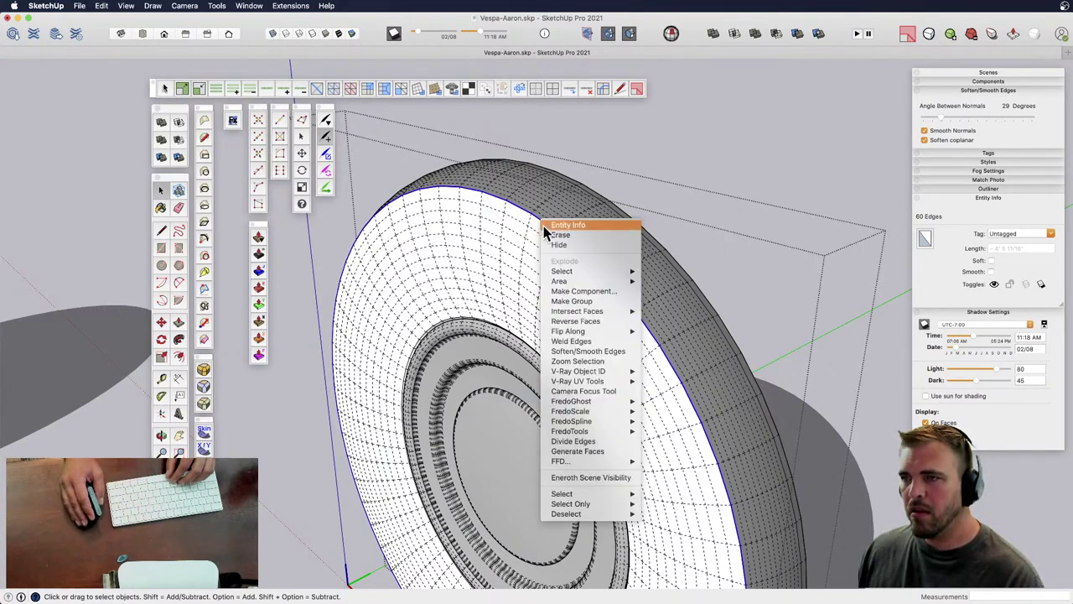
{"action": "left_click", "coordinate": [580, 341]}
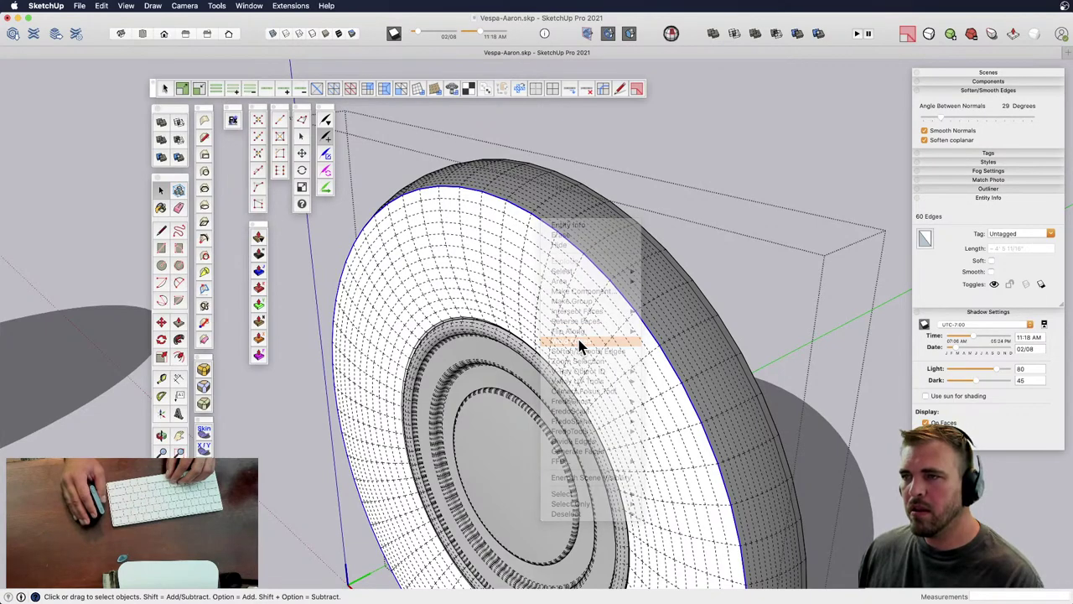
{"action": "left_click", "coordinate": [532, 256]}
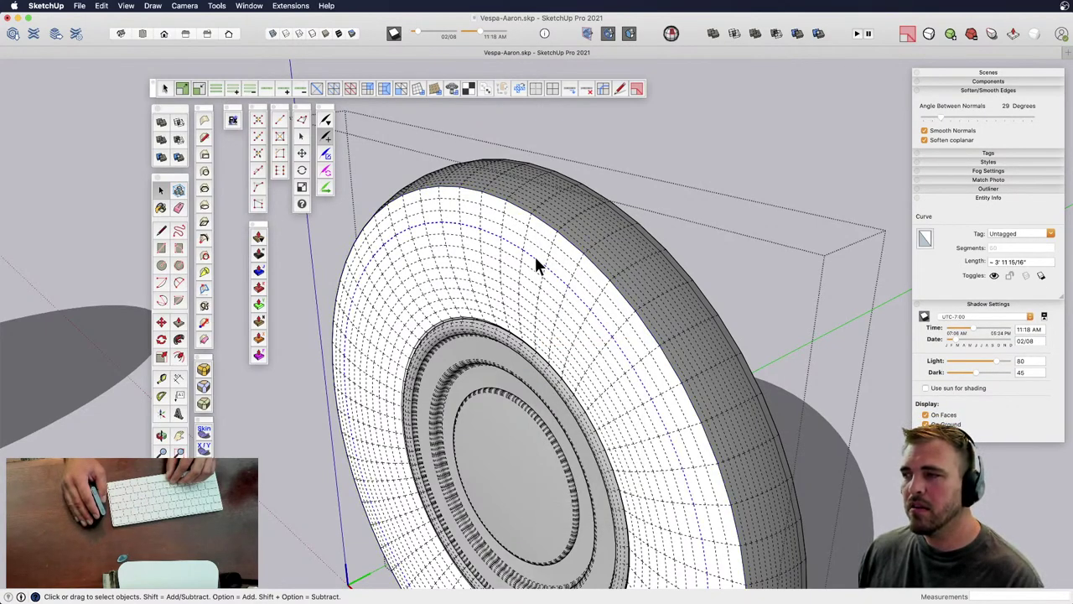
{"action": "key", "text": "e"}
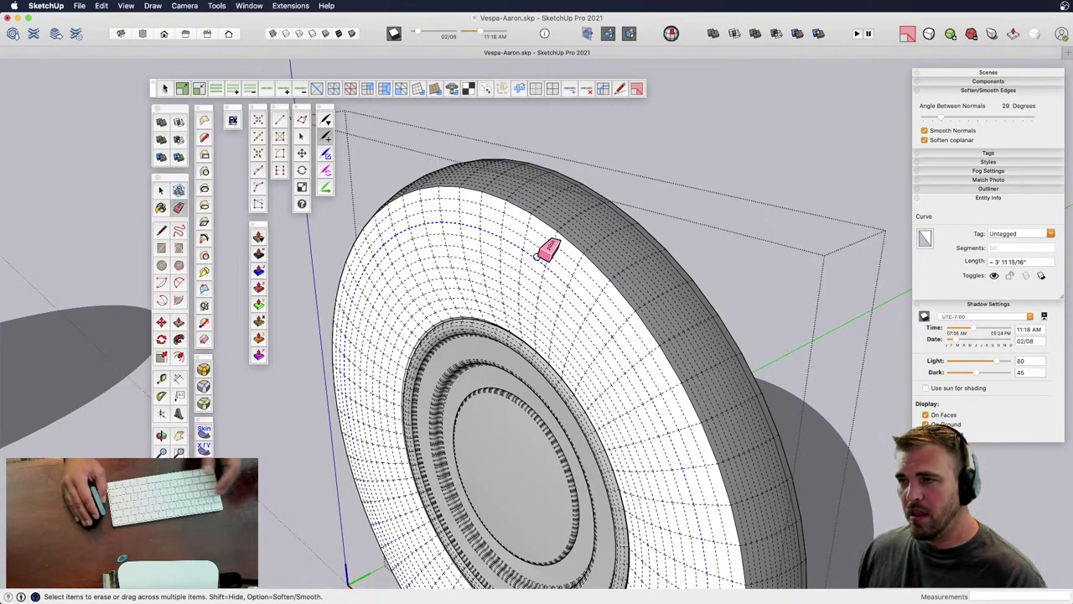
{"action": "left_click", "coordinate": [532, 259], "text": "alt+shift"}
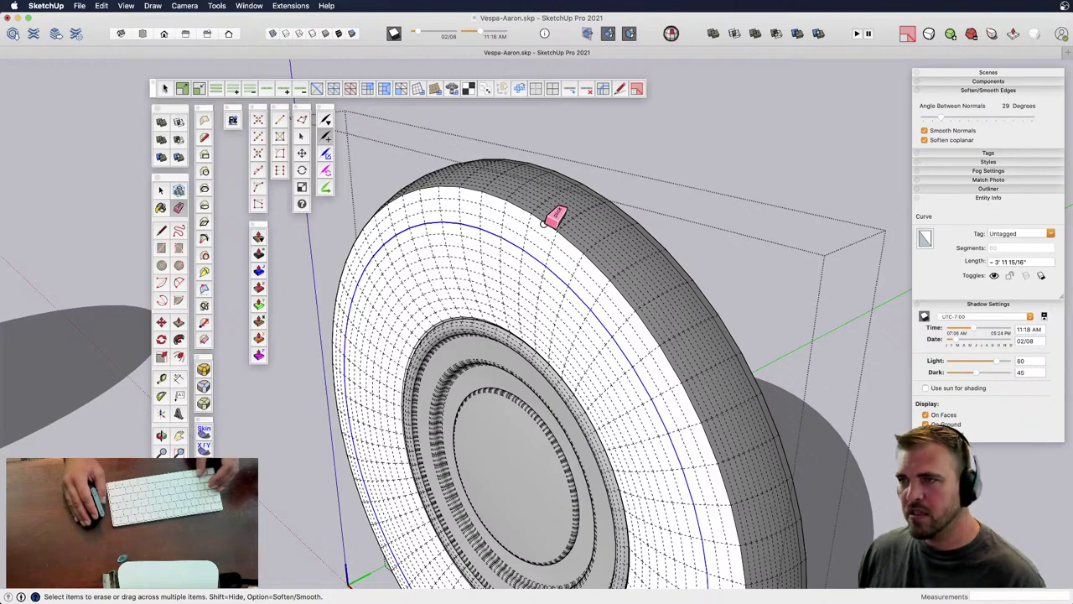
- Turn off the hidden geometry display and paint the sidewall's outer band with the dark gray model color
{"action": "key", "text": "h"}
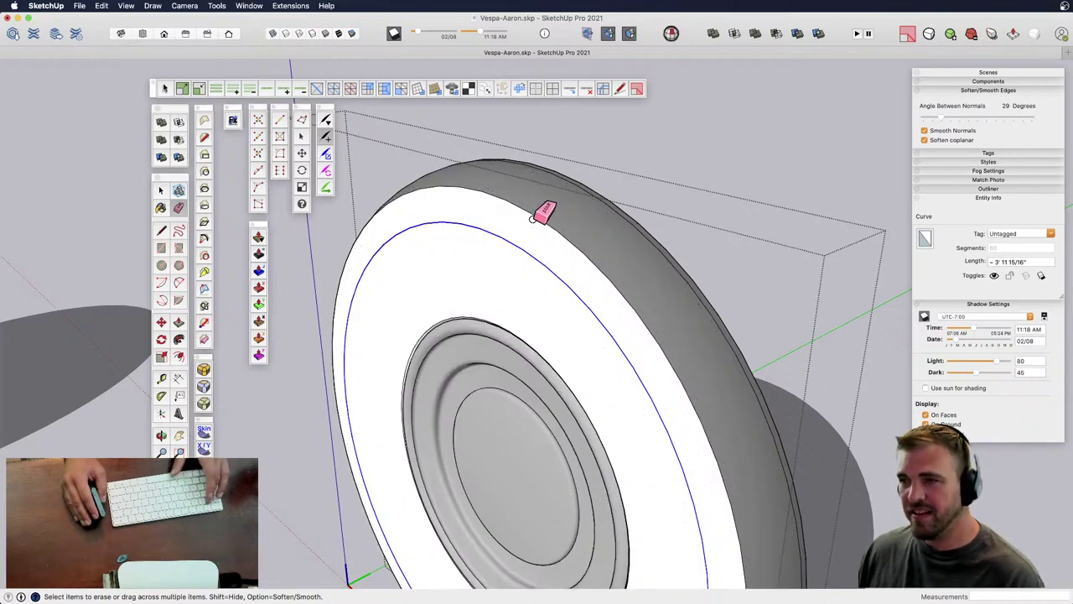
{"action": "key", "text": "space"}
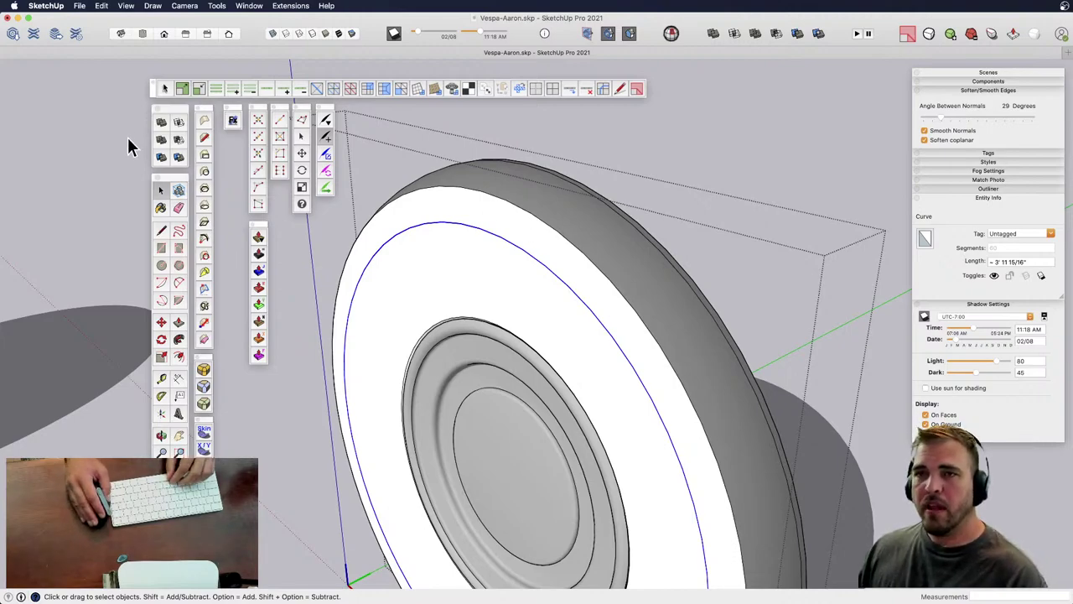
{"action": "left_click", "coordinate": [161, 208]}
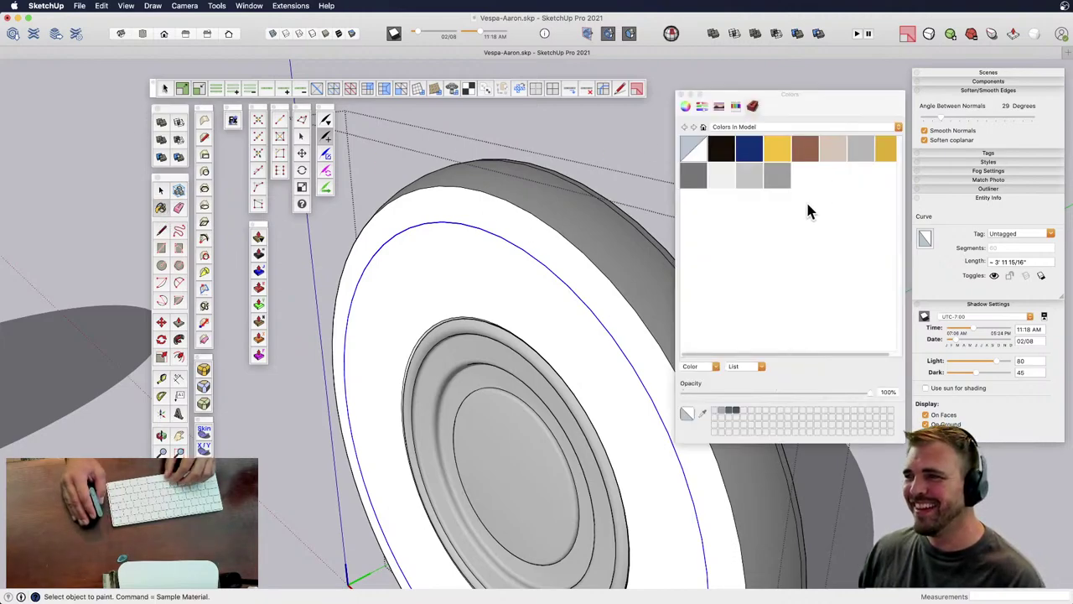
{"action": "left_click", "coordinate": [694, 175]}
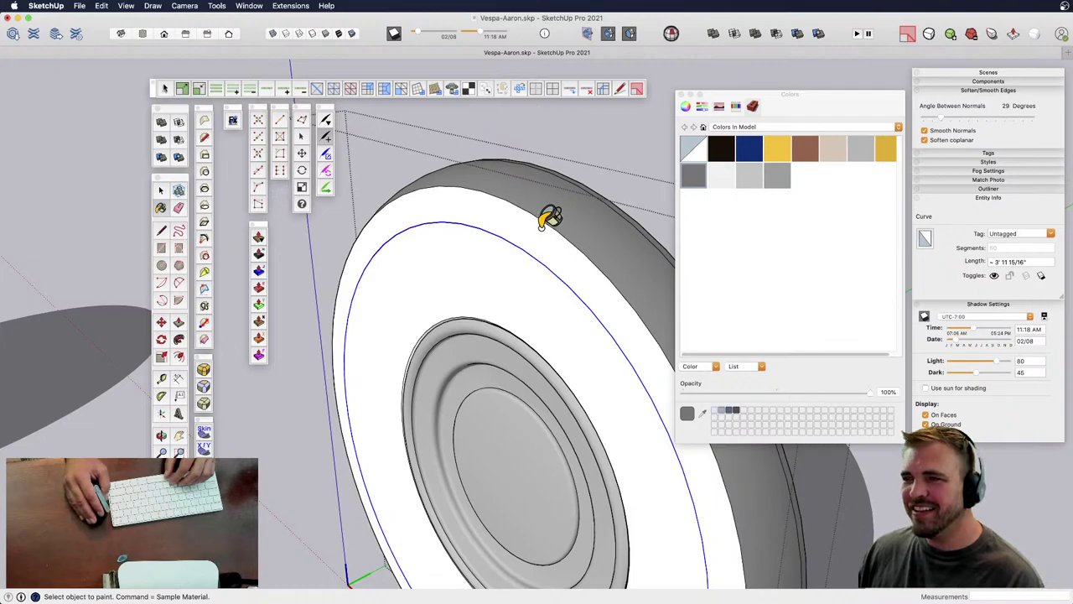
{"action": "left_click", "coordinate": [543, 218]}
- Soften the hard edge between the sidewall and the tread surface, and close the wheel component
{"action": "key", "text": "e"}
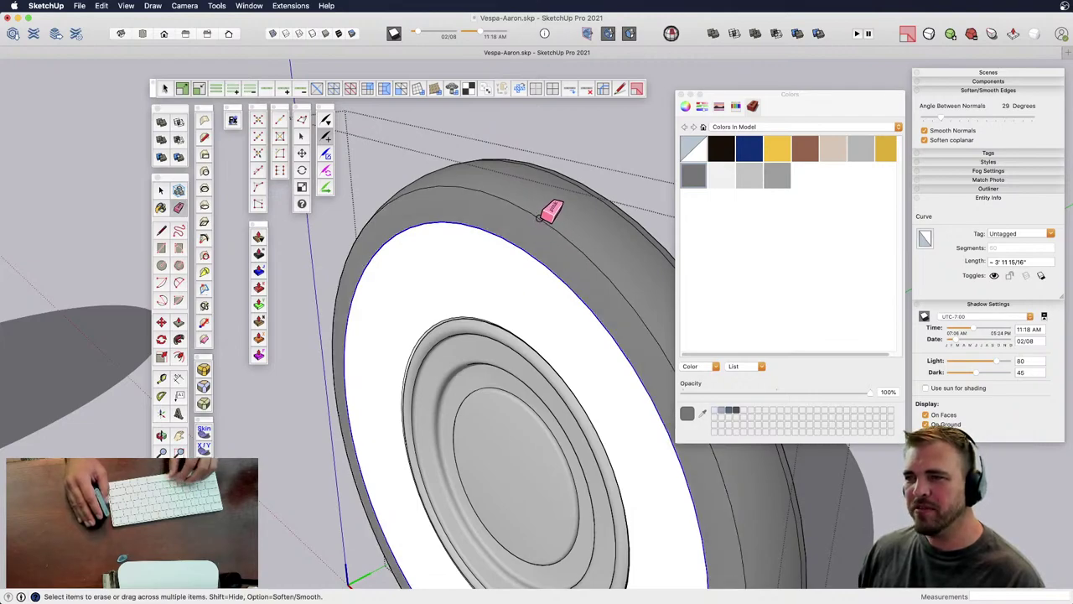
{"action": "left_click_drag", "start_coordinate": [539, 218], "coordinate": [554, 264], "text": "alt"}
{"action": "mouse_move", "coordinate": [524, 262]}
{"action": "middle_mouse_down", "text": "shift"}
{"action": "mouse_move", "coordinate": [538, 274]}
{"action": "mouse_move", "coordinate": [352, 227]}
{"action": "mouse_move", "coordinate": [481, 293]}
{"action": "mouse_move", "coordinate": [733, 371]}
{"action": "mouse_move", "coordinate": [589, 314]}
{"action": "mouse_move", "coordinate": [501, 311]}
{"action": "mouse_move", "coordinate": [762, 299]}
{"action": "mouse_move", "coordinate": [507, 286]}
{"action": "middle_mouse_up", "text": "shift"}
{"action": "scroll", "coordinate": [481, 293], "scroll_direction": "down", "scroll_amount": 3}
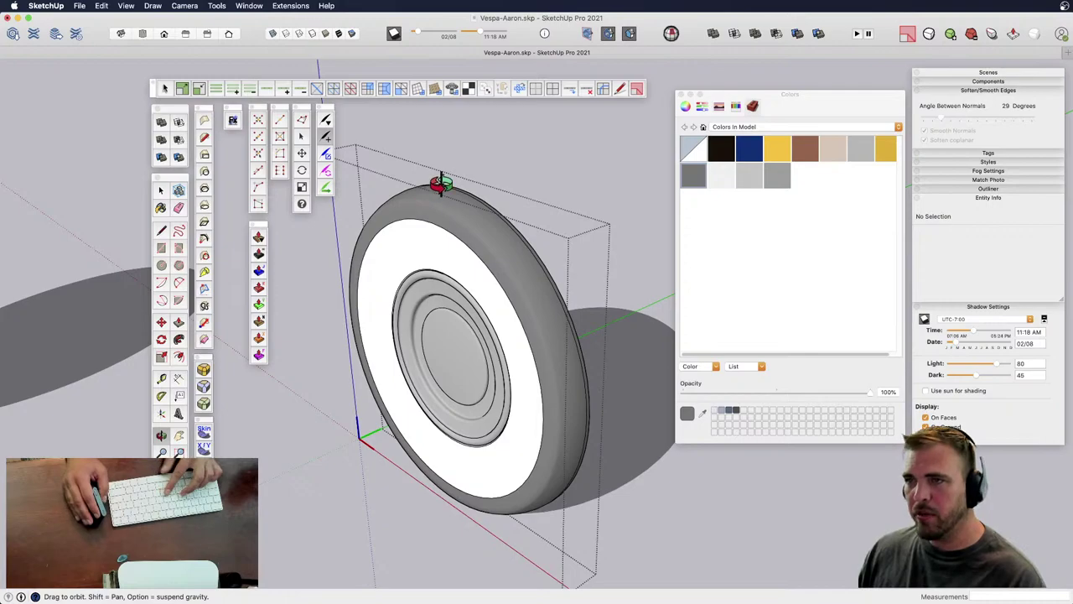
{"action": "left_click", "coordinate": [448, 156]}
- Rotate a copy of the tread component 12 degrees around the wheel's center and repeat it as a 29x array
{"action": "left_click", "coordinate": [464, 203]}
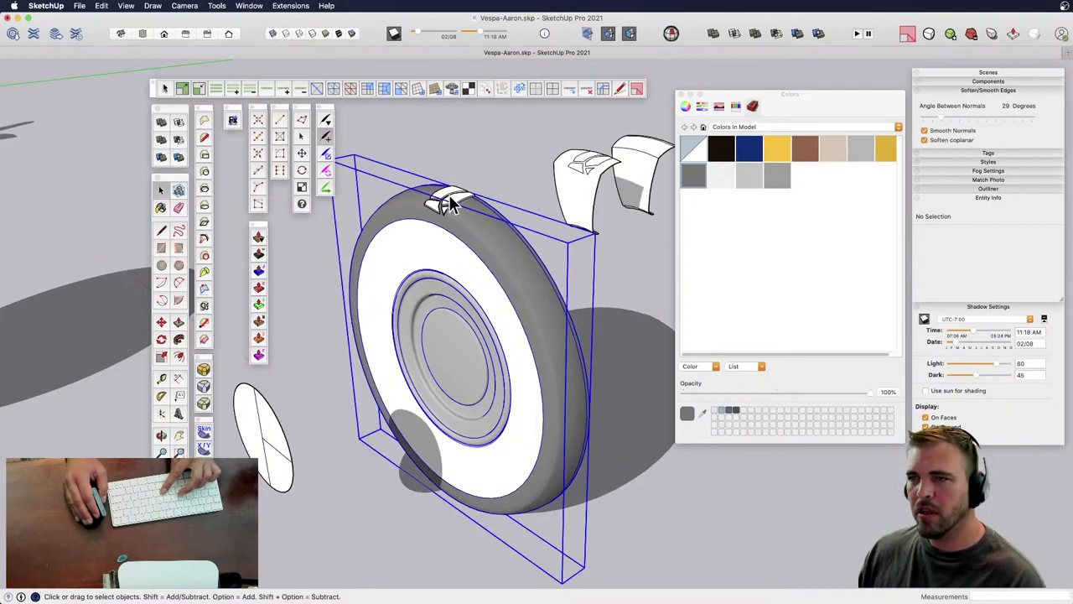
{"action": "left_click", "coordinate": [450, 202]}
{"action": "middle_click_drag", "start_coordinate": [429, 264], "coordinate": [517, 378]}
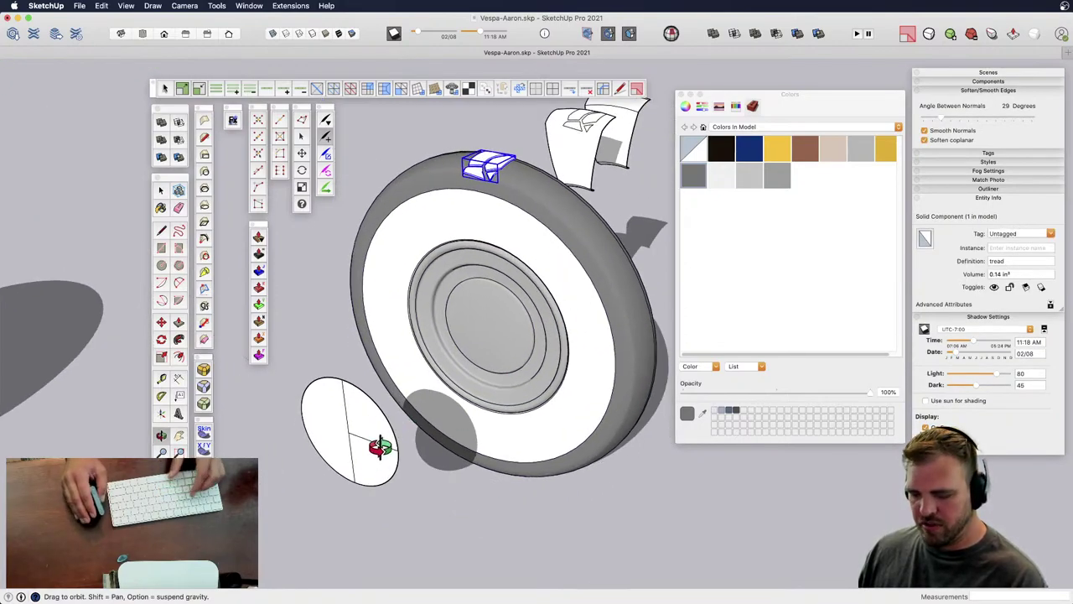
{"action": "key", "text": "q"}
{"action": "left_click", "coordinate": [348, 434]}
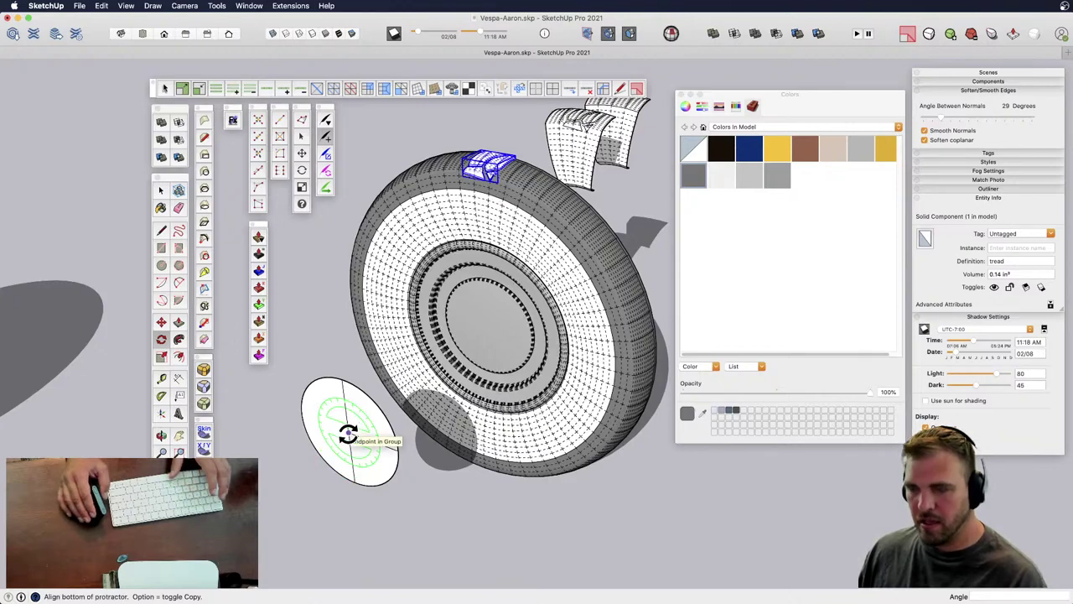
{"action": "left_click", "coordinate": [475, 197]}
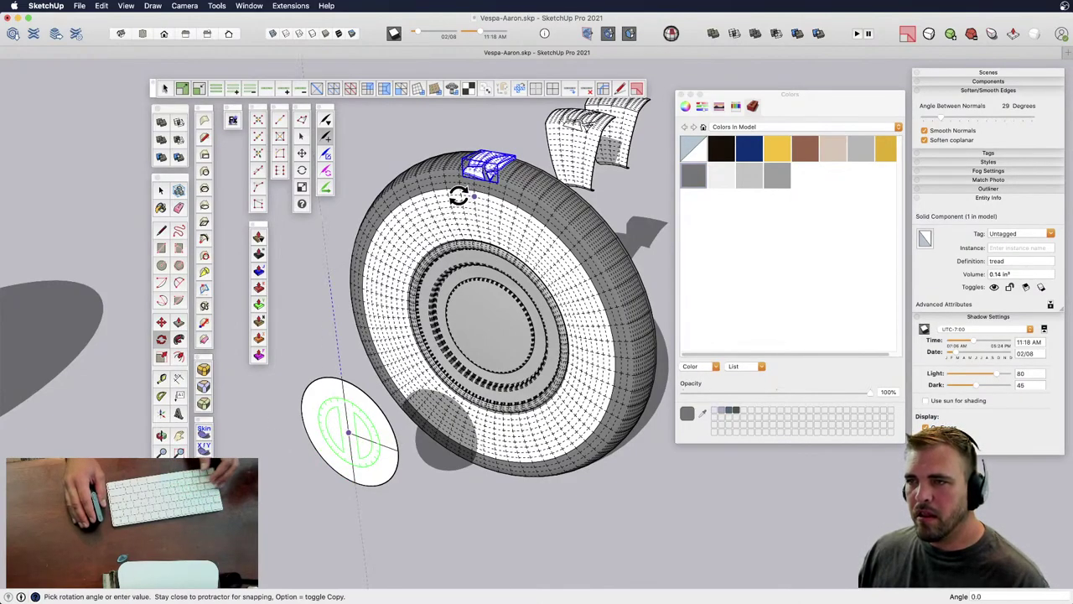
{"action": "key", "text": "alt"}
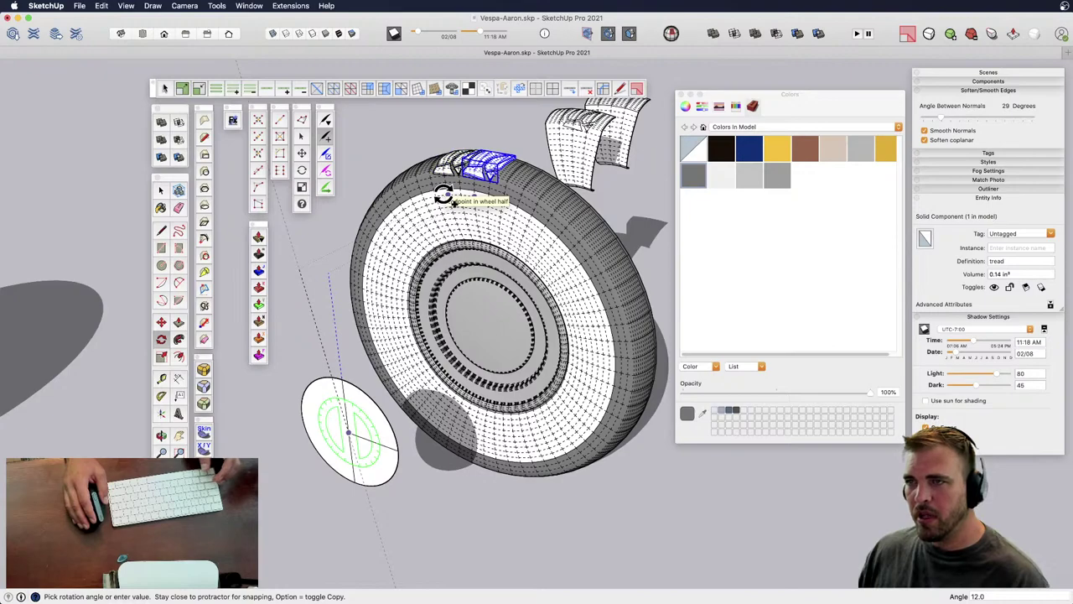
{"action": "left_click", "coordinate": [443, 194]}
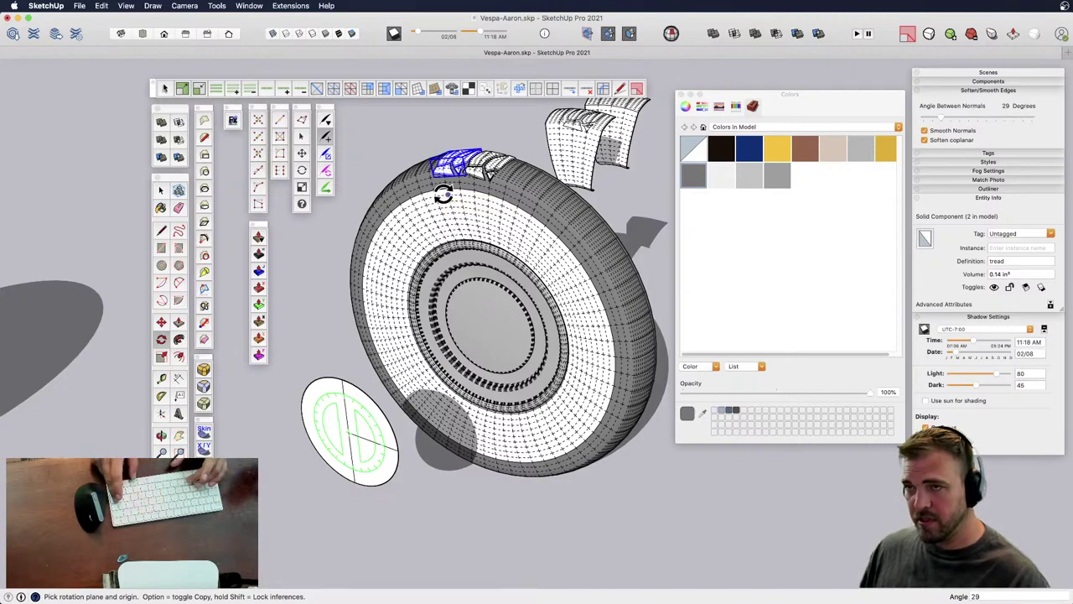
{"action": "key", "text": "Return"}
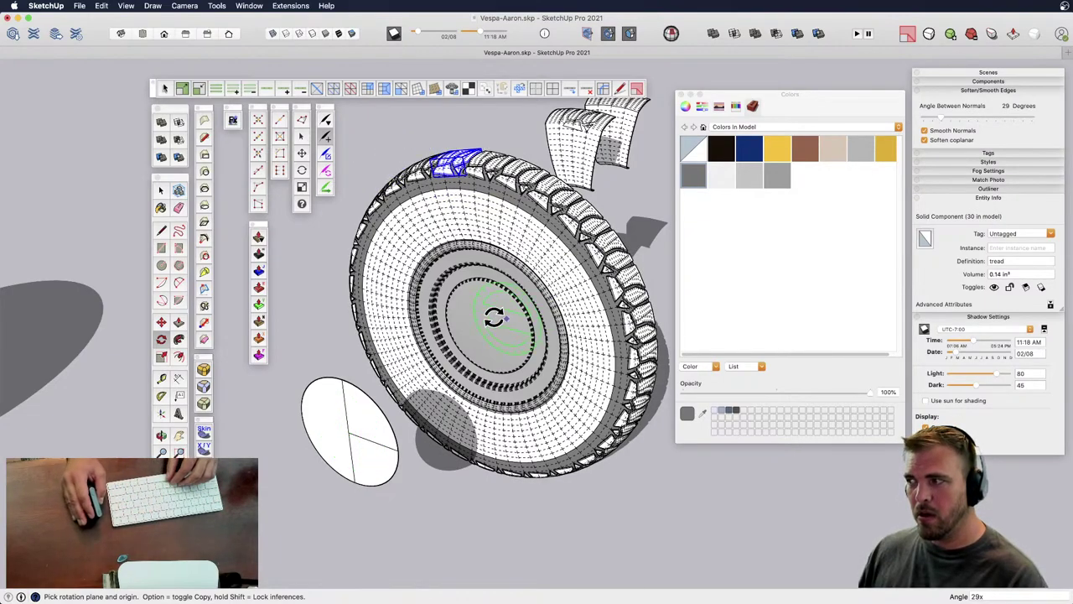
- Open a tread component, paint all of its geometry the same dark gray as the tire, and close it
{"action": "middle_click_drag", "start_coordinate": [494, 317], "coordinate": [494, 252]}
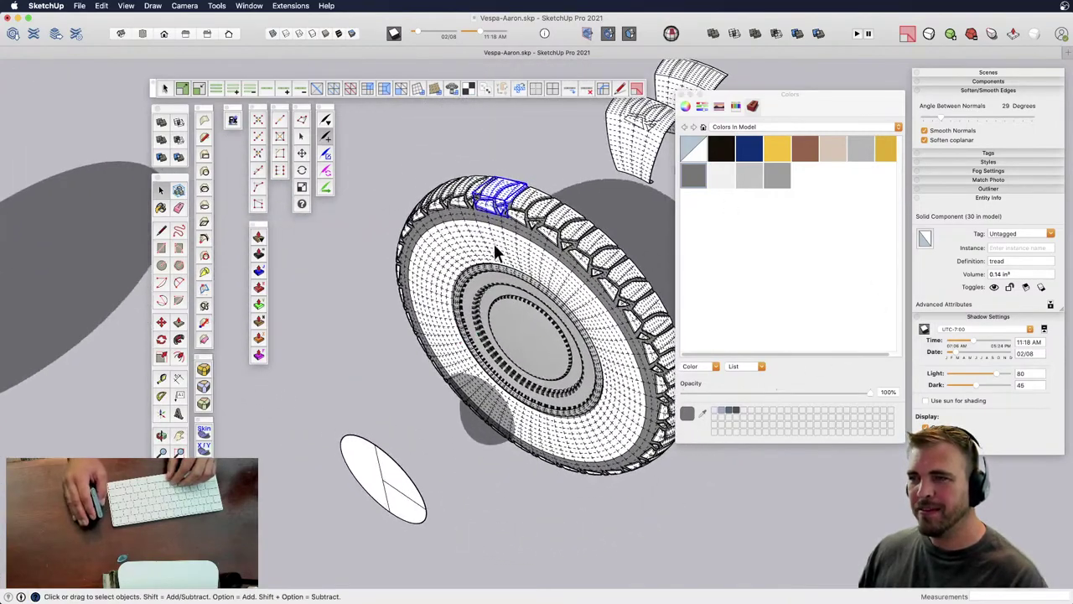
{"action": "double_click", "coordinate": [499, 197]}
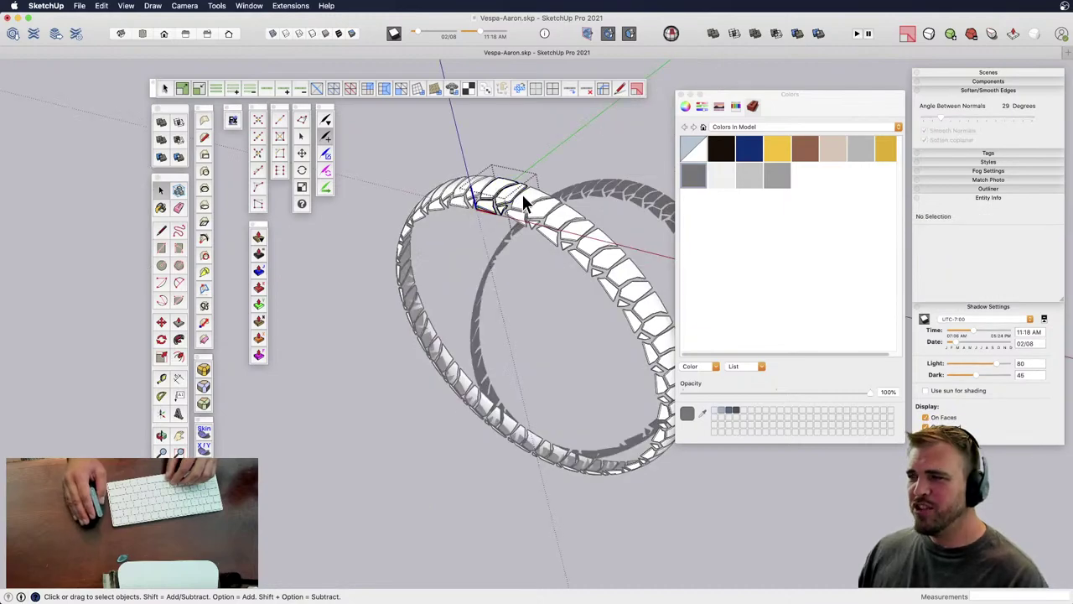
{"action": "scroll", "coordinate": [499, 192], "scroll_direction": "up", "scroll_amount": 5}
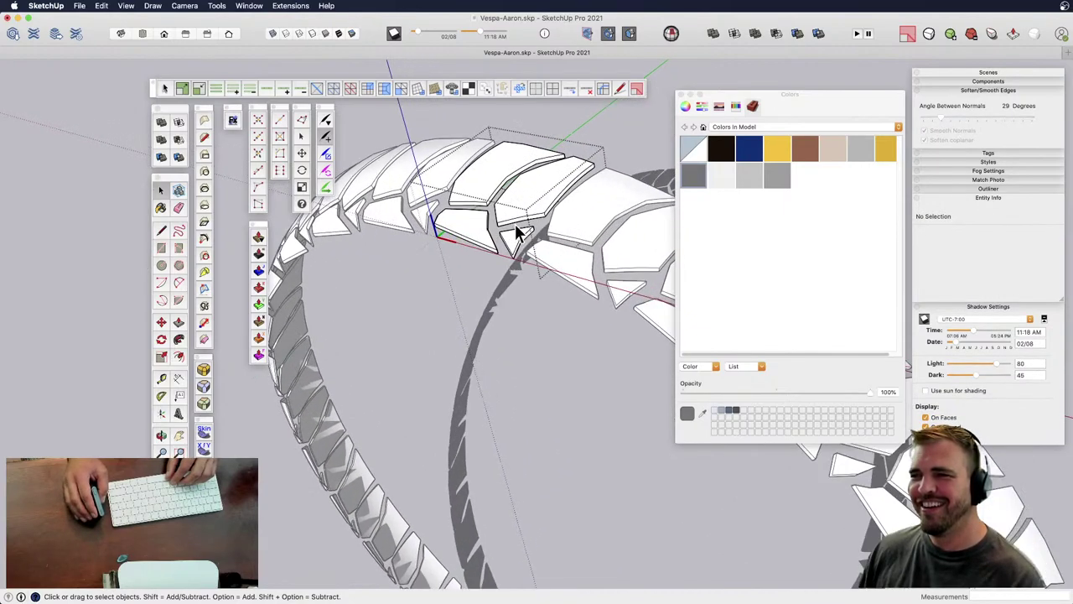
{"action": "key", "text": "super+a"}
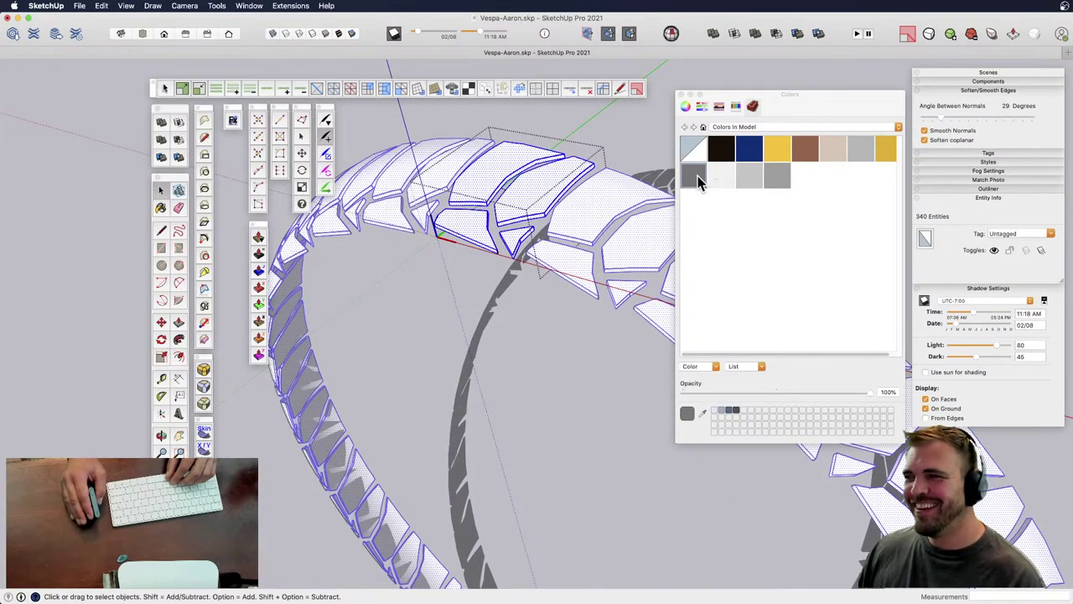
{"action": "key", "text": "b"}
{"action": "left_click", "coordinate": [496, 170]}
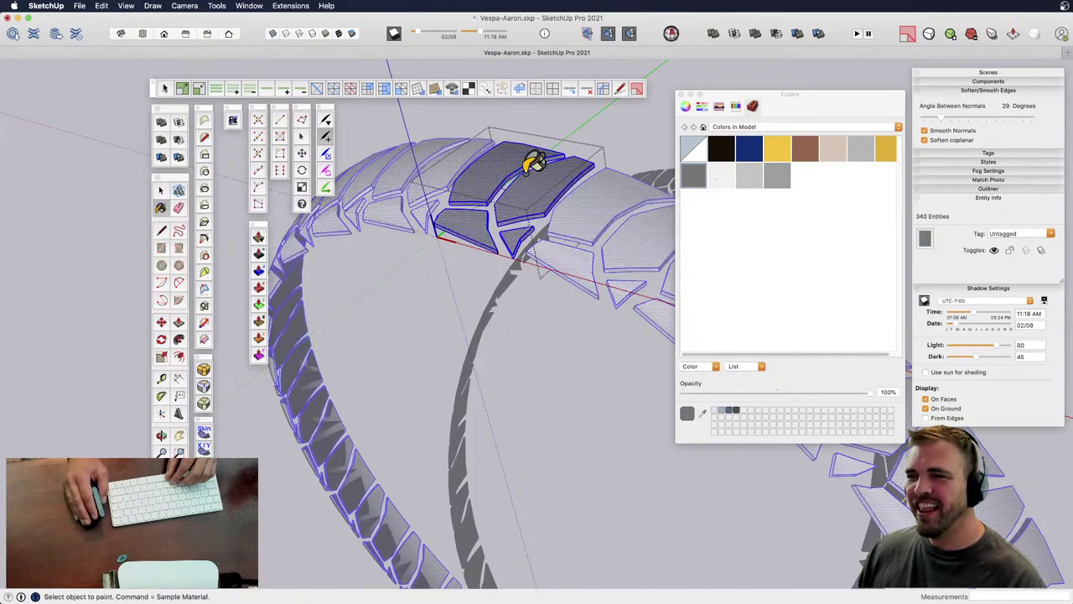
{"action": "key", "text": "space"}
{"action": "left_click", "coordinate": [542, 126]}
- Select the full ring of tread components around the tire, excluding the wheel half
{"action": "scroll", "coordinate": [454, 138], "scroll_direction": "down", "scroll_amount": 5}
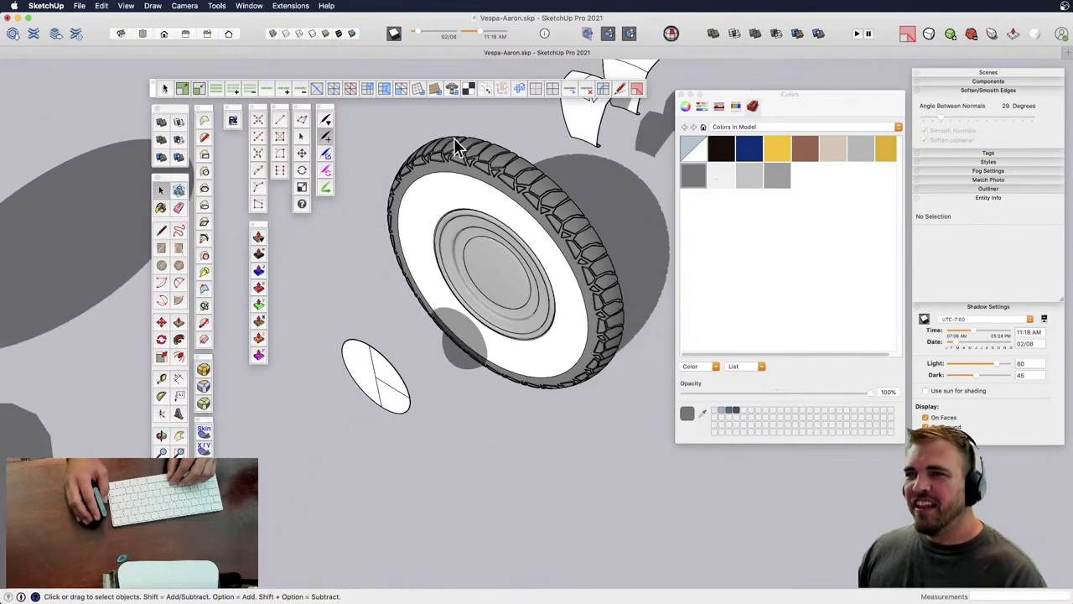
{"action": "left_click", "coordinate": [563, 246]}
{"action": "middle_click_drag", "start_coordinate": [558, 256], "coordinate": [435, 296]}
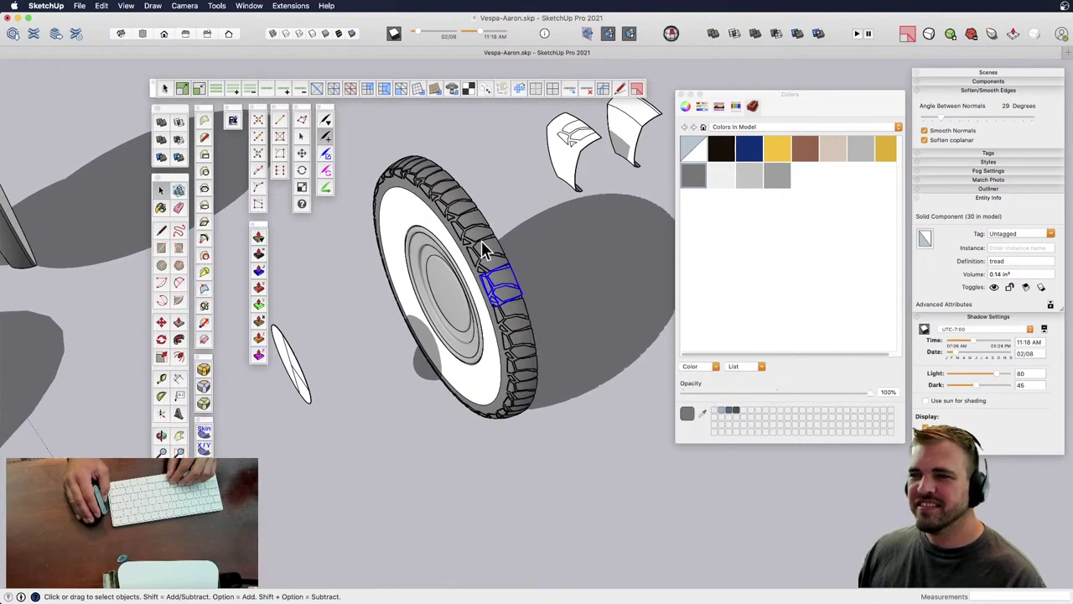
{"action": "middle_click_drag", "start_coordinate": [481, 240], "coordinate": [426, 185]}
{"action": "left_click_drag", "start_coordinate": [480, 201], "coordinate": [652, 539]}
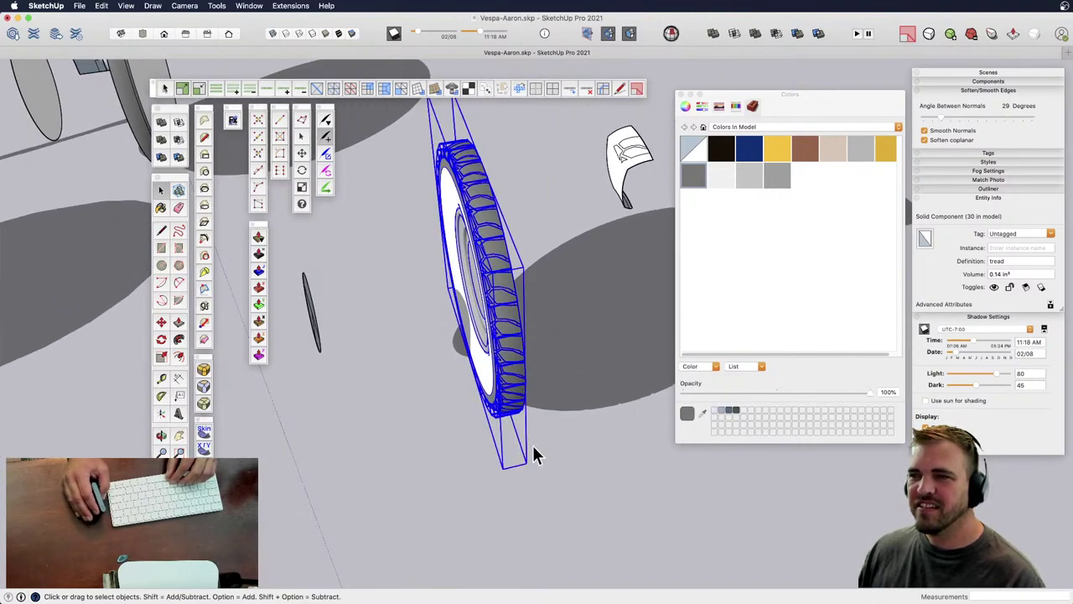
{"action": "middle_click_drag", "start_coordinate": [534, 453], "coordinate": [650, 390]}
{"action": "left_click", "coordinate": [500, 323], "text": "shift"}
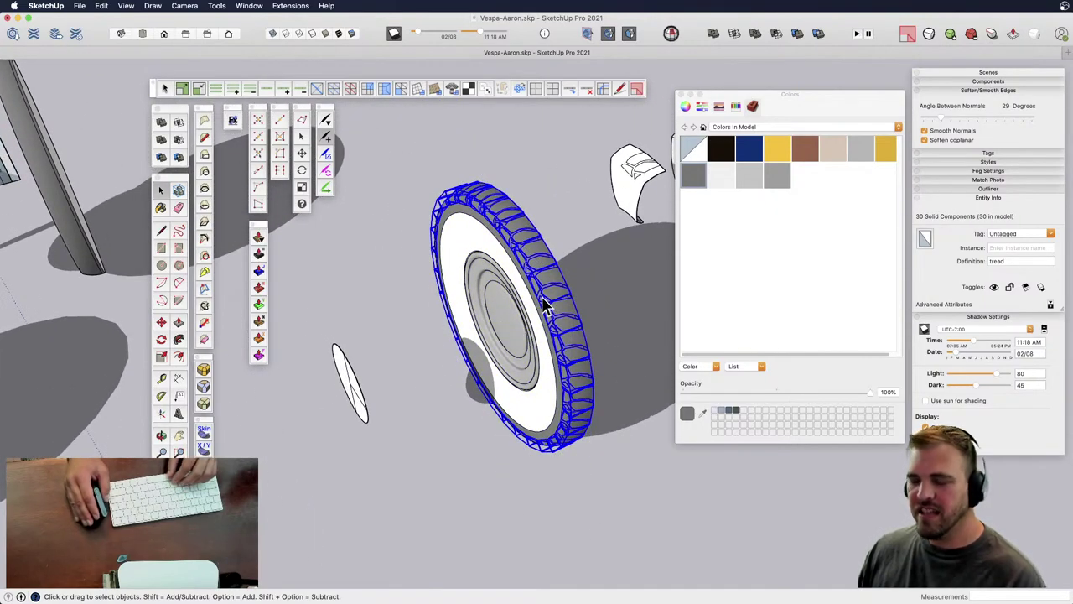
- Cut the selected treads and paste them in place inside the wheel half component
{"action": "key", "text": "Escape"}
{"action": "left_click", "coordinate": [525, 271]}
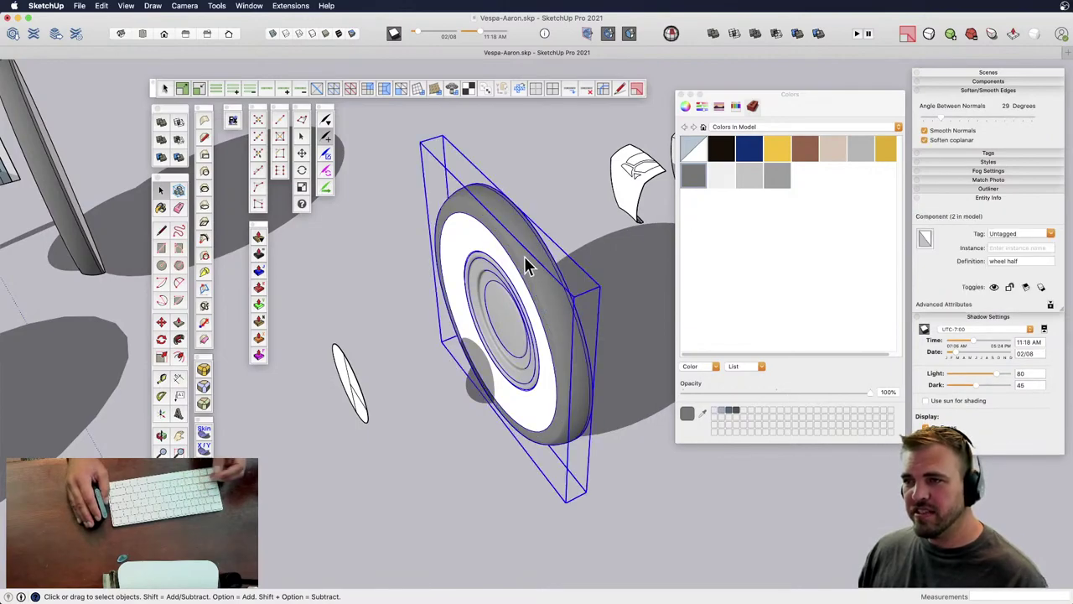
{"action": "double_click", "coordinate": [527, 266]}
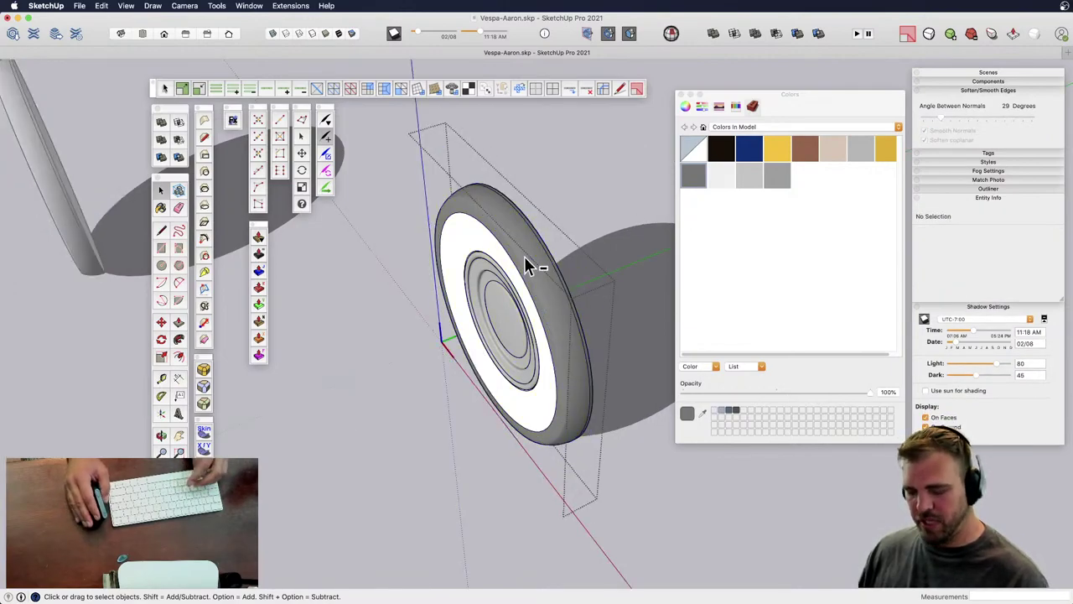
{"action": "key", "text": "super+a"}
{"action": "scroll", "coordinate": [520, 251], "scroll_direction": "down", "scroll_amount": 3}
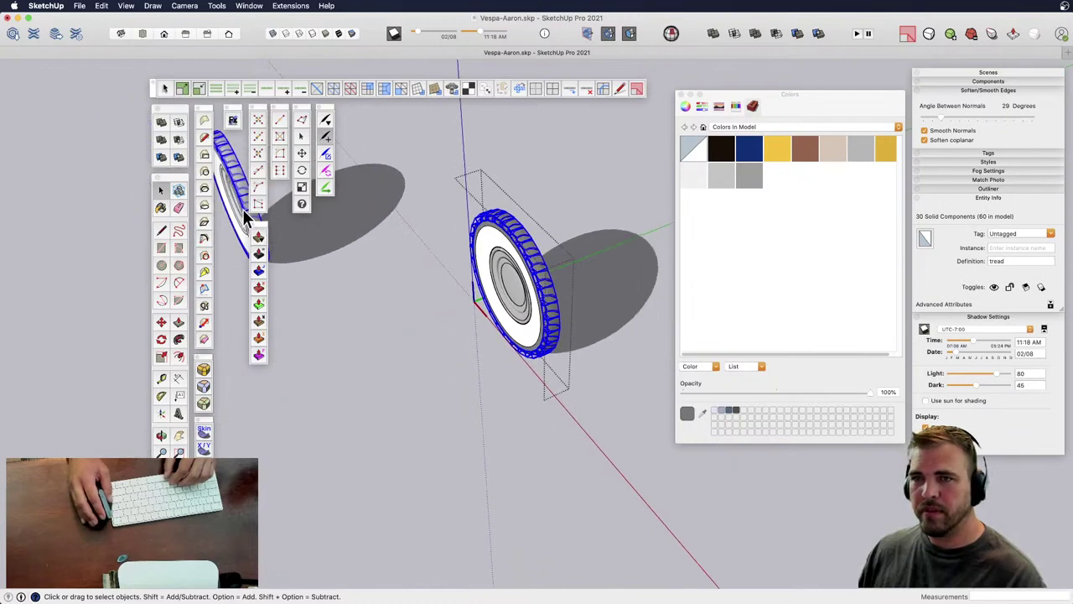
- Close the wheel half component and place a copy of it 5" behind the original
{"action": "left_click", "coordinate": [593, 332]}
{"action": "left_click", "coordinate": [547, 293]}
{"action": "middle_click_drag", "start_coordinate": [546, 293], "coordinate": [444, 481]}
{"action": "key", "text": "m"}
{"action": "key", "text": "alt"}
{"action": "left_click", "coordinate": [530, 379]}
{"action": "key", "text": "alt"}
{"action": "left_click", "coordinate": [558, 366]}
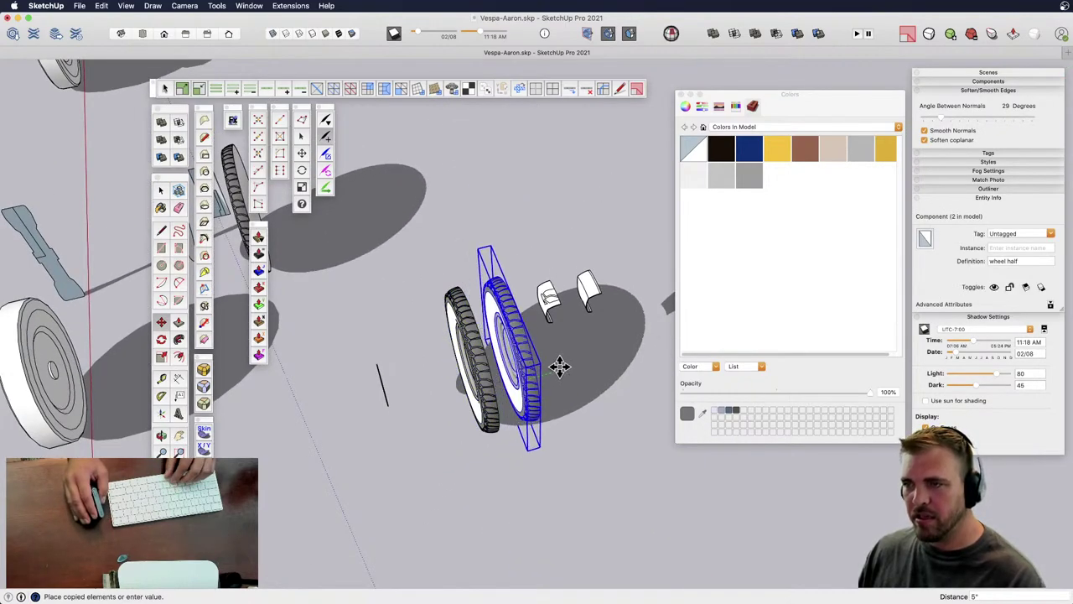
{"action": "key", "text": "s"}
{"action": "left_click", "coordinate": [503, 351]}
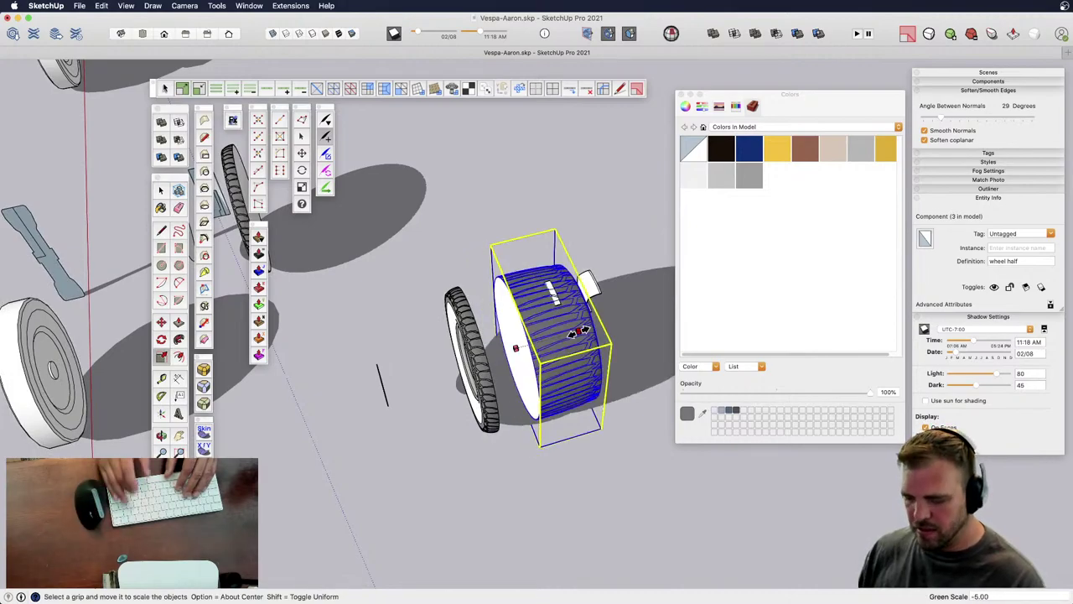
{"action": "type", "text": "-1m"}
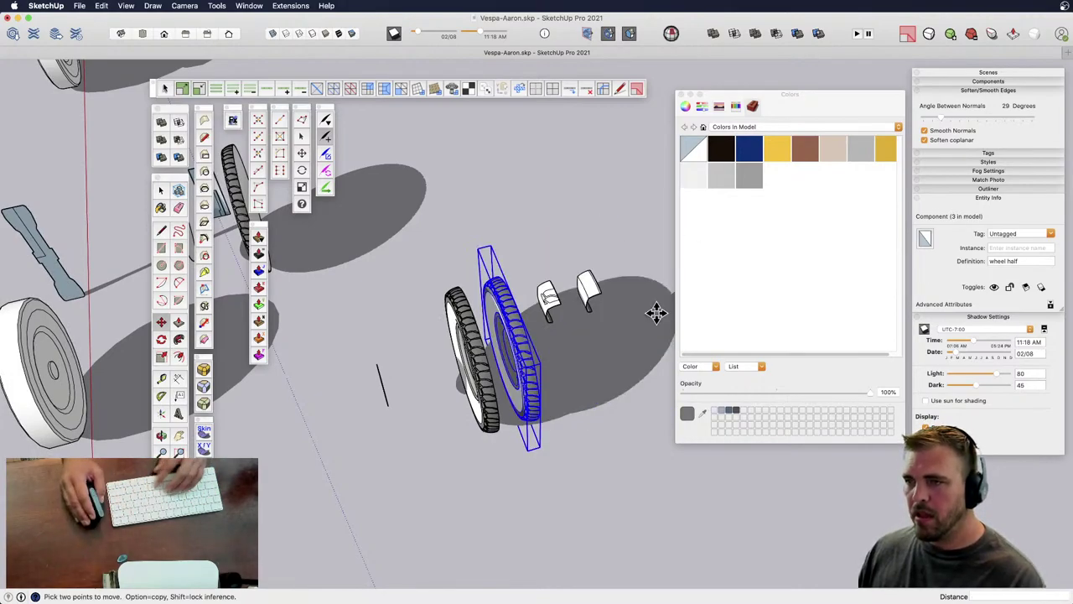
- Mirror the copied wheel half by scaling it -1 along the green axis
{"action": "type", "text": "s"}
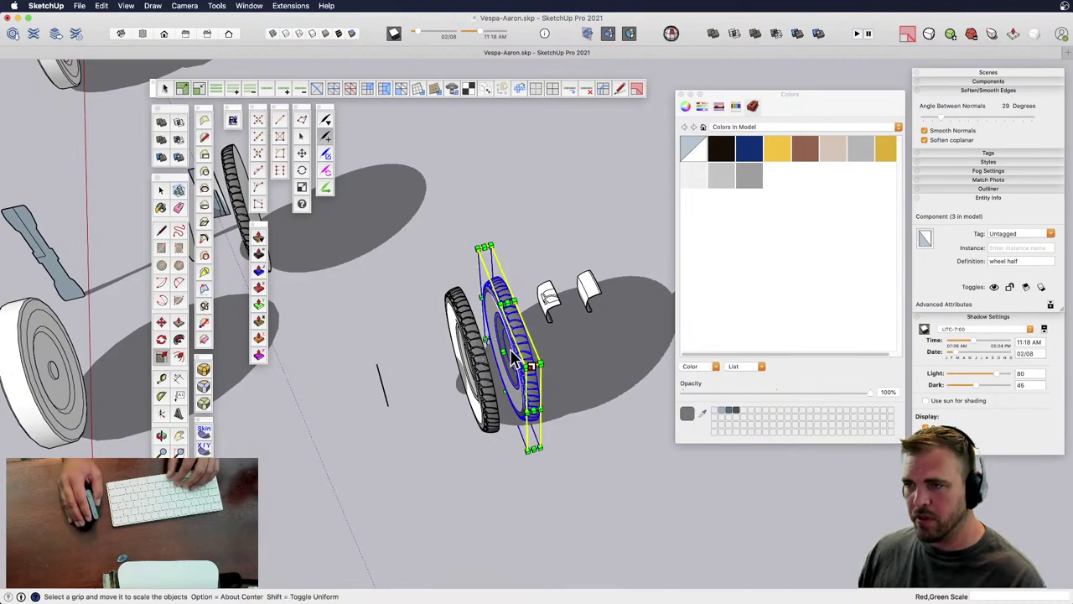
{"action": "scroll", "coordinate": [503, 352], "scroll_direction": "up", "scroll_amount": 3}
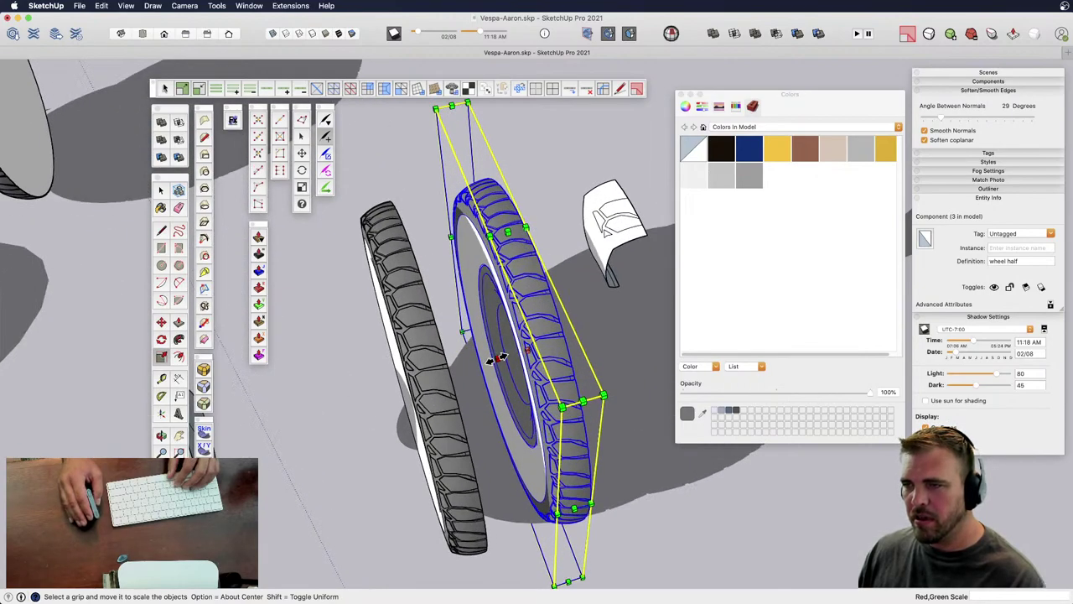
{"action": "left_click", "coordinate": [499, 357]}
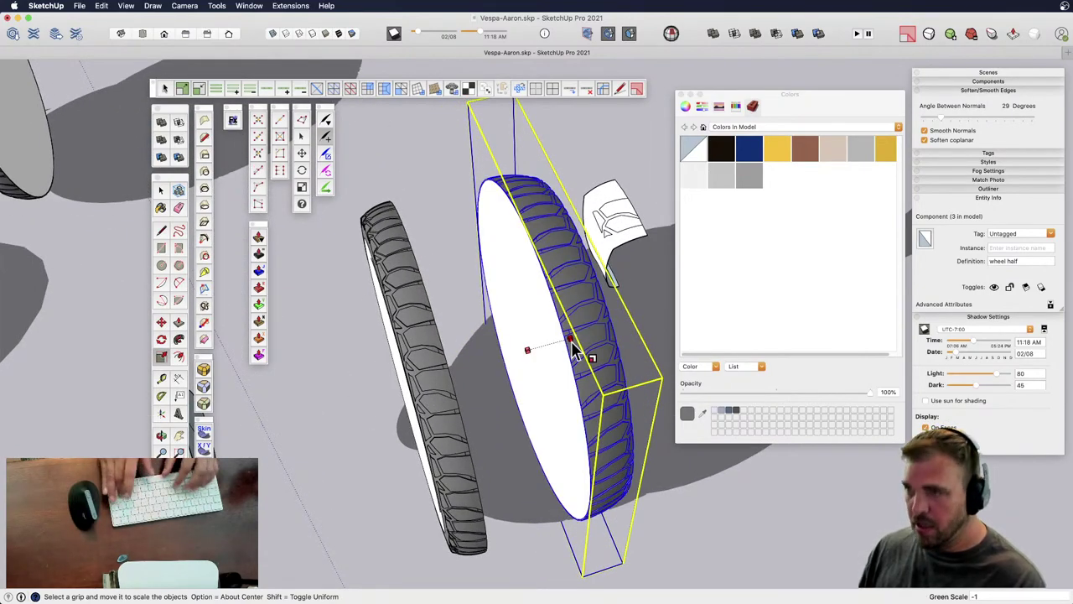
{"action": "key", "text": "Return"}
{"action": "key", "text": "space"}
- Open the wheel half component from its inner side and delete the flat circular face capping it
{"action": "middle_click_drag", "start_coordinate": [495, 347], "coordinate": [319, 280]}
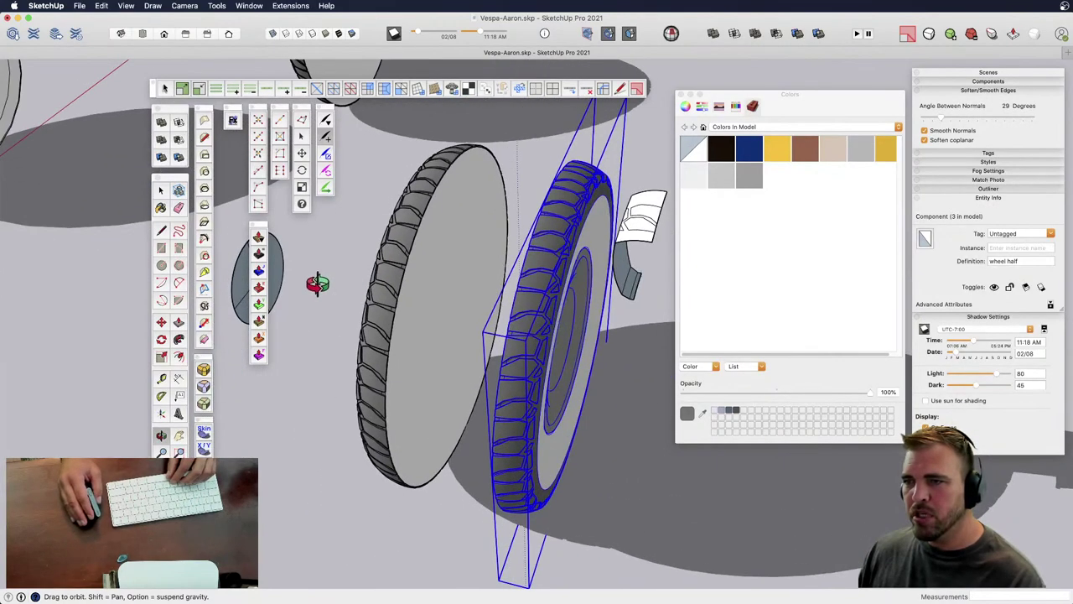
{"action": "double_click", "coordinate": [446, 294]}
{"action": "left_click", "coordinate": [446, 290]}
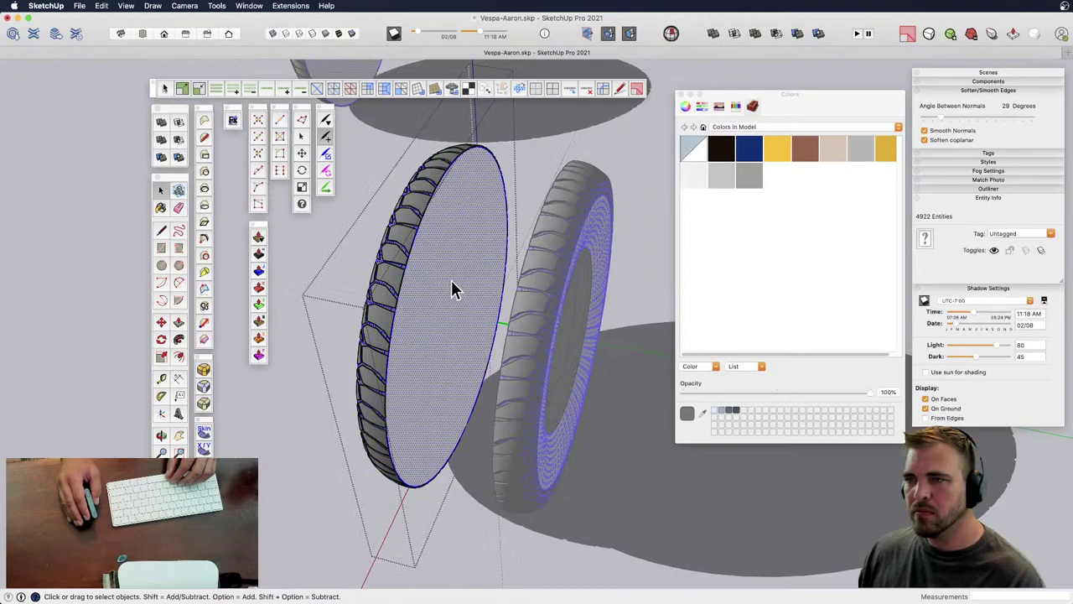
{"action": "key", "text": "Delete"}
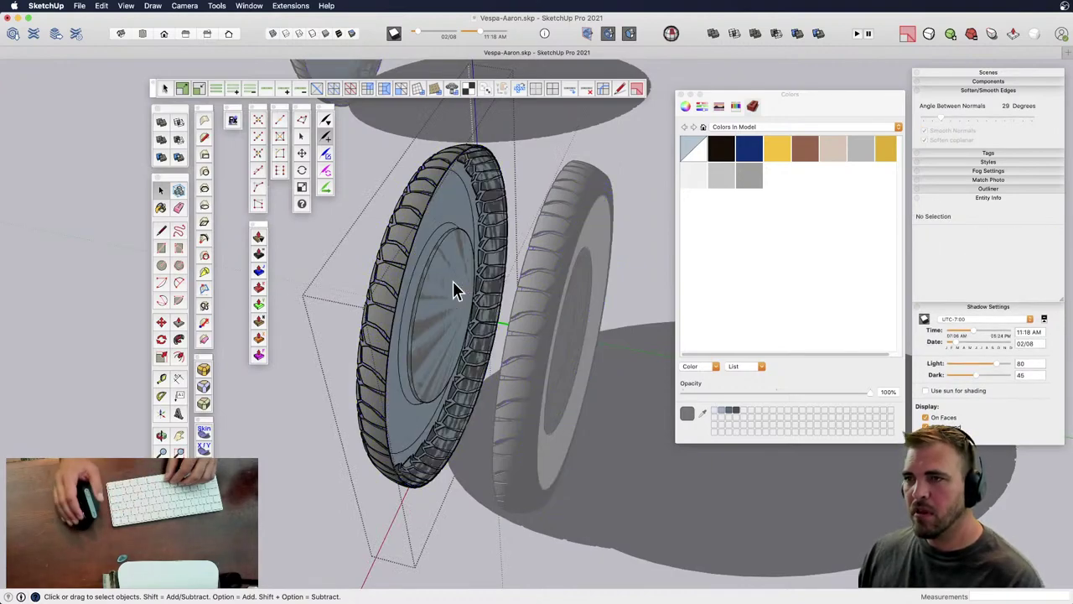
- Examine the hollow inside of the wheel half with surrounding geometry hidden, restore the display, and close the component
{"action": "key", "text": "shift+h"}
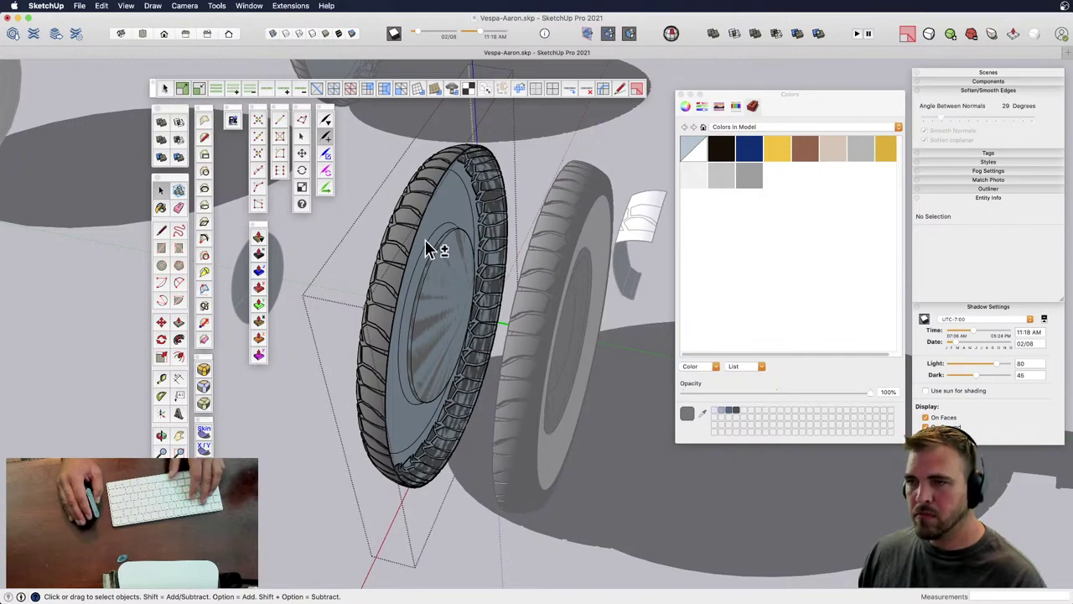
{"action": "key", "text": "shift+j"}
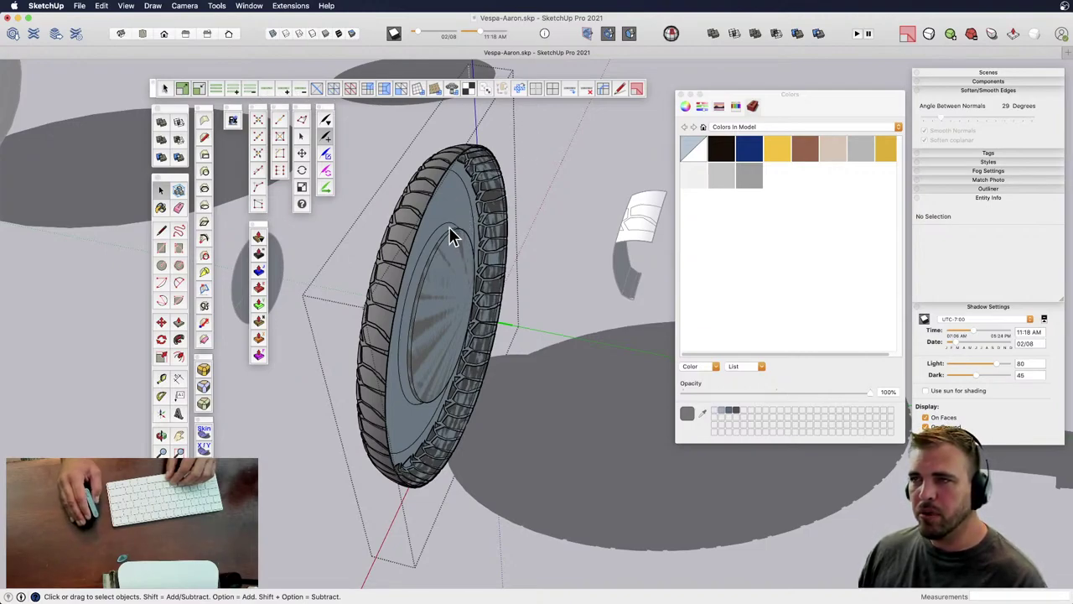
{"action": "left_click", "coordinate": [462, 165]}
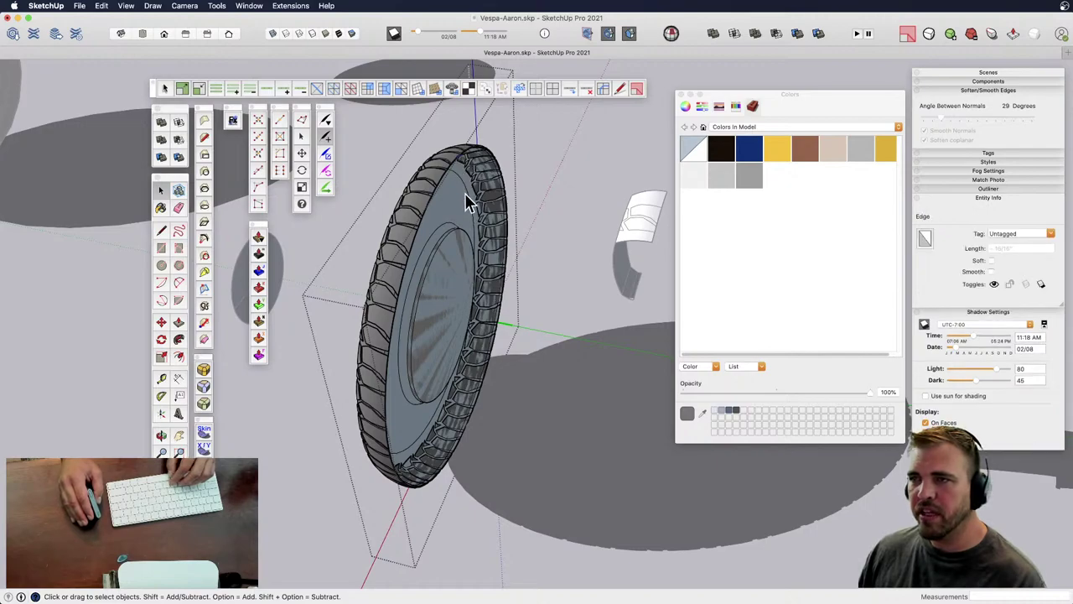
{"action": "left_click", "coordinate": [414, 248]}
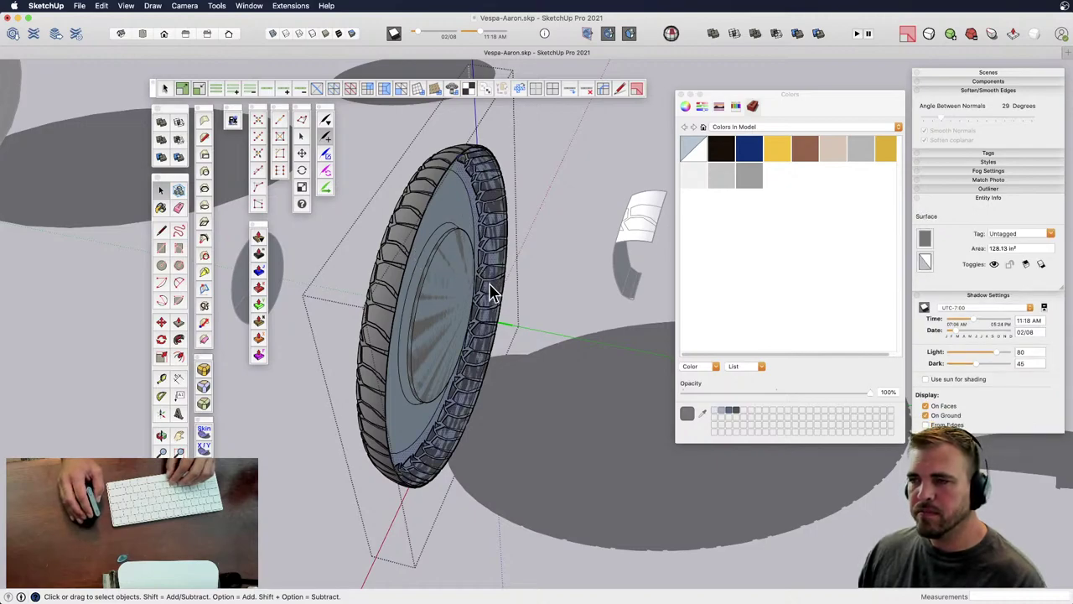
{"action": "key", "text": "shift+r"}
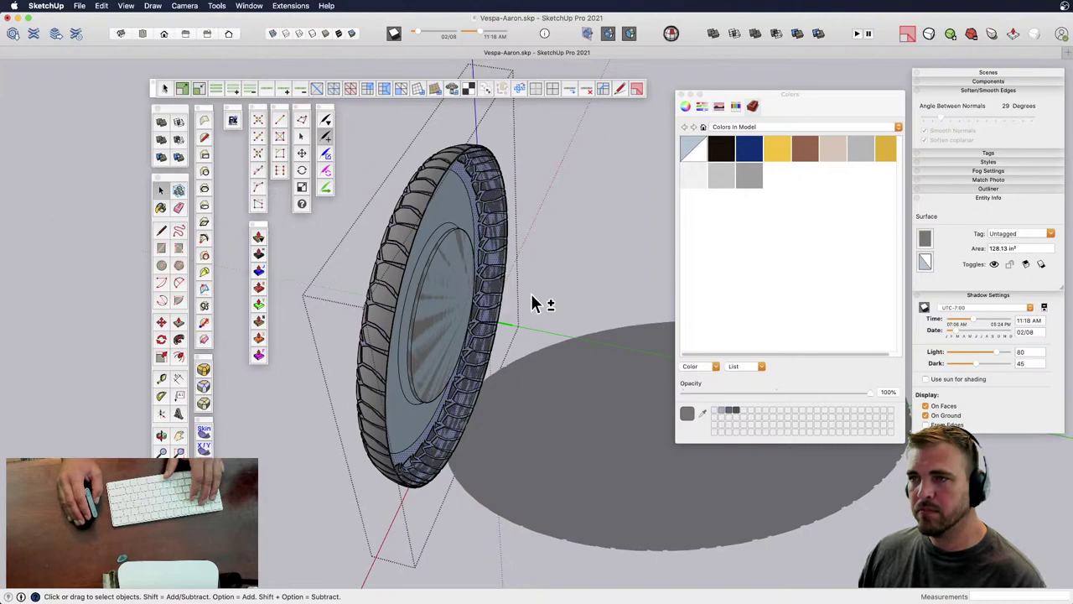
{"action": "key", "text": "shift+s"}
{"action": "left_click", "coordinate": [628, 360]}
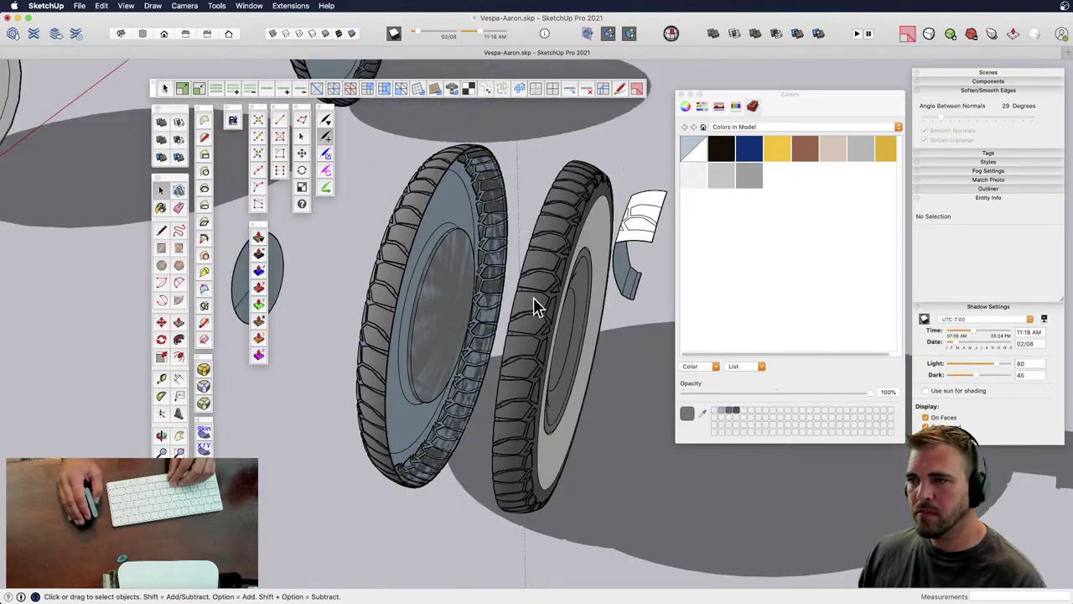
- Move the mirrored wheel half 5" along the green axis so its open side meets the original half
{"action": "left_click", "coordinate": [534, 304]}
{"action": "scroll", "coordinate": [519, 300], "scroll_direction": "up", "scroll_amount": 5}
{"action": "key", "text": "m"}
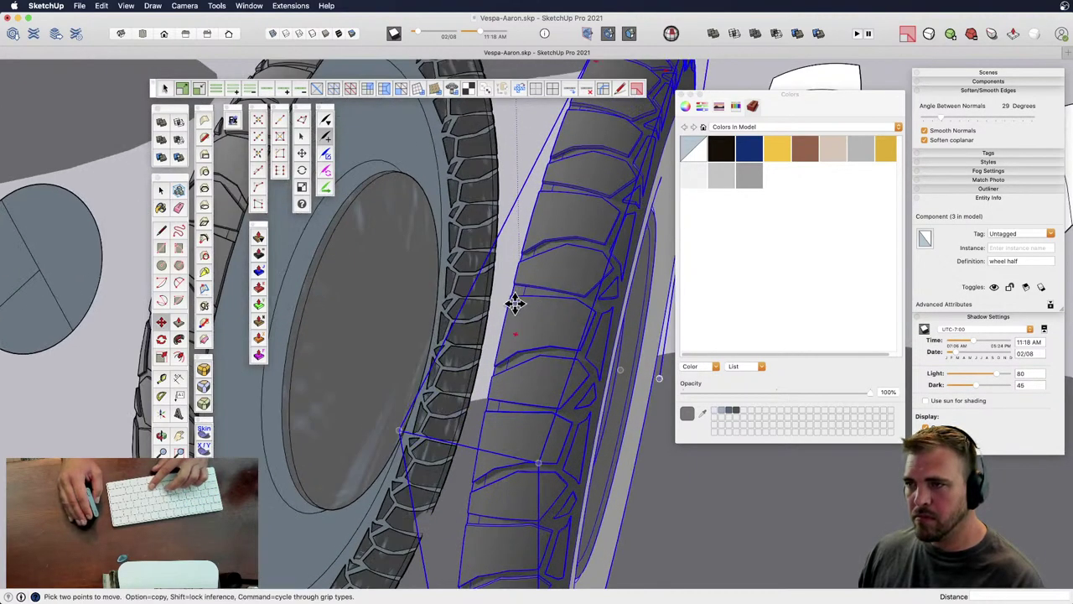
{"action": "scroll", "coordinate": [510, 298], "scroll_direction": "down", "scroll_amount": 2}
{"action": "left_click", "coordinate": [510, 297]}
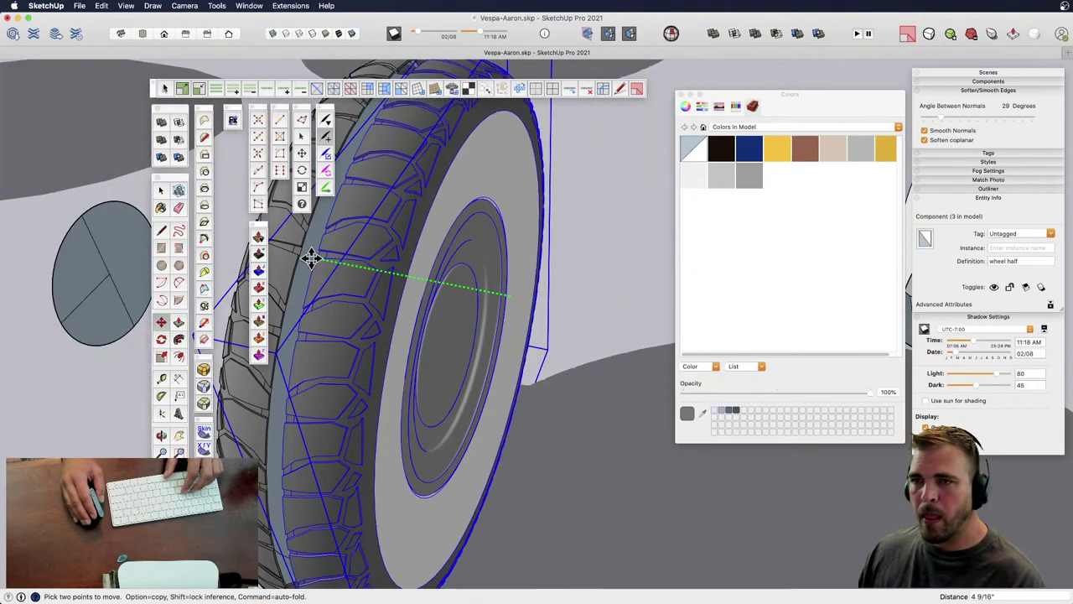
{"action": "left_click", "coordinate": [299, 256]}
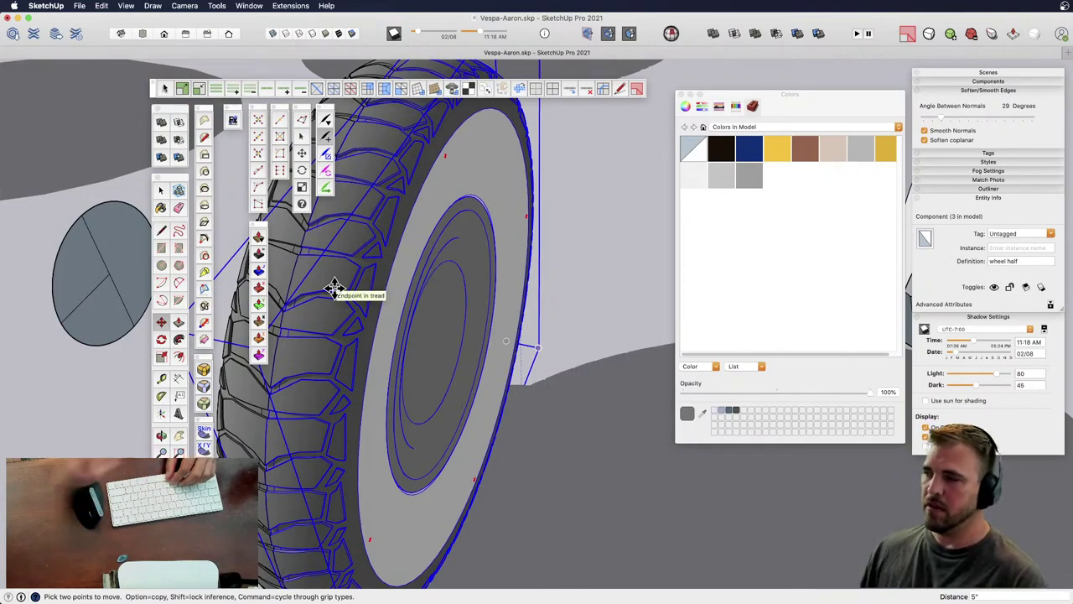
- Combine both wheel halves into a new component named "wheel -detail", without replacing the existing wheel definition
{"action": "middle_click_drag", "start_coordinate": [337, 282], "coordinate": [552, 365]}
{"action": "scroll", "coordinate": [493, 317], "scroll_direction": "down", "scroll_amount": 3}
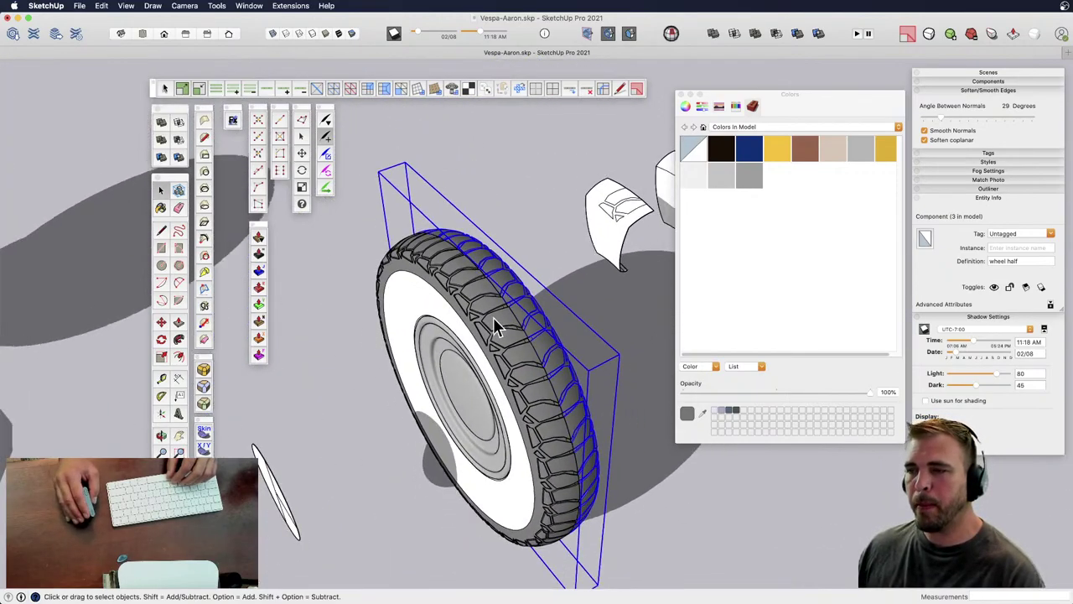
{"action": "left_click", "coordinate": [373, 410]}
{"action": "scroll", "coordinate": [493, 352], "scroll_direction": "down", "scroll_amount": 2}
{"action": "middle_click_drag", "start_coordinate": [479, 367], "coordinate": [472, 290], "text": "shift"}
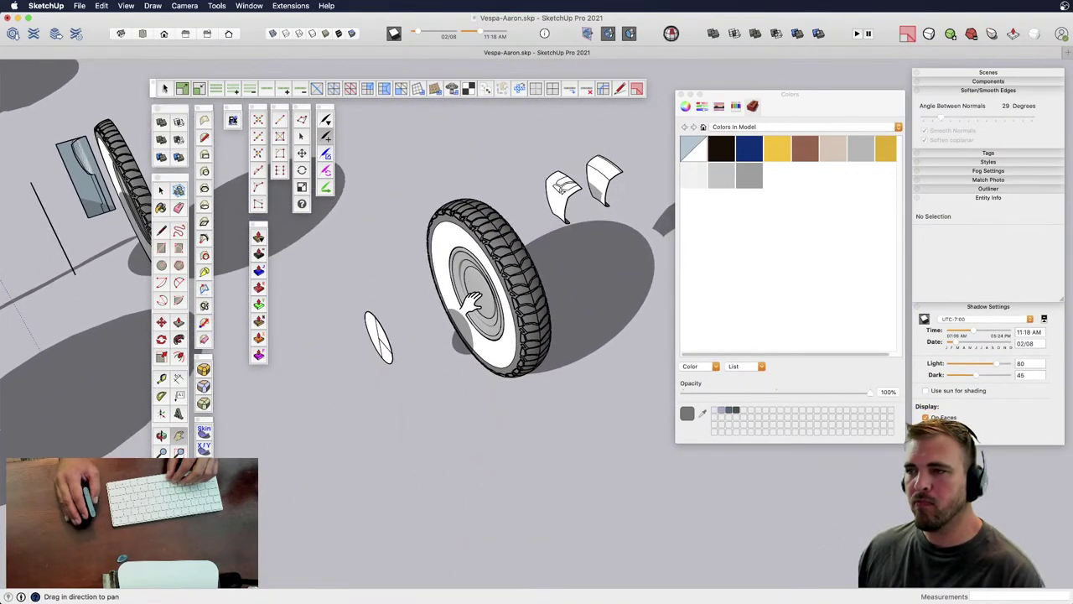
{"action": "middle_click_drag", "start_coordinate": [529, 258], "coordinate": [550, 334]}
{"action": "left_click", "coordinate": [531, 337]}
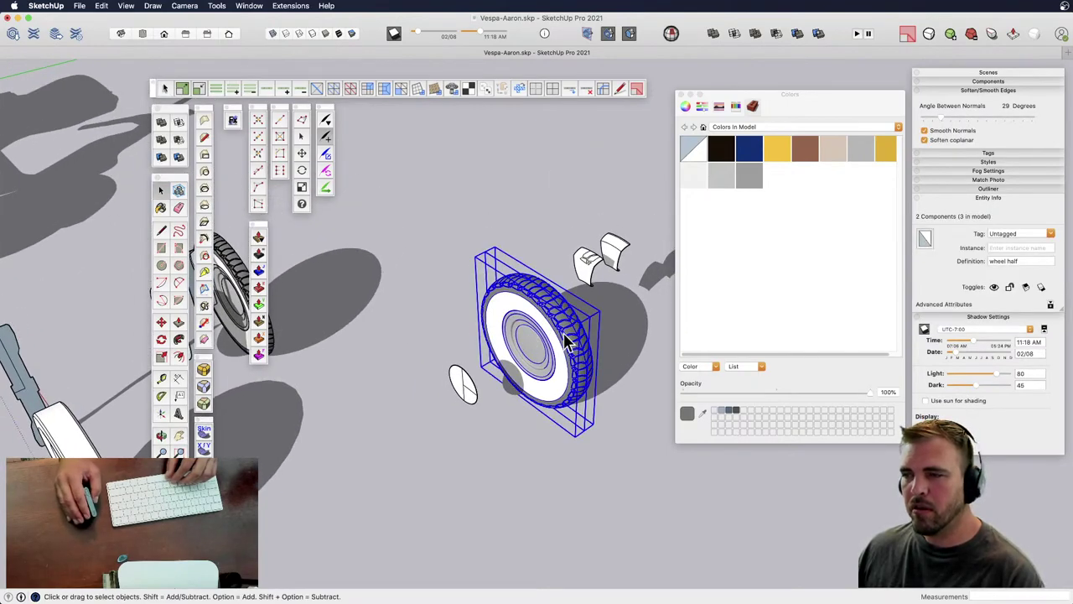
{"action": "type", "text": "g"}
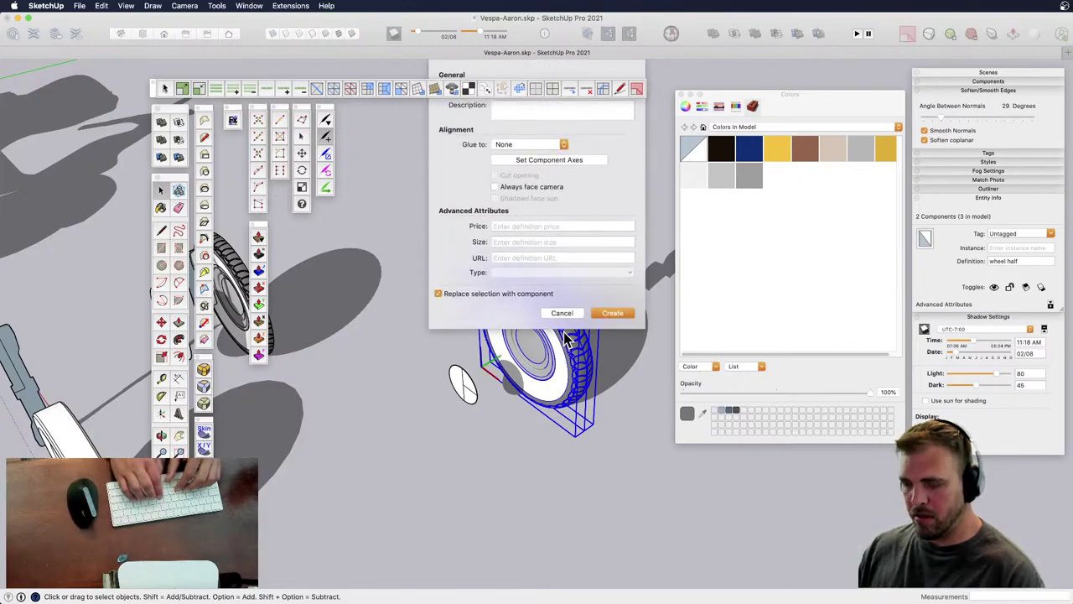
{"action": "type", "text": "wheel"}
{"action": "key", "text": "Return"}
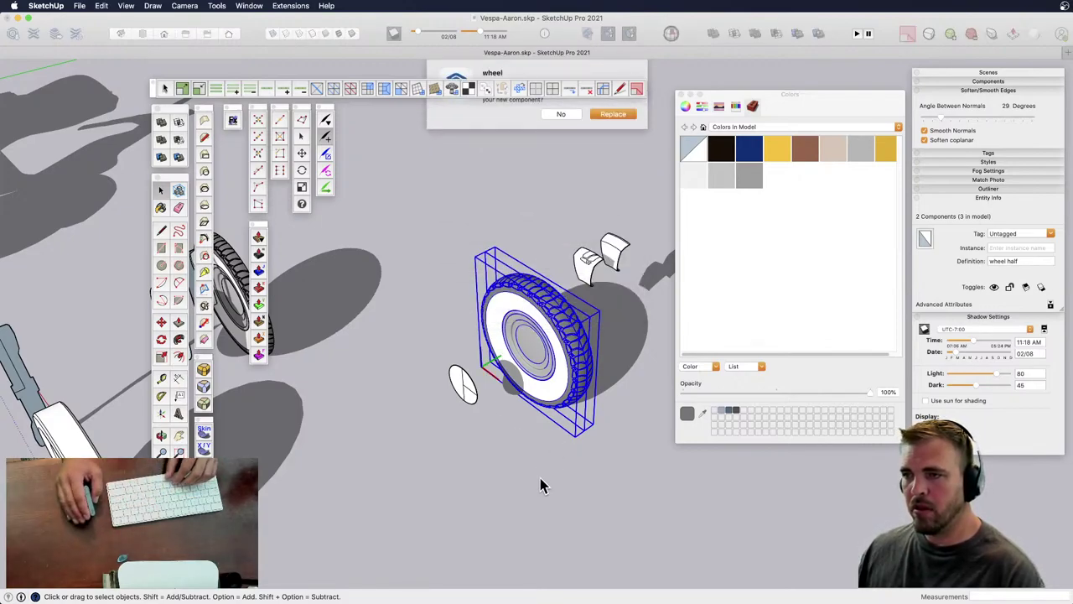
{"action": "left_click", "coordinate": [568, 114]}
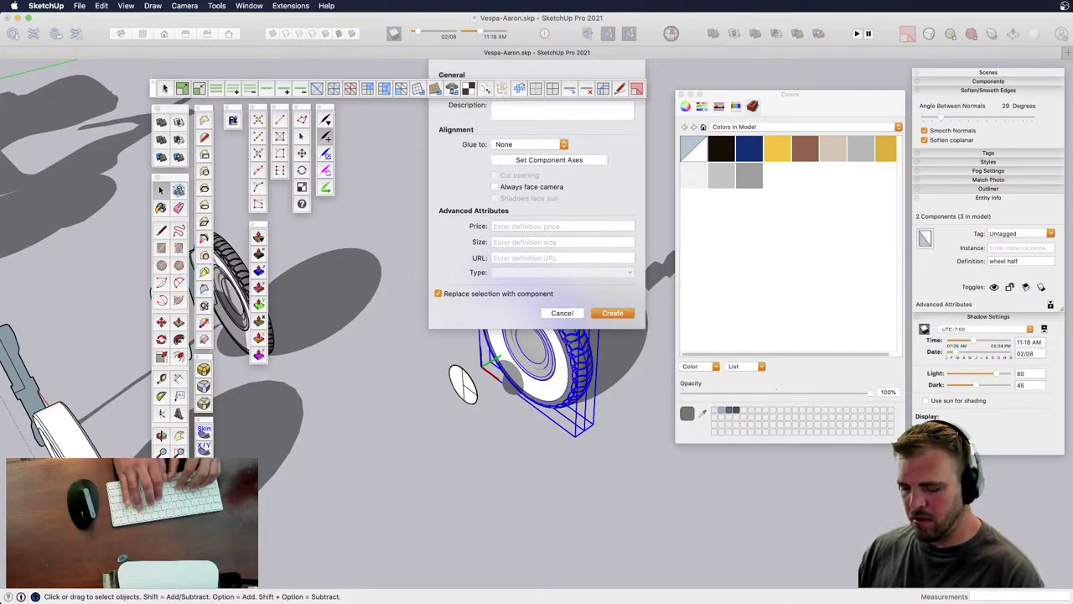
{"action": "key", "text": "Return"}
- Move the detailed wheel component over to the plain white wheel
{"action": "scroll", "coordinate": [510, 364], "scroll_direction": "down", "scroll_amount": 3}
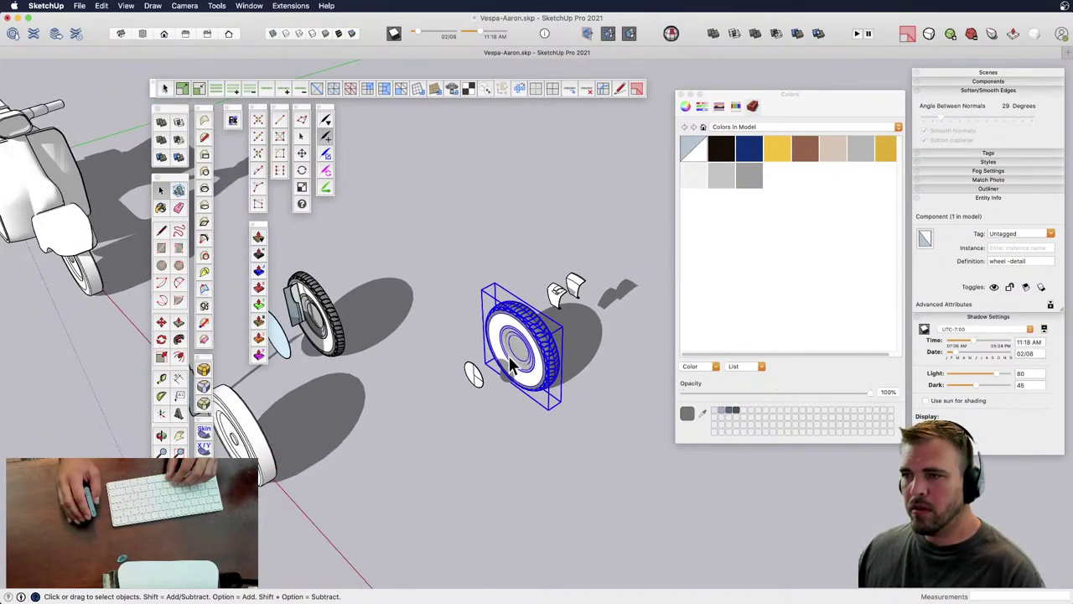
{"action": "middle_click_drag", "start_coordinate": [511, 364], "coordinate": [544, 408]}
{"action": "key", "text": "m"}
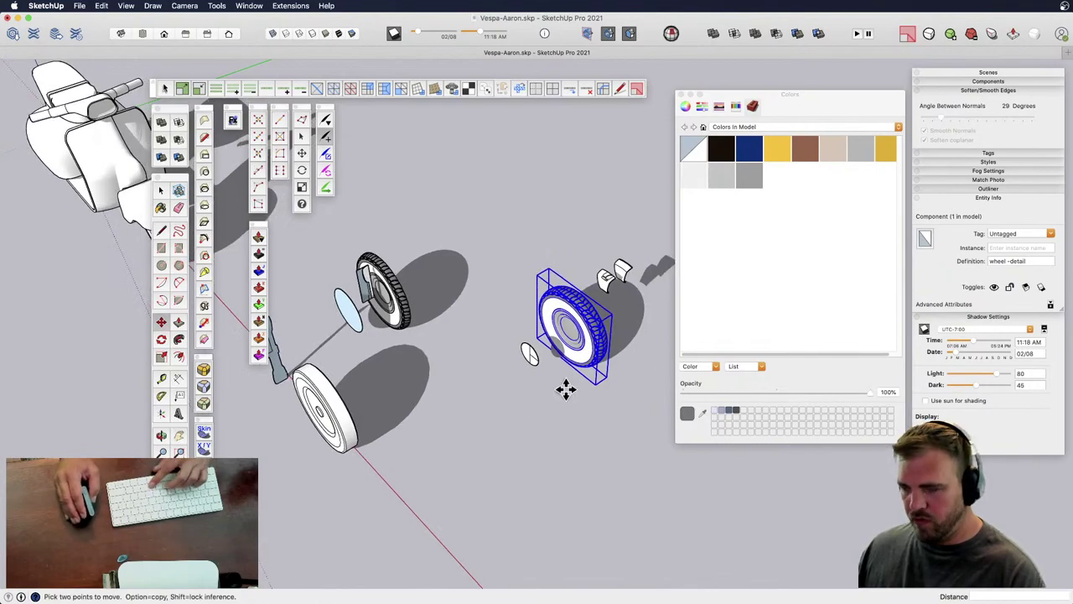
{"action": "left_click", "coordinate": [538, 389]}
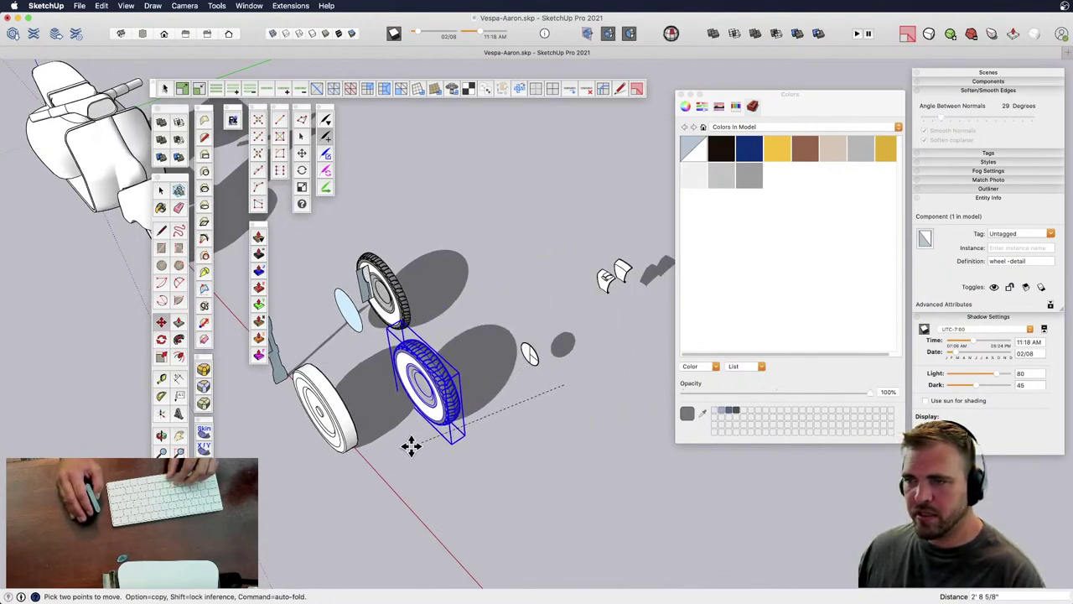
{"action": "left_click", "coordinate": [326, 468]}
- Move the detailed wheel along the red axis so it stands beside the plain white wheel
{"action": "middle_click_drag", "start_coordinate": [360, 455], "coordinate": [545, 336]}
{"action": "scroll", "coordinate": [559, 354], "scroll_direction": "up", "scroll_amount": 3}
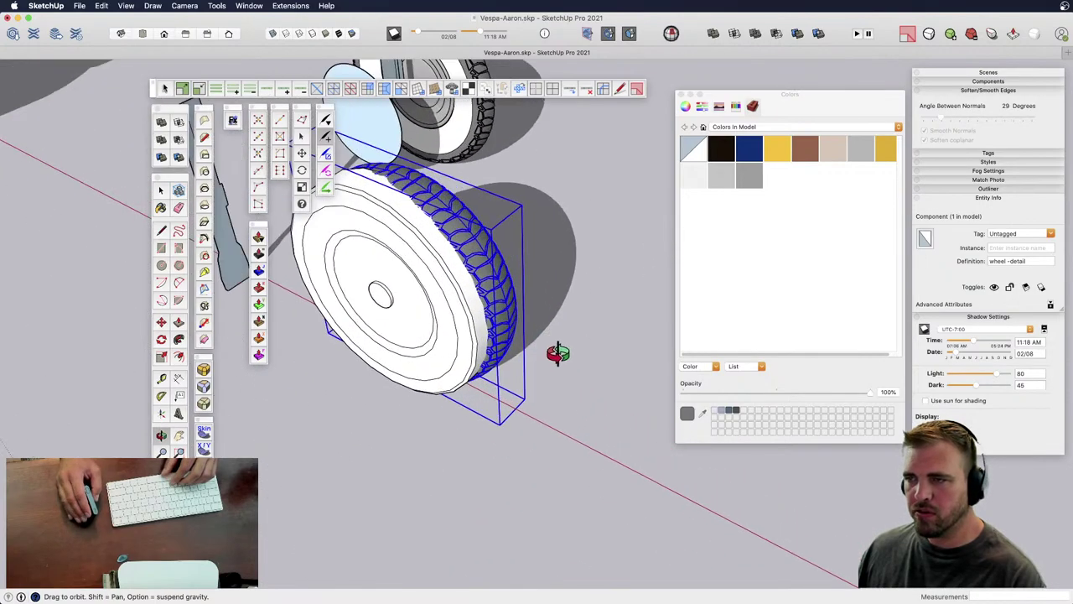
{"action": "key", "text": "m"}
{"action": "left_click", "coordinate": [549, 367]}
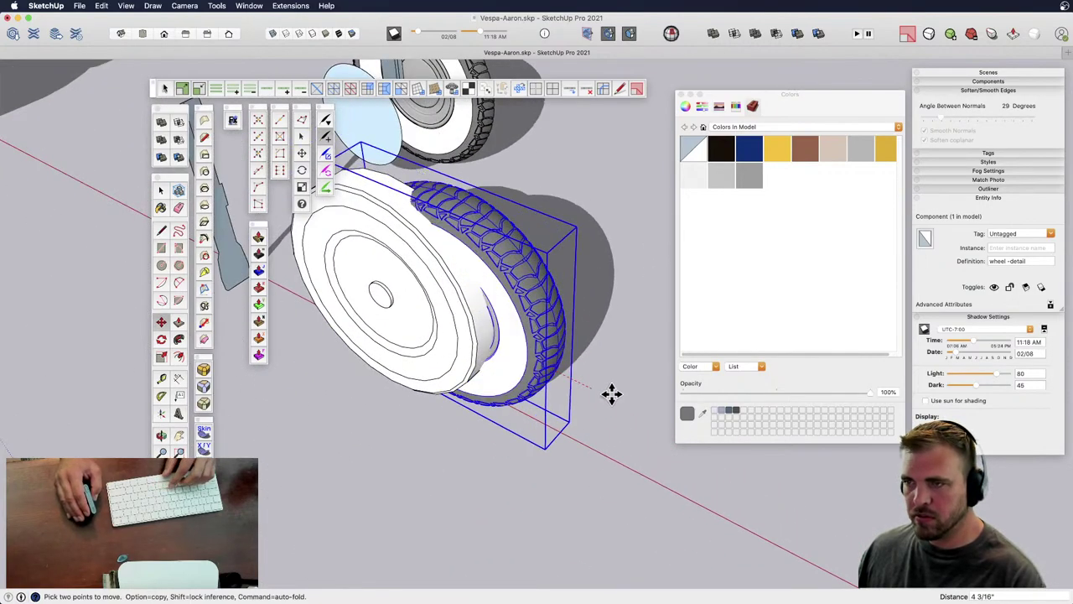
{"action": "left_click", "coordinate": [683, 461]}
- Show hidden geometry and move the detailed wheel about 1' 2 7/8" along the red axis to line up with the plain wheel
{"action": "middle_click_drag", "start_coordinate": [503, 383], "coordinate": [573, 340]}
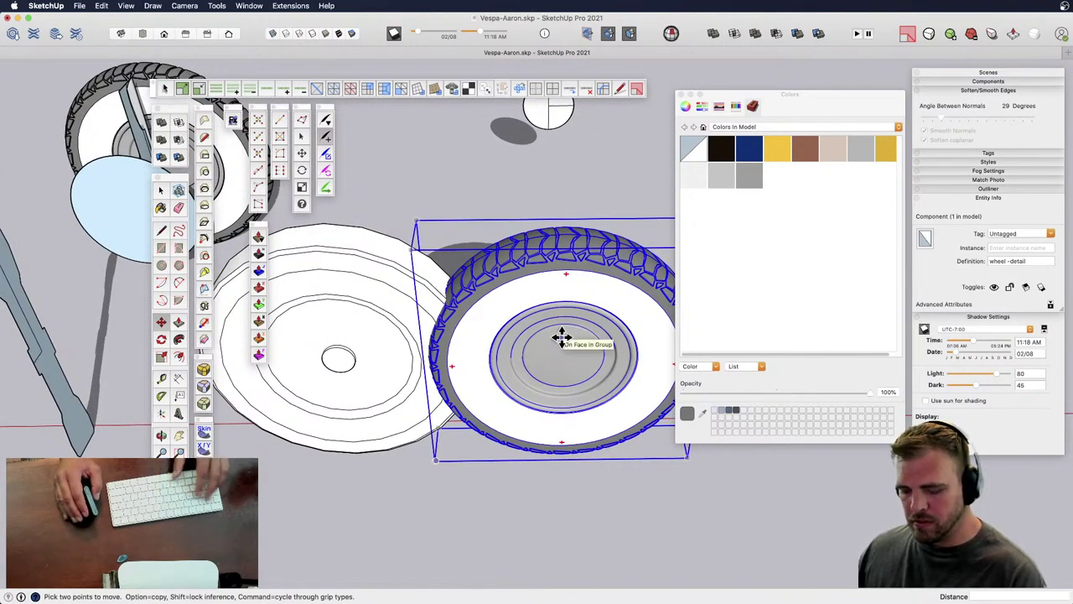
{"action": "key", "text": "h"}
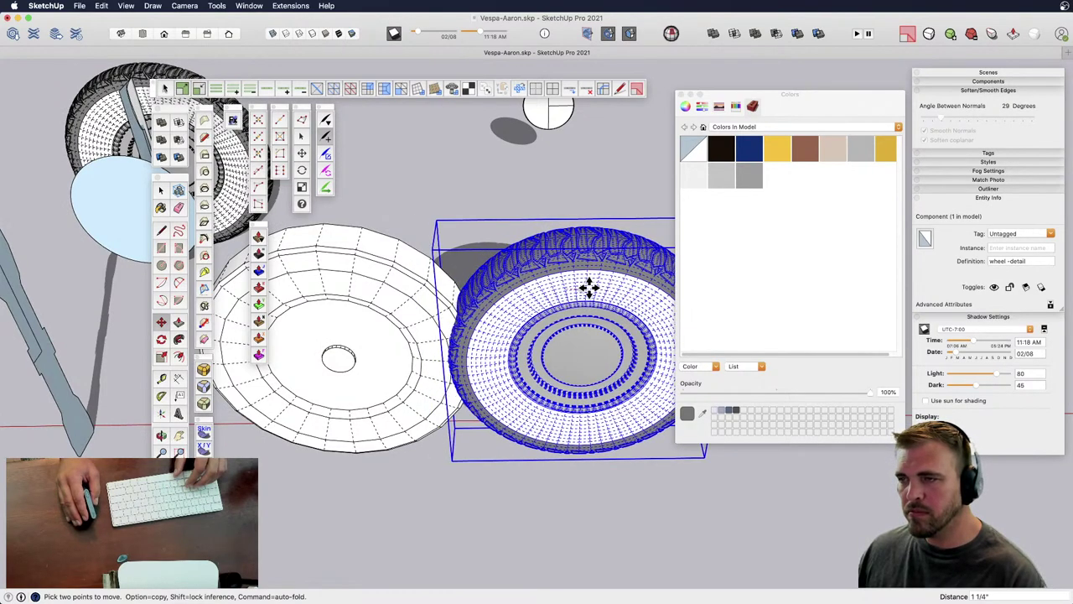
{"action": "left_click", "coordinate": [586, 286]}
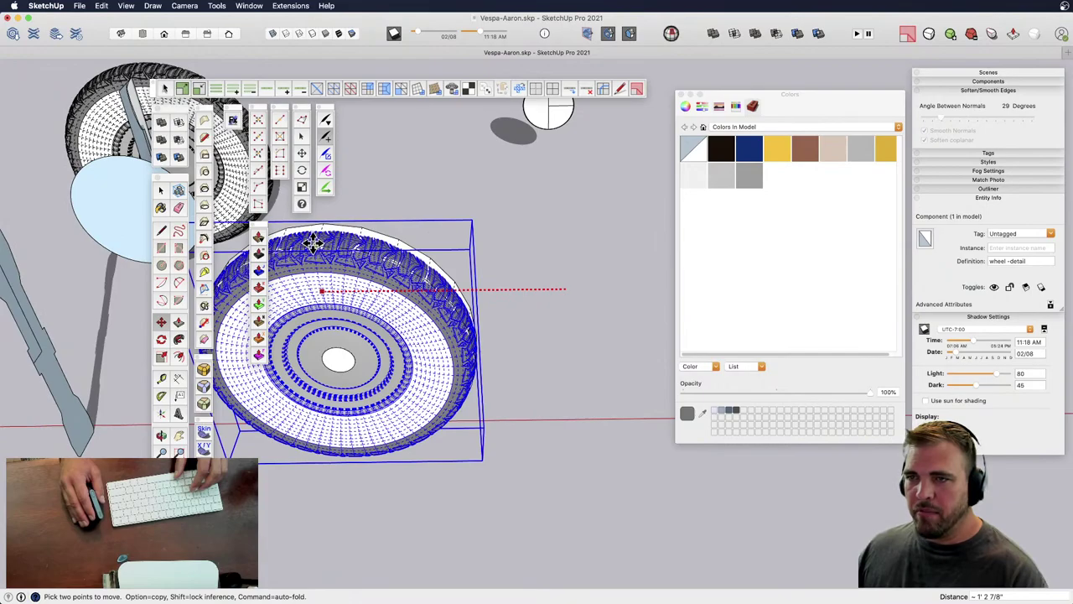
{"action": "left_click", "coordinate": [323, 225]}
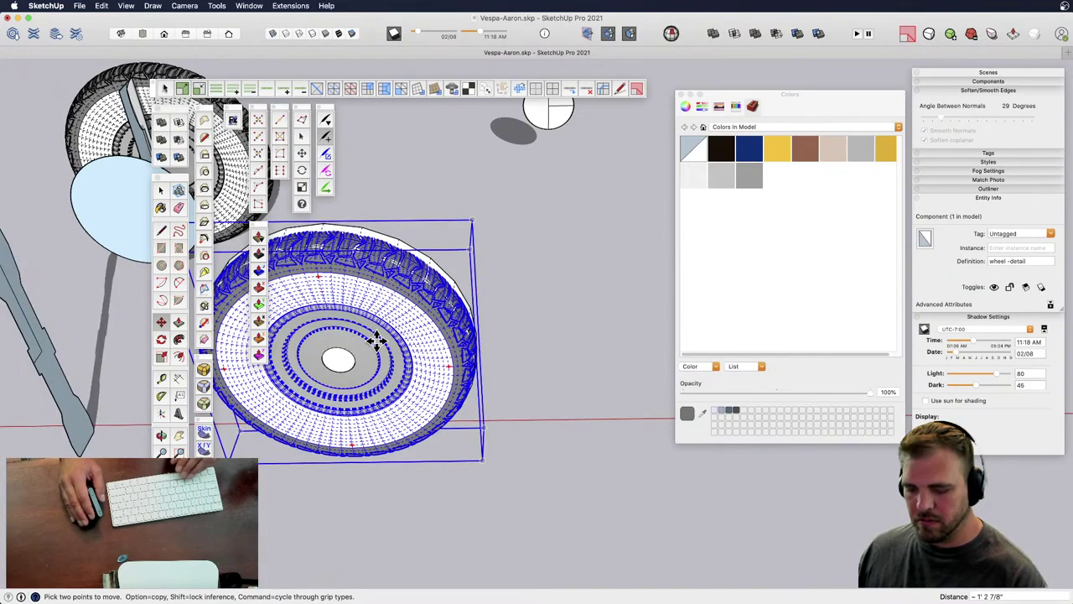
- Move the detailed wheel about 3/8" along the green axis to centre it on the plain wheel, using X-ray view
{"action": "middle_click_drag", "start_coordinate": [377, 339], "coordinate": [428, 250]}
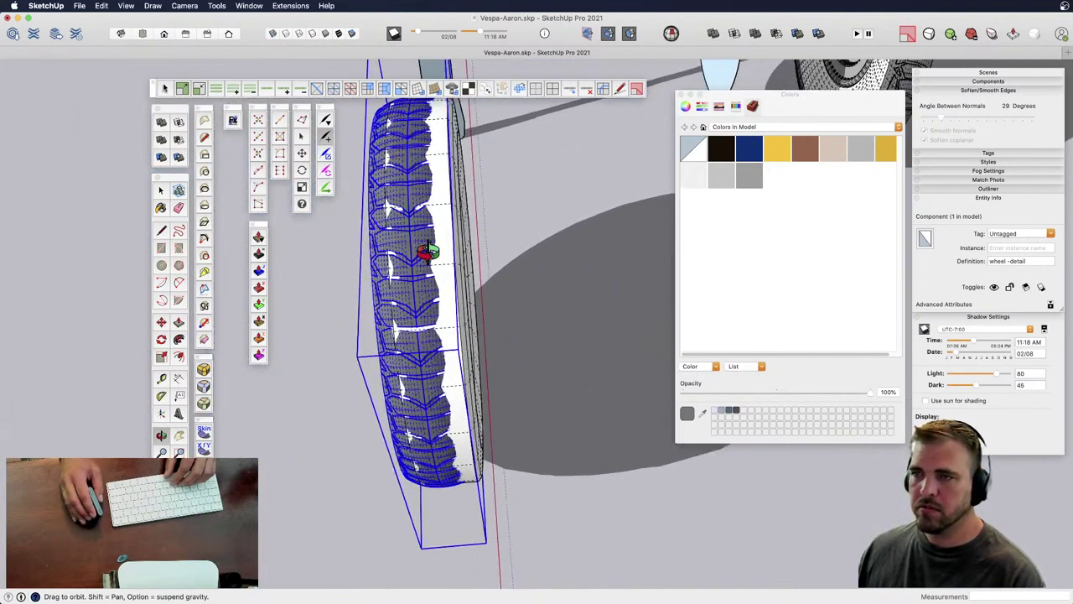
{"action": "scroll", "coordinate": [411, 262], "scroll_direction": "up", "scroll_amount": 6}
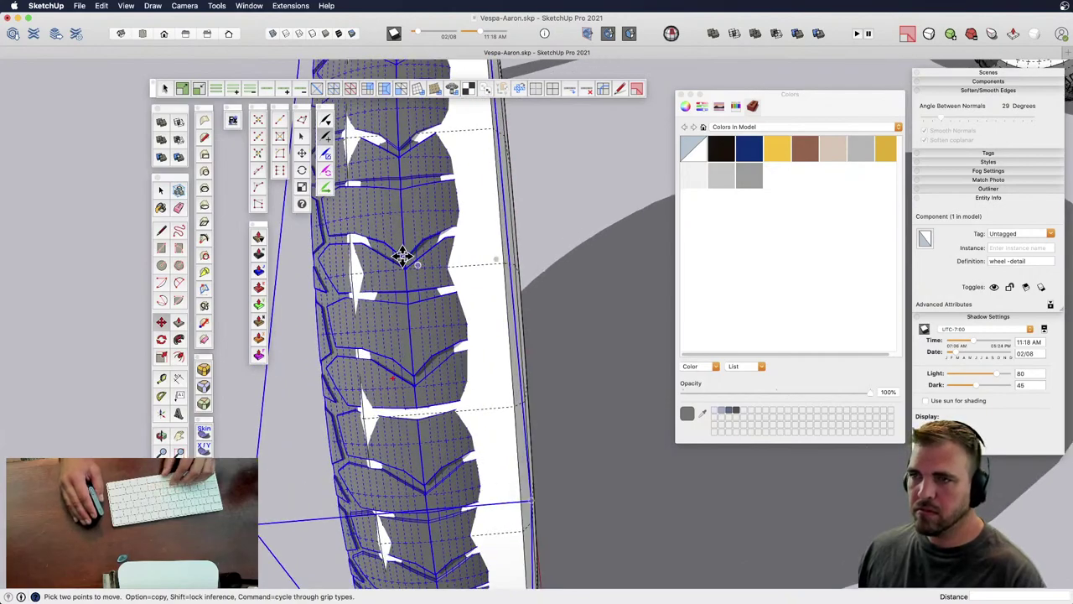
{"action": "left_click", "coordinate": [405, 259]}
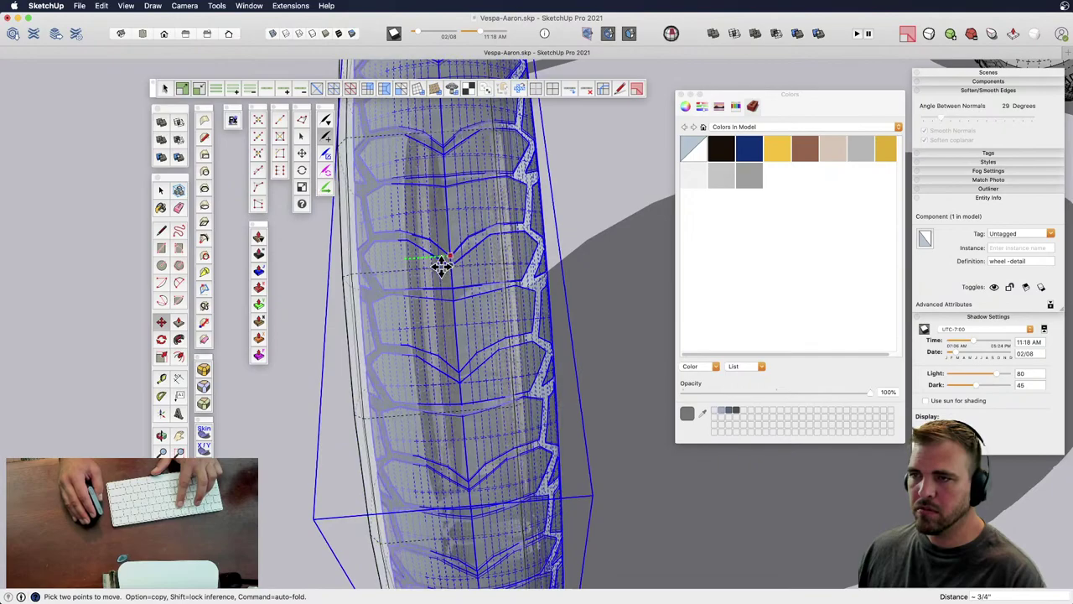
{"action": "left_click", "coordinate": [431, 265]}
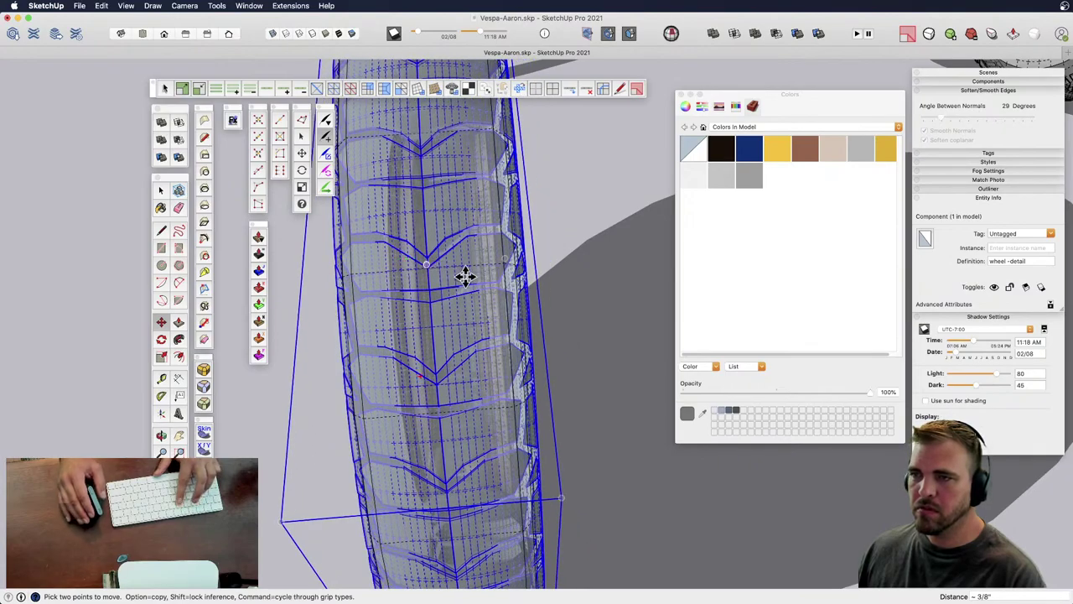
{"action": "key", "text": "x"}
- Cut the aligned detailed wheel component out of the model
{"action": "scroll", "coordinate": [466, 277], "scroll_direction": "down", "scroll_amount": 4}
{"action": "middle_click_drag", "start_coordinate": [444, 355], "coordinate": [410, 436], "text": "shift"}
{"action": "scroll", "coordinate": [433, 399], "scroll_direction": "down", "scroll_amount": 2}
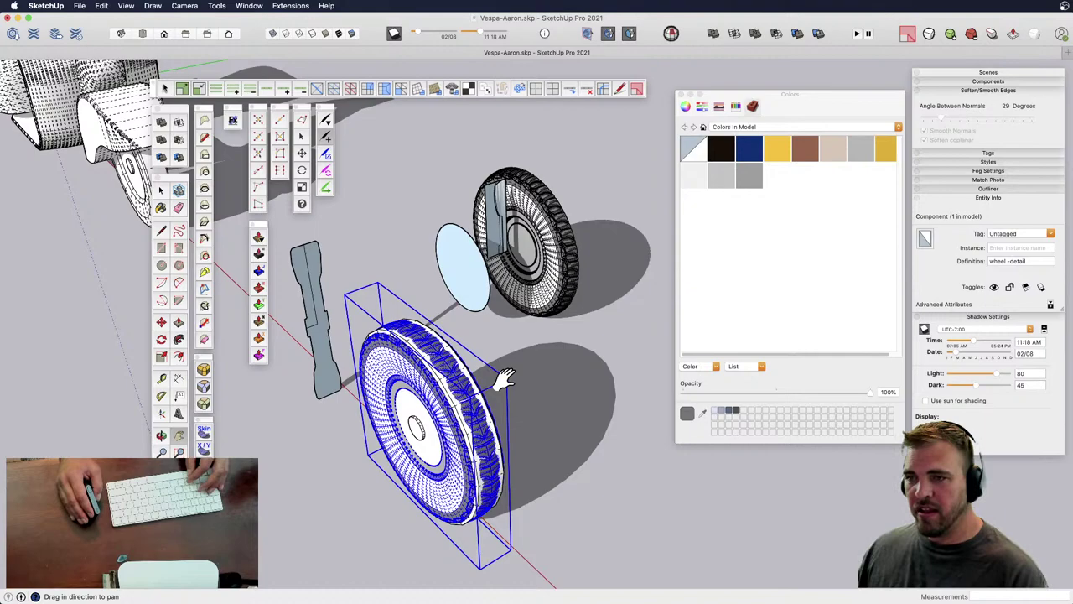
{"action": "key", "text": "Escape"}
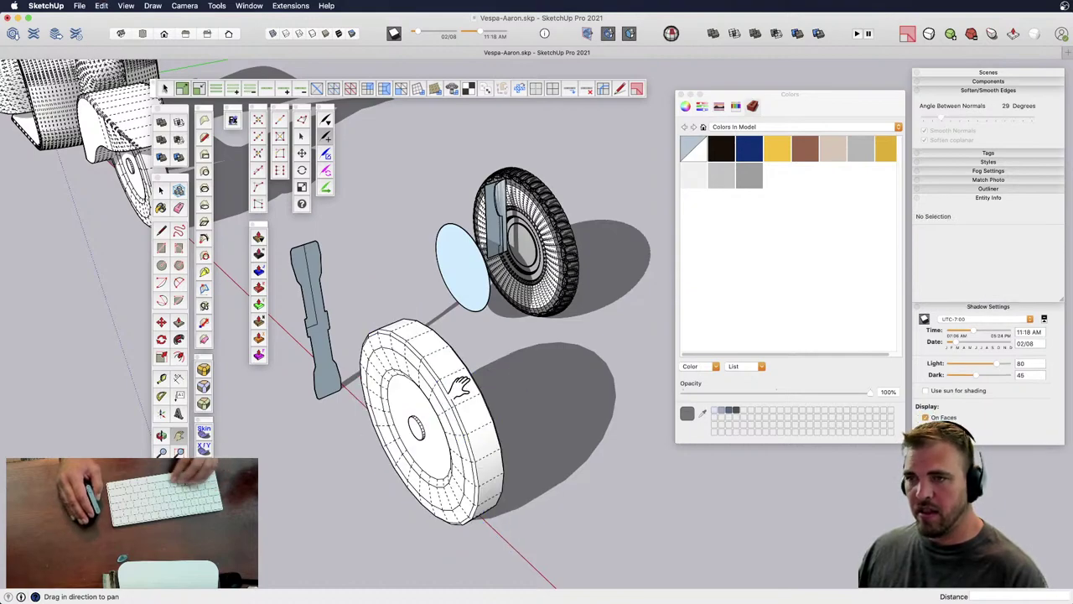
- Delete all geometry inside the plain wheel component and paste the detailed wheel in place within it
{"action": "key", "text": "space"}
{"action": "double_click", "coordinate": [426, 379]}
{"action": "triple_click", "coordinate": [428, 371]}
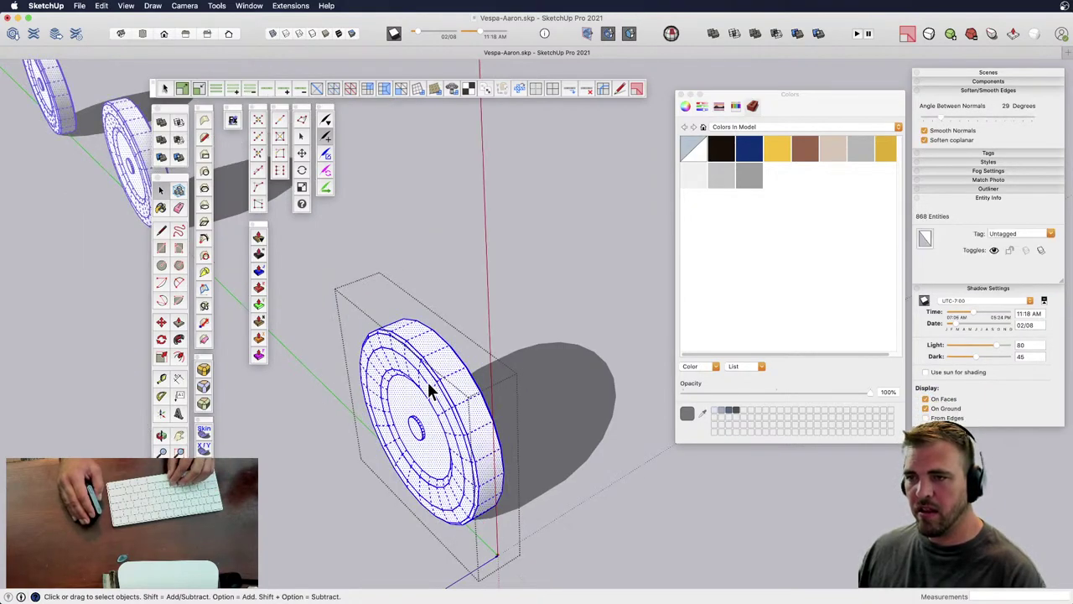
{"action": "middle_click_drag", "start_coordinate": [428, 381], "coordinate": [513, 338]}
{"action": "scroll", "coordinate": [513, 338], "scroll_direction": "down", "scroll_amount": 3}
{"action": "middle_click_drag", "start_coordinate": [388, 333], "coordinate": [544, 408], "text": "shift"}
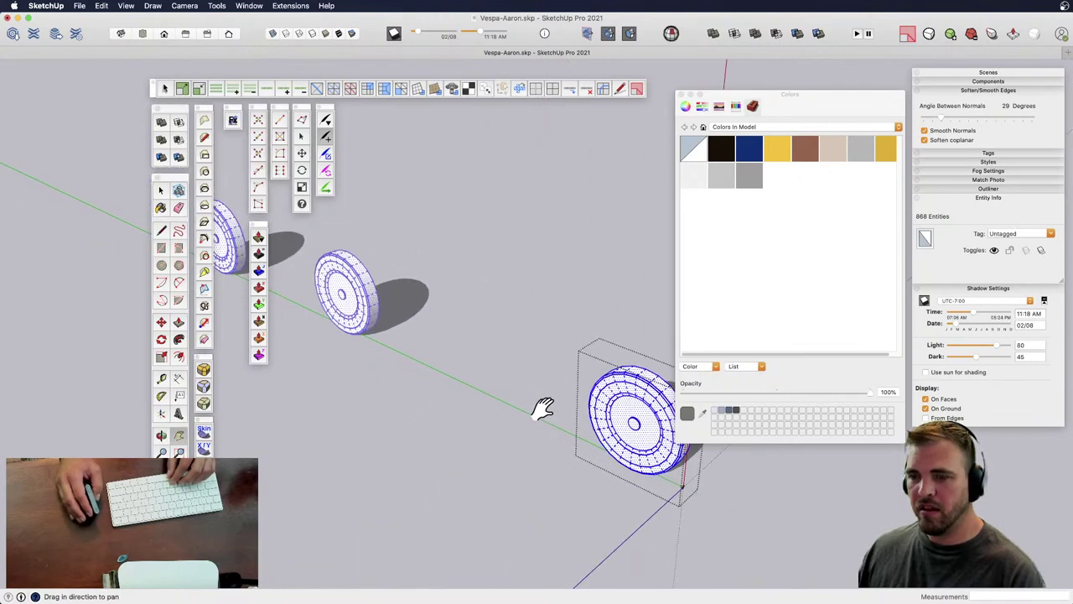
{"action": "middle_click_drag", "start_coordinate": [352, 327], "coordinate": [486, 372], "text": "shift"}
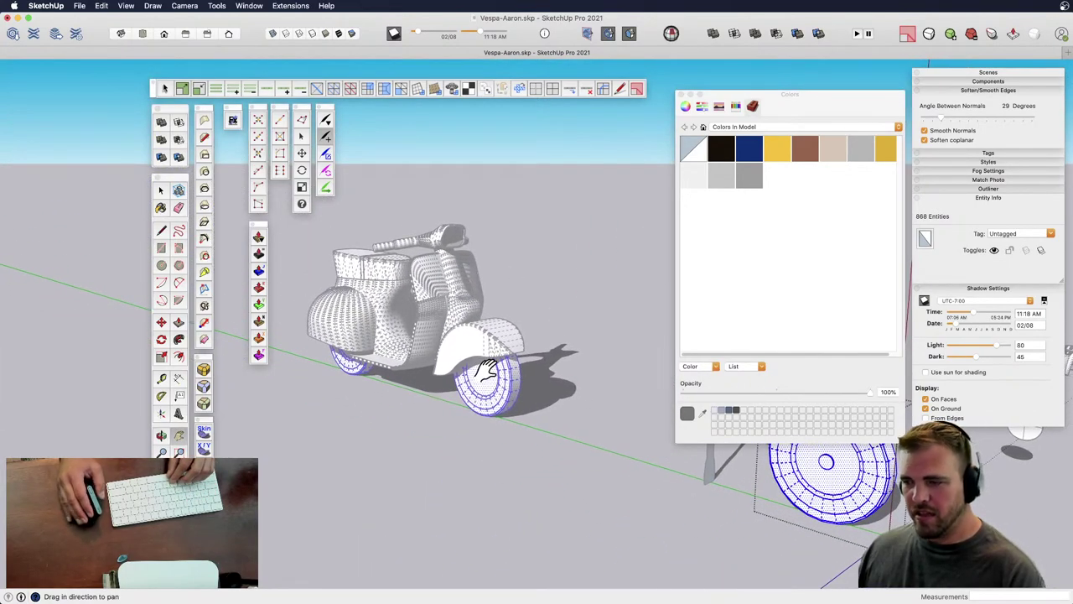
{"action": "key", "text": "Delete"}
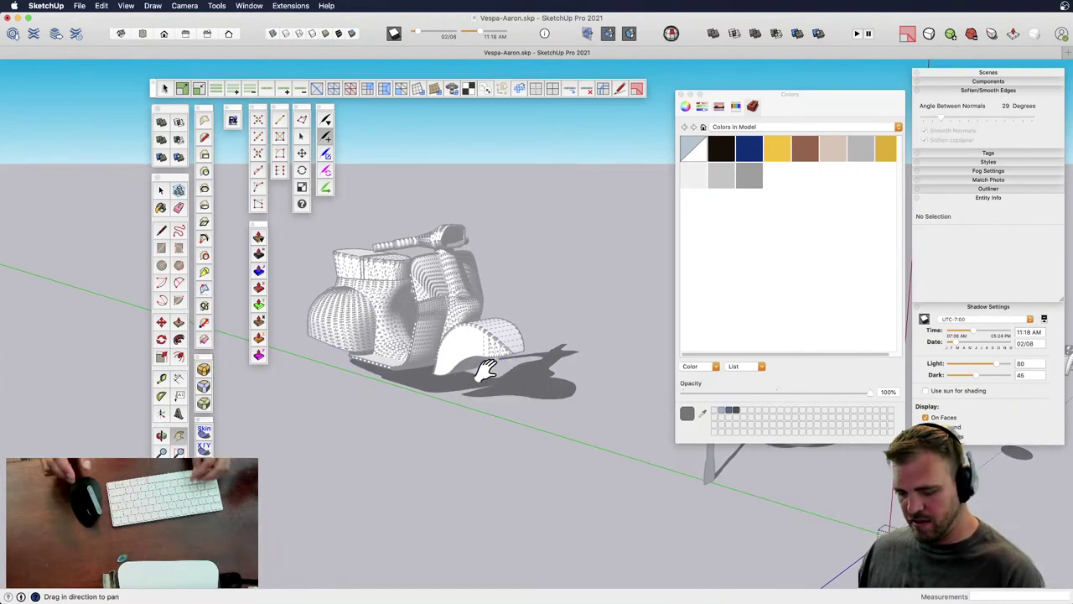
{"action": "key", "text": "super+z"}
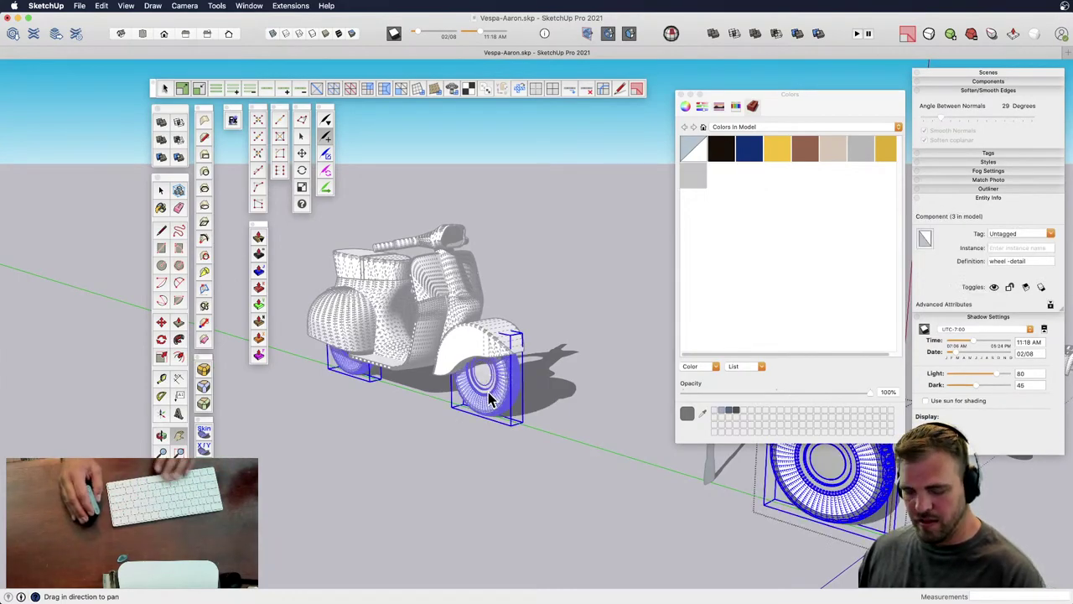
{"action": "left_click", "coordinate": [551, 453]}
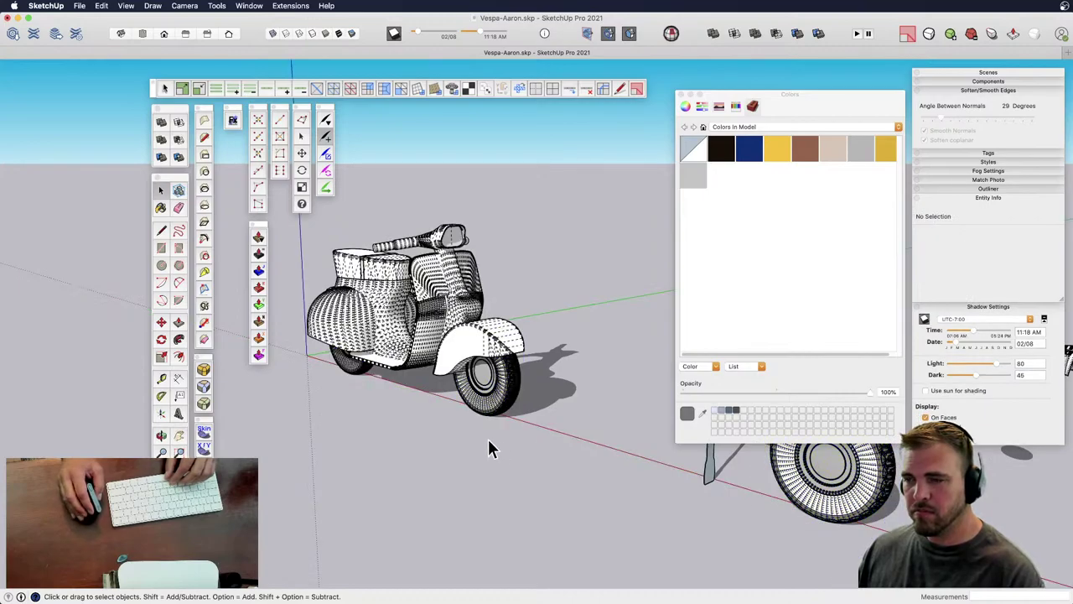
- Turn off hidden geometry and delete the leftover spare wheel, profile faces, circle and small construction pieces beside the finished wheel
{"action": "middle_click_drag", "start_coordinate": [491, 446], "coordinate": [550, 446]}
{"action": "middle_click_drag", "start_coordinate": [657, 492], "coordinate": [559, 456], "text": "shift"}
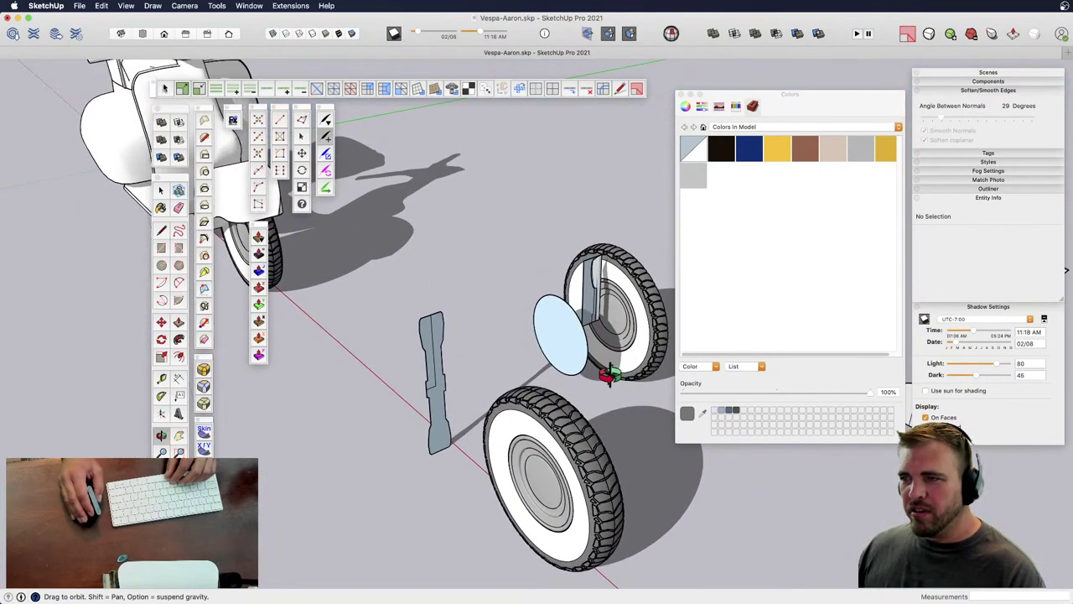
{"action": "scroll", "coordinate": [604, 392], "scroll_direction": "down", "scroll_amount": 2}
{"action": "middle_click_drag", "start_coordinate": [590, 403], "coordinate": [528, 401], "text": "shift"}
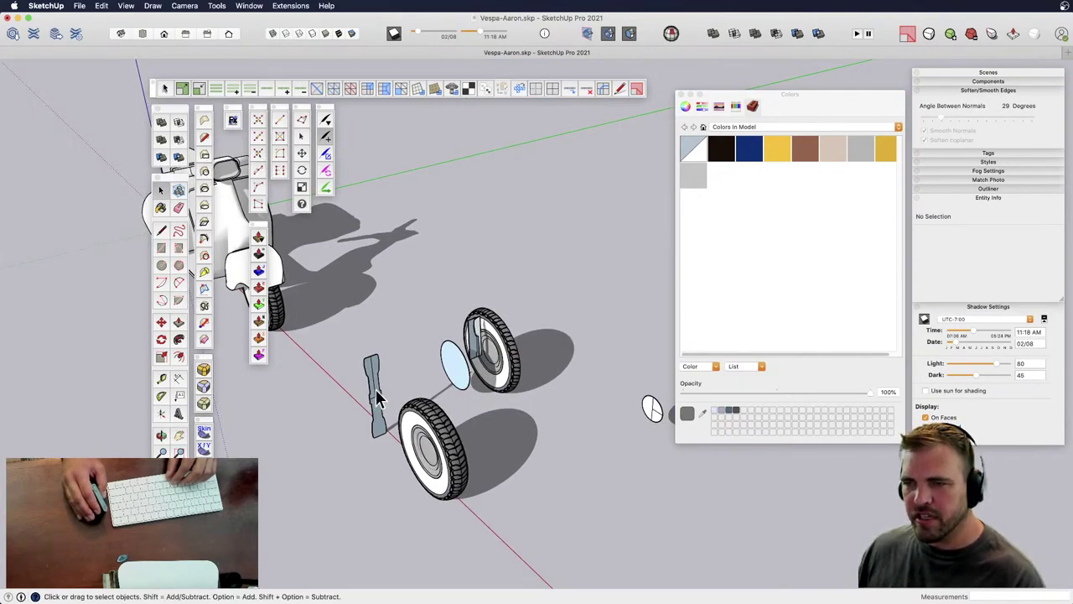
{"action": "middle_click_drag", "start_coordinate": [376, 396], "coordinate": [582, 467]}
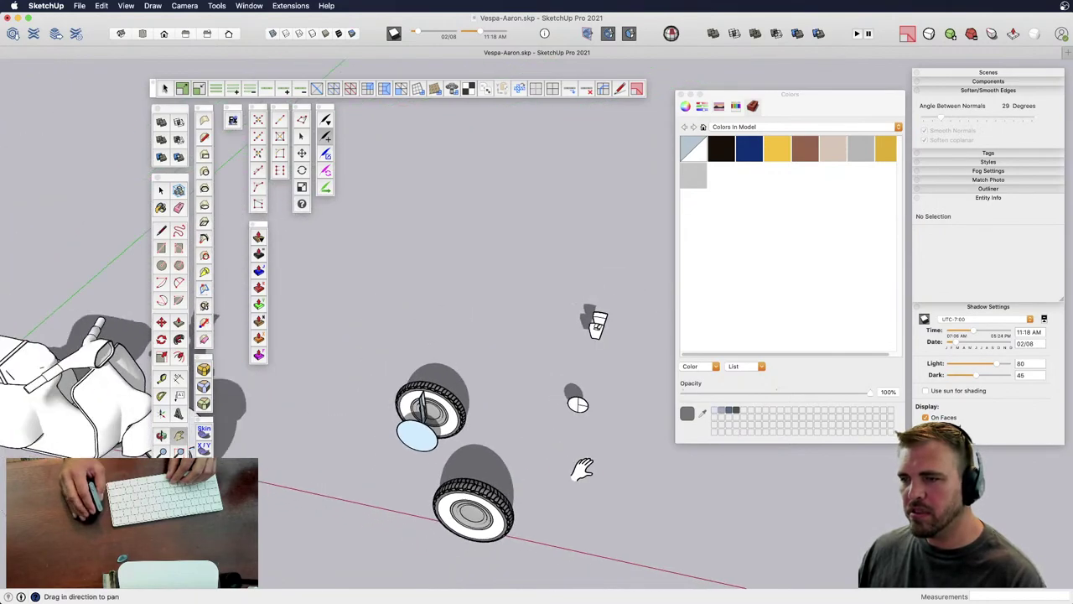
{"action": "left_click_drag", "start_coordinate": [356, 273], "coordinate": [367, 270]}
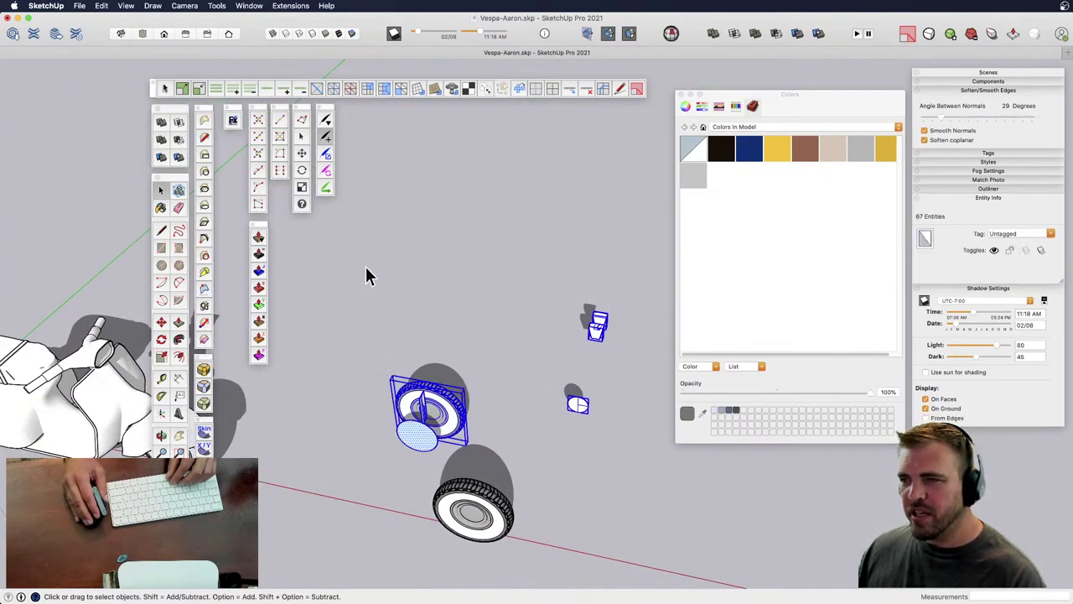
{"action": "key", "text": "Delete"}
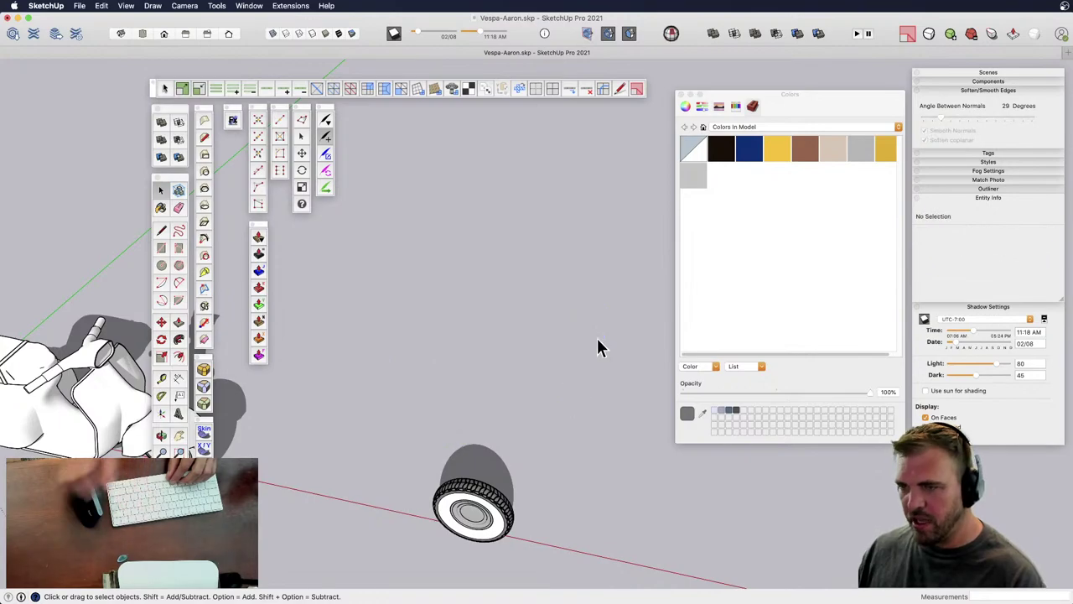
{"action": "middle_click_drag", "start_coordinate": [414, 509], "coordinate": [354, 379]}
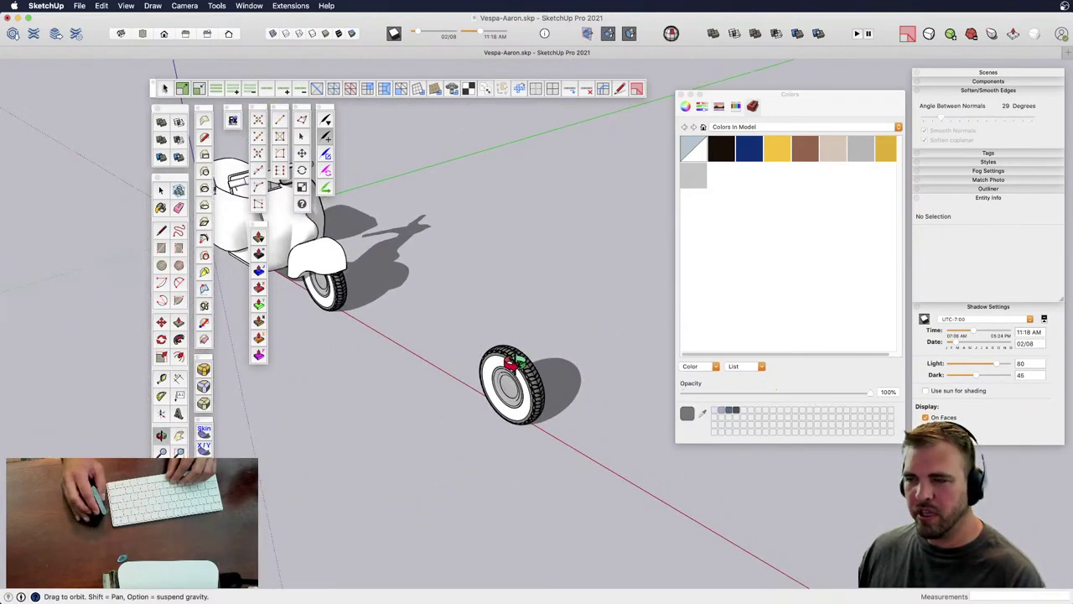
{"action": "scroll", "coordinate": [515, 371], "scroll_direction": "up", "scroll_amount": 10}
{"action": "key", "text": "space"}
{"action": "left_click", "coordinate": [539, 358]}
{"action": "double_click", "coordinate": [539, 350]}
{"action": "left_click", "coordinate": [538, 351]}
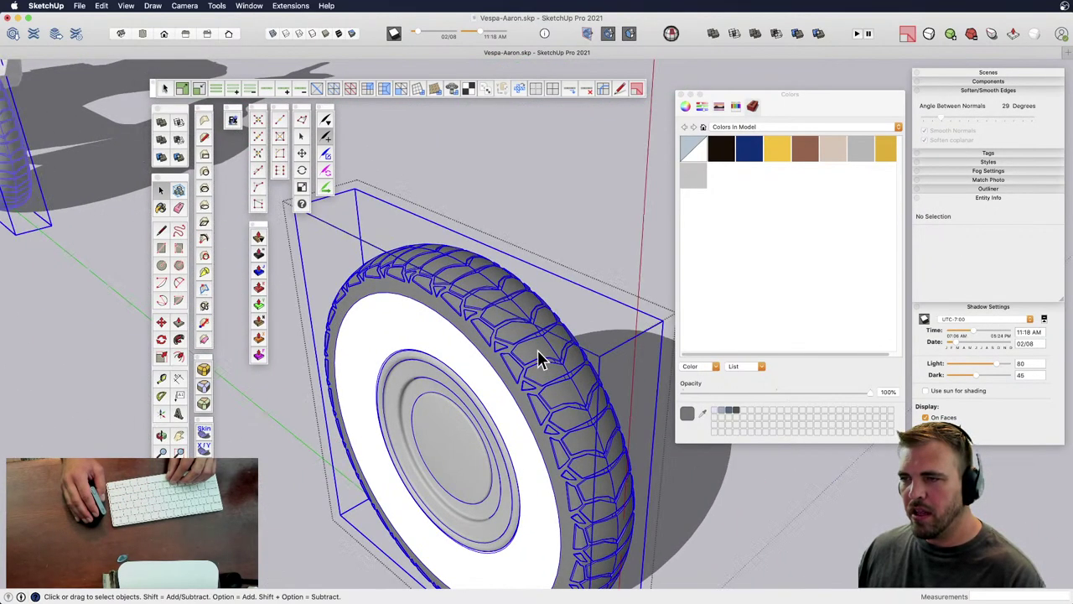
{"action": "double_click", "coordinate": [543, 349]}
{"action": "left_click", "coordinate": [543, 349]}
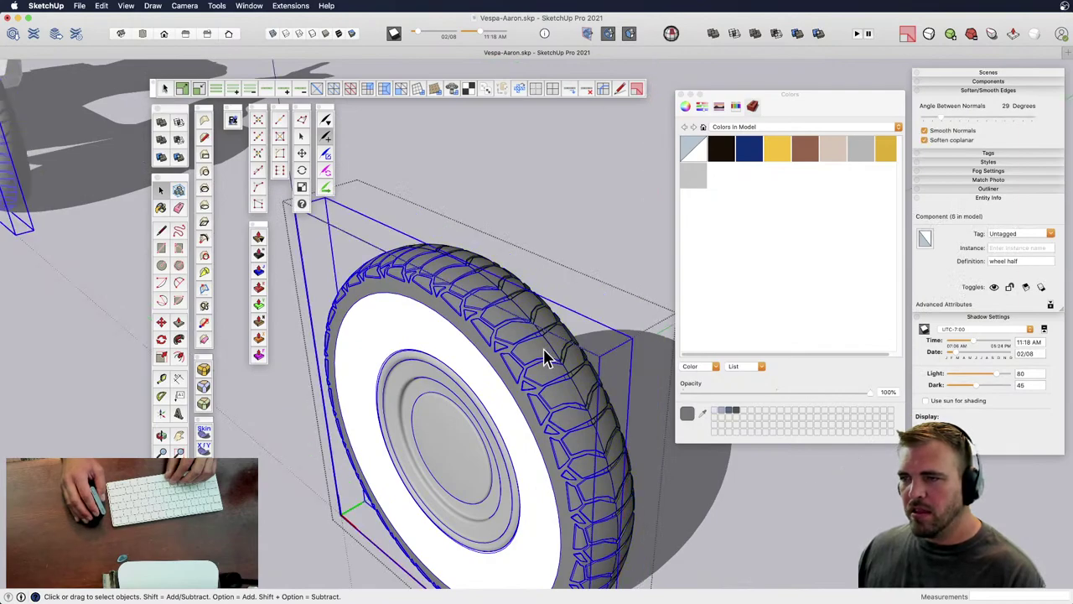
{"action": "scroll", "coordinate": [553, 327], "scroll_direction": "down", "scroll_amount": 4}
{"action": "left_click", "coordinate": [566, 278]}
{"action": "left_click", "coordinate": [545, 302]}
- Open the nested tread component inside the wheel half for editing and select its large raised block
{"action": "middle_click_drag", "start_coordinate": [428, 369], "coordinate": [456, 329], "text": "shift"}
{"action": "scroll", "coordinate": [453, 327], "scroll_direction": "up", "scroll_amount": 8}
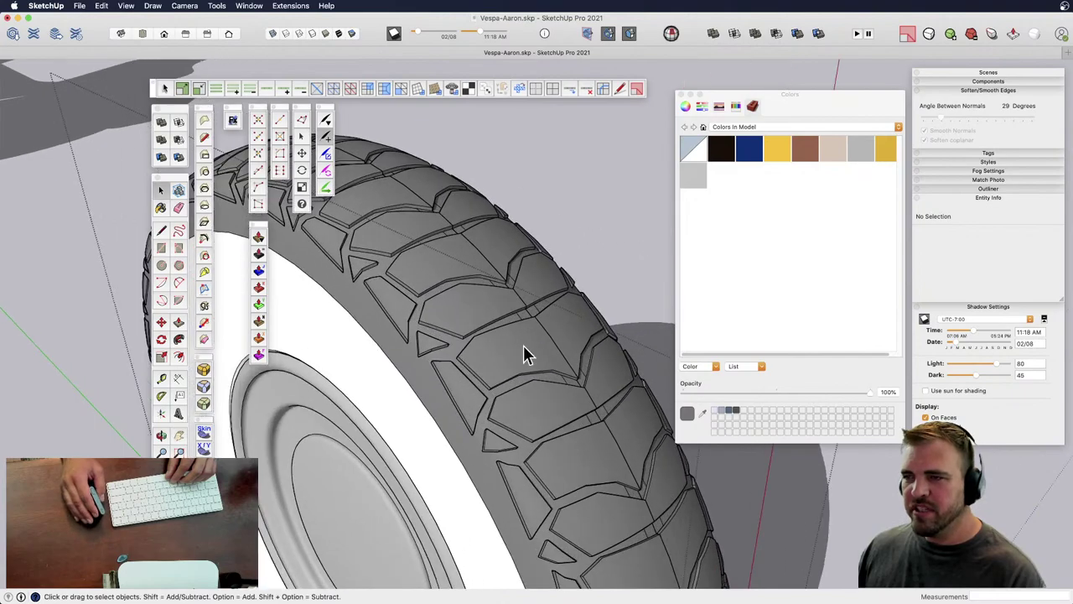
{"action": "left_click", "coordinate": [539, 350]}
{"action": "double_click", "coordinate": [538, 349]}
{"action": "left_click", "coordinate": [538, 349]}
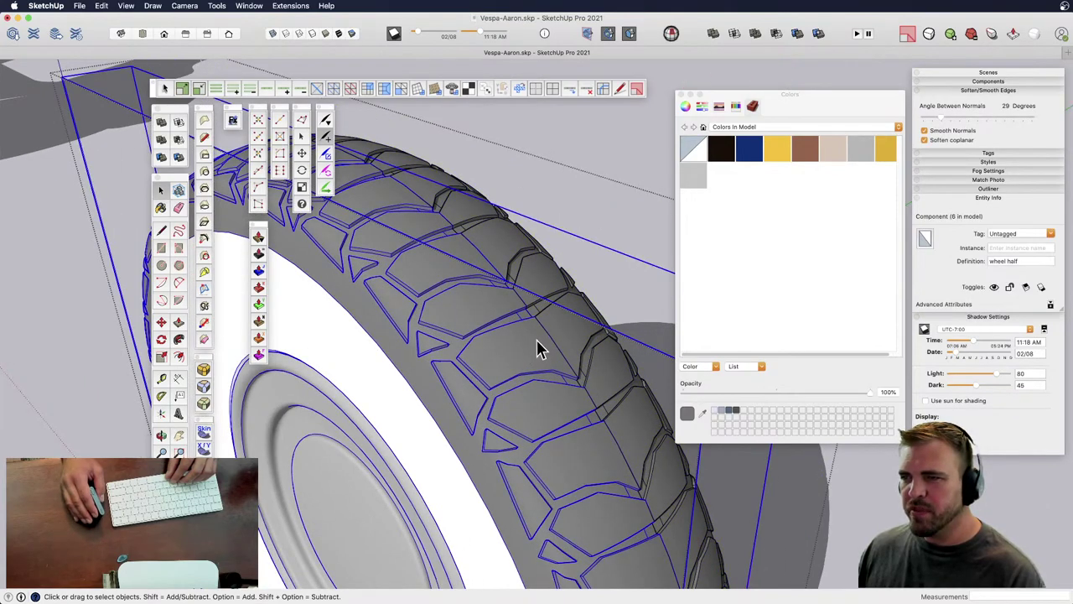
{"action": "double_click", "coordinate": [539, 349]}
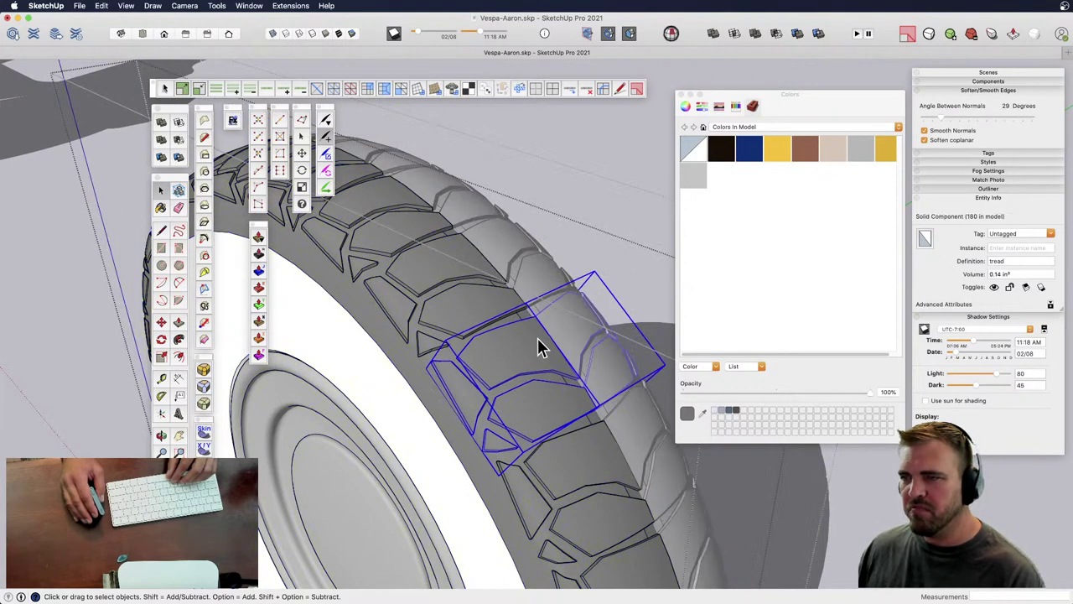
{"action": "triple_click", "coordinate": [539, 350]}
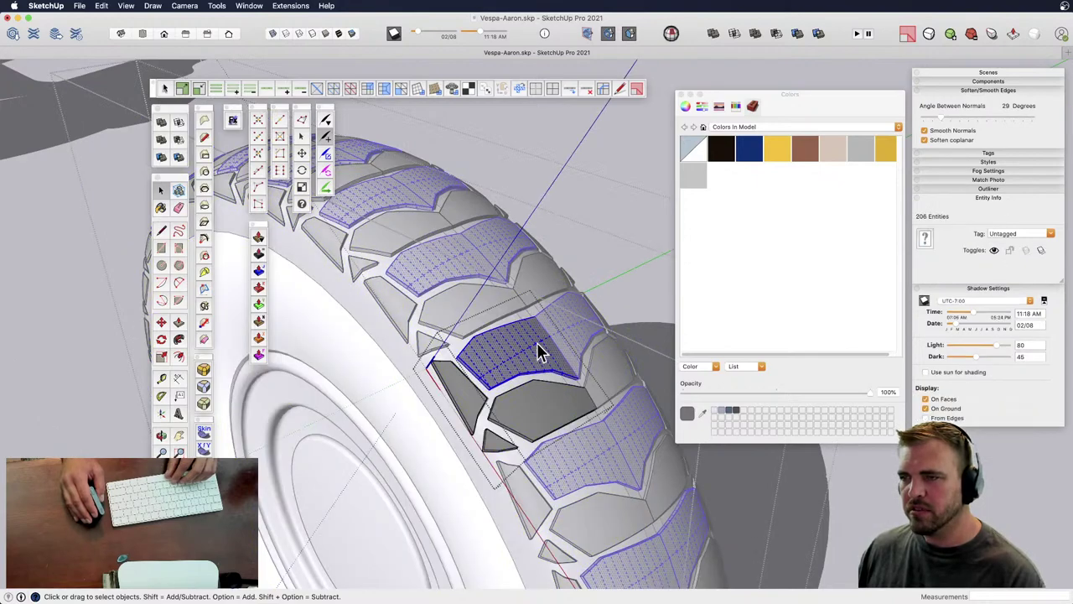
- Soften the outline edges of the tread component's blocks with the Eraser, and leave the tread component
{"action": "key", "text": "e"}
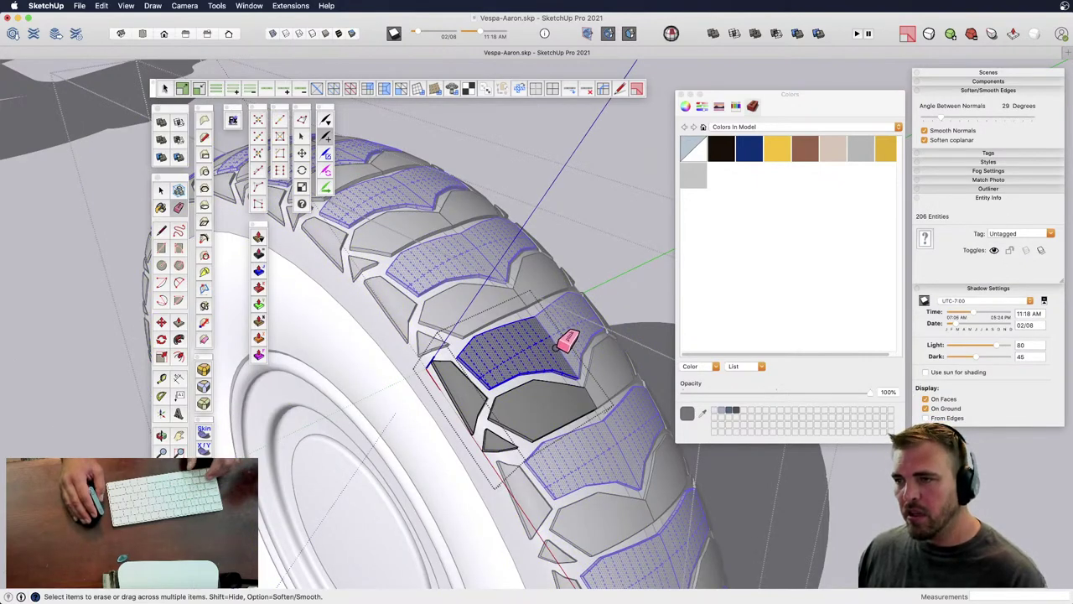
{"action": "left_click_drag", "start_coordinate": [560, 349], "coordinate": [542, 329]}
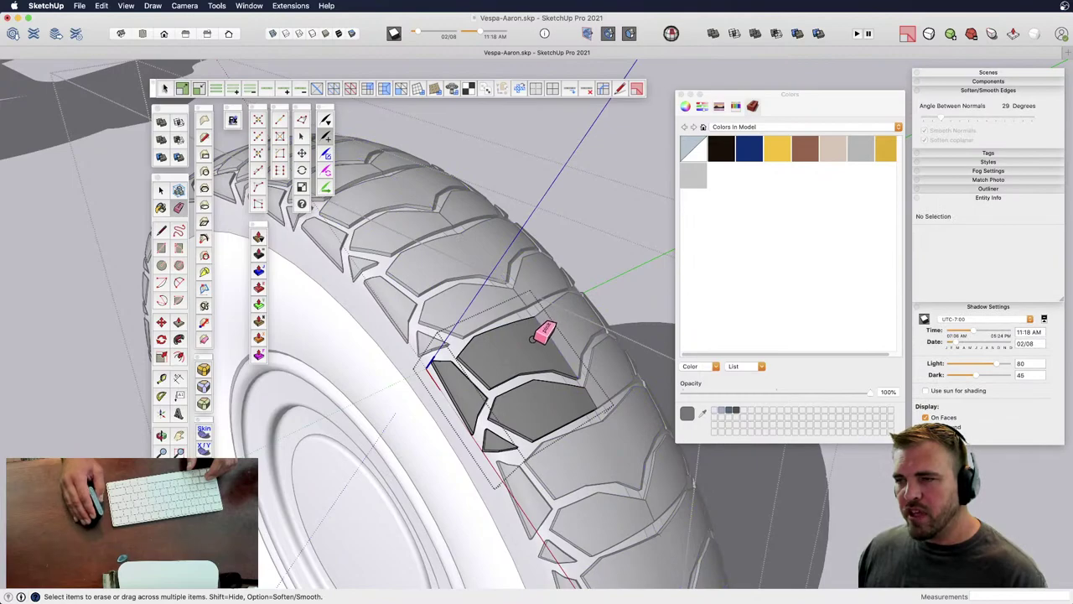
{"action": "mouse_move", "coordinate": [526, 314]}
{"action": "left_mouse_down"}
{"action": "mouse_move", "coordinate": [483, 339]}
{"action": "mouse_move", "coordinate": [512, 374]}
{"action": "mouse_move", "coordinate": [573, 369]}
{"action": "left_mouse_up"}
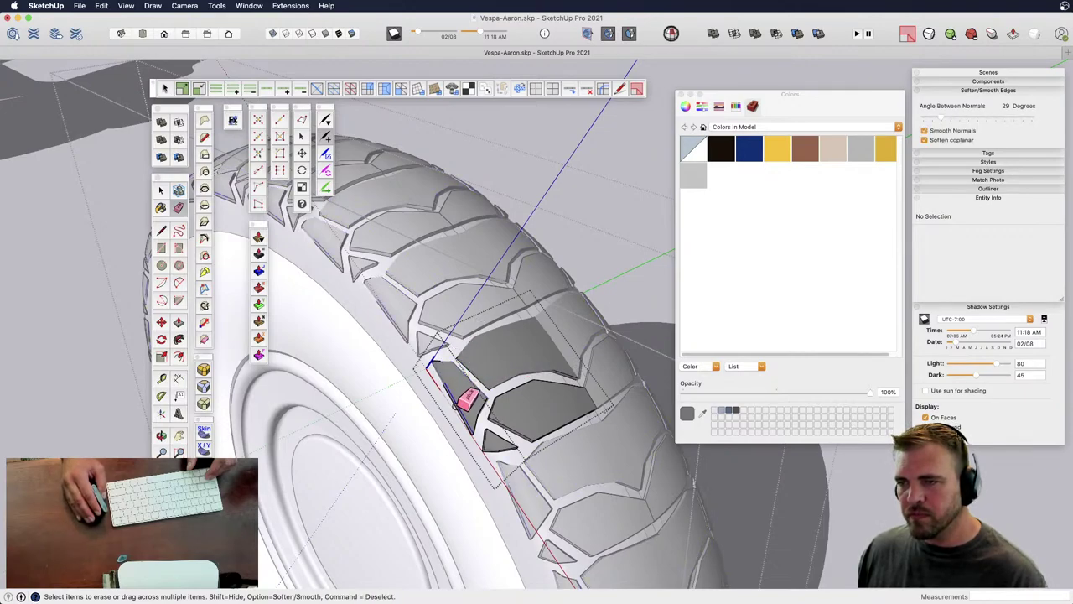
{"action": "mouse_move", "coordinate": [456, 406]}
{"action": "left_mouse_down", "text": "alt"}
{"action": "mouse_move", "coordinate": [460, 394]}
{"action": "mouse_move", "coordinate": [490, 413]}
{"action": "mouse_move", "coordinate": [501, 402]}
{"action": "left_mouse_up", "text": "alt"}
{"action": "mouse_move", "coordinate": [508, 396]}
{"action": "left_mouse_down", "text": "alt"}
{"action": "mouse_move", "coordinate": [520, 383]}
{"action": "mouse_move", "coordinate": [560, 384]}
{"action": "mouse_move", "coordinate": [580, 402]}
{"action": "mouse_move", "coordinate": [549, 428]}
{"action": "mouse_move", "coordinate": [498, 429]}
{"action": "mouse_move", "coordinate": [492, 439]}
{"action": "mouse_move", "coordinate": [526, 449]}
{"action": "mouse_move", "coordinate": [553, 430]}
{"action": "mouse_move", "coordinate": [535, 427]}
{"action": "left_mouse_up", "text": "alt"}
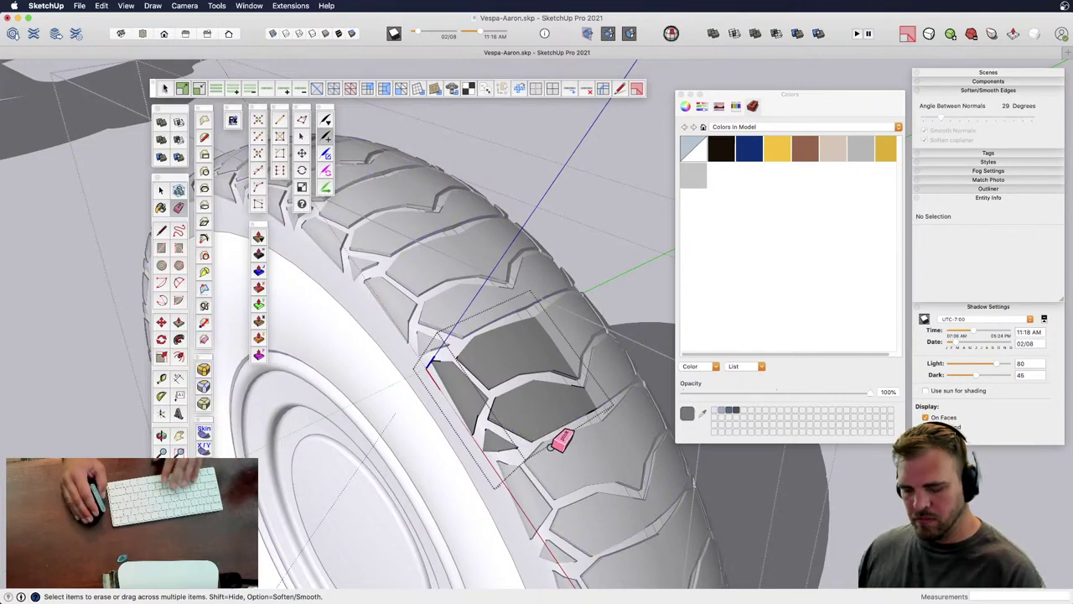
{"action": "scroll", "coordinate": [513, 390], "scroll_direction": "down", "scroll_amount": 5}
{"action": "scroll", "coordinate": [455, 413], "scroll_direction": "down", "scroll_amount": 3}
{"action": "key", "text": "space"}
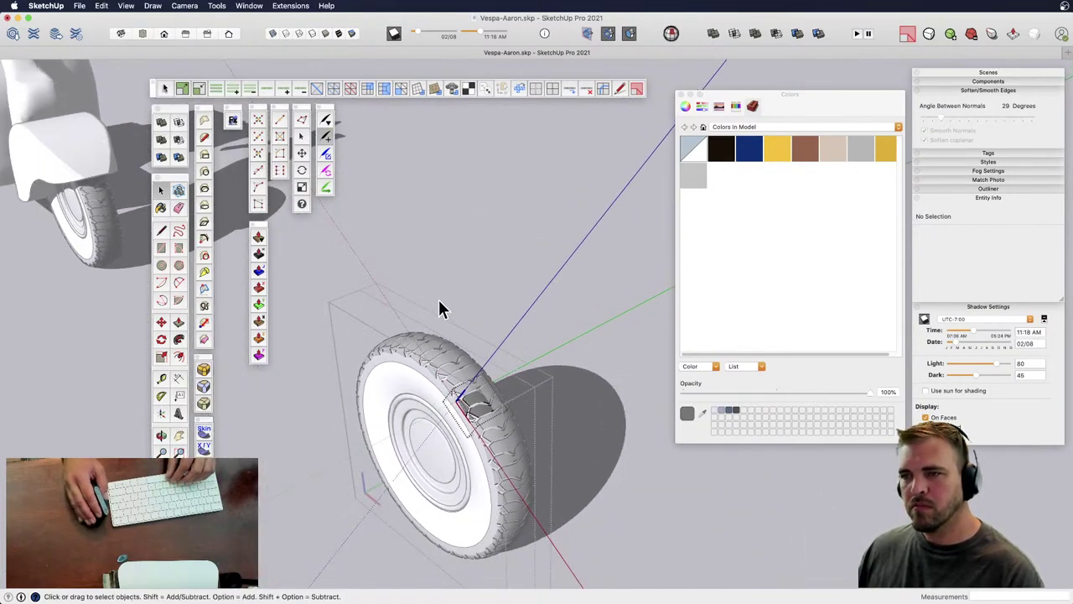
{"action": "left_click", "coordinate": [439, 300]}
{"action": "left_click", "coordinate": [439, 299]}
- Try to soften the edges of the tire's wheel half with the Eraser, and undo the last Eraser change
{"action": "middle_click_drag", "start_coordinate": [455, 427], "coordinate": [451, 372]}
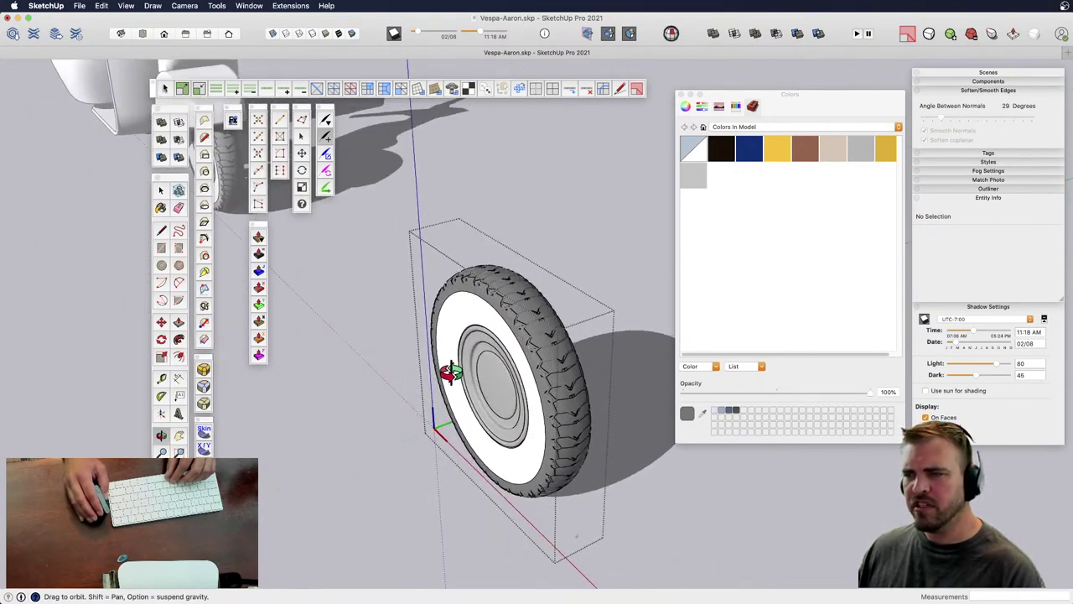
{"action": "scroll", "coordinate": [525, 296], "scroll_direction": "up", "scroll_amount": 10}
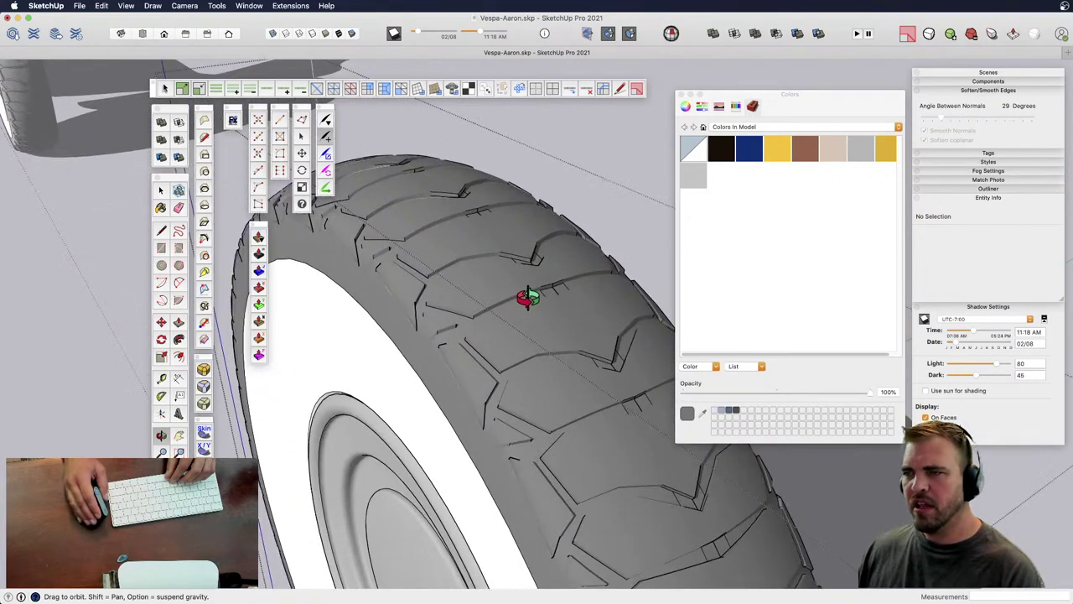
{"action": "mouse_move", "coordinate": [582, 377]}
{"action": "middle_mouse_down"}
{"action": "mouse_move", "coordinate": [512, 376]}
{"action": "mouse_move", "coordinate": [575, 367]}
{"action": "middle_mouse_up"}
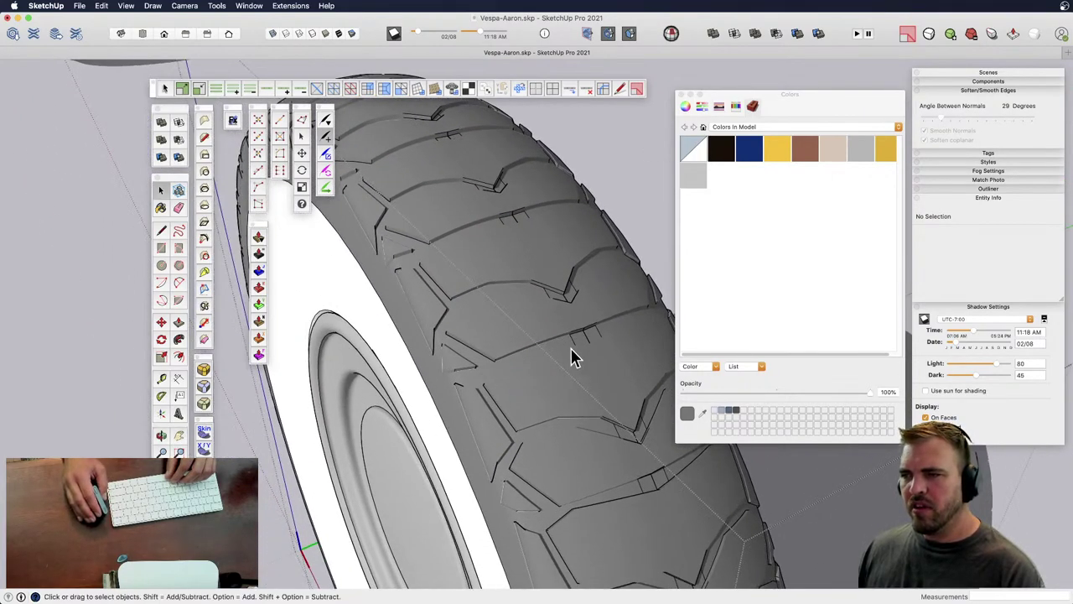
{"action": "left_click", "coordinate": [560, 350]}
{"action": "triple_click", "coordinate": [560, 351]}
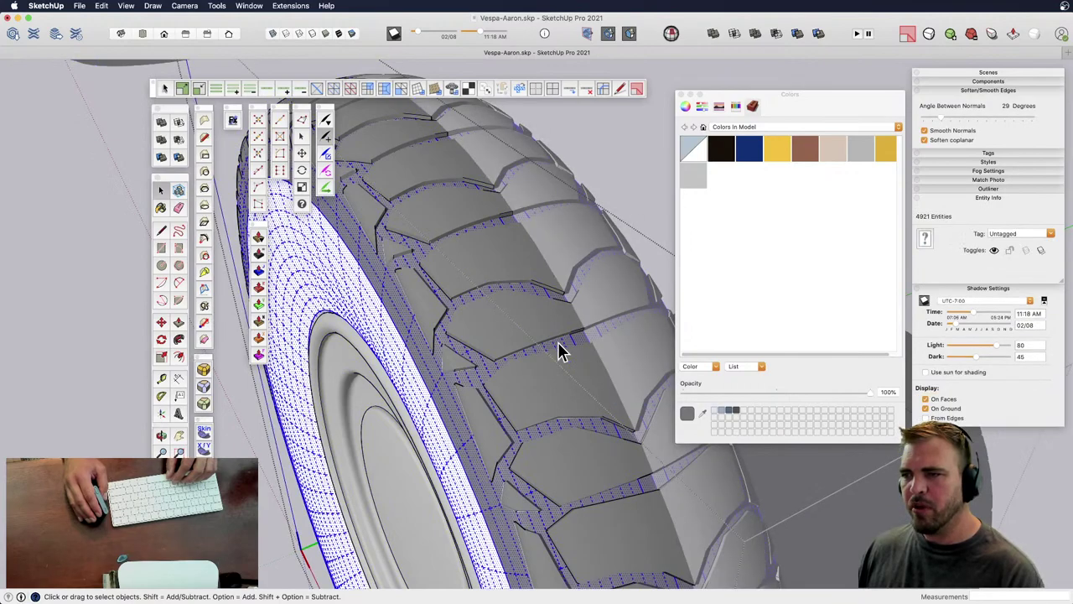
{"action": "key", "text": "e"}
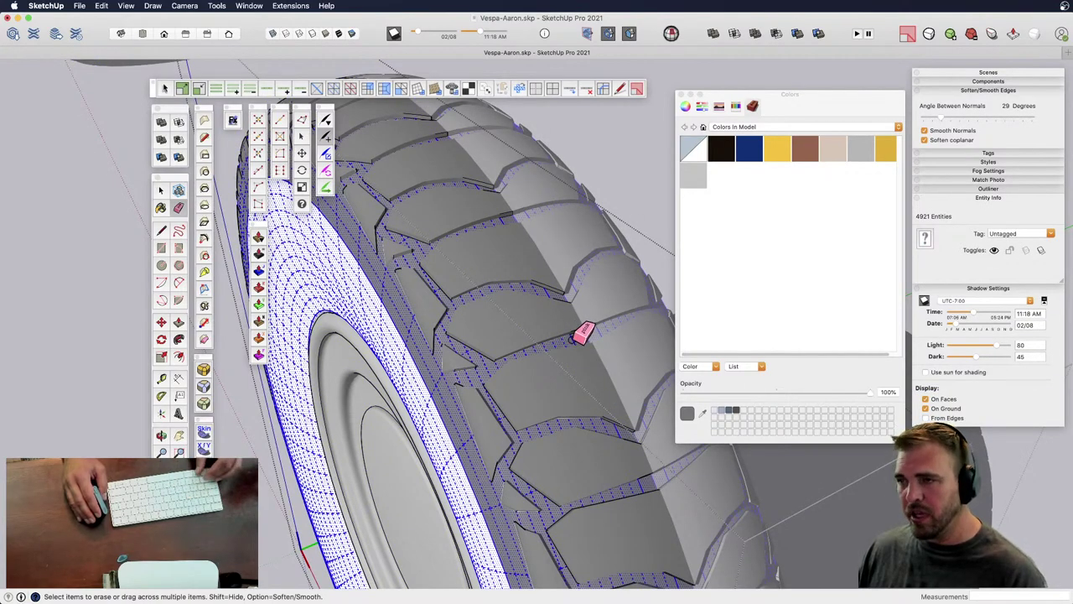
{"action": "left_click", "coordinate": [573, 340]}
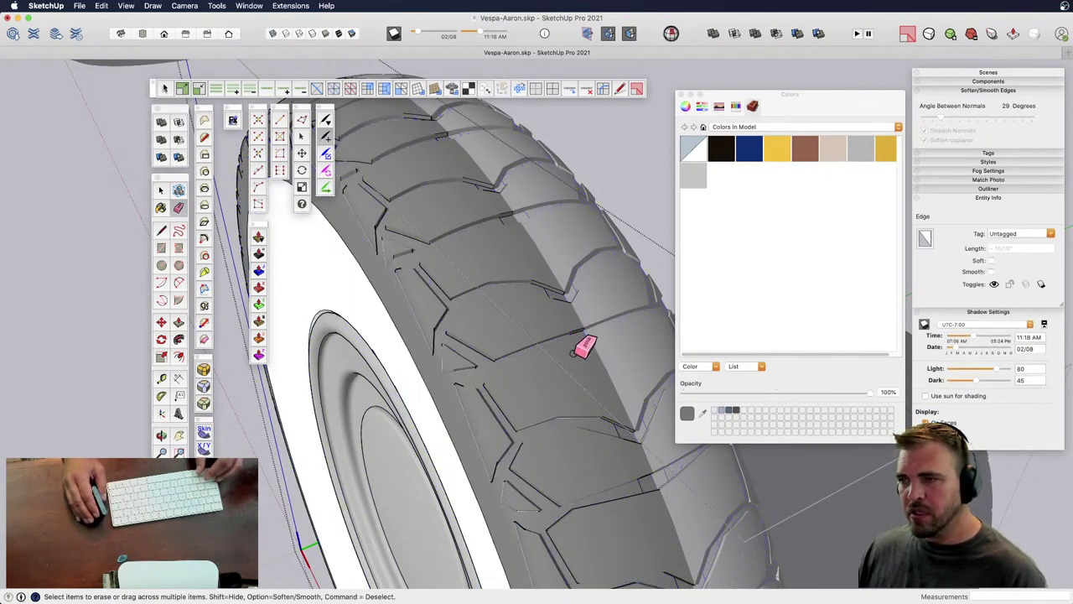
{"action": "left_click", "coordinate": [577, 330]}
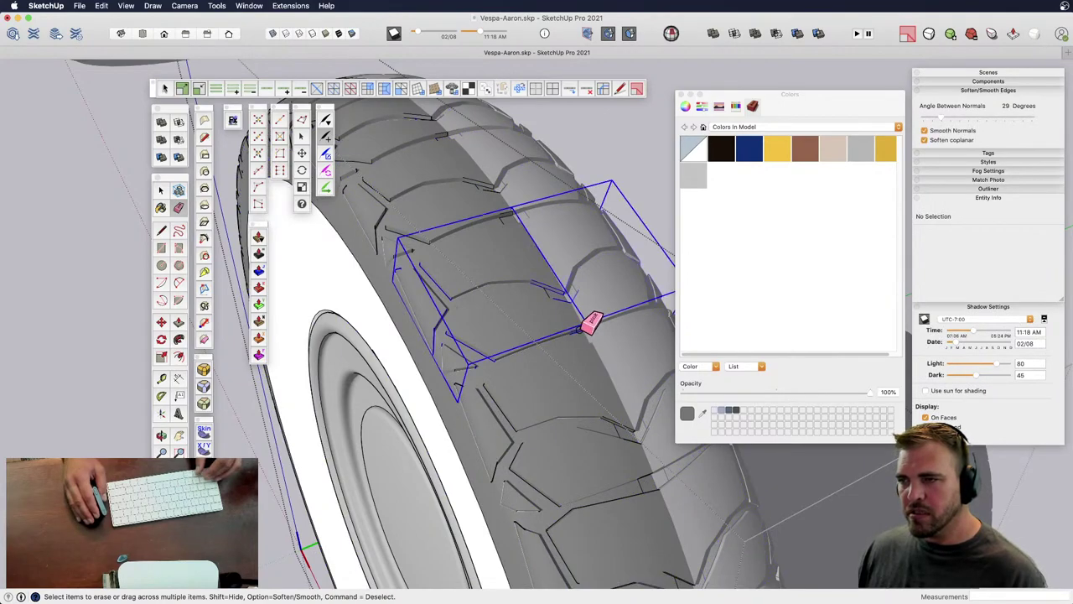
{"action": "key", "text": "super+z"}
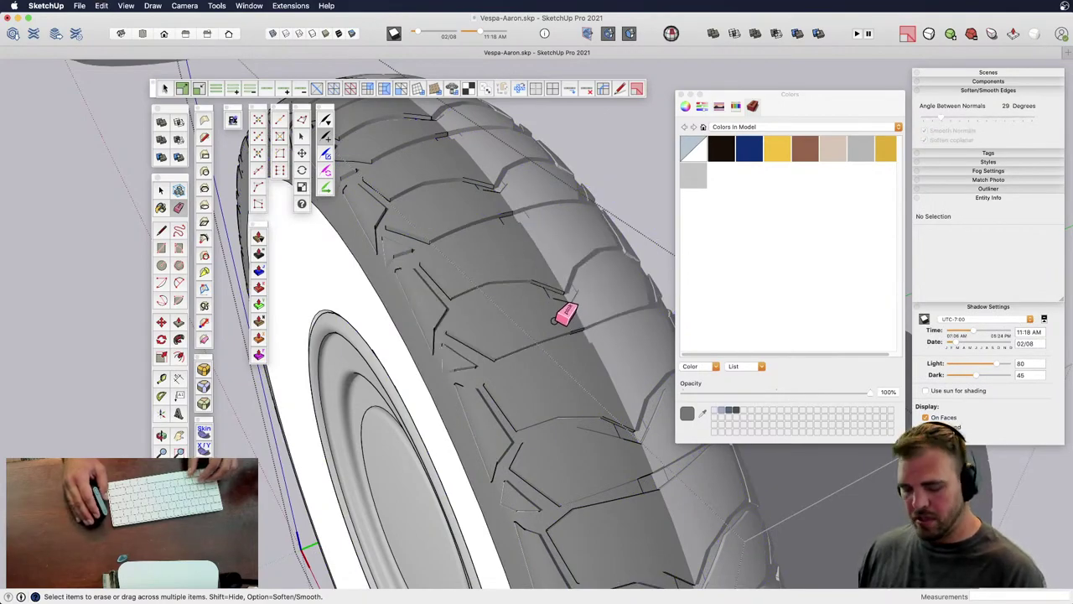
- Open the nested tread component, soften the outline edges of its large raised block with the Eraser, and leave the component
{"action": "key", "text": "space"}
{"action": "triple_click", "coordinate": [550, 317]}
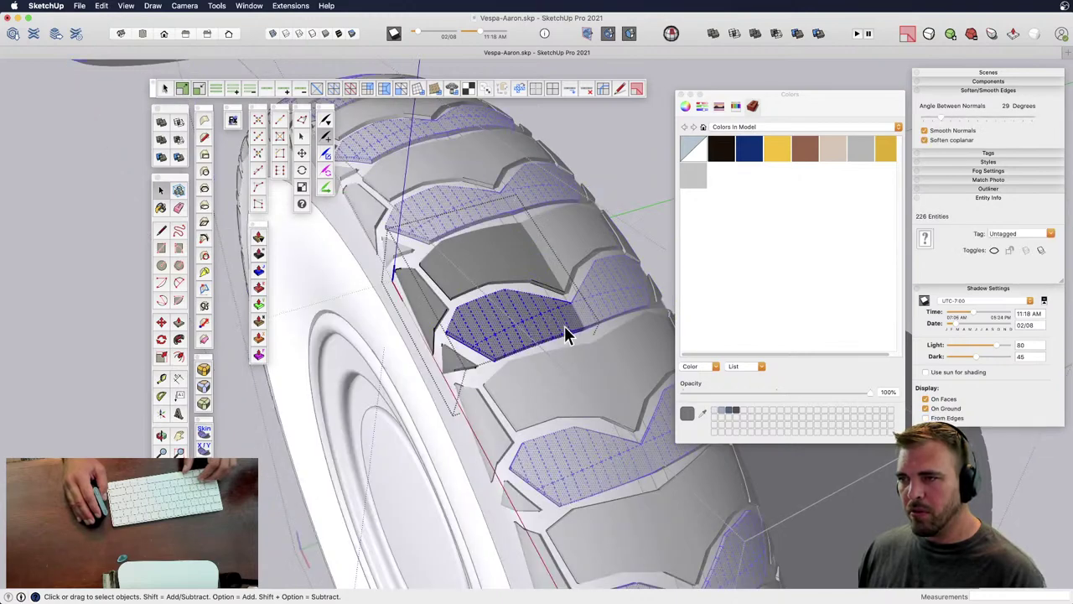
{"action": "key", "text": "e"}
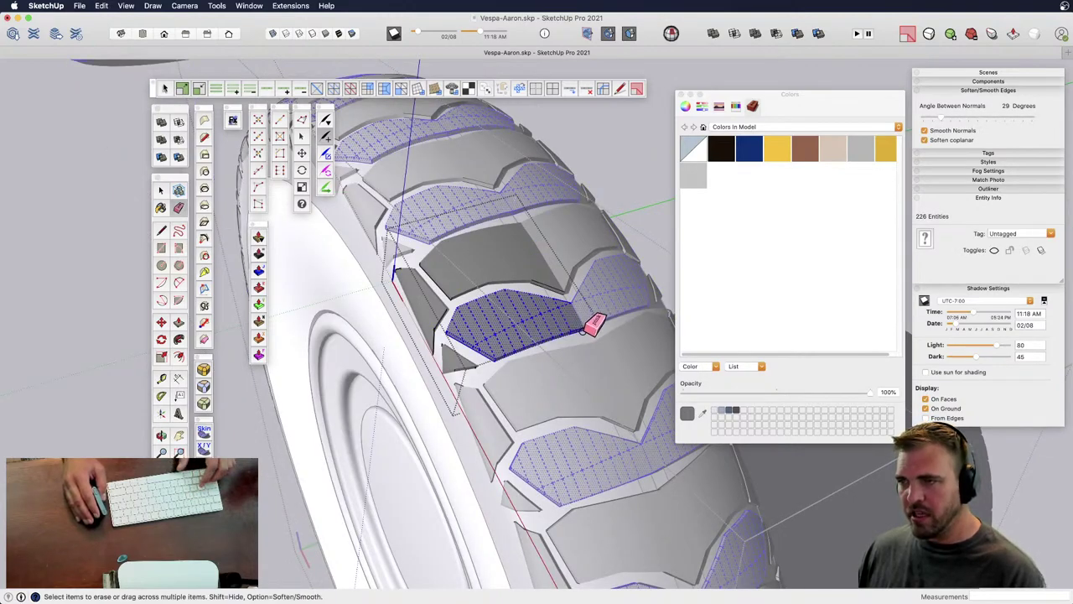
{"action": "left_click_drag", "start_coordinate": [583, 331], "coordinate": [574, 302]}
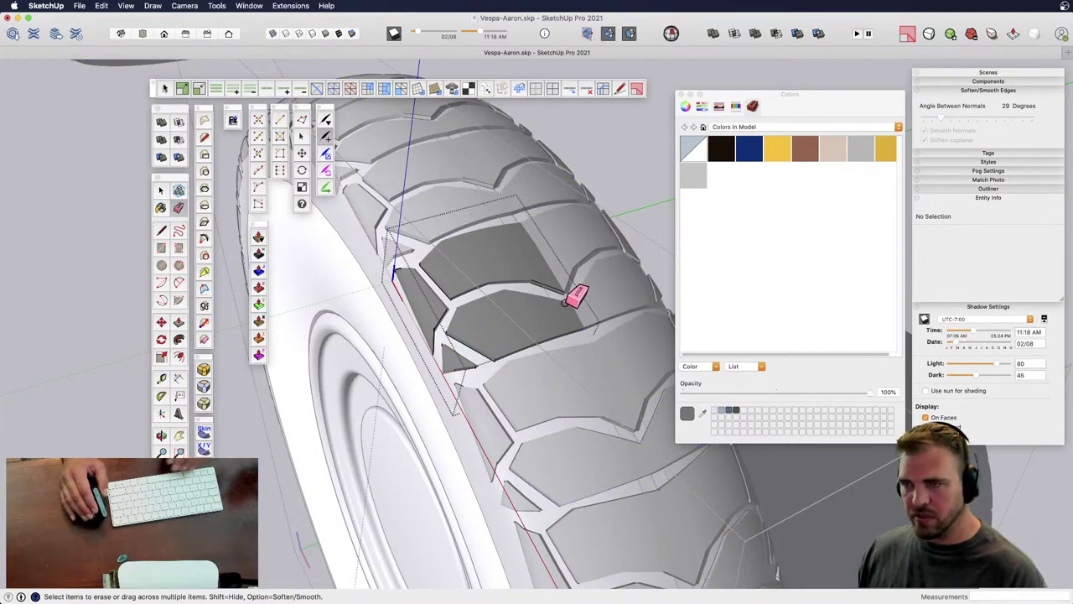
{"action": "scroll", "coordinate": [570, 300], "scroll_direction": "down", "scroll_amount": 10}
{"action": "key", "text": "space"}
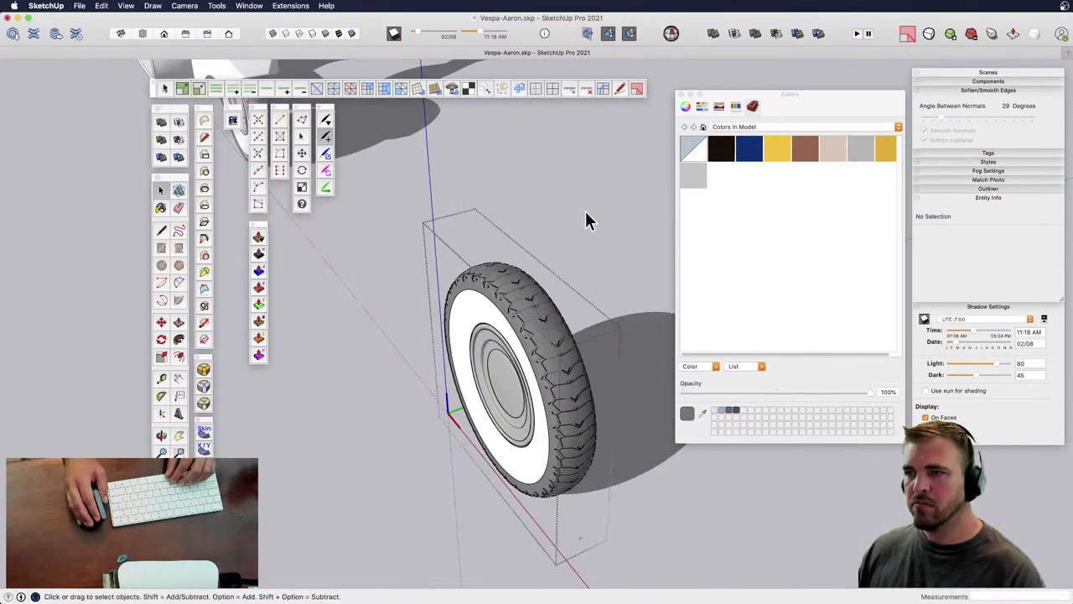
{"action": "left_click", "coordinate": [585, 210]}
- Inspect the detailed front wheel under the Vespa's fender and the whole scooter, and close the Colors window
{"action": "scroll", "coordinate": [584, 210], "scroll_direction": "down", "scroll_amount": 5}
{"action": "middle_click_drag", "start_coordinate": [532, 316], "coordinate": [614, 452], "text": "shift"}
{"action": "middle_click_drag", "start_coordinate": [450, 310], "coordinate": [511, 209], "text": "shift"}
{"action": "scroll", "coordinate": [499, 364], "scroll_direction": "up", "scroll_amount": 10}
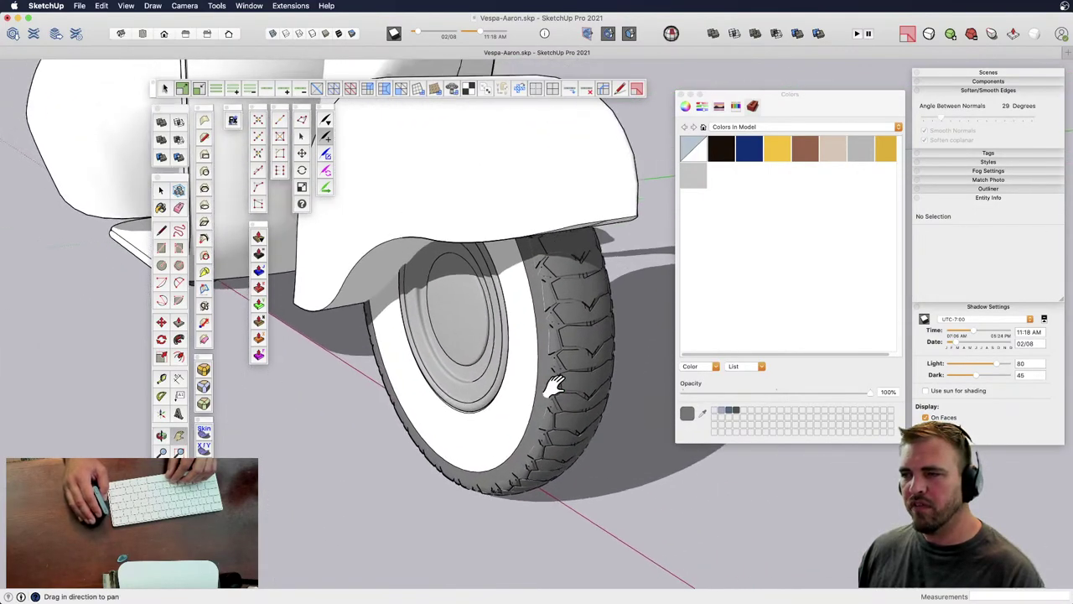
{"action": "mouse_move", "coordinate": [555, 386]}
{"action": "middle_mouse_down"}
{"action": "mouse_move", "coordinate": [489, 390]}
{"action": "mouse_move", "coordinate": [488, 371]}
{"action": "mouse_move", "coordinate": [442, 337]}
{"action": "mouse_move", "coordinate": [546, 378]}
{"action": "middle_mouse_up"}
{"action": "scroll", "coordinate": [546, 381], "scroll_direction": "down", "scroll_amount": 3}
{"action": "scroll", "coordinate": [508, 390], "scroll_direction": "down", "scroll_amount": 4}
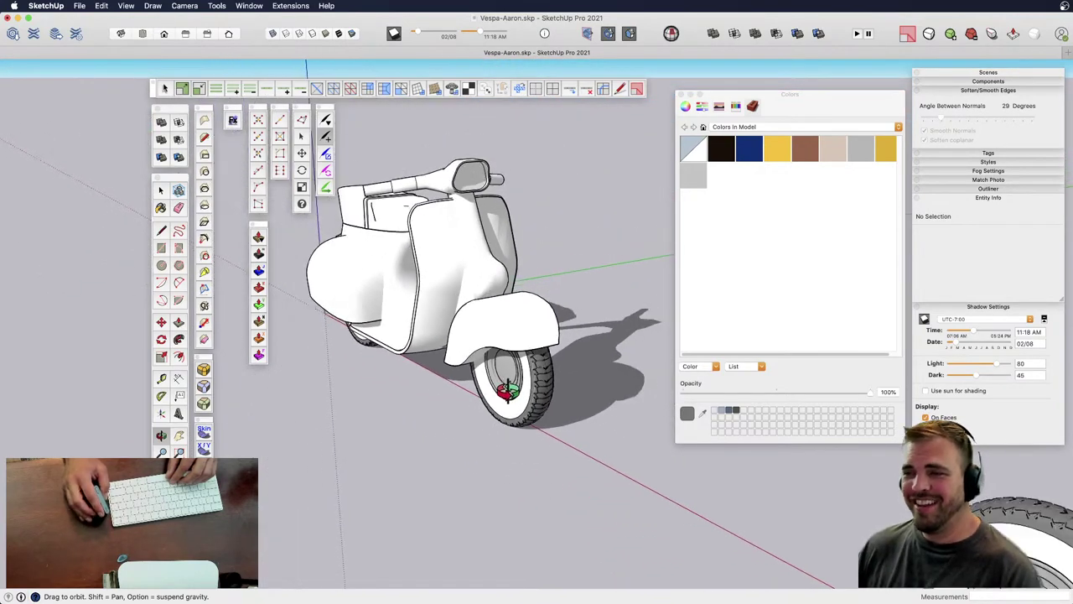
{"action": "scroll", "coordinate": [508, 390], "scroll_direction": "down", "scroll_amount": 3}
{"action": "middle_click_drag", "start_coordinate": [554, 476], "coordinate": [470, 374], "text": "shift"}
{"action": "middle_click_drag", "start_coordinate": [401, 313], "coordinate": [478, 327], "text": "shift"}
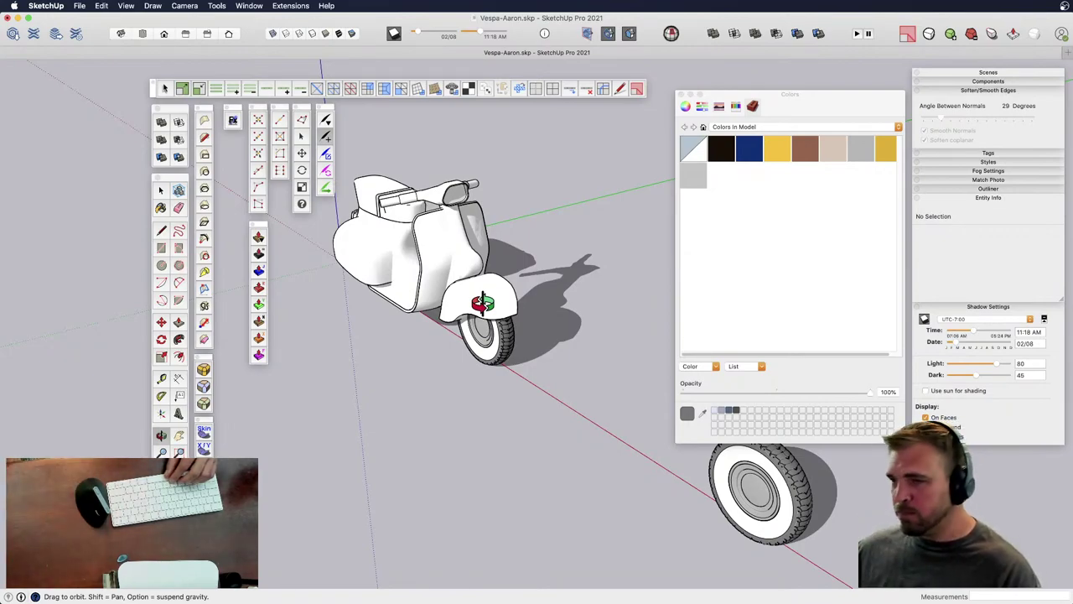
{"action": "middle_click_drag", "start_coordinate": [509, 307], "coordinate": [482, 334], "text": "shift"}
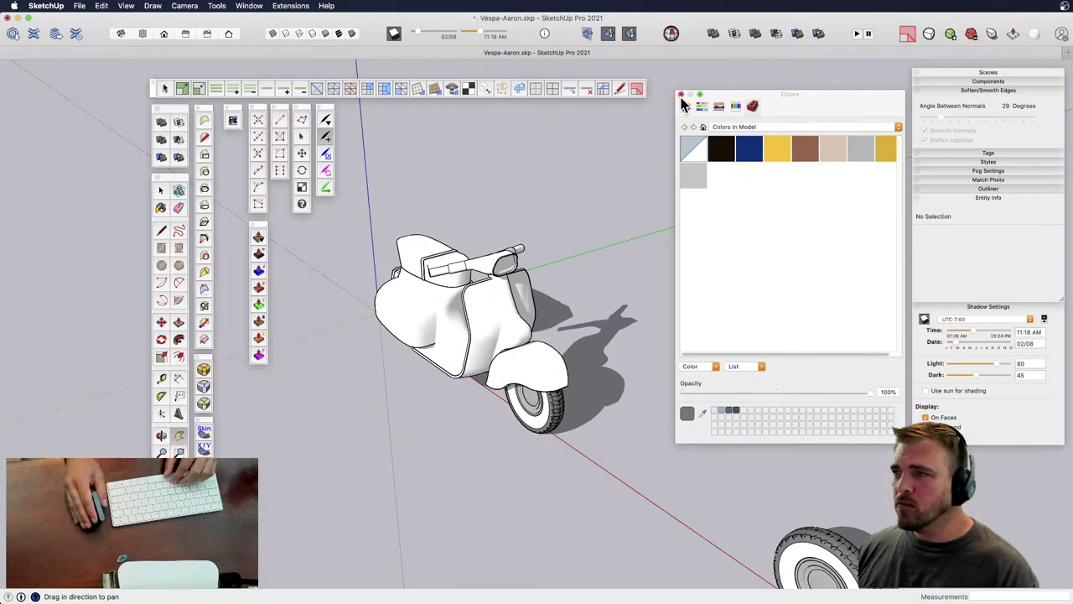
{"action": "left_click", "coordinate": [682, 96]}
- Examine the front wheel's tread, the spare wheel and the Vespa's front body from several angles
{"action": "scroll", "coordinate": [408, 323], "scroll_direction": "up", "scroll_amount": 1}
{"action": "left_click", "coordinate": [419, 352]}
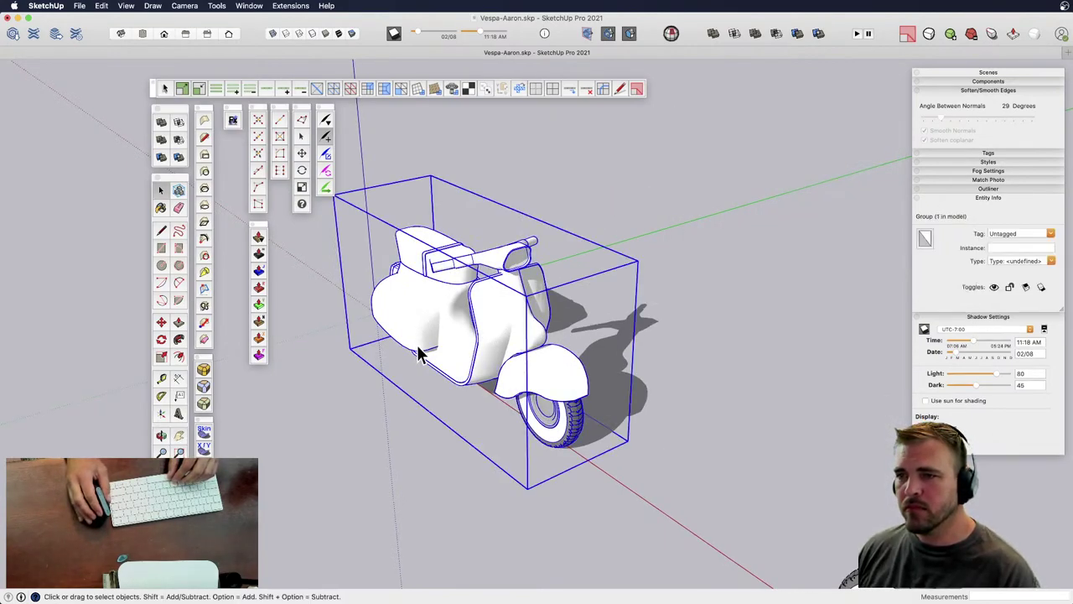
{"action": "mouse_move", "coordinate": [419, 352]}
{"action": "middle_mouse_down"}
{"action": "mouse_move", "coordinate": [501, 311]}
{"action": "mouse_move", "coordinate": [643, 378]}
{"action": "middle_mouse_up"}
{"action": "scroll", "coordinate": [654, 391], "scroll_direction": "up", "scroll_amount": 5}
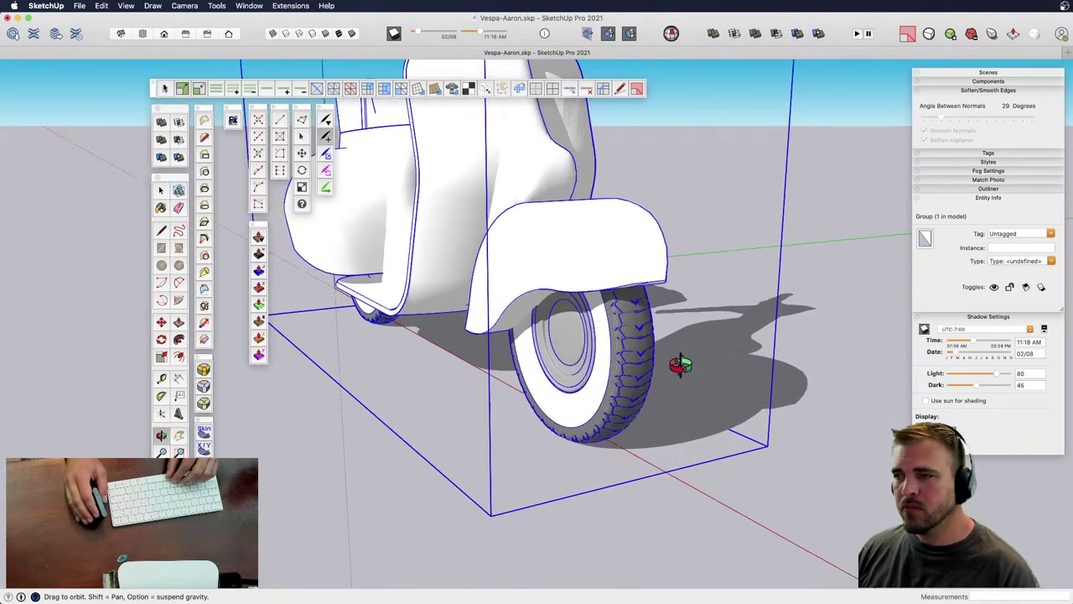
{"action": "left_click", "coordinate": [801, 388]}
{"action": "mouse_move", "coordinate": [570, 351]}
{"action": "middle_mouse_down", "text": "shift"}
{"action": "mouse_move", "coordinate": [575, 377]}
{"action": "mouse_move", "coordinate": [549, 380]}
{"action": "mouse_move", "coordinate": [593, 359]}
{"action": "middle_mouse_up", "text": "shift"}
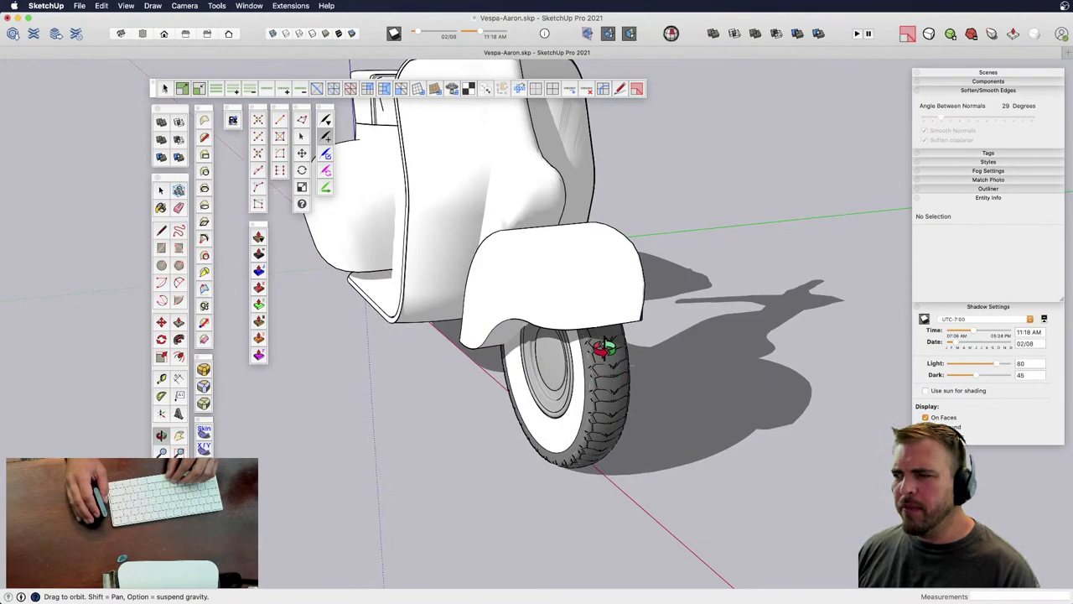
{"action": "scroll", "coordinate": [608, 379], "scroll_direction": "down", "scroll_amount": 4}
{"action": "mouse_move", "coordinate": [608, 379]}
{"action": "middle_mouse_down"}
{"action": "mouse_move", "coordinate": [586, 360]}
{"action": "mouse_move", "coordinate": [605, 417]}
{"action": "mouse_move", "coordinate": [453, 320]}
{"action": "mouse_move", "coordinate": [558, 354]}
{"action": "mouse_move", "coordinate": [548, 355]}
{"action": "mouse_move", "coordinate": [575, 390]}
{"action": "mouse_move", "coordinate": [532, 399]}
{"action": "mouse_move", "coordinate": [599, 410]}
{"action": "mouse_move", "coordinate": [579, 410]}
{"action": "mouse_move", "coordinate": [585, 419]}
{"action": "middle_mouse_up"}
{"action": "scroll", "coordinate": [599, 410], "scroll_direction": "up", "scroll_amount": 4}
{"action": "scroll", "coordinate": [584, 418], "scroll_direction": "down", "scroll_amount": 10}
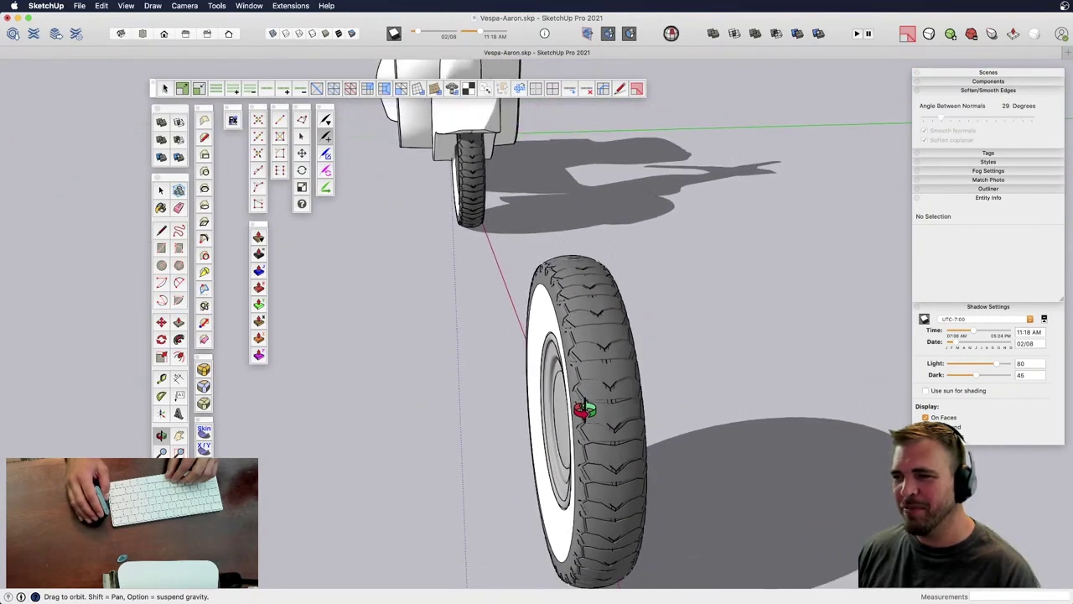
{"action": "middle_click_drag", "start_coordinate": [546, 338], "coordinate": [661, 399], "text": "shift"}
{"action": "scroll", "coordinate": [501, 297], "scroll_direction": "up", "scroll_amount": 5}
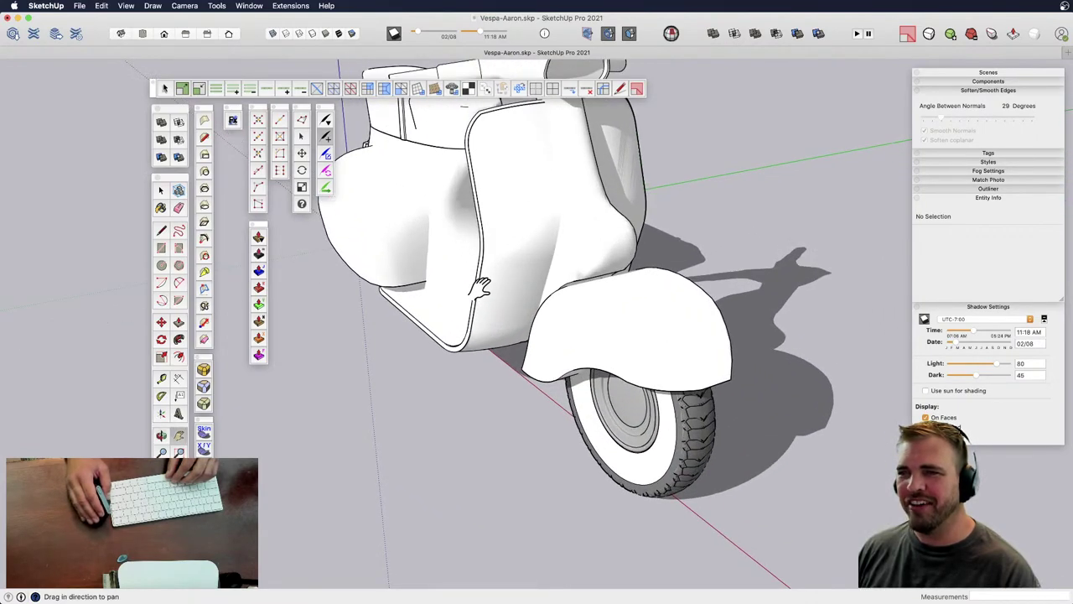
{"action": "middle_click_drag", "start_coordinate": [479, 282], "coordinate": [533, 359], "text": "shift"}
{"action": "middle_click_drag", "start_coordinate": [622, 443], "coordinate": [626, 325], "text": "shift"}
{"action": "left_click_drag", "start_coordinate": [625, 304], "coordinate": [641, 377]}
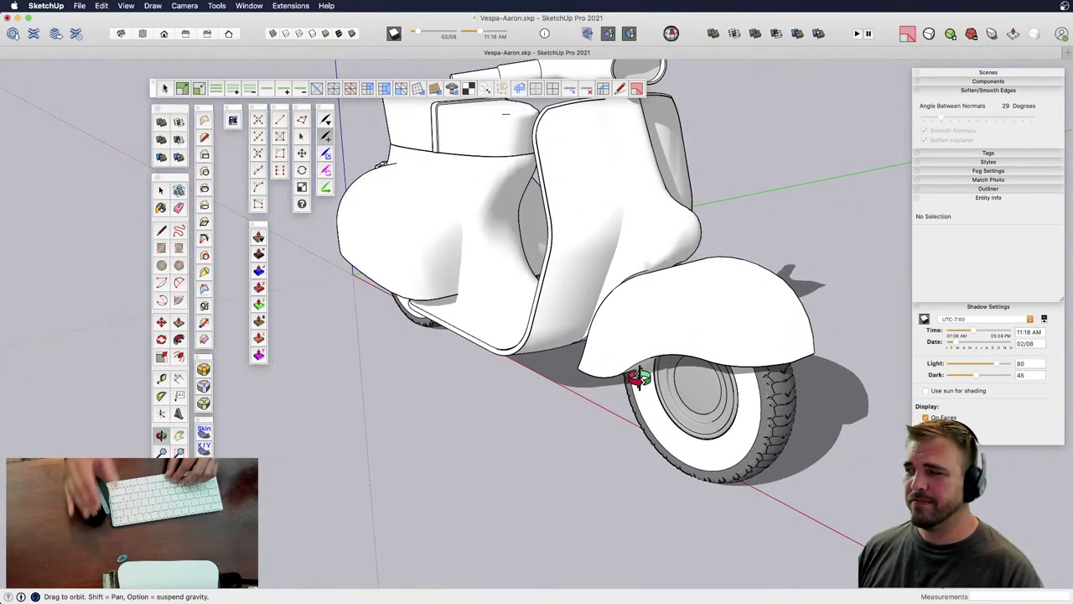
- Open the Vespa group for editing and select the New Rear Fender component on the scooter's near side
{"action": "left_click_drag", "start_coordinate": [517, 256], "coordinate": [696, 389]}
{"action": "key", "text": "space"}
{"action": "left_click", "coordinate": [500, 328]}
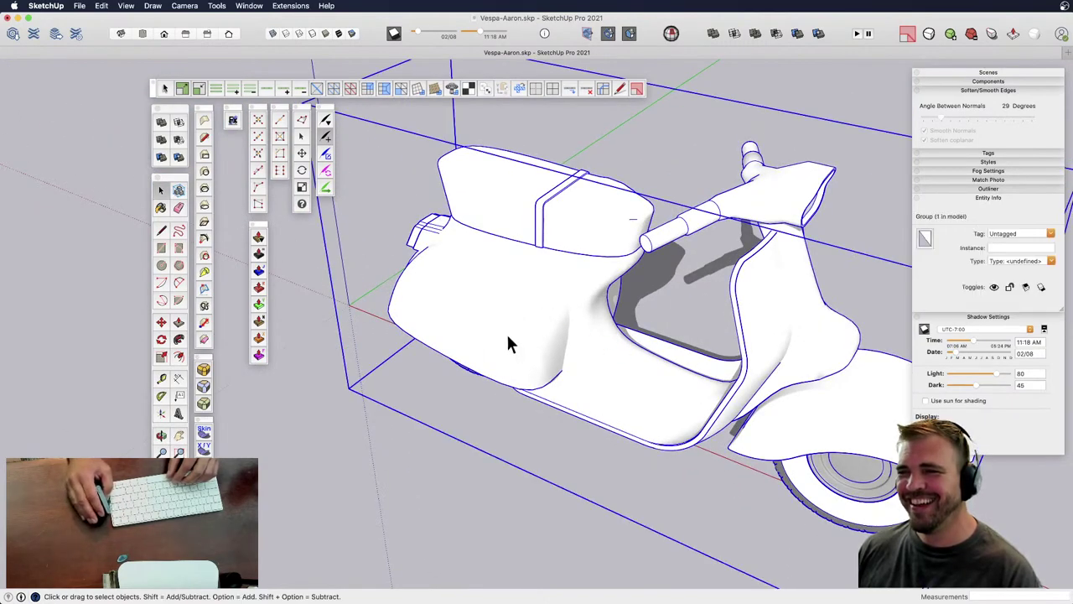
{"action": "key", "text": "Escape"}
{"action": "key", "text": "o"}
{"action": "left_click_drag", "start_coordinate": [510, 319], "coordinate": [487, 412]}
{"action": "key", "text": "space"}
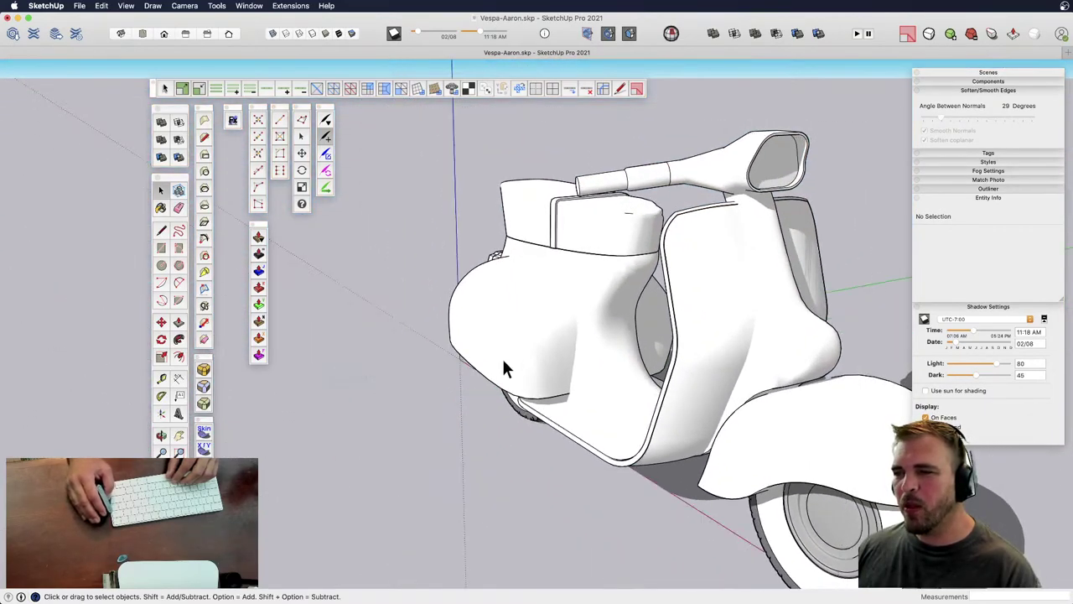
{"action": "left_click", "coordinate": [528, 337]}
{"action": "scroll", "coordinate": [545, 382], "scroll_direction": "up", "scroll_amount": 5}
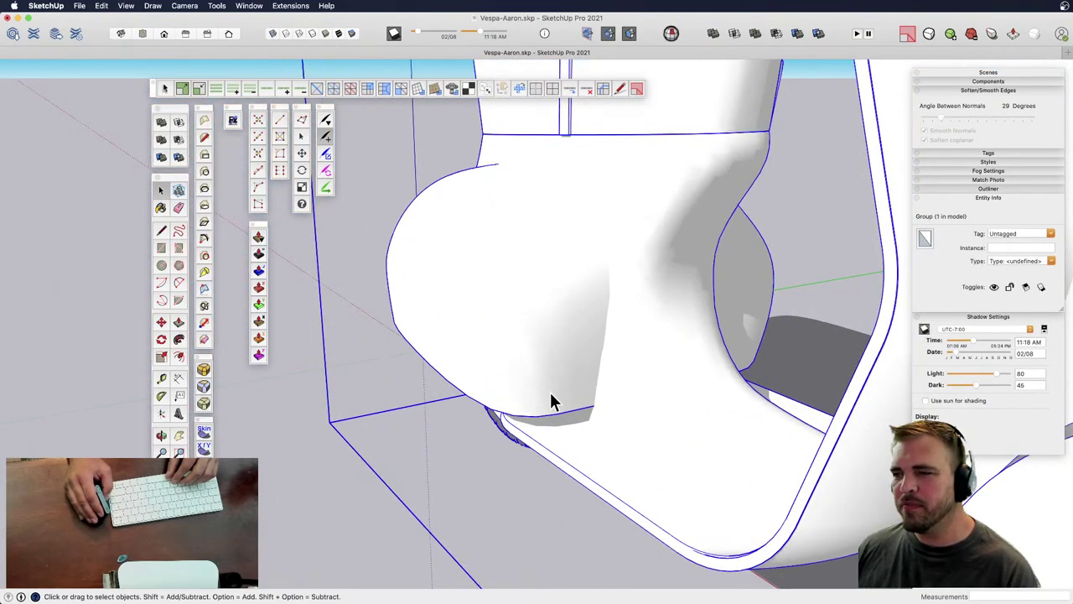
{"action": "double_click", "coordinate": [551, 403]}
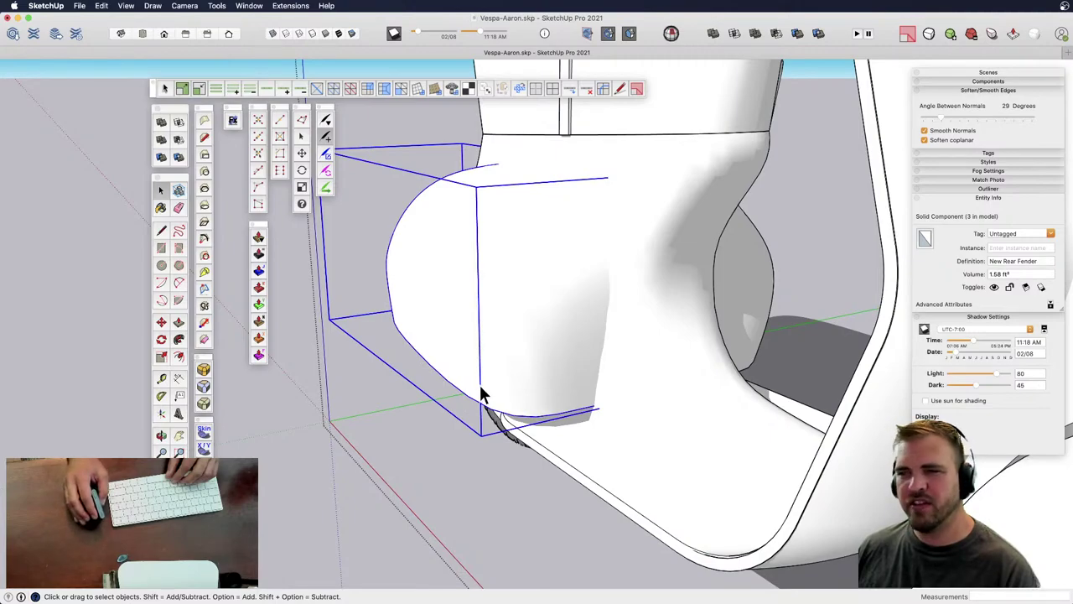
{"action": "middle_click_drag", "start_coordinate": [460, 352], "coordinate": [539, 391]}
{"action": "middle_click_drag", "start_coordinate": [450, 271], "coordinate": [606, 453]}
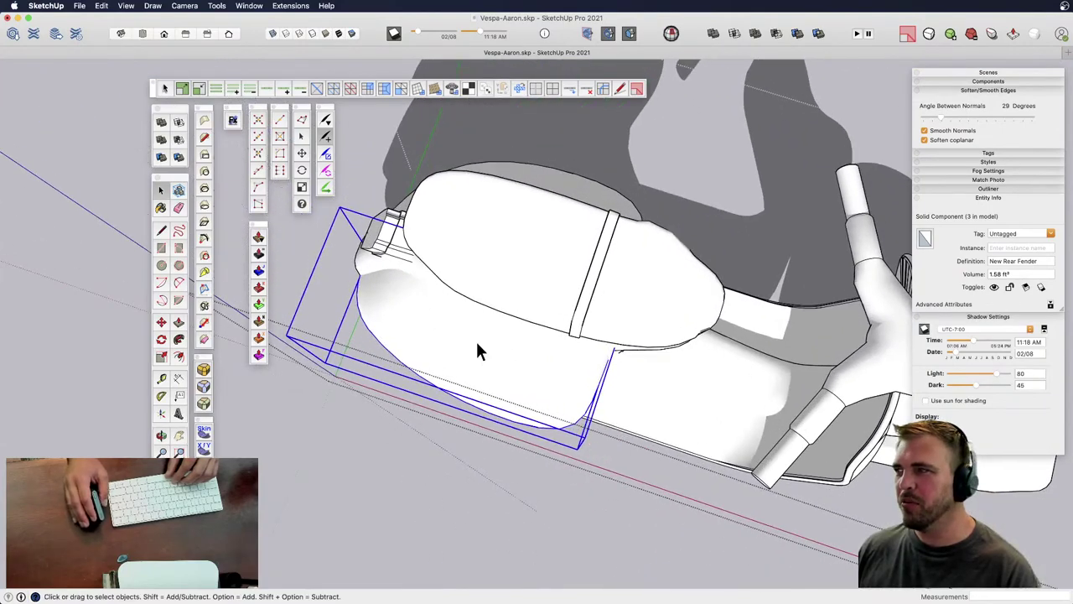
- Look through the model's component list for the fender definitions, and collapse the list
{"action": "left_click", "coordinate": [987, 81]}
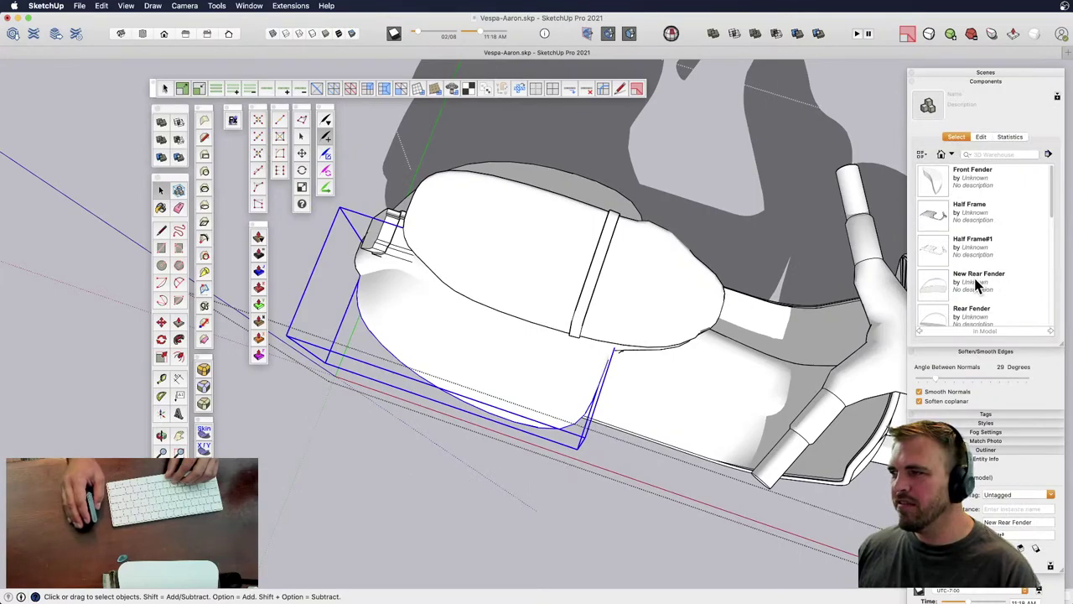
{"action": "left_click", "coordinate": [960, 82]}
{"action": "middle_click_drag", "start_coordinate": [472, 374], "coordinate": [545, 359]}
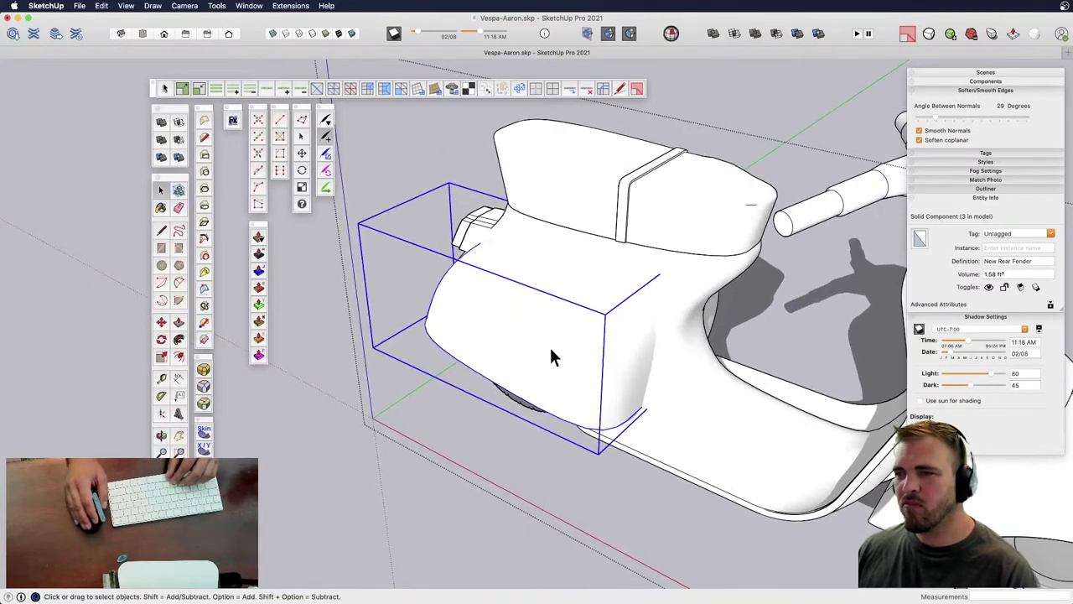
- Open the rear fender component, select its outer surface, examine its lower edge and shape, and leave the component
{"action": "double_click", "coordinate": [585, 386]}
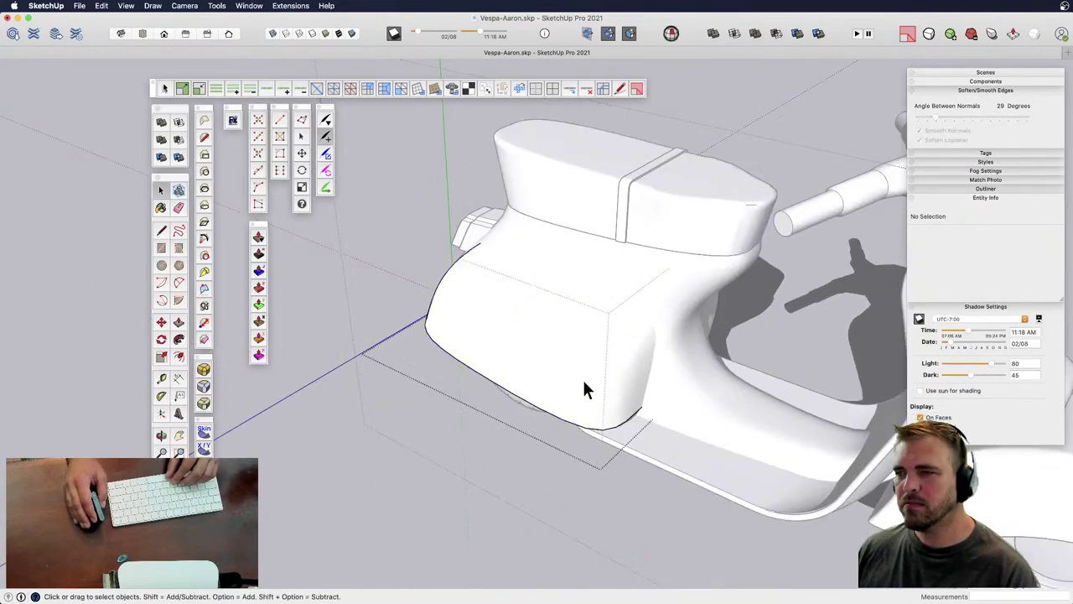
{"action": "left_click", "coordinate": [593, 426]}
{"action": "scroll", "coordinate": [598, 428], "scroll_direction": "up", "scroll_amount": 3}
{"action": "middle_click_drag", "start_coordinate": [599, 428], "coordinate": [491, 378]}
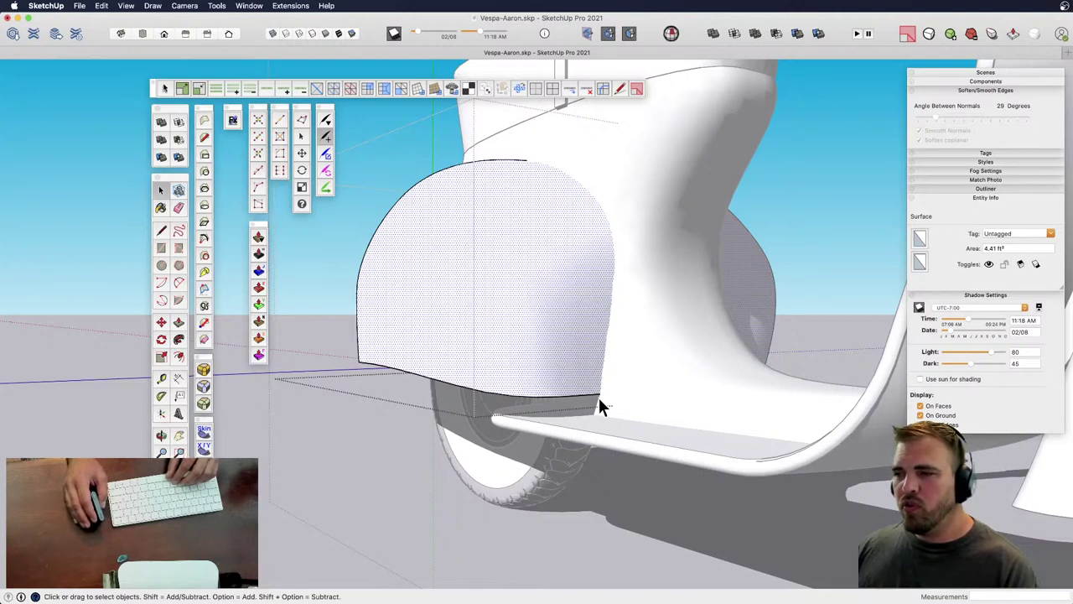
{"action": "middle_click_drag", "start_coordinate": [369, 363], "coordinate": [509, 356]}
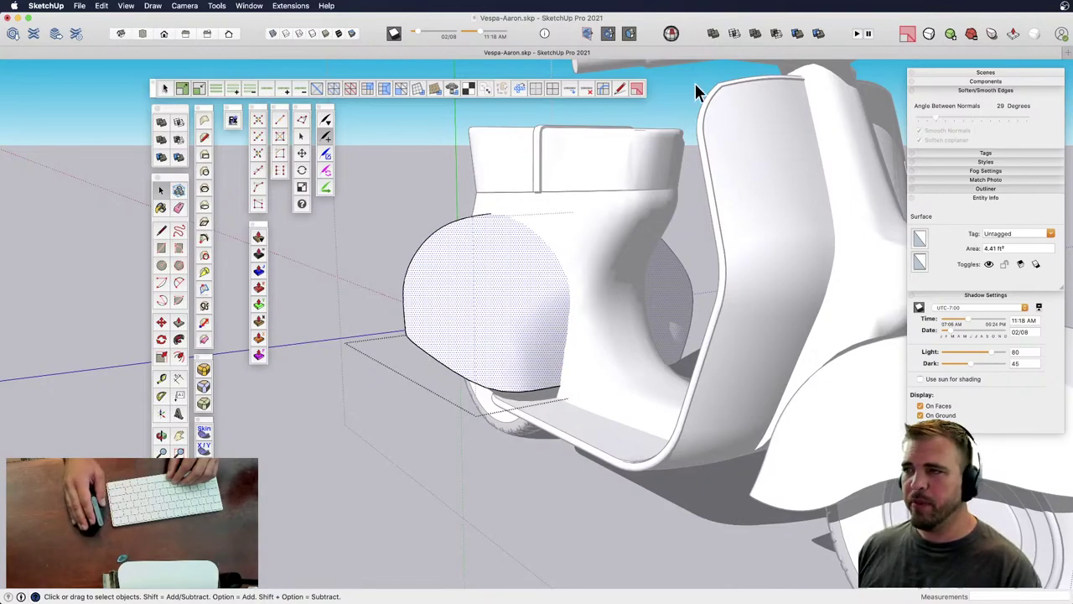
{"action": "left_click", "coordinate": [434, 443]}
- Reselect the rear fender component inside the Vespa group, with the whole scooter in view
{"action": "left_click", "coordinate": [488, 311]}
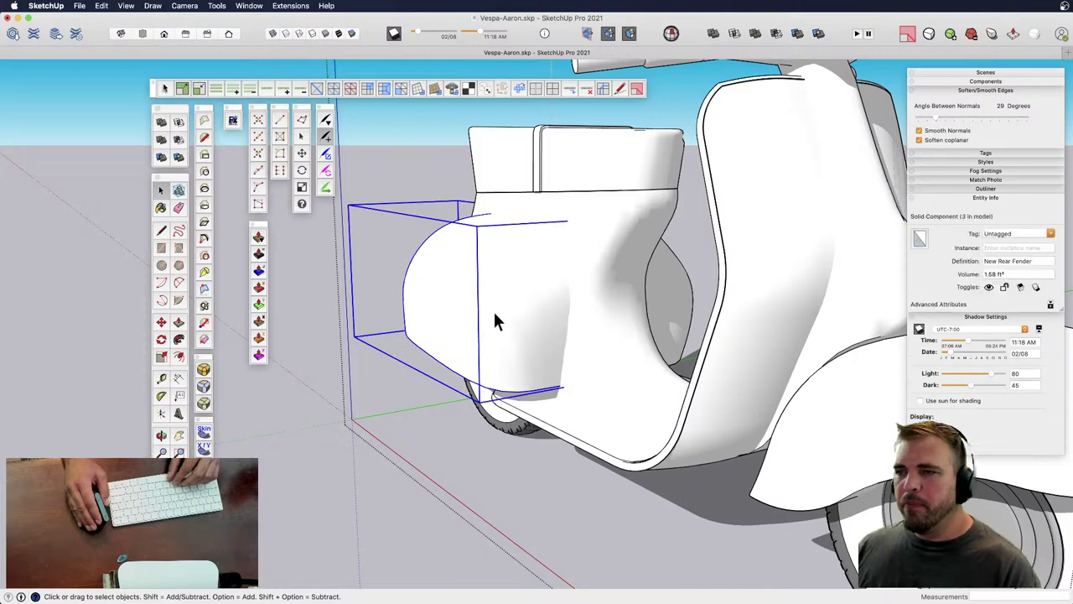
{"action": "scroll", "coordinate": [495, 321], "scroll_direction": "down", "scroll_amount": 5}
{"action": "middle_click_drag", "start_coordinate": [495, 321], "coordinate": [480, 423]}
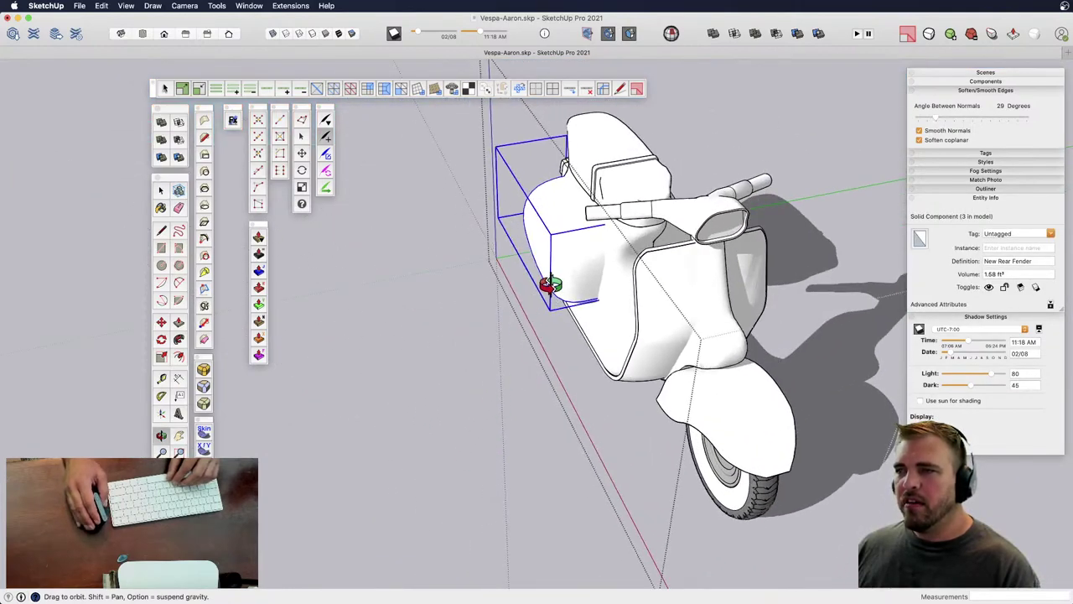
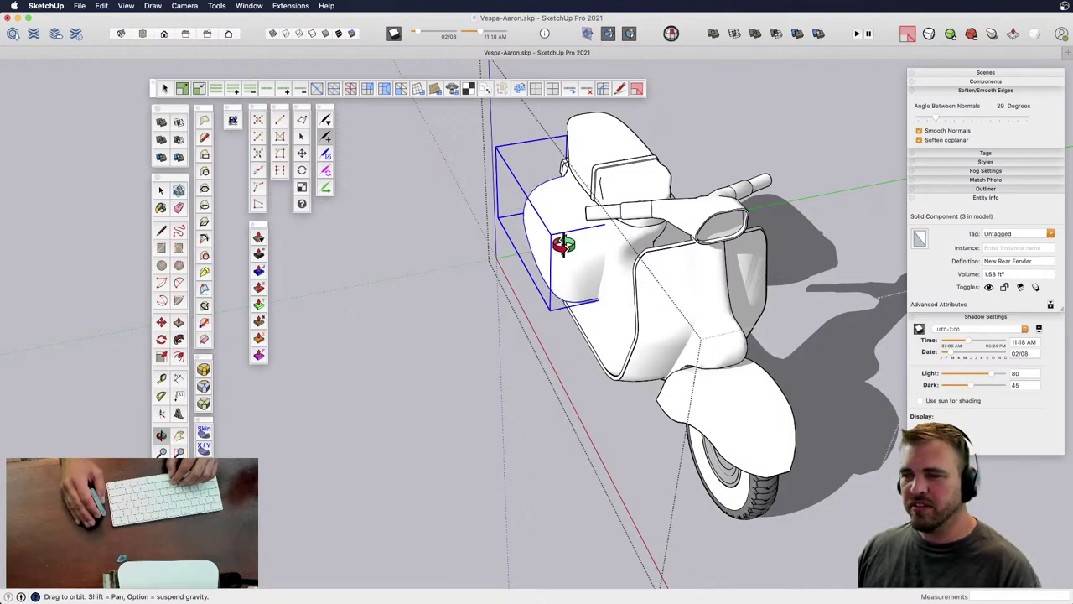
- Examine the rear fender's side and lower edge where it meets the scooter body, and clear the selection
{"action": "scroll", "coordinate": [566, 214], "scroll_direction": "up", "scroll_amount": 3}
{"action": "left_click_drag", "start_coordinate": [577, 233], "coordinate": [599, 289]}
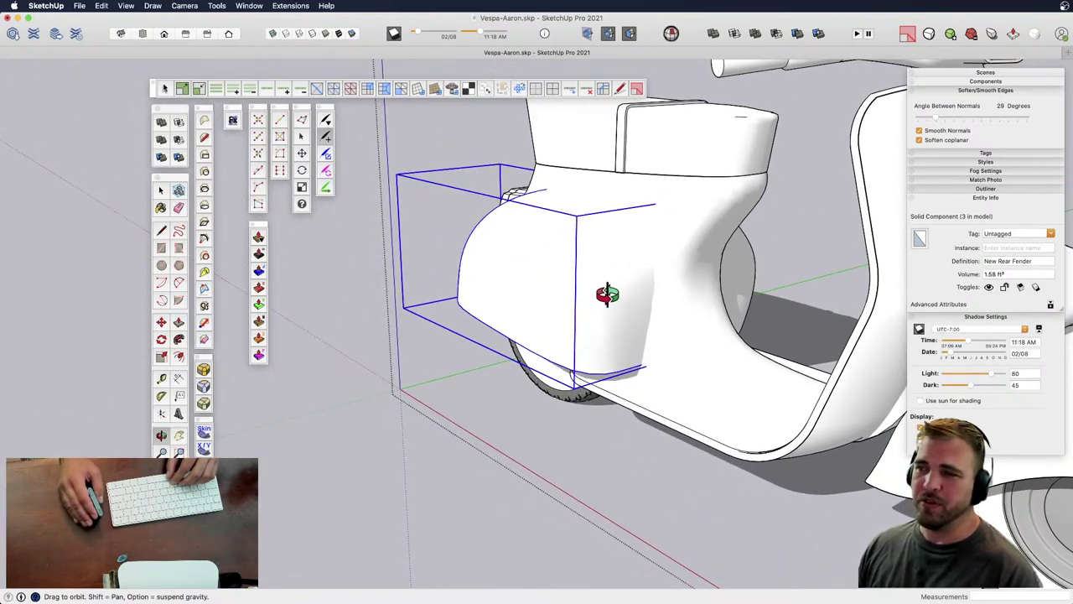
{"action": "key", "text": "space"}
{"action": "left_click", "coordinate": [499, 147]}
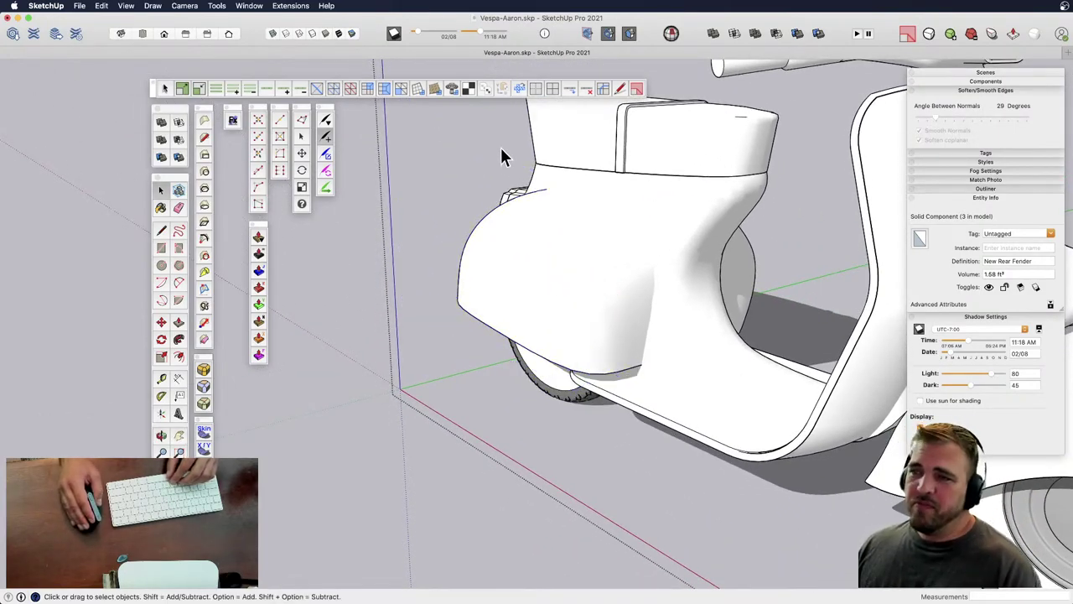
{"action": "left_click", "coordinate": [527, 241]}
{"action": "key", "text": "o"}
{"action": "left_click_drag", "start_coordinate": [549, 258], "coordinate": [371, 250]}
{"action": "middle_click_drag", "start_coordinate": [371, 251], "coordinate": [458, 414]}
{"action": "left_click", "coordinate": [520, 408]}
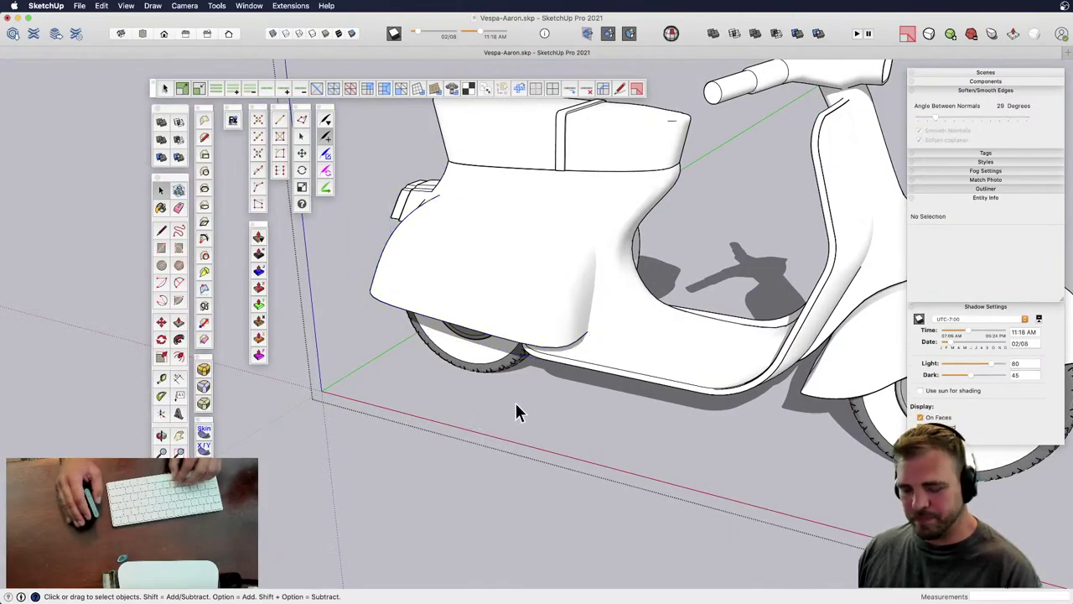
- Show the model's hidden geometry and examine the mesh of the rear fender and the adjoining body
{"action": "key", "text": "shift+h"}
{"action": "scroll", "coordinate": [526, 237], "scroll_direction": "up", "scroll_amount": 2}
{"action": "middle_click_drag", "start_coordinate": [526, 237], "coordinate": [777, 410], "text": "shift"}
{"action": "left_click_drag", "start_coordinate": [777, 409], "coordinate": [687, 385]}
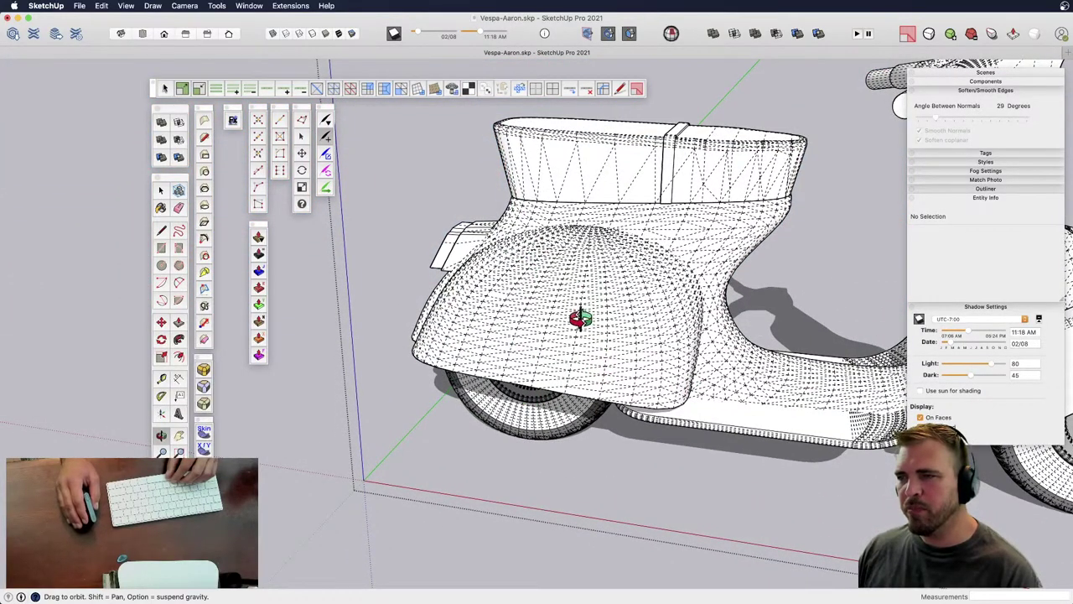
{"action": "left_click_drag", "start_coordinate": [579, 319], "coordinate": [474, 328]}
{"action": "key", "text": "space"}
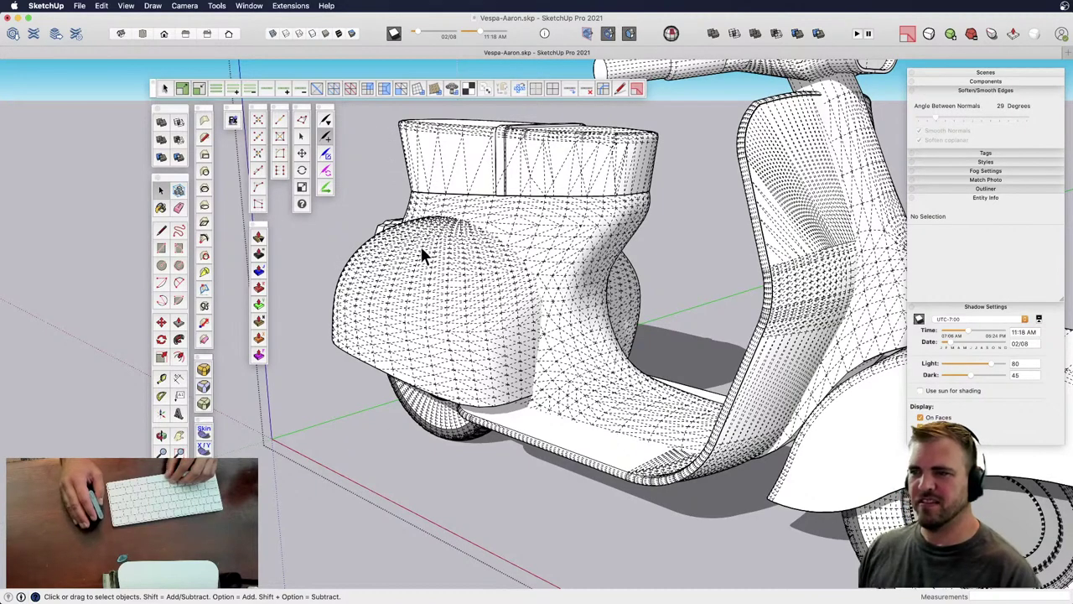
- Start a line at the rear fender's lower front corner and trace the seam between fender and body upward
{"action": "scroll", "coordinate": [528, 400], "scroll_direction": "up", "scroll_amount": 10}
{"action": "key", "text": "l"}
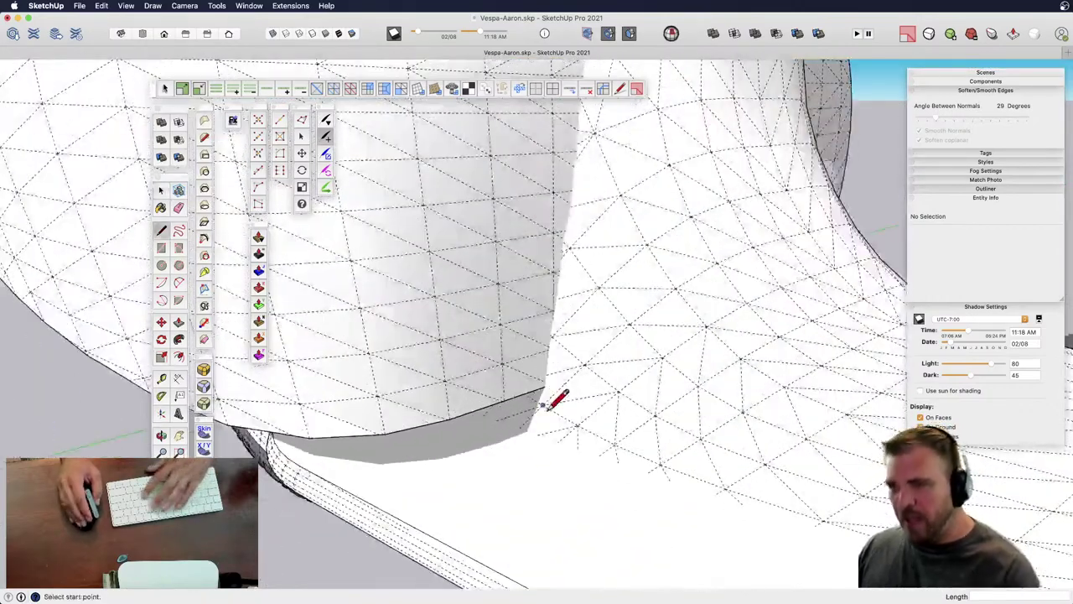
{"action": "left_click", "coordinate": [547, 387]}
{"action": "scroll", "coordinate": [570, 509], "scroll_direction": "down", "scroll_amount": 8}
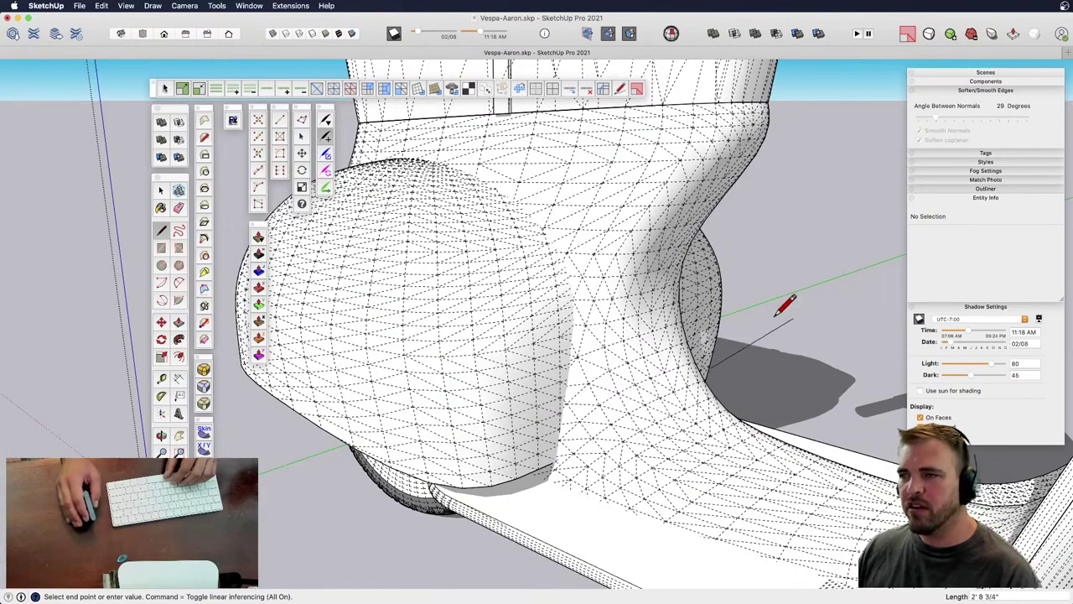
{"action": "scroll", "coordinate": [560, 402], "scroll_direction": "up", "scroll_amount": 3}
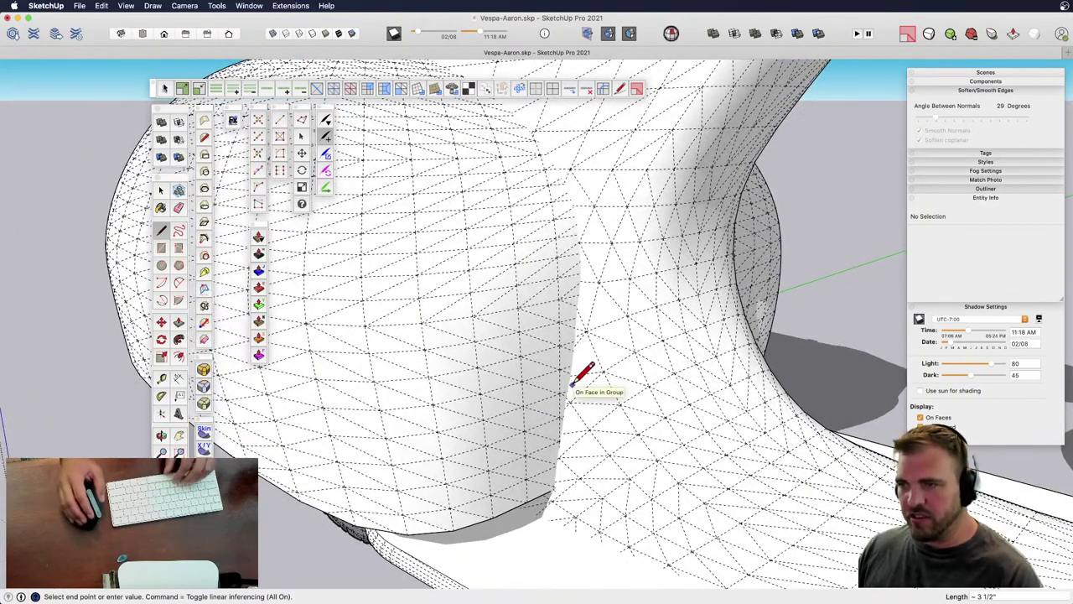
{"action": "scroll", "coordinate": [585, 383], "scroll_direction": "up", "scroll_amount": 4}
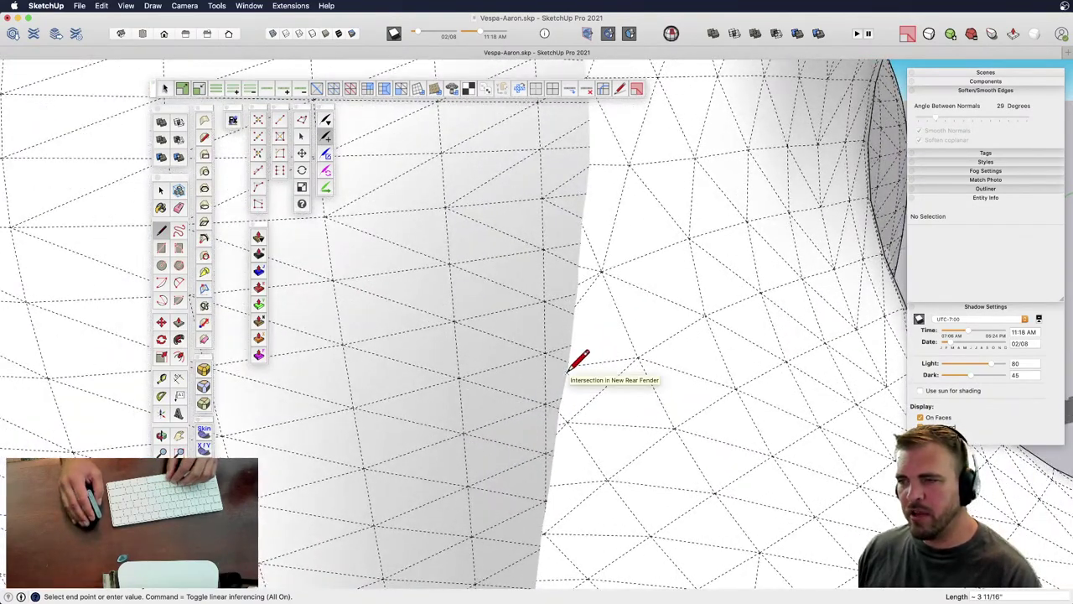
{"action": "scroll", "coordinate": [626, 410], "scroll_direction": "down", "scroll_amount": 3}
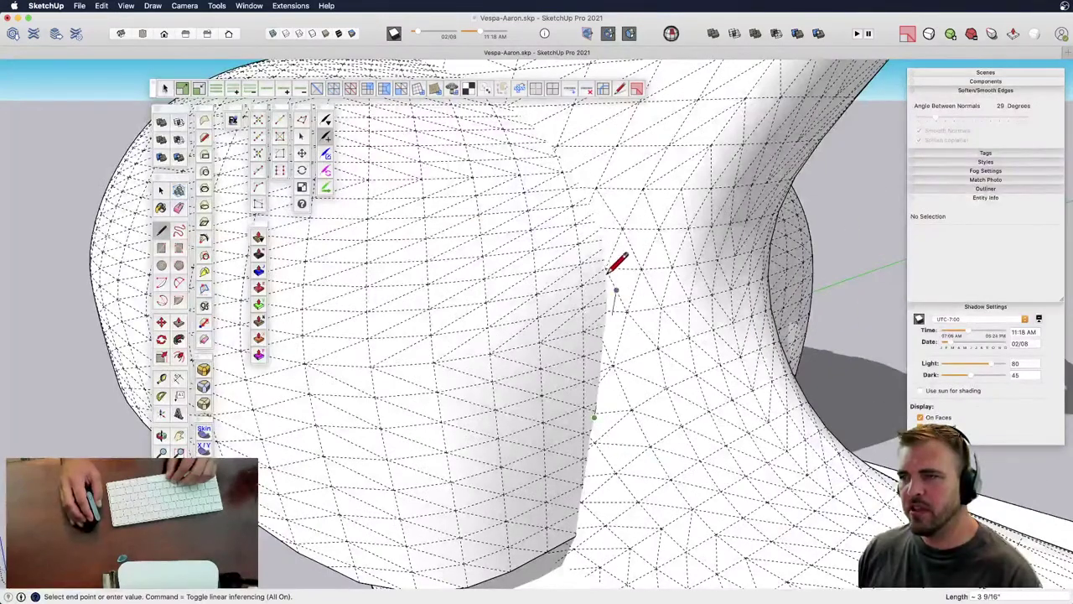
{"action": "scroll", "coordinate": [699, 455], "scroll_direction": "down", "scroll_amount": 4}
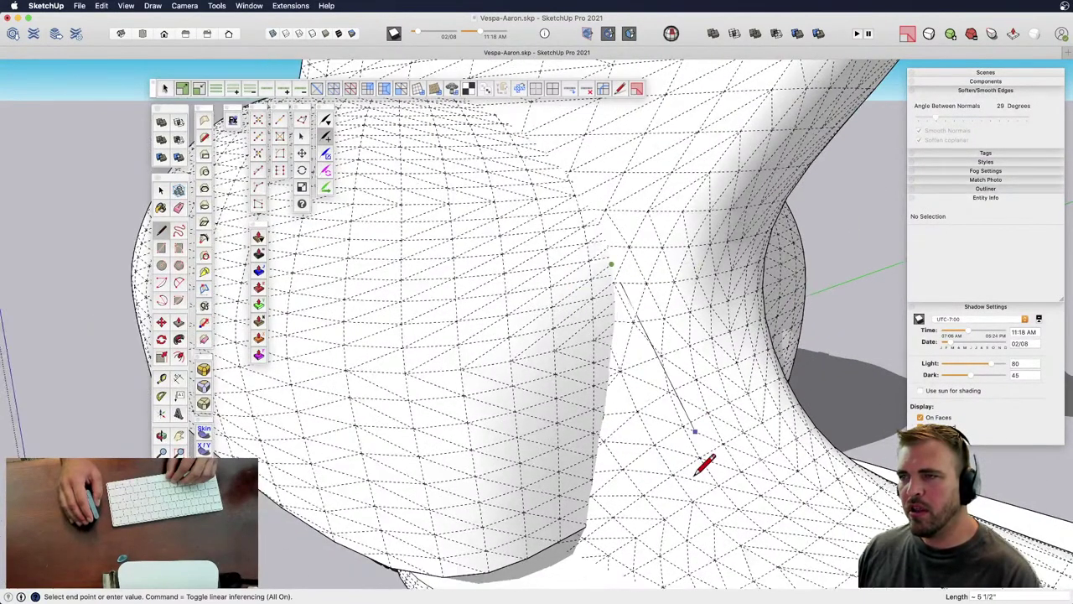
- Trace connected Line segments up the front of the side cowl seam and across its top, following the body mesh
{"action": "scroll", "coordinate": [609, 246], "scroll_direction": "up", "scroll_amount": 5}
{"action": "scroll", "coordinate": [627, 300], "scroll_direction": "up", "scroll_amount": 3}
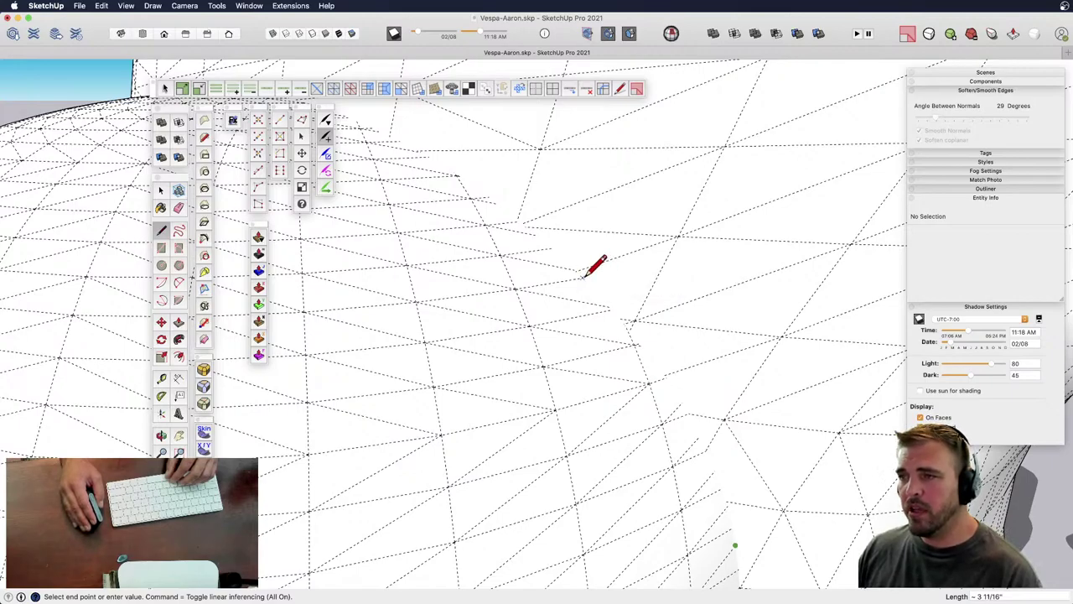
{"action": "scroll", "coordinate": [639, 394], "scroll_direction": "down", "scroll_amount": 4}
{"action": "scroll", "coordinate": [520, 251], "scroll_direction": "up", "scroll_amount": 4}
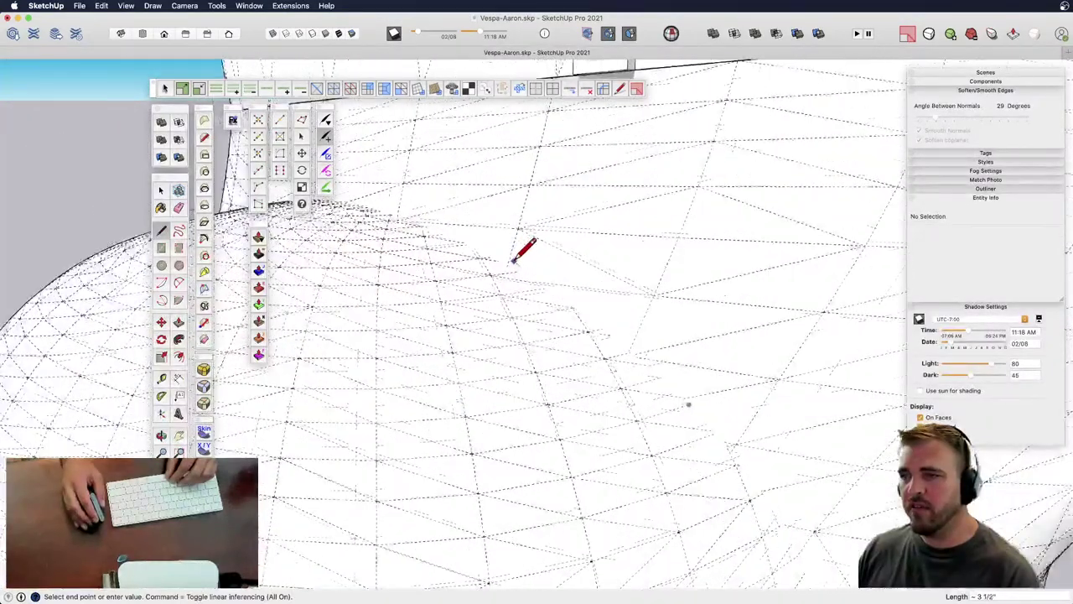
{"action": "scroll", "coordinate": [696, 358], "scroll_direction": "down", "scroll_amount": 3}
{"action": "scroll", "coordinate": [491, 247], "scroll_direction": "up", "scroll_amount": 4}
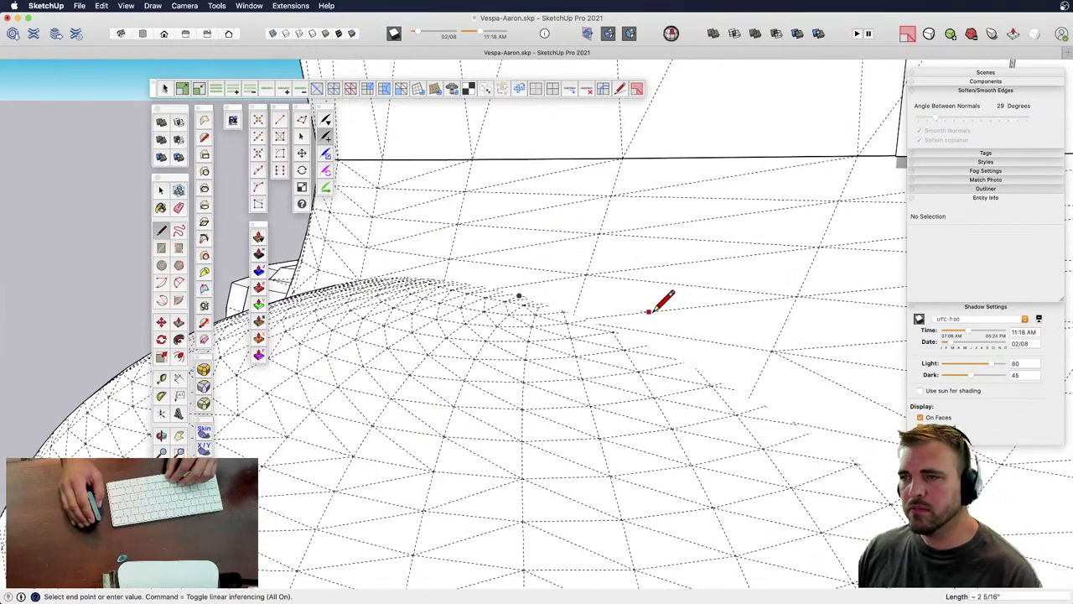
{"action": "mouse_move", "coordinate": [662, 302]}
{"action": "middle_mouse_down"}
{"action": "mouse_move", "coordinate": [470, 294]}
{"action": "mouse_move", "coordinate": [671, 403]}
{"action": "mouse_move", "coordinate": [800, 399]}
{"action": "middle_mouse_up"}
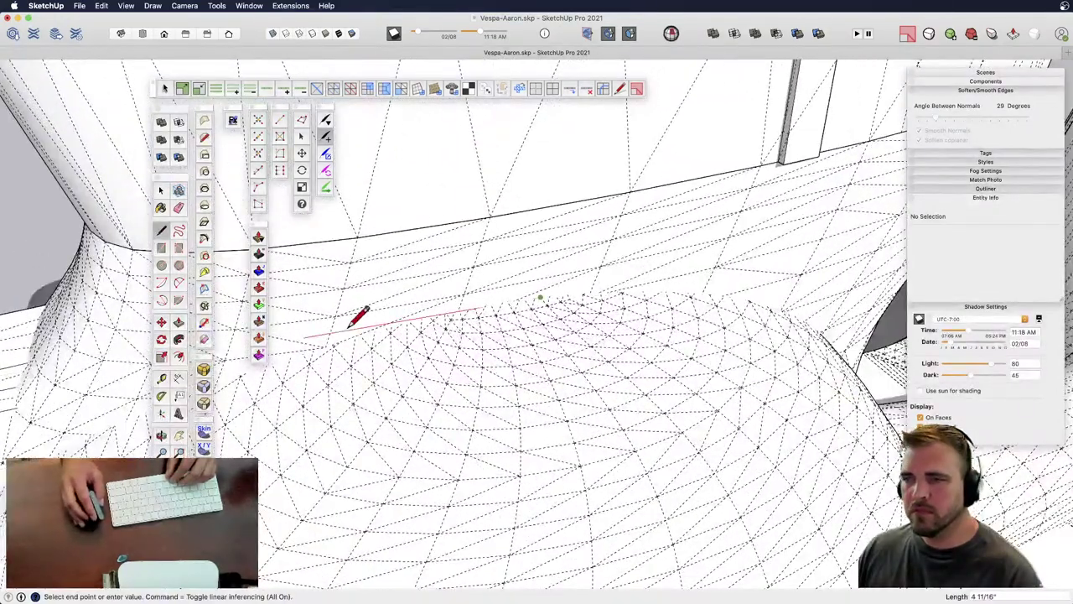
{"action": "scroll", "coordinate": [369, 329], "scroll_direction": "up", "scroll_amount": 3}
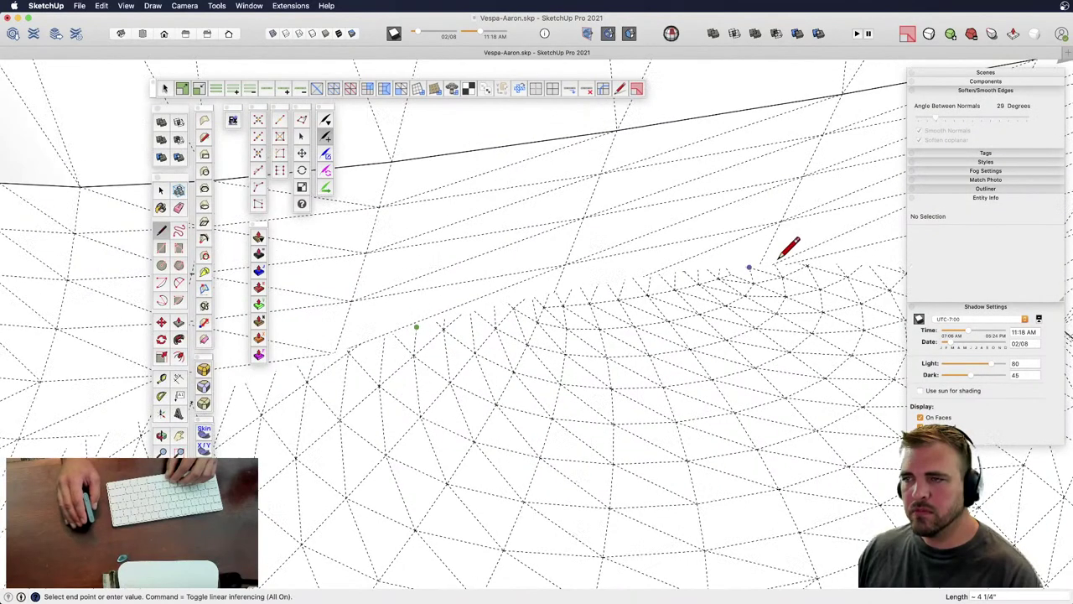
{"action": "middle_click_drag", "start_coordinate": [786, 246], "coordinate": [431, 401]}
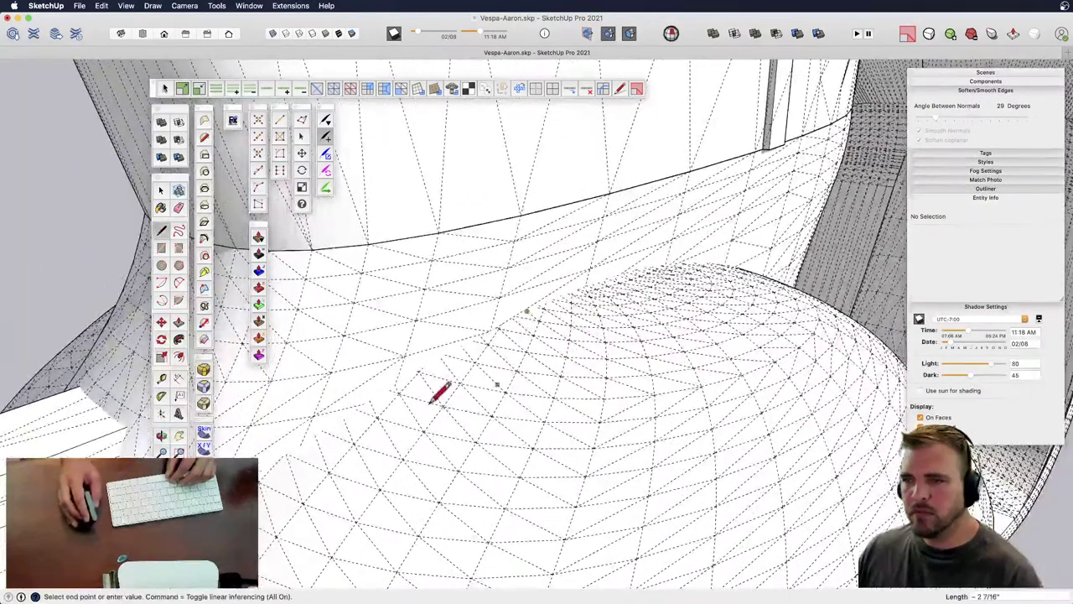
- Continue the line segments along the cowl seam around the rear upper corner beside the taillight
{"action": "left_click", "coordinate": [345, 414]}
{"action": "scroll", "coordinate": [680, 185], "scroll_direction": "down", "scroll_amount": 4}
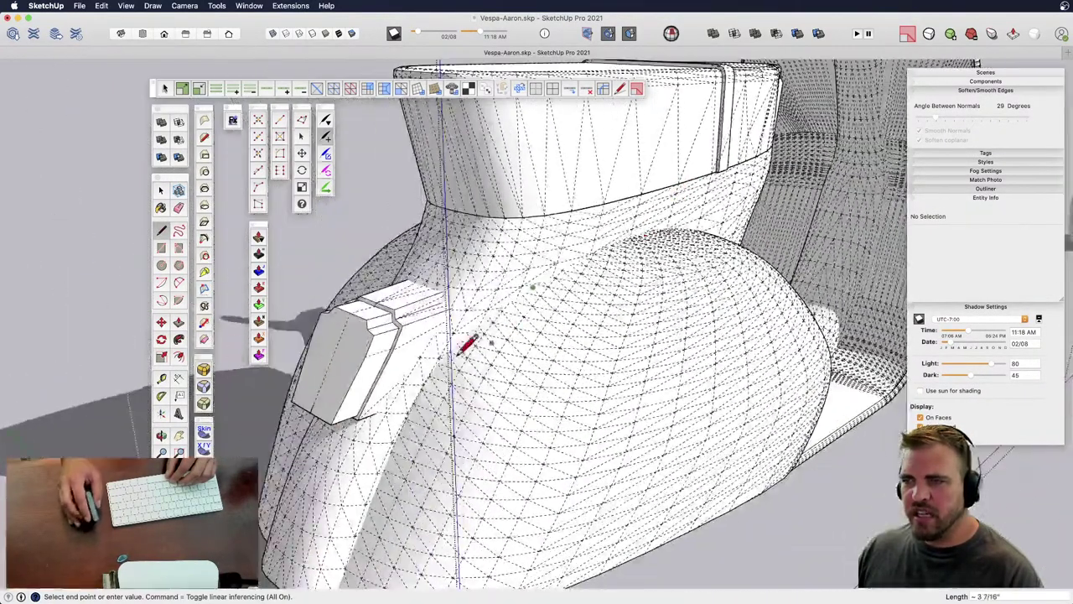
{"action": "scroll", "coordinate": [423, 366], "scroll_direction": "up", "scroll_amount": 5}
{"action": "scroll", "coordinate": [484, 336], "scroll_direction": "up", "scroll_amount": 3}
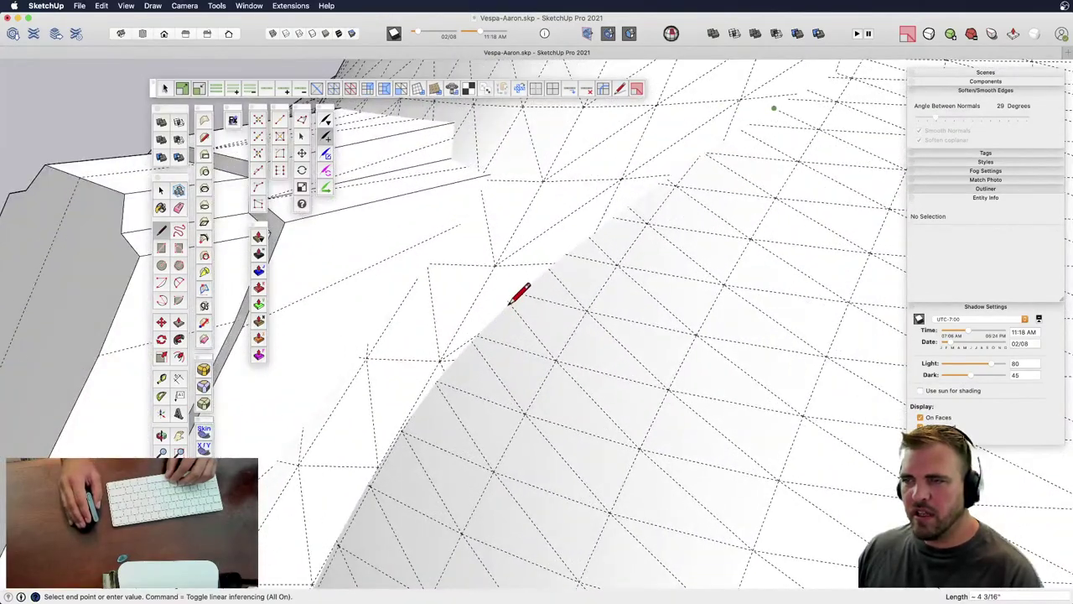
{"action": "left_click", "coordinate": [510, 302]}
{"action": "scroll", "coordinate": [644, 215], "scroll_direction": "down", "scroll_amount": 4}
{"action": "scroll", "coordinate": [498, 404], "scroll_direction": "up", "scroll_amount": 4}
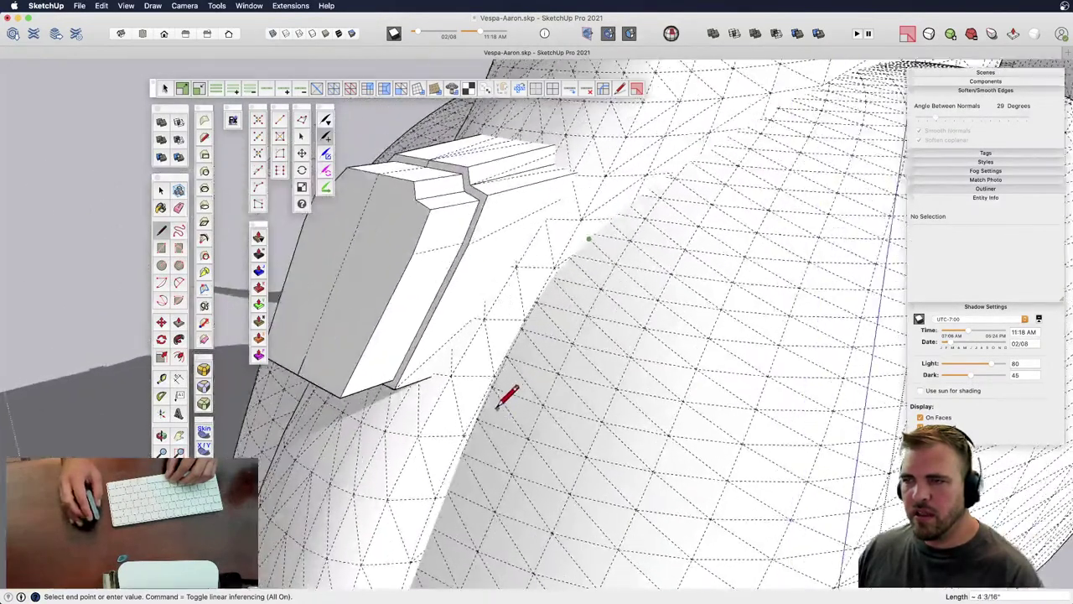
- Extend the seam line down the rear of the cowl to the body's bottom edge
{"action": "scroll", "coordinate": [496, 403], "scroll_direction": "up", "scroll_amount": 2}
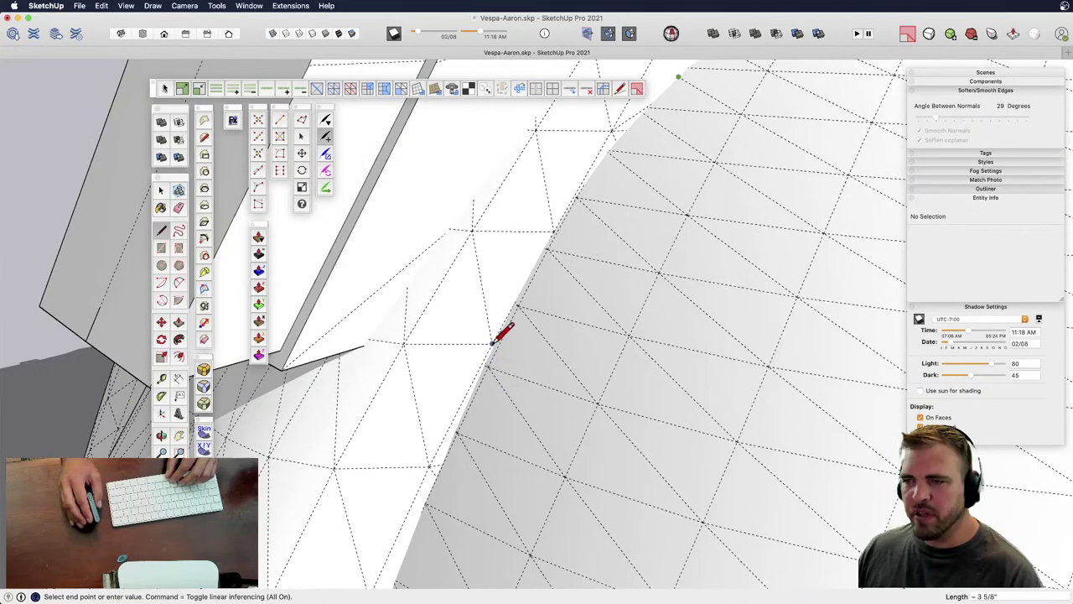
{"action": "scroll", "coordinate": [565, 290], "scroll_direction": "down", "scroll_amount": 4}
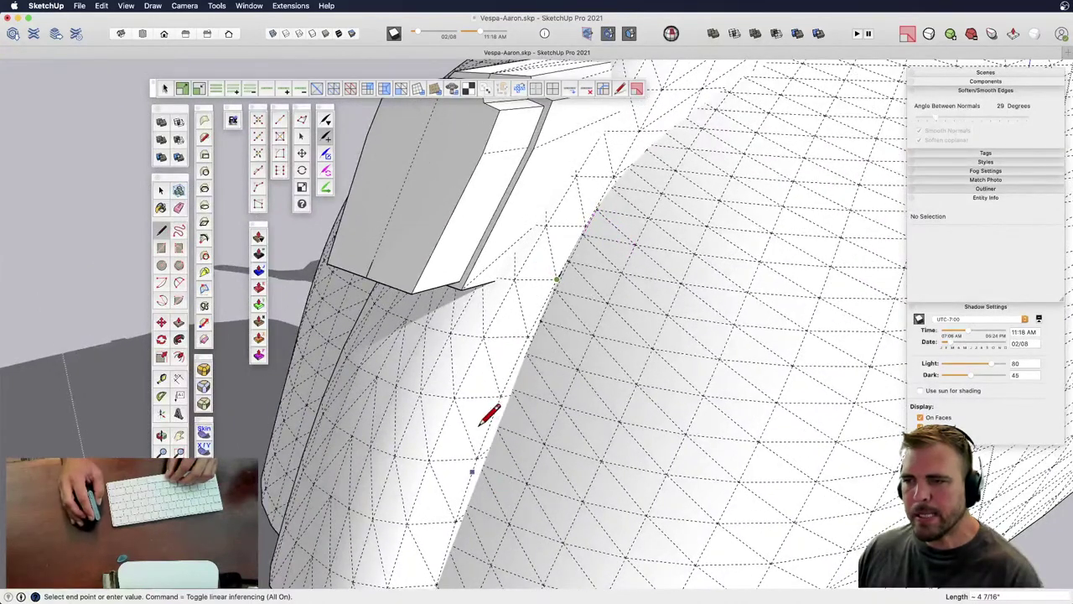
{"action": "scroll", "coordinate": [481, 424], "scroll_direction": "down", "scroll_amount": 3}
{"action": "scroll", "coordinate": [484, 424], "scroll_direction": "up", "scroll_amount": 5}
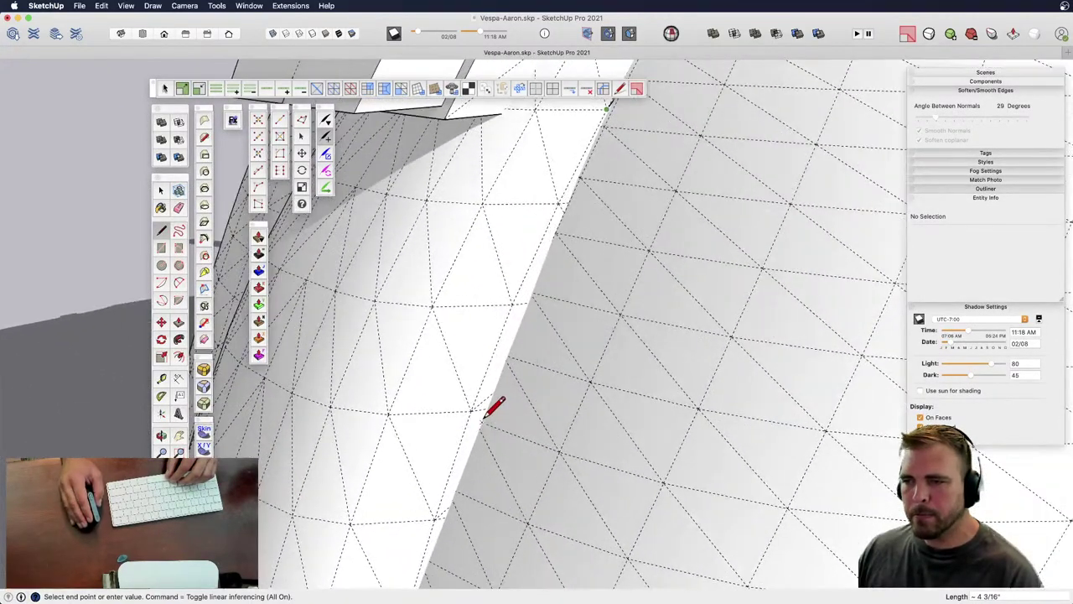
{"action": "scroll", "coordinate": [508, 244], "scroll_direction": "down", "scroll_amount": 3}
{"action": "scroll", "coordinate": [453, 472], "scroll_direction": "up", "scroll_amount": 5}
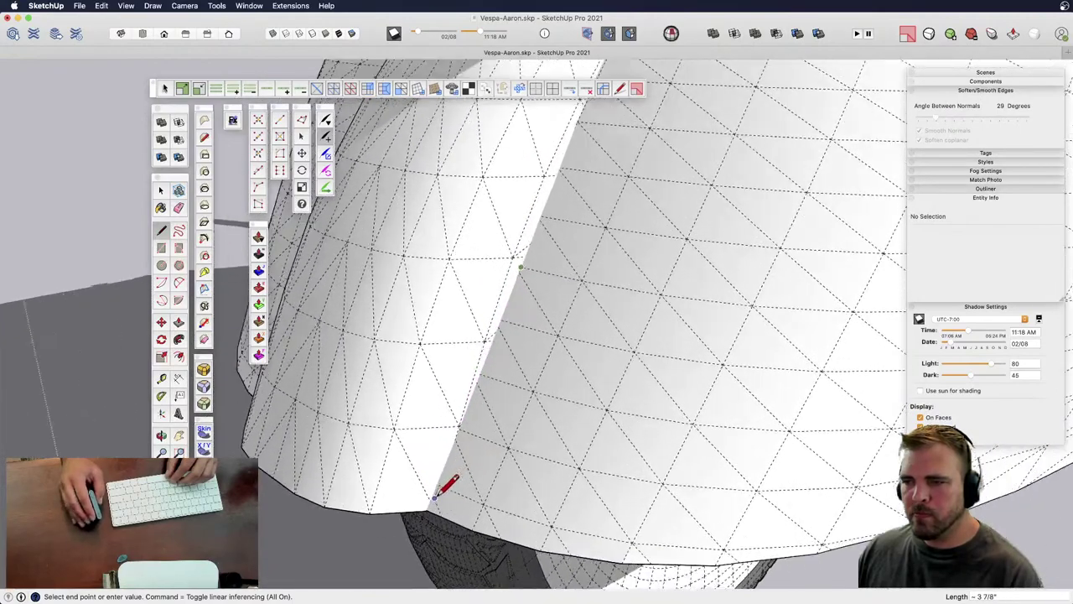
{"action": "scroll", "coordinate": [434, 500], "scroll_direction": "down", "scroll_amount": 8}
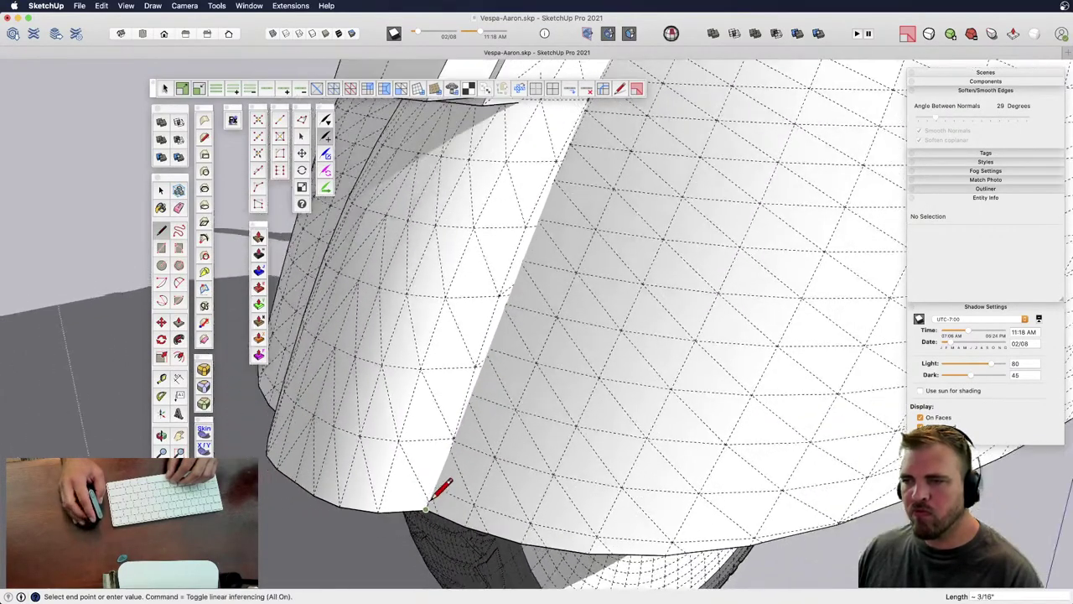
{"action": "key", "text": "space"}
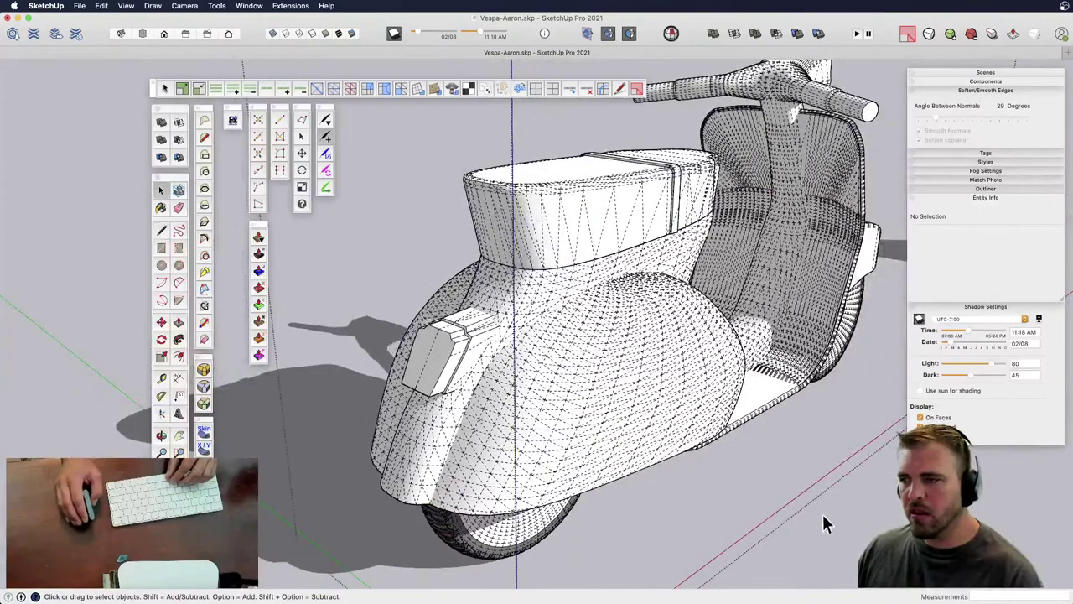
{"action": "left_click", "coordinate": [519, 376]}
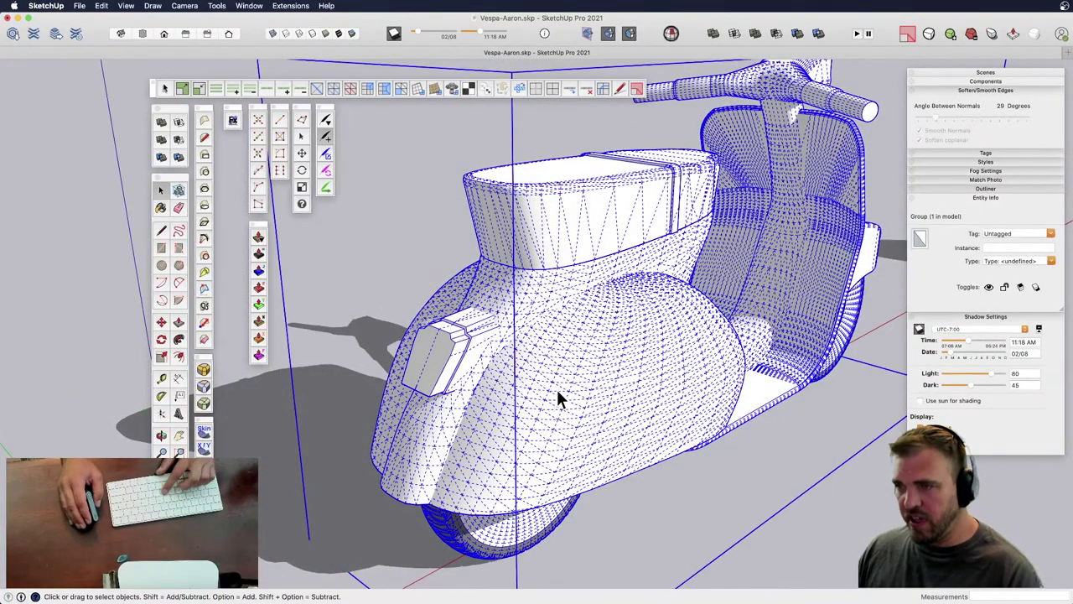
{"action": "key", "text": "alt+x"}
{"action": "key", "text": "Delete"}
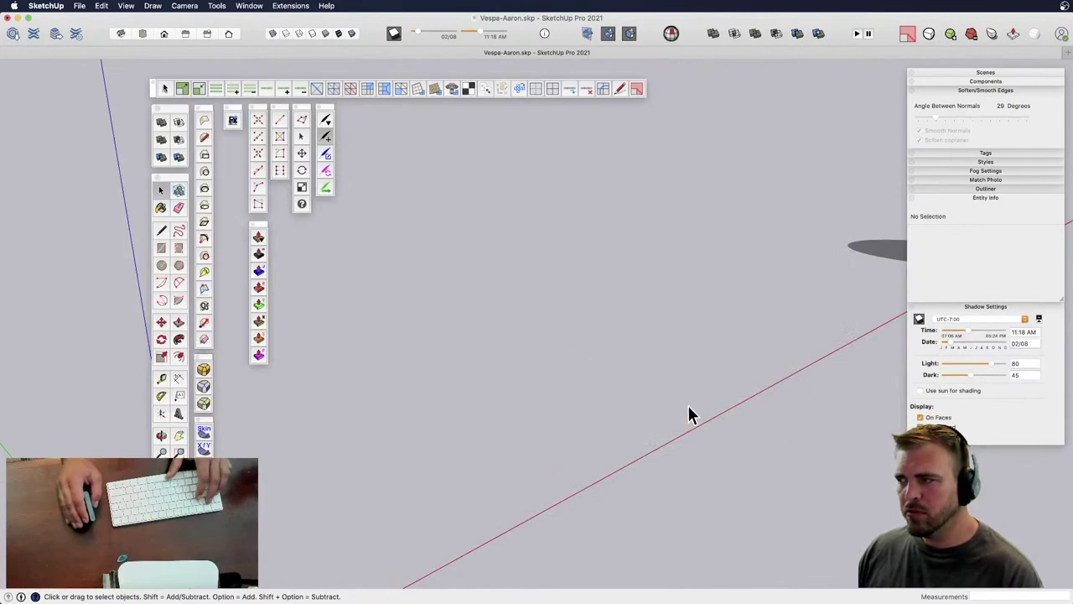
{"action": "scroll", "coordinate": [687, 414], "scroll_direction": "down", "scroll_amount": 5}
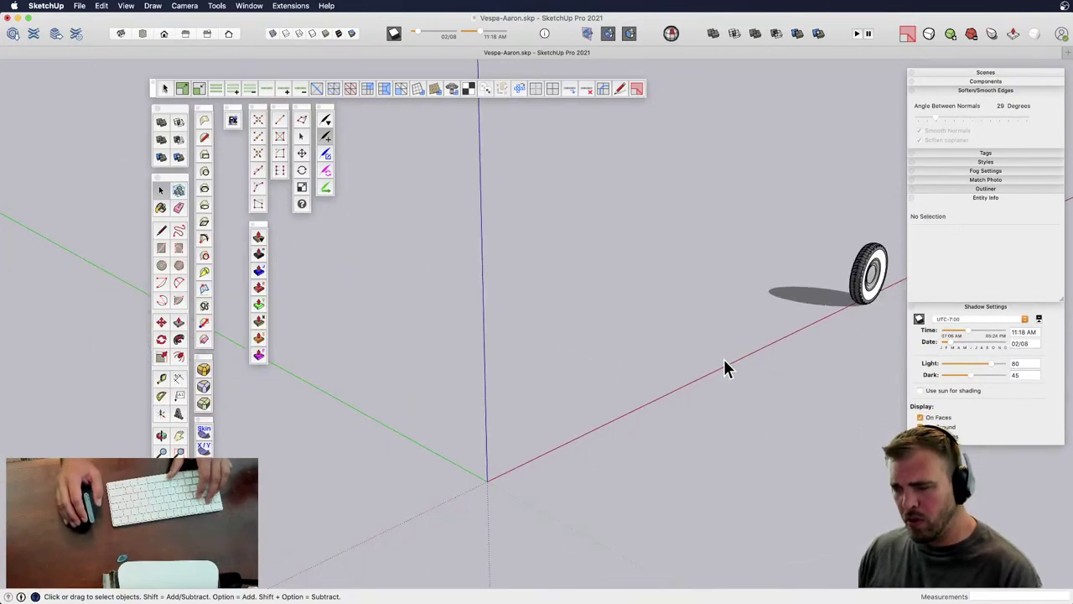
{"action": "key", "text": "super+z"}
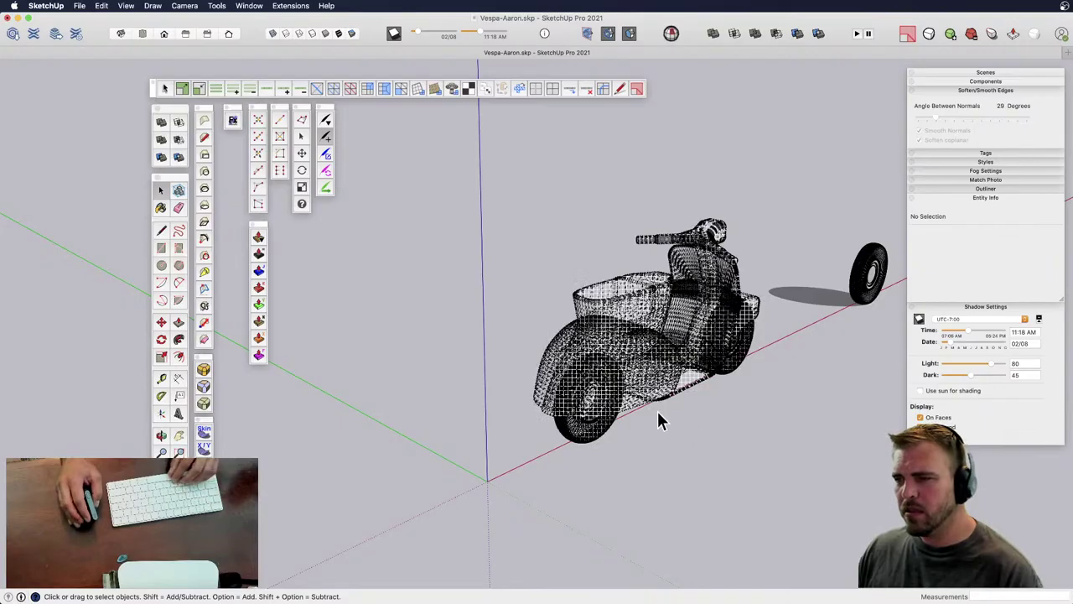
- Examine the side cowl seam and rear wheel area of the scooter group in X-ray view
{"action": "scroll", "coordinate": [654, 407], "scroll_direction": "up", "scroll_amount": 5}
{"action": "left_click", "coordinate": [597, 355]}
{"action": "middle_click_drag", "start_coordinate": [596, 354], "coordinate": [445, 386]}
{"action": "scroll", "coordinate": [443, 403], "scroll_direction": "up", "scroll_amount": 4}
{"action": "middle_click_drag", "start_coordinate": [441, 424], "coordinate": [634, 386]}
{"action": "key", "text": "space"}
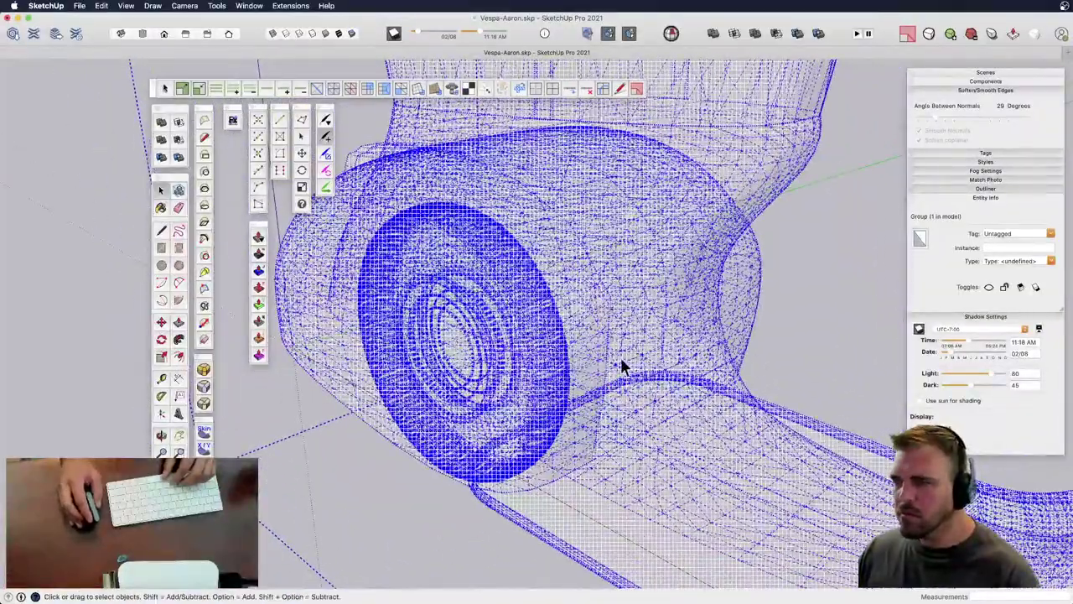
{"action": "scroll", "coordinate": [618, 364], "scroll_direction": "up", "scroll_amount": 10}
{"action": "scroll", "coordinate": [609, 285], "scroll_direction": "down", "scroll_amount": 5}
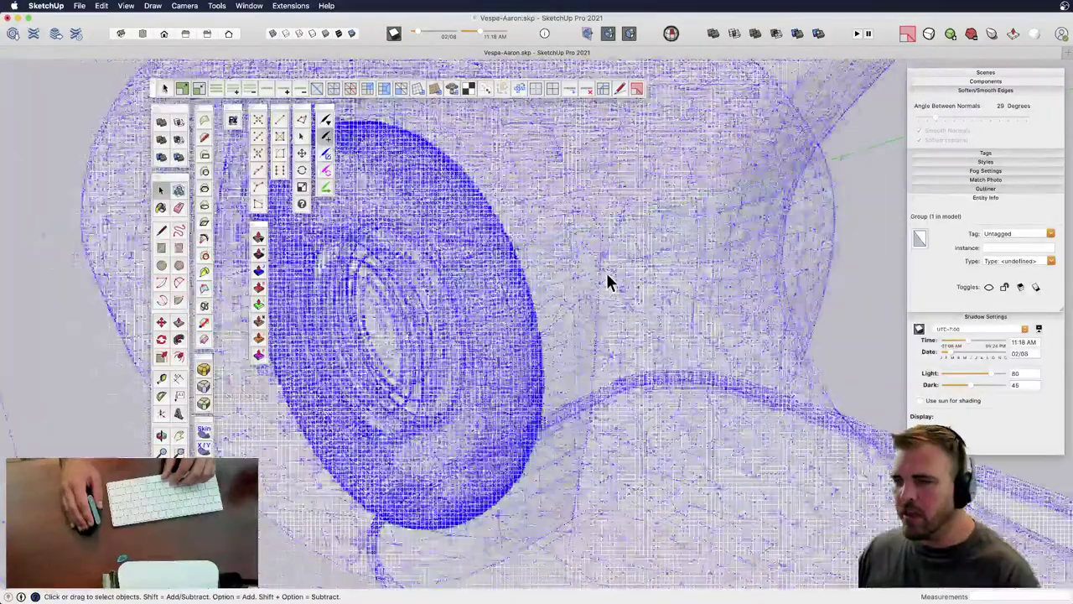
{"action": "middle_click_drag", "start_coordinate": [606, 280], "coordinate": [582, 400]}
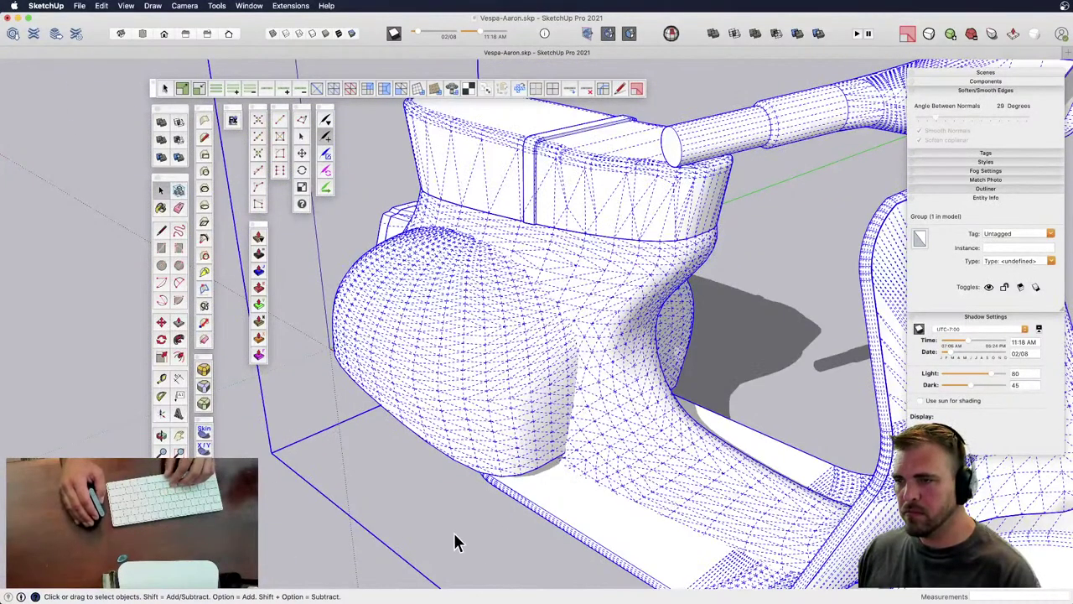
{"action": "left_click", "coordinate": [457, 543]}
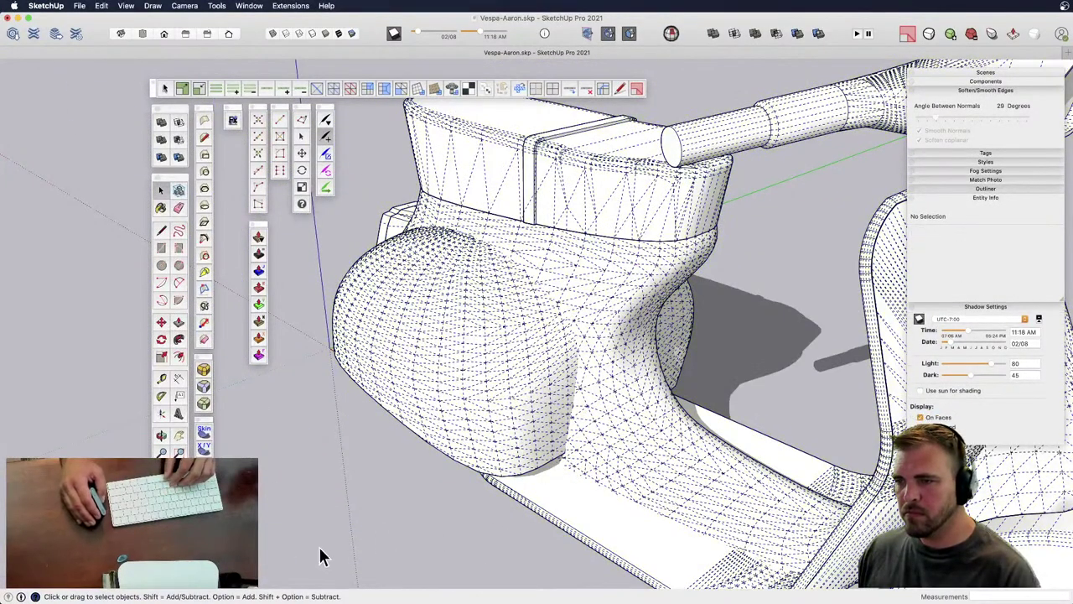
{"action": "left_click", "coordinate": [436, 411]}
{"action": "key", "text": "m"}
{"action": "left_click", "coordinate": [587, 442]}
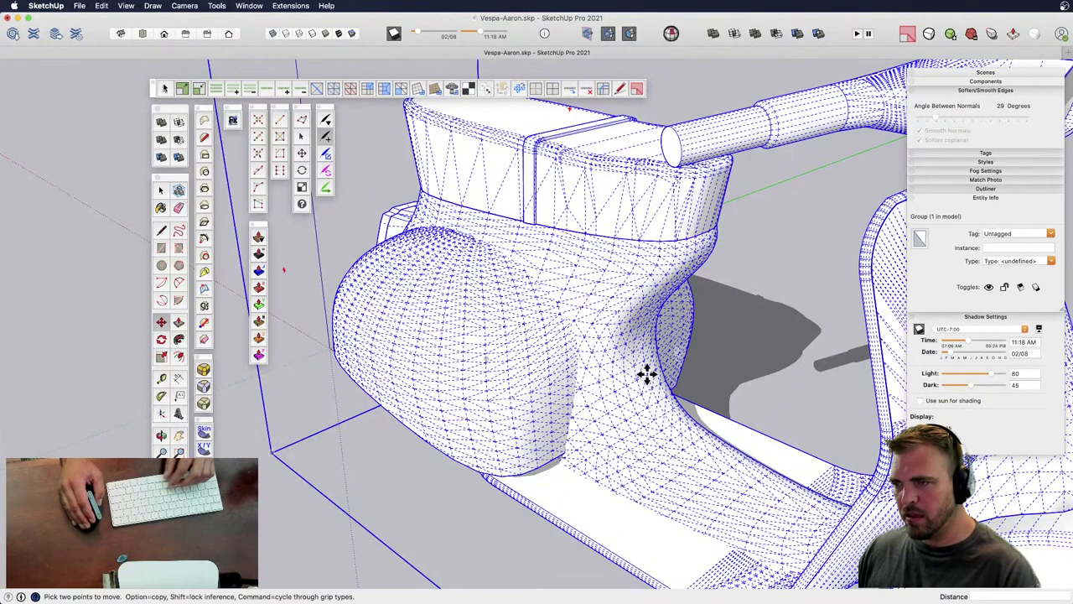
{"action": "left_click", "coordinate": [629, 386]}
{"action": "key", "text": "space"}
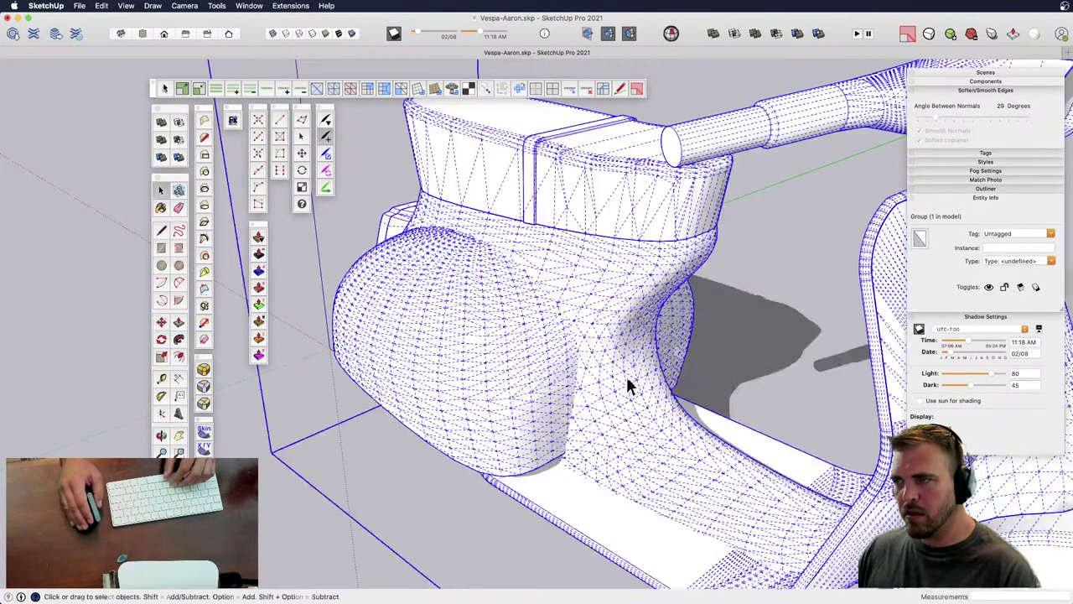
- Open the scooter group for editing and select the chain of edges traced along the side cowl seam
{"action": "double_click", "coordinate": [535, 382]}
{"action": "scroll", "coordinate": [569, 414], "scroll_direction": "up", "scroll_amount": 5}
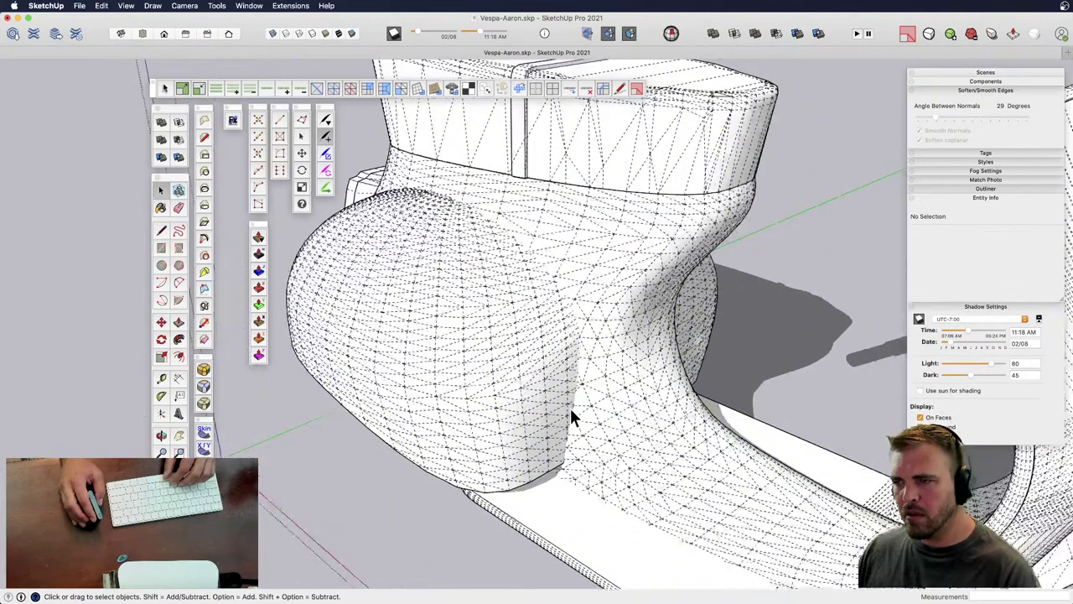
{"action": "left_click", "coordinate": [574, 411]}
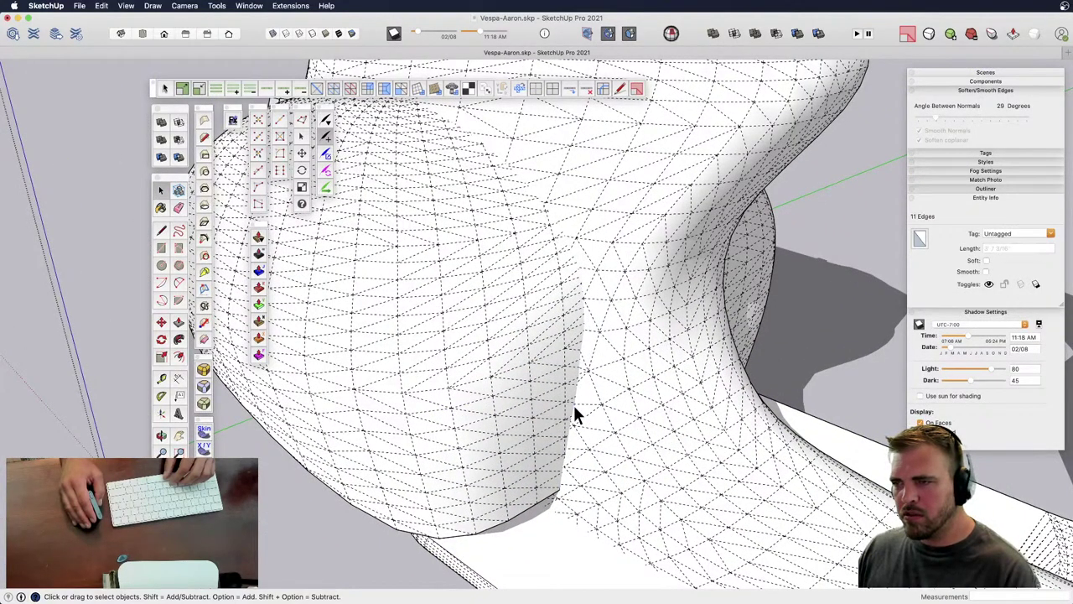
{"action": "scroll", "coordinate": [576, 404], "scroll_direction": "down", "scroll_amount": 6}
{"action": "key", "text": "m"}
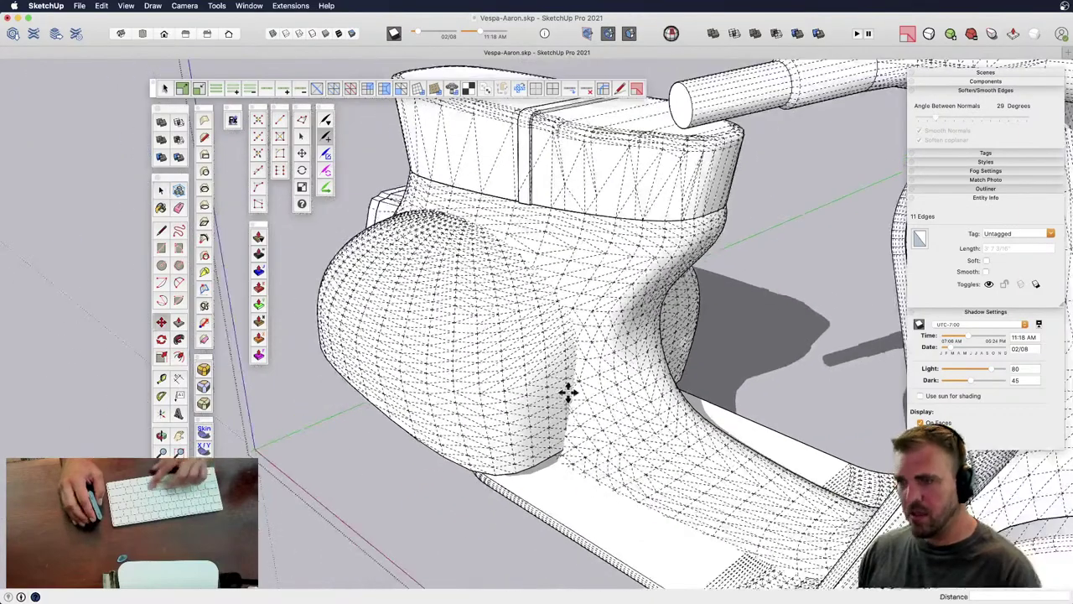
{"action": "left_click", "coordinate": [500, 401]}
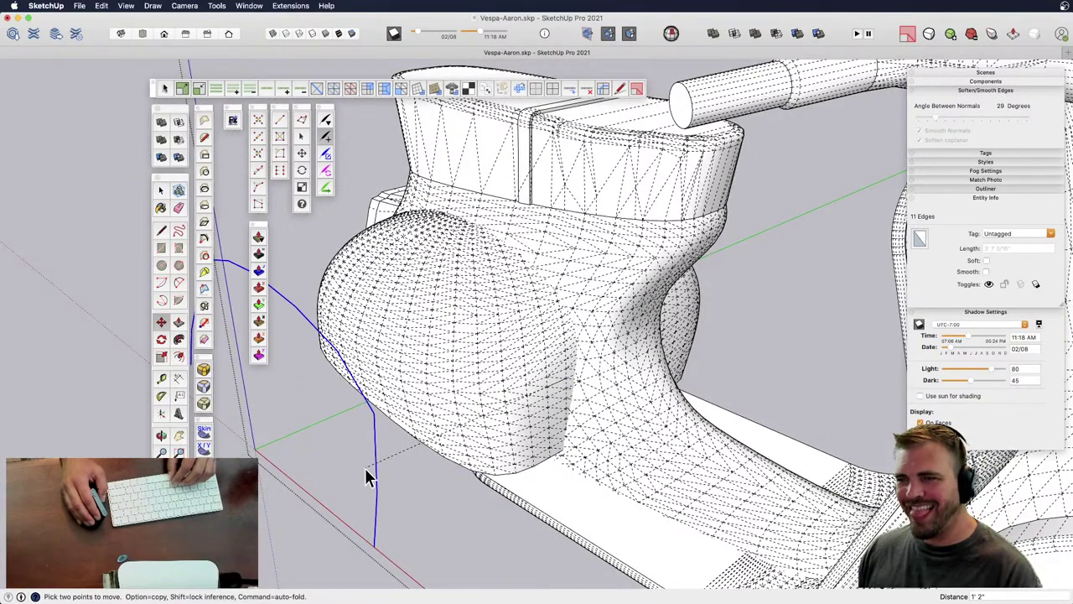
{"action": "key", "text": "space"}
{"action": "scroll", "coordinate": [444, 390], "scroll_direction": "down", "scroll_amount": 10}
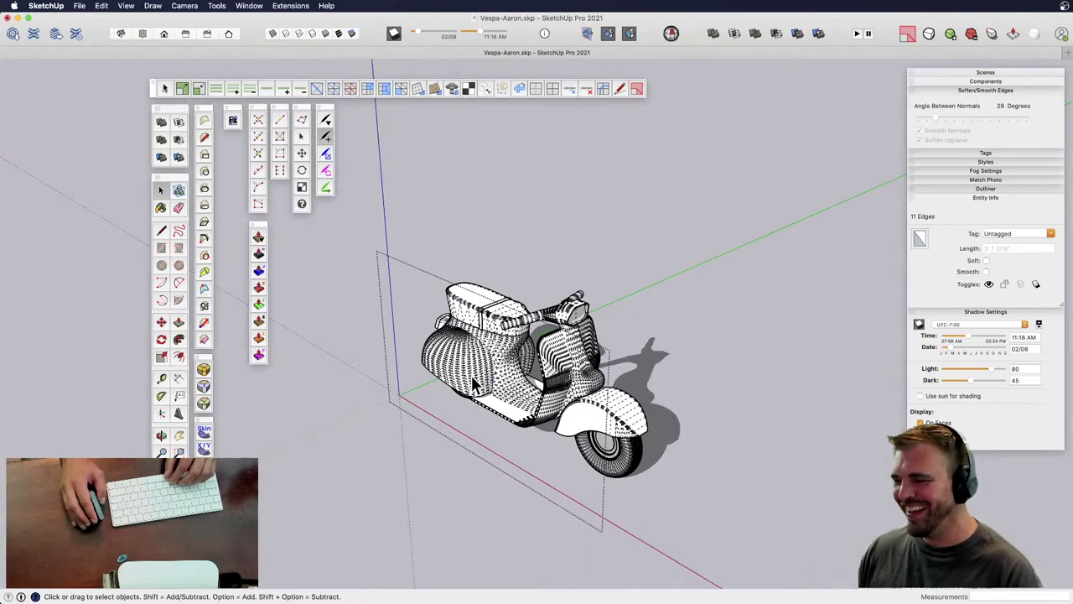
{"action": "scroll", "coordinate": [427, 406], "scroll_direction": "up", "scroll_amount": 3}
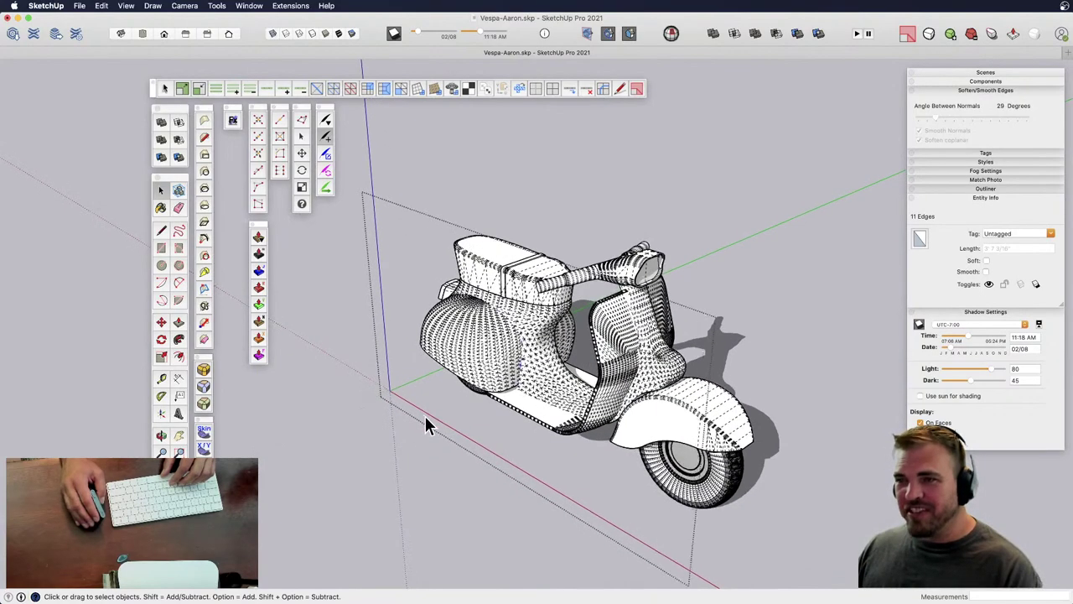
{"action": "key", "text": "m"}
{"action": "left_click", "coordinate": [488, 417]}
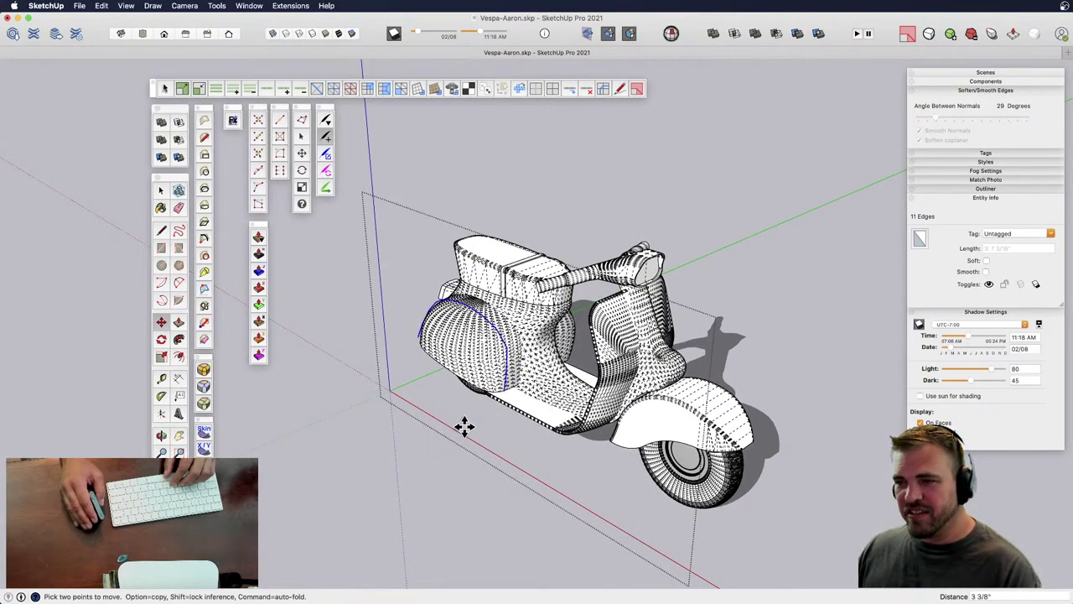
{"action": "key", "text": "space"}
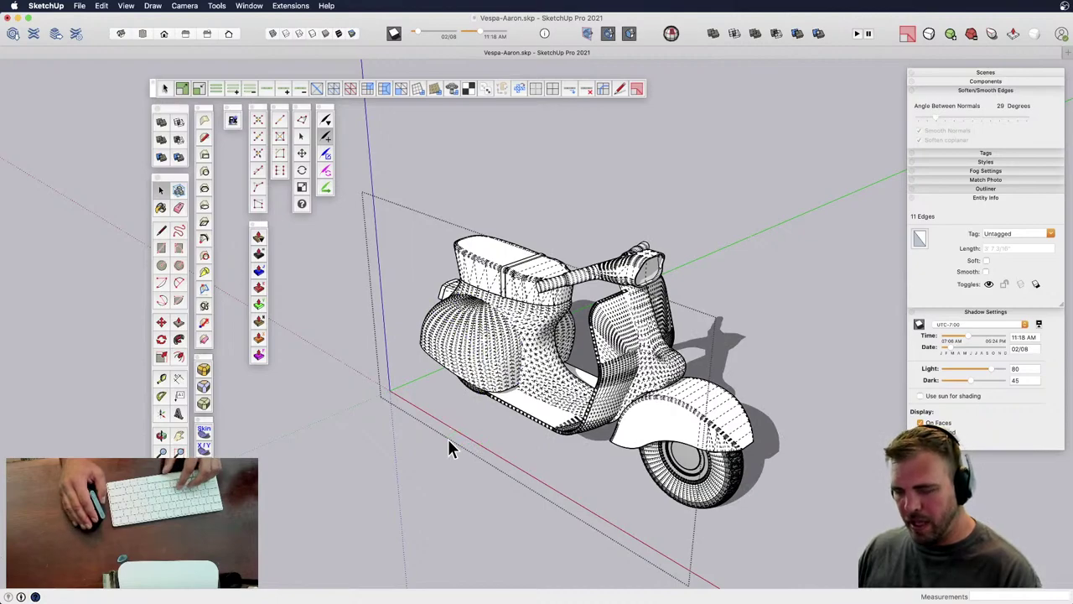
{"action": "key", "text": "m"}
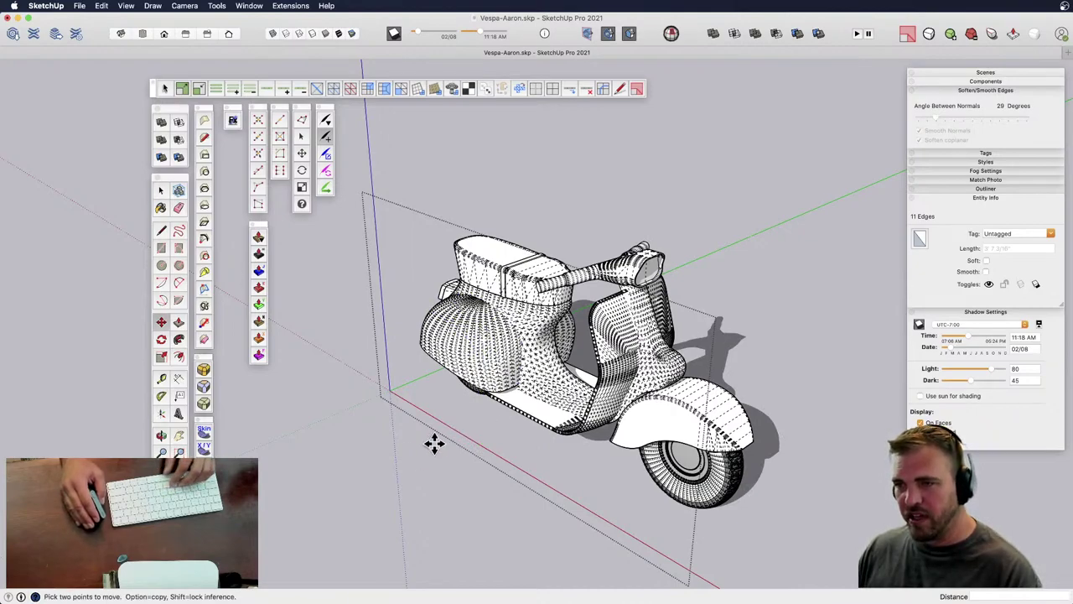
{"action": "left_click", "coordinate": [394, 462]}
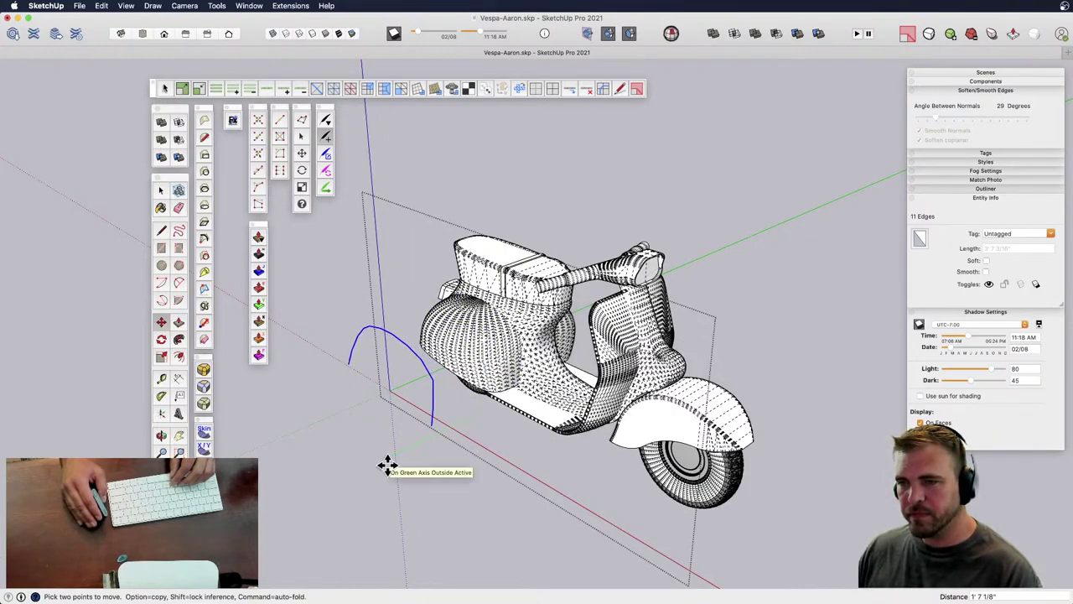
{"action": "key", "text": "Escape"}
{"action": "key", "text": "space"}
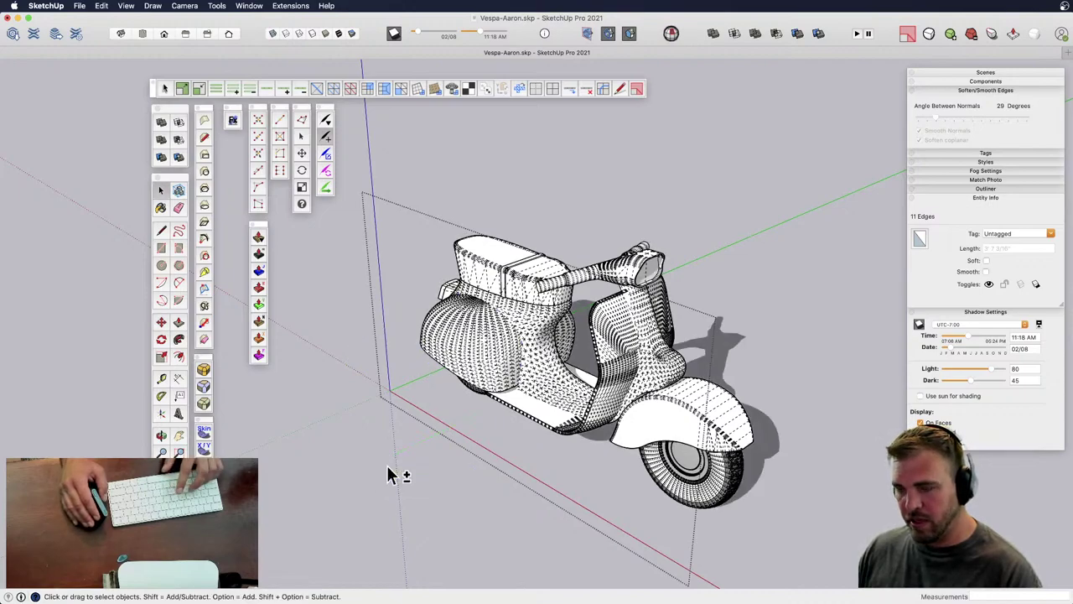
- Make a component named "rear fender new" from the selected cowl seam edges
{"action": "key", "text": "g"}
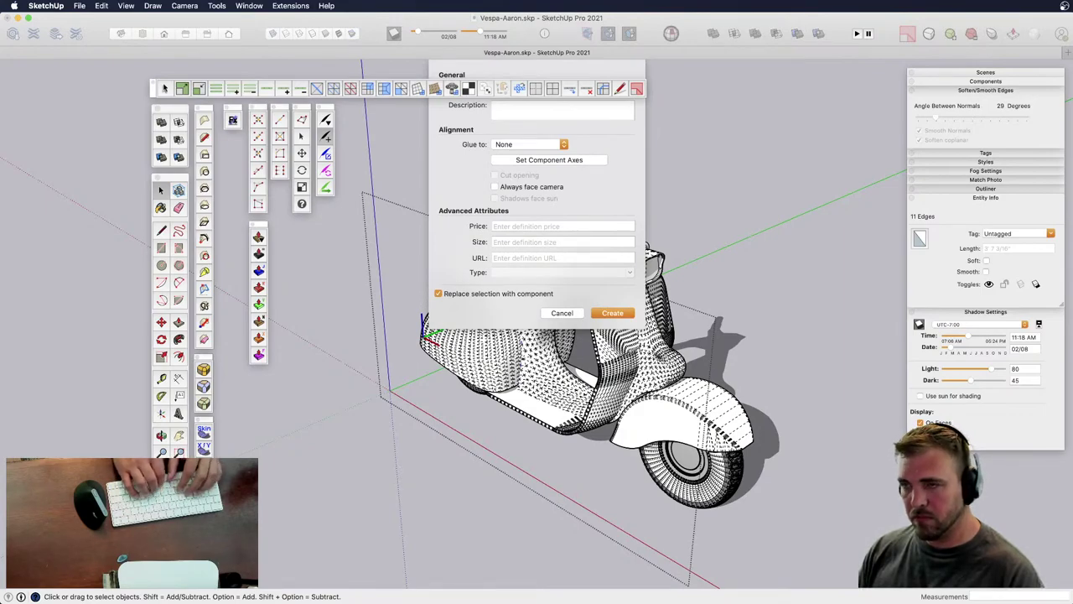
{"action": "key", "text": "Return"}
{"action": "middle_click_drag", "start_coordinate": [478, 466], "coordinate": [551, 386]}
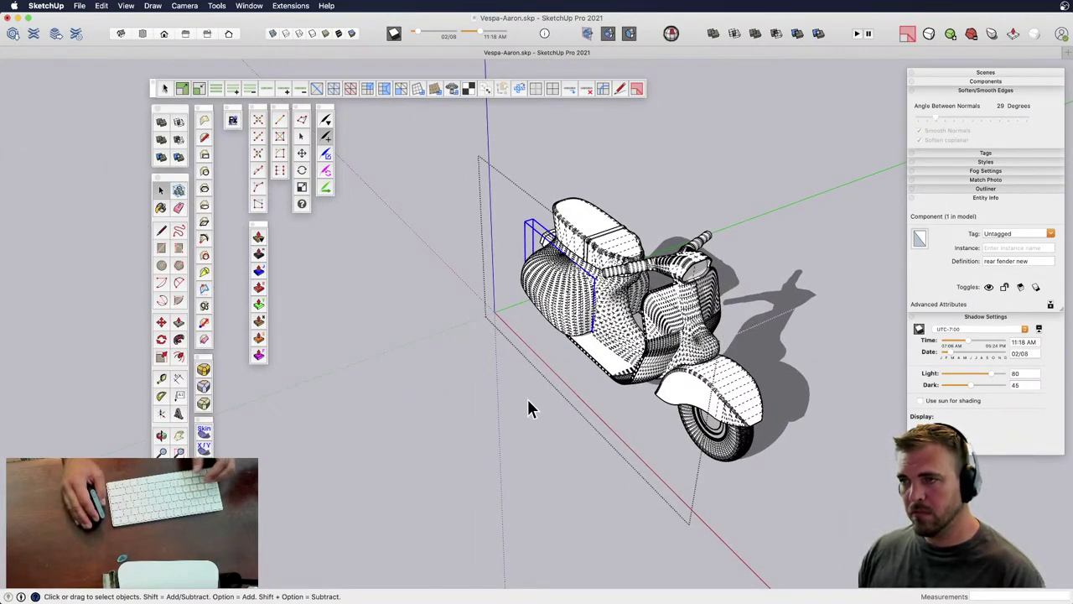
- Paste the fender component in place outside the scooter group and copy it about 3' 11" away from the body along the green axis
{"action": "left_click", "coordinate": [532, 407]}
{"action": "key", "text": "alt+shift+super+v"}
{"action": "key", "text": "m"}
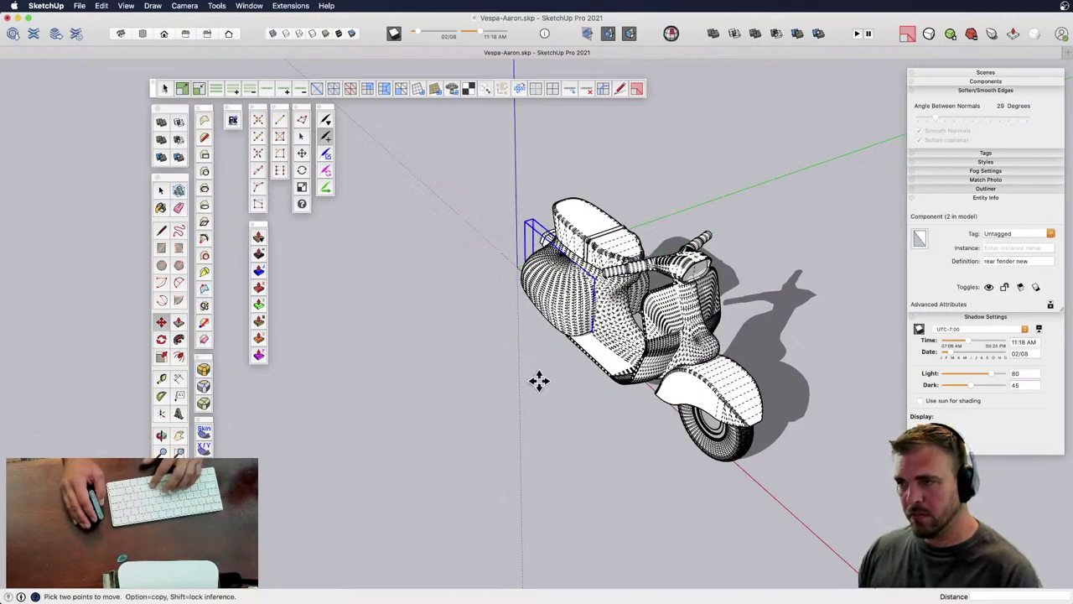
{"action": "left_click", "coordinate": [539, 379]}
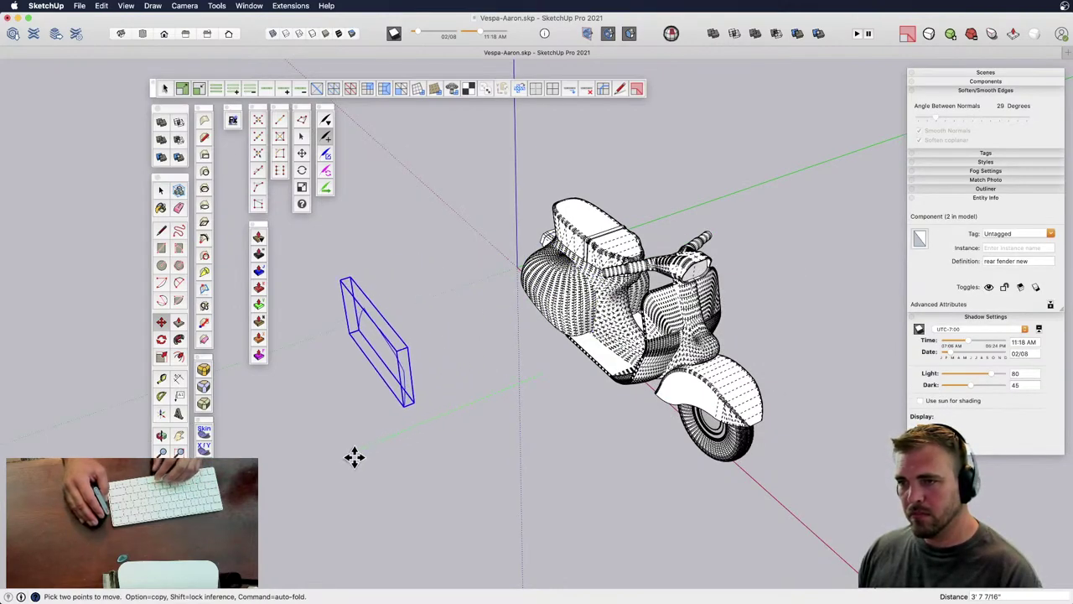
{"action": "key", "text": "alt"}
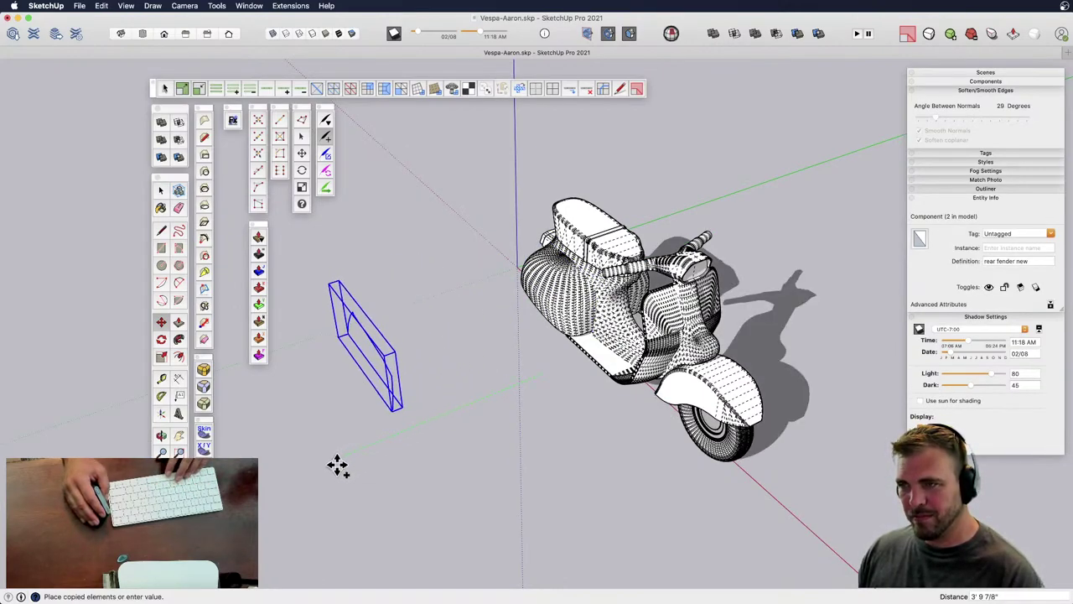
{"action": "left_click", "coordinate": [335, 463]}
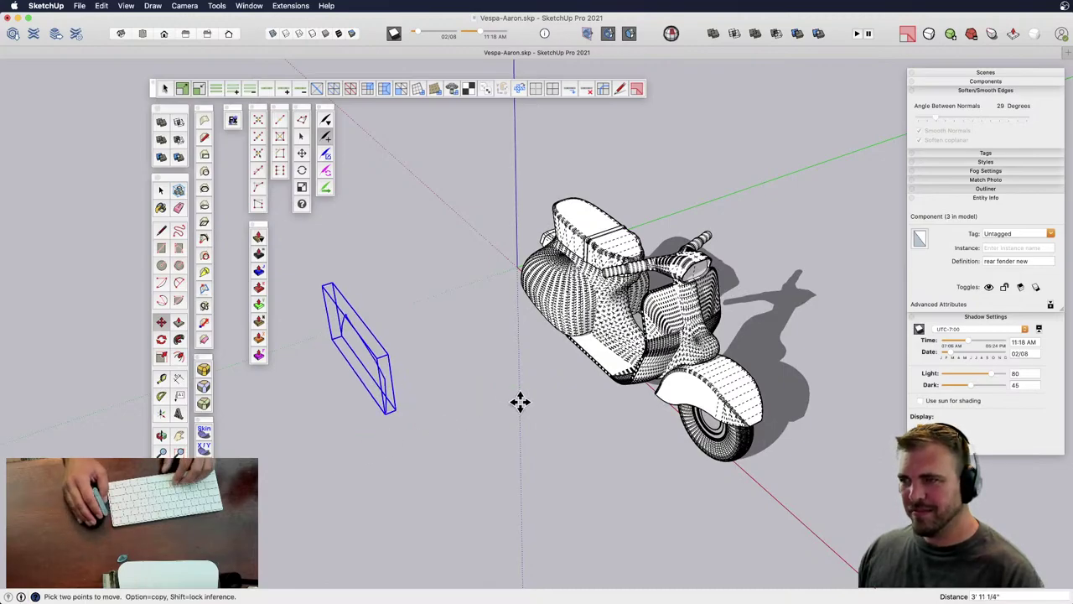
{"action": "middle_click_drag", "start_coordinate": [484, 363], "coordinate": [630, 311]}
{"action": "scroll", "coordinate": [624, 260], "scroll_direction": "up", "scroll_amount": 3}
{"action": "middle_click_drag", "start_coordinate": [625, 259], "coordinate": [556, 311]}
{"action": "double_click", "coordinate": [557, 311]}
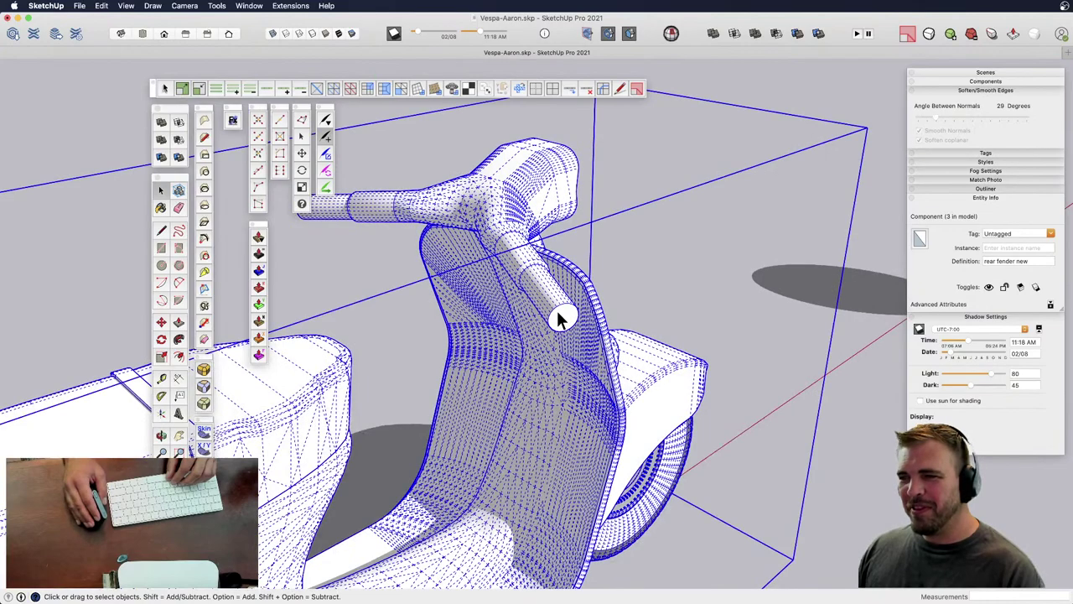
{"action": "left_click", "coordinate": [561, 312]}
{"action": "triple_click", "coordinate": [562, 318]}
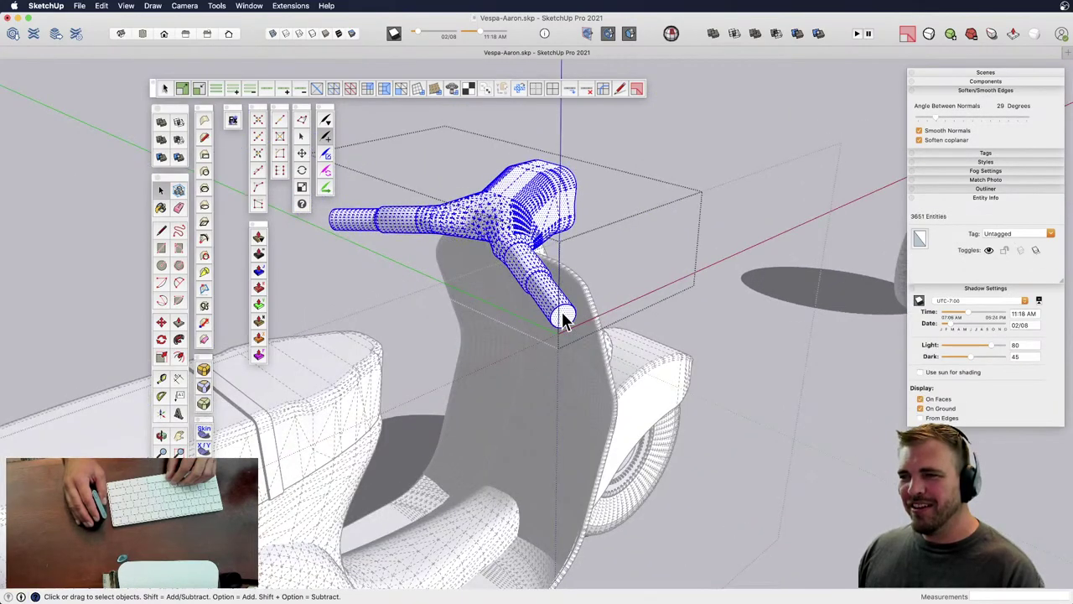
{"action": "scroll", "coordinate": [563, 319], "scroll_direction": "down", "scroll_amount": 2}
{"action": "key", "text": "p"}
{"action": "left_click", "coordinate": [563, 321]}
{"action": "scroll", "coordinate": [565, 320], "scroll_direction": "down", "scroll_amount": 2}
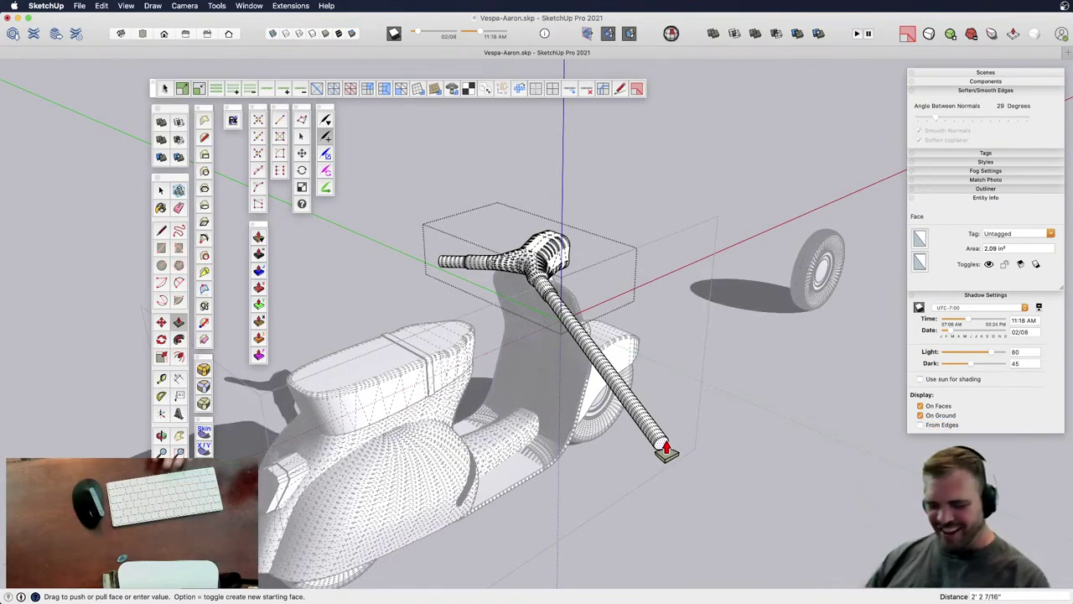
{"action": "key", "text": "space"}
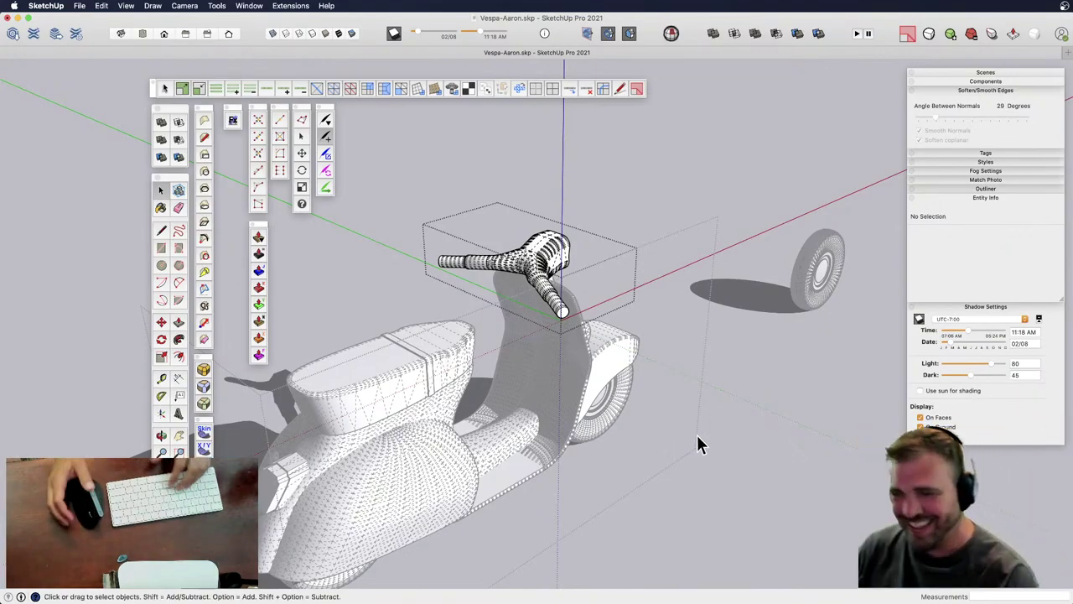
- Open the offset fender outline component for editing and select all of its edges
{"action": "middle_click_drag", "start_coordinate": [577, 424], "coordinate": [472, 372]}
{"action": "middle_click_drag", "start_coordinate": [464, 420], "coordinate": [611, 293]}
{"action": "double_click", "coordinate": [601, 385]}
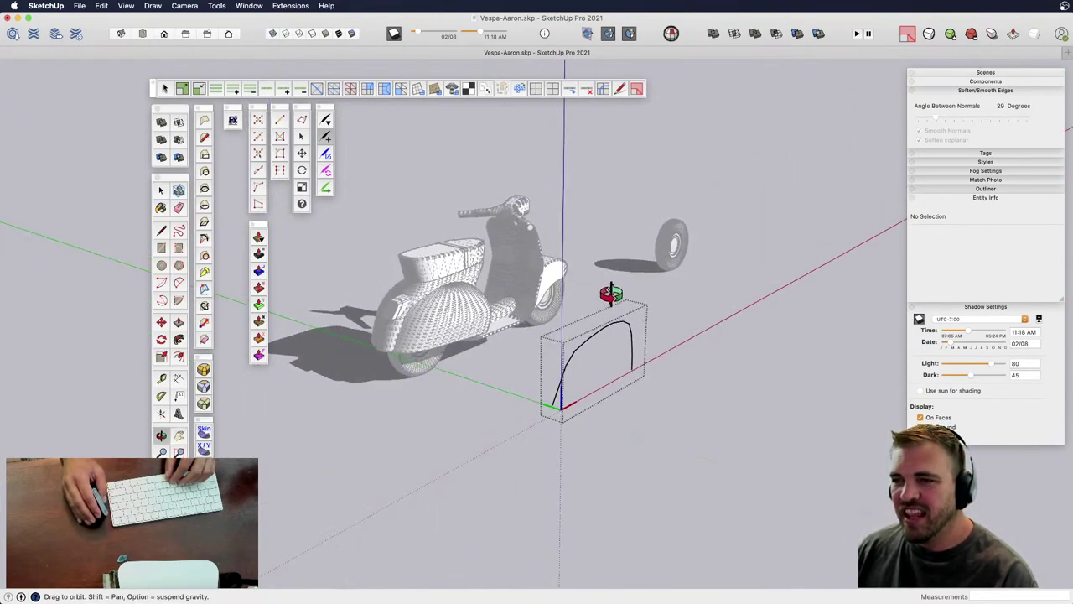
{"action": "left_click_drag", "start_coordinate": [611, 294], "coordinate": [548, 343]}
{"action": "key", "text": "space"}
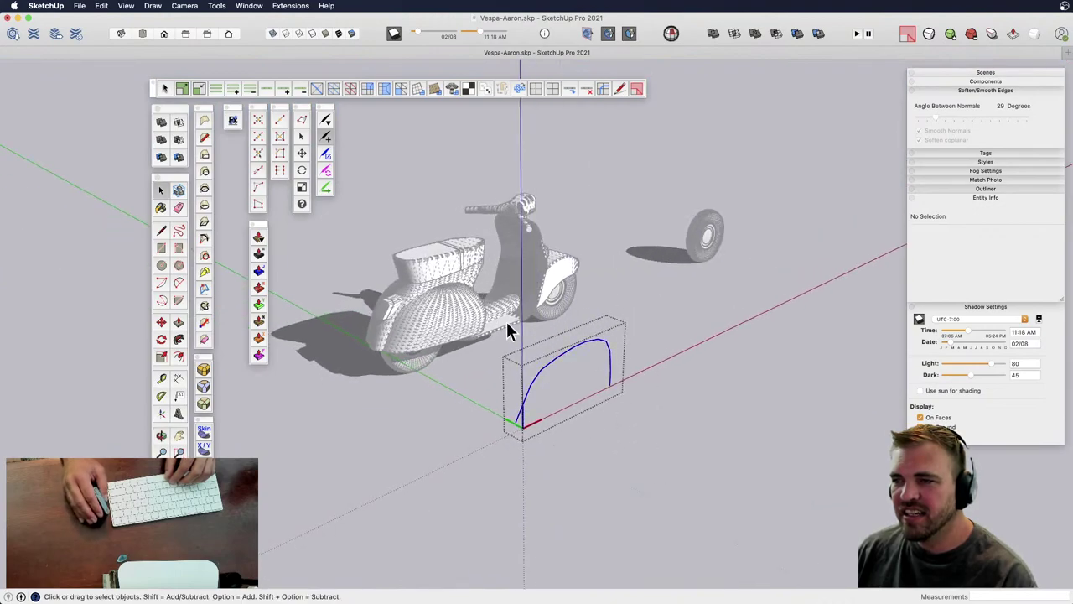
{"action": "key", "text": "super+a"}
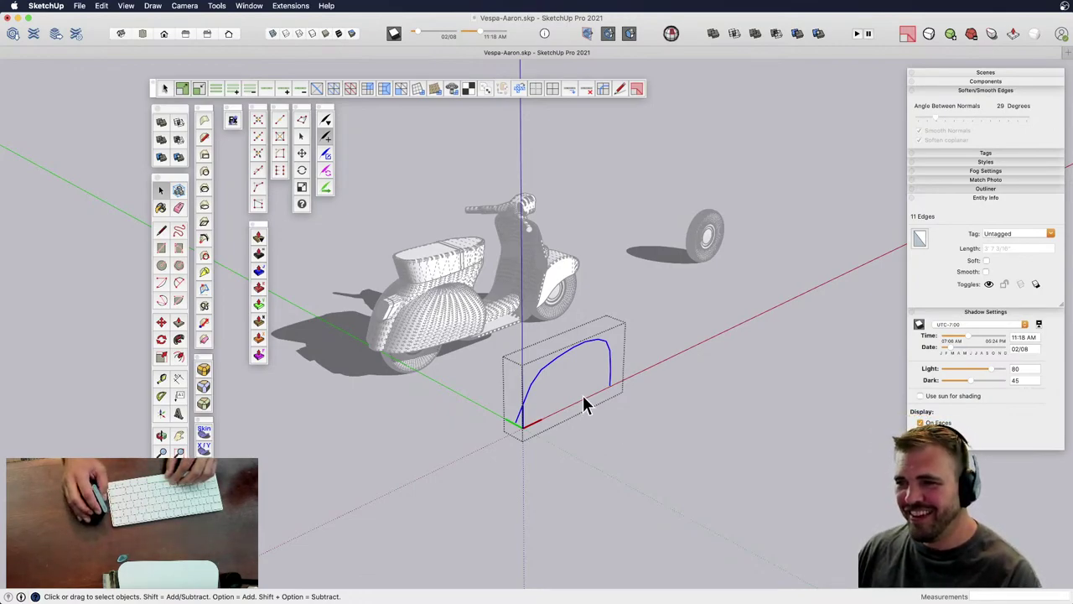
{"action": "scroll", "coordinate": [474, 405], "scroll_direction": "up", "scroll_amount": 3}
{"action": "middle_click_drag", "start_coordinate": [483, 378], "coordinate": [499, 399], "text": "shift"}
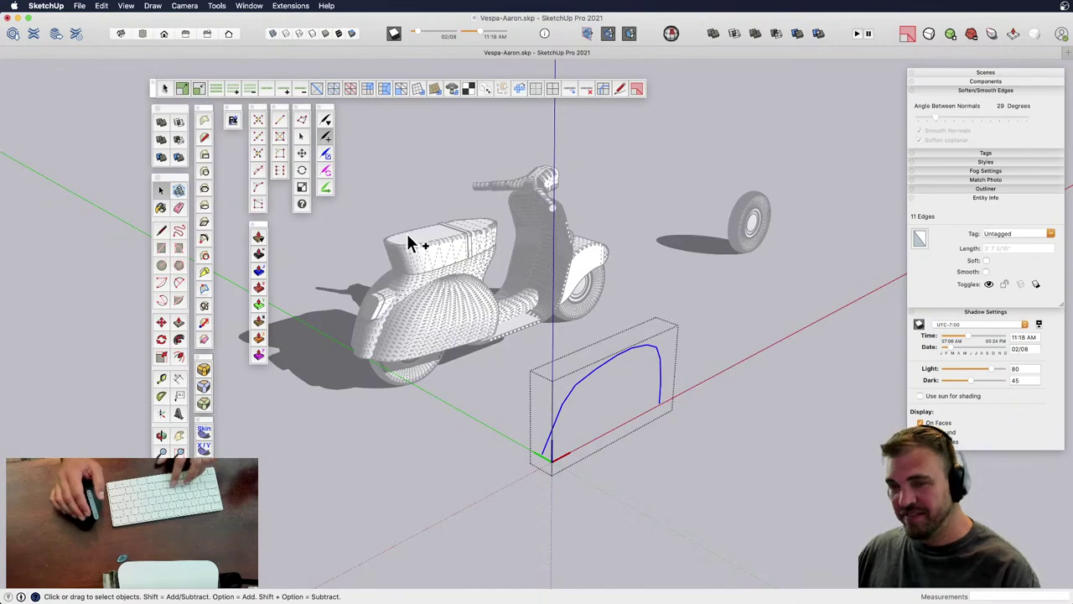
{"action": "left_click", "coordinate": [302, 125]}
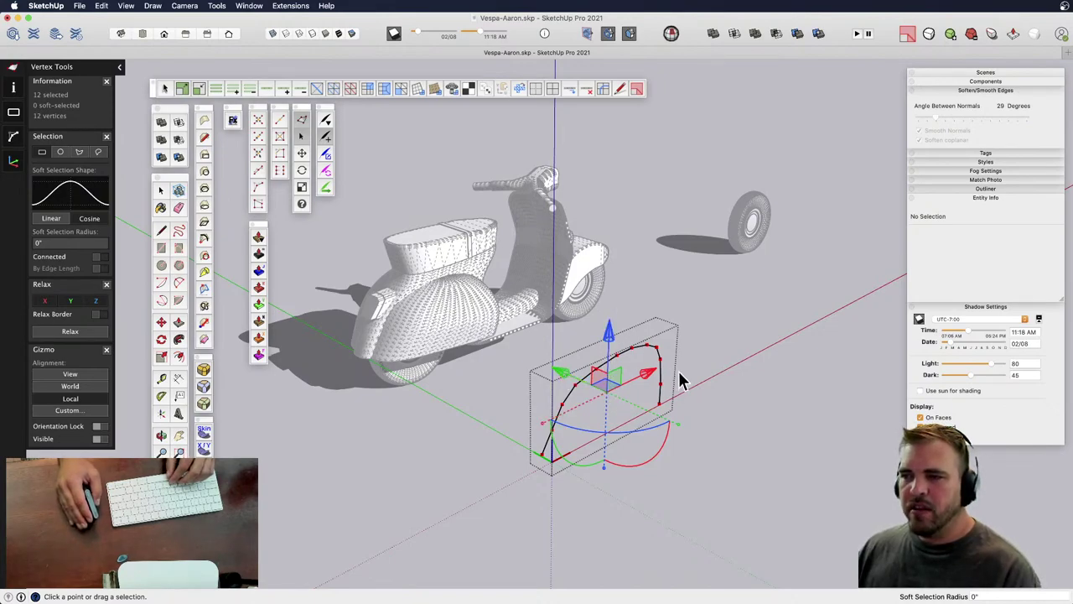
{"action": "key", "text": "space"}
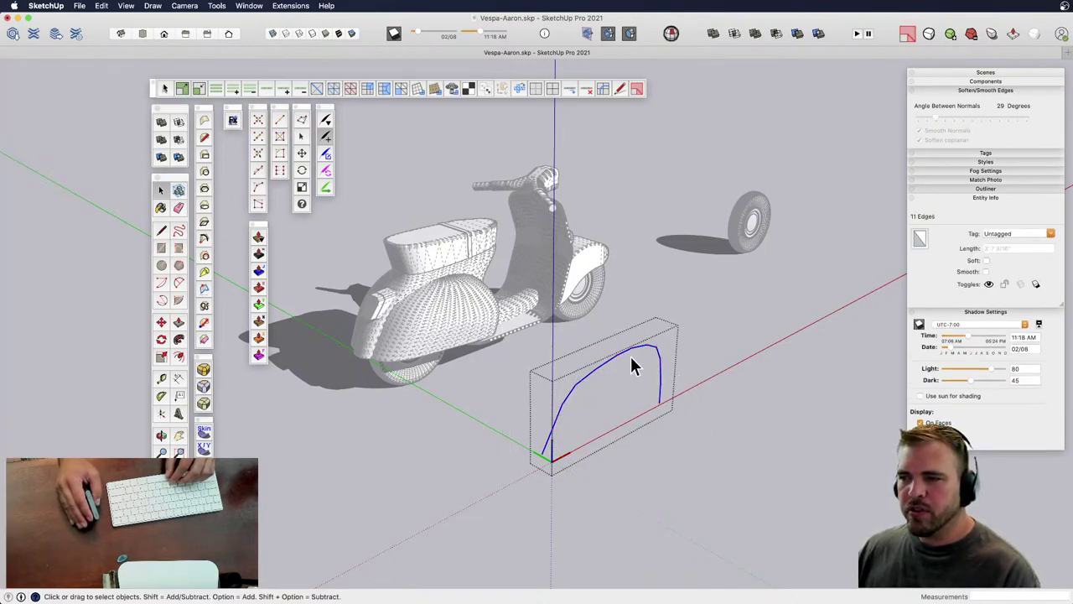
{"action": "scroll", "coordinate": [633, 418], "scroll_direction": "up", "scroll_amount": 4}
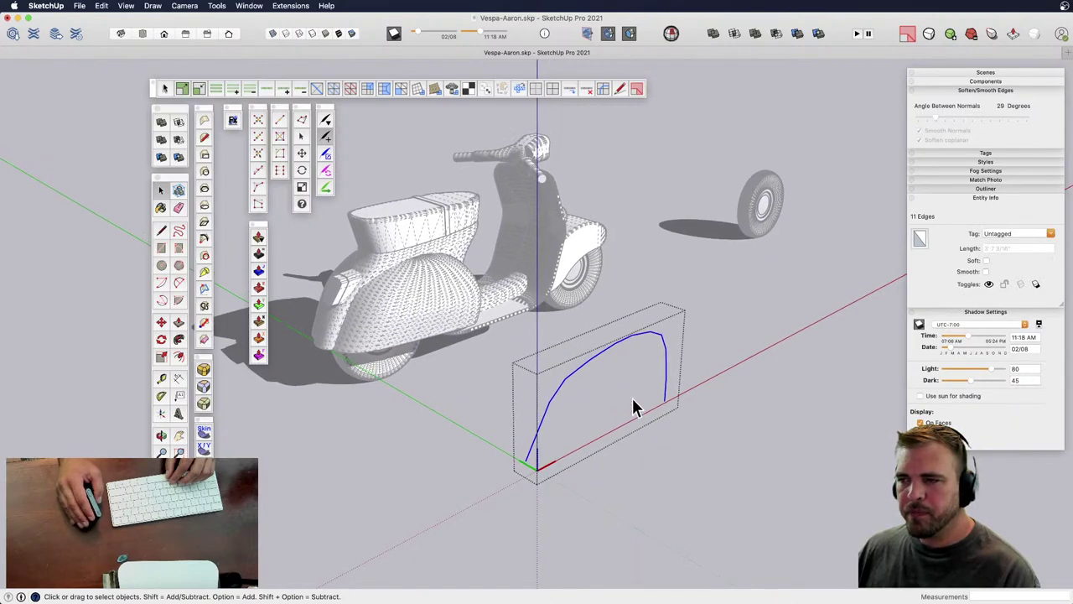
{"action": "left_click", "coordinate": [303, 122]}
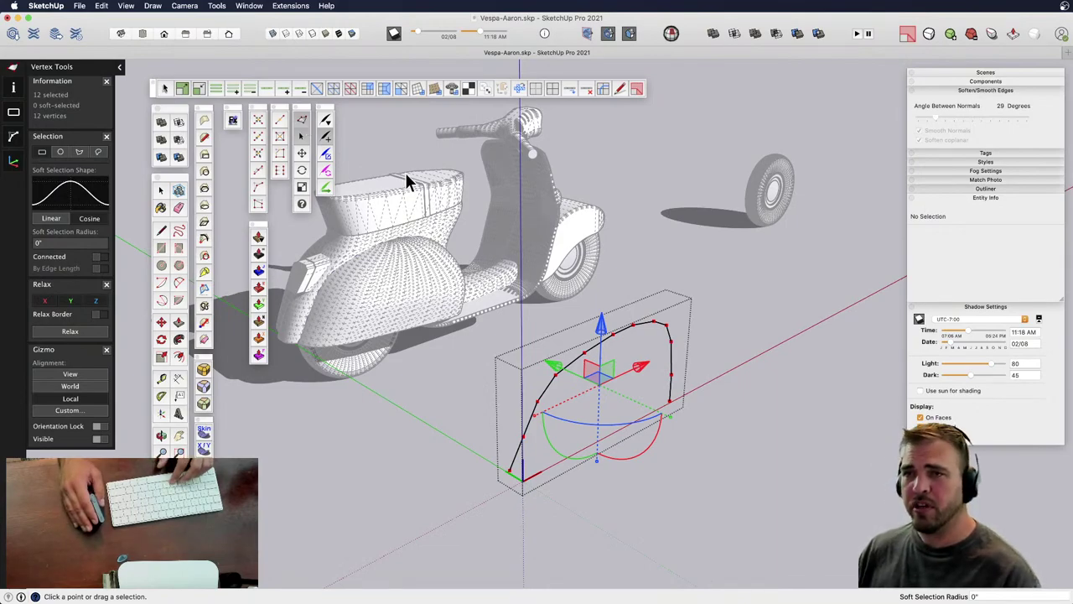
{"action": "key", "text": "space"}
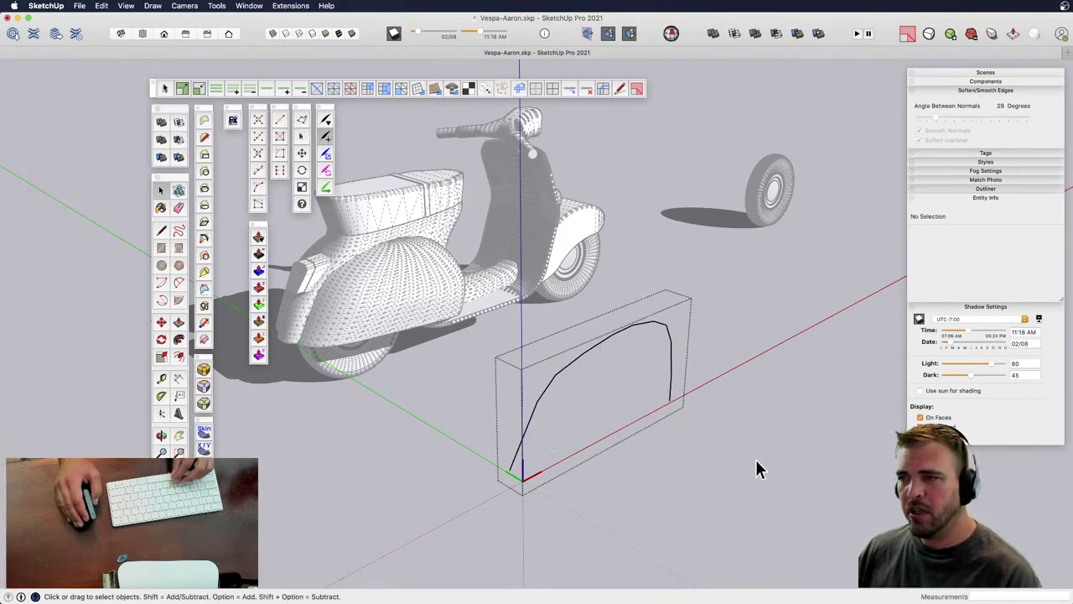
- Reselect the whole fender outline and extrude its vertices outward about 3 3/4" along the green axis with Vertex Tools
{"action": "left_click_drag", "start_coordinate": [726, 540], "coordinate": [452, 244]}
{"action": "key", "text": "v"}
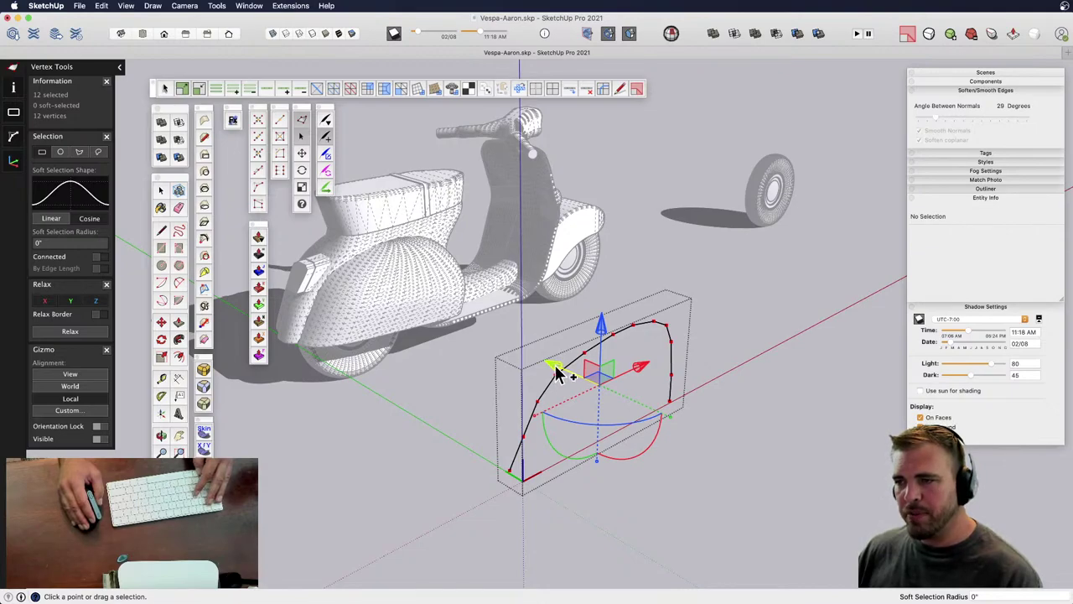
{"action": "left_click_drag", "start_coordinate": [555, 365], "coordinate": [594, 367], "text": "alt"}
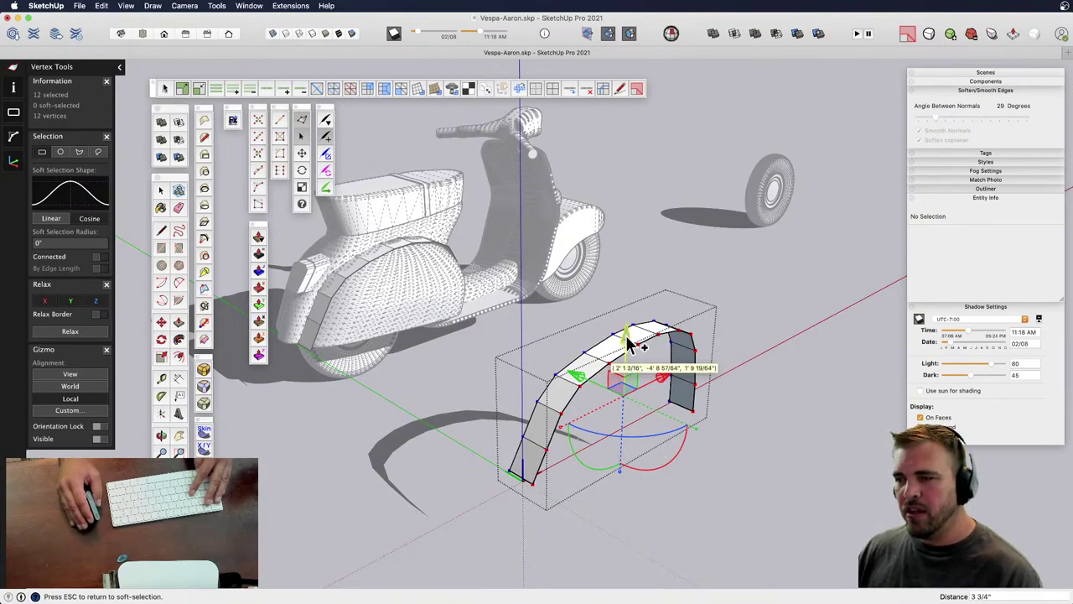
- Try extruding the strip's outer vertices about 8 5/8" upward and extruding them further by scaling about 2.5 and rotating about 62.6 degrees
{"action": "left_click_drag", "start_coordinate": [629, 346], "coordinate": [631, 268]}
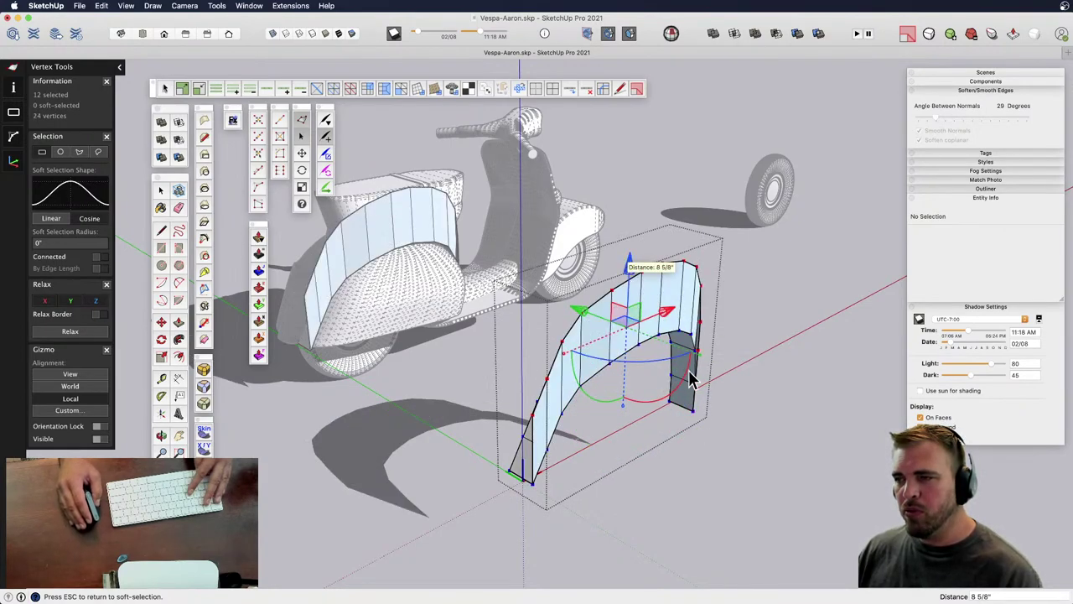
{"action": "left_click_drag", "start_coordinate": [701, 357], "coordinate": [749, 381]}
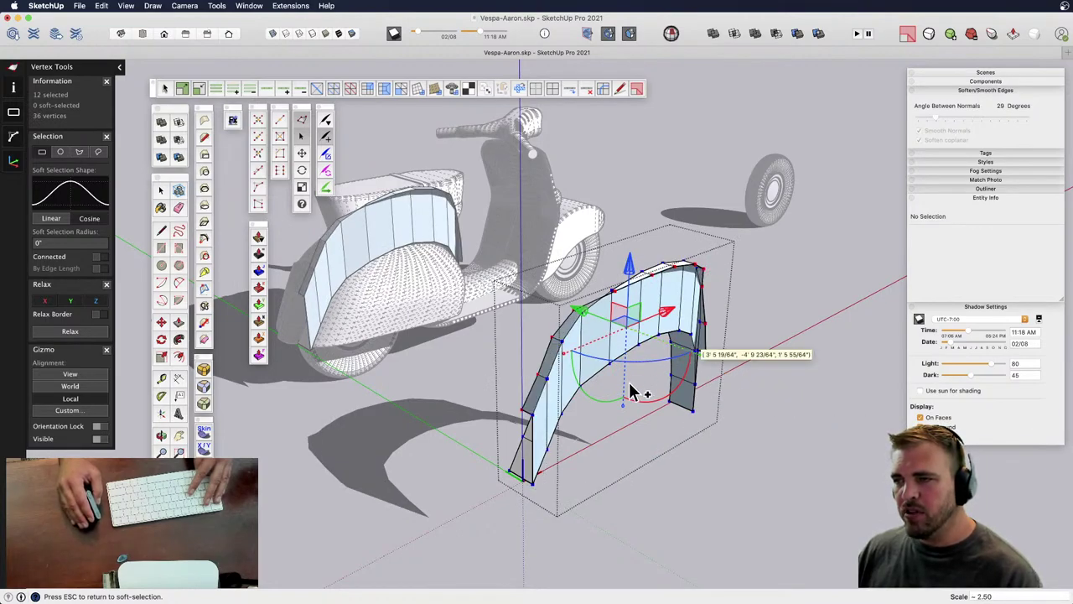
{"action": "left_click_drag", "start_coordinate": [602, 401], "coordinate": [646, 426]}
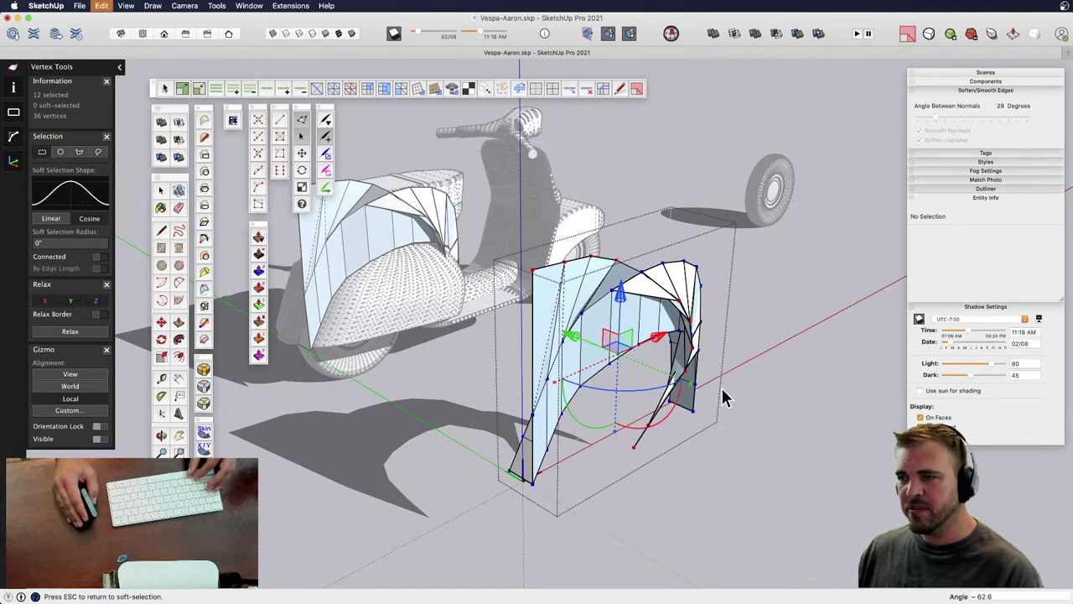
- Undo the last three gizmo extrusions so only the outward fender strip remains
{"action": "key", "text": "super+z"}
{"action": "key", "text": "super+z"}
{"action": "key", "text": "super+z"}
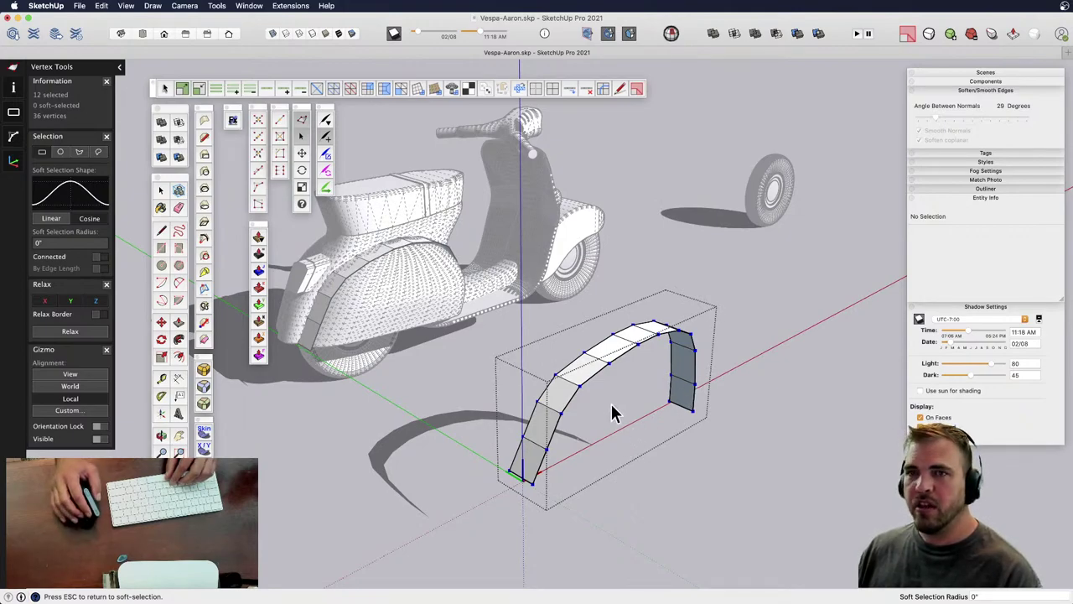
- Open the fender strip component on the scooter body for editing and select the chain of edges along its outer border
{"action": "middle_click_drag", "start_coordinate": [613, 384], "coordinate": [597, 345]}
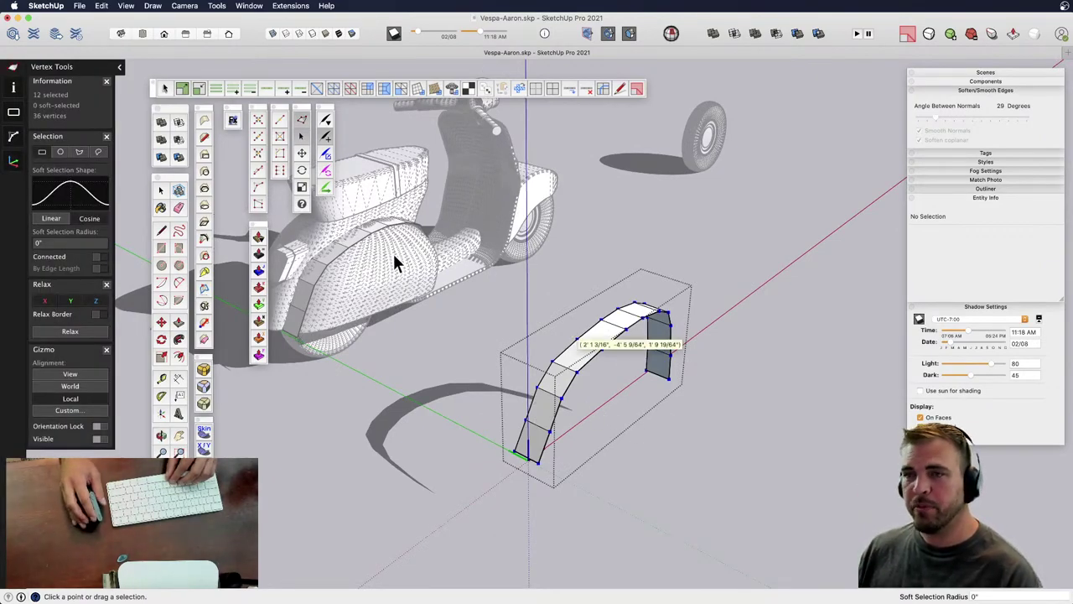
{"action": "middle_click_drag", "start_coordinate": [394, 254], "coordinate": [532, 300]}
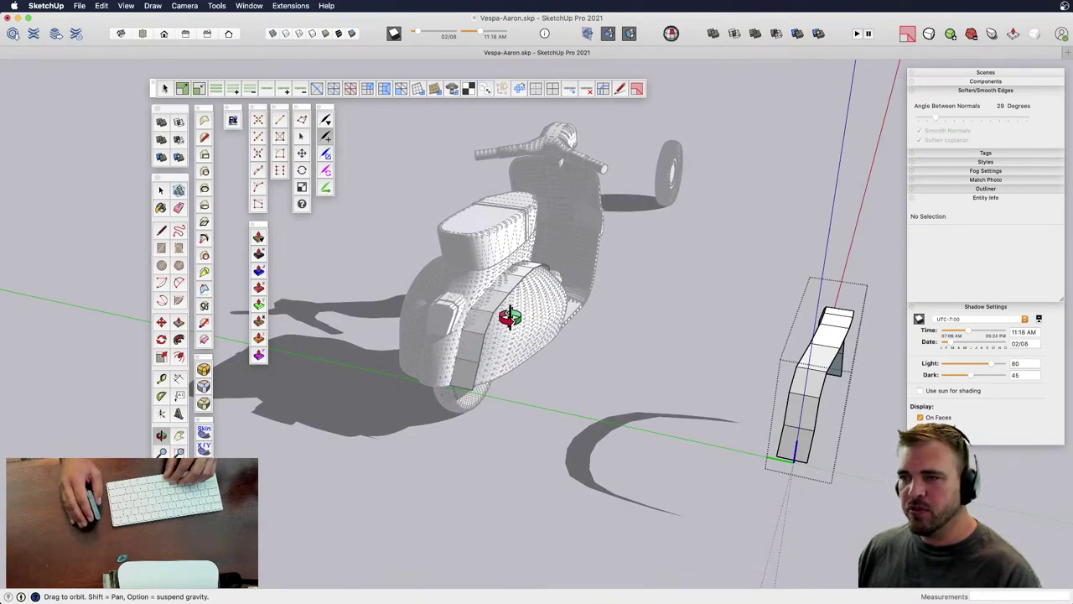
{"action": "middle_click_drag", "start_coordinate": [726, 411], "coordinate": [676, 326]}
{"action": "scroll", "coordinate": [679, 326], "scroll_direction": "up", "scroll_amount": 5}
{"action": "middle_click_drag", "start_coordinate": [594, 307], "coordinate": [592, 344], "text": "shift"}
{"action": "scroll", "coordinate": [460, 343], "scroll_direction": "up", "scroll_amount": 3}
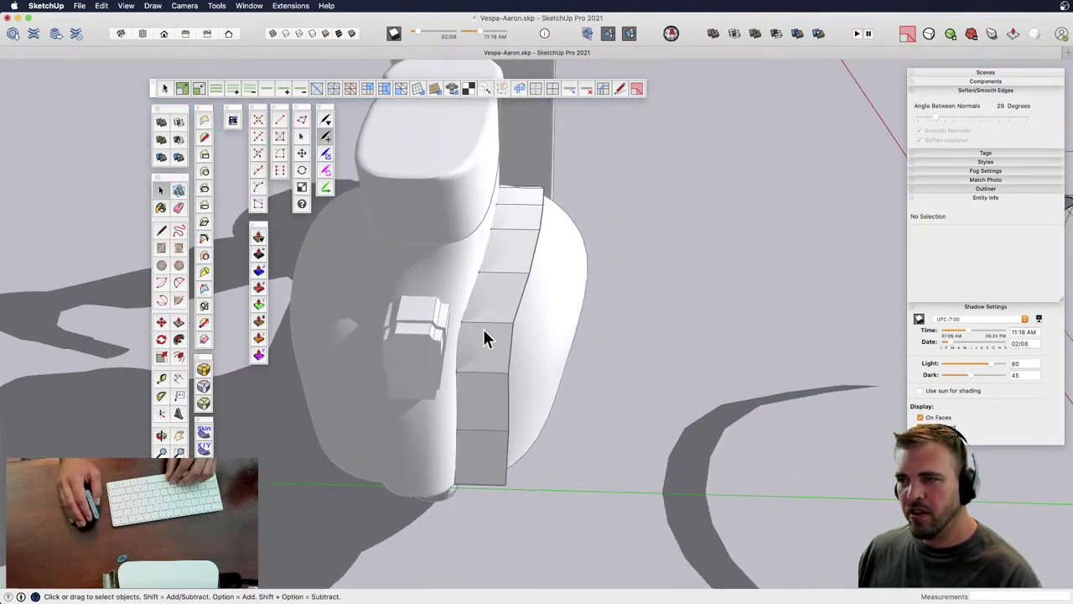
{"action": "middle_click_drag", "start_coordinate": [485, 339], "coordinate": [314, 347]}
{"action": "double_click", "coordinate": [502, 387]}
{"action": "left_click", "coordinate": [564, 281]}
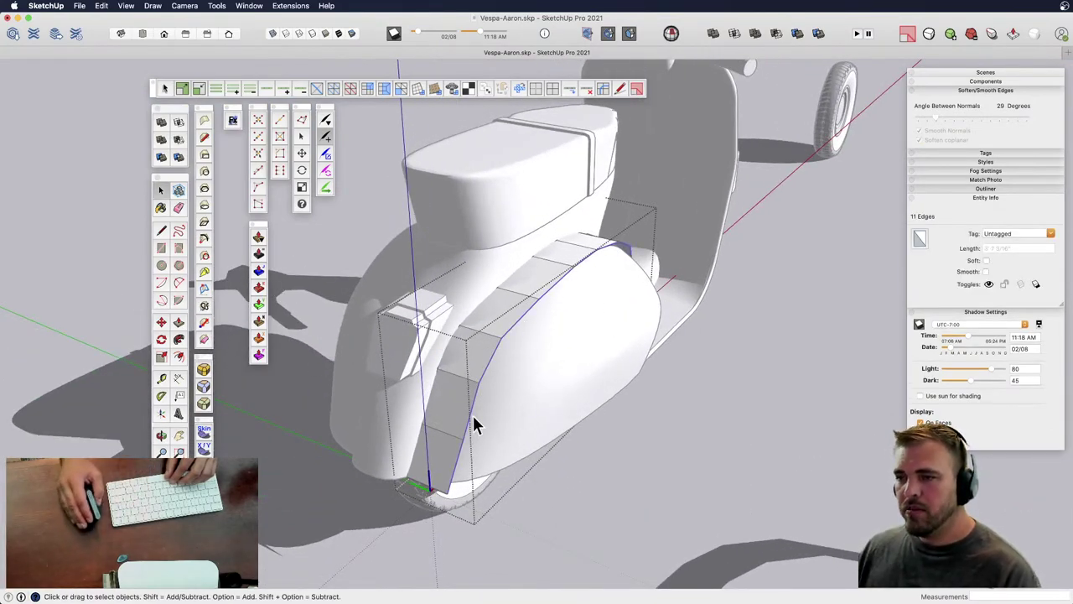
- Scale the outer border's vertices along the red axis with Vertex Tools, first by about 0.84 and again by about 1.06
{"action": "key", "text": "v"}
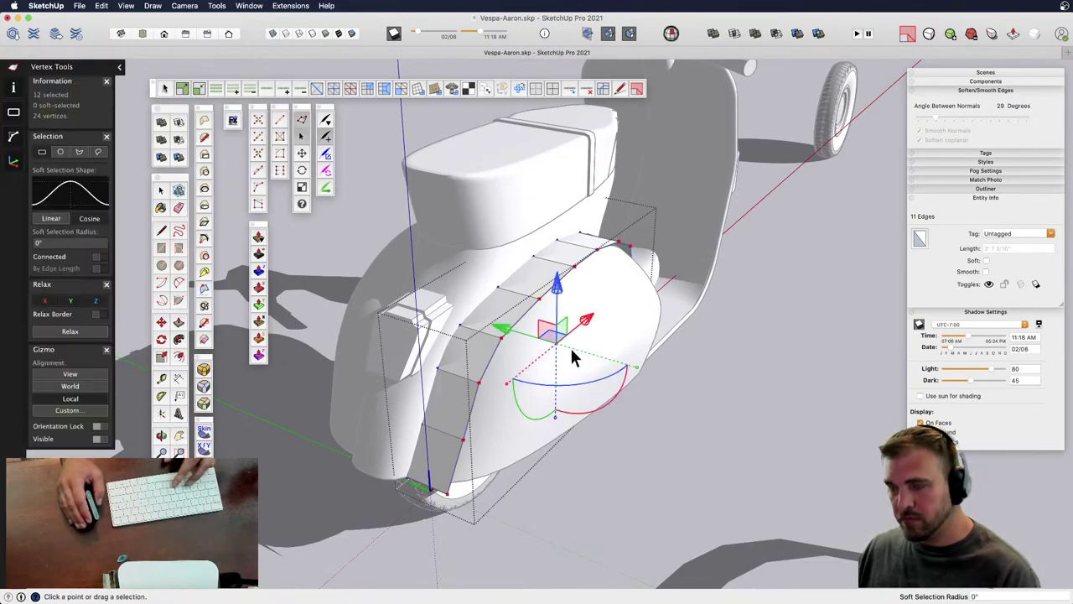
{"action": "left_click_drag", "start_coordinate": [508, 385], "coordinate": [514, 378]}
{"action": "left_click", "coordinate": [518, 384]}
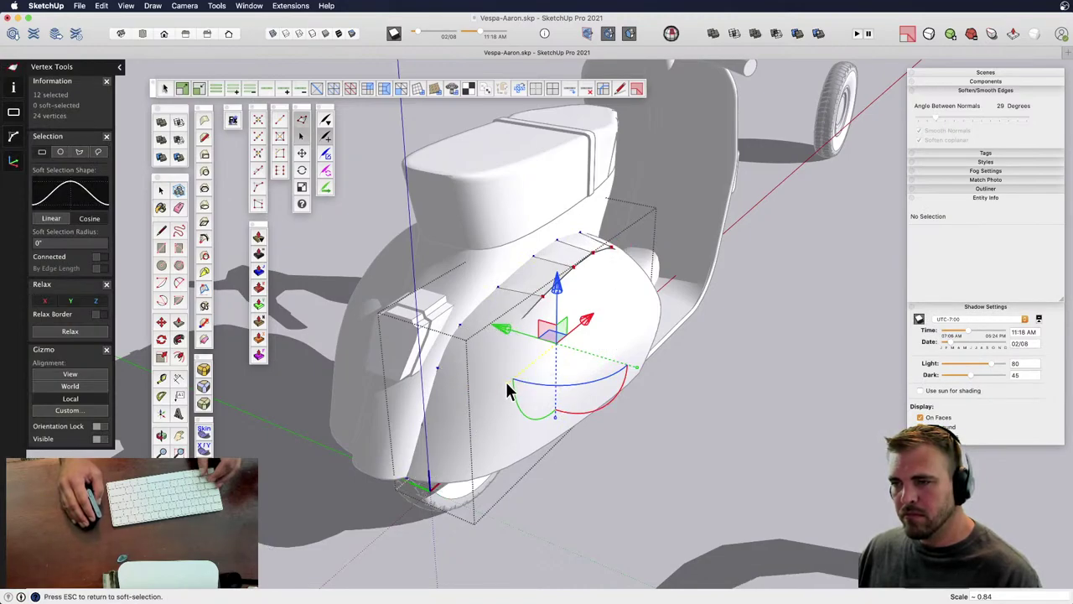
{"action": "left_click_drag", "start_coordinate": [508, 383], "coordinate": [504, 385]}
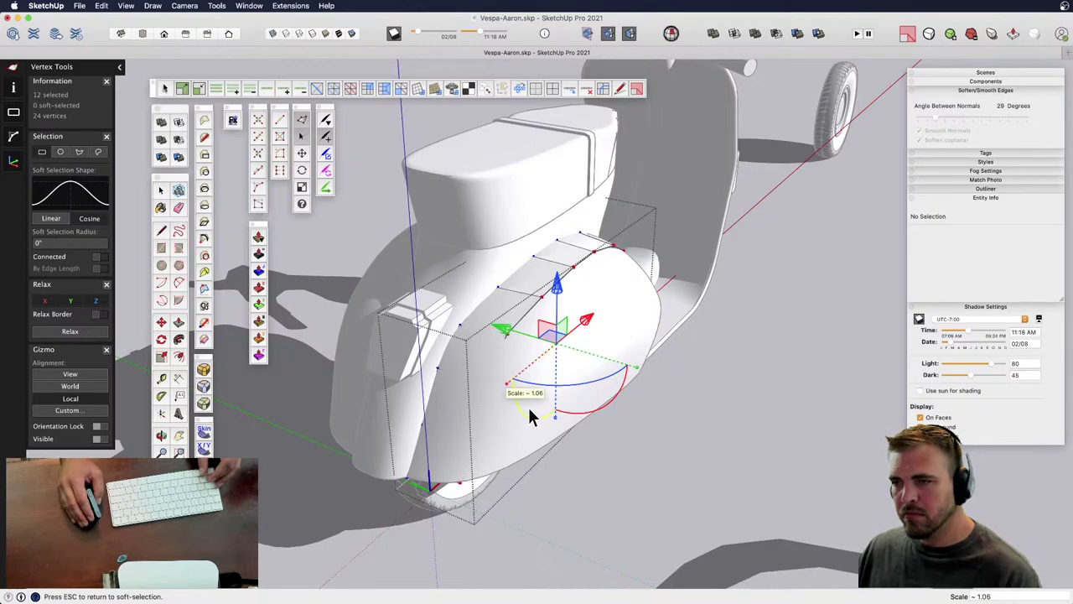
- Turn on X-ray and use Vertex Tools to move the outer border vertices about 7/16" and scale them about 1.09 along the red axis
{"action": "middle_click_drag", "start_coordinate": [655, 315], "coordinate": [471, 409]}
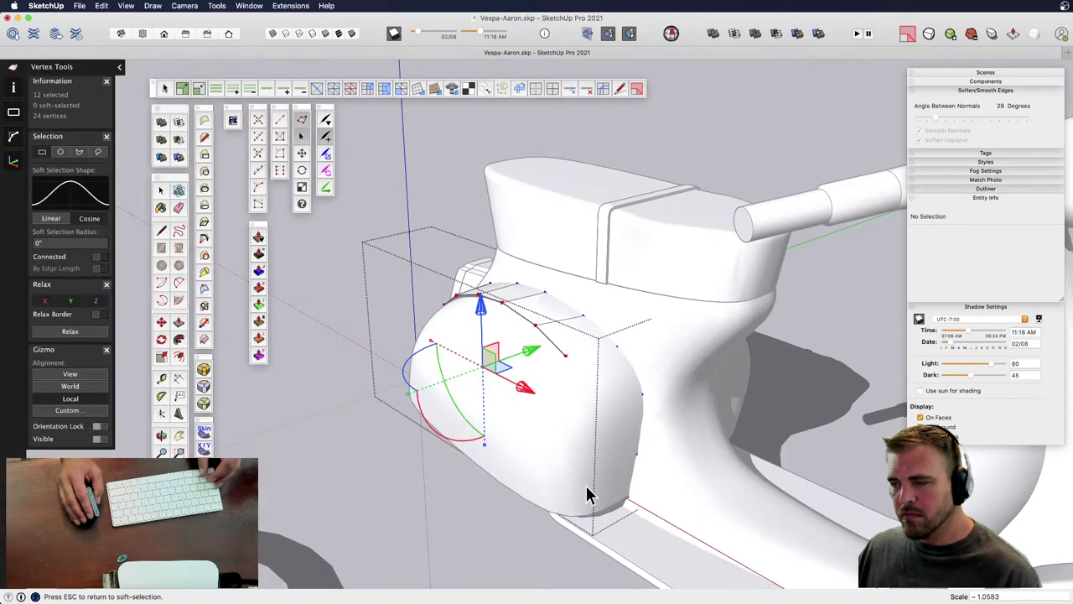
{"action": "key", "text": "x"}
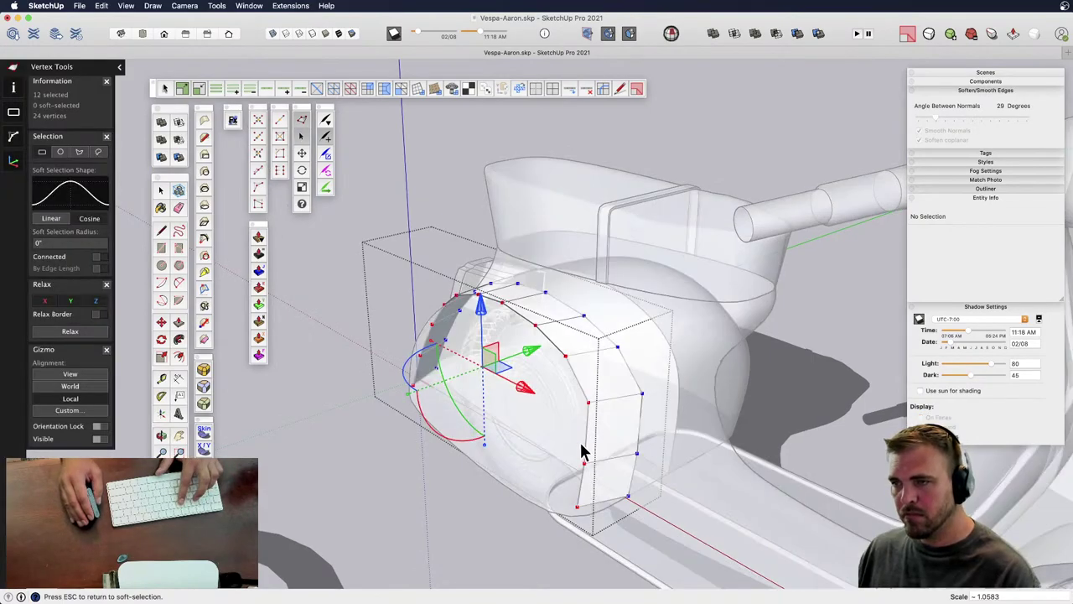
{"action": "scroll", "coordinate": [582, 443], "scroll_direction": "down", "scroll_amount": 2}
{"action": "scroll", "coordinate": [584, 443], "scroll_direction": "up", "scroll_amount": 2}
{"action": "scroll", "coordinate": [587, 461], "scroll_direction": "up", "scroll_amount": 2}
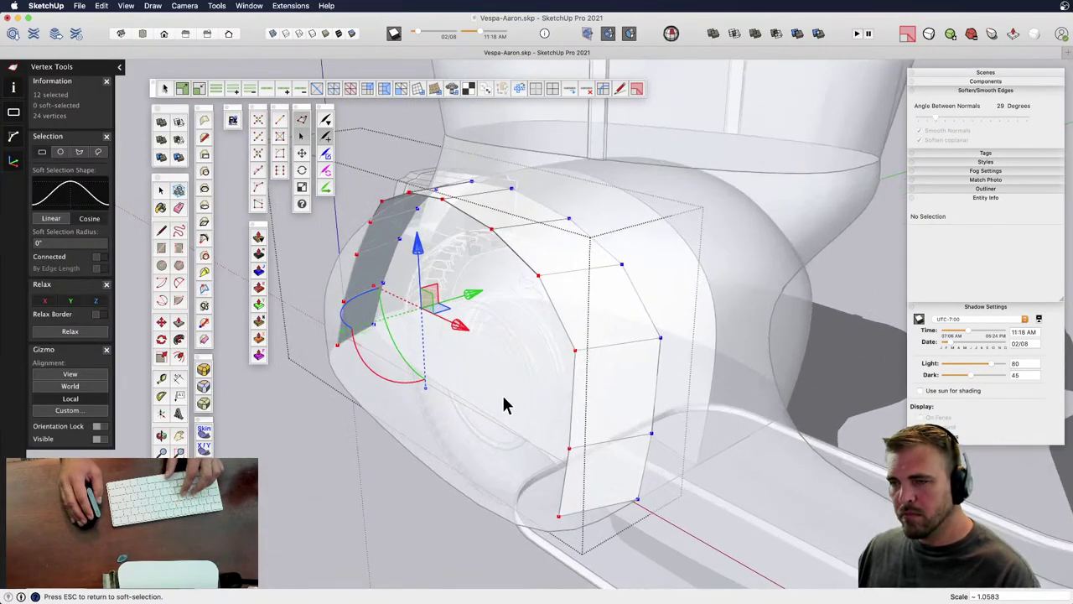
{"action": "scroll", "coordinate": [419, 412], "scroll_direction": "up", "scroll_amount": 2}
{"action": "scroll", "coordinate": [443, 412], "scroll_direction": "down", "scroll_amount": 2}
{"action": "middle_click_drag", "start_coordinate": [443, 412], "coordinate": [714, 566]}
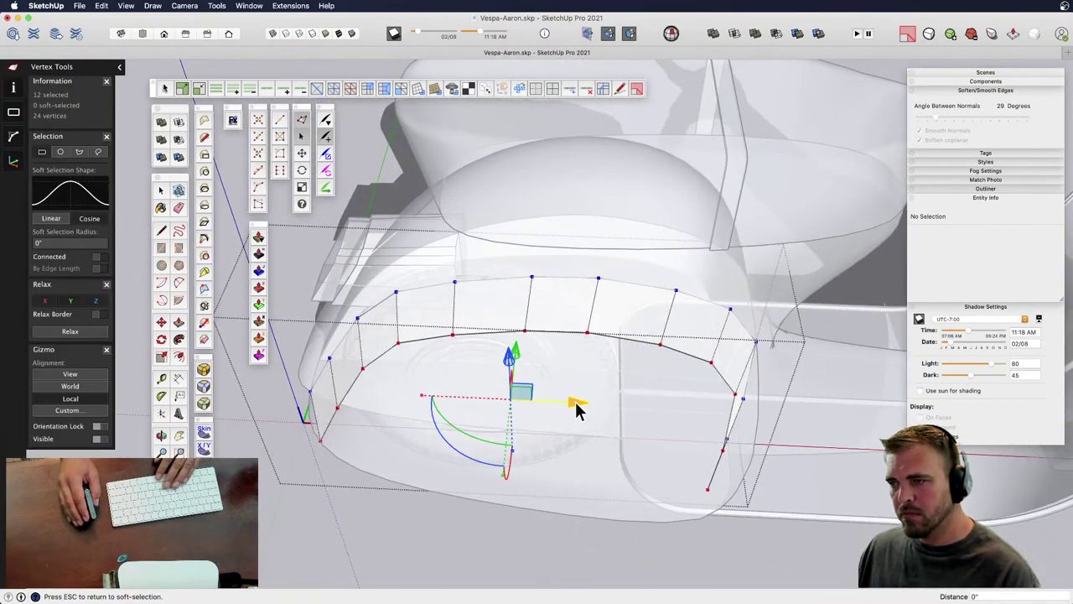
{"action": "left_click_drag", "start_coordinate": [577, 409], "coordinate": [584, 406]}
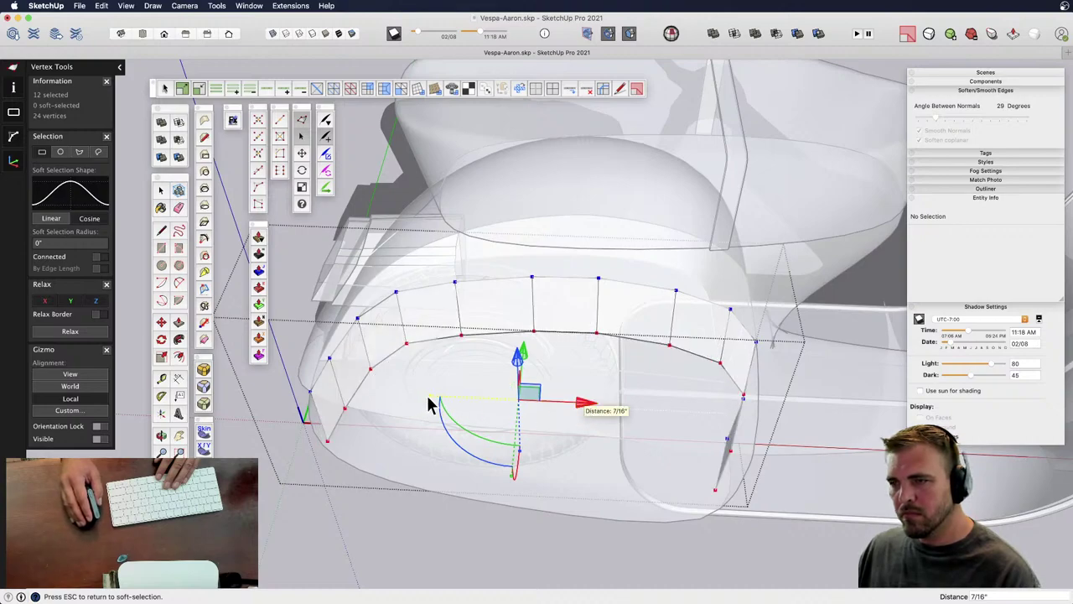
{"action": "mouse_move", "coordinate": [428, 405]}
{"action": "left_mouse_down"}
{"action": "mouse_move", "coordinate": [419, 407]}
{"action": "mouse_move", "coordinate": [431, 405]}
{"action": "left_mouse_up"}
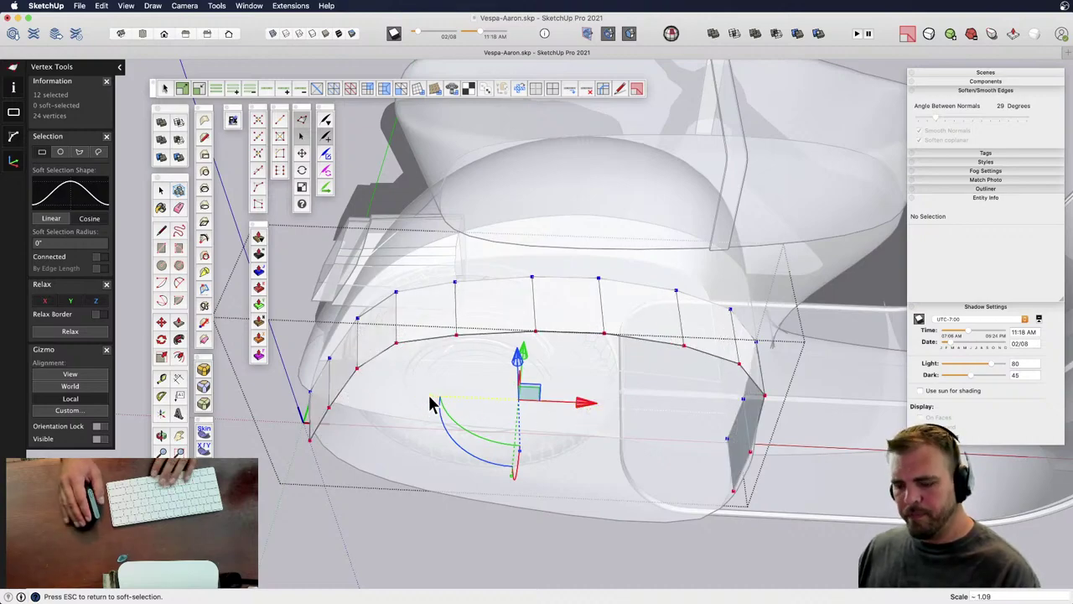
- Select the four vertices at the crest of the strip's outer border and lower them about 7/16" along the blue axis
{"action": "middle_click_drag", "start_coordinate": [642, 431], "coordinate": [386, 213]}
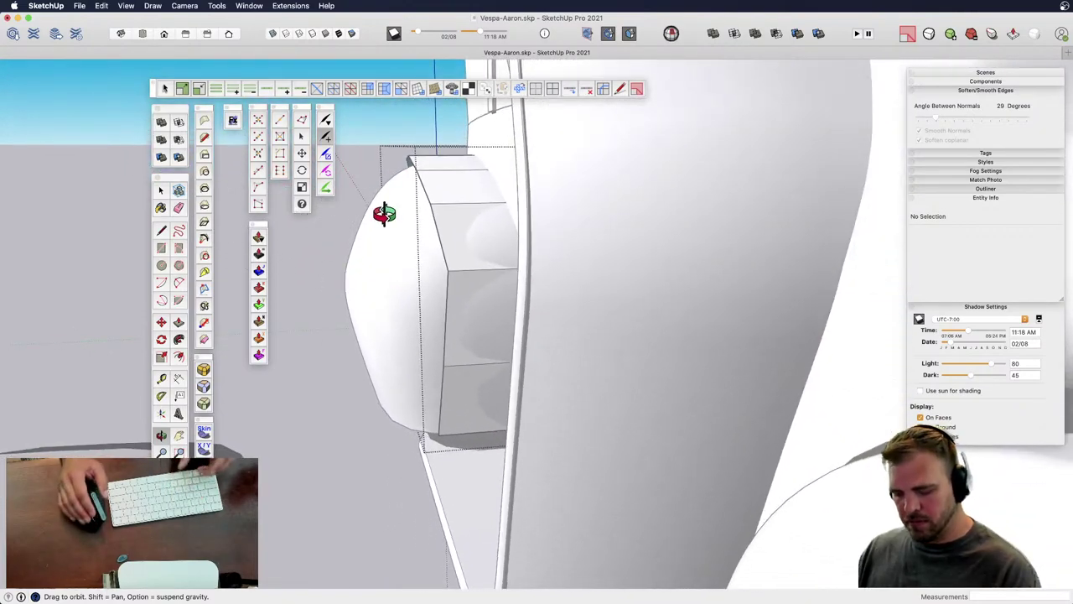
{"action": "key", "text": "v"}
{"action": "left_click_drag", "start_coordinate": [399, 159], "coordinate": [416, 167]}
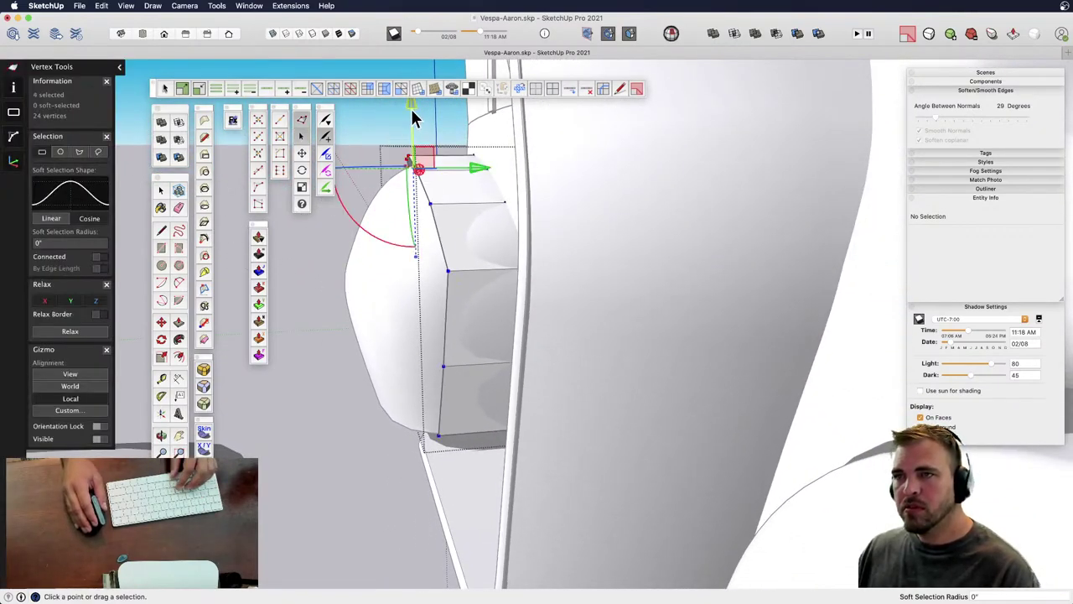
{"action": "left_click_drag", "start_coordinate": [412, 110], "coordinate": [397, 230]}
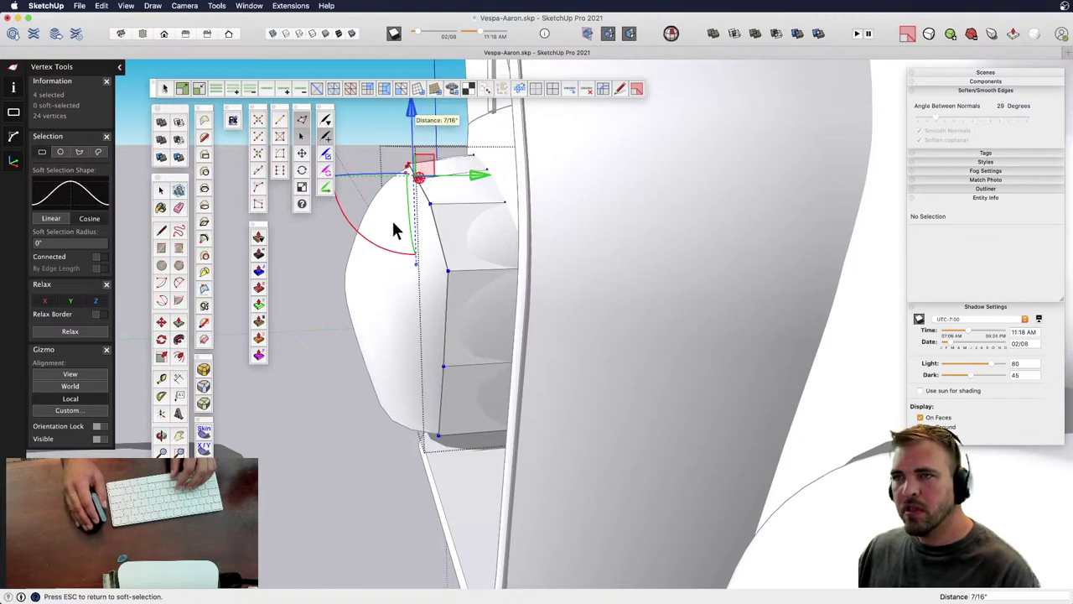
- Move the front corner vertex of the outer border about 1/4" along the red axis and lower the vertex above it about 3/16"
{"action": "left_click", "coordinate": [432, 206]}
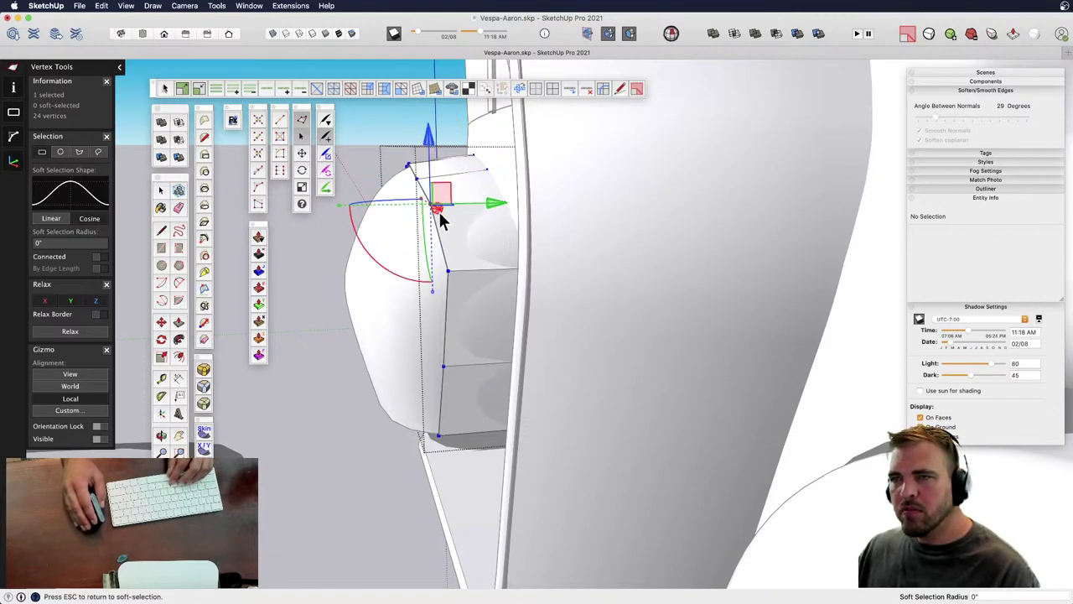
{"action": "left_click", "coordinate": [446, 271]}
{"action": "left_click_drag", "start_coordinate": [458, 286], "coordinate": [456, 283]}
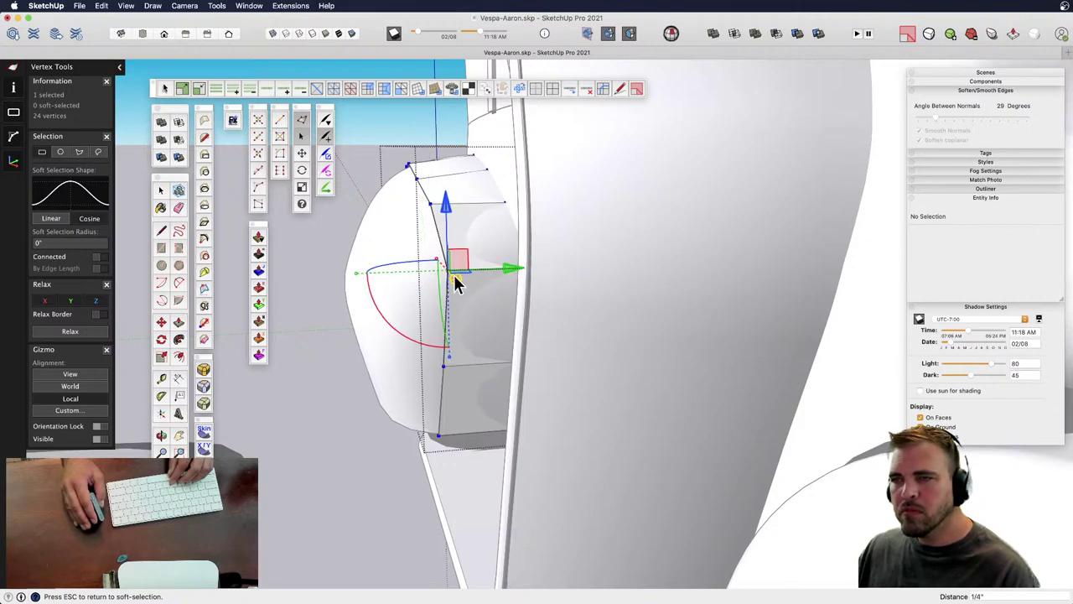
{"action": "left_click", "coordinate": [434, 206]}
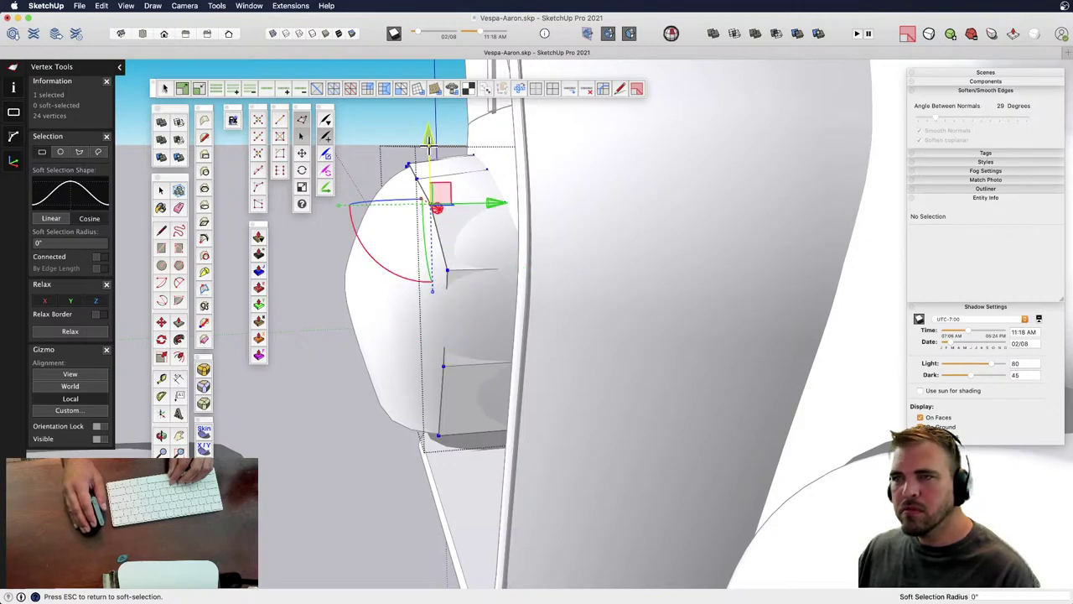
{"action": "left_click_drag", "start_coordinate": [428, 143], "coordinate": [430, 147]}
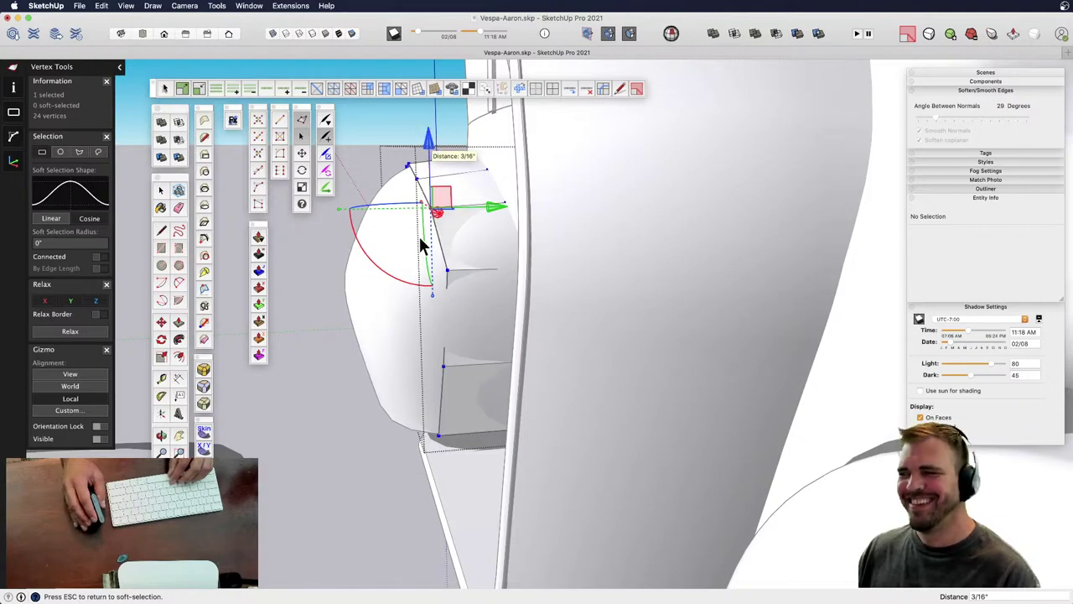
- Move the outer border's lowest rear vertex about 3/8" and the one above it about 1/8" along the red axis
{"action": "key", "text": "o"}
{"action": "middle_click_drag", "start_coordinate": [425, 234], "coordinate": [948, 402]}
{"action": "middle_click_drag", "start_coordinate": [503, 400], "coordinate": [606, 383]}
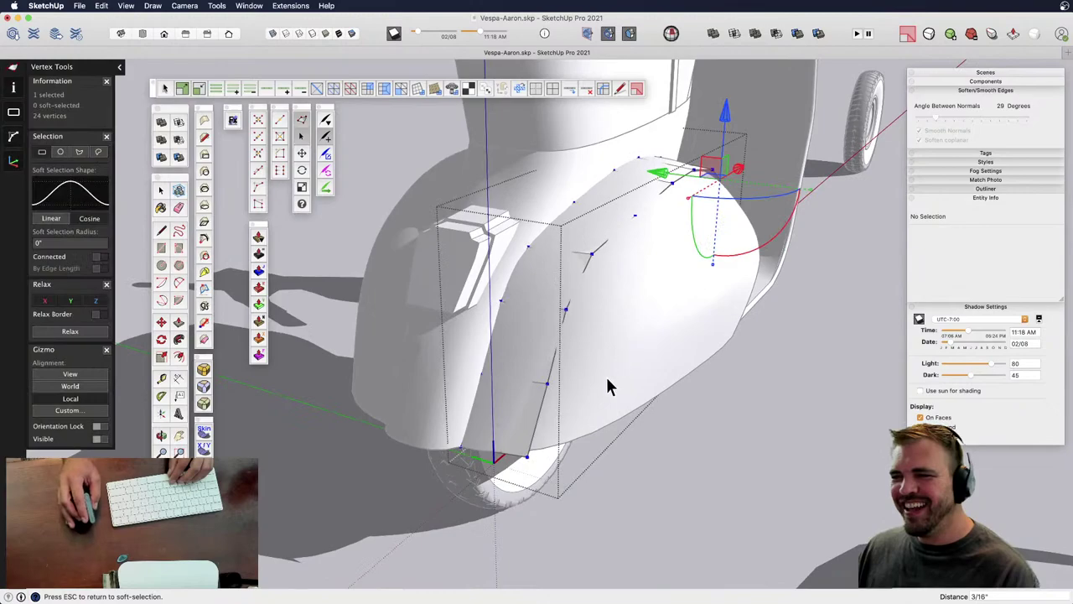
{"action": "left_click", "coordinate": [518, 477]}
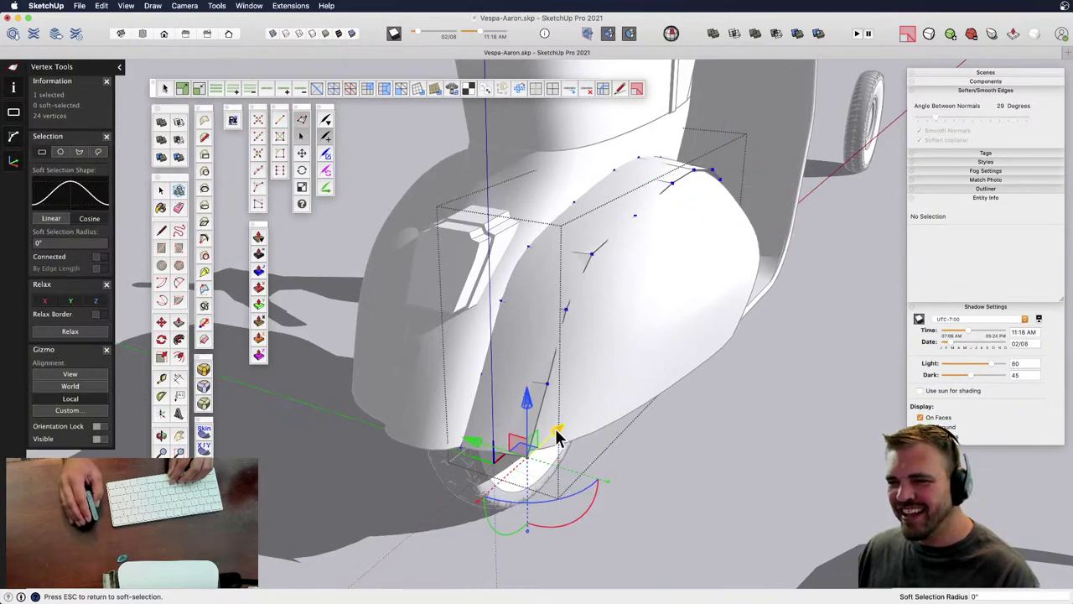
{"action": "mouse_move", "coordinate": [558, 436]}
{"action": "left_mouse_down"}
{"action": "mouse_move", "coordinate": [566, 379]}
{"action": "mouse_move", "coordinate": [551, 427]}
{"action": "left_mouse_up"}
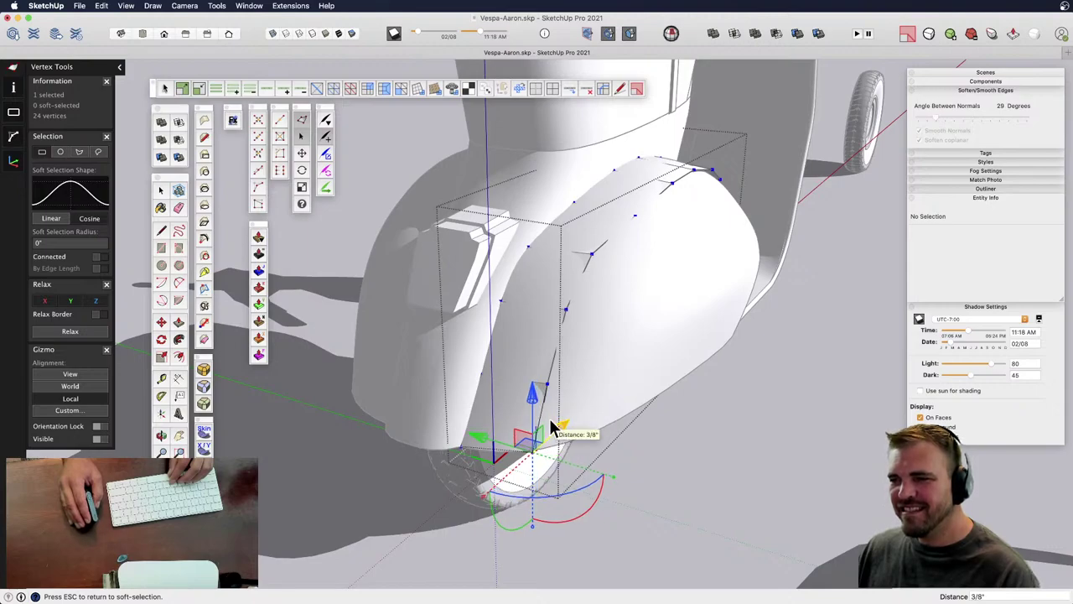
{"action": "left_click", "coordinate": [548, 385]}
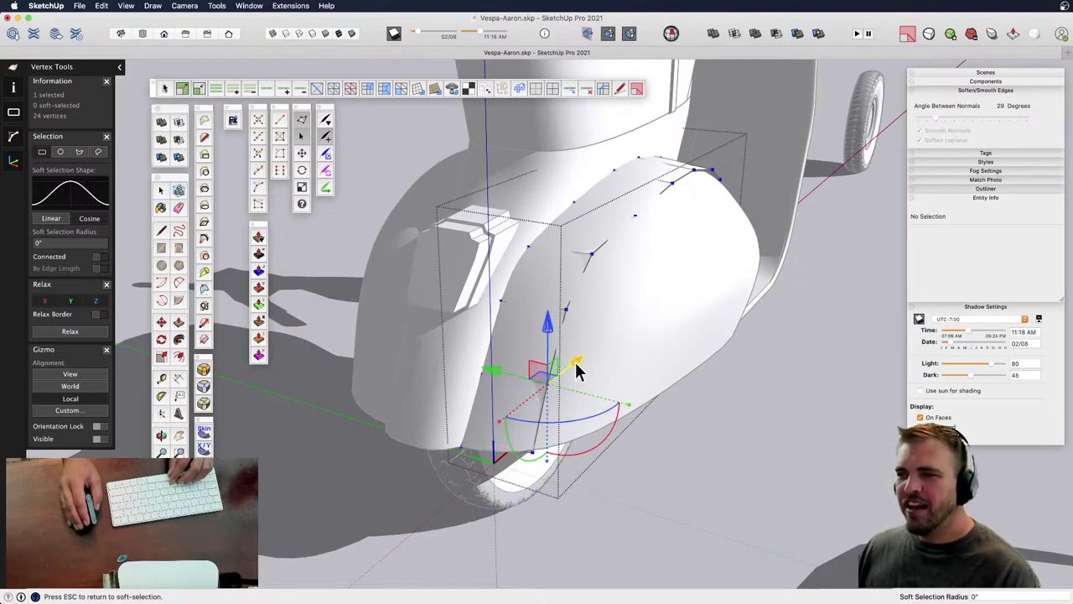
{"action": "left_click_drag", "start_coordinate": [574, 359], "coordinate": [577, 361]}
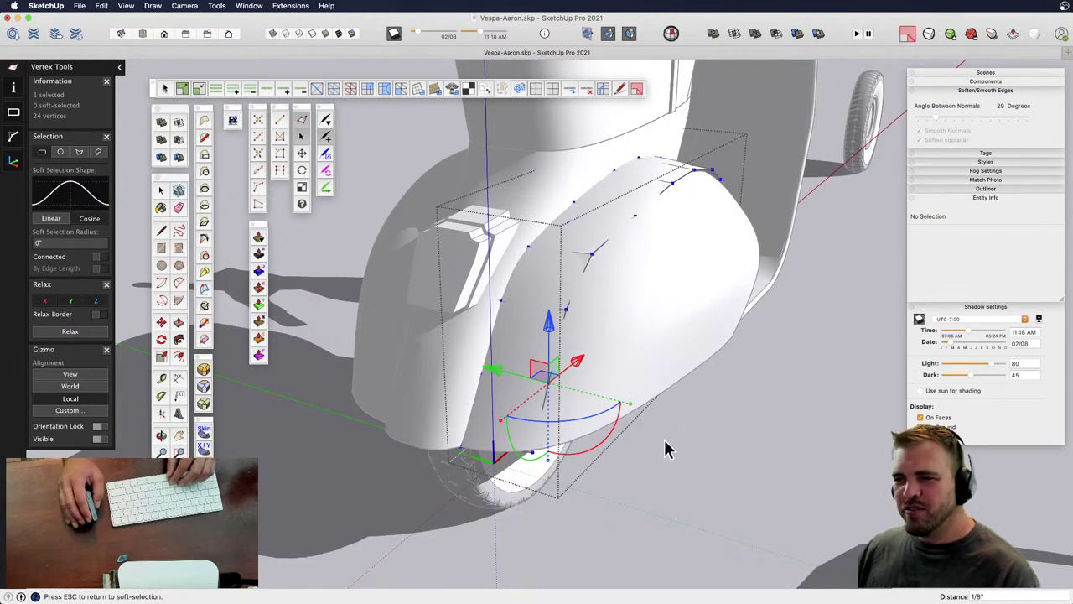
- Lower the upper front vertex of the outer border about 3/16" along the blue axis
{"action": "middle_click_drag", "start_coordinate": [602, 438], "coordinate": [412, 444]}
{"action": "middle_click_drag", "start_coordinate": [752, 334], "coordinate": [394, 410]}
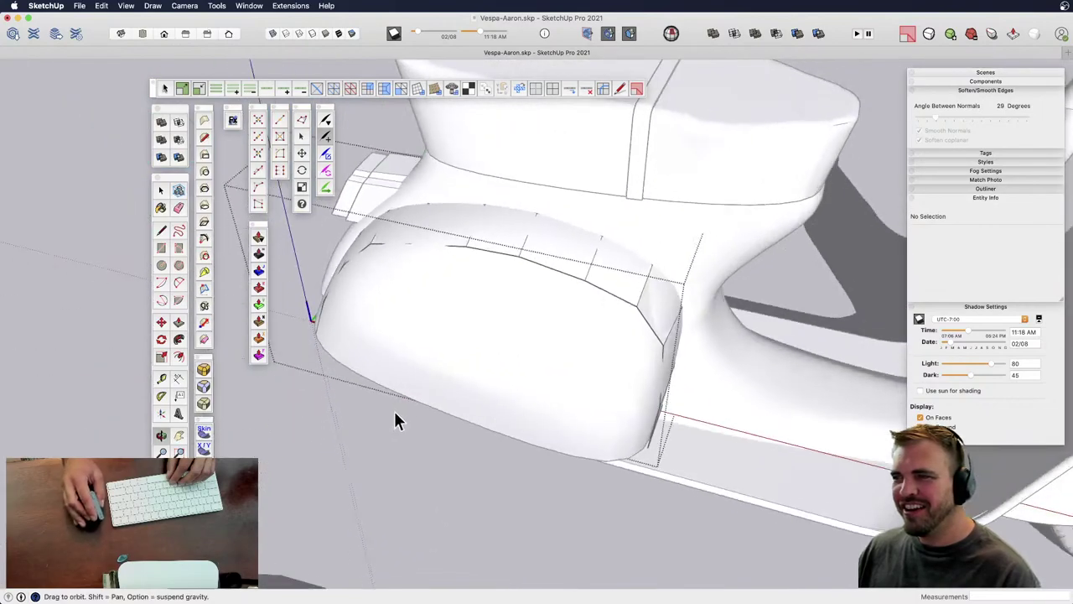
{"action": "middle_click_drag", "start_coordinate": [520, 398], "coordinate": [608, 288]}
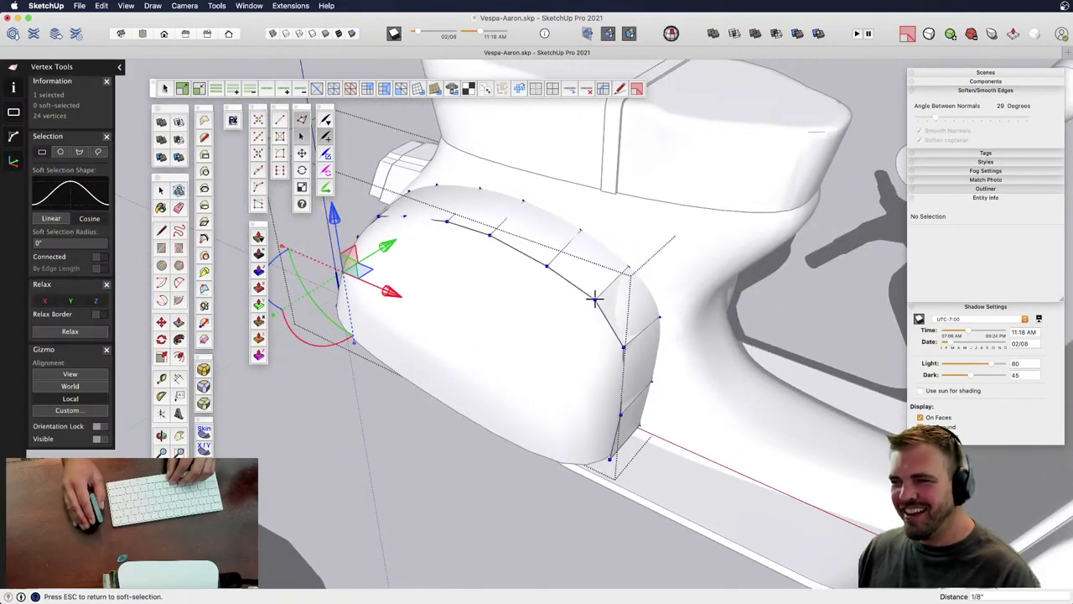
{"action": "left_click", "coordinate": [595, 298]}
{"action": "scroll", "coordinate": [596, 287], "scroll_direction": "up", "scroll_amount": 1}
{"action": "left_click_drag", "start_coordinate": [597, 247], "coordinate": [597, 251]}
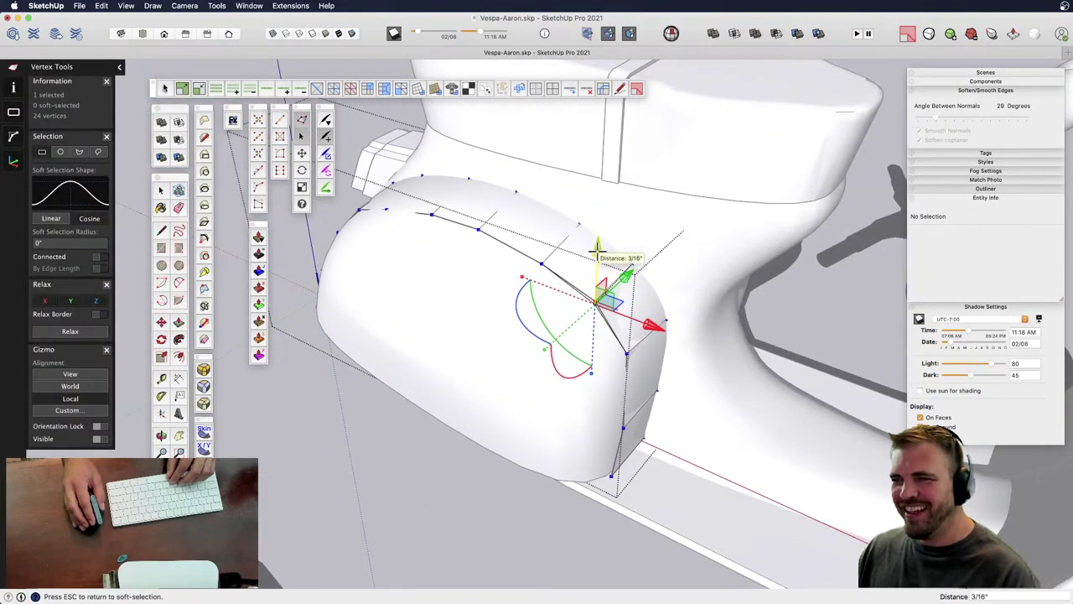
{"action": "scroll", "coordinate": [587, 308], "scroll_direction": "up", "scroll_amount": 5}
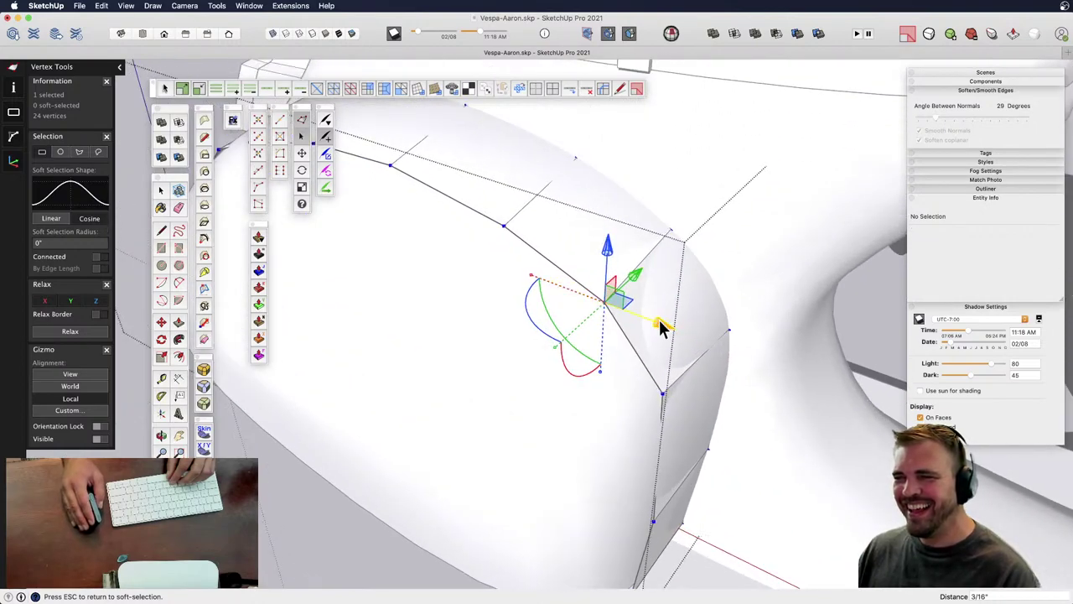
- Extrude the whole outer border loop about 2 1/8" outward along the green axis and scale its vertices about 0.80 along the red axis
{"action": "middle_click_drag", "start_coordinate": [658, 321], "coordinate": [663, 262]}
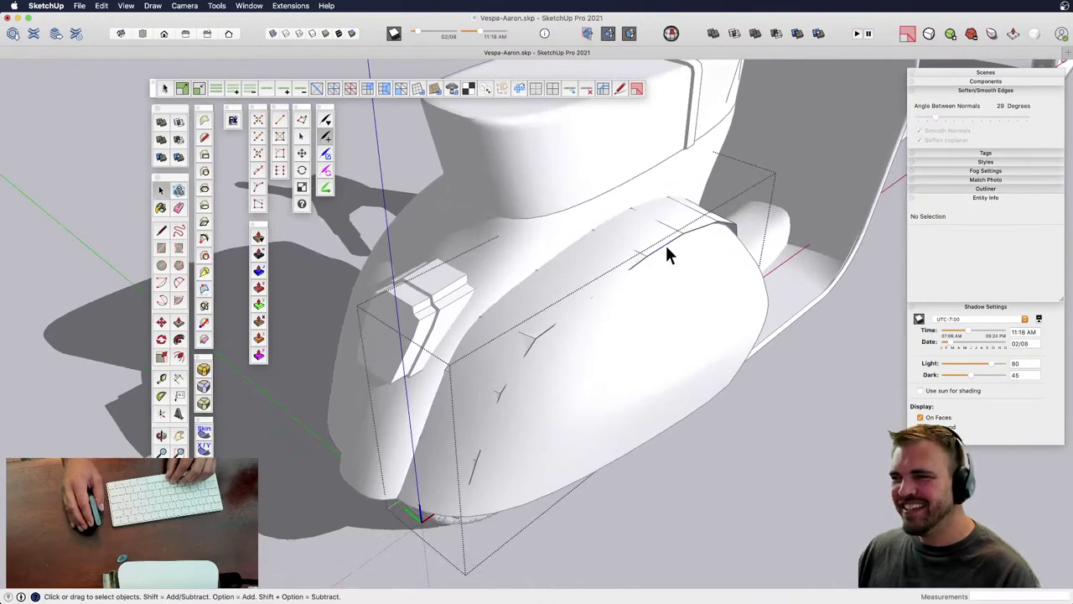
{"action": "left_click", "coordinate": [667, 245]}
{"action": "key", "text": "shift+l"}
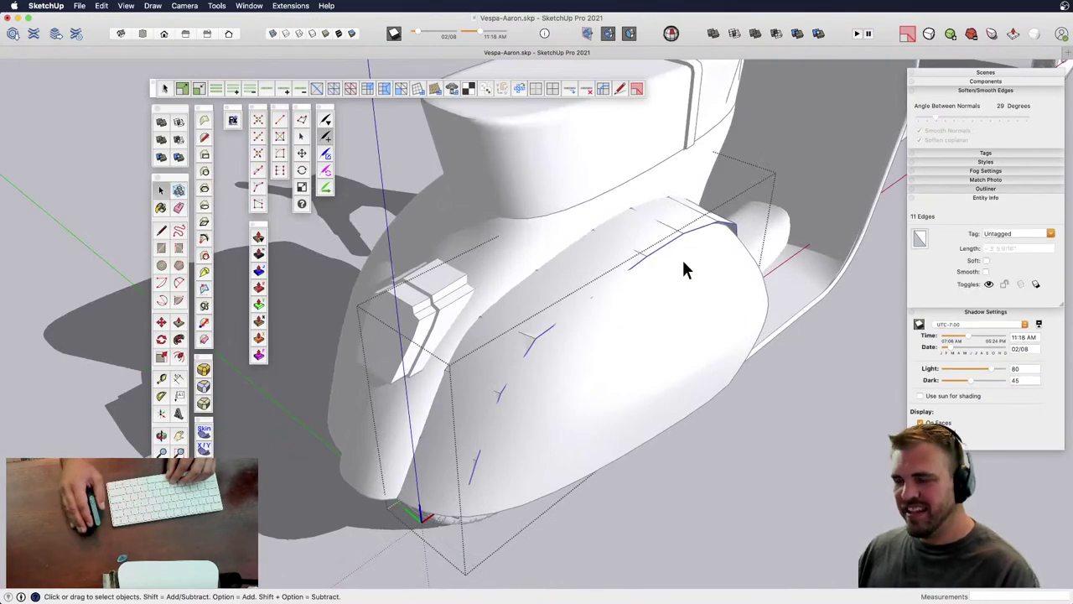
{"action": "key", "text": "v"}
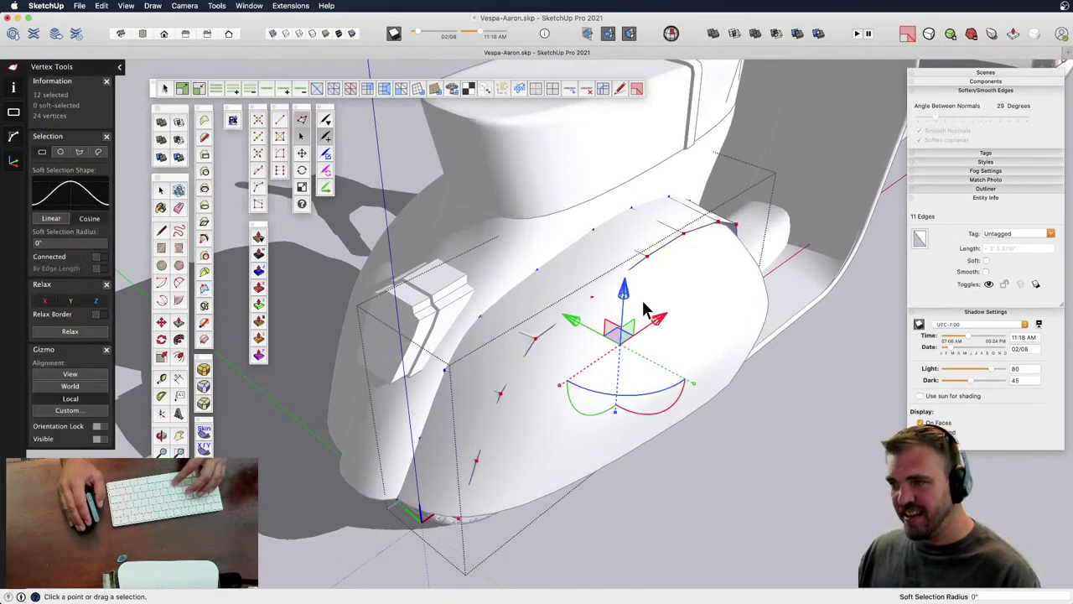
{"action": "left_click_drag", "start_coordinate": [587, 328], "coordinate": [610, 338]}
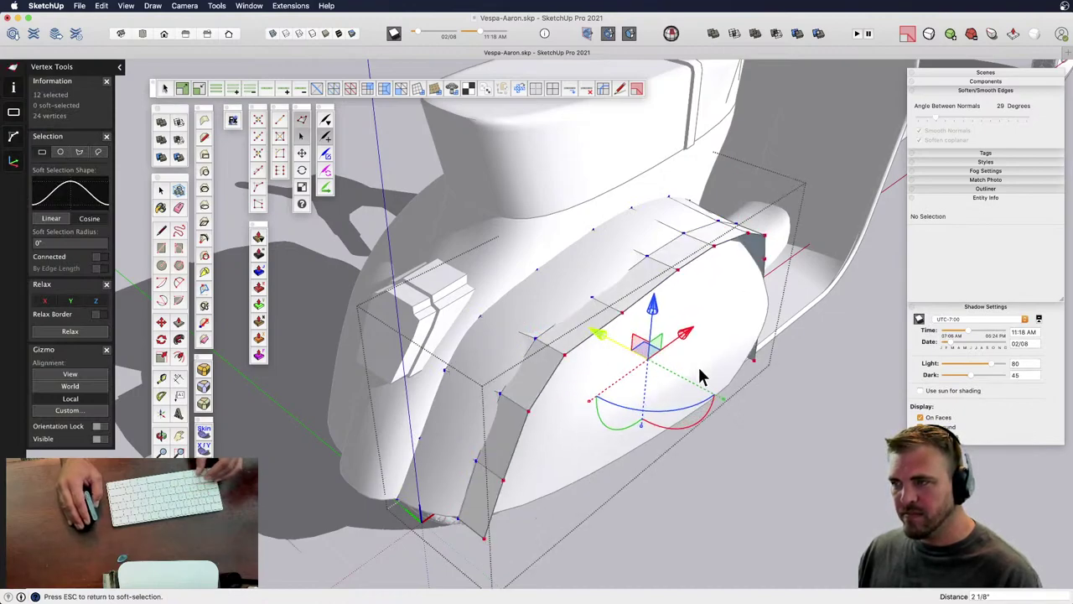
{"action": "middle_click_drag", "start_coordinate": [749, 358], "coordinate": [549, 348]}
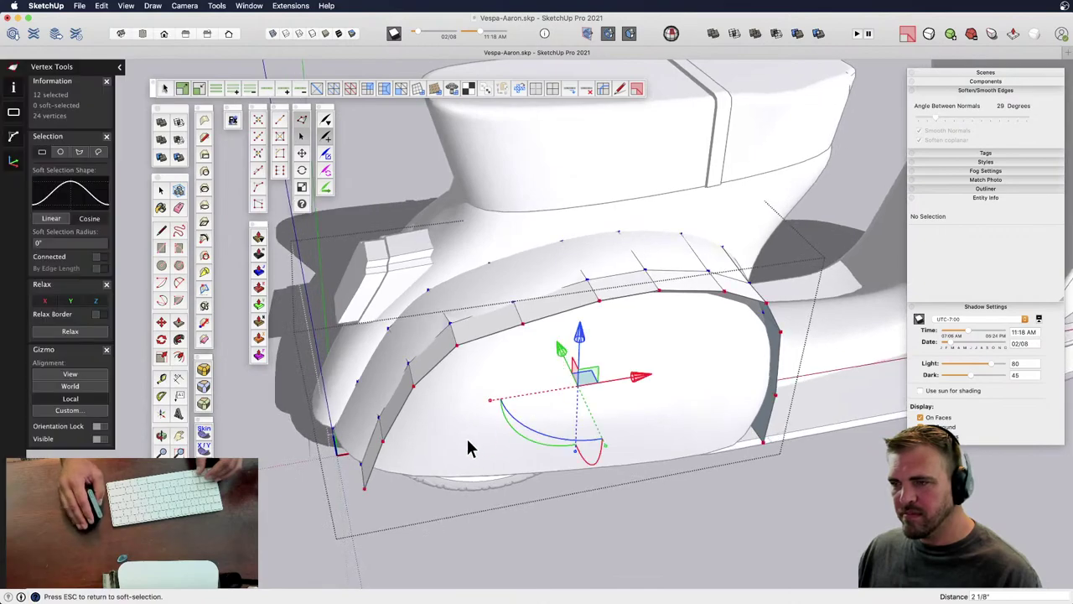
{"action": "left_click_drag", "start_coordinate": [491, 409], "coordinate": [507, 402]}
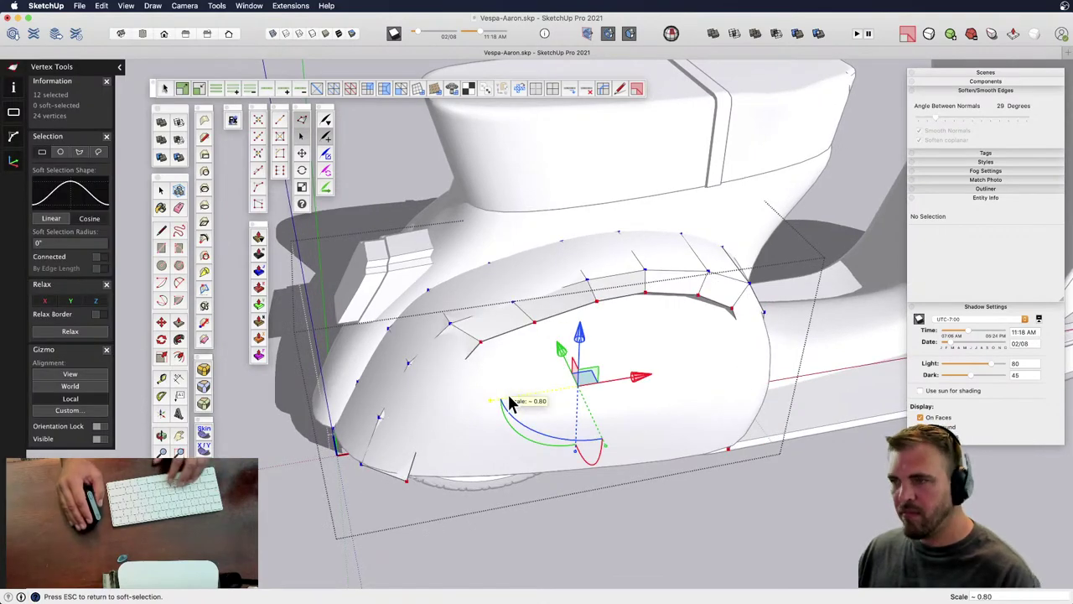
- Lower the new outer border vertices slightly and scale them along the blue axis by about 0.86 and again by about 0.93
{"action": "middle_click_drag", "start_coordinate": [652, 341], "coordinate": [351, 280]}
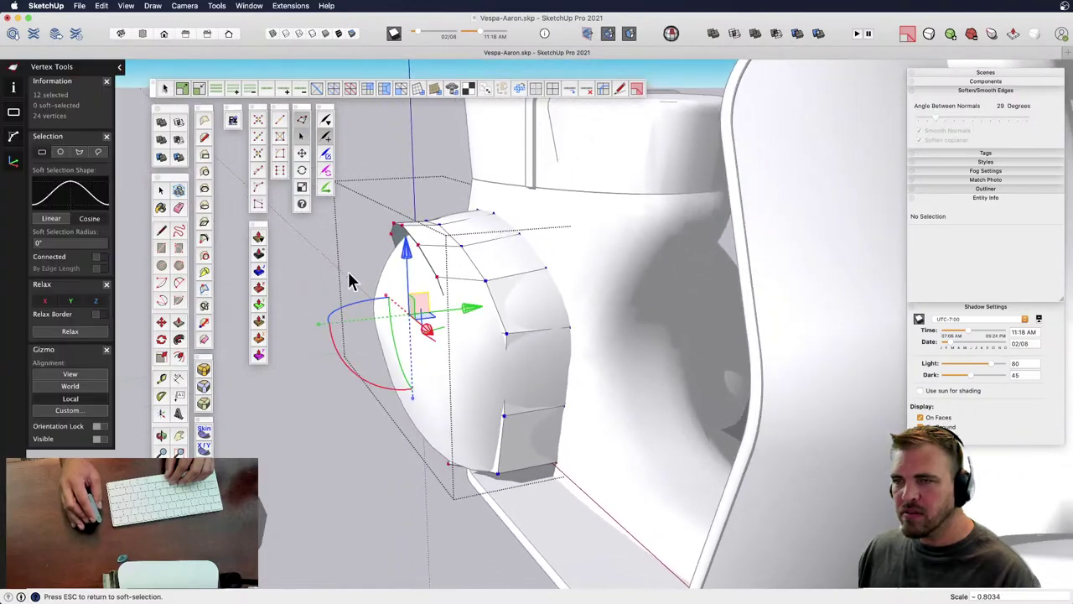
{"action": "left_click_drag", "start_coordinate": [403, 247], "coordinate": [405, 263]}
{"action": "left_click_drag", "start_coordinate": [412, 410], "coordinate": [412, 393]}
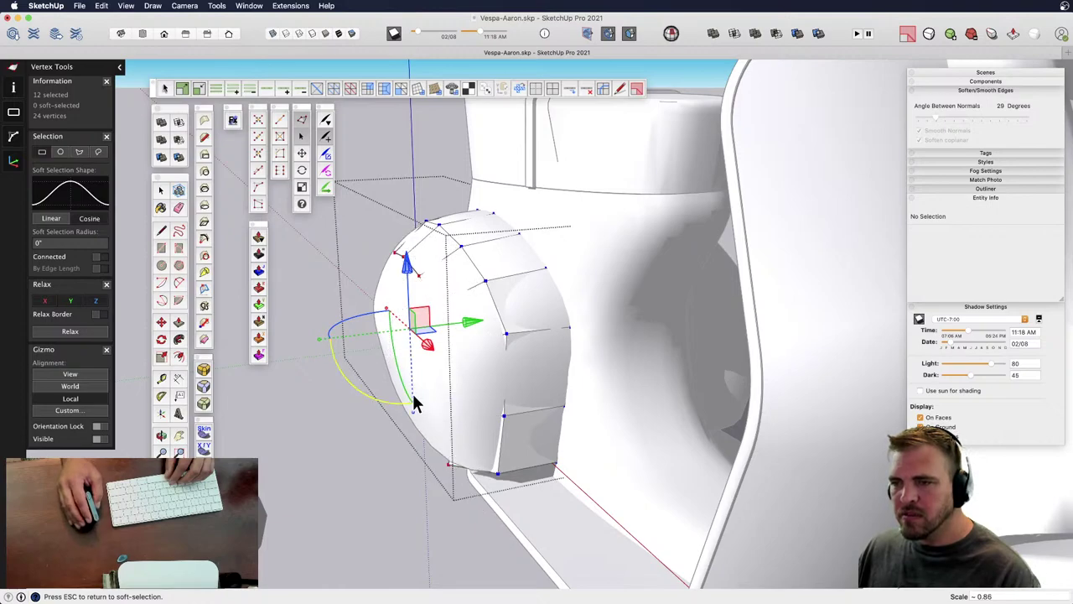
{"action": "middle_click_drag", "start_coordinate": [413, 393], "coordinate": [401, 260]}
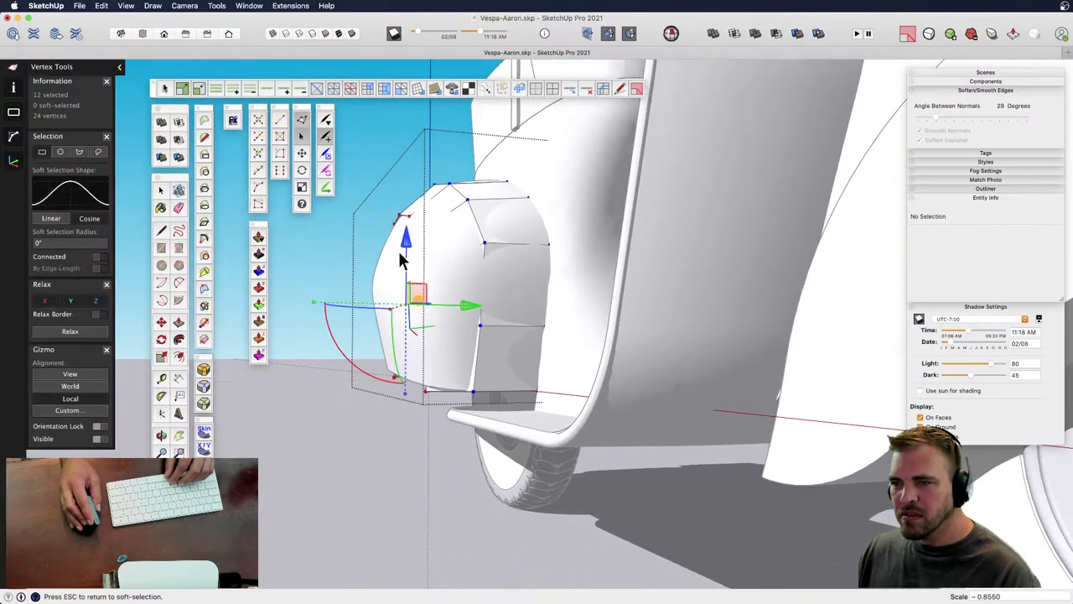
{"action": "mouse_move", "coordinate": [406, 400]}
{"action": "left_mouse_down"}
{"action": "mouse_move", "coordinate": [424, 392]}
{"action": "mouse_move", "coordinate": [404, 399]}
{"action": "left_mouse_up"}
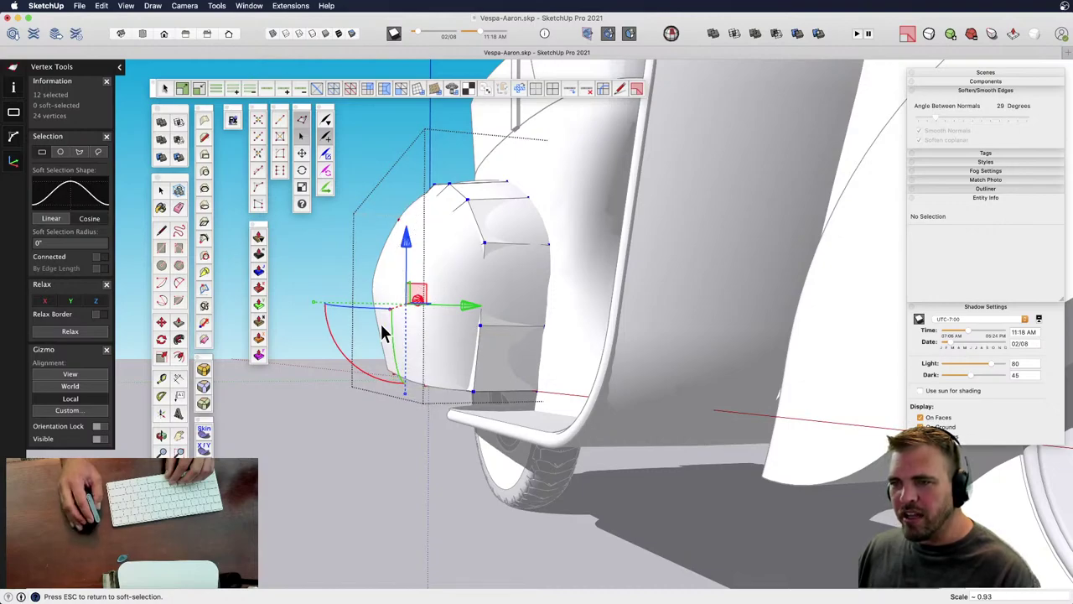
- Shift the outer border vertices about 3/16" along the green axis and extrude them about 2" farther outward
{"action": "middle_click_drag", "start_coordinate": [381, 333], "coordinate": [834, 507]}
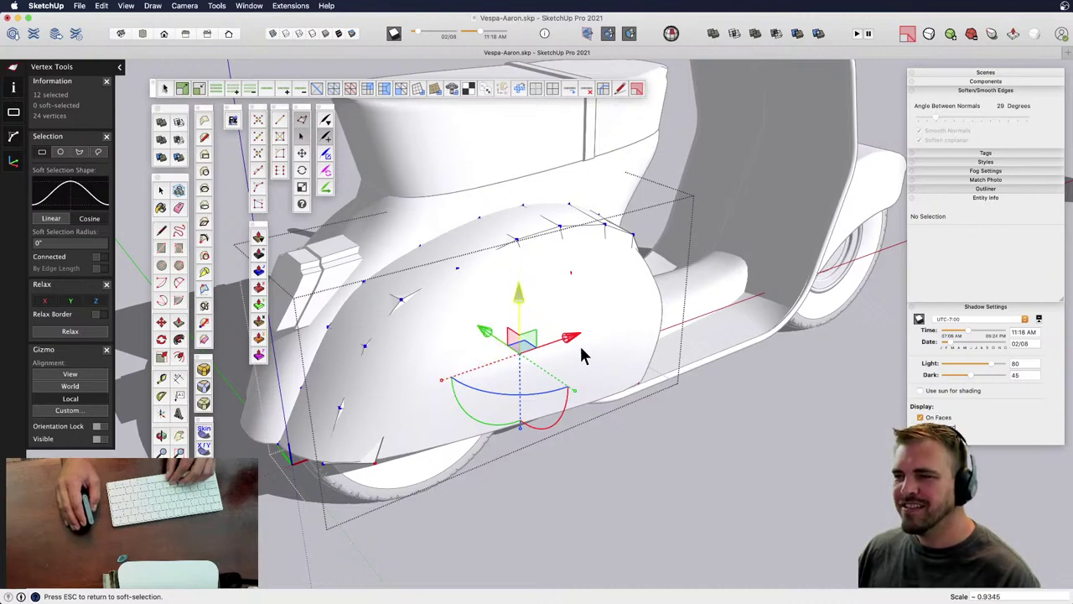
{"action": "left_click_drag", "start_coordinate": [486, 337], "coordinate": [489, 340]}
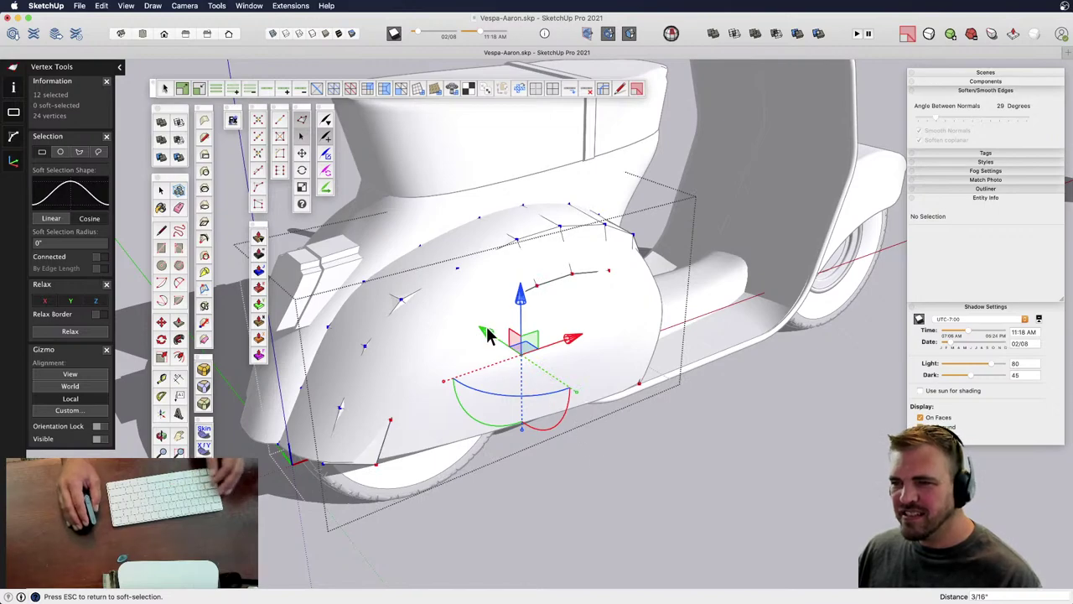
{"action": "left_click_drag", "start_coordinate": [492, 336], "coordinate": [514, 352]}
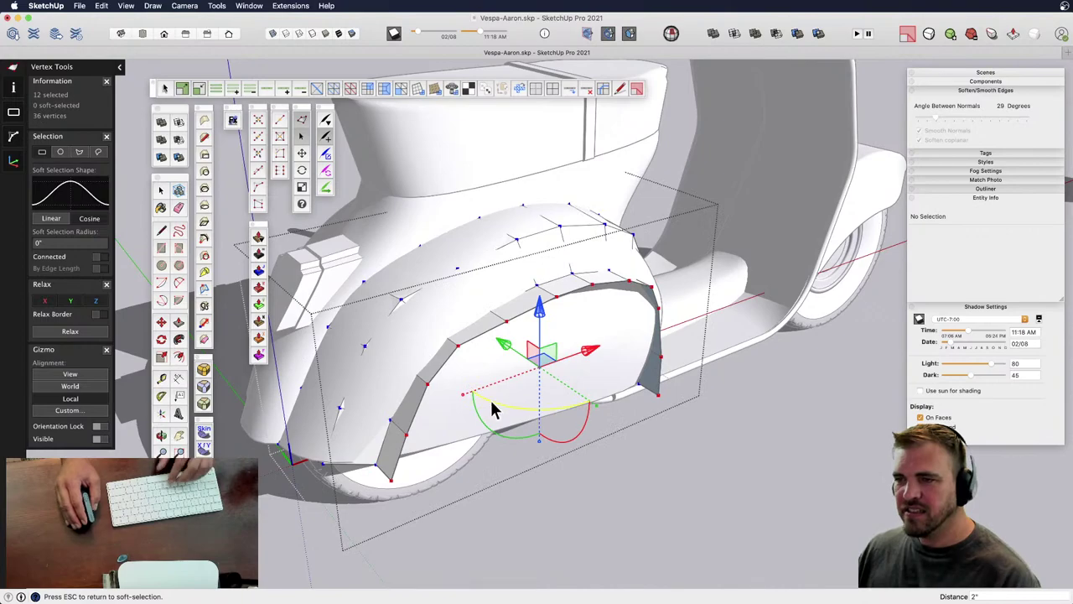
- Scale the newly extruded outer border vertices inward by about 0.67 and raise them about 13/16" along the blue axis
{"action": "left_click_drag", "start_coordinate": [466, 402], "coordinate": [562, 436]}
{"action": "left_click_drag", "start_coordinate": [541, 319], "coordinate": [515, 476]}
{"action": "middle_click_drag", "start_coordinate": [515, 475], "coordinate": [544, 434]}
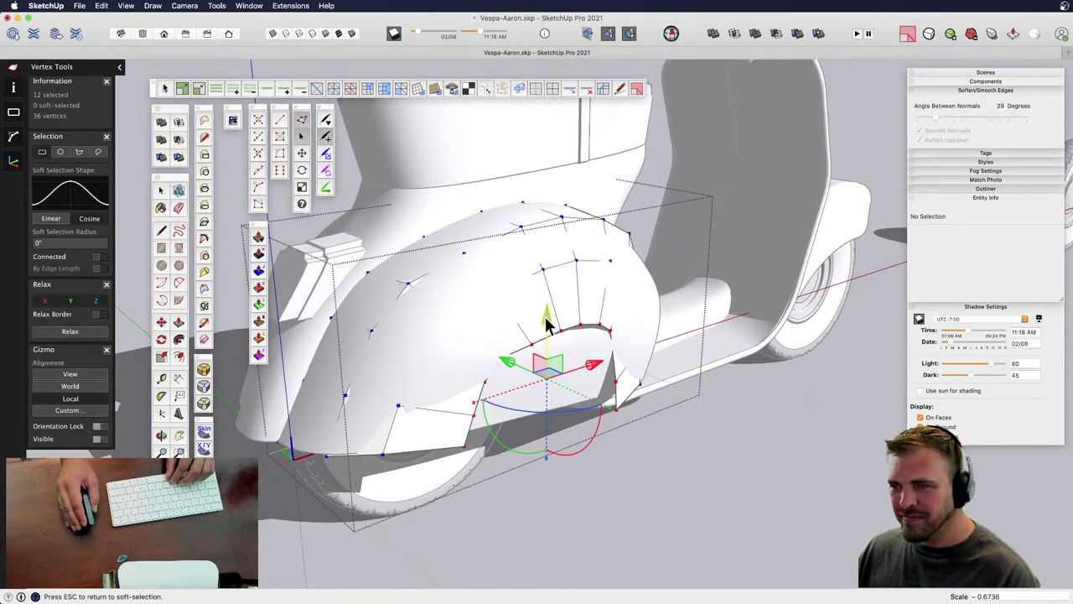
{"action": "left_click_drag", "start_coordinate": [546, 323], "coordinate": [549, 312]}
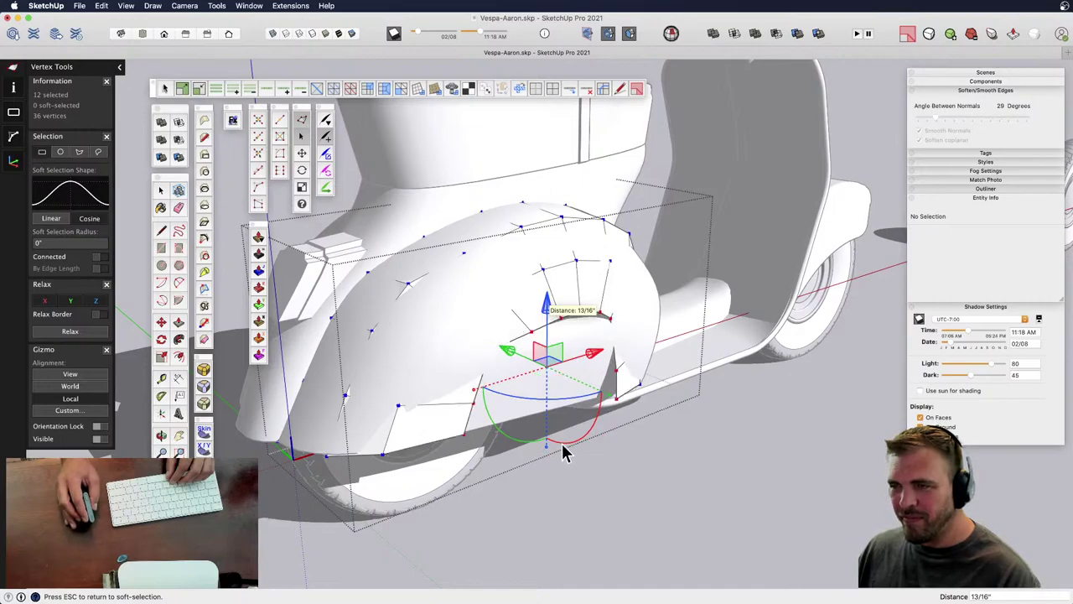
{"action": "middle_click_drag", "start_coordinate": [566, 447], "coordinate": [669, 398]}
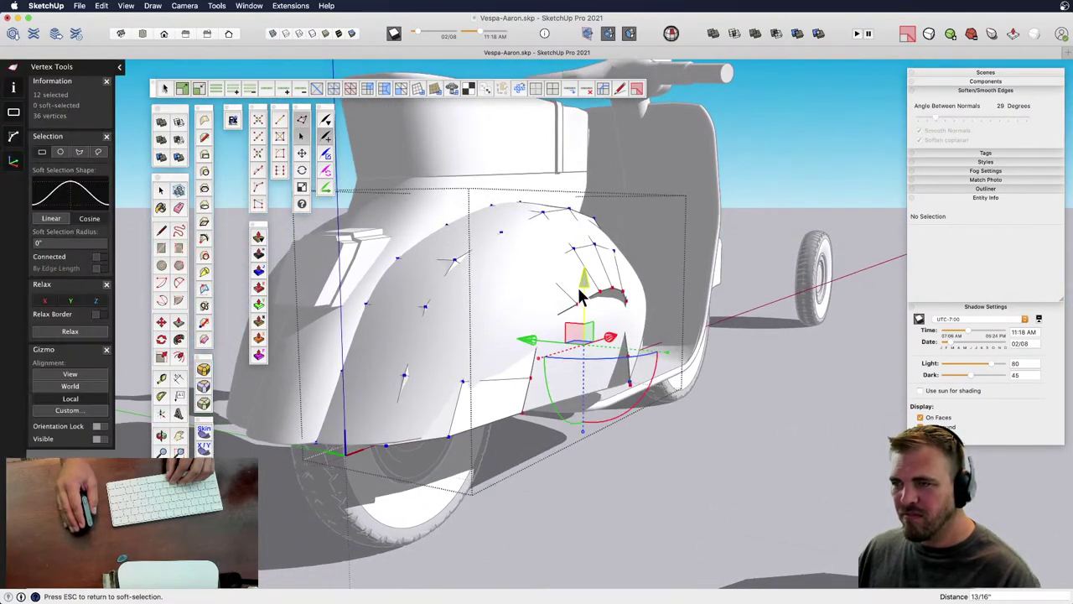
{"action": "middle_click_drag", "start_coordinate": [579, 382], "coordinate": [474, 470]}
{"action": "scroll", "coordinate": [546, 355], "scroll_direction": "up", "scroll_amount": 6}
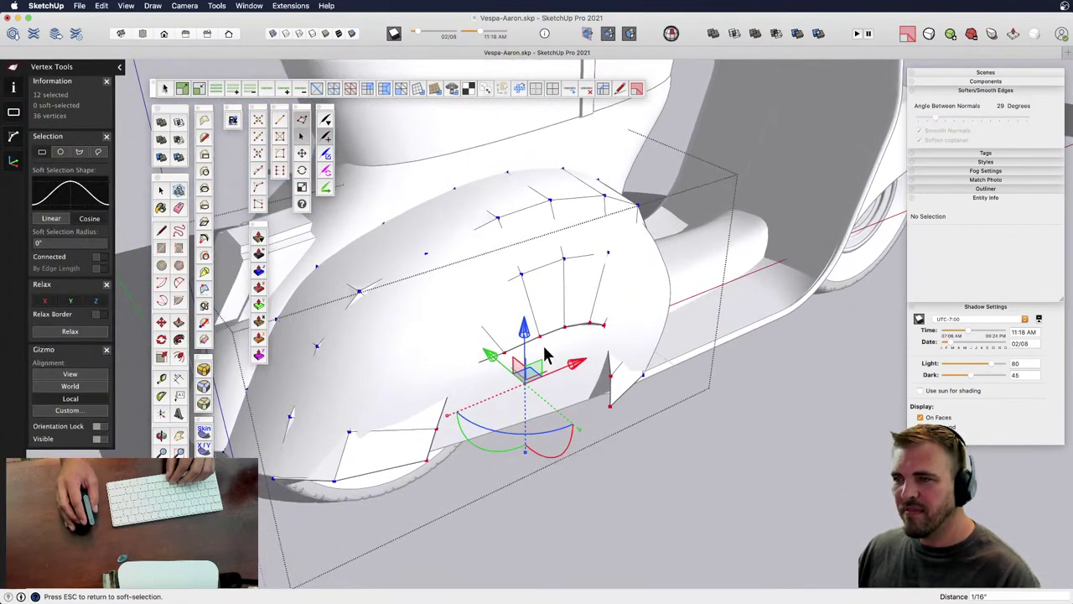
- Shift three upper vertices of the outer border about 1/16" and the two upper rear ones about 1/4" inward along the green axis
{"action": "middle_click_drag", "start_coordinate": [577, 340], "coordinate": [487, 419]}
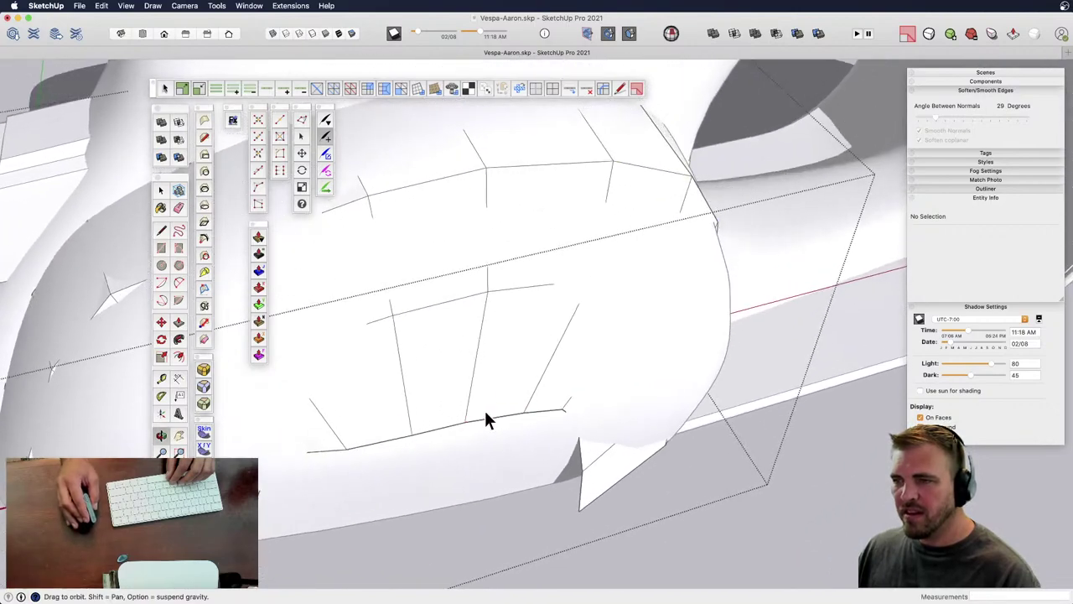
{"action": "left_click_drag", "start_coordinate": [533, 451], "coordinate": [538, 454]}
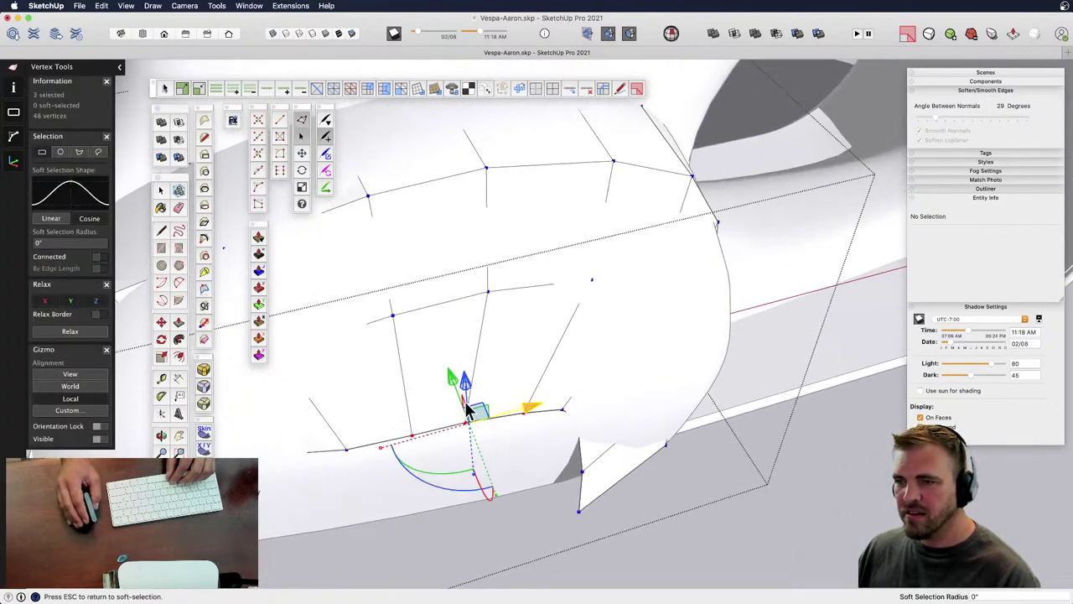
{"action": "mouse_move", "coordinate": [453, 378]}
{"action": "left_mouse_down"}
{"action": "mouse_move", "coordinate": [450, 399]}
{"action": "mouse_move", "coordinate": [451, 373]}
{"action": "left_mouse_up"}
{"action": "middle_click_drag", "start_coordinate": [450, 373], "coordinate": [612, 334]}
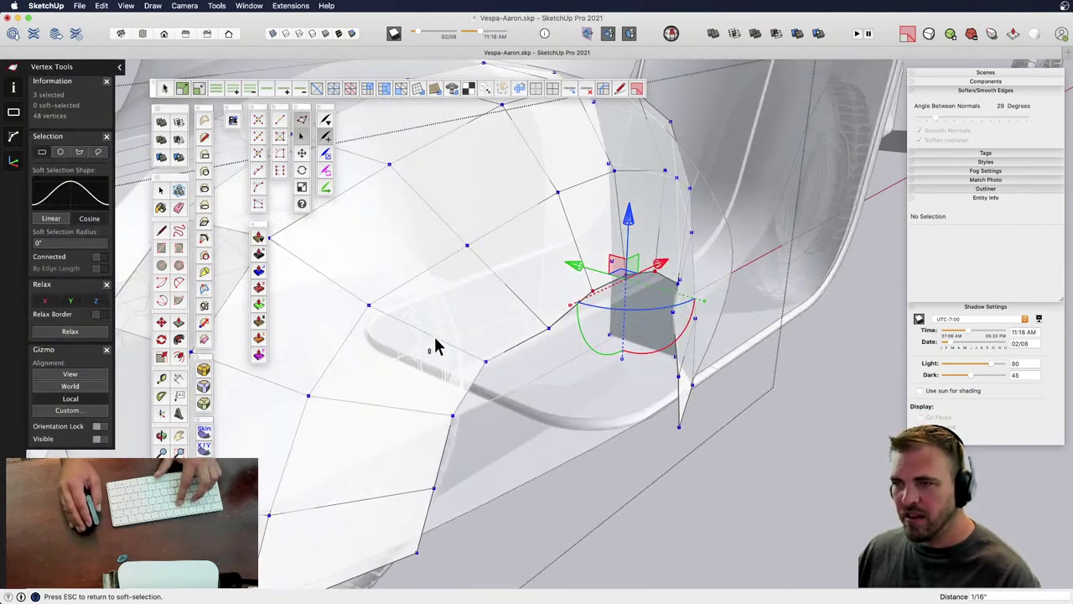
{"action": "left_click_drag", "start_coordinate": [434, 348], "coordinate": [521, 434]}
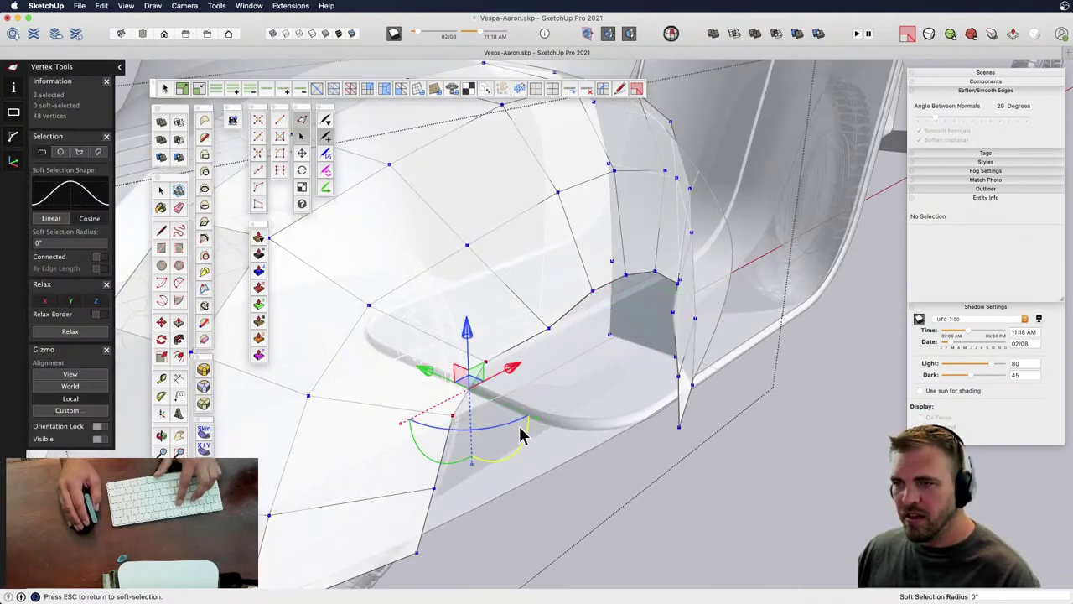
{"action": "left_click_drag", "start_coordinate": [427, 365], "coordinate": [584, 433]}
- Pull the two lowest front vertices of the outer border inward along the green axis, moving the bottom one about 5/16" further
{"action": "middle_click_drag", "start_coordinate": [585, 434], "coordinate": [314, 438]}
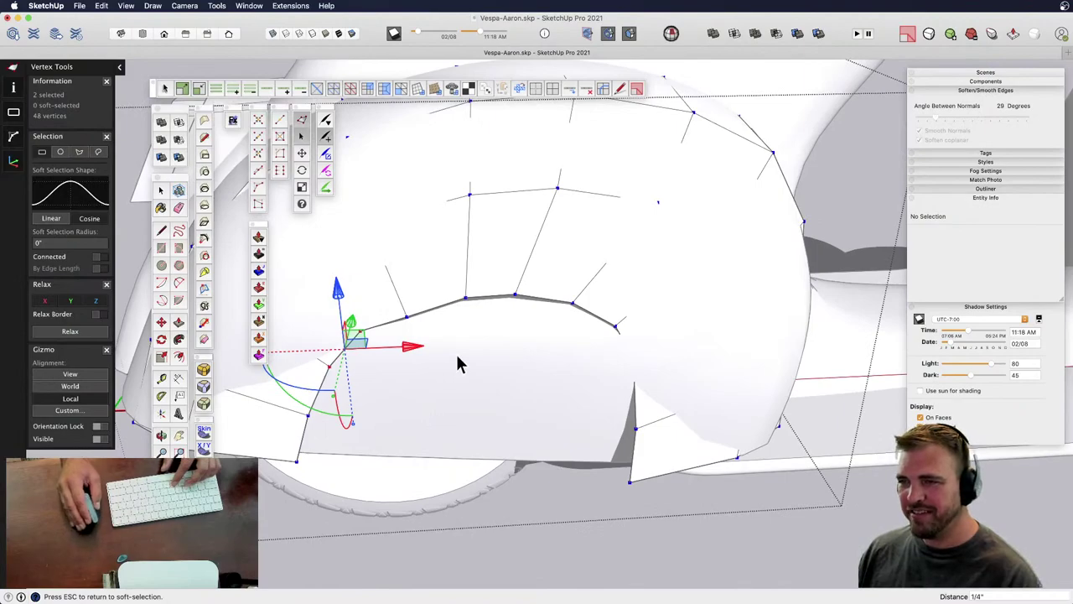
{"action": "middle_click_drag", "start_coordinate": [457, 363], "coordinate": [410, 432]}
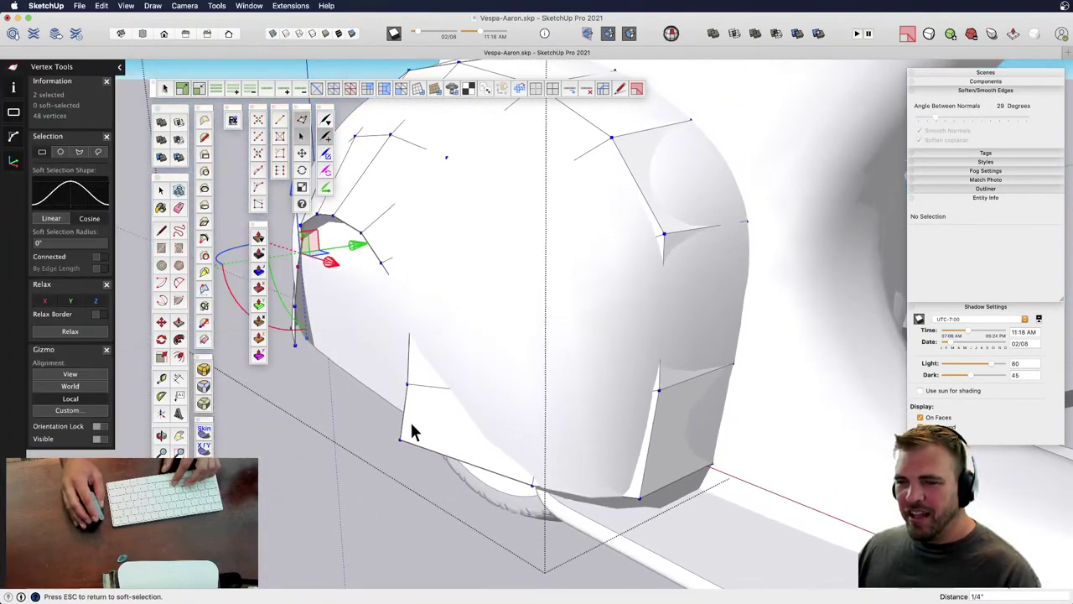
{"action": "left_click", "coordinate": [399, 438]}
{"action": "left_click_drag", "start_coordinate": [466, 430], "coordinate": [401, 391]}
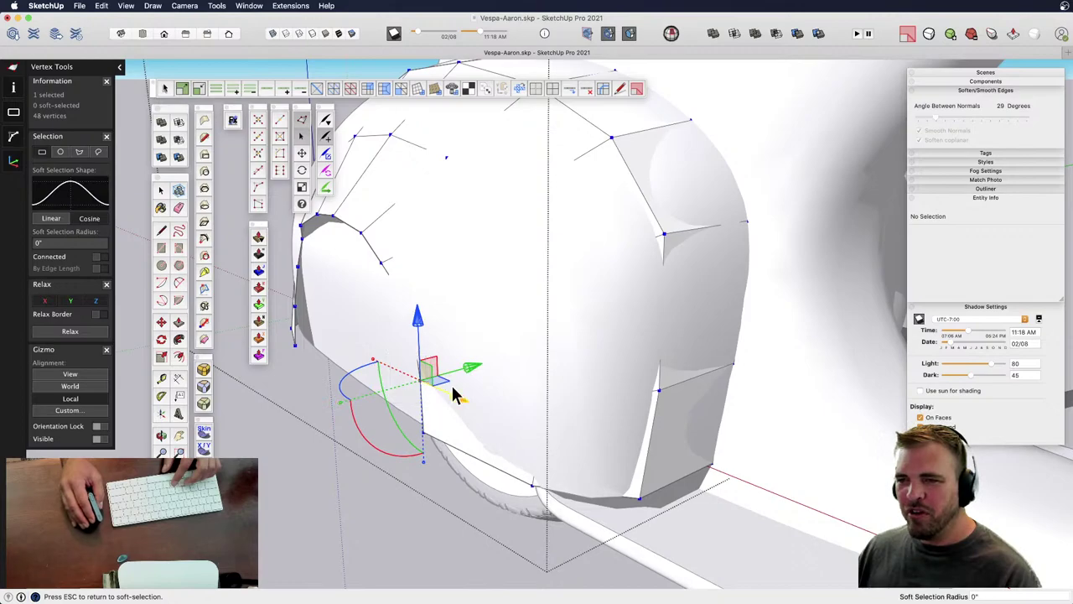
{"action": "left_click_drag", "start_coordinate": [470, 395], "coordinate": [456, 461]}
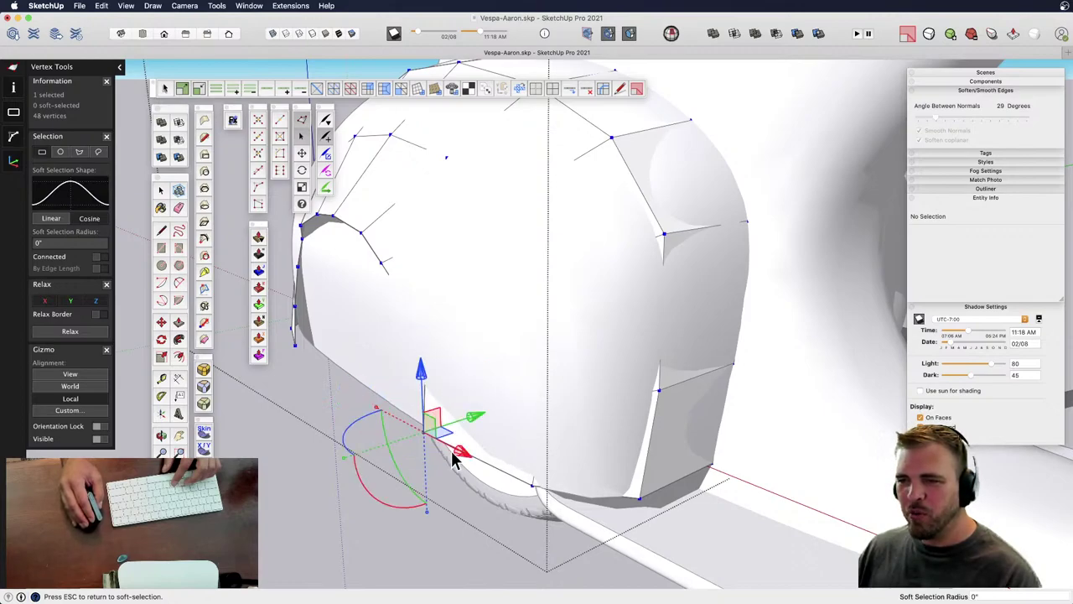
{"action": "left_click_drag", "start_coordinate": [474, 409], "coordinate": [464, 495]}
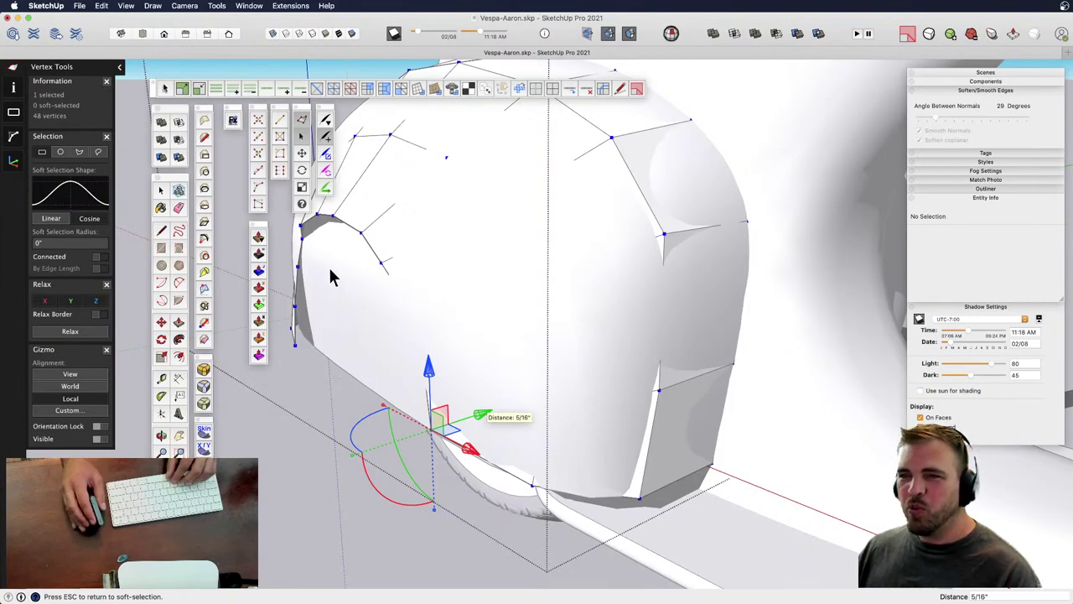
- Shift the two middle vertices atop the outer border about 1/4" inward along the green axis and undo a trial rotation
{"action": "middle_click_drag", "start_coordinate": [331, 276], "coordinate": [424, 359]}
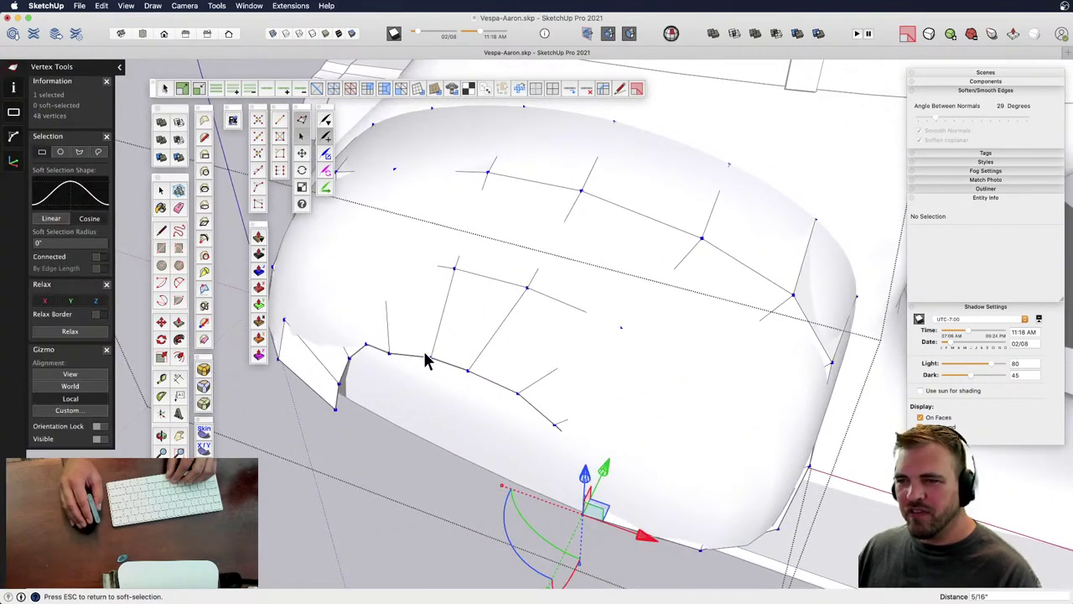
{"action": "left_click_drag", "start_coordinate": [500, 415], "coordinate": [500, 416]}
{"action": "left_click_drag", "start_coordinate": [476, 333], "coordinate": [481, 327]}
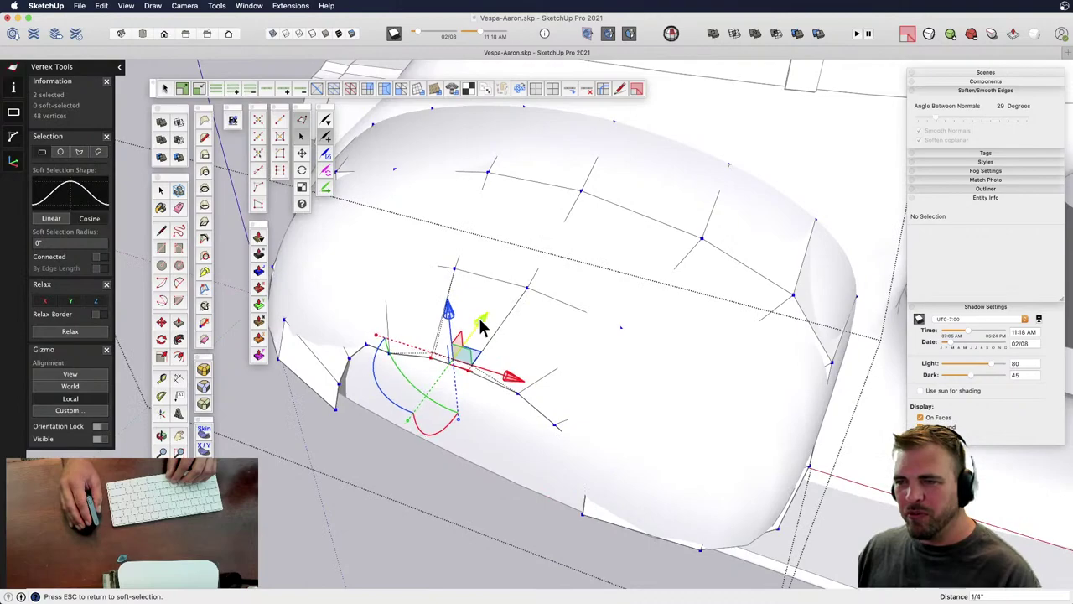
{"action": "mouse_move", "coordinate": [379, 347]}
{"action": "left_mouse_down"}
{"action": "mouse_move", "coordinate": [411, 372]}
{"action": "mouse_move", "coordinate": [382, 342]}
{"action": "left_mouse_up"}
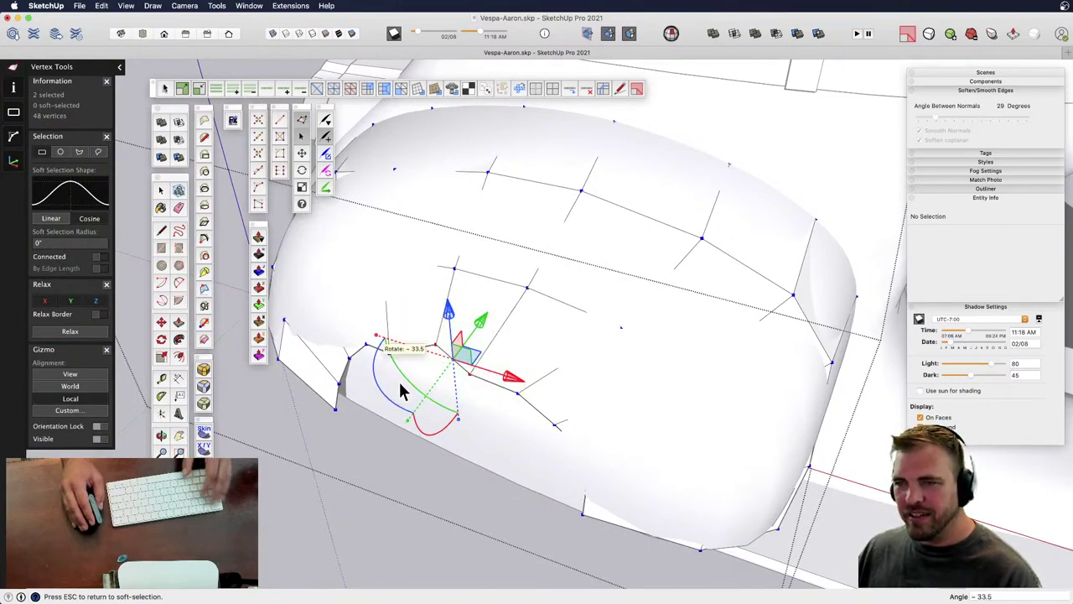
{"action": "key", "text": "super+z"}
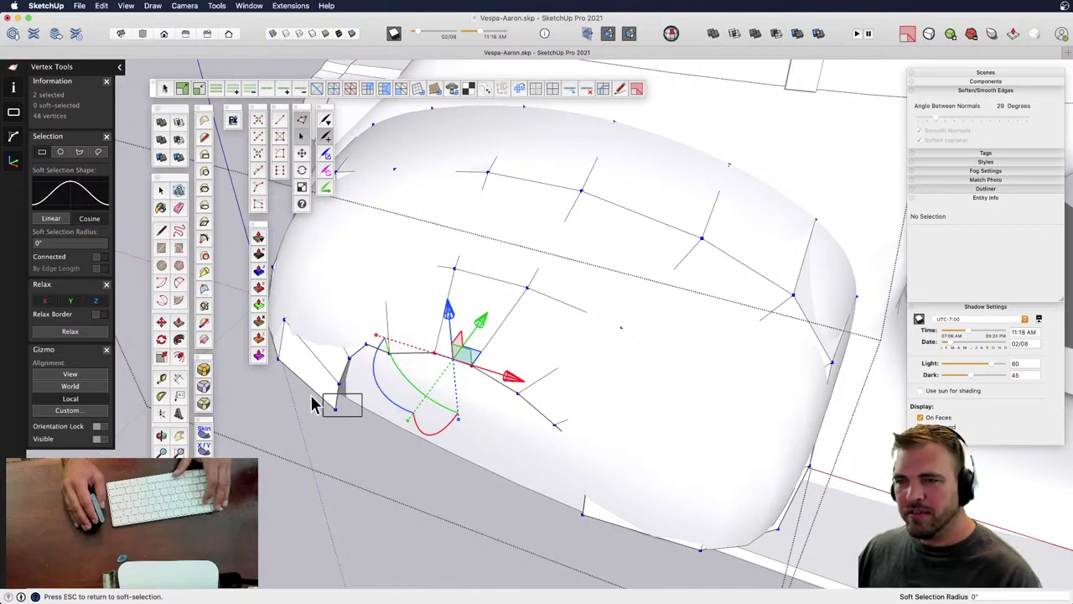
- Move the outer border's rear bottom vertex about 5/8", its inner neighbour about 3/16" and the vertex above it slightly inward along the green axis
{"action": "left_click_drag", "start_coordinate": [312, 394], "coordinate": [314, 402]}
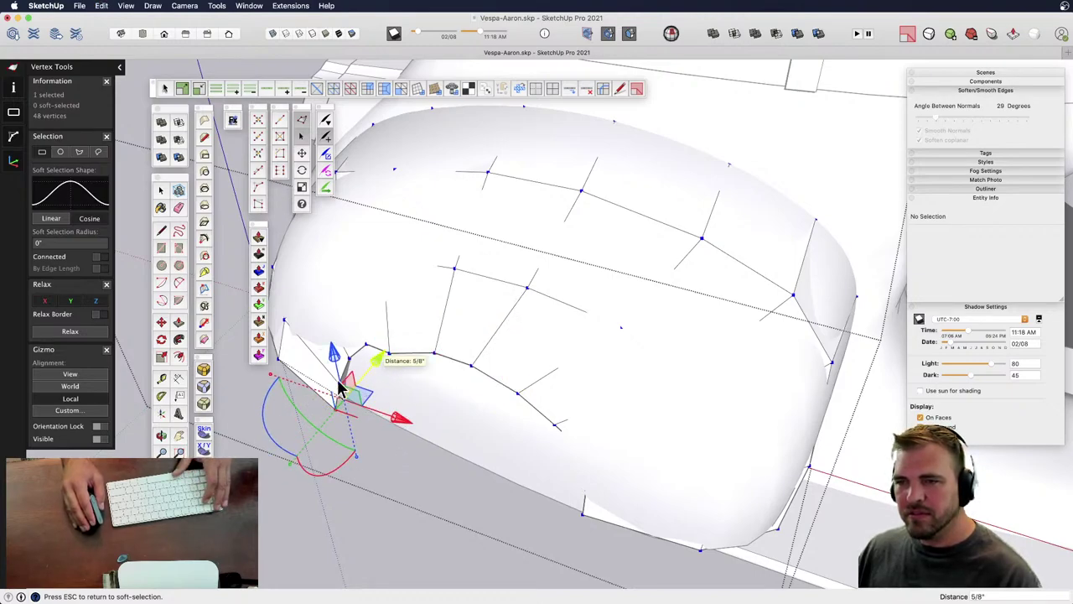
{"action": "left_click", "coordinate": [281, 359]}
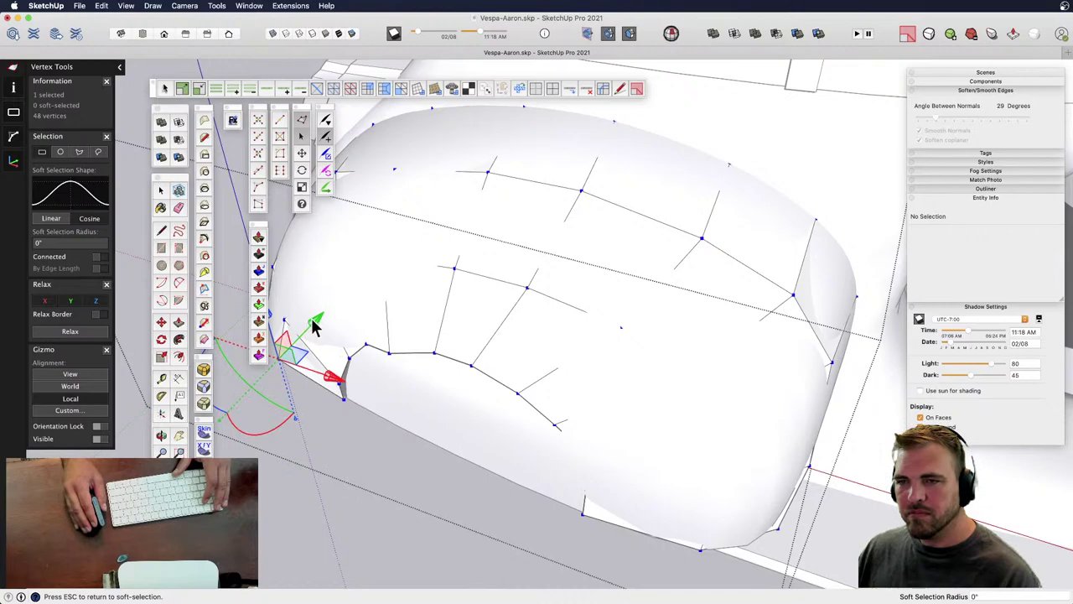
{"action": "left_click_drag", "start_coordinate": [312, 327], "coordinate": [369, 400]}
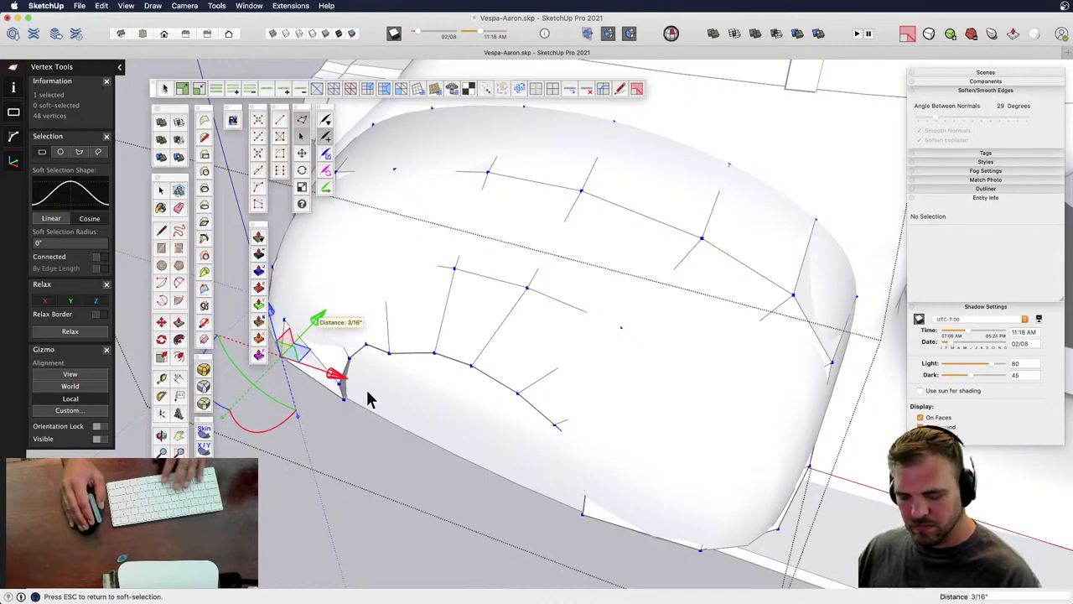
{"action": "left_click", "coordinate": [340, 384]}
{"action": "left_click_drag", "start_coordinate": [366, 349], "coordinate": [373, 340]}
- Shift the rear bottom vertex of the outer border slightly along the blue axis
{"action": "middle_click_drag", "start_coordinate": [419, 443], "coordinate": [628, 486]}
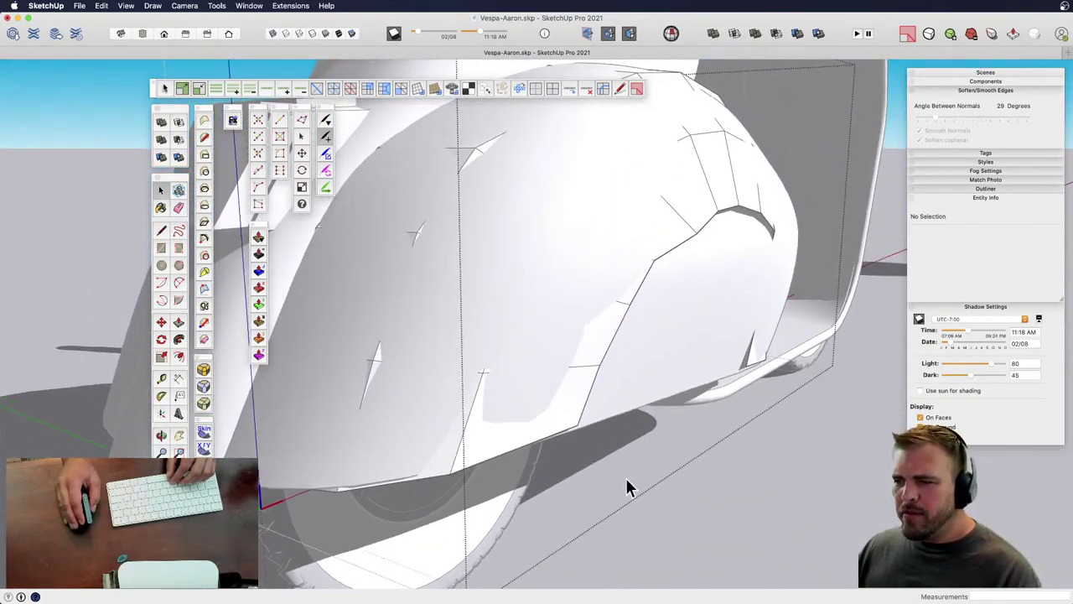
{"action": "key", "text": "v"}
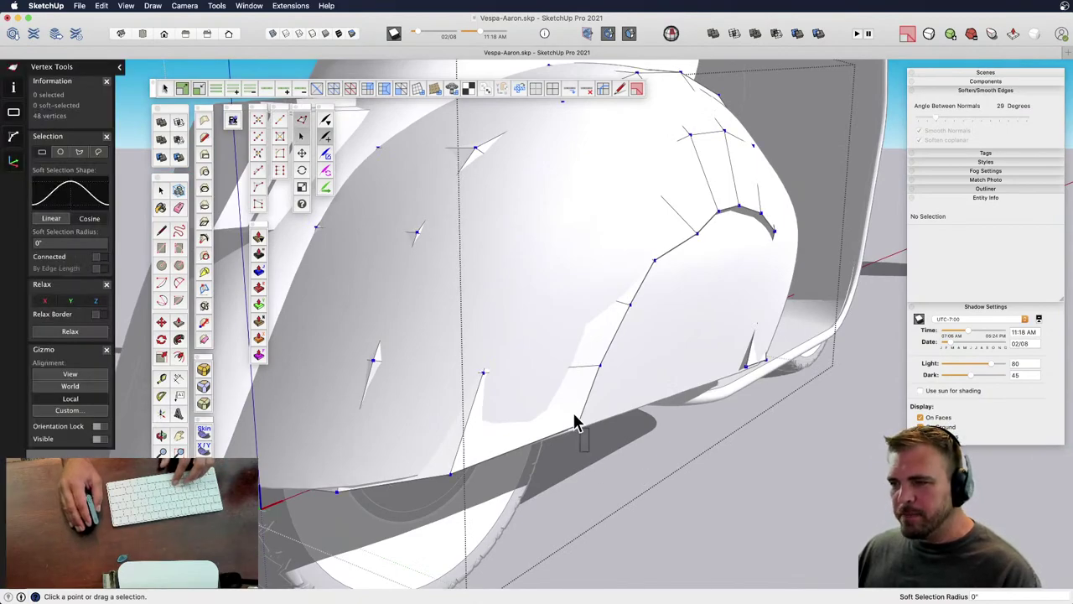
{"action": "left_click", "coordinate": [576, 423]}
{"action": "left_click_drag", "start_coordinate": [577, 369], "coordinate": [586, 382]}
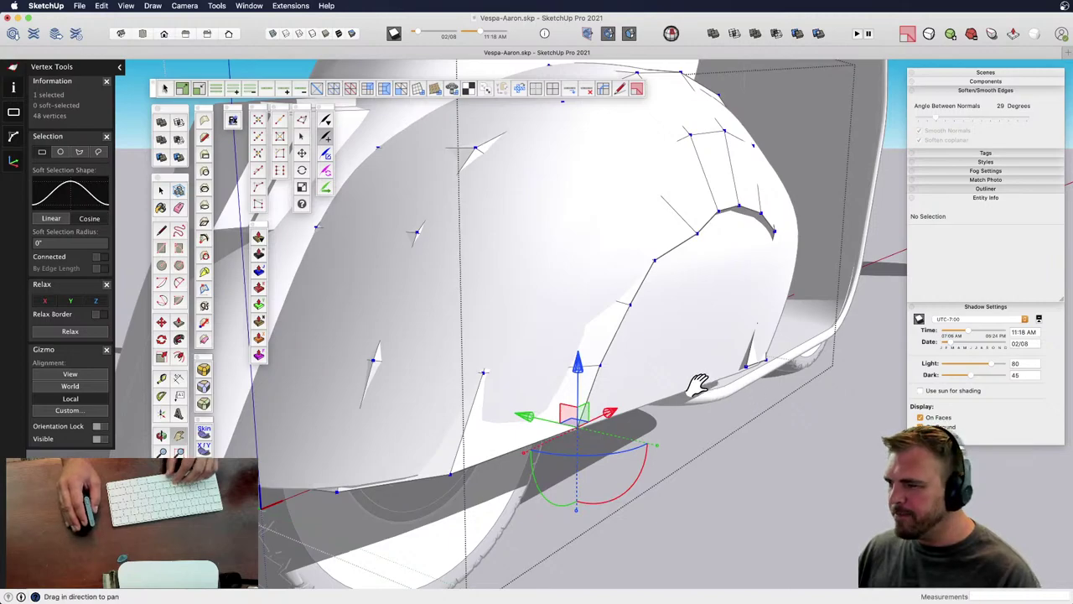
- Move the front bottom vertex of the outer border about 1/8" along the blue axis
{"action": "middle_click_drag", "start_coordinate": [705, 388], "coordinate": [500, 417]}
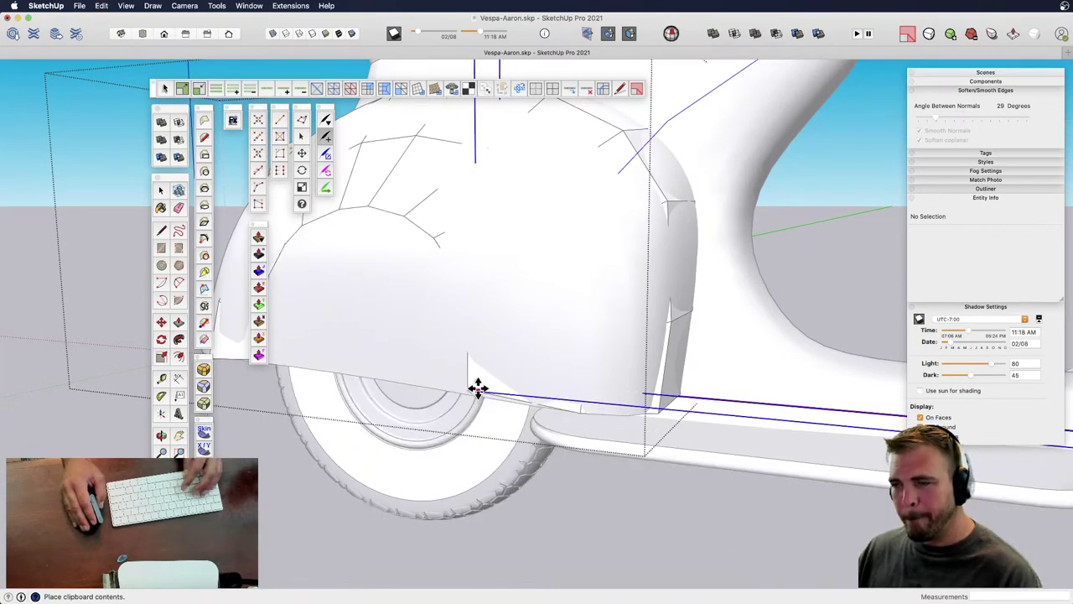
{"action": "left_click", "coordinate": [476, 390]}
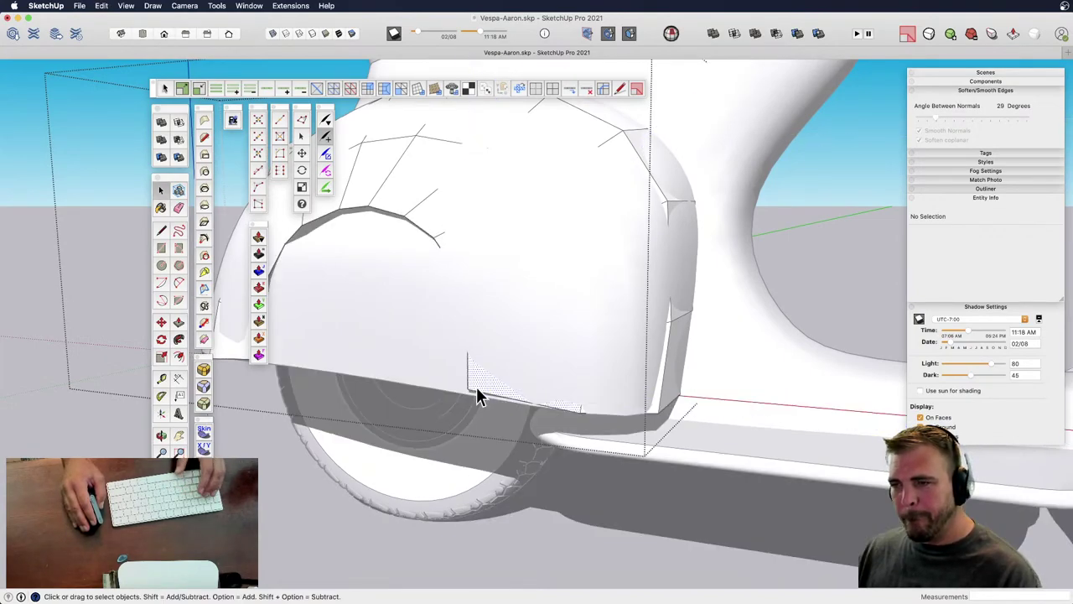
{"action": "left_click", "coordinate": [491, 428]}
{"action": "key", "text": "alt+v"}
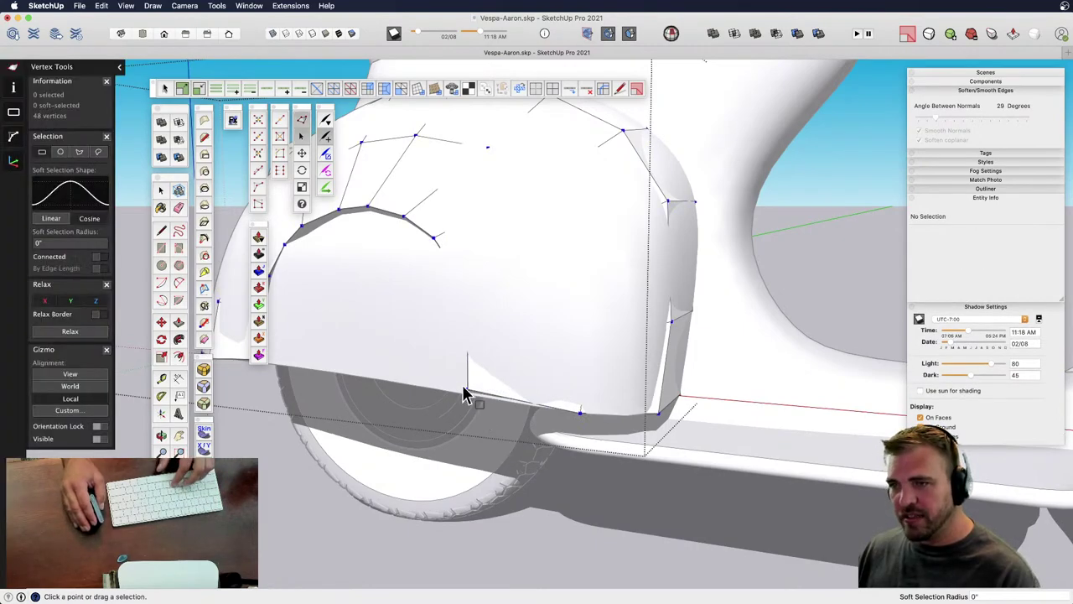
{"action": "left_click", "coordinate": [468, 389]}
{"action": "left_click_drag", "start_coordinate": [467, 334], "coordinate": [467, 335]}
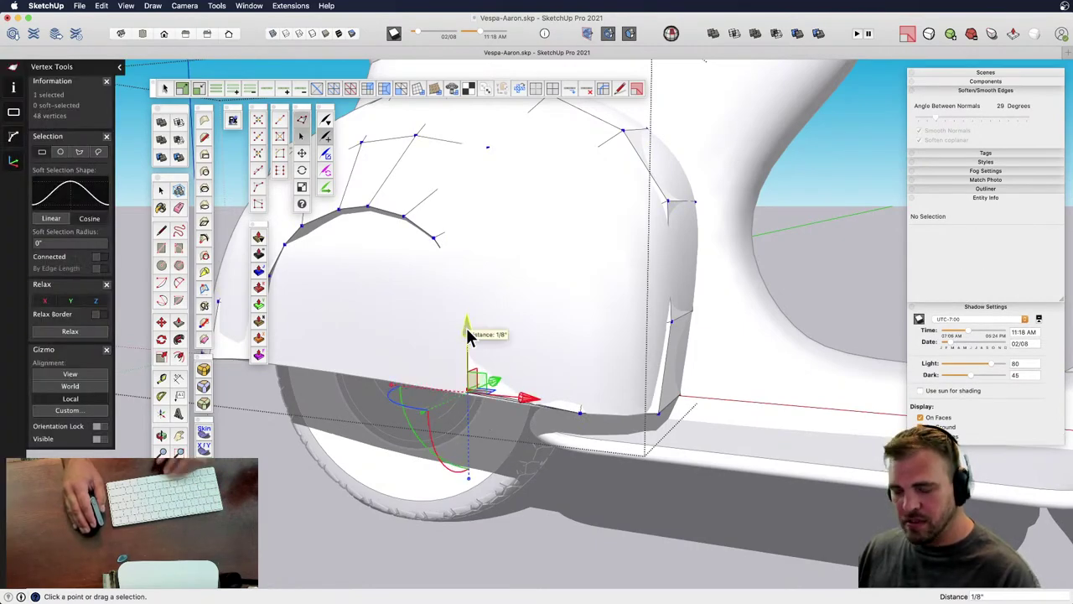
- Move the upper rear vertex of the outer border about 5/16" inward along the green axis
{"action": "middle_click_drag", "start_coordinate": [472, 376], "coordinate": [673, 330]}
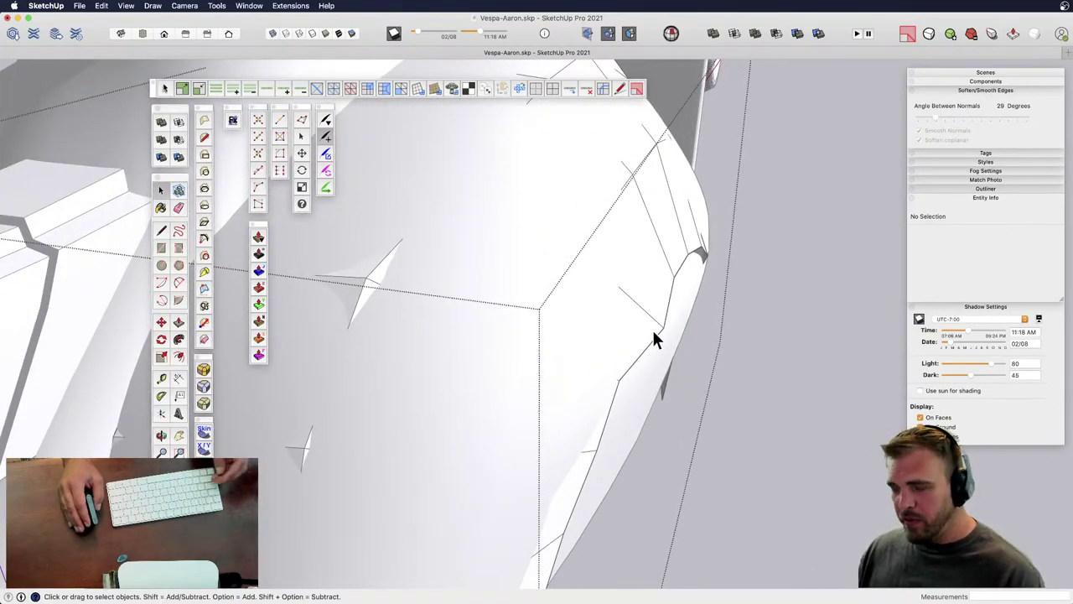
{"action": "key", "text": "v"}
{"action": "left_click", "coordinate": [662, 326]}
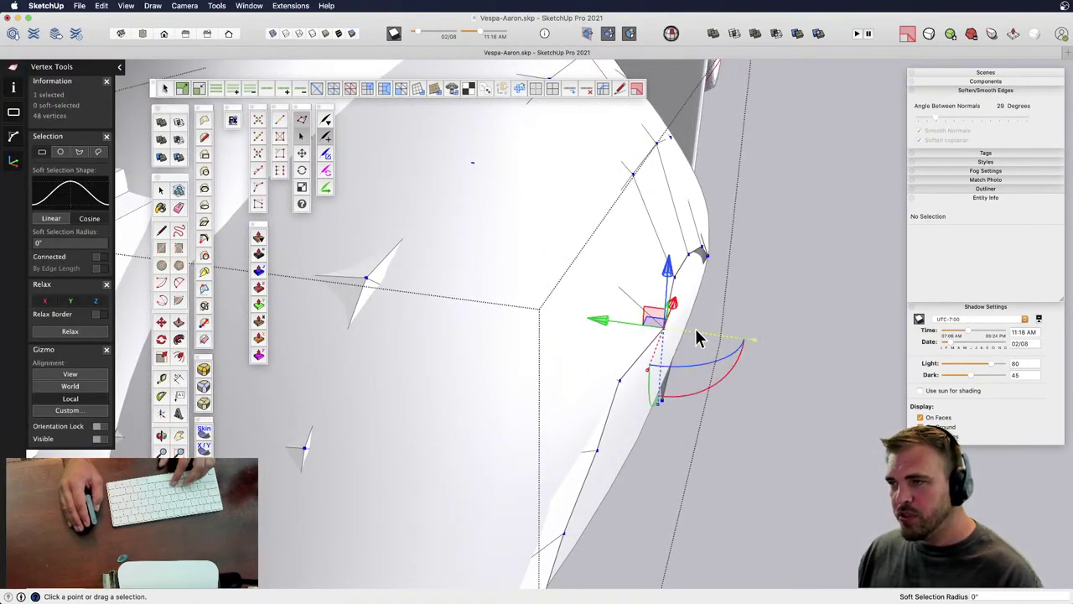
{"action": "left_click_drag", "start_coordinate": [602, 327], "coordinate": [590, 325]}
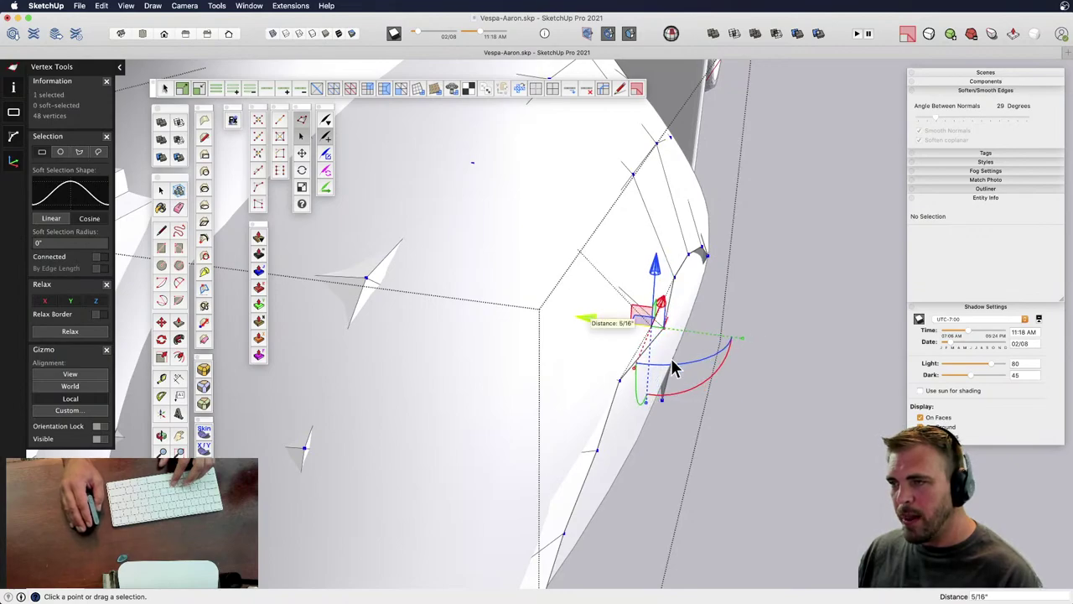
- Leave the fender's editing mode and examine its curvature and outer border from the rear, above and the side
{"action": "scroll", "coordinate": [663, 373], "scroll_direction": "down", "scroll_amount": 5}
{"action": "key", "text": "space"}
{"action": "middle_click_drag", "start_coordinate": [575, 369], "coordinate": [472, 243]}
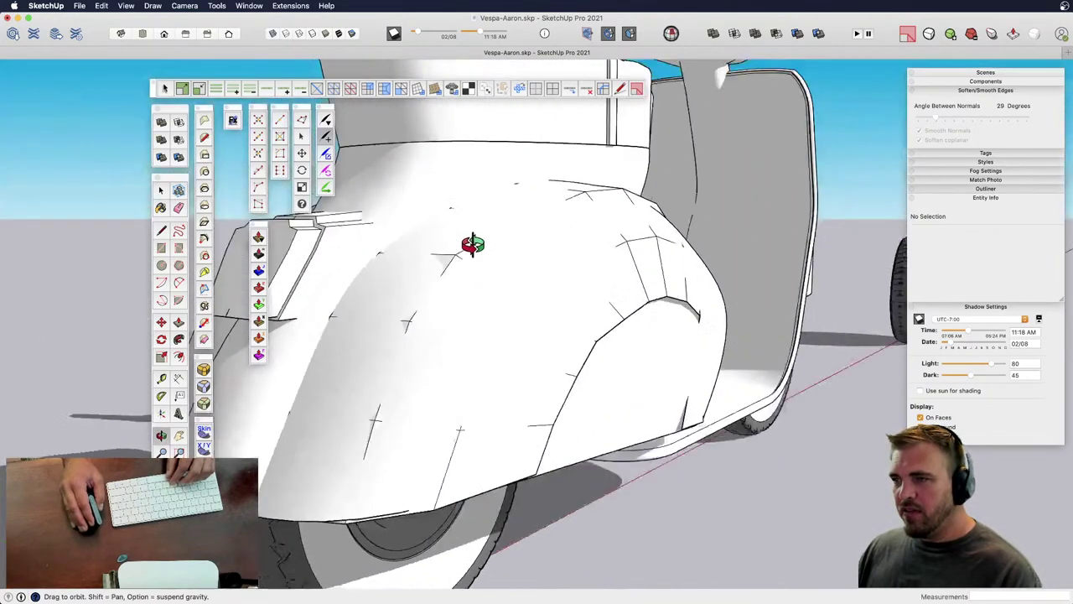
{"action": "left_click_drag", "start_coordinate": [472, 243], "coordinate": [436, 210]}
{"action": "left_click_drag", "start_coordinate": [553, 352], "coordinate": [781, 457]}
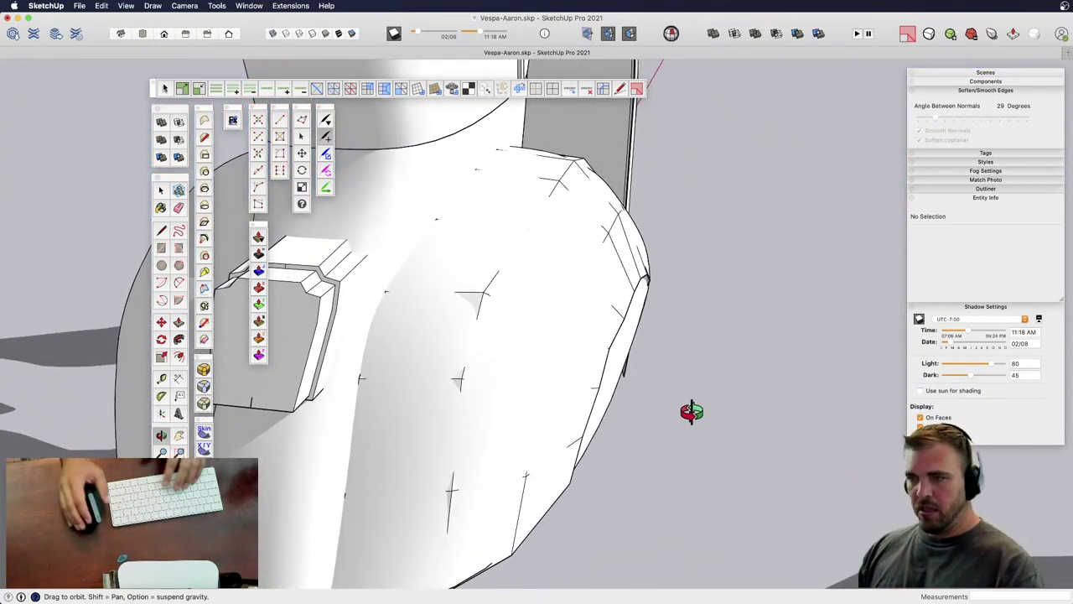
{"action": "left_click_drag", "start_coordinate": [629, 359], "coordinate": [602, 292]}
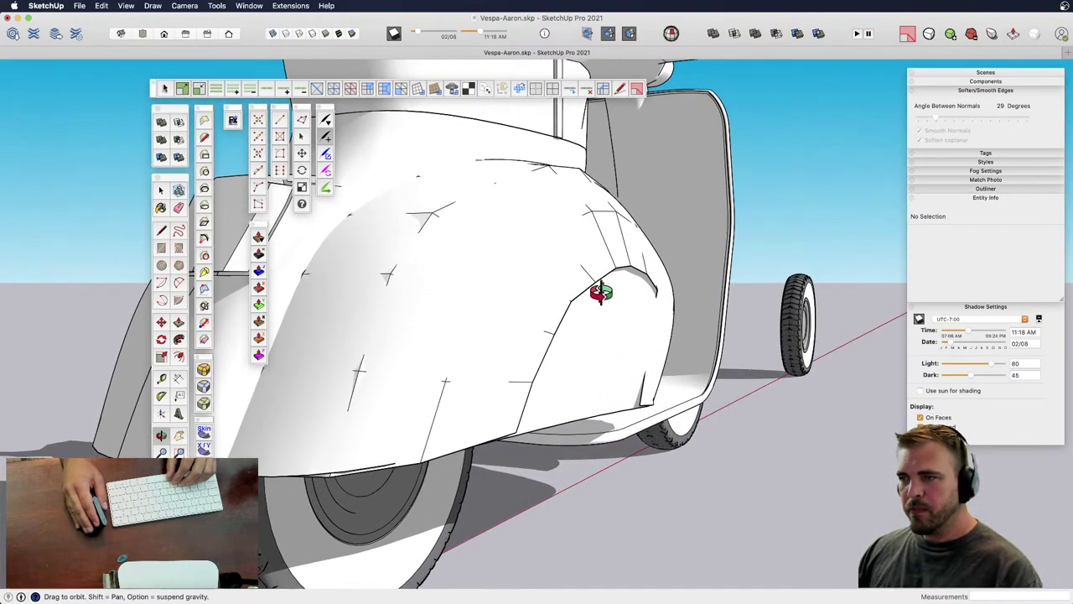
{"action": "left_click_drag", "start_coordinate": [622, 329], "coordinate": [439, 405]}
{"action": "middle_click_drag", "start_coordinate": [440, 405], "coordinate": [475, 391]}
- Extrude the two lower rear edges of the fender's side opening about 3 11/16" along the red axis into a strip of faces
{"action": "double_click", "coordinate": [589, 295]}
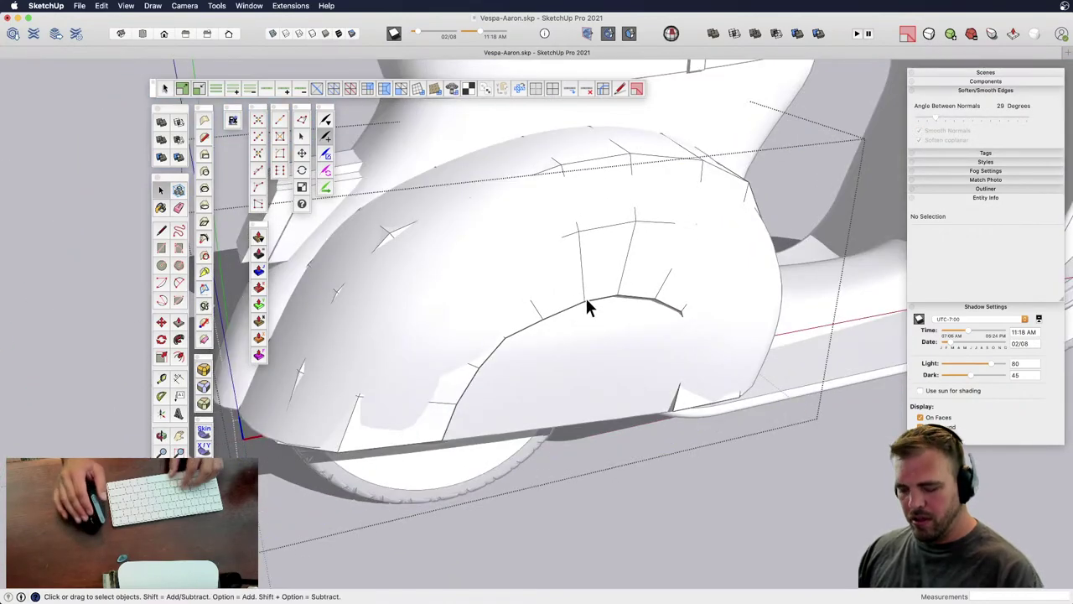
{"action": "key", "text": "x"}
{"action": "left_click_drag", "start_coordinate": [411, 362], "coordinate": [515, 487]}
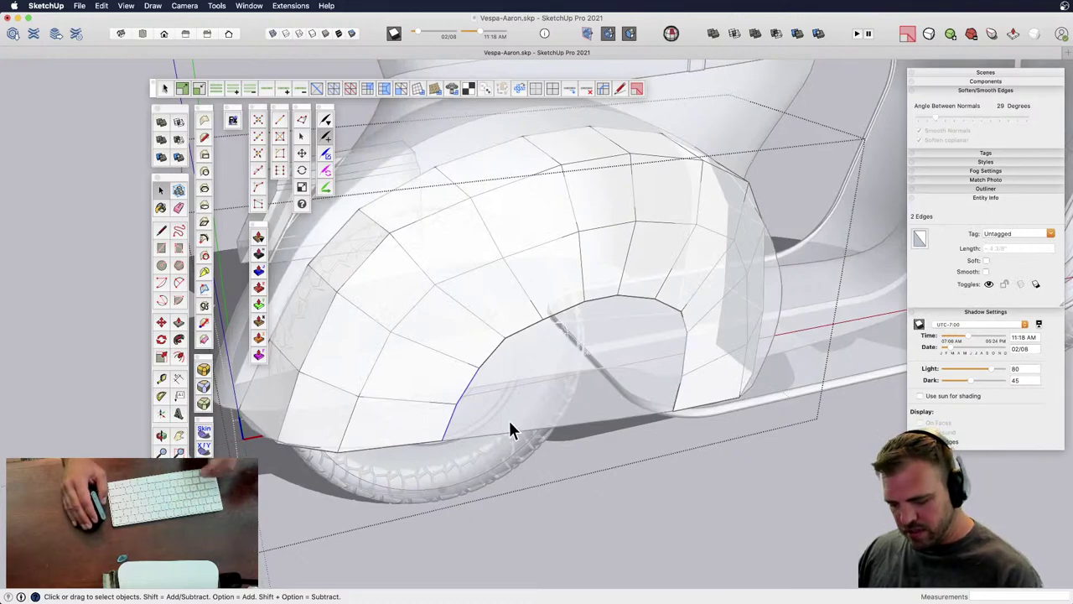
{"action": "key", "text": "v"}
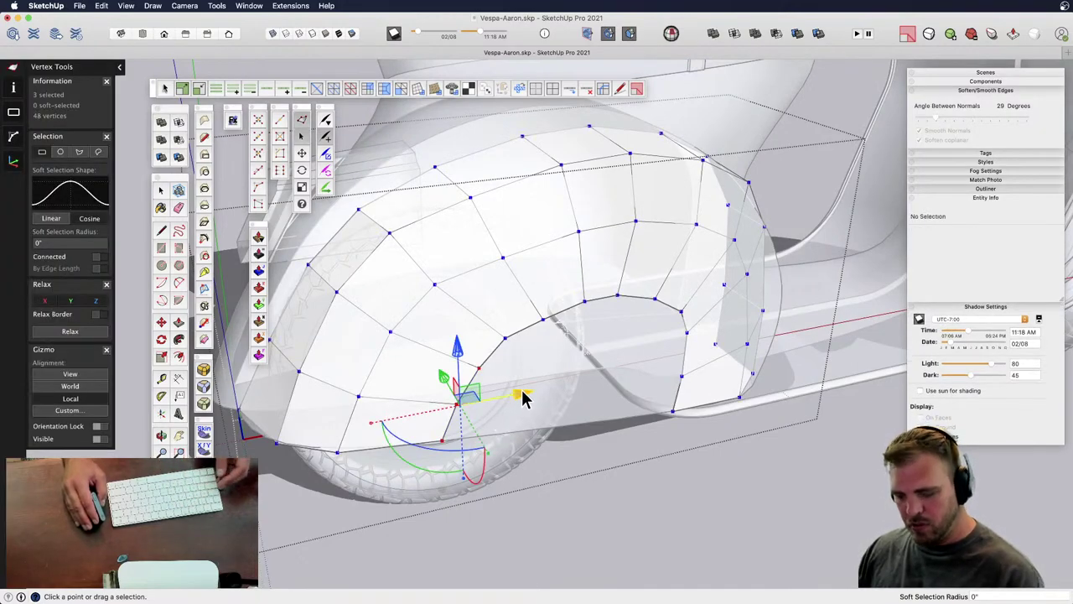
{"action": "left_click_drag", "start_coordinate": [523, 399], "coordinate": [737, 379]}
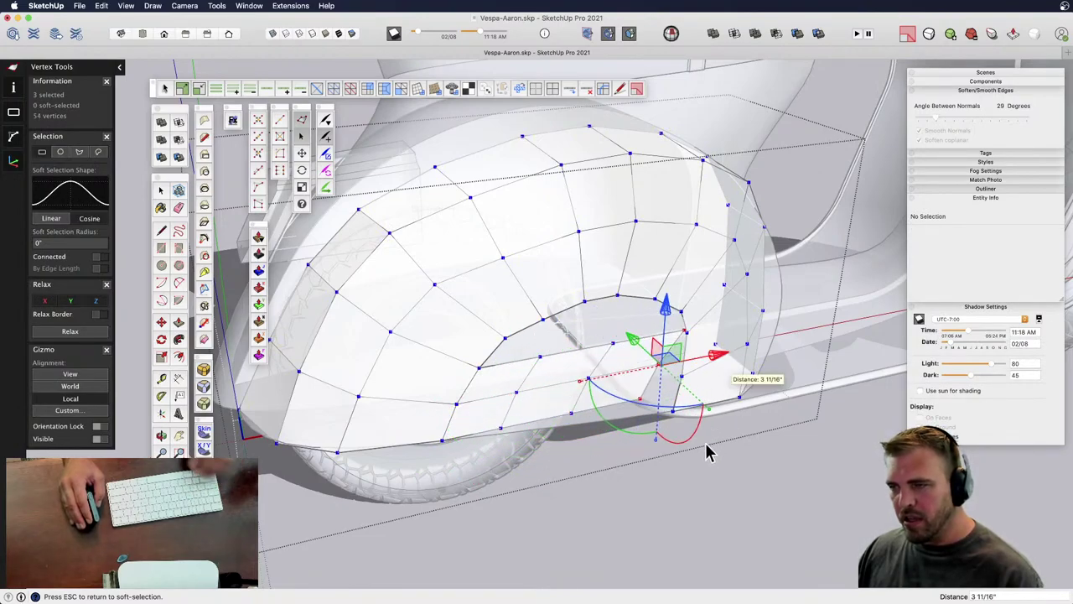
{"action": "key", "text": "space"}
{"action": "left_click", "coordinate": [670, 484]}
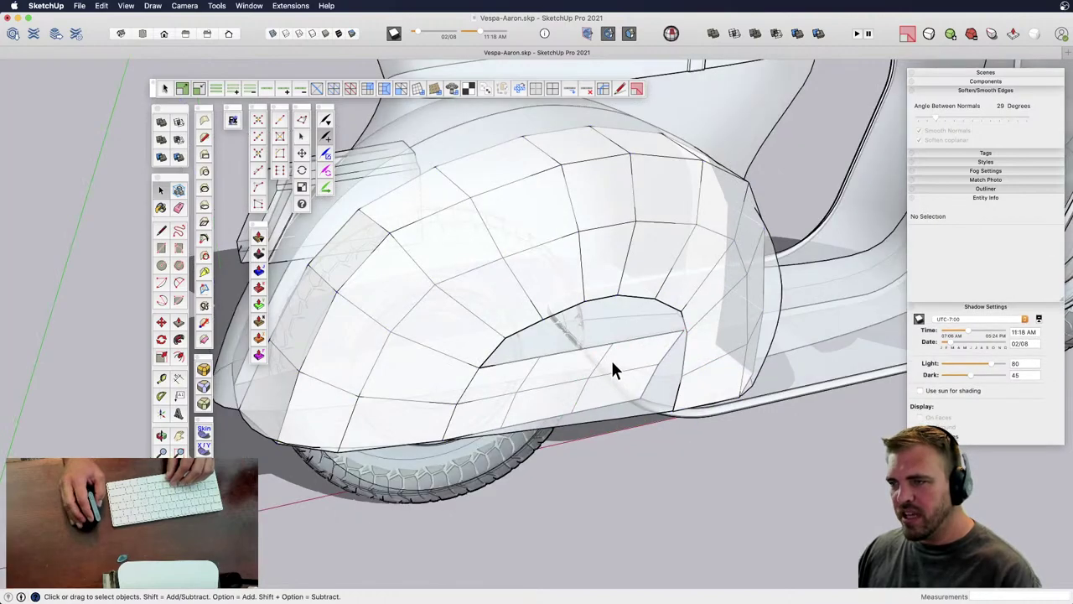
- Move the new strip's front bottom vertex about 1 5/16" and the one above it about 1 1/16" along the green axis
{"action": "scroll", "coordinate": [612, 365], "scroll_direction": "up", "scroll_amount": 5}
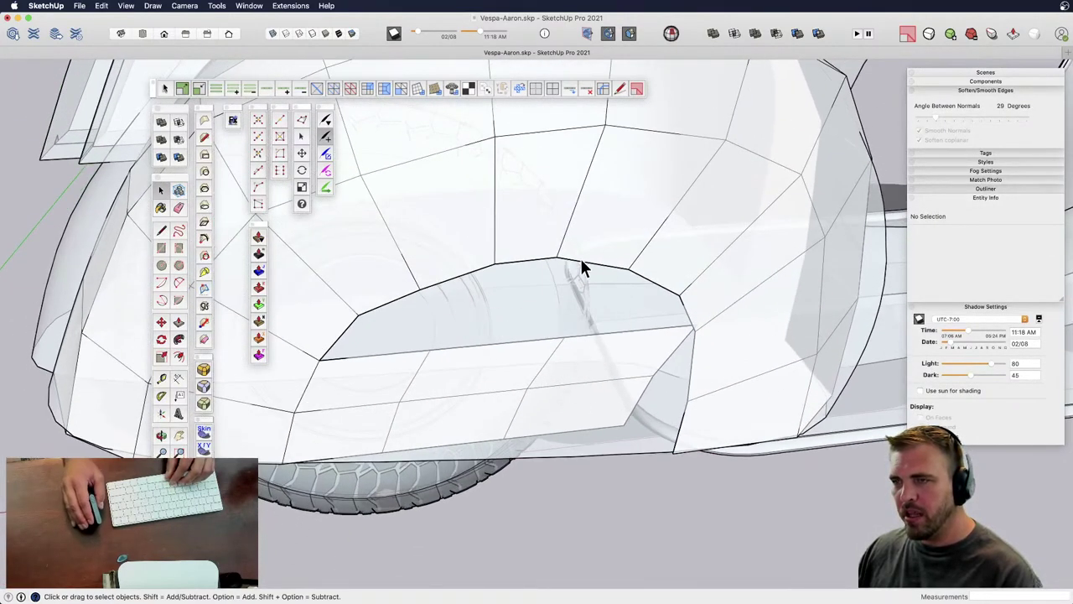
{"action": "double_click", "coordinate": [559, 262]}
{"action": "left_click", "coordinate": [563, 261]}
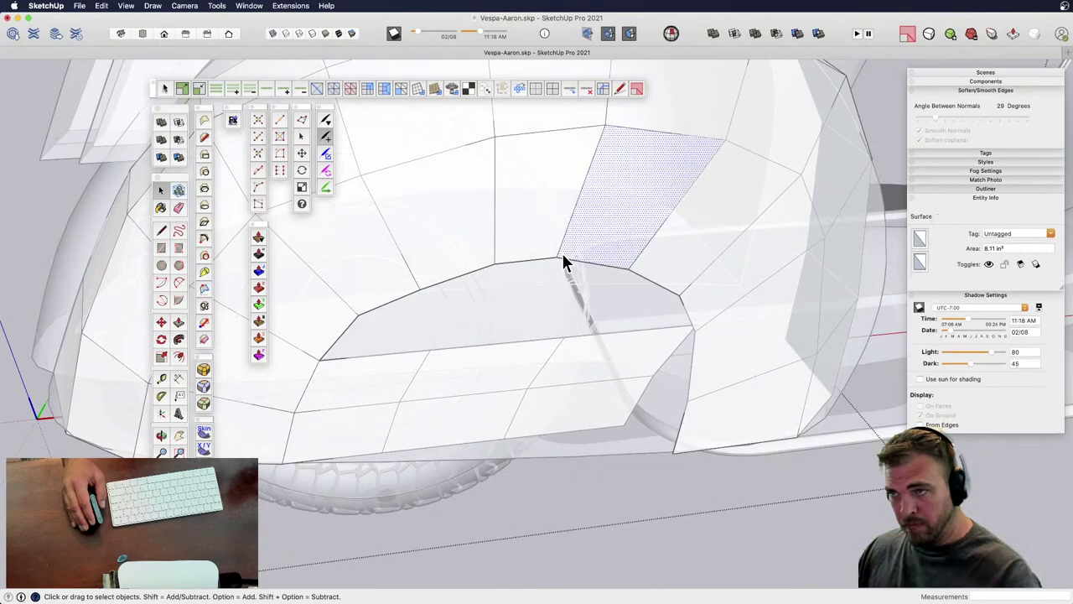
{"action": "left_click", "coordinate": [564, 288]}
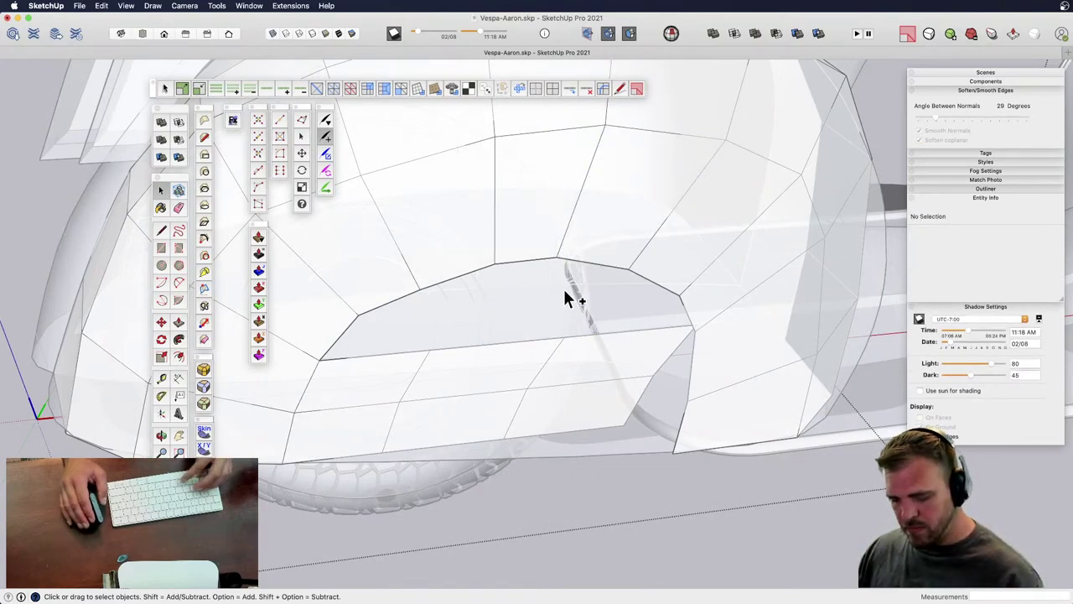
{"action": "key", "text": "v"}
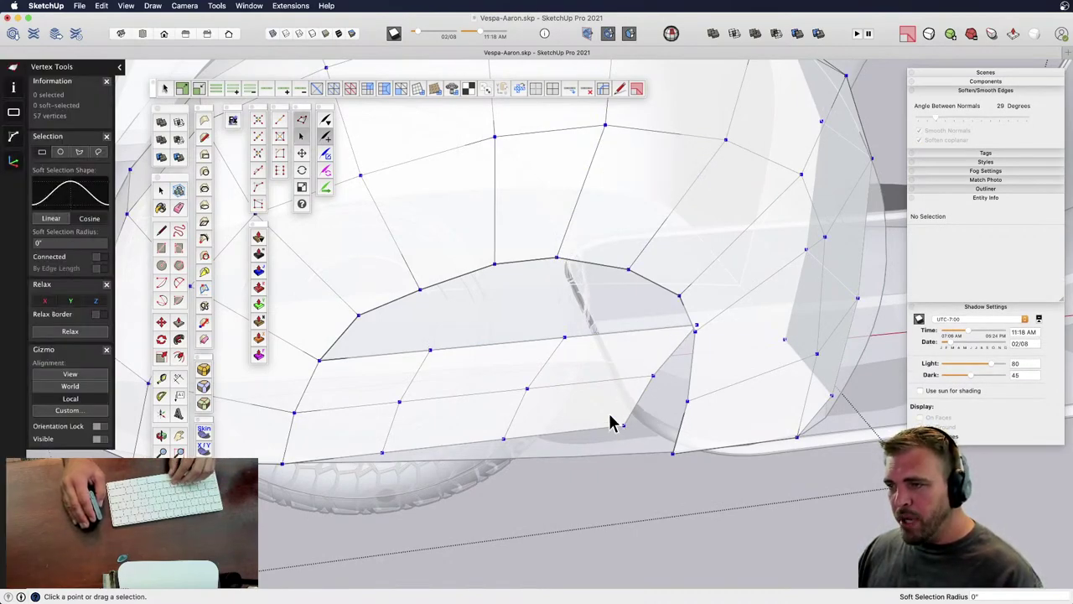
{"action": "left_click", "coordinate": [623, 426]}
{"action": "left_click_drag", "start_coordinate": [618, 405], "coordinate": [635, 426]}
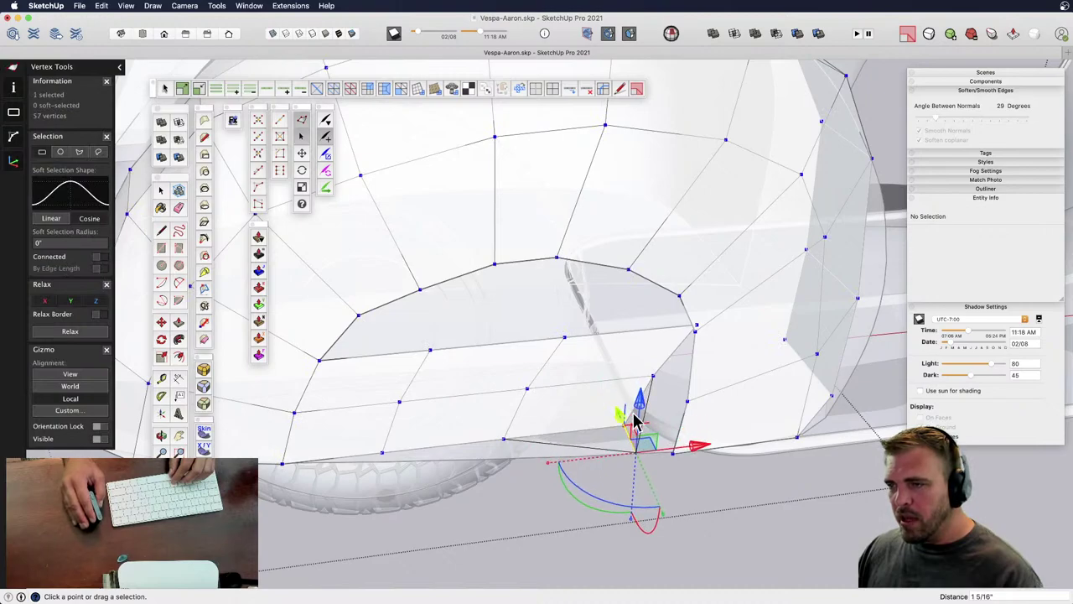
{"action": "left_click_drag", "start_coordinate": [633, 363], "coordinate": [659, 375]}
- Bring the strip's front bottom vertex to the opening's front corner and merge the three front-end vertex pairs with the fender mesh
{"action": "left_click", "coordinate": [635, 453]}
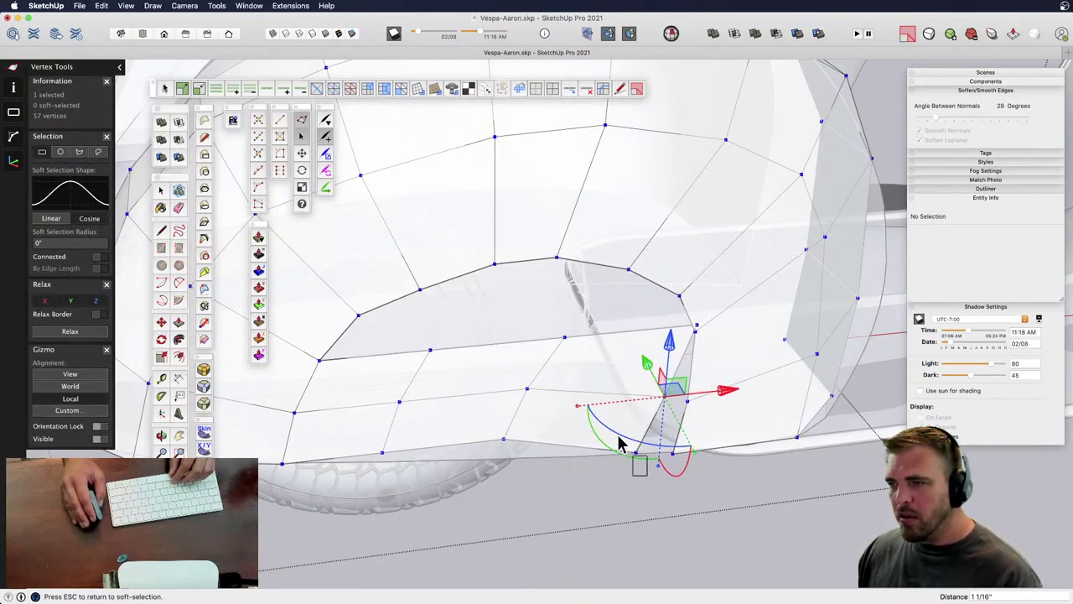
{"action": "left_click_drag", "start_coordinate": [696, 450], "coordinate": [652, 436]}
{"action": "left_click", "coordinate": [667, 447], "text": "shift"}
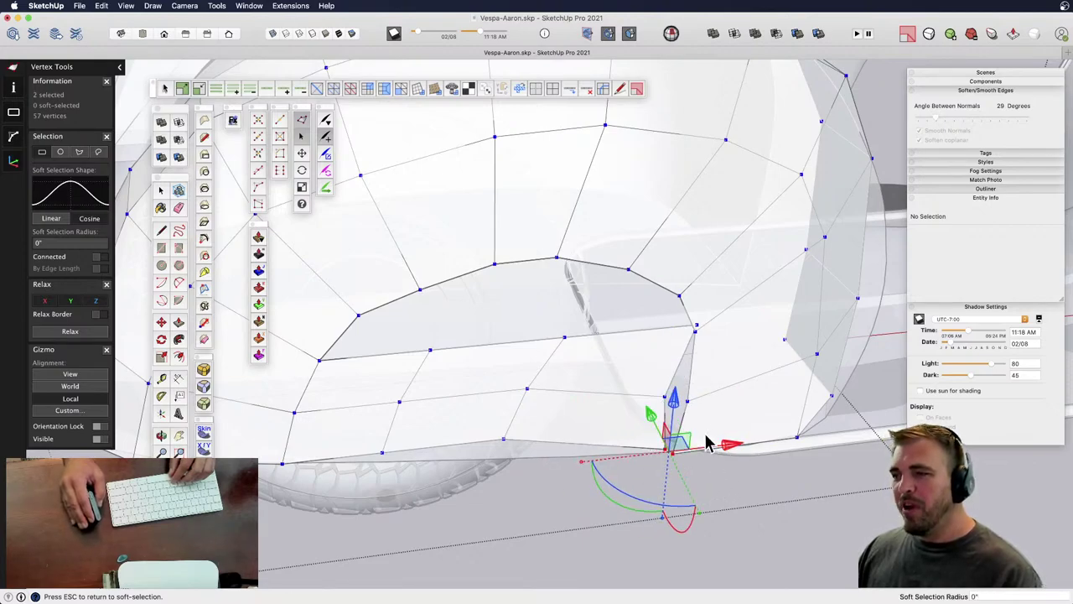
{"action": "left_click", "coordinate": [259, 124]}
{"action": "left_click_drag", "start_coordinate": [653, 380], "coordinate": [650, 379]}
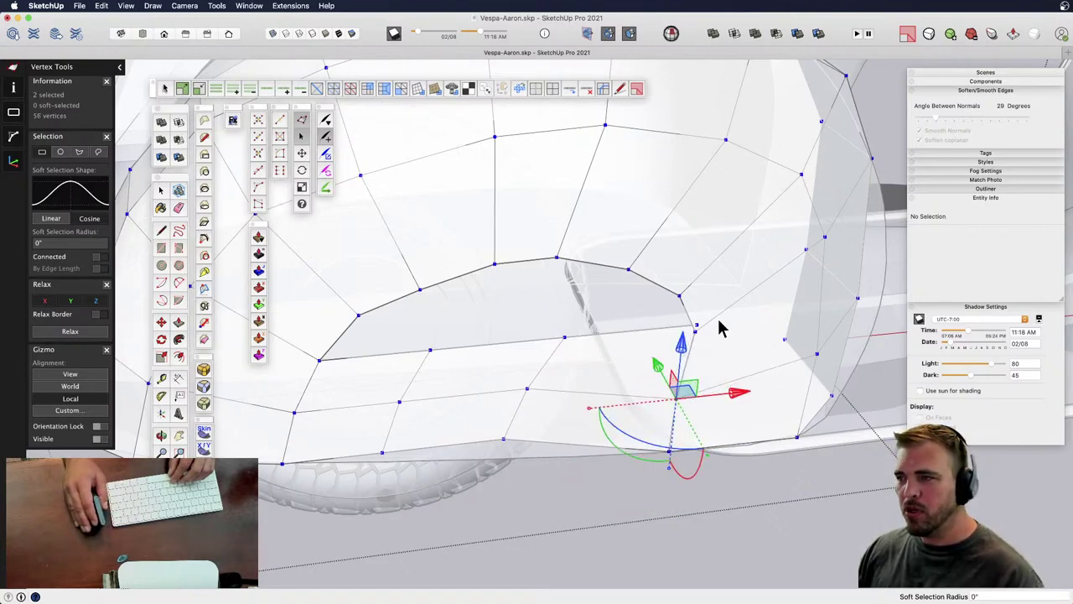
{"action": "left_click_drag", "start_coordinate": [715, 350], "coordinate": [678, 306]}
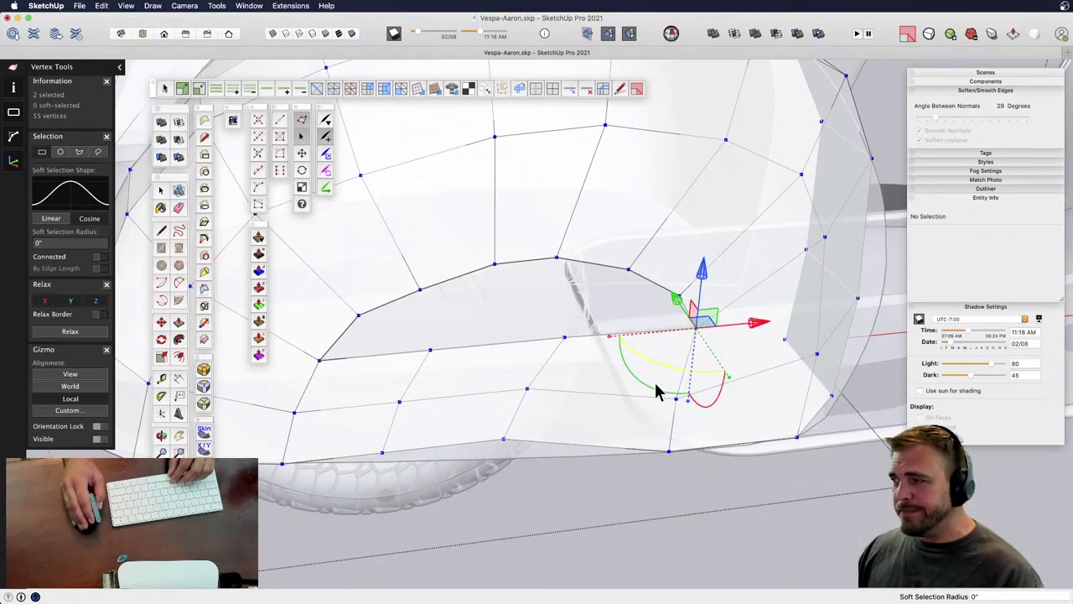
- Shift the strip's two inner bottom vertices about 3/4" and 5/16", and the rear middle-row vertex about 3/8", along the green axis
{"action": "middle_click_drag", "start_coordinate": [506, 404], "coordinate": [730, 442]}
{"action": "left_click_drag", "start_coordinate": [682, 461], "coordinate": [609, 425]}
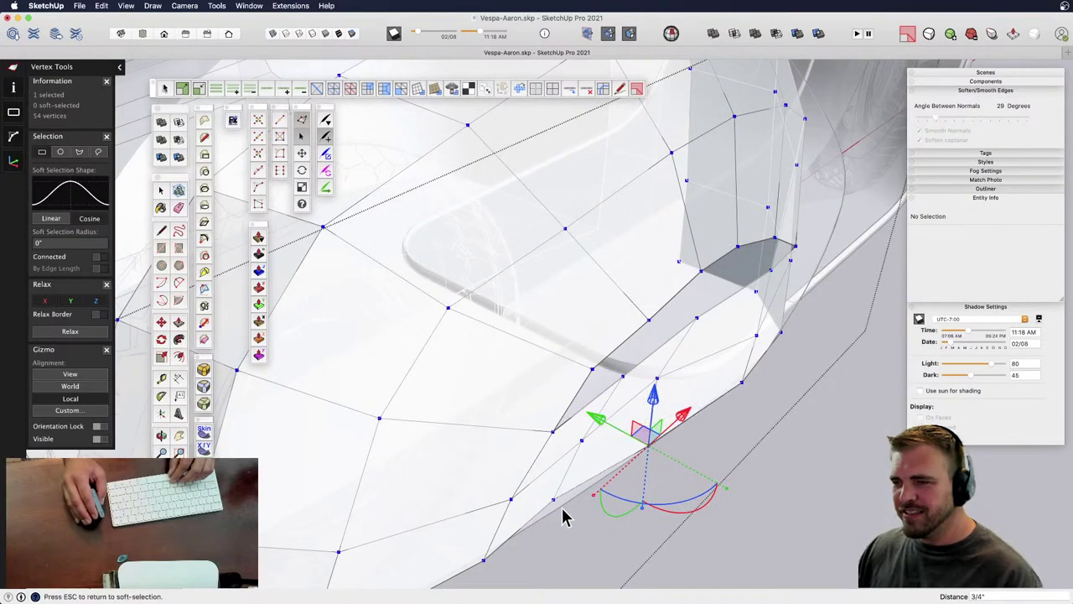
{"action": "key", "text": "Escape"}
{"action": "left_click_drag", "start_coordinate": [547, 509], "coordinate": [601, 460]}
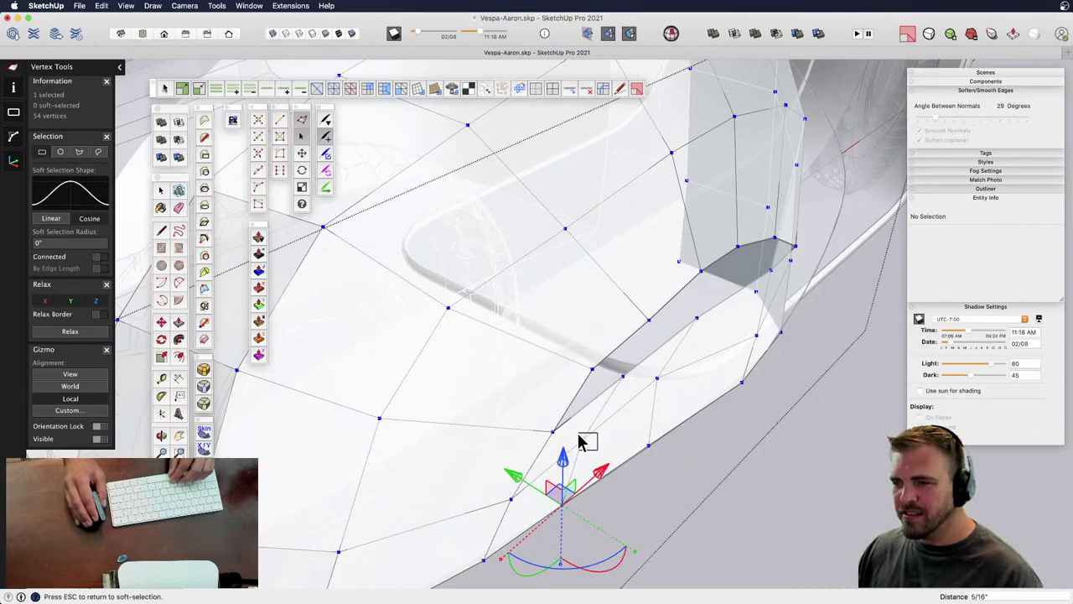
{"action": "left_click", "coordinate": [580, 437]}
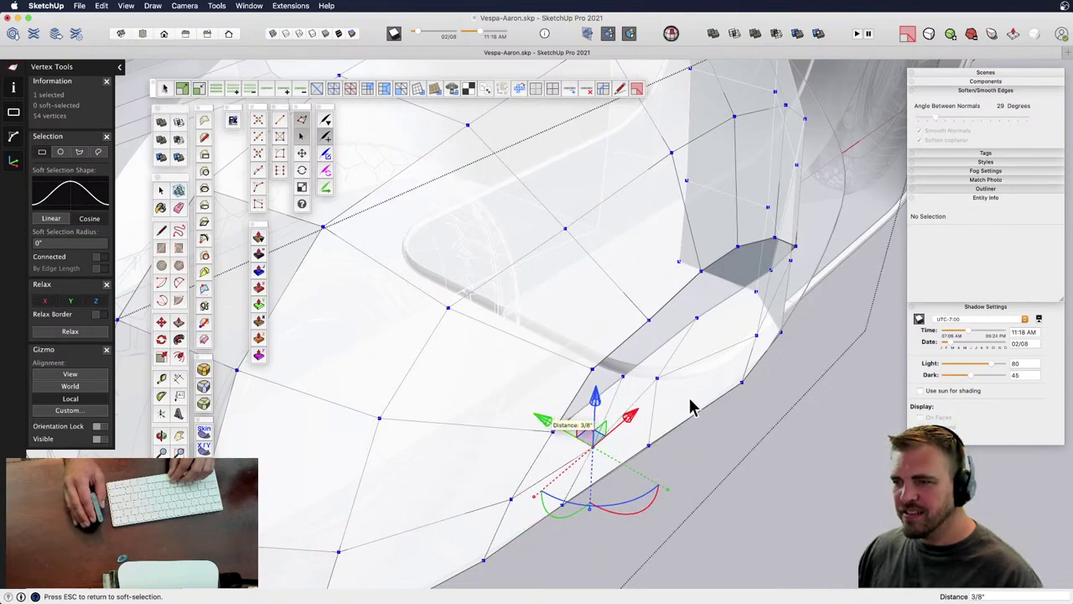
- Reposition the strip's front middle-row vertex and move its two inner top-row vertices about 5/8" along the green axis
{"action": "left_click", "coordinate": [657, 376]}
{"action": "left_click_drag", "start_coordinate": [618, 367], "coordinate": [622, 453]}
{"action": "middle_click_drag", "start_coordinate": [622, 454], "coordinate": [686, 334]}
{"action": "left_click_drag", "start_coordinate": [634, 315], "coordinate": [659, 339]}
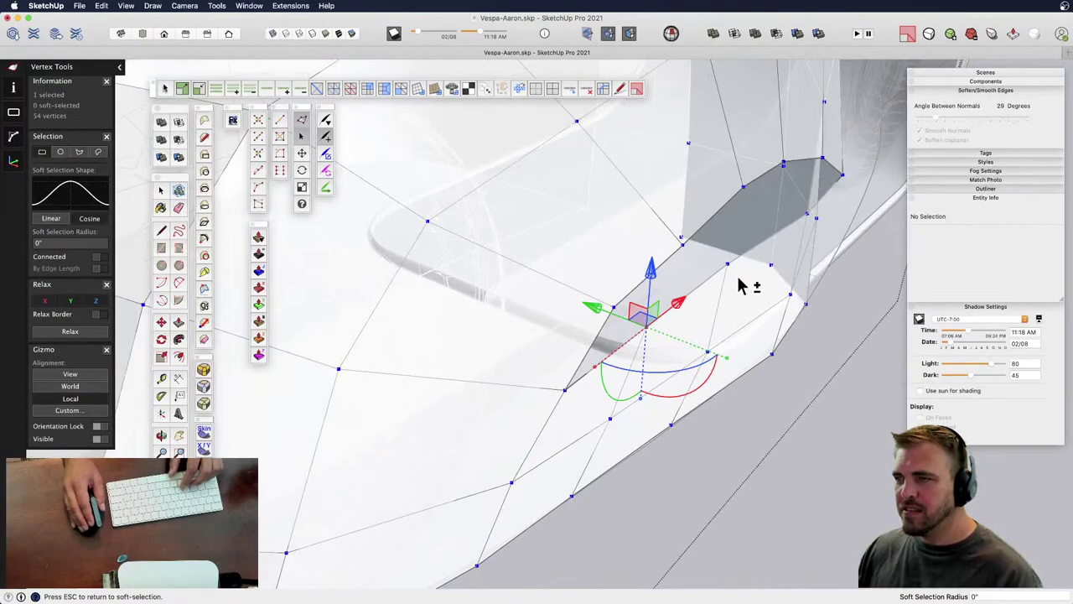
{"action": "left_click_drag", "start_coordinate": [738, 280], "coordinate": [715, 254], "text": "shift"}
{"action": "left_click_drag", "start_coordinate": [642, 275], "coordinate": [668, 287]}
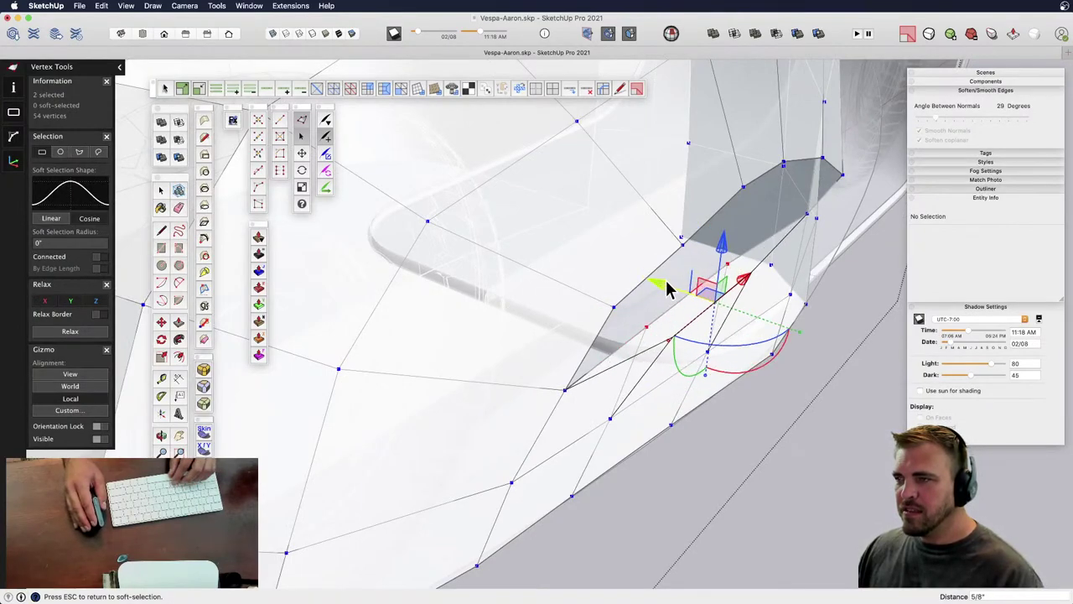
{"action": "middle_click_drag", "start_coordinate": [572, 468], "coordinate": [825, 274]}
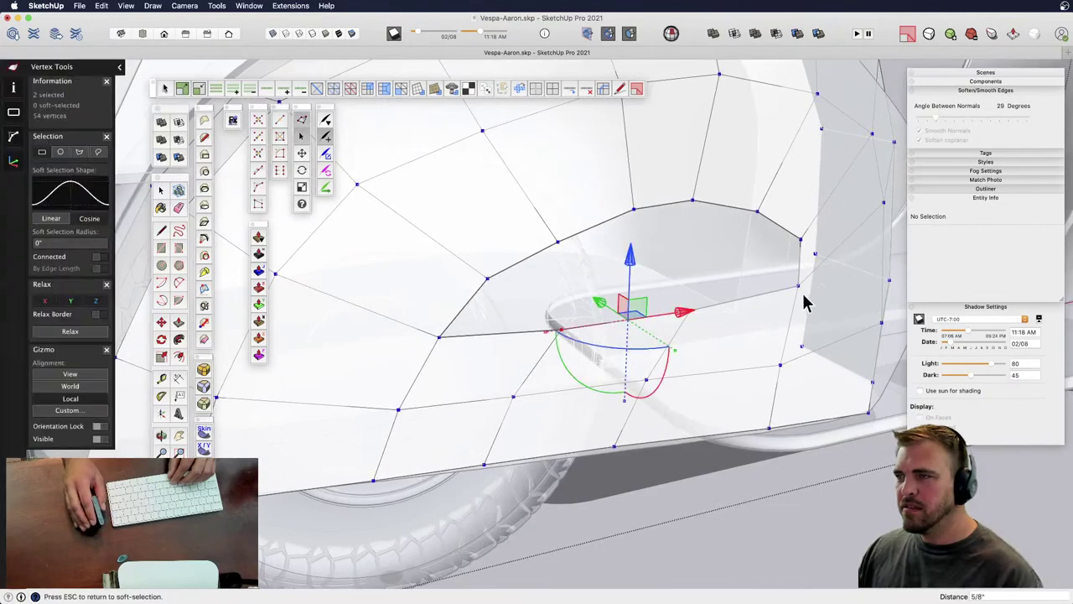
{"action": "middle_click_drag", "start_coordinate": [729, 267], "coordinate": [623, 271]}
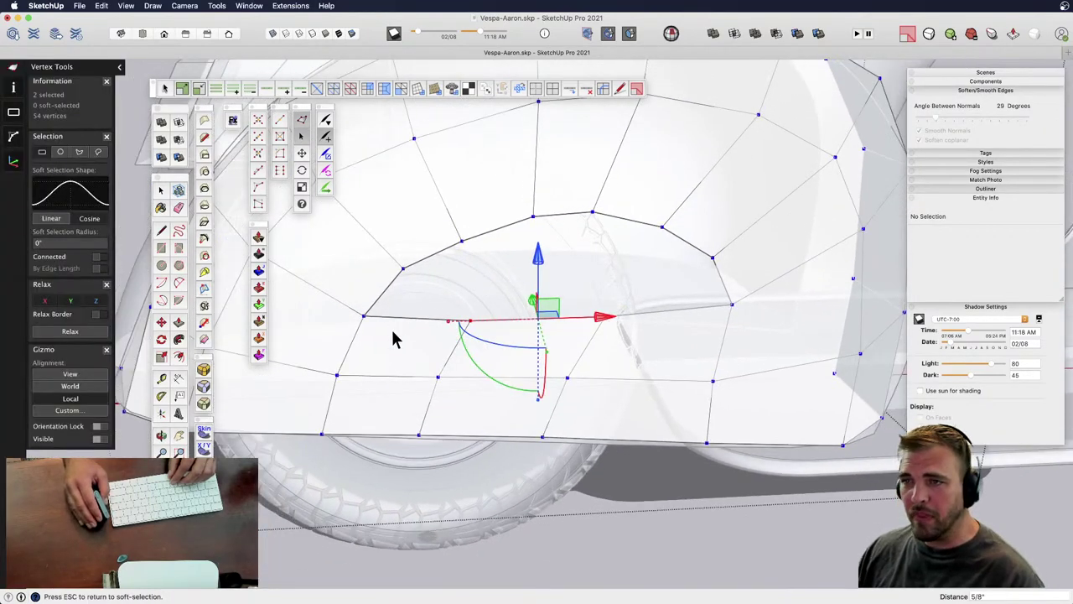
{"action": "left_click_drag", "start_coordinate": [333, 306], "coordinate": [333, 305]}
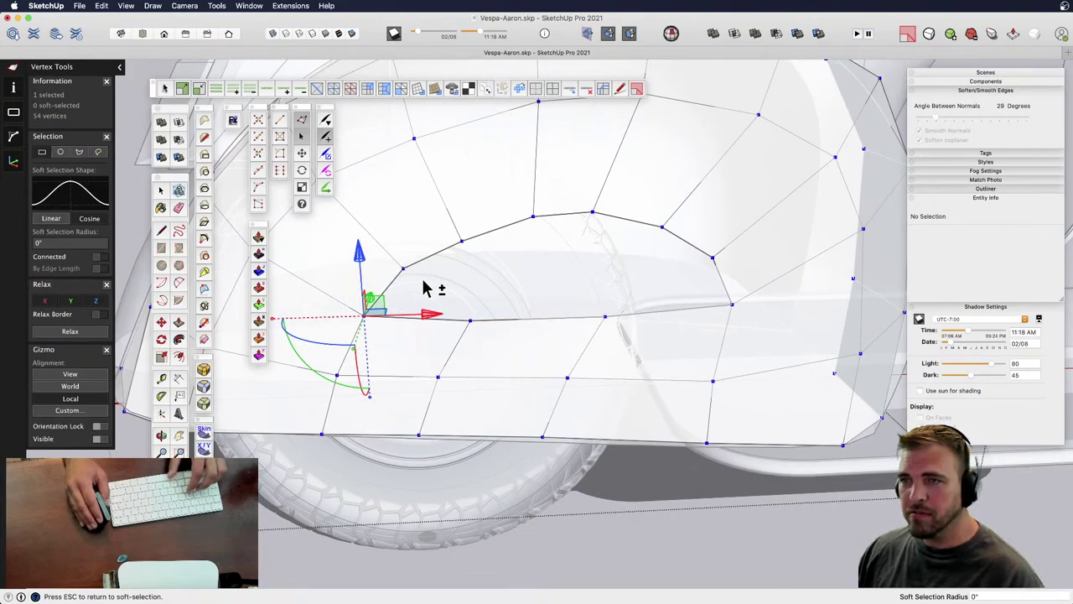
{"action": "left_click", "coordinate": [401, 265], "text": "shift"}
{"action": "left_click", "coordinate": [447, 257]}
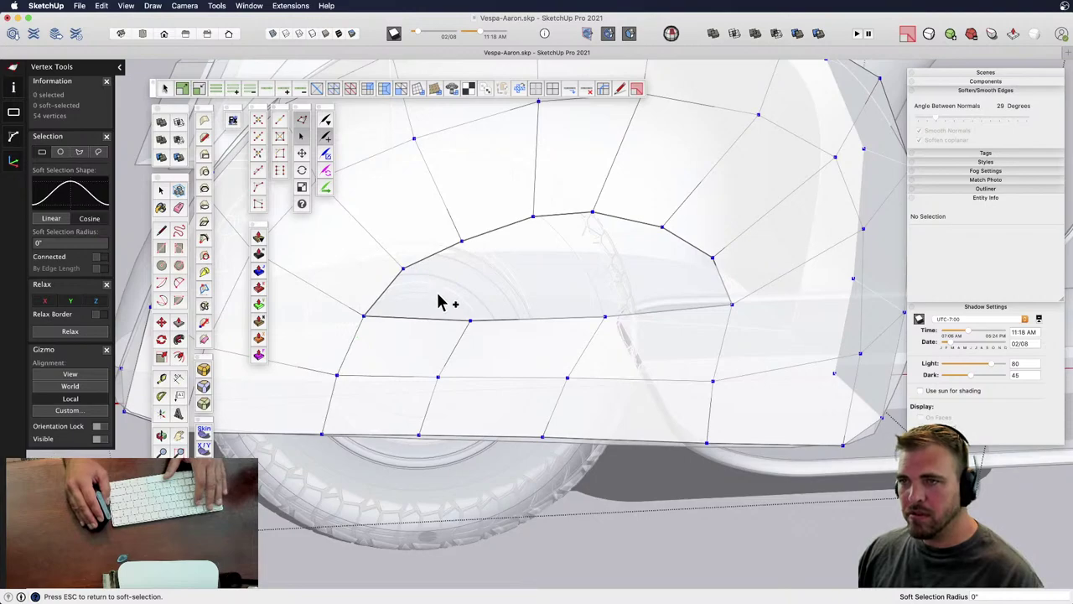
- Extrude the two rear edges of the remaining opening about 2 5/16" along the red axis into a second strip of faces
{"action": "key", "text": "space"}
{"action": "left_click", "coordinate": [419, 260], "text": "shift"}
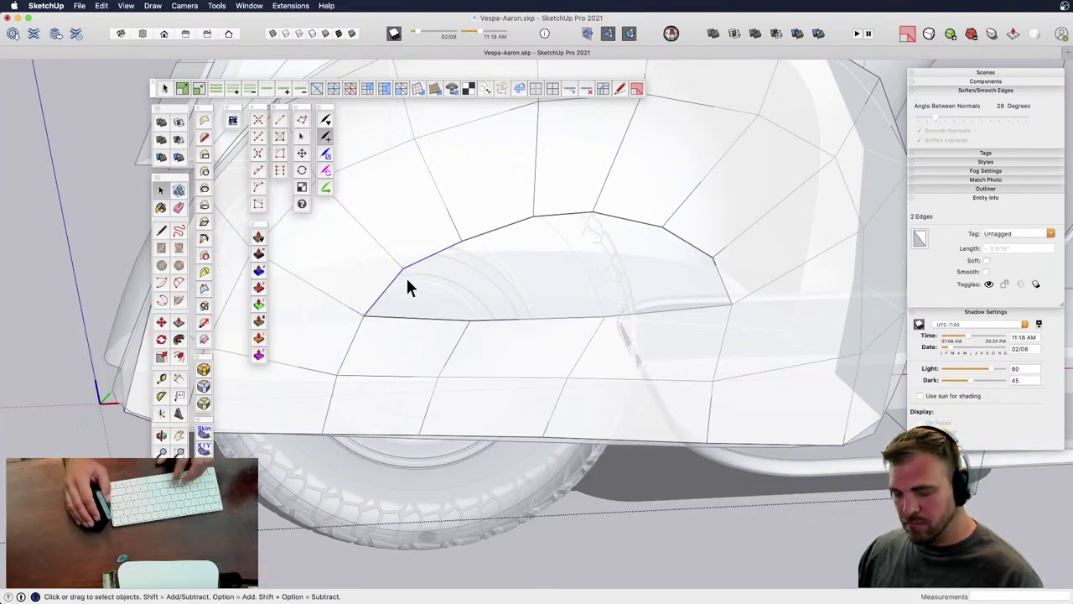
{"action": "key", "text": "v"}
{"action": "left_click_drag", "start_coordinate": [408, 286], "coordinate": [756, 277]}
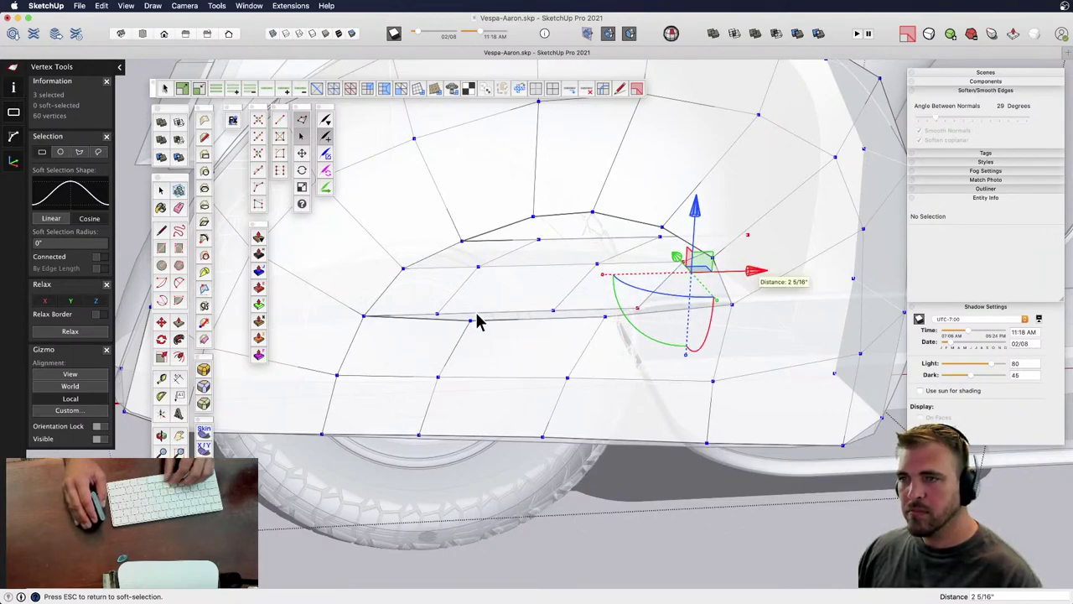
- Merge the two inner bottom vertices of the second strip with the matching top-edge vertices of the first strip
{"action": "left_click_drag", "start_coordinate": [493, 327], "coordinate": [428, 309]}
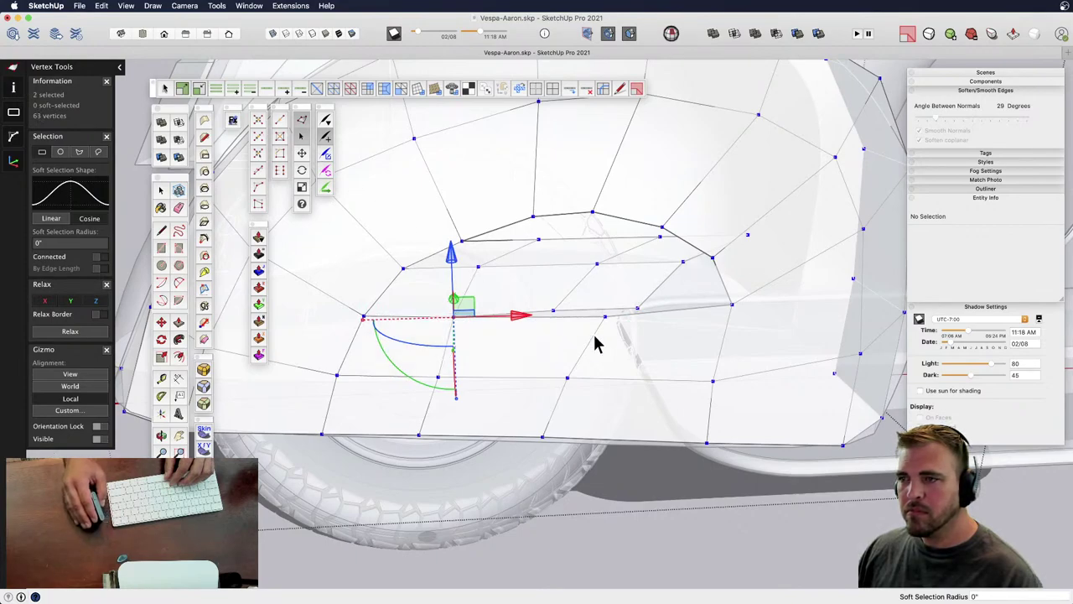
{"action": "left_click_drag", "start_coordinate": [606, 332], "coordinate": [541, 296]}
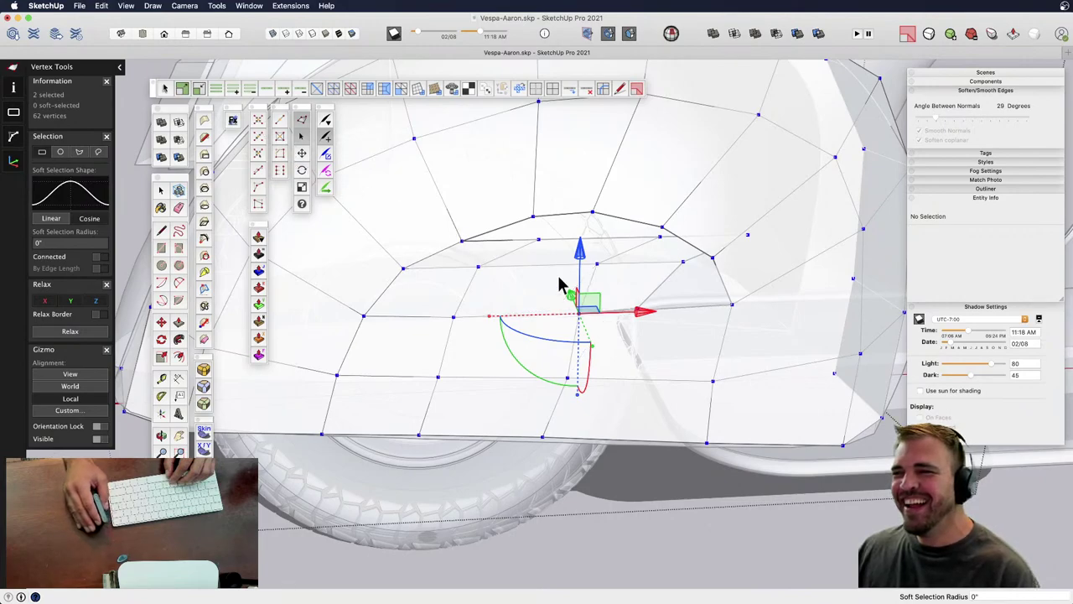
{"action": "left_click", "coordinate": [651, 323]}
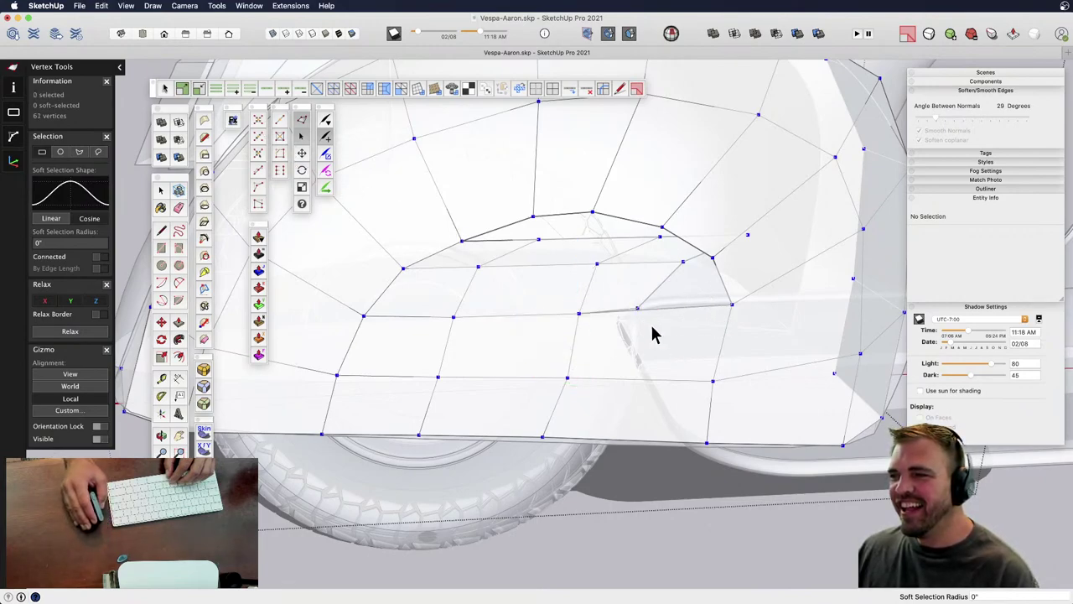
- Slide the second strip's remaining vertices along the red axis and merge its front-end vertices with the opening's front edge
{"action": "left_click", "coordinate": [636, 308]}
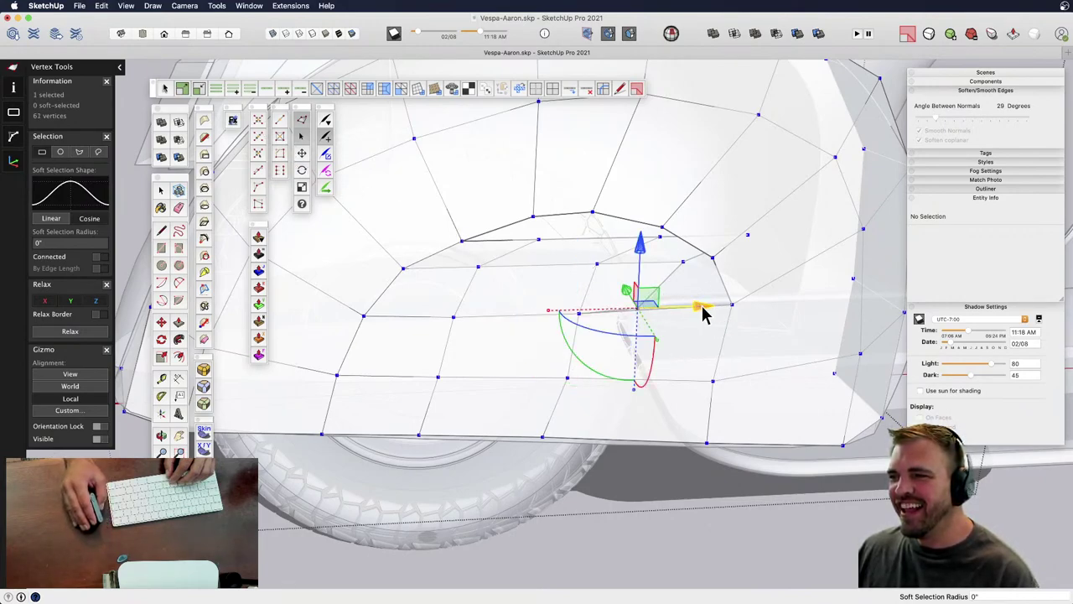
{"action": "mouse_move", "coordinate": [703, 313]}
{"action": "left_mouse_down"}
{"action": "mouse_move", "coordinate": [794, 319]}
{"action": "mouse_move", "coordinate": [769, 344]}
{"action": "mouse_move", "coordinate": [707, 295]}
{"action": "left_mouse_up"}
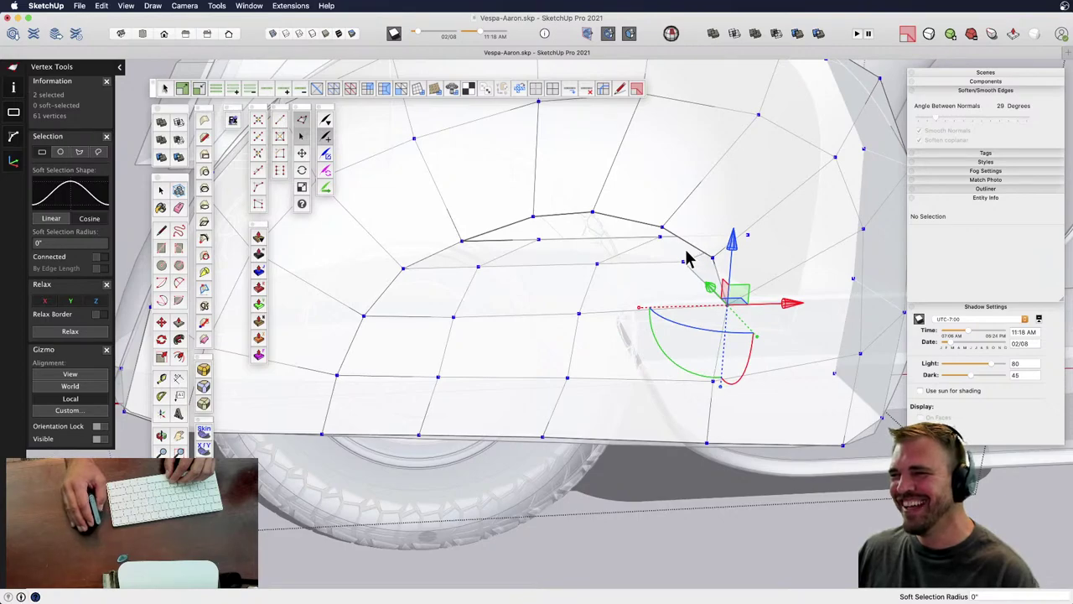
{"action": "left_click", "coordinate": [661, 229]}
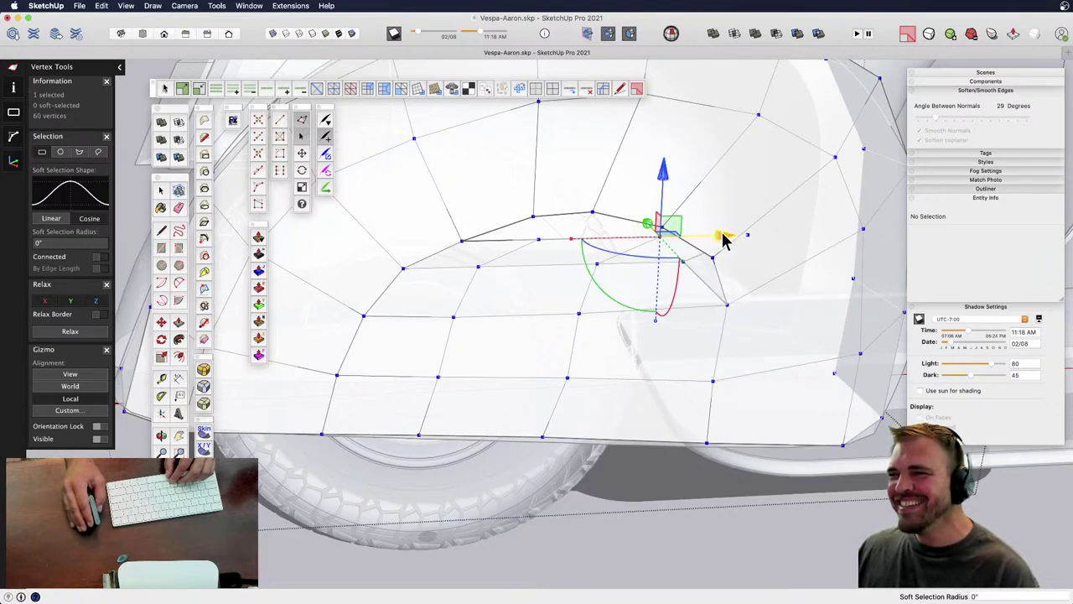
{"action": "mouse_move", "coordinate": [724, 235]}
{"action": "left_mouse_down"}
{"action": "mouse_move", "coordinate": [648, 237]}
{"action": "mouse_move", "coordinate": [815, 235]}
{"action": "mouse_move", "coordinate": [719, 238]}
{"action": "left_mouse_up"}
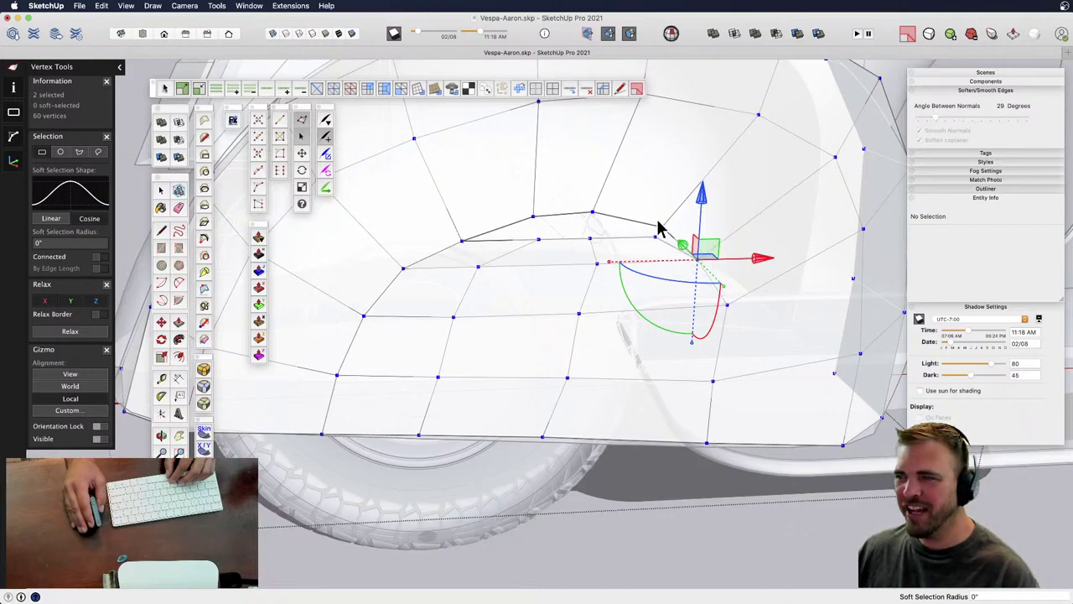
{"action": "left_click", "coordinate": [648, 247]}
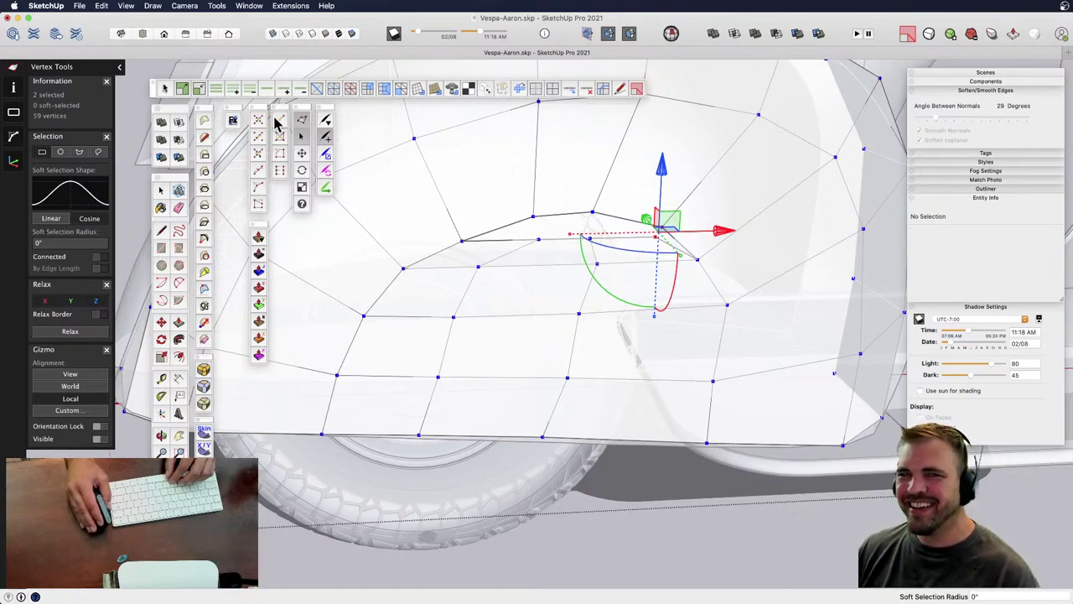
{"action": "left_click", "coordinate": [563, 231]}
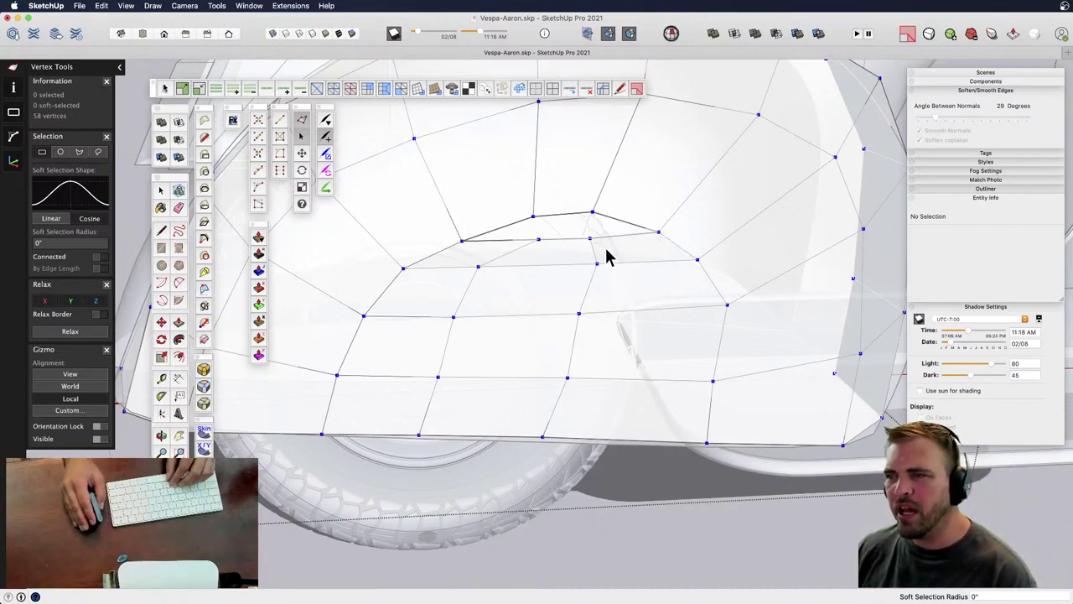
{"action": "left_click_drag", "start_coordinate": [609, 249], "coordinate": [524, 196]}
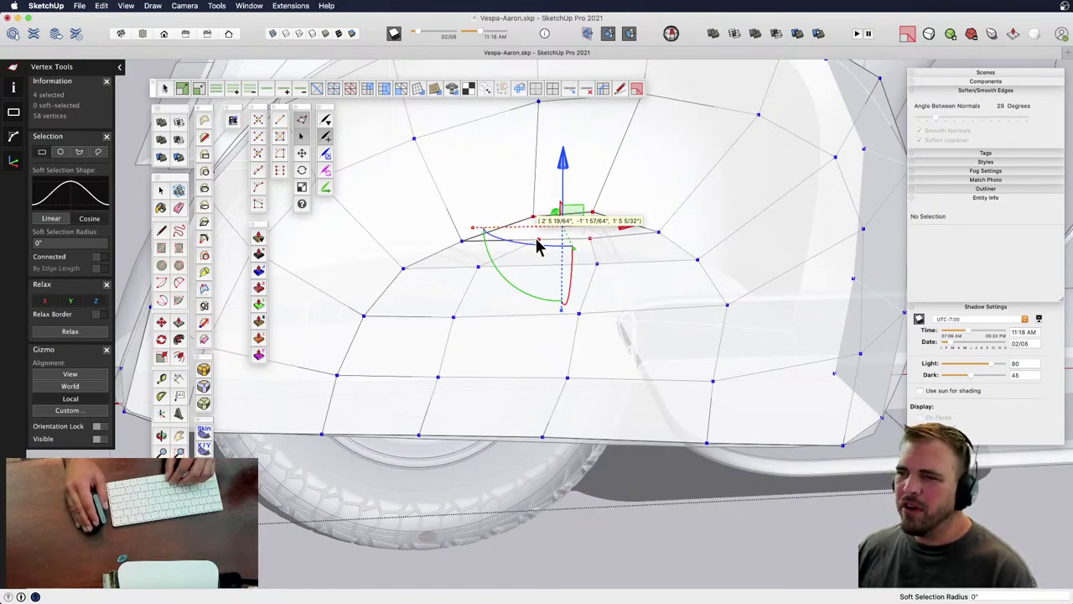
{"action": "left_click", "coordinate": [611, 258]}
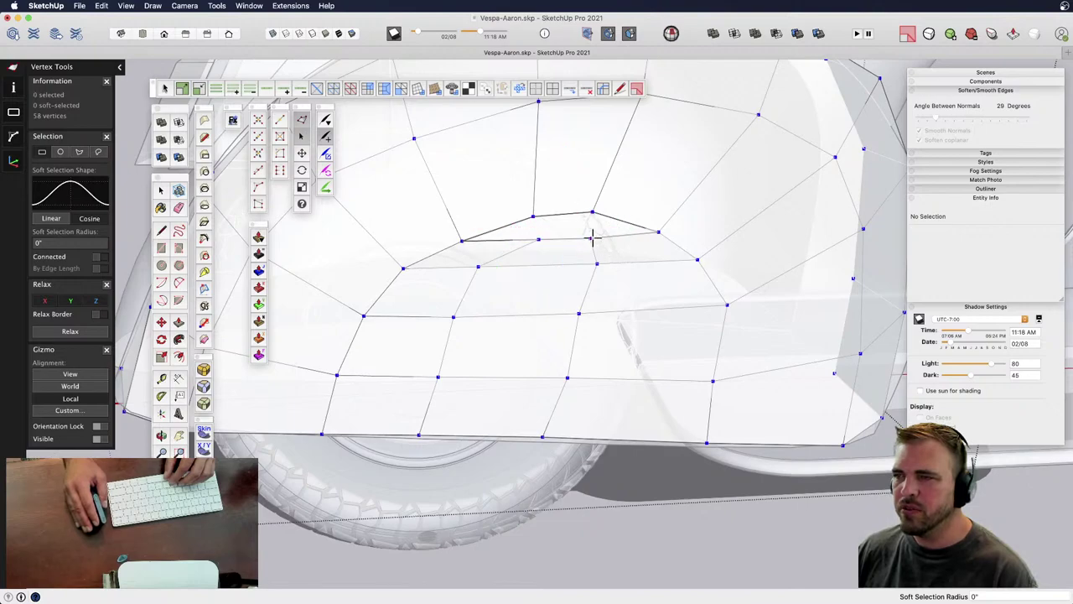
{"action": "left_click", "coordinate": [547, 225]}
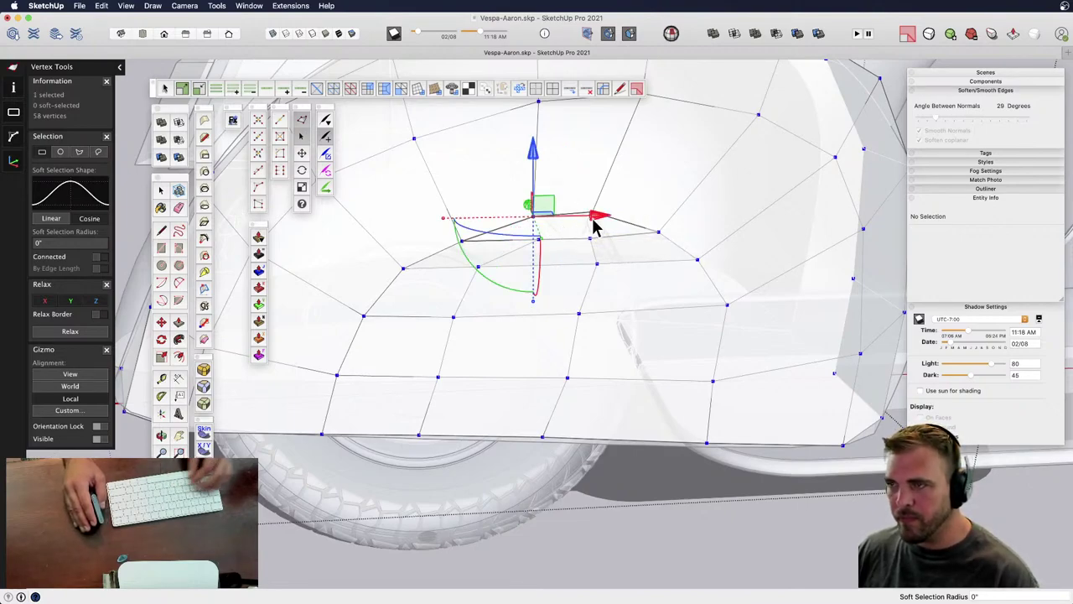
{"action": "left_click_drag", "start_coordinate": [601, 219], "coordinate": [646, 224]}
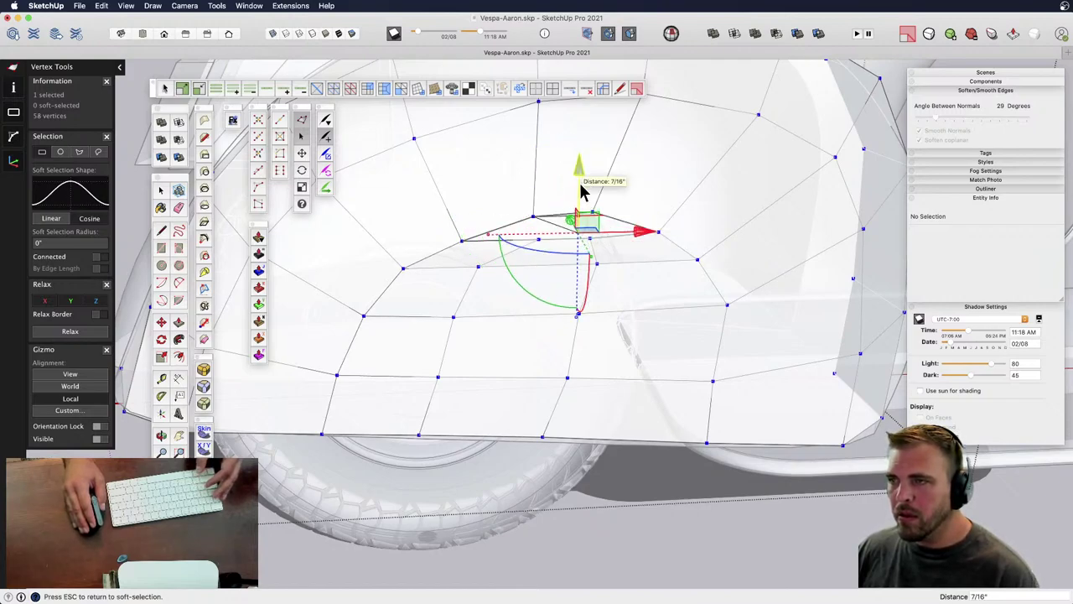
{"action": "key", "text": "super+z"}
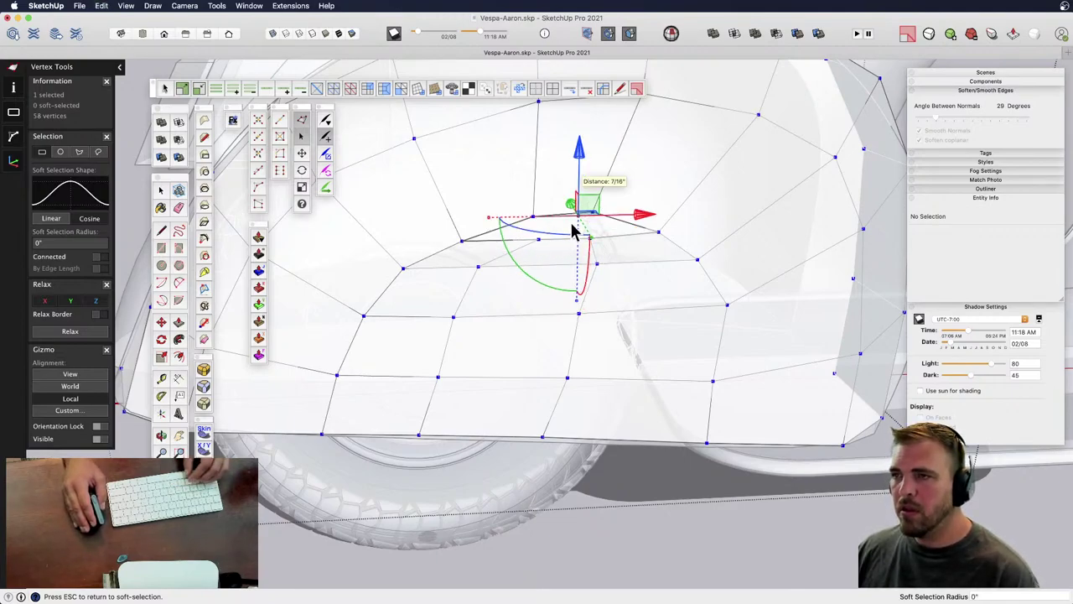
{"action": "left_click", "coordinate": [597, 241]}
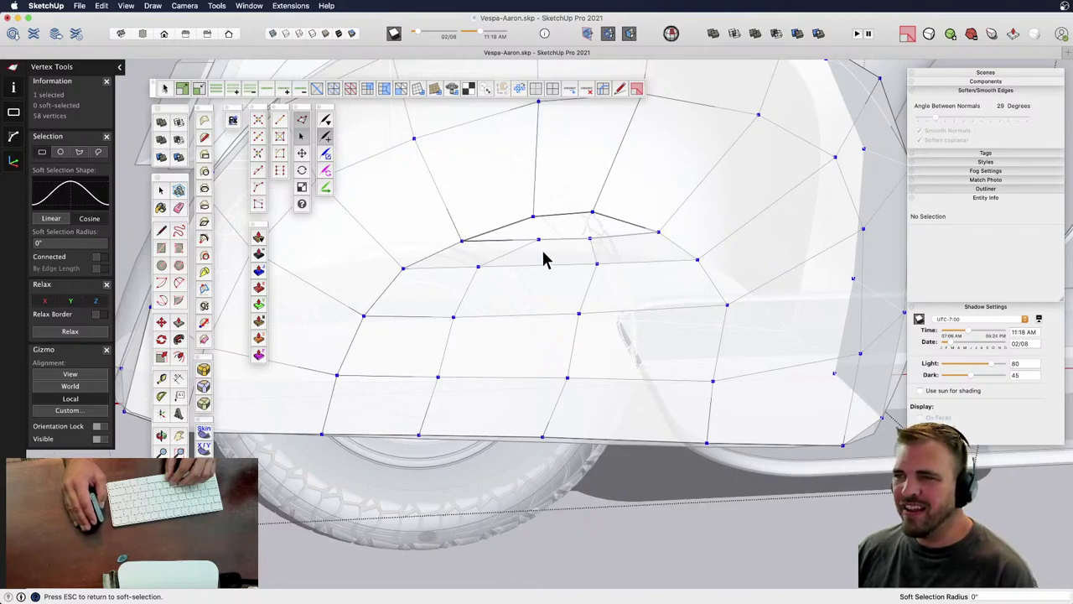
- Extrude the edge between the opening's two rear vertices about 2 1/8" along the red axis into a new face
{"action": "left_click", "coordinate": [460, 242]}
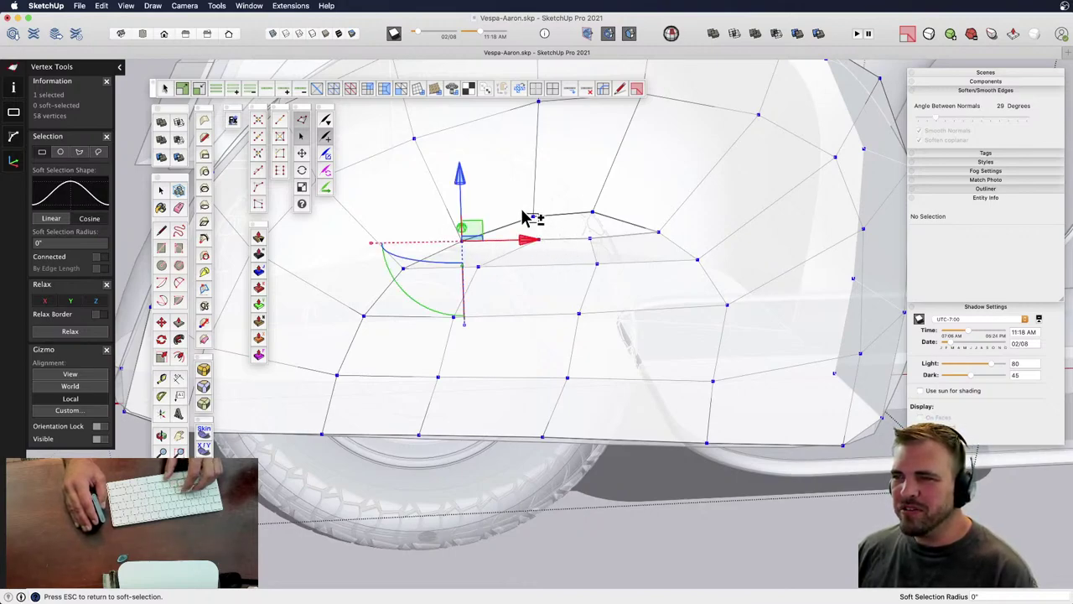
{"action": "left_click", "coordinate": [531, 215], "text": "shift"}
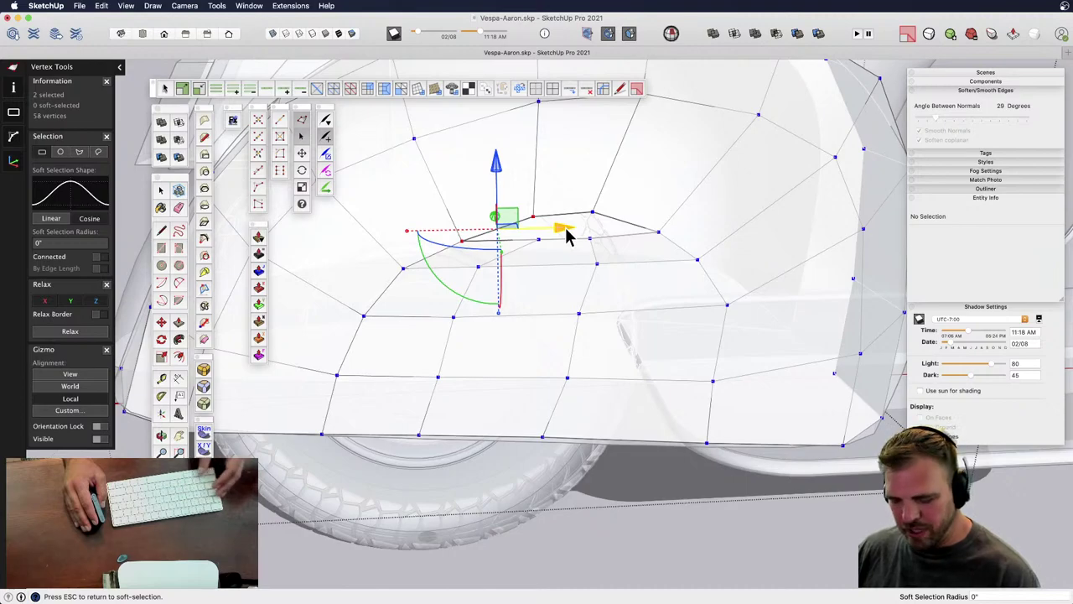
{"action": "left_click_drag", "start_coordinate": [566, 232], "coordinate": [652, 237]}
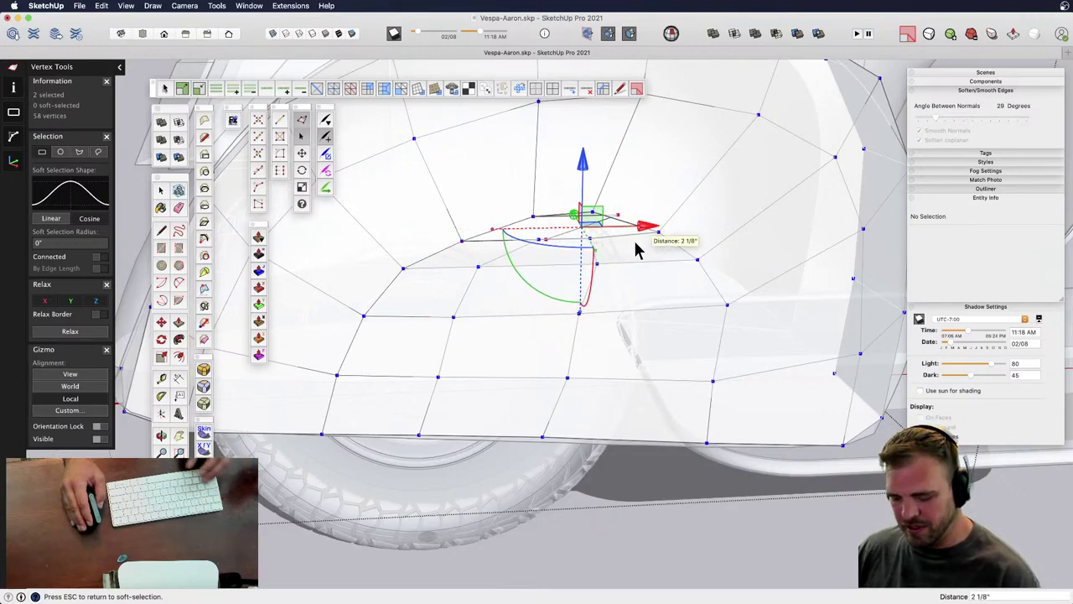
{"action": "key", "text": "space"}
{"action": "left_click", "coordinate": [557, 240]}
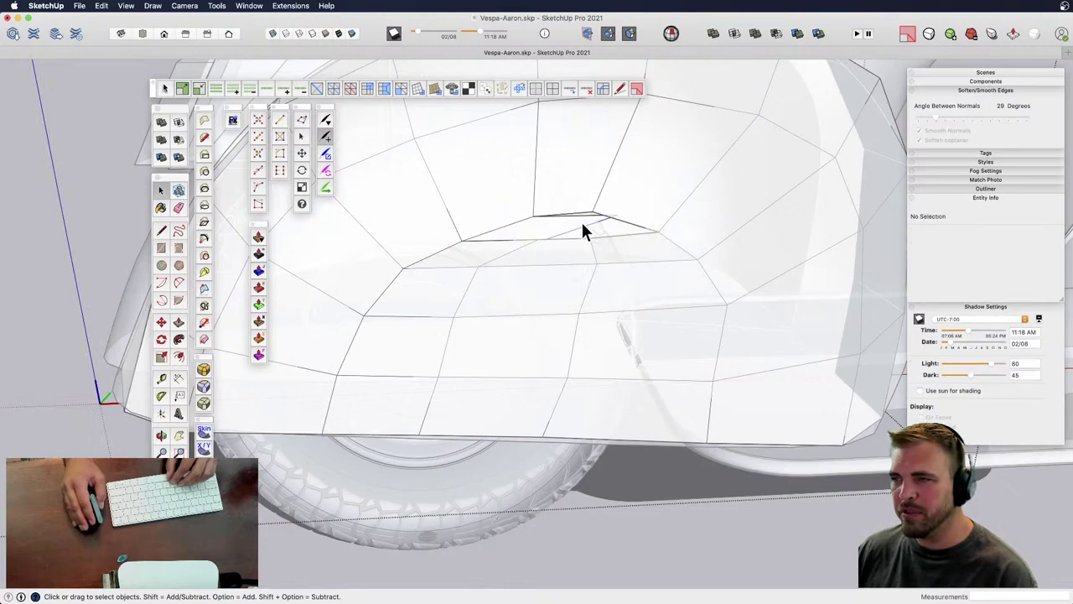
- Merge the new face's two front vertices with the opening's front top vertex and the matching strip vertex below
{"action": "left_click", "coordinate": [582, 221]}
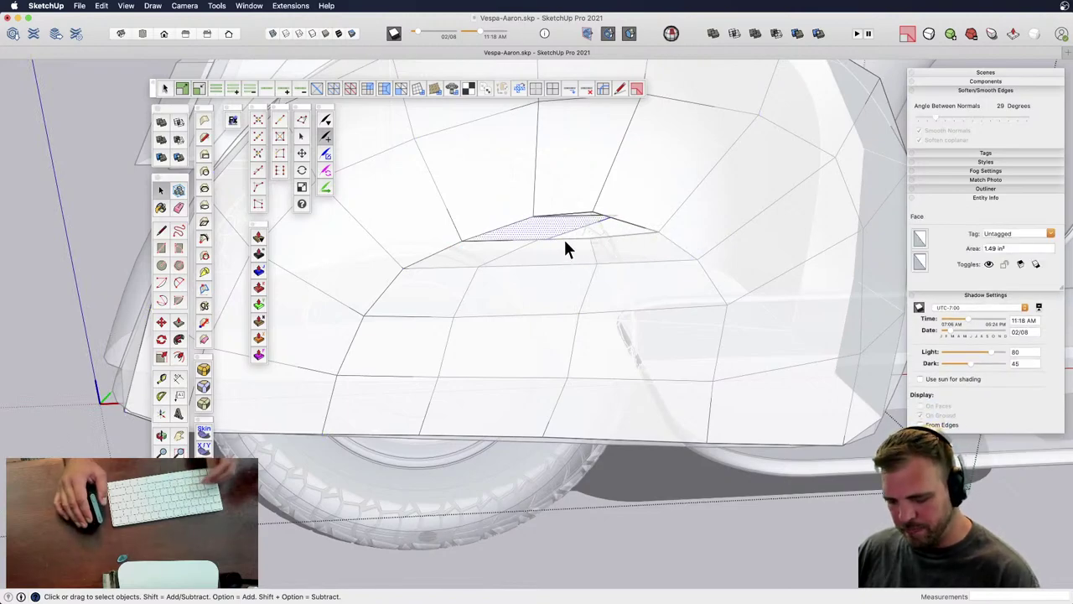
{"action": "key", "text": "v"}
{"action": "left_click_drag", "start_coordinate": [555, 253], "coordinate": [577, 221]}
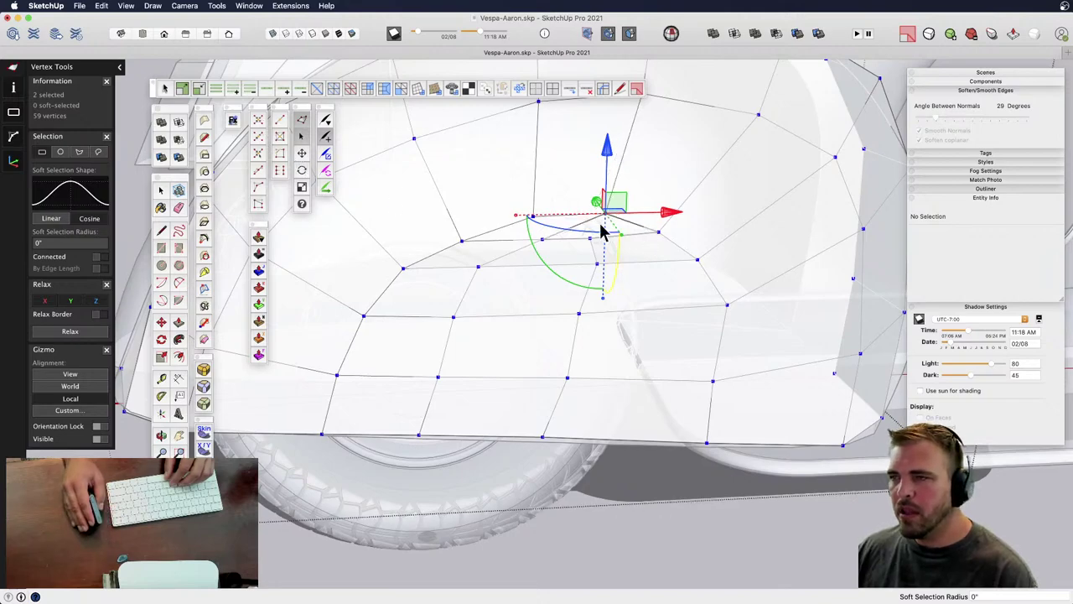
{"action": "key", "text": "space"}
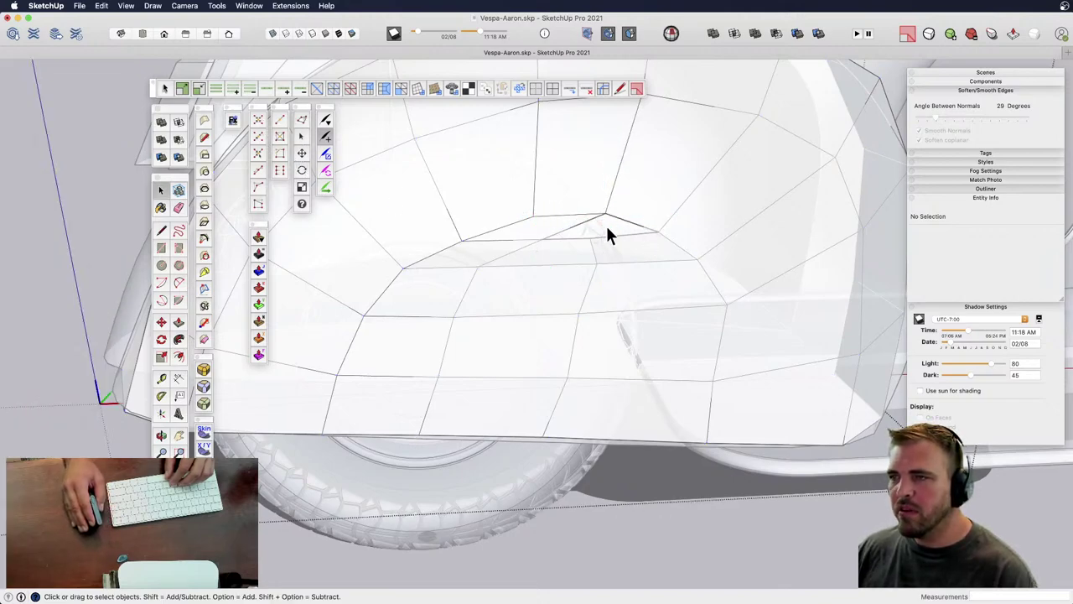
- Turn off X-ray and fill the remaining gap by drawing an edge from its top vertex to the inner strip vertex below
{"action": "scroll", "coordinate": [605, 223], "scroll_direction": "up", "scroll_amount": 2}
{"action": "key", "text": "shift+x"}
{"action": "middle_click_drag", "start_coordinate": [579, 250], "coordinate": [584, 277]}
{"action": "double_click", "coordinate": [592, 255]}
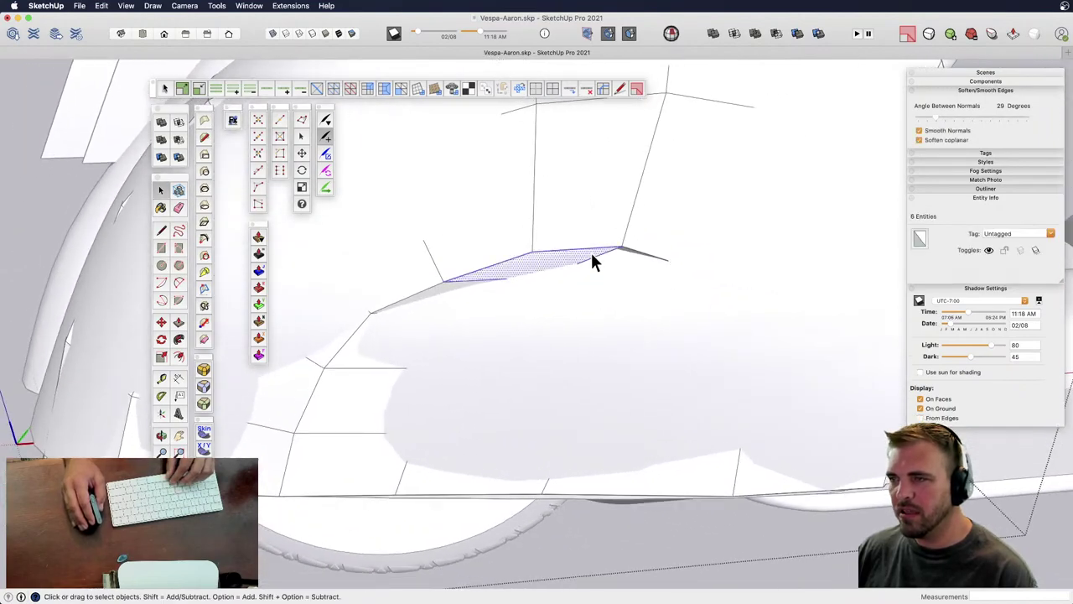
{"action": "scroll", "coordinate": [623, 283], "scroll_direction": "up", "scroll_amount": 4}
{"action": "mouse_move", "coordinate": [628, 276]}
{"action": "middle_mouse_down"}
{"action": "mouse_move", "coordinate": [605, 283]}
{"action": "mouse_move", "coordinate": [779, 96]}
{"action": "mouse_move", "coordinate": [931, 135]}
{"action": "mouse_move", "coordinate": [768, 262]}
{"action": "mouse_move", "coordinate": [585, 286]}
{"action": "middle_mouse_up"}
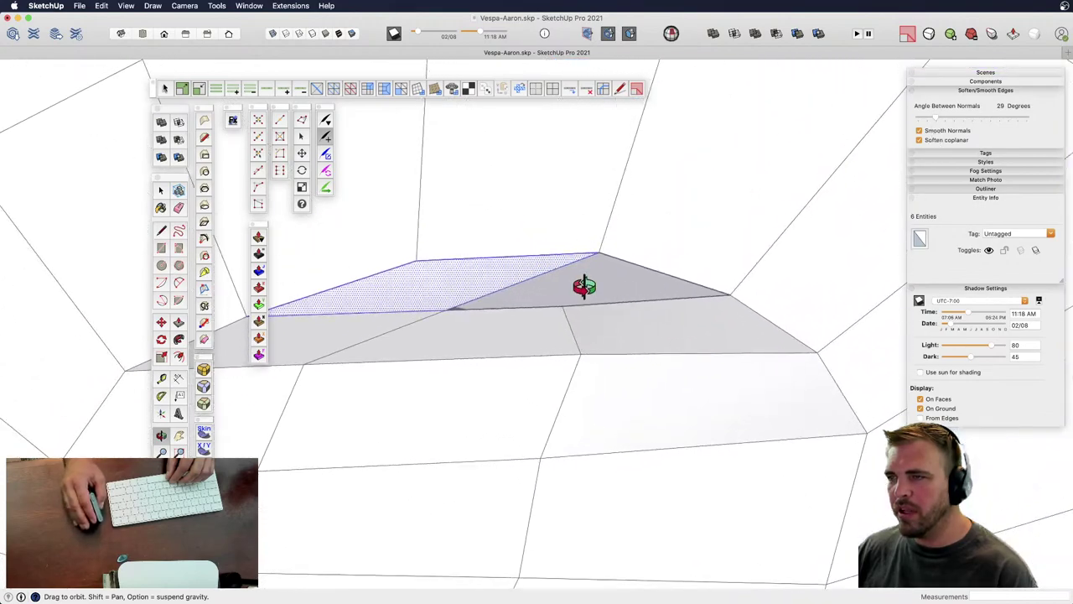
{"action": "key", "text": "l"}
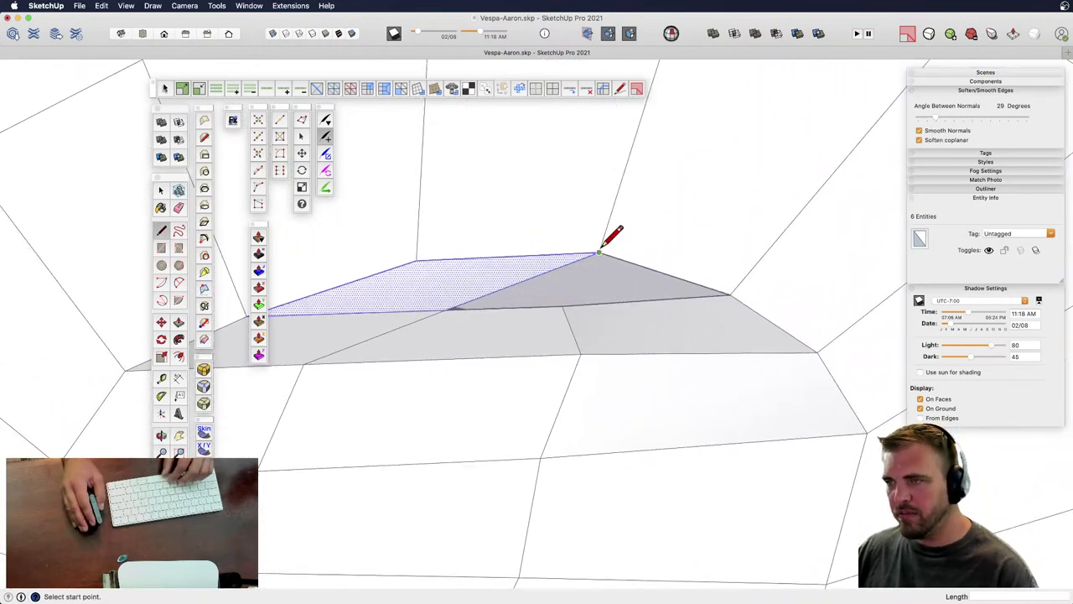
{"action": "left_click", "coordinate": [598, 252]}
{"action": "key", "text": "space"}
- Soften the newly drawn edge so the two triangles read as one surface
{"action": "key", "text": "e"}
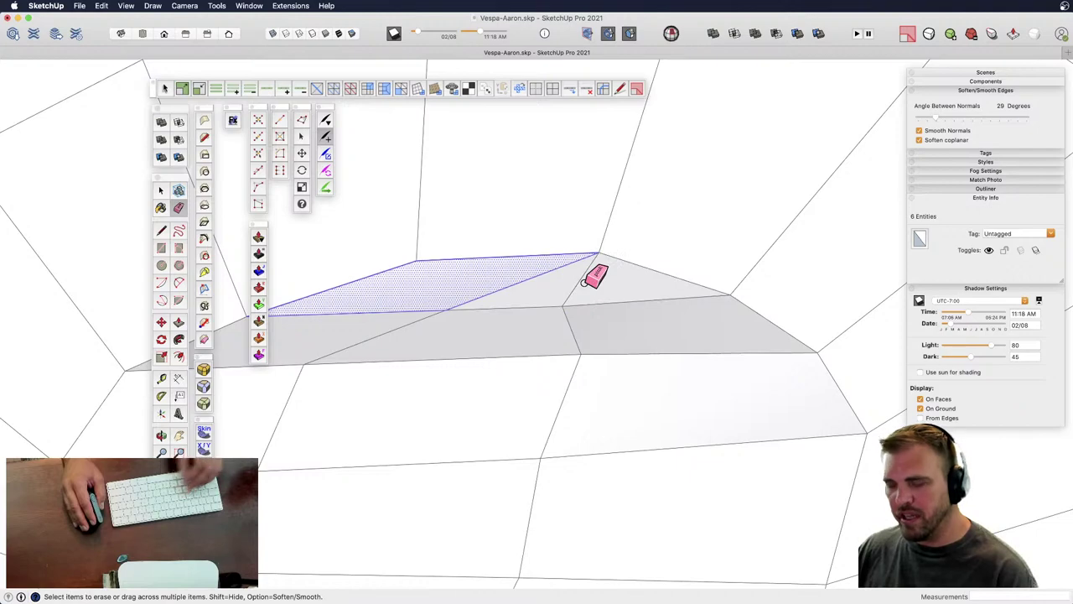
{"action": "left_click", "coordinate": [585, 288]}
{"action": "key", "text": "space"}
{"action": "left_click", "coordinate": [587, 286]}
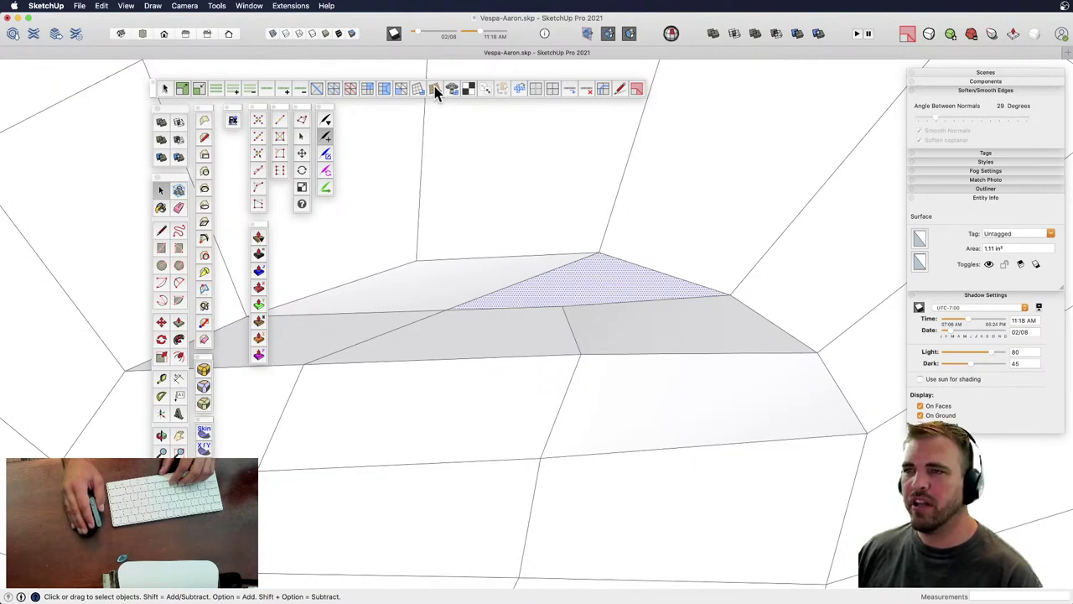
- Exit the fender component, select its copy beside the scooter and examine its shape with subdivision toggled on and off
{"action": "scroll", "coordinate": [520, 245], "scroll_direction": "down", "scroll_amount": 4}
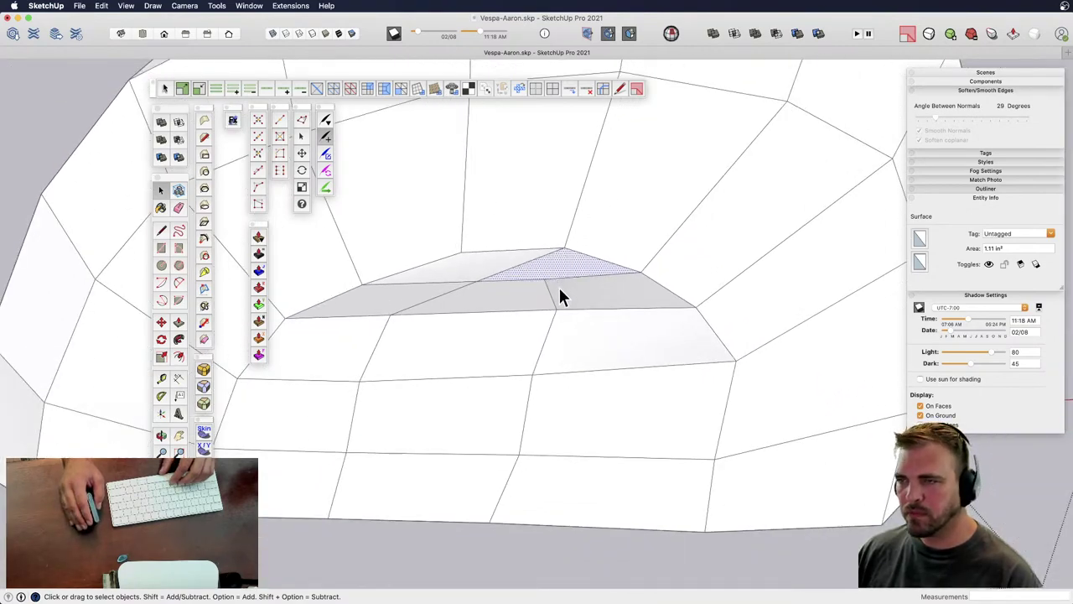
{"action": "scroll", "coordinate": [566, 250], "scroll_direction": "down", "scroll_amount": 3}
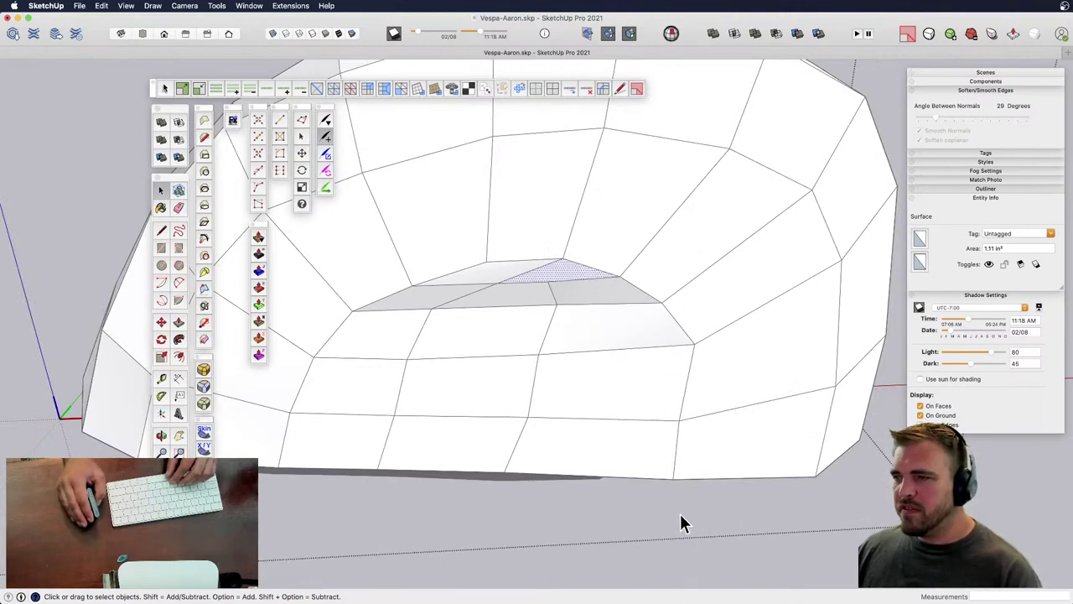
{"action": "left_click", "coordinate": [681, 523]}
{"action": "left_click", "coordinate": [544, 266]}
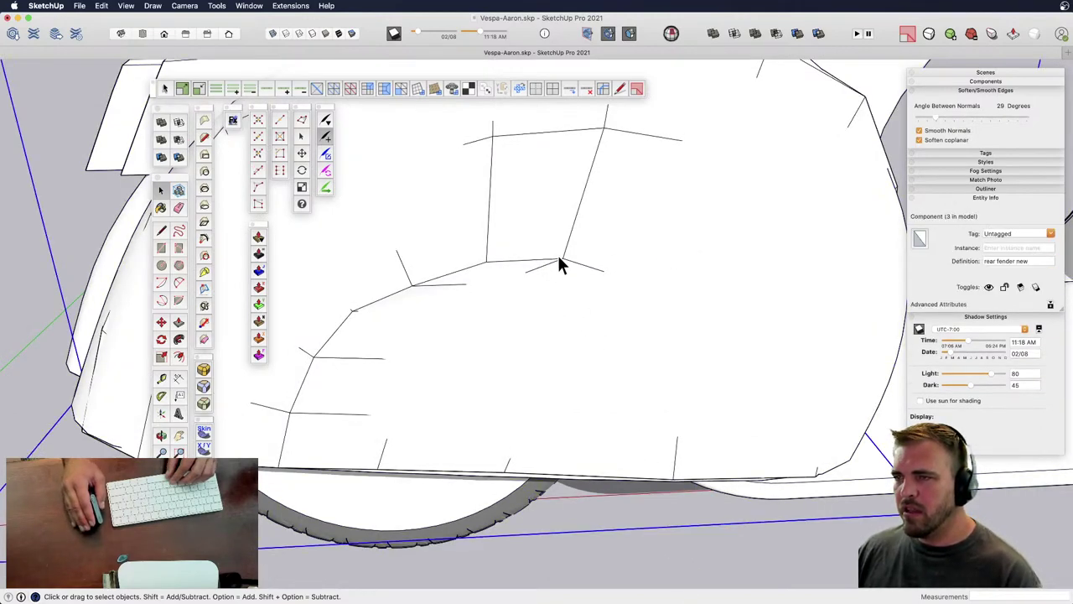
{"action": "scroll", "coordinate": [560, 260], "scroll_direction": "down", "scroll_amount": 3}
{"action": "middle_click_drag", "start_coordinate": [556, 276], "coordinate": [626, 276], "text": "shift"}
{"action": "scroll", "coordinate": [461, 261], "scroll_direction": "down", "scroll_amount": 3}
{"action": "middle_click_drag", "start_coordinate": [751, 398], "coordinate": [516, 220], "text": "shift"}
{"action": "middle_click_drag", "start_coordinate": [789, 319], "coordinate": [802, 237]}
{"action": "middle_click_drag", "start_coordinate": [746, 281], "coordinate": [591, 389], "text": "shift"}
{"action": "left_click", "coordinate": [645, 364]}
{"action": "left_click", "coordinate": [929, 33]}
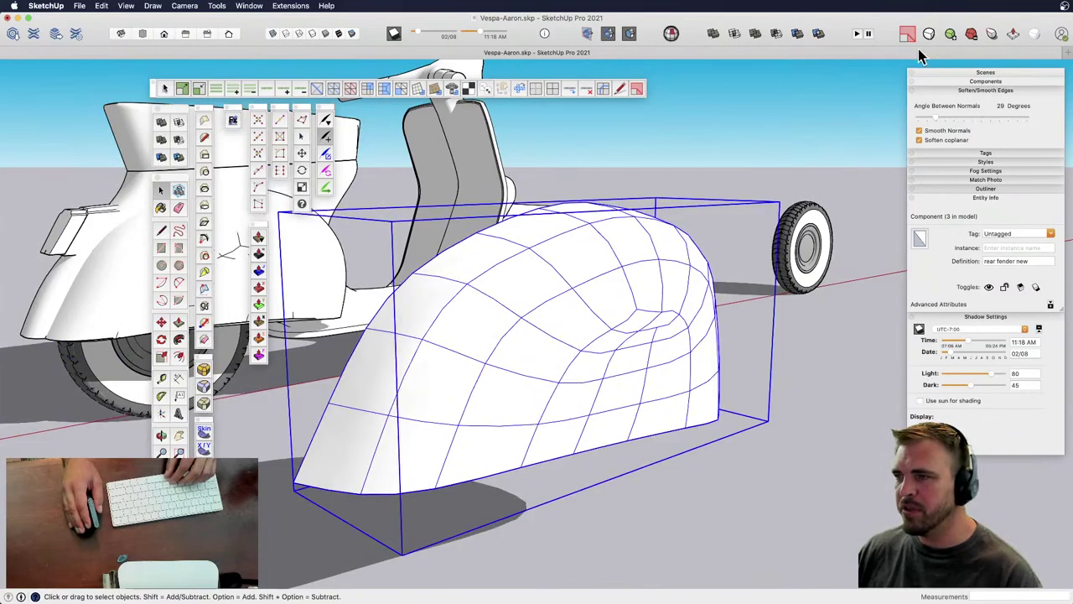
{"action": "mouse_move", "coordinate": [635, 354]}
{"action": "middle_mouse_down"}
{"action": "mouse_move", "coordinate": [779, 306]}
{"action": "mouse_move", "coordinate": [836, 309]}
{"action": "mouse_move", "coordinate": [757, 338]}
{"action": "mouse_move", "coordinate": [634, 431]}
{"action": "mouse_move", "coordinate": [390, 455]}
{"action": "mouse_move", "coordinate": [472, 366]}
{"action": "mouse_move", "coordinate": [863, 311]}
{"action": "mouse_move", "coordinate": [870, 240]}
{"action": "mouse_move", "coordinate": [773, 324]}
{"action": "mouse_move", "coordinate": [455, 313]}
{"action": "mouse_move", "coordinate": [532, 383]}
{"action": "mouse_move", "coordinate": [628, 446]}
{"action": "middle_mouse_up"}
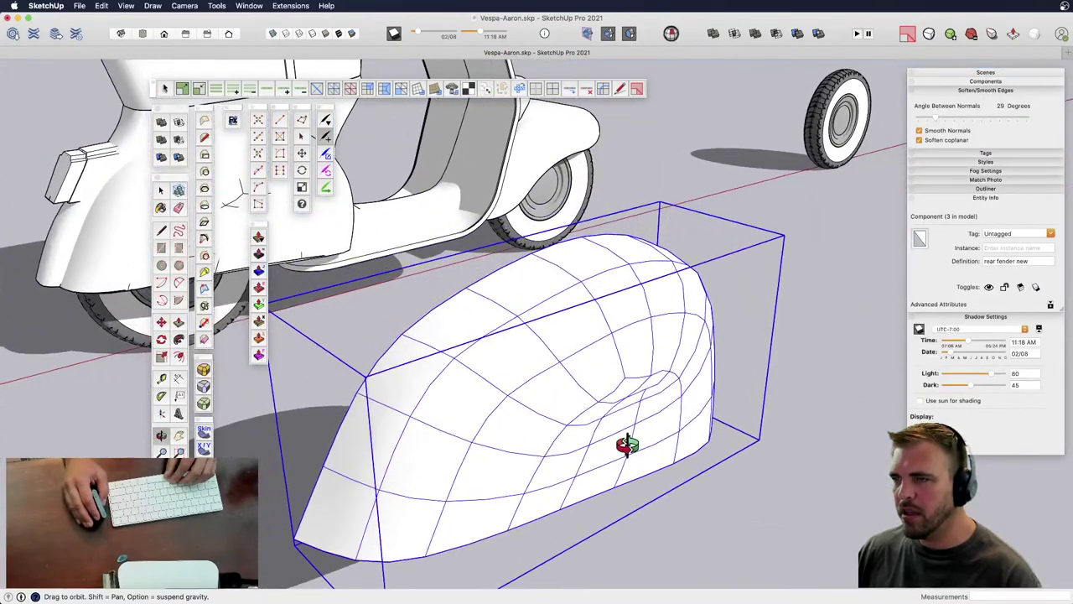
{"action": "left_click", "coordinate": [929, 35]}
- Reopen the fender on the scooter and move the eight vertices of the side's inner column of faces 5/8" outward along the green axis
{"action": "middle_click_drag", "start_coordinate": [352, 209], "coordinate": [612, 292], "text": "shift"}
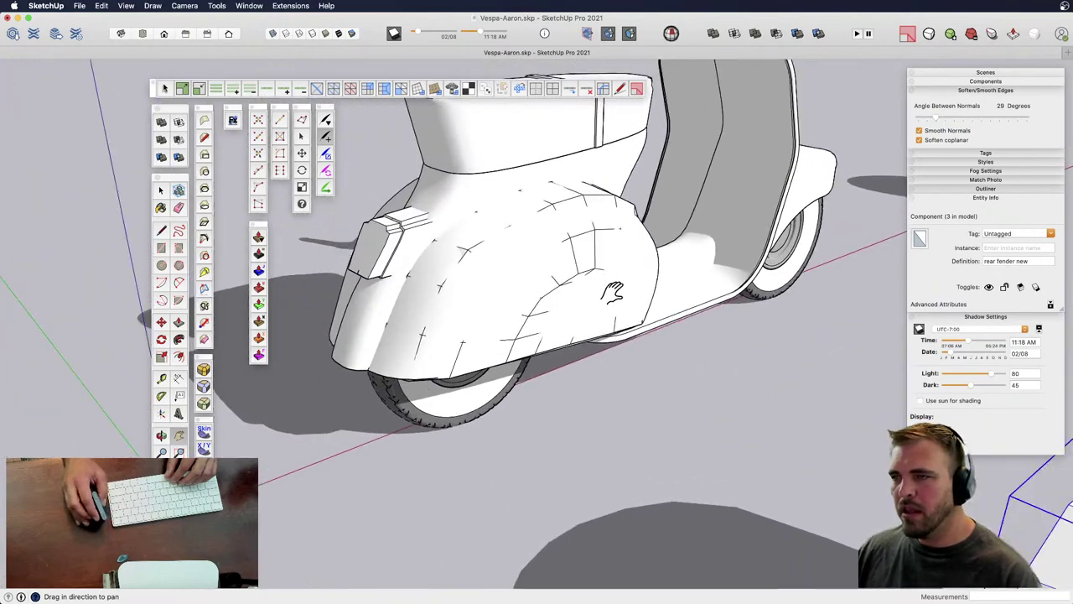
{"action": "scroll", "coordinate": [556, 270], "scroll_direction": "up", "scroll_amount": 6}
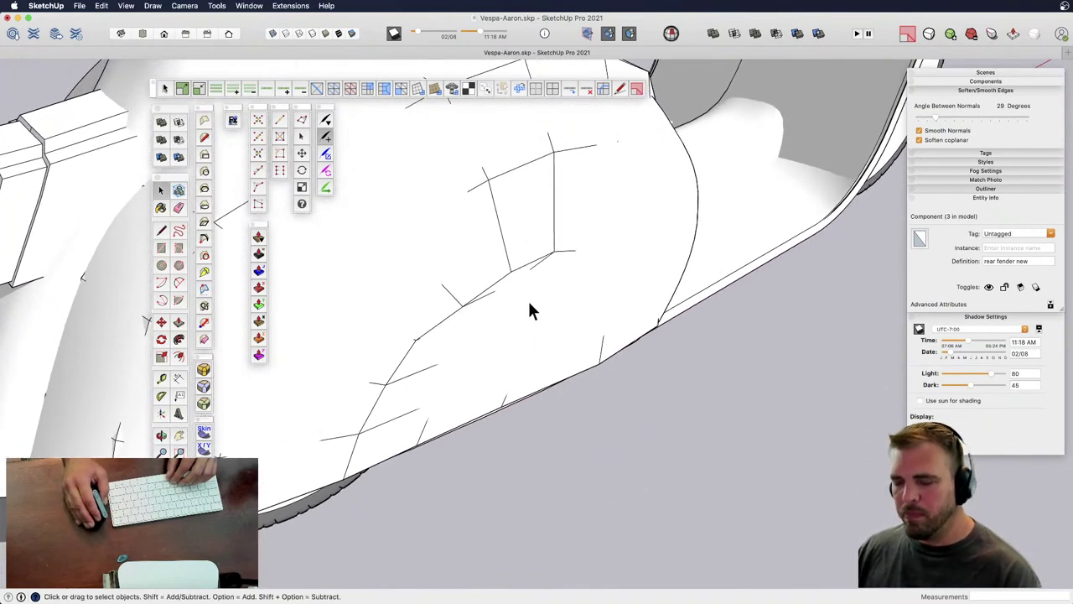
{"action": "double_click", "coordinate": [512, 269]}
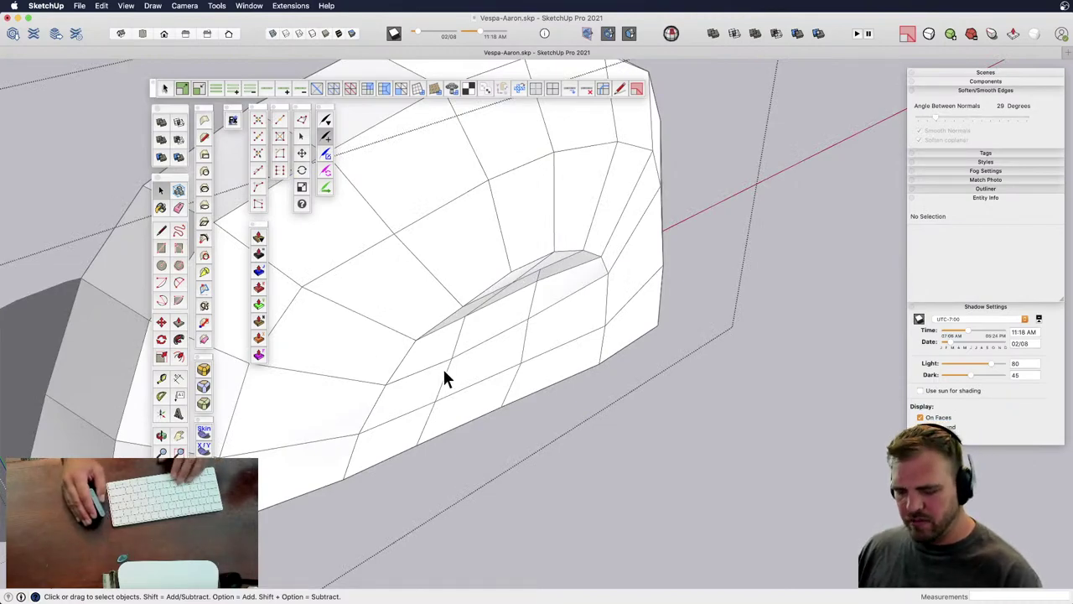
{"action": "middle_click_drag", "start_coordinate": [444, 379], "coordinate": [282, 247]}
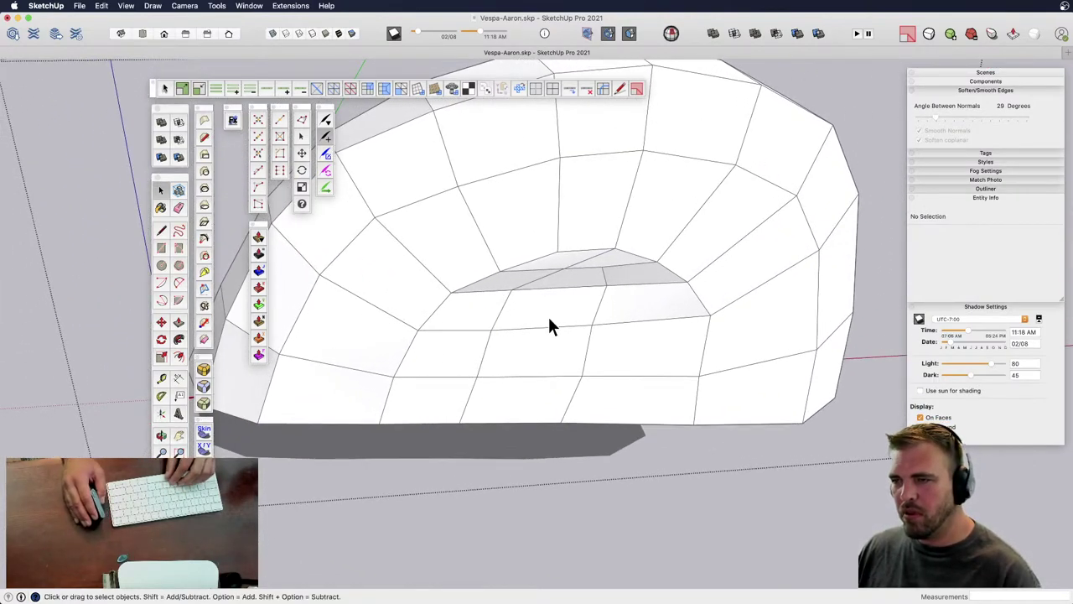
{"action": "left_click_drag", "start_coordinate": [549, 325], "coordinate": [532, 408], "text": "shift"}
{"action": "middle_click_drag", "start_coordinate": [532, 408], "coordinate": [723, 406]}
{"action": "key", "text": "v"}
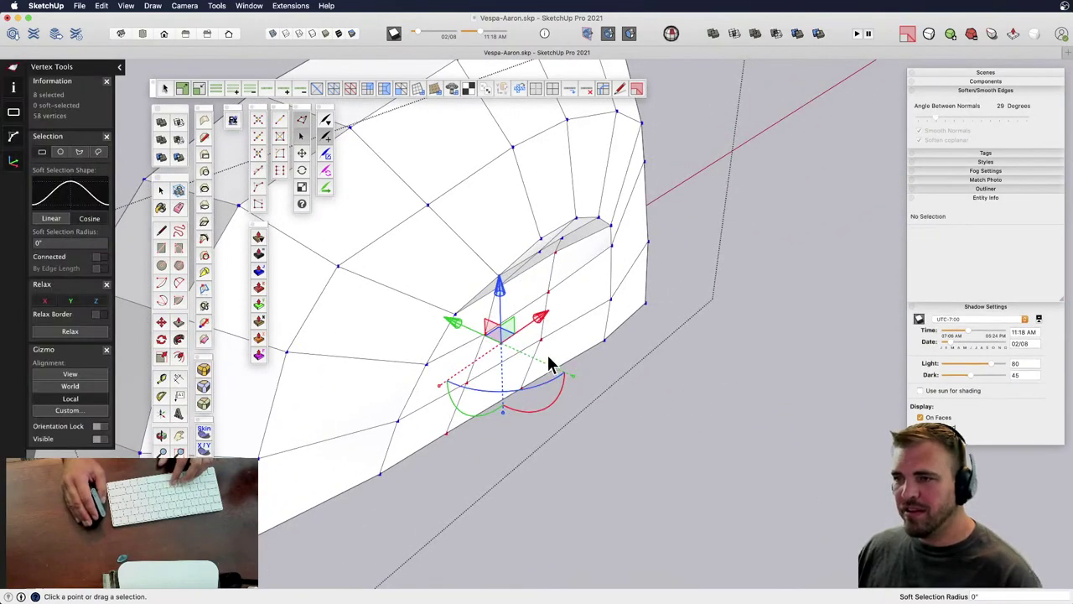
{"action": "left_click_drag", "start_coordinate": [455, 321], "coordinate": [472, 325]}
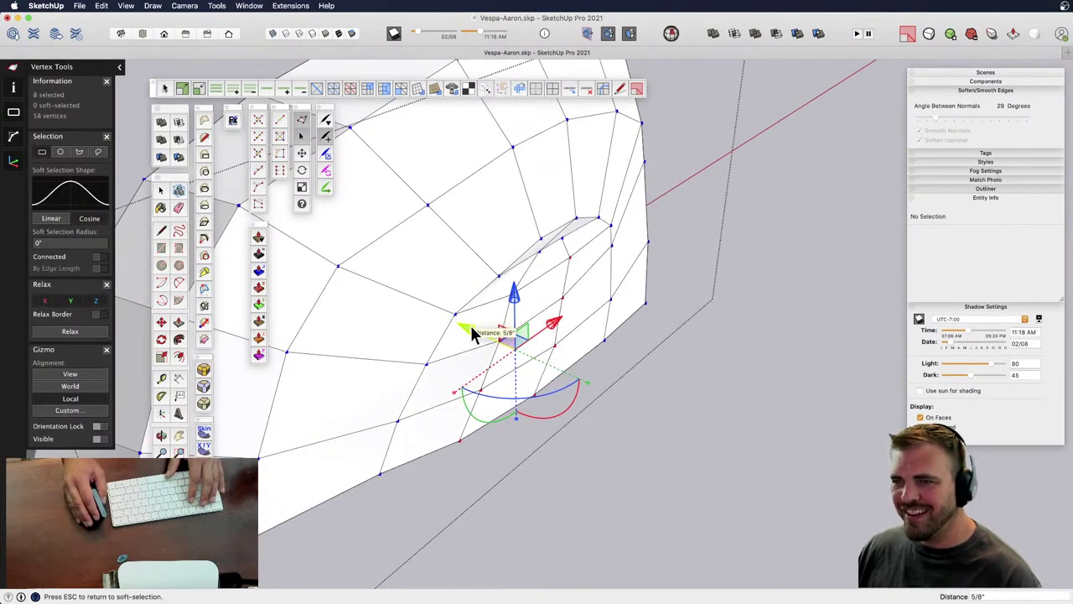
- Move the inner face column's eight vertices 3/16" back inward along the green axis and close the fender component
{"action": "middle_click_drag", "start_coordinate": [556, 277], "coordinate": [575, 354]}
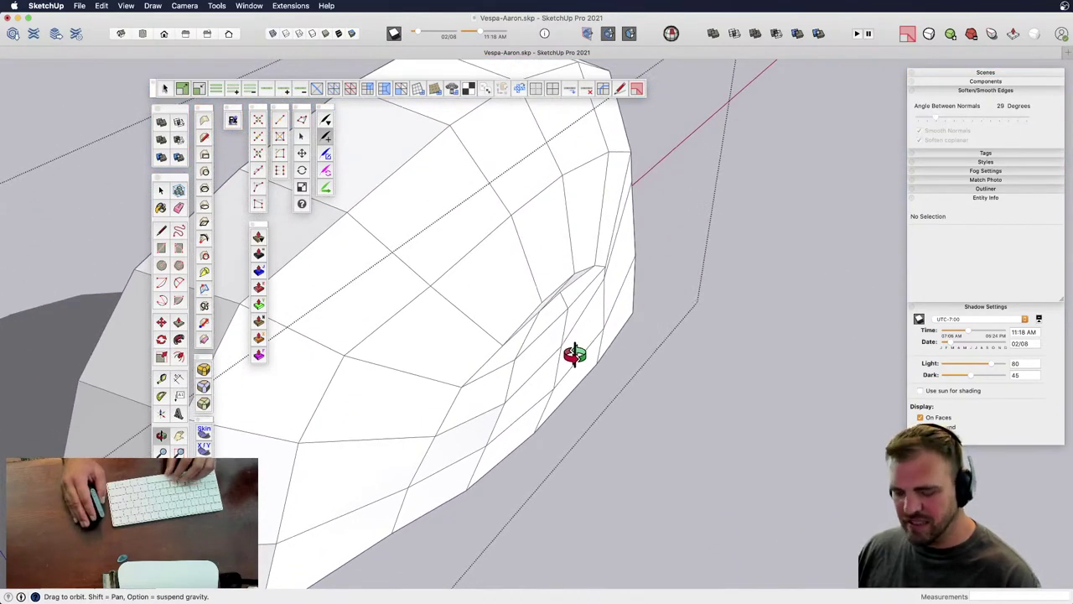
{"action": "left_click", "coordinate": [530, 416]}
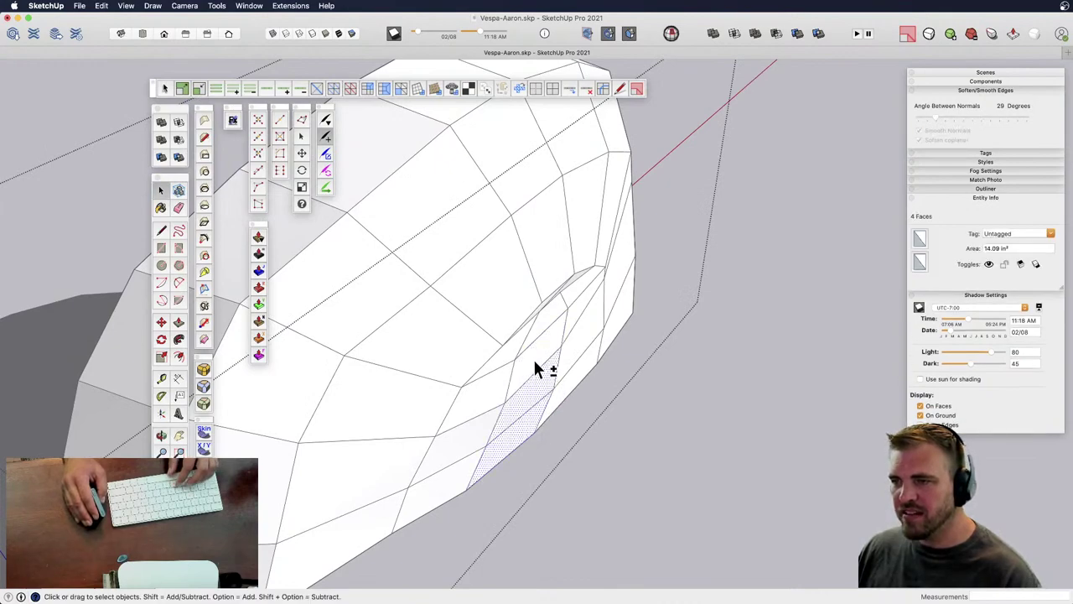
{"action": "key", "text": "alt+v"}
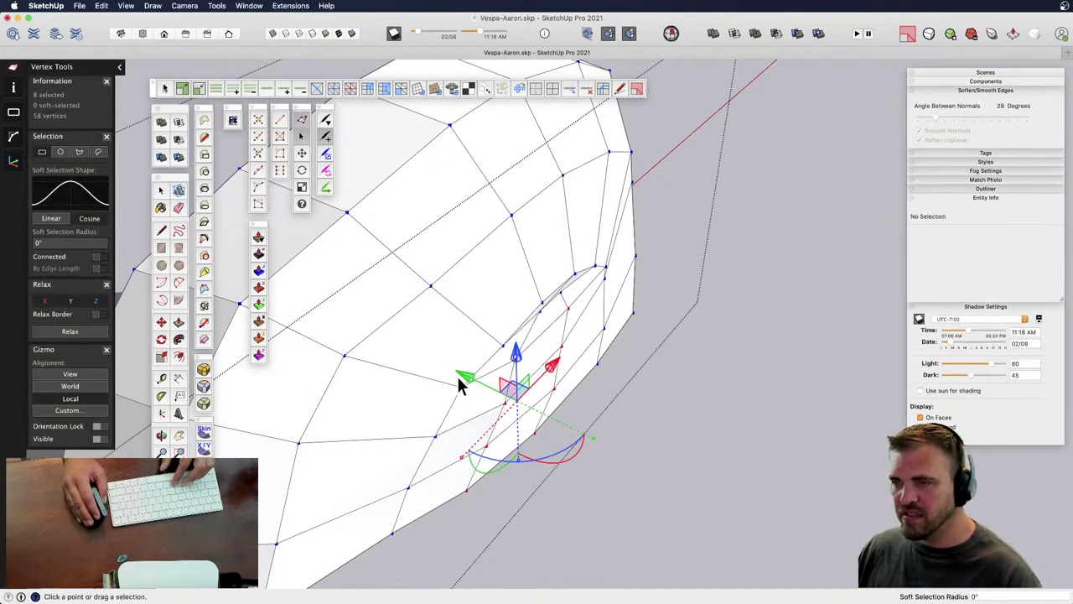
{"action": "left_click_drag", "start_coordinate": [462, 377], "coordinate": [467, 388]}
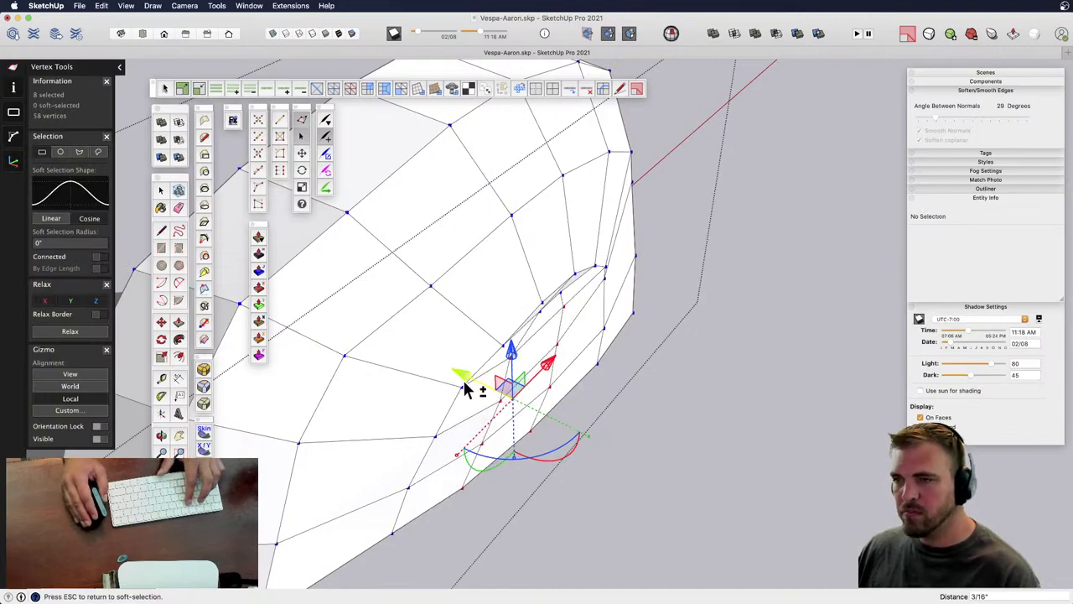
{"action": "key", "text": "Escape"}
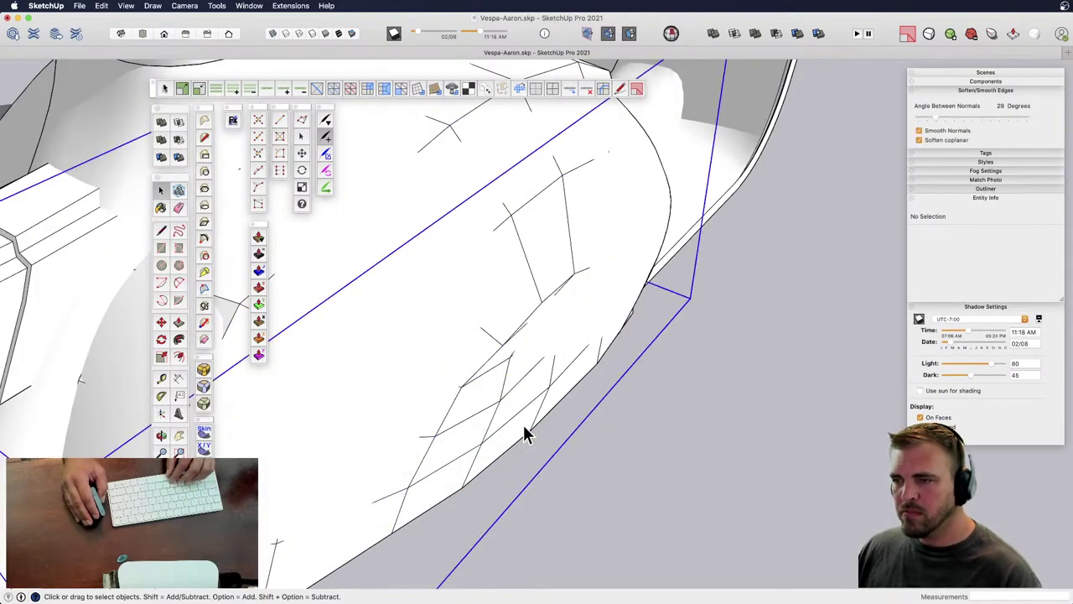
- Open the fender component and move the six vertices of two stacked faces on the lower side 3/16" inward along the green axis
{"action": "middle_click_drag", "start_coordinate": [522, 433], "coordinate": [546, 441]}
{"action": "double_click", "coordinate": [504, 494]}
{"action": "left_click", "coordinate": [533, 430]}
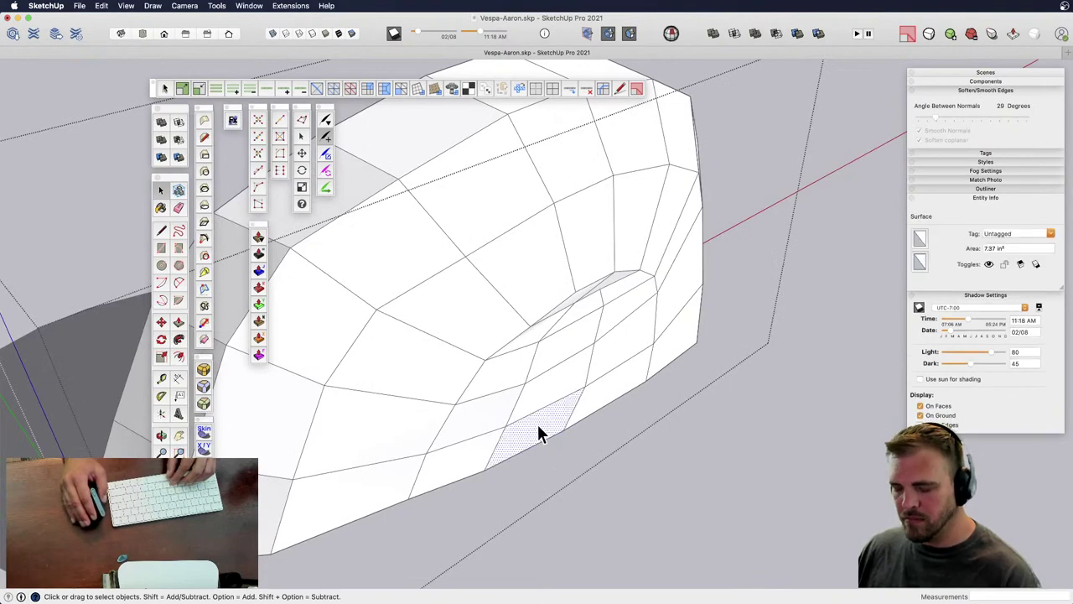
{"action": "key", "text": "v"}
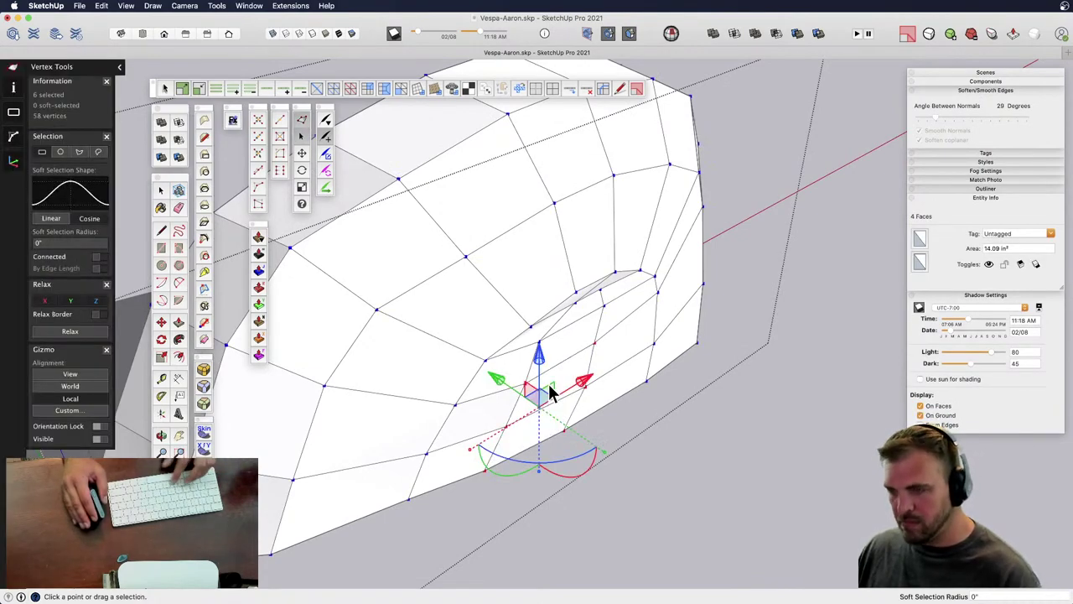
{"action": "left_click_drag", "start_coordinate": [497, 379], "coordinate": [491, 372]}
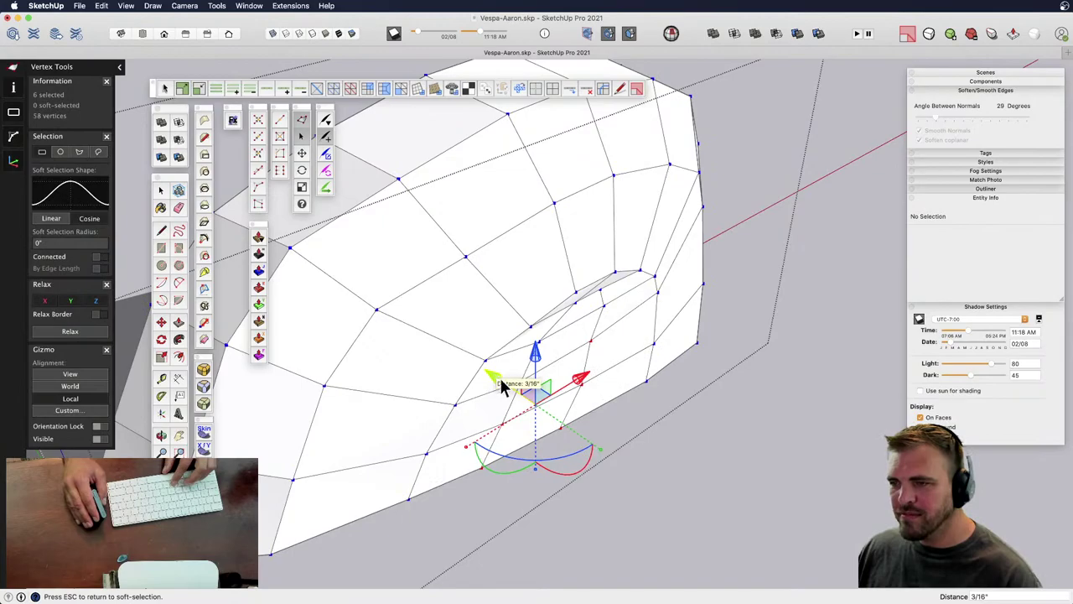
- Move the edge along the top of the side's recess 9/16" inward along the green axis, and bring it back out 3/16"
{"action": "middle_click_drag", "start_coordinate": [573, 346], "coordinate": [759, 122]}
{"action": "left_click_drag", "start_coordinate": [758, 121], "coordinate": [479, 242]}
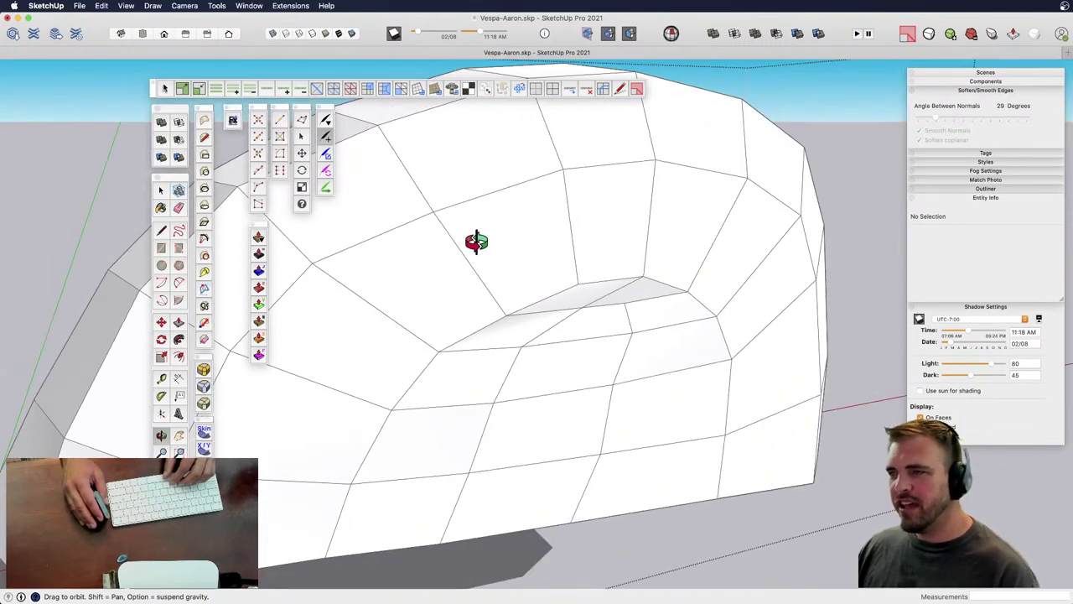
{"action": "left_click_drag", "start_coordinate": [599, 307], "coordinate": [608, 347]}
{"action": "key", "text": "space"}
{"action": "left_click", "coordinate": [571, 336]}
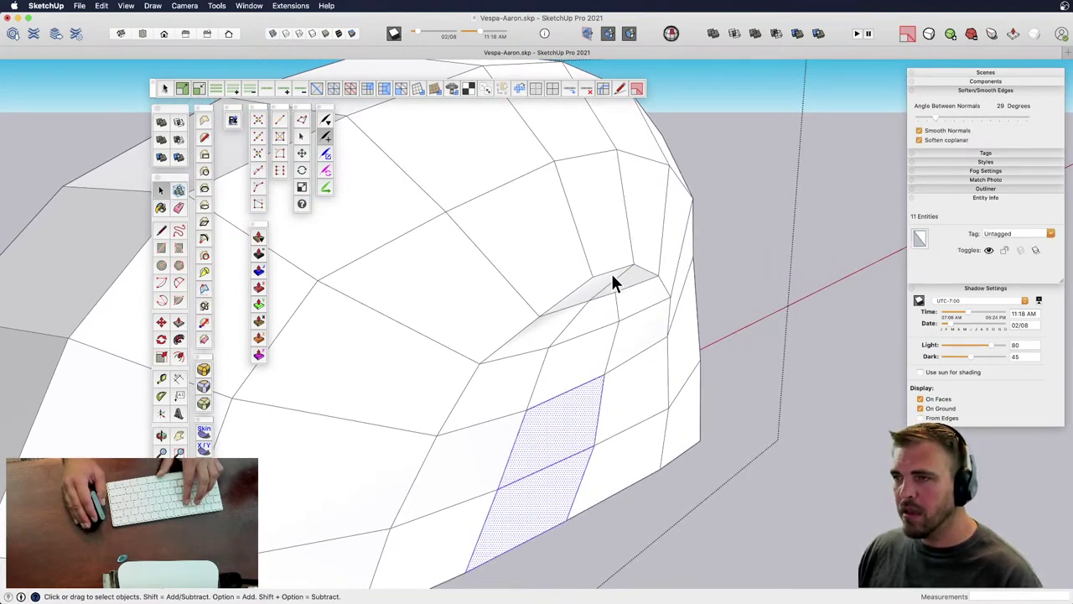
{"action": "key", "text": "shift+h"}
{"action": "key", "text": "shift+h"}
{"action": "key", "text": "shift+h"}
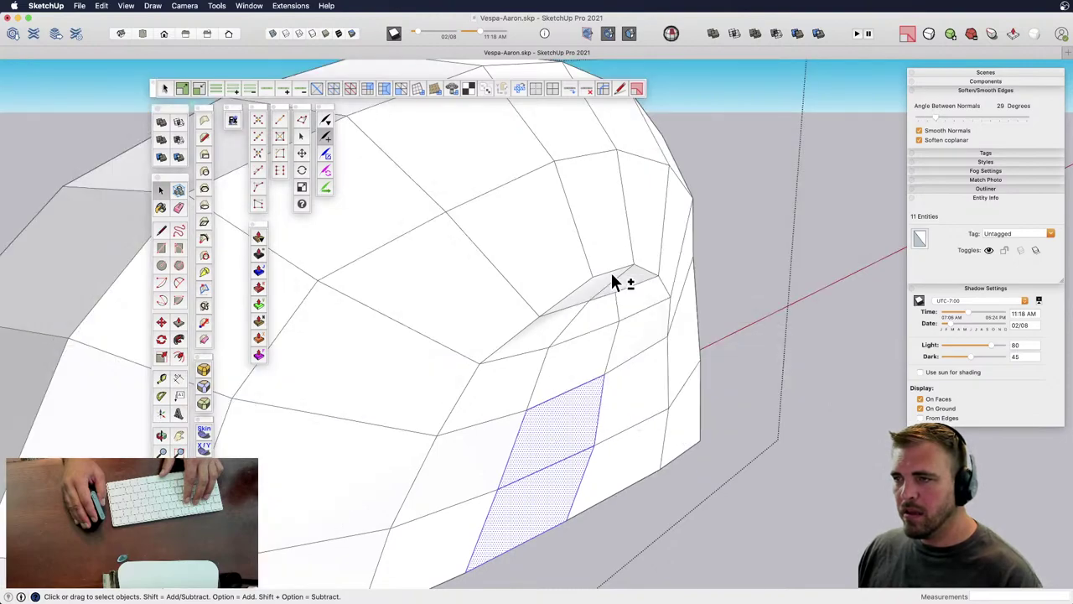
{"action": "left_click", "coordinate": [610, 270]}
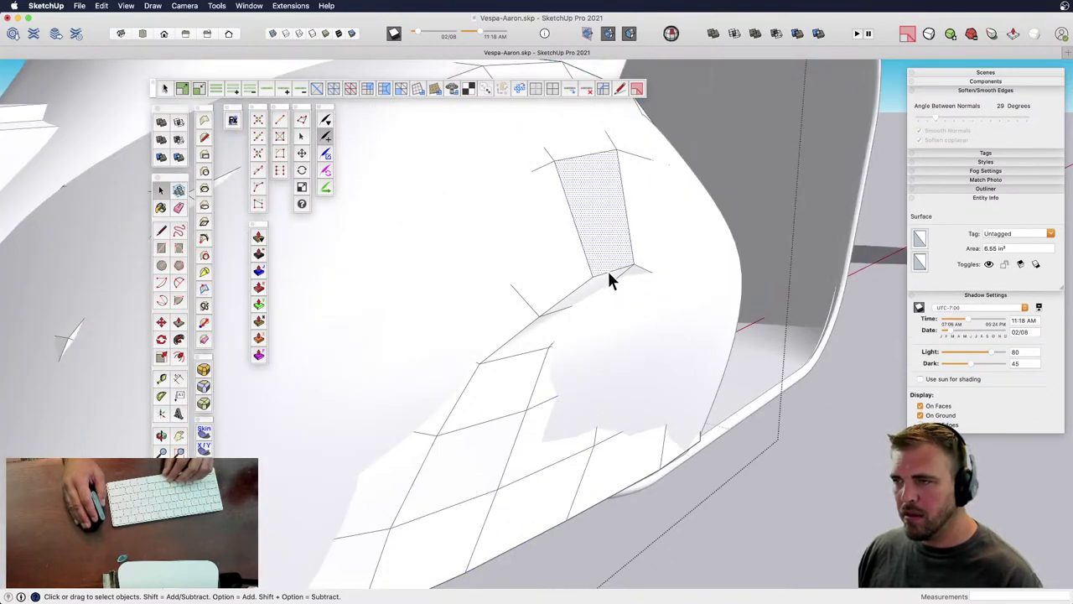
{"action": "left_click", "coordinate": [609, 272]}
{"action": "key", "text": "v"}
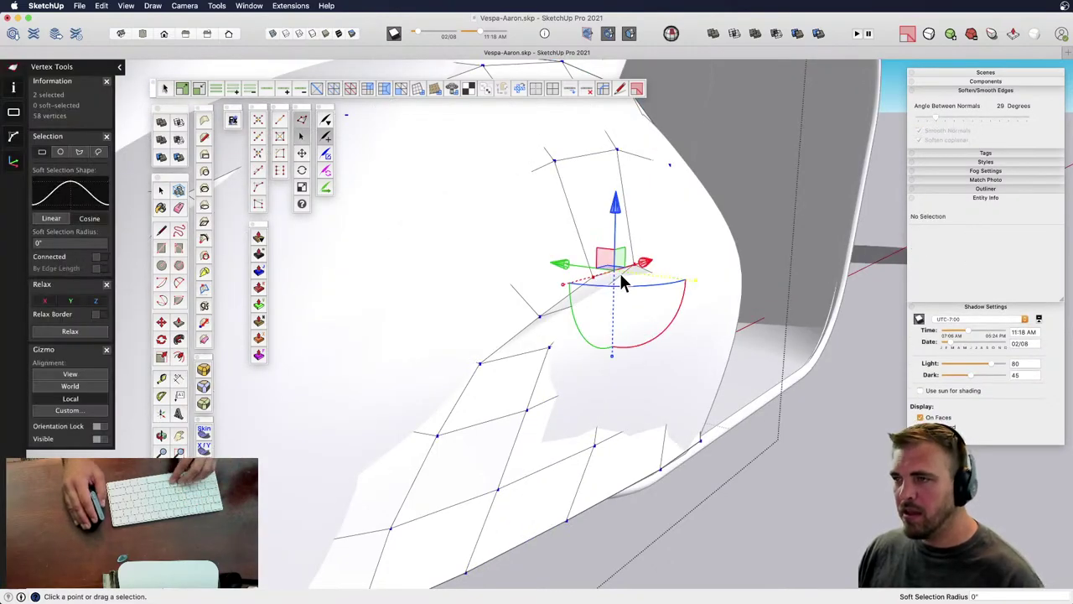
{"action": "left_click_drag", "start_coordinate": [563, 269], "coordinate": [554, 307]}
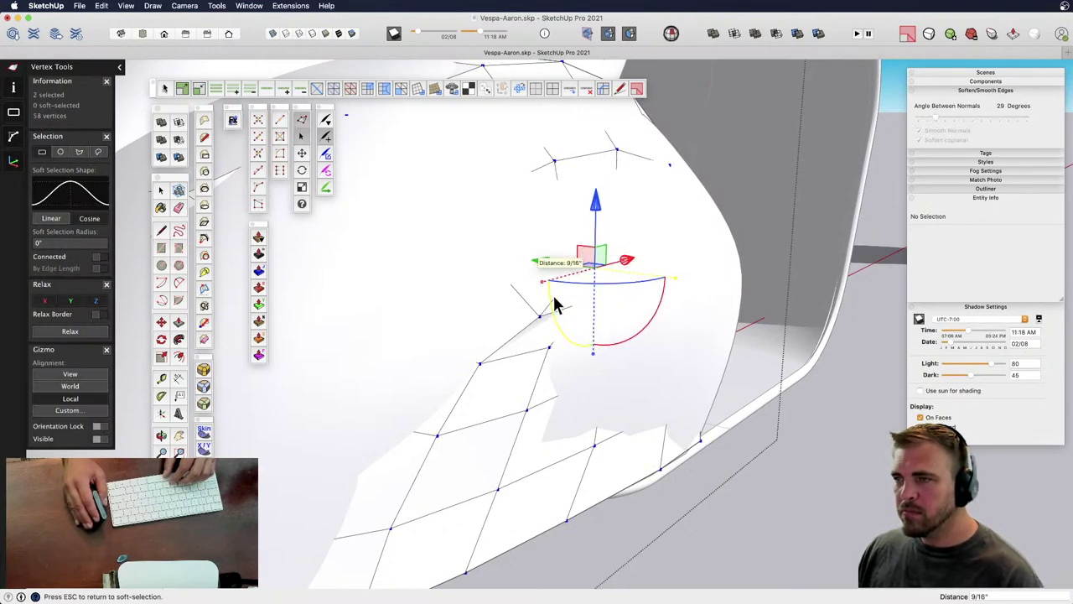
{"action": "left_click_drag", "start_coordinate": [537, 267], "coordinate": [589, 319]}
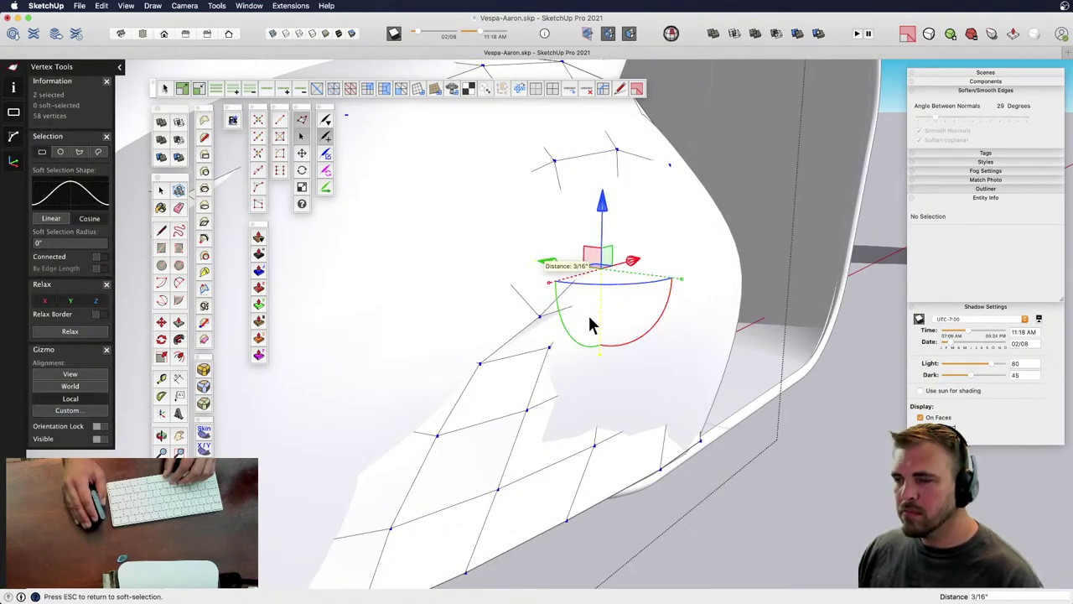
- Move the recess's adjacent rearward vertex 1/4" inward, and two vertices at its front end 3/16" along the green axis, using X-ray for selection
{"action": "left_click", "coordinate": [542, 313]}
{"action": "left_click_drag", "start_coordinate": [482, 307], "coordinate": [633, 371]}
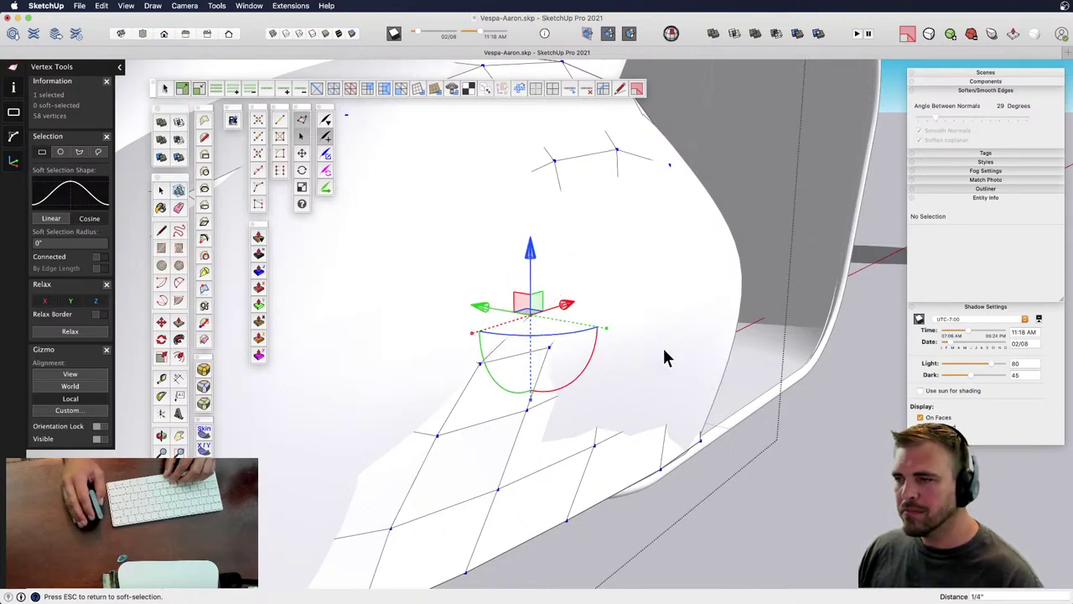
{"action": "middle_click_drag", "start_coordinate": [663, 358], "coordinate": [491, 419]}
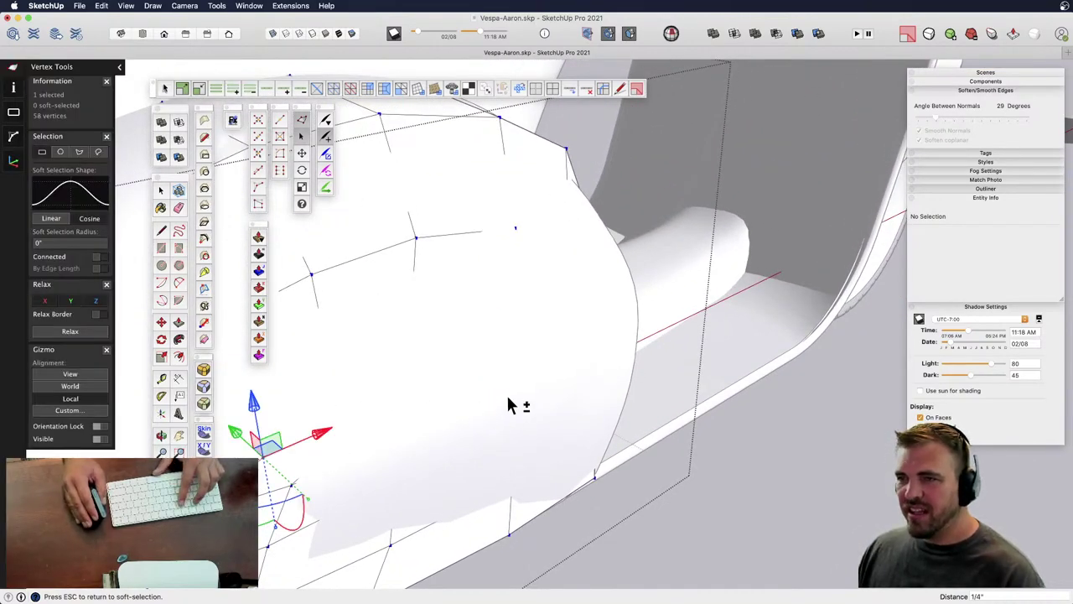
{"action": "key", "text": "shift+x"}
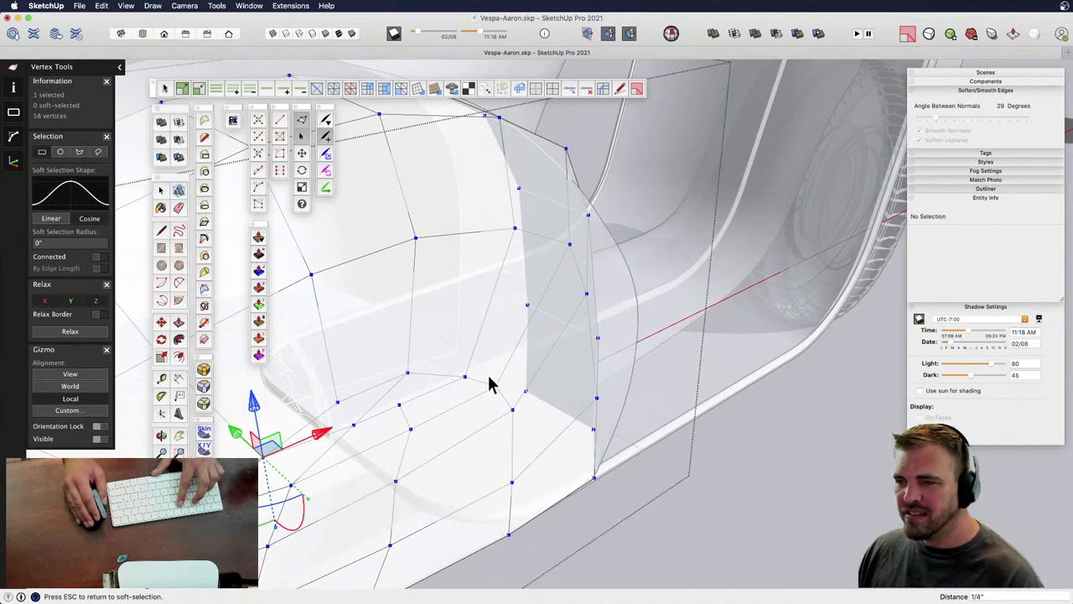
{"action": "left_click_drag", "start_coordinate": [519, 425], "coordinate": [524, 429]}
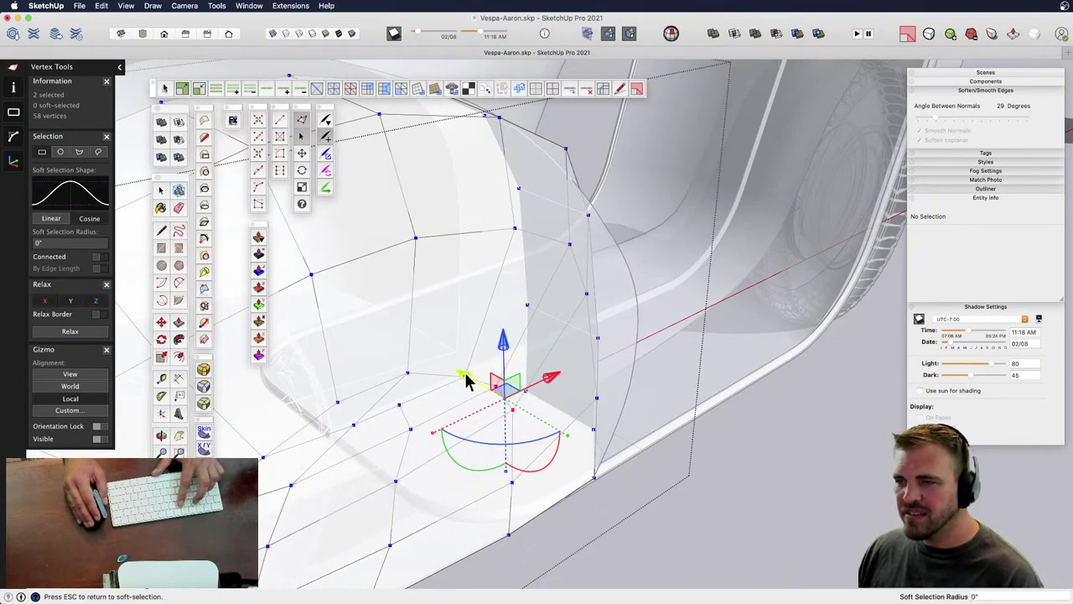
{"action": "key", "text": "x"}
{"action": "left_click_drag", "start_coordinate": [467, 379], "coordinate": [477, 408]}
{"action": "middle_click_drag", "start_coordinate": [480, 411], "coordinate": [436, 376]}
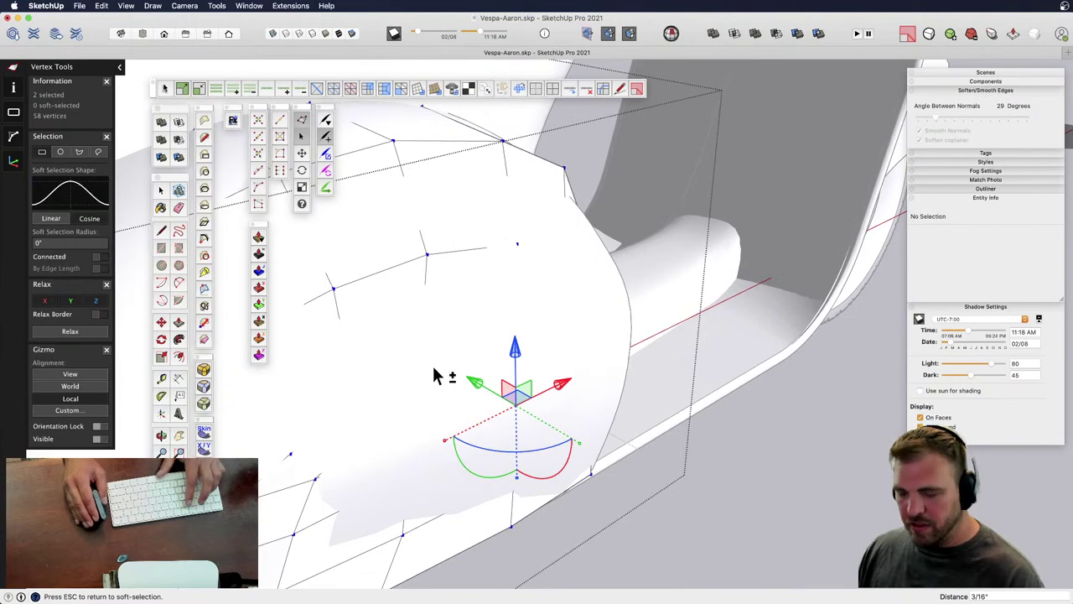
- Select three hidden vertices around the recess's upper edge through X-ray and move them 1/8" along the green axis
{"action": "key", "text": "x"}
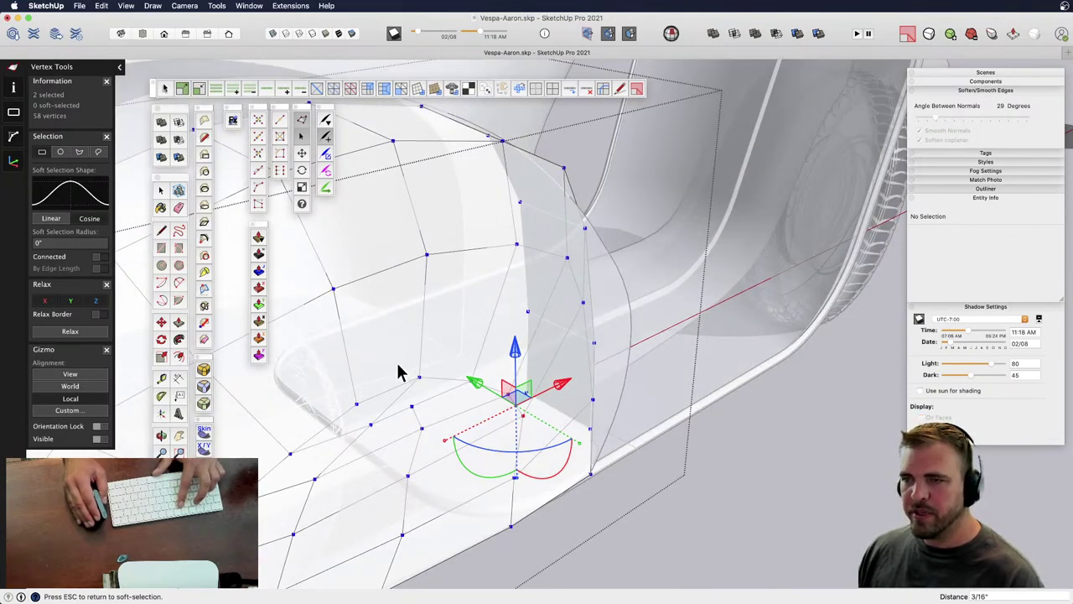
{"action": "left_click_drag", "start_coordinate": [336, 363], "coordinate": [451, 431]}
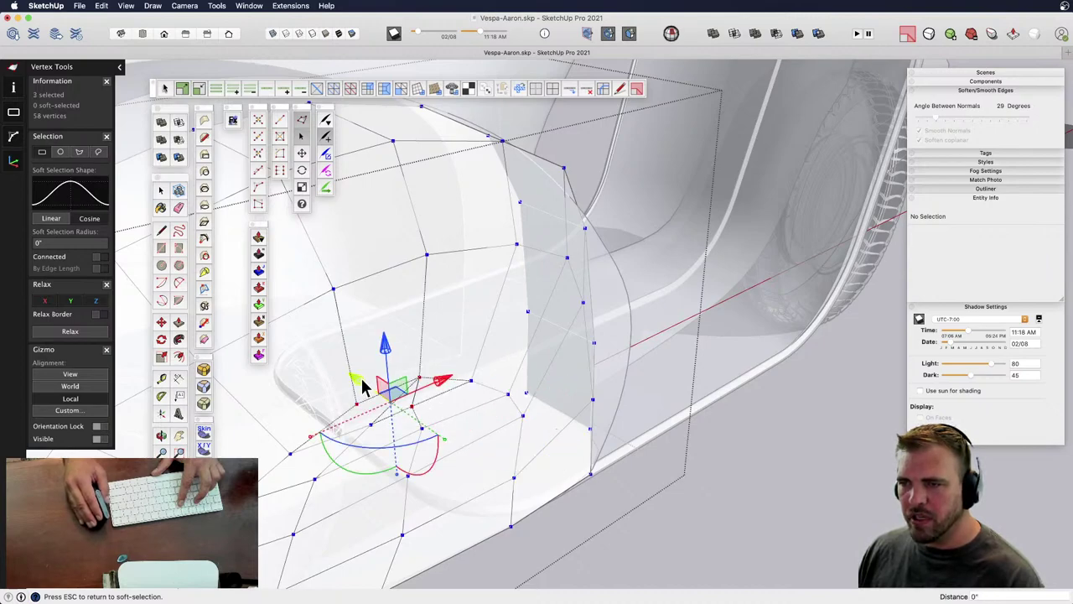
{"action": "middle_click_drag", "start_coordinate": [460, 431], "coordinate": [577, 377]}
{"action": "scroll", "coordinate": [479, 381], "scroll_direction": "down", "scroll_amount": 10}
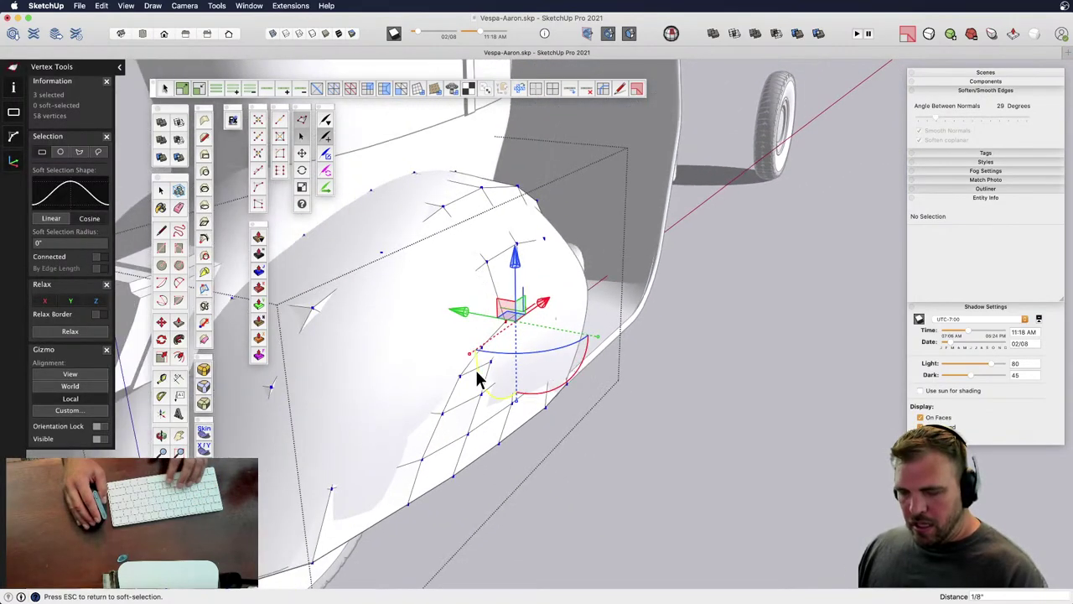
- Open the fender copy beside the scooter and move one vertex at the recess's edge 5/16" outward along the green axis
{"action": "scroll", "coordinate": [467, 387], "scroll_direction": "down", "scroll_amount": 4}
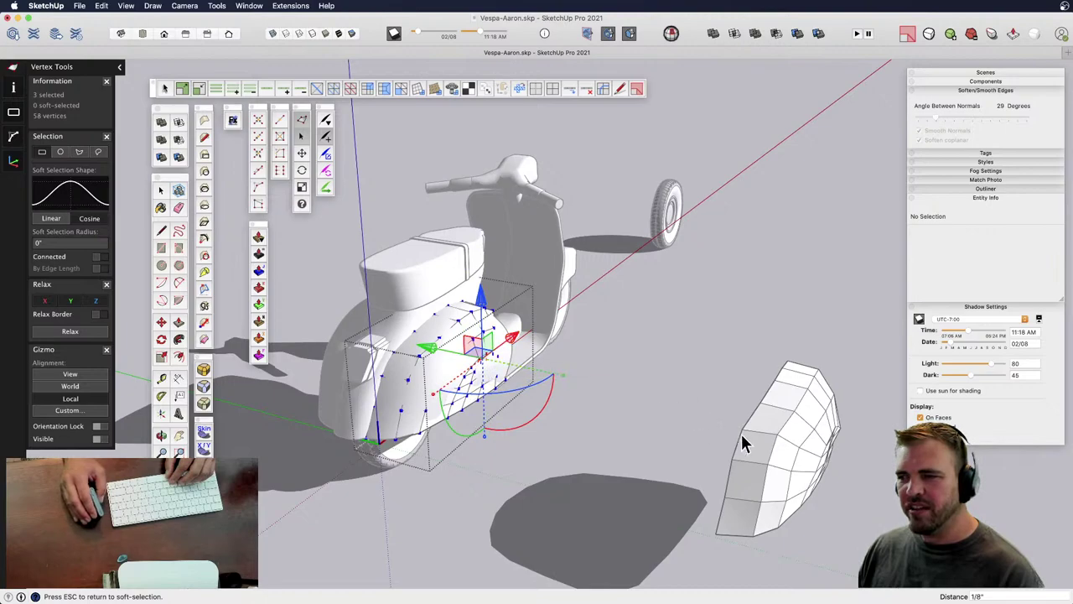
{"action": "middle_click_drag", "start_coordinate": [744, 444], "coordinate": [458, 346]}
{"action": "scroll", "coordinate": [604, 378], "scroll_direction": "up", "scroll_amount": 3}
{"action": "scroll", "coordinate": [520, 420], "scroll_direction": "up", "scroll_amount": 3}
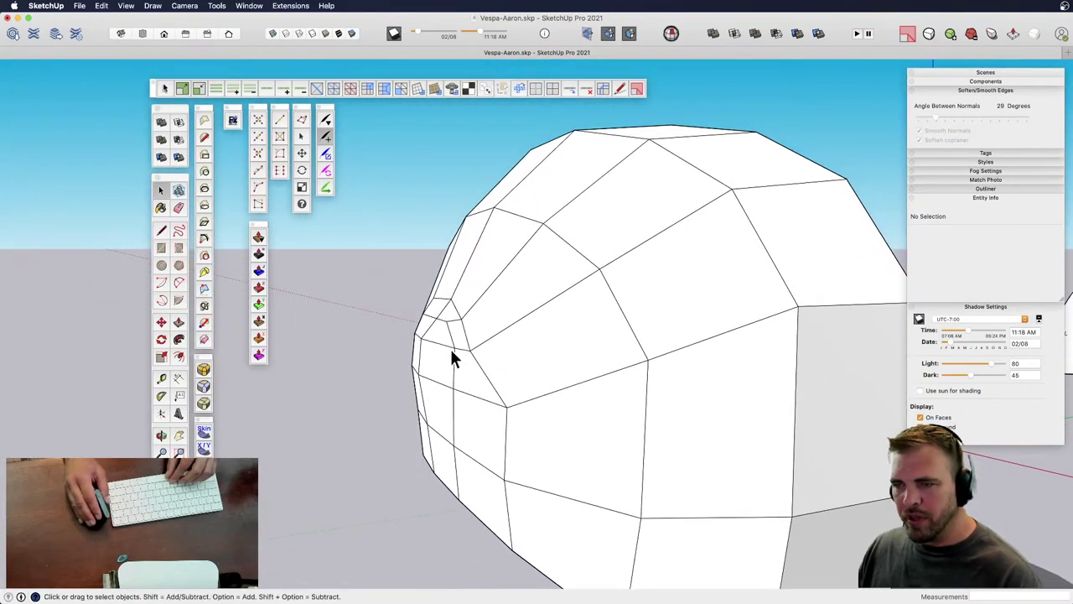
{"action": "left_click", "coordinate": [450, 349]}
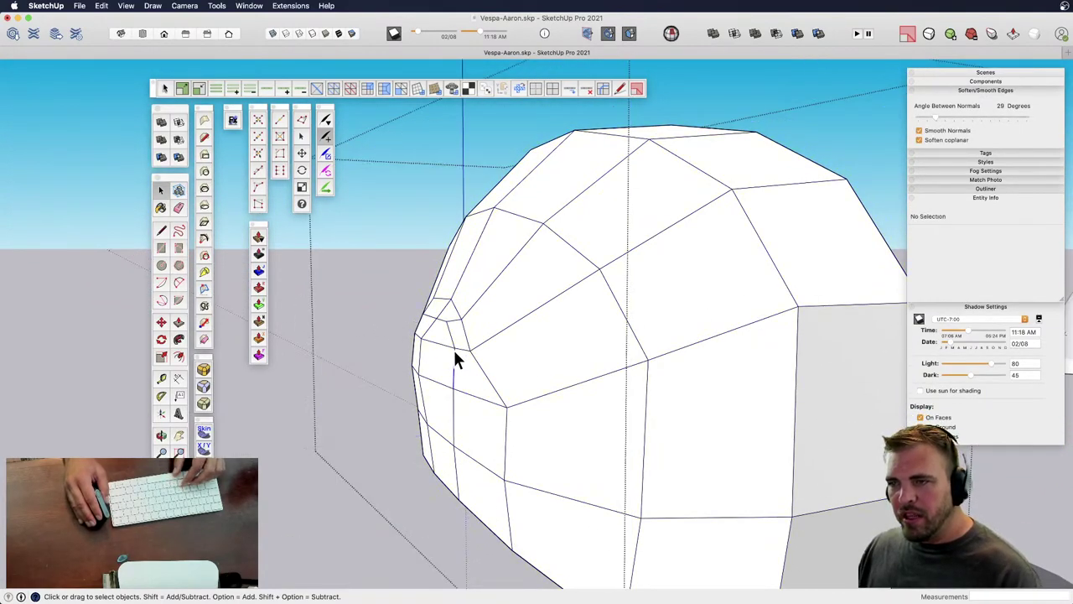
{"action": "left_click", "coordinate": [455, 349]}
{"action": "left_click", "coordinate": [369, 367]}
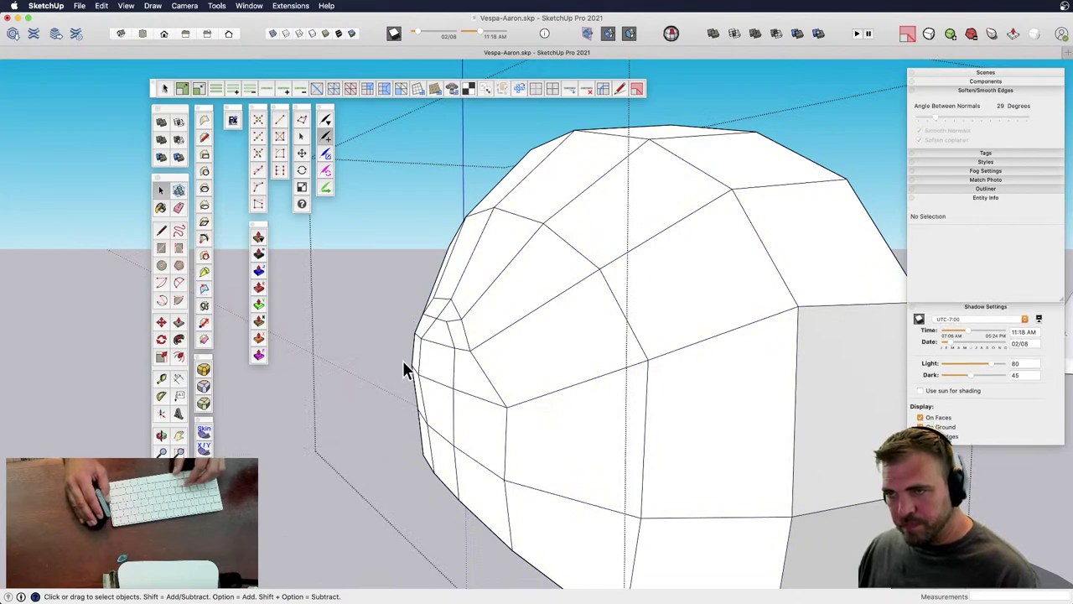
{"action": "key", "text": "v"}
{"action": "left_click", "coordinate": [455, 352]}
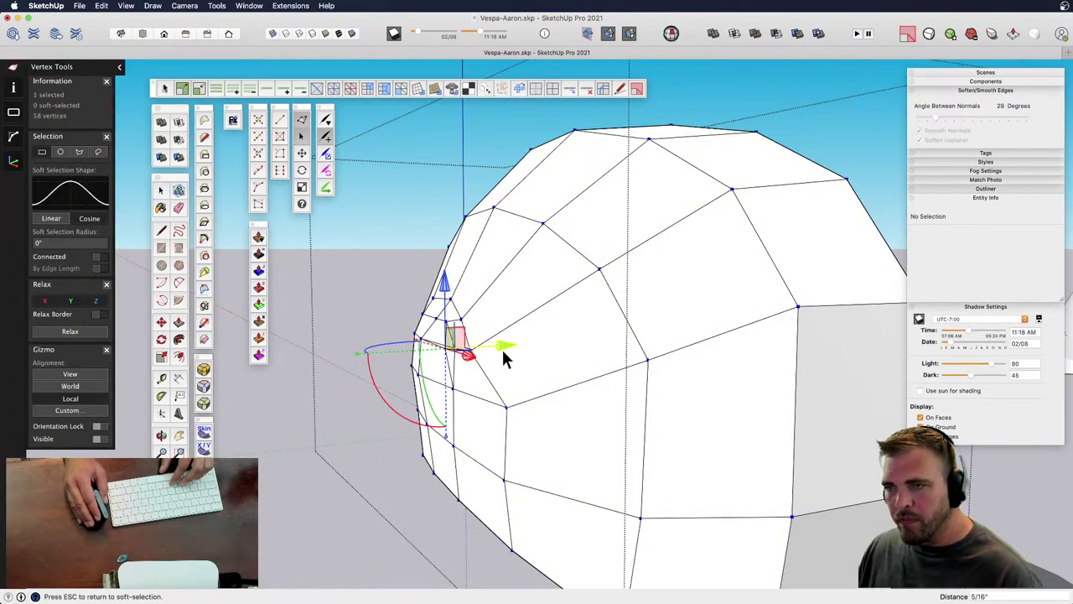
- Select the fender's nine bottom border edges and extrude their ten vertices outward by scaling about 1.03 along the red axis
{"action": "scroll", "coordinate": [502, 349], "scroll_direction": "down", "scroll_amount": 3}
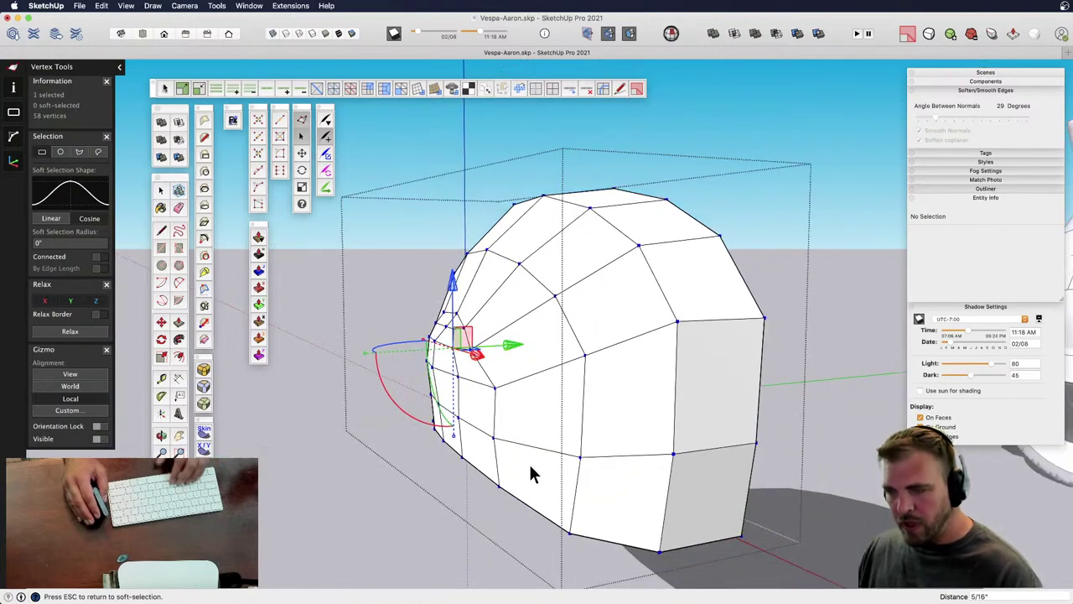
{"action": "key", "text": "space"}
{"action": "middle_click_drag", "start_coordinate": [529, 466], "coordinate": [528, 408], "text": "shift"}
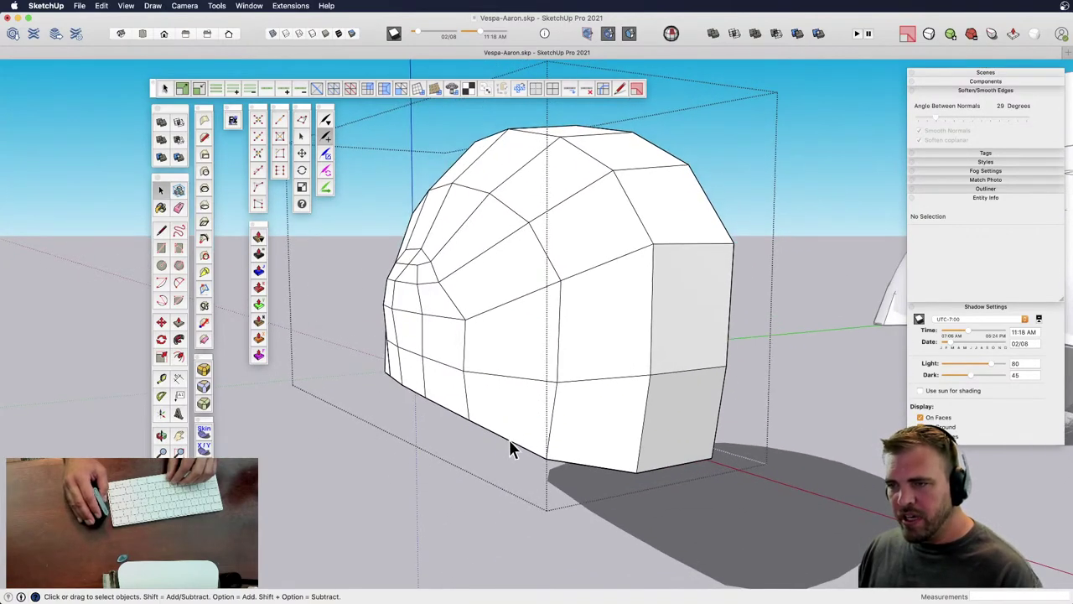
{"action": "left_click", "coordinate": [512, 448]}
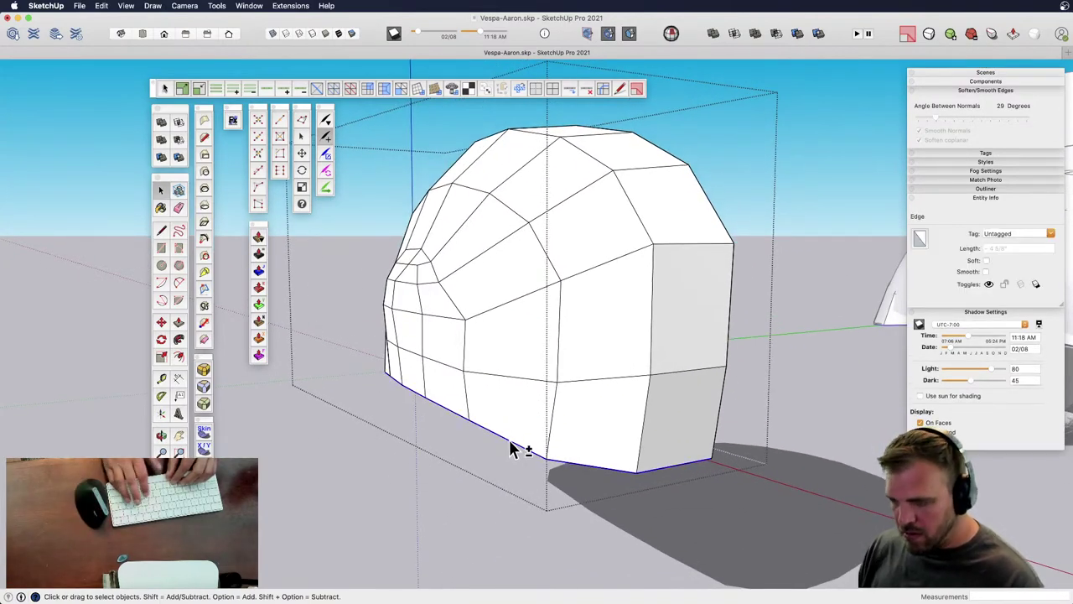
{"action": "middle_click_drag", "start_coordinate": [491, 370], "coordinate": [560, 267]}
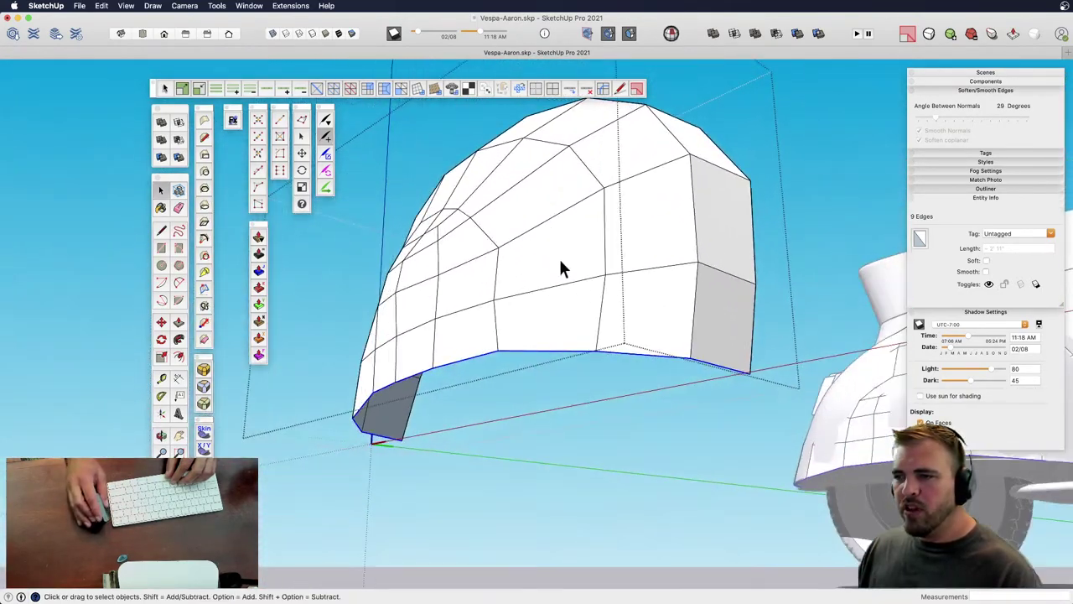
{"action": "middle_click_drag", "start_coordinate": [463, 381], "coordinate": [749, 537]}
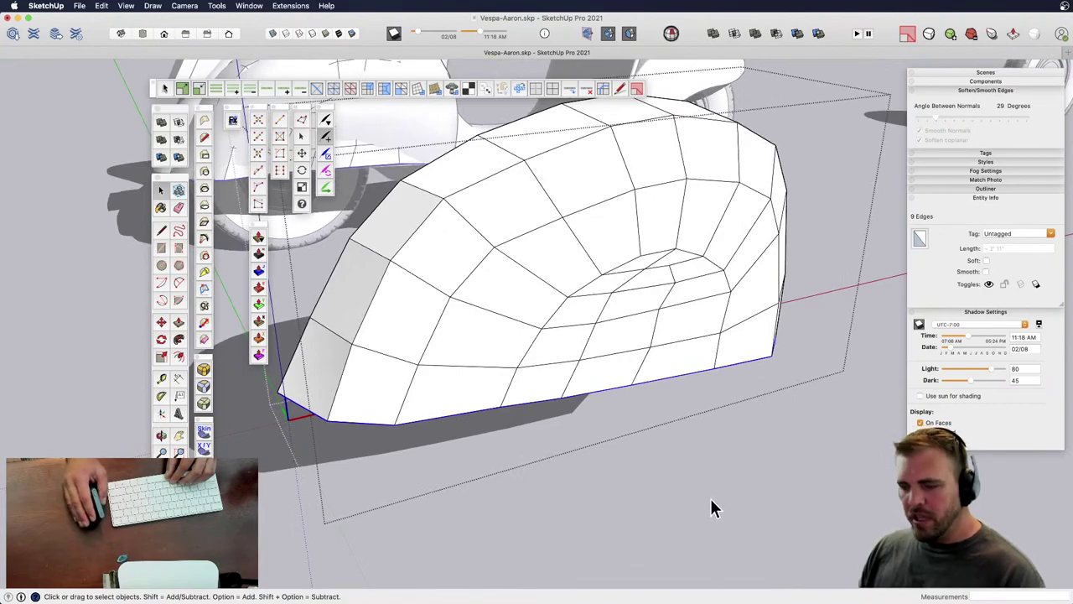
{"action": "key", "text": "v"}
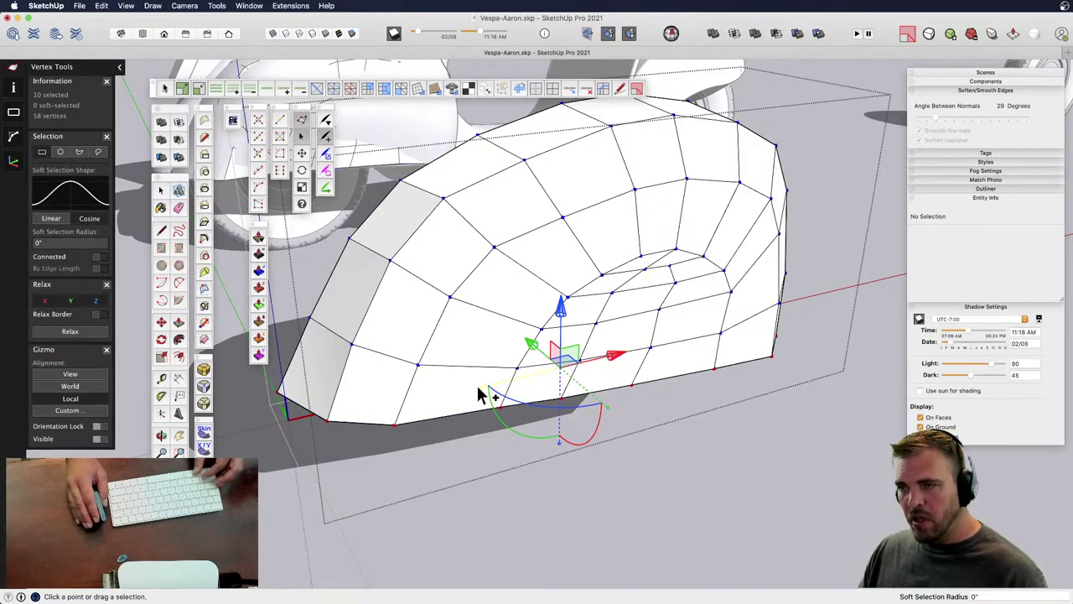
{"action": "mouse_move", "coordinate": [477, 388]}
{"action": "left_mouse_down"}
{"action": "mouse_move", "coordinate": [466, 396]}
{"action": "mouse_move", "coordinate": [476, 393]}
{"action": "left_mouse_up"}
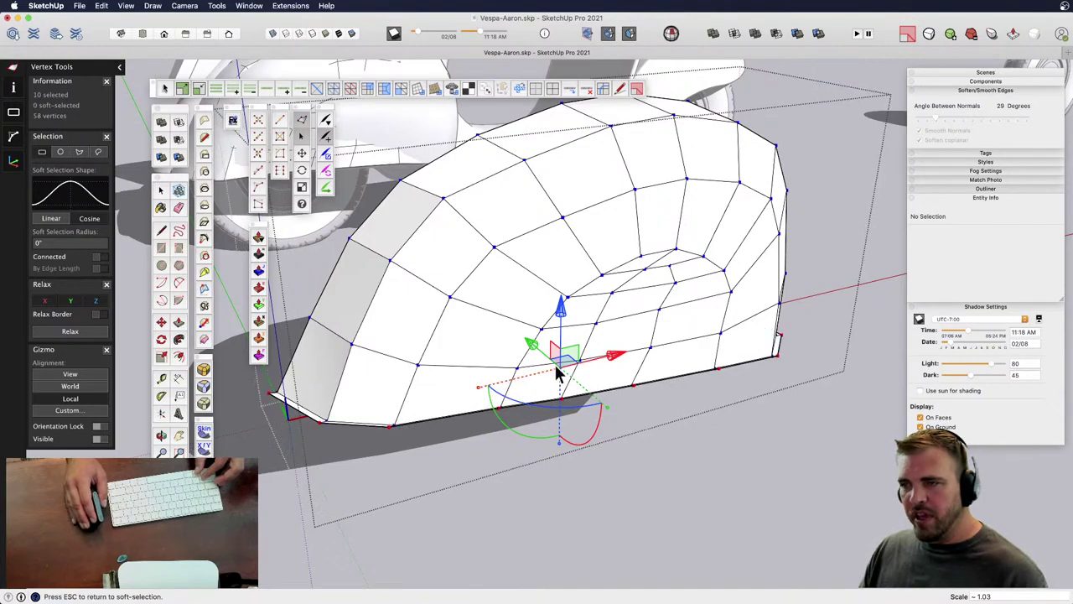
- Lower the new bottom border 3/16" along the blue axis and extrude it another 7/16" downward to form a lip
{"action": "left_click_drag", "start_coordinate": [562, 309], "coordinate": [568, 391]}
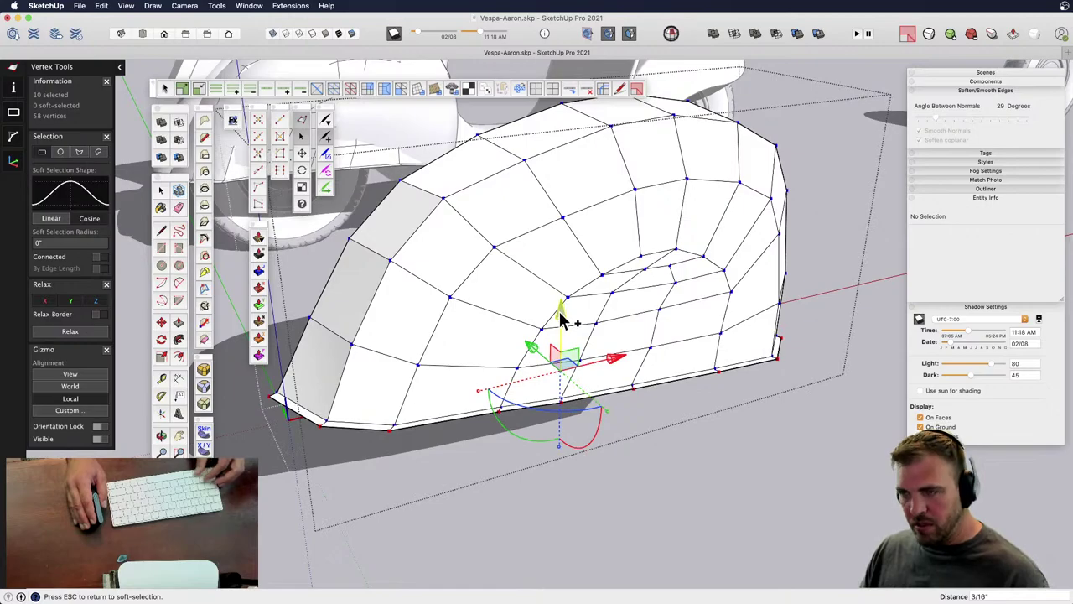
{"action": "left_click_drag", "start_coordinate": [559, 311], "coordinate": [600, 471]}
{"action": "middle_click_drag", "start_coordinate": [601, 471], "coordinate": [709, 395]}
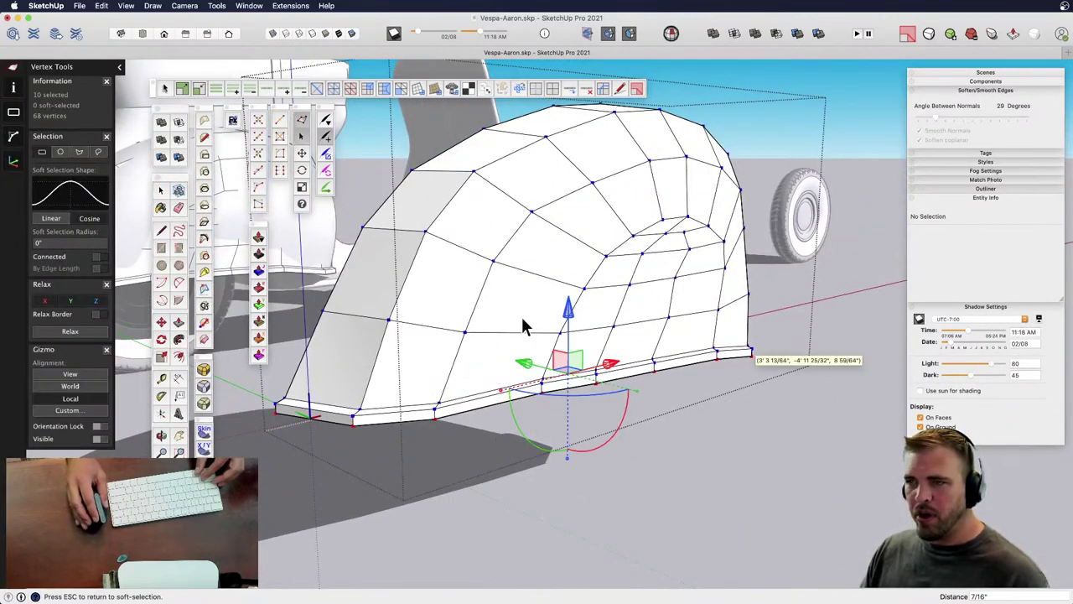
- Extrude the lip's bottom border inward by scaling about 0.94 along the green axis, and tighten it with a further scale of about 0.97
{"action": "middle_click_drag", "start_coordinate": [661, 412], "coordinate": [721, 412]}
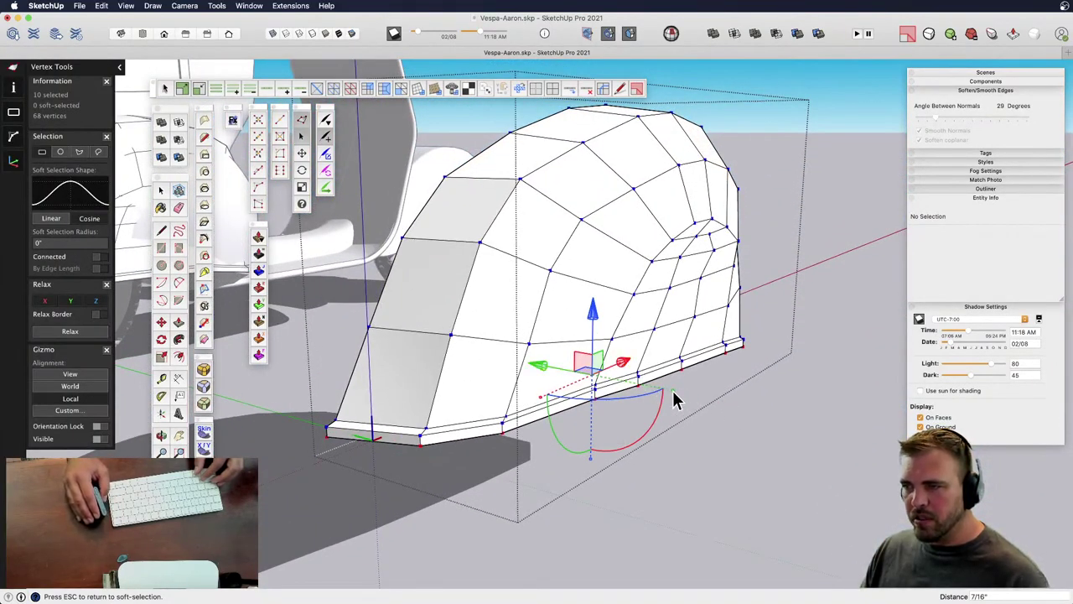
{"action": "left_click_drag", "start_coordinate": [673, 389], "coordinate": [667, 389]}
{"action": "middle_click_drag", "start_coordinate": [699, 400], "coordinate": [1021, 174]}
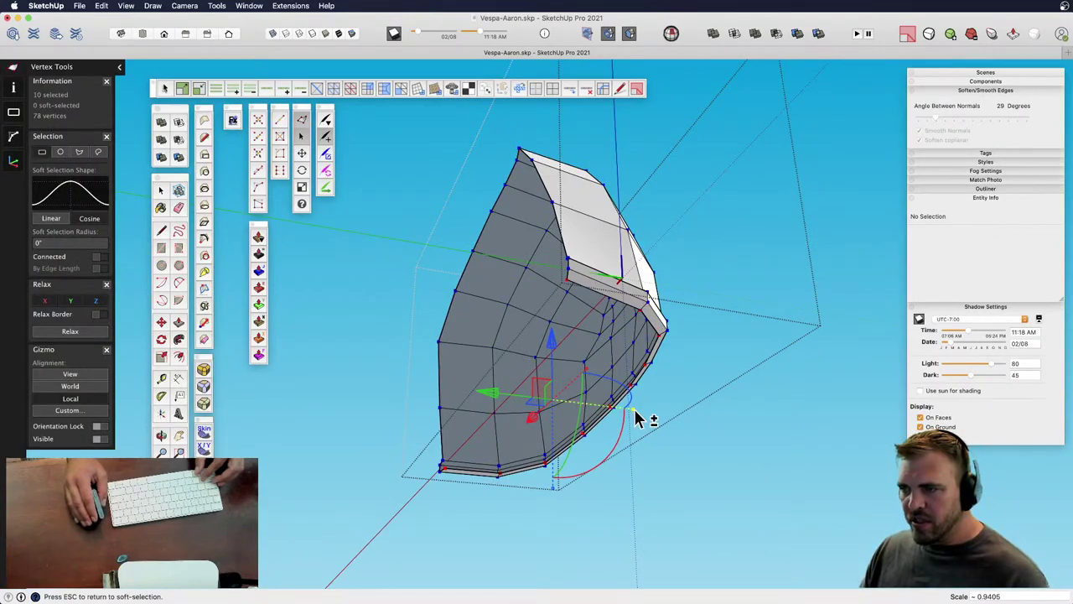
{"action": "left_click_drag", "start_coordinate": [637, 417], "coordinate": [644, 429]}
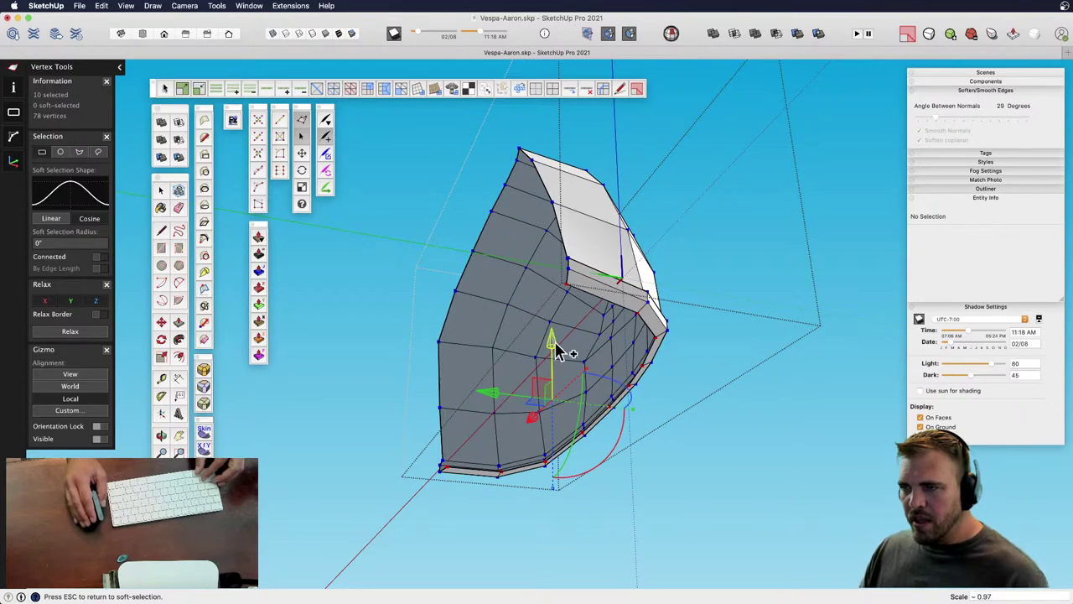
- Extrude the ten vertices of the lip's inner border 1 7/16" upward along the blue axis inside the fender
{"action": "mouse_move", "coordinate": [557, 353]}
{"action": "left_mouse_down"}
{"action": "mouse_move", "coordinate": [552, 319]}
{"action": "mouse_move", "coordinate": [560, 356]}
{"action": "left_mouse_up"}
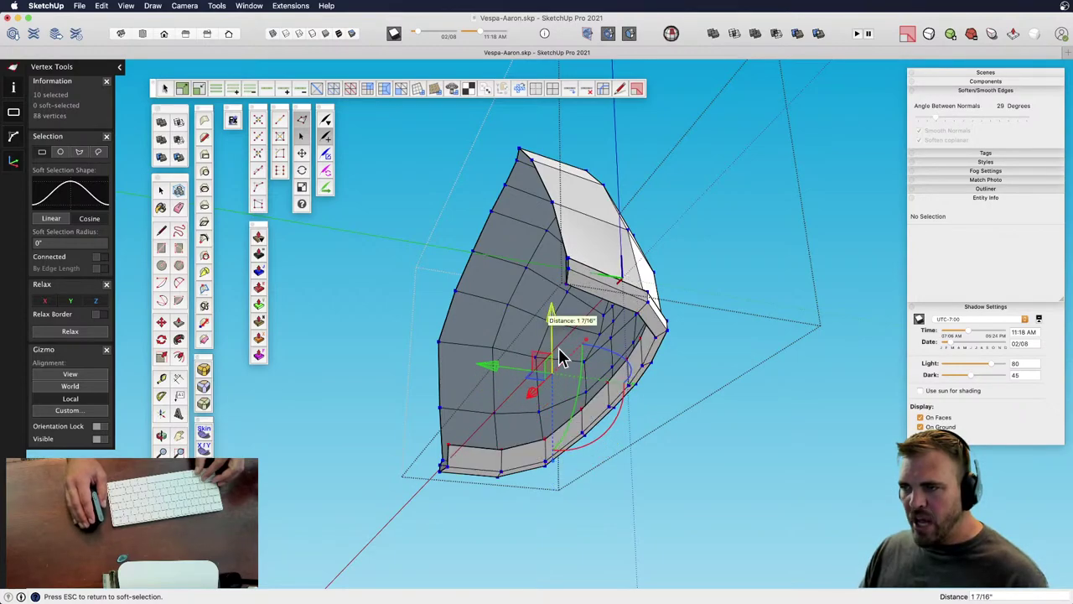
{"action": "middle_click_drag", "start_coordinate": [499, 342], "coordinate": [446, 275]}
{"action": "middle_click_drag", "start_coordinate": [704, 434], "coordinate": [750, 448]}
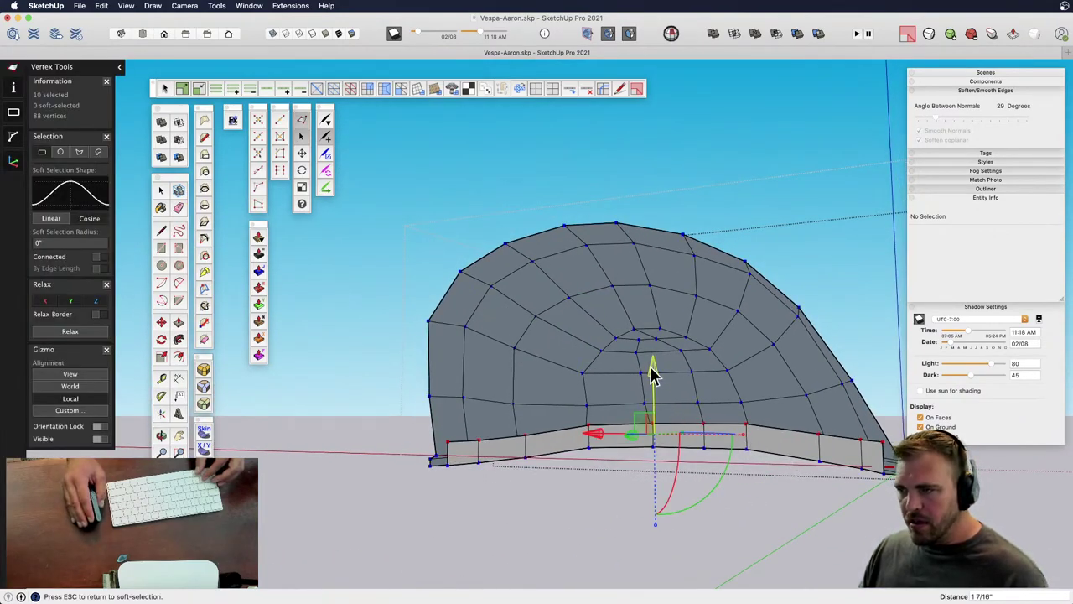
- Extrude the inner wall's upper border another 5 1/8" upward and narrow that border along the red axis
{"action": "left_click_drag", "start_coordinate": [653, 374], "coordinate": [659, 283]}
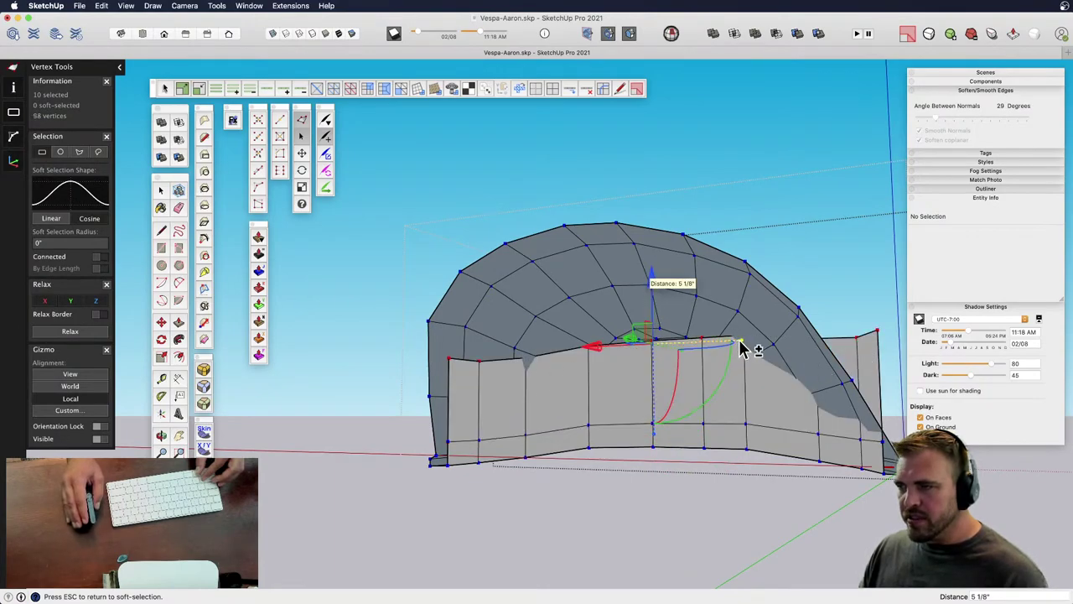
{"action": "left_click_drag", "start_coordinate": [743, 348], "coordinate": [869, 478]}
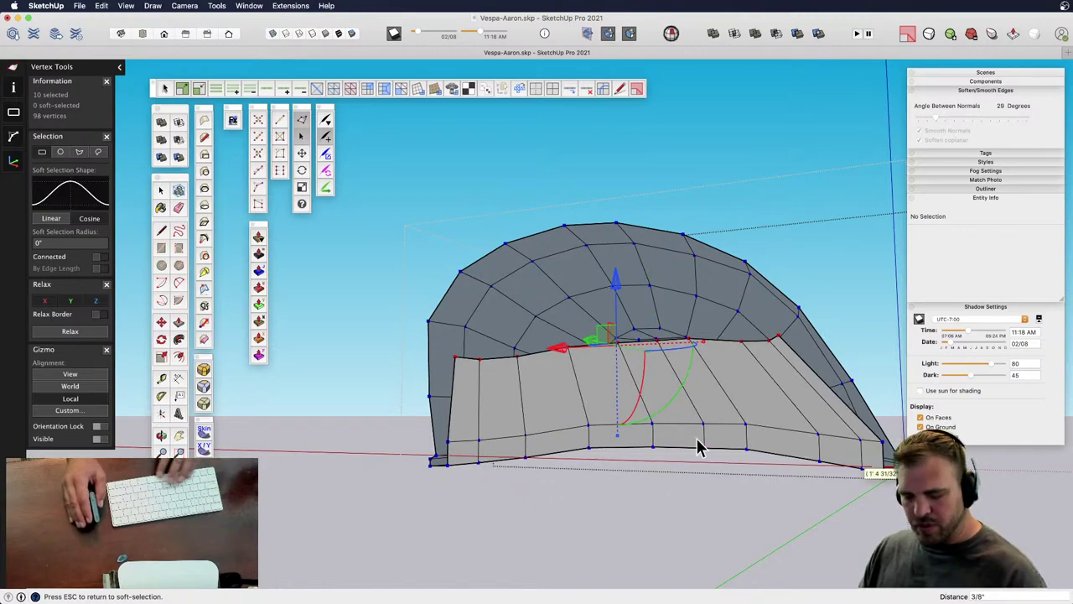
{"action": "key", "text": "space"}
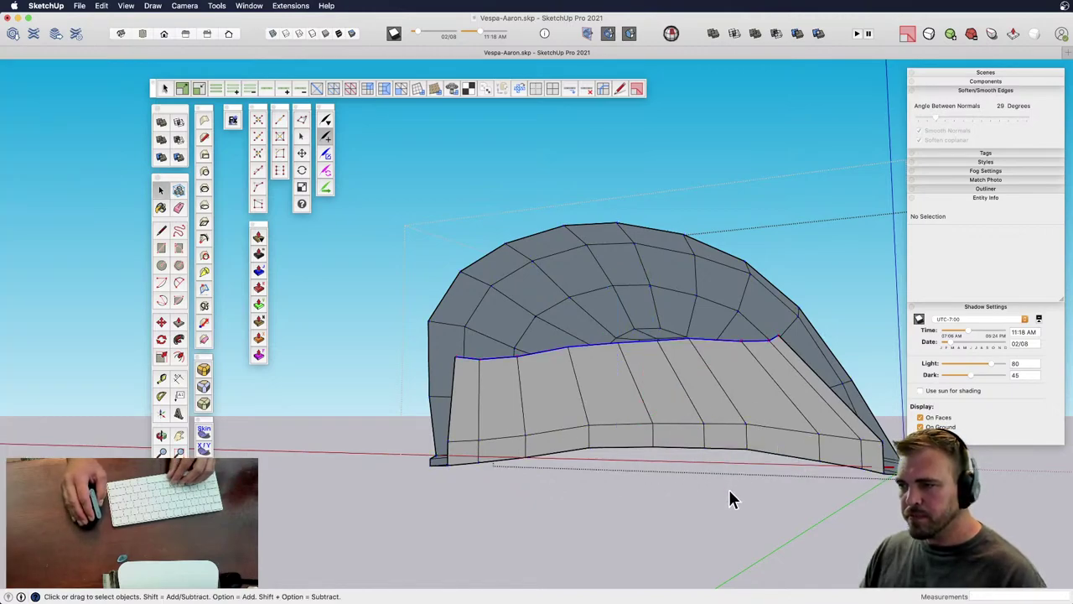
- Close the fender component, select it beside the scooter, and turn on its subdivision
{"action": "middle_click_drag", "start_coordinate": [728, 489], "coordinate": [584, 456]}
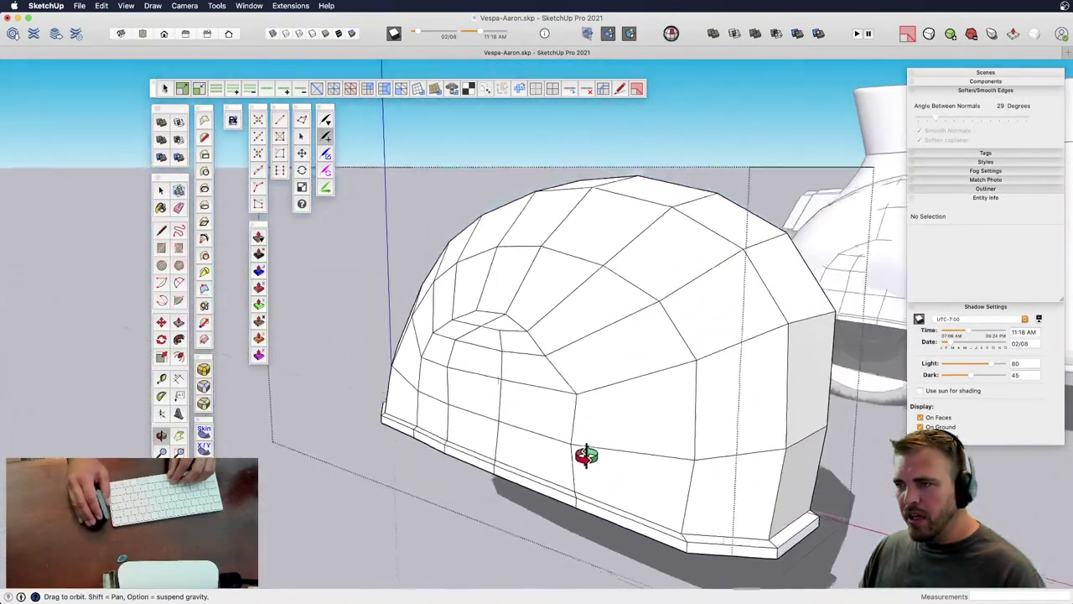
{"action": "scroll", "coordinate": [477, 509], "scroll_direction": "down", "scroll_amount": 3}
{"action": "left_click", "coordinate": [478, 507]}
{"action": "left_click", "coordinate": [594, 391]}
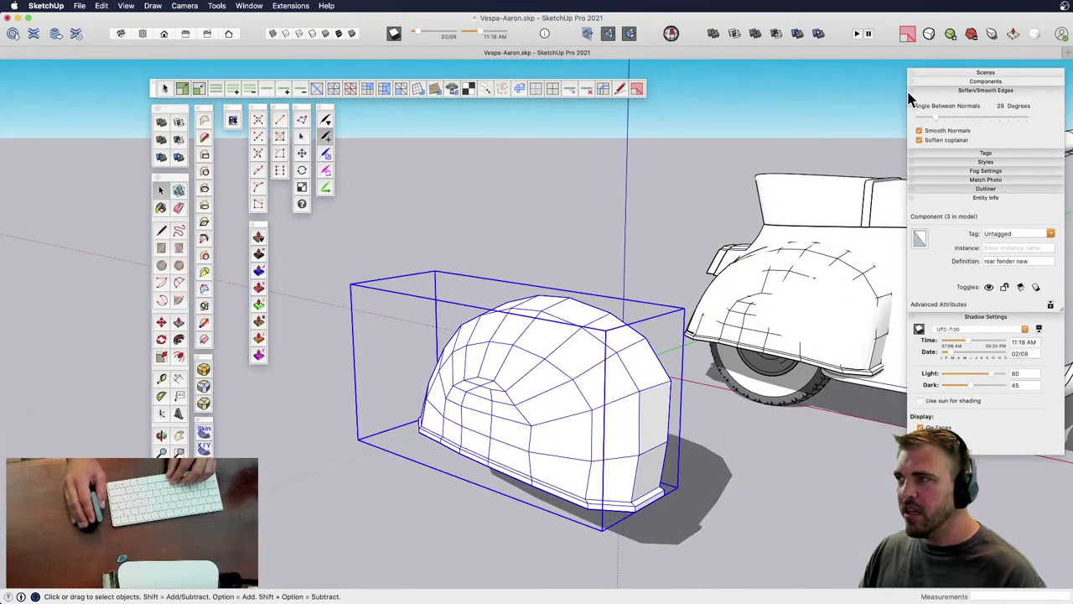
{"action": "left_click", "coordinate": [928, 33]}
{"action": "scroll", "coordinate": [574, 489], "scroll_direction": "up", "scroll_amount": 2}
{"action": "scroll", "coordinate": [574, 495], "scroll_direction": "up", "scroll_amount": 2}
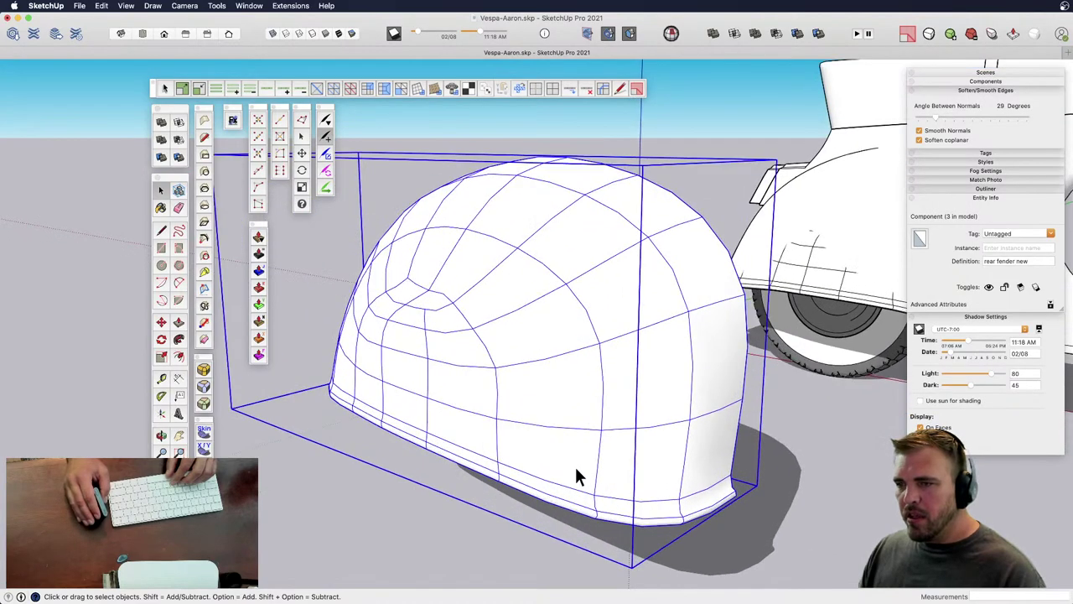
- Hide the subdivided fender's edges to inspect its surface shading and lip from several angles, and show the edges again
{"action": "left_click", "coordinate": [1033, 36]}
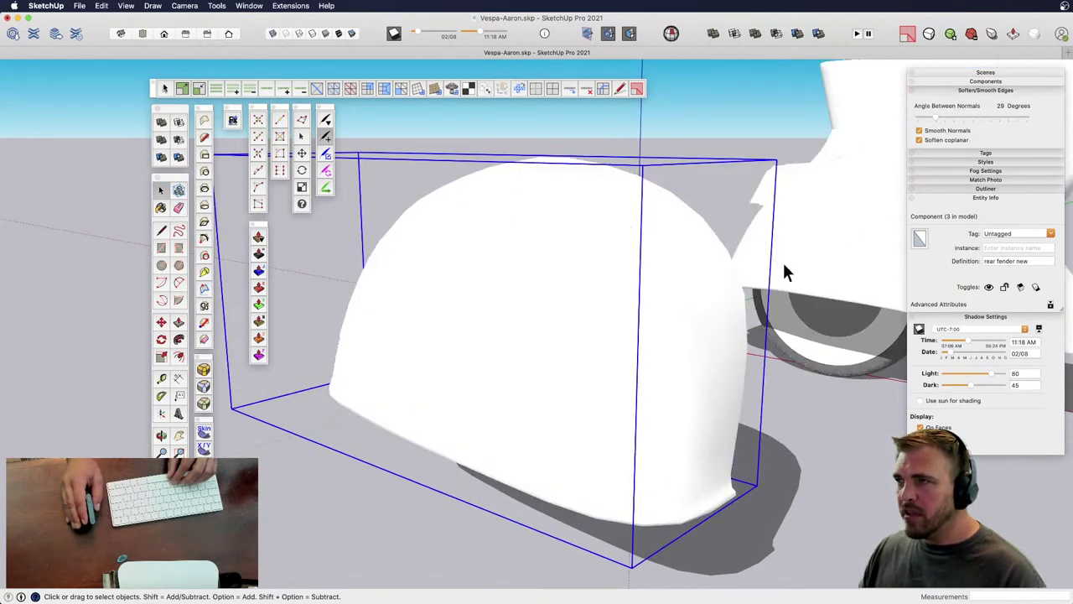
{"action": "middle_click_drag", "start_coordinate": [553, 424], "coordinate": [390, 315]}
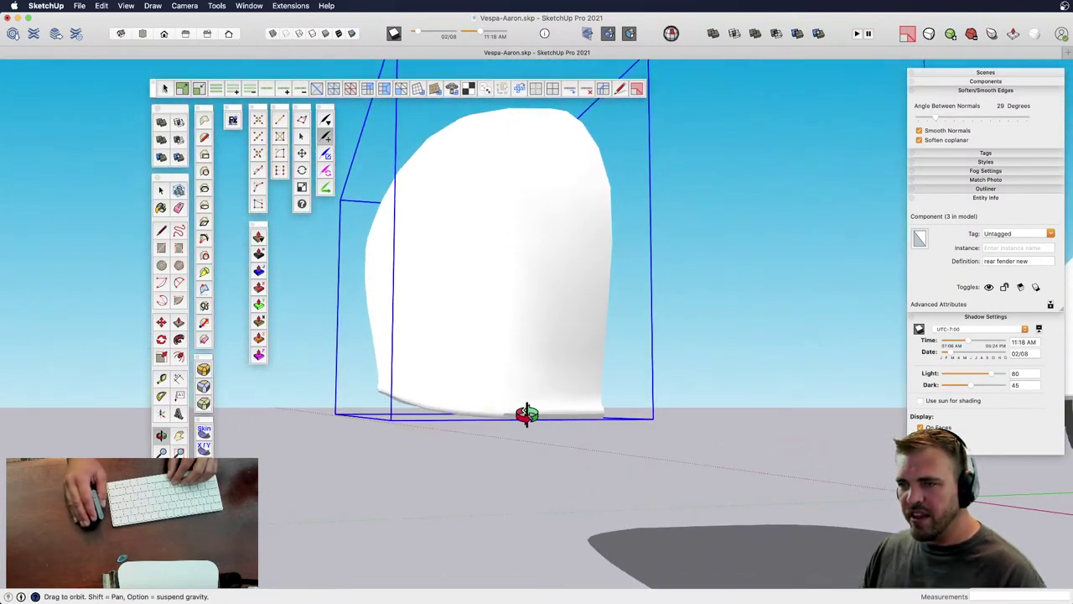
{"action": "middle_click_drag", "start_coordinate": [450, 385], "coordinate": [467, 412]}
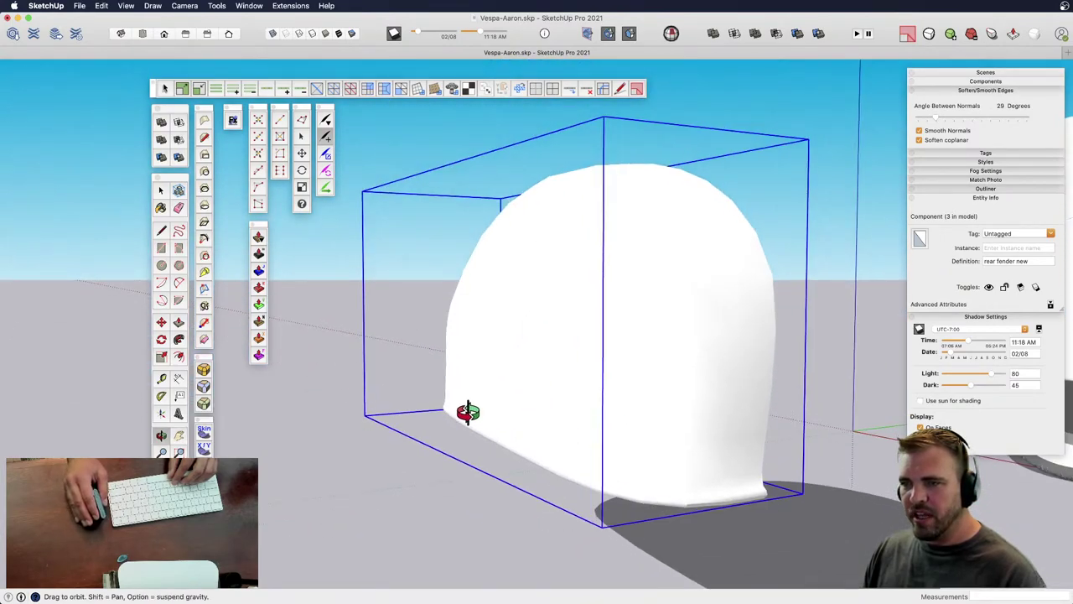
{"action": "left_click", "coordinate": [1036, 37]}
{"action": "key", "text": "space"}
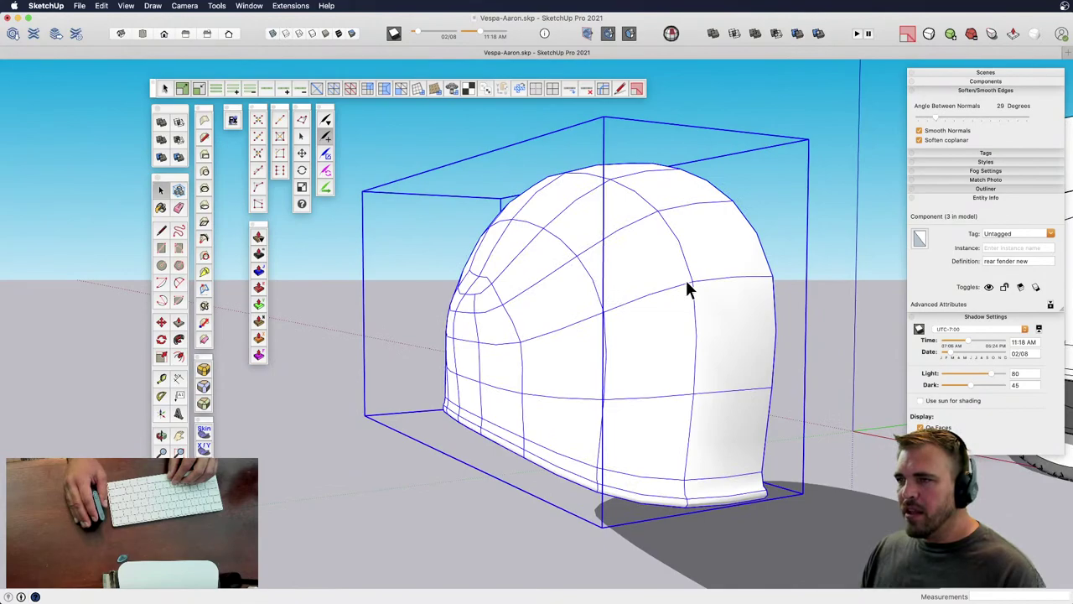
- Return the fender to its low-poly mesh and crease the nine-edge loop where the lip meets the body to sharpness 0.90
{"action": "left_click", "coordinate": [929, 37]}
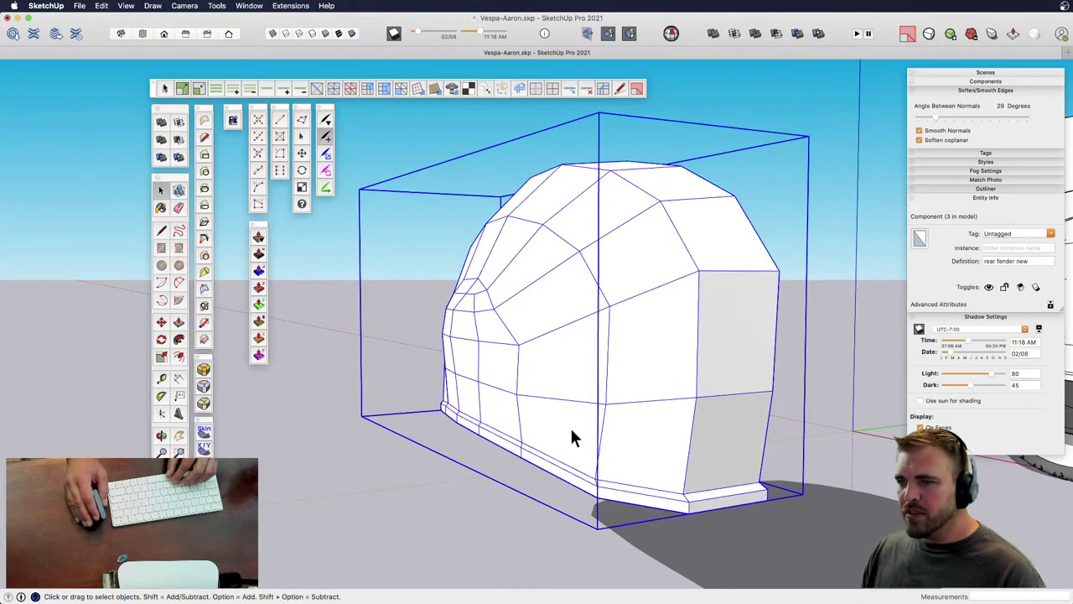
{"action": "double_click", "coordinate": [607, 488]}
{"action": "left_click", "coordinate": [613, 488]}
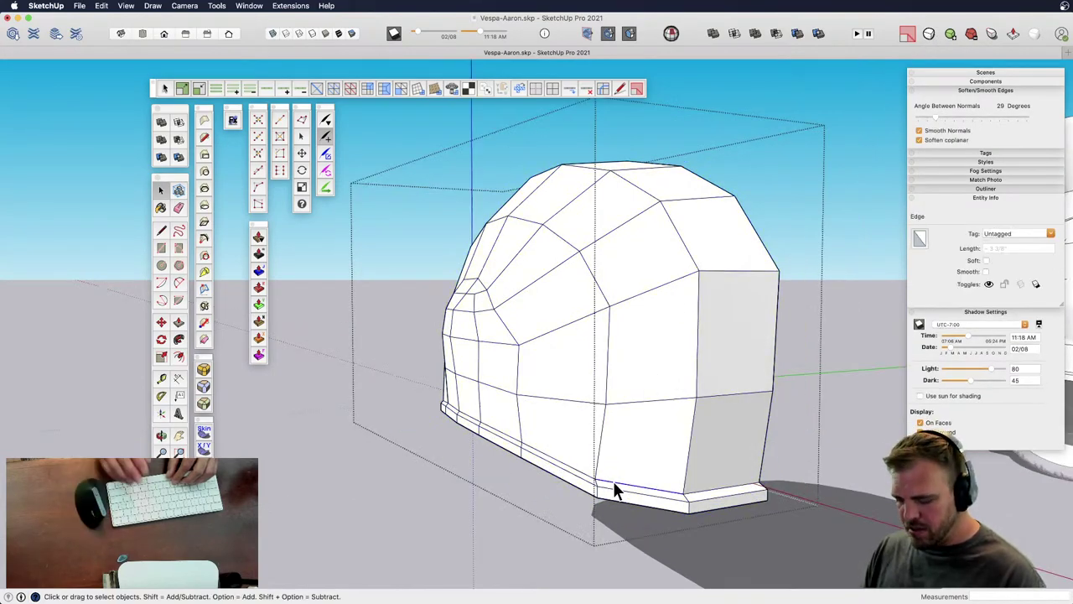
{"action": "key", "text": "alt+l"}
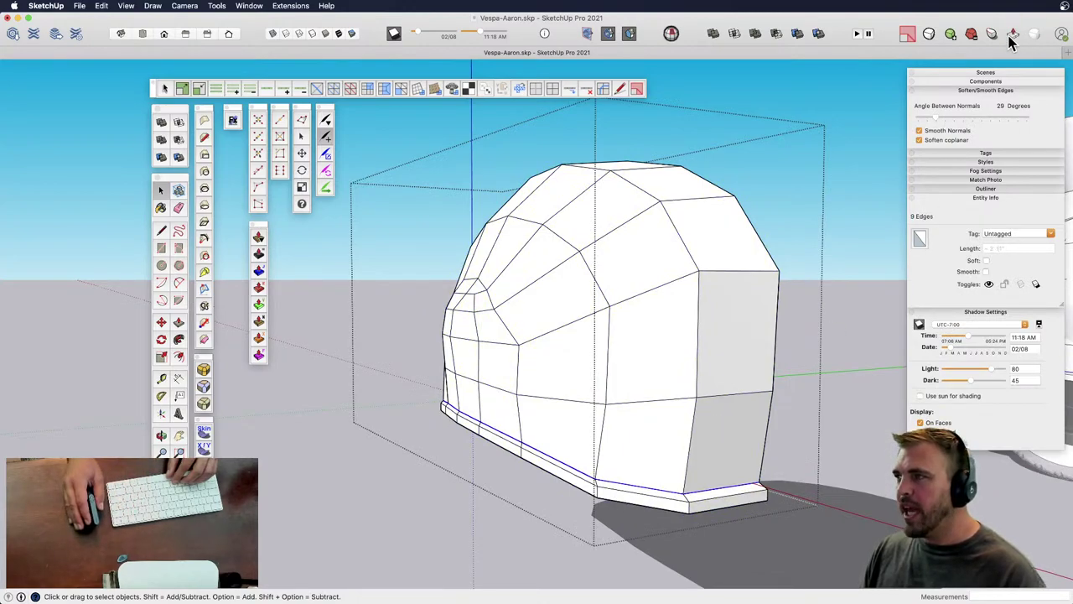
{"action": "left_click", "coordinate": [991, 35]}
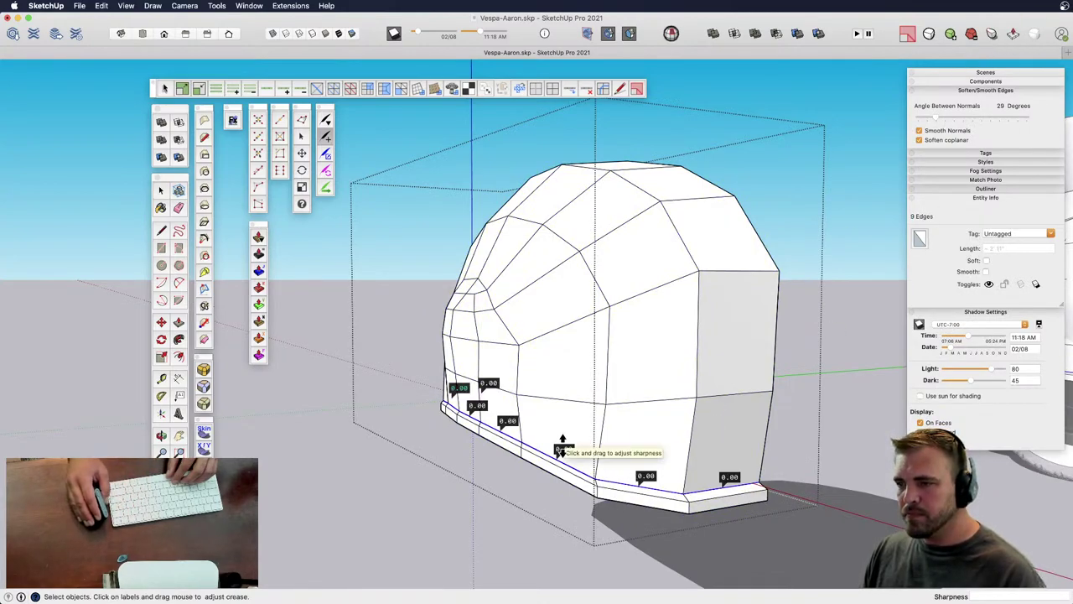
{"action": "left_click_drag", "start_coordinate": [561, 449], "coordinate": [561, 450]}
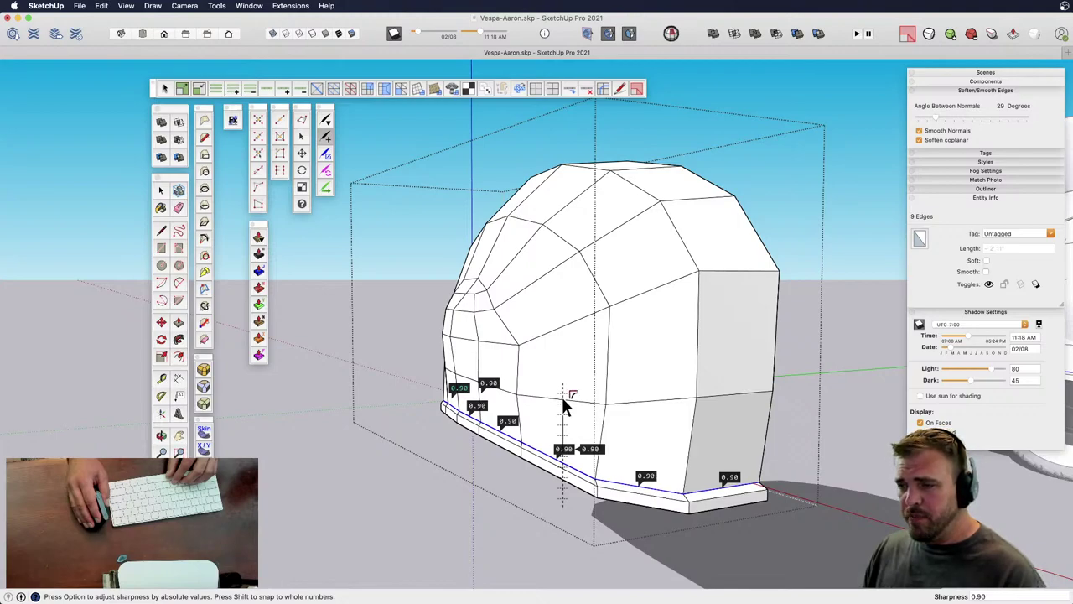
{"action": "left_click_drag", "start_coordinate": [563, 399], "coordinate": [556, 404]}
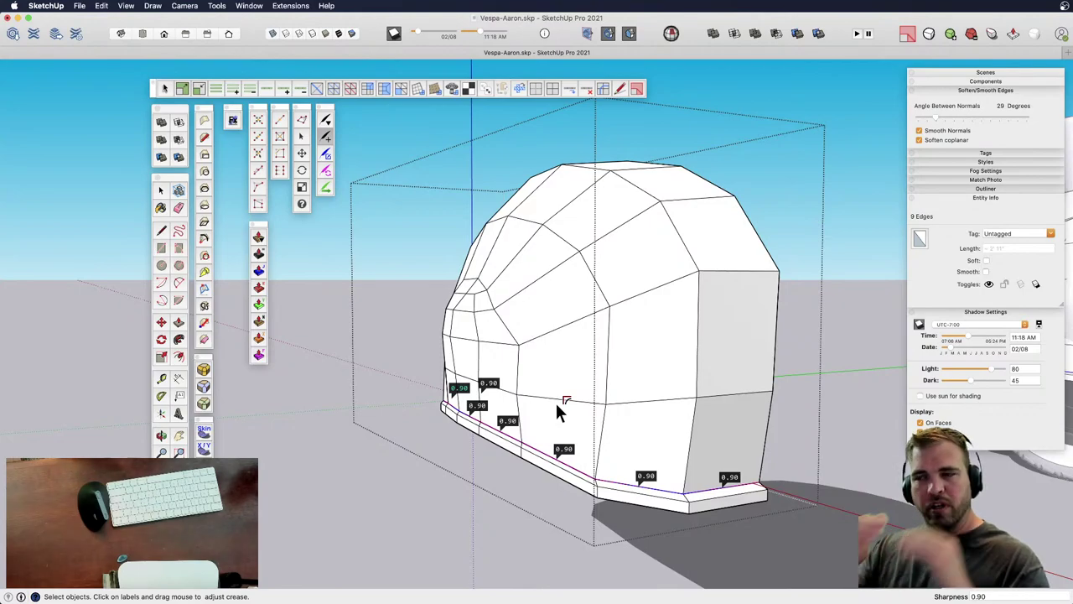
{"action": "middle_click_drag", "start_coordinate": [524, 432], "coordinate": [484, 417]}
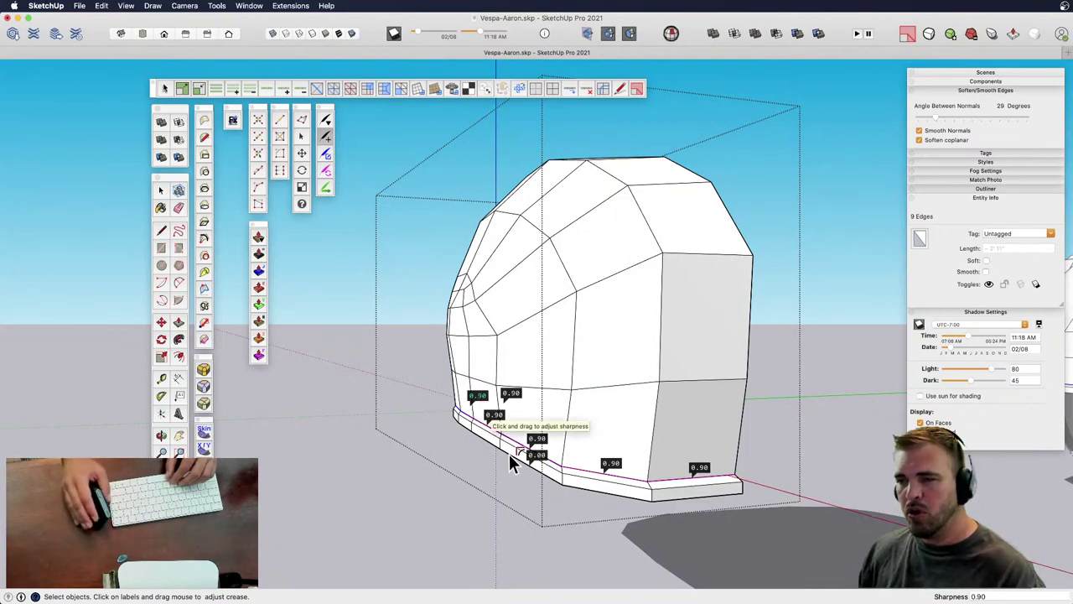
{"action": "left_click", "coordinate": [477, 501]}
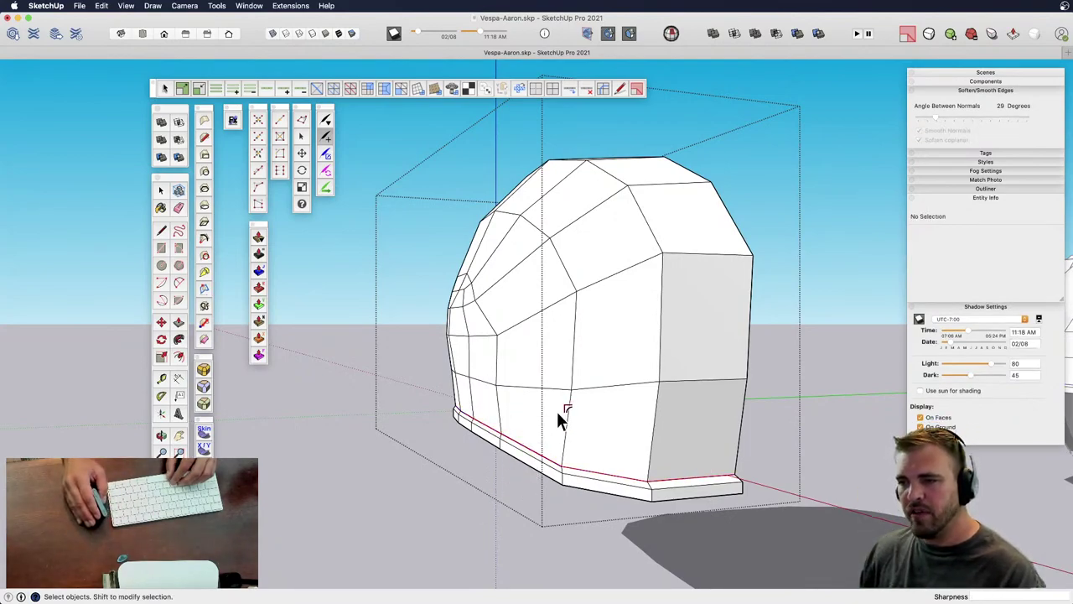
- Turn the fender's subdivision back on and examine the creased lip up close
{"action": "left_click", "coordinate": [669, 443]}
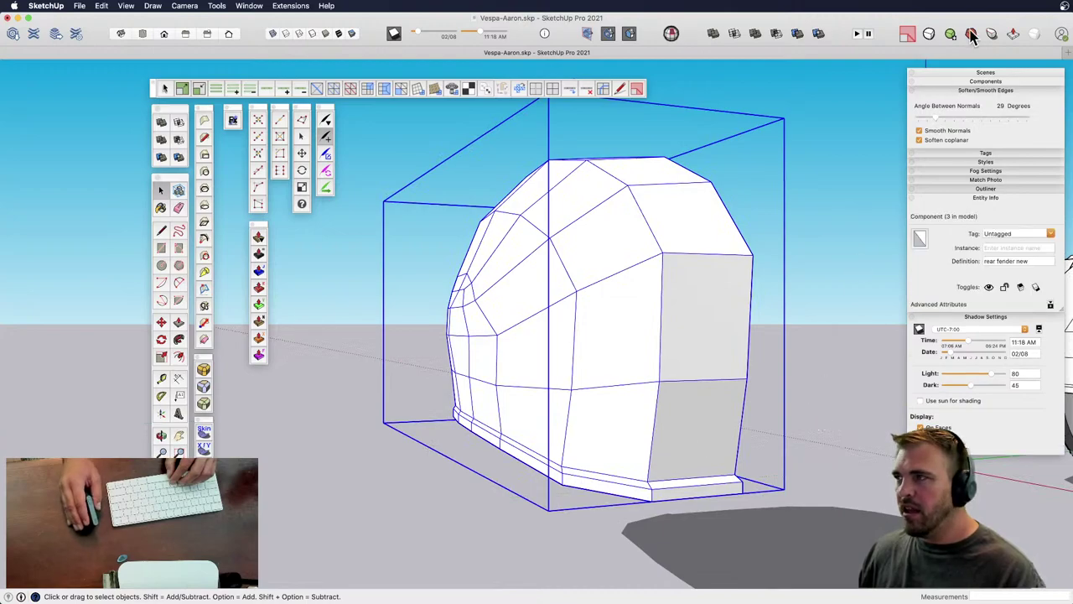
{"action": "left_click", "coordinate": [929, 33]}
{"action": "scroll", "coordinate": [589, 389], "scroll_direction": "up", "scroll_amount": 3}
{"action": "middle_click_drag", "start_coordinate": [590, 388], "coordinate": [538, 455]}
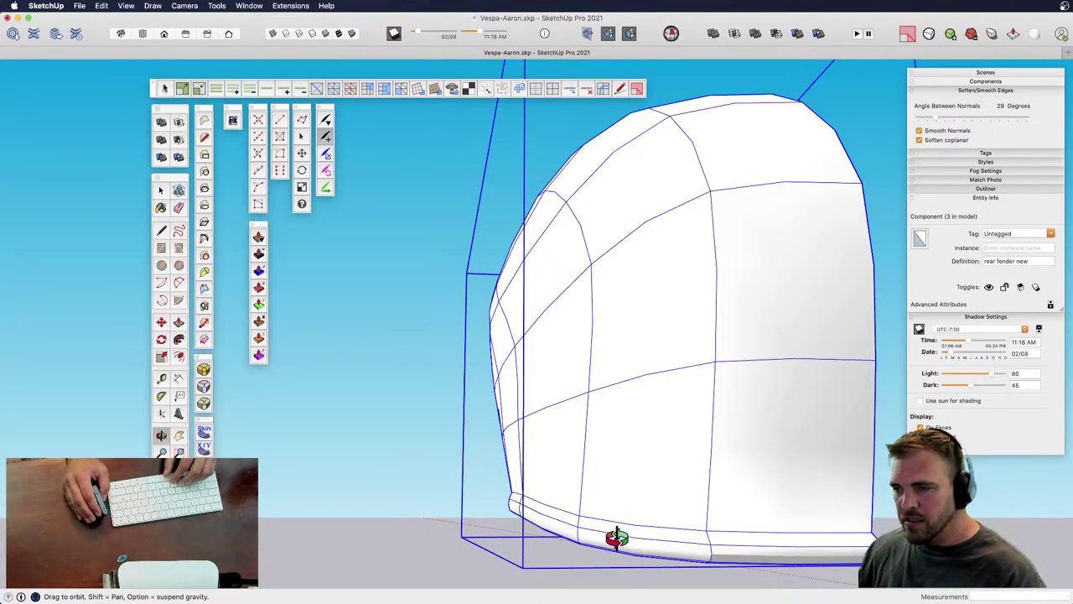
{"action": "scroll", "coordinate": [606, 510], "scroll_direction": "down", "scroll_amount": 2}
{"action": "middle_click_drag", "start_coordinate": [536, 370], "coordinate": [683, 400]}
- Select the fender beside the scooter and increase its subdivision by one level
{"action": "left_click", "coordinate": [546, 393]}
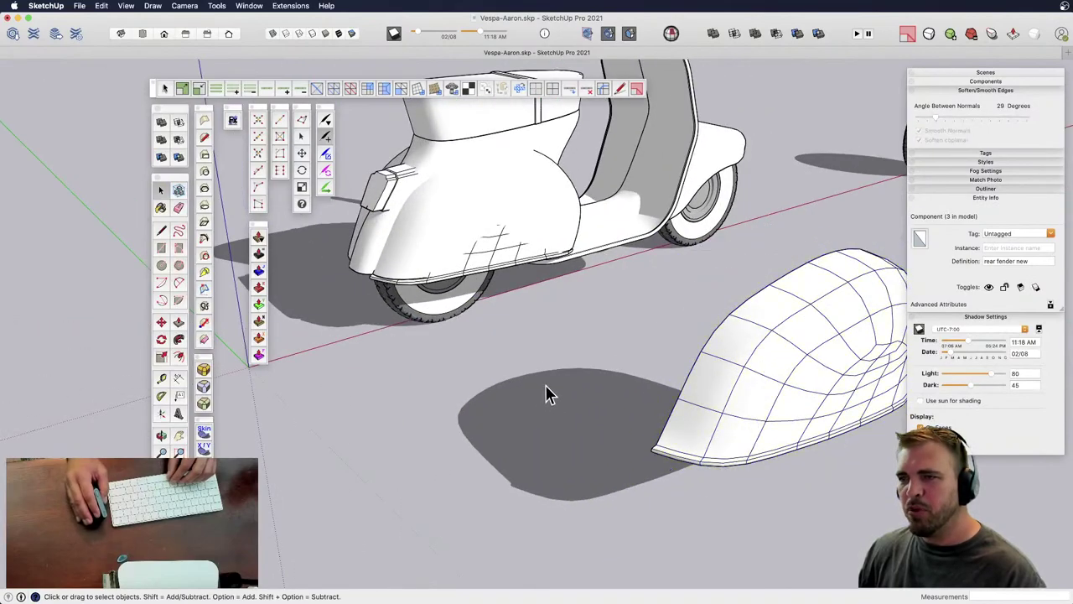
{"action": "middle_click_drag", "start_coordinate": [546, 393], "coordinate": [565, 288]}
{"action": "left_click", "coordinate": [420, 446]}
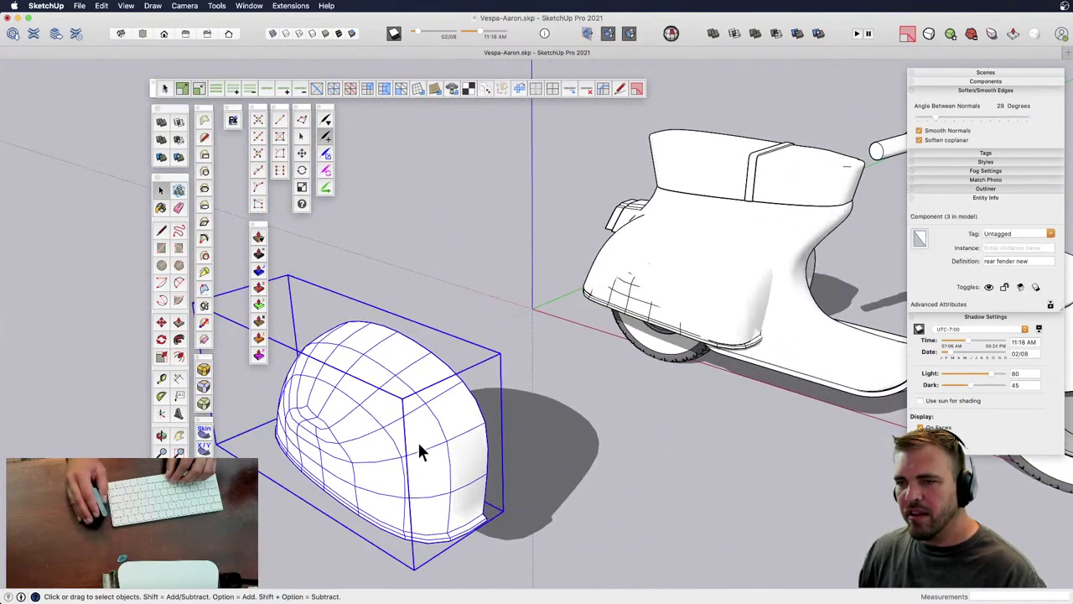
{"action": "middle_click_drag", "start_coordinate": [420, 446], "coordinate": [503, 394]}
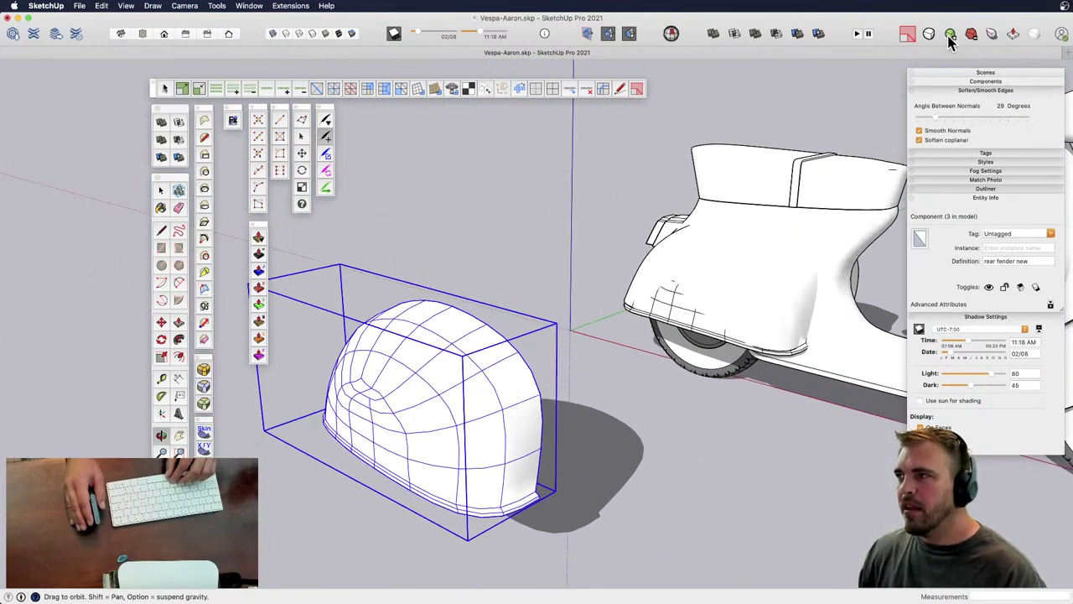
{"action": "left_click", "coordinate": [951, 34]}
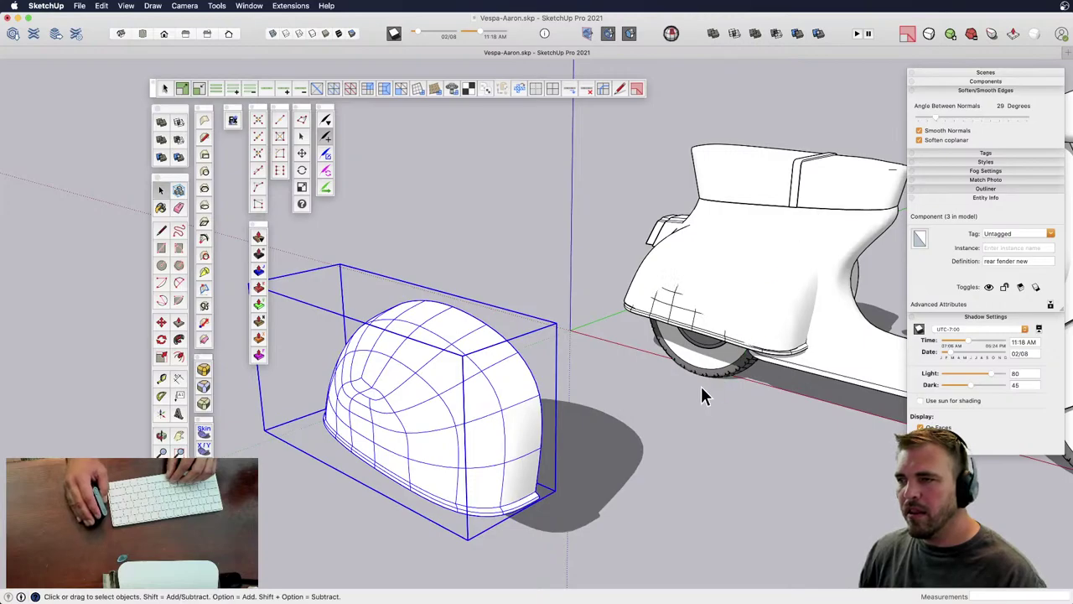
- Remove the "rear fender new" component covering the scooter's cowl, including the copy nested inside the body group
{"action": "middle_click_drag", "start_coordinate": [707, 390], "coordinate": [634, 330]}
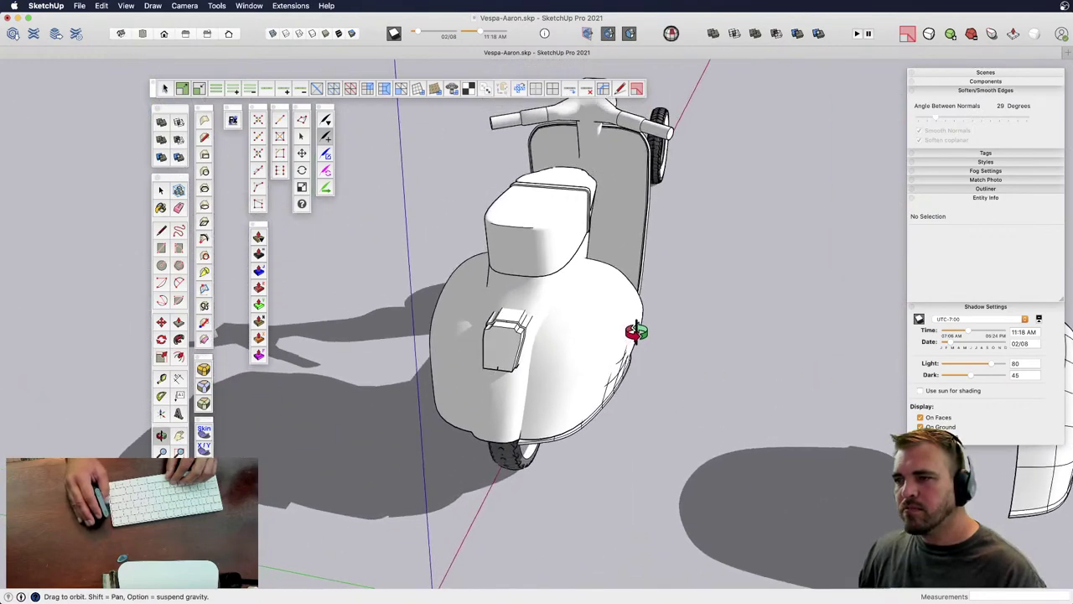
{"action": "left_click", "coordinate": [613, 395]}
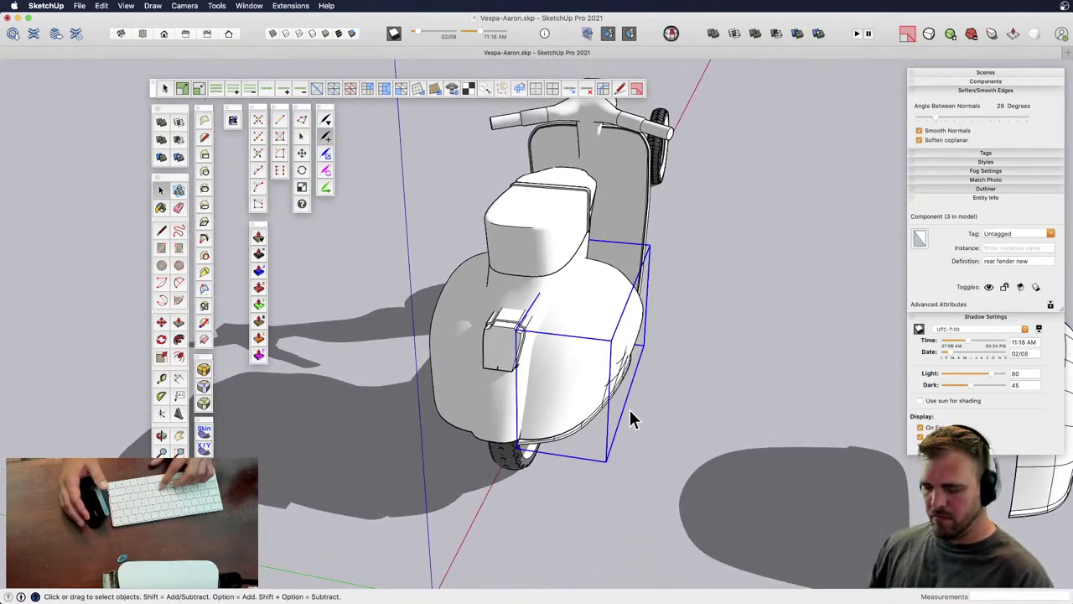
{"action": "key", "text": "m"}
{"action": "key", "text": "space"}
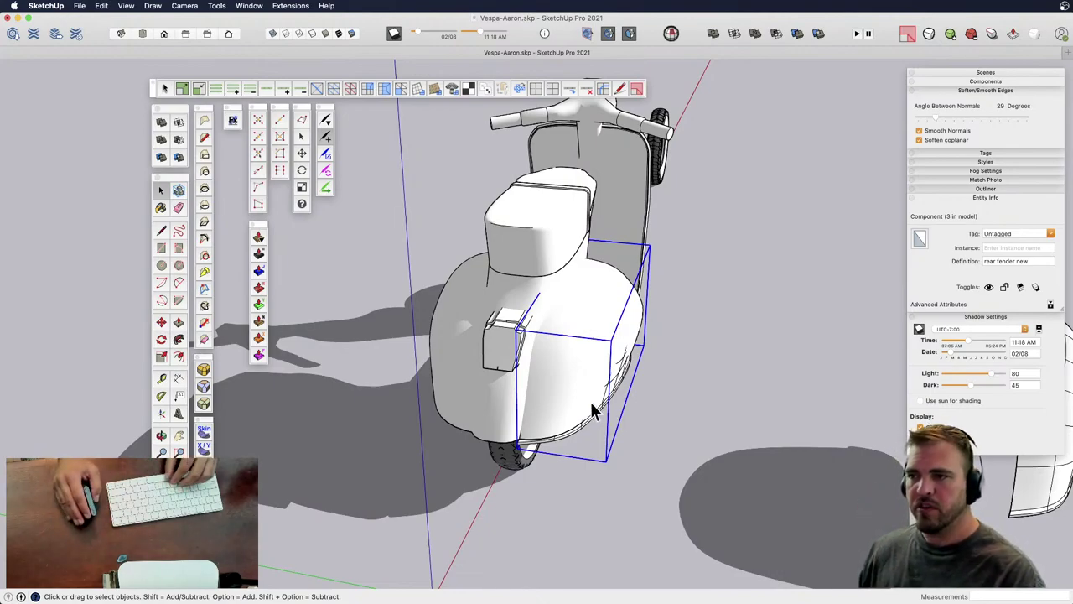
{"action": "scroll", "coordinate": [617, 390], "scroll_direction": "down", "scroll_amount": 3}
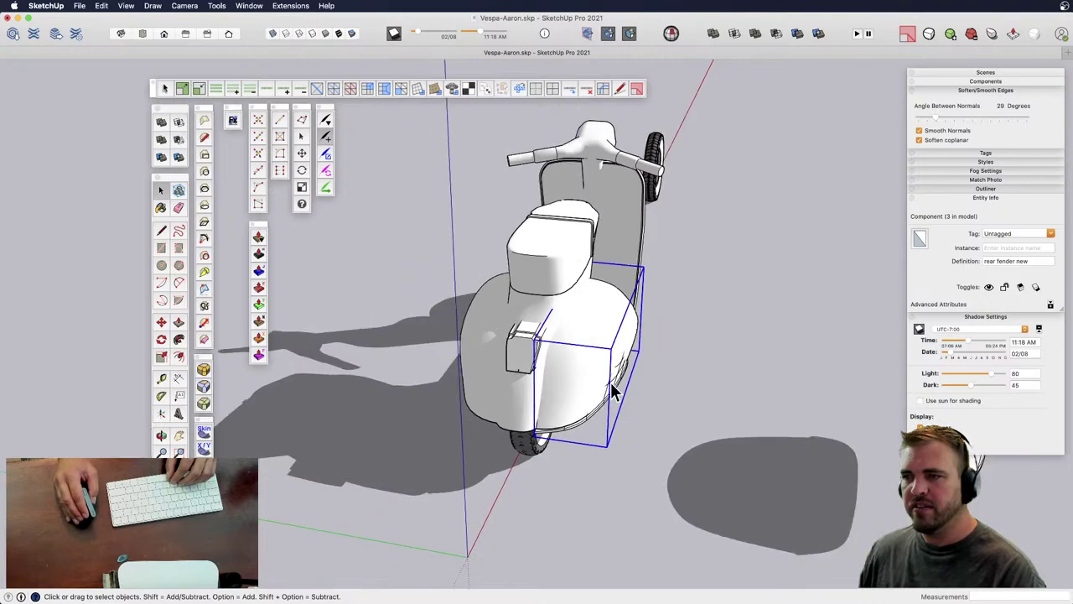
{"action": "left_click", "coordinate": [626, 408]}
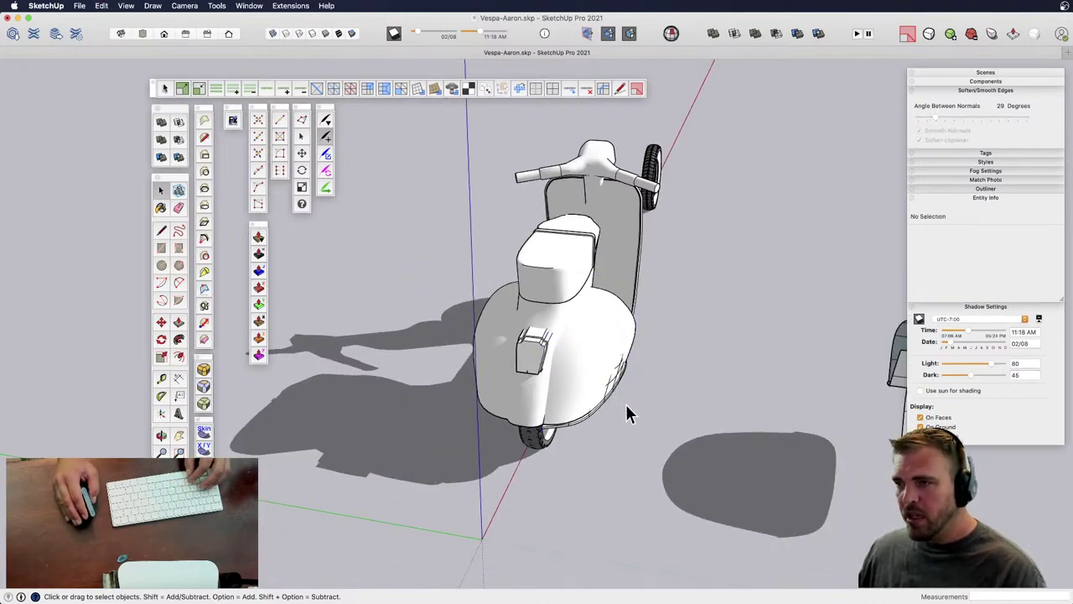
{"action": "left_click", "coordinate": [617, 389]}
{"action": "double_click", "coordinate": [614, 390]}
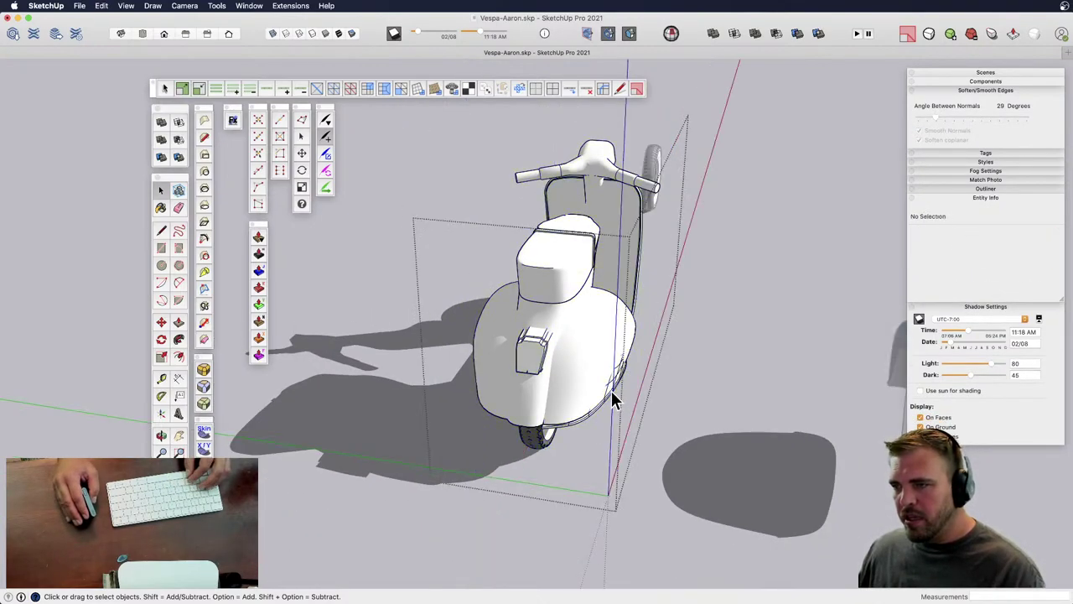
{"action": "left_click", "coordinate": [613, 394]}
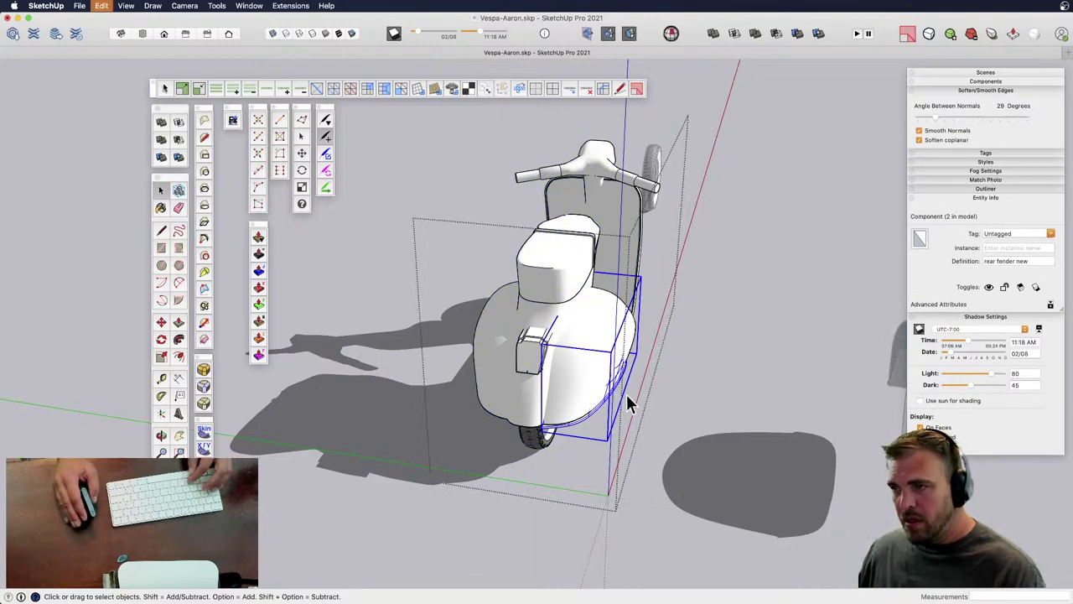
{"action": "left_click", "coordinate": [625, 394]}
- Delete the old solid-group rear fender inside the body group and paste the "rear fender new" component there in place
{"action": "left_click", "coordinate": [593, 369]}
{"action": "double_click", "coordinate": [592, 366]}
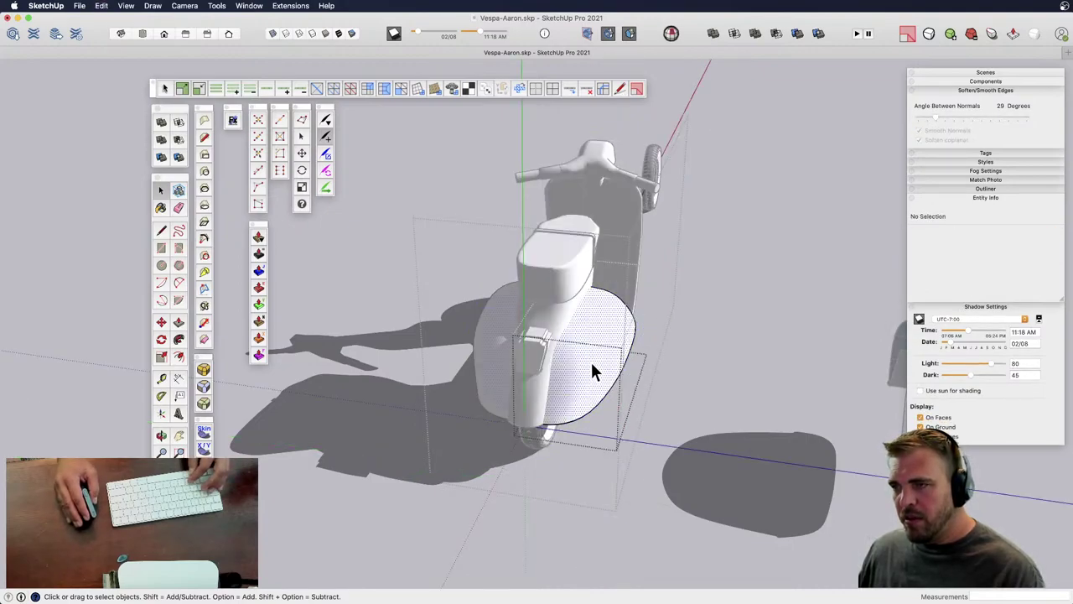
{"action": "left_click", "coordinate": [592, 366]}
{"action": "triple_click", "coordinate": [592, 366]}
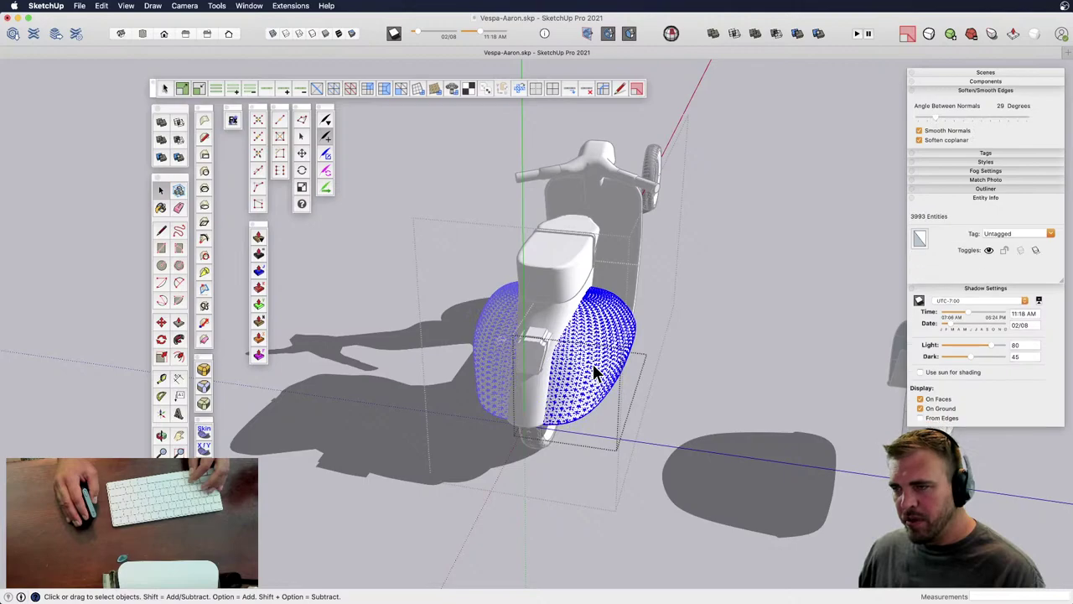
{"action": "key", "text": "Escape"}
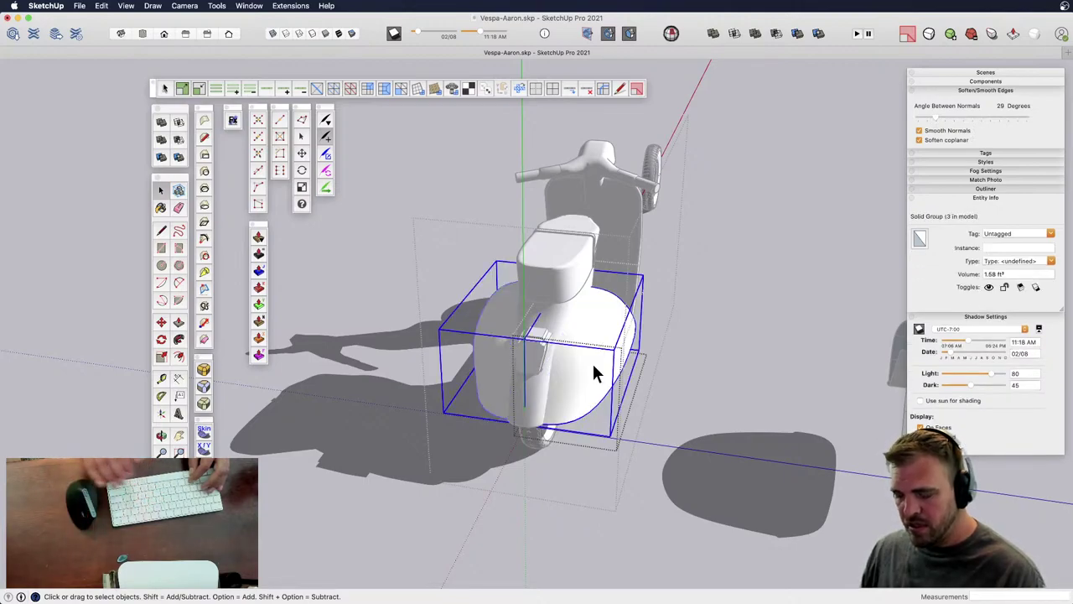
{"action": "key", "text": "Delete"}
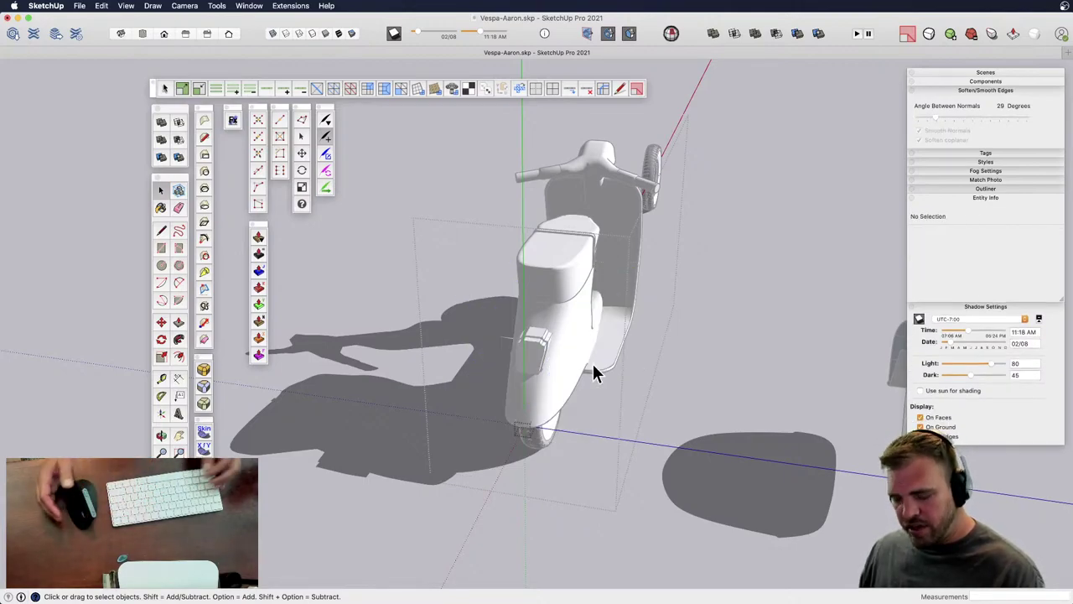
{"action": "key", "text": "alt+shift+v"}
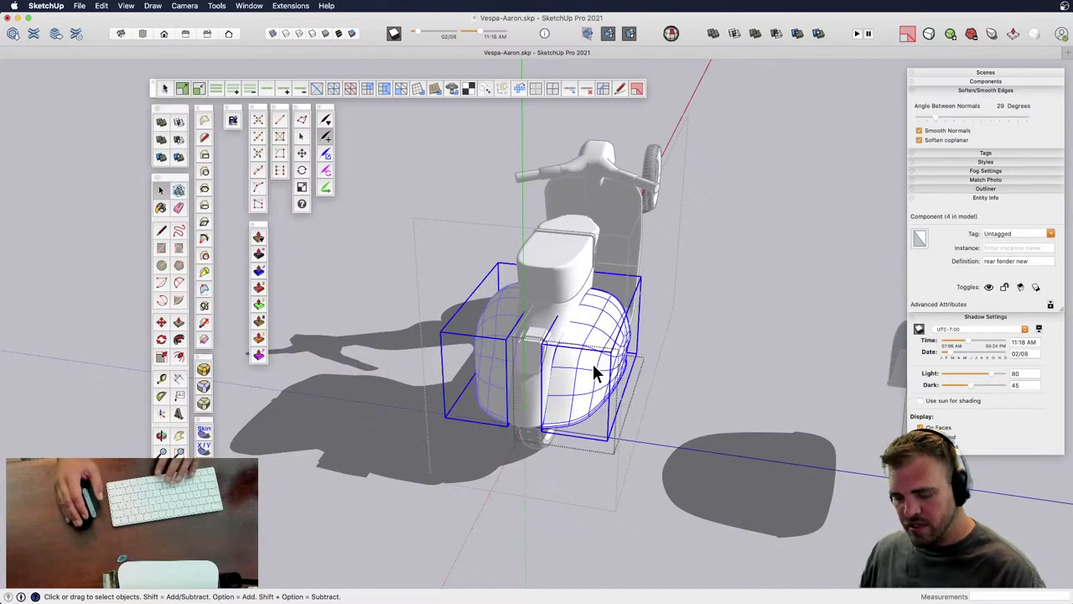
{"action": "left_click", "coordinate": [662, 400]}
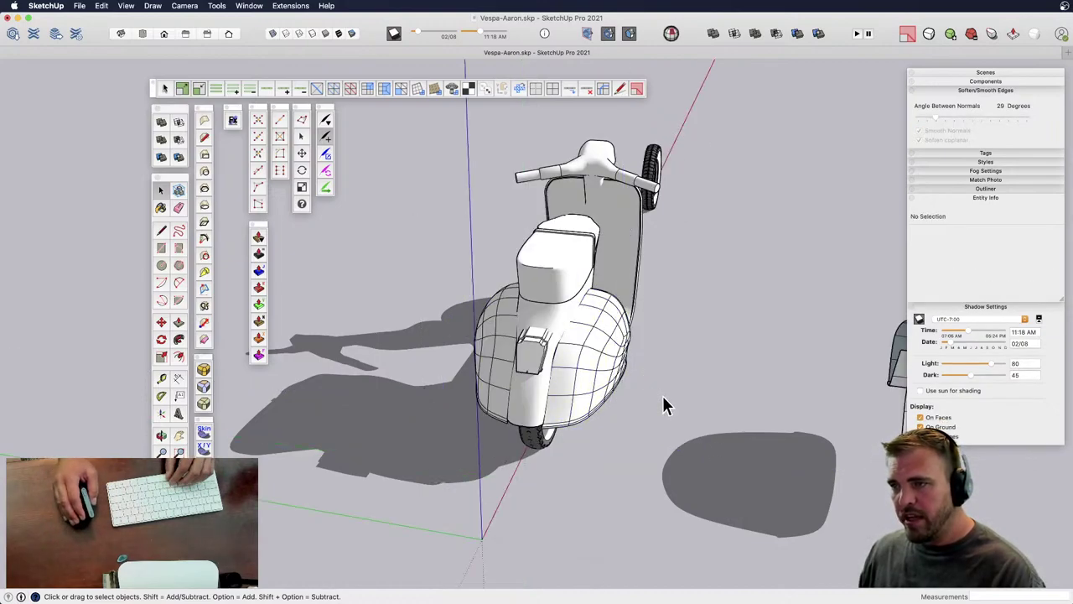
- Soften all edges inside the new rear fender component with a 29-degree angle between normals, smoothing normals and softening coplanar edges
{"action": "middle_click_drag", "start_coordinate": [632, 361], "coordinate": [628, 405]}
{"action": "left_click", "coordinate": [626, 402]}
{"action": "double_click", "coordinate": [625, 399]}
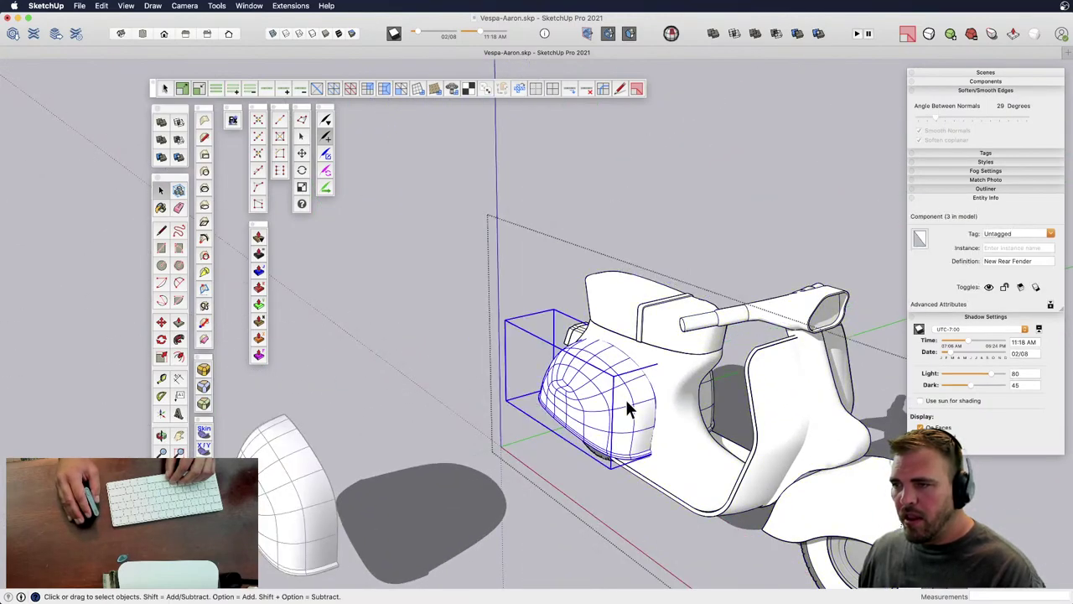
{"action": "triple_click", "coordinate": [625, 385]}
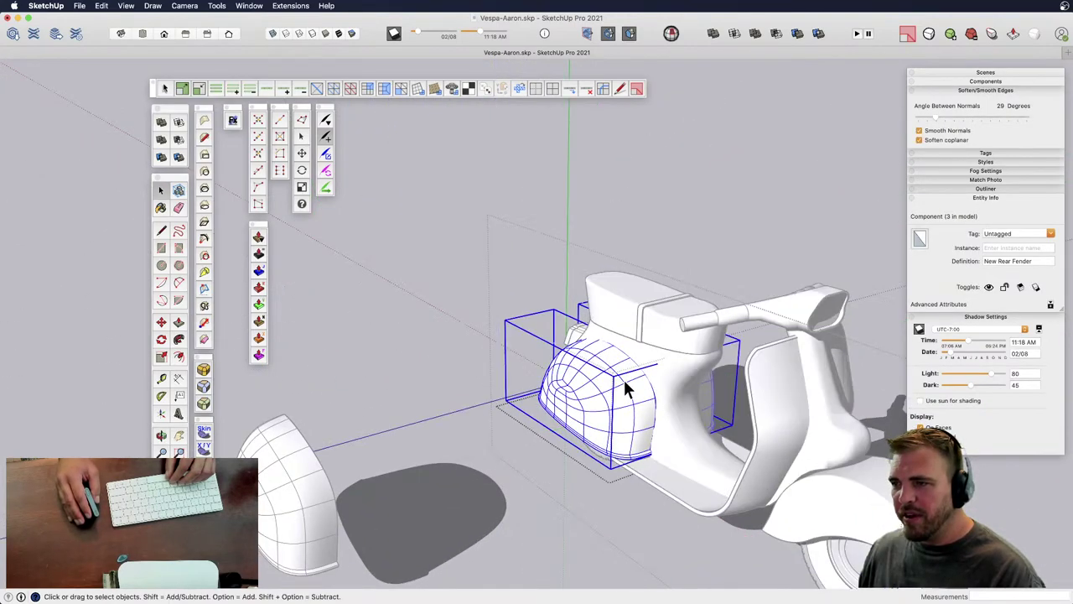
{"action": "triple_click", "coordinate": [625, 387]}
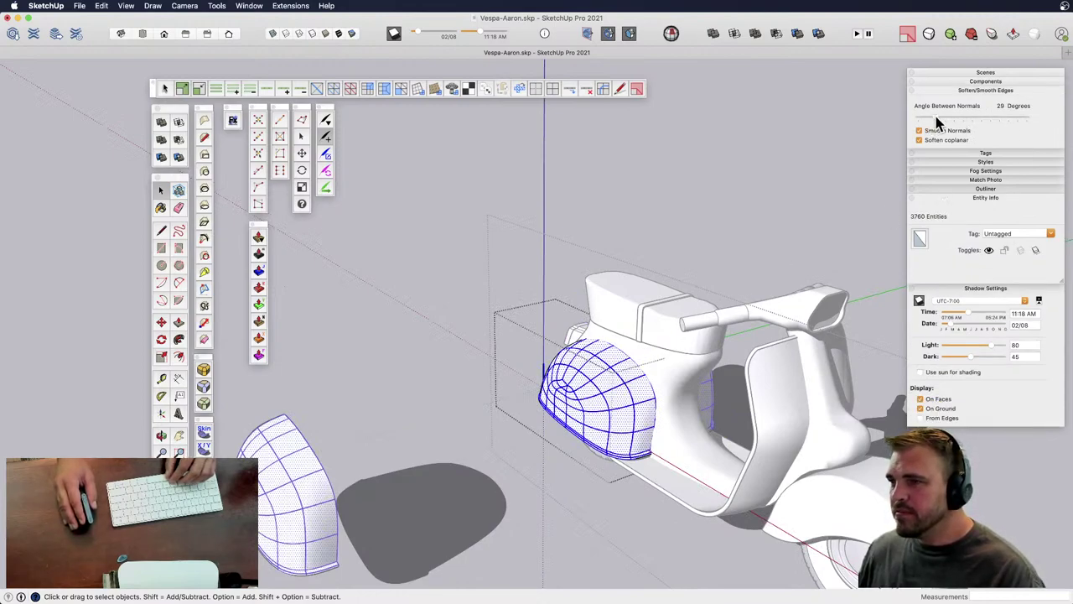
{"action": "left_click", "coordinate": [887, 201]}
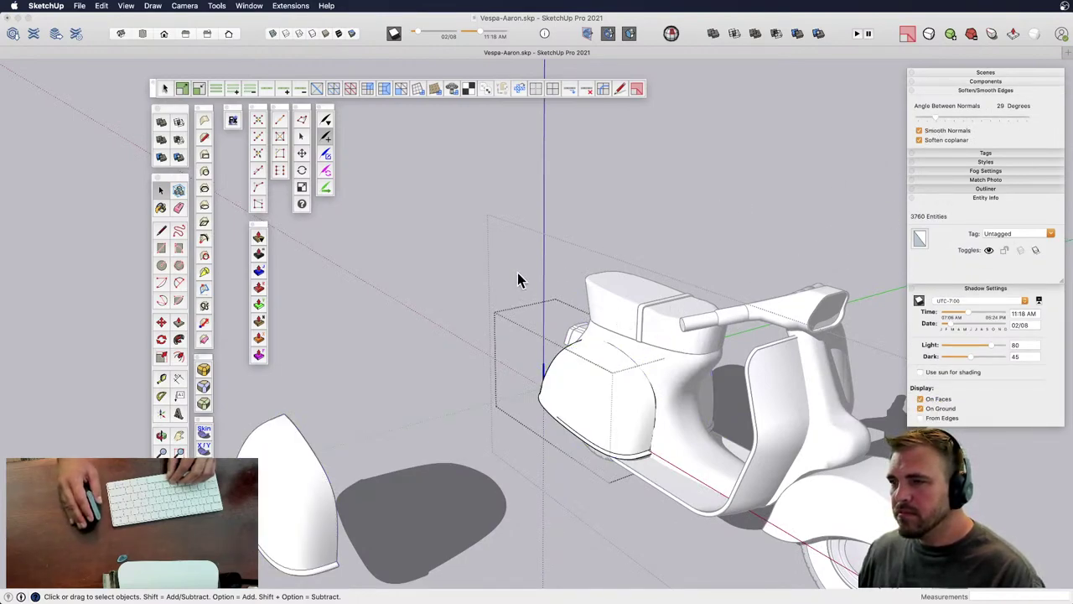
{"action": "key", "text": "super+a"}
{"action": "left_click", "coordinate": [443, 290]}
- Examine how the smoothed rear fender sits on the scooter from the front side, both close up and as a whole
{"action": "middle_click_drag", "start_coordinate": [442, 294], "coordinate": [736, 455]}
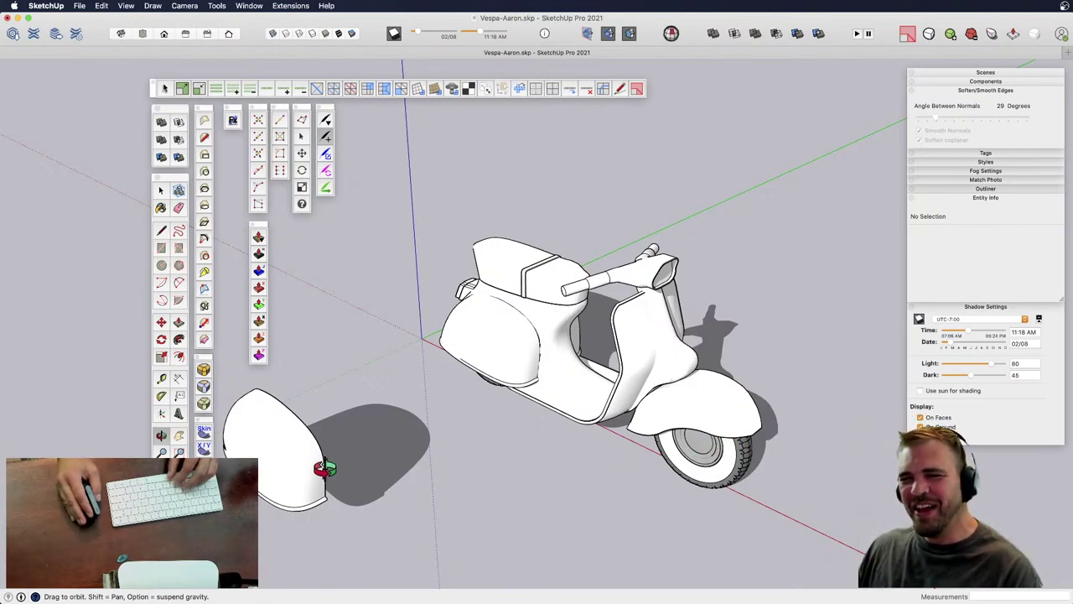
{"action": "key", "text": "e"}
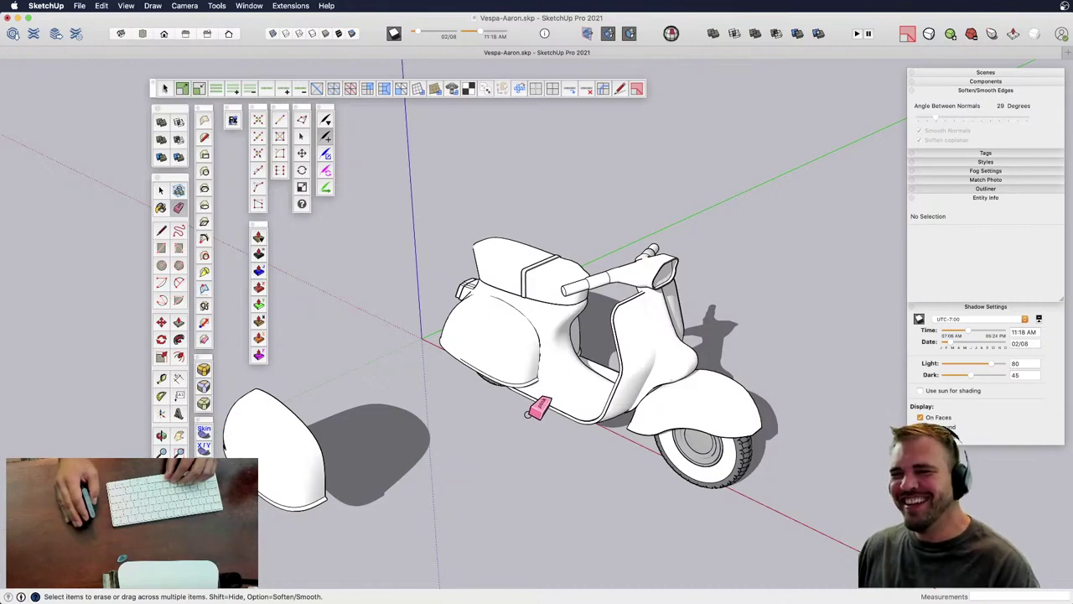
{"action": "key", "text": "o"}
{"action": "mouse_move", "coordinate": [532, 411]}
{"action": "left_mouse_down"}
{"action": "mouse_move", "coordinate": [450, 388]}
{"action": "mouse_move", "coordinate": [424, 265]}
{"action": "mouse_move", "coordinate": [428, 163]}
{"action": "mouse_move", "coordinate": [431, 355]}
{"action": "mouse_move", "coordinate": [477, 447]}
{"action": "mouse_move", "coordinate": [439, 391]}
{"action": "mouse_move", "coordinate": [549, 391]}
{"action": "mouse_move", "coordinate": [486, 419]}
{"action": "left_mouse_up"}
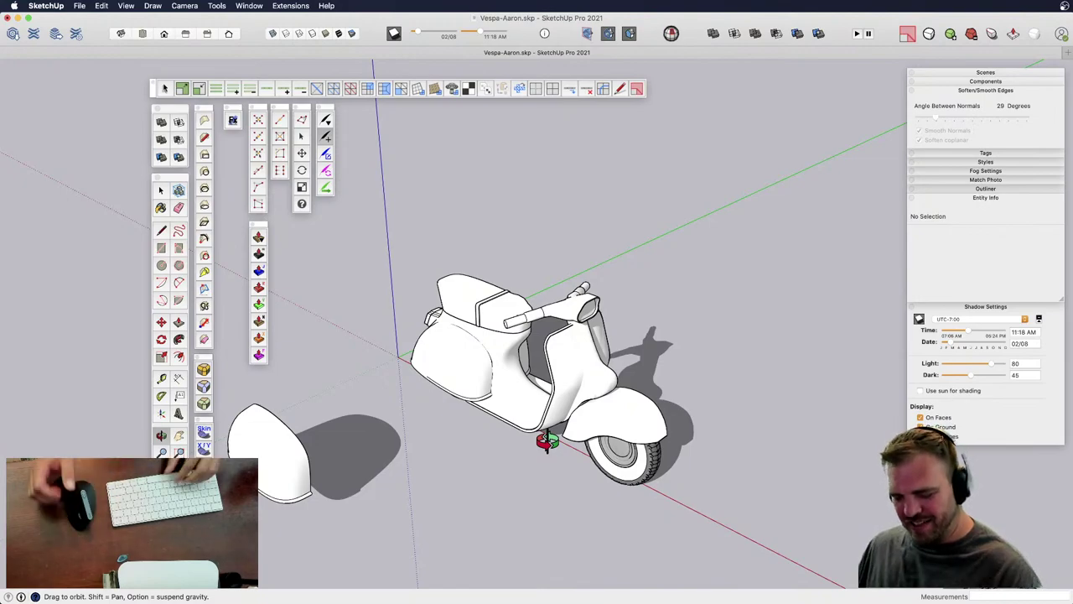
{"action": "scroll", "coordinate": [547, 408], "scroll_direction": "up", "scroll_amount": 5}
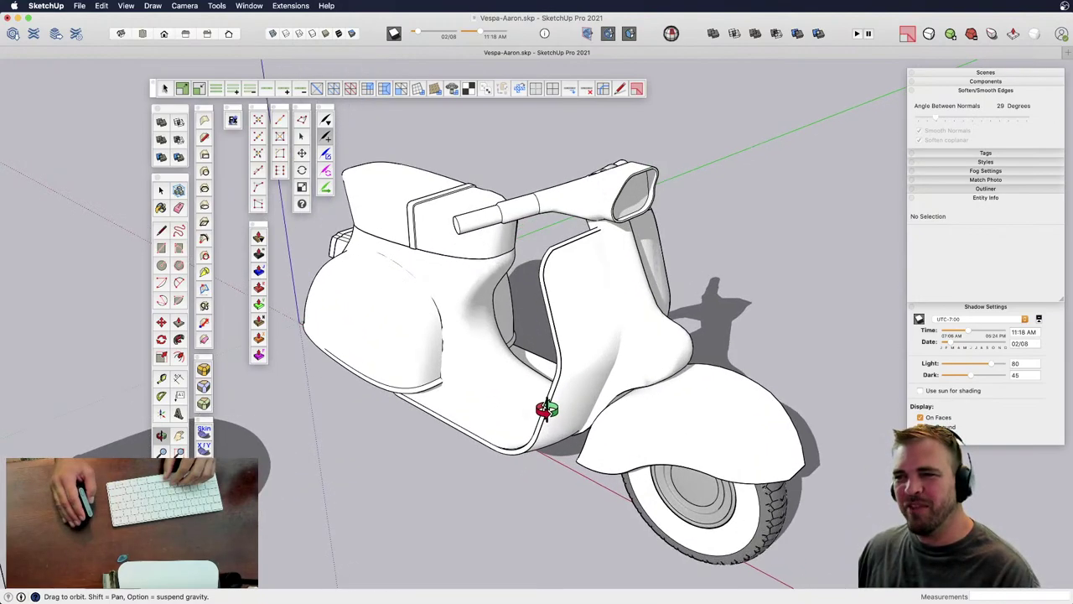
{"action": "mouse_move", "coordinate": [491, 359]}
{"action": "left_mouse_down"}
{"action": "mouse_move", "coordinate": [472, 364]}
{"action": "mouse_move", "coordinate": [518, 447]}
{"action": "mouse_move", "coordinate": [461, 422]}
{"action": "mouse_move", "coordinate": [590, 396]}
{"action": "mouse_move", "coordinate": [735, 408]}
{"action": "mouse_move", "coordinate": [788, 307]}
{"action": "mouse_move", "coordinate": [498, 330]}
{"action": "mouse_move", "coordinate": [436, 412]}
{"action": "mouse_move", "coordinate": [499, 371]}
{"action": "left_mouse_up"}
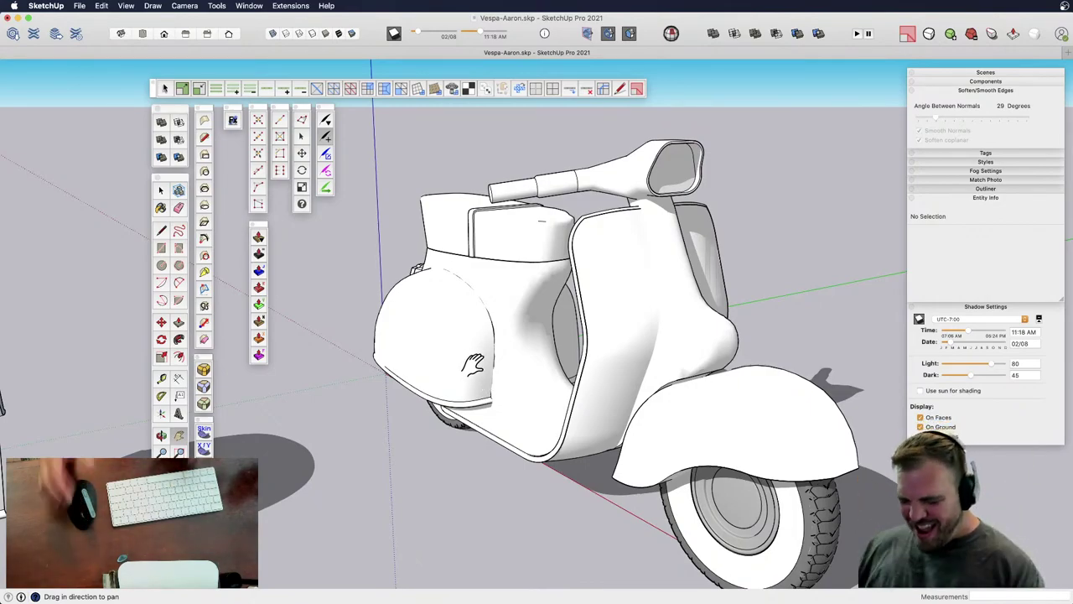
{"action": "key", "text": "o"}
{"action": "key", "text": "space"}
{"action": "middle_click_drag", "start_coordinate": [488, 342], "coordinate": [541, 232], "text": "shift"}
{"action": "scroll", "coordinate": [525, 261], "scroll_direction": "down", "scroll_amount": 3}
{"action": "middle_click_drag", "start_coordinate": [525, 278], "coordinate": [414, 332], "text": "shift"}
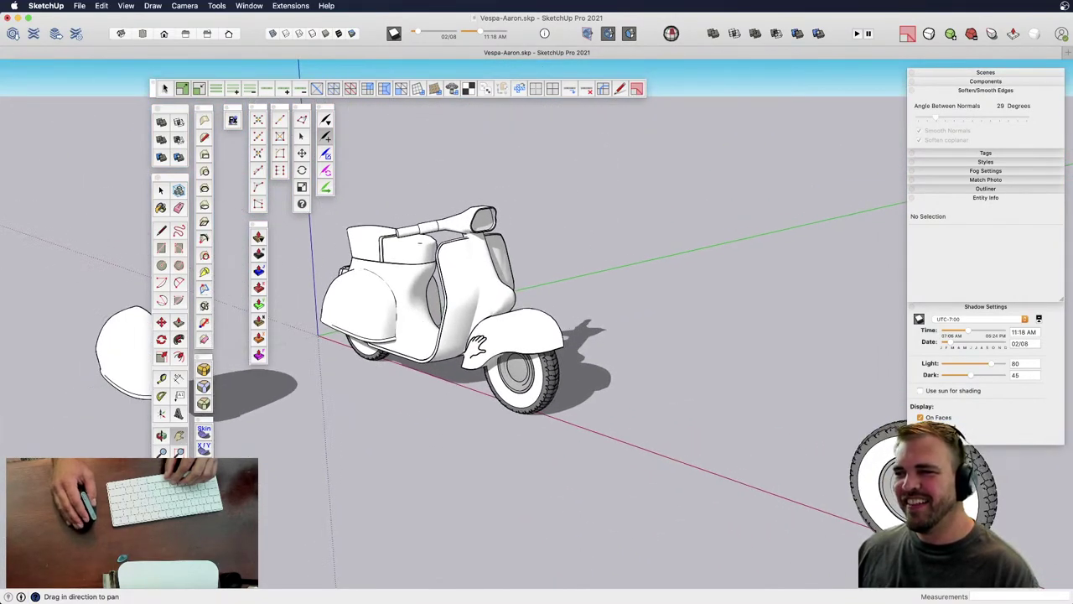
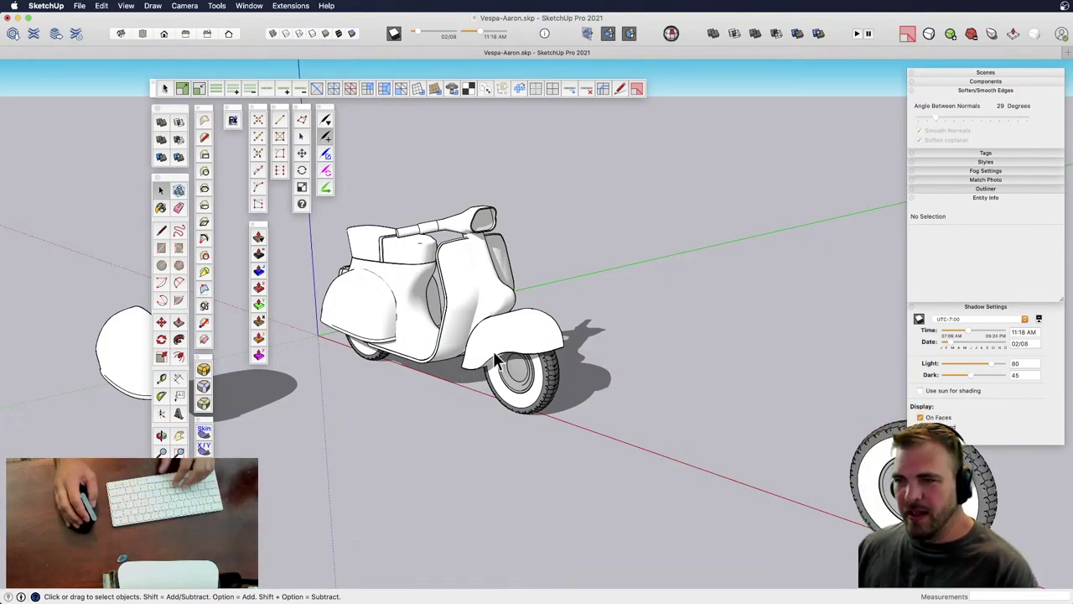
- Examine the scooter from behind around the seat and leg shield, and the front fender and wheel up close
{"action": "scroll", "coordinate": [503, 380], "scroll_direction": "up", "scroll_amount": 5}
{"action": "scroll", "coordinate": [507, 383], "scroll_direction": "down", "scroll_amount": 2}
{"action": "middle_click_drag", "start_coordinate": [537, 407], "coordinate": [634, 313], "text": "shift"}
{"action": "scroll", "coordinate": [563, 330], "scroll_direction": "down", "scroll_amount": 3}
{"action": "middle_click_drag", "start_coordinate": [563, 330], "coordinate": [558, 349], "text": "shift"}
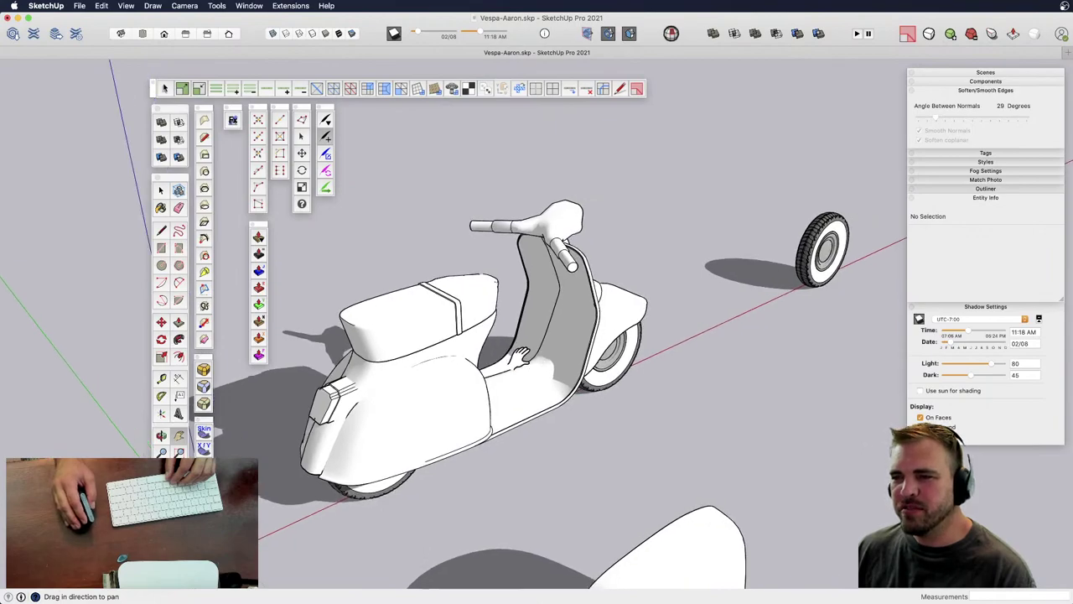
{"action": "scroll", "coordinate": [549, 359], "scroll_direction": "up", "scroll_amount": 3}
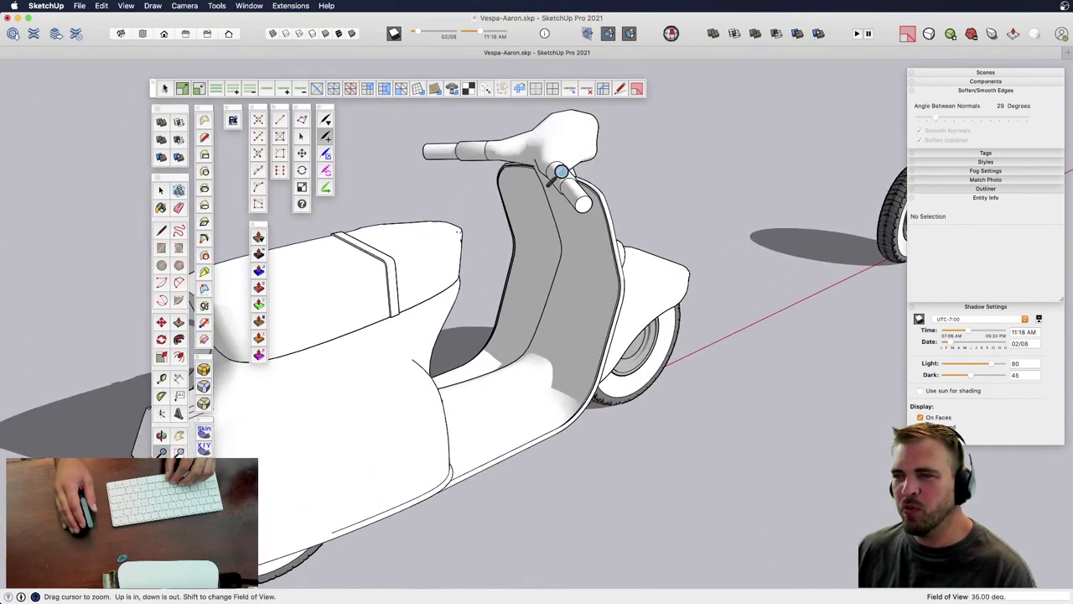
{"action": "left_click_drag", "start_coordinate": [601, 235], "coordinate": [576, 216]}
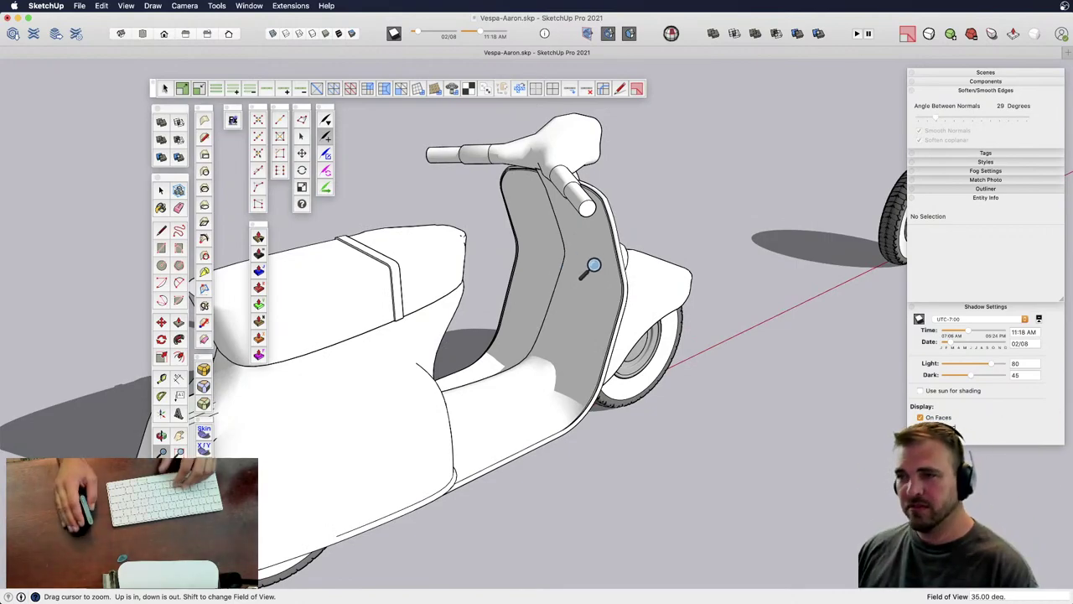
{"action": "scroll", "coordinate": [587, 260], "scroll_direction": "down", "scroll_amount": 5}
{"action": "middle_click_drag", "start_coordinate": [582, 254], "coordinate": [529, 370]}
{"action": "scroll", "coordinate": [619, 453], "scroll_direction": "up", "scroll_amount": 5}
{"action": "middle_click_drag", "start_coordinate": [618, 452], "coordinate": [590, 378], "text": "shift"}
{"action": "scroll", "coordinate": [589, 378], "scroll_direction": "up", "scroll_amount": 4}
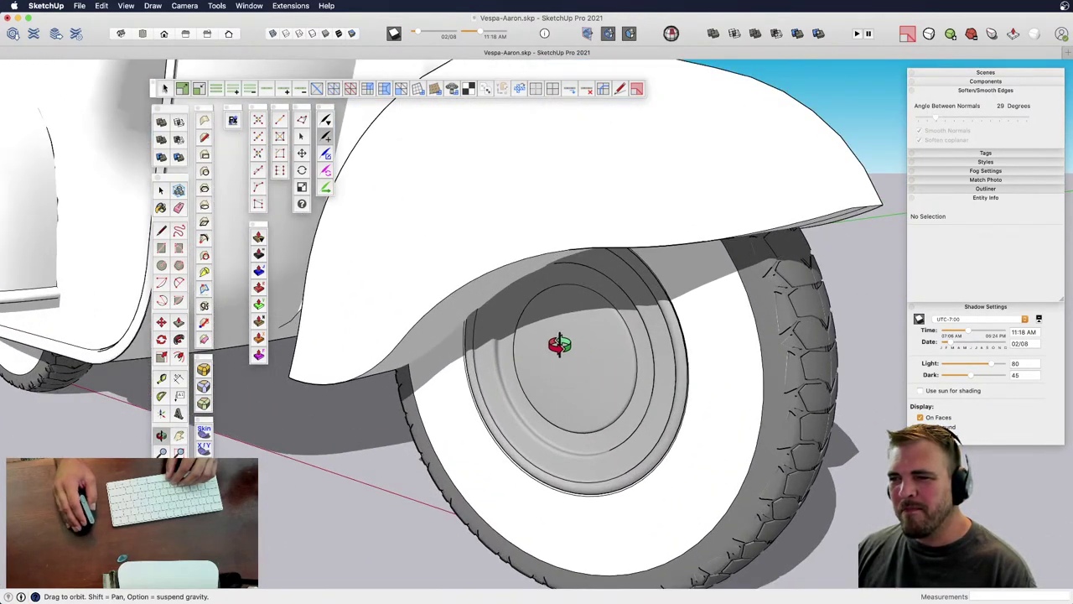
{"action": "scroll", "coordinate": [563, 346], "scroll_direction": "down", "scroll_amount": 6}
{"action": "mouse_move", "coordinate": [568, 347]}
{"action": "middle_mouse_down"}
{"action": "mouse_move", "coordinate": [491, 335]}
{"action": "mouse_move", "coordinate": [599, 391]}
{"action": "mouse_move", "coordinate": [599, 410]}
{"action": "mouse_move", "coordinate": [510, 327]}
{"action": "mouse_move", "coordinate": [569, 361]}
{"action": "middle_mouse_up"}
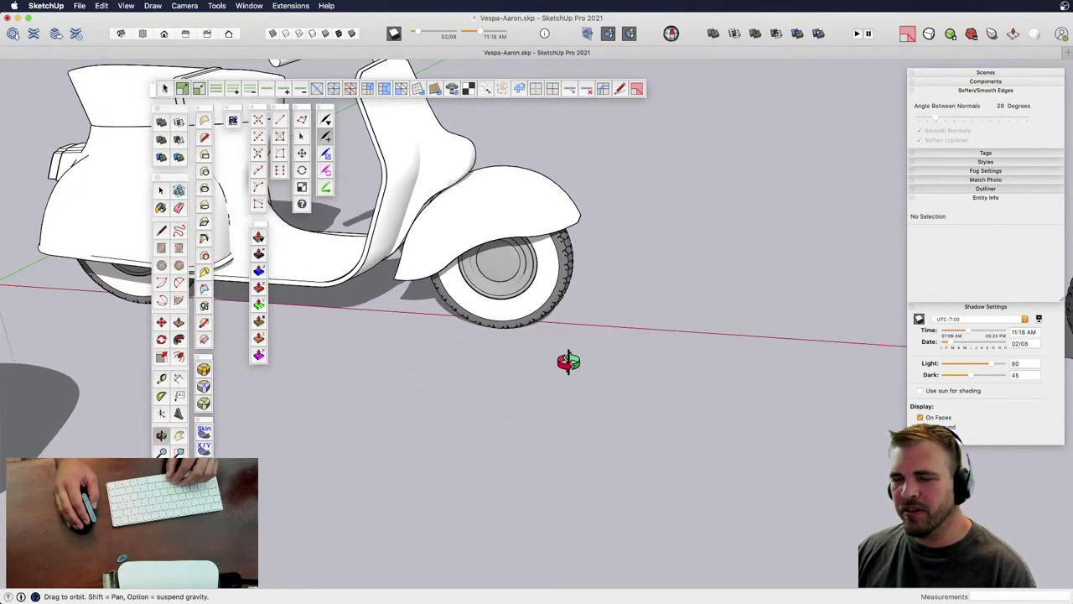
- Draw a rectangle of about 15 in² on the ground beside the front wheel and pull it up into a box
{"action": "key", "text": "r"}
{"action": "left_click", "coordinate": [508, 368]}
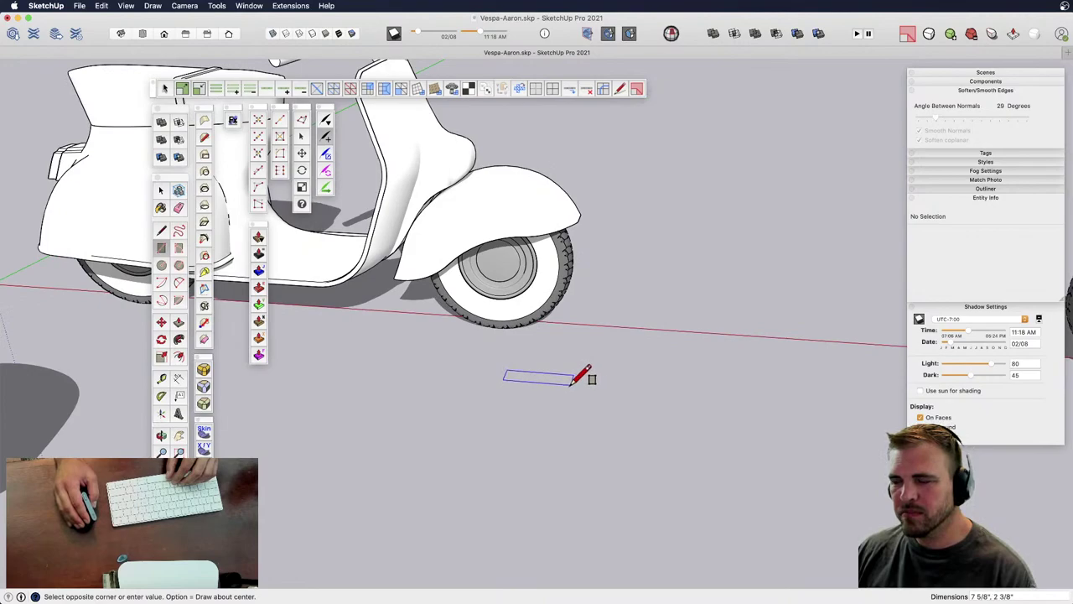
{"action": "key", "text": "p"}
{"action": "scroll", "coordinate": [549, 379], "scroll_direction": "up", "scroll_amount": 3}
{"action": "left_click_drag", "start_coordinate": [541, 377], "coordinate": [546, 369]}
{"action": "key", "text": "space"}
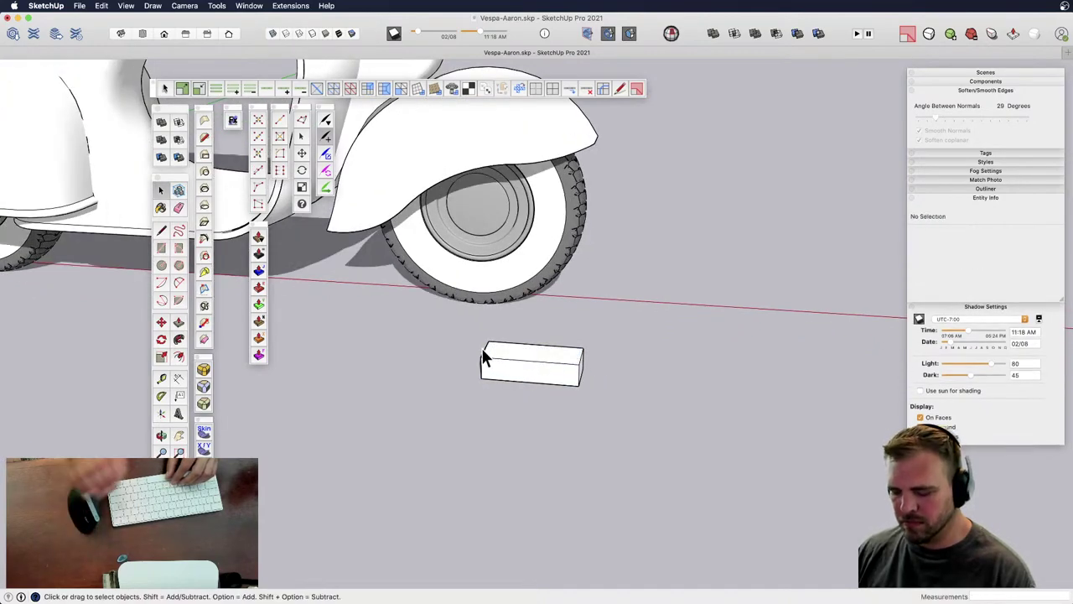
- Turn the shadows off and raise the box's top face by about 9/16"
{"action": "key", "text": "shift+s"}
{"action": "left_click_drag", "start_coordinate": [471, 332], "coordinate": [628, 426]}
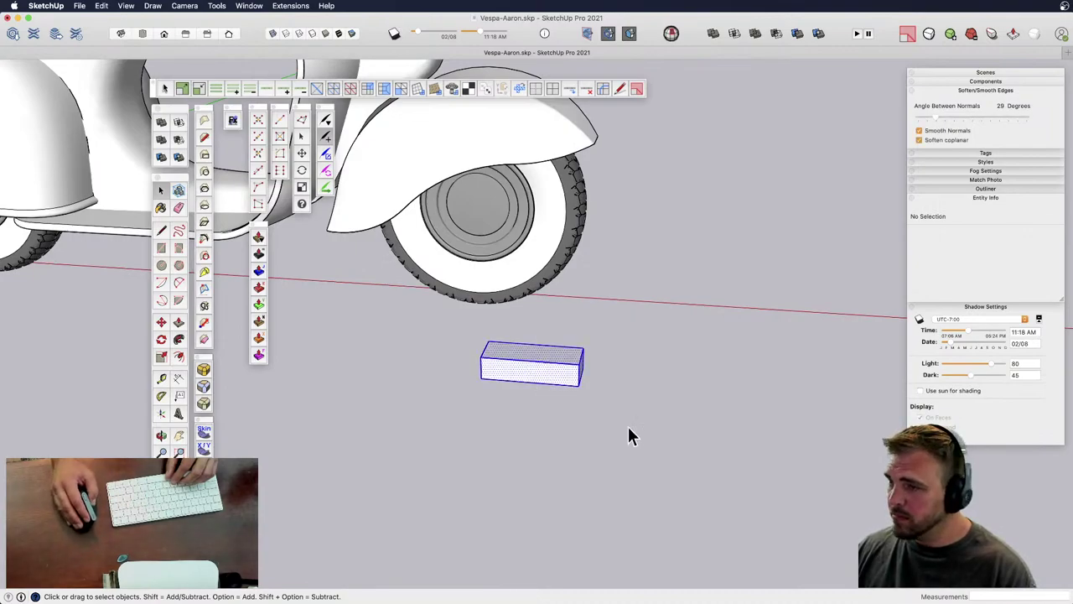
{"action": "middle_click_drag", "start_coordinate": [628, 426], "coordinate": [542, 389]}
{"action": "key", "text": "p"}
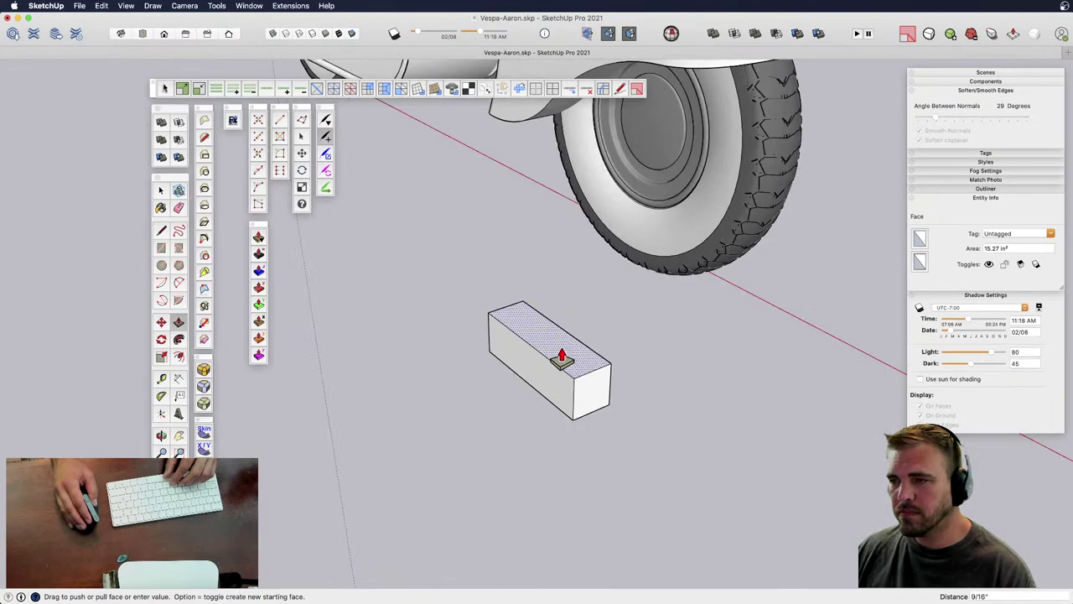
- Select the whole box and make it a group
{"action": "key", "text": "space"}
{"action": "left_click_drag", "start_coordinate": [448, 264], "coordinate": [666, 484]}
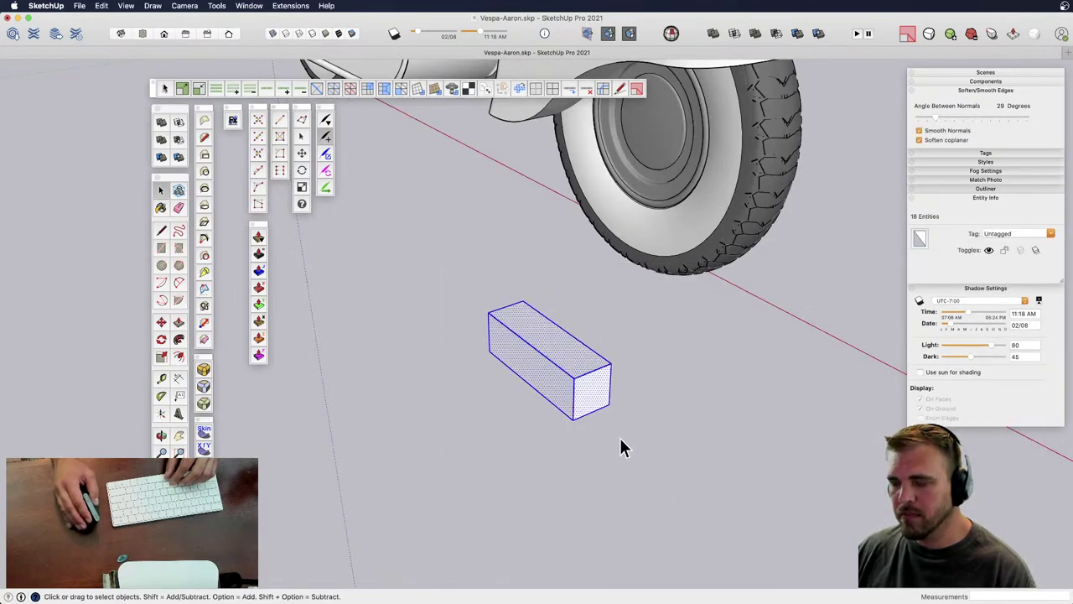
{"action": "key", "text": "g"}
- Draw a circle of about 1.47 in² on the box's top face and pull it up into a tall cylinder
{"action": "middle_click_drag", "start_coordinate": [611, 436], "coordinate": [491, 371]}
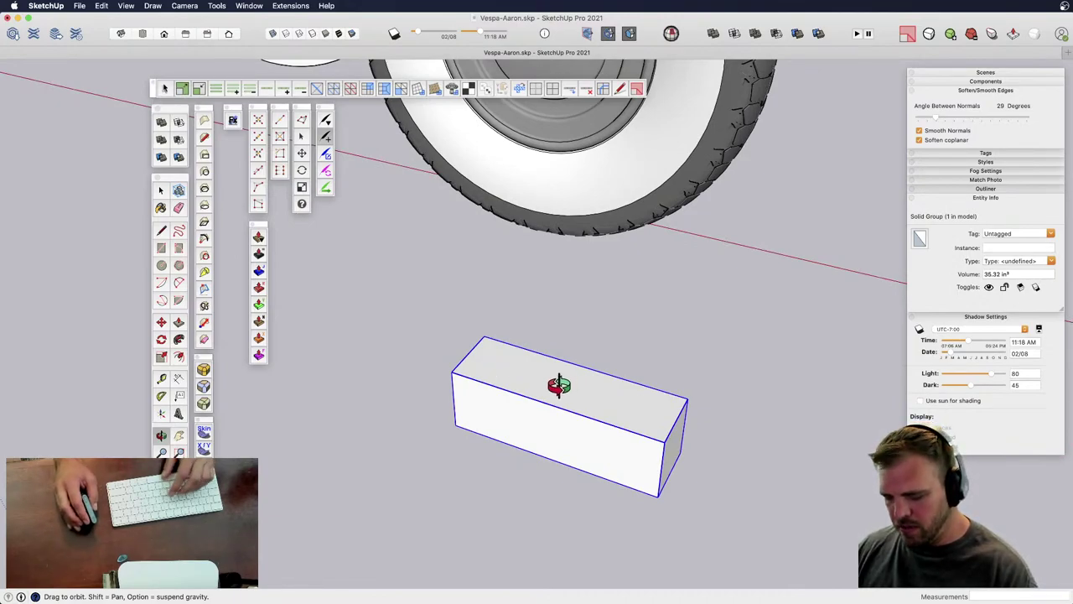
{"action": "key", "text": "c"}
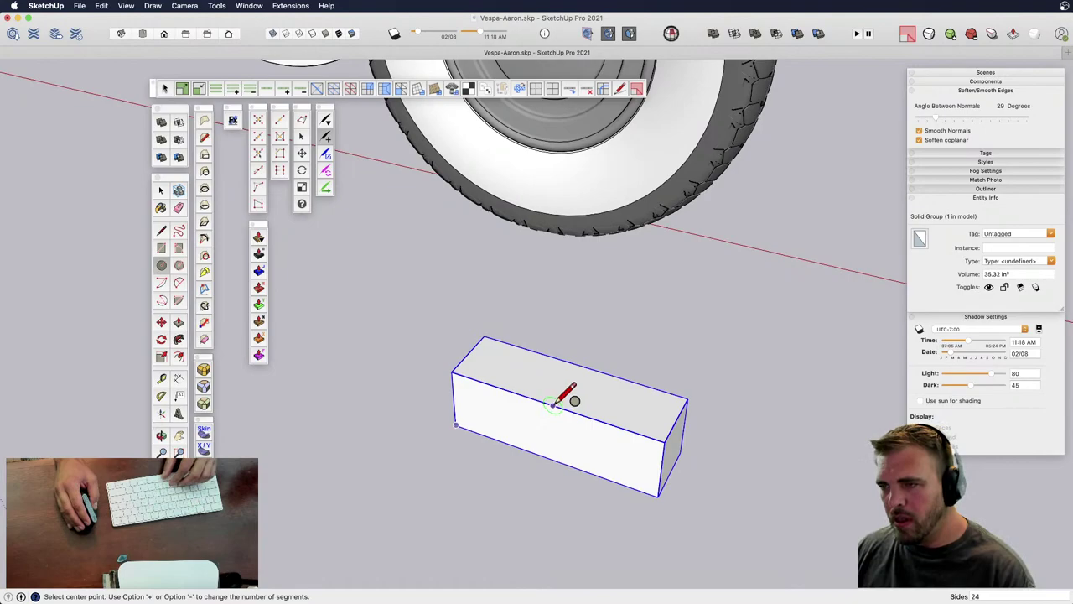
{"action": "left_click", "coordinate": [602, 379]}
{"action": "key", "text": "p"}
{"action": "left_click", "coordinate": [567, 386]}
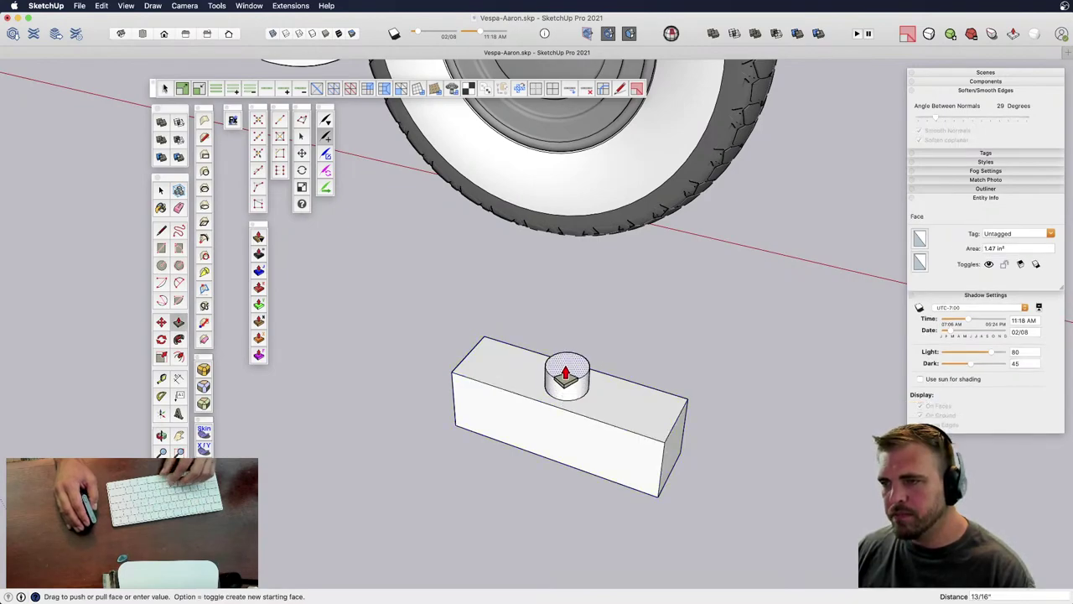
{"action": "left_click", "coordinate": [556, 243]}
- Group the cylinder separately and combine it with the box group into one component
{"action": "key", "text": "space"}
{"action": "triple_click", "coordinate": [565, 322]}
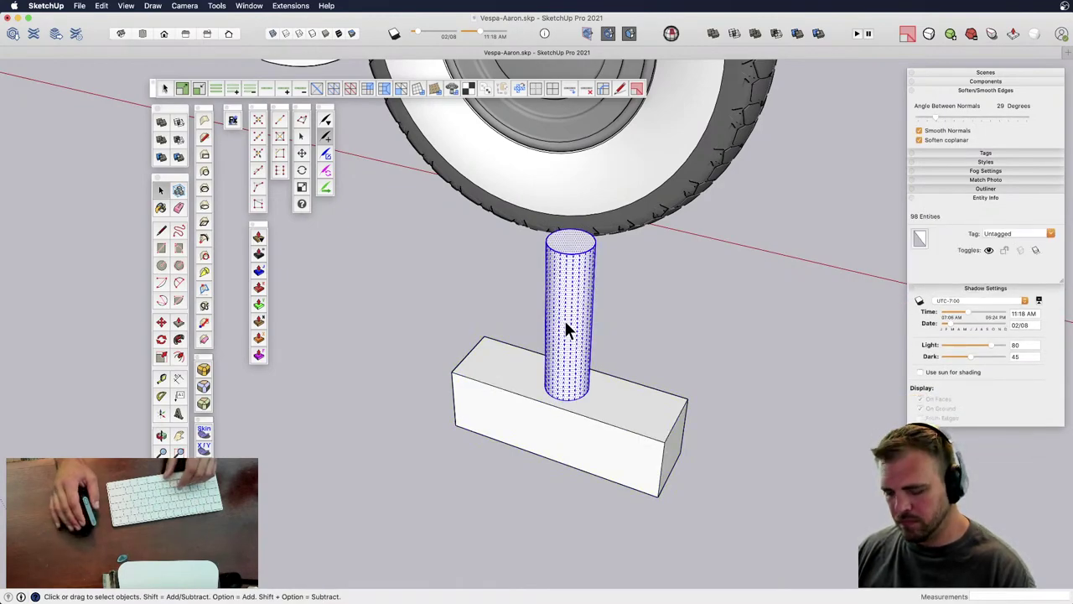
{"action": "key", "text": "g"}
{"action": "scroll", "coordinate": [565, 320], "scroll_direction": "down", "scroll_amount": 2}
{"action": "left_click_drag", "start_coordinate": [412, 316], "coordinate": [412, 317]}
{"action": "scroll", "coordinate": [511, 337], "scroll_direction": "down", "scroll_amount": 3}
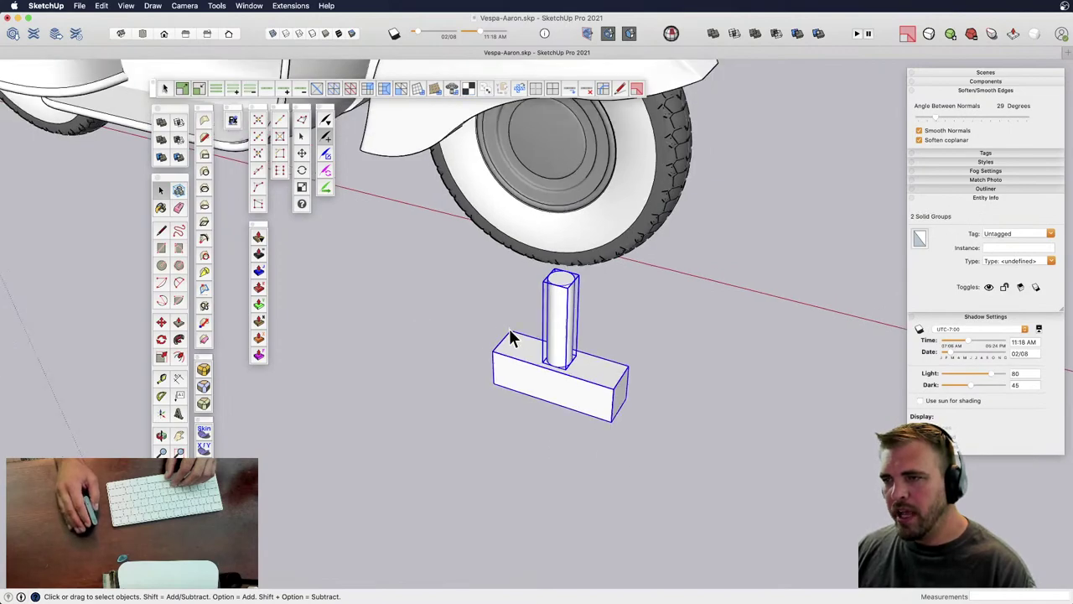
{"action": "key", "text": "g"}
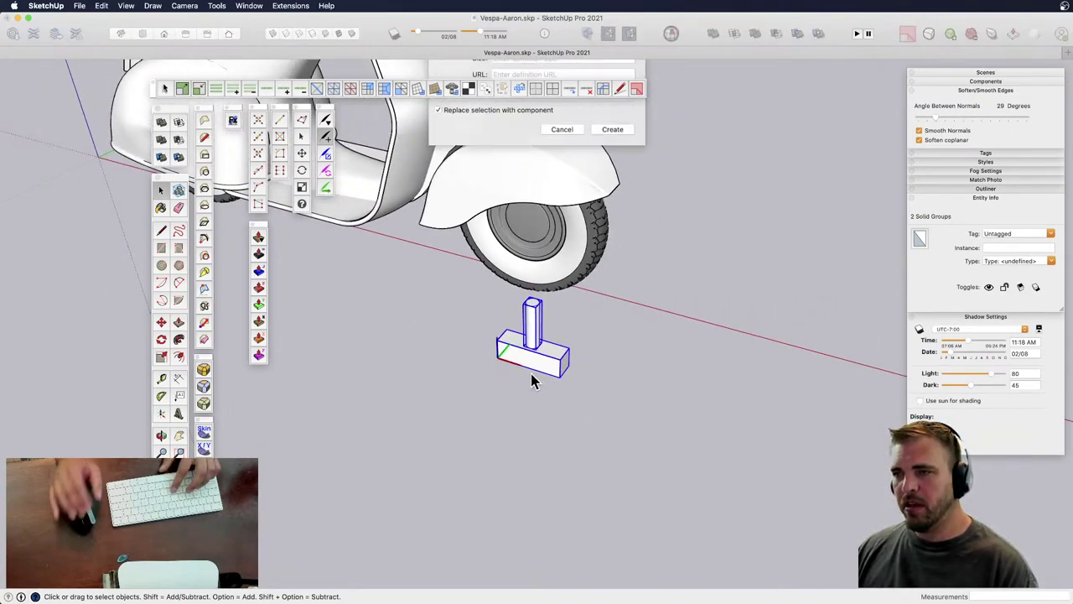
{"action": "key", "text": "Return"}
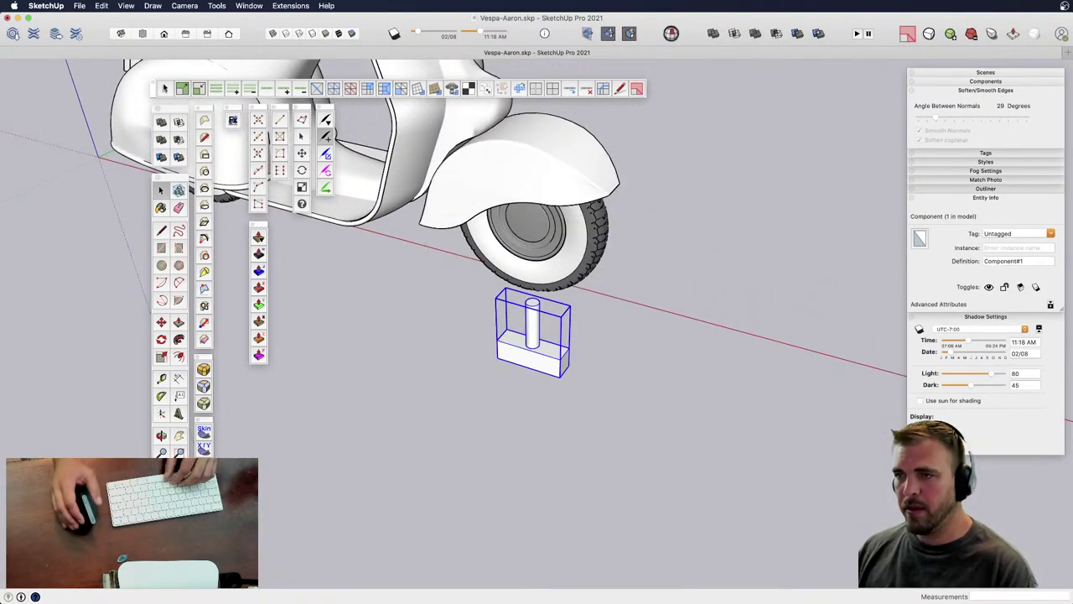
- Move the box-and-cylinder component away from the scooter along the red axis and copy it onto the front wheel's hub
{"action": "scroll", "coordinate": [576, 376], "scroll_direction": "down", "scroll_amount": 2}
{"action": "scroll", "coordinate": [576, 319], "scroll_direction": "up", "scroll_amount": 2}
{"action": "key", "text": "m"}
{"action": "left_click", "coordinate": [613, 433]}
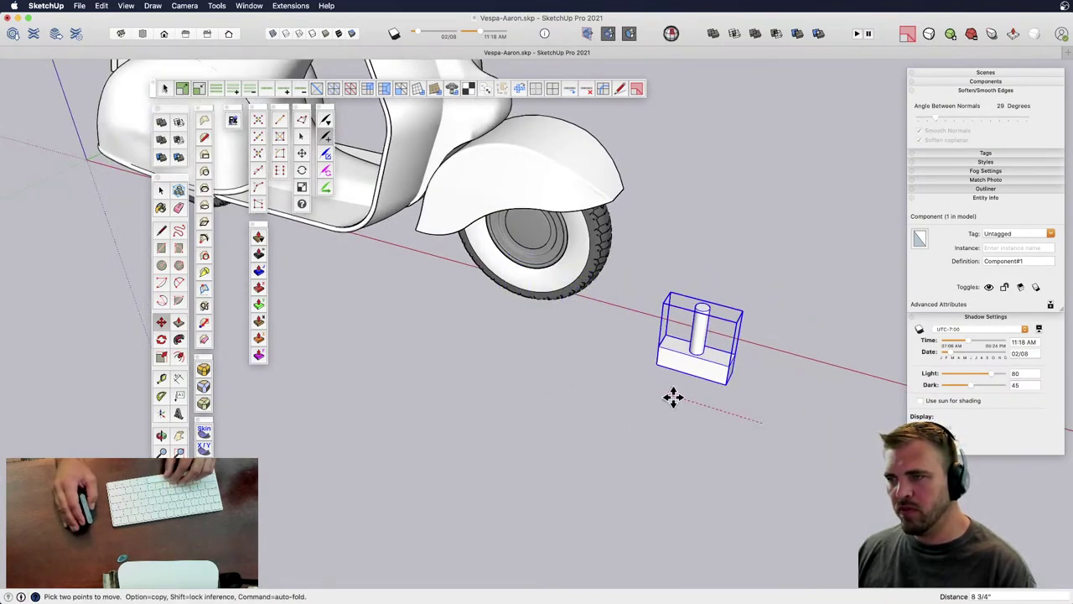
{"action": "key", "text": "alt"}
{"action": "left_click", "coordinate": [515, 295]}
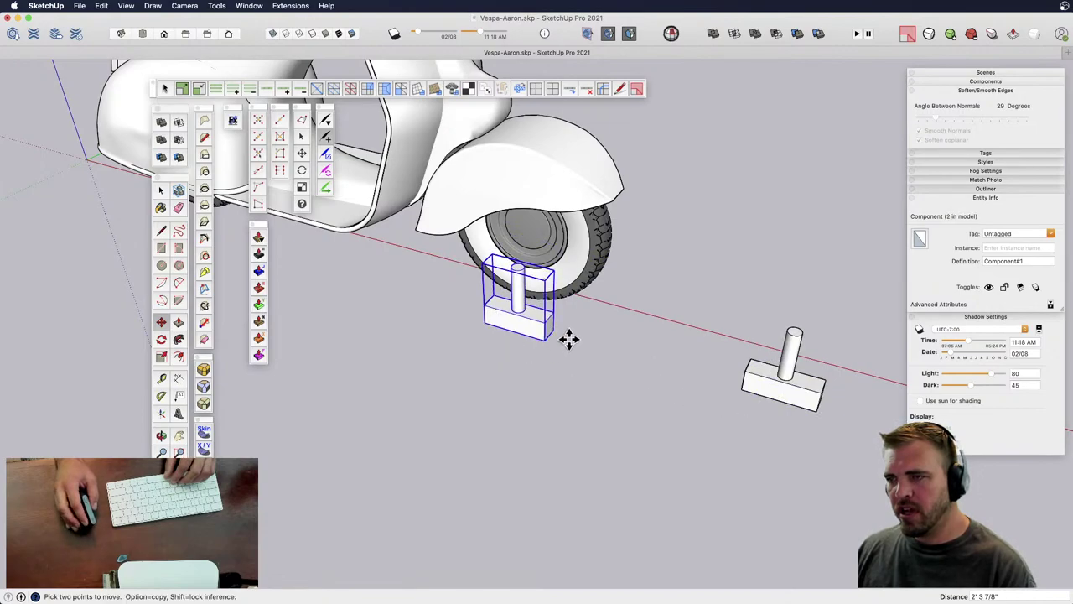
{"action": "scroll", "coordinate": [553, 334], "scroll_direction": "up", "scroll_amount": 3}
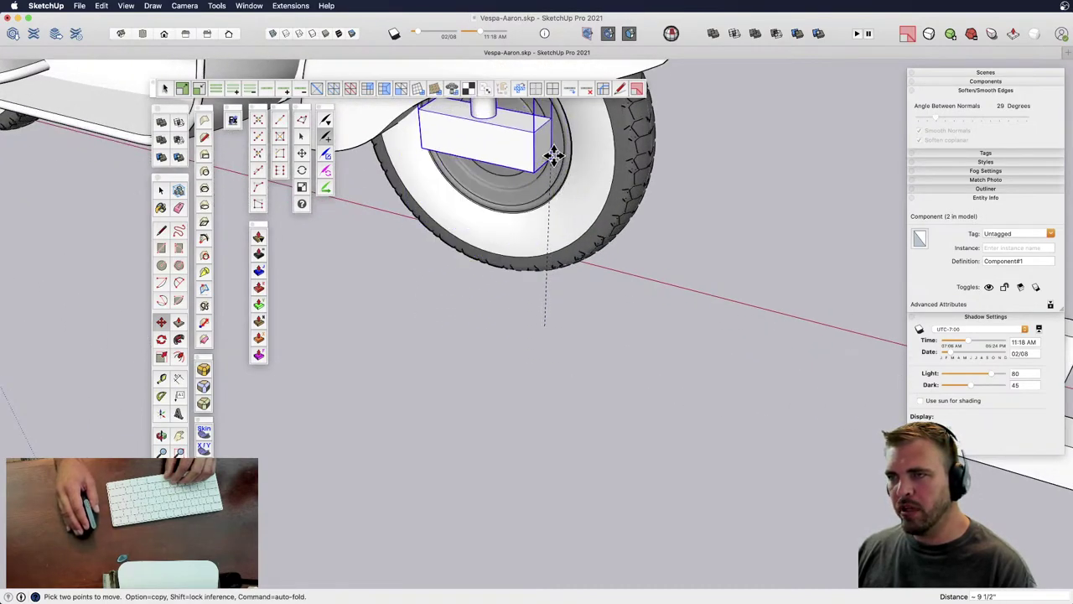
{"action": "middle_click_drag", "start_coordinate": [553, 158], "coordinate": [651, 302], "text": "shift"}
{"action": "scroll", "coordinate": [640, 333], "scroll_direction": "up", "scroll_amount": 5}
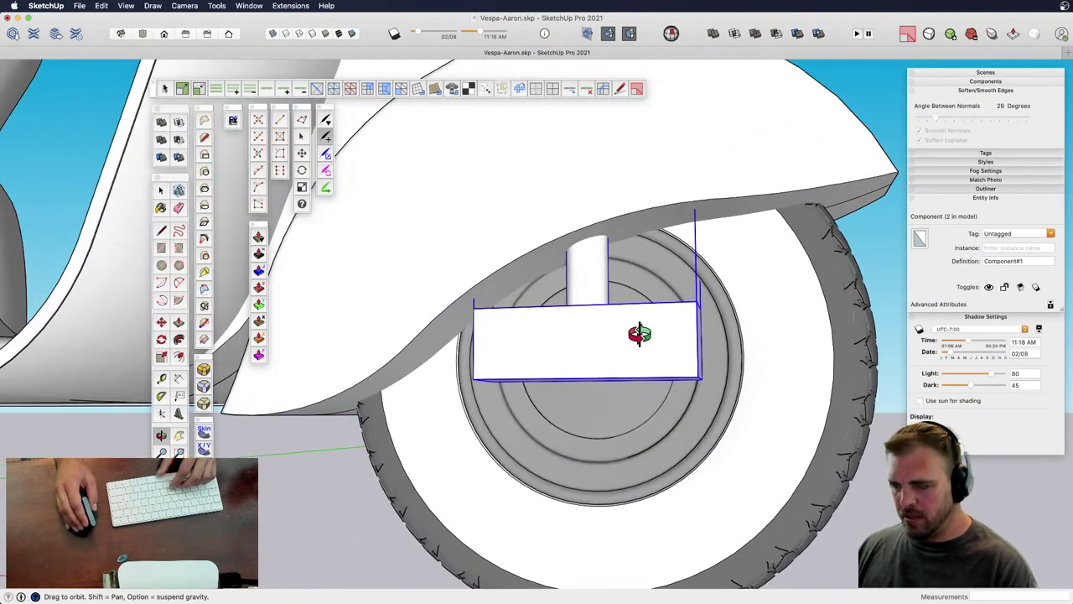
- Rotate the copy on the hub so its box tilts upward toward the front of the scooter
{"action": "left_click", "coordinate": [581, 354]}
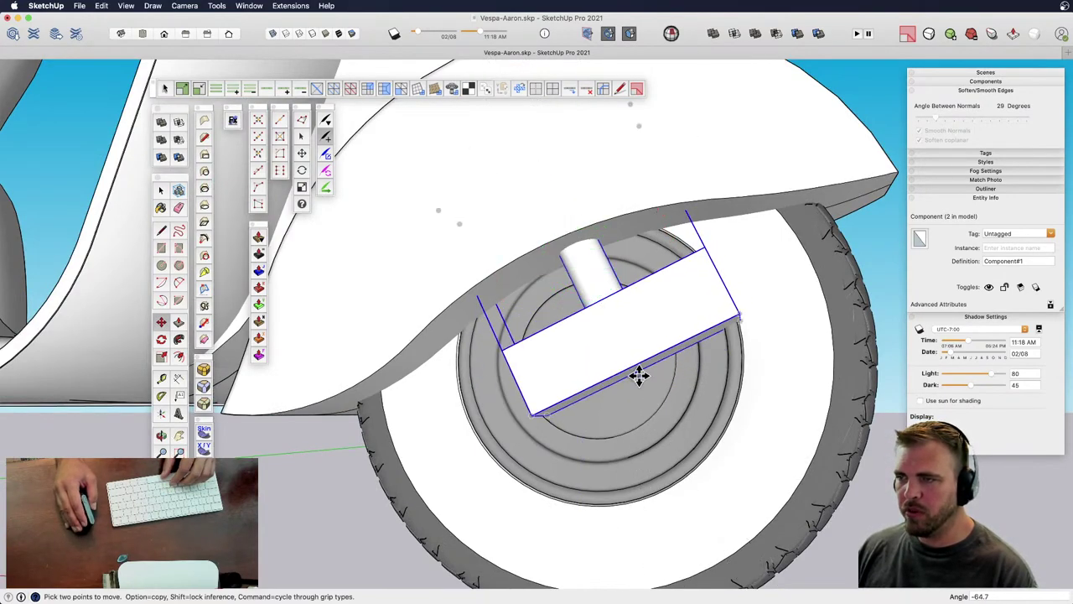
{"action": "scroll", "coordinate": [639, 375], "scroll_direction": "down", "scroll_amount": 5}
{"action": "middle_click_drag", "start_coordinate": [639, 375], "coordinate": [529, 395]}
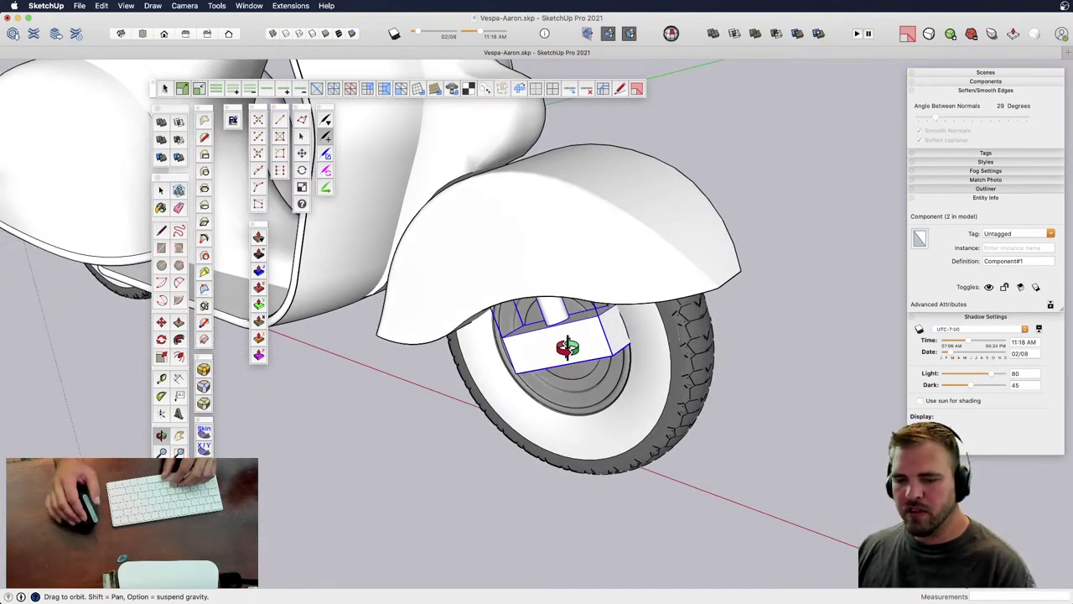
{"action": "scroll", "coordinate": [567, 347], "scroll_direction": "up", "scroll_amount": 6}
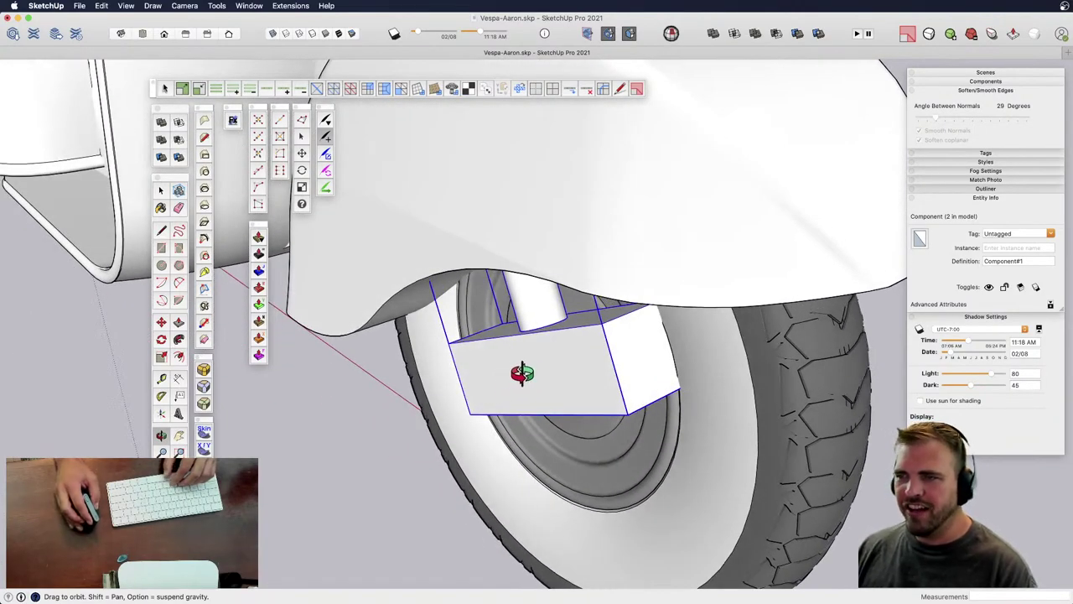
{"action": "middle_click_drag", "start_coordinate": [521, 373], "coordinate": [491, 388]}
{"action": "scroll", "coordinate": [540, 343], "scroll_direction": "up", "scroll_amount": 5}
- Slide the tilted copy about 7/16" across the face of the wheel hub
{"action": "key", "text": "m"}
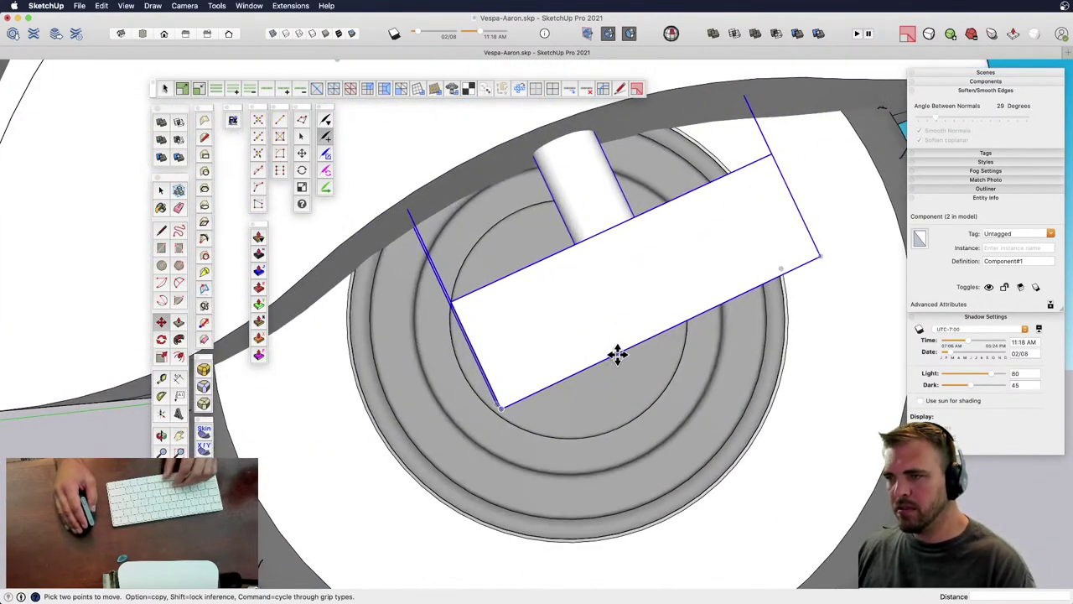
{"action": "left_click", "coordinate": [617, 354]}
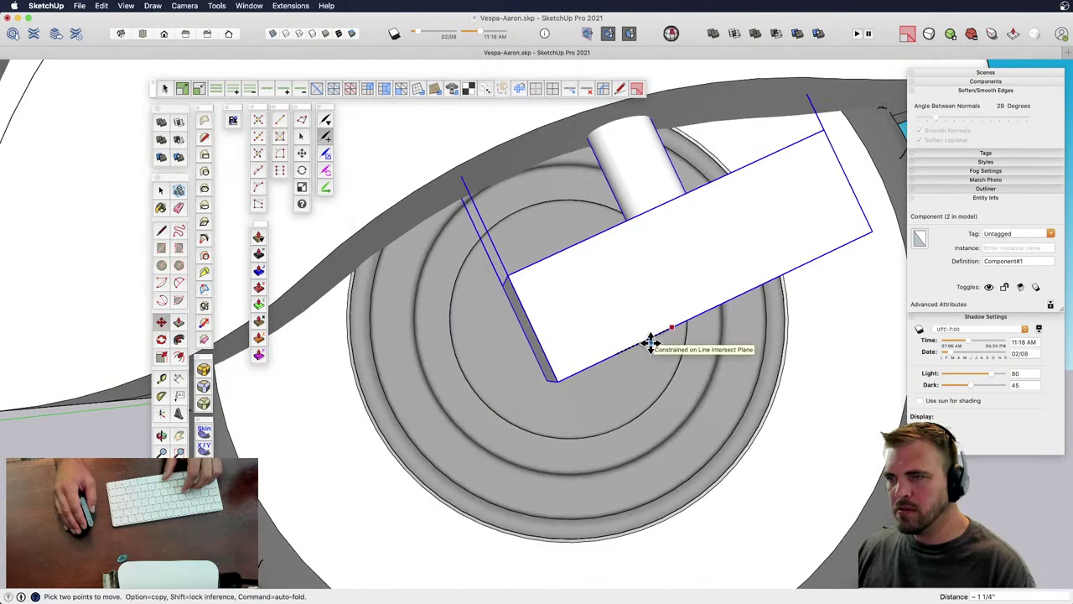
{"action": "scroll", "coordinate": [620, 351], "scroll_direction": "down", "scroll_amount": 3}
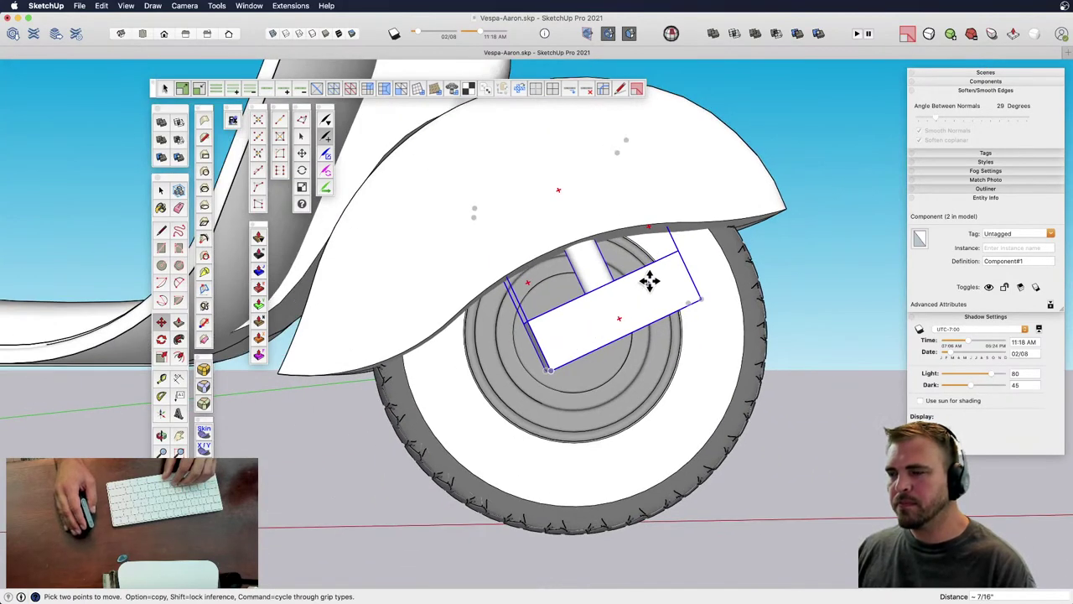
{"action": "middle_click_drag", "start_coordinate": [666, 283], "coordinate": [529, 324]}
{"action": "key", "text": "space"}
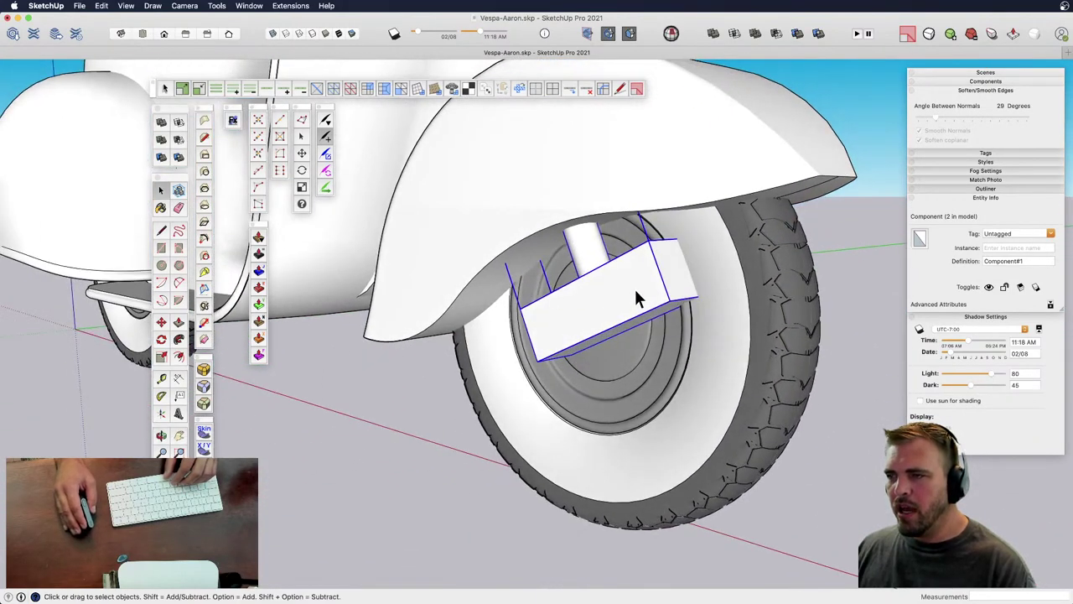
- Open the copy's box group and push its front end face in 1 1/4" to shorten the box, then close the component
{"action": "double_click", "coordinate": [638, 293]}
{"action": "key", "text": "p"}
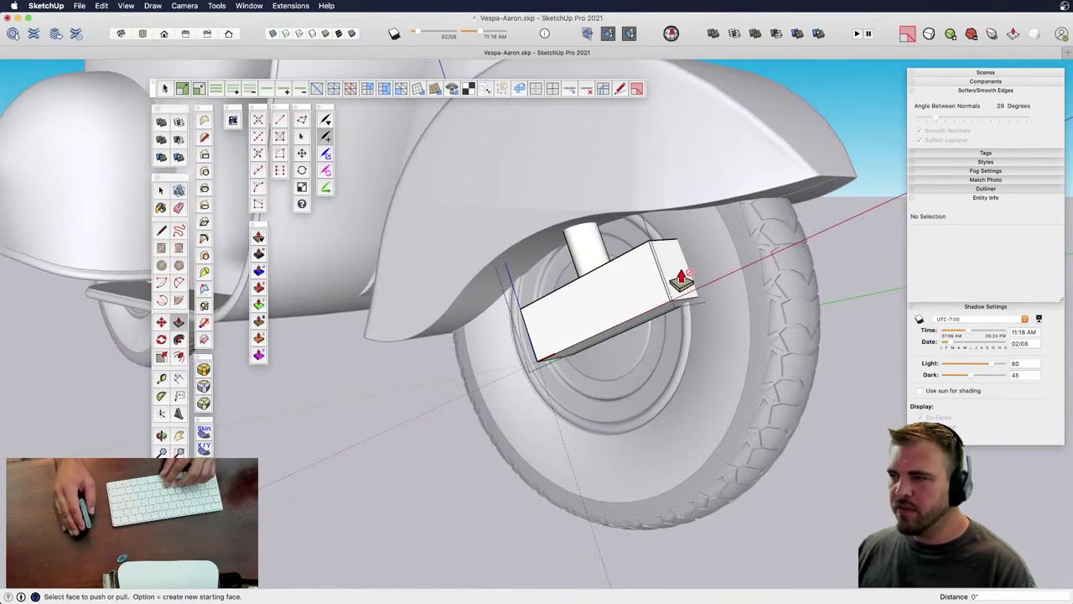
{"action": "key", "text": "space"}
{"action": "triple_click", "coordinate": [675, 276]}
{"action": "key", "text": "p"}
{"action": "left_click", "coordinate": [671, 284]}
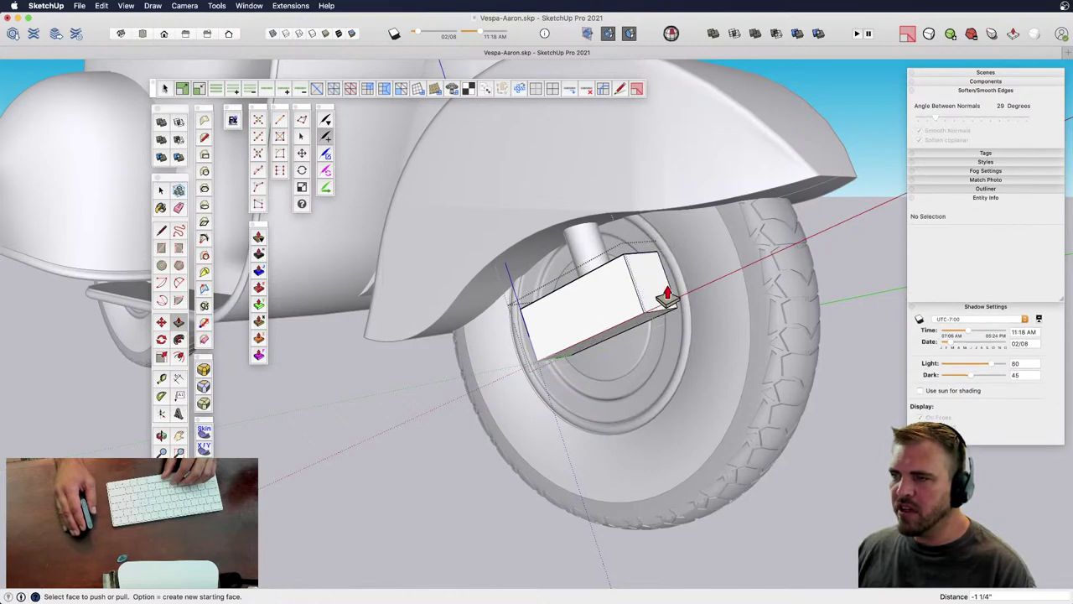
{"action": "middle_click_drag", "start_coordinate": [587, 342], "coordinate": [721, 408], "text": "shift"}
{"action": "scroll", "coordinate": [716, 453], "scroll_direction": "down", "scroll_amount": 5}
{"action": "left_click", "coordinate": [693, 472]}
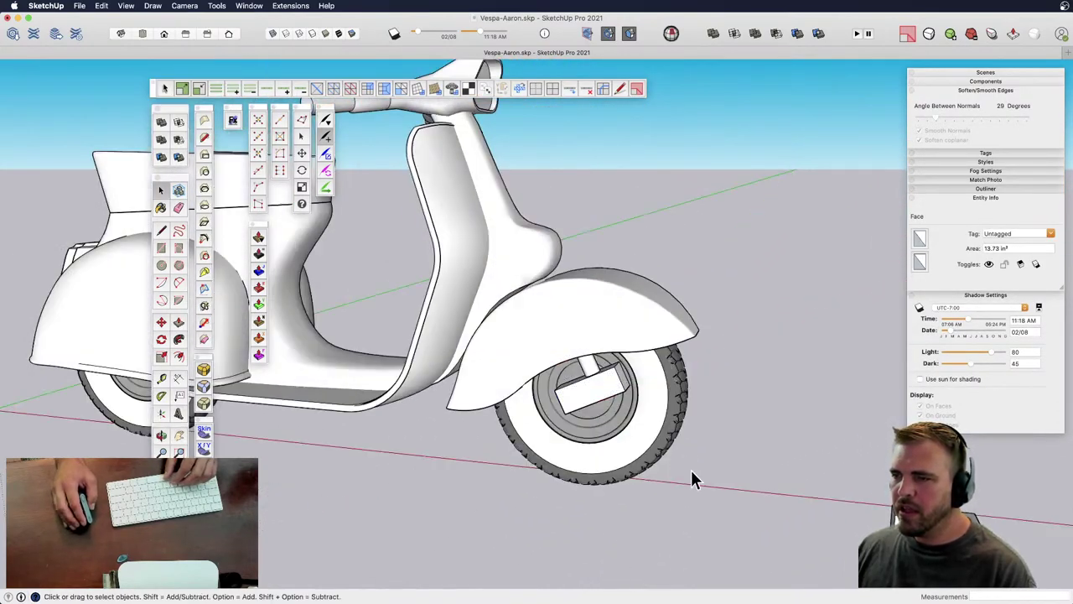
- Open the box group inside the standalone component beside the scooter and select all of its geometry
{"action": "middle_click_drag", "start_coordinate": [692, 471], "coordinate": [629, 283]}
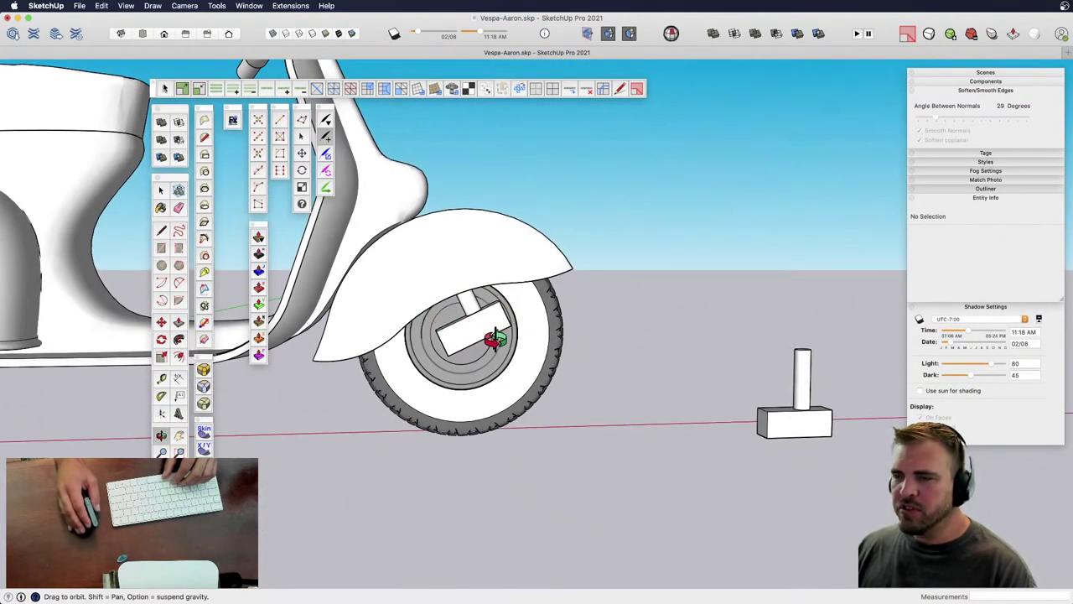
{"action": "middle_click_drag", "start_coordinate": [629, 410], "coordinate": [545, 363], "text": "shift"}
{"action": "middle_click_drag", "start_coordinate": [727, 346], "coordinate": [660, 341], "text": "shift"}
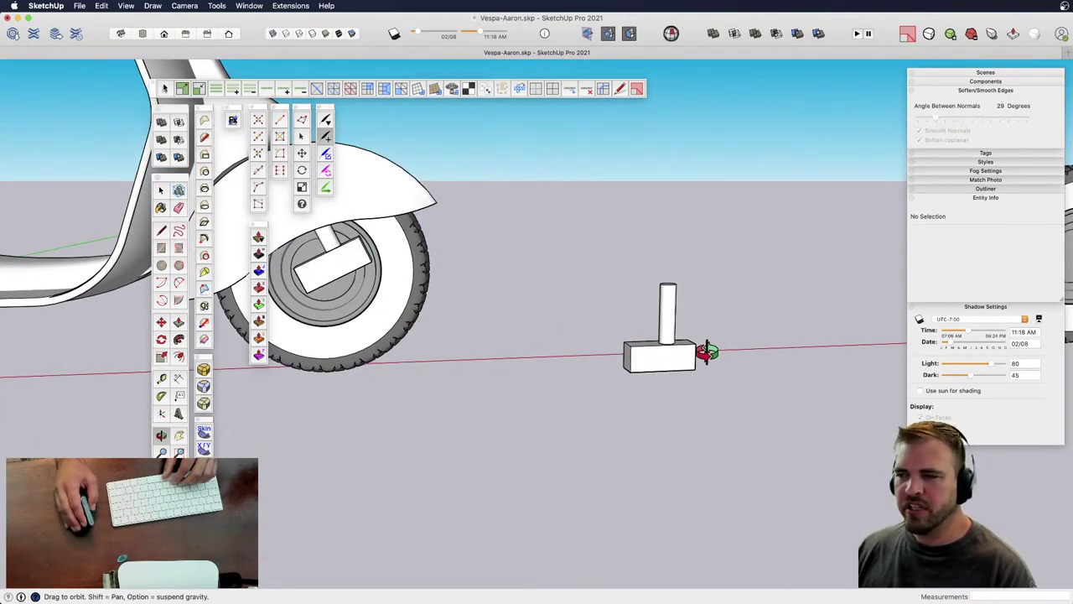
{"action": "scroll", "coordinate": [664, 354], "scroll_direction": "up", "scroll_amount": 5}
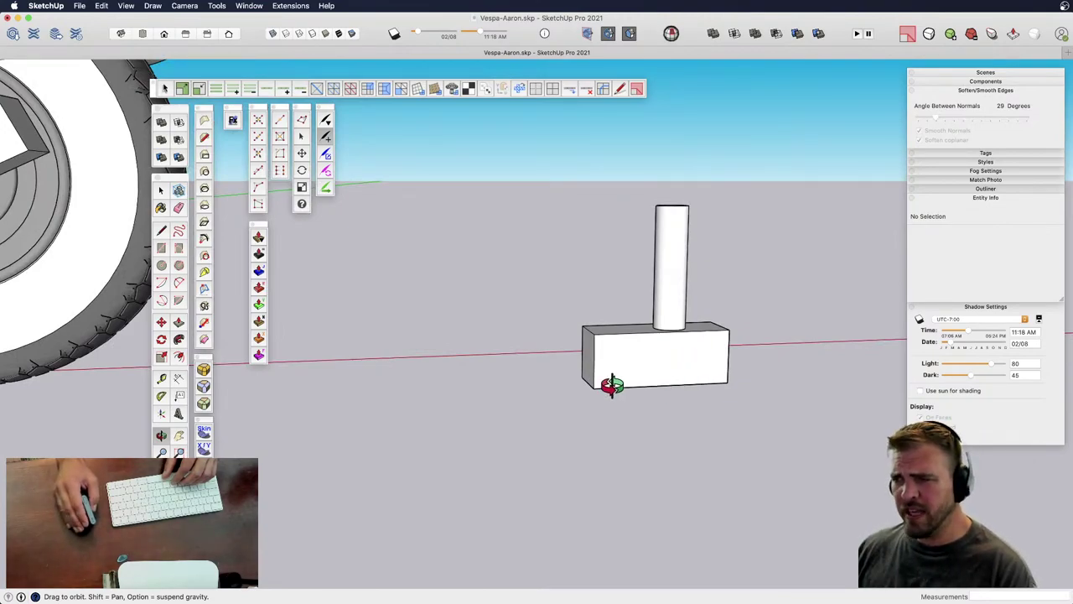
{"action": "middle_click_drag", "start_coordinate": [612, 384], "coordinate": [604, 347]}
{"action": "left_click", "coordinate": [594, 347]}
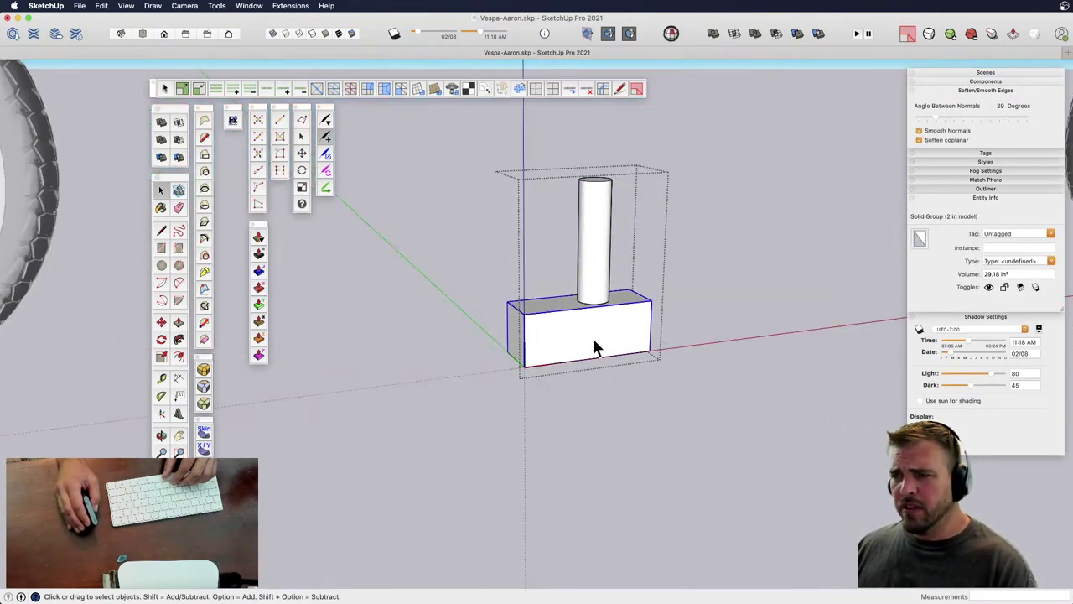
{"action": "triple_click", "coordinate": [590, 325]}
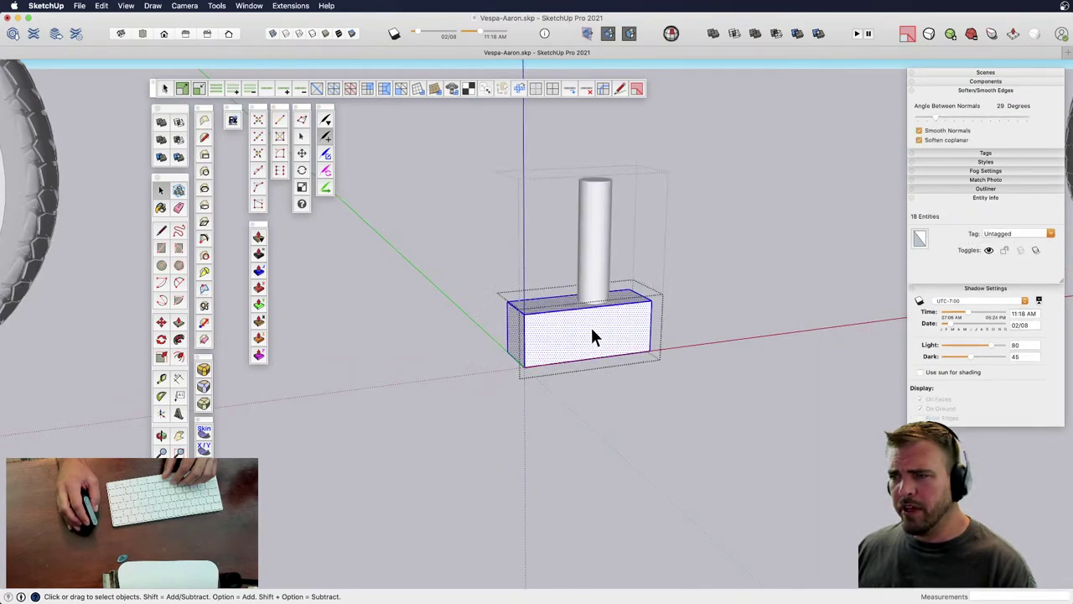
{"action": "scroll", "coordinate": [590, 326], "scroll_direction": "up", "scroll_amount": 3}
{"action": "scroll", "coordinate": [571, 340], "scroll_direction": "up", "scroll_amount": 2}
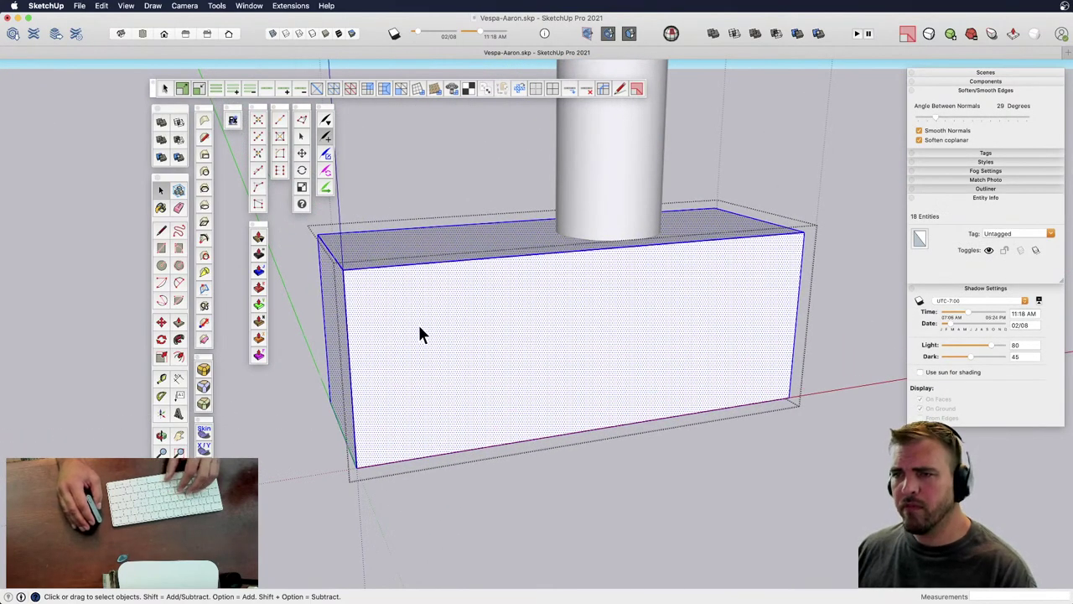
{"action": "key", "text": "a"}
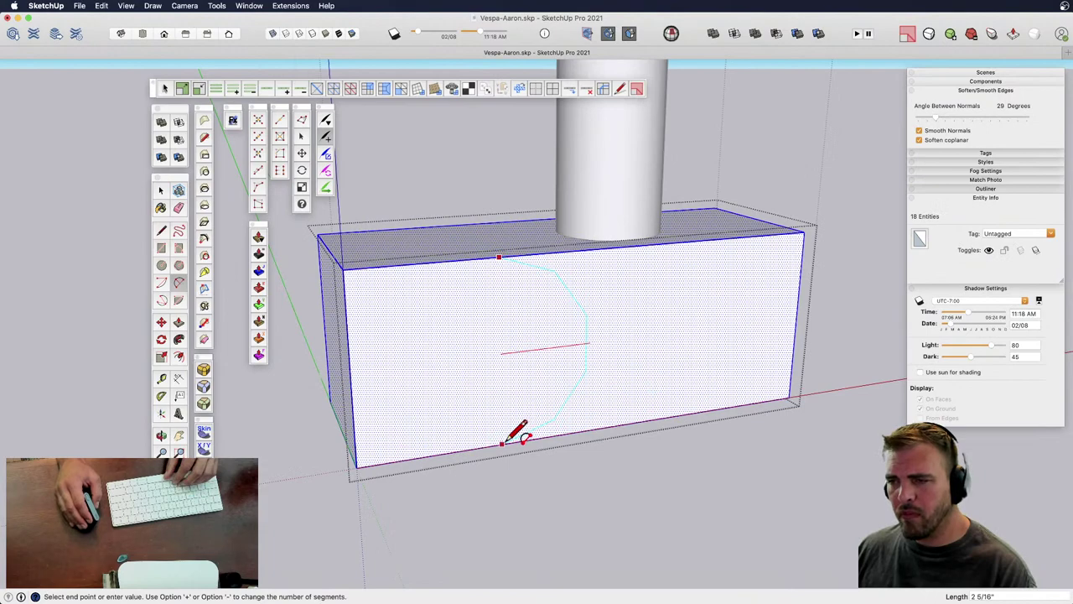
{"action": "left_click", "coordinate": [501, 444]}
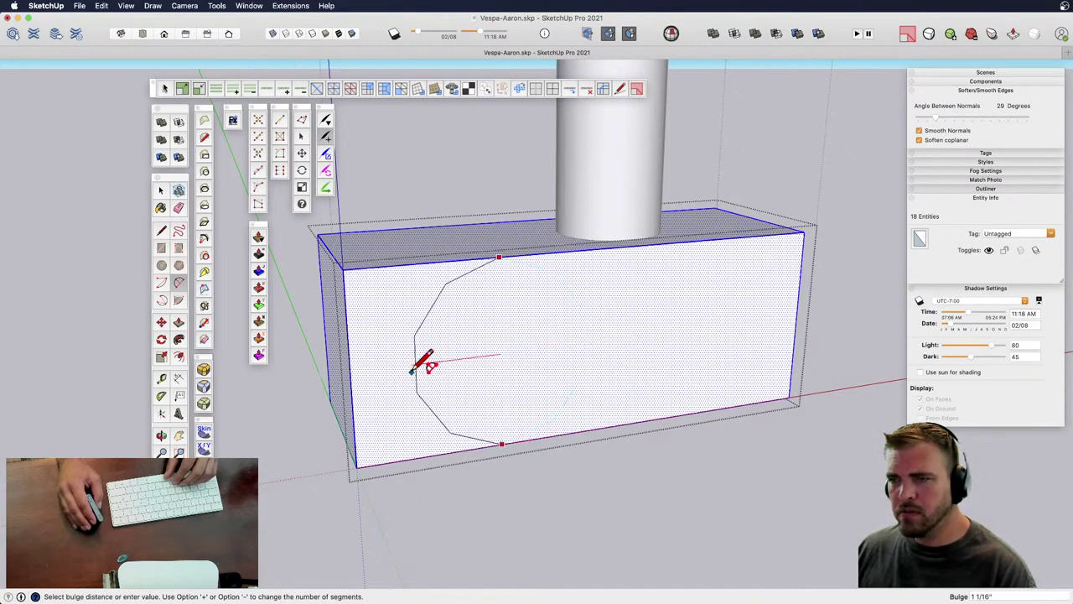
{"action": "key", "text": "space"}
{"action": "key", "text": "a"}
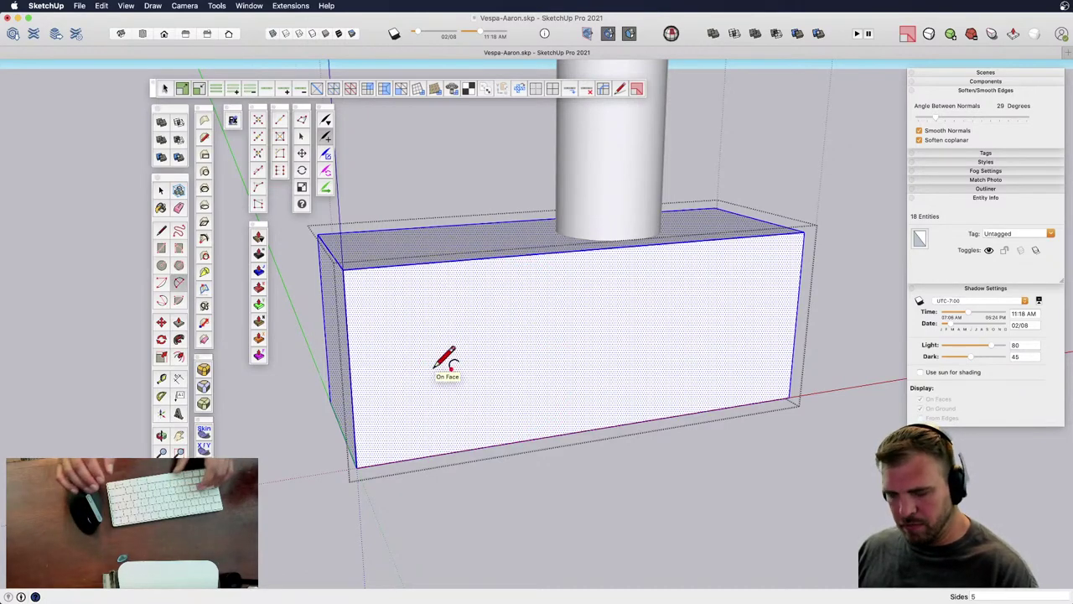
{"action": "key", "text": "space"}
- Set the arc to 15 sides and draw a half-round arc at each end of the box's long front face
{"action": "key", "text": "a"}
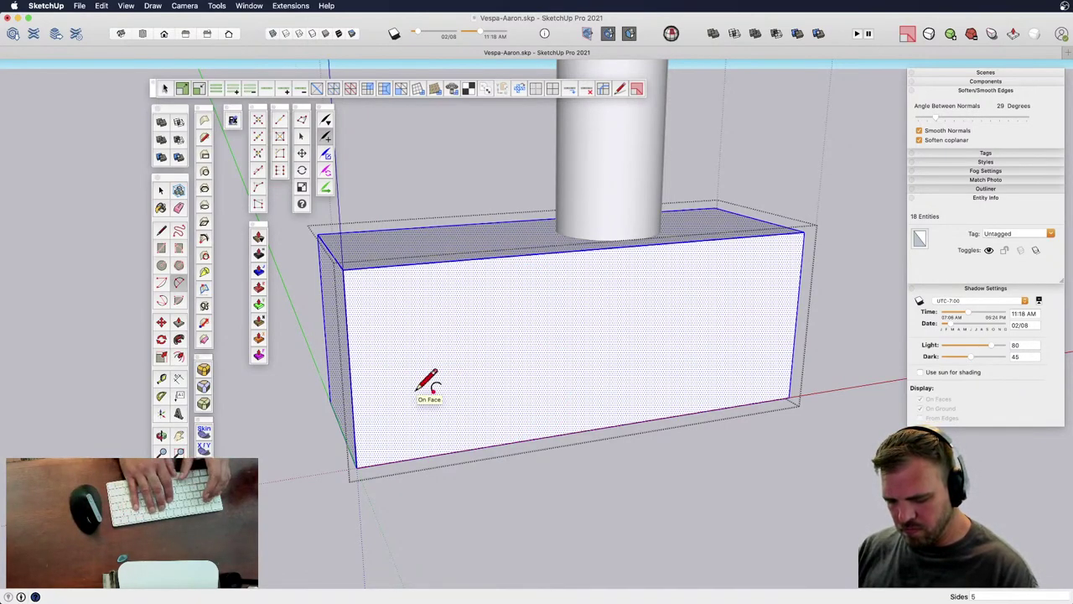
{"action": "type", "text": "15"}
{"action": "key", "text": "Return"}
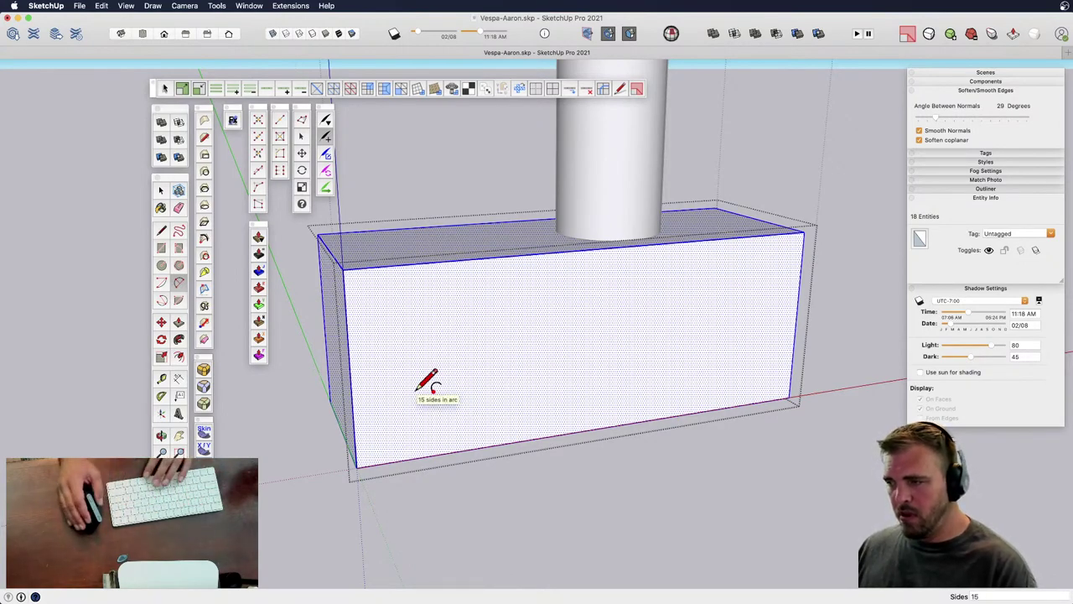
{"action": "left_click", "coordinate": [463, 258]}
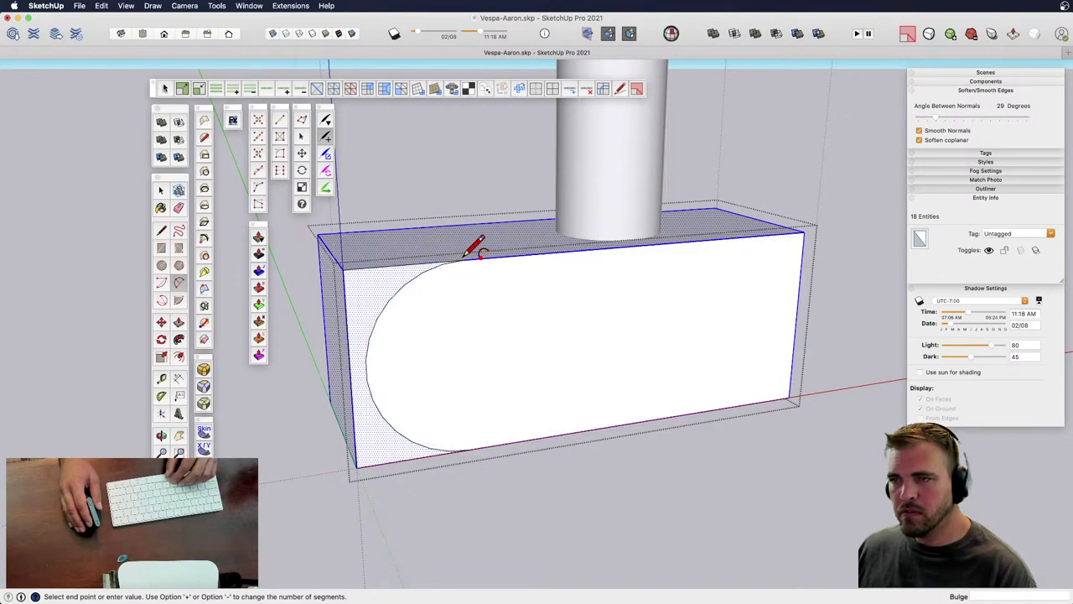
{"action": "scroll", "coordinate": [457, 367], "scroll_direction": "down", "scroll_amount": 3}
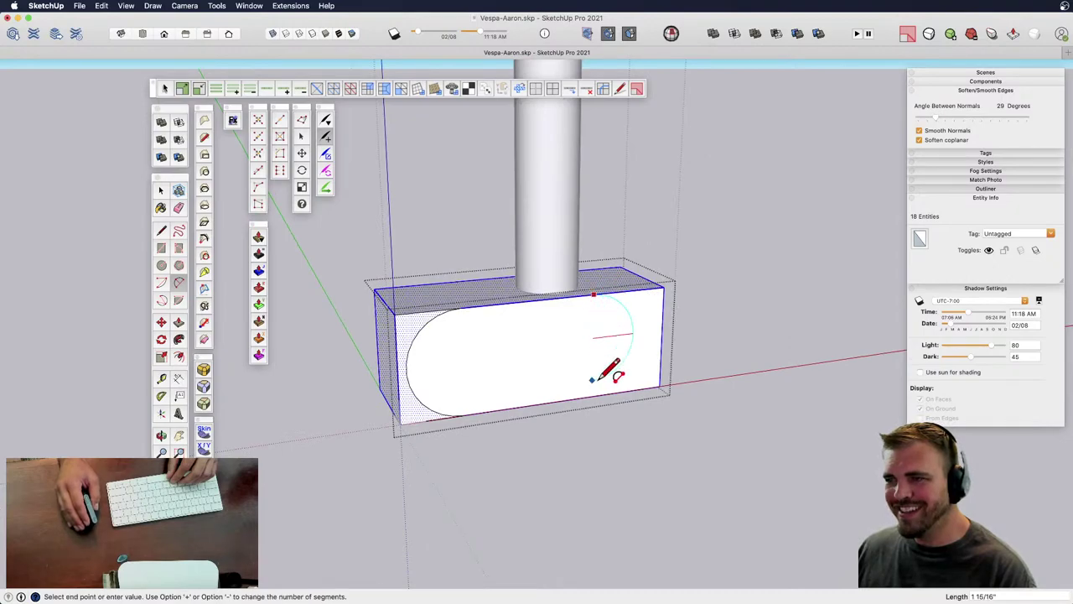
{"action": "scroll", "coordinate": [601, 359], "scroll_direction": "down", "scroll_amount": 2}
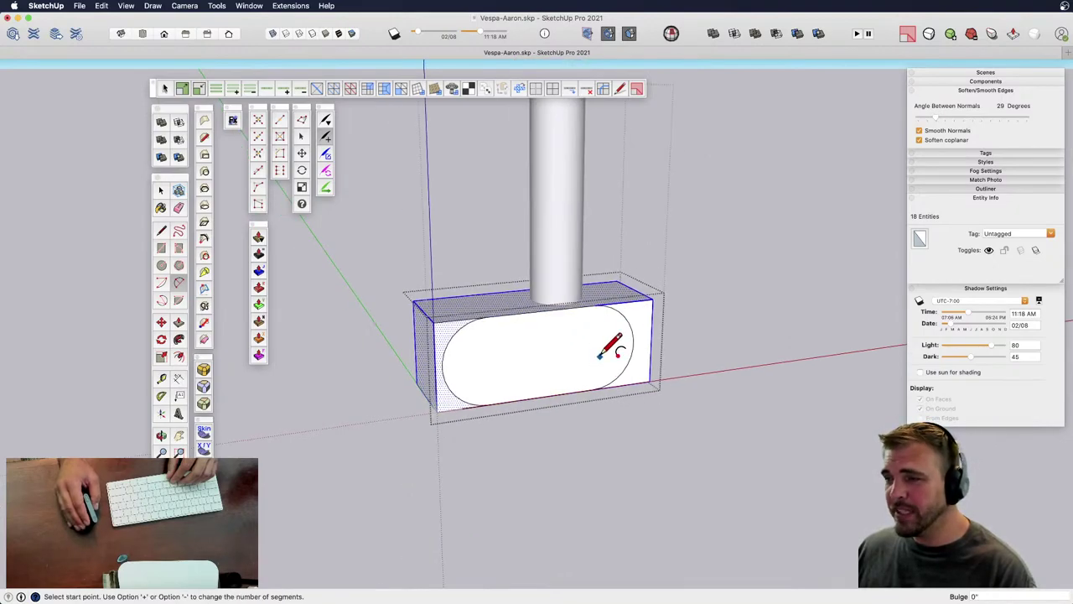
- Push the corner pieces outside both arcs back 2 1/8" to remove them, and select one rounded end's curved surface
{"action": "middle_click_drag", "start_coordinate": [601, 359], "coordinate": [286, 310]}
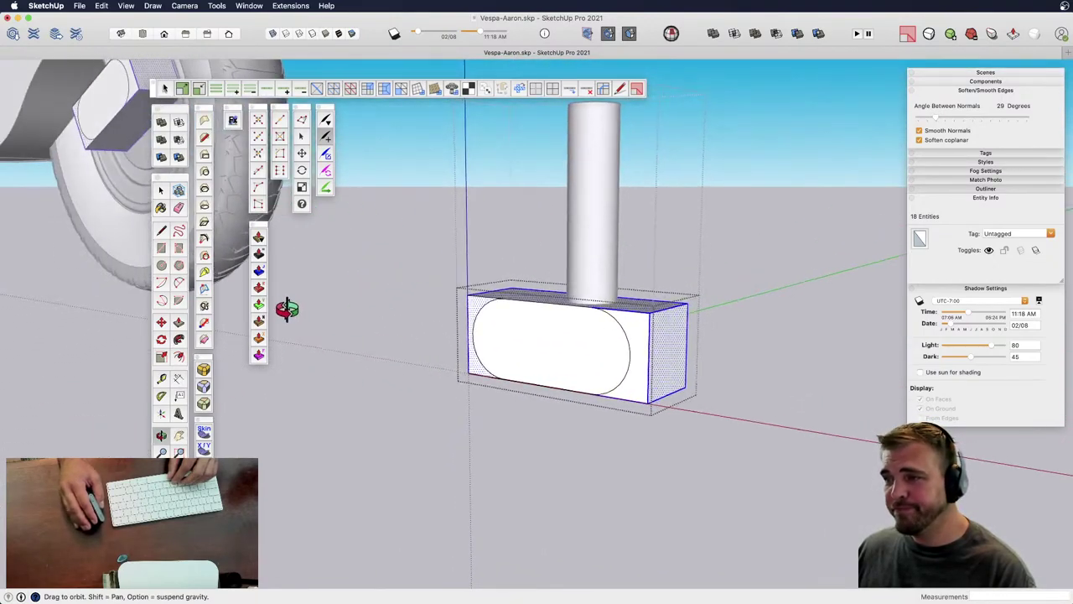
{"action": "key", "text": "p"}
{"action": "left_click", "coordinate": [641, 336]}
{"action": "left_click", "coordinate": [681, 331]}
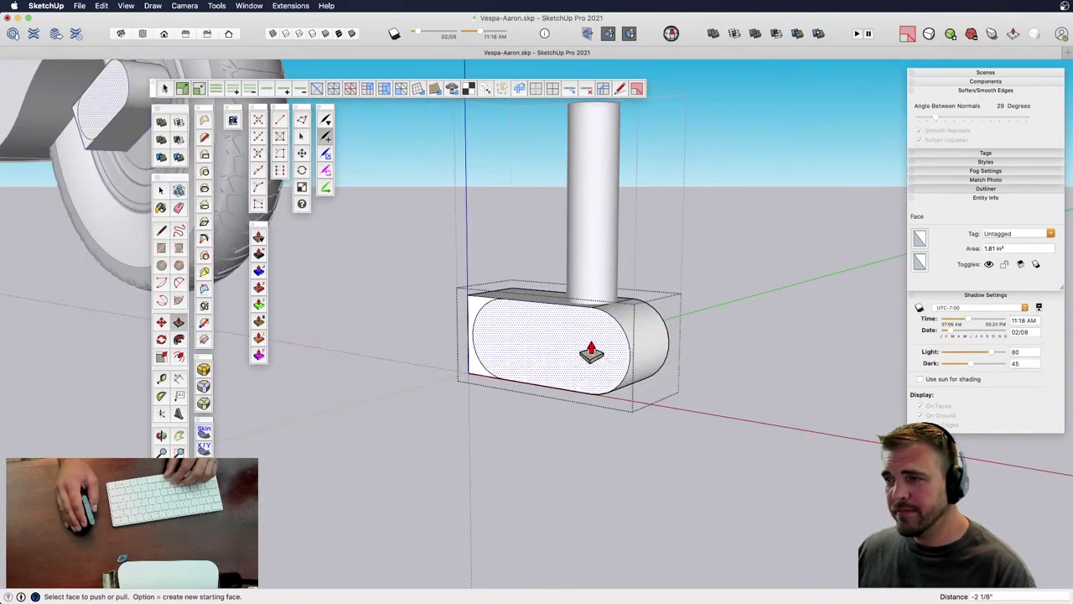
{"action": "key", "text": "space"}
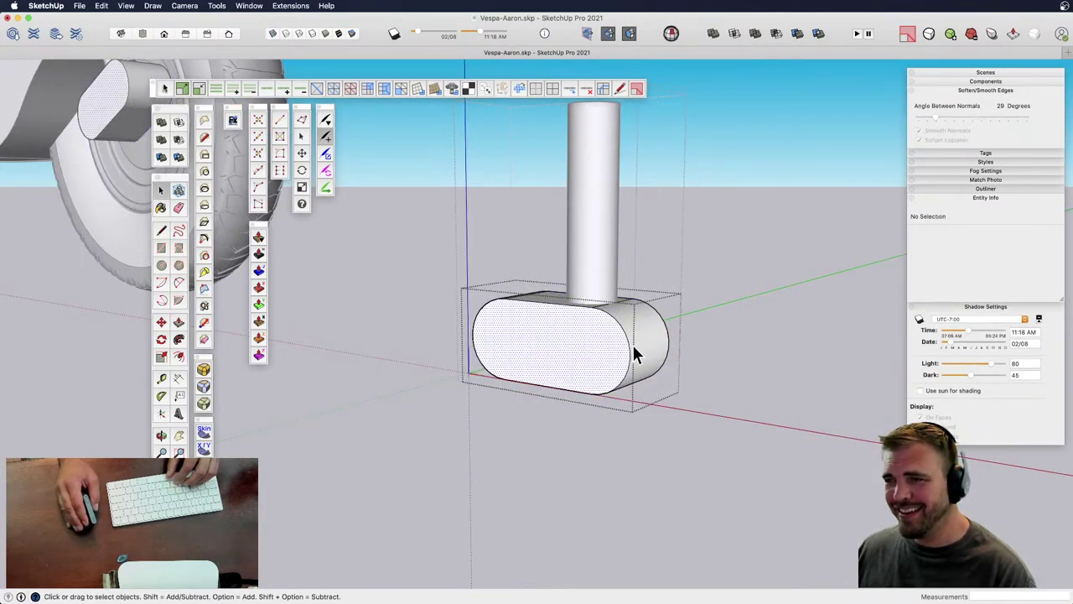
{"action": "left_click", "coordinate": [637, 352]}
{"action": "key", "text": "s"}
{"action": "left_click_drag", "start_coordinate": [630, 297], "coordinate": [644, 331]}
{"action": "middle_click_drag", "start_coordinate": [644, 331], "coordinate": [623, 377]}
{"action": "scroll", "coordinate": [633, 338], "scroll_direction": "up", "scroll_amount": 3}
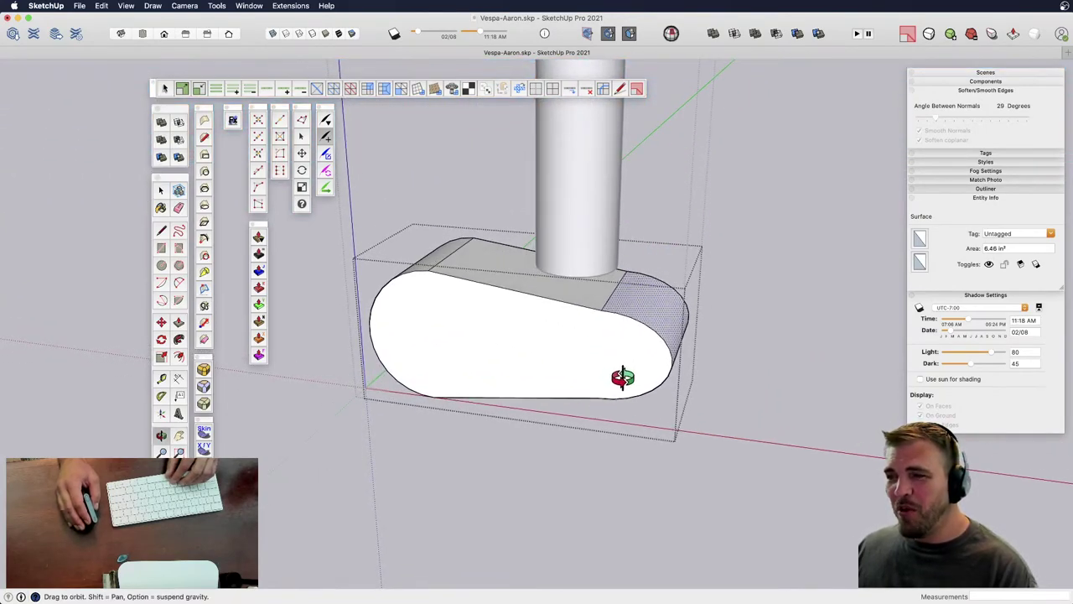
{"action": "key", "text": "s"}
{"action": "mouse_move", "coordinate": [650, 290]}
{"action": "left_mouse_down"}
{"action": "mouse_move", "coordinate": [646, 280]}
{"action": "mouse_move", "coordinate": [650, 292]}
{"action": "left_mouse_up"}
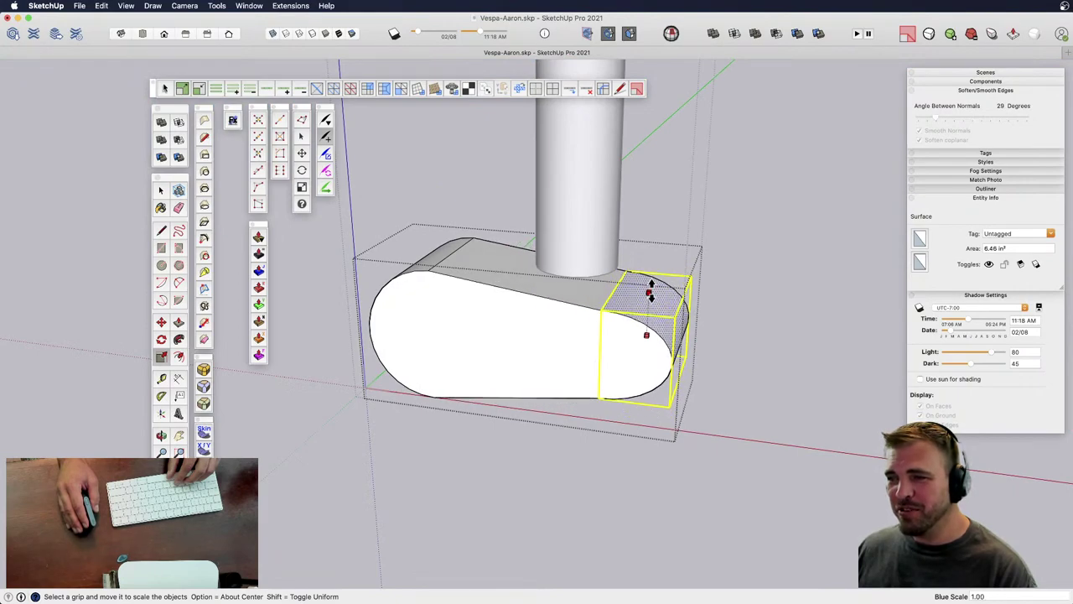
- Move the selected rounded end surface 5/8" outward, and push back the crescent outside a new arc drawn on that end
{"action": "key", "text": "m"}
{"action": "left_click", "coordinate": [640, 348]}
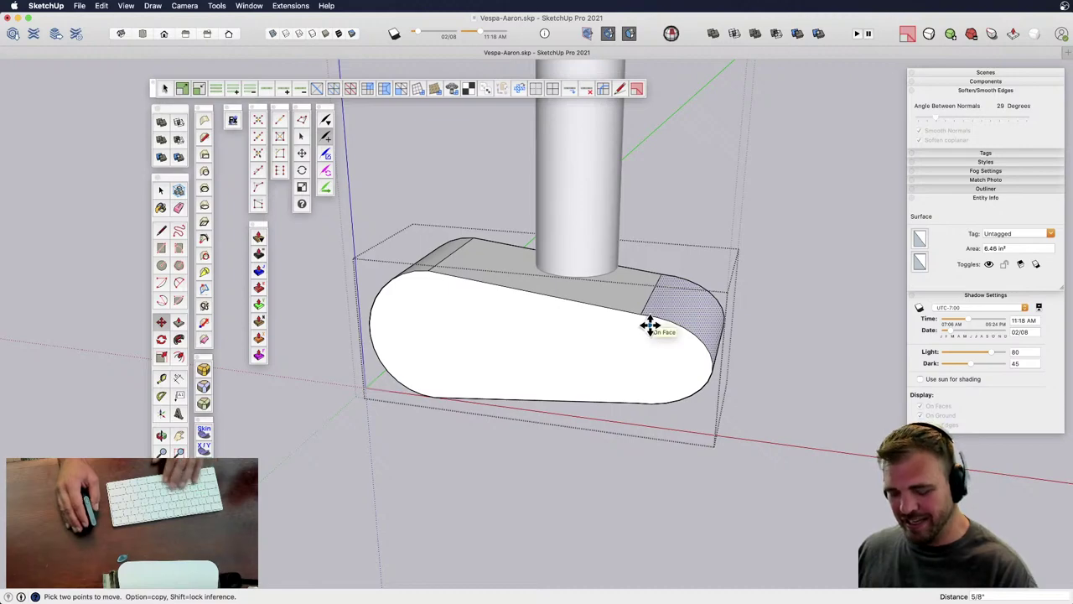
{"action": "key", "text": "a"}
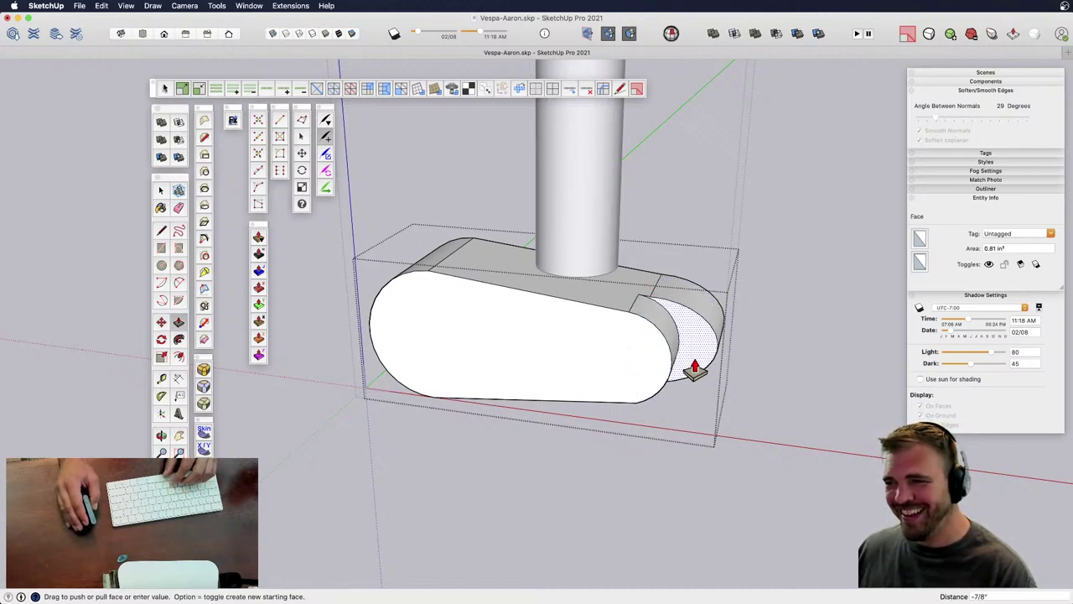
{"action": "key", "text": "p"}
- Push the long rear face of the rounded block in 9/16" and close the box group
{"action": "scroll", "coordinate": [707, 347], "scroll_direction": "down", "scroll_amount": 5}
{"action": "scroll", "coordinate": [638, 341], "scroll_direction": "down", "scroll_amount": 3}
{"action": "middle_click_drag", "start_coordinate": [624, 338], "coordinate": [731, 394], "text": "shift"}
{"action": "middle_click_drag", "start_coordinate": [549, 360], "coordinate": [582, 349], "text": "shift"}
{"action": "scroll", "coordinate": [717, 394], "scroll_direction": "up", "scroll_amount": 5}
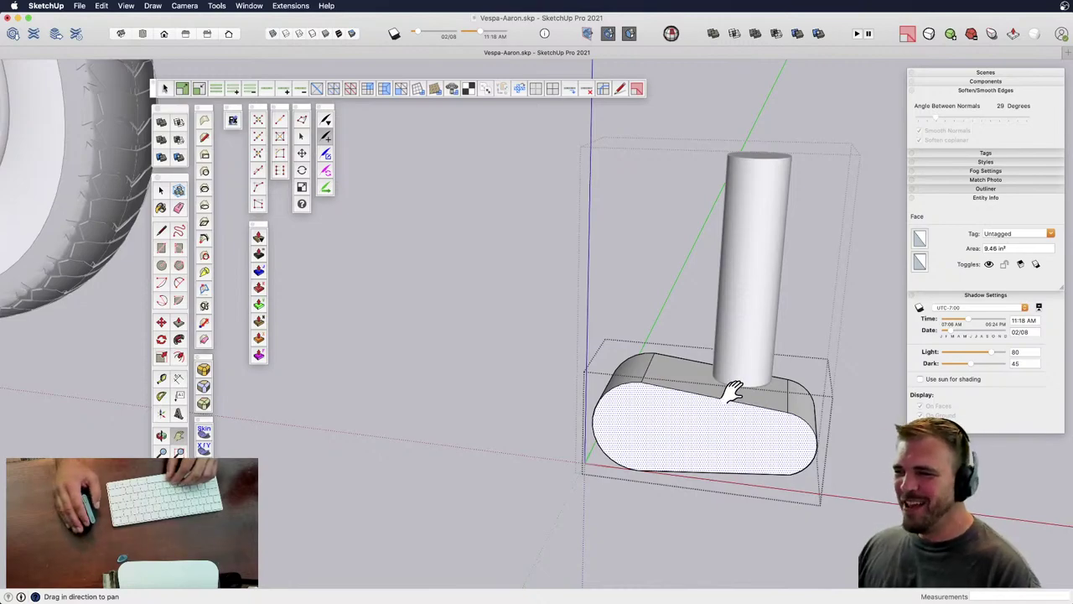
{"action": "middle_click_drag", "start_coordinate": [725, 394], "coordinate": [458, 402]}
{"action": "middle_click_drag", "start_coordinate": [766, 462], "coordinate": [455, 427]}
{"action": "key", "text": "p"}
{"action": "left_click_drag", "start_coordinate": [528, 445], "coordinate": [503, 436]}
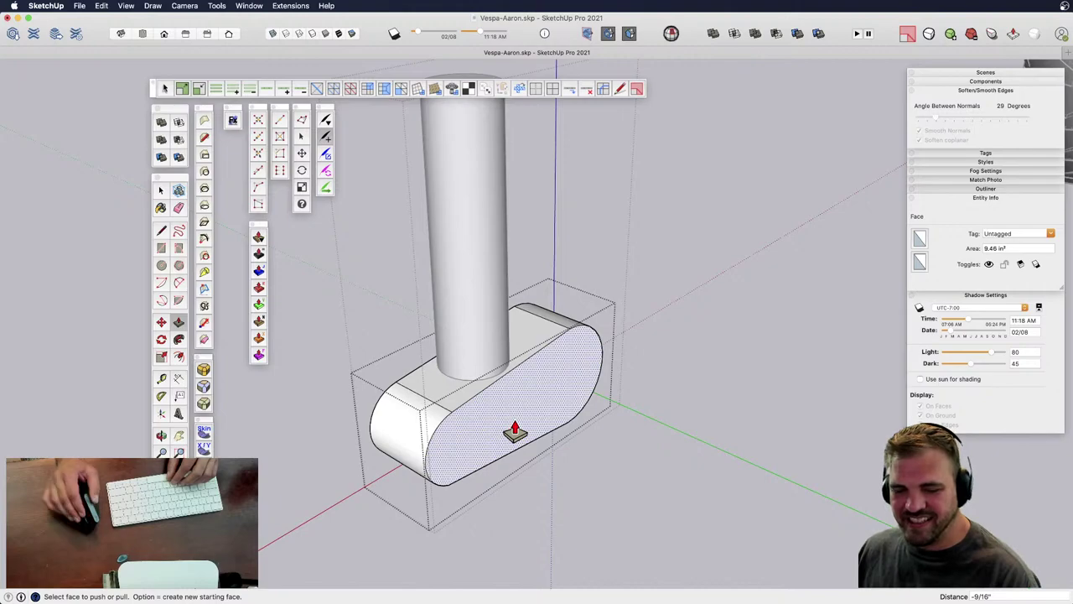
{"action": "middle_click_drag", "start_coordinate": [515, 431], "coordinate": [799, 407]}
{"action": "key", "text": "space"}
{"action": "left_click", "coordinate": [688, 403]}
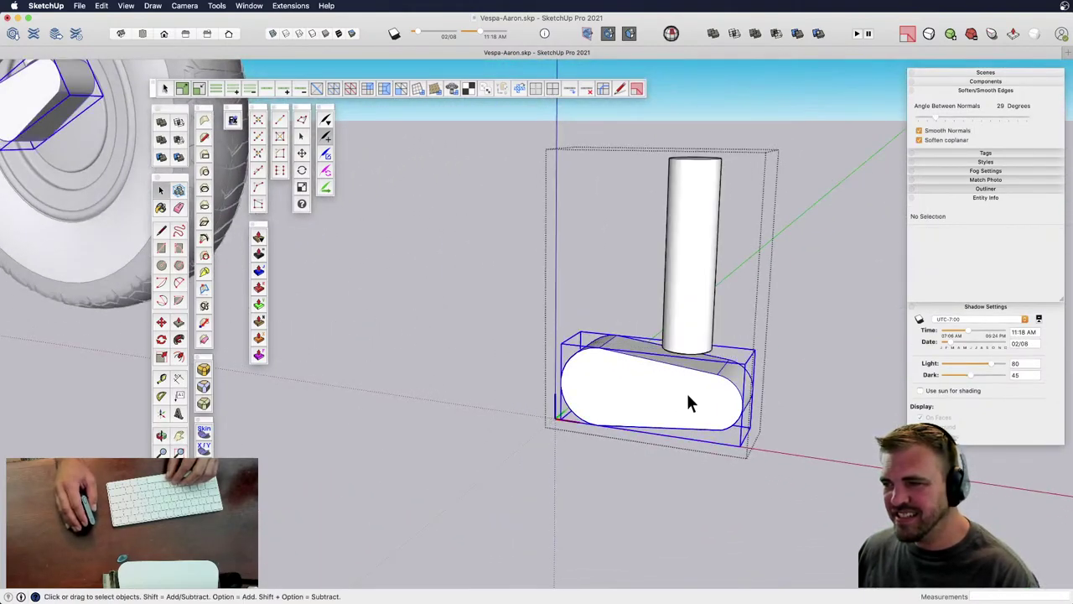
- Open the rounded box group inside the component for editing
{"action": "double_click", "coordinate": [658, 392]}
{"action": "scroll", "coordinate": [637, 391], "scroll_direction": "up", "scroll_amount": 3}
{"action": "middle_click_drag", "start_coordinate": [629, 393], "coordinate": [529, 388], "text": "shift"}
{"action": "middle_click_drag", "start_coordinate": [528, 387], "coordinate": [577, 447]}
{"action": "scroll", "coordinate": [575, 414], "scroll_direction": "down", "scroll_amount": 3}
{"action": "scroll", "coordinate": [571, 411], "scroll_direction": "down", "scroll_amount": 3}
{"action": "scroll", "coordinate": [759, 470], "scroll_direction": "up", "scroll_amount": 4}
{"action": "scroll", "coordinate": [757, 467], "scroll_direction": "up", "scroll_amount": 4}
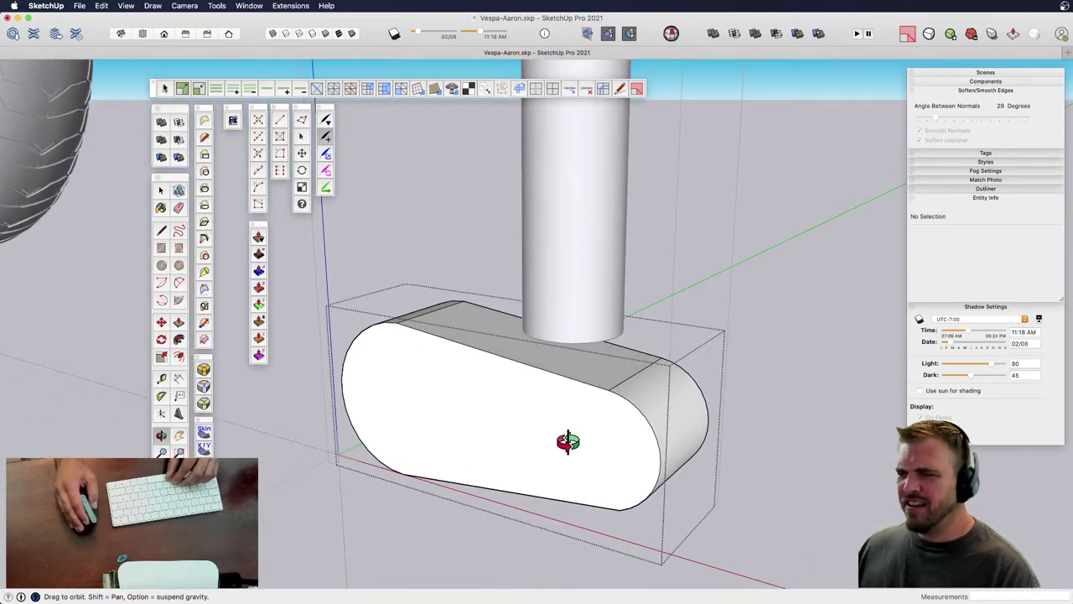
{"action": "key", "text": "space"}
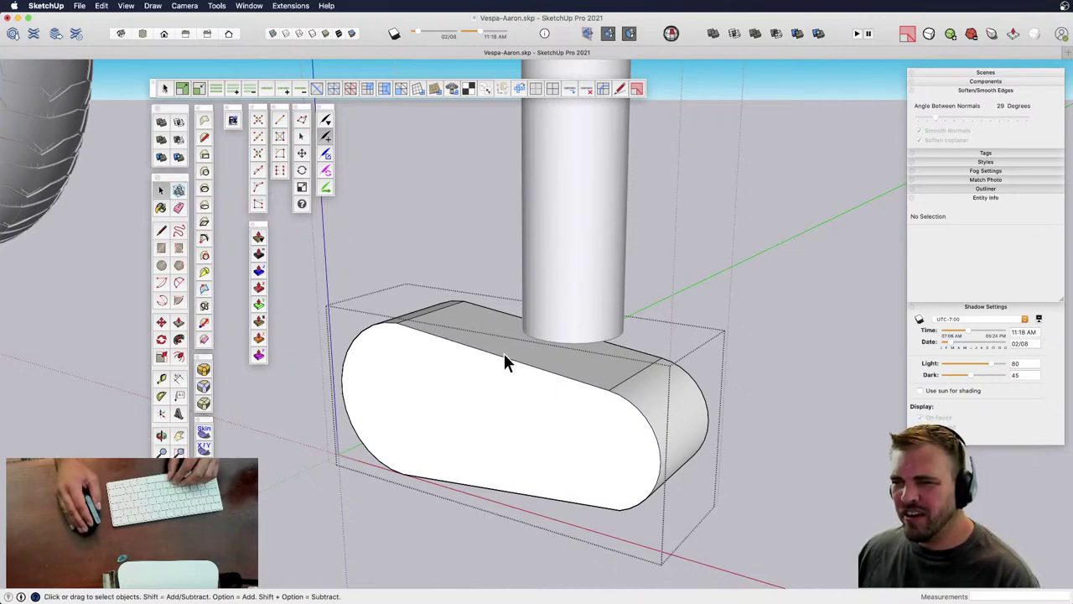
{"action": "left_click", "coordinate": [496, 349]}
{"action": "key", "text": "m"}
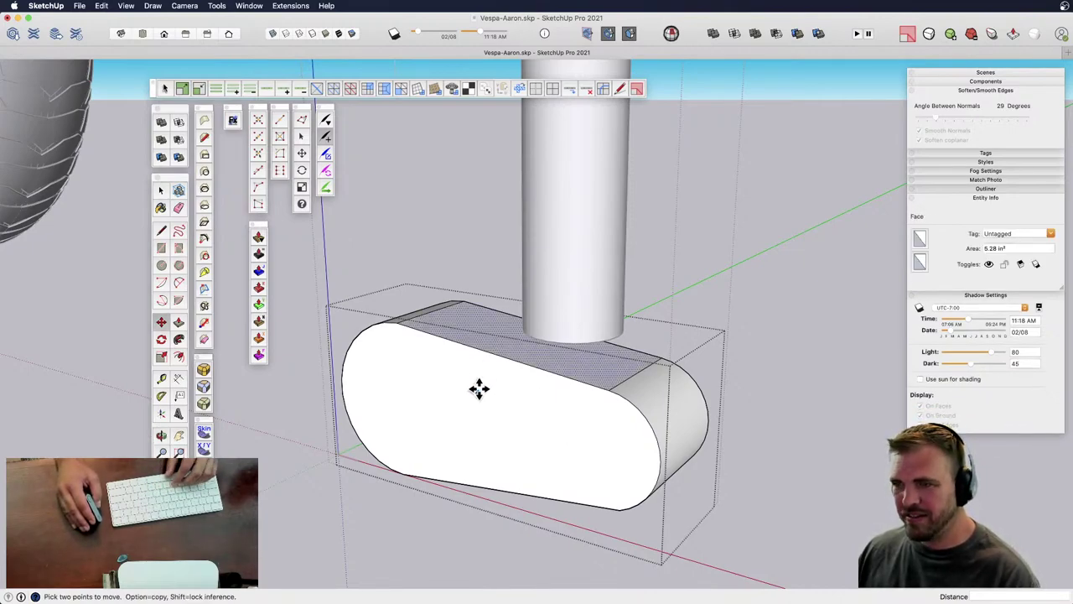
{"action": "middle_click_drag", "start_coordinate": [458, 397], "coordinate": [766, 360], "text": "shift"}
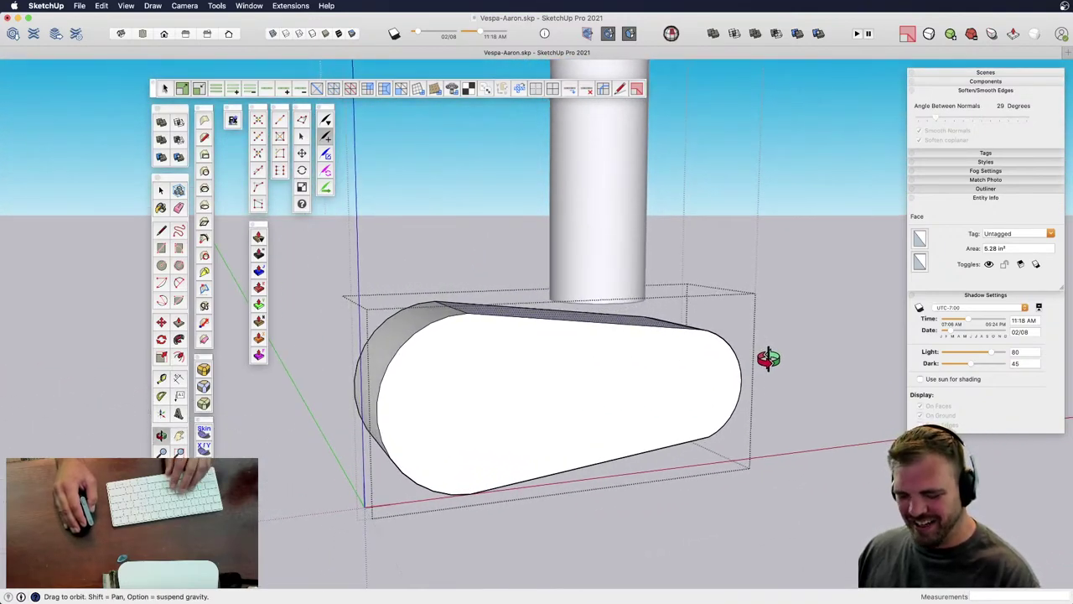
{"action": "key", "text": "a"}
{"action": "key", "text": "space"}
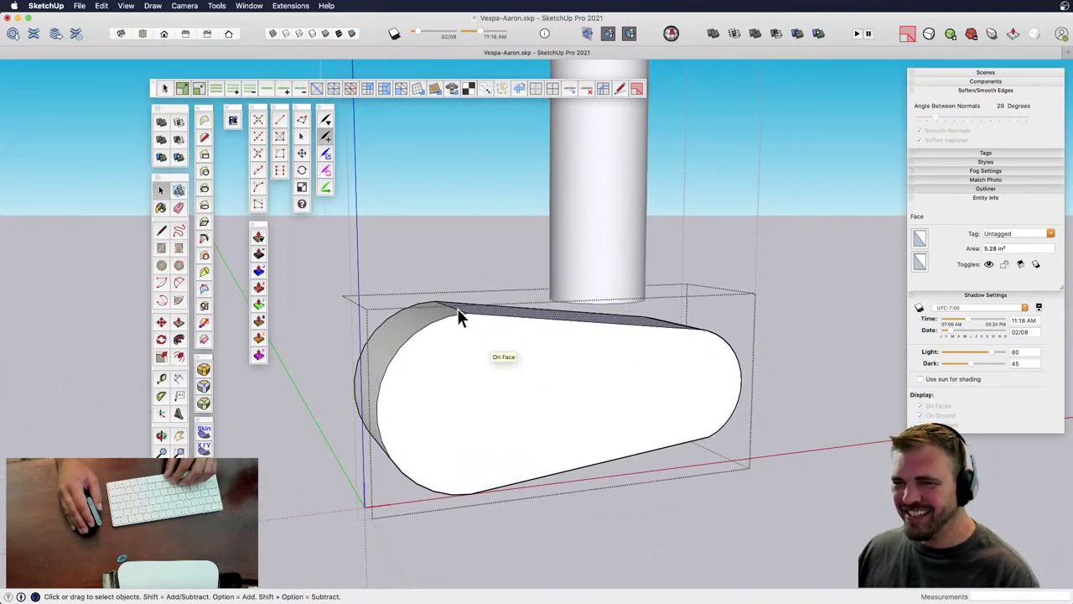
- Move the top edge at the rounded end nearest the origin down 7/16"
{"action": "left_click", "coordinate": [457, 310]}
{"action": "key", "text": "m"}
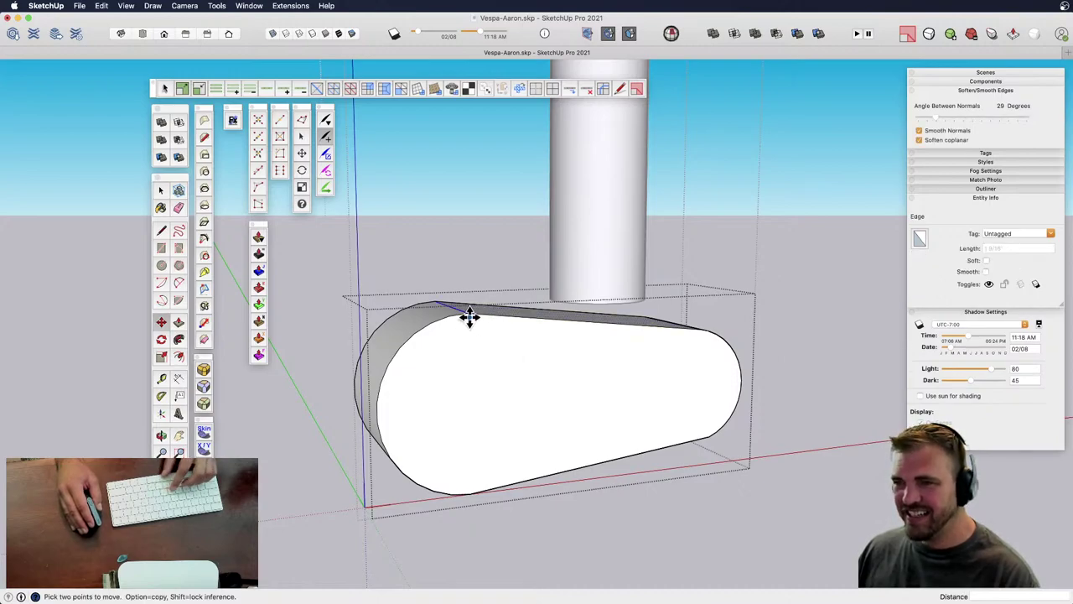
{"action": "left_click", "coordinate": [469, 310]}
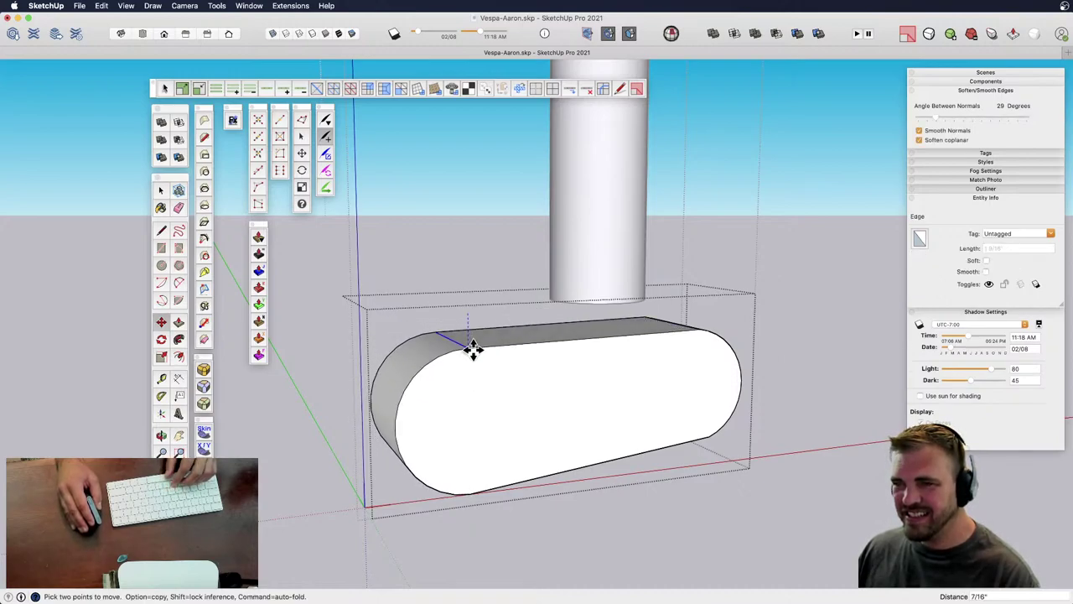
{"action": "key", "text": "space"}
- Move the top edge at the end nearest the cylinder down 9/16"
{"action": "middle_click_drag", "start_coordinate": [472, 354], "coordinate": [619, 329]}
{"action": "left_click", "coordinate": [618, 327]}
{"action": "key", "text": "m"}
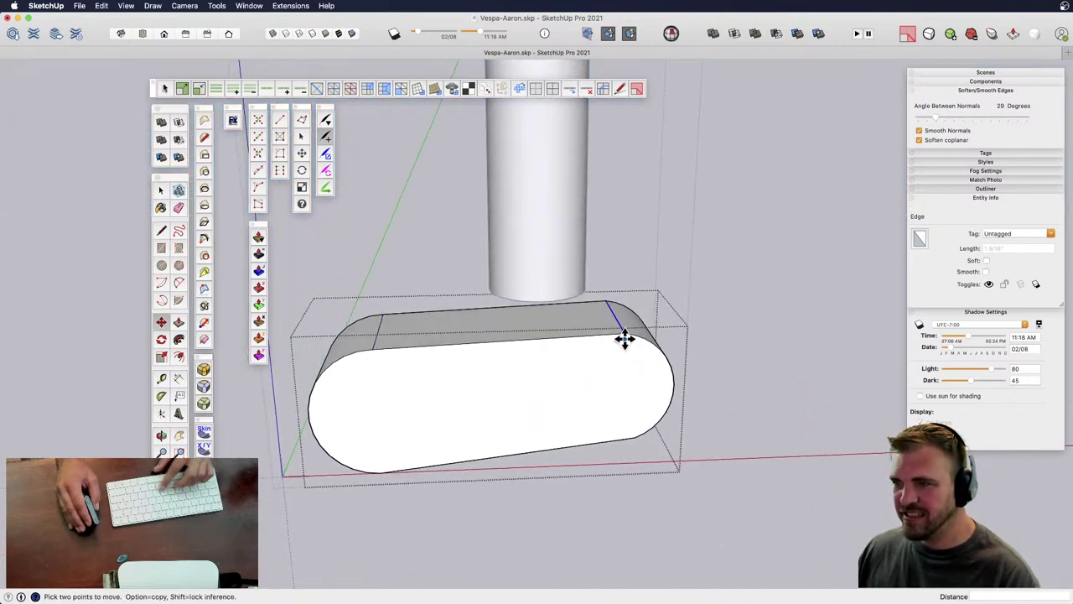
{"action": "left_click", "coordinate": [625, 337]}
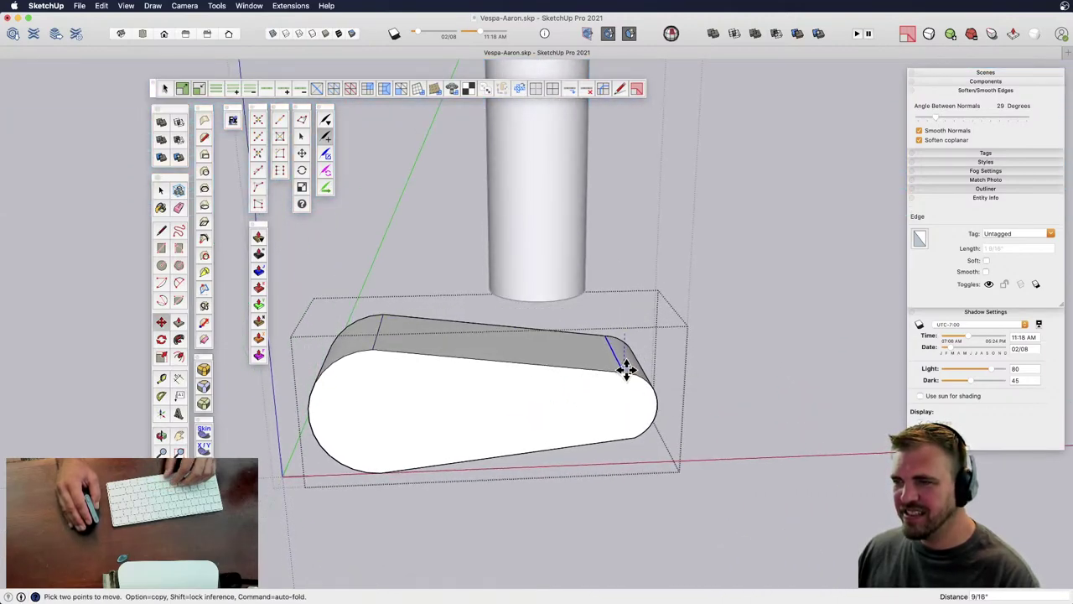
{"action": "key", "text": "space"}
{"action": "middle_click_drag", "start_coordinate": [624, 359], "coordinate": [520, 411]}
{"action": "left_click", "coordinate": [517, 403]}
{"action": "key", "text": "f"}
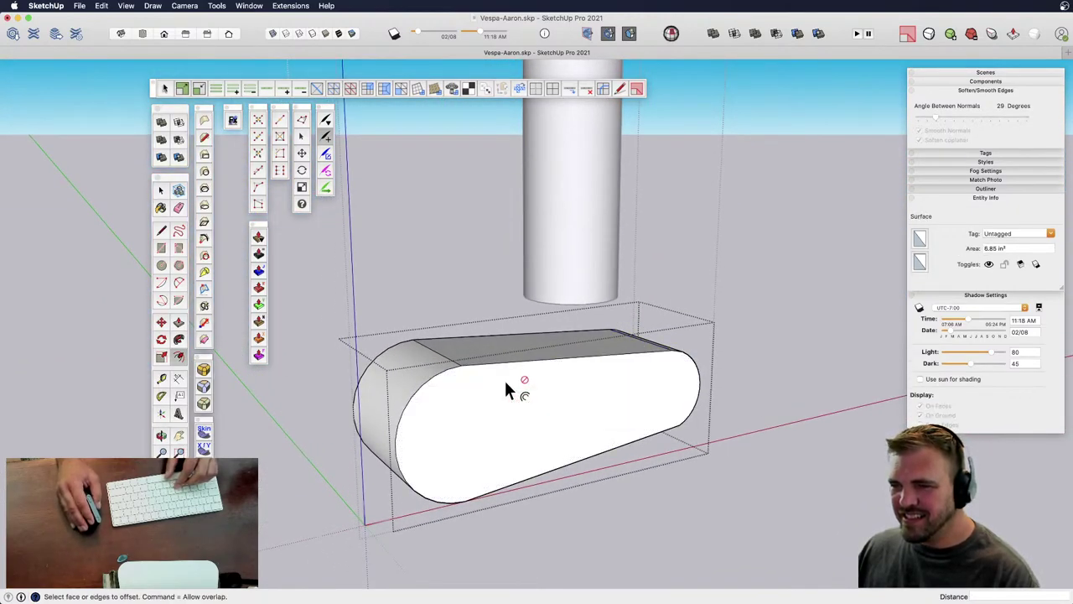
{"action": "key", "text": "space"}
{"action": "left_click", "coordinate": [504, 399]}
{"action": "key", "text": "f"}
{"action": "middle_click_drag", "start_coordinate": [508, 396], "coordinate": [451, 397]}
{"action": "middle_click_drag", "start_coordinate": [622, 387], "coordinate": [534, 381]}
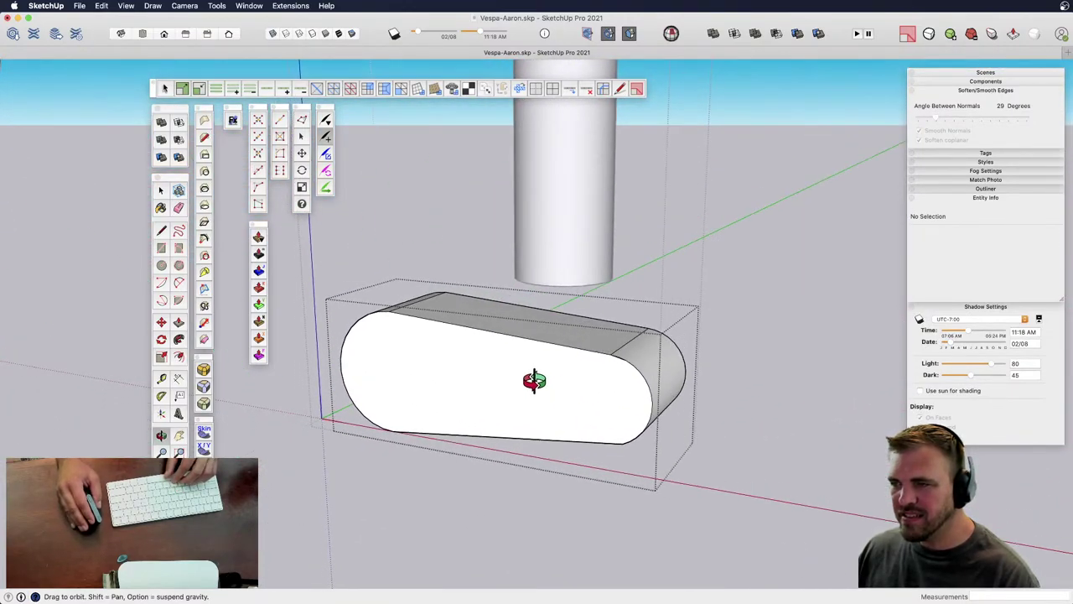
- Draw an arc just inside the front face's rounded end near the cylinder, between its upper and lower tangent points
{"action": "scroll", "coordinate": [578, 372], "scroll_direction": "up", "scroll_amount": 3}
{"action": "key", "text": "space"}
{"action": "key", "text": "a"}
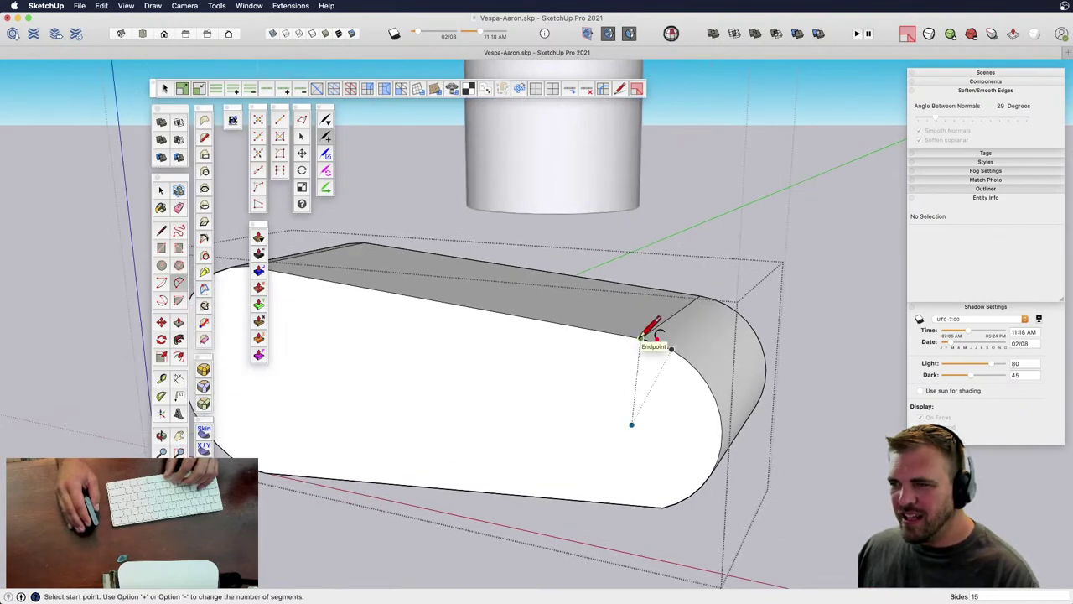
{"action": "left_click", "coordinate": [633, 336]}
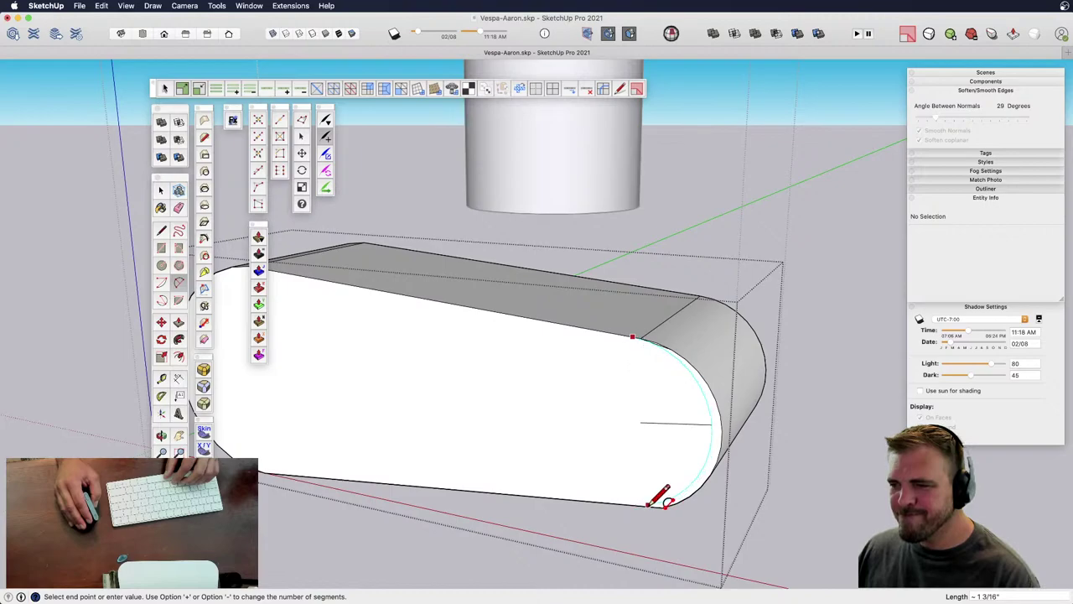
{"action": "key", "text": "space"}
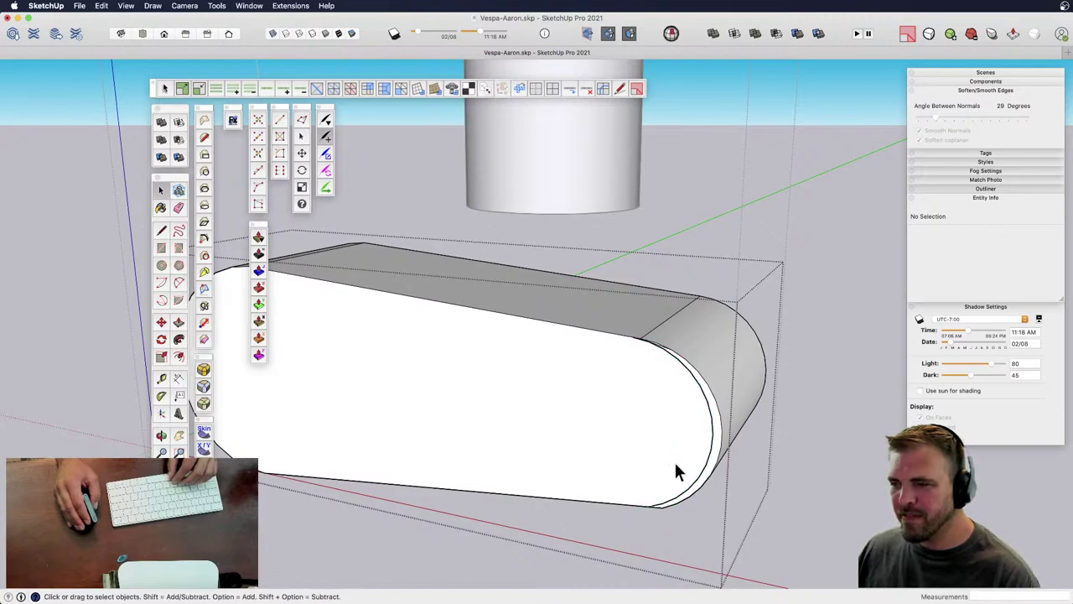
{"action": "scroll", "coordinate": [652, 412], "scroll_direction": "down", "scroll_amount": 3}
{"action": "scroll", "coordinate": [654, 416], "scroll_direction": "up", "scroll_amount": 2}
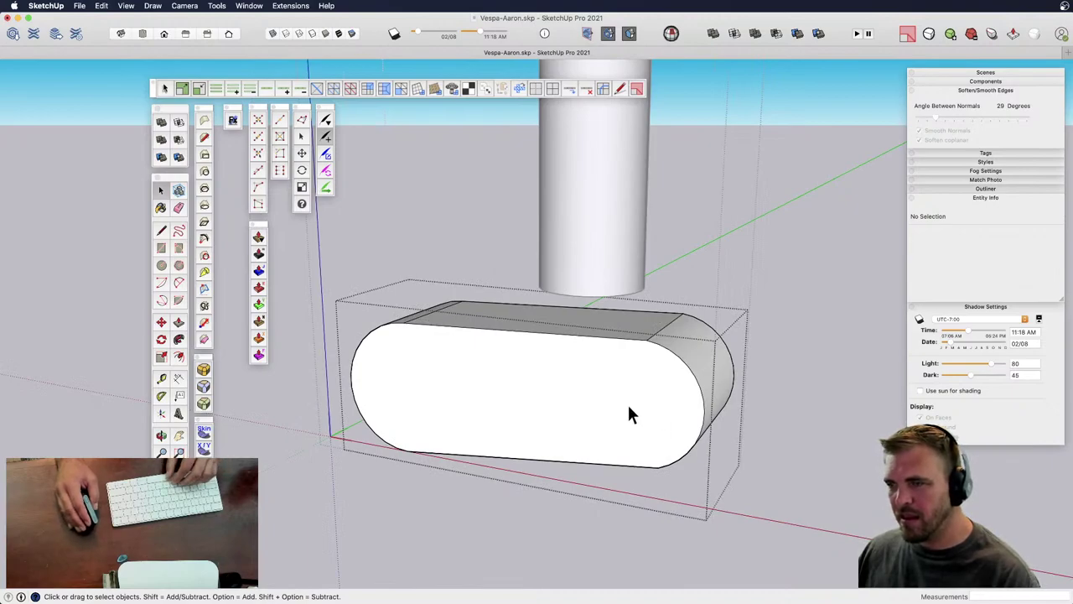
- Draw an inner arc on the front face's rounded end nearest the origin, from its lower tangent point to just below the top edge
{"action": "key", "text": "o"}
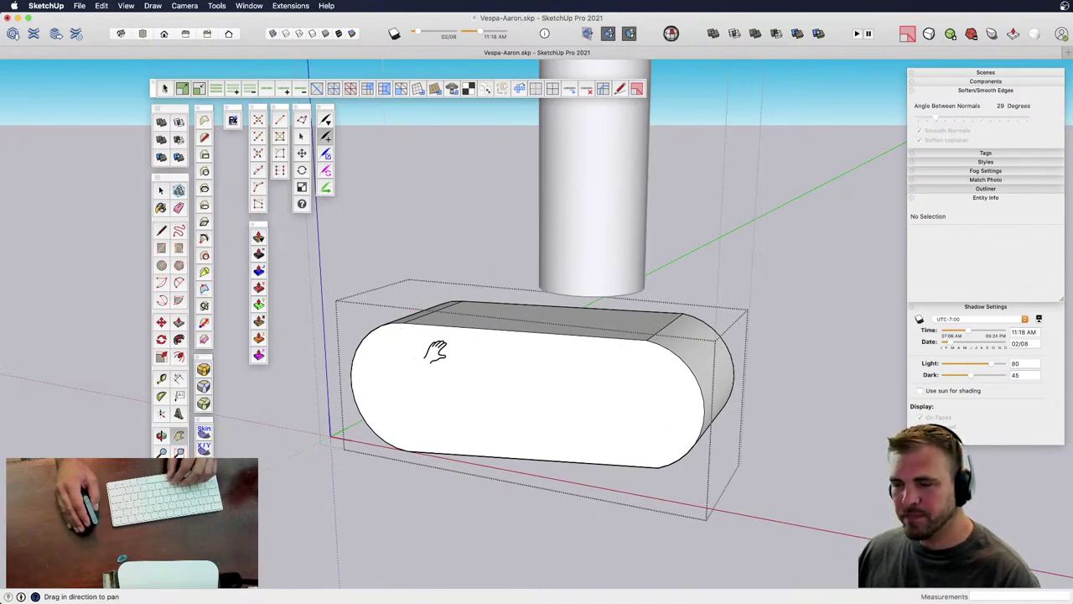
{"action": "left_click_drag", "start_coordinate": [436, 352], "coordinate": [570, 445]}
{"action": "key", "text": "a"}
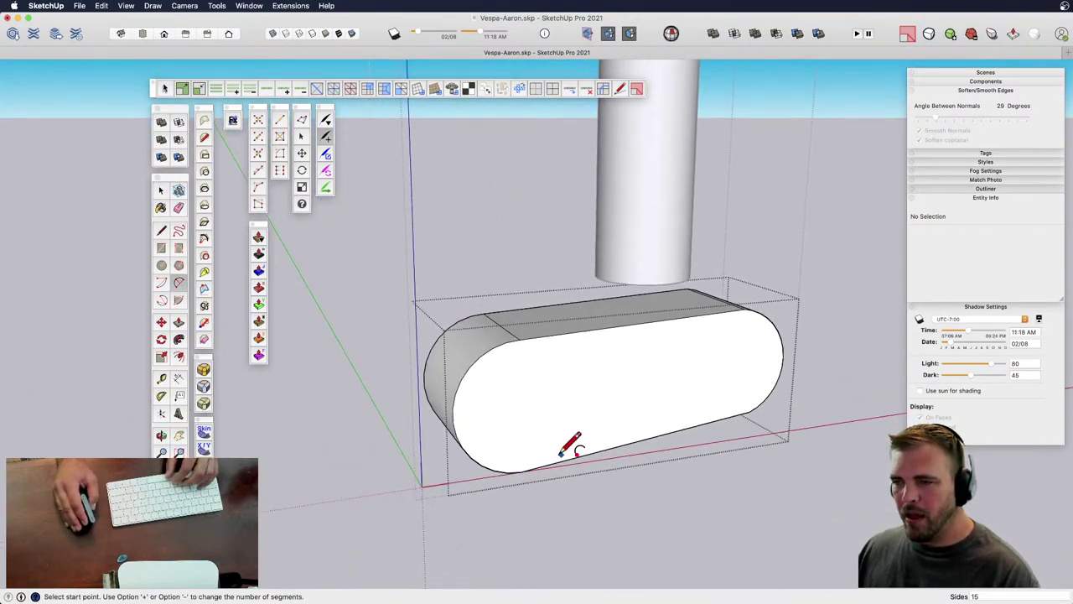
{"action": "left_click", "coordinate": [521, 472]}
{"action": "left_click", "coordinate": [519, 361]}
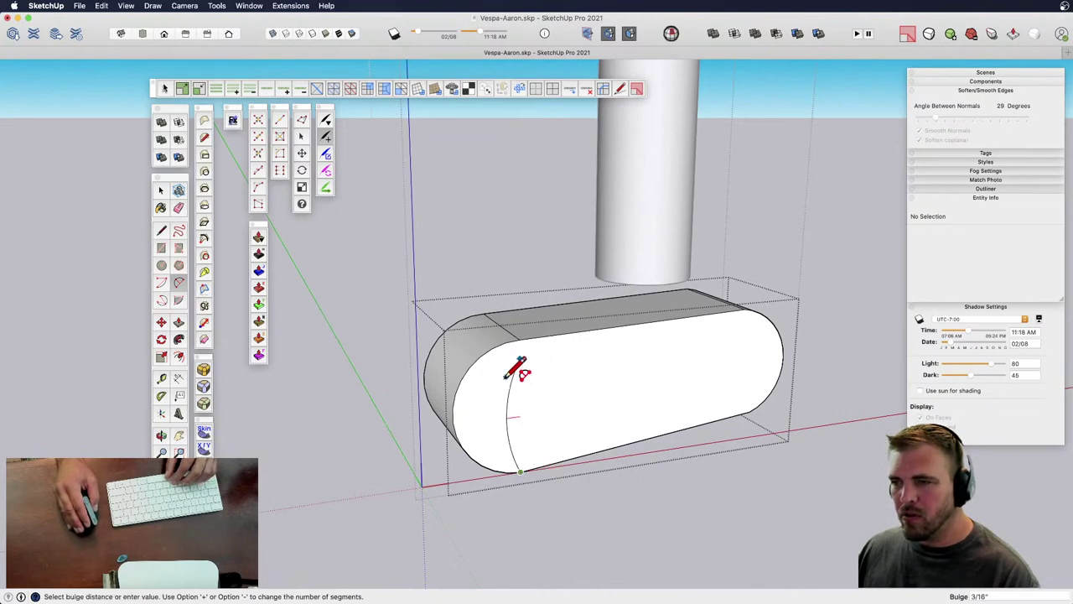
{"action": "left_click", "coordinate": [466, 409]}
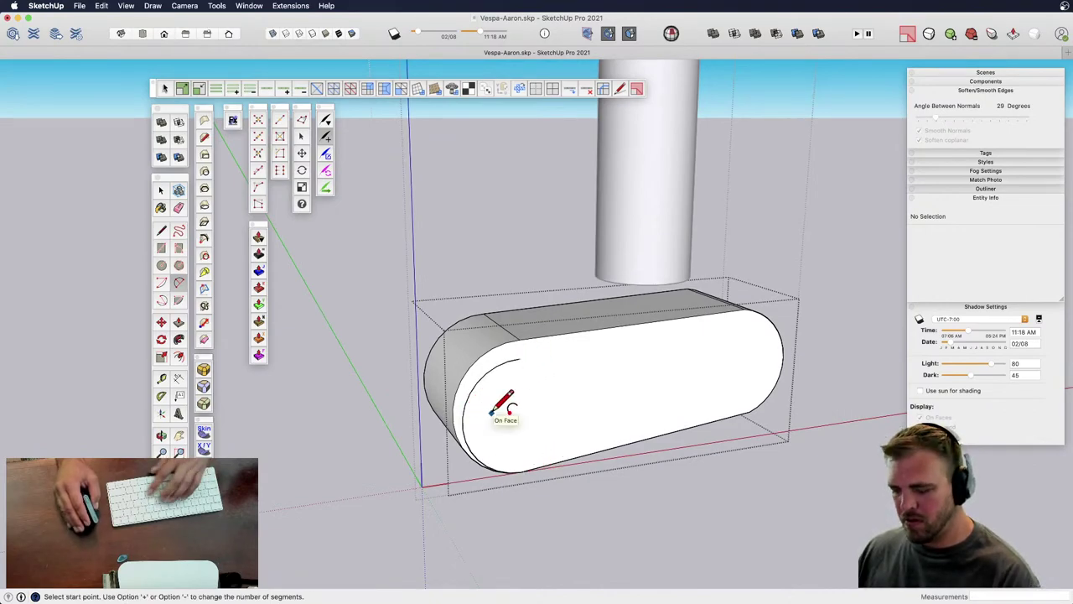
- Draw a line from the inner arc's upper end across the front face, and close the opposite end with a second arc
{"action": "key", "text": "l"}
{"action": "left_click", "coordinate": [520, 359]}
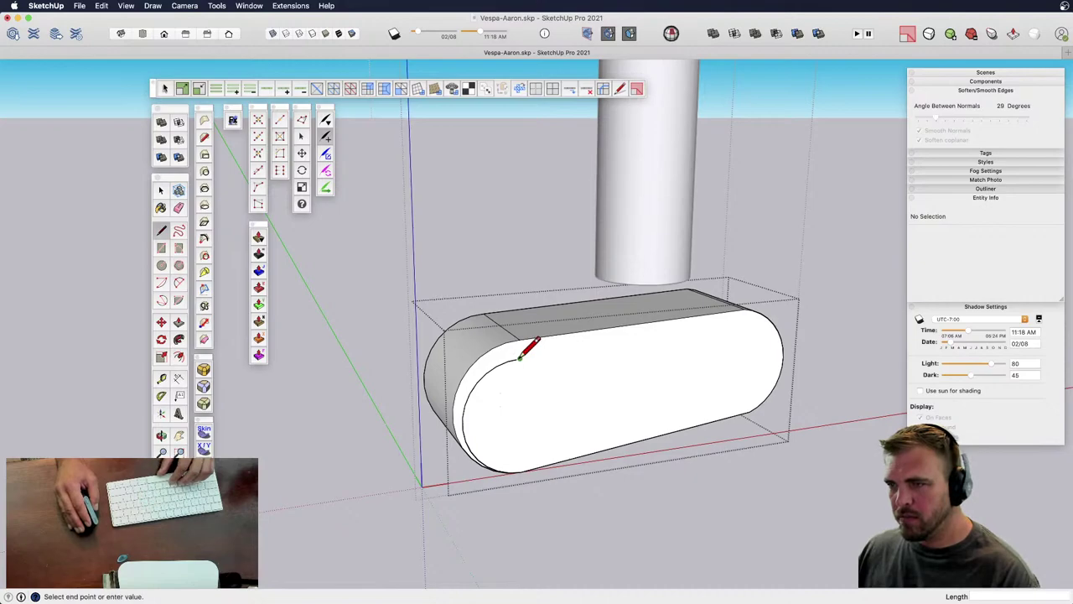
{"action": "left_click", "coordinate": [753, 352]}
{"action": "key", "text": "a"}
{"action": "left_click", "coordinate": [753, 353]}
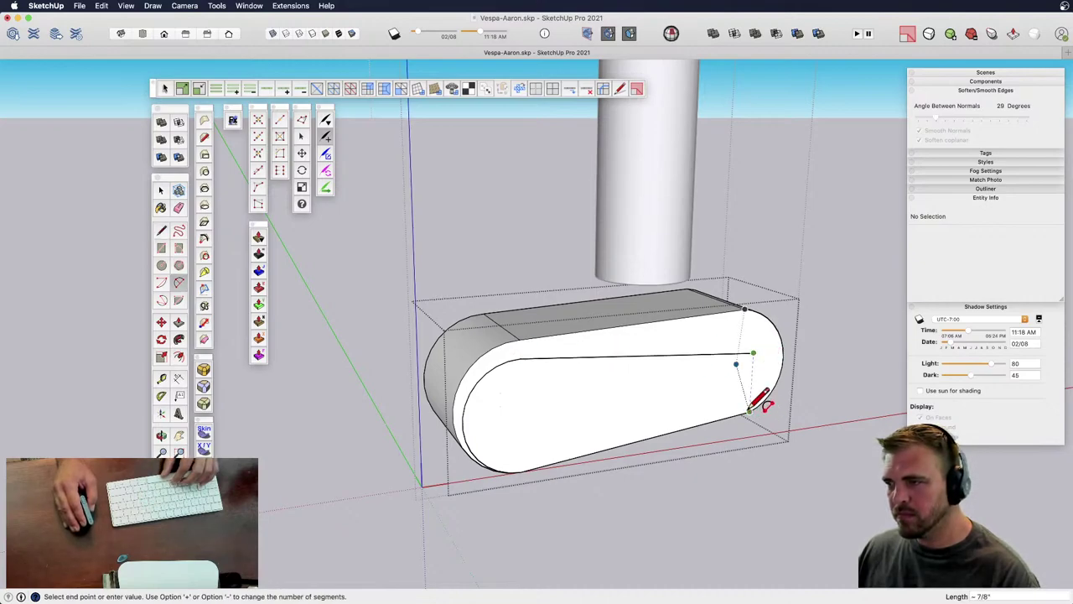
{"action": "left_click", "coordinate": [750, 410]}
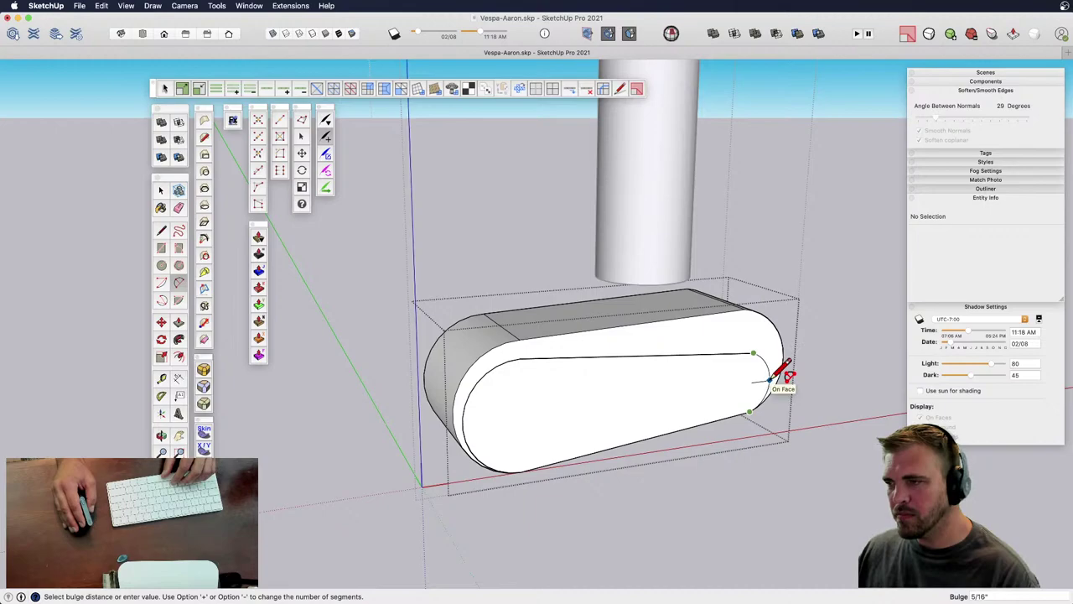
{"action": "left_click", "coordinate": [784, 369]}
- Push the front-face strip outside the new tapered outline back 1 9/16" to remove it
{"action": "key", "text": "p"}
{"action": "left_click", "coordinate": [706, 347]}
{"action": "left_click", "coordinate": [661, 329]}
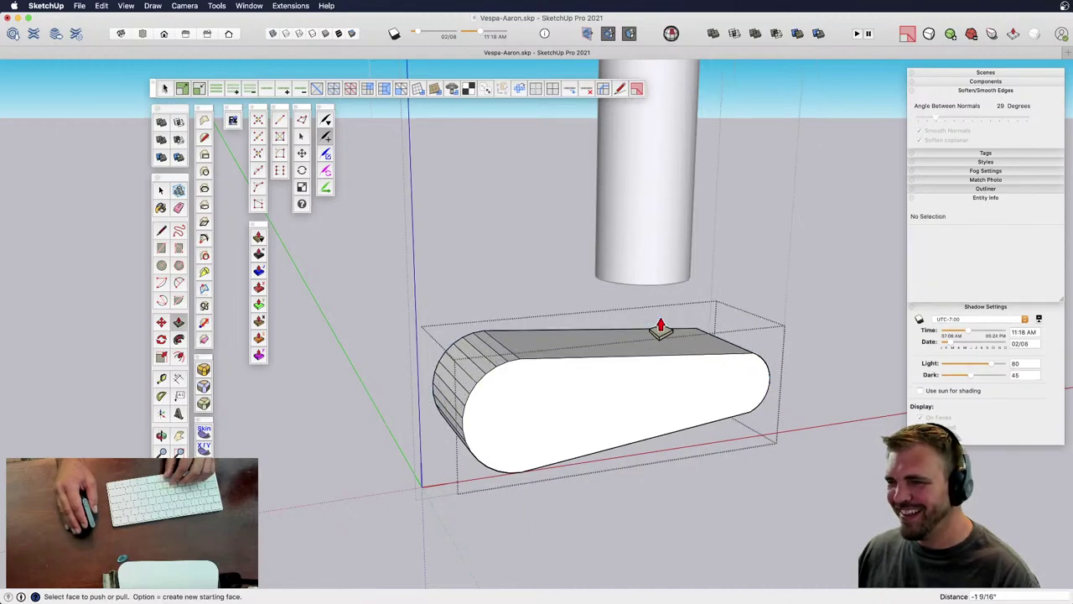
- Select all of the tapered block's geometry and soften its edges at 29 degrees between normals
{"action": "key", "text": "space"}
{"action": "triple_click", "coordinate": [563, 373]}
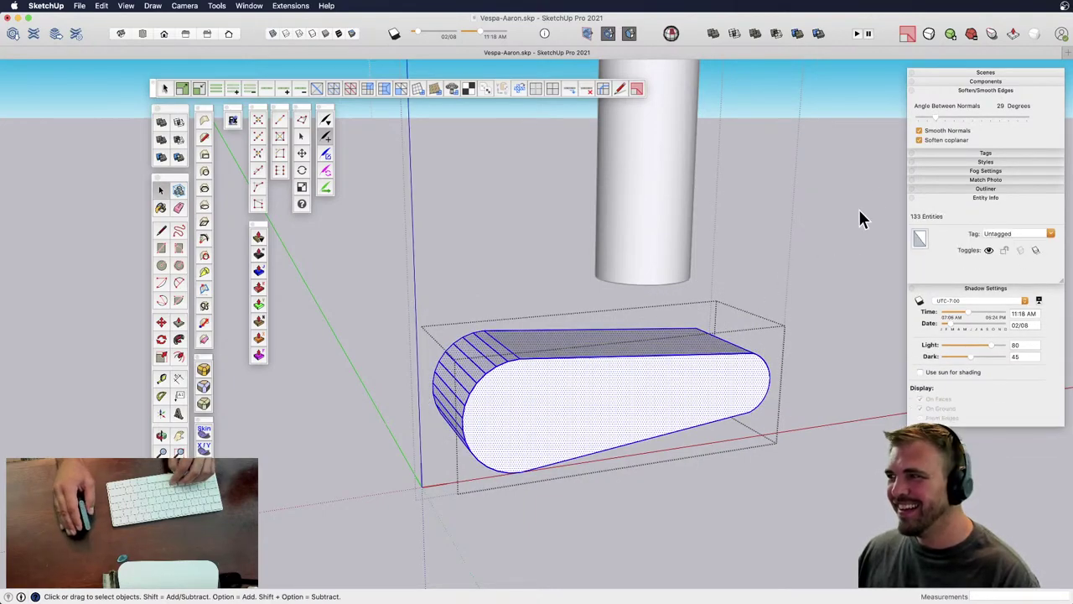
{"action": "left_click", "coordinate": [935, 122]}
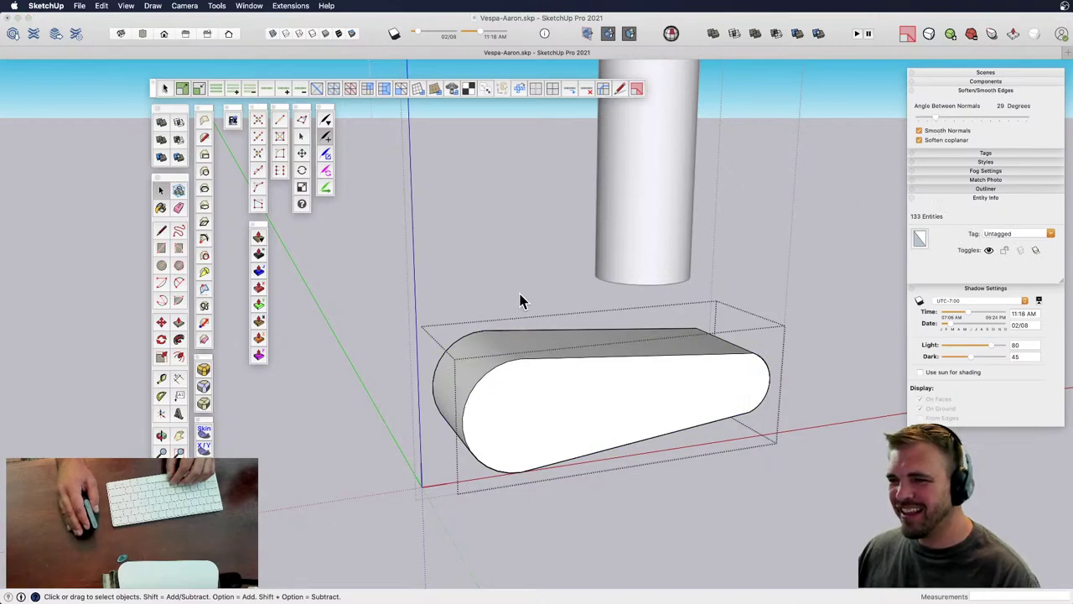
- Offset the tapered front face's outline inward about 3/16"
{"action": "left_click", "coordinate": [552, 393]}
{"action": "key", "text": "f"}
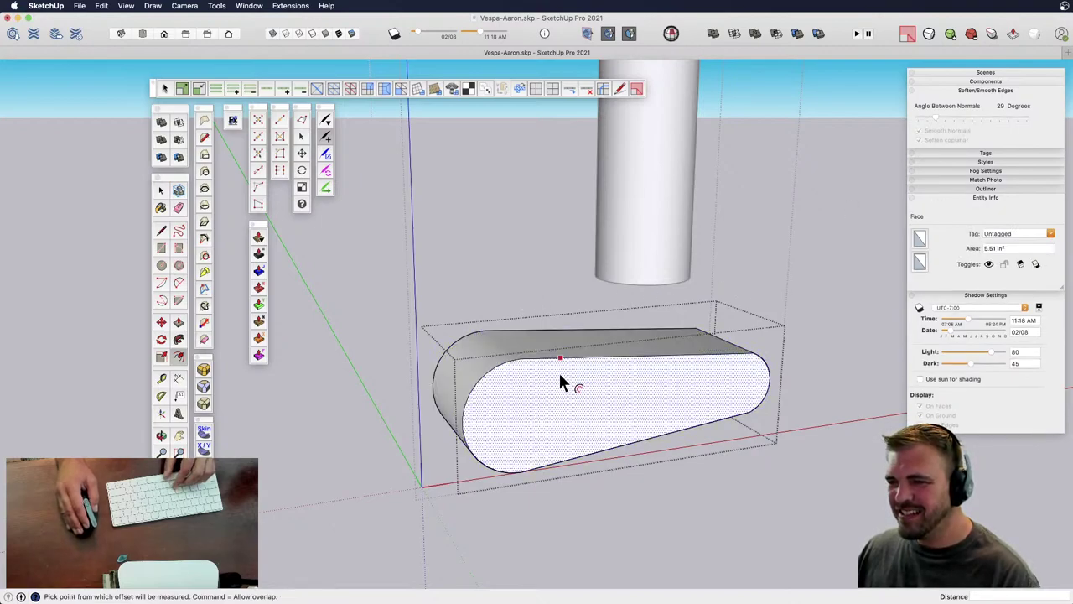
{"action": "left_click", "coordinate": [561, 381]}
{"action": "left_click", "coordinate": [665, 388]}
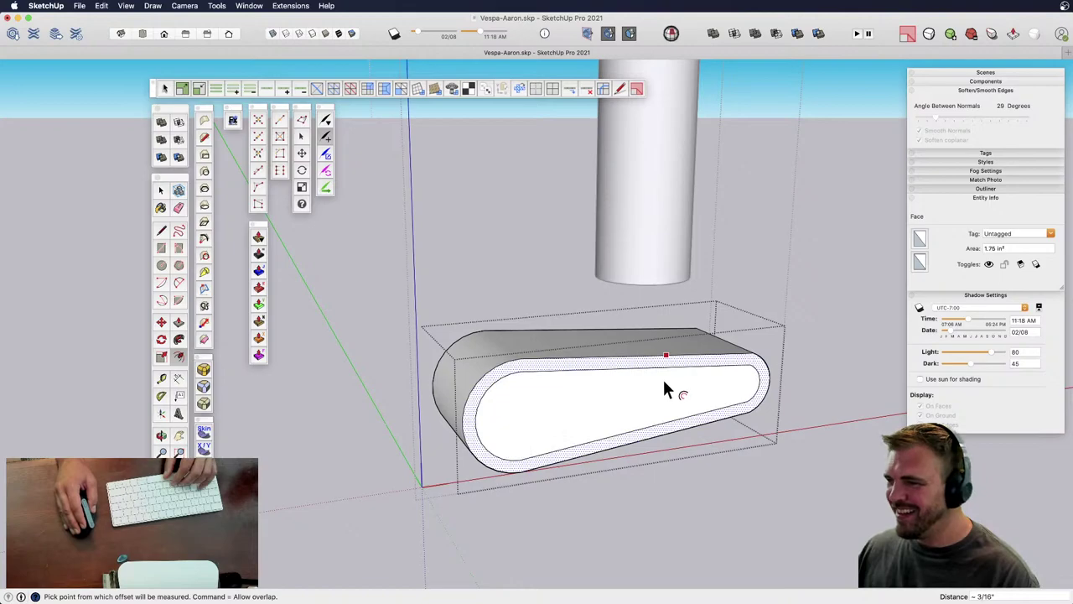
- Draw two arcs about 13/16" and 5/8" wide across the inner outline, and erase the outline edges between them
{"action": "key", "text": "a"}
{"action": "left_click", "coordinate": [668, 367]}
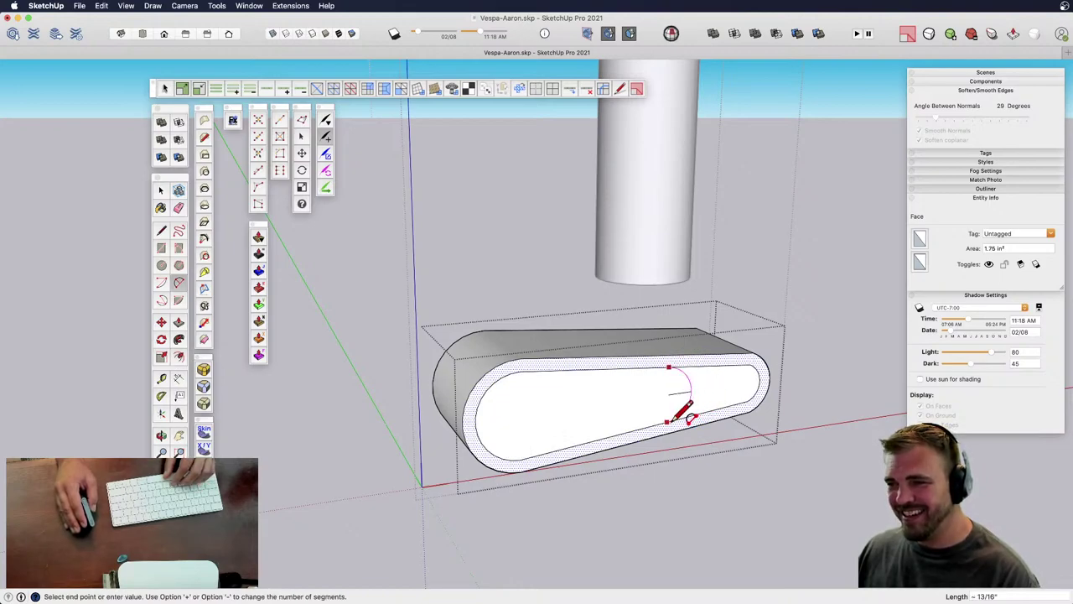
{"action": "left_click", "coordinate": [718, 365]}
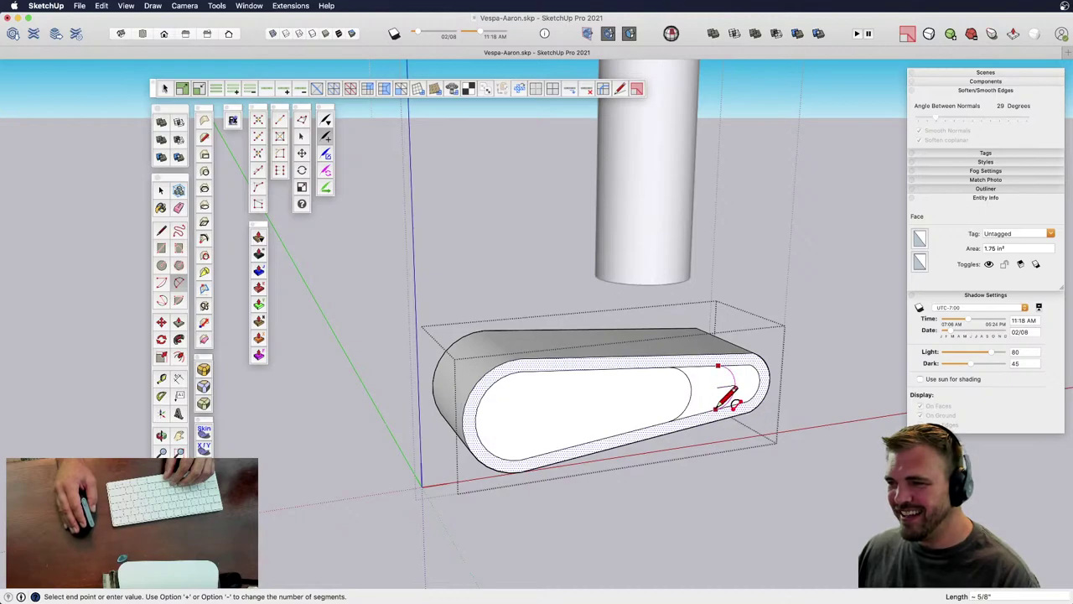
{"action": "left_click", "coordinate": [715, 409]}
{"action": "left_click", "coordinate": [709, 382]}
{"action": "key", "text": "e"}
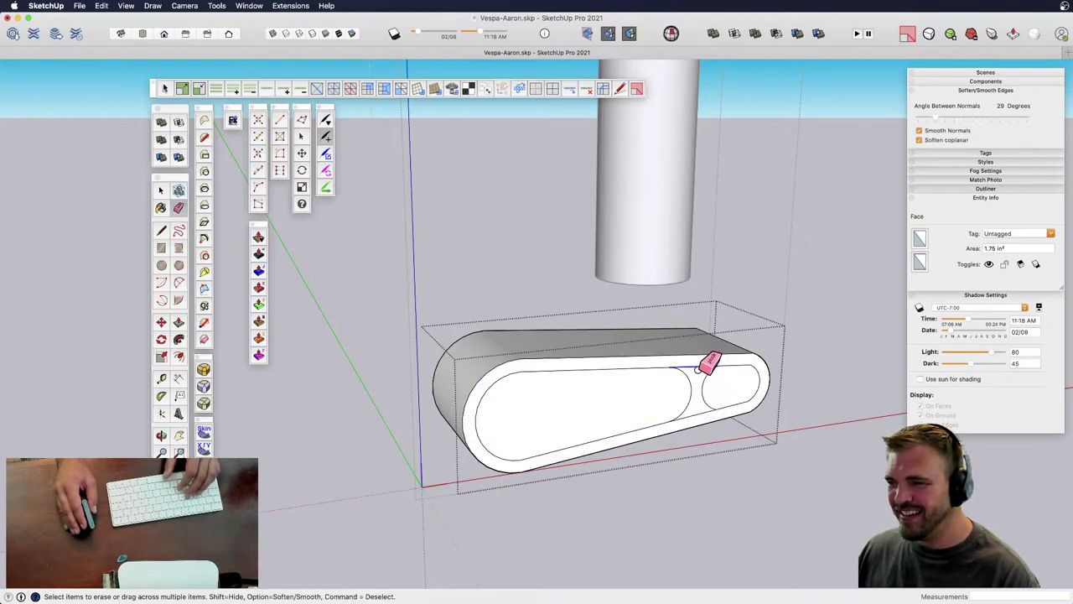
- Pull the large tapered inner face out 5/16" from the block's front
{"action": "middle_click_drag", "start_coordinate": [709, 417], "coordinate": [671, 431]}
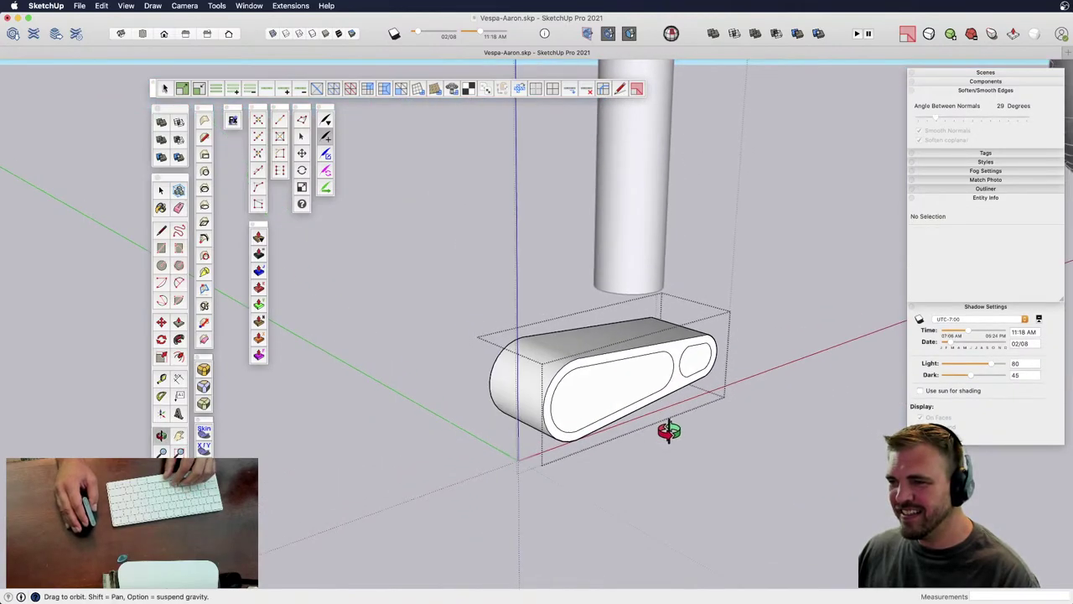
{"action": "key", "text": "p"}
{"action": "left_click", "coordinate": [613, 389]}
{"action": "left_click", "coordinate": [624, 399]}
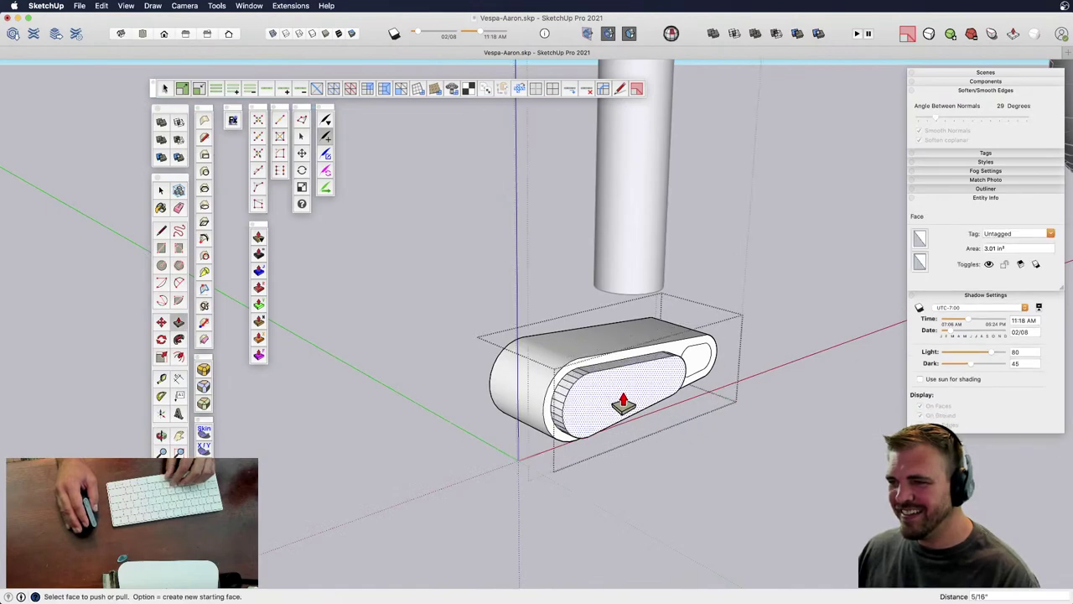
{"action": "key", "text": "space"}
{"action": "scroll", "coordinate": [623, 392], "scroll_direction": "up", "scroll_amount": 3}
{"action": "scroll", "coordinate": [617, 394], "scroll_direction": "up", "scroll_amount": 2}
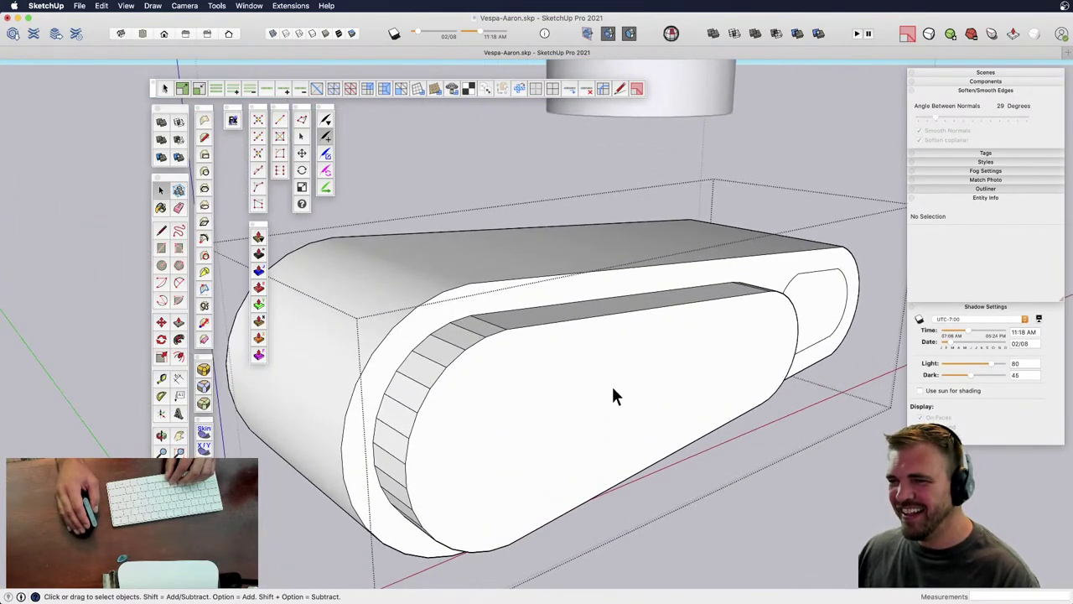
{"action": "left_click", "coordinate": [602, 383]}
{"action": "scroll", "coordinate": [482, 394], "scroll_direction": "down", "scroll_amount": 4}
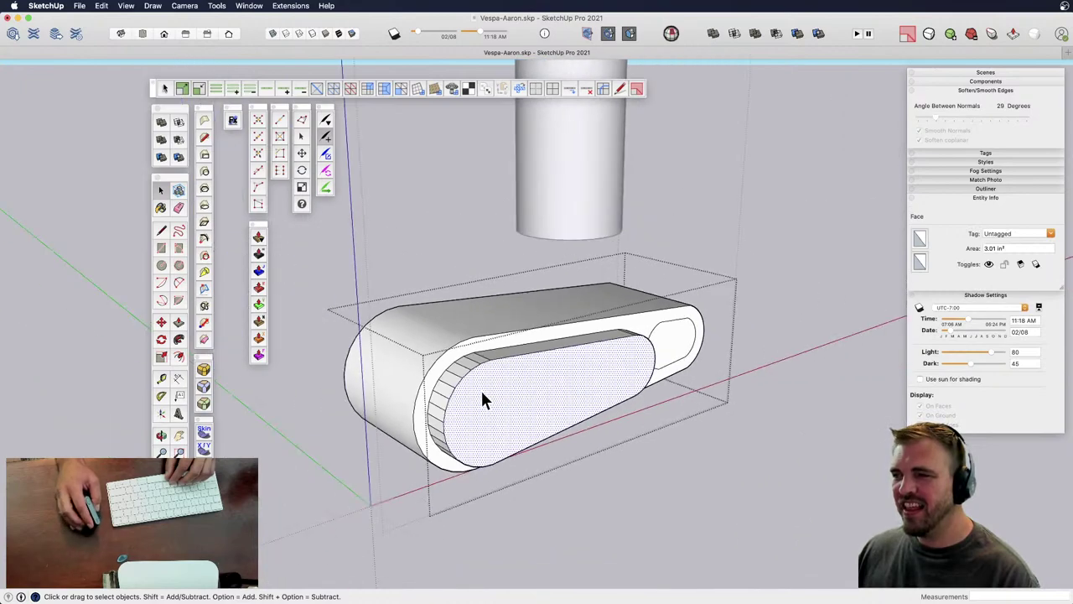
- Pull the small rounded inner face outward and bring the large face level with it
{"action": "key", "text": "p"}
{"action": "left_click", "coordinate": [681, 360]}
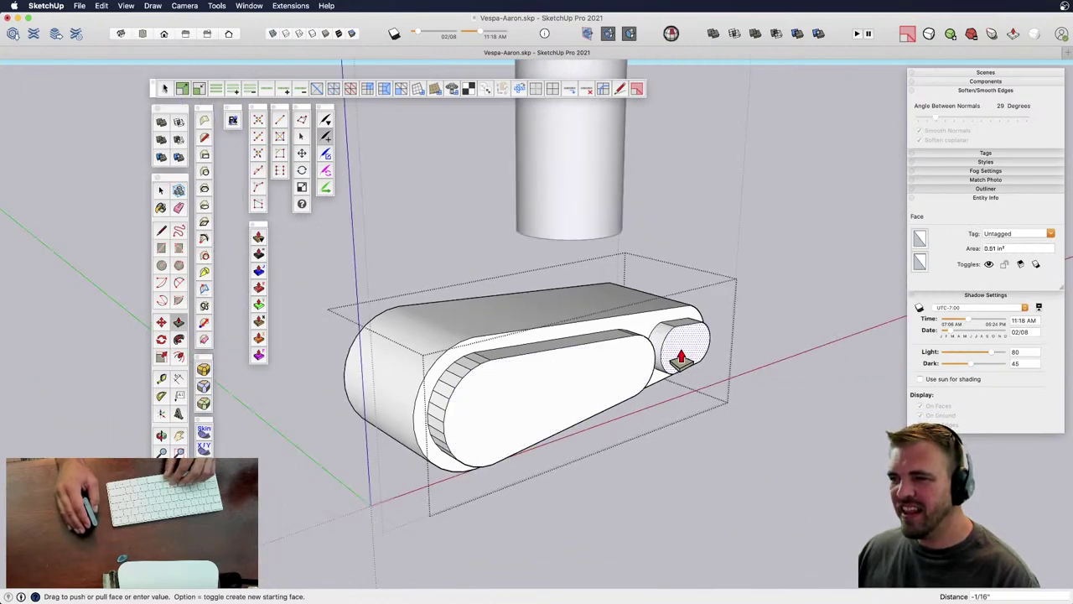
{"action": "left_click", "coordinate": [678, 356]}
{"action": "double_click", "coordinate": [632, 376]}
{"action": "scroll", "coordinate": [631, 376], "scroll_direction": "down", "scroll_amount": 3}
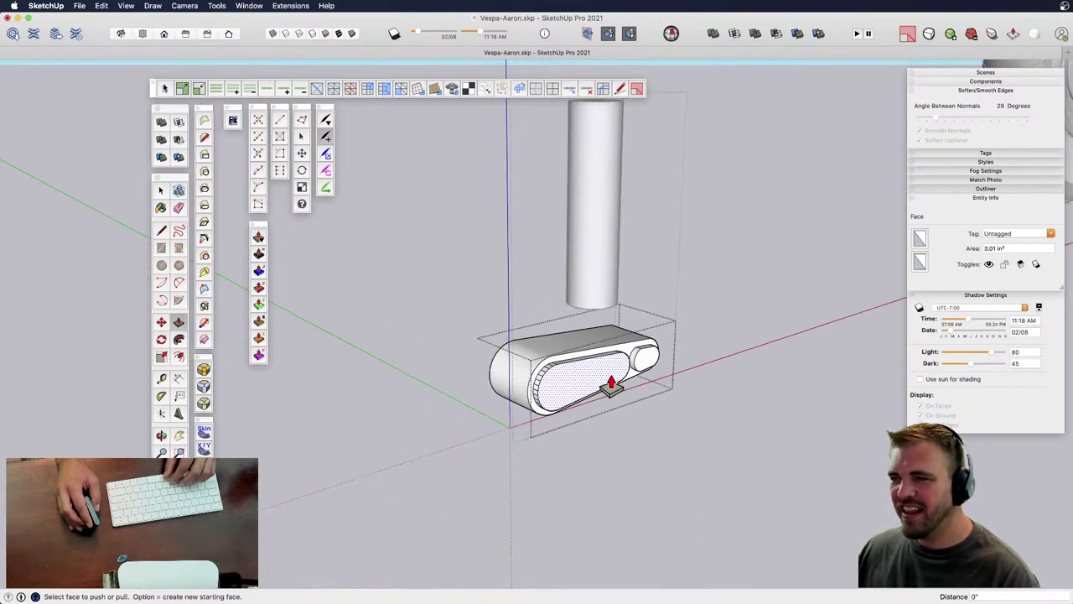
{"action": "mouse_move", "coordinate": [611, 383]}
{"action": "middle_mouse_down"}
{"action": "mouse_move", "coordinate": [716, 357]}
{"action": "mouse_move", "coordinate": [760, 403]}
{"action": "mouse_move", "coordinate": [665, 402]}
{"action": "mouse_move", "coordinate": [610, 374]}
{"action": "middle_mouse_up"}
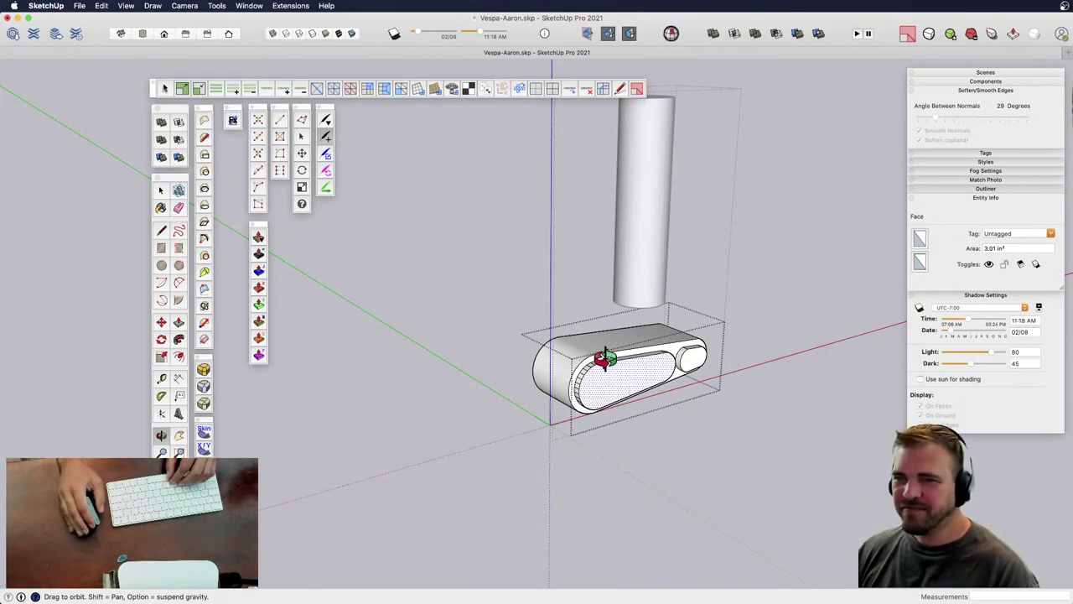
- Select only the outline edges of the large raised face, leaving the face itself out of the selection
{"action": "key", "text": "space"}
{"action": "double_click", "coordinate": [622, 362]}
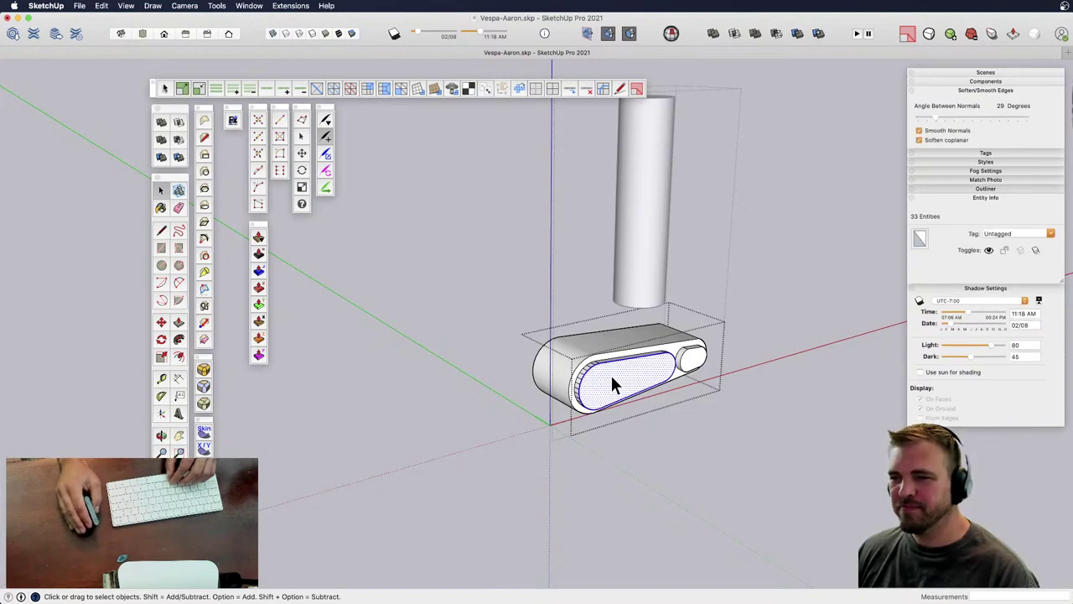
{"action": "triple_click", "coordinate": [612, 379]}
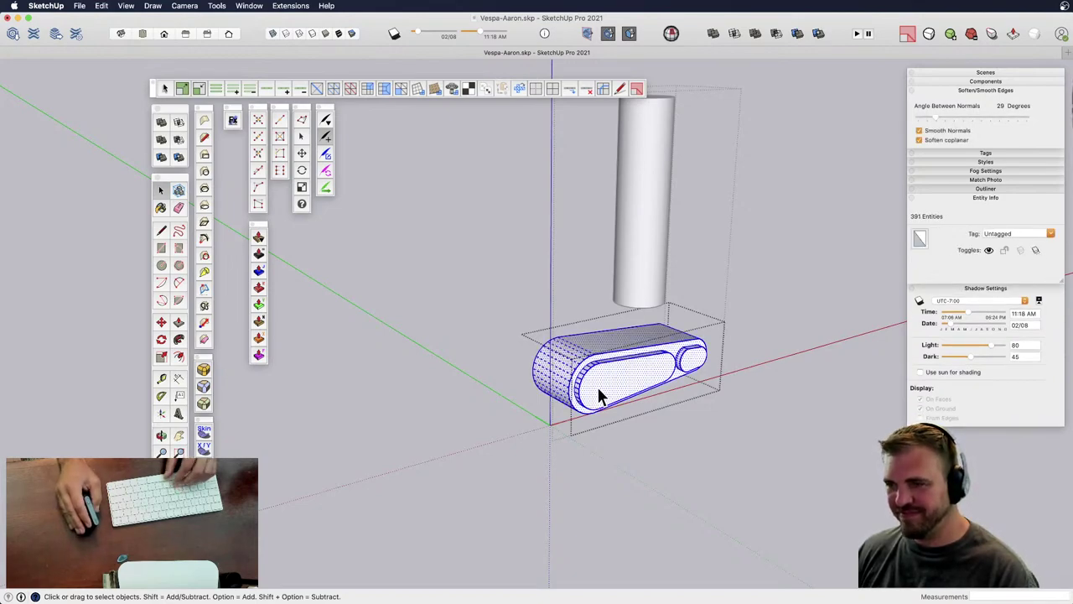
{"action": "double_click", "coordinate": [619, 381]}
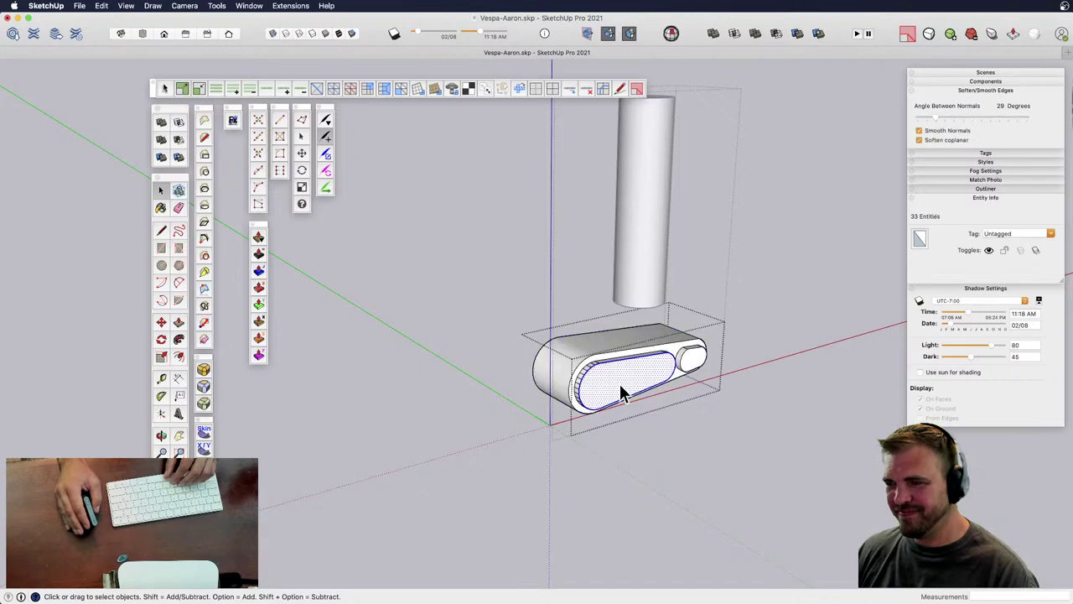
{"action": "left_click", "coordinate": [621, 376], "text": "shift"}
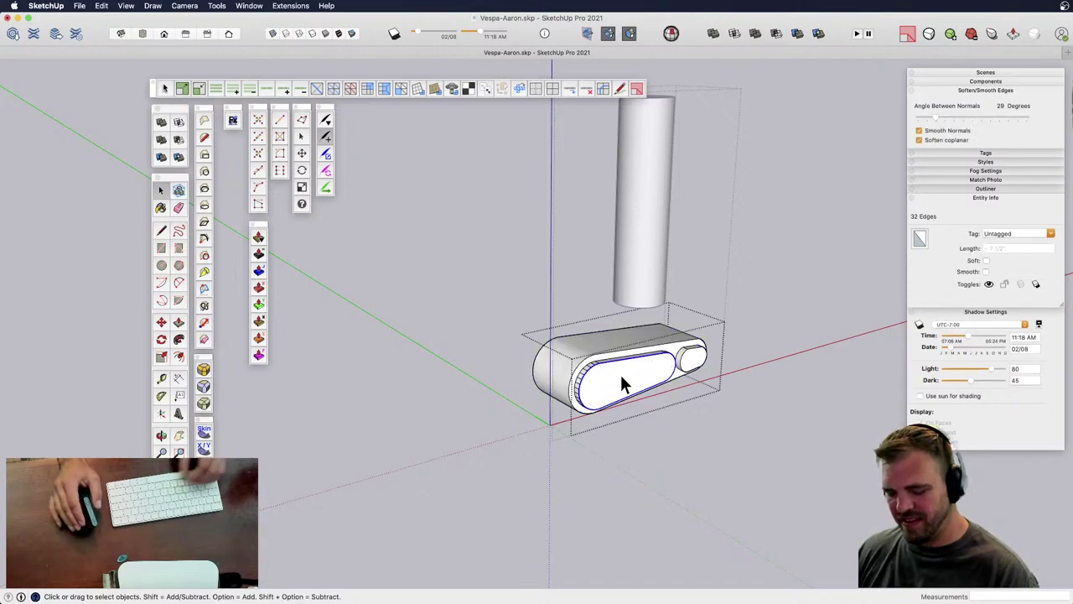
- Undo the extrusions of the large and small front faces
{"action": "key", "text": "super+z"}
{"action": "key", "text": "super+z"}
{"action": "key", "text": "super+z"}
{"action": "key", "text": "super+z"}
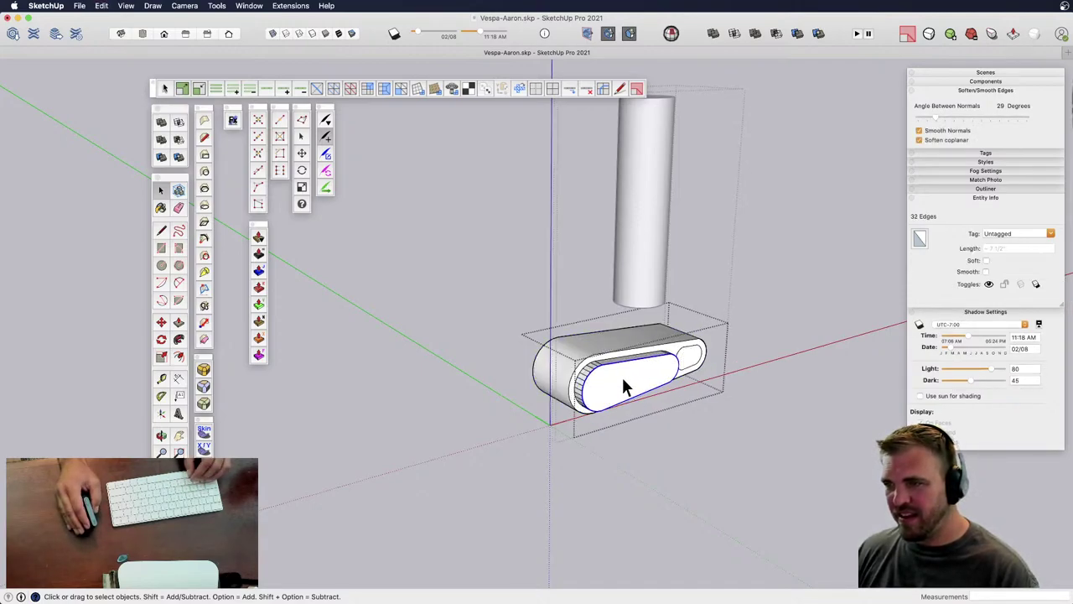
- Select the outline edges of the large flat inner face without the face and weld them into one curve
{"action": "left_click", "coordinate": [625, 370]}
{"action": "double_click", "coordinate": [624, 379]}
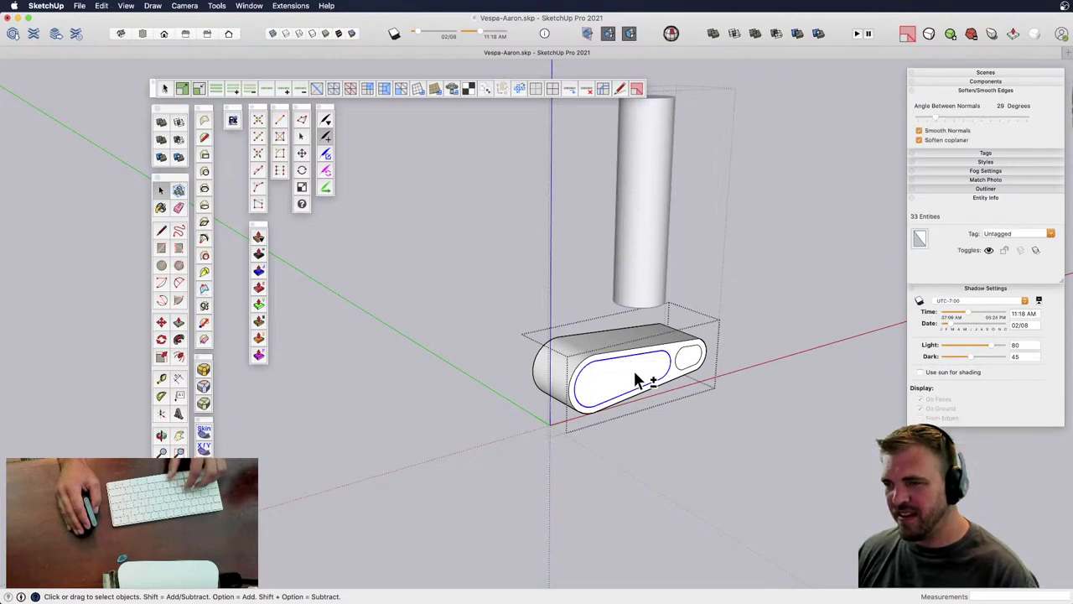
{"action": "left_click", "coordinate": [634, 370], "text": "shift"}
{"action": "right_click", "coordinate": [631, 355]}
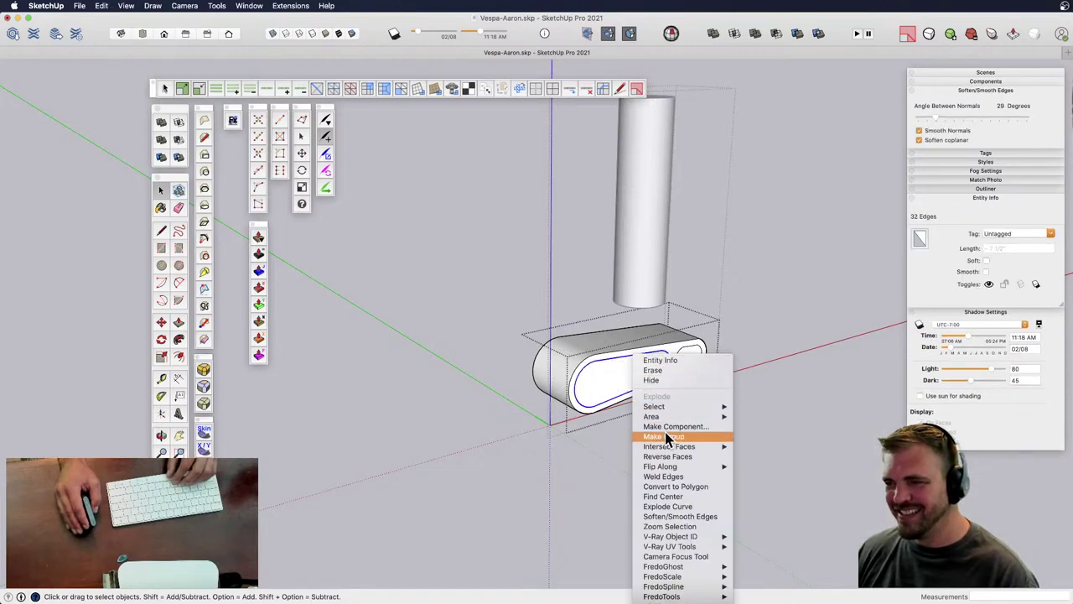
- Select the outline edges of the small rounded inner face without the face and weld them into one curve
{"action": "left_click", "coordinate": [689, 359]}
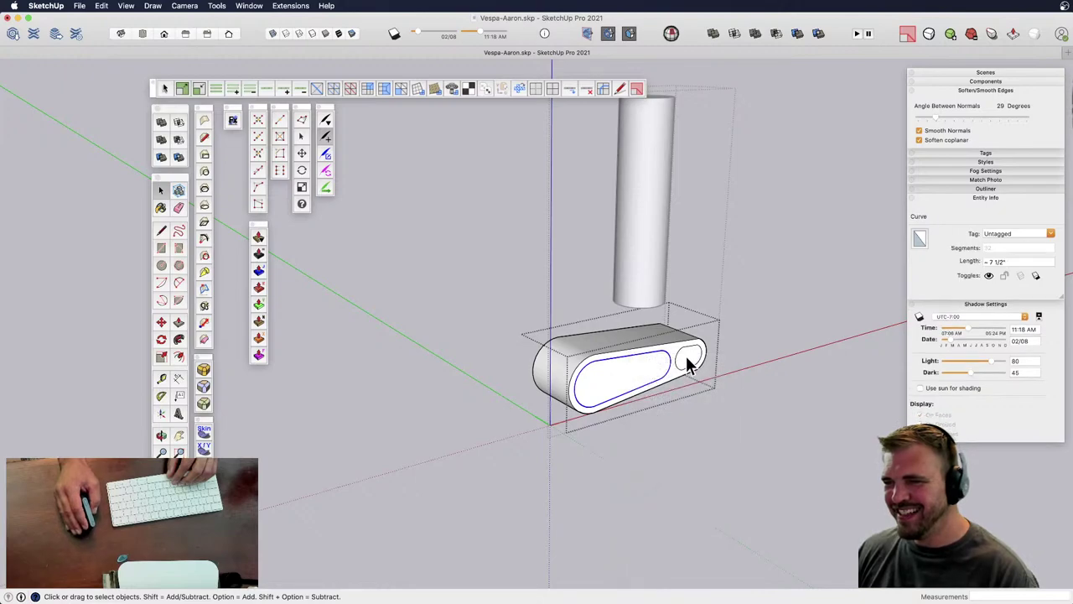
{"action": "double_click", "coordinate": [692, 359]}
{"action": "scroll", "coordinate": [690, 362], "scroll_direction": "up", "scroll_amount": 3}
{"action": "left_click", "coordinate": [687, 362], "text": "shift"}
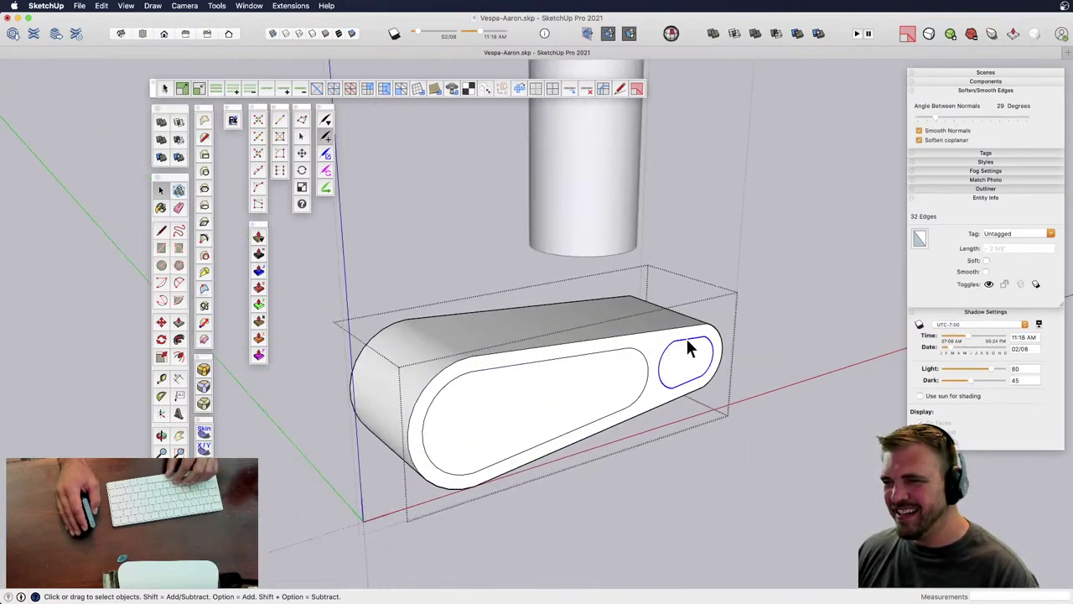
{"action": "right_click", "coordinate": [686, 338]}
{"action": "left_click", "coordinate": [724, 460]}
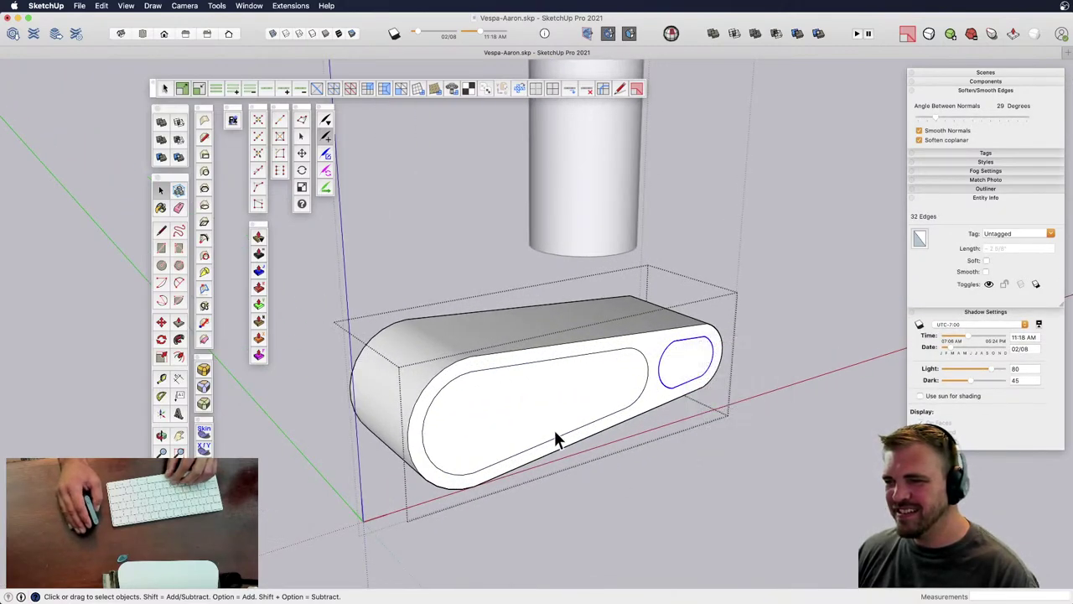
- Pull the large inner face out 3/16" and repeat the same extrusion on the small rounded face
{"action": "key", "text": "p"}
{"action": "left_click", "coordinate": [539, 434]}
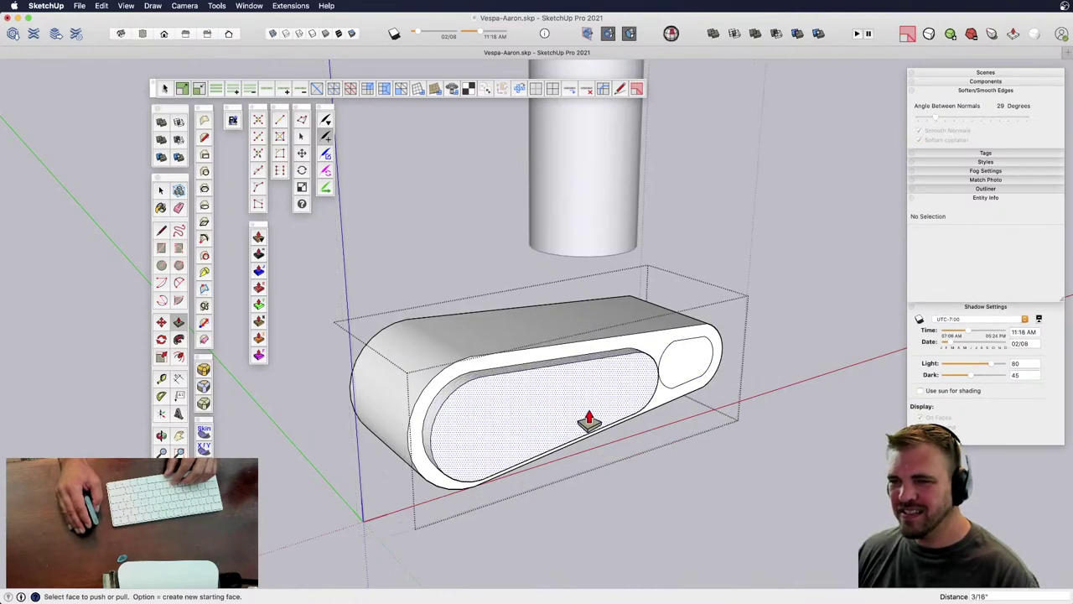
{"action": "double_click", "coordinate": [691, 376]}
{"action": "key", "text": "space"}
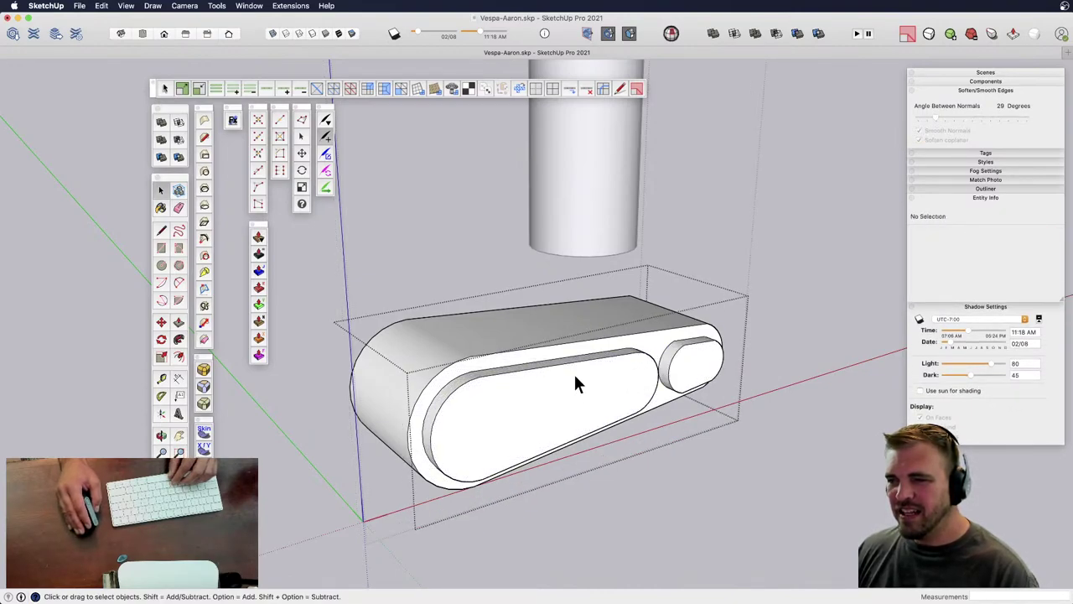
- Select the large raised face with its outline and start Round Corner on its edges
{"action": "left_click", "coordinate": [575, 377]}
{"action": "double_click", "coordinate": [575, 373]}
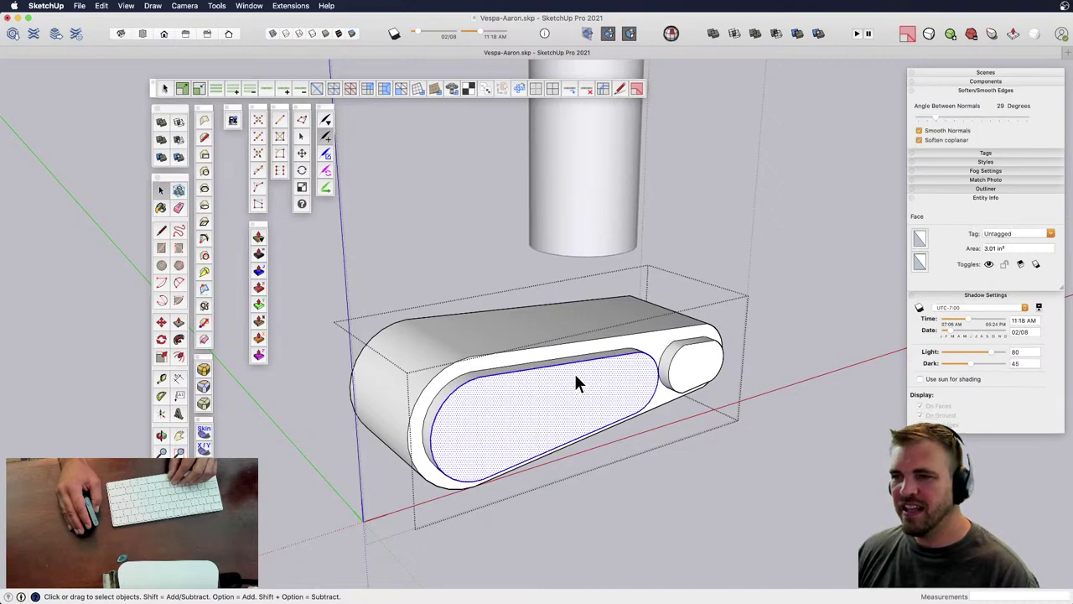
{"action": "scroll", "coordinate": [562, 402], "scroll_direction": "down", "scroll_amount": 3}
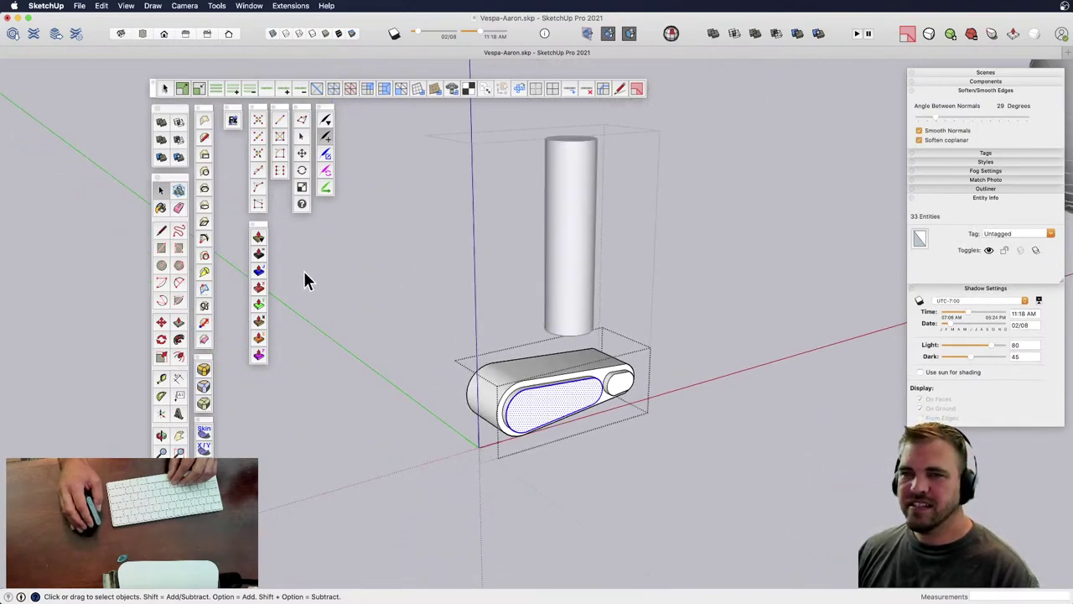
{"action": "scroll", "coordinate": [515, 407], "scroll_direction": "up", "scroll_amount": 6}
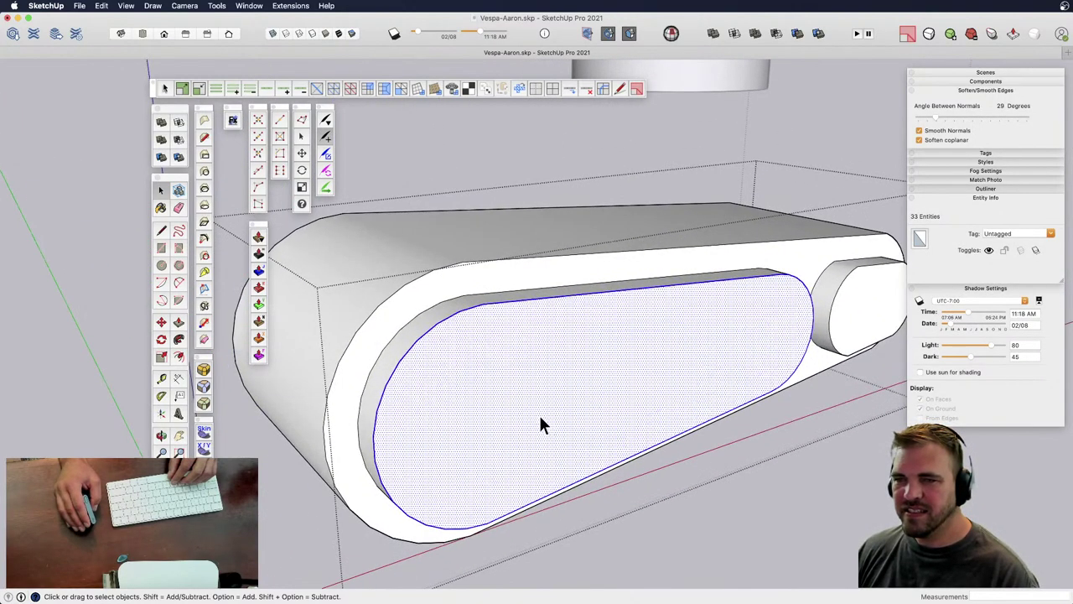
{"action": "left_click", "coordinate": [204, 371]}
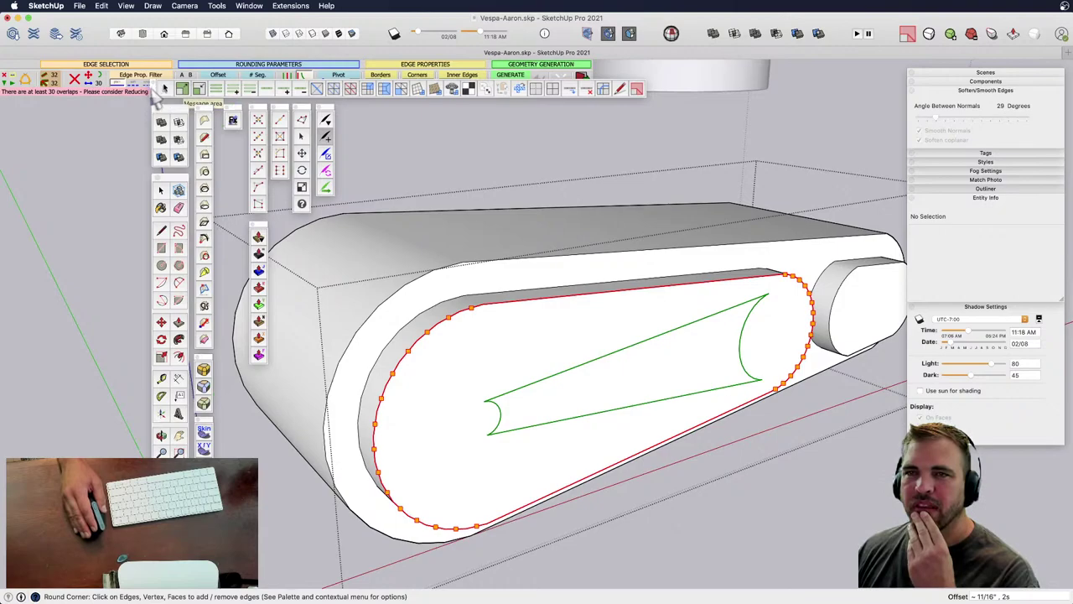
- Set the Round Corner offset to 1/8" and round the front edges of the large raised pad on the arm
{"action": "left_click_drag", "start_coordinate": [156, 97], "coordinate": [134, 143]}
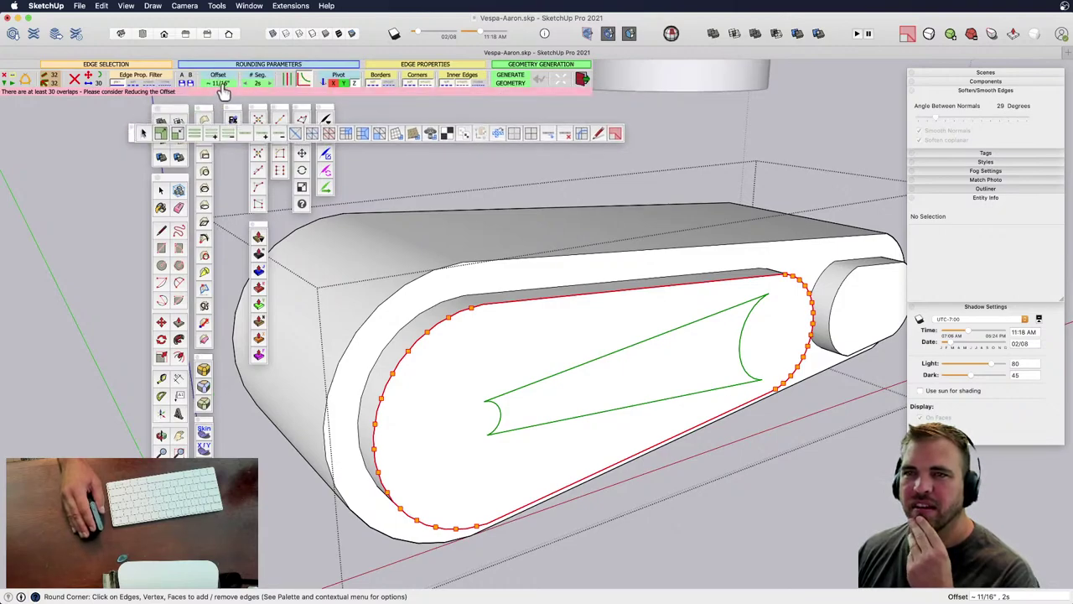
{"action": "left_click", "coordinate": [221, 87]}
{"action": "type", "text": "1/8"}
{"action": "key", "text": "Return"}
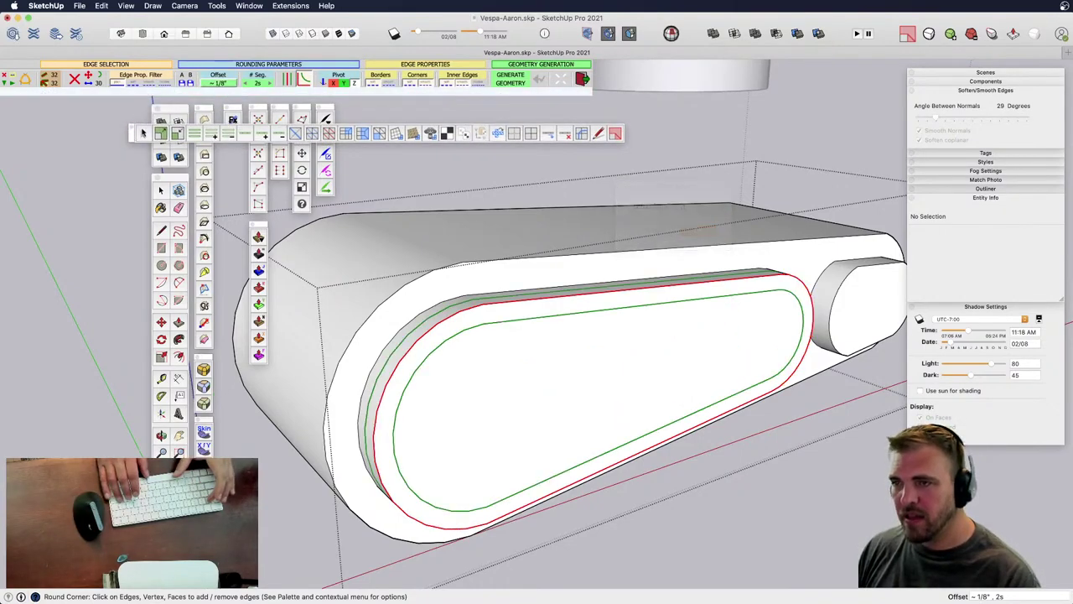
{"action": "key", "text": "Return"}
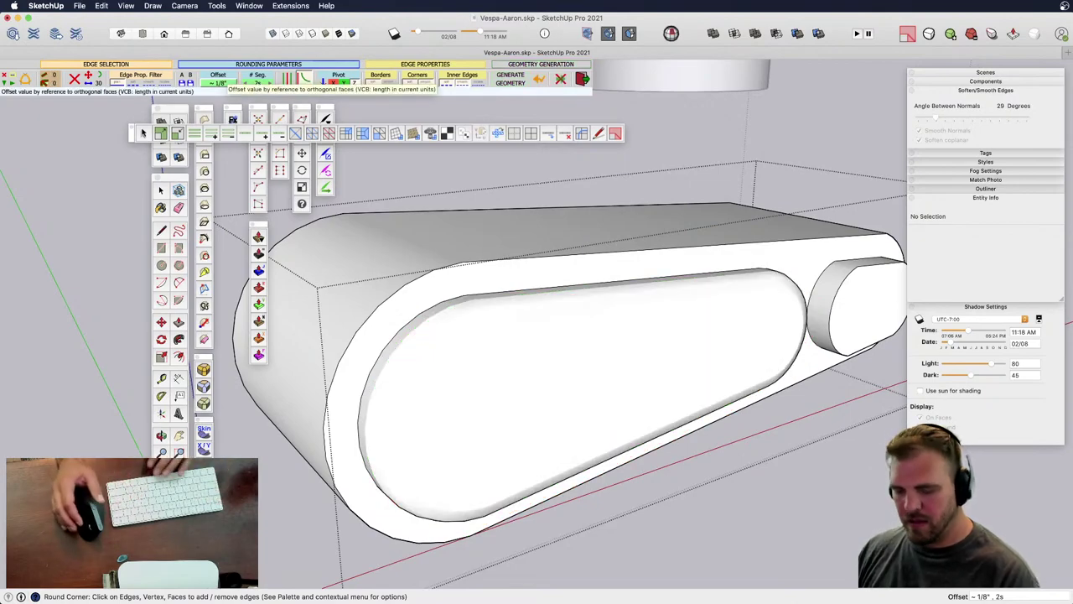
{"action": "scroll", "coordinate": [472, 411], "scroll_direction": "down", "scroll_amount": 1}
{"action": "scroll", "coordinate": [427, 492], "scroll_direction": "down", "scroll_amount": 2}
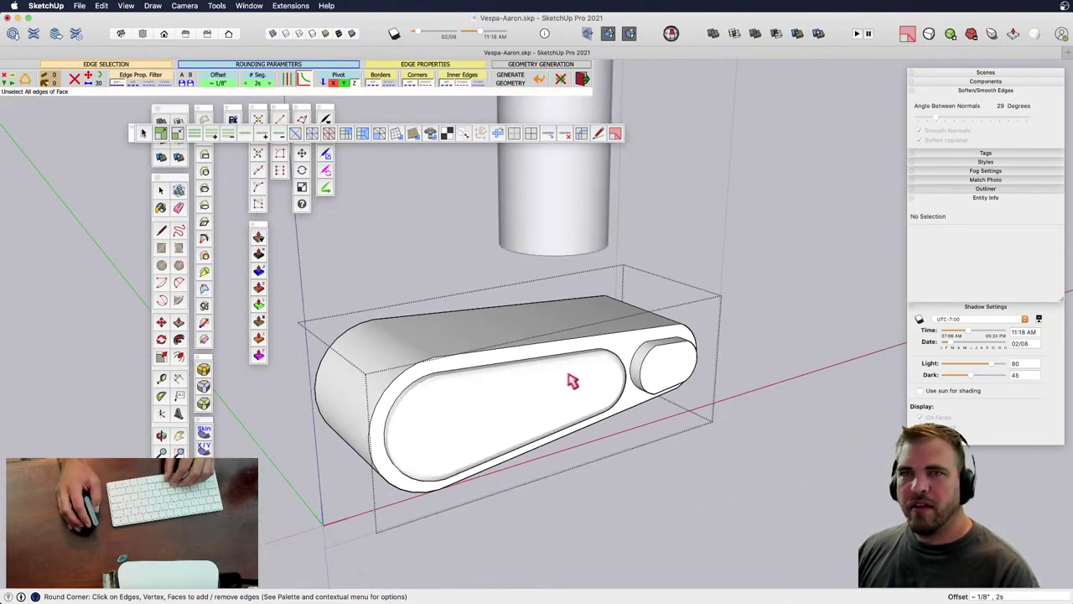
- Round the front edges of the small raised pad at the arm's narrow end with a 1/8" offset
{"action": "scroll", "coordinate": [646, 365], "scroll_direction": "up", "scroll_amount": 3}
{"action": "key", "text": "space"}
{"action": "triple_click", "coordinate": [686, 364]}
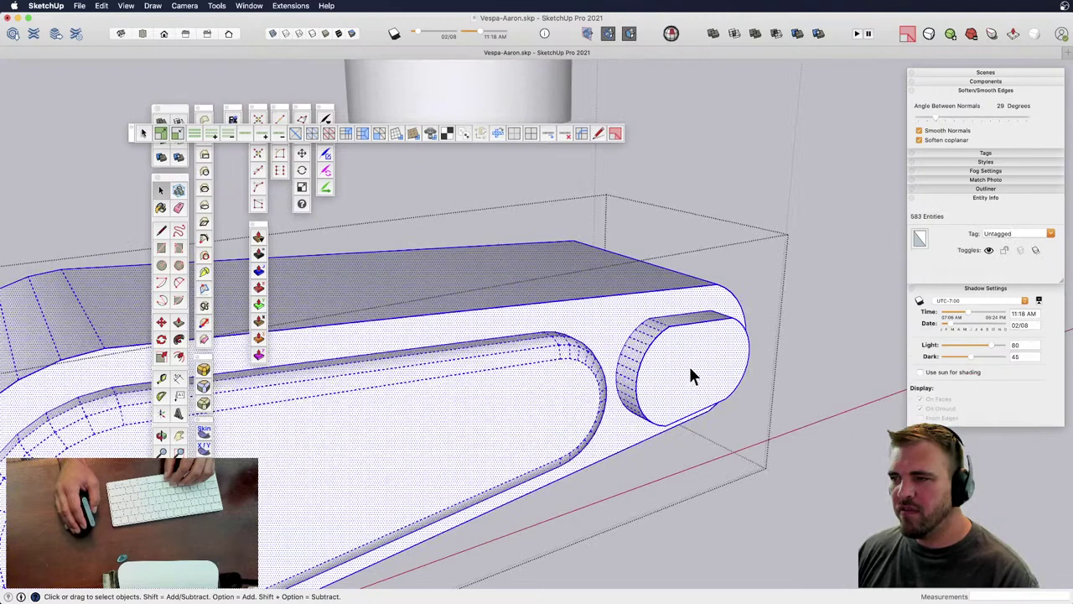
{"action": "double_click", "coordinate": [690, 365]}
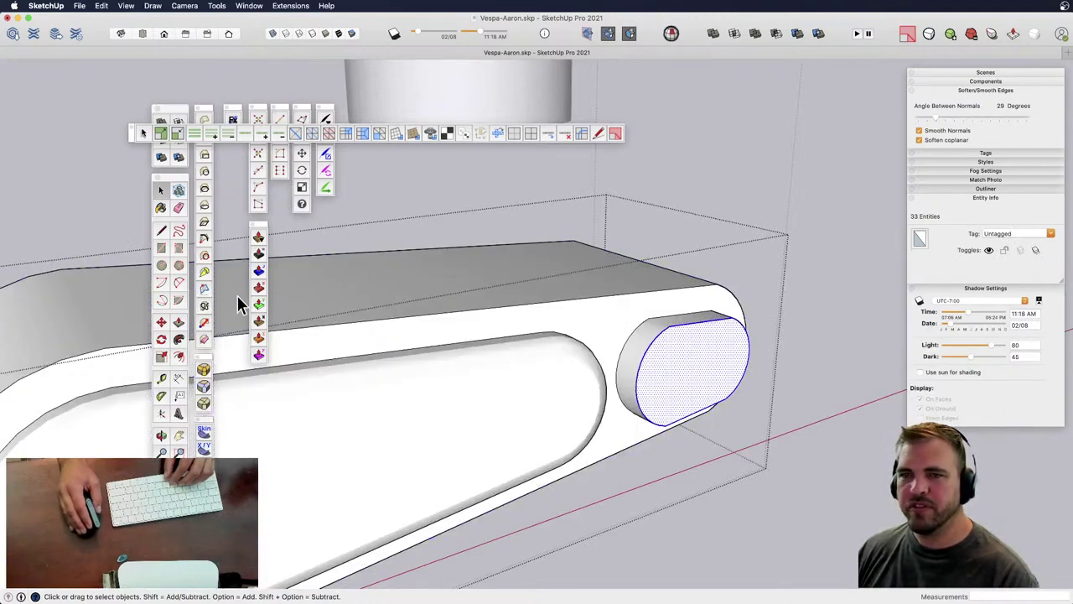
{"action": "left_click", "coordinate": [205, 371]}
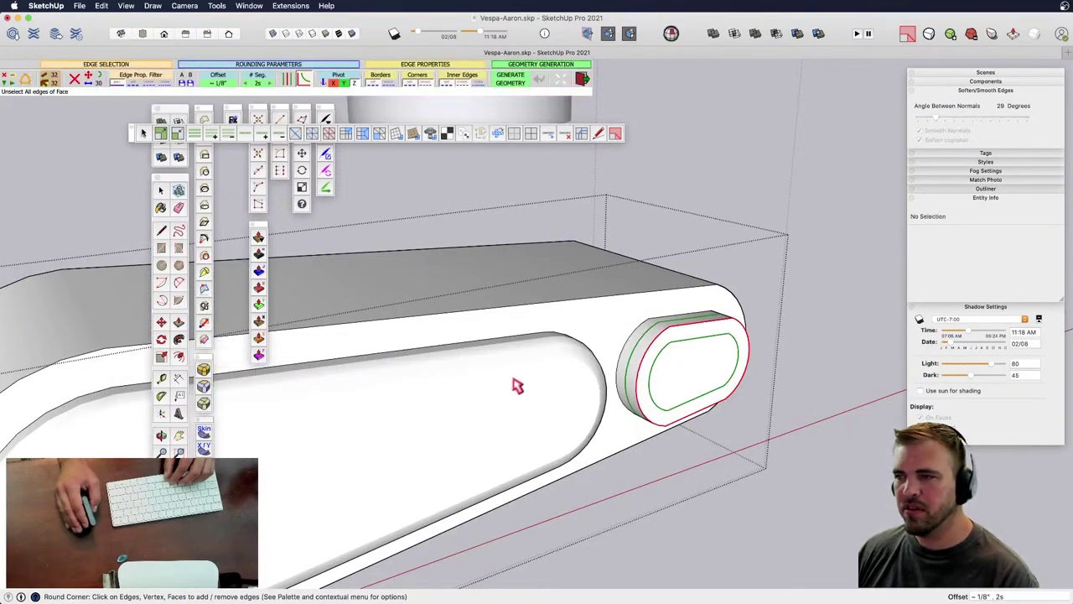
{"action": "key", "text": "Return"}
{"action": "scroll", "coordinate": [661, 392], "scroll_direction": "down", "scroll_amount": 4}
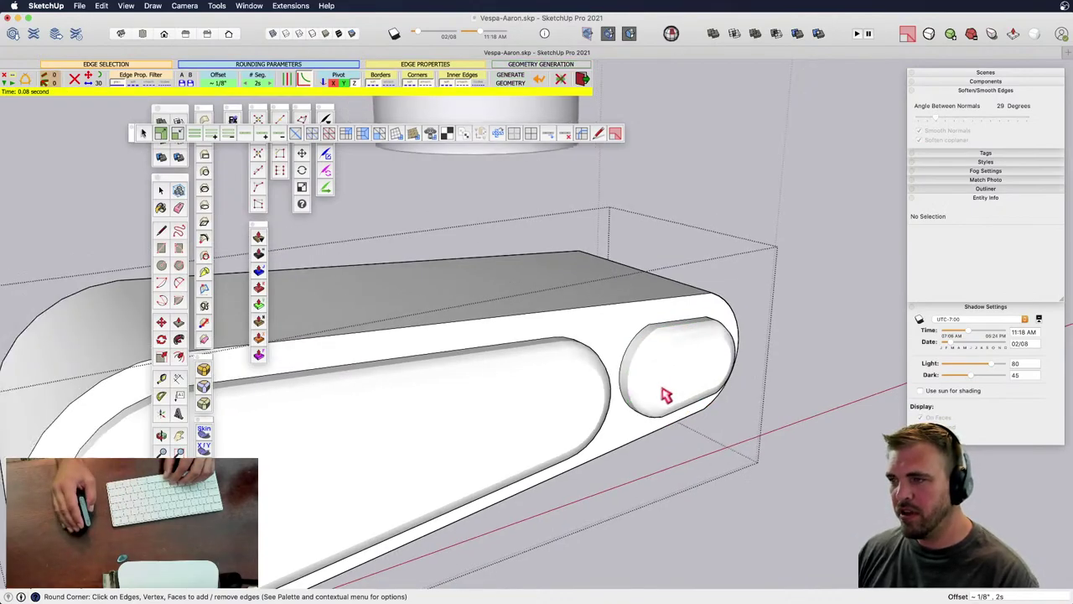
{"action": "key", "text": "o"}
{"action": "left_click_drag", "start_coordinate": [479, 456], "coordinate": [536, 422]}
{"action": "key", "text": "space"}
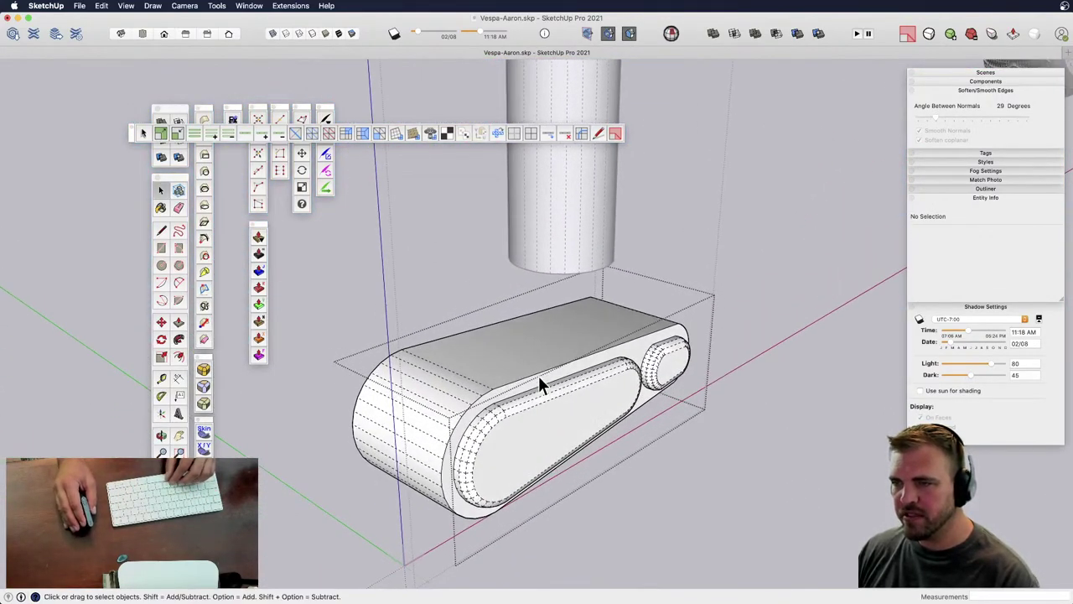
{"action": "left_click", "coordinate": [539, 387]}
{"action": "double_click", "coordinate": [534, 382]}
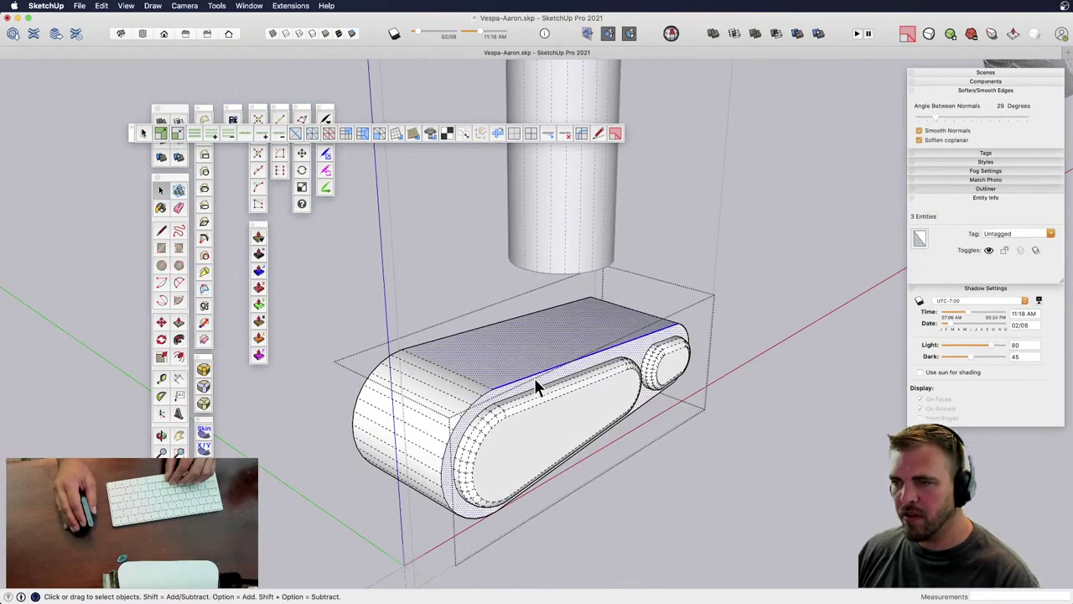
{"action": "left_click", "coordinate": [526, 378]}
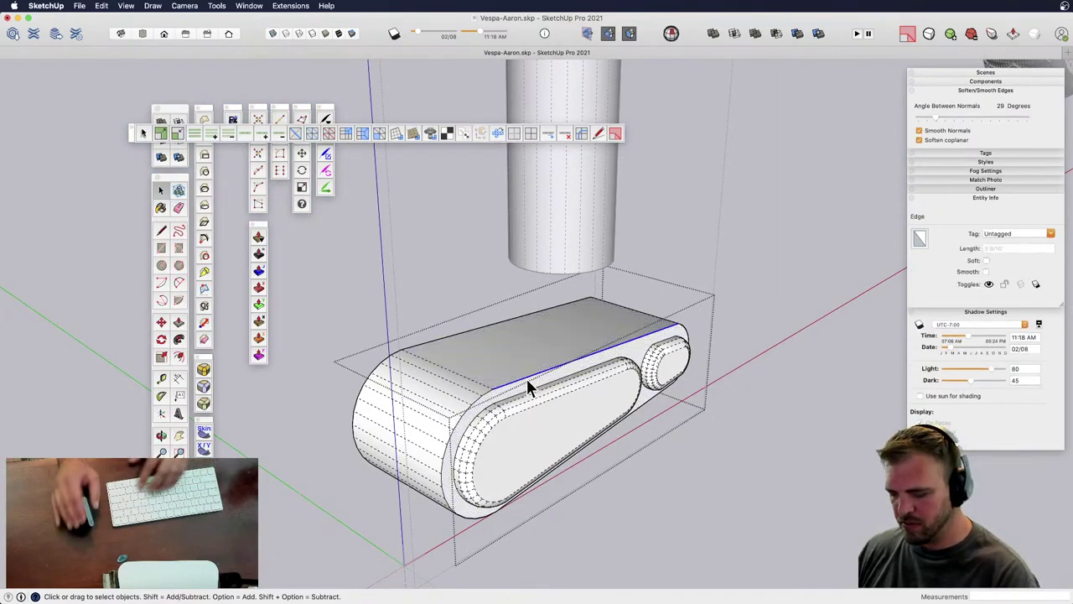
{"action": "left_click", "coordinate": [458, 421]}
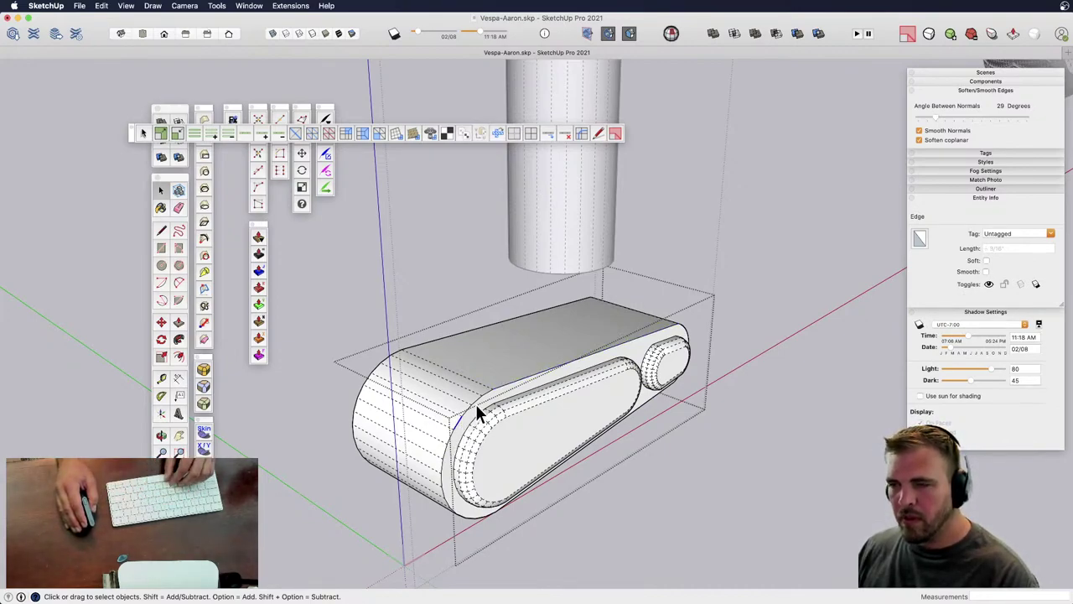
- Leave the arm and its component's editing, and turn off the display of hidden geometry
{"action": "scroll", "coordinate": [637, 428], "scroll_direction": "down", "scroll_amount": 10}
{"action": "middle_click_drag", "start_coordinate": [634, 435], "coordinate": [690, 460]}
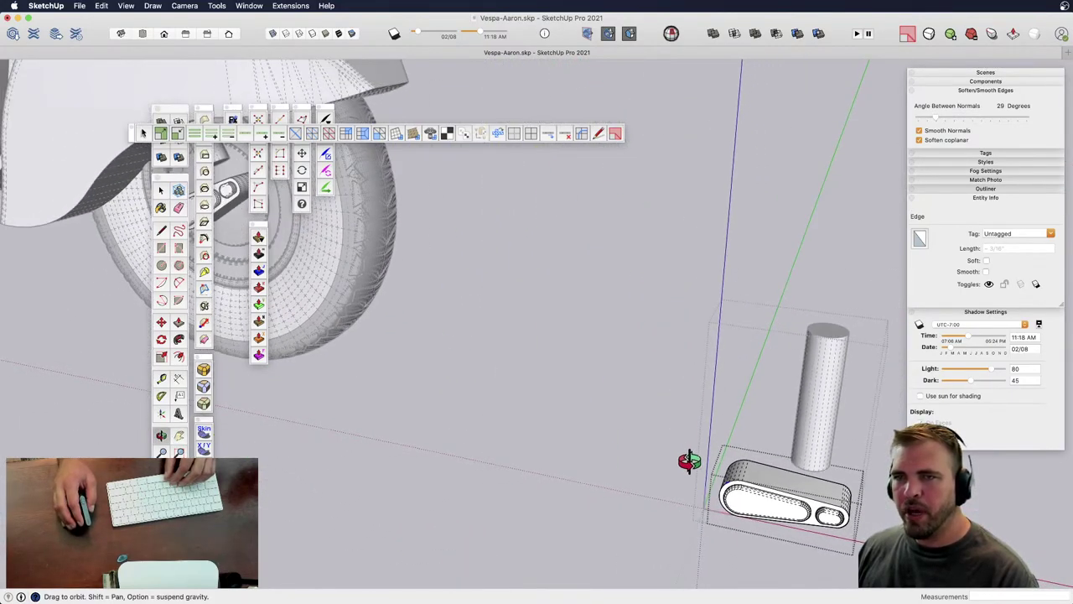
{"action": "double_click", "coordinate": [672, 491]}
{"action": "scroll", "coordinate": [692, 494], "scroll_direction": "down", "scroll_amount": 3}
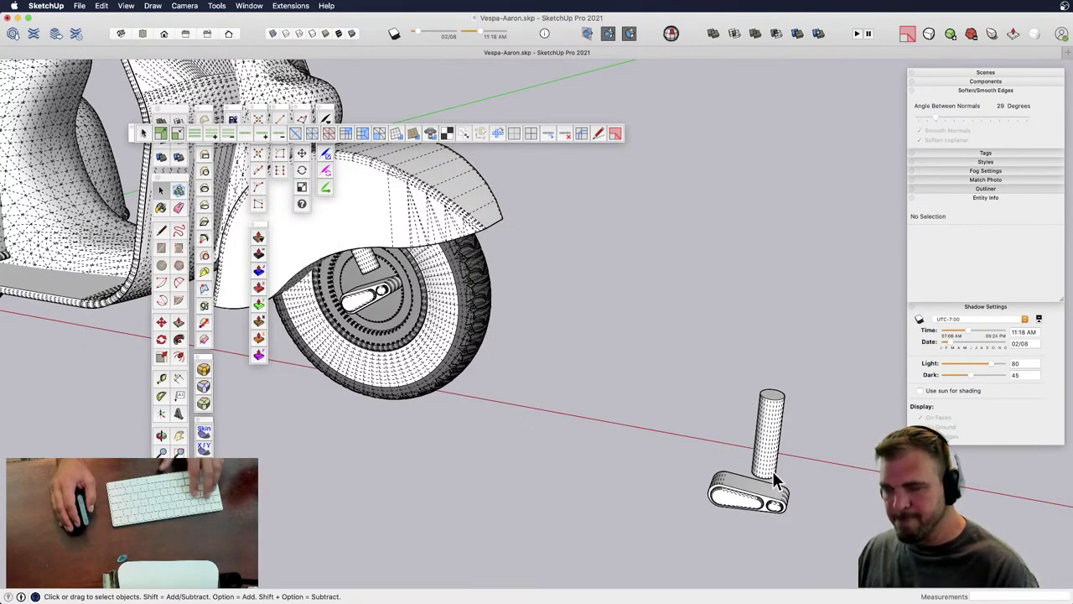
{"action": "key", "text": "alt+h"}
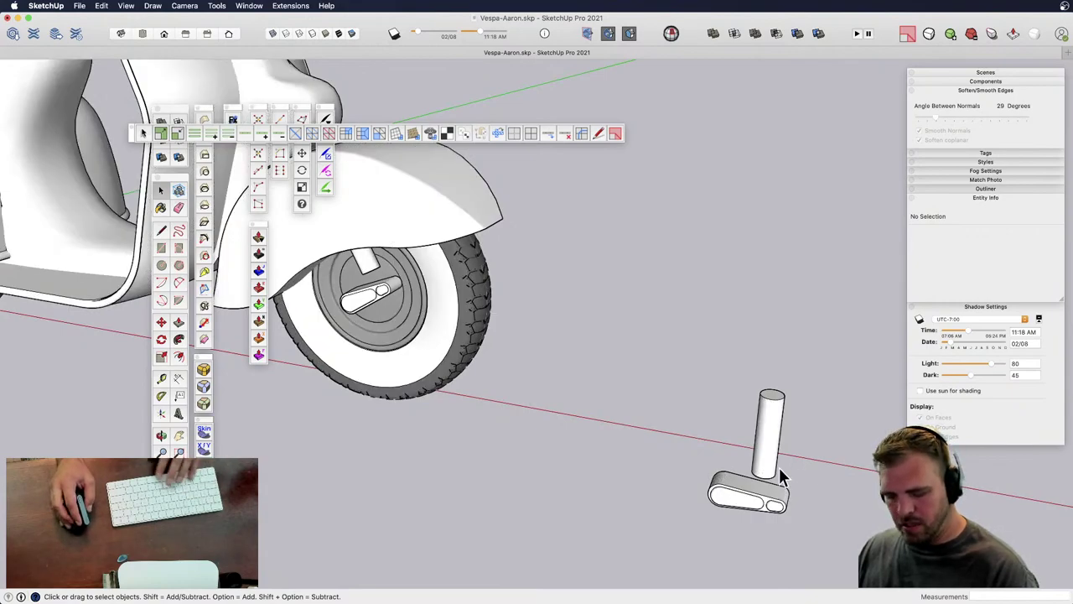
- Open the cylinder above the arm for editing and offset its bottom face inward by about 5/16"
{"action": "scroll", "coordinate": [779, 467], "scroll_direction": "up", "scroll_amount": 5}
{"action": "middle_click_drag", "start_coordinate": [766, 486], "coordinate": [575, 339]}
{"action": "left_click", "coordinate": [696, 439]}
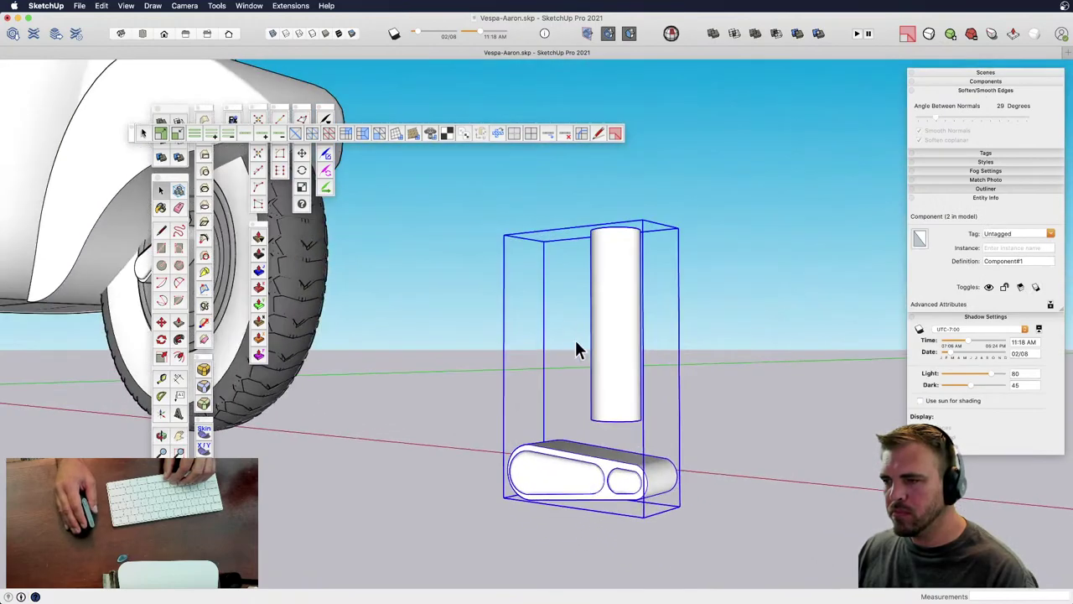
{"action": "double_click", "coordinate": [613, 377]}
{"action": "left_click", "coordinate": [614, 376]}
{"action": "scroll", "coordinate": [620, 386], "scroll_direction": "up", "scroll_amount": 5}
{"action": "mouse_move", "coordinate": [628, 403]}
{"action": "middle_mouse_down"}
{"action": "mouse_move", "coordinate": [623, 307]}
{"action": "mouse_move", "coordinate": [623, 417]}
{"action": "middle_mouse_up"}
{"action": "double_click", "coordinate": [640, 491]}
{"action": "key", "text": "f"}
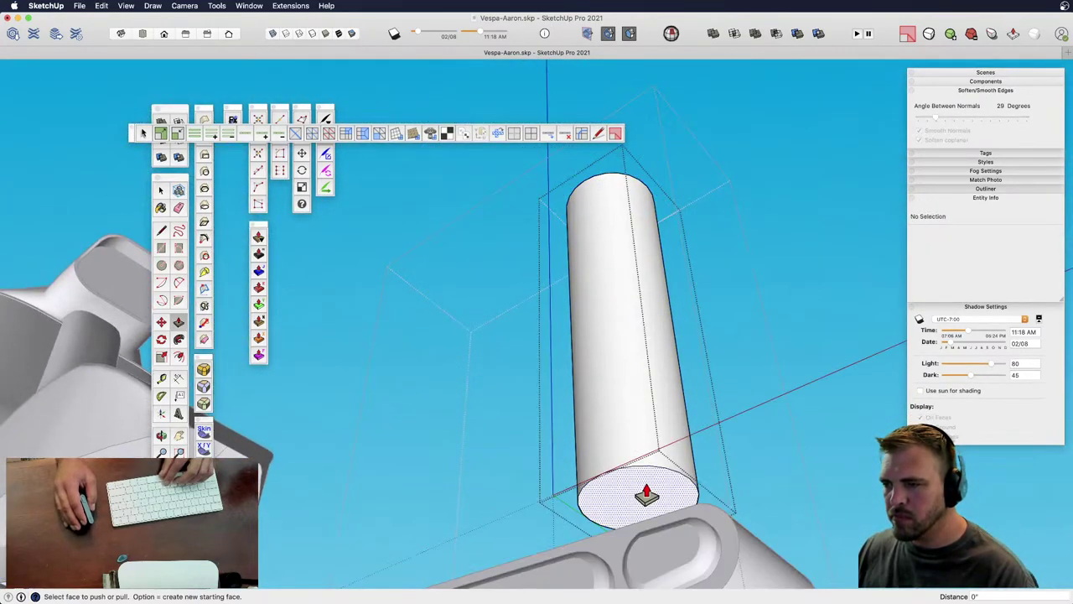
{"action": "left_click", "coordinate": [661, 475]}
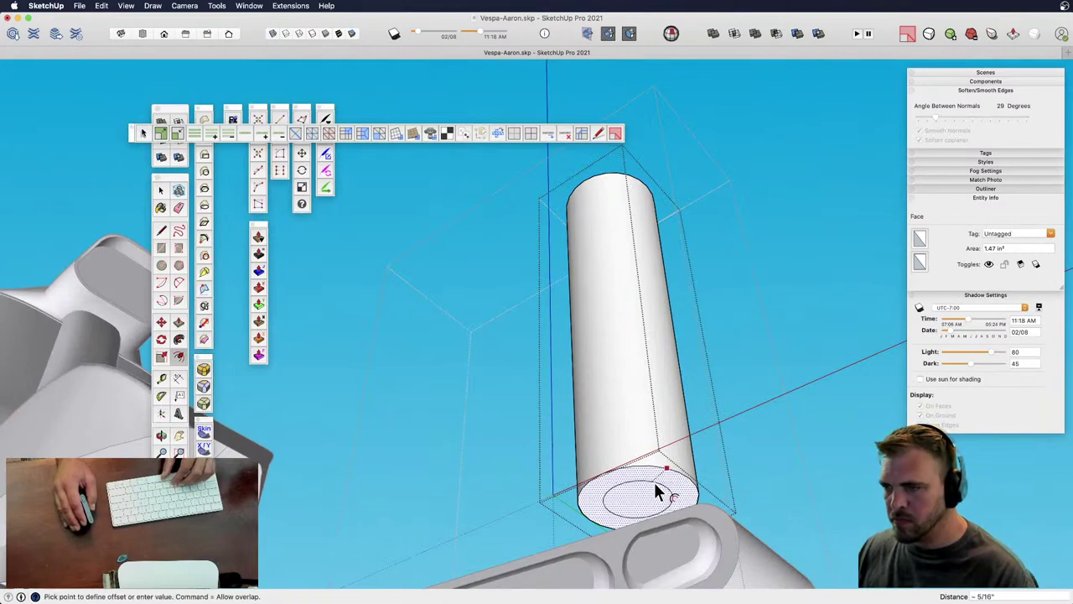
{"action": "left_click", "coordinate": [656, 487]}
- Push the outer ring up the cylinder to form a shoulder, and offset and pull a middle section down 2 3/8"
{"action": "key", "text": "p"}
{"action": "left_click", "coordinate": [631, 272]}
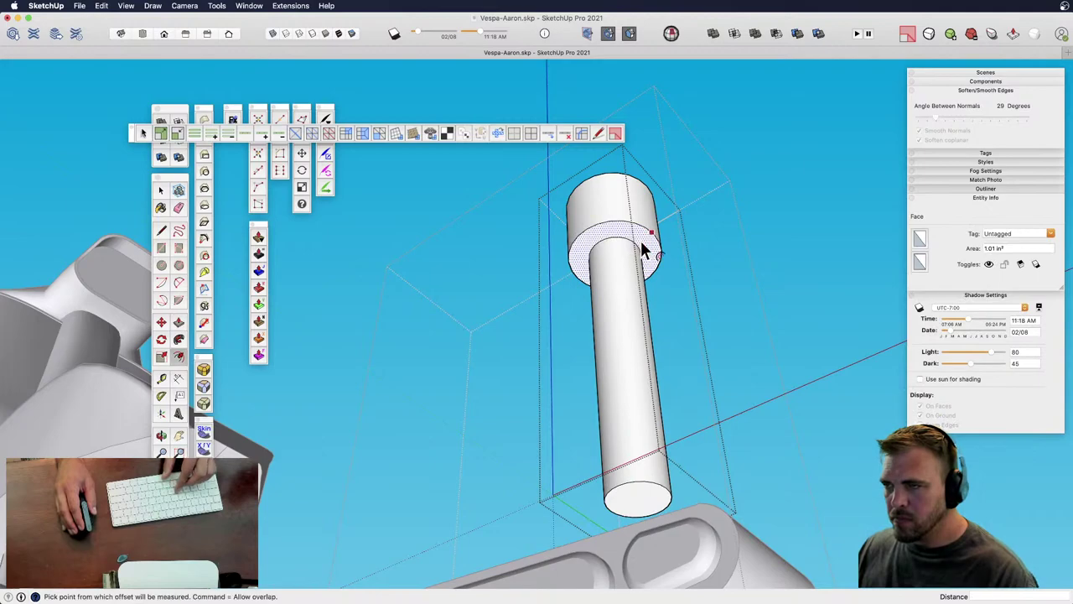
{"action": "left_click", "coordinate": [643, 251]}
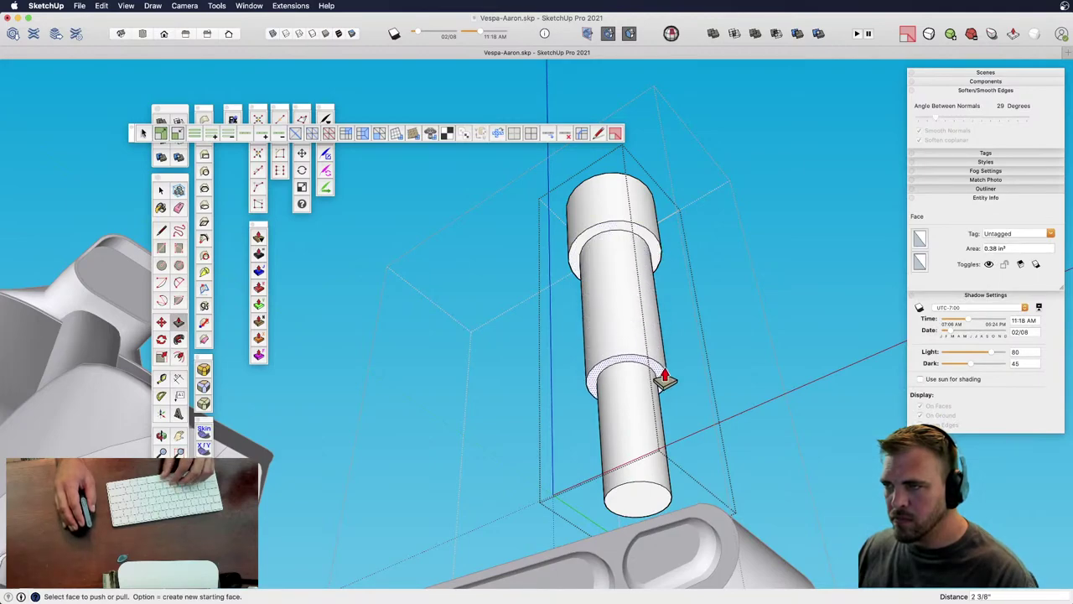
{"action": "left_click", "coordinate": [652, 378]}
- Offset the narrow section's bottom face slightly outward and extrude the ring and inner face 1/8" into a collar
{"action": "key", "text": "space"}
{"action": "left_click", "coordinate": [667, 491]}
{"action": "key", "text": "f"}
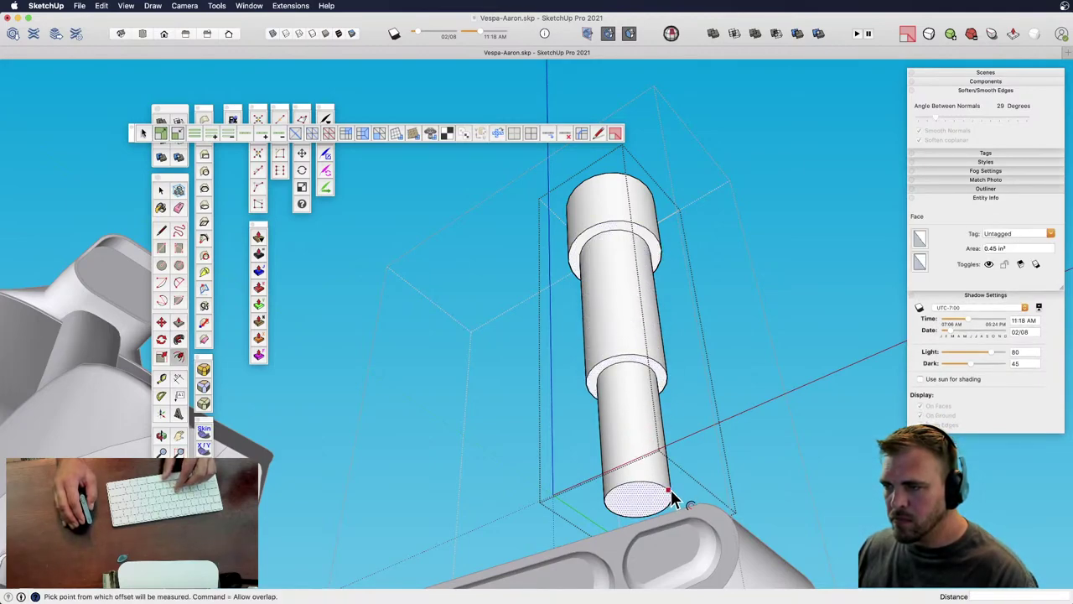
{"action": "left_click", "coordinate": [668, 490]}
{"action": "left_click", "coordinate": [677, 489]}
{"action": "key", "text": "p"}
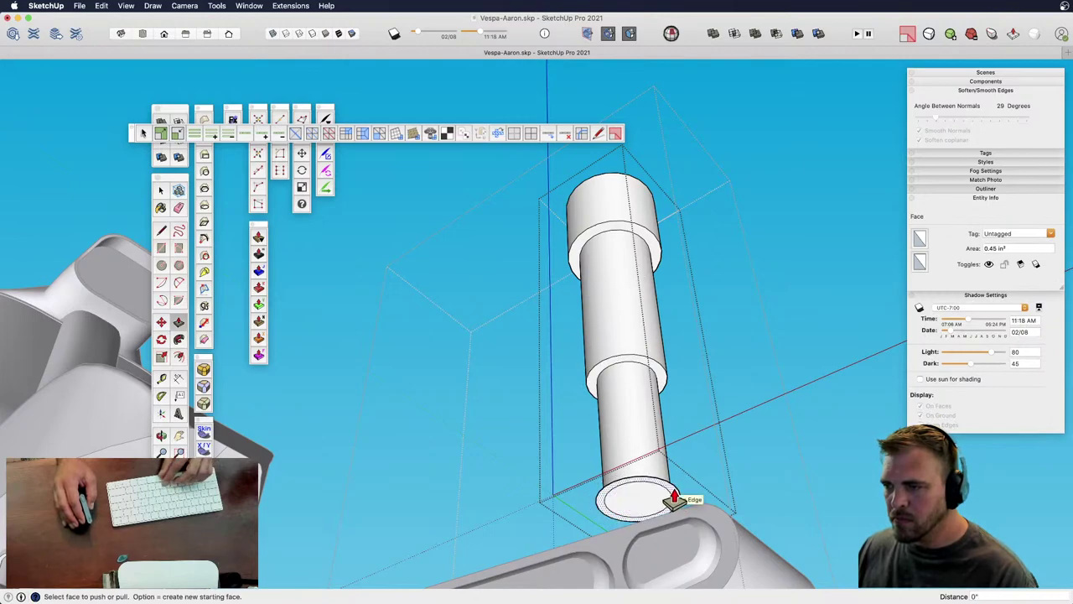
{"action": "left_click", "coordinate": [672, 495]}
{"action": "left_click", "coordinate": [675, 504]}
{"action": "left_click", "coordinate": [666, 501]}
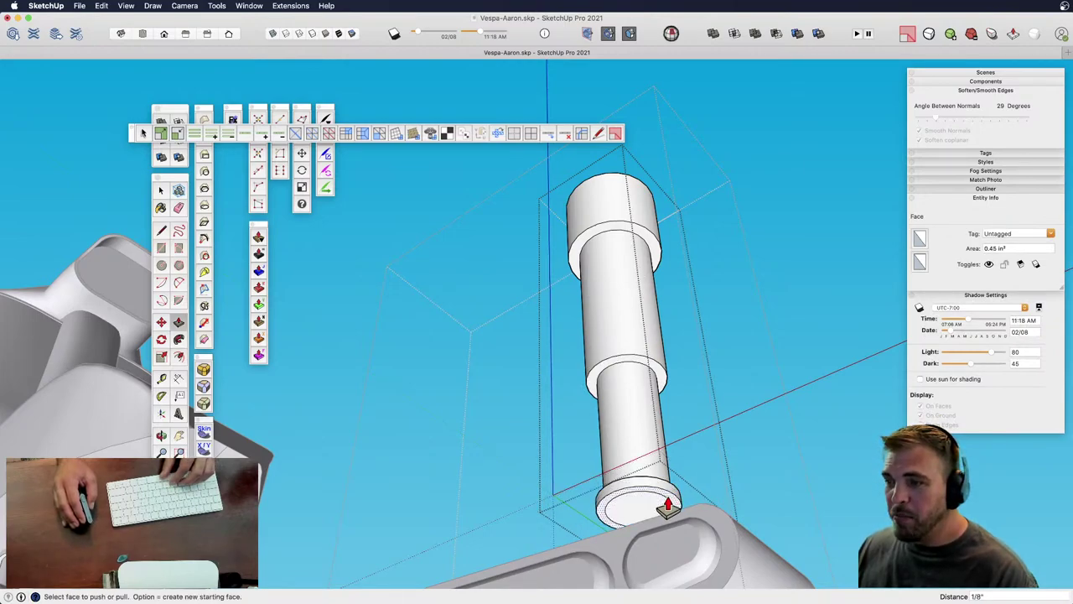
- Erase the inner circle on the collar's underside and extend the collar down by 3/16"
{"action": "key", "text": "e"}
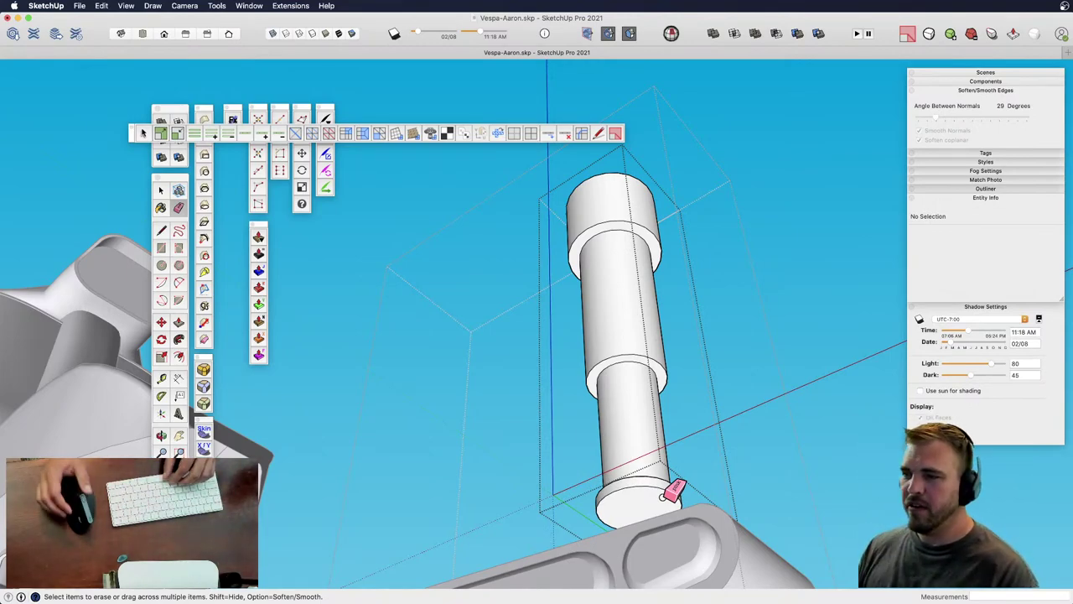
{"action": "key", "text": "p"}
{"action": "left_click", "coordinate": [640, 516]}
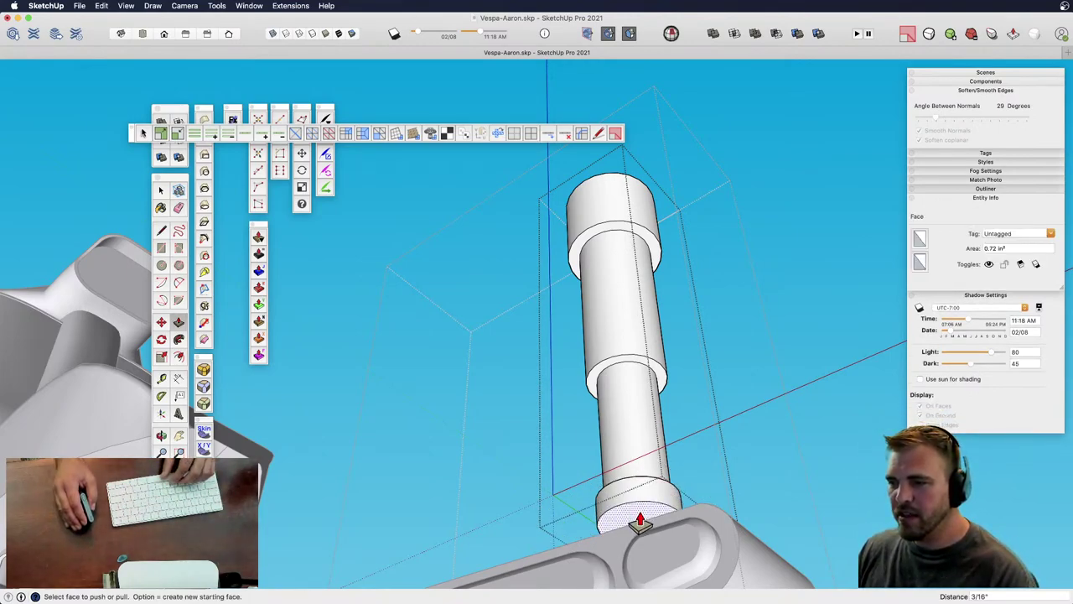
- Move the circular edge where the narrow section meets the collar up 1/16" to bevel the collar's top, and close the group
{"action": "middle_click_drag", "start_coordinate": [637, 518], "coordinate": [590, 501]}
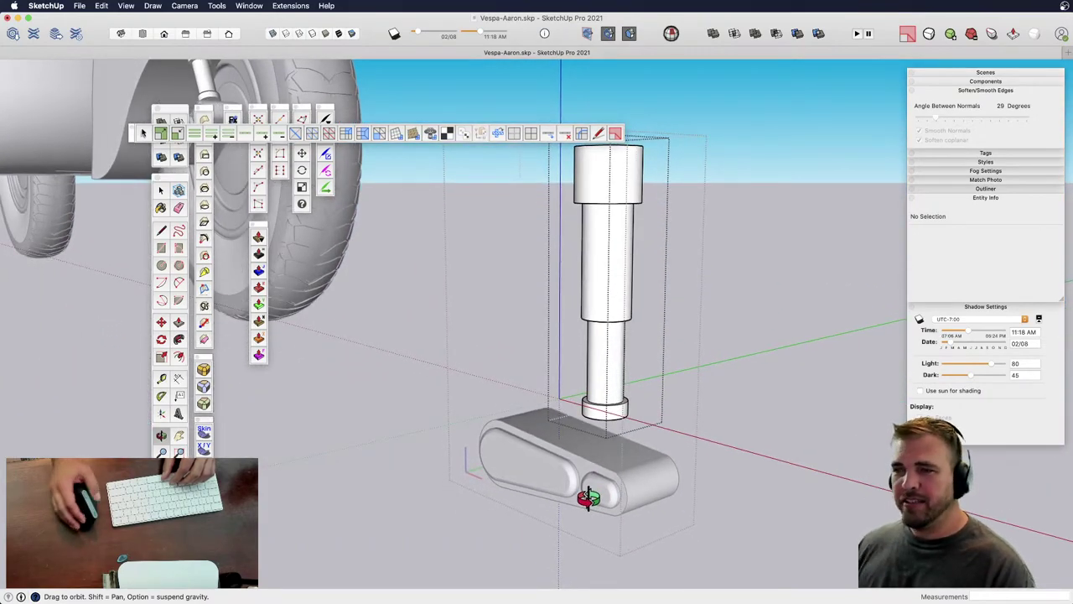
{"action": "scroll", "coordinate": [625, 406], "scroll_direction": "up", "scroll_amount": 10}
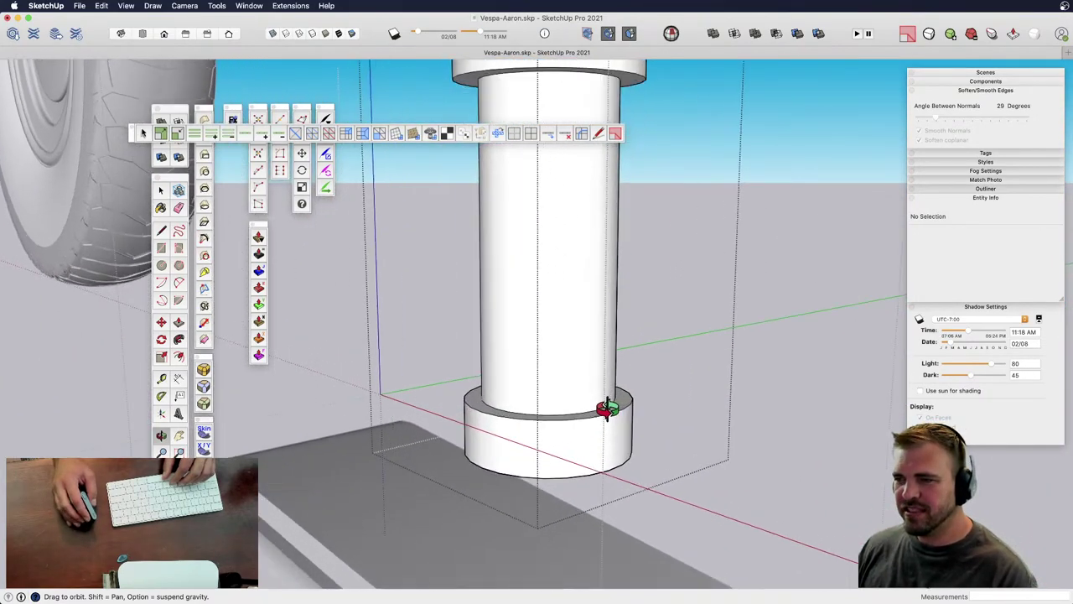
{"action": "left_click", "coordinate": [613, 400]}
{"action": "left_click", "coordinate": [613, 403]}
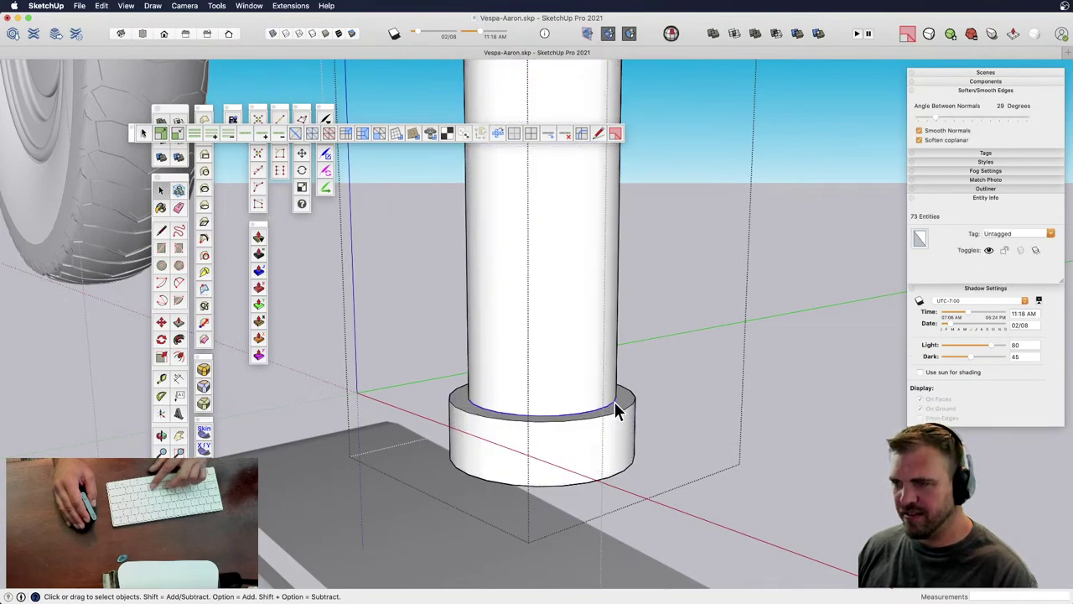
{"action": "key", "text": "m"}
{"action": "scroll", "coordinate": [613, 400], "scroll_direction": "down", "scroll_amount": 10}
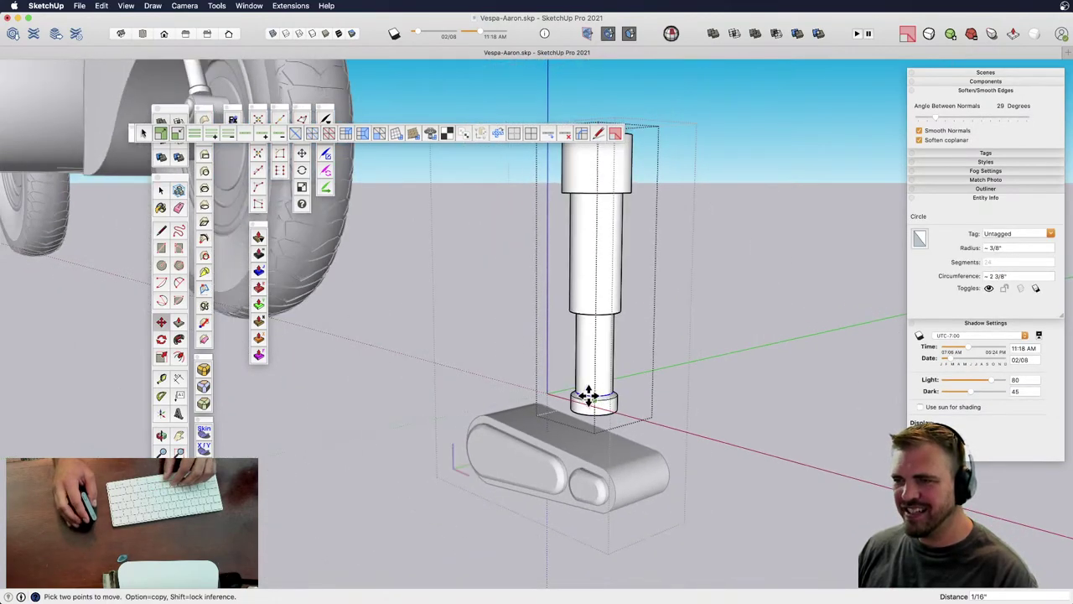
{"action": "middle_click_drag", "start_coordinate": [589, 397], "coordinate": [696, 431]}
{"action": "left_click", "coordinate": [767, 449]}
{"action": "scroll", "coordinate": [698, 434], "scroll_direction": "down", "scroll_amount": 2}
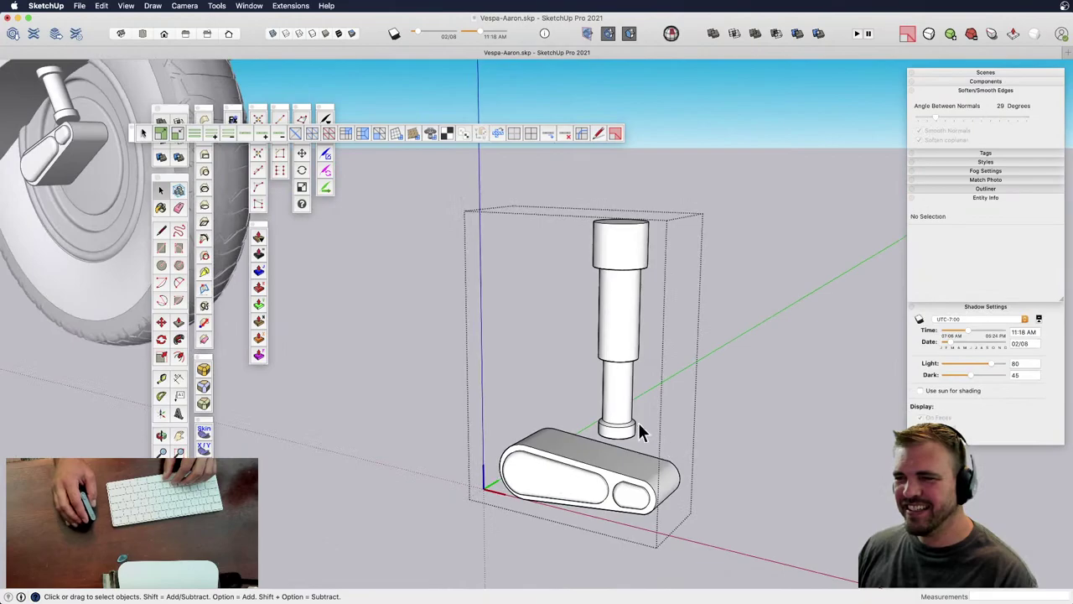
- Move the stepped cylinder group down 11/16" so its collar sits on the arm's narrow end
{"action": "left_click", "coordinate": [622, 429]}
{"action": "middle_click_drag", "start_coordinate": [606, 451], "coordinate": [621, 517], "text": "shift"}
{"action": "scroll", "coordinate": [620, 426], "scroll_direction": "up", "scroll_amount": 5}
{"action": "key", "text": "m"}
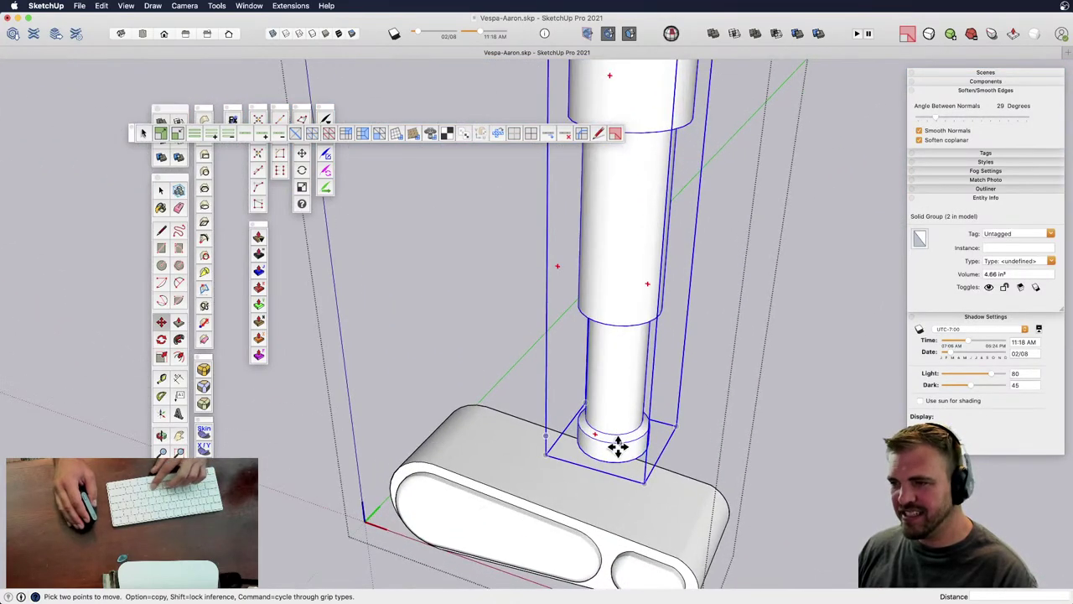
{"action": "scroll", "coordinate": [666, 451], "scroll_direction": "up", "scroll_amount": 4}
{"action": "middle_click_drag", "start_coordinate": [666, 450], "coordinate": [541, 253]}
{"action": "scroll", "coordinate": [560, 310], "scroll_direction": "down", "scroll_amount": 4}
{"action": "middle_click_drag", "start_coordinate": [580, 387], "coordinate": [589, 361], "text": "shift"}
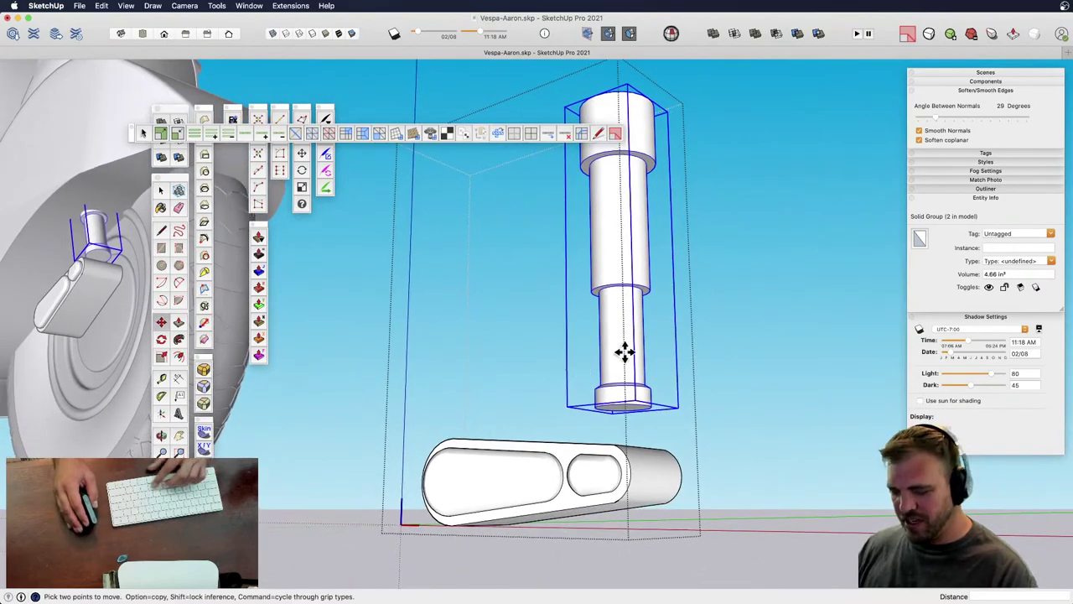
{"action": "left_click", "coordinate": [623, 382]}
{"action": "scroll", "coordinate": [644, 398], "scroll_direction": "down", "scroll_amount": 4}
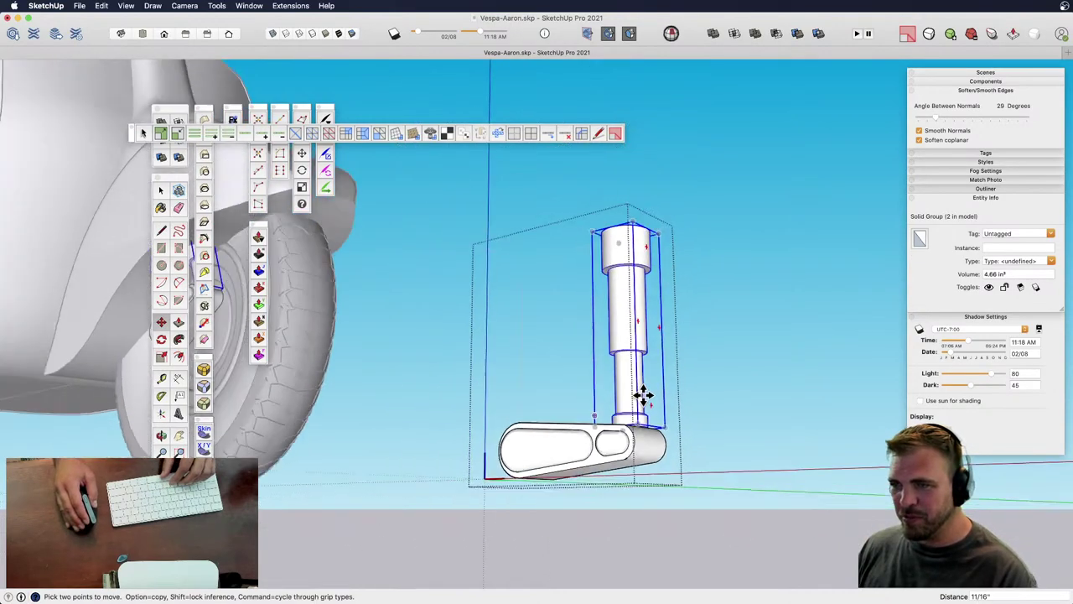
- Open the arm group and draw an arc across its flat back face near the wide end, from upper to lower edge
{"action": "middle_click_drag", "start_coordinate": [304, 372], "coordinate": [431, 446], "text": "shift"}
{"action": "scroll", "coordinate": [510, 394], "scroll_direction": "up", "scroll_amount": 5}
{"action": "key", "text": "m"}
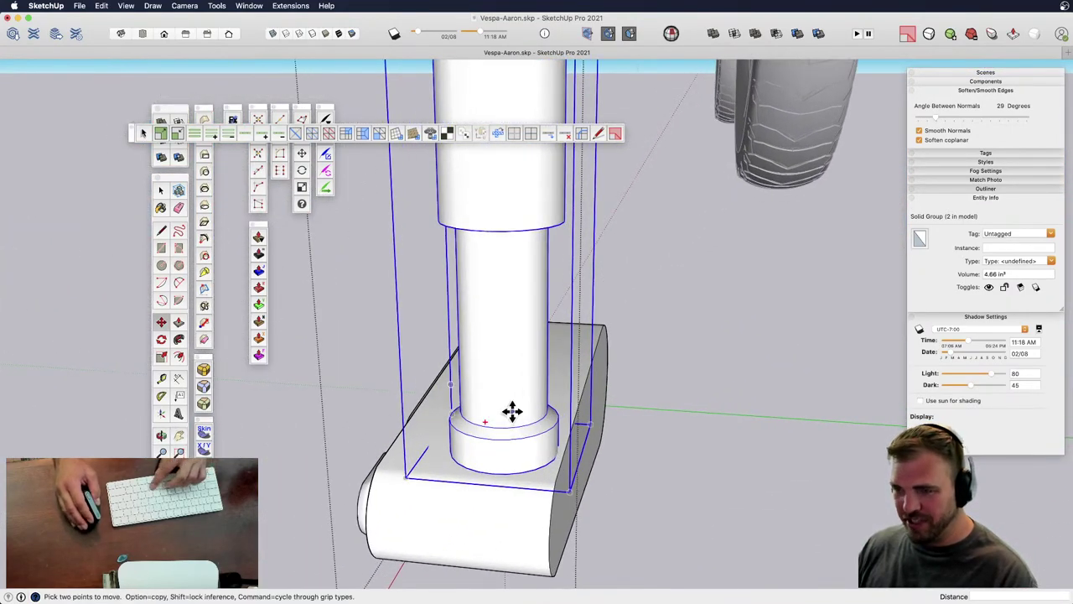
{"action": "middle_click_drag", "start_coordinate": [469, 402], "coordinate": [629, 433]}
{"action": "key", "text": "space"}
{"action": "left_click", "coordinate": [628, 434]}
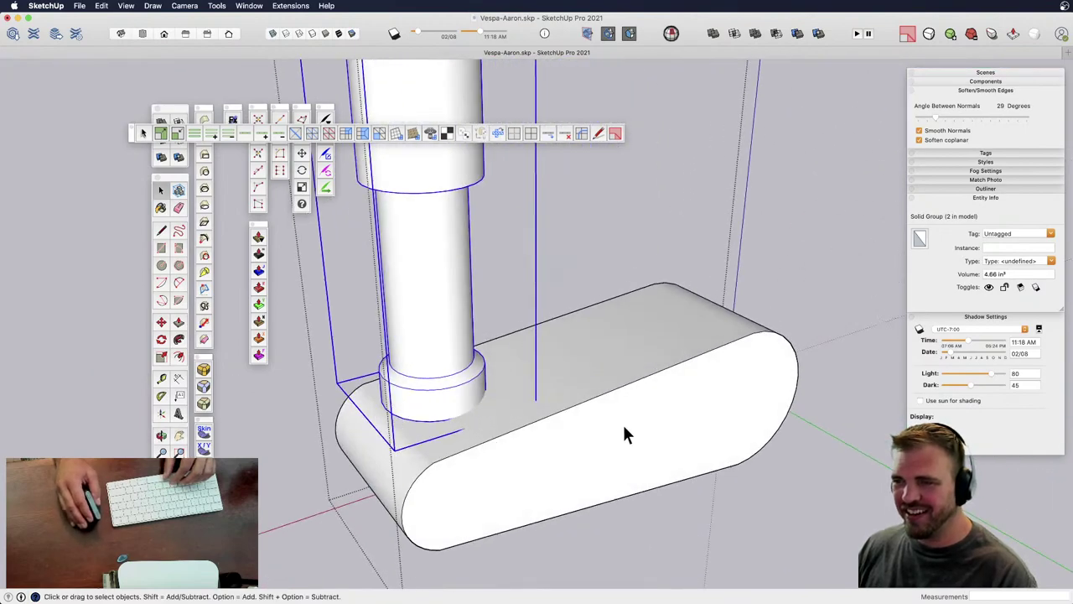
{"action": "double_click", "coordinate": [651, 417]}
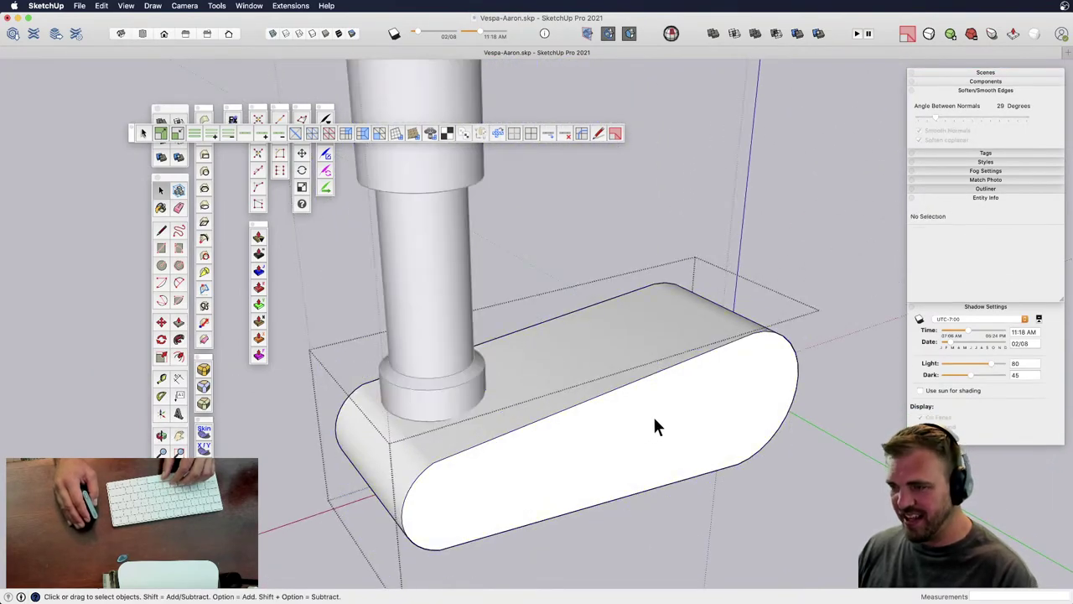
{"action": "key", "text": "l"}
{"action": "key", "text": "a"}
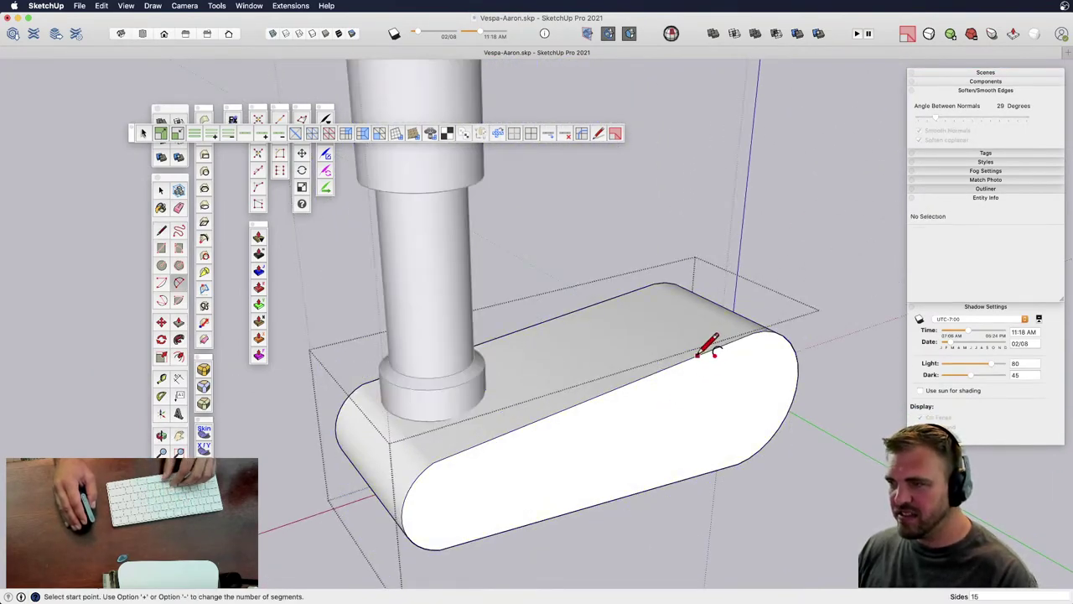
{"action": "left_click", "coordinate": [696, 356]}
{"action": "left_click", "coordinate": [696, 476]}
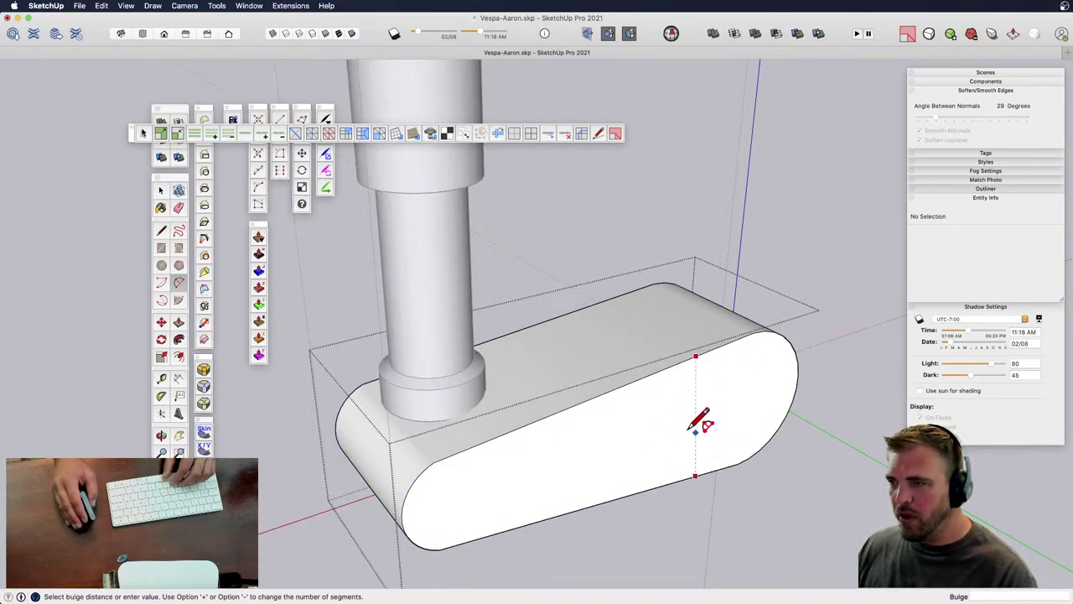
{"action": "left_click", "coordinate": [667, 433]}
- Push the narrow-end portion of the arm's back face in by about 3/4", leaving a full-depth boss at the wide end
{"action": "key", "text": "p"}
{"action": "left_click", "coordinate": [587, 450]}
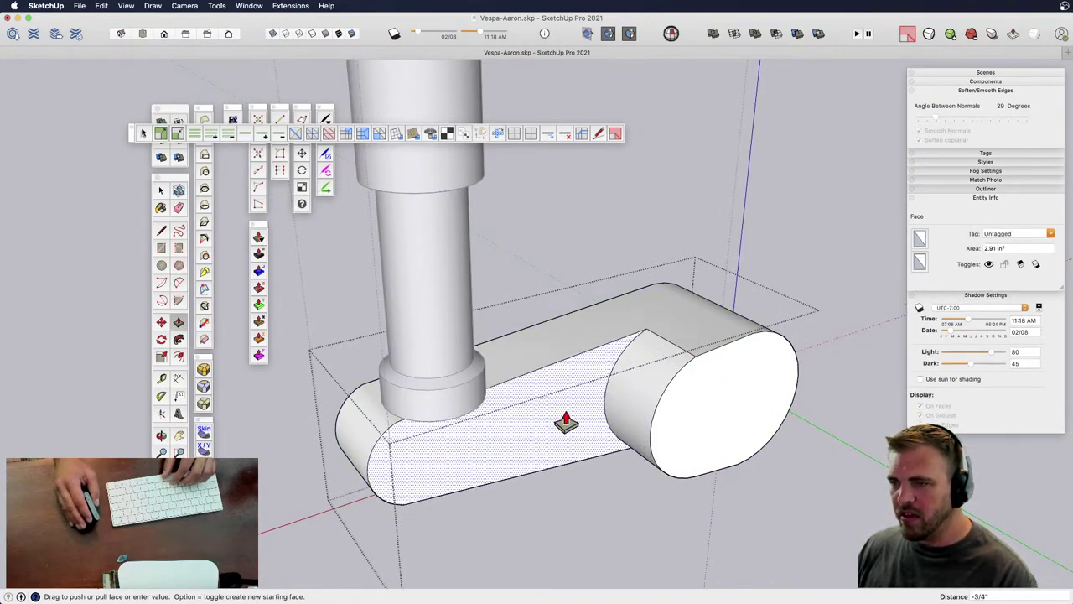
{"action": "left_click", "coordinate": [570, 422]}
{"action": "key", "text": "space"}
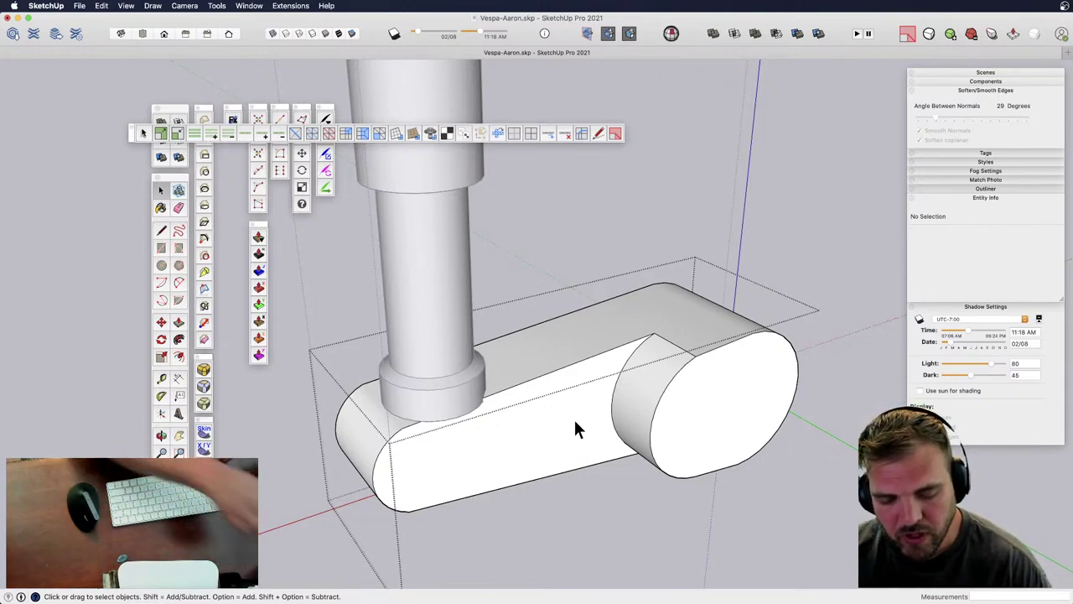
- Scale the stepped cylinder group down uniformly so its collar fits on the arm's thinned narrow end
{"action": "scroll", "coordinate": [610, 400], "scroll_direction": "down", "scroll_amount": 3}
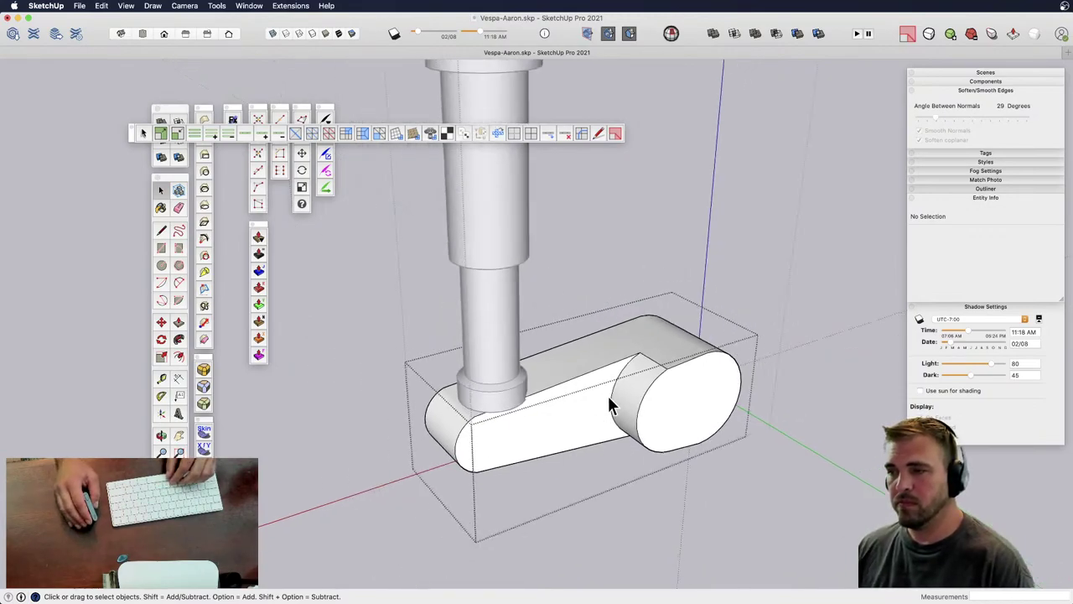
{"action": "mouse_move", "coordinate": [548, 431]}
{"action": "middle_mouse_down"}
{"action": "mouse_move", "coordinate": [531, 451]}
{"action": "mouse_move", "coordinate": [687, 488]}
{"action": "mouse_move", "coordinate": [579, 412]}
{"action": "middle_mouse_up"}
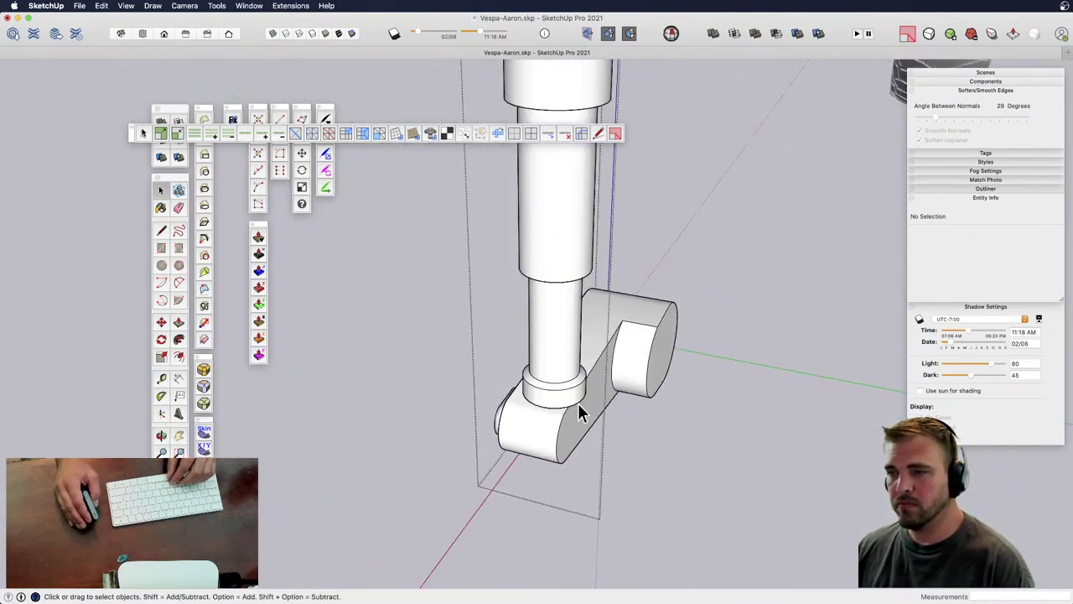
{"action": "left_click", "coordinate": [551, 427]}
{"action": "scroll", "coordinate": [565, 335], "scroll_direction": "down", "scroll_amount": 3}
{"action": "key", "text": "s"}
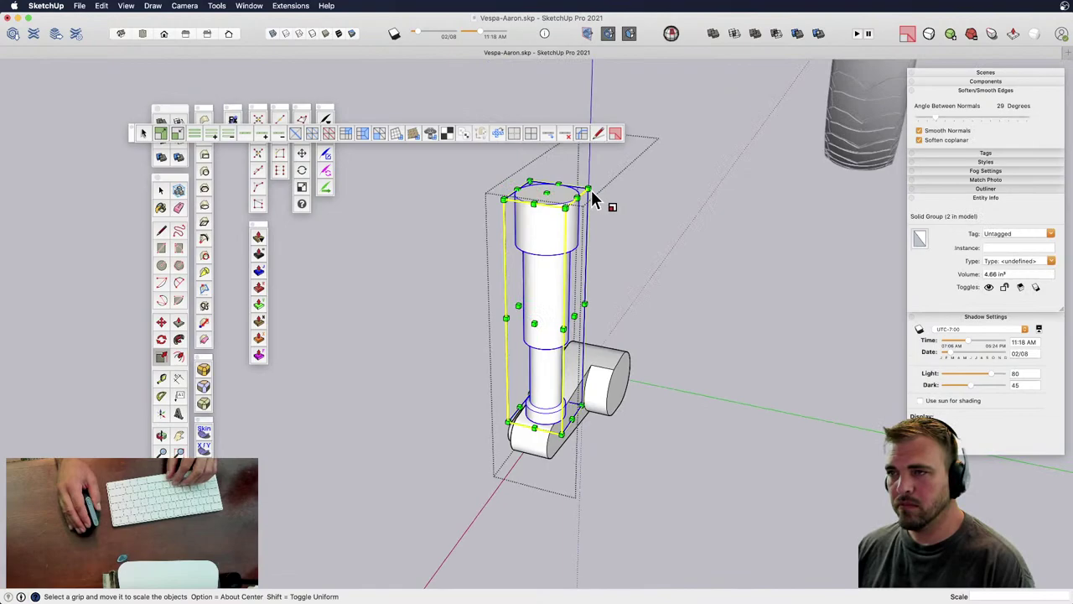
{"action": "left_click_drag", "start_coordinate": [589, 186], "coordinate": [575, 223]}
{"action": "middle_click_drag", "start_coordinate": [575, 224], "coordinate": [624, 417]}
{"action": "left_click_drag", "start_coordinate": [570, 232], "coordinate": [567, 239]}
{"action": "middle_click_drag", "start_coordinate": [545, 319], "coordinate": [562, 406], "text": "shift"}
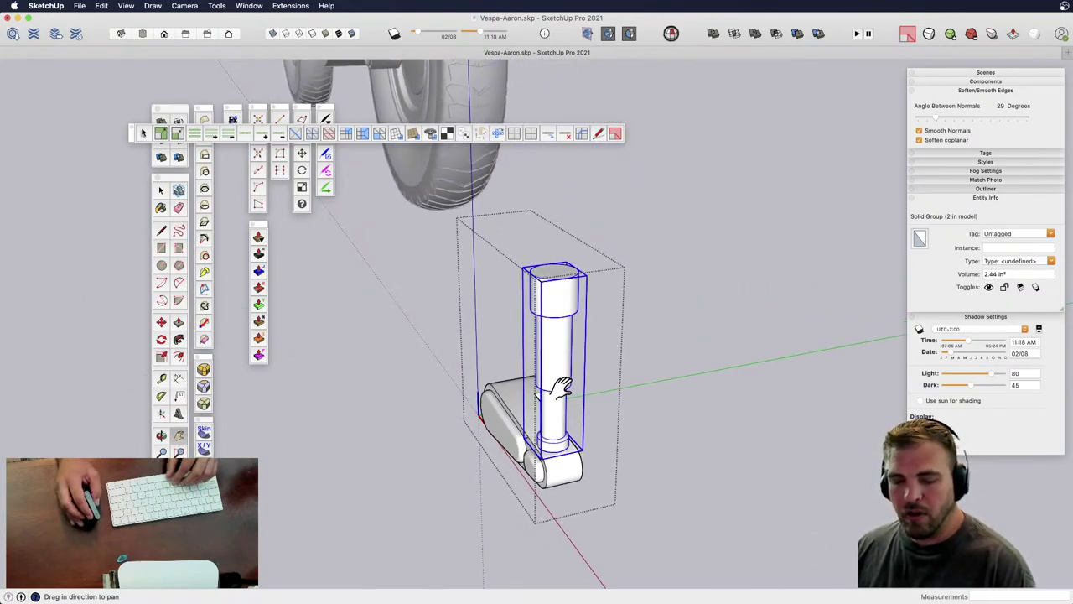
- Open the stepped cylinder group and move the outer circle of the middle section's underside up slightly to bevel that edge
{"action": "scroll", "coordinate": [553, 394], "scroll_direction": "up", "scroll_amount": 10}
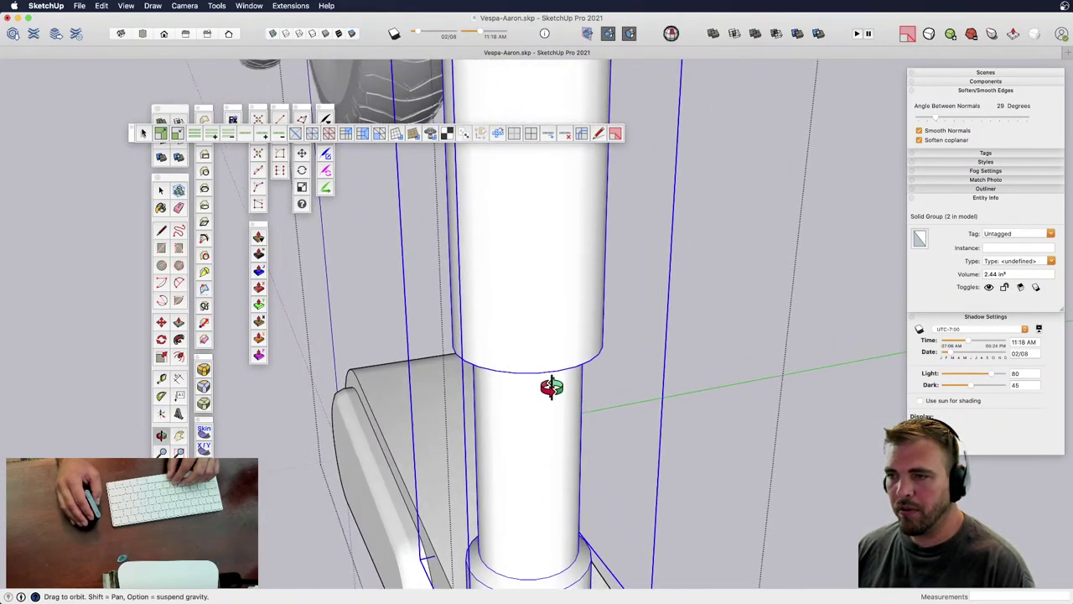
{"action": "middle_click_drag", "start_coordinate": [549, 389], "coordinate": [608, 444]}
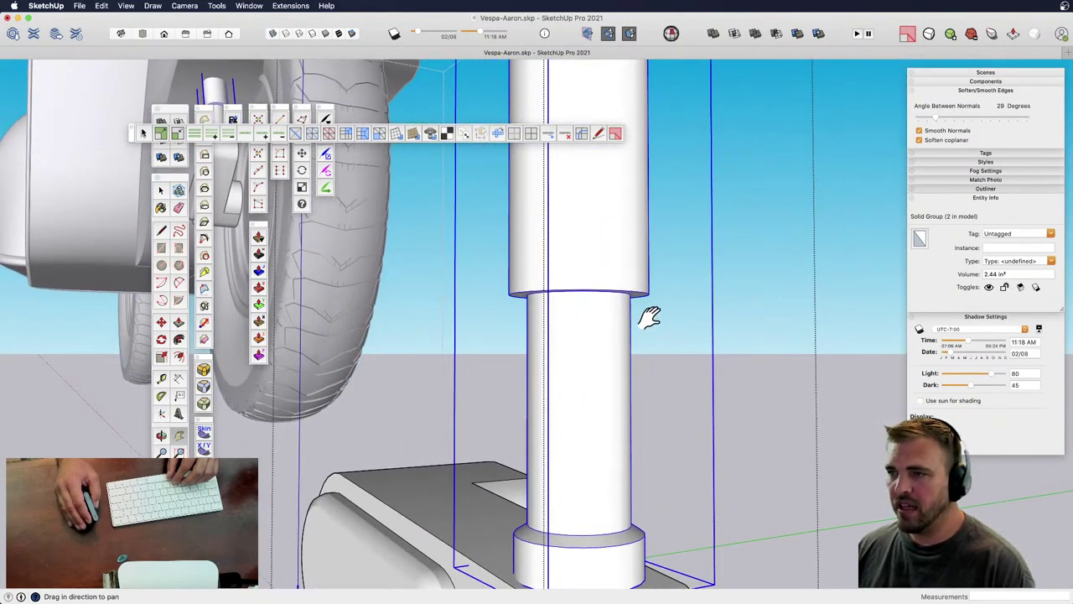
{"action": "middle_click_drag", "start_coordinate": [650, 317], "coordinate": [673, 225]}
{"action": "double_click", "coordinate": [672, 224]}
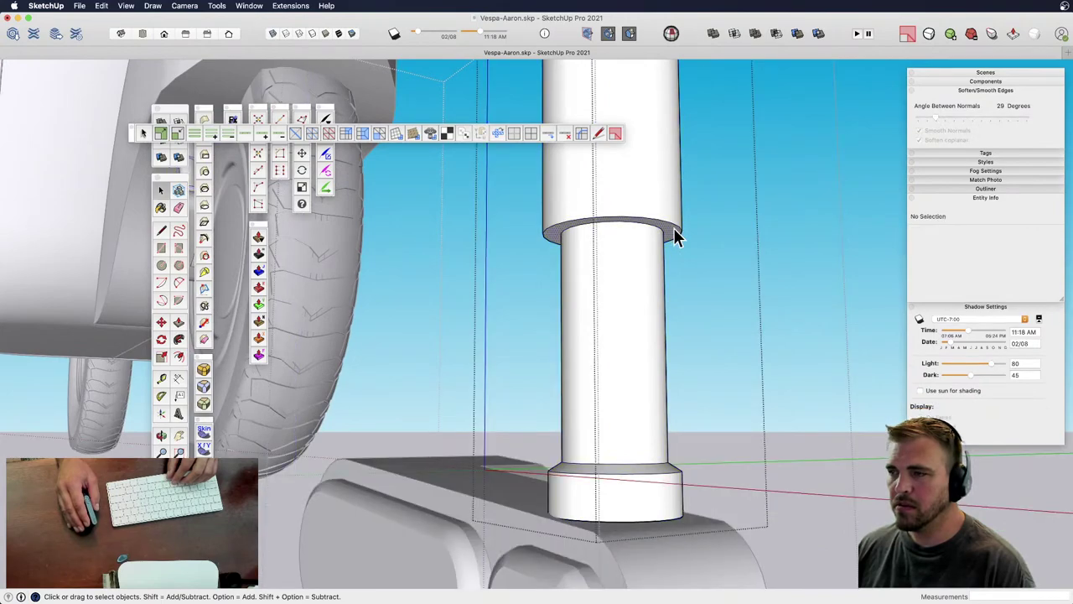
{"action": "left_click", "coordinate": [676, 236]}
{"action": "key", "text": "m"}
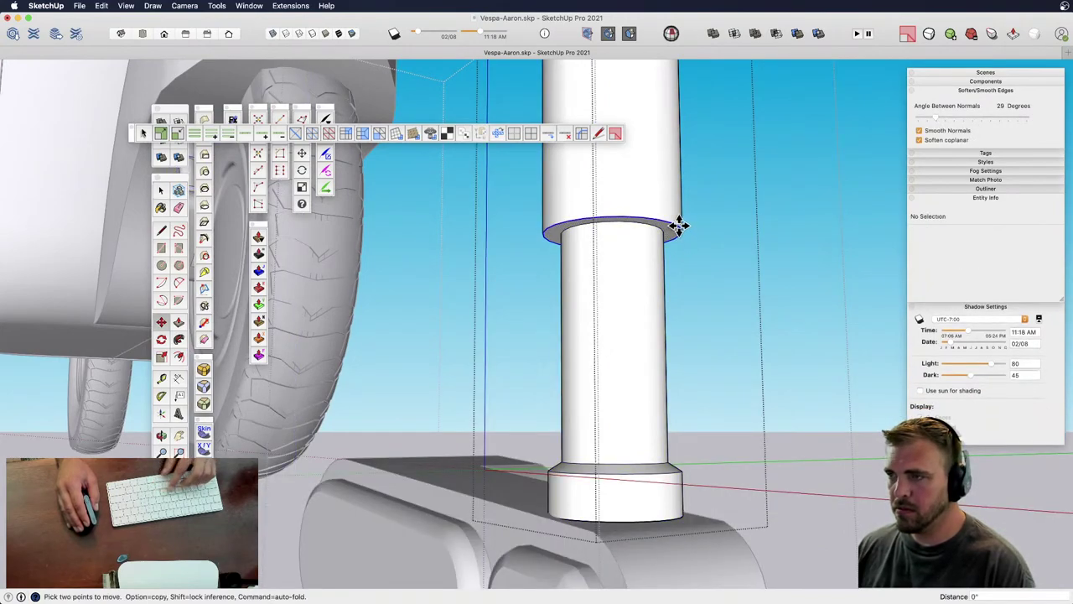
{"action": "left_click", "coordinate": [678, 223]}
{"action": "scroll", "coordinate": [649, 350], "scroll_direction": "down", "scroll_amount": 2}
{"action": "middle_click_drag", "start_coordinate": [649, 350], "coordinate": [741, 489]}
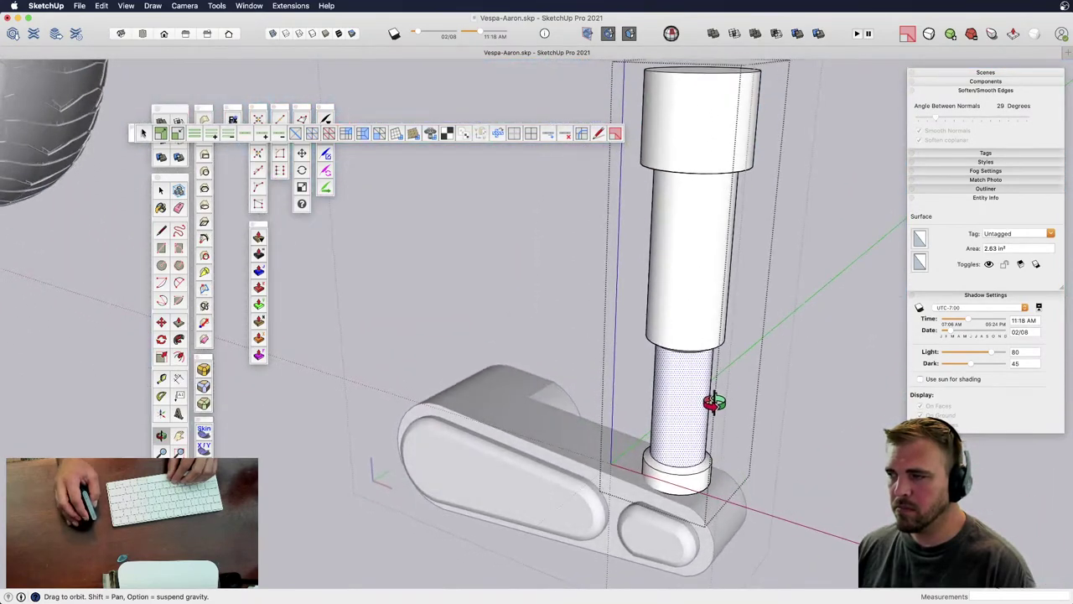
- Copy the circle at the narrow section's top down 5/16" and place a second copy below it to outline a band
{"action": "scroll", "coordinate": [695, 399], "scroll_direction": "up", "scroll_amount": 5}
{"action": "middle_click_drag", "start_coordinate": [695, 395], "coordinate": [666, 319]}
{"action": "key", "text": "space"}
{"action": "left_click", "coordinate": [667, 322]}
{"action": "middle_click_drag", "start_coordinate": [663, 414], "coordinate": [591, 254], "text": "shift"}
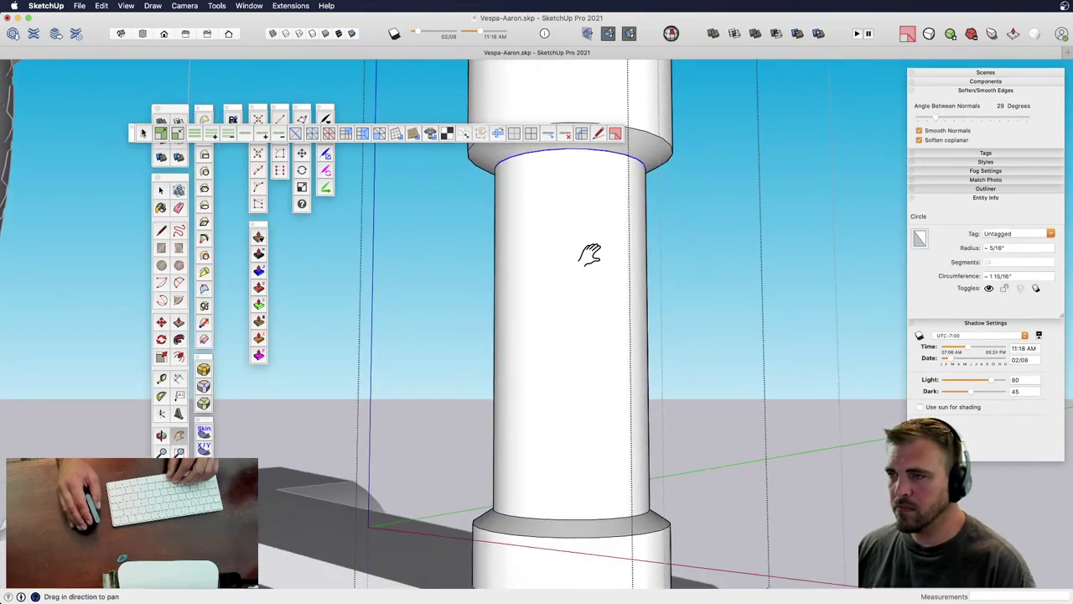
{"action": "scroll", "coordinate": [590, 269], "scroll_direction": "down", "scroll_amount": 2}
{"action": "key", "text": "m"}
{"action": "left_click", "coordinate": [600, 218], "text": "alt"}
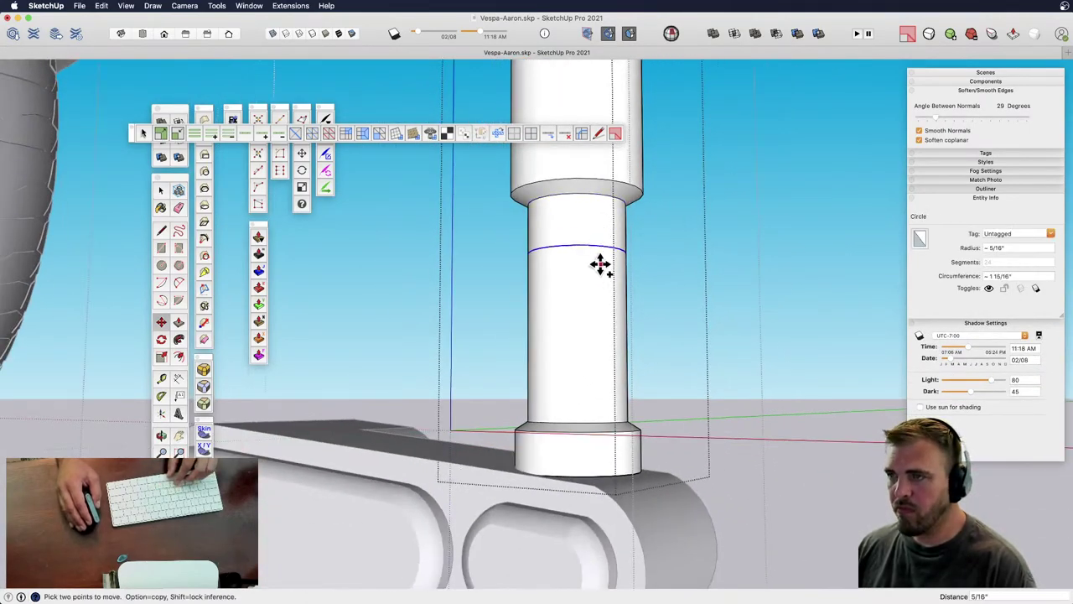
{"action": "left_click", "coordinate": [600, 265], "text": "alt"}
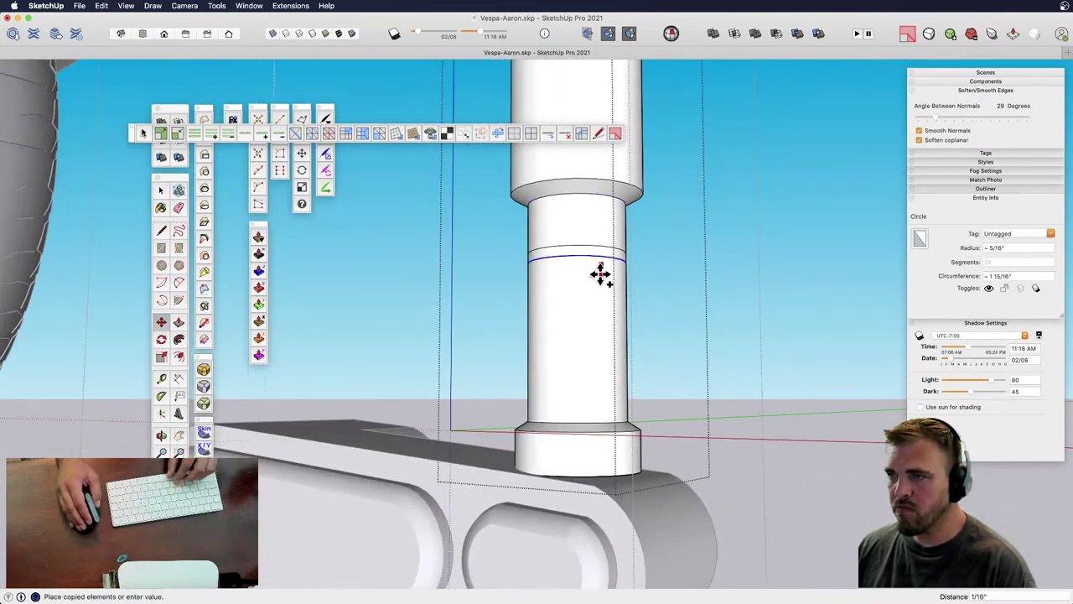
{"action": "left_click", "coordinate": [599, 319]}
- Scale the band's surface on the narrow section outward by 1.11 to form a raised ring, and close the group
{"action": "key", "text": "space"}
{"action": "left_click", "coordinate": [607, 283]}
{"action": "key", "text": "s"}
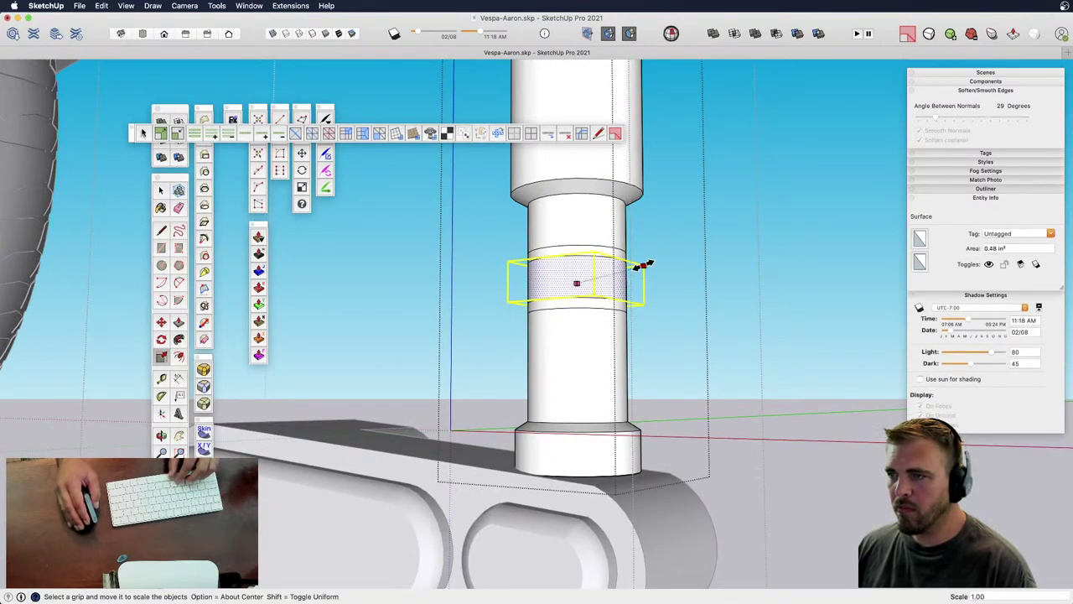
{"action": "left_click_drag", "start_coordinate": [645, 264], "coordinate": [653, 262]}
{"action": "left_click", "coordinate": [651, 264]}
{"action": "scroll", "coordinate": [573, 317], "scroll_direction": "down", "scroll_amount": 3}
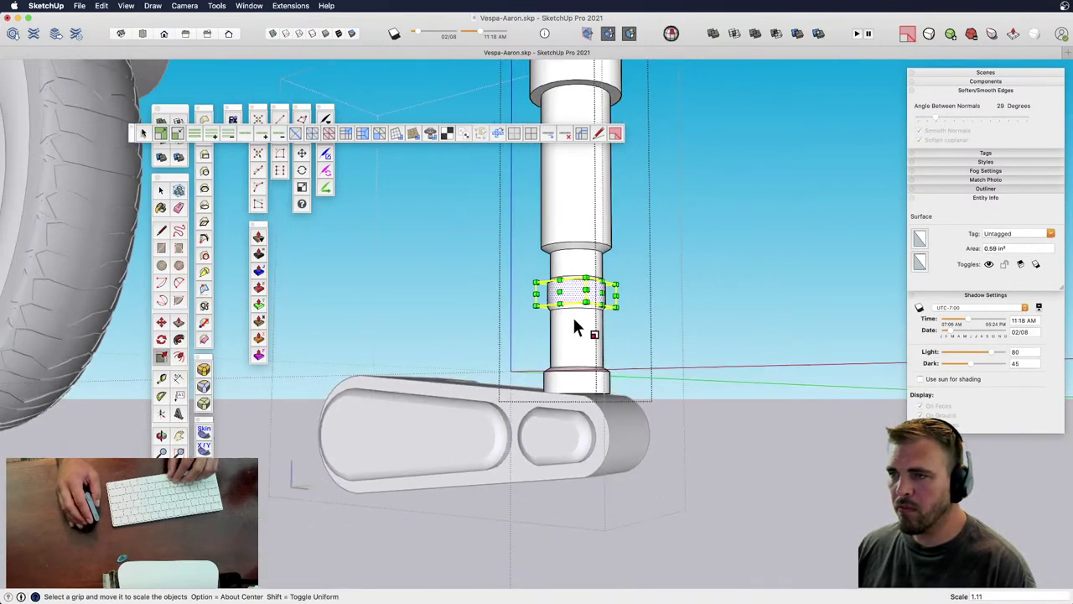
{"action": "mouse_move", "coordinate": [572, 324]}
{"action": "middle_mouse_down"}
{"action": "mouse_move", "coordinate": [625, 421]}
{"action": "mouse_move", "coordinate": [636, 383]}
{"action": "mouse_move", "coordinate": [614, 321]}
{"action": "middle_mouse_up"}
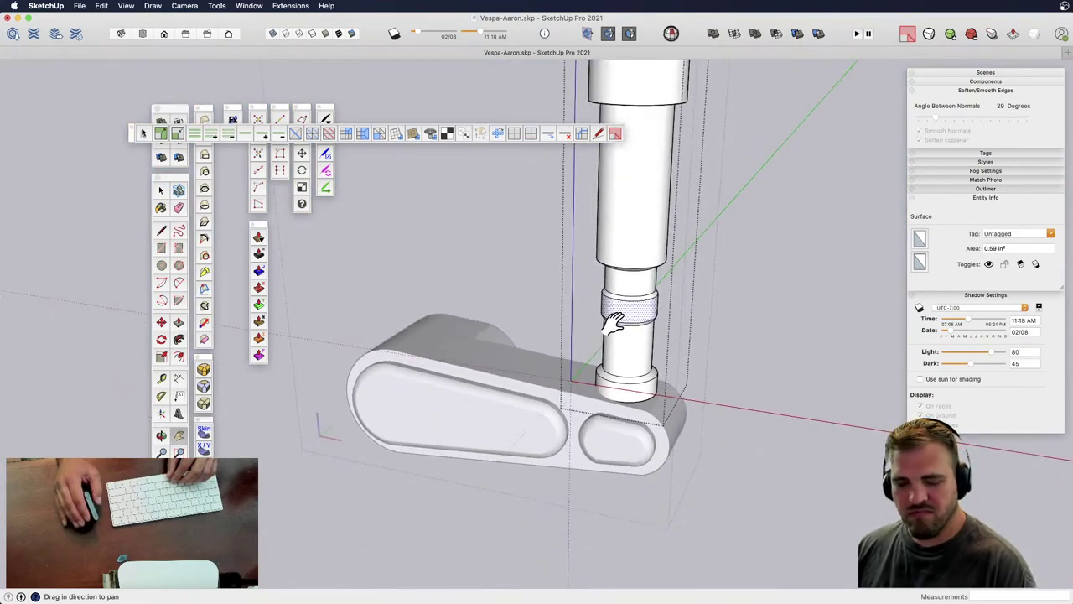
{"action": "left_click", "coordinate": [721, 423]}
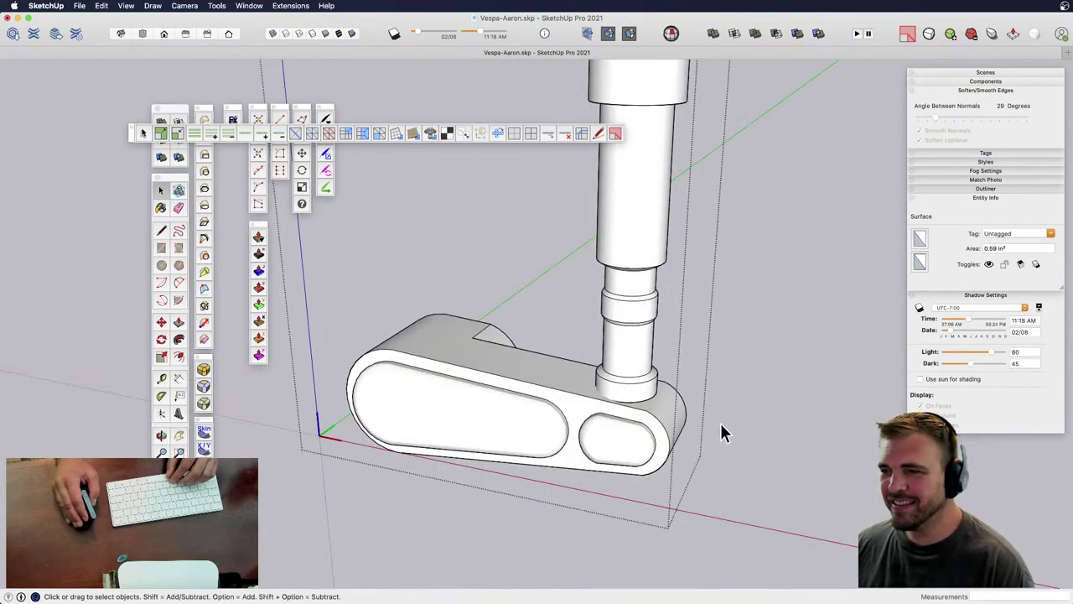
- Extrude a small circle drawn beside the arm into a cylinder about 2 11/16" tall and group it
{"action": "middle_click_drag", "start_coordinate": [546, 356], "coordinate": [749, 475], "text": "shift"}
{"action": "key", "text": "c"}
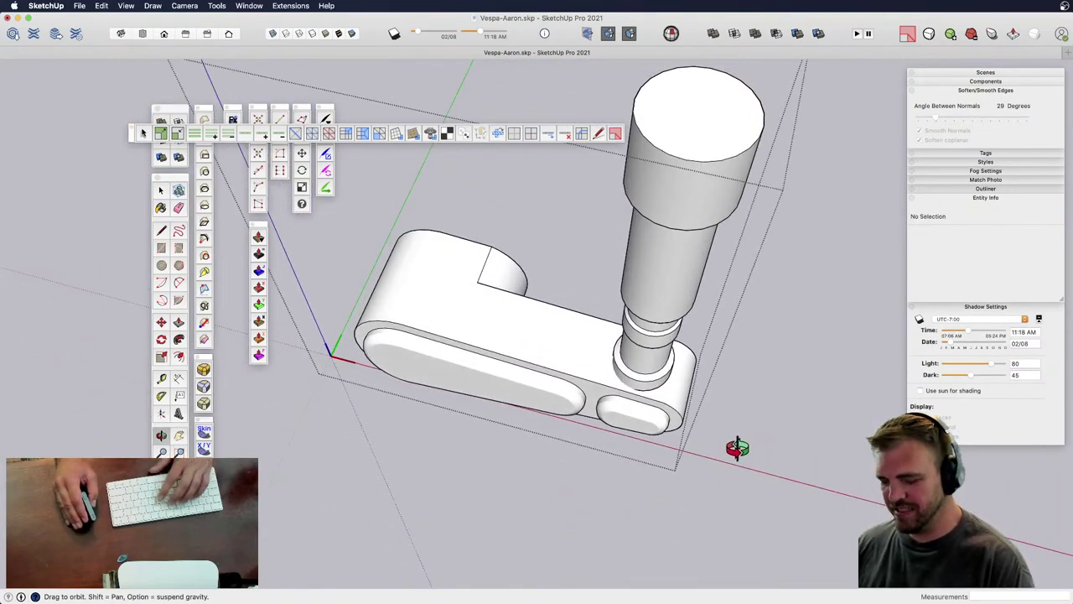
{"action": "left_click", "coordinate": [771, 463]}
{"action": "key", "text": "p"}
{"action": "left_click", "coordinate": [745, 476]}
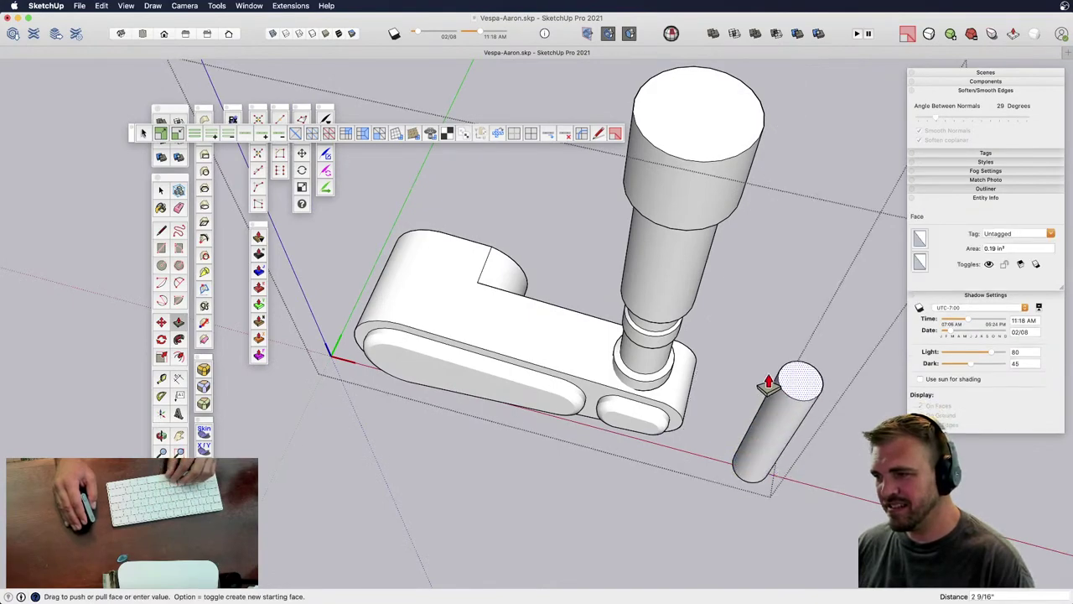
{"action": "left_click", "coordinate": [770, 380]}
{"action": "key", "text": "space"}
{"action": "triple_click", "coordinate": [777, 432]}
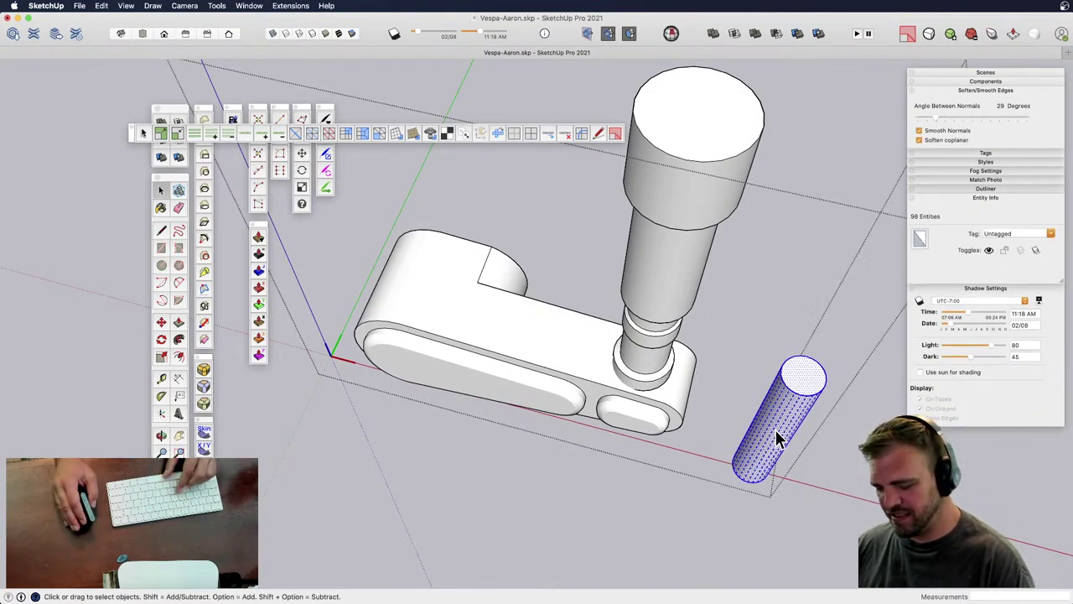
{"action": "key", "text": "g"}
- Move the plain cylinder group onto the arm beside the shock and copy it about 3/4" toward the arm's wide end
{"action": "key", "text": "m"}
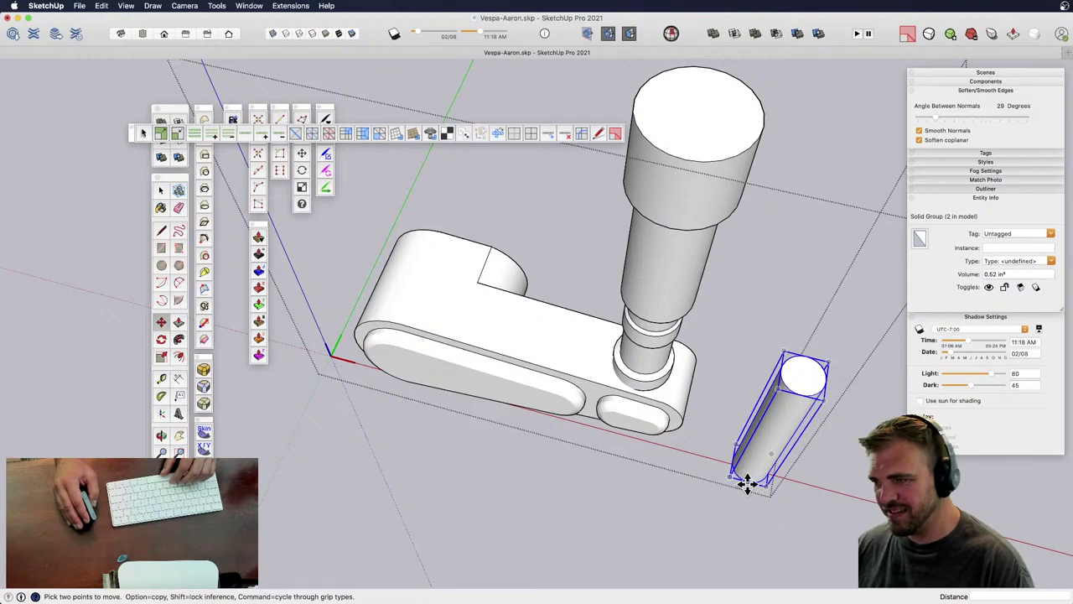
{"action": "left_click_drag", "start_coordinate": [747, 482], "coordinate": [556, 371]}
{"action": "middle_click_drag", "start_coordinate": [556, 371], "coordinate": [828, 575]}
{"action": "mouse_move", "coordinate": [742, 521]}
{"action": "left_mouse_down"}
{"action": "mouse_move", "coordinate": [754, 506]}
{"action": "mouse_move", "coordinate": [736, 504]}
{"action": "left_mouse_up"}
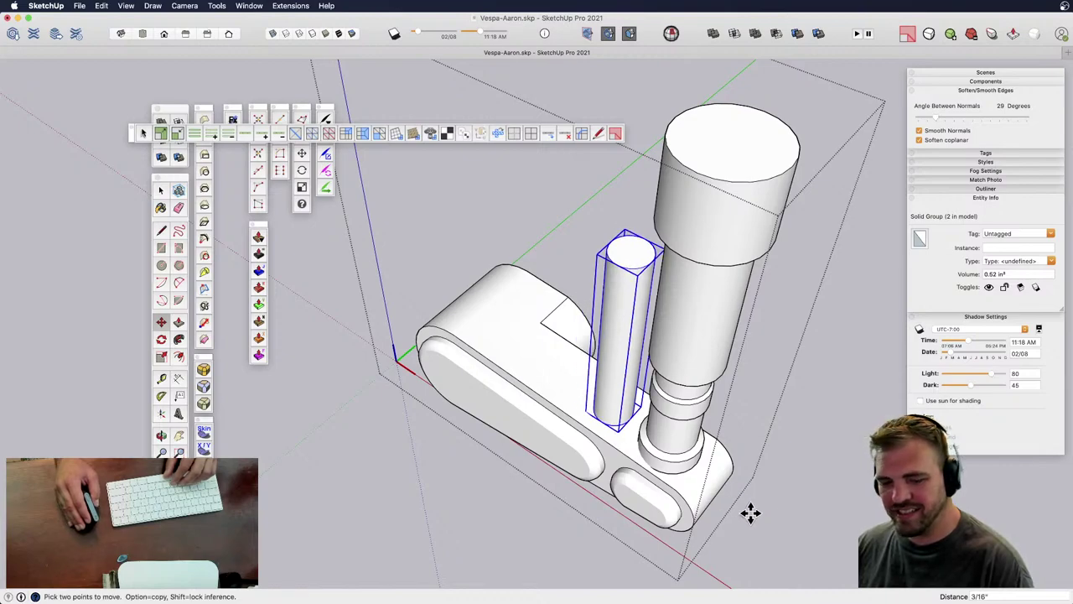
{"action": "key", "text": "alt"}
{"action": "left_click_drag", "start_coordinate": [820, 507], "coordinate": [771, 477]}
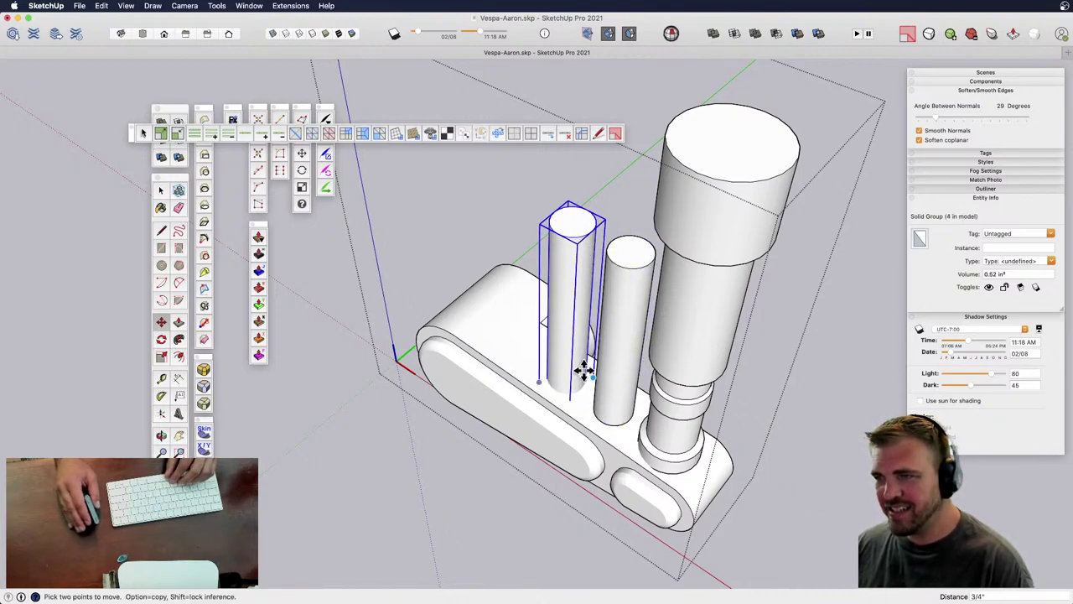
- Open the copied cylinder's group and move its side edge outward by 1/8" to enlarge the cylinder's radius
{"action": "key", "text": "space"}
{"action": "double_click", "coordinate": [562, 283]}
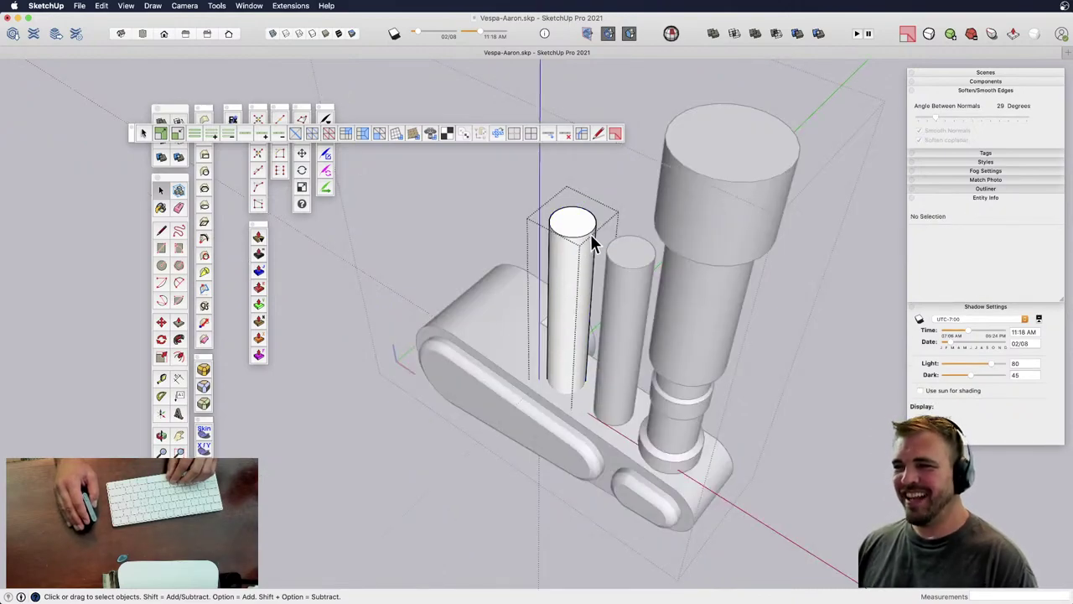
{"action": "key", "text": "m"}
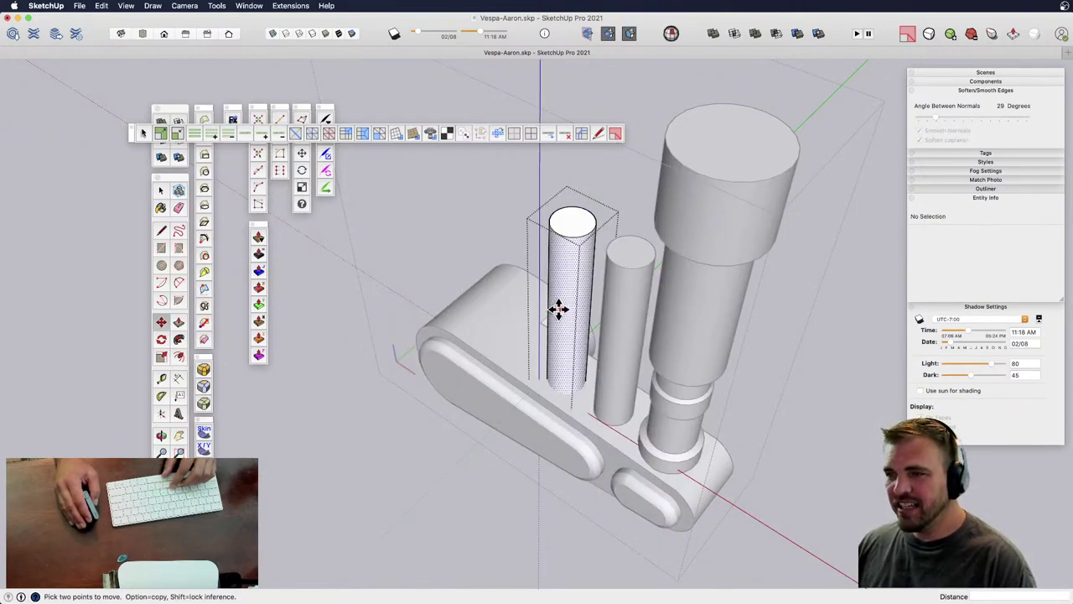
{"action": "left_click", "coordinate": [554, 309]}
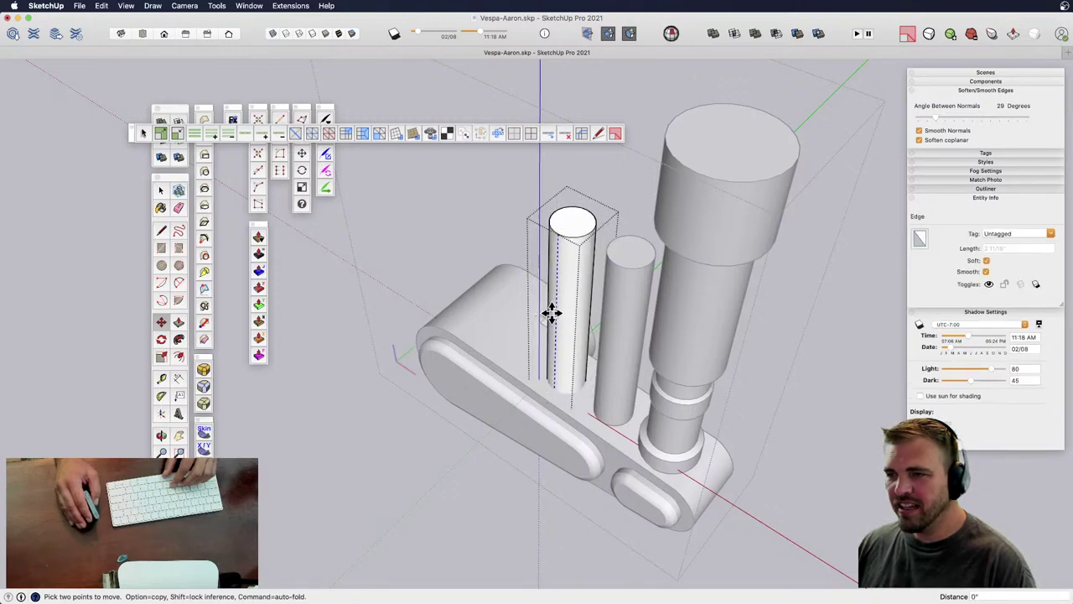
{"action": "left_click", "coordinate": [551, 313]}
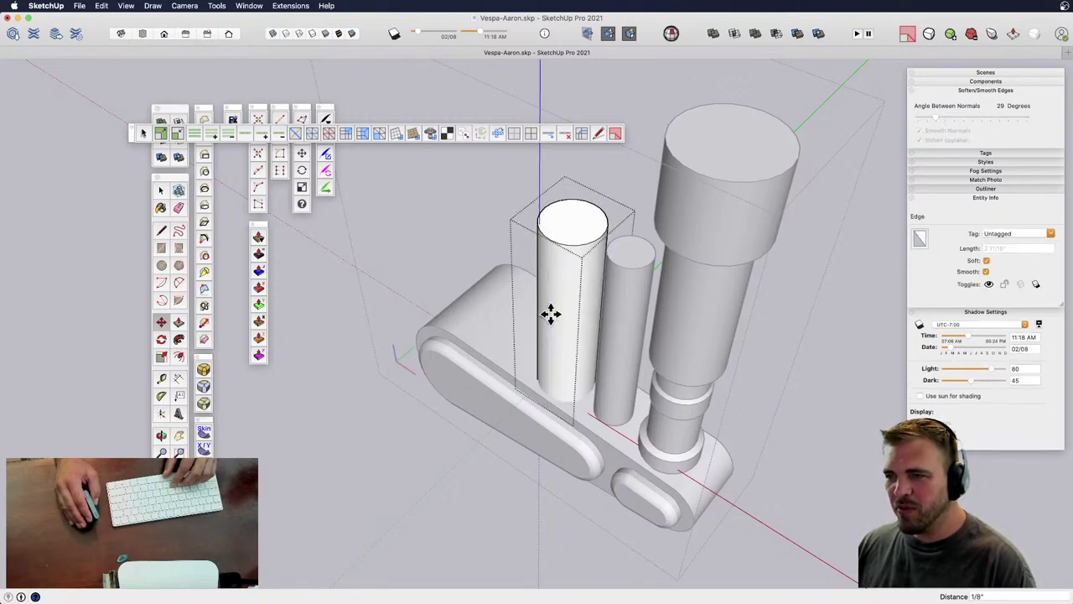
{"action": "scroll", "coordinate": [573, 335], "scroll_direction": "down", "scroll_amount": 3}
{"action": "middle_click_drag", "start_coordinate": [560, 345], "coordinate": [565, 320], "text": "shift"}
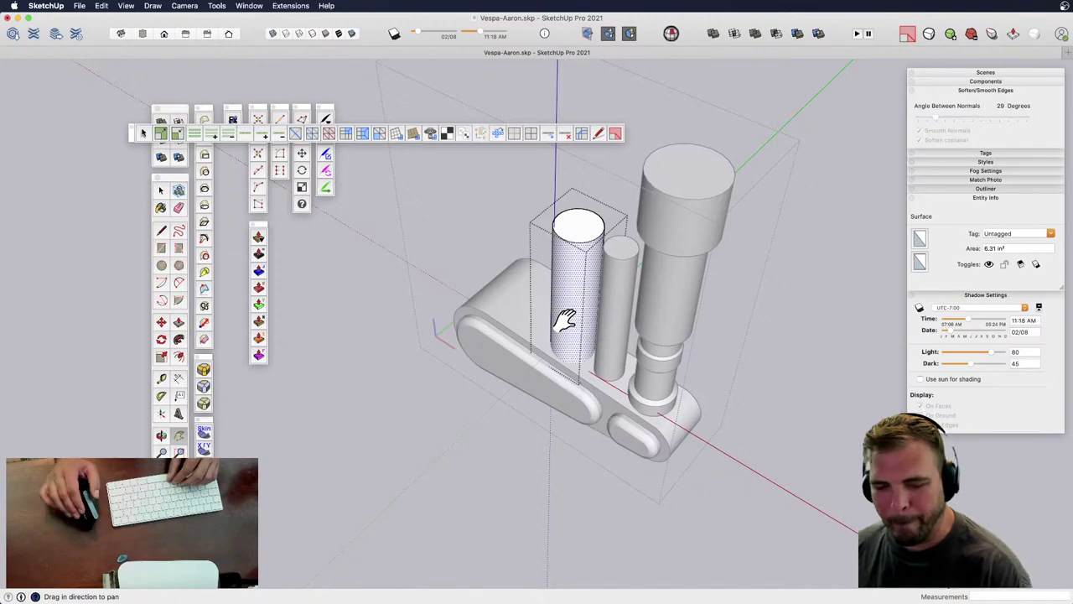
{"action": "scroll", "coordinate": [567, 314], "scroll_direction": "up", "scroll_amount": 3}
{"action": "key", "text": "m"}
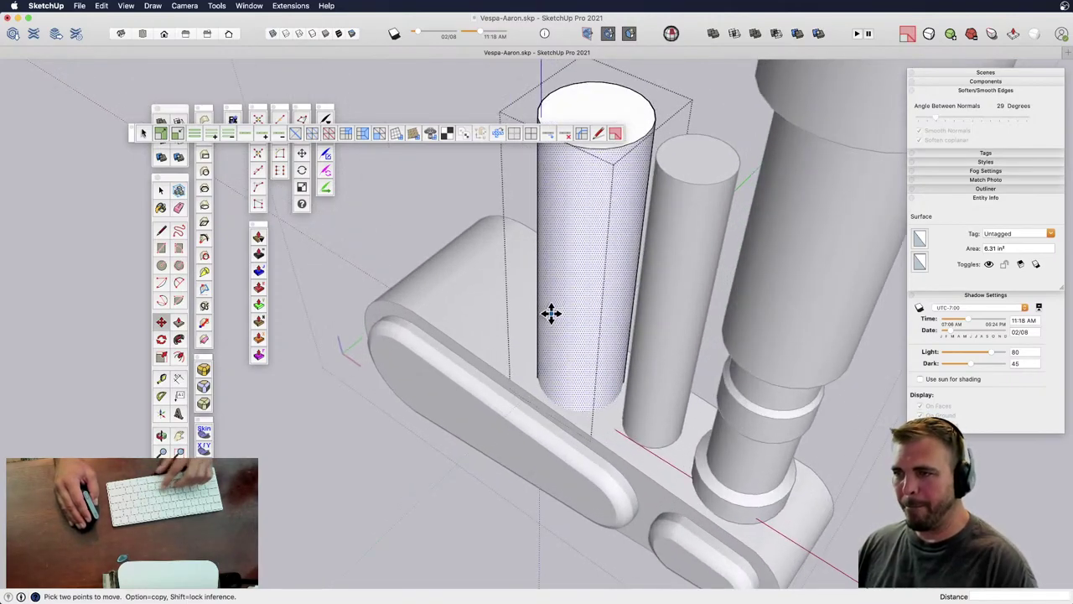
- Move the open cylinder's side edge inward by 1/4" to slim it to a thin rod, and close its group
{"action": "key", "text": "Escape"}
{"action": "left_click_drag", "start_coordinate": [569, 305], "coordinate": [576, 298]}
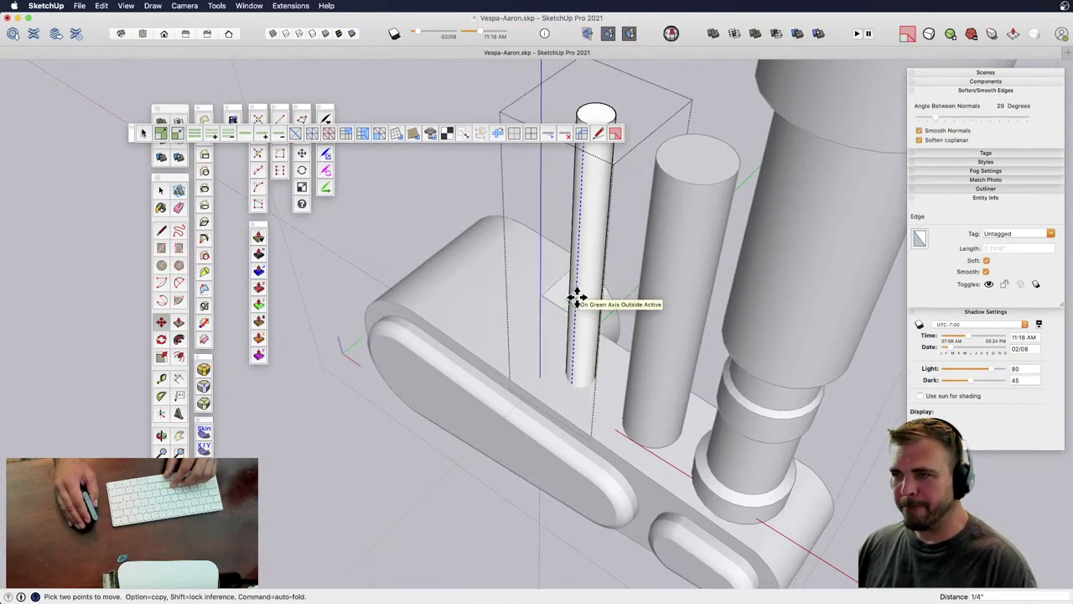
{"action": "scroll", "coordinate": [550, 307], "scroll_direction": "down", "scroll_amount": 6}
{"action": "middle_click_drag", "start_coordinate": [556, 352], "coordinate": [621, 358]}
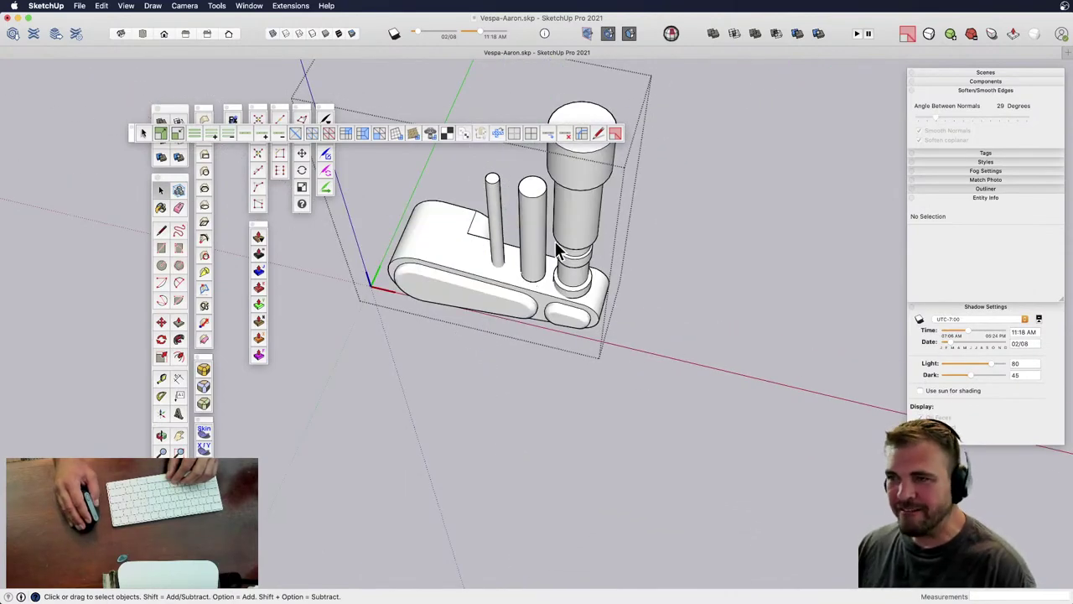
- Open the thicker plain cylinder's group beside the shock and move its bottom face upward to shorten the cylinder to about 1 1/2"
{"action": "left_click", "coordinate": [521, 245]}
{"action": "middle_click_drag", "start_coordinate": [521, 245], "coordinate": [599, 333]}
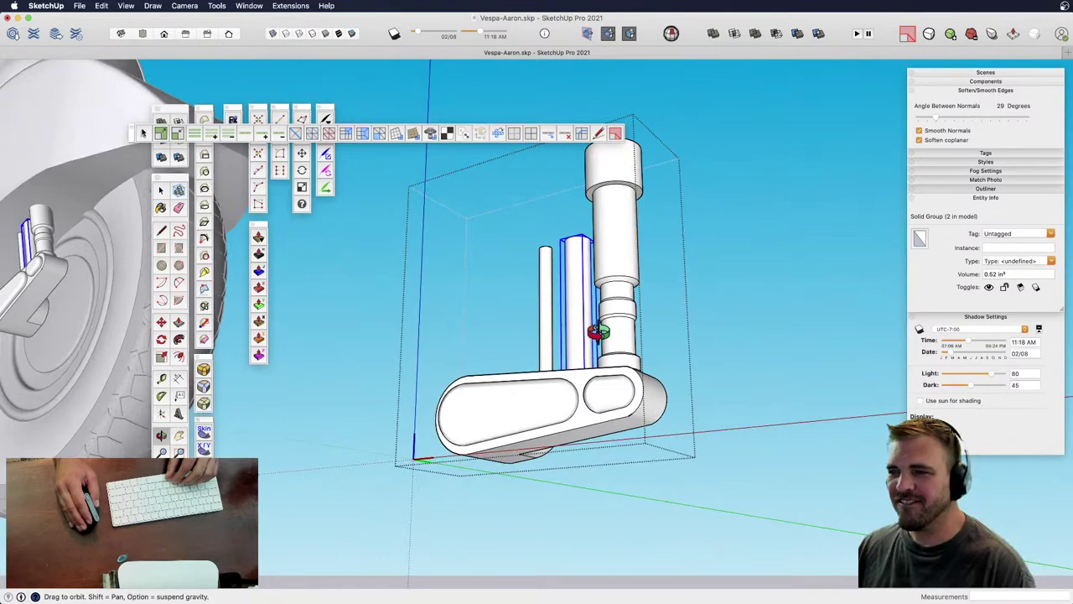
{"action": "double_click", "coordinate": [579, 346]}
{"action": "left_click_drag", "start_coordinate": [546, 345], "coordinate": [634, 433]}
{"action": "scroll", "coordinate": [594, 321], "scroll_direction": "up", "scroll_amount": 5}
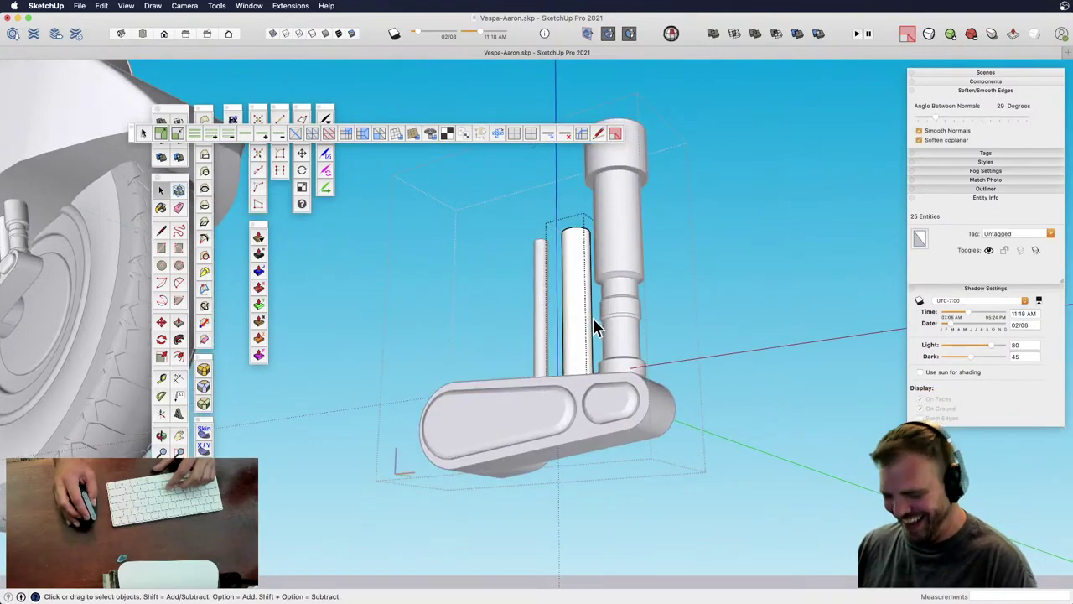
{"action": "key", "text": "m"}
{"action": "left_click", "coordinate": [557, 393]}
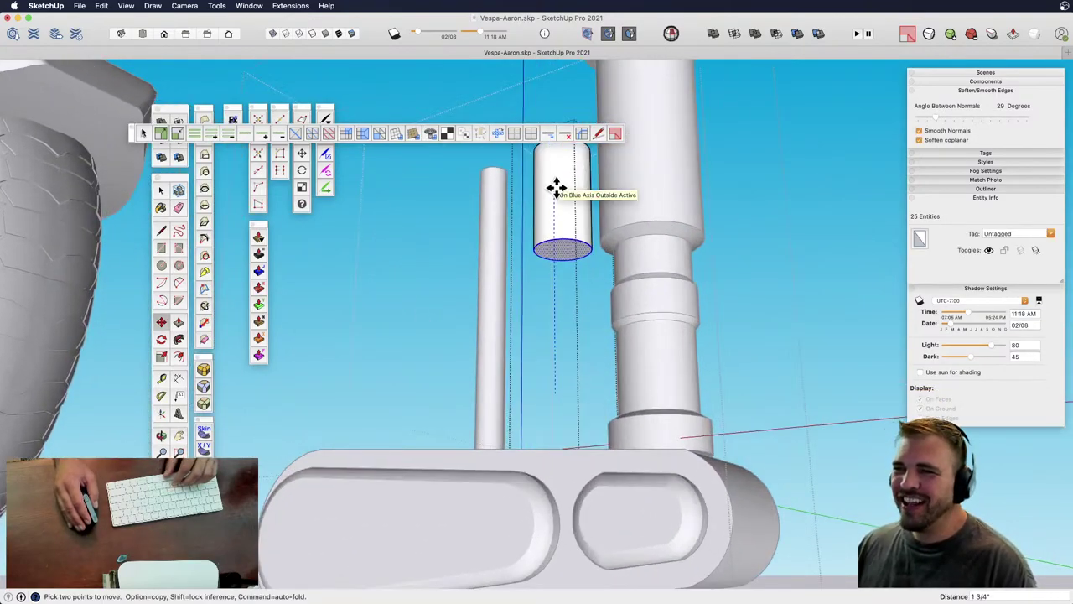
{"action": "left_click", "coordinate": [556, 249]}
- Move the shortened cylinder's side edge outward by 1/16" to enlarge its radius
{"action": "middle_click_drag", "start_coordinate": [558, 288], "coordinate": [499, 406]}
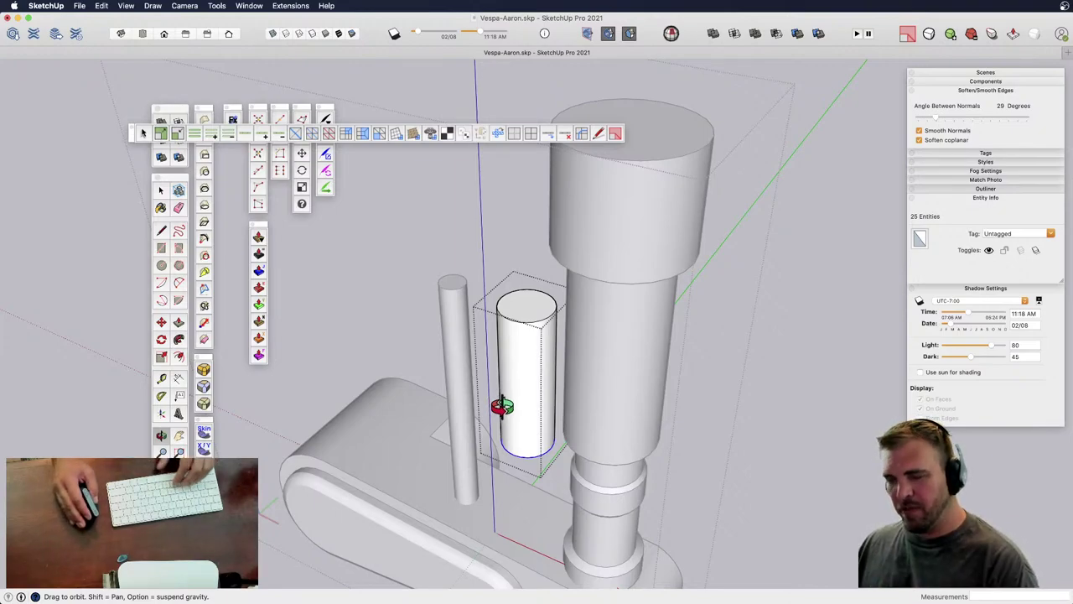
{"action": "key", "text": "m"}
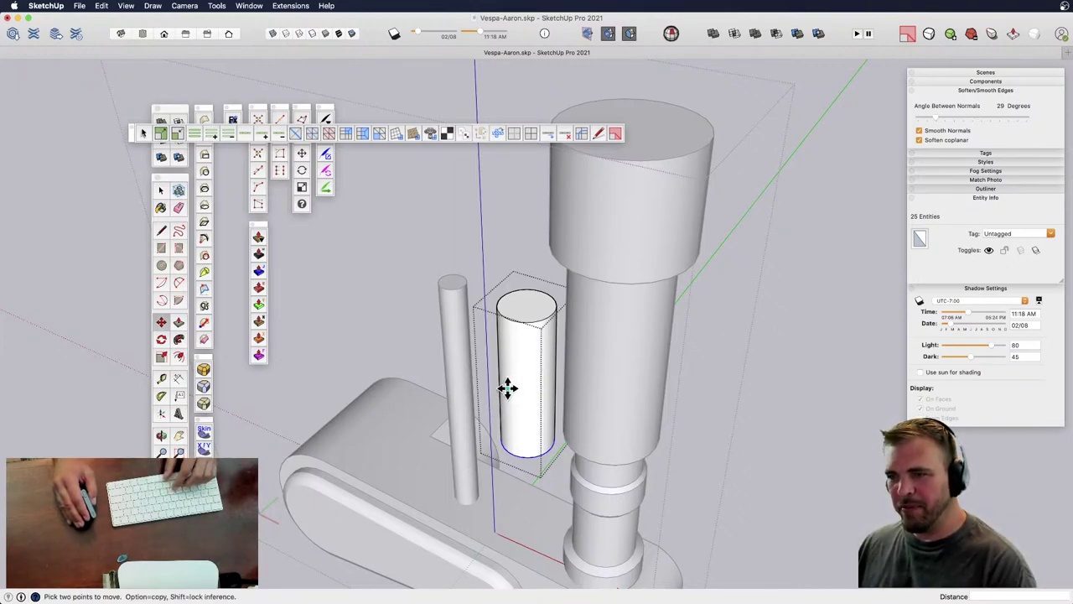
{"action": "key", "text": "space"}
{"action": "left_click", "coordinate": [494, 351]}
{"action": "key", "text": "m"}
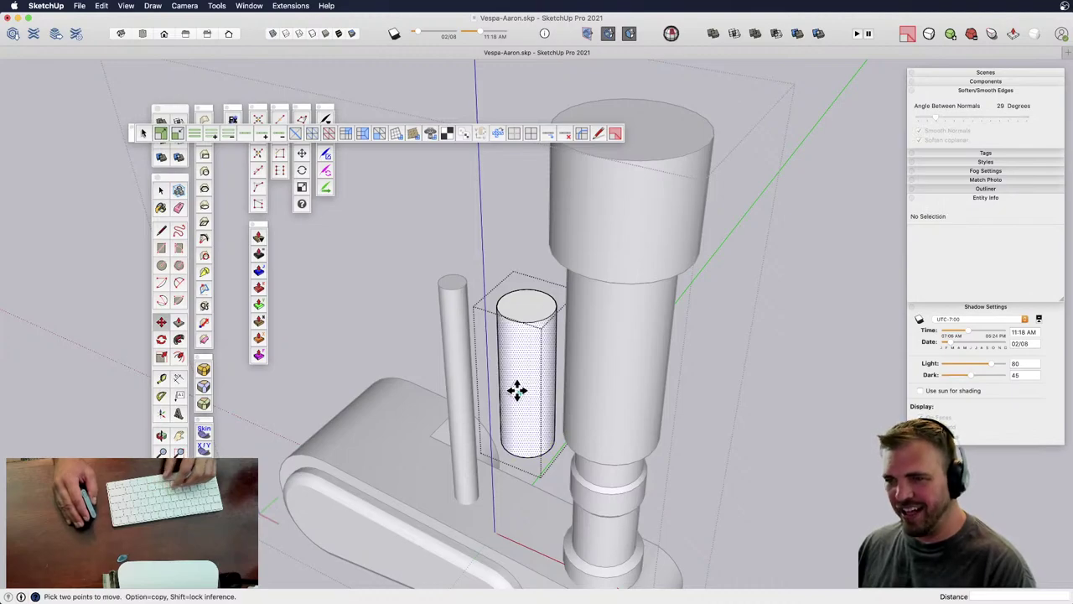
{"action": "left_click", "coordinate": [512, 388]}
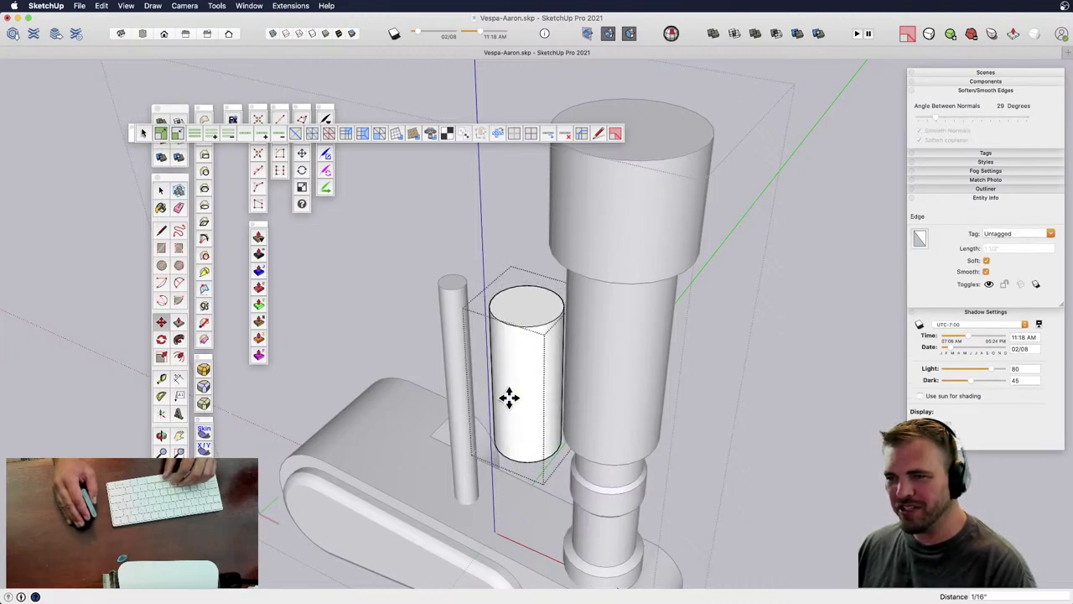
- Offset the outline of the cylinder's bottom face inward by about 1/16"
{"action": "middle_click_drag", "start_coordinate": [509, 398], "coordinate": [578, 109], "text": "shift"}
{"action": "scroll", "coordinate": [576, 410], "scroll_direction": "up", "scroll_amount": 4}
{"action": "key", "text": "space"}
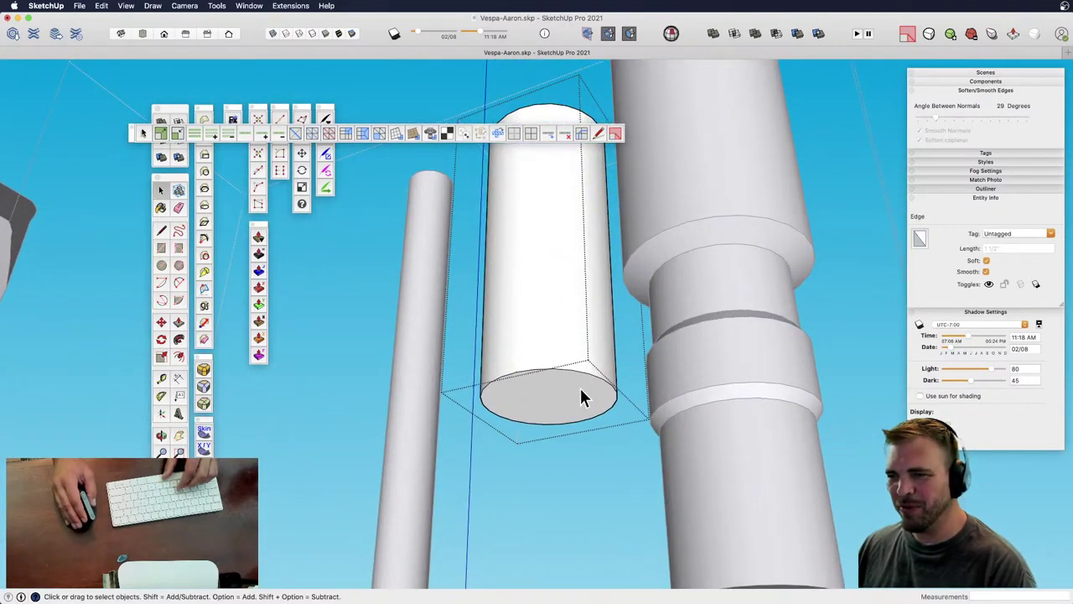
{"action": "left_click", "coordinate": [581, 387]}
{"action": "key", "text": "f"}
{"action": "left_click", "coordinate": [586, 385]}
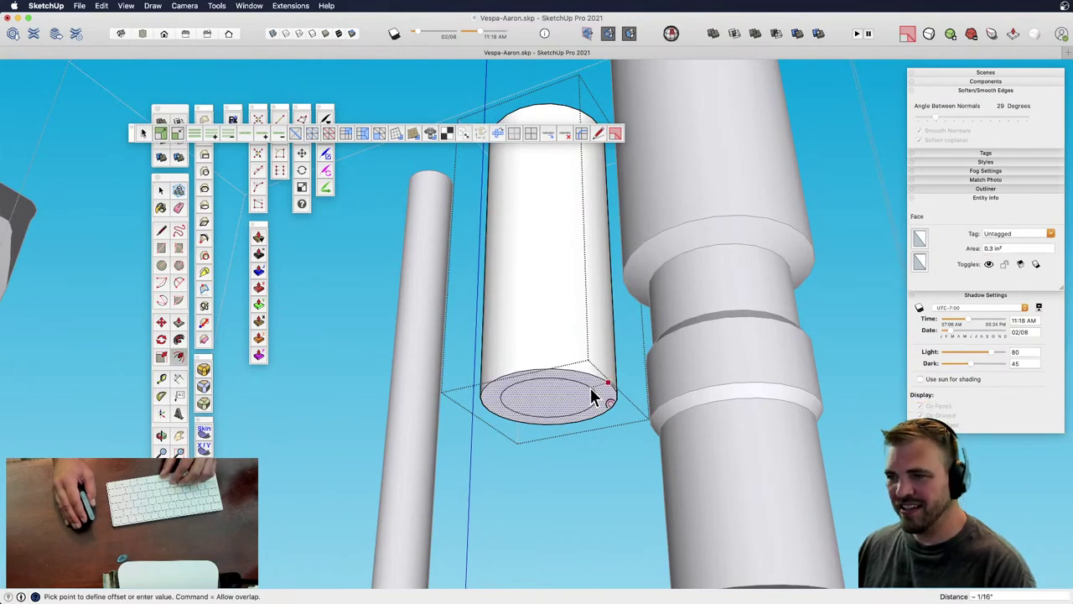
{"action": "left_click", "coordinate": [590, 387]}
- Push the inner bottom circle about 1/2" up into the cylinder to hollow its lower end
{"action": "key", "text": "p"}
{"action": "left_click_drag", "start_coordinate": [546, 414], "coordinate": [578, 323]}
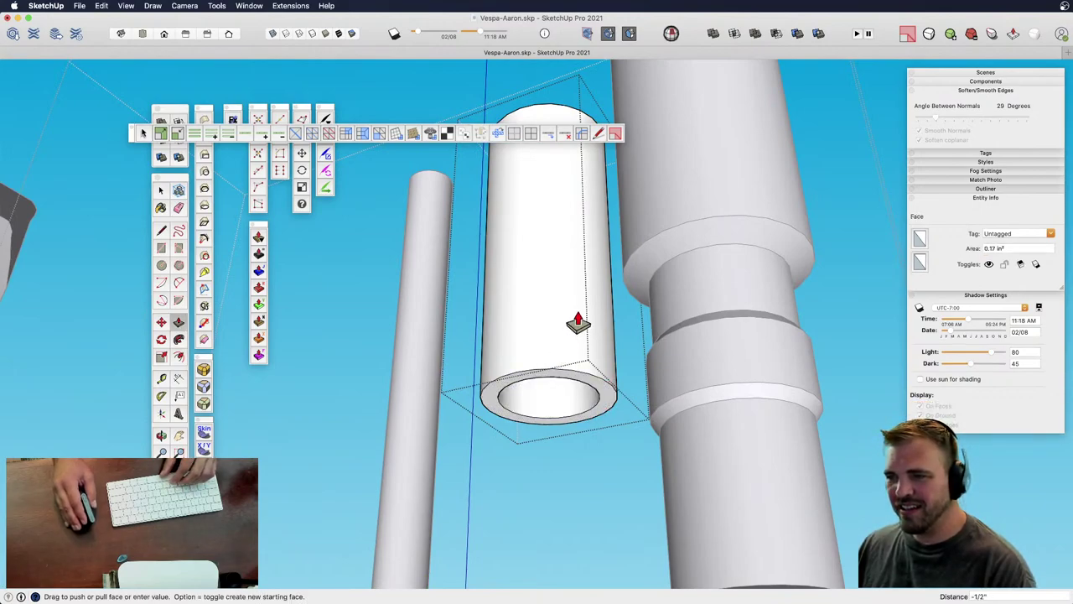
{"action": "left_click", "coordinate": [559, 351]}
- Offset the hollow end's rim edges to mark a narrower ring in the middle of the rim
{"action": "scroll", "coordinate": [559, 350], "scroll_direction": "down", "scroll_amount": 3}
{"action": "middle_click_drag", "start_coordinate": [549, 379], "coordinate": [543, 454]}
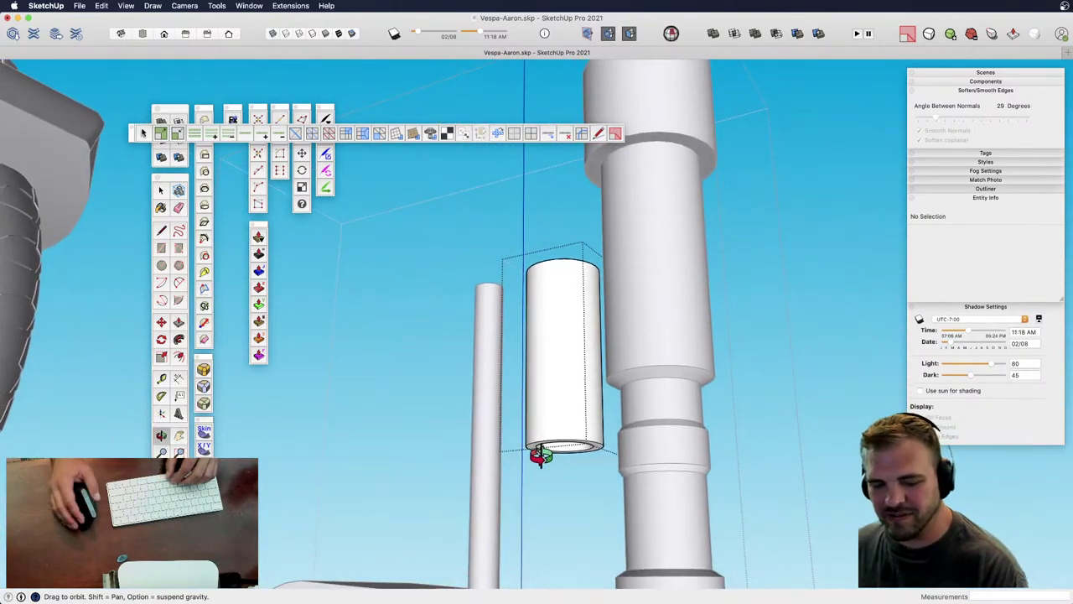
{"action": "scroll", "coordinate": [587, 460], "scroll_direction": "up", "scroll_amount": 10}
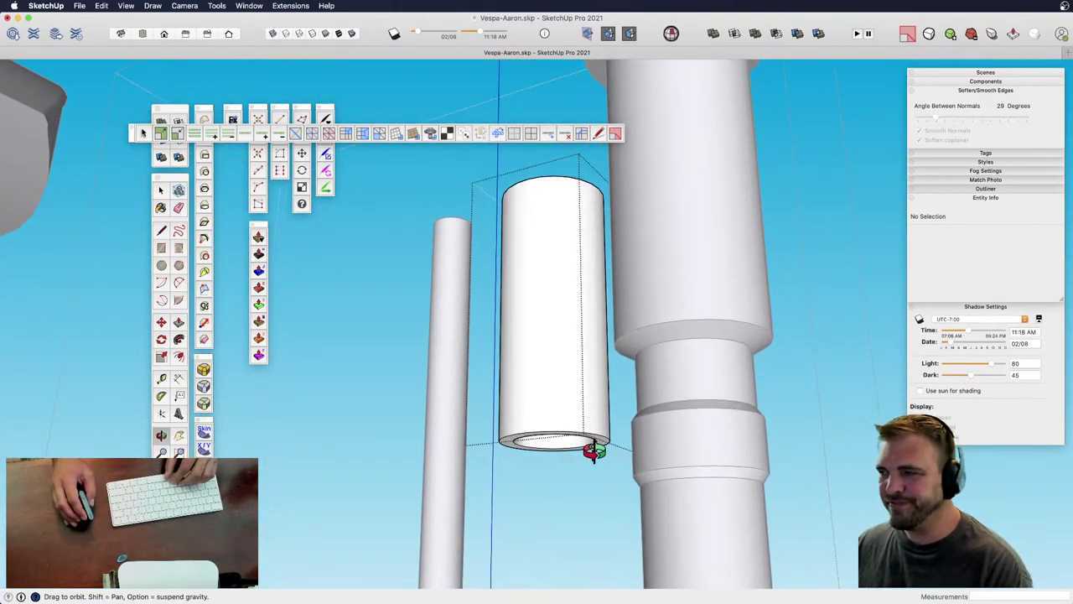
{"action": "key", "text": "f"}
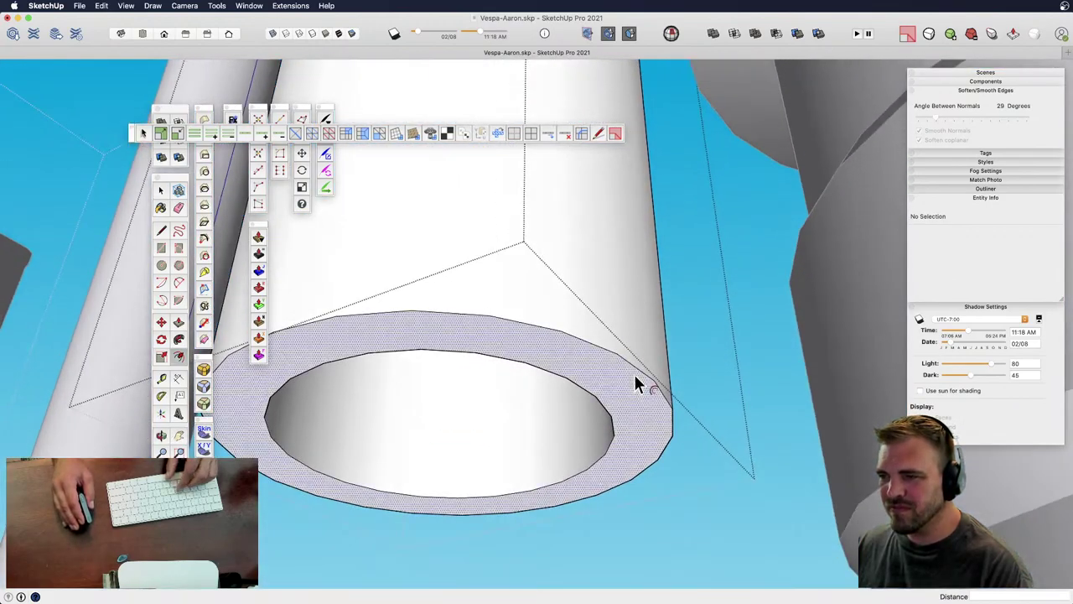
{"action": "left_click", "coordinate": [631, 375]}
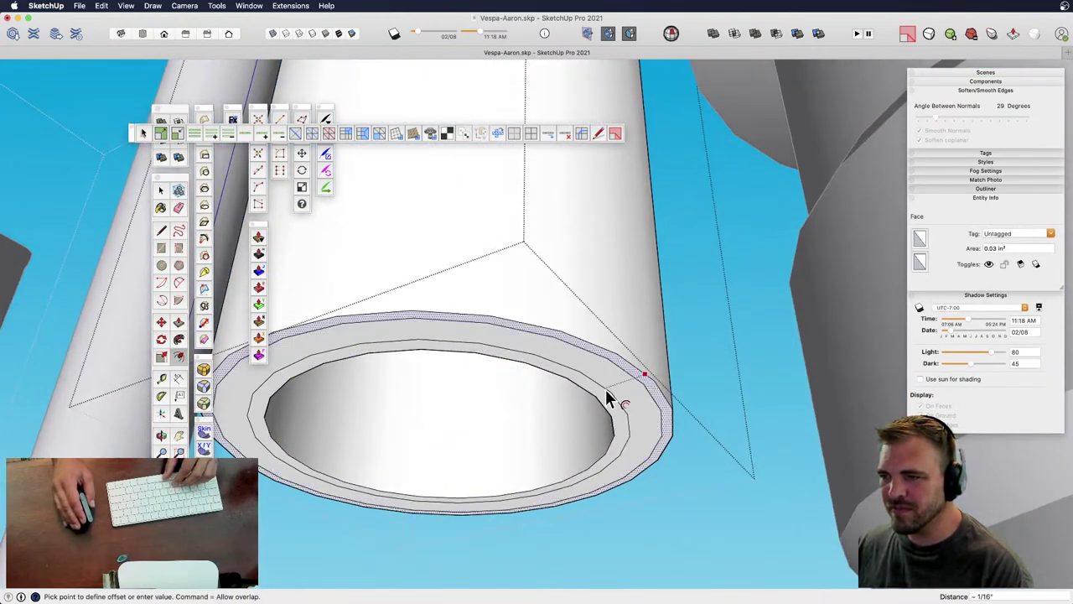
{"action": "left_click", "coordinate": [606, 390]}
- Move the middle ring of the rim slightly downward to bevel the inner and outer edges of the opening
{"action": "key", "text": "space"}
{"action": "left_click", "coordinate": [634, 407]}
{"action": "middle_click_drag", "start_coordinate": [634, 407], "coordinate": [624, 434]}
{"action": "key", "text": "m"}
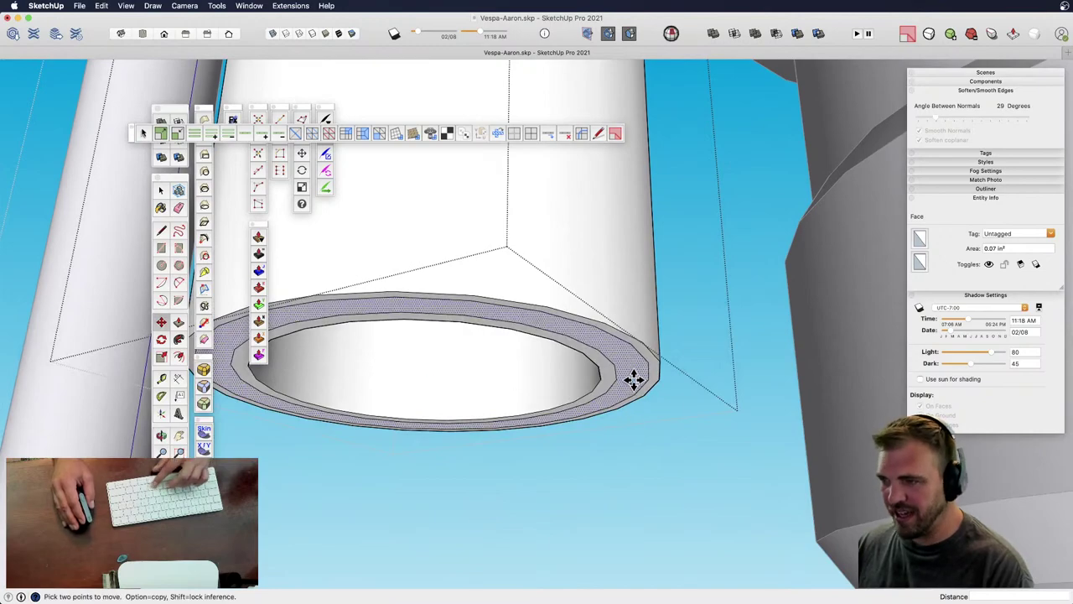
{"action": "left_click", "coordinate": [632, 388]}
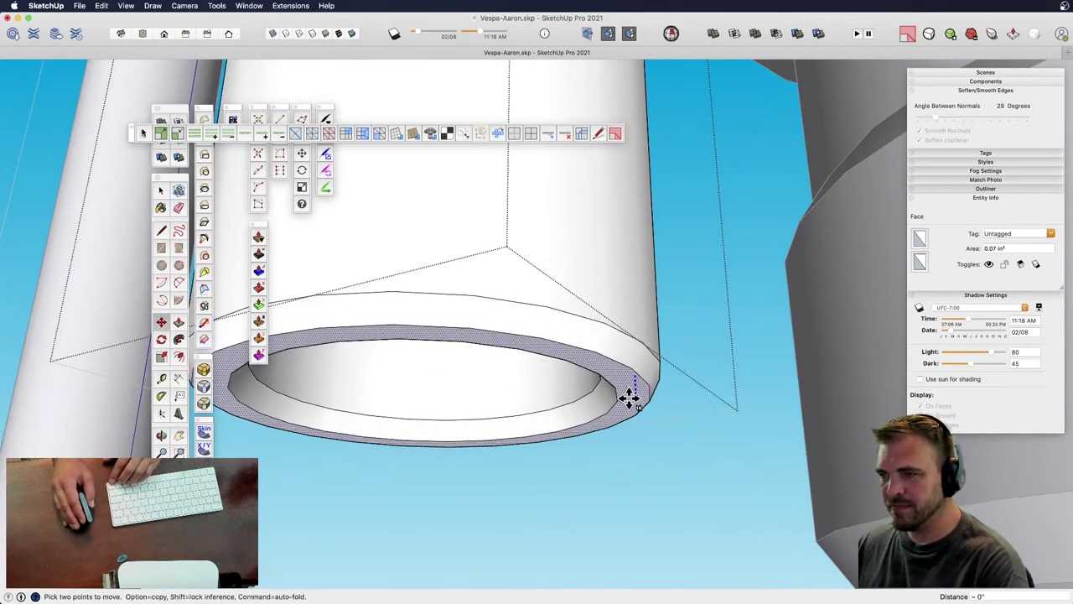
{"action": "scroll", "coordinate": [625, 387], "scroll_direction": "down", "scroll_amount": 3}
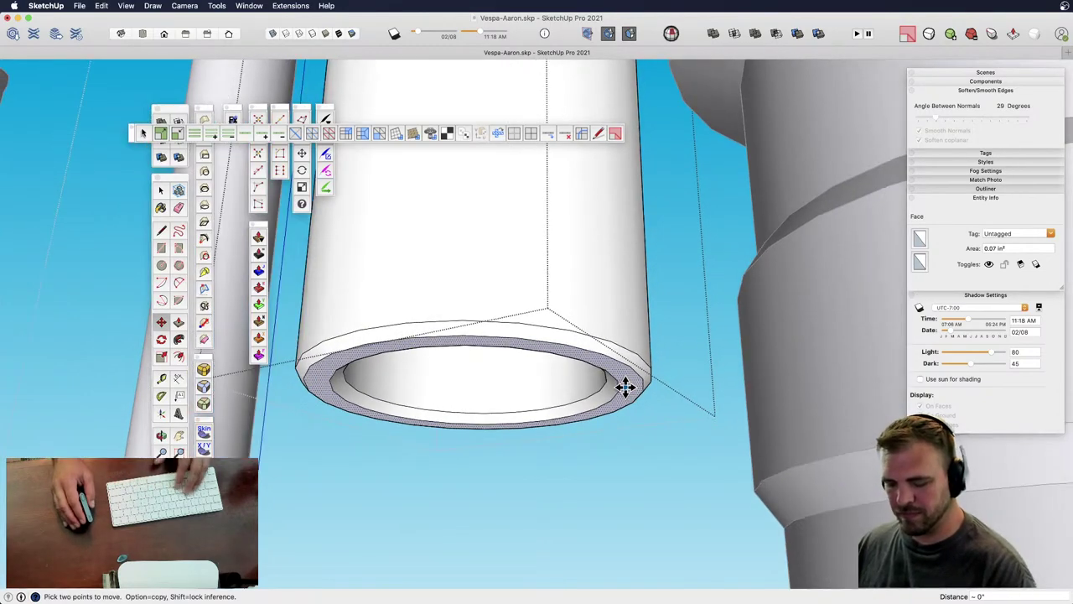
- Soften the bevel edges around the outside and inside of the hollow end's rim
{"action": "key", "text": "e"}
{"action": "left_click", "coordinate": [622, 345]}
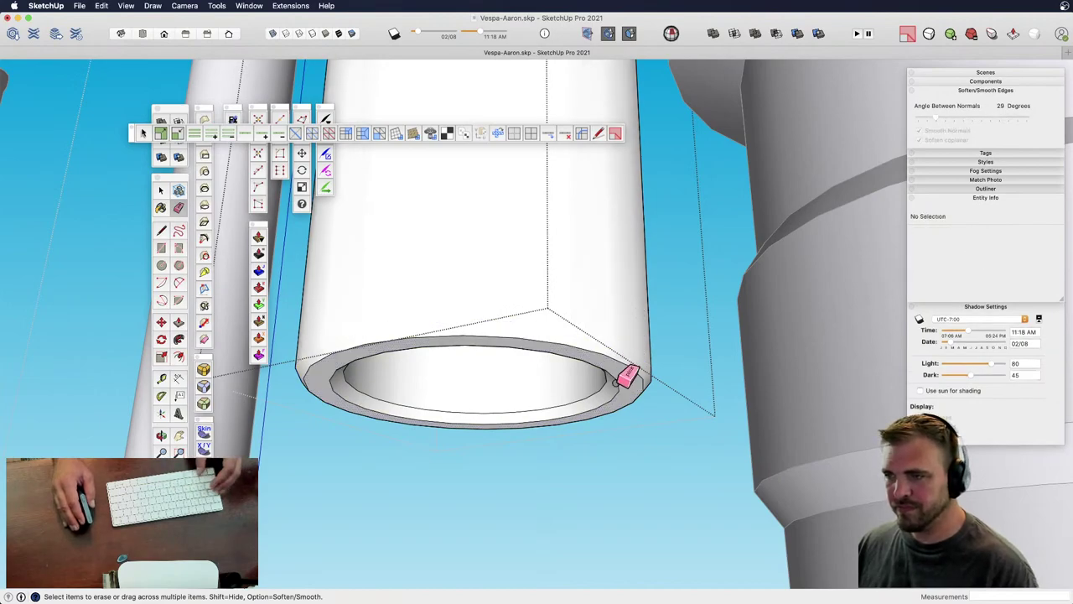
{"action": "left_click_drag", "start_coordinate": [607, 384], "coordinate": [624, 395]}
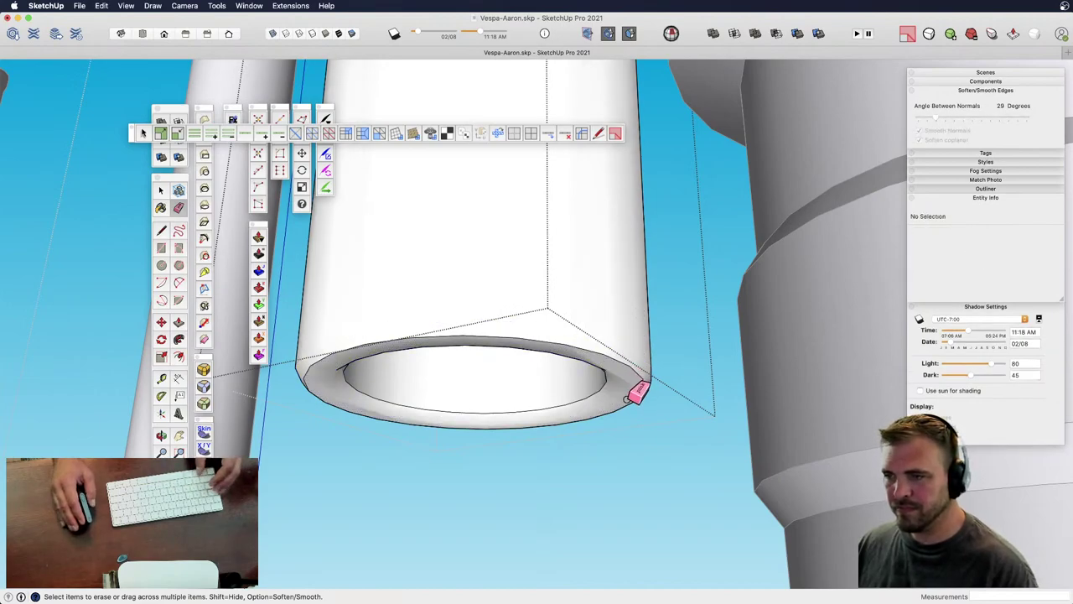
{"action": "scroll", "coordinate": [625, 397], "scroll_direction": "down", "scroll_amount": 10}
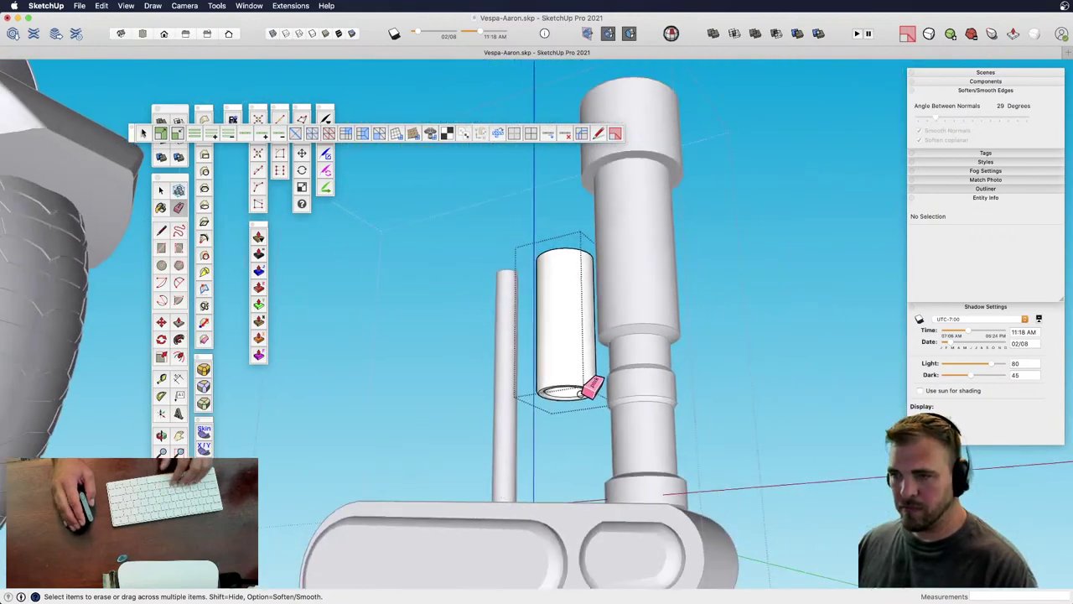
- Pull the hollow cylinder's top face up by 1 1/16" and close its group
{"action": "middle_click_drag", "start_coordinate": [589, 380], "coordinate": [545, 304]}
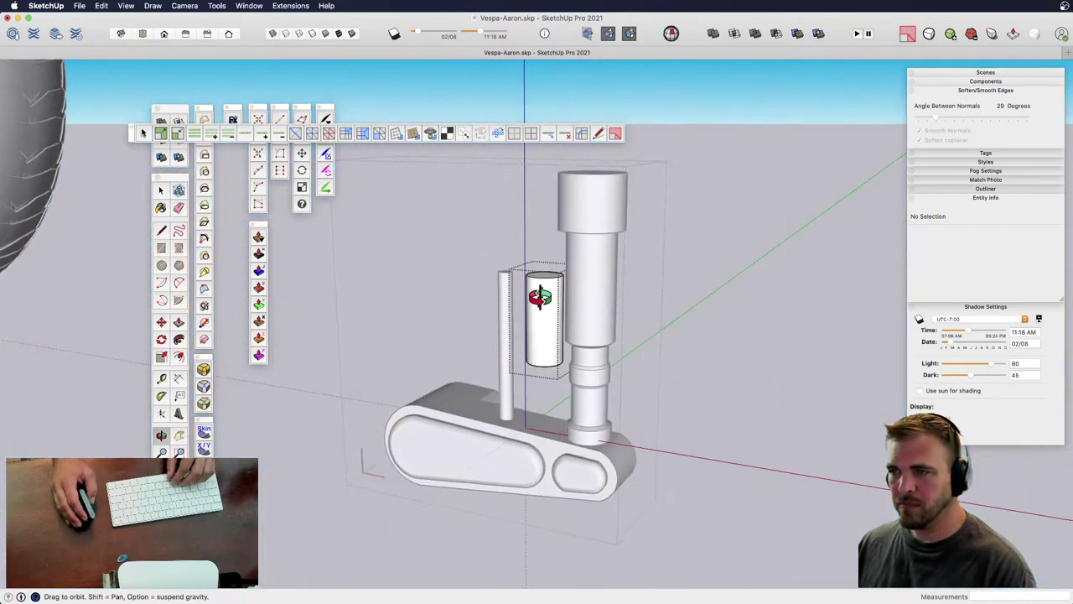
{"action": "key", "text": "p"}
{"action": "left_click_drag", "start_coordinate": [543, 281], "coordinate": [538, 220]}
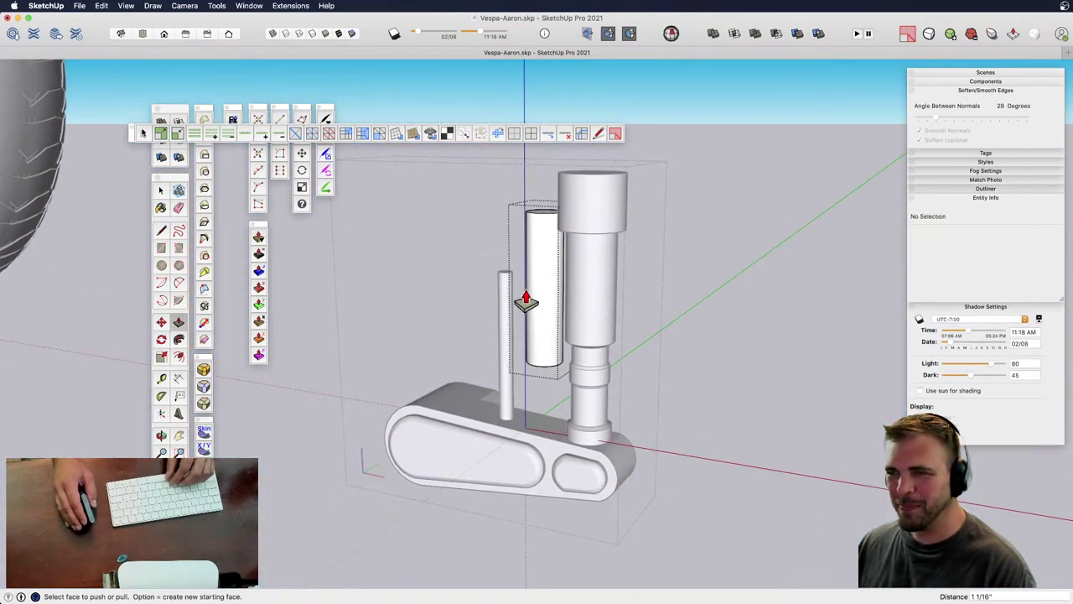
{"action": "key", "text": "space"}
{"action": "middle_click_drag", "start_coordinate": [690, 442], "coordinate": [515, 426]}
{"action": "scroll", "coordinate": [449, 322], "scroll_direction": "down", "scroll_amount": 5}
{"action": "scroll", "coordinate": [545, 369], "scroll_direction": "up", "scroll_amount": 5}
{"action": "left_click", "coordinate": [542, 379]}
- Convert the thin plain cylinder group on the arm into a component
{"action": "double_click", "coordinate": [484, 325]}
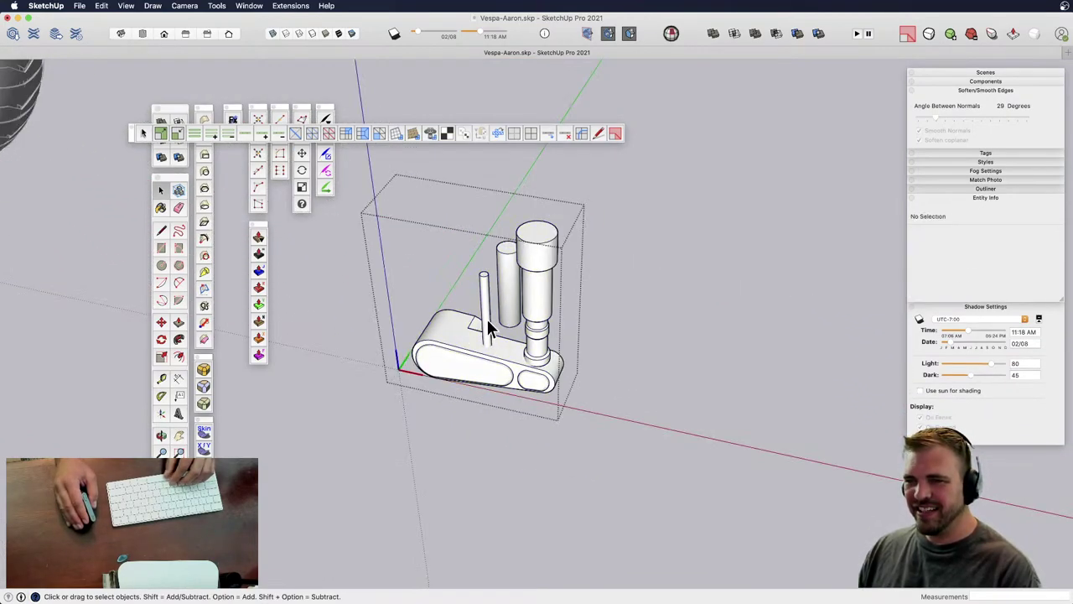
{"action": "left_click", "coordinate": [487, 322]}
{"action": "key", "text": "g"}
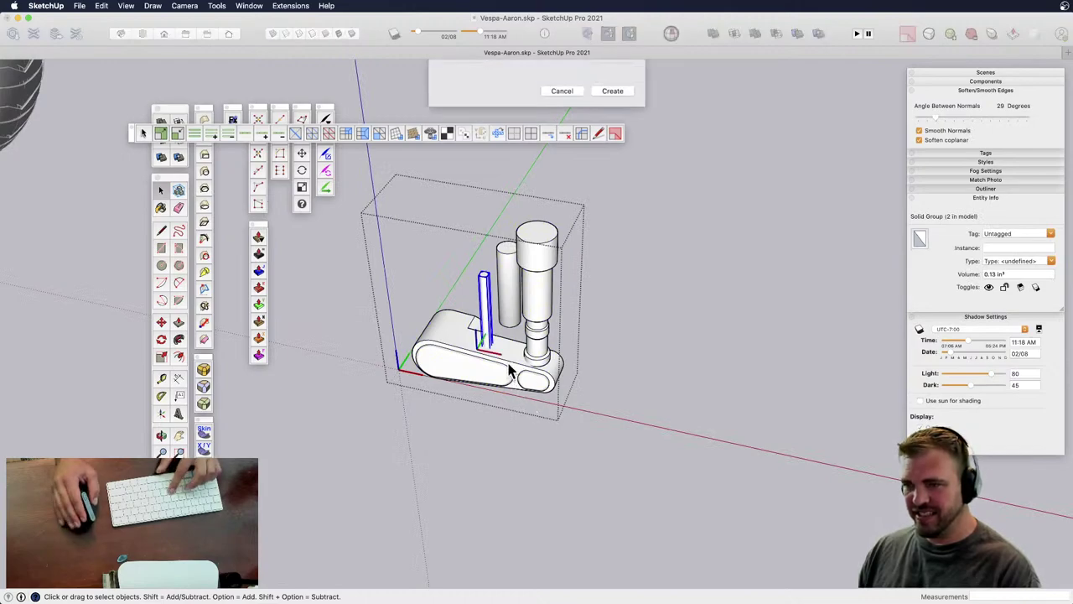
{"action": "key", "text": "Return"}
- Copy the thin cylinder component about 6" along the red axis, away from the suspension arm
{"action": "key", "text": "m"}
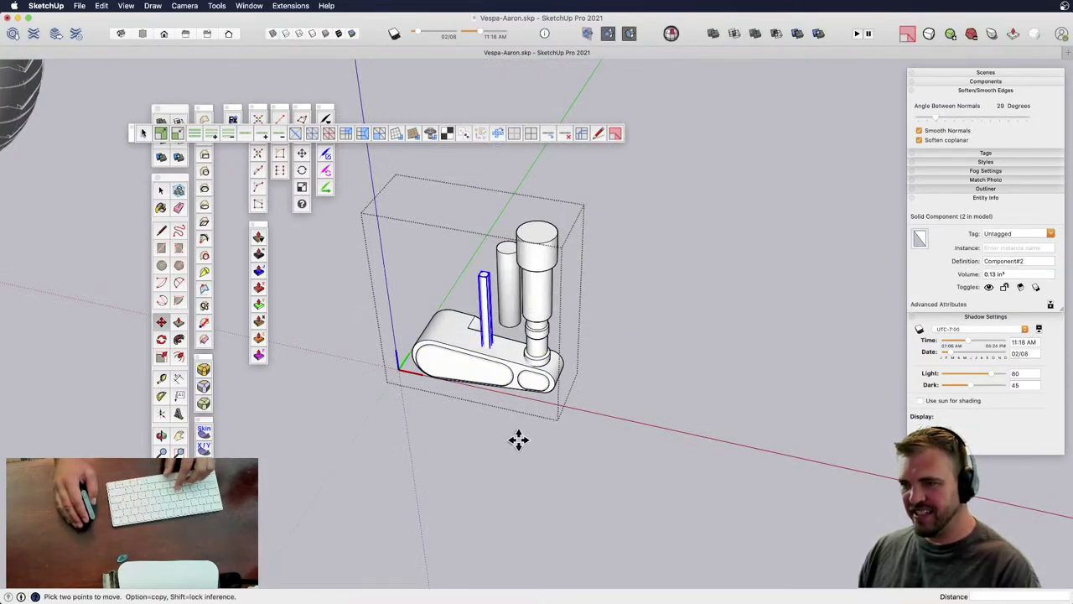
{"action": "left_click", "coordinate": [519, 440]}
{"action": "key", "text": "alt"}
{"action": "left_click", "coordinate": [729, 489]}
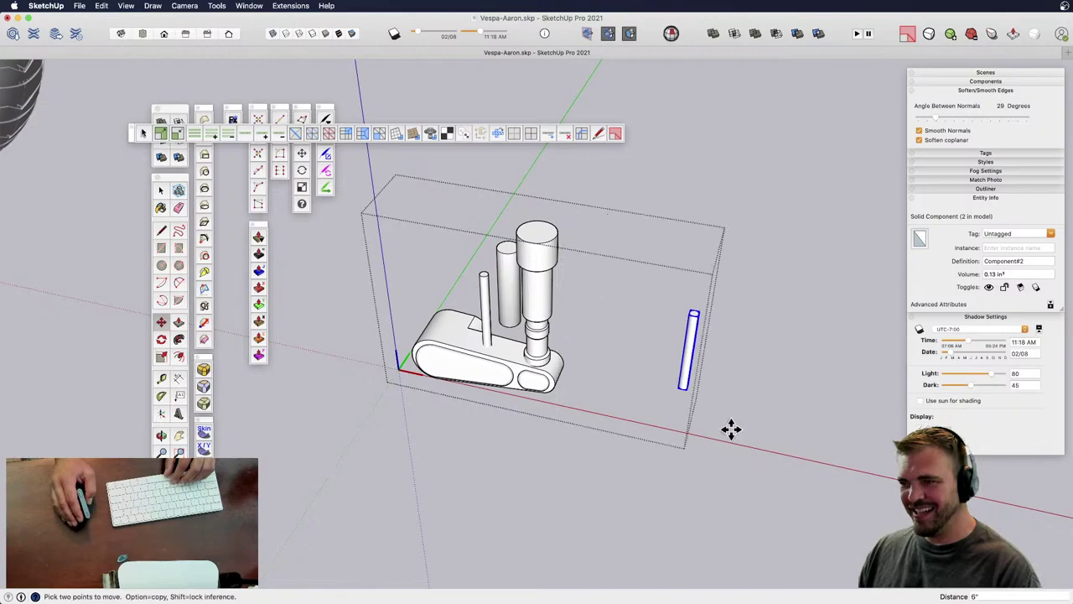
- Draw a circle about 5/8" in diameter centred on the top face of the copied thin cylinder
{"action": "scroll", "coordinate": [715, 350], "scroll_direction": "up", "scroll_amount": 3}
{"action": "middle_click_drag", "start_coordinate": [692, 330], "coordinate": [590, 433]}
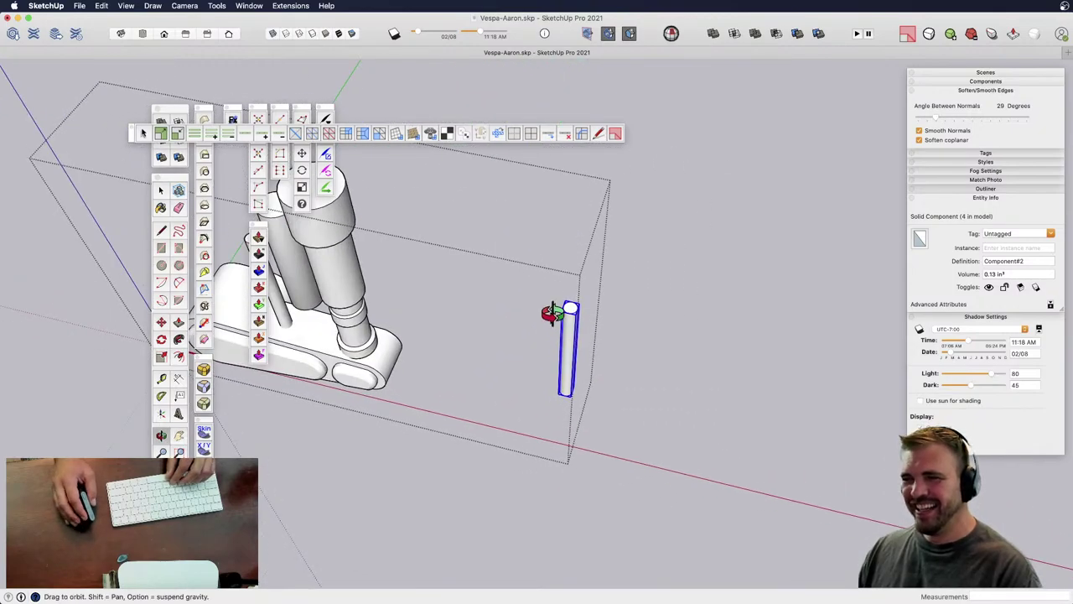
{"action": "scroll", "coordinate": [556, 308], "scroll_direction": "up", "scroll_amount": 3}
{"action": "mouse_move", "coordinate": [557, 308]}
{"action": "middle_mouse_down"}
{"action": "mouse_move", "coordinate": [575, 305]}
{"action": "mouse_move", "coordinate": [568, 311]}
{"action": "middle_mouse_up"}
{"action": "key", "text": "c"}
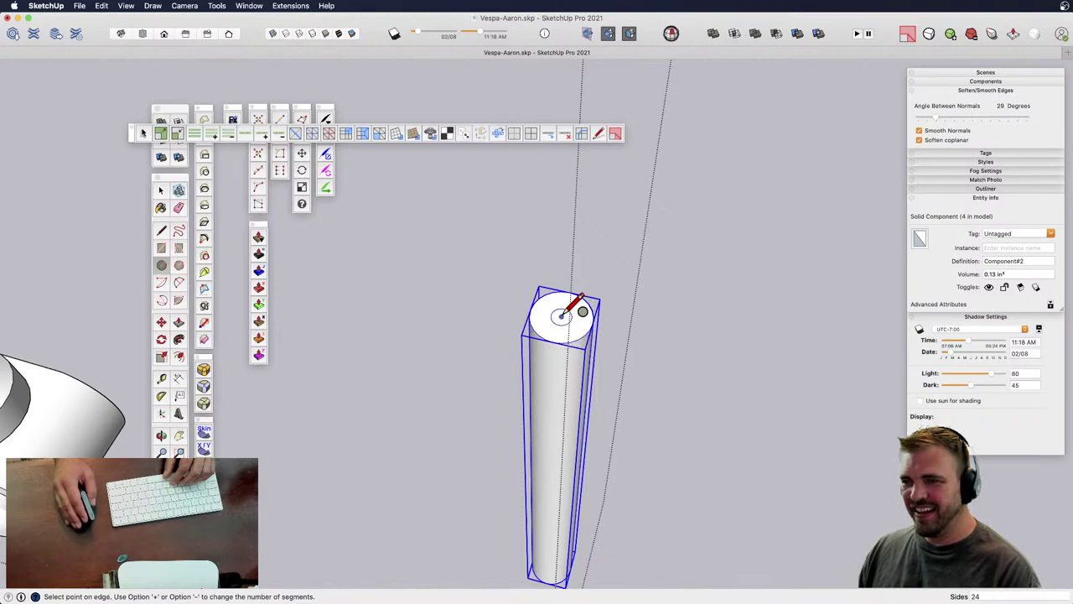
{"action": "left_click", "coordinate": [660, 327]}
{"action": "key", "text": "a"}
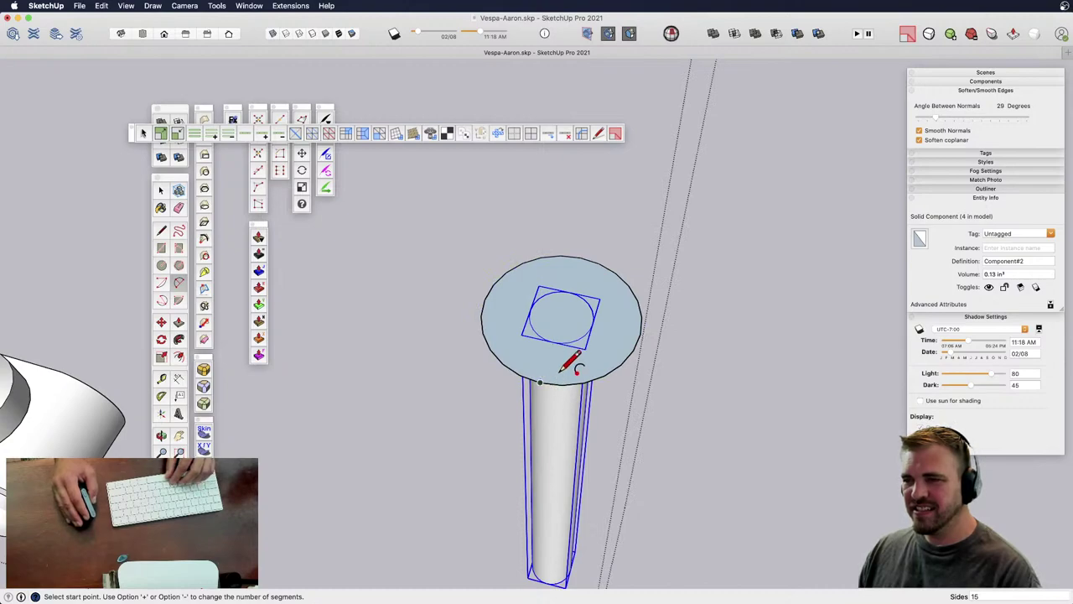
{"action": "key", "text": "space"}
{"action": "middle_click_drag", "start_coordinate": [582, 377], "coordinate": [562, 356]}
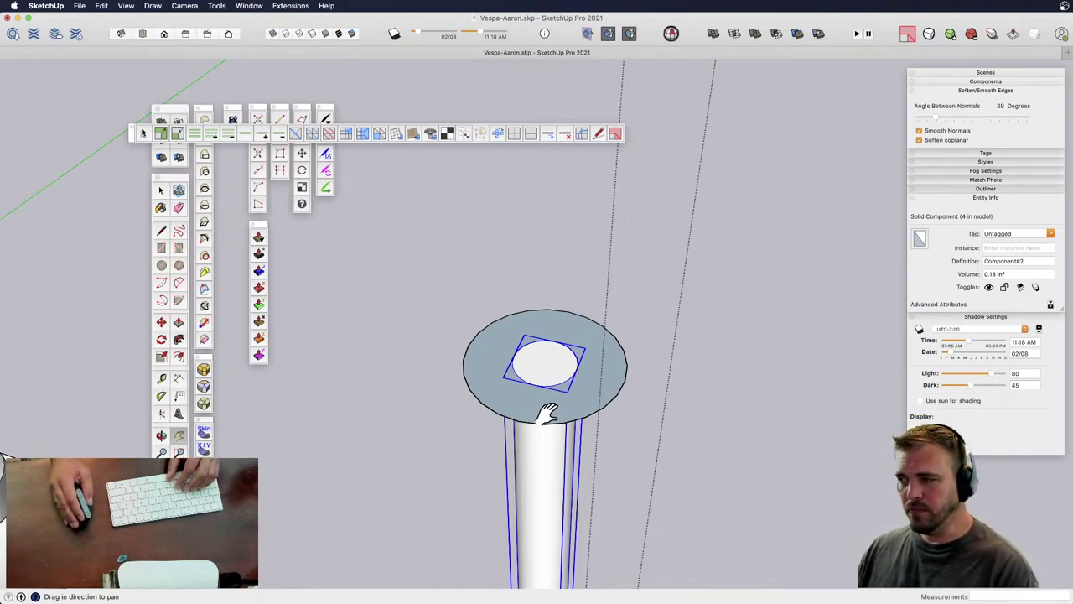
{"action": "key", "text": "a"}
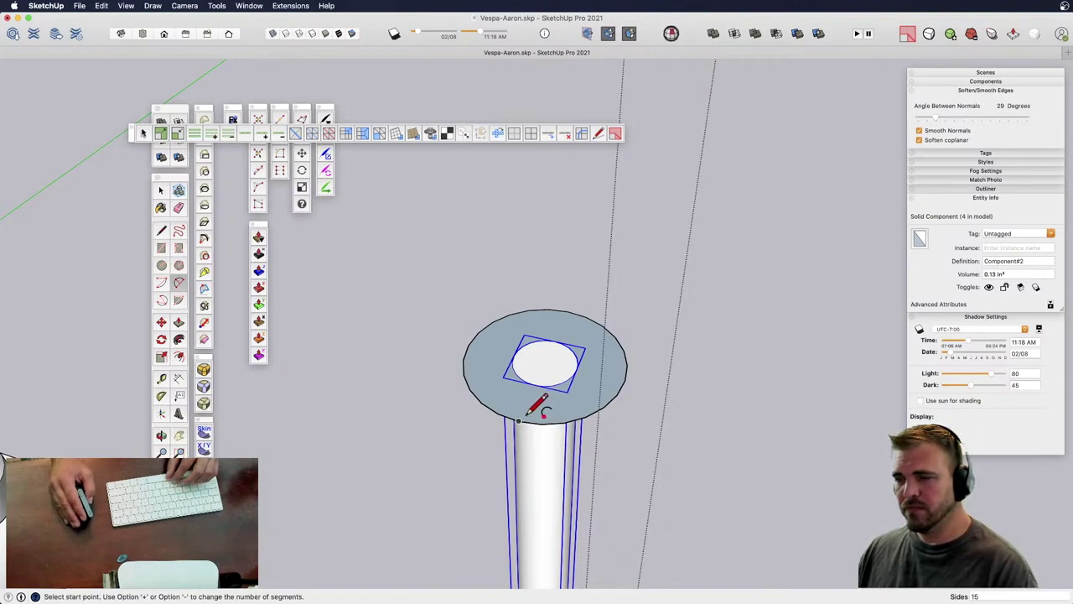
{"action": "key", "text": "space"}
- Group the disc on the thin cylinder and draw a half-circle arc along its rim, 5/8" across with a 5/16" bulge
{"action": "left_click", "coordinate": [559, 405]}
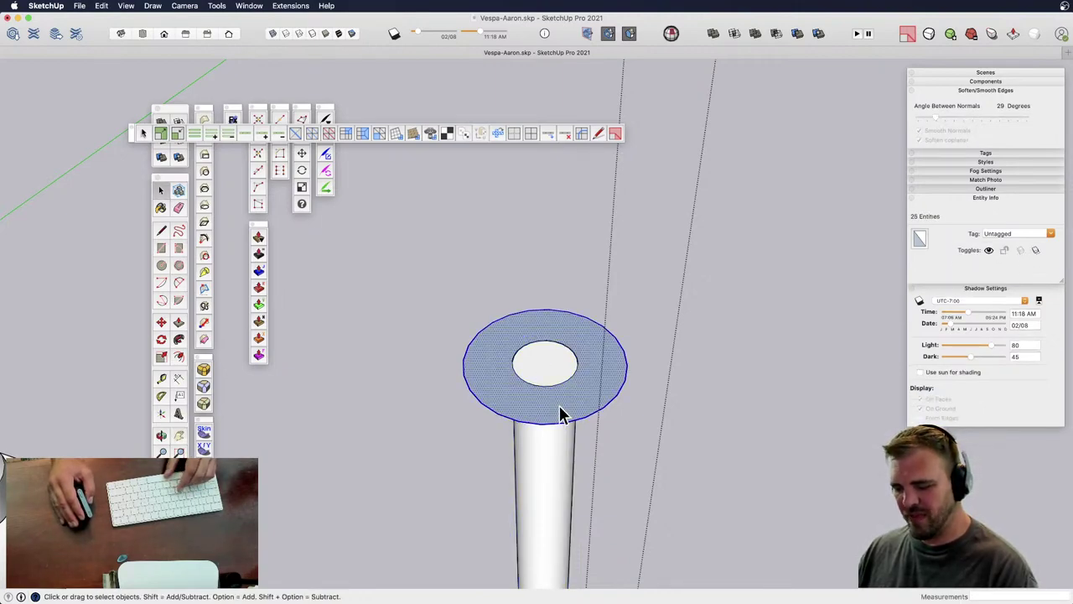
{"action": "key", "text": "a"}
{"action": "left_click", "coordinate": [518, 421]}
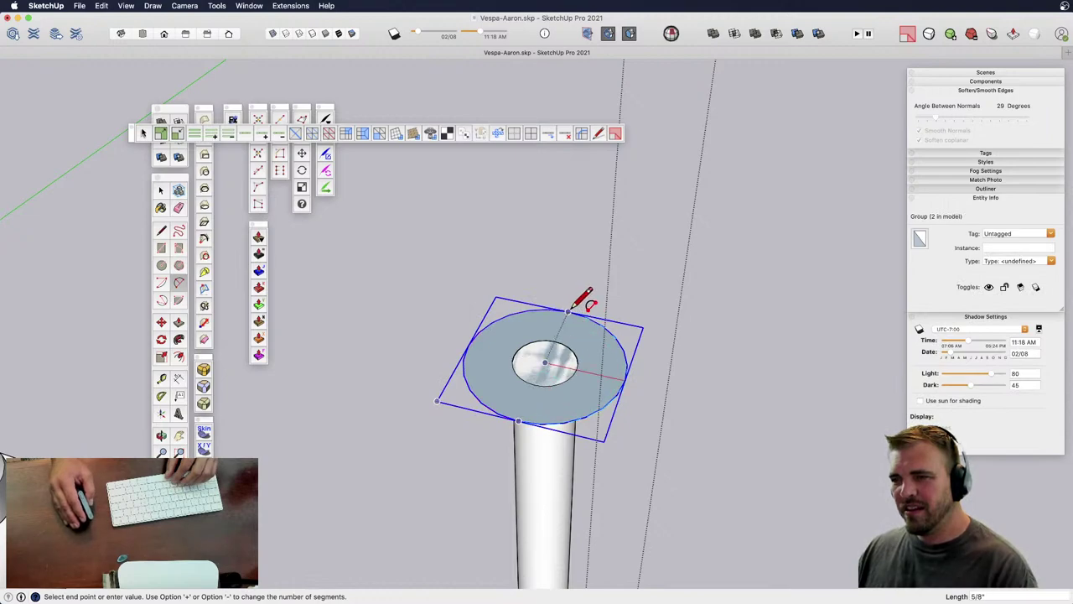
{"action": "left_click", "coordinate": [569, 311]}
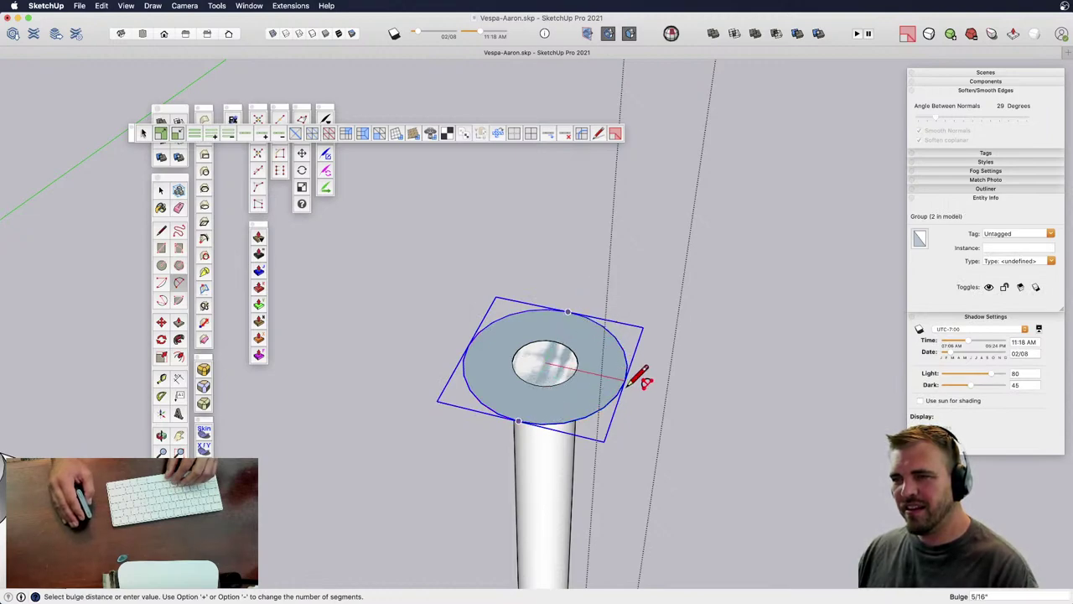
{"action": "middle_click_drag", "start_coordinate": [639, 369], "coordinate": [575, 311]}
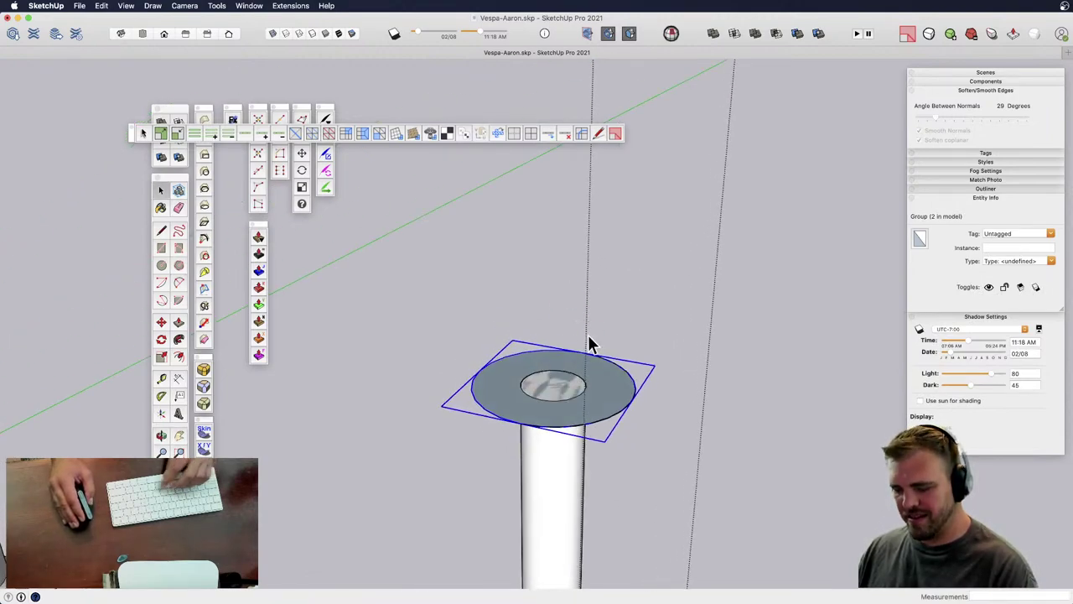
- Move the half-circle arc straight up off the disc's rim
{"action": "key", "text": "space"}
{"action": "left_click", "coordinate": [625, 377]}
{"action": "key", "text": "m"}
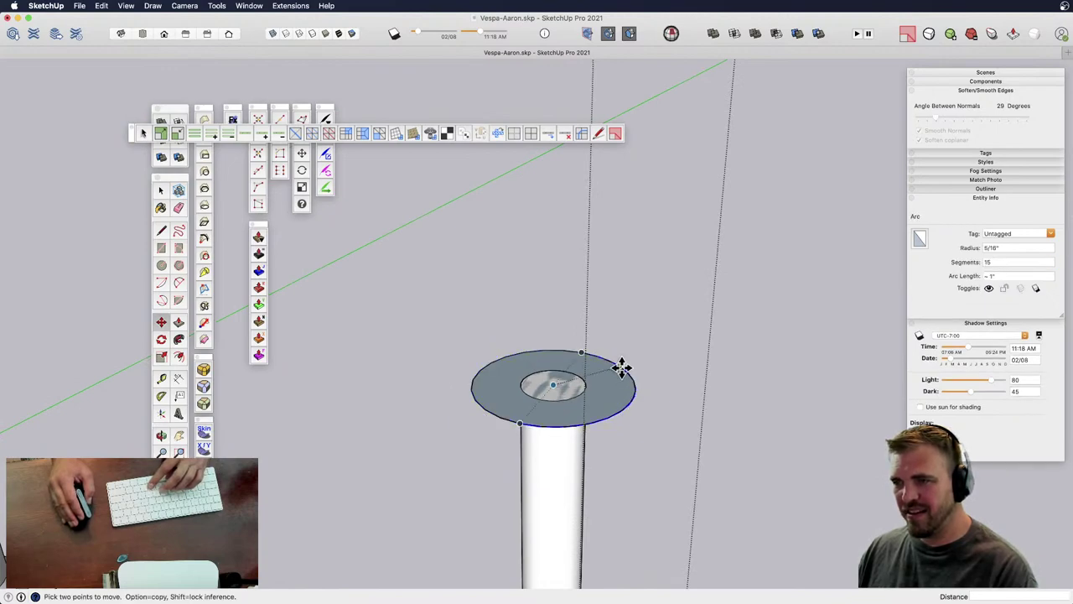
{"action": "left_click", "coordinate": [623, 366]}
{"action": "left_click", "coordinate": [617, 312]}
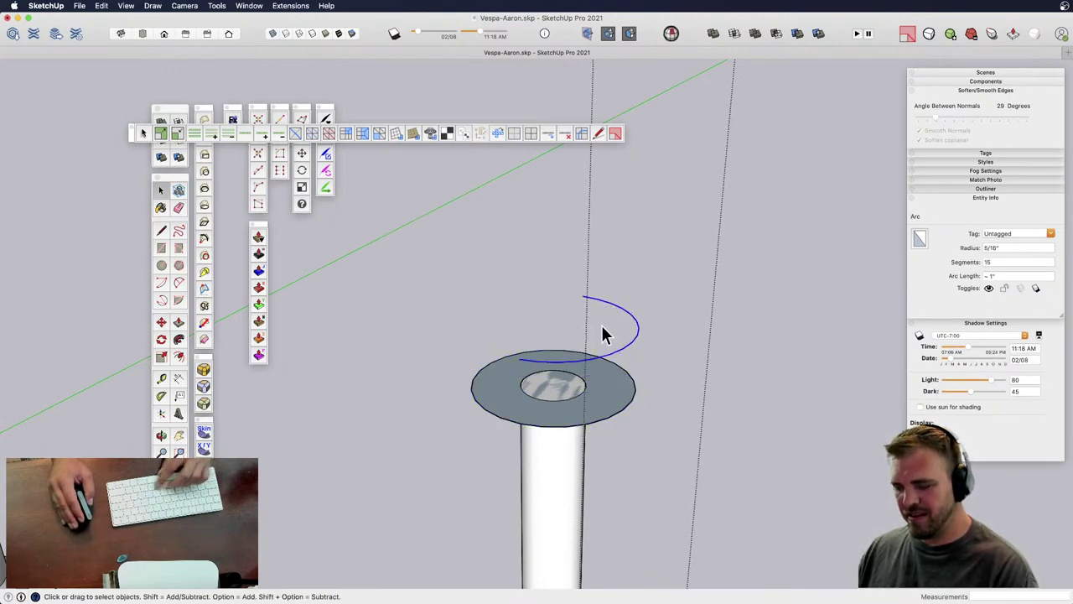
- Raise the far endpoint of the arc vertically so the half circle slopes upward like a spring turn
{"action": "left_click", "coordinate": [585, 295]}
{"action": "key", "text": "space"}
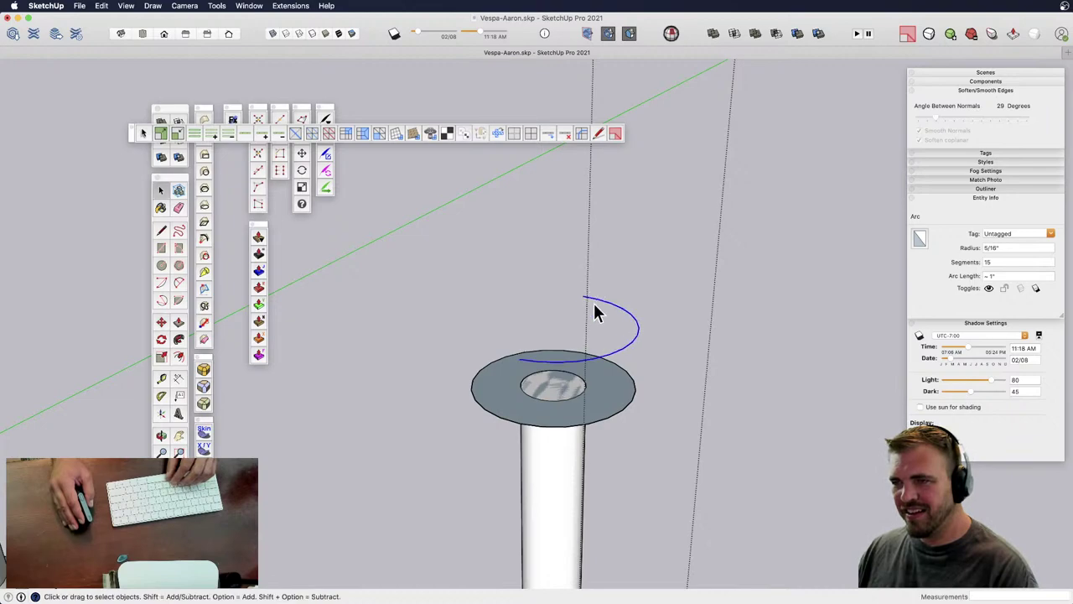
{"action": "left_click", "coordinate": [587, 329]}
{"action": "key", "text": "m"}
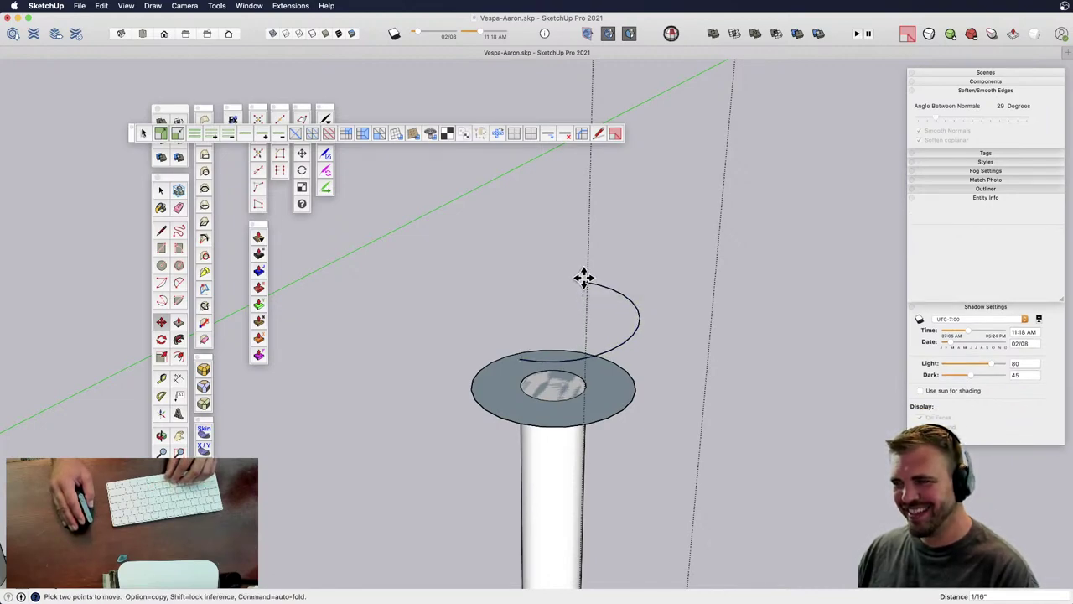
{"action": "left_click", "coordinate": [585, 272]}
{"action": "key", "text": "space"}
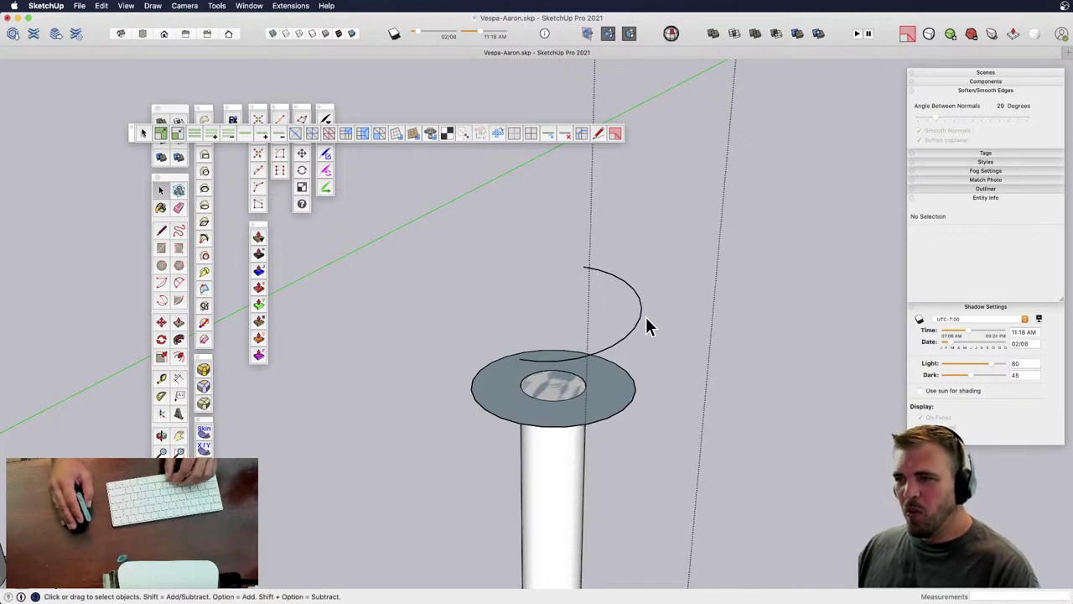
- Rotate a copy of the sloped arc 180° about the centre of the disc
{"action": "middle_click_drag", "start_coordinate": [647, 324], "coordinate": [621, 297]}
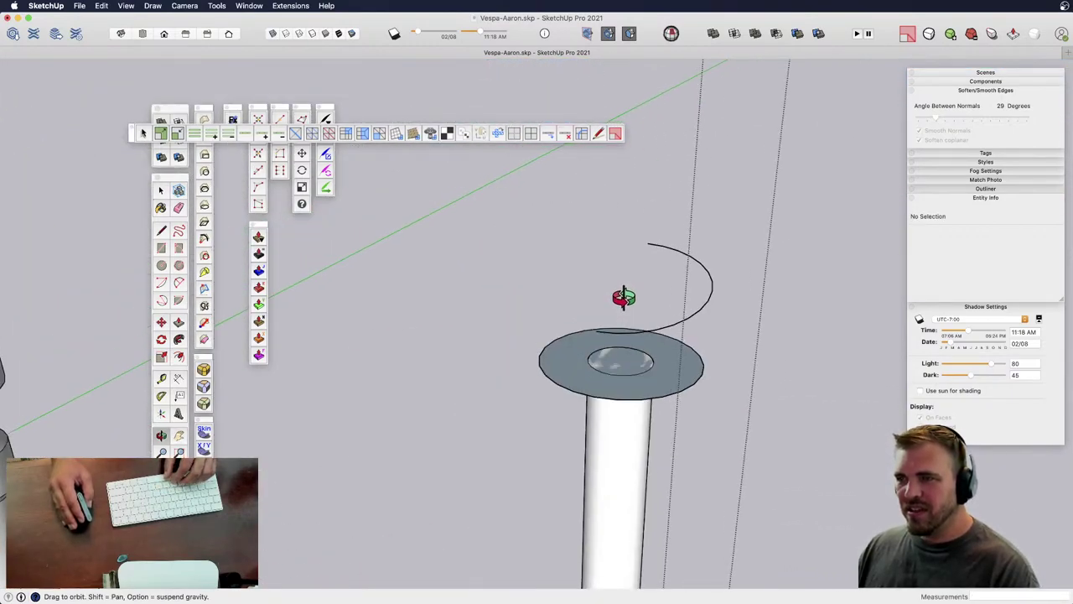
{"action": "middle_click_drag", "start_coordinate": [647, 360], "coordinate": [611, 556]}
{"action": "left_click", "coordinate": [629, 332]}
{"action": "key", "text": "q"}
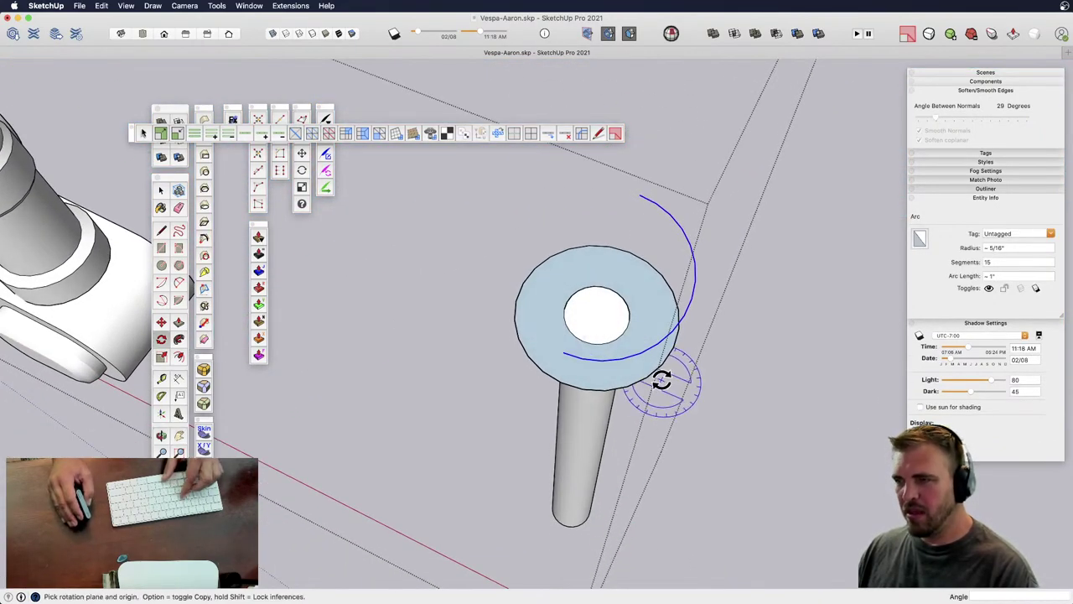
{"action": "left_click", "coordinate": [597, 315]}
{"action": "left_click", "coordinate": [624, 264]}
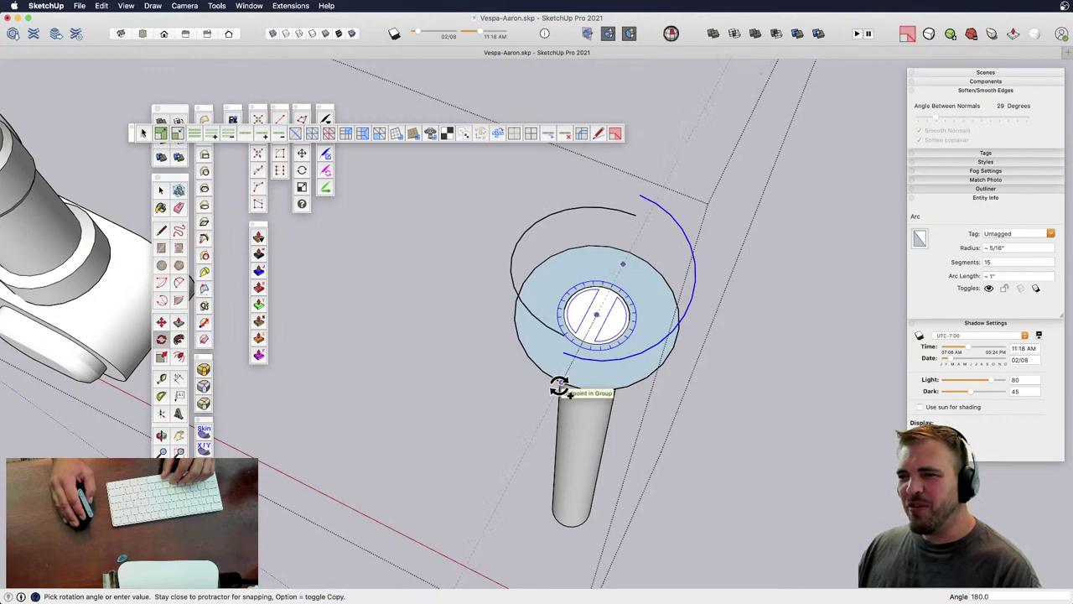
- Move the rotated arc up about 1/8" so its end meets the raised end of the first arc
{"action": "middle_click_drag", "start_coordinate": [559, 386], "coordinate": [556, 265]}
{"action": "middle_click_drag", "start_coordinate": [537, 450], "coordinate": [550, 351], "text": "shift"}
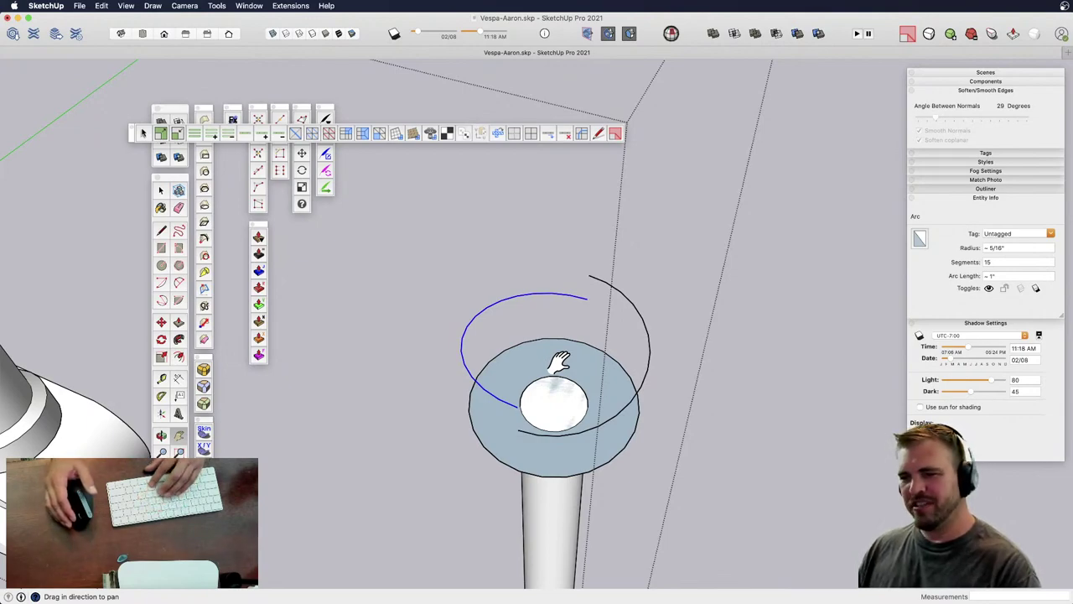
{"action": "key", "text": "m"}
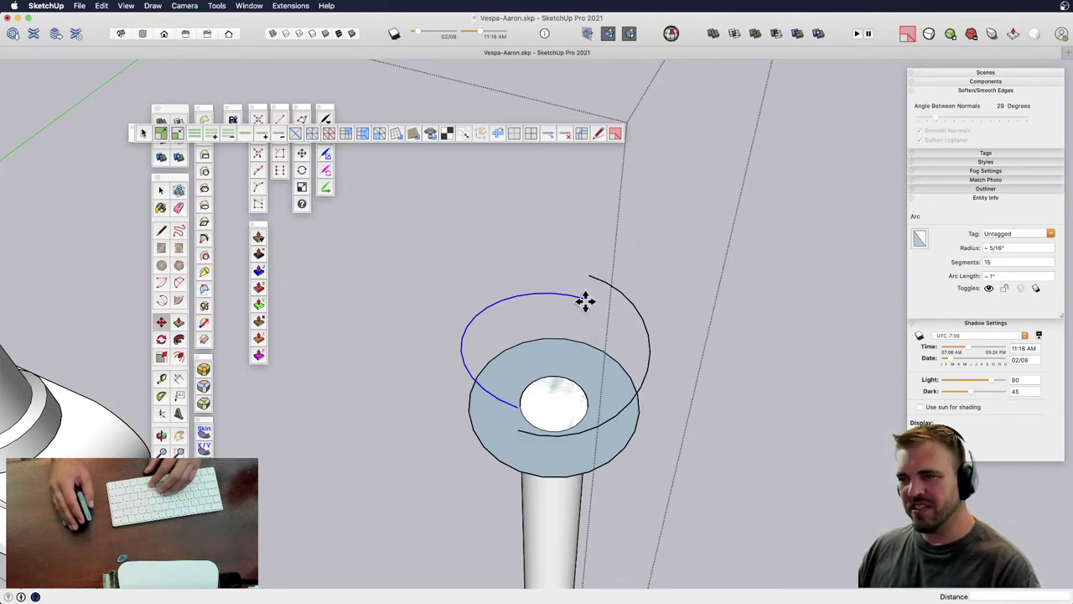
{"action": "left_click", "coordinate": [584, 297]}
{"action": "left_click", "coordinate": [590, 272]}
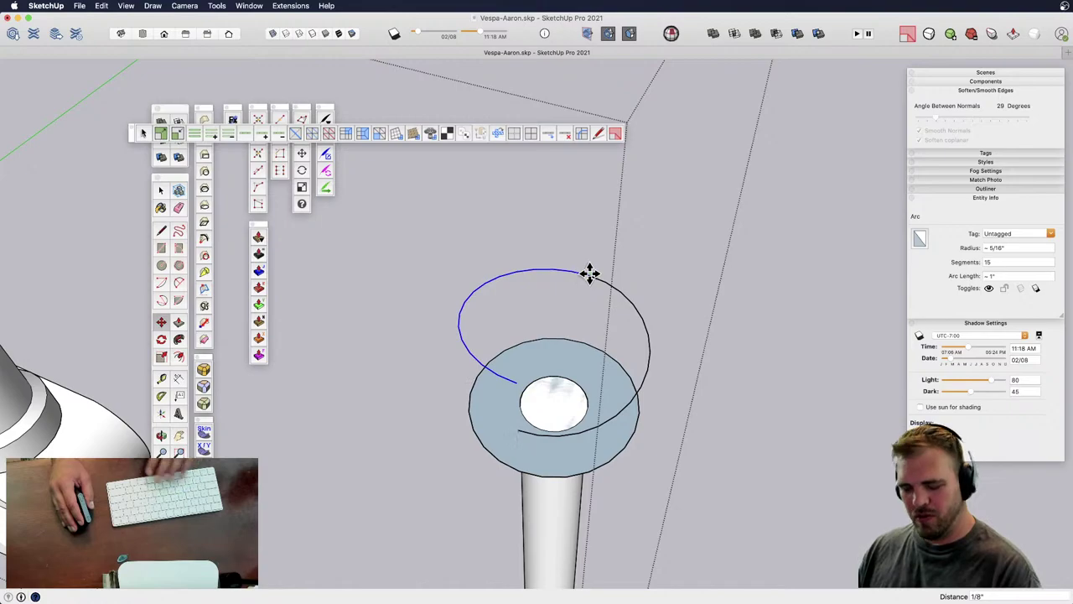
- Weld the two joined arcs into a single spring-turn curve
{"action": "middle_click_drag", "start_coordinate": [559, 305], "coordinate": [529, 372]}
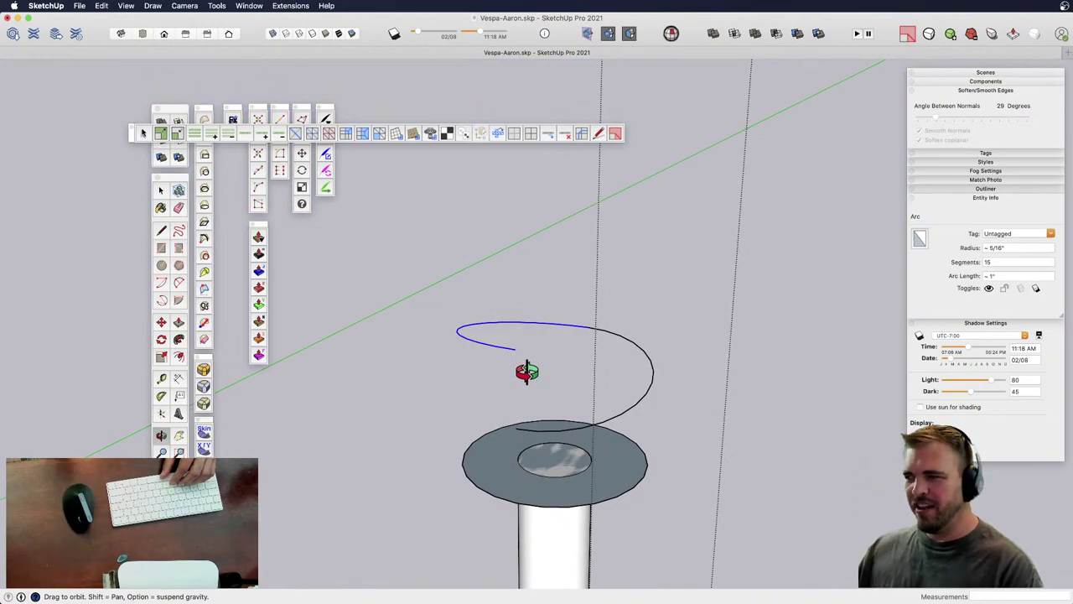
{"action": "middle_click_drag", "start_coordinate": [576, 360], "coordinate": [768, 436], "text": "shift"}
{"action": "left_click", "coordinate": [590, 364]}
{"action": "left_click_drag", "start_coordinate": [597, 219], "coordinate": [599, 221]}
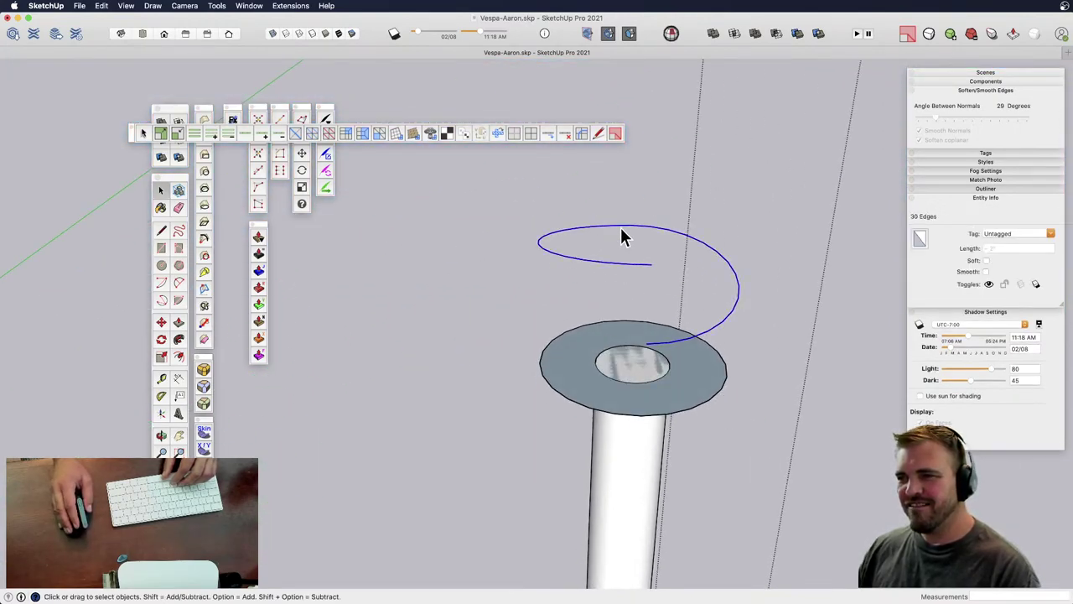
{"action": "right_click", "coordinate": [620, 227]}
{"action": "mouse_move", "coordinate": [662, 320]}
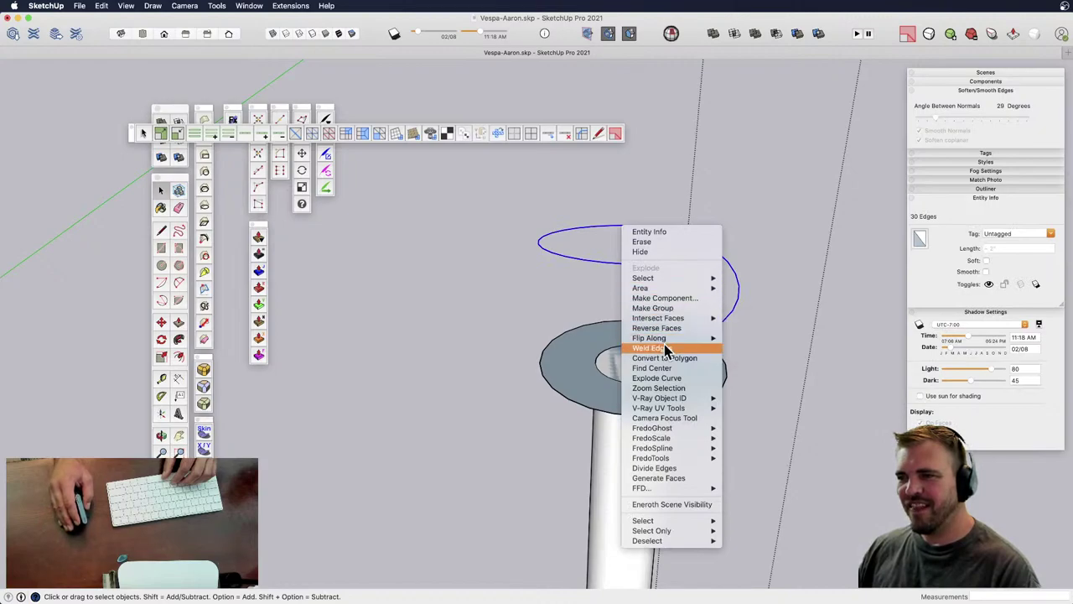
{"action": "left_click", "coordinate": [652, 348]}
- Draw a vertical circle of 1/16" radius centred on the lower end of the spring curve
{"action": "scroll", "coordinate": [672, 350], "scroll_direction": "up", "scroll_amount": 3}
{"action": "middle_click_drag", "start_coordinate": [674, 352], "coordinate": [791, 299], "text": "shift"}
{"action": "key", "text": "c"}
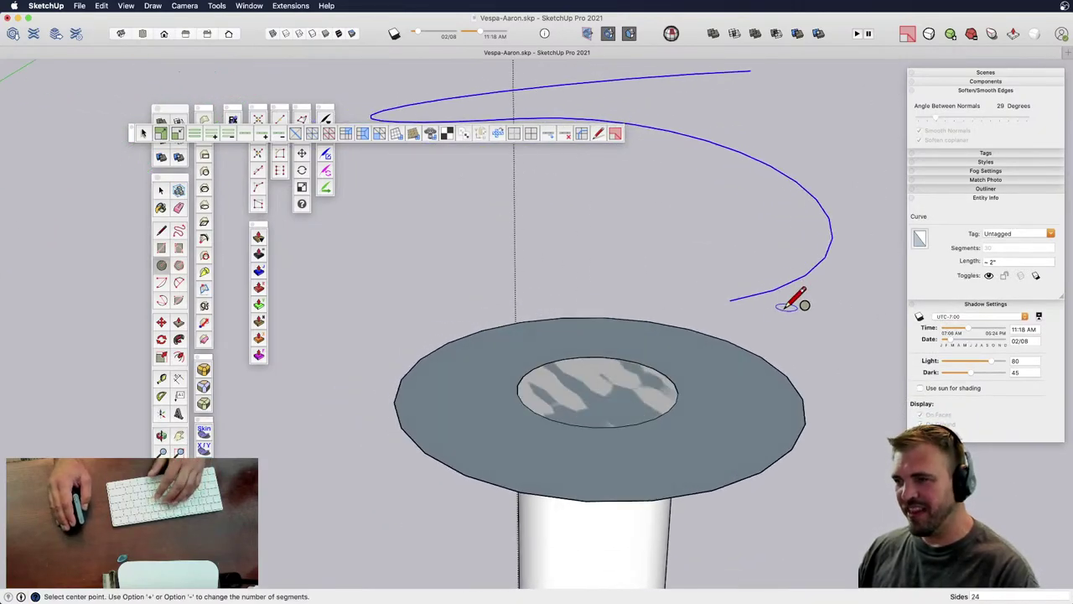
{"action": "left_click", "coordinate": [731, 299]}
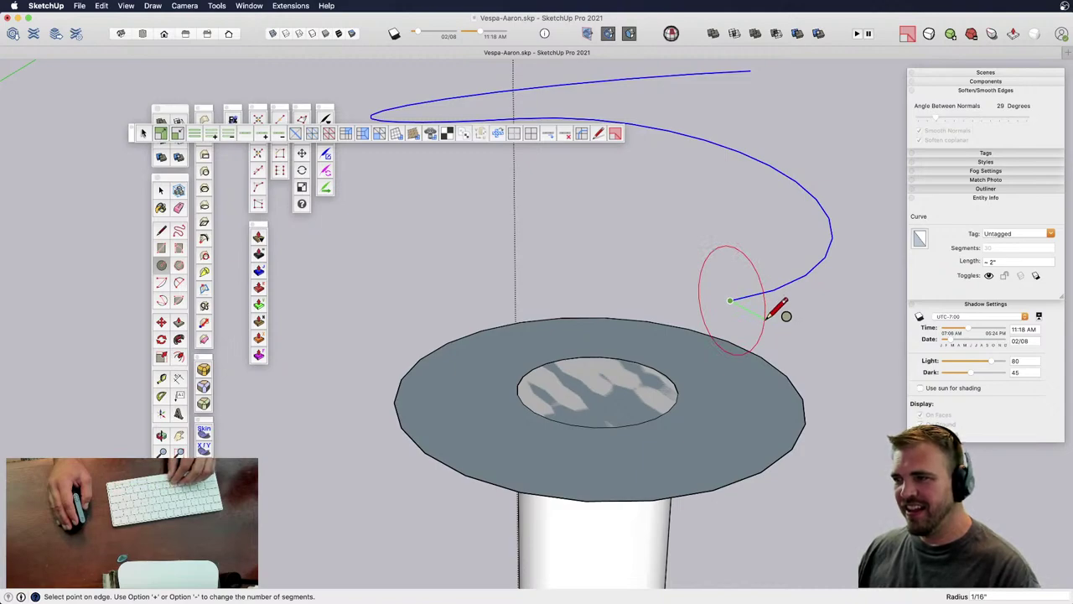
{"action": "left_click", "coordinate": [769, 317]}
- Set the small profile circle to 12 segments
{"action": "key", "text": "space"}
{"action": "left_click", "coordinate": [769, 324]}
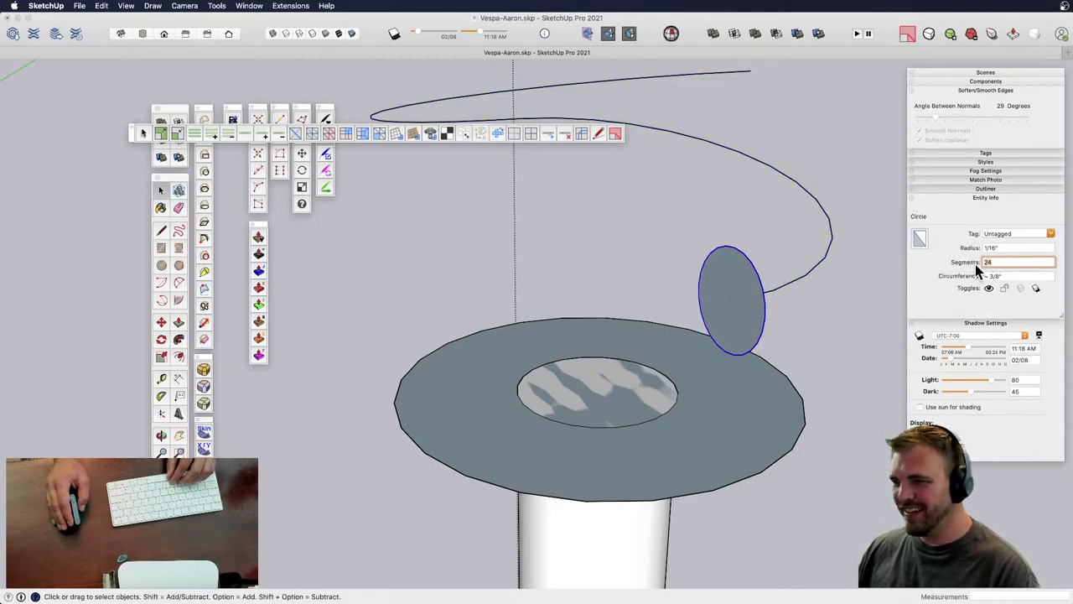
{"action": "type", "text": "12"}
{"action": "key", "text": "Return"}
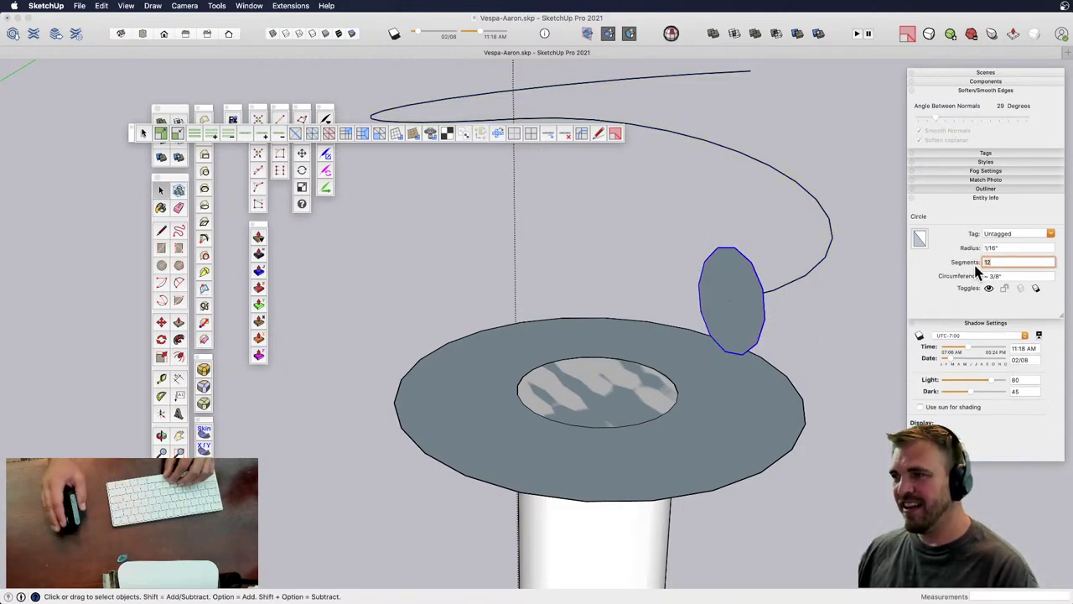
- Copy the spring-turn curve upward by 1/4" from its lower end to its upper end and repeat the copy 8x
{"action": "left_click", "coordinate": [802, 265]}
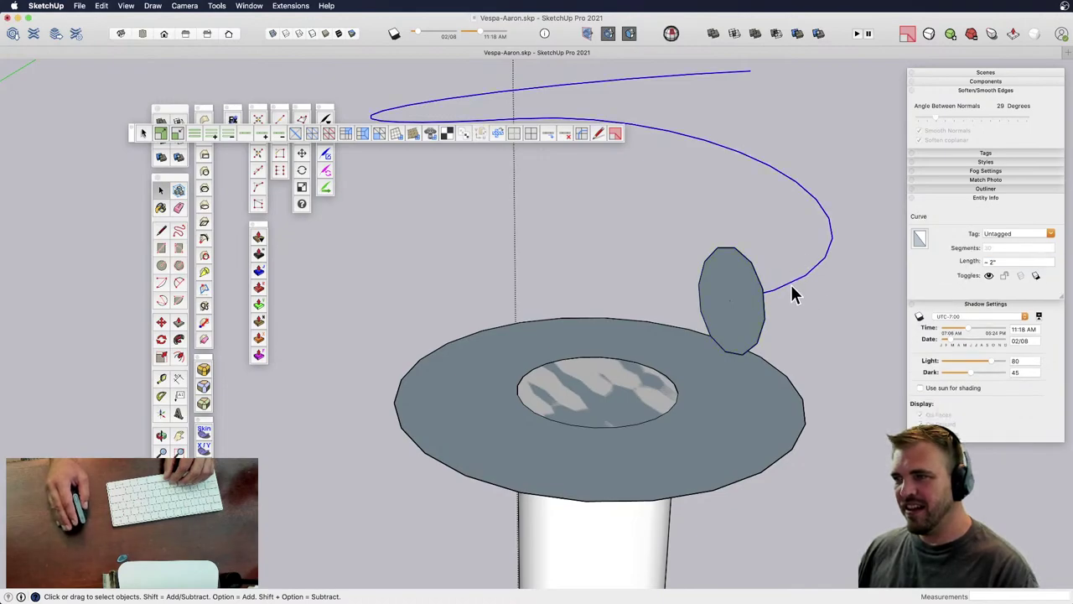
{"action": "middle_click_drag", "start_coordinate": [790, 284], "coordinate": [668, 360]}
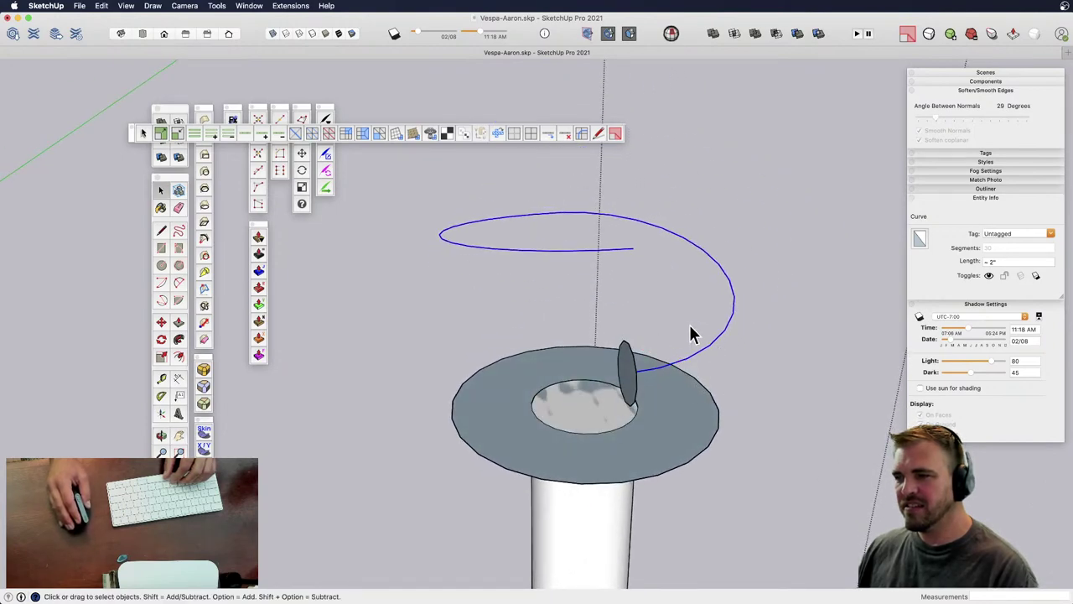
{"action": "key", "text": "m"}
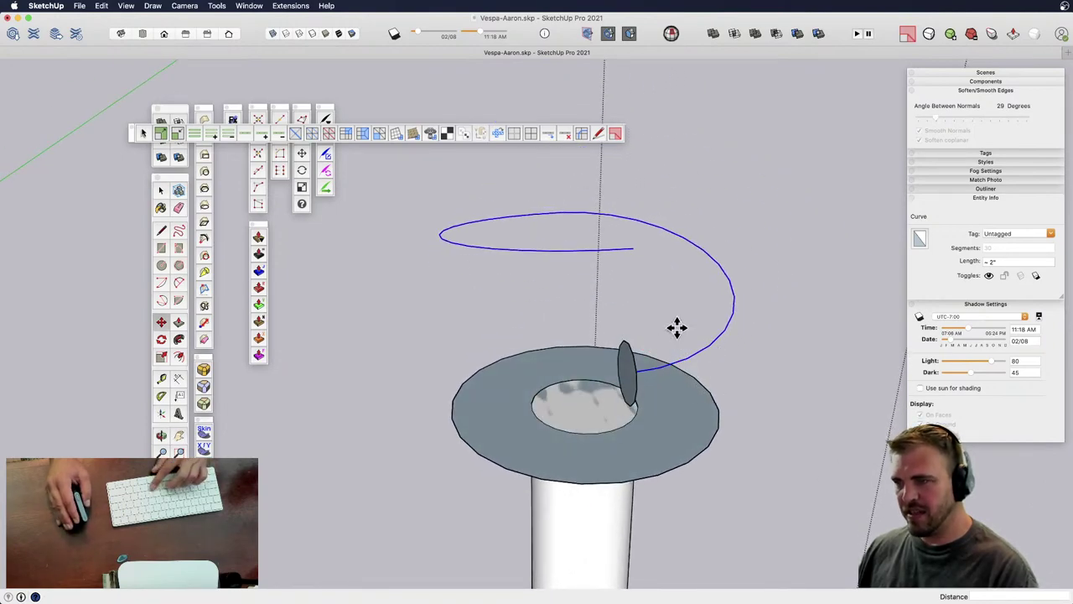
{"action": "left_click", "coordinate": [628, 371], "text": "alt"}
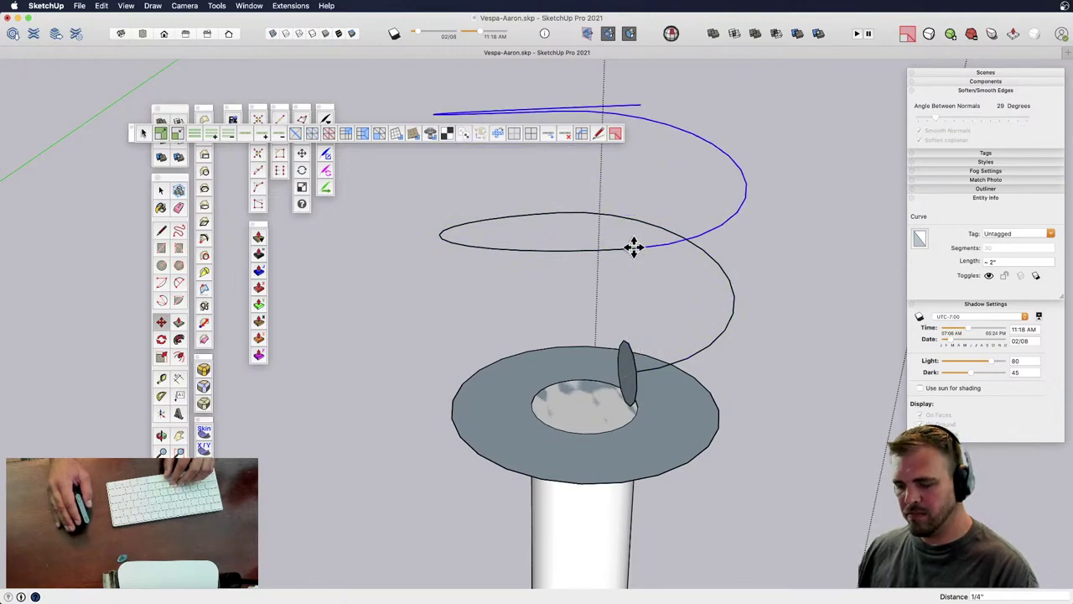
{"action": "type", "text": "8x"}
{"action": "key", "text": "Return"}
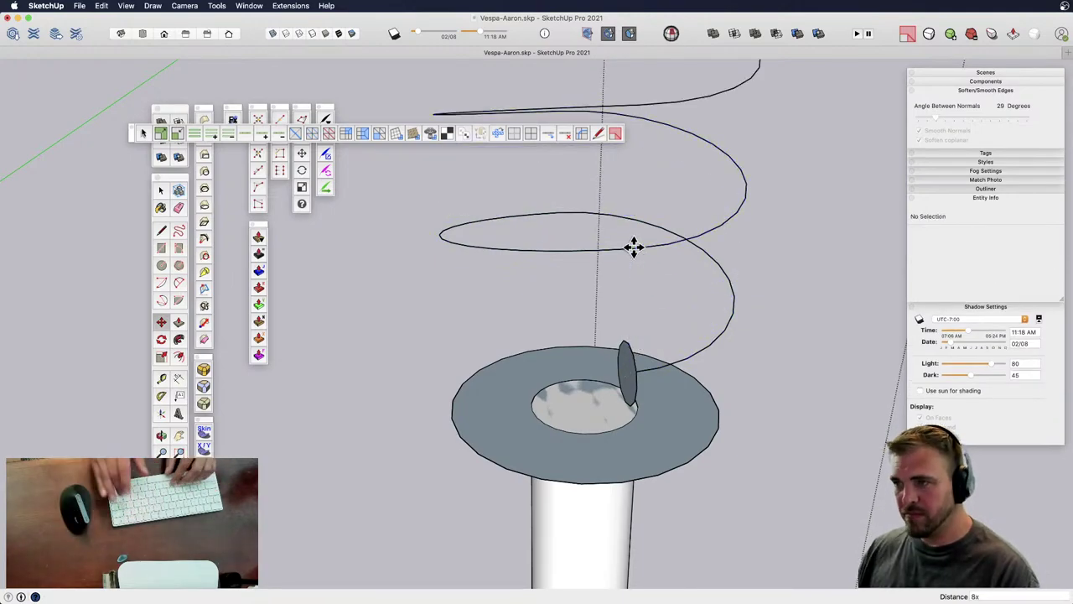
- Weld all the stacked turns into one continuous helix curve
{"action": "scroll", "coordinate": [633, 245], "scroll_direction": "down", "scroll_amount": 6}
{"action": "middle_click_drag", "start_coordinate": [616, 276], "coordinate": [647, 454]}
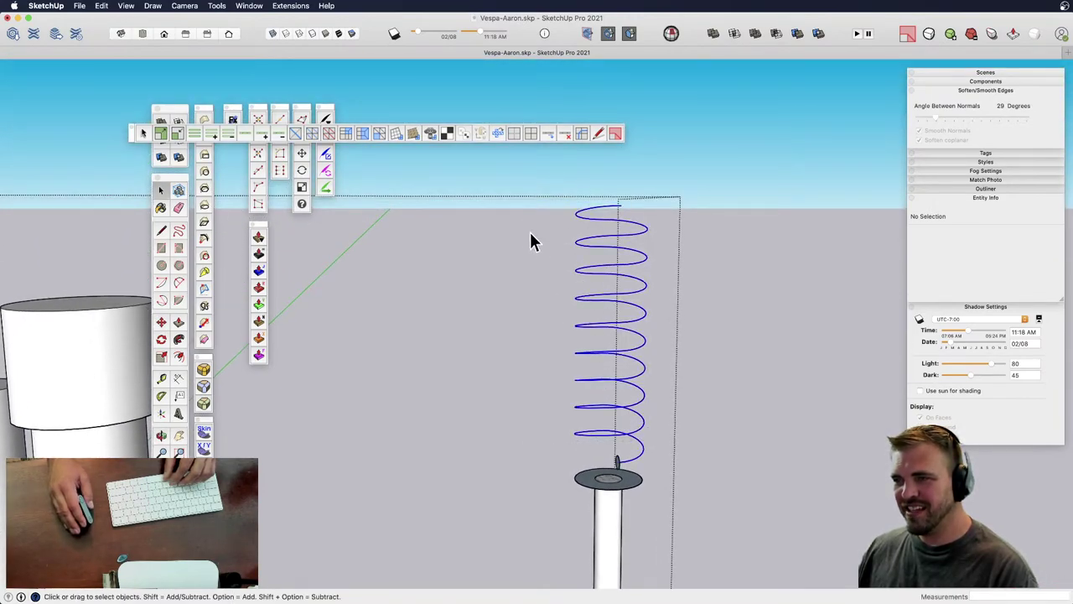
{"action": "triple_click", "coordinate": [627, 254]}
{"action": "right_click", "coordinate": [630, 242]}
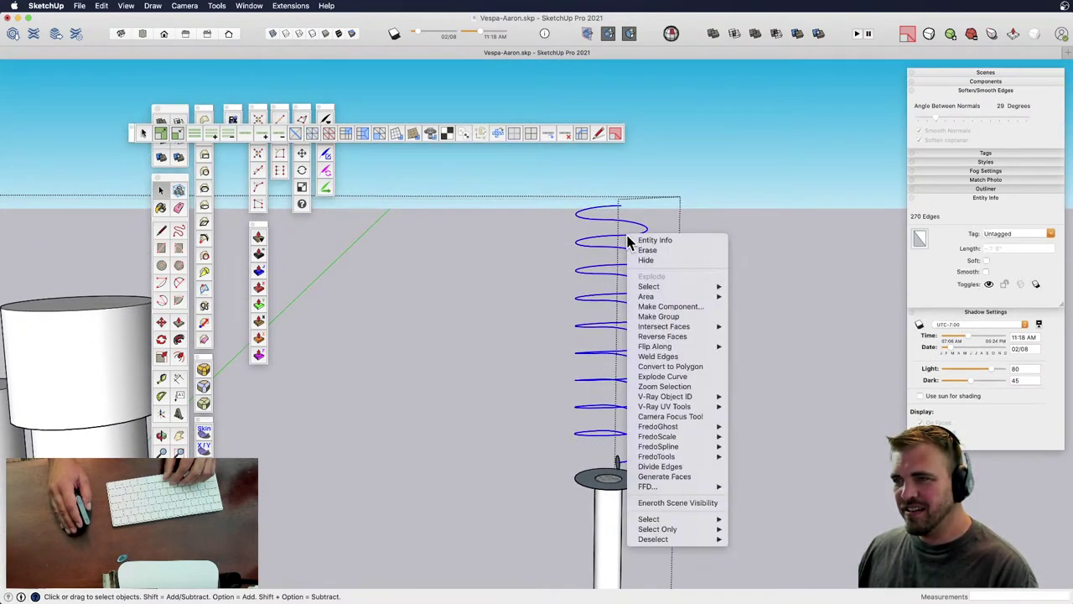
{"action": "left_click", "coordinate": [667, 359]}
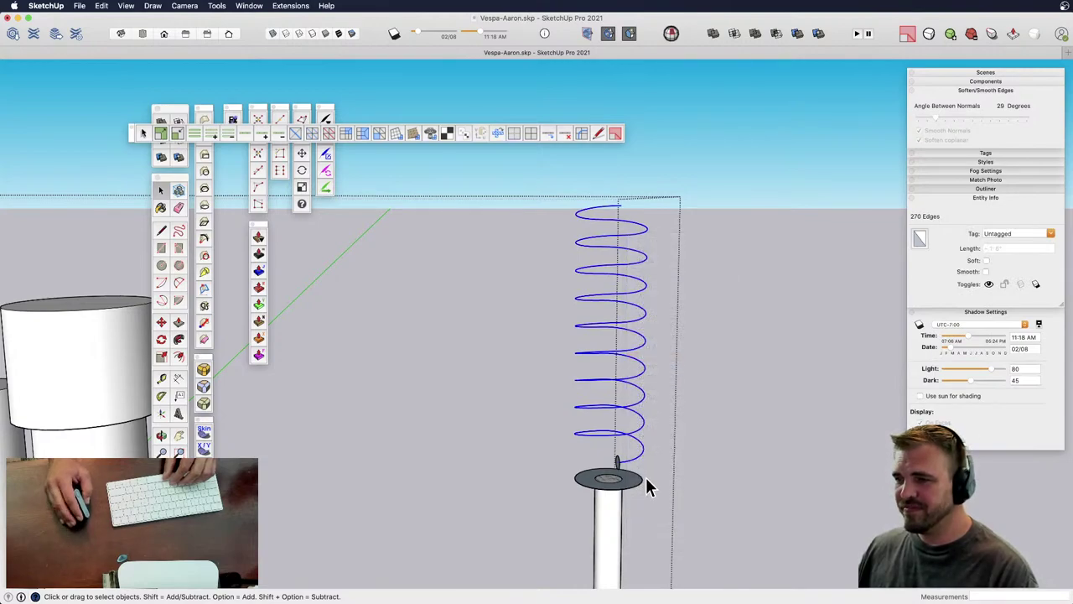
- Sweep the small circle along the helix with Follow Me to form the coil spring
{"action": "scroll", "coordinate": [625, 465], "scroll_direction": "up", "scroll_amount": 5}
{"action": "key", "text": "f"}
{"action": "left_click", "coordinate": [620, 472]}
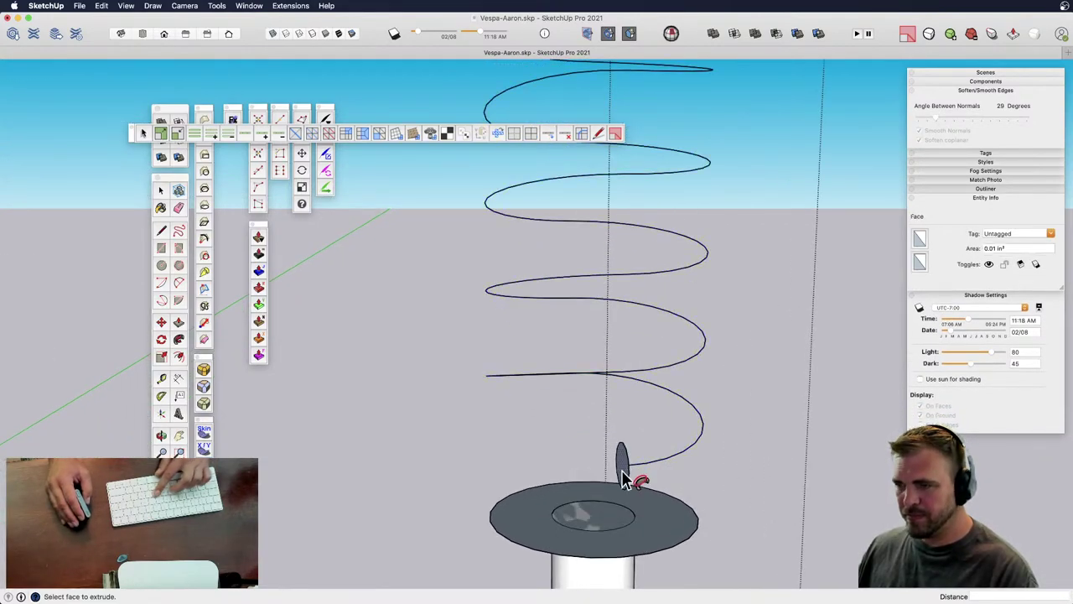
- Select all connected geometry of the swept coil spring and group it
{"action": "scroll", "coordinate": [619, 472], "scroll_direction": "down", "scroll_amount": 5}
{"action": "scroll", "coordinate": [617, 457], "scroll_direction": "down", "scroll_amount": 3}
{"action": "middle_click_drag", "start_coordinate": [614, 448], "coordinate": [537, 400], "text": "shift"}
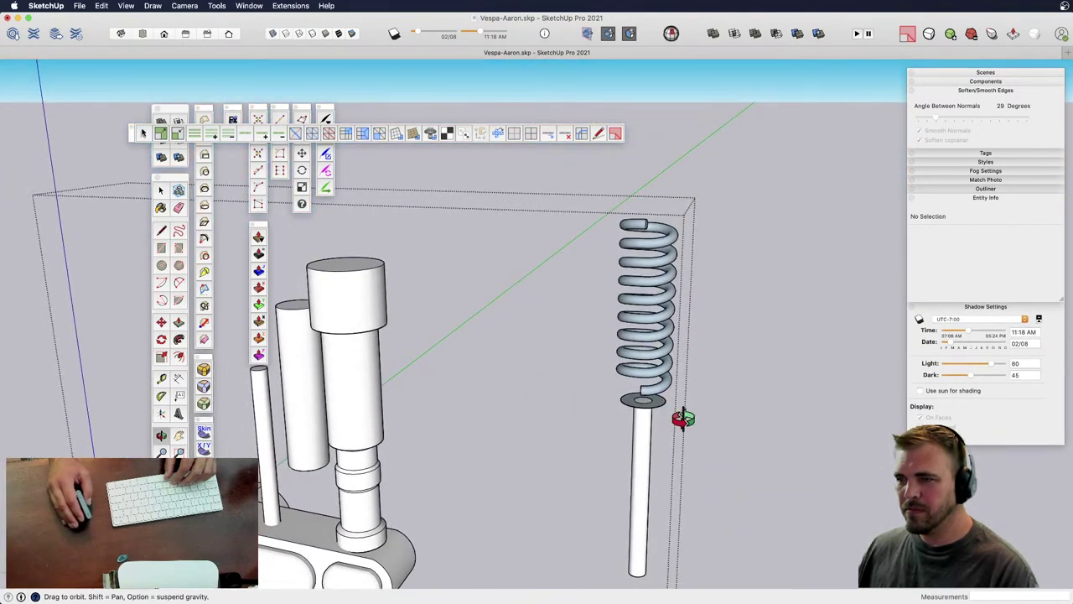
{"action": "left_click", "coordinate": [661, 308]}
{"action": "middle_click_drag", "start_coordinate": [665, 301], "coordinate": [653, 267], "text": "shift"}
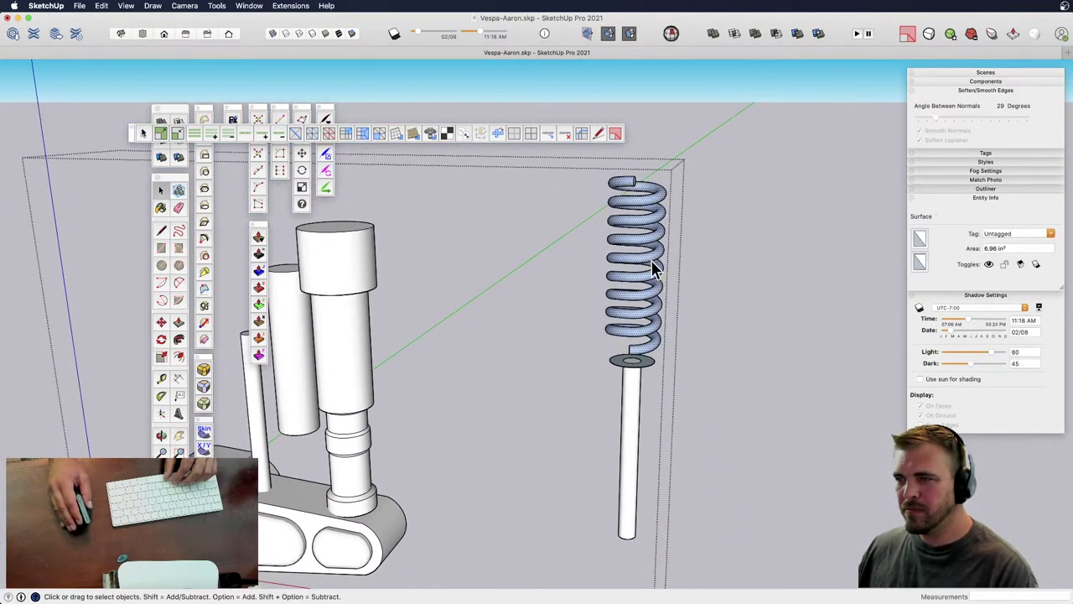
{"action": "triple_click", "coordinate": [652, 267]}
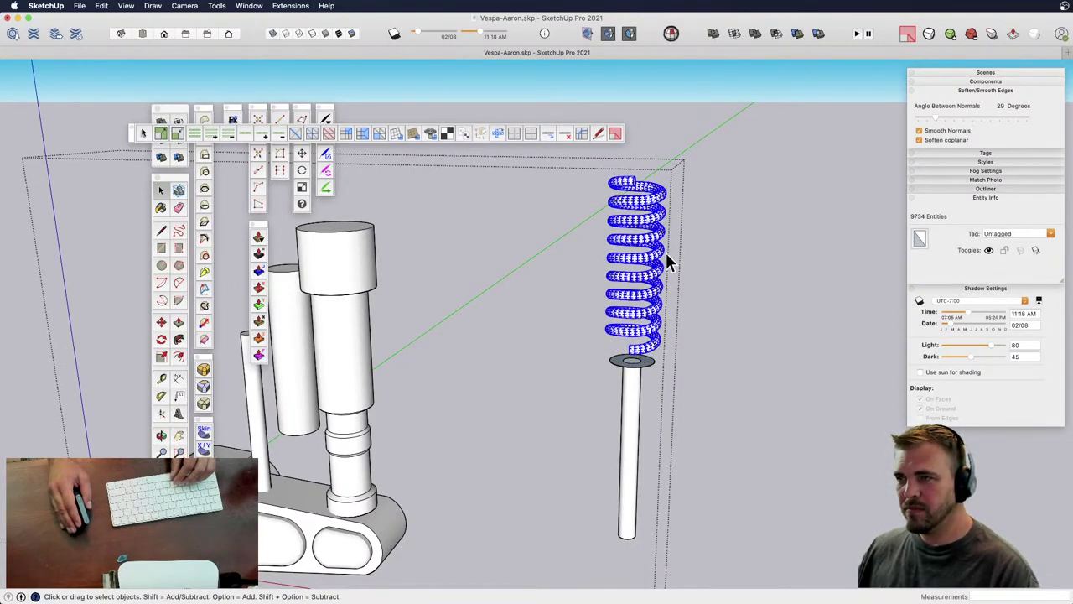
{"action": "key", "text": "g"}
- Move the spring group around the thin cylinder on the suspension arm and lower it about 5/16" onto the arm
{"action": "key", "text": "m"}
{"action": "left_click", "coordinate": [665, 253]}
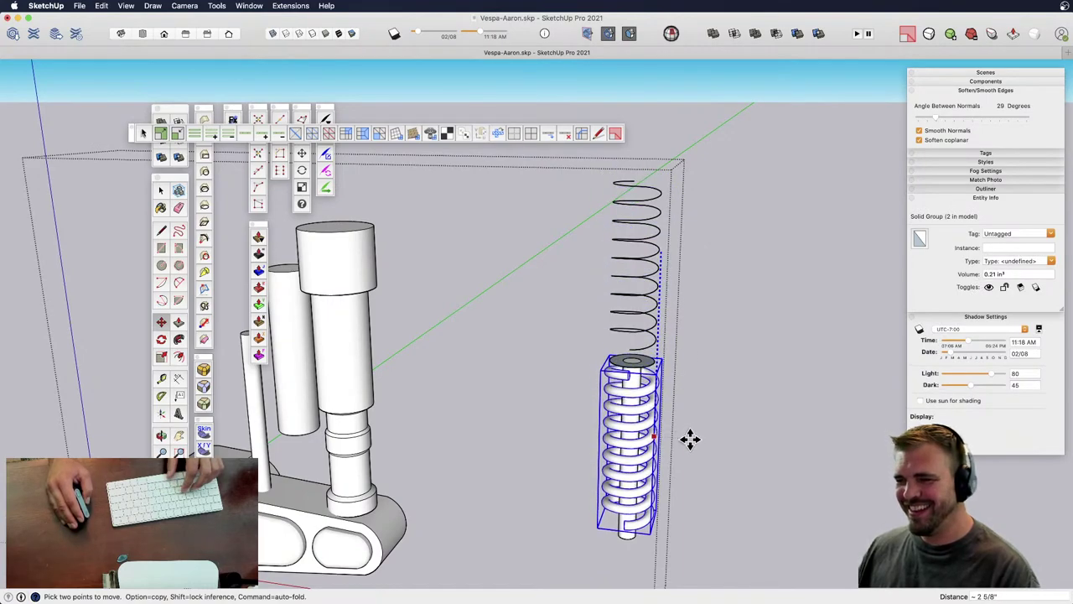
{"action": "mouse_move", "coordinate": [690, 436]}
{"action": "middle_mouse_down"}
{"action": "mouse_move", "coordinate": [684, 318]}
{"action": "mouse_move", "coordinate": [710, 491]}
{"action": "mouse_move", "coordinate": [687, 455]}
{"action": "middle_mouse_up"}
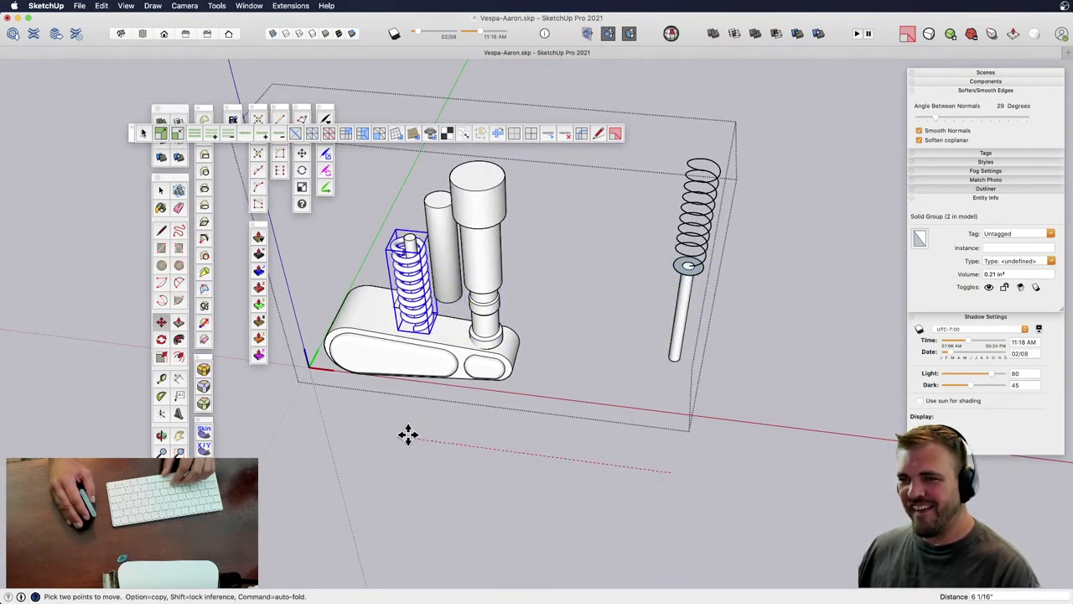
{"action": "middle_click_drag", "start_coordinate": [412, 434], "coordinate": [581, 317]}
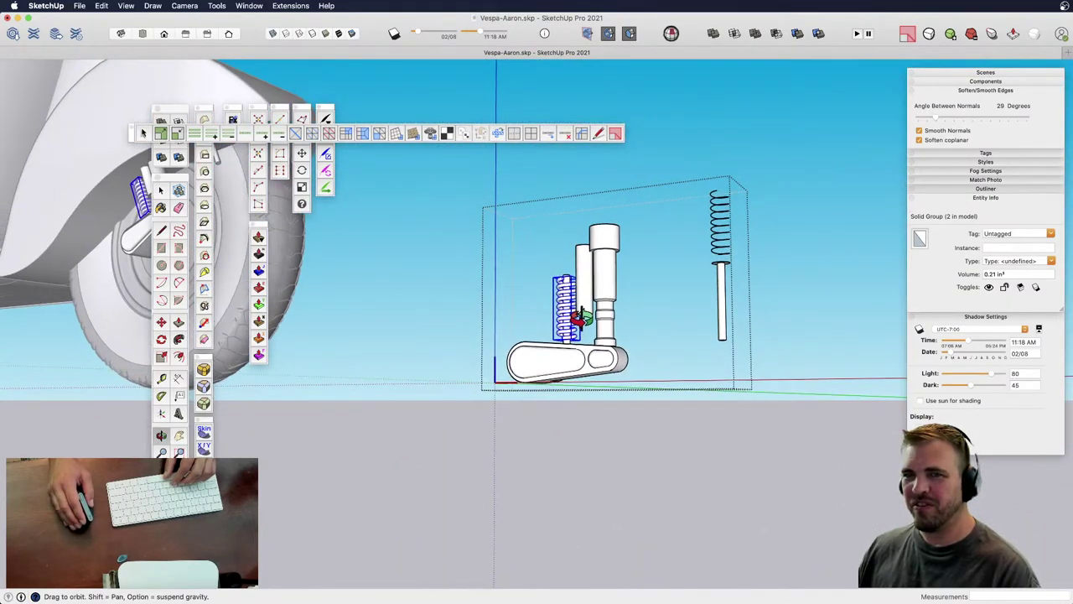
{"action": "scroll", "coordinate": [570, 317], "scroll_direction": "up", "scroll_amount": 8}
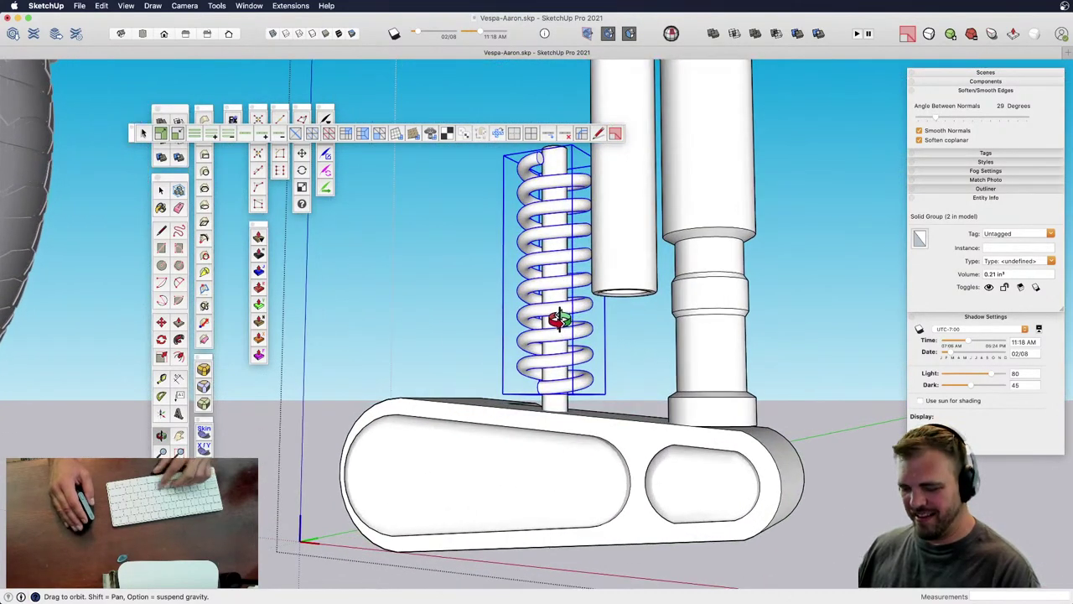
{"action": "left_click", "coordinate": [523, 283]}
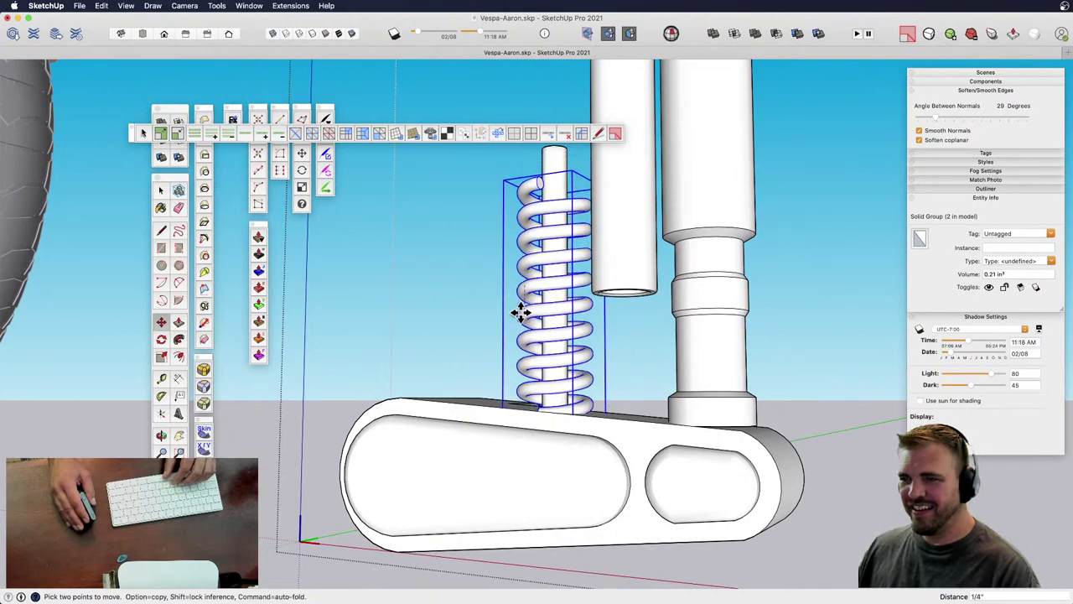
- Delete the leftover helix curve together with the copied thin cylinder and disc beside the suspension
{"action": "scroll", "coordinate": [521, 317], "scroll_direction": "down", "scroll_amount": 1}
{"action": "scroll", "coordinate": [522, 316], "scroll_direction": "down", "scroll_amount": 6}
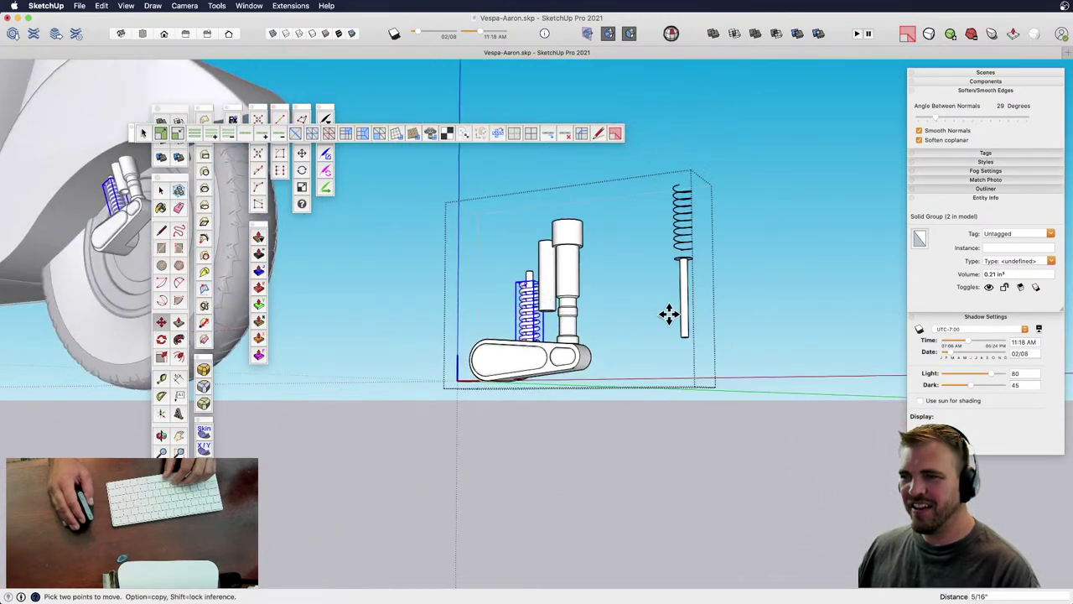
{"action": "key", "text": "space"}
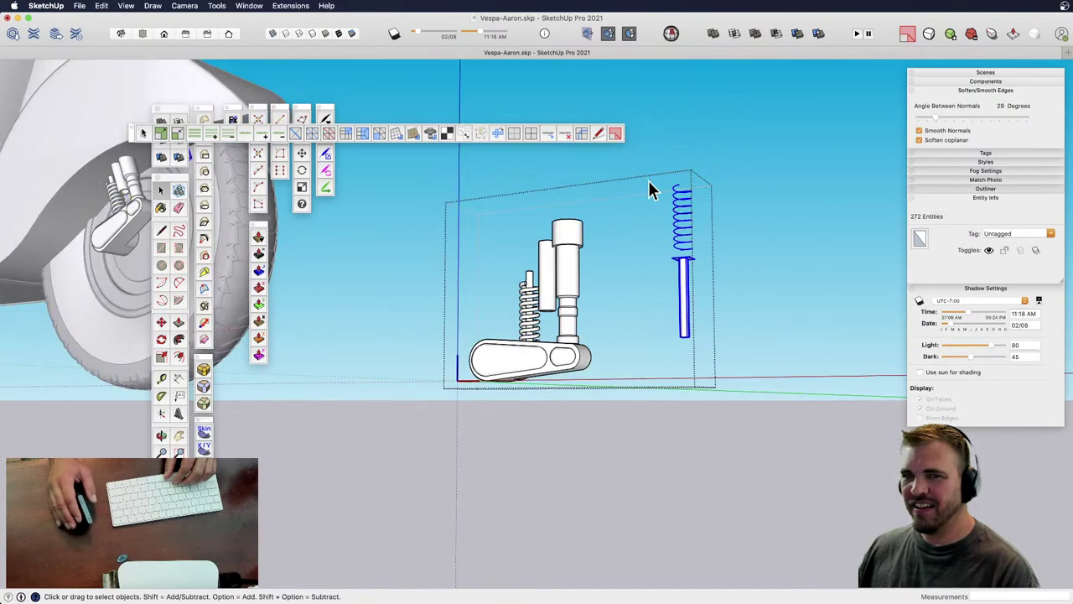
{"action": "key", "text": "Delete"}
- Extend the thin cylinder inside the spring upward with Push/Pull, well above the neighbouring cylinders
{"action": "scroll", "coordinate": [550, 293], "scroll_direction": "down", "scroll_amount": 3}
{"action": "middle_click_drag", "start_coordinate": [448, 307], "coordinate": [707, 324], "text": "shift"}
{"action": "middle_click_drag", "start_coordinate": [784, 239], "coordinate": [689, 307]}
{"action": "scroll", "coordinate": [568, 247], "scroll_direction": "up", "scroll_amount": 5}
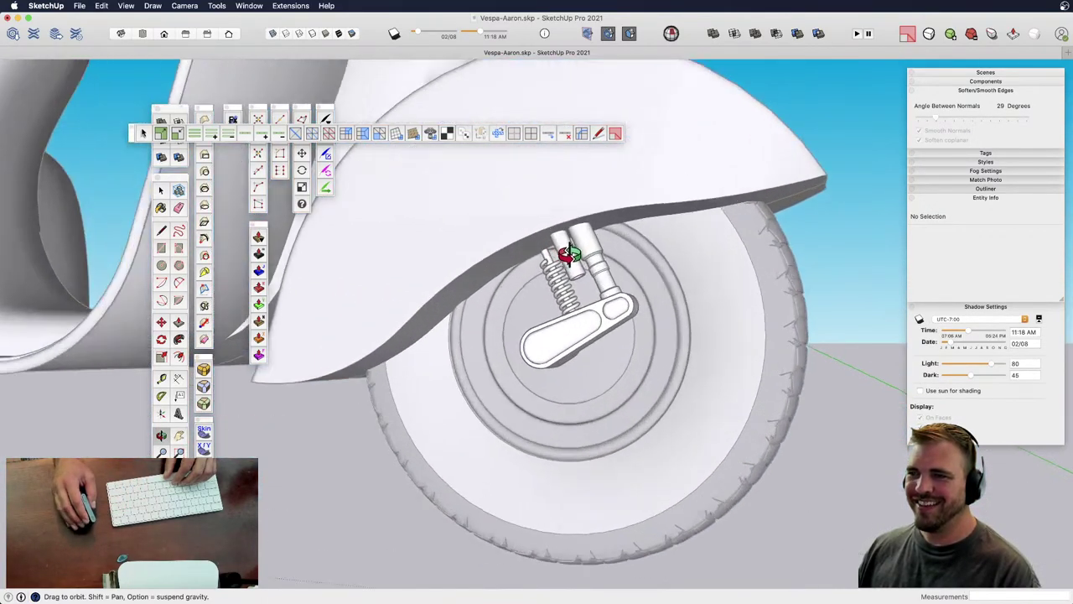
{"action": "scroll", "coordinate": [573, 334], "scroll_direction": "up", "scroll_amount": 3}
{"action": "scroll", "coordinate": [578, 361], "scroll_direction": "down", "scroll_amount": 6}
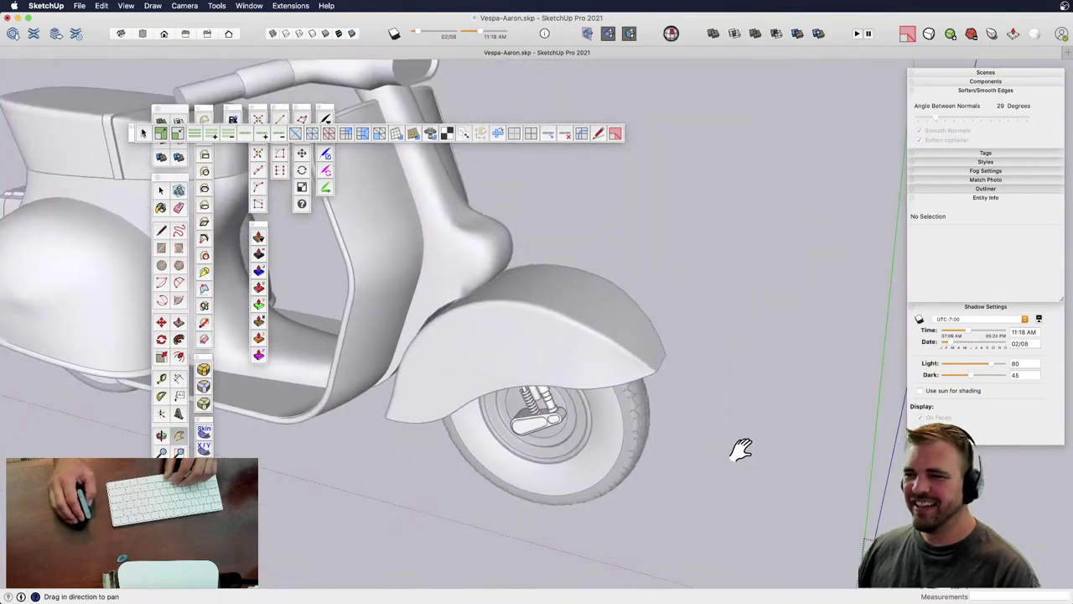
{"action": "middle_click_drag", "start_coordinate": [740, 447], "coordinate": [342, 236], "text": "shift"}
{"action": "scroll", "coordinate": [578, 428], "scroll_direction": "up", "scroll_amount": 8}
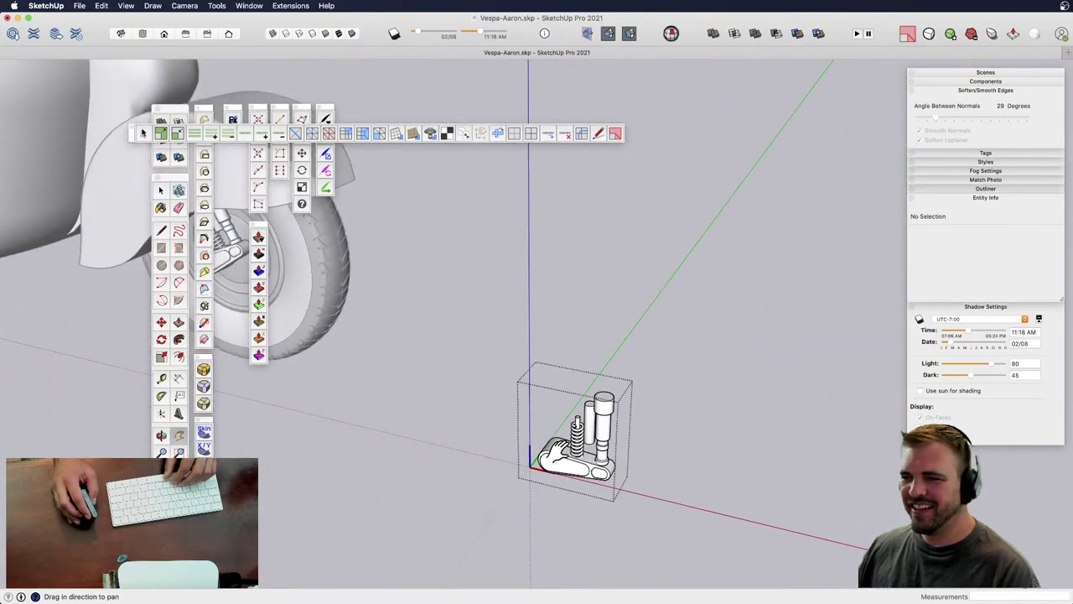
{"action": "double_click", "coordinate": [587, 362]}
{"action": "key", "text": "p"}
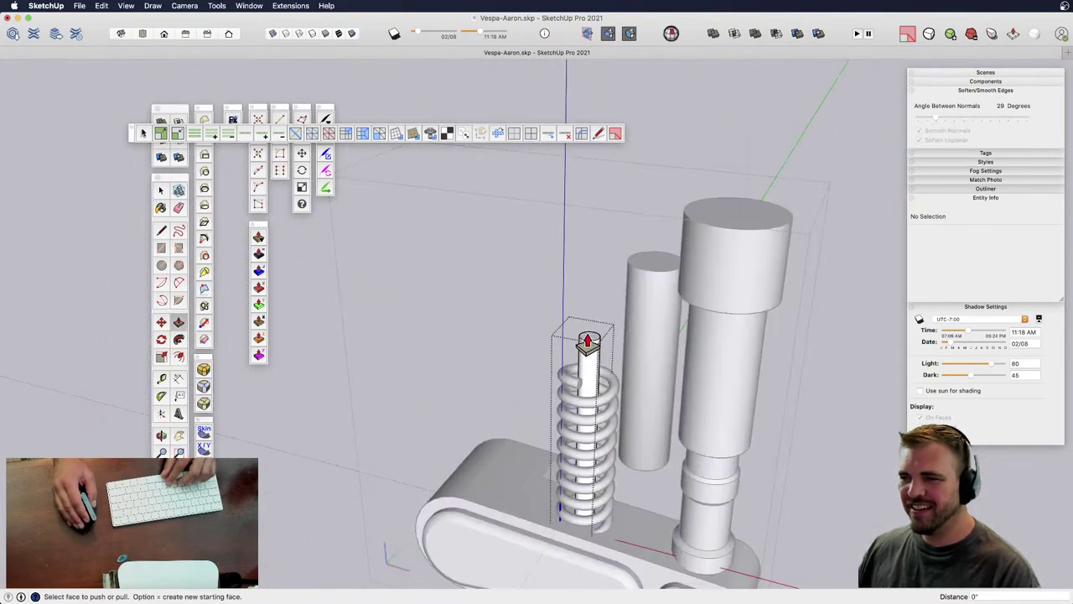
{"action": "left_click_drag", "start_coordinate": [587, 352], "coordinate": [615, 206]}
{"action": "key", "text": "space"}
- Push/Pull the top of the middle cylinder up to about the height of the extended thin cylinder
{"action": "left_click", "coordinate": [659, 306]}
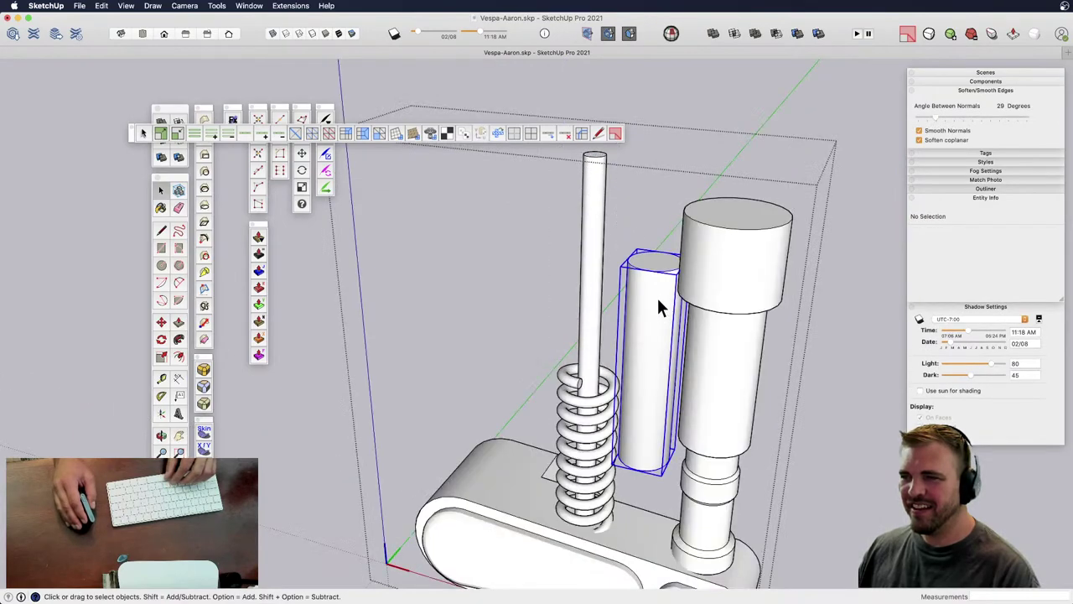
{"action": "double_click", "coordinate": [655, 270]}
{"action": "key", "text": "p"}
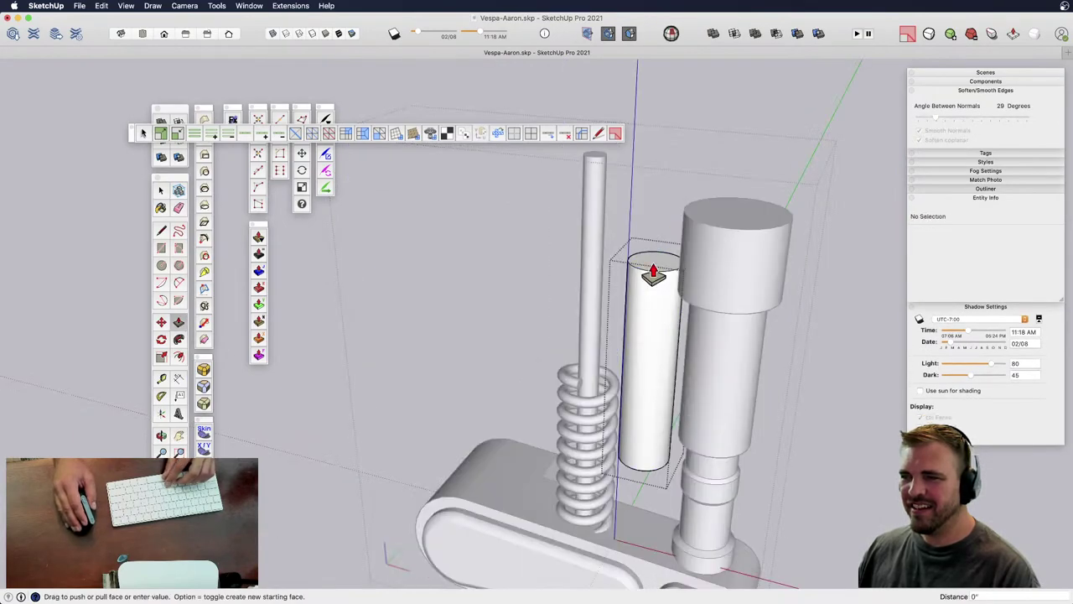
{"action": "left_click_drag", "start_coordinate": [653, 266], "coordinate": [652, 210]}
{"action": "key", "text": "space"}
{"action": "double_click", "coordinate": [872, 398]}
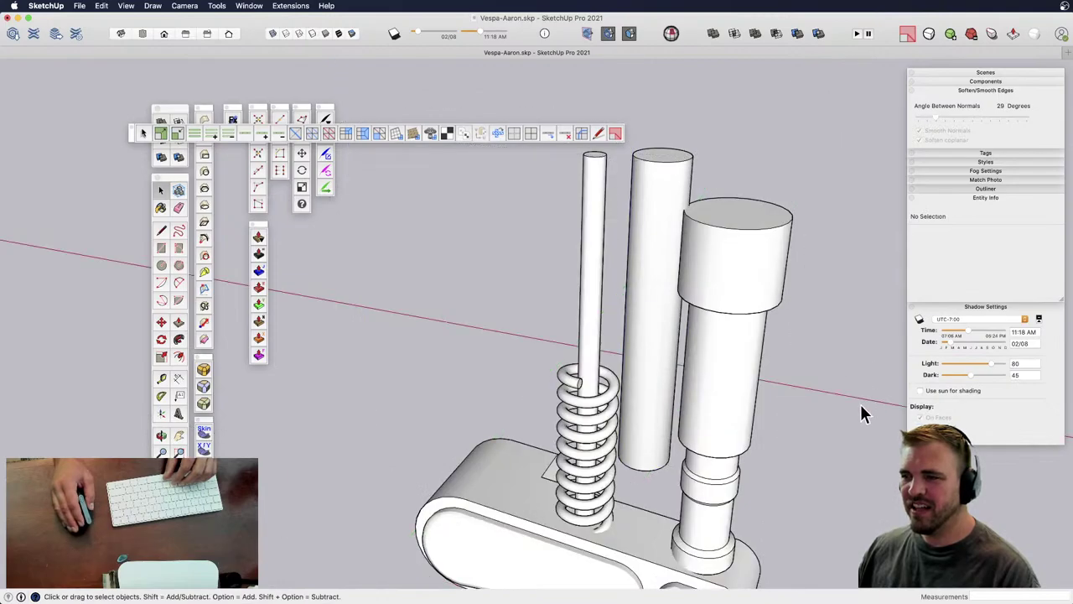
- Examine how the extended suspension cylinders sit under the fender beside the front wheel
{"action": "scroll", "coordinate": [728, 440], "scroll_direction": "down", "scroll_amount": 5}
{"action": "middle_click_drag", "start_coordinate": [713, 472], "coordinate": [681, 445]}
{"action": "scroll", "coordinate": [681, 445], "scroll_direction": "down", "scroll_amount": 2}
{"action": "middle_click_drag", "start_coordinate": [497, 392], "coordinate": [528, 331], "text": "shift"}
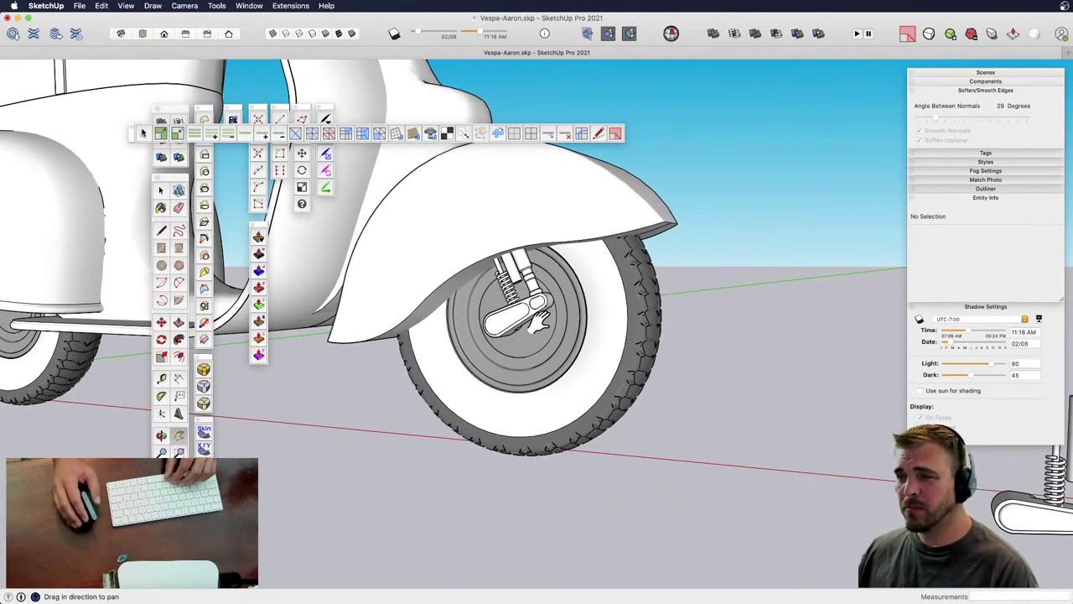
{"action": "middle_click_drag", "start_coordinate": [592, 345], "coordinate": [417, 413], "text": "shift"}
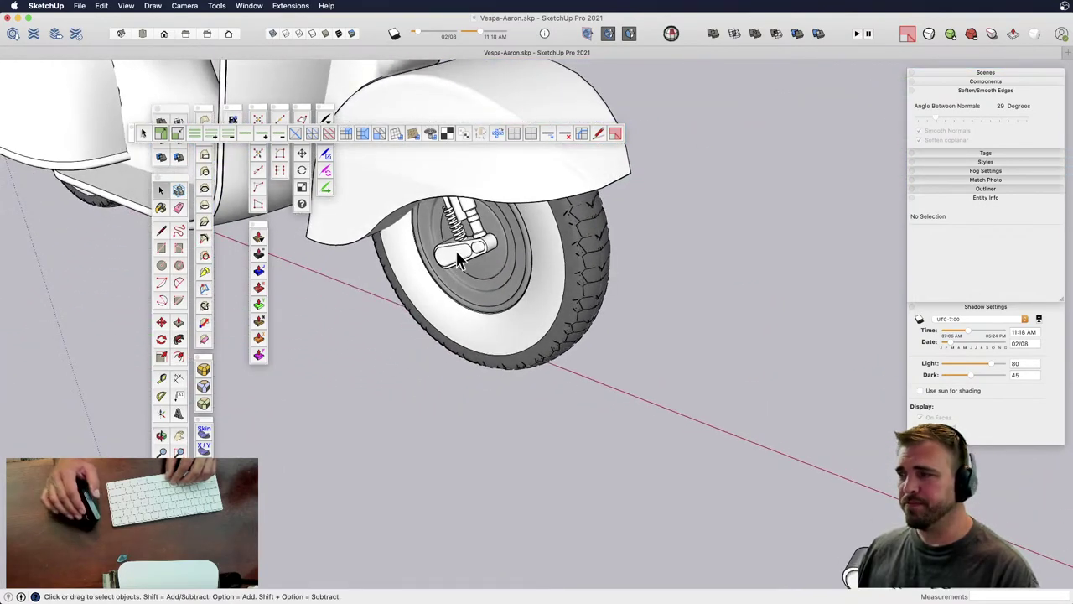
{"action": "scroll", "coordinate": [458, 252], "scroll_direction": "up", "scroll_amount": 5}
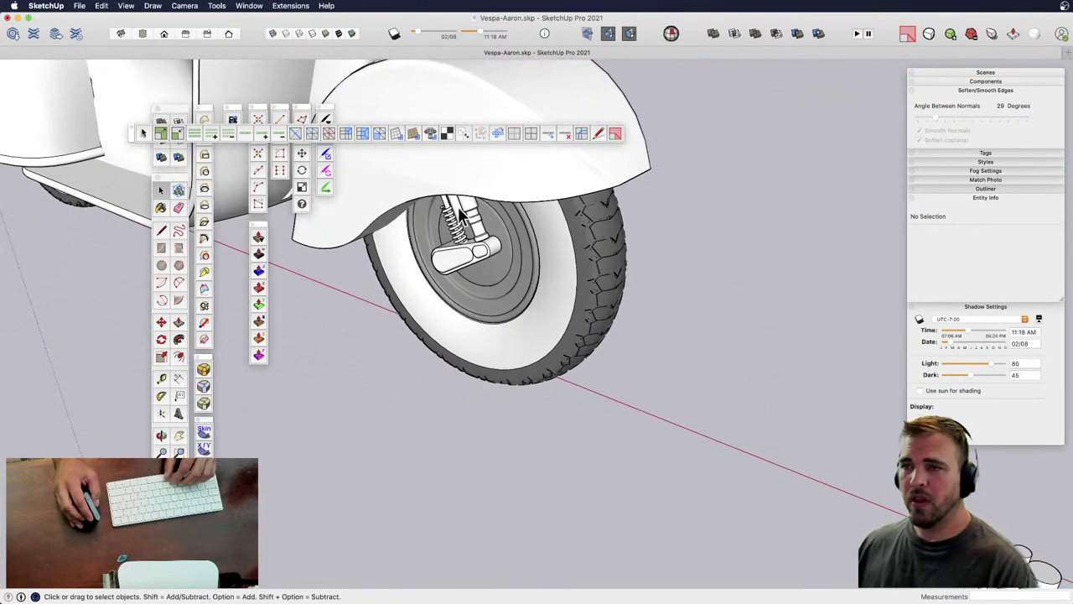
{"action": "scroll", "coordinate": [456, 216], "scroll_direction": "down", "scroll_amount": 3}
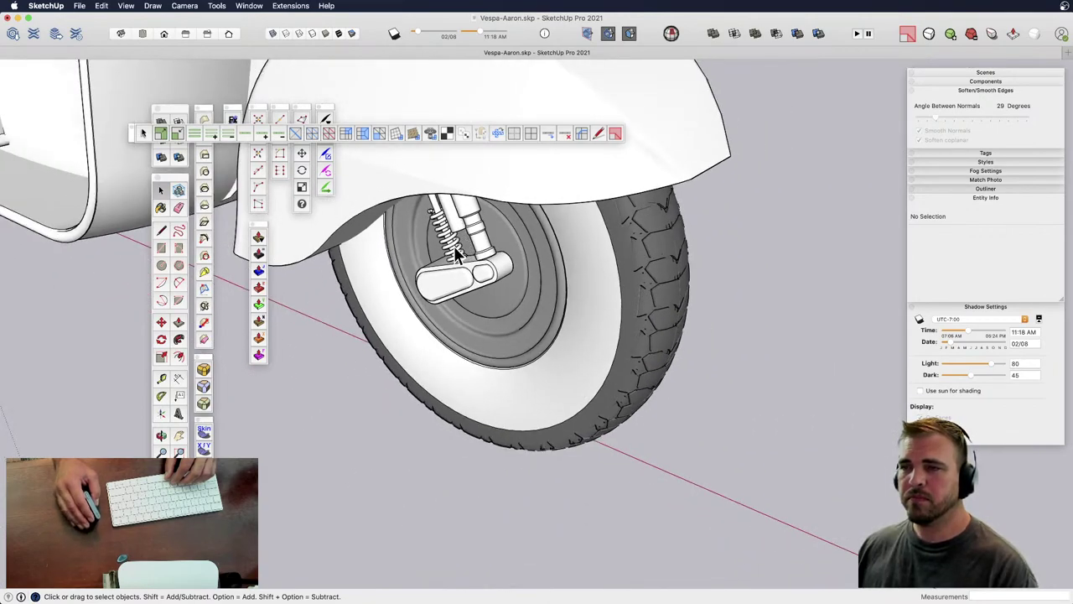
{"action": "left_click", "coordinate": [465, 247]}
{"action": "left_click", "coordinate": [475, 176]}
{"action": "key", "text": "Delete"}
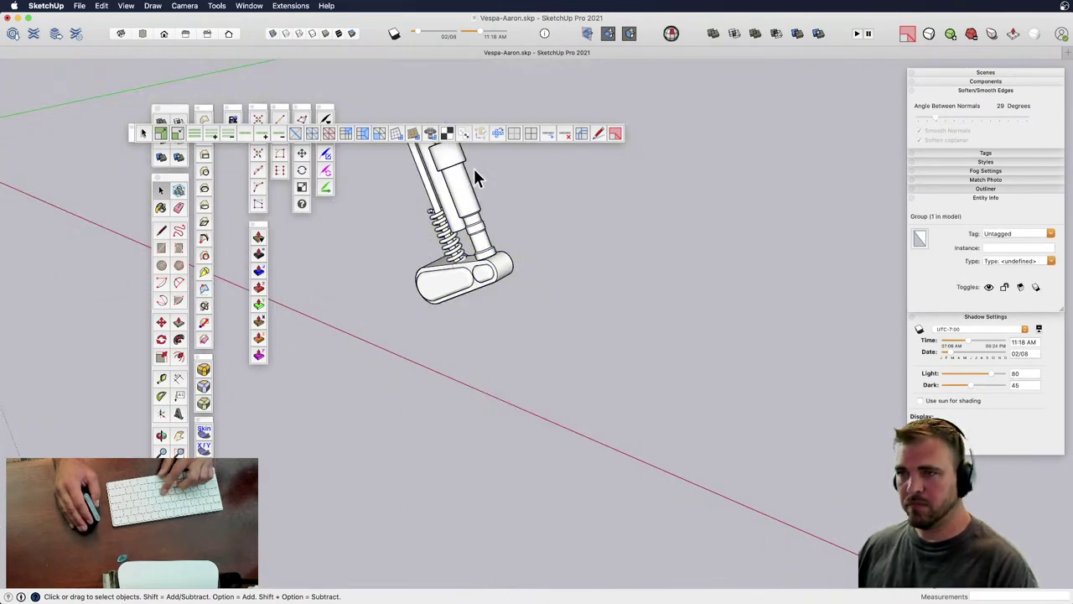
{"action": "key", "text": "super+z"}
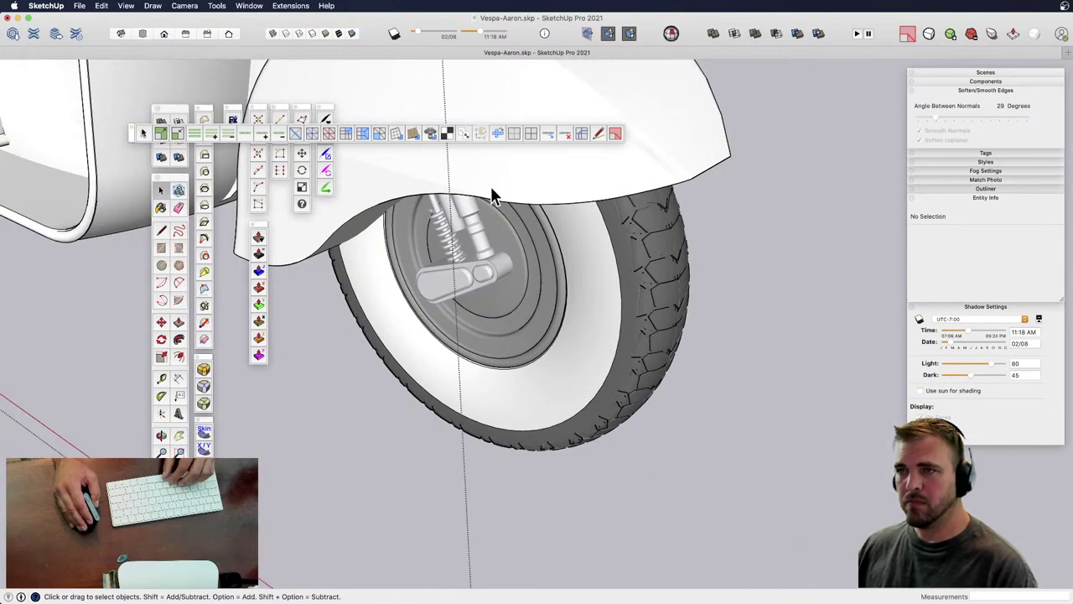
- Open the group holding the fender and wheel and take the fender out of view to expose the suspension's upper end
{"action": "left_click", "coordinate": [491, 190]}
{"action": "double_click", "coordinate": [491, 190]}
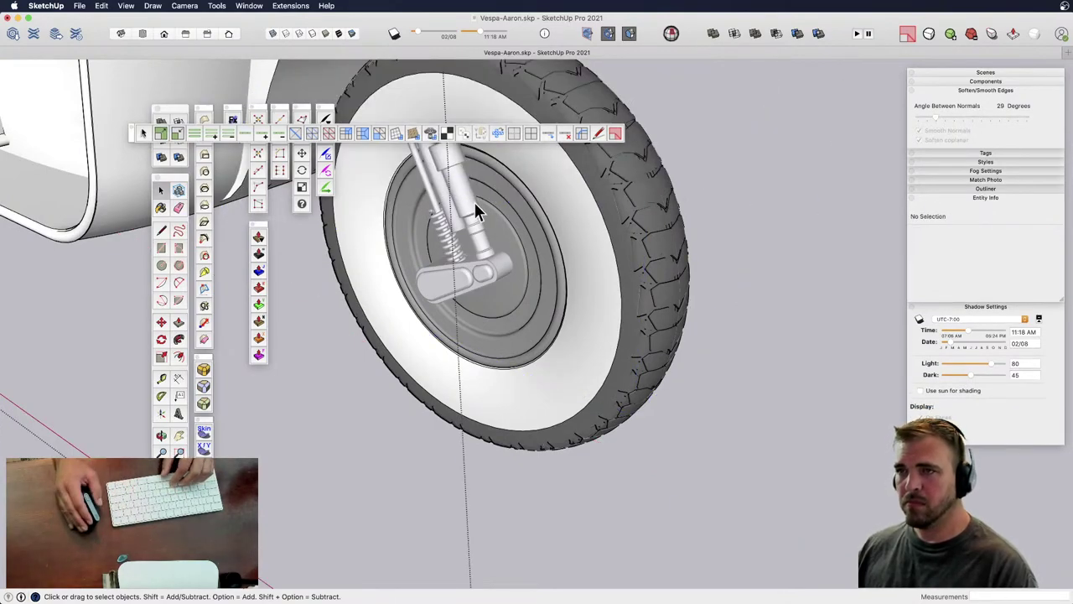
{"action": "middle_click_drag", "start_coordinate": [477, 209], "coordinate": [458, 215]}
{"action": "middle_click_drag", "start_coordinate": [458, 216], "coordinate": [550, 335], "text": "shift"}
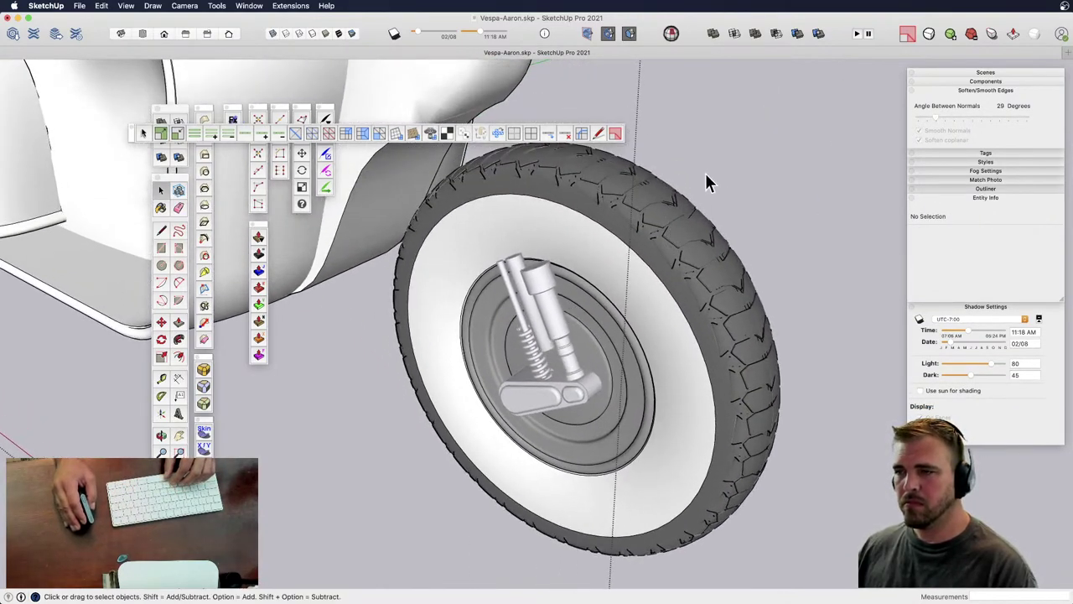
{"action": "middle_click_drag", "start_coordinate": [707, 175], "coordinate": [535, 293]}
{"action": "scroll", "coordinate": [503, 269], "scroll_direction": "up", "scroll_amount": 6}
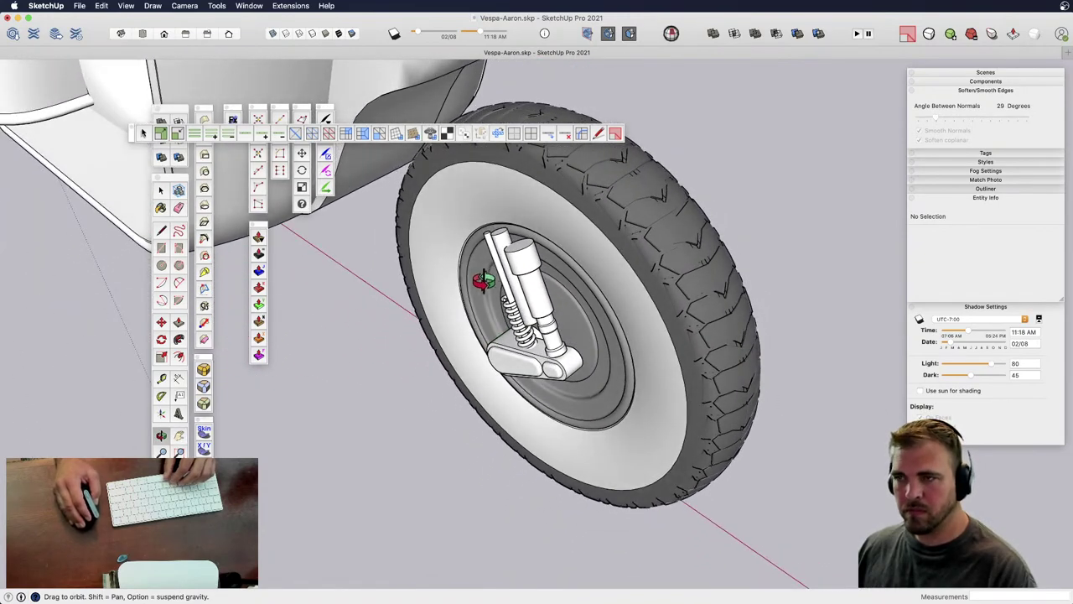
{"action": "key", "text": "l"}
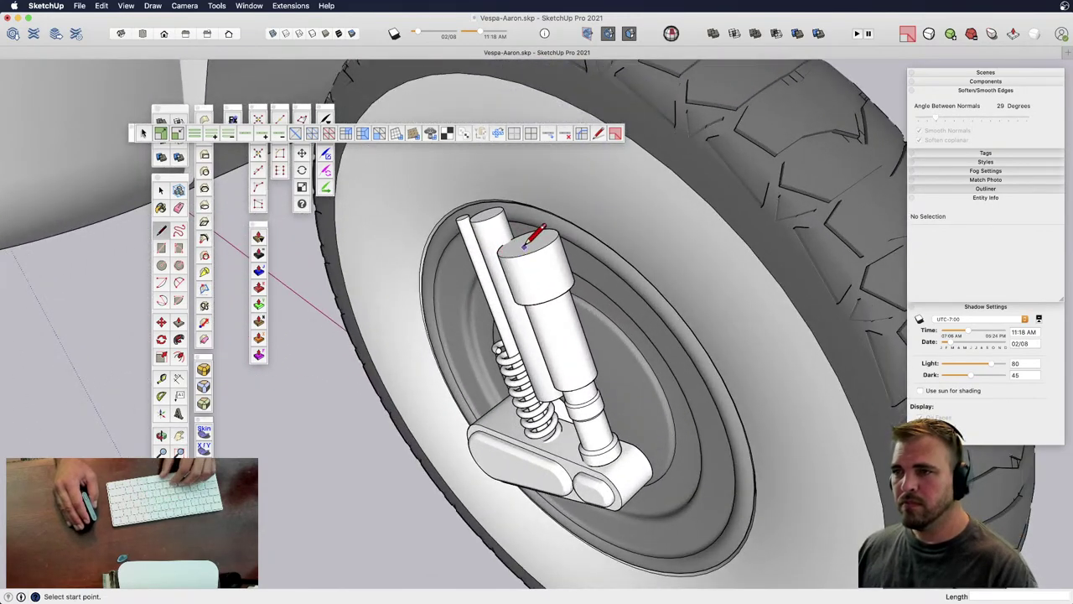
{"action": "left_click", "coordinate": [503, 170]}
{"action": "mouse_move", "coordinate": [457, 207]}
{"action": "middle_mouse_down"}
{"action": "mouse_move", "coordinate": [364, 359]}
{"action": "mouse_move", "coordinate": [312, 344]}
{"action": "middle_mouse_up"}
{"action": "key", "text": "space"}
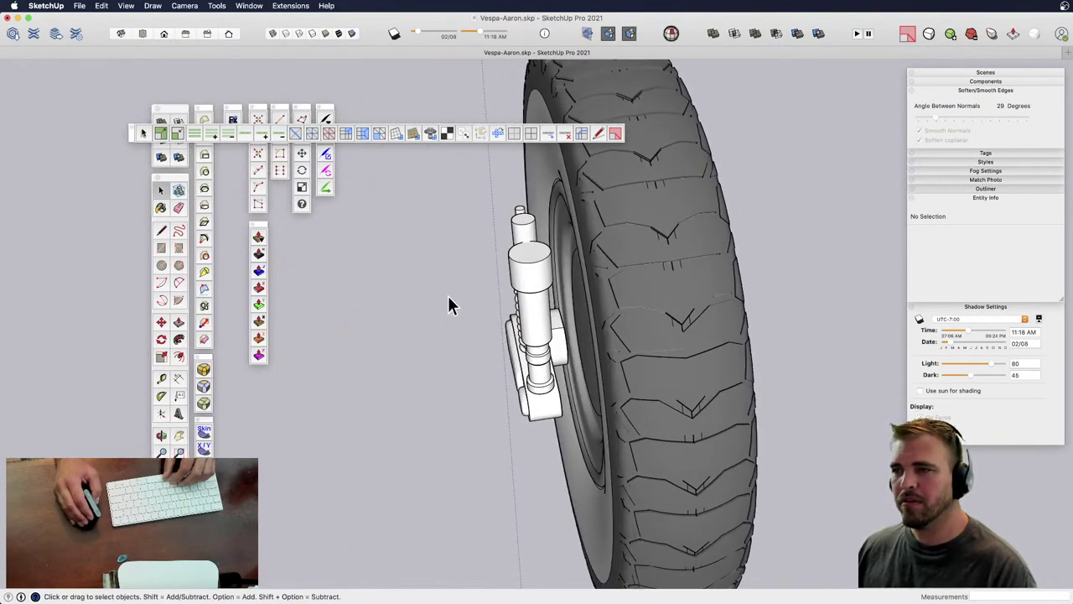
- Draw a line about 1" long from the centre of the middle cylinder's top outward along the green axis
{"action": "key", "text": "l"}
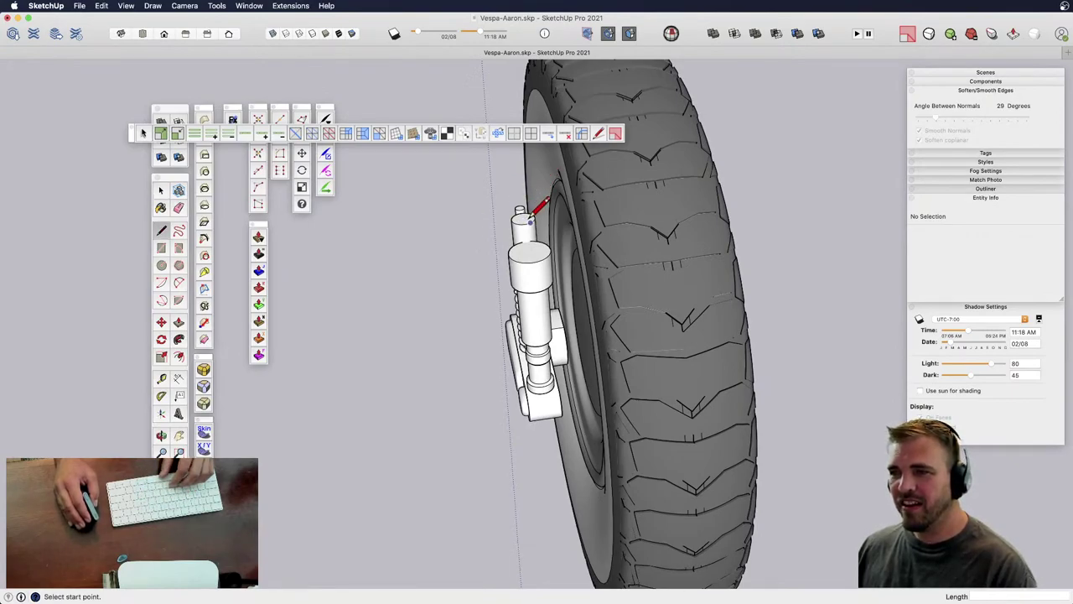
{"action": "left_click", "coordinate": [525, 218]}
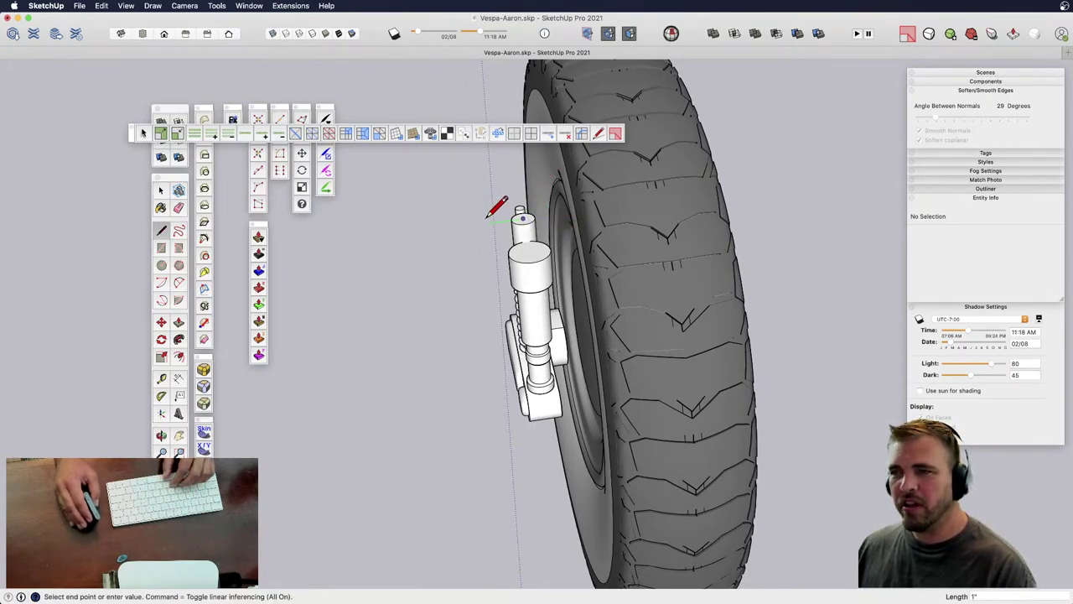
{"action": "scroll", "coordinate": [487, 215], "scroll_direction": "up", "scroll_amount": 5}
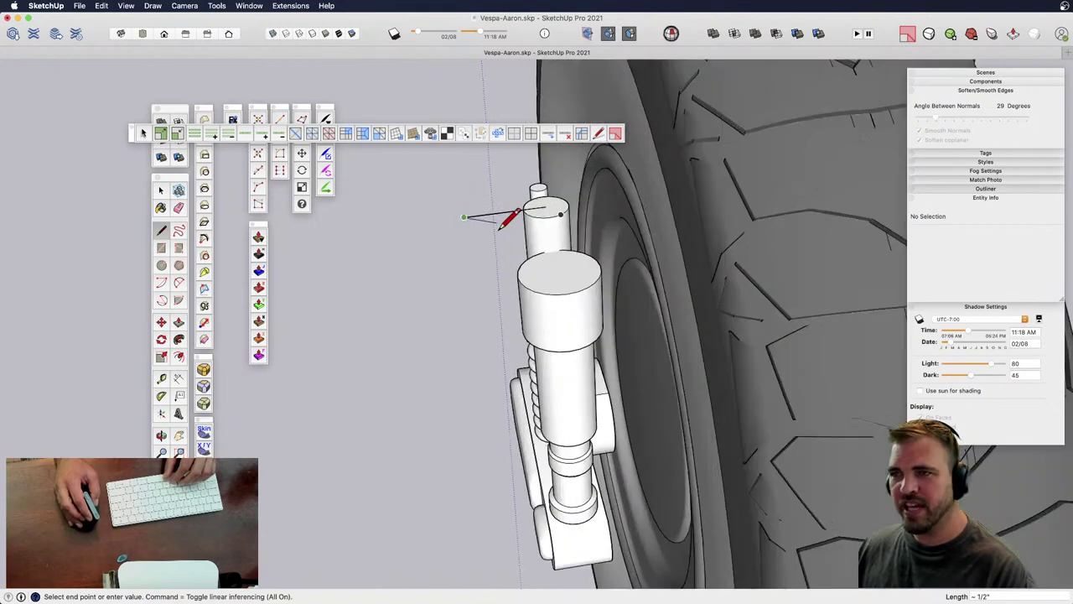
{"action": "scroll", "coordinate": [490, 216], "scroll_direction": "down", "scroll_amount": 5}
{"action": "middle_click_drag", "start_coordinate": [499, 233], "coordinate": [520, 250]}
{"action": "key", "text": "space"}
- Draw a line about 5/8" long from the lower rim of the large cylinder's head outward along the green axis
{"action": "middle_click_drag", "start_coordinate": [531, 375], "coordinate": [451, 389]}
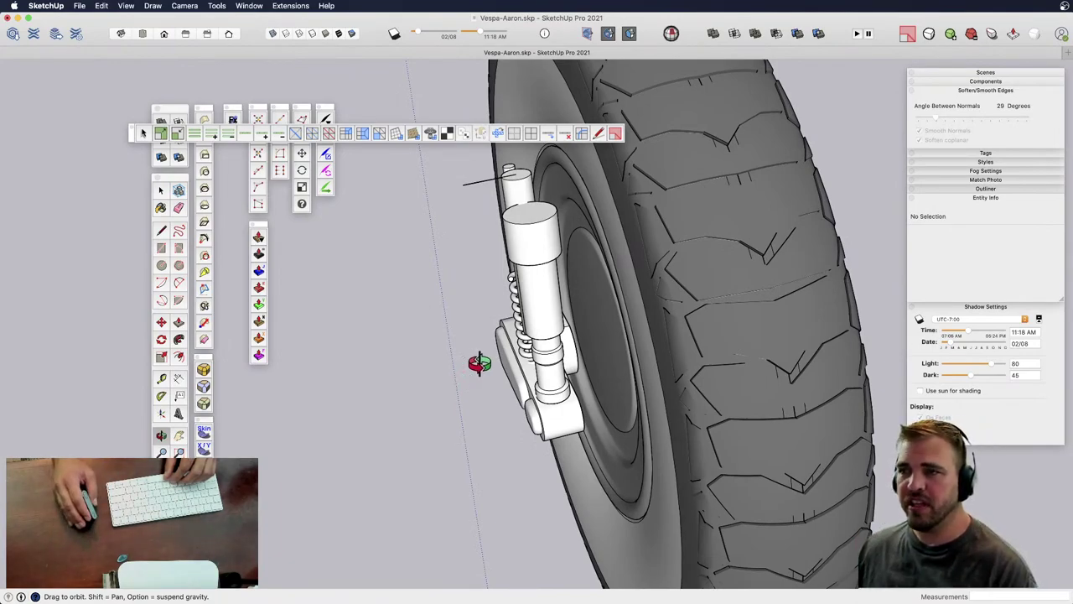
{"action": "mouse_move", "coordinate": [500, 360]}
{"action": "middle_mouse_down"}
{"action": "mouse_move", "coordinate": [498, 307]}
{"action": "mouse_move", "coordinate": [605, 401]}
{"action": "mouse_move", "coordinate": [642, 347]}
{"action": "mouse_move", "coordinate": [554, 319]}
{"action": "mouse_move", "coordinate": [523, 391]}
{"action": "mouse_move", "coordinate": [546, 412]}
{"action": "mouse_move", "coordinate": [587, 397]}
{"action": "mouse_move", "coordinate": [427, 357]}
{"action": "mouse_move", "coordinate": [443, 344]}
{"action": "middle_mouse_up"}
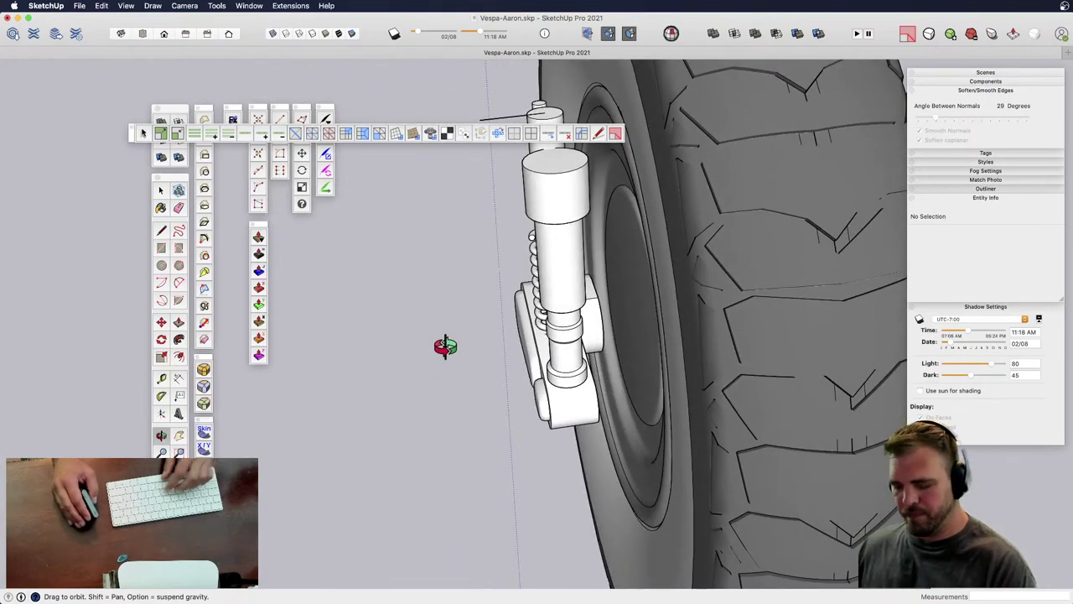
{"action": "key", "text": "l"}
{"action": "left_click", "coordinate": [546, 223]}
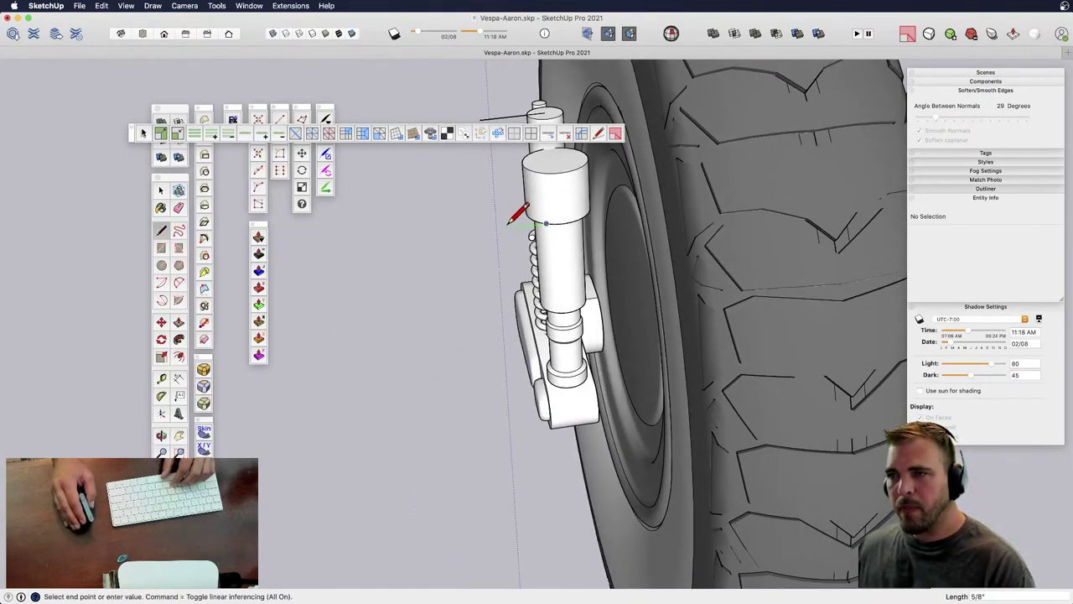
{"action": "scroll", "coordinate": [502, 228], "scroll_direction": "down", "scroll_amount": 3}
{"action": "key", "text": "space"}
{"action": "scroll", "coordinate": [534, 297], "scroll_direction": "up", "scroll_amount": 2}
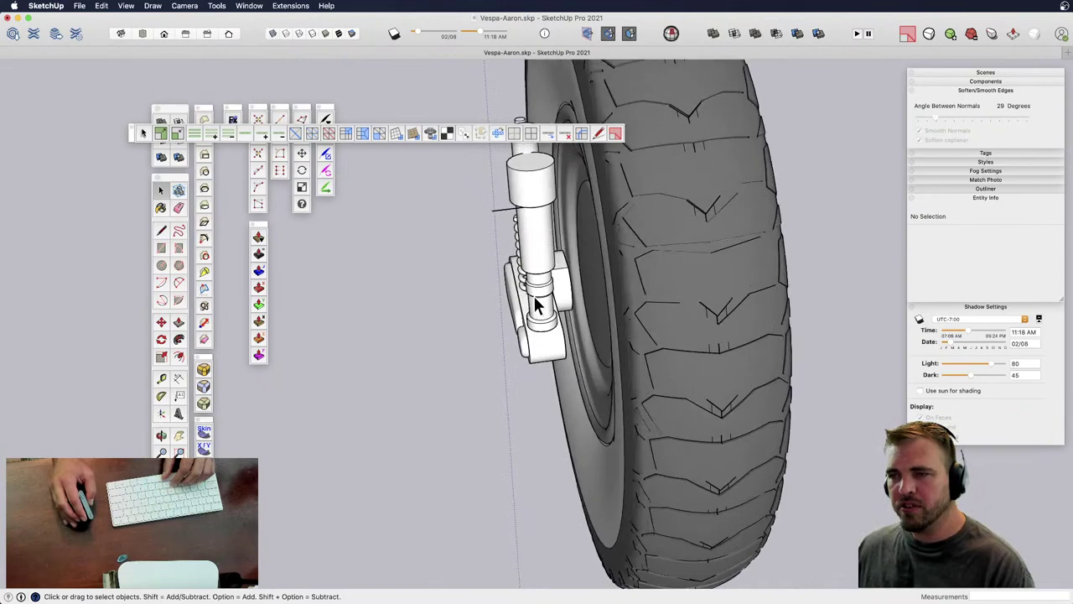
- Draw a stepped line from the large cylinder's lower rim, going about 1" outward along the green axis, down, and outward again
{"action": "middle_click_drag", "start_coordinate": [534, 323], "coordinate": [572, 265], "text": "shift"}
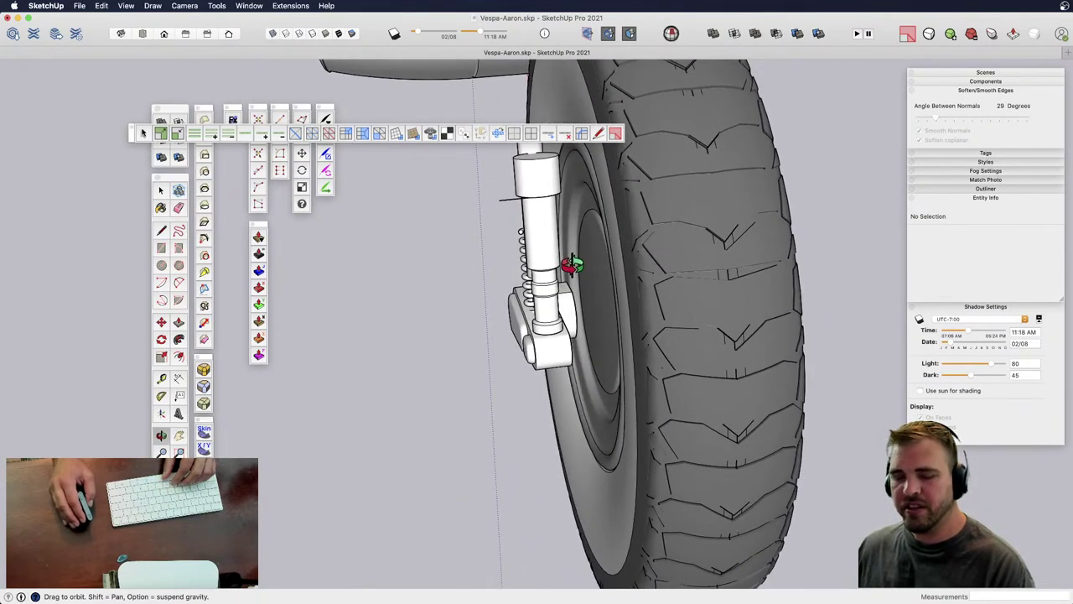
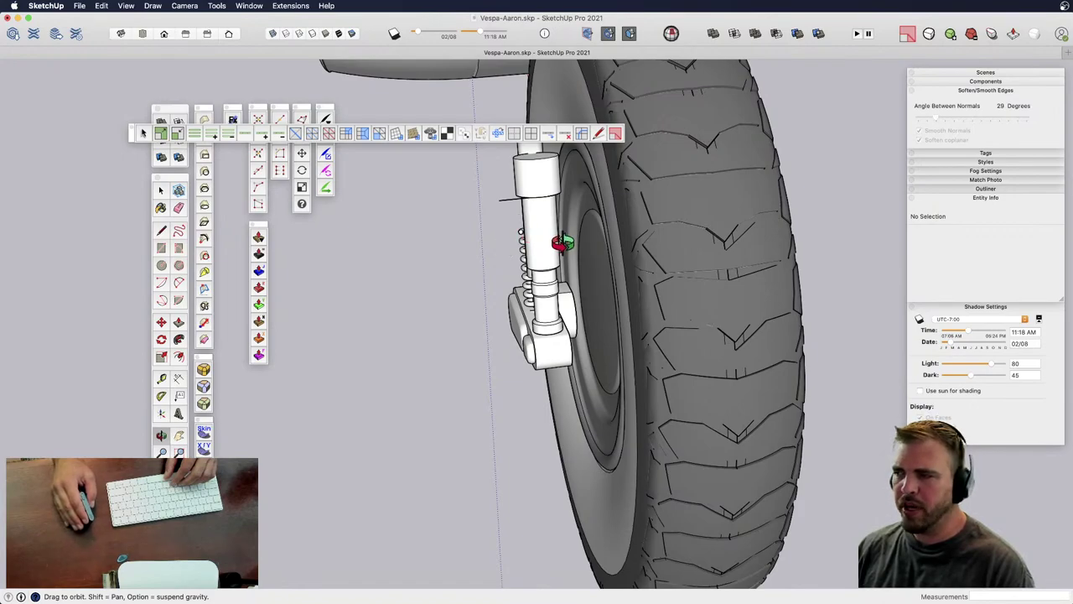
{"action": "left_click_drag", "start_coordinate": [563, 242], "coordinate": [552, 270]}
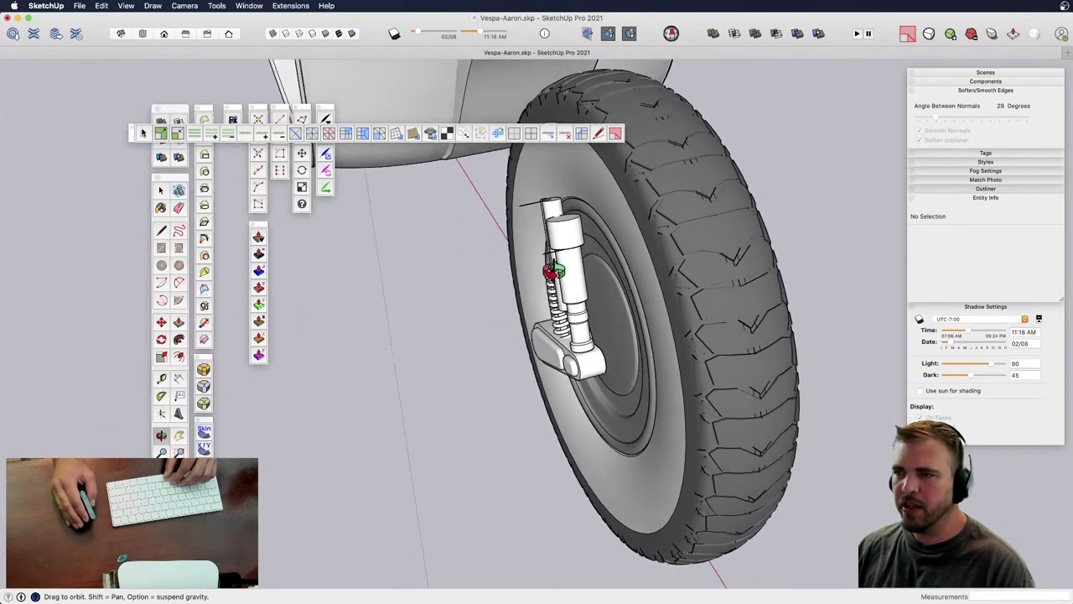
{"action": "middle_click_drag", "start_coordinate": [552, 270], "coordinate": [520, 265]}
{"action": "scroll", "coordinate": [572, 273], "scroll_direction": "up", "scroll_amount": 4}
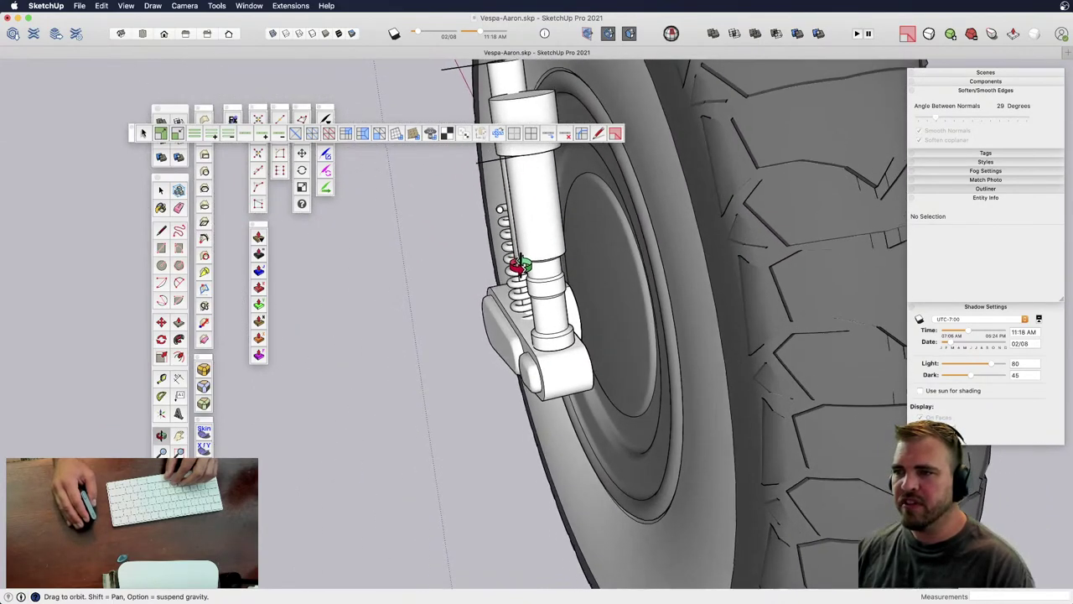
{"action": "mouse_move", "coordinate": [520, 265]}
{"action": "left_mouse_down"}
{"action": "mouse_move", "coordinate": [491, 293]}
{"action": "mouse_move", "coordinate": [498, 283]}
{"action": "left_mouse_up"}
{"action": "key", "text": "l"}
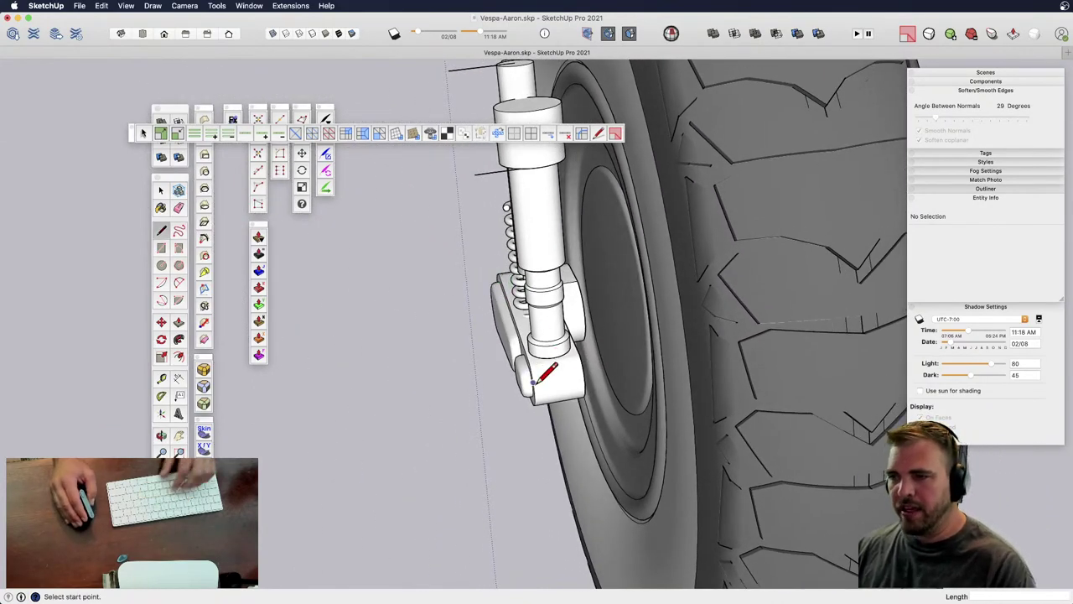
{"action": "key", "text": "o"}
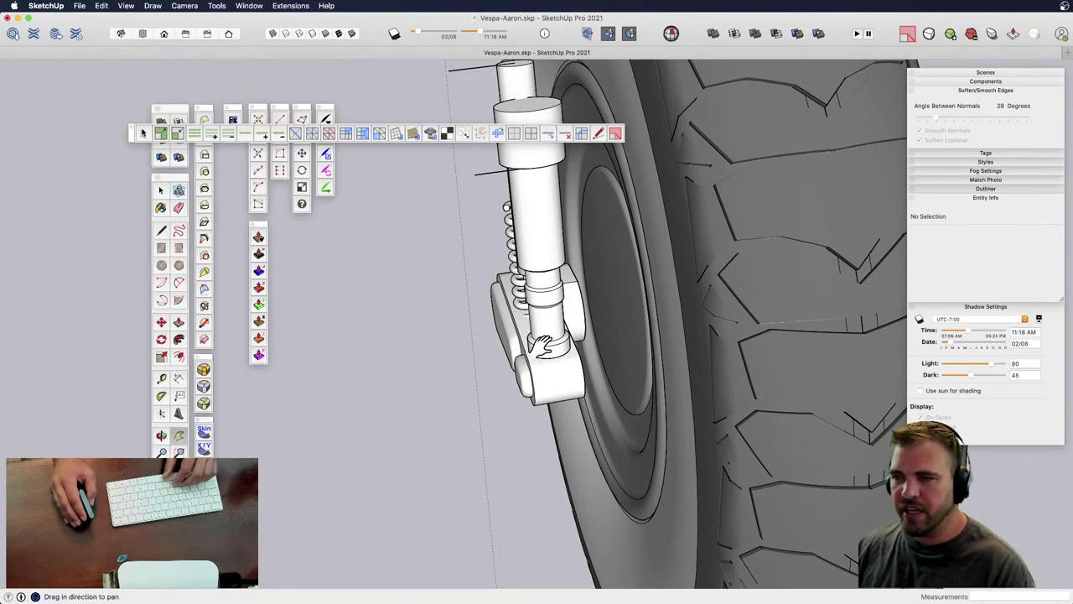
{"action": "mouse_move", "coordinate": [554, 369]}
{"action": "left_mouse_down"}
{"action": "mouse_move", "coordinate": [529, 246]}
{"action": "mouse_move", "coordinate": [506, 351]}
{"action": "mouse_move", "coordinate": [403, 343]}
{"action": "left_mouse_up"}
{"action": "key", "text": "l"}
{"action": "left_click", "coordinate": [561, 258]}
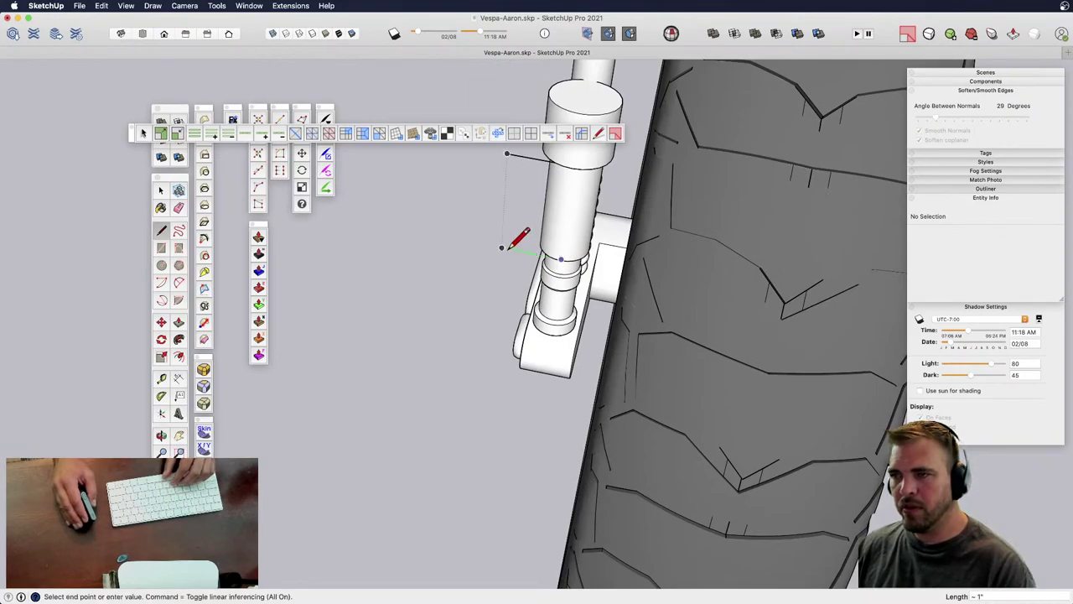
{"action": "left_click", "coordinate": [501, 248]}
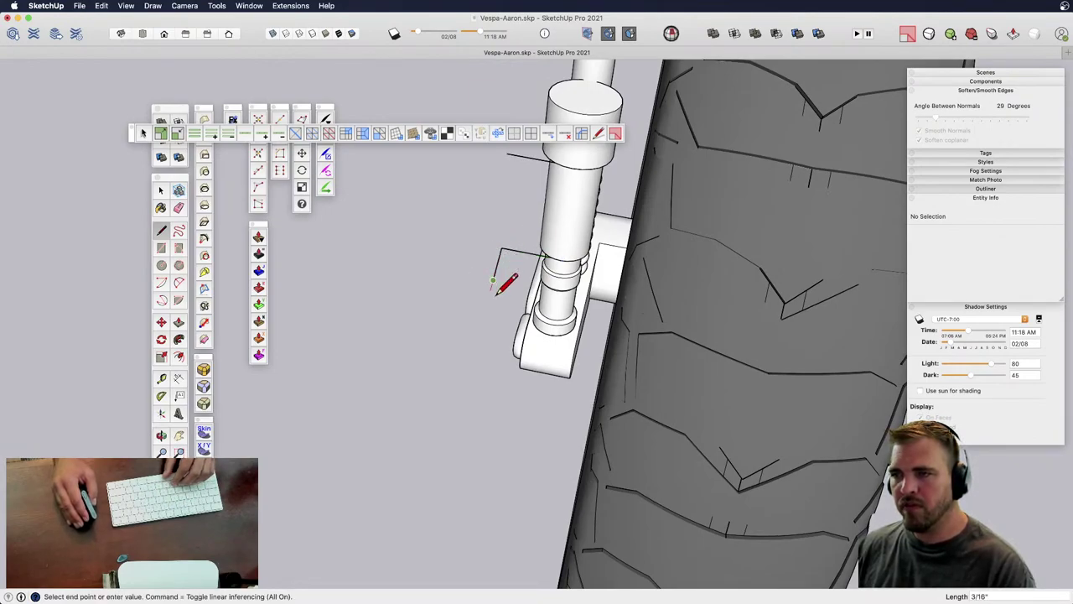
{"action": "key", "text": "space"}
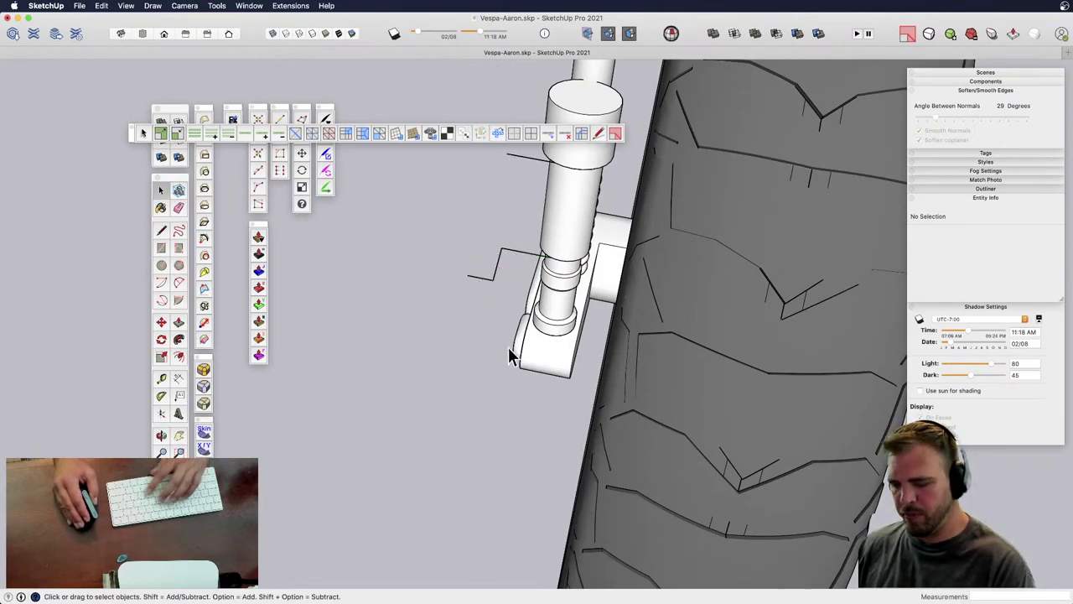
- Draw a line down from the end face of the lower block and continue it about 1 3/16" outward along the green axis
{"action": "key", "text": "l"}
{"action": "left_click", "coordinate": [538, 359]}
{"action": "left_click", "coordinate": [526, 416]}
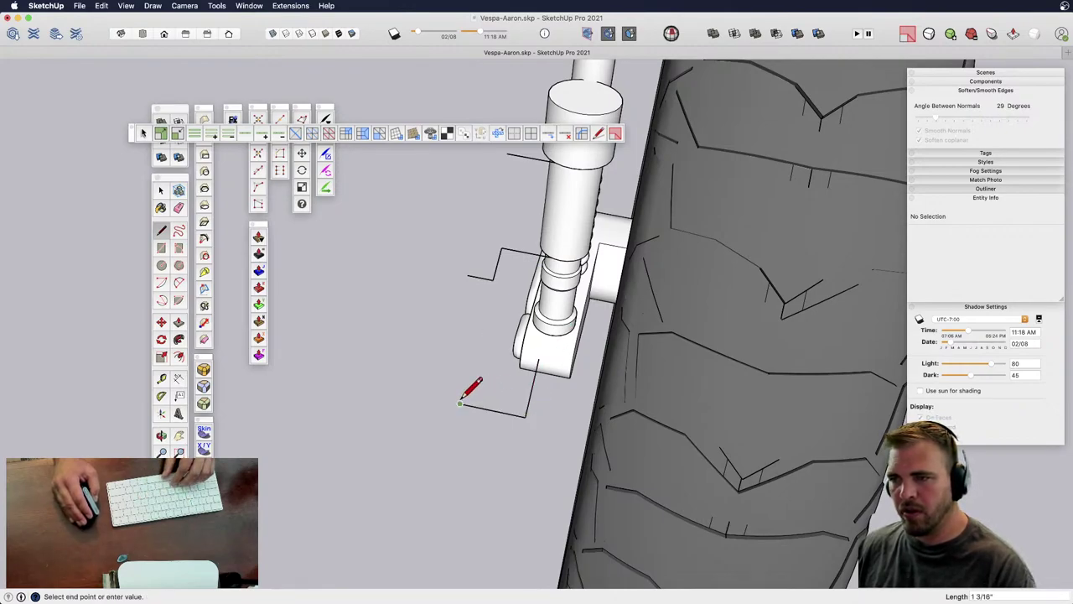
{"action": "mouse_move", "coordinate": [494, 364]}
{"action": "middle_mouse_down"}
{"action": "mouse_move", "coordinate": [628, 187]}
{"action": "mouse_move", "coordinate": [638, 7]}
{"action": "mouse_move", "coordinate": [545, 23]}
{"action": "mouse_move", "coordinate": [537, 233]}
{"action": "mouse_move", "coordinate": [779, 237]}
{"action": "mouse_move", "coordinate": [771, 262]}
{"action": "mouse_move", "coordinate": [822, 257]}
{"action": "mouse_move", "coordinate": [512, 431]}
{"action": "middle_mouse_up"}
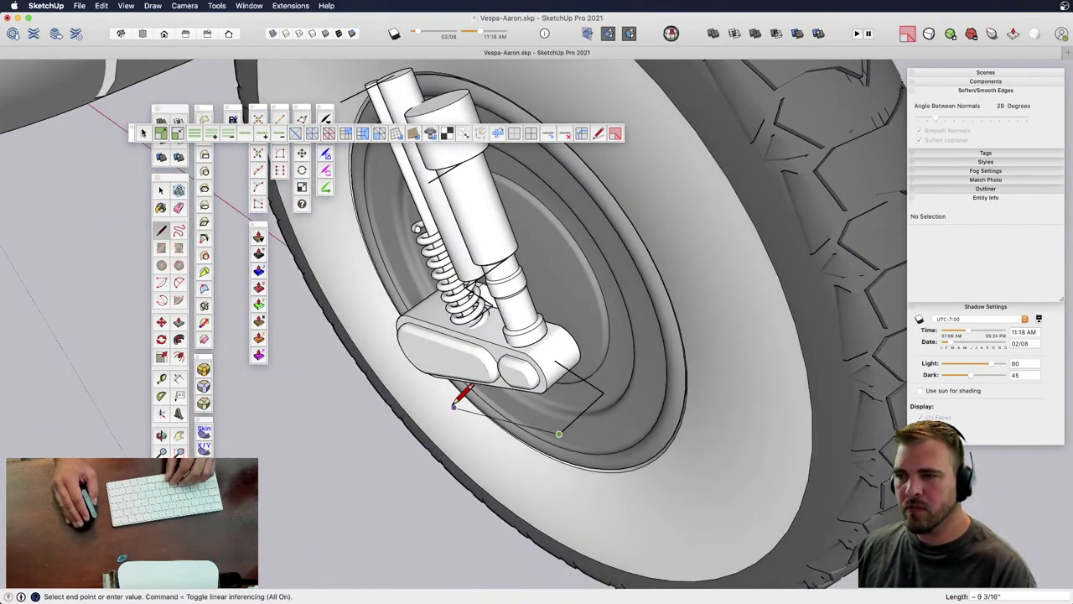
{"action": "key", "text": "space"}
- Draw a line from the face of the link's large raised pad outward along the green axis
{"action": "key", "text": "l"}
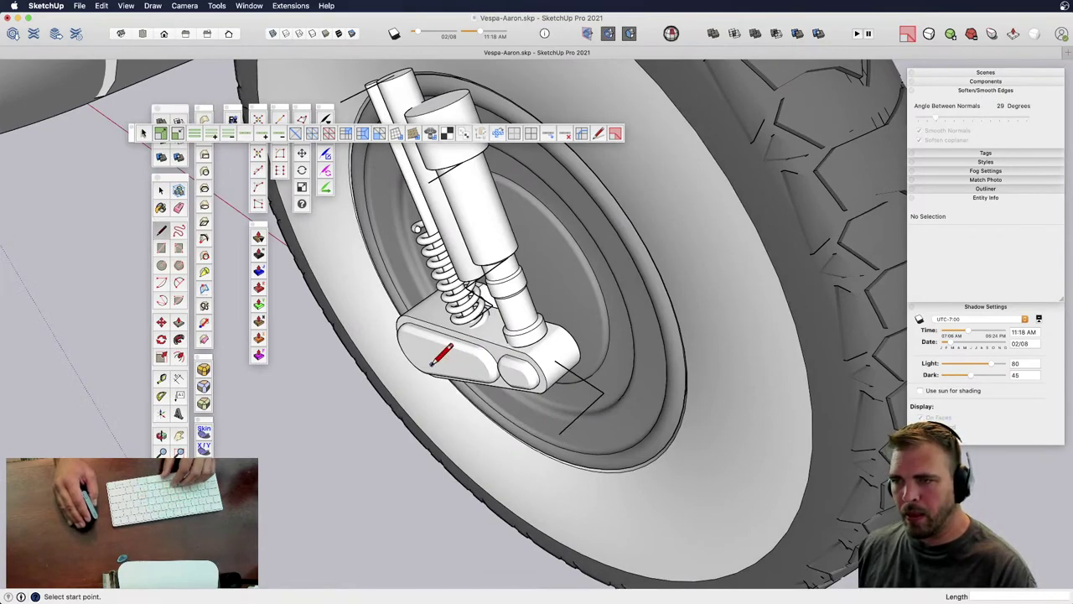
{"action": "left_click", "coordinate": [433, 366]}
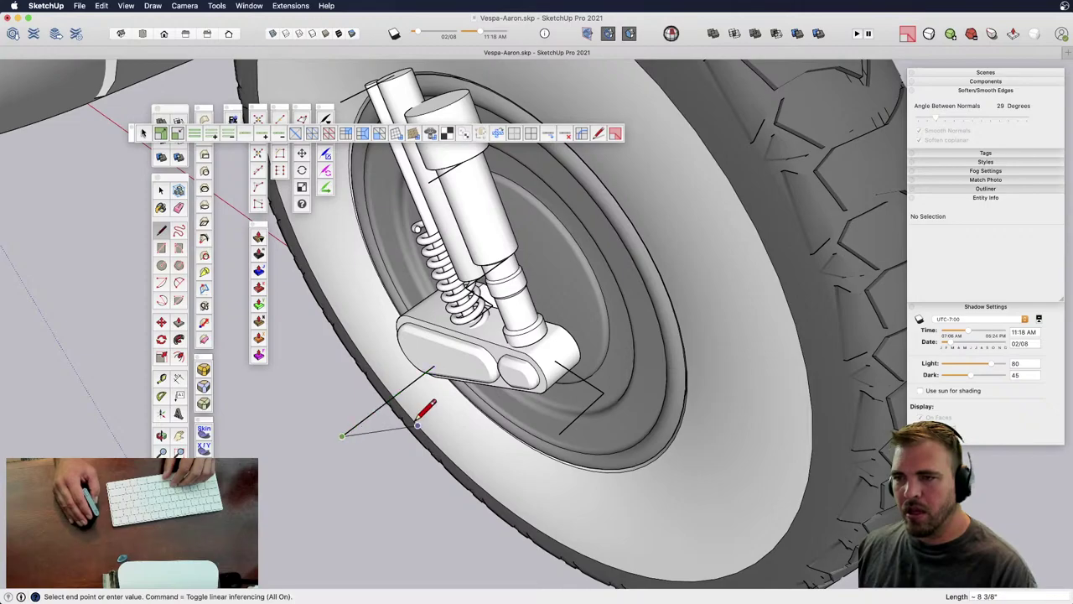
{"action": "mouse_move", "coordinate": [427, 408]}
{"action": "middle_mouse_down"}
{"action": "mouse_move", "coordinate": [508, 383]}
{"action": "mouse_move", "coordinate": [723, 276]}
{"action": "mouse_move", "coordinate": [566, 426]}
{"action": "mouse_move", "coordinate": [263, 372]}
{"action": "middle_mouse_up"}
{"action": "scroll", "coordinate": [537, 274], "scroll_direction": "up", "scroll_amount": 3}
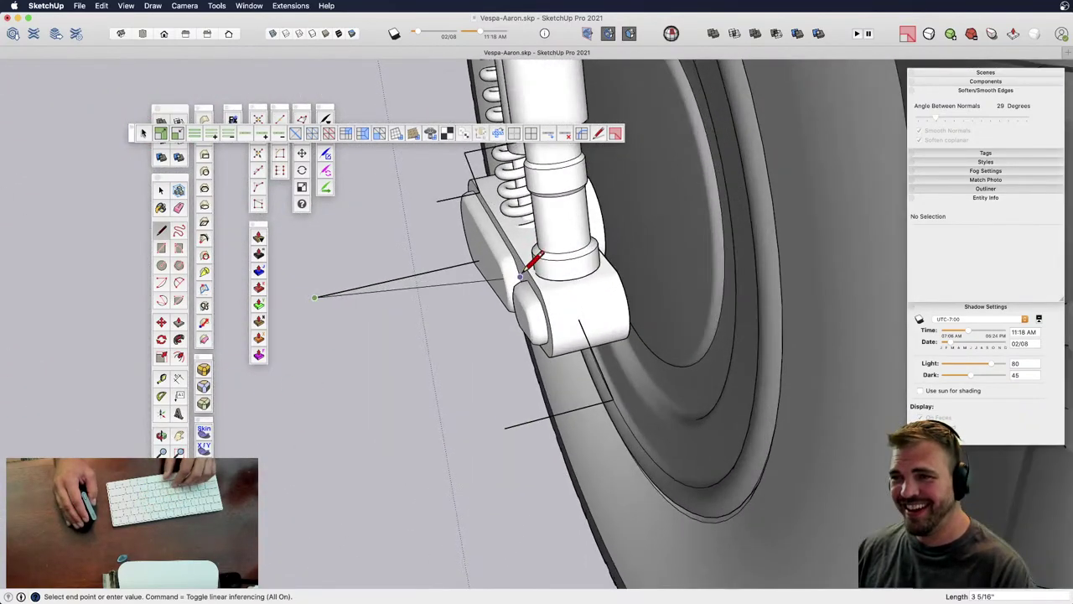
{"action": "key", "text": "Escape"}
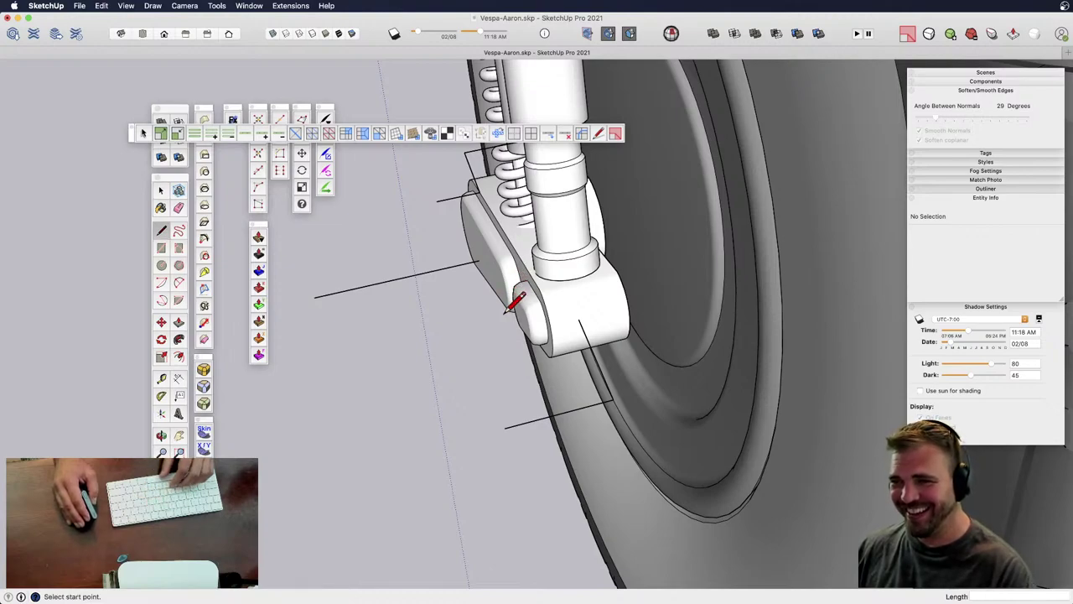
- Draw a shorter green-axis line from the link's edge between its two pads and trim the large pad's line to match
{"action": "left_click", "coordinate": [509, 311]}
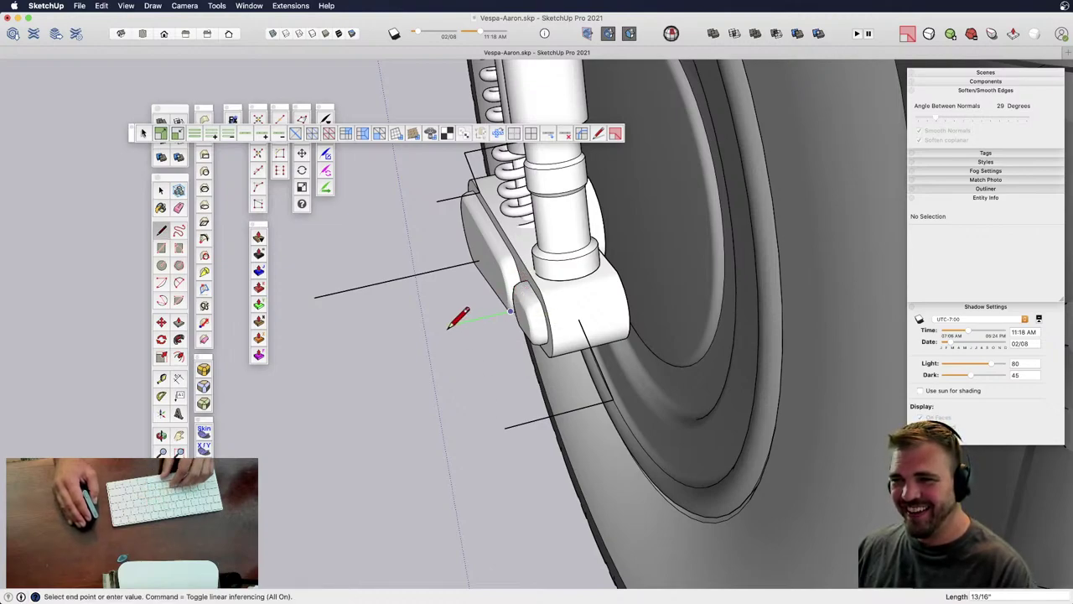
{"action": "left_click", "coordinate": [438, 328]}
{"action": "key", "text": "space"}
{"action": "key", "text": "l"}
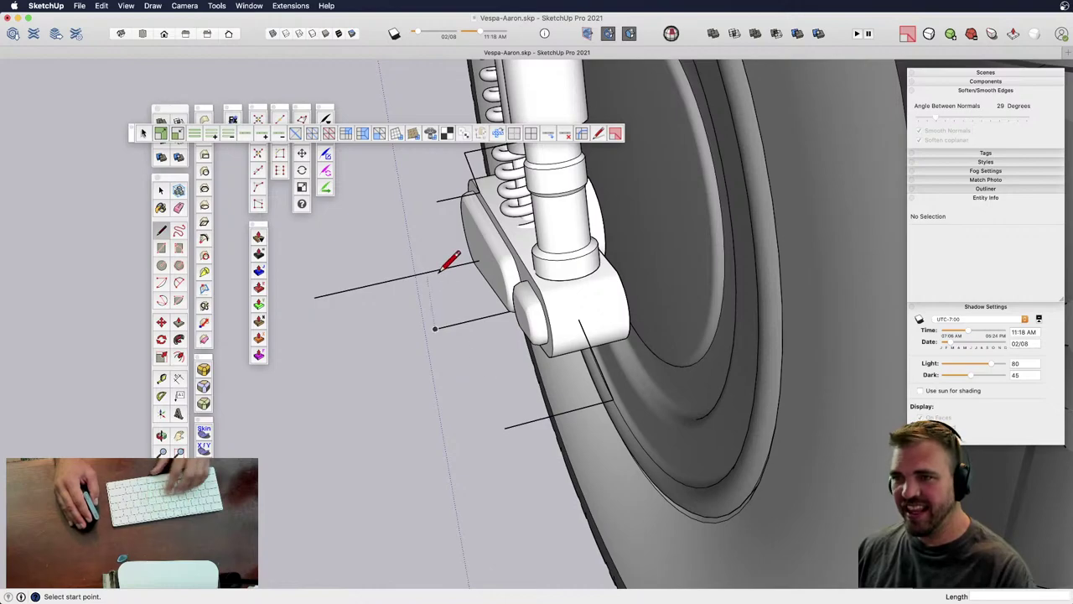
{"action": "key", "text": "e"}
{"action": "left_click", "coordinate": [424, 267]}
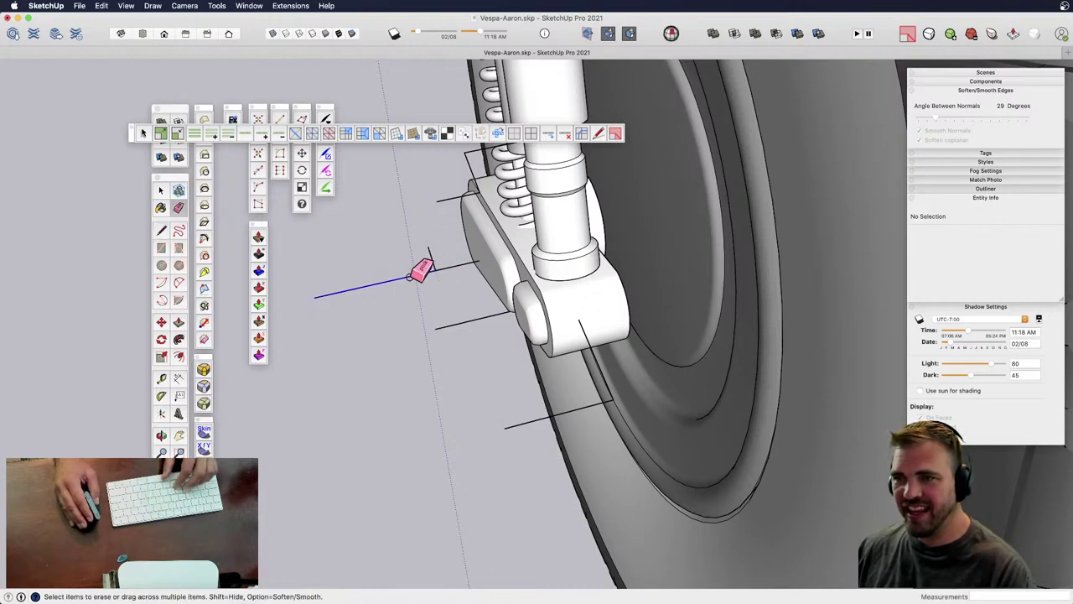
{"action": "middle_click_drag", "start_coordinate": [436, 258], "coordinate": [377, 328]}
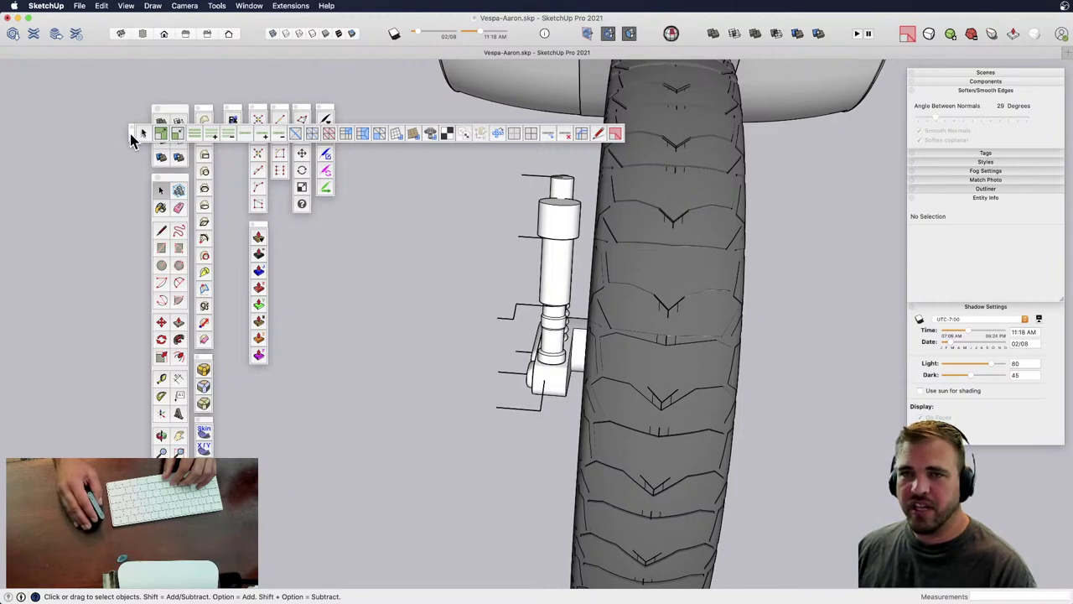
- Move the wide toolbar clear of the FredoSpline tools and open the FredoSpline launcher
{"action": "left_click_drag", "start_coordinate": [131, 134], "coordinate": [354, 115]}
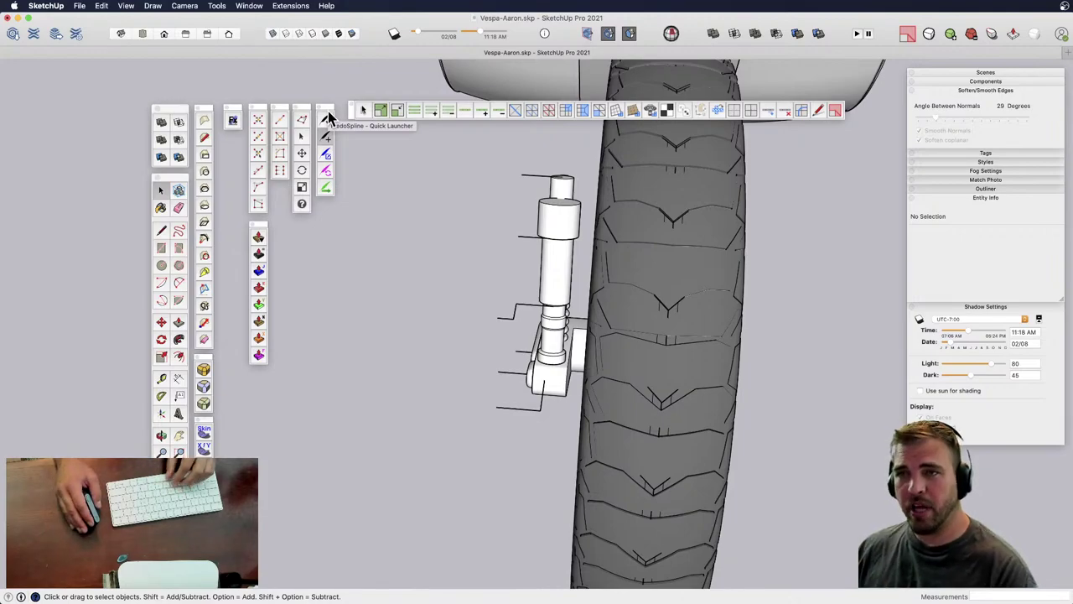
{"action": "left_click", "coordinate": [327, 126]}
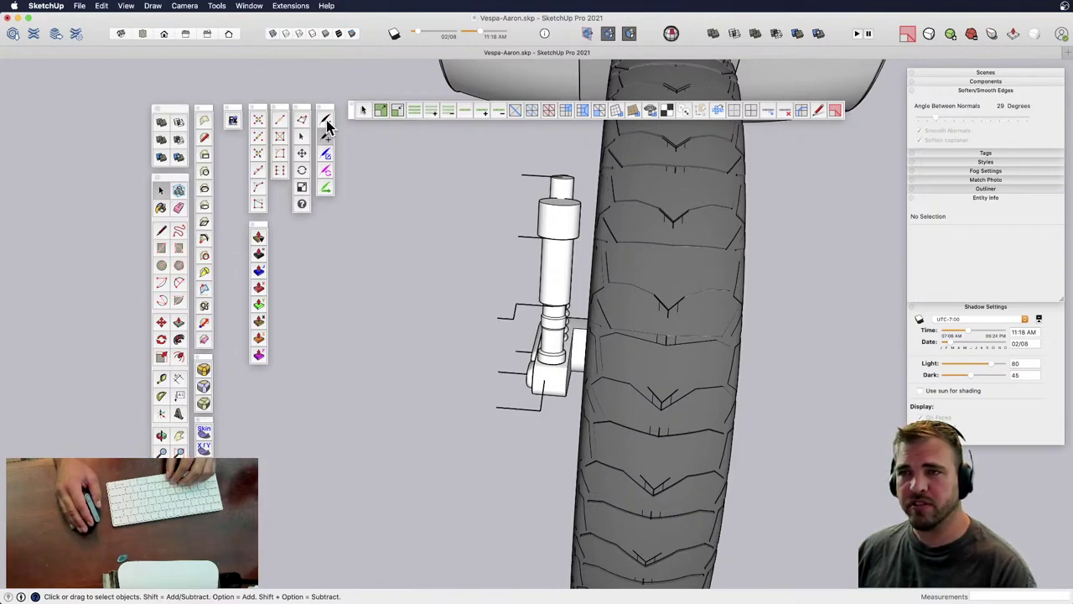
{"action": "left_click_drag", "start_coordinate": [845, 98], "coordinate": [340, 239]}
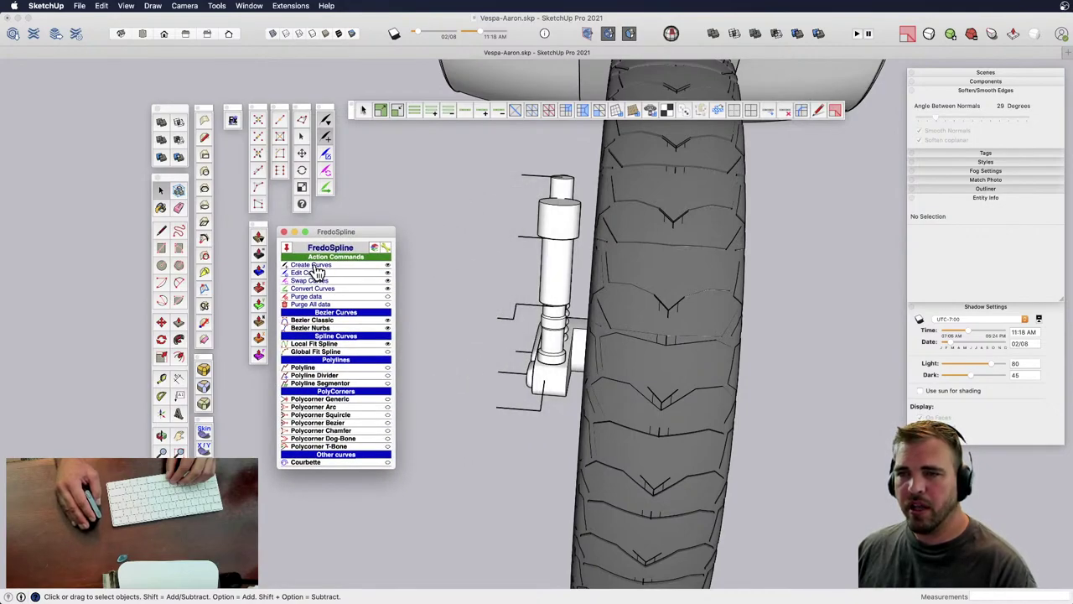
- Create a Local Fit Spline curve from the topmost reference line's end through the ends of the other lines to the link's pad lines
{"action": "left_click", "coordinate": [313, 266]}
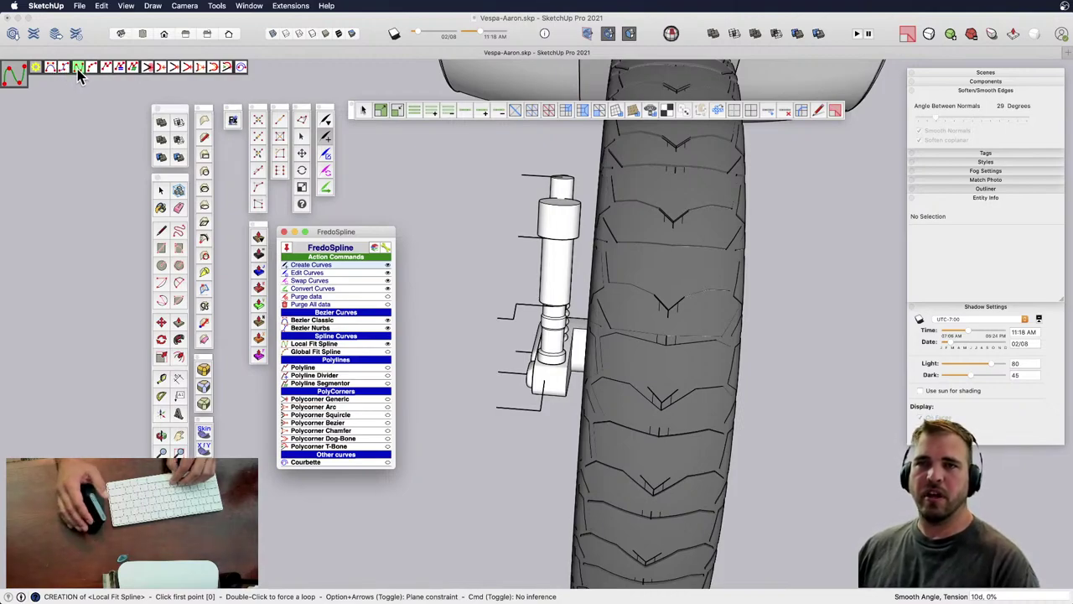
{"action": "left_click", "coordinate": [86, 94]}
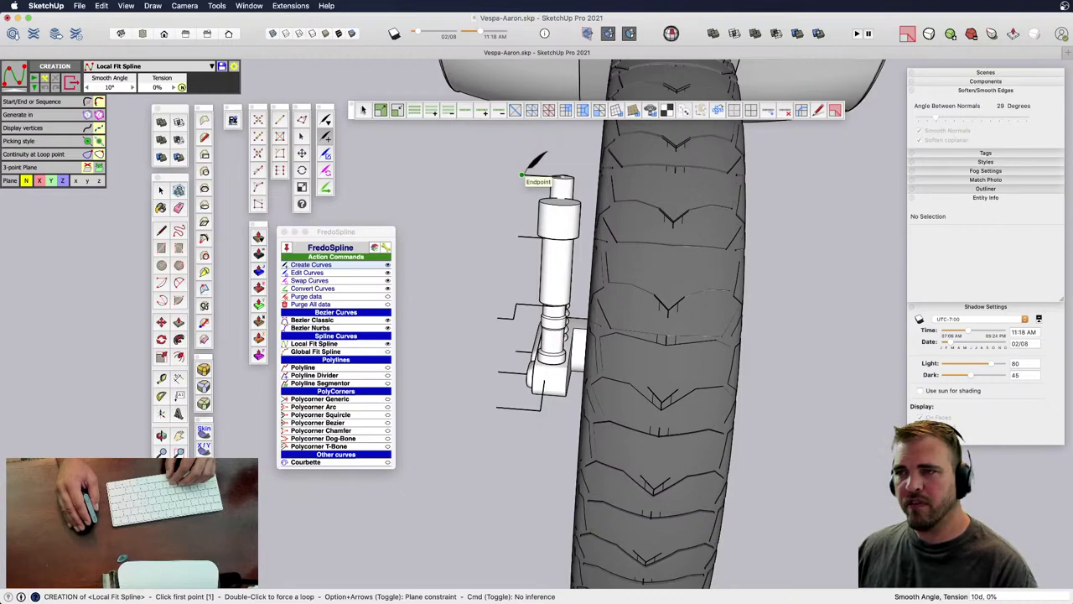
{"action": "left_click", "coordinate": [522, 175]}
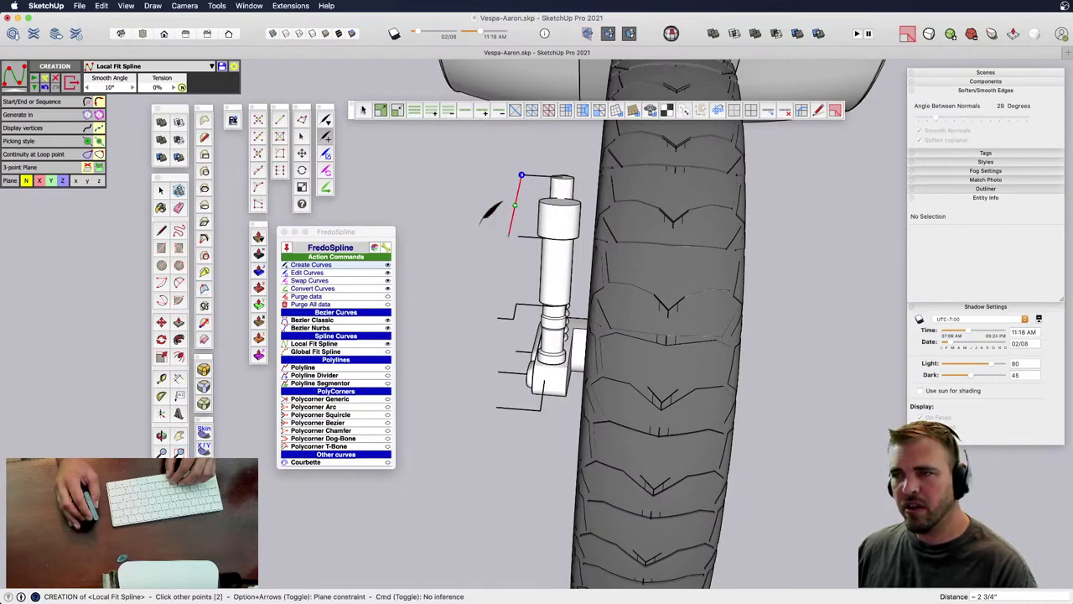
{"action": "mouse_move", "coordinate": [494, 206]}
{"action": "middle_mouse_down"}
{"action": "mouse_move", "coordinate": [427, 223]}
{"action": "mouse_move", "coordinate": [408, 187]}
{"action": "mouse_move", "coordinate": [733, 117]}
{"action": "mouse_move", "coordinate": [836, 162]}
{"action": "mouse_move", "coordinate": [388, 220]}
{"action": "mouse_move", "coordinate": [444, 205]}
{"action": "mouse_move", "coordinate": [446, 216]}
{"action": "mouse_move", "coordinate": [478, 199]}
{"action": "middle_mouse_up"}
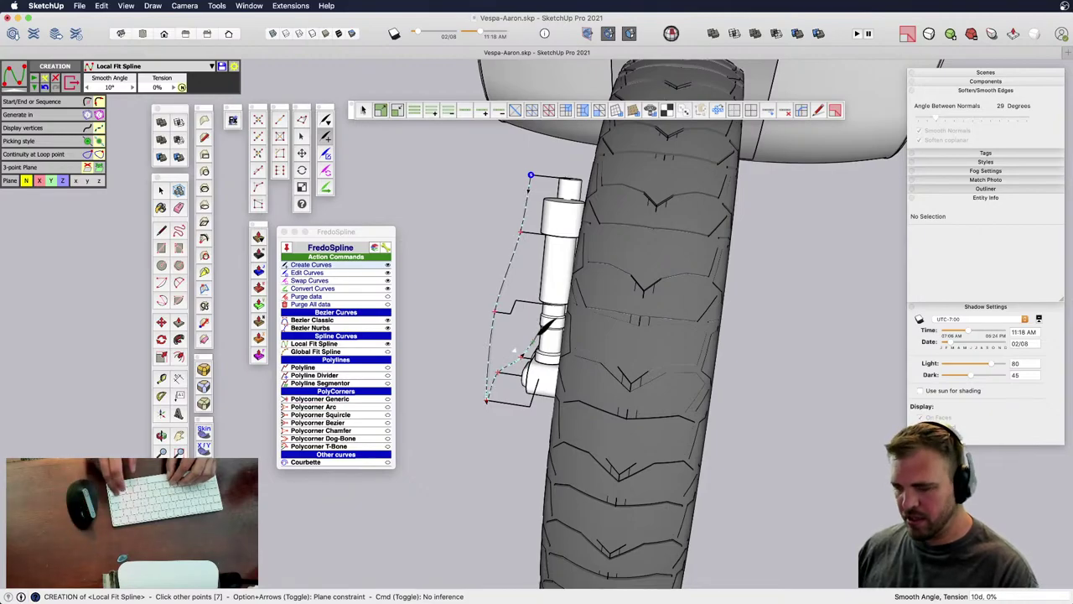
{"action": "key", "text": "Return"}
- Draw two short vertical lines down the blue axis from the underside of the link, the rear one about 1/4" long
{"action": "middle_click_drag", "start_coordinate": [471, 349], "coordinate": [937, 243], "text": "shift"}
{"action": "left_click_drag", "start_coordinate": [618, 348], "coordinate": [498, 315]}
{"action": "scroll", "coordinate": [513, 216], "scroll_direction": "up", "scroll_amount": 5}
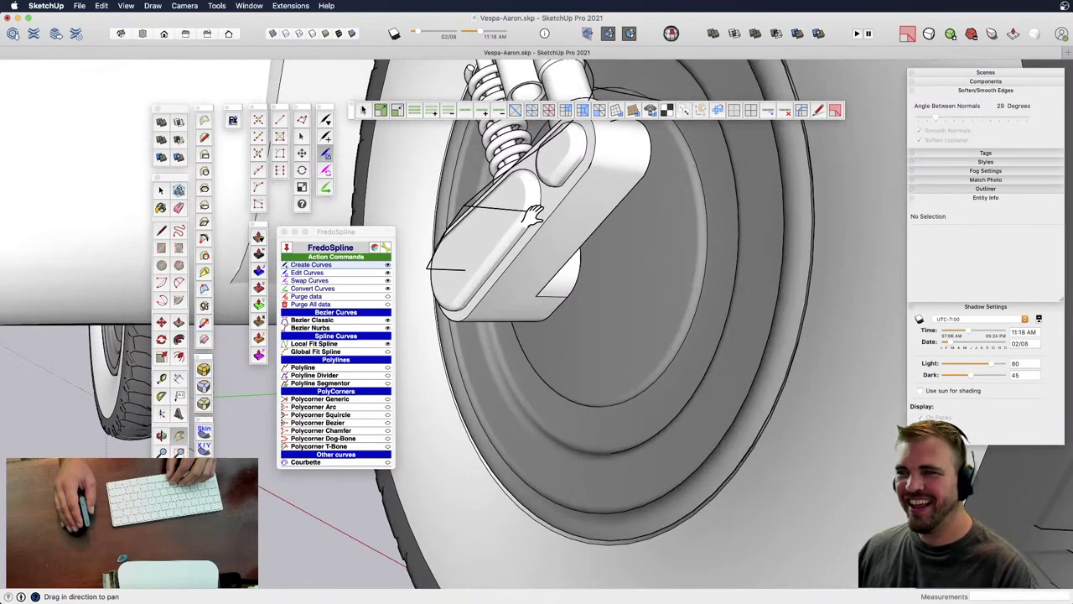
{"action": "left_click", "coordinate": [568, 235]}
{"action": "key", "text": "l"}
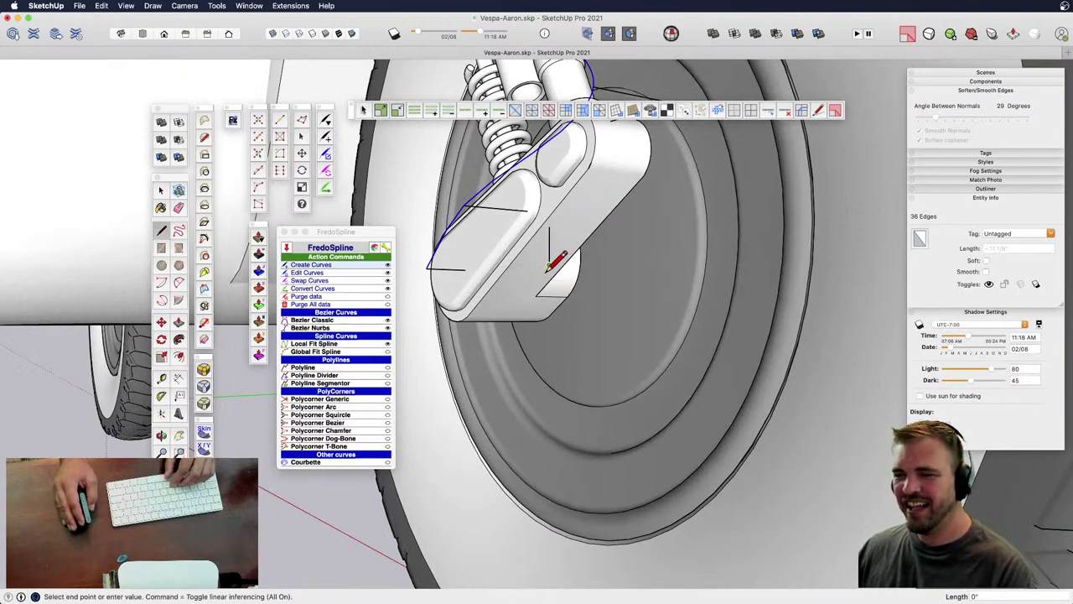
{"action": "left_click", "coordinate": [549, 265]}
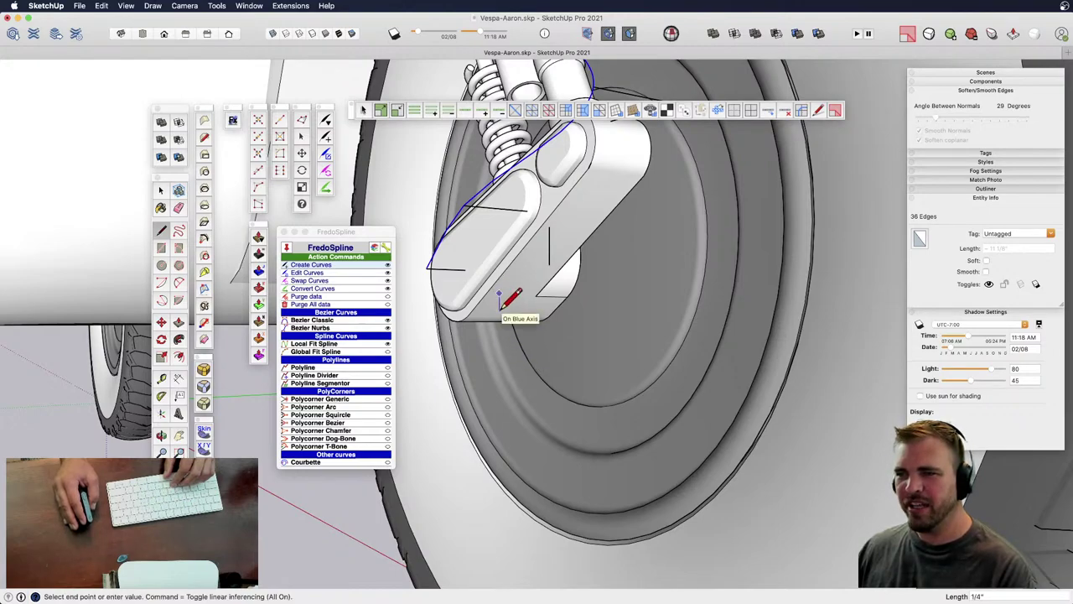
{"action": "middle_click_drag", "start_coordinate": [503, 315], "coordinate": [776, 272]}
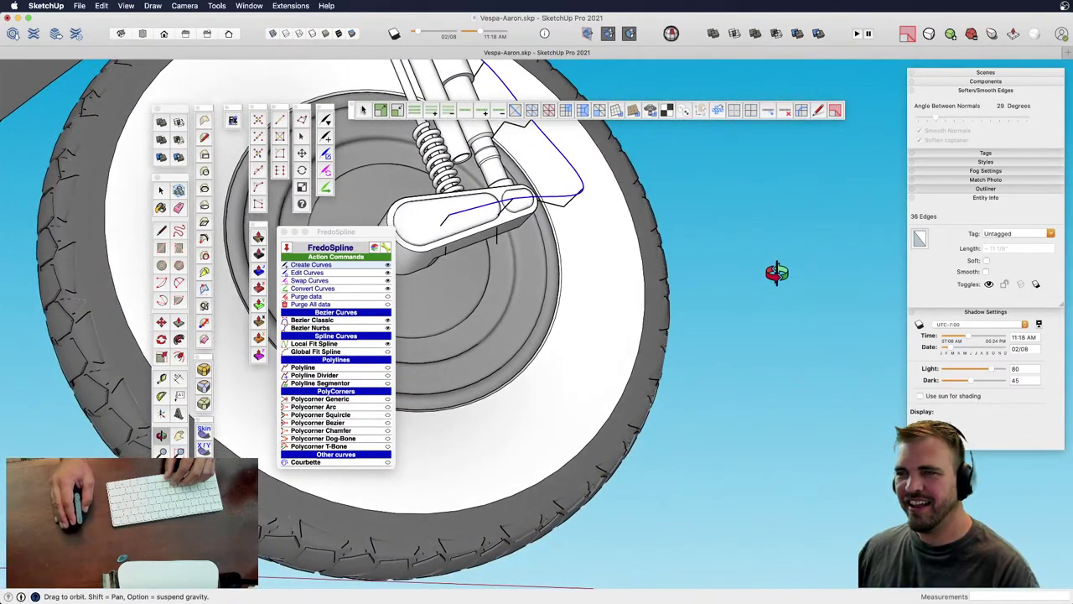
- Erase the front vertical line under the link and redraw it along the blue axis closer to the link's front end
{"action": "scroll", "coordinate": [495, 239], "scroll_direction": "up", "scroll_amount": 3}
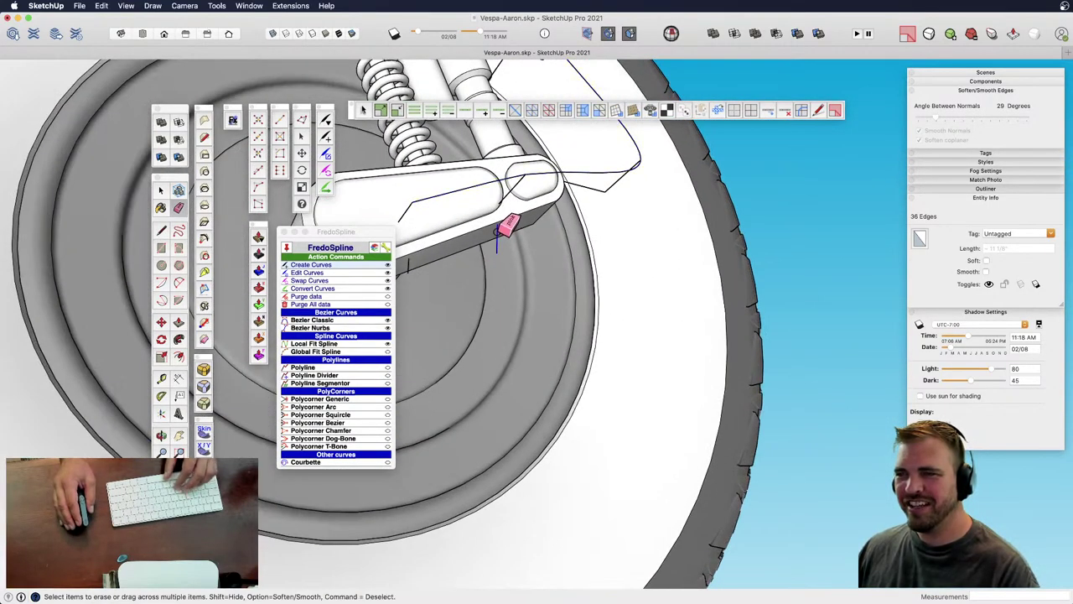
{"action": "key", "text": "l"}
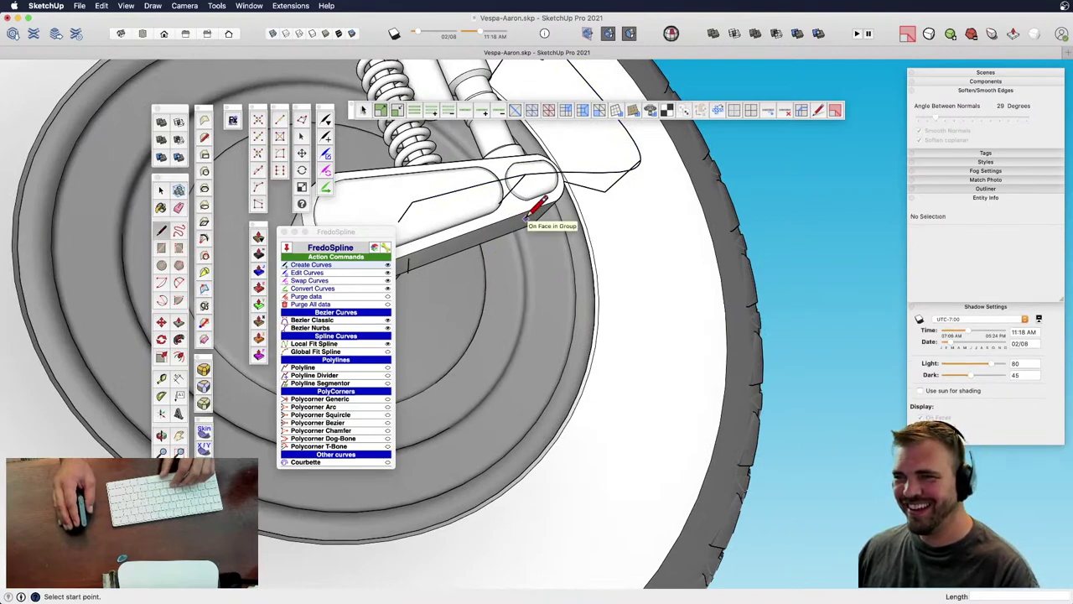
{"action": "left_click", "coordinate": [526, 219]}
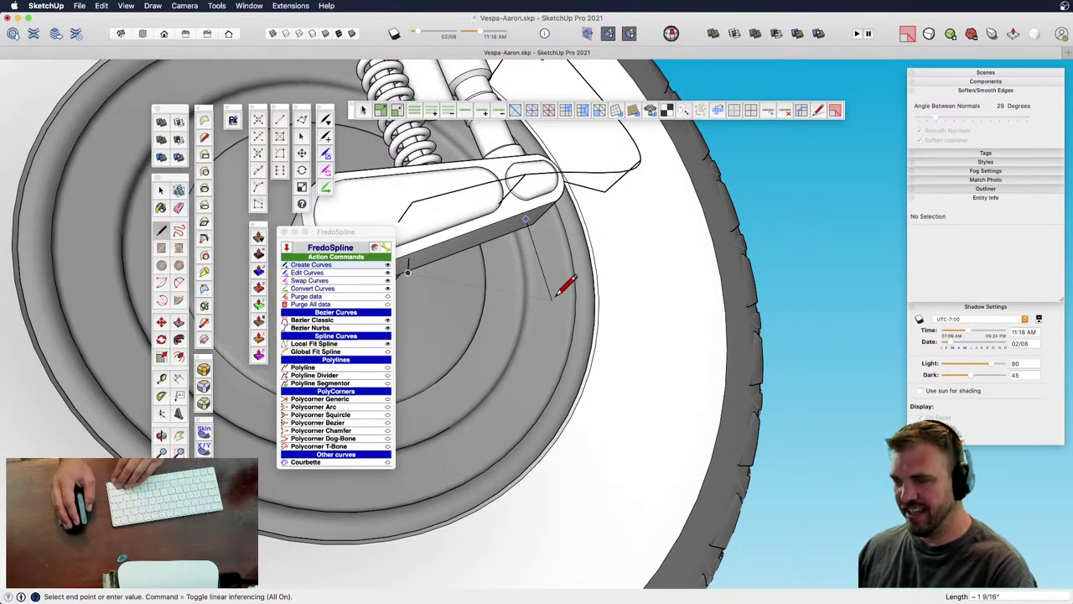
{"action": "key", "text": "Up"}
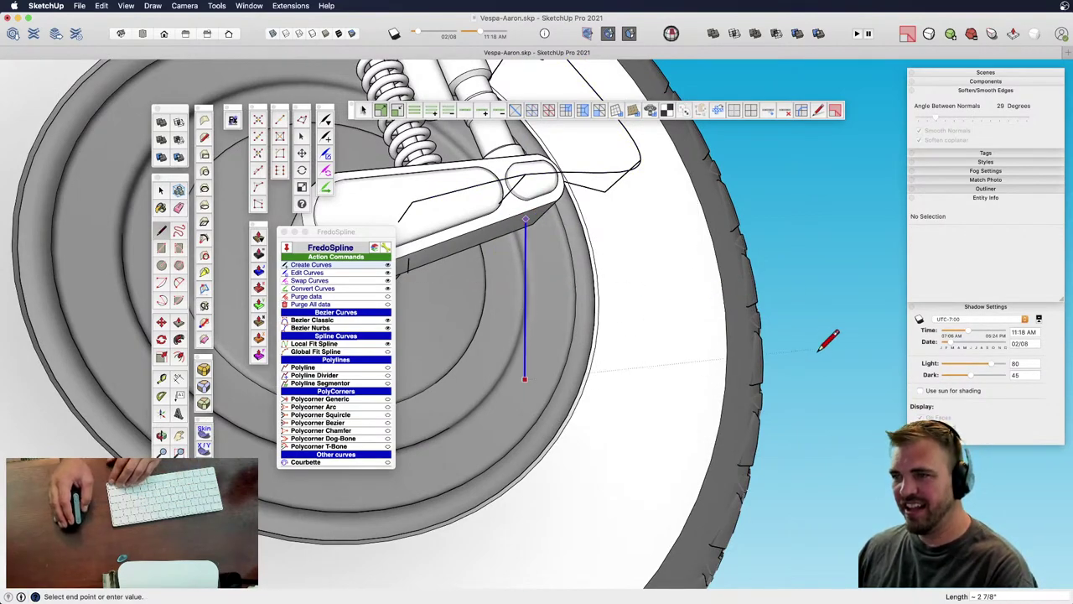
{"action": "left_click", "coordinate": [799, 249]}
{"action": "mouse_move", "coordinate": [702, 280]}
{"action": "middle_mouse_down"}
{"action": "mouse_move", "coordinate": [592, 257]}
{"action": "mouse_move", "coordinate": [762, 259]}
{"action": "mouse_move", "coordinate": [743, 340]}
{"action": "mouse_move", "coordinate": [714, 388]}
{"action": "mouse_move", "coordinate": [724, 450]}
{"action": "mouse_move", "coordinate": [592, 268]}
{"action": "middle_mouse_up"}
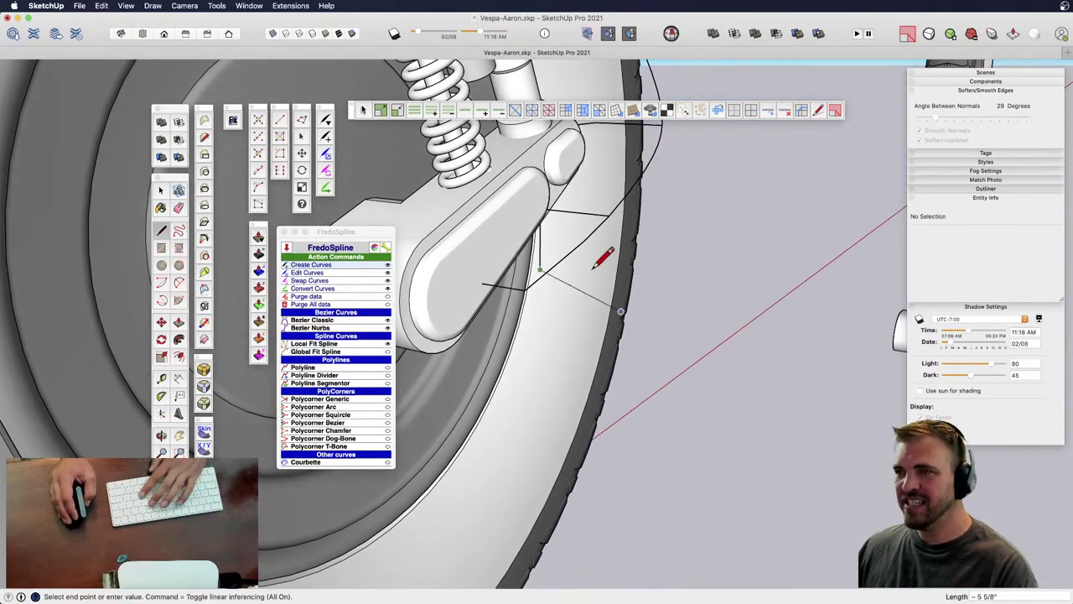
- Draw a line about 7/8" long along the green axis from the lower edge of the link's front pad
{"action": "key", "text": "Escape"}
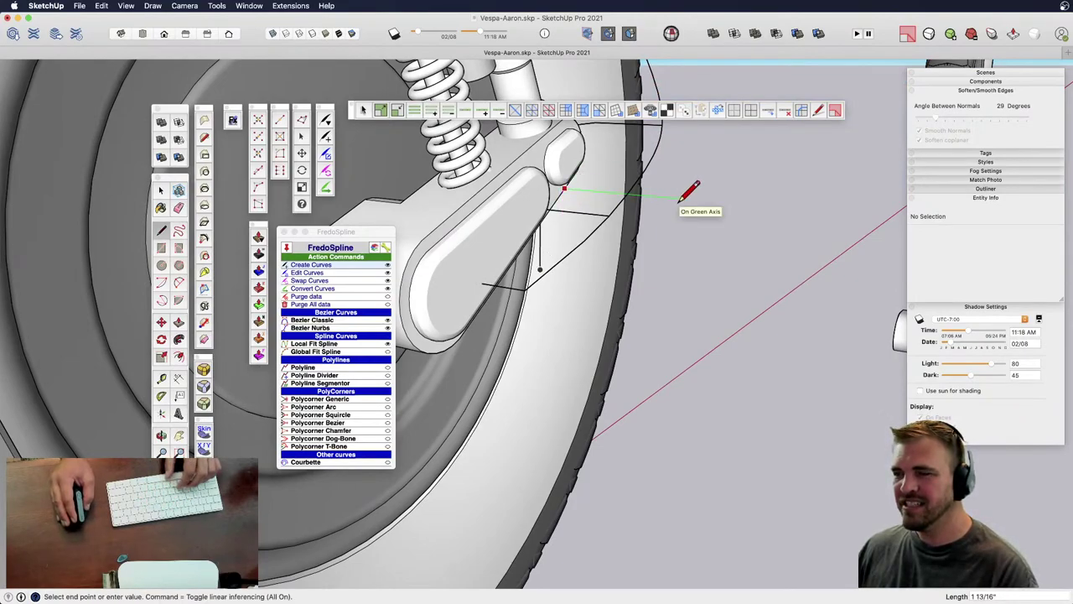
{"action": "key", "text": "shift"}
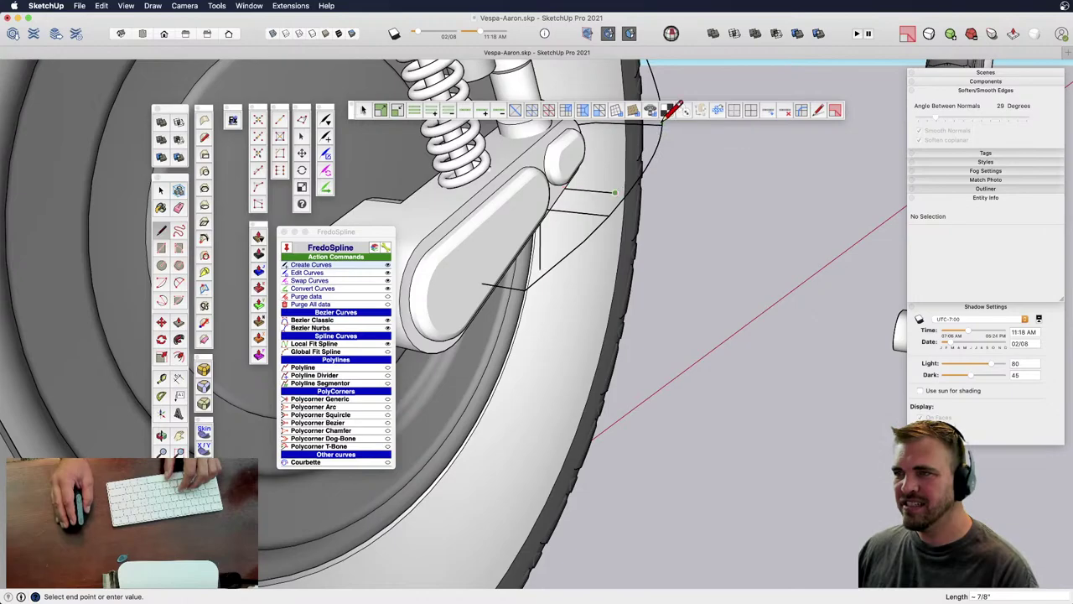
{"action": "key", "text": "e"}
{"action": "middle_click_drag", "start_coordinate": [656, 162], "coordinate": [353, 204]}
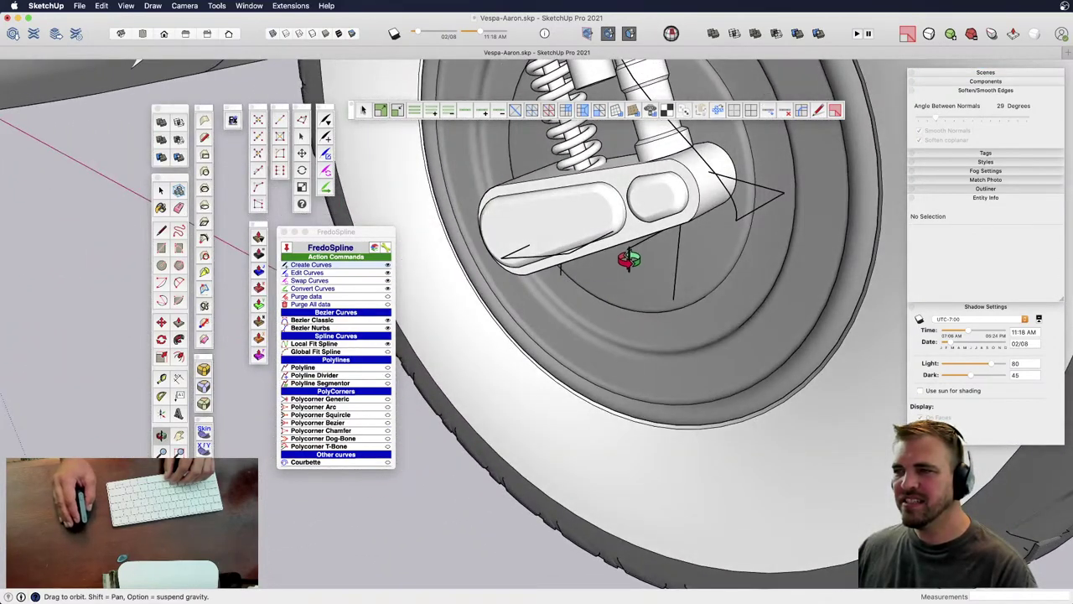
{"action": "key", "text": "e"}
{"action": "mouse_move", "coordinate": [675, 227]}
{"action": "middle_mouse_down"}
{"action": "mouse_move", "coordinate": [613, 201]}
{"action": "mouse_move", "coordinate": [517, 244]}
{"action": "mouse_move", "coordinate": [522, 283]}
{"action": "mouse_move", "coordinate": [559, 142]}
{"action": "mouse_move", "coordinate": [629, 137]}
{"action": "mouse_move", "coordinate": [661, 261]}
{"action": "middle_mouse_up"}
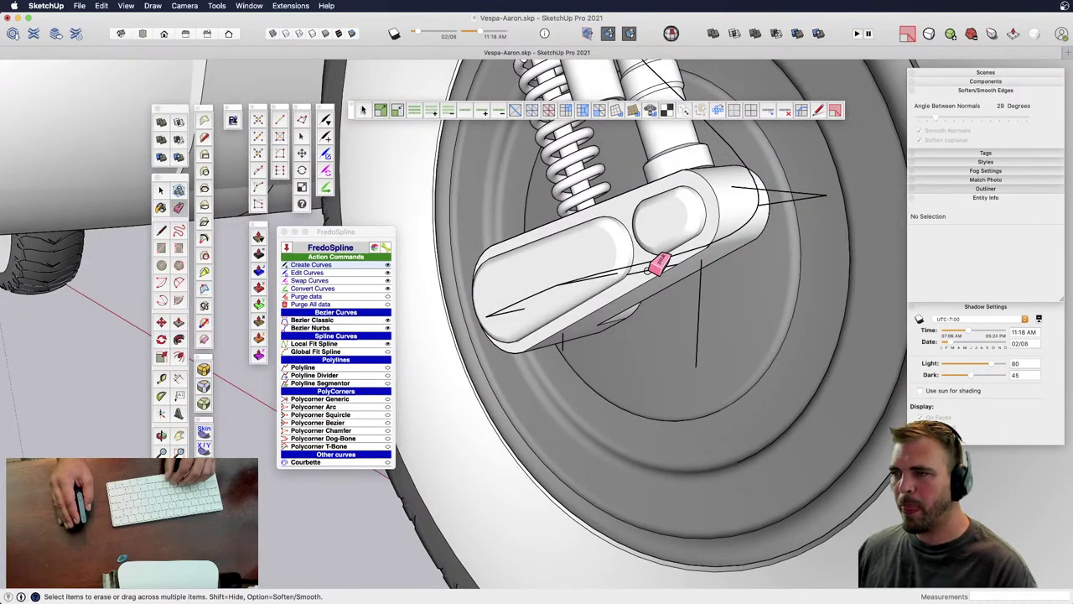
- Select the spline with its connected reference lines and move them 10" outward, away from the wheel
{"action": "scroll", "coordinate": [649, 271], "scroll_direction": "down", "scroll_amount": 4}
{"action": "mouse_move", "coordinate": [642, 297]}
{"action": "middle_mouse_down"}
{"action": "mouse_move", "coordinate": [599, 299]}
{"action": "mouse_move", "coordinate": [638, 225]}
{"action": "mouse_move", "coordinate": [654, 268]}
{"action": "mouse_move", "coordinate": [561, 375]}
{"action": "middle_mouse_up"}
{"action": "key", "text": "space"}
{"action": "left_click", "coordinate": [671, 210]}
{"action": "key", "text": "m"}
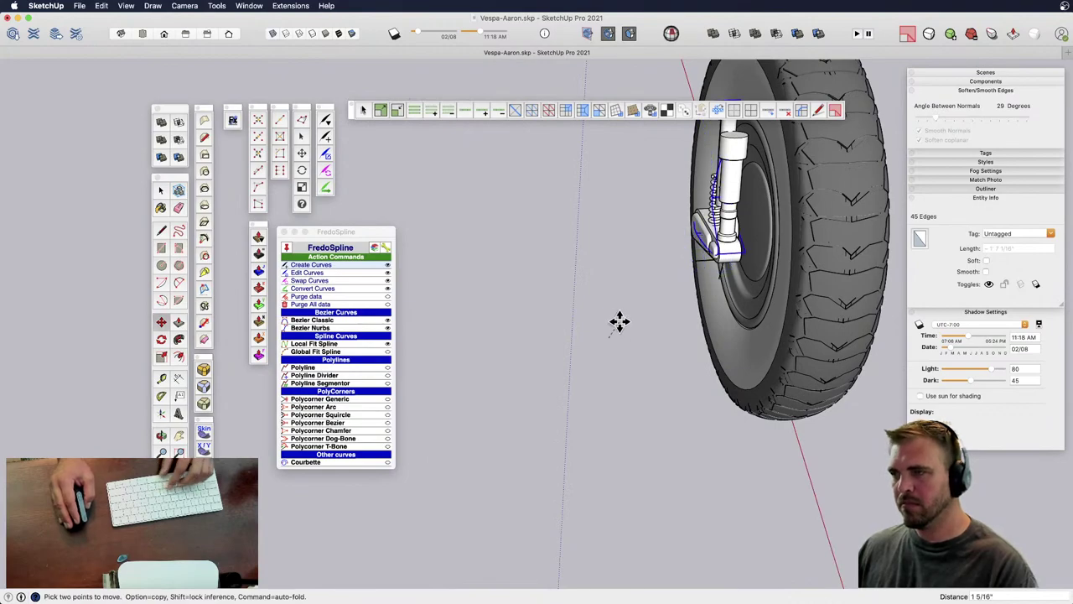
{"action": "left_click", "coordinate": [618, 319]}
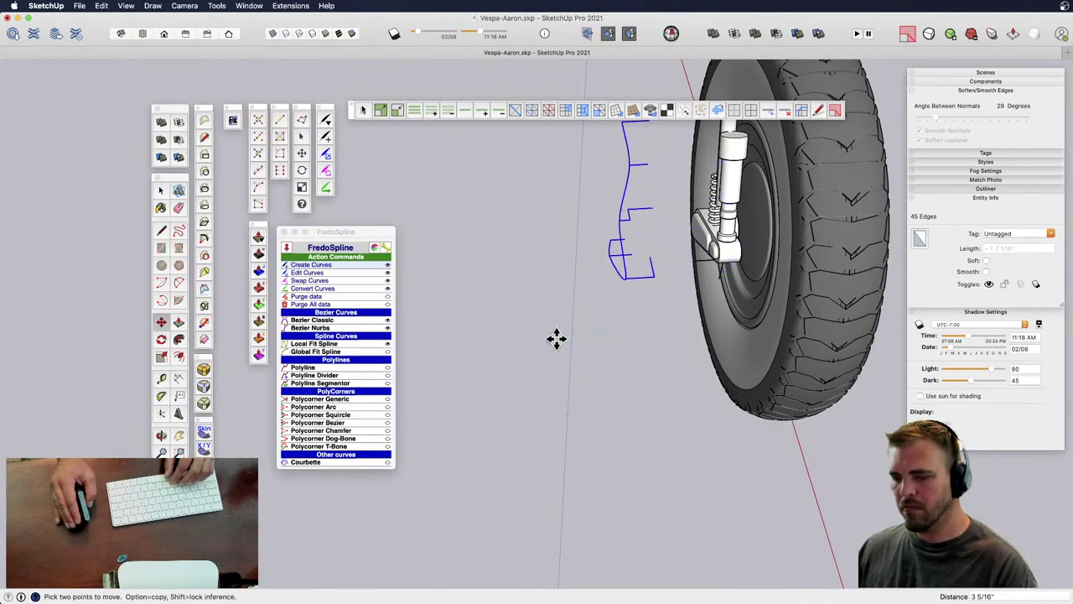
{"action": "type", "text": "10"}
{"action": "key", "text": "Return"}
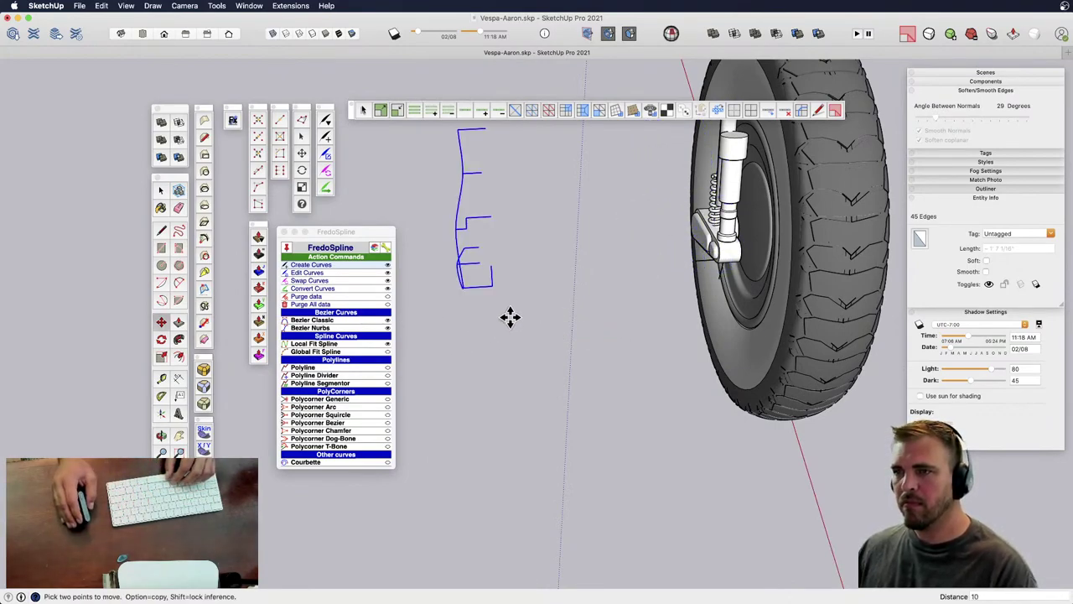
- Delete the reference lines attached to the moved spline, keeping only the spline edges
{"action": "key", "text": "space"}
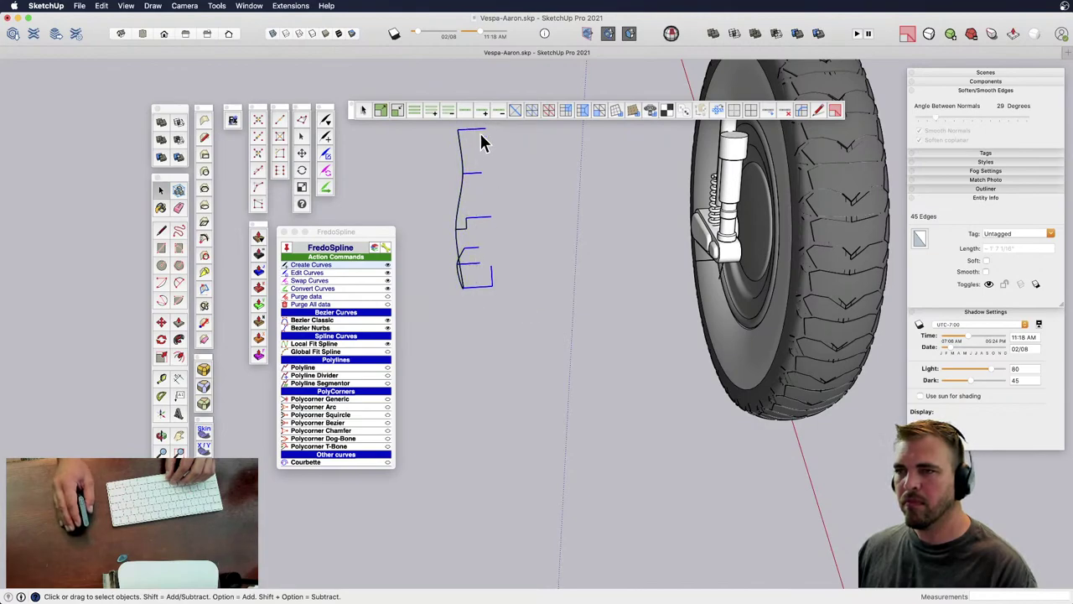
{"action": "key", "text": "Delete"}
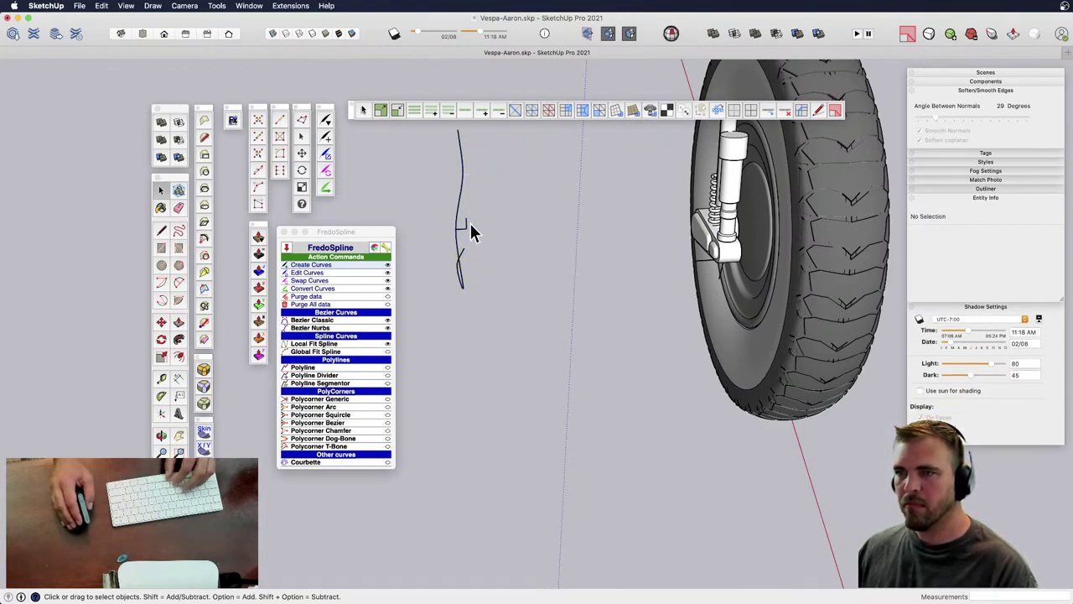
{"action": "key", "text": "e"}
{"action": "key", "text": "space"}
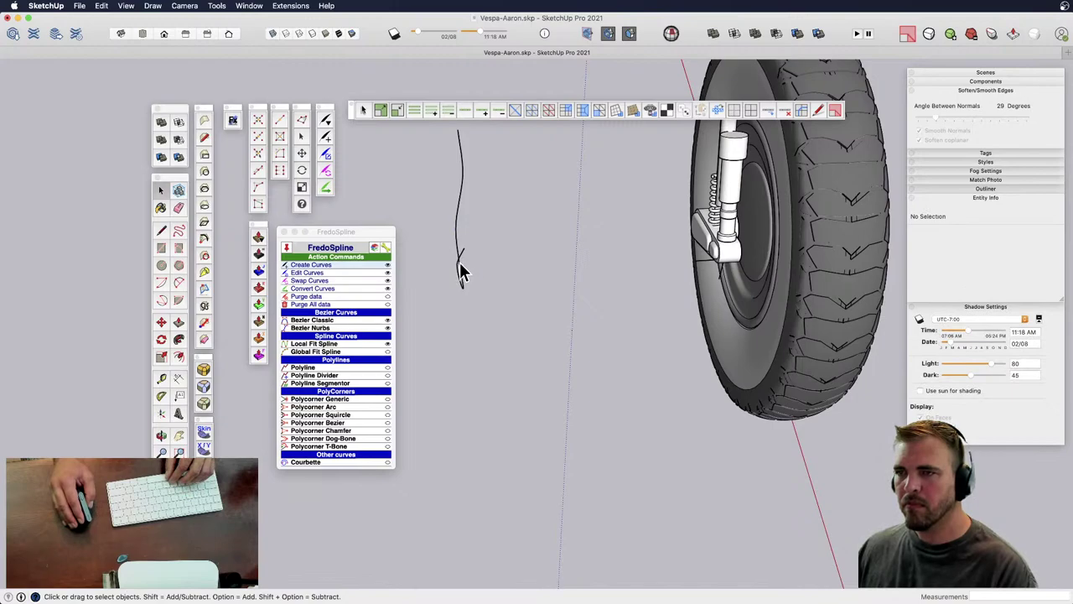
- Weld the remaining spline edges into one curve and erase the stray lines left beside the link
{"action": "left_click", "coordinate": [461, 267]}
{"action": "right_click", "coordinate": [462, 267]}
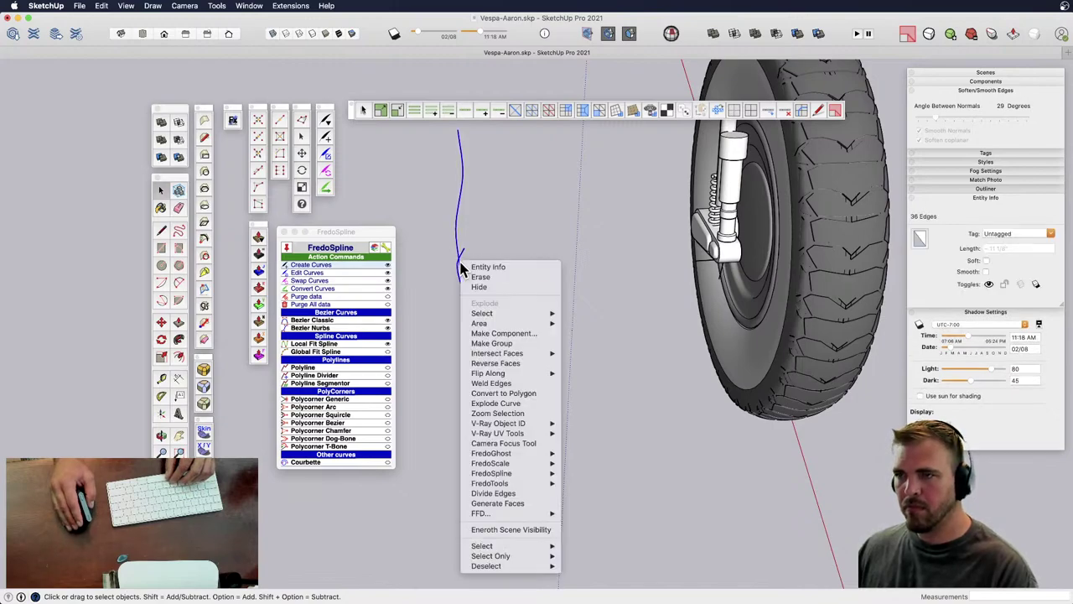
{"action": "left_click", "coordinate": [506, 383]}
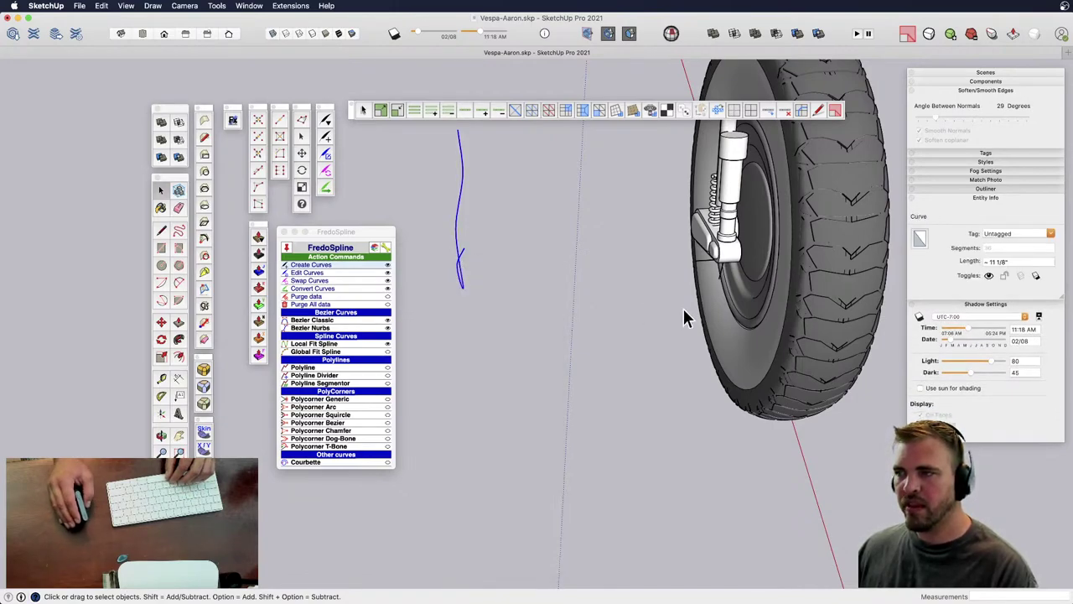
{"action": "mouse_move", "coordinate": [683, 306]}
{"action": "middle_mouse_down", "text": "shift"}
{"action": "mouse_move", "coordinate": [538, 308]}
{"action": "mouse_move", "coordinate": [492, 257]}
{"action": "mouse_move", "coordinate": [503, 260]}
{"action": "middle_mouse_up", "text": "shift"}
{"action": "key", "text": "e"}
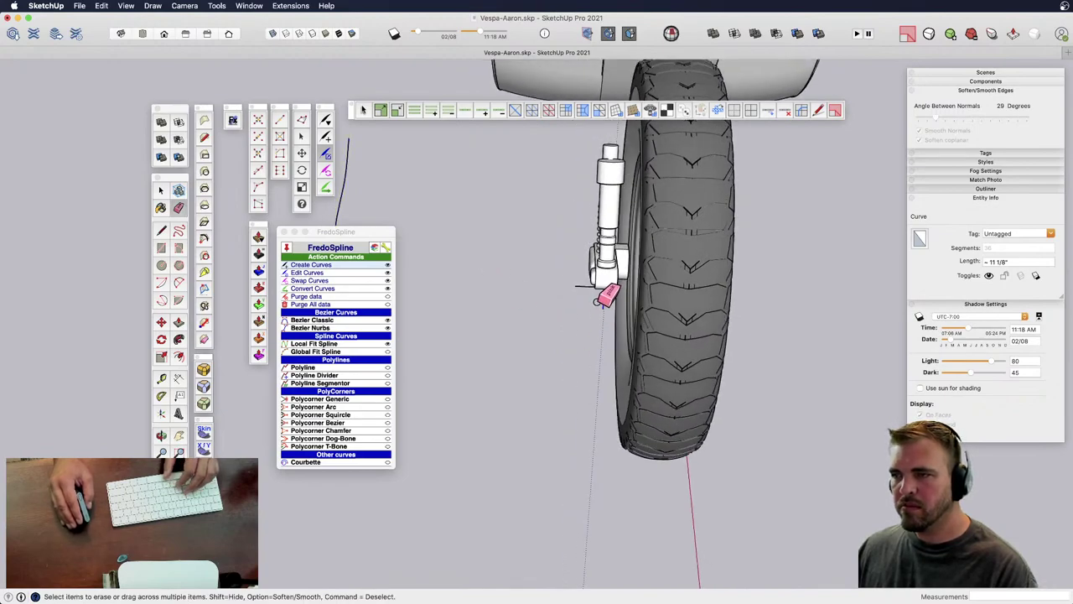
- Draw a 12-sided circle with a 3/16" radius centred on the upper end of the curve, perpendicular to it
{"action": "mouse_move", "coordinate": [579, 289]}
{"action": "middle_mouse_down"}
{"action": "mouse_move", "coordinate": [575, 307]}
{"action": "mouse_move", "coordinate": [446, 311]}
{"action": "mouse_move", "coordinate": [657, 361]}
{"action": "mouse_move", "coordinate": [669, 330]}
{"action": "mouse_move", "coordinate": [462, 383]}
{"action": "mouse_move", "coordinate": [798, 350]}
{"action": "mouse_move", "coordinate": [508, 338]}
{"action": "mouse_move", "coordinate": [556, 335]}
{"action": "mouse_move", "coordinate": [546, 352]}
{"action": "middle_mouse_up"}
{"action": "type", "text": "c"}
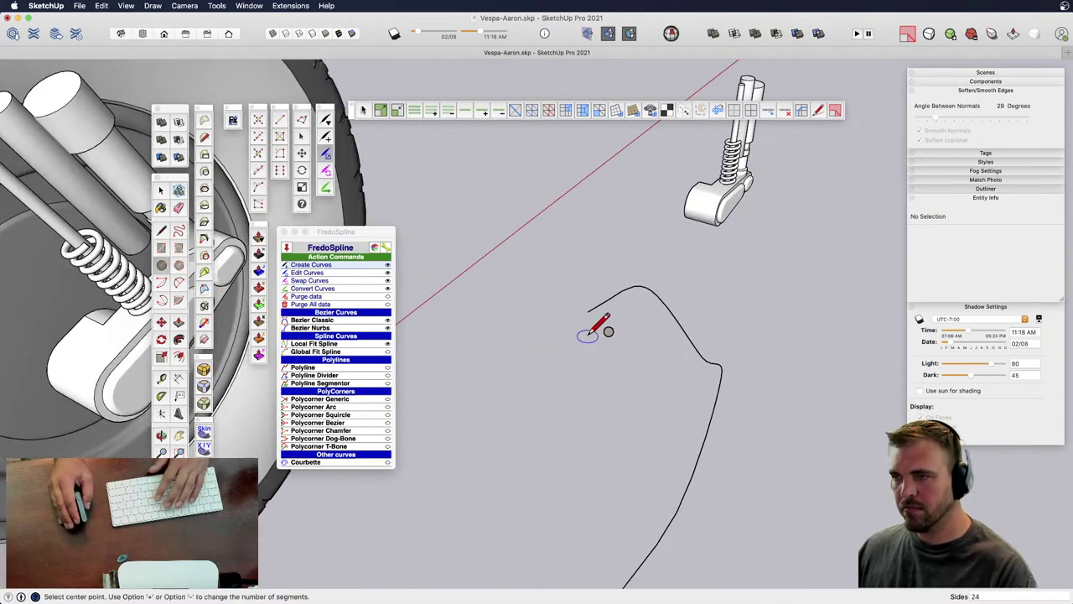
{"action": "type", "text": "12"}
{"action": "key", "text": "Return"}
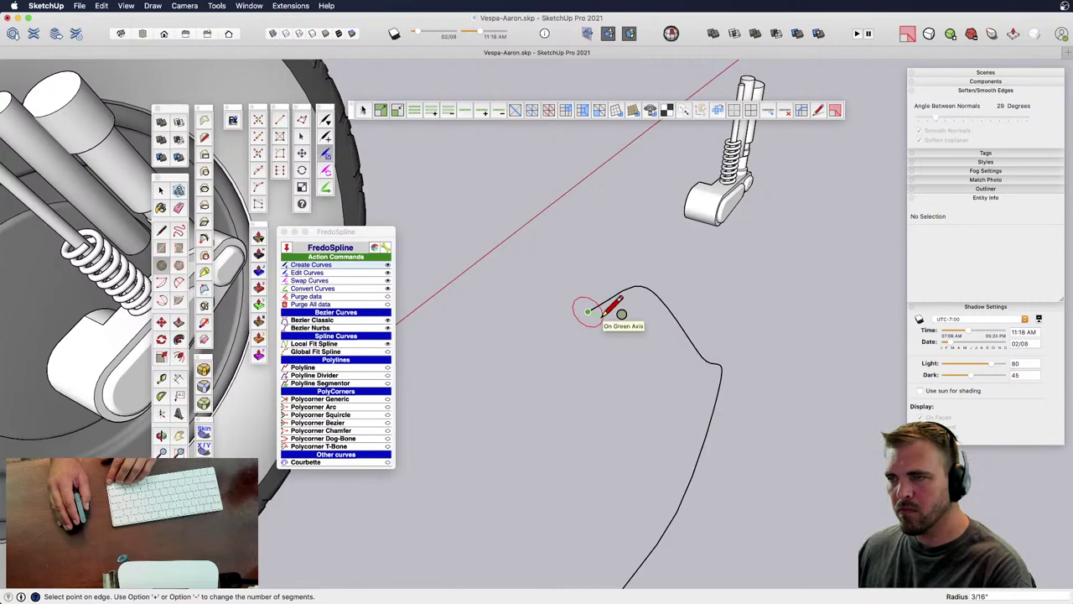
{"action": "left_click", "coordinate": [602, 311]}
{"action": "key", "text": "space"}
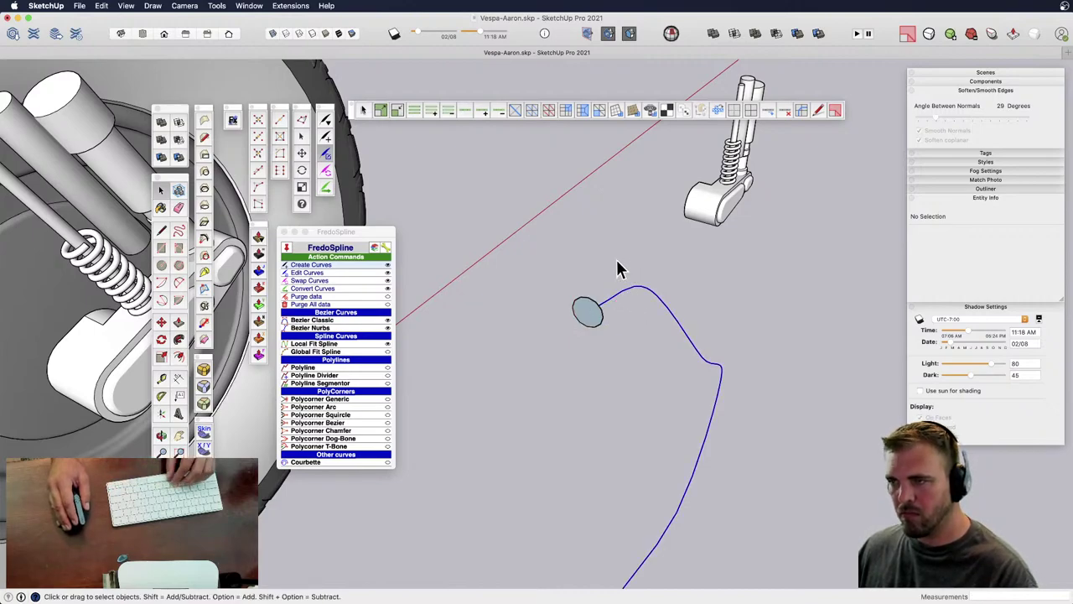
- Try sweeping the circle along the curve into a tube with Follow Me
{"action": "key", "text": "shift+f"}
{"action": "left_click", "coordinate": [590, 320]}
{"action": "scroll", "coordinate": [599, 323], "scroll_direction": "down", "scroll_amount": 2}
{"action": "key", "text": "space"}
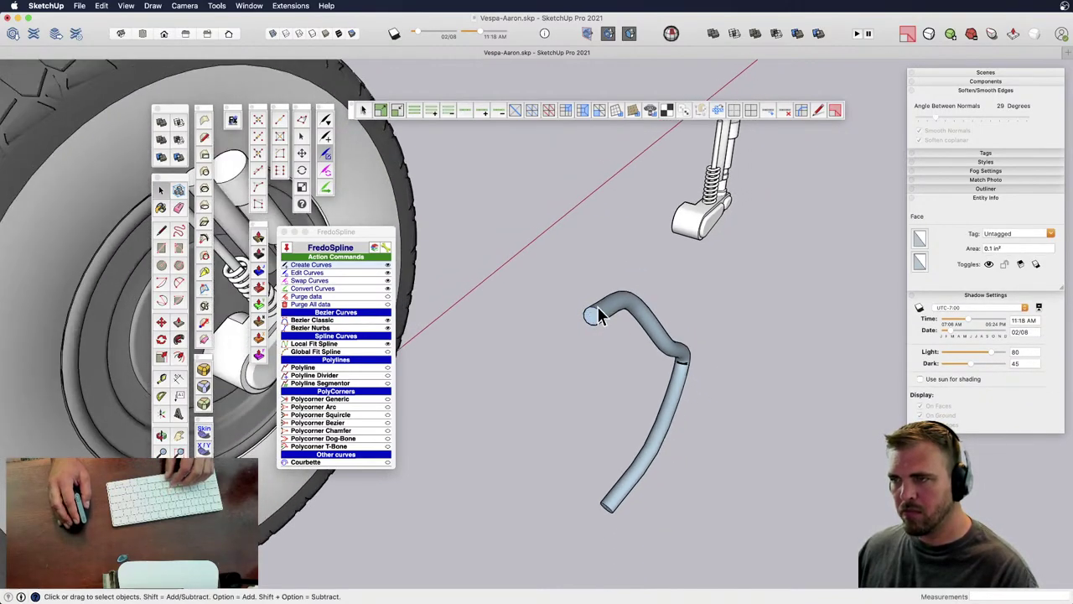
{"action": "triple_click", "coordinate": [597, 314]}
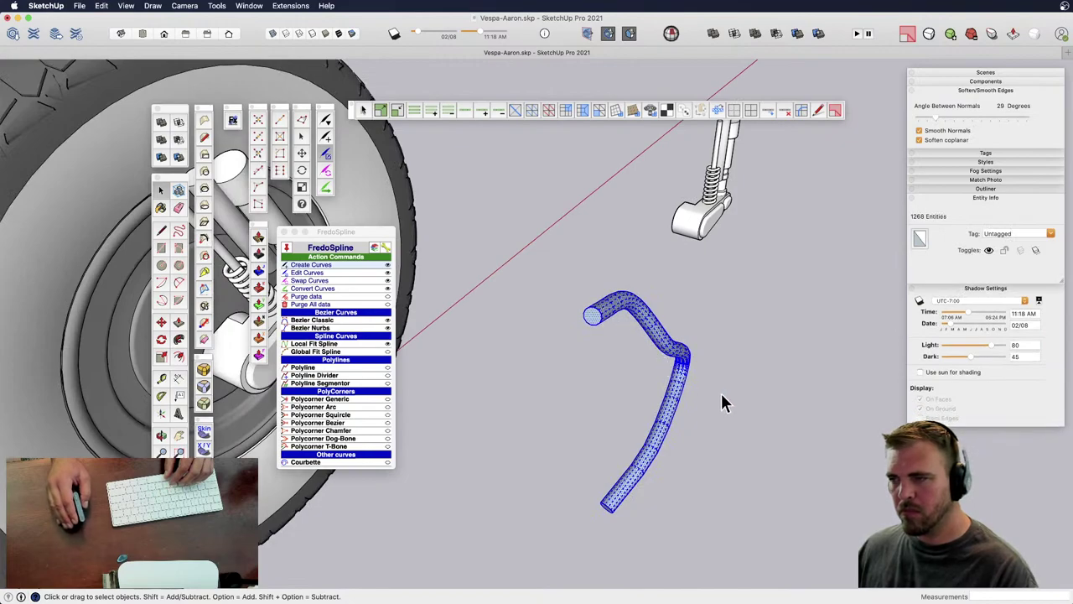
{"action": "scroll", "coordinate": [694, 359], "scroll_direction": "up", "scroll_amount": 5}
{"action": "scroll", "coordinate": [676, 365], "scroll_direction": "down", "scroll_amount": 5}
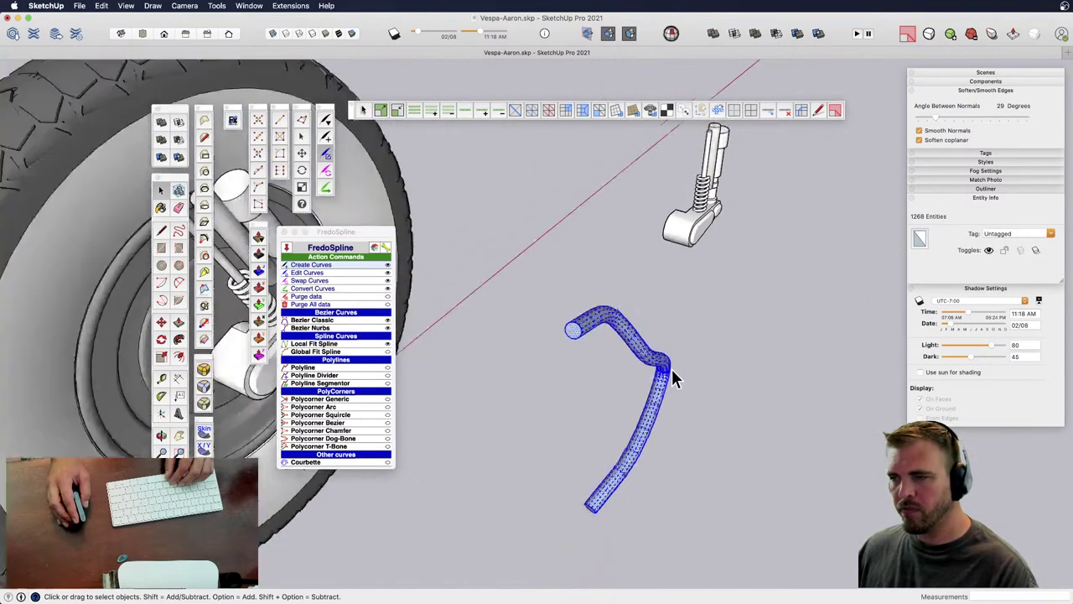
{"action": "scroll", "coordinate": [665, 375], "scroll_direction": "up", "scroll_amount": 1}
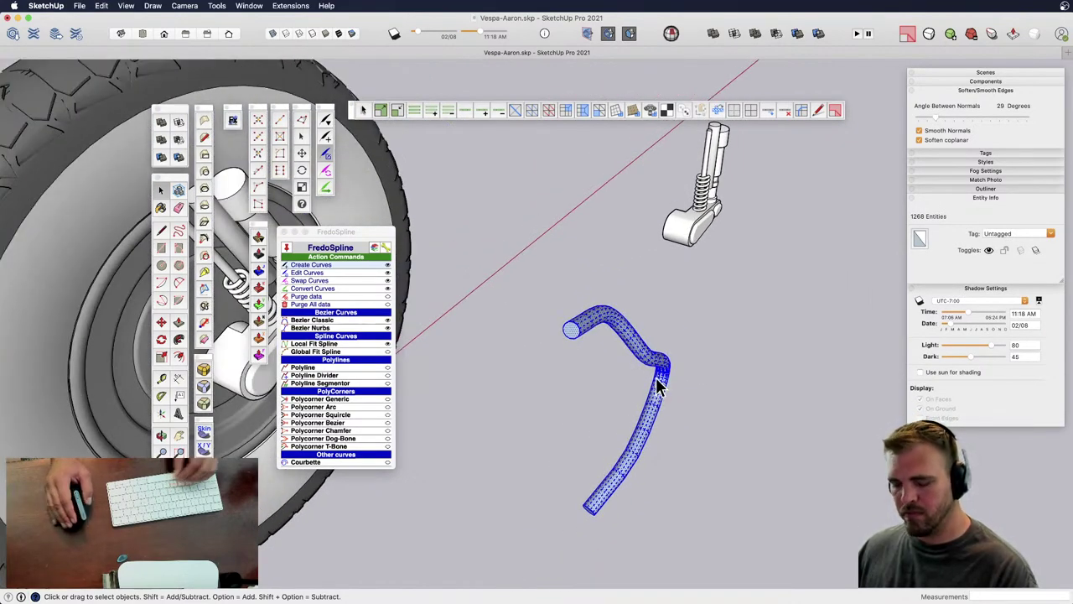
{"action": "key", "text": "Delete"}
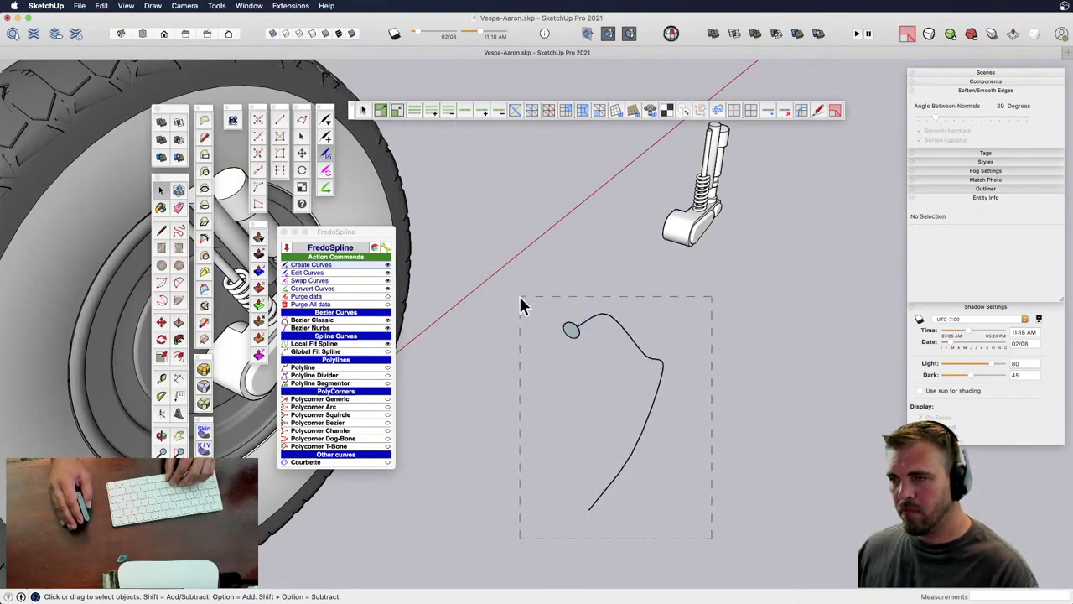
- Make the circle and curve a component with the default settings, and close the FredoSpline launcher
{"action": "left_click_drag", "start_coordinate": [520, 304], "coordinate": [522, 305]}
{"action": "key", "text": "g"}
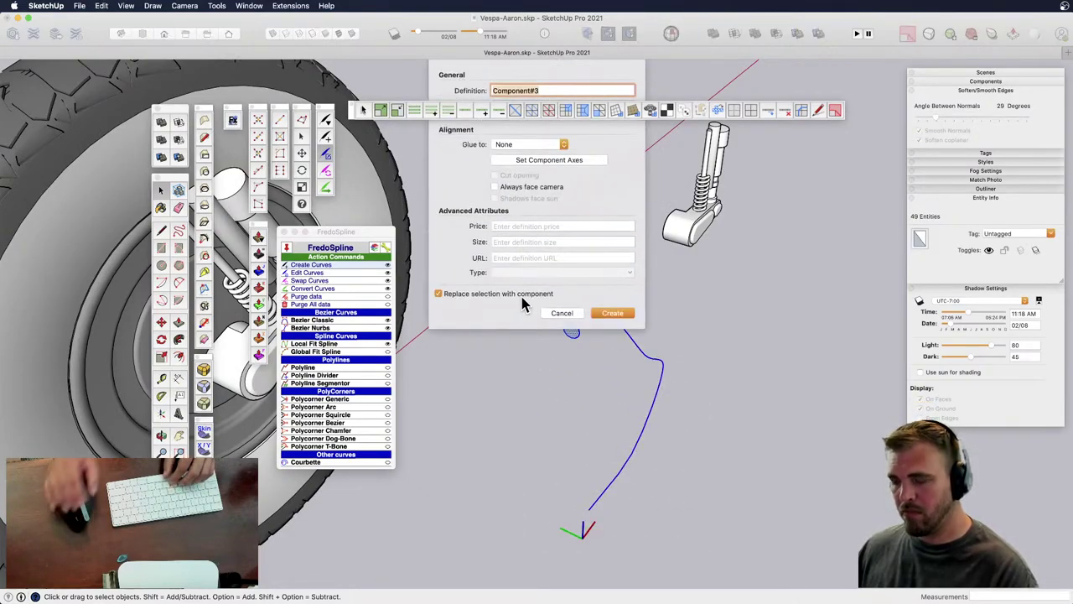
{"action": "key", "text": "Return"}
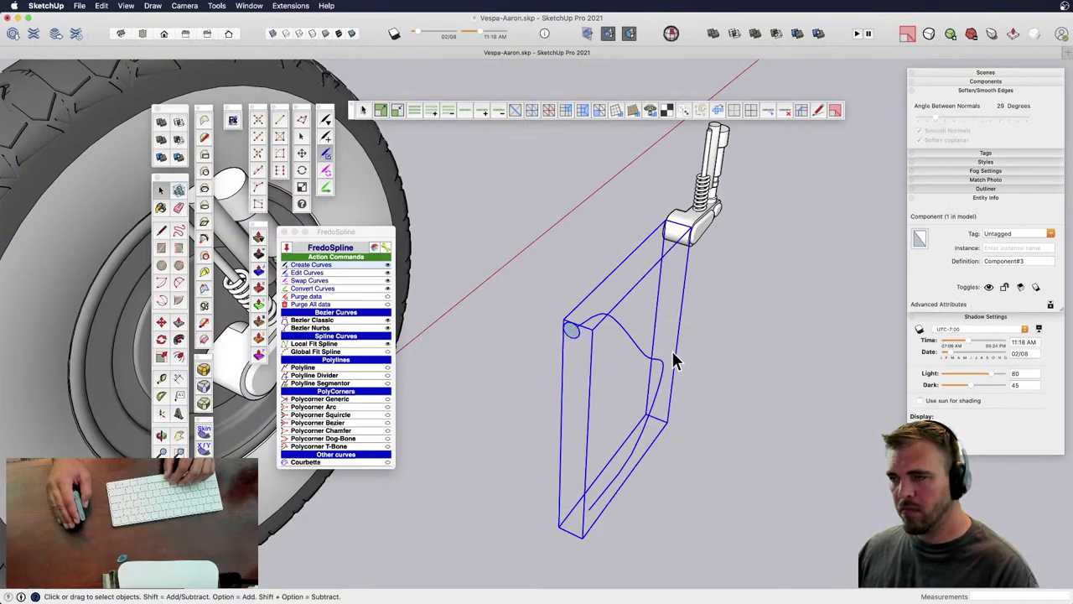
{"action": "middle_click_drag", "start_coordinate": [676, 361], "coordinate": [469, 362]}
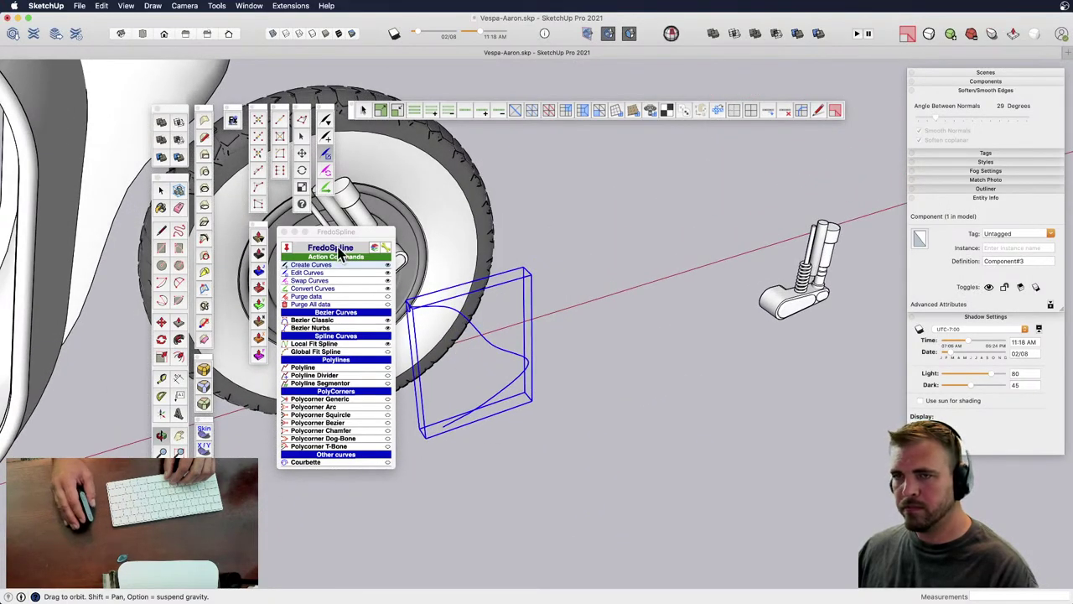
{"action": "left_click", "coordinate": [285, 233]}
{"action": "middle_click_drag", "start_coordinate": [285, 235], "coordinate": [360, 436]}
- Copy the curve component 10" along the green axis toward the wheel, beside the suspension cylinders
{"action": "key", "text": "m"}
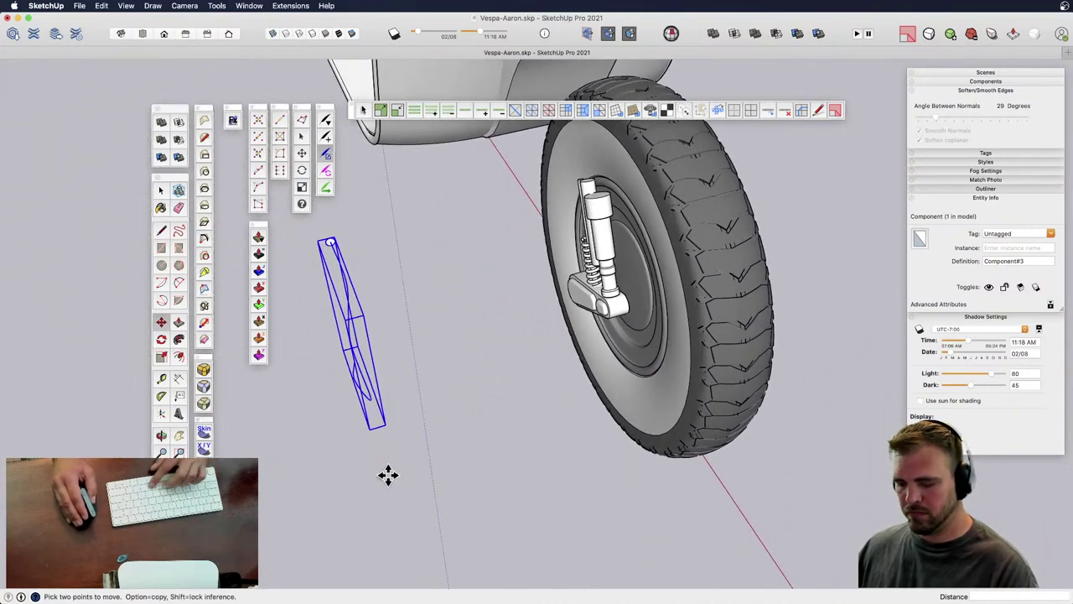
{"action": "left_click", "coordinate": [378, 475]}
{"action": "key", "text": "alt"}
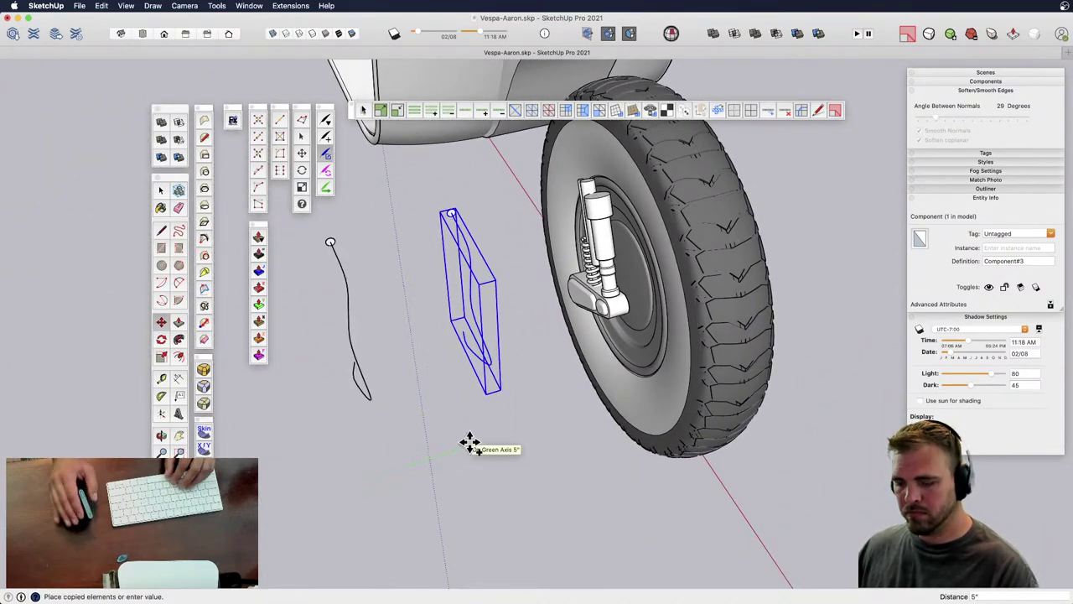
{"action": "type", "text": "10"}
{"action": "key", "text": "Return"}
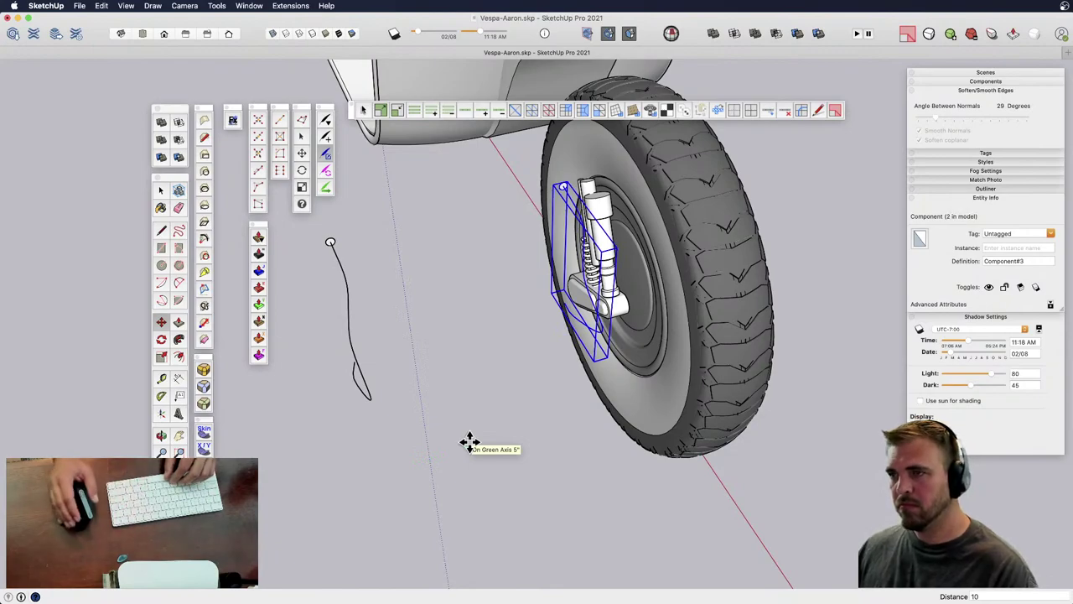
- Adjust the copied component's position along the green axis beside the cylinders, ending with a 1/2" move away from the wheel
{"action": "middle_click_drag", "start_coordinate": [521, 409], "coordinate": [467, 431]}
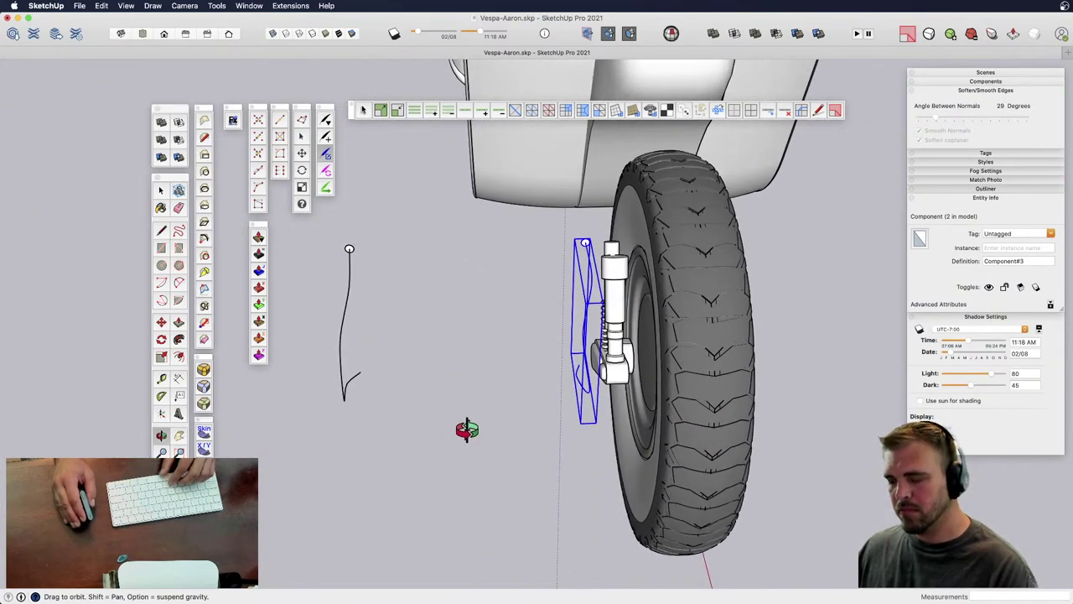
{"action": "scroll", "coordinate": [493, 411], "scroll_direction": "up", "scroll_amount": 3}
{"action": "key", "text": "m"}
{"action": "left_click", "coordinate": [507, 410]}
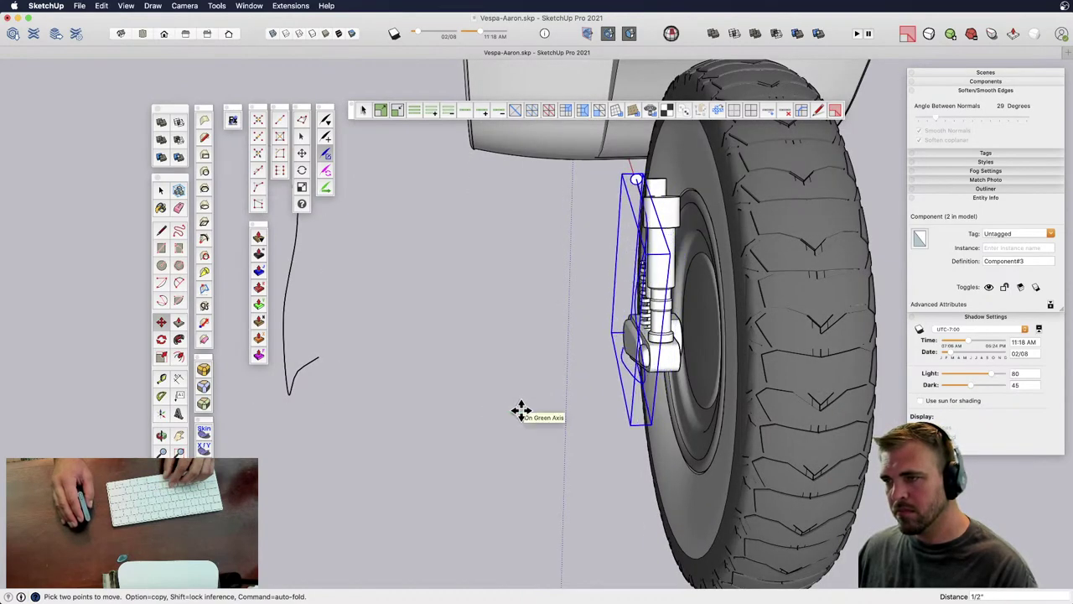
{"action": "middle_click_drag", "start_coordinate": [523, 410], "coordinate": [539, 411]}
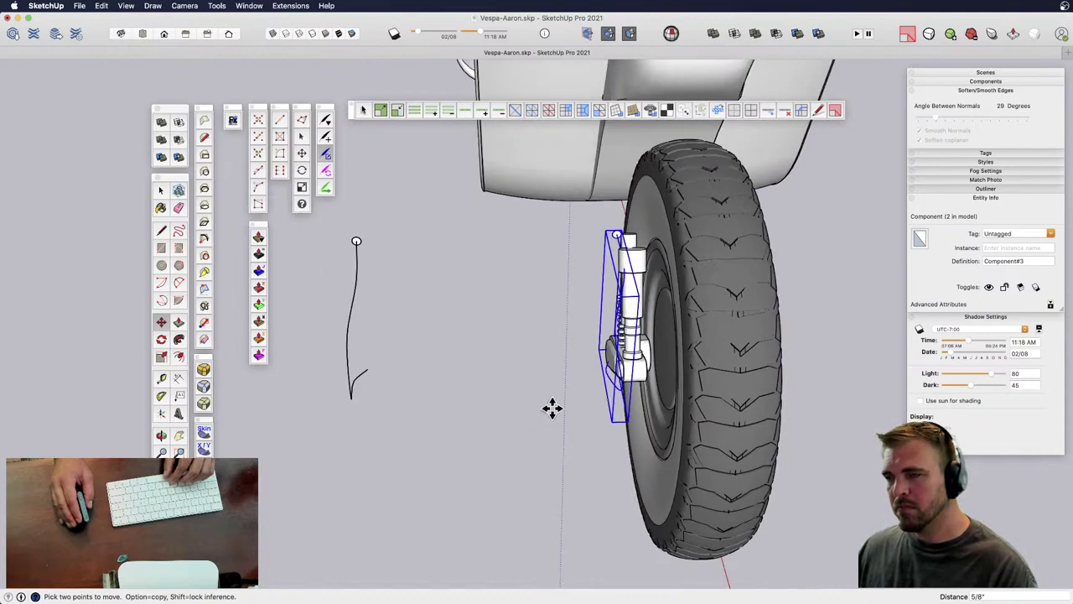
{"action": "left_click", "coordinate": [563, 421]}
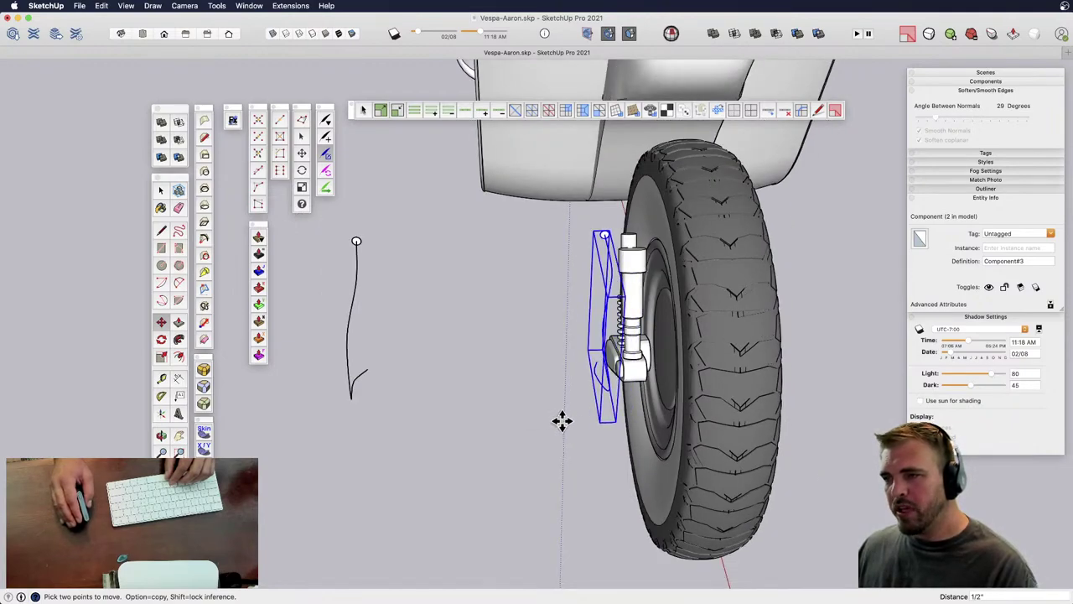
- Open the original circle-and-curve component away from the wheel and sweep its circle along the curve with Follow Me
{"action": "scroll", "coordinate": [562, 421], "scroll_direction": "down", "scroll_amount": 4}
{"action": "key", "text": "space"}
{"action": "scroll", "coordinate": [492, 417], "scroll_direction": "down", "scroll_amount": 3}
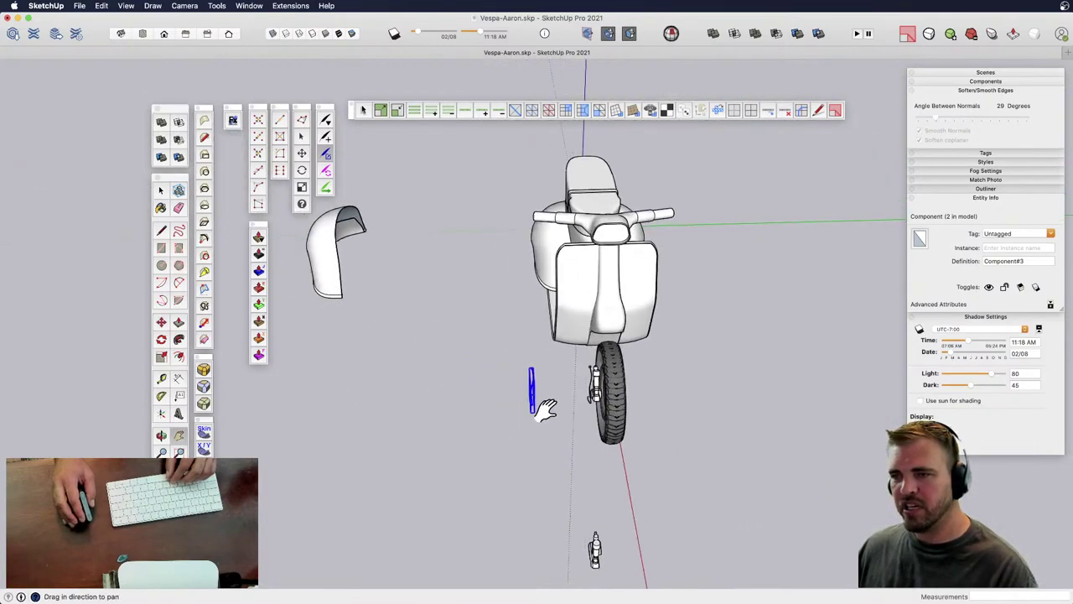
{"action": "middle_click_drag", "start_coordinate": [542, 408], "coordinate": [525, 439]}
{"action": "scroll", "coordinate": [567, 393], "scroll_direction": "up", "scroll_amount": 10}
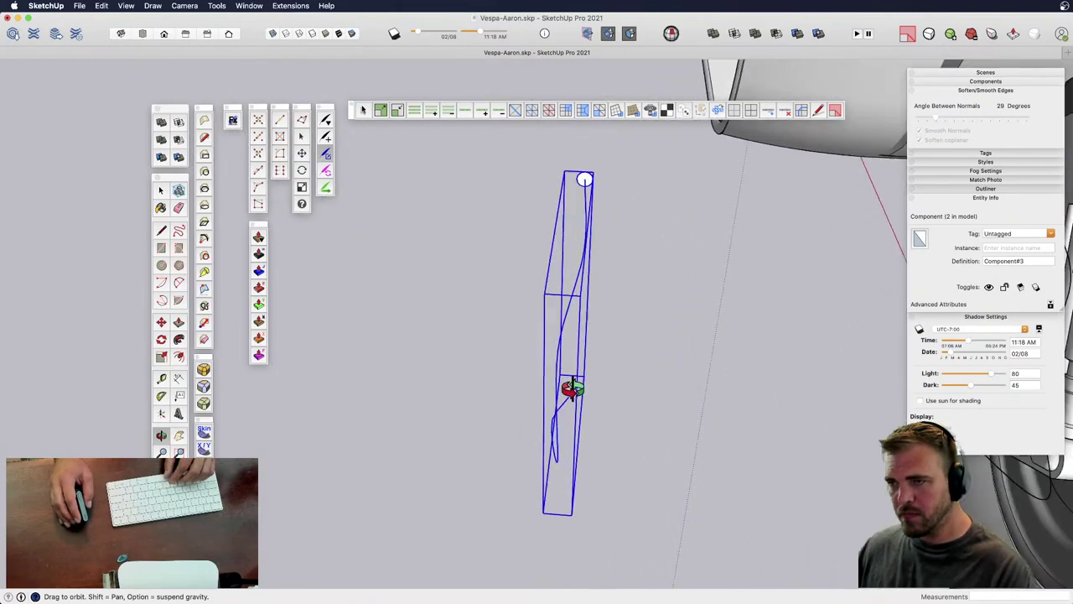
{"action": "middle_click_drag", "start_coordinate": [667, 384], "coordinate": [710, 335]}
{"action": "double_click", "coordinate": [710, 331]}
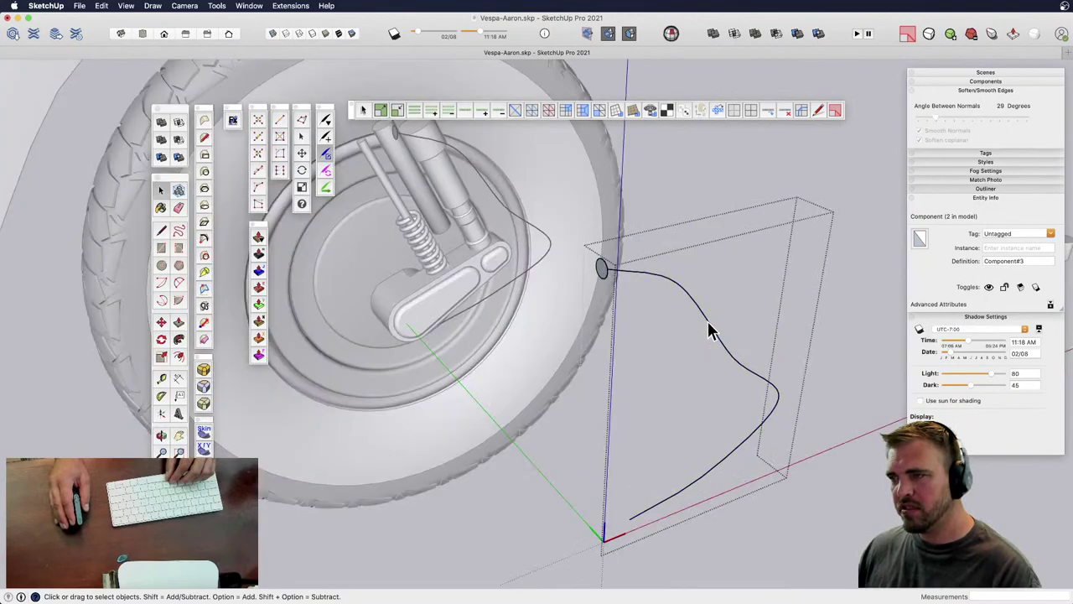
{"action": "scroll", "coordinate": [610, 272], "scroll_direction": "up", "scroll_amount": 1}
{"action": "key", "text": "p"}
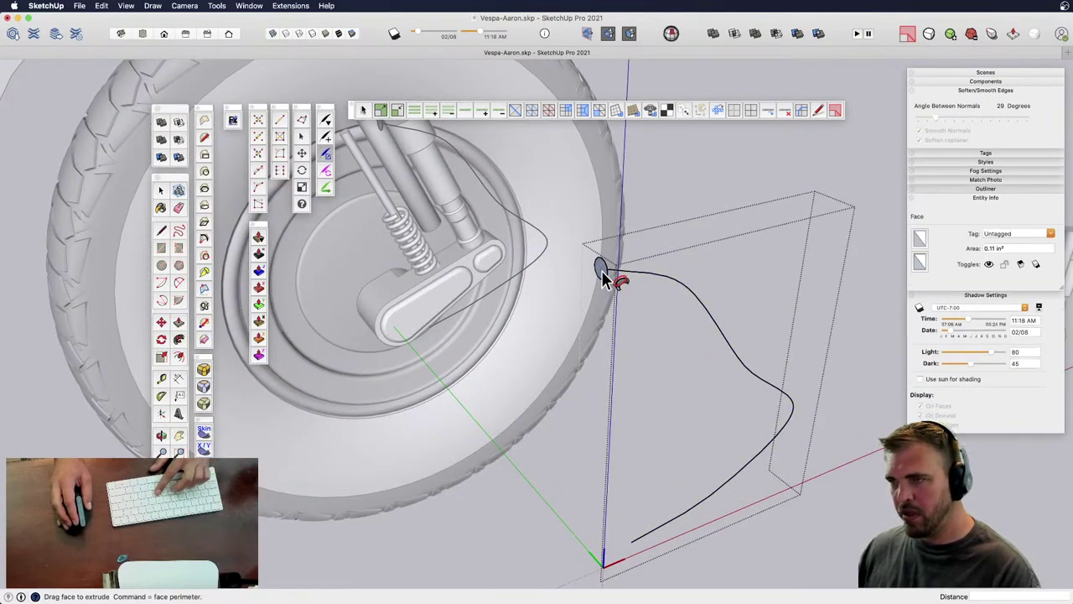
{"action": "key", "text": "space"}
{"action": "left_click", "coordinate": [632, 273]}
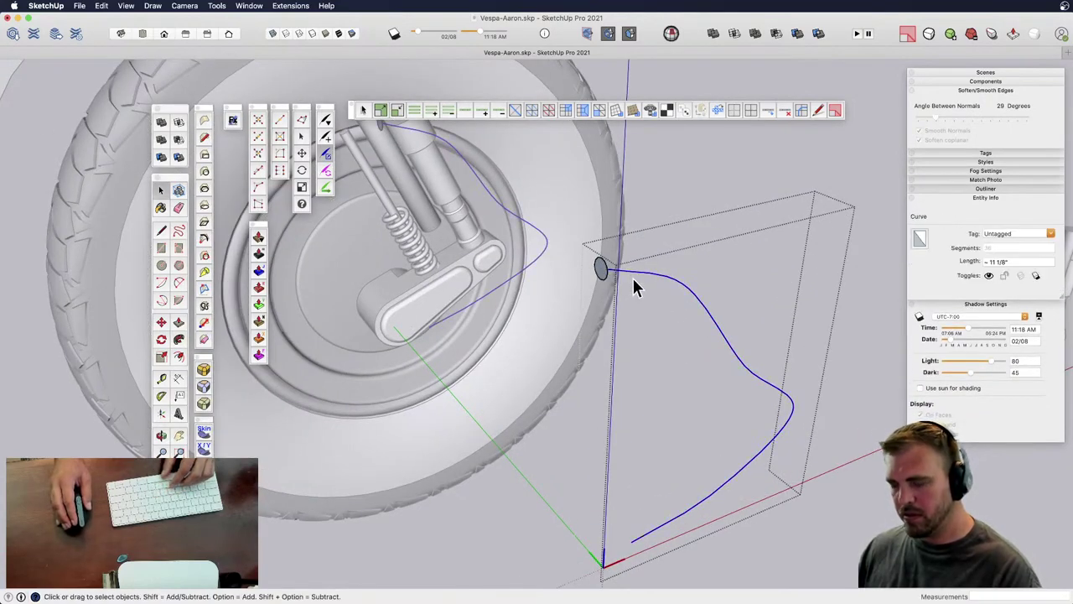
{"action": "key", "text": "shift+f"}
{"action": "left_click", "coordinate": [599, 268]}
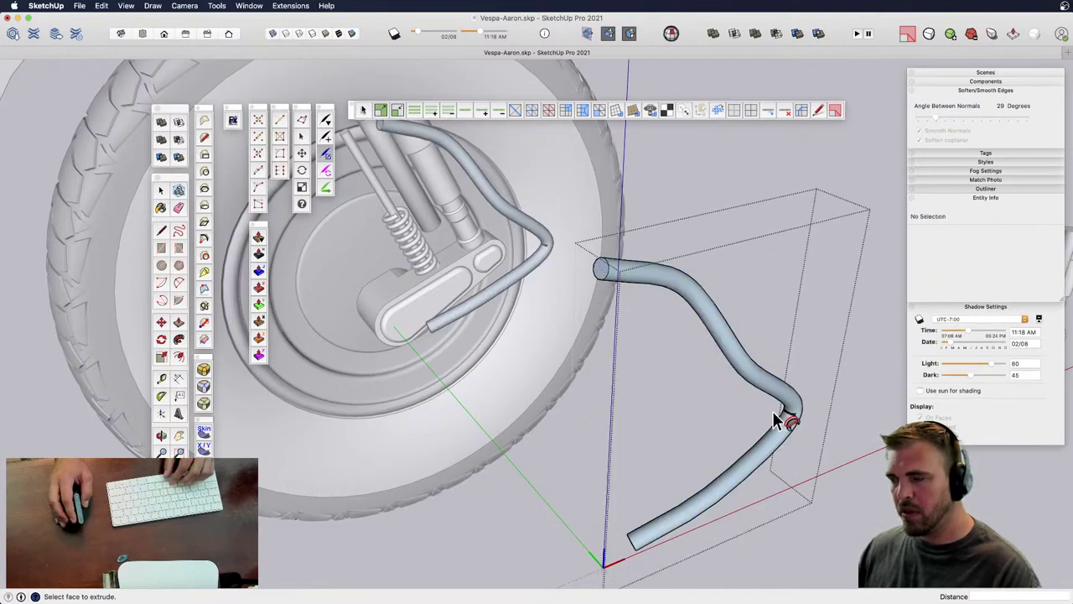
- Inspect the swept tube's tight bend with hidden geometry shown, and undo the sweep
{"action": "scroll", "coordinate": [785, 419], "scroll_direction": "up", "scroll_amount": 3}
{"action": "scroll", "coordinate": [807, 429], "scroll_direction": "up", "scroll_amount": 5}
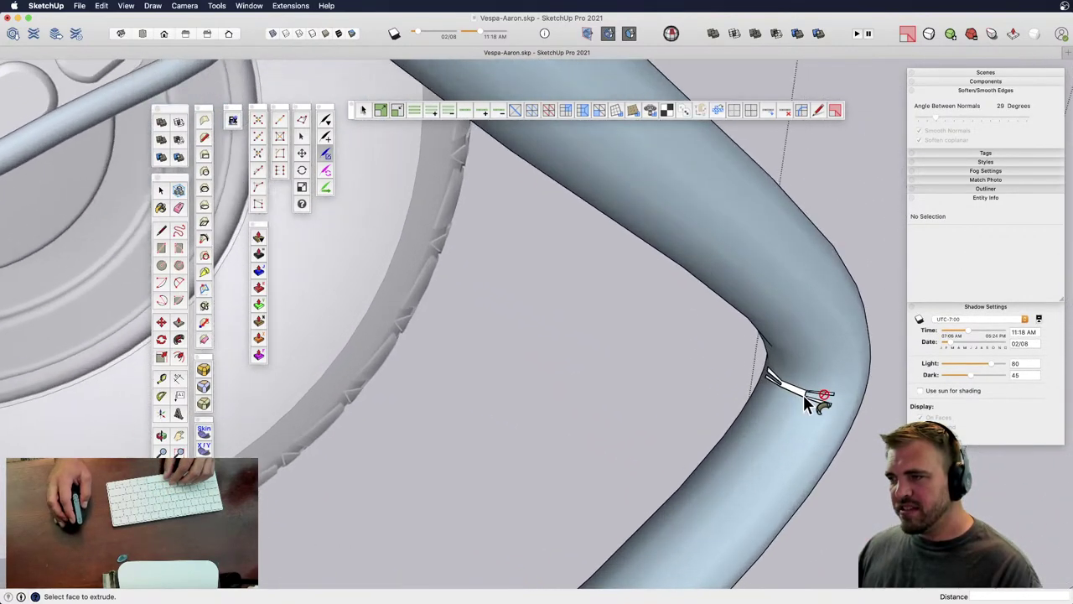
{"action": "scroll", "coordinate": [794, 367], "scroll_direction": "down", "scroll_amount": 5}
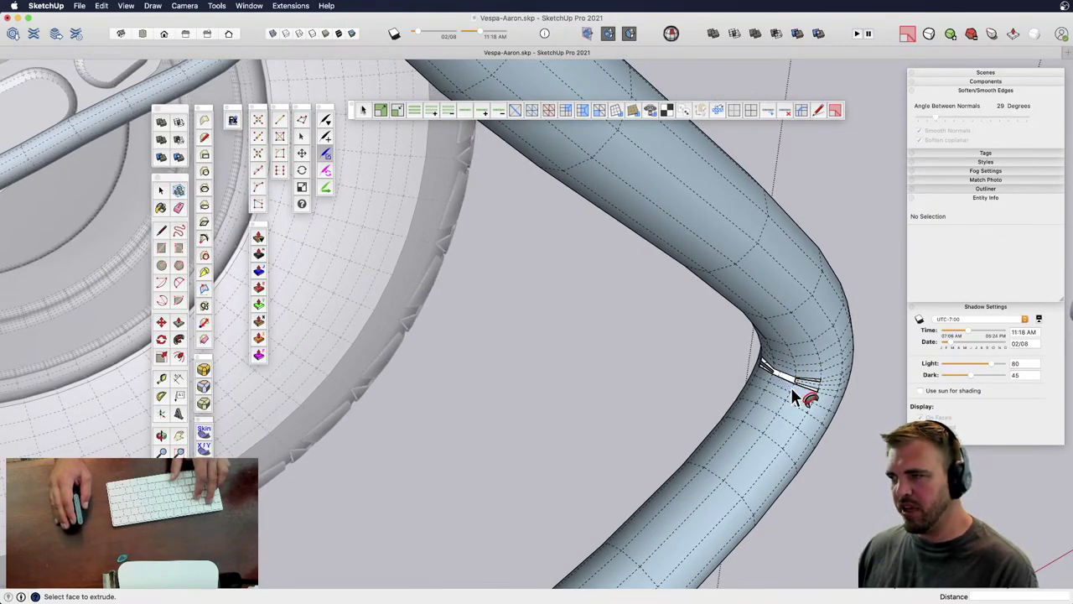
{"action": "key", "text": "alt+h"}
{"action": "scroll", "coordinate": [791, 388], "scroll_direction": "down", "scroll_amount": 6}
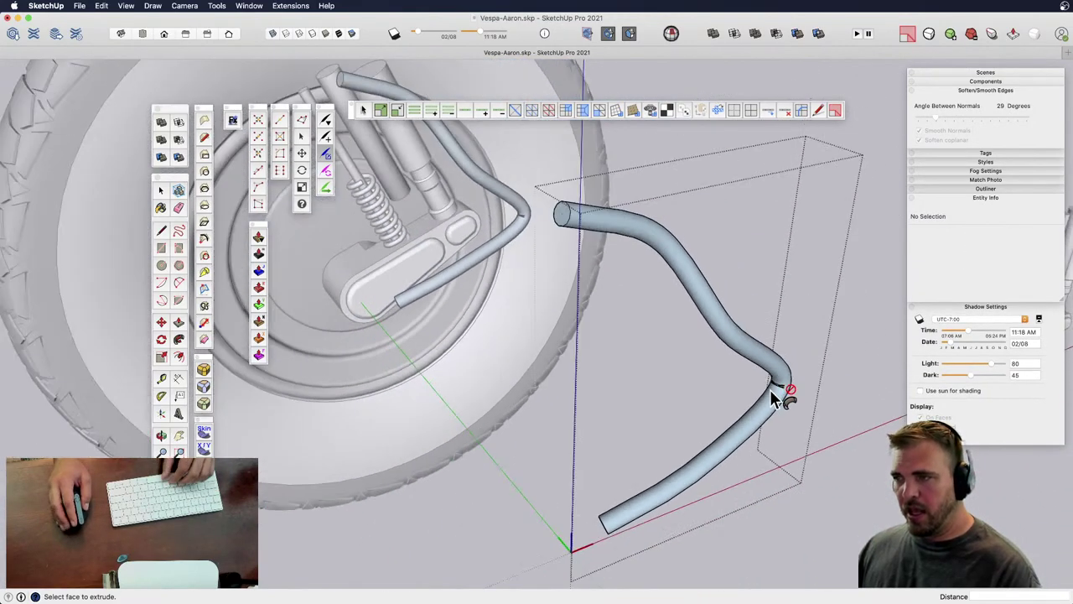
{"action": "scroll", "coordinate": [770, 389], "scroll_direction": "down", "scroll_amount": 3}
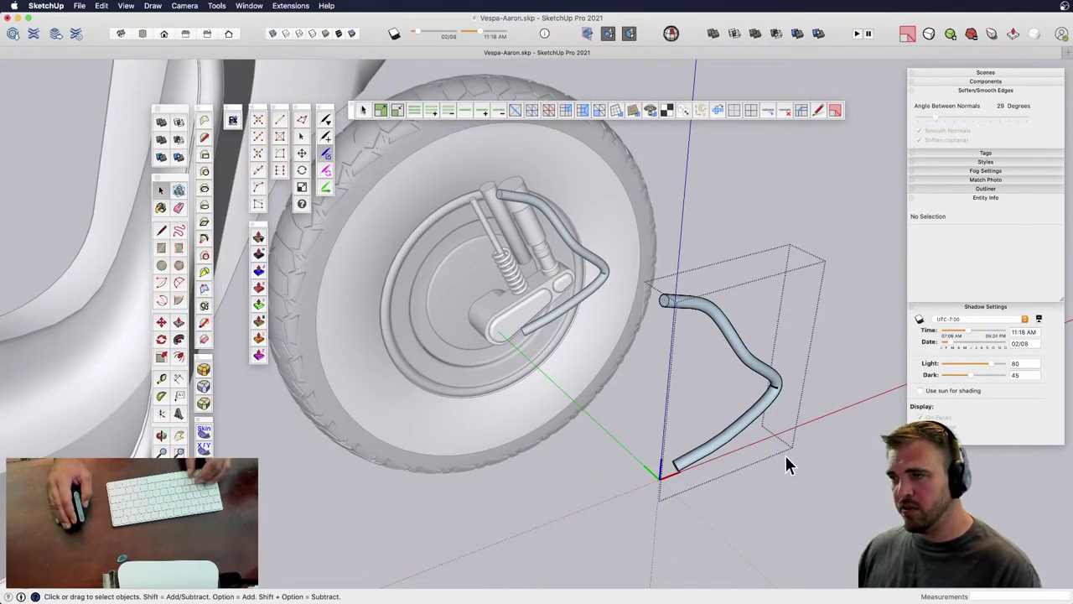
{"action": "key", "text": "super+z"}
- Close the component and copy the original curve component about 2' 7 3/8" farther away from the scooter
{"action": "scroll", "coordinate": [706, 426], "scroll_direction": "down", "scroll_amount": 2}
{"action": "mouse_move", "coordinate": [682, 381]}
{"action": "middle_mouse_down", "text": "shift"}
{"action": "mouse_move", "coordinate": [669, 364]}
{"action": "mouse_move", "coordinate": [744, 352]}
{"action": "mouse_move", "coordinate": [702, 352]}
{"action": "mouse_move", "coordinate": [581, 403]}
{"action": "mouse_move", "coordinate": [666, 371]}
{"action": "mouse_move", "coordinate": [592, 402]}
{"action": "mouse_move", "coordinate": [447, 433]}
{"action": "mouse_move", "coordinate": [495, 391]}
{"action": "middle_mouse_up", "text": "shift"}
{"action": "left_click", "coordinate": [796, 445]}
{"action": "left_click", "coordinate": [746, 373]}
{"action": "scroll", "coordinate": [673, 348], "scroll_direction": "down", "scroll_amount": 4}
{"action": "middle_click_drag", "start_coordinate": [495, 391], "coordinate": [411, 388], "text": "shift"}
{"action": "key", "text": "m"}
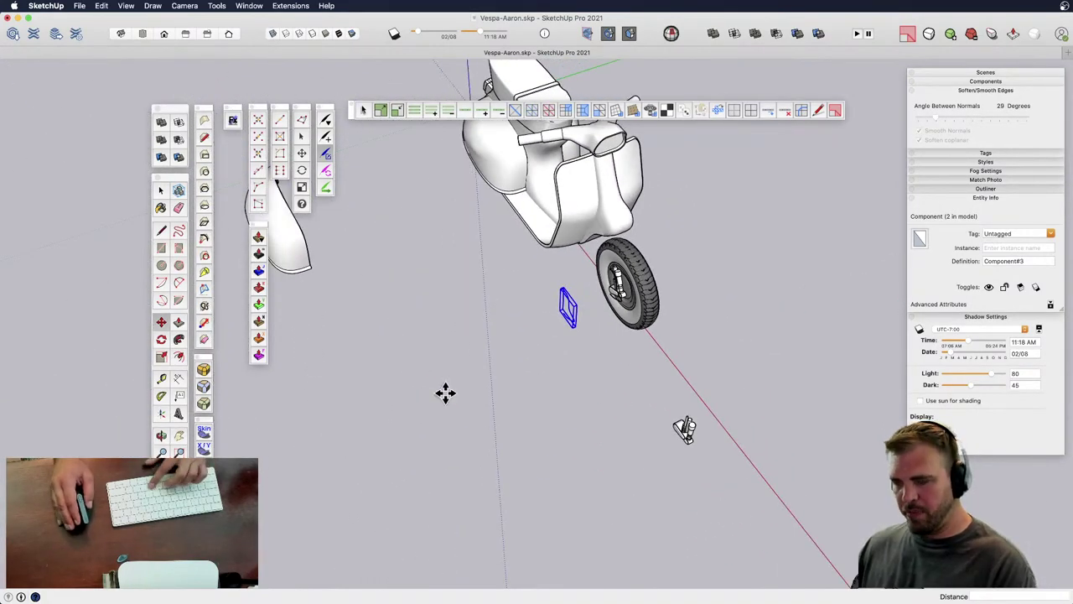
{"action": "key", "text": "alt"}
{"action": "left_click", "coordinate": [520, 358]}
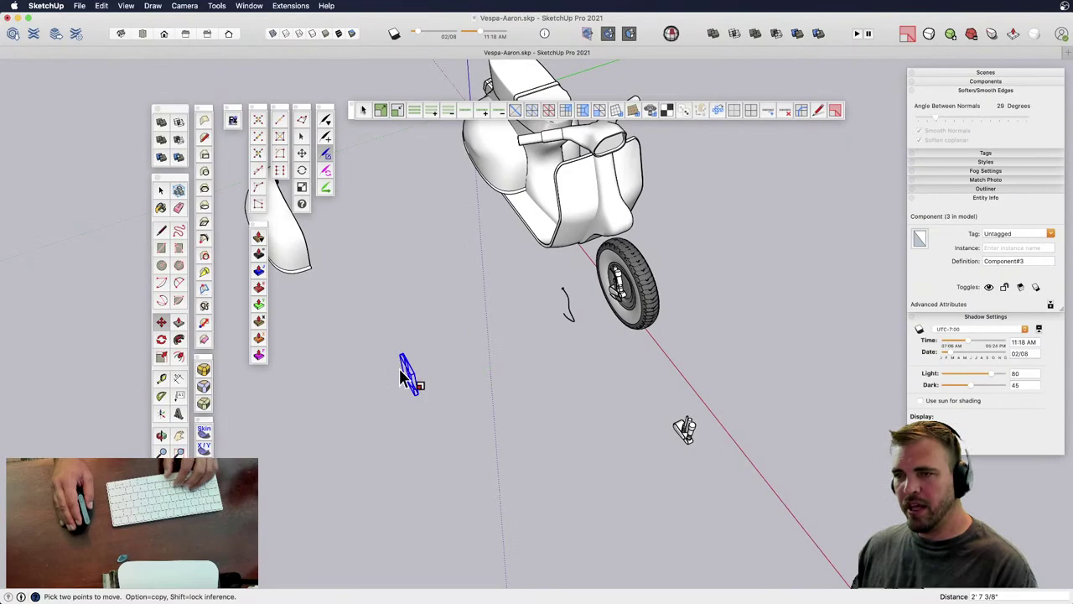
- Scale the new copy of the curve component uniformly by a factor of 50
{"action": "key", "text": "s"}
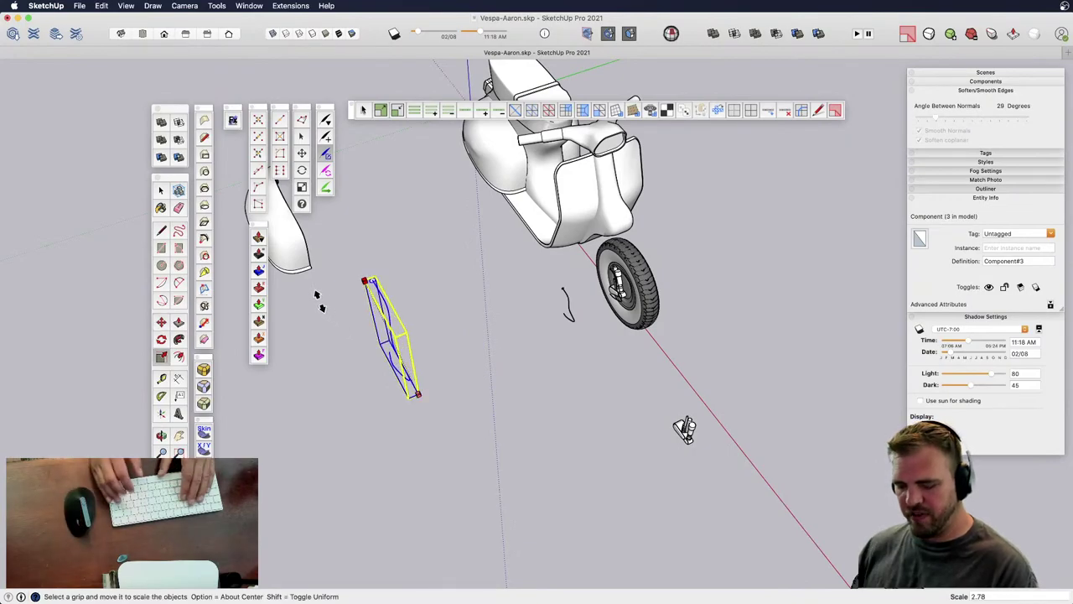
{"action": "type", "text": "50"}
{"action": "key", "text": "Return"}
- Open the enlarged copy, sweep its circle along the curve with Follow Me, and check the tube's tight bend
{"action": "scroll", "coordinate": [519, 403], "scroll_direction": "down", "scroll_amount": 5}
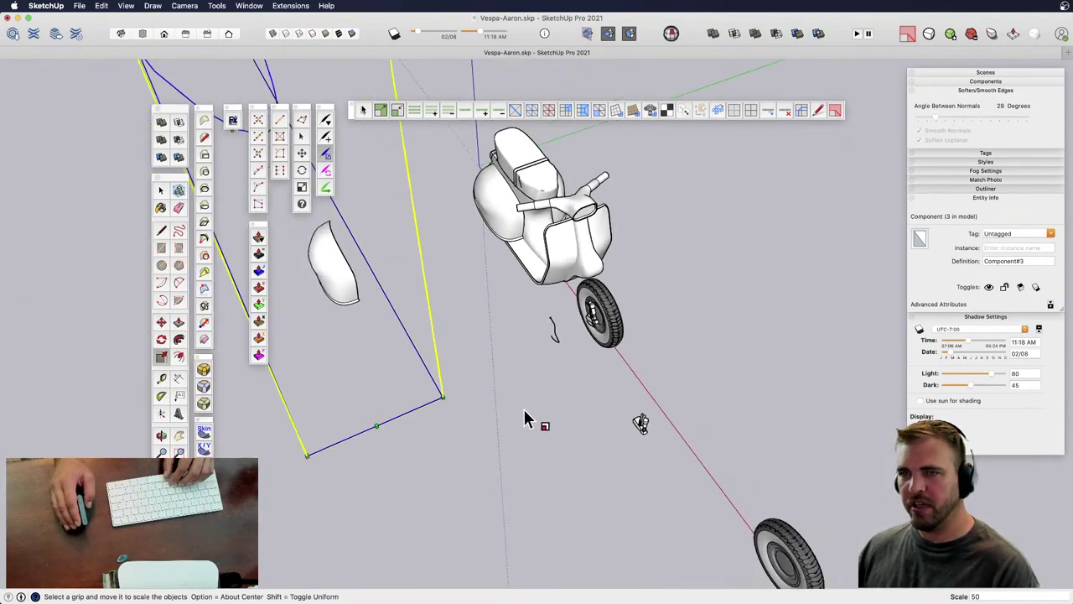
{"action": "middle_click_drag", "start_coordinate": [515, 388], "coordinate": [624, 266]}
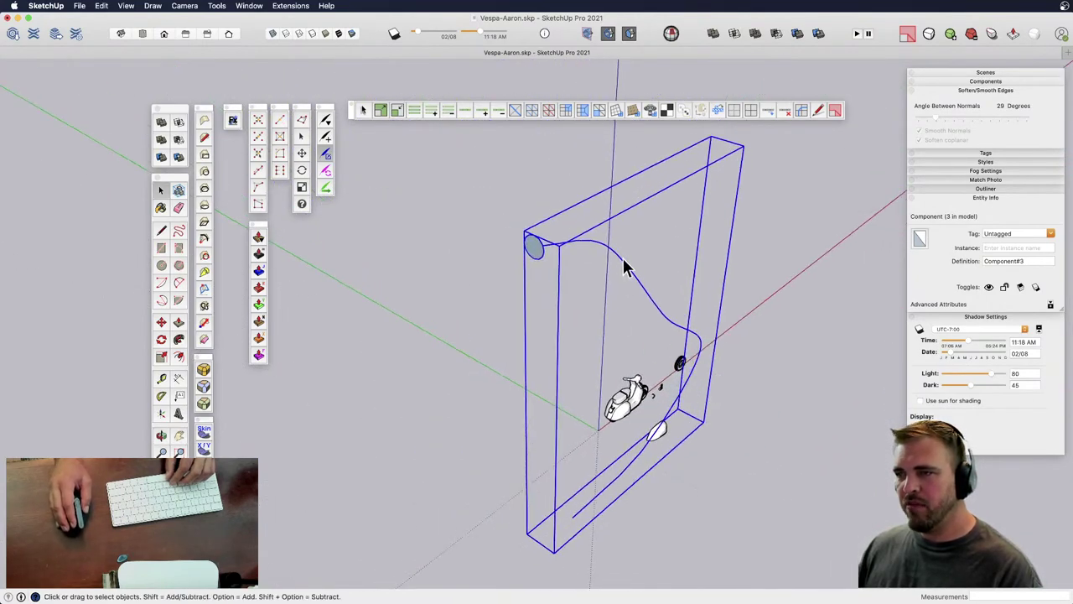
{"action": "double_click", "coordinate": [621, 265]}
{"action": "left_click", "coordinate": [592, 240]}
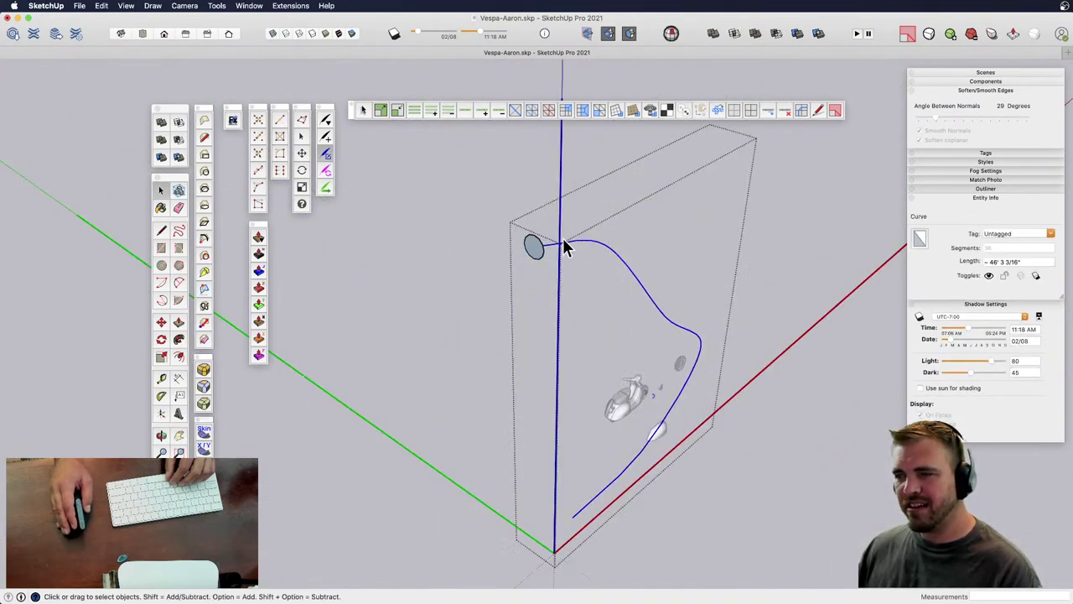
{"action": "key", "text": "j"}
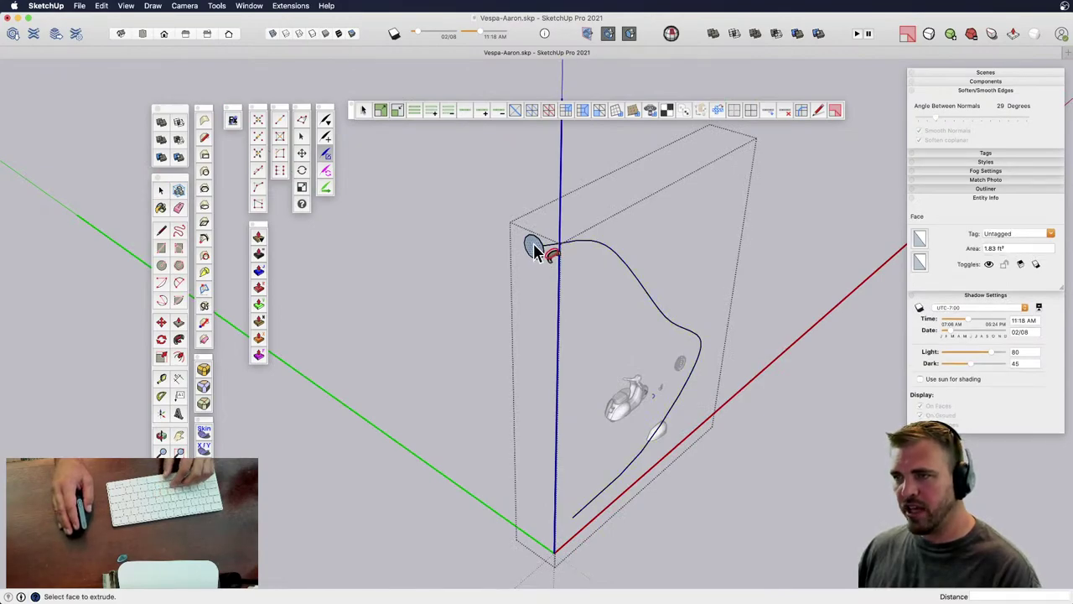
{"action": "left_click", "coordinate": [533, 243]}
{"action": "scroll", "coordinate": [700, 357], "scroll_direction": "up", "scroll_amount": 2}
{"action": "scroll", "coordinate": [701, 350], "scroll_direction": "up", "scroll_amount": 3}
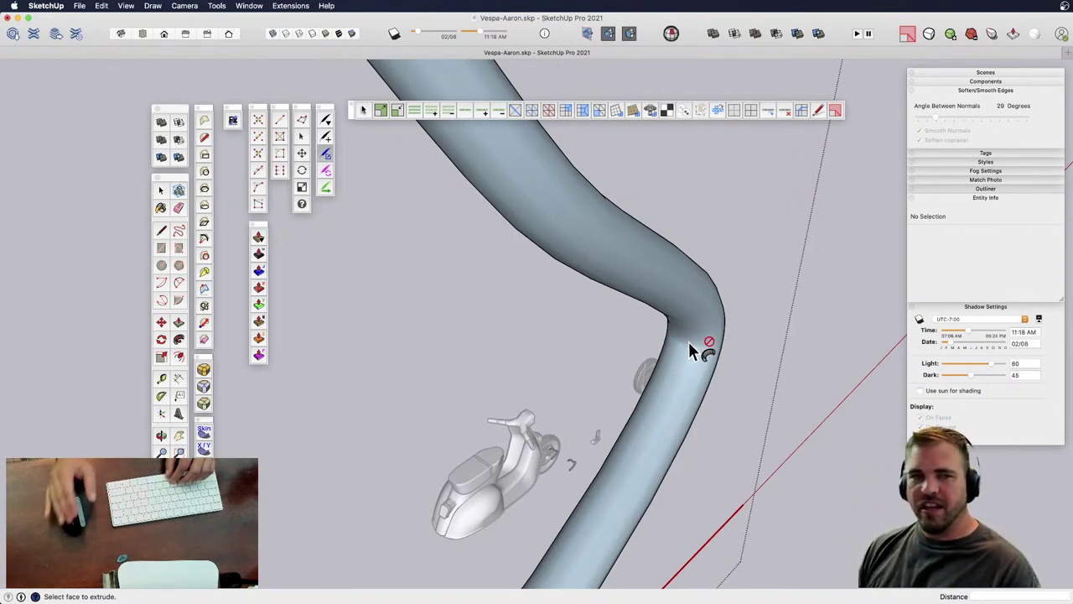
{"action": "scroll", "coordinate": [689, 348], "scroll_direction": "down", "scroll_amount": 3}
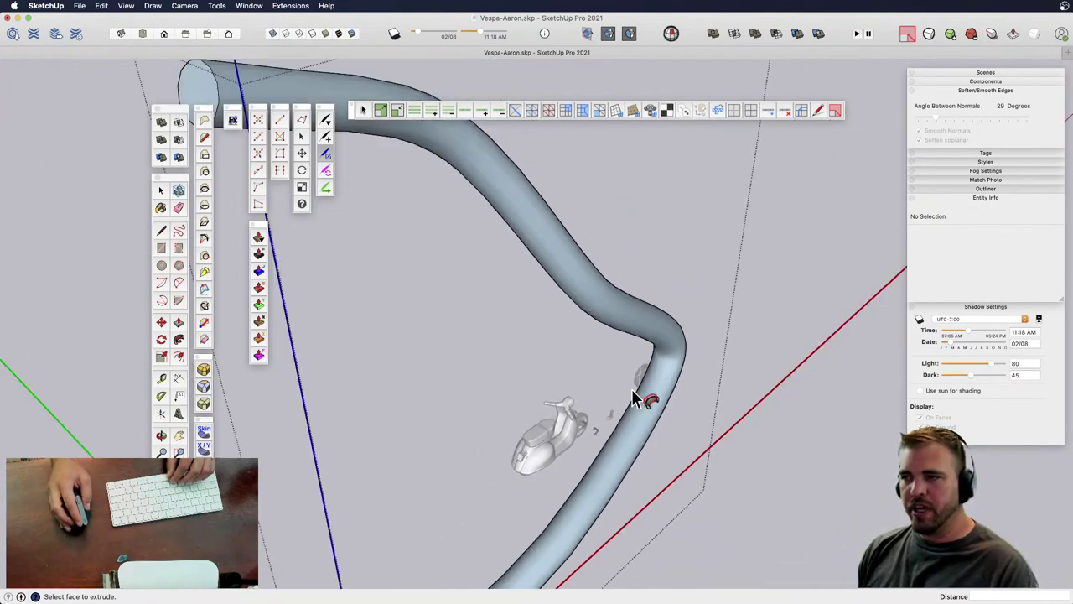
- Close the enlarged hose component and delete that oversized copy
{"action": "key", "text": "space"}
{"action": "left_click", "coordinate": [648, 336]}
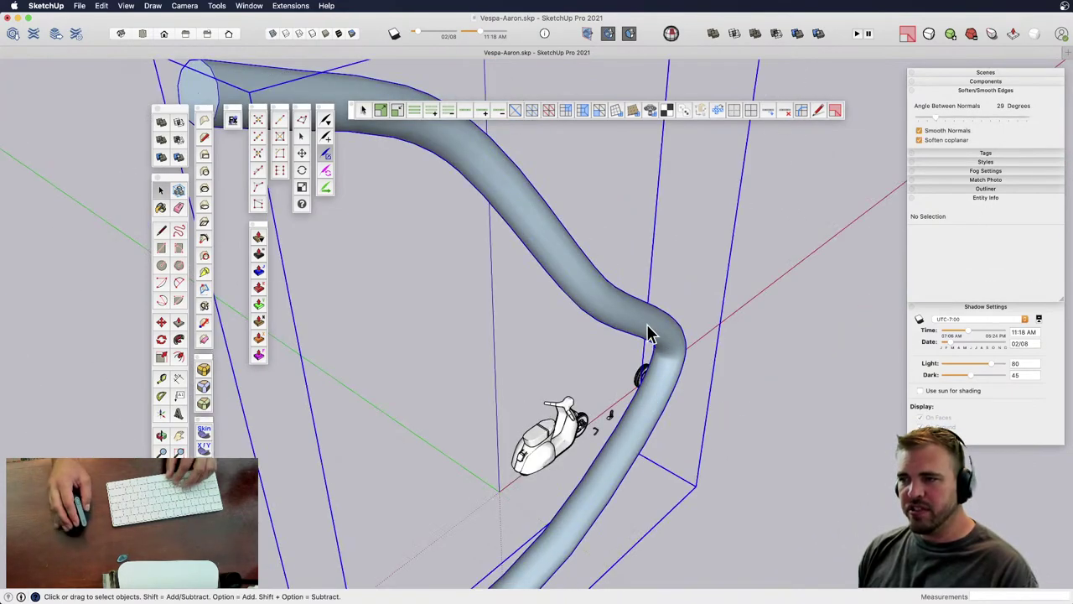
{"action": "key", "text": "Delete"}
- Reverse all faces of the swept tube inside the normal-size hose component, and close the component
{"action": "scroll", "coordinate": [597, 456], "scroll_direction": "up", "scroll_amount": 10}
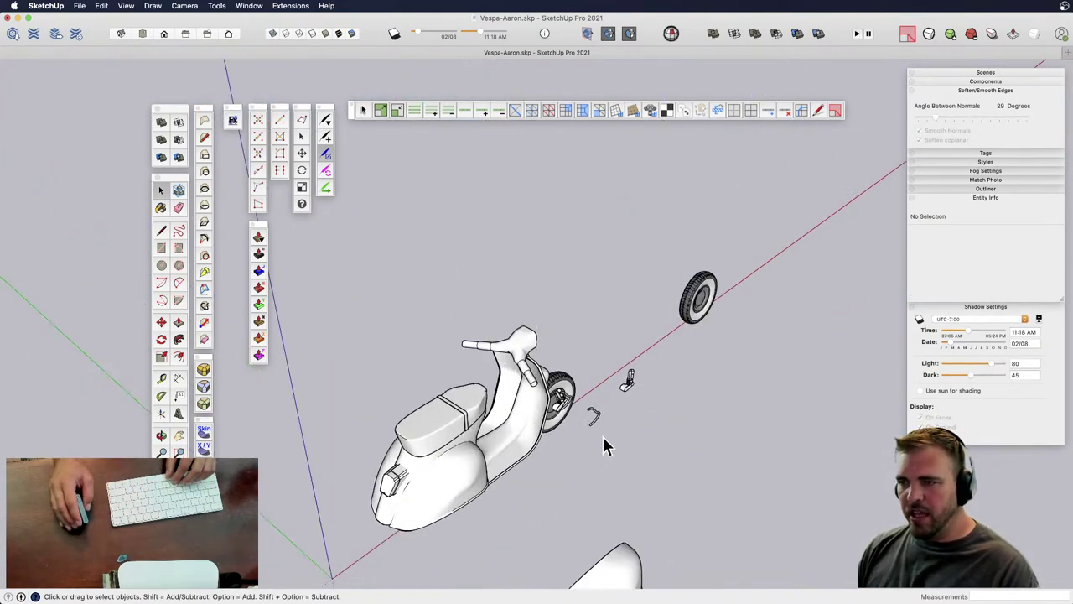
{"action": "scroll", "coordinate": [604, 385], "scroll_direction": "down", "scroll_amount": 2}
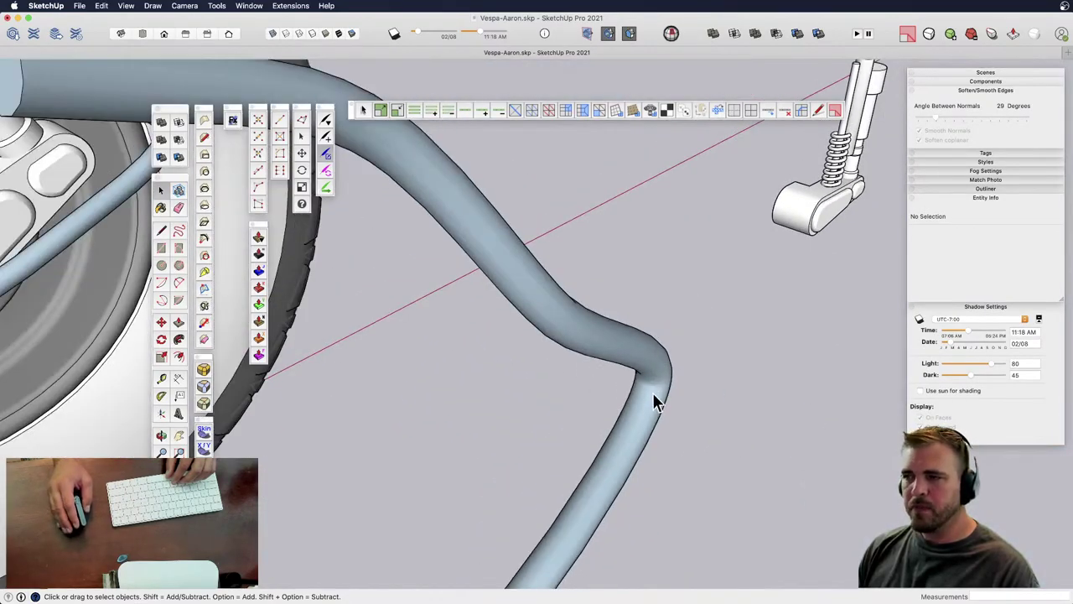
{"action": "scroll", "coordinate": [643, 423], "scroll_direction": "down", "scroll_amount": 3}
{"action": "triple_click", "coordinate": [608, 379]}
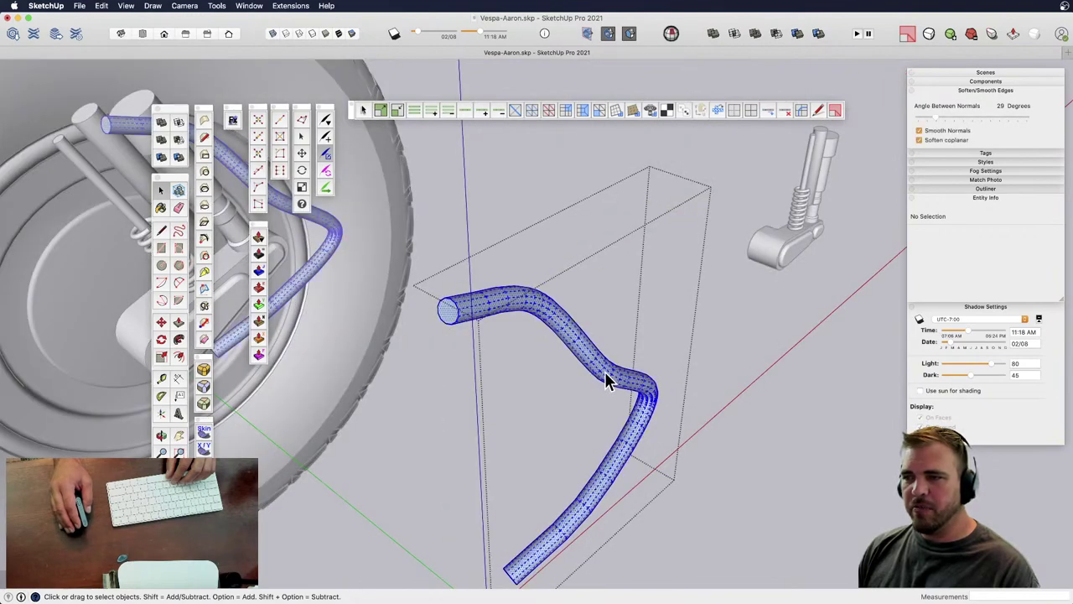
{"action": "key", "text": "shift+r"}
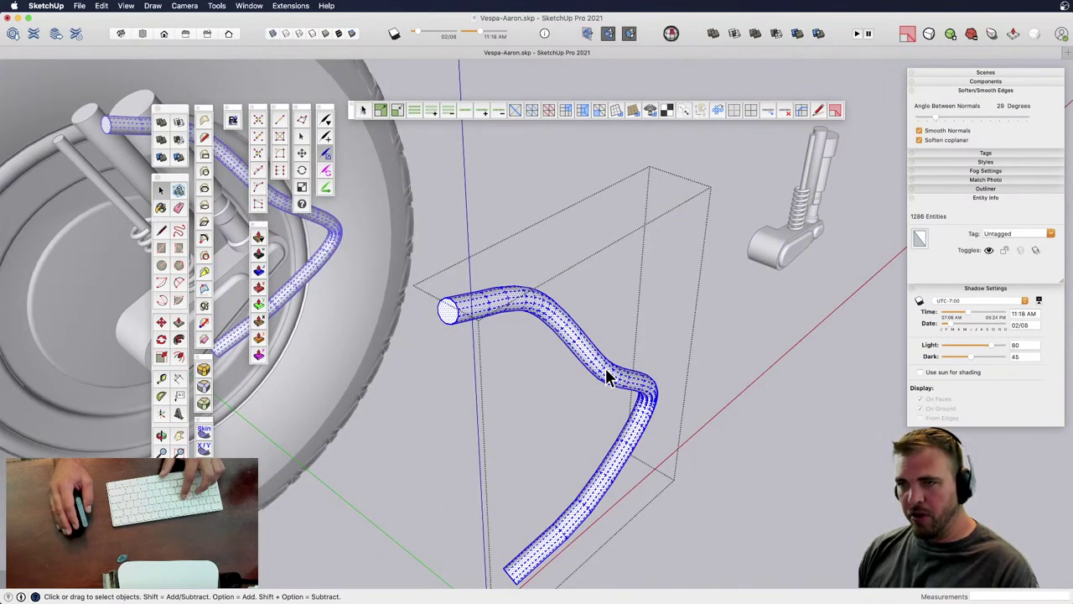
{"action": "left_click", "coordinate": [719, 443]}
- Examine how the hose sits against the suspension cylinders, spring and link from several angles
{"action": "scroll", "coordinate": [639, 433], "scroll_direction": "down", "scroll_amount": 3}
{"action": "middle_click_drag", "start_coordinate": [638, 431], "coordinate": [545, 400]}
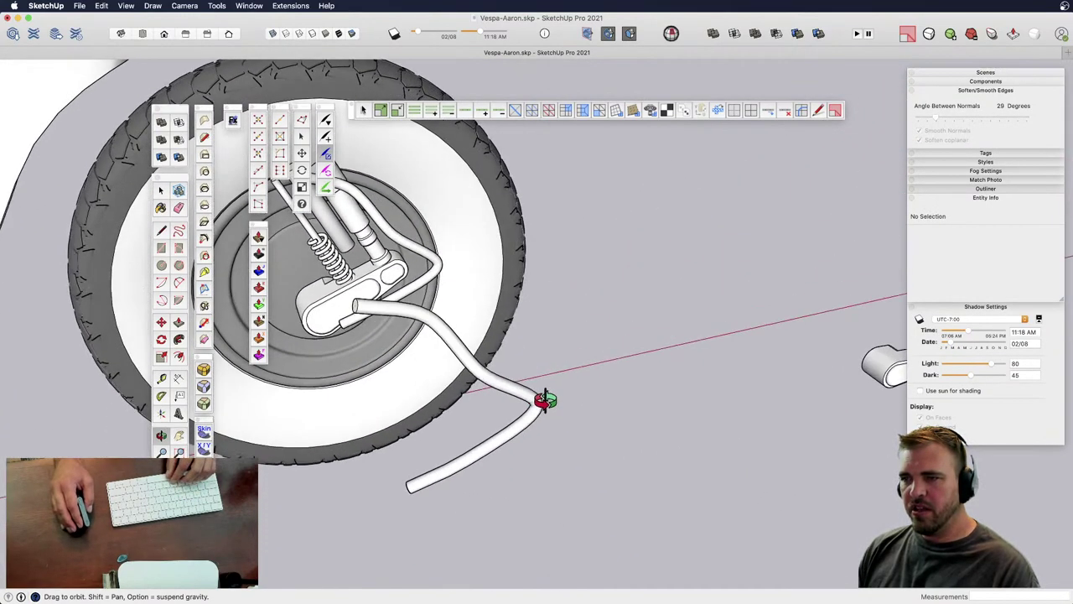
{"action": "middle_click_drag", "start_coordinate": [474, 362], "coordinate": [557, 358]}
{"action": "scroll", "coordinate": [384, 424], "scroll_direction": "down", "scroll_amount": 3}
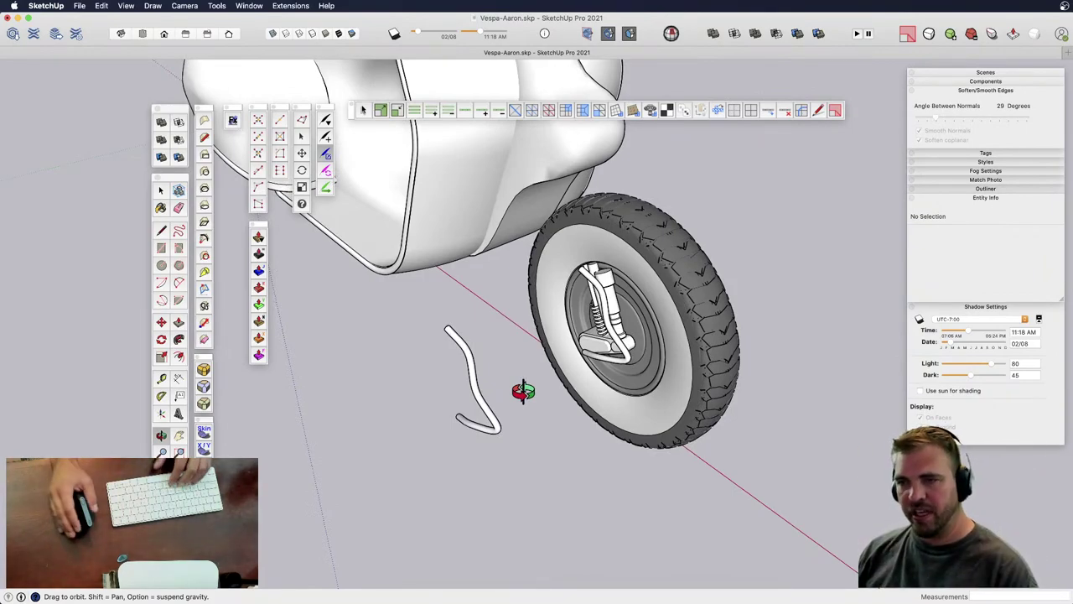
{"action": "scroll", "coordinate": [605, 288], "scroll_direction": "up", "scroll_amount": 2}
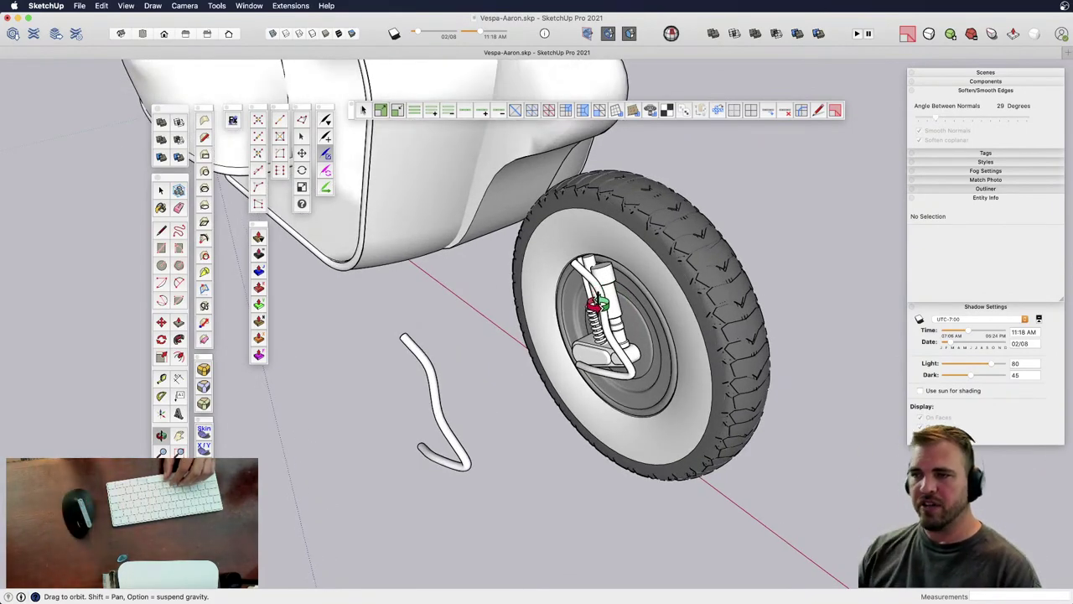
{"action": "scroll", "coordinate": [598, 304], "scroll_direction": "up", "scroll_amount": 3}
{"action": "middle_click_drag", "start_coordinate": [598, 304], "coordinate": [567, 285]}
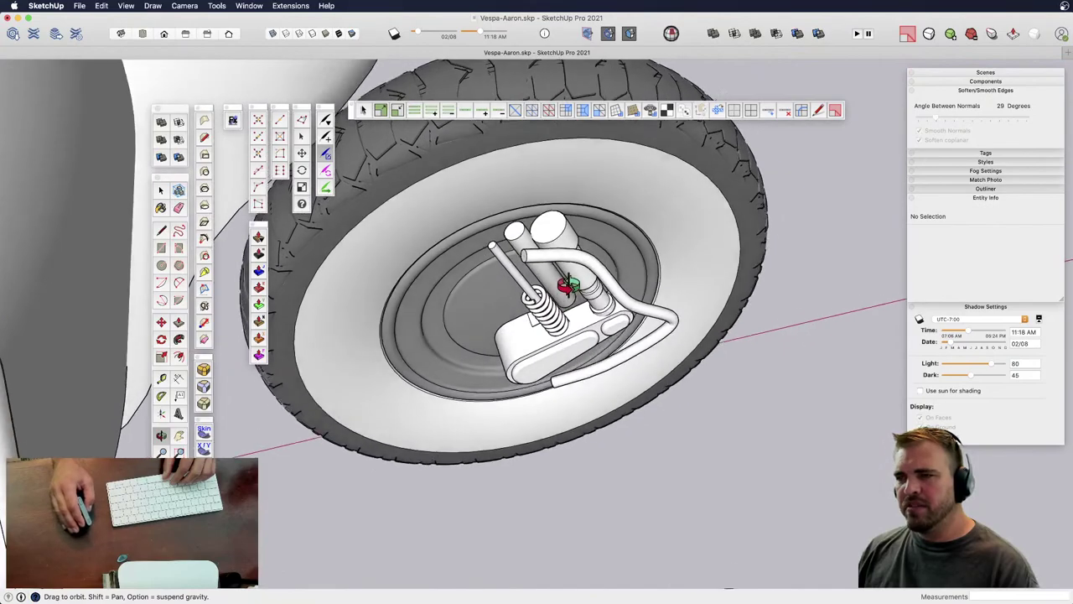
- Rotate the hose beside the cylinders 15° about the vertical axis and move it 1/2" along the green axis toward the wheel
{"action": "left_click_drag", "start_coordinate": [567, 285], "coordinate": [612, 287]}
{"action": "left_click", "coordinate": [587, 258]}
{"action": "middle_click_drag", "start_coordinate": [587, 258], "coordinate": [637, 445], "text": "shift"}
{"action": "key", "text": "m"}
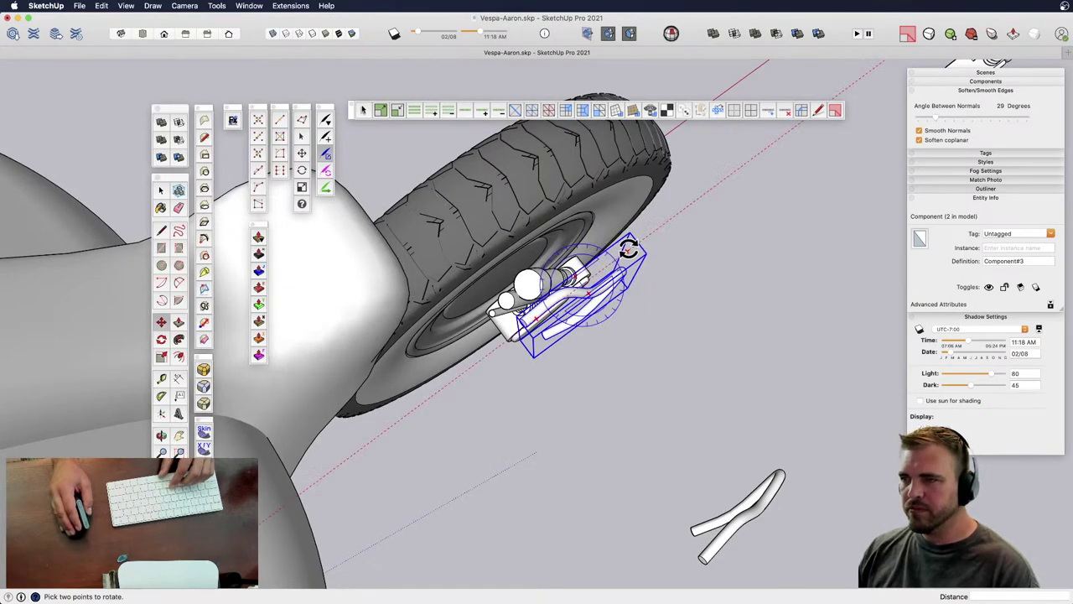
{"action": "left_click", "coordinate": [636, 244]}
{"action": "left_click", "coordinate": [640, 260]}
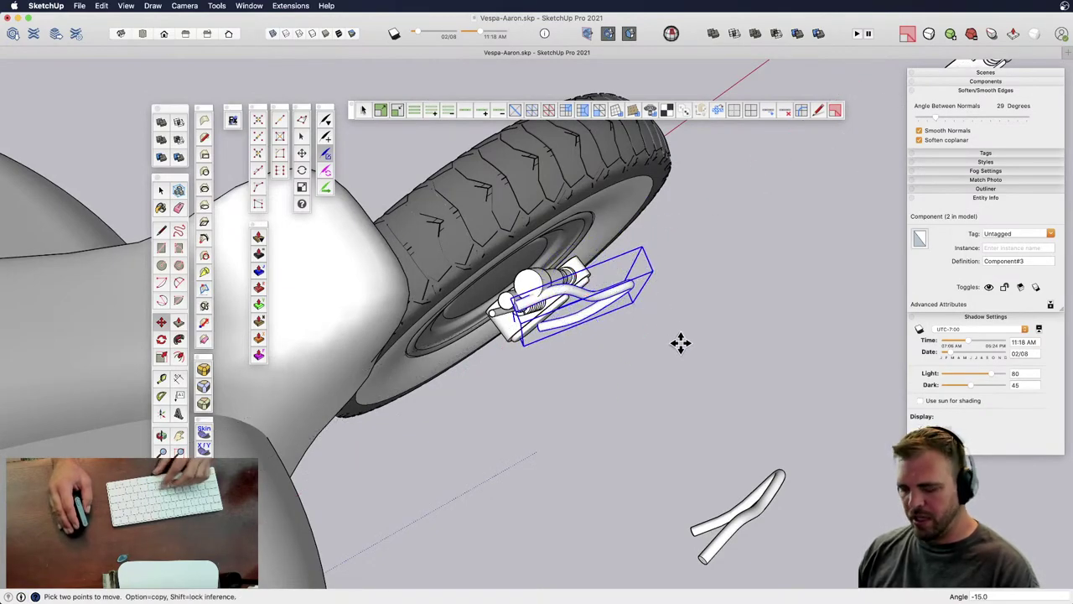
{"action": "left_click", "coordinate": [677, 343]}
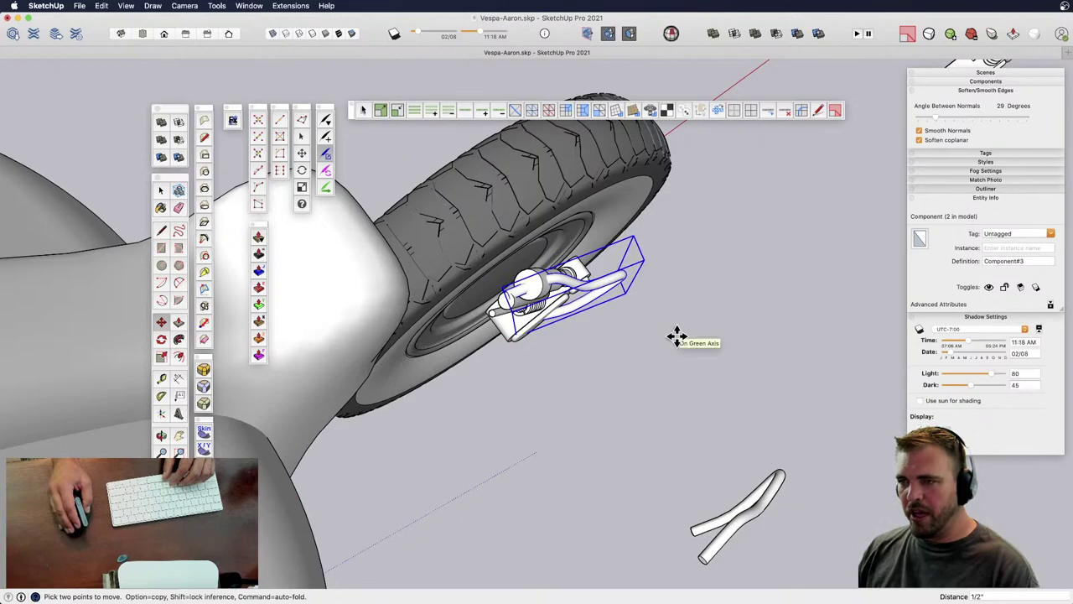
- Erase the spare hose component standing away from the wheel
{"action": "key", "text": "space"}
{"action": "left_click", "coordinate": [633, 334]}
{"action": "middle_click_drag", "start_coordinate": [604, 287], "coordinate": [576, 331]}
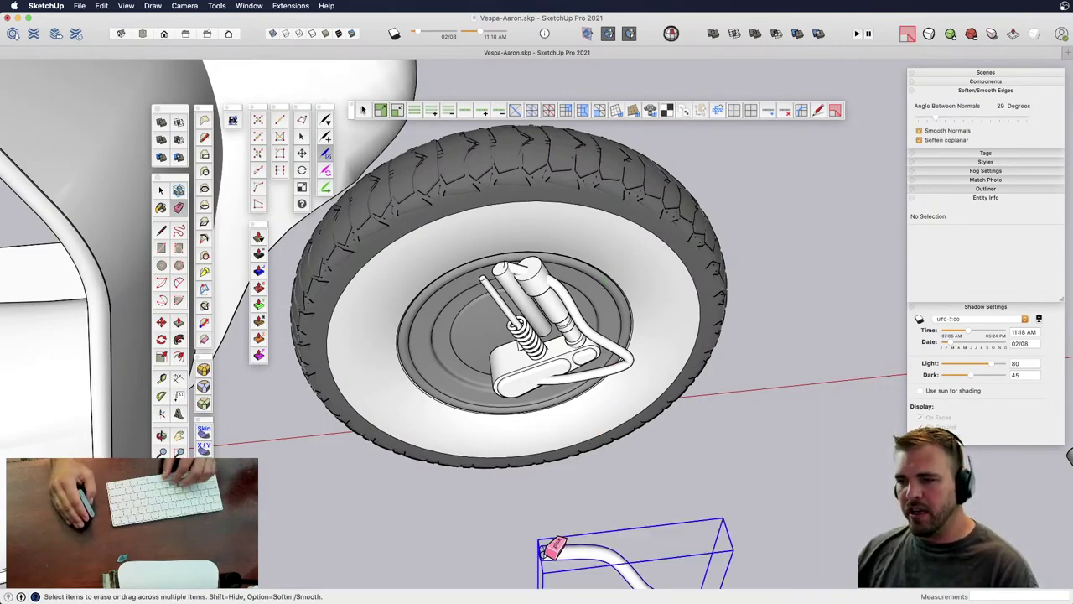
{"action": "middle_click_drag", "start_coordinate": [549, 546], "coordinate": [548, 391]}
- Rotate the hose about its vertical axis and move it about 1/4" toward the wheel to fit against the suspension cylinder
{"action": "scroll", "coordinate": [604, 375], "scroll_direction": "down", "scroll_amount": 3}
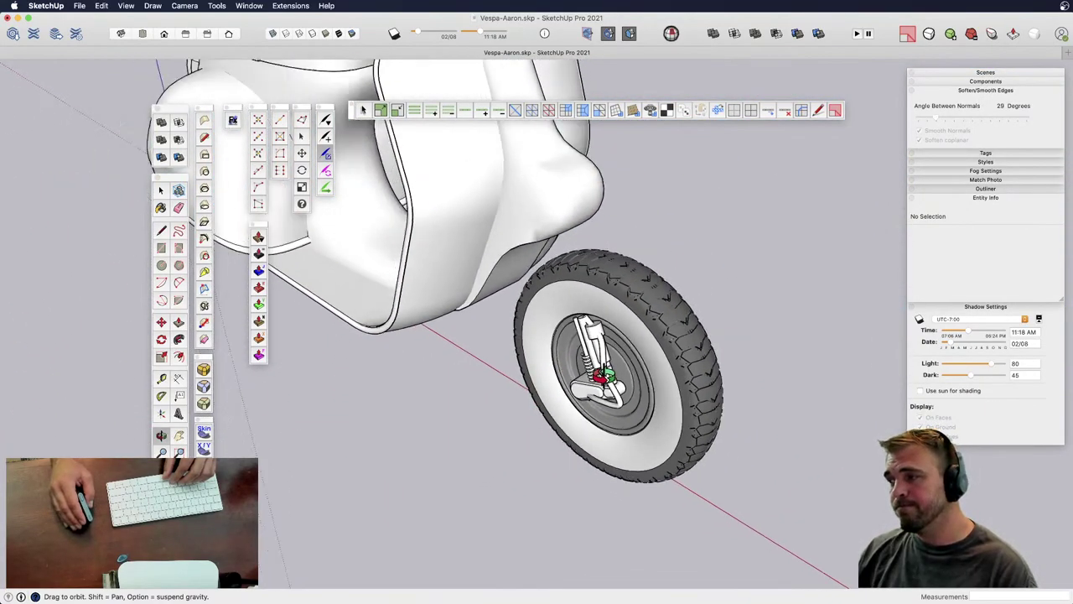
{"action": "scroll", "coordinate": [604, 378], "scroll_direction": "up", "scroll_amount": 8}
{"action": "middle_click_drag", "start_coordinate": [602, 377], "coordinate": [571, 436]}
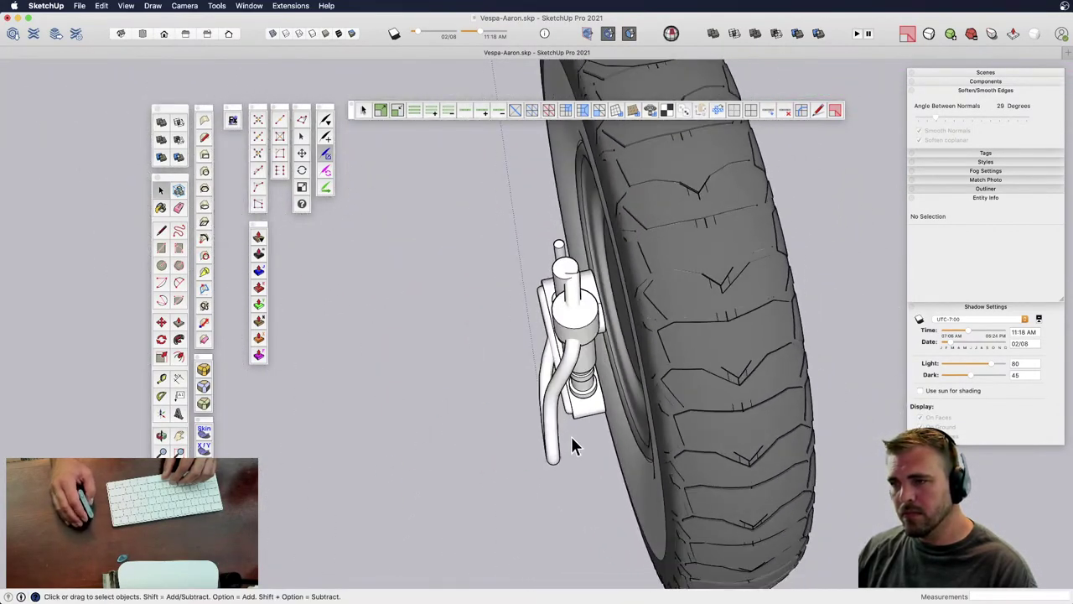
{"action": "left_click", "coordinate": [555, 425]}
{"action": "key", "text": "m"}
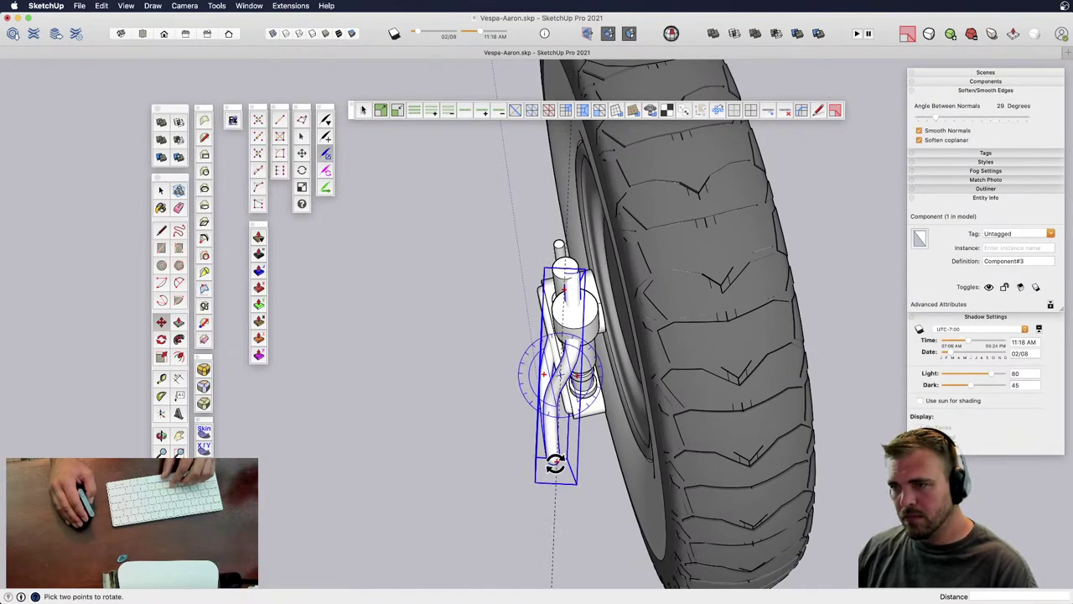
{"action": "left_click", "coordinate": [556, 461]}
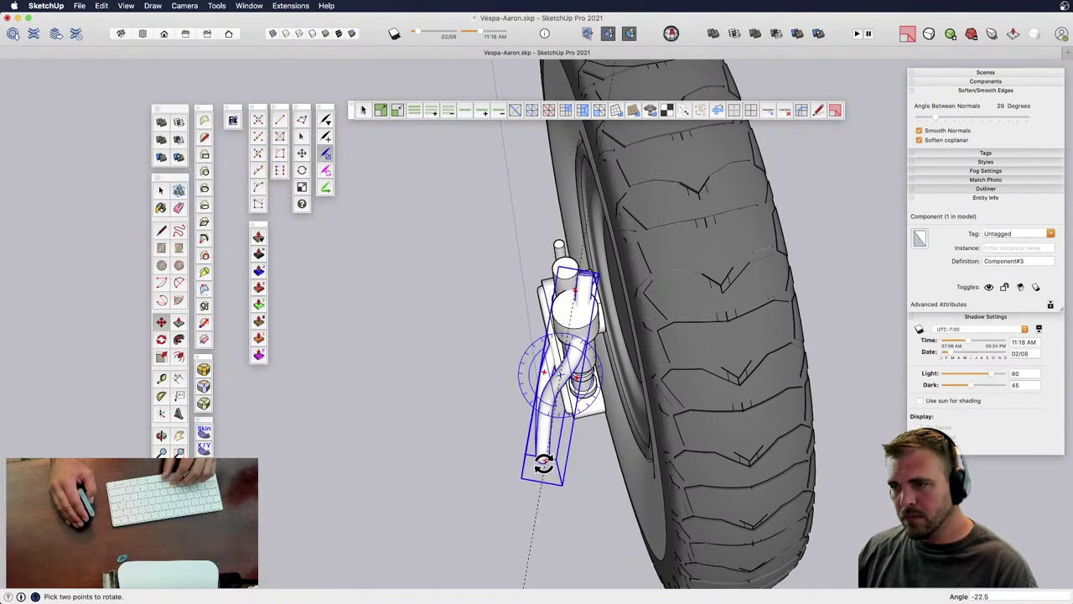
{"action": "left_click", "coordinate": [587, 451]}
{"action": "left_click", "coordinate": [575, 456]}
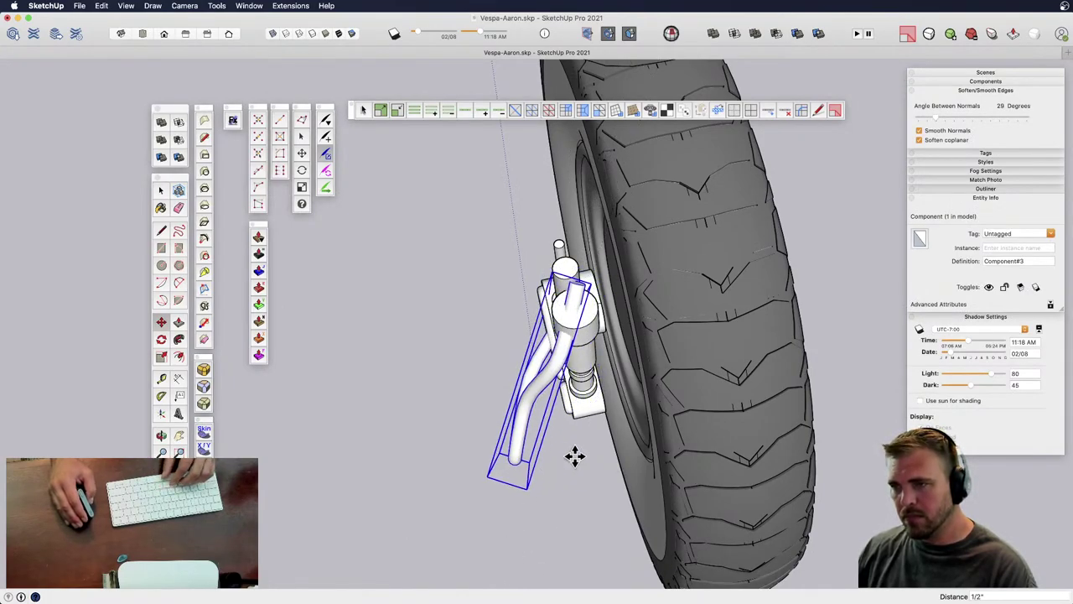
{"action": "left_click", "coordinate": [521, 462]}
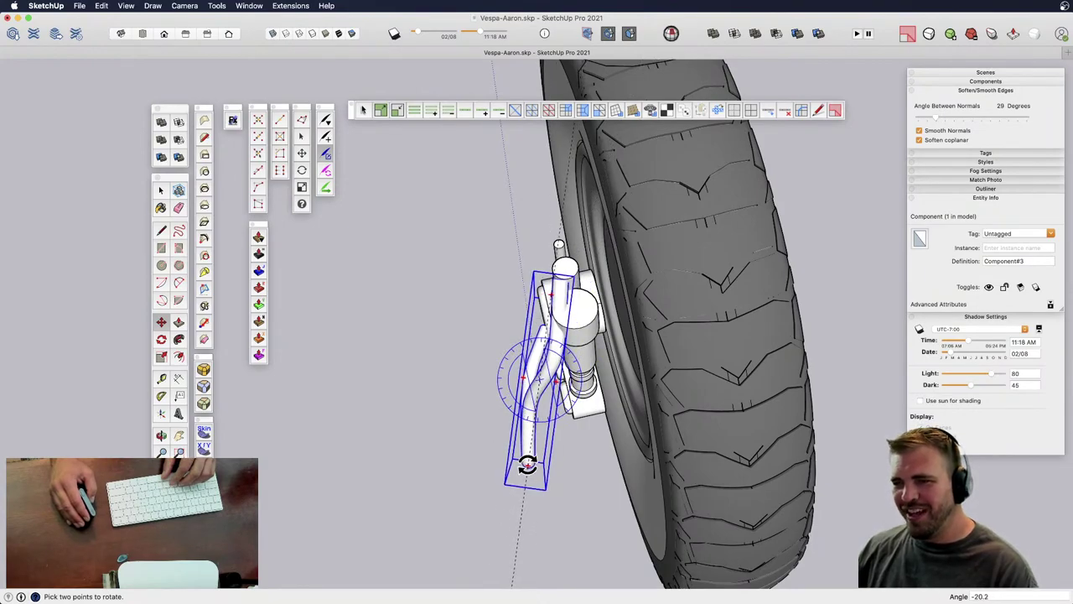
{"action": "left_click", "coordinate": [527, 464]}
{"action": "left_click", "coordinate": [570, 457]}
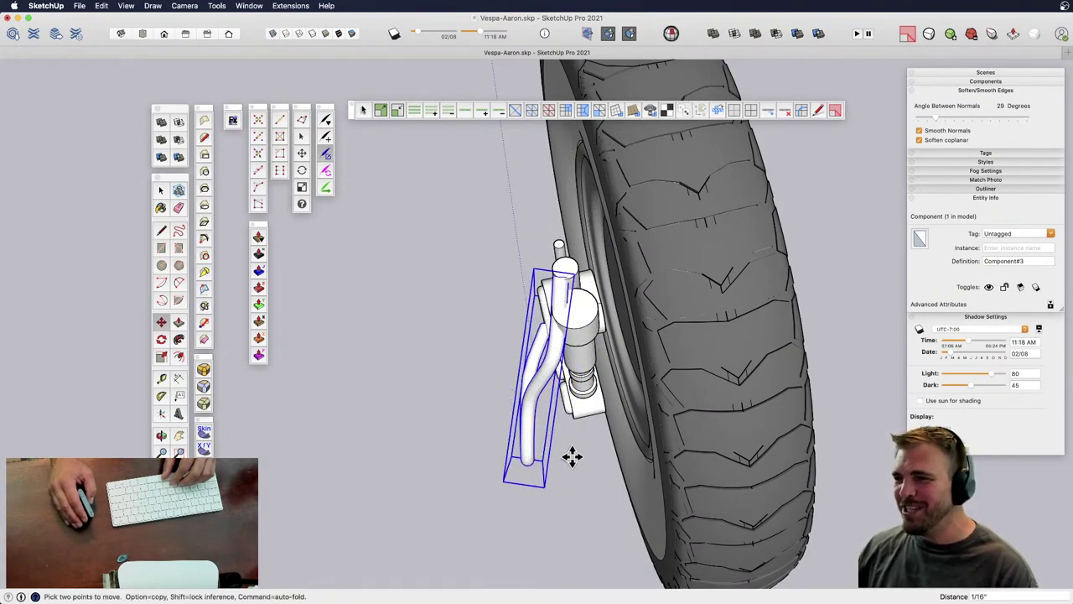
{"action": "left_click", "coordinate": [576, 457]}
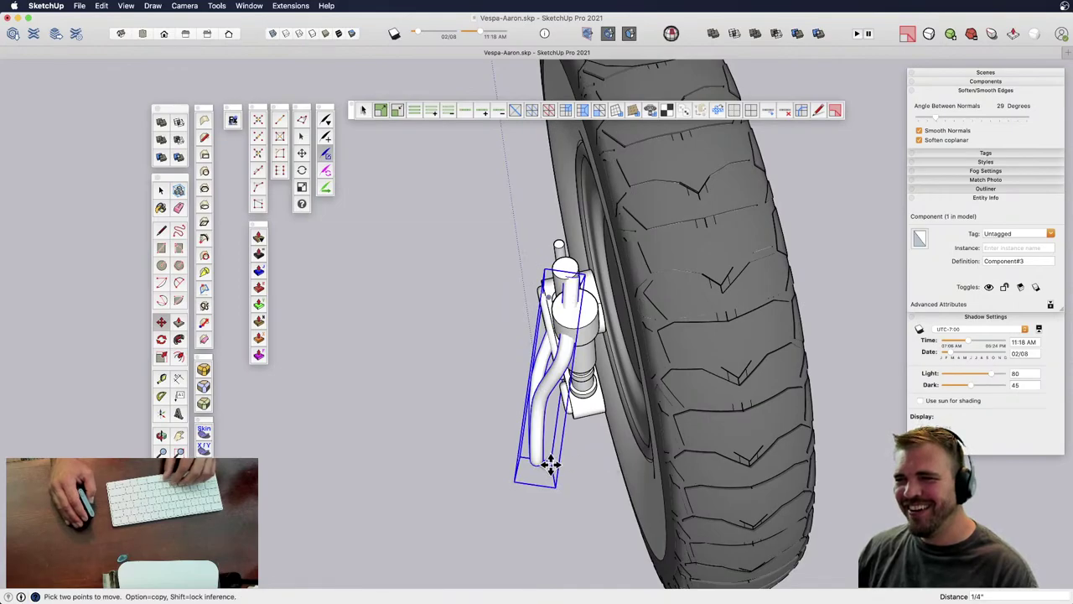
- Open the scooter group and unhide the front fender over the wheel
{"action": "middle_click_drag", "start_coordinate": [503, 412], "coordinate": [704, 42]}
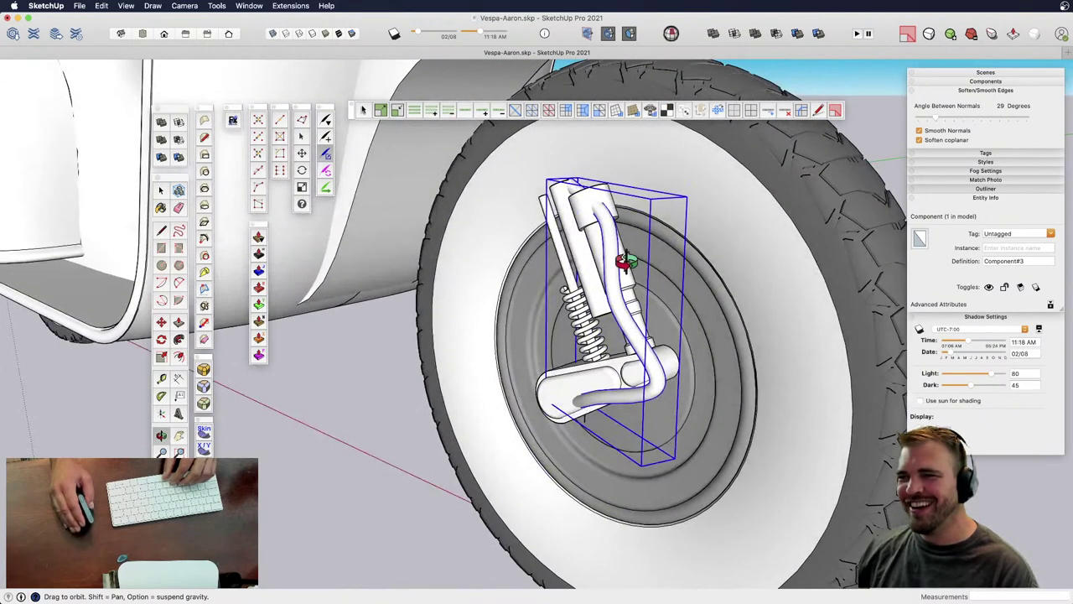
{"action": "scroll", "coordinate": [605, 316], "scroll_direction": "down", "scroll_amount": 4}
{"action": "key", "text": "space"}
{"action": "left_click", "coordinate": [719, 408]}
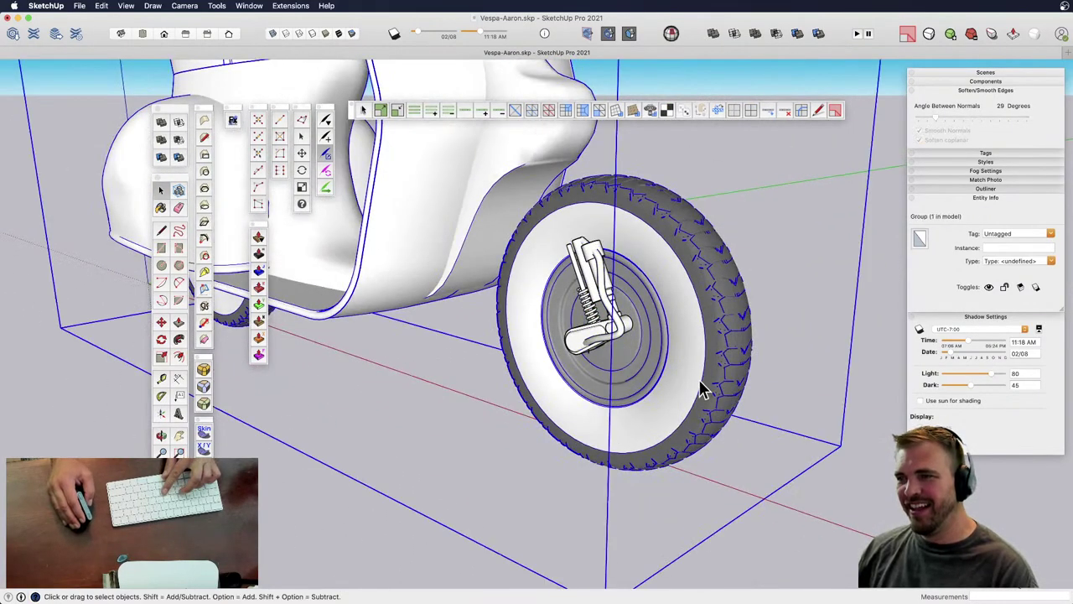
{"action": "double_click", "coordinate": [699, 382]}
{"action": "key", "text": "shift+h"}
{"action": "middle_click_drag", "start_coordinate": [719, 440], "coordinate": [545, 447]}
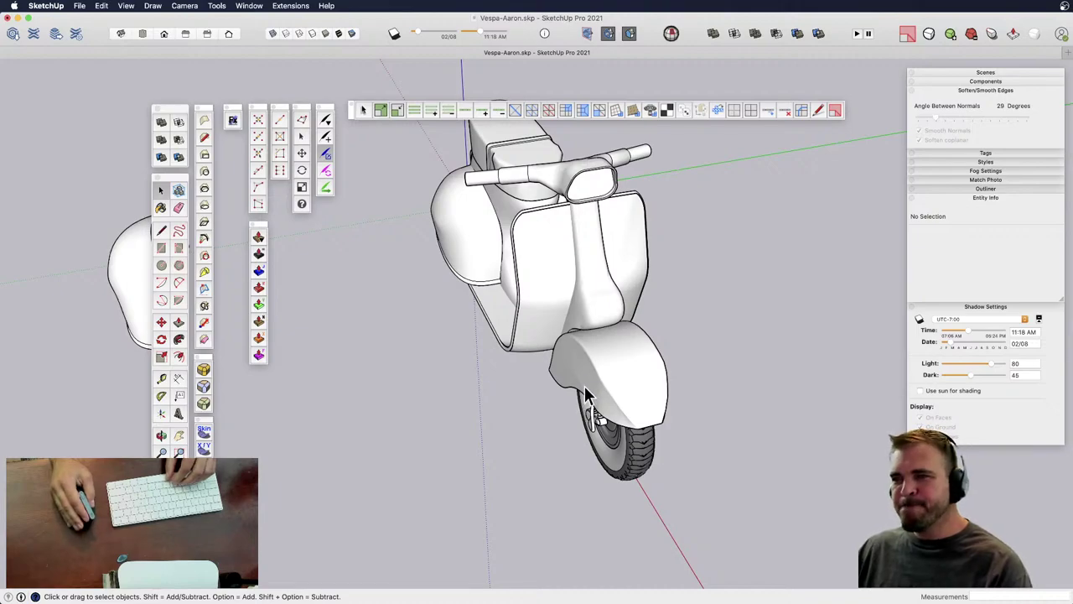
- Move the spare suspension component in front of the scooter along the red axis to beside the spare wheel
{"action": "scroll", "coordinate": [587, 395], "scroll_direction": "down", "scroll_amount": 3}
{"action": "middle_click_drag", "start_coordinate": [490, 406], "coordinate": [736, 390]}
{"action": "left_click", "coordinate": [709, 431]}
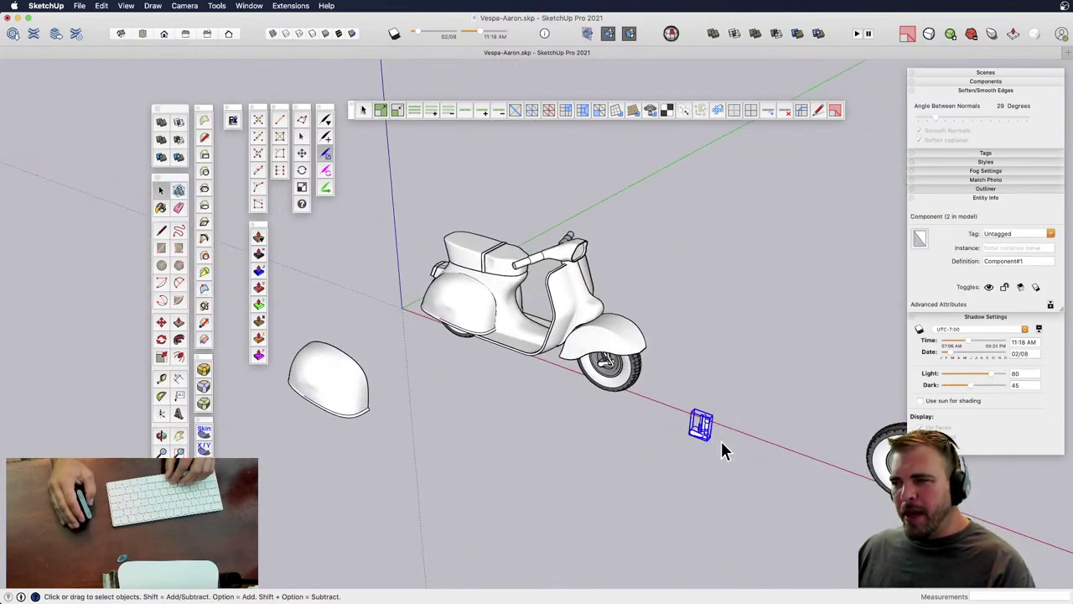
{"action": "key", "text": "m"}
{"action": "left_click", "coordinate": [708, 467]}
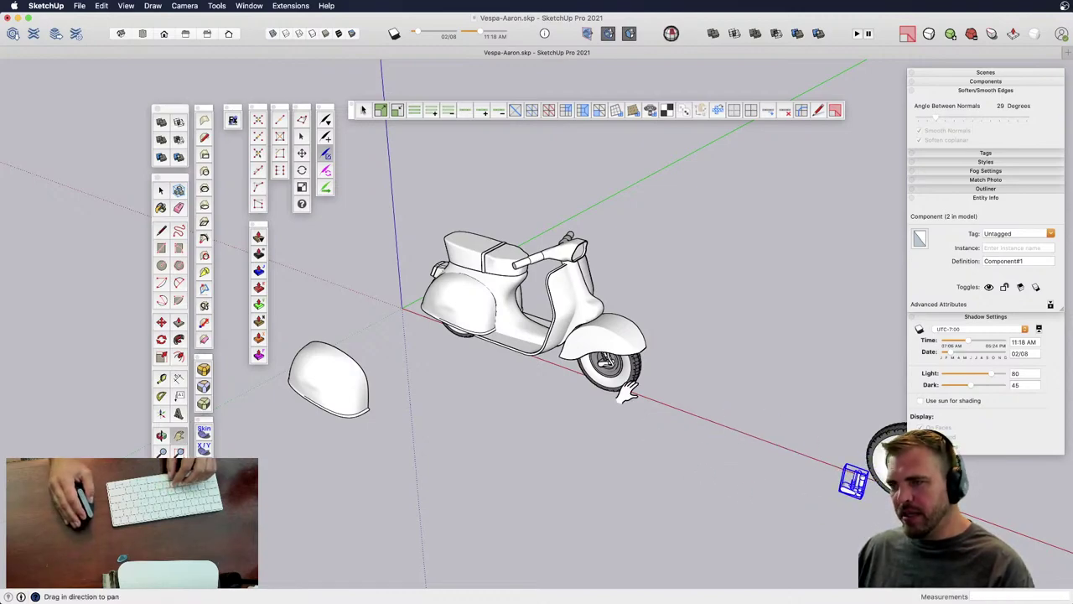
- Open the scooter group and select the front fender group inside it
{"action": "middle_click_drag", "start_coordinate": [628, 389], "coordinate": [400, 383]}
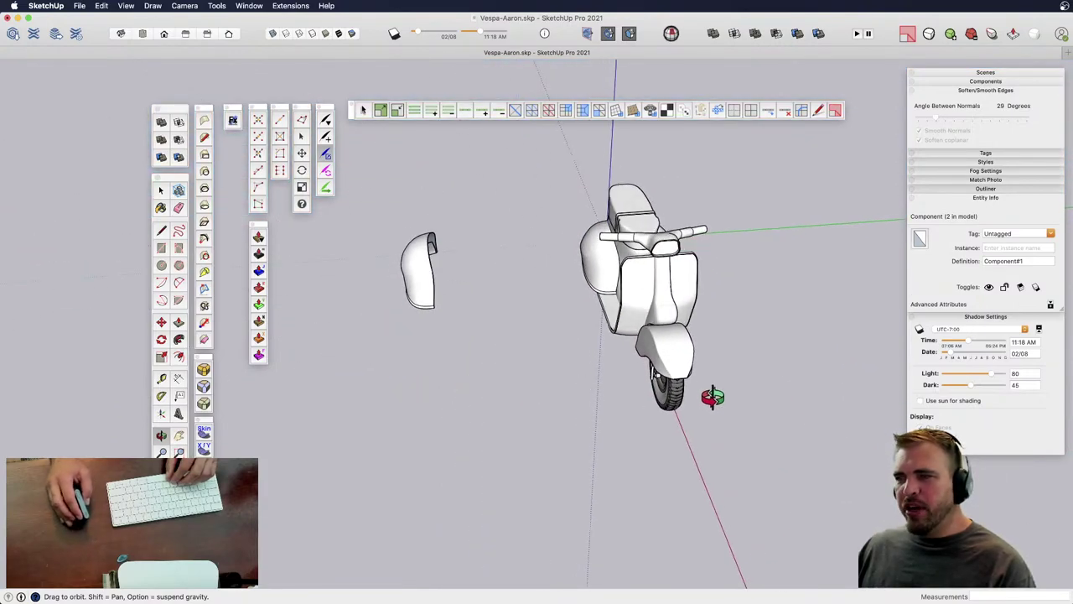
{"action": "key", "text": "space"}
{"action": "scroll", "coordinate": [689, 363], "scroll_direction": "up", "scroll_amount": 3}
{"action": "scroll", "coordinate": [670, 344], "scroll_direction": "down", "scroll_amount": 3}
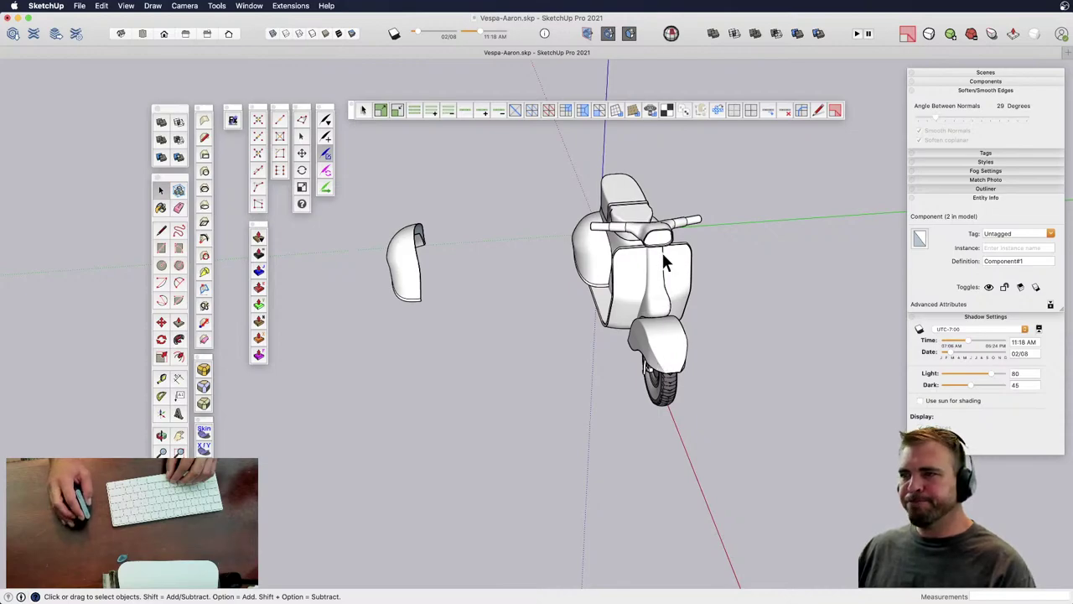
{"action": "scroll", "coordinate": [666, 352], "scroll_direction": "up", "scroll_amount": 3}
{"action": "scroll", "coordinate": [667, 352], "scroll_direction": "down", "scroll_amount": 2}
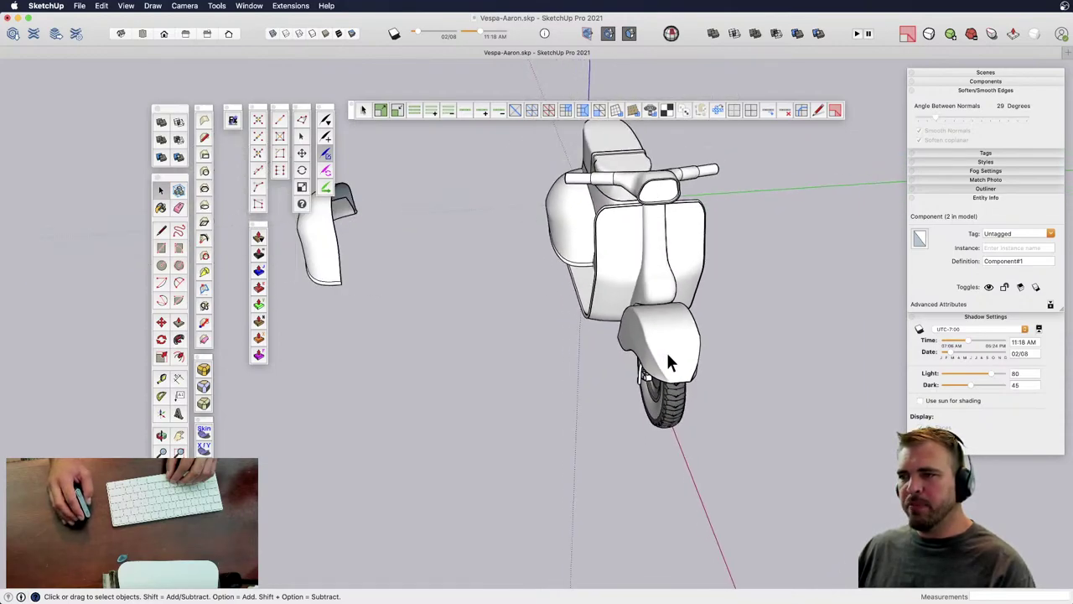
{"action": "left_click", "coordinate": [667, 352]}
{"action": "double_click", "coordinate": [662, 343]}
{"action": "left_click", "coordinate": [667, 323]}
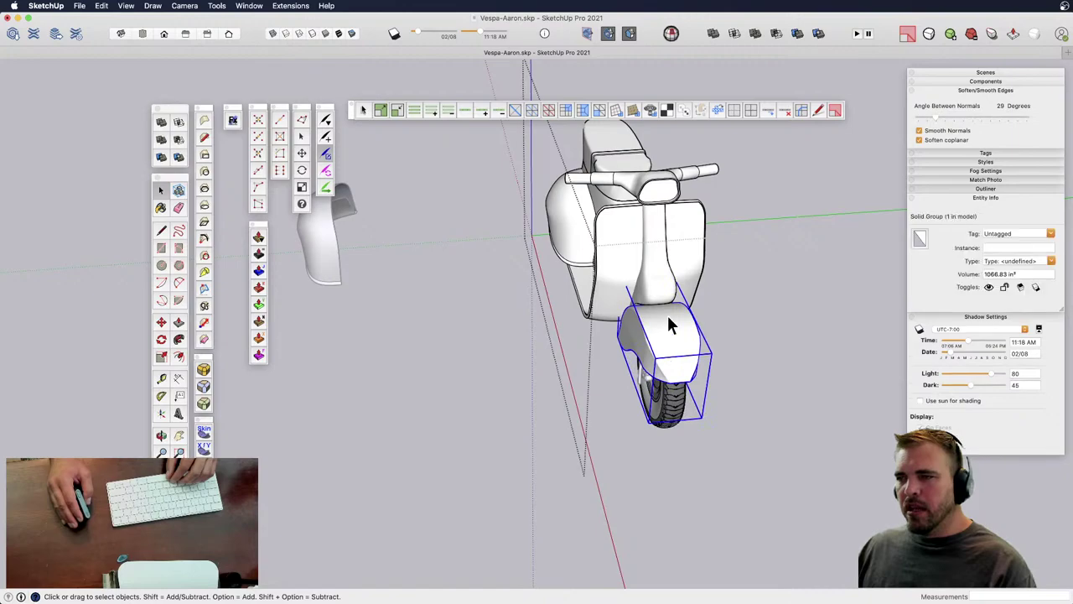
- Examine the shape of the front fender and how it covers the wheel from several angles
{"action": "scroll", "coordinate": [705, 332], "scroll_direction": "up", "scroll_amount": 3}
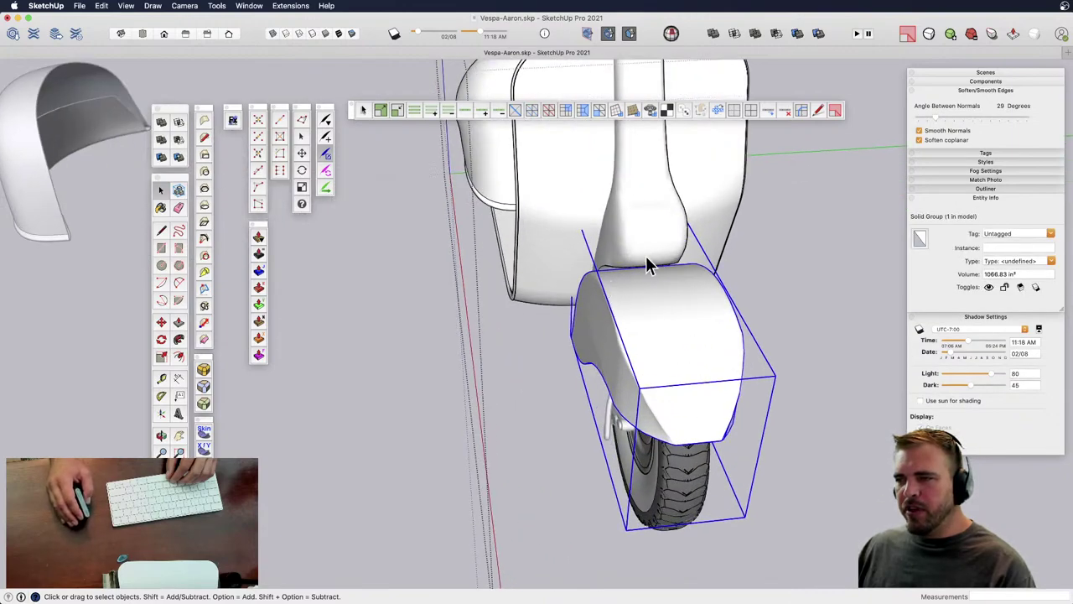
{"action": "middle_click_drag", "start_coordinate": [663, 354], "coordinate": [719, 243]}
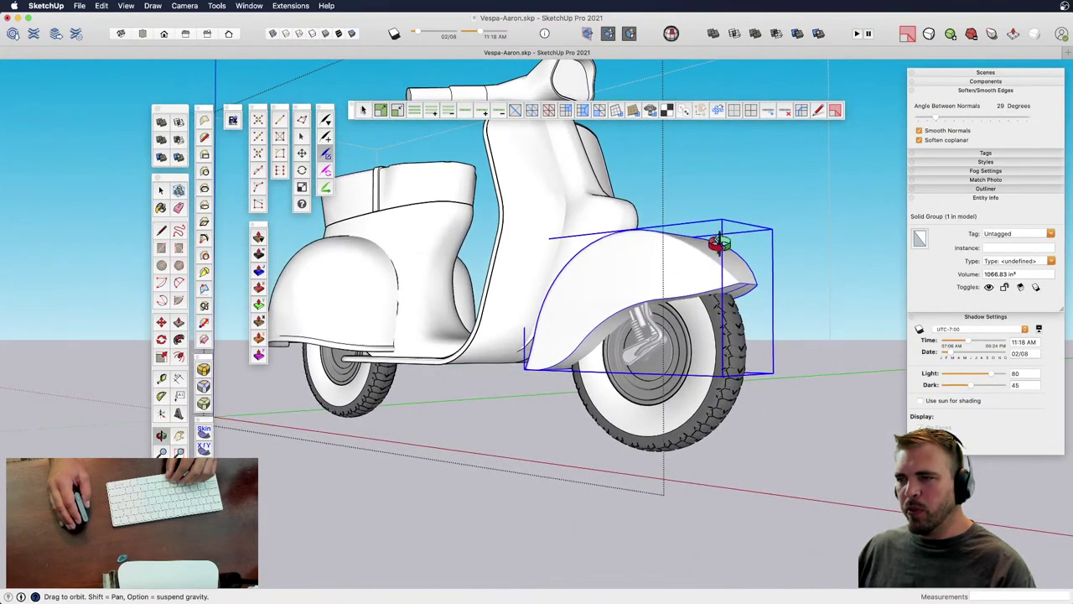
{"action": "middle_click_drag", "start_coordinate": [618, 346], "coordinate": [649, 363]}
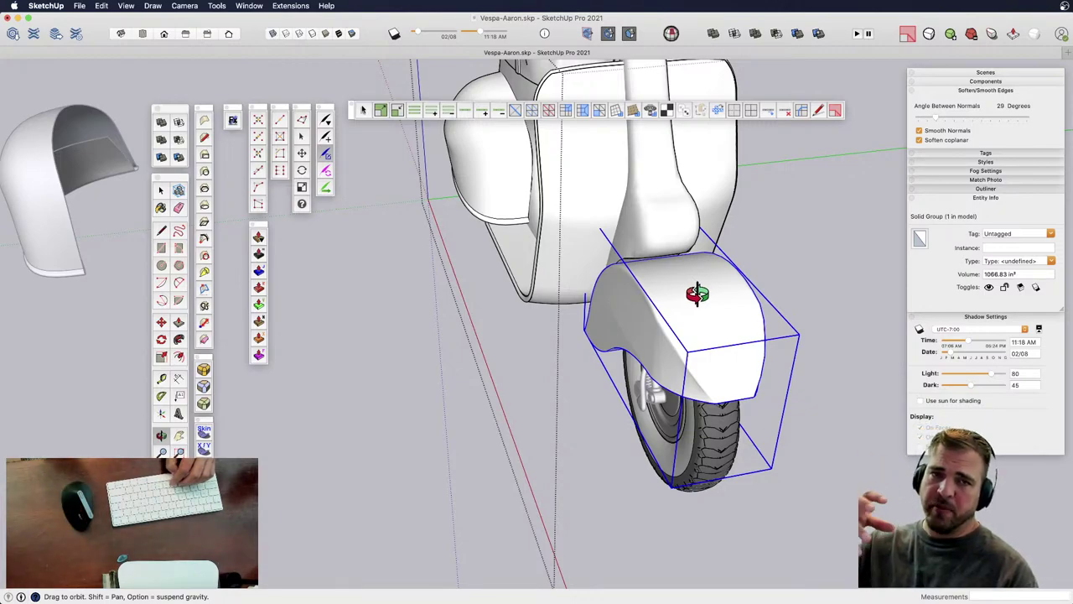
{"action": "scroll", "coordinate": [680, 291], "scroll_direction": "down", "scroll_amount": 5}
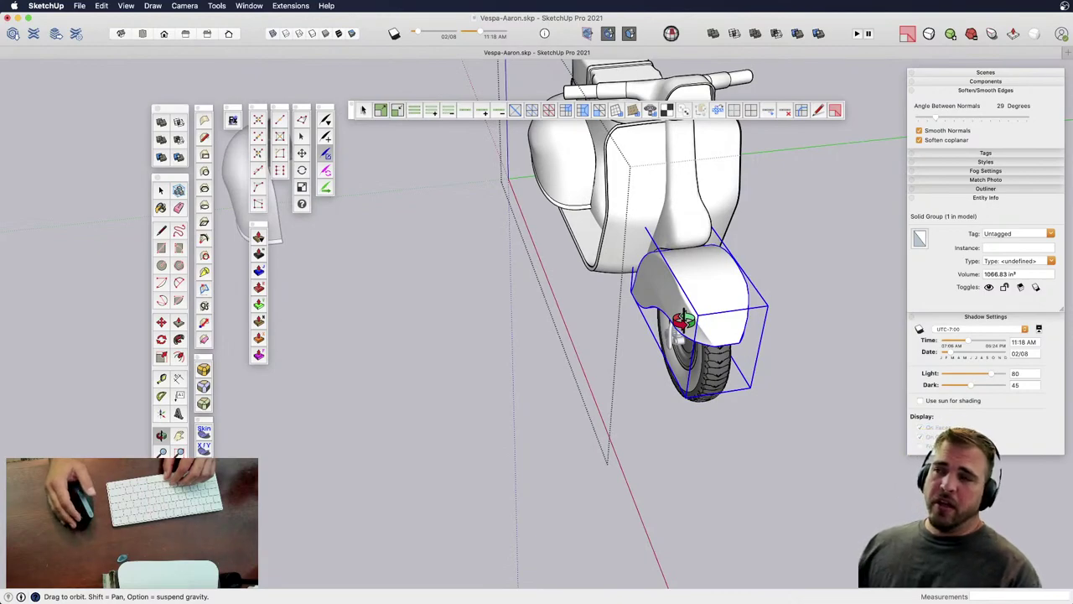
{"action": "left_click_drag", "start_coordinate": [698, 317], "coordinate": [693, 354]}
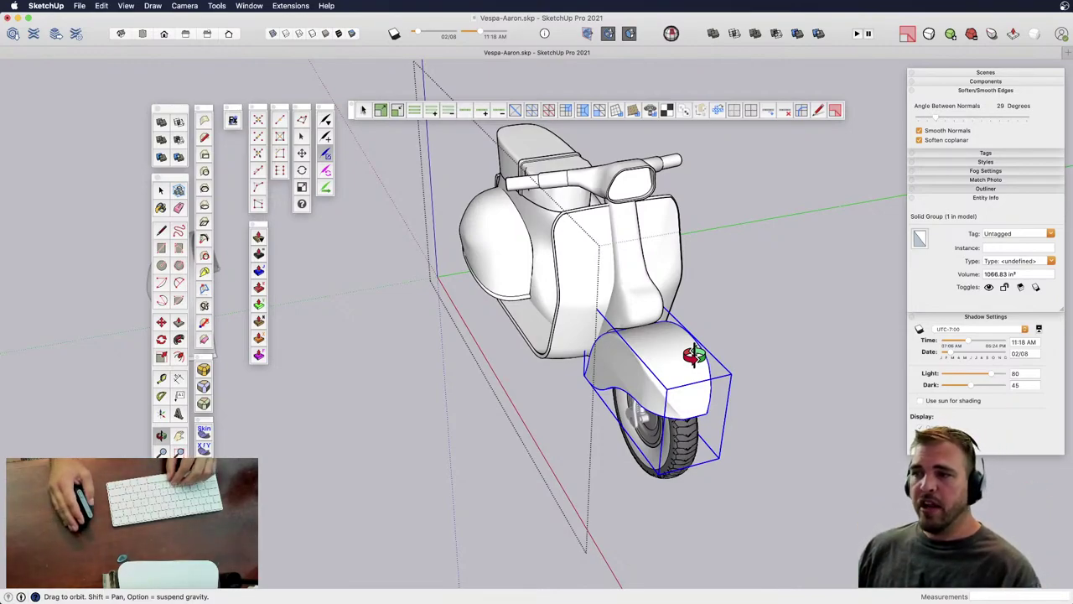
{"action": "left_click_drag", "start_coordinate": [646, 378], "coordinate": [660, 323]}
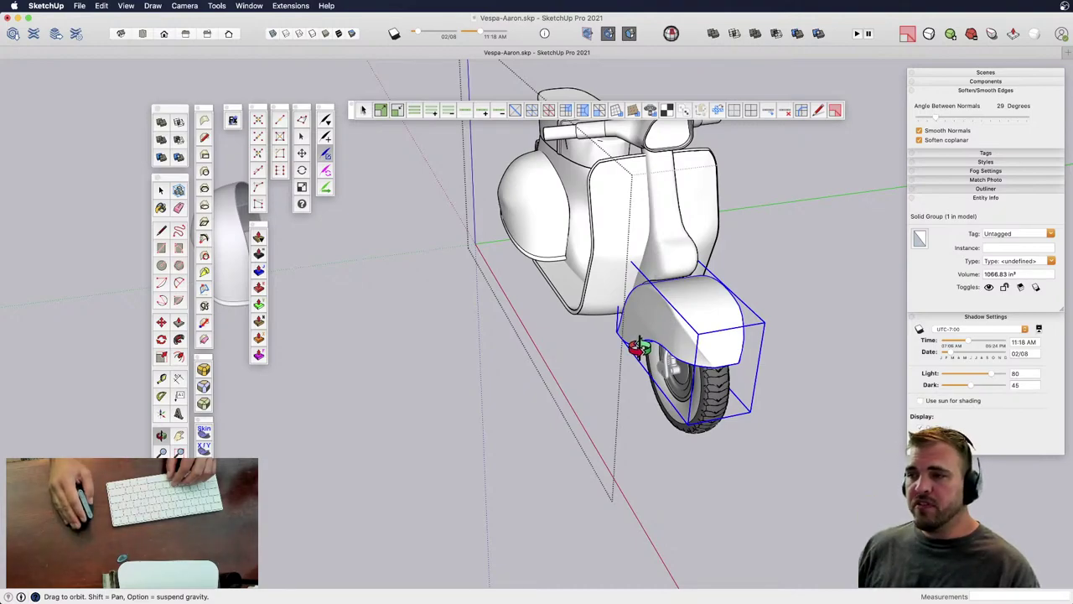
{"action": "left_click_drag", "start_coordinate": [639, 348], "coordinate": [594, 401]}
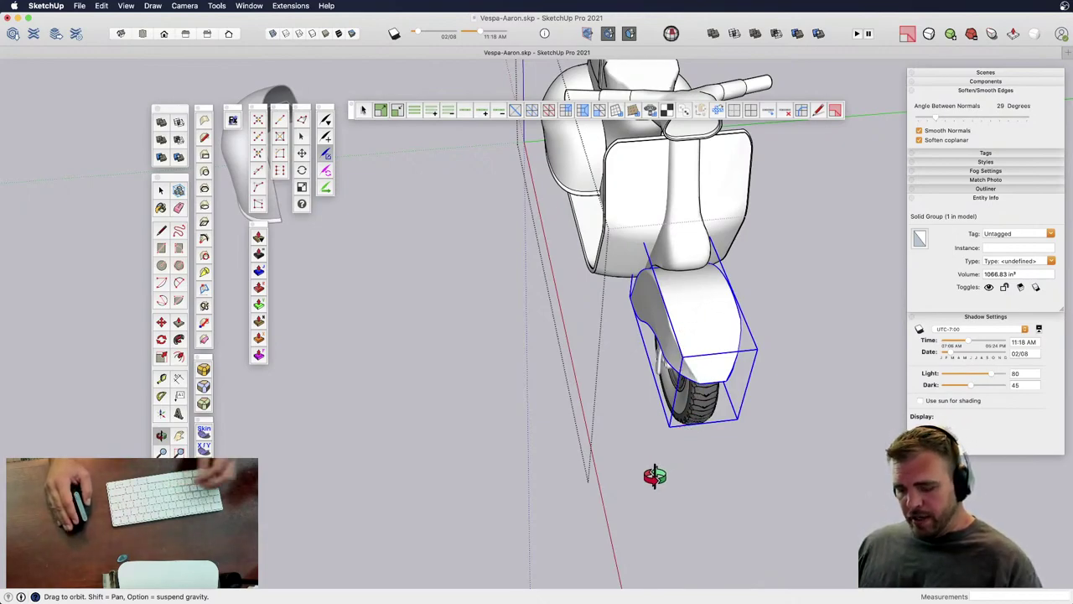
- Copy the selected front fender and paste it outside the scooter group, standing free beside the scooter
{"action": "key", "text": "space"}
{"action": "left_click", "coordinate": [649, 509]}
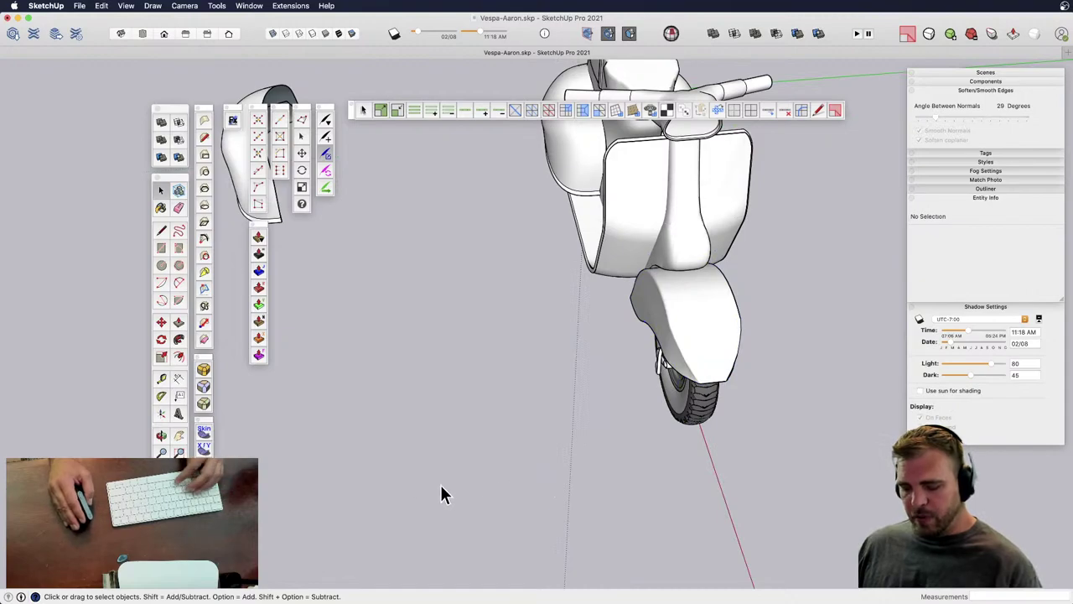
{"action": "key", "text": "super+v"}
{"action": "left_click", "coordinate": [366, 400]}
{"action": "middle_click_drag", "start_coordinate": [419, 412], "coordinate": [652, 360], "text": "shift"}
{"action": "left_click", "coordinate": [653, 362]}
- Draw a rectangle overlapping one side of the copied fender and pull it up into a box taller than the fender
{"action": "key", "text": "r"}
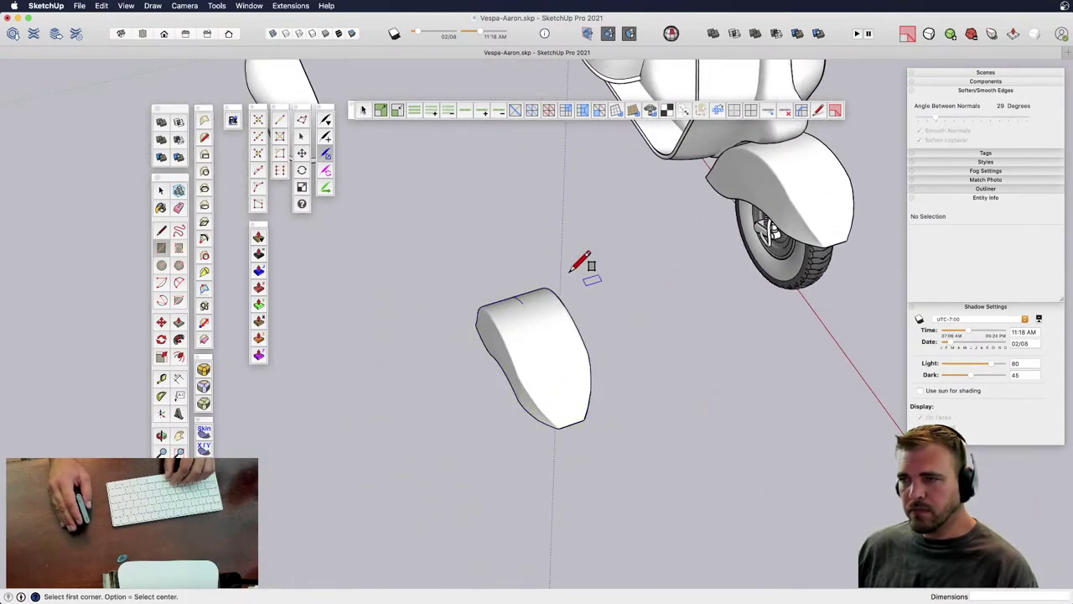
{"action": "left_click", "coordinate": [624, 256]}
{"action": "left_click", "coordinate": [642, 463]}
{"action": "key", "text": "p"}
{"action": "left_click", "coordinate": [636, 402]}
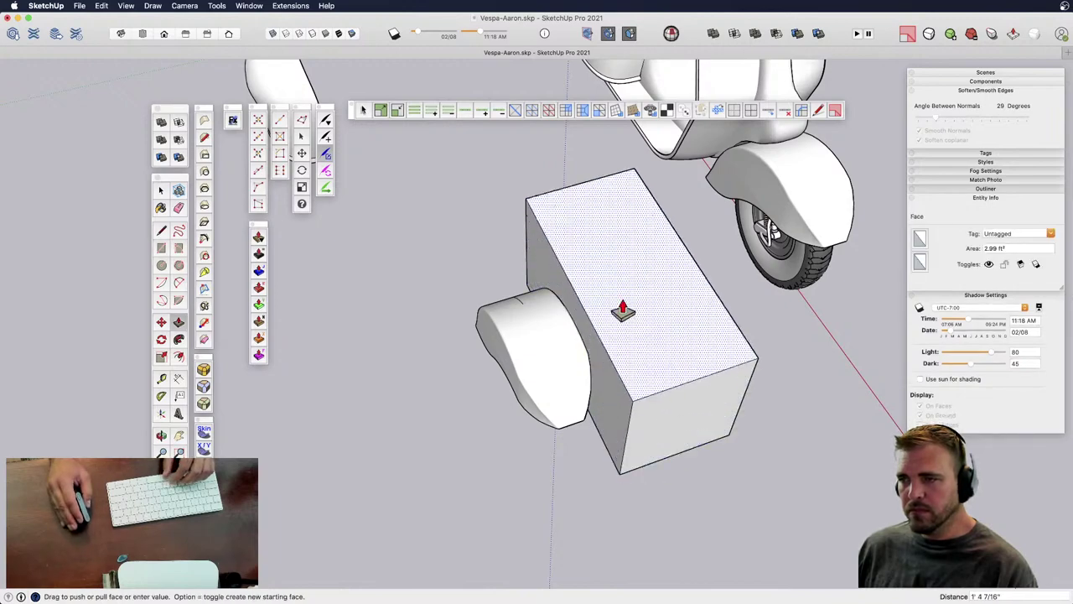
{"action": "left_click", "coordinate": [610, 325]}
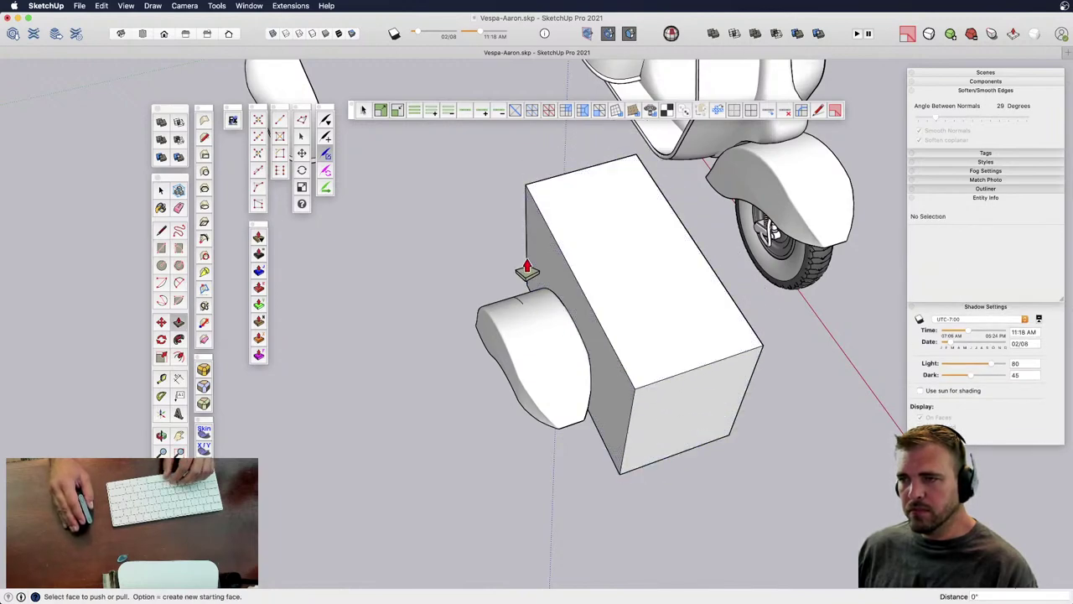
- Extend the box downward by pulling its bottom face about 3 5/16"
{"action": "middle_click_drag", "start_coordinate": [517, 355], "coordinate": [639, 208]}
{"action": "left_click", "coordinate": [599, 366]}
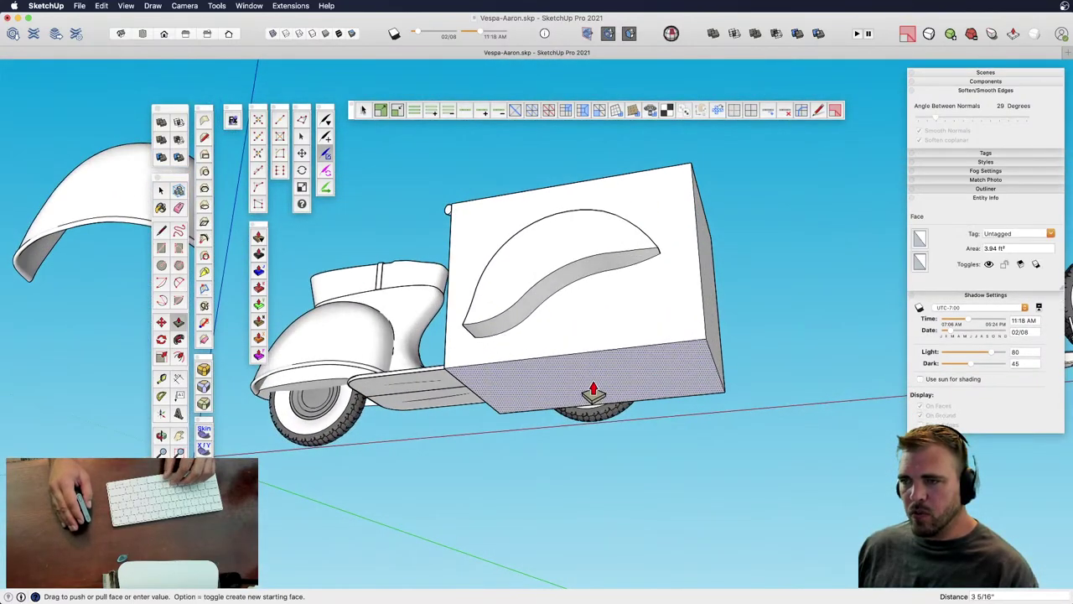
{"action": "left_click", "coordinate": [592, 393]}
{"action": "middle_click_drag", "start_coordinate": [601, 289], "coordinate": [594, 358]}
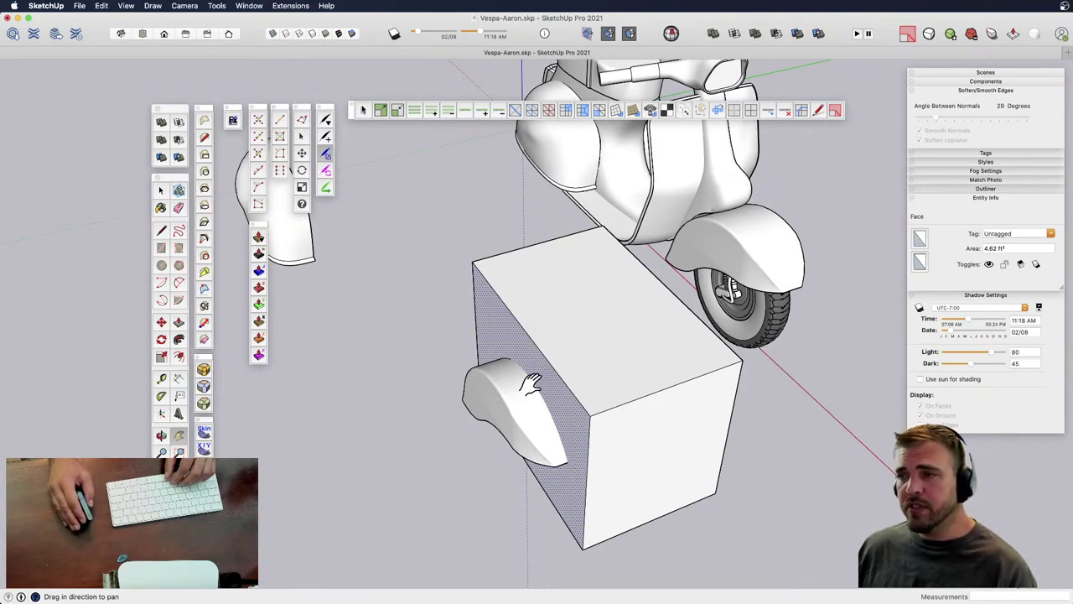
{"action": "middle_click_drag", "start_coordinate": [556, 362], "coordinate": [532, 346]}
- Open the copied fender group, select all its geometry and intersect its faces with the model
{"action": "key", "text": "space"}
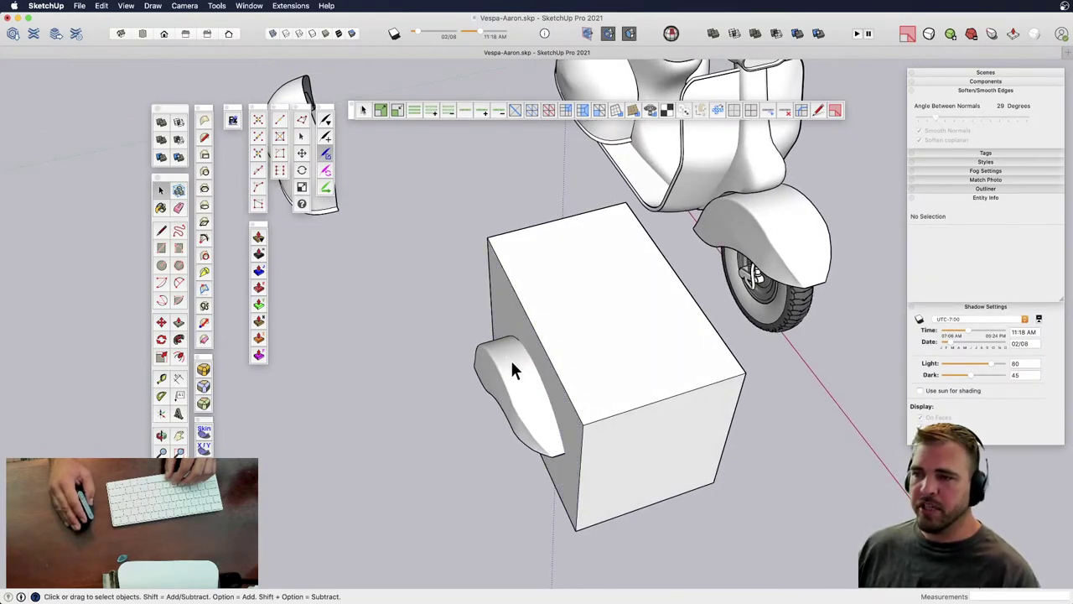
{"action": "triple_click", "coordinate": [507, 356]}
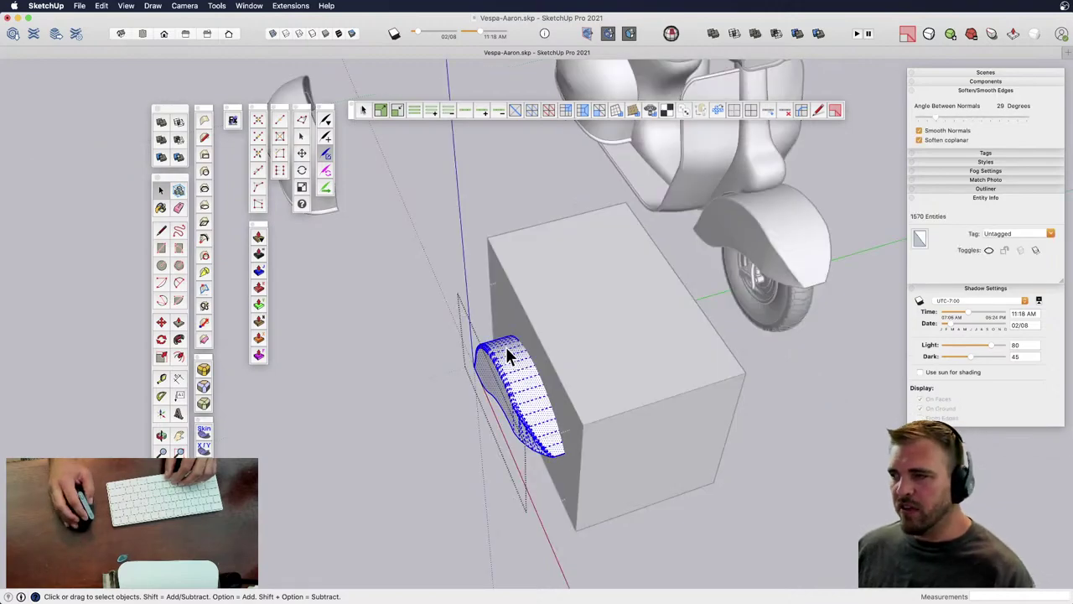
{"action": "scroll", "coordinate": [509, 350], "scroll_direction": "up", "scroll_amount": 3}
{"action": "scroll", "coordinate": [514, 344], "scroll_direction": "down", "scroll_amount": 3}
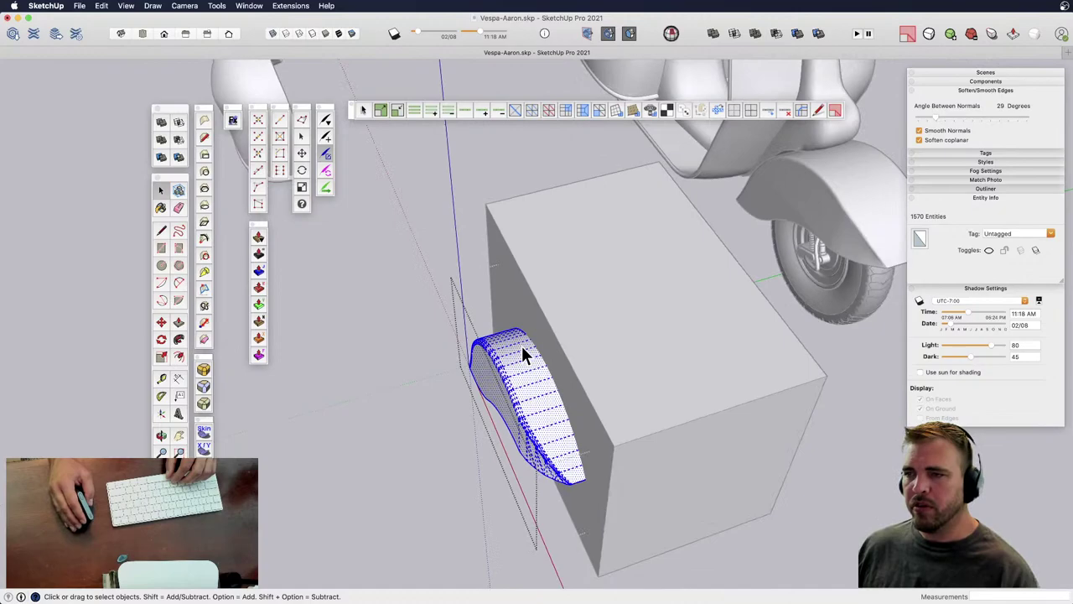
{"action": "right_click", "coordinate": [522, 345]}
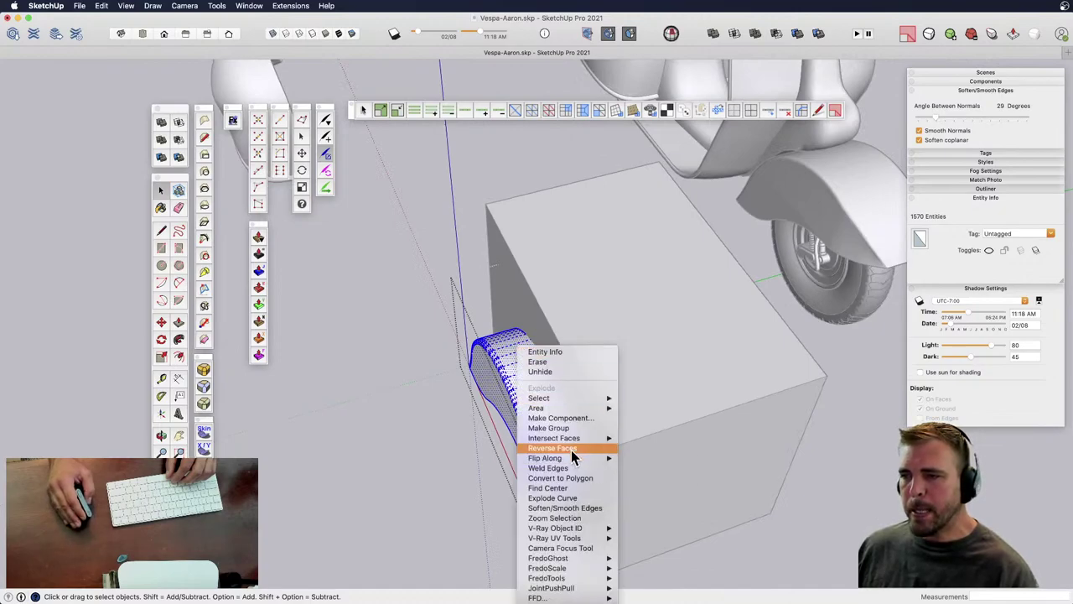
{"action": "mouse_move", "coordinate": [577, 438]}
{"action": "left_click", "coordinate": [648, 439]}
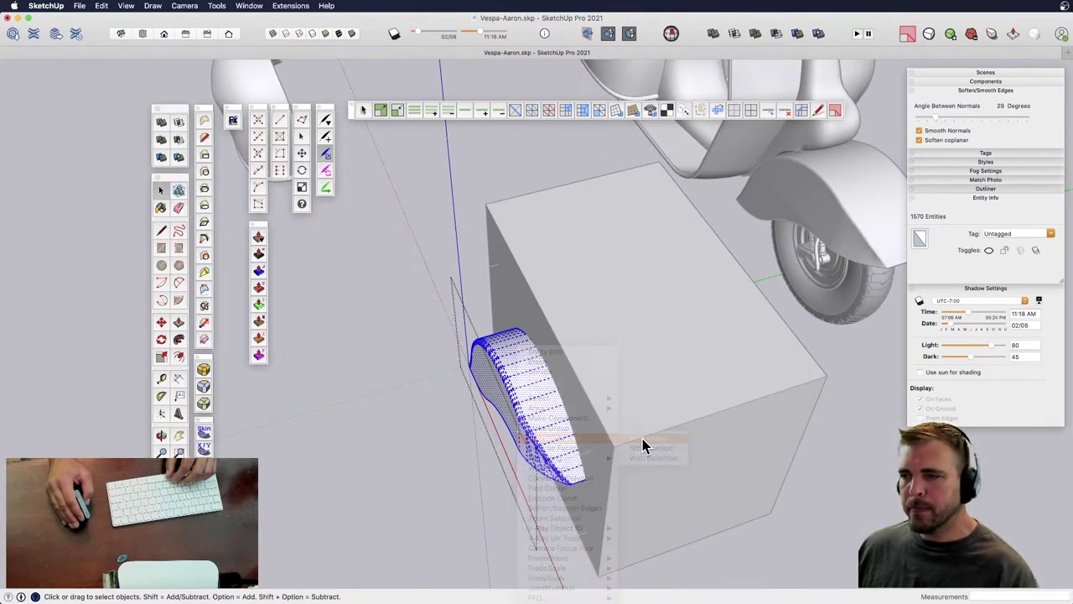
- Close the fender group and delete the whole cutting box from around the copied fender
{"action": "left_click", "coordinate": [462, 453]}
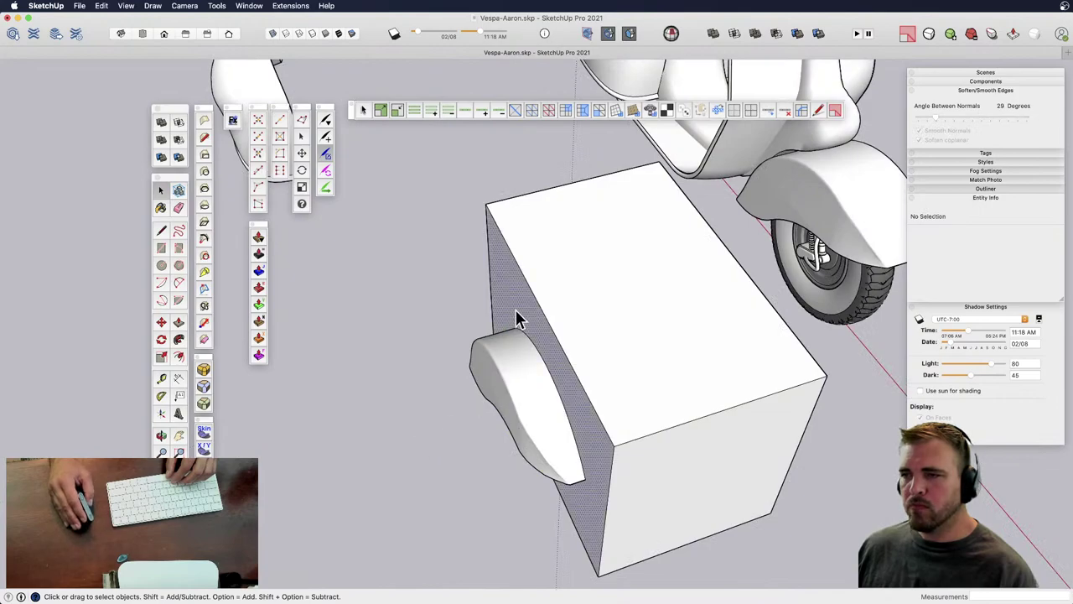
{"action": "double_click", "coordinate": [518, 313]}
{"action": "triple_click", "coordinate": [545, 299]}
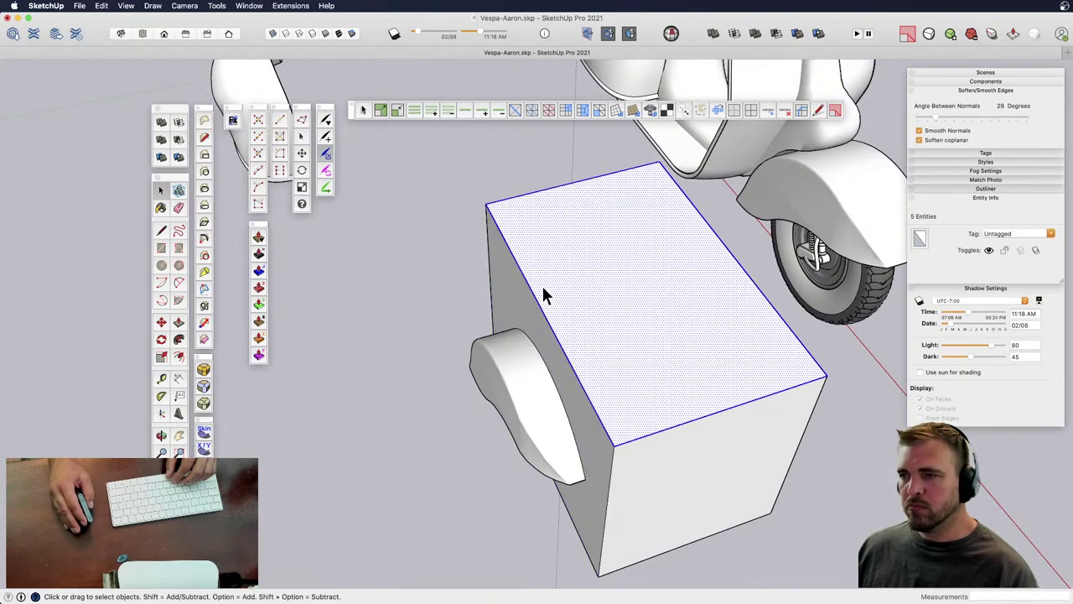
{"action": "key", "text": "Delete"}
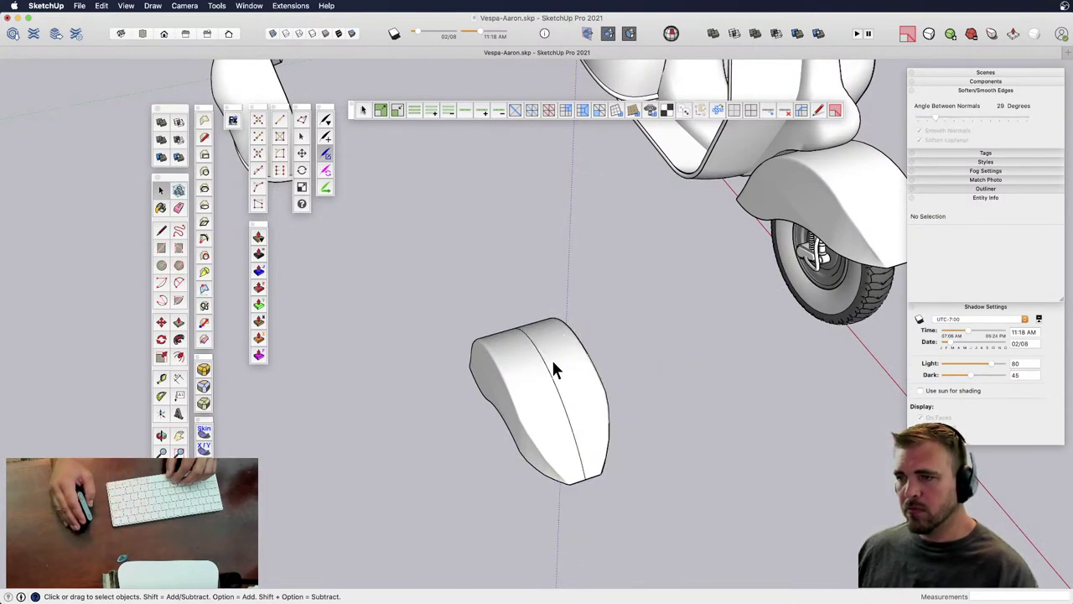
- Display the hidden geometry so the fender's individual edge segments can be picked
{"action": "middle_click_drag", "start_coordinate": [538, 365], "coordinate": [571, 390]}
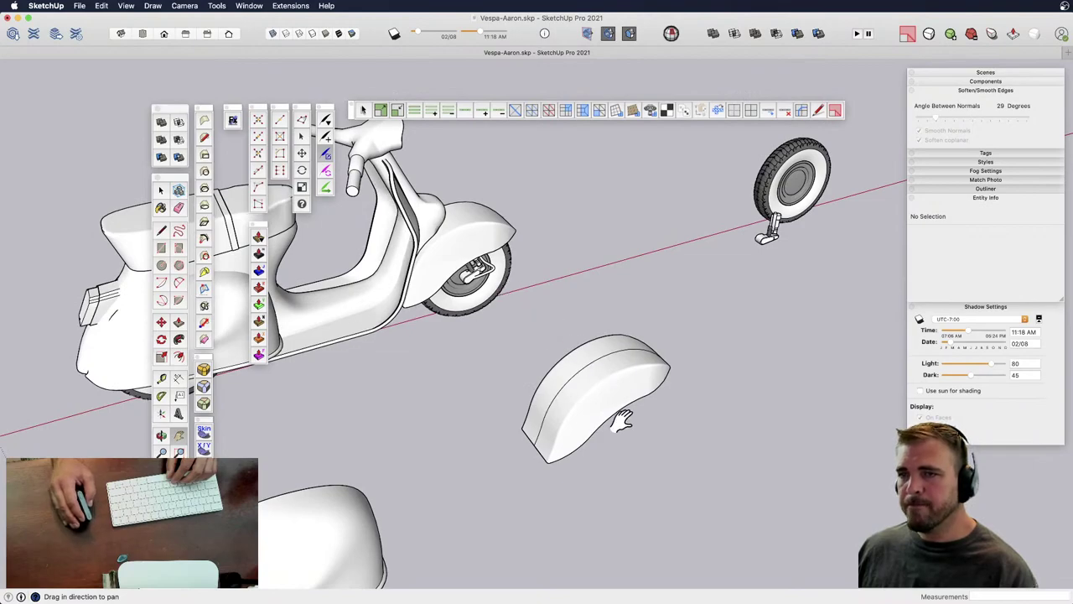
{"action": "left_click_drag", "start_coordinate": [621, 421], "coordinate": [463, 352]}
{"action": "scroll", "coordinate": [471, 322], "scroll_direction": "up", "scroll_amount": 3}
{"action": "middle_click_drag", "start_coordinate": [467, 316], "coordinate": [648, 327], "text": "shift"}
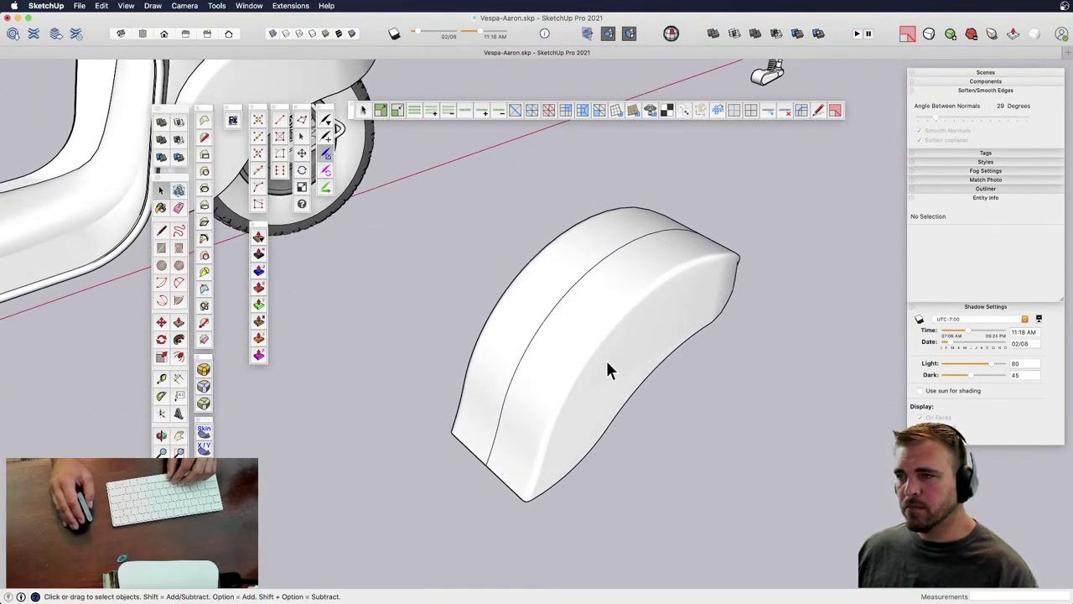
{"action": "middle_click_drag", "start_coordinate": [587, 425], "coordinate": [609, 407], "text": "shift"}
{"action": "scroll", "coordinate": [558, 509], "scroll_direction": "up", "scroll_amount": 3}
{"action": "scroll", "coordinate": [558, 509], "scroll_direction": "up", "scroll_amount": 2}
{"action": "middle_click_drag", "start_coordinate": [557, 509], "coordinate": [545, 444], "text": "shift"}
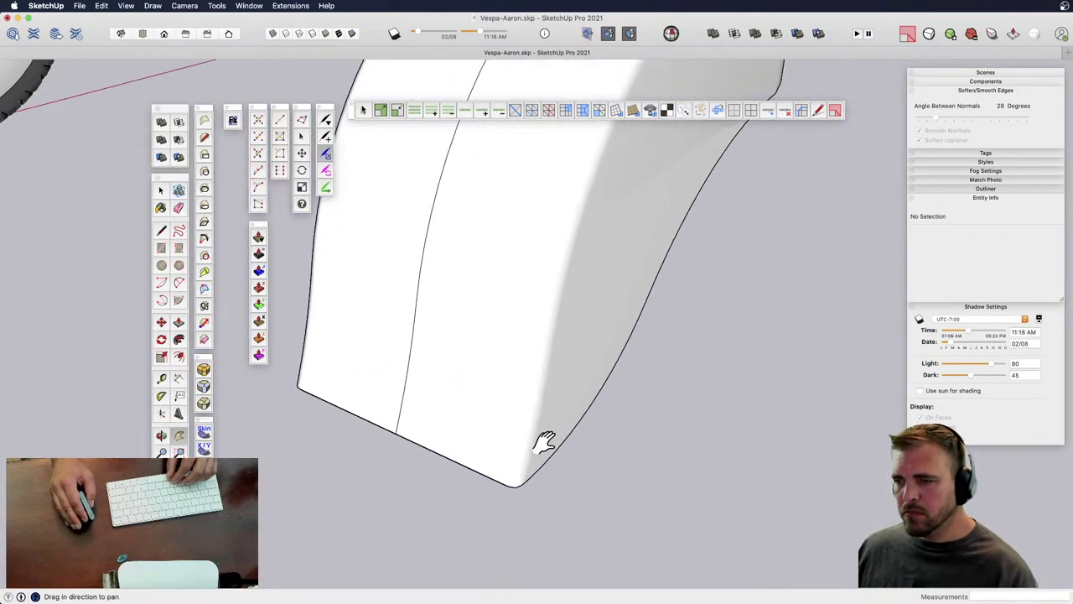
{"action": "key", "text": "alt+h"}
- Draw a marker line about 1/4" long outward from the fender's curved lower side edge, near its low end
{"action": "middle_click_drag", "start_coordinate": [627, 361], "coordinate": [549, 400], "text": "shift"}
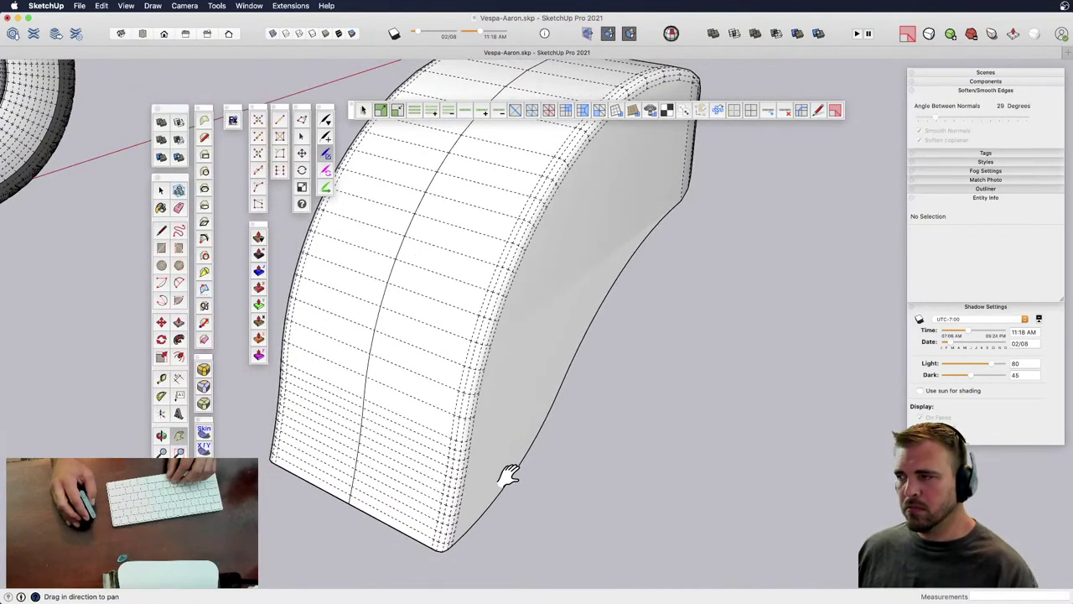
{"action": "key", "text": "l"}
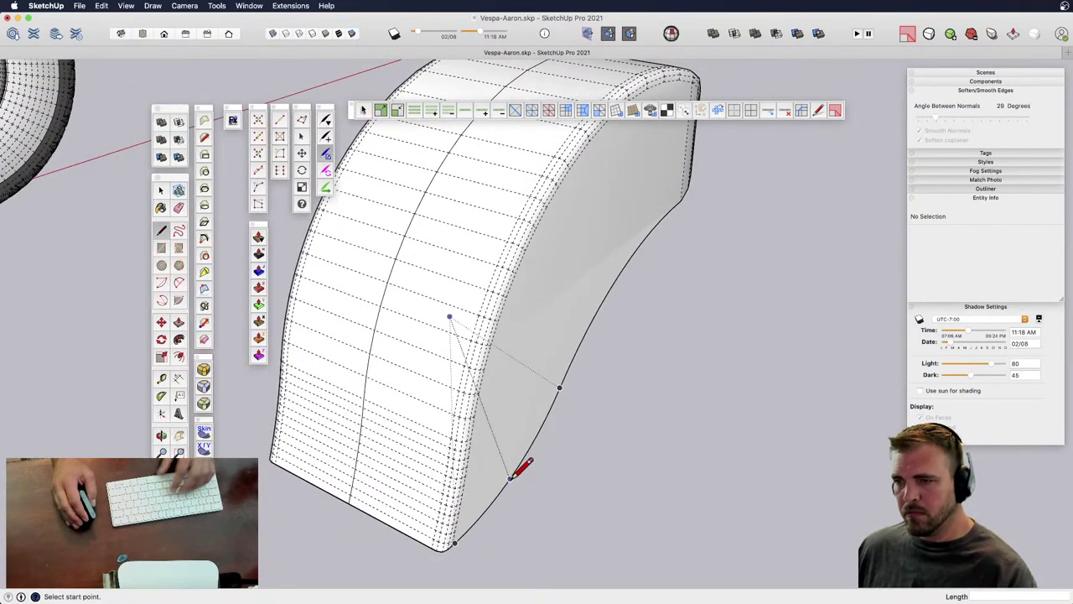
{"action": "left_click", "coordinate": [510, 478]}
{"action": "scroll", "coordinate": [507, 477], "scroll_direction": "up", "scroll_amount": 3}
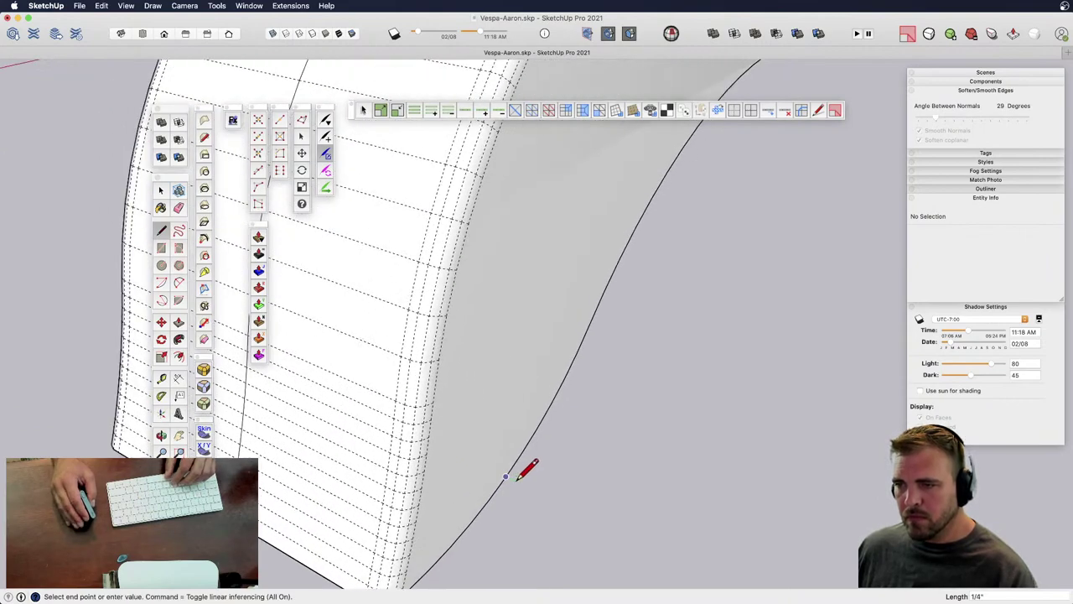
{"action": "left_click", "coordinate": [520, 483]}
{"action": "key", "text": "Escape"}
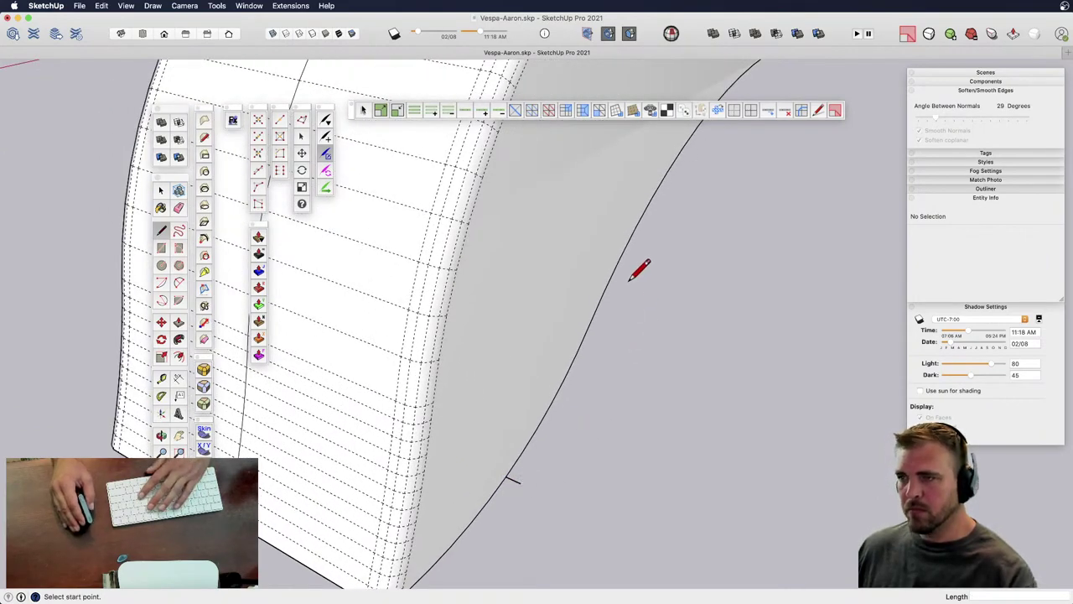
- Draw two more marker lines, about 5/8" and 3/8" long, at points farther up the same lower side edge
{"action": "left_click", "coordinate": [612, 275]}
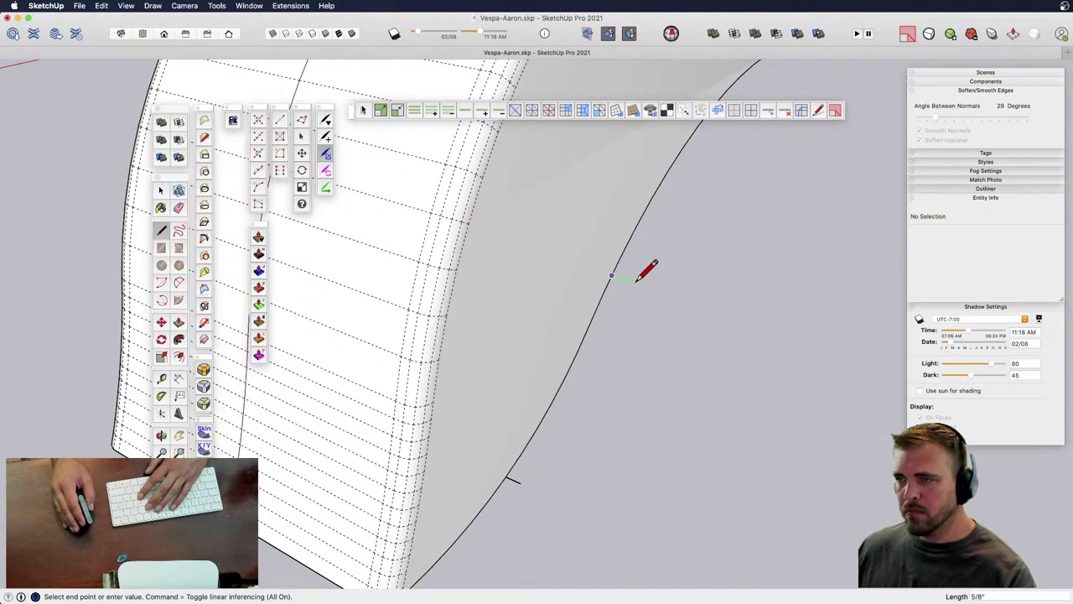
{"action": "left_click", "coordinate": [635, 282]}
{"action": "scroll", "coordinate": [584, 408], "scroll_direction": "down", "scroll_amount": 3}
{"action": "key", "text": "Escape"}
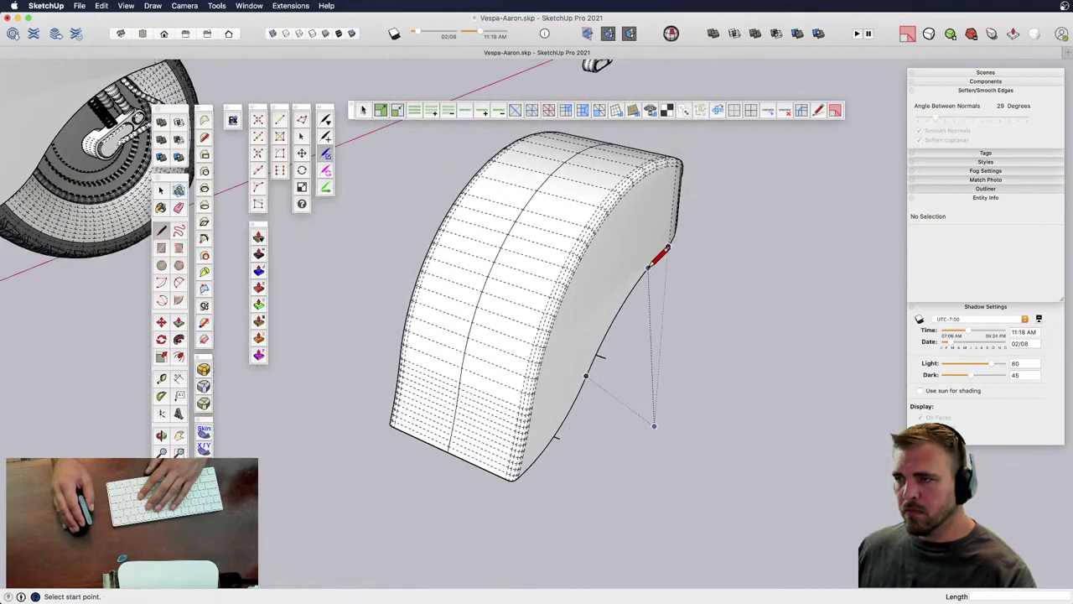
{"action": "scroll", "coordinate": [652, 266], "scroll_direction": "up", "scroll_amount": 5}
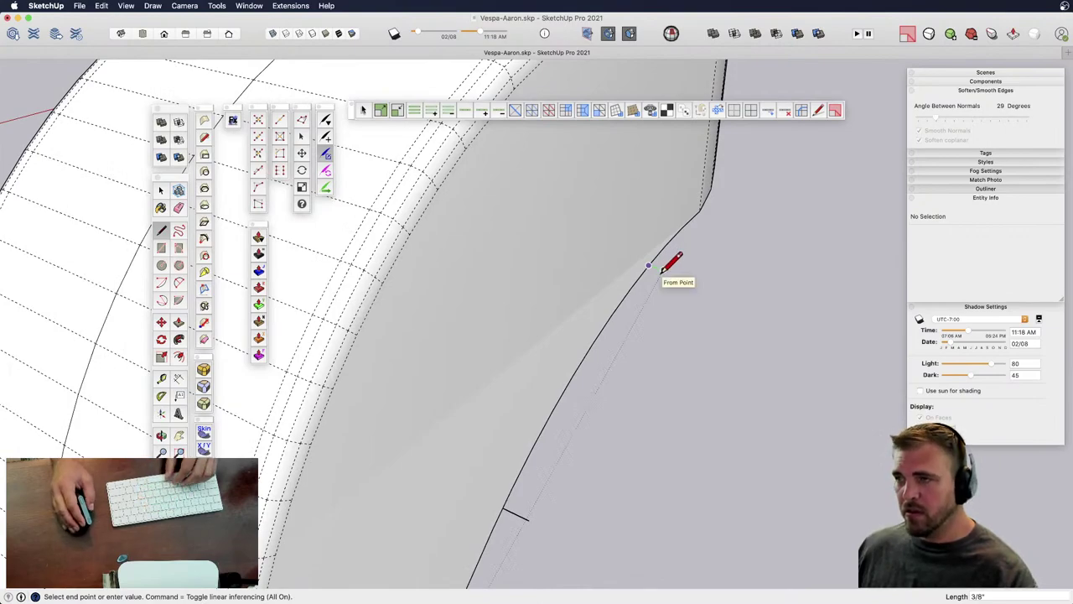
{"action": "left_click", "coordinate": [662, 272]}
{"action": "scroll", "coordinate": [671, 275], "scroll_direction": "down", "scroll_amount": 5}
{"action": "key", "text": "space"}
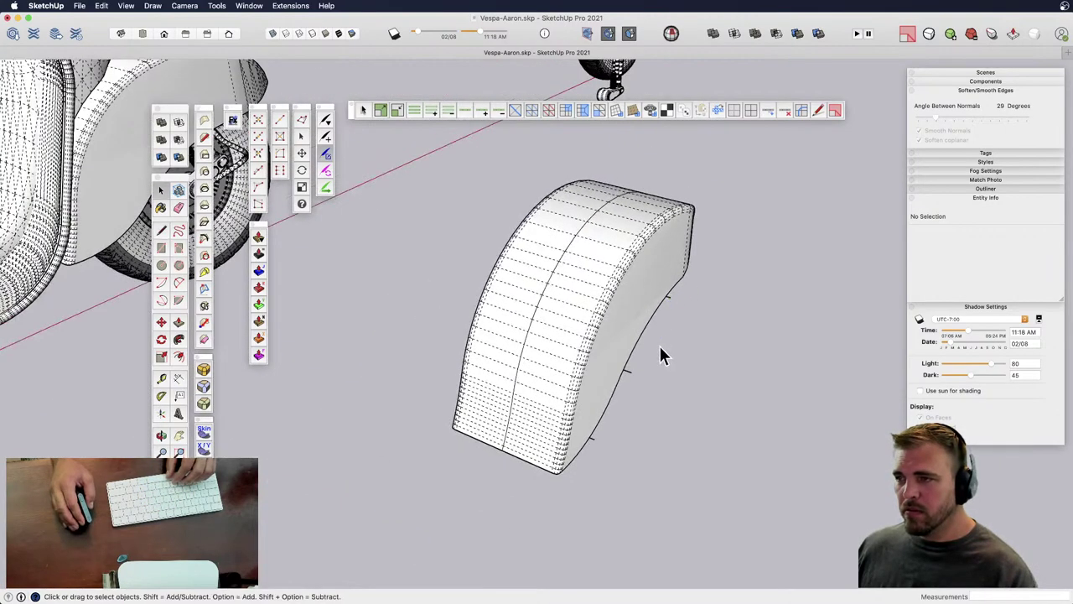
- Turn off the display of hidden geometry
{"action": "middle_click_drag", "start_coordinate": [656, 345], "coordinate": [588, 353]}
{"action": "scroll", "coordinate": [596, 413], "scroll_direction": "up", "scroll_amount": 3}
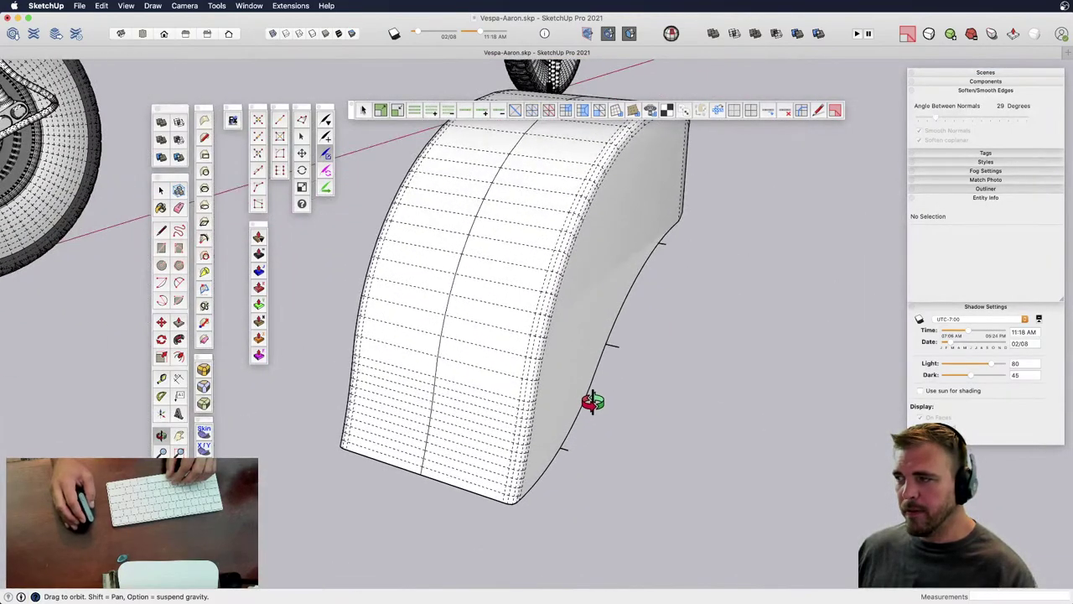
{"action": "scroll", "coordinate": [587, 406], "scroll_direction": "up", "scroll_amount": 1}
{"action": "middle_click_drag", "start_coordinate": [581, 410], "coordinate": [496, 445]}
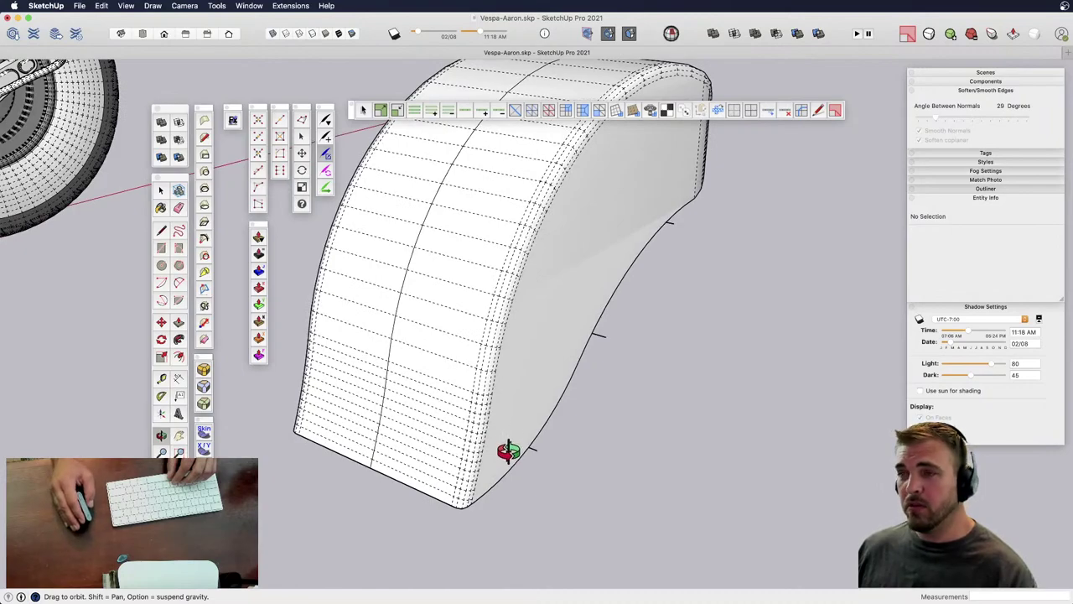
{"action": "key", "text": "shift+h"}
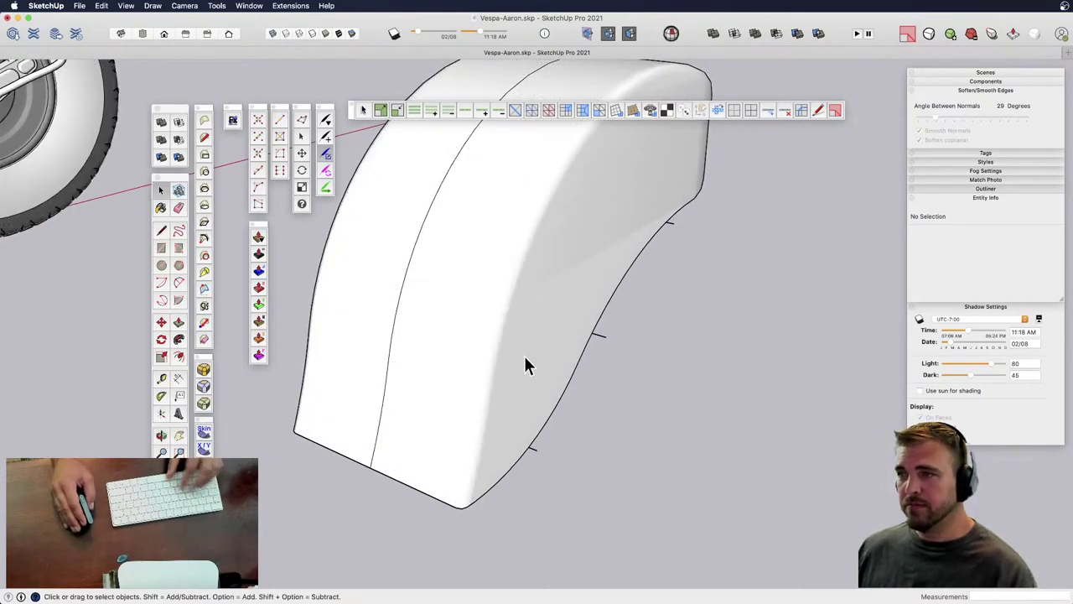
- Open the fender group and delete the outer skin and inner strip of the half beside the marker lines, keeping the outline edges
{"action": "double_click", "coordinate": [524, 355]}
{"action": "left_click", "coordinate": [544, 307]}
{"action": "key", "text": "Delete"}
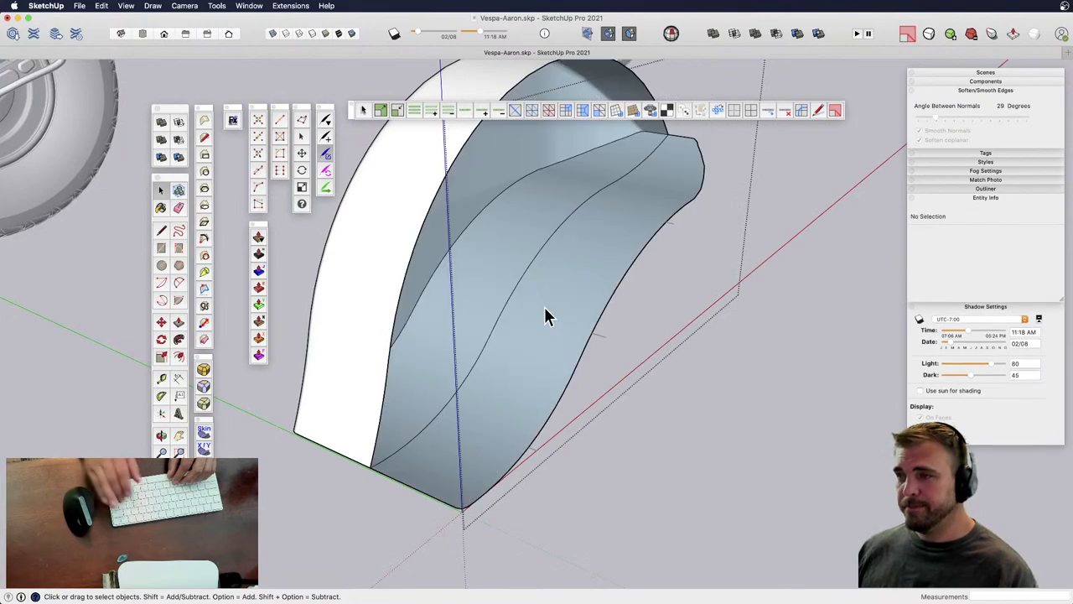
{"action": "left_click", "coordinate": [525, 310]}
{"action": "key", "text": "Delete"}
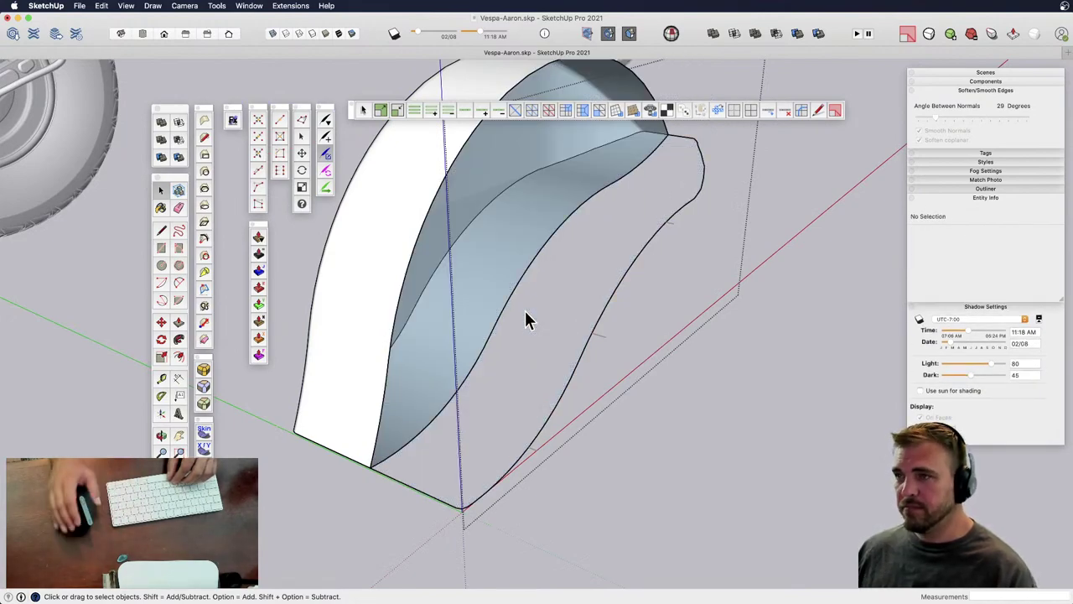
- Select only the three short marker lines outside the fender group and group them
{"action": "middle_click_drag", "start_coordinate": [727, 470], "coordinate": [609, 412]}
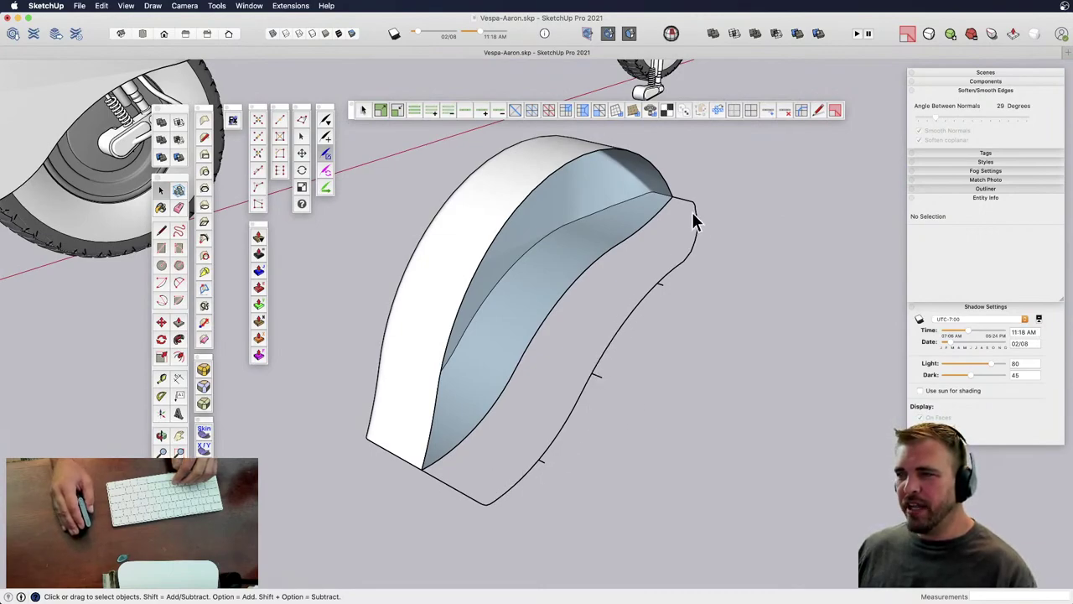
{"action": "left_click", "coordinate": [457, 495]}
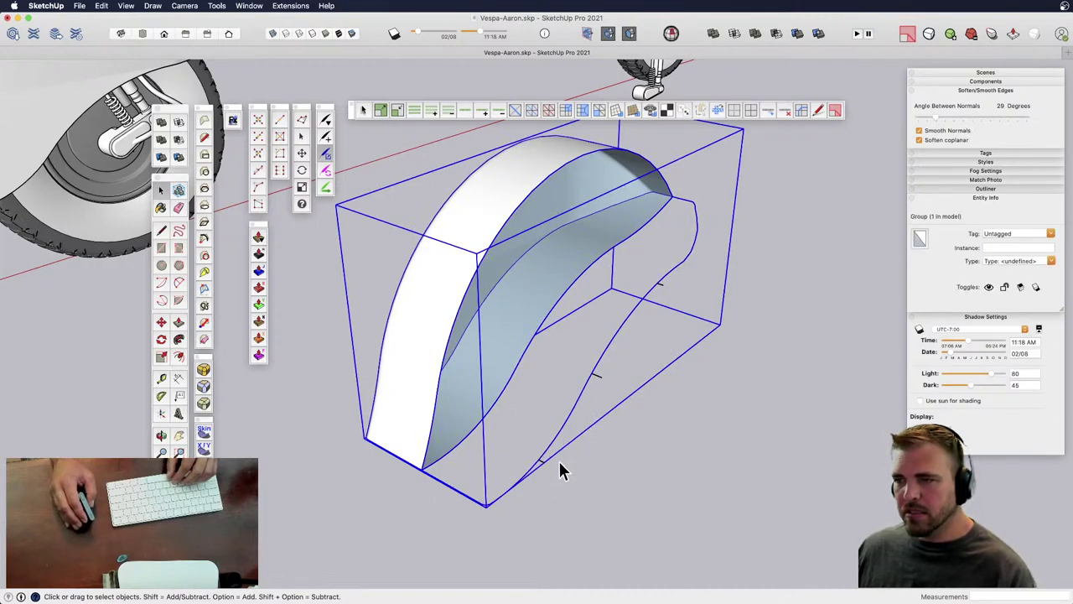
{"action": "left_click_drag", "start_coordinate": [527, 253], "coordinate": [688, 509]}
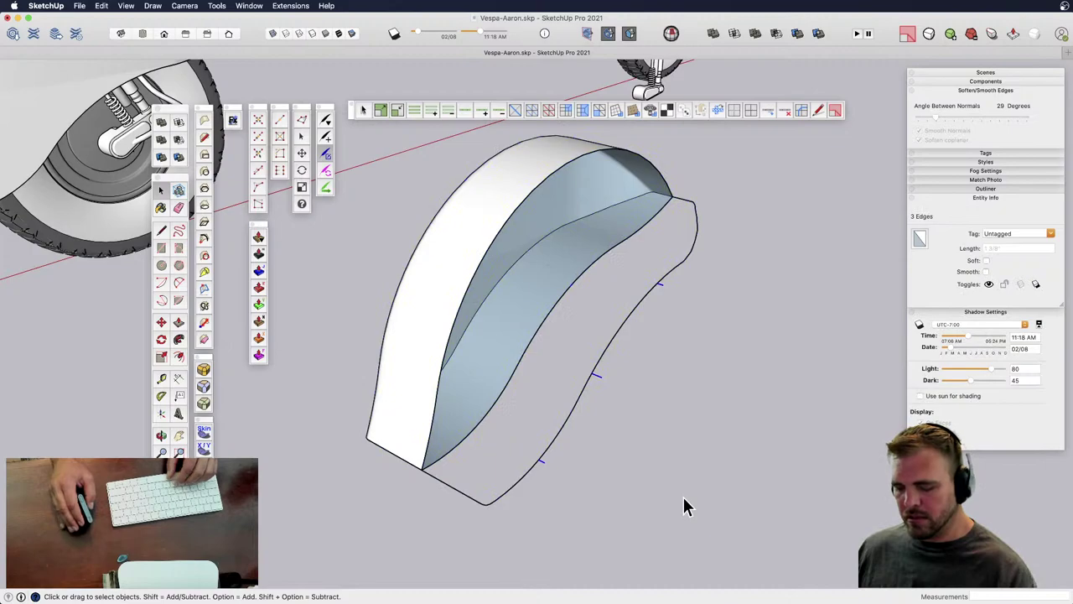
{"action": "key", "text": "super+g"}
{"action": "left_click", "coordinate": [663, 455]}
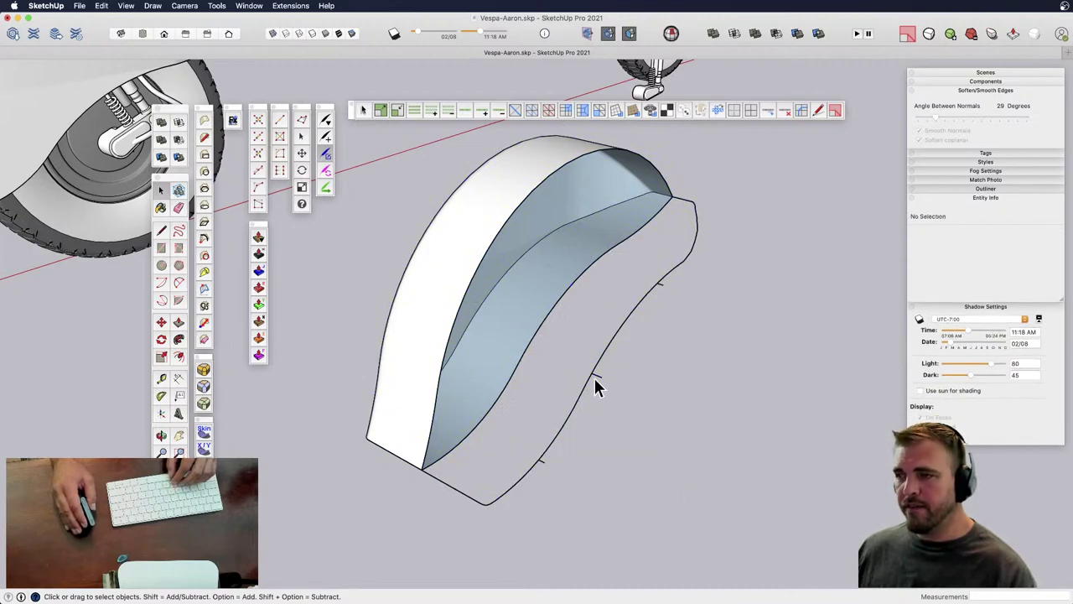
{"action": "left_click", "coordinate": [568, 355]}
{"action": "key", "text": "Delete"}
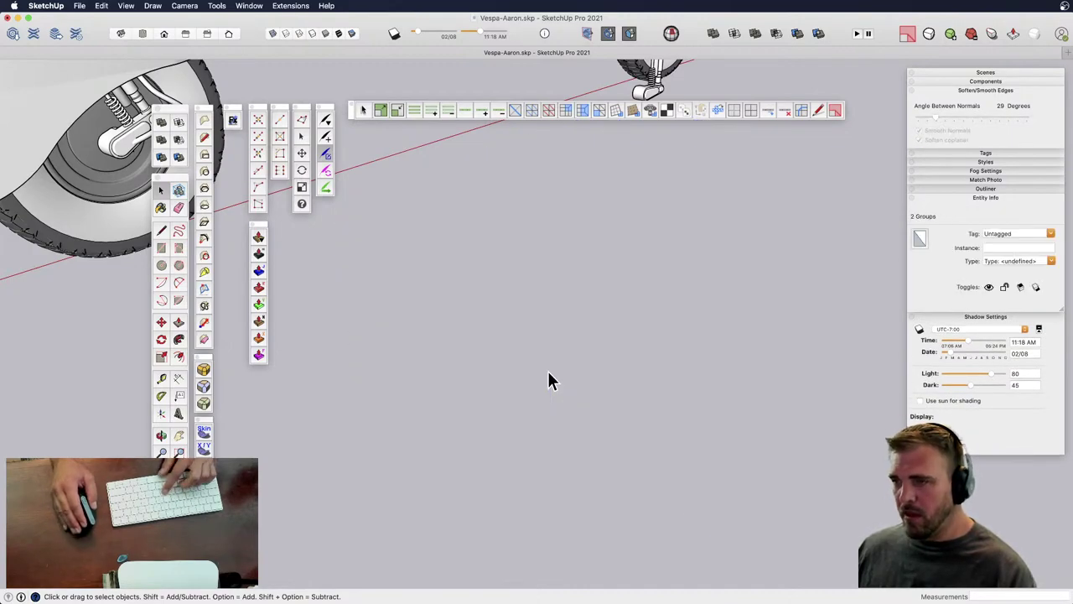
{"action": "key", "text": "super+z"}
- Group the half fender and the marker lines together
{"action": "left_click_drag", "start_coordinate": [643, 424], "coordinate": [563, 346]}
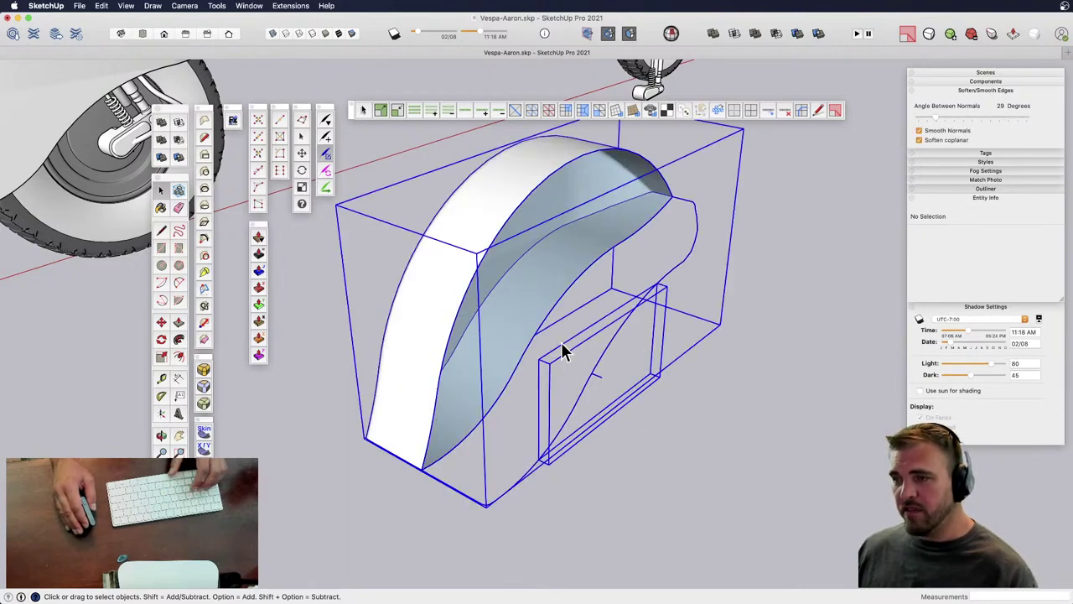
{"action": "key", "text": "super+g"}
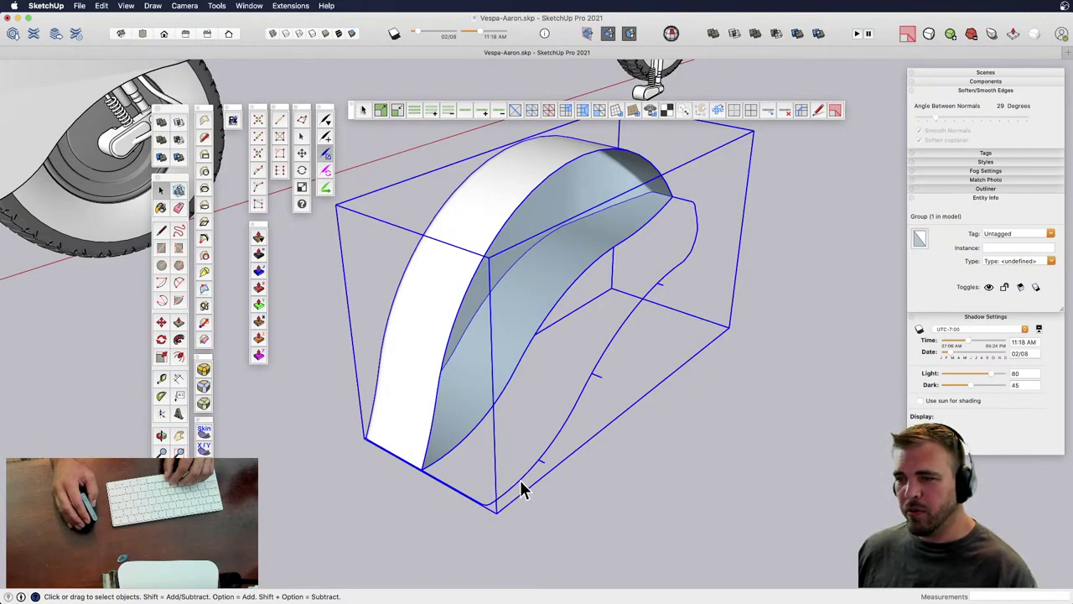
- Inside the fender group, delete the remaining inner strip beside the cut and erase the end segments of its curved edge
{"action": "middle_click_drag", "start_coordinate": [587, 342], "coordinate": [580, 391]}
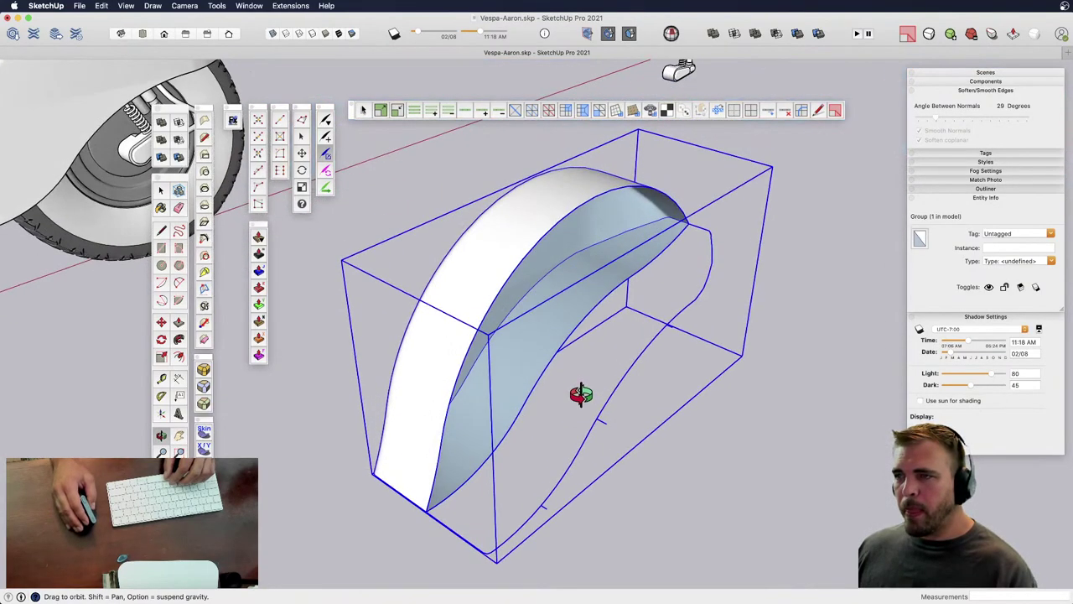
{"action": "double_click", "coordinate": [554, 229]}
{"action": "left_click", "coordinate": [555, 226]}
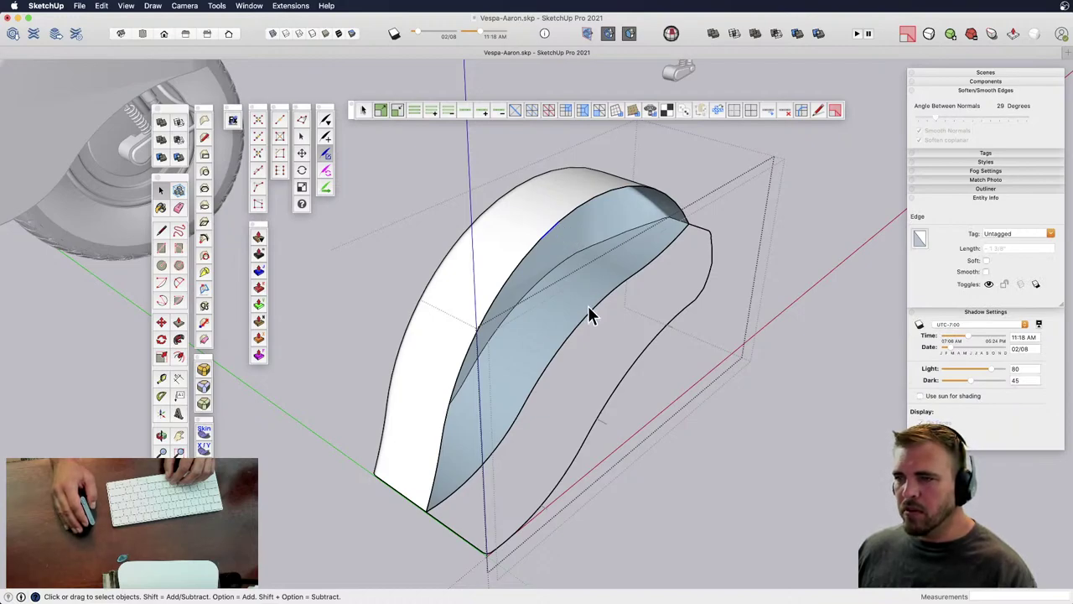
{"action": "key", "text": "e"}
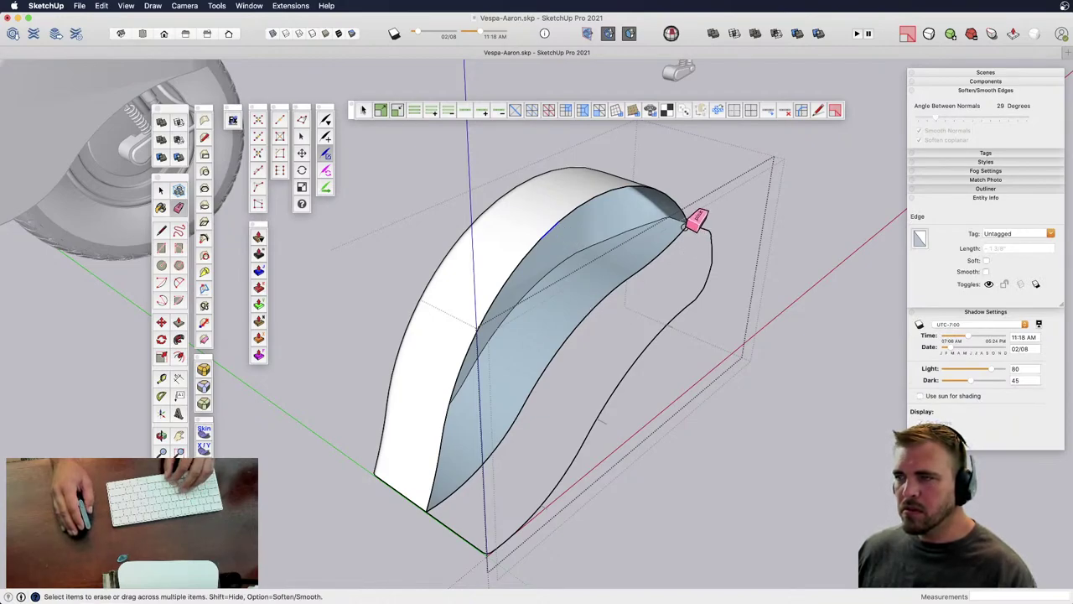
{"action": "left_click", "coordinate": [697, 224]}
{"action": "key", "text": "space"}
{"action": "left_click", "coordinate": [489, 438]}
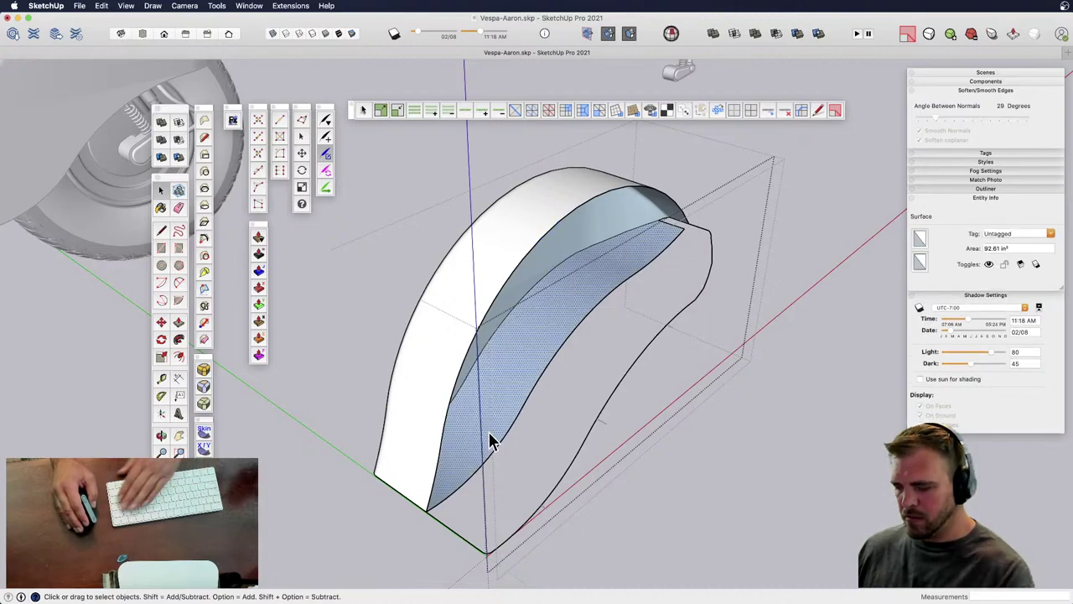
{"action": "key", "text": "Delete"}
{"action": "key", "text": "e"}
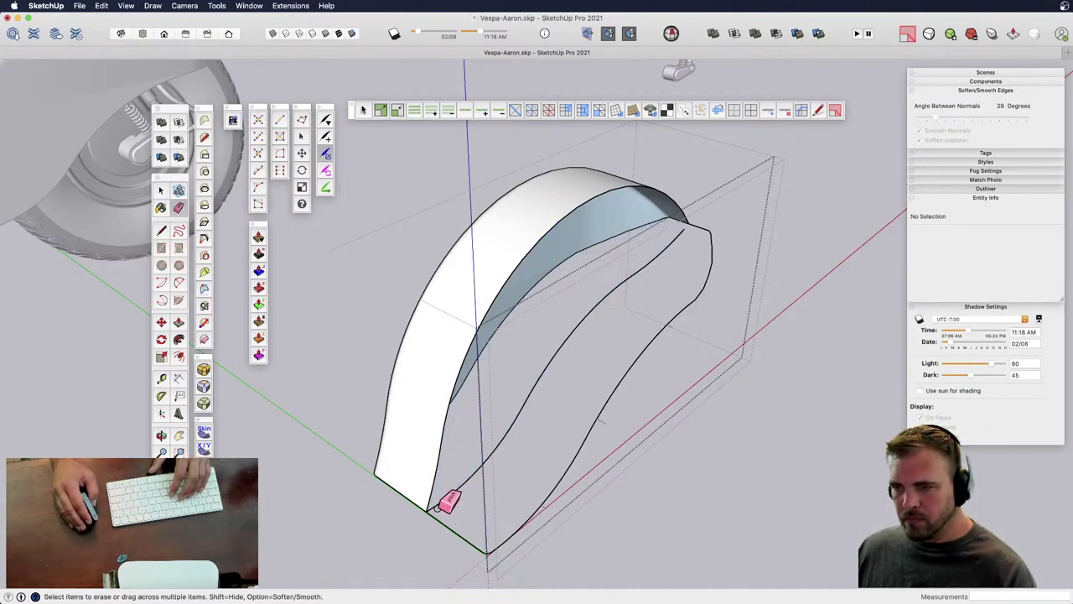
{"action": "left_click", "coordinate": [435, 501]}
{"action": "key", "text": "space"}
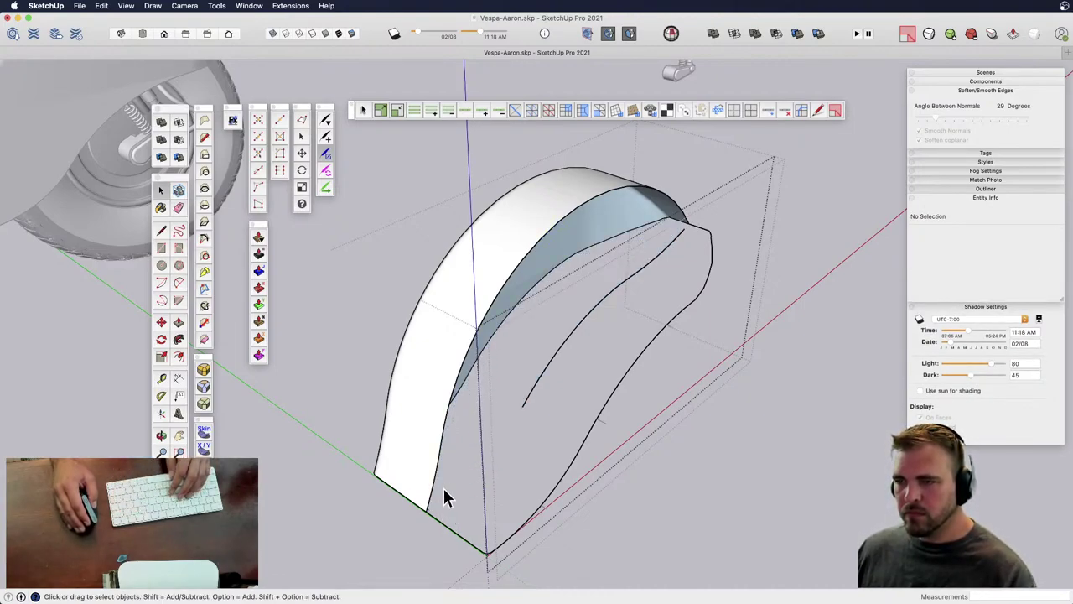
{"action": "left_click", "coordinate": [507, 283]}
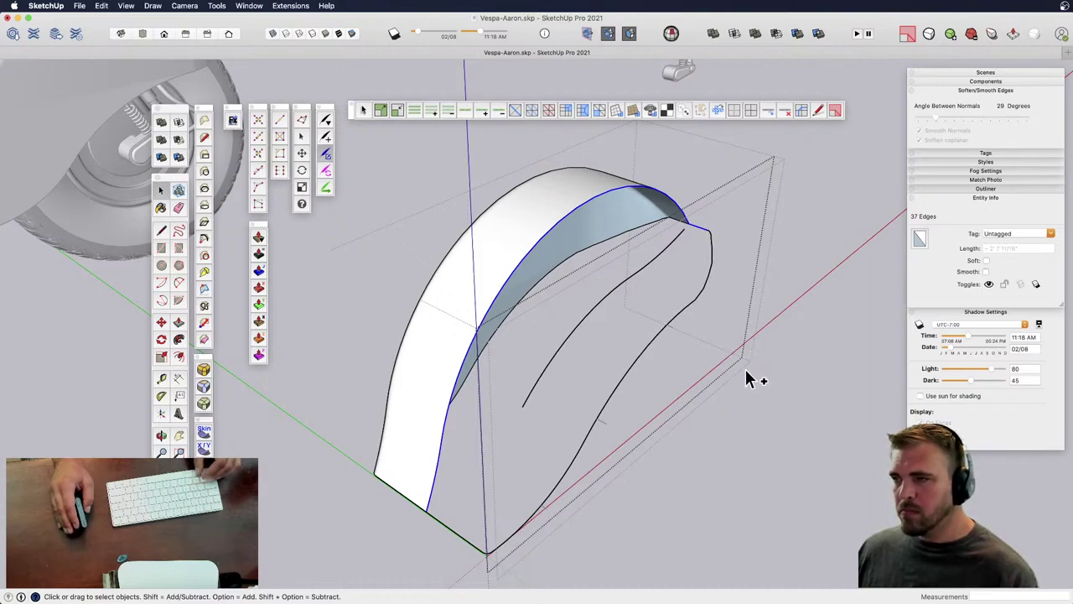
{"action": "left_click_drag", "start_coordinate": [743, 366], "coordinate": [704, 249]}
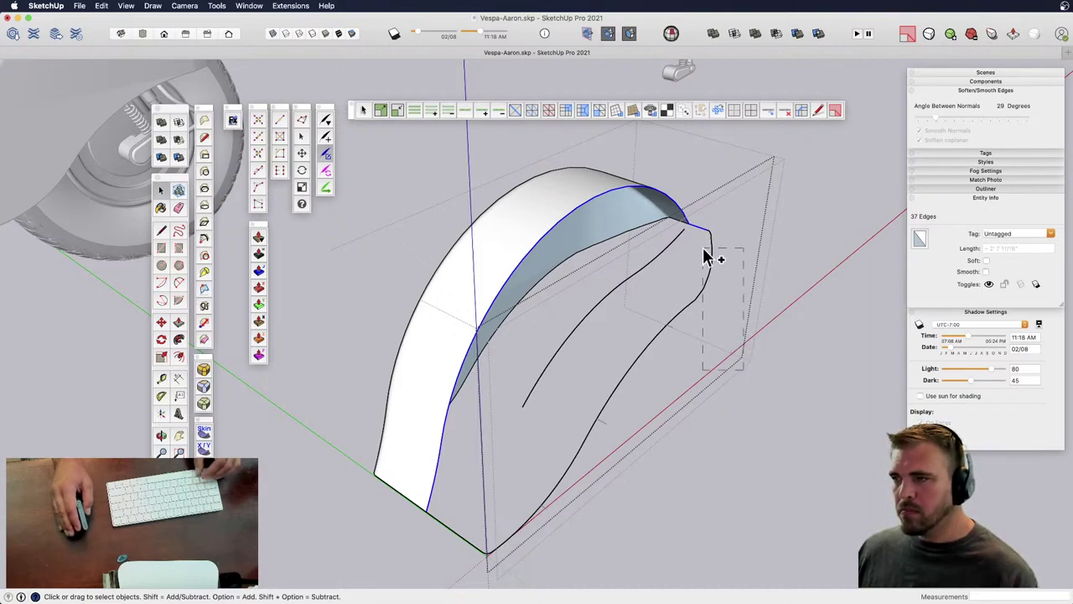
{"action": "left_click", "coordinate": [747, 405]}
{"action": "middle_click_drag", "start_coordinate": [747, 404], "coordinate": [637, 379]}
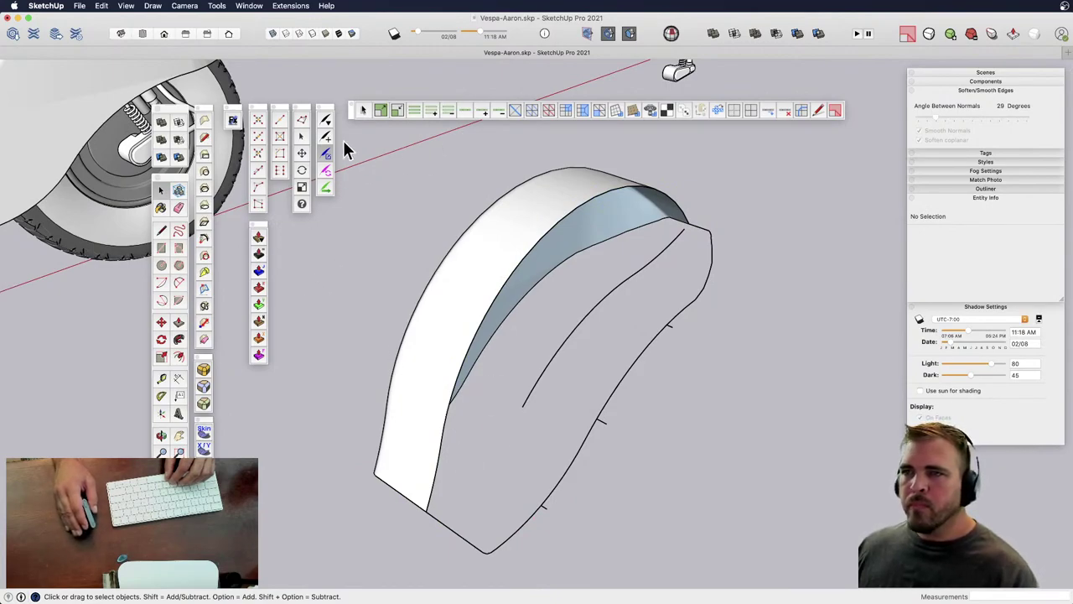
- Outside the fender group, trace a 3 1/8 in edge over the lower end, from the strip's corner to the start of the rounded corner
{"action": "scroll", "coordinate": [431, 520], "scroll_direction": "up", "scroll_amount": 3}
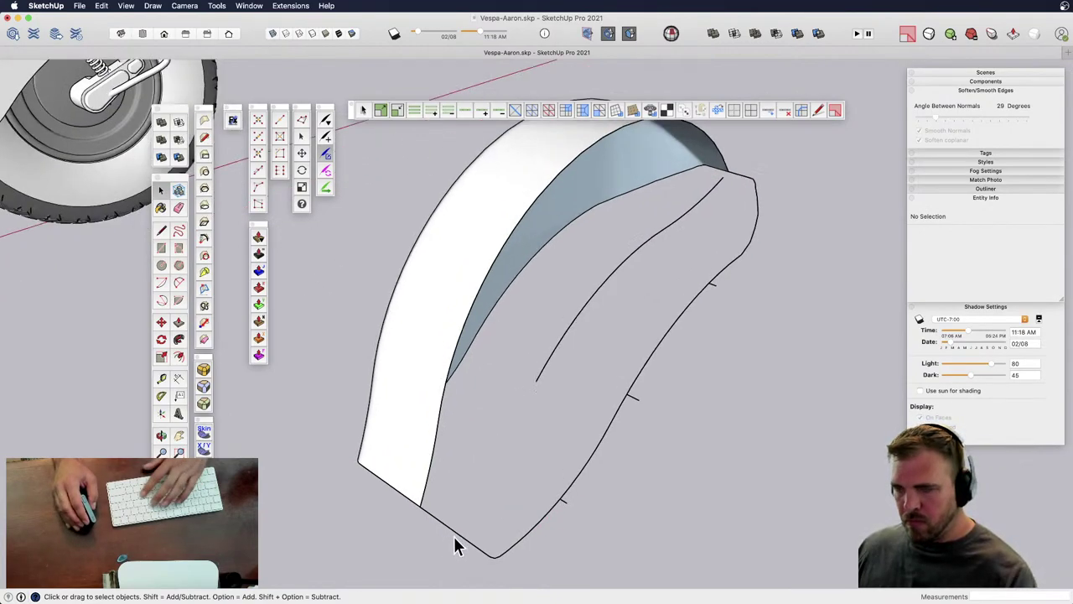
{"action": "key", "text": "l"}
{"action": "left_click", "coordinate": [413, 498]}
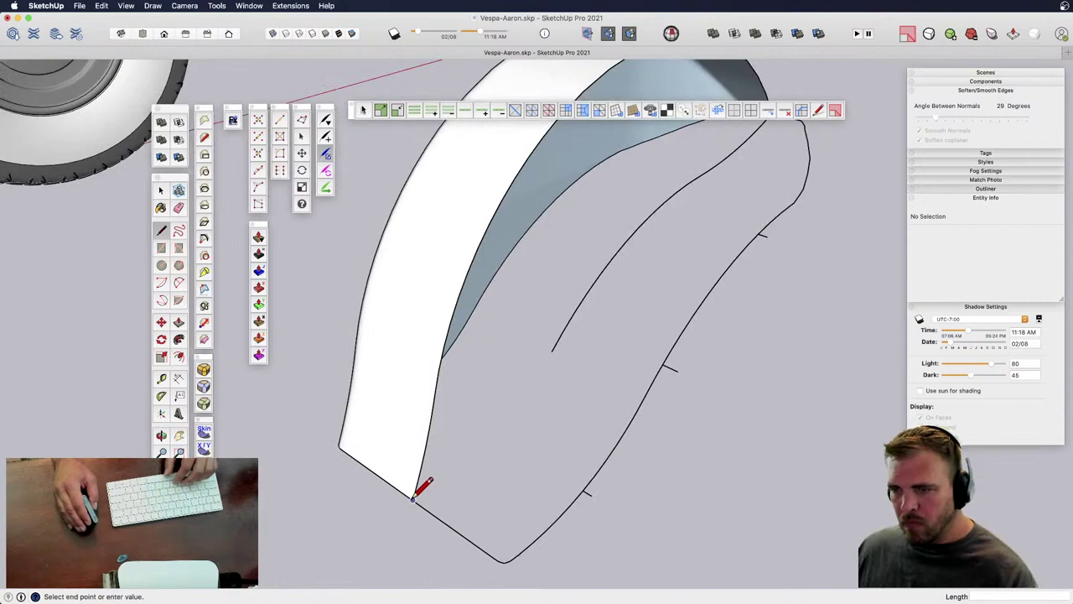
{"action": "left_click", "coordinate": [480, 546]}
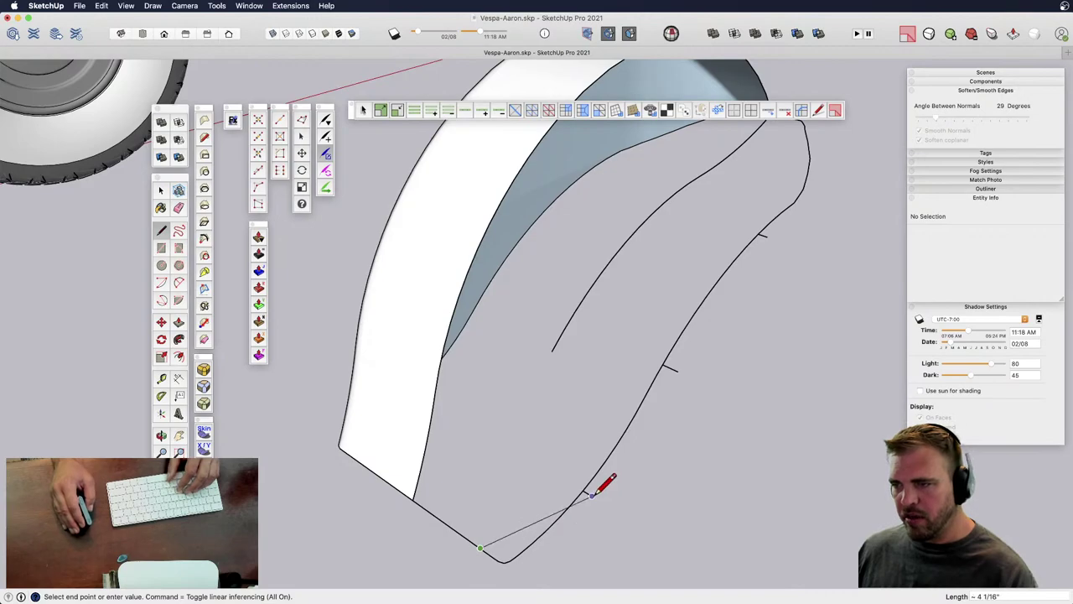
{"action": "key", "text": "space"}
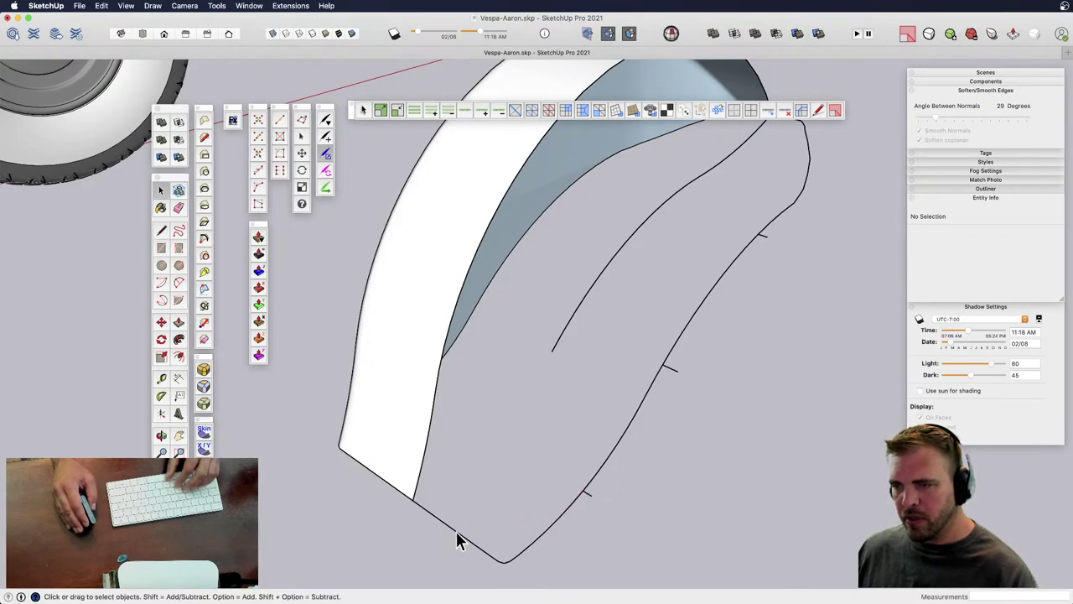
{"action": "left_click", "coordinate": [457, 537]}
{"action": "scroll", "coordinate": [457, 536], "scroll_direction": "down", "scroll_amount": 3}
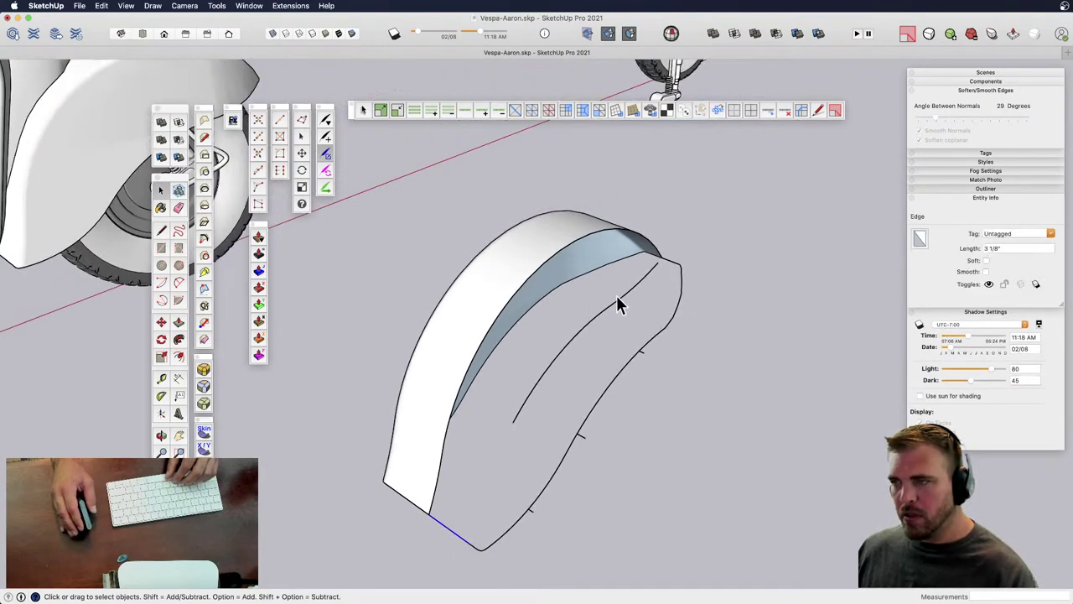
- Trace a 1 1/8 in edge over the flat part of the fender's upper end and group it with the traced lower edge
{"action": "scroll", "coordinate": [663, 264], "scroll_direction": "up", "scroll_amount": 6}
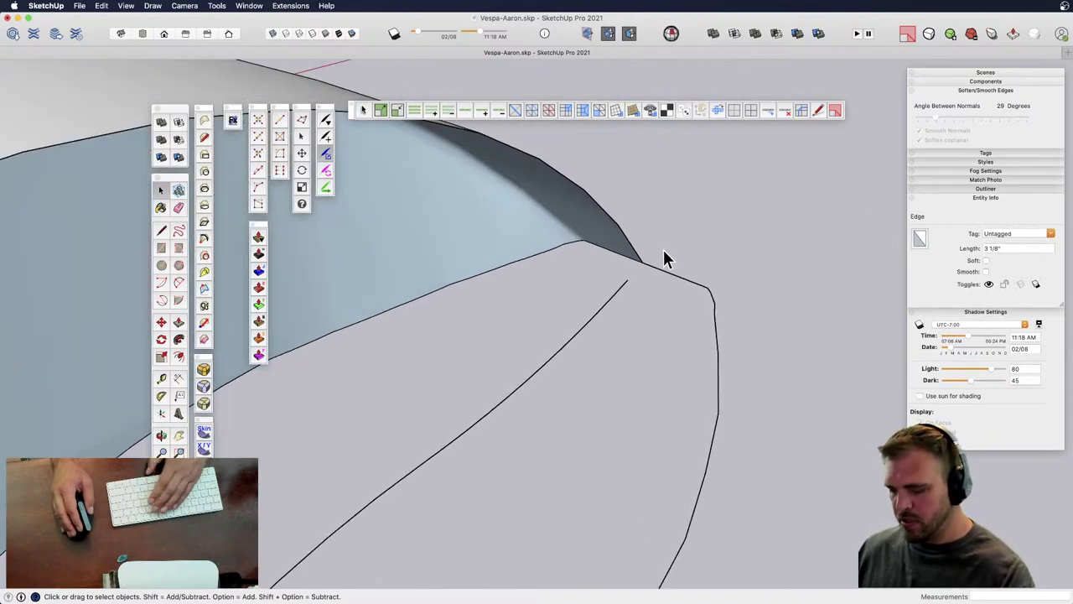
{"action": "key", "text": "l"}
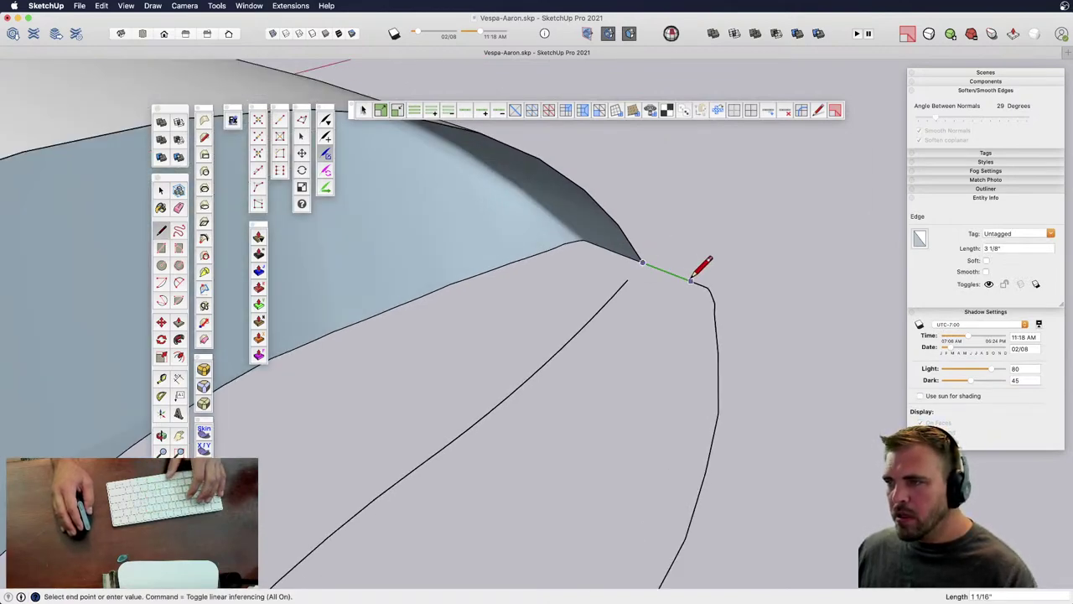
{"action": "left_click", "coordinate": [696, 281]}
{"action": "key", "text": "space"}
{"action": "left_click", "coordinate": [686, 288]}
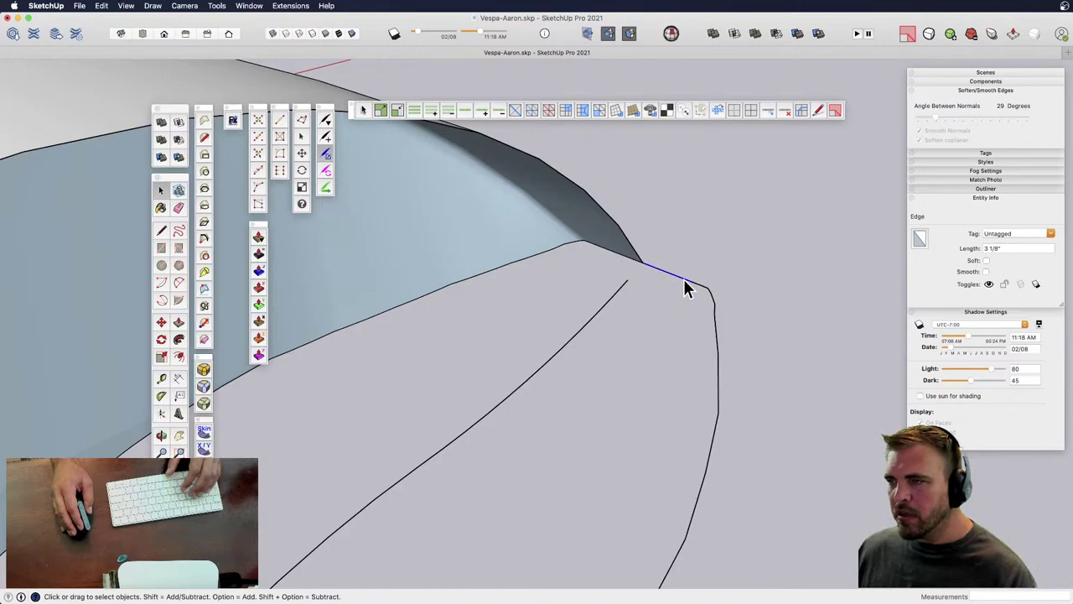
{"action": "scroll", "coordinate": [688, 281], "scroll_direction": "down", "scroll_amount": 5}
{"action": "scroll", "coordinate": [529, 495], "scroll_direction": "up", "scroll_amount": 4}
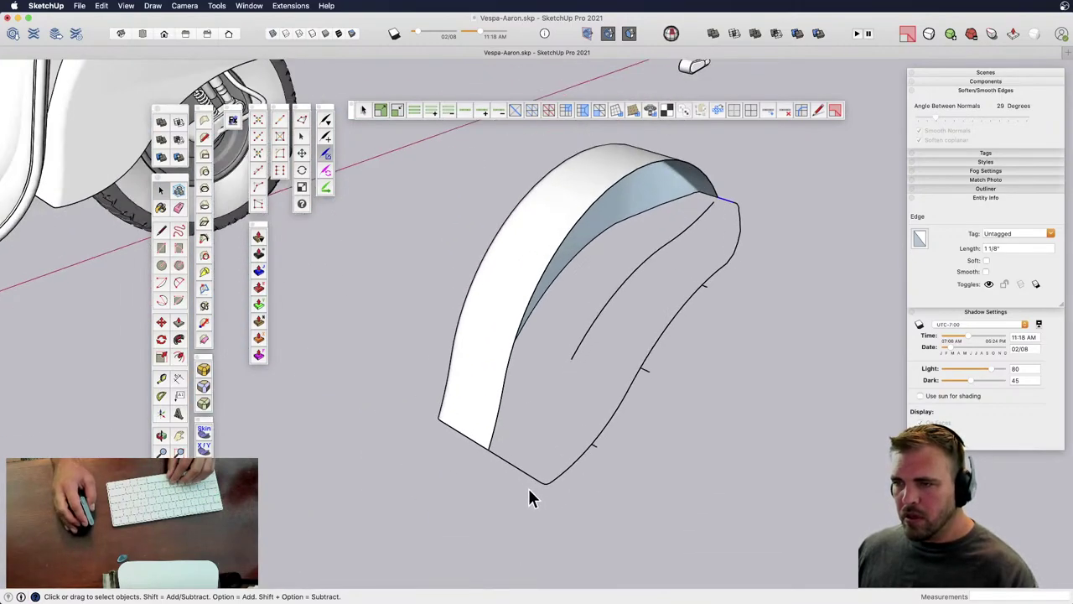
{"action": "left_click", "coordinate": [495, 457]}
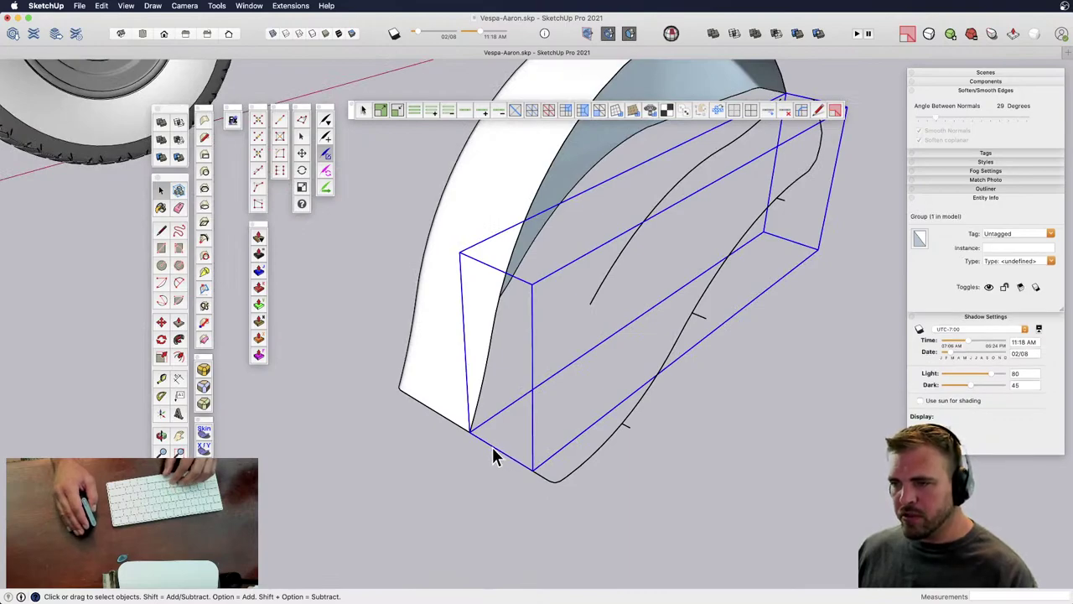
- Open the group of end edges and try to draw a Local Fit Spline from the lower edge's outer end towards the marker lines
{"action": "double_click", "coordinate": [495, 457]}
{"action": "middle_click_drag", "start_coordinate": [494, 456], "coordinate": [455, 499]}
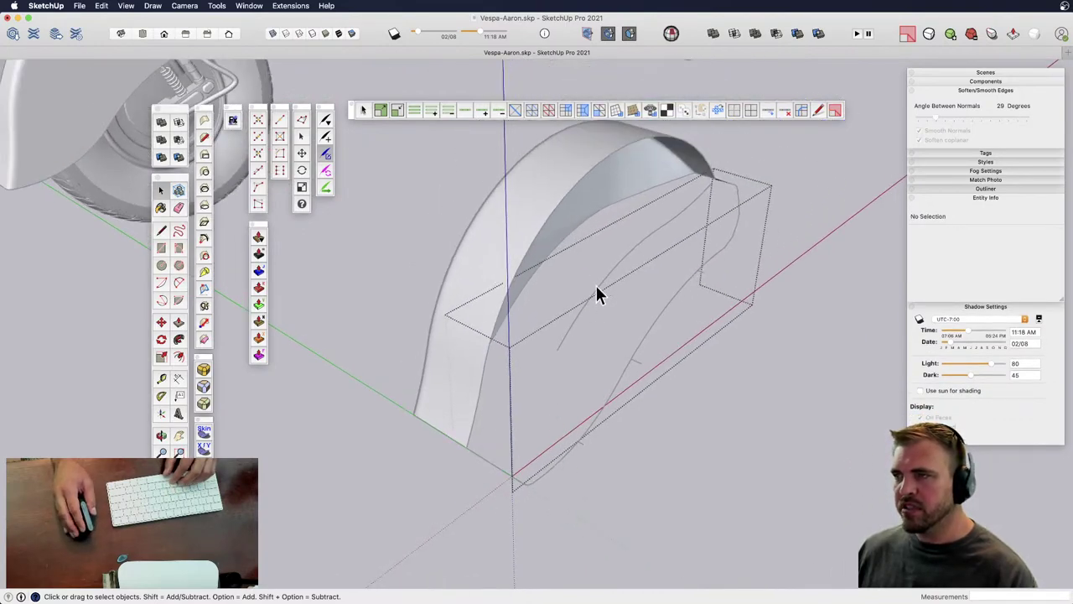
{"action": "left_click", "coordinate": [327, 121]}
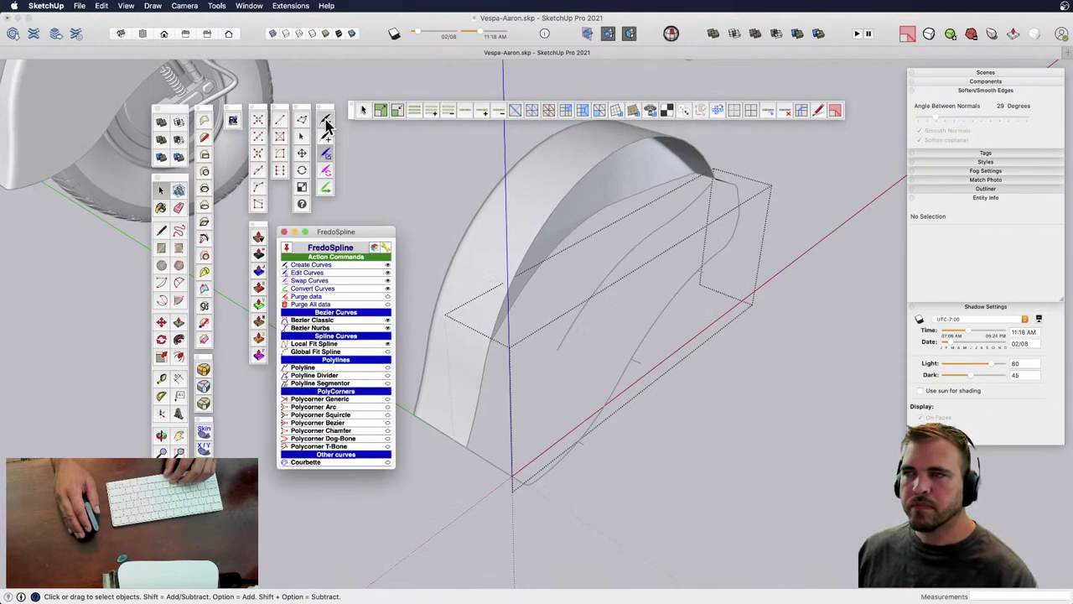
{"action": "left_click", "coordinate": [304, 266]}
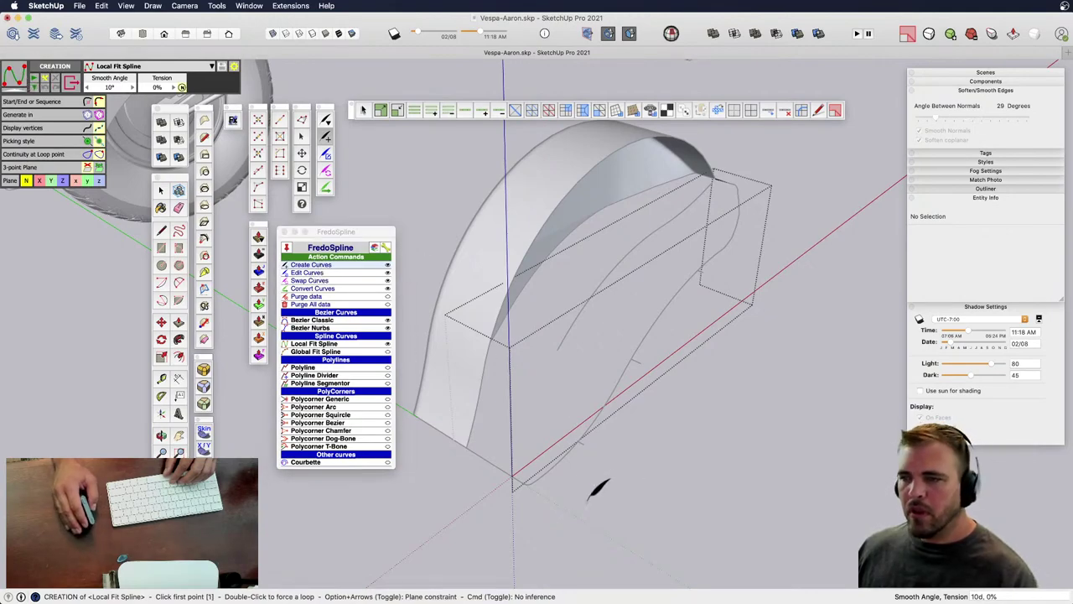
{"action": "scroll", "coordinate": [509, 470], "scroll_direction": "up", "scroll_amount": 3}
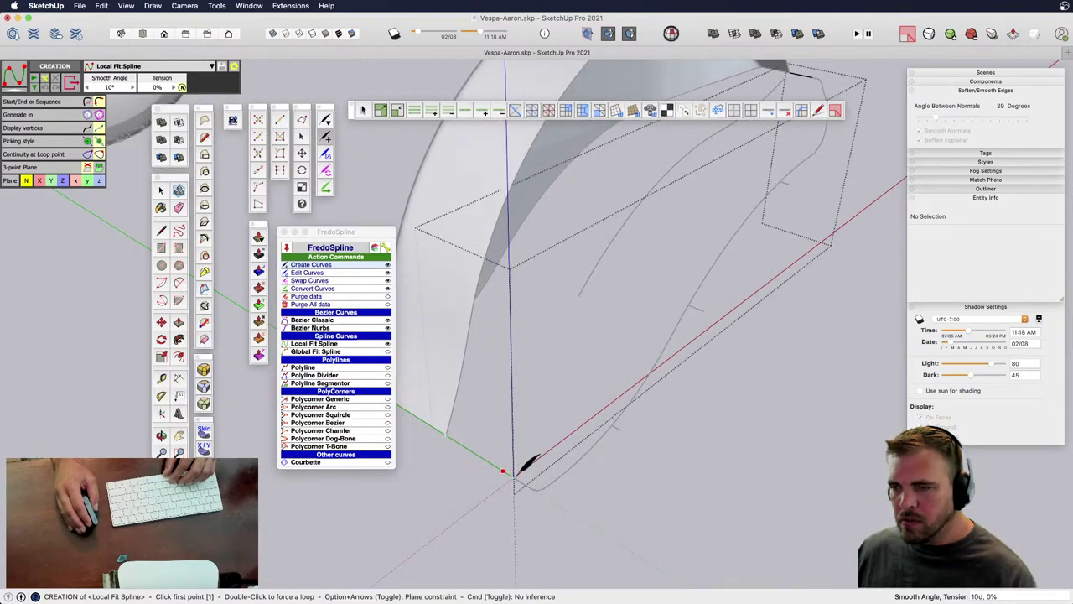
{"action": "left_click", "coordinate": [514, 477]}
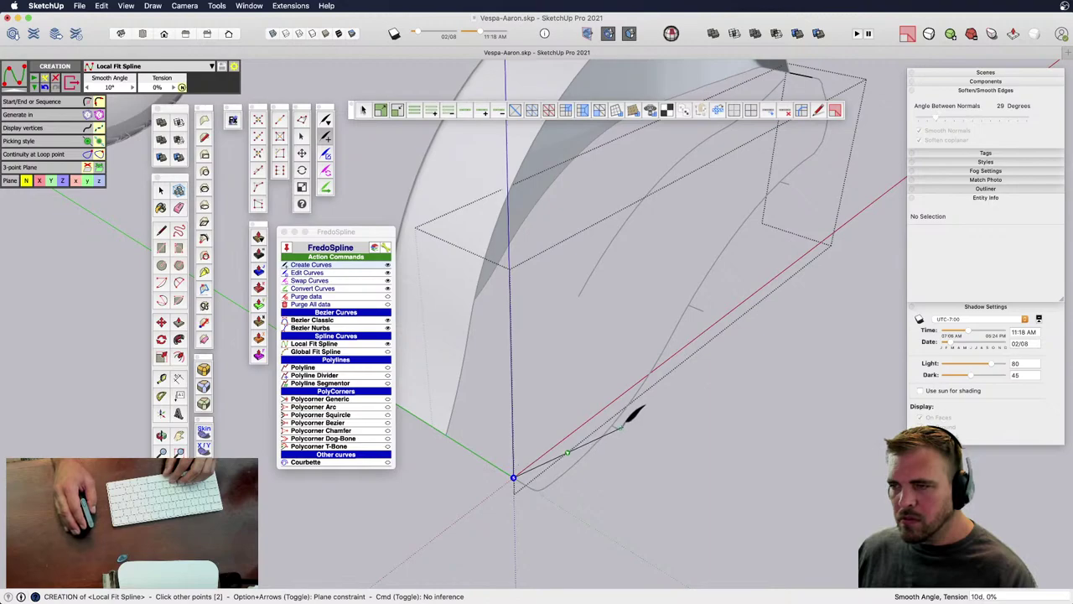
{"action": "scroll", "coordinate": [635, 413], "scroll_direction": "up", "scroll_amount": 3}
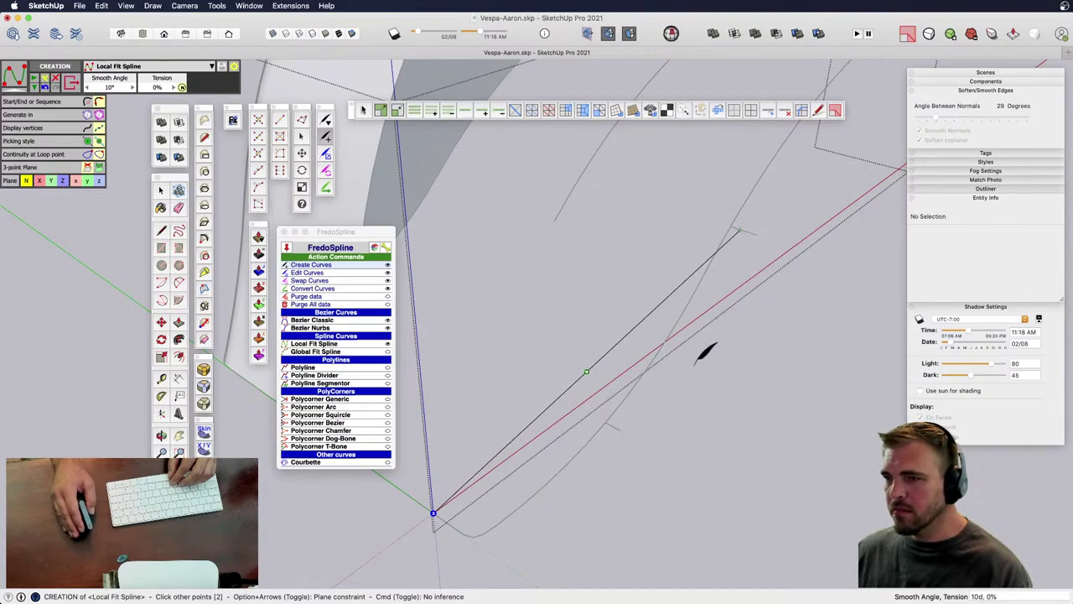
{"action": "double_click", "coordinate": [700, 360]}
{"action": "scroll", "coordinate": [646, 384], "scroll_direction": "down", "scroll_amount": 4}
{"action": "left_click", "coordinate": [668, 431]}
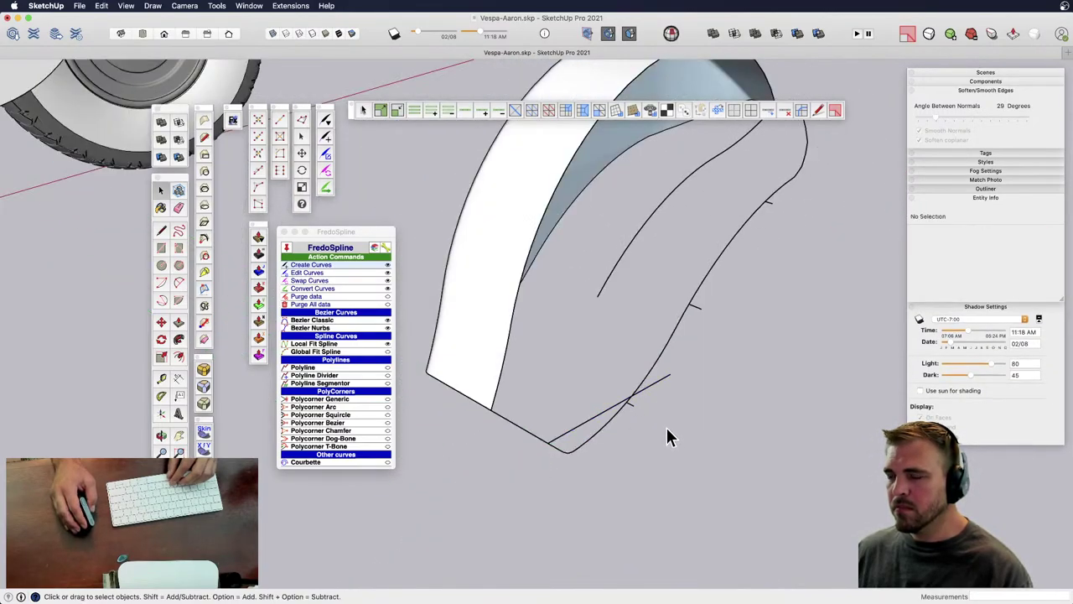
- Open the combined group and its half fender group, and delete the remaining curved surface strip, keeping its outline edges
{"action": "left_click", "coordinate": [575, 423]}
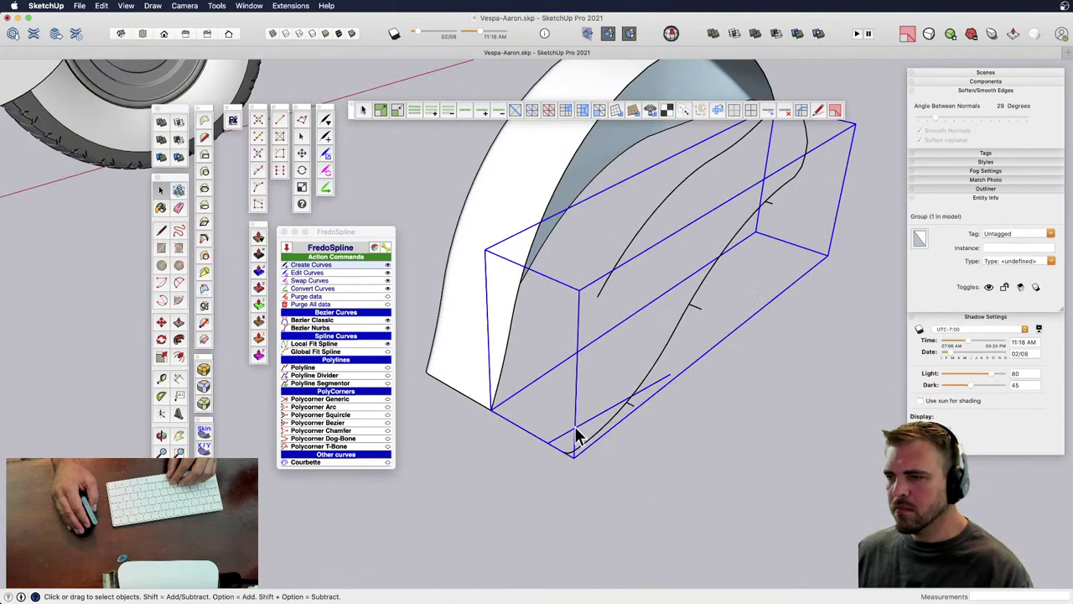
{"action": "left_click", "coordinate": [688, 308]}
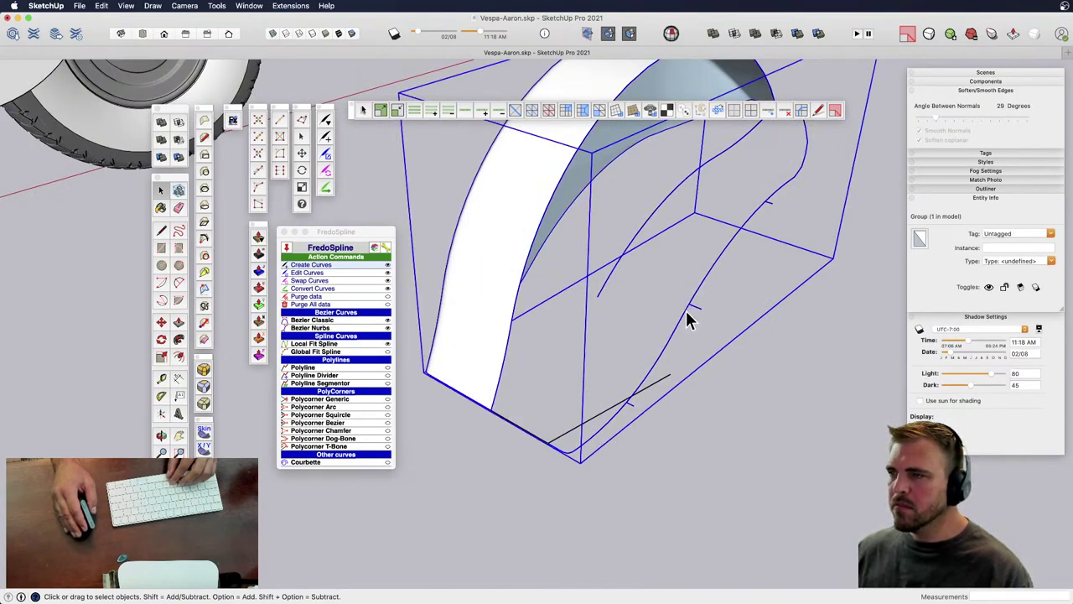
{"action": "left_click", "coordinate": [693, 331]}
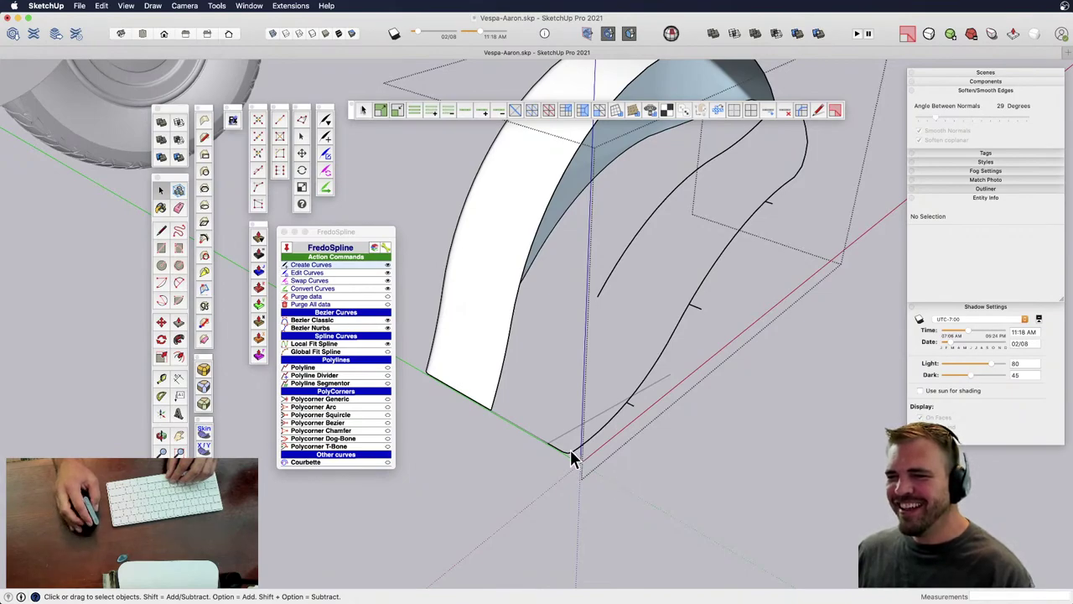
{"action": "scroll", "coordinate": [570, 453], "scroll_direction": "up", "scroll_amount": 5}
{"action": "scroll", "coordinate": [585, 430], "scroll_direction": "down", "scroll_amount": 5}
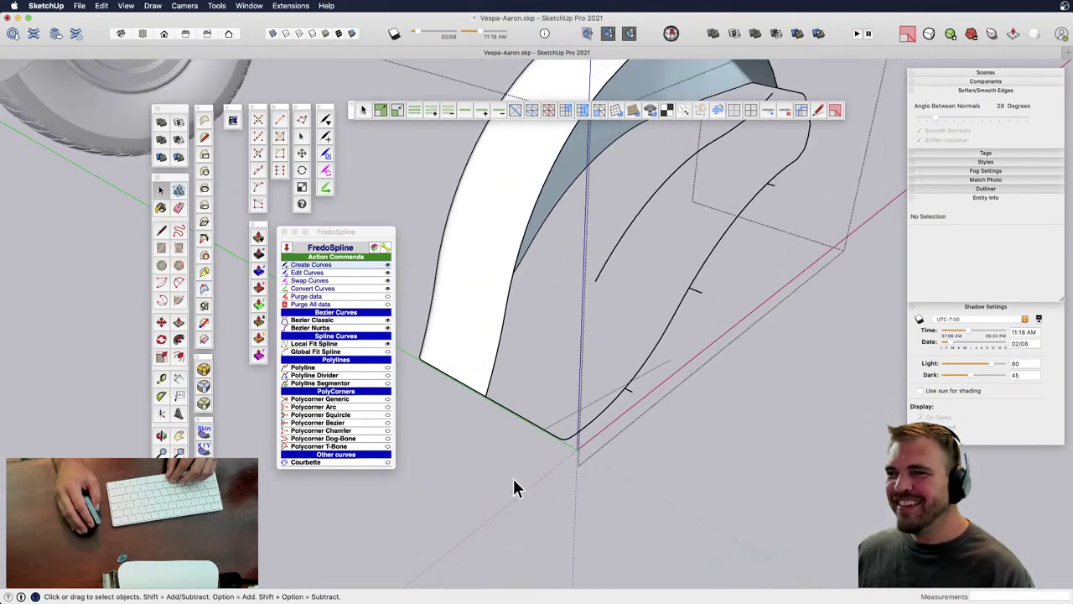
{"action": "mouse_move", "coordinate": [512, 484]}
{"action": "middle_mouse_down"}
{"action": "mouse_move", "coordinate": [541, 455]}
{"action": "mouse_move", "coordinate": [553, 405]}
{"action": "middle_mouse_up"}
{"action": "scroll", "coordinate": [553, 405], "scroll_direction": "up", "scroll_amount": 3}
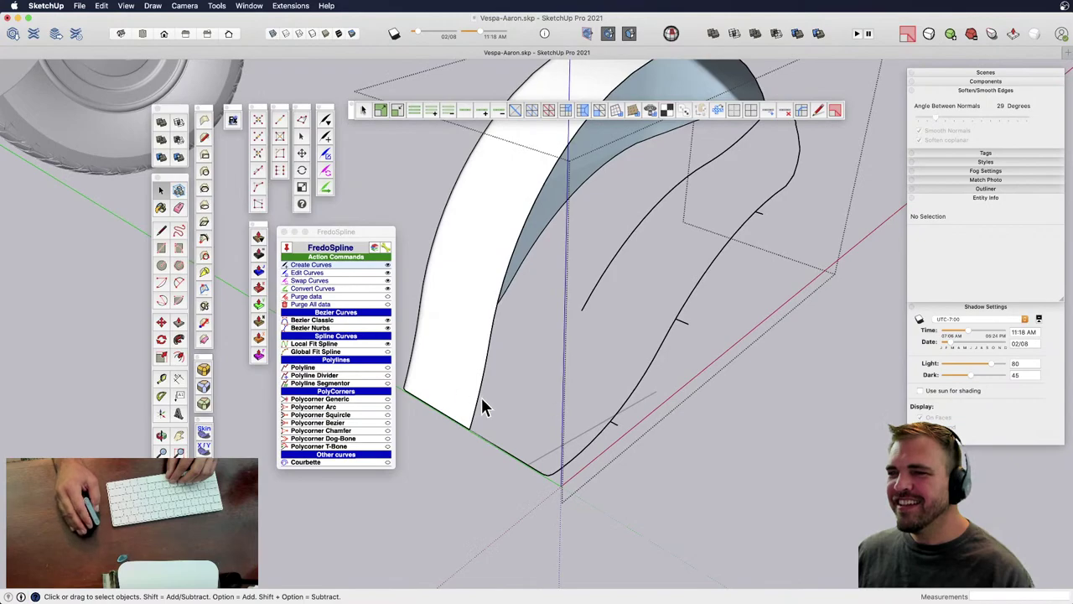
{"action": "left_click", "coordinate": [453, 379]}
{"action": "double_click", "coordinate": [463, 373]}
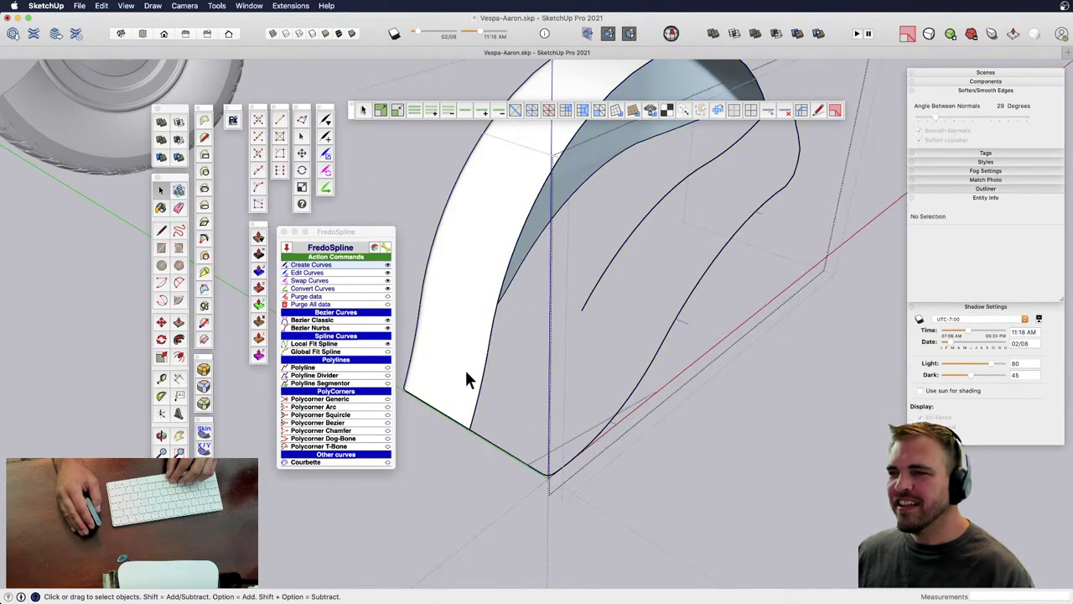
{"action": "left_click", "coordinate": [467, 379]}
{"action": "key", "text": "Delete"}
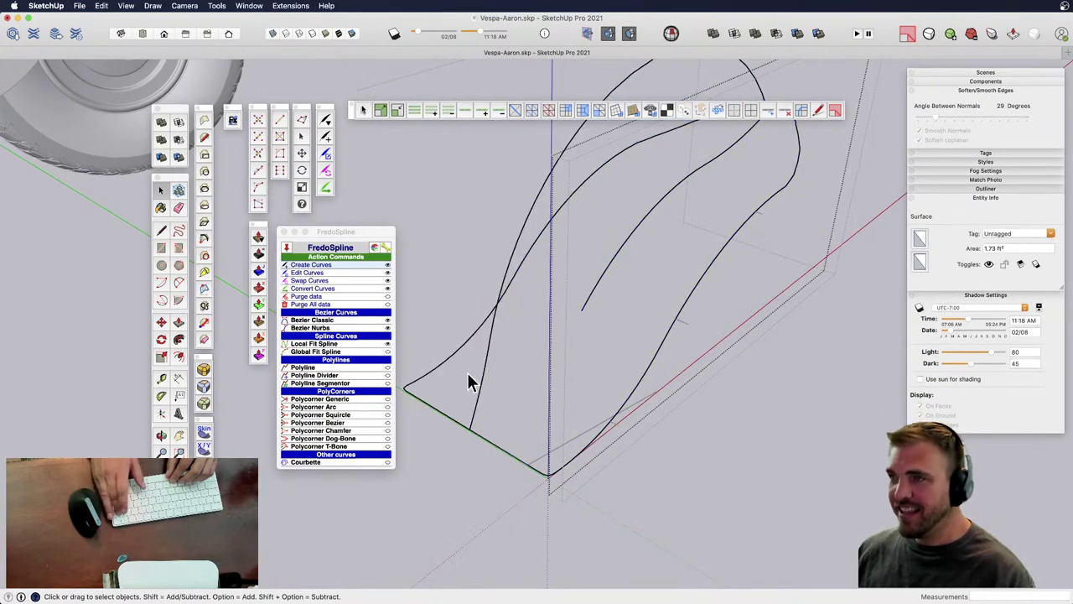
- Explode the nested group of three short marker lines inside the combined group and close the combined group
{"action": "middle_click_drag", "start_coordinate": [468, 374], "coordinate": [484, 411]}
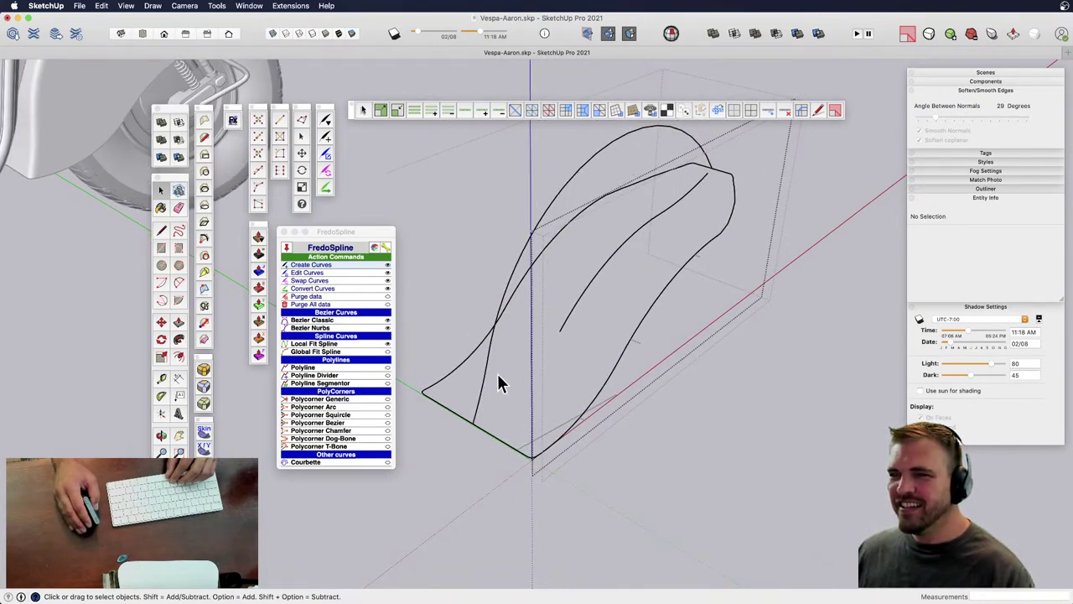
{"action": "scroll", "coordinate": [542, 462], "scroll_direction": "up", "scroll_amount": 3}
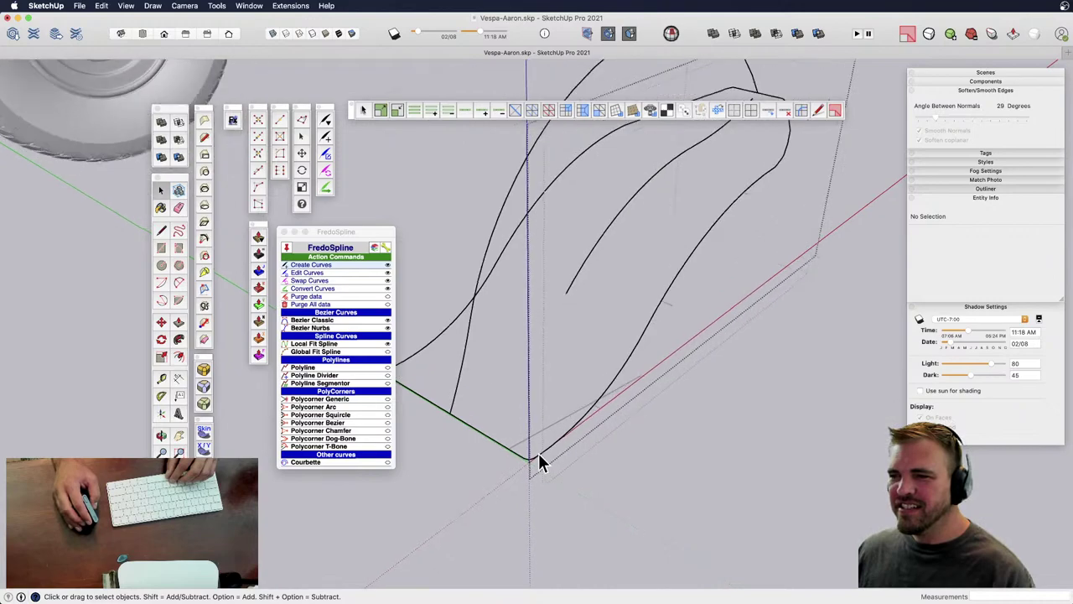
{"action": "left_click", "coordinate": [672, 304]}
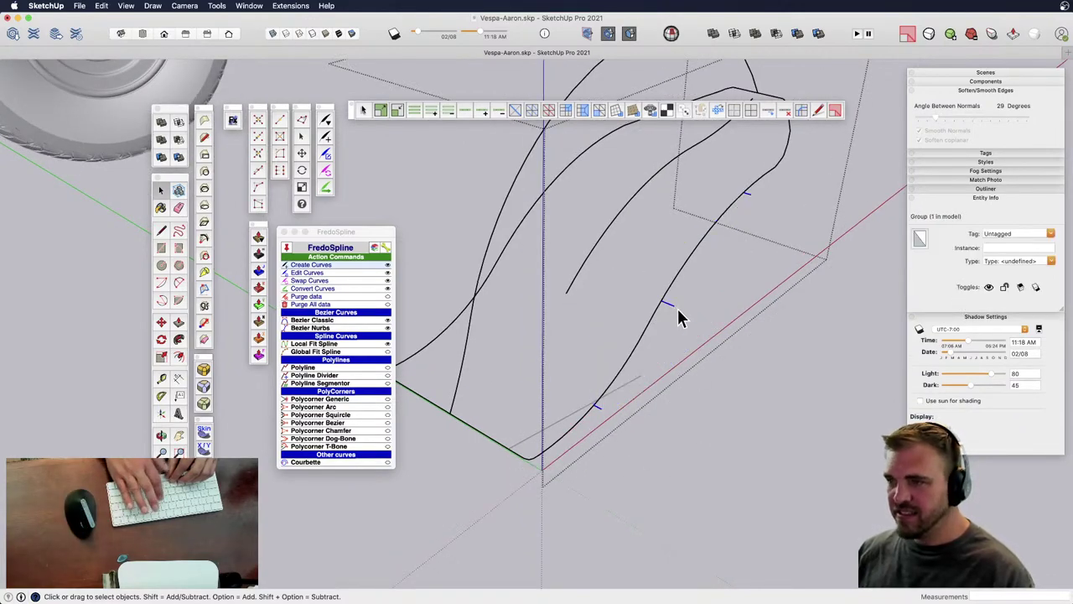
{"action": "left_click", "coordinate": [645, 473]}
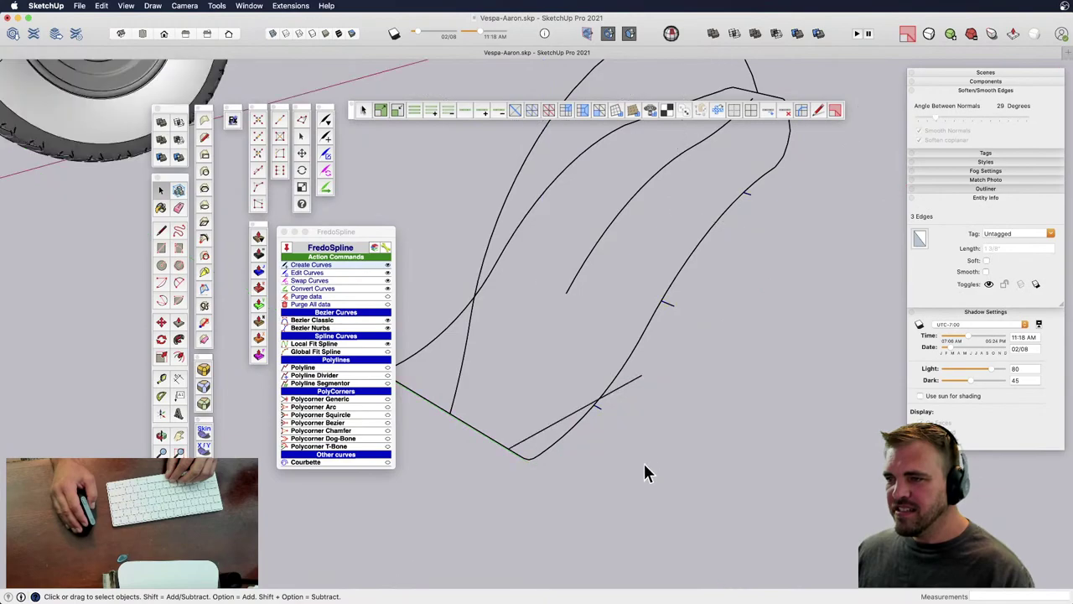
- Open the group of end edges and erase the stray spline starting at the lower edge
{"action": "left_click", "coordinate": [537, 446]}
{"action": "double_click", "coordinate": [537, 440]}
{"action": "key", "text": "e"}
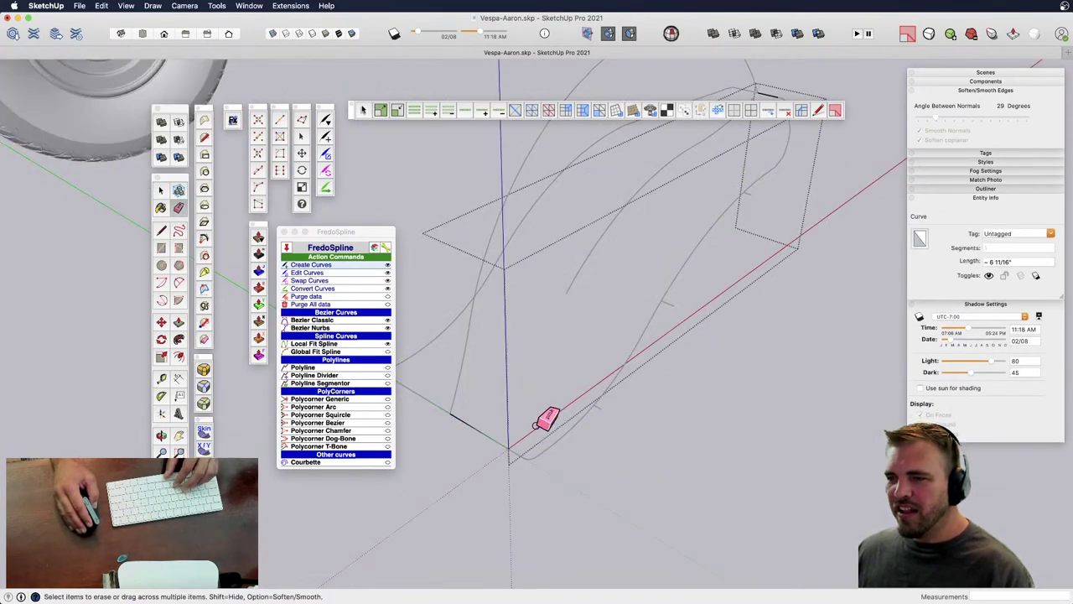
{"action": "key", "text": "space"}
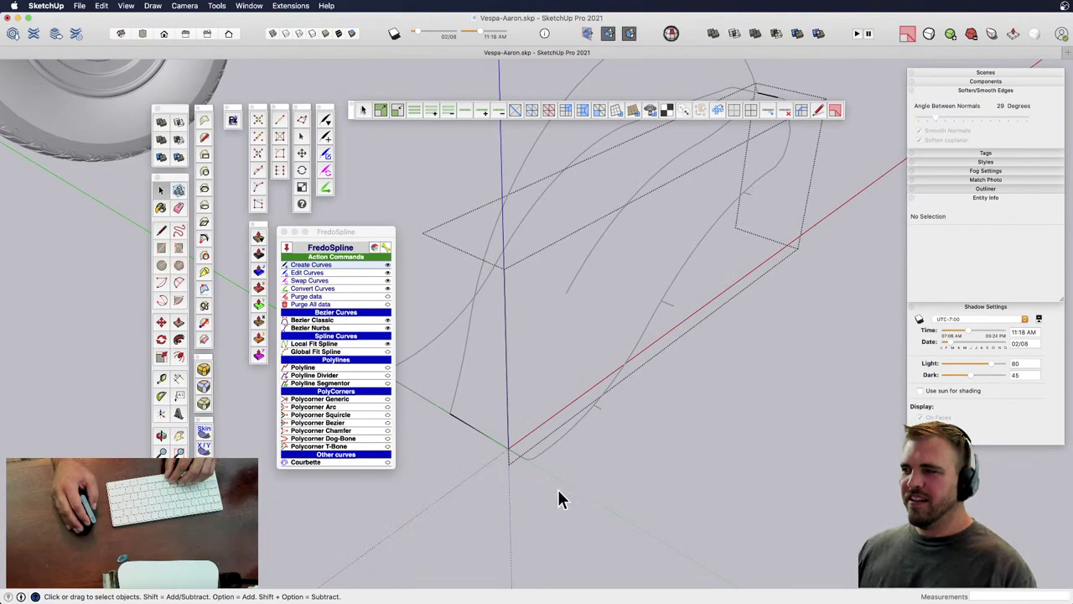
- Try another Local Fit Spline from the lower edge's outer end and erase the stray curve
{"action": "left_click", "coordinate": [309, 274]}
{"action": "left_click", "coordinate": [302, 266]}
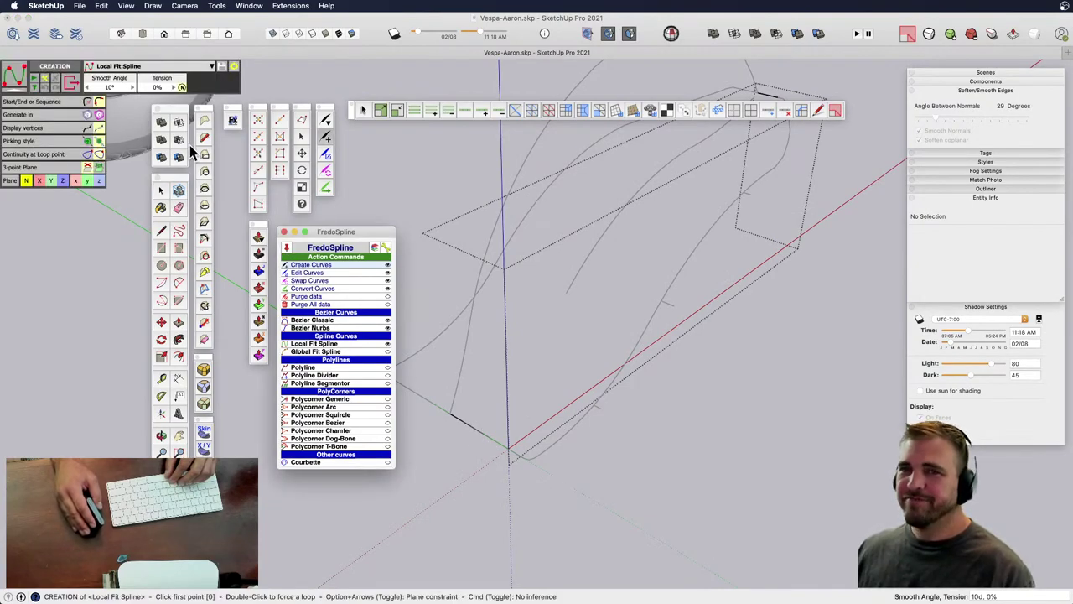
{"action": "left_click", "coordinate": [21, 92]}
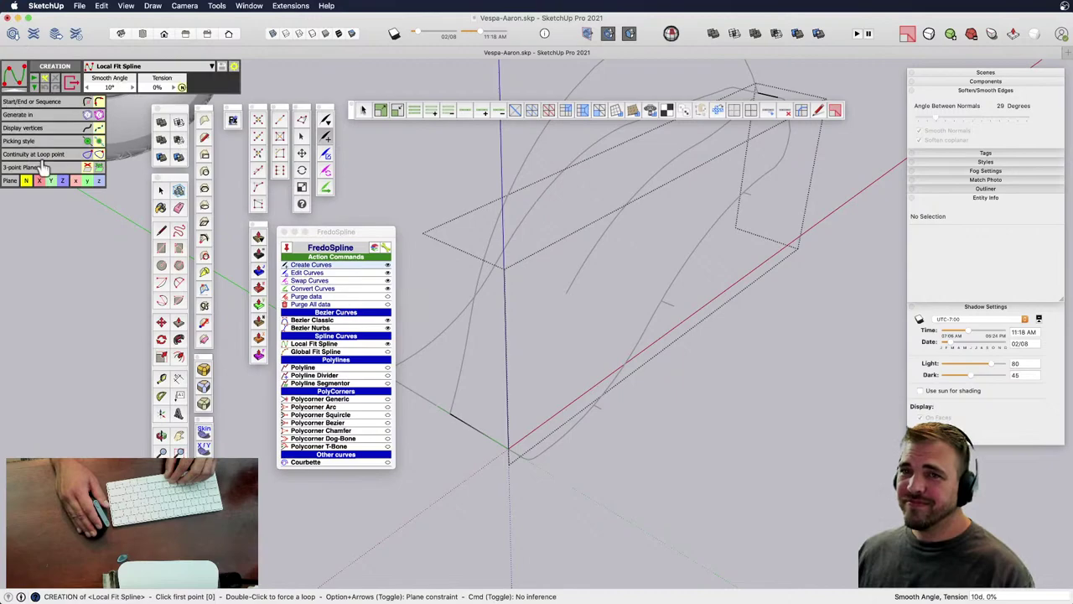
{"action": "left_click", "coordinate": [508, 449]}
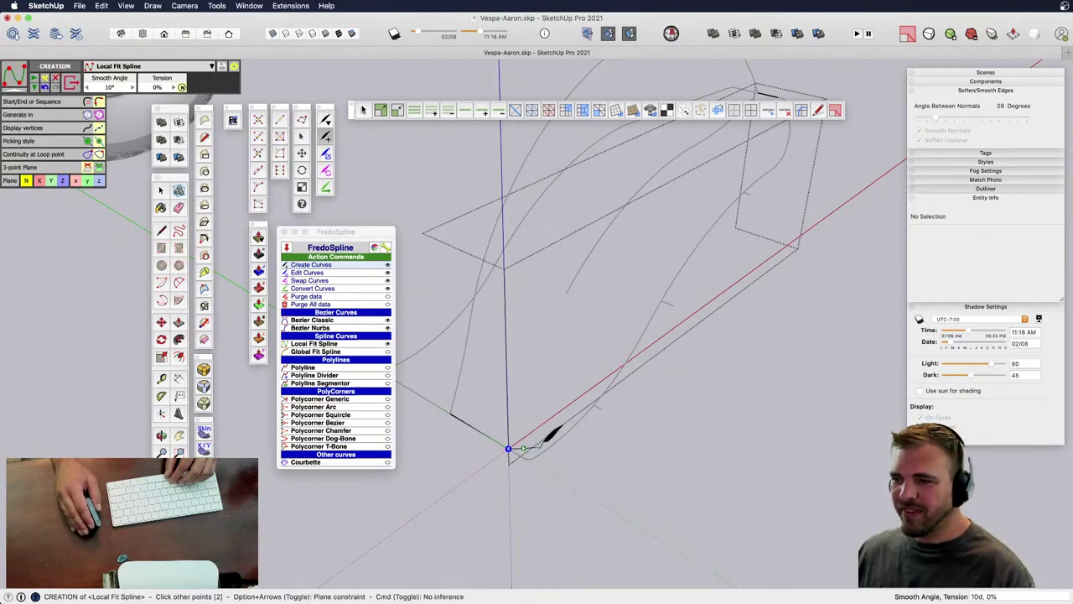
{"action": "scroll", "coordinate": [519, 451], "scroll_direction": "up", "scroll_amount": 2}
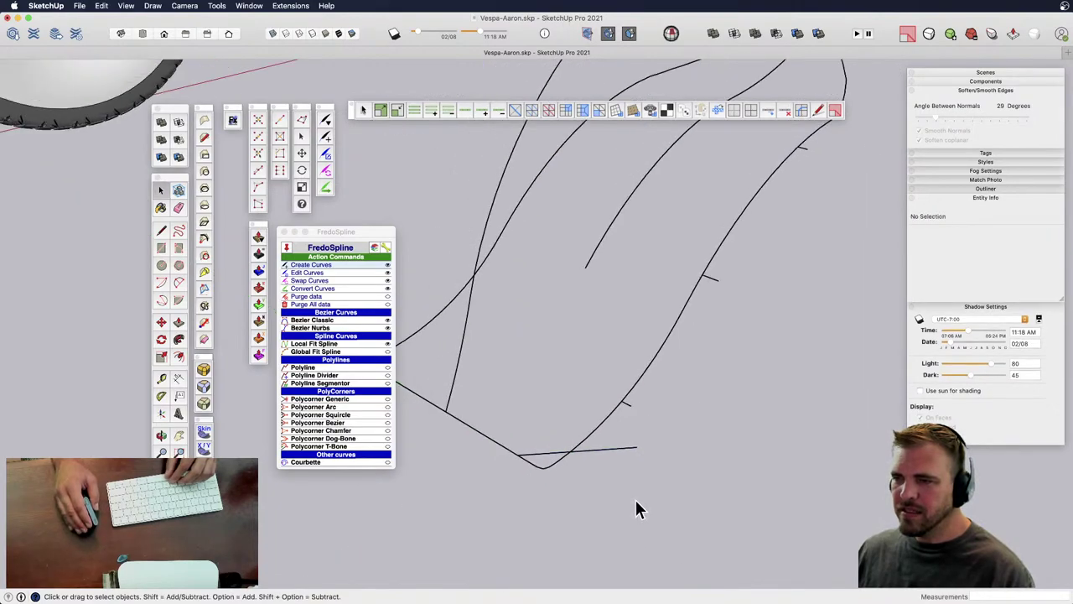
{"action": "key", "text": "e"}
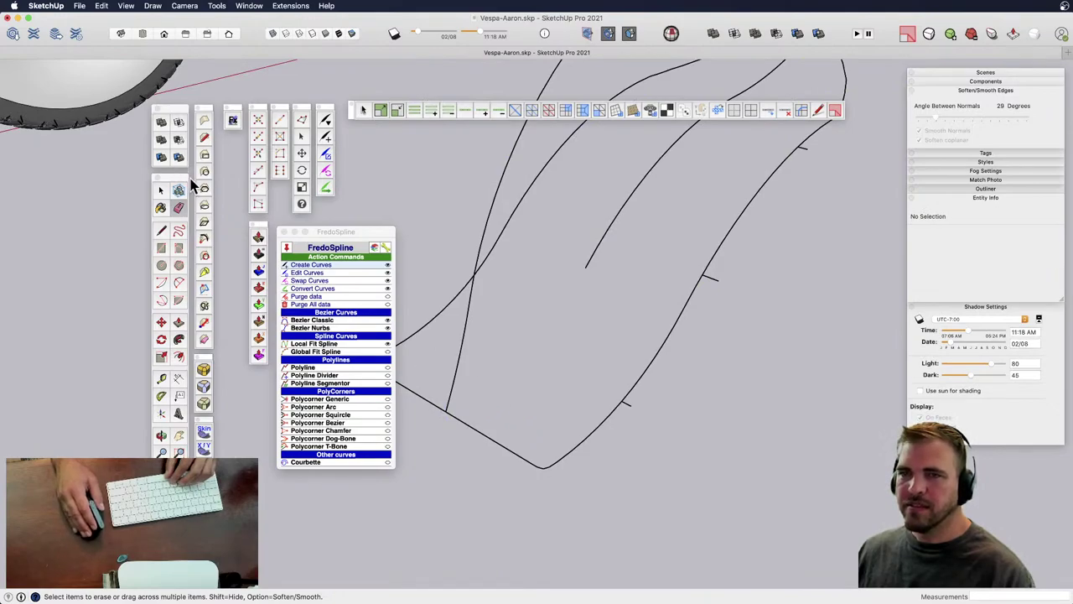
- Open the combined fender group and its nested outline group, and delete the stray middle curve between the outline edges
{"action": "key", "text": "space"}
{"action": "double_click", "coordinate": [482, 438]}
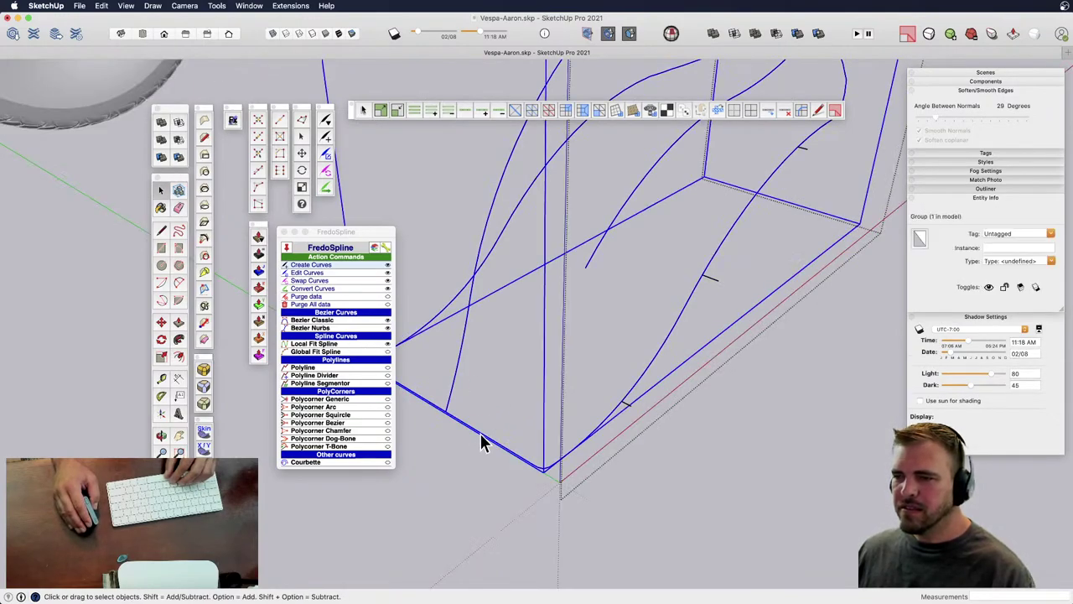
{"action": "double_click", "coordinate": [542, 471]}
{"action": "triple_click", "coordinate": [539, 471]}
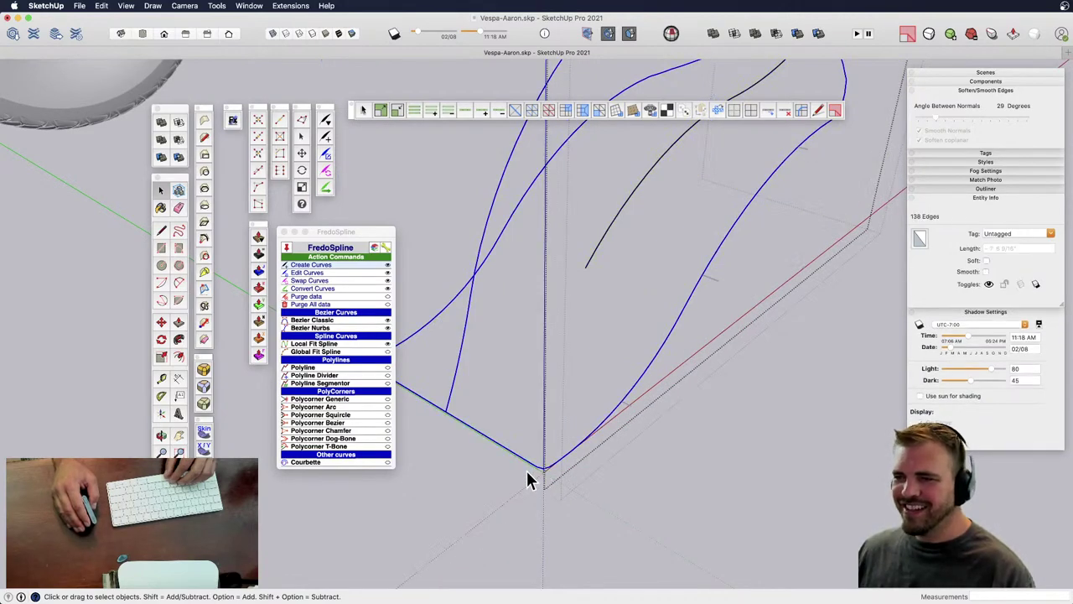
{"action": "left_click", "coordinate": [731, 459]}
{"action": "middle_click_drag", "start_coordinate": [636, 507], "coordinate": [642, 412]}
{"action": "left_click", "coordinate": [650, 274]}
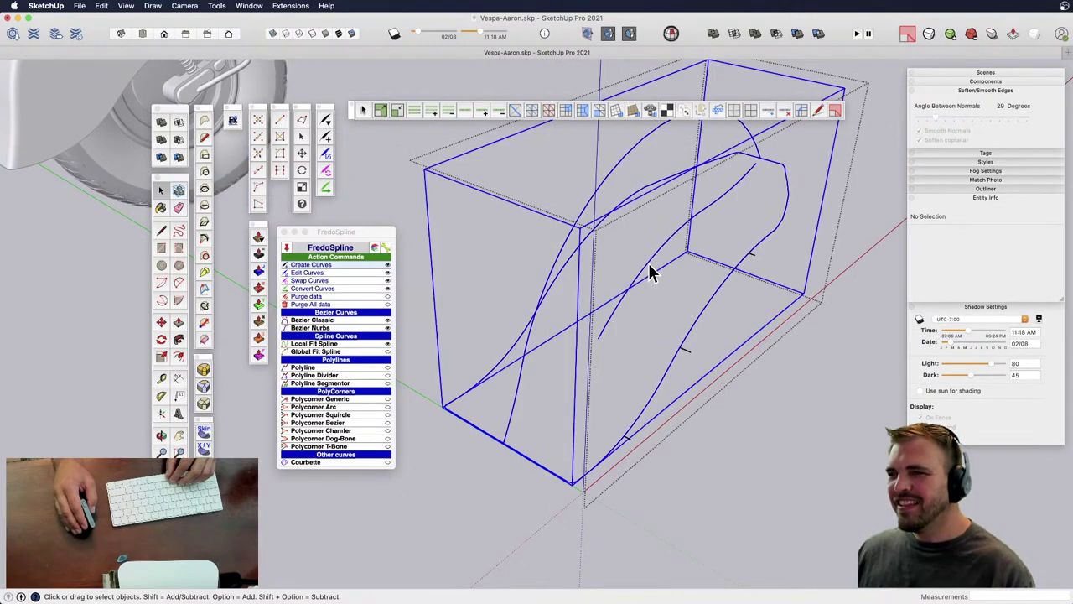
{"action": "double_click", "coordinate": [649, 268]}
{"action": "left_click", "coordinate": [649, 264]}
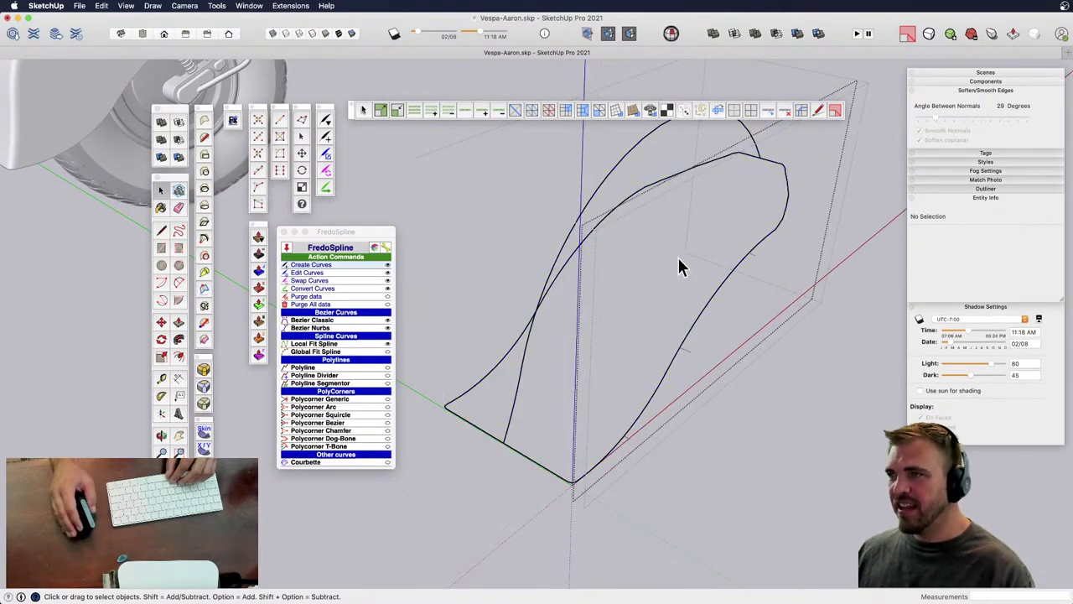
- Explode the nested outline group so its edges join the three marker lines, and check the merged group before closing it
{"action": "middle_click_drag", "start_coordinate": [678, 255], "coordinate": [651, 349]}
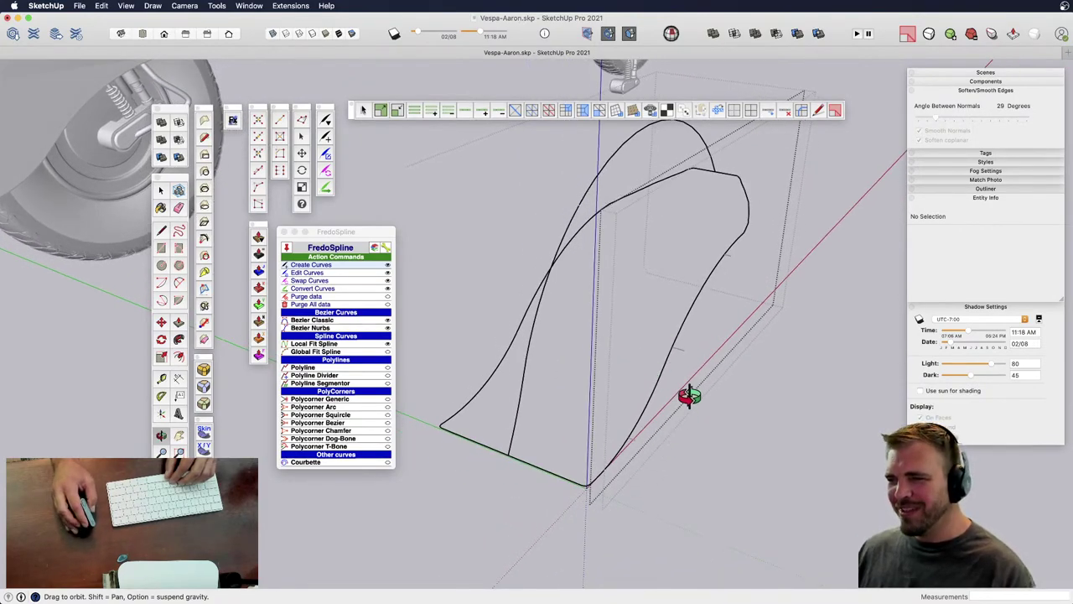
{"action": "key", "text": "space"}
{"action": "left_click", "coordinate": [755, 437]}
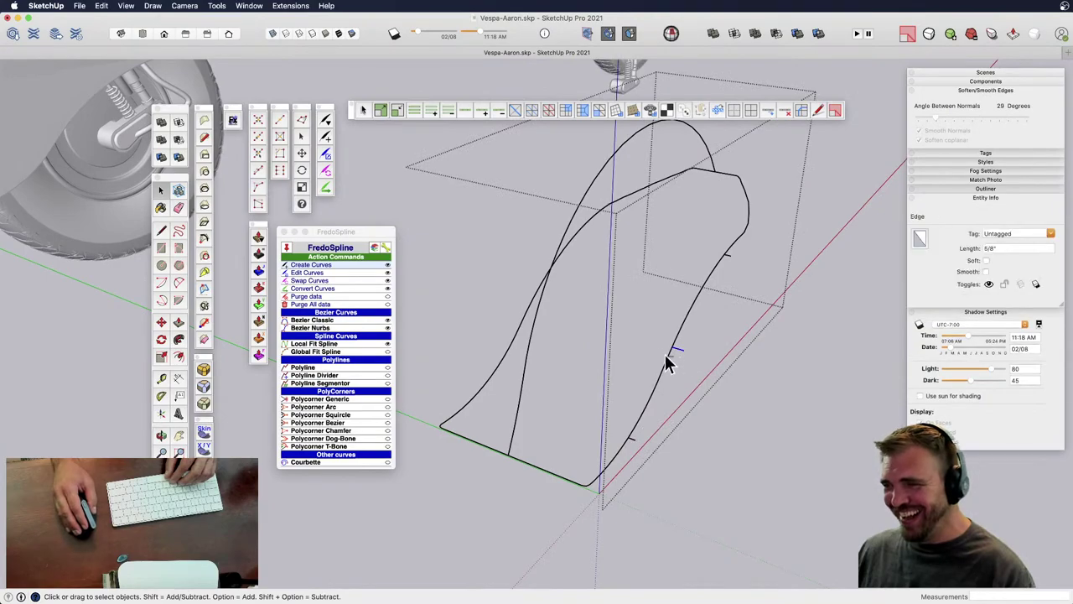
{"action": "left_click", "coordinate": [668, 360]}
{"action": "key", "text": "shift+x"}
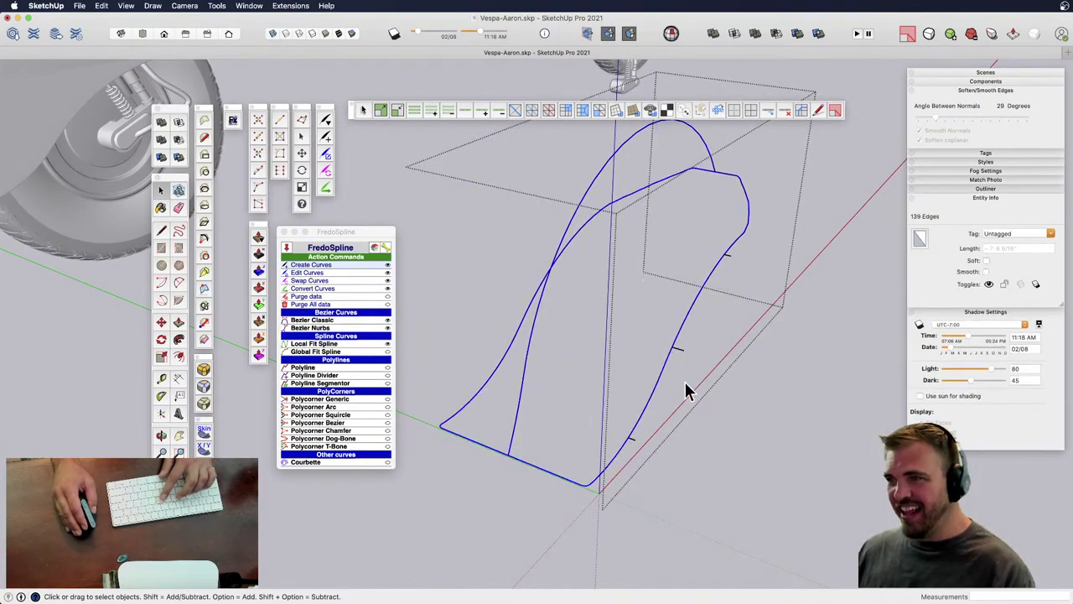
{"action": "left_click", "coordinate": [718, 477]}
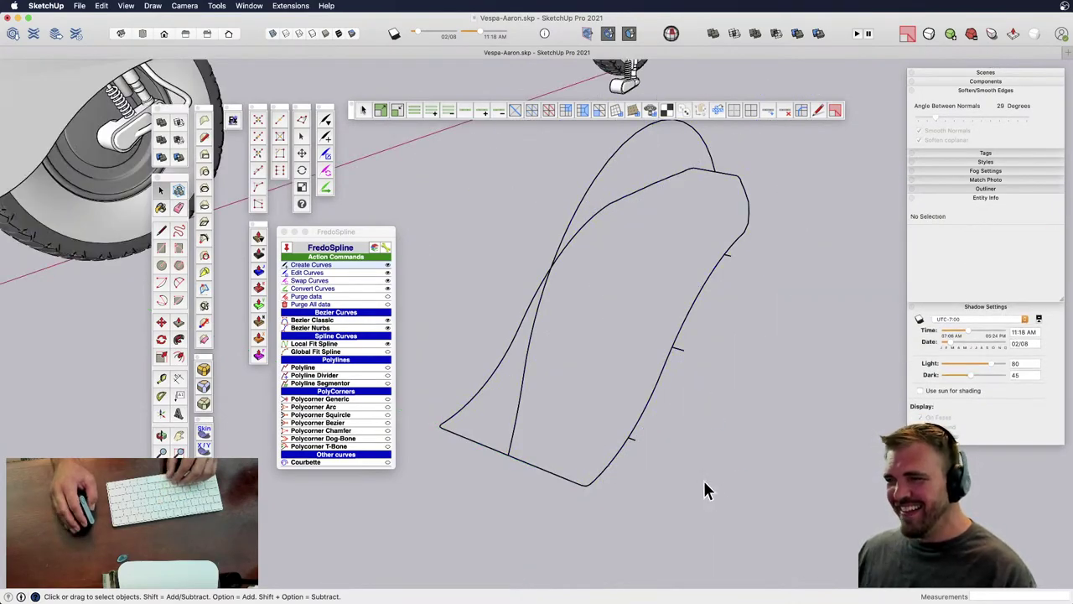
{"action": "left_click_drag", "start_coordinate": [683, 450], "coordinate": [584, 371]}
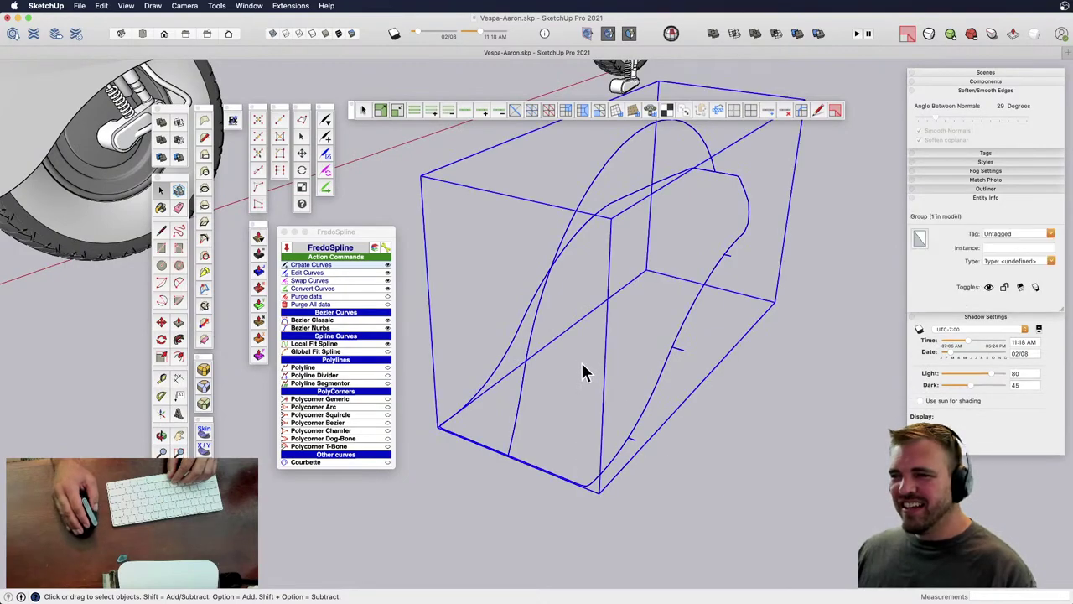
{"action": "double_click", "coordinate": [655, 387]}
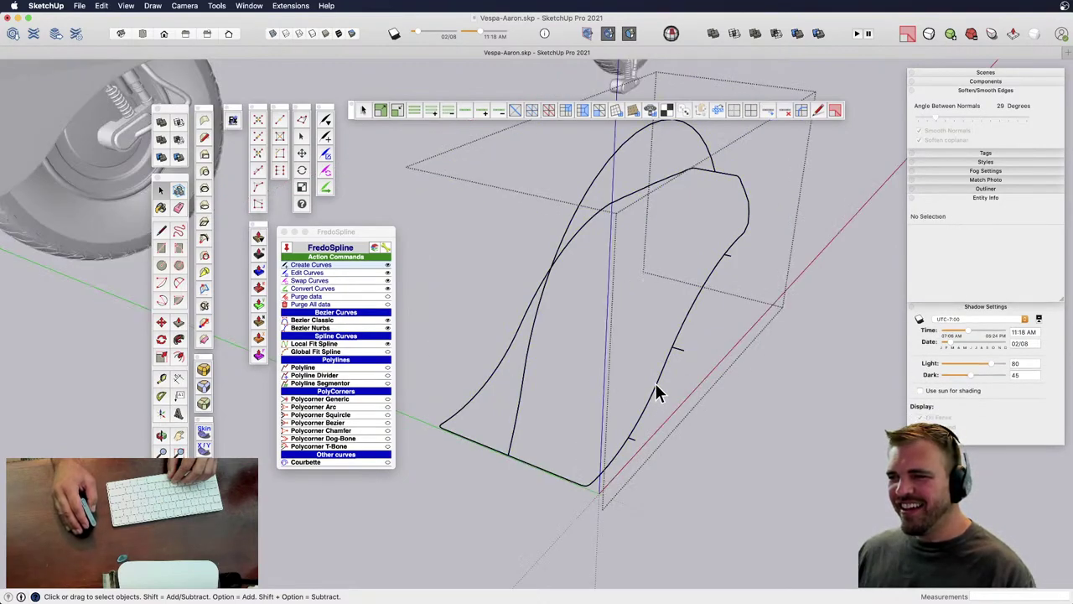
{"action": "left_click", "coordinate": [656, 384]}
{"action": "left_click", "coordinate": [638, 505]}
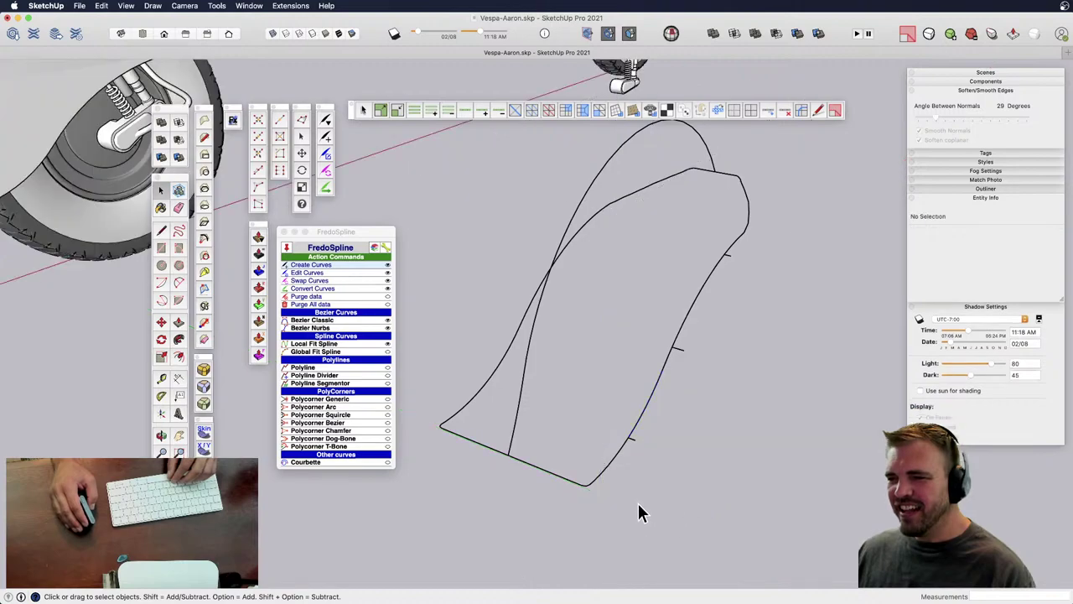
- Start a Local Fit Spline on the lower edge beside the rounded corner and route it through the outer ends of the two lower markers
{"action": "left_click", "coordinate": [308, 264]}
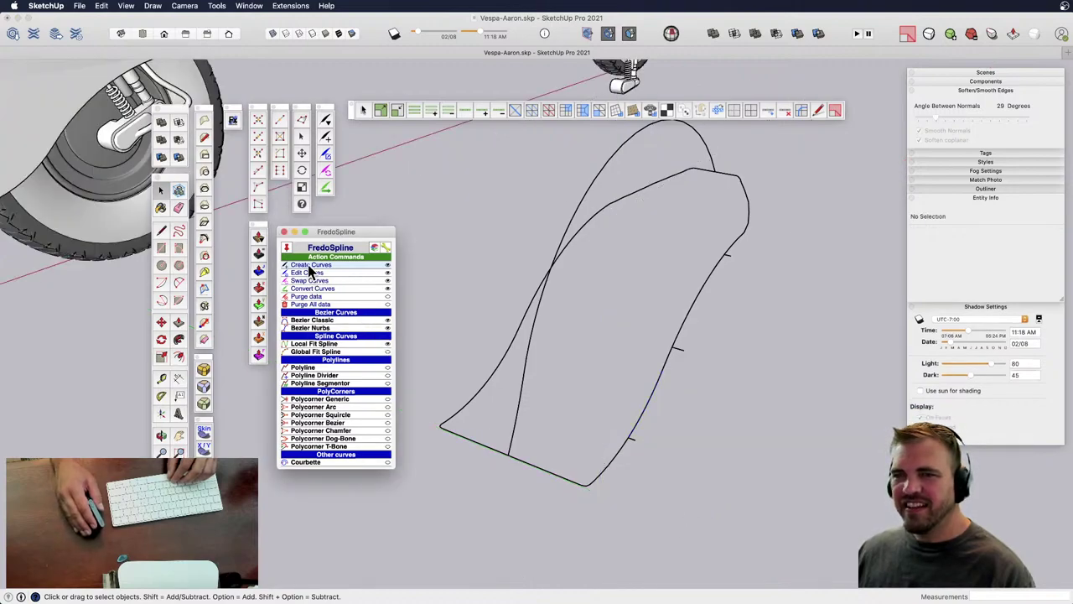
{"action": "left_click", "coordinate": [179, 210]}
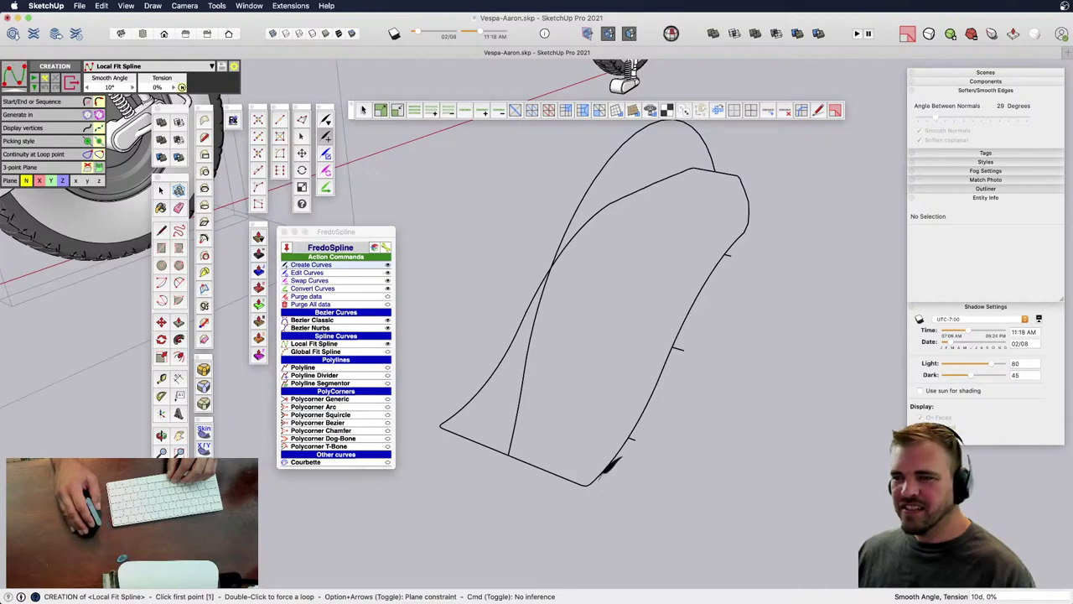
{"action": "left_click", "coordinate": [581, 483]}
{"action": "scroll", "coordinate": [580, 483], "scroll_direction": "up", "scroll_amount": 3}
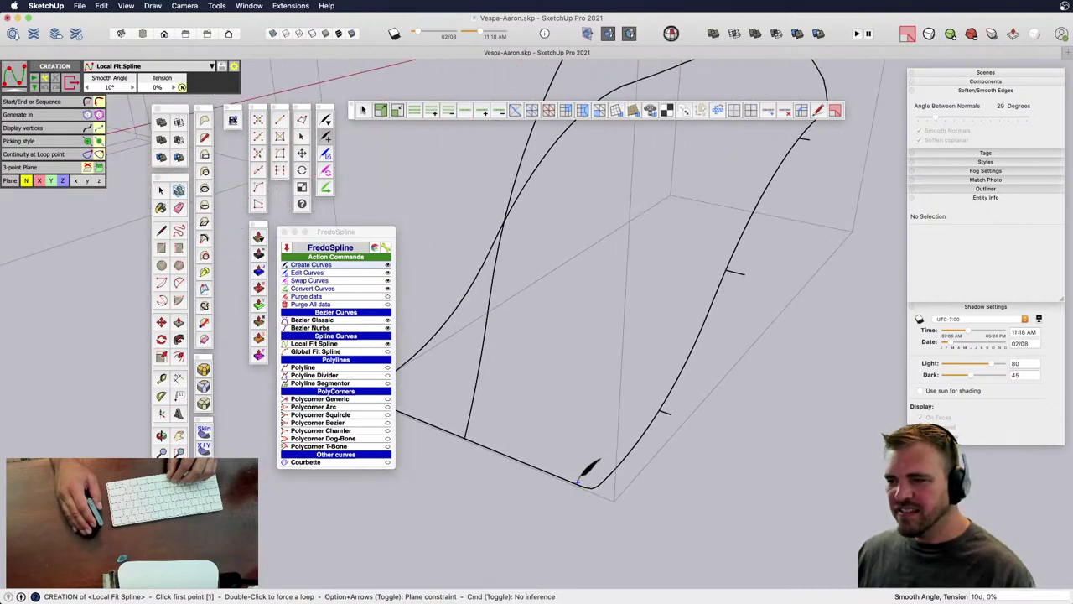
{"action": "left_click", "coordinate": [561, 478]}
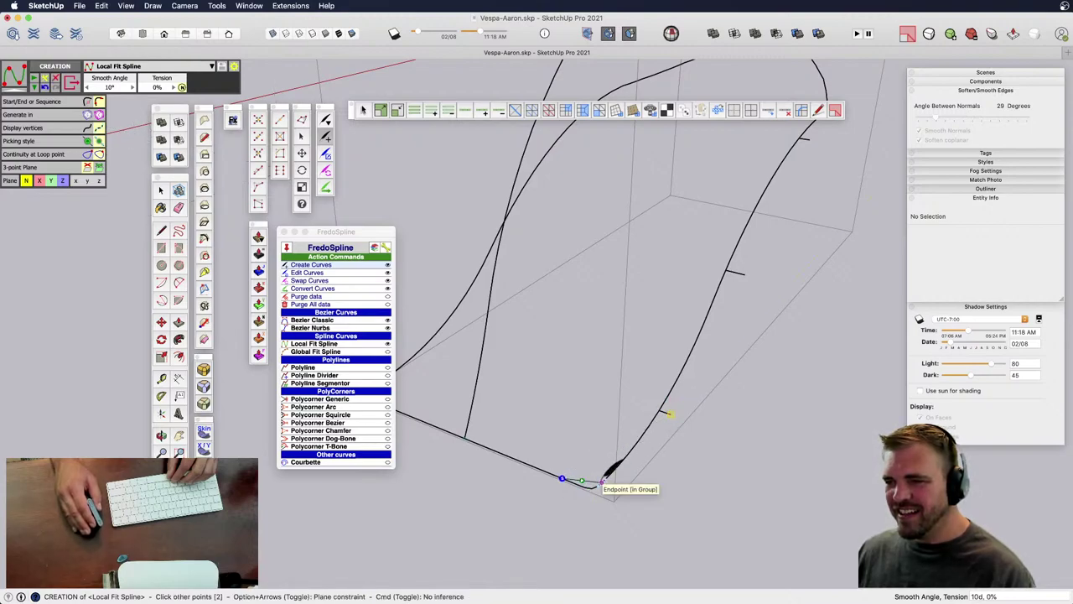
{"action": "scroll", "coordinate": [604, 477], "scroll_direction": "up", "scroll_amount": 2}
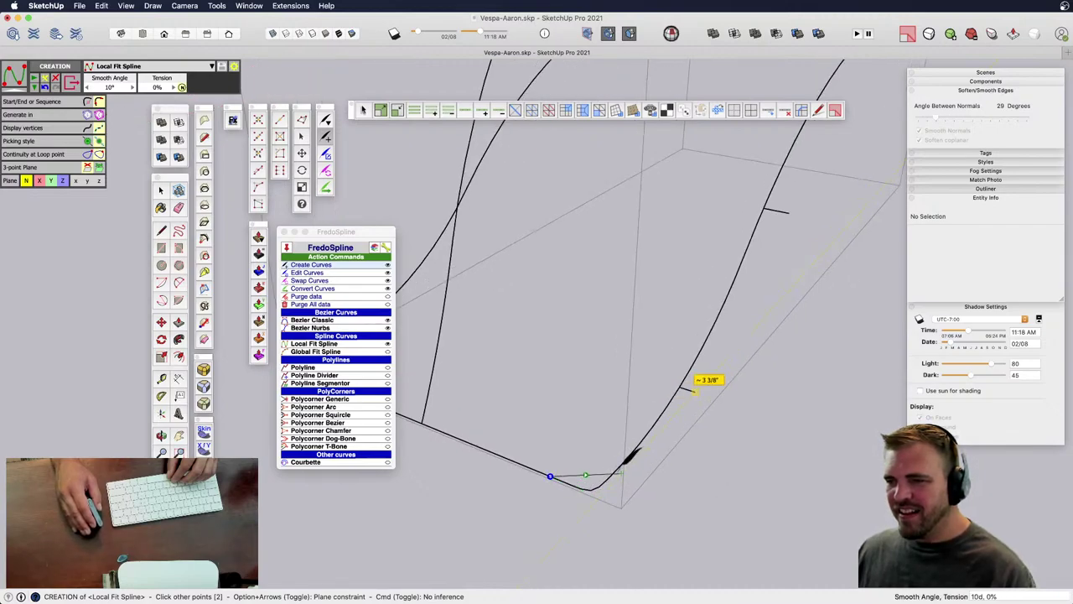
{"action": "scroll", "coordinate": [612, 468], "scroll_direction": "up", "scroll_amount": 2}
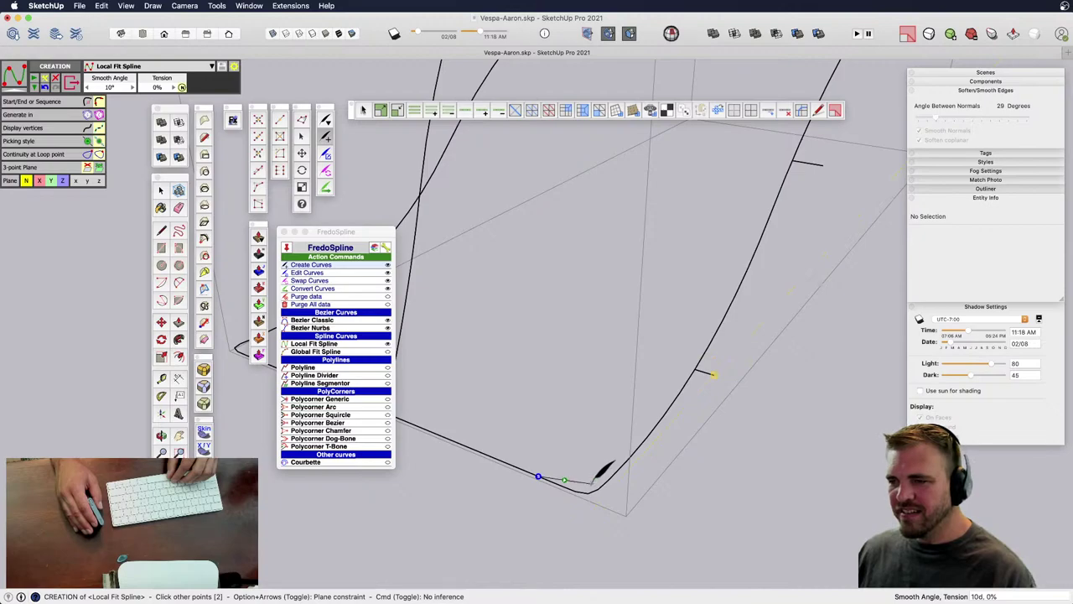
{"action": "left_click", "coordinate": [576, 487]}
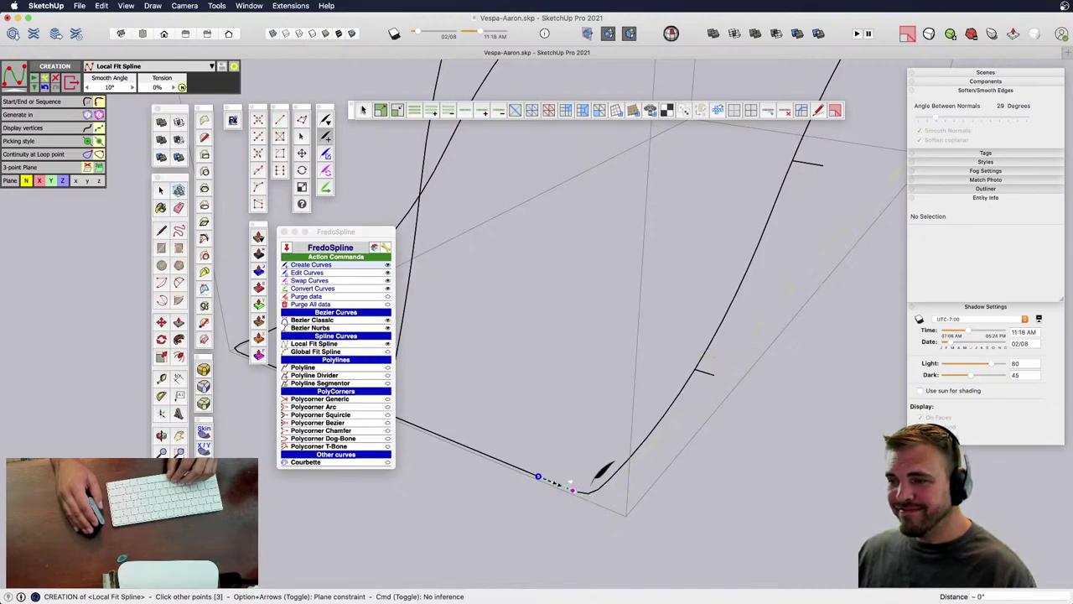
{"action": "left_click", "coordinate": [713, 375]}
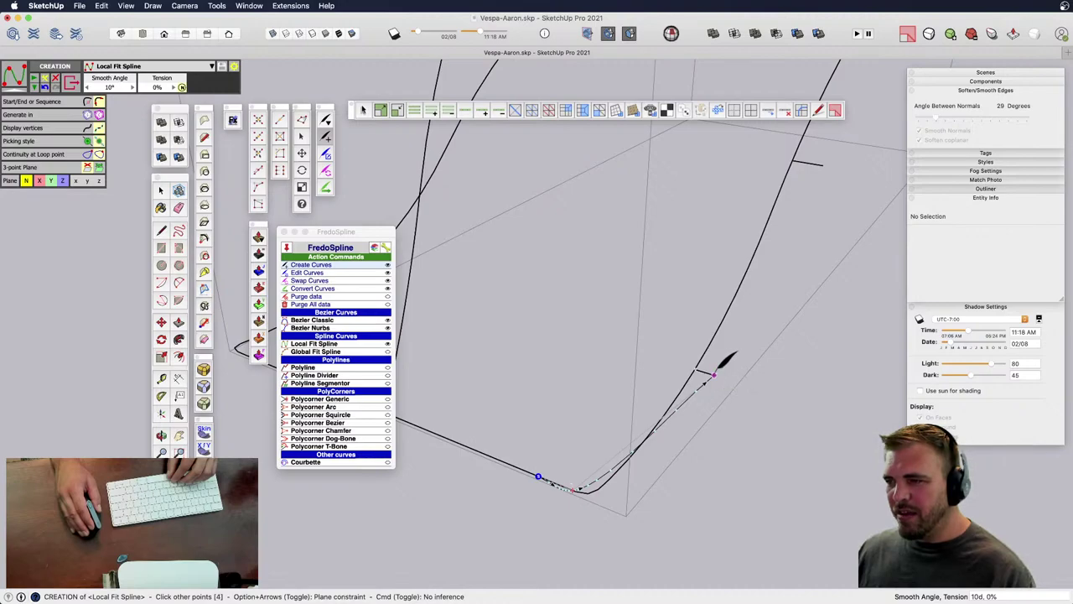
{"action": "middle_click_drag", "start_coordinate": [695, 431], "coordinate": [652, 492]}
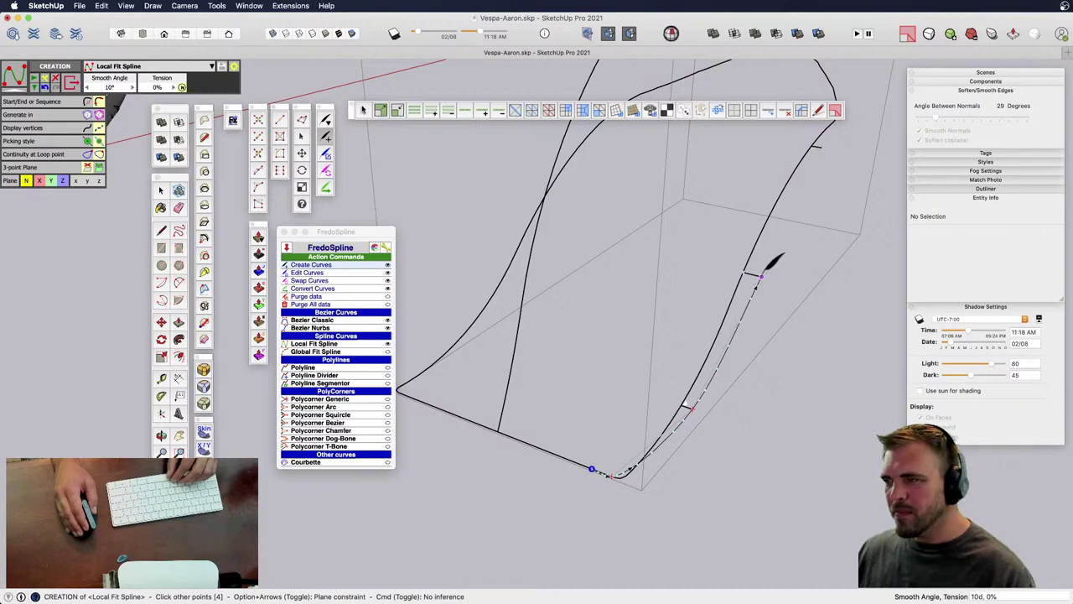
{"action": "left_click", "coordinate": [759, 277]}
- Continue the spline through the upper marker's end and along the upper outline bend, finishing where the arched curve meets the outline
{"action": "middle_click_drag", "start_coordinate": [712, 431], "coordinate": [774, 335]}
{"action": "scroll", "coordinate": [801, 223], "scroll_direction": "up", "scroll_amount": 4}
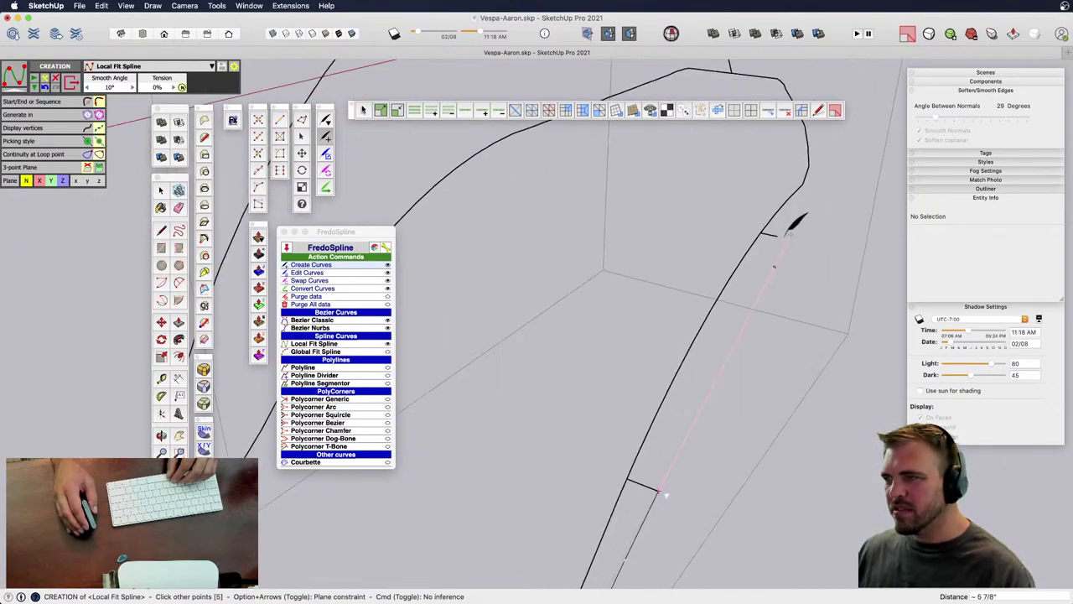
{"action": "left_click", "coordinate": [775, 236]}
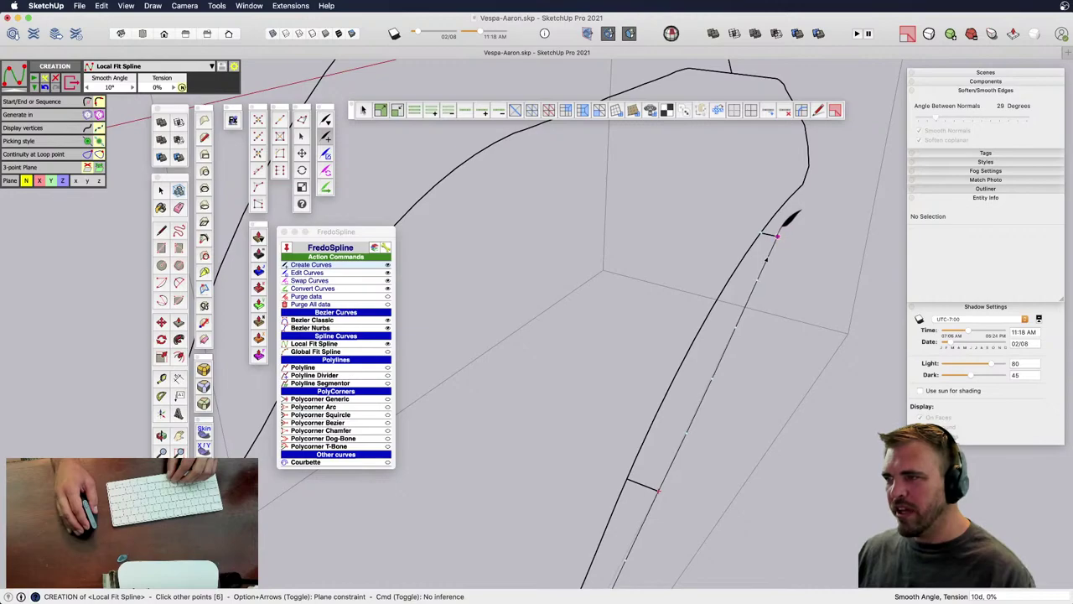
{"action": "left_click", "coordinate": [806, 146]}
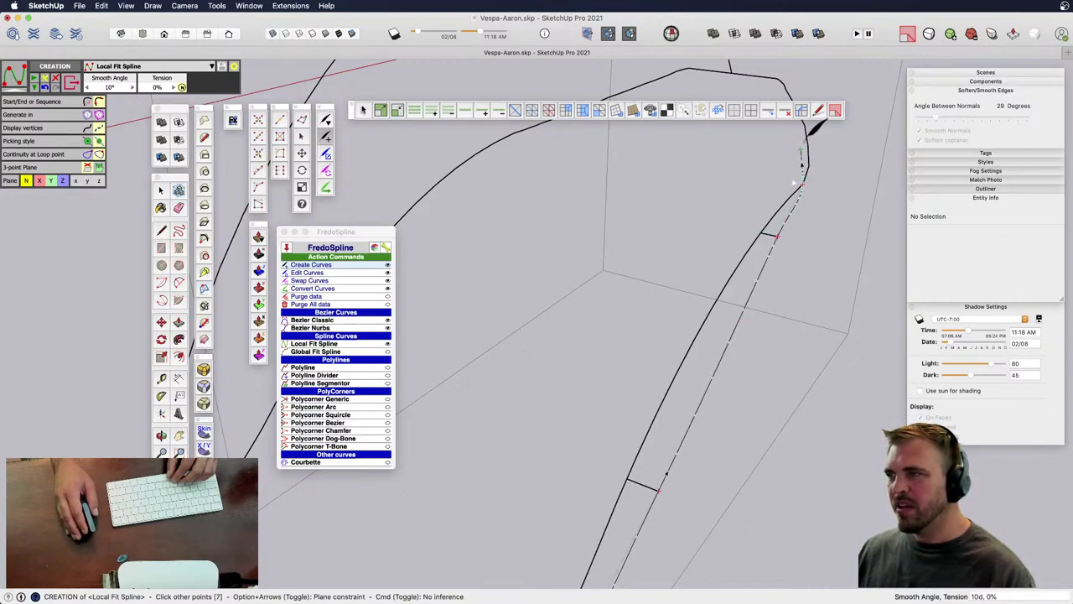
{"action": "left_click", "coordinate": [805, 131]}
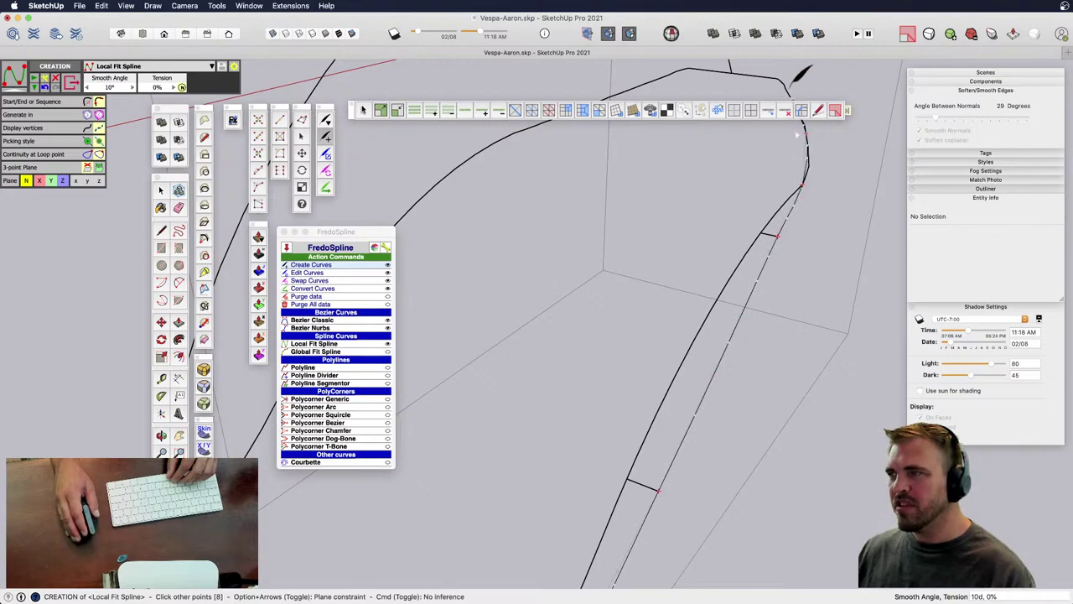
{"action": "left_click", "coordinate": [783, 82]}
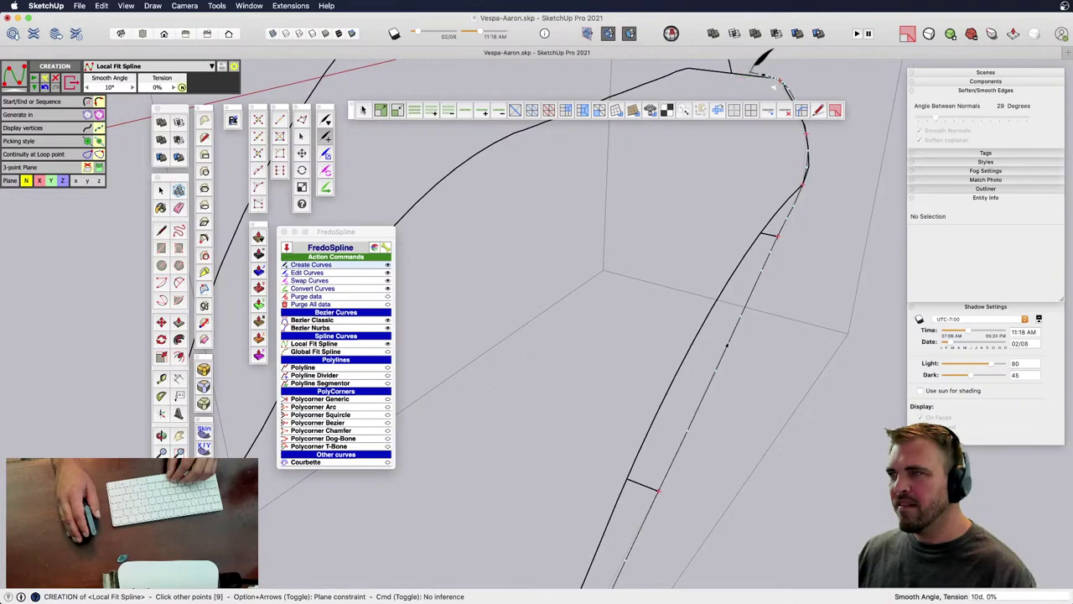
{"action": "scroll", "coordinate": [754, 75], "scroll_direction": "up", "scroll_amount": 5}
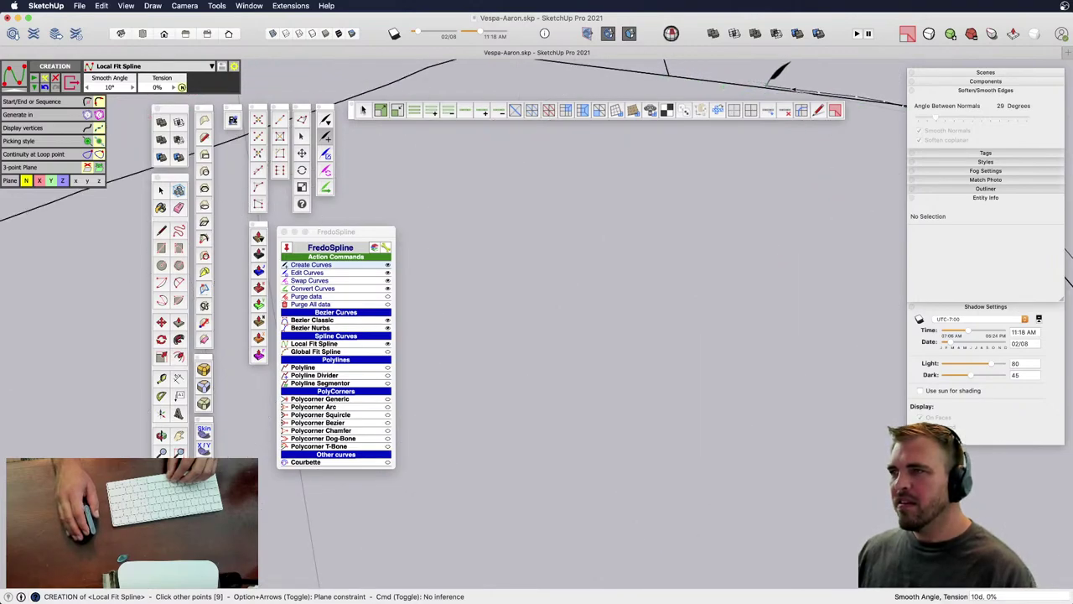
{"action": "left_click", "coordinate": [765, 87]}
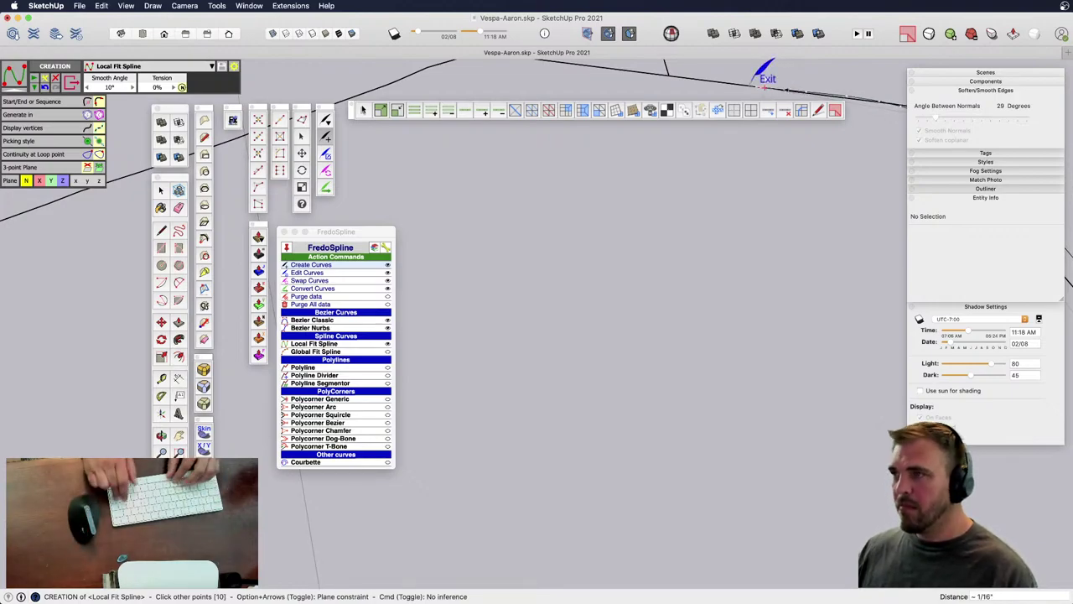
{"action": "key", "text": "Return"}
{"action": "scroll", "coordinate": [765, 93], "scroll_direction": "down", "scroll_amount": 5}
{"action": "scroll", "coordinate": [668, 507], "scroll_direction": "down", "scroll_amount": 2}
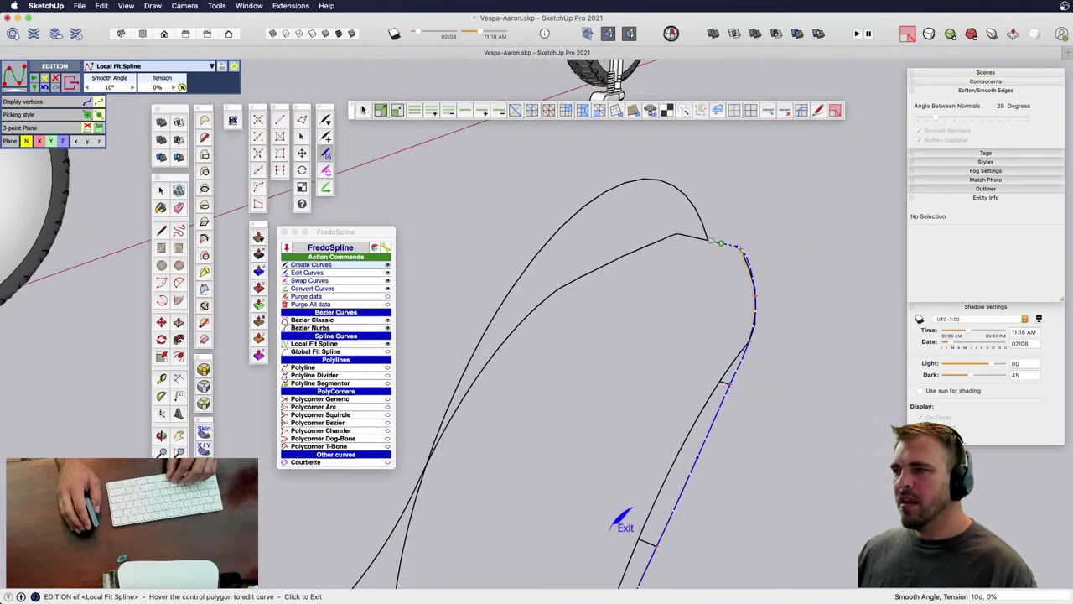
- Finish editing the spline curve and move it about 5" away from the outline along the green axis
{"action": "left_click", "coordinate": [611, 528]}
{"action": "middle_click_drag", "start_coordinate": [612, 528], "coordinate": [698, 426]}
{"action": "left_click", "coordinate": [668, 311]}
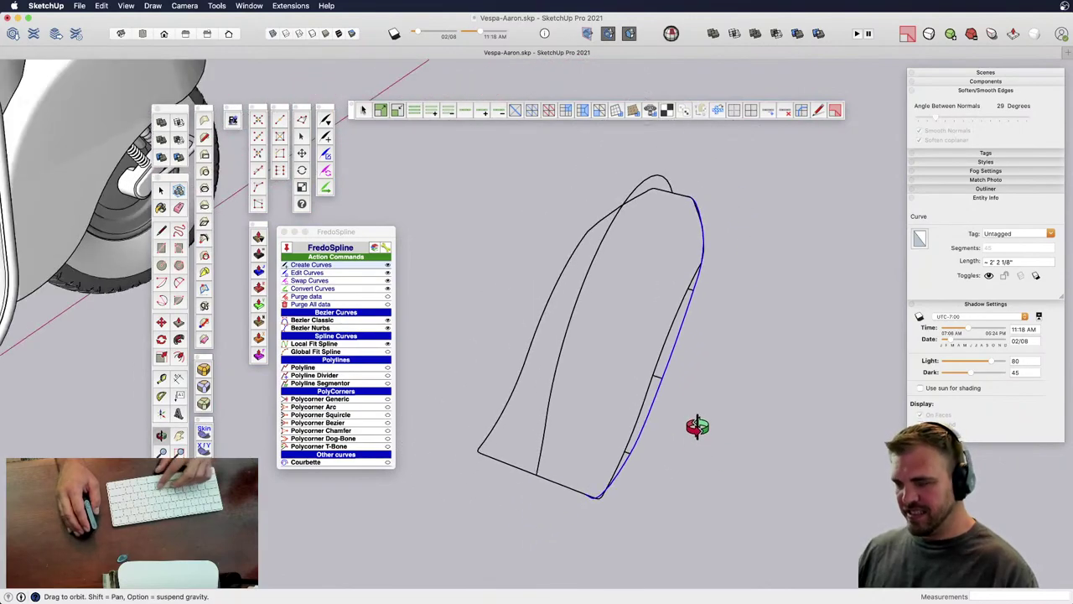
{"action": "key", "text": "m"}
{"action": "left_click", "coordinate": [685, 406]}
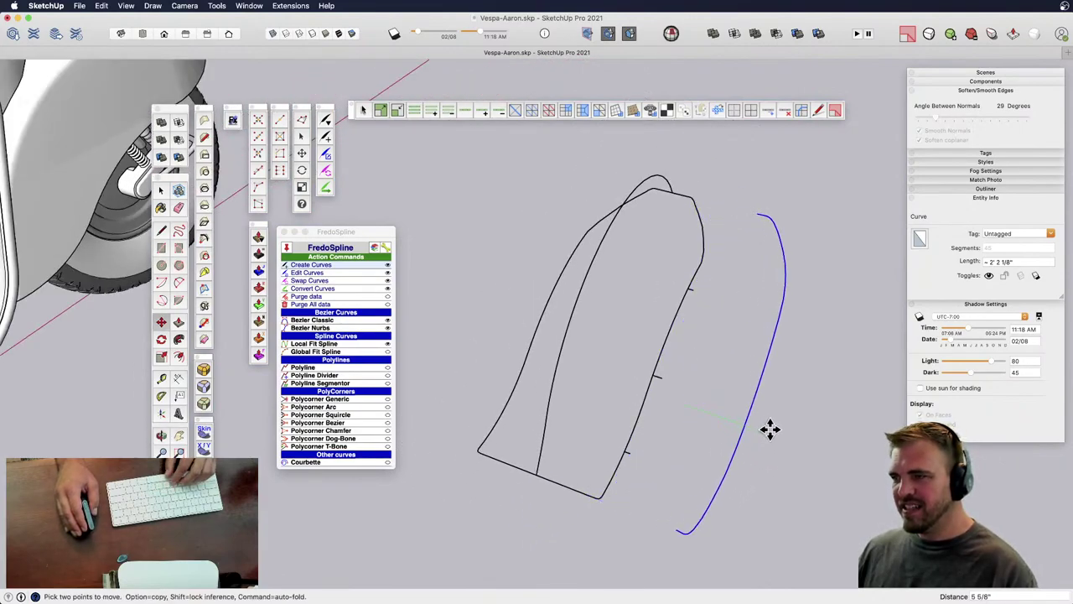
{"action": "key", "text": "space"}
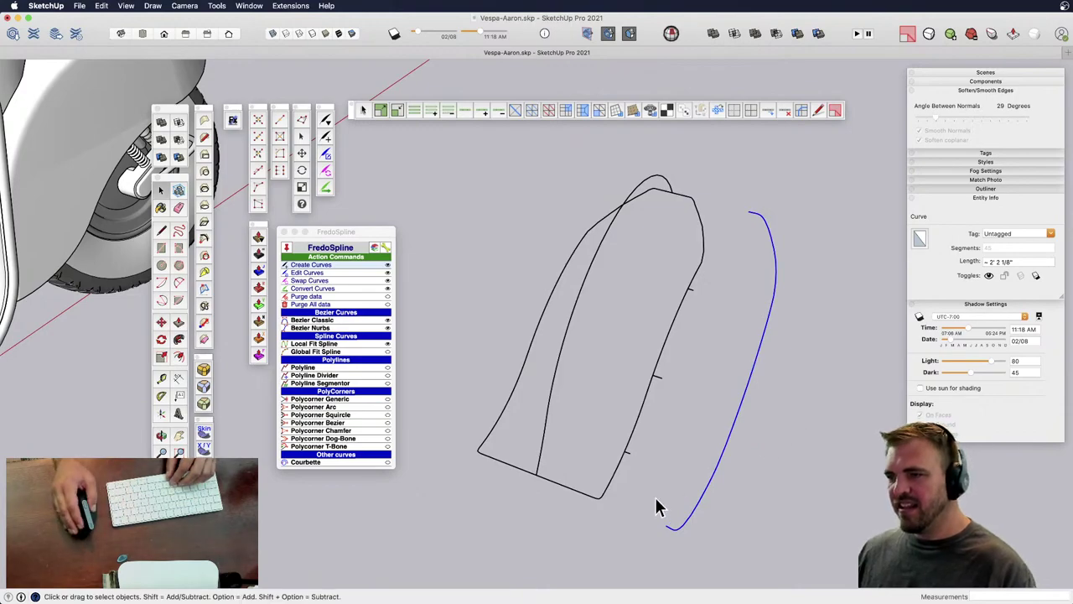
- Open the outline group and erase the short top and bottom edges connecting the outer curve to the inner curve
{"action": "double_click", "coordinate": [553, 484]}
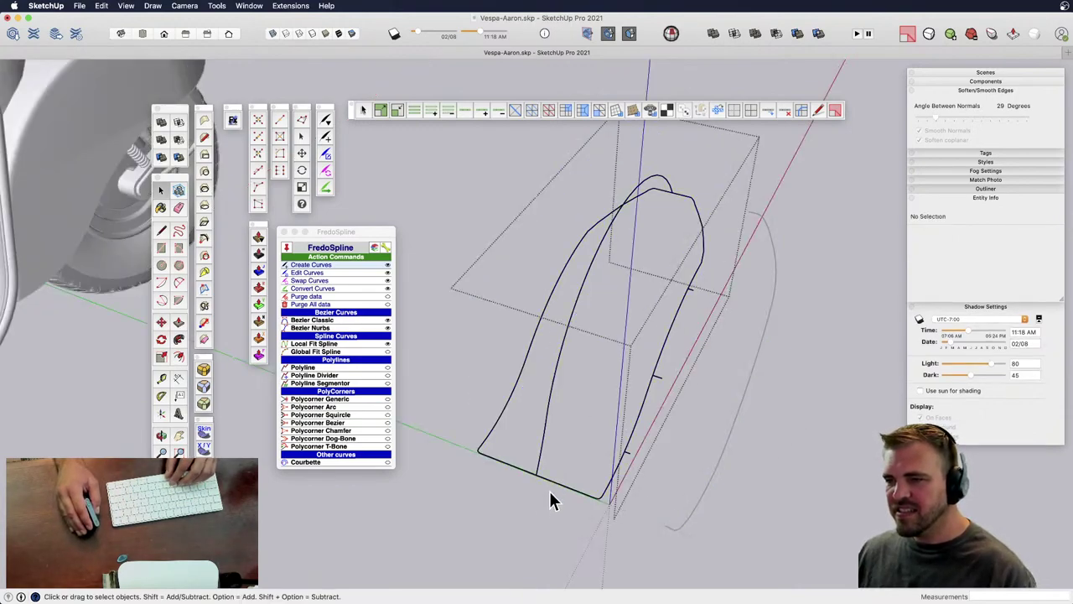
{"action": "right_click", "coordinate": [541, 450]}
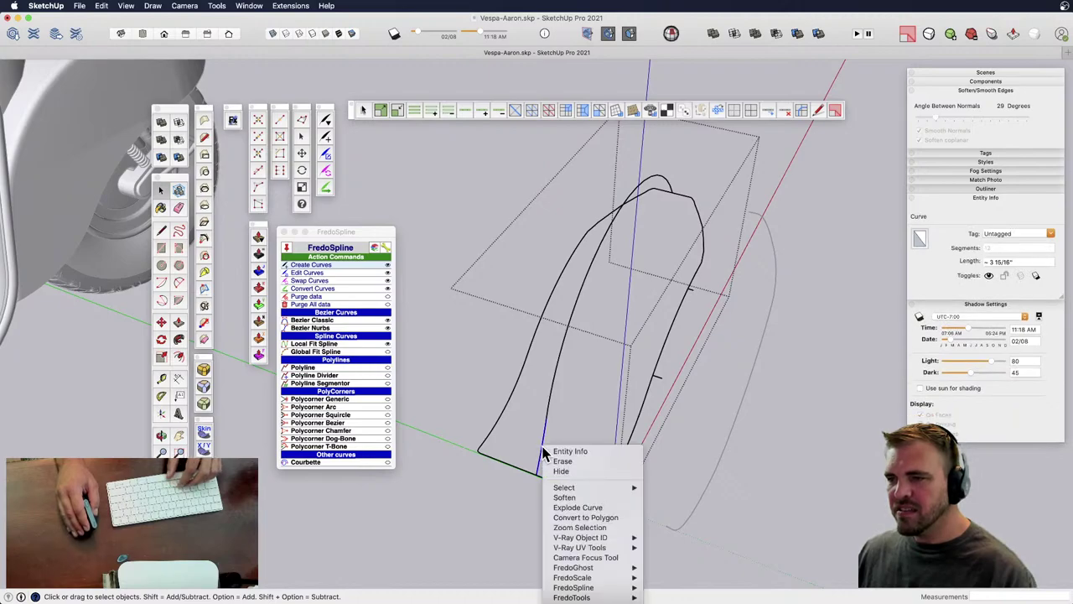
{"action": "left_click", "coordinate": [547, 451]}
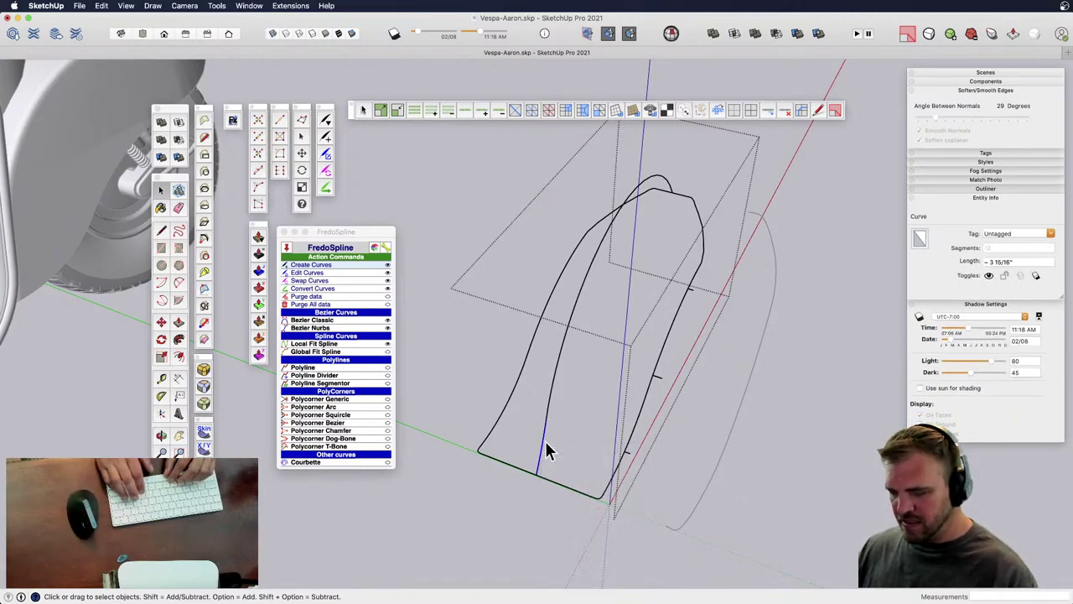
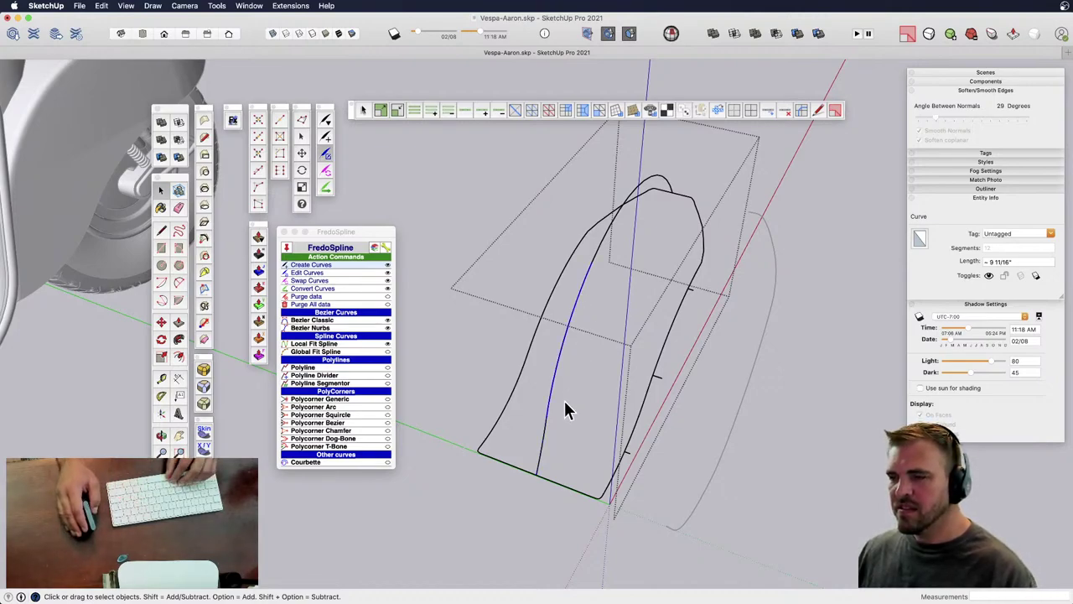
{"action": "left_click", "coordinate": [539, 444]}
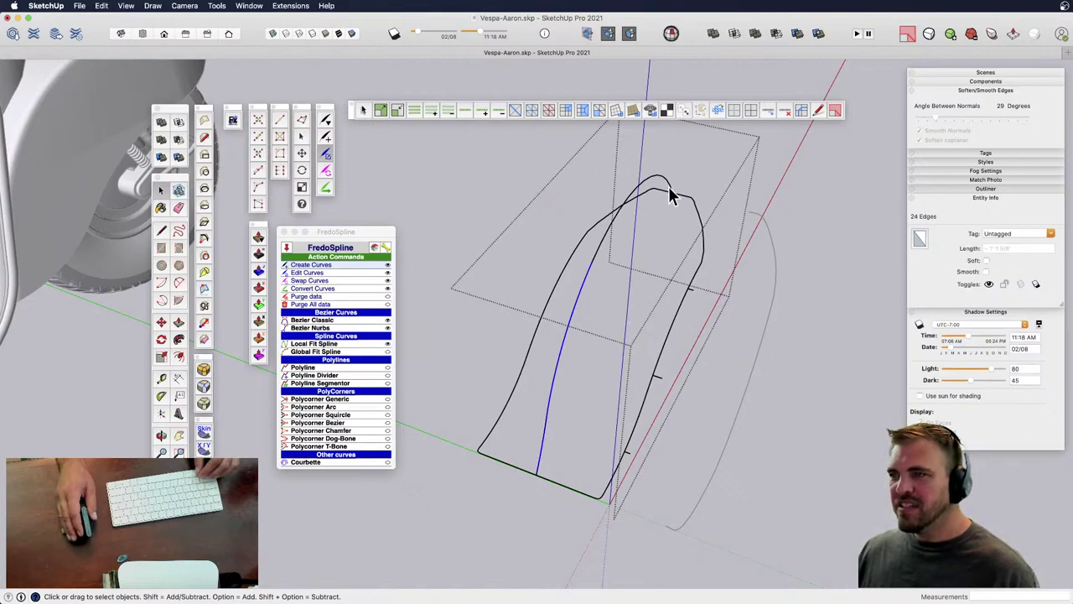
{"action": "key", "text": "e"}
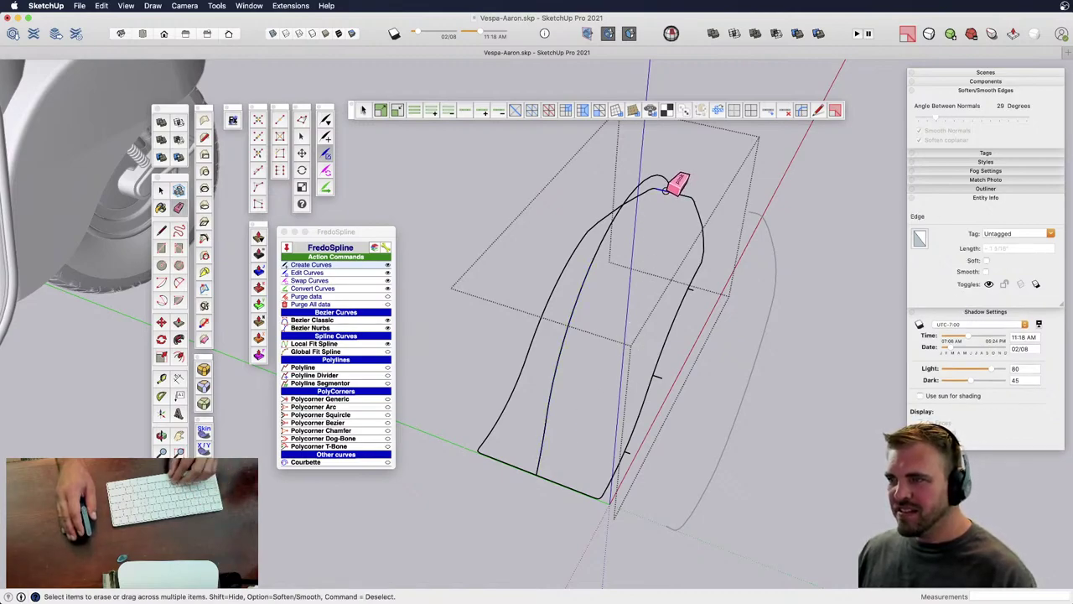
{"action": "left_click", "coordinate": [541, 468]}
{"action": "key", "text": "space"}
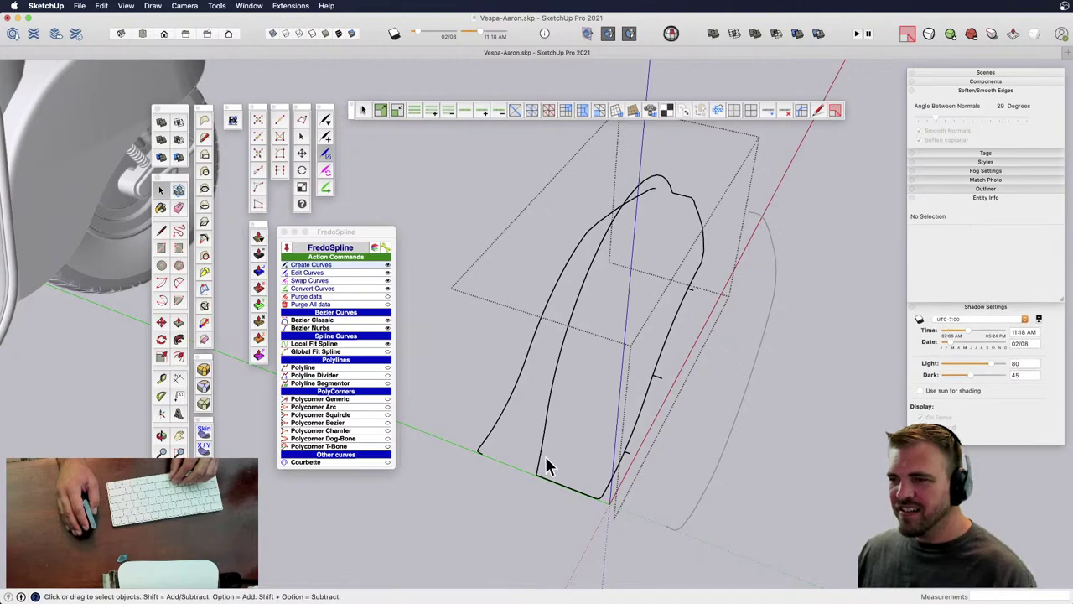
- Delete the old side edges of the outline next to the moved spline, including the base corner and the short tick lines
{"action": "key", "text": "e"}
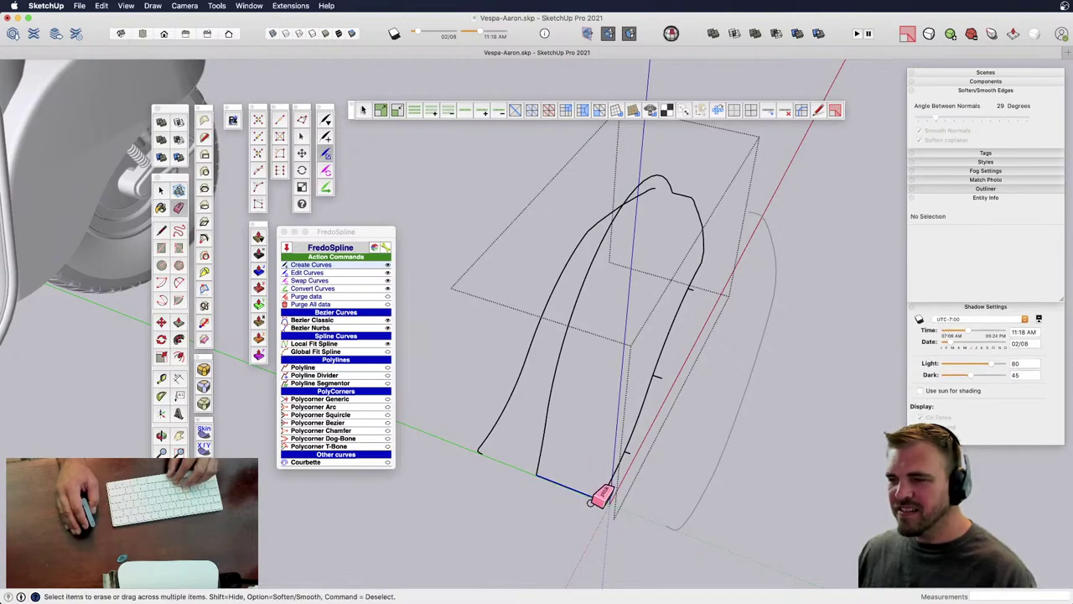
{"action": "key", "text": "super+z"}
{"action": "key", "text": "space"}
{"action": "left_click_drag", "start_coordinate": [581, 496], "coordinate": [622, 533]}
{"action": "key", "text": "Delete"}
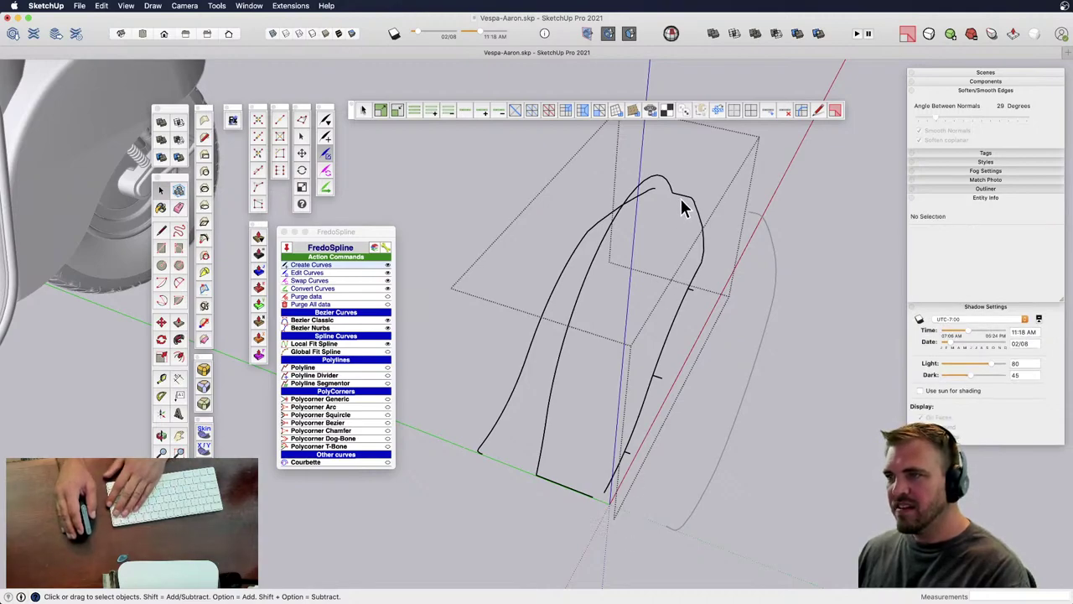
{"action": "key", "text": "Delete"}
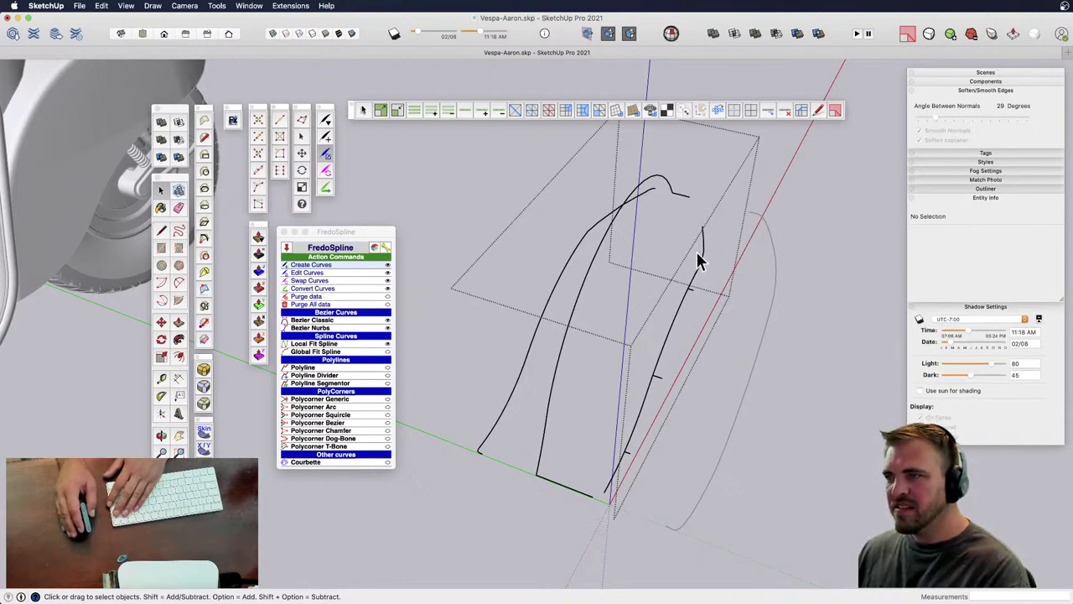
{"action": "left_click_drag", "start_coordinate": [657, 220], "coordinate": [641, 289]}
{"action": "key", "text": "Delete"}
{"action": "key", "text": "Delete"}
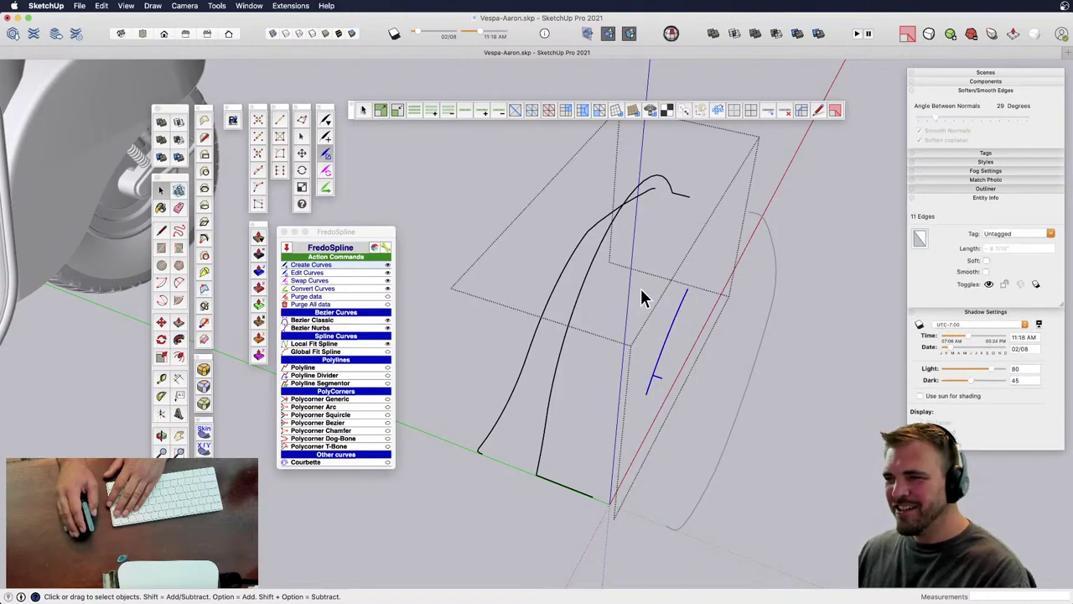
{"action": "key", "text": "Delete"}
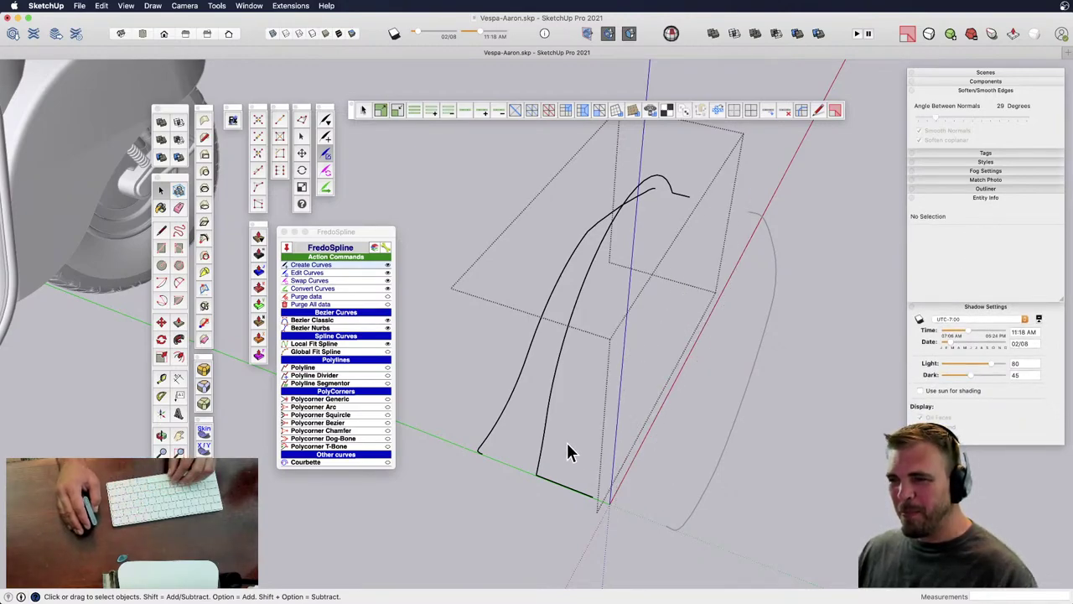
- Delete the leftover outer curve on the opposite side of the outline and leave the group
{"action": "left_click", "coordinate": [509, 415]}
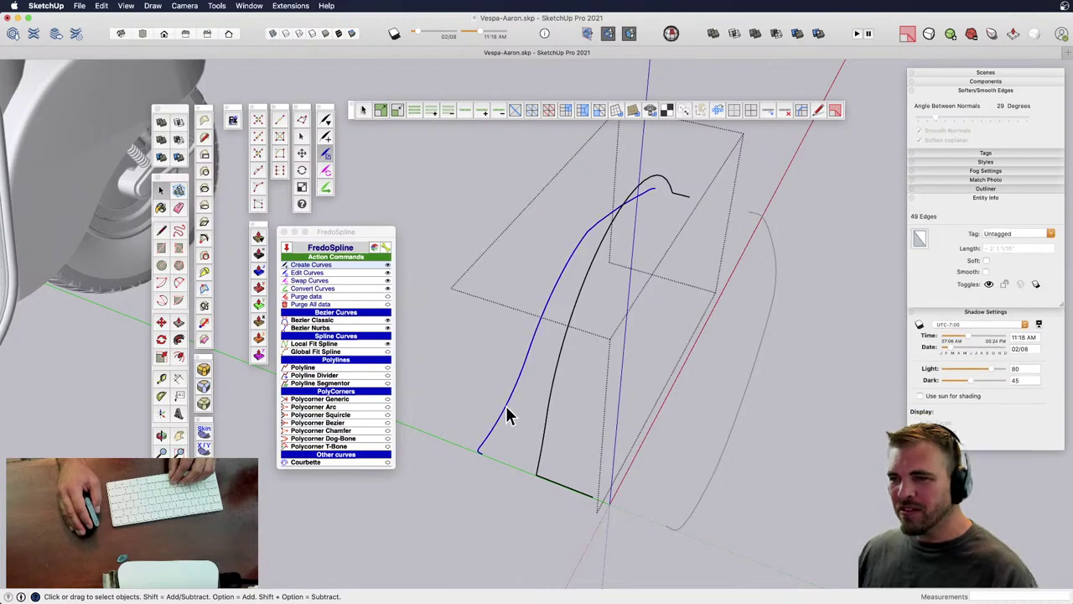
{"action": "key", "text": "Delete"}
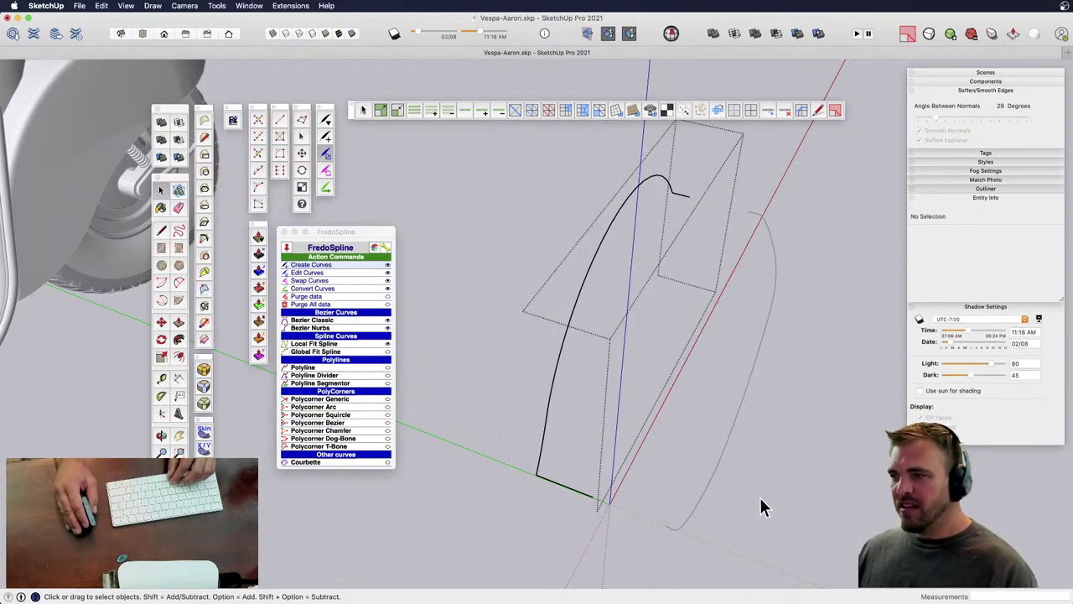
{"action": "left_click", "coordinate": [761, 498]}
- Move the edited spline curve 5" back along the green axis so it closes the outline
{"action": "left_click", "coordinate": [715, 469]}
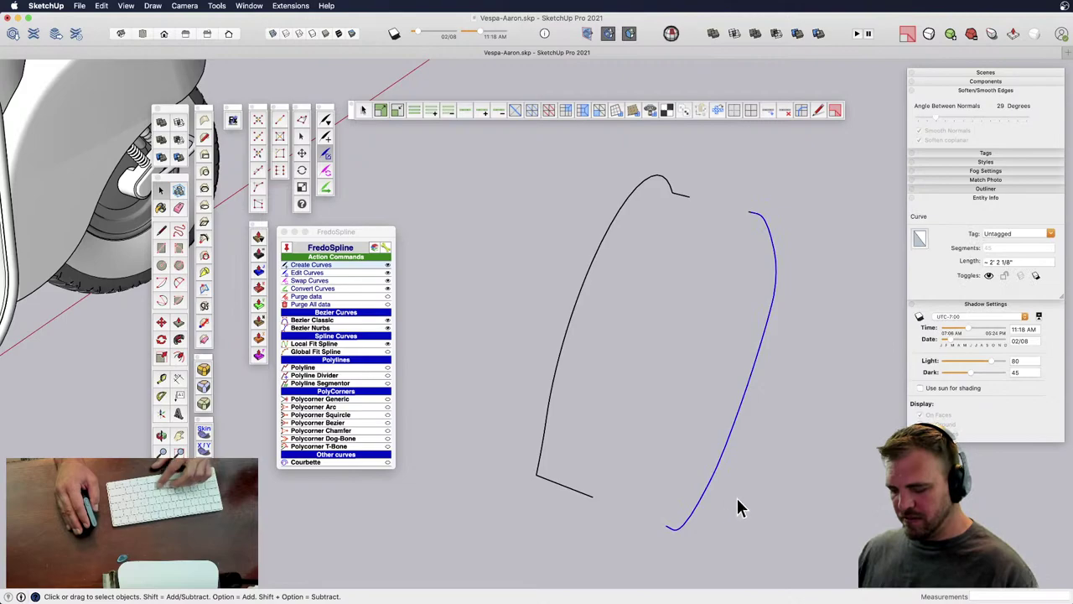
{"action": "key", "text": "m"}
{"action": "left_click", "coordinate": [737, 495]}
{"action": "type", "text": "5.5"}
{"action": "key", "text": "Return"}
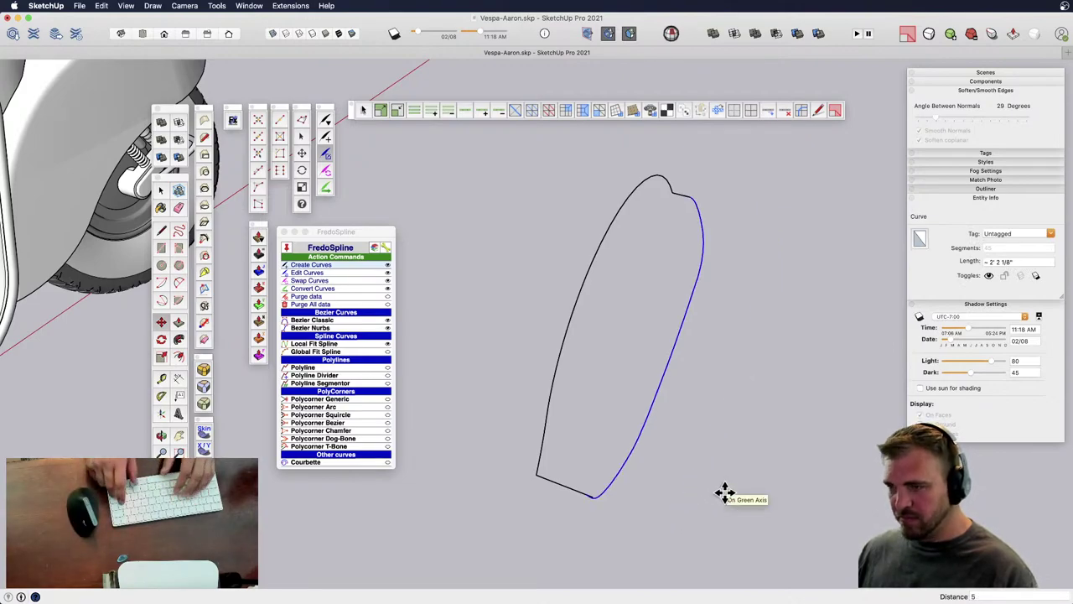
{"action": "key", "text": "space"}
- Explode the outline group at the bottom corner so its edges are loose alongside the spline curve
{"action": "left_click", "coordinate": [624, 507]}
{"action": "scroll", "coordinate": [628, 508], "scroll_direction": "up", "scroll_amount": 5}
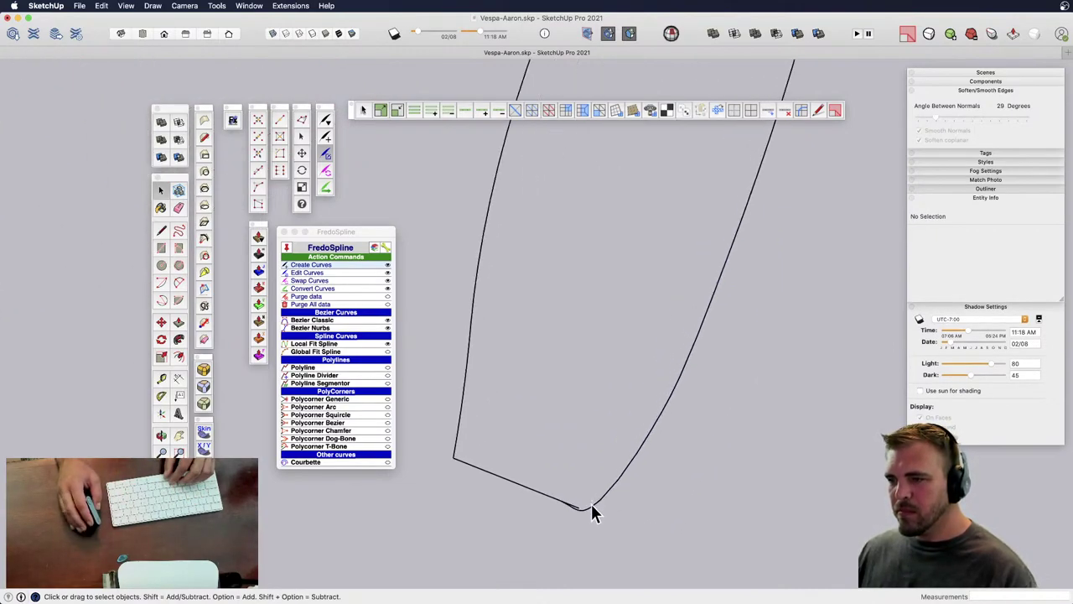
{"action": "left_click", "coordinate": [596, 509]}
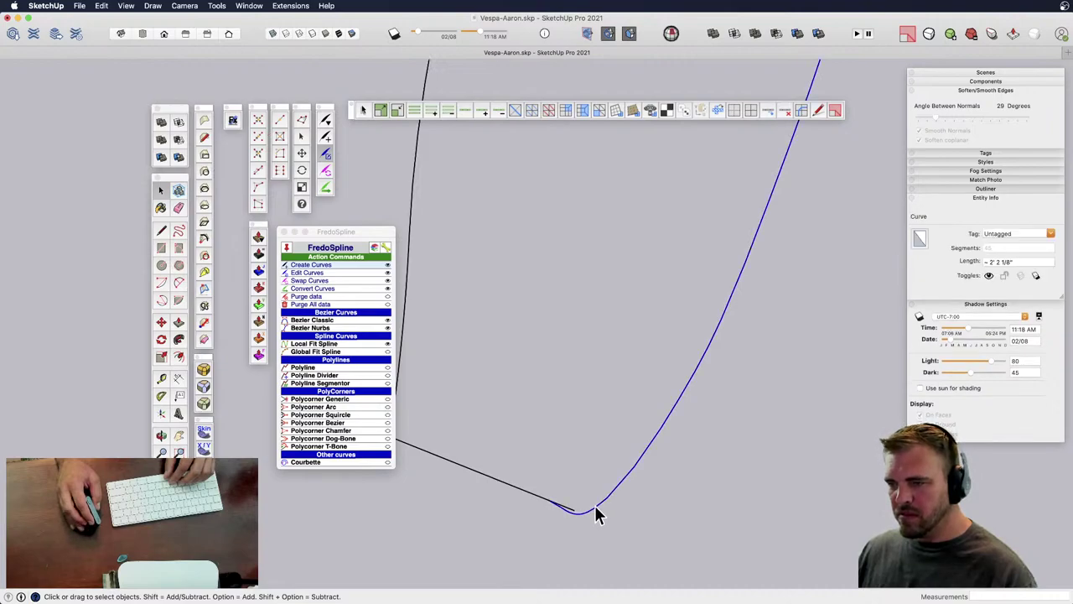
{"action": "scroll", "coordinate": [595, 515], "scroll_direction": "up", "scroll_amount": 2}
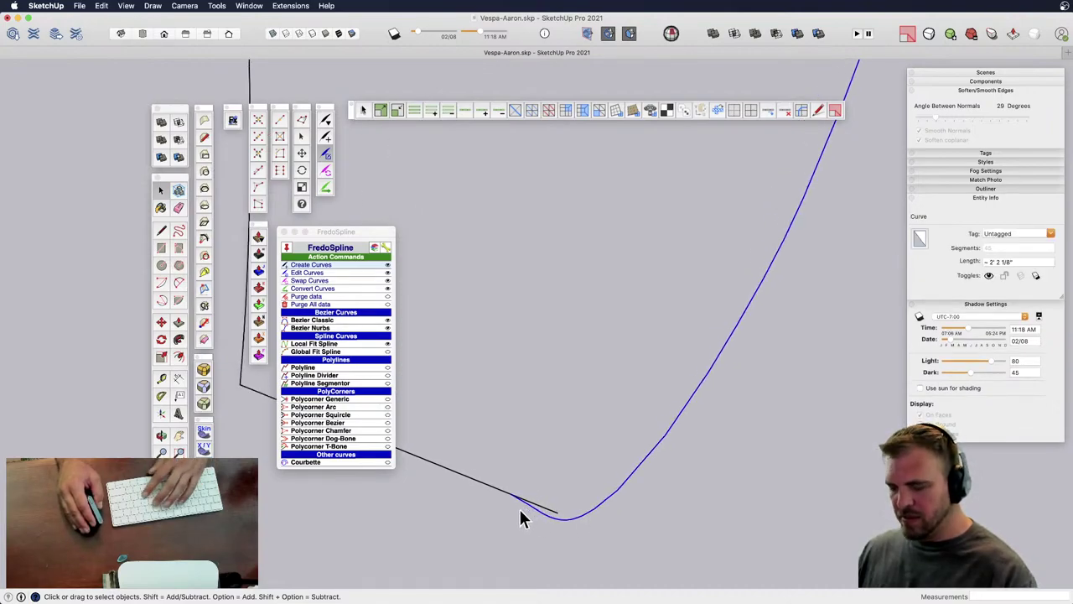
{"action": "left_click", "coordinate": [547, 512]}
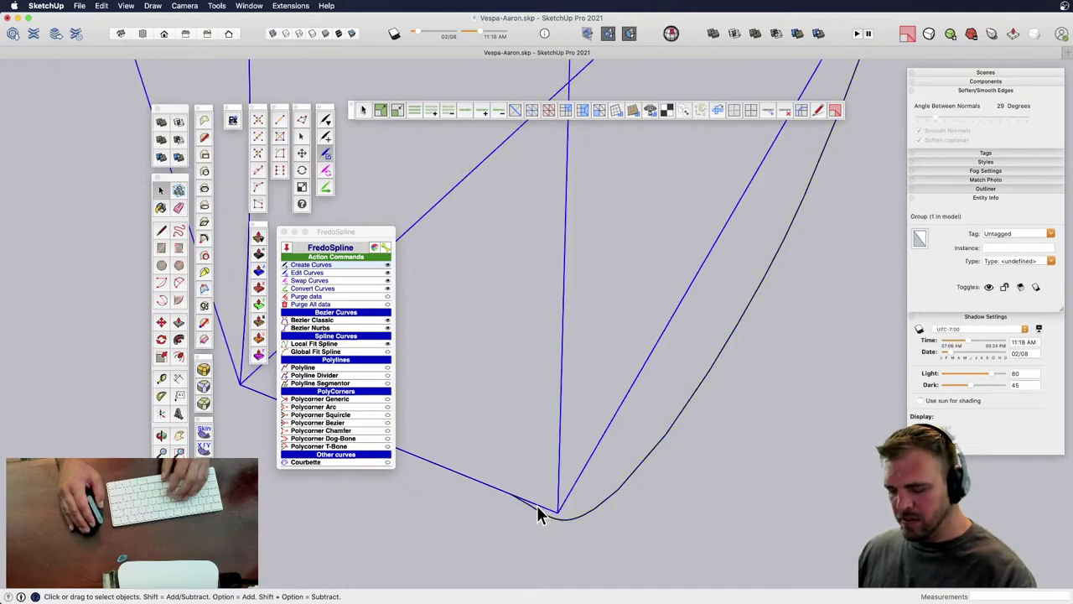
{"action": "key", "text": "x"}
- Draw a straight edge across the outline's bottom corner and erase the overlapping curve and line ends beneath it
{"action": "left_click", "coordinate": [511, 493]}
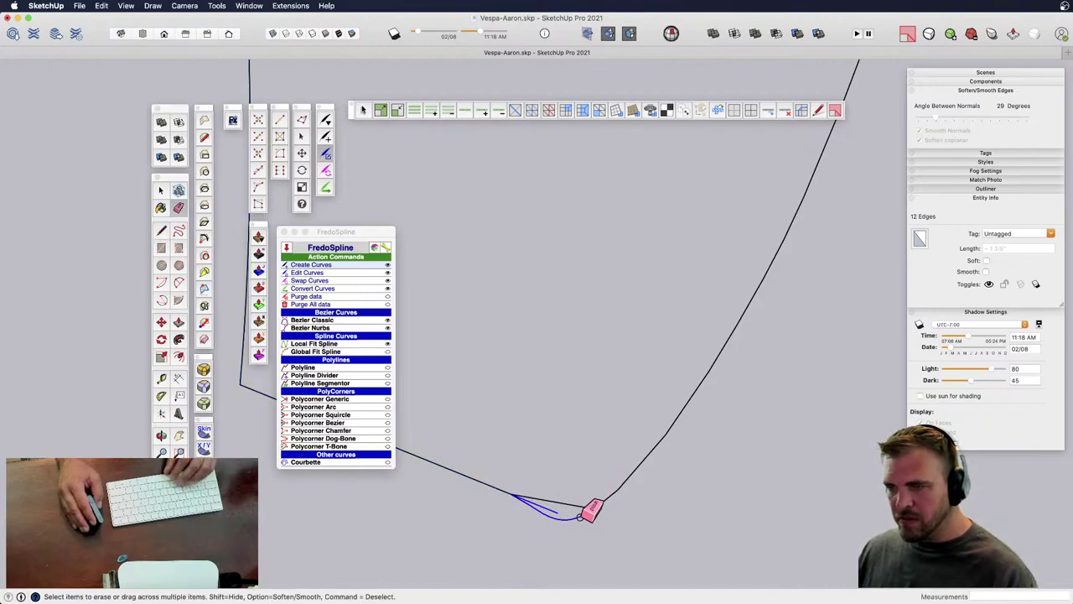
{"action": "left_click", "coordinate": [594, 507]}
{"action": "key", "text": "e"}
{"action": "scroll", "coordinate": [608, 528], "scroll_direction": "down", "scroll_amount": 5}
- Group all edges of the cleaned-up outline and convert the group into a component with the default definition settings
{"action": "middle_click_drag", "start_coordinate": [593, 503], "coordinate": [665, 344], "text": "shift"}
{"action": "mouse_move", "coordinate": [664, 344]}
{"action": "left_mouse_down"}
{"action": "mouse_move", "coordinate": [712, 204]}
{"action": "mouse_move", "coordinate": [735, 213]}
{"action": "mouse_move", "coordinate": [531, 308]}
{"action": "left_mouse_up"}
{"action": "middle_click_drag", "start_coordinate": [532, 308], "coordinate": [592, 358]}
{"action": "scroll", "coordinate": [749, 395], "scroll_direction": "down", "scroll_amount": 5}
{"action": "mouse_move", "coordinate": [592, 357]}
{"action": "left_mouse_down"}
{"action": "mouse_move", "coordinate": [378, 422]}
{"action": "mouse_move", "coordinate": [563, 446]}
{"action": "mouse_move", "coordinate": [604, 384]}
{"action": "mouse_move", "coordinate": [584, 335]}
{"action": "left_mouse_up"}
{"action": "key", "text": "space"}
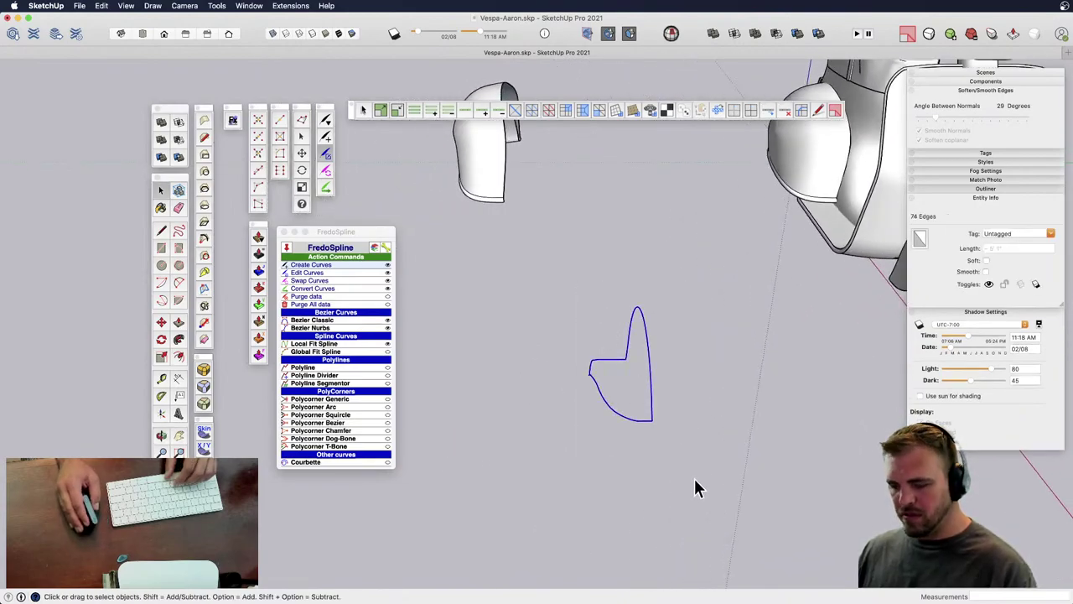
{"action": "key", "text": "g"}
{"action": "middle_click_drag", "start_coordinate": [629, 426], "coordinate": [579, 391], "text": "shift"}
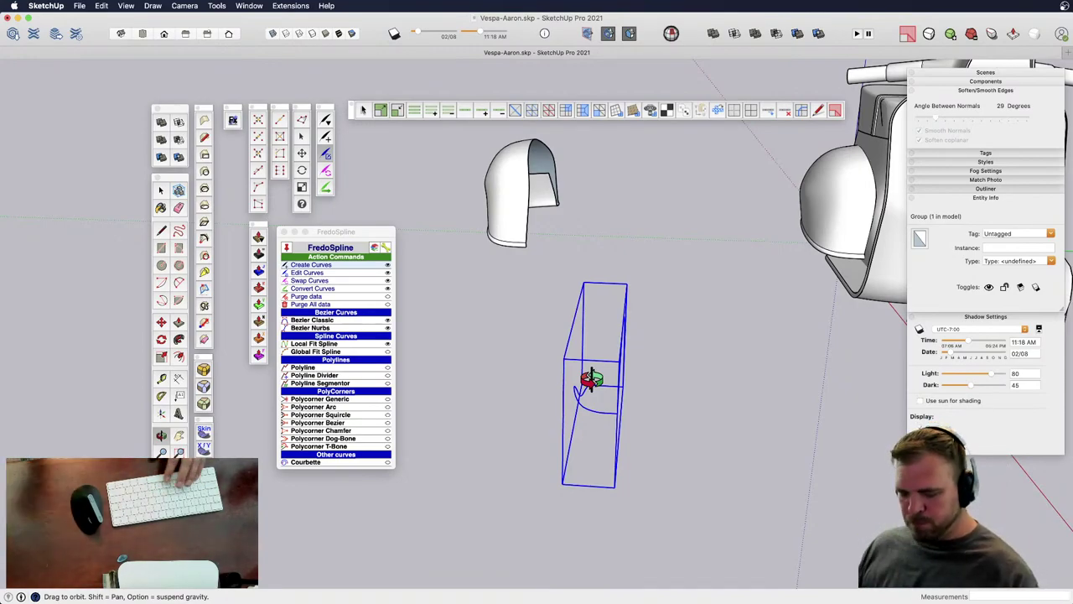
{"action": "left_click_drag", "start_coordinate": [591, 379], "coordinate": [596, 455]}
{"action": "key", "text": "g"}
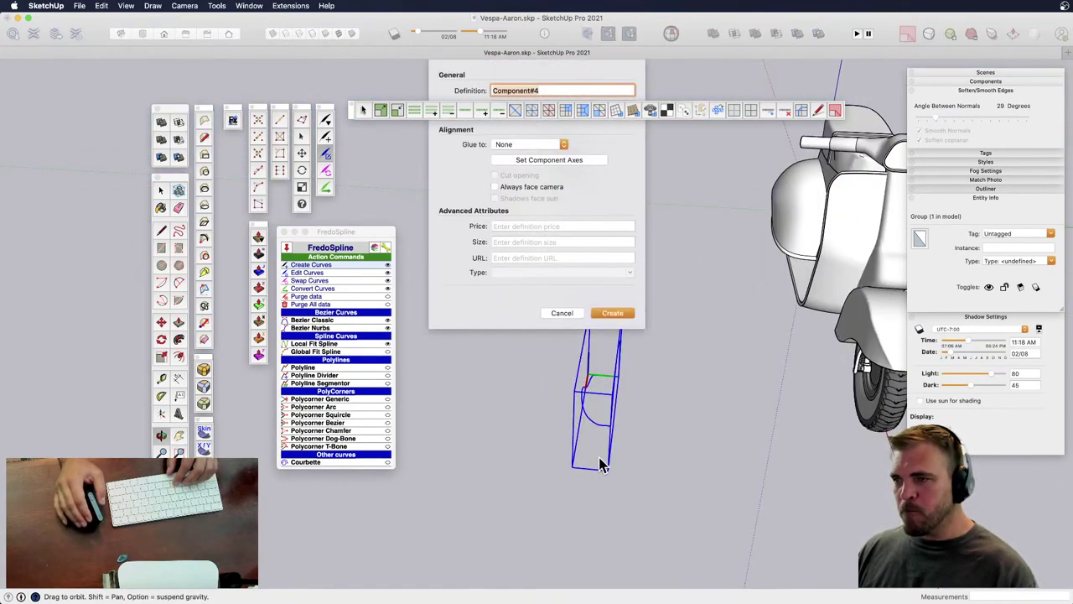
{"action": "key", "text": "Return"}
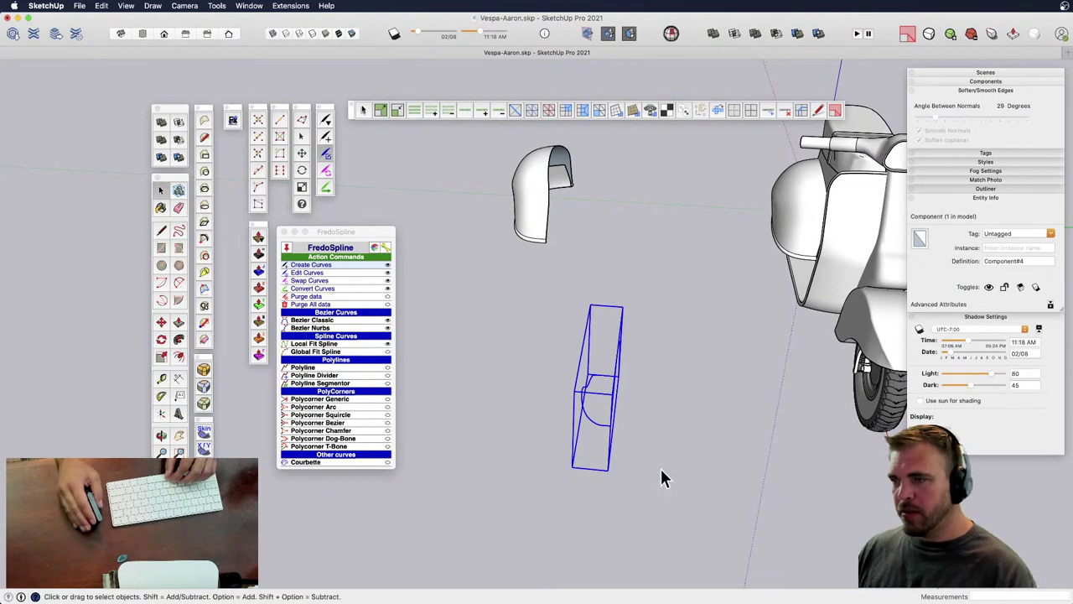
- Copy the outline component about 2' 2" along the green axis, away from the scooter
{"action": "left_click_drag", "start_coordinate": [660, 466], "coordinate": [668, 467]}
{"action": "middle_click_drag", "start_coordinate": [668, 466], "coordinate": [637, 519]}
{"action": "key", "text": "m"}
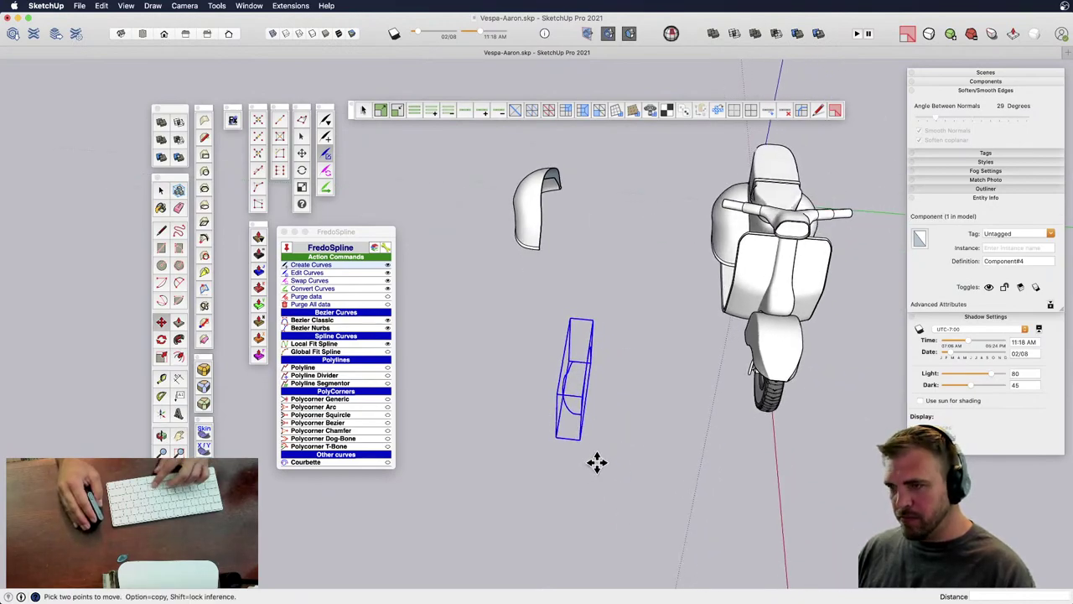
{"action": "left_click", "coordinate": [597, 462]}
{"action": "key", "text": "alt"}
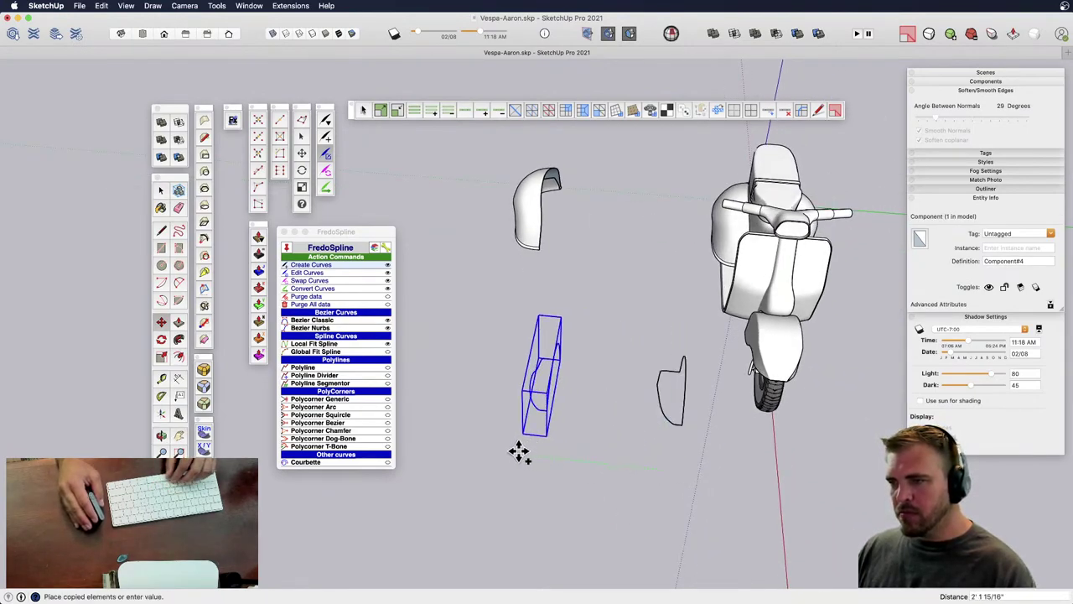
{"action": "left_click", "coordinate": [508, 450]}
- Rotate the copied outline component 135 degrees about the red axis and open it for editing
{"action": "middle_click_drag", "start_coordinate": [522, 400], "coordinate": [556, 318]}
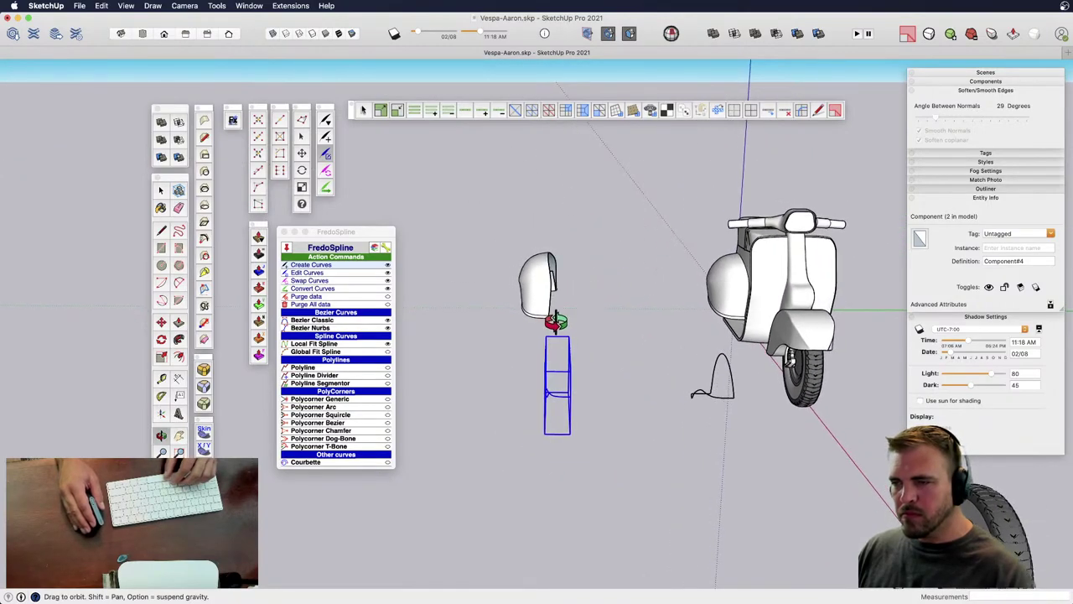
{"action": "key", "text": "q"}
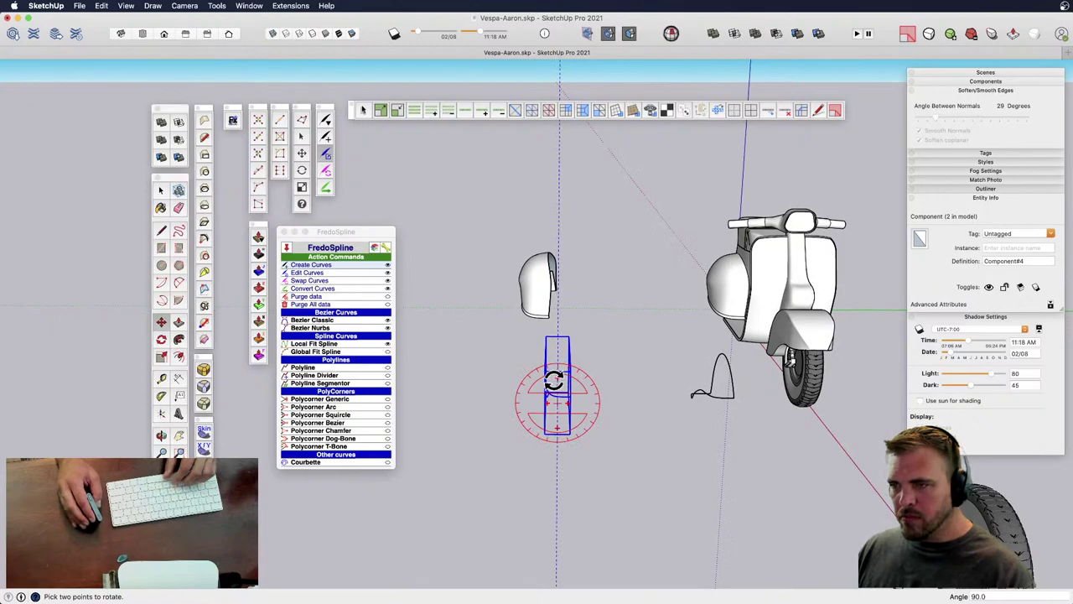
{"action": "left_click", "coordinate": [553, 379]}
{"action": "left_click", "coordinate": [556, 419]}
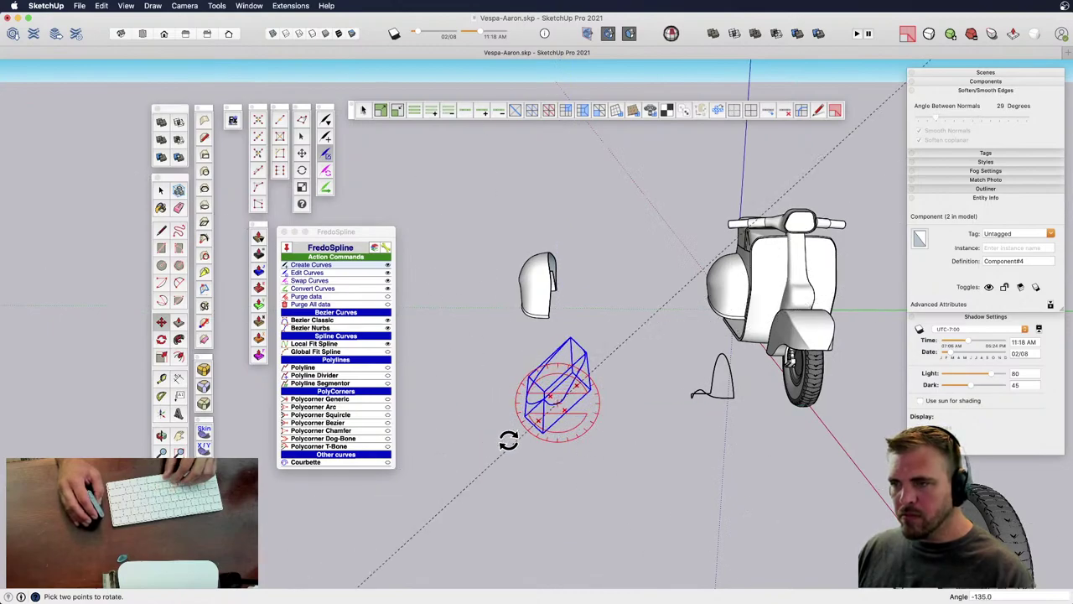
{"action": "left_click", "coordinate": [568, 419]}
{"action": "middle_click_drag", "start_coordinate": [568, 419], "coordinate": [626, 356]}
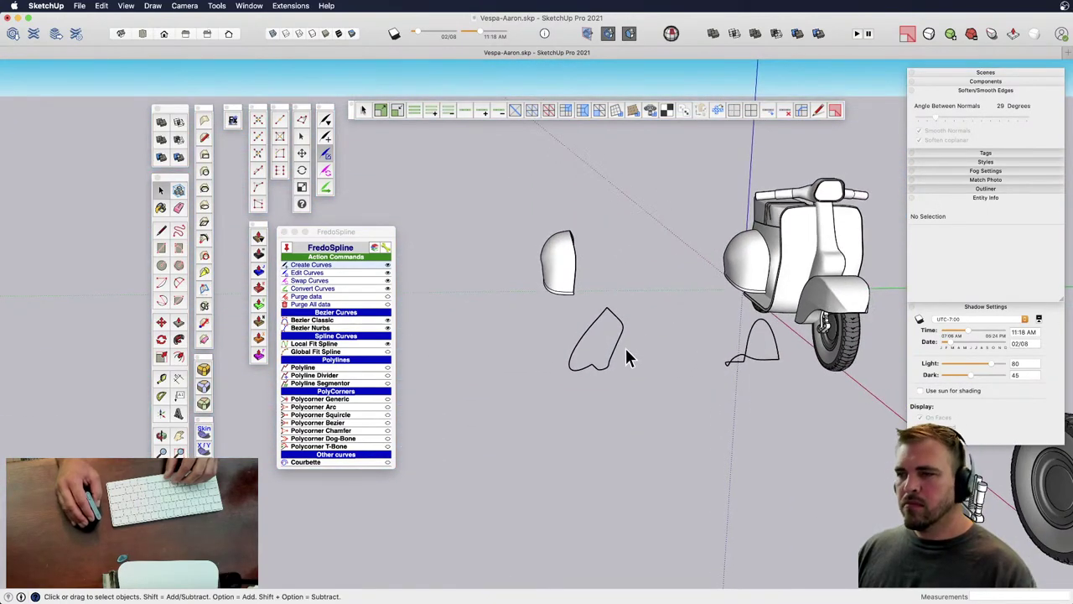
{"action": "left_click", "coordinate": [621, 341]}
{"action": "double_click", "coordinate": [619, 359]}
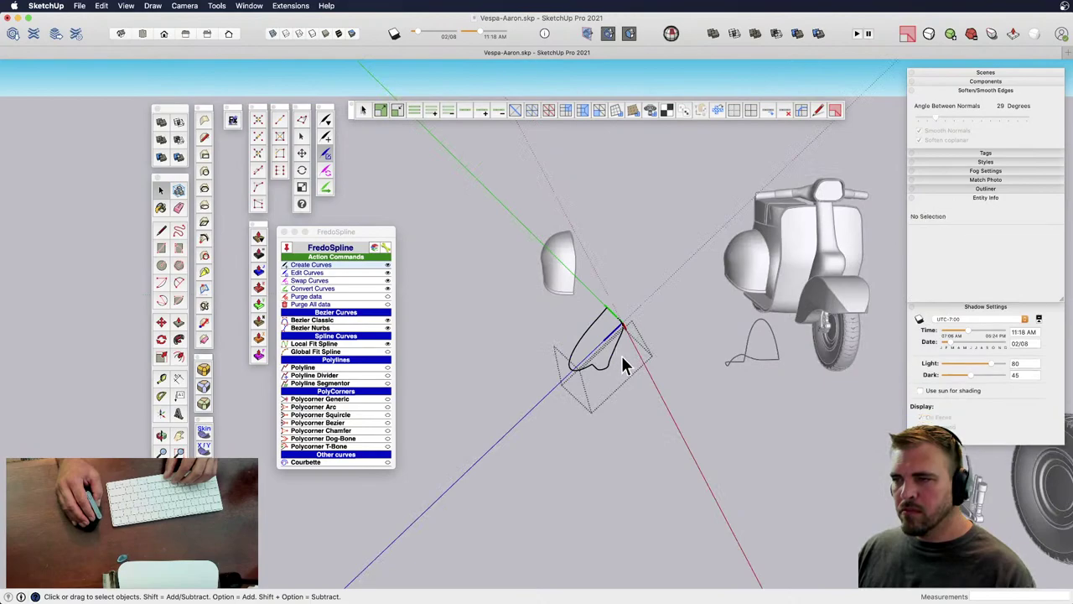
- Close the FredoSpline palette and try to generate a Soap Skin from all edges of the rotated outline
{"action": "left_click_drag", "start_coordinate": [543, 295], "coordinate": [543, 311]}
{"action": "scroll", "coordinate": [613, 339], "scroll_direction": "up", "scroll_amount": 3}
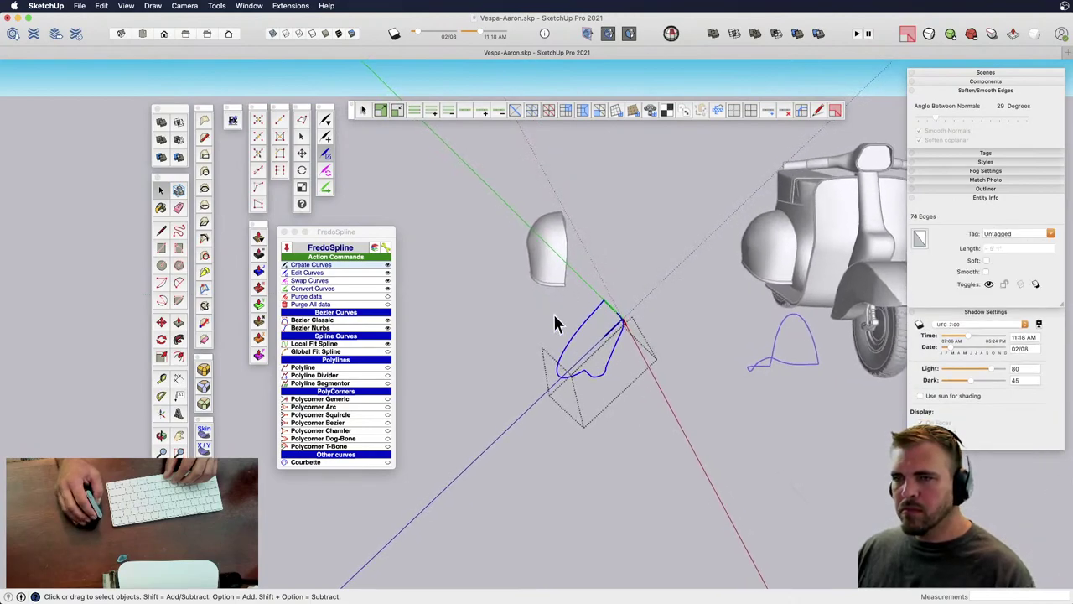
{"action": "left_click", "coordinate": [284, 233]}
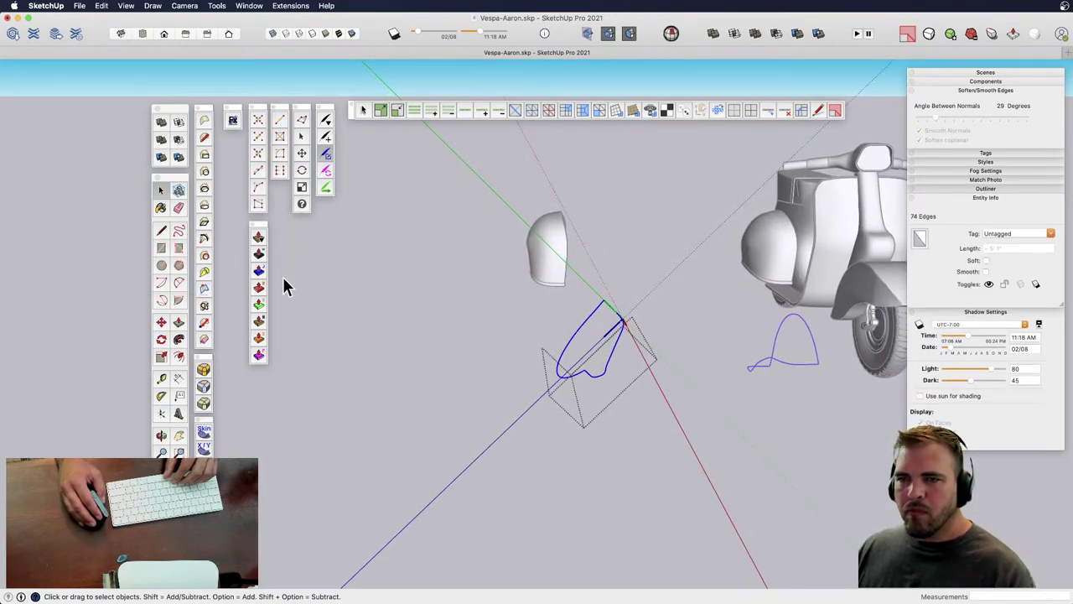
{"action": "left_click", "coordinate": [203, 431]}
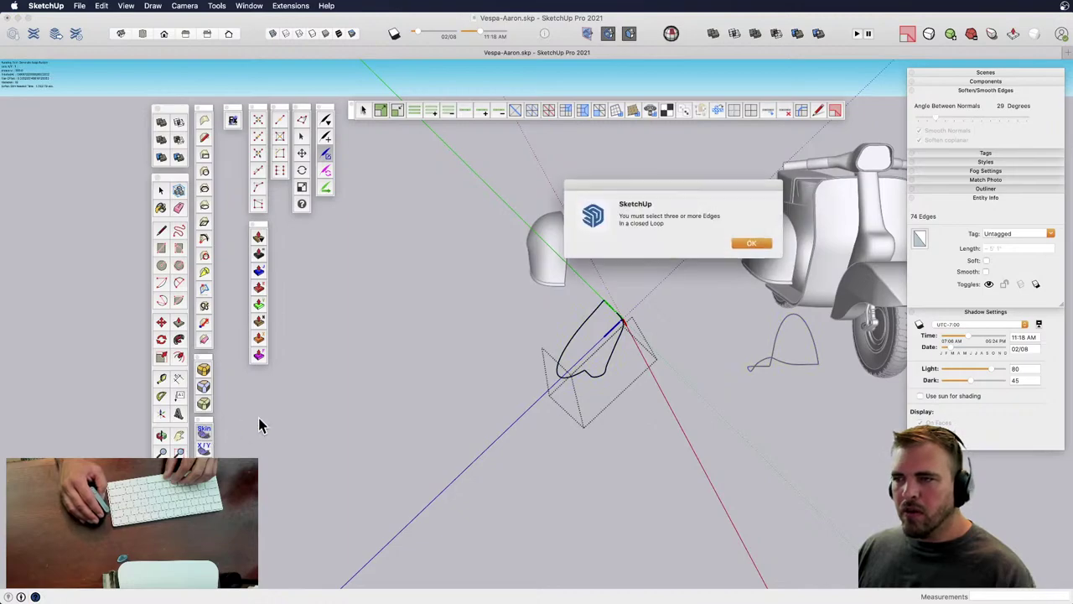
{"action": "left_click", "coordinate": [751, 244]}
- Examine the outline's edges and its bottom corner in both component copies for gaps or stray segments that break the closed loop
{"action": "scroll", "coordinate": [620, 341], "scroll_direction": "up", "scroll_amount": 2}
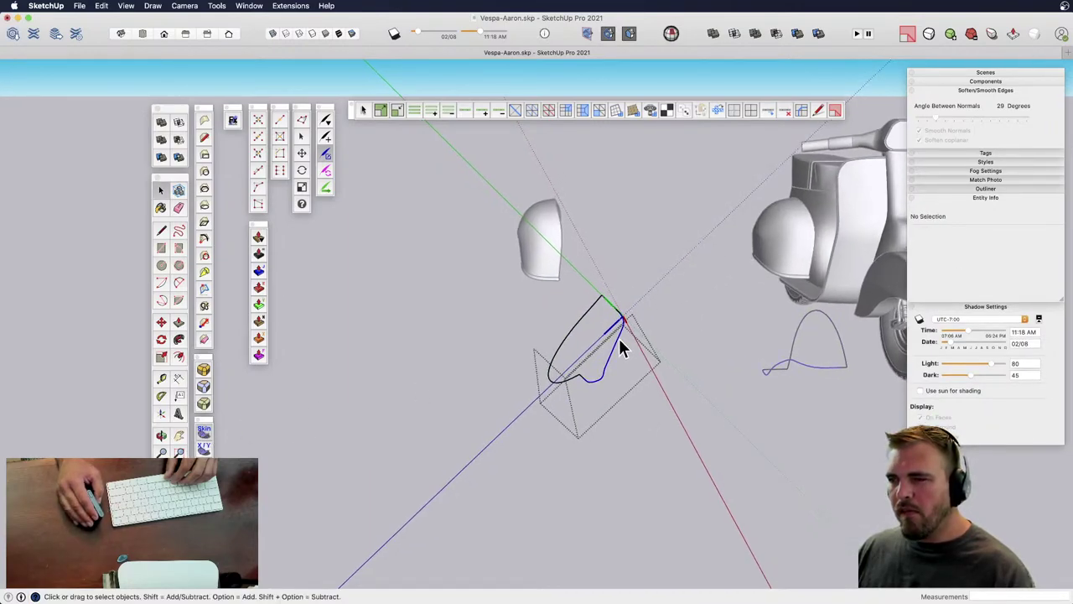
{"action": "triple_click", "coordinate": [618, 344]}
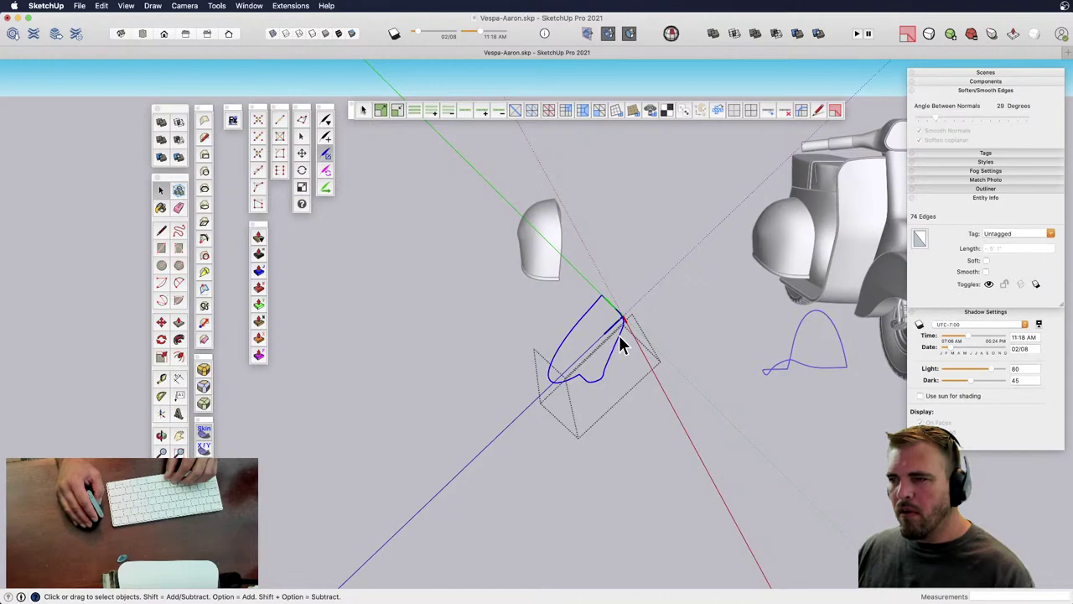
{"action": "scroll", "coordinate": [621, 342], "scroll_direction": "up", "scroll_amount": 5}
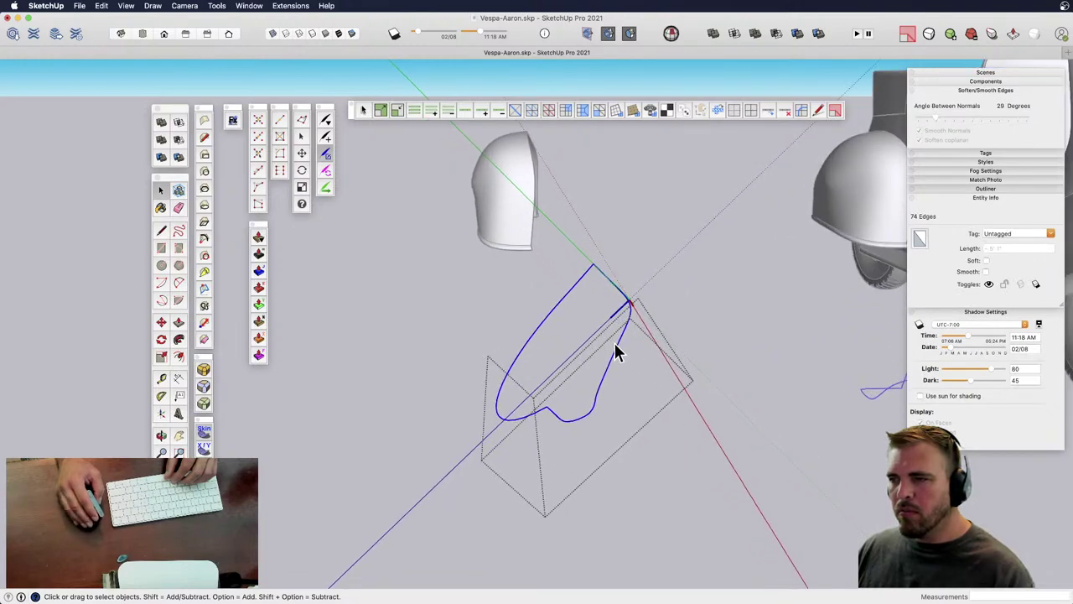
{"action": "scroll", "coordinate": [619, 342], "scroll_direction": "up", "scroll_amount": 4}
{"action": "scroll", "coordinate": [619, 342], "scroll_direction": "down", "scroll_amount": 2}
{"action": "left_click", "coordinate": [703, 317]}
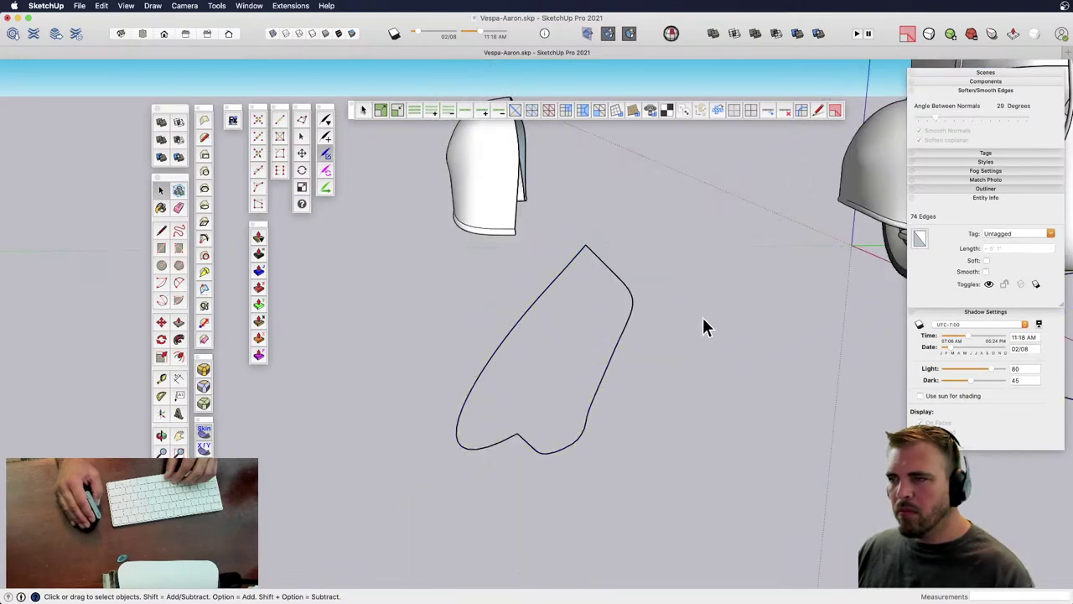
{"action": "left_click", "coordinate": [703, 319]}
{"action": "middle_click_drag", "start_coordinate": [704, 319], "coordinate": [686, 385], "text": "shift"}
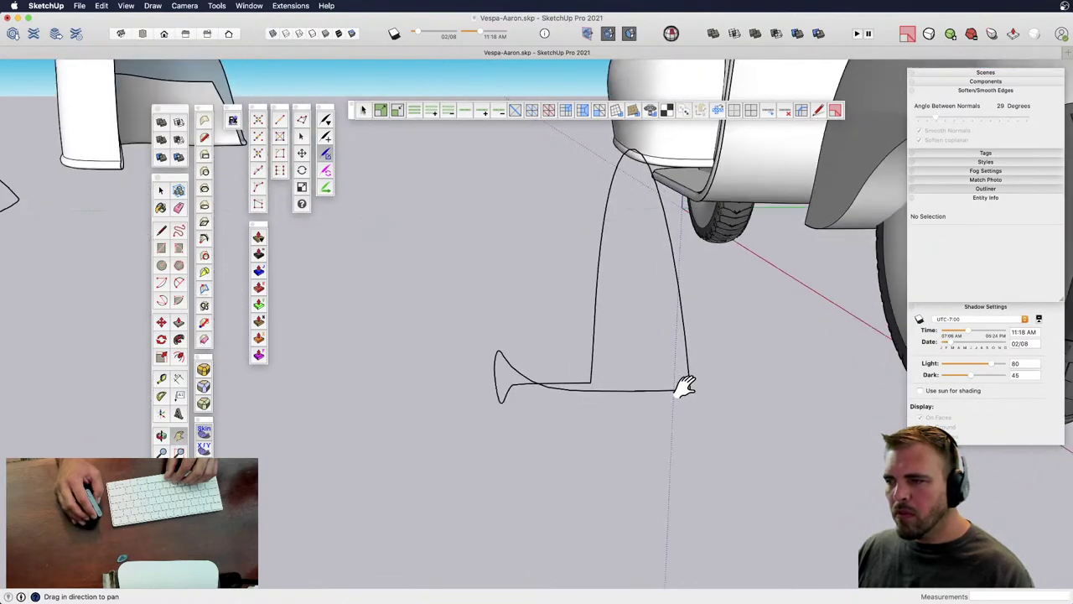
{"action": "scroll", "coordinate": [684, 385], "scroll_direction": "up", "scroll_amount": 3}
{"action": "scroll", "coordinate": [684, 386], "scroll_direction": "down", "scroll_amount": 1}
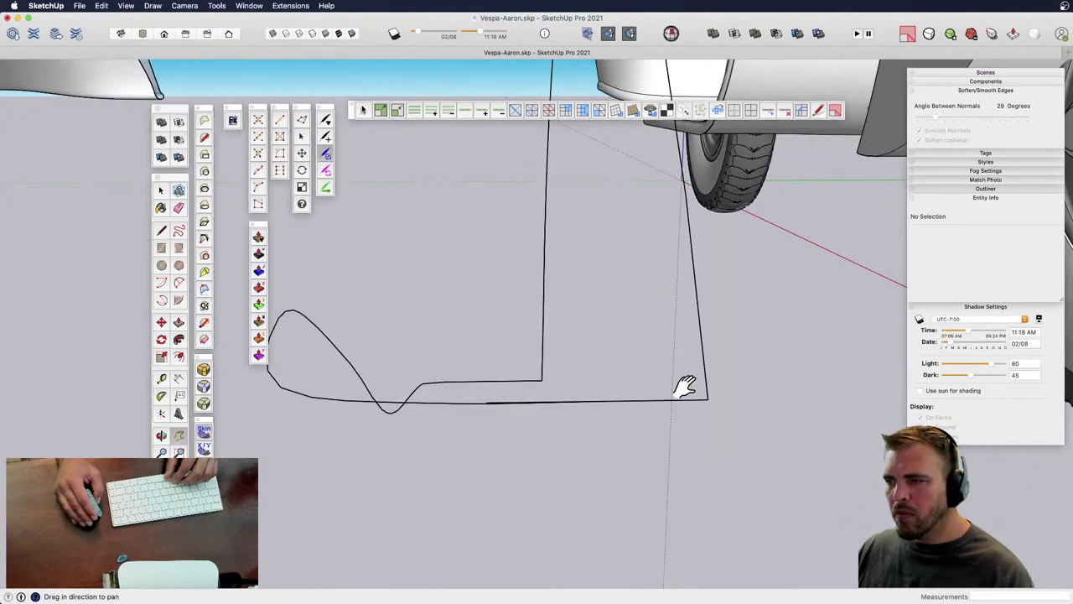
- Open the upright outline component beside the scooter and delete the short stray edge overlapping the bottom of its curve
{"action": "left_click", "coordinate": [512, 408]}
{"action": "scroll", "coordinate": [567, 372], "scroll_direction": "up", "scroll_amount": 4}
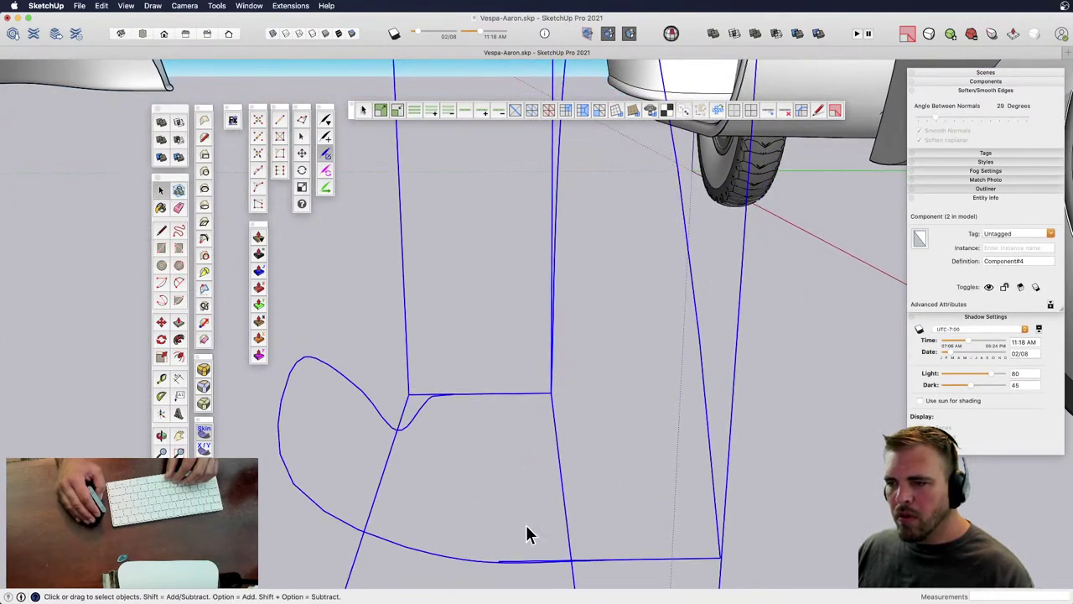
{"action": "double_click", "coordinate": [499, 570]}
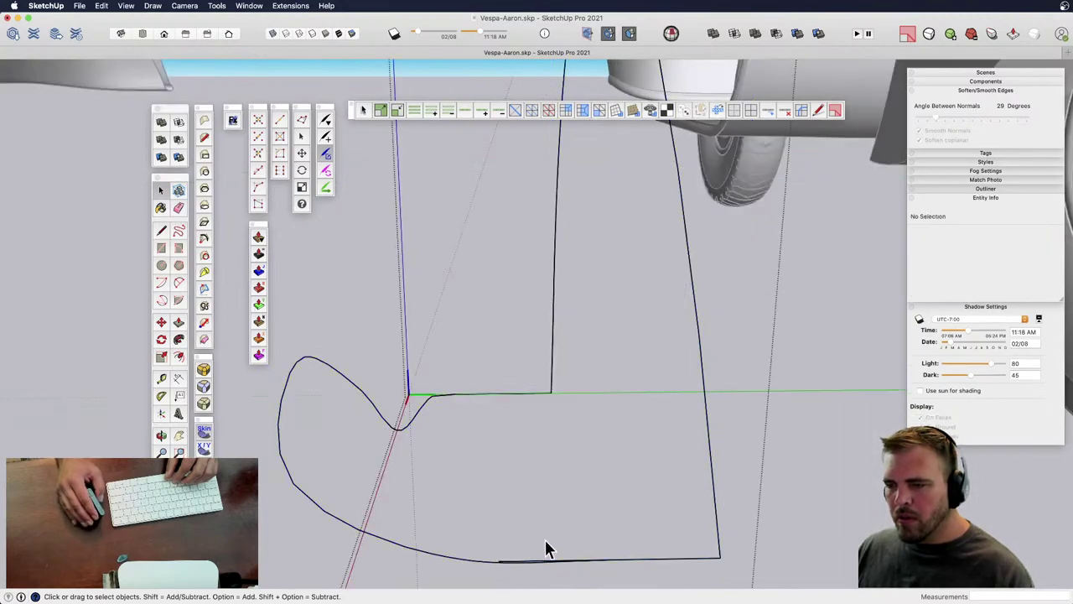
{"action": "key", "text": "l"}
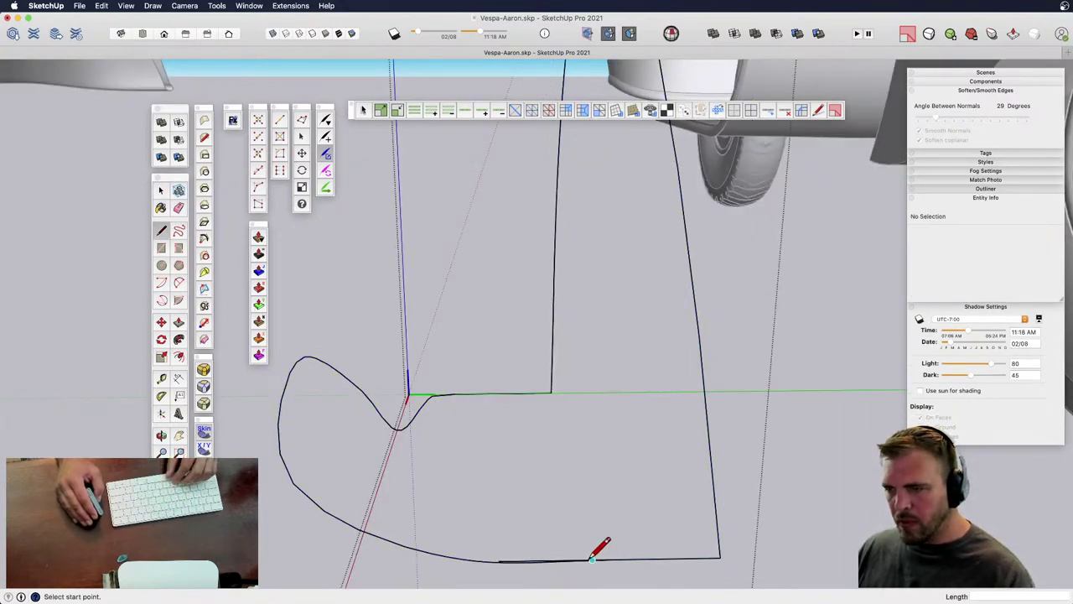
{"action": "key", "text": "space"}
{"action": "left_click", "coordinate": [529, 560]}
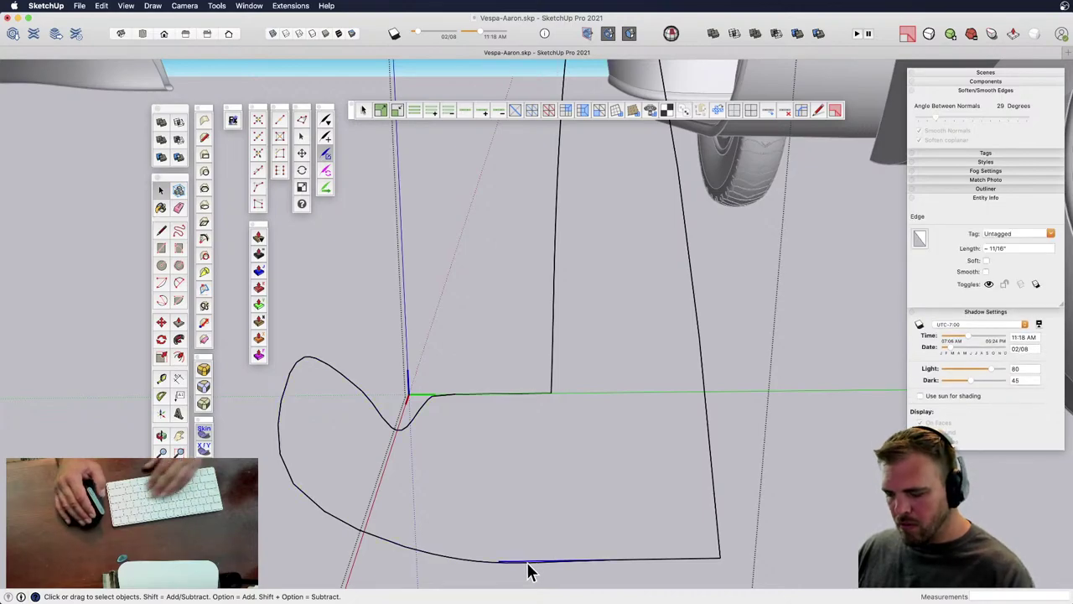
{"action": "left_click", "coordinate": [604, 572]}
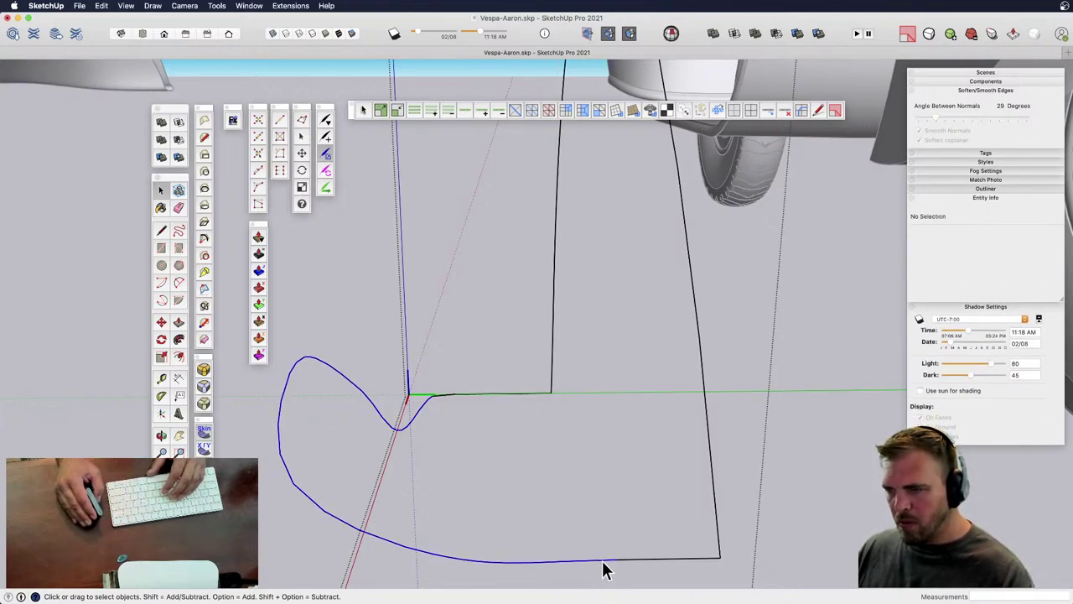
- Try a Soap Skin over all edges of the repaired upright outline, then undo it and reopen the component
{"action": "triple_click", "coordinate": [604, 562]}
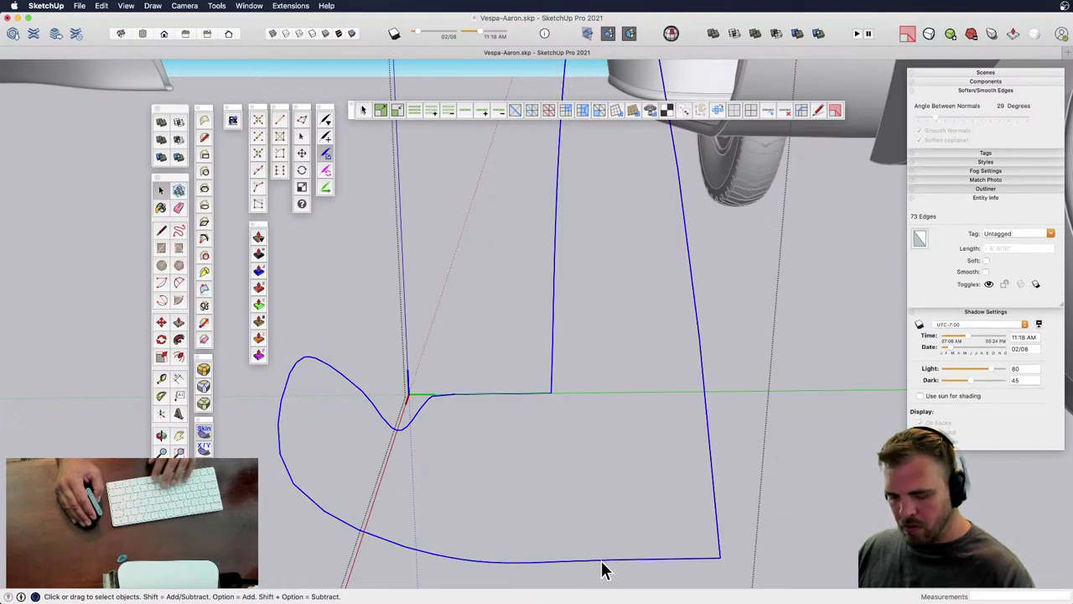
{"action": "middle_click_drag", "start_coordinate": [601, 568], "coordinate": [617, 557]}
{"action": "scroll", "coordinate": [618, 546], "scroll_direction": "down", "scroll_amount": 5}
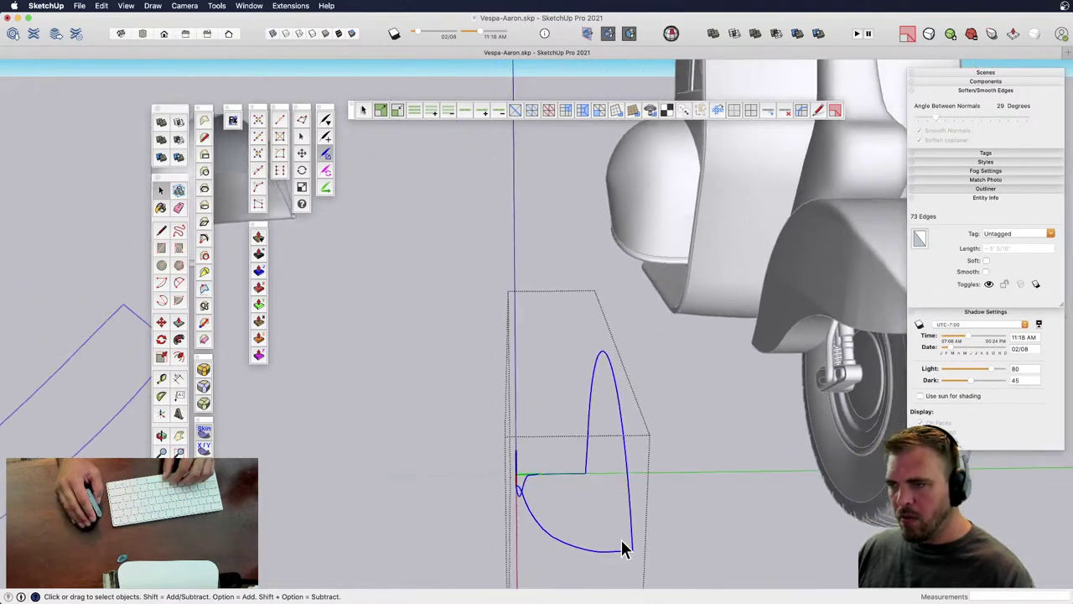
{"action": "left_click", "coordinate": [203, 435]}
{"action": "key", "text": "Return"}
{"action": "left_click", "coordinate": [689, 440]}
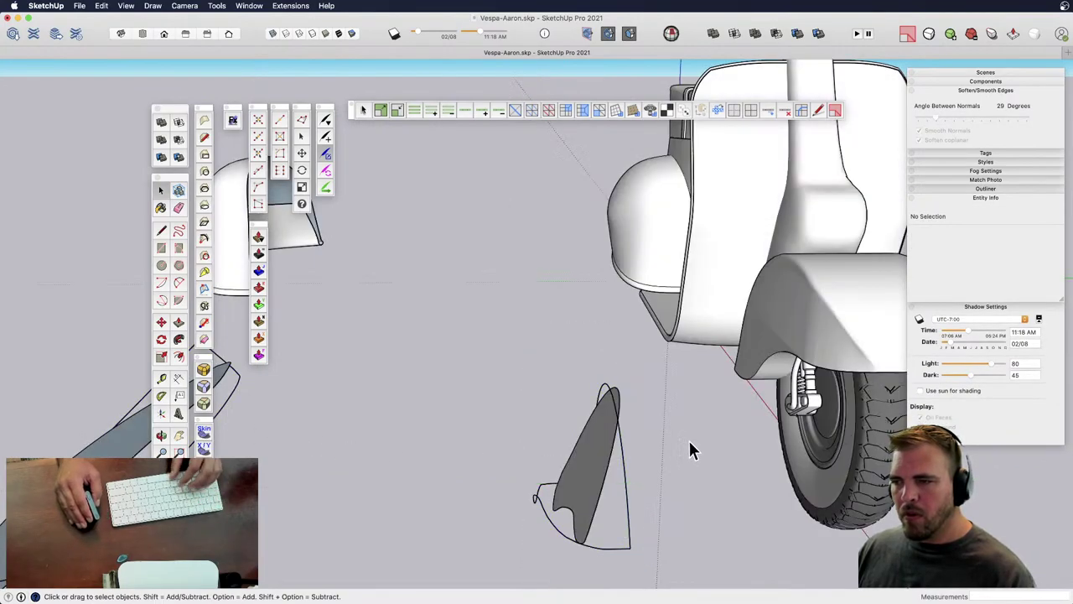
{"action": "middle_click_drag", "start_coordinate": [595, 462], "coordinate": [587, 471]}
{"action": "left_click", "coordinate": [583, 482]}
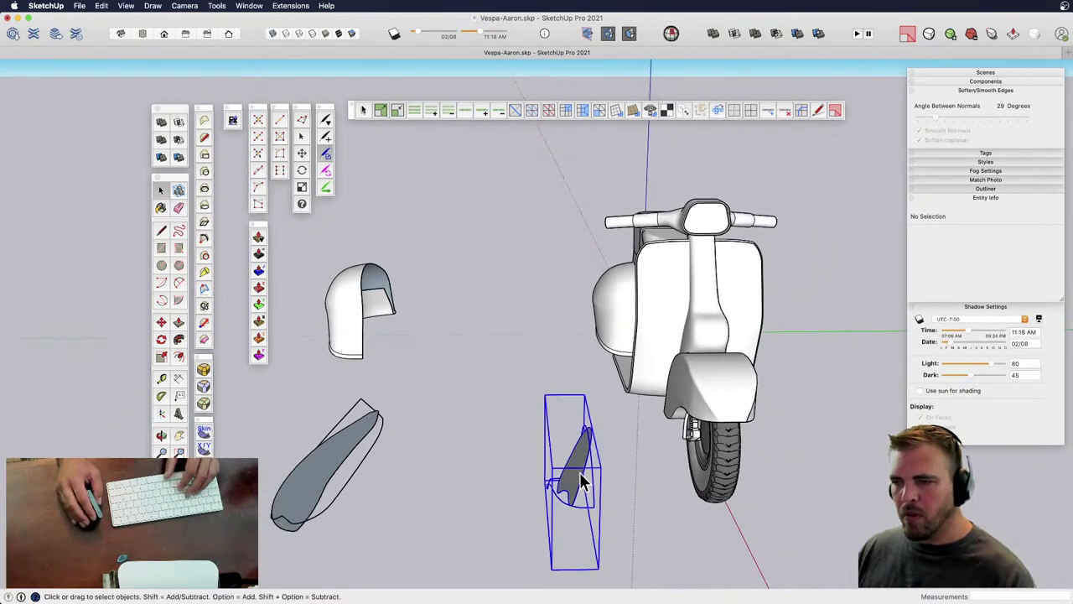
{"action": "double_click", "coordinate": [581, 476]}
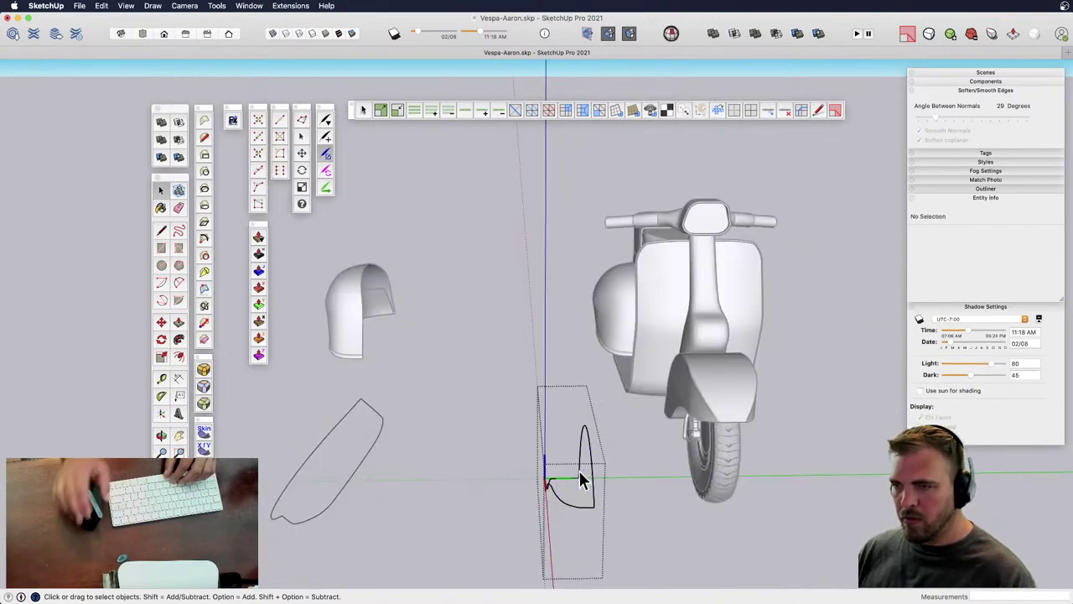
- Open the rotated outline copy and try to generate a Soap Skin from its selected curve
{"action": "middle_click_drag", "start_coordinate": [363, 427], "coordinate": [496, 398], "text": "shift"}
{"action": "triple_click", "coordinate": [497, 412]}
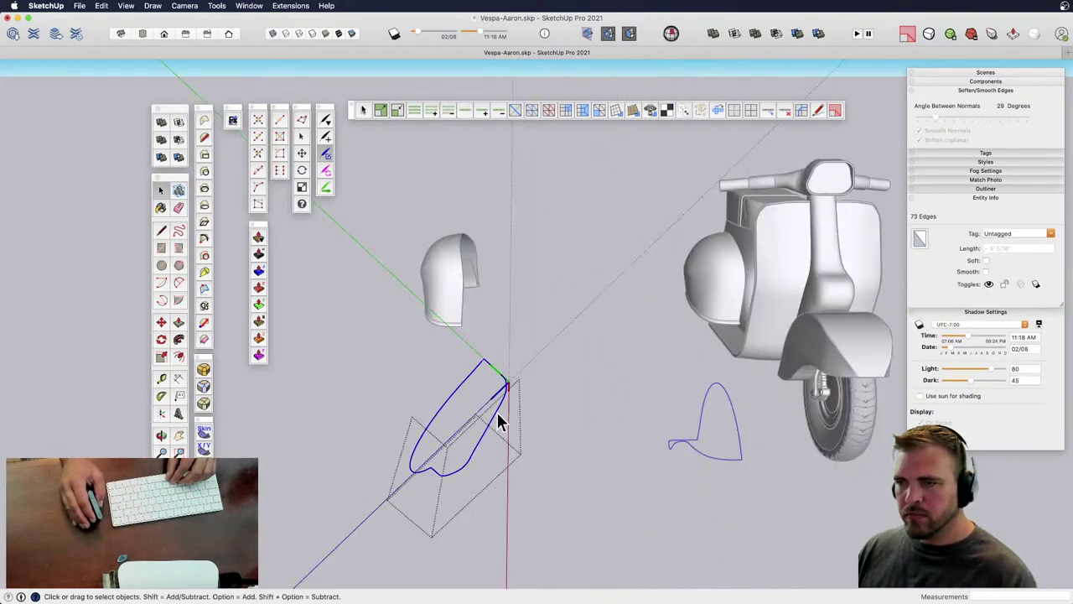
{"action": "left_click", "coordinate": [497, 413]}
{"action": "left_click", "coordinate": [205, 433]}
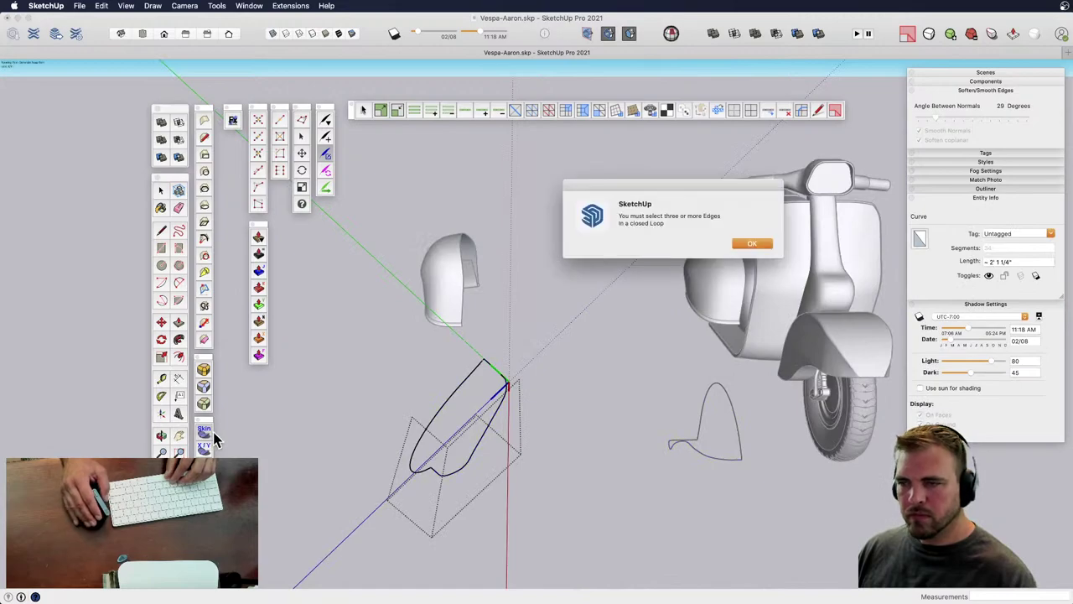
{"action": "left_click", "coordinate": [752, 244]}
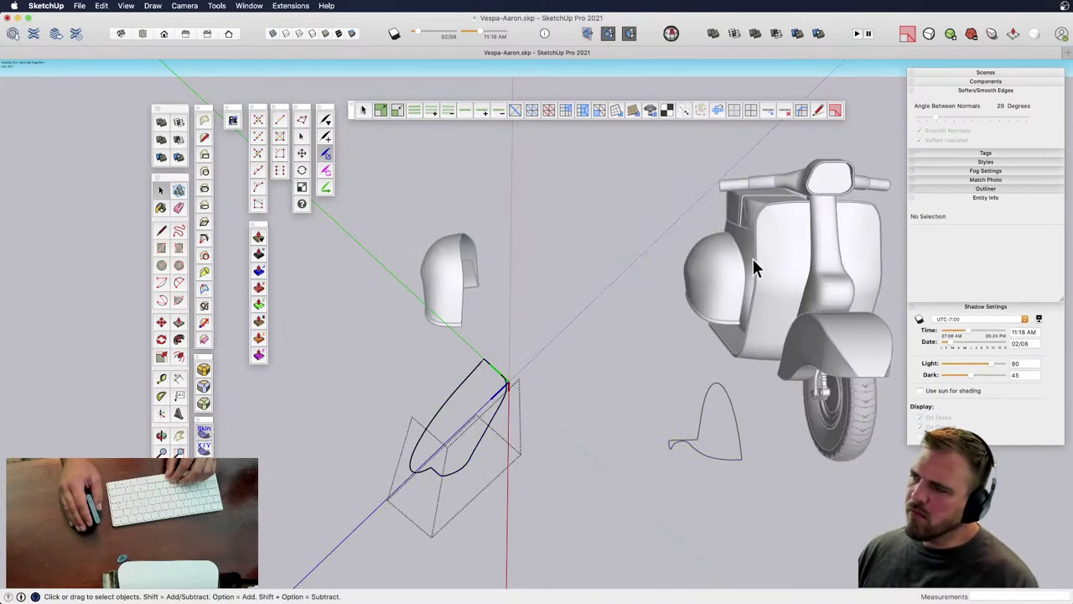
- Generate a Soap Skin with 10 divisions from all edges of the upright outline, then delete the skin group
{"action": "double_click", "coordinate": [738, 430]}
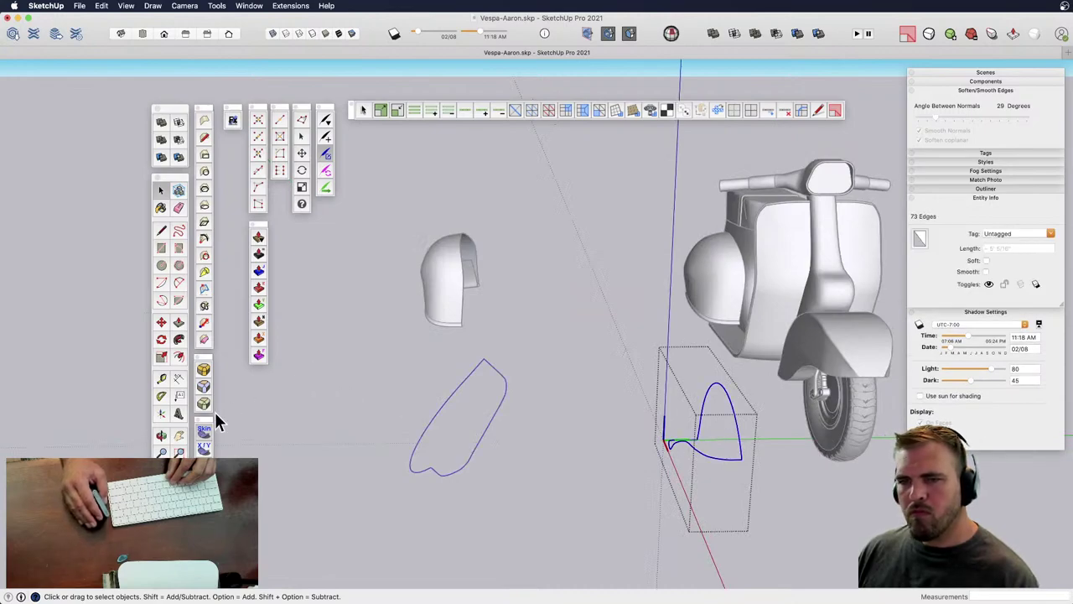
{"action": "left_click", "coordinate": [203, 434]}
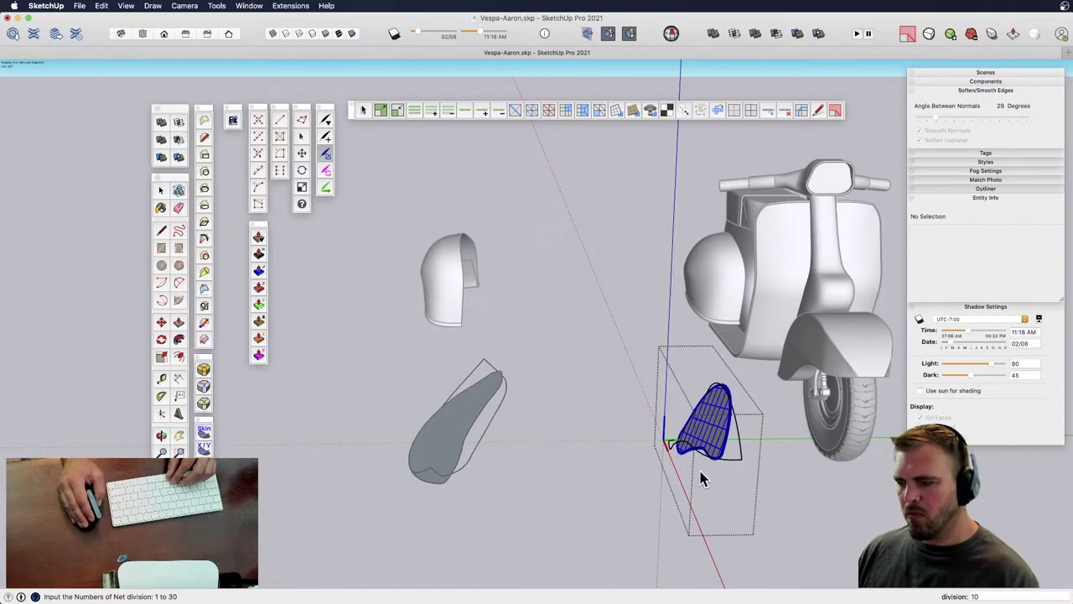
{"action": "key", "text": "Return"}
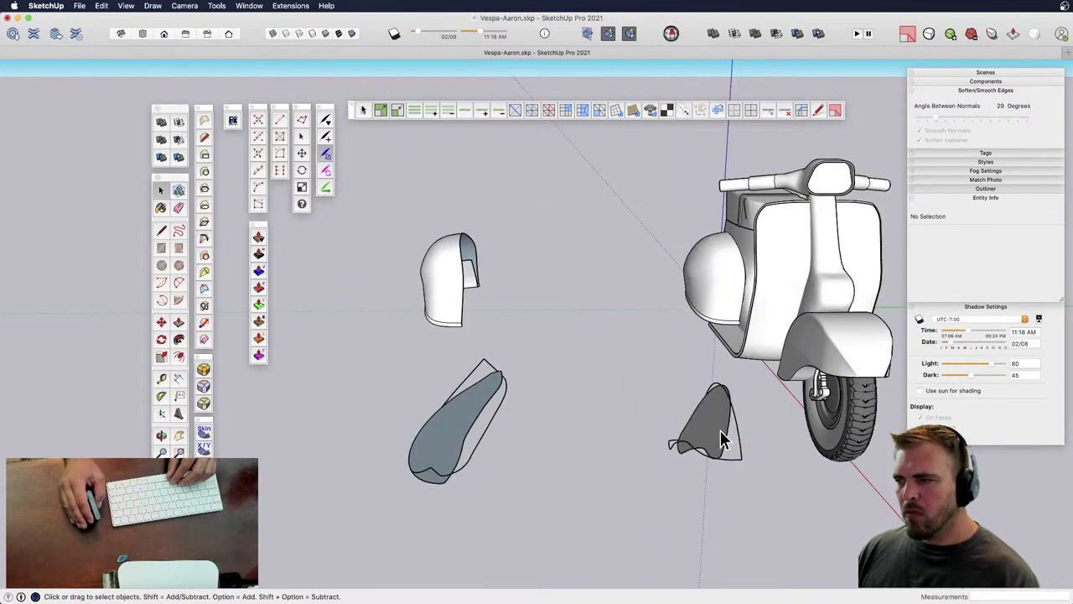
{"action": "left_click", "coordinate": [723, 437]}
{"action": "double_click", "coordinate": [720, 430]}
{"action": "left_click", "coordinate": [719, 426]}
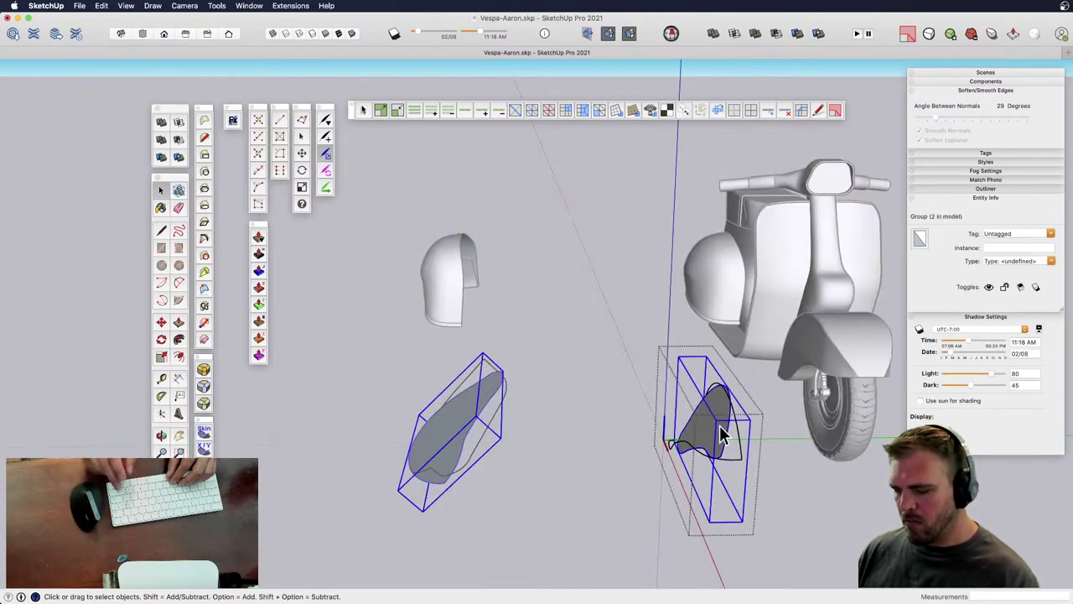
{"action": "key", "text": "Delete"}
{"action": "left_click", "coordinate": [537, 451]}
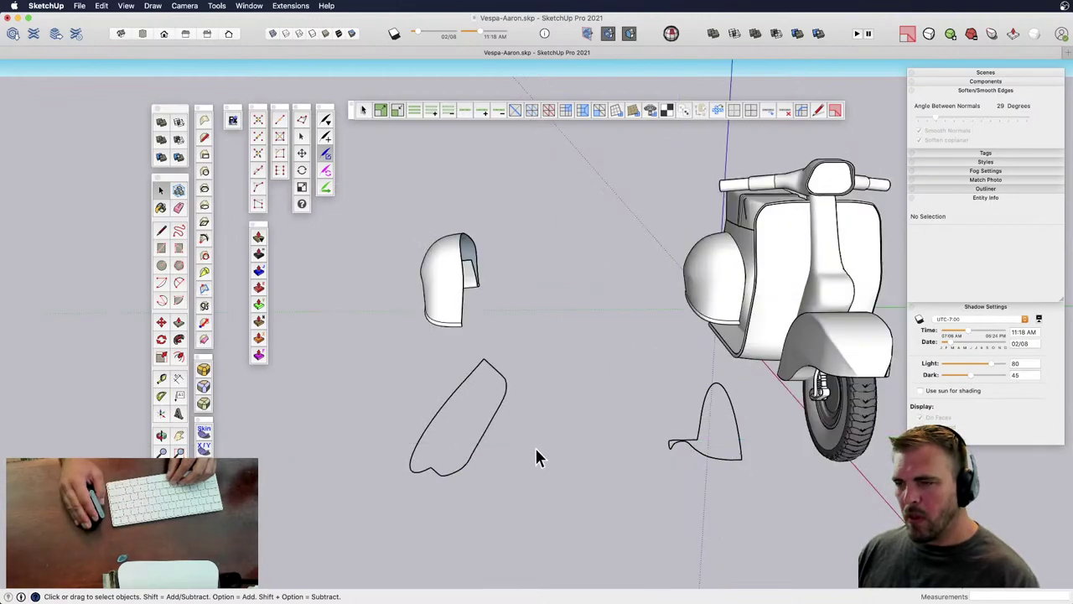
- Open the rotated outline copy and generate a Soap Skin with 20 divisions from all of its edges
{"action": "left_click", "coordinate": [482, 439]}
{"action": "double_click", "coordinate": [482, 440]}
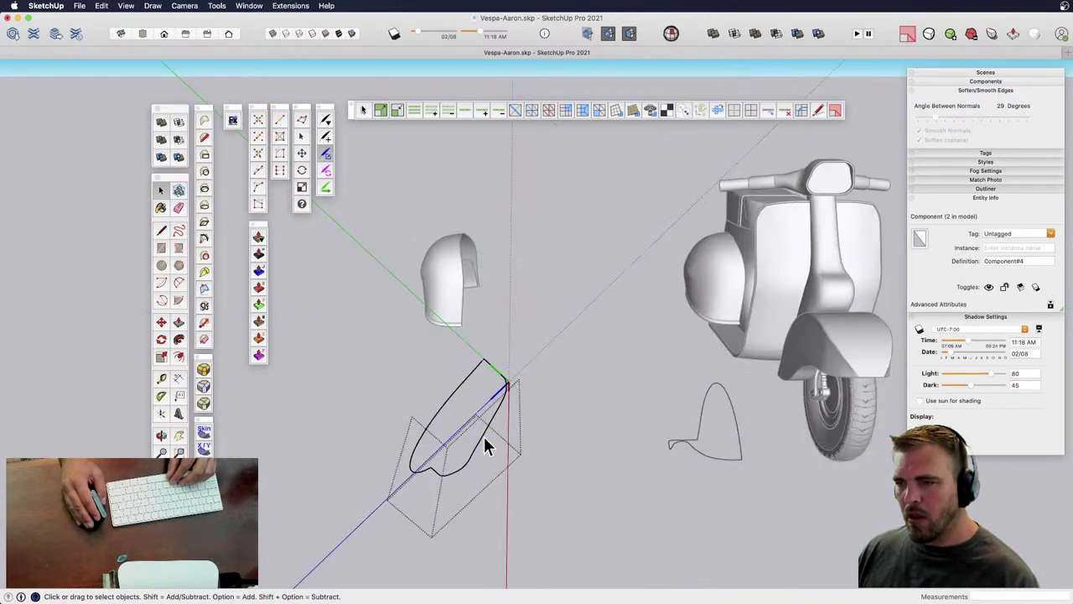
{"action": "left_click", "coordinate": [204, 434]}
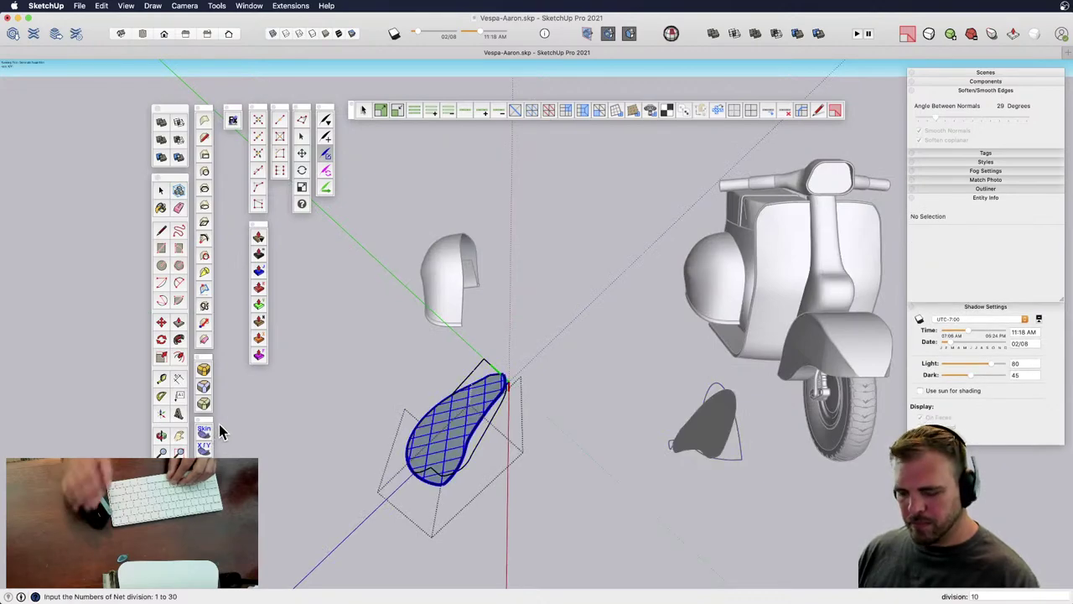
{"action": "type", "text": "20"}
{"action": "key", "text": "Return"}
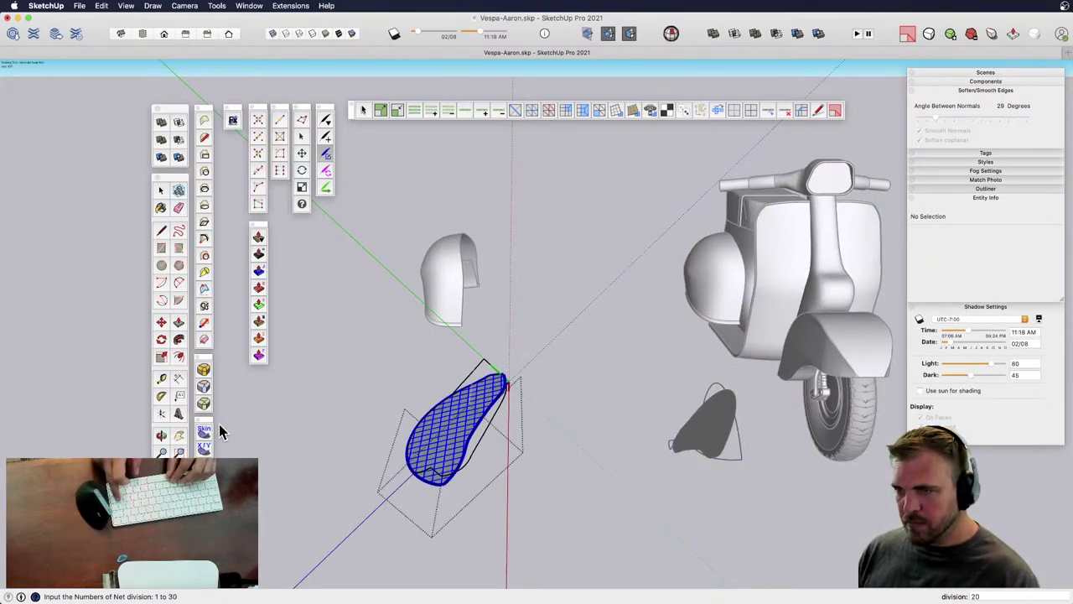
{"action": "key", "text": "Return"}
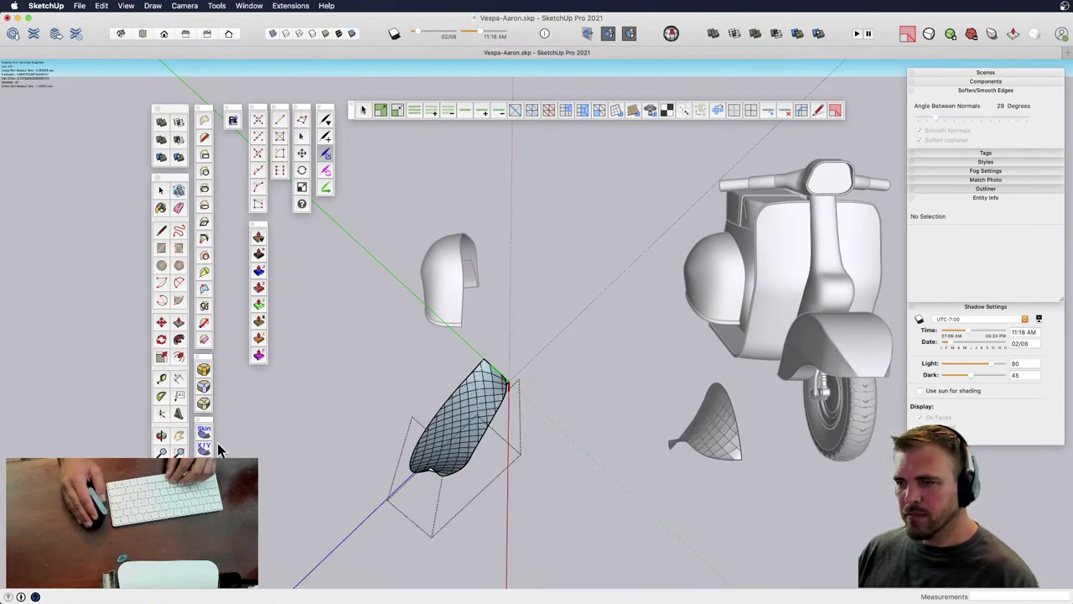
- Leave the component and try to apply the Soap Bubble tool to the whole rotated copy
{"action": "mouse_move", "coordinate": [529, 484]}
{"action": "middle_mouse_down"}
{"action": "mouse_move", "coordinate": [508, 445]}
{"action": "mouse_move", "coordinate": [551, 364]}
{"action": "mouse_move", "coordinate": [455, 402]}
{"action": "mouse_move", "coordinate": [556, 445]}
{"action": "mouse_move", "coordinate": [553, 470]}
{"action": "mouse_move", "coordinate": [517, 472]}
{"action": "middle_mouse_up"}
{"action": "mouse_move", "coordinate": [530, 432]}
{"action": "middle_mouse_down"}
{"action": "mouse_move", "coordinate": [502, 427]}
{"action": "mouse_move", "coordinate": [618, 324]}
{"action": "mouse_move", "coordinate": [575, 300]}
{"action": "mouse_move", "coordinate": [512, 437]}
{"action": "middle_mouse_up"}
{"action": "left_click", "coordinate": [457, 409]}
{"action": "scroll", "coordinate": [485, 436], "scroll_direction": "up", "scroll_amount": 2}
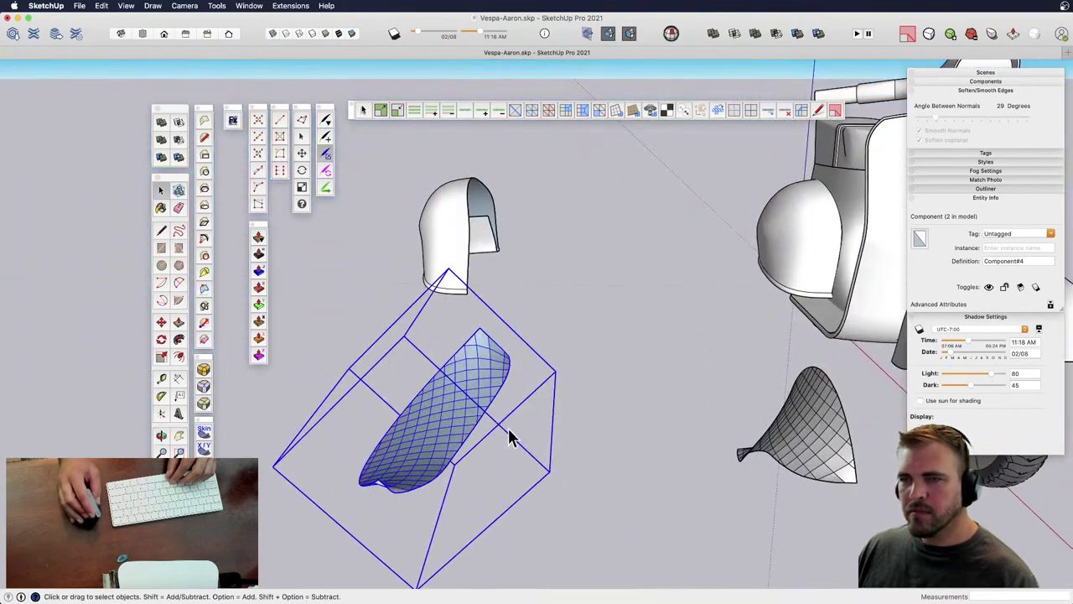
{"action": "left_click", "coordinate": [204, 466]}
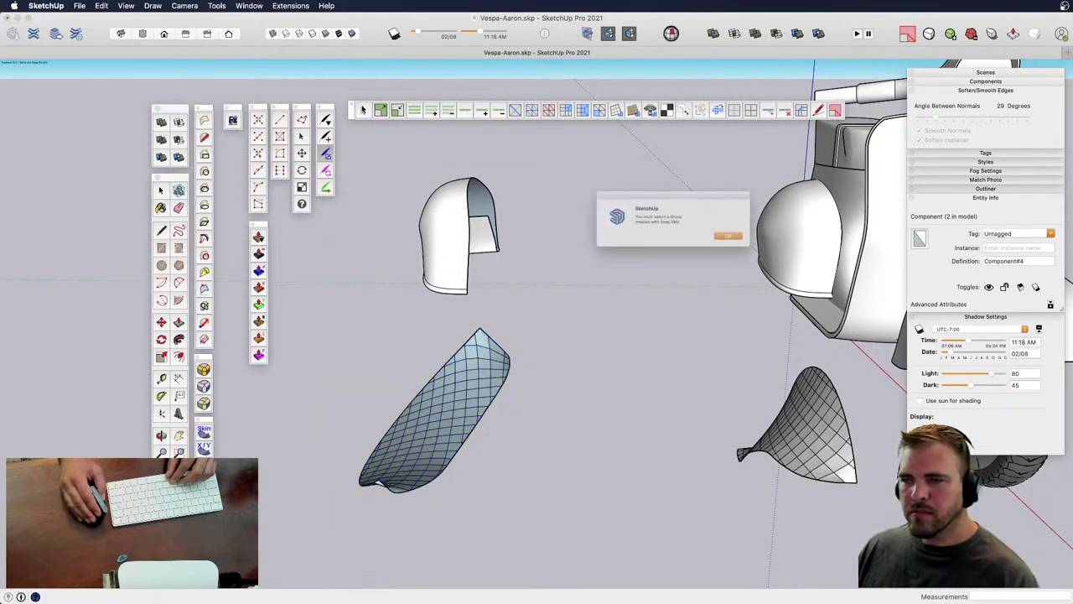
{"action": "left_click", "coordinate": [752, 243]}
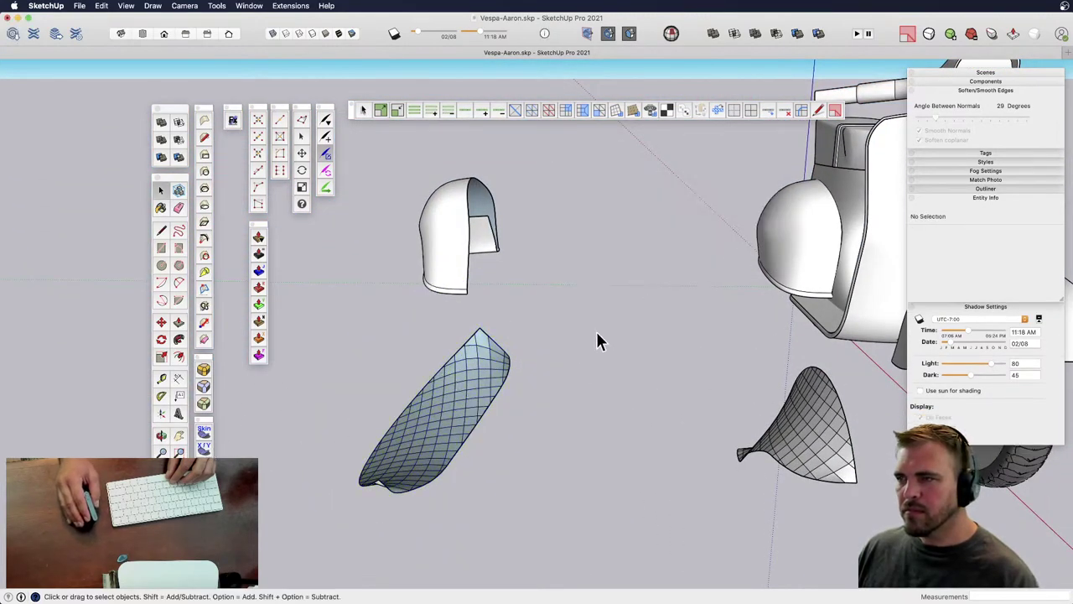
- Inflate the skin mesh inside the rotated copy with Soap Bubble, trying pressures of 100 and 200 before setting 900
{"action": "left_click", "coordinate": [465, 388]}
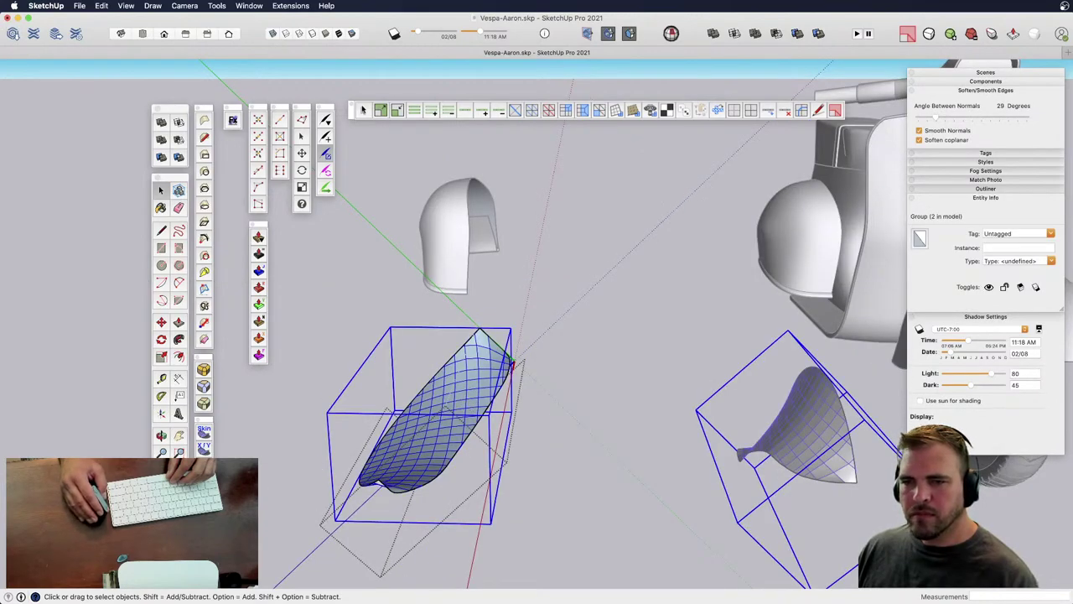
{"action": "left_click", "coordinate": [204, 466]}
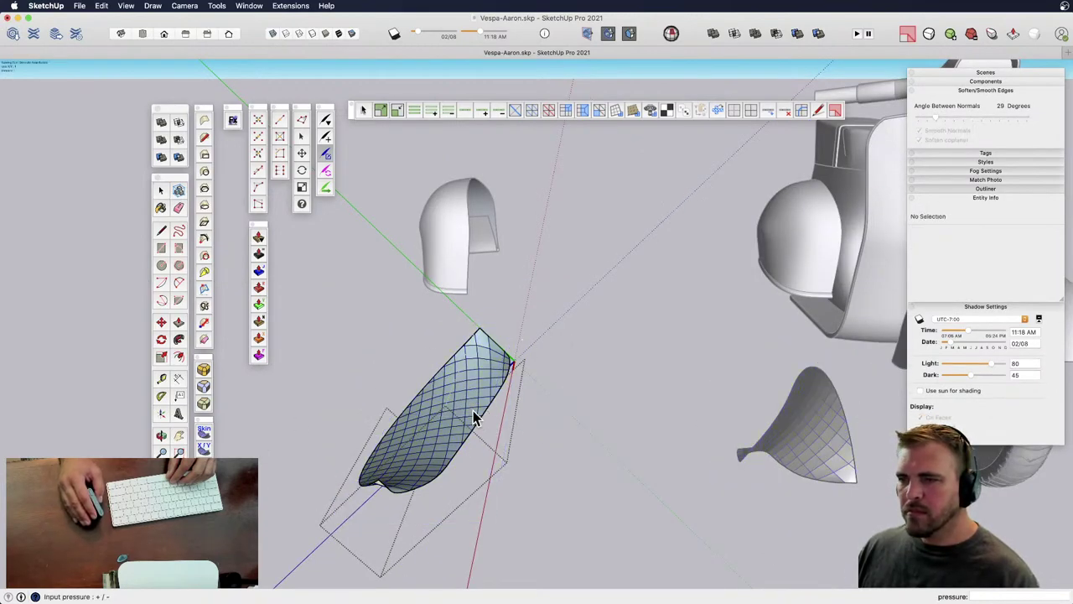
{"action": "type", "text": "100"}
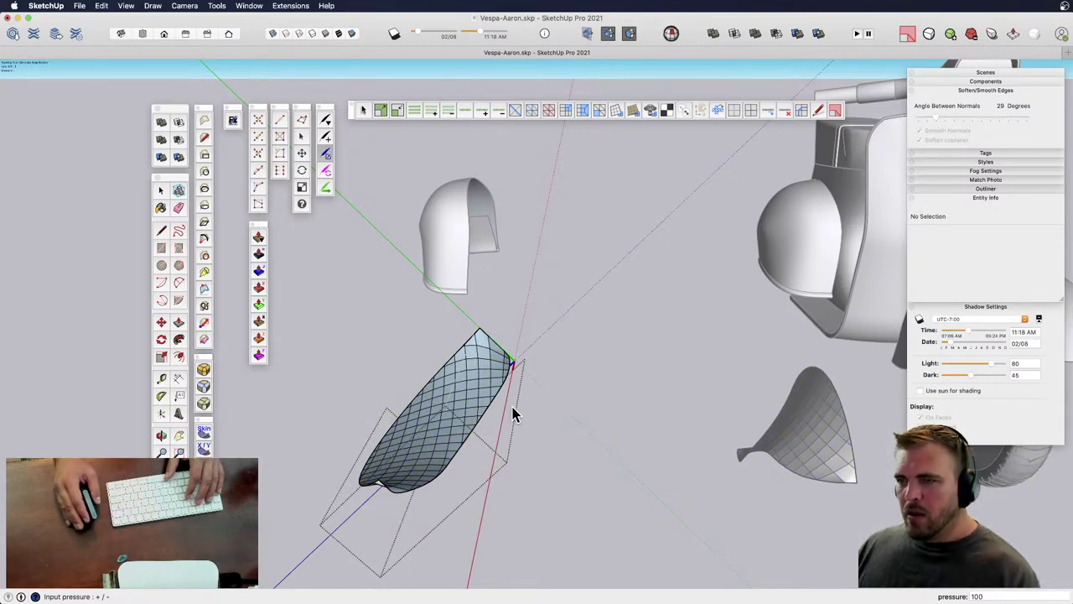
{"action": "type", "text": ".0"}
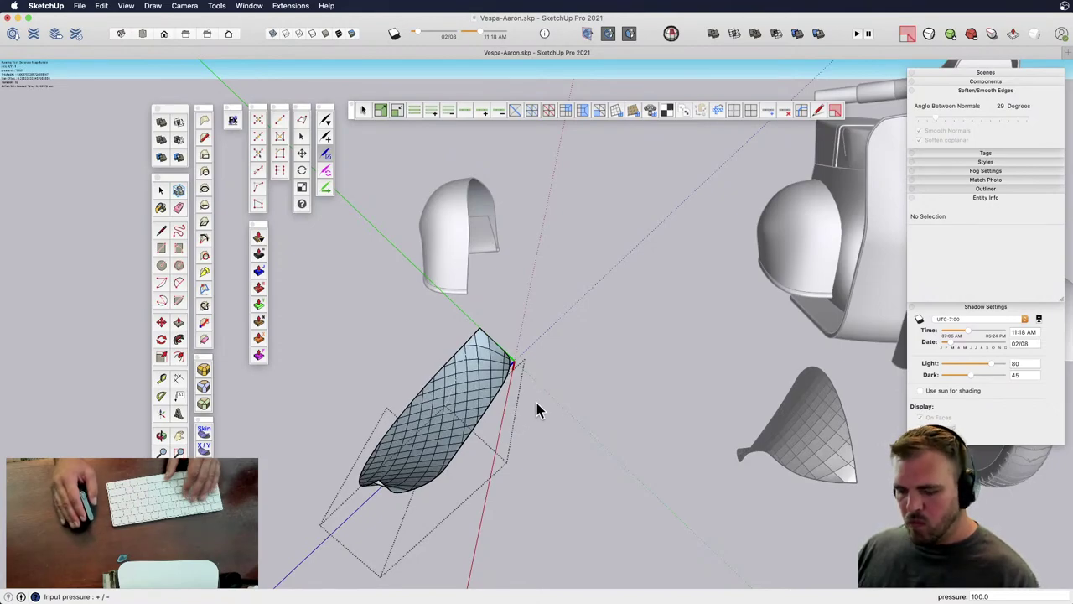
{"action": "type", "text": "200"}
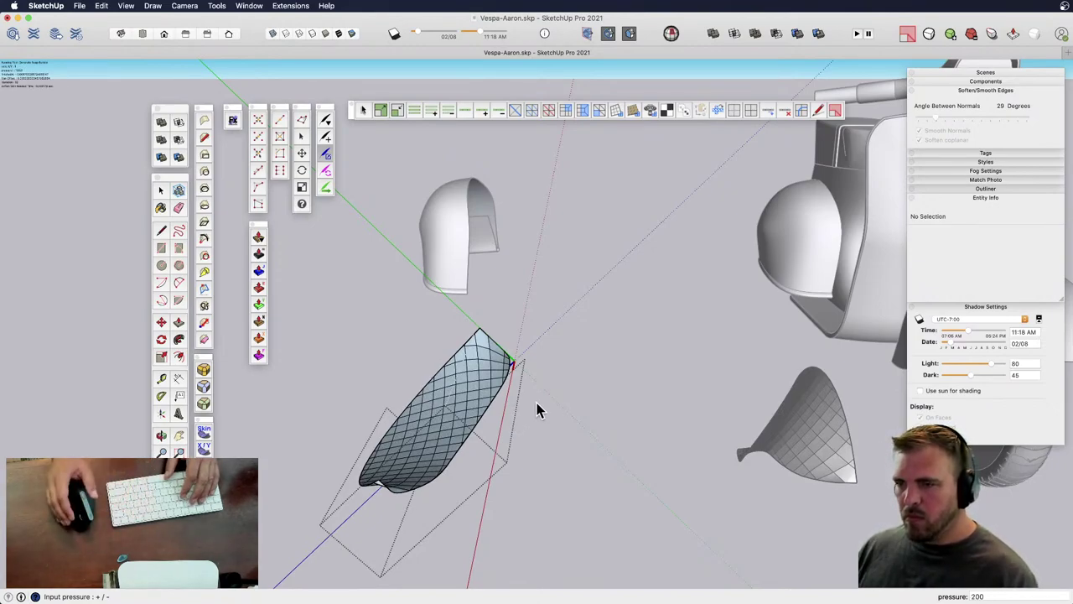
{"action": "key", "text": "Return"}
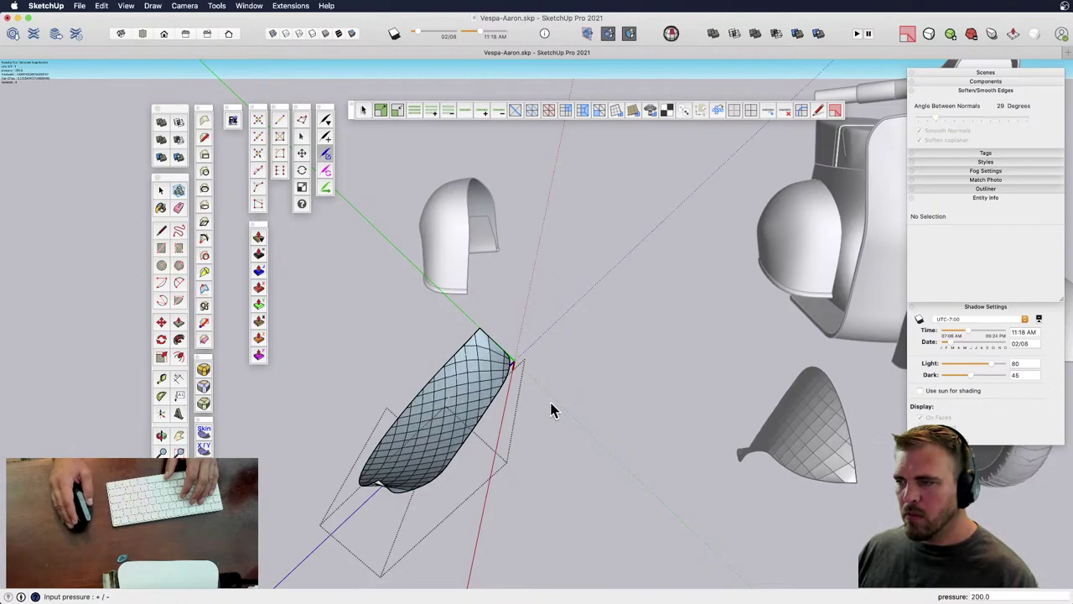
{"action": "type", "text": "900"}
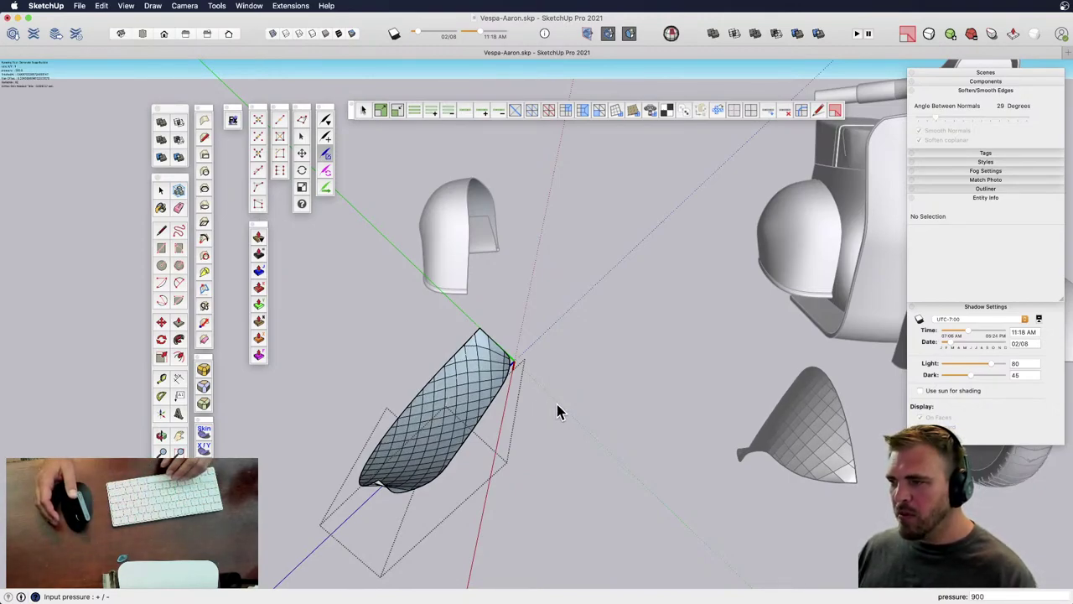
{"action": "key", "text": "Return"}
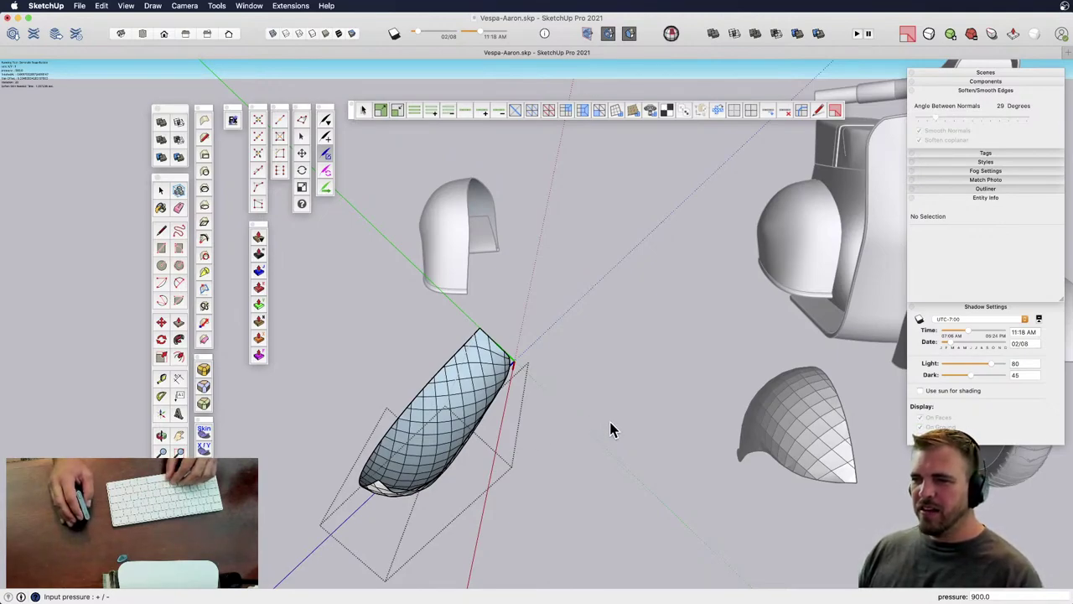
- Examine the inflated skin on both copies from several angles, comparing its curvature with the scooter's front fender
{"action": "middle_click_drag", "start_coordinate": [713, 416], "coordinate": [613, 479]}
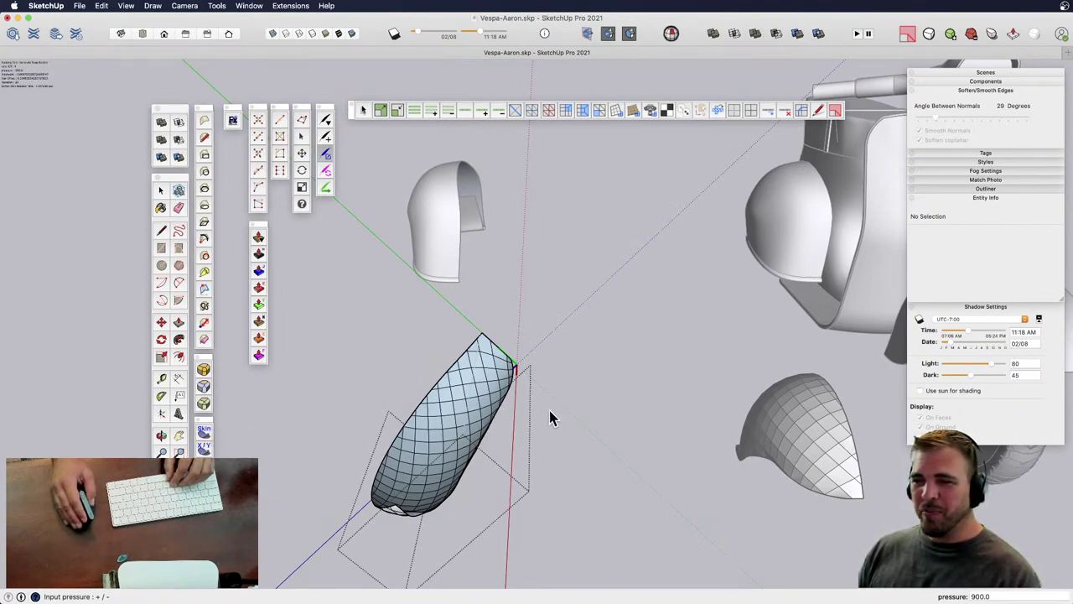
{"action": "middle_click_drag", "start_coordinate": [552, 433], "coordinate": [519, 429]}
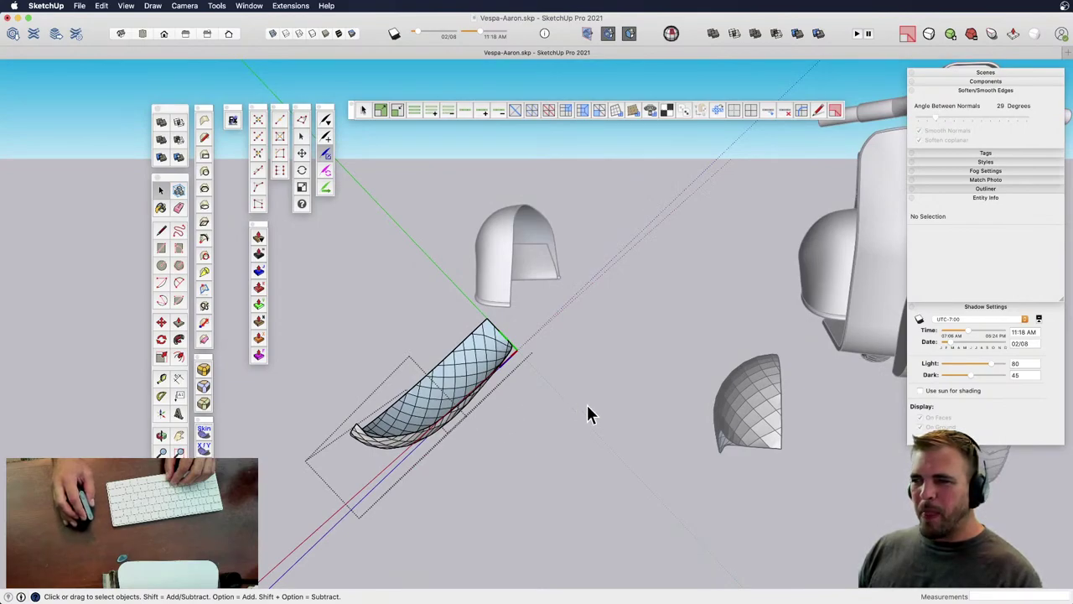
{"action": "mouse_move", "coordinate": [747, 417]}
{"action": "middle_mouse_down"}
{"action": "mouse_move", "coordinate": [630, 371]}
{"action": "mouse_move", "coordinate": [759, 422]}
{"action": "middle_mouse_up"}
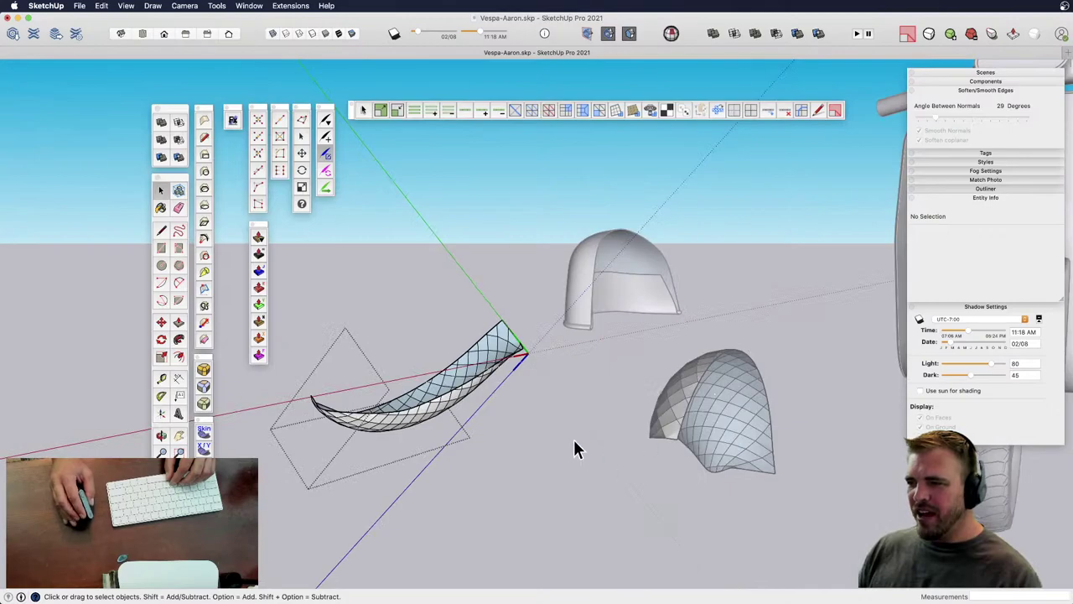
{"action": "middle_click_drag", "start_coordinate": [576, 443], "coordinate": [682, 506]}
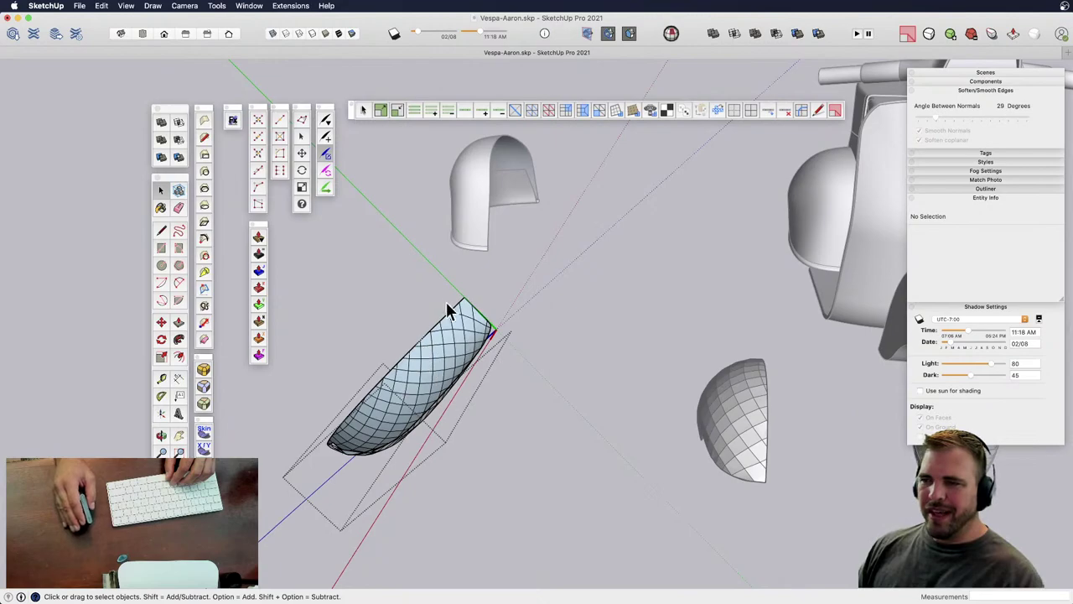
{"action": "middle_click_drag", "start_coordinate": [501, 379], "coordinate": [639, 323]}
{"action": "left_click_drag", "start_coordinate": [639, 323], "coordinate": [503, 348]}
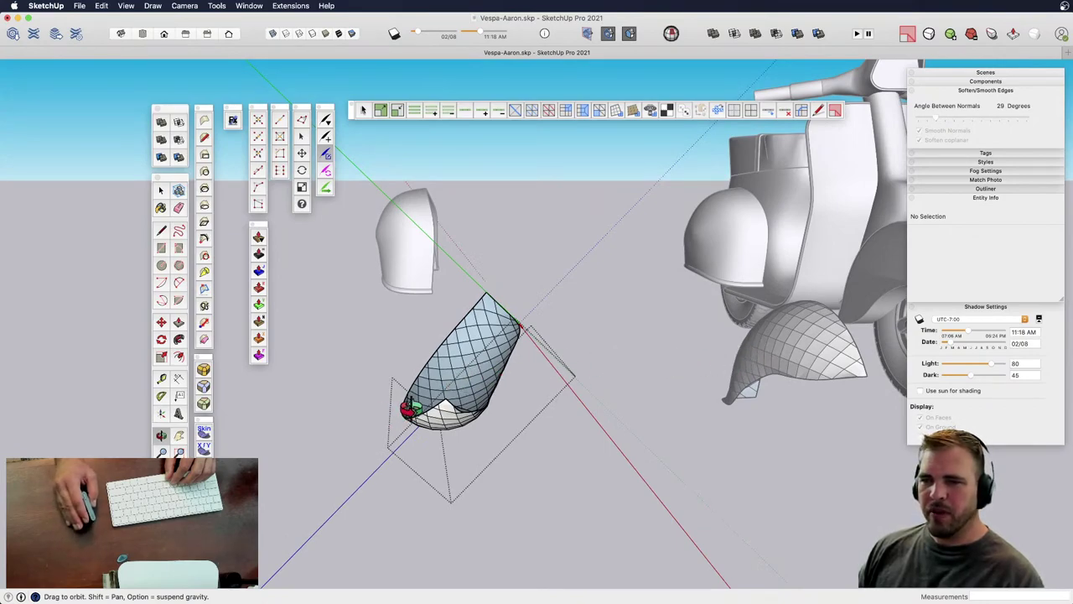
{"action": "middle_click_drag", "start_coordinate": [476, 382], "coordinate": [417, 442]}
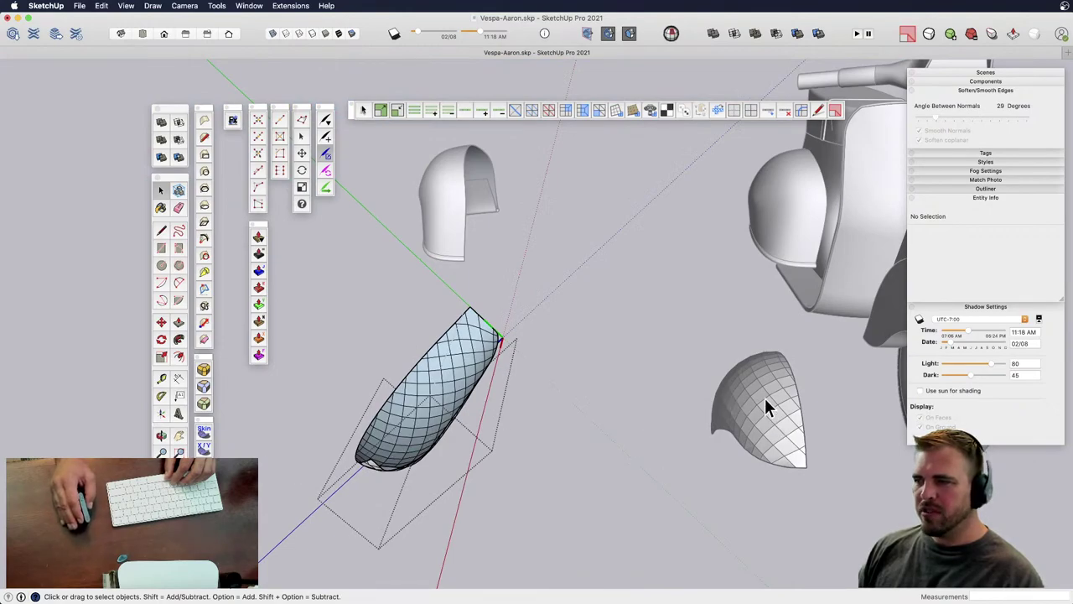
{"action": "middle_click_drag", "start_coordinate": [766, 409], "coordinate": [652, 377]}
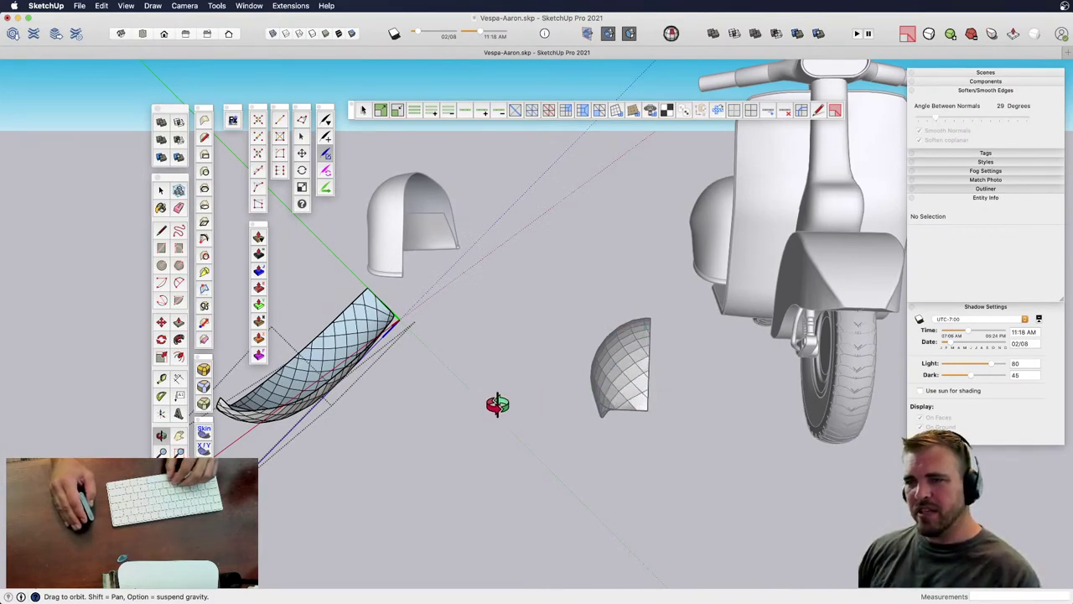
{"action": "middle_click_drag", "start_coordinate": [498, 405], "coordinate": [495, 462]}
- Leave the component and erase the rotated skin copy, keeping the upright one beside the scooter
{"action": "left_click", "coordinate": [521, 438]}
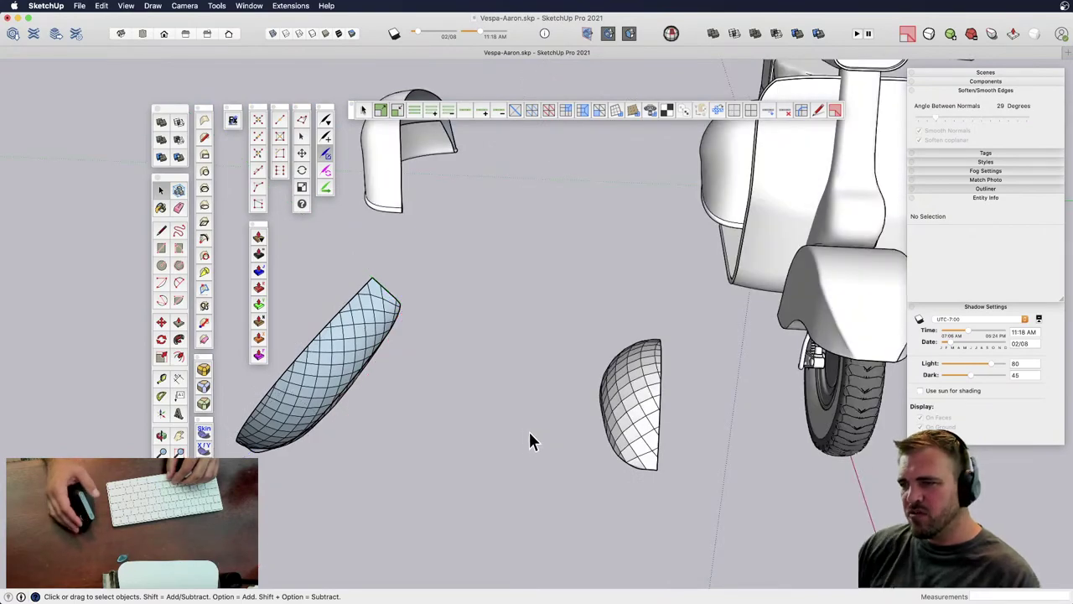
{"action": "mouse_move", "coordinate": [628, 441]}
{"action": "middle_mouse_down"}
{"action": "mouse_move", "coordinate": [655, 417]}
{"action": "mouse_move", "coordinate": [635, 420]}
{"action": "mouse_move", "coordinate": [637, 384]}
{"action": "mouse_move", "coordinate": [550, 394]}
{"action": "mouse_move", "coordinate": [493, 382]}
{"action": "mouse_move", "coordinate": [690, 363]}
{"action": "mouse_move", "coordinate": [640, 433]}
{"action": "mouse_move", "coordinate": [552, 406]}
{"action": "middle_mouse_up"}
{"action": "key", "text": "e"}
{"action": "left_click", "coordinate": [404, 339]}
- Explode the upright component and its nested skin group, and regroup all the connected mesh geometry as a single group
{"action": "key", "text": "space"}
{"action": "left_click", "coordinate": [632, 393]}
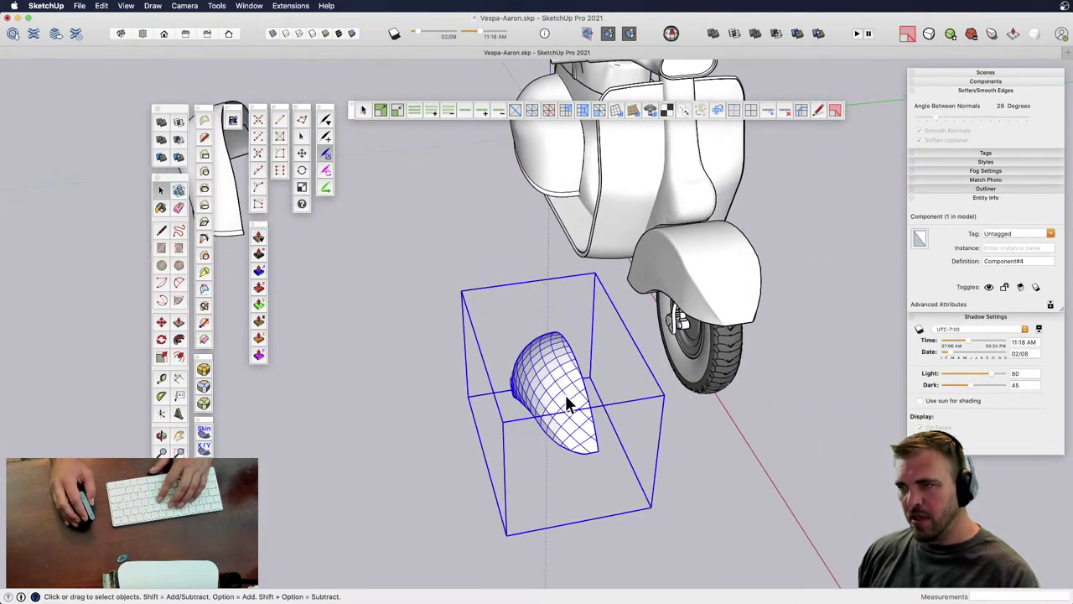
{"action": "scroll", "coordinate": [566, 394], "scroll_direction": "up", "scroll_amount": 3}
{"action": "key", "text": "shift+x"}
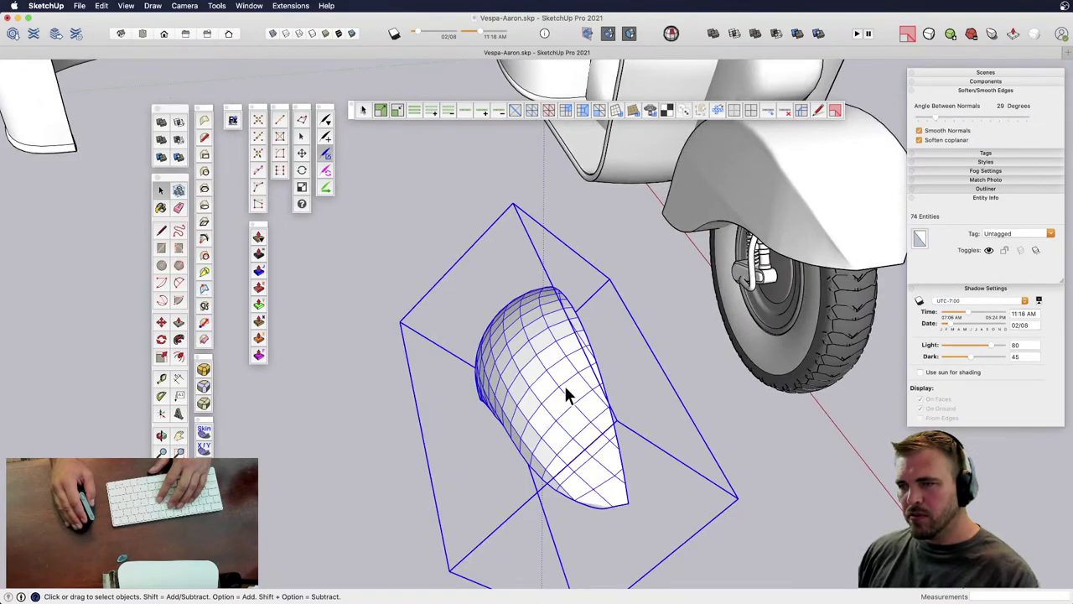
{"action": "triple_click", "coordinate": [565, 385]}
{"action": "triple_click", "coordinate": [566, 389]}
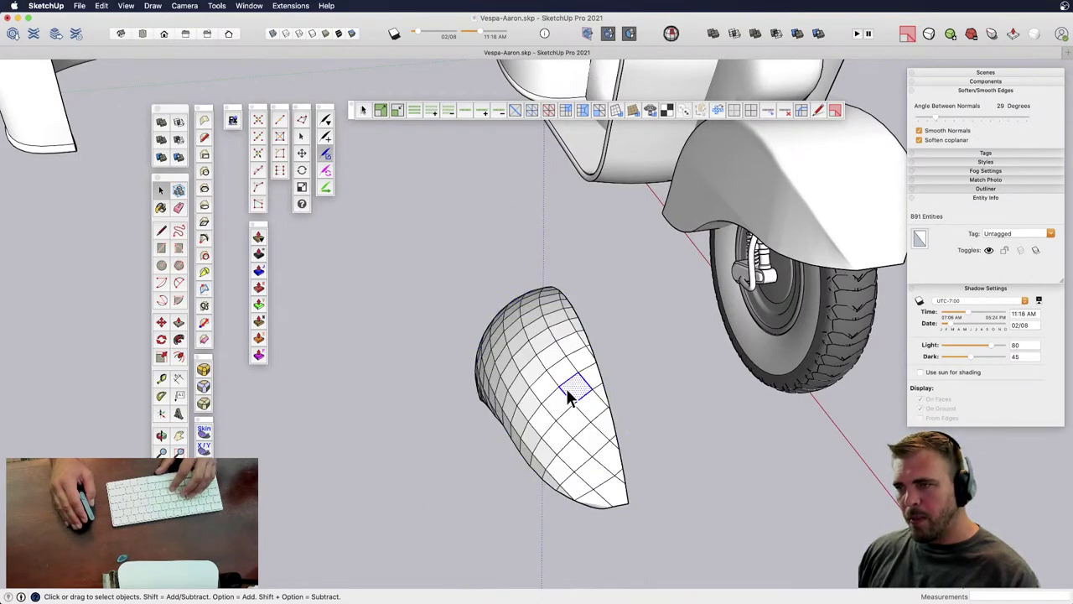
{"action": "key", "text": "super+g"}
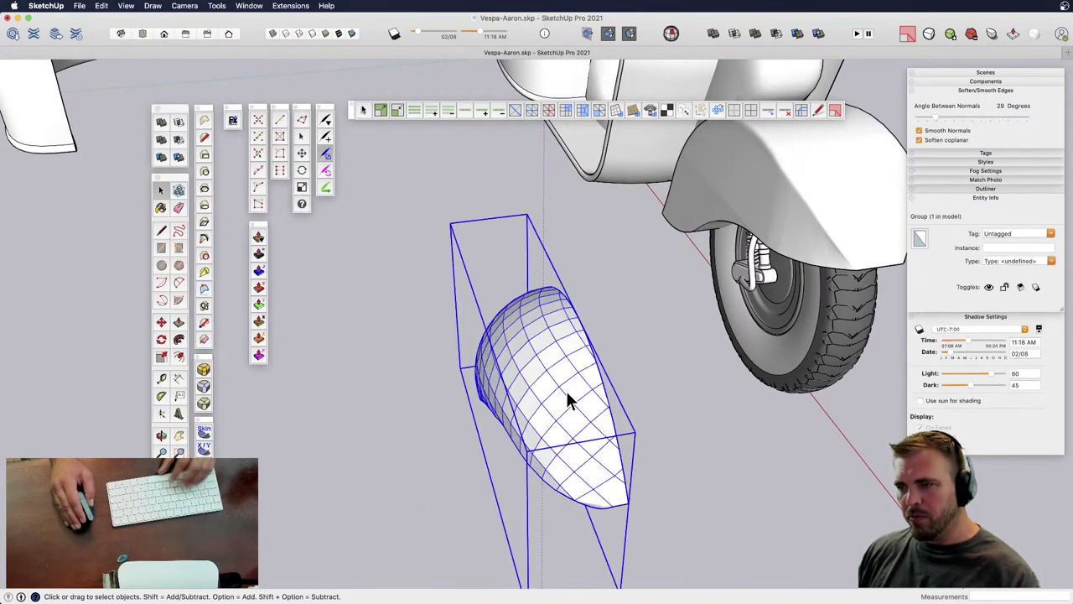
- Convert the grouped half-fender mesh into a component
{"action": "left_click", "coordinate": [929, 34]}
{"action": "middle_click_drag", "start_coordinate": [562, 350], "coordinate": [520, 273]}
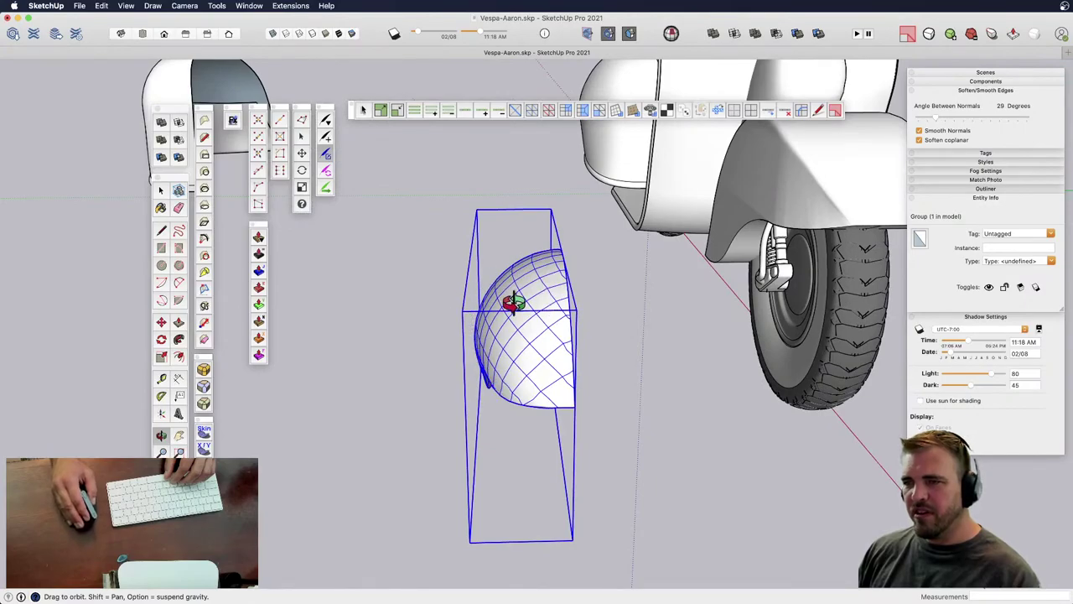
{"action": "middle_click_drag", "start_coordinate": [507, 385], "coordinate": [493, 365]}
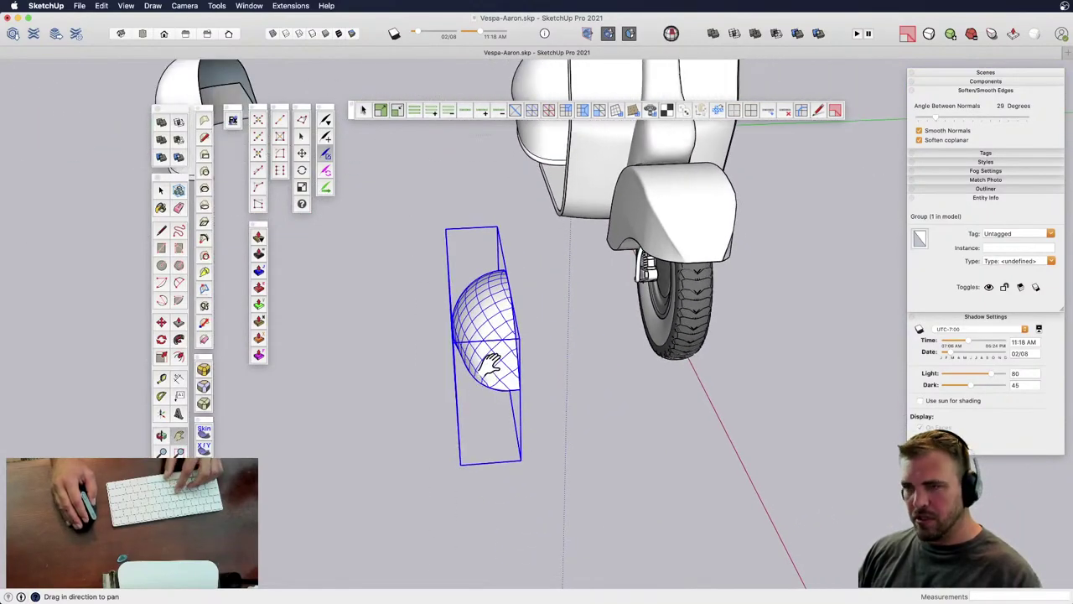
{"action": "key", "text": "g"}
{"action": "key", "text": "Return"}
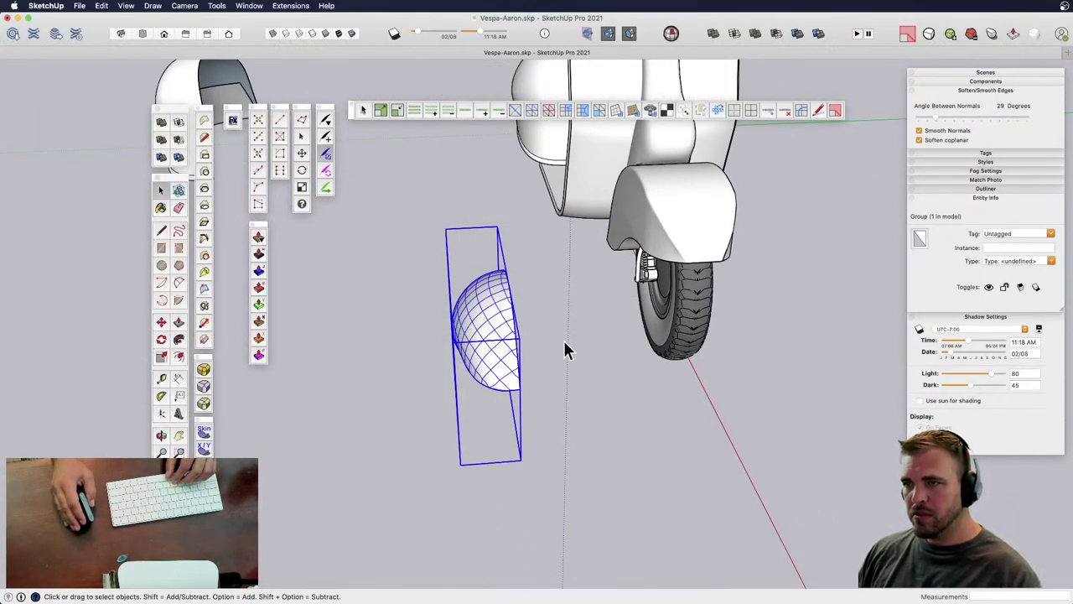
- Copy the half-fender component sideways and mirror the copy across its width with a scale factor of -1
{"action": "key", "text": "m"}
{"action": "left_click", "coordinate": [545, 427]}
{"action": "key", "text": "alt"}
{"action": "left_click", "coordinate": [603, 422]}
{"action": "key", "text": "s"}
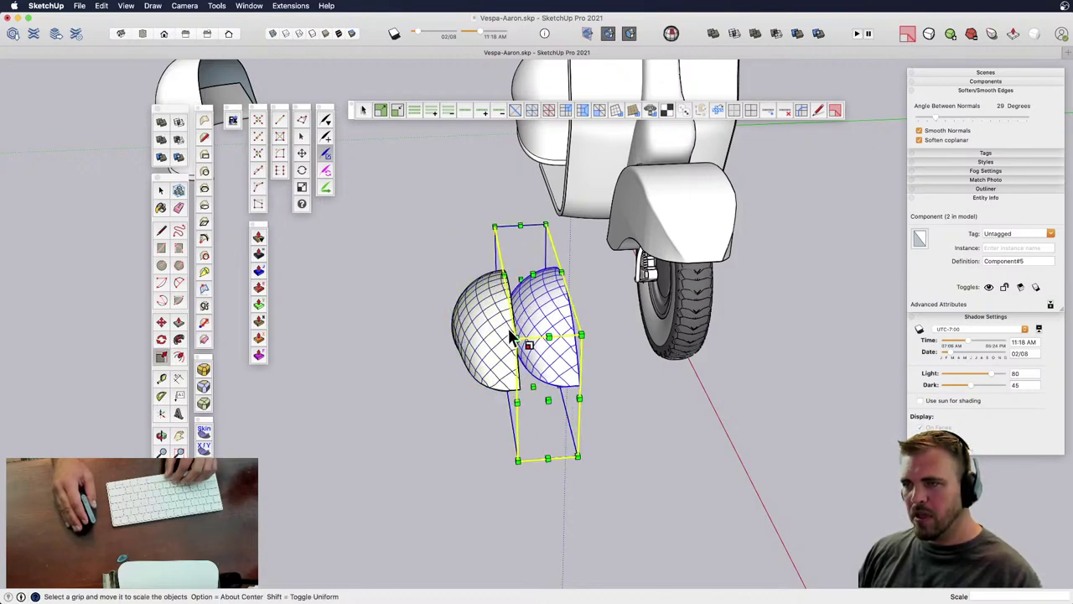
{"action": "left_click_drag", "start_coordinate": [581, 336], "coordinate": [544, 333]}
{"action": "type", "text": "-1"}
{"action": "key", "text": "Return"}
- Move the mirrored half against the original, matching their lower inner corners so both halves meet along the centre edge
{"action": "key", "text": "m"}
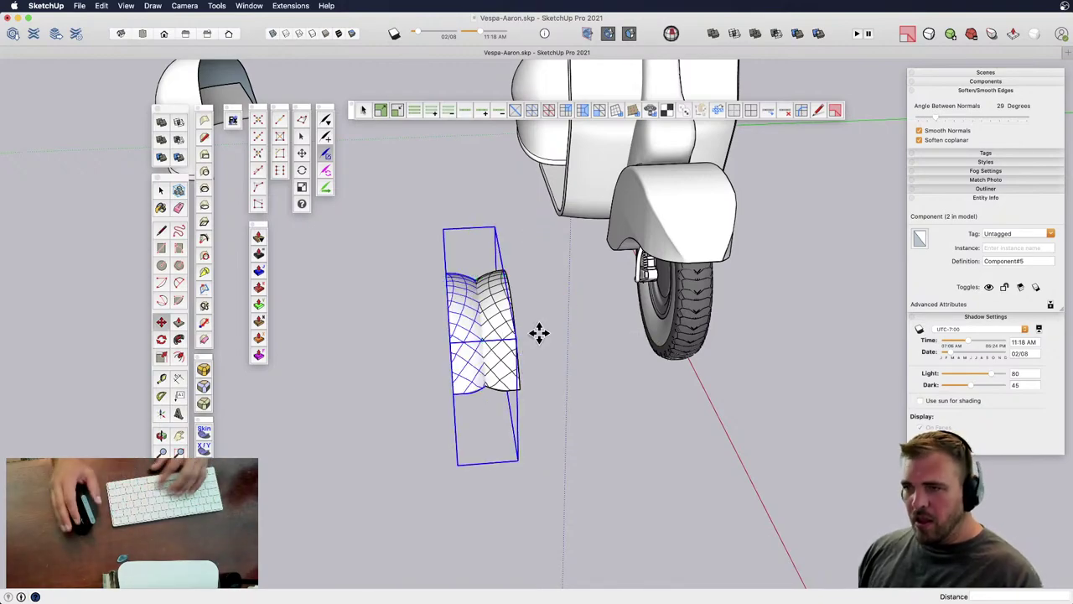
{"action": "left_click", "coordinate": [529, 408]}
{"action": "left_click", "coordinate": [609, 400]}
{"action": "key", "text": "space"}
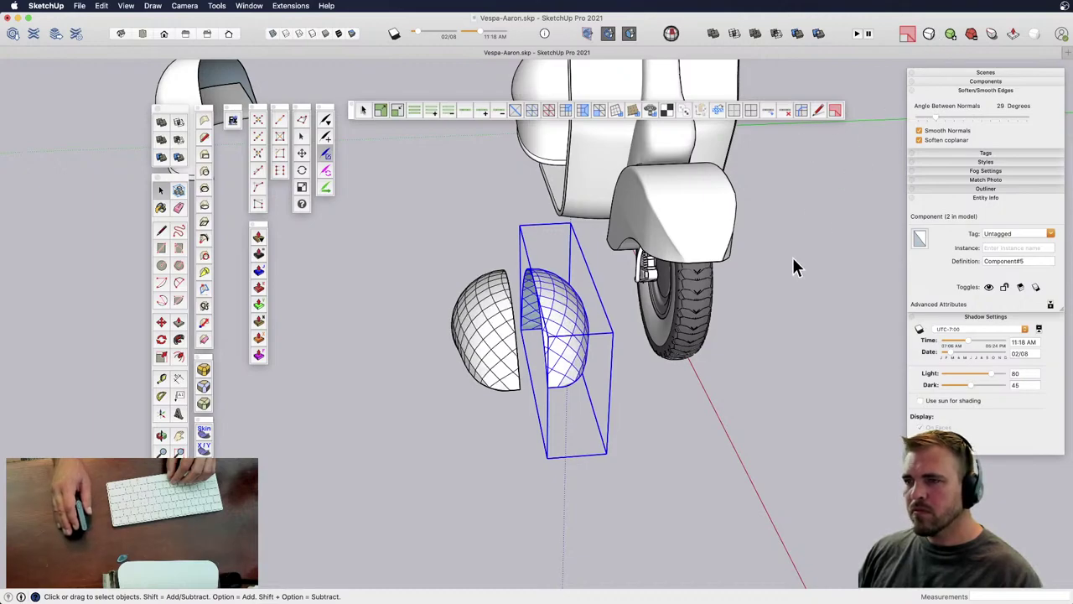
{"action": "scroll", "coordinate": [529, 400], "scroll_direction": "up", "scroll_amount": 6}
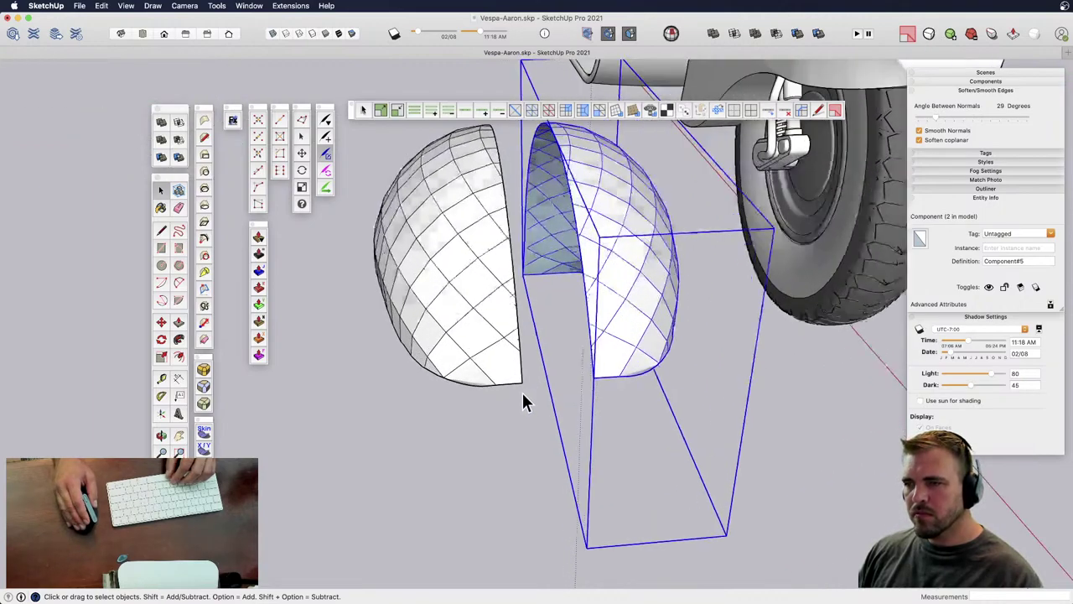
{"action": "key", "text": "m"}
{"action": "left_click", "coordinate": [692, 357]}
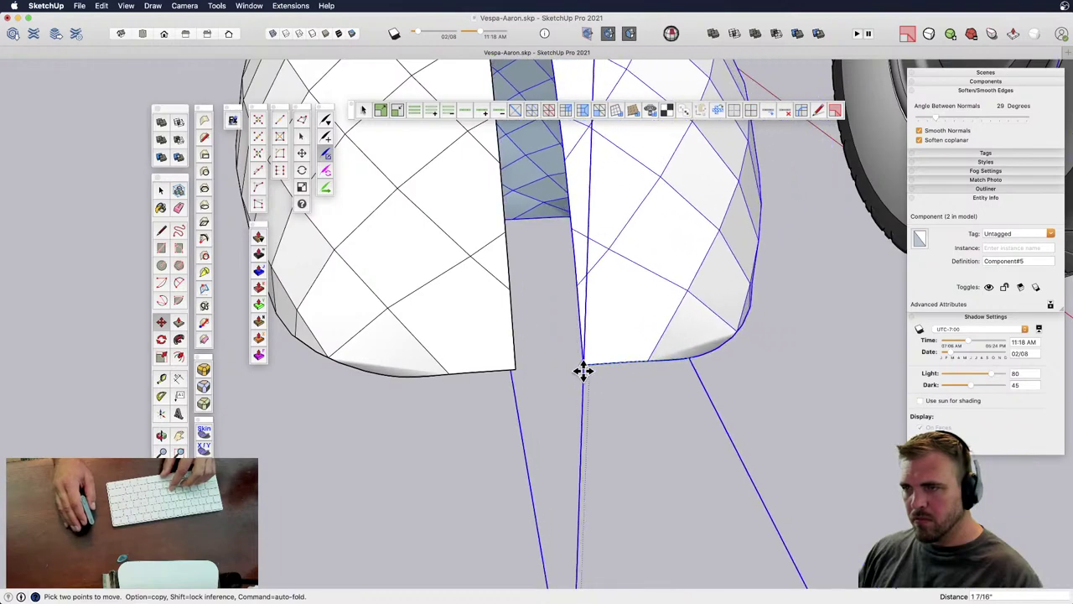
{"action": "left_click", "coordinate": [516, 368]}
{"action": "scroll", "coordinate": [520, 424], "scroll_direction": "down", "scroll_amount": 6}
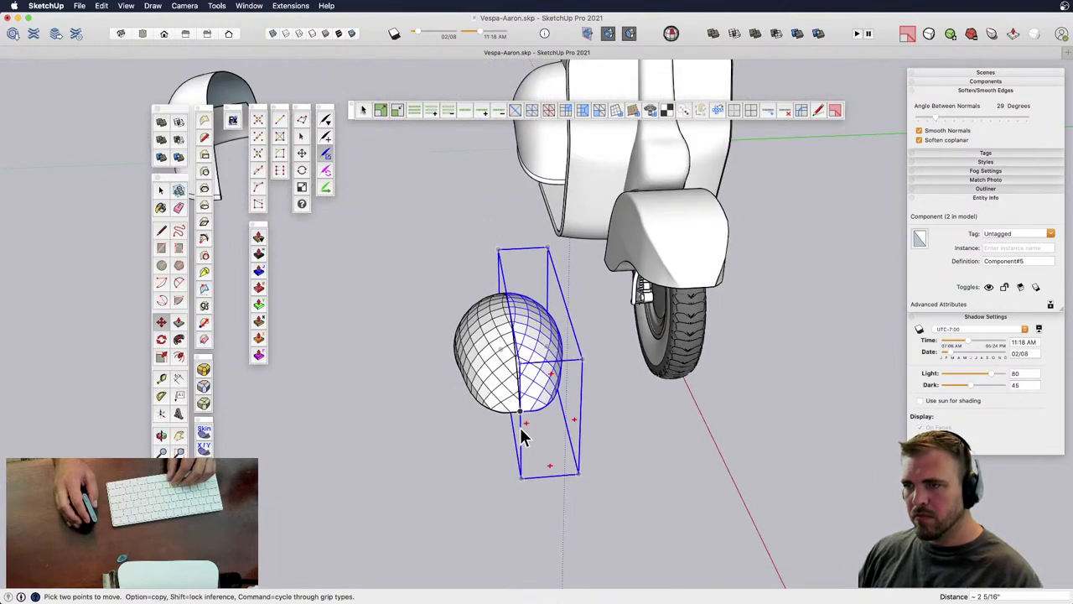
- Copy both fender halves together onto the scooter, aligning their lower centre point with the existing front fender's tip
{"action": "key", "text": "space"}
{"action": "left_click", "coordinate": [494, 378], "text": "shift"}
{"action": "scroll", "coordinate": [523, 402], "scroll_direction": "up", "scroll_amount": 1}
{"action": "scroll", "coordinate": [520, 411], "scroll_direction": "up", "scroll_amount": 5}
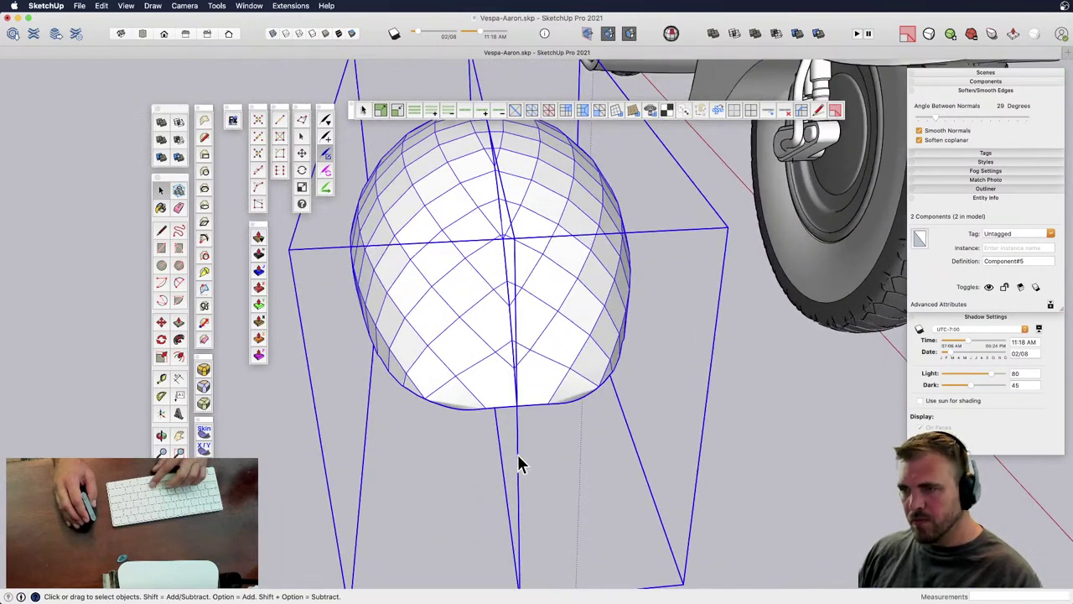
{"action": "key", "text": "m"}
{"action": "left_click", "coordinate": [516, 406]}
{"action": "scroll", "coordinate": [517, 405], "scroll_direction": "down", "scroll_amount": 5}
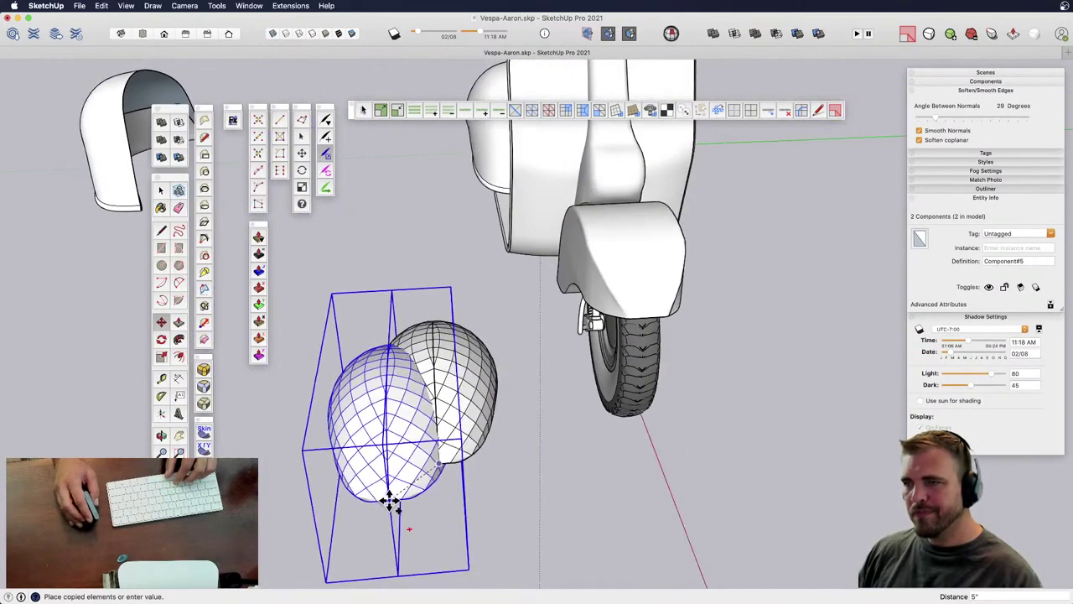
{"action": "key", "text": "alt"}
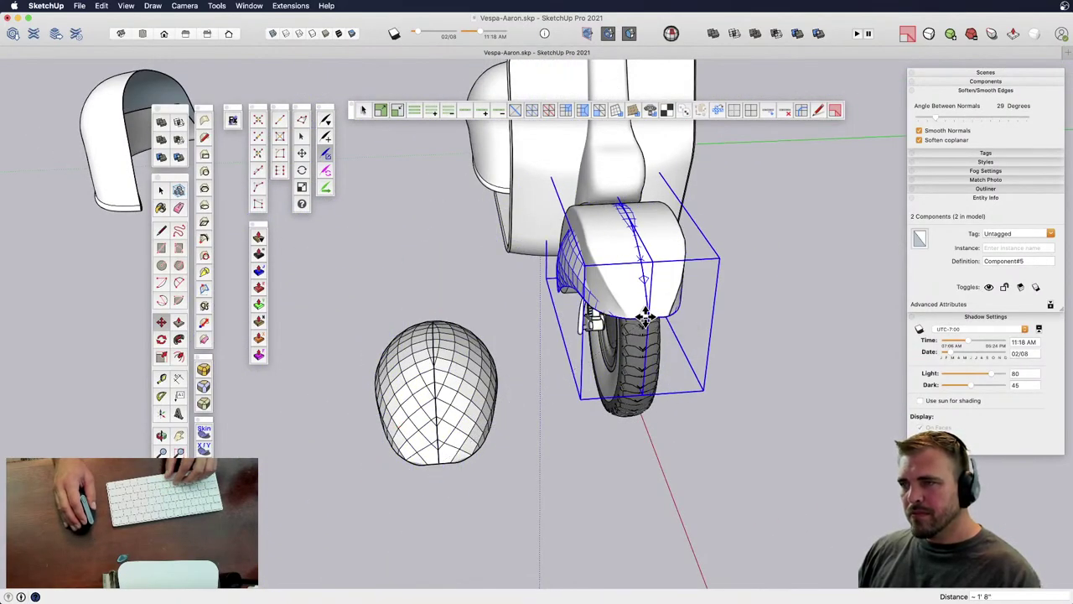
- Open the scooter component for editing and delete its original front fender from around the copied mesh
{"action": "middle_click_drag", "start_coordinate": [645, 316], "coordinate": [587, 343]}
{"action": "double_click", "coordinate": [575, 318]}
{"action": "left_click", "coordinate": [575, 316]}
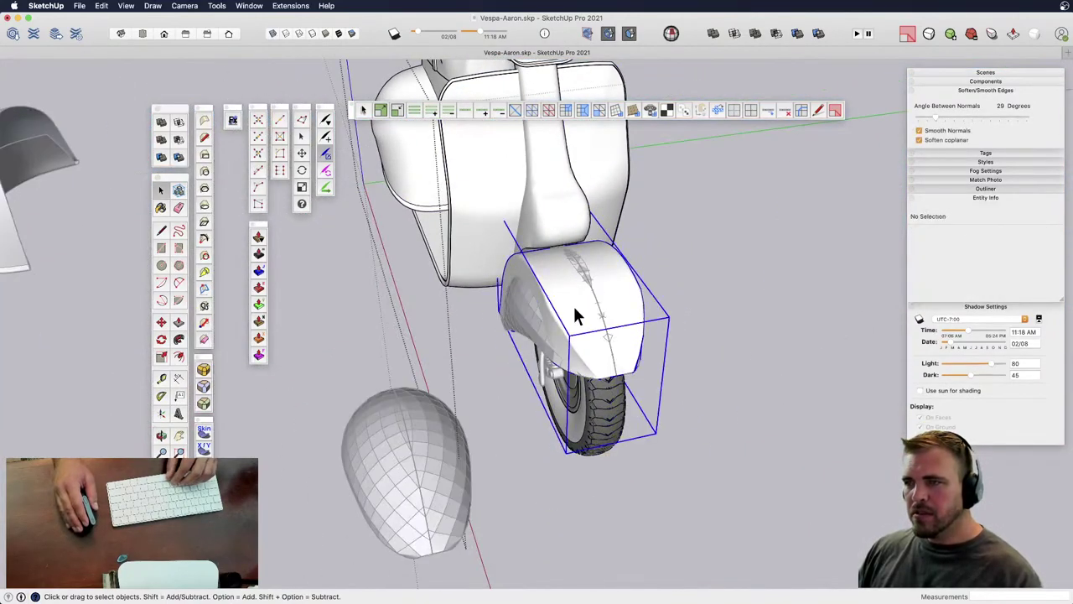
{"action": "key", "text": "Delete"}
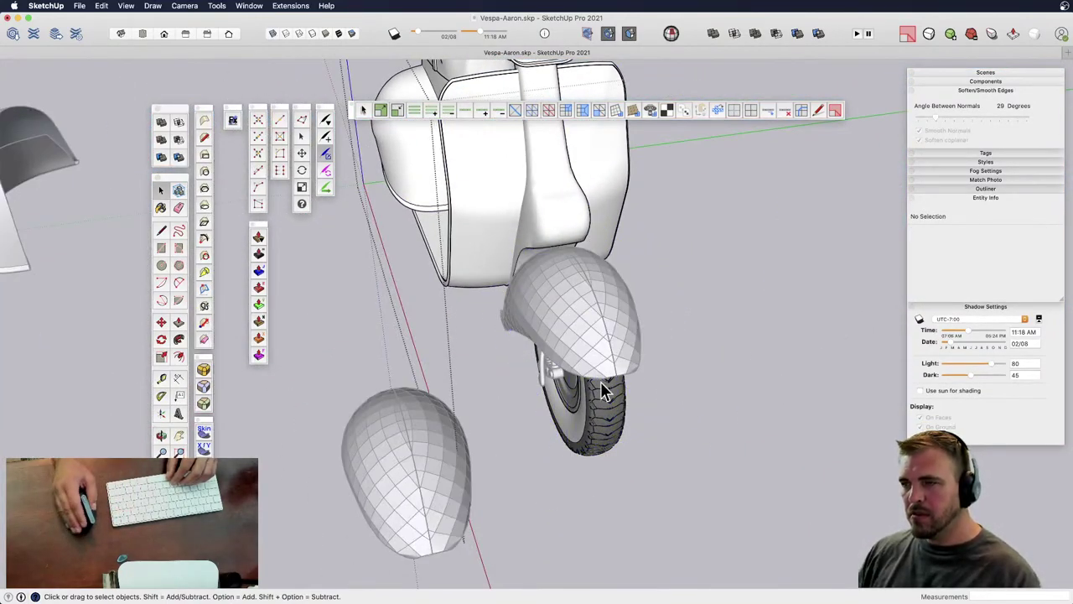
{"action": "middle_click_drag", "start_coordinate": [605, 393], "coordinate": [581, 329]}
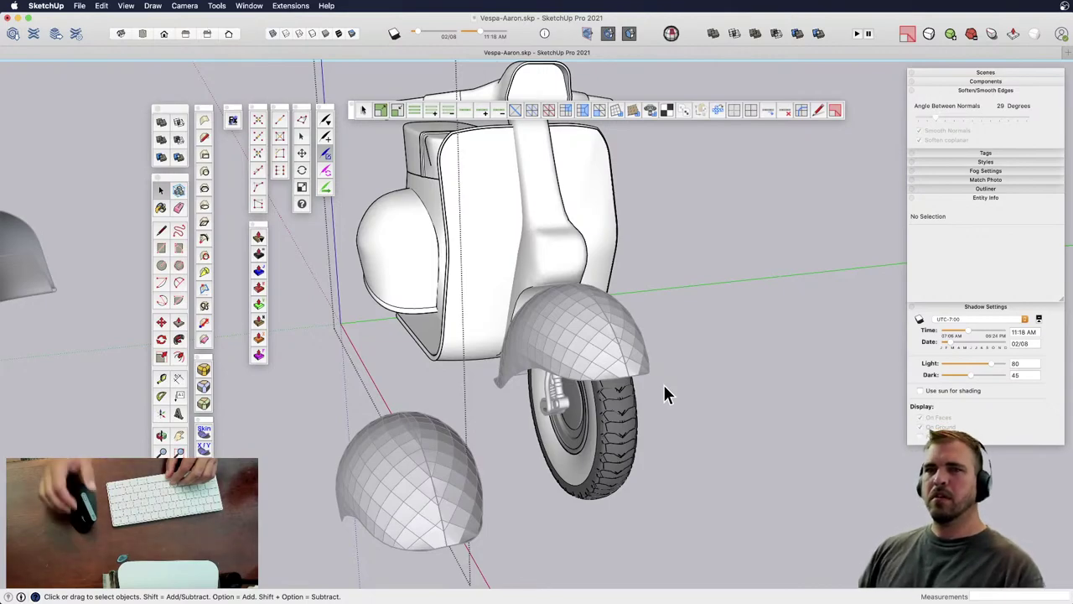
- Close the scooter component and turn on subdivision for both fender halves mounted on the scooter
{"action": "left_click", "coordinate": [726, 327]}
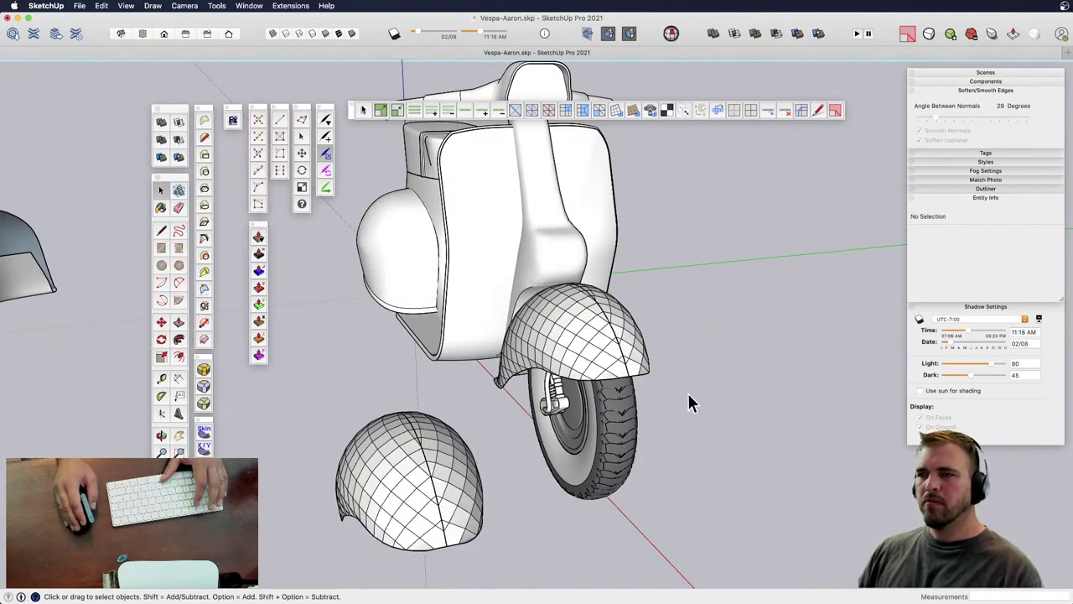
{"action": "left_click", "coordinate": [586, 338]}
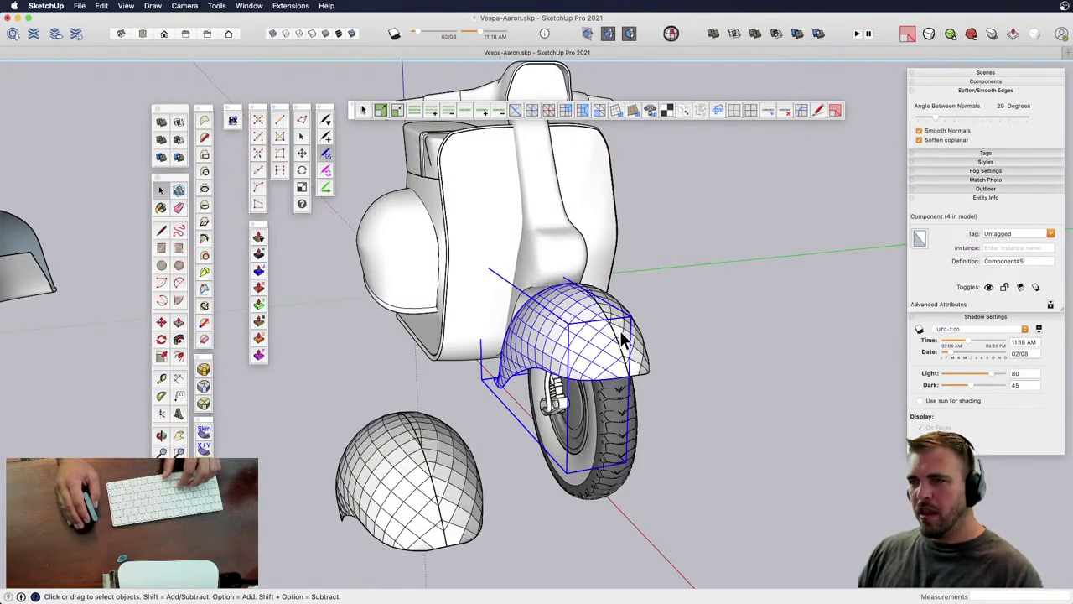
{"action": "mouse_move", "coordinate": [622, 339]}
{"action": "middle_mouse_down"}
{"action": "mouse_move", "coordinate": [575, 307]}
{"action": "mouse_move", "coordinate": [639, 327]}
{"action": "middle_mouse_up"}
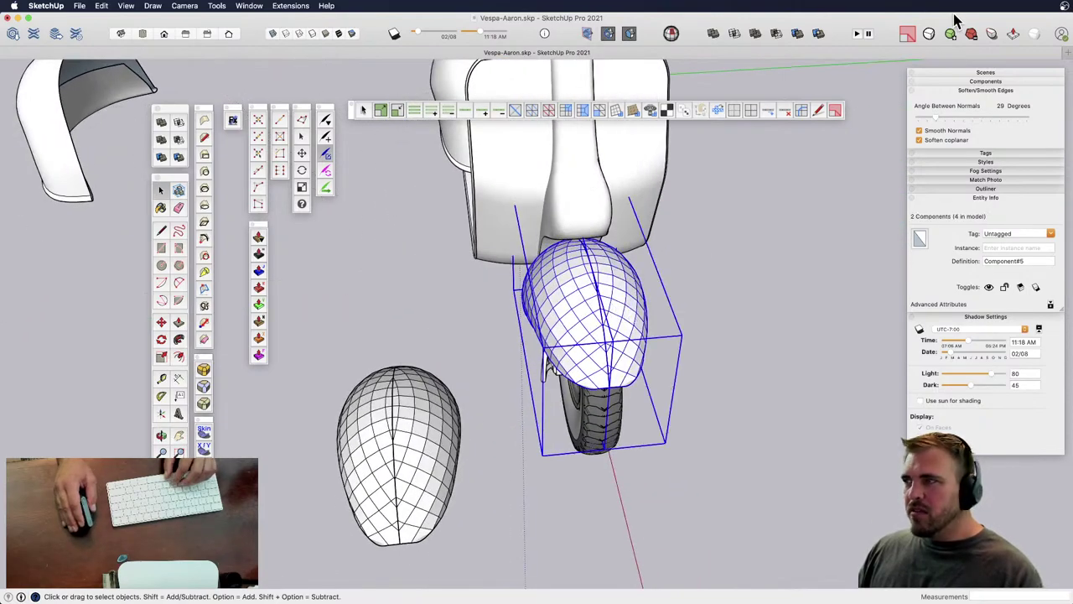
{"action": "left_click", "coordinate": [930, 35]}
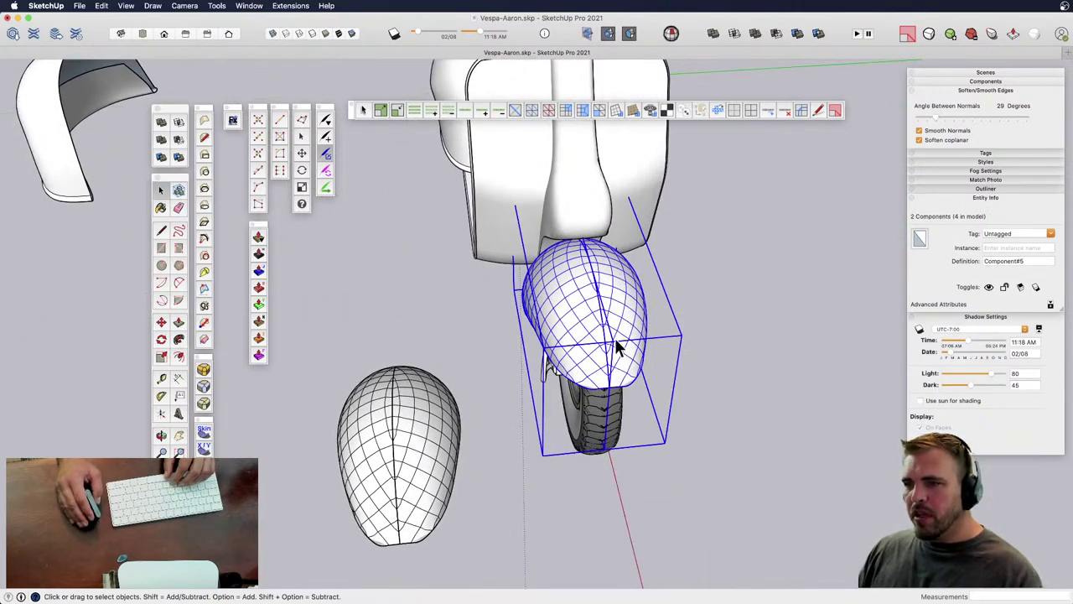
{"action": "middle_click_drag", "start_coordinate": [407, 447], "coordinate": [447, 352]}
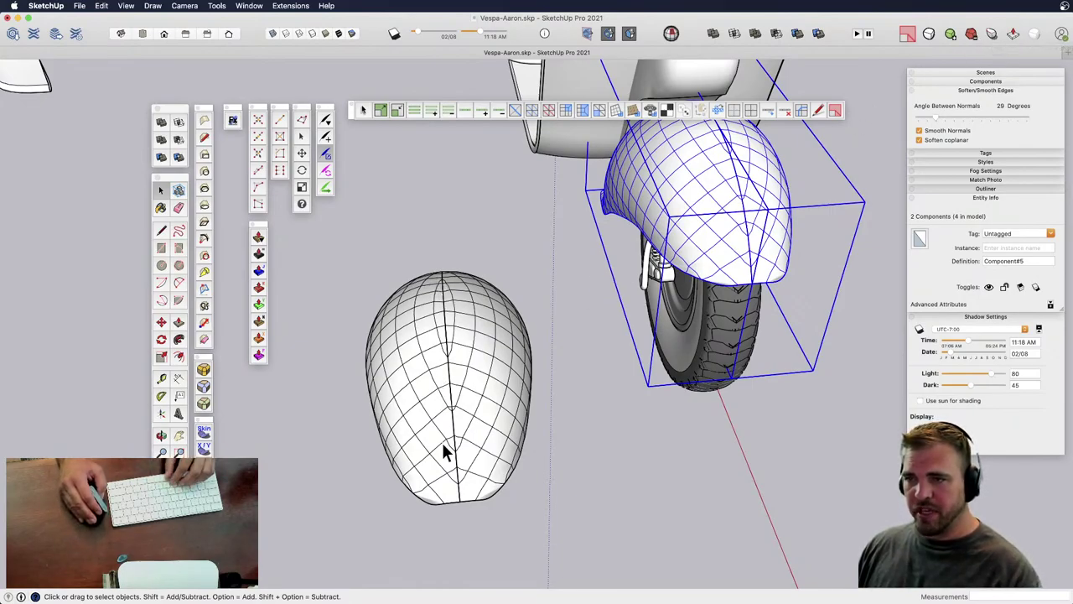
{"action": "middle_click_drag", "start_coordinate": [458, 414], "coordinate": [499, 359]}
- Open the detached fender half's component, select its entire mesh and soften the edges at 29 degrees between normals
{"action": "left_click", "coordinate": [500, 361]}
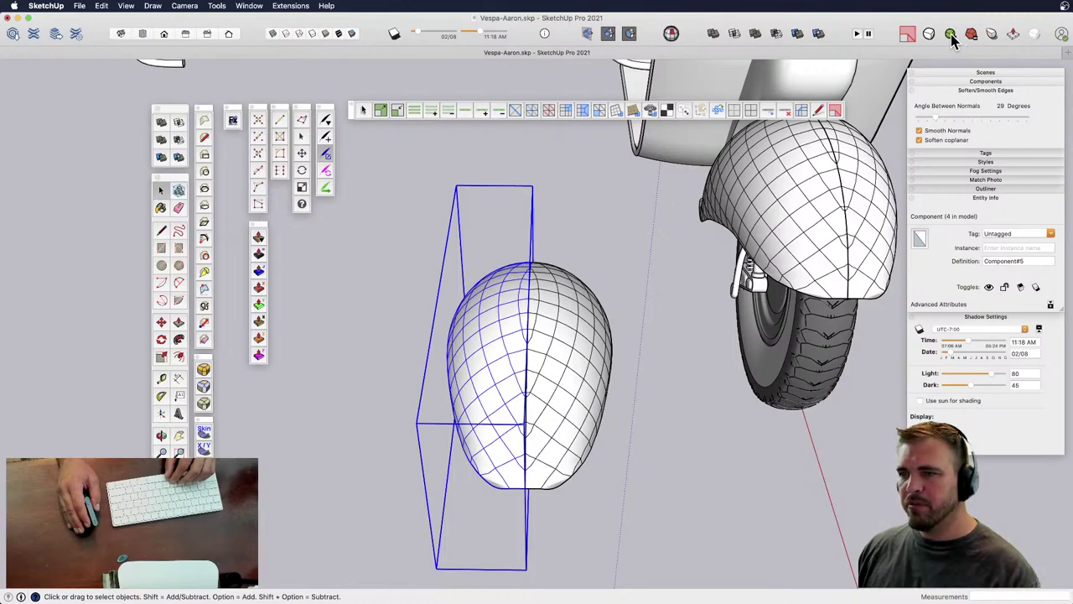
{"action": "middle_click_drag", "start_coordinate": [536, 389], "coordinate": [714, 222]}
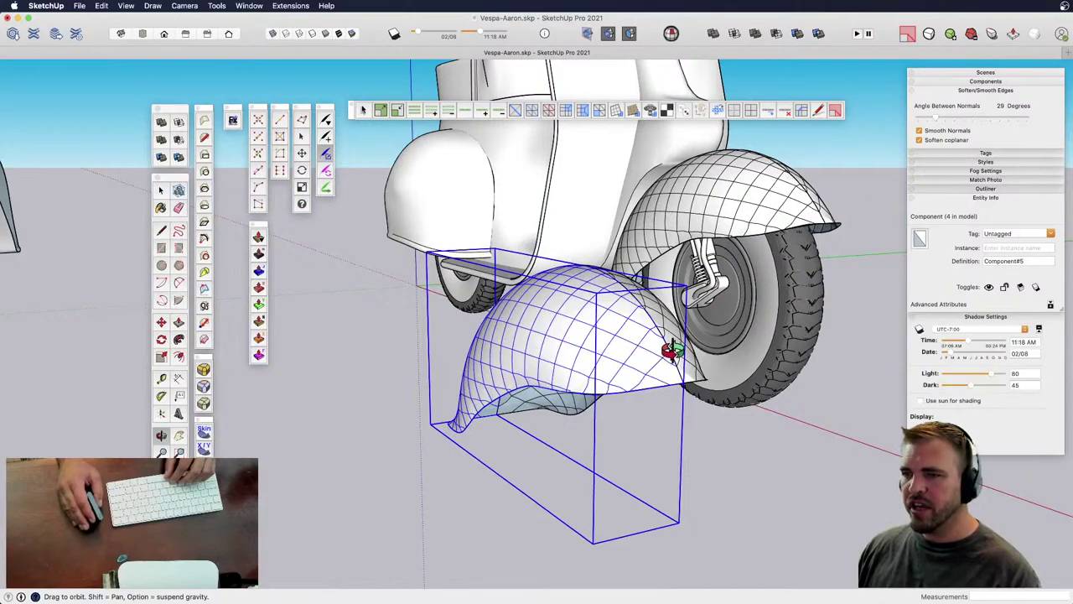
{"action": "key", "text": "space"}
{"action": "left_click", "coordinate": [703, 459]}
{"action": "middle_click_drag", "start_coordinate": [600, 357], "coordinate": [551, 427]}
{"action": "left_click", "coordinate": [565, 376]}
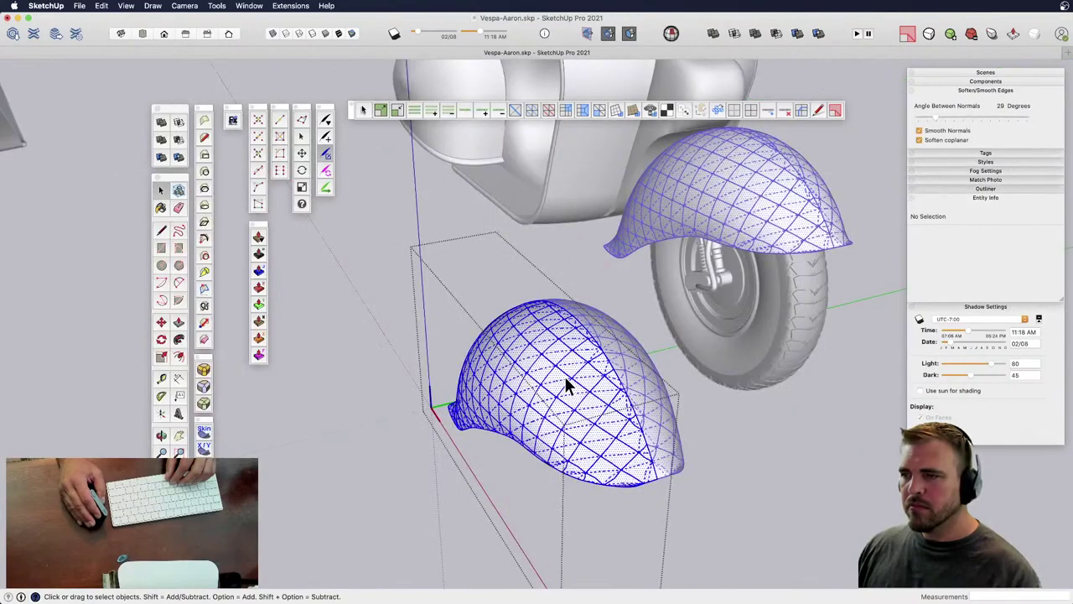
{"action": "left_click", "coordinate": [937, 119]}
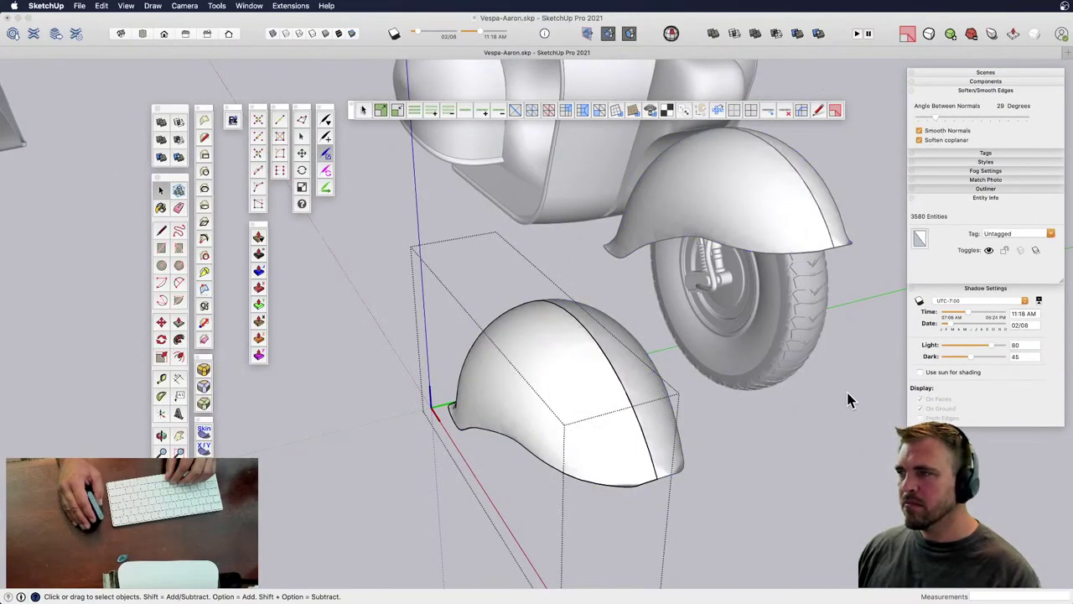
- Hide the edges along the fender half's centre seam and leave the component
{"action": "middle_click_drag", "start_coordinate": [723, 456], "coordinate": [493, 327]}
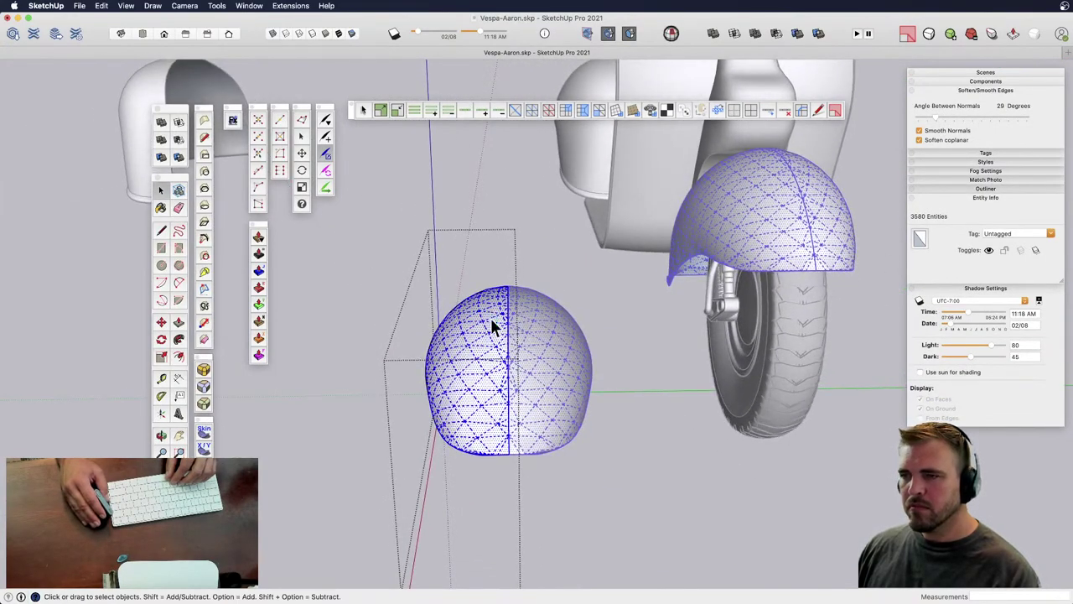
{"action": "left_click", "coordinate": [517, 476]}
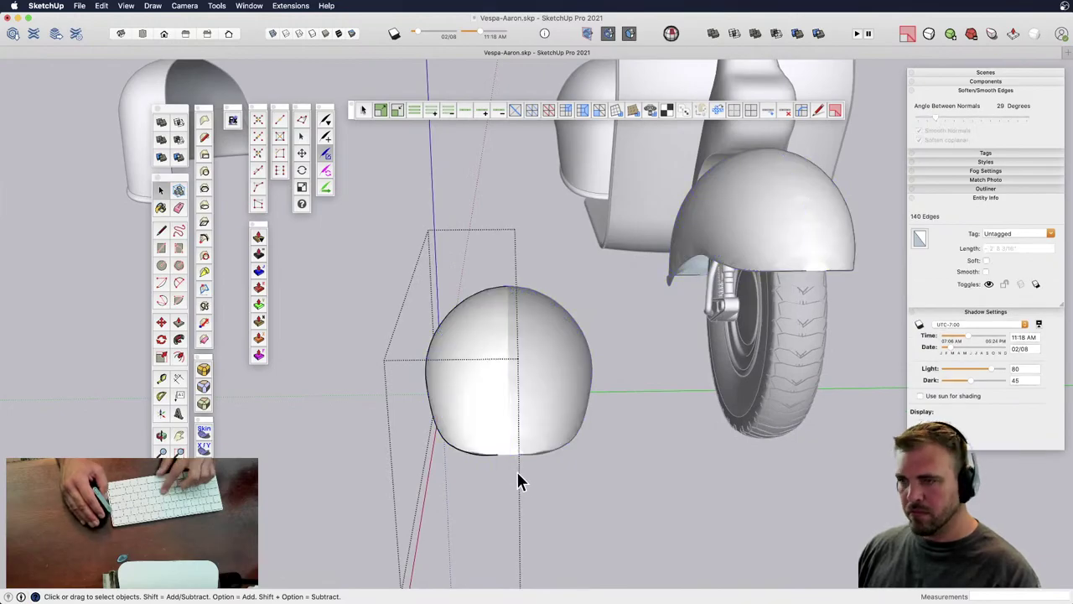
{"action": "left_click", "coordinate": [628, 497]}
- Move both halves of the detached fender about 6' 6" to beside the spare wheel
{"action": "scroll", "coordinate": [628, 492], "scroll_direction": "down", "scroll_amount": 3}
{"action": "middle_click_drag", "start_coordinate": [769, 343], "coordinate": [629, 373], "text": "shift"}
{"action": "middle_click_drag", "start_coordinate": [629, 373], "coordinate": [645, 485]}
{"action": "left_click_drag", "start_coordinate": [645, 477], "coordinate": [553, 422]}
{"action": "scroll", "coordinate": [553, 422], "scroll_direction": "down", "scroll_amount": 2}
{"action": "middle_click_drag", "start_coordinate": [543, 441], "coordinate": [488, 417], "text": "shift"}
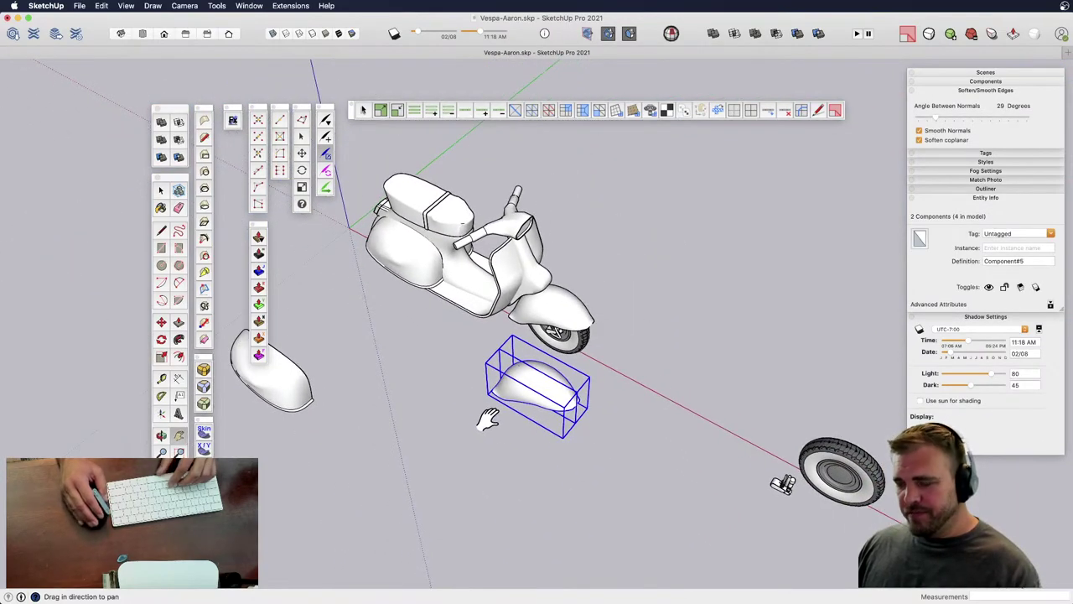
{"action": "key", "text": "m"}
{"action": "left_click", "coordinate": [602, 381]}
{"action": "left_click", "coordinate": [865, 392]}
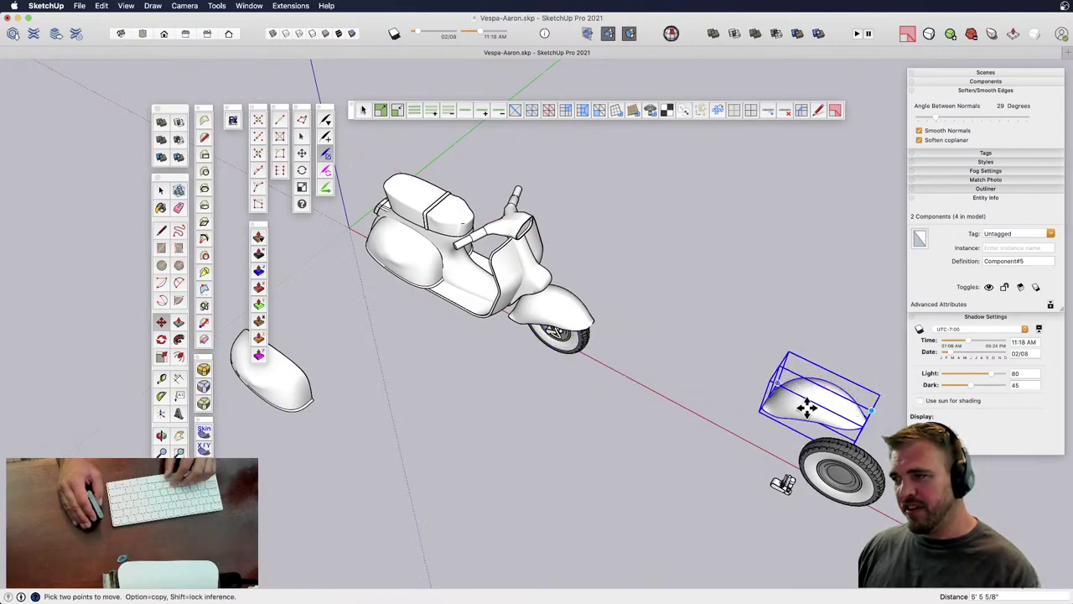
- Examine the smoothed fender on the scooter up close, including inside one half's component
{"action": "key", "text": "space"}
{"action": "middle_click_drag", "start_coordinate": [601, 361], "coordinate": [640, 408], "text": "shift"}
{"action": "left_click", "coordinate": [640, 400]}
{"action": "scroll", "coordinate": [584, 347], "scroll_direction": "up", "scroll_amount": 3}
{"action": "middle_click_drag", "start_coordinate": [584, 348], "coordinate": [624, 419], "text": "shift"}
{"action": "middle_click_drag", "start_coordinate": [626, 277], "coordinate": [597, 419]}
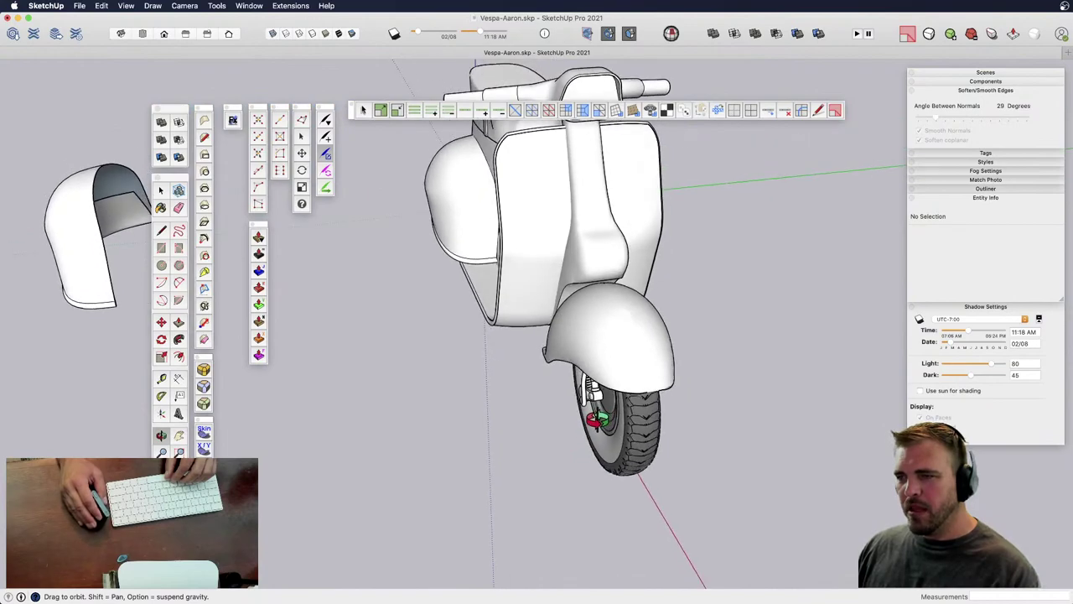
{"action": "scroll", "coordinate": [602, 360], "scroll_direction": "up", "scroll_amount": 3}
{"action": "double_click", "coordinate": [598, 361]}
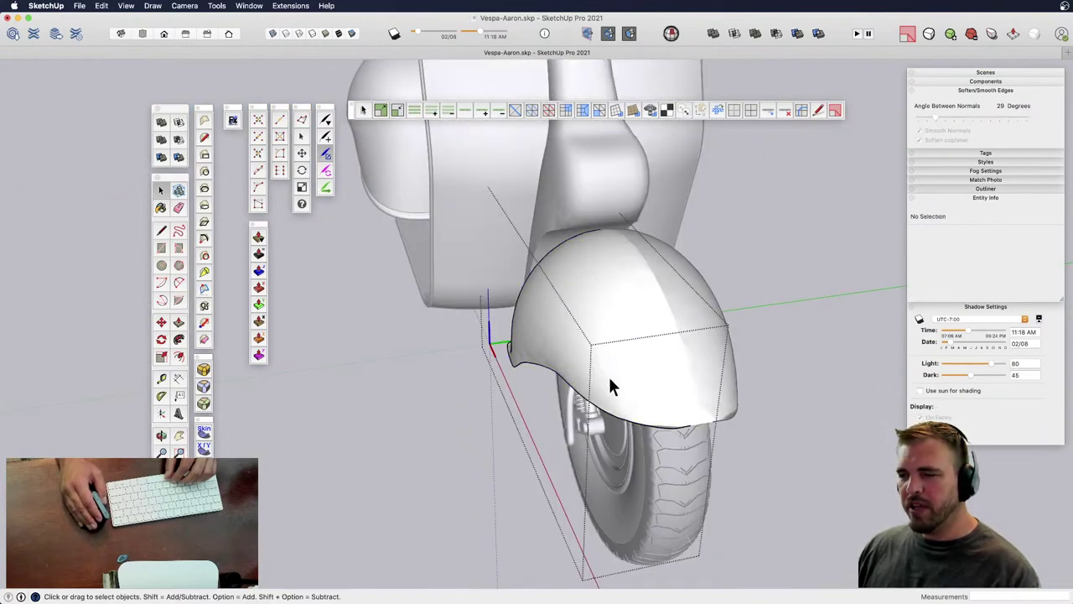
{"action": "left_click", "coordinate": [789, 302]}
- Turn subdivision off for one fender half on the scooter so its coarse quad mesh is restored
{"action": "left_click", "coordinate": [643, 331]}
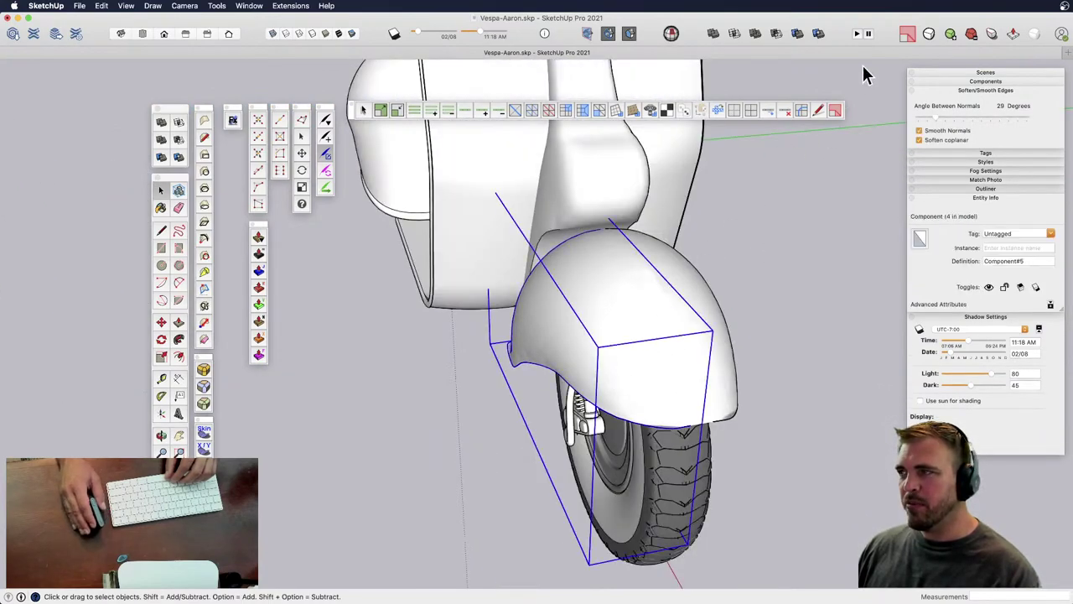
{"action": "left_click", "coordinate": [929, 36]}
{"action": "middle_click_drag", "start_coordinate": [598, 394], "coordinate": [821, 344]}
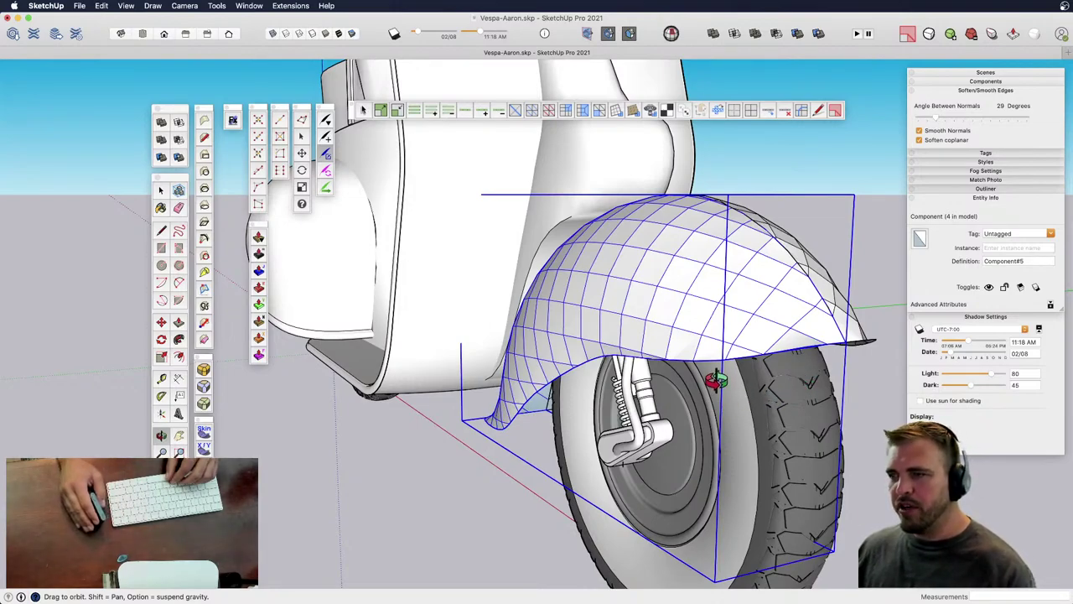
{"action": "middle_click_drag", "start_coordinate": [714, 378], "coordinate": [779, 384]}
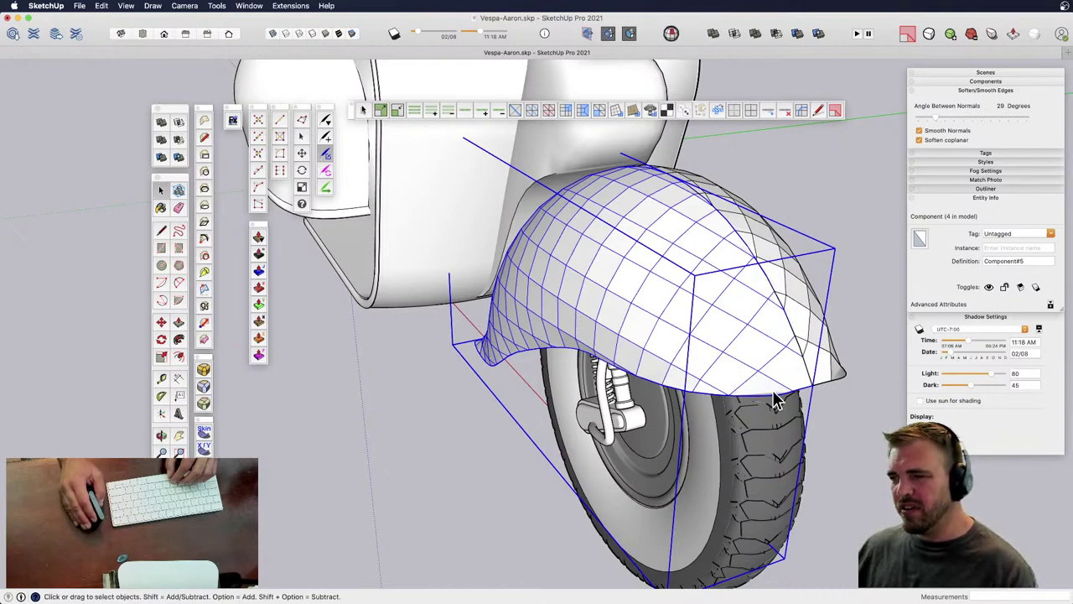
{"action": "scroll", "coordinate": [696, 360], "scroll_direction": "down", "scroll_amount": 4}
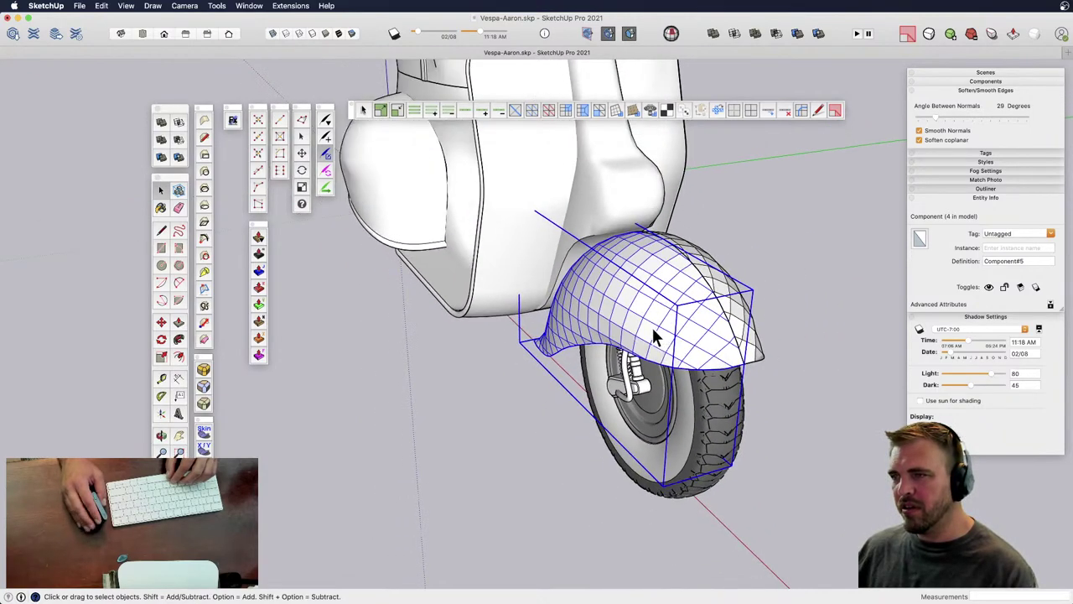
- Open one half of the fender beside the spare wheel for editing and select a short stretch of its lower front rim edges
{"action": "middle_click_drag", "start_coordinate": [690, 424], "coordinate": [499, 283], "text": "shift"}
{"action": "middle_click_drag", "start_coordinate": [833, 417], "coordinate": [499, 467], "text": "shift"}
{"action": "middle_click_drag", "start_coordinate": [517, 357], "coordinate": [503, 361]}
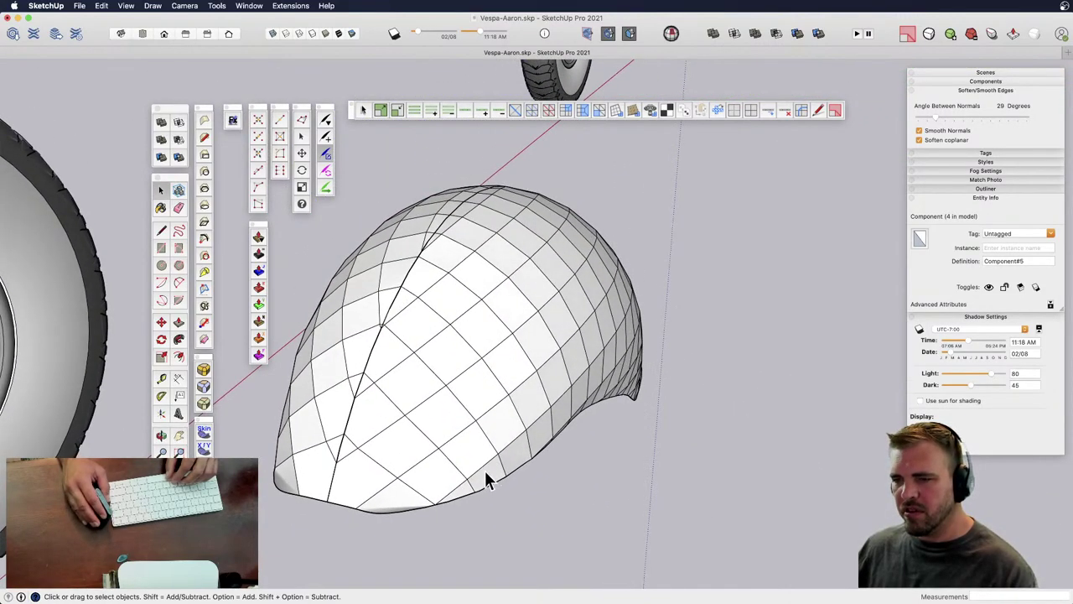
{"action": "double_click", "coordinate": [481, 478]}
{"action": "left_click", "coordinate": [389, 513]}
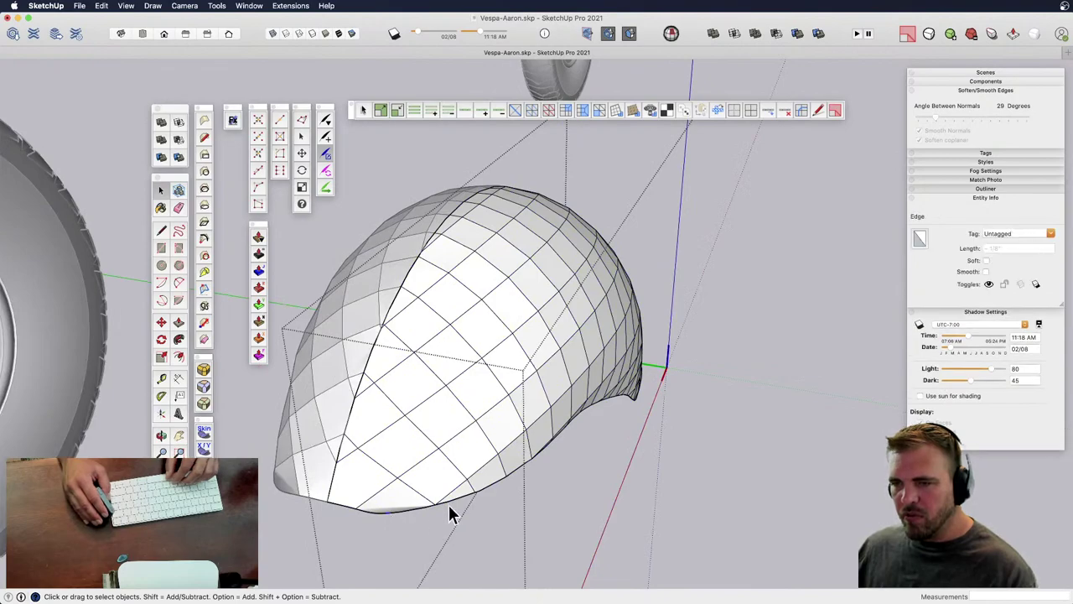
{"action": "scroll", "coordinate": [420, 510], "scroll_direction": "up", "scroll_amount": 5}
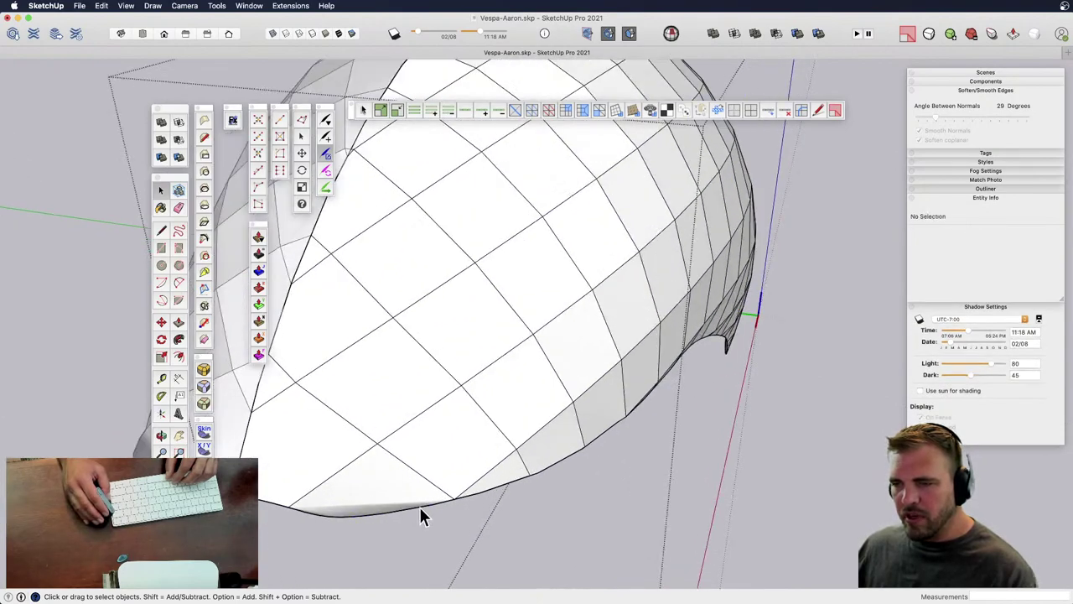
{"action": "key", "text": "shift+l"}
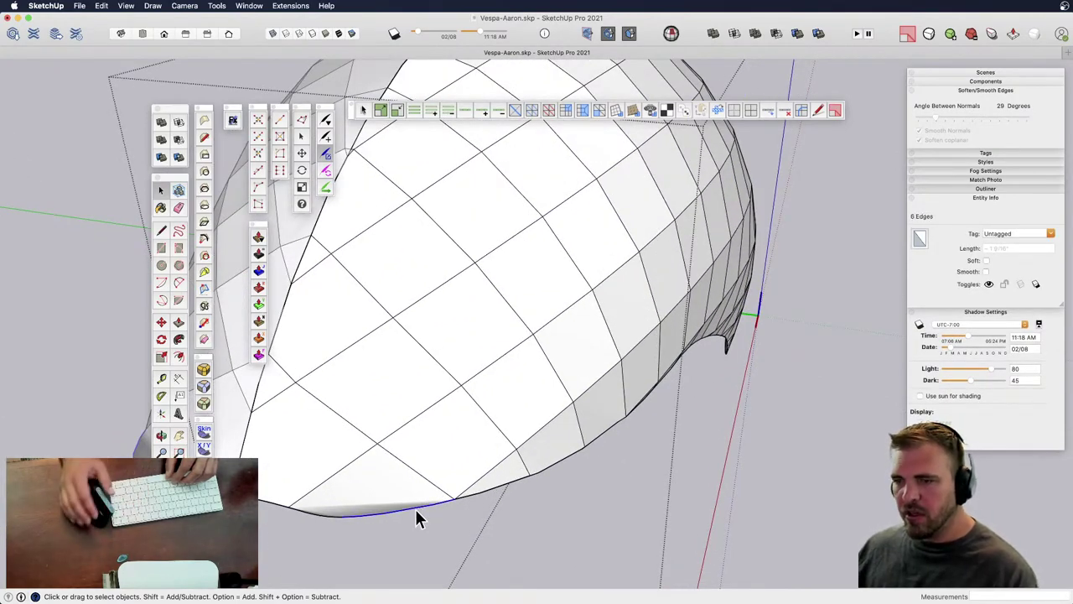
- Examine the fender half's lower rim from low and high front angles
{"action": "scroll", "coordinate": [363, 528], "scroll_direction": "down", "scroll_amount": 5}
{"action": "middle_click_drag", "start_coordinate": [363, 529], "coordinate": [443, 370]}
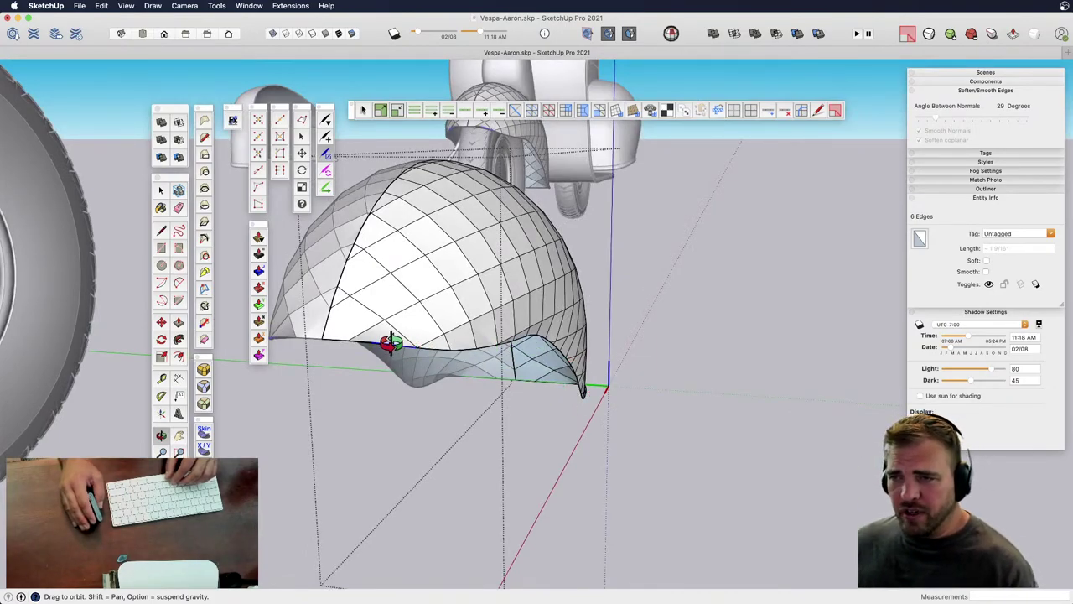
{"action": "left_click_drag", "start_coordinate": [411, 350], "coordinate": [489, 404]}
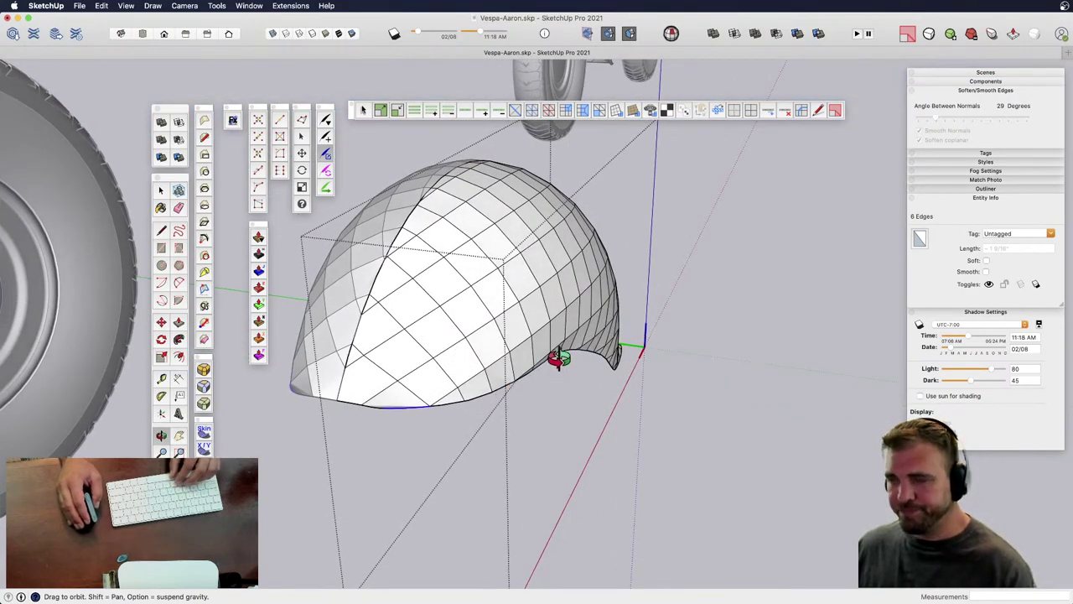
{"action": "key", "text": "space"}
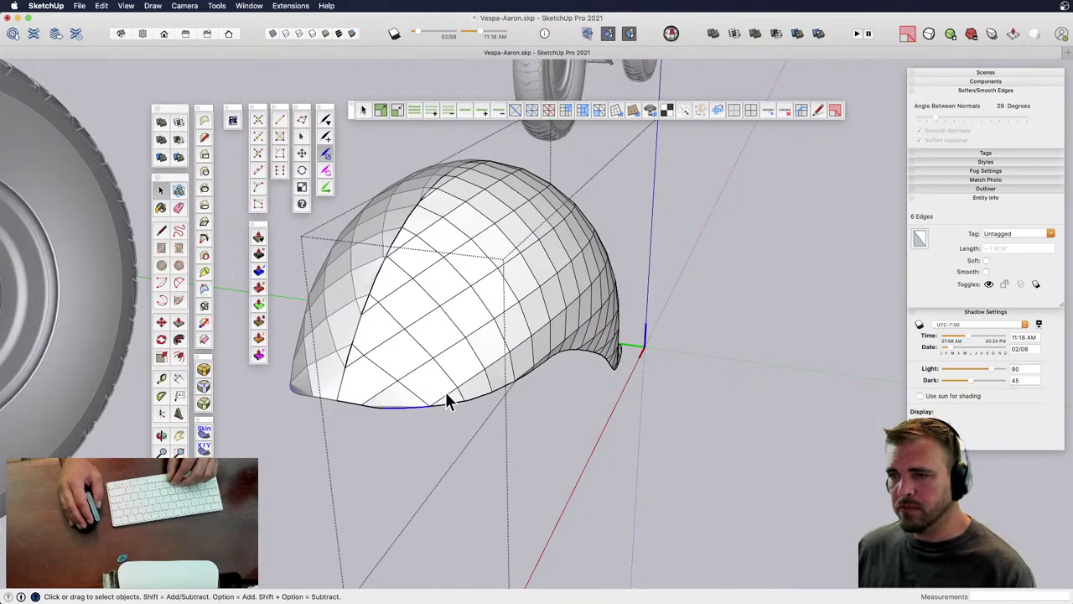
{"action": "scroll", "coordinate": [386, 398], "scroll_direction": "up", "scroll_amount": 3}
{"action": "key", "text": "e"}
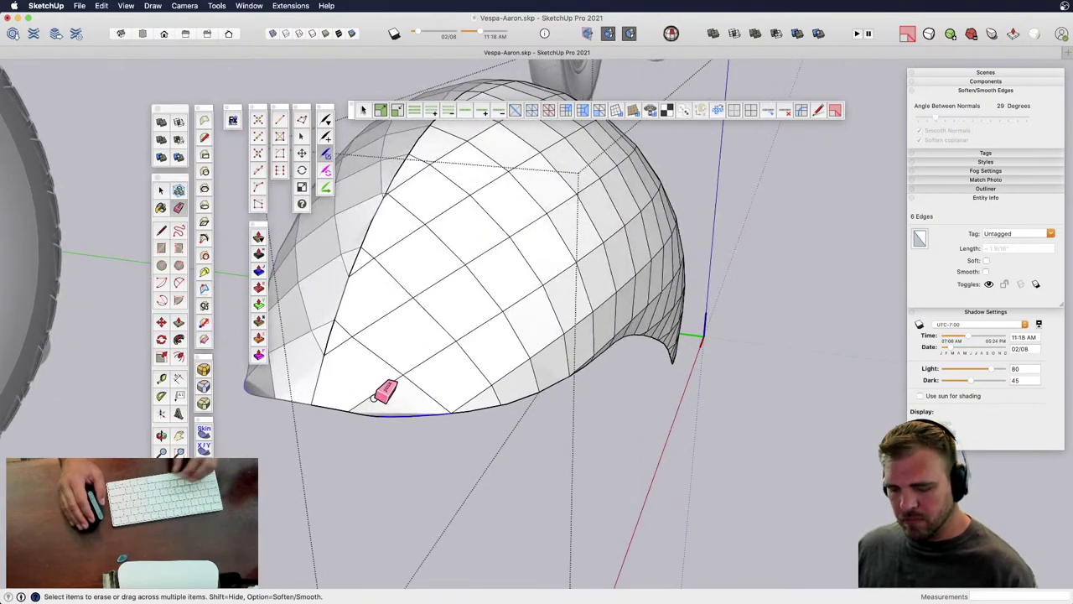
{"action": "key", "text": "space"}
- Extend the selection along the fender half's lower rim edges from the front tip across the whole side curve
{"action": "left_click", "coordinate": [312, 404], "text": "shift"}
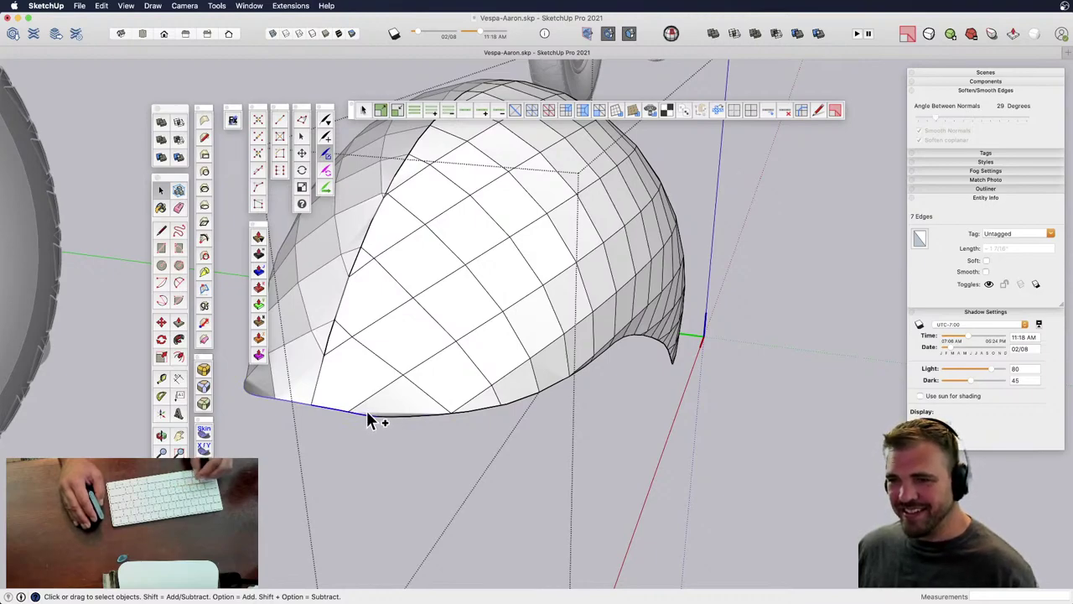
{"action": "left_click_drag", "start_coordinate": [475, 434], "coordinate": [476, 435], "text": "alt"}
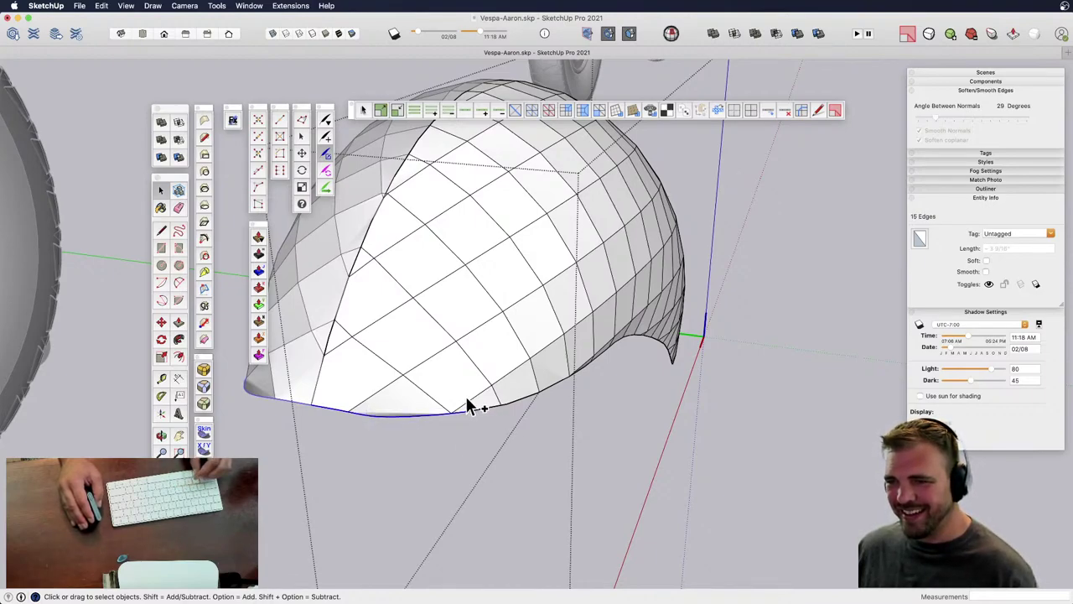
{"action": "left_click_drag", "start_coordinate": [466, 396], "coordinate": [519, 445], "text": "alt"}
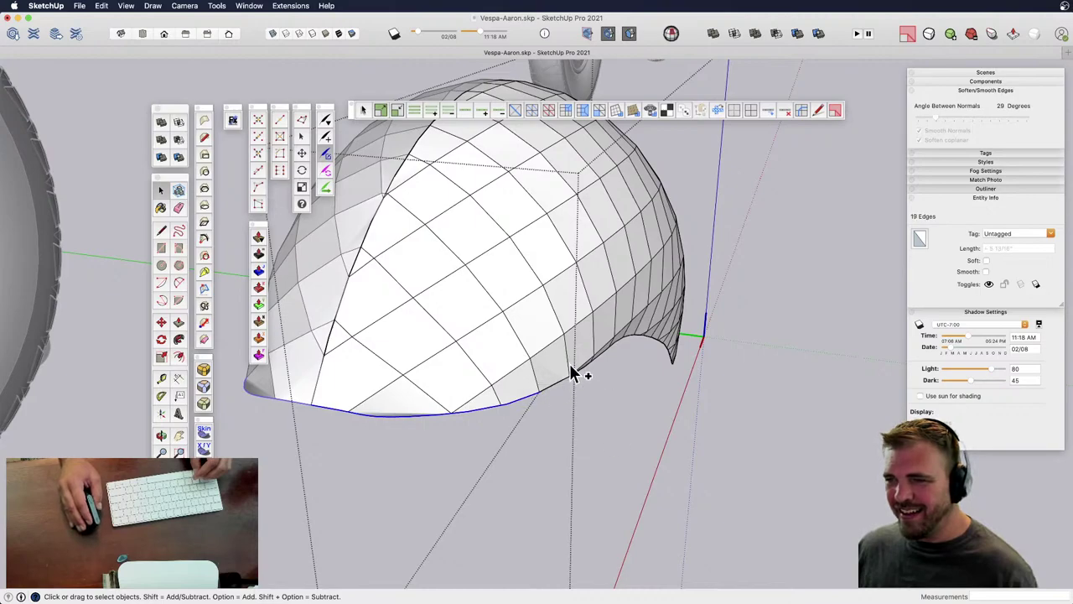
{"action": "middle_click_drag", "start_coordinate": [635, 375], "coordinate": [637, 396]}
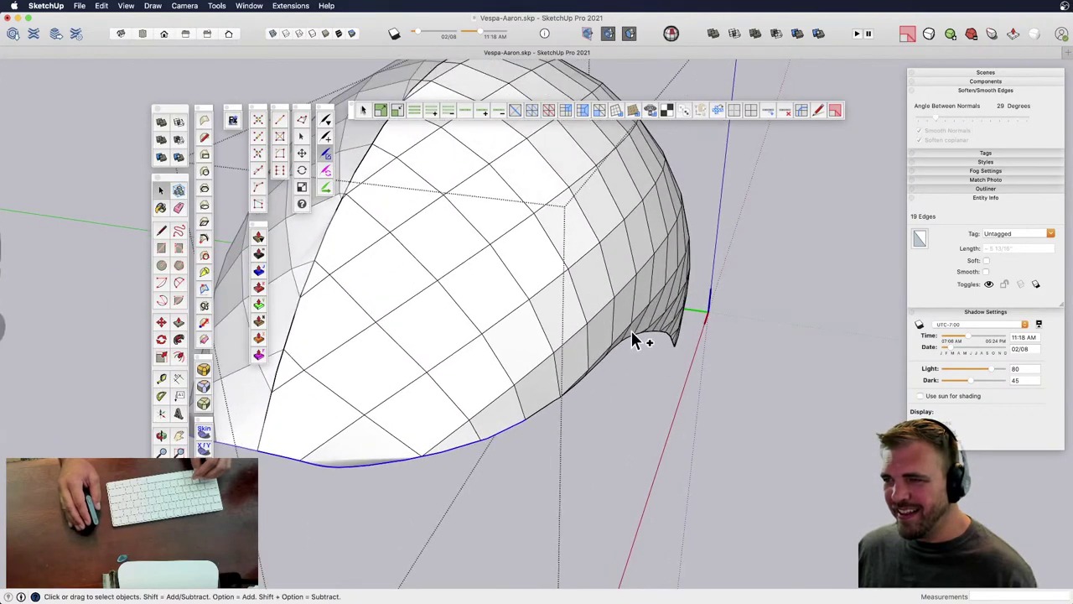
{"action": "left_click_drag", "start_coordinate": [675, 345], "coordinate": [679, 351], "text": "alt"}
{"action": "middle_click_drag", "start_coordinate": [673, 352], "coordinate": [728, 402]}
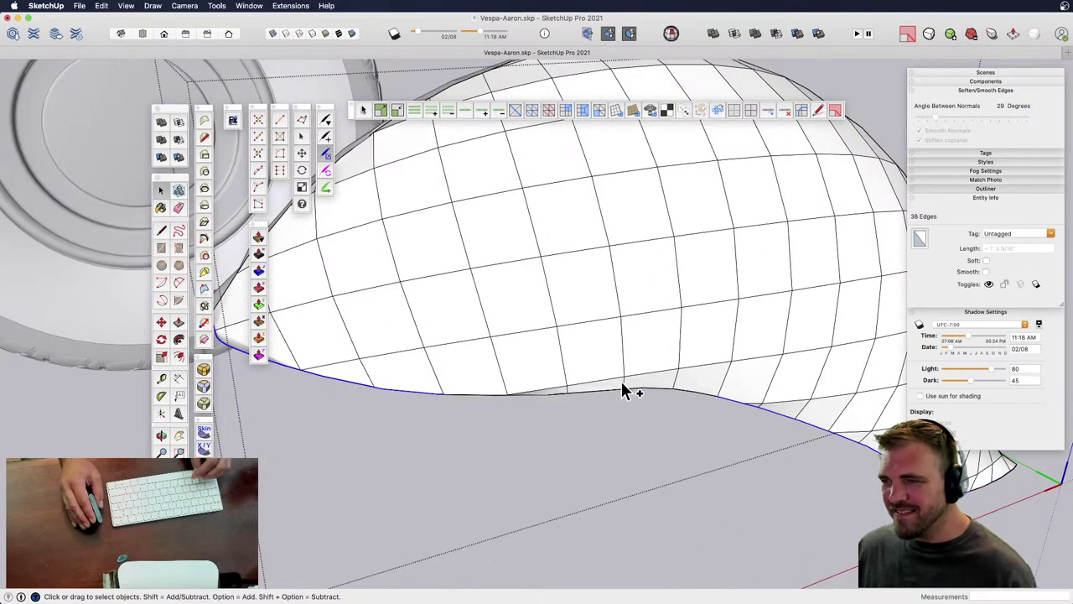
{"action": "left_click_drag", "start_coordinate": [622, 390], "coordinate": [738, 438], "text": "alt"}
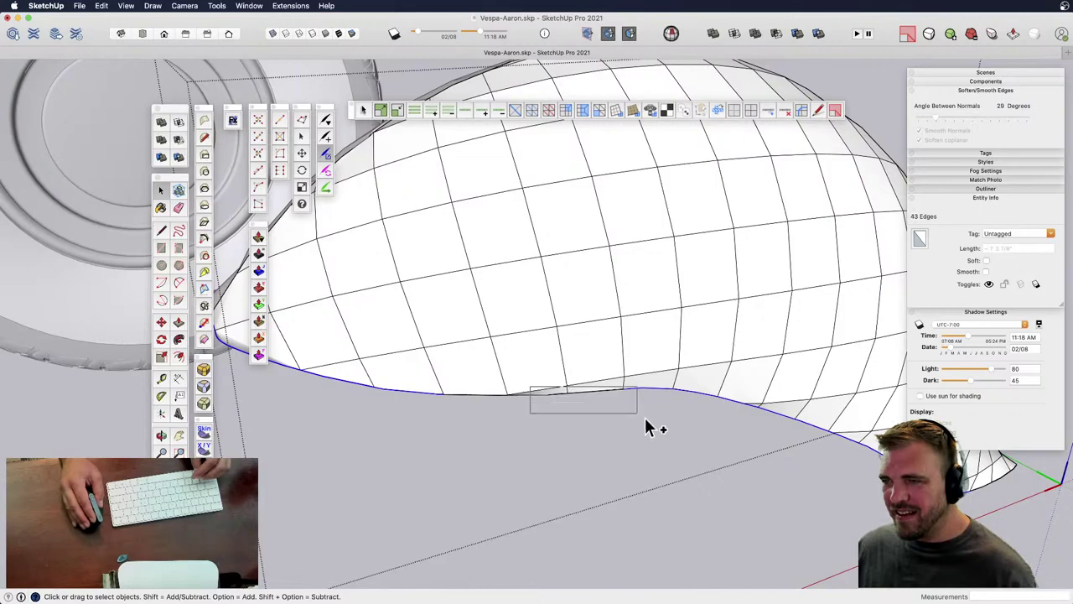
{"action": "left_click_drag", "start_coordinate": [430, 394], "coordinate": [606, 436], "text": "alt"}
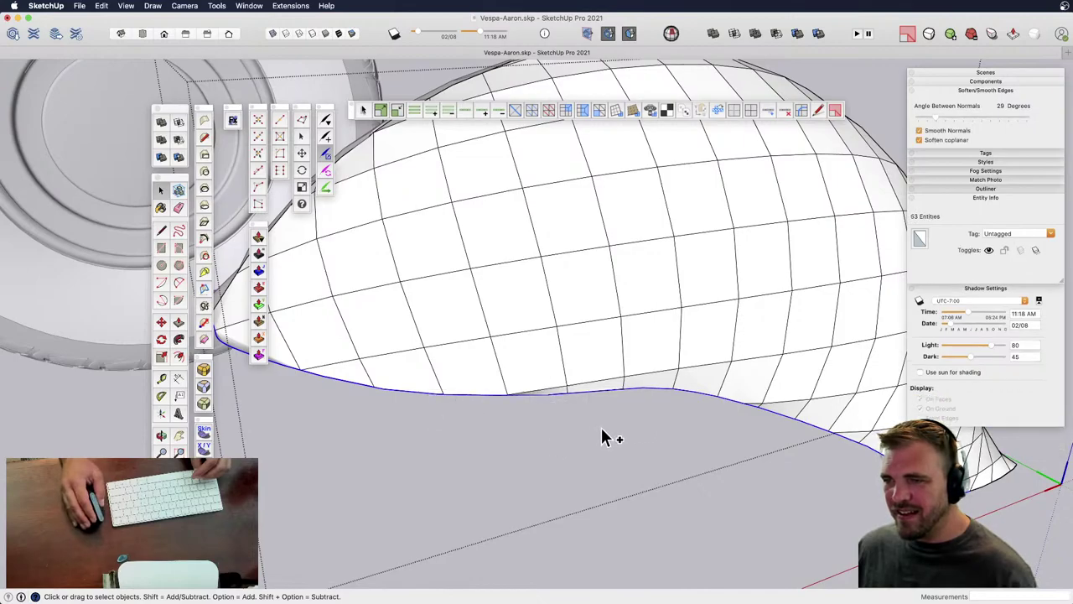
- Add the remaining rim edges around the fender half's tail end up to the centre seam and weld the selected edges
{"action": "middle_click_drag", "start_coordinate": [805, 511], "coordinate": [485, 493]}
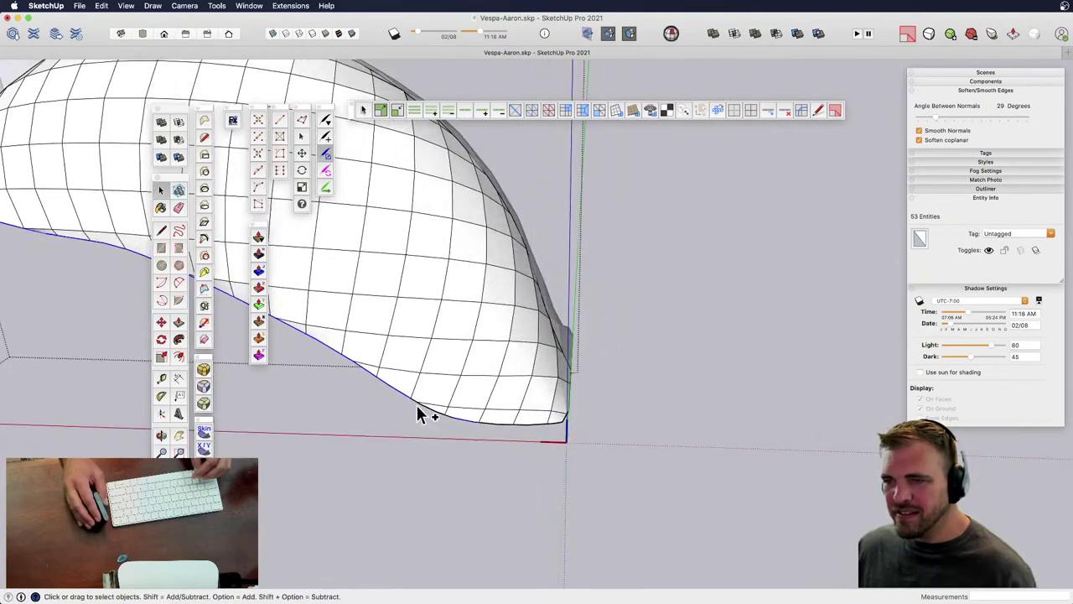
{"action": "scroll", "coordinate": [457, 423], "scroll_direction": "up", "scroll_amount": 3}
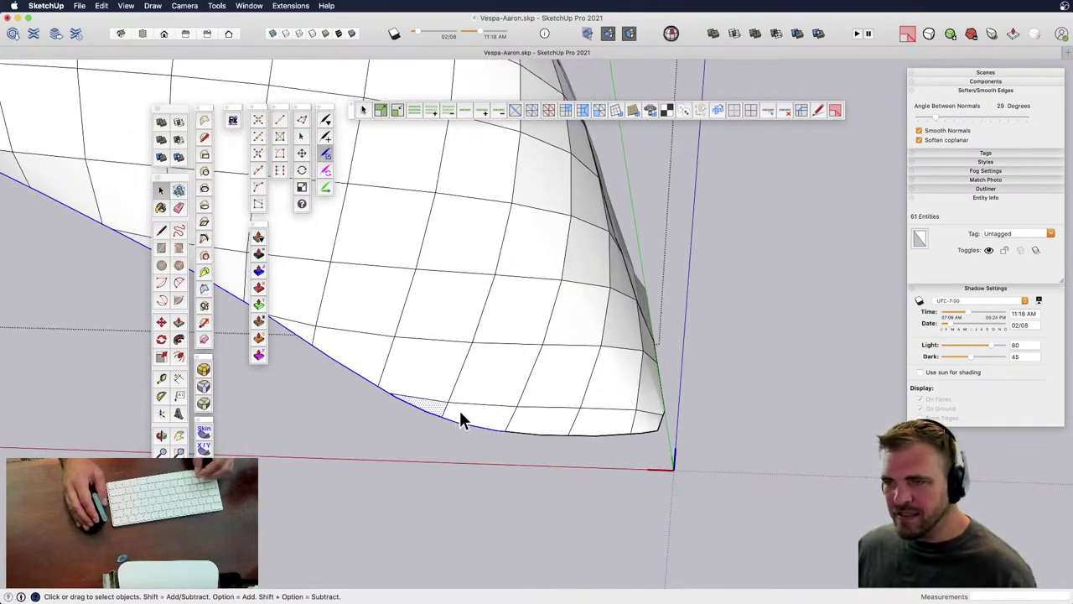
{"action": "middle_click_drag", "start_coordinate": [612, 468], "coordinate": [451, 454]}
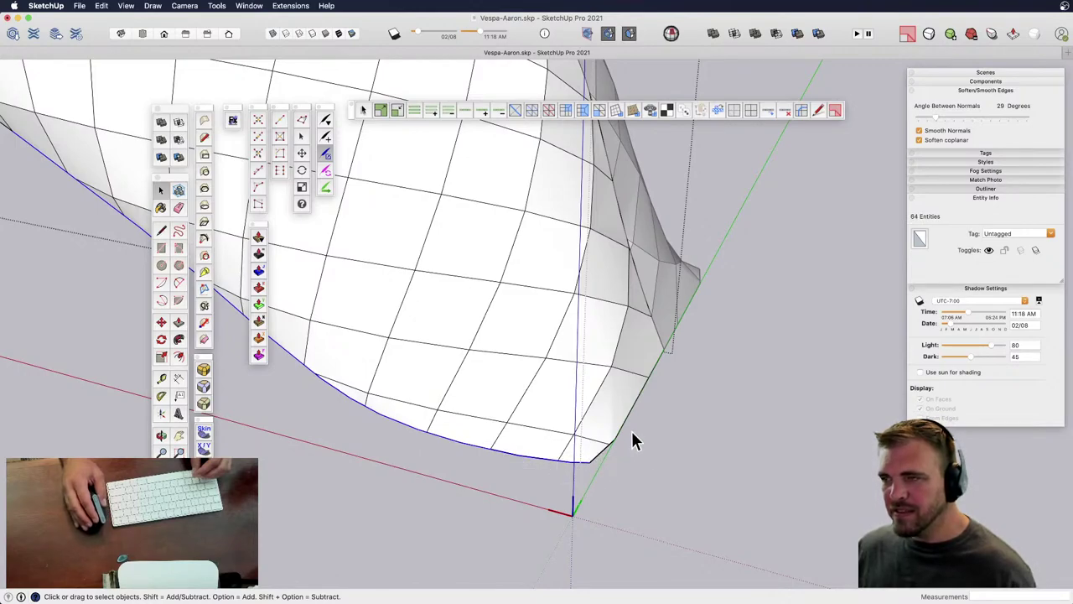
{"action": "middle_click_drag", "start_coordinate": [633, 442], "coordinate": [426, 458]}
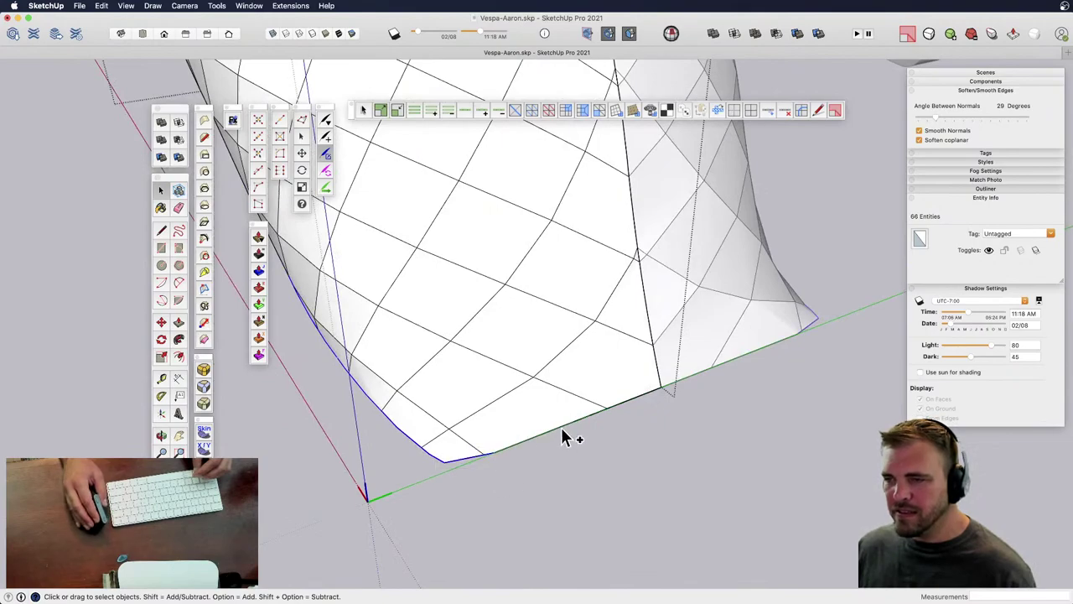
{"action": "middle_click_drag", "start_coordinate": [633, 415], "coordinate": [675, 480]}
{"action": "middle_click_drag", "start_coordinate": [537, 471], "coordinate": [498, 442]}
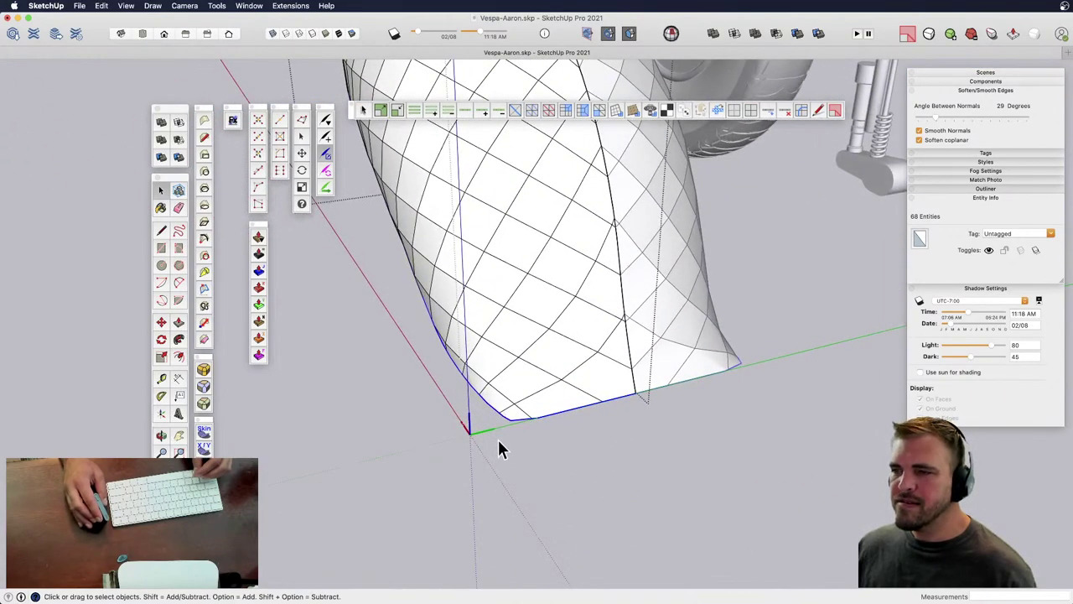
{"action": "right_click", "coordinate": [553, 417]}
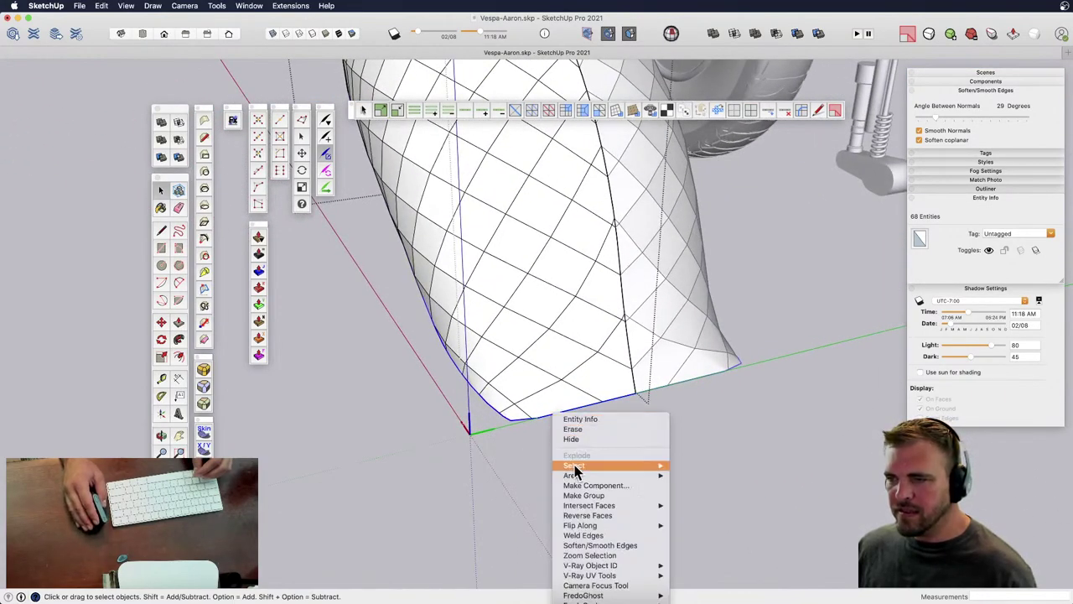
{"action": "left_click", "coordinate": [595, 536]}
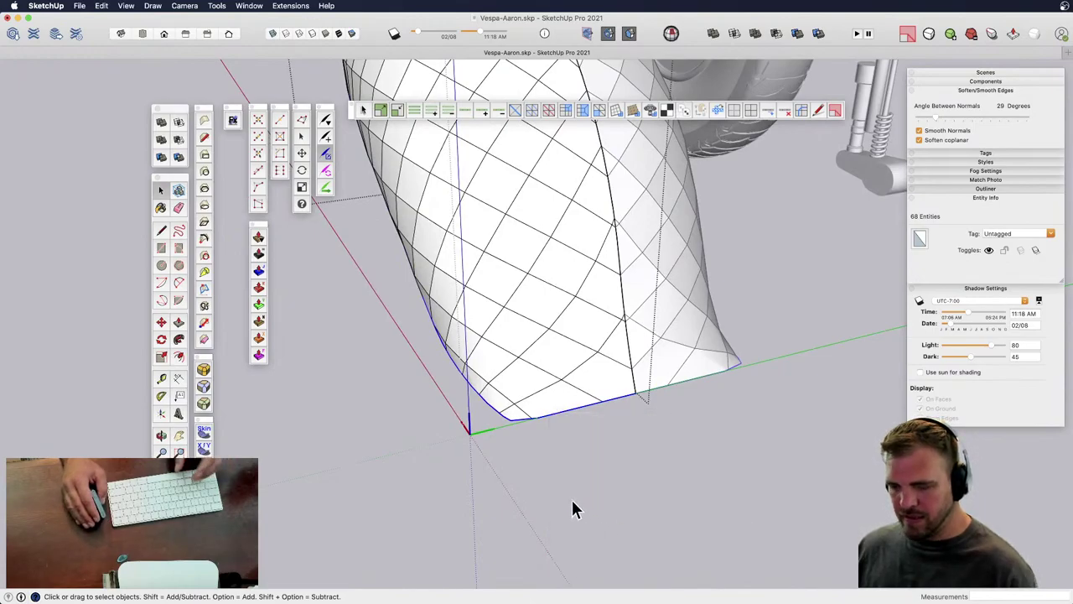
- With Vertex Tools, extrude the rim outward by scaling it about 1.07 along the green axis and lower it 3/16"
{"action": "middle_click_drag", "start_coordinate": [571, 498], "coordinate": [530, 377]}
{"action": "scroll", "coordinate": [606, 352], "scroll_direction": "up", "scroll_amount": 8}
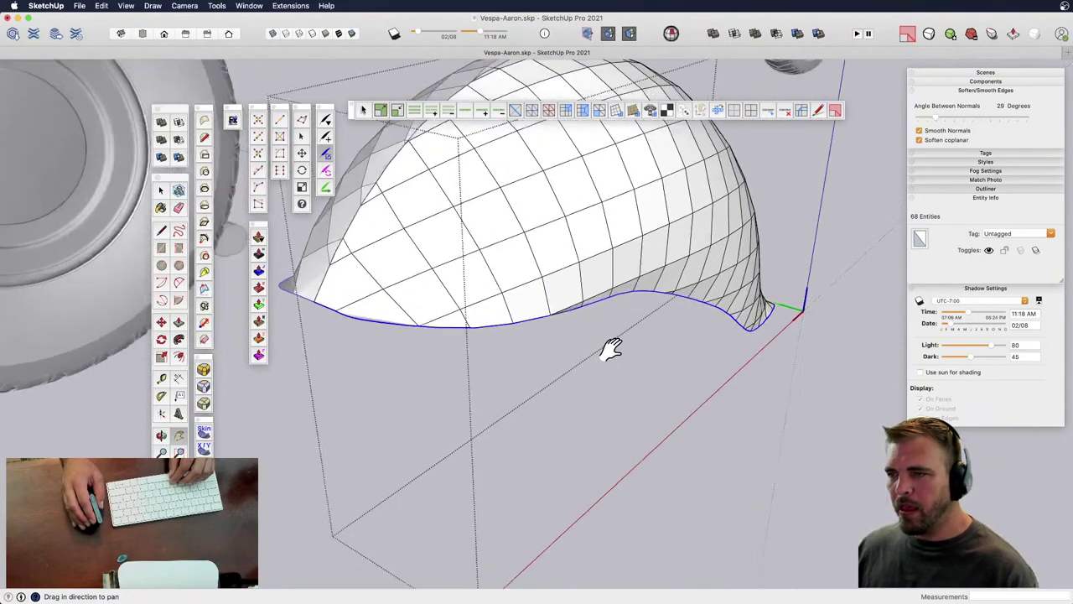
{"action": "scroll", "coordinate": [564, 312], "scroll_direction": "down", "scroll_amount": 6}
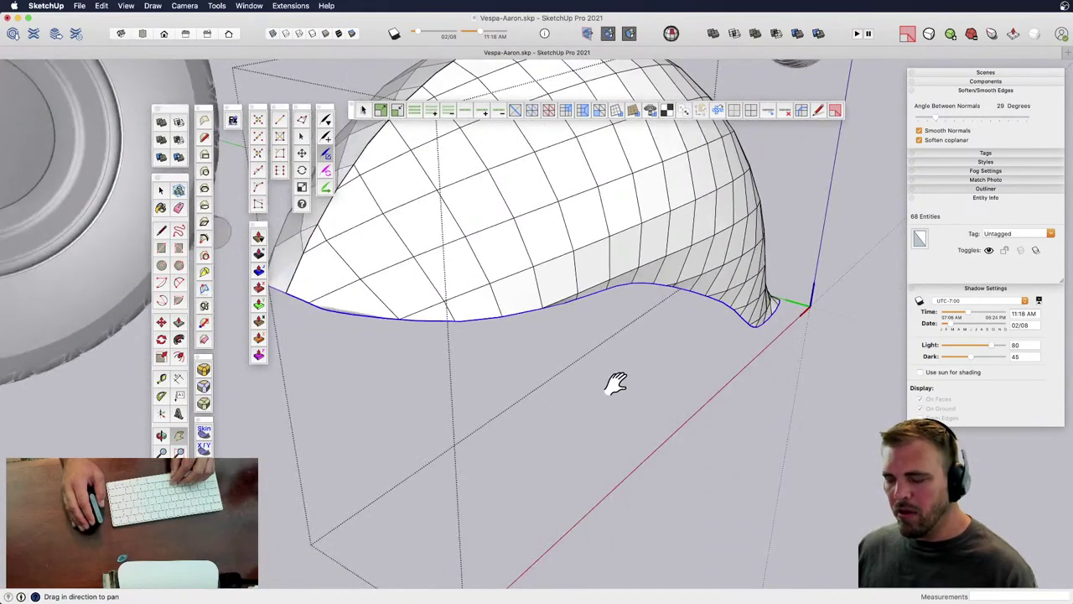
{"action": "key", "text": "v"}
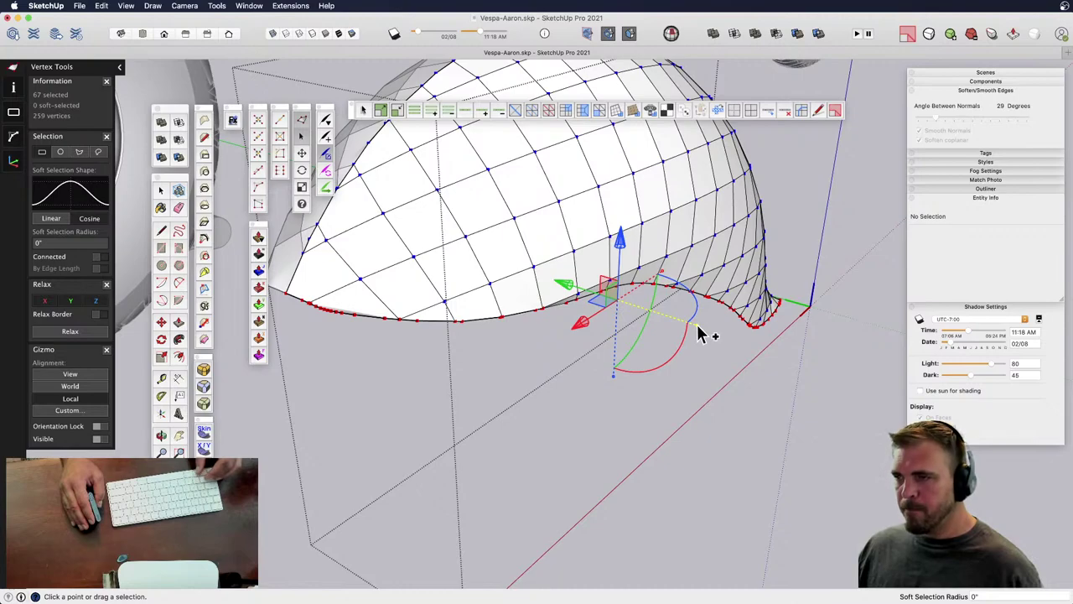
{"action": "left_click_drag", "start_coordinate": [701, 334], "coordinate": [694, 333]}
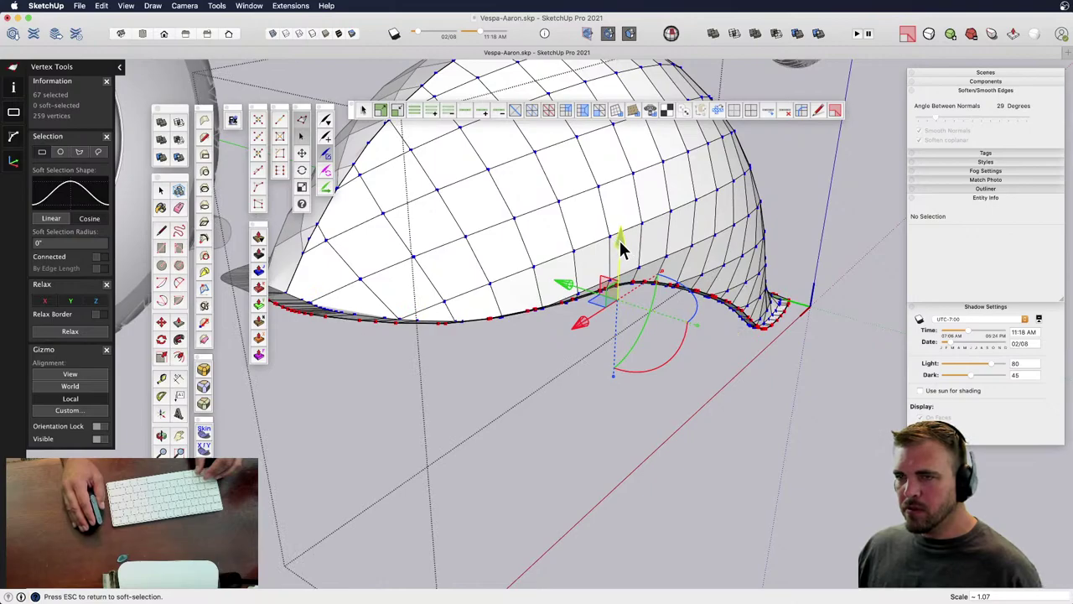
{"action": "left_click_drag", "start_coordinate": [619, 238], "coordinate": [631, 299]}
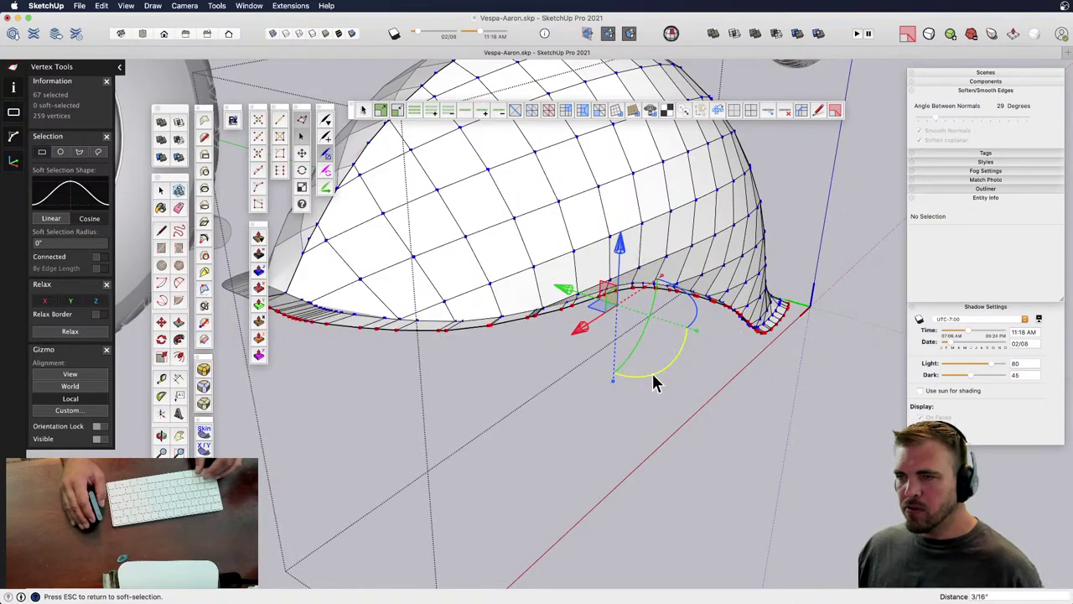
{"action": "mouse_move", "coordinate": [641, 417]}
{"action": "middle_mouse_down"}
{"action": "mouse_move", "coordinate": [713, 381]}
{"action": "mouse_move", "coordinate": [783, 408]}
{"action": "mouse_move", "coordinate": [747, 431]}
{"action": "mouse_move", "coordinate": [470, 494]}
{"action": "mouse_move", "coordinate": [283, 293]}
{"action": "mouse_move", "coordinate": [587, 310]}
{"action": "mouse_move", "coordinate": [655, 426]}
{"action": "middle_mouse_up"}
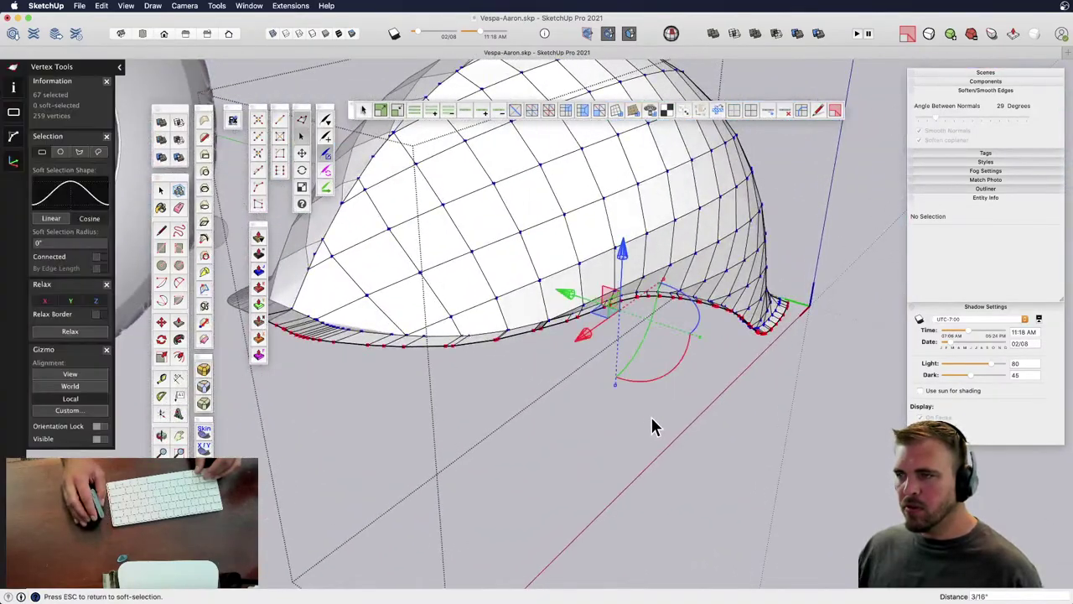
- Extrude the rim vertices 7/16" downward and extrude them inward by scaling about 0.93 along the green axis
{"action": "left_click_drag", "start_coordinate": [625, 252], "coordinate": [631, 333]}
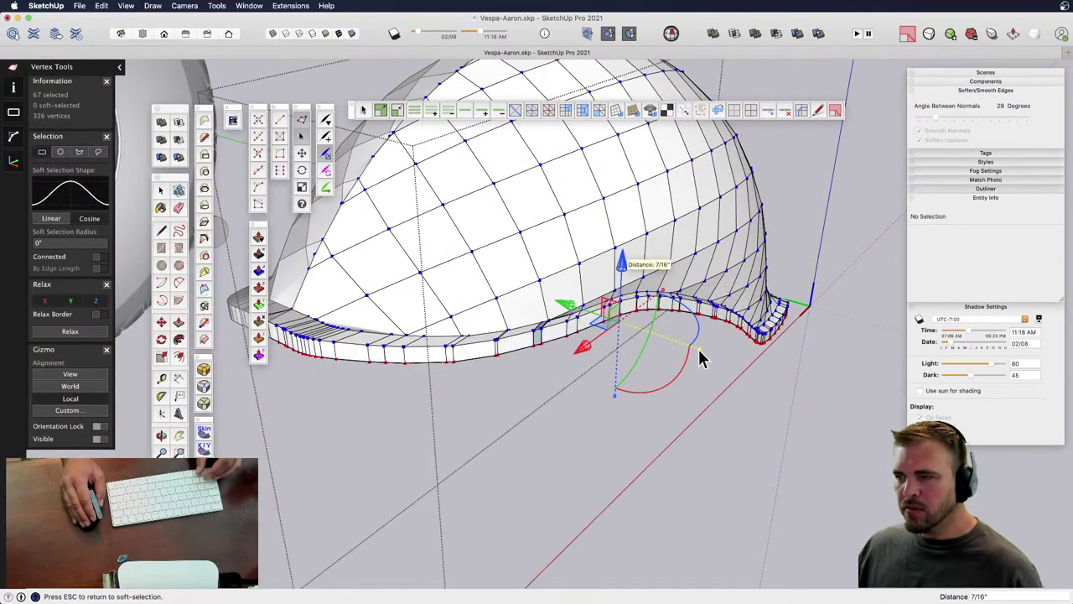
{"action": "left_click_drag", "start_coordinate": [698, 346], "coordinate": [694, 355]}
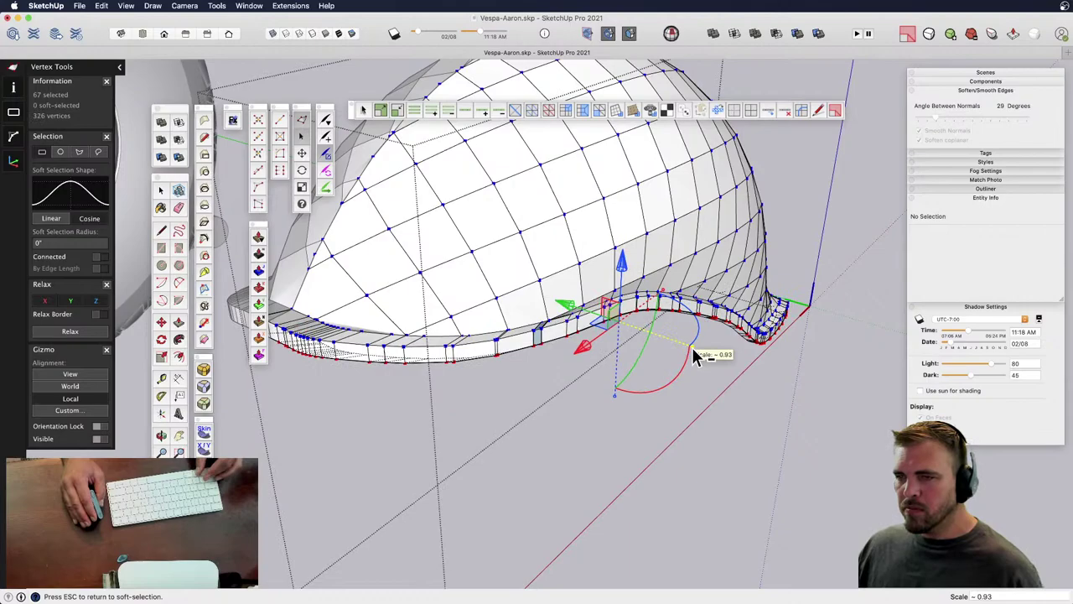
{"action": "middle_click_drag", "start_coordinate": [709, 361], "coordinate": [680, 420]}
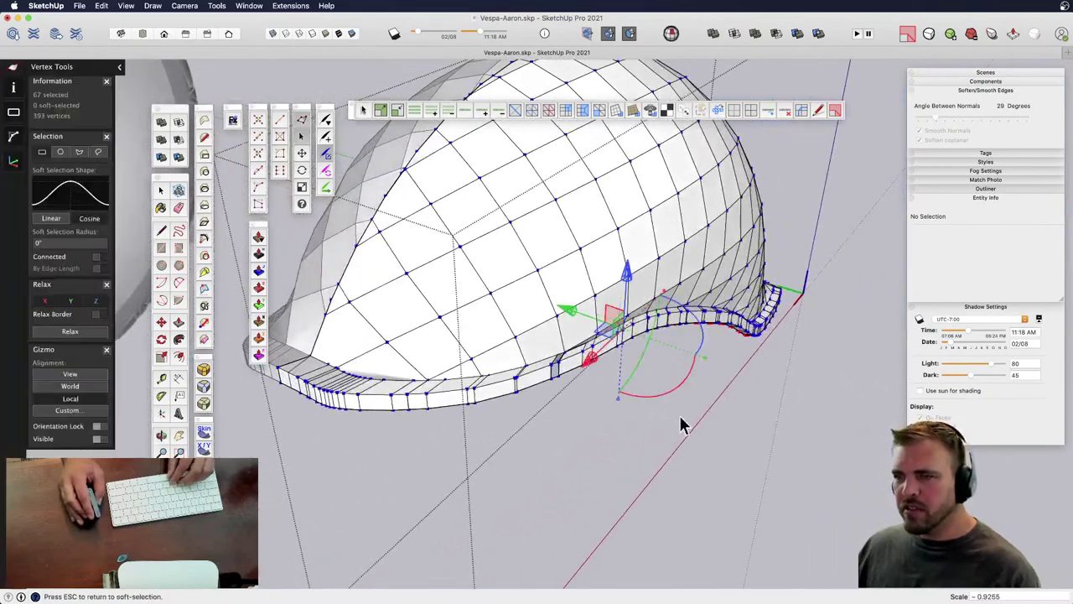
- Leave vertex editing and turn subdivision on for the fender half component beside the spare wheel
{"action": "scroll", "coordinate": [615, 423], "scroll_direction": "down", "scroll_amount": 3}
{"action": "key", "text": "space"}
{"action": "left_click", "coordinate": [589, 331]}
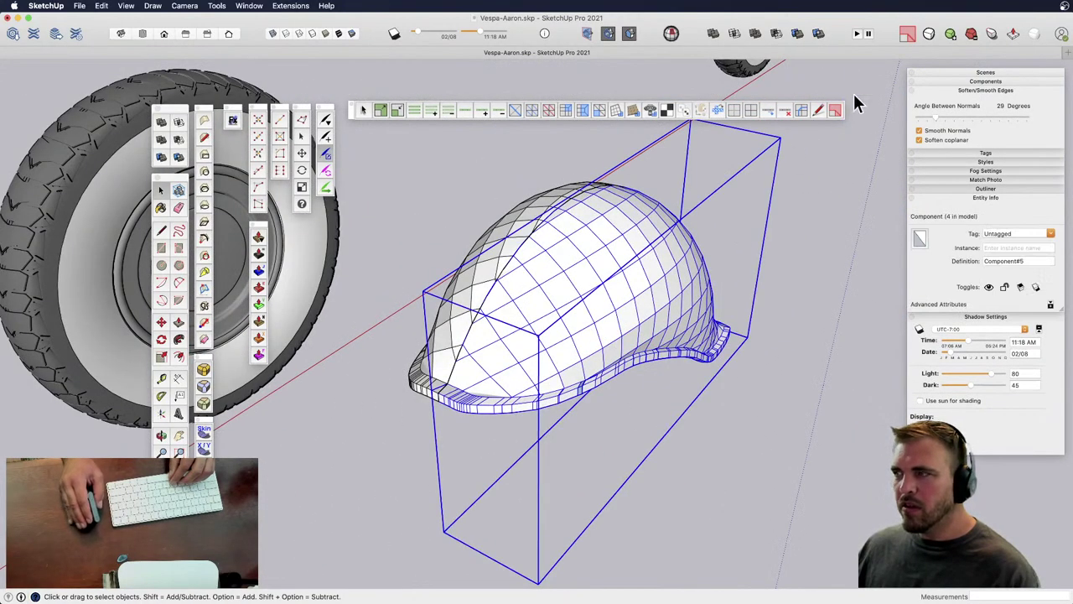
{"action": "left_click", "coordinate": [929, 38]}
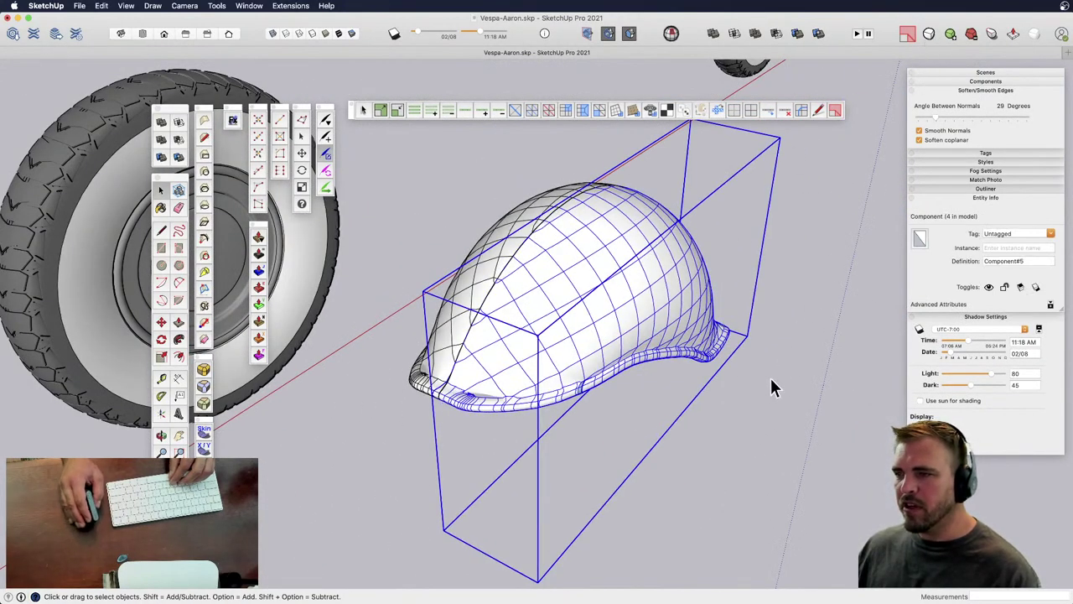
- Examine the subdivided fender's new rolled rim up close, with hidden geometry temporarily displayed
{"action": "left_click", "coordinate": [699, 440]}
{"action": "middle_click_drag", "start_coordinate": [700, 440], "coordinate": [646, 325]}
{"action": "scroll", "coordinate": [575, 355], "scroll_direction": "up", "scroll_amount": 5}
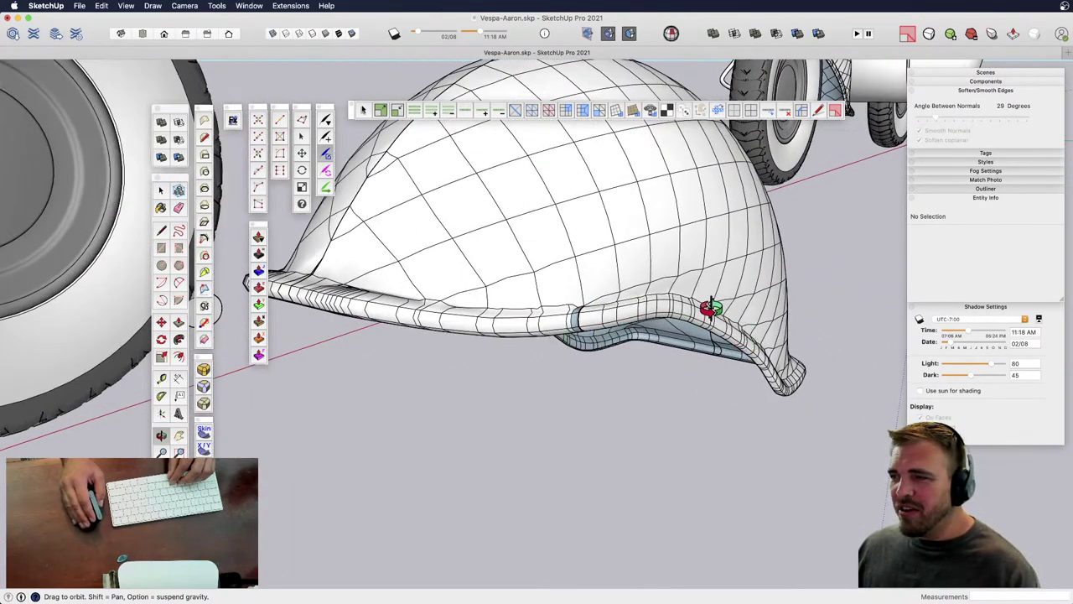
{"action": "key", "text": "shift+h"}
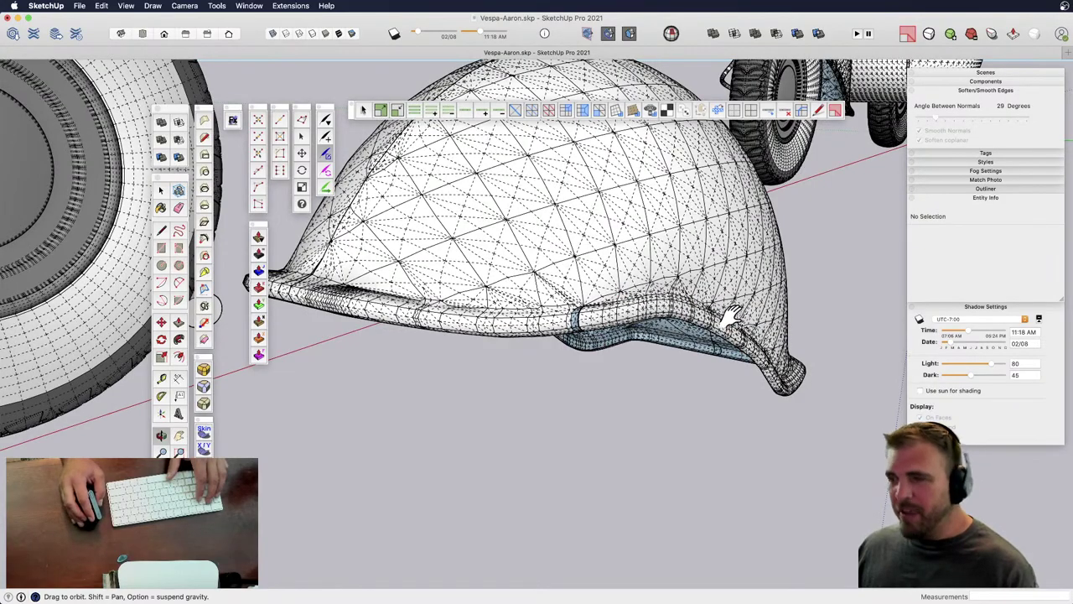
{"action": "scroll", "coordinate": [743, 315], "scroll_direction": "up", "scroll_amount": 4}
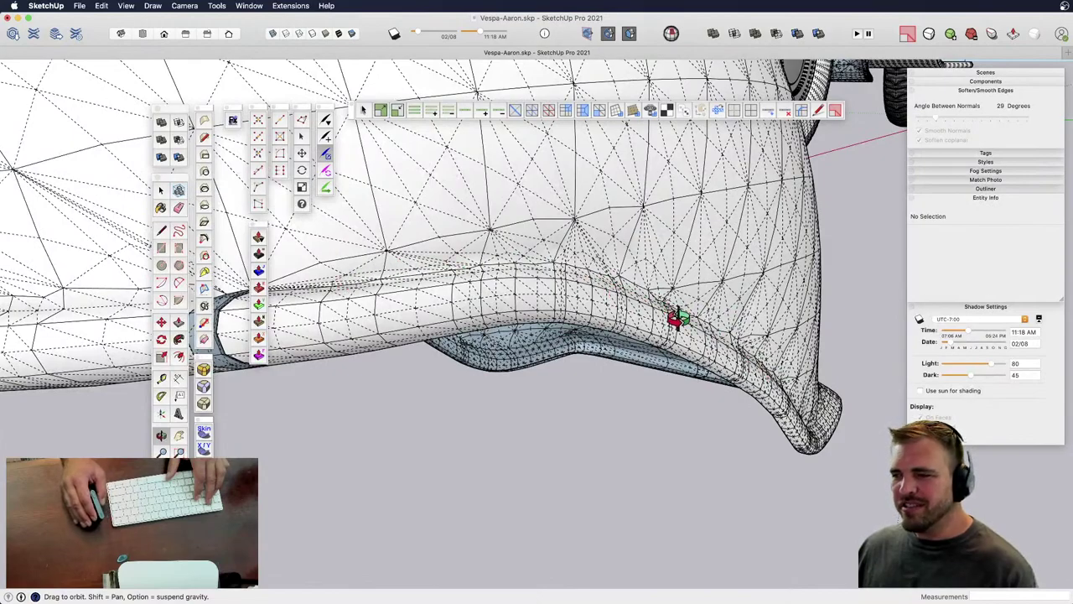
{"action": "middle_click_drag", "start_coordinate": [730, 323], "coordinate": [766, 367]}
{"action": "key", "text": "alt+h"}
{"action": "scroll", "coordinate": [782, 378], "scroll_direction": "down", "scroll_amount": 6}
{"action": "scroll", "coordinate": [780, 379], "scroll_direction": "down", "scroll_amount": 3}
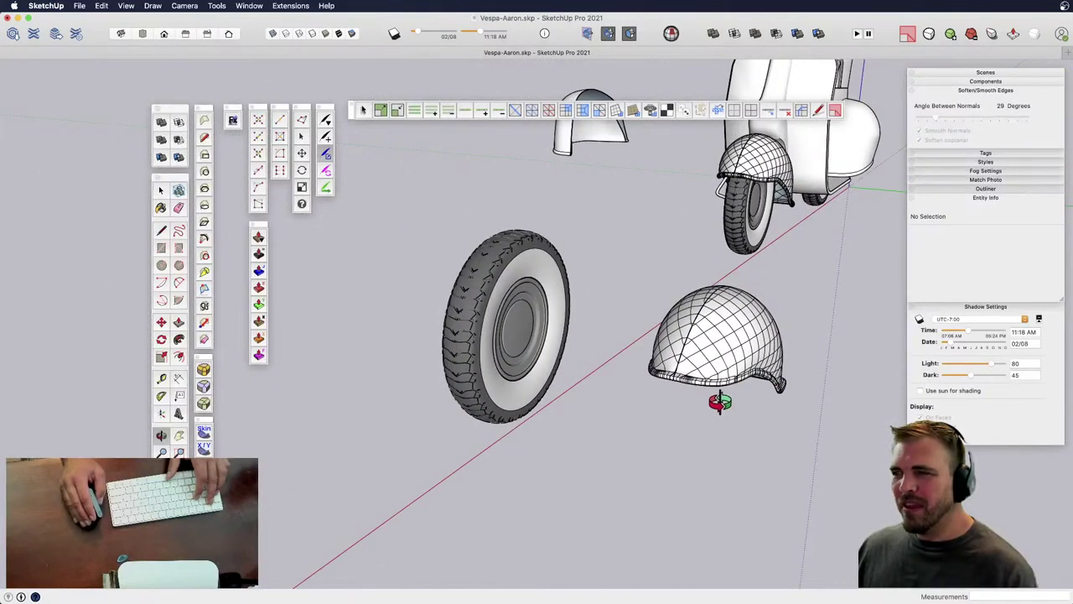
{"action": "key", "text": "shift+h"}
{"action": "key", "text": "shift+h"}
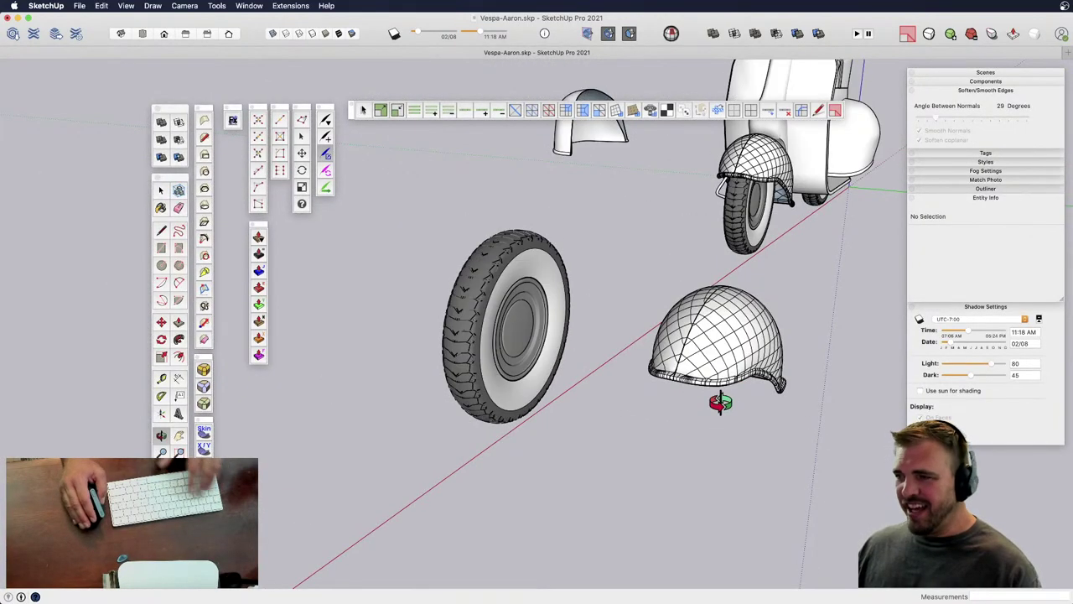
- Open the fender half, soften all its edges at 18 degrees with smooth normals and soften coplanar, and review it on the scooter
{"action": "key", "text": "space"}
{"action": "double_click", "coordinate": [747, 353]}
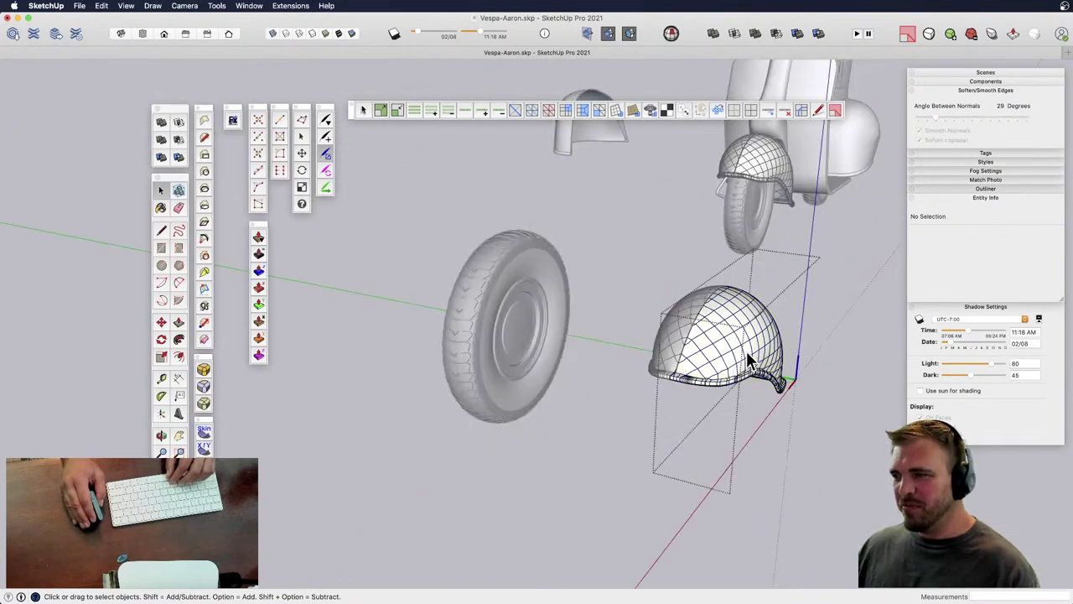
{"action": "triple_click", "coordinate": [747, 351]}
{"action": "left_click_drag", "start_coordinate": [937, 123], "coordinate": [931, 122]}
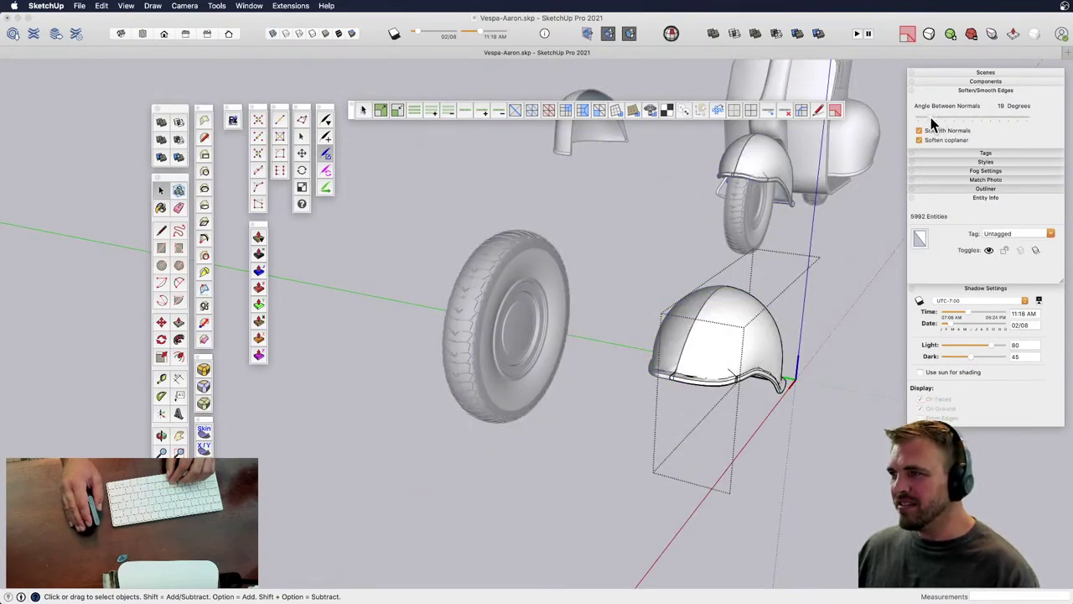
{"action": "left_click", "coordinate": [805, 438]}
{"action": "middle_click_drag", "start_coordinate": [704, 191], "coordinate": [693, 302], "text": "shift"}
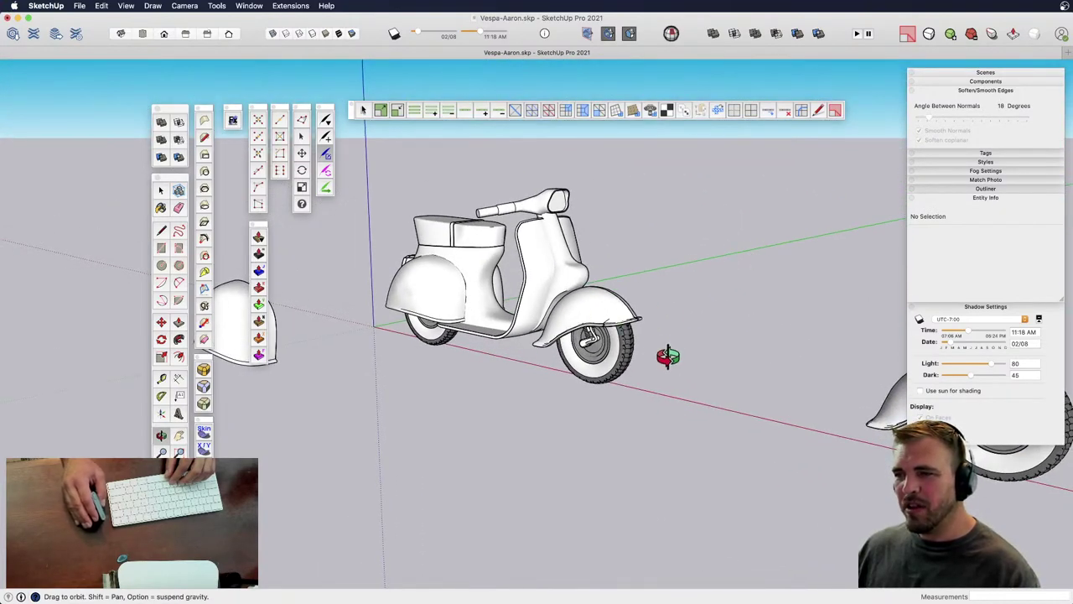
{"action": "scroll", "coordinate": [602, 344], "scroll_direction": "down", "scroll_amount": 5}
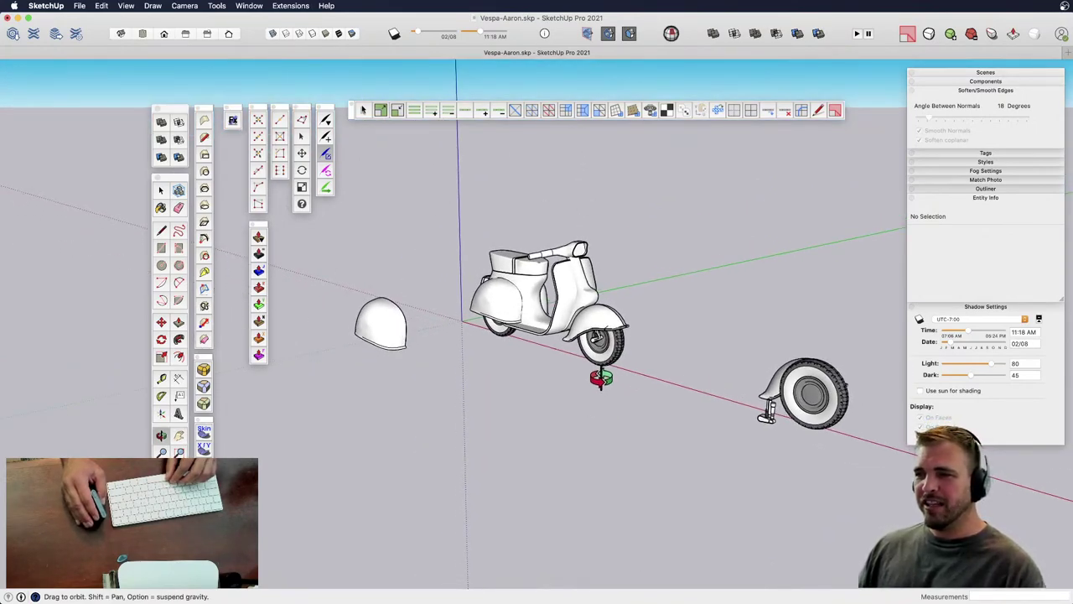
{"action": "key", "text": "space"}
{"action": "scroll", "coordinate": [560, 306], "scroll_direction": "up", "scroll_amount": 5}
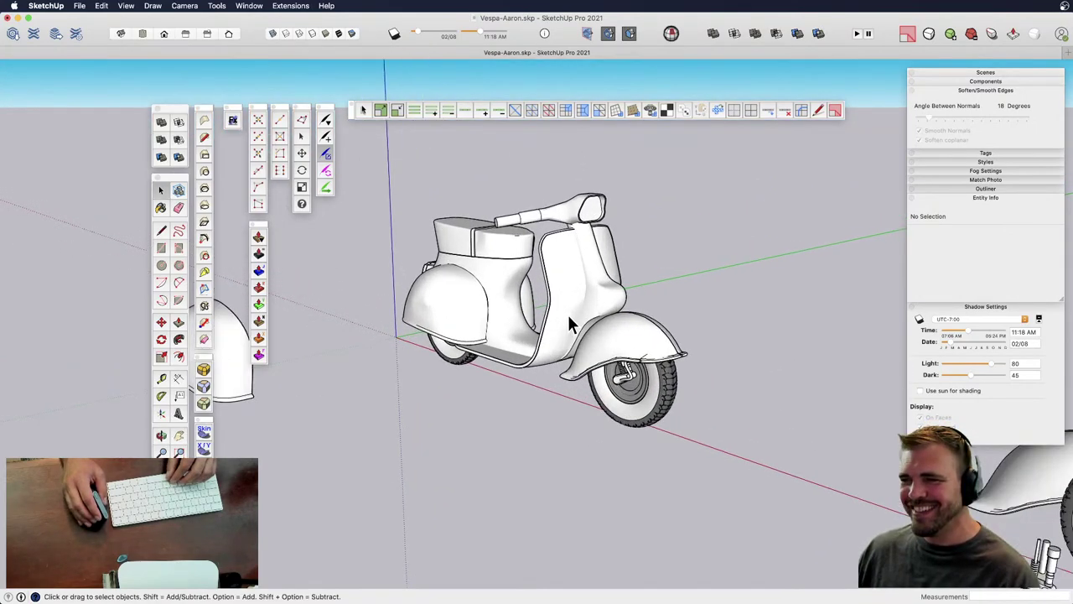
- Hide the edges running down the fender's centre seam, working in the fender half component
{"action": "key", "text": "o"}
{"action": "left_click_drag", "start_coordinate": [567, 335], "coordinate": [353, 421]}
{"action": "scroll", "coordinate": [515, 431], "scroll_direction": "down", "scroll_amount": 3}
{"action": "key", "text": "space"}
{"action": "middle_click_drag", "start_coordinate": [557, 385], "coordinate": [570, 383]}
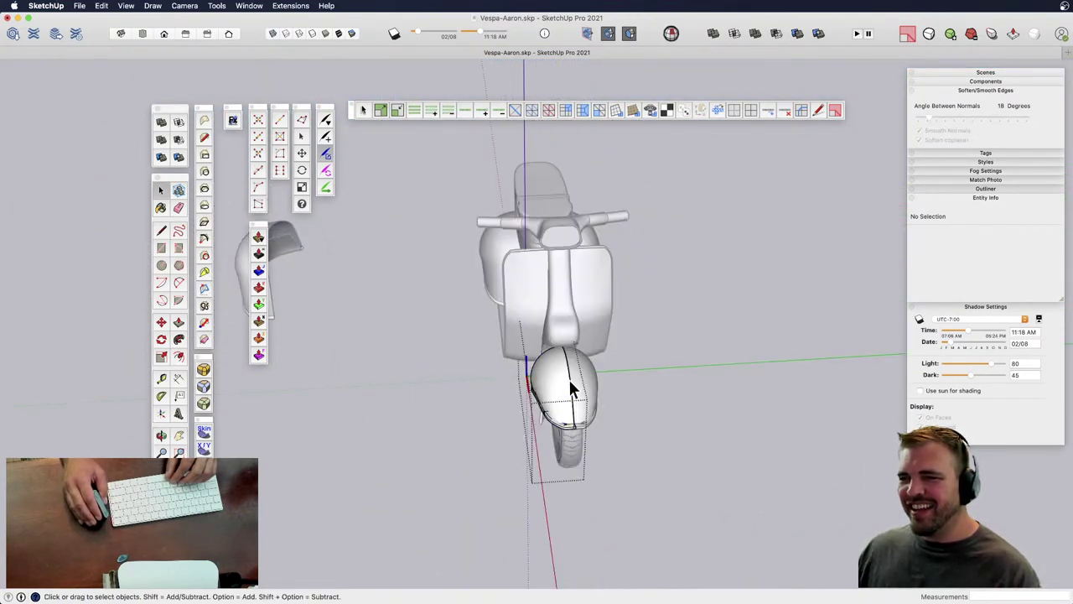
{"action": "left_click", "coordinate": [569, 376]}
{"action": "left_click", "coordinate": [571, 375]}
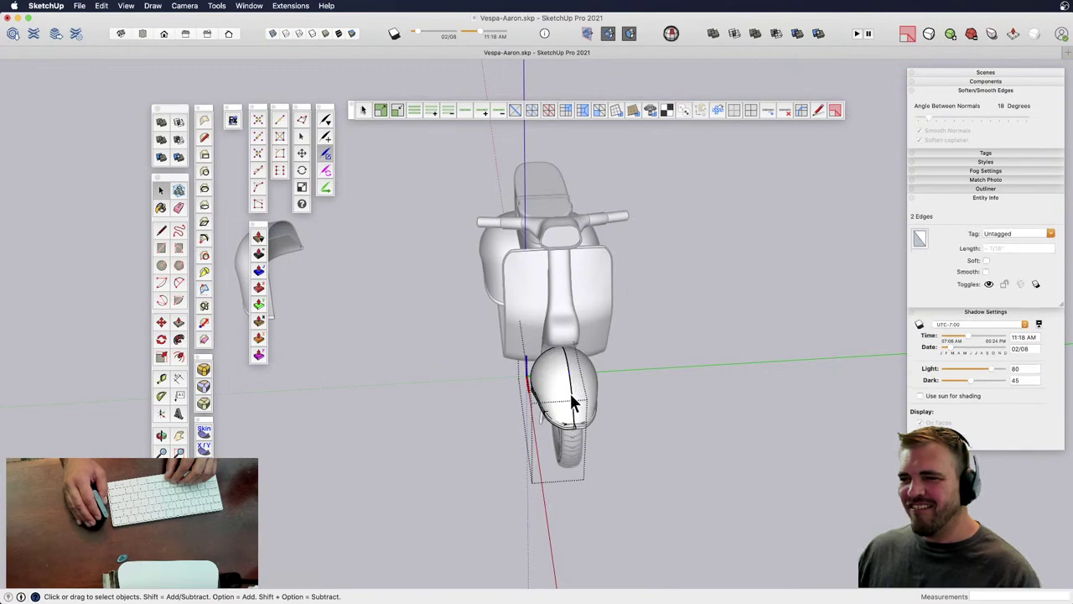
{"action": "scroll", "coordinate": [534, 363], "scroll_direction": "down", "scroll_amount": 2}
{"action": "scroll", "coordinate": [534, 363], "scroll_direction": "down", "scroll_amount": 2}
{"action": "key", "text": "h"}
{"action": "left_click_drag", "start_coordinate": [537, 436], "coordinate": [468, 374]}
{"action": "scroll", "coordinate": [565, 434], "scroll_direction": "up", "scroll_amount": 3}
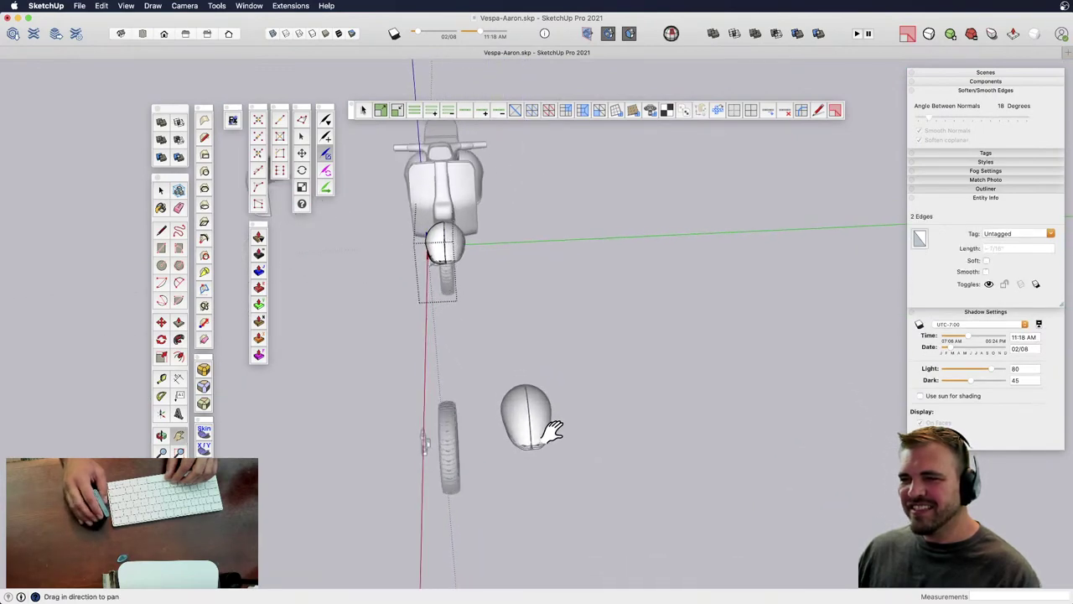
{"action": "scroll", "coordinate": [524, 408], "scroll_direction": "up", "scroll_amount": 2}
{"action": "middle_click_drag", "start_coordinate": [510, 411], "coordinate": [488, 328]}
{"action": "triple_click", "coordinate": [469, 338]}
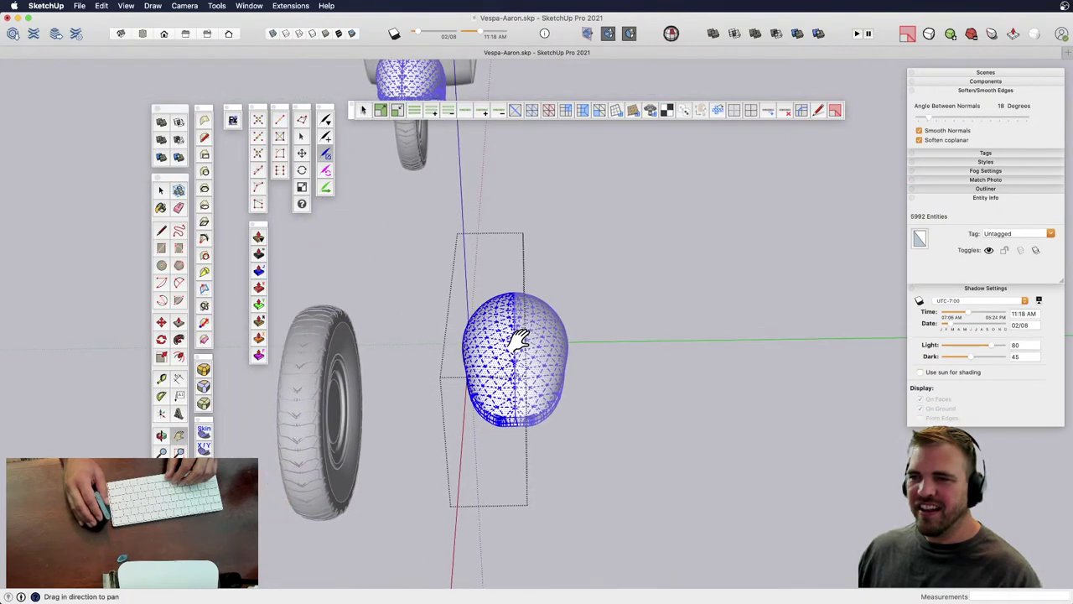
{"action": "left_click", "coordinate": [517, 437]}
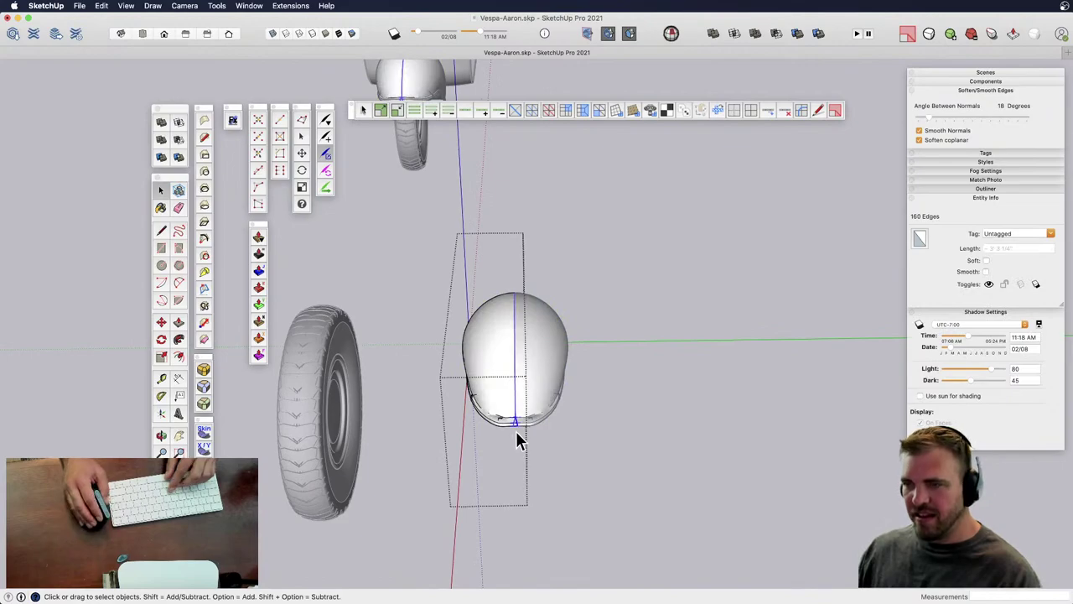
{"action": "left_click", "coordinate": [564, 465]}
{"action": "left_click", "coordinate": [565, 465]}
- Review the finished front fender and the overall scooter body from several angles
{"action": "middle_click_drag", "start_coordinate": [475, 369], "coordinate": [680, 379], "text": "shift"}
{"action": "scroll", "coordinate": [556, 444], "scroll_direction": "up", "scroll_amount": 4}
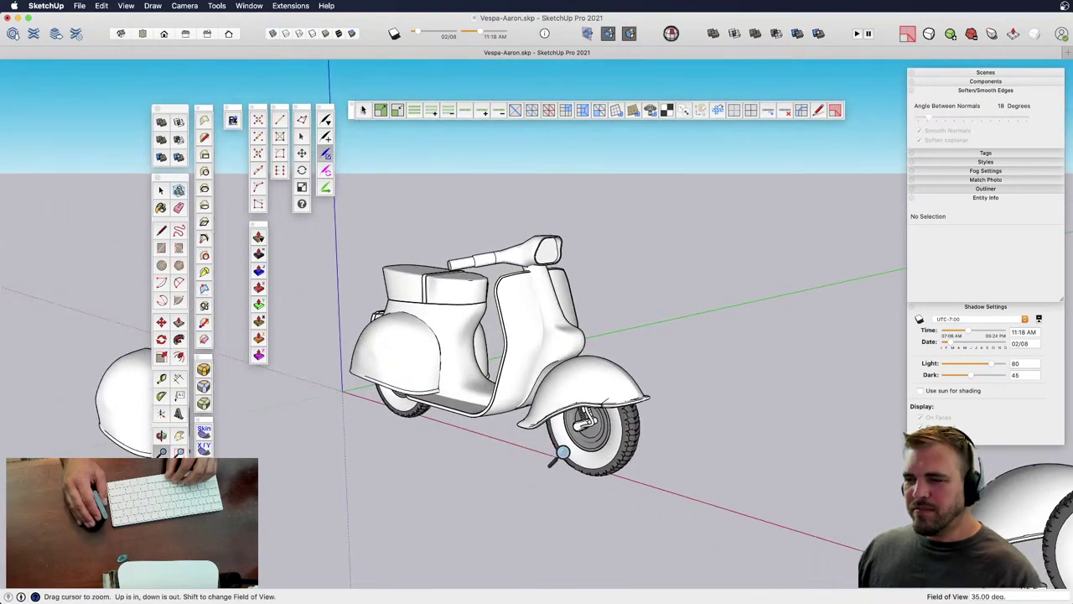
{"action": "middle_click_drag", "start_coordinate": [556, 443], "coordinate": [576, 411], "text": "shift"}
{"action": "scroll", "coordinate": [607, 391], "scroll_direction": "up", "scroll_amount": 3}
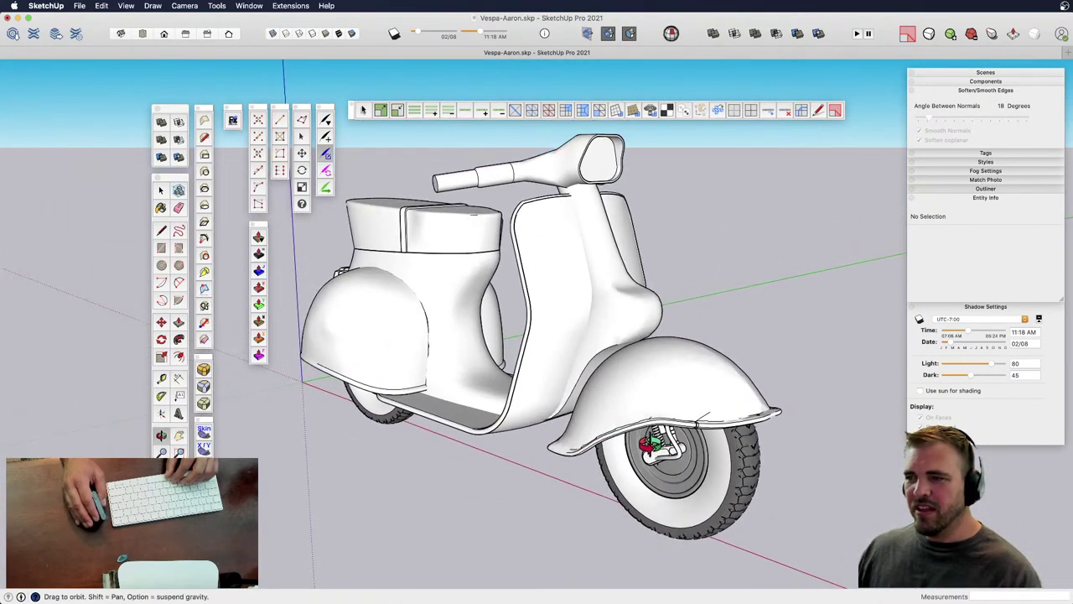
{"action": "middle_click_drag", "start_coordinate": [651, 445], "coordinate": [596, 465]}
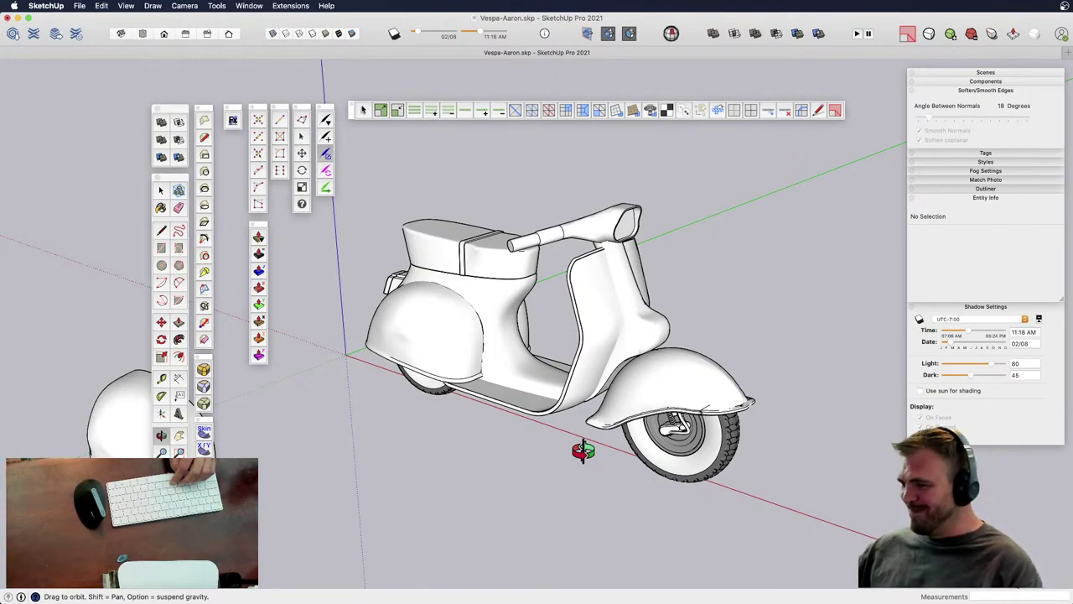
{"action": "key", "text": "space"}
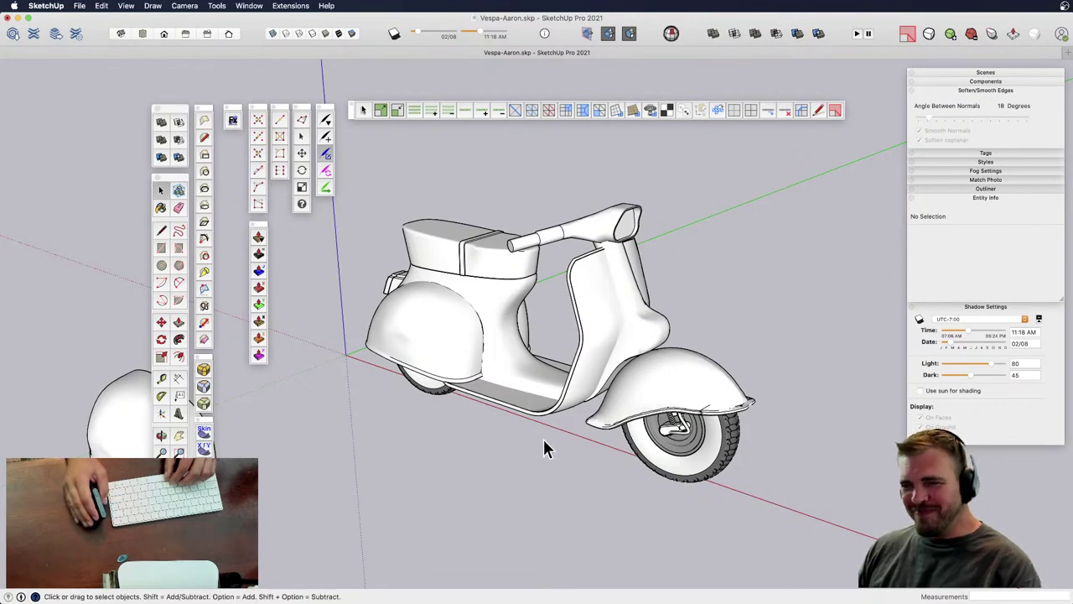
{"action": "middle_click_drag", "start_coordinate": [523, 395], "coordinate": [613, 332]}
{"action": "middle_click_drag", "start_coordinate": [566, 362], "coordinate": [569, 353]}
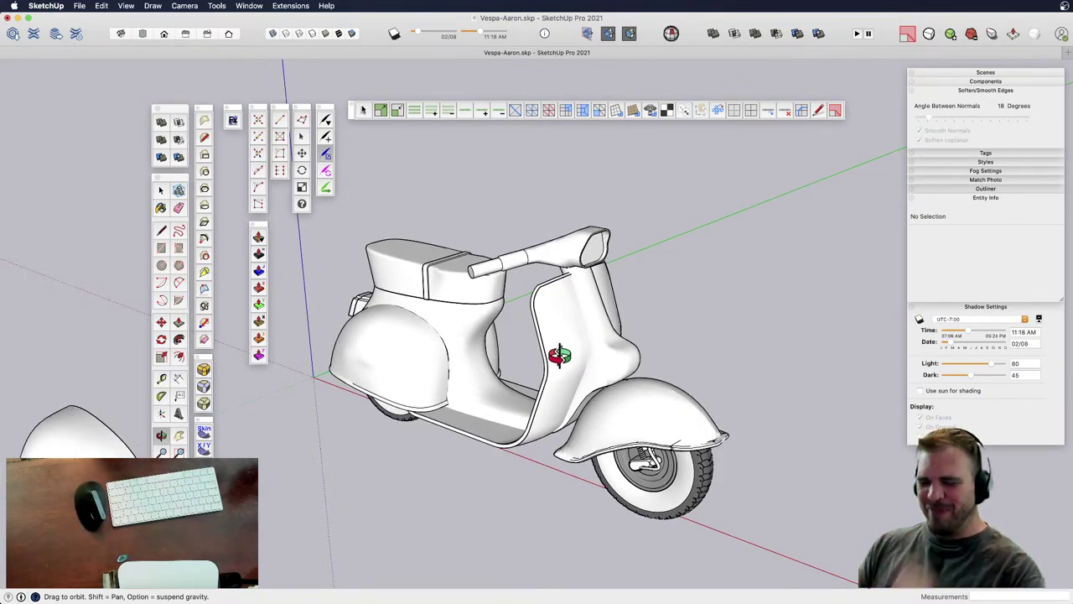
{"action": "middle_click_drag", "start_coordinate": [553, 337], "coordinate": [585, 409]}
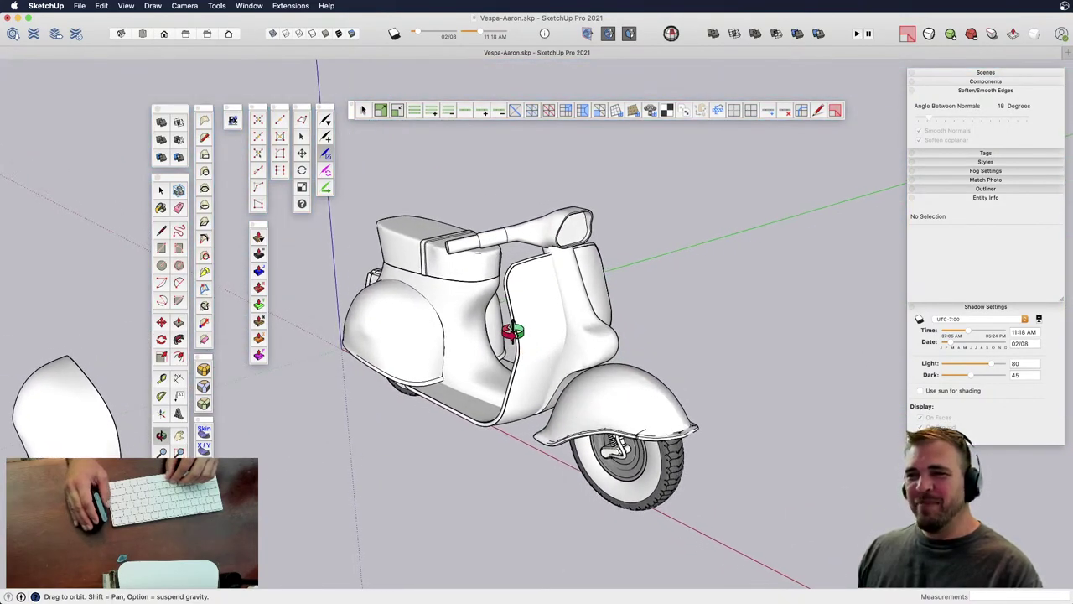
{"action": "middle_click_drag", "start_coordinate": [512, 332], "coordinate": [527, 328]}
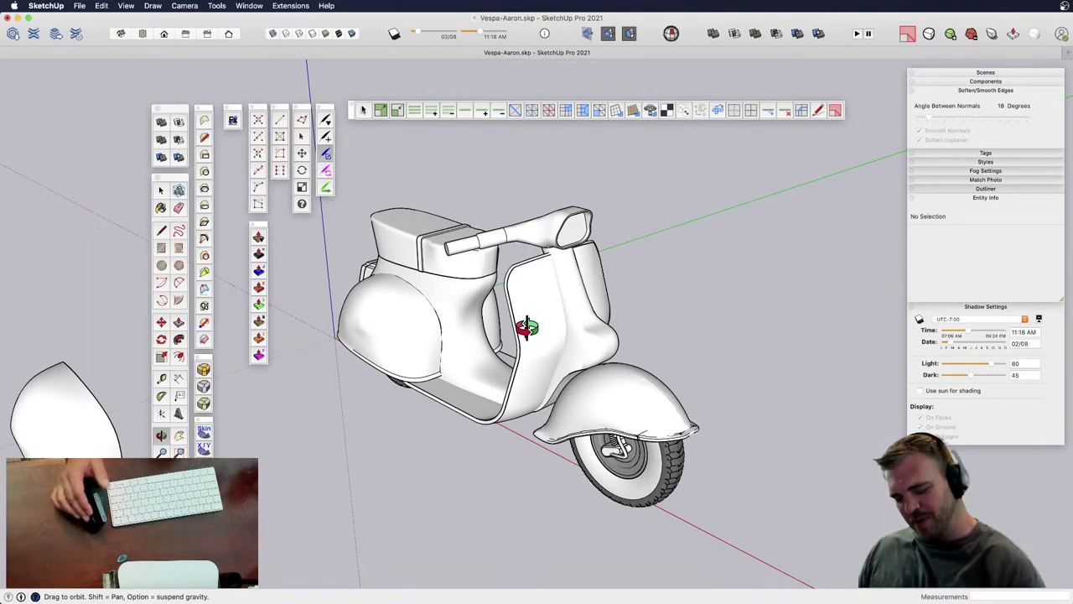
{"action": "middle_click_drag", "start_coordinate": [495, 302], "coordinate": [575, 317]}
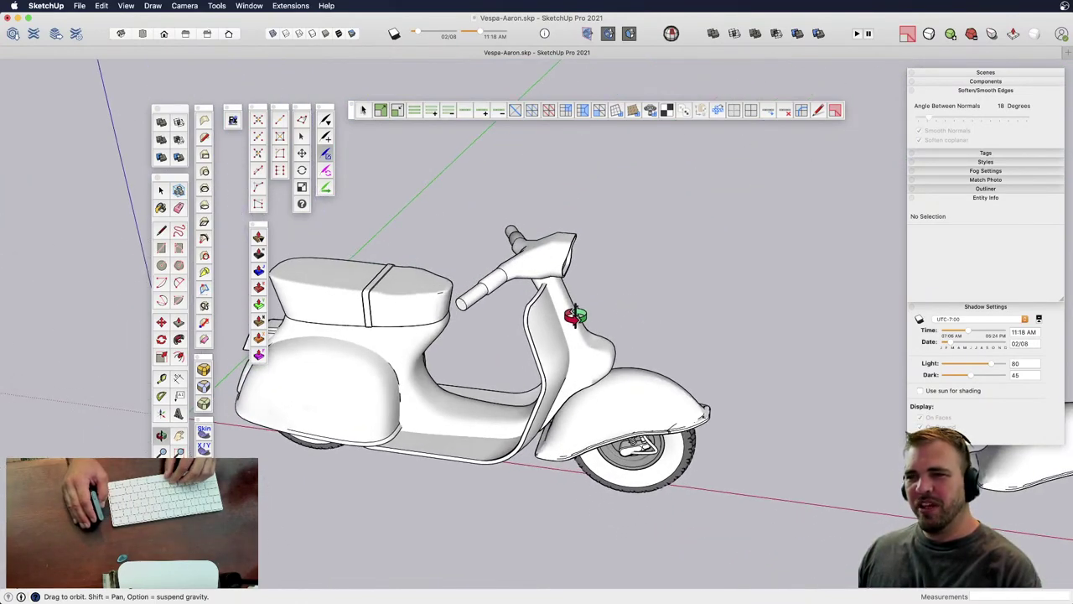
- Open the handlebar and offset the grip's round end face outward by about 3/8"
{"action": "scroll", "coordinate": [498, 298], "scroll_direction": "up", "scroll_amount": 8}
{"action": "scroll", "coordinate": [480, 307], "scroll_direction": "down", "scroll_amount": 3}
{"action": "middle_click_drag", "start_coordinate": [487, 328], "coordinate": [575, 288]}
{"action": "double_click", "coordinate": [583, 323]}
{"action": "double_click", "coordinate": [584, 322]}
{"action": "triple_click", "coordinate": [584, 322]}
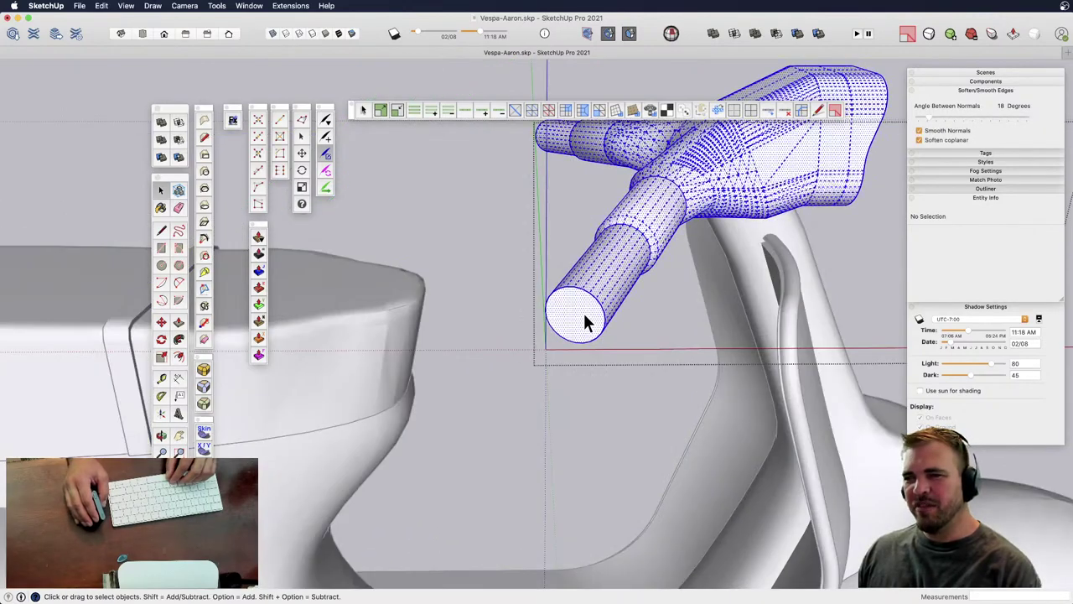
{"action": "left_click", "coordinate": [587, 320]}
{"action": "middle_click_drag", "start_coordinate": [588, 321], "coordinate": [545, 302]}
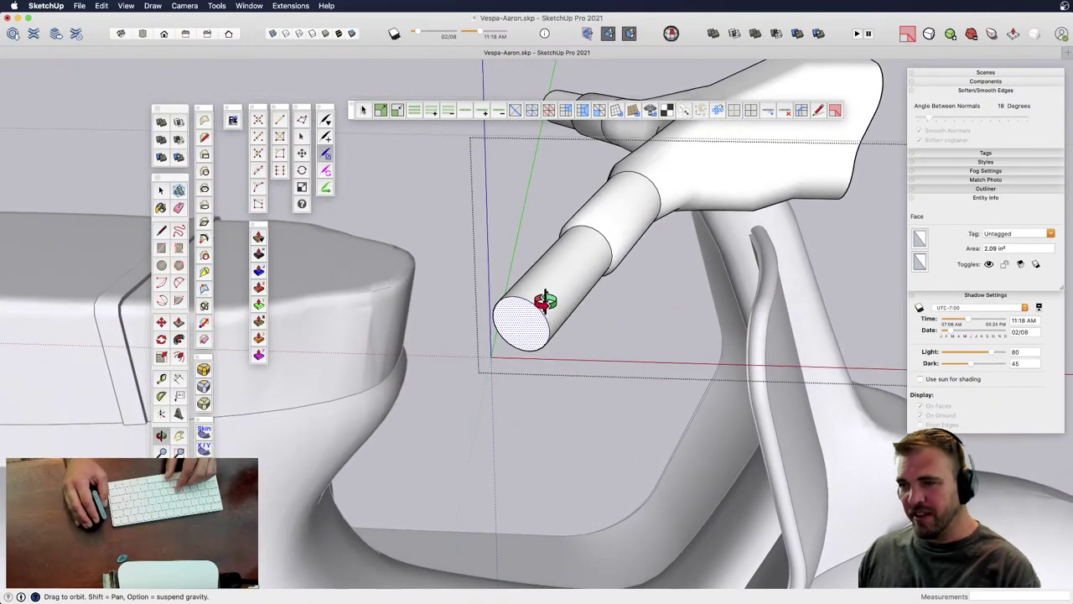
{"action": "key", "text": "f"}
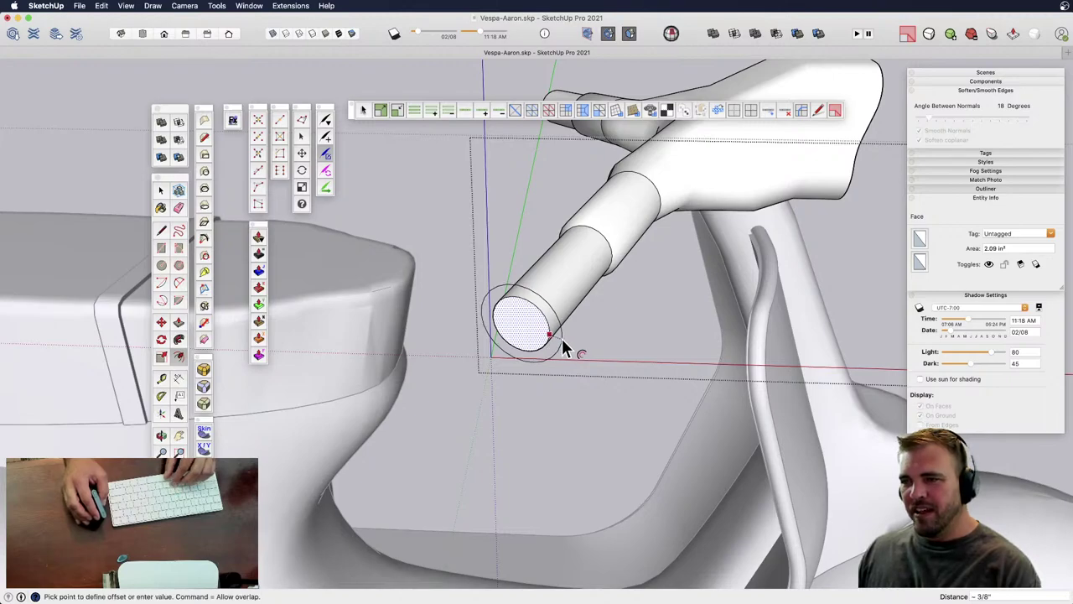
{"action": "left_click", "coordinate": [558, 342]}
- Push/Pull the new ring around the grip's end into a short collar
{"action": "key", "text": "p"}
{"action": "middle_click_drag", "start_coordinate": [553, 346], "coordinate": [468, 355]}
{"action": "left_click", "coordinate": [536, 369]}
{"action": "left_click", "coordinate": [517, 349]}
{"action": "left_click", "coordinate": [529, 369]}
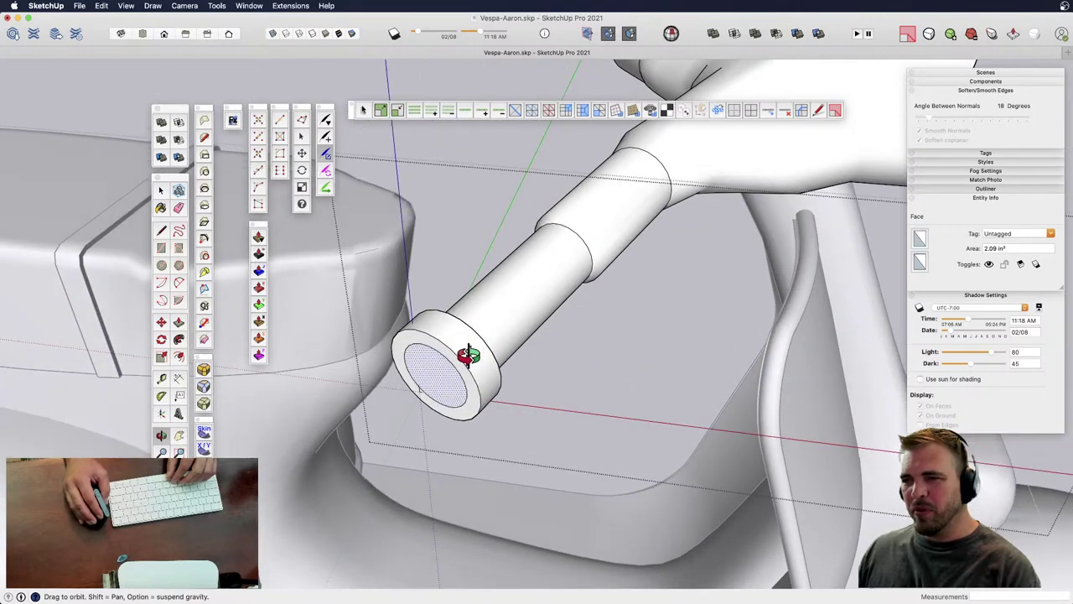
{"action": "key", "text": "space"}
{"action": "middle_click_drag", "start_coordinate": [431, 389], "coordinate": [511, 321], "text": "shift"}
{"action": "scroll", "coordinate": [518, 331], "scroll_direction": "up", "scroll_amount": 2}
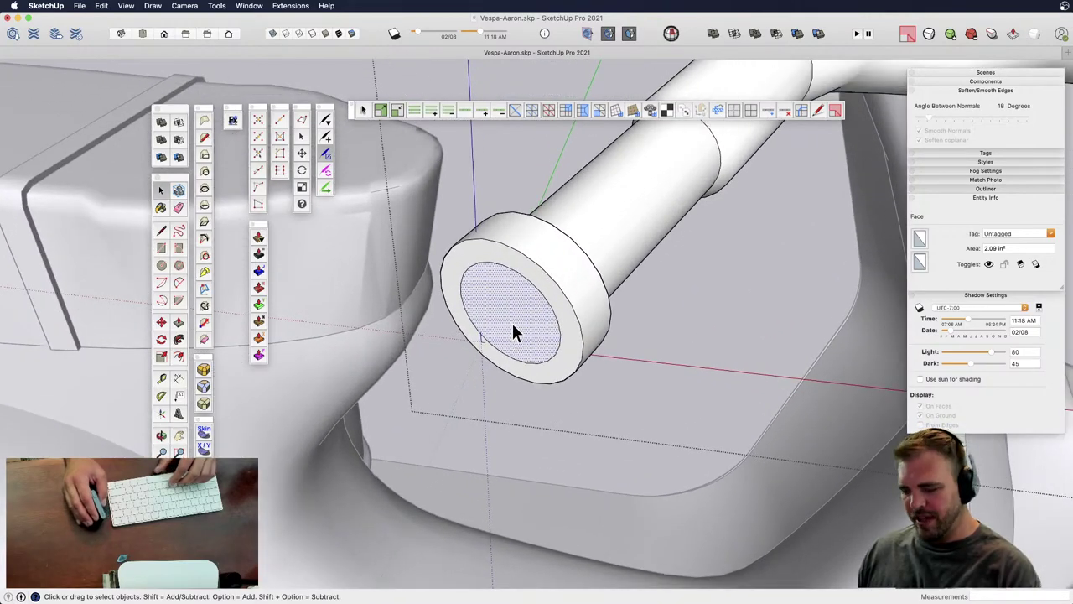
- Try moving the grip's round end face 5/8" outward to taper the collar
{"action": "key", "text": "m"}
{"action": "left_click", "coordinate": [514, 307]}
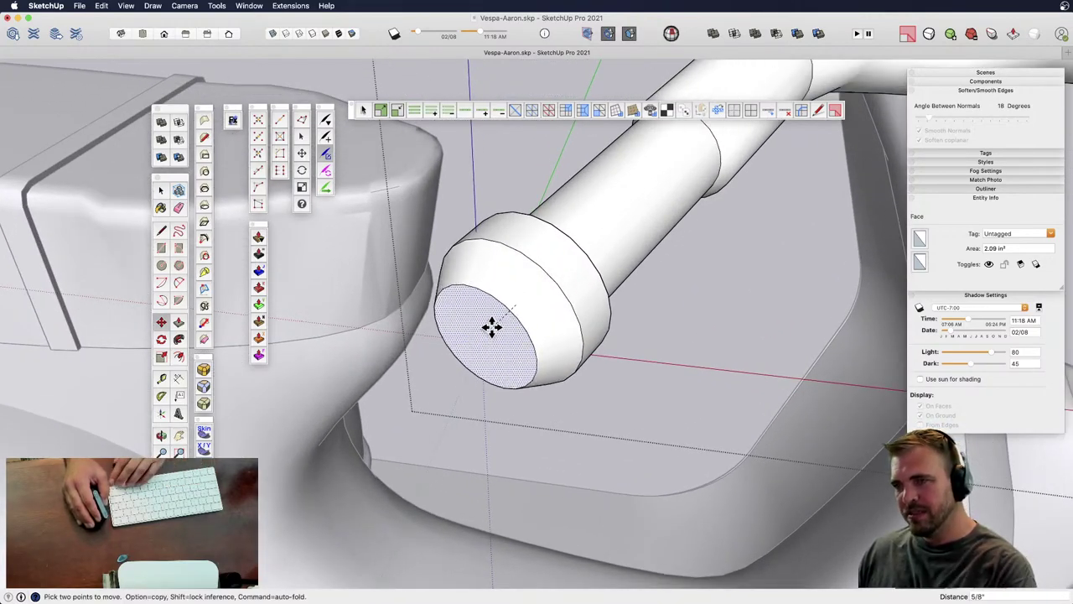
{"action": "key", "text": "space"}
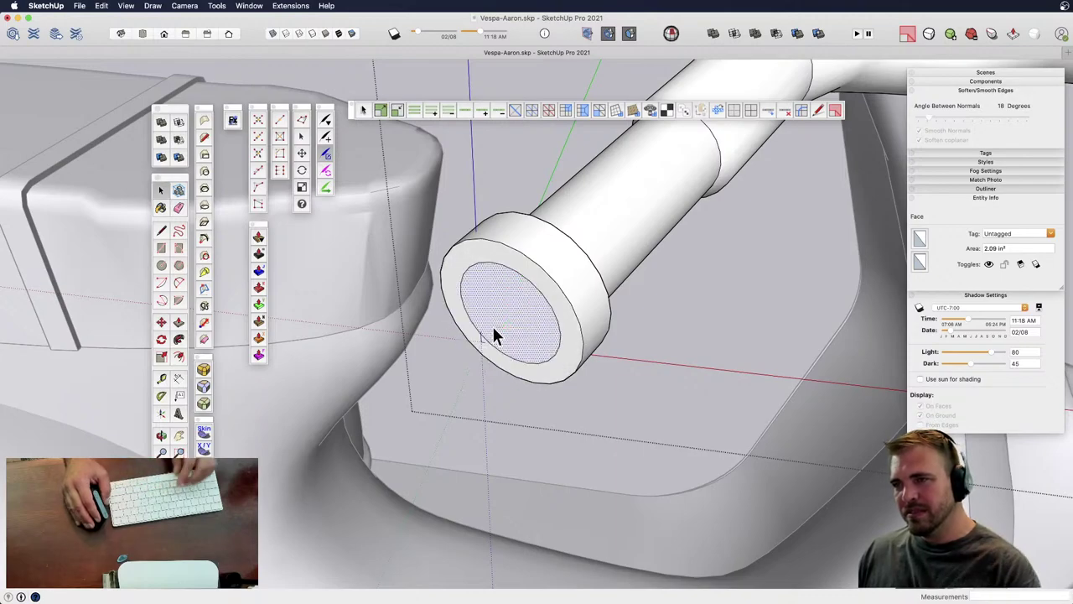
- Show hidden geometry and move the grip's round end face 3/8" outward along the grip axis, tapering the collar's outer side
{"action": "middle_click_drag", "start_coordinate": [506, 340], "coordinate": [501, 310]}
{"action": "key", "text": "m"}
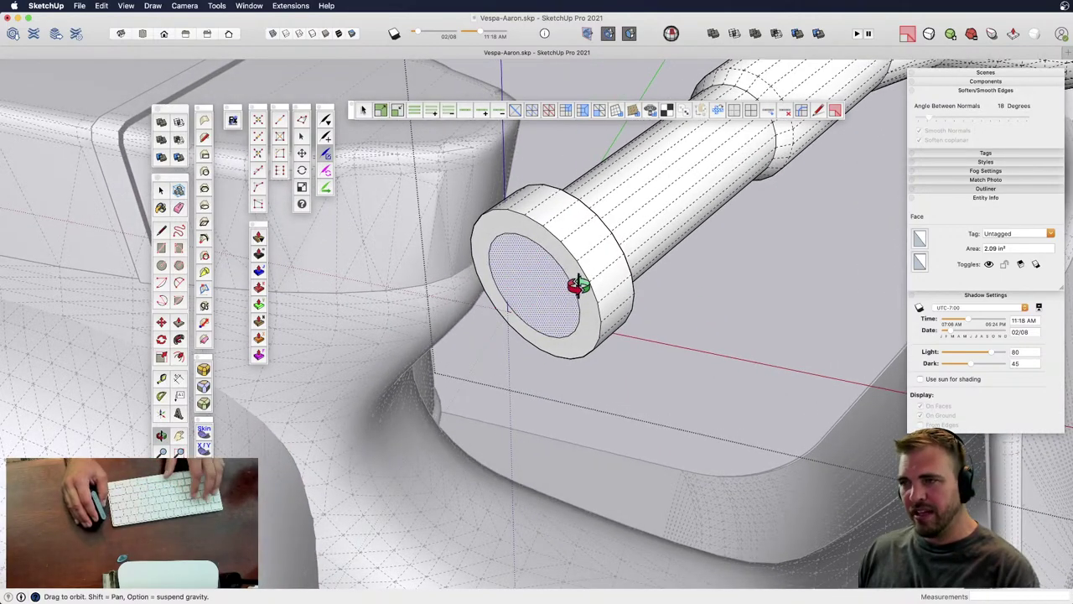
{"action": "scroll", "coordinate": [582, 246], "scroll_direction": "up", "scroll_amount": 5}
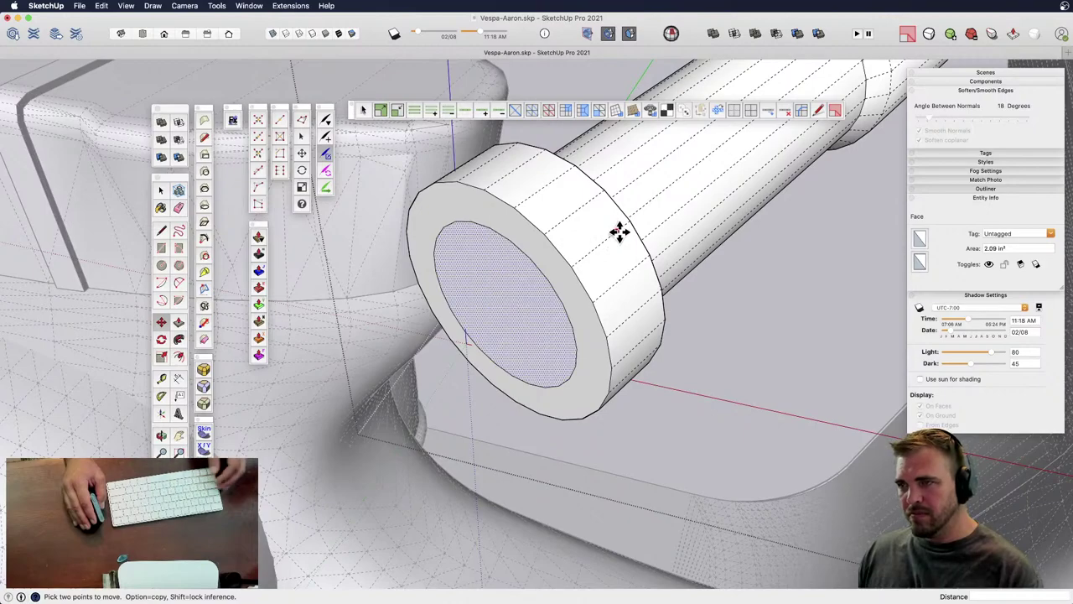
{"action": "left_click", "coordinate": [618, 231]}
{"action": "key", "text": "alt"}
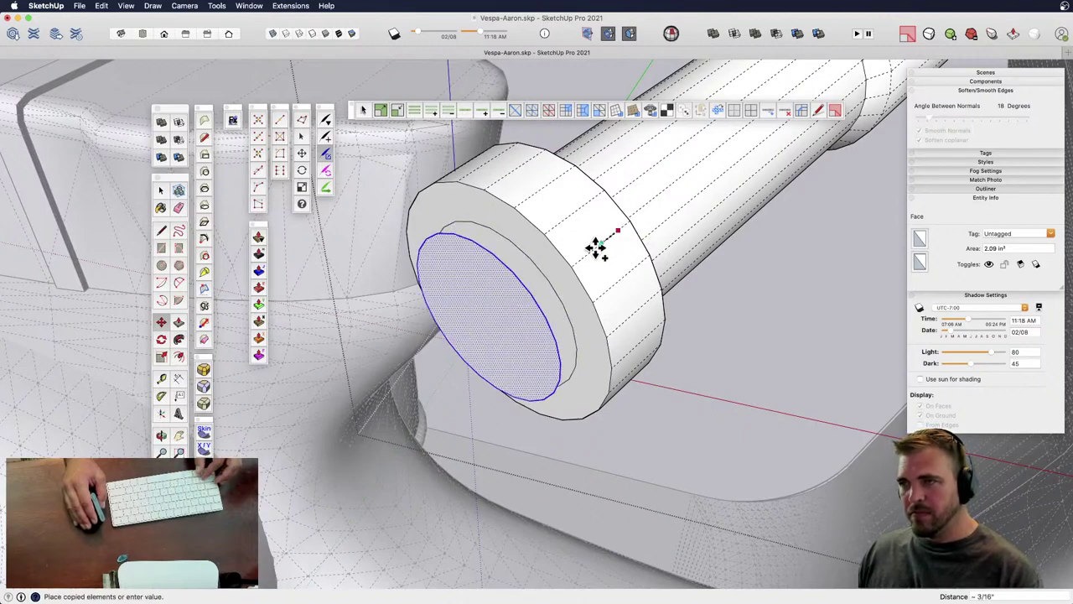
{"action": "left_click", "coordinate": [592, 249]}
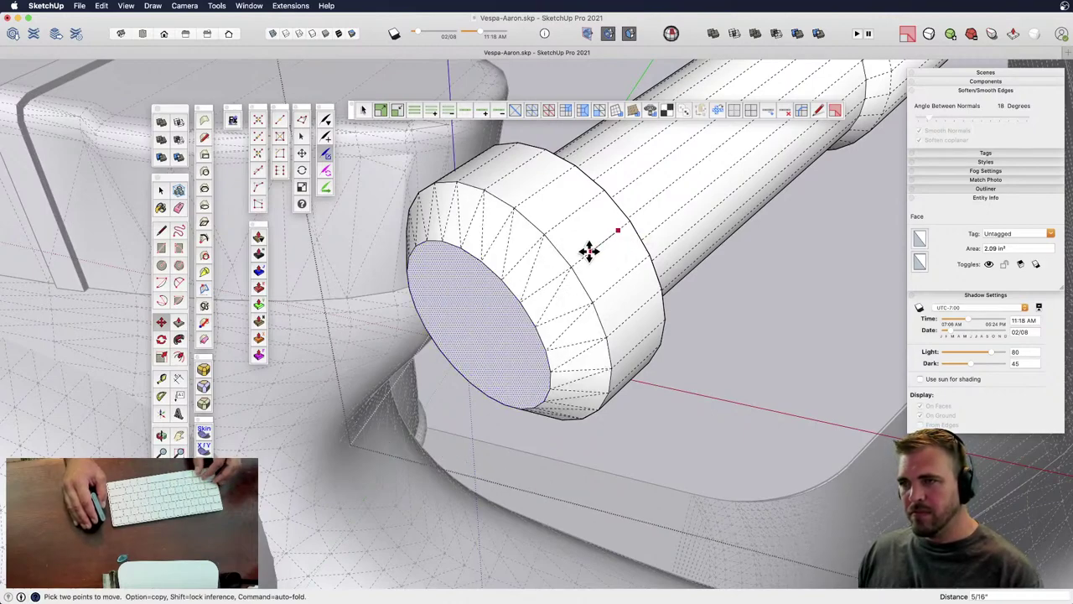
{"action": "type", "text": "3/8"}
{"action": "key", "text": "Return"}
- Move the circle where the collar meets the grip about 3/16" along the grip to taper the collar's inner side
{"action": "middle_click_drag", "start_coordinate": [584, 246], "coordinate": [551, 323]}
{"action": "left_click", "coordinate": [717, 361]}
{"action": "key", "text": "m"}
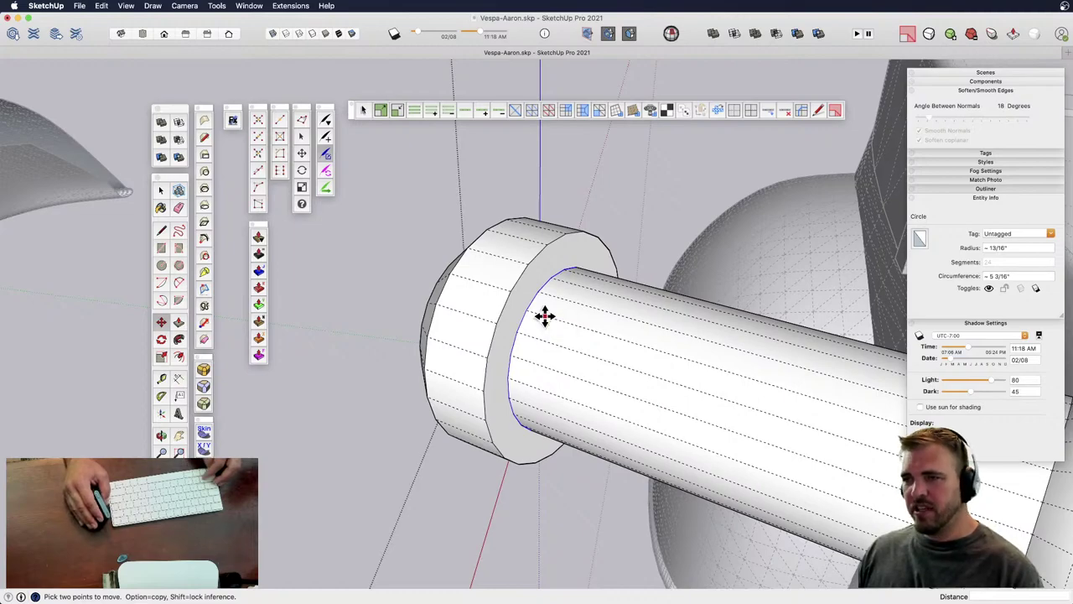
{"action": "left_click", "coordinate": [545, 314]}
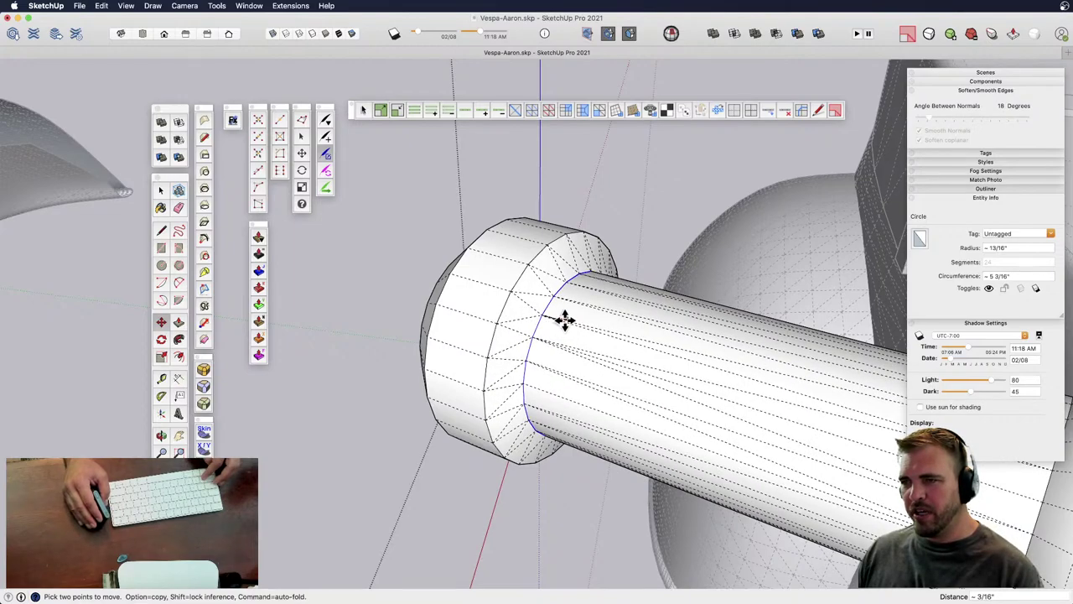
- Select all the geometry of the tapered collar at the grip's end inside the open handlebar
{"action": "scroll", "coordinate": [539, 312], "scroll_direction": "down", "scroll_amount": 3}
{"action": "middle_click_drag", "start_coordinate": [539, 311], "coordinate": [570, 353]}
{"action": "scroll", "coordinate": [570, 352], "scroll_direction": "down", "scroll_amount": 4}
{"action": "middle_click_drag", "start_coordinate": [453, 352], "coordinate": [587, 360], "text": "shift"}
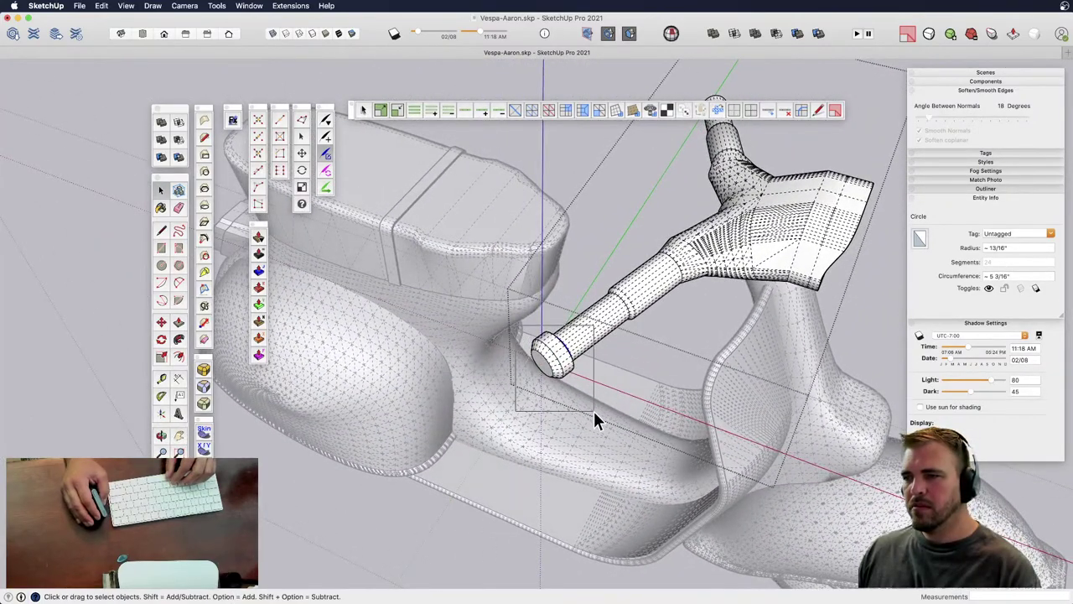
{"action": "left_click_drag", "start_coordinate": [593, 412], "coordinate": [596, 395]}
{"action": "middle_click_drag", "start_coordinate": [624, 362], "coordinate": [352, 420]}
{"action": "middle_click_drag", "start_coordinate": [208, 388], "coordinate": [402, 412]}
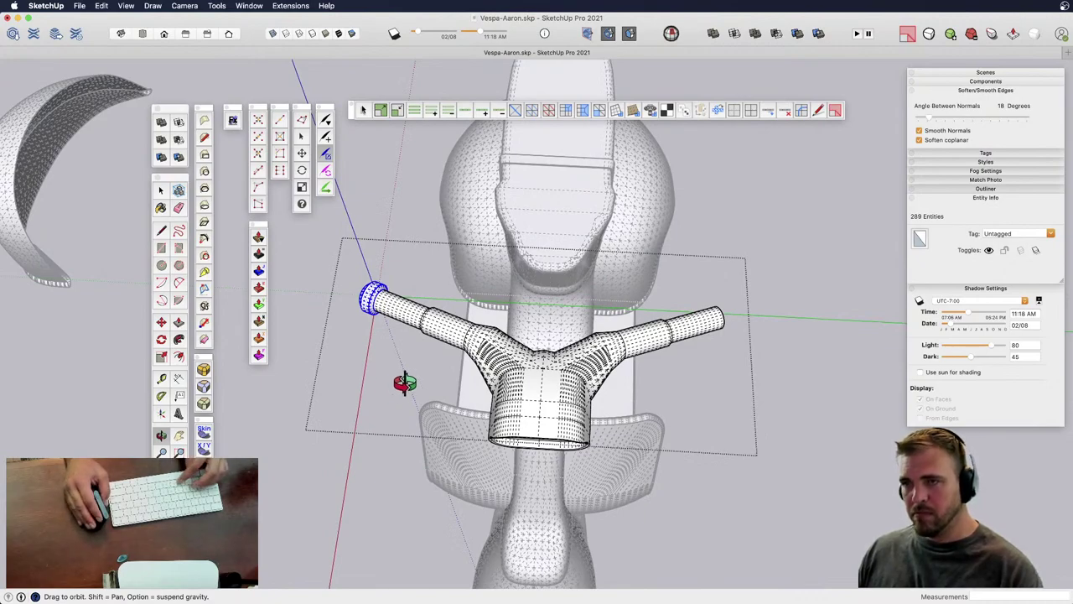
{"action": "key", "text": "space"}
{"action": "left_click", "coordinate": [421, 374]}
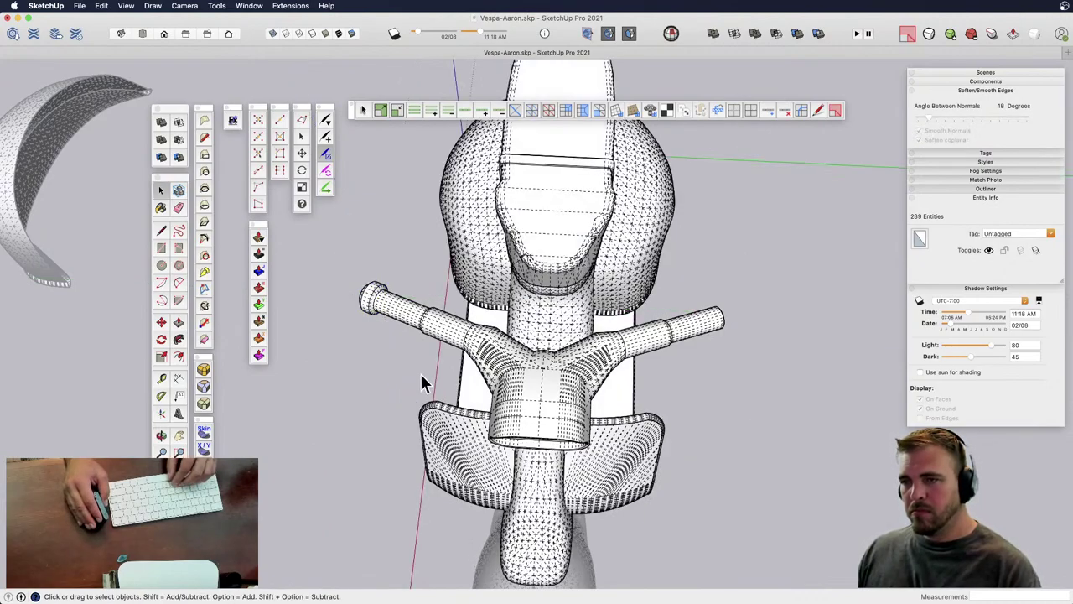
- Copy the grip's tapered end collar from the handlebar, paste it in place outside that object, and group it
{"action": "left_click", "coordinate": [368, 307]}
{"action": "double_click", "coordinate": [368, 307]}
{"action": "triple_click", "coordinate": [368, 307]}
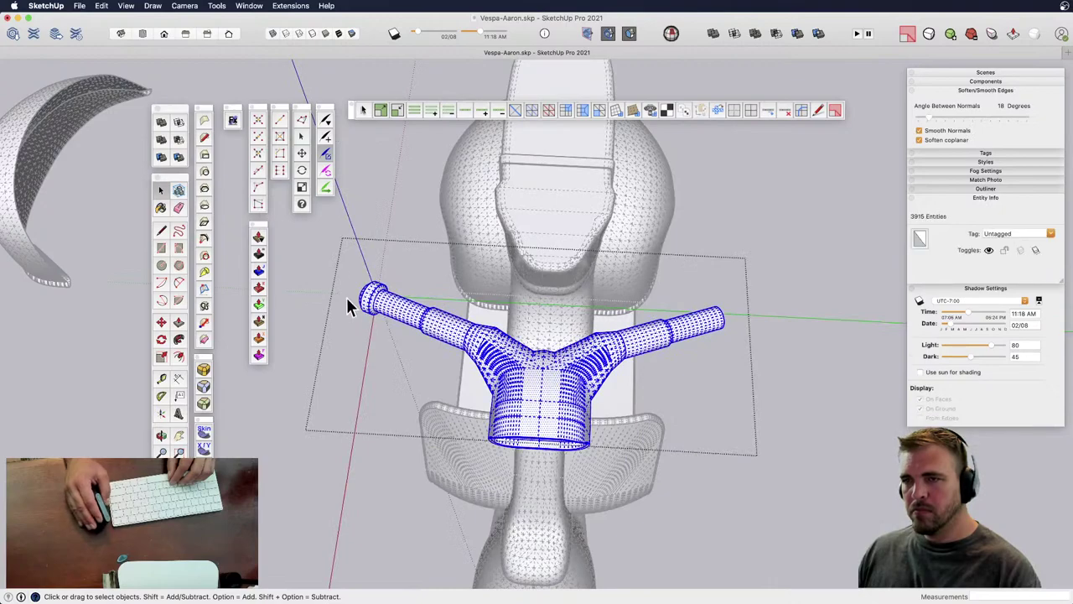
{"action": "left_click_drag", "start_coordinate": [336, 243], "coordinate": [396, 339]}
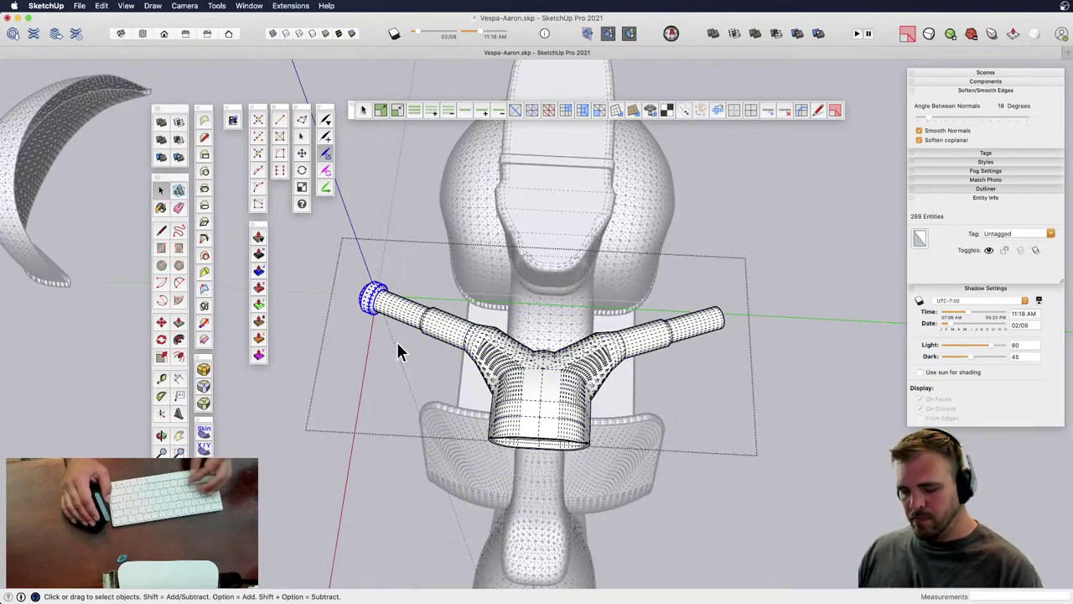
{"action": "left_click", "coordinate": [369, 484]}
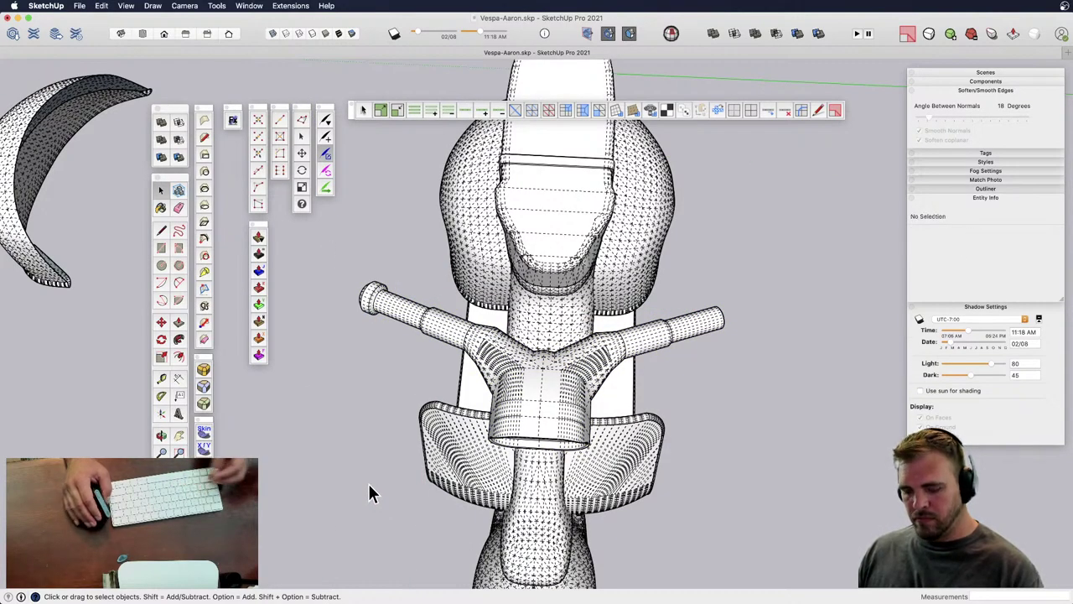
{"action": "key", "text": "alt+super+v"}
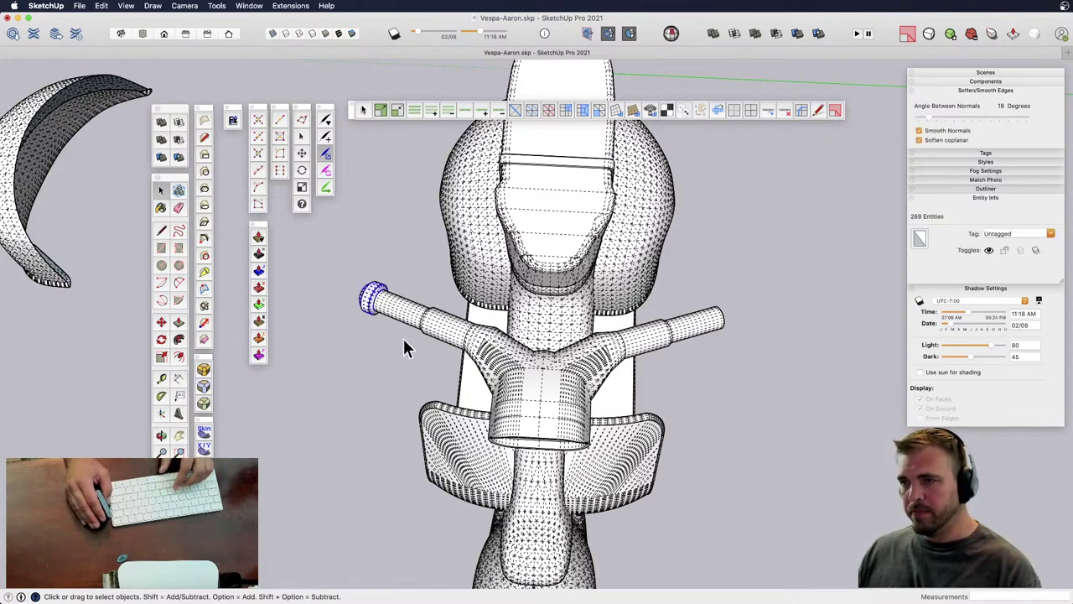
{"action": "middle_click_drag", "start_coordinate": [404, 341], "coordinate": [624, 374]}
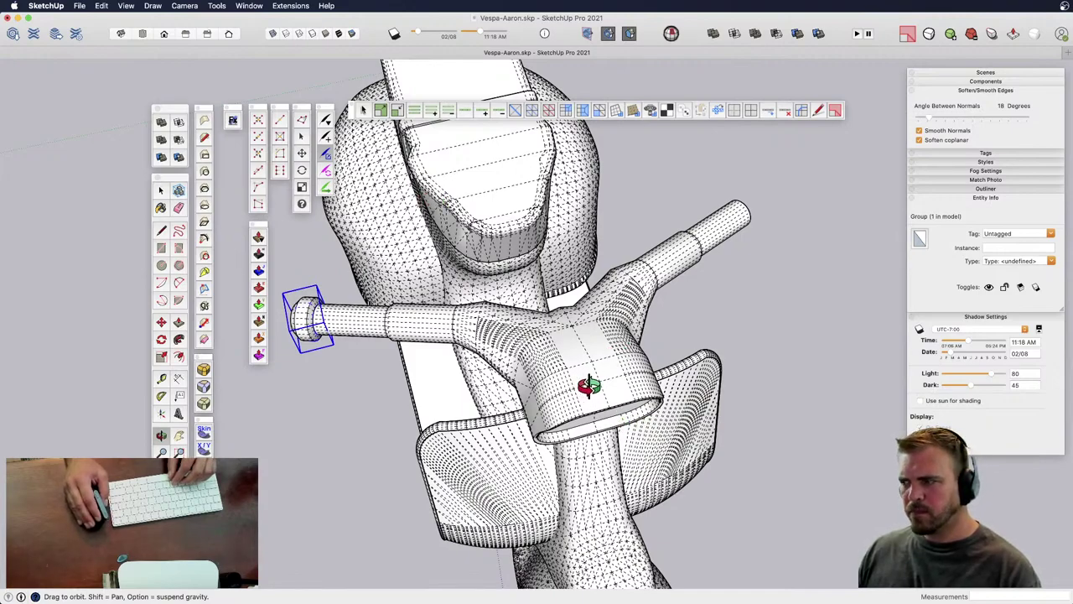
{"action": "key", "text": "space"}
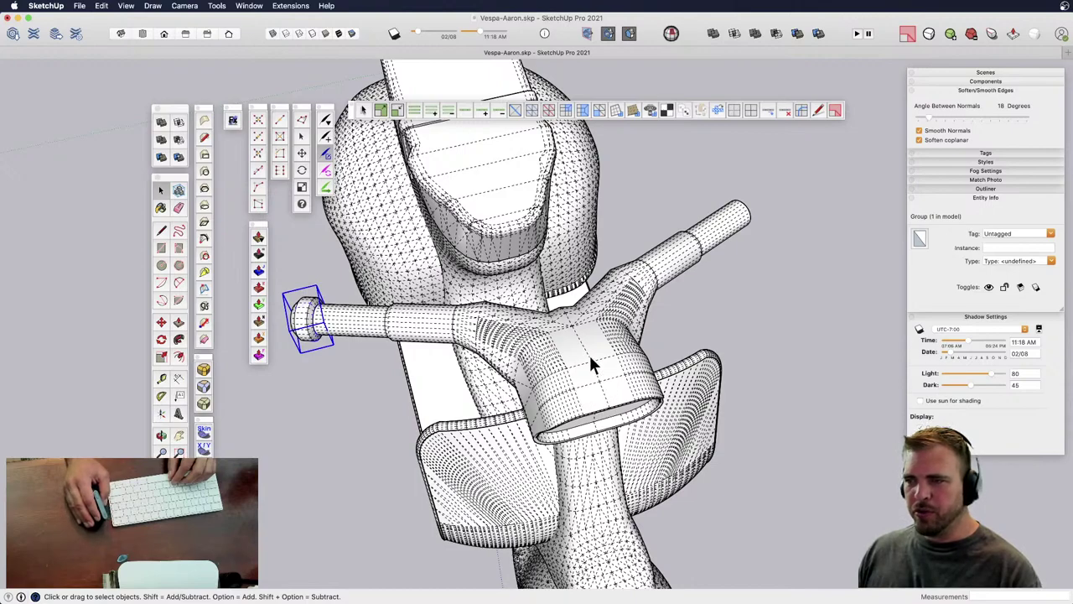
- Copy the grip collar group along the green axis to beside the opposite grip and mirror the copy along that axis
{"action": "key", "text": "m"}
{"action": "left_click", "coordinate": [389, 383]}
{"action": "key", "text": "alt"}
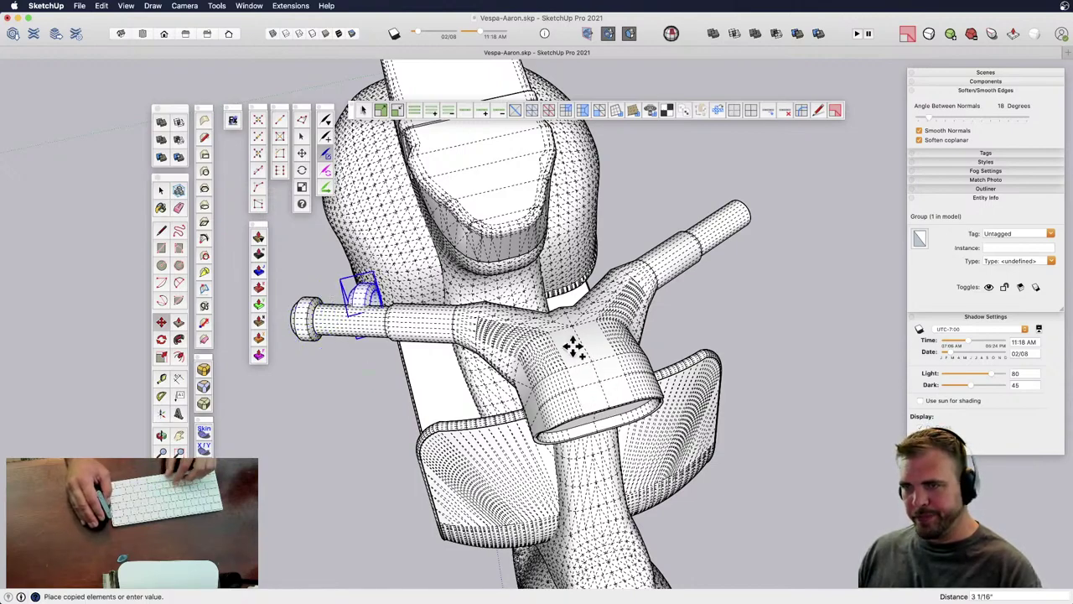
{"action": "left_click", "coordinate": [677, 298]}
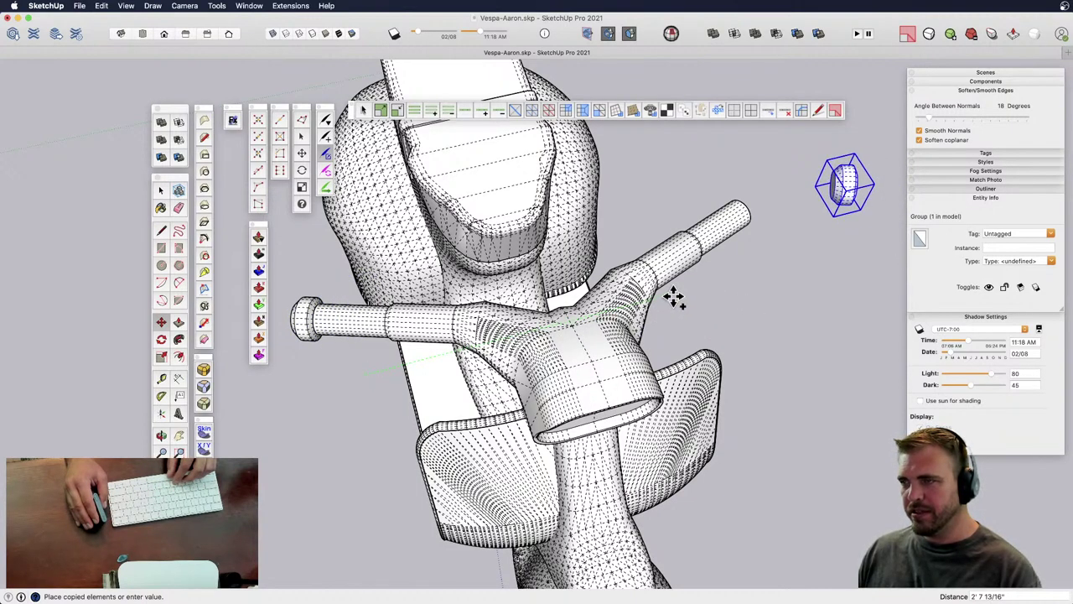
{"action": "key", "text": "s"}
{"action": "key", "text": "m"}
{"action": "left_click", "coordinate": [837, 190]}
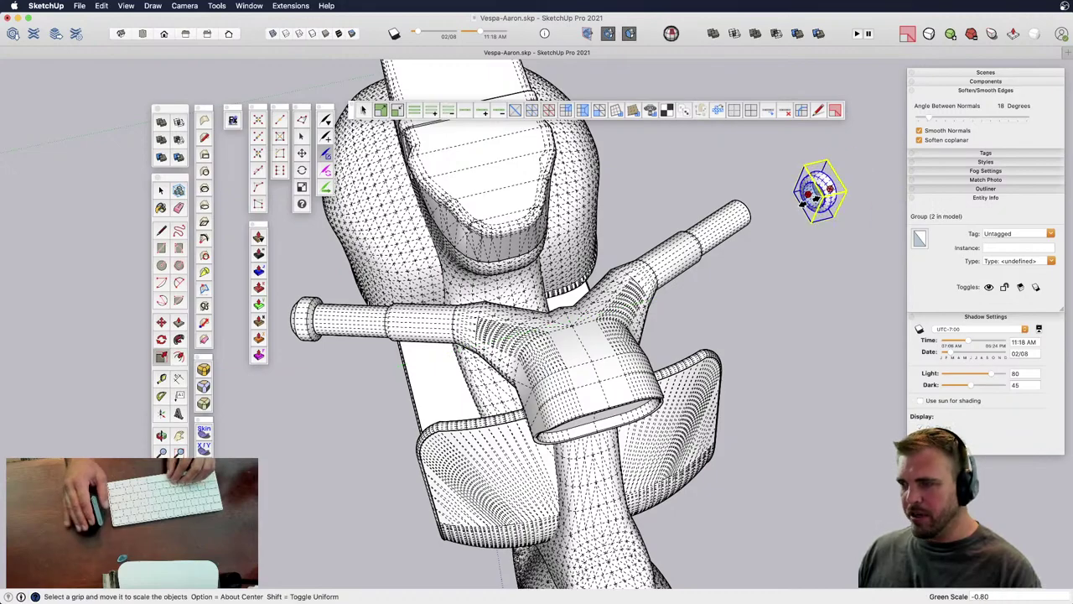
{"action": "left_click", "coordinate": [809, 195]}
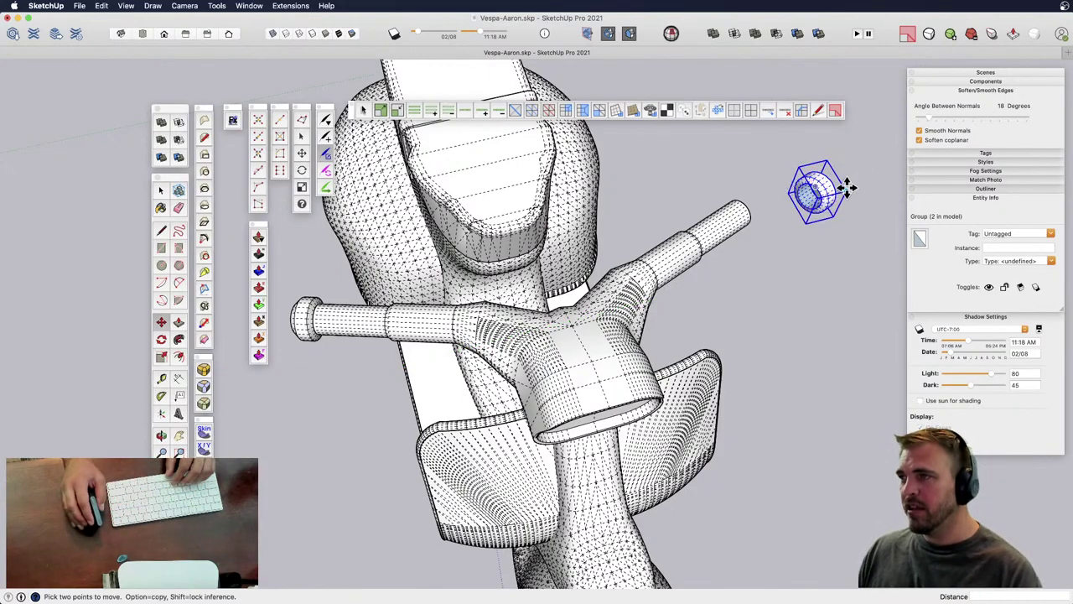
- Move the mirrored collar along the green axis onto the end of the opposite handlebar grip
{"action": "scroll", "coordinate": [812, 184], "scroll_direction": "up", "scroll_amount": 5}
{"action": "left_click", "coordinate": [814, 182]}
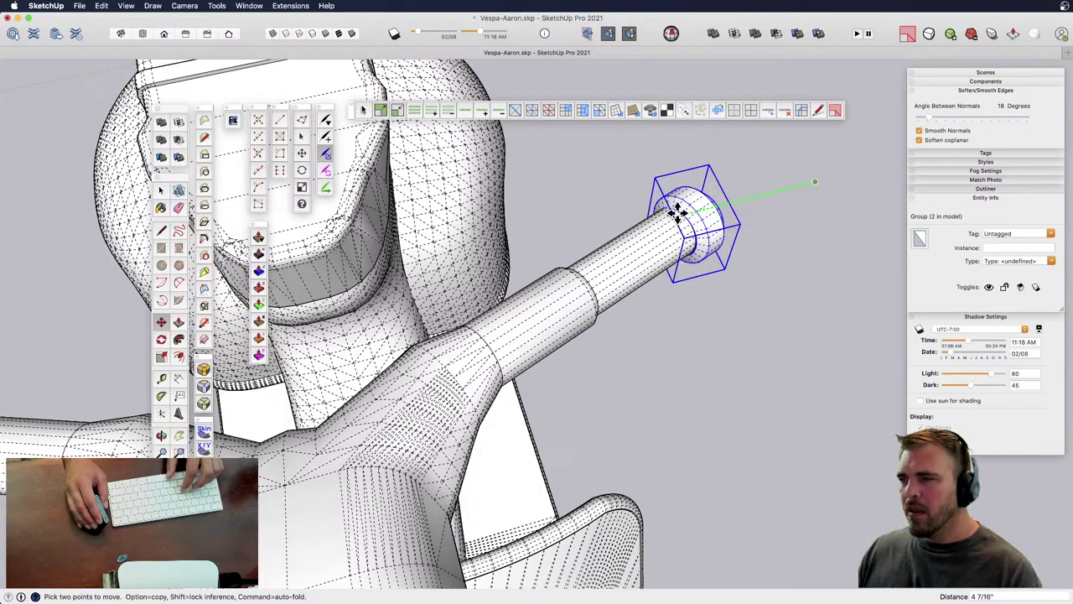
{"action": "scroll", "coordinate": [678, 210], "scroll_direction": "up", "scroll_amount": 10}
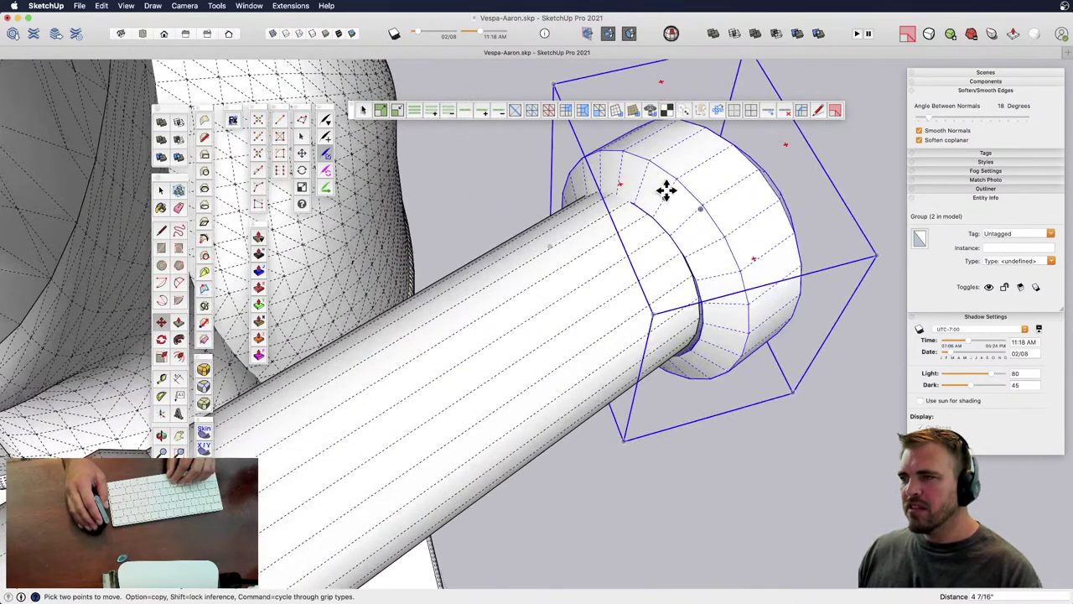
{"action": "left_click", "coordinate": [654, 196]}
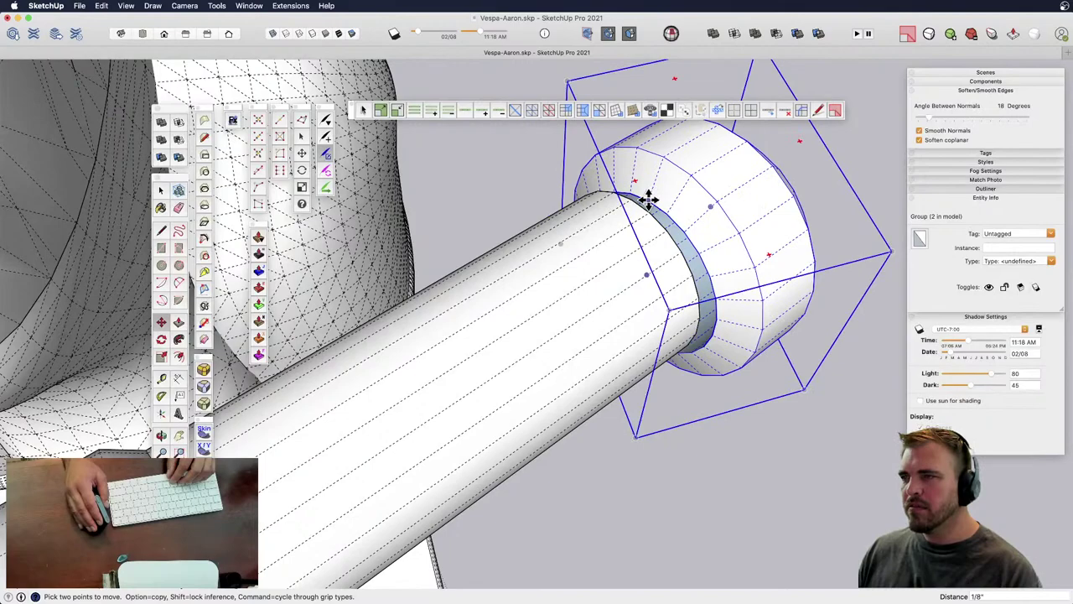
{"action": "left_click", "coordinate": [649, 200]}
{"action": "key", "text": "space"}
- Move the mirrored collar about 1/8" inward along the grip so its inner edge meets the grip's end
{"action": "key", "text": "m"}
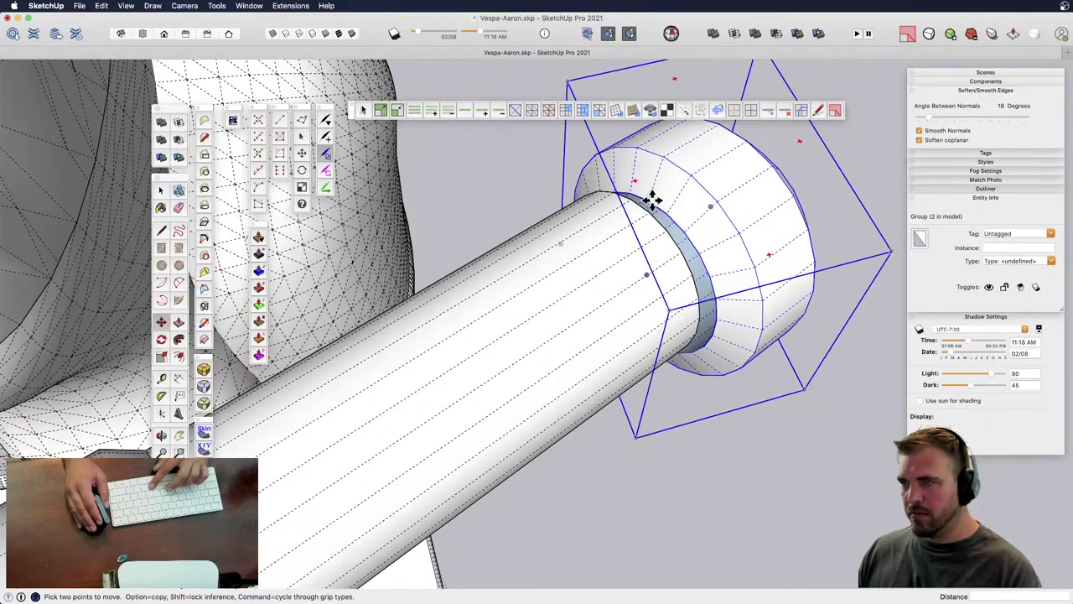
{"action": "left_click", "coordinate": [650, 199]}
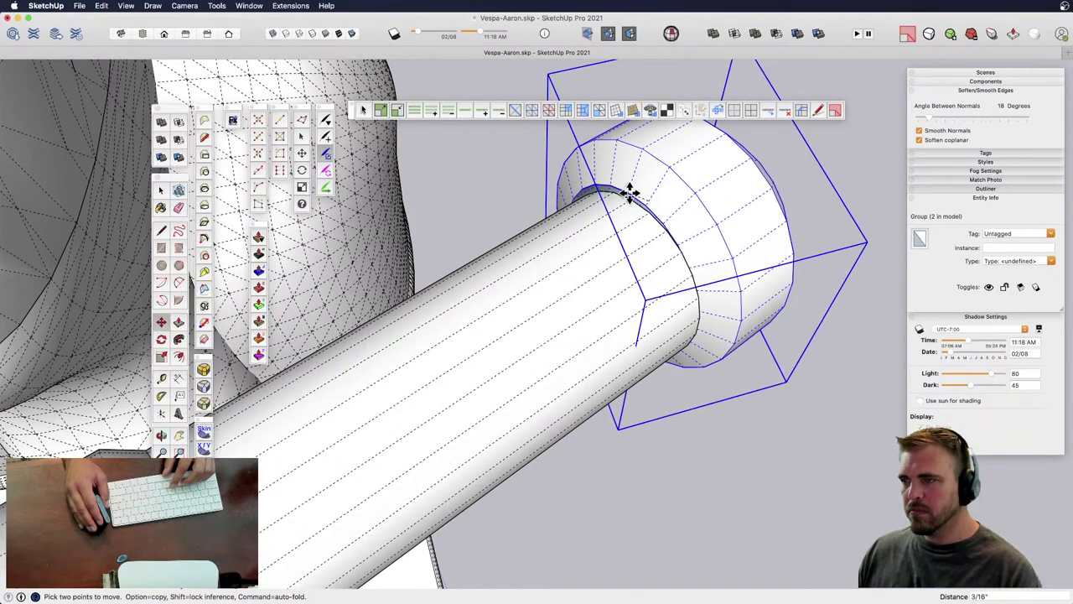
{"action": "left_click", "coordinate": [627, 195]}
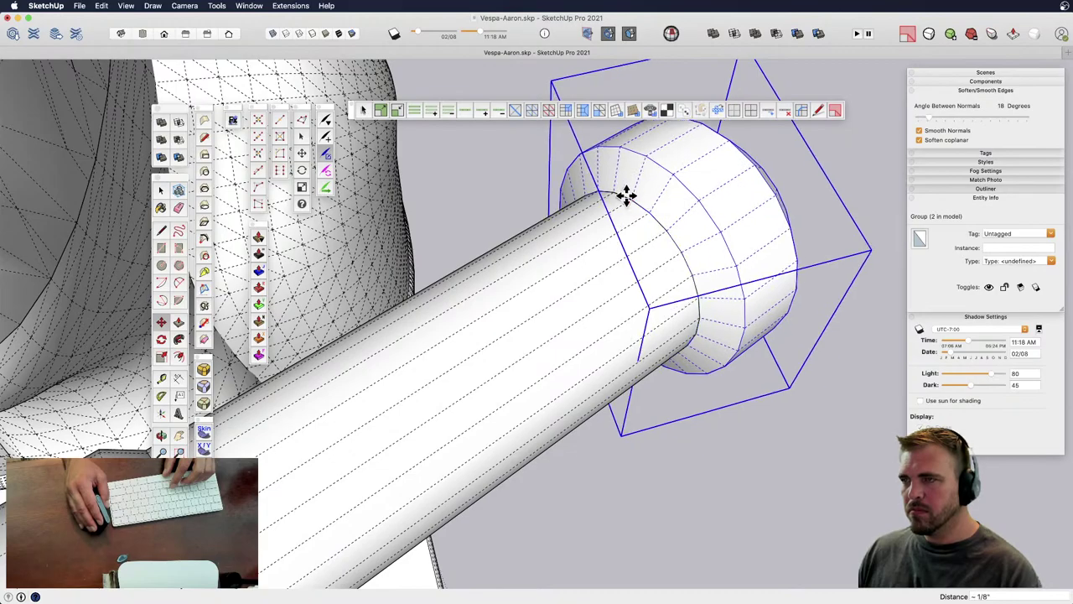
{"action": "scroll", "coordinate": [699, 259], "scroll_direction": "down", "scroll_amount": 5}
{"action": "scroll", "coordinate": [697, 261], "scroll_direction": "down", "scroll_amount": 3}
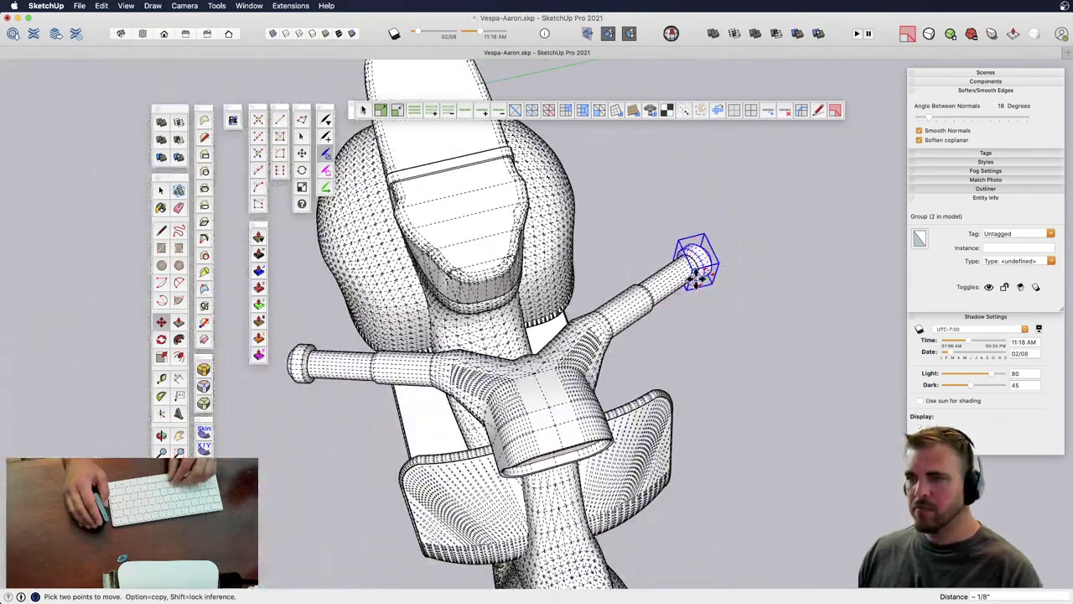
{"action": "key", "text": "space"}
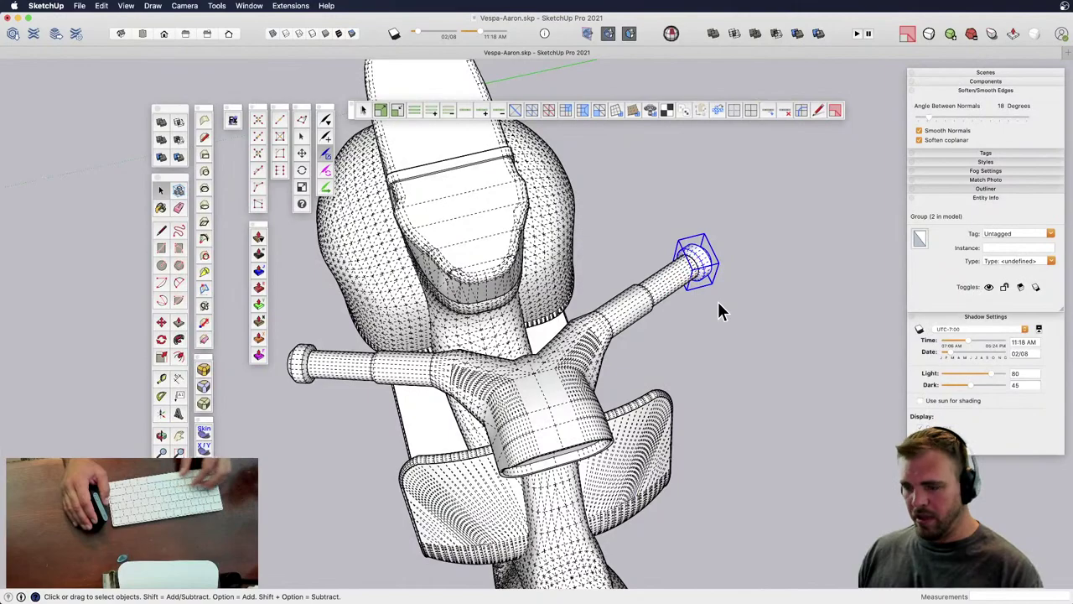
- Open the handlebar object, paste the mirrored collar in place inside it, and explode the collar into loose geometry
{"action": "left_click", "coordinate": [719, 310]}
{"action": "left_click", "coordinate": [657, 293]}
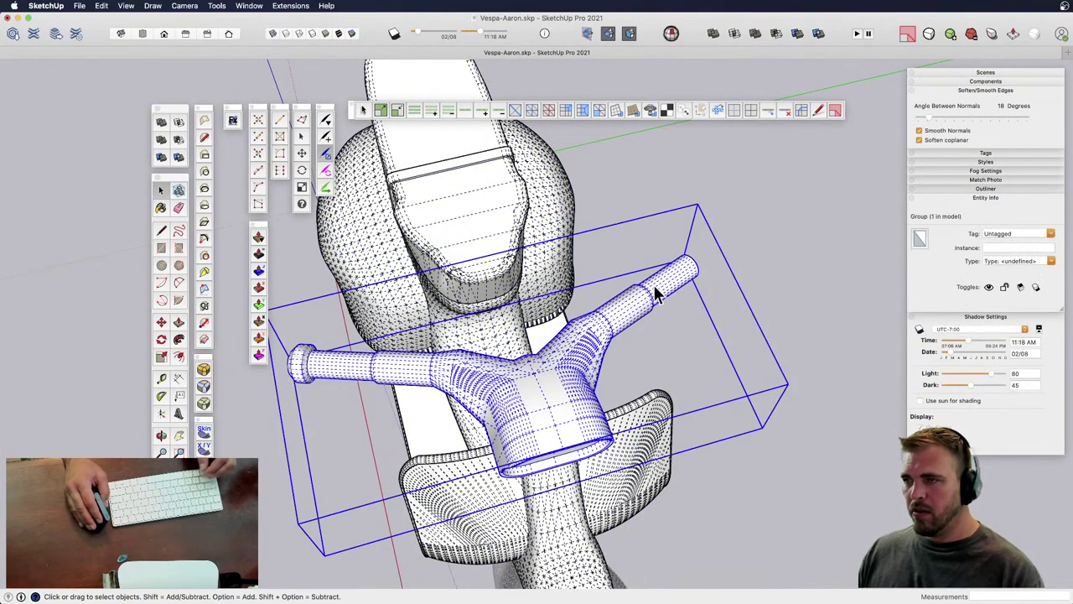
{"action": "double_click", "coordinate": [657, 293]}
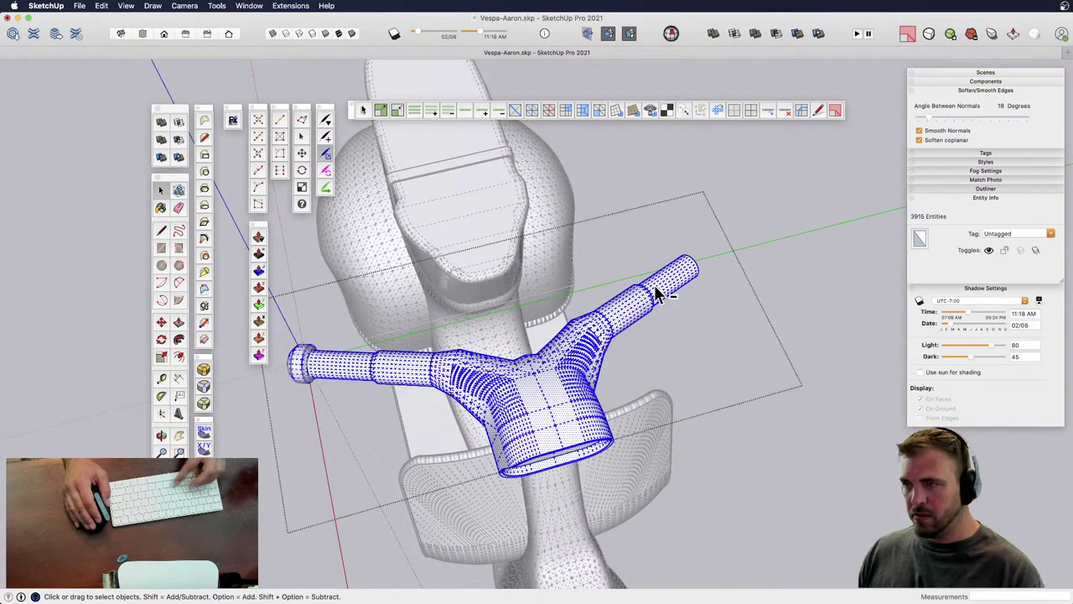
{"action": "key", "text": "alt+shift+v"}
{"action": "key", "text": "shift+x"}
{"action": "left_click", "coordinate": [811, 434]}
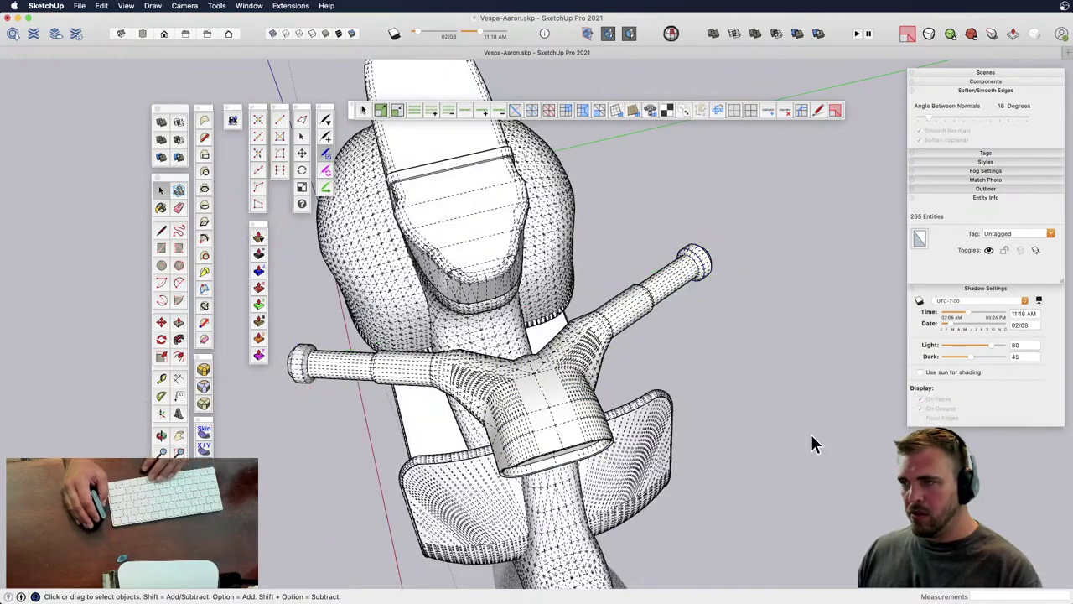
- Select all the handlebar's geometry with hidden geometry off, and open the Colors in Model materials for painting
{"action": "middle_click_drag", "start_coordinate": [726, 425], "coordinate": [778, 325]}
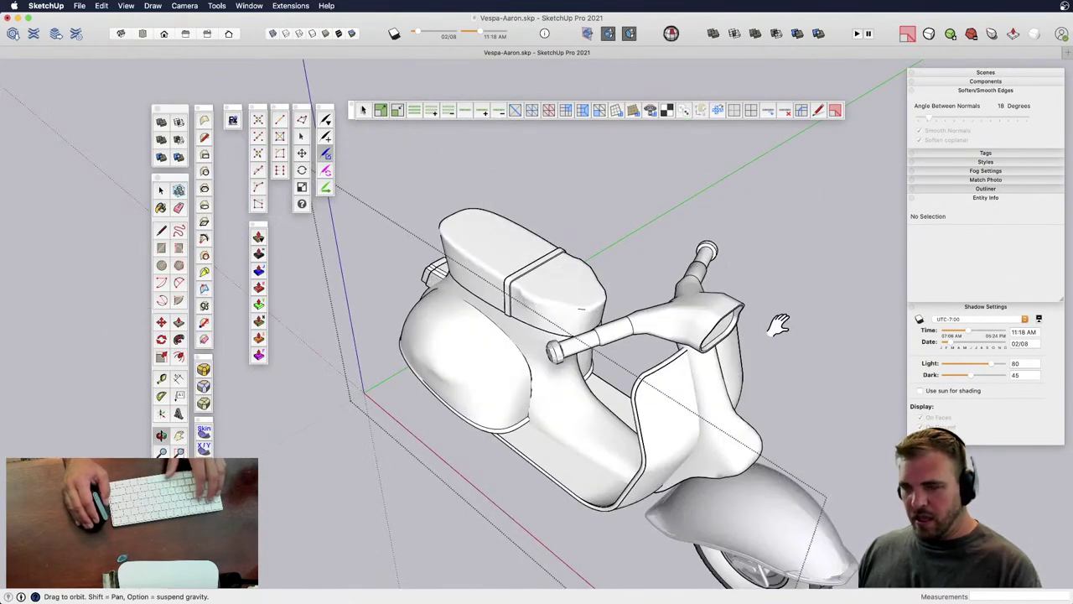
{"action": "middle_click_drag", "start_coordinate": [628, 343], "coordinate": [687, 305]}
{"action": "left_click", "coordinate": [585, 256]}
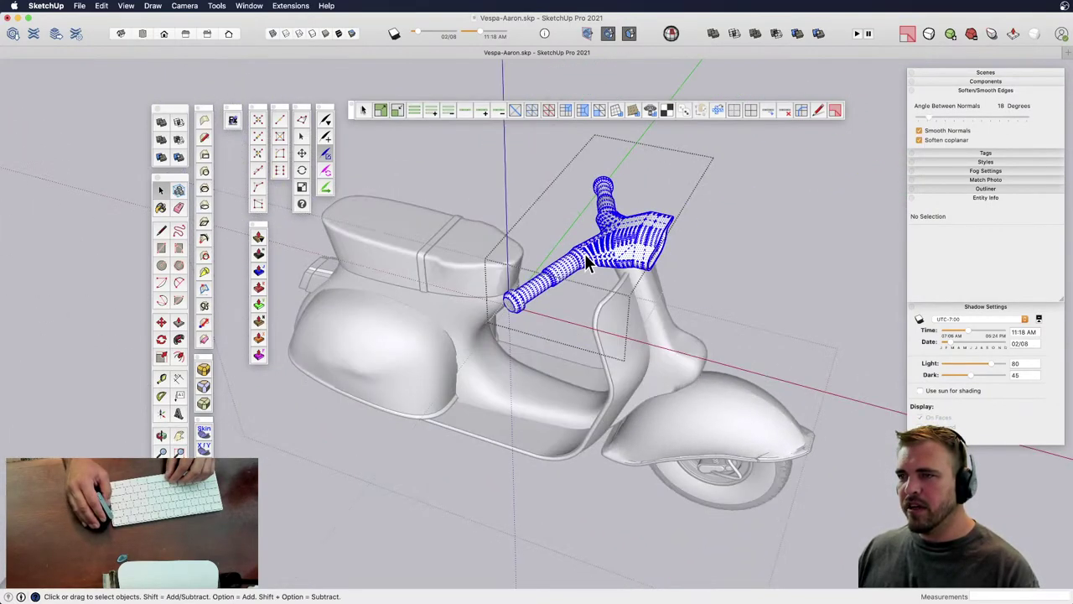
{"action": "middle_click_drag", "start_coordinate": [585, 258], "coordinate": [503, 302]}
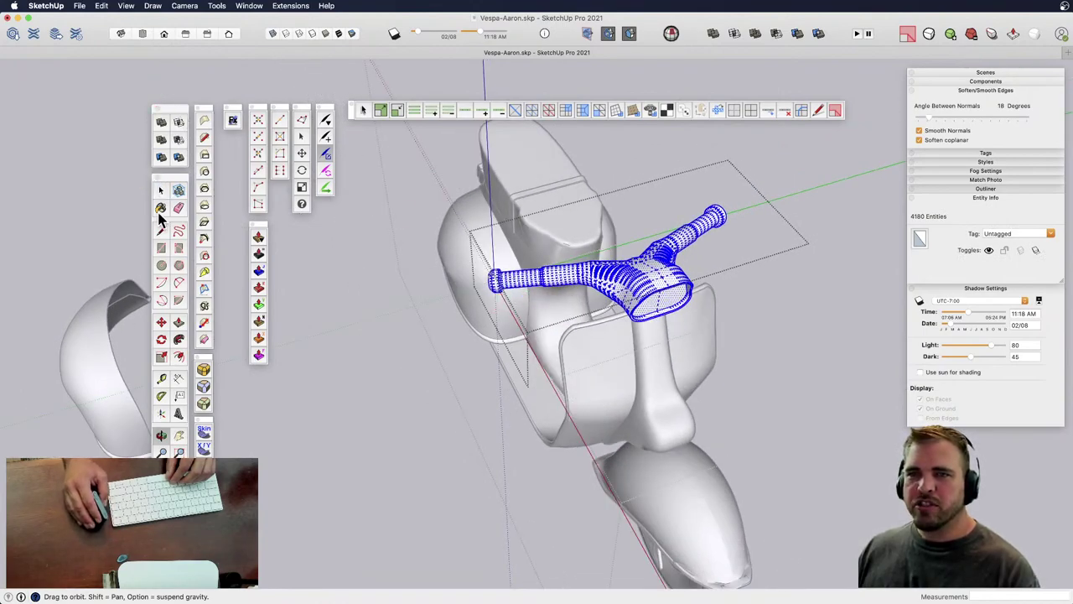
{"action": "left_click", "coordinate": [160, 208]}
{"action": "mouse_move", "coordinate": [857, 98]}
{"action": "left_mouse_down"}
{"action": "mouse_move", "coordinate": [931, 129]}
{"action": "mouse_move", "coordinate": [969, 175]}
{"action": "left_mouse_up"}
{"action": "key", "text": "space"}
- Paint both halves of the leg shield and floorboard panel yellow from the model's colors
{"action": "left_click", "coordinate": [602, 384]}
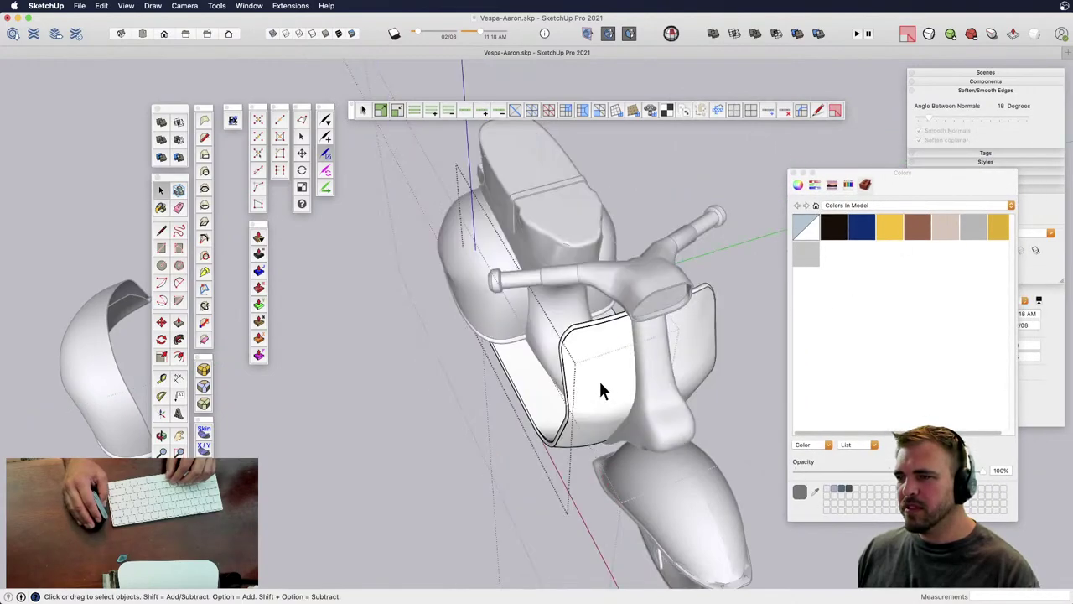
{"action": "middle_click_drag", "start_coordinate": [600, 384], "coordinate": [515, 383]}
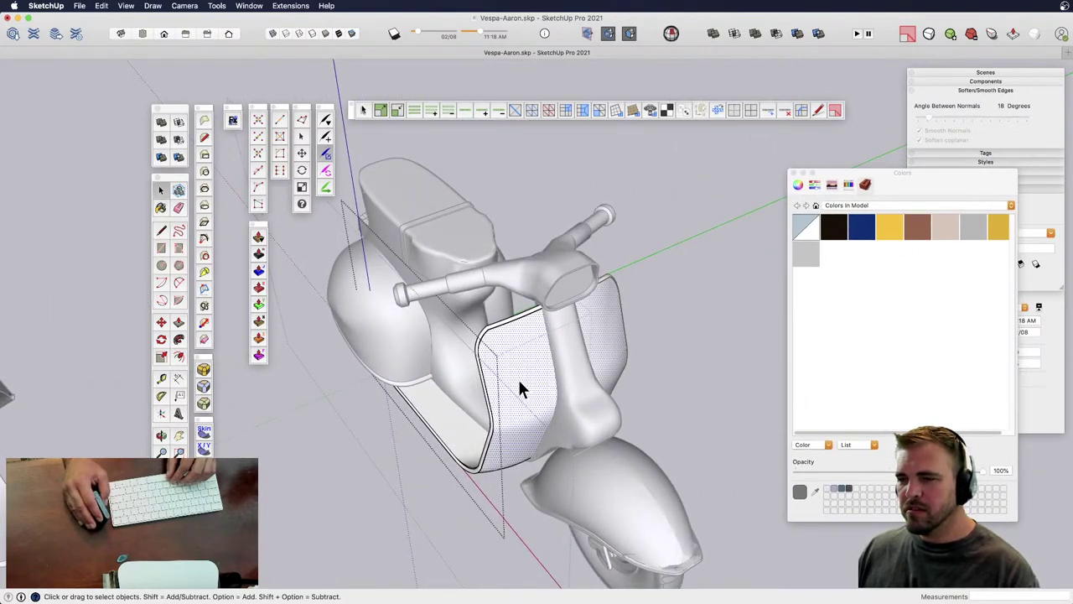
{"action": "triple_click", "coordinate": [520, 381]}
{"action": "left_click", "coordinate": [680, 376]}
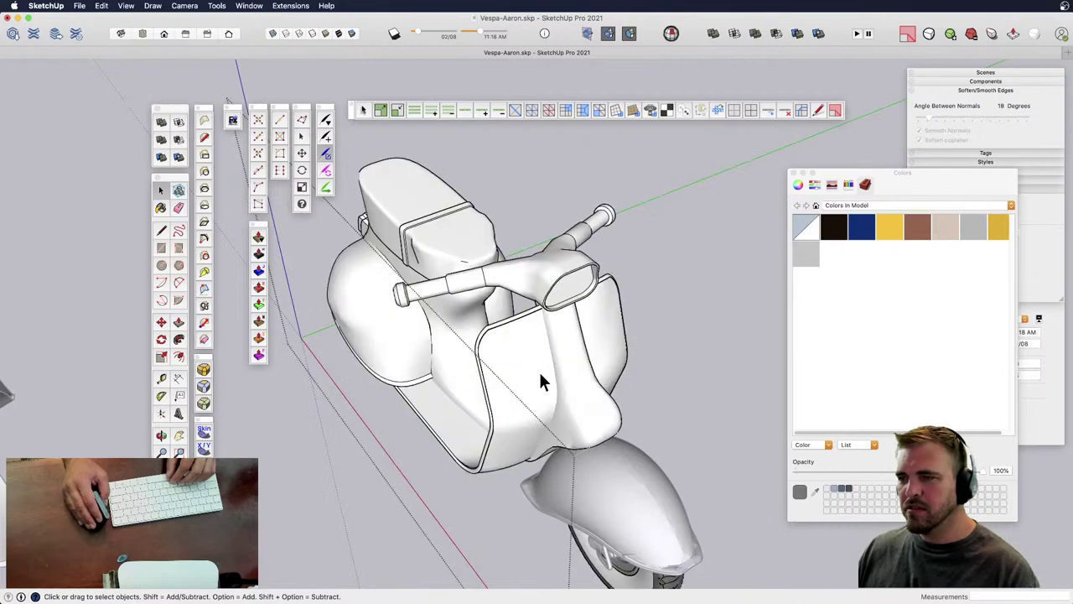
{"action": "key", "text": "b"}
{"action": "left_click", "coordinate": [510, 372]}
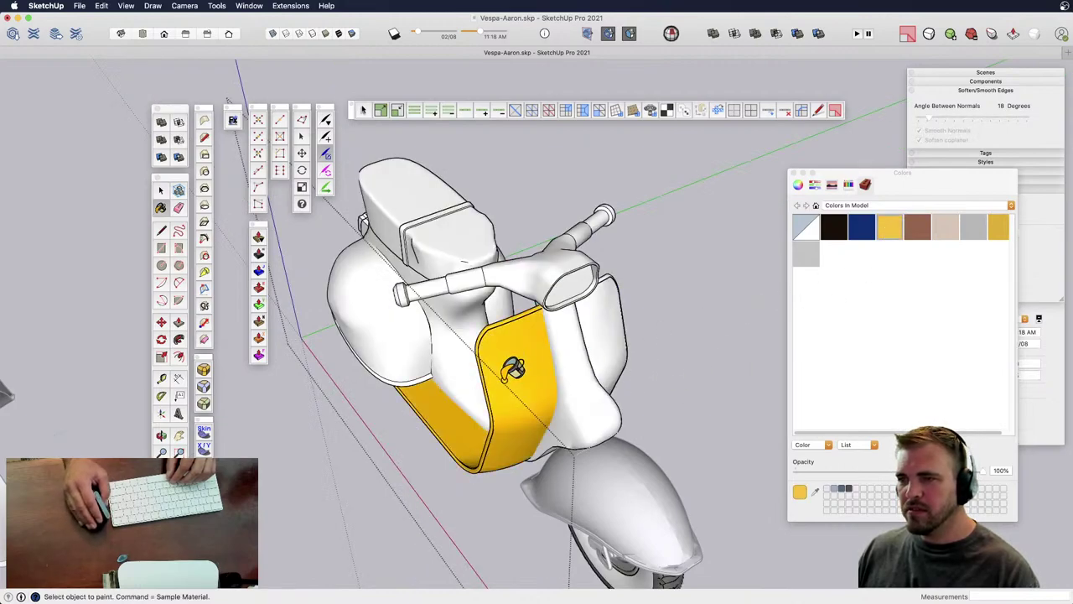
{"action": "left_click", "coordinate": [611, 320]}
{"action": "key", "text": "space"}
- Select the edge trim around the leg shield and floorboard inside its group and paint it light grey
{"action": "left_click", "coordinate": [506, 324]}
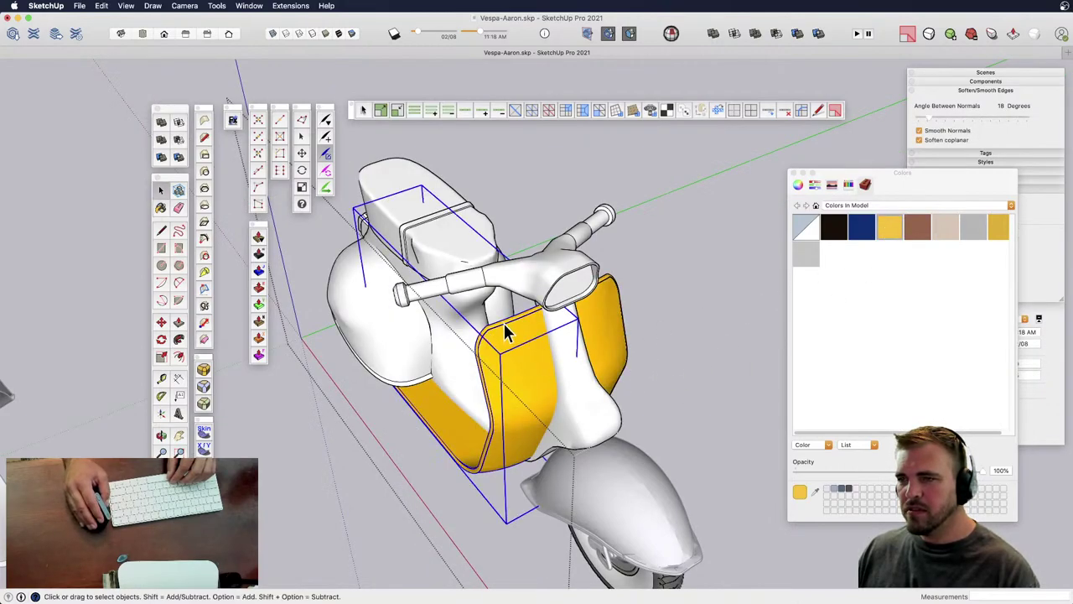
{"action": "scroll", "coordinate": [508, 329], "scroll_direction": "up", "scroll_amount": 5}
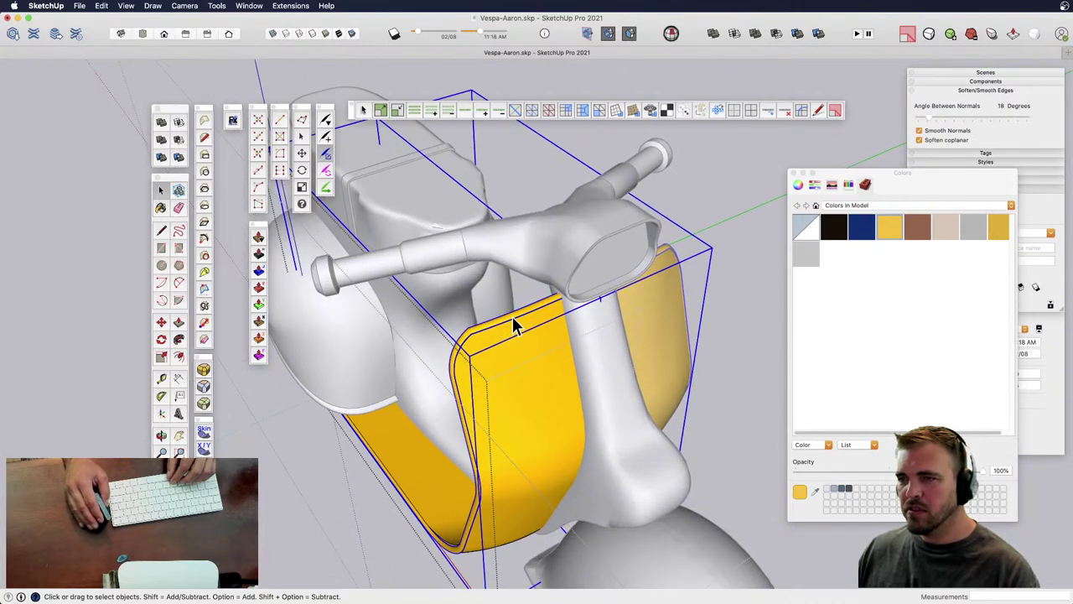
{"action": "double_click", "coordinate": [520, 329]}
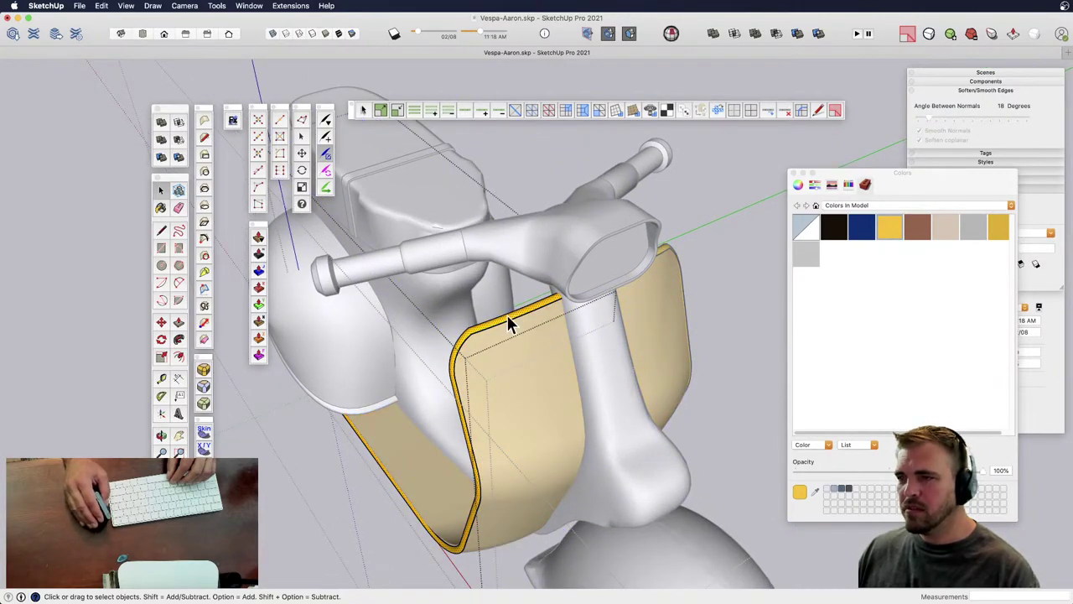
{"action": "double_click", "coordinate": [515, 325]}
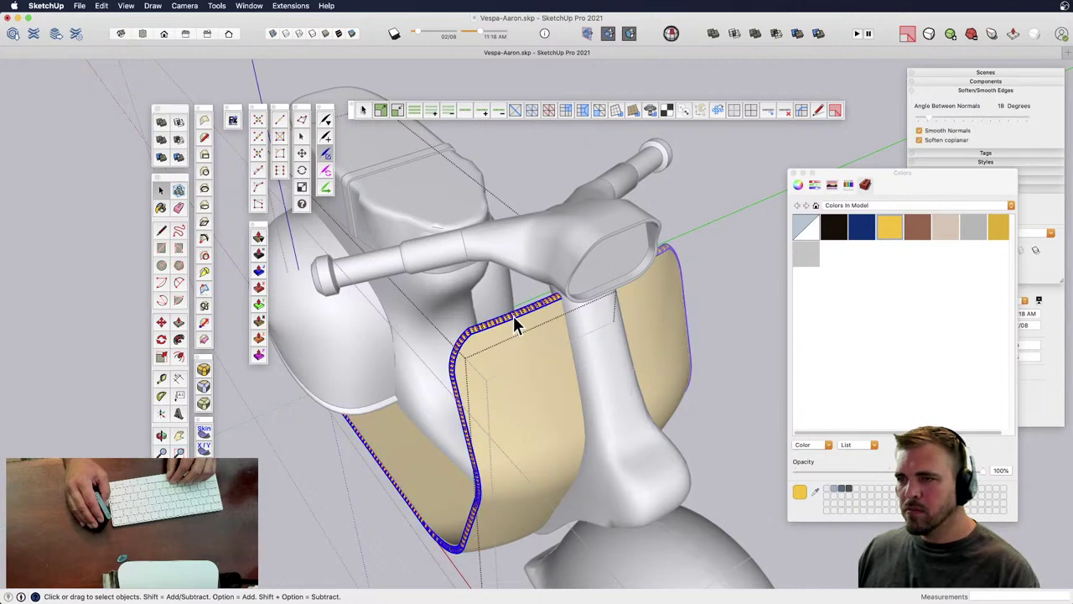
{"action": "key", "text": "b"}
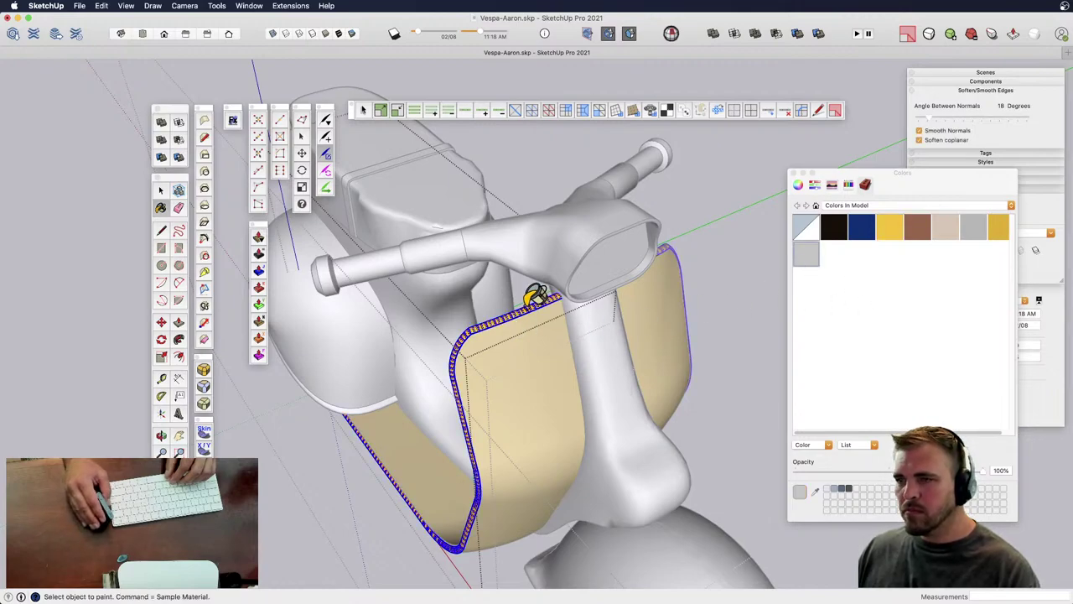
{"action": "scroll", "coordinate": [520, 346], "scroll_direction": "down", "scroll_amount": 4}
{"action": "key", "text": "space"}
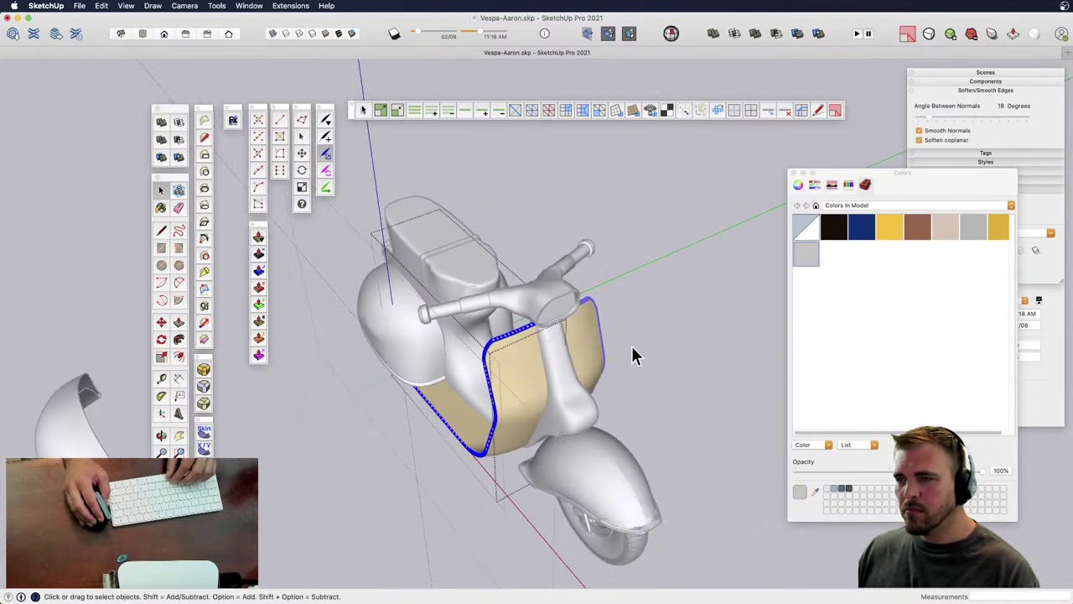
{"action": "left_click", "coordinate": [632, 345]}
- Open the rear side cowl, select all its connected geometry, and paint it yellow
{"action": "middle_click_drag", "start_coordinate": [539, 368], "coordinate": [374, 353]}
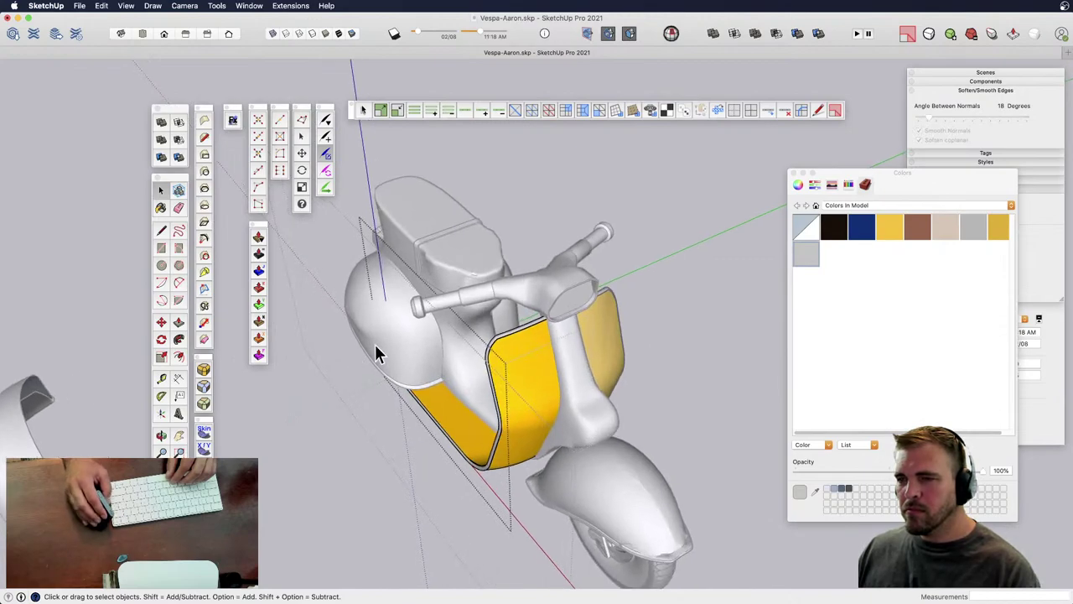
{"action": "double_click", "coordinate": [397, 336]}
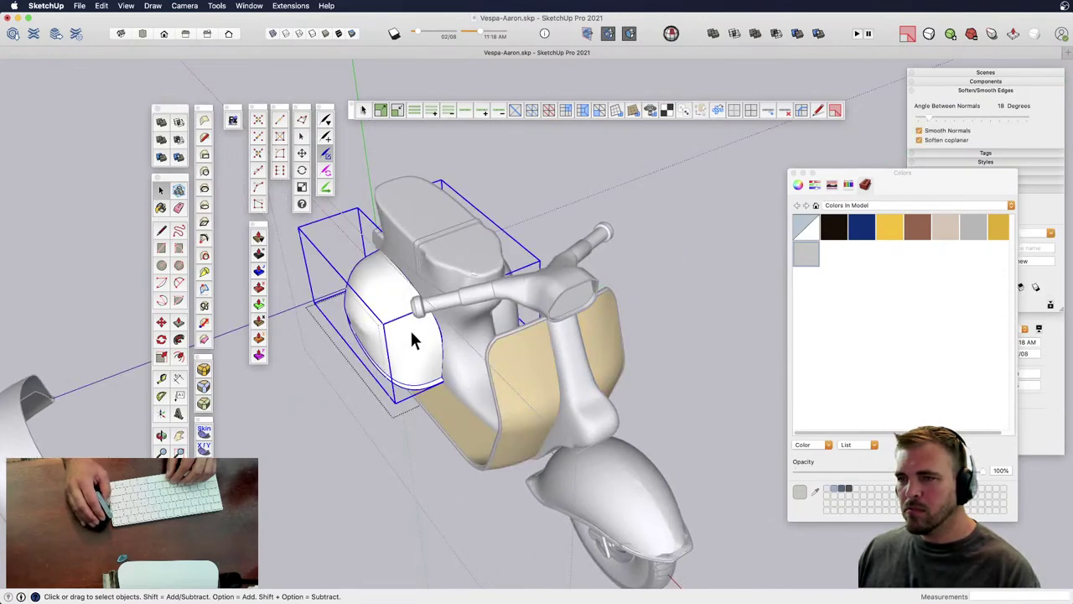
{"action": "left_click", "coordinate": [410, 331]}
{"action": "triple_click", "coordinate": [417, 326]}
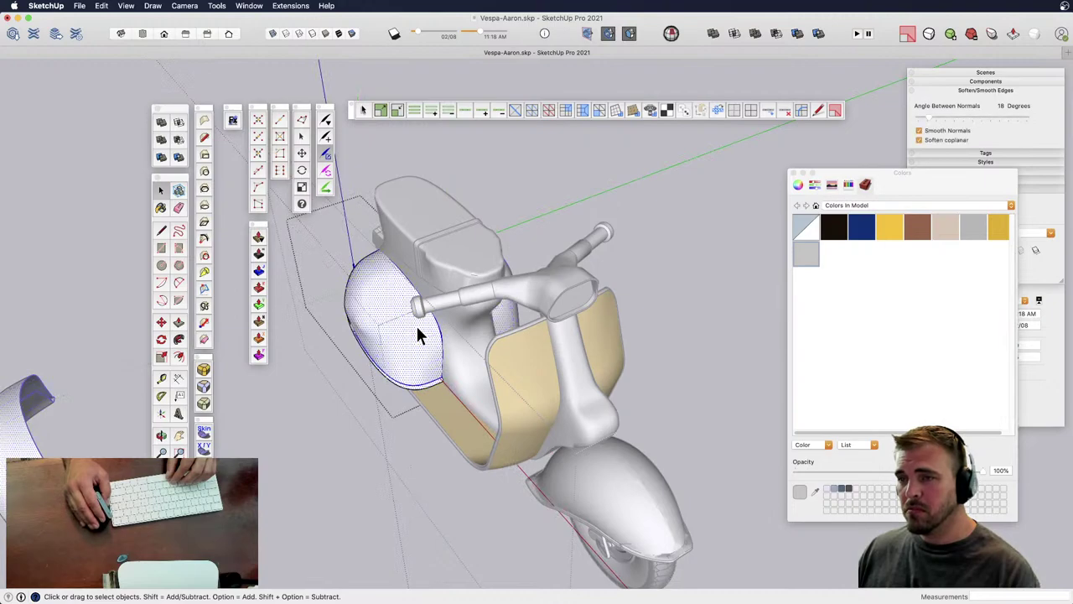
{"action": "left_click", "coordinate": [888, 234]}
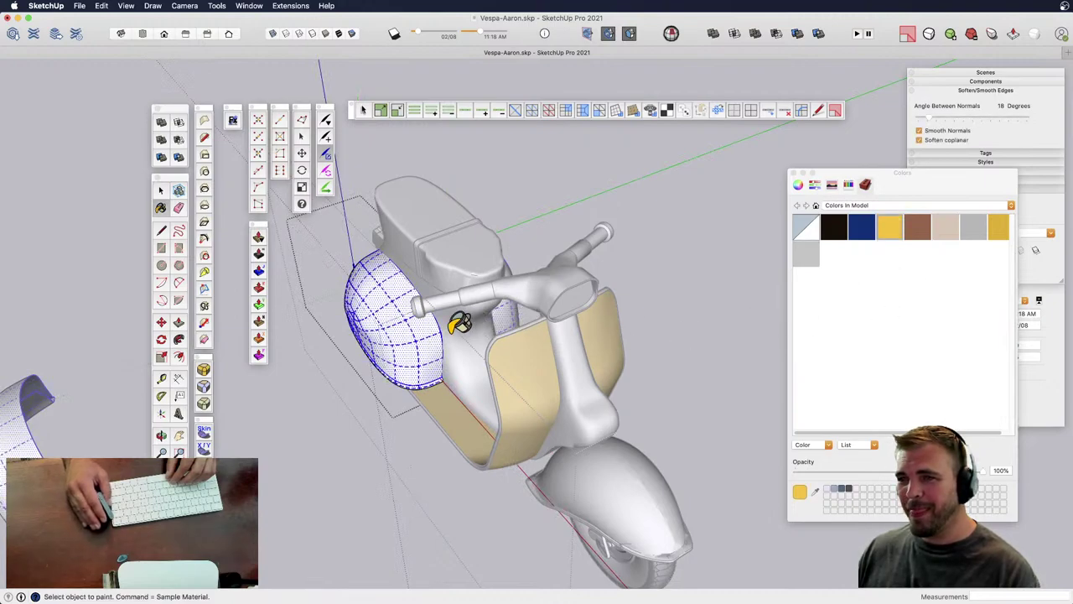
{"action": "left_click", "coordinate": [429, 334]}
- Clear the selection and examine the painted side cowl's lower rim and rear end from several angles
{"action": "mouse_move", "coordinate": [474, 361]}
{"action": "middle_mouse_down", "text": "shift"}
{"action": "mouse_move", "coordinate": [671, 274]}
{"action": "mouse_move", "coordinate": [666, 412]}
{"action": "mouse_move", "coordinate": [566, 342]}
{"action": "middle_mouse_up", "text": "shift"}
{"action": "scroll", "coordinate": [493, 391], "scroll_direction": "up", "scroll_amount": 3}
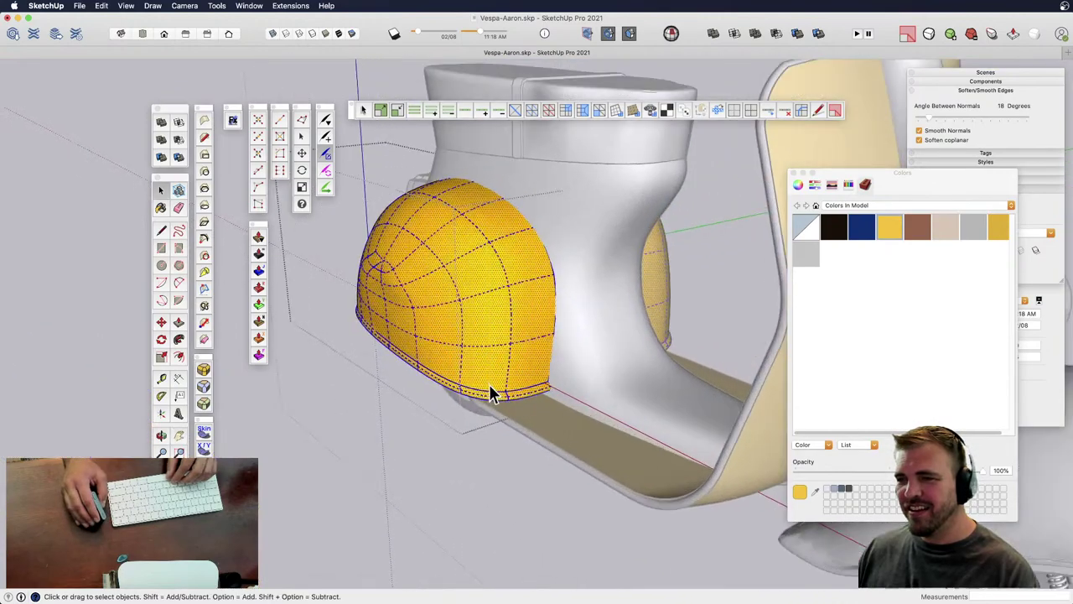
{"action": "key", "text": "super+shift+a"}
{"action": "scroll", "coordinate": [490, 392], "scroll_direction": "up", "scroll_amount": 2}
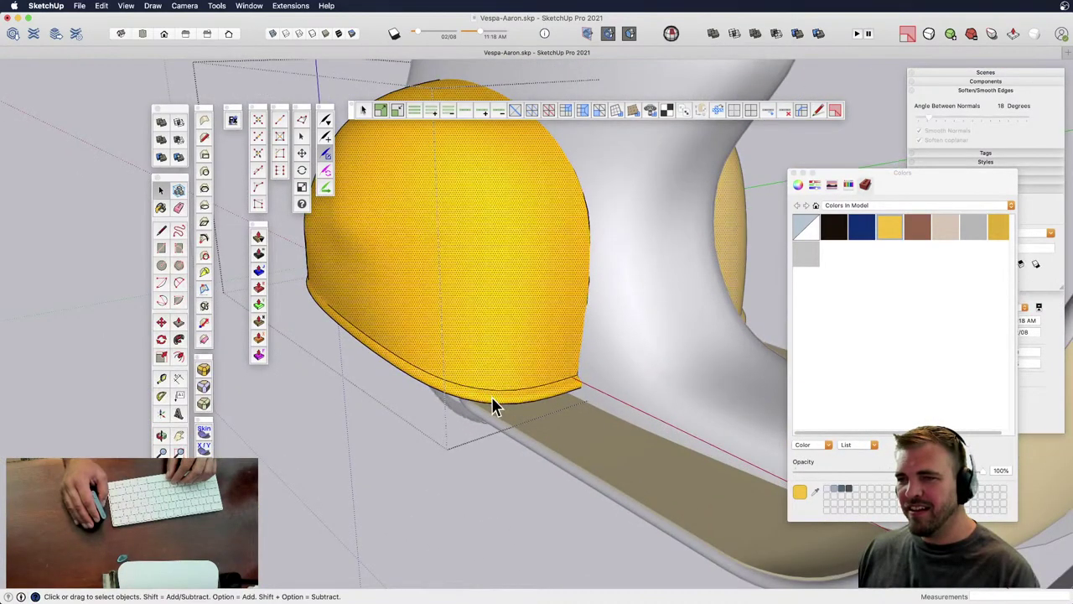
{"action": "middle_click_drag", "start_coordinate": [383, 347], "coordinate": [604, 405]}
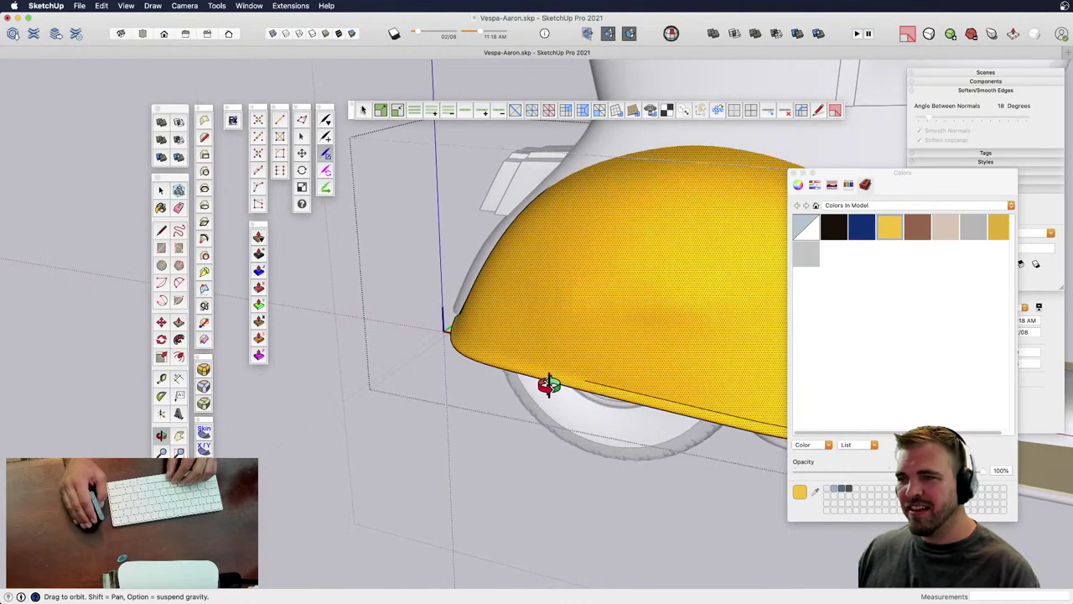
{"action": "scroll", "coordinate": [548, 385], "scroll_direction": "down", "scroll_amount": 3}
{"action": "middle_click_drag", "start_coordinate": [549, 386], "coordinate": [396, 394], "text": "shift"}
{"action": "middle_click_drag", "start_coordinate": [539, 411], "coordinate": [399, 454]}
{"action": "middle_click_drag", "start_coordinate": [558, 342], "coordinate": [572, 314], "text": "shift"}
- Close the side cowl group, select the main body with its front column, and paint it yellow
{"action": "left_click", "coordinate": [547, 357]}
{"action": "scroll", "coordinate": [526, 331], "scroll_direction": "down", "scroll_amount": 3}
{"action": "left_click", "coordinate": [523, 333]}
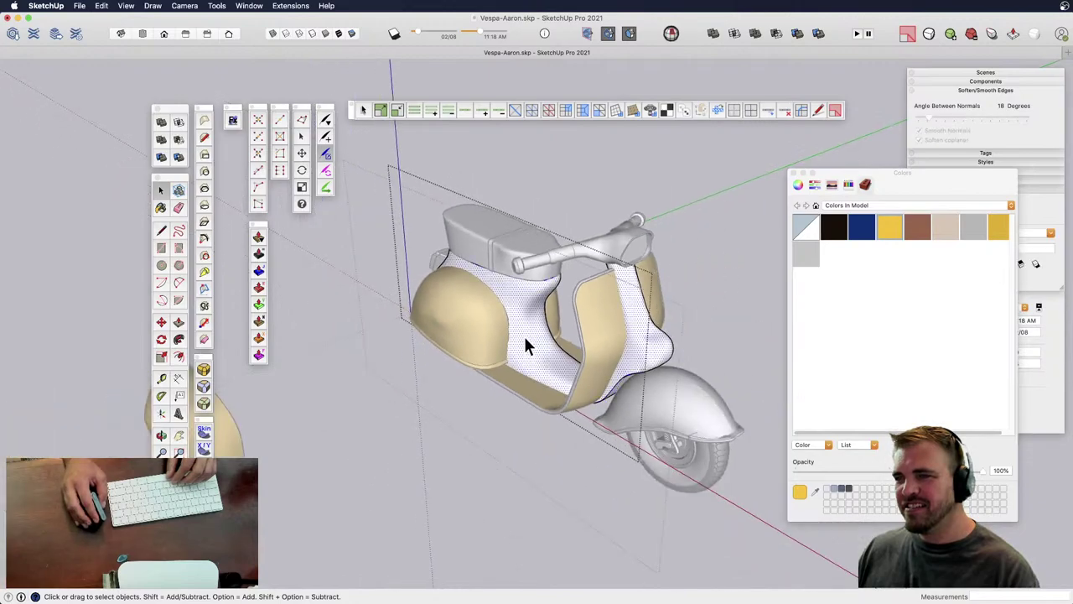
{"action": "left_click", "coordinate": [701, 304]}
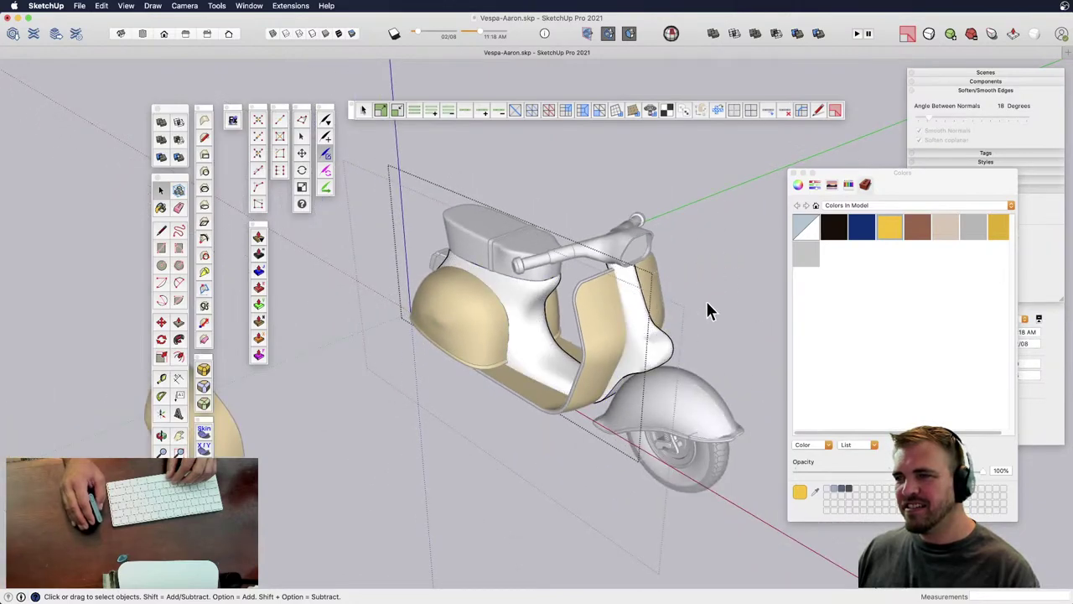
{"action": "key", "text": "Escape"}
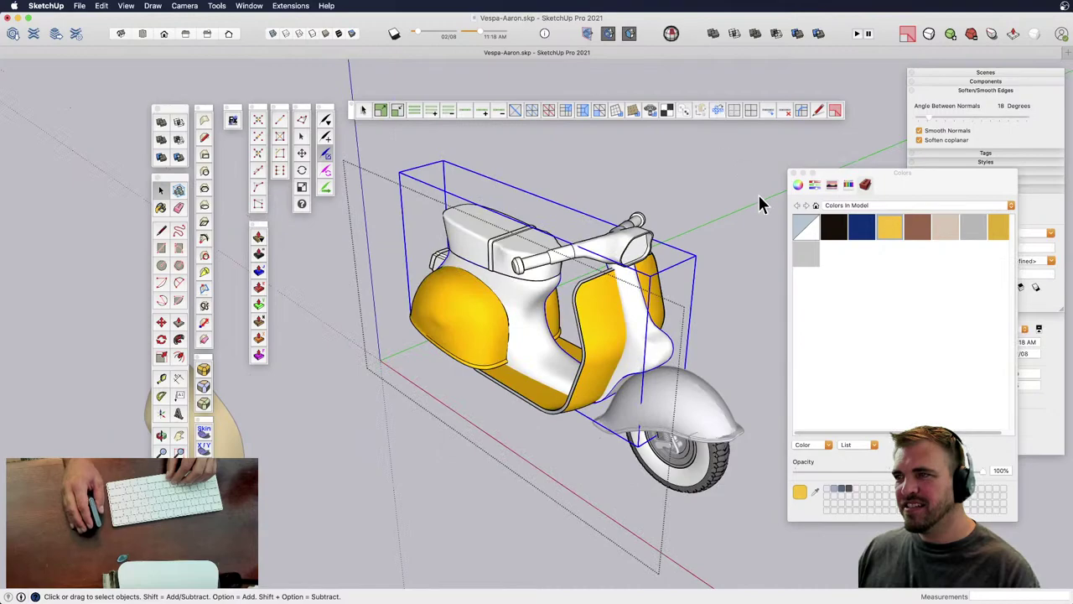
{"action": "key", "text": "b"}
{"action": "left_click", "coordinate": [654, 343]}
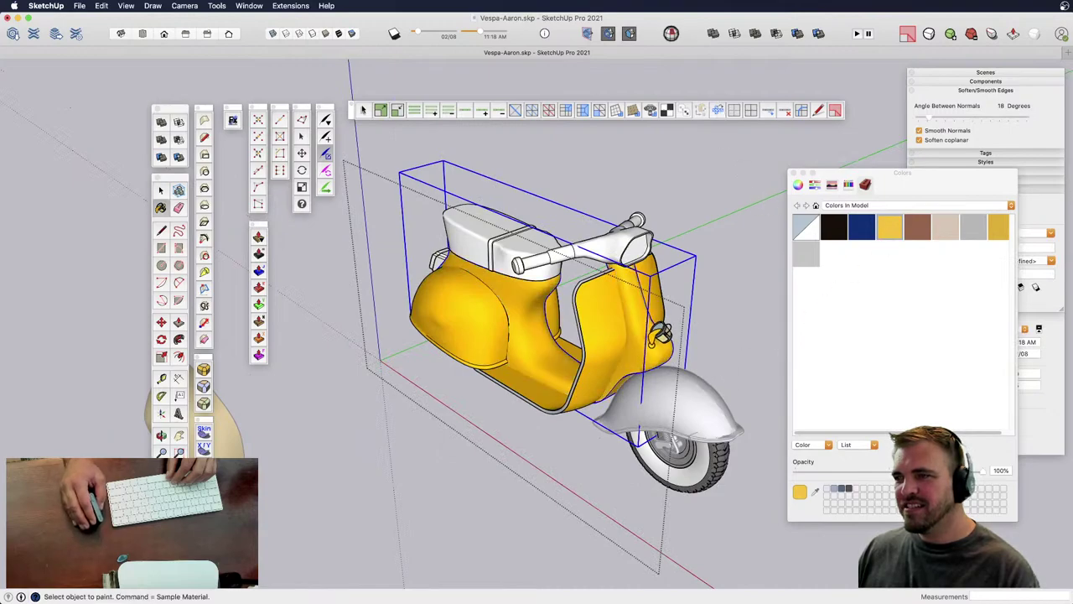
- Select the front fender over the wheel and open its group for editing
{"action": "mouse_move", "coordinate": [698, 335]}
{"action": "middle_mouse_down", "text": "shift"}
{"action": "mouse_move", "coordinate": [529, 348]}
{"action": "mouse_move", "coordinate": [565, 259]}
{"action": "mouse_move", "coordinate": [606, 271]}
{"action": "mouse_move", "coordinate": [523, 290]}
{"action": "mouse_move", "coordinate": [545, 360]}
{"action": "middle_mouse_up", "text": "shift"}
{"action": "key", "text": "space"}
{"action": "left_click", "coordinate": [568, 428]}
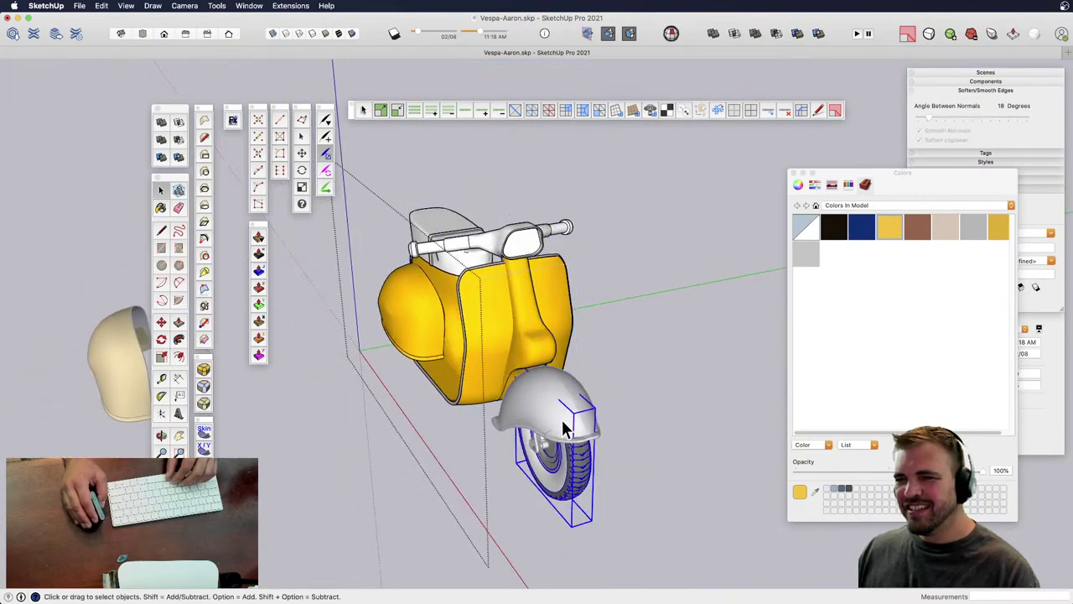
{"action": "left_click", "coordinate": [635, 427]}
{"action": "left_click", "coordinate": [556, 412]}
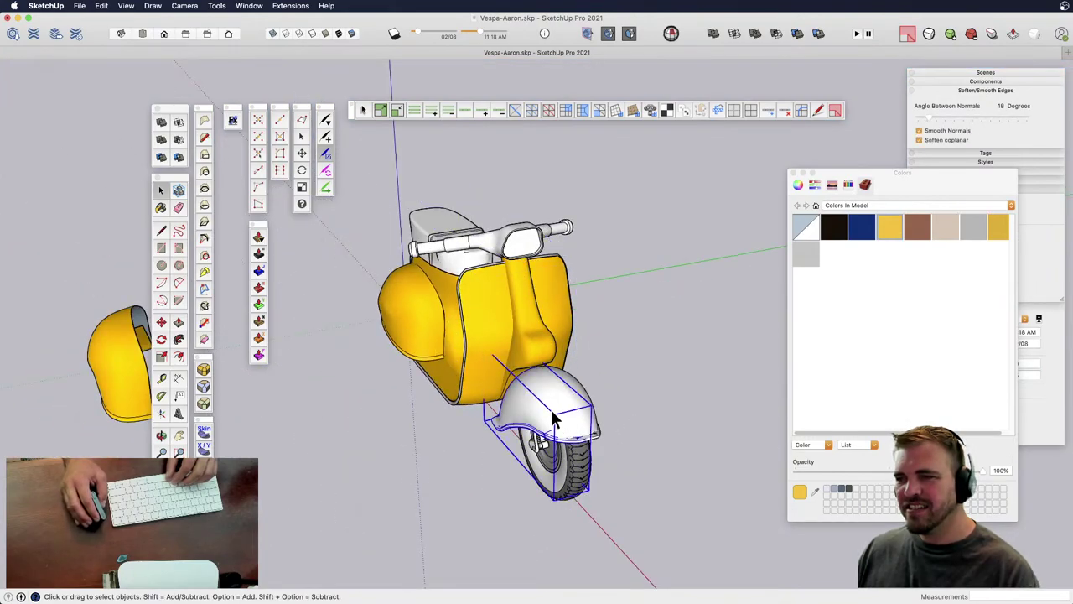
{"action": "scroll", "coordinate": [556, 411], "scroll_direction": "up", "scroll_amount": 5}
{"action": "double_click", "coordinate": [545, 426]}
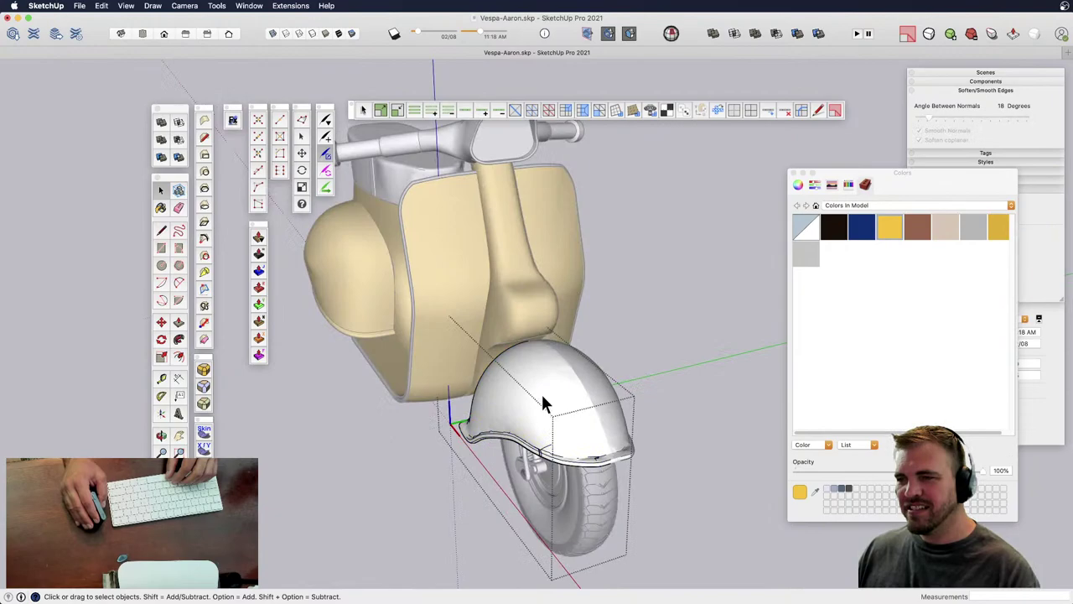
- Select all of the front fender's connected geometry, paint it yellow, and close the group
{"action": "left_click", "coordinate": [541, 392]}
{"action": "triple_click", "coordinate": [554, 411]}
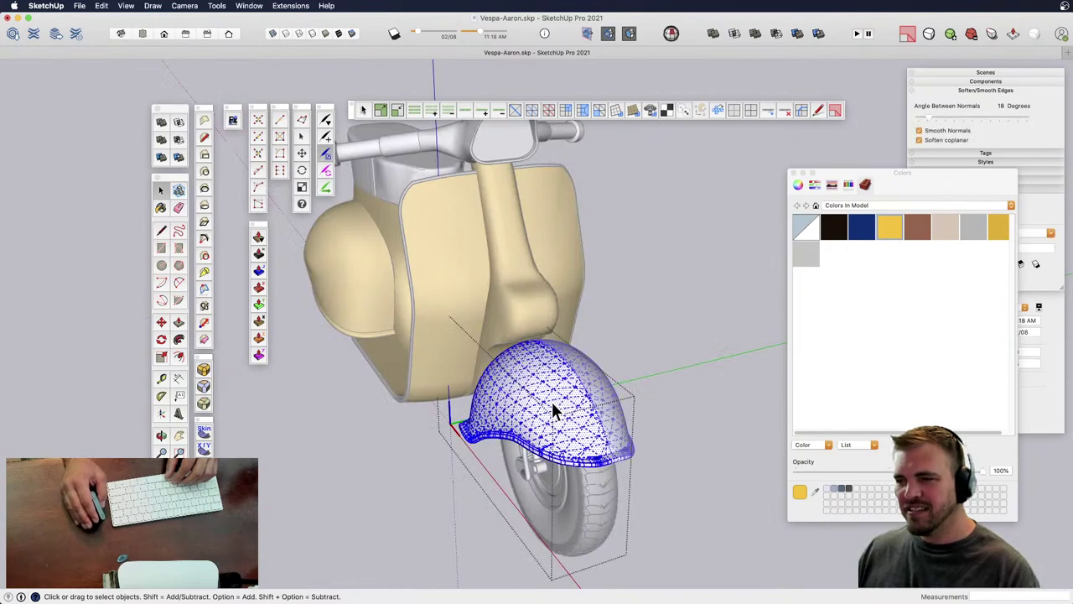
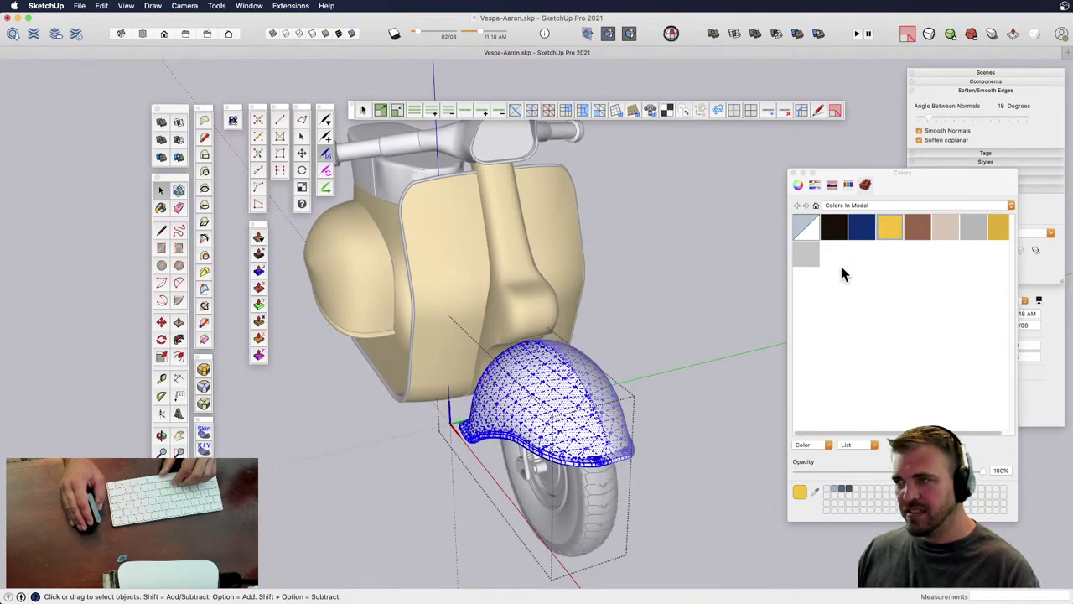
{"action": "key", "text": "b"}
{"action": "left_click", "coordinate": [551, 383]}
{"action": "key", "text": "space"}
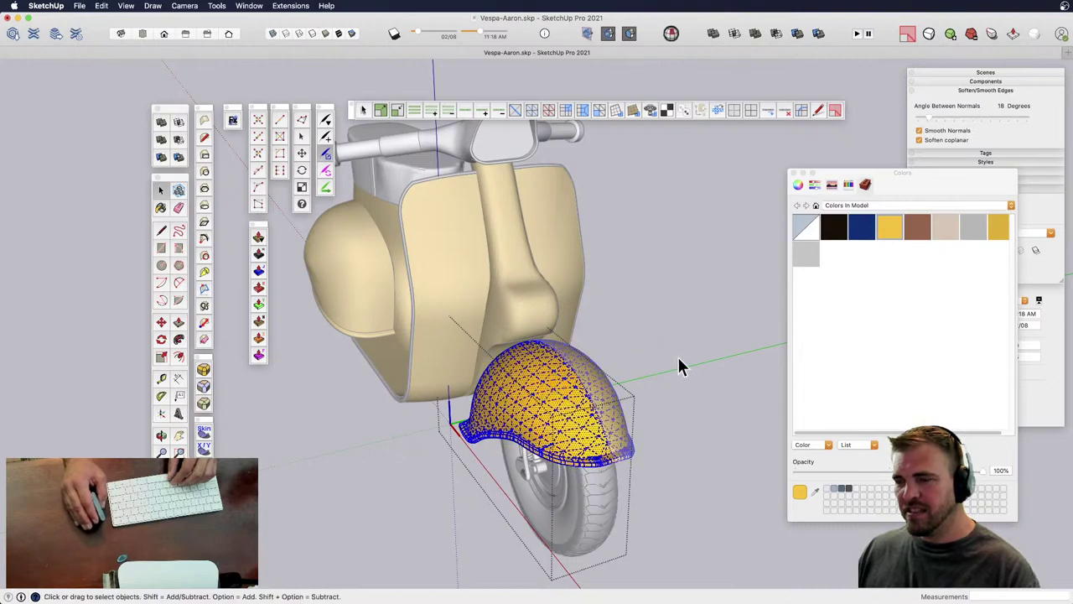
{"action": "left_click", "coordinate": [678, 359]}
{"action": "scroll", "coordinate": [642, 369], "scroll_direction": "down", "scroll_amount": 5}
{"action": "middle_click_drag", "start_coordinate": [643, 364], "coordinate": [691, 367]}
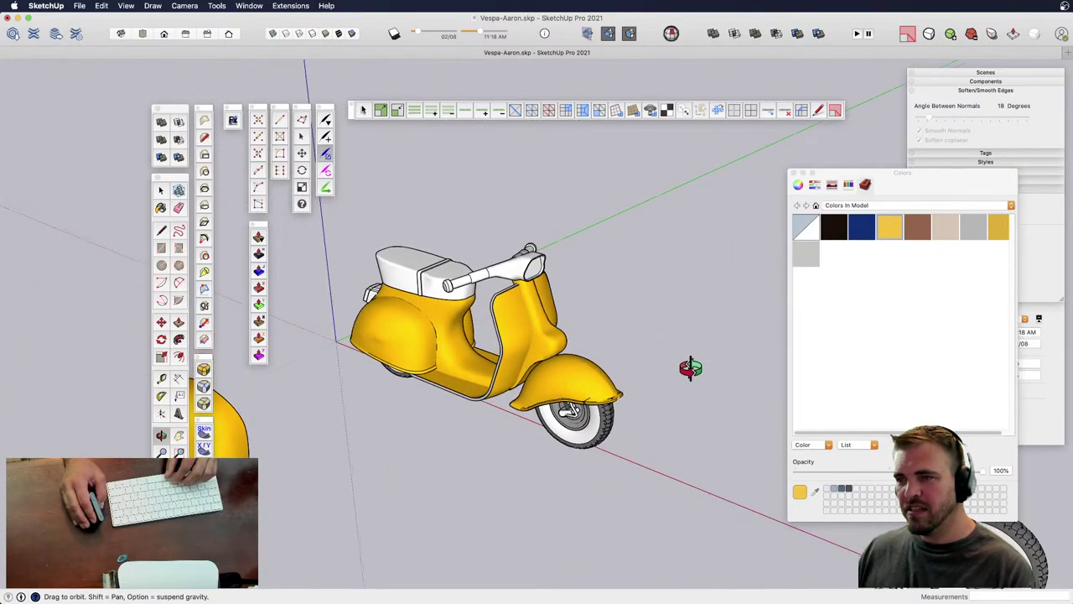
- Edit the yellow body material Sumele_Dress and recolor it light red with the color wheel
{"action": "double_click", "coordinate": [889, 228]}
{"action": "left_click_drag", "start_coordinate": [926, 204], "coordinate": [880, 111]}
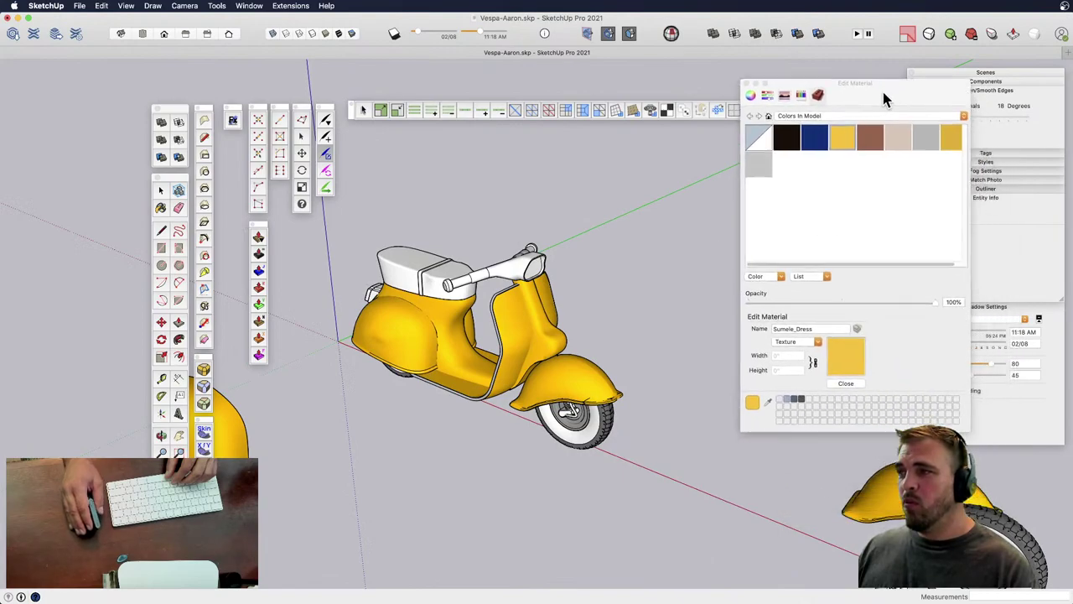
{"action": "left_click", "coordinate": [750, 94]}
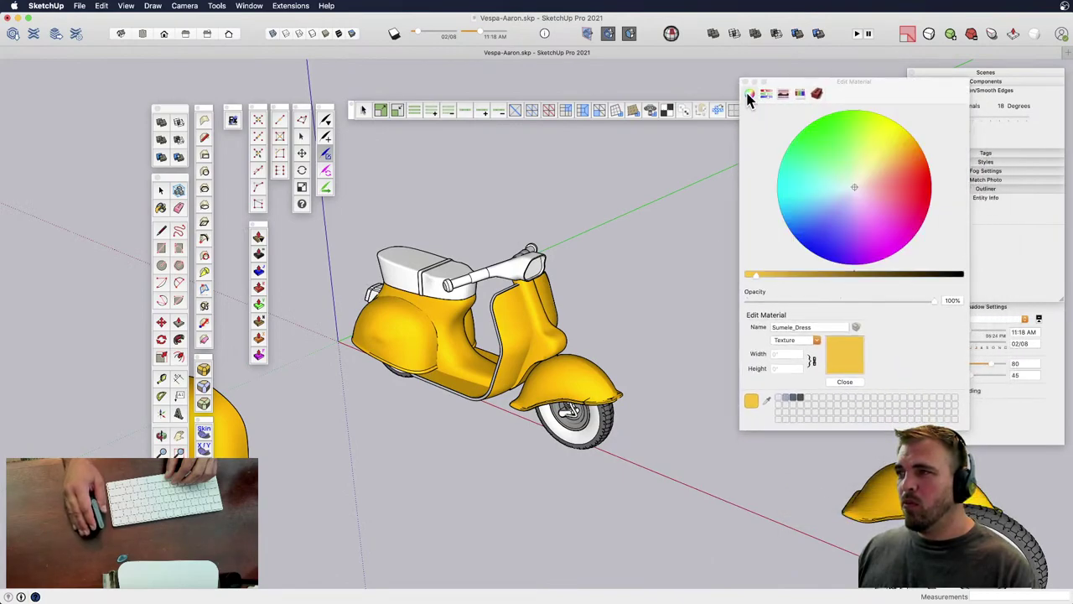
{"action": "left_click", "coordinate": [886, 178]}
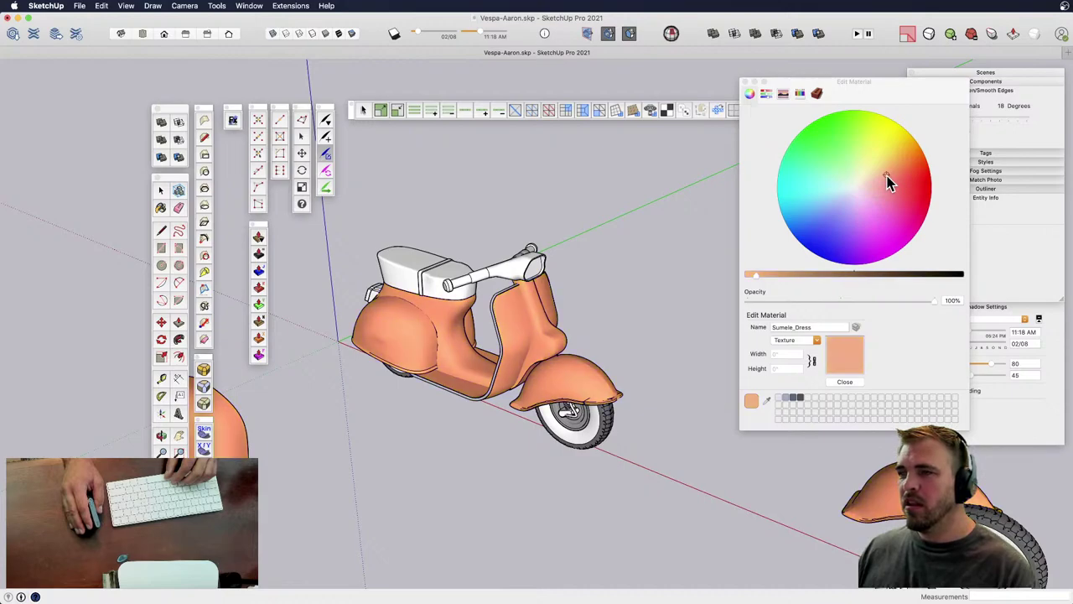
{"action": "left_click_drag", "start_coordinate": [893, 169], "coordinate": [913, 183]}
{"action": "left_click", "coordinate": [895, 182]}
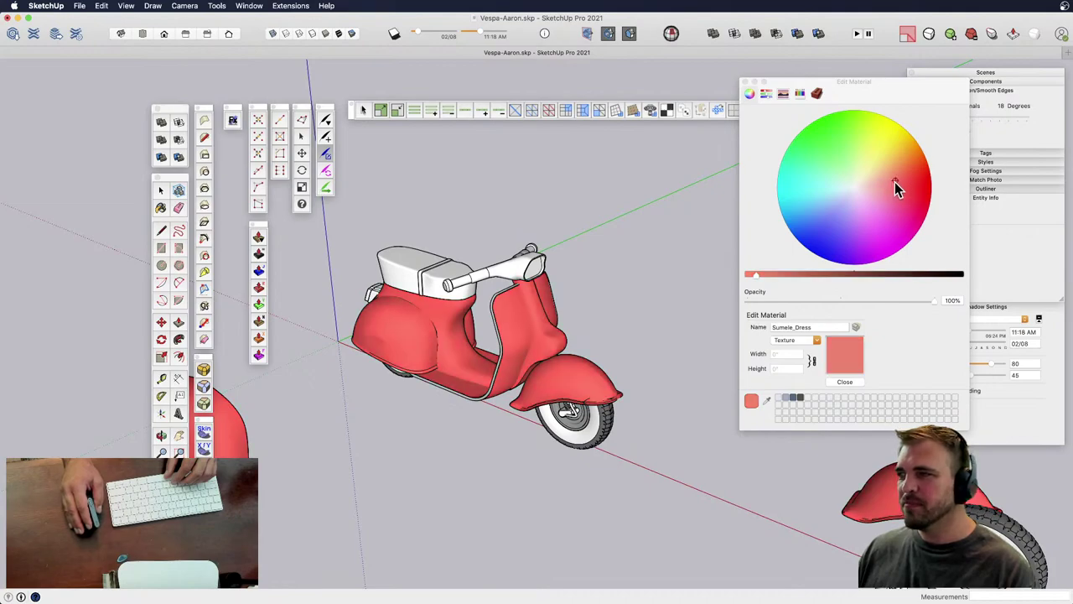
- Darken the Sumele_Dress material slightly, adjust its hue to a deeper saturated red, and close the material editor
{"action": "left_click", "coordinate": [802, 278]}
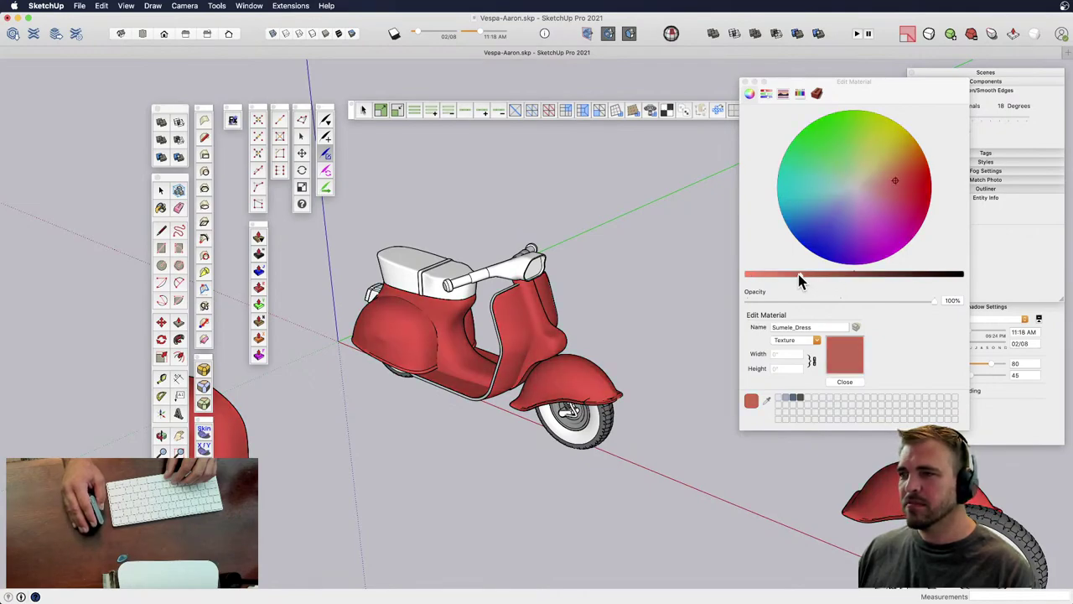
{"action": "left_click", "coordinate": [893, 174]}
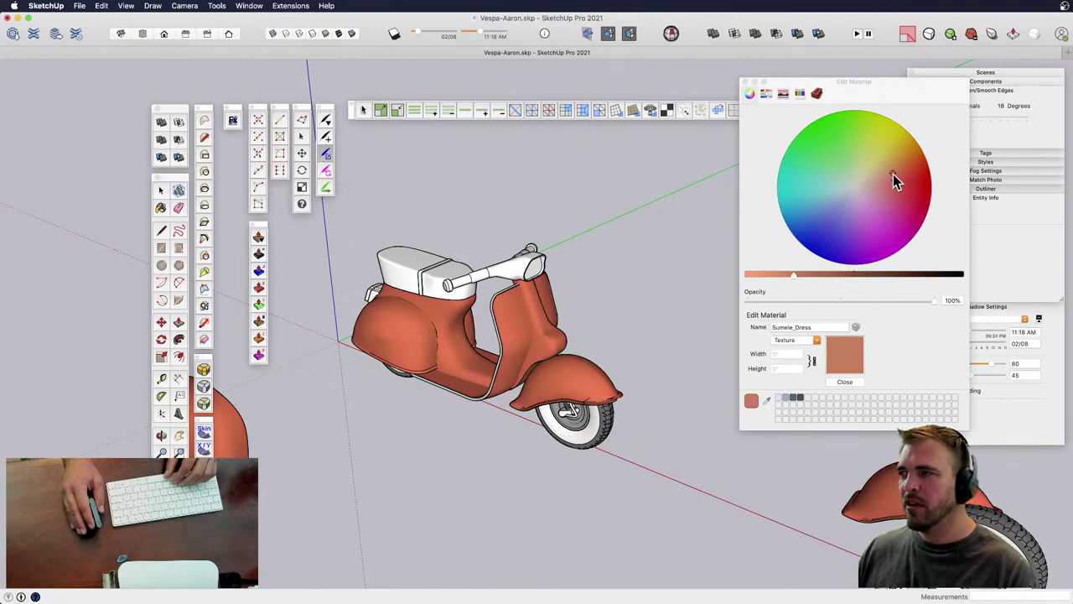
{"action": "key", "text": "super"}
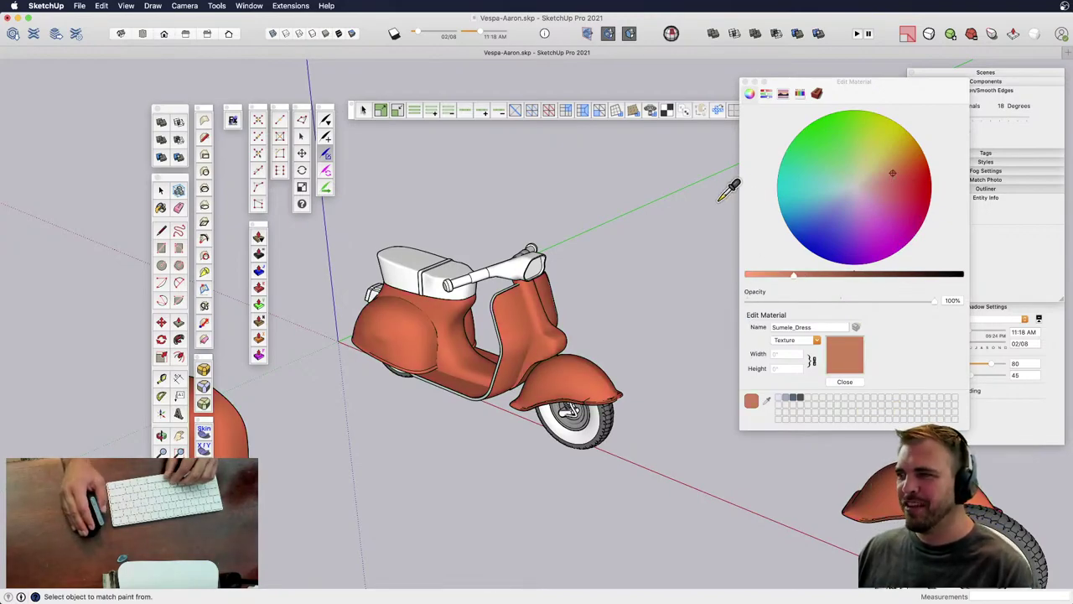
{"action": "left_click", "coordinate": [886, 173]}
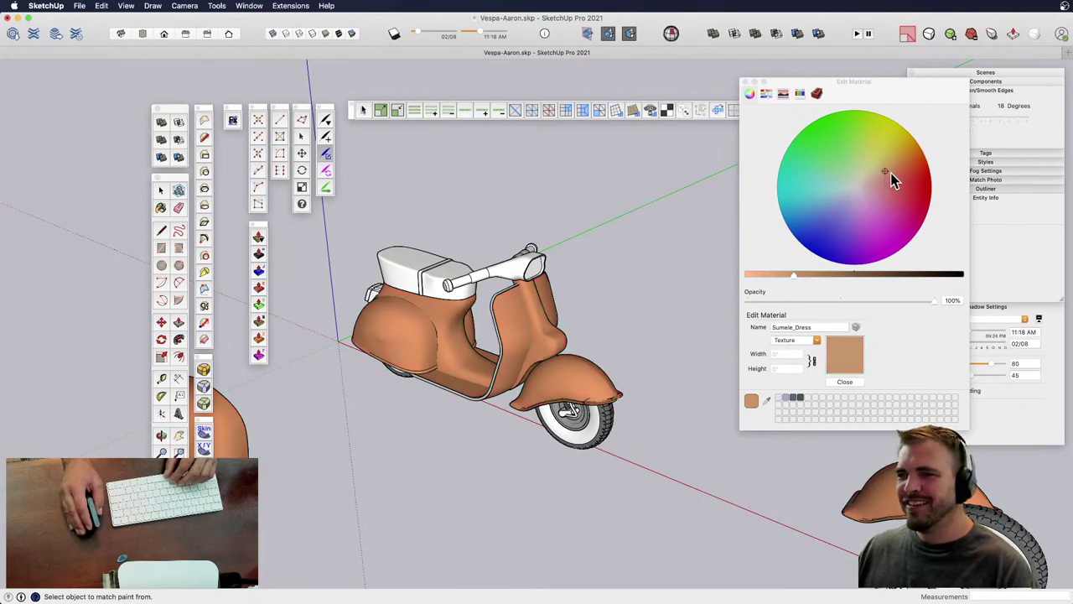
{"action": "left_click", "coordinate": [886, 179]}
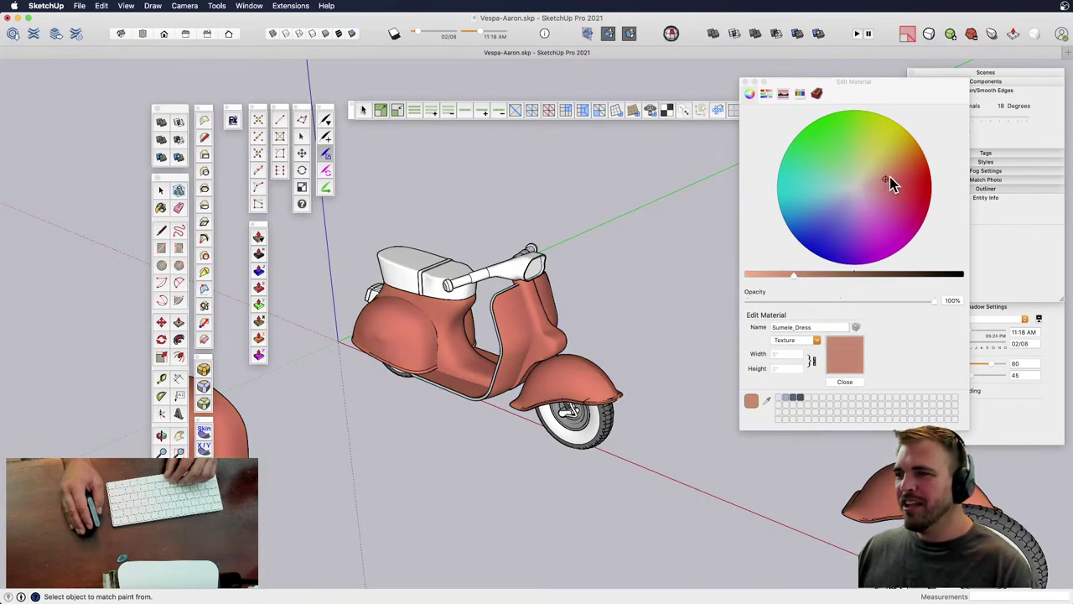
{"action": "left_click", "coordinate": [889, 176]}
{"action": "left_click", "coordinate": [904, 175]}
{"action": "left_click", "coordinate": [909, 174]}
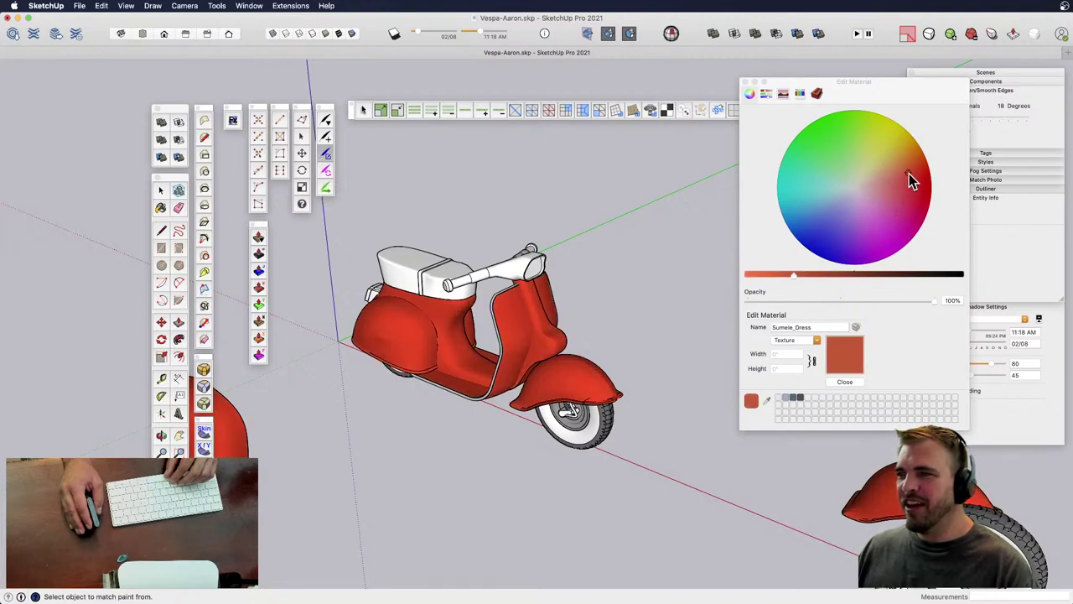
{"action": "left_click", "coordinate": [745, 82]}
- Open the handlebar group and select all of its connected geometry
{"action": "key", "text": "space"}
{"action": "middle_click_drag", "start_coordinate": [514, 329], "coordinate": [597, 269]}
{"action": "scroll", "coordinate": [606, 295], "scroll_direction": "up", "scroll_amount": 3}
{"action": "double_click", "coordinate": [598, 259]}
{"action": "double_click", "coordinate": [598, 258]}
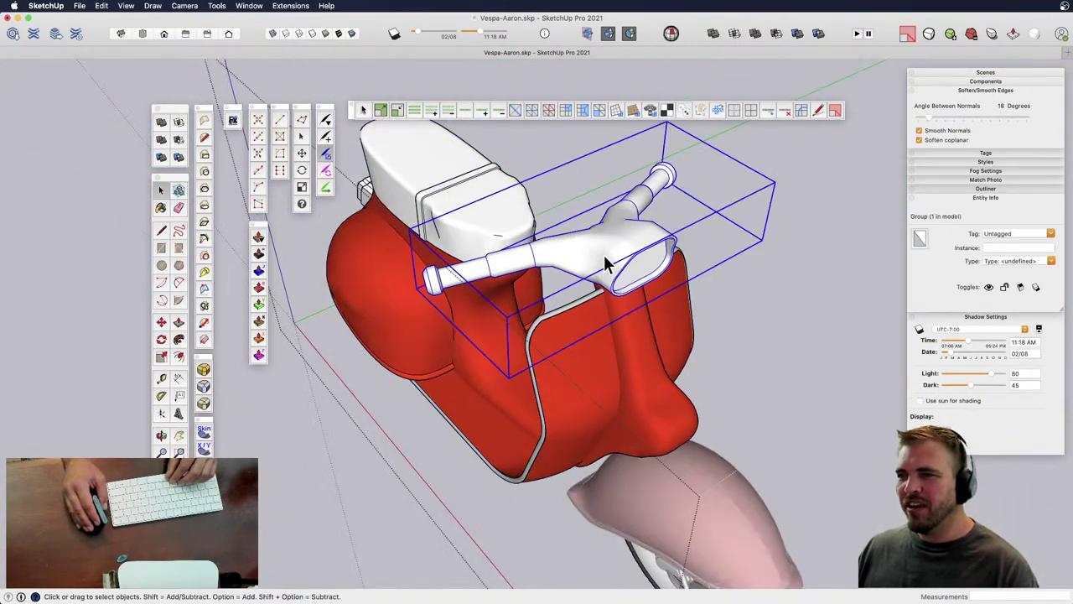
{"action": "triple_click", "coordinate": [604, 255]}
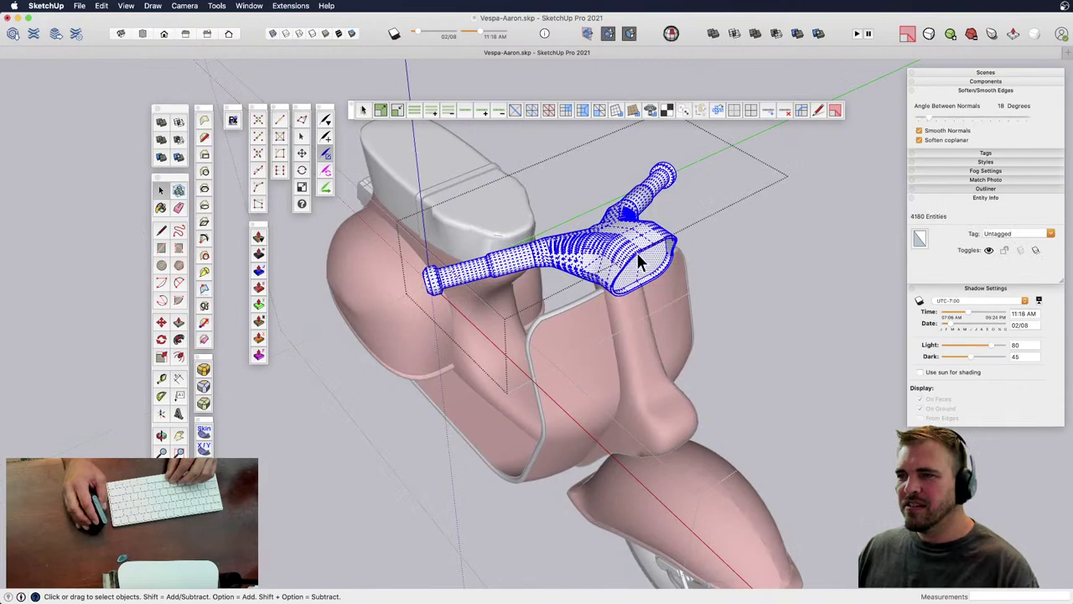
- Remove the faces inside the headlight opening from the selection and paint the remaining handlebar geometry red
{"action": "scroll", "coordinate": [639, 255], "scroll_direction": "up", "scroll_amount": 3}
{"action": "left_click", "coordinate": [630, 285], "text": "shift"}
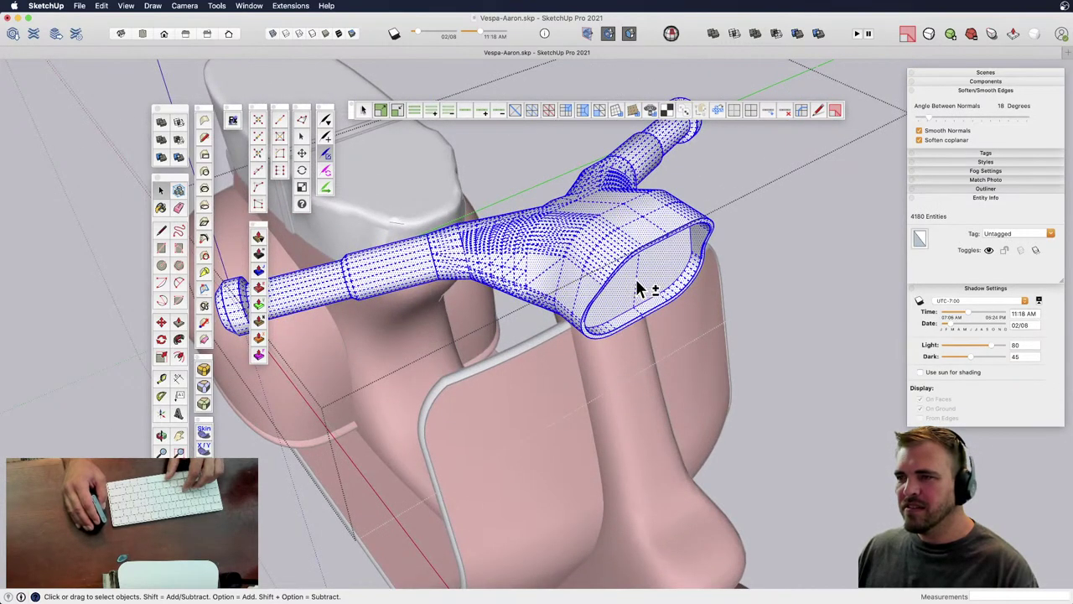
{"action": "left_click", "coordinate": [636, 280], "text": "shift"}
{"action": "scroll", "coordinate": [659, 289], "scroll_direction": "down", "scroll_amount": 4}
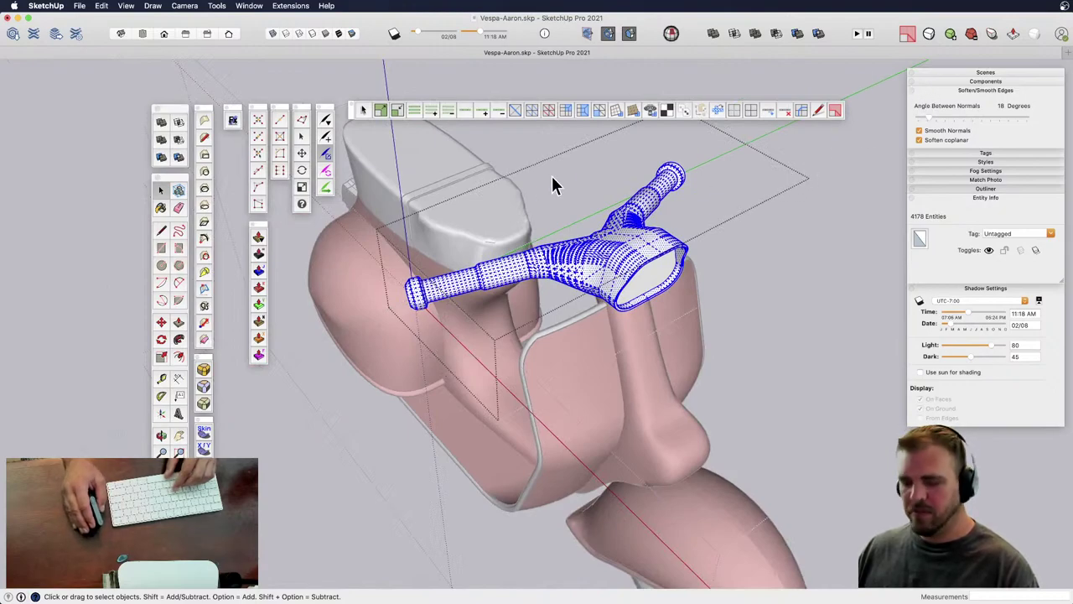
{"action": "key", "text": "b"}
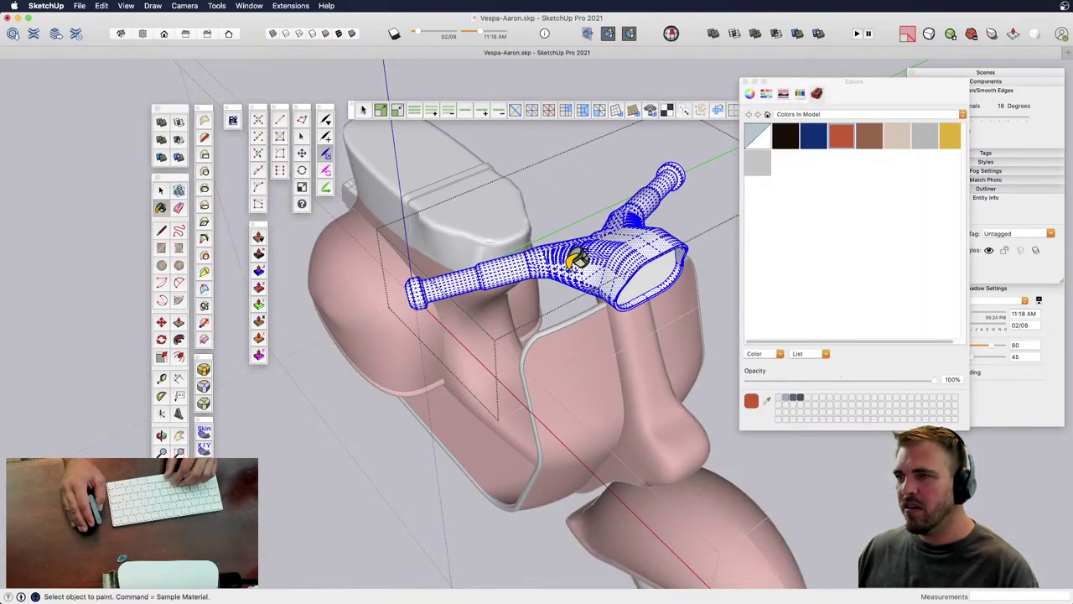
{"action": "left_click", "coordinate": [591, 246]}
- Select the sleeve, grip and end collar sections on both sides of the handlebar and paint them grey
{"action": "middle_click_drag", "start_coordinate": [536, 272], "coordinate": [523, 304]}
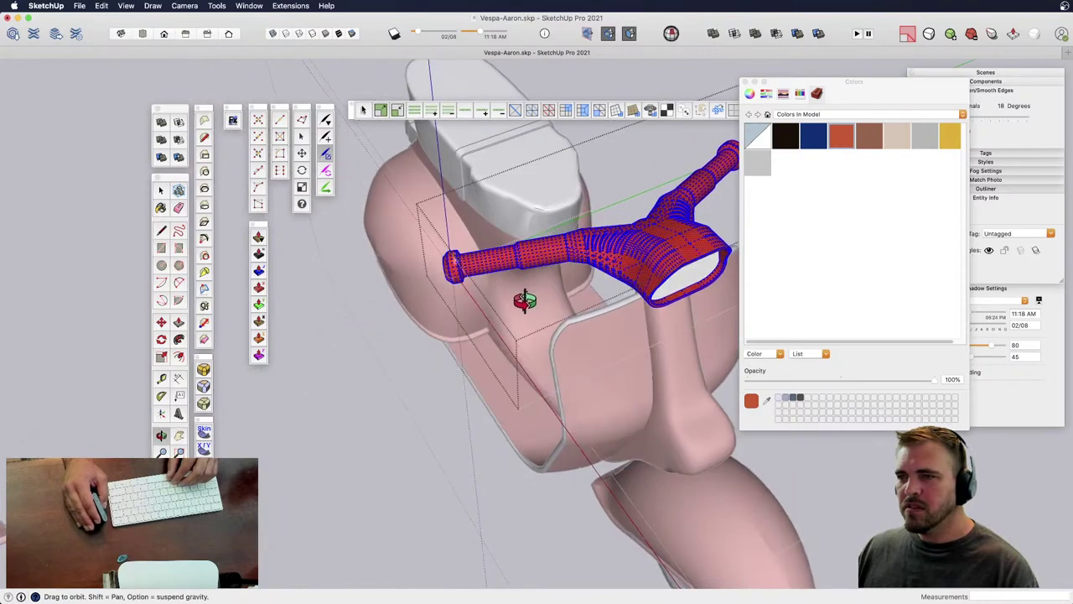
{"action": "key", "text": "space"}
{"action": "left_click_drag", "start_coordinate": [413, 230], "coordinate": [411, 228]}
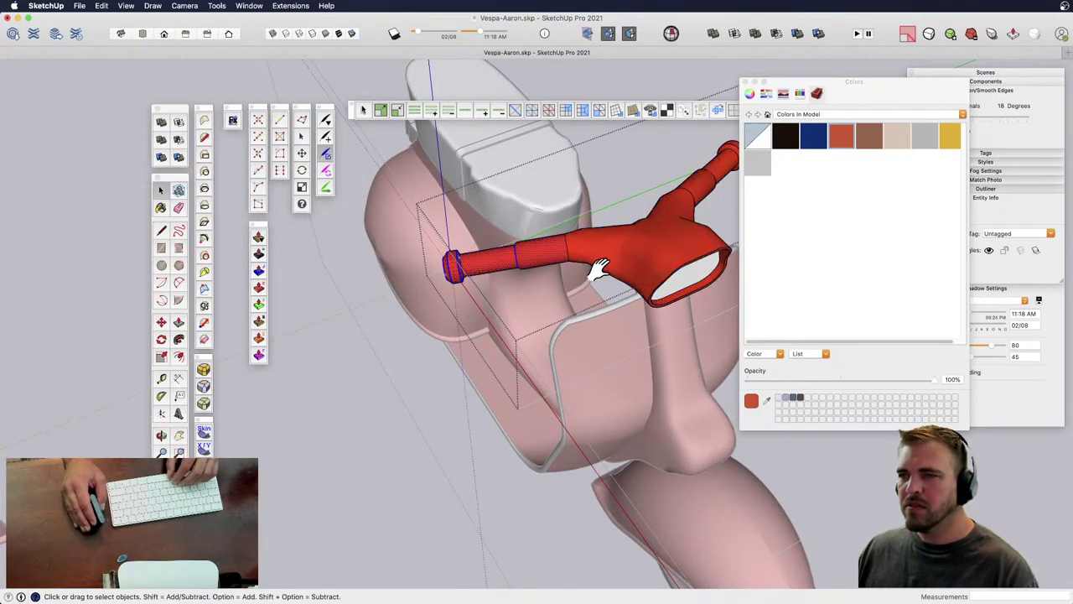
{"action": "middle_click_drag", "start_coordinate": [597, 268], "coordinate": [248, 281]}
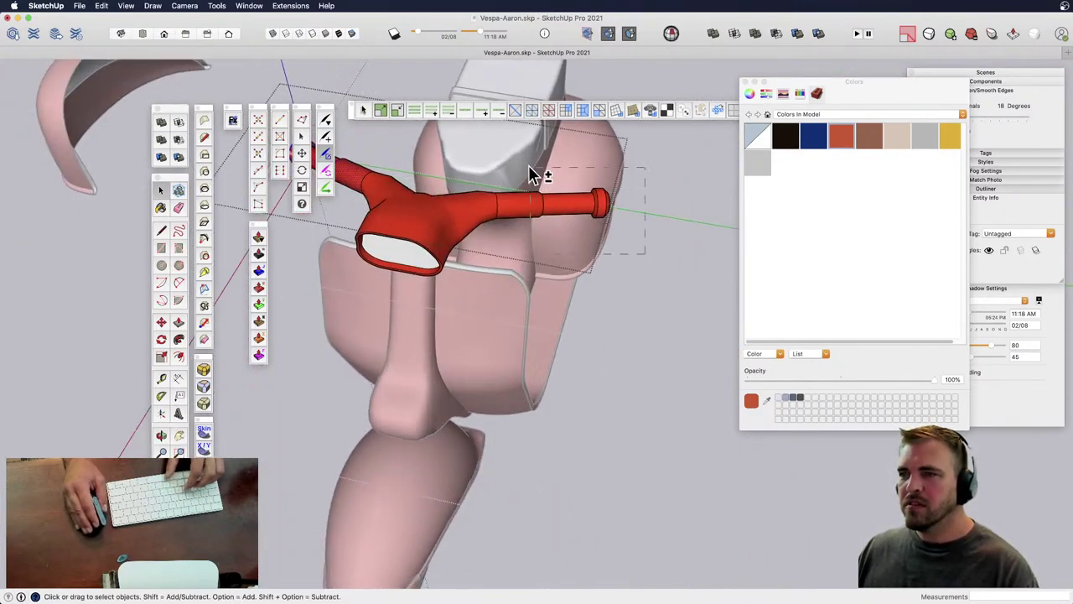
{"action": "middle_click_drag", "start_coordinate": [525, 180], "coordinate": [881, 151]}
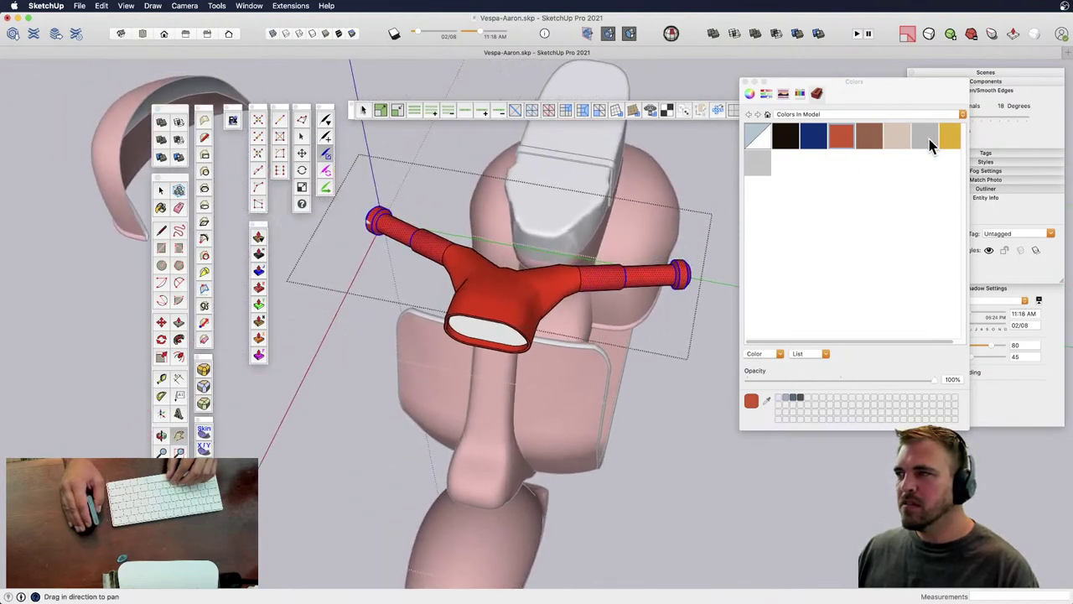
{"action": "left_click", "coordinate": [633, 267]}
{"action": "middle_click_drag", "start_coordinate": [634, 256], "coordinate": [515, 281], "text": "shift"}
- Paint the grip sections on both sides of the handlebar black, between the grey sleeves and the end collars
{"action": "key", "text": "space"}
{"action": "scroll", "coordinate": [528, 264], "scroll_direction": "up", "scroll_amount": 5}
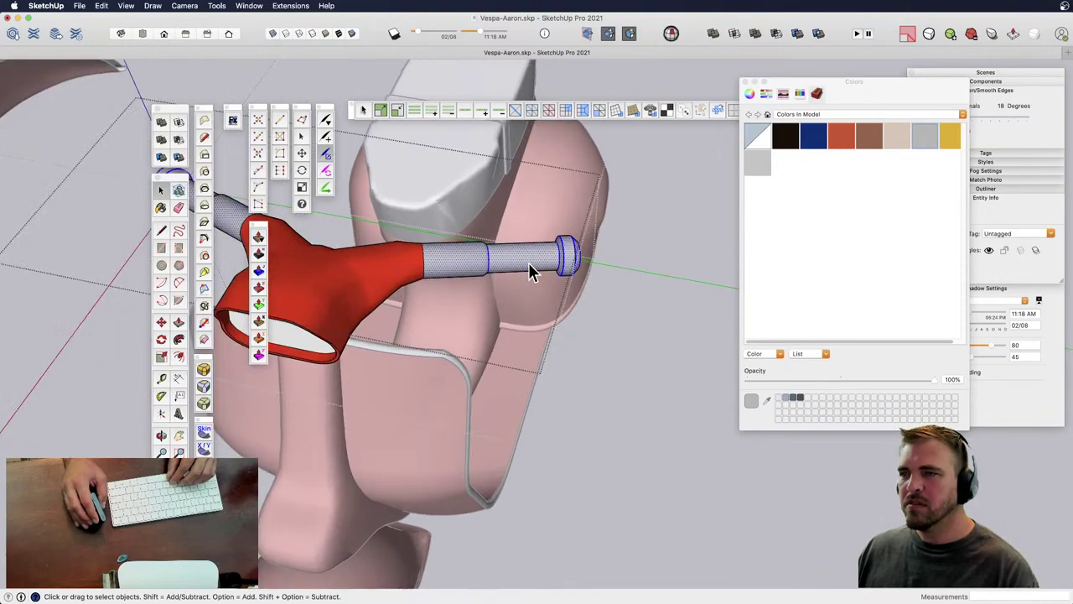
{"action": "left_click", "coordinate": [516, 252]}
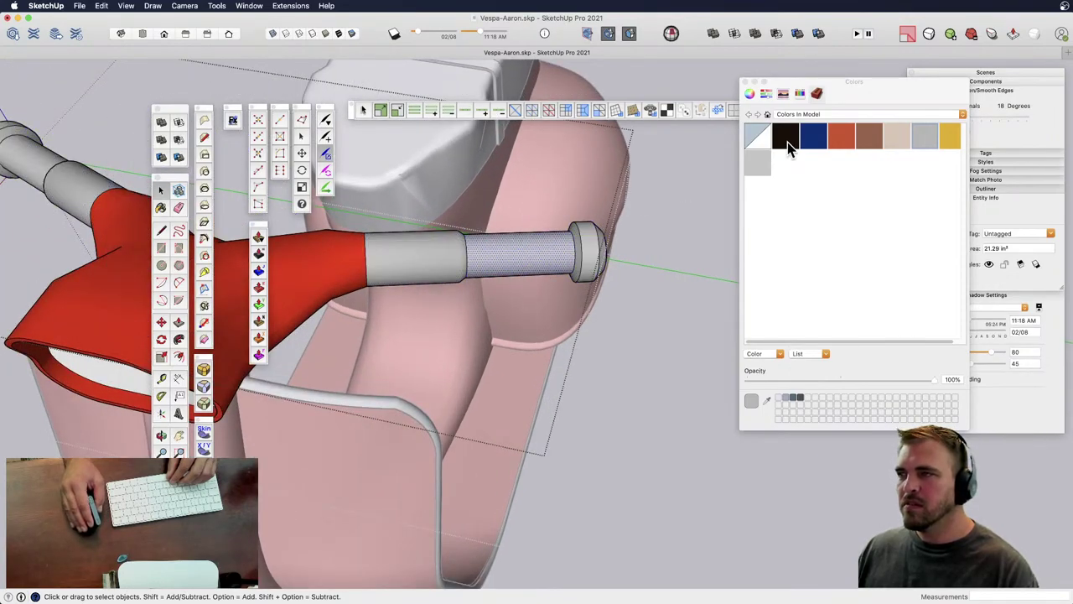
{"action": "left_click", "coordinate": [787, 142]}
{"action": "left_click", "coordinate": [537, 248]}
{"action": "scroll", "coordinate": [503, 268], "scroll_direction": "down", "scroll_amount": 5}
{"action": "mouse_move", "coordinate": [448, 305]}
{"action": "middle_mouse_down"}
{"action": "mouse_move", "coordinate": [467, 350]}
{"action": "mouse_move", "coordinate": [480, 344]}
{"action": "middle_mouse_up"}
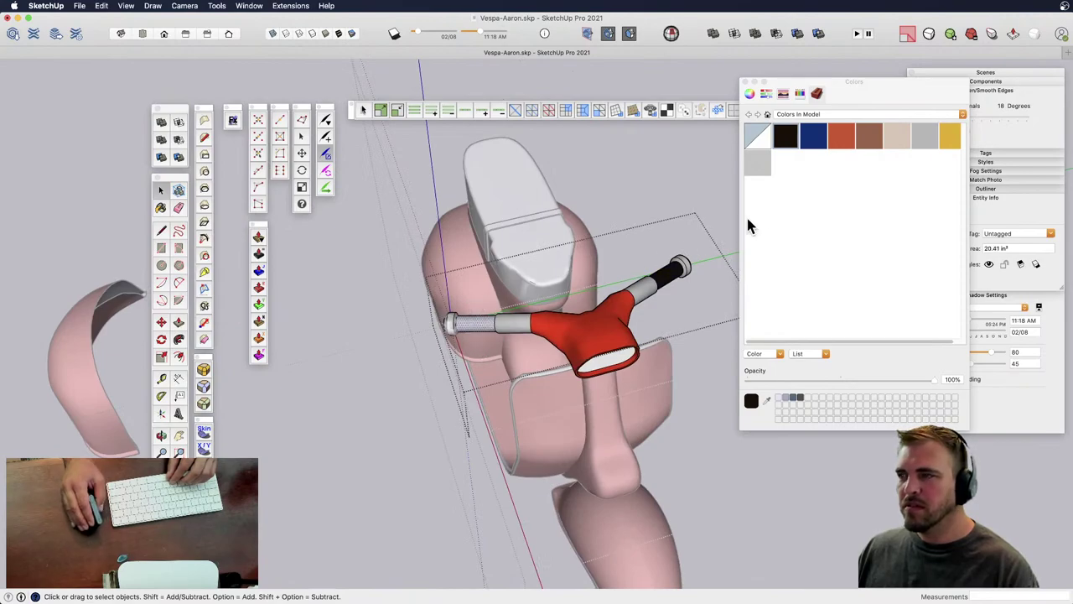
{"action": "key", "text": "b"}
{"action": "left_click", "coordinate": [479, 322]}
{"action": "mouse_move", "coordinate": [478, 323]}
{"action": "middle_mouse_down"}
{"action": "mouse_move", "coordinate": [413, 337]}
{"action": "mouse_move", "coordinate": [599, 187]}
{"action": "mouse_move", "coordinate": [669, 259]}
{"action": "middle_mouse_up"}
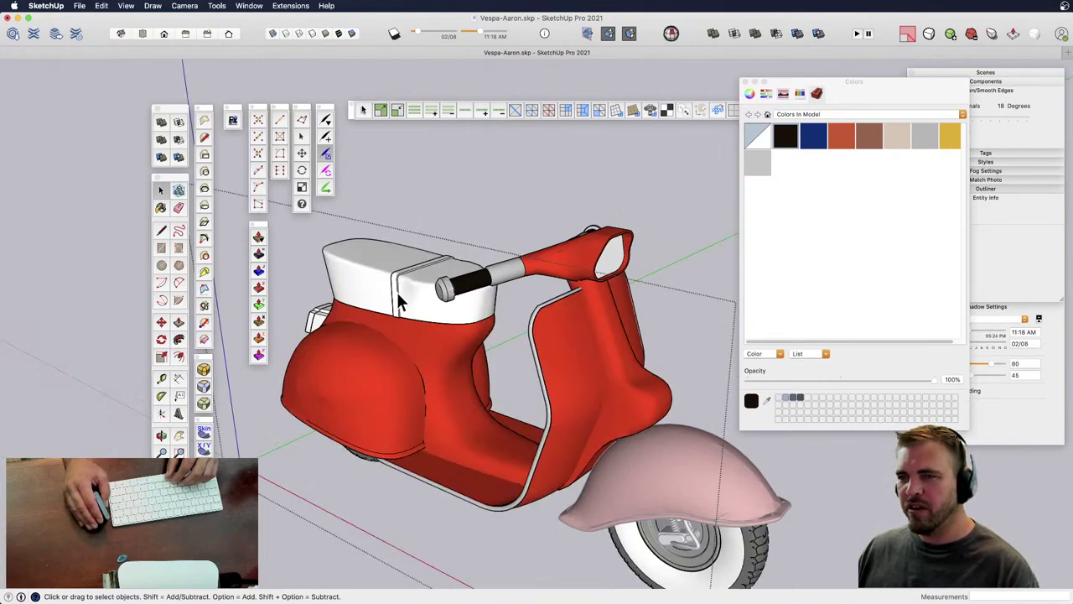
- Select the Vespa's seat group and paint the whole seat black
{"action": "mouse_move", "coordinate": [470, 277]}
{"action": "middle_mouse_down", "text": "shift"}
{"action": "mouse_move", "coordinate": [496, 348]}
{"action": "mouse_move", "coordinate": [492, 335]}
{"action": "middle_mouse_up", "text": "shift"}
{"action": "left_click", "coordinate": [493, 335]}
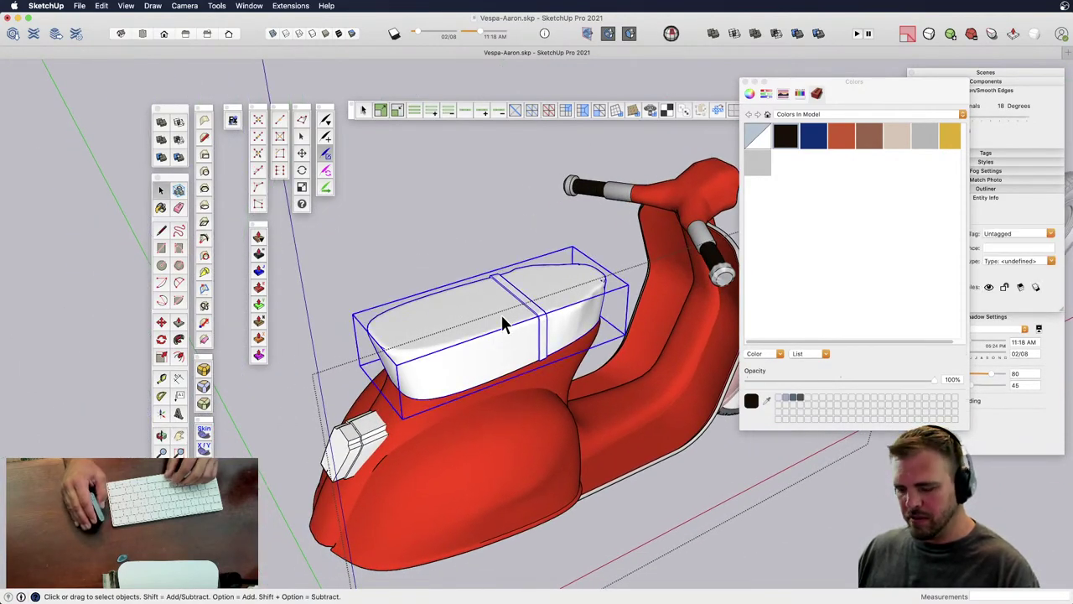
{"action": "key", "text": "b"}
{"action": "left_click", "coordinate": [503, 306]}
- Open the seat group, select the raised strap across the seat, paint it grey and leave the group
{"action": "key", "text": "space"}
{"action": "double_click", "coordinate": [526, 304]}
{"action": "middle_click_drag", "start_coordinate": [527, 303], "coordinate": [404, 263]}
{"action": "left_click_drag", "start_coordinate": [475, 379], "coordinate": [475, 378]}
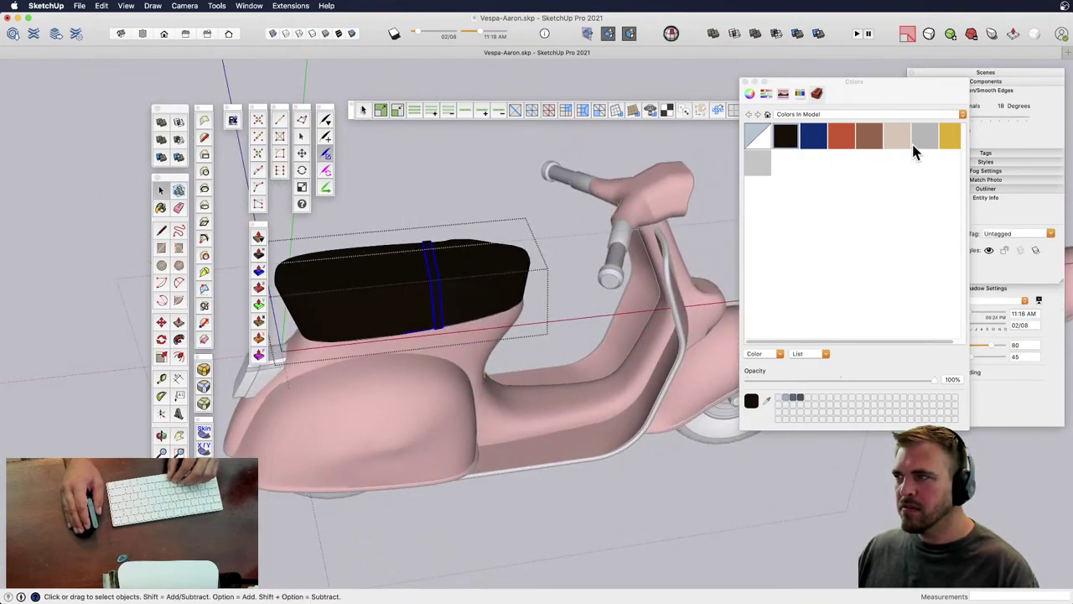
{"action": "key", "text": "b"}
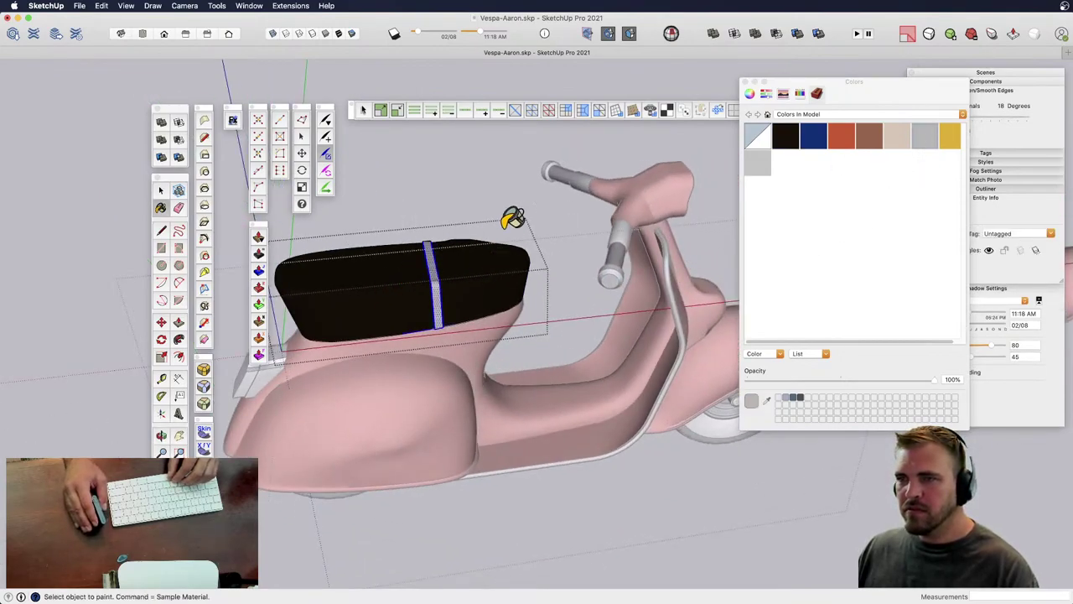
{"action": "key", "text": "space"}
{"action": "left_click", "coordinate": [498, 202]}
- Open the handlebar group, select the face inside the headlight opening and paint it golden yellow
{"action": "mouse_move", "coordinate": [498, 201]}
{"action": "middle_mouse_down"}
{"action": "mouse_move", "coordinate": [559, 340]}
{"action": "mouse_move", "coordinate": [360, 335]}
{"action": "mouse_move", "coordinate": [503, 400]}
{"action": "mouse_move", "coordinate": [412, 268]}
{"action": "mouse_move", "coordinate": [383, 359]}
{"action": "mouse_move", "coordinate": [293, 376]}
{"action": "mouse_move", "coordinate": [311, 419]}
{"action": "mouse_move", "coordinate": [290, 377]}
{"action": "mouse_move", "coordinate": [464, 337]}
{"action": "mouse_move", "coordinate": [520, 251]}
{"action": "middle_mouse_up"}
{"action": "scroll", "coordinate": [529, 214], "scroll_direction": "up", "scroll_amount": 5}
{"action": "left_click", "coordinate": [528, 219]}
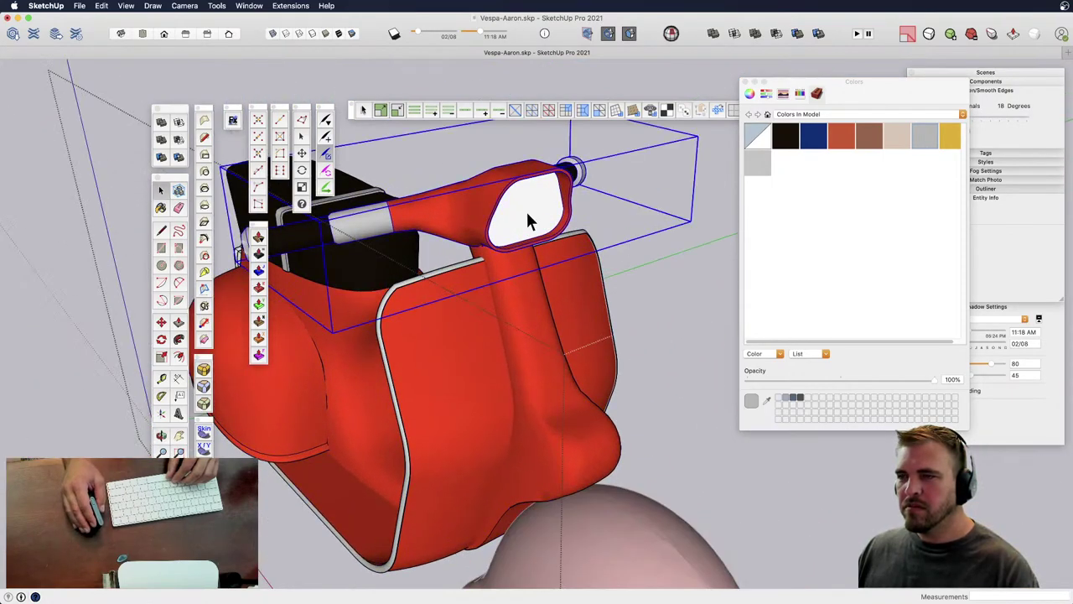
{"action": "triple_click", "coordinate": [536, 211]}
{"action": "left_click", "coordinate": [538, 212]}
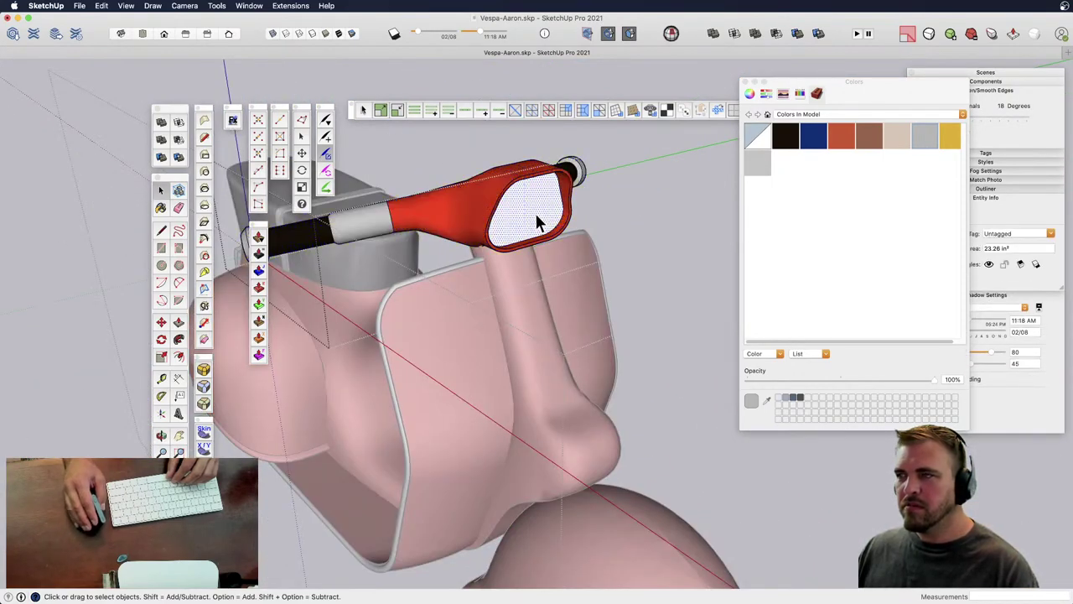
{"action": "left_click", "coordinate": [947, 136]}
{"action": "left_click", "coordinate": [541, 205]}
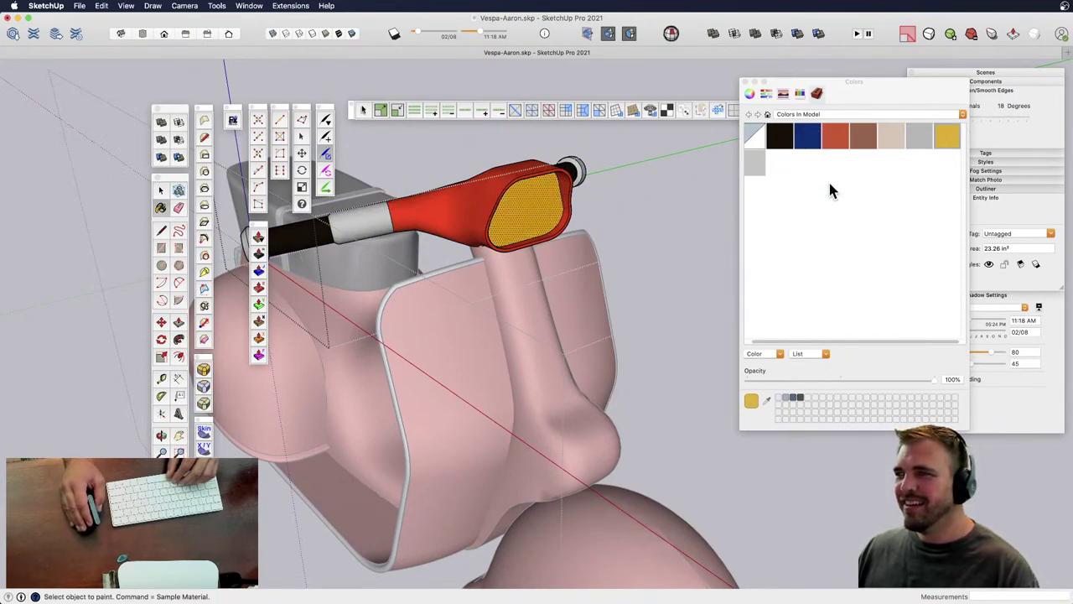
- Repaint the selected headlight face with the Lemon pencil color
{"action": "left_click", "coordinate": [765, 96]}
{"action": "left_click", "coordinate": [799, 94]}
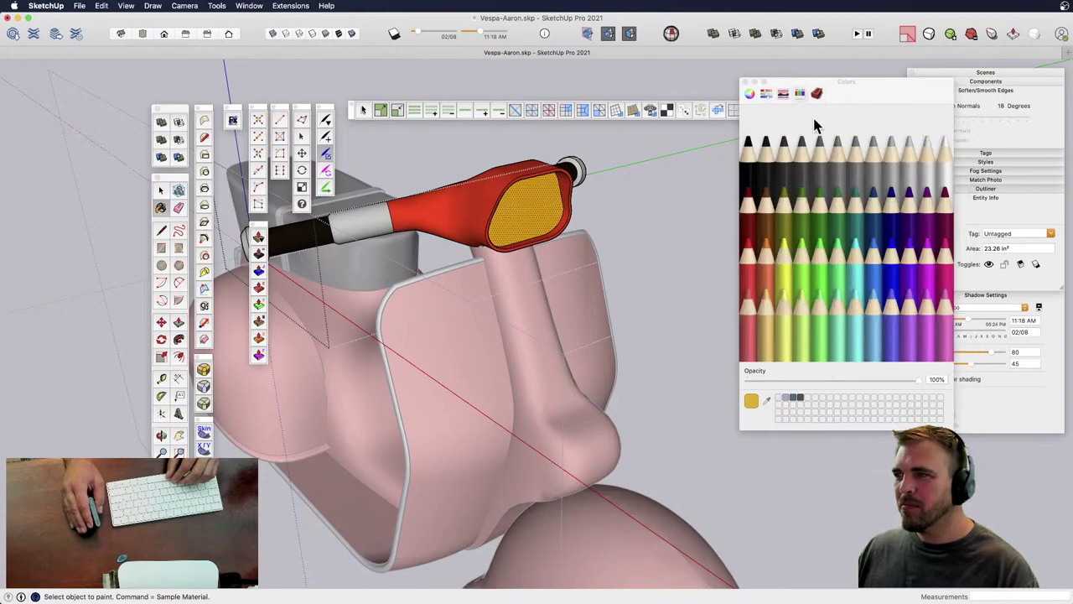
{"action": "left_click", "coordinate": [786, 309]}
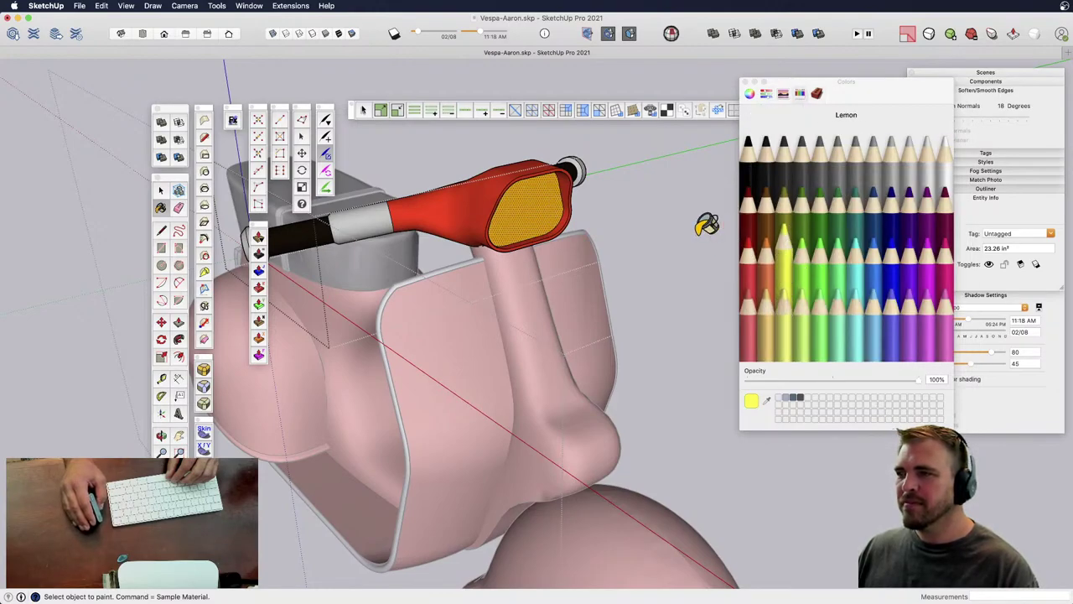
{"action": "left_click", "coordinate": [550, 199]}
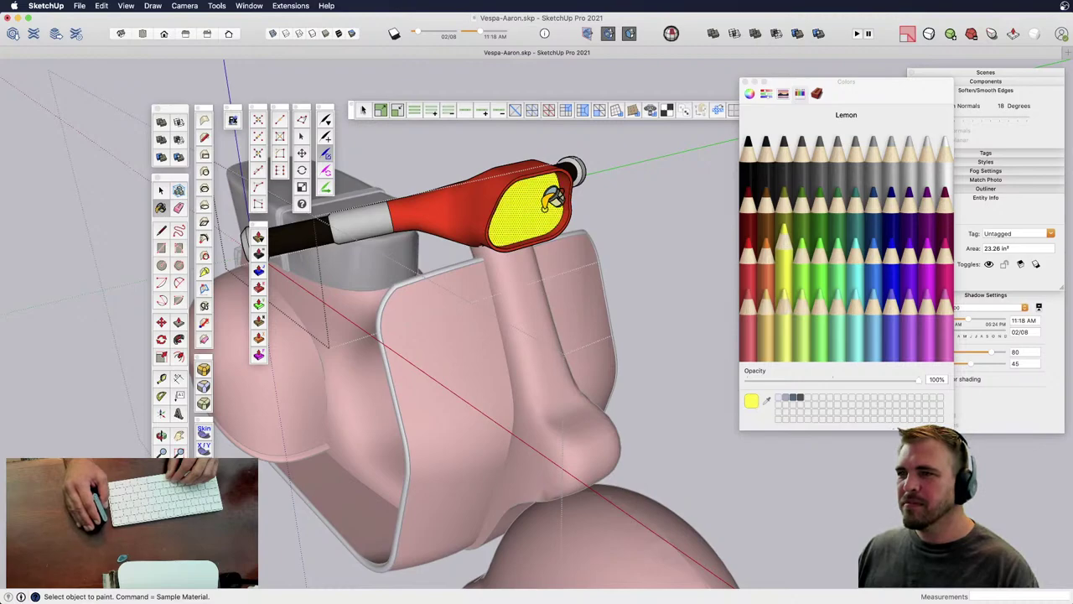
- Edit the headlight's yellow material to a very pale cream and leave the handlebar group
{"action": "left_click", "coordinate": [818, 93]}
{"action": "double_click", "coordinate": [814, 165]}
{"action": "left_click", "coordinate": [812, 156]}
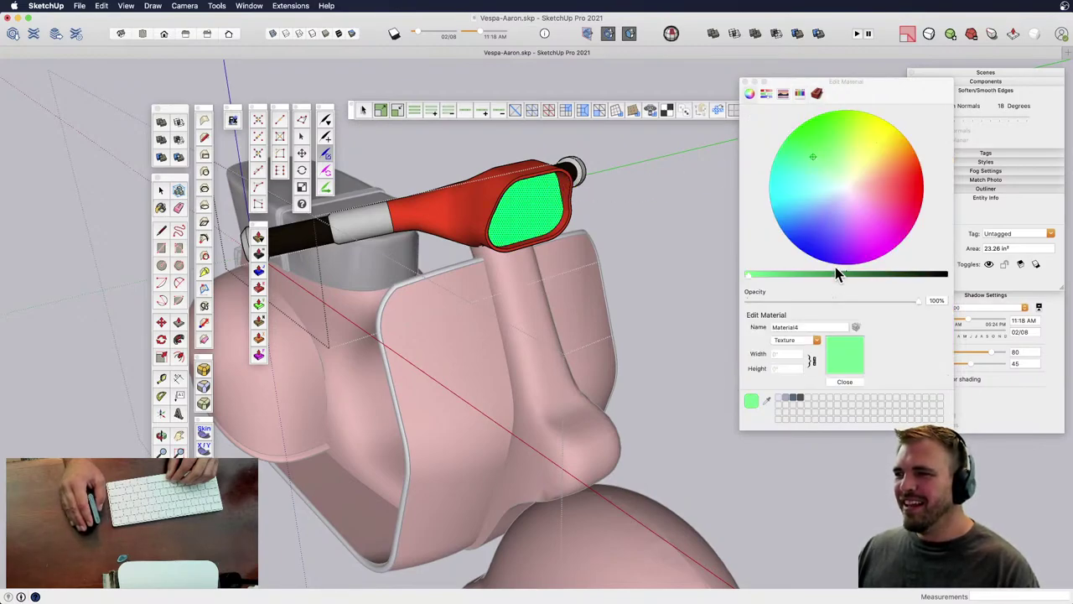
{"action": "left_click", "coordinate": [857, 178]}
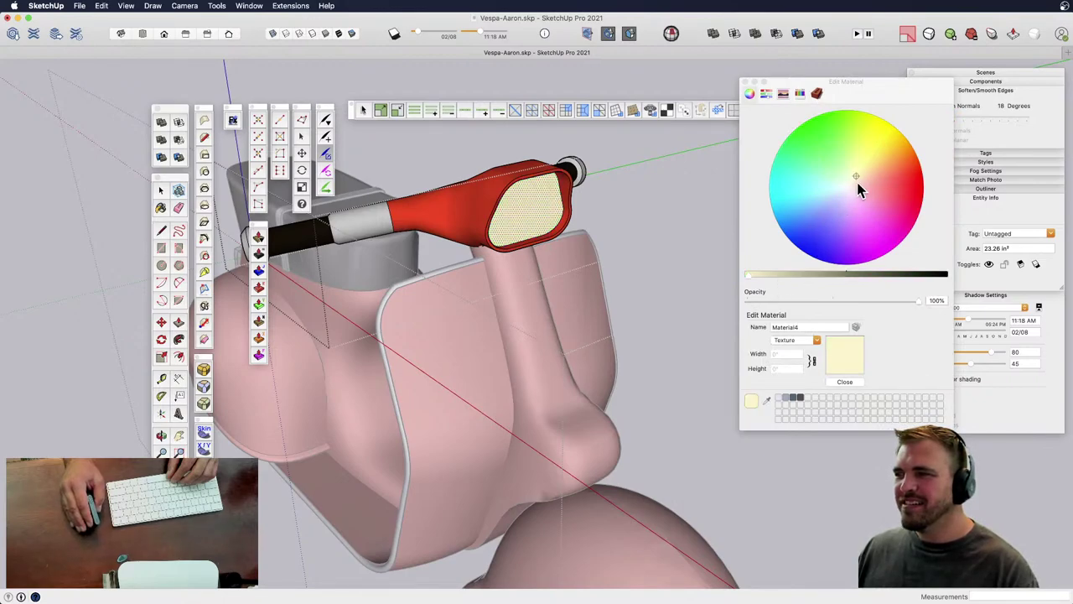
{"action": "left_click", "coordinate": [851, 182]}
{"action": "key", "text": "space"}
{"action": "left_click", "coordinate": [644, 239]}
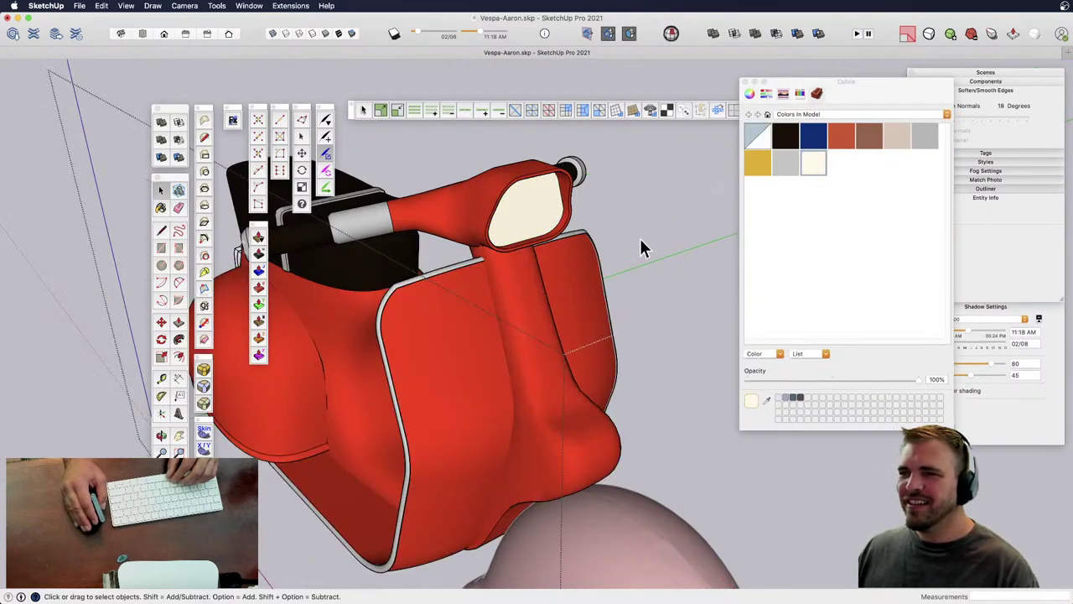
- Open the taillight group at the rear of the body, select all of its connected geometry and paint it grey
{"action": "scroll", "coordinate": [567, 299], "scroll_direction": "down", "scroll_amount": 3}
{"action": "middle_click_drag", "start_coordinate": [566, 298], "coordinate": [499, 300], "text": "shift"}
{"action": "scroll", "coordinate": [475, 342], "scroll_direction": "up", "scroll_amount": 2}
{"action": "scroll", "coordinate": [510, 273], "scroll_direction": "up", "scroll_amount": 4}
{"action": "double_click", "coordinate": [520, 280]}
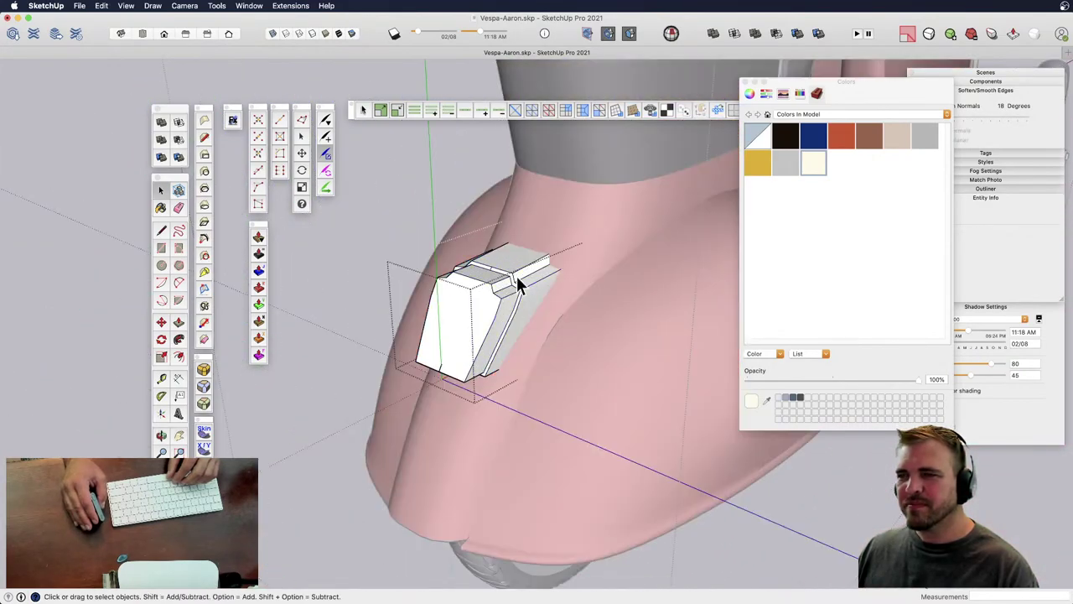
{"action": "triple_click", "coordinate": [524, 276]}
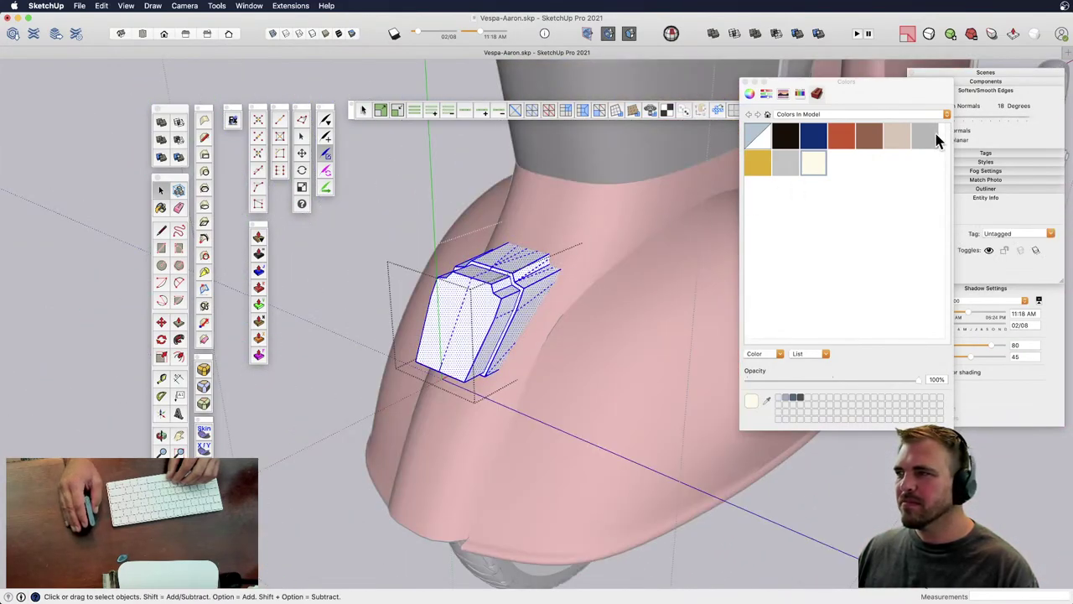
{"action": "left_click", "coordinate": [481, 312]}
- Mix a bright red and paint the taillight's large rear lens face with it
{"action": "scroll", "coordinate": [456, 317], "scroll_direction": "up", "scroll_amount": 3}
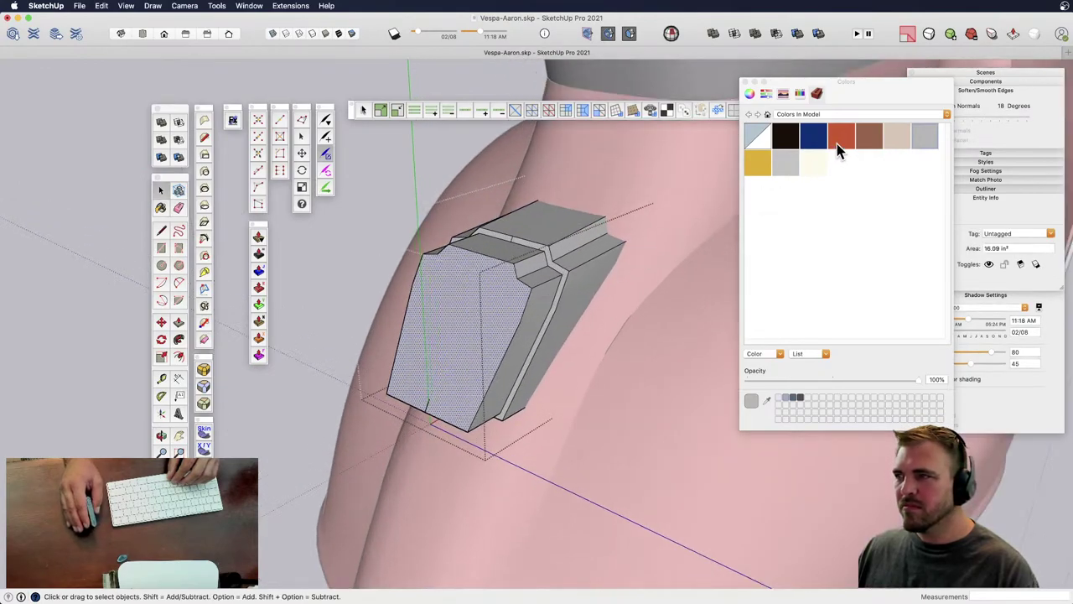
{"action": "left_click", "coordinate": [750, 94]}
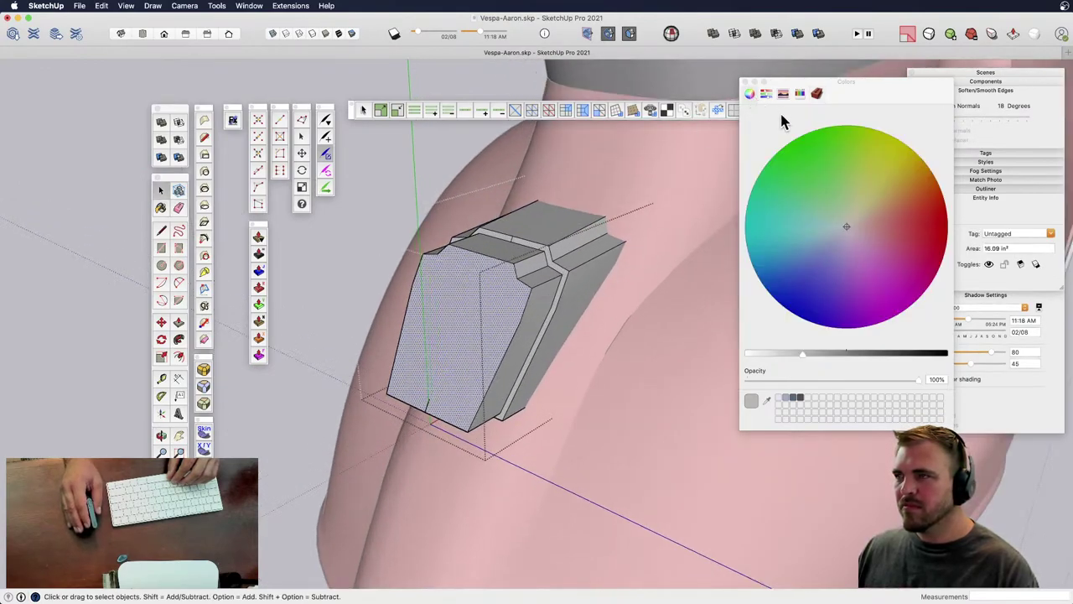
{"action": "left_click", "coordinate": [919, 218]}
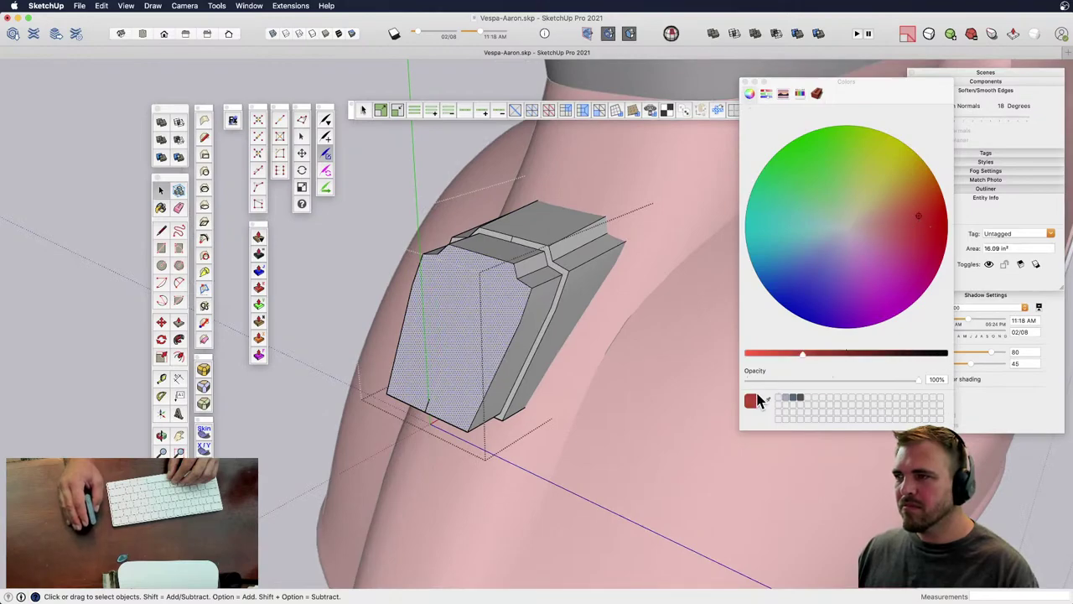
{"action": "left_click", "coordinate": [778, 353]}
{"action": "key", "text": "space"}
{"action": "scroll", "coordinate": [484, 328], "scroll_direction": "up", "scroll_amount": 2}
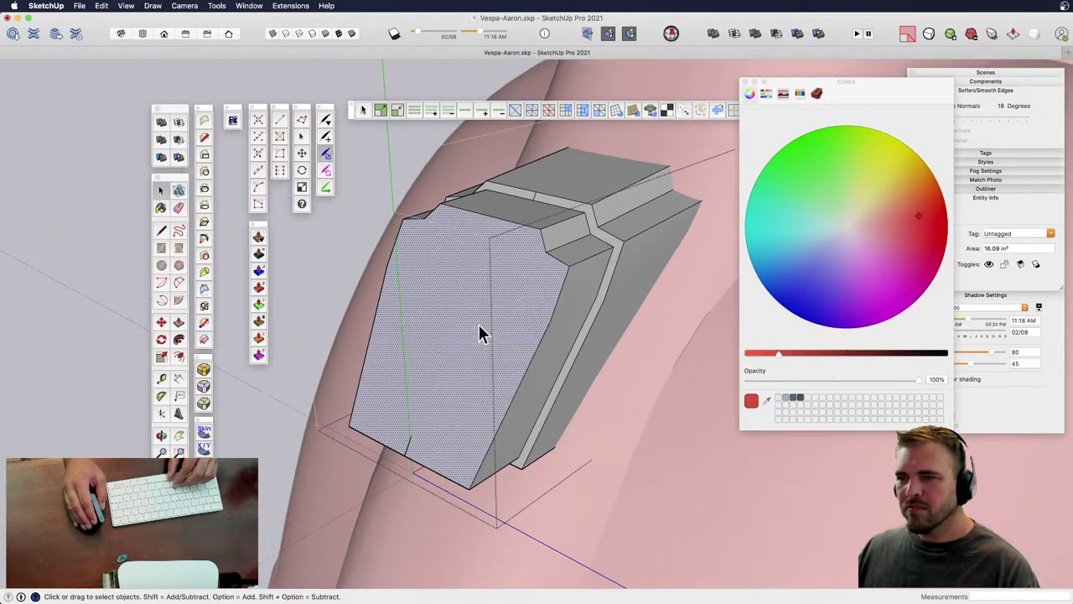
{"action": "key", "text": "b"}
{"action": "left_click", "coordinate": [499, 315]}
{"action": "scroll", "coordinate": [496, 323], "scroll_direction": "down", "scroll_amount": 4}
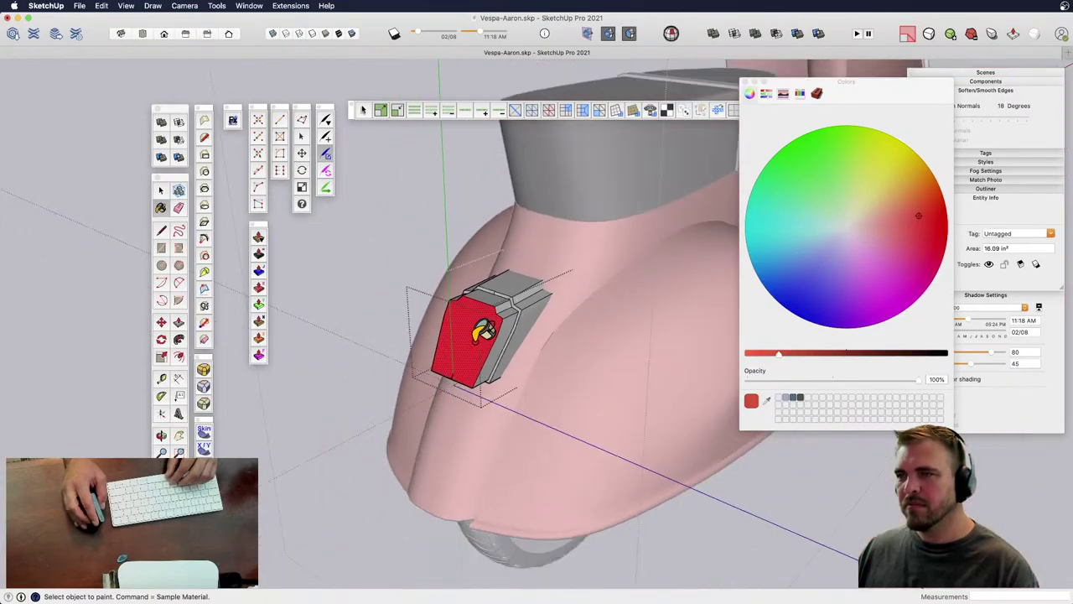
- Mix a darker neutral grey, paint the narrow recessed band around the taillight housing with it and leave the group
{"action": "scroll", "coordinate": [482, 323], "scroll_direction": "down", "scroll_amount": 2}
{"action": "scroll", "coordinate": [491, 319], "scroll_direction": "up", "scroll_amount": 6}
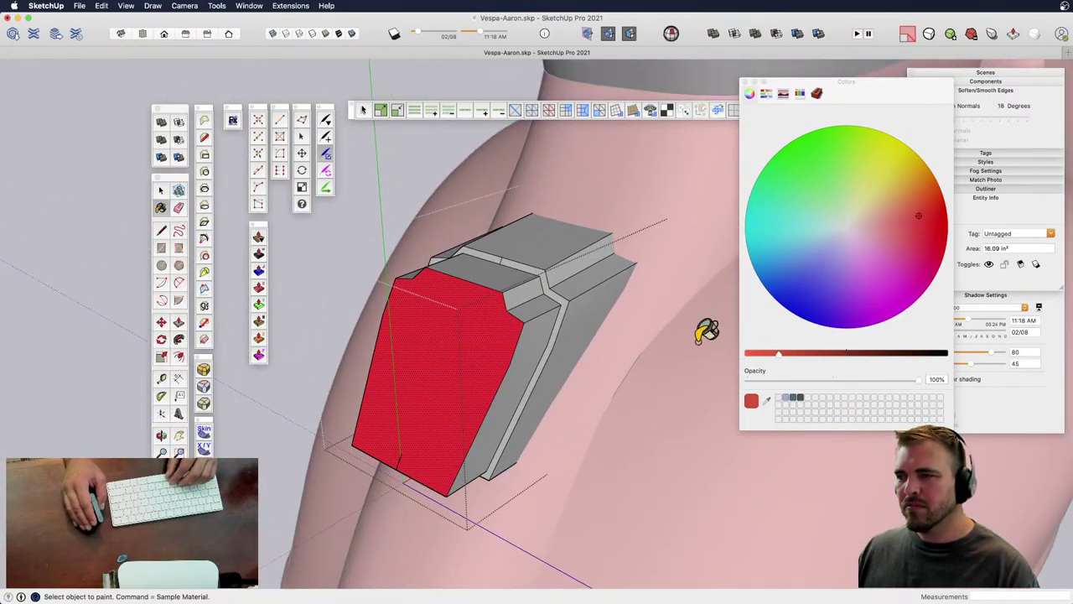
{"action": "left_click", "coordinate": [851, 227]}
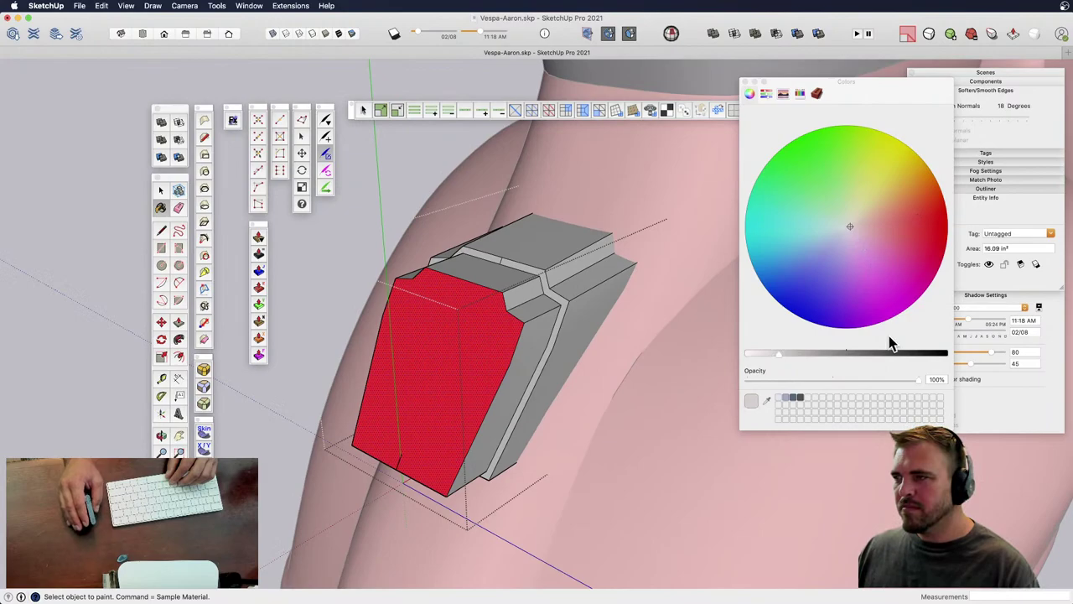
{"action": "left_click", "coordinate": [849, 355]}
{"action": "scroll", "coordinate": [549, 285], "scroll_direction": "up", "scroll_amount": 4}
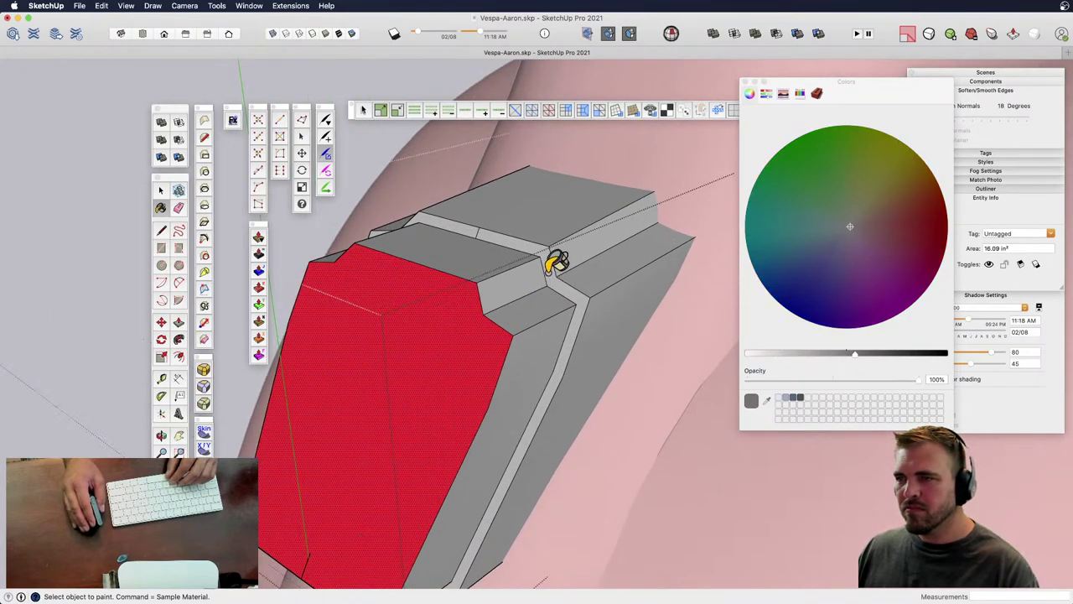
{"action": "scroll", "coordinate": [549, 267], "scroll_direction": "down", "scroll_amount": 3}
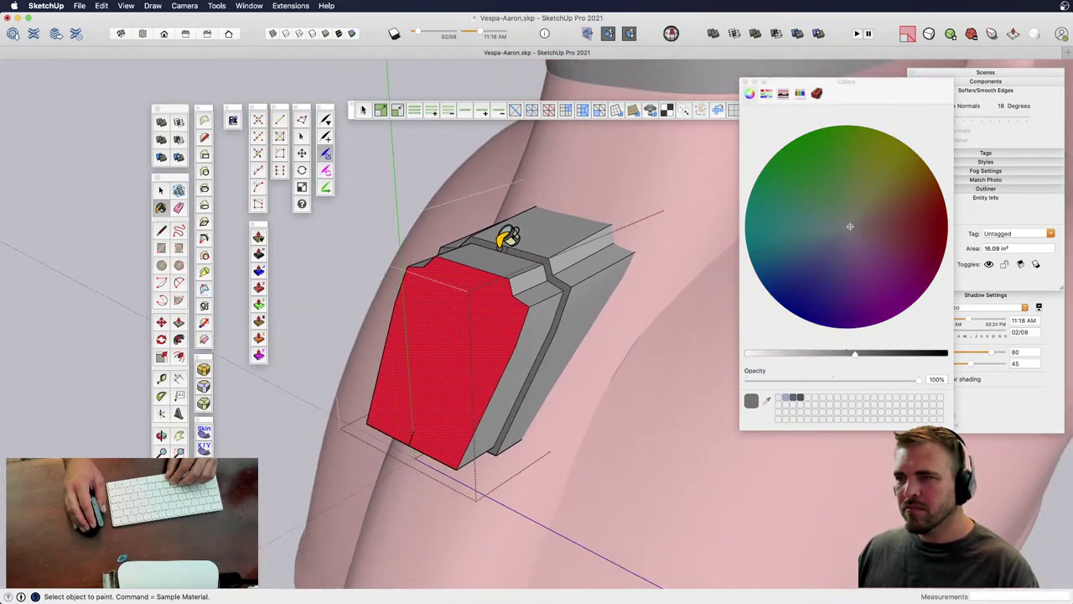
{"action": "scroll", "coordinate": [510, 243], "scroll_direction": "down", "scroll_amount": 8}
{"action": "key", "text": "space"}
{"action": "left_click", "coordinate": [363, 477]}
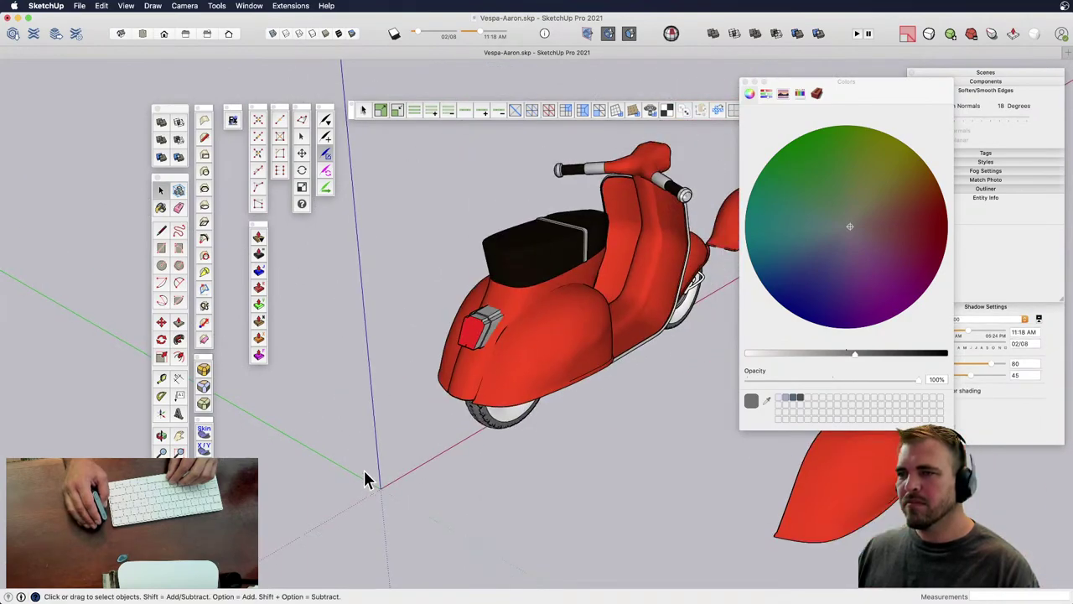
- Turn on shadows for the painted Vespa model
{"action": "middle_click_drag", "start_coordinate": [366, 480], "coordinate": [568, 348]}
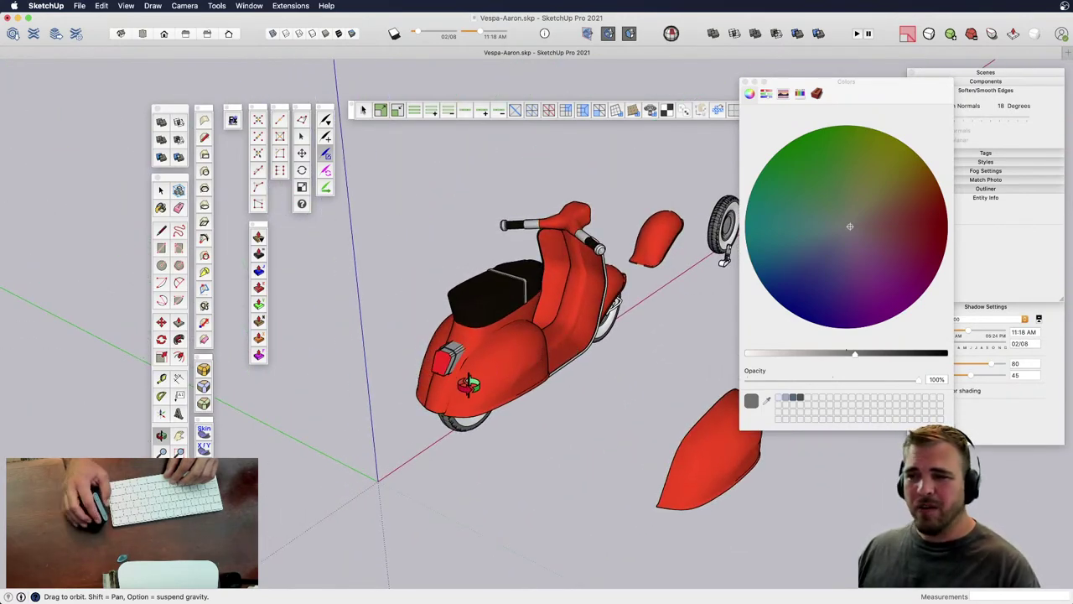
{"action": "scroll", "coordinate": [470, 384], "scroll_direction": "up", "scroll_amount": 5}
{"action": "scroll", "coordinate": [451, 358], "scroll_direction": "up", "scroll_amount": 3}
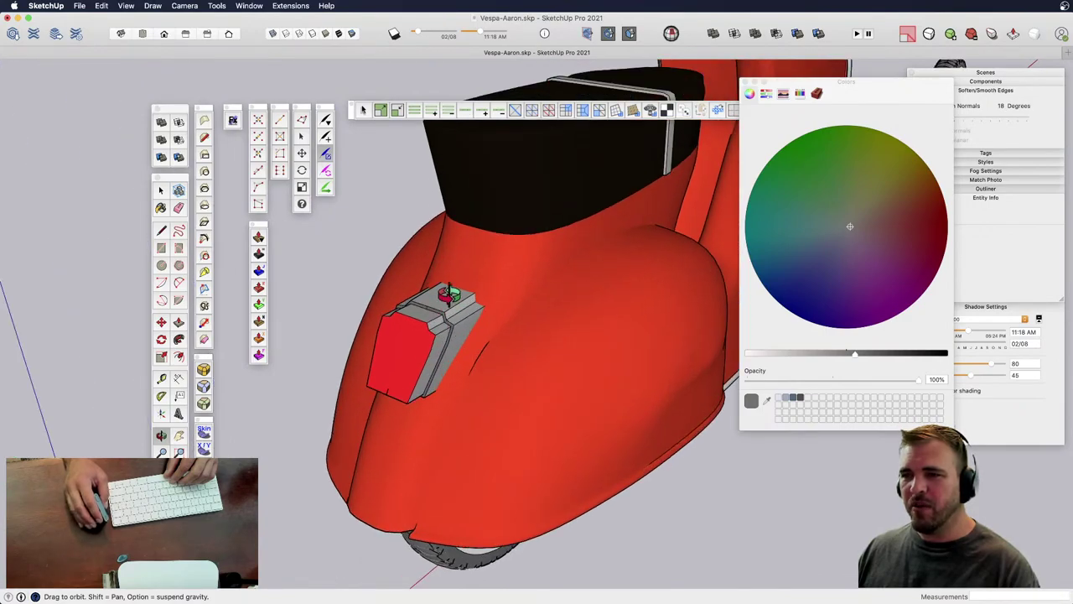
{"action": "scroll", "coordinate": [438, 312], "scroll_direction": "down", "scroll_amount": 5}
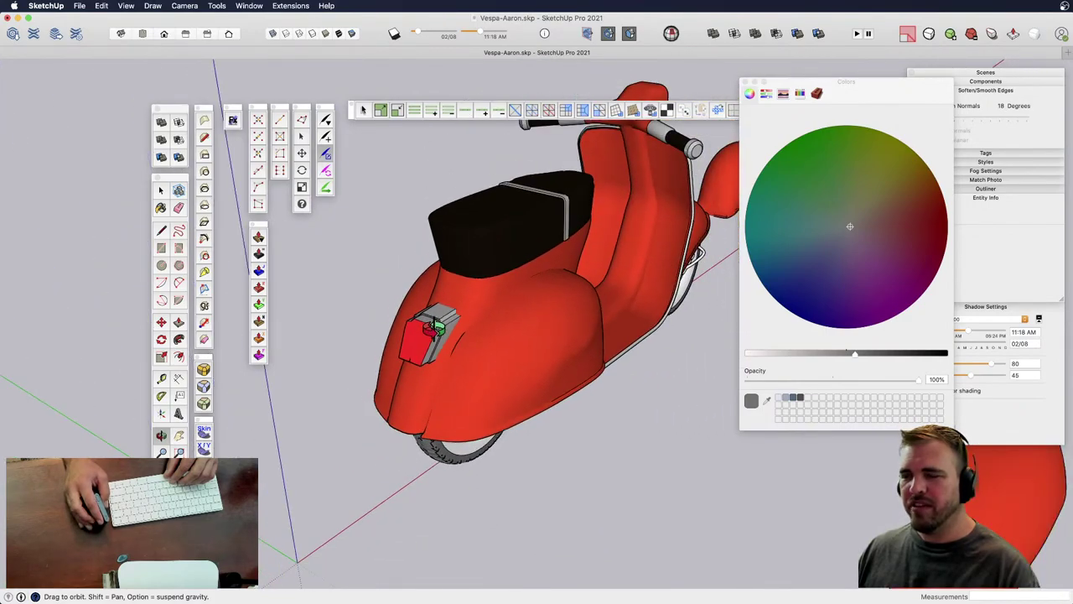
{"action": "left_click_drag", "start_coordinate": [409, 335], "coordinate": [492, 443]}
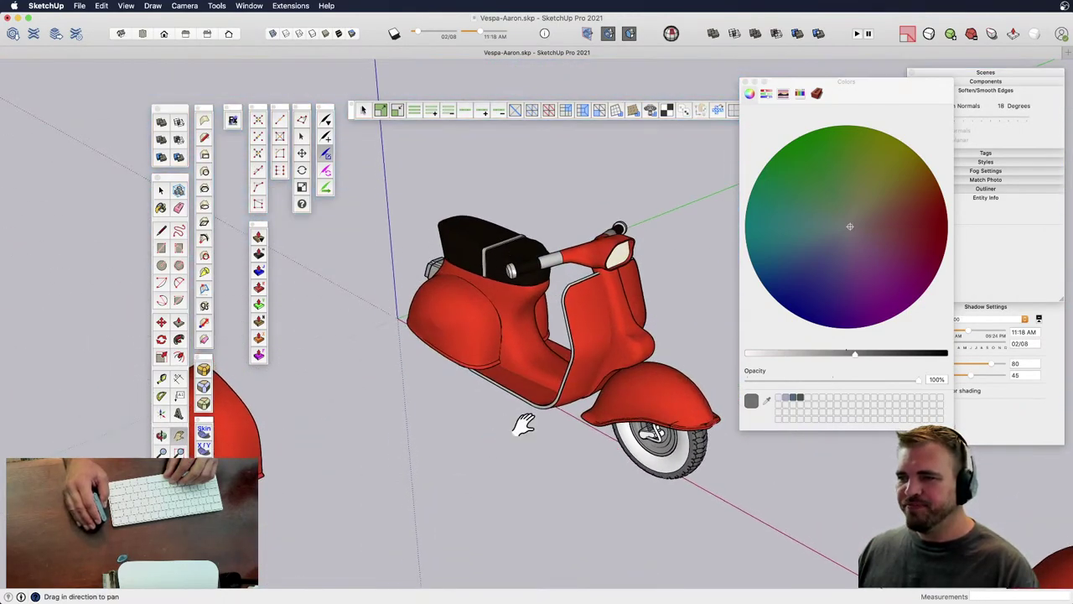
{"action": "left_click_drag", "start_coordinate": [524, 374], "coordinate": [467, 425]}
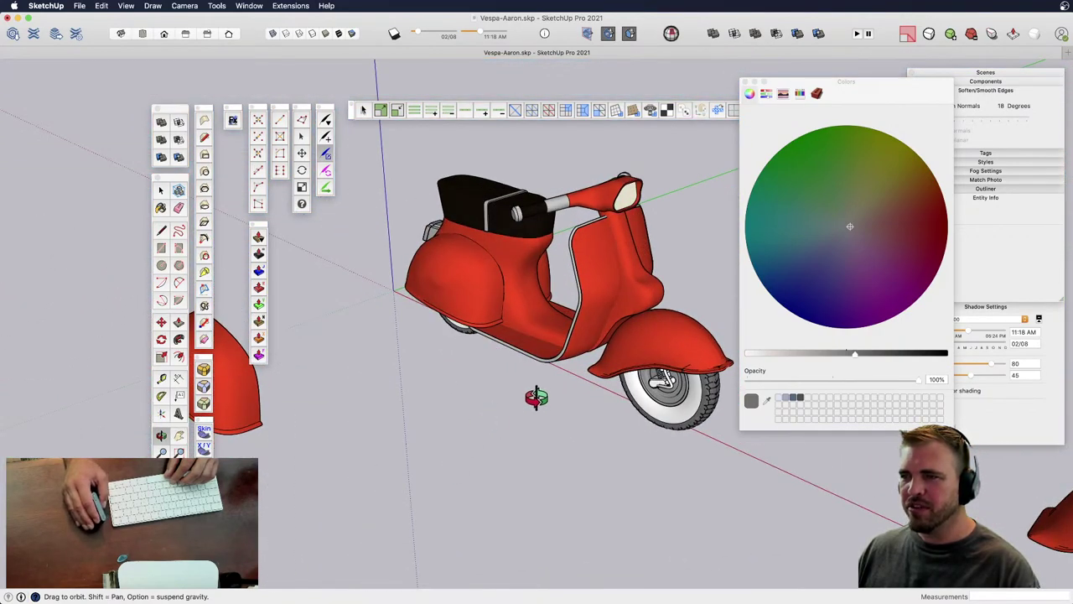
{"action": "key", "text": "shift+s"}
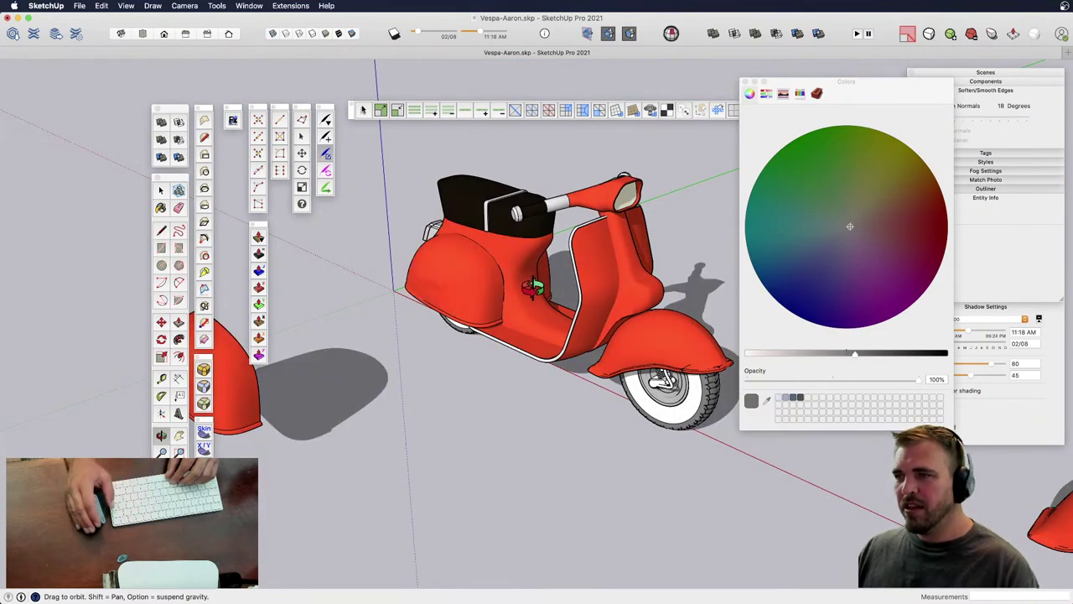
{"action": "scroll", "coordinate": [434, 383], "scroll_direction": "down", "scroll_amount": 5}
{"action": "key", "text": "space"}
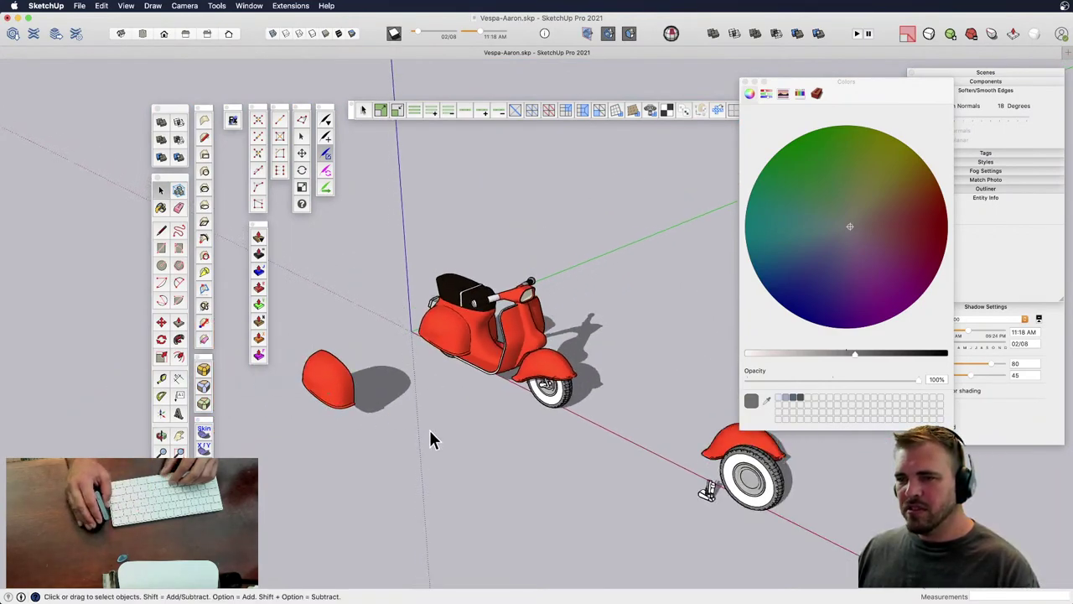
- Move the loose rear fender beside the scooter over to the spare front wheel and fender
{"action": "left_click", "coordinate": [333, 394]}
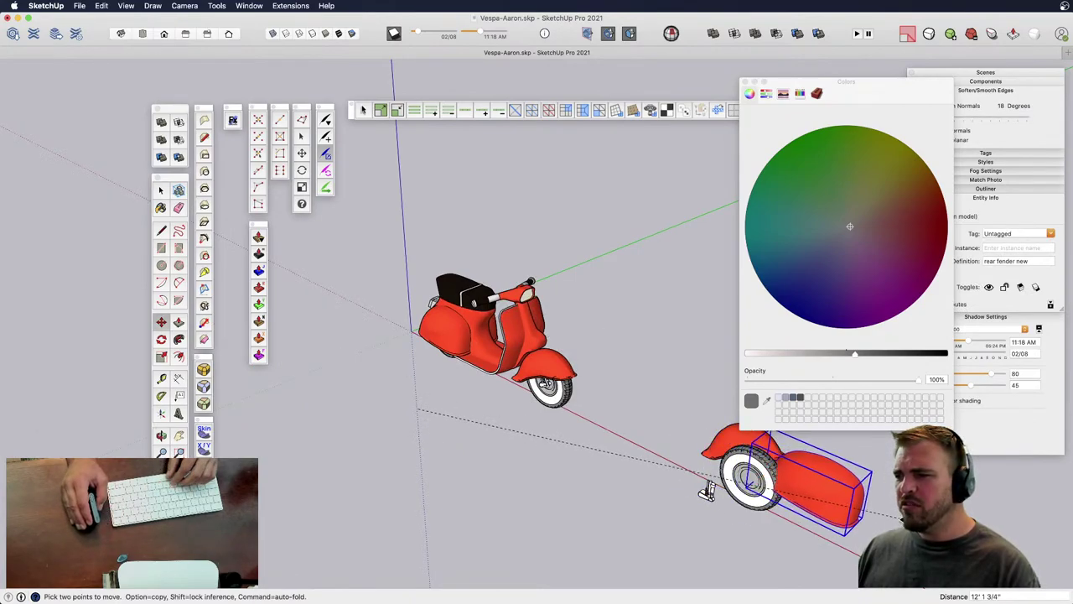
{"action": "left_click", "coordinate": [706, 489]}
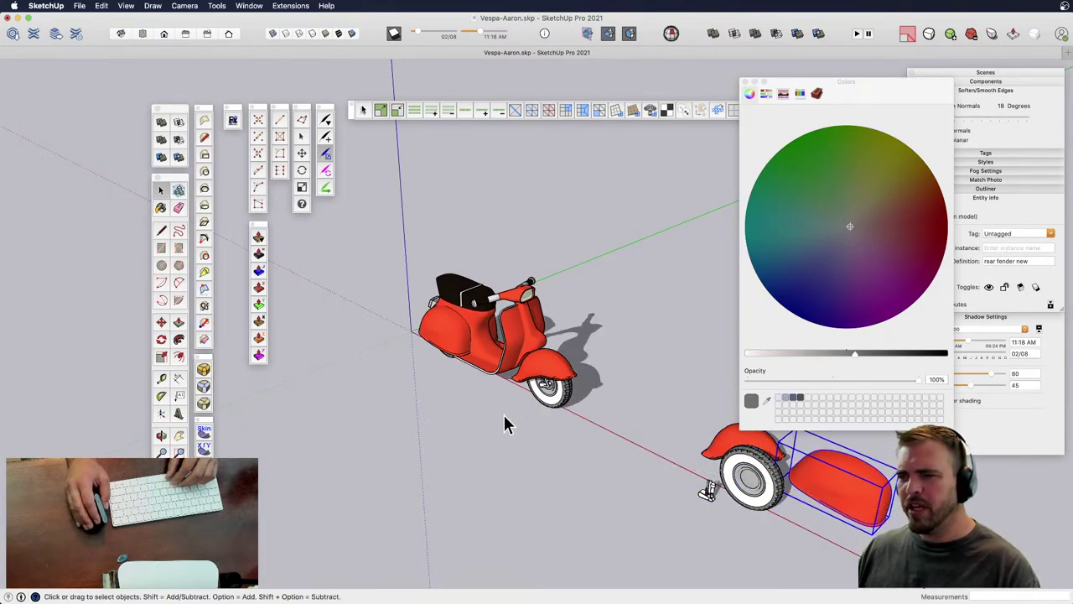
- Close the Colors window and move the horizontal floating toolbar clear of the scooter's handlebar
{"action": "scroll", "coordinate": [503, 393], "scroll_direction": "up", "scroll_amount": 5}
{"action": "middle_click_drag", "start_coordinate": [505, 395], "coordinate": [563, 356]}
{"action": "scroll", "coordinate": [444, 361], "scroll_direction": "up", "scroll_amount": 5}
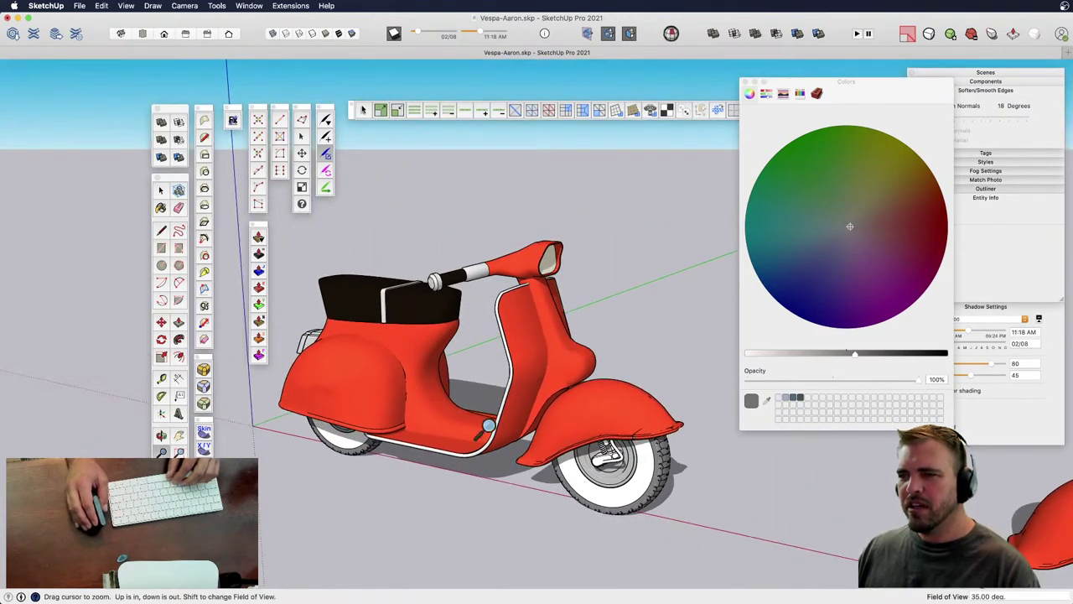
{"action": "middle_click_drag", "start_coordinate": [443, 364], "coordinate": [480, 240], "text": "shift"}
{"action": "scroll", "coordinate": [412, 331], "scroll_direction": "down", "scroll_amount": 4}
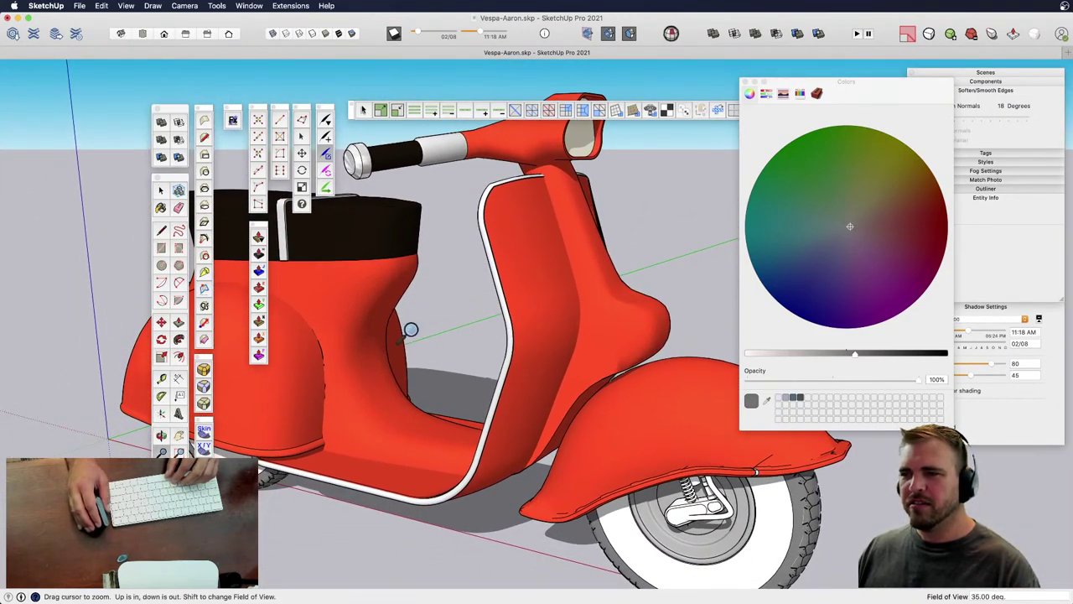
{"action": "middle_click_drag", "start_coordinate": [362, 400], "coordinate": [346, 379]}
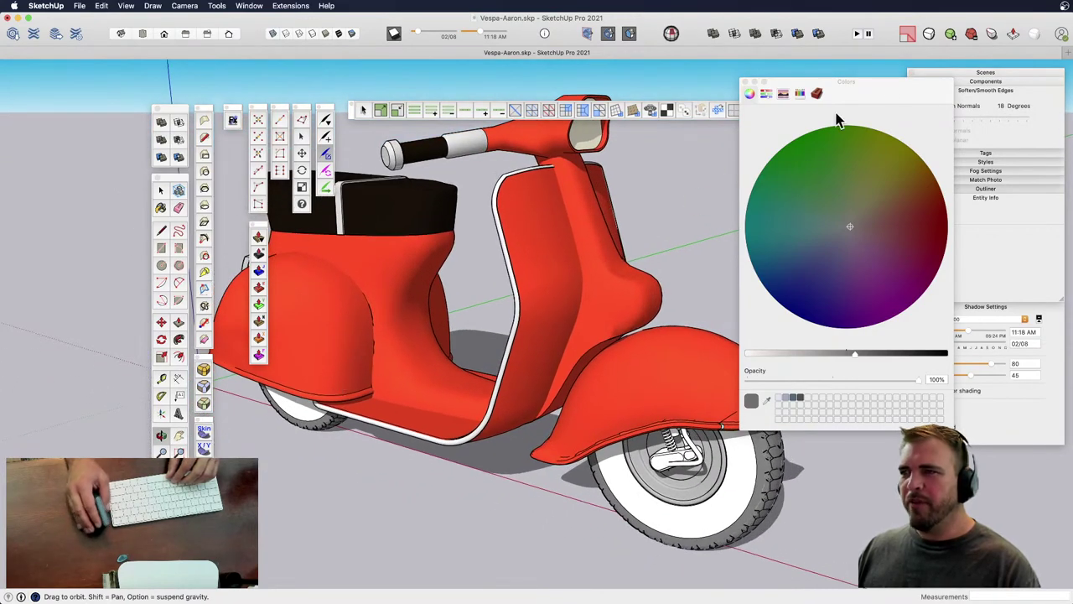
{"action": "left_click", "coordinate": [745, 82]}
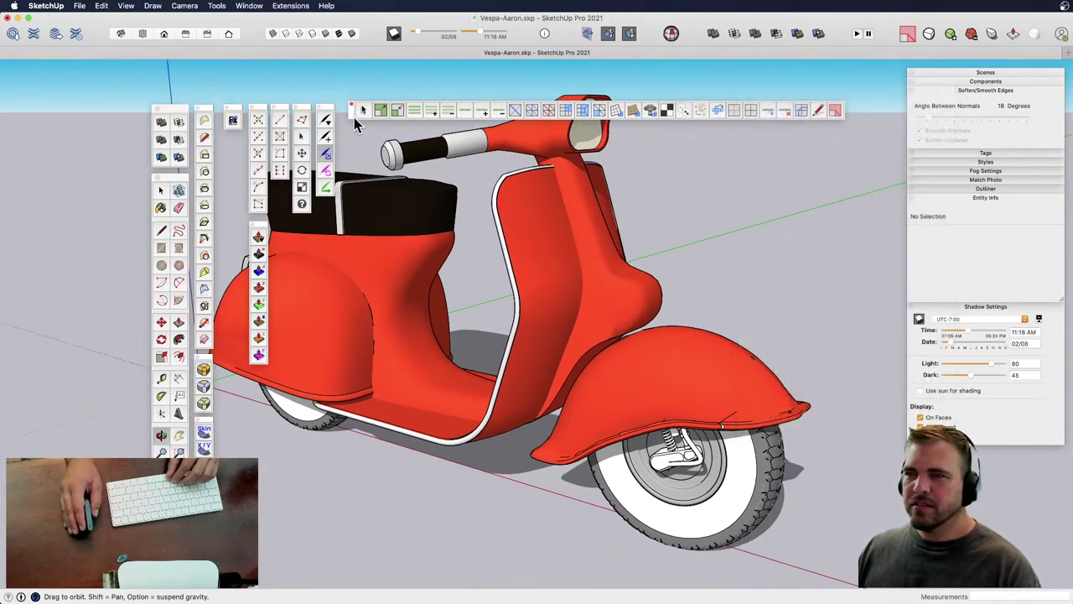
{"action": "left_click_drag", "start_coordinate": [347, 109], "coordinate": [157, 88]}
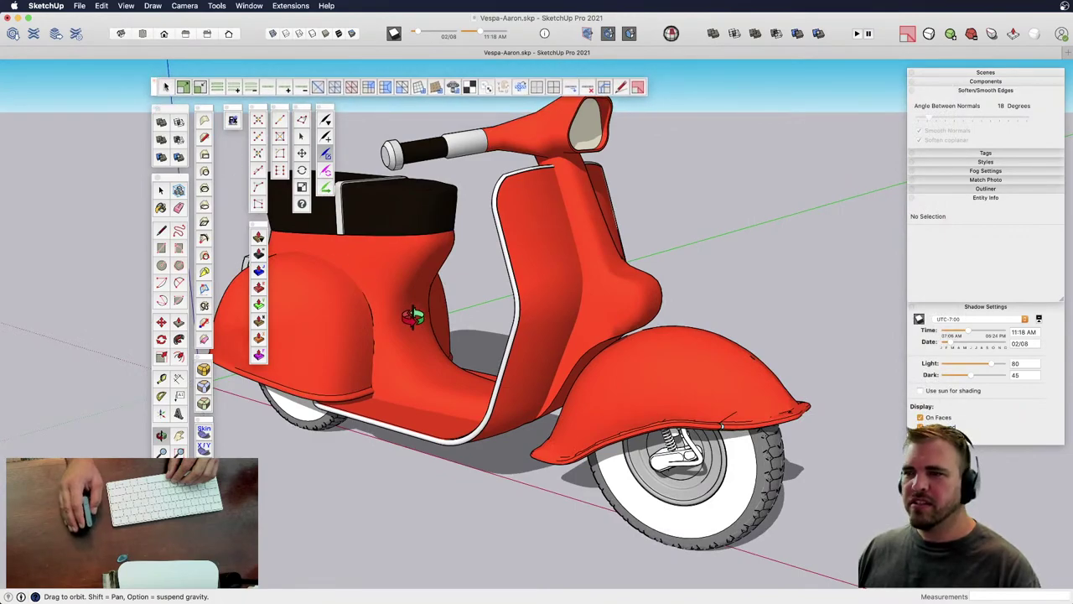
- Select the suspension component at the front wheel's hub and paint it with a slightly lighter neutral grey
{"action": "middle_click_drag", "start_coordinate": [559, 340], "coordinate": [602, 356], "text": "shift"}
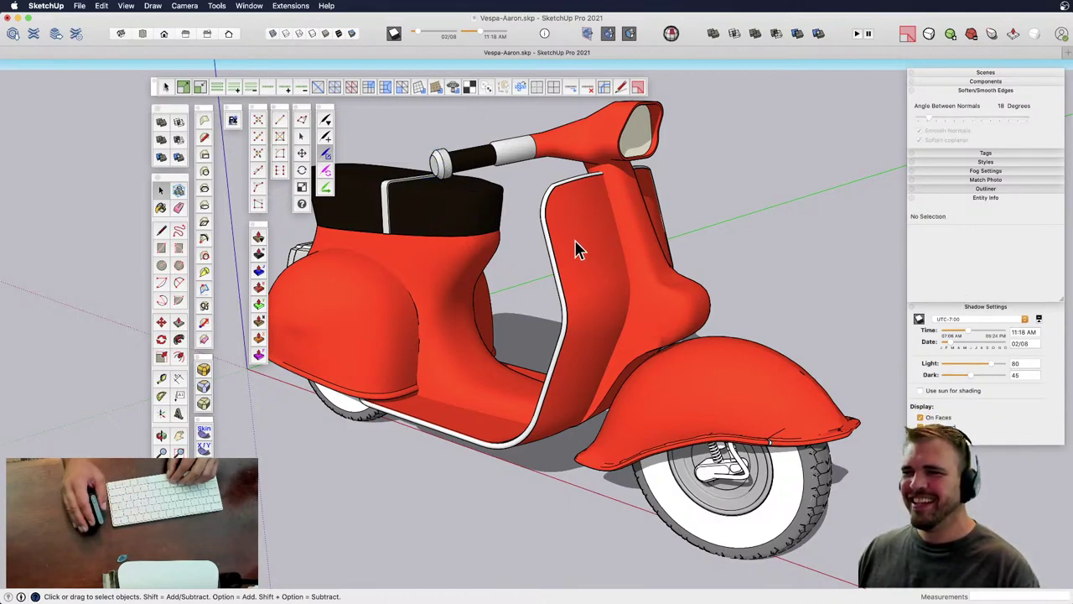
{"action": "scroll", "coordinate": [609, 391], "scroll_direction": "down", "scroll_amount": 2}
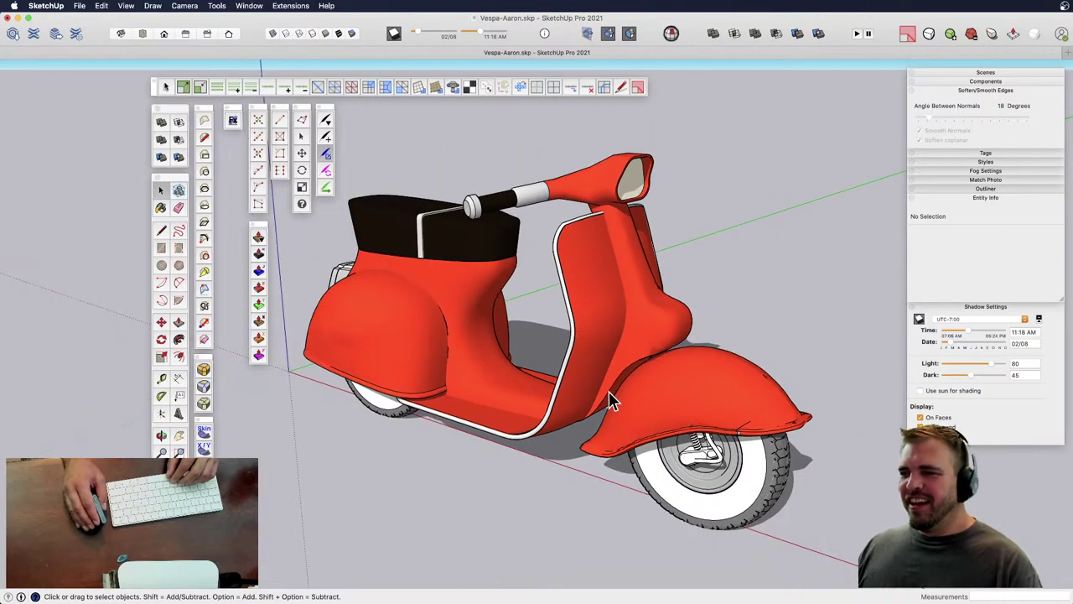
{"action": "scroll", "coordinate": [732, 473], "scroll_direction": "up", "scroll_amount": 3}
{"action": "scroll", "coordinate": [732, 473], "scroll_direction": "up", "scroll_amount": 3}
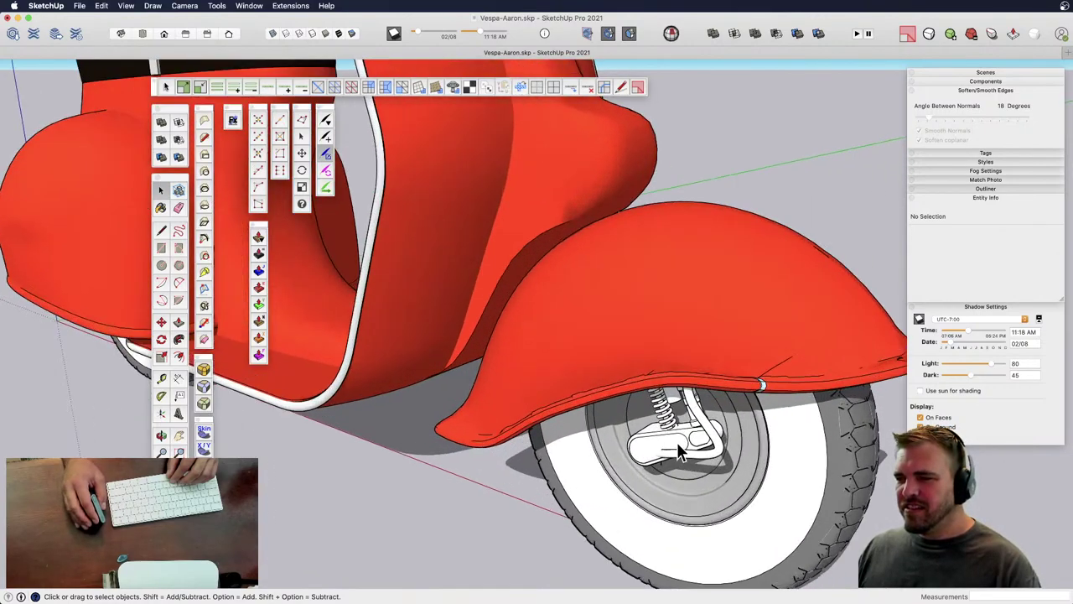
{"action": "left_click", "coordinate": [677, 442]}
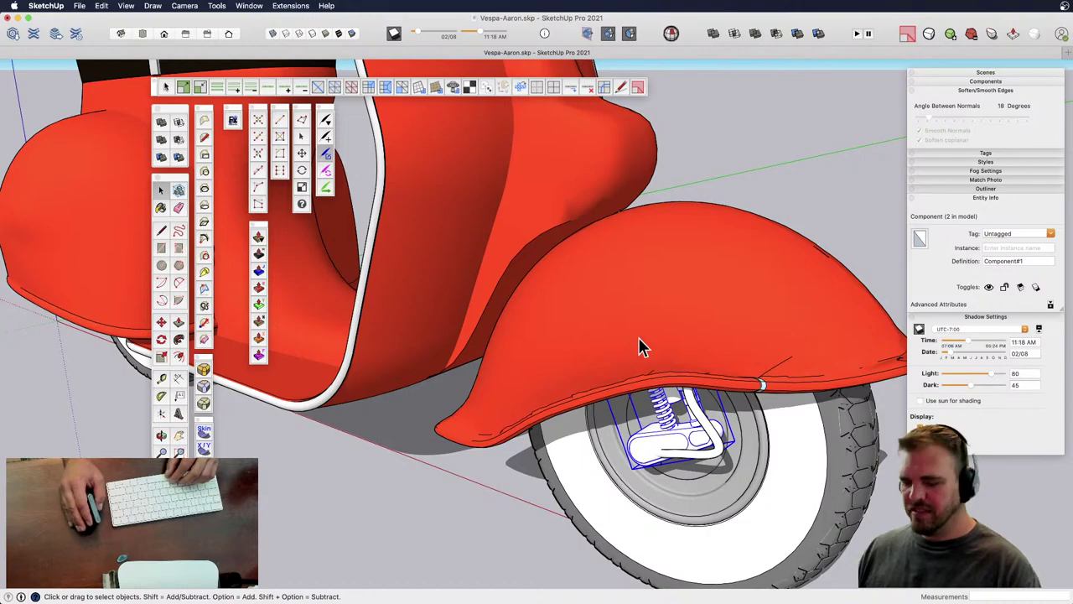
{"action": "key", "text": "b"}
{"action": "left_click_drag", "start_coordinate": [845, 357], "coordinate": [833, 353]}
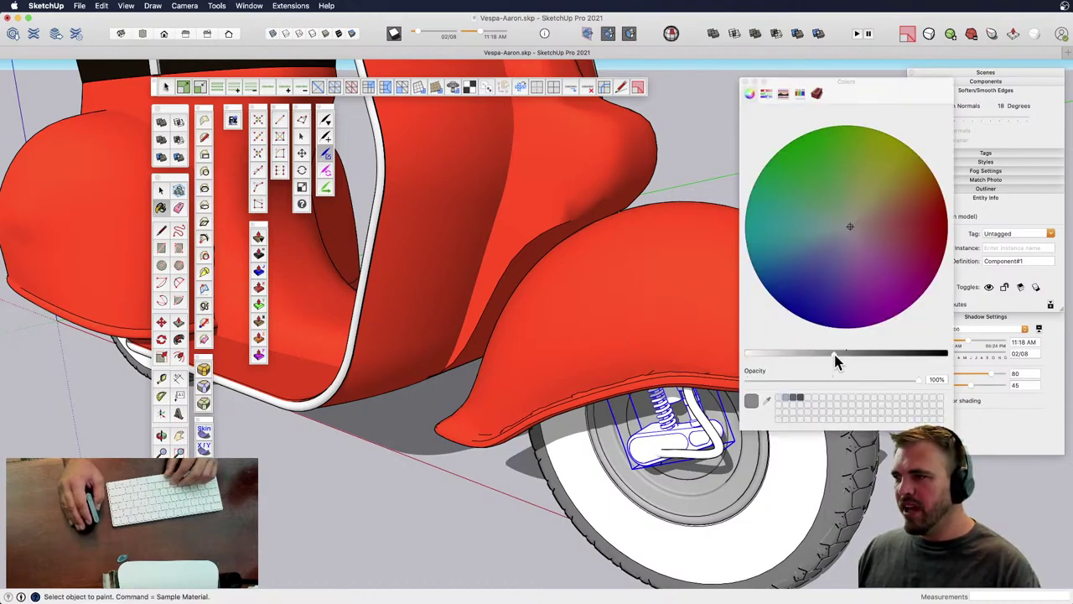
{"action": "left_click", "coordinate": [685, 429]}
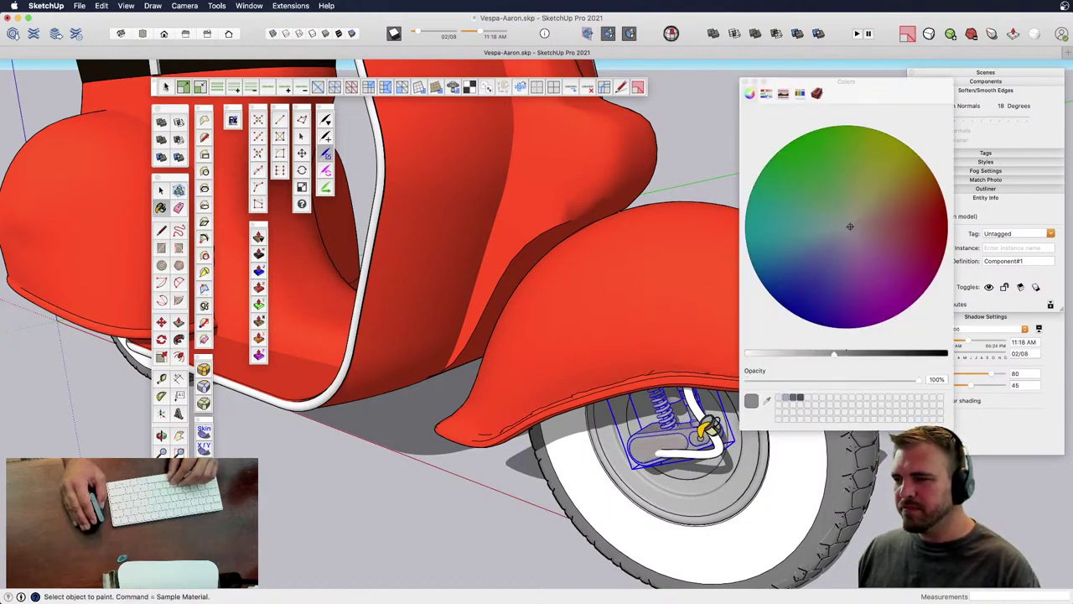
- Mix a darker grey, paint the suspension's bent white tube with it and clear the selection
{"action": "left_click", "coordinate": [878, 354]}
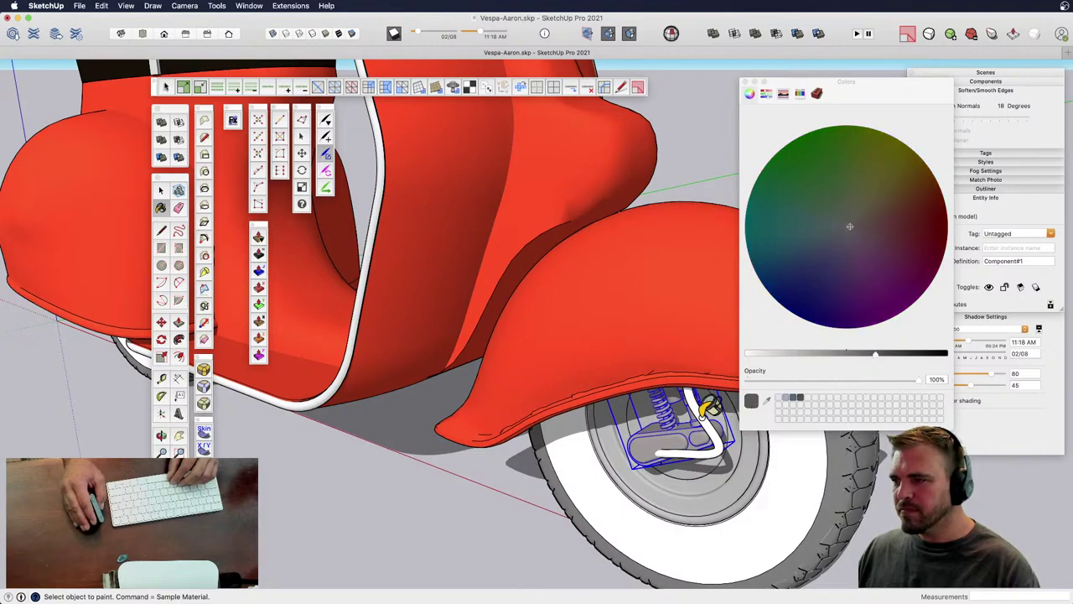
{"action": "left_click", "coordinate": [720, 436]}
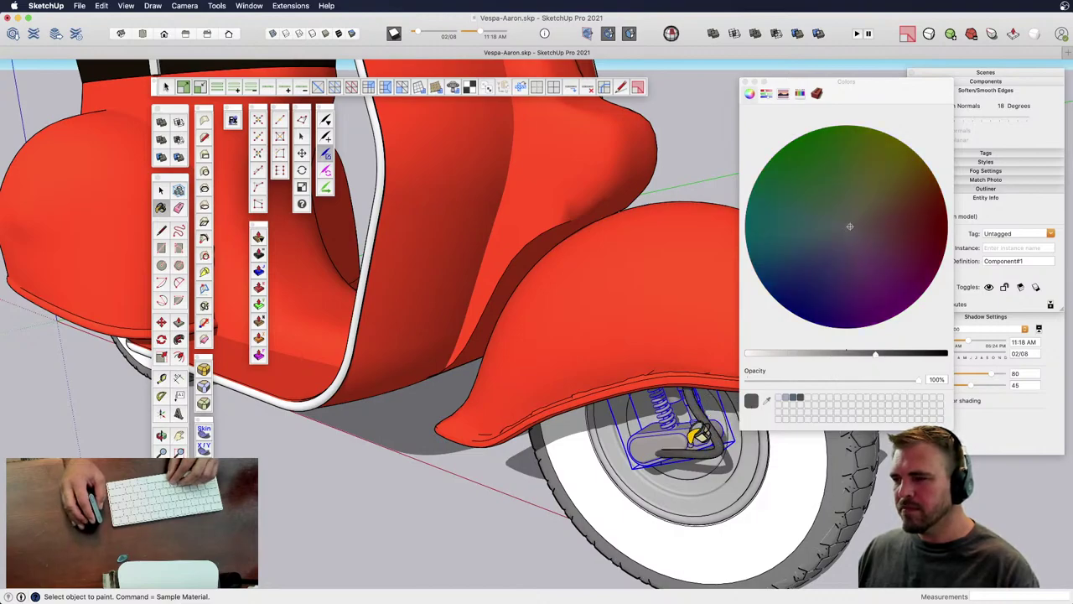
{"action": "key", "text": "space"}
{"action": "scroll", "coordinate": [647, 438], "scroll_direction": "down", "scroll_amount": 3}
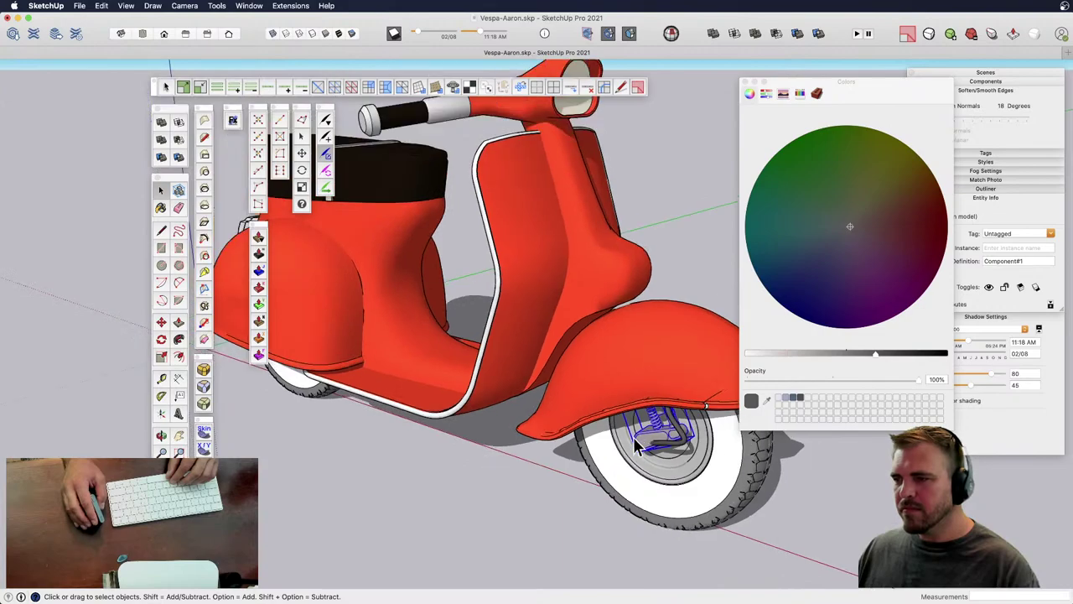
{"action": "left_click", "coordinate": [512, 503]}
- Move the SketchFX toolbar away from the scooter and close the Colors window
{"action": "scroll", "coordinate": [413, 297], "scroll_direction": "down", "scroll_amount": 1}
{"action": "middle_click_drag", "start_coordinate": [463, 408], "coordinate": [528, 419], "text": "shift"}
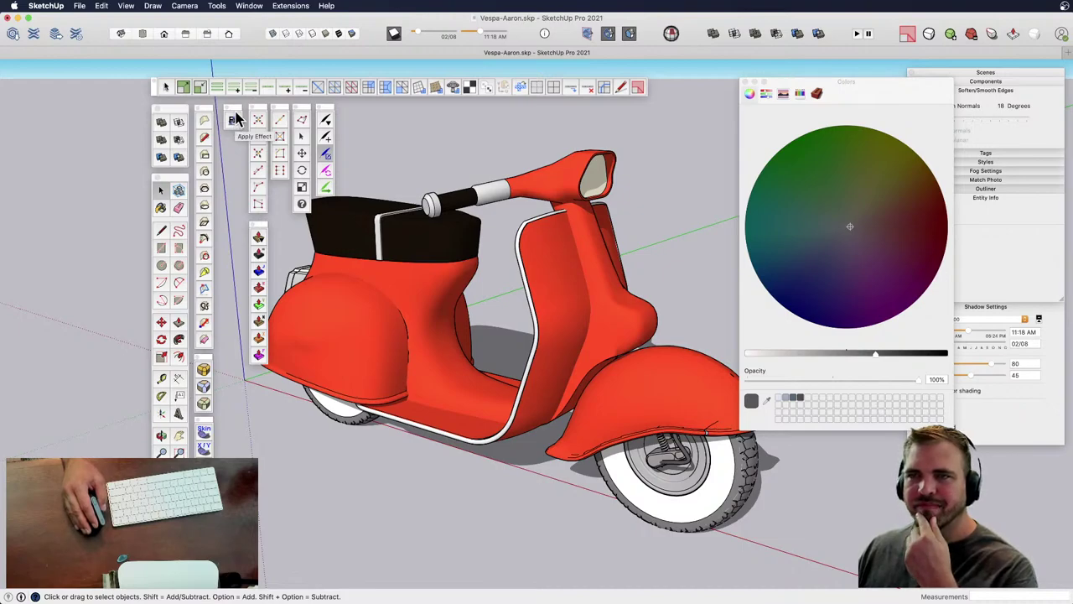
{"action": "left_click_drag", "start_coordinate": [235, 117], "coordinate": [135, 120]}
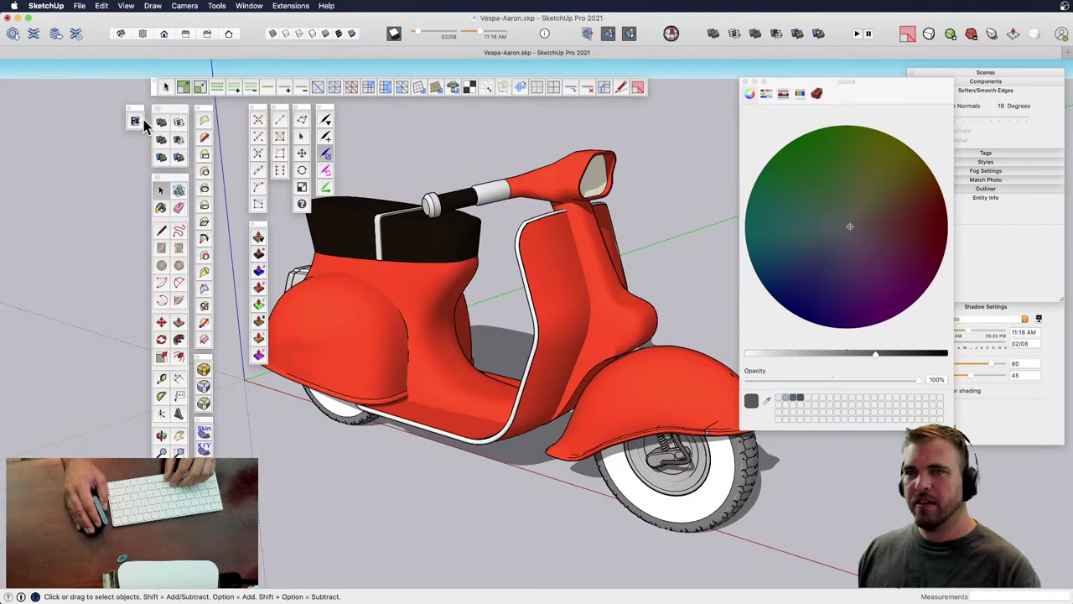
{"action": "left_click", "coordinate": [746, 84]}
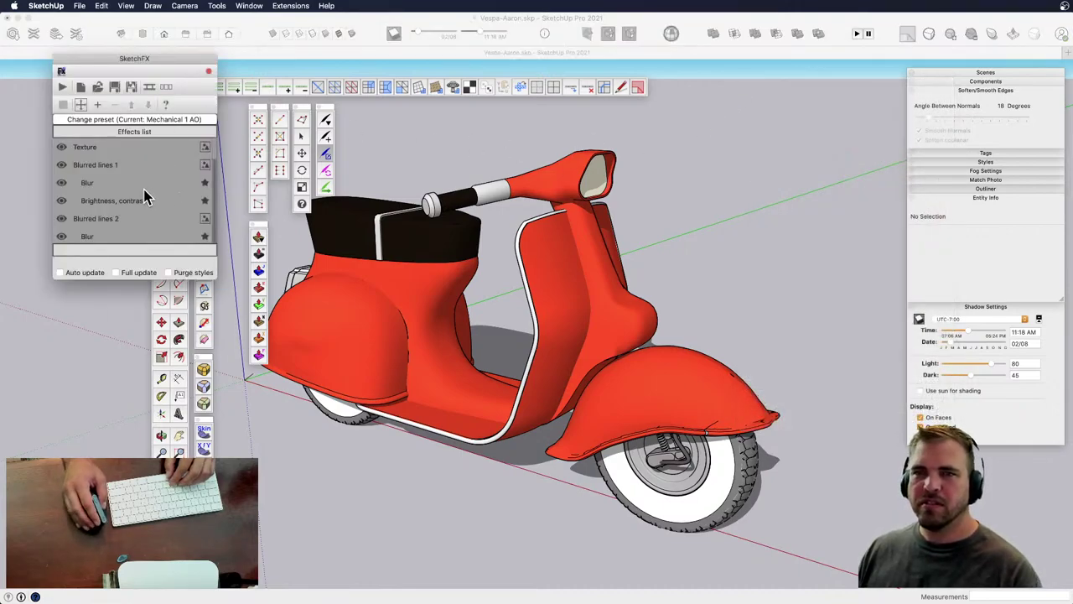
- Apply the SketchFX preset Mechanical 1 AO to the current scooter view and shift the effect window aside
{"action": "scroll", "coordinate": [135, 189], "scroll_direction": "down", "scroll_amount": 3}
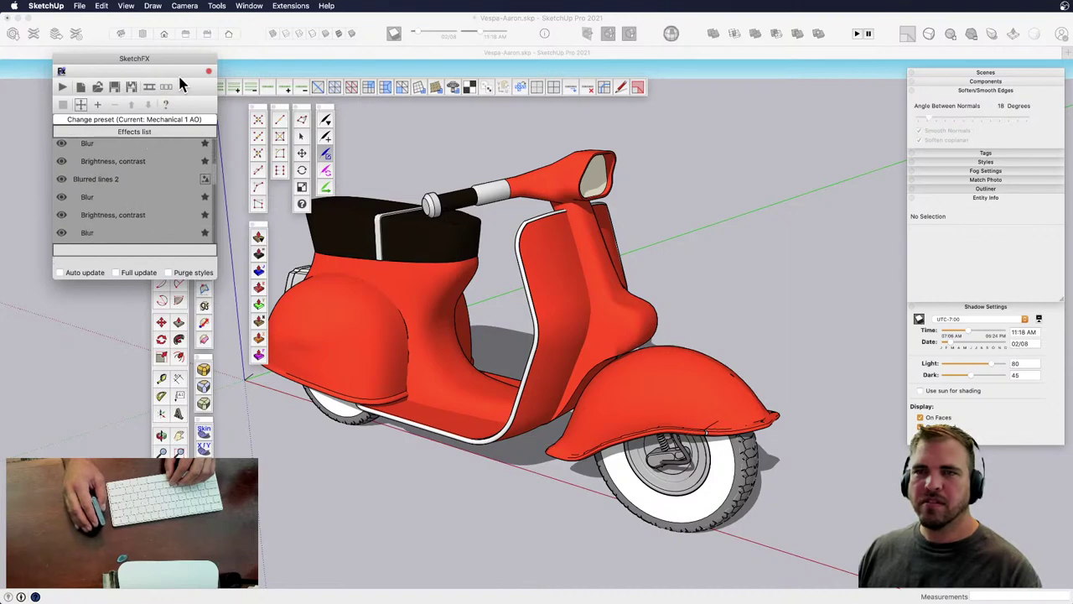
{"action": "left_click_drag", "start_coordinate": [183, 60], "coordinate": [152, 72]}
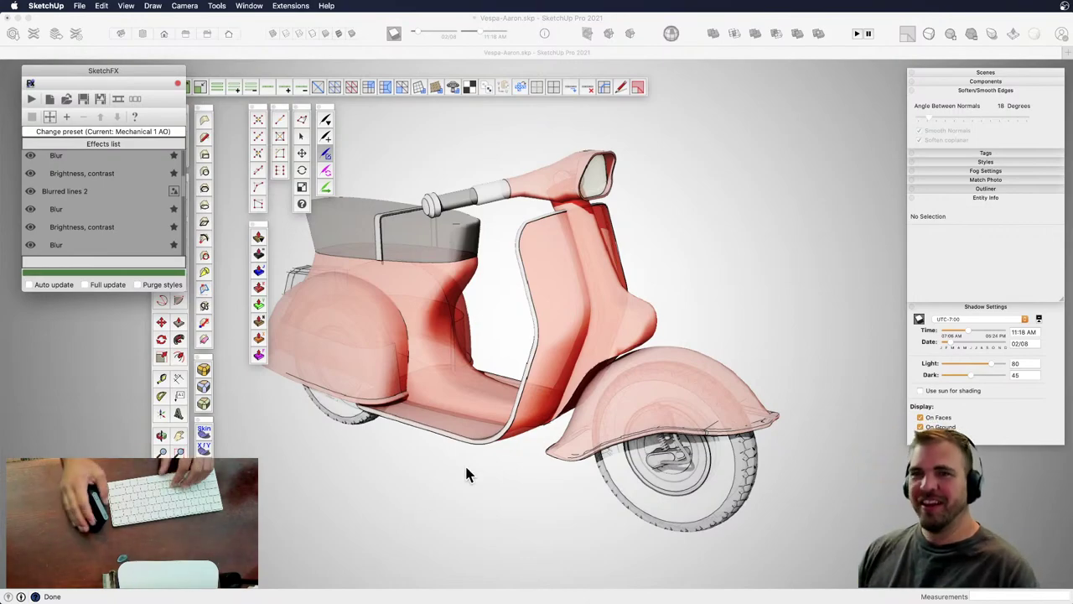
{"action": "left_click", "coordinate": [524, 458]}
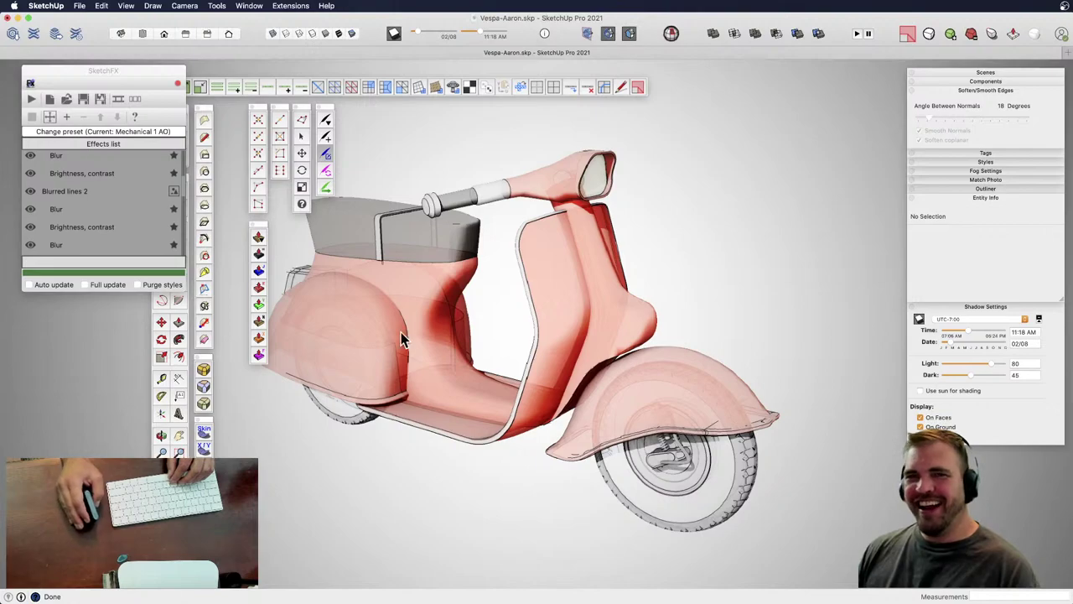
{"action": "left_click_drag", "start_coordinate": [136, 73], "coordinate": [125, 74]}
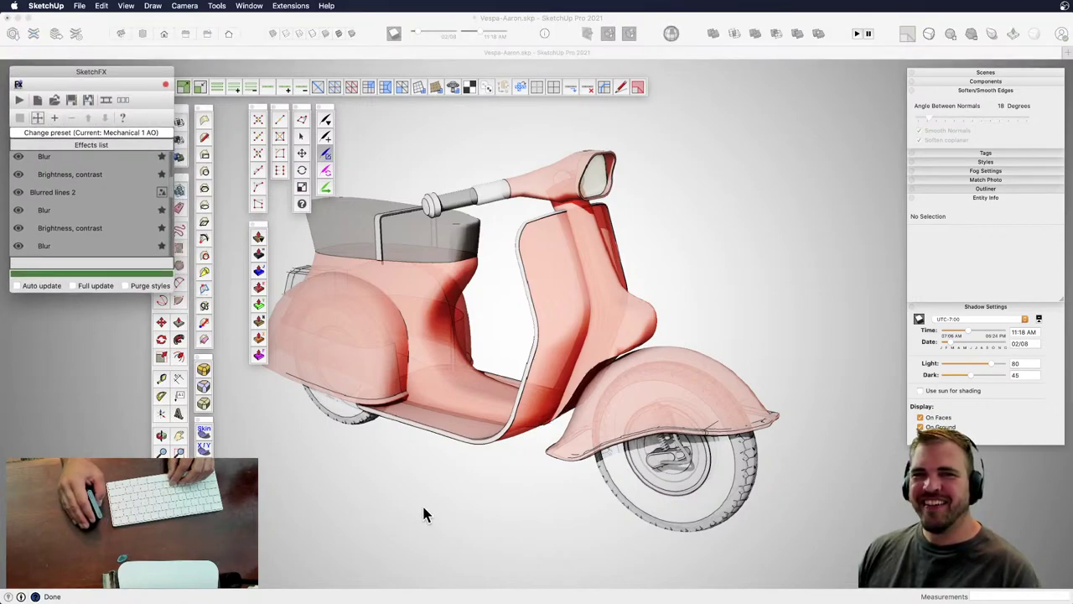
- Close the first SketchFX result, render a closer view of the scooter with the same Mechanical 1 AO preset and save
{"action": "key", "text": "super+w"}
{"action": "key", "text": "z"}
{"action": "left_click_drag", "start_coordinate": [456, 452], "coordinate": [467, 401]}
{"action": "middle_click_drag", "start_coordinate": [467, 402], "coordinate": [427, 393], "text": "shift"}
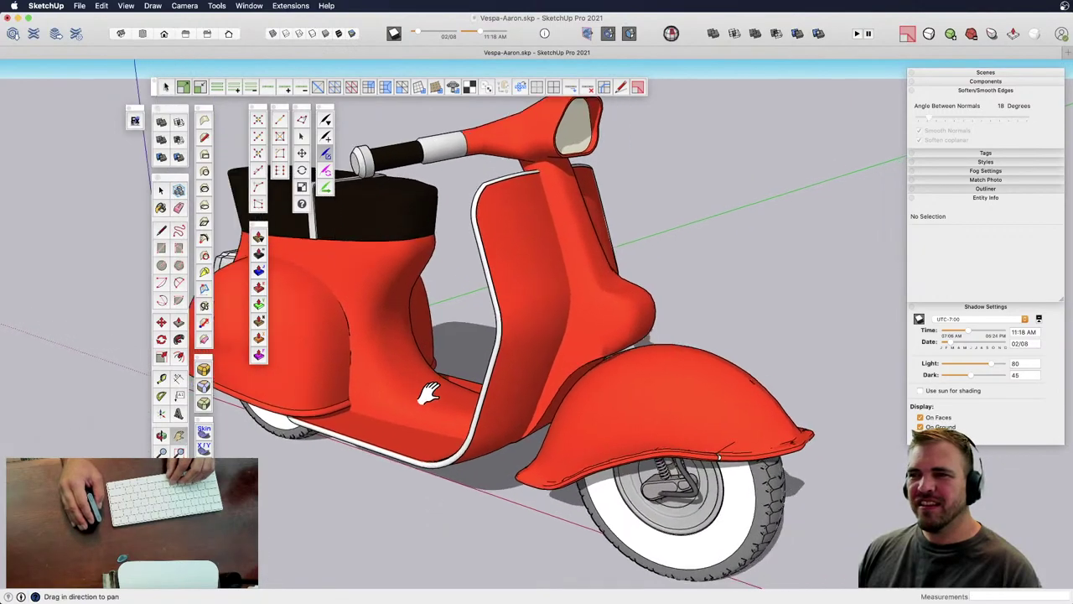
{"action": "scroll", "coordinate": [503, 381], "scroll_direction": "up", "scroll_amount": 3}
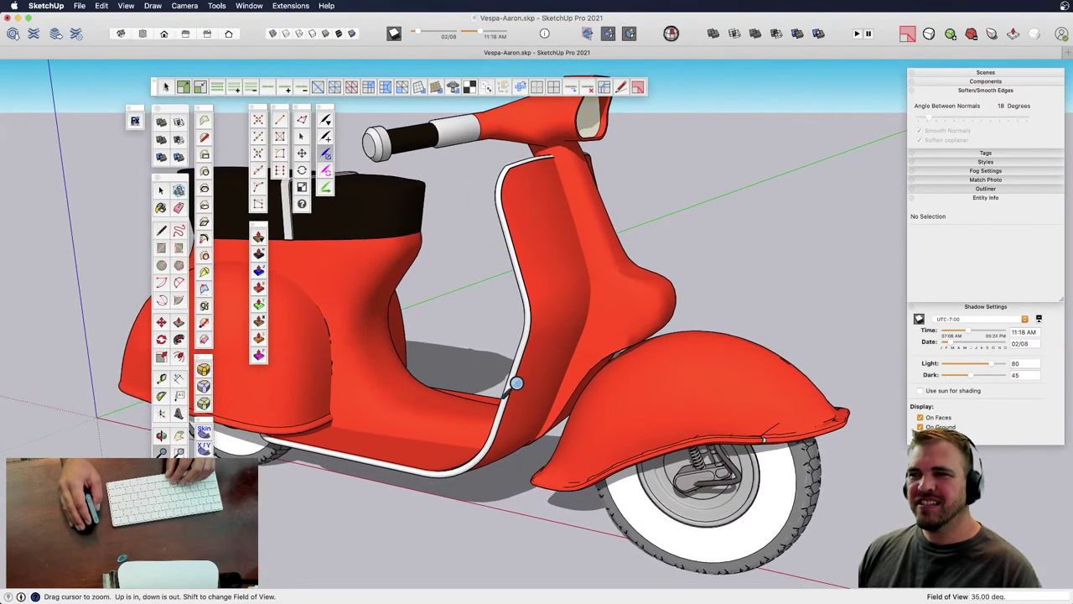
{"action": "middle_click_drag", "start_coordinate": [516, 383], "coordinate": [498, 354]}
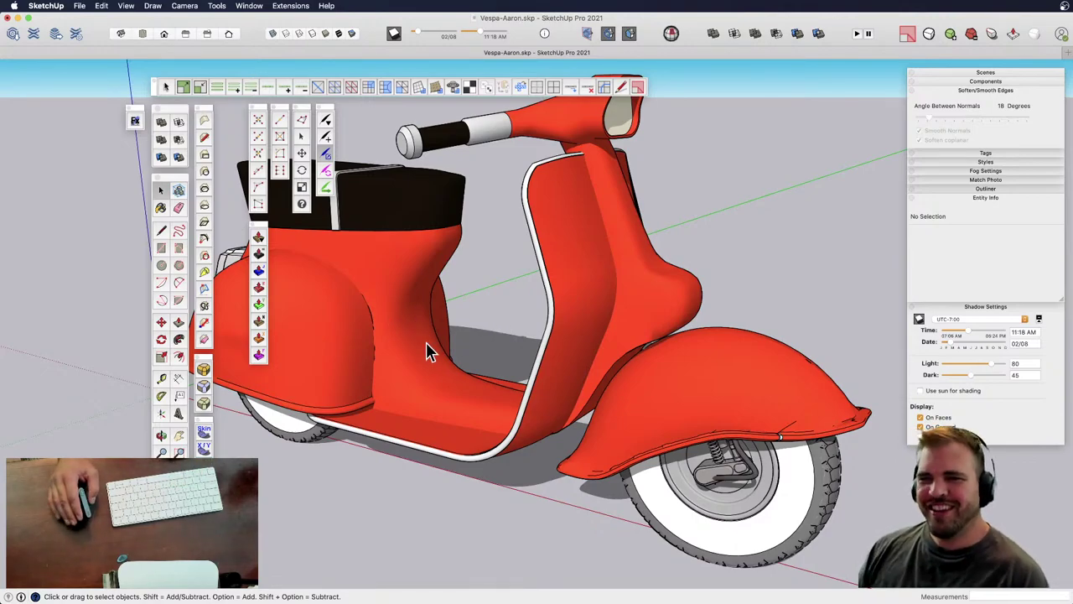
{"action": "left_click", "coordinate": [135, 122]}
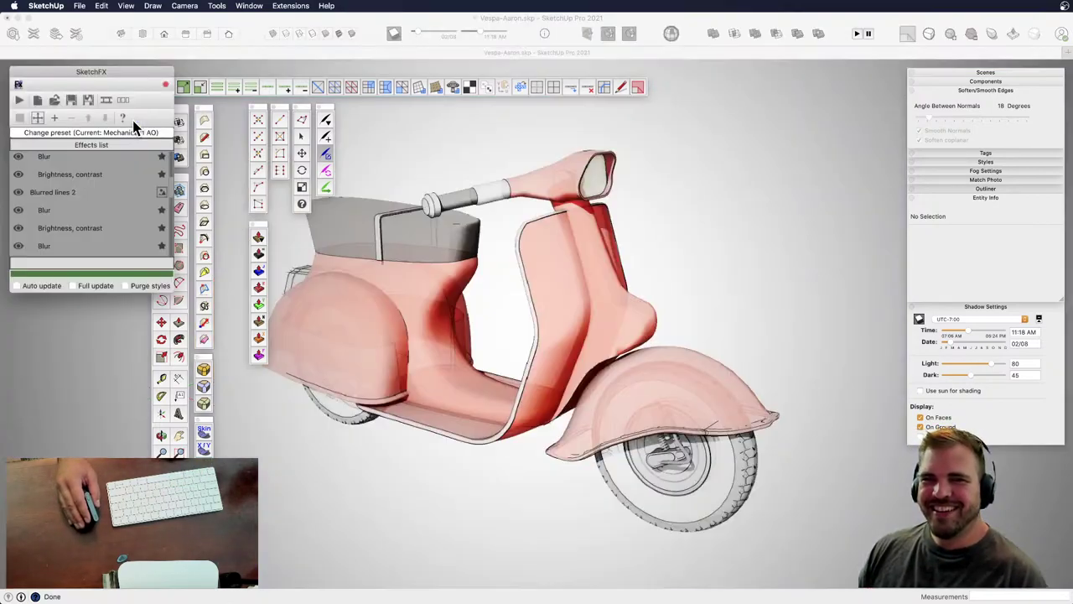
{"action": "left_click", "coordinate": [19, 100]}
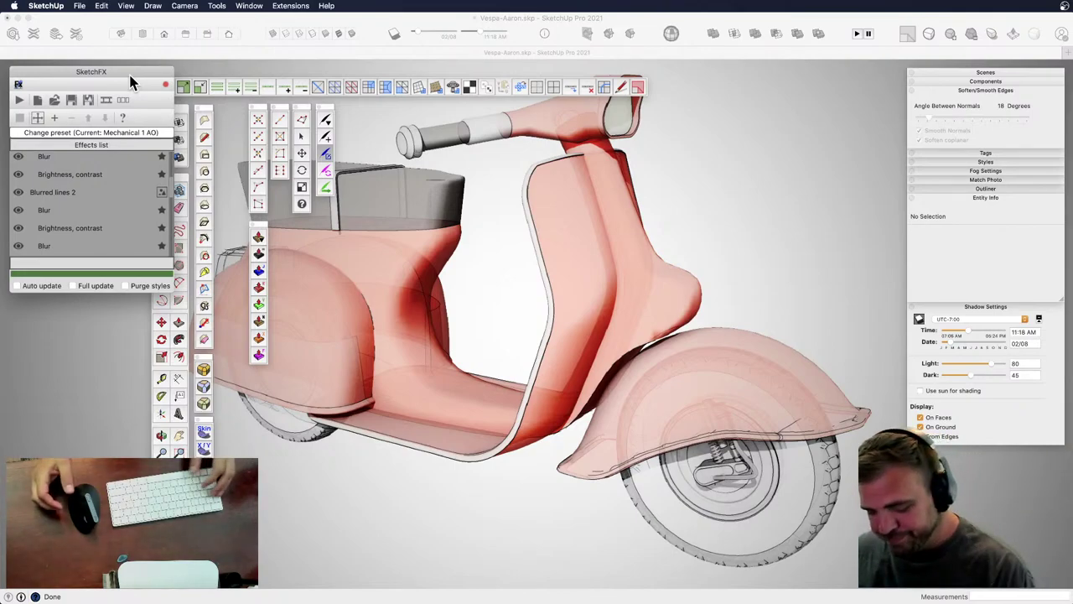
{"action": "key", "text": "super+s"}
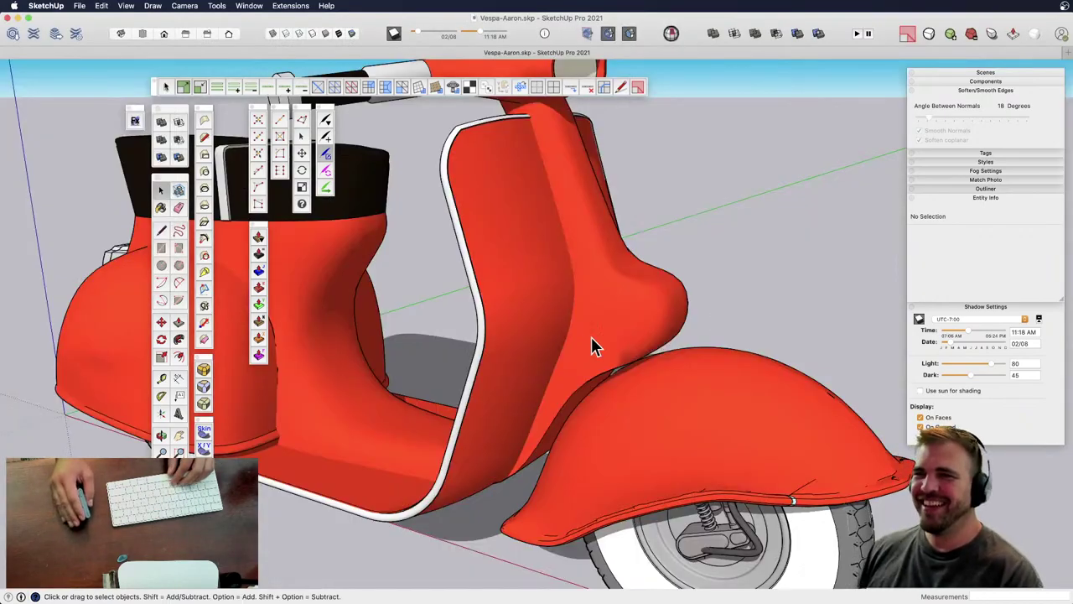
- Select the five spare components beside the scooter and move them farther away from it along the red axis
{"action": "scroll", "coordinate": [587, 343], "scroll_direction": "down", "scroll_amount": 5}
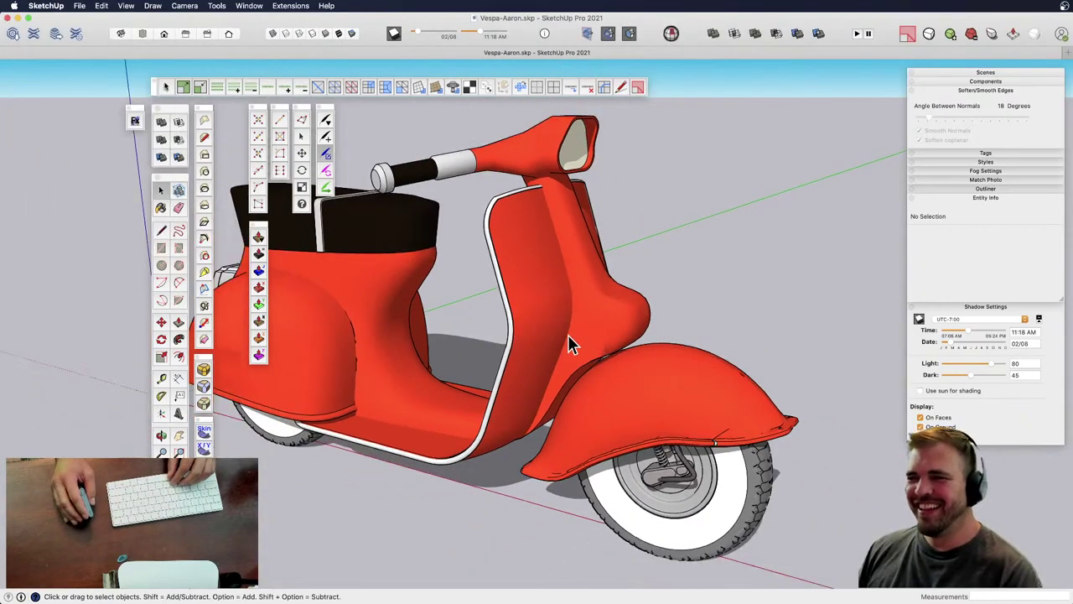
{"action": "middle_click_drag", "start_coordinate": [568, 343], "coordinate": [723, 196]}
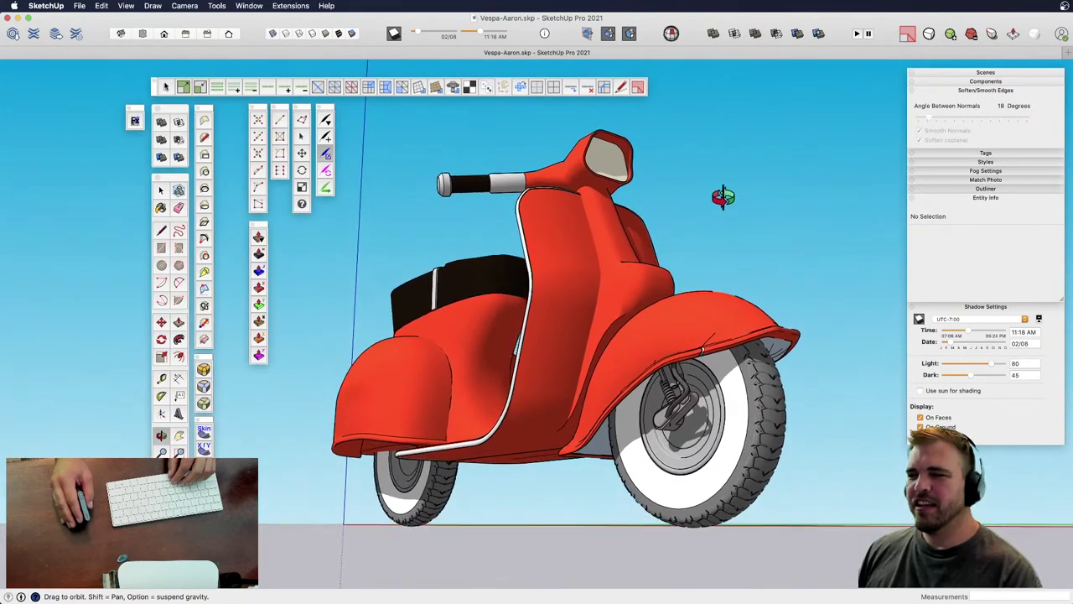
{"action": "left_click_drag", "start_coordinate": [558, 292], "coordinate": [555, 367]}
{"action": "middle_click_drag", "start_coordinate": [555, 367], "coordinate": [539, 369]}
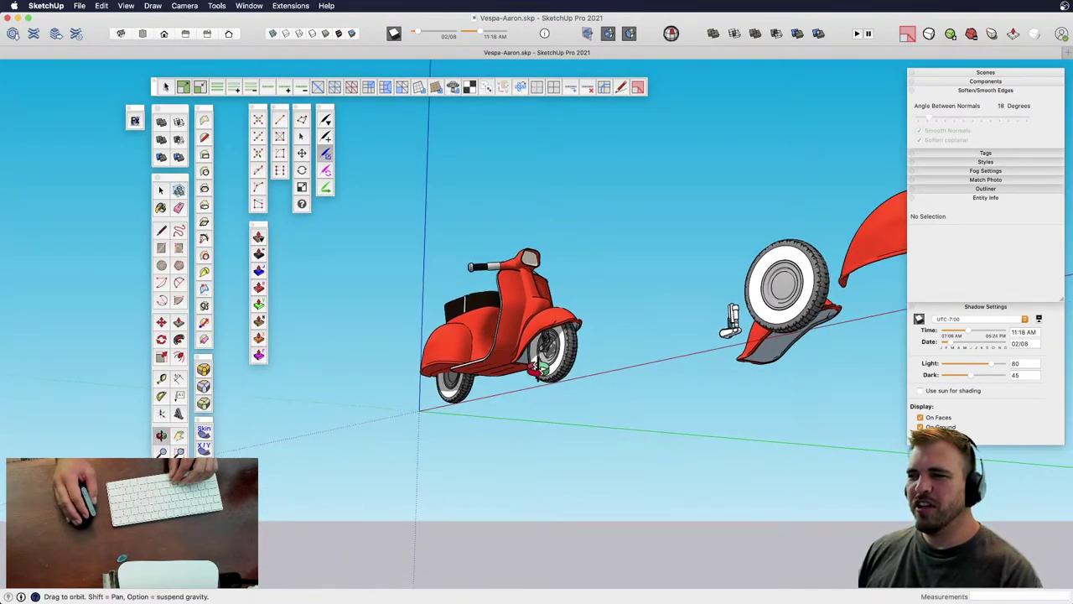
{"action": "middle_click_drag", "start_coordinate": [731, 319], "coordinate": [566, 445]}
{"action": "scroll", "coordinate": [565, 445], "scroll_direction": "down", "scroll_amount": 3}
{"action": "key", "text": "space"}
{"action": "left_click_drag", "start_coordinate": [628, 307], "coordinate": [855, 478]}
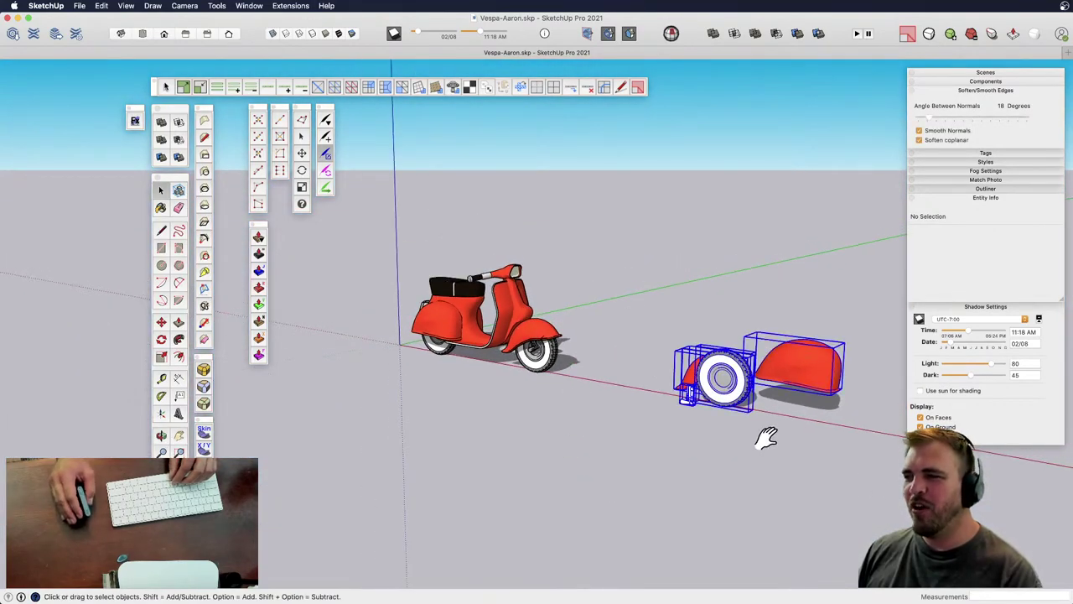
{"action": "middle_click_drag", "start_coordinate": [765, 437], "coordinate": [654, 458]}
{"action": "key", "text": "m"}
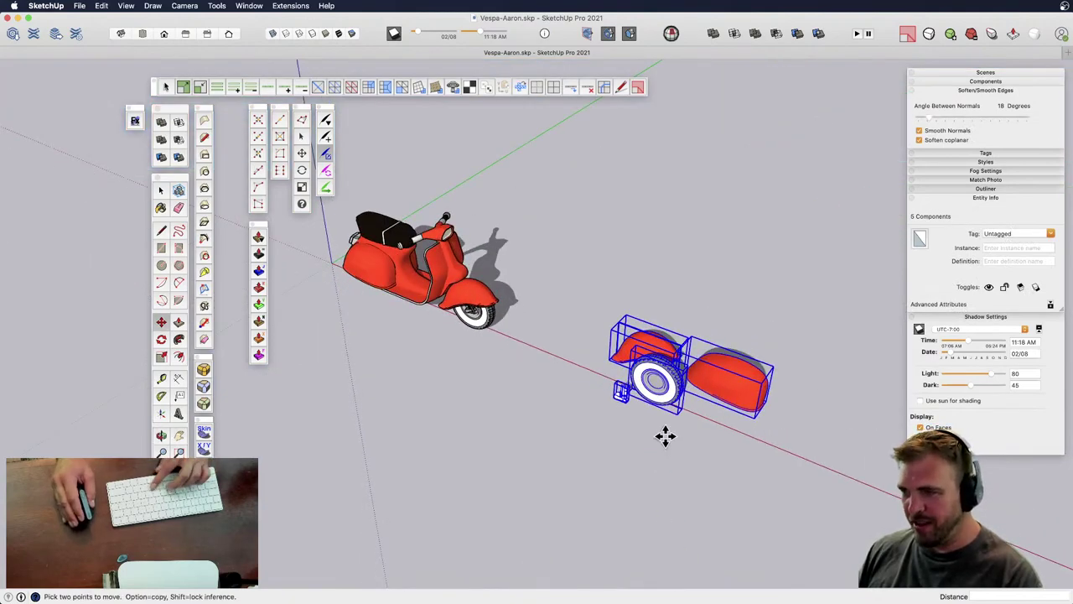
{"action": "left_click", "coordinate": [755, 475]}
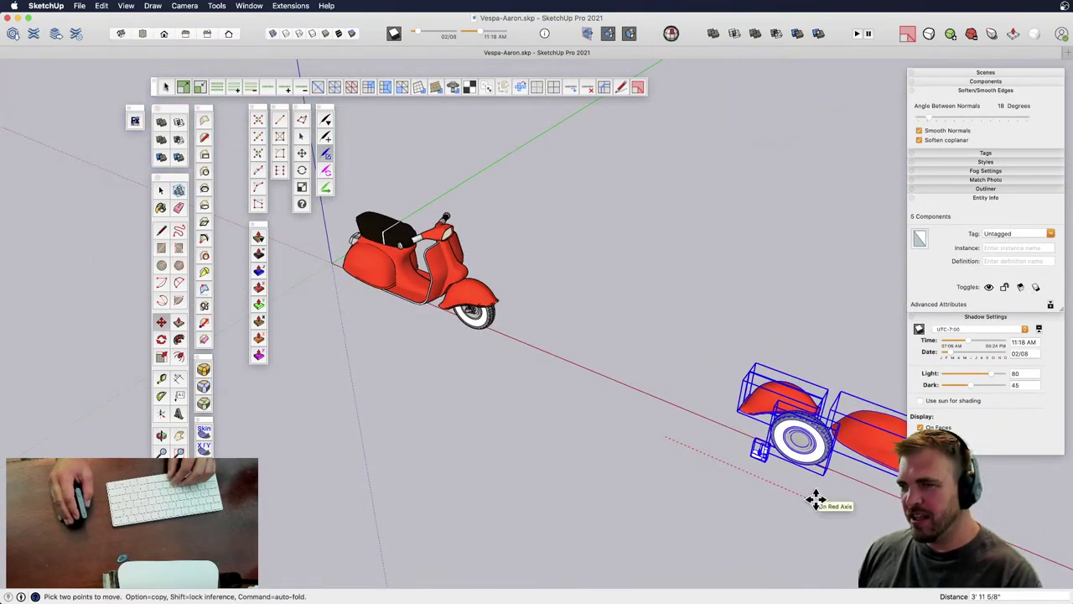
{"action": "left_click", "coordinate": [851, 513]}
- Select all parts of the assembled scooter and combine them into a single group
{"action": "key", "text": "space"}
{"action": "left_click_drag", "start_coordinate": [517, 336], "coordinate": [322, 241]}
{"action": "middle_click_drag", "start_coordinate": [470, 474], "coordinate": [590, 450]}
{"action": "key", "text": "m"}
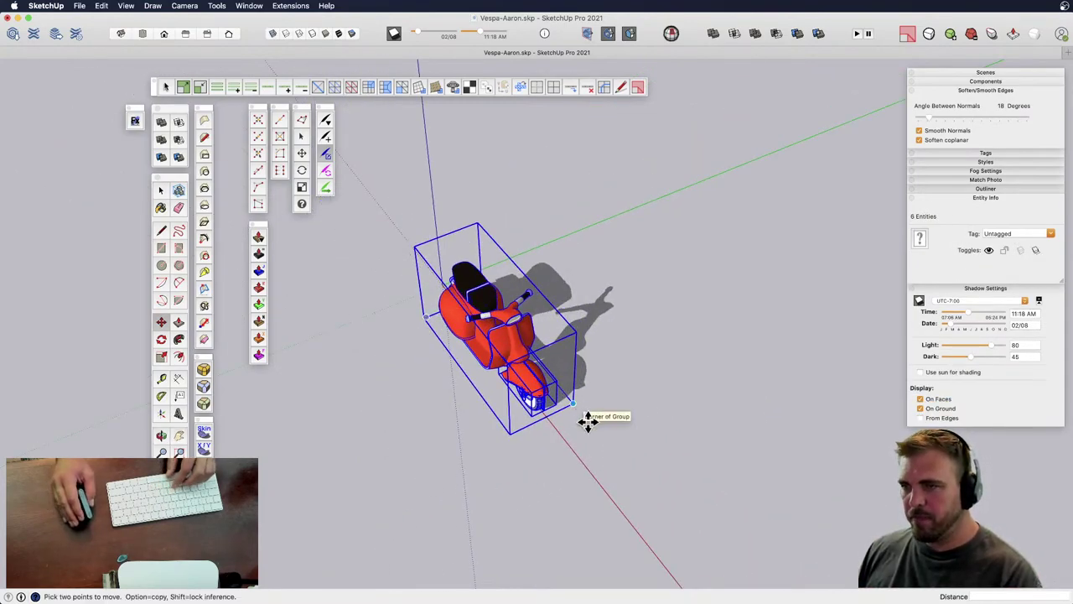
{"action": "key", "text": "g"}
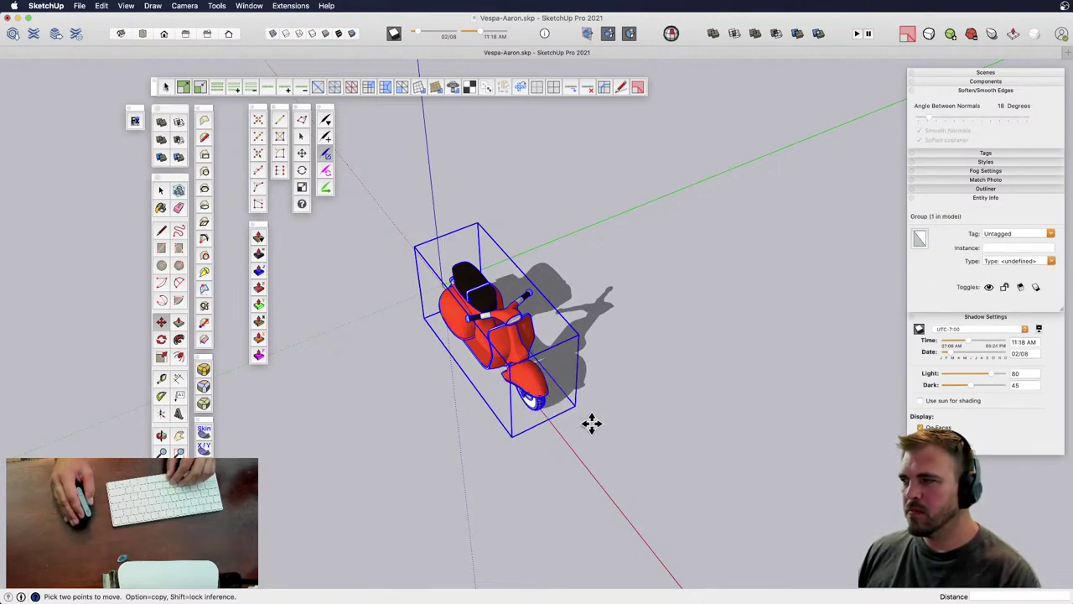
- Turn off the shadows and place a copy of the scooter group beside the original, about 3' 7 13/16" away
{"action": "left_click", "coordinate": [685, 383]}
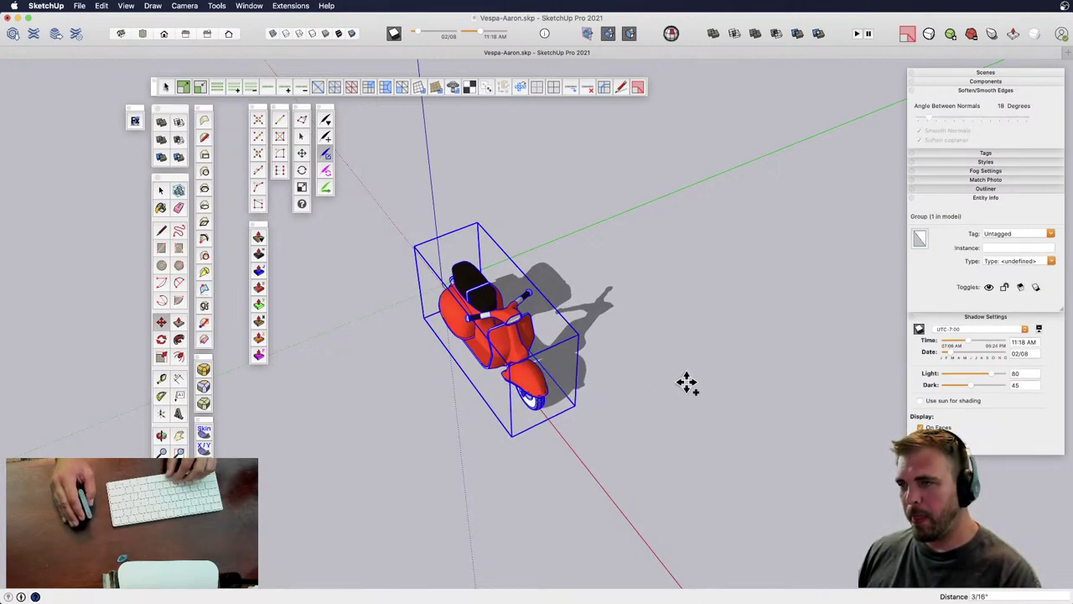
{"action": "key", "text": "shift+s"}
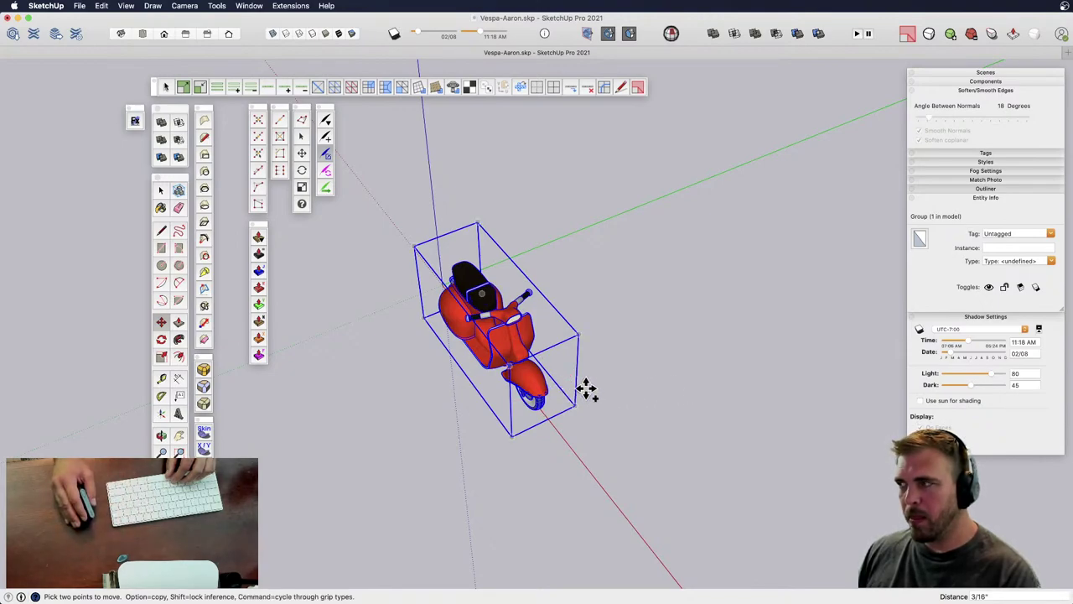
{"action": "left_click", "coordinate": [587, 389]}
{"action": "key", "text": "alt"}
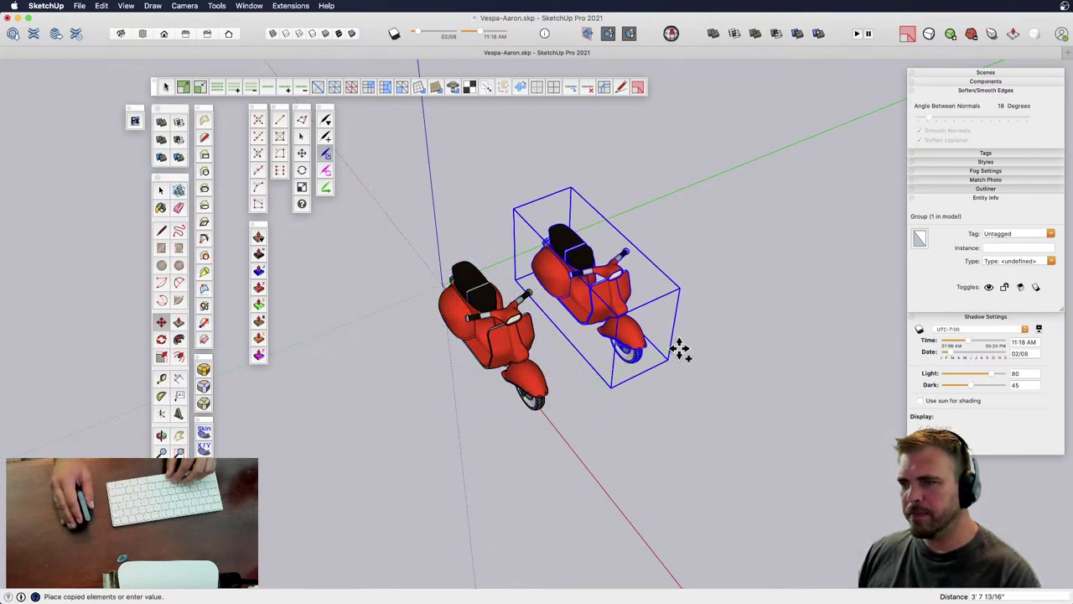
{"action": "left_click", "coordinate": [679, 348]}
{"action": "key", "text": "space"}
- Examine the copied scooter's front fender and overall shape up close and from several angles
{"action": "scroll", "coordinate": [602, 310], "scroll_direction": "up", "scroll_amount": 5}
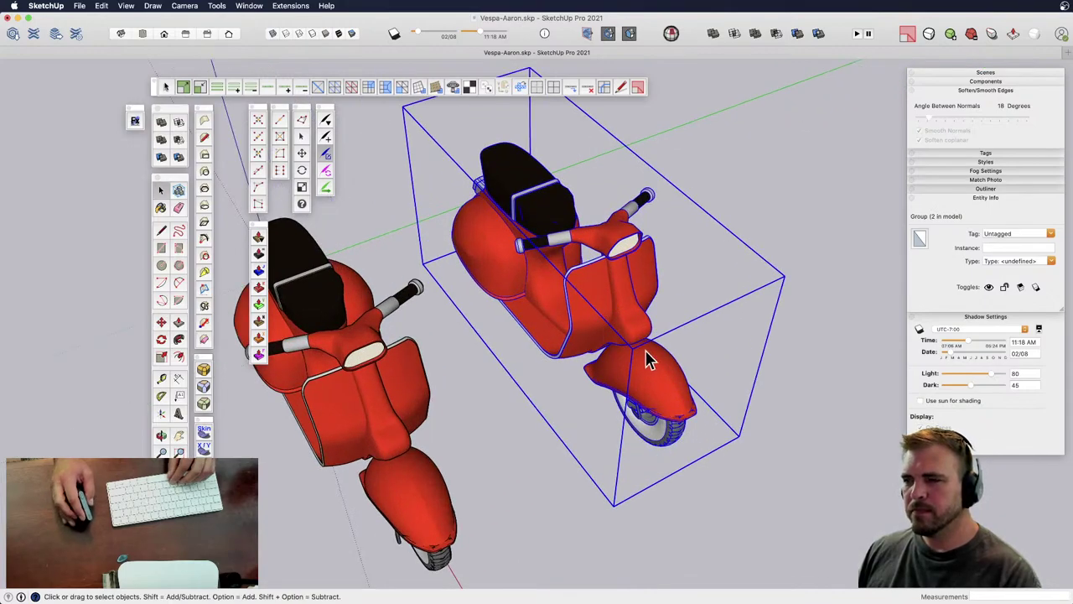
{"action": "scroll", "coordinate": [647, 359], "scroll_direction": "up", "scroll_amount": 4}
{"action": "scroll", "coordinate": [744, 515], "scroll_direction": "up", "scroll_amount": 3}
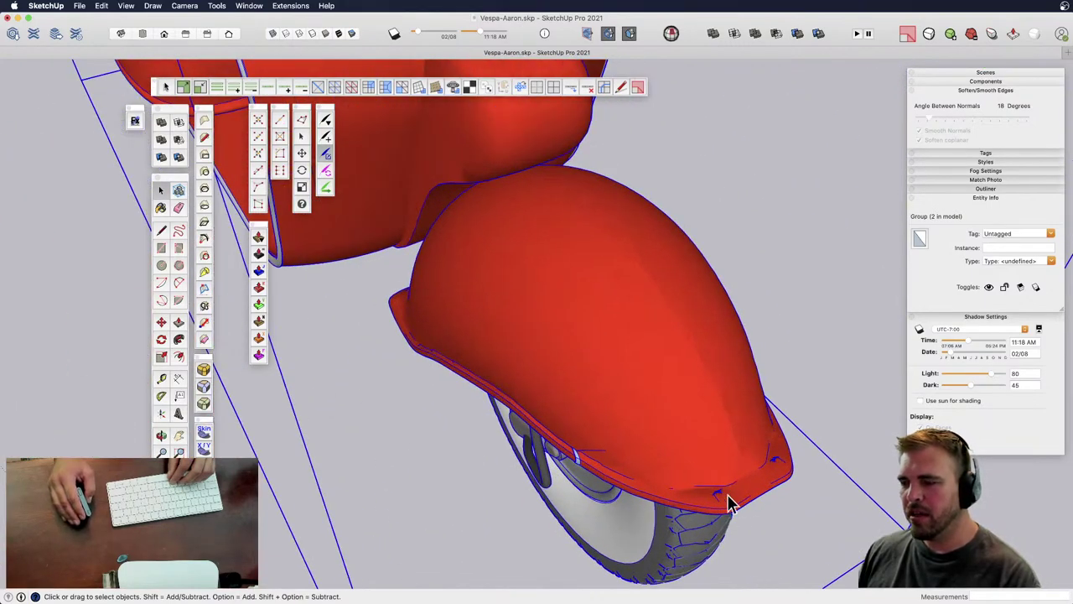
{"action": "scroll", "coordinate": [728, 502], "scroll_direction": "down", "scroll_amount": 4}
{"action": "mouse_move", "coordinate": [723, 483]}
{"action": "middle_mouse_down"}
{"action": "mouse_move", "coordinate": [668, 402]}
{"action": "mouse_move", "coordinate": [587, 376]}
{"action": "mouse_move", "coordinate": [628, 433]}
{"action": "mouse_move", "coordinate": [597, 442]}
{"action": "middle_mouse_up"}
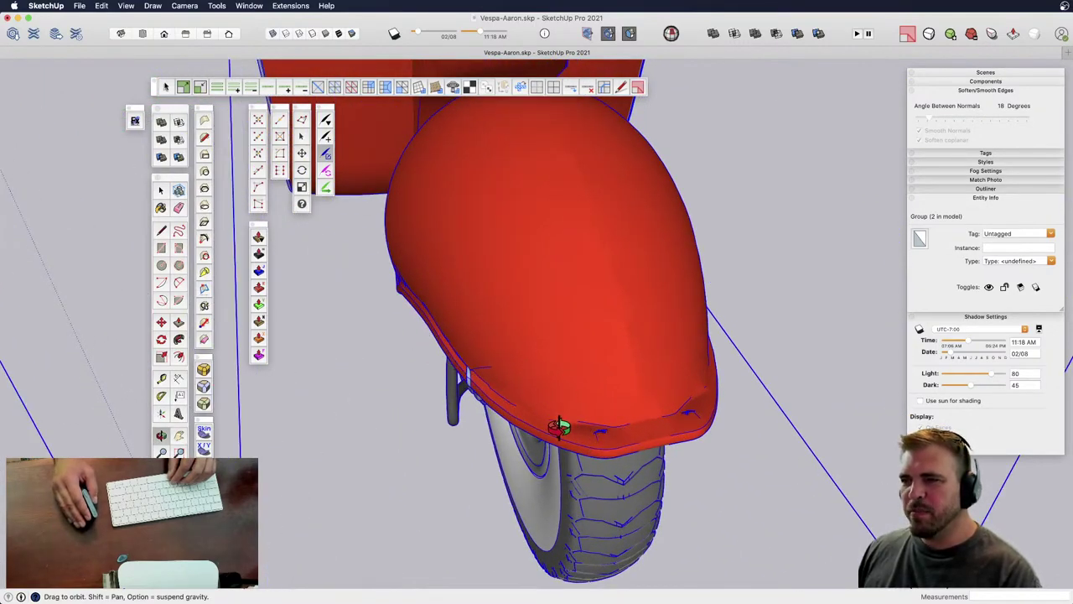
{"action": "scroll", "coordinate": [600, 468], "scroll_direction": "down", "scroll_amount": 8}
{"action": "middle_click_drag", "start_coordinate": [600, 468], "coordinate": [607, 404]}
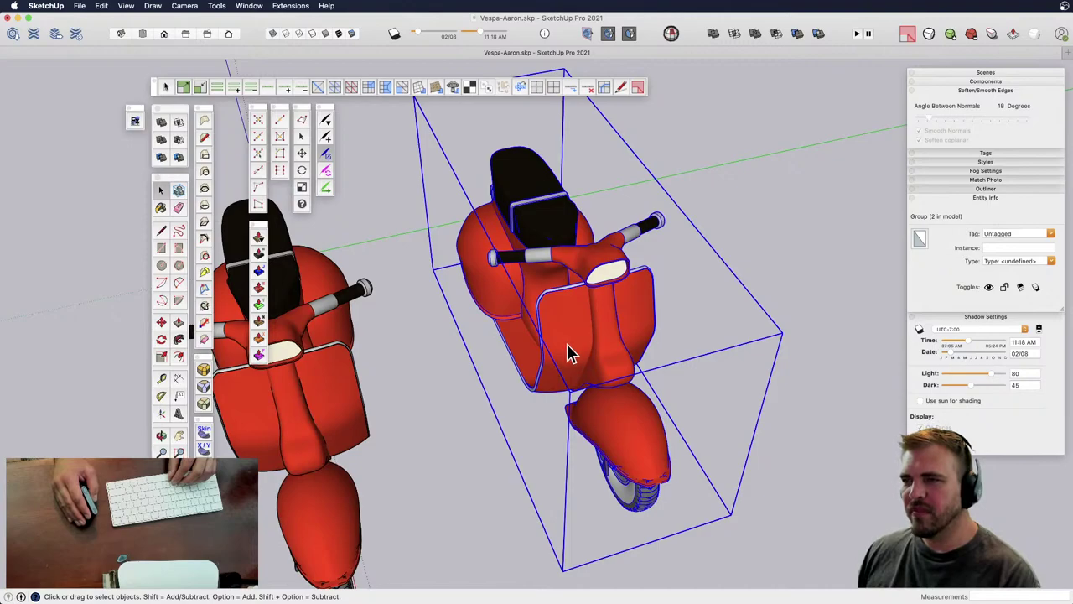
{"action": "double_click", "coordinate": [527, 323]}
{"action": "middle_click_drag", "start_coordinate": [527, 323], "coordinate": [627, 196]}
{"action": "left_click", "coordinate": [651, 154]}
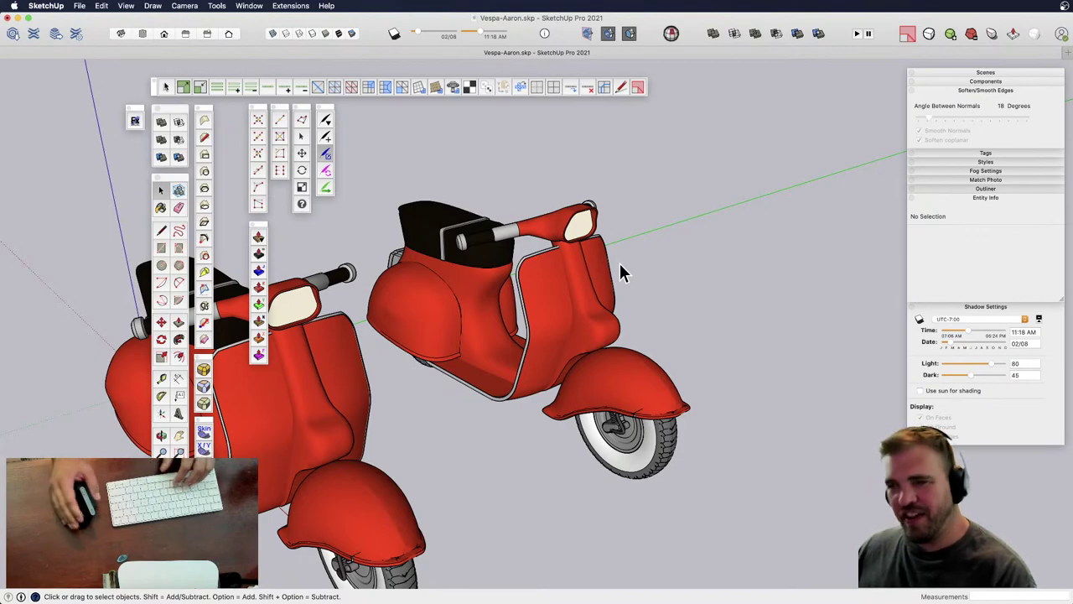
{"action": "scroll", "coordinate": [664, 298], "scroll_direction": "down", "scroll_amount": 5}
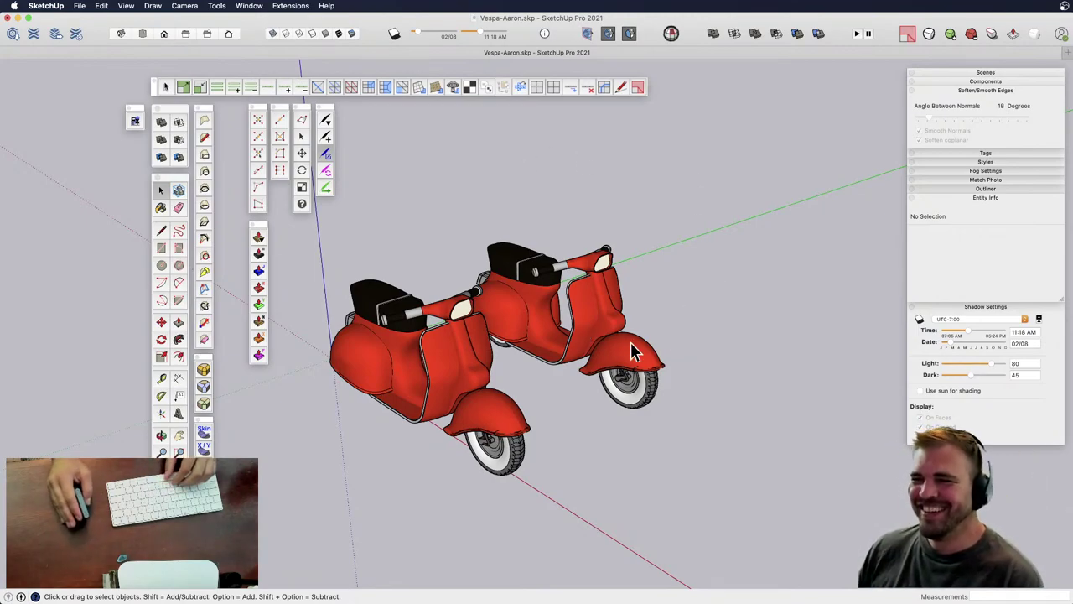
- Rotate the copied scooter about 15 degrees around its vertical axis
{"action": "left_click", "coordinate": [592, 361]}
{"action": "mouse_move", "coordinate": [592, 360]}
{"action": "middle_mouse_down"}
{"action": "mouse_move", "coordinate": [510, 419]}
{"action": "mouse_move", "coordinate": [555, 372]}
{"action": "mouse_move", "coordinate": [642, 433]}
{"action": "middle_mouse_up"}
{"action": "scroll", "coordinate": [555, 372], "scroll_direction": "up", "scroll_amount": 3}
{"action": "mouse_move", "coordinate": [597, 339]}
{"action": "middle_mouse_down"}
{"action": "mouse_move", "coordinate": [595, 445]}
{"action": "mouse_move", "coordinate": [592, 422]}
{"action": "middle_mouse_up"}
{"action": "scroll", "coordinate": [592, 422], "scroll_direction": "down", "scroll_amount": 3}
{"action": "key", "text": "m"}
{"action": "left_click", "coordinate": [611, 329]}
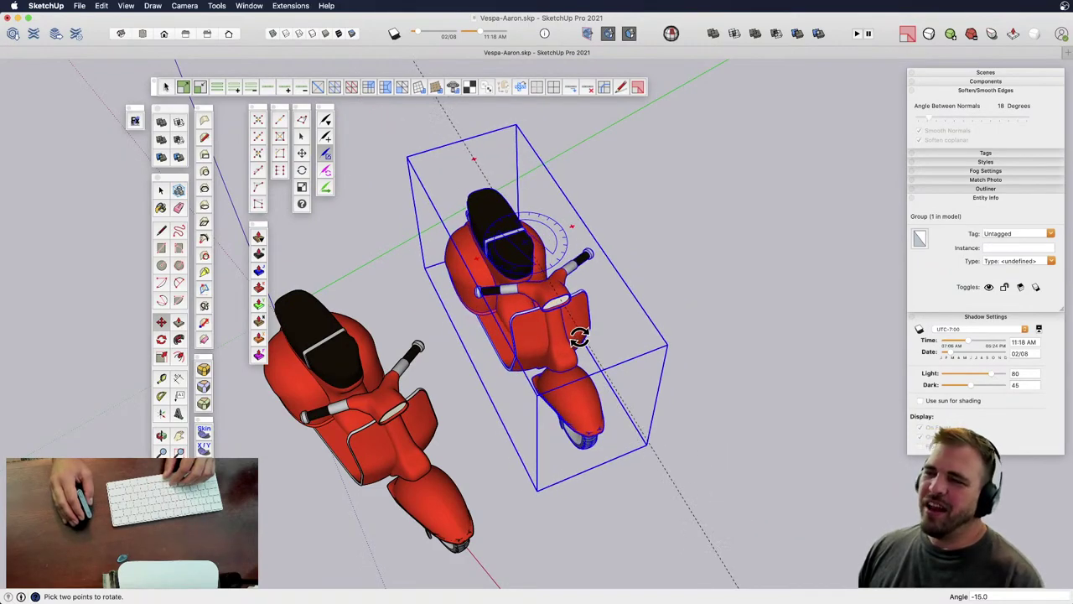
{"action": "left_click", "coordinate": [579, 335]}
{"action": "middle_click_drag", "start_coordinate": [579, 335], "coordinate": [558, 377]}
- Inspect the copied scooter's nested groups down to the rear fender component and leave them again
{"action": "key", "text": "space"}
{"action": "double_click", "coordinate": [558, 377]}
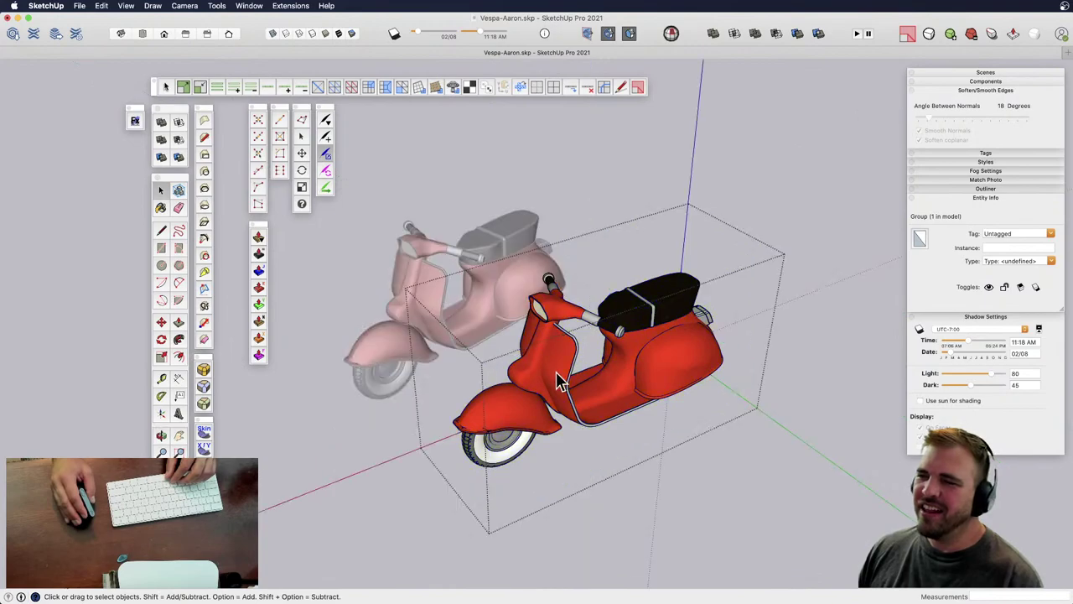
{"action": "left_click", "coordinate": [650, 377]}
{"action": "scroll", "coordinate": [644, 384], "scroll_direction": "up", "scroll_amount": 2}
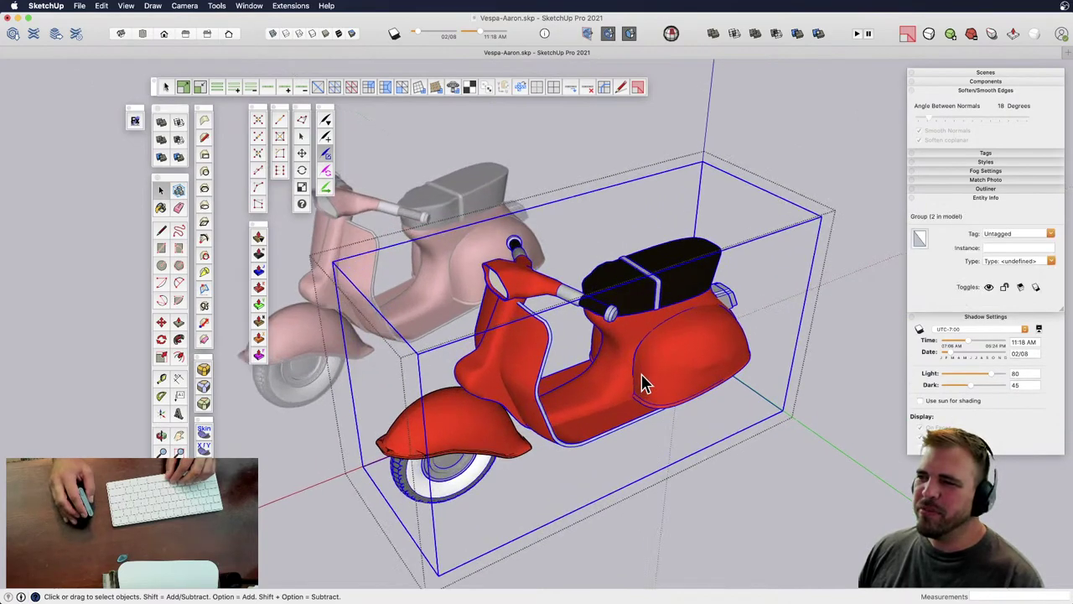
{"action": "scroll", "coordinate": [645, 382], "scroll_direction": "up", "scroll_amount": 2}
{"action": "double_click", "coordinate": [663, 377]}
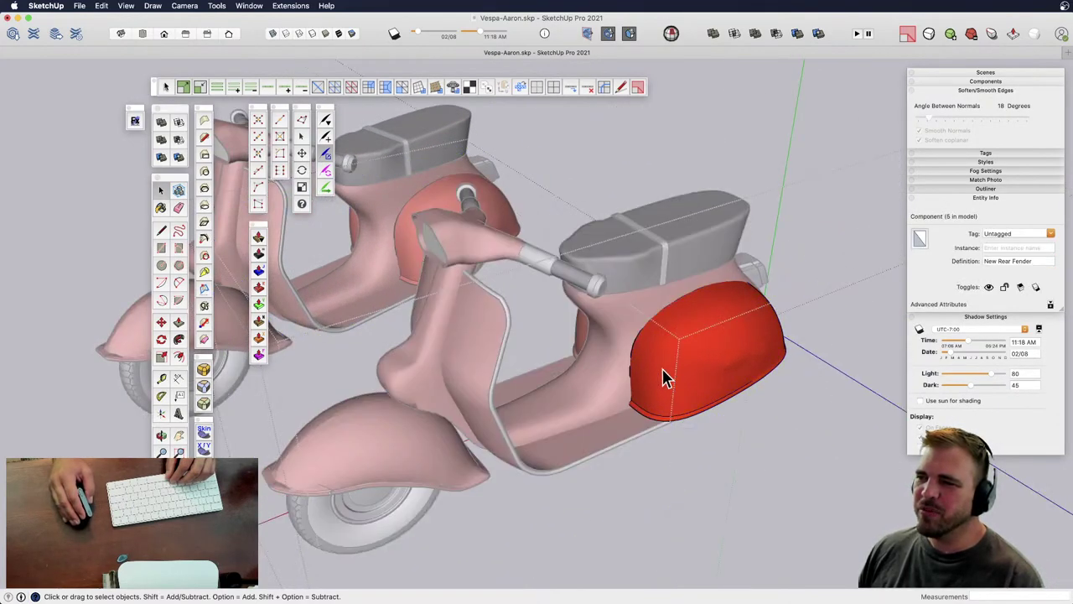
{"action": "left_click", "coordinate": [711, 480]}
{"action": "left_click", "coordinate": [673, 392]}
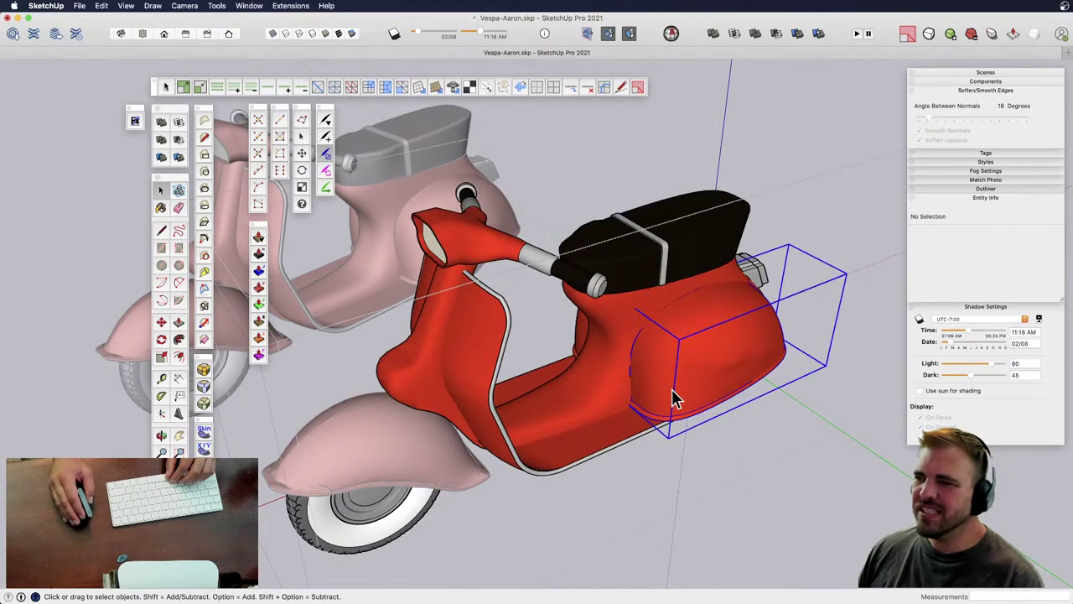
{"action": "scroll", "coordinate": [671, 392], "scroll_direction": "down", "scroll_amount": 2}
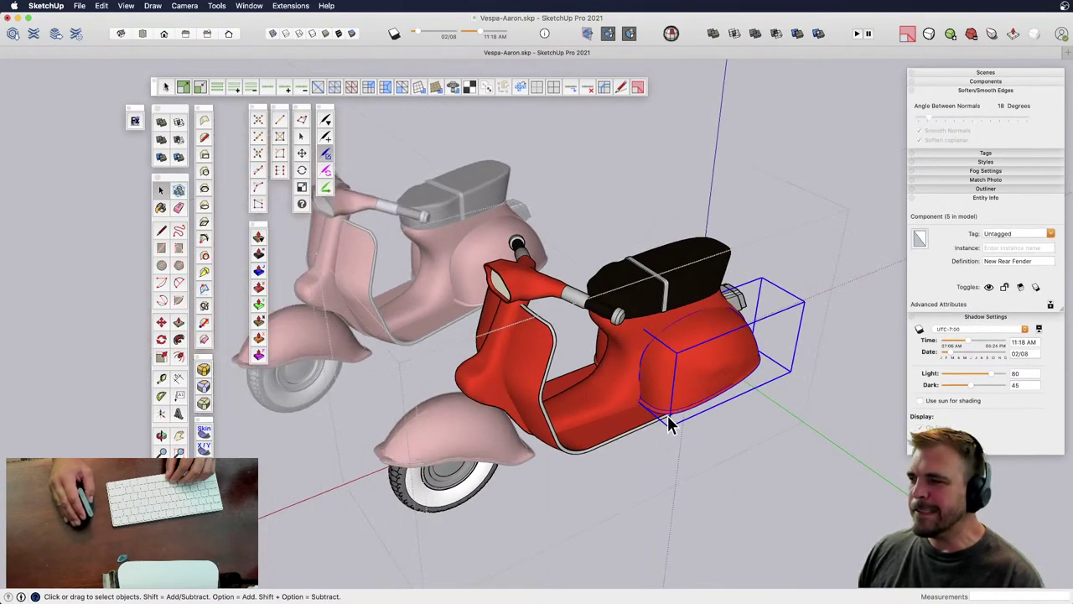
{"action": "left_click", "coordinate": [656, 509]}
{"action": "left_click", "coordinate": [657, 509]}
{"action": "scroll", "coordinate": [635, 497], "scroll_direction": "down", "scroll_amount": 3}
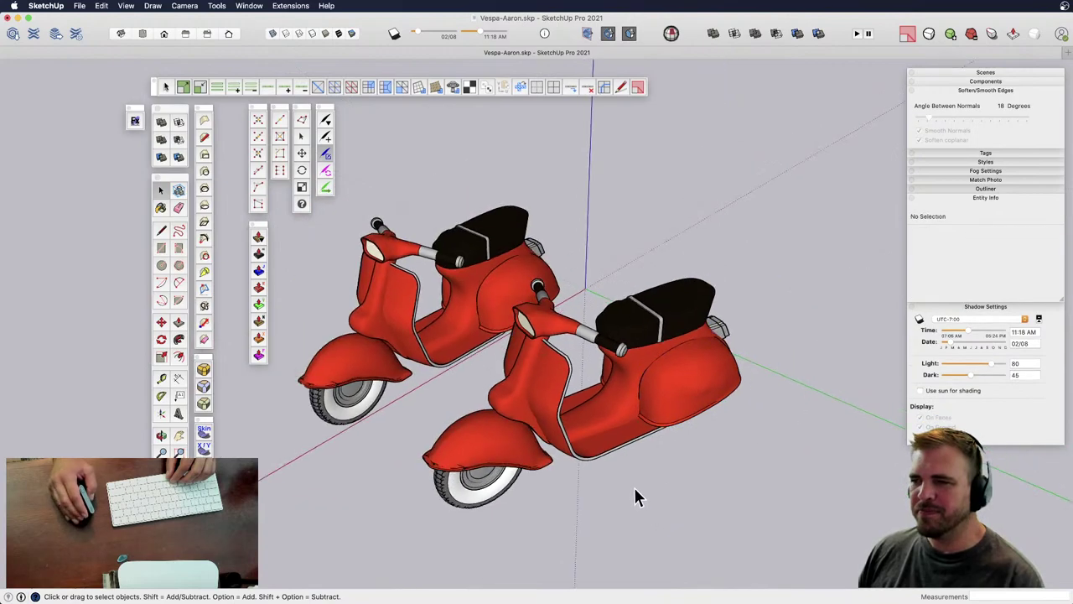
- Rotate the copied scooter further around its vertical axis and tilt it sideways into a lean
{"action": "middle_click_drag", "start_coordinate": [567, 427], "coordinate": [679, 442]}
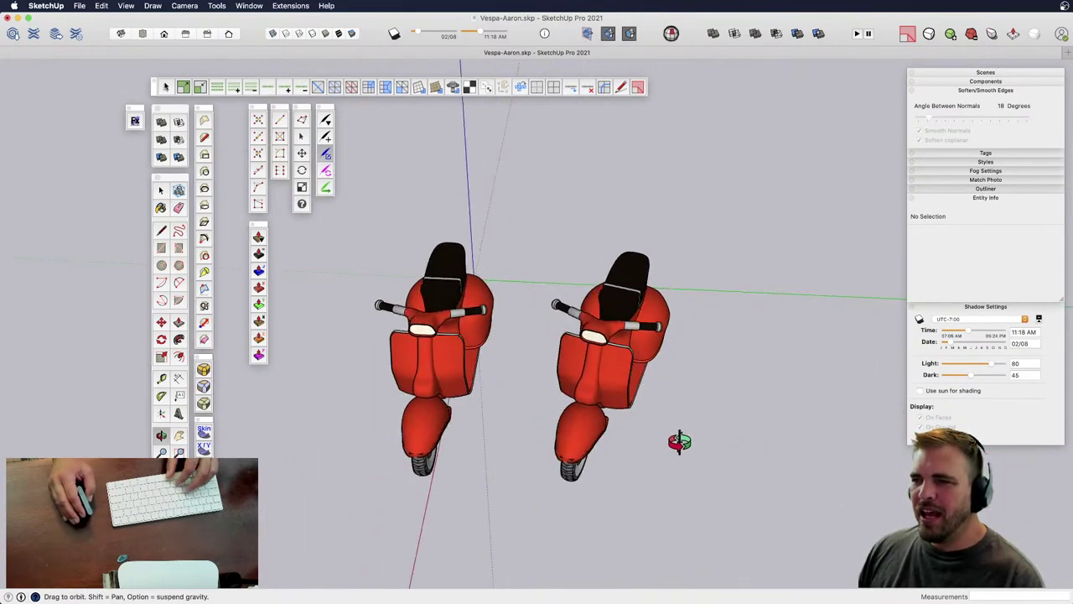
{"action": "key", "text": "space"}
{"action": "left_click", "coordinate": [601, 431]}
{"action": "key", "text": "m"}
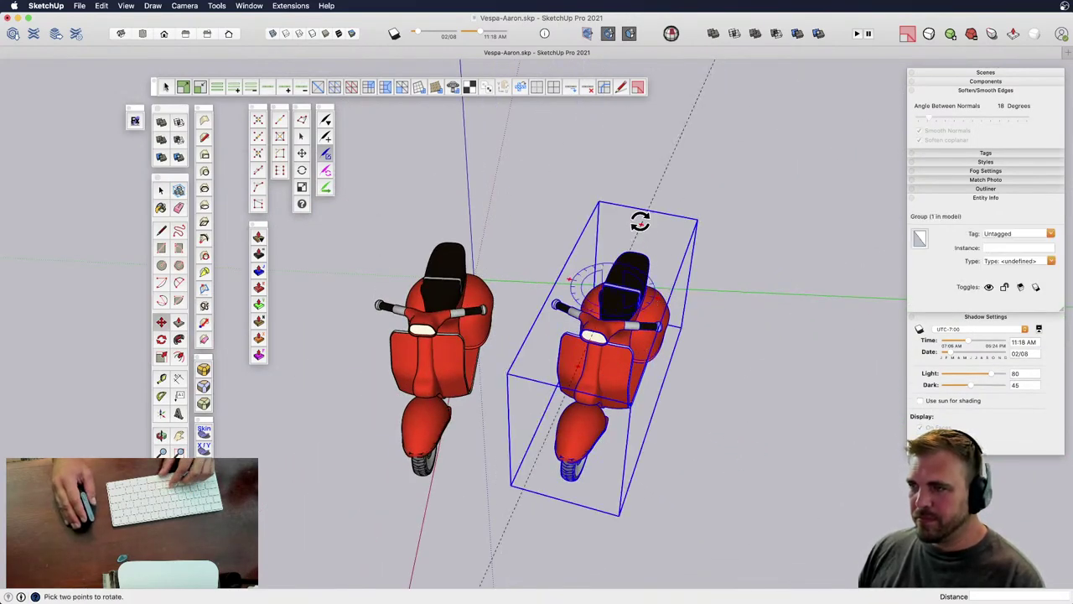
{"action": "left_click", "coordinate": [640, 221]}
{"action": "left_click", "coordinate": [666, 232]}
{"action": "middle_click_drag", "start_coordinate": [642, 285], "coordinate": [743, 292], "text": "shift"}
{"action": "mouse_move", "coordinate": [665, 359]}
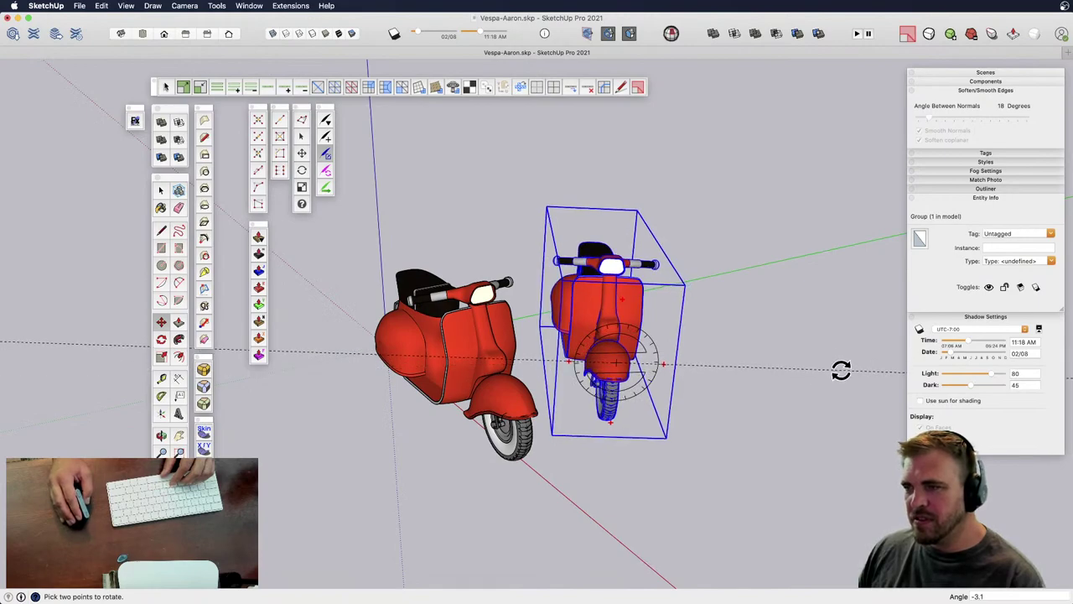
- Lean the original scooter group sideways by about 9 degrees
{"action": "key", "text": "space"}
{"action": "left_click", "coordinate": [475, 362]}
{"action": "middle_click_drag", "start_coordinate": [475, 362], "coordinate": [461, 304]}
{"action": "scroll", "coordinate": [462, 303], "scroll_direction": "up", "scroll_amount": 3}
{"action": "key", "text": "m"}
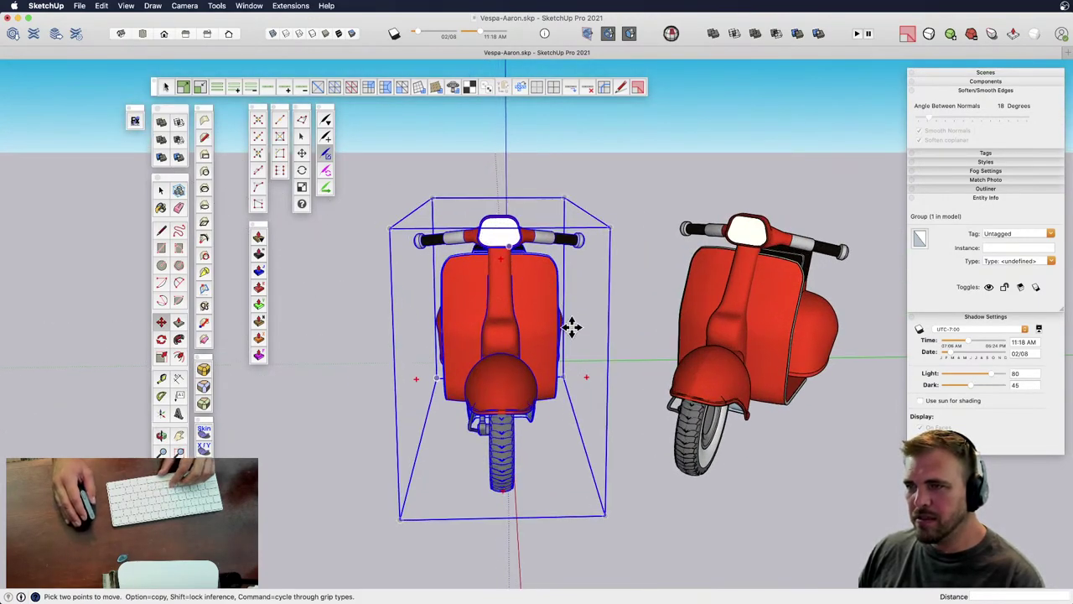
{"action": "left_click", "coordinate": [588, 378]}
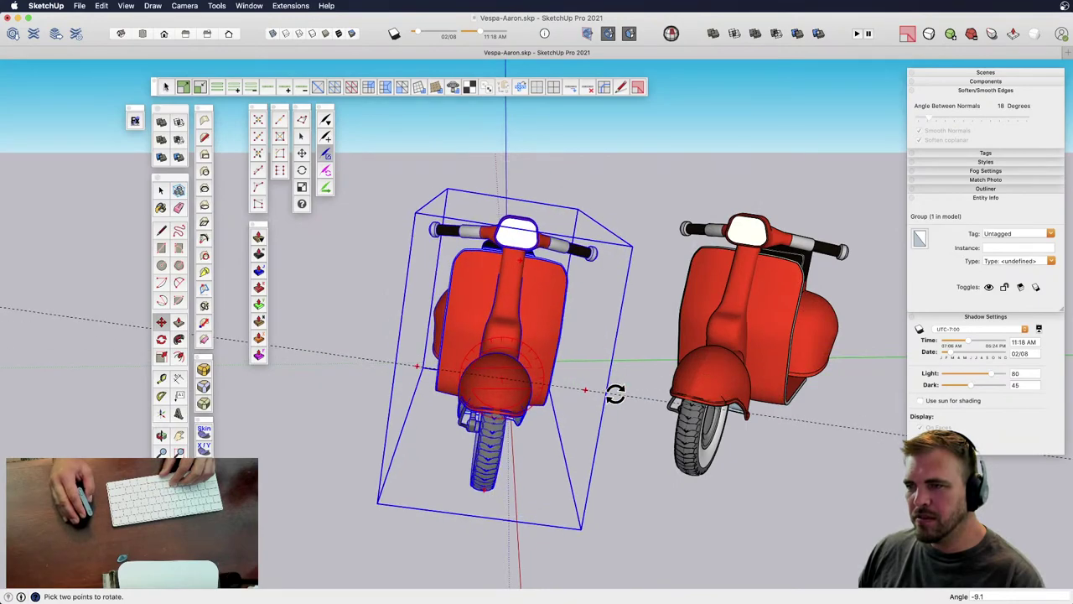
- Compose a low, close perspective view of both scooters' front ends and clear the selection
{"action": "scroll", "coordinate": [592, 391], "scroll_direction": "down", "scroll_amount": 3}
{"action": "middle_click_drag", "start_coordinate": [546, 352], "coordinate": [701, 290]}
{"action": "key", "text": "z"}
{"action": "left_click_drag", "start_coordinate": [704, 285], "coordinate": [733, 177]}
{"action": "middle_click_drag", "start_coordinate": [691, 285], "coordinate": [690, 263], "text": "shift"}
{"action": "left_click_drag", "start_coordinate": [690, 263], "coordinate": [687, 294]}
{"action": "middle_click_drag", "start_coordinate": [687, 294], "coordinate": [634, 305], "text": "shift"}
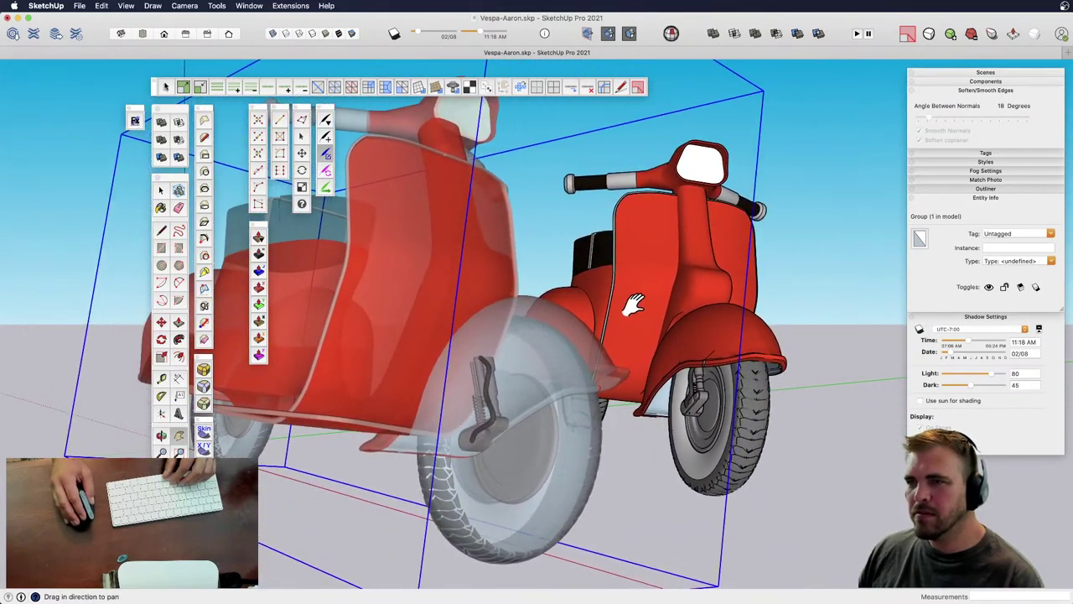
{"action": "key", "text": "space"}
{"action": "left_click", "coordinate": [844, 276]}
{"action": "scroll", "coordinate": [683, 330], "scroll_direction": "down", "scroll_amount": 2}
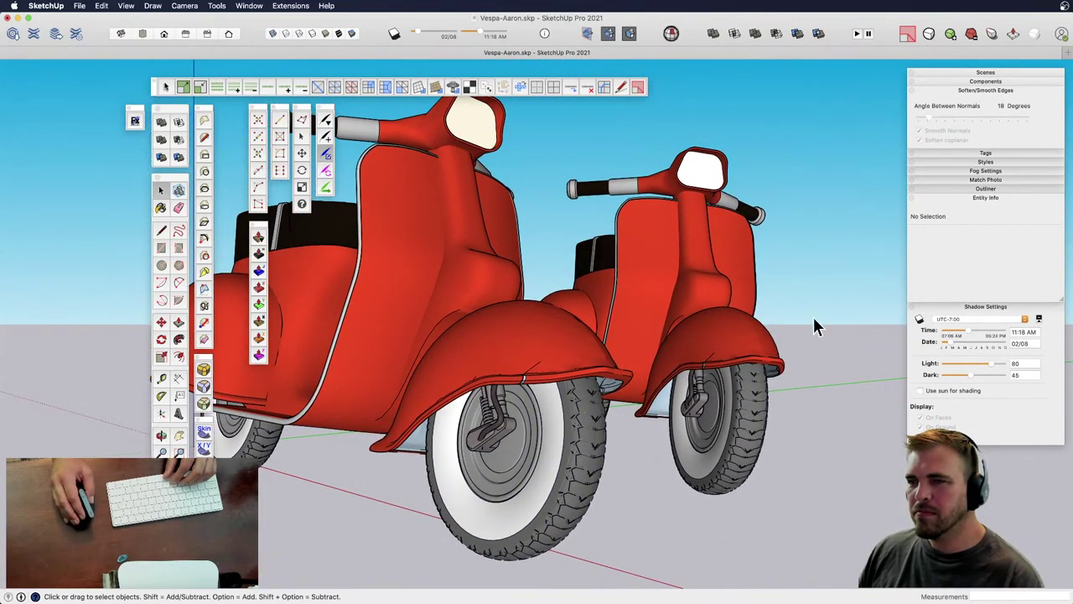
- Render the two-scooter view with the SketchFX preset Mechanical 1 AO and dismiss the rendered overlay
{"action": "left_click", "coordinate": [135, 122]}
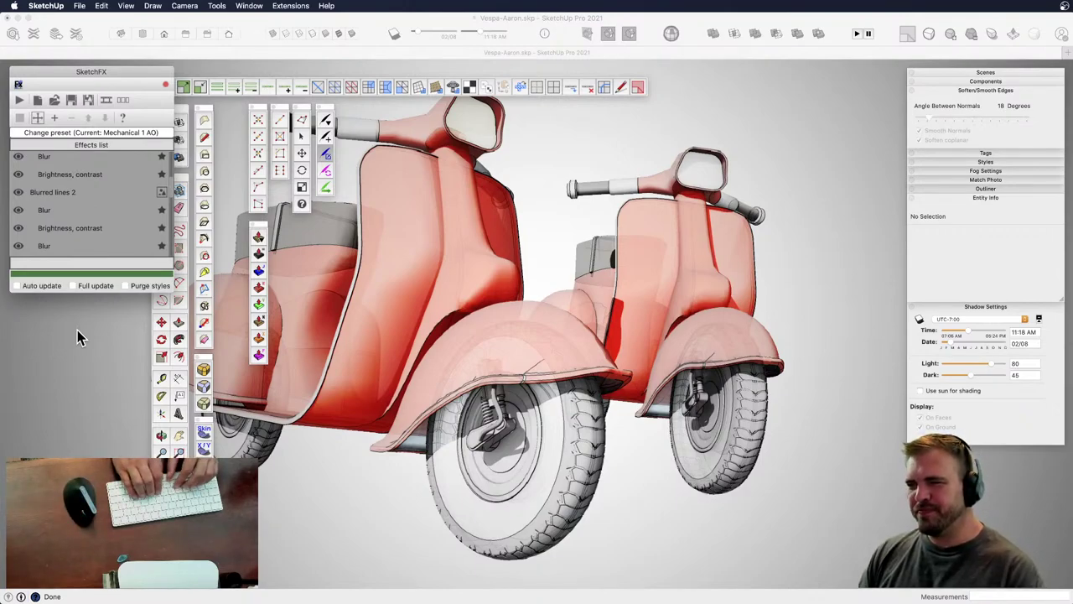
{"action": "left_click", "coordinate": [631, 505]}
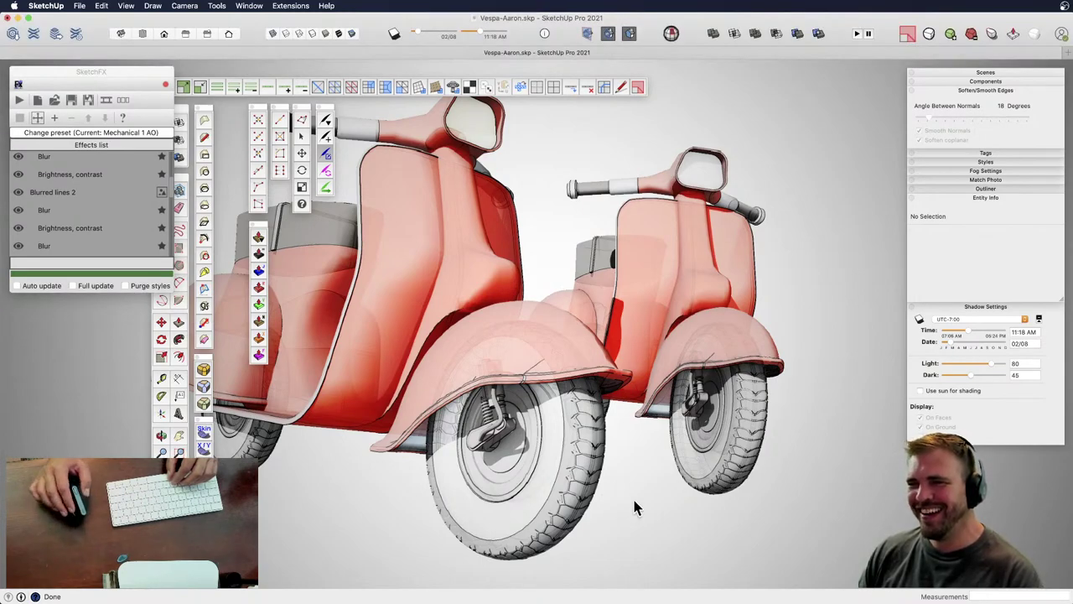
{"action": "key", "text": "h"}
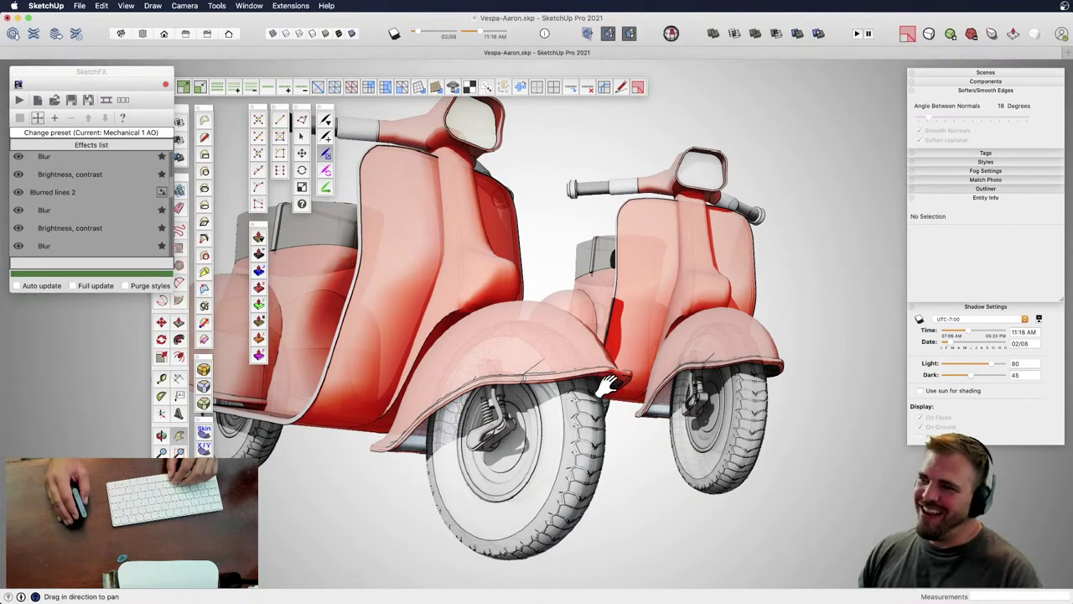
{"action": "key", "text": "space"}
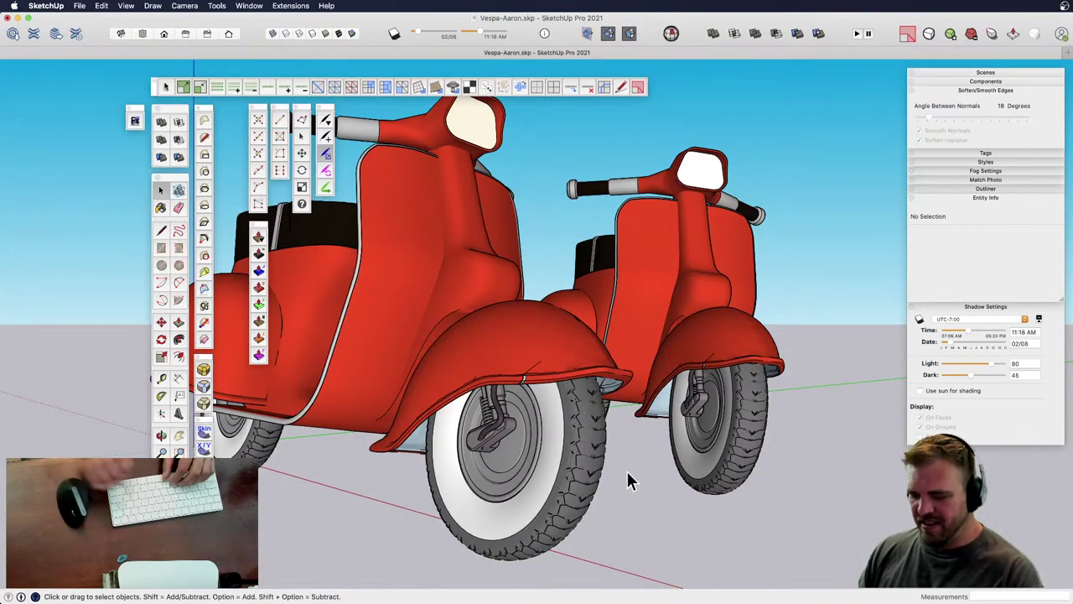
- Turn on shadows and reframe the close, low front view of both scooters
{"action": "key", "text": "shift+s"}
{"action": "scroll", "coordinate": [642, 479], "scroll_direction": "down", "scroll_amount": 2}
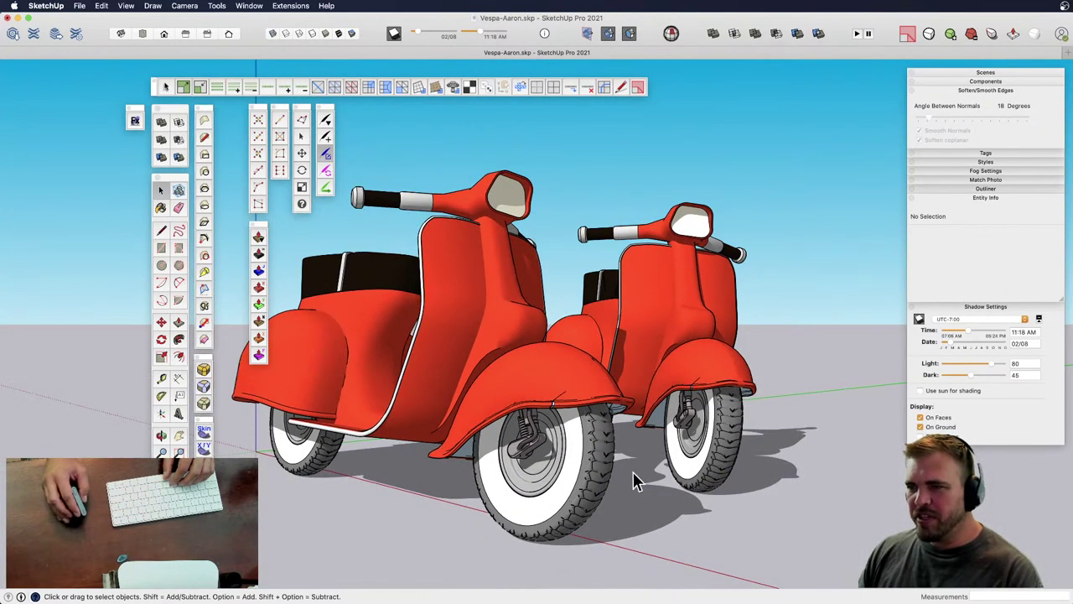
{"action": "scroll", "coordinate": [629, 475], "scroll_direction": "up", "scroll_amount": 3}
{"action": "scroll", "coordinate": [625, 473], "scroll_direction": "down", "scroll_amount": 3}
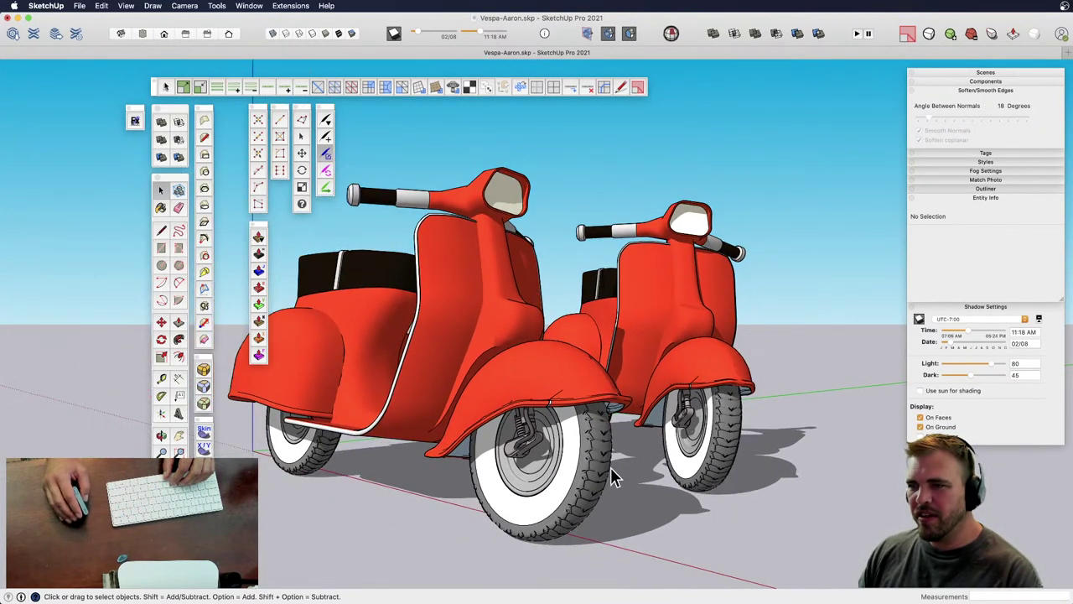
{"action": "scroll", "coordinate": [611, 468], "scroll_direction": "up", "scroll_amount": 1}
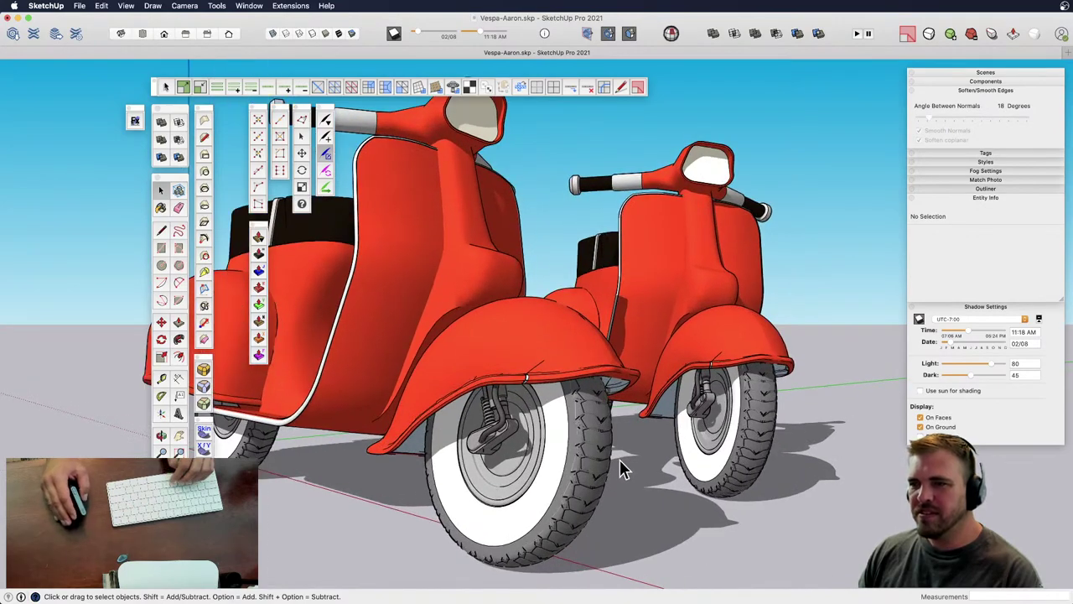
- Render the shadowed two-scooter view with the SketchFX preset Mechanical 1 AO and dismiss the rendered overlay
{"action": "left_click", "coordinate": [135, 122]}
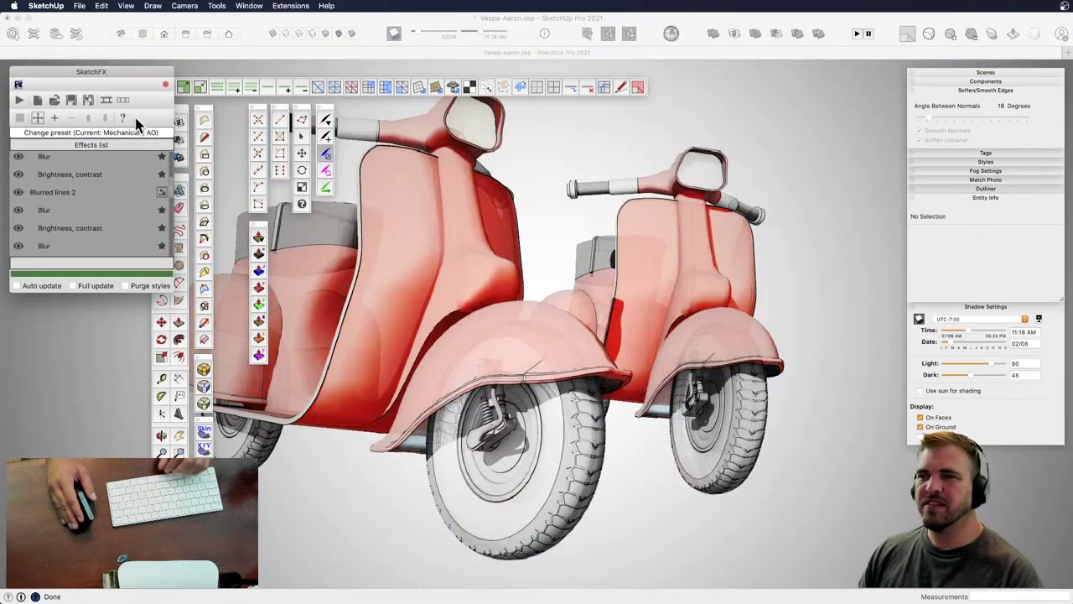
{"action": "left_click", "coordinate": [24, 100]}
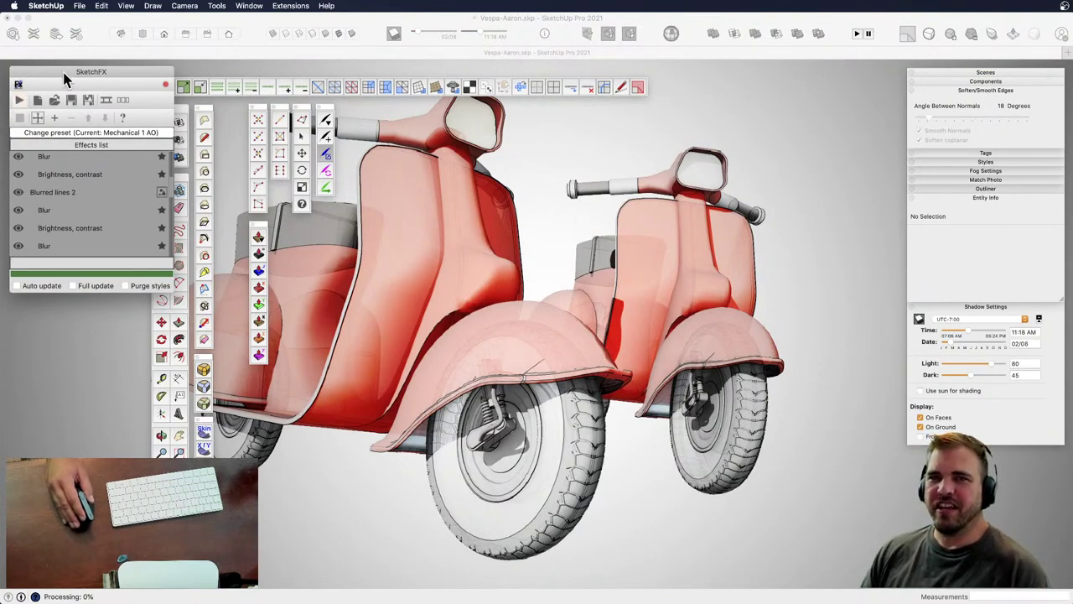
{"action": "left_click_drag", "start_coordinate": [62, 73], "coordinate": [64, 76]}
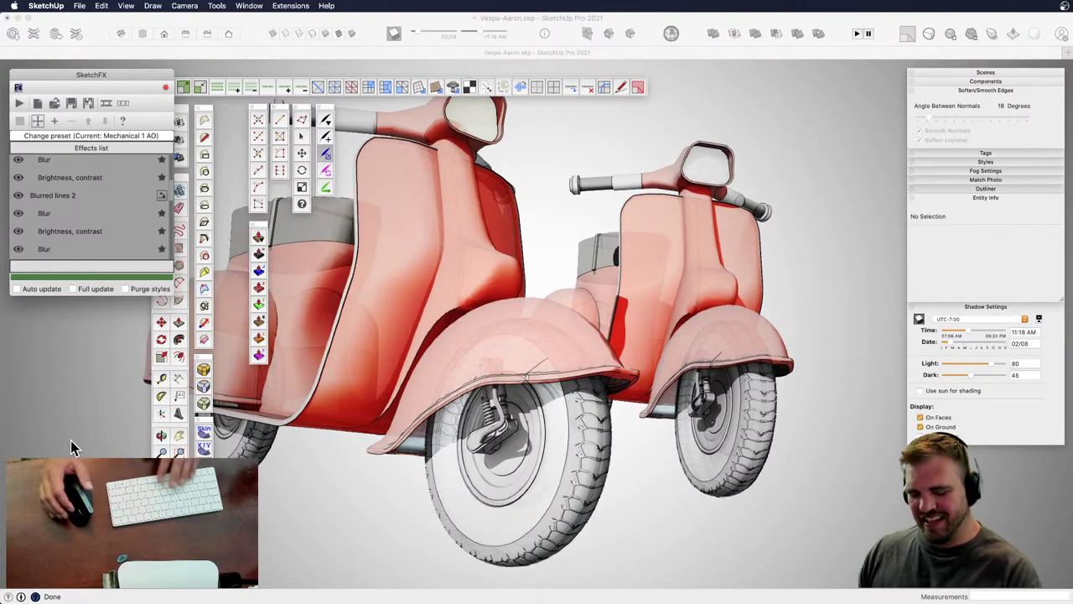
{"action": "key", "text": "Escape"}
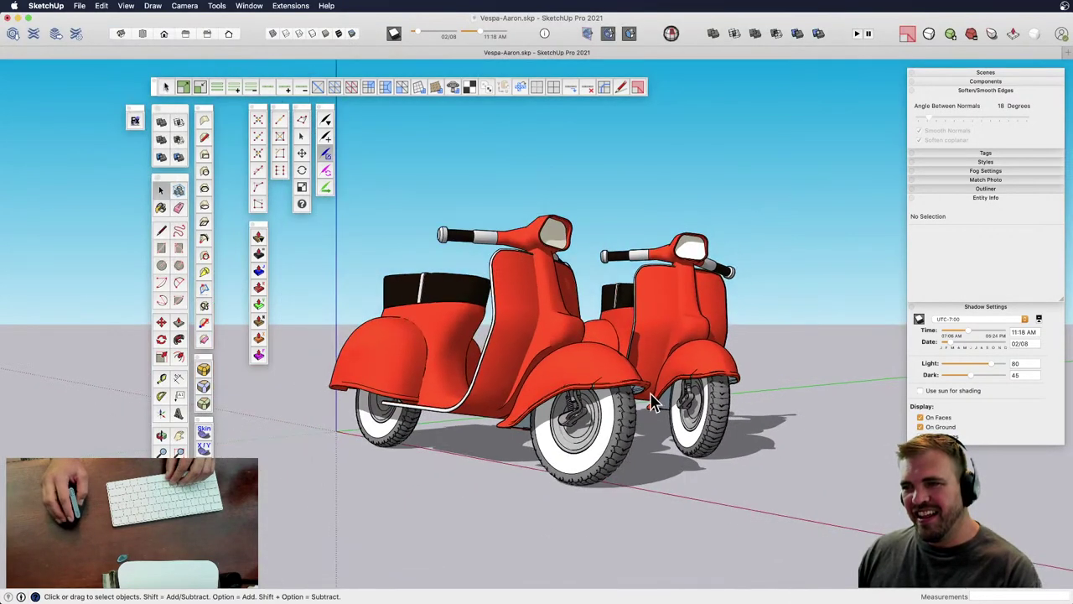
- Draw a large ground circle about 36 feet in radius centred near the two scooters and select its edge
{"action": "middle_click_drag", "start_coordinate": [650, 393], "coordinate": [551, 542]}
{"action": "scroll", "coordinate": [552, 541], "scroll_direction": "down", "scroll_amount": 5}
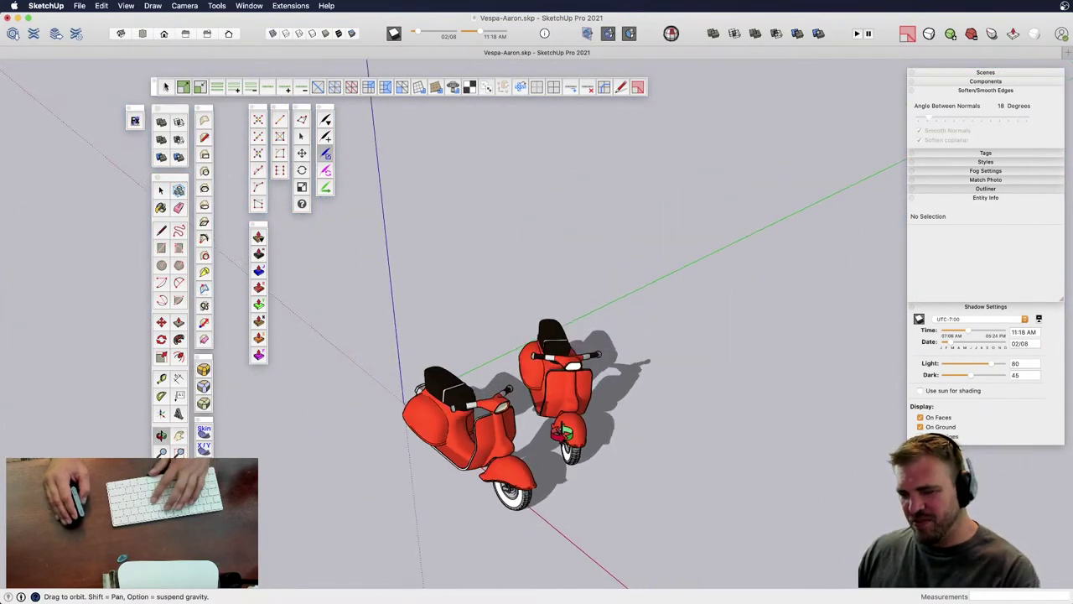
{"action": "key", "text": "c"}
{"action": "left_click", "coordinate": [525, 438]}
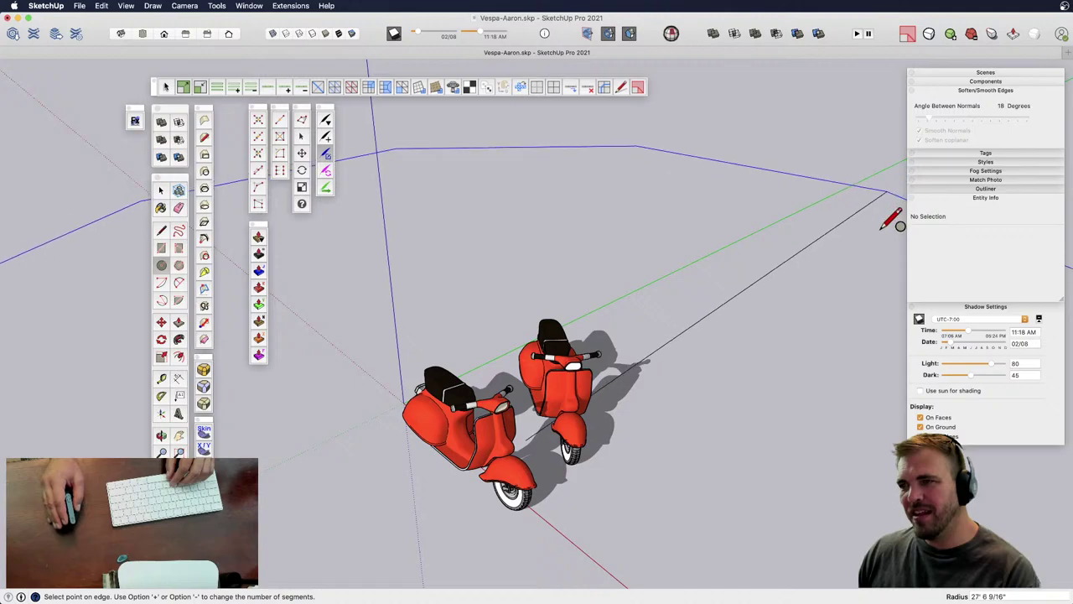
{"action": "scroll", "coordinate": [394, 361], "scroll_direction": "down", "scroll_amount": 3}
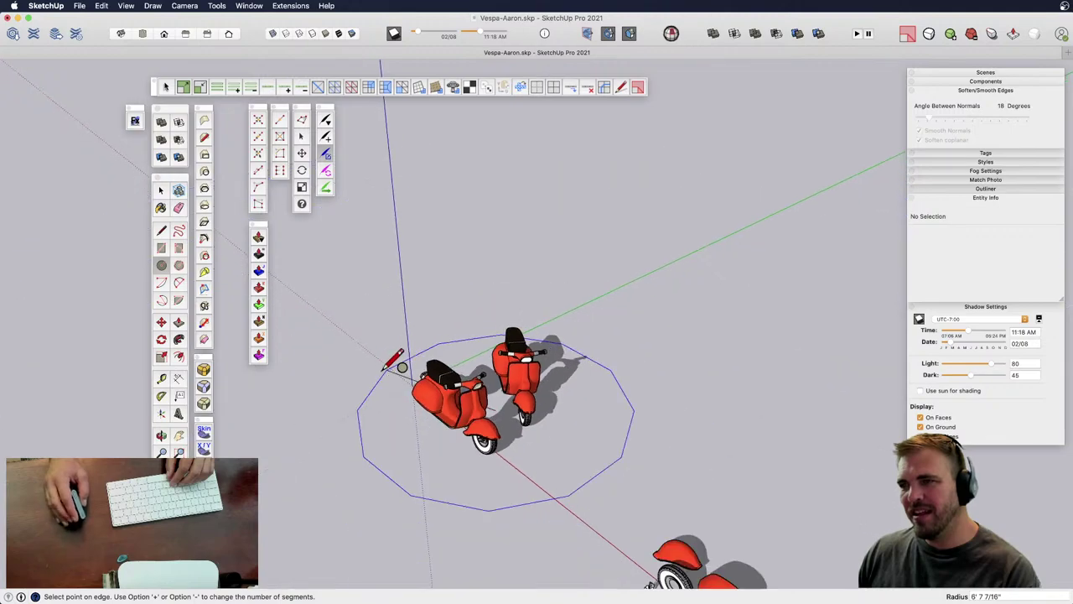
{"action": "key", "text": "space"}
{"action": "left_click", "coordinate": [813, 228]}
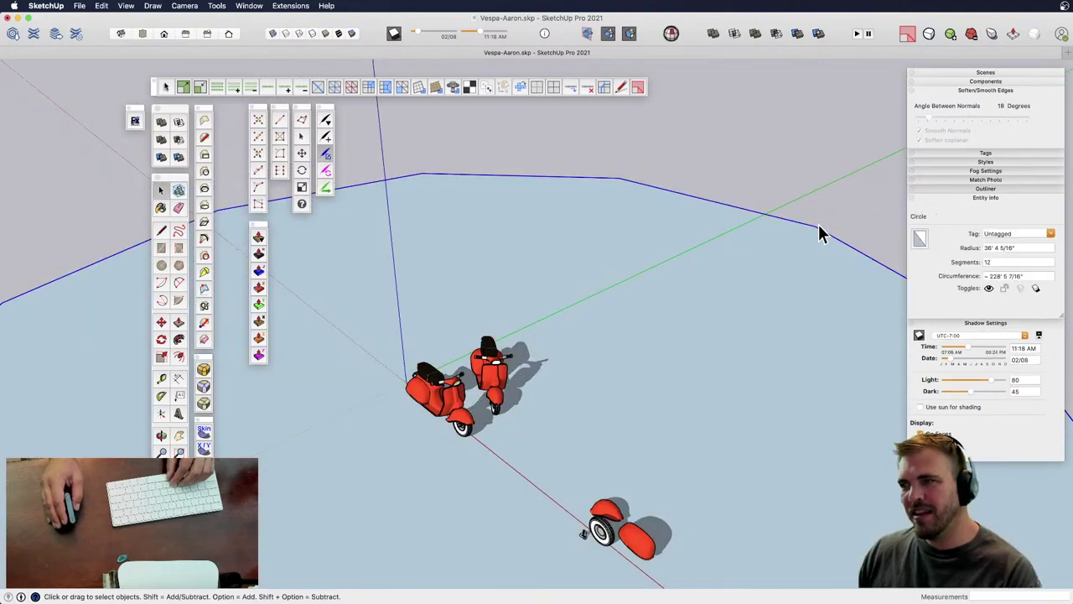
- Set the ground circle's segment count to 60 and dismiss the segment range alert
{"action": "left_click", "coordinate": [802, 225]}
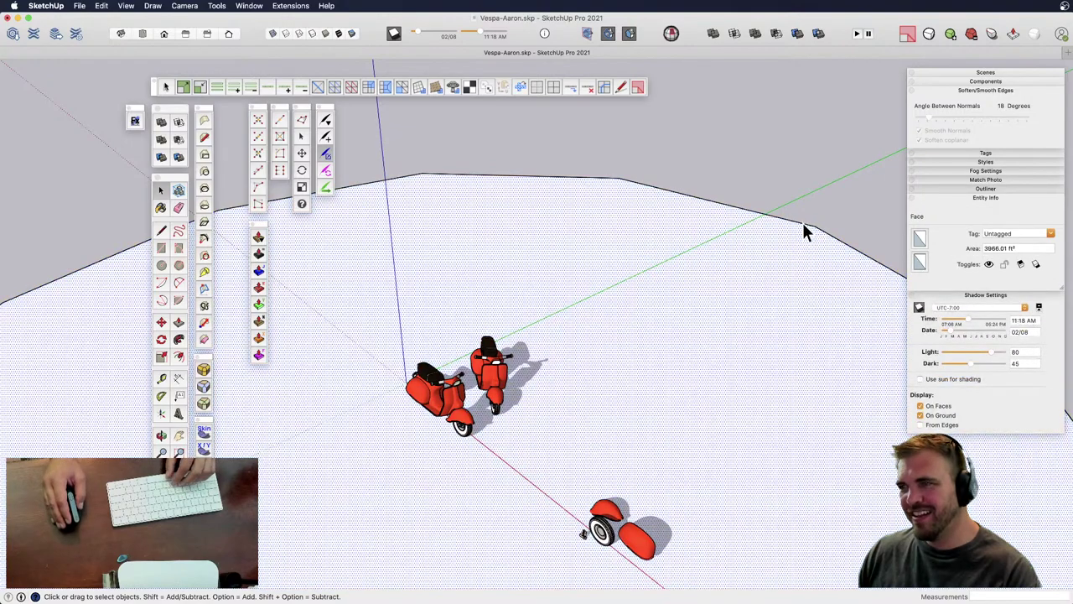
{"action": "left_click", "coordinate": [1006, 262]}
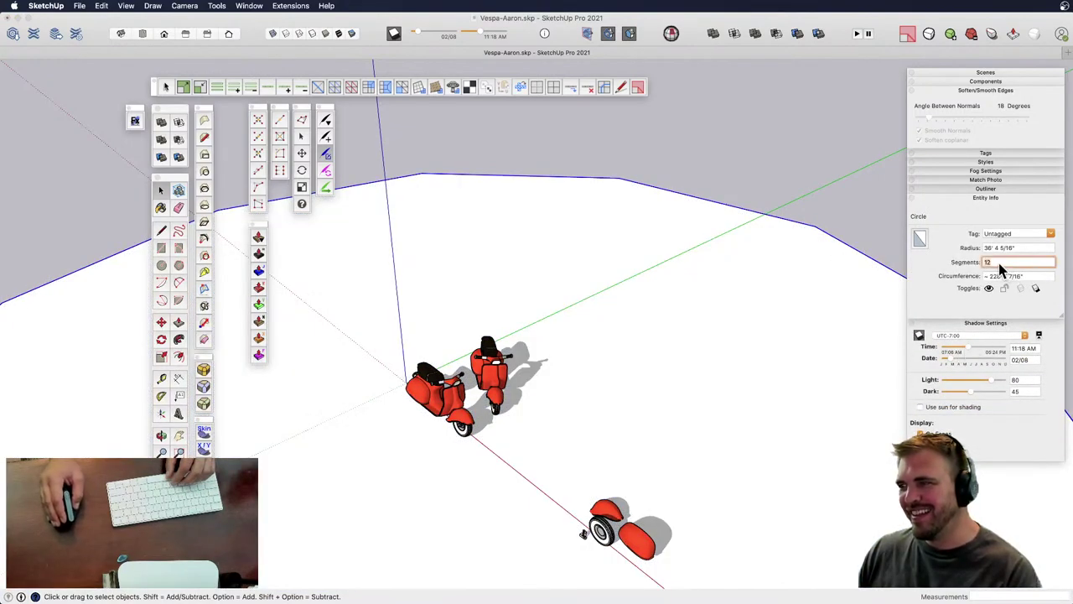
{"action": "type", "text": "96"}
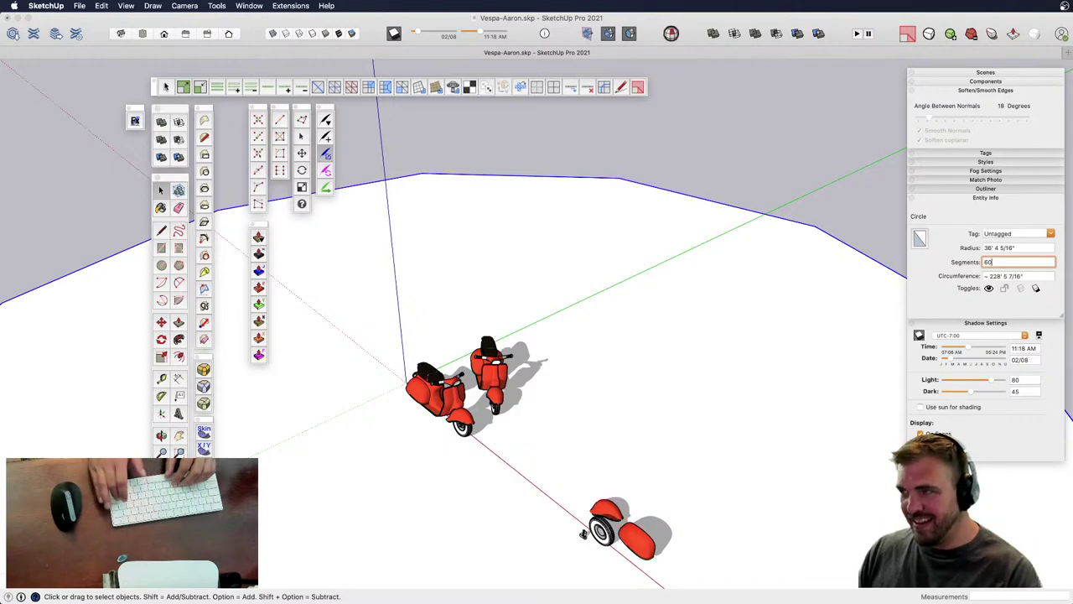
{"action": "key", "text": "Return"}
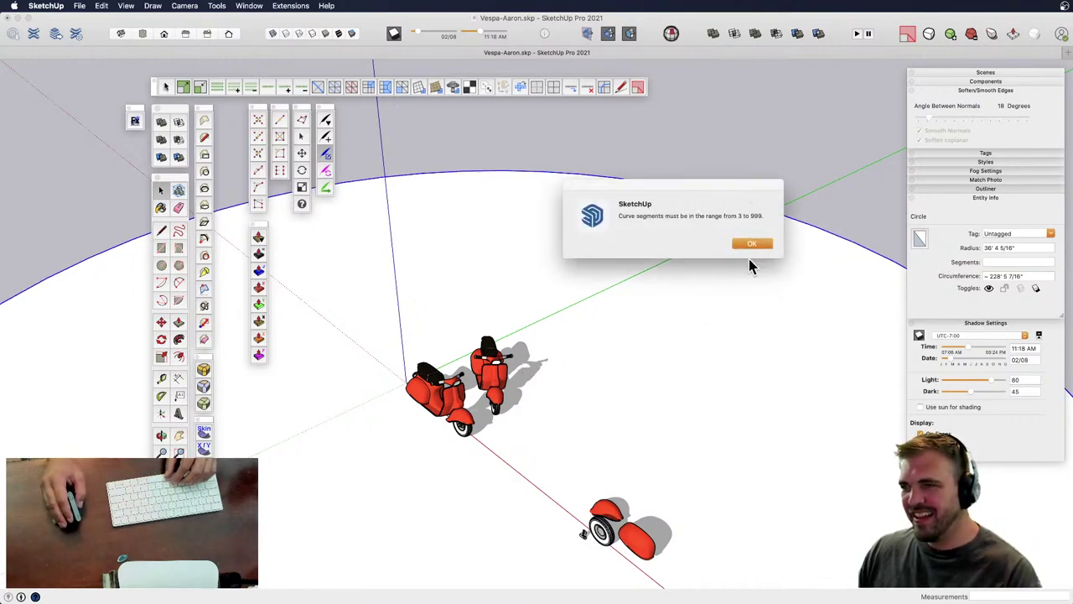
{"action": "left_click", "coordinate": [749, 245]}
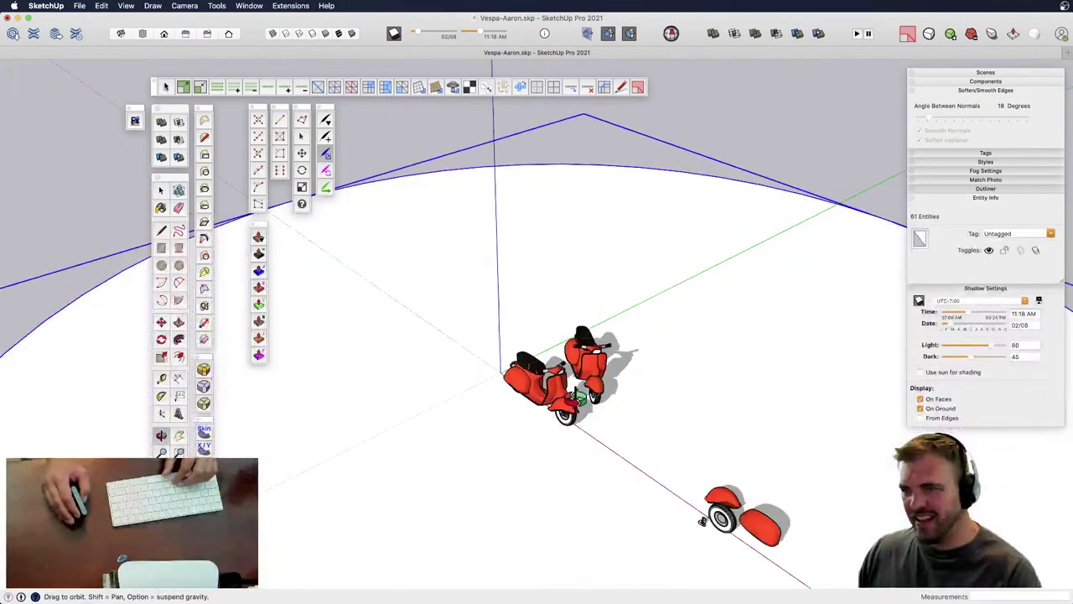
- Group the ground disc and return to the low, close front view of both scooters
{"action": "middle_click_drag", "start_coordinate": [546, 397], "coordinate": [568, 303]}
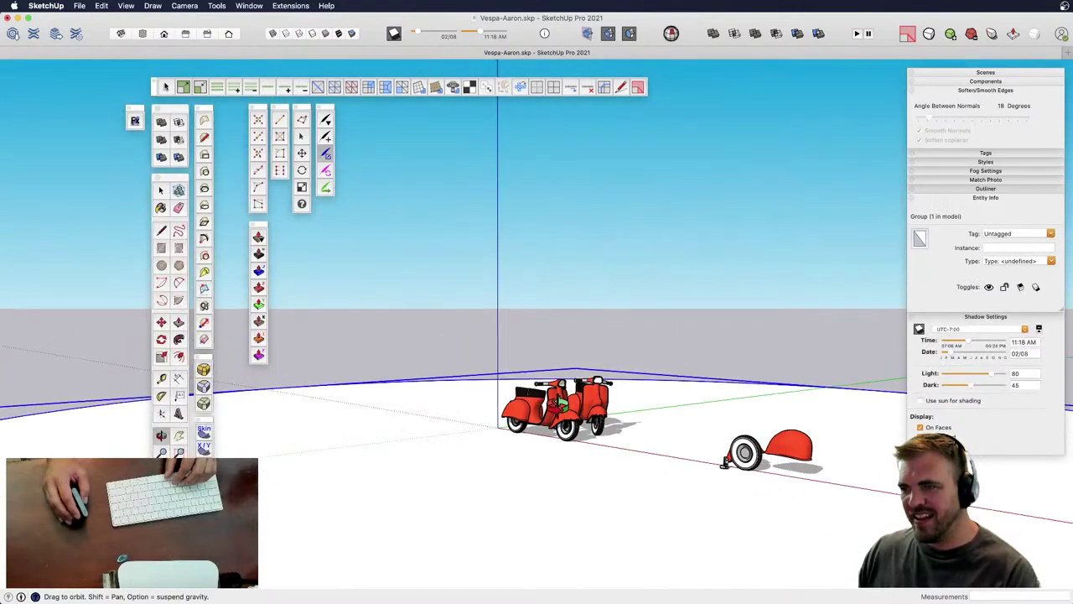
{"action": "scroll", "coordinate": [598, 433], "scroll_direction": "up", "scroll_amount": 6}
{"action": "scroll", "coordinate": [595, 430], "scroll_direction": "up", "scroll_amount": 8}
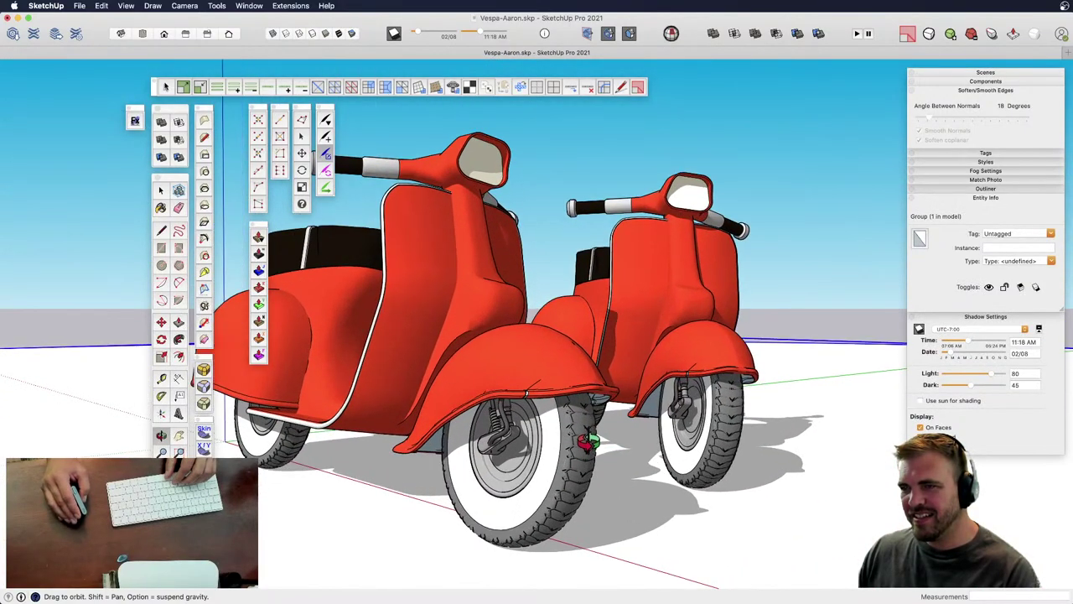
{"action": "middle_click_drag", "start_coordinate": [592, 428], "coordinate": [606, 427], "text": "shift"}
{"action": "key", "text": "z"}
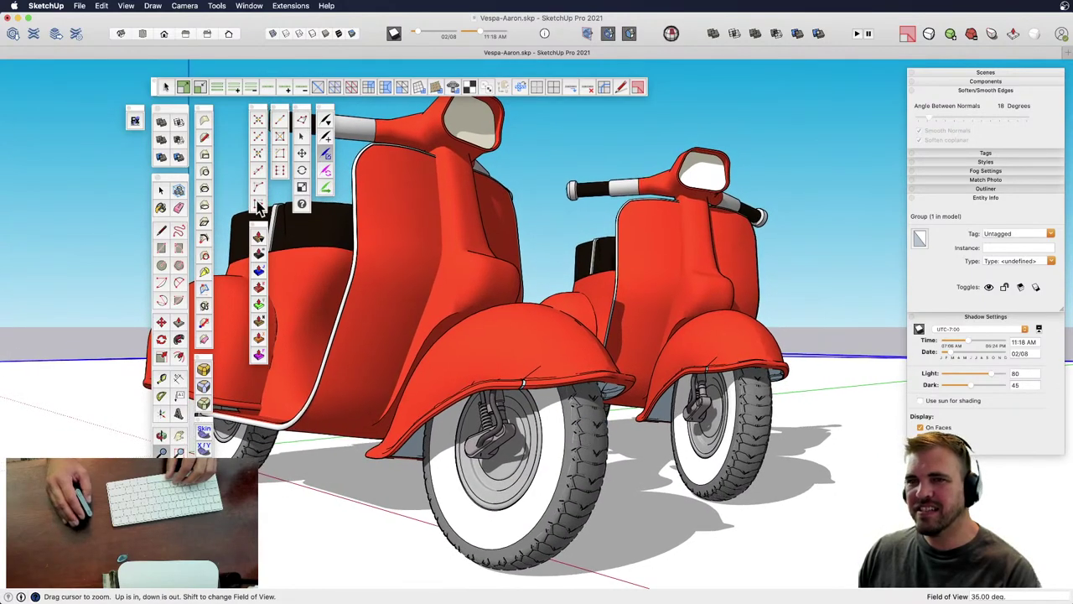
- Render the scooters on the ground disc with the SketchFX preset Mechanical 1 AO
{"action": "left_click", "coordinate": [132, 121]}
{"action": "left_click", "coordinate": [18, 103]}
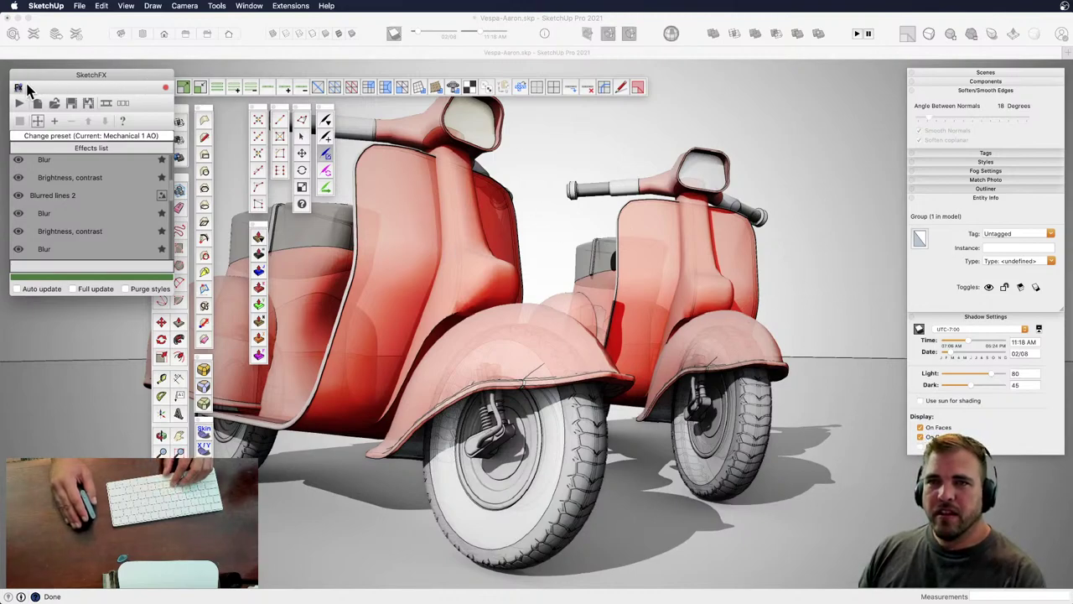
{"action": "left_click_drag", "start_coordinate": [30, 77], "coordinate": [31, 75]}
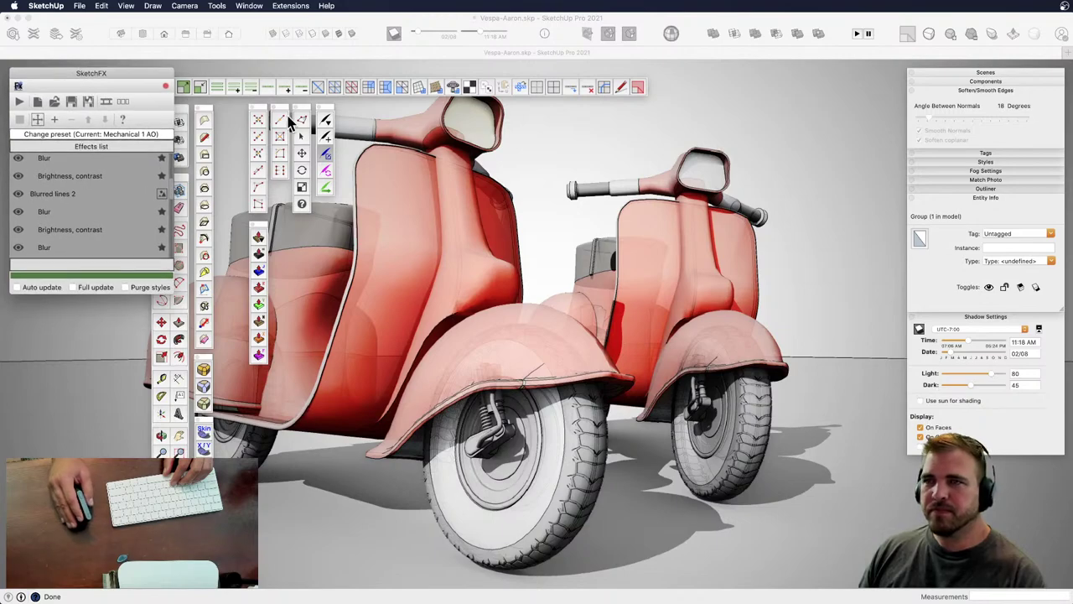
- Clear the render by moving two small floating toolbars onto the empty background and closing the other narrow toolbars covering the scooters
{"action": "left_click_drag", "start_coordinate": [331, 112], "coordinate": [100, 341]}
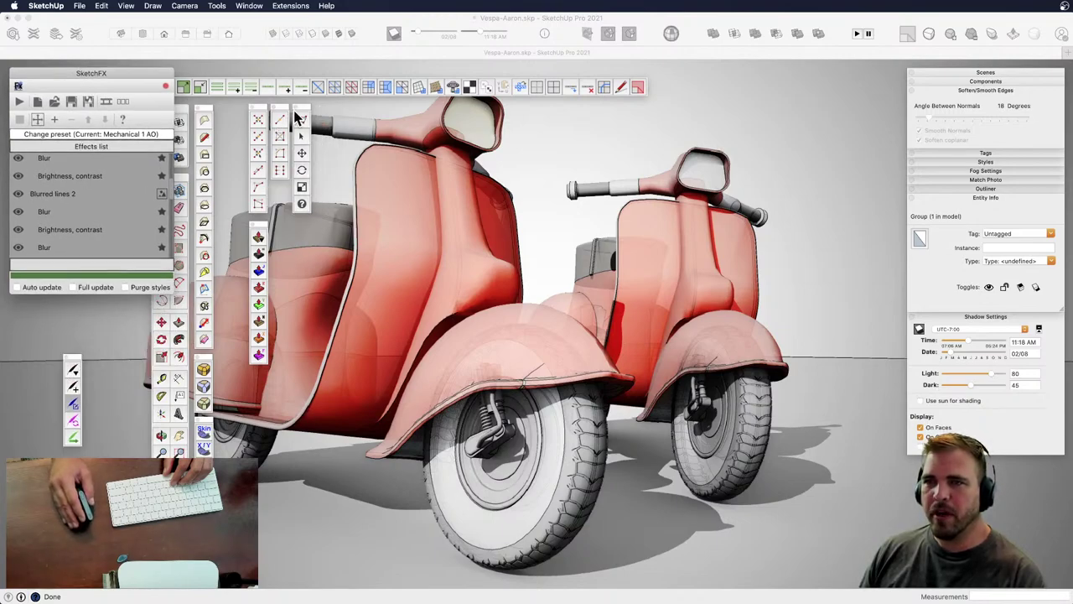
{"action": "left_click_drag", "start_coordinate": [300, 109], "coordinate": [112, 357]}
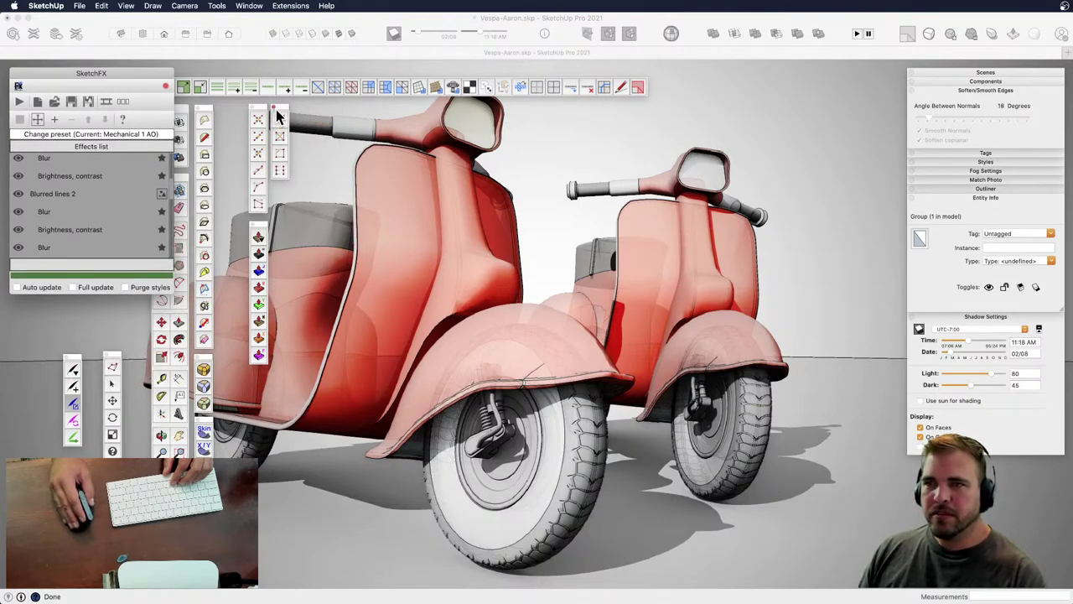
{"action": "left_click", "coordinate": [276, 107]}
{"action": "left_click", "coordinate": [254, 107]}
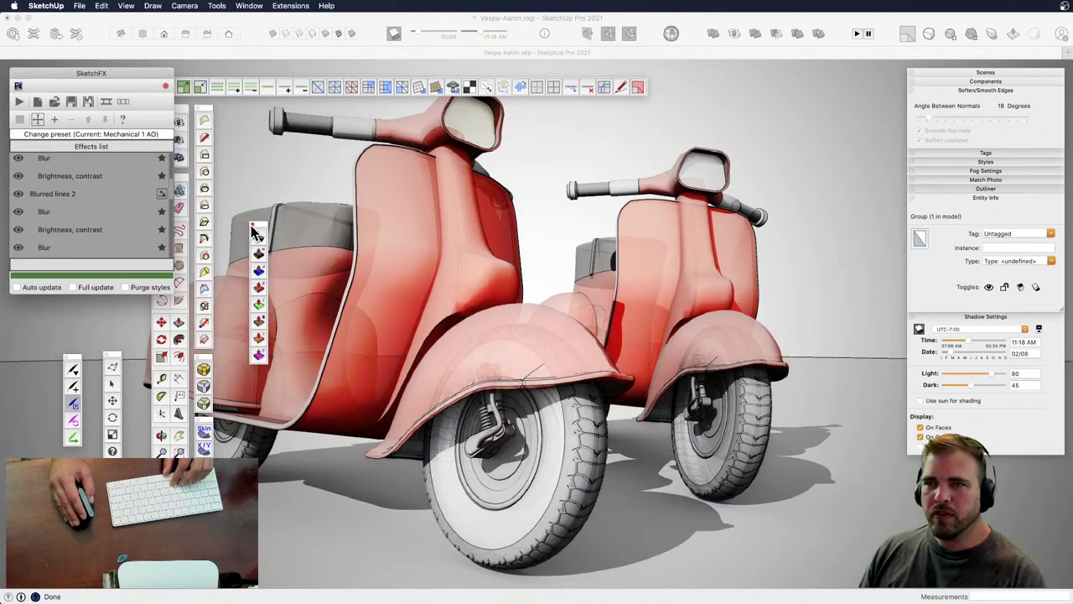
{"action": "left_click", "coordinate": [253, 224]}
{"action": "left_click", "coordinate": [193, 108]}
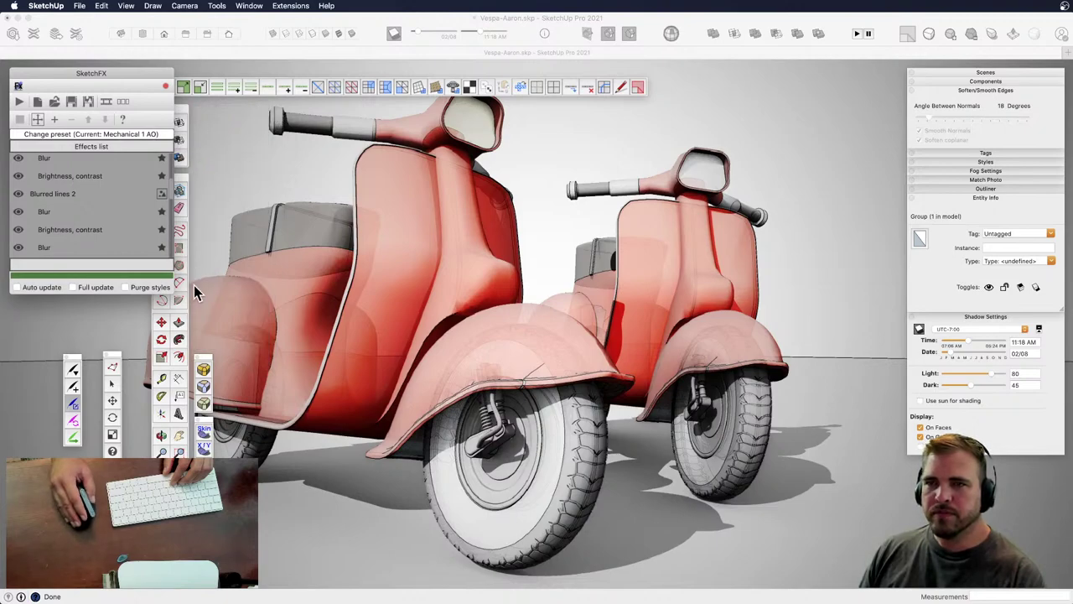
{"action": "left_click", "coordinate": [196, 355]}
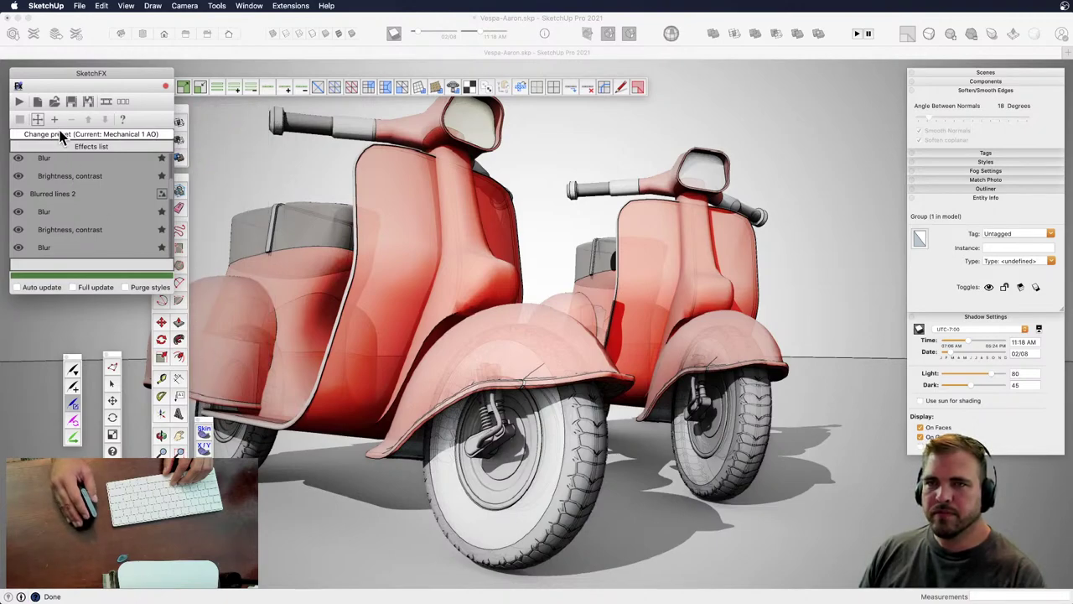
- Close the SketchFX window and remaining overlapping toolbars, and move the main drawing and solid tool palettes clear of the rendered scooters
{"action": "left_click", "coordinate": [166, 86]}
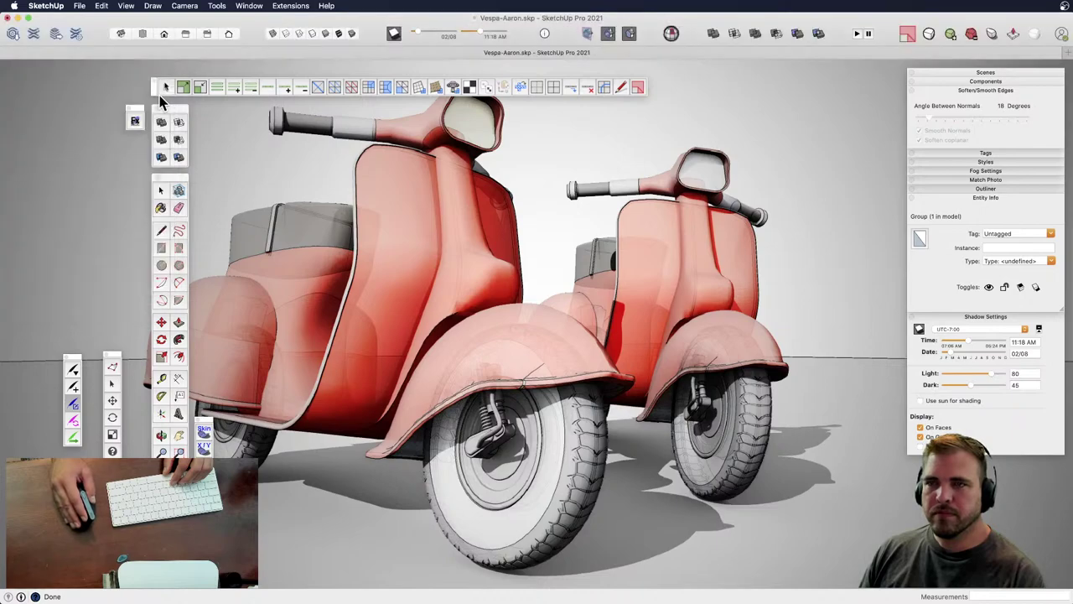
{"action": "left_click", "coordinate": [198, 420]}
{"action": "left_click_drag", "start_coordinate": [178, 179], "coordinate": [47, 114]}
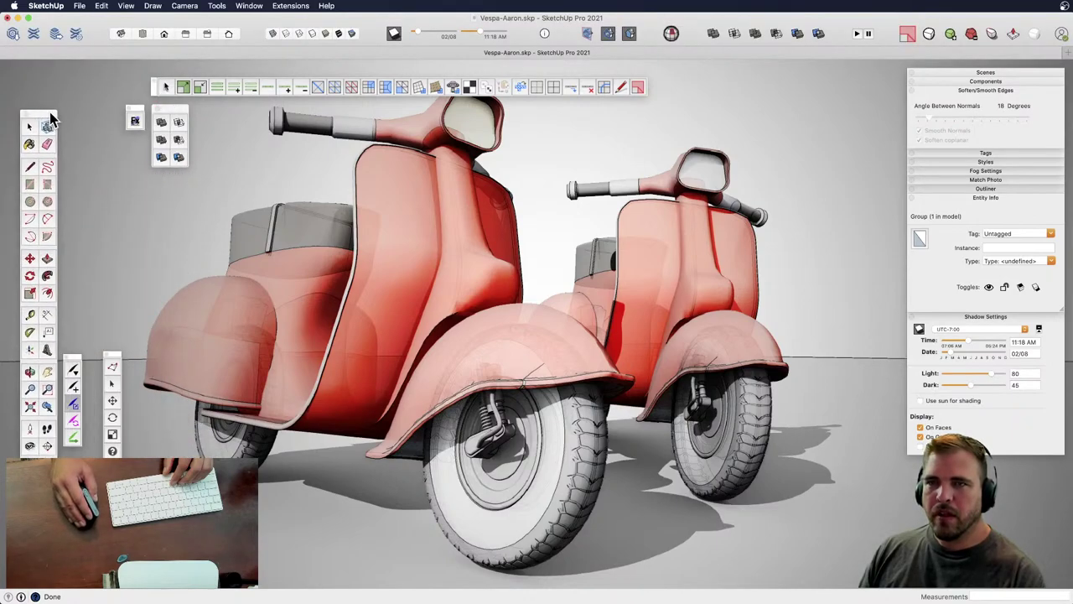
{"action": "left_click_drag", "start_coordinate": [182, 109], "coordinate": [90, 188]}
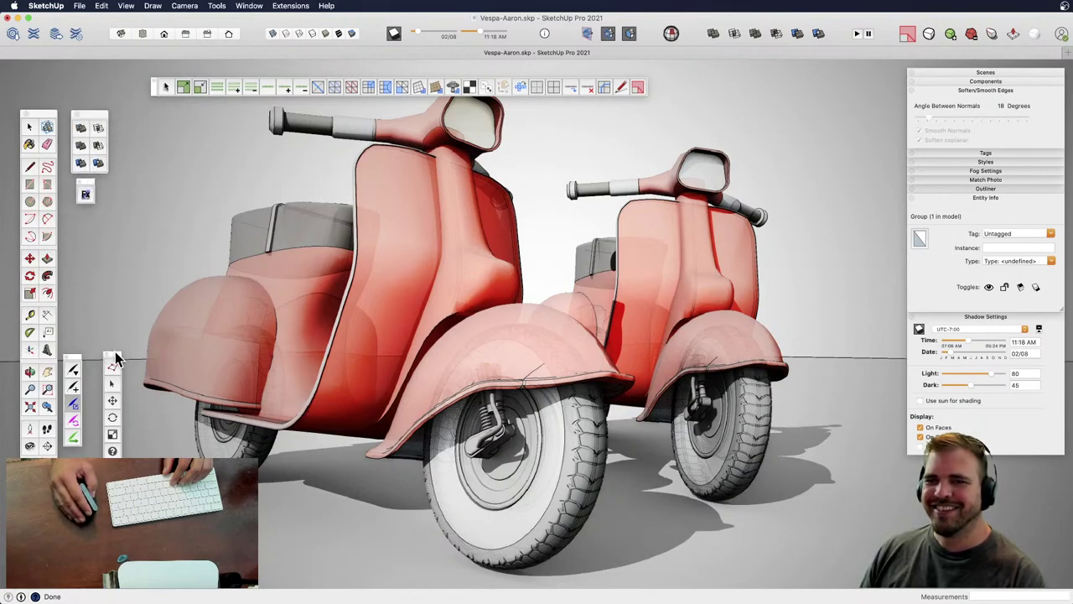
{"action": "left_click_drag", "start_coordinate": [114, 359], "coordinate": [98, 356]}
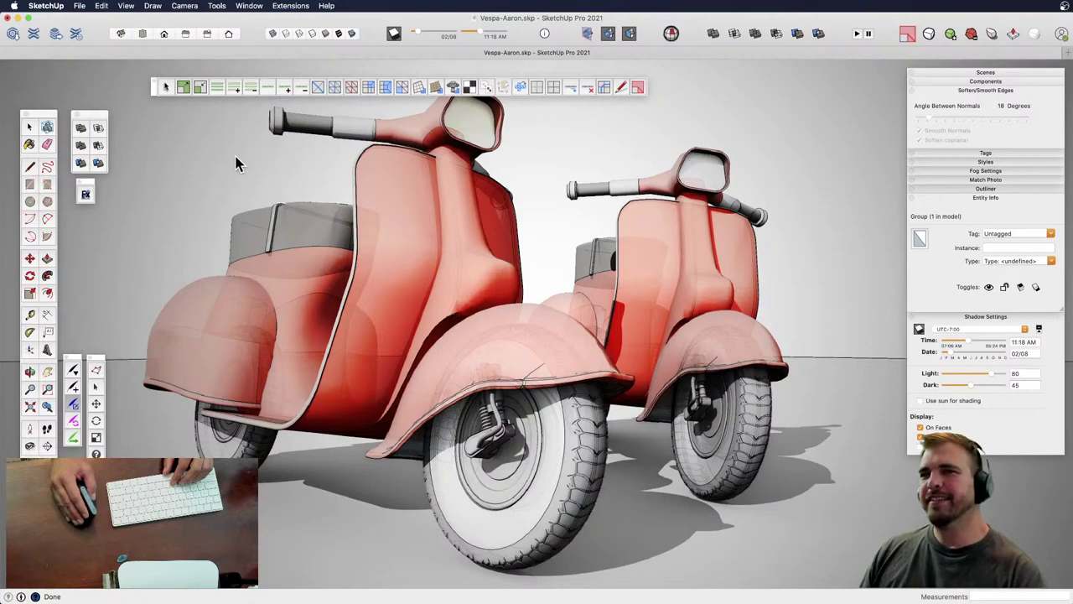
{"action": "left_click", "coordinate": [154, 84]}
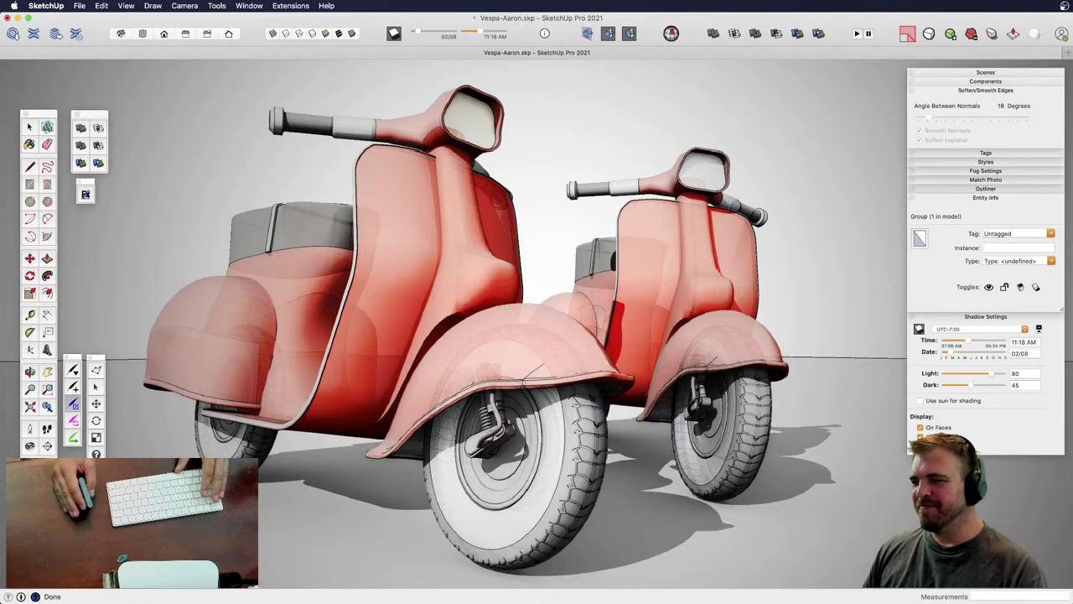
{"action": "key", "text": "super+Tab"}
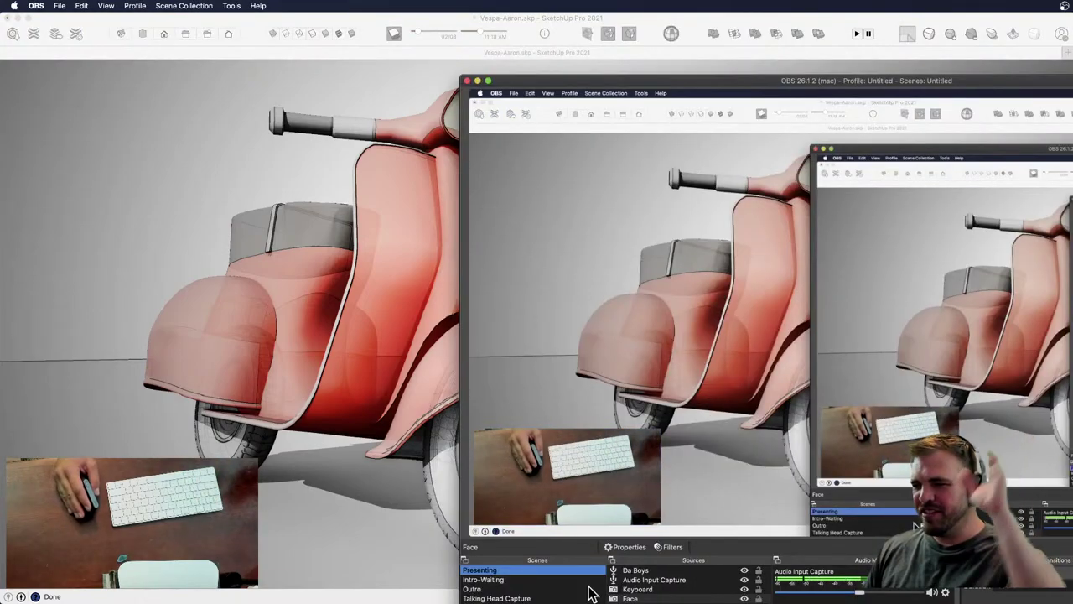
{"action": "left_click", "coordinate": [486, 589]}
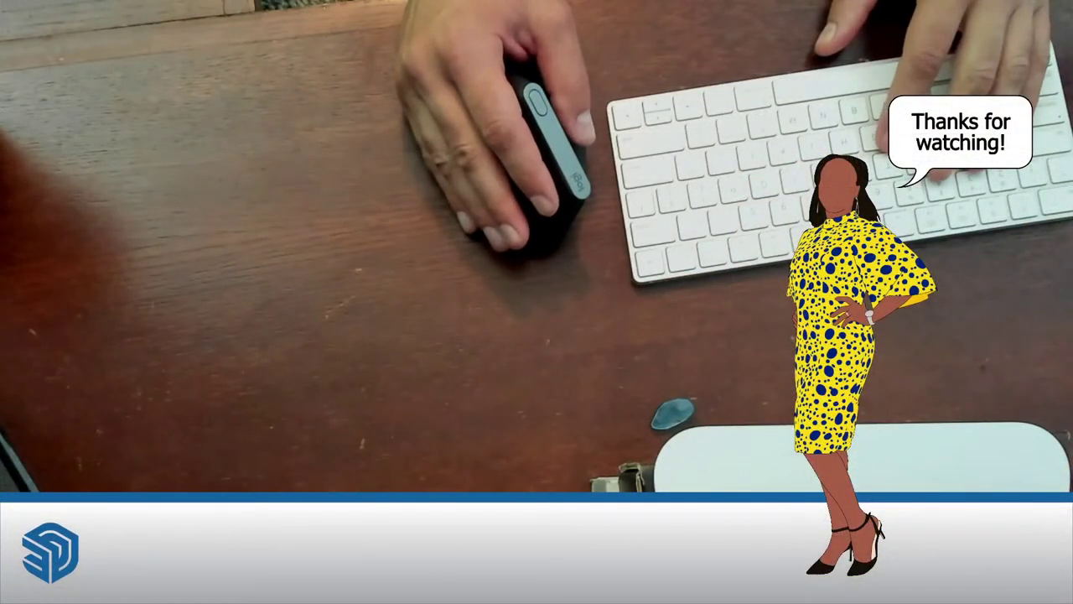